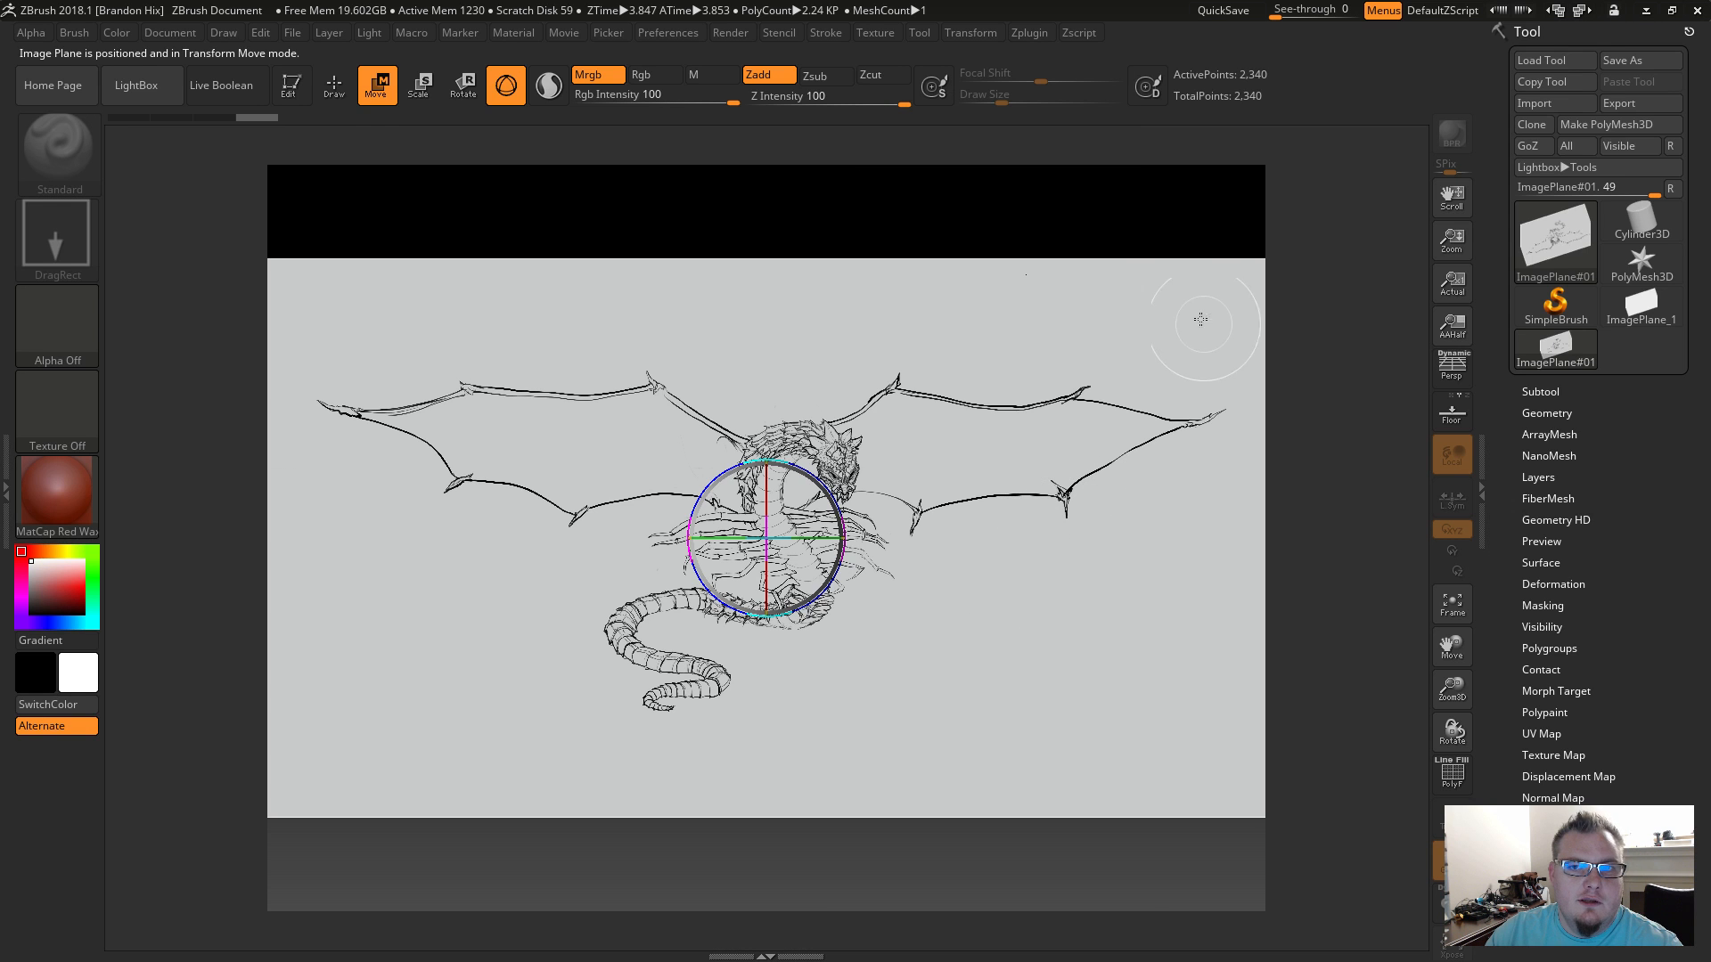
Select the ImagePlane#01 tool and draw the dragon reference image onto the canvas.
key("t")
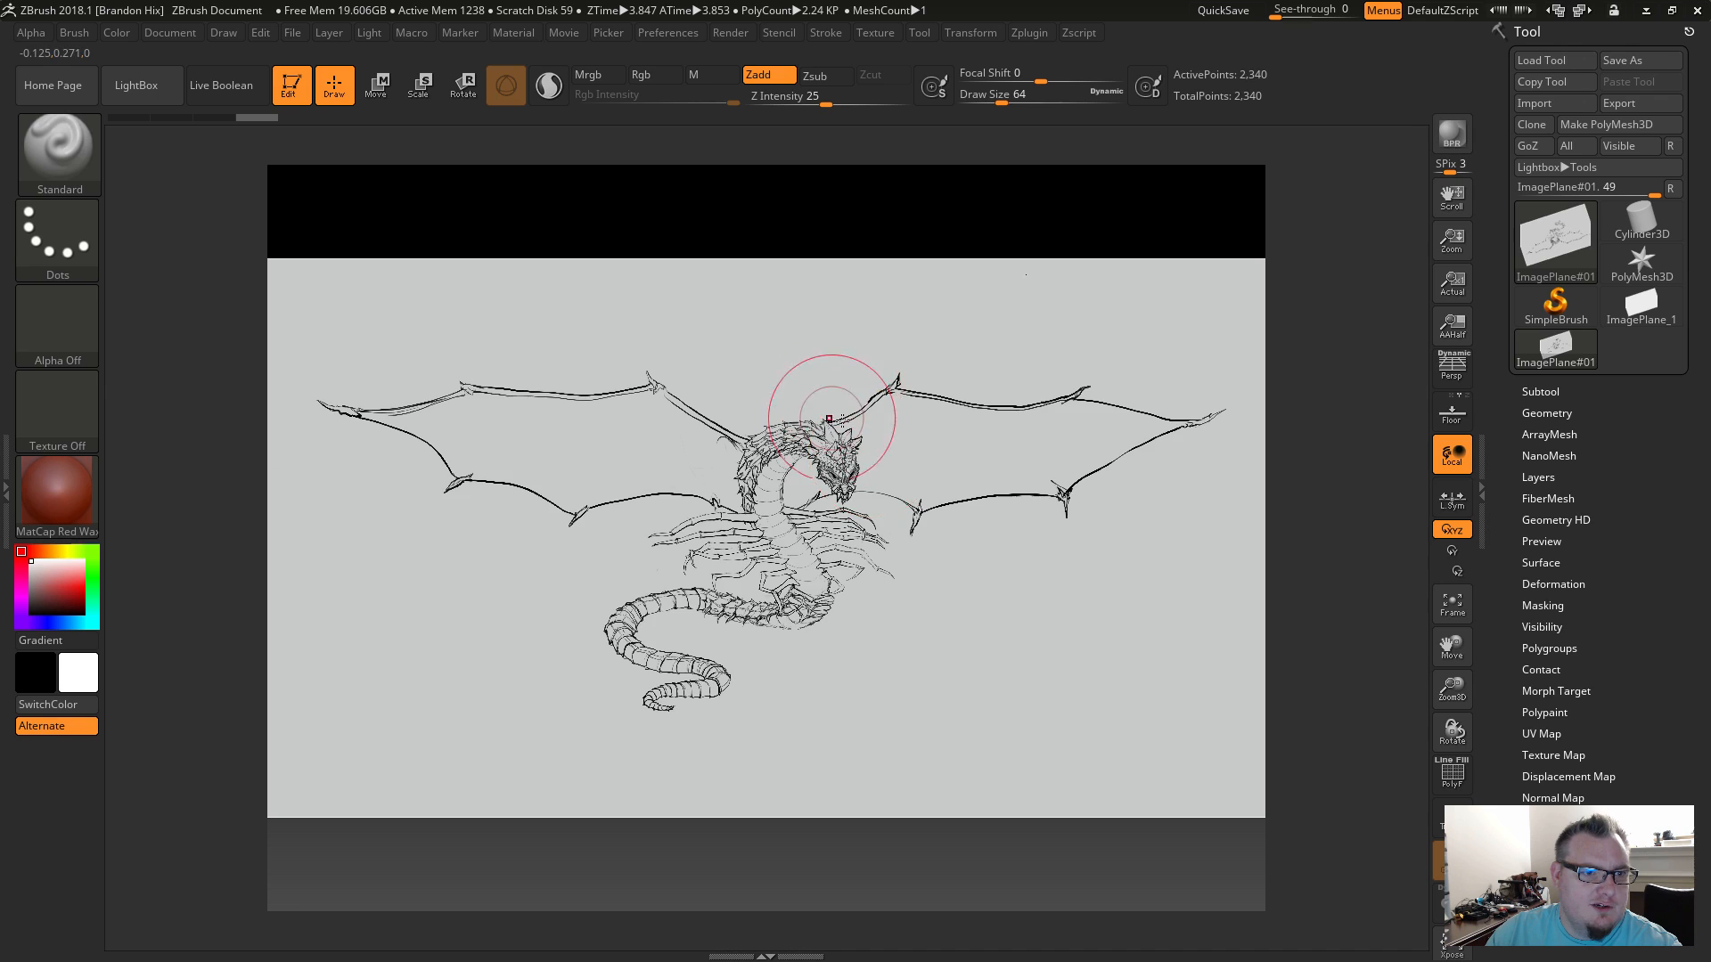
left_click_drag(1417, 517, 1425, 750)
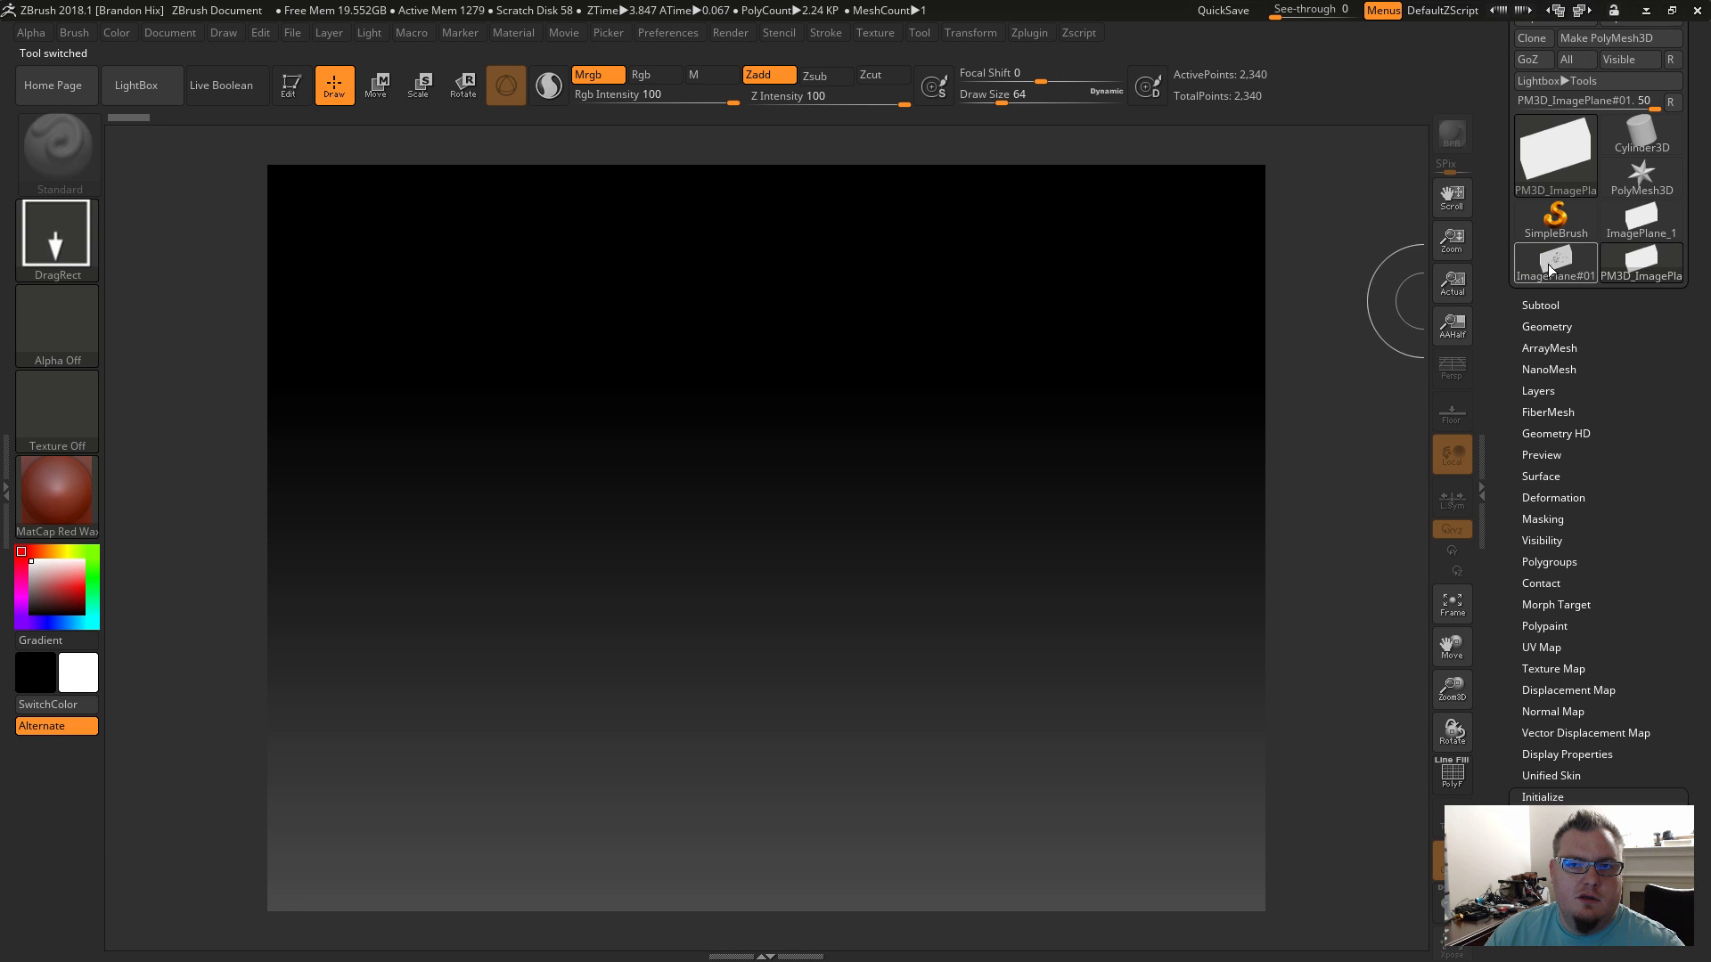
left_click(1550, 269)
left_click_drag(695, 441, 917, 430)
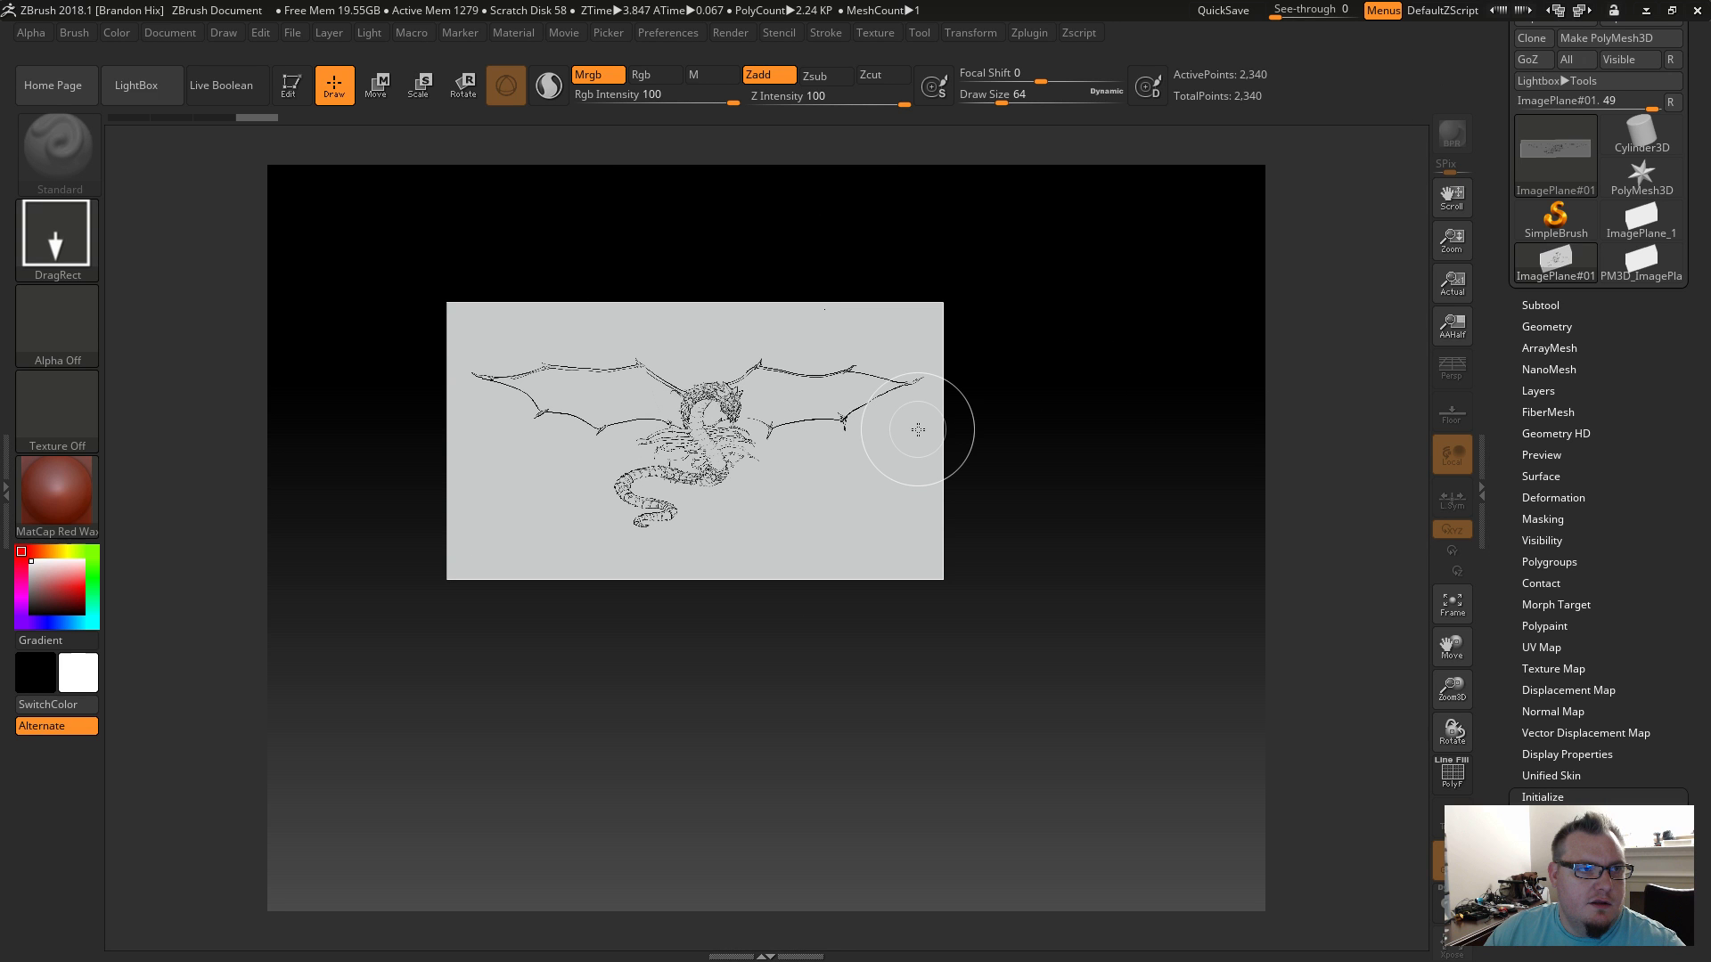
Enlarge the dragon image plane to nearly fill the canvas, leave edit mode and undo the extra copy drawn.
key("t")
left_click_drag(1060, 450, 1254, 534, "alt")
key("t")
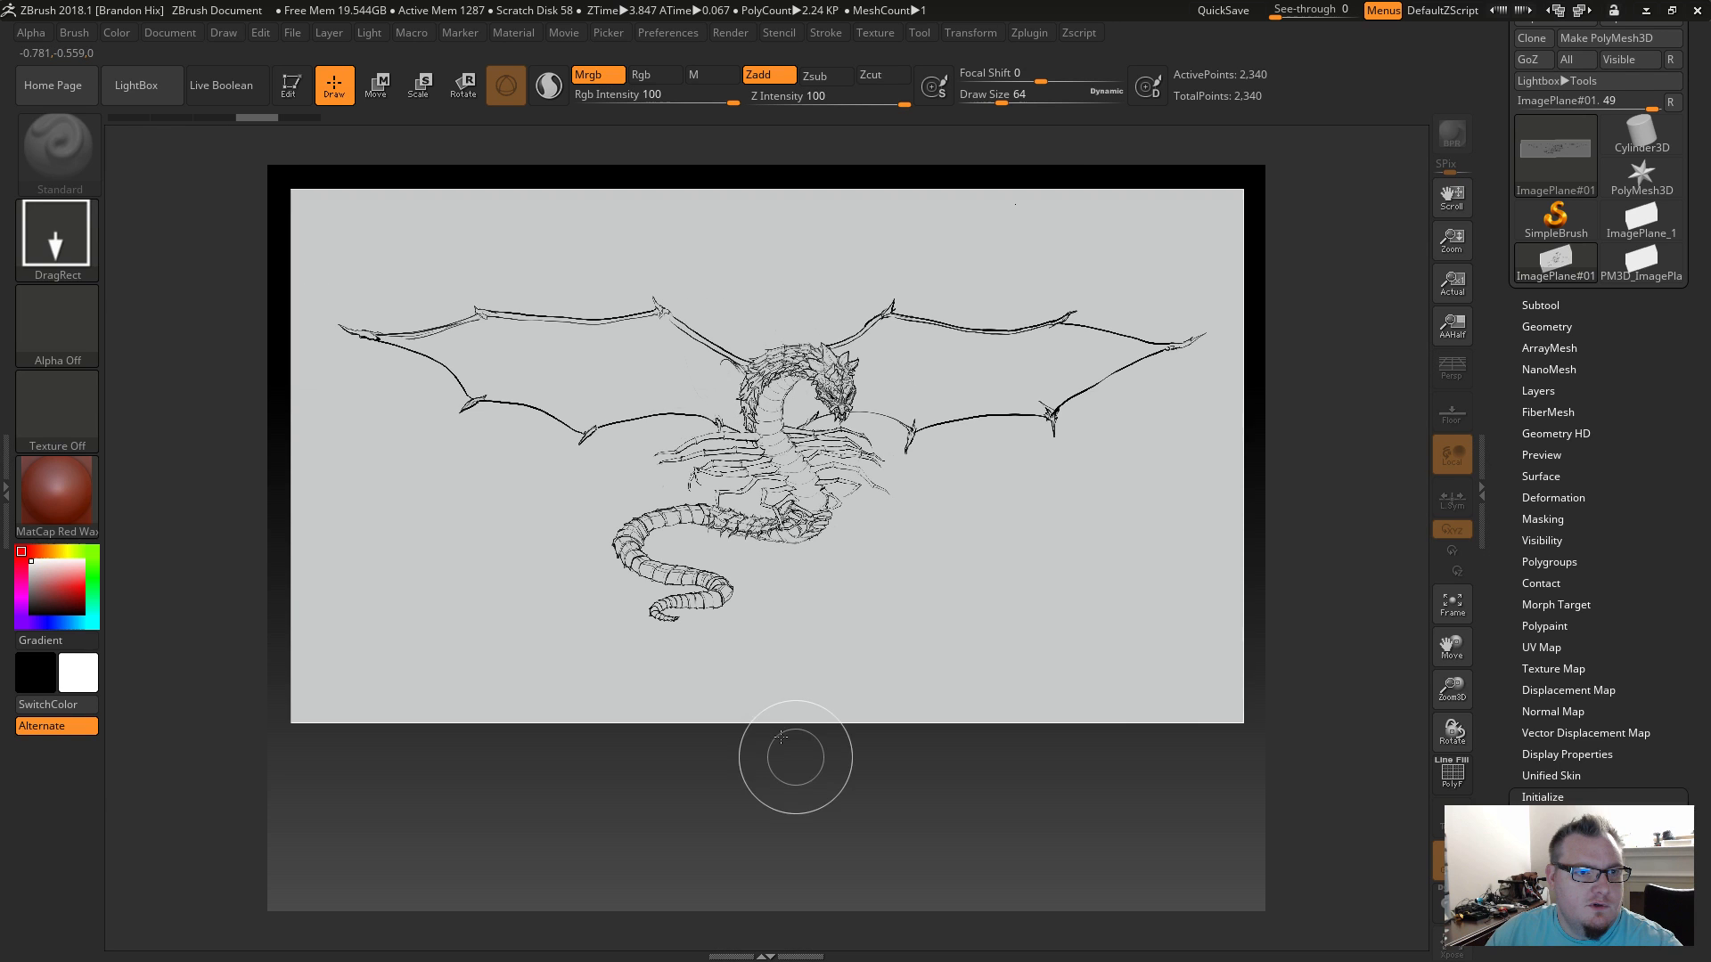
left_click_drag(1188, 779, 1178, 837)
key("ctrl+z")
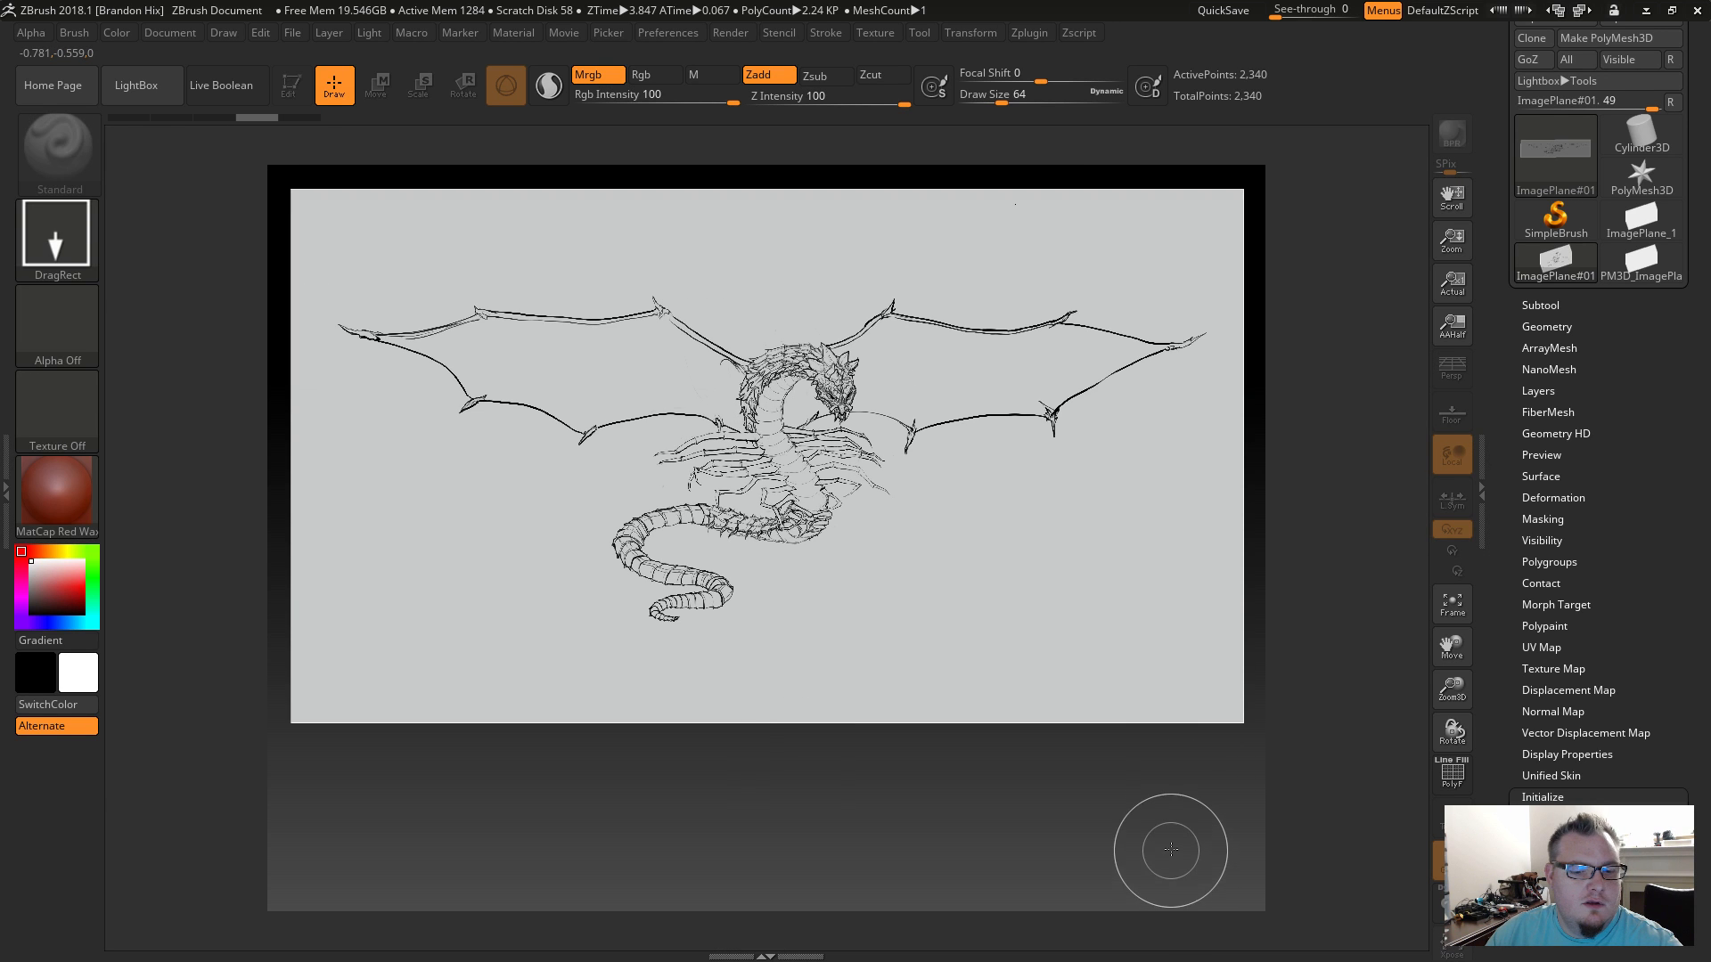
Return the dragon image plane to edit mode and frame it with Move active.
key("t")
key("f")
key("w")
left_click_drag(830, 253, 1075, 160)
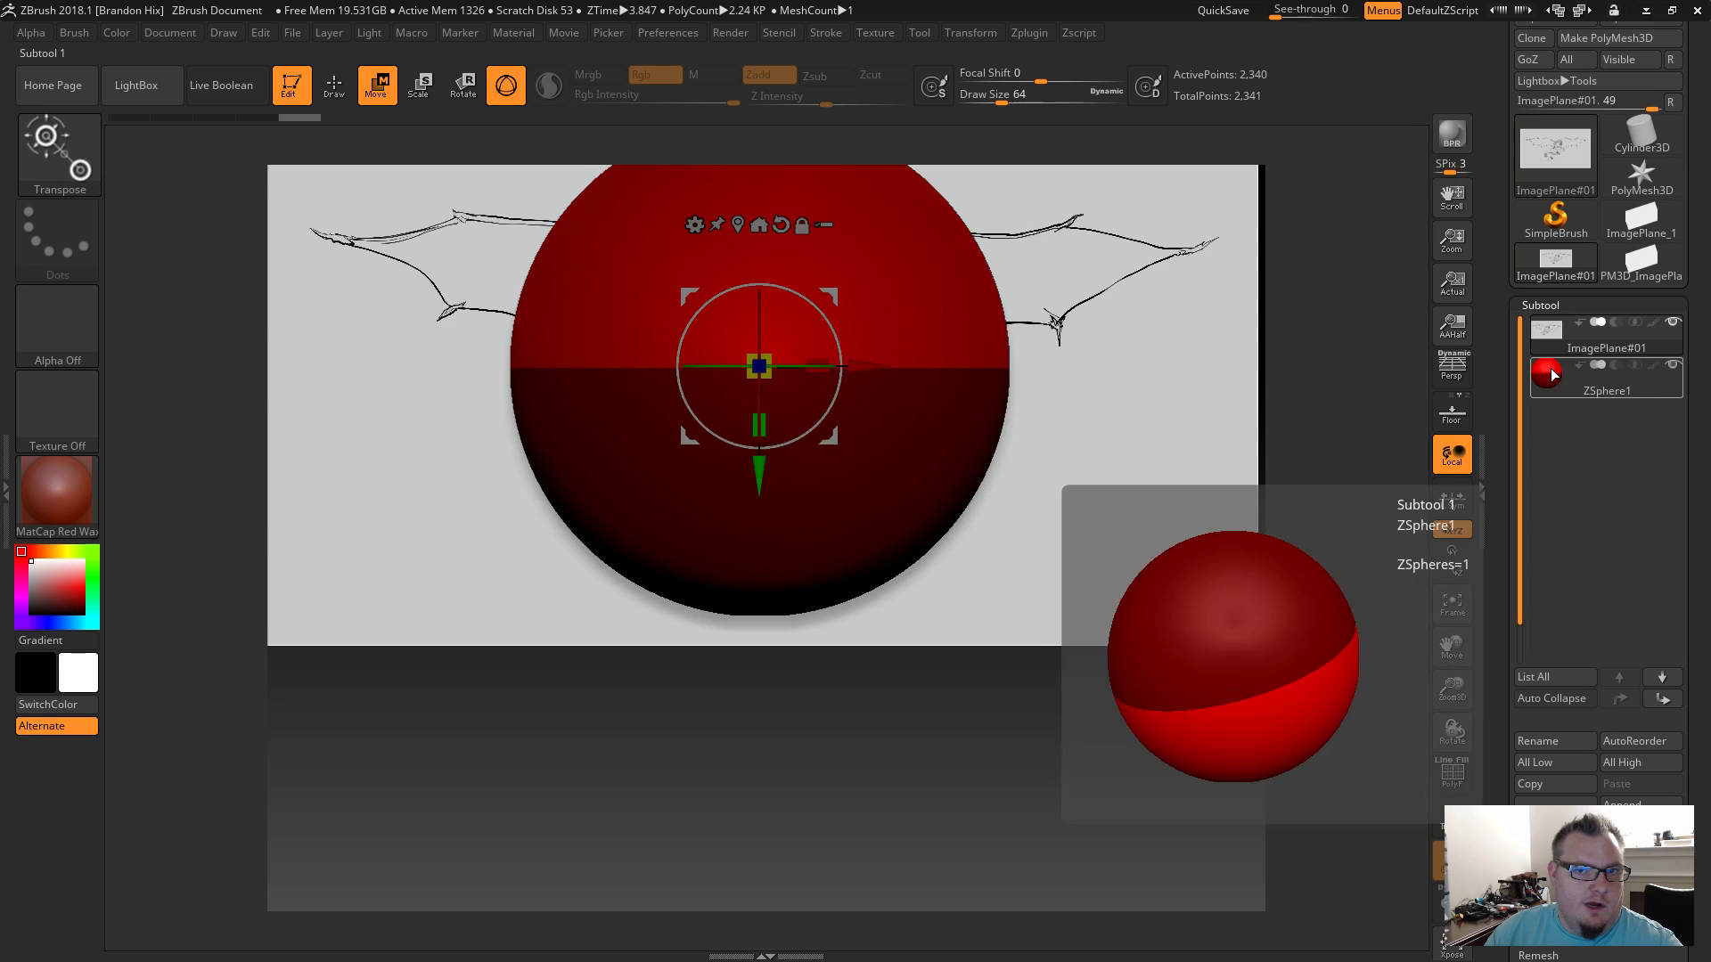
Select the ZSphere1 subtool and delete it from the image plane.
left_click(1551, 374)
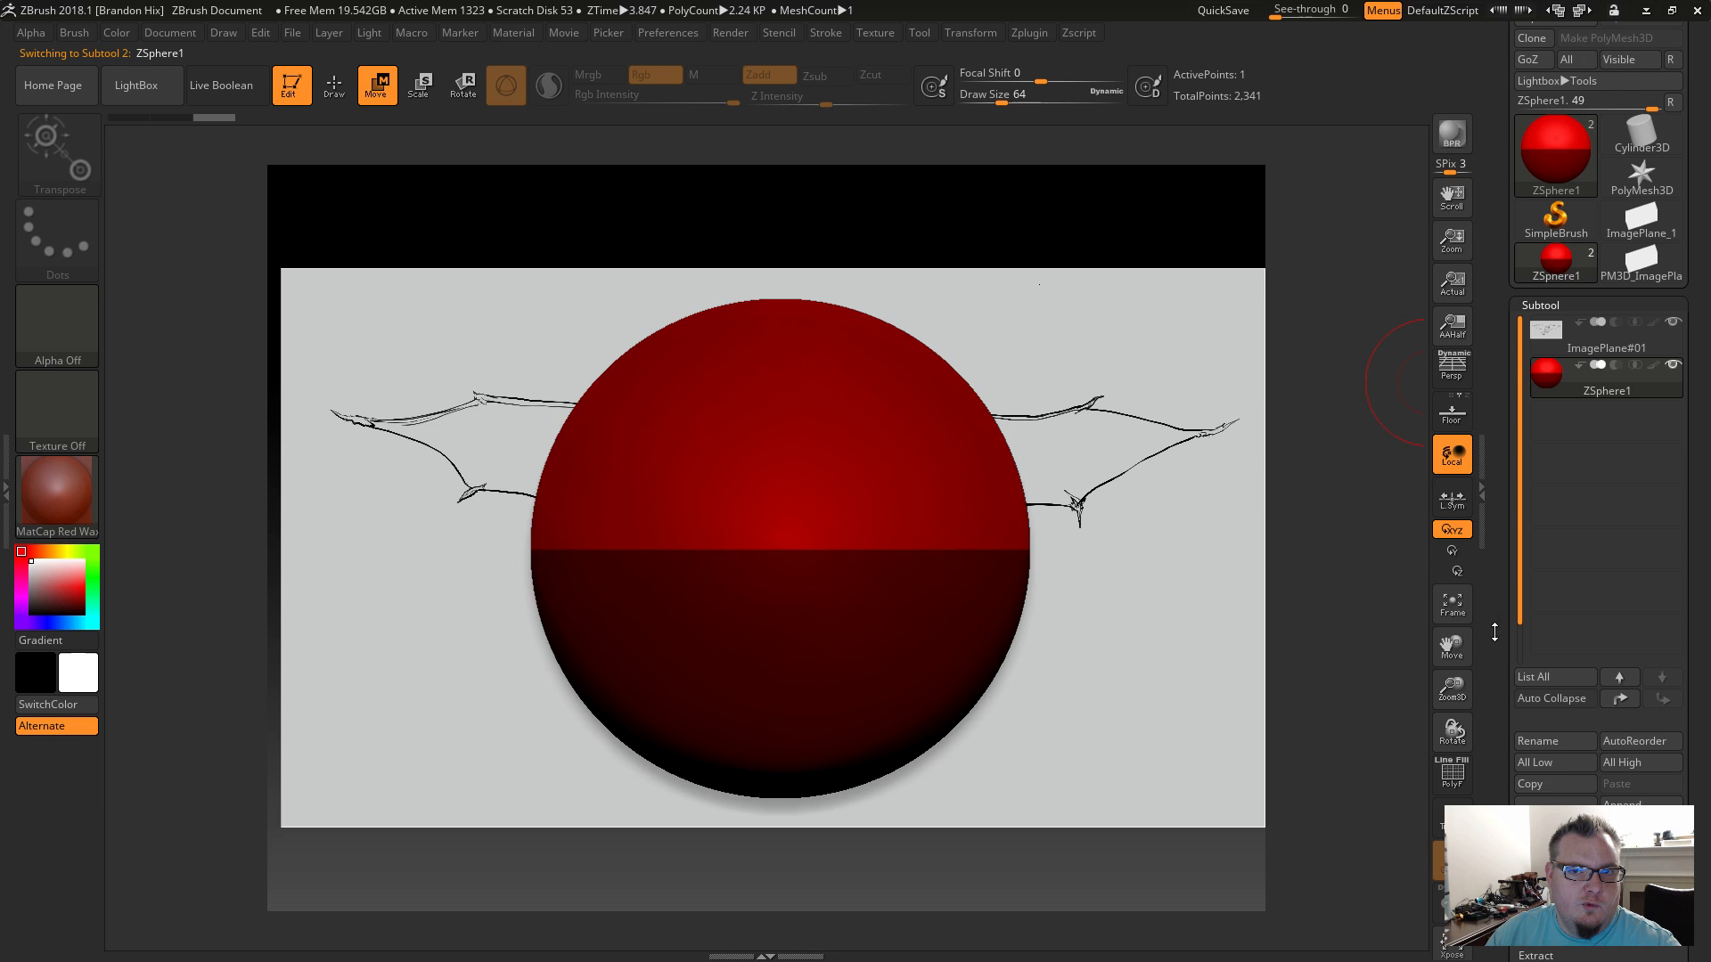
left_click(1494, 631)
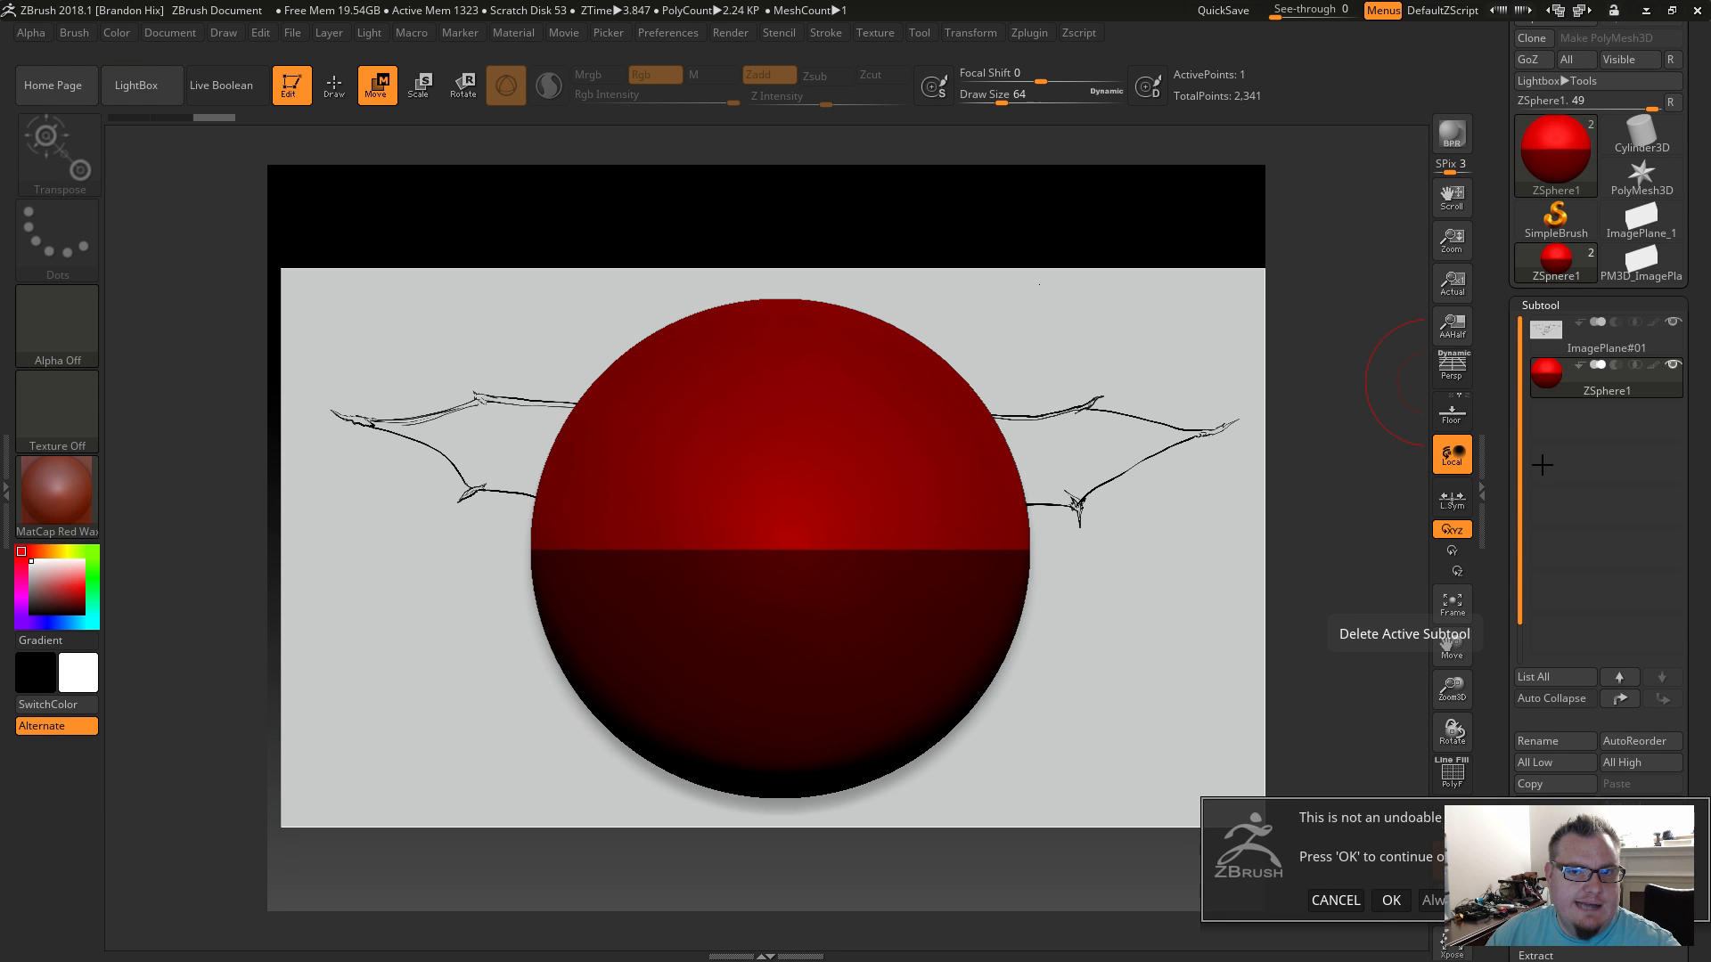
left_click(1389, 901)
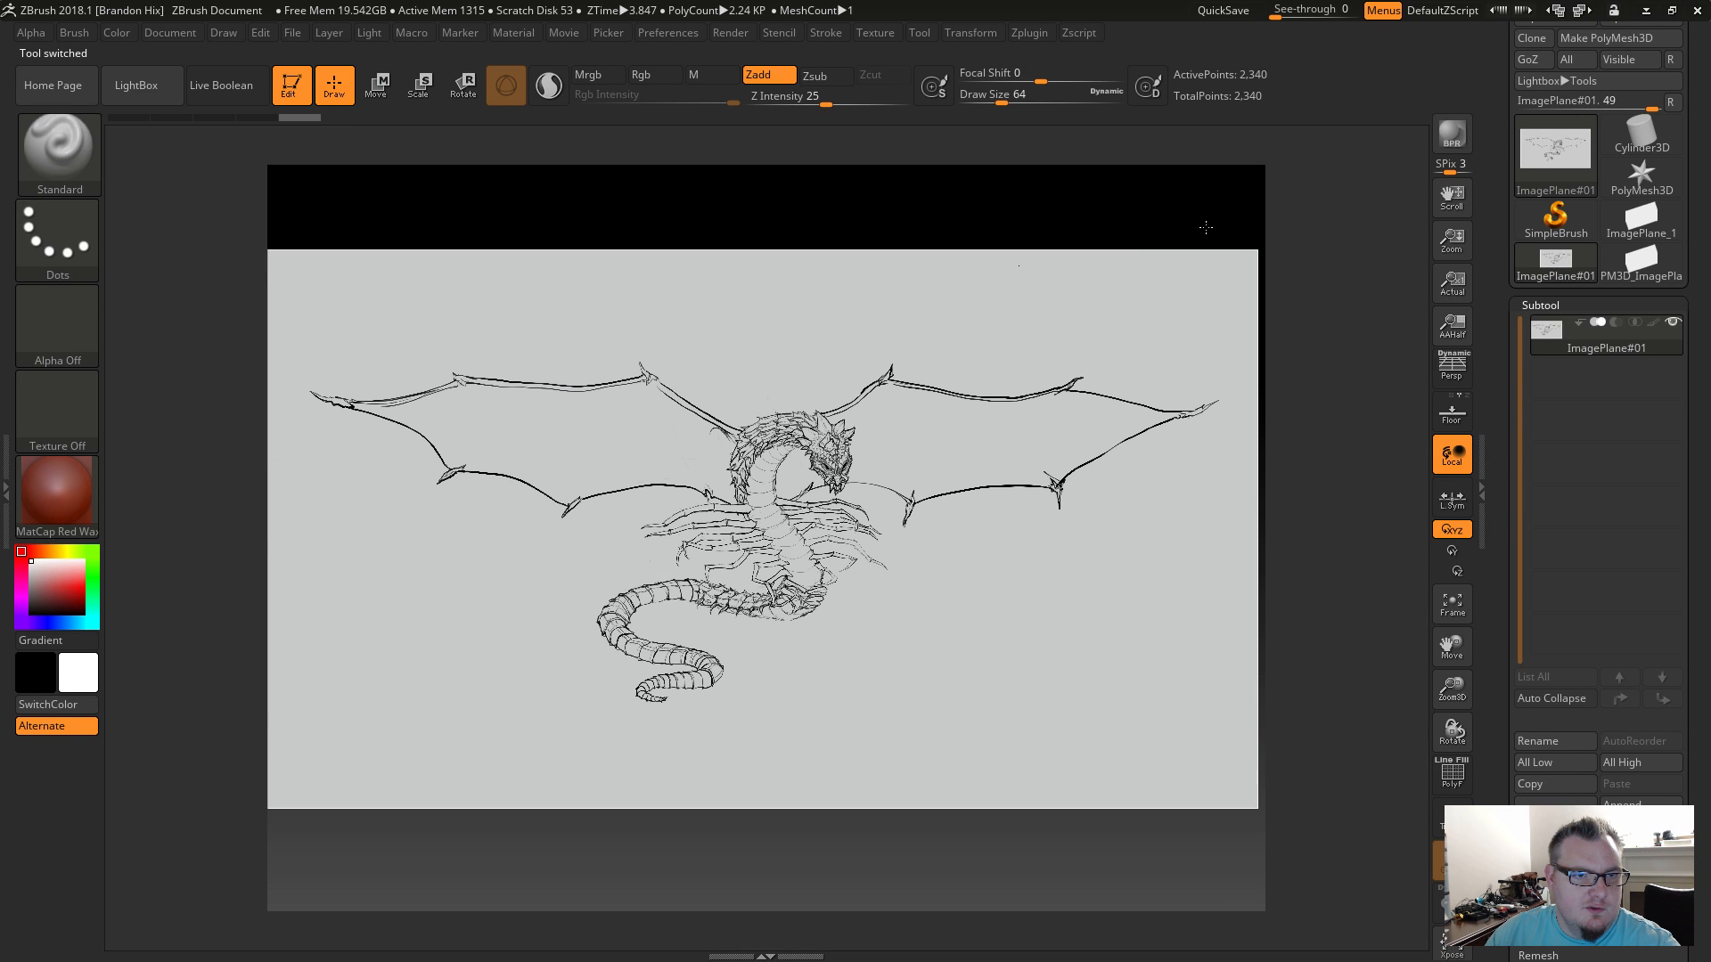
Drop the dragon image onto the canvas enlarged around its body and draw an editable Sphere3D over the torso.
left_click_drag(1206, 228, 1206, 339, "alt")
key("t")
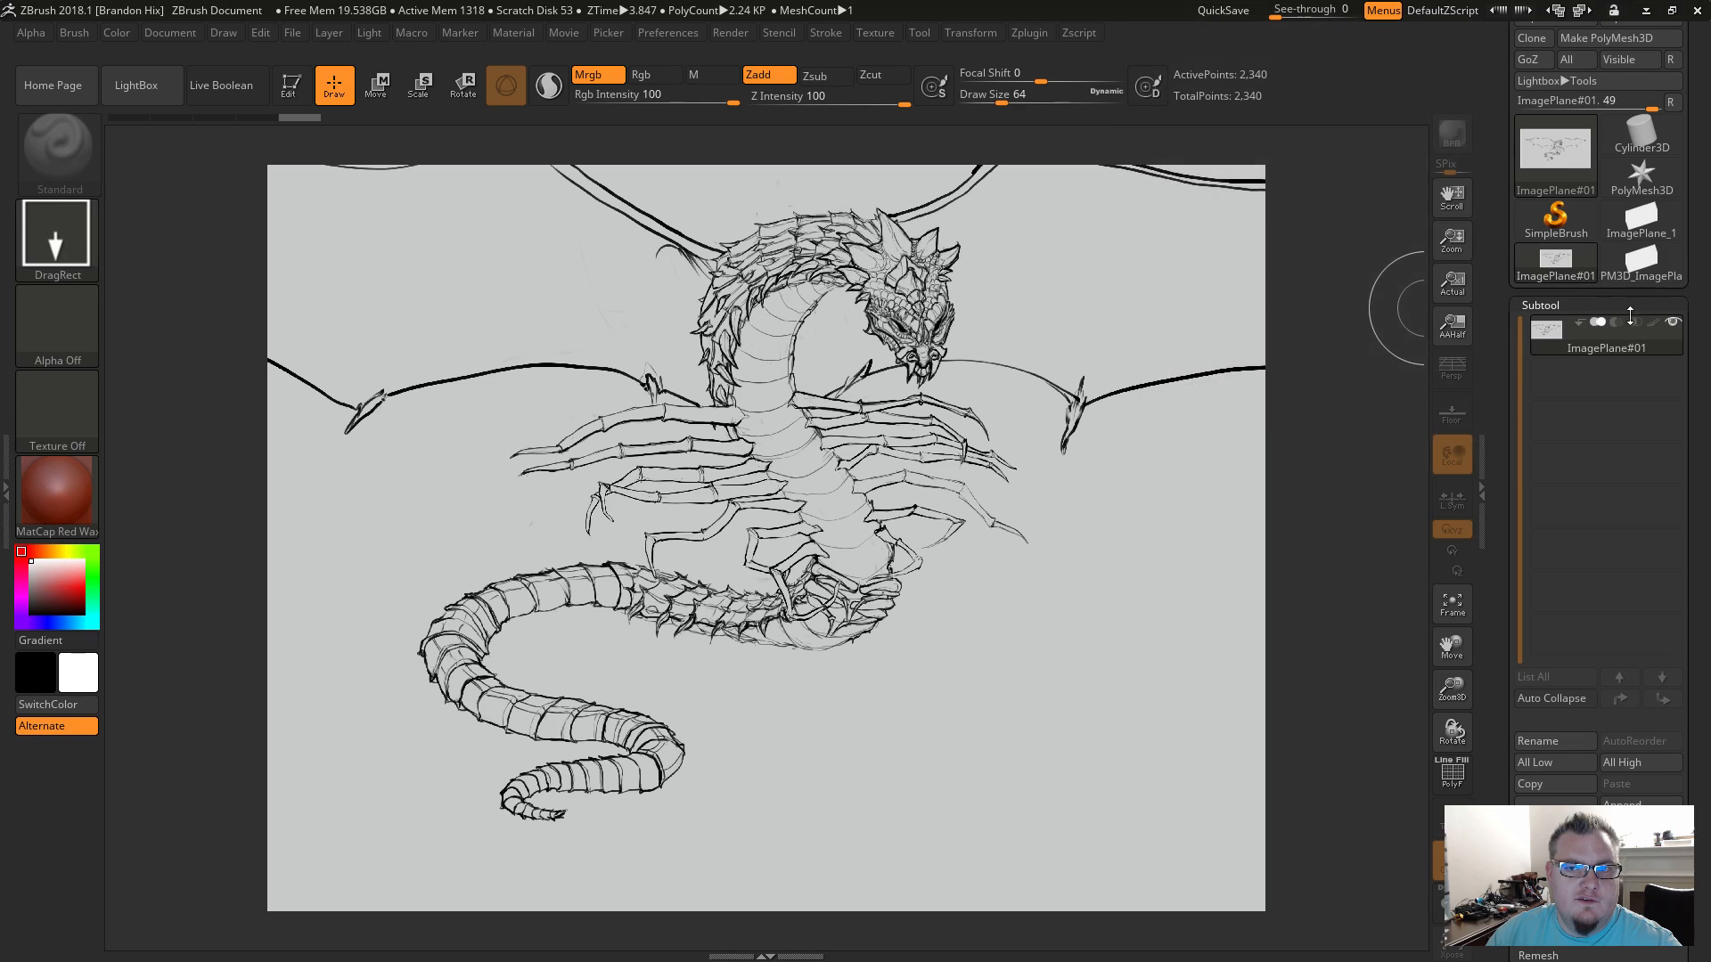
left_click(1558, 157)
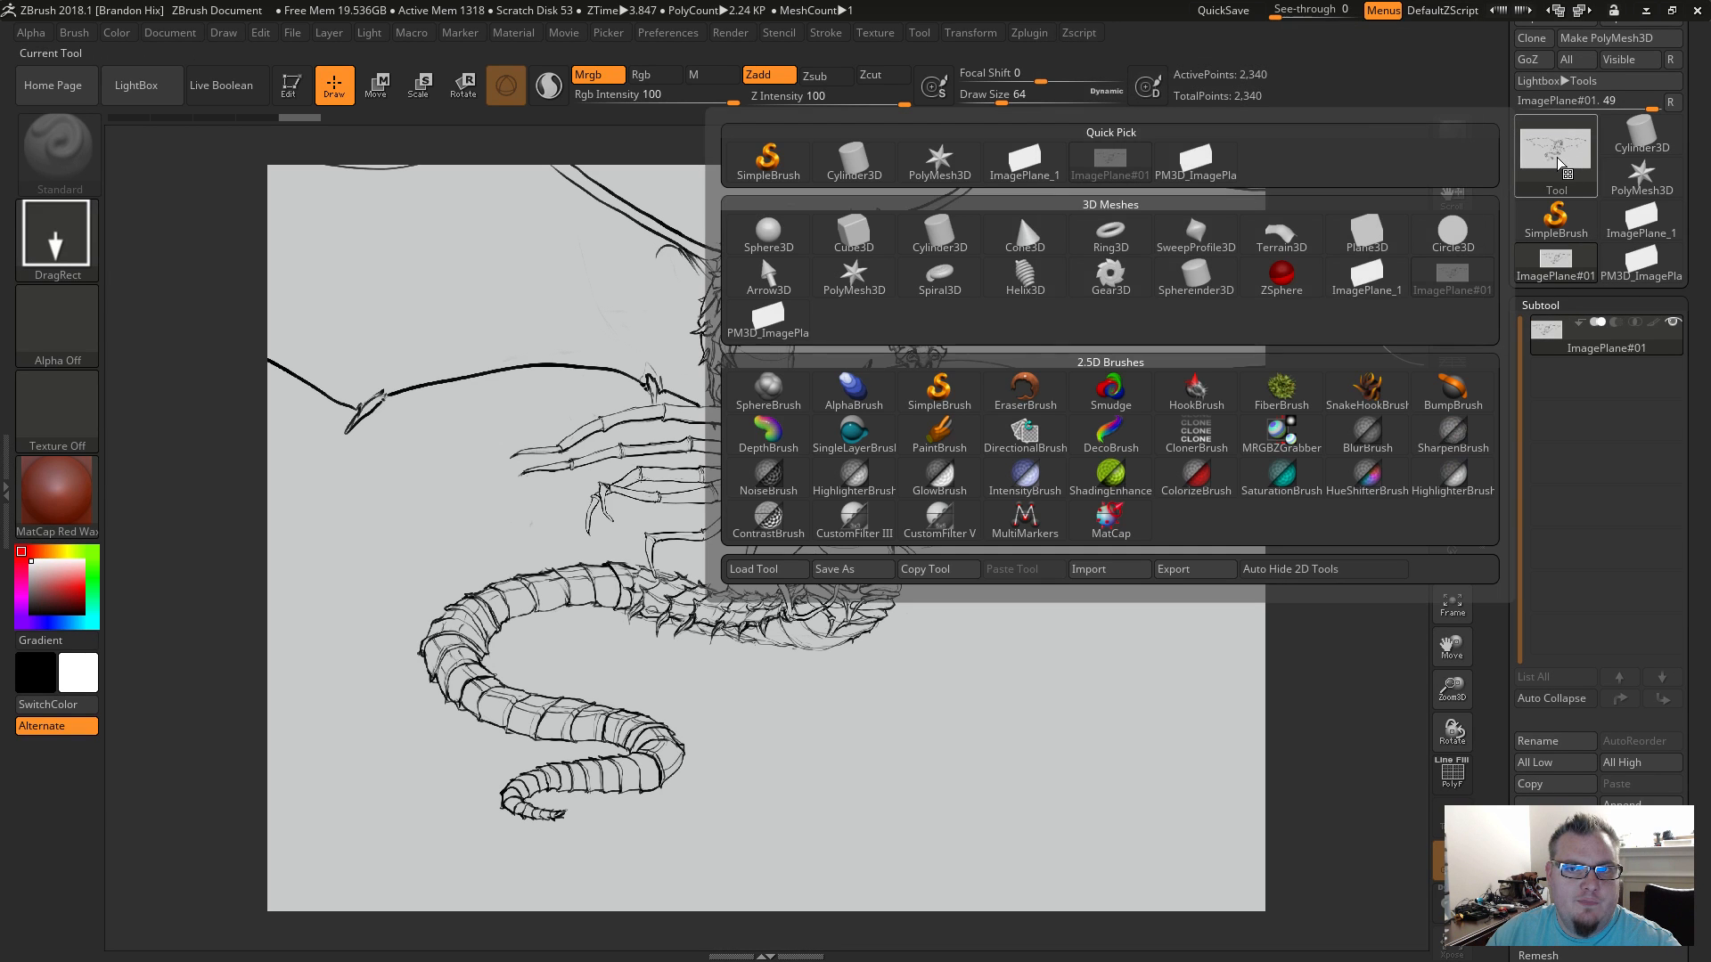
left_click(777, 237)
mouse_move(821, 524)
left_mouse_down()
mouse_move(915, 714)
mouse_move(867, 760)
mouse_move(867, 787)
left_mouse_up()
key("t")
key("t")
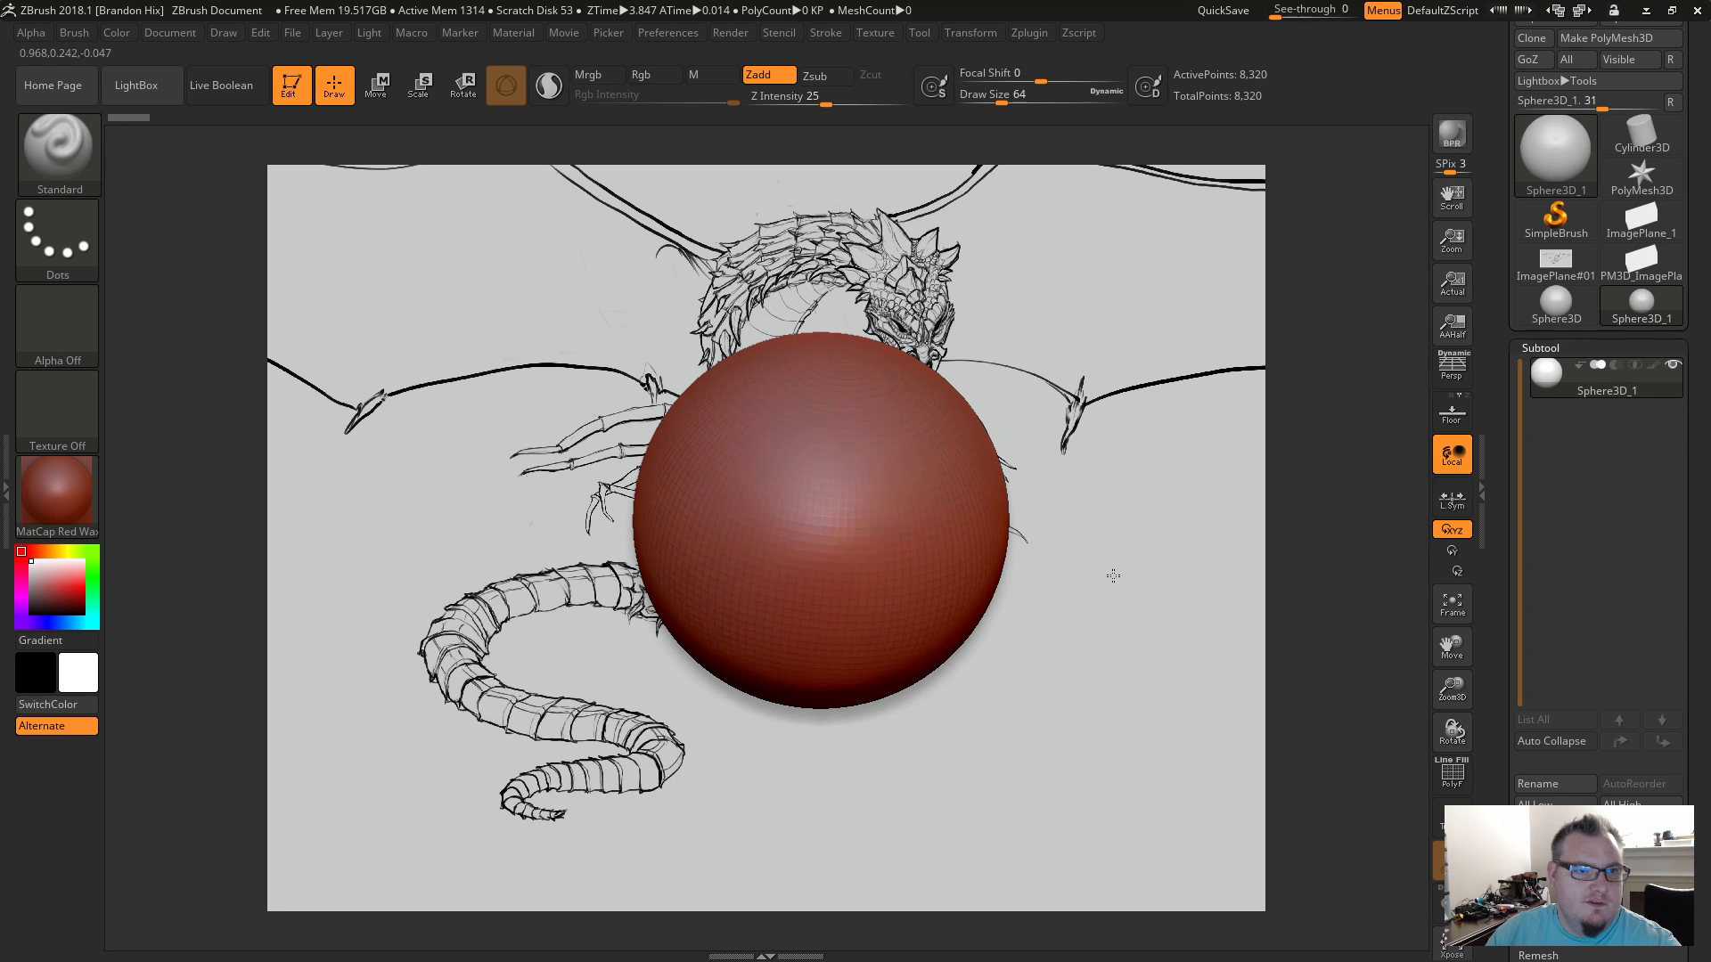
Swap the active Sphere3D for a ZSphere and shift it around over the fixed dragon image.
left_click_drag(1081, 535, 1108, 618)
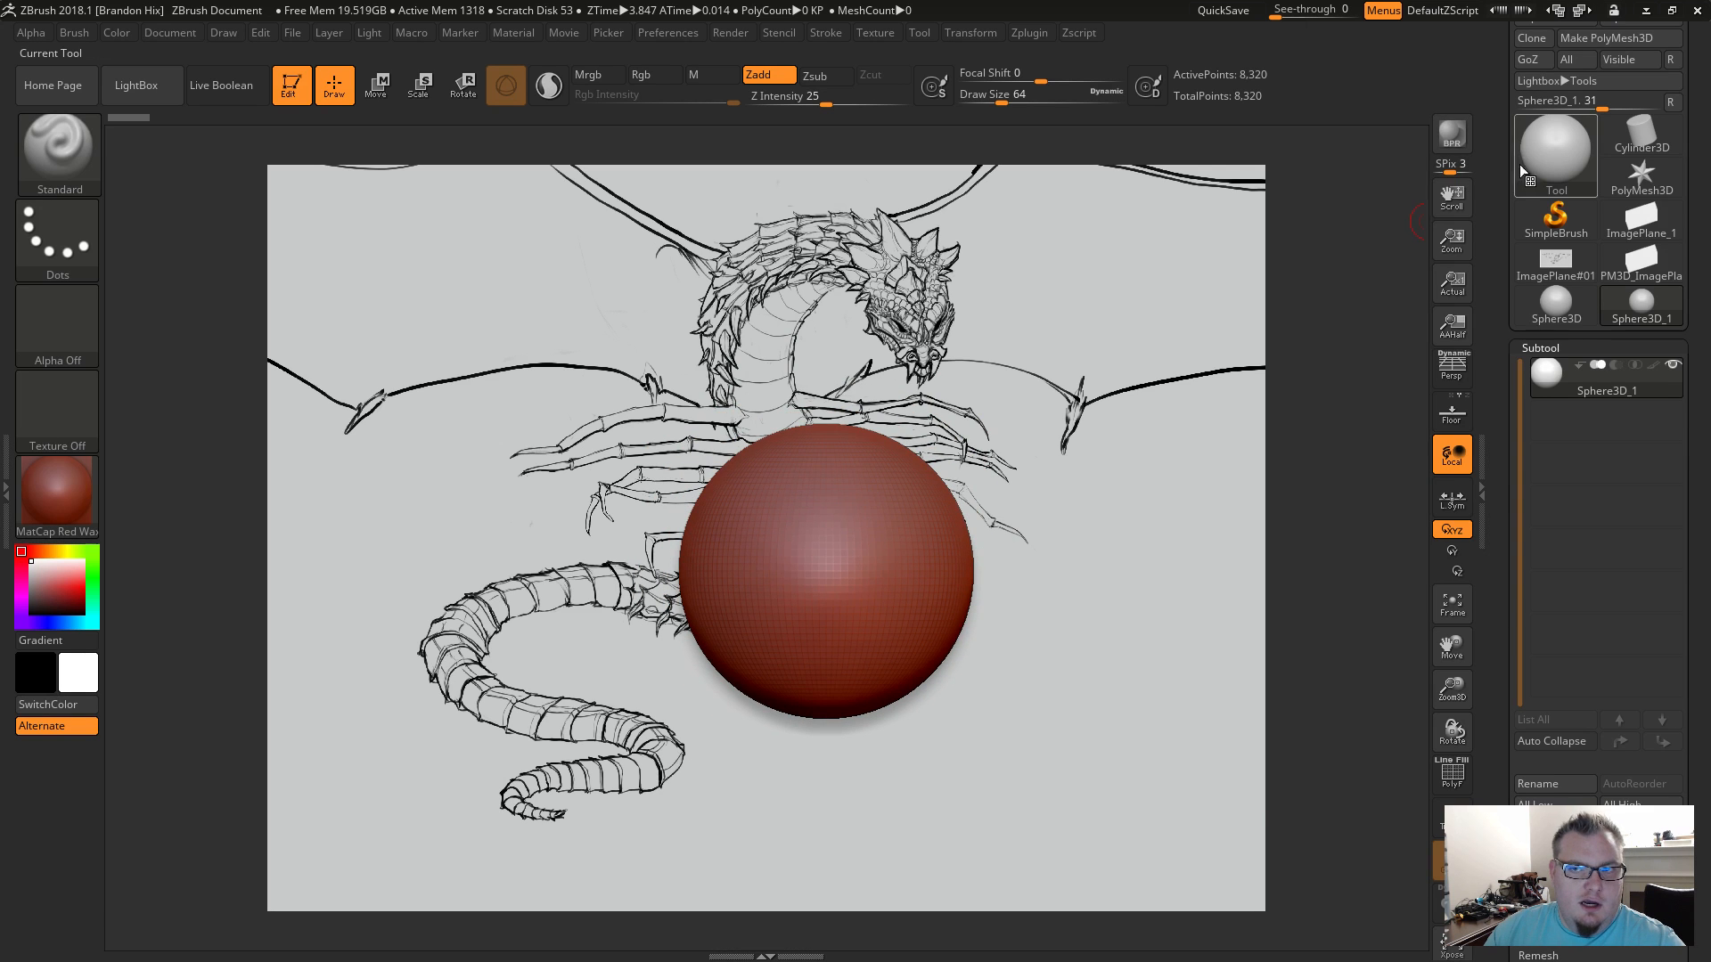
left_click(1542, 162)
left_click(1282, 276)
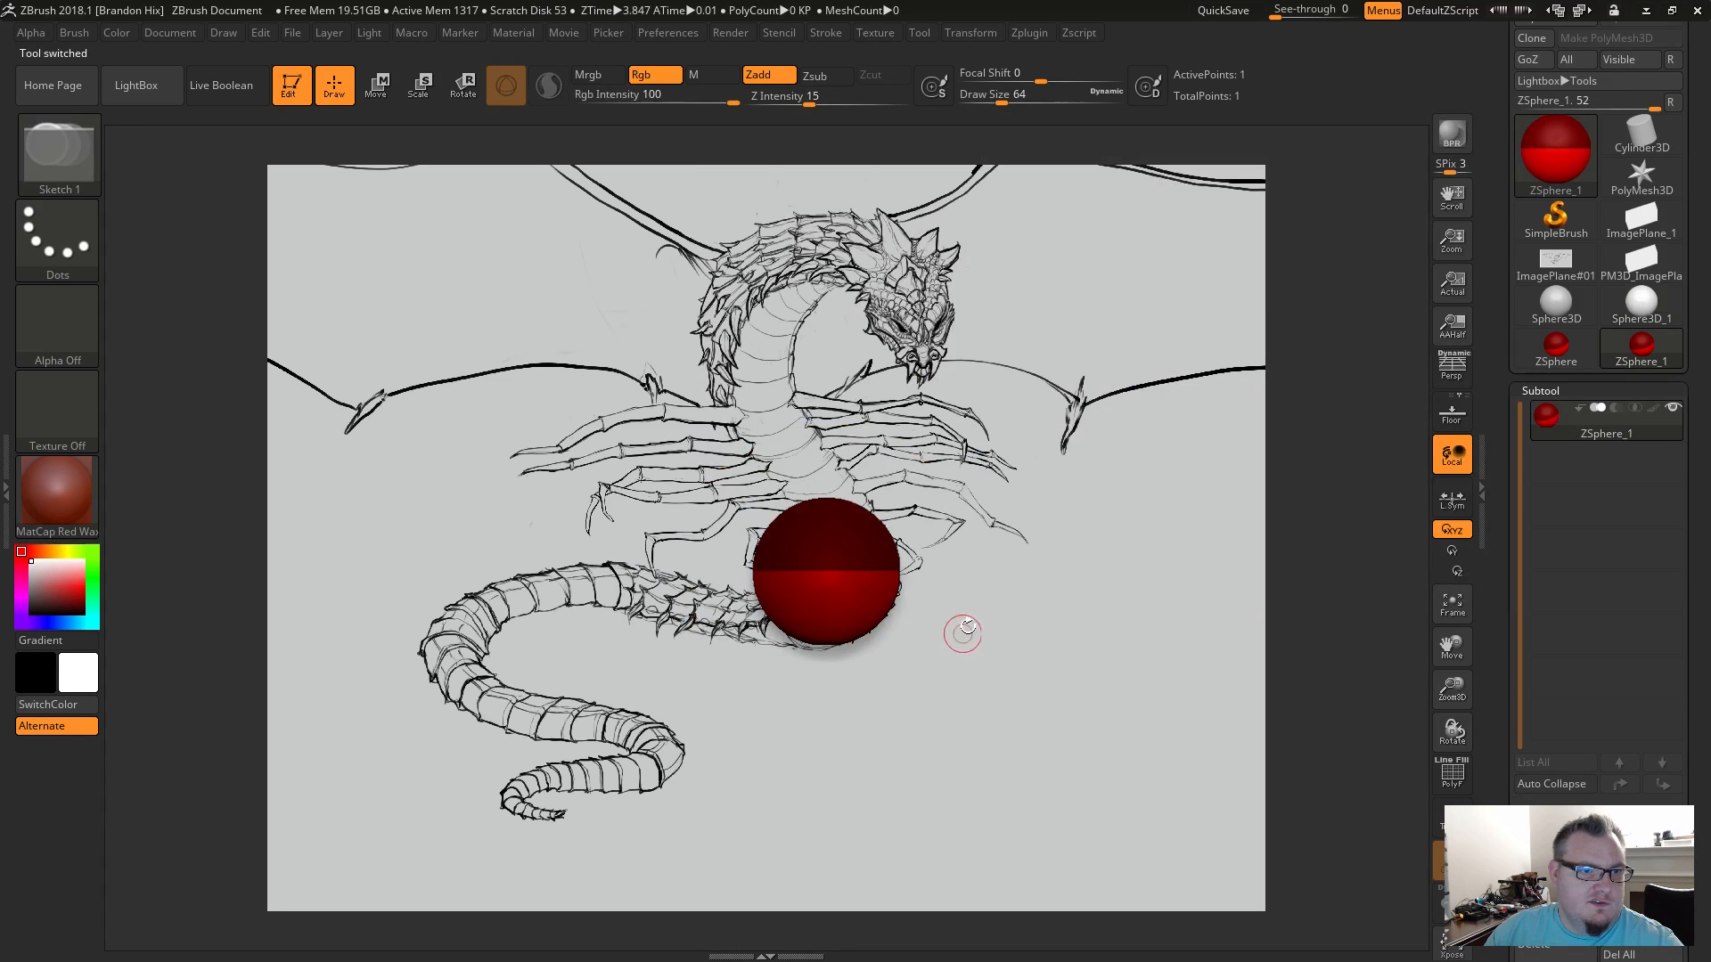
left_click_drag(1059, 677, 1254, 751)
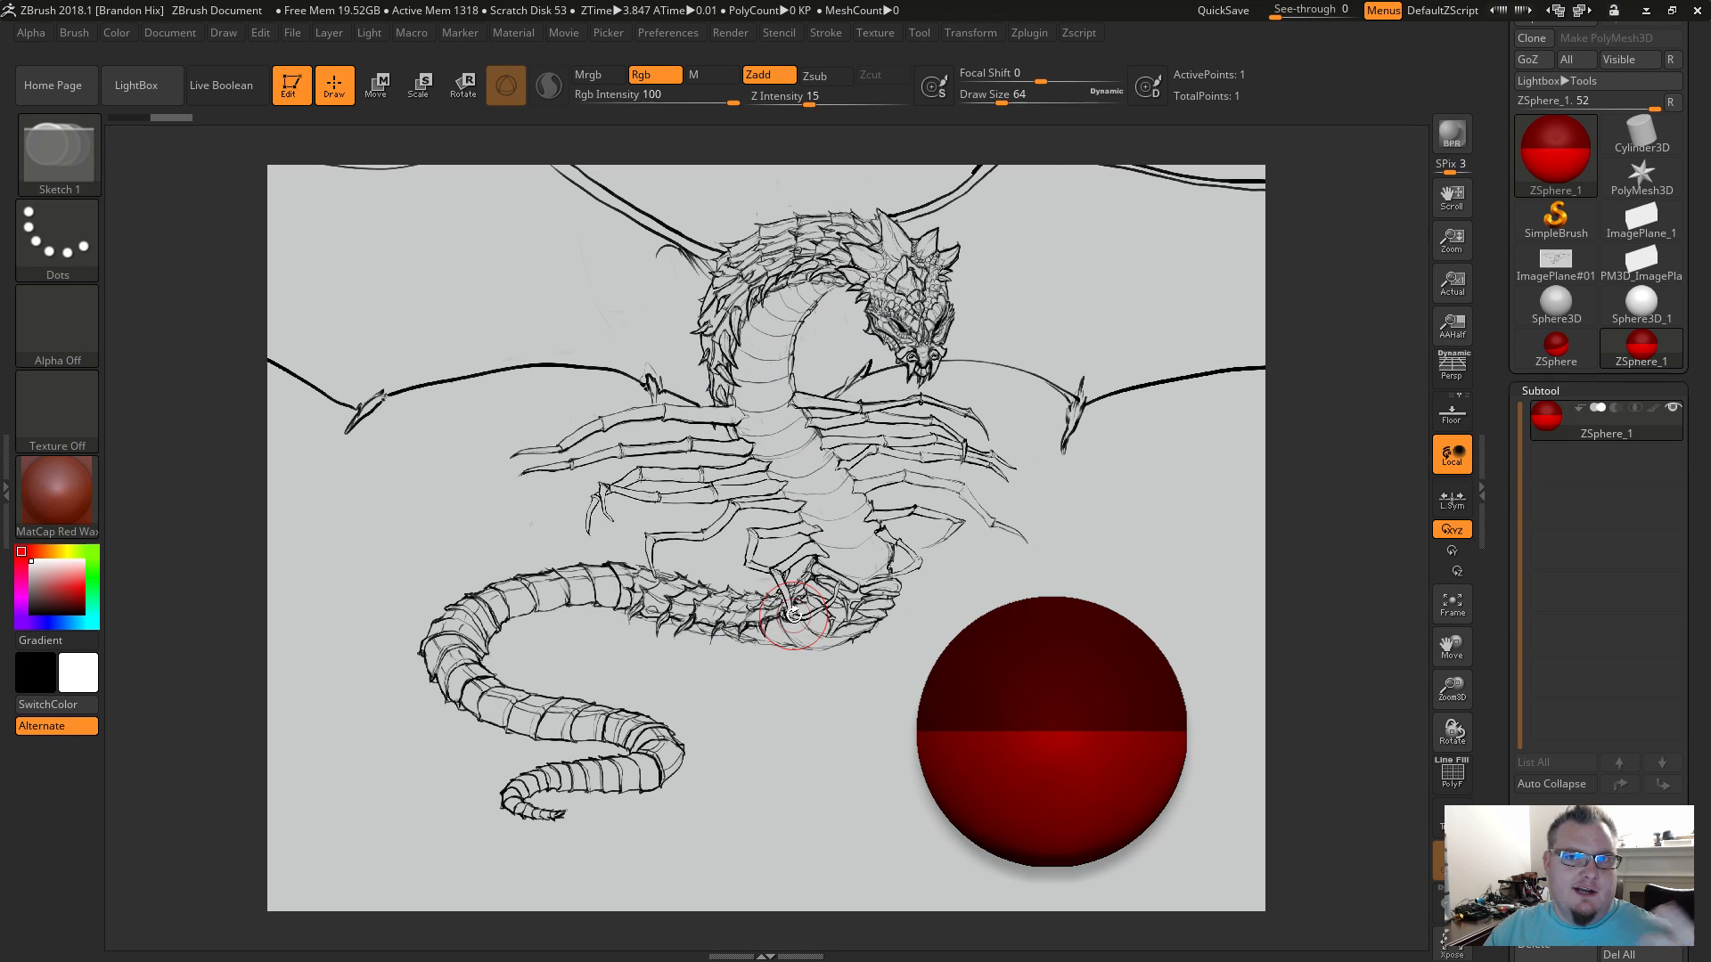
left_click_drag(1061, 539, 992, 438, "alt")
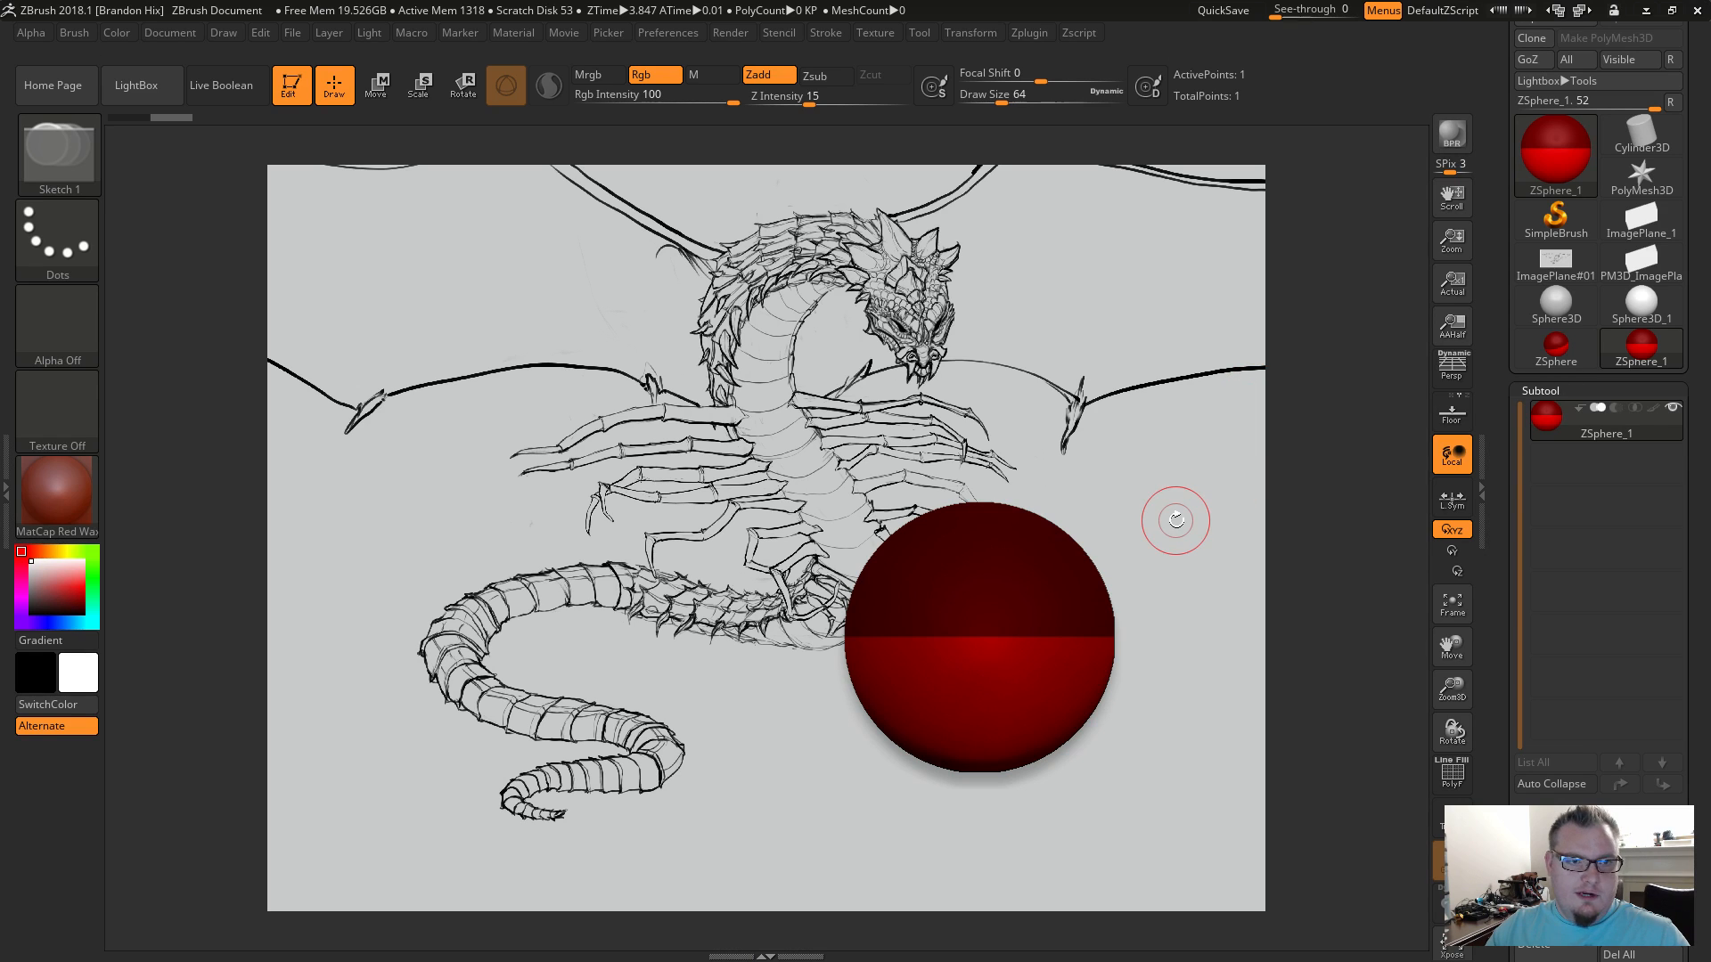
mouse_move(1157, 532)
left_mouse_down("alt")
mouse_move(1079, 410)
mouse_move(1031, 264)
mouse_move(796, 298)
left_mouse_up("alt")
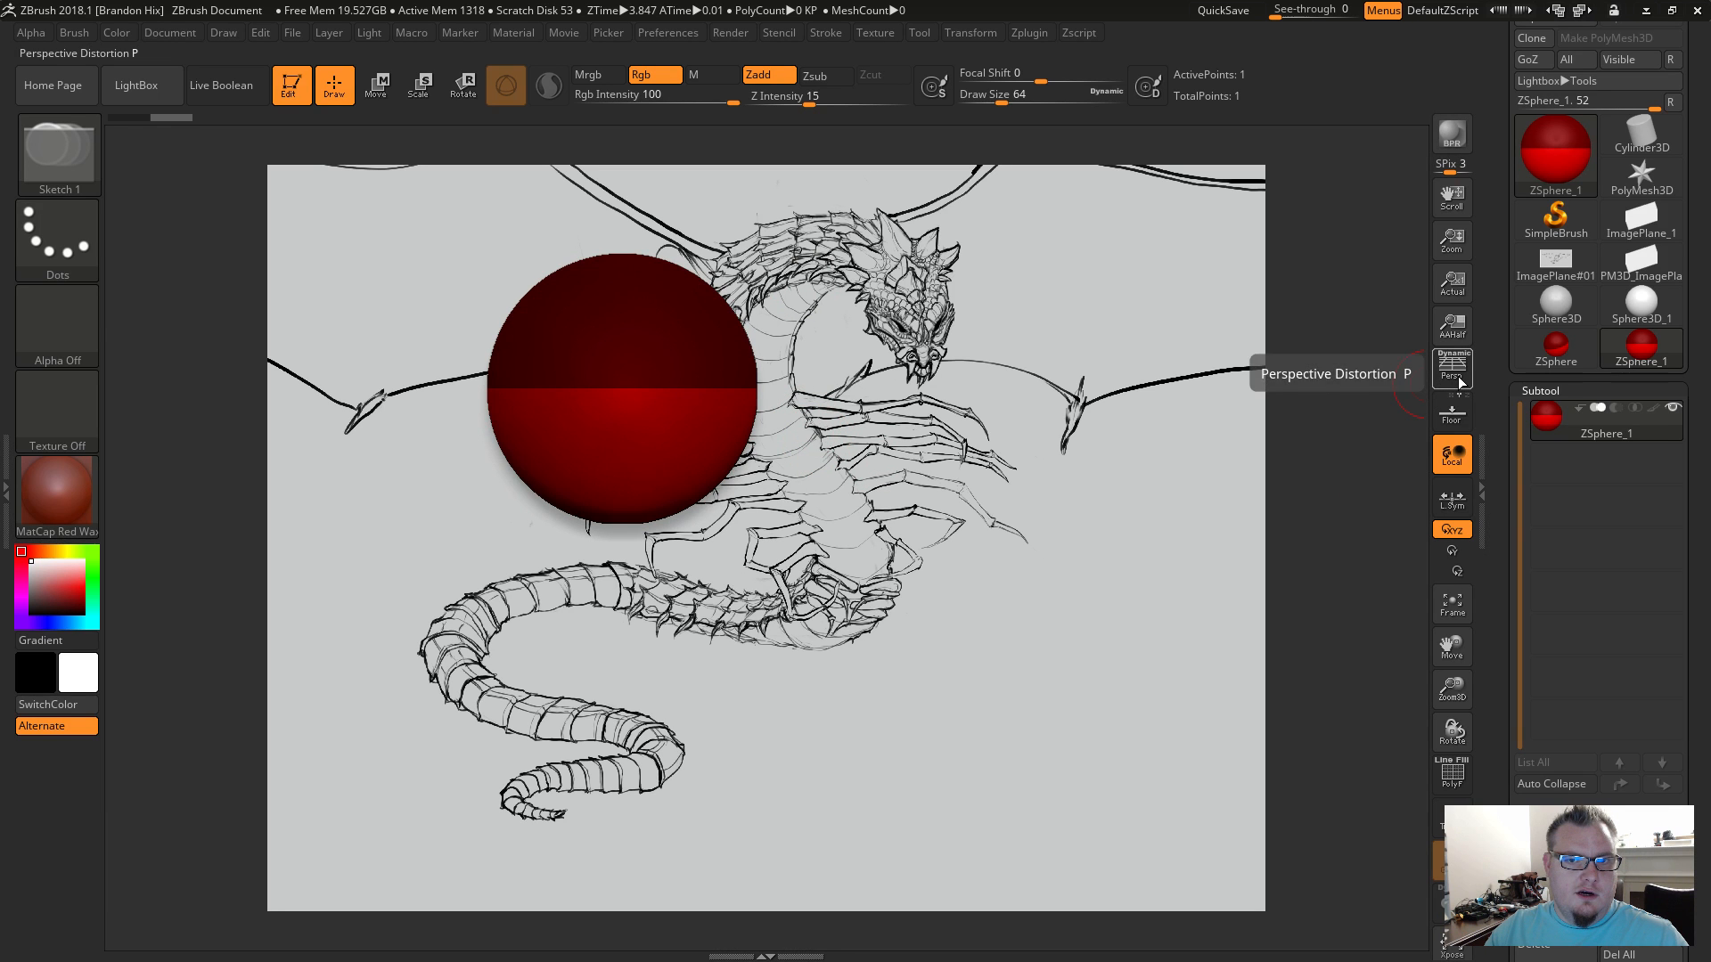
Turn on the floor grid and show the ZSphere in a straight-on view beside the dragon's head.
left_click(1452, 411)
mouse_move(1033, 419)
left_mouse_down()
mouse_move(940, 500)
mouse_move(983, 537)
mouse_move(911, 546)
left_mouse_up()
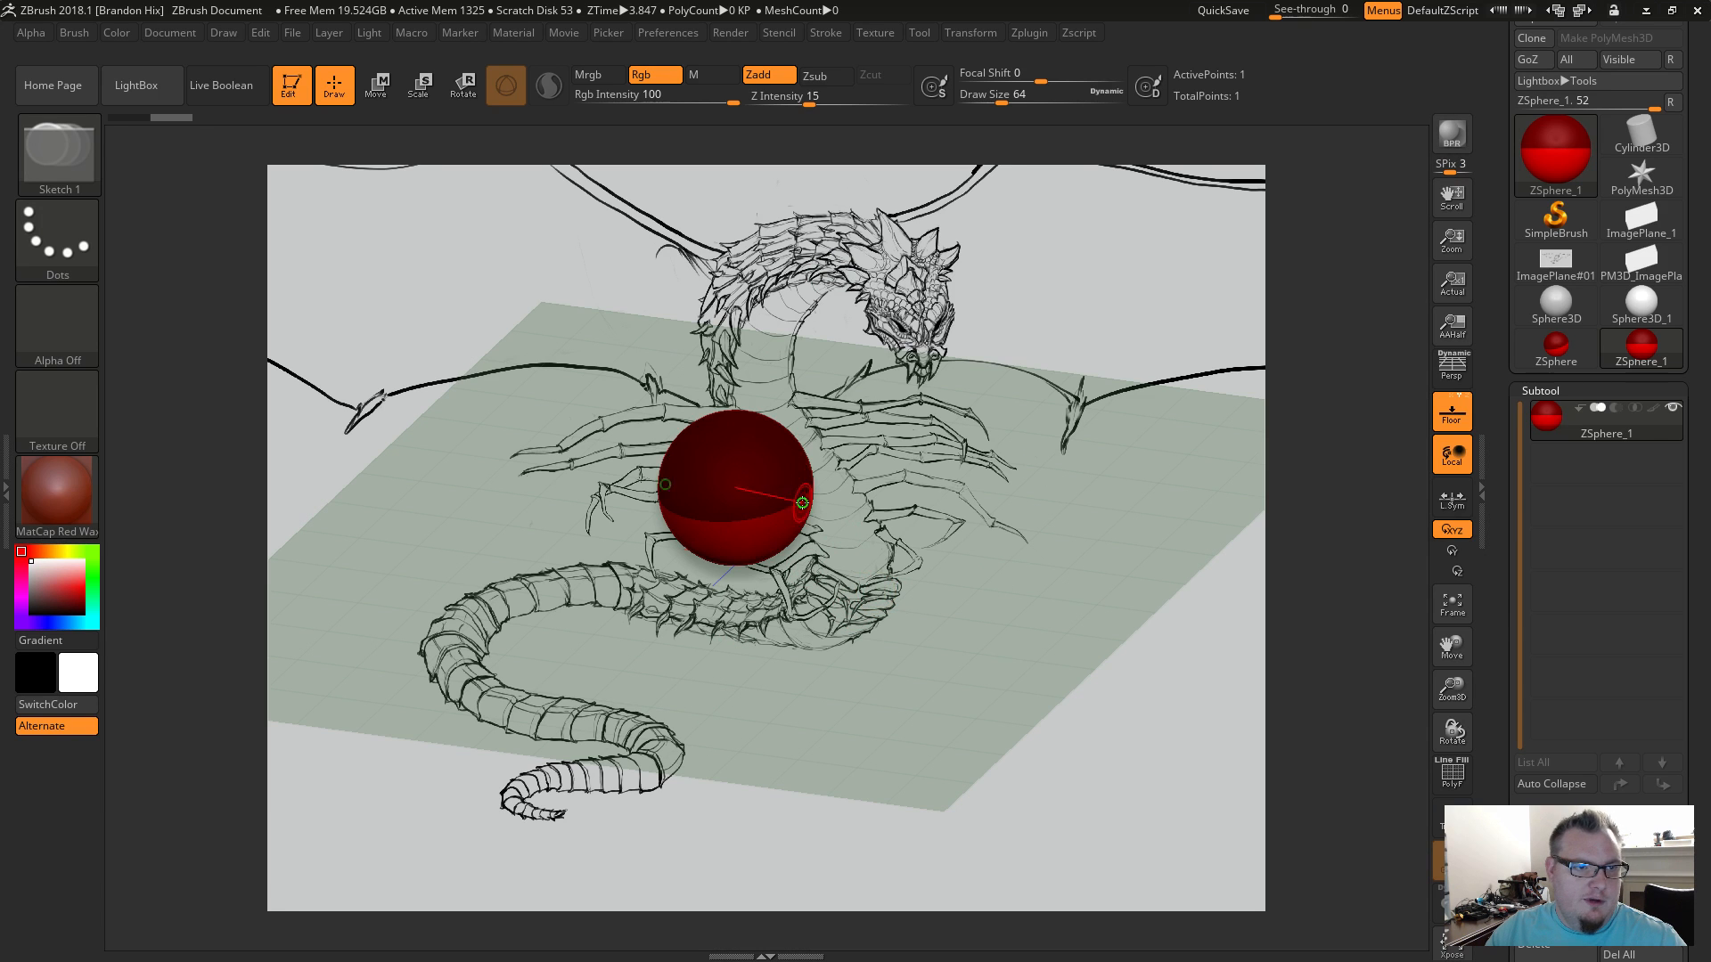
left_click_drag(909, 594, 872, 596, "shift")
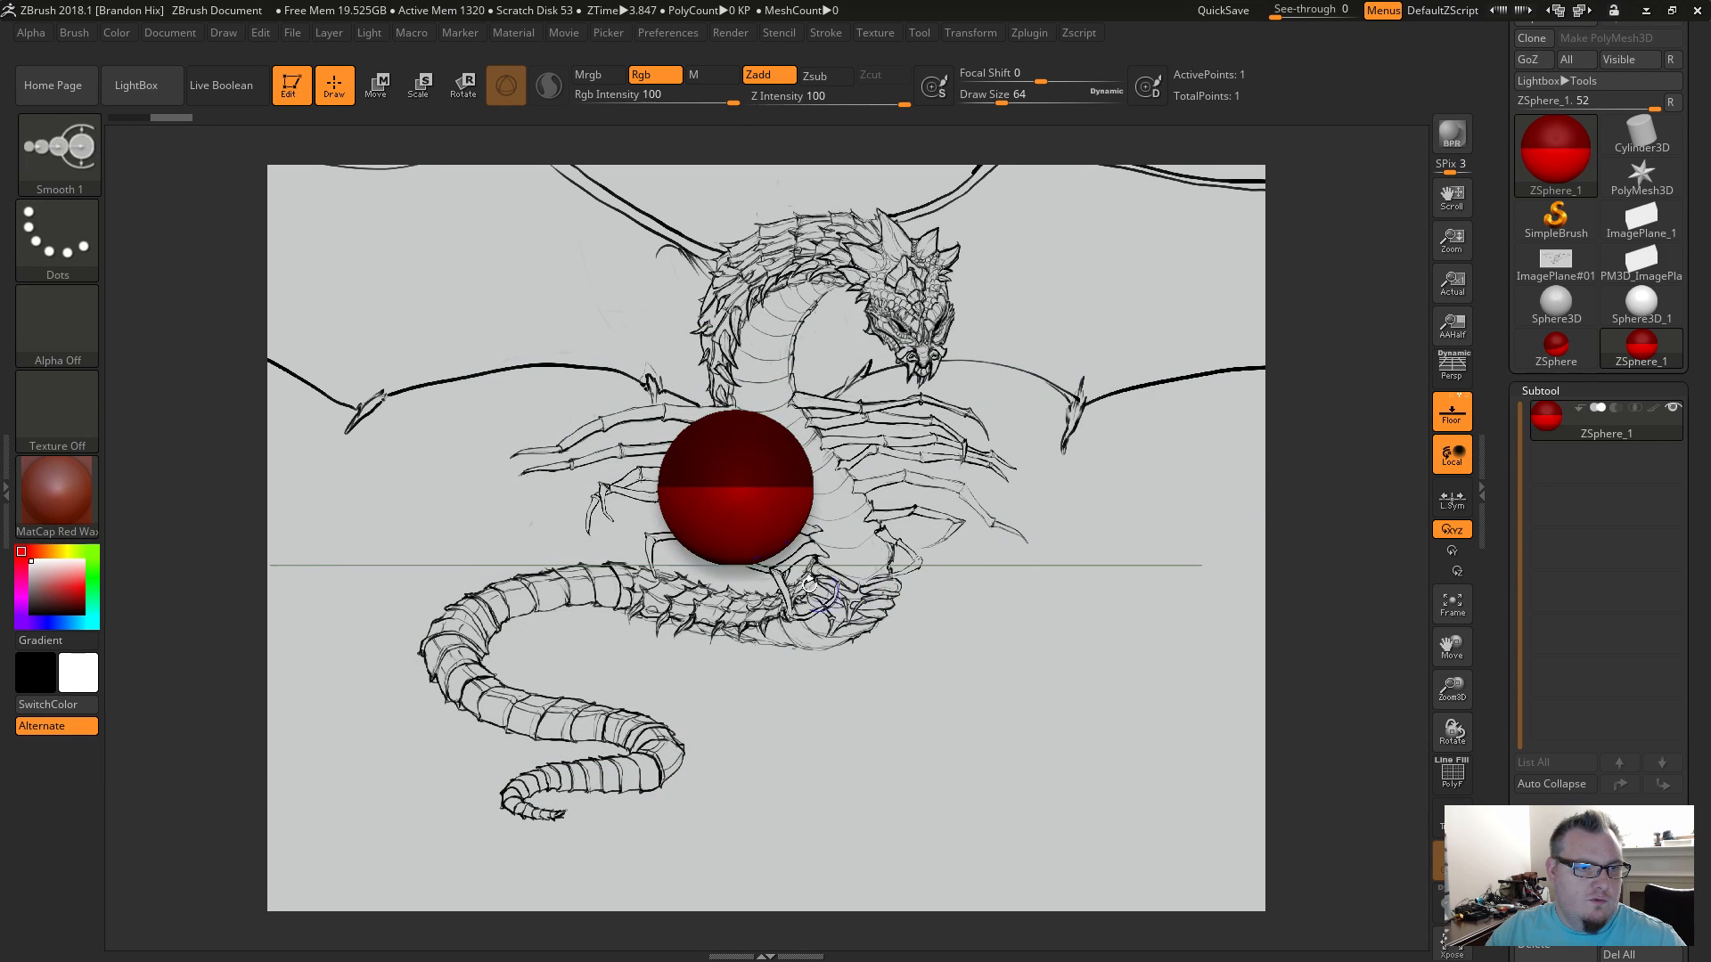
left_click_drag(909, 425, 1255, 461, "alt")
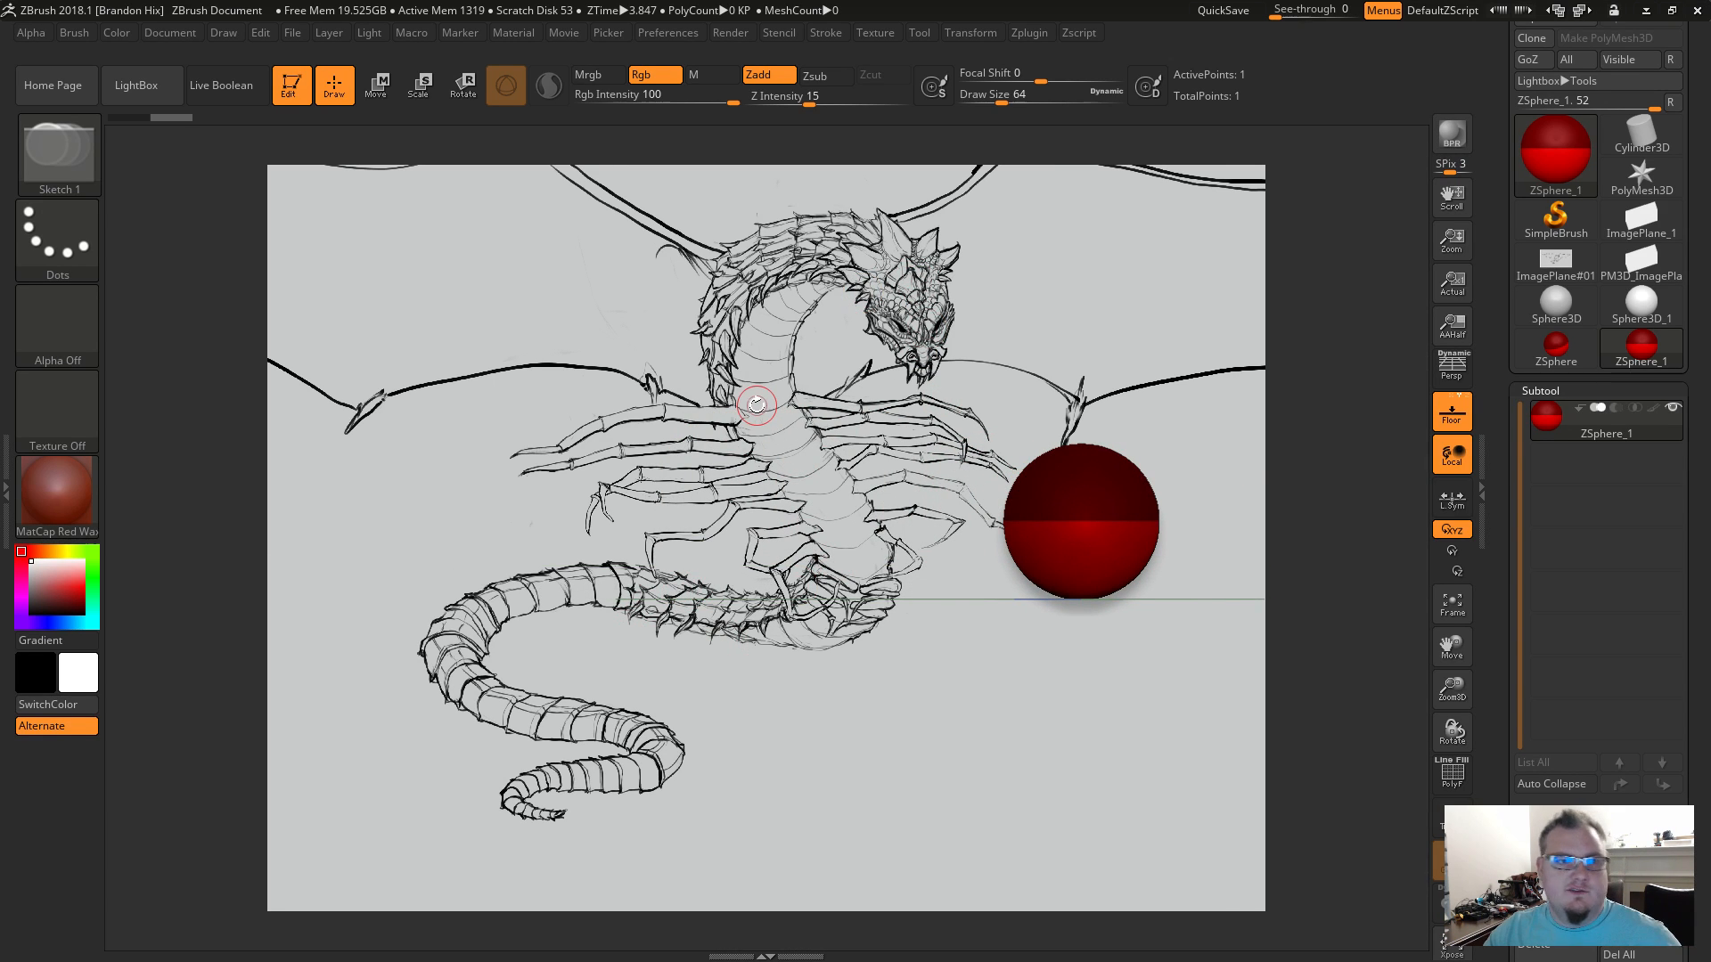
left_click_drag(937, 412, 901, 324, "alt")
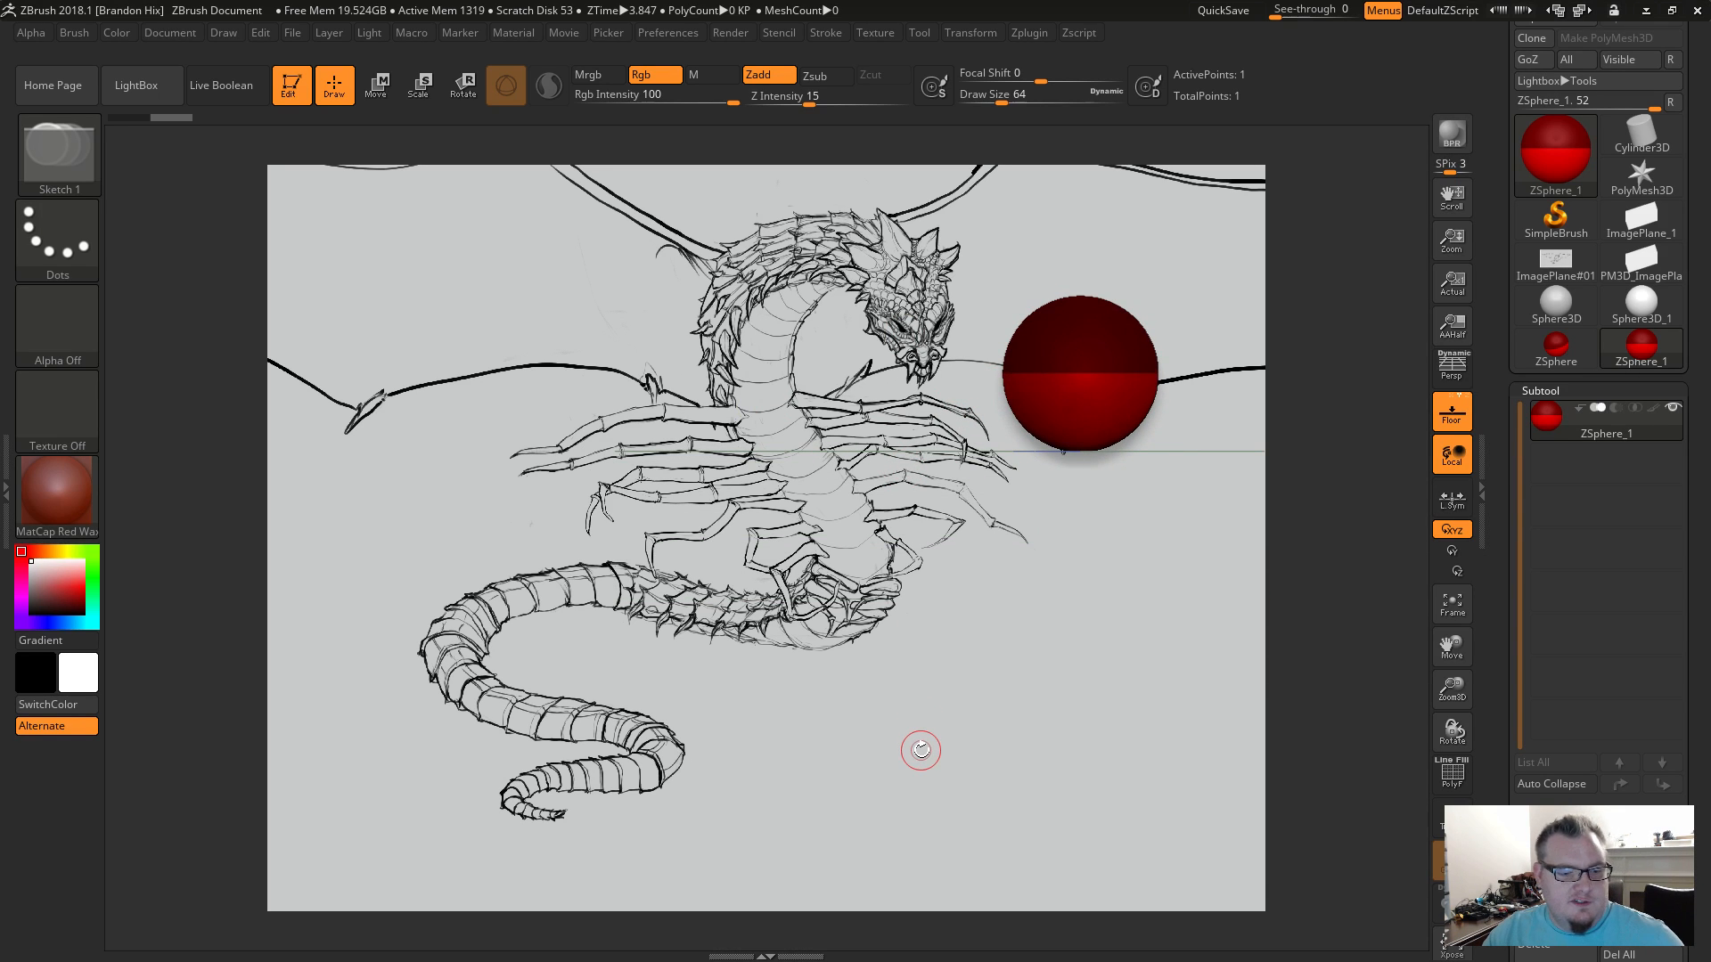
Switch to Sketchbook.psd in Photoshop, leave full-screen view and bring up the dialog for opening a file.
key("alt+Tab")
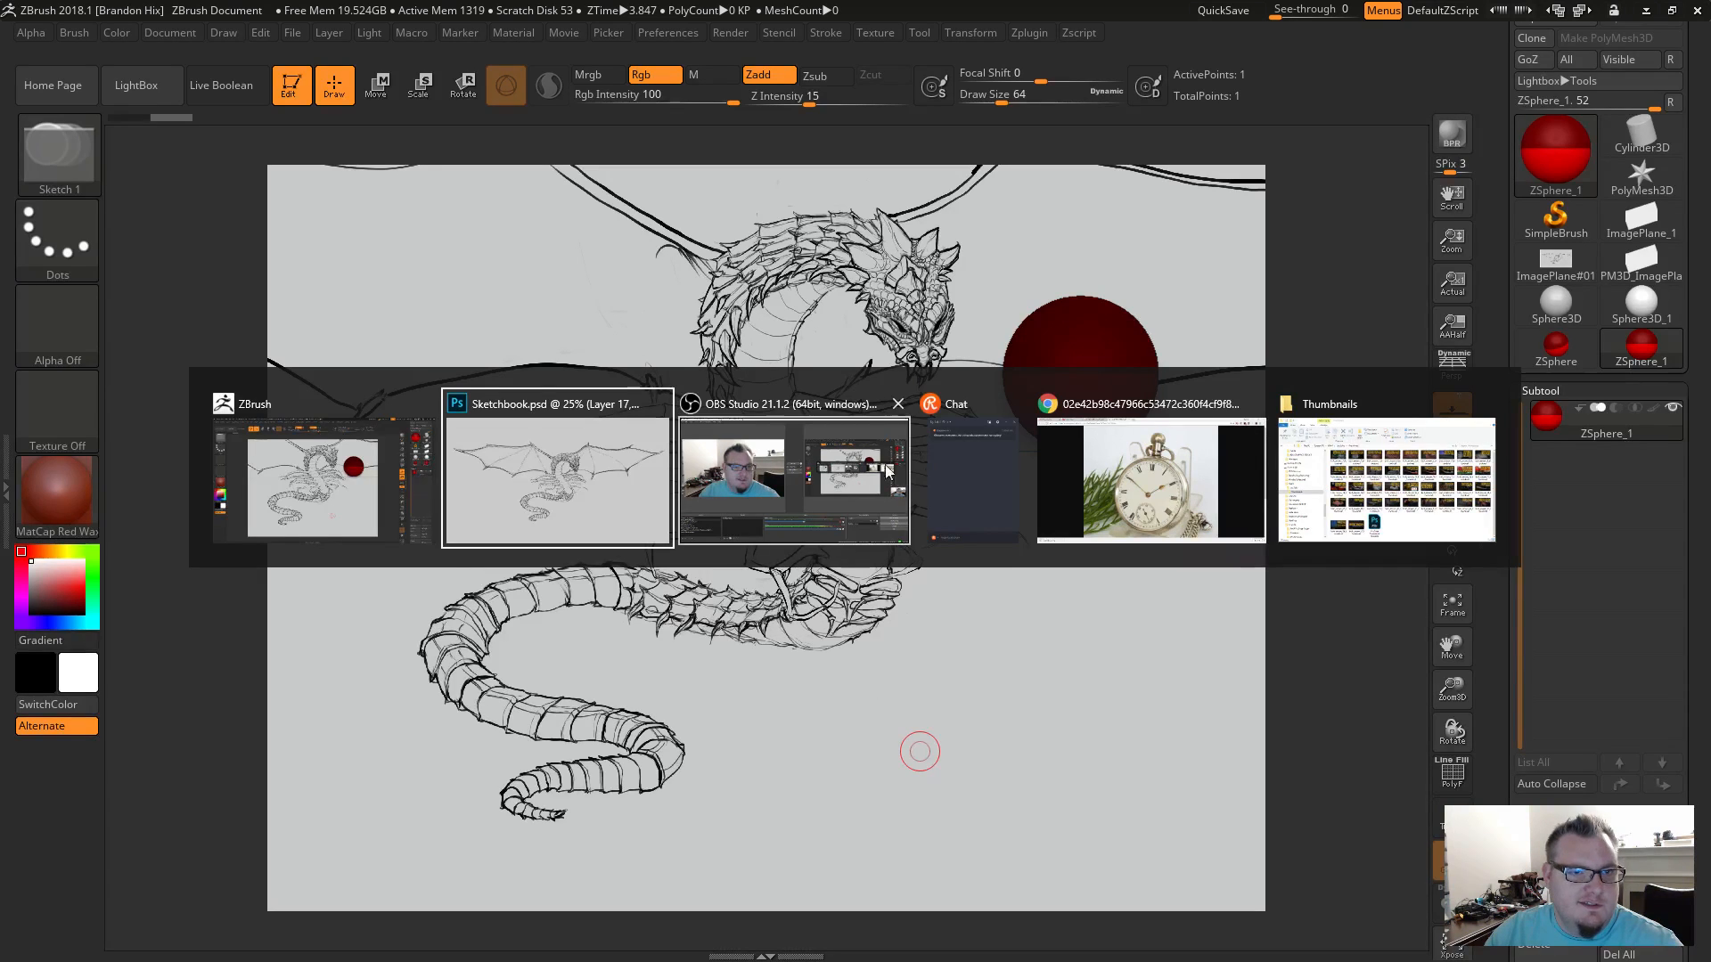
left_click(610, 499)
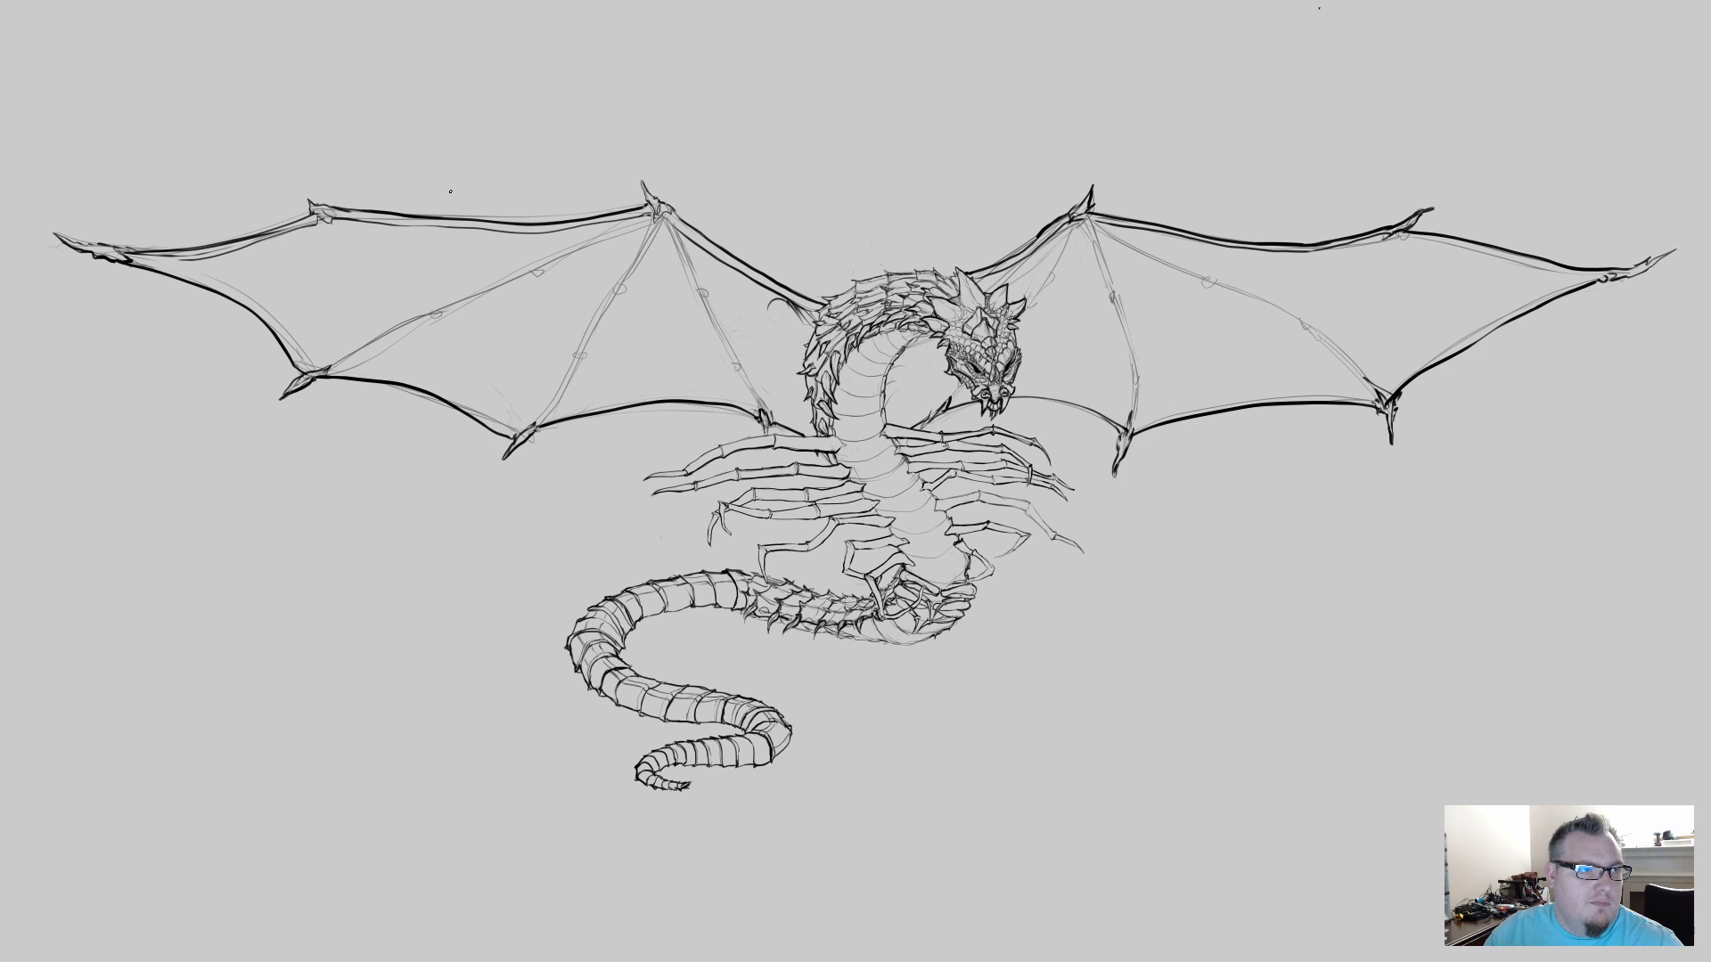
key("f")
left_click(49, 11)
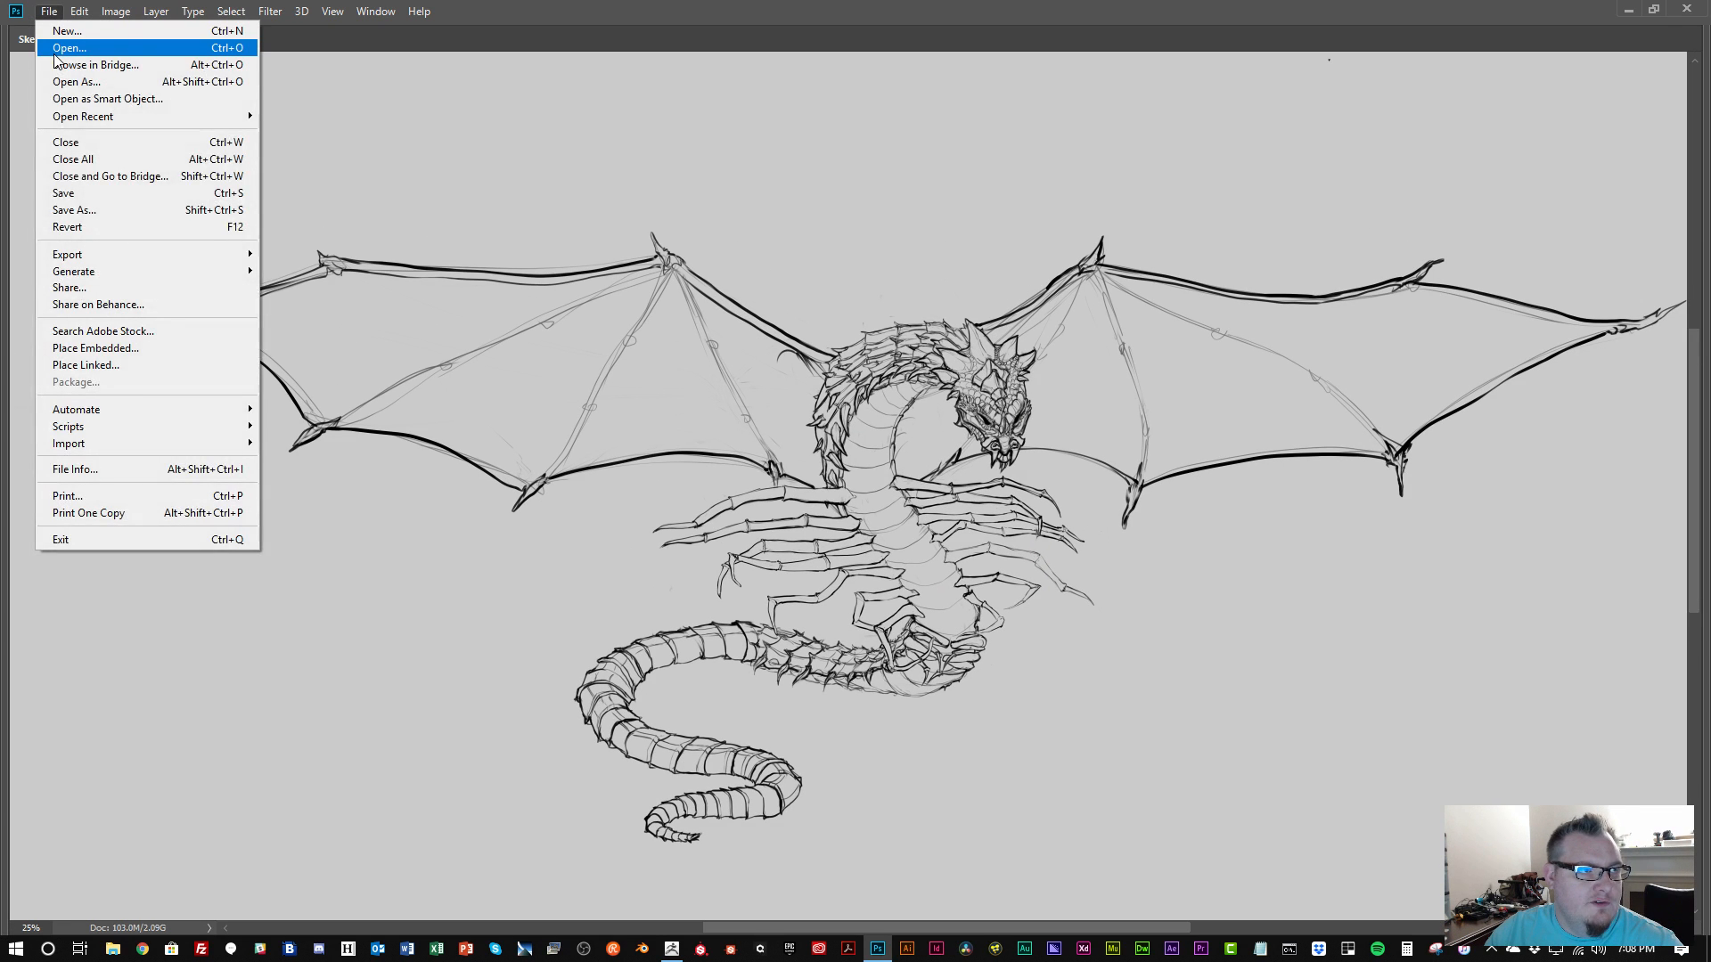
left_click(57, 50)
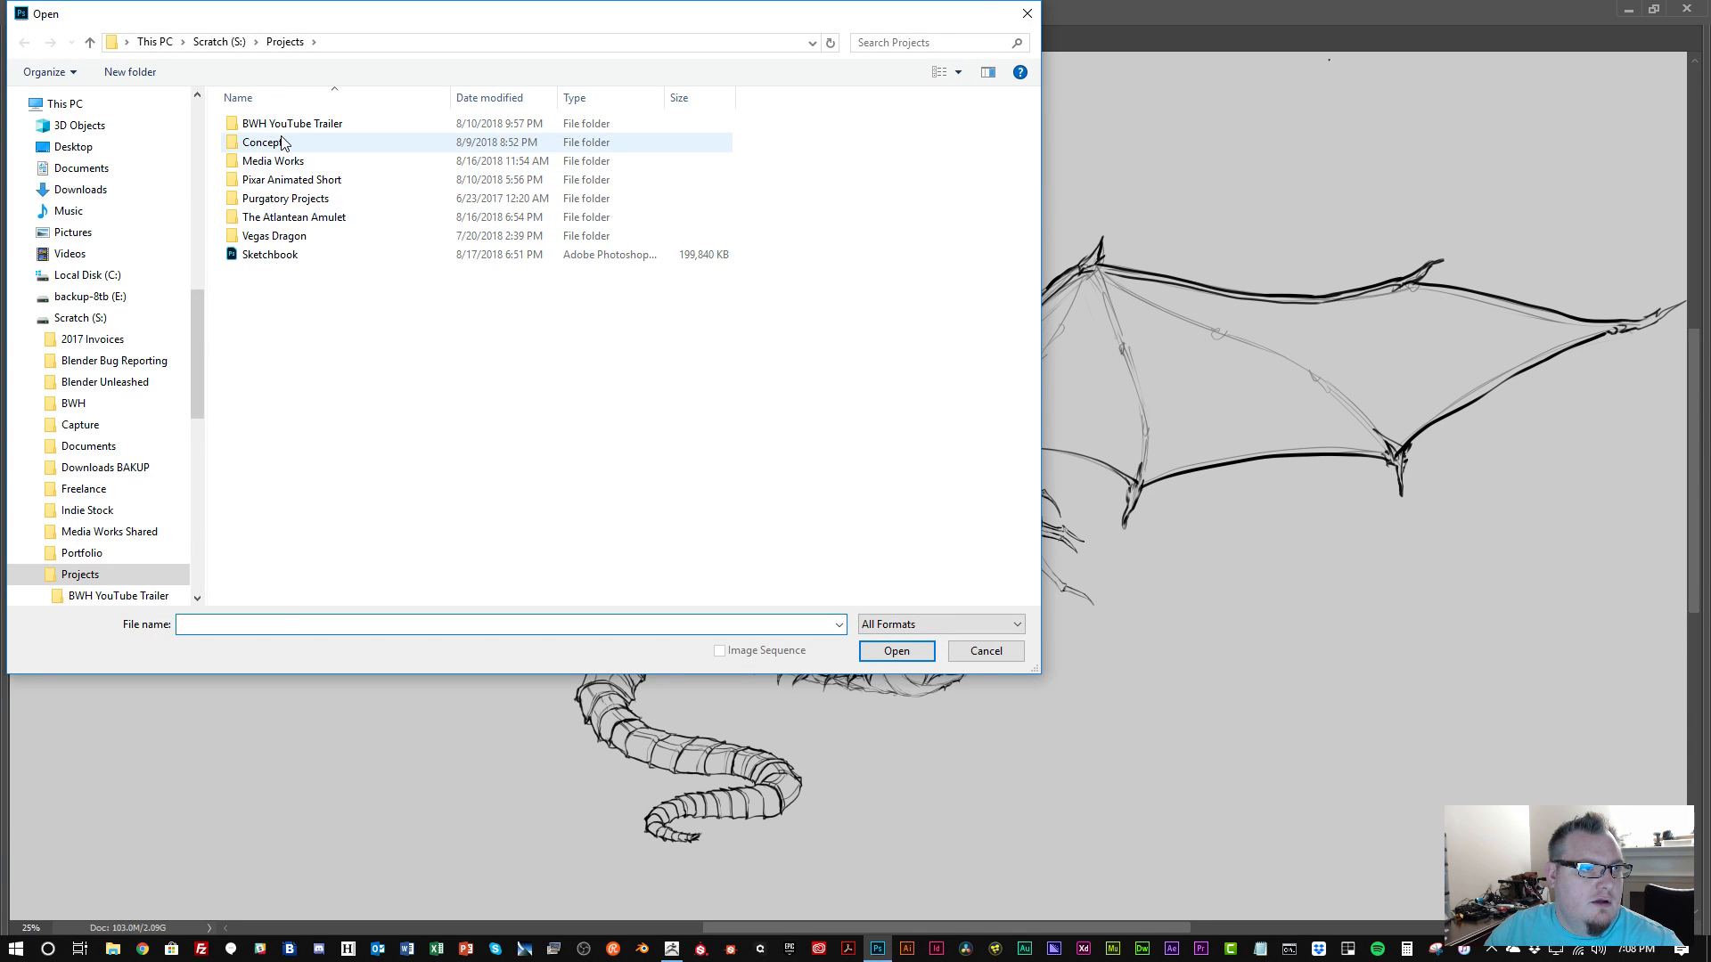
double_click(307, 235)
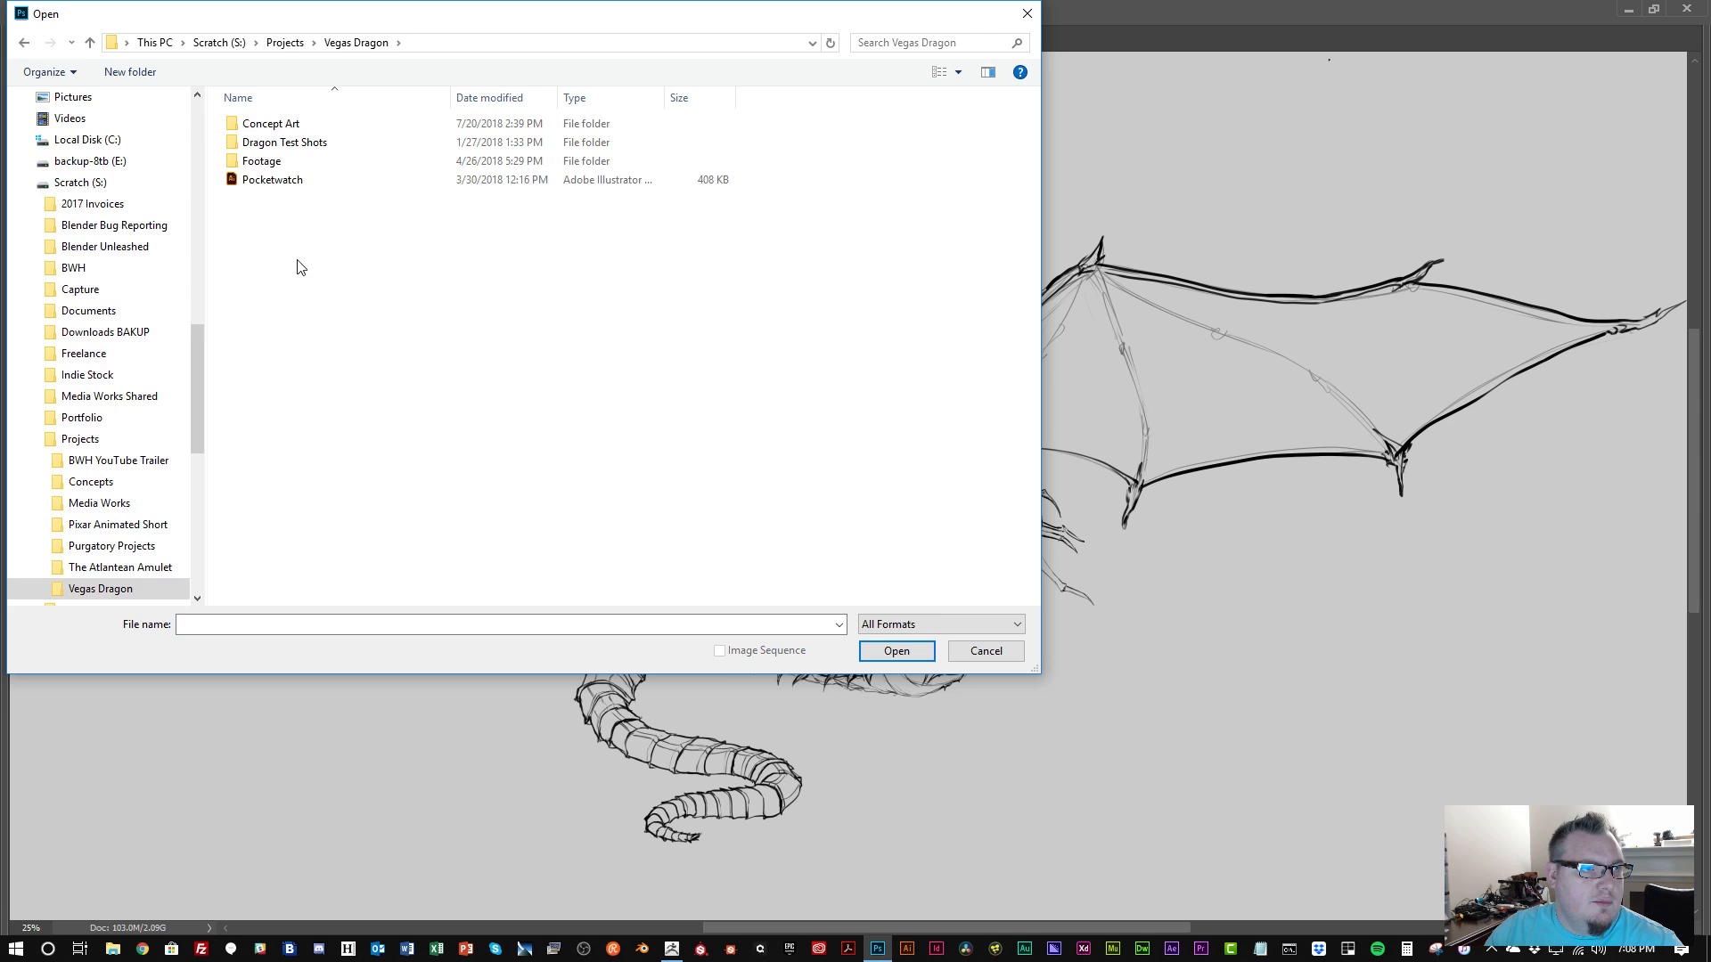
double_click(297, 124)
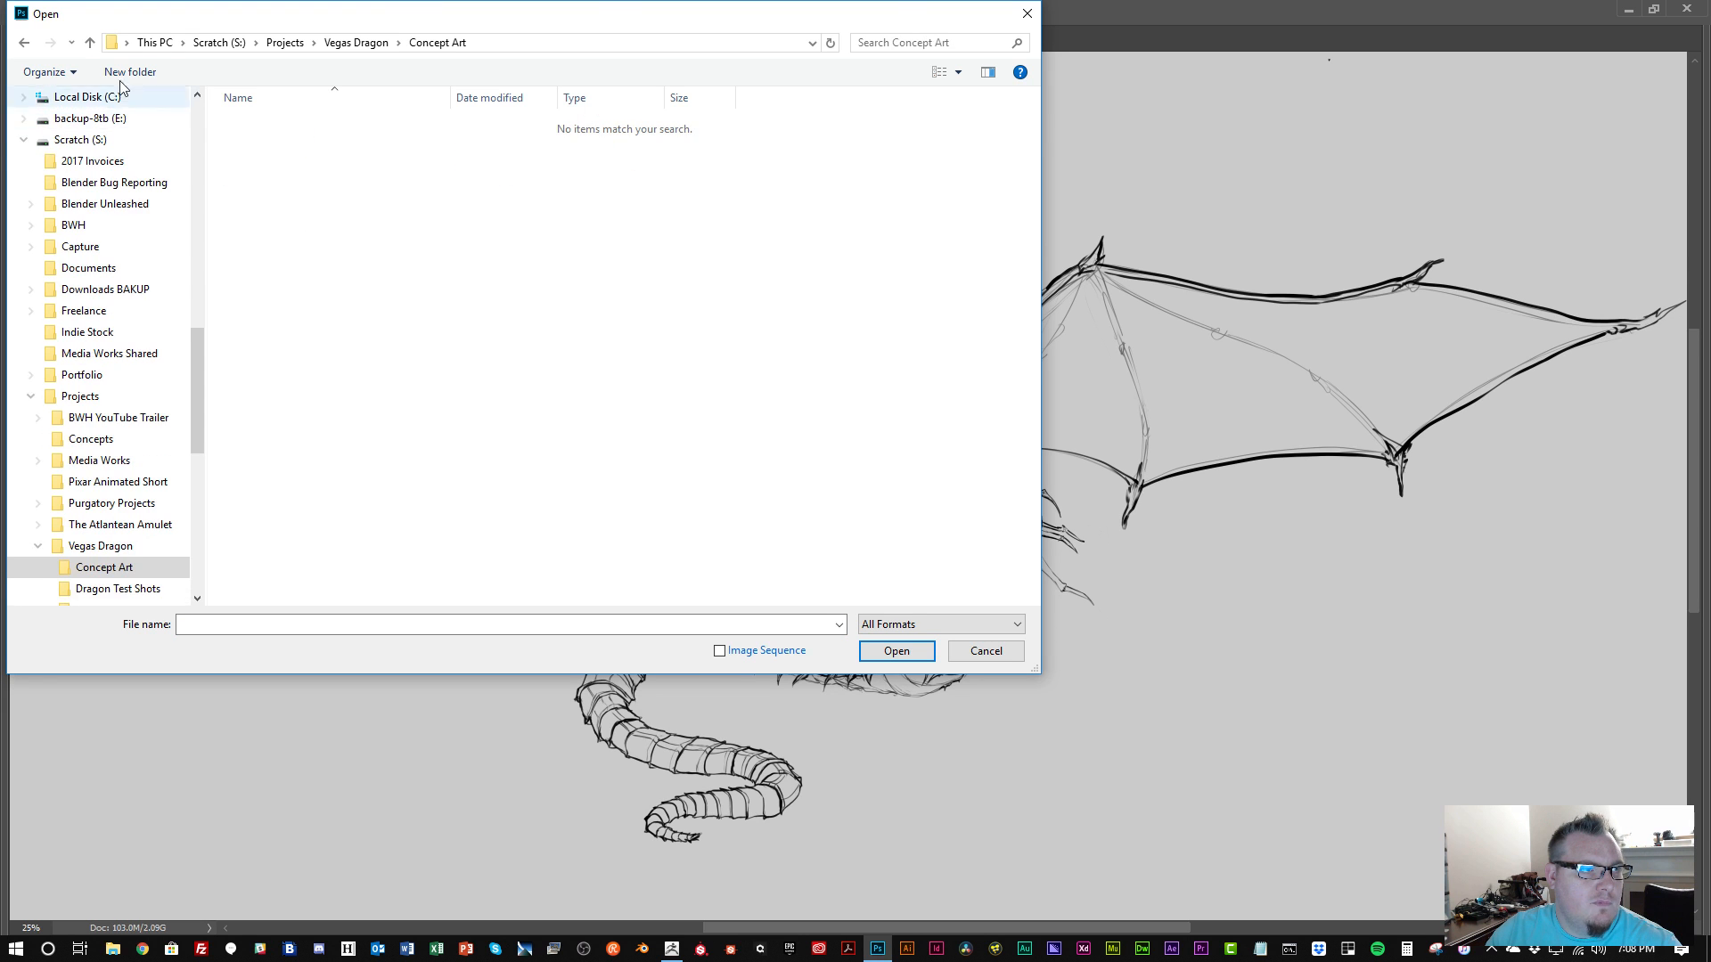
left_click(90, 43)
left_click(90, 43)
Open the Dragon Model Sheet PSD from The Orange Guild > Streaming > Model Sheet on the Scratch drive.
left_click(90, 43)
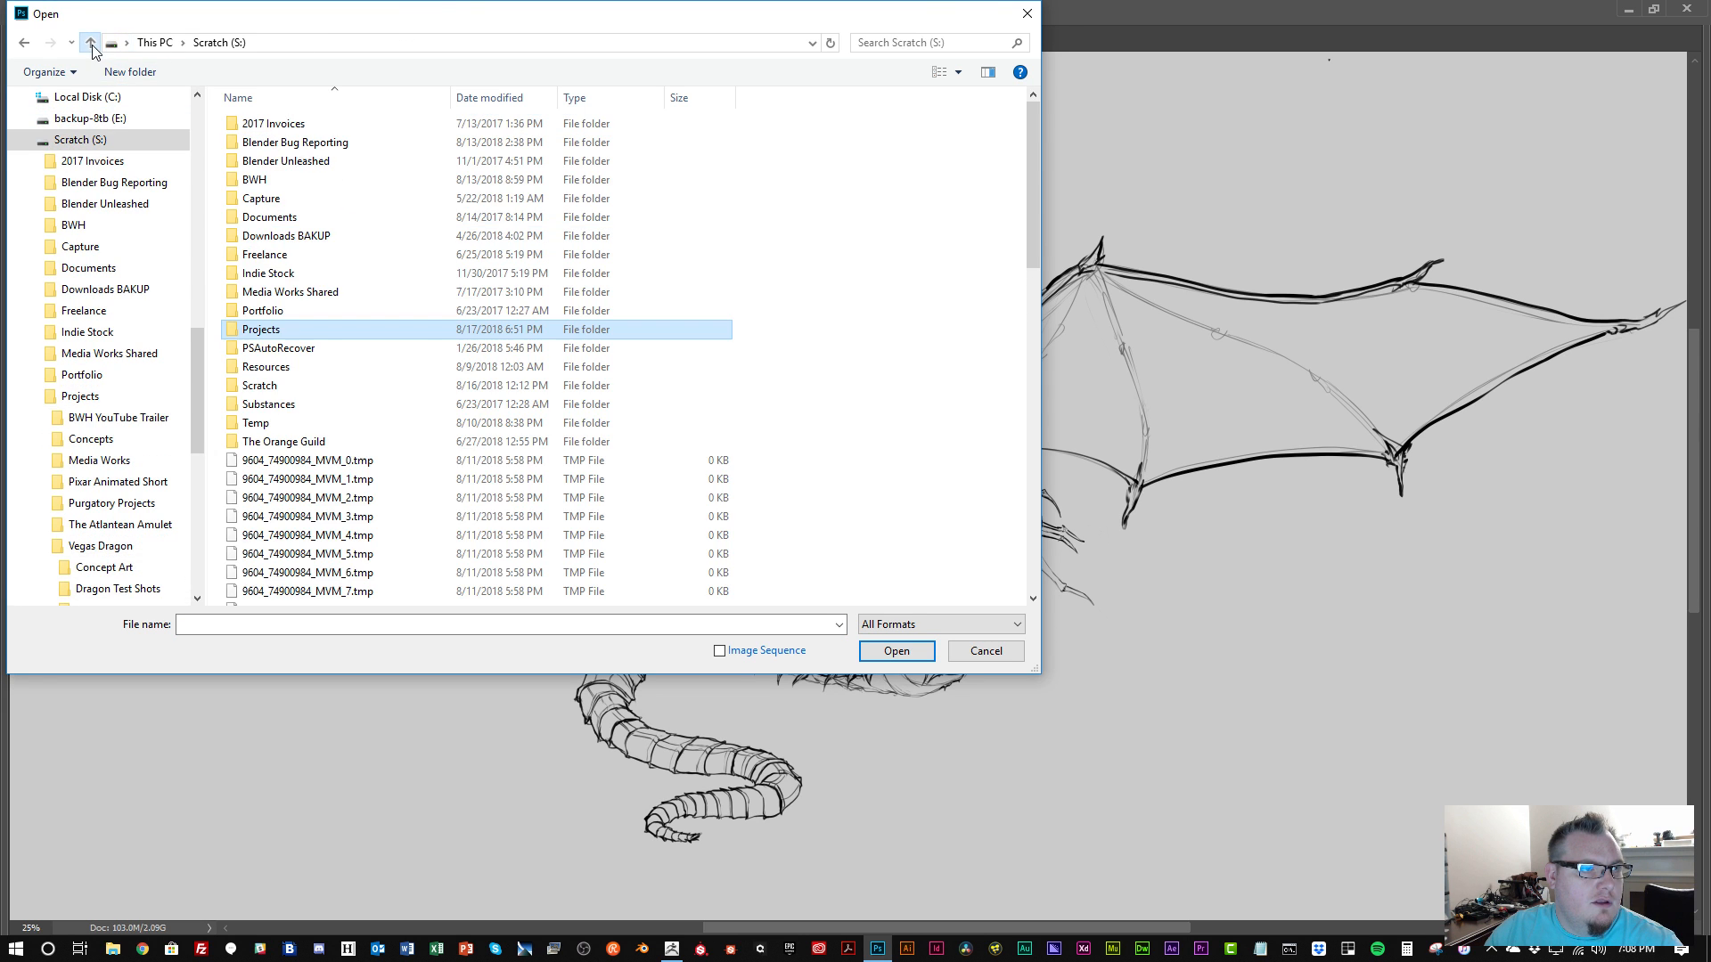
left_click(294, 443)
double_click(294, 443)
double_click(984, 138)
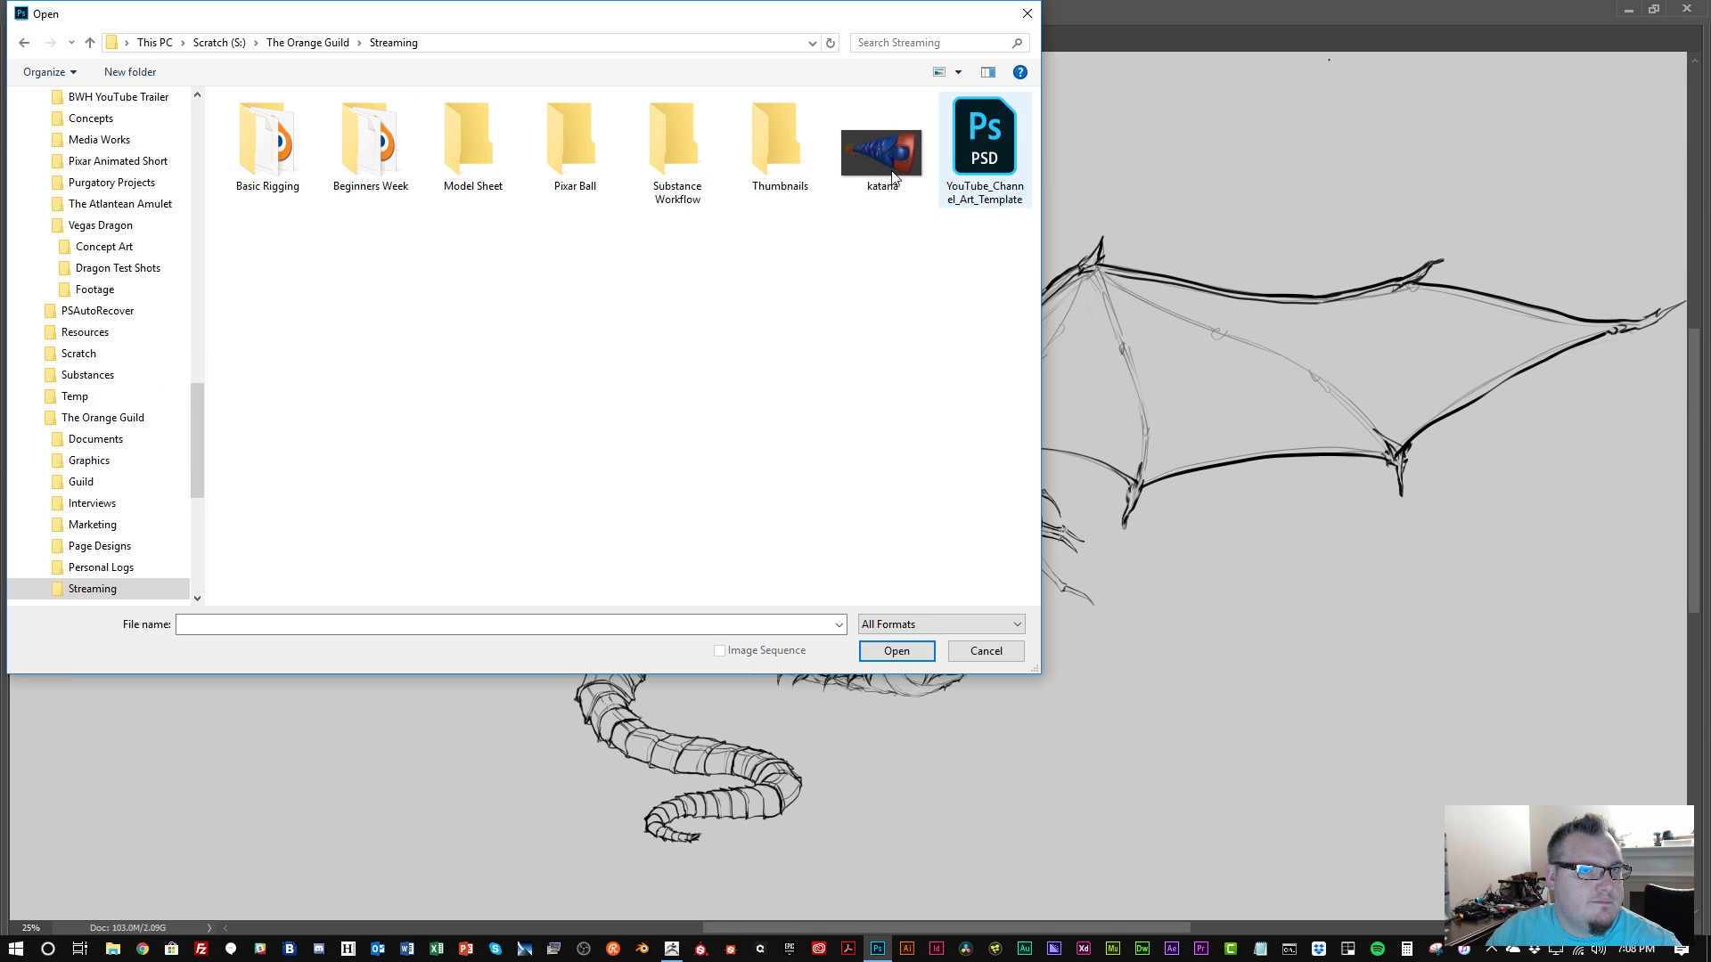
double_click(473, 143)
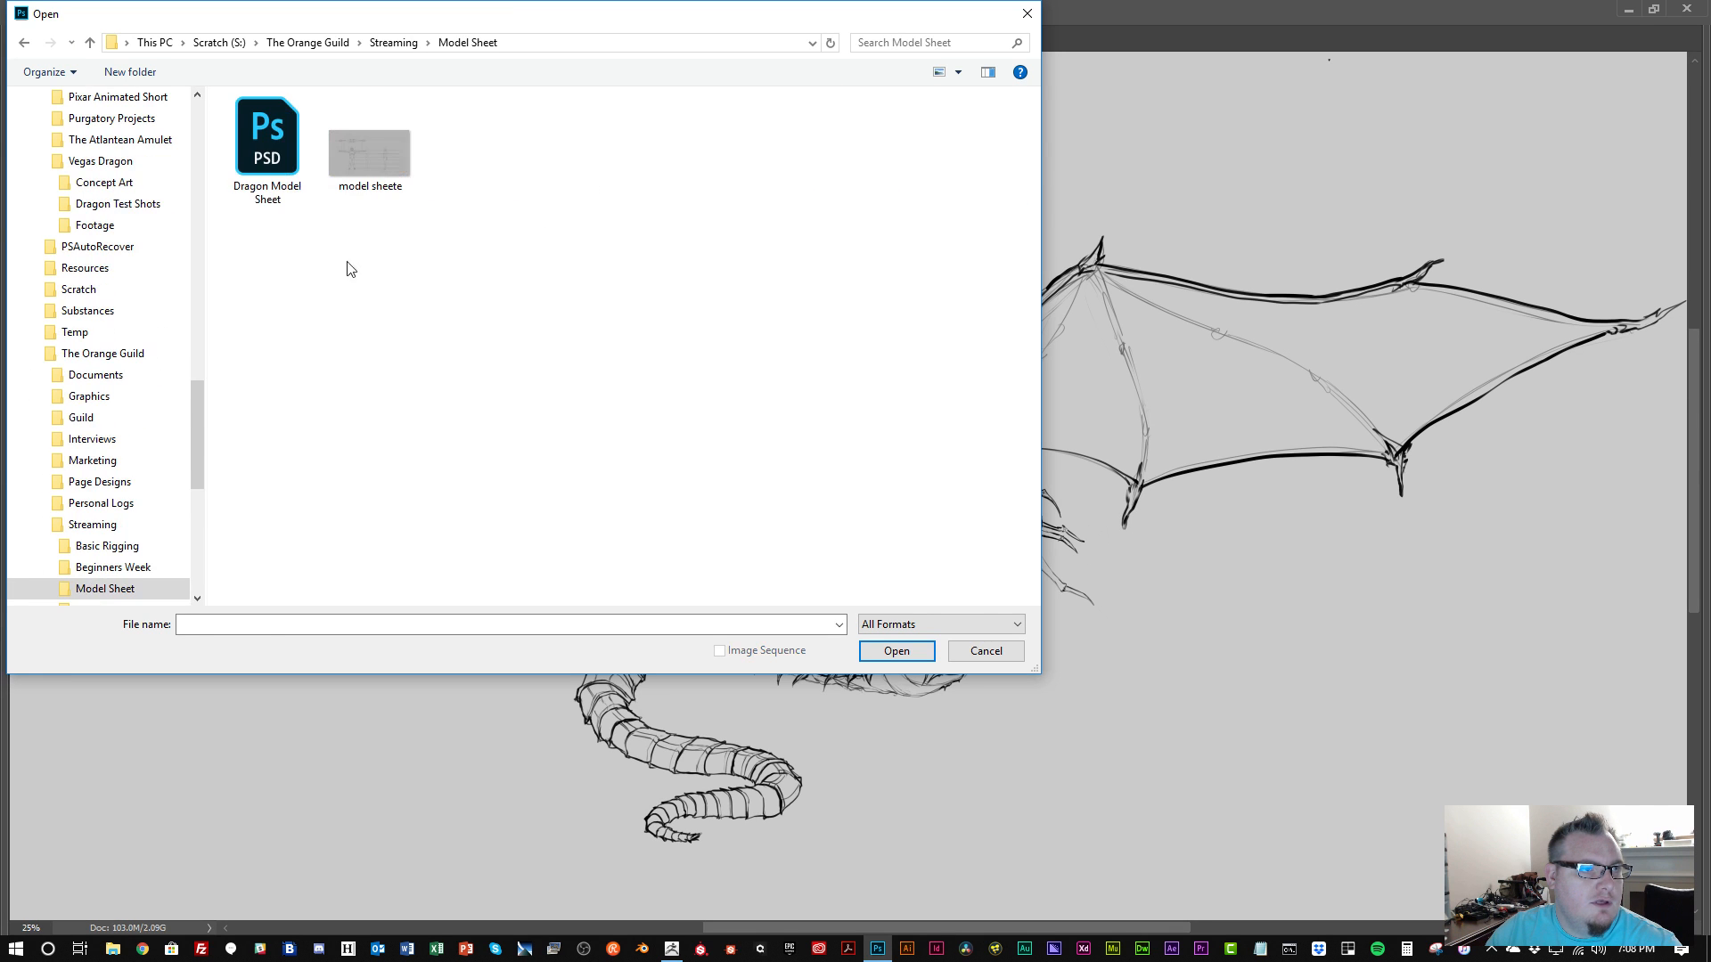
double_click(269, 150)
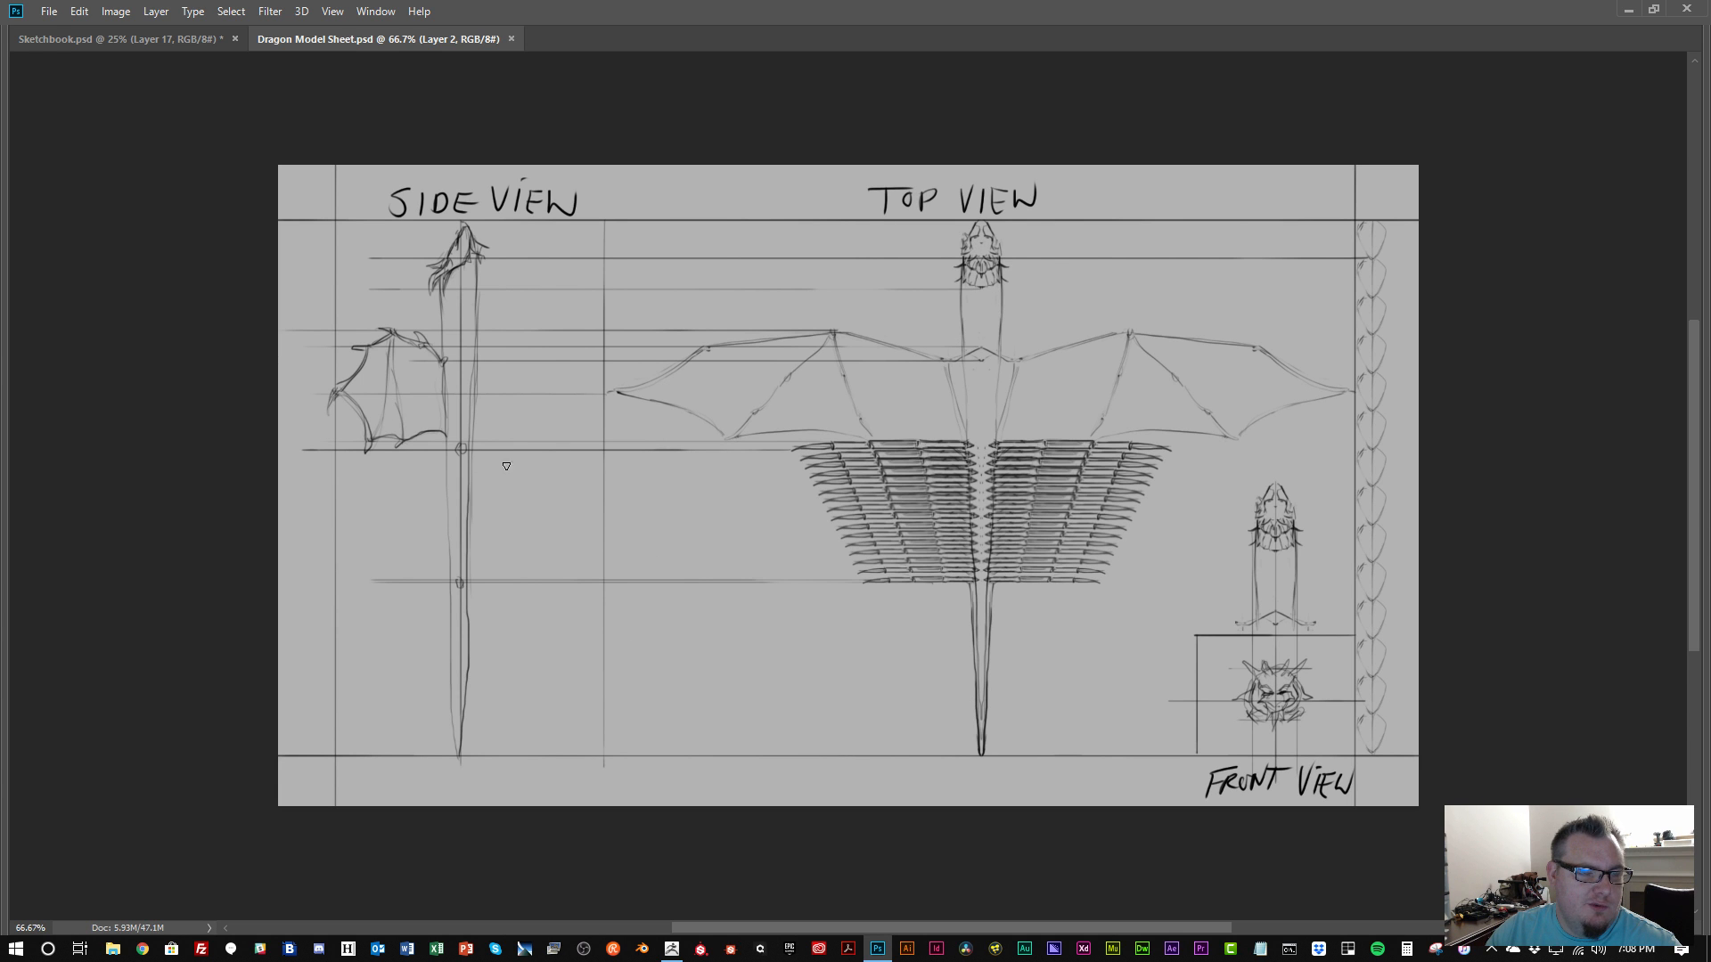
Compare the Dragon Model Sheet in Photoshop with the ZBrush canvas, ending back in ZBrush.
key("alt+Tab")
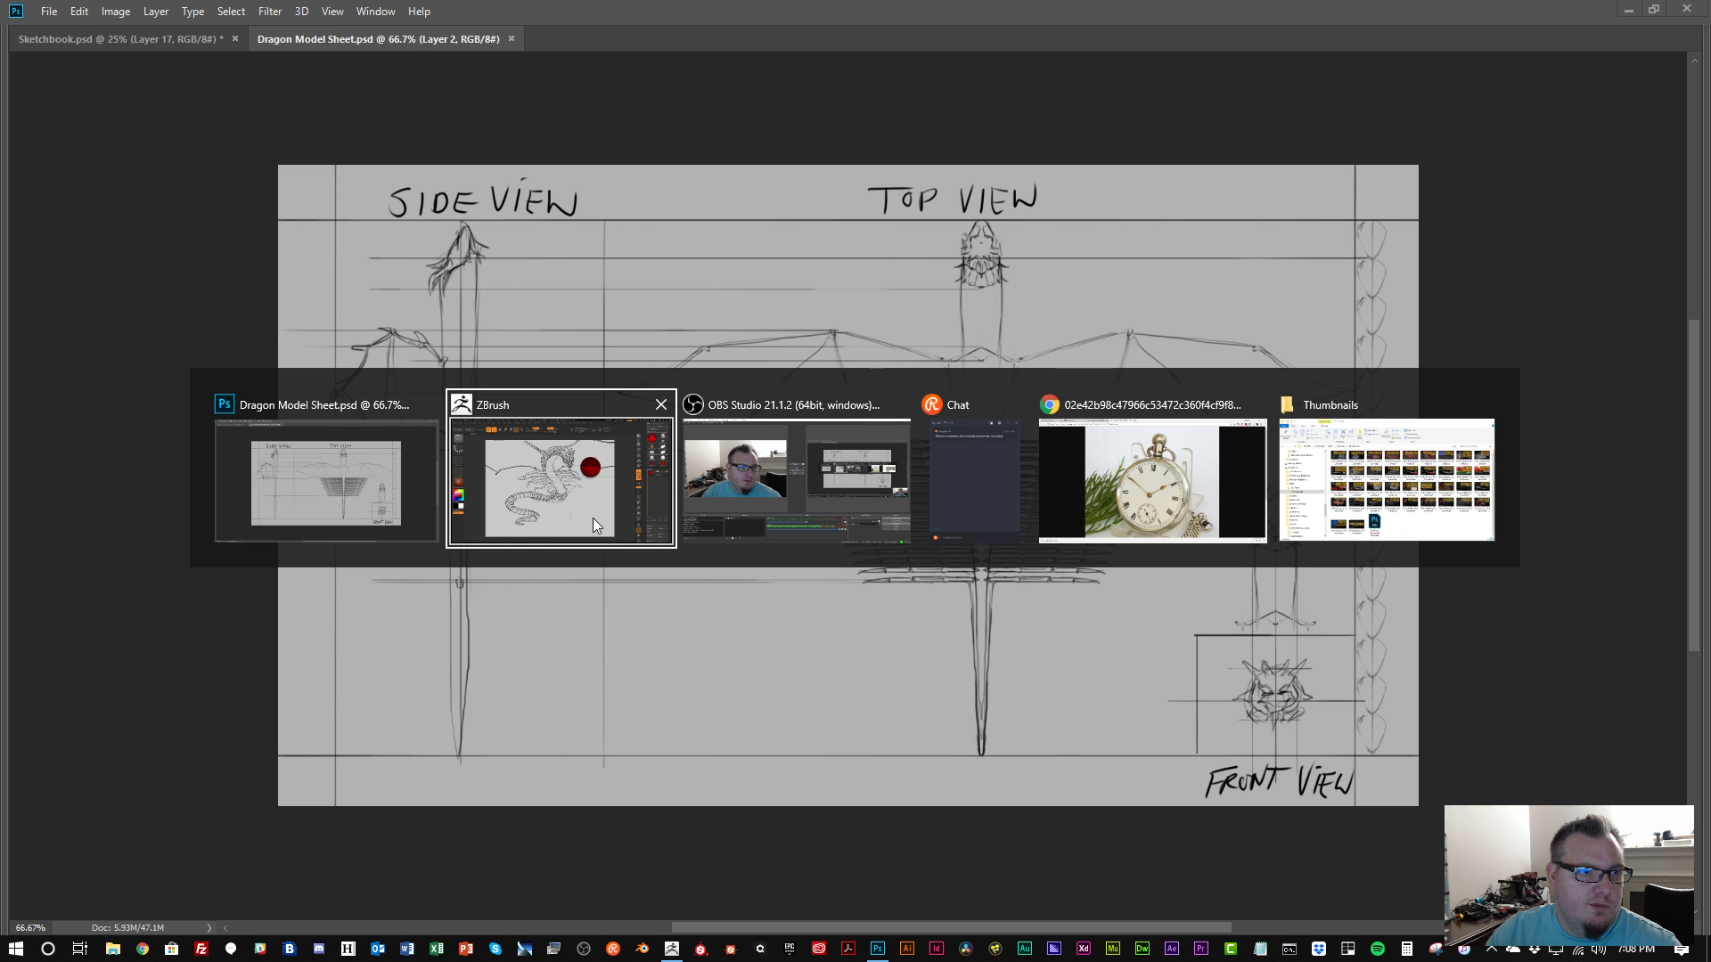
left_click(537, 501)
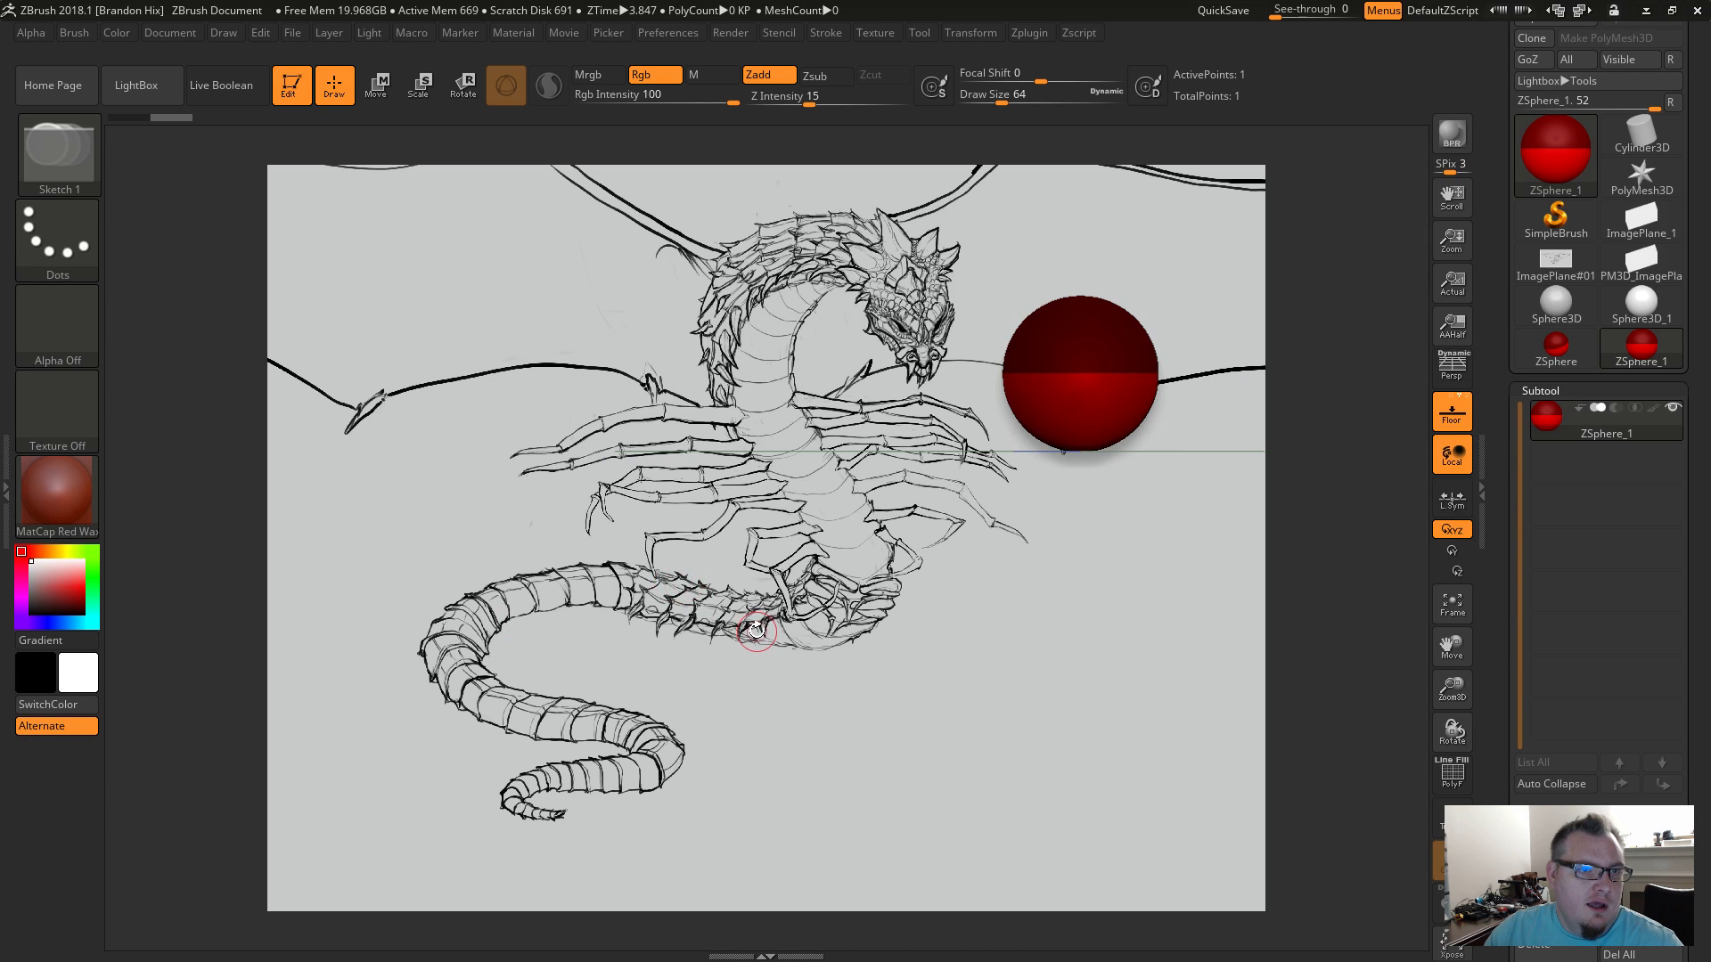
key("alt+Tab")
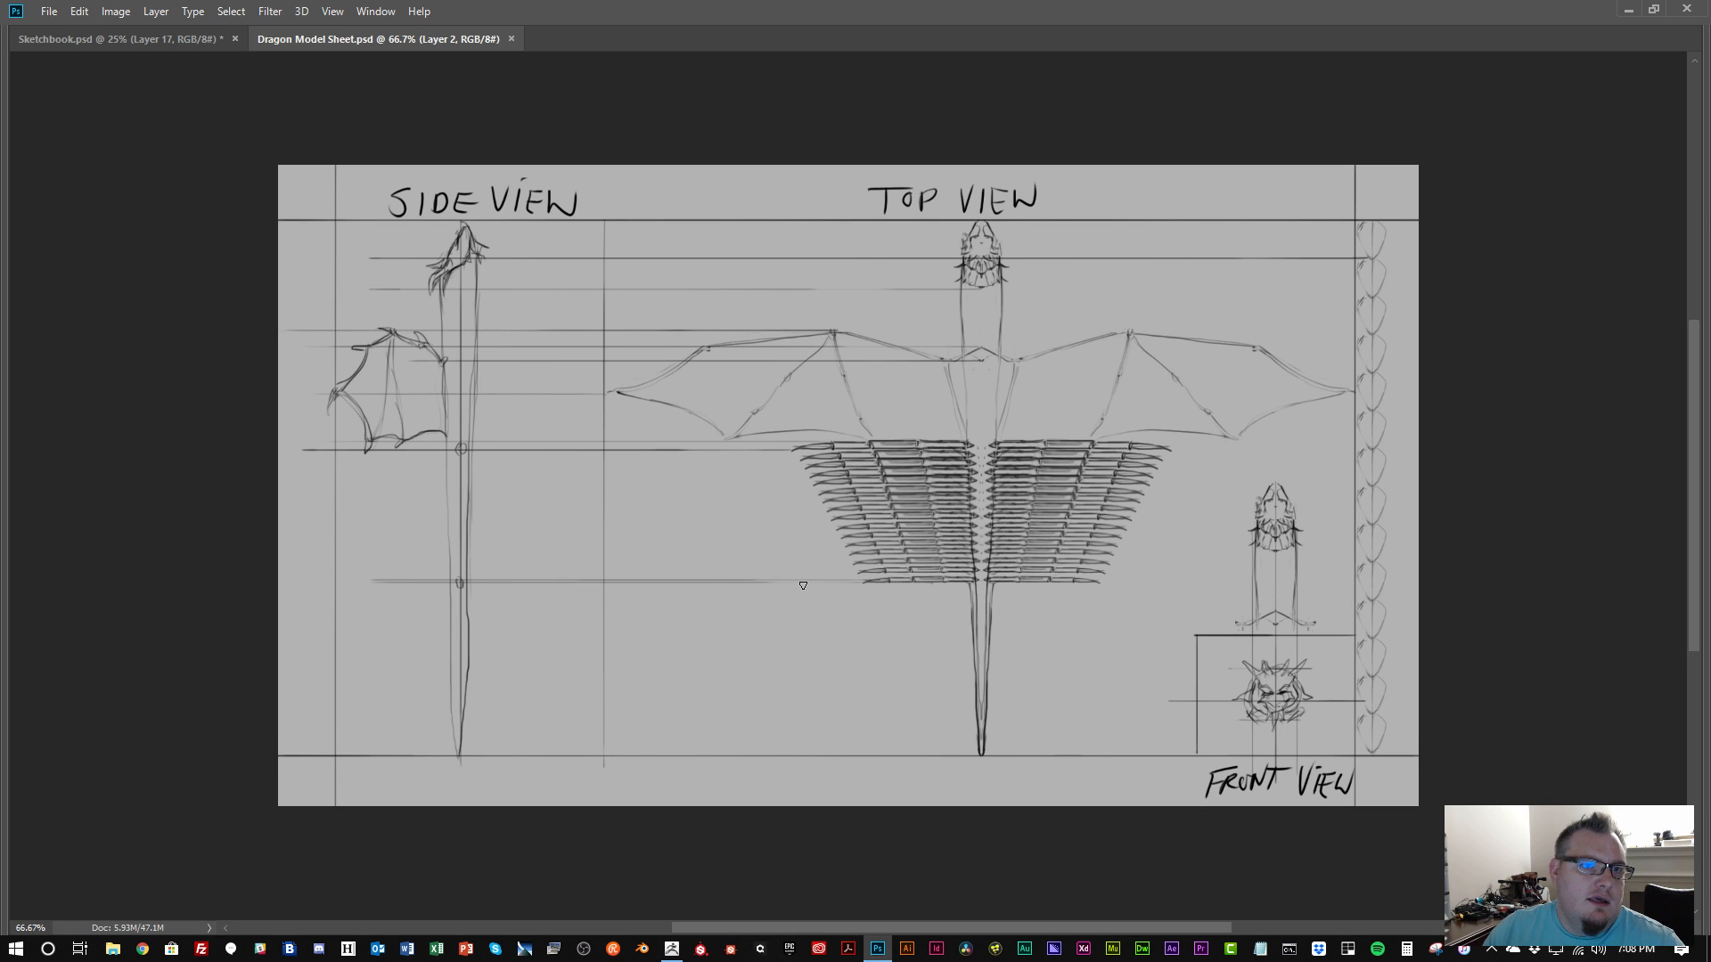
key("alt+Tab")
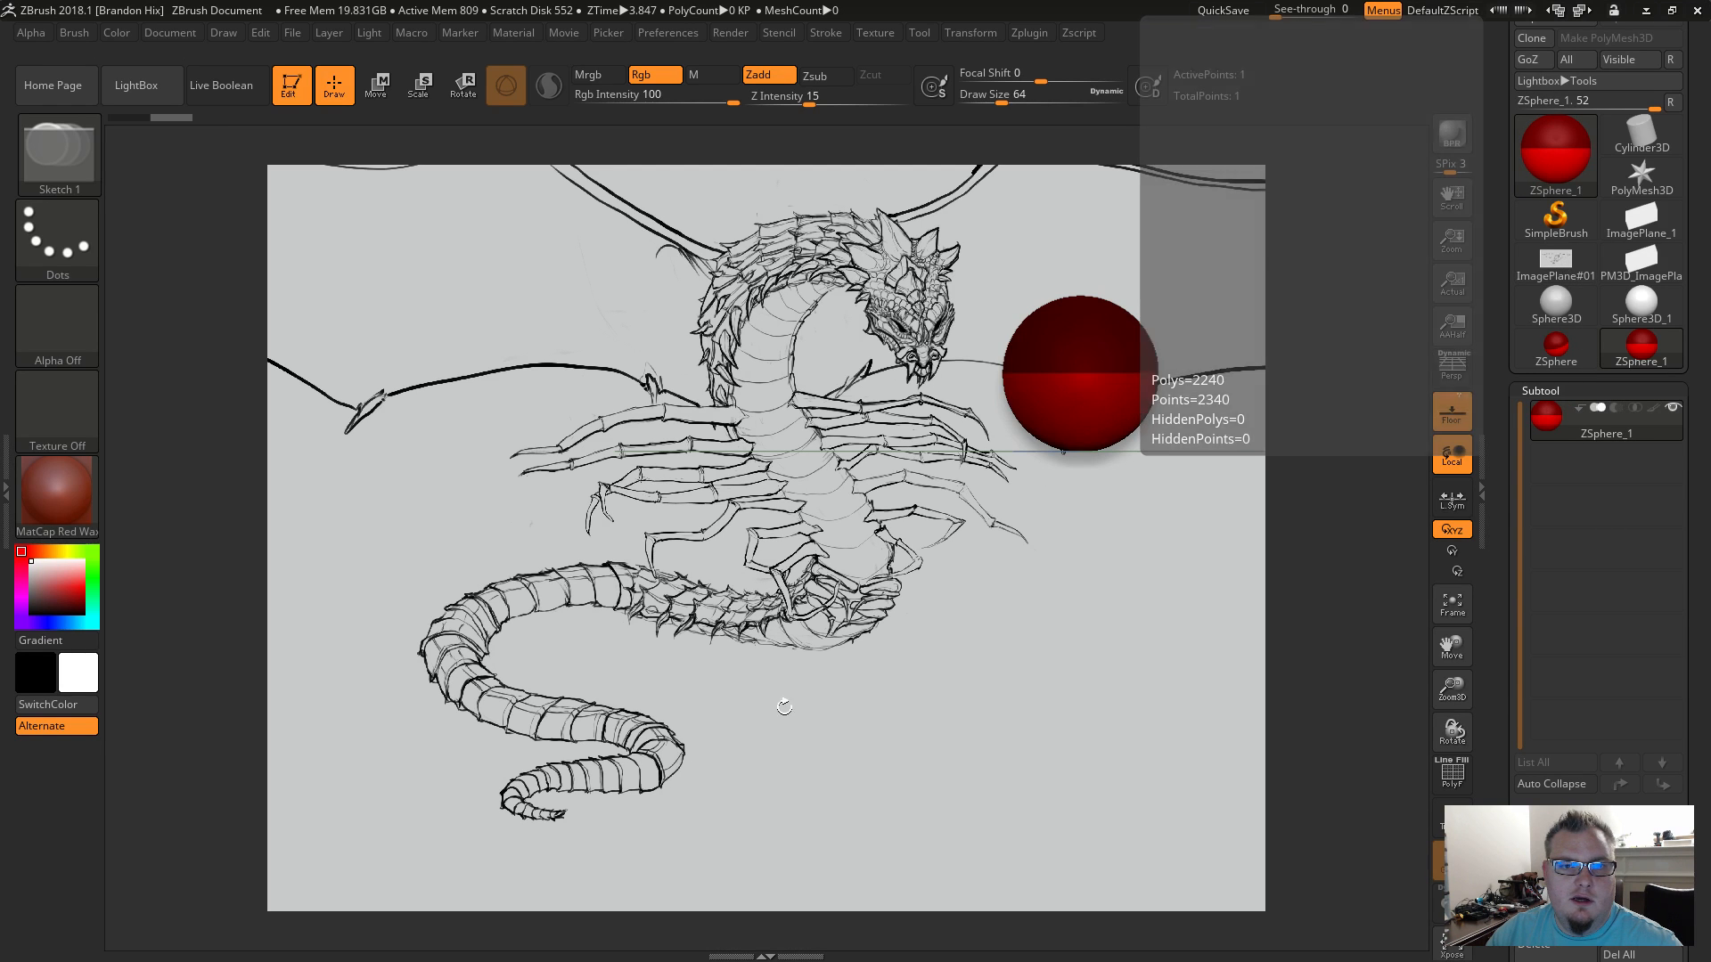
Leave edit mode on the ZSphere, clear the canvas and bring up the dialog for loading an image plane.
key("t")
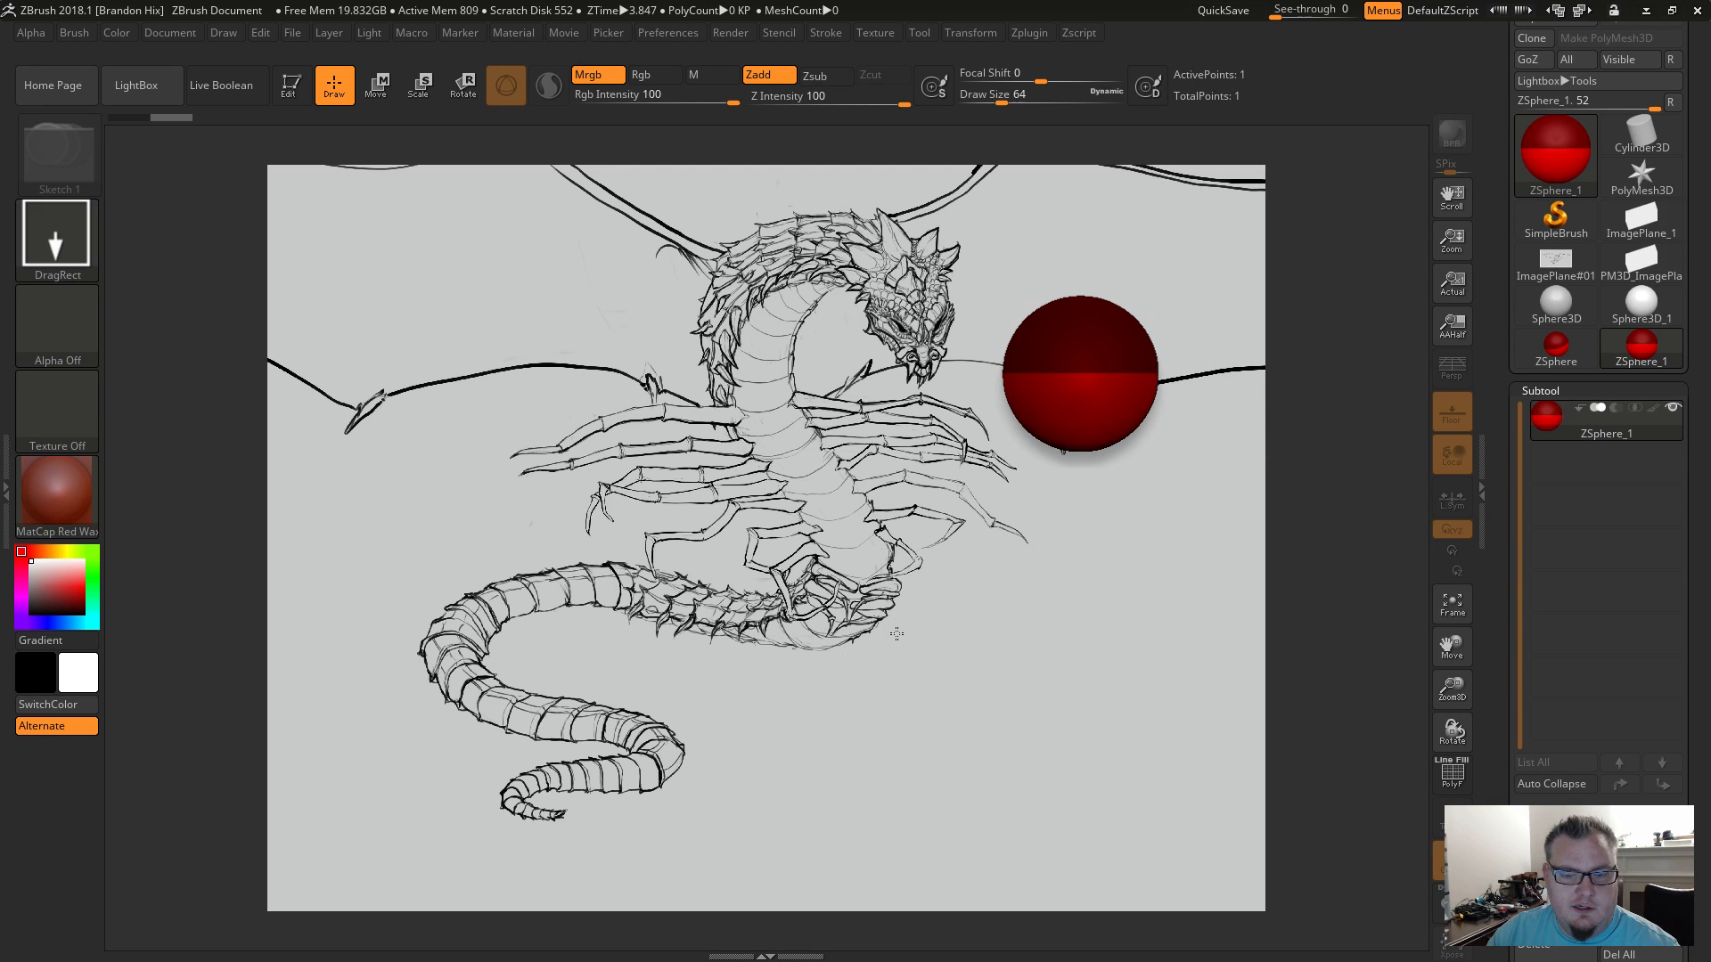
key("ctrl+n")
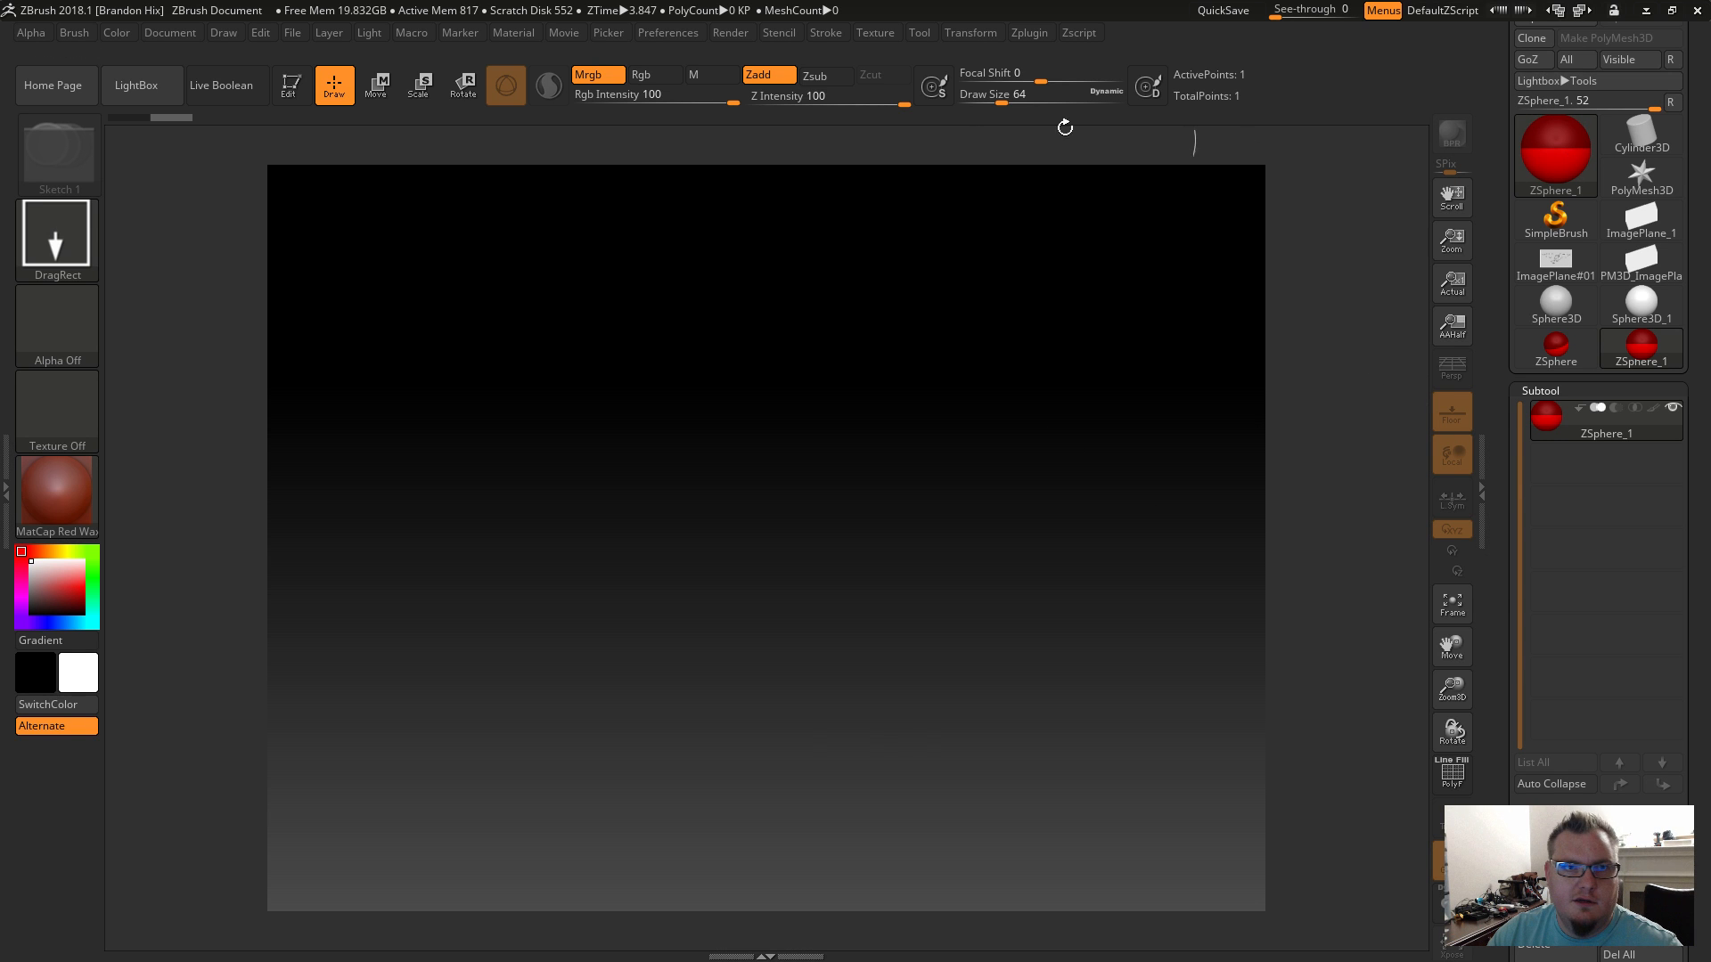
left_click(873, 32)
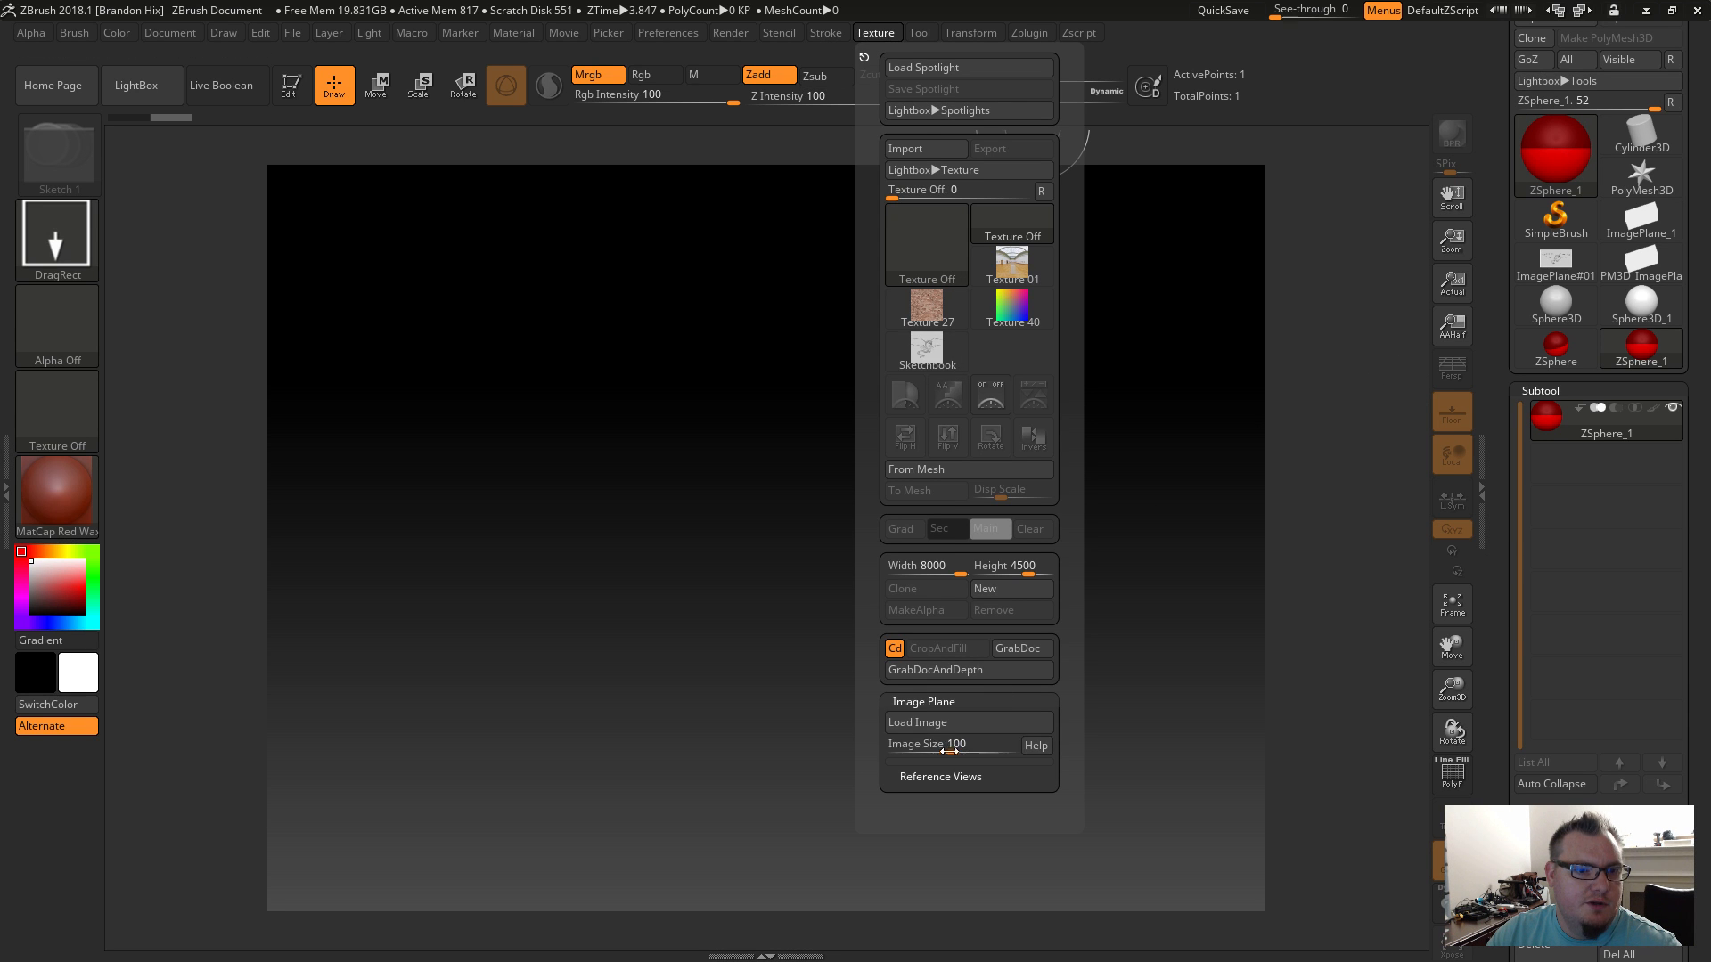
left_click(945, 724)
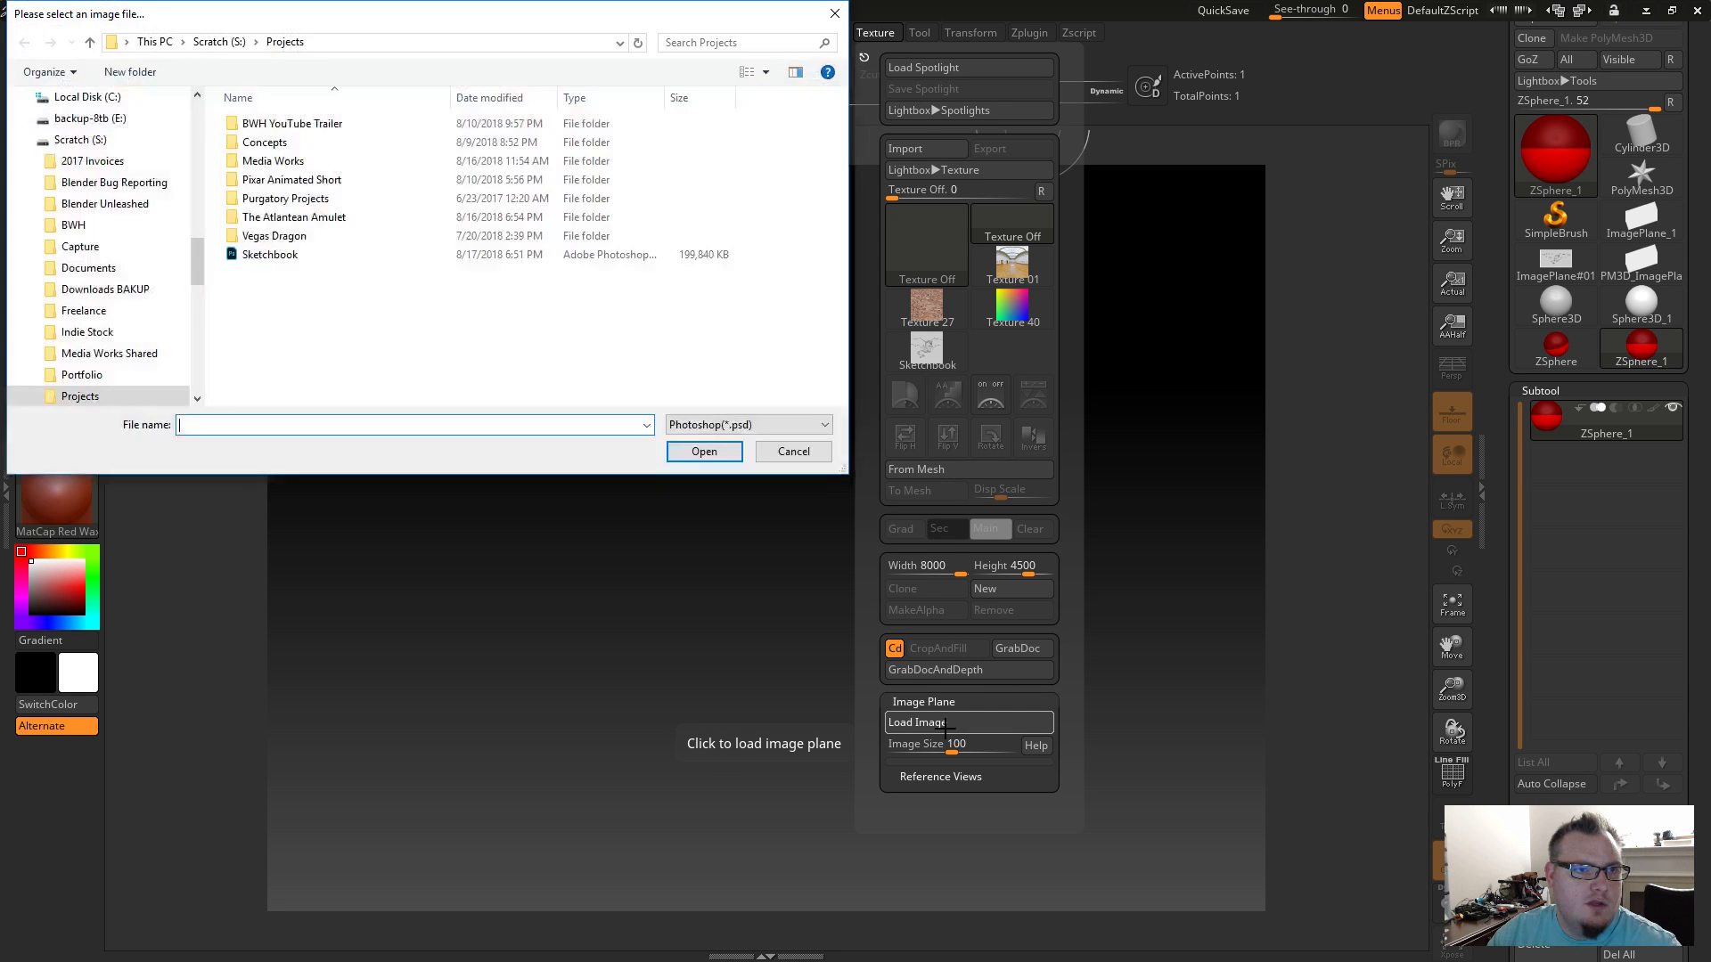
Load the Dragon Model Sheet PSD from Scratch > The Orange Guild > Streaming > Model Sheet as an image plane.
left_click(89, 43)
scroll(352, 379, "down", 2)
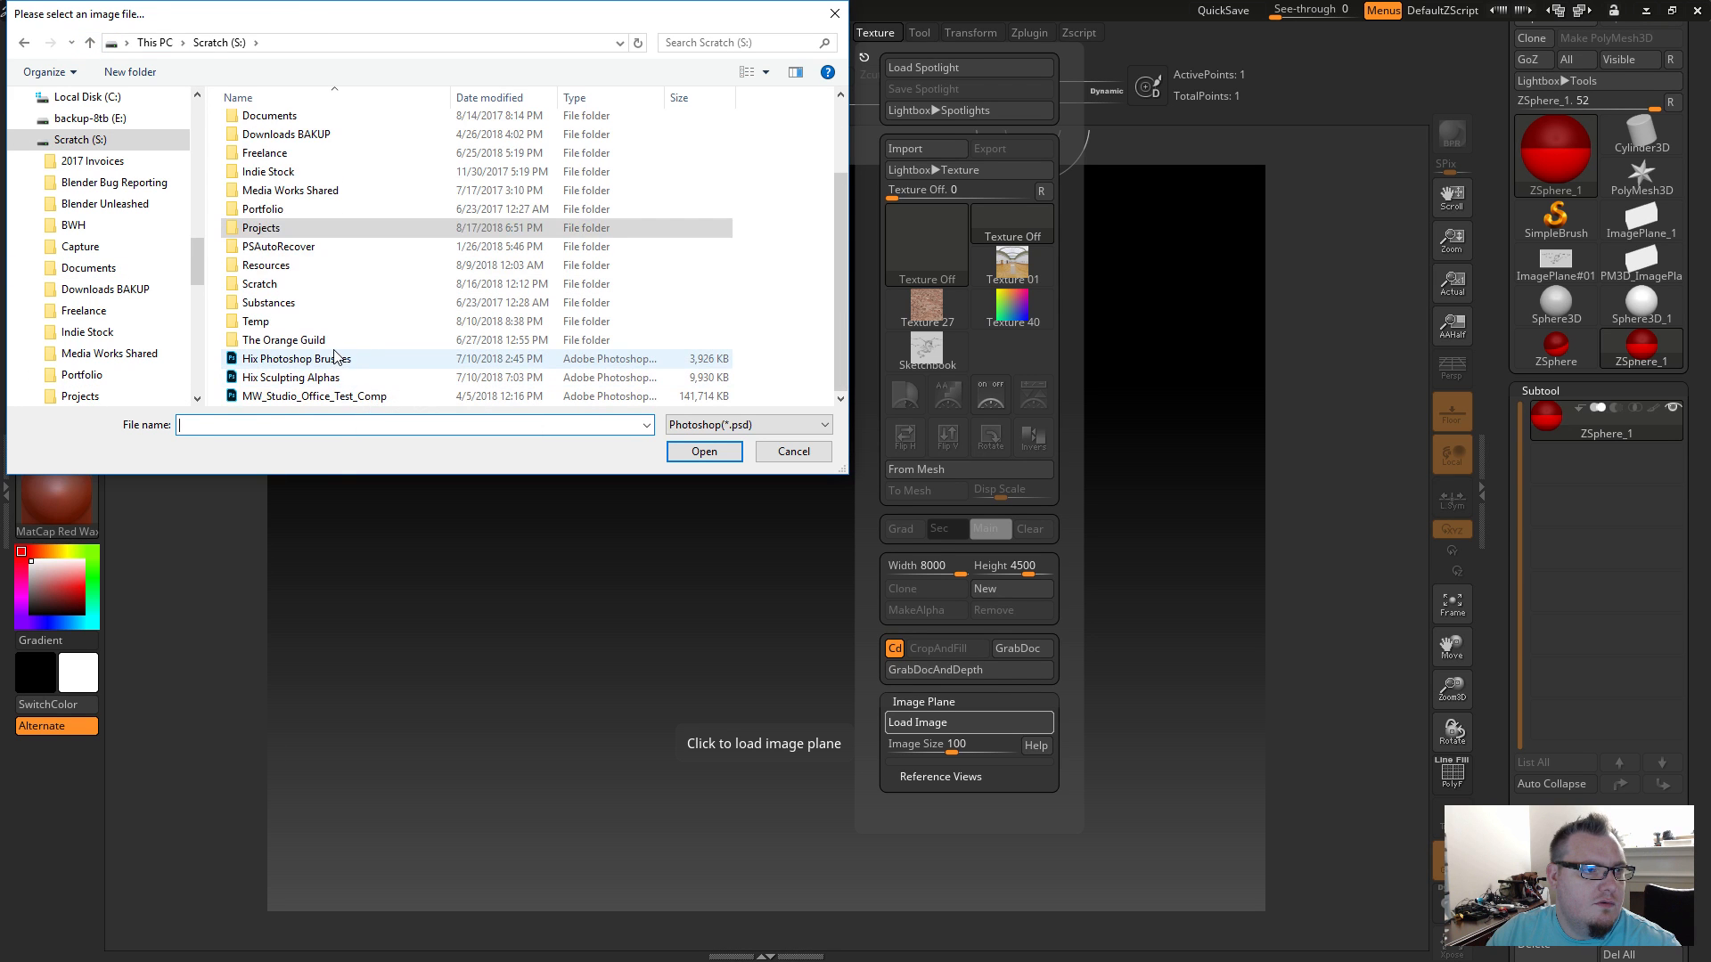
left_click(338, 359)
left_click(328, 340)
double_click(328, 340)
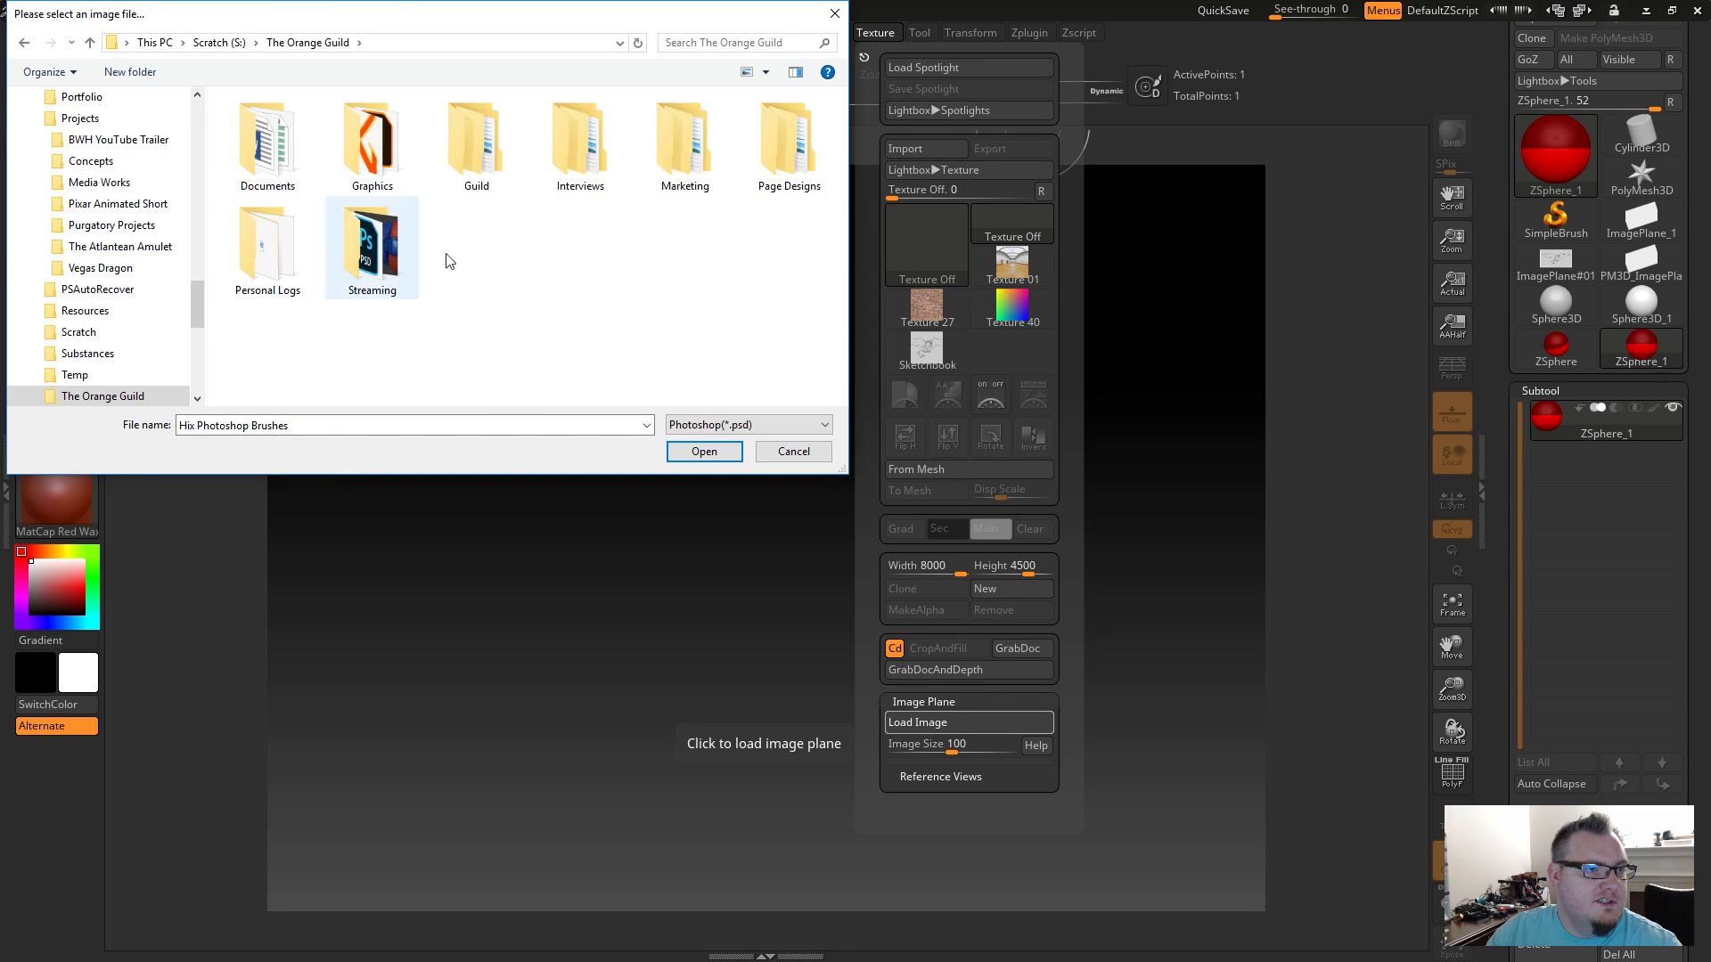
left_click(364, 261)
double_click(363, 261)
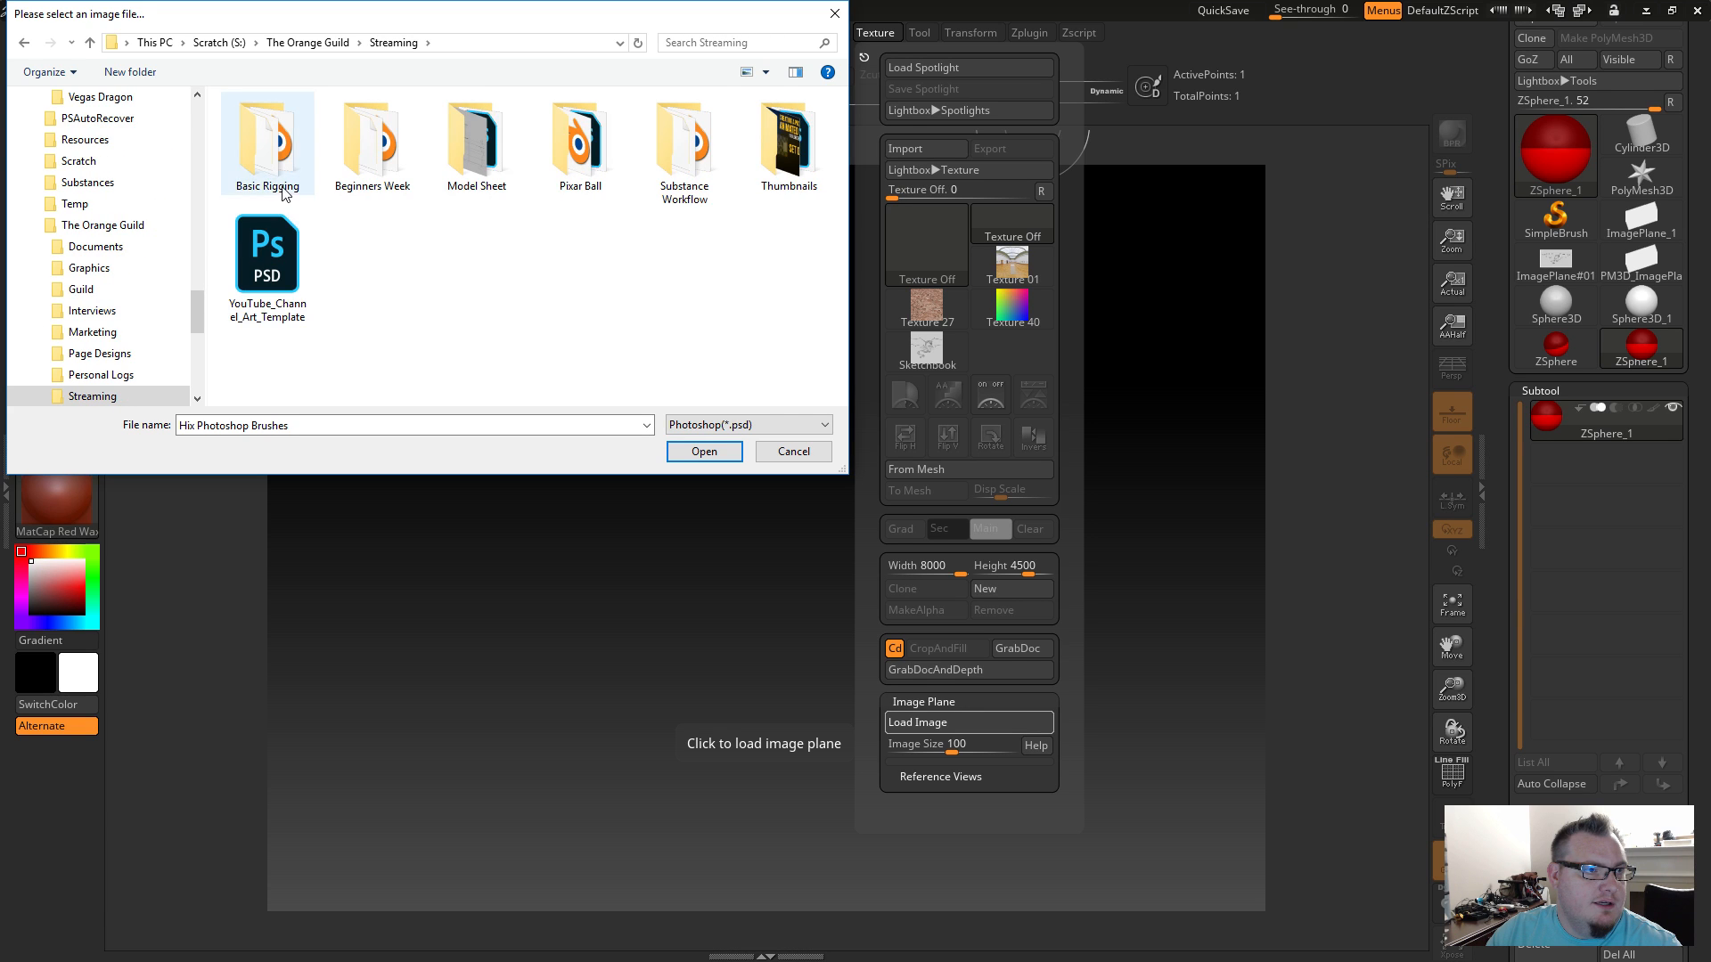
left_click(477, 151)
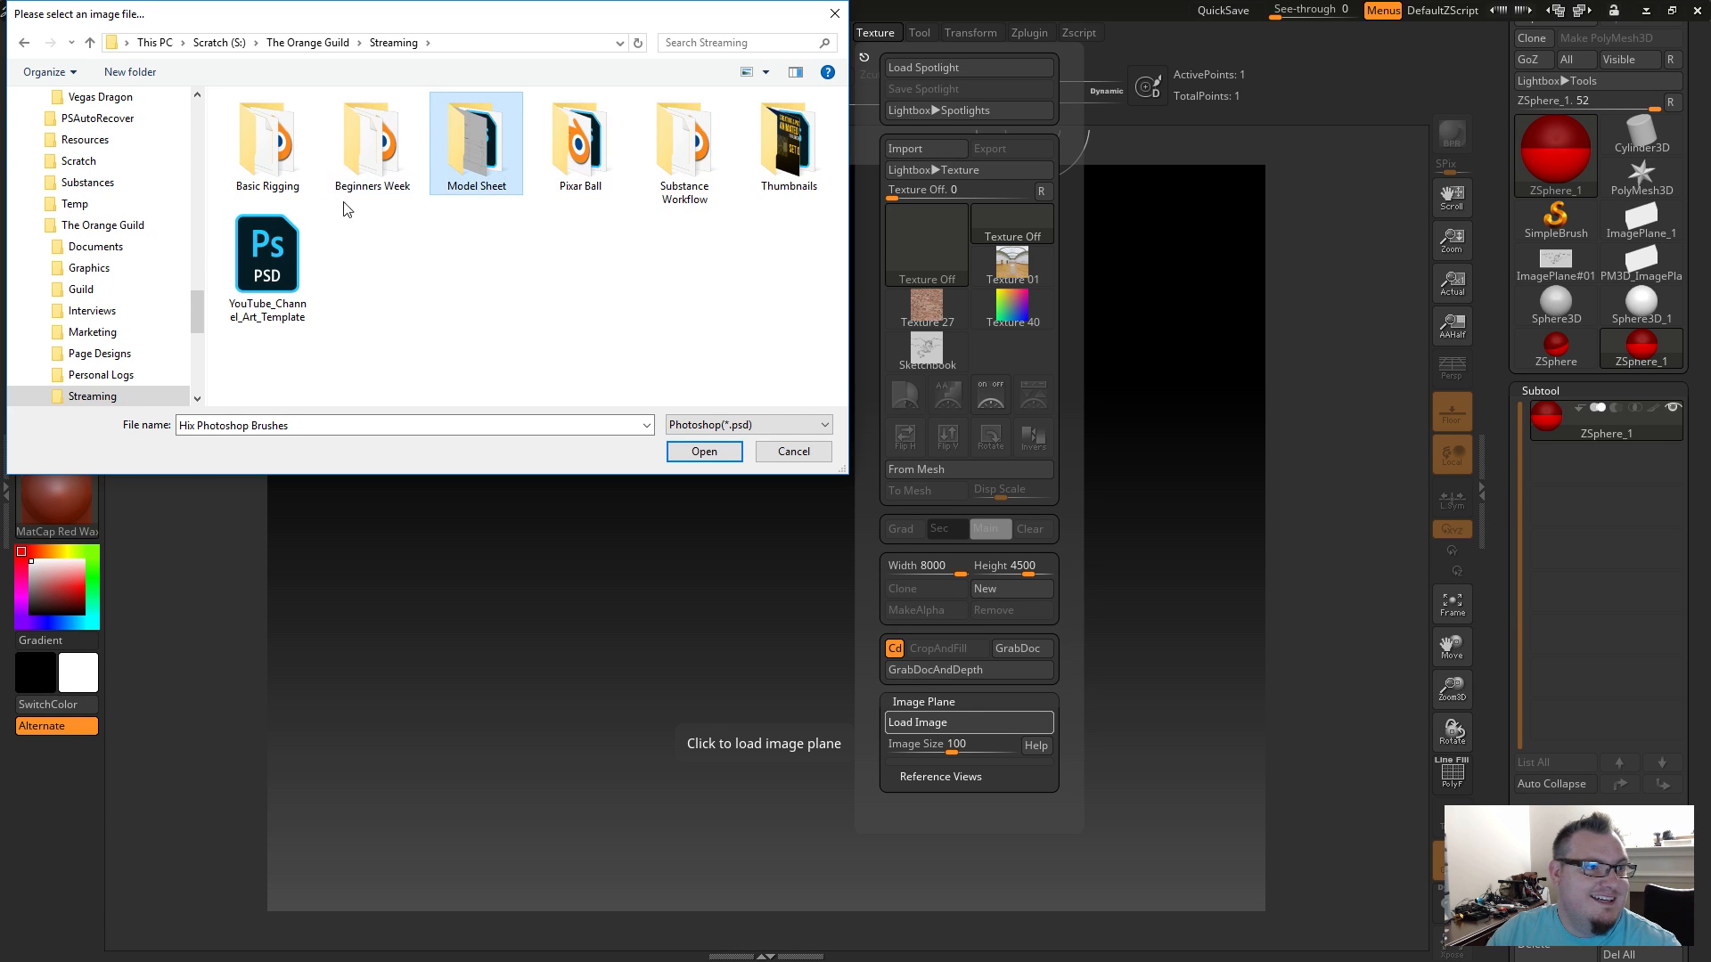
double_click(488, 142)
left_click(268, 143)
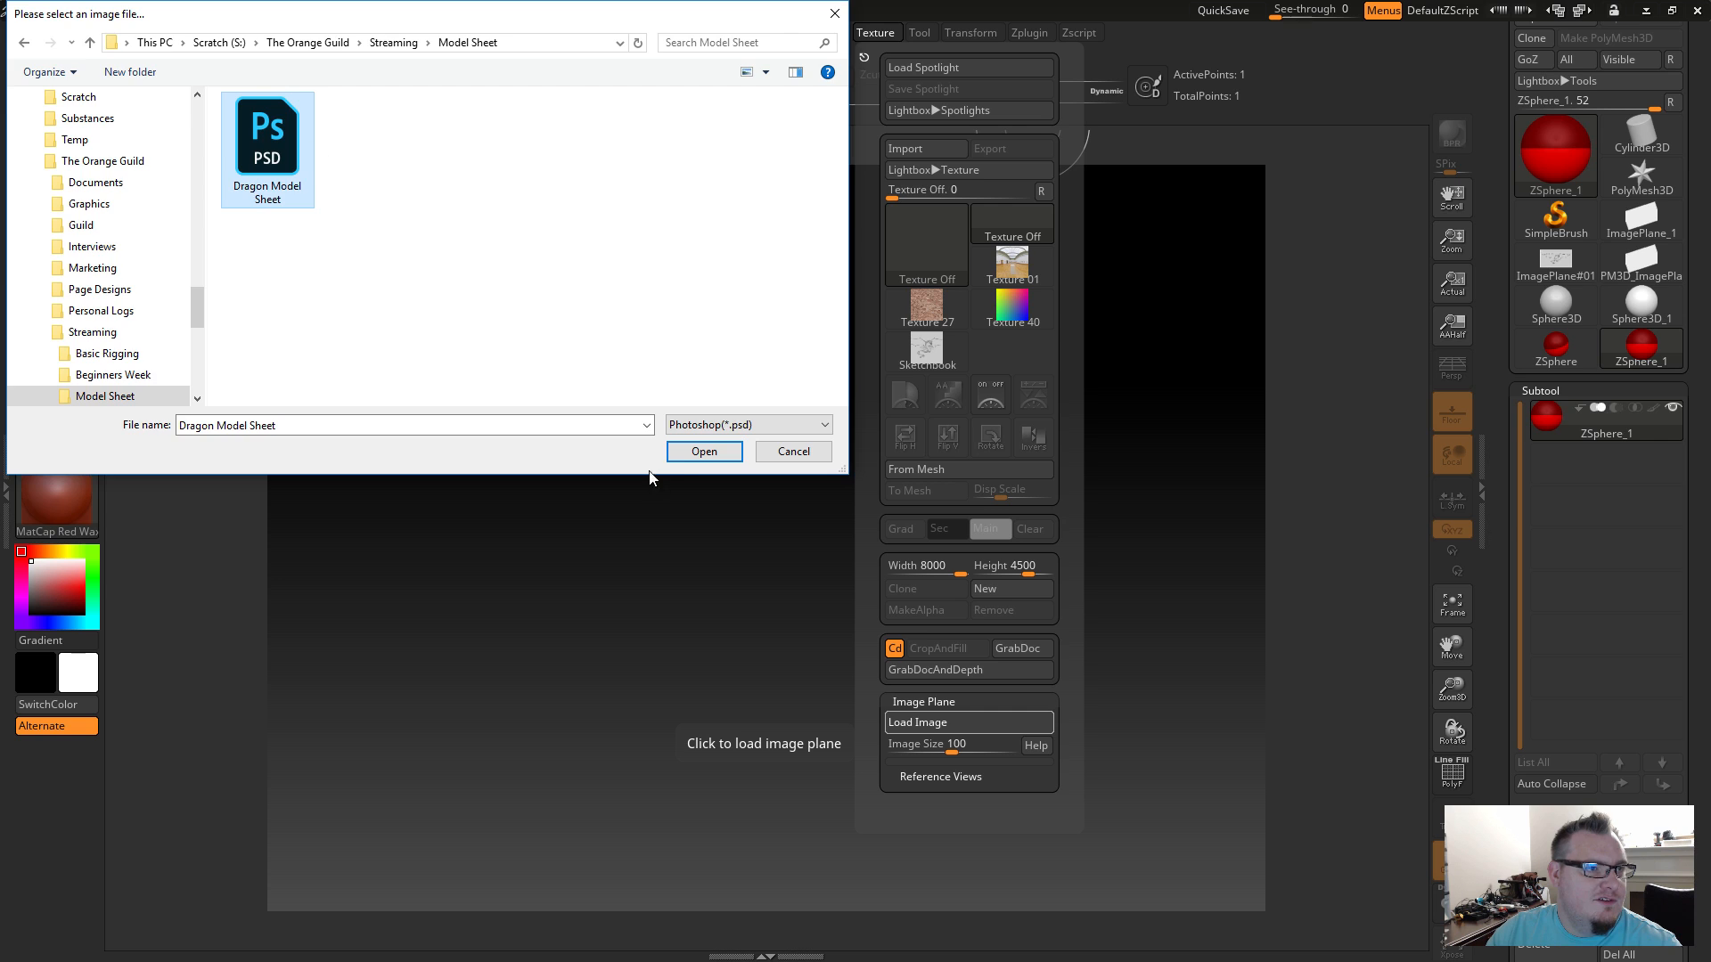
left_click(704, 451)
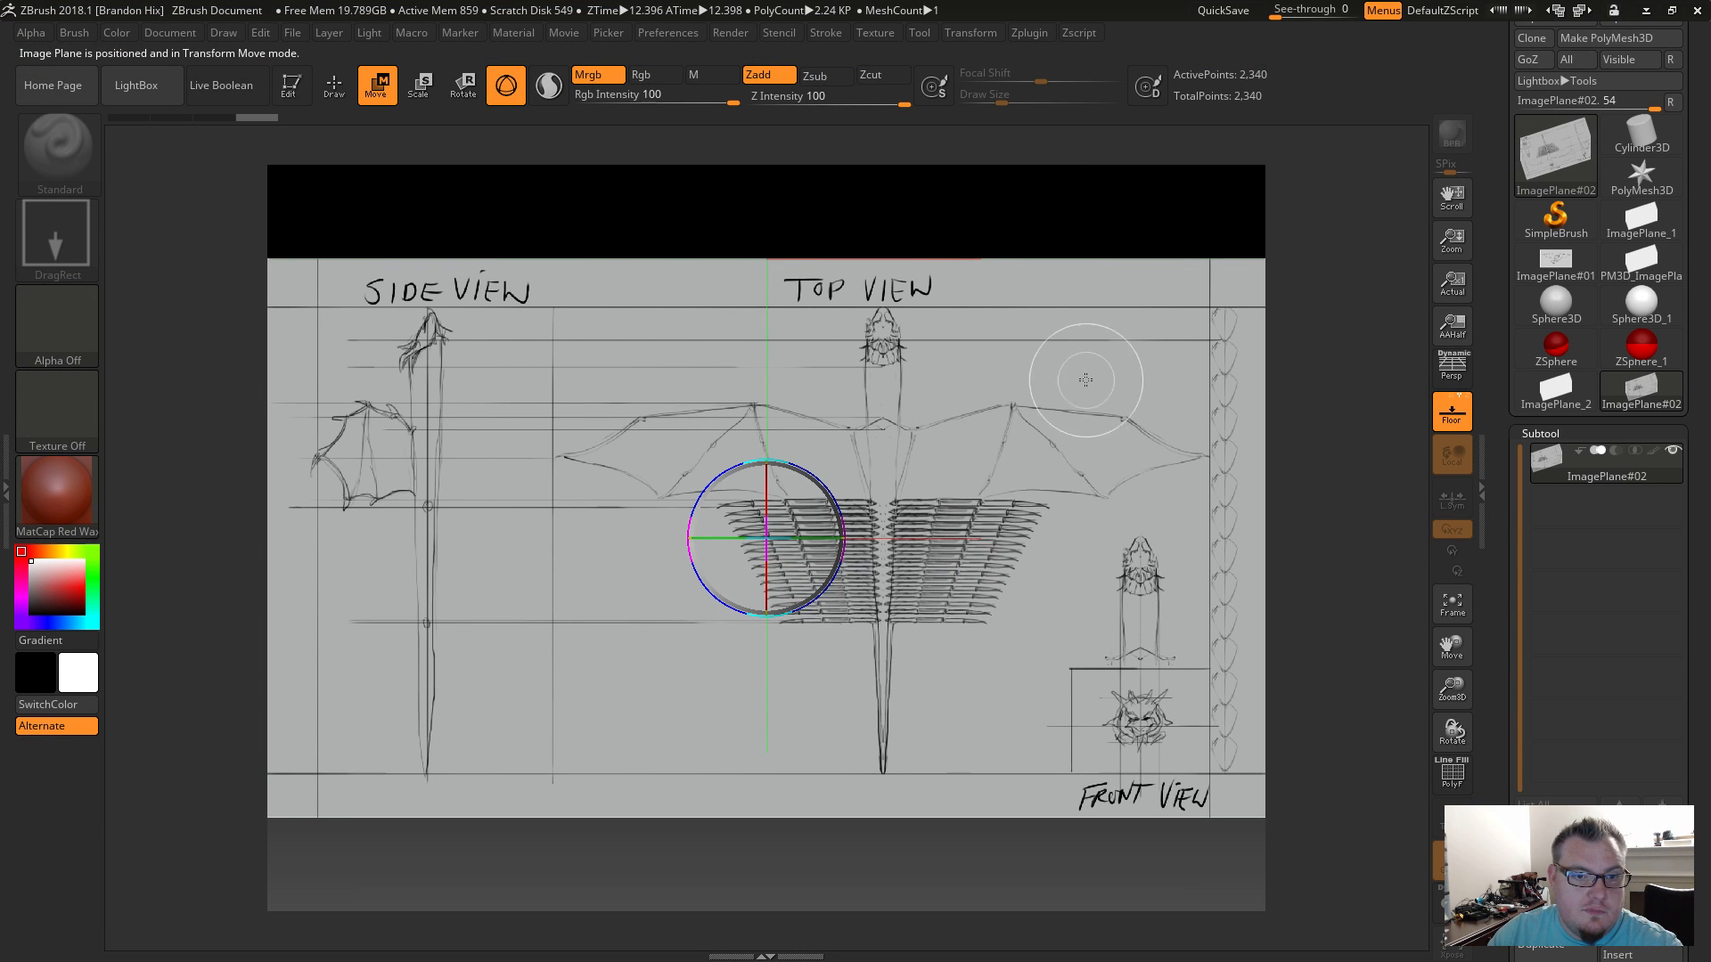
Put the model sheet image plane into edit mode and orbit it until it is seen edge-on.
key("q")
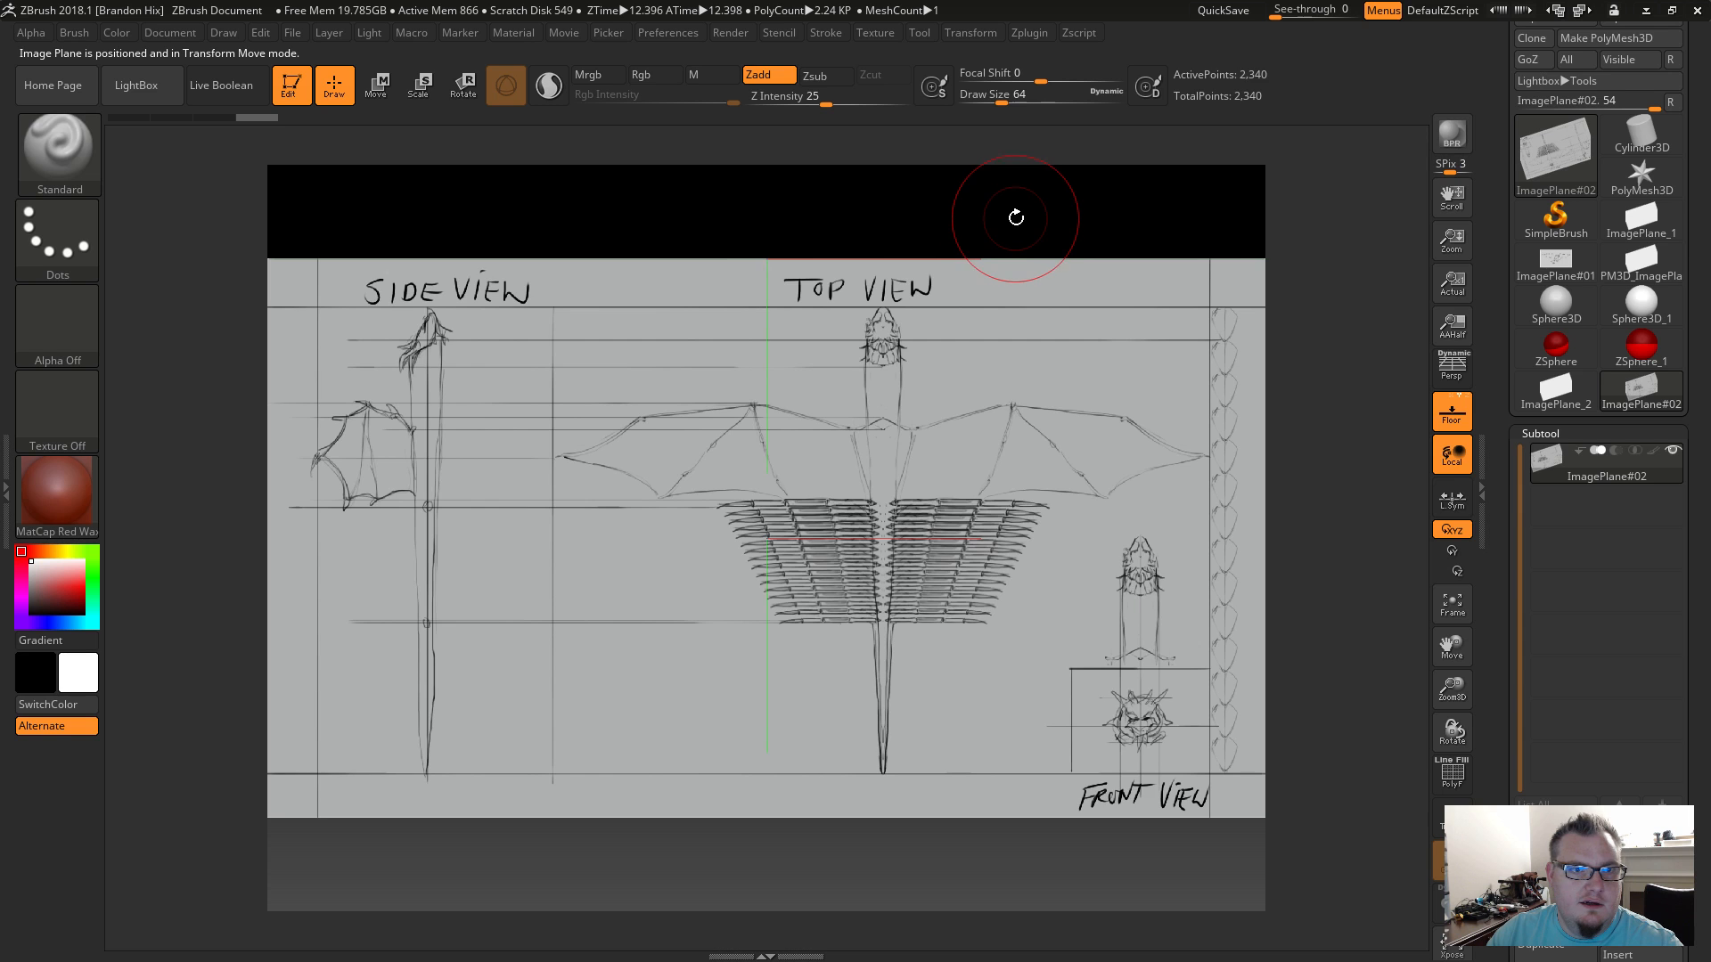
left_click_drag(1016, 223, 1011, 371)
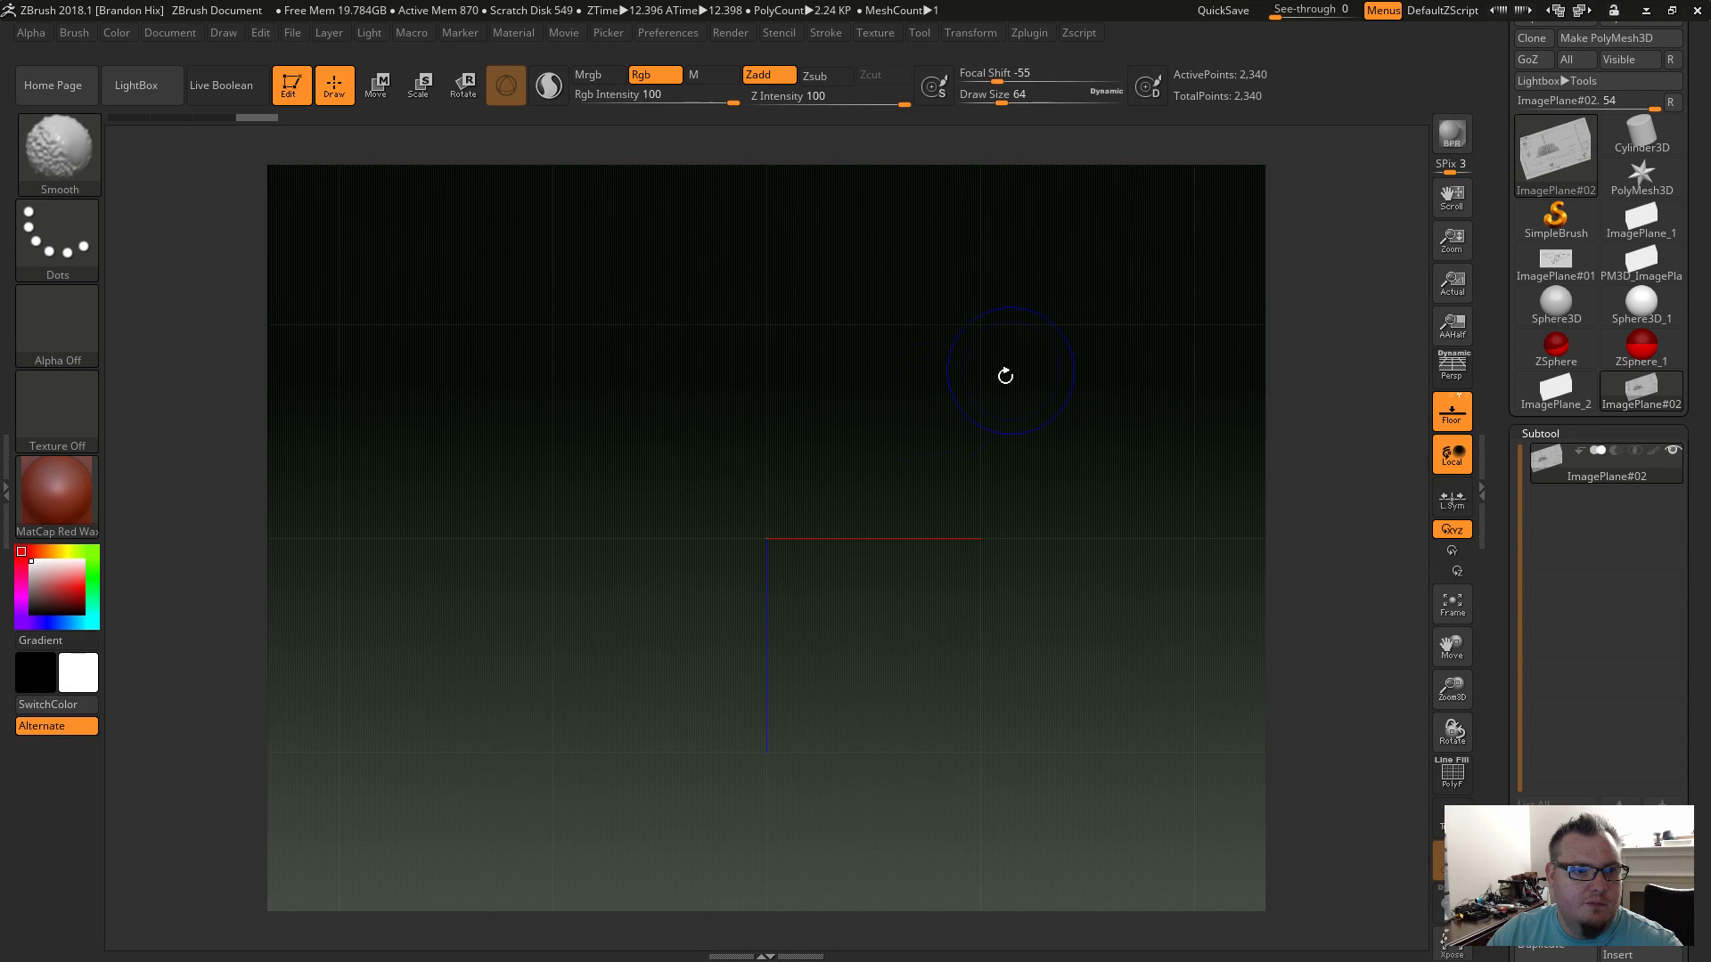
key("b")
left_click(783, 640)
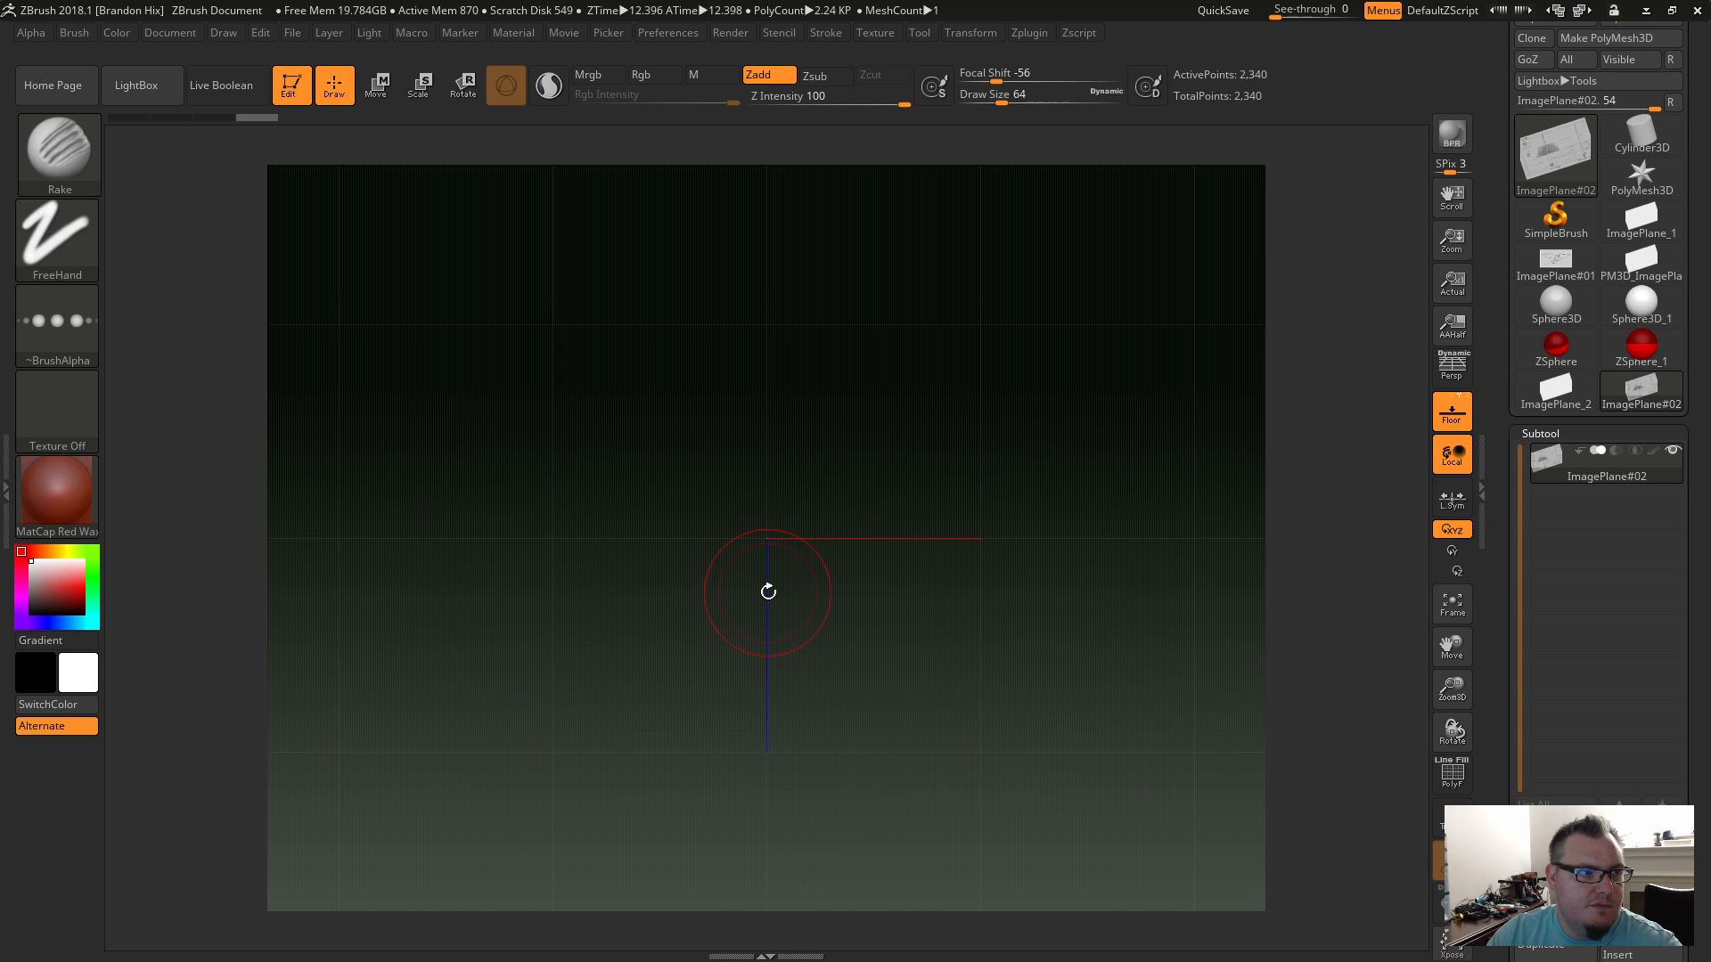
Bring up the transform gizmo on the image plane and push the plane back in depth, away from the floor grid's centre.
key("b")
key("t")
key("t")
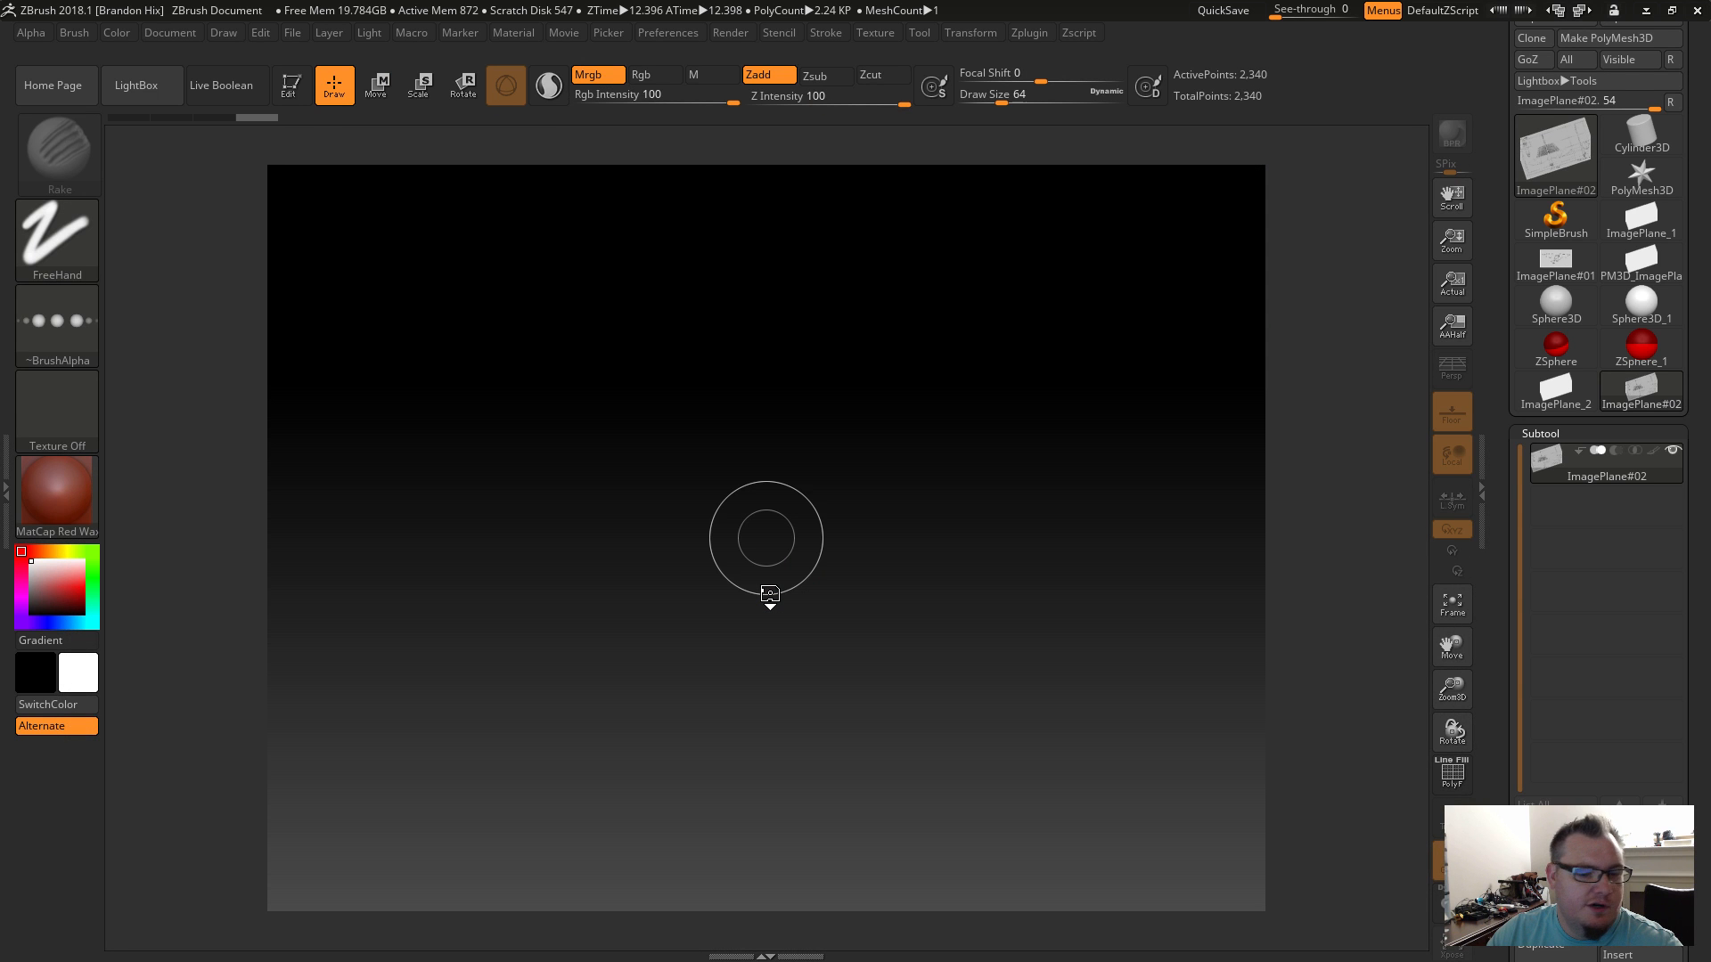
key("t")
key("r")
left_click_drag(773, 640, 773, 258)
left_click_drag(911, 351, 921, 631, "alt")
left_click_drag(777, 553, 776, 341)
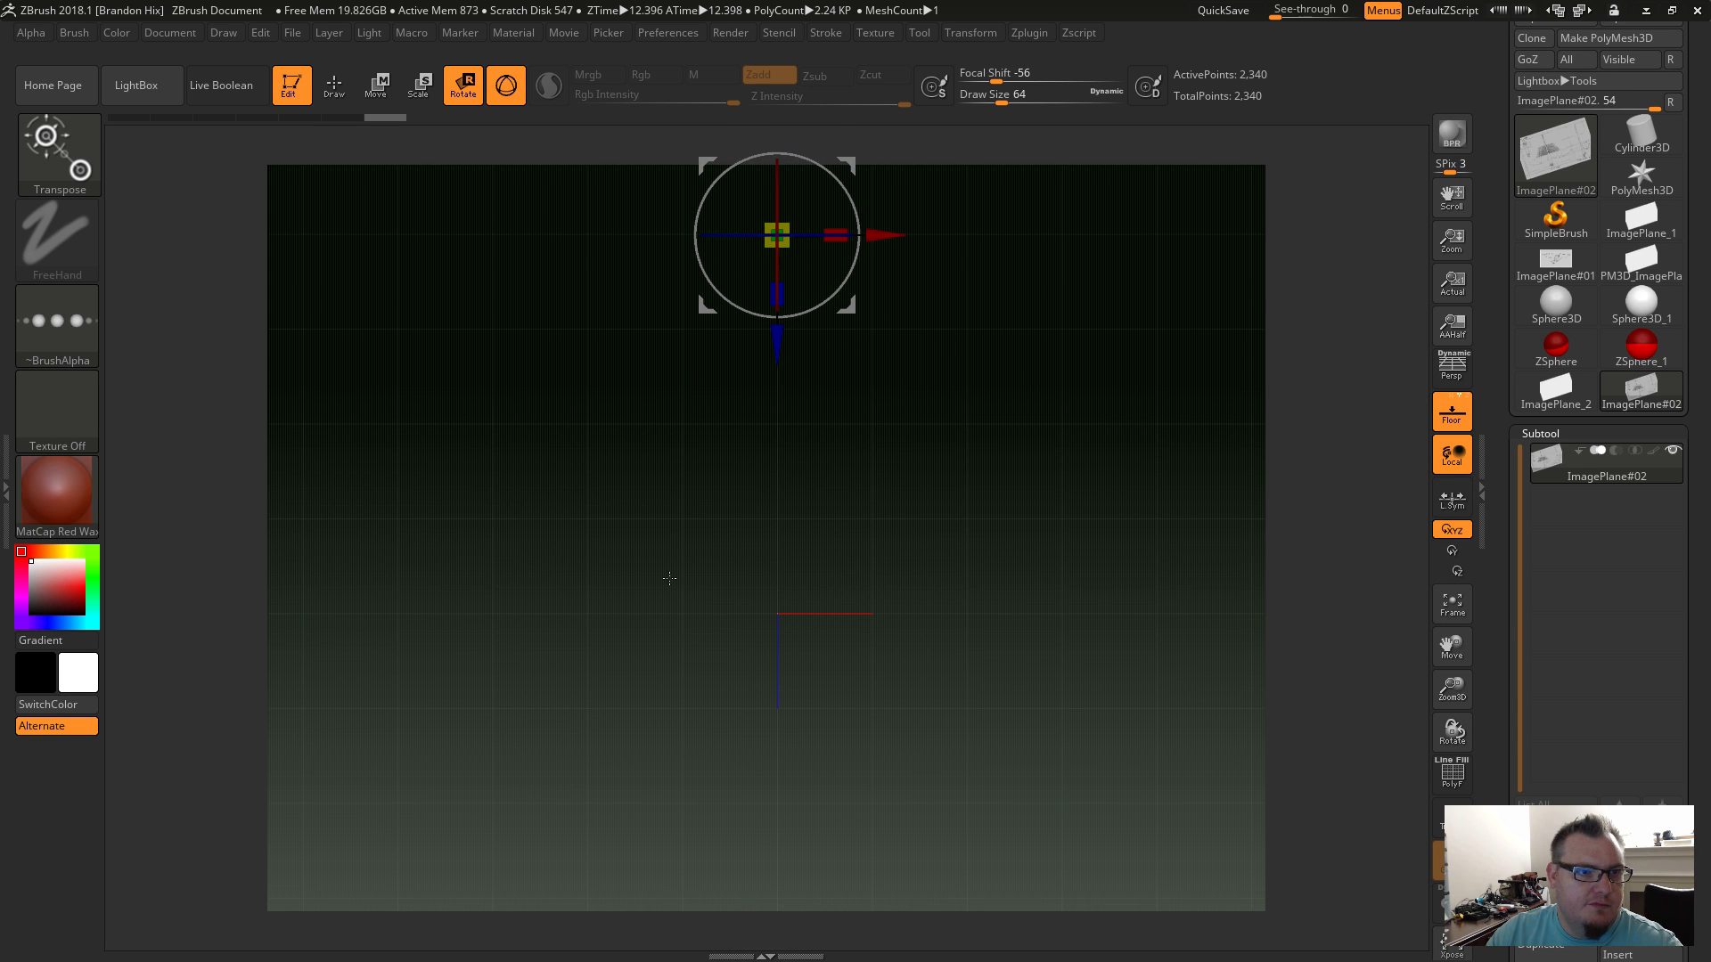
Nudge the image plane with the gizmo from an angled view and return to a straight-on view of the model sheet.
mouse_move(875, 585)
left_mouse_down()
mouse_move(959, 534)
mouse_move(939, 762)
mouse_move(895, 816)
mouse_move(867, 697)
mouse_move(782, 689)
mouse_move(779, 672)
mouse_move(795, 679)
mouse_move(712, 555)
left_mouse_up()
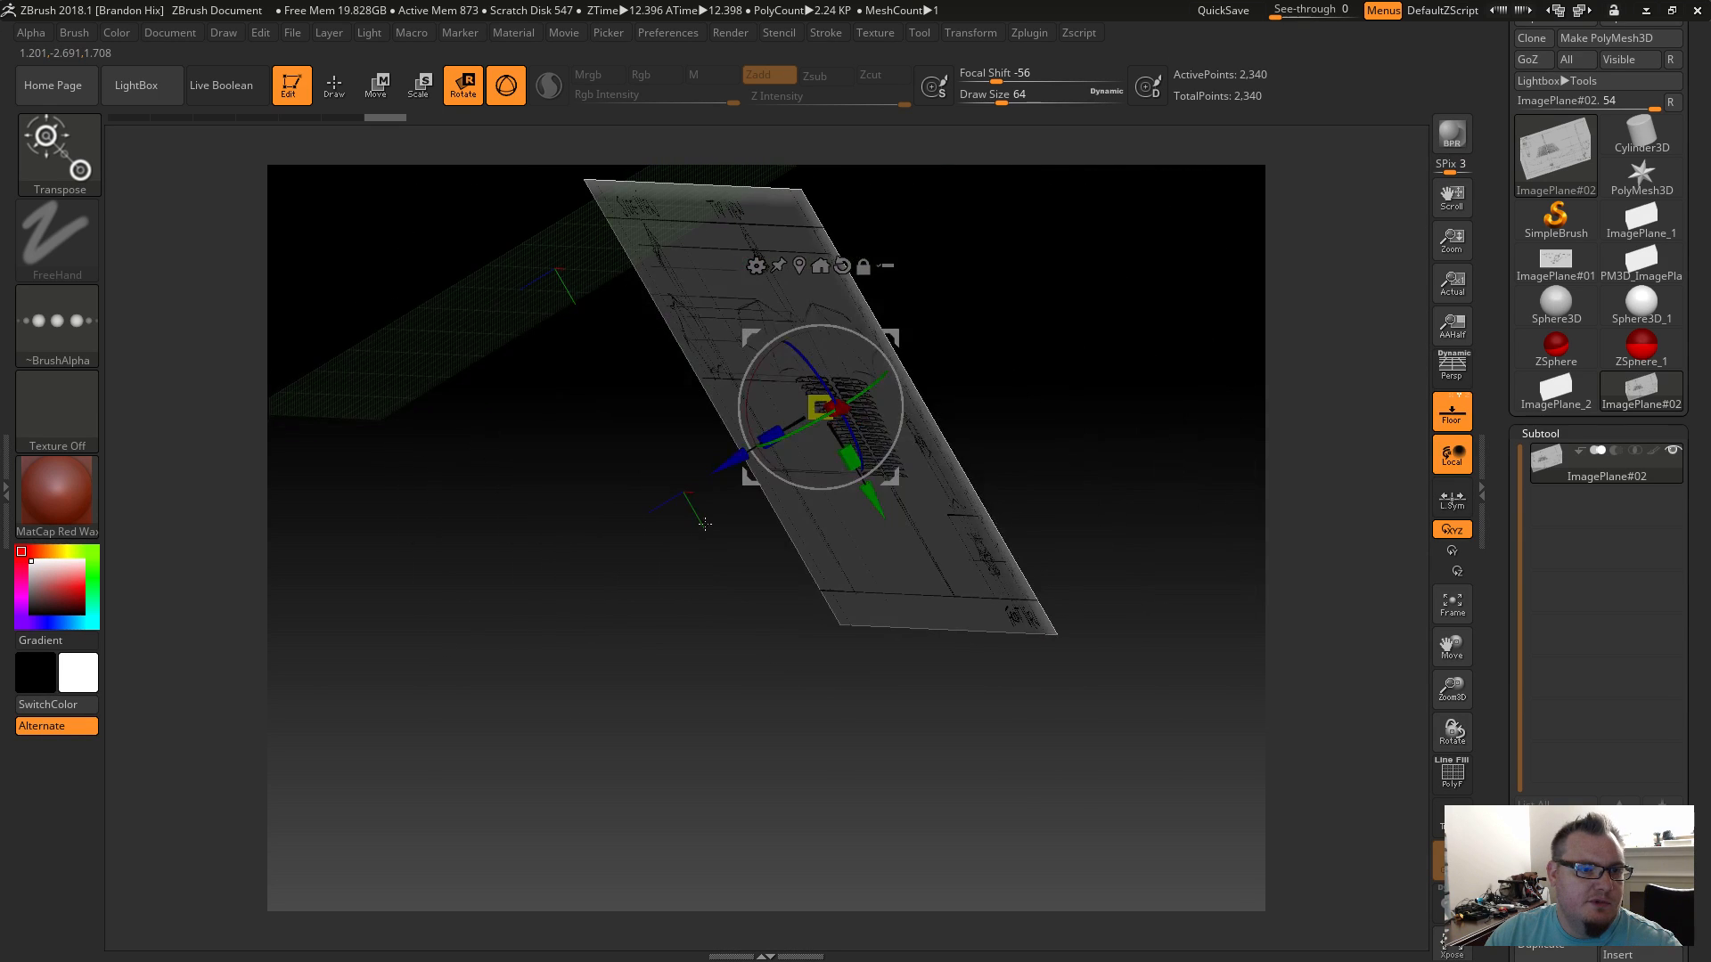
left_click_drag(721, 464, 773, 529)
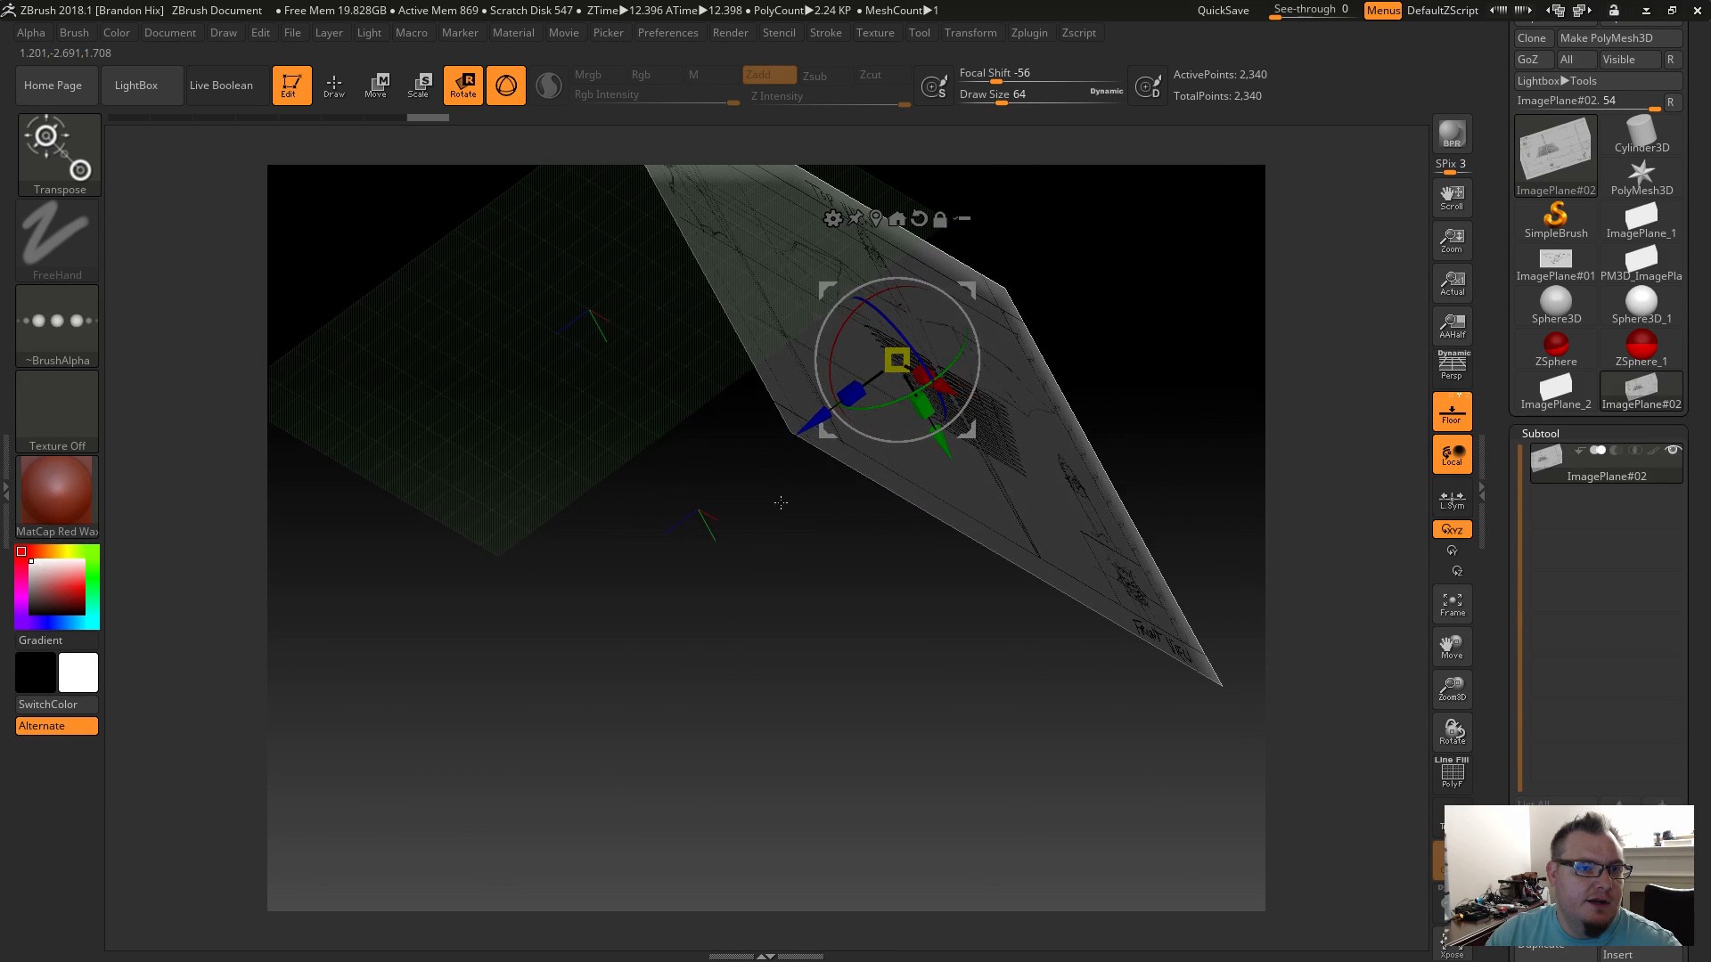
left_click_drag(812, 425, 847, 408)
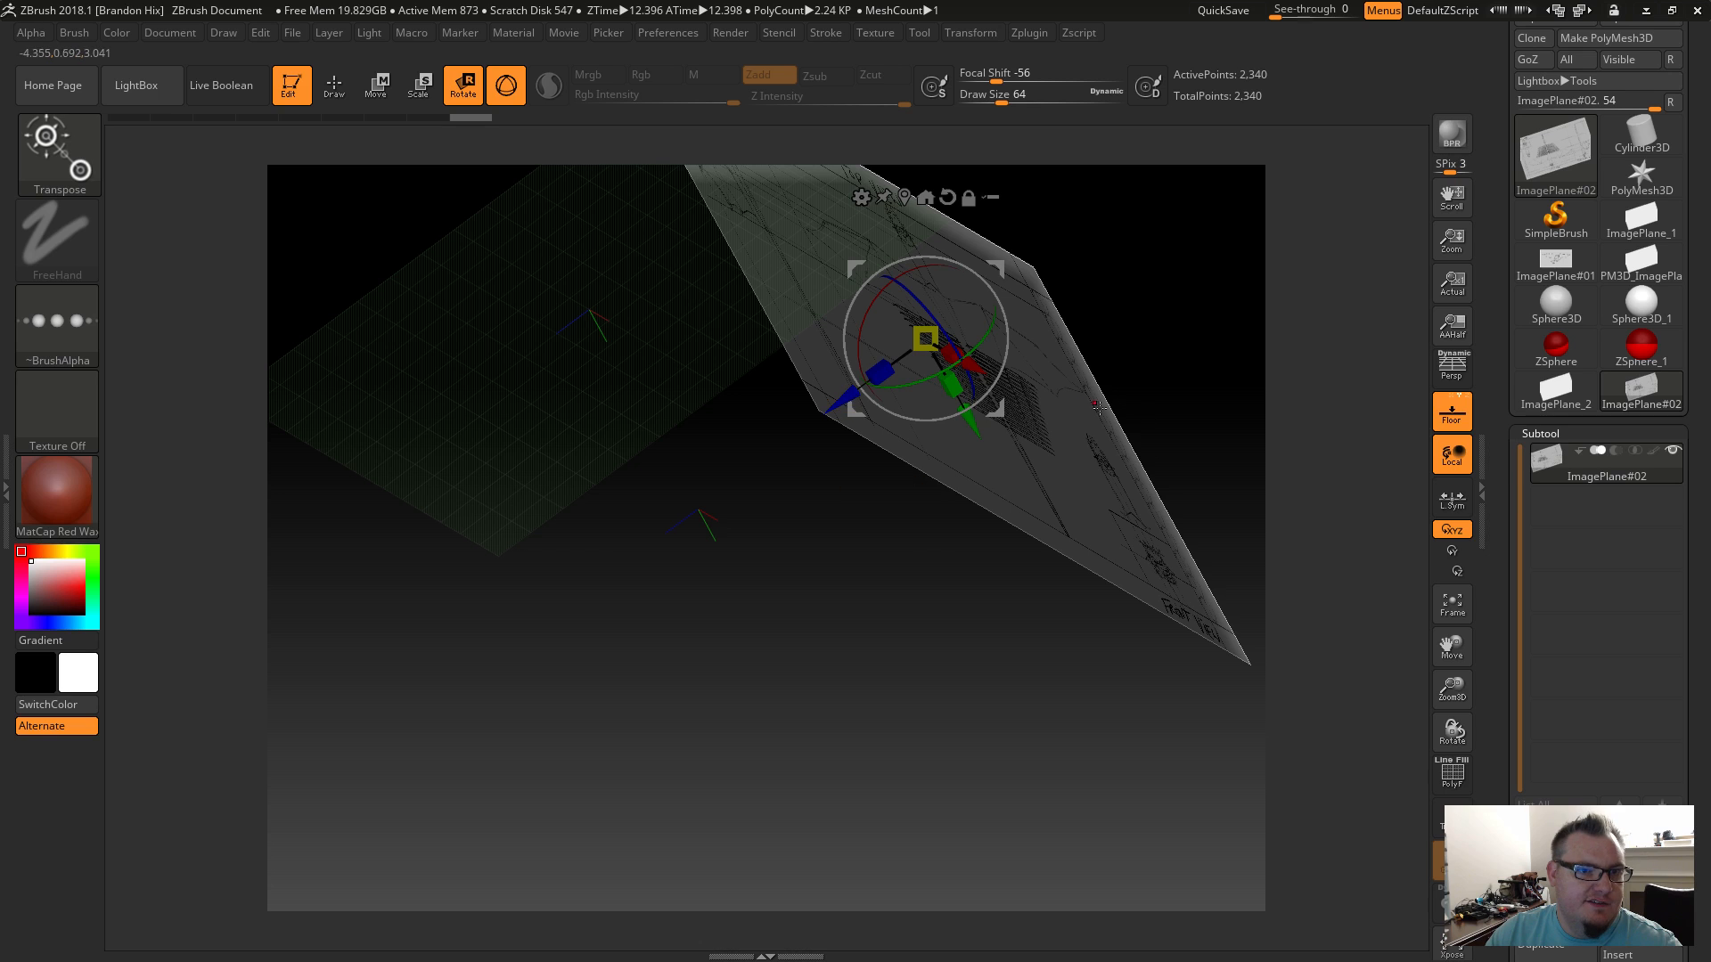
mouse_move(920, 638)
left_mouse_down()
mouse_move(811, 888)
mouse_move(948, 825)
mouse_move(937, 799)
mouse_move(934, 849)
left_mouse_up()
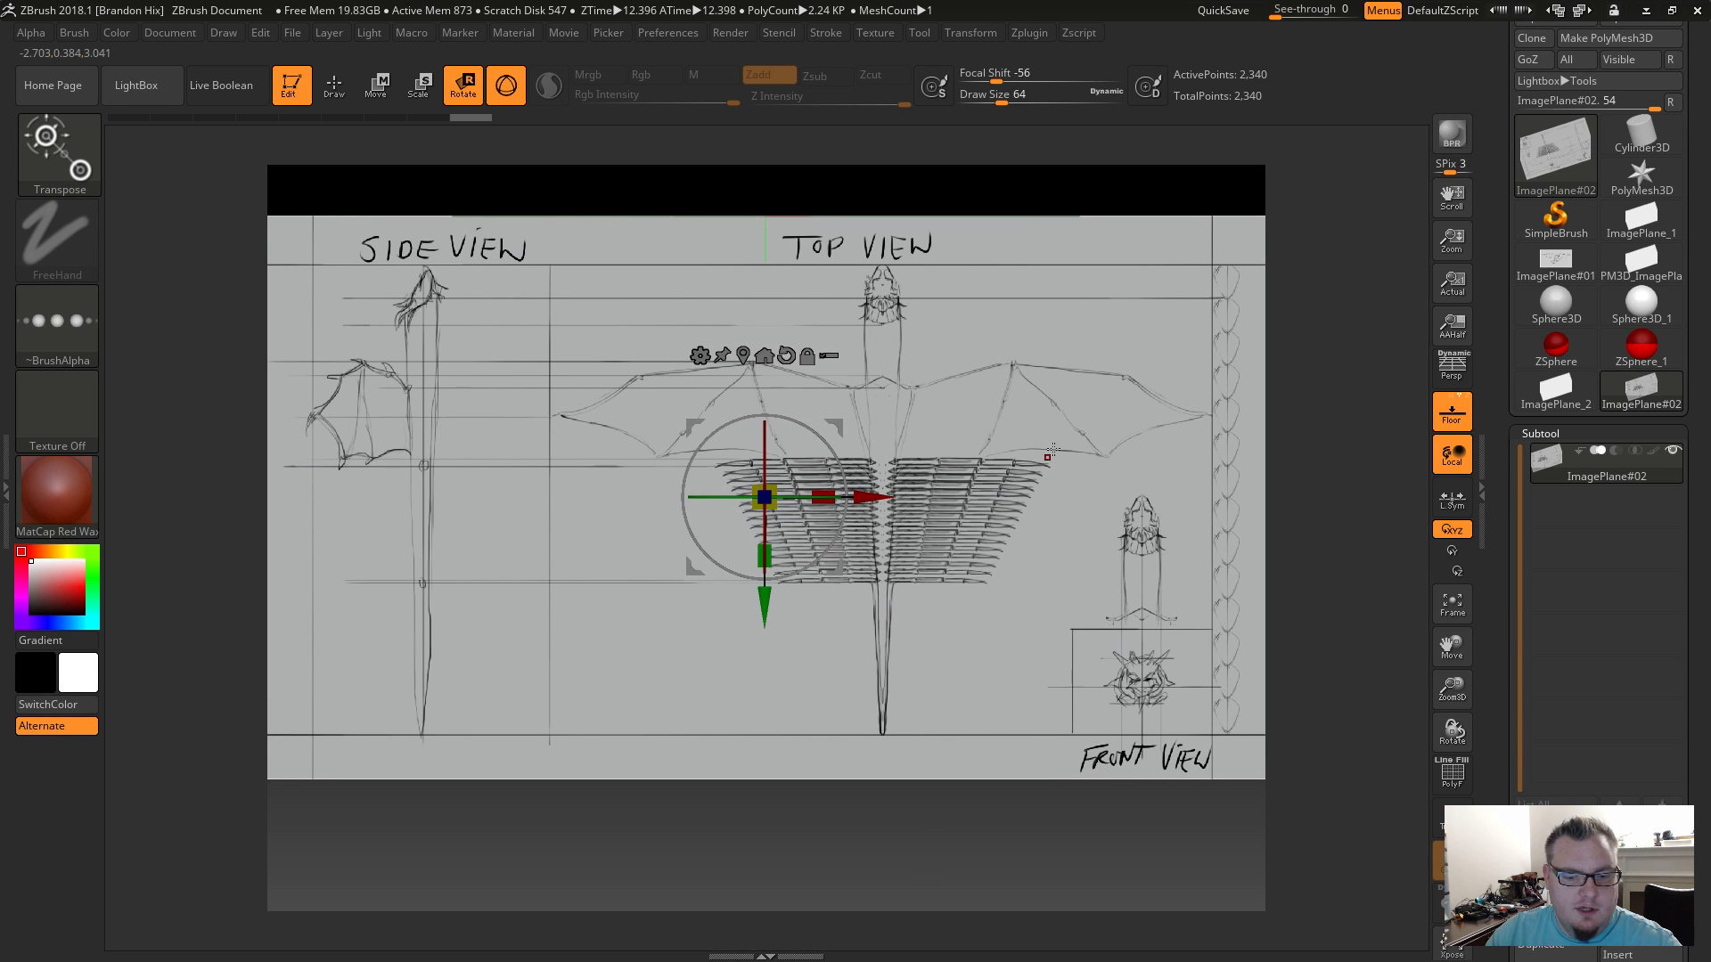
Drop the model sheet onto the canvas and draw a ZSphere over the top-view drawing, ready for editing.
key("t")
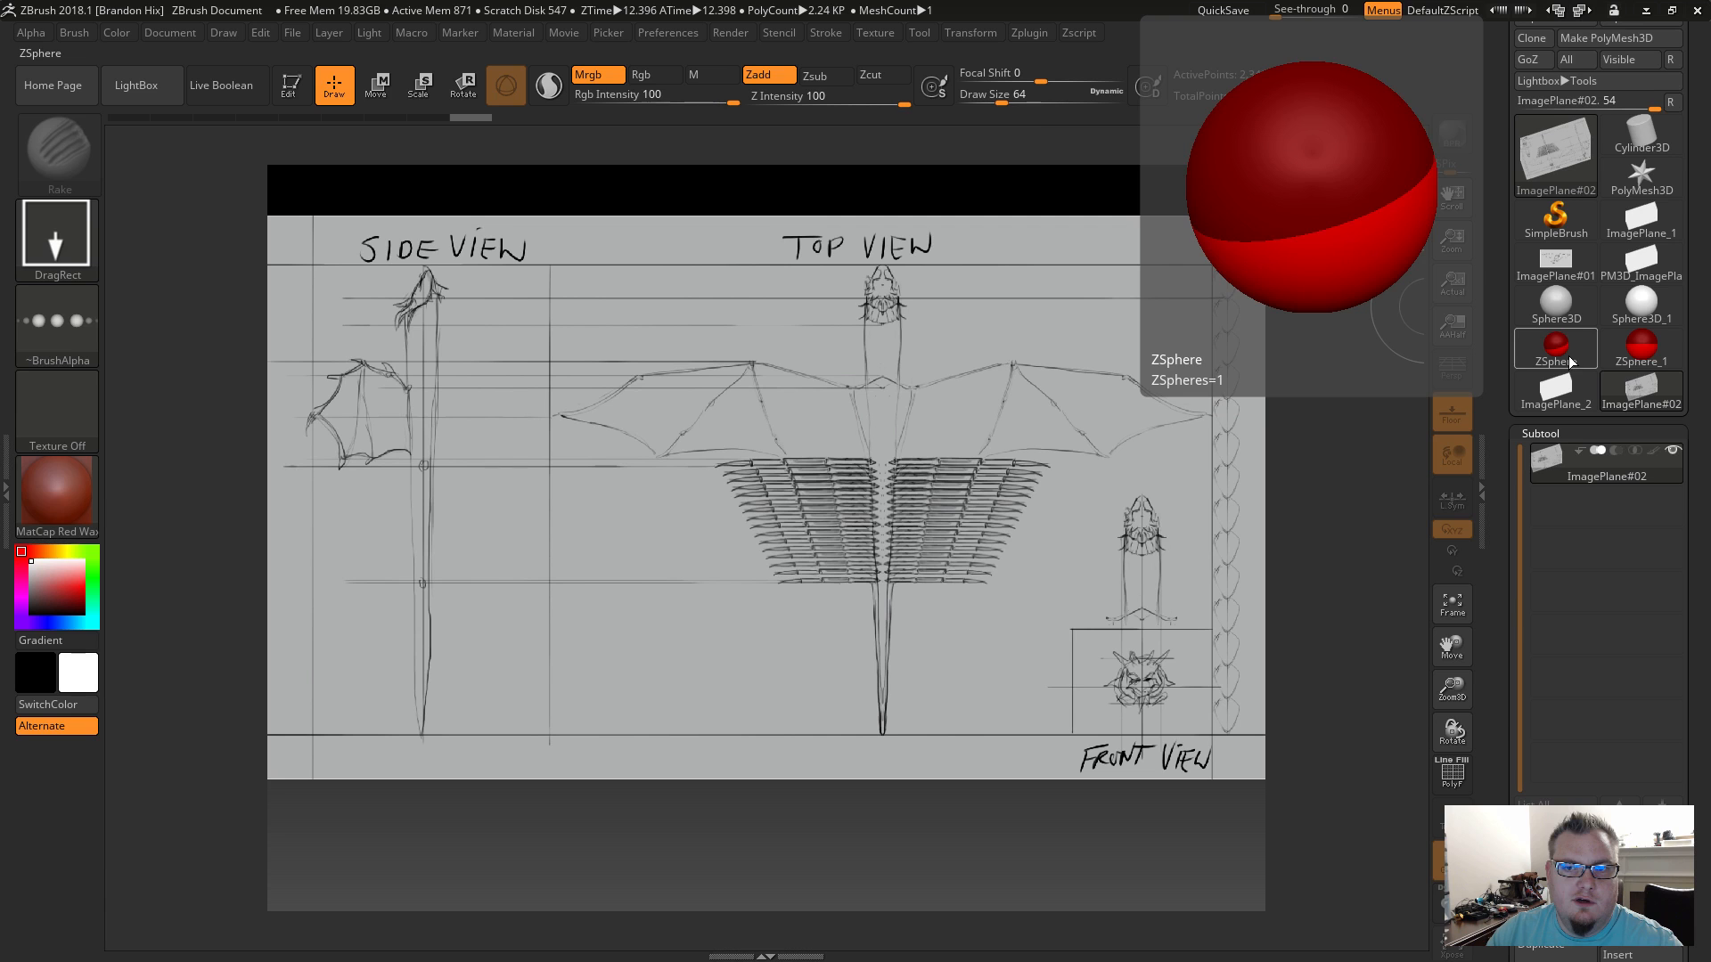
left_click(1568, 354)
left_click_drag(827, 524, 784, 839)
key("t")
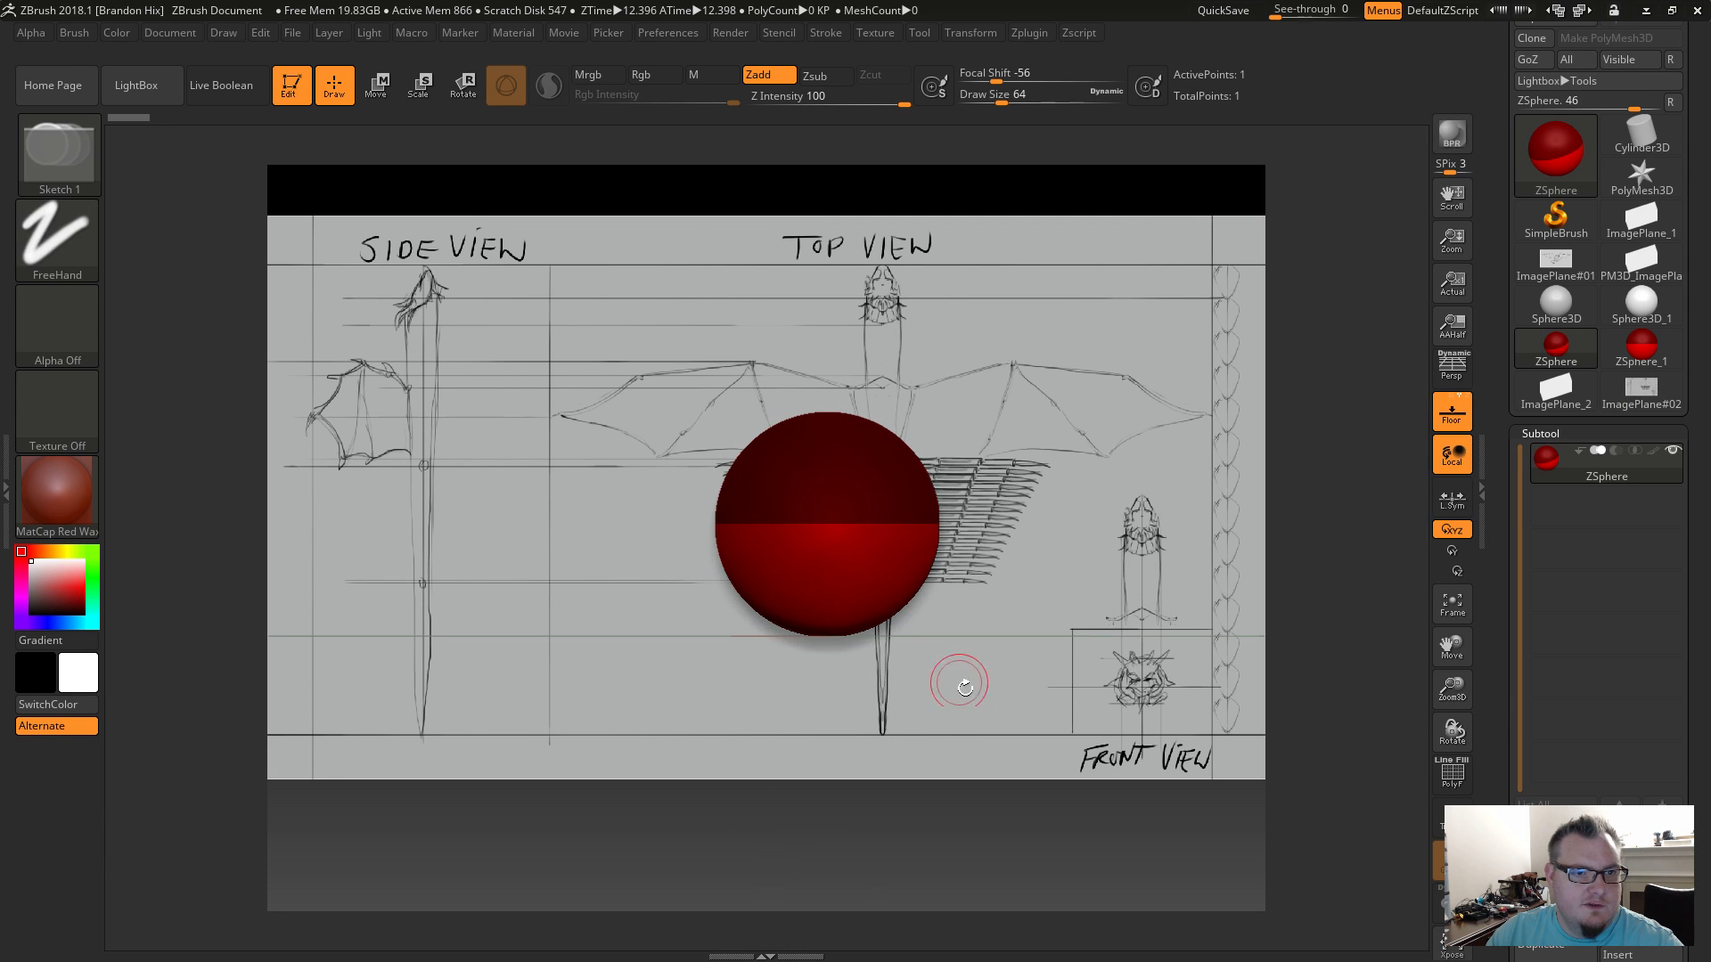
Turn the ZSphere to look down on the floor grid and shrink and place it over the top-view dragon's neck base.
mouse_move(1060, 630)
left_mouse_down()
mouse_move(1087, 655)
mouse_move(1063, 628)
mouse_move(1075, 685)
mouse_move(973, 681)
left_mouse_up()
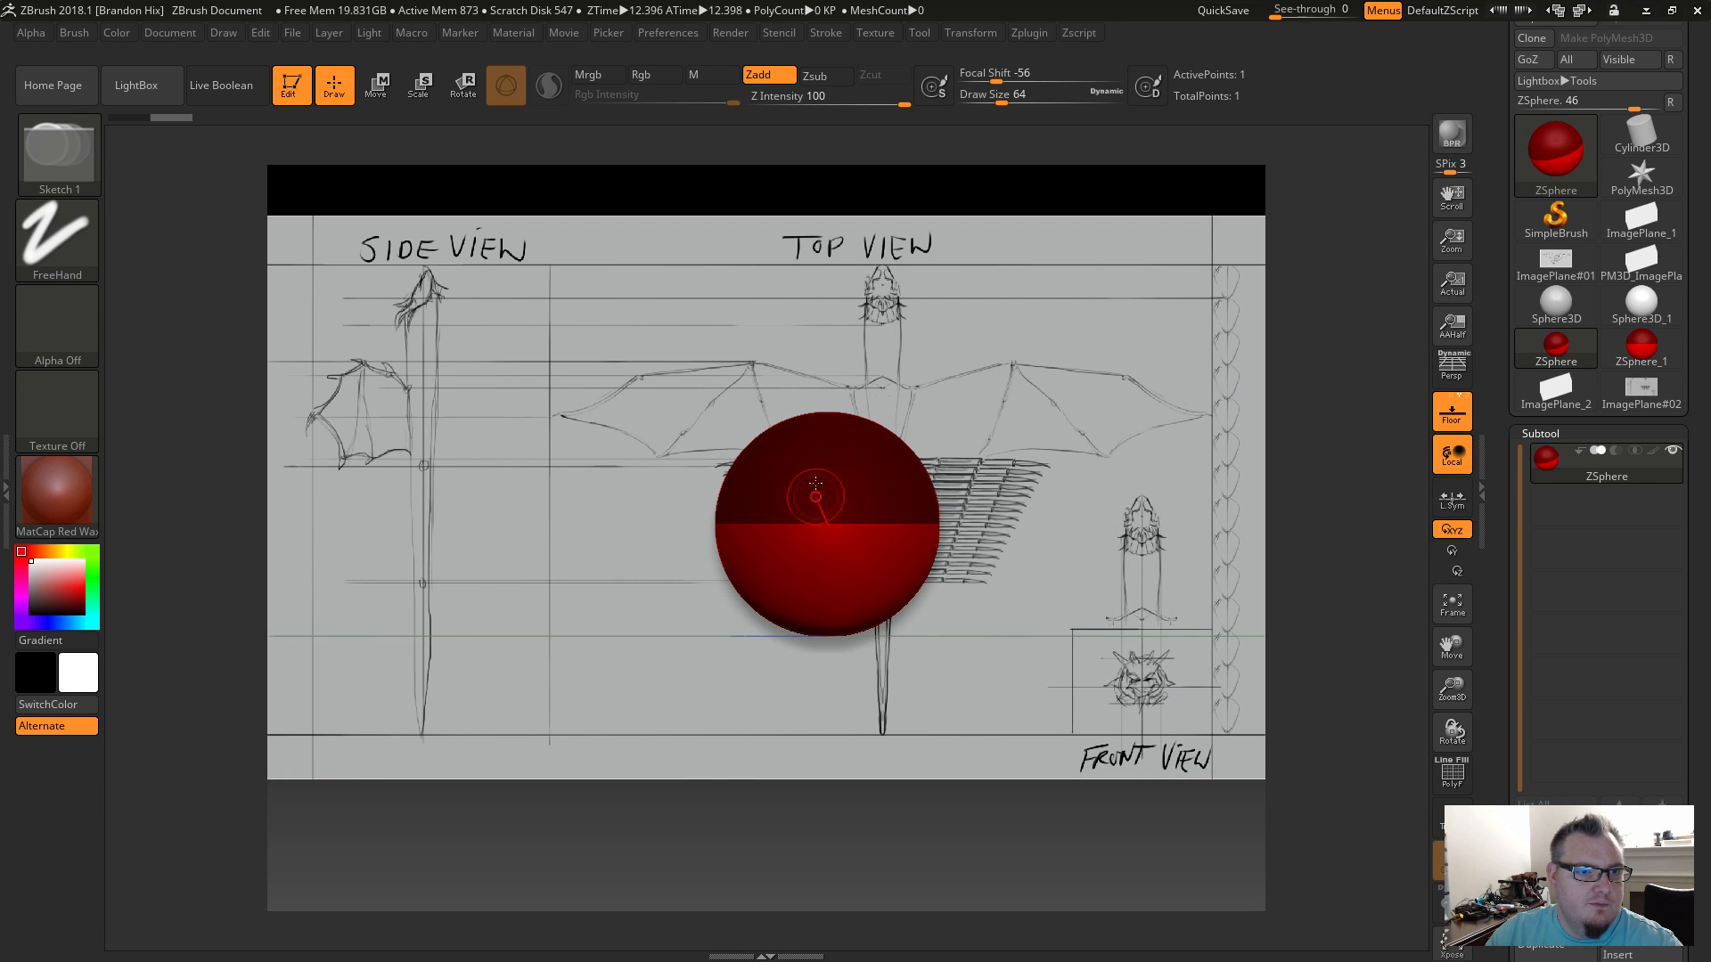
left_click_drag(968, 687, 1091, 693)
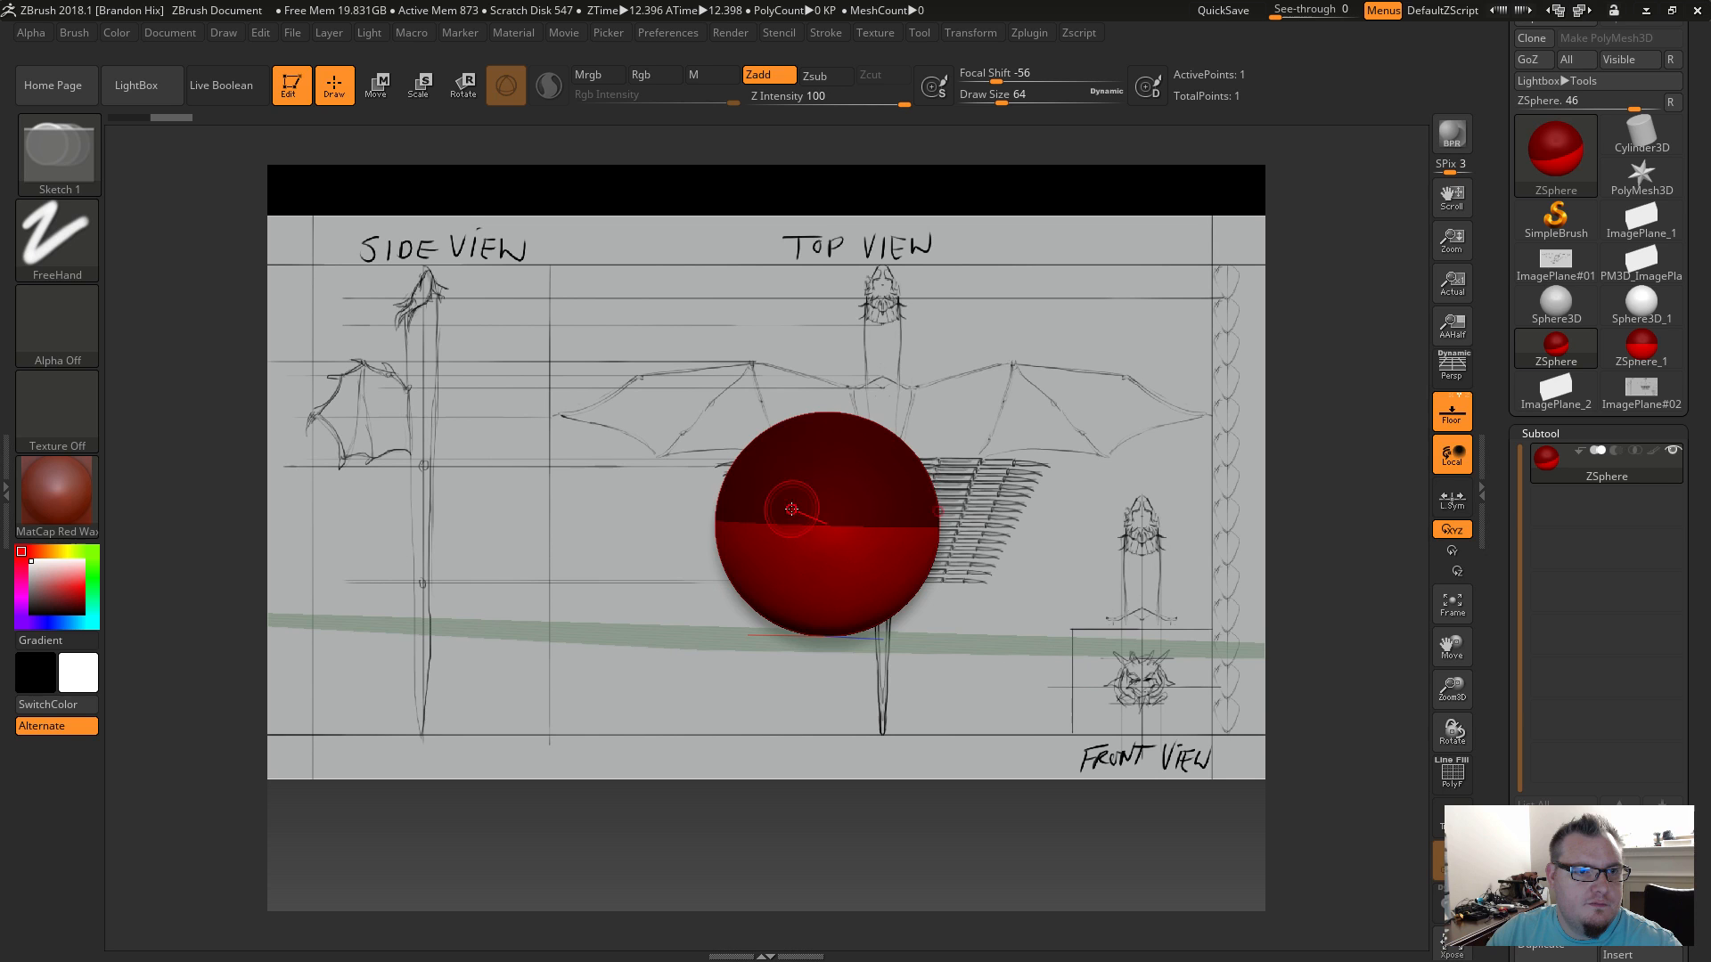
left_click_drag(995, 717, 958, 677)
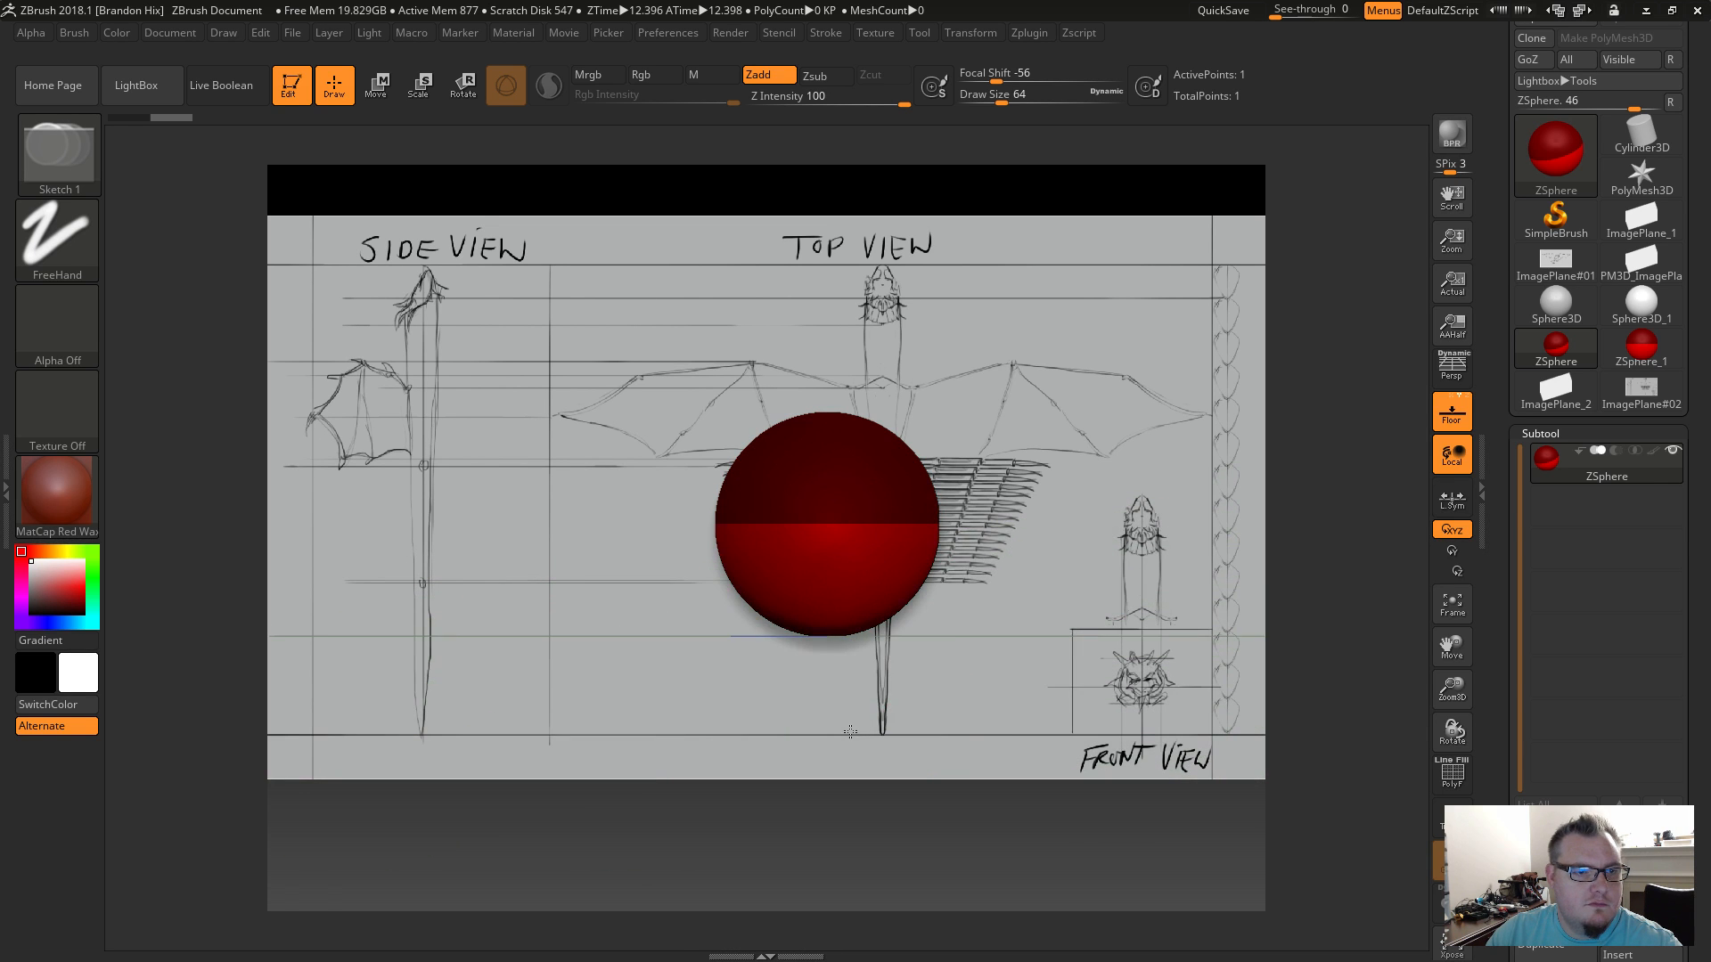
mouse_move(990, 599)
left_mouse_down("alt")
mouse_move(931, 637)
mouse_move(928, 683)
mouse_move(624, 535)
mouse_move(553, 419)
mouse_move(579, 428)
left_mouse_up("alt")
mouse_move(638, 510)
left_mouse_down("alt")
mouse_move(573, 490)
mouse_move(588, 463)
mouse_move(697, 485)
mouse_move(592, 511)
mouse_move(691, 527)
mouse_move(657, 470)
mouse_move(636, 515)
mouse_move(630, 670)
mouse_move(825, 447)
left_mouse_up("alt")
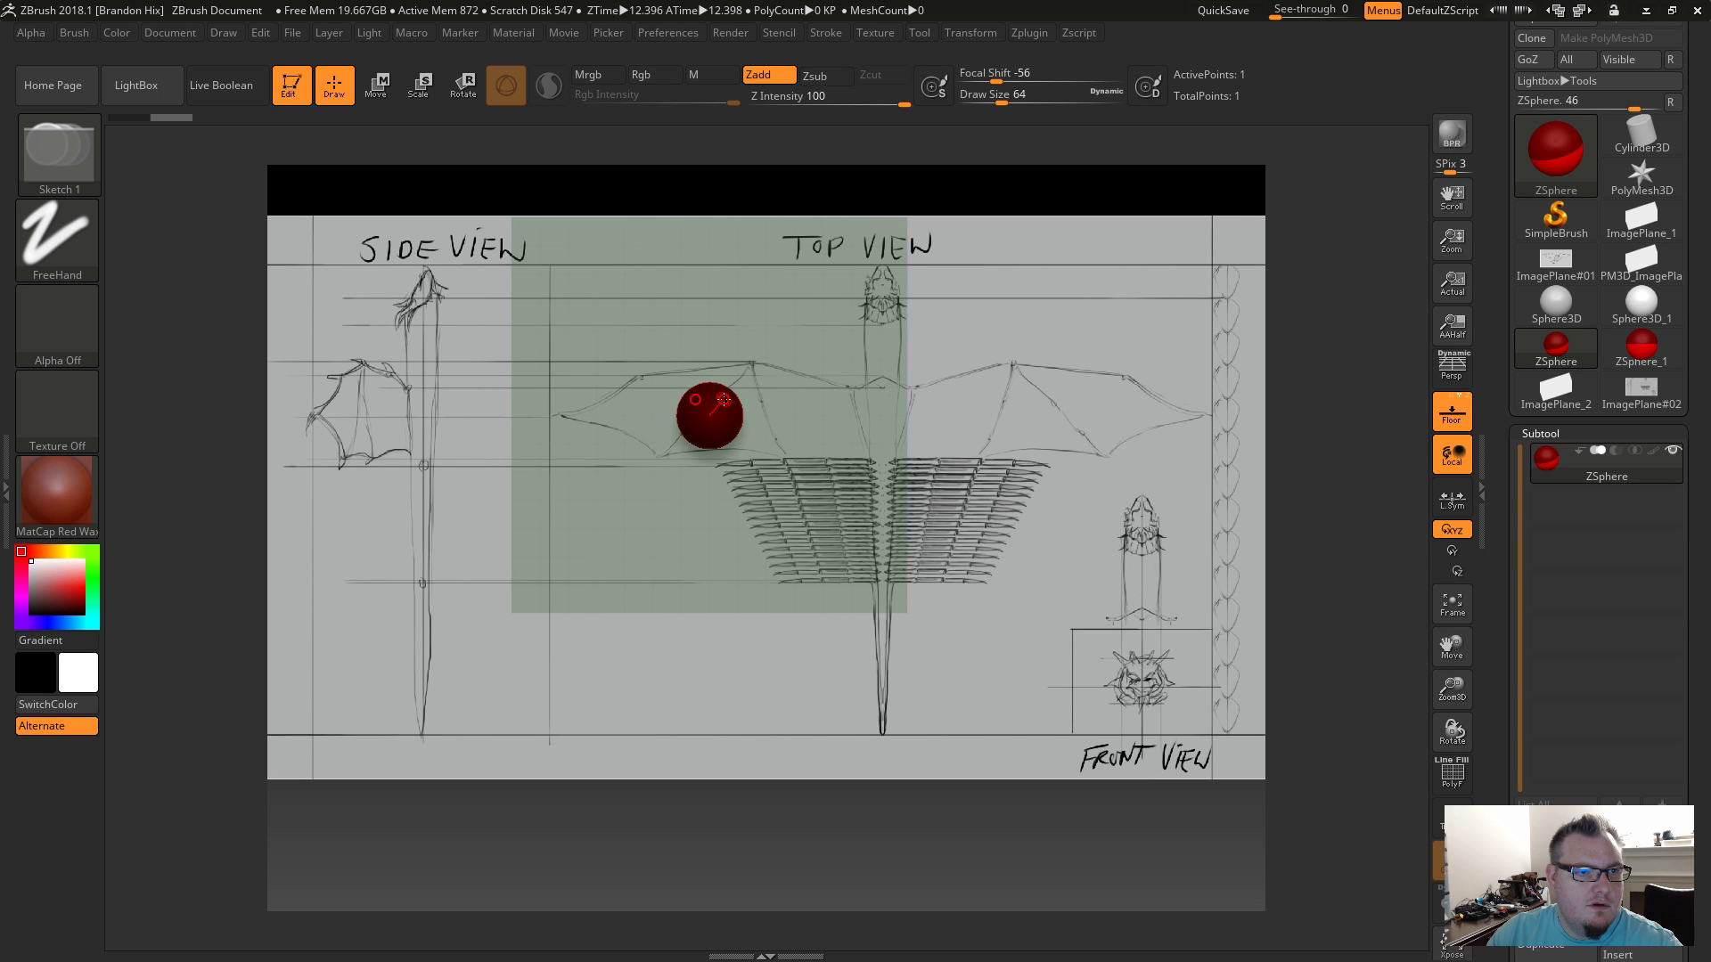
left_click_drag(730, 473, 940, 407)
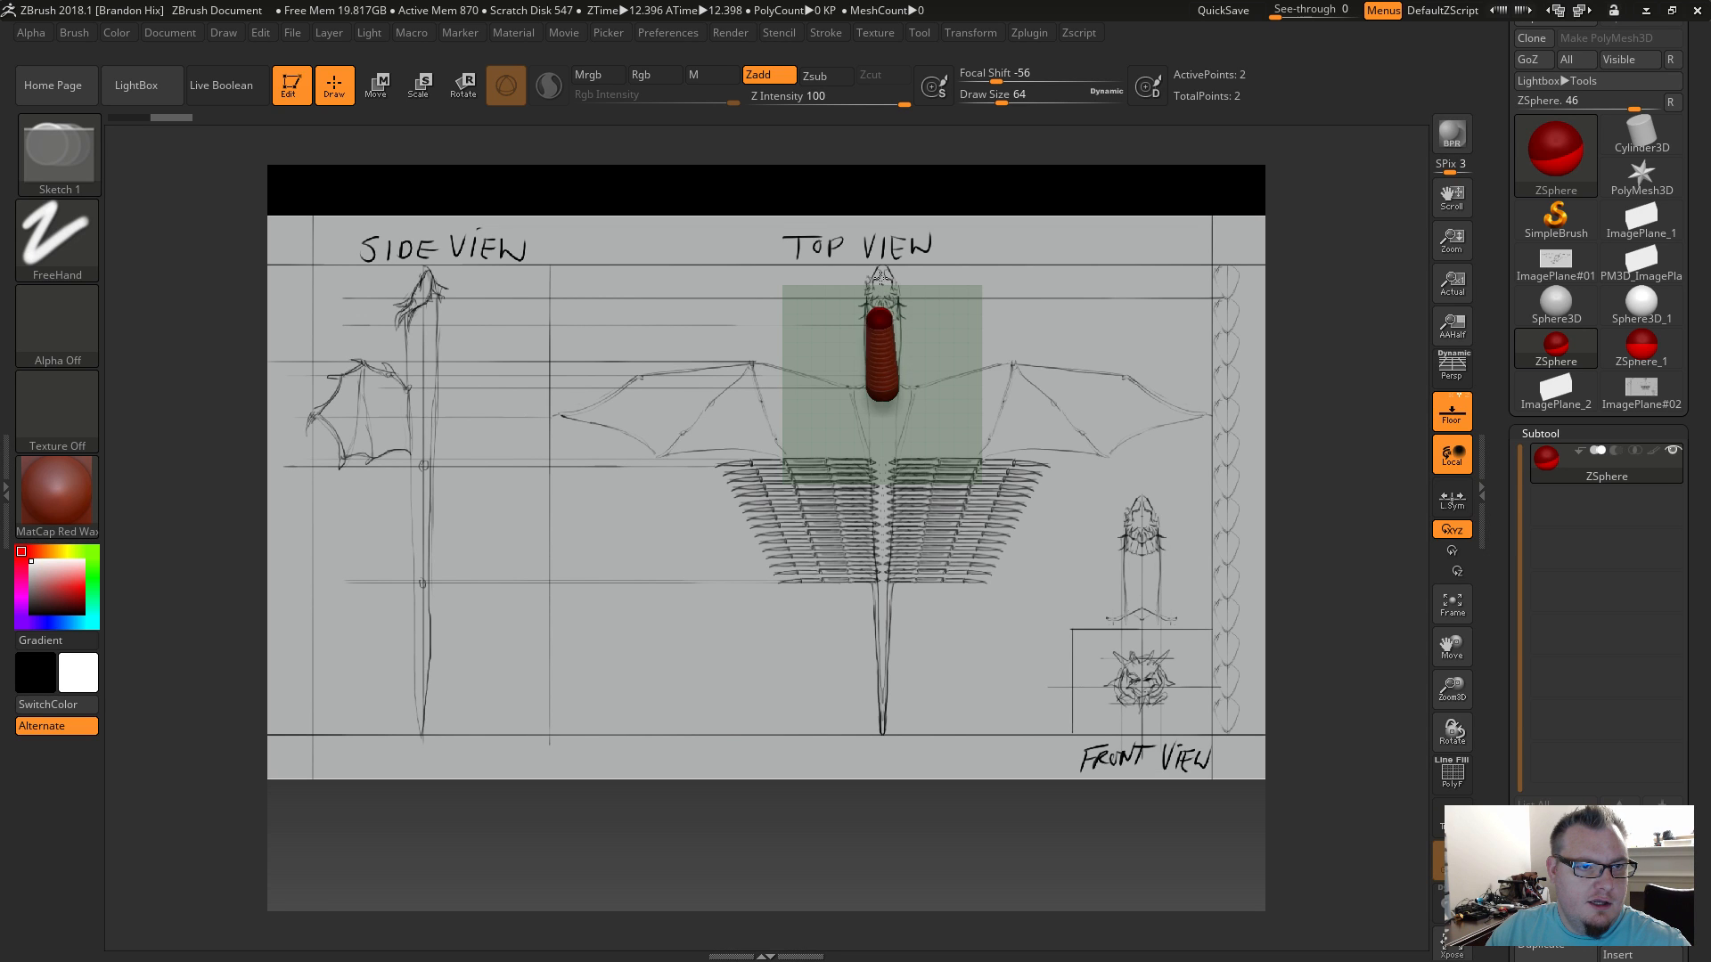
Extend the ZSphere chain up the dragon's neck to the tip of the head in the top view, undoing the stray sphere.
left_click_drag(883, 274, 883, 272)
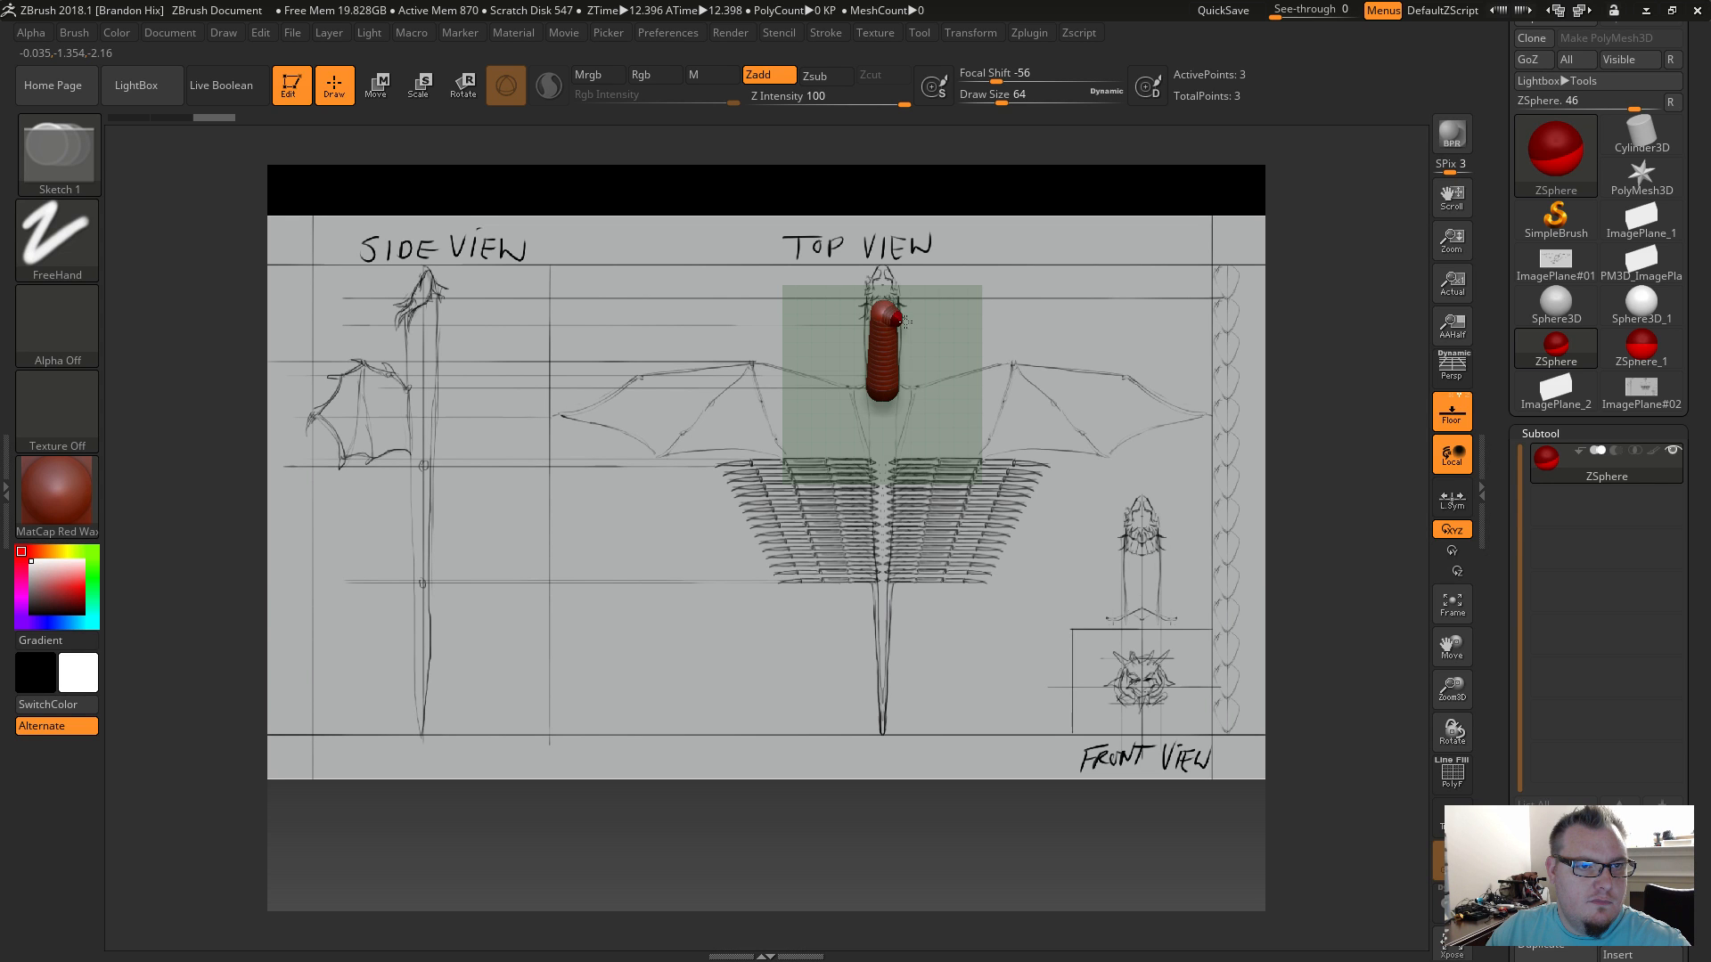
left_click(888, 315, "shift")
key("ctrl+z")
left_click_drag(882, 302, 886, 261)
left_click_drag(883, 400, 881, 416)
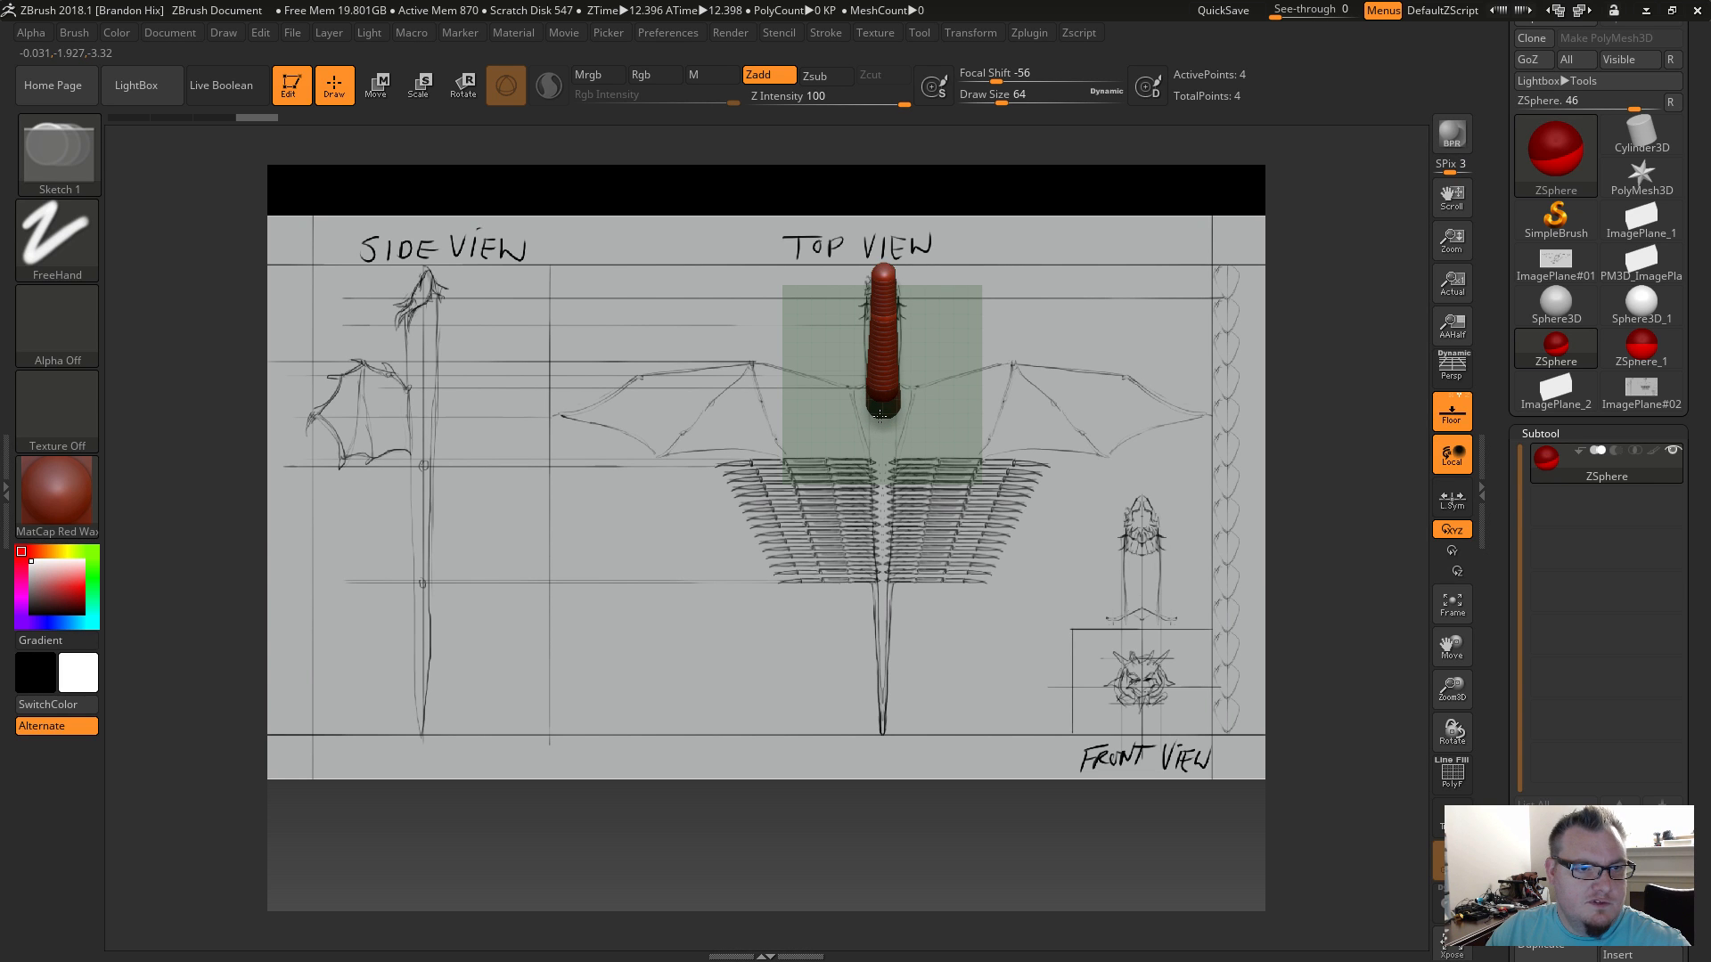
left_click_drag(886, 498, 885, 539)
key("ctrl+z")
key("ctrl+z")
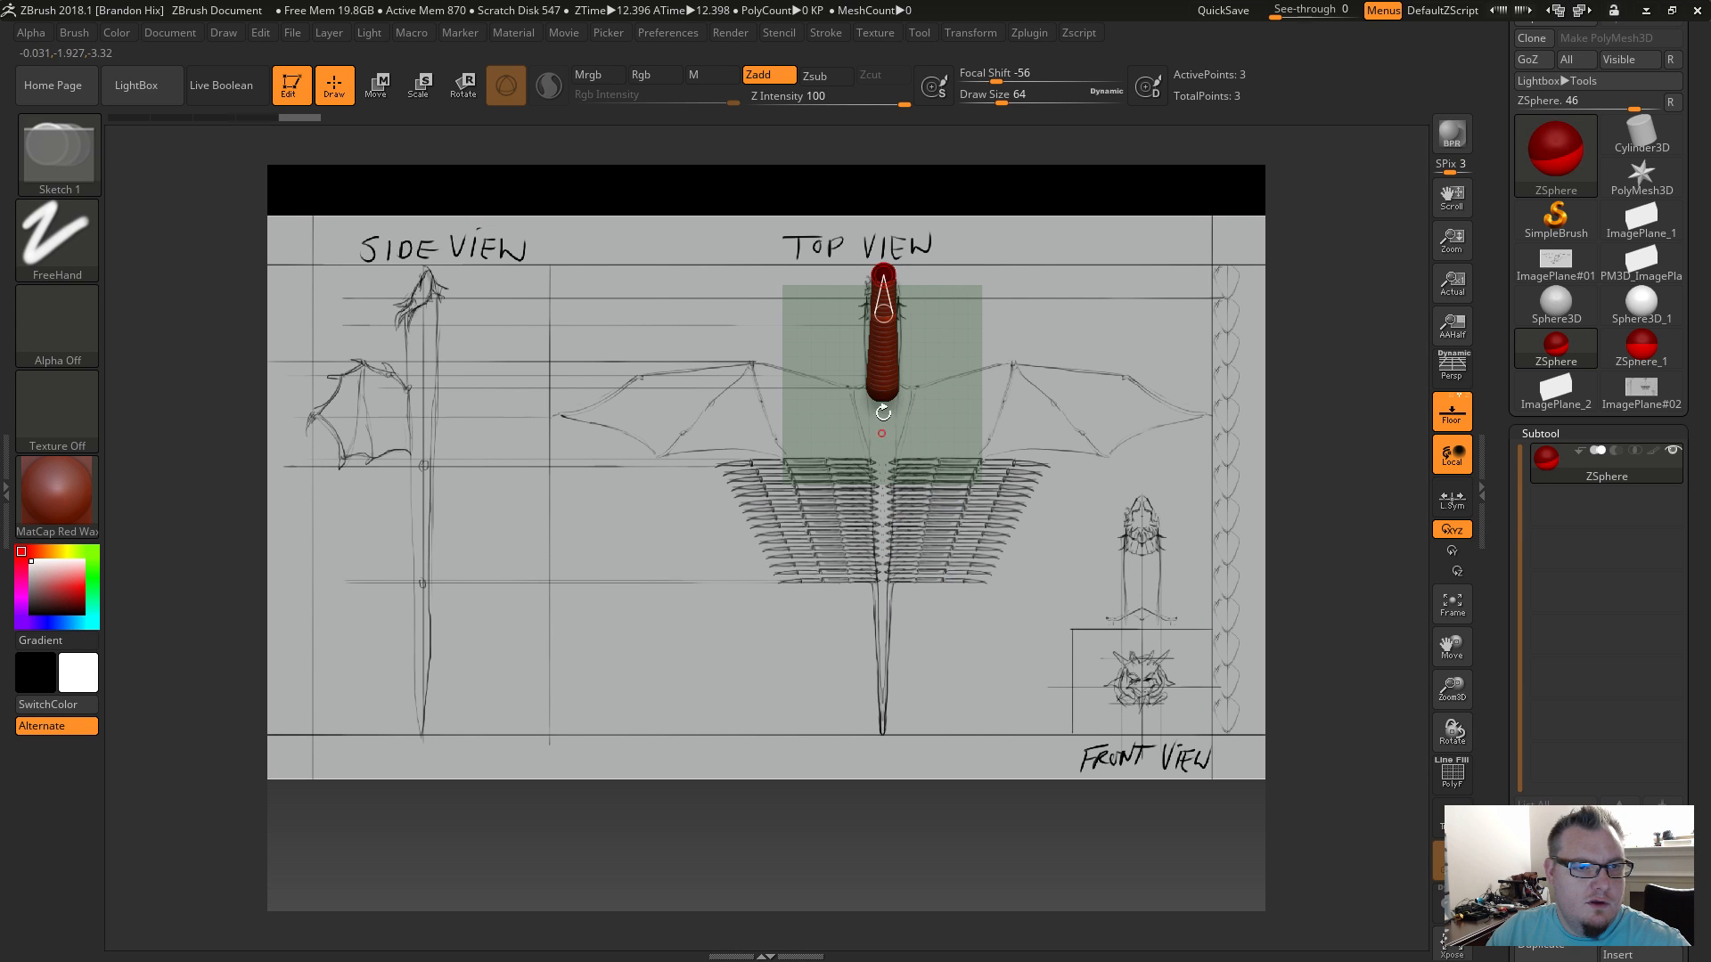
Extend the ZSphere chain from the neck base down the body to the tip of the tail in the top view.
left_click_drag(883, 397, 865, 490)
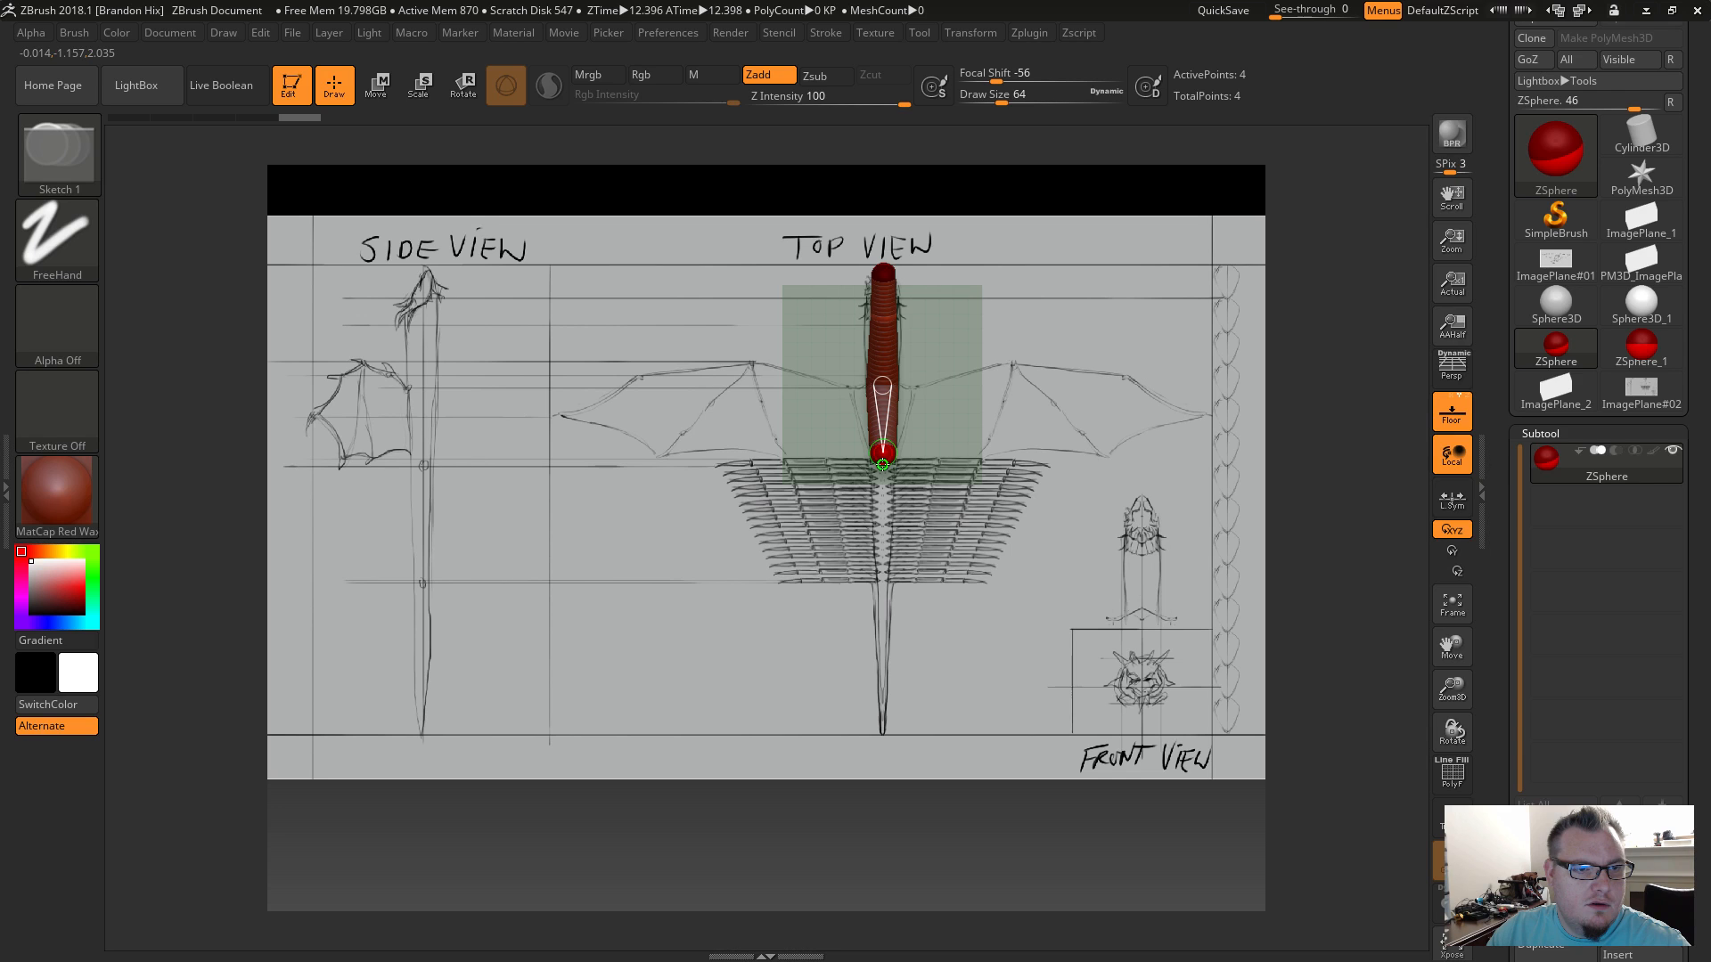
left_click_drag(883, 464, 885, 724)
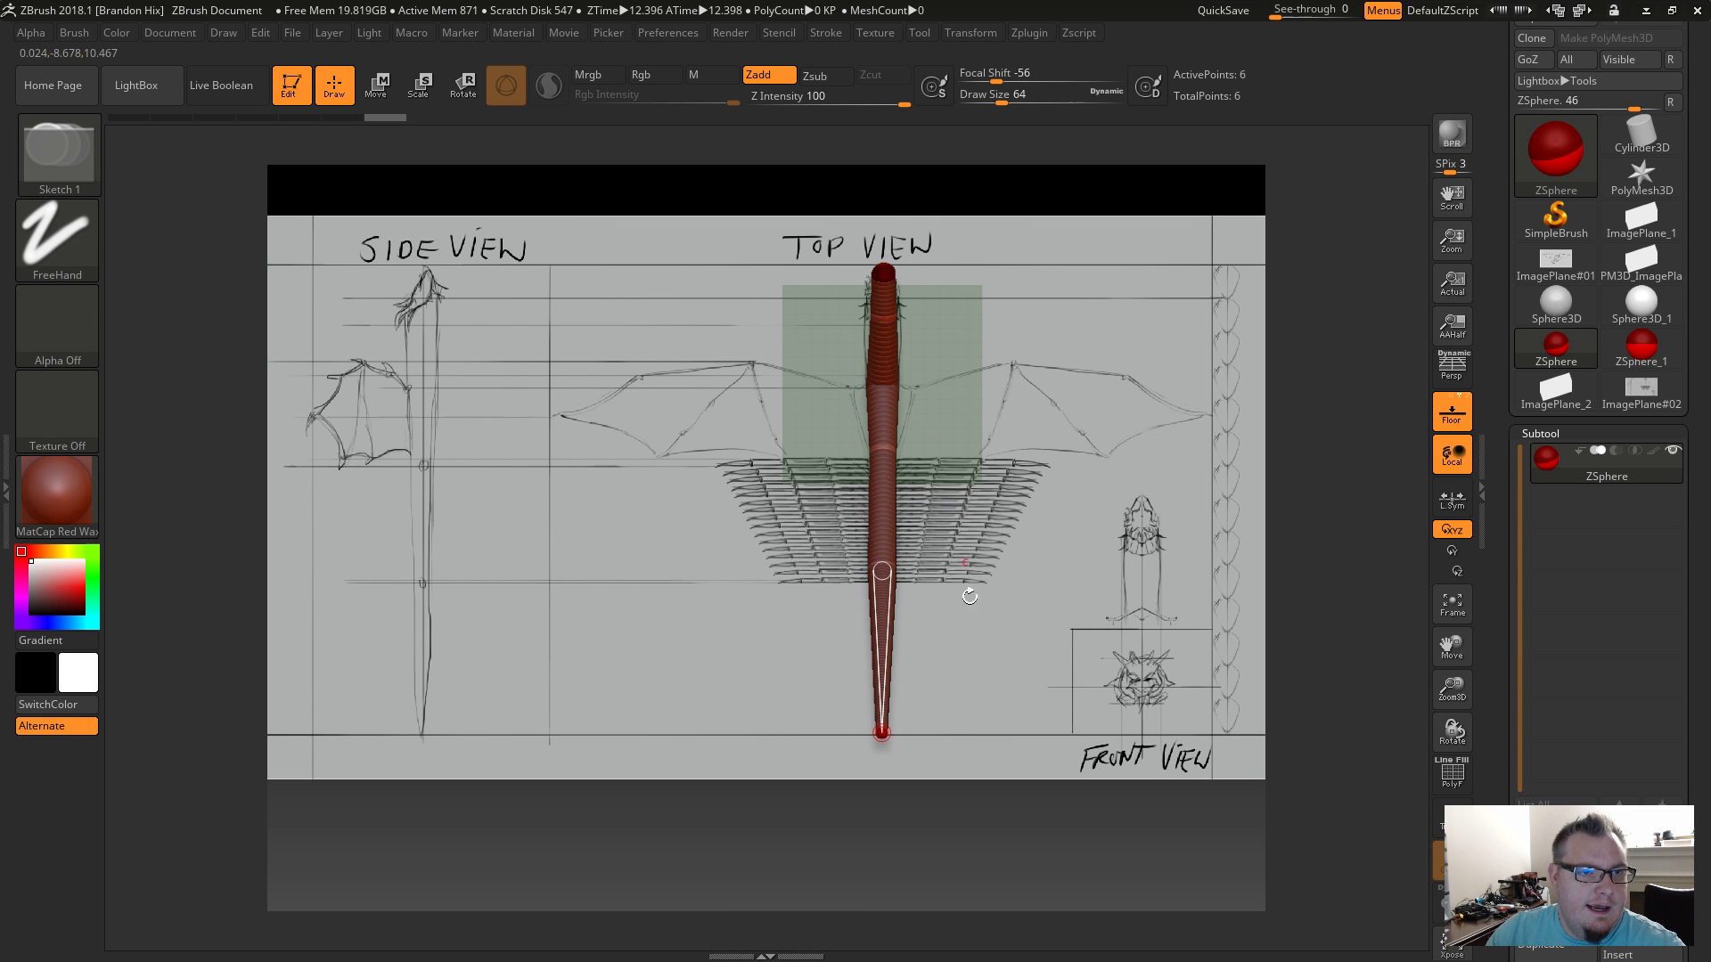
left_click_drag(944, 697, 917, 683)
key("ctrl+z")
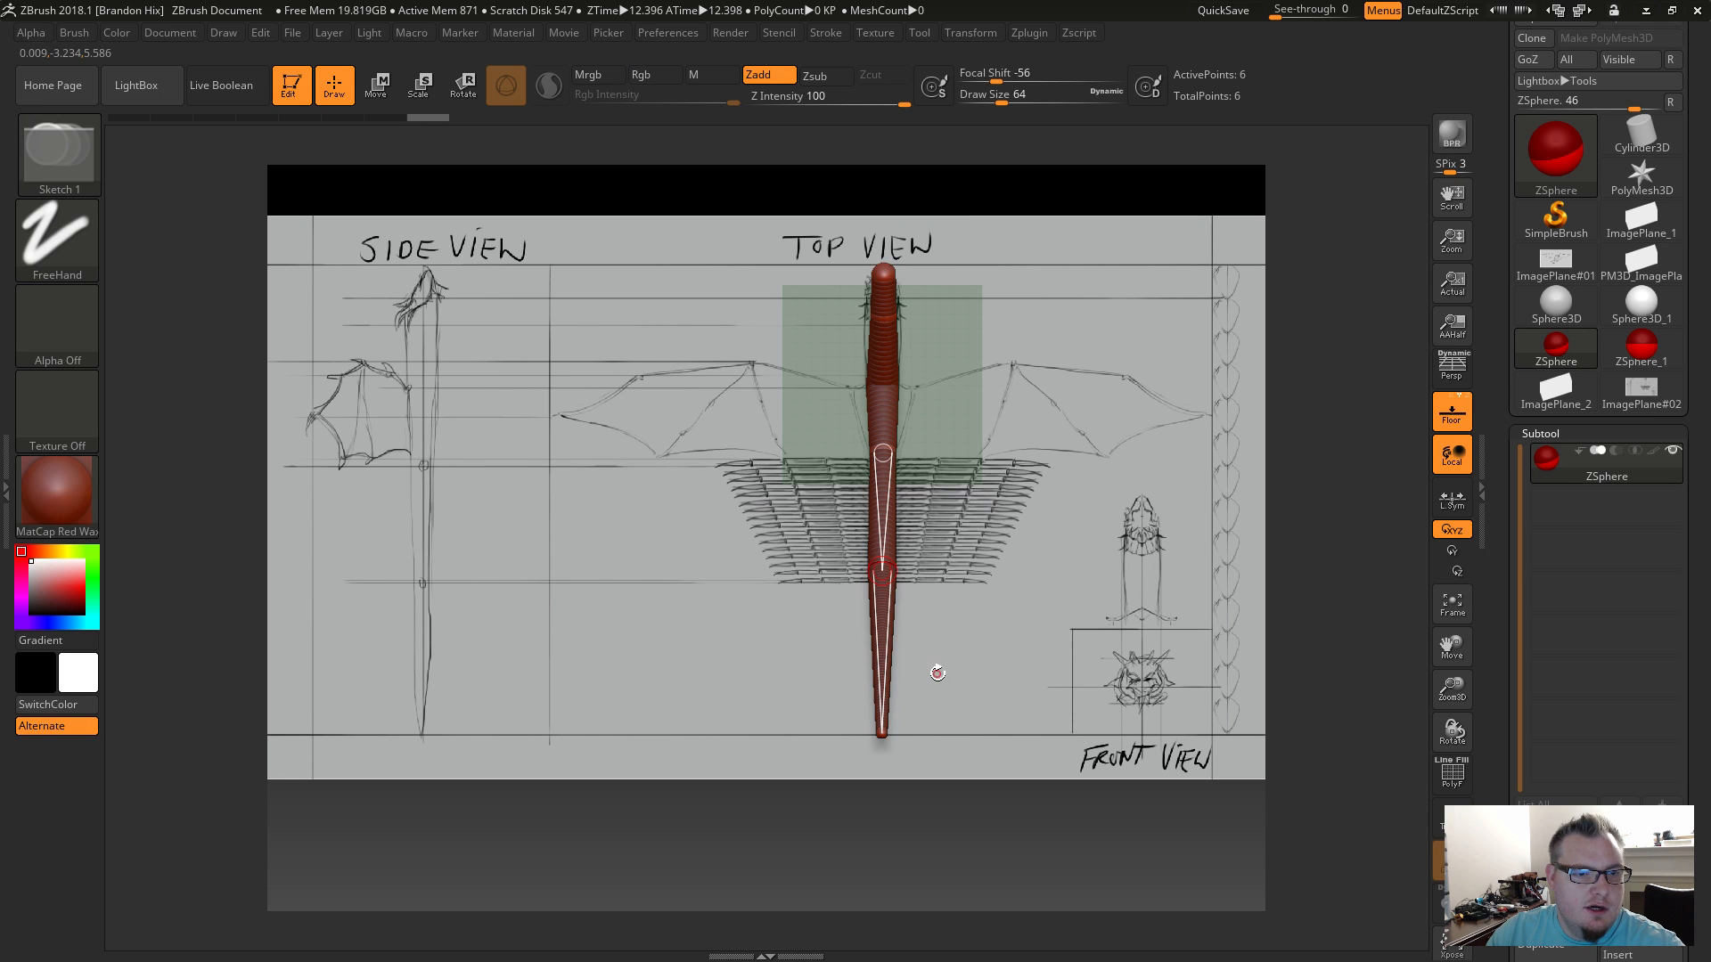
Orbit the ZSphere chain away from the dropped model sheet to compare its movement with the flat drawing.
left_click_drag(679, 691, 668, 707)
key("ctrl+z")
key("ctrl+z")
key("ctrl+z")
key("ctrl+z")
key("ctrl+z")
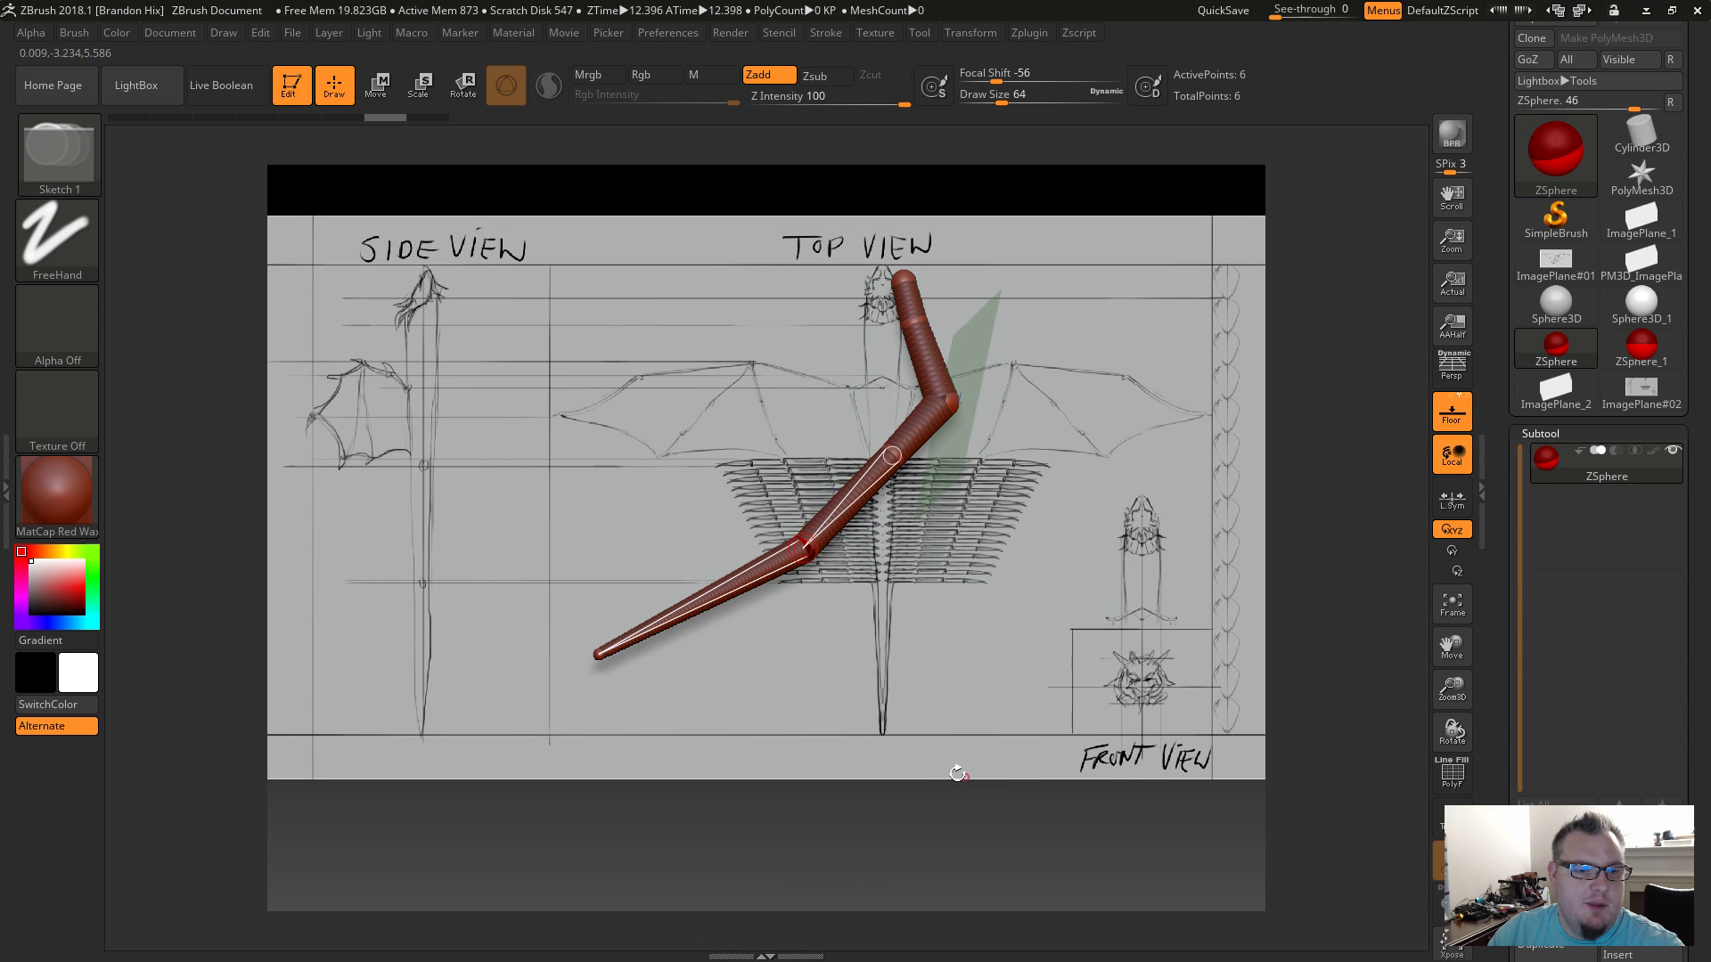
Try adding an oversized ZSphere branch at the tail joint, undo it and turn the chain over the drawing.
left_click_drag(981, 599, 1174, 599)
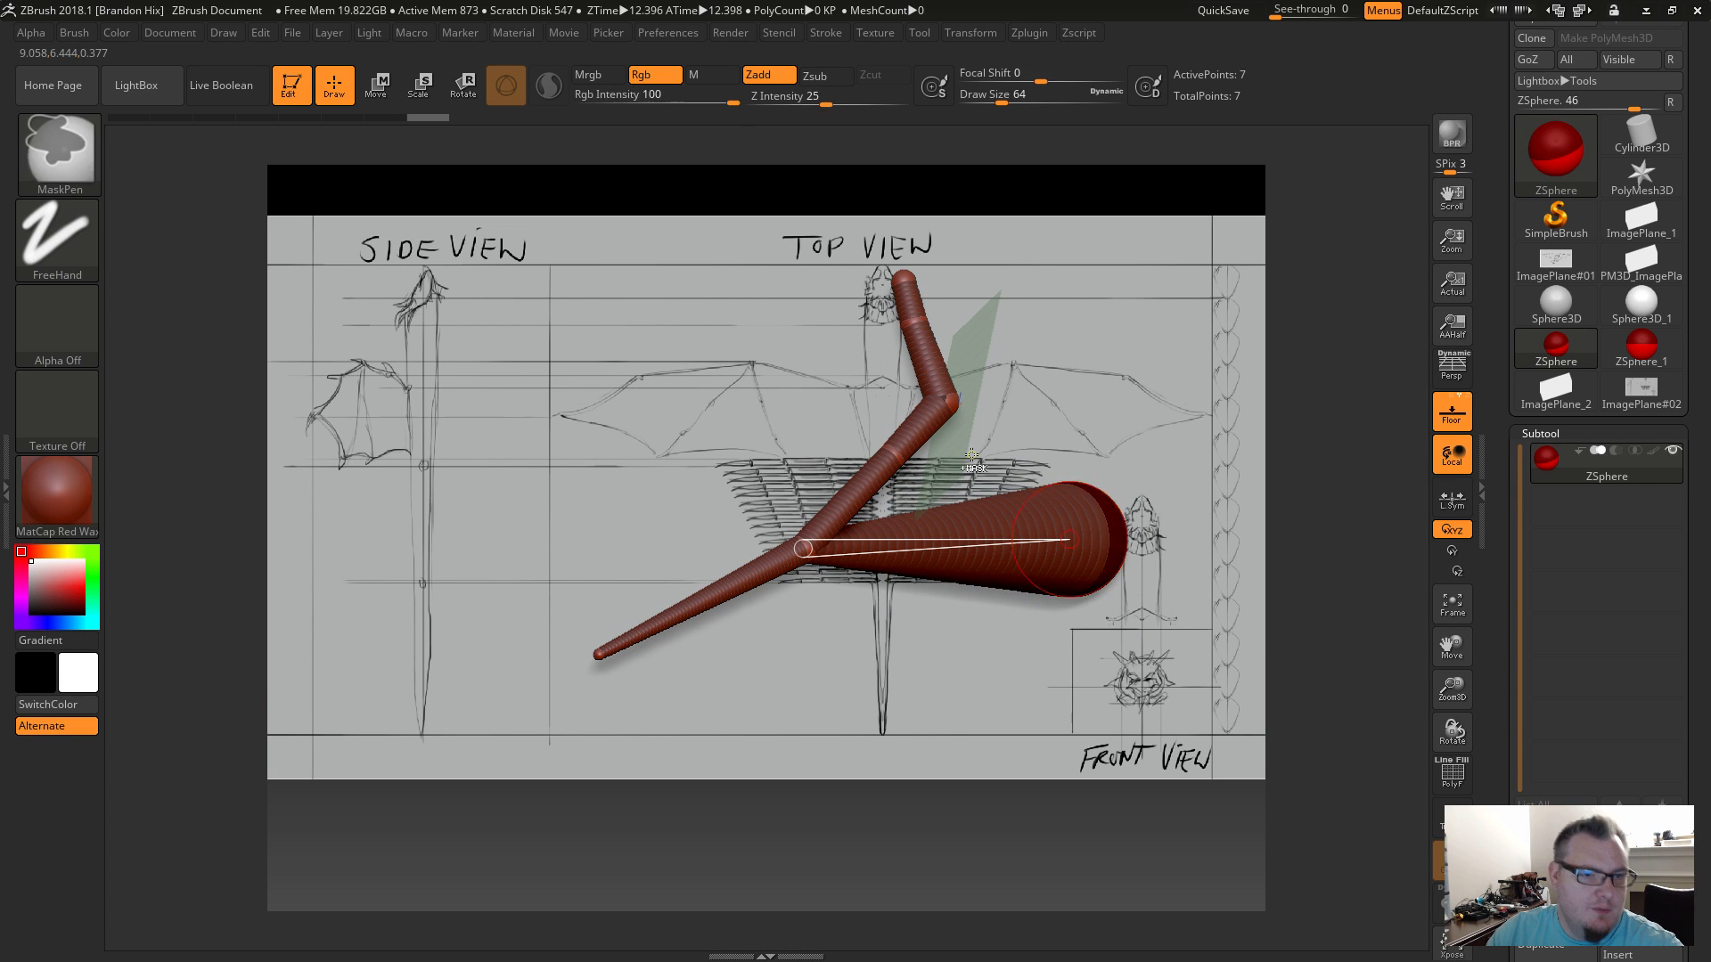
key("ctrl+z")
left_click_drag(766, 797, 610, 960)
key("ctrl+z")
mouse_move(922, 821)
left_mouse_down("shift")
mouse_move(935, 841)
mouse_move(731, 848)
mouse_move(1002, 829)
left_mouse_up("shift")
key("space")
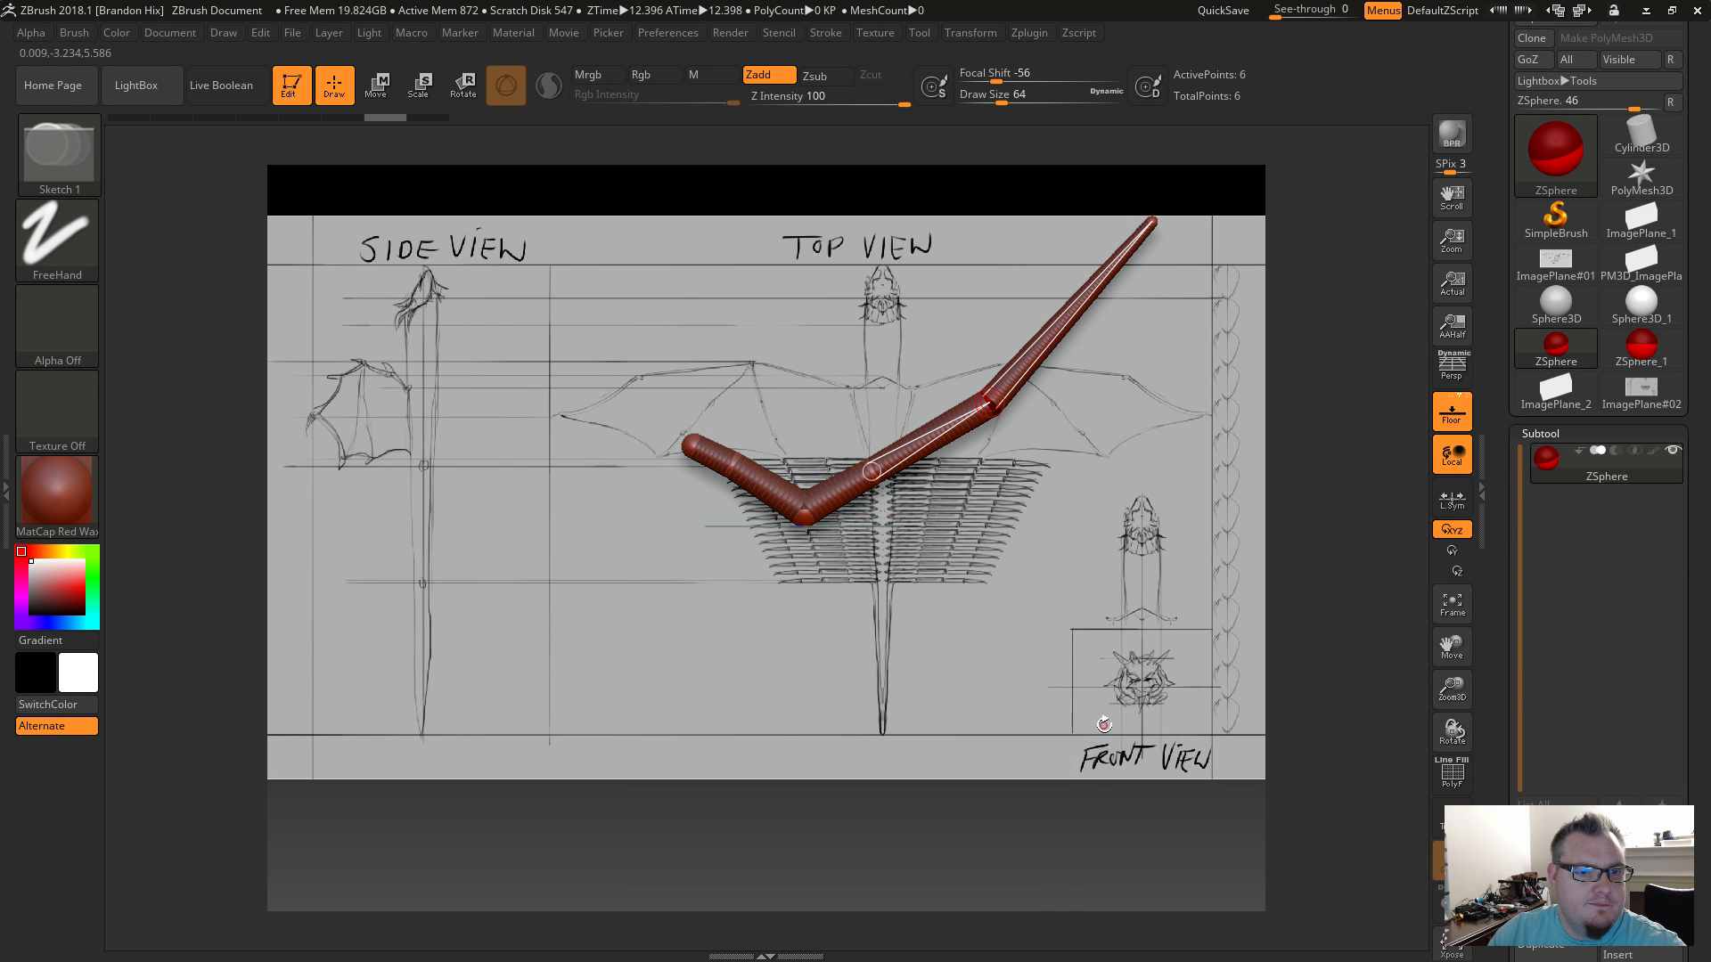
Reposition the individual spheres of the ZSphere chain to straighten it into one horizontal line.
left_click_drag(1236, 650, 1005, 617)
key("w")
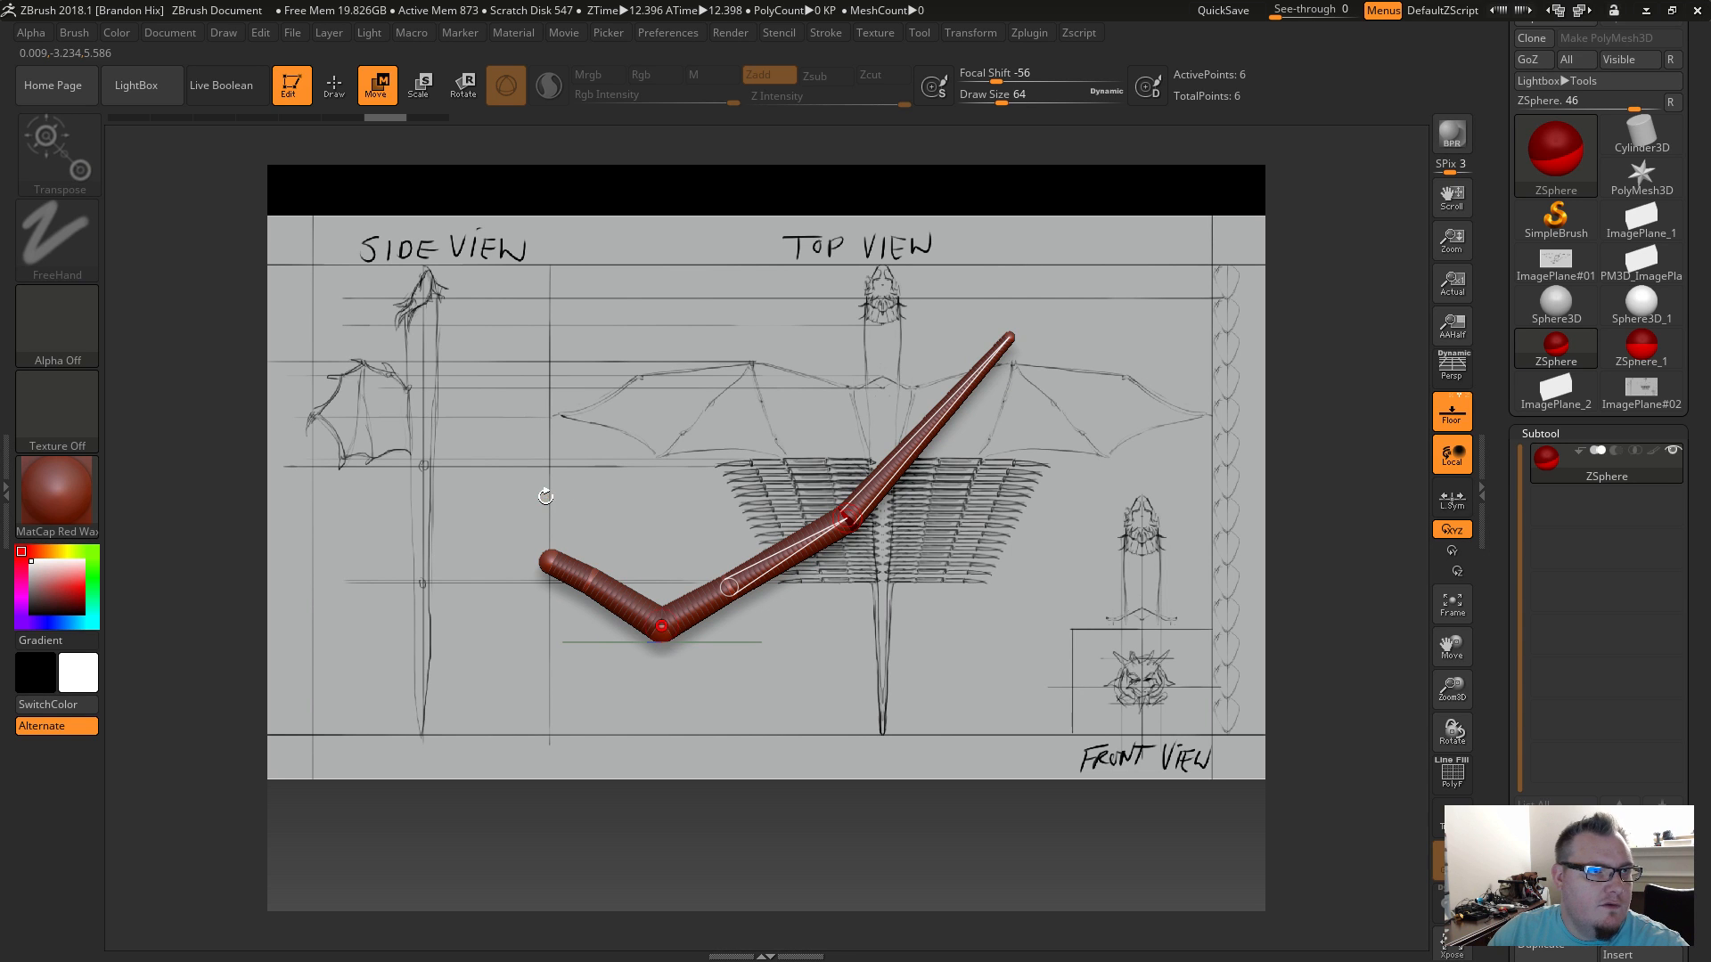
left_click_drag(596, 590, 589, 627)
left_click_drag(551, 561, 542, 632)
left_click_drag(852, 516, 858, 538)
left_click_drag(738, 621, 741, 709)
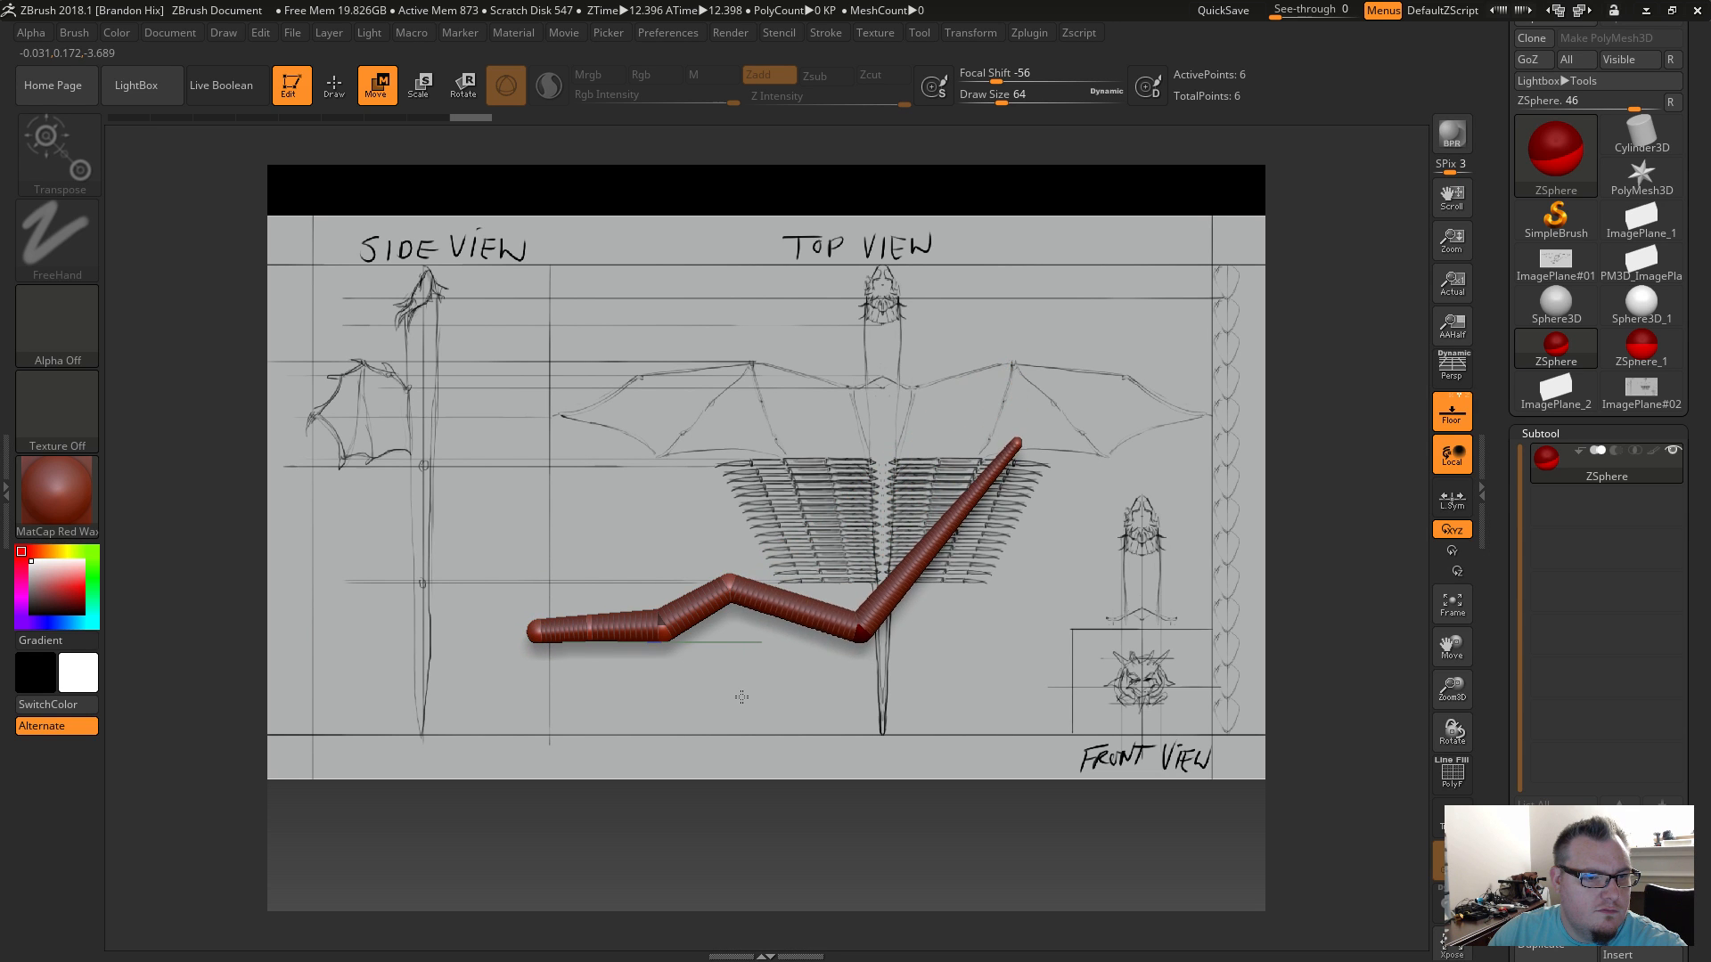
left_click_drag(729, 588, 730, 627)
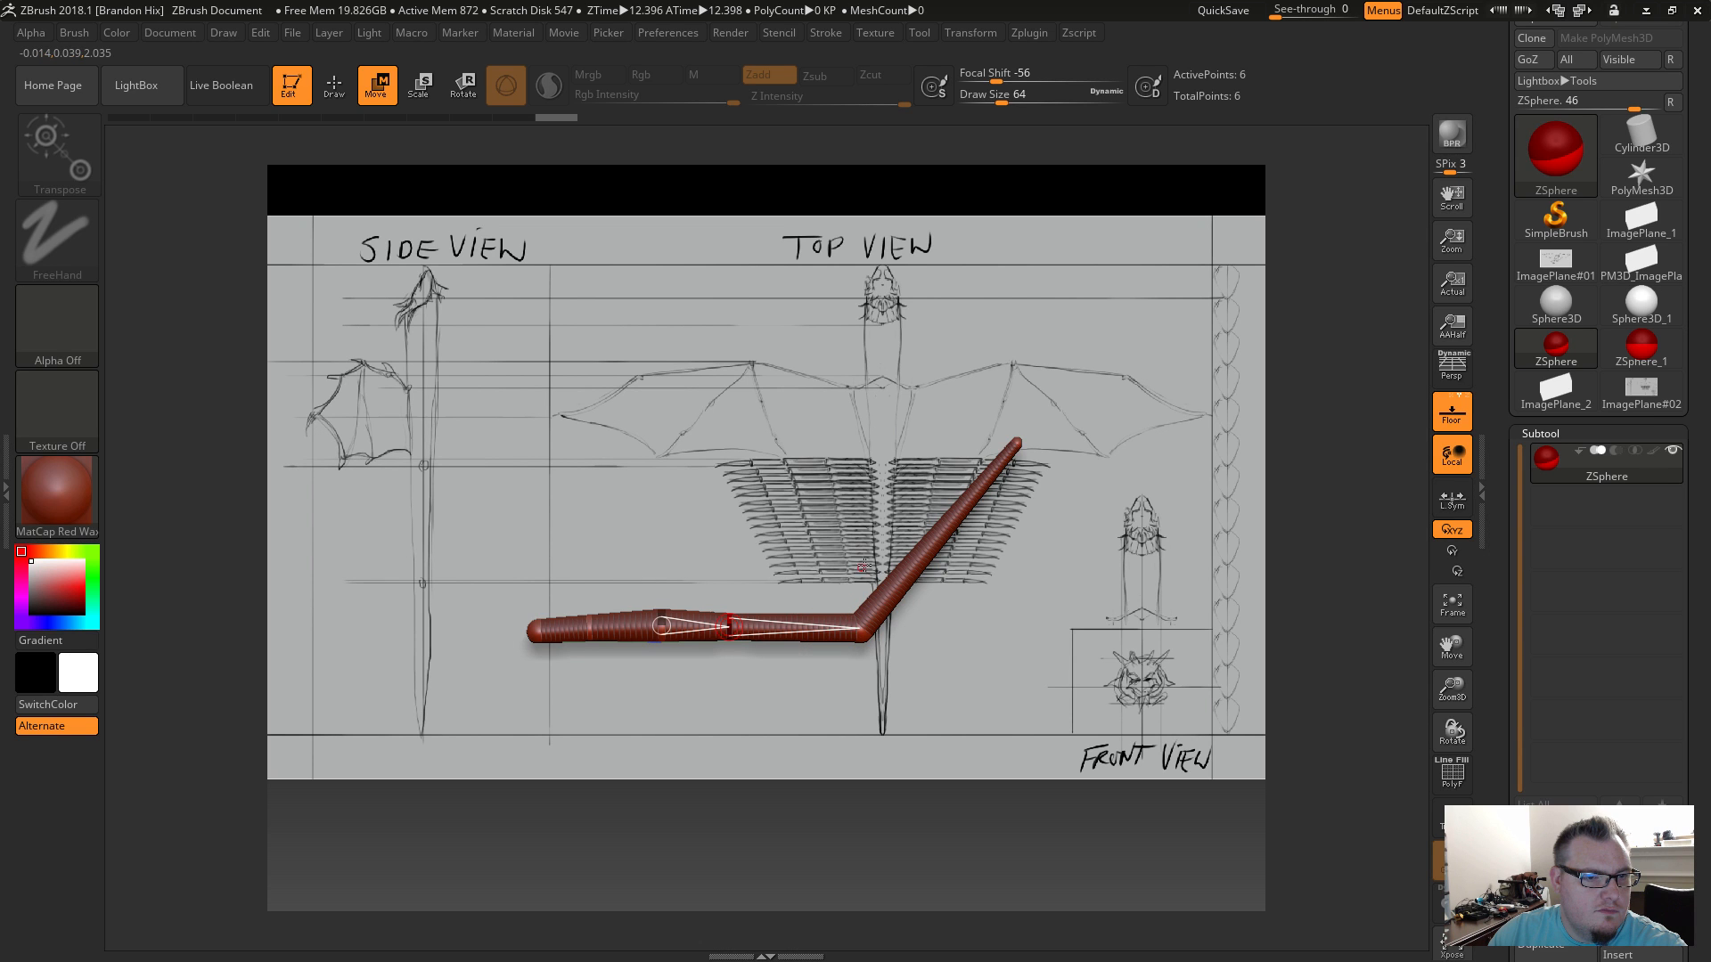
left_click_drag(1027, 445, 1114, 630)
left_click_drag(994, 643, 996, 648)
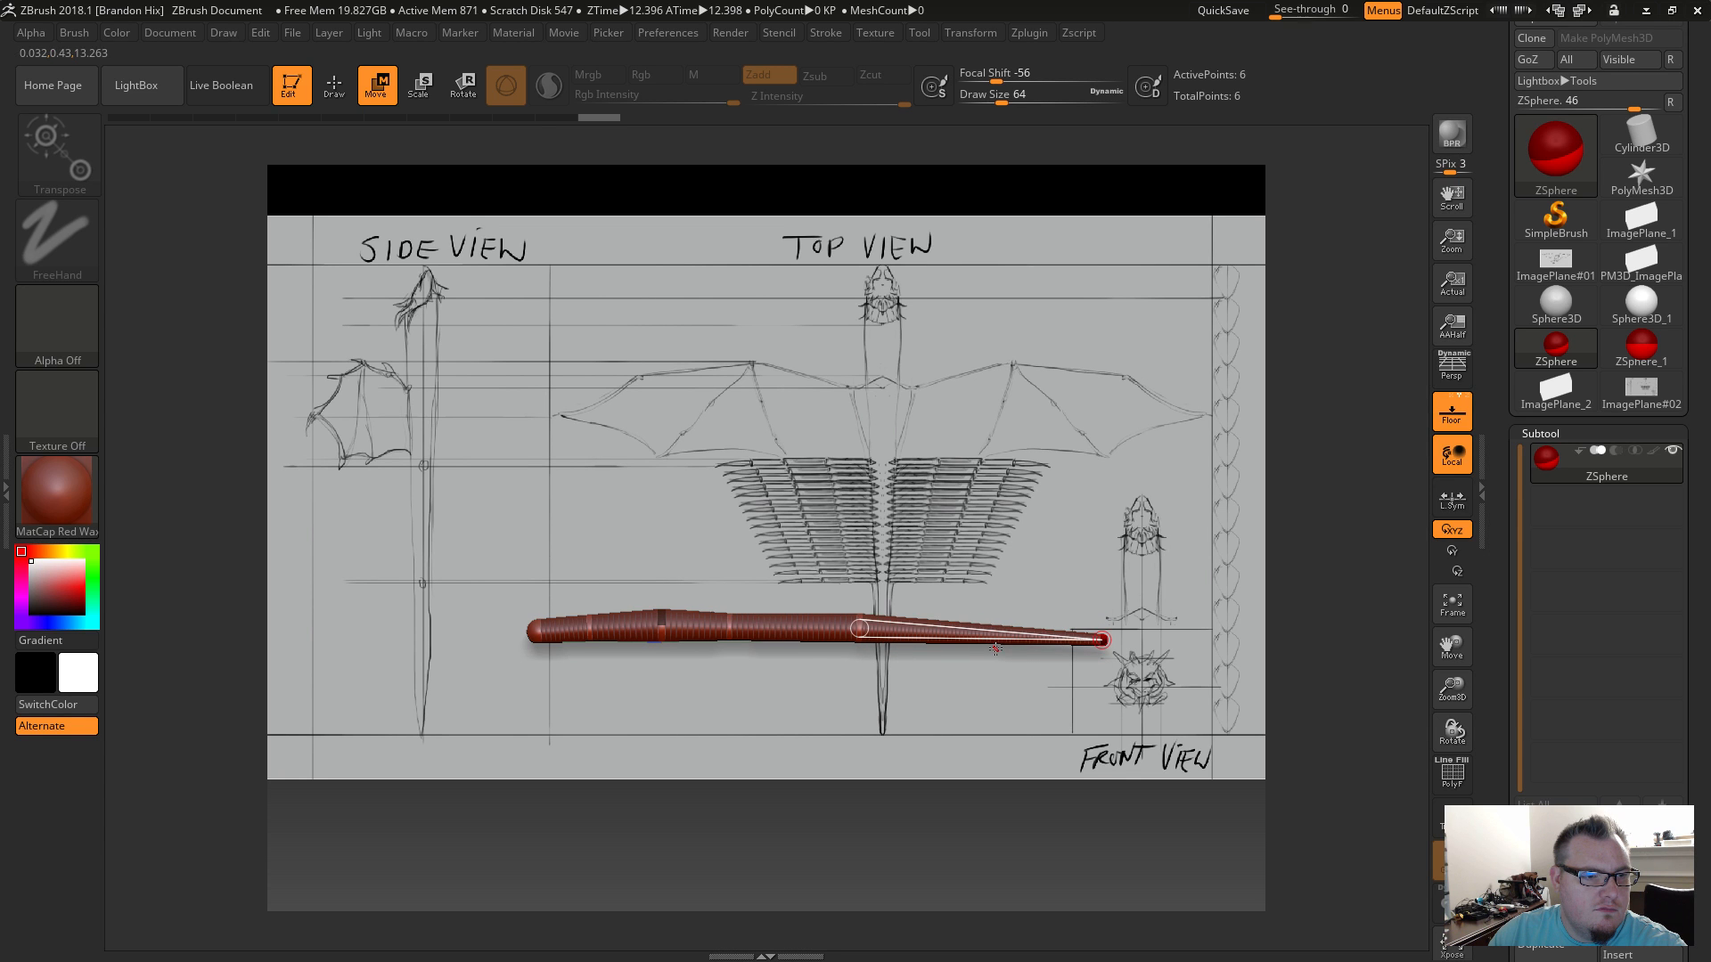
Align the straightened ZSphere chain vertically over the dragon's top view and move its last sphere to the tail tip.
left_click_drag(981, 827, 901, 910)
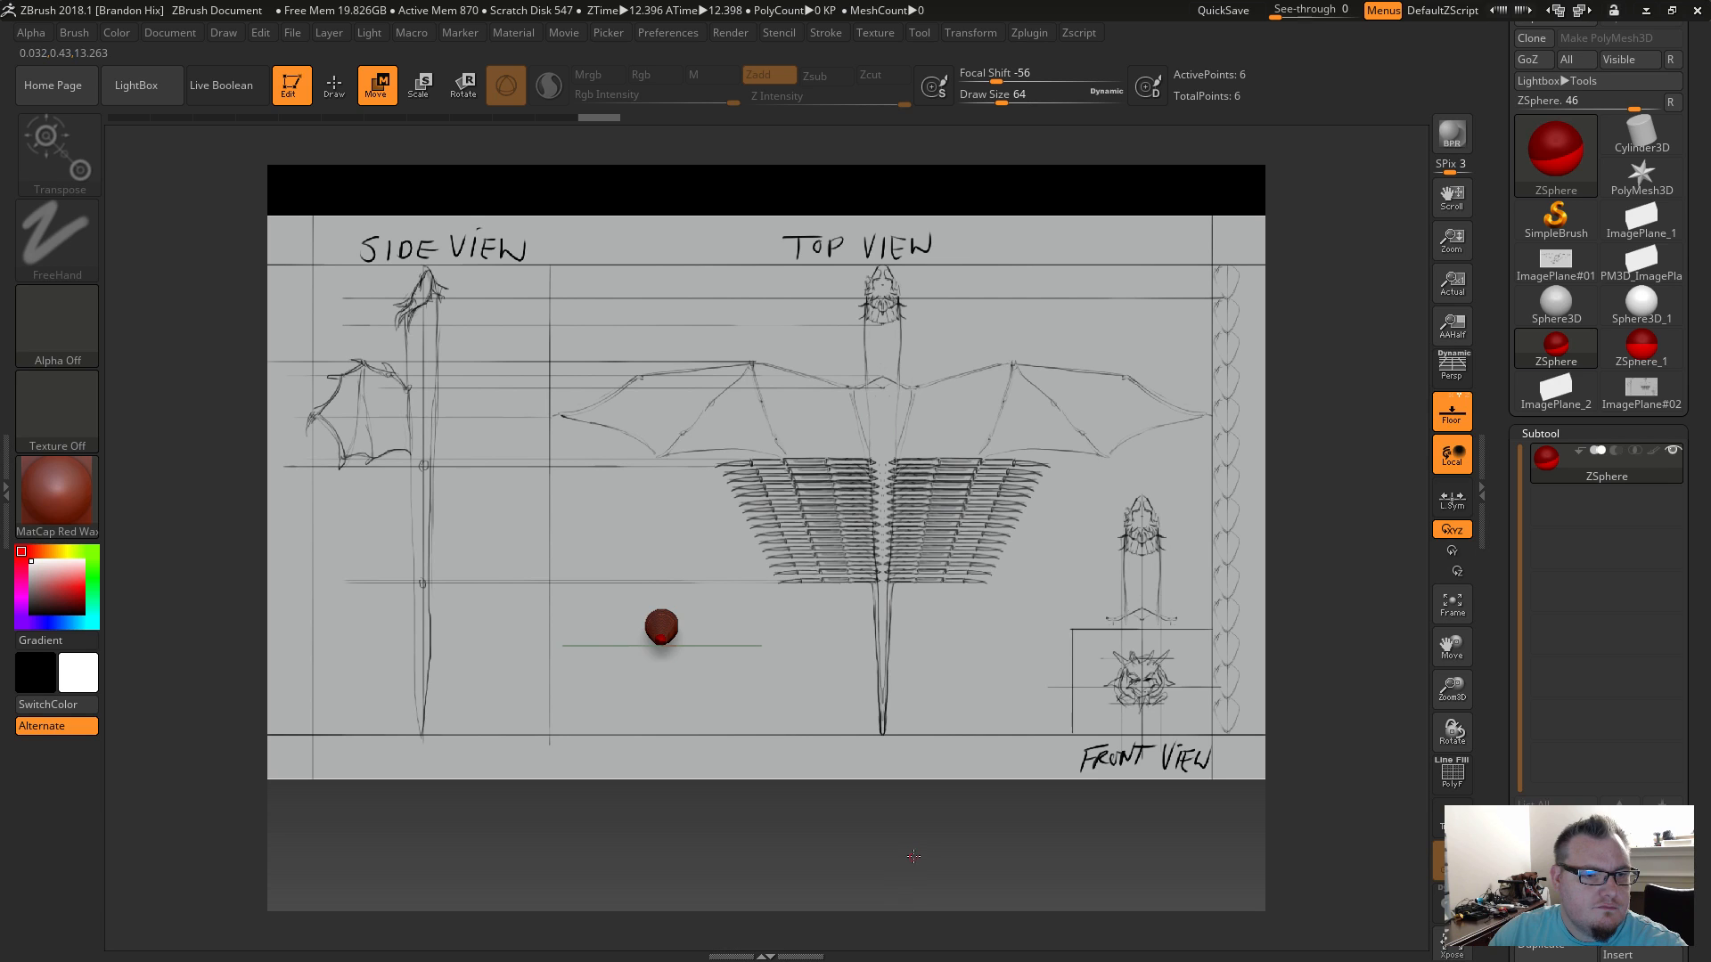
left_click_drag(1274, 412, 1292, 566)
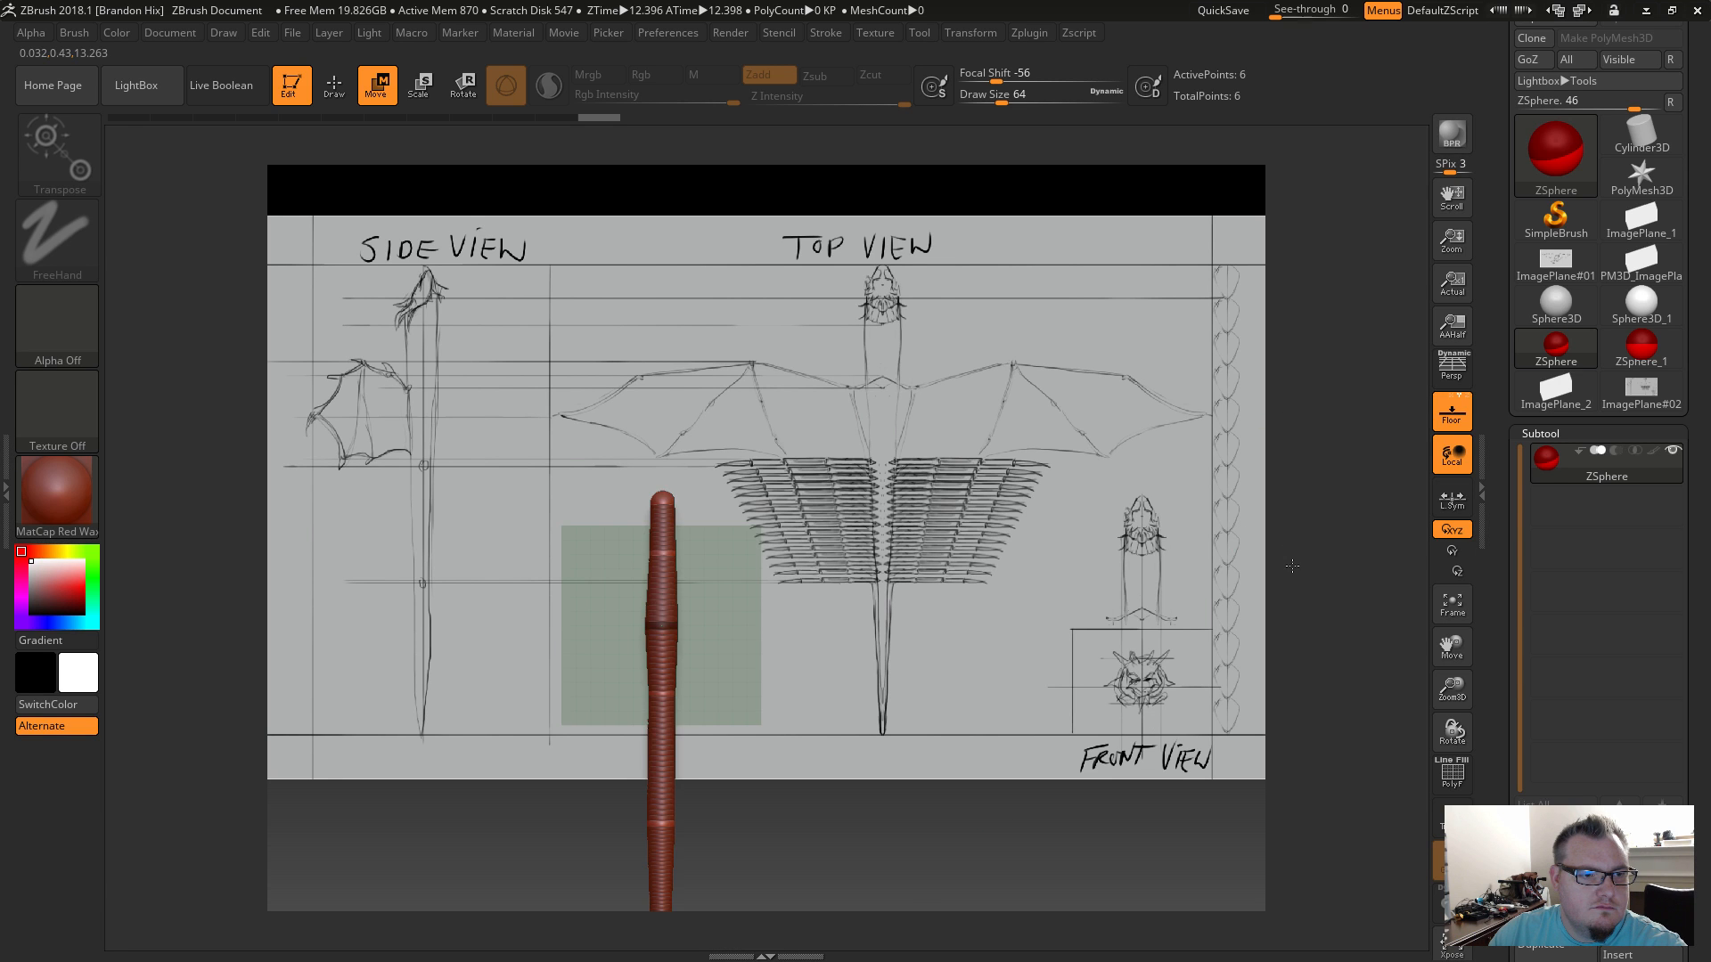
left_click_drag(900, 807, 1015, 605)
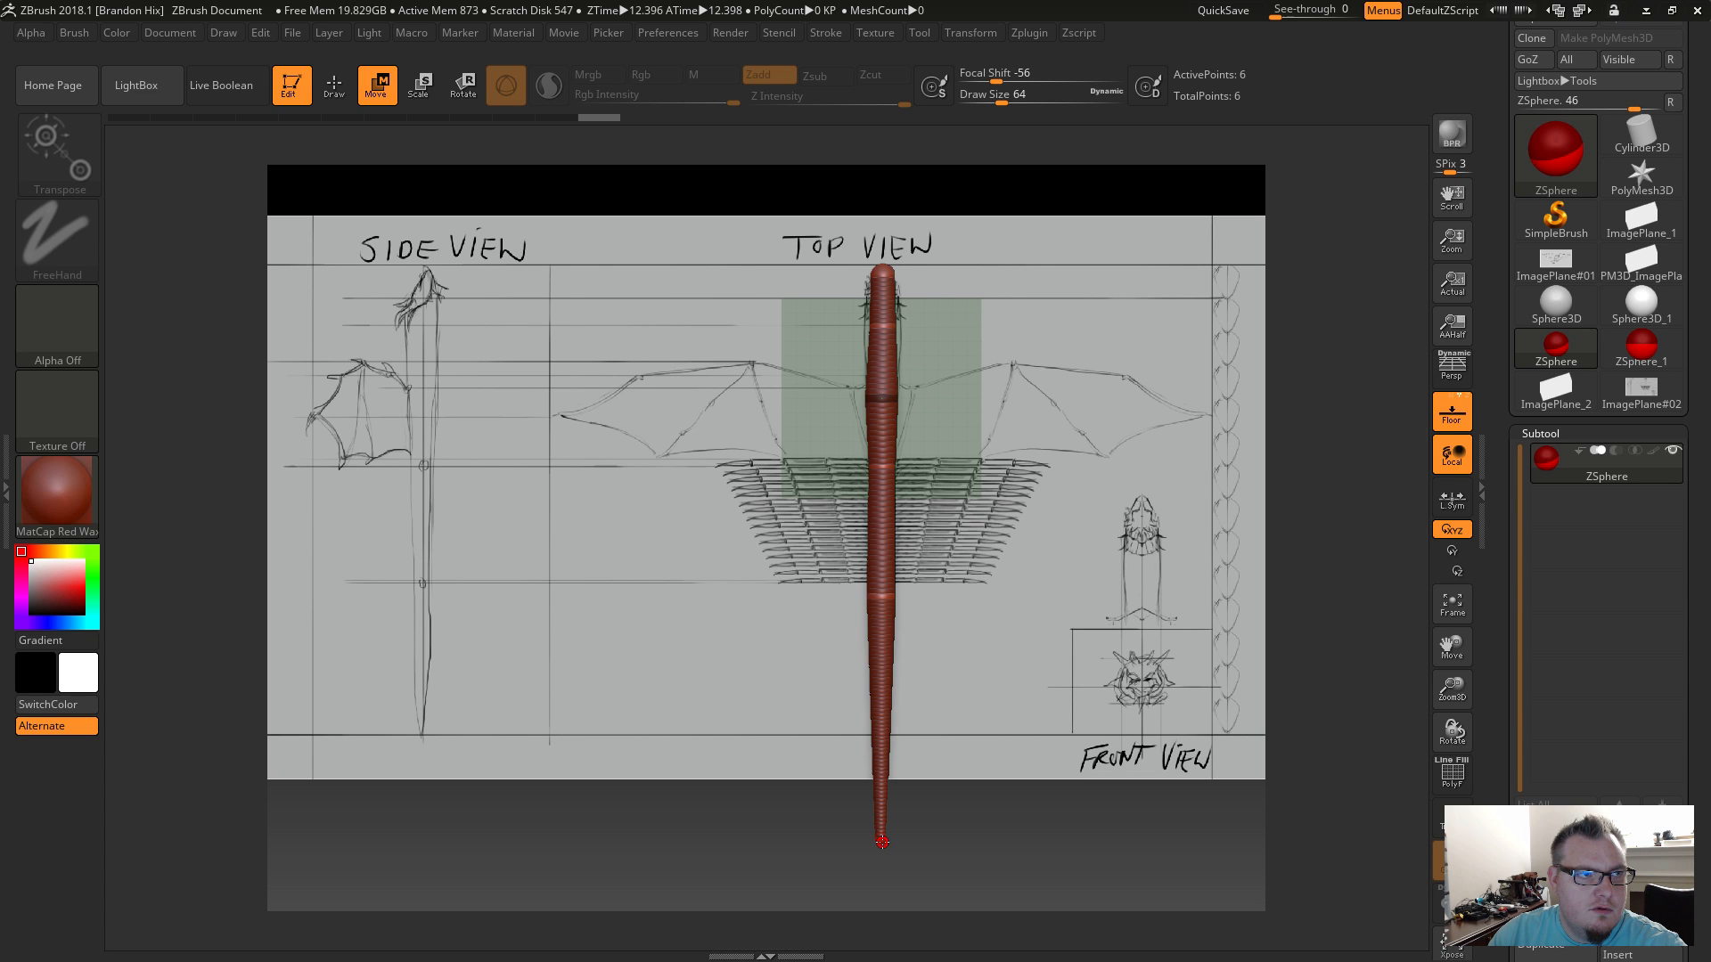
left_click_drag(881, 841, 882, 729)
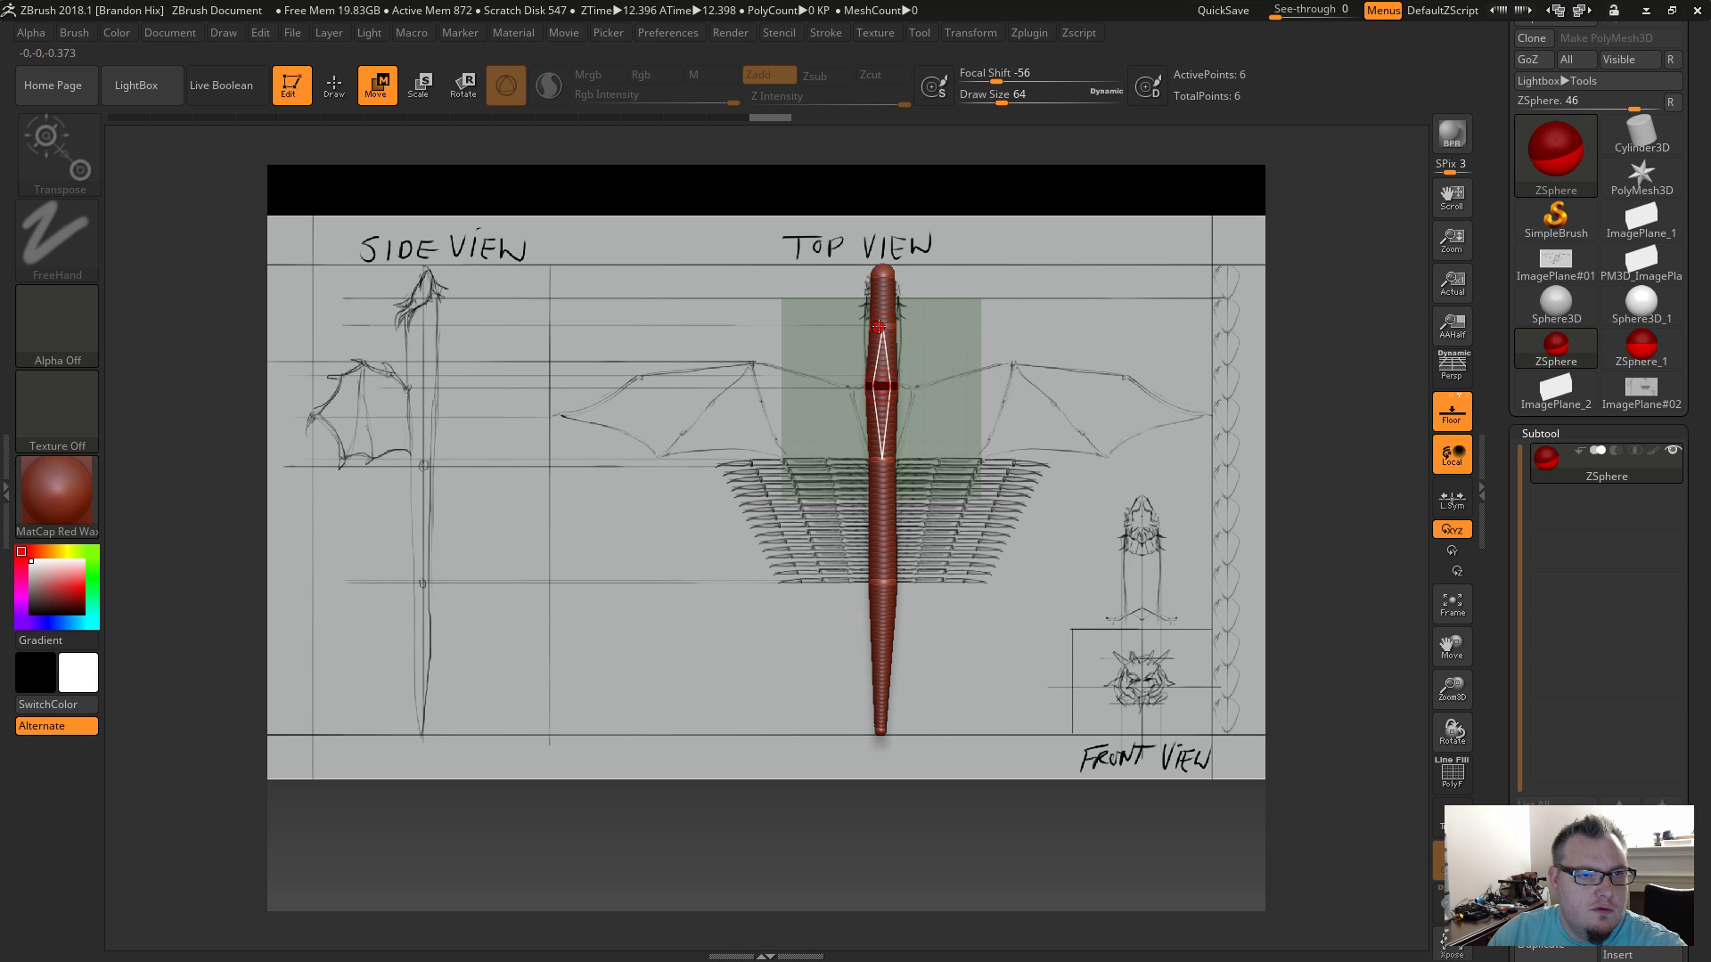
Scale the ZSpheres at the head base and head tip to match the head's width in the top view.
key("e")
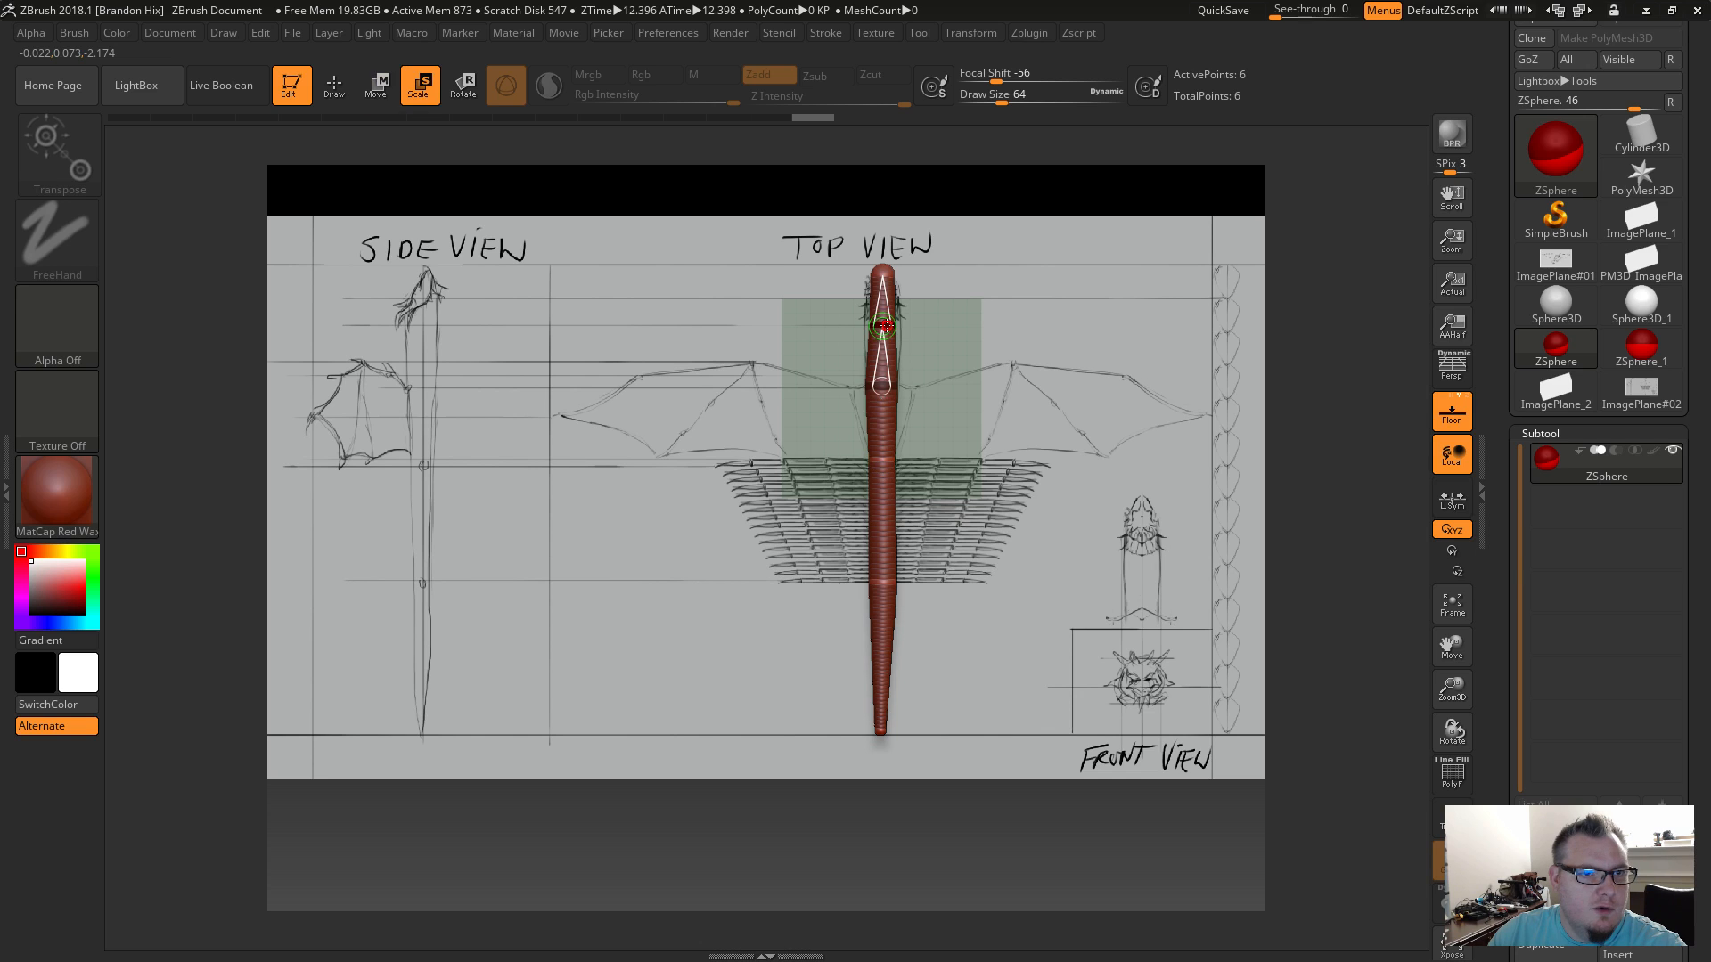
left_click_drag(882, 326, 893, 325)
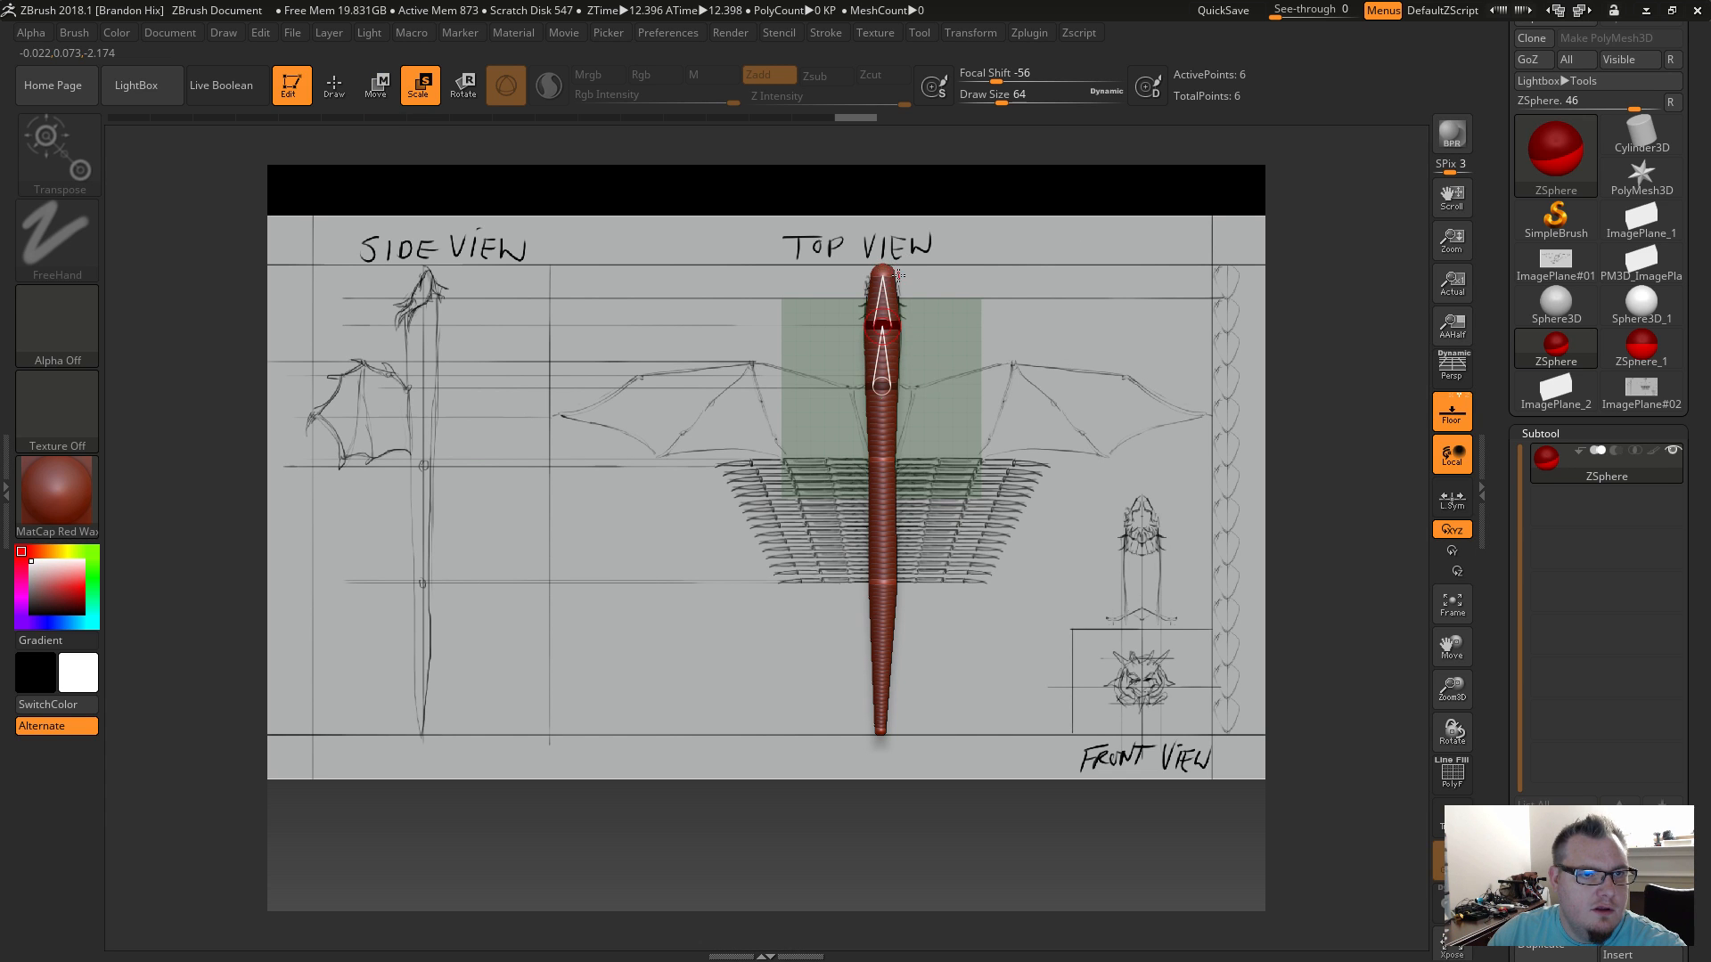
left_click_drag(882, 273, 882, 303)
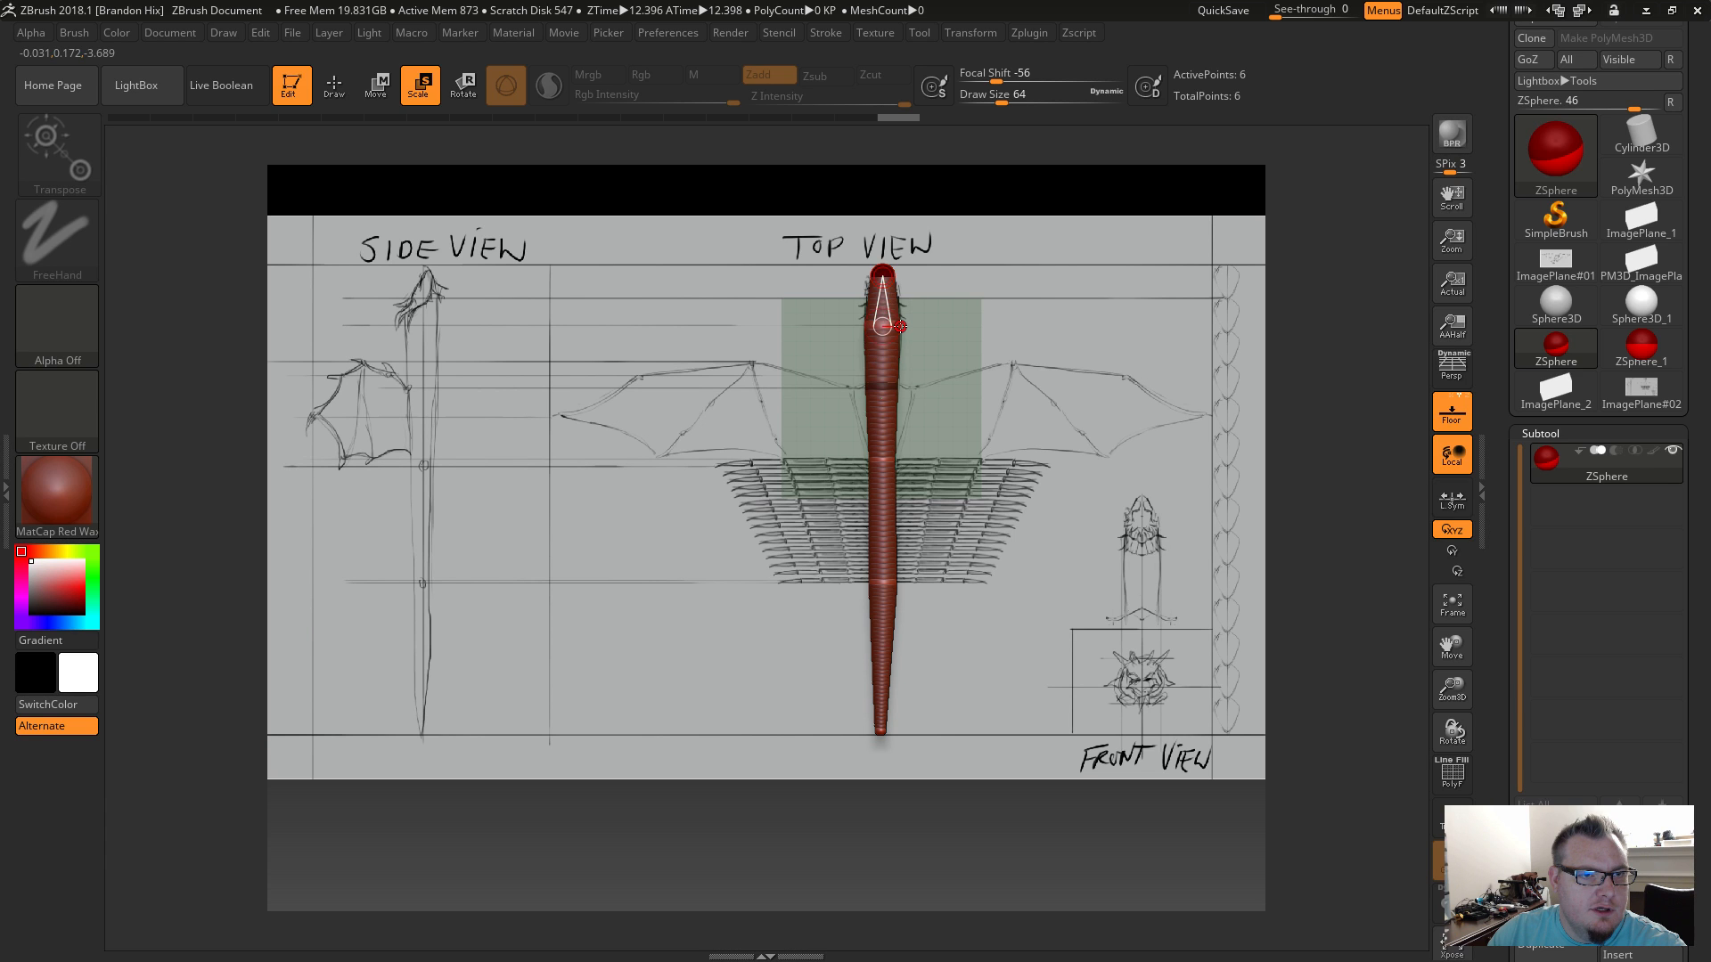
Insert a ZSphere midway along the head segment and adjust the tip sphere to taper the snout.
key("q")
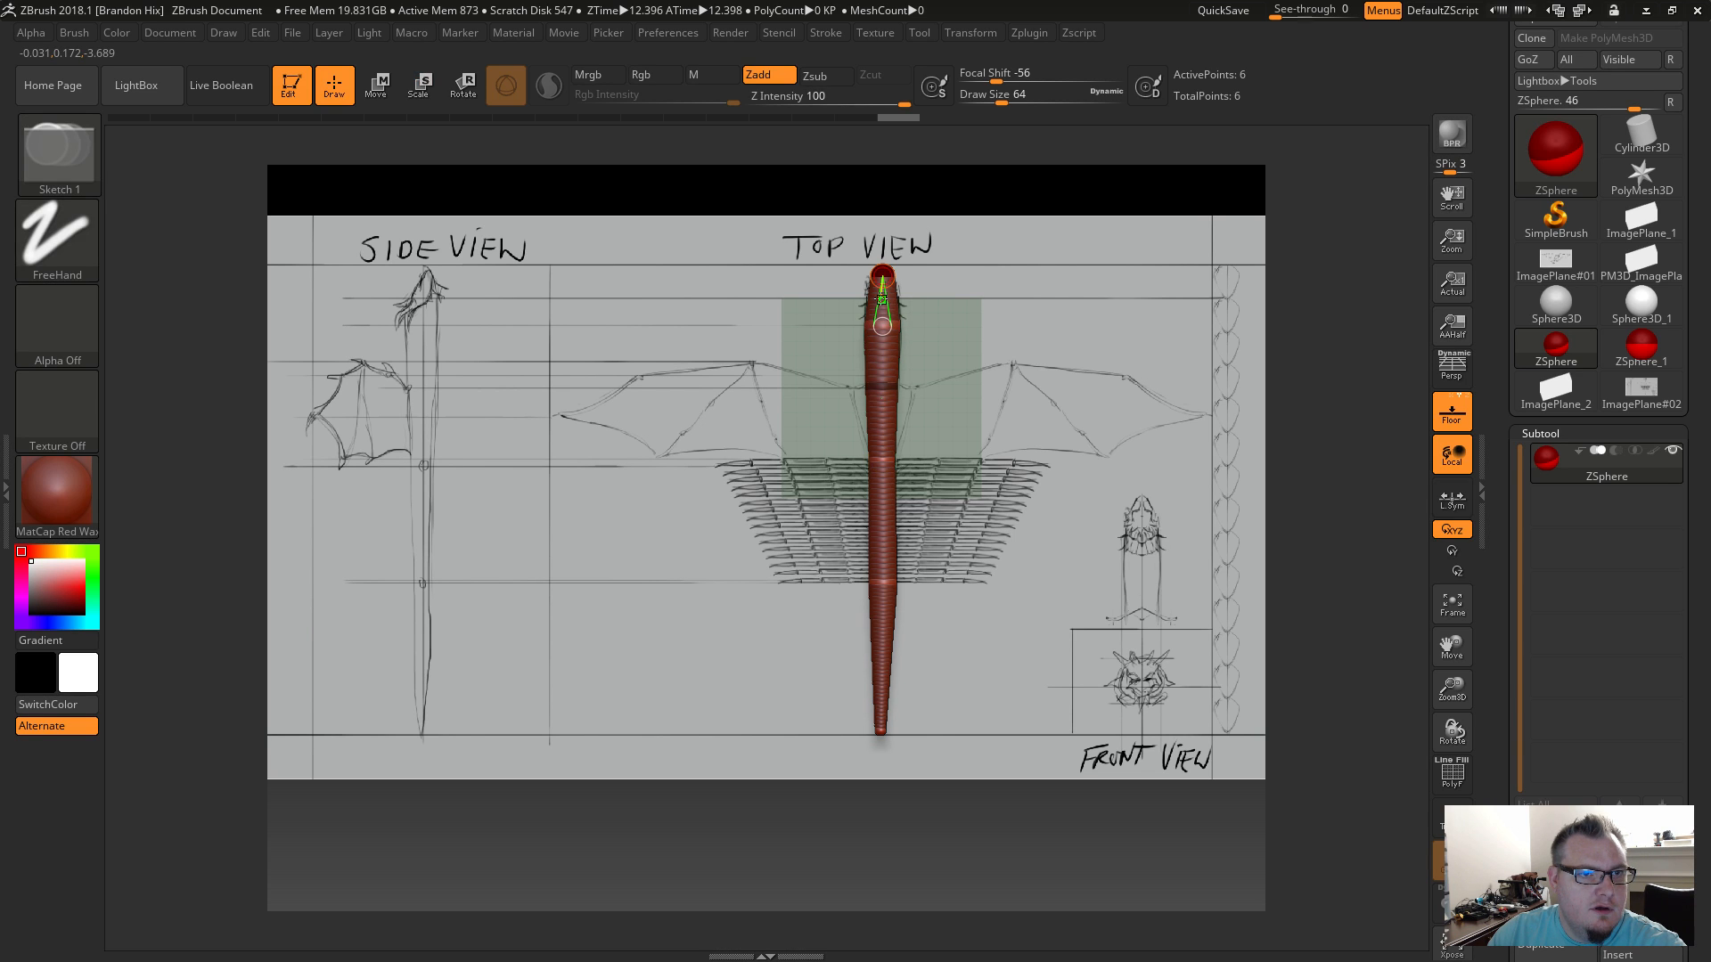
left_click_drag(882, 301, 895, 291)
key("e")
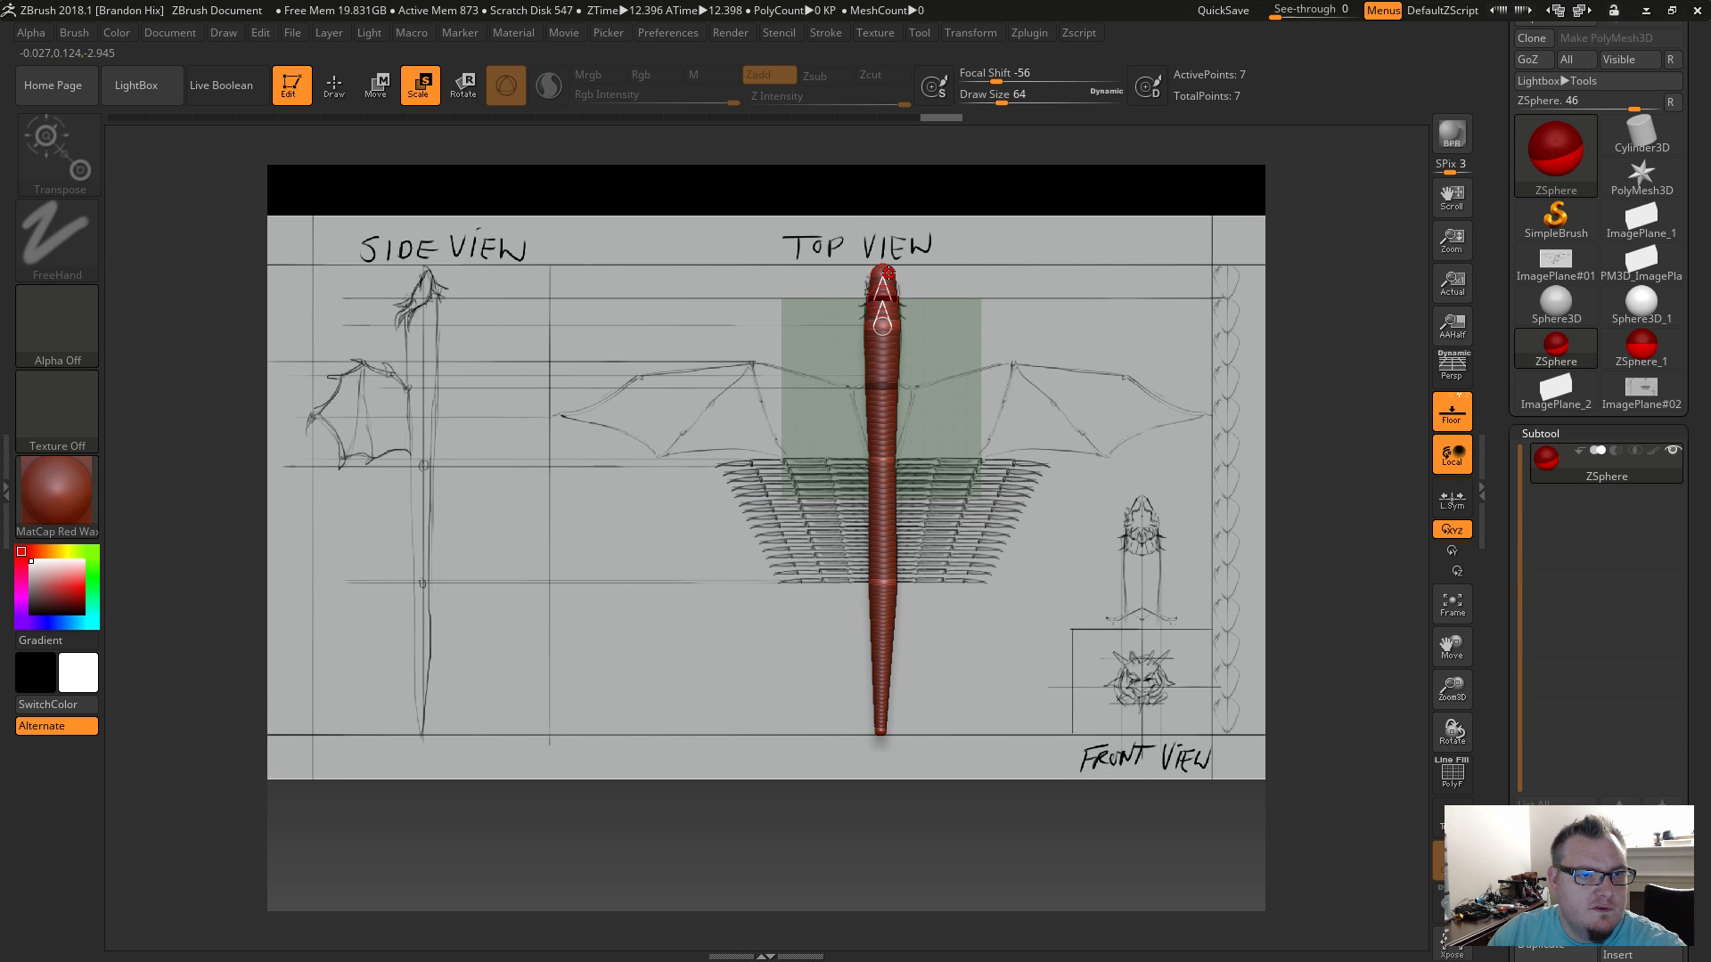
left_click_drag(1086, 107, 1086, 108)
key("w")
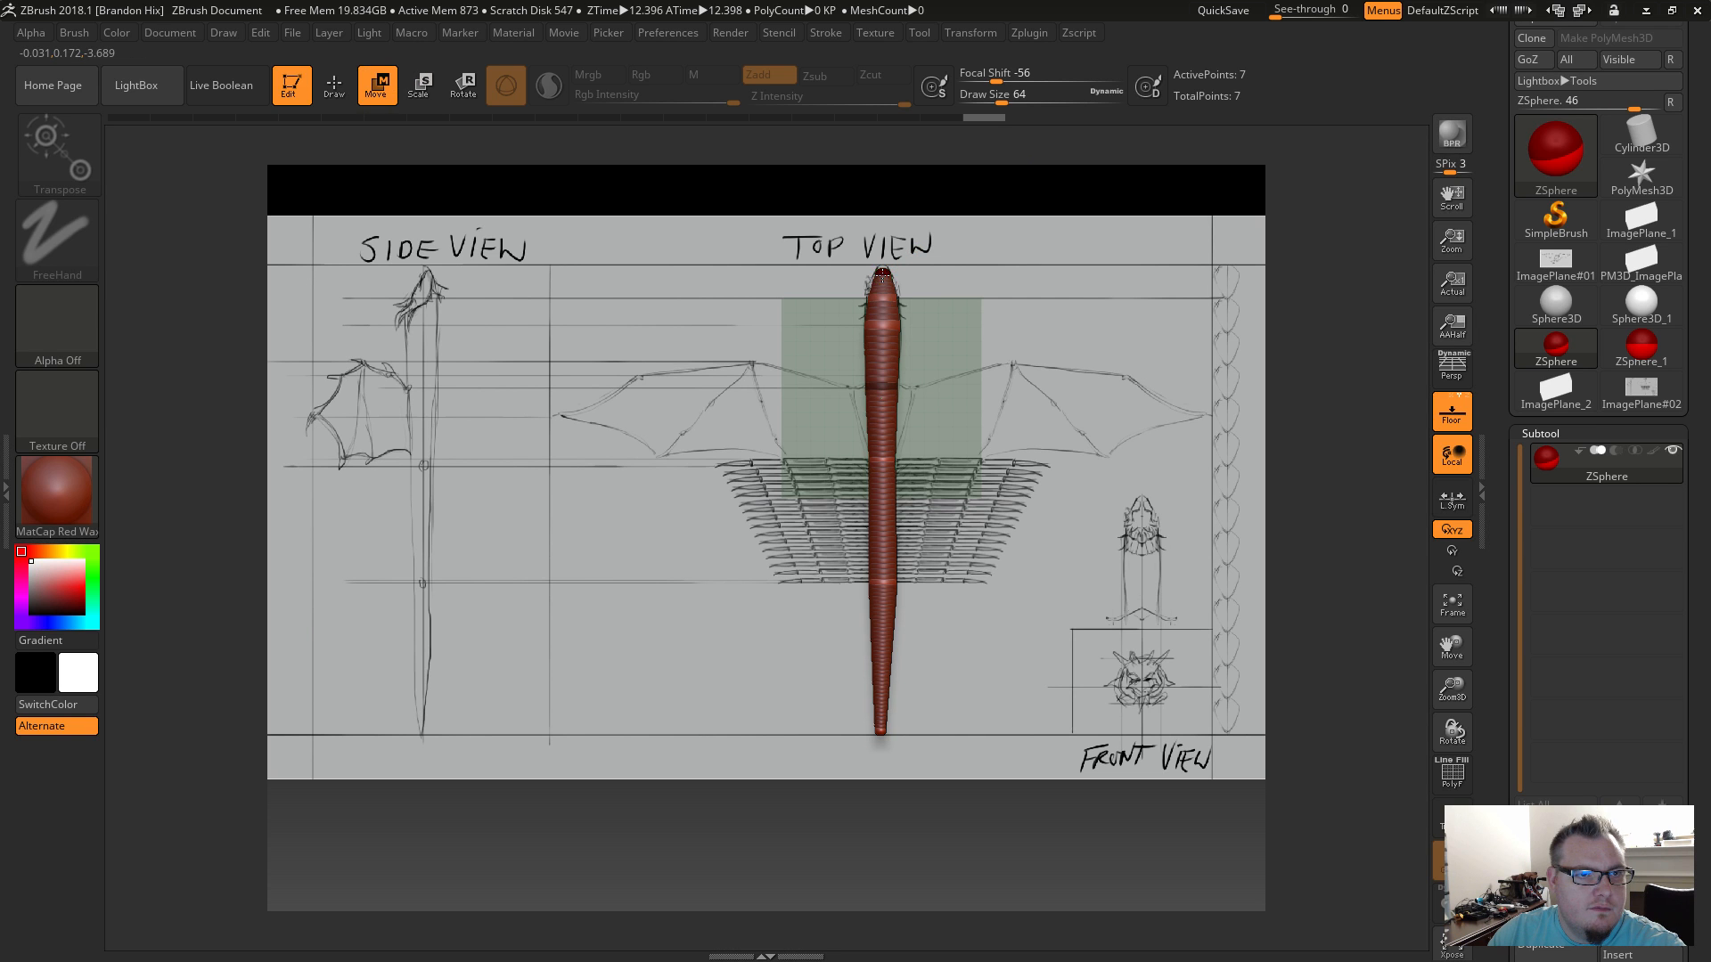
left_click(882, 269)
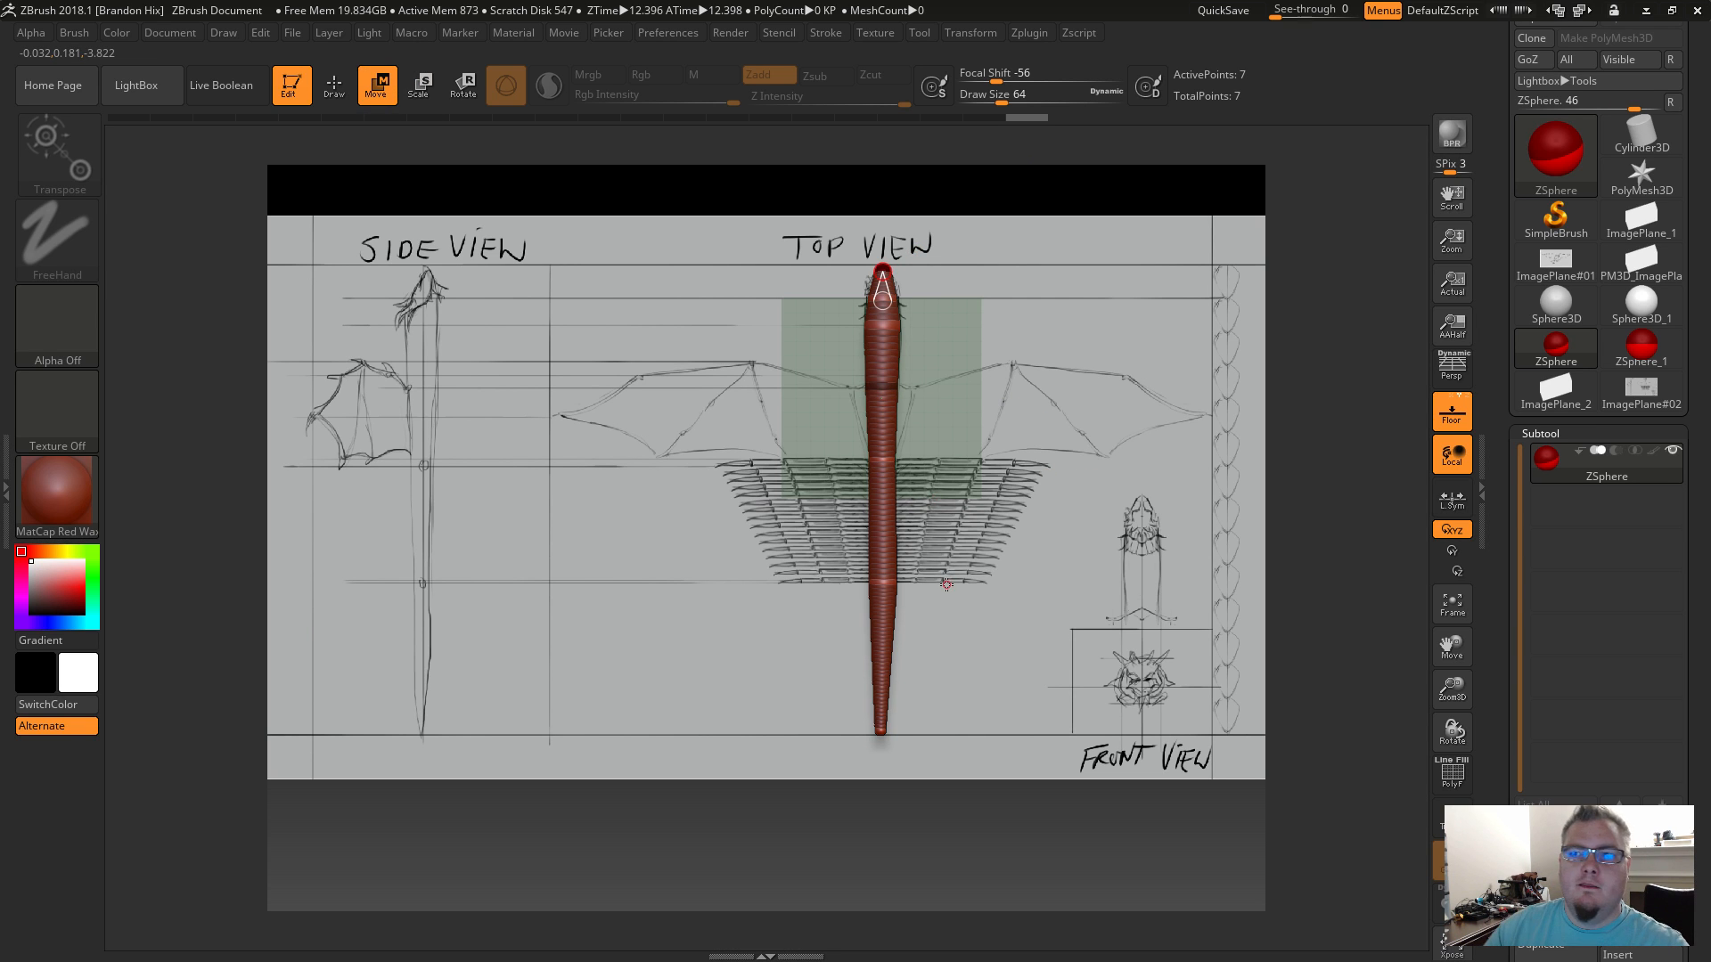
Append ZSphere_1 as a new subtool to the dragon's body chain.
mouse_move(909, 838)
left_mouse_down()
mouse_move(935, 824)
mouse_move(875, 799)
mouse_move(902, 820)
left_mouse_up()
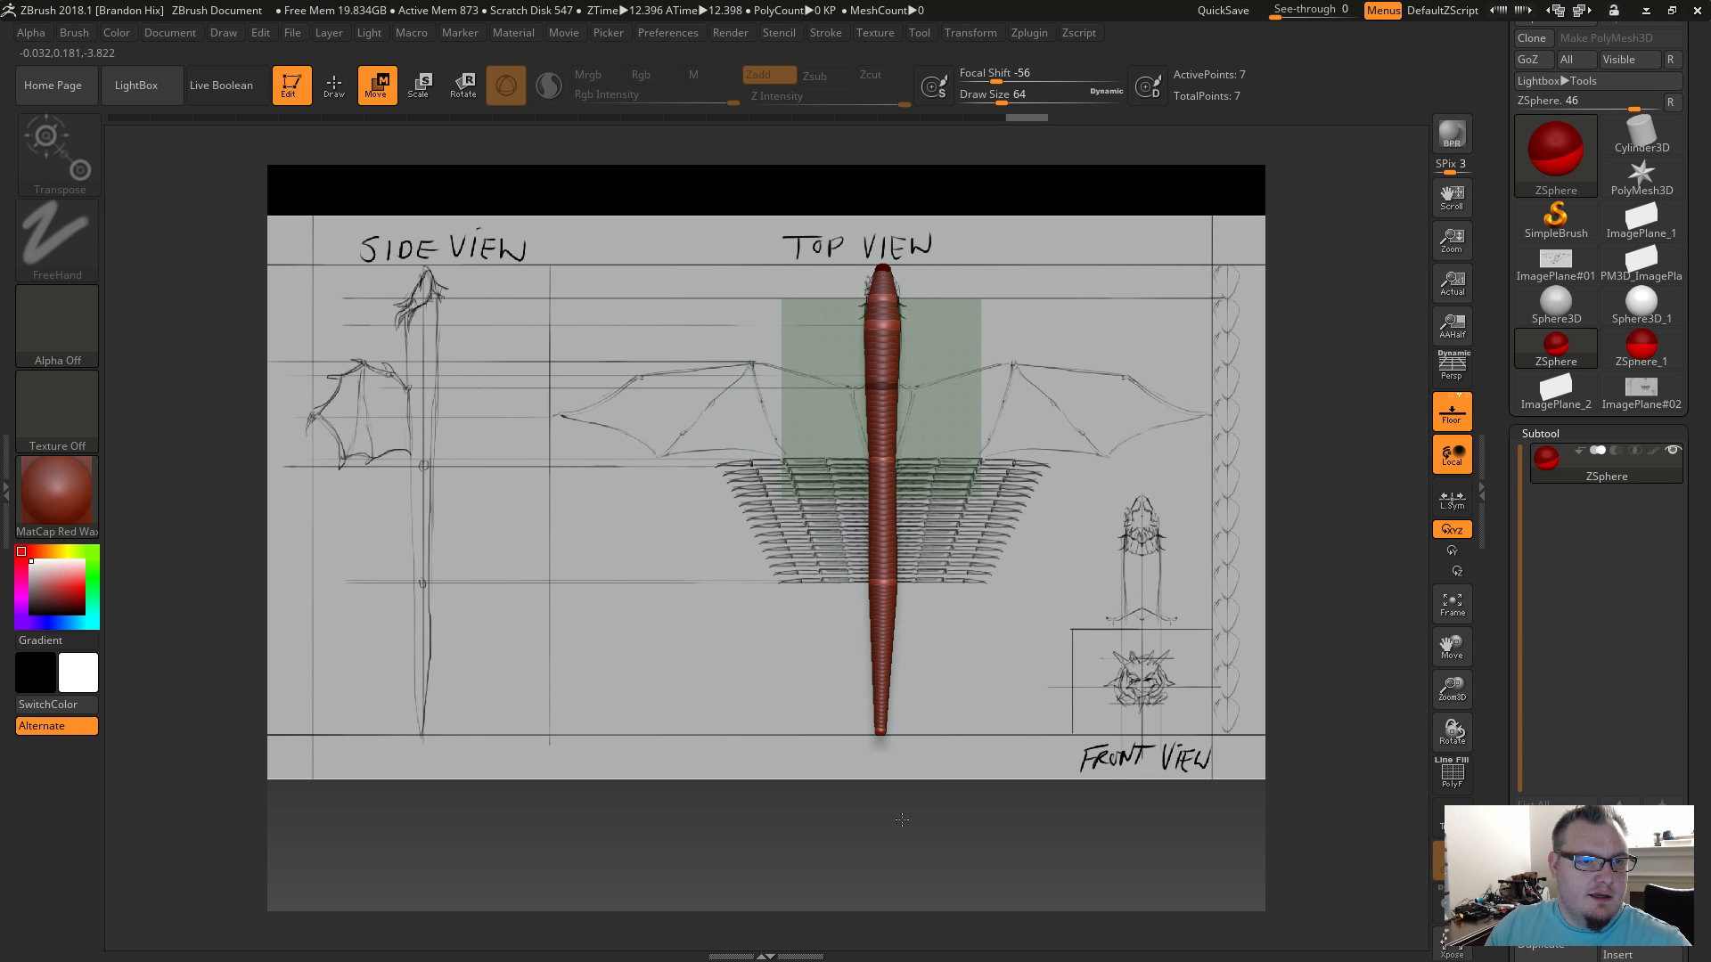
mouse_move(1045, 572)
left_mouse_down()
mouse_move(1058, 602)
mouse_move(1020, 579)
left_mouse_up()
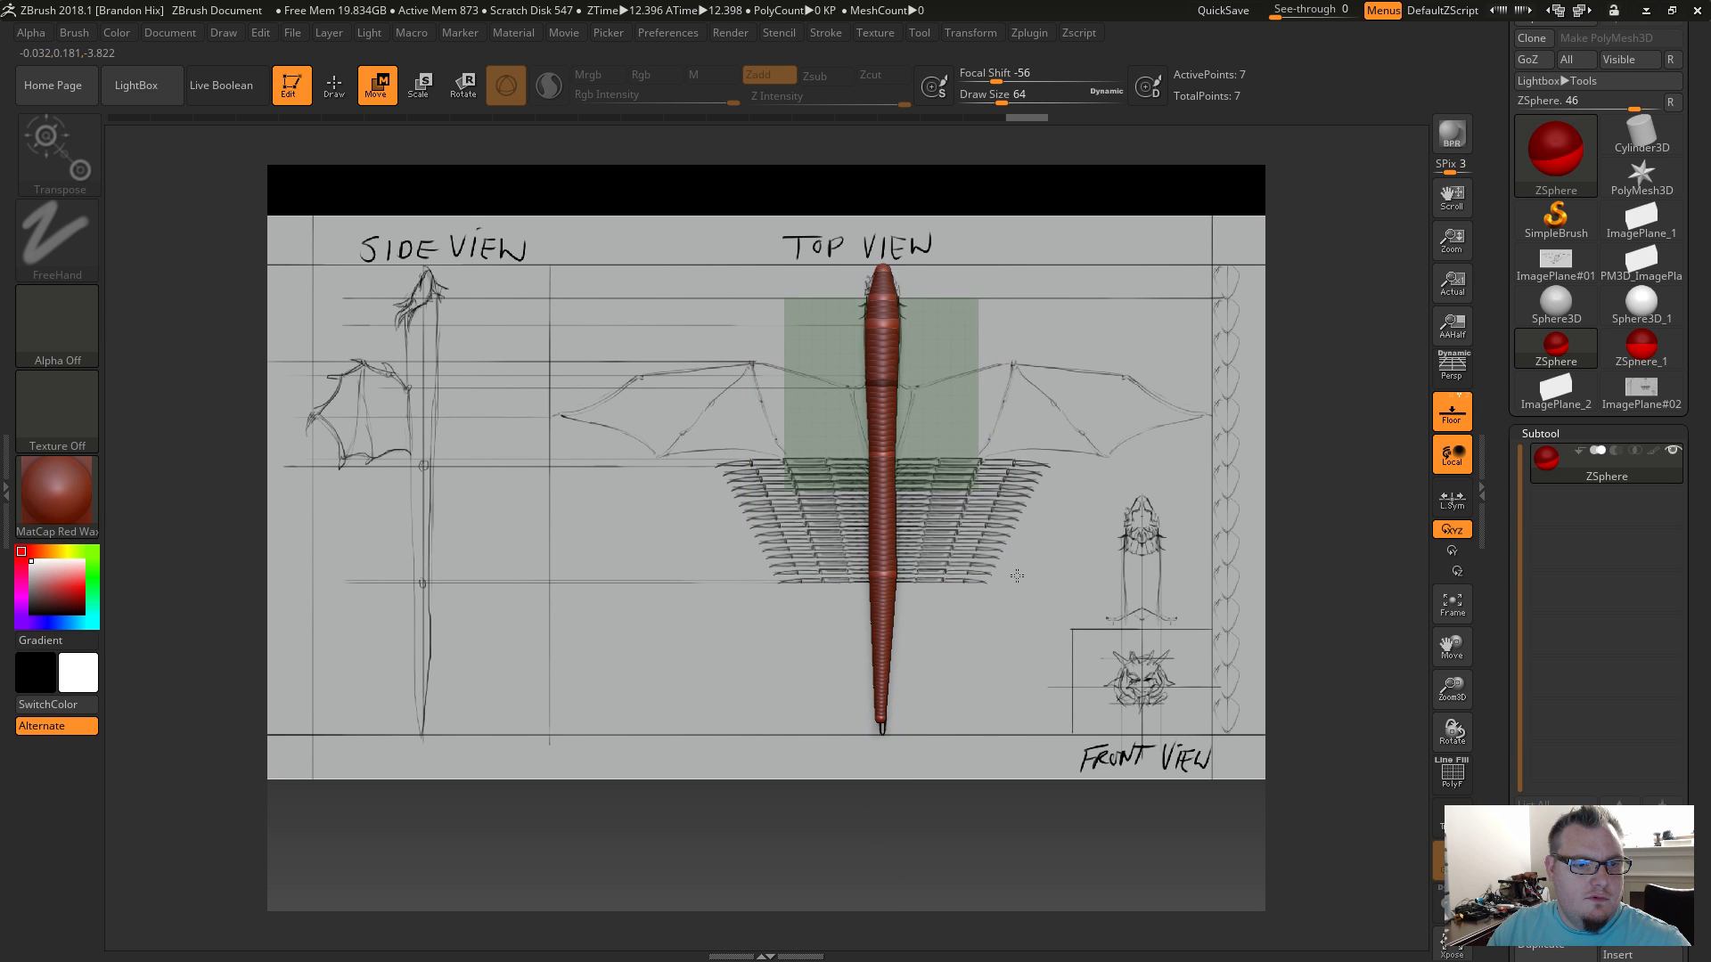
left_click_drag(1020, 578, 1020, 578)
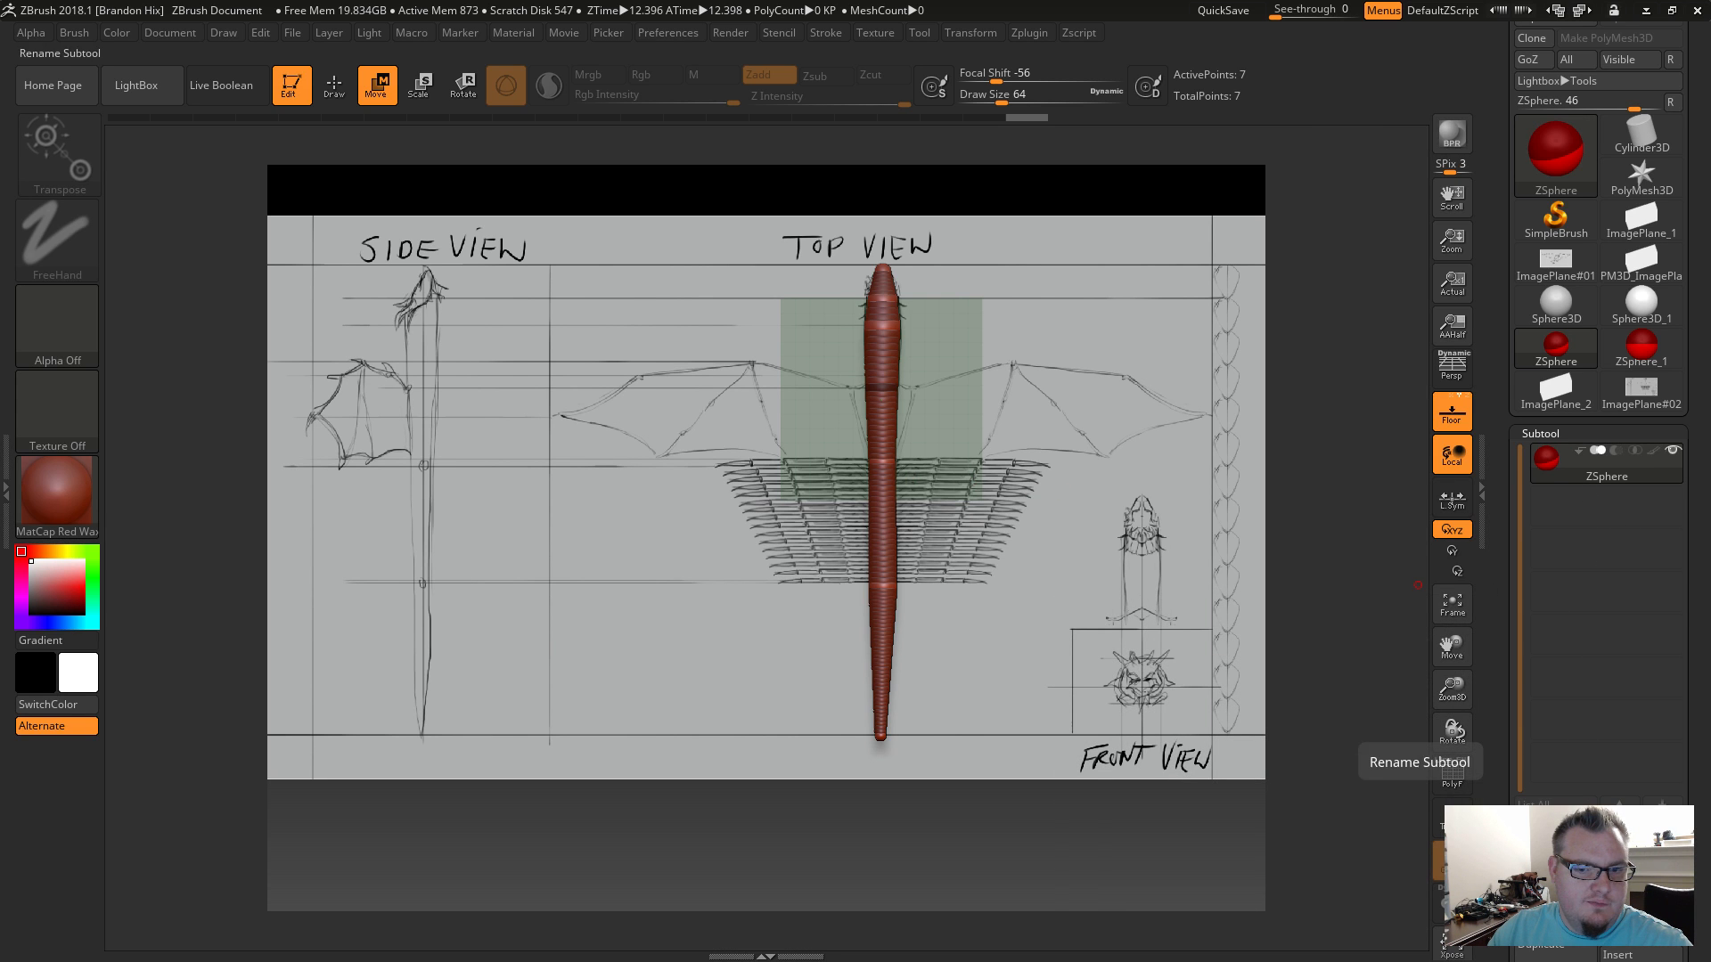
left_click(1555, 954)
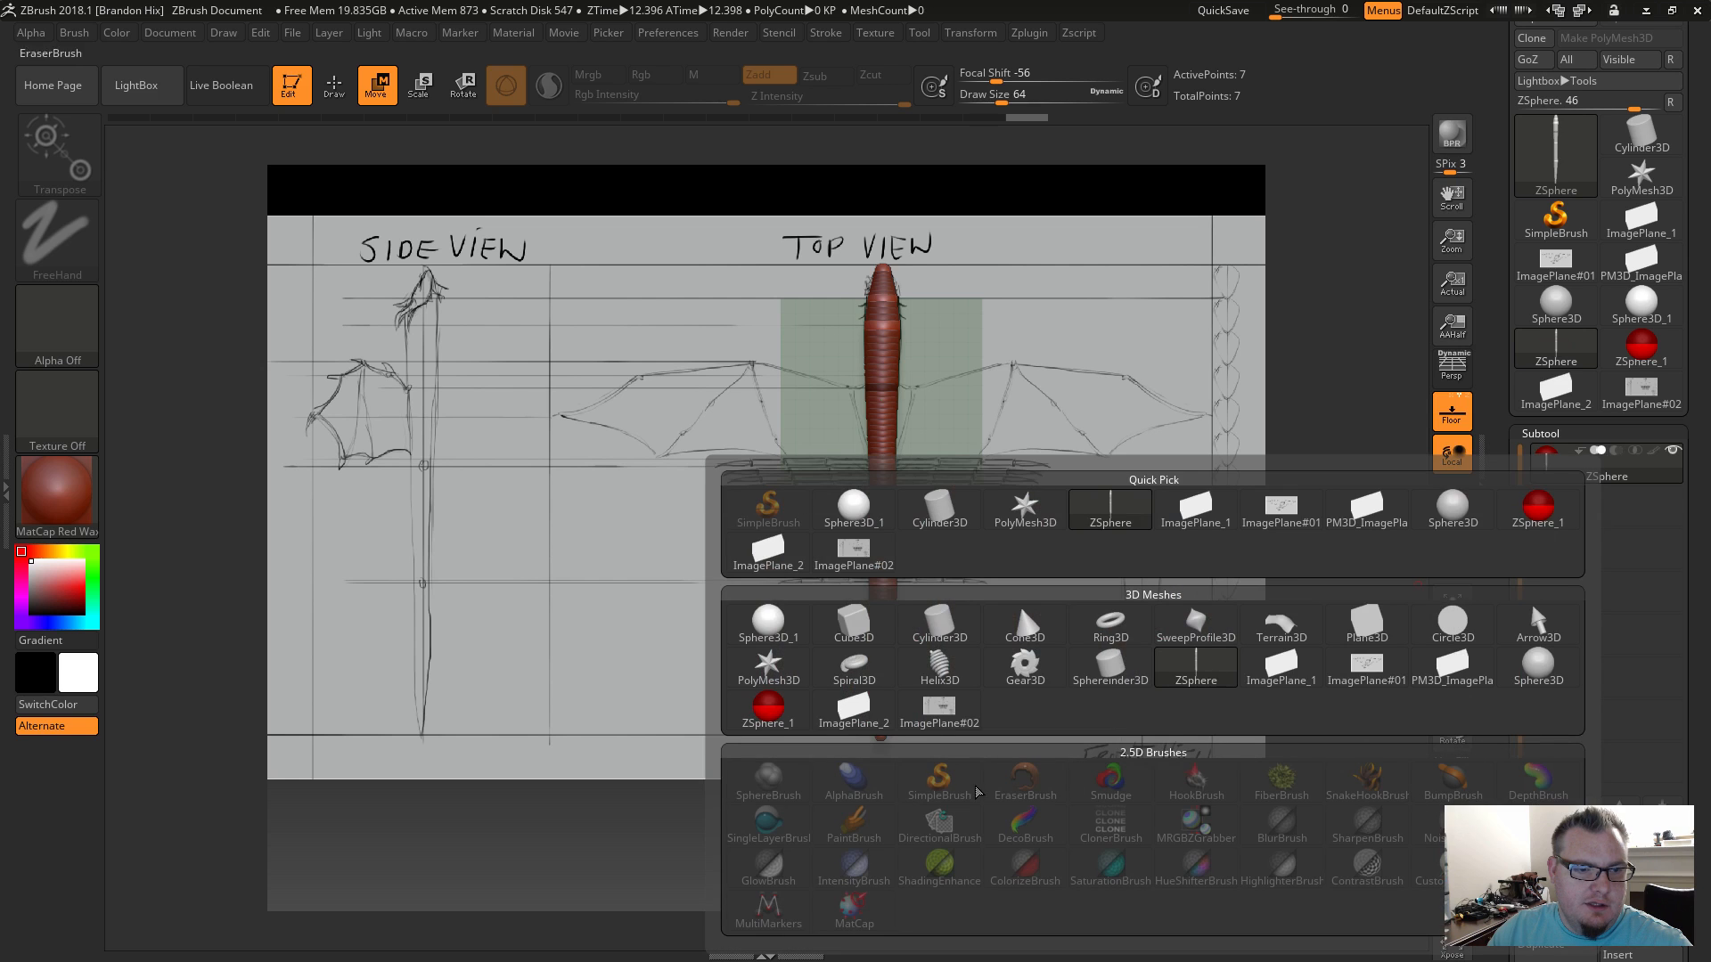
left_click(1539, 510)
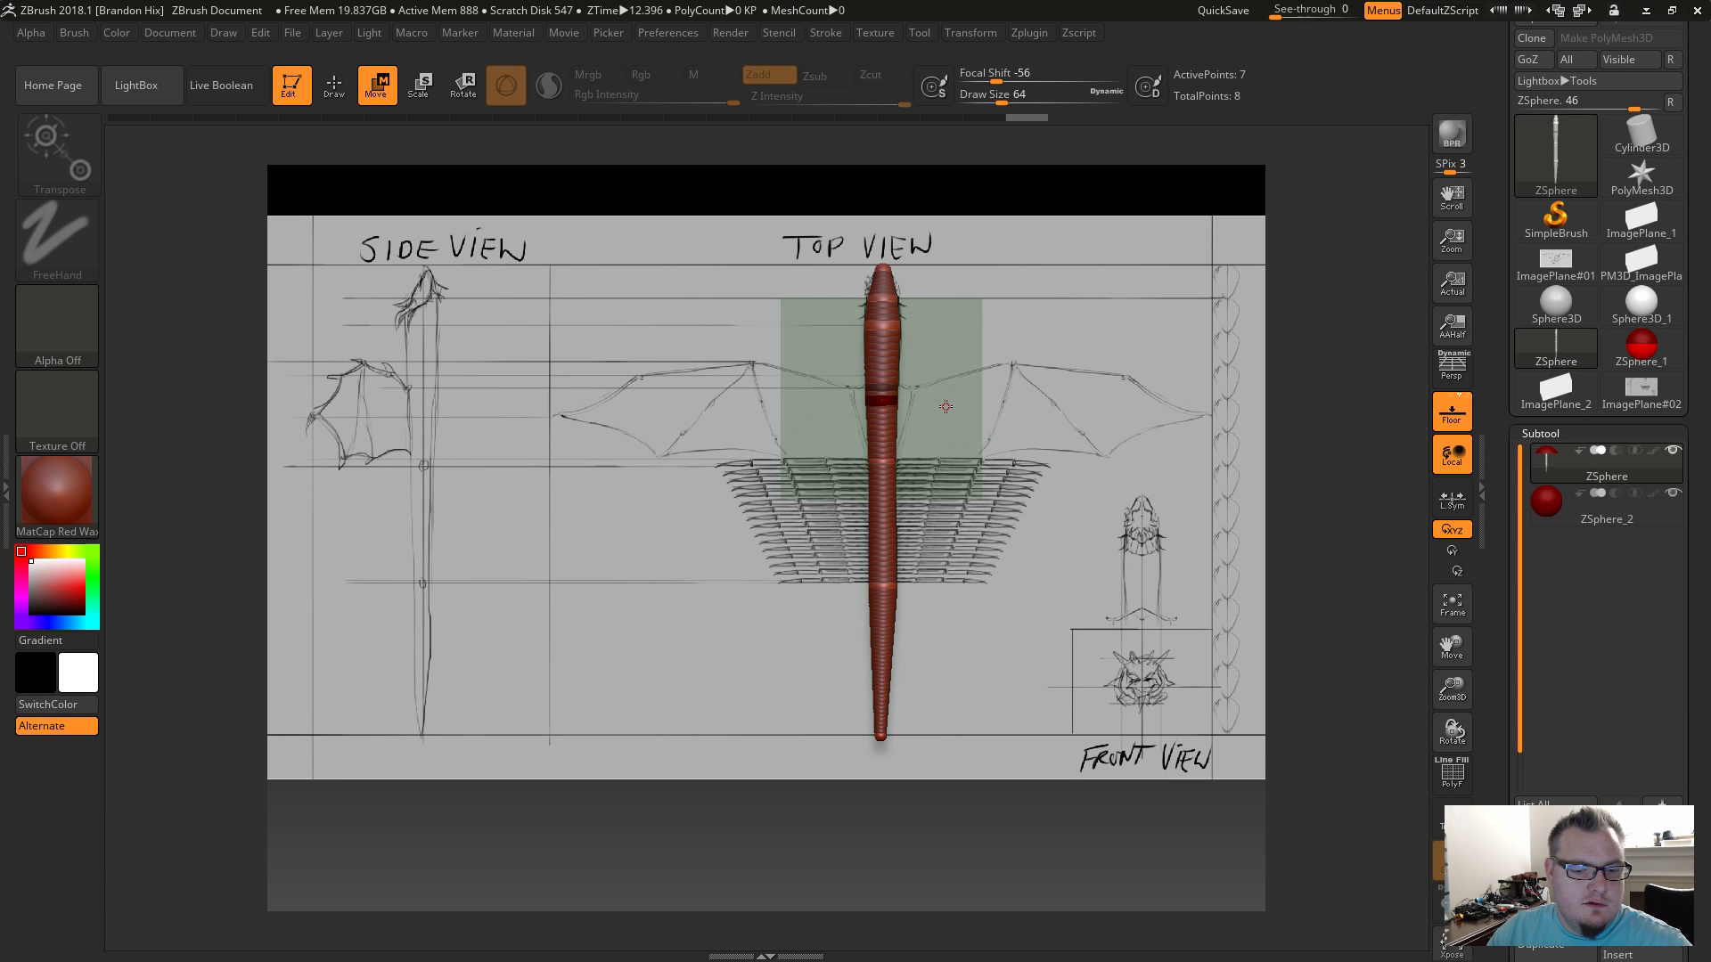
Relaunch ZBrush from the Photoshop model sheet window and dismiss the startup note.
key("alt+Tab")
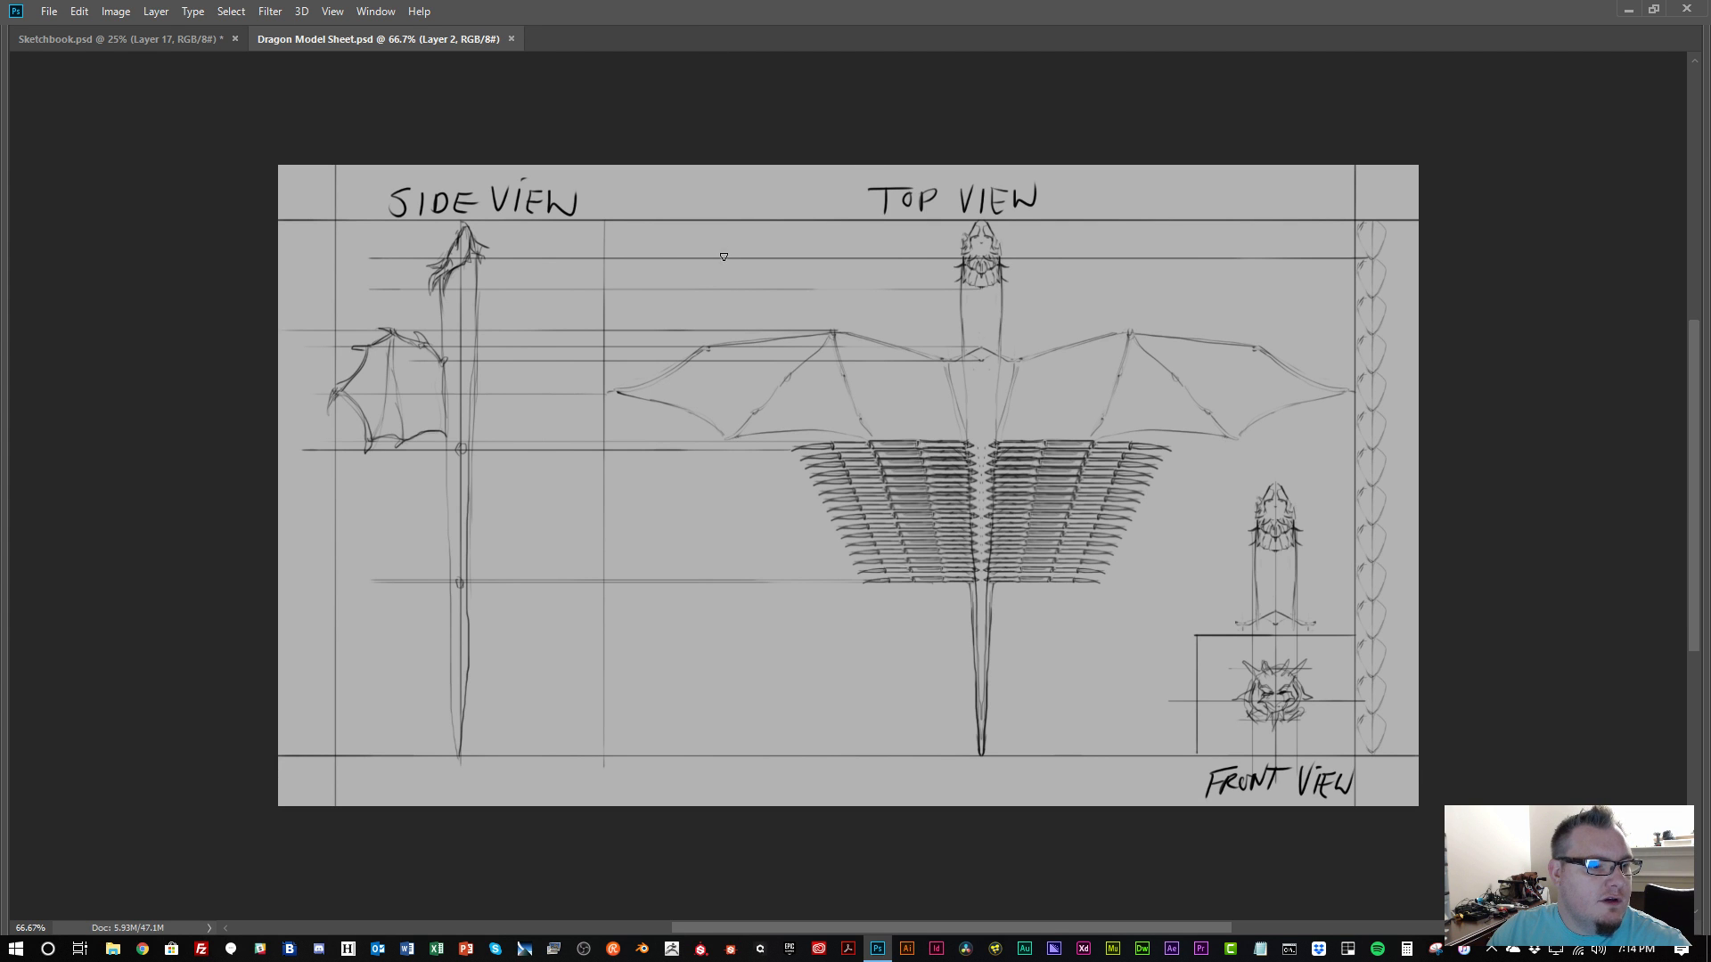
key("alt+Tab")
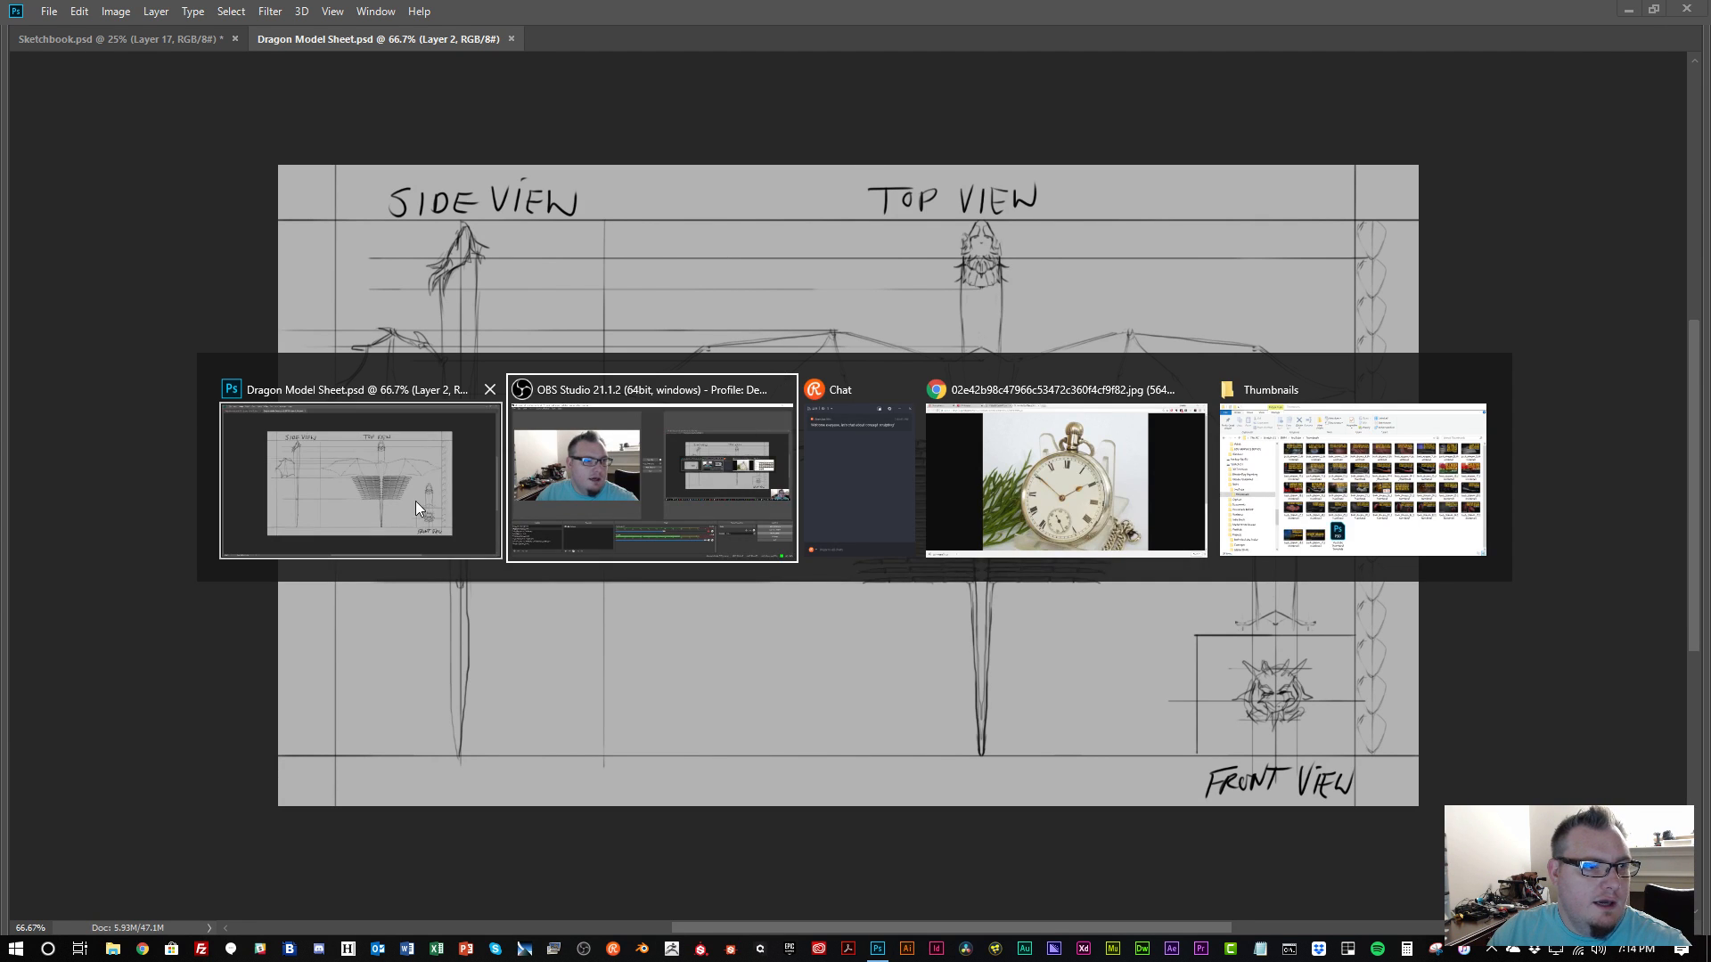
left_click(397, 549)
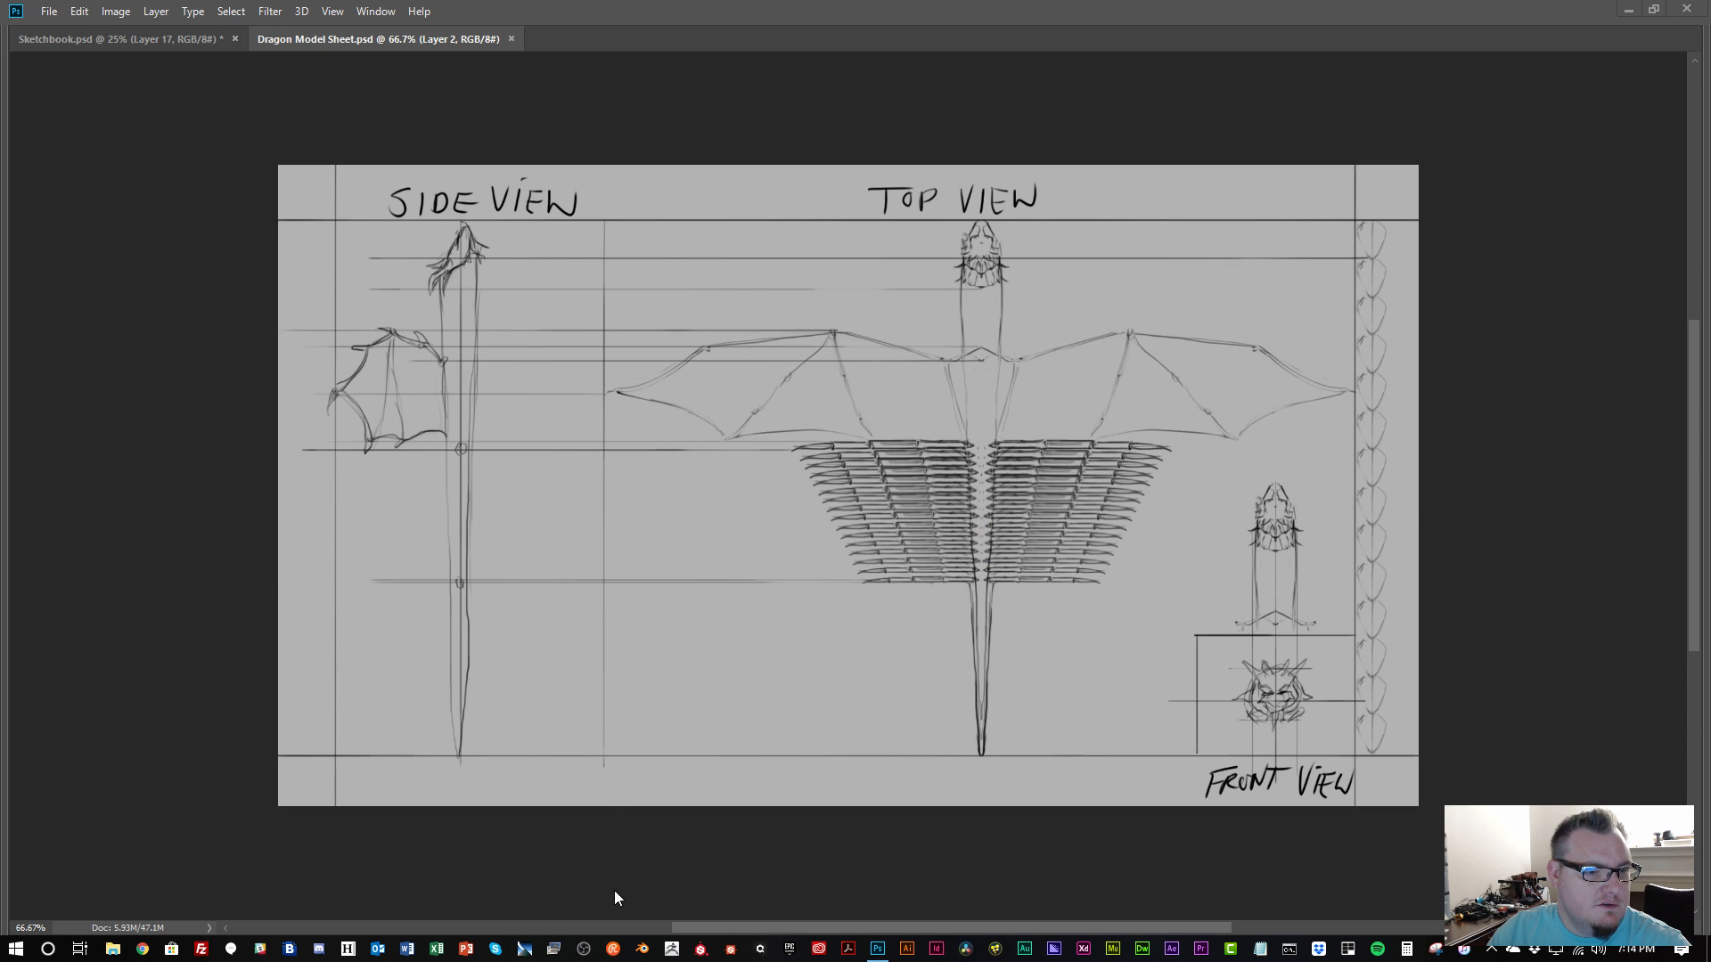
left_click(672, 949)
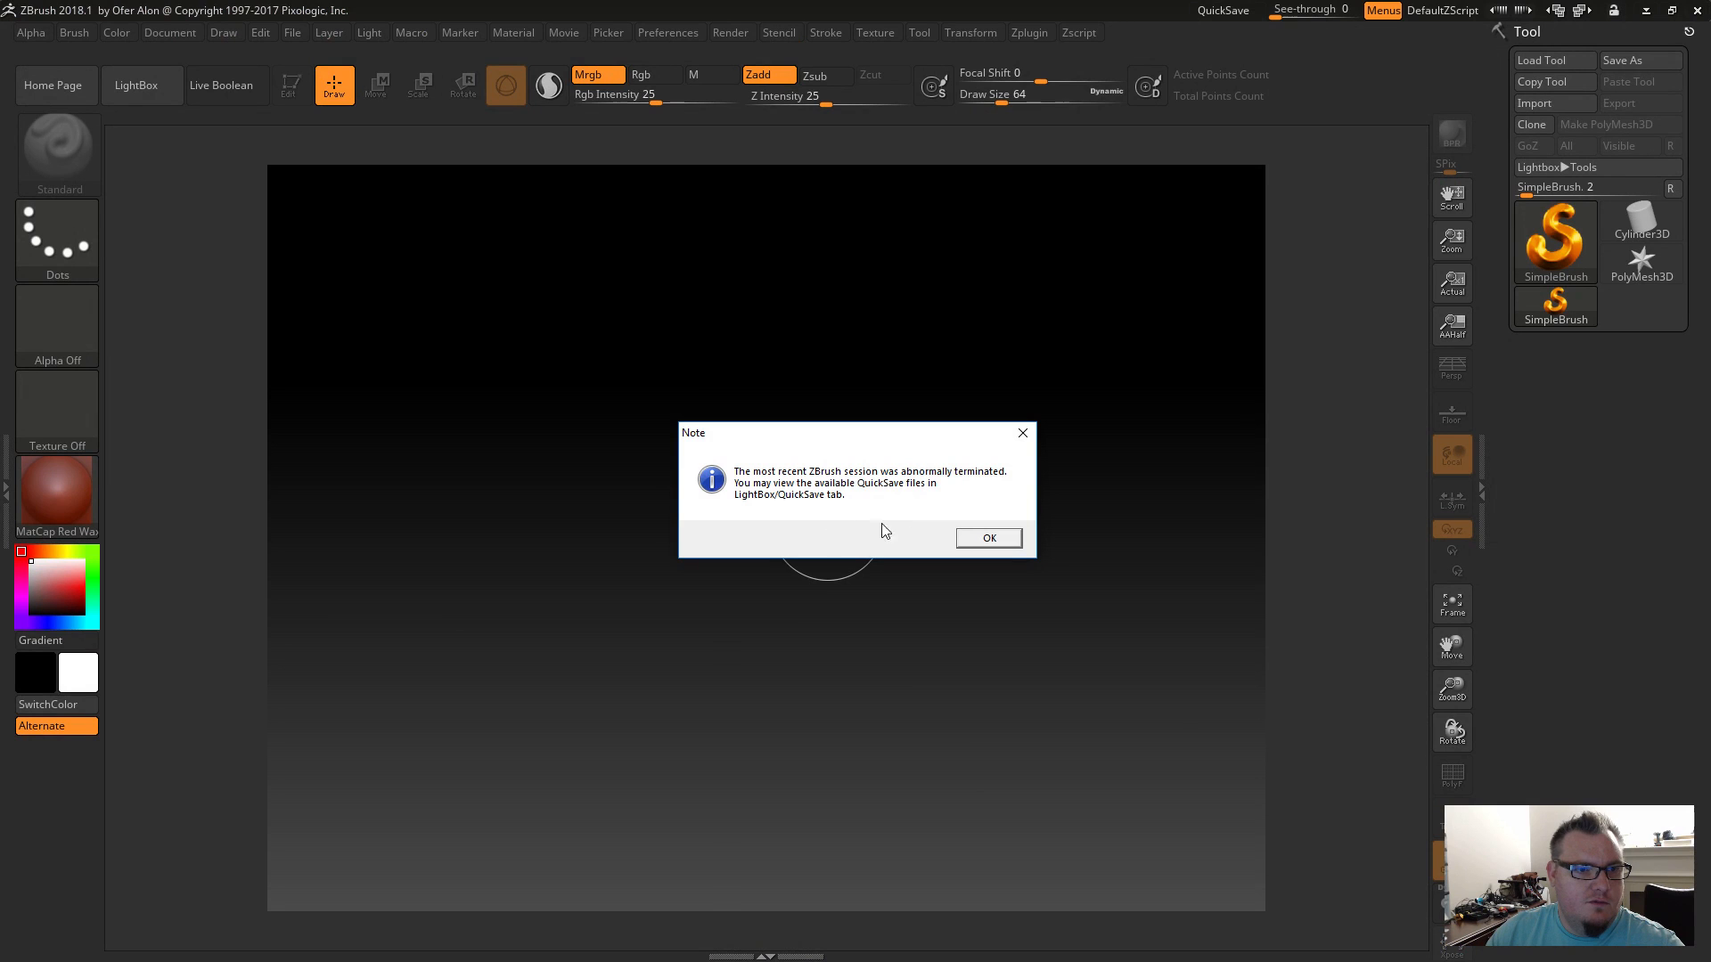
left_click(989, 538)
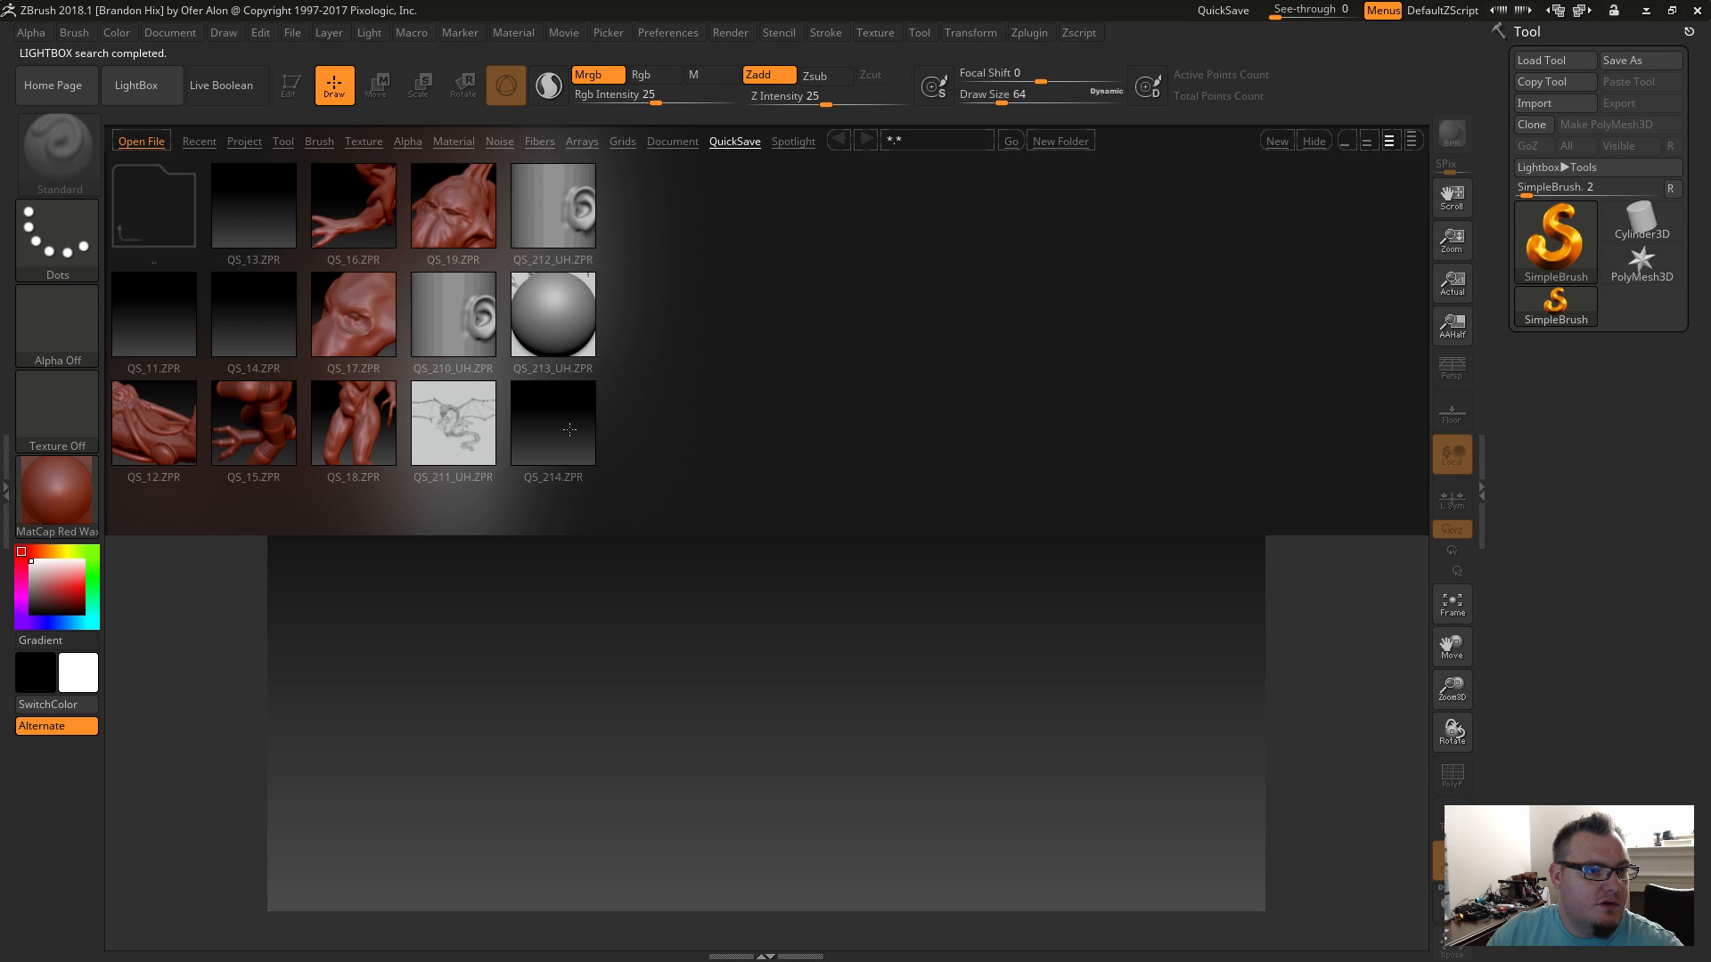
Restore the QS_214.ZPR project from the QuickSave files and close the file browser.
double_click(569, 429)
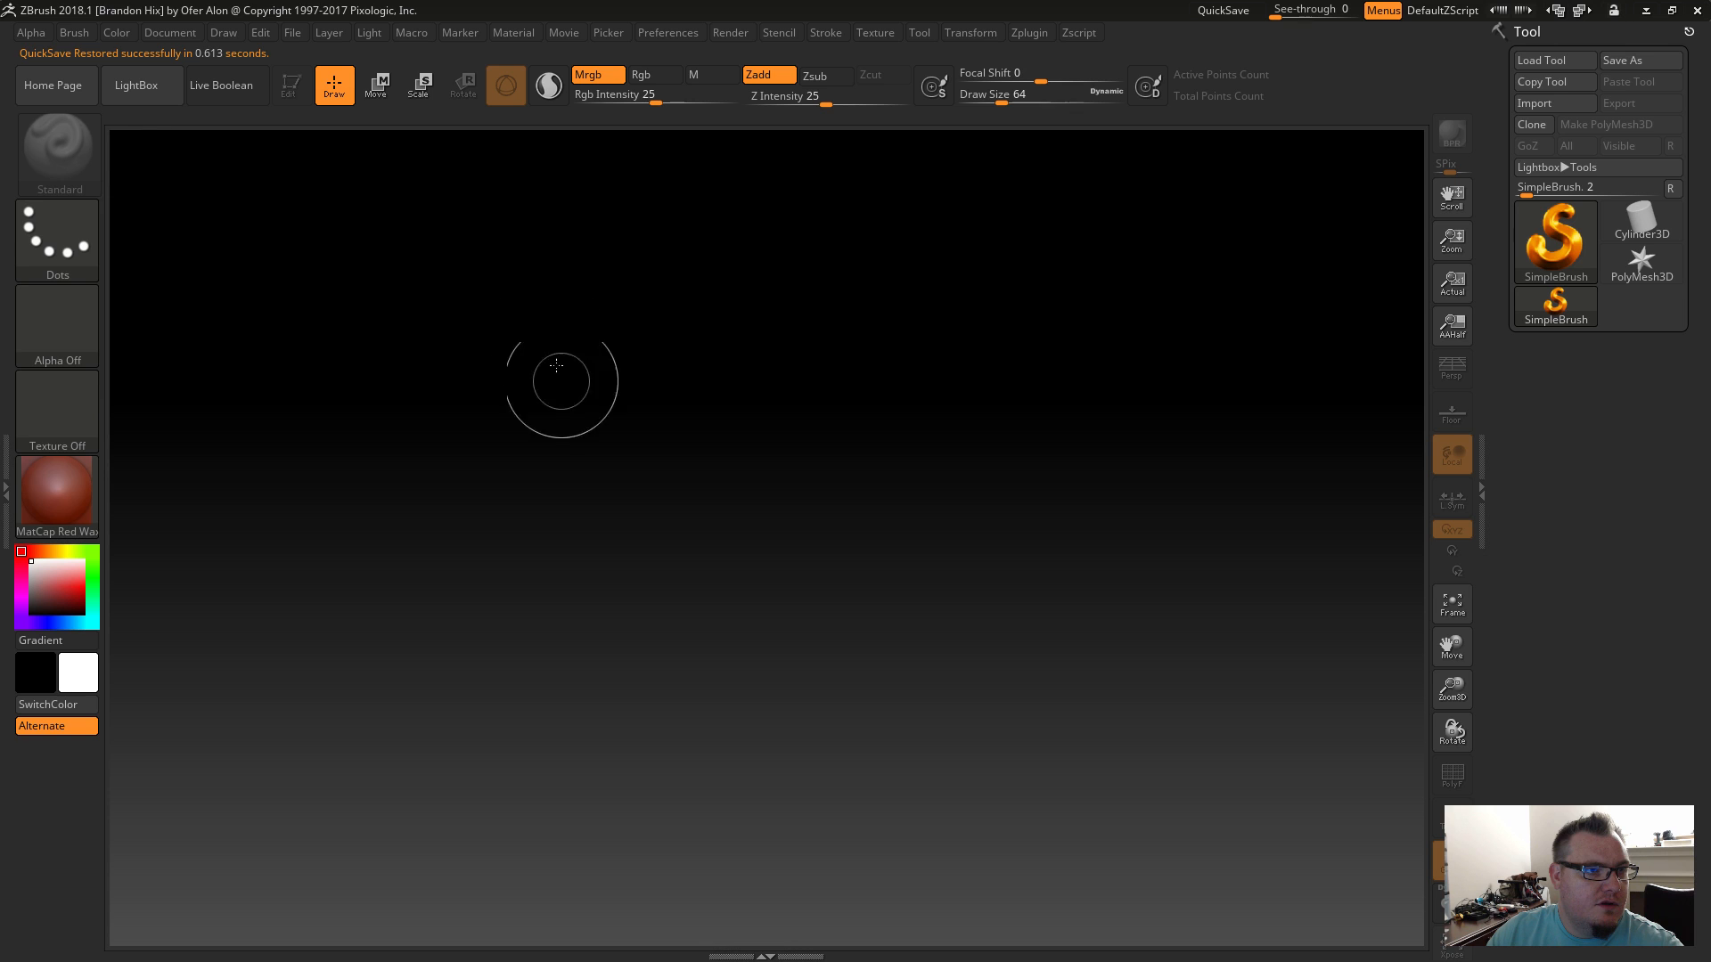
key("comma")
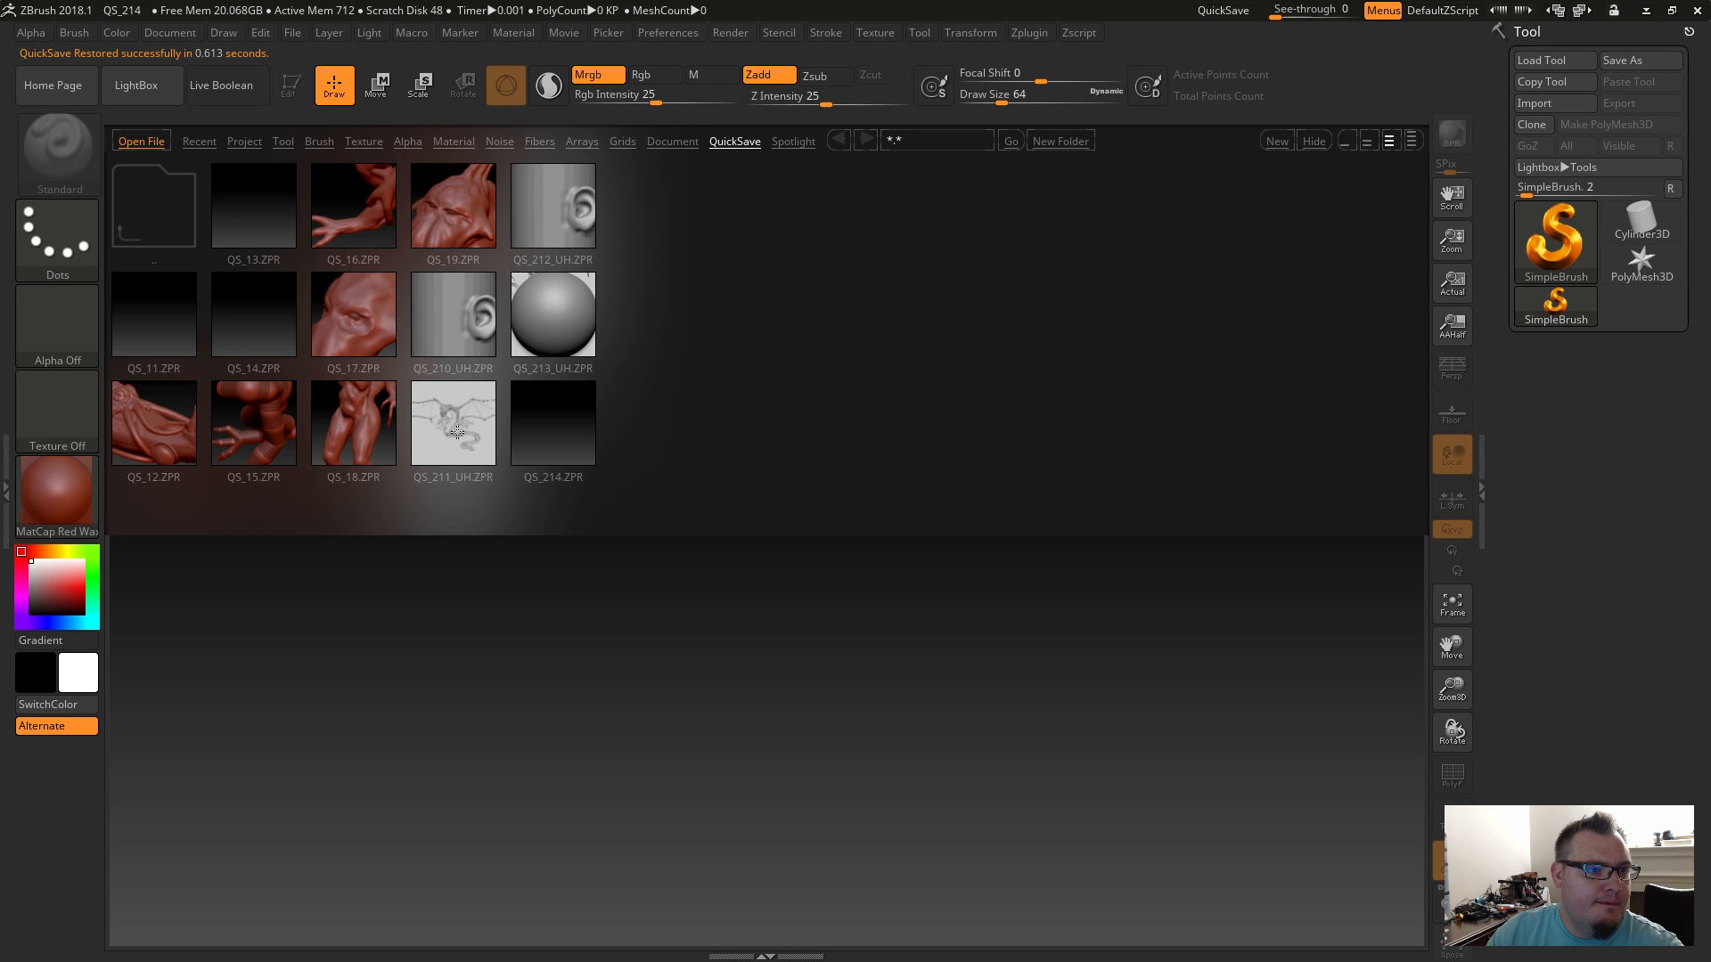
key("comma")
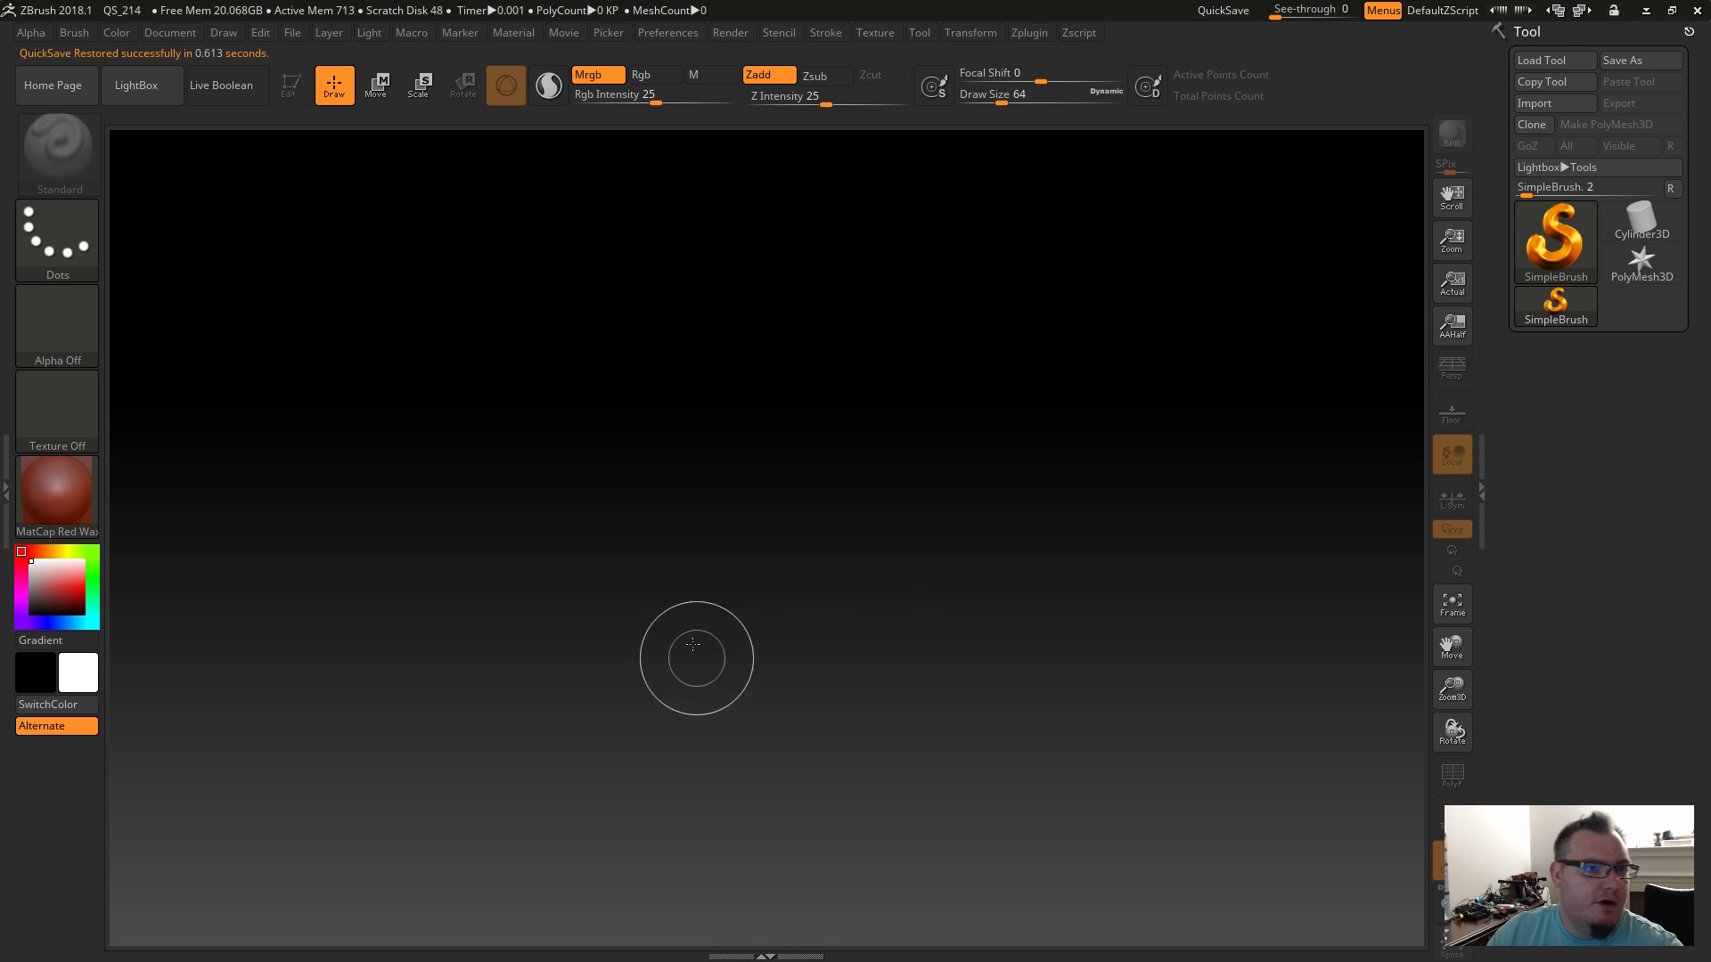
left_click(1538, 226)
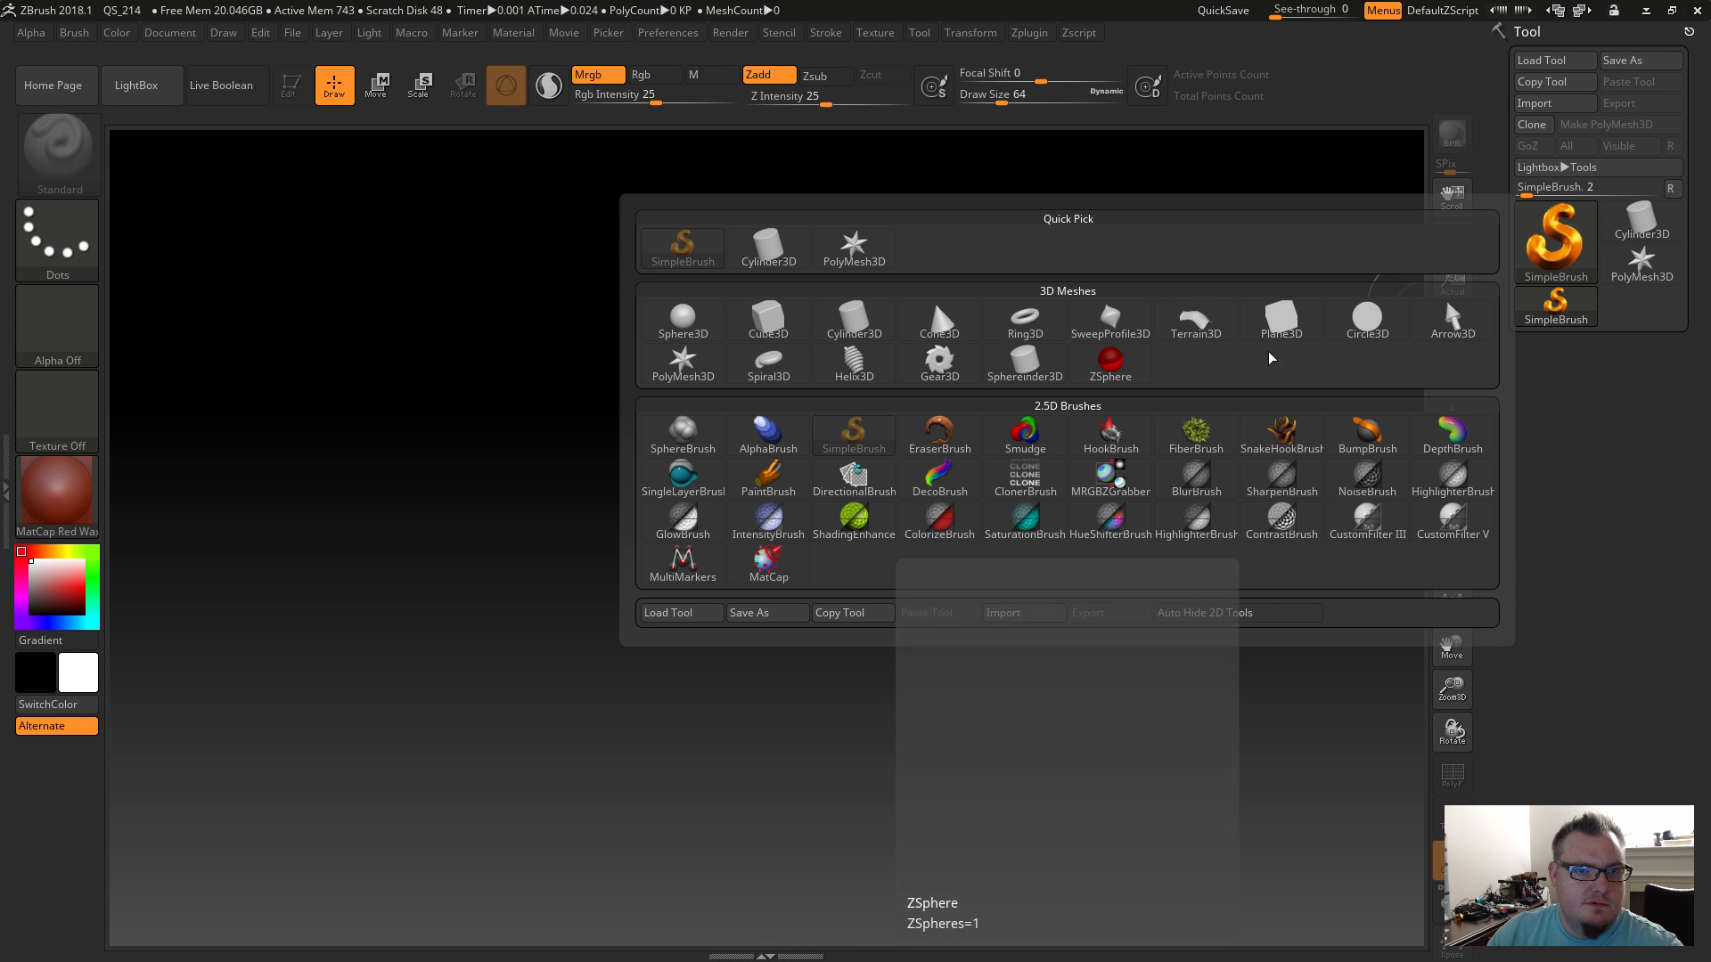
left_click(1556, 233)
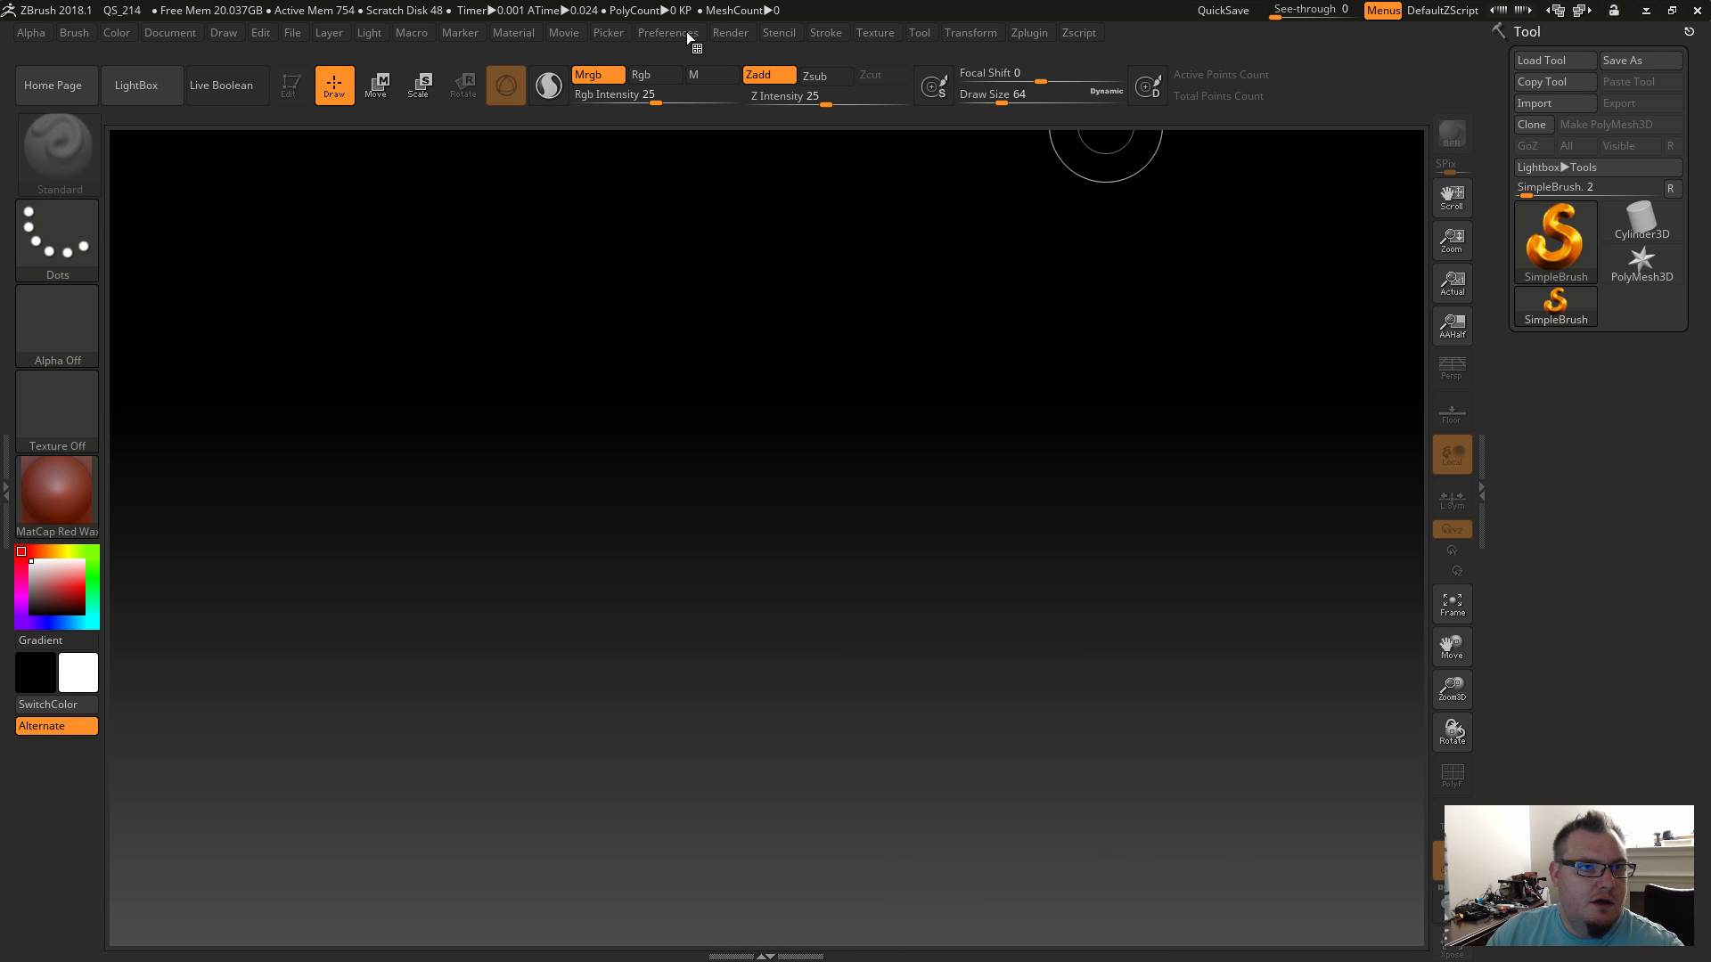
Load the Dragon Model Sheet PSD as a texture image plane.
left_click(880, 31)
left_click(933, 660)
left_click(927, 679)
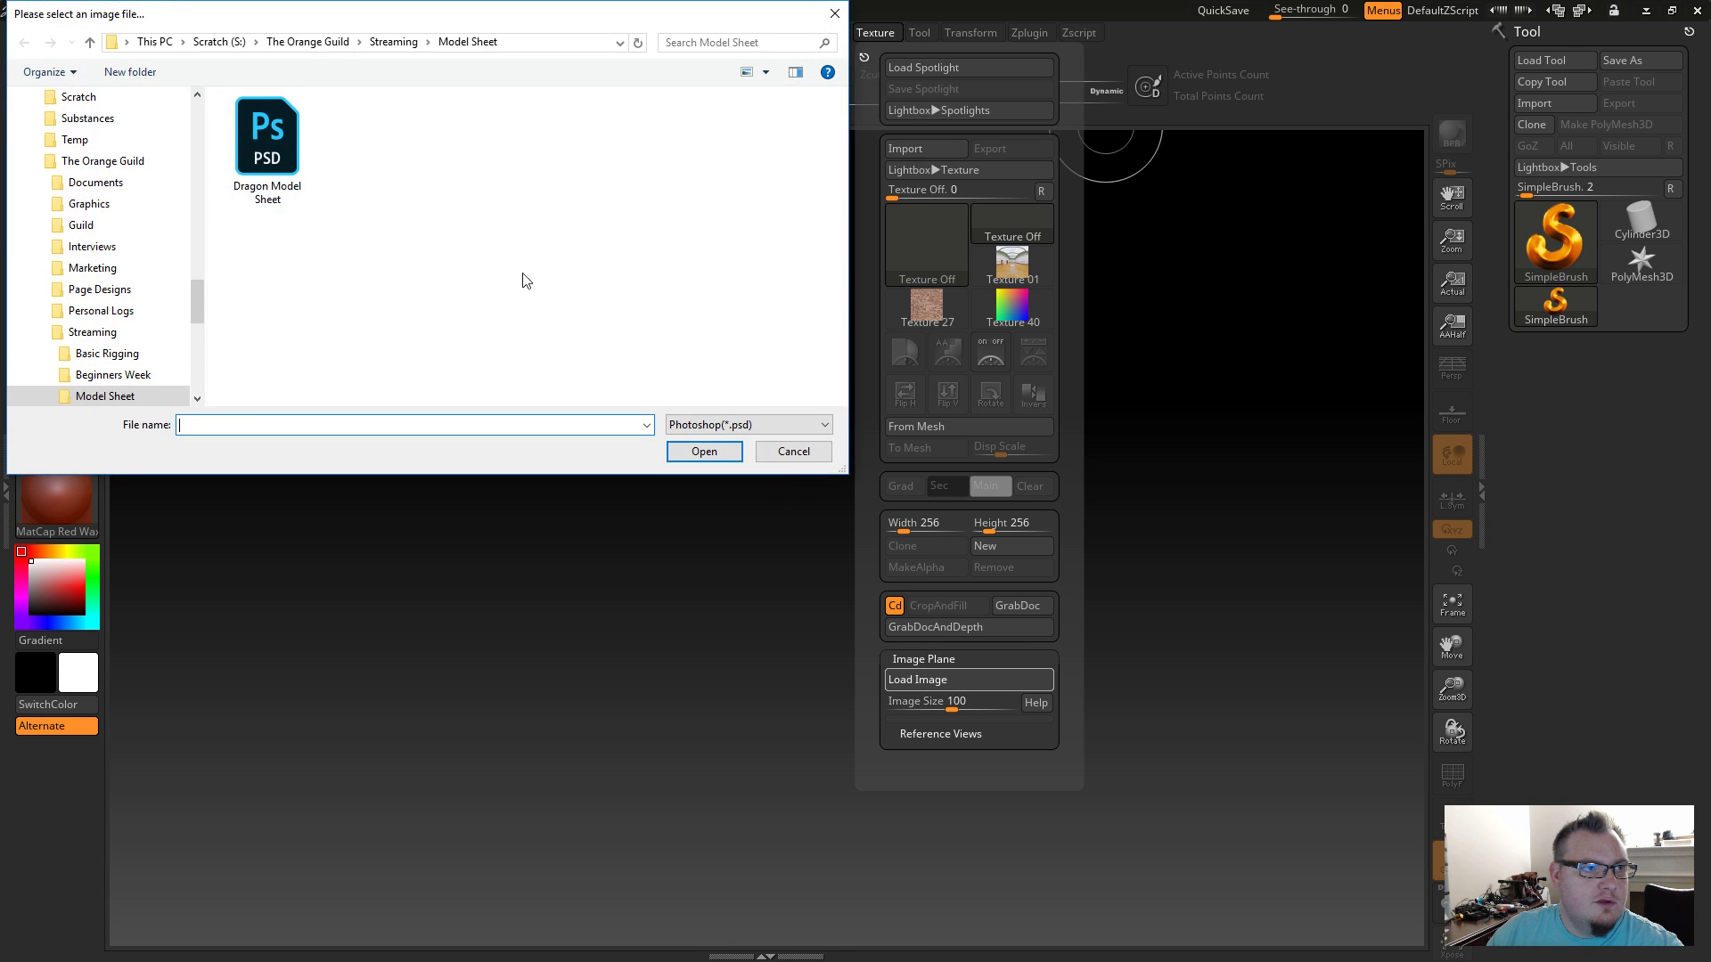
double_click(303, 168)
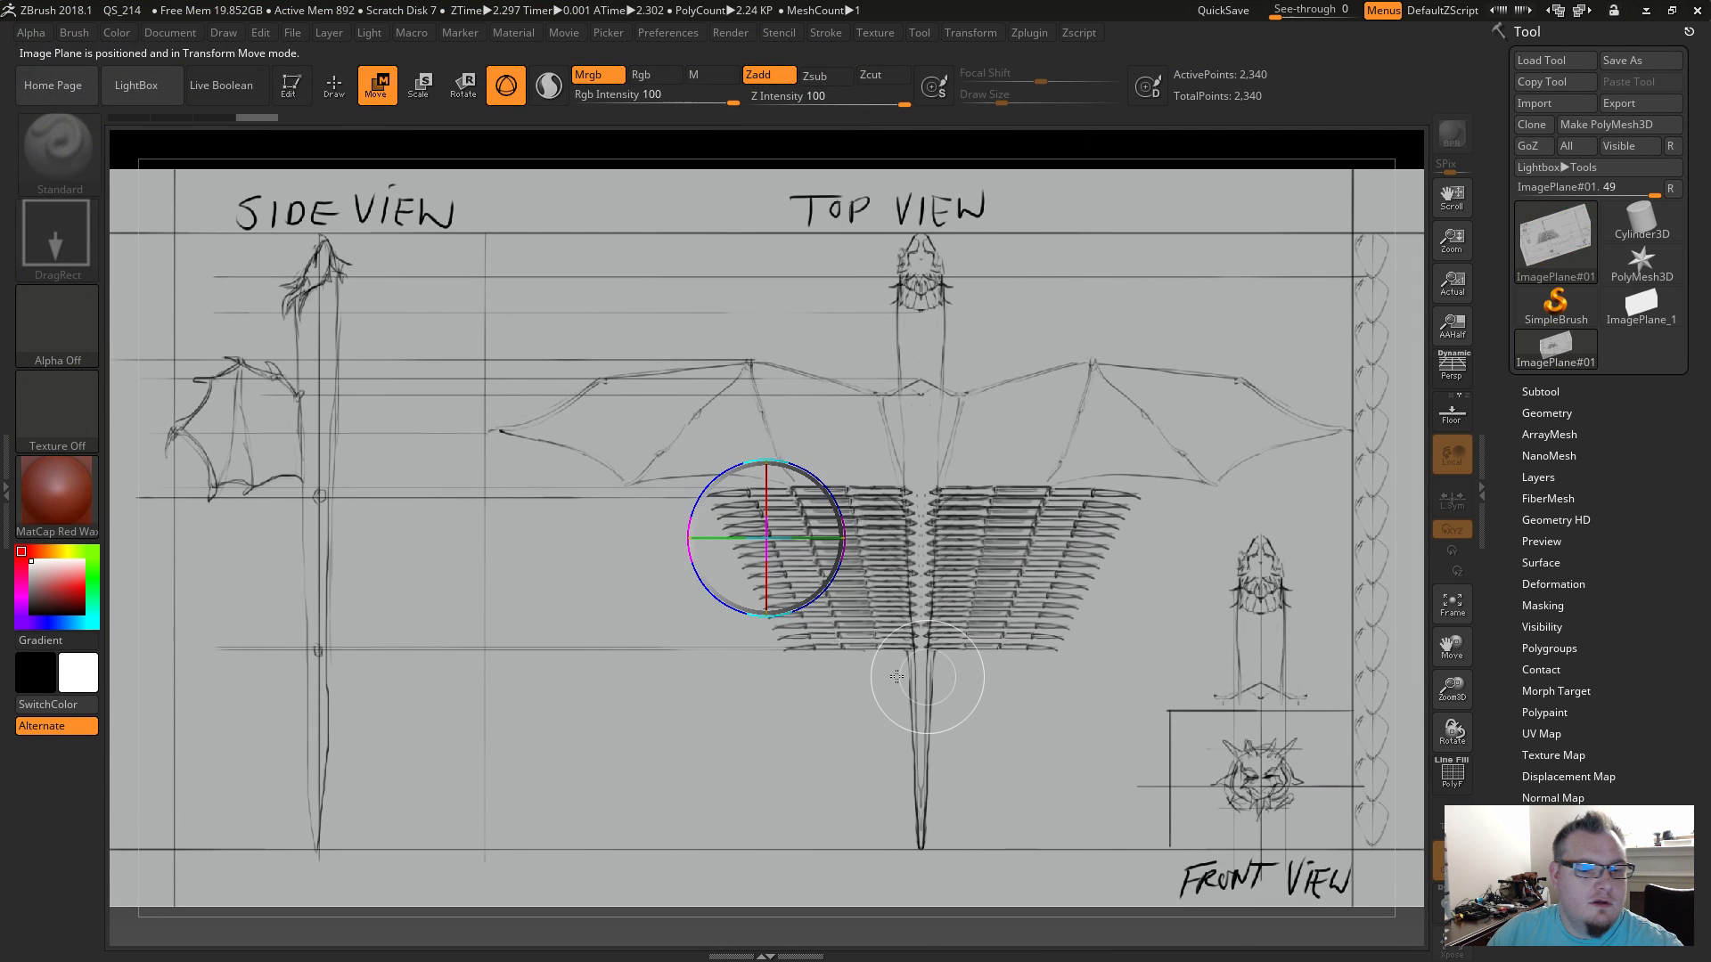
Frame the image plane within the canvas in Edit mode, then leave Edit mode to drop the model sheet as a flat drawing.
key("t")
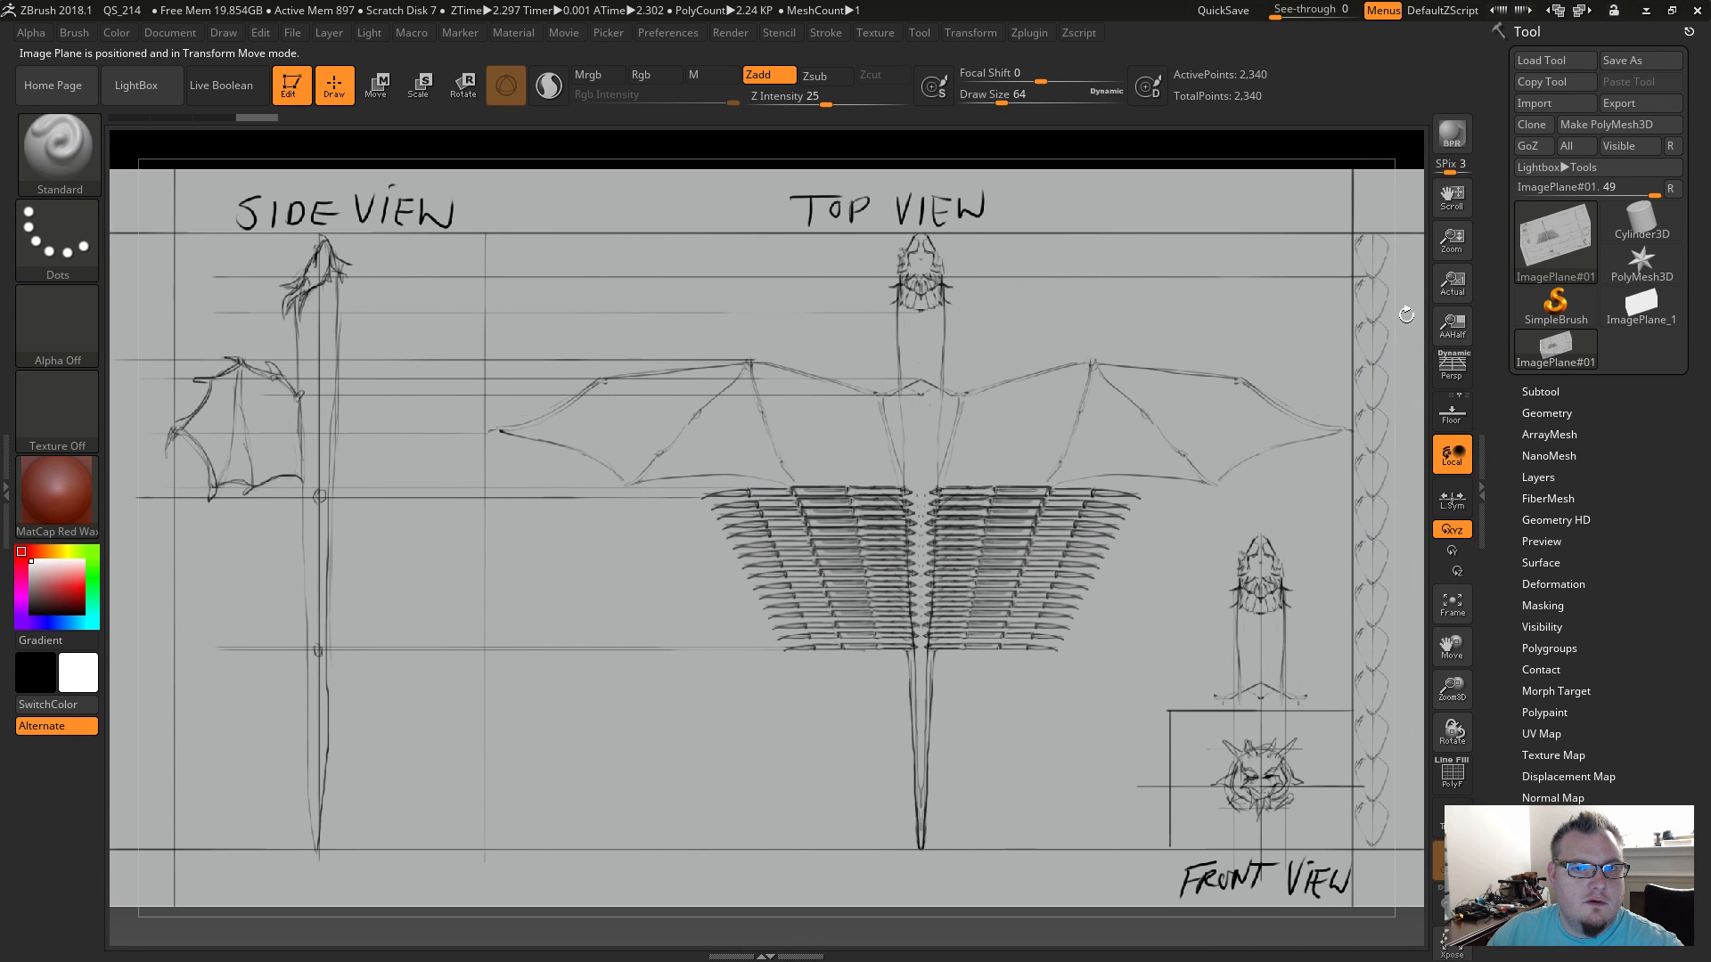
key("f")
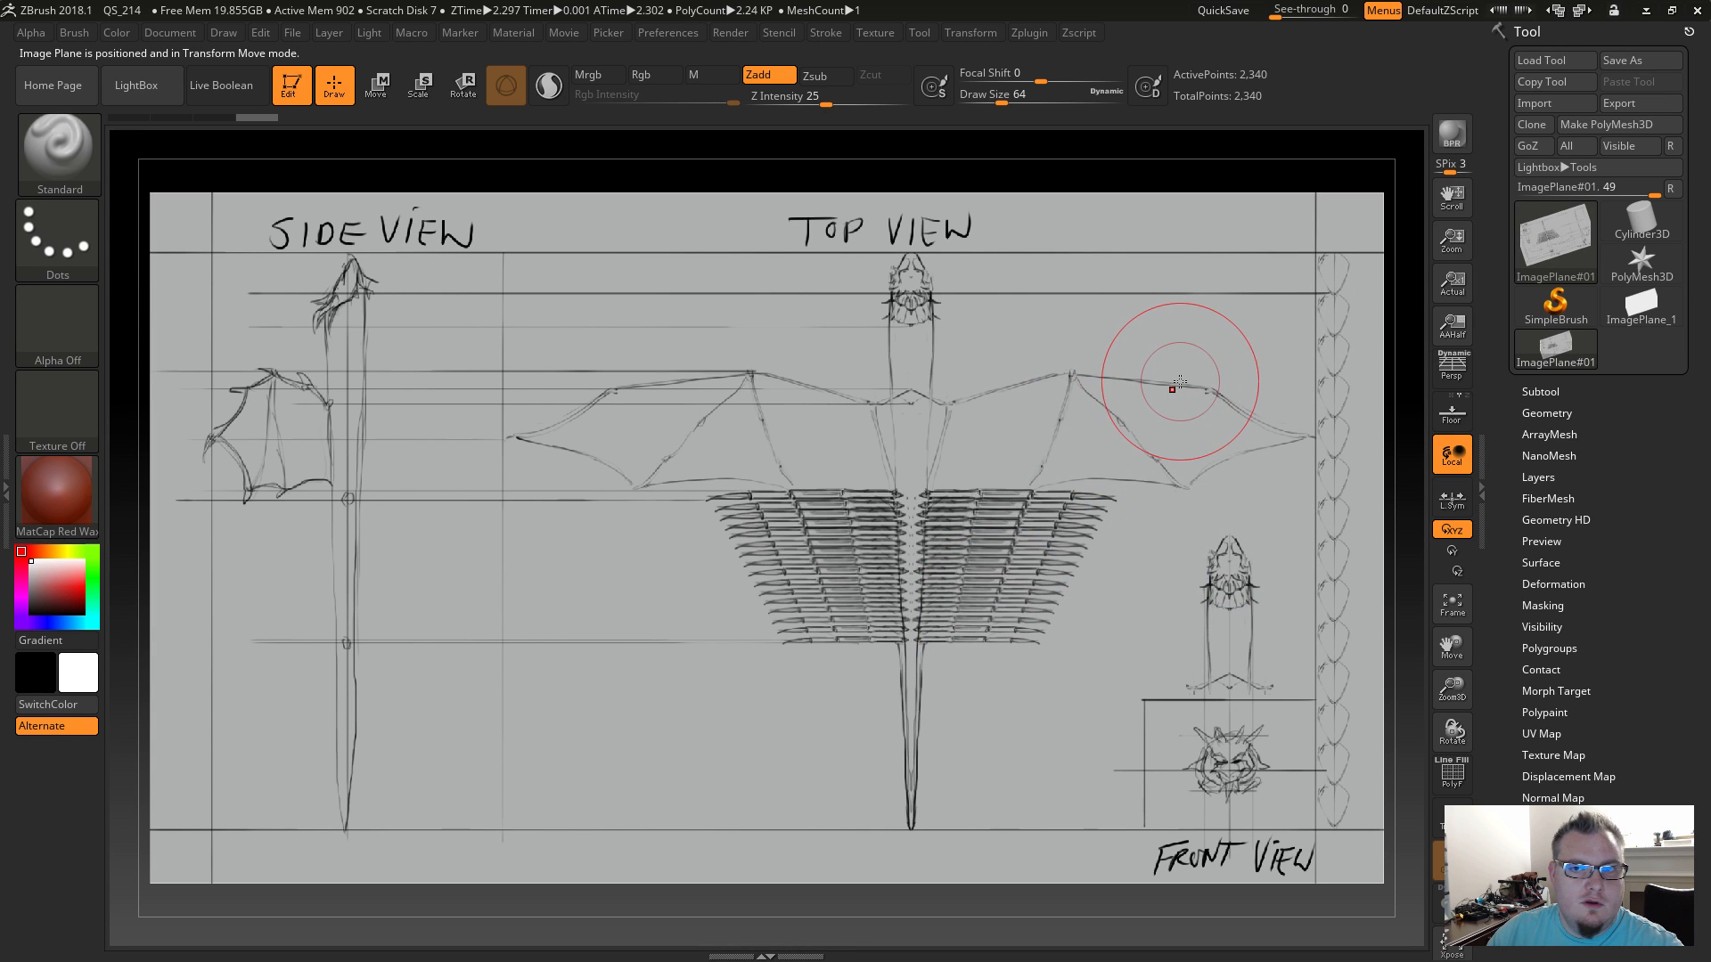
key("t")
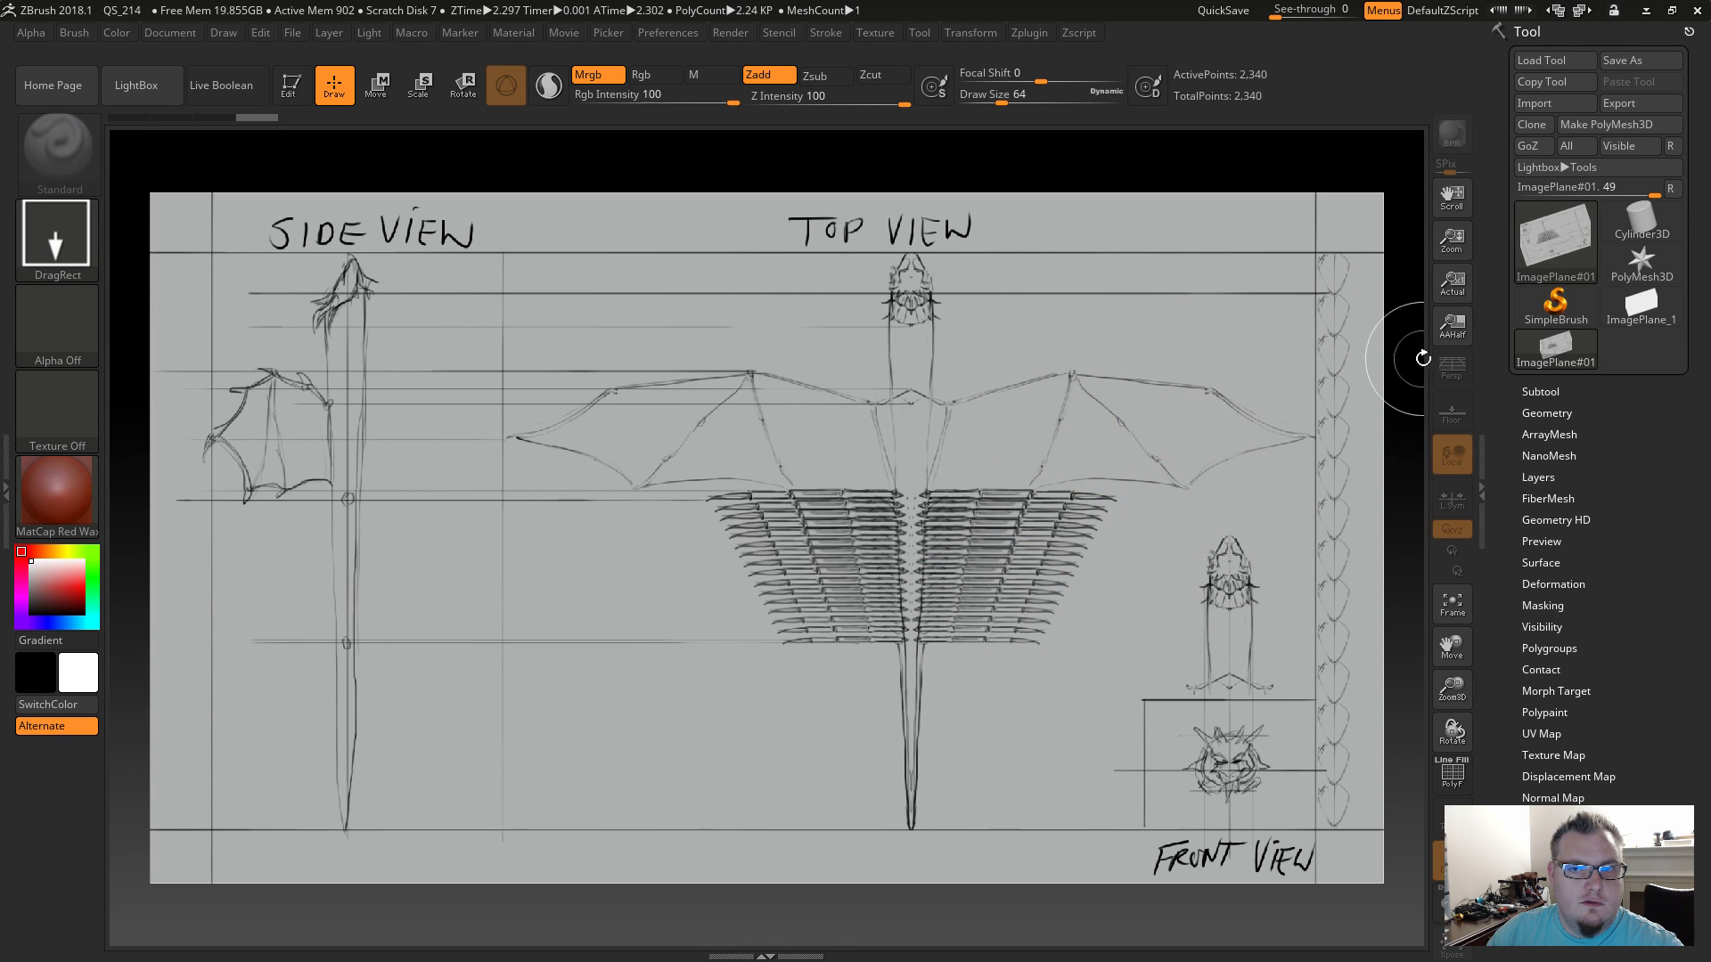
Place a ZSphere at the base of the dragon's neck in the top view drawing and make it editable.
left_click(1542, 391)
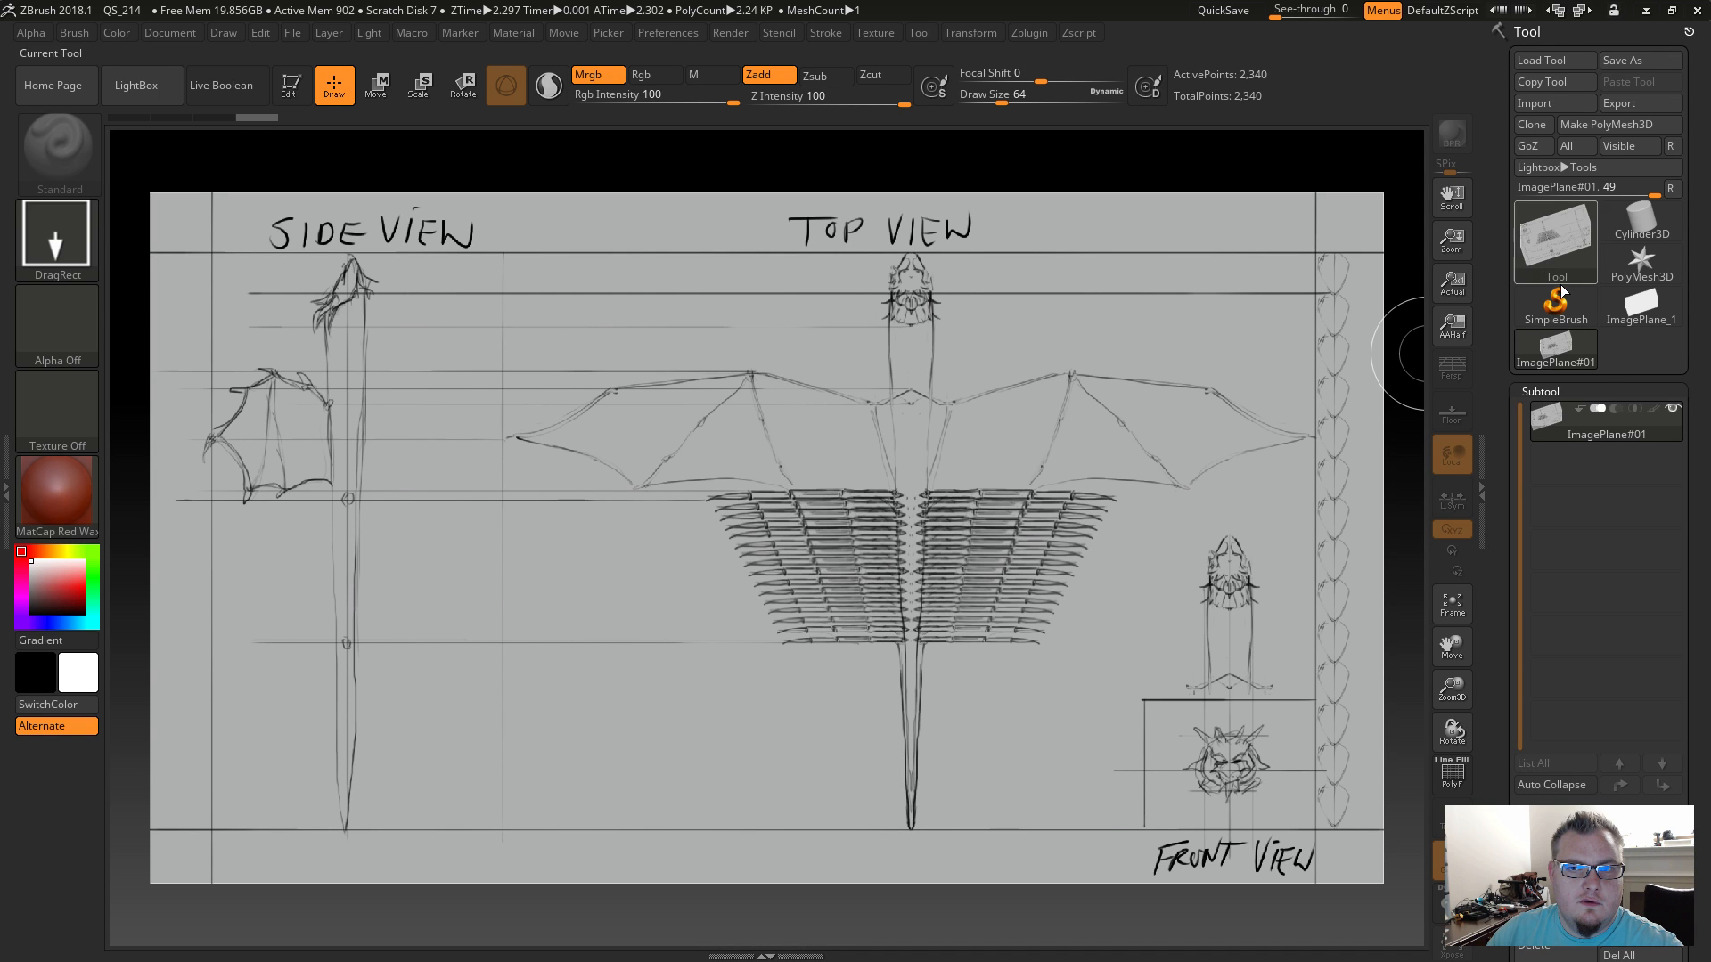
left_click(1580, 239)
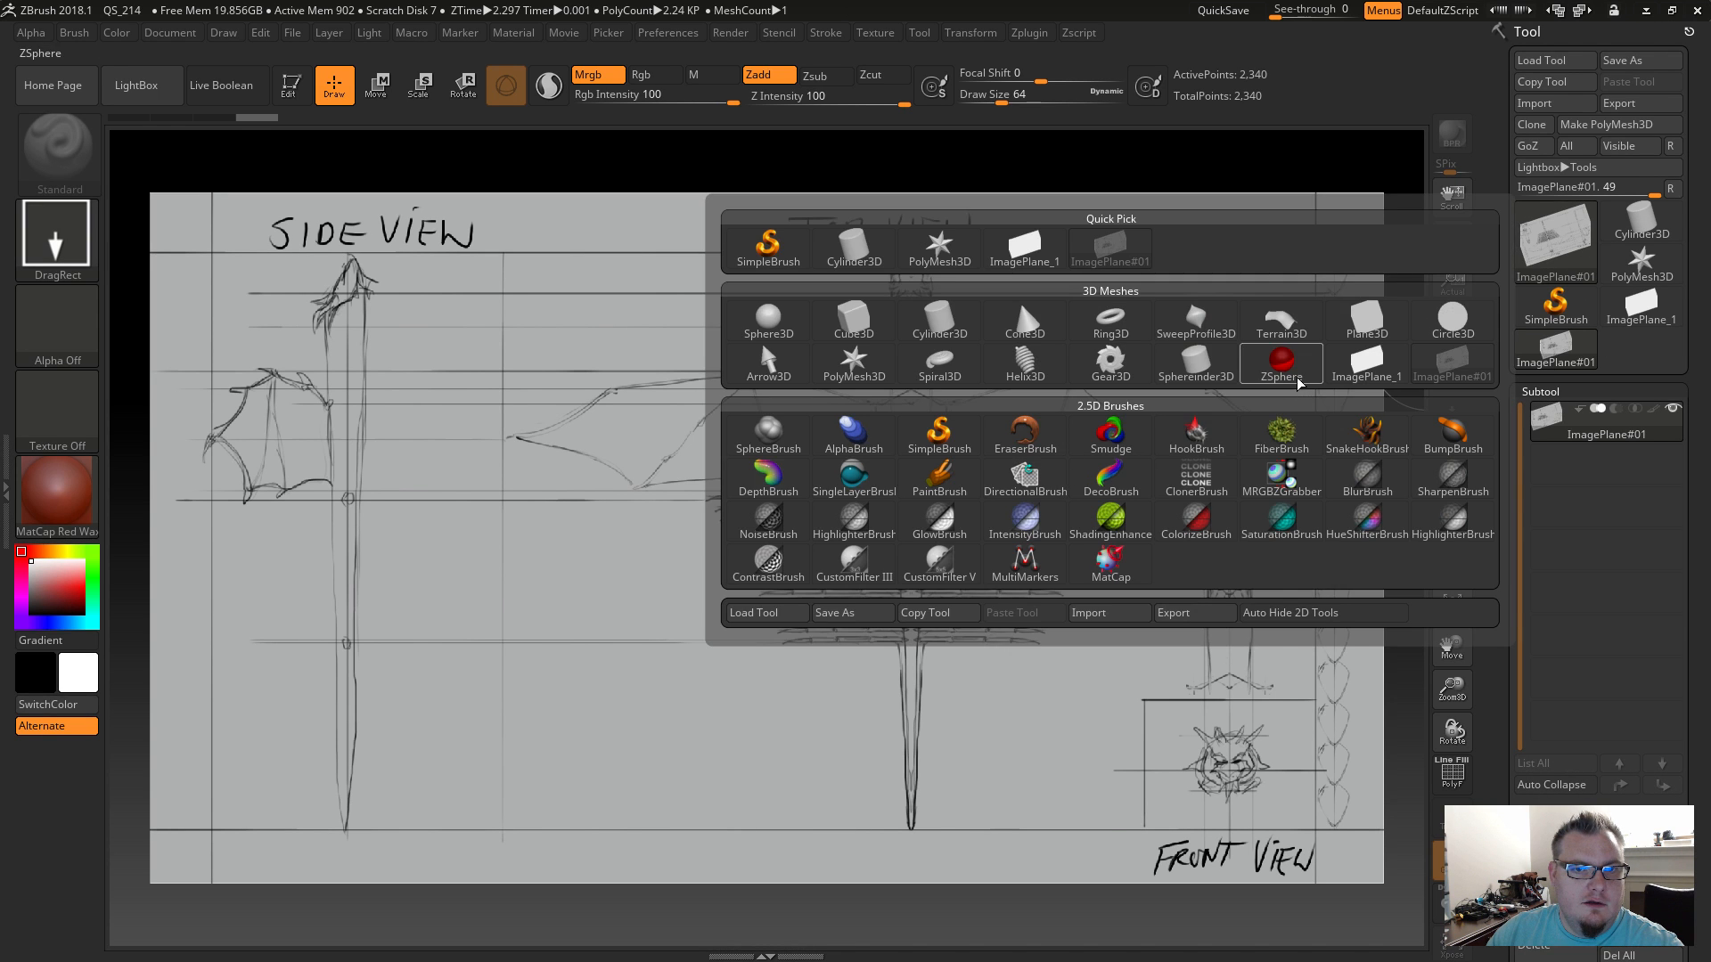
left_click(1282, 360)
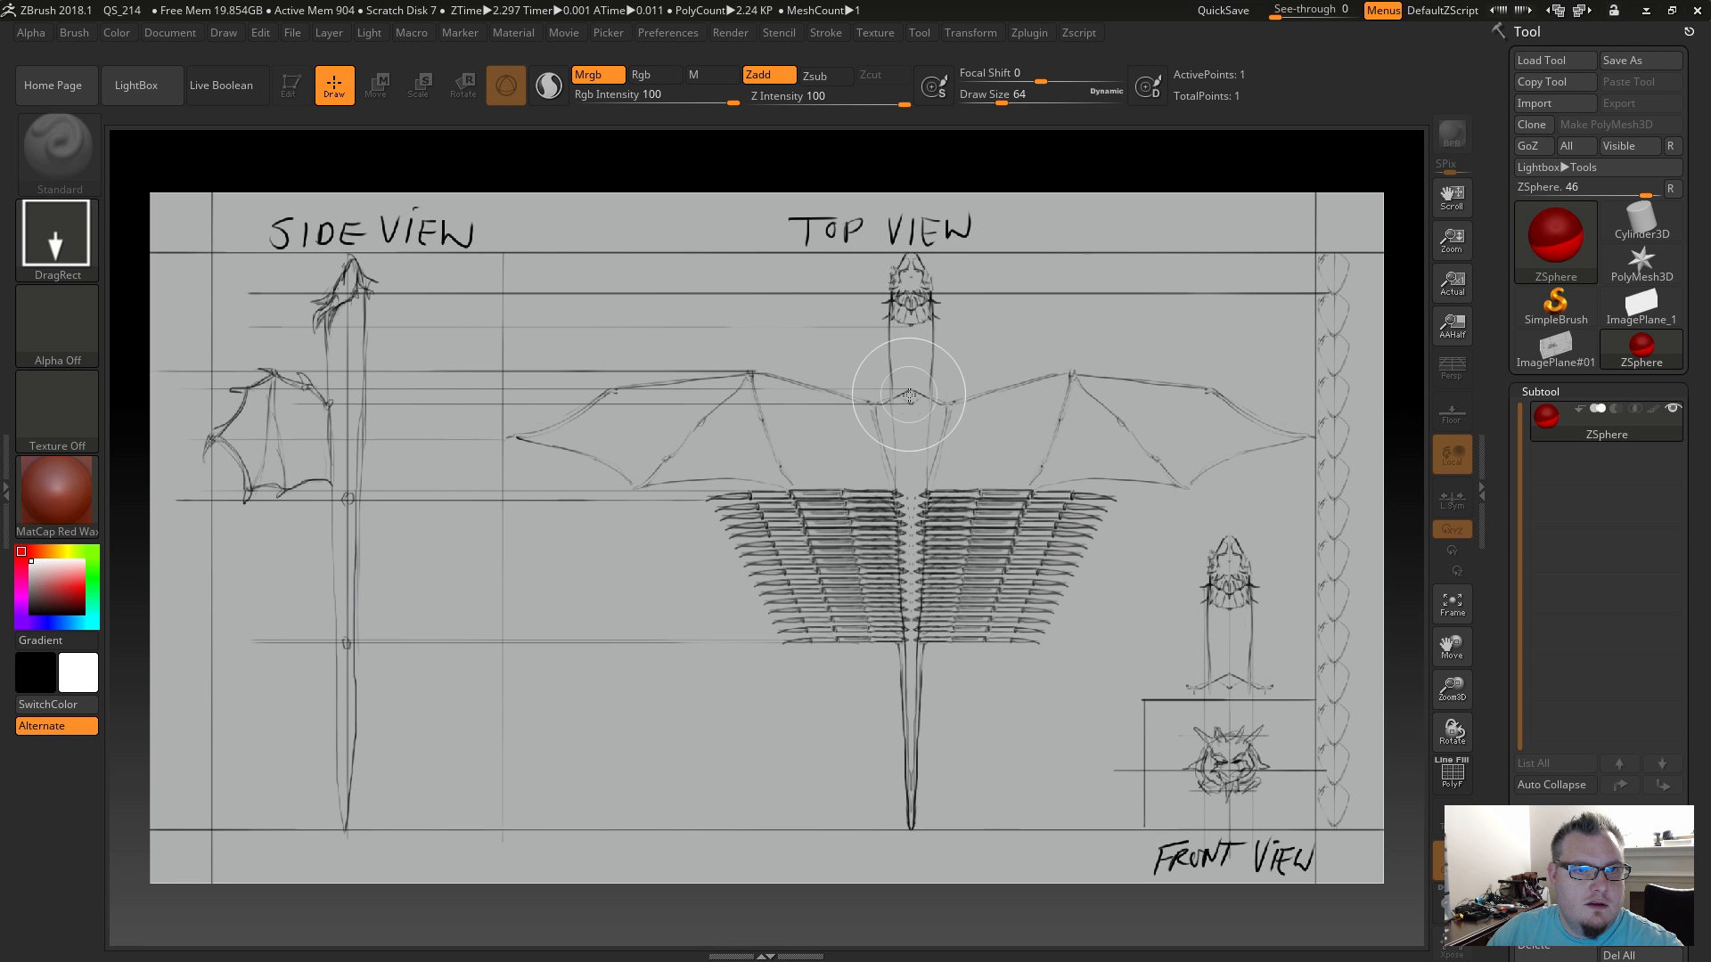
left_click_drag(905, 395, 907, 454)
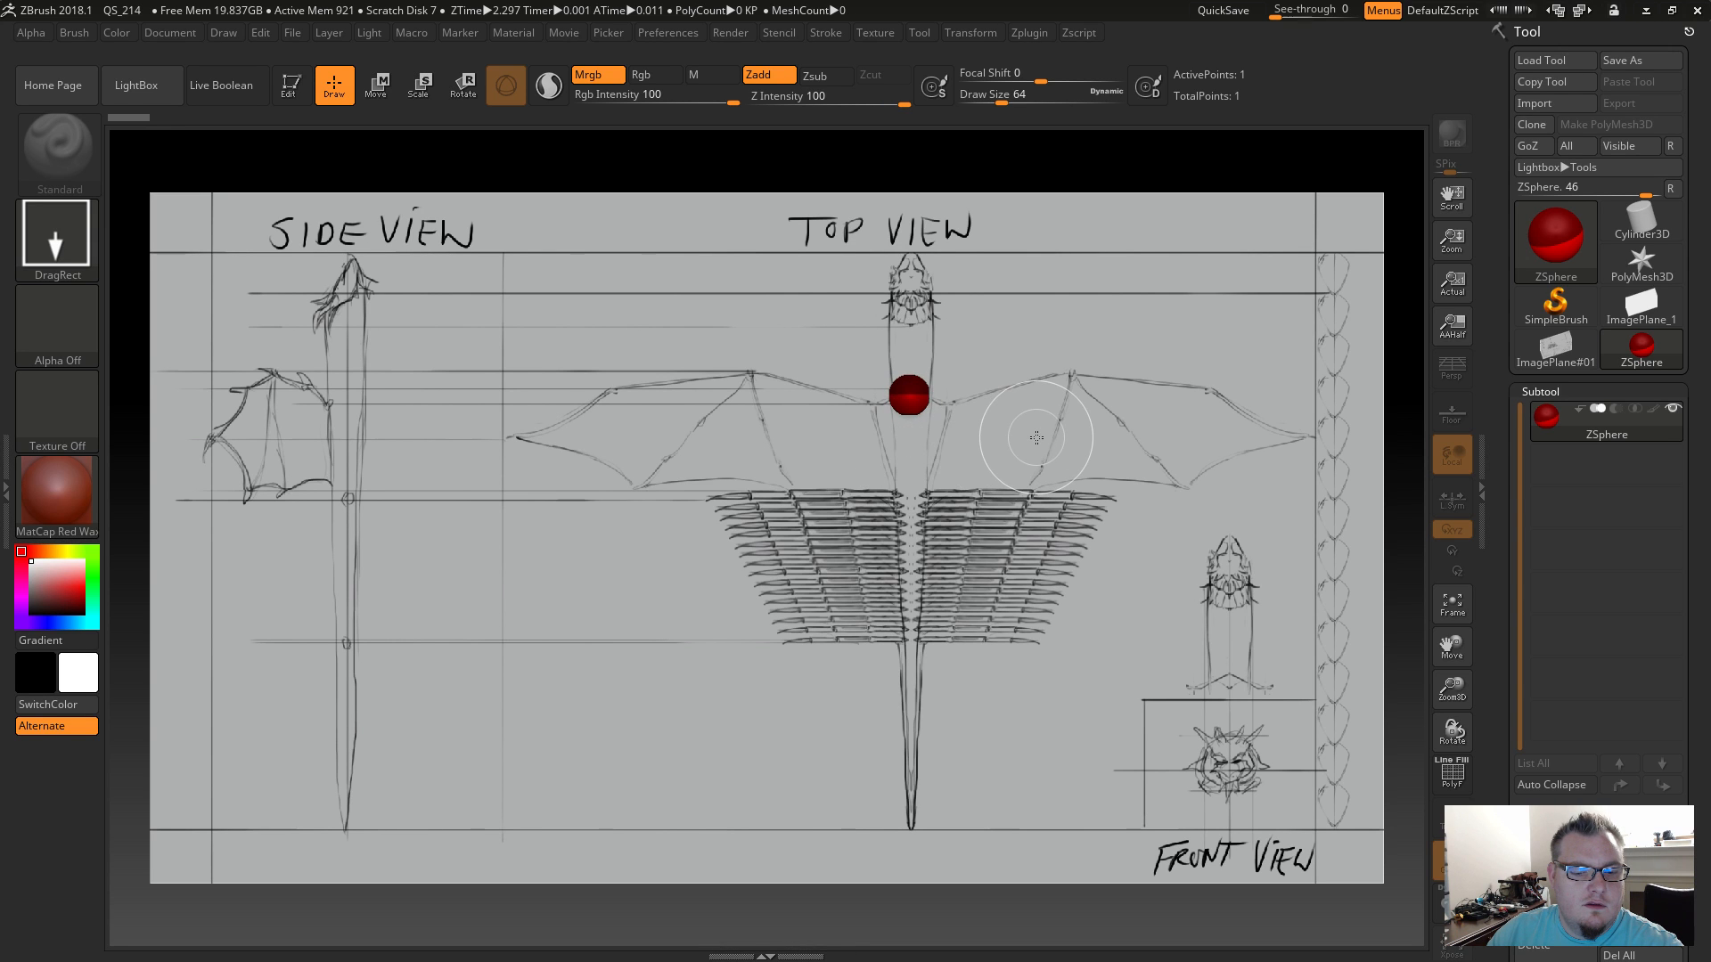
key("t")
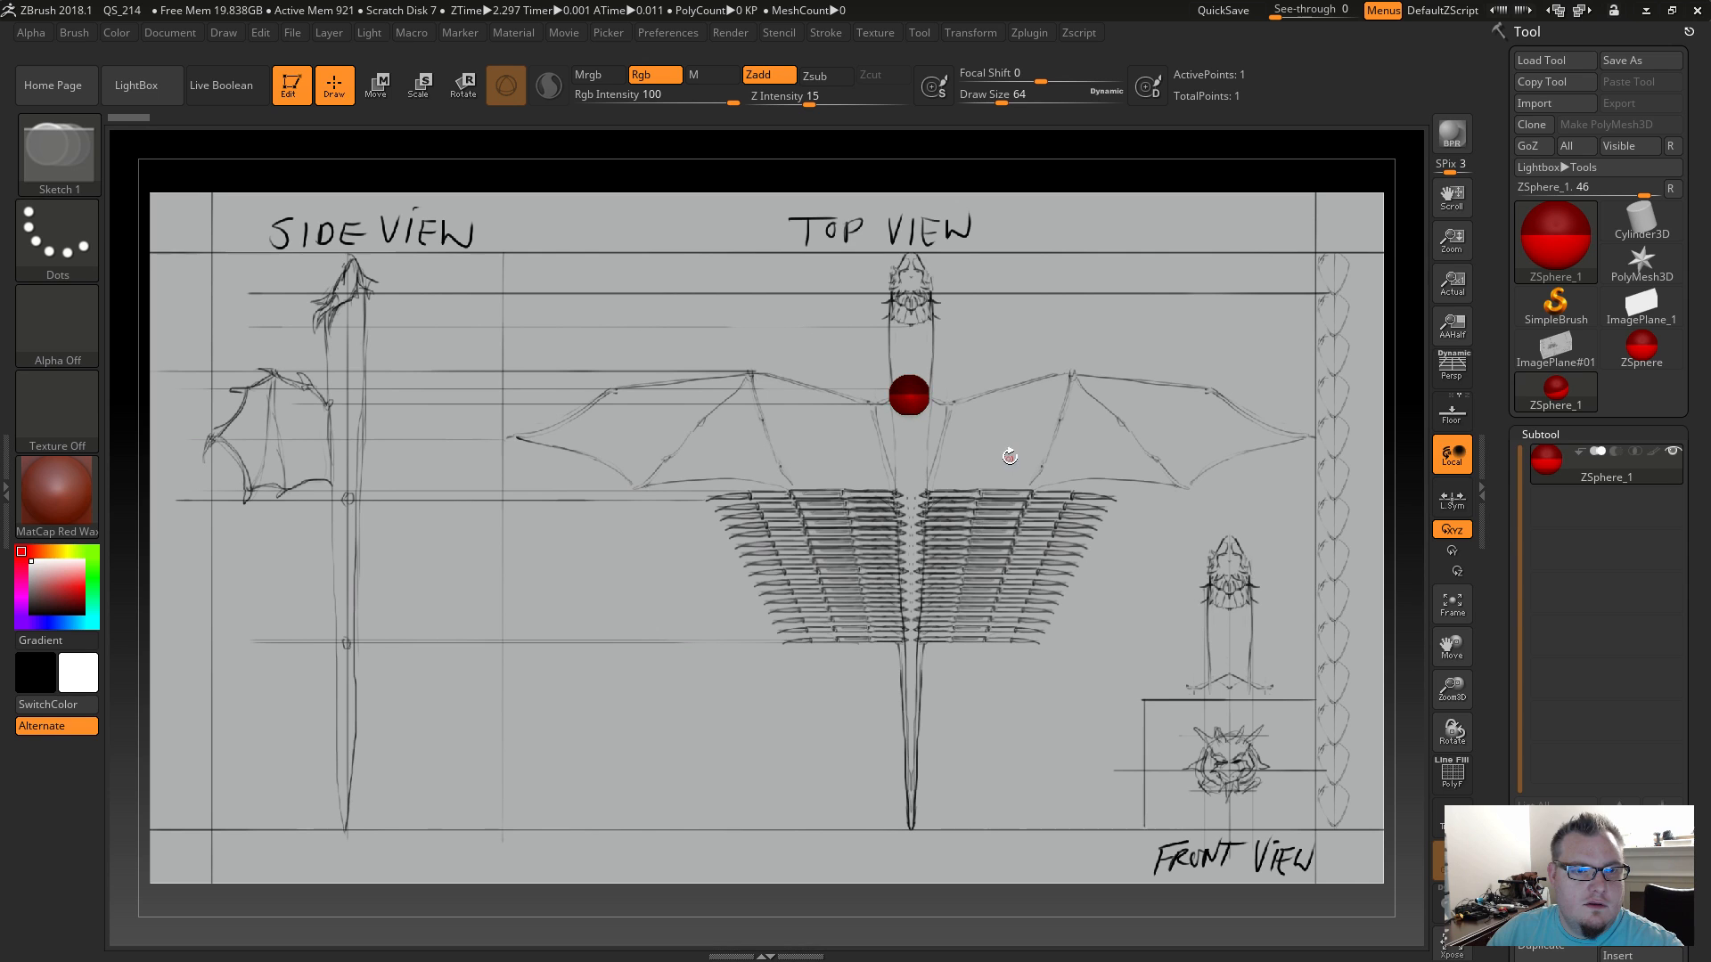
Move the ZSphere to the root of the uppermost right-hand rib in the top view and shrink it to the rib's thickness.
key("b")
key("w")
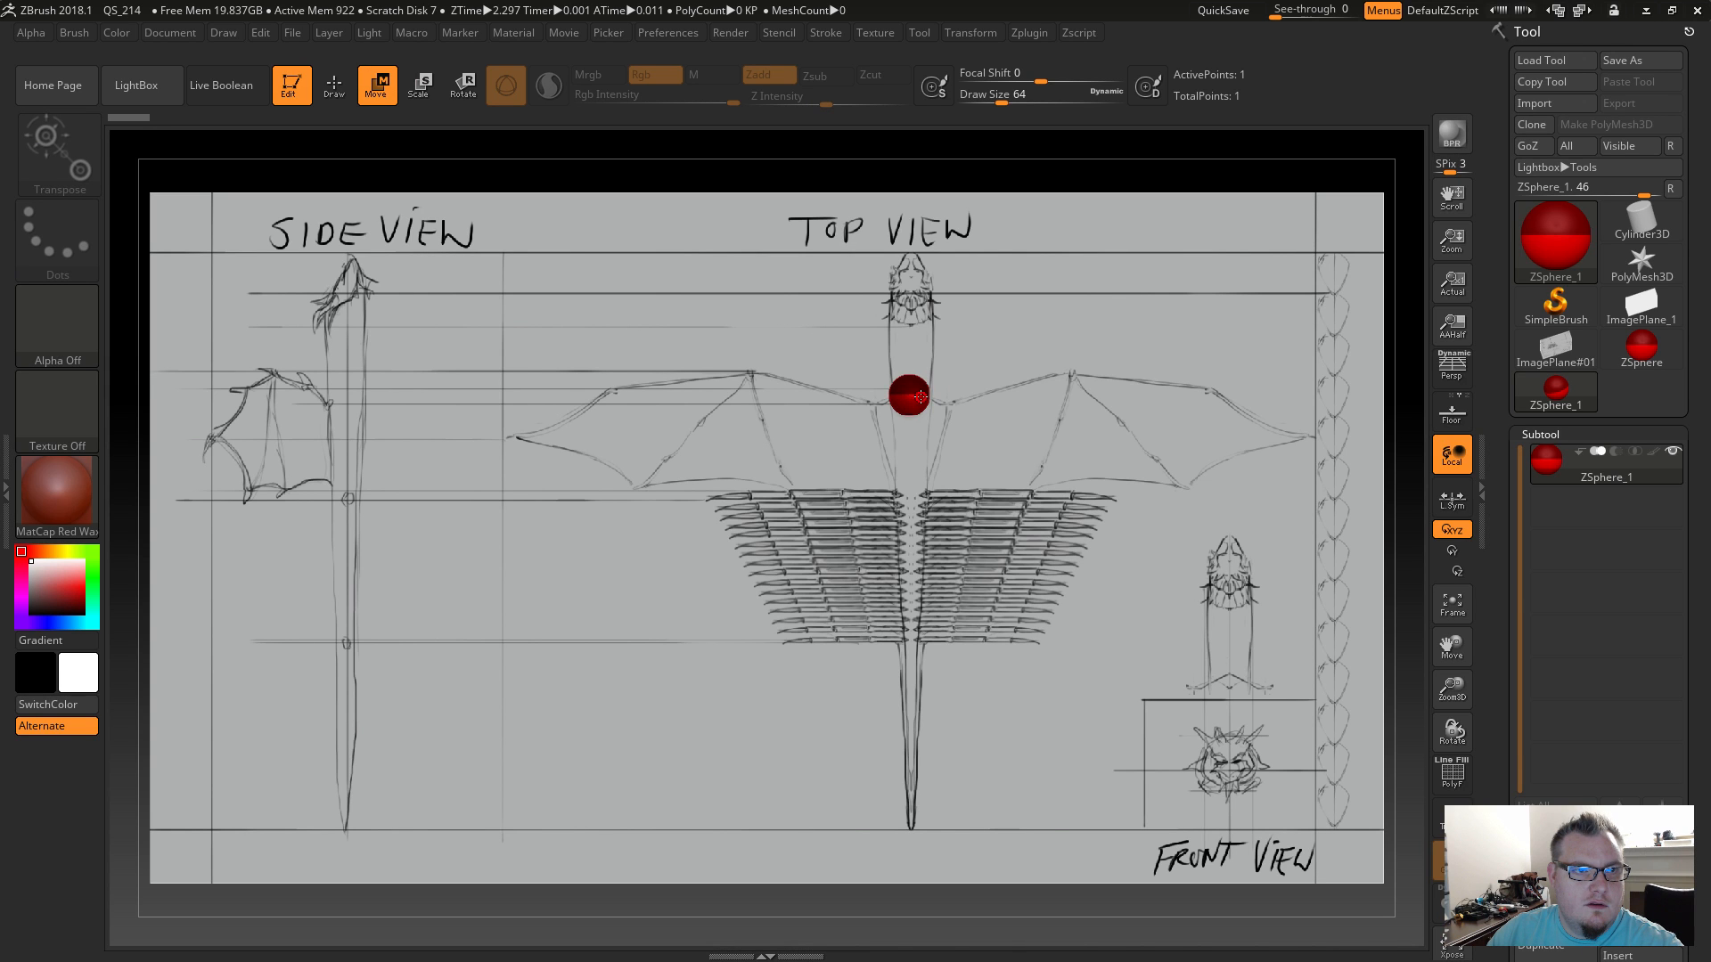
left_click_drag(916, 397, 915, 398)
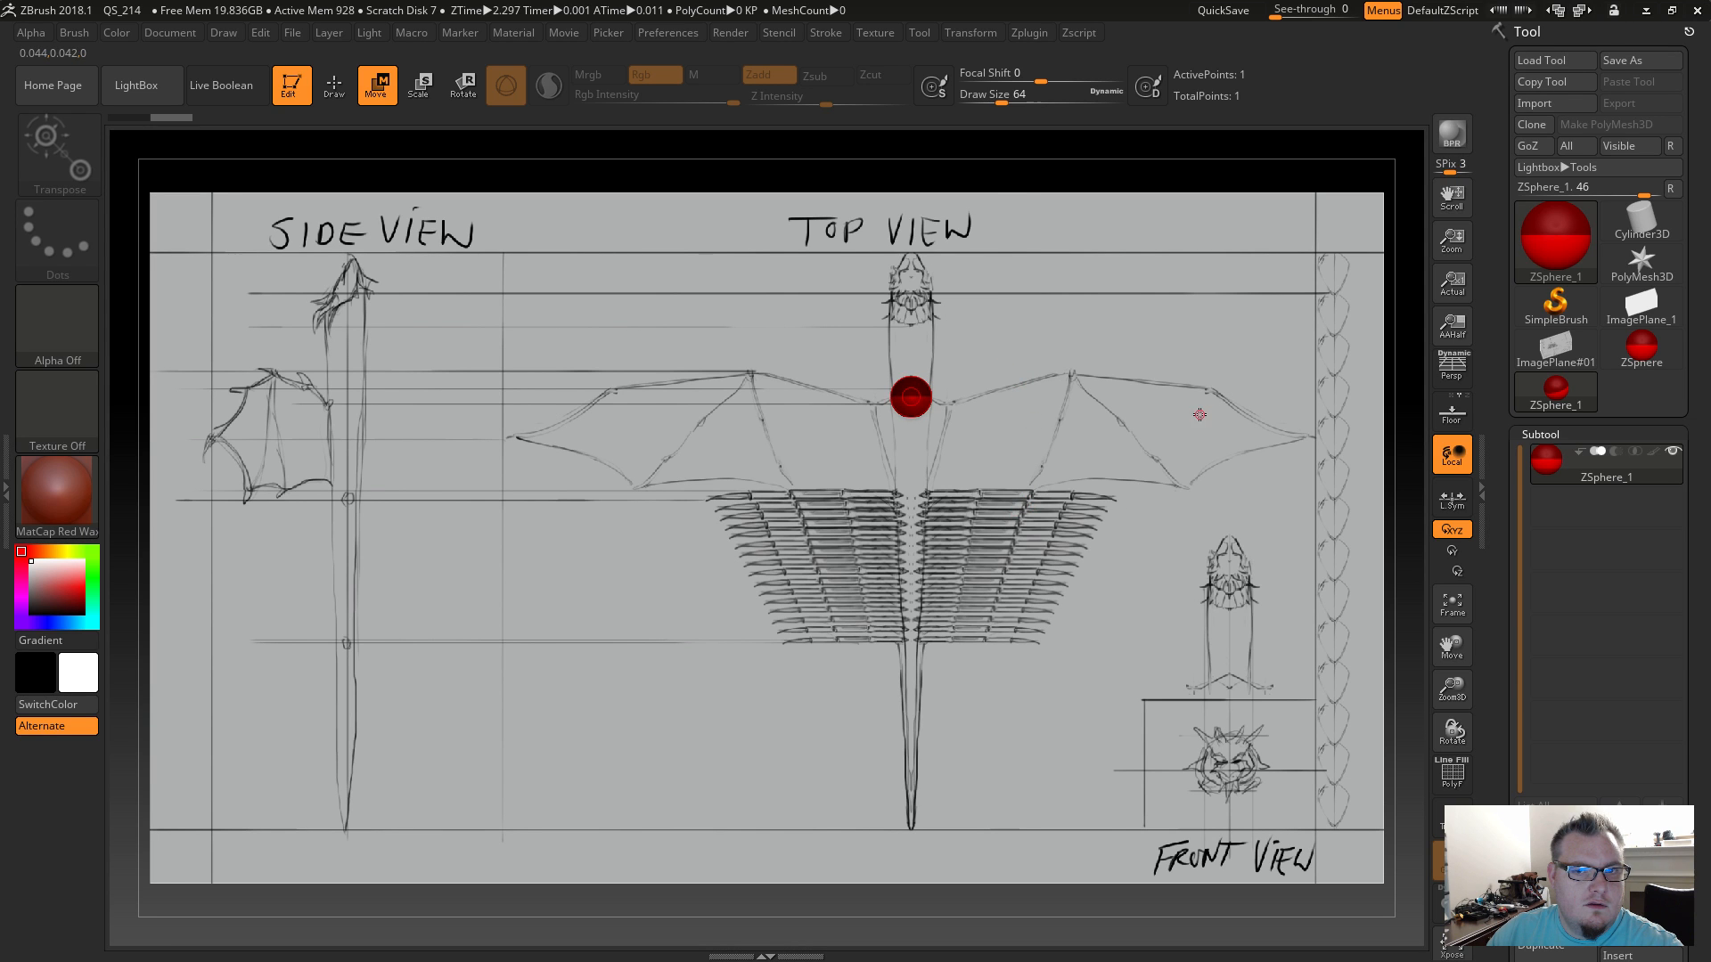
left_click_drag(917, 407, 931, 502)
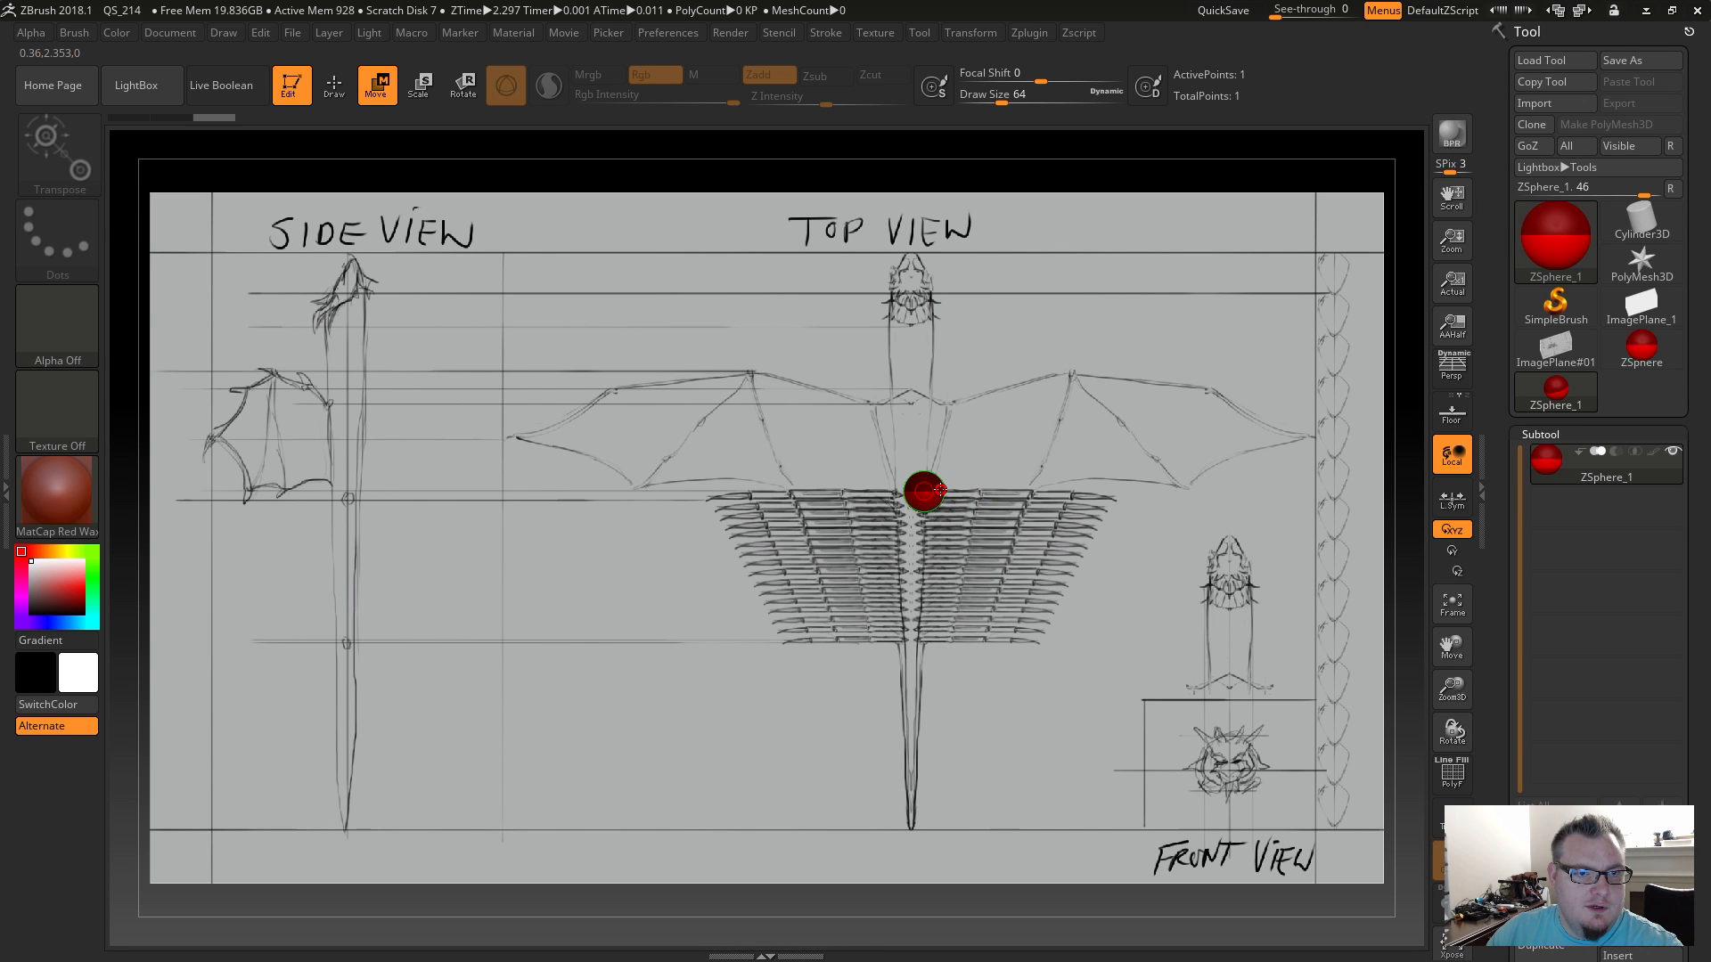
key("e")
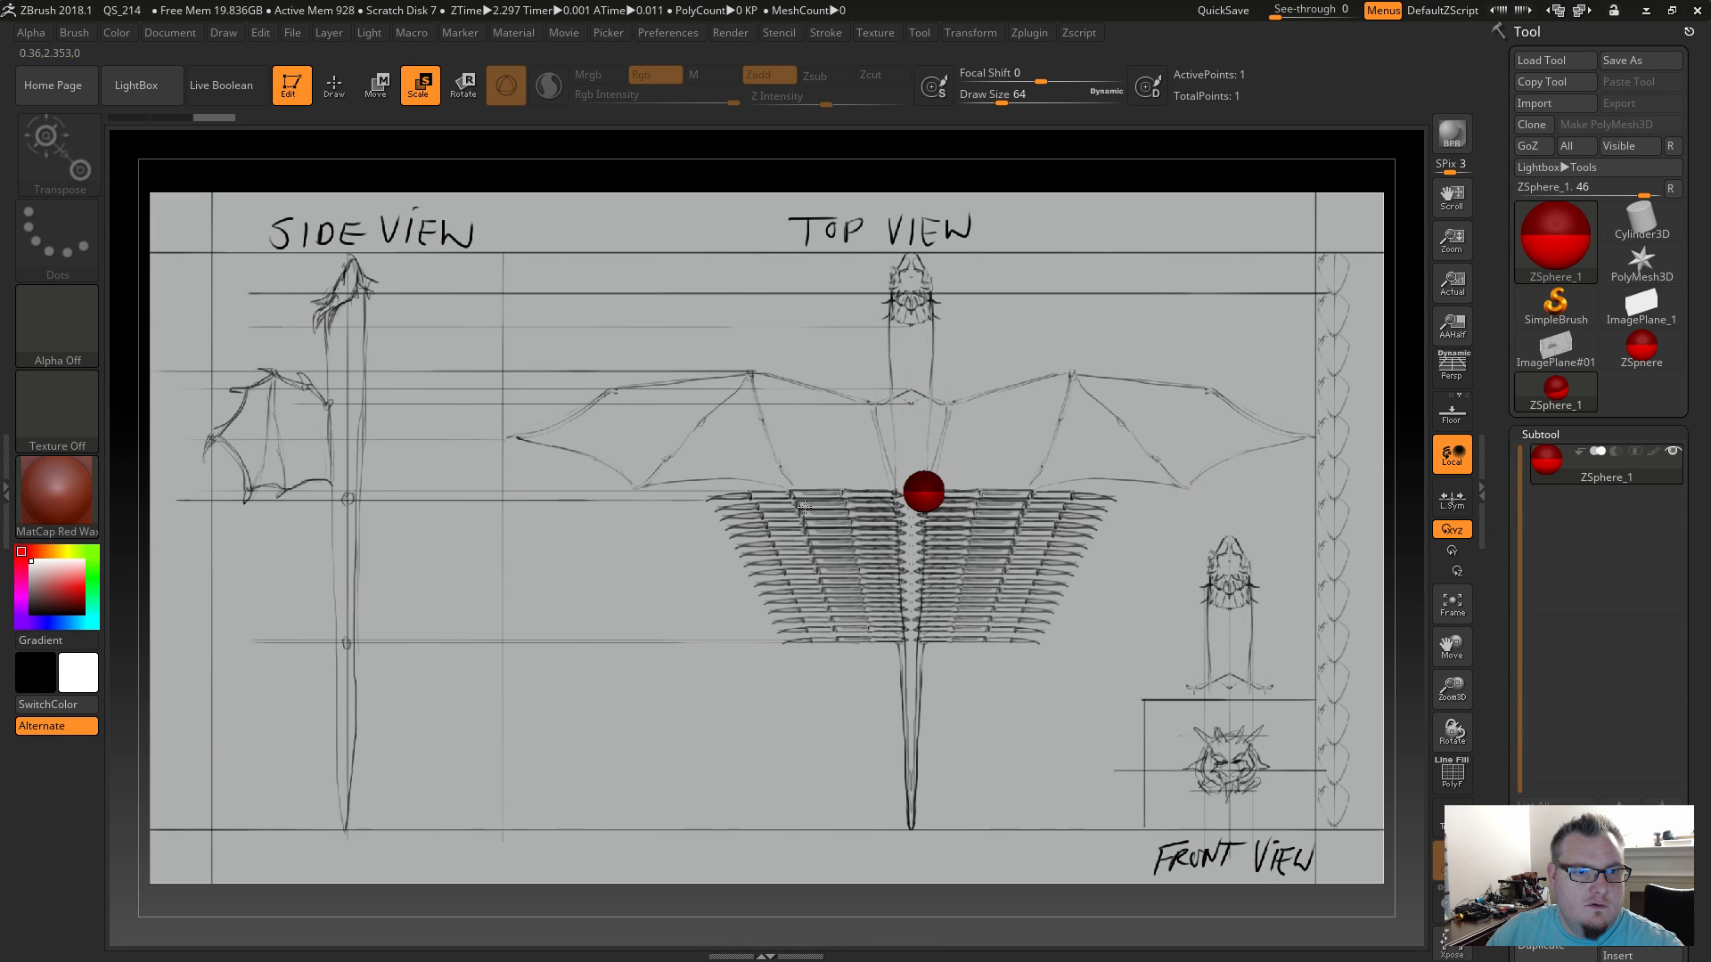
left_click_drag(982, 522, 1071, 133)
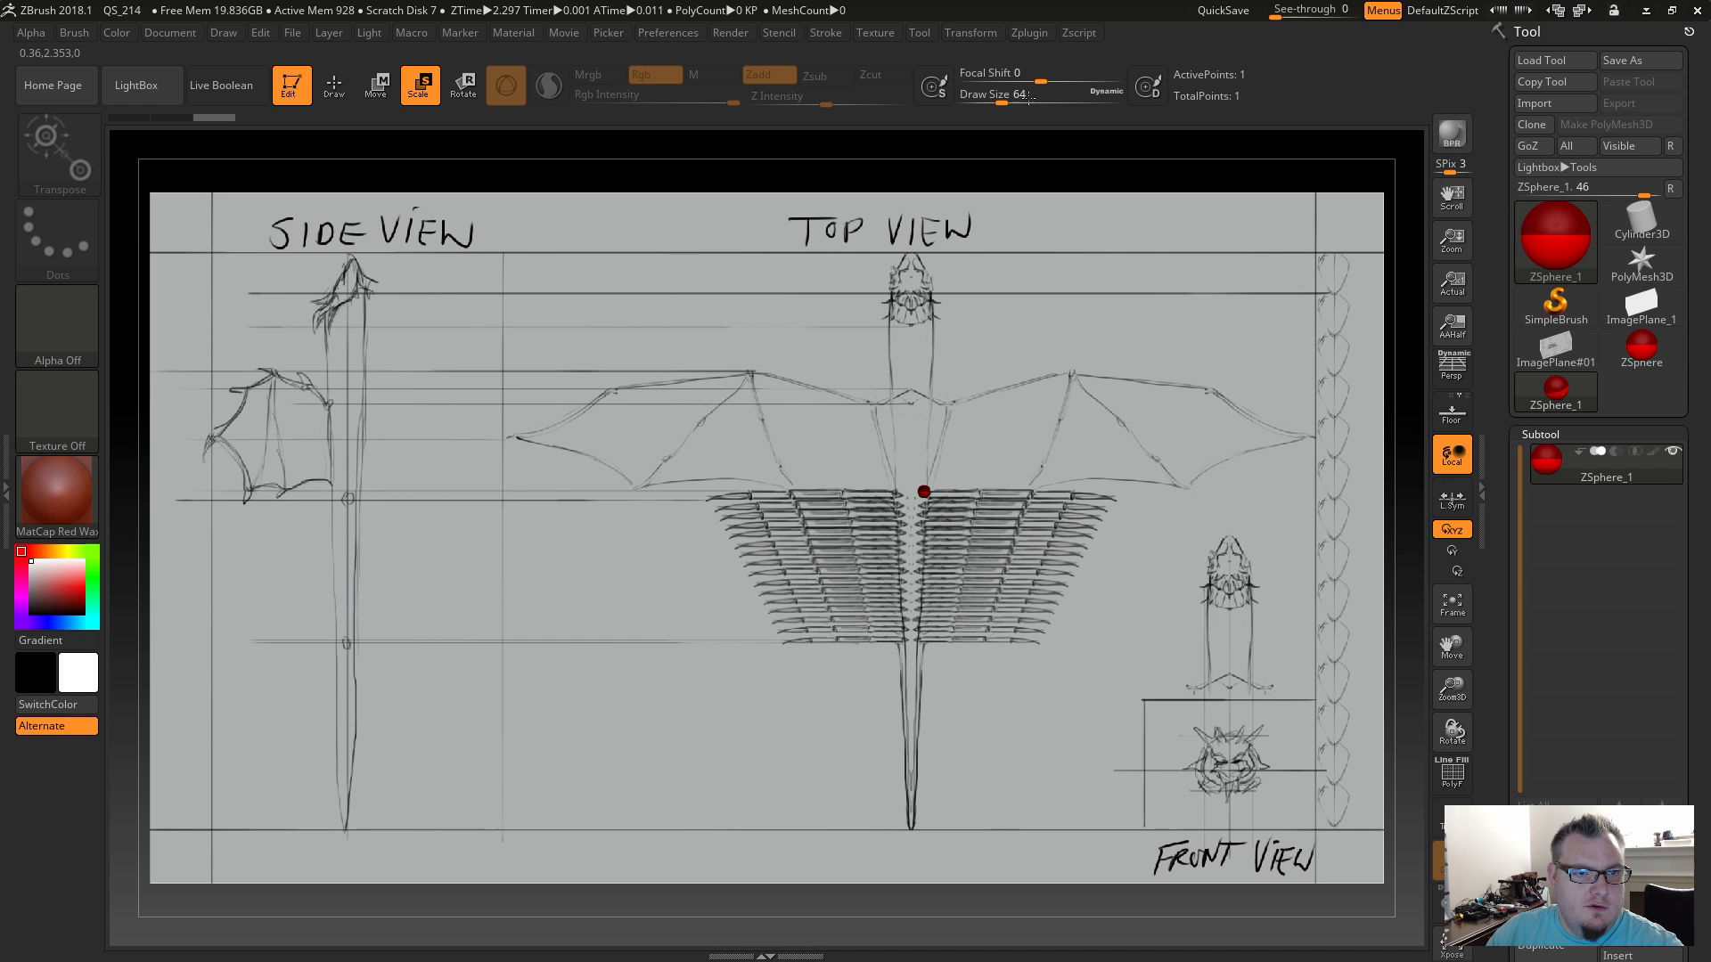
key("w")
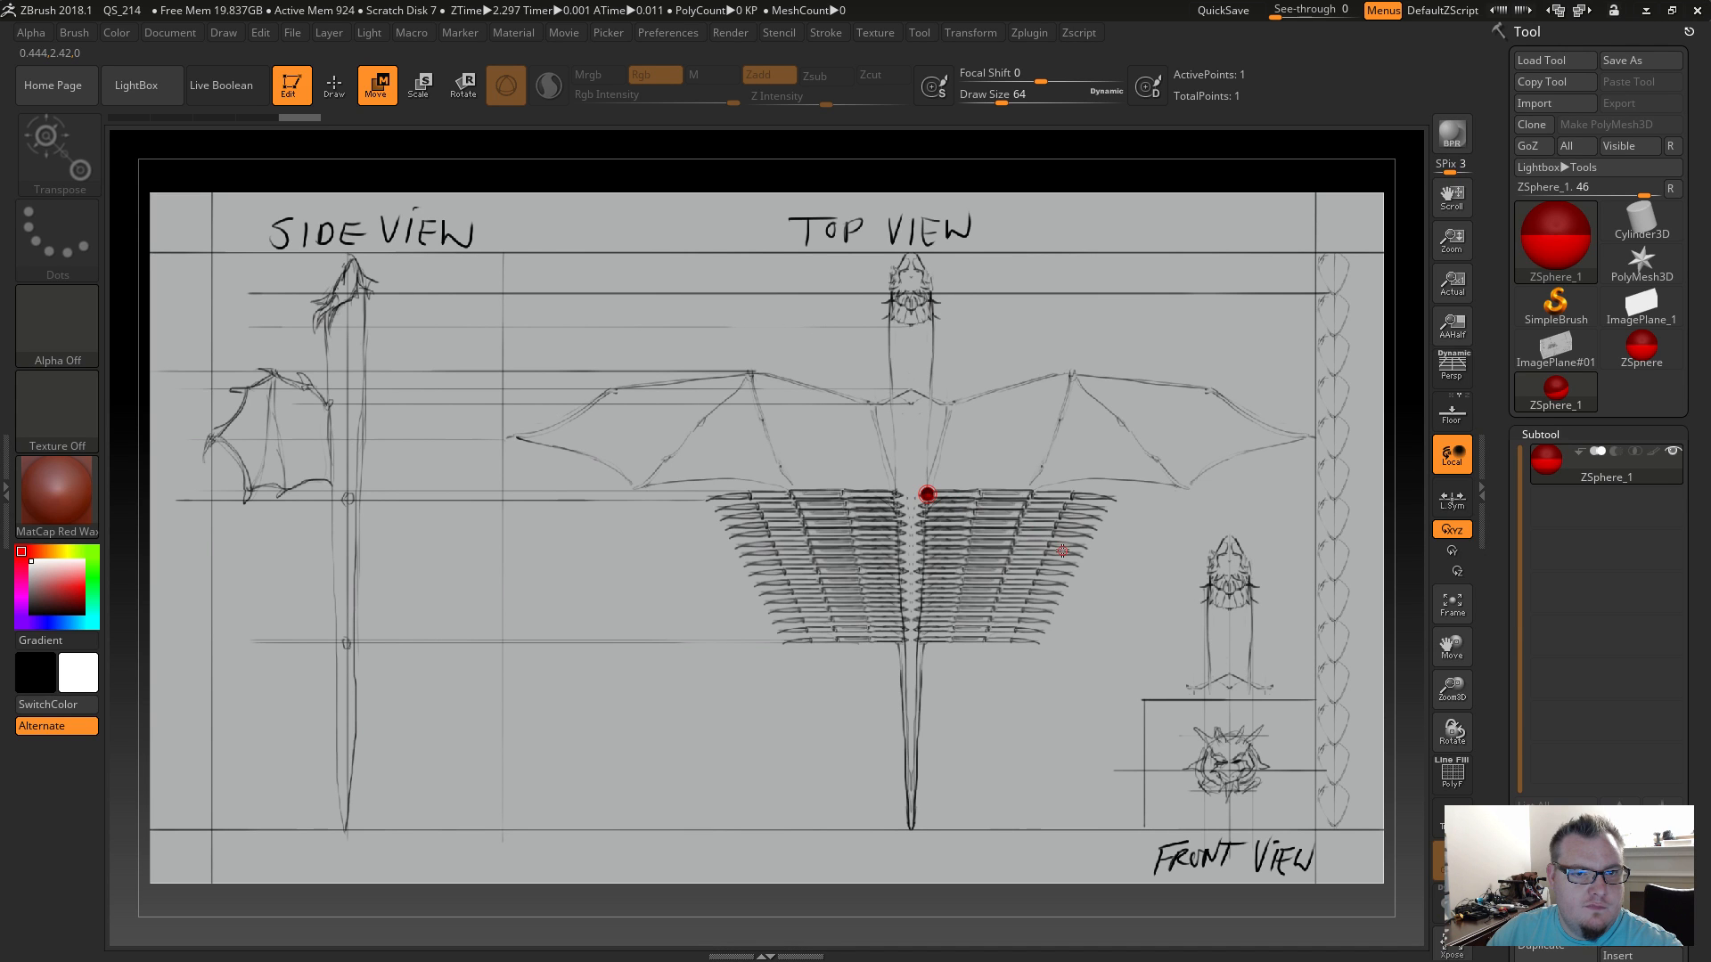
Extend a chain of five ZSpheres from the root along the uppermost right-hand rib to its tip.
key("q")
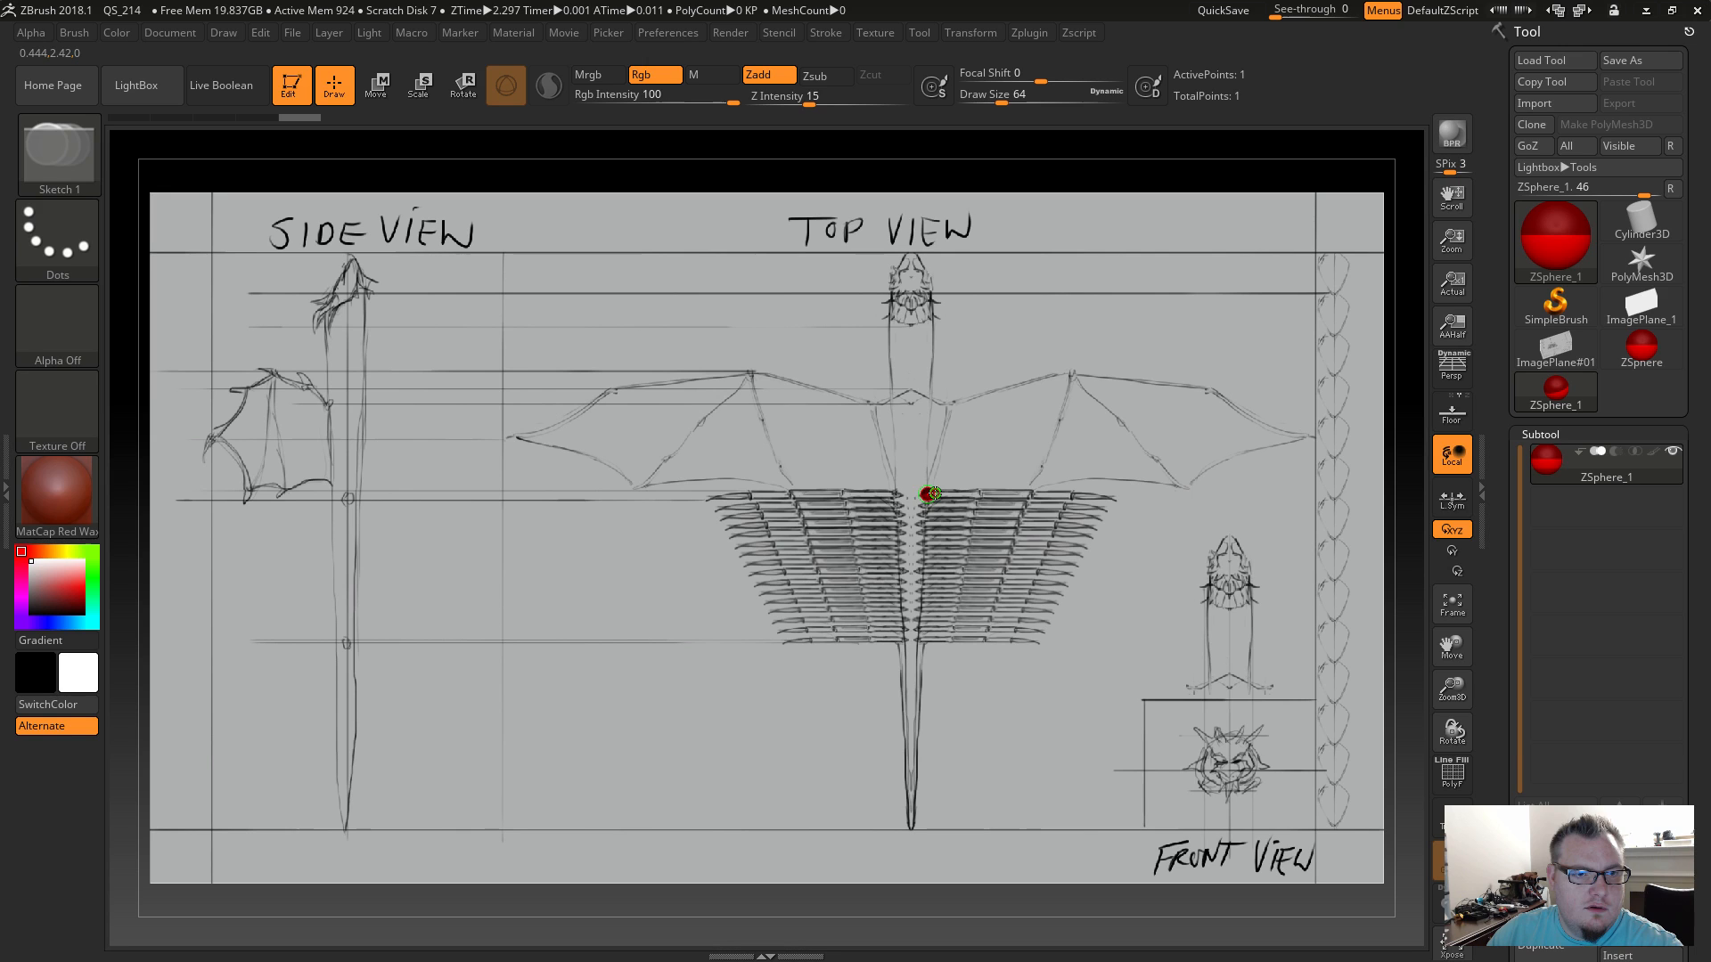
left_click_drag(947, 495, 980, 505)
left_click(980, 494)
left_click_drag(1026, 505, 1075, 509)
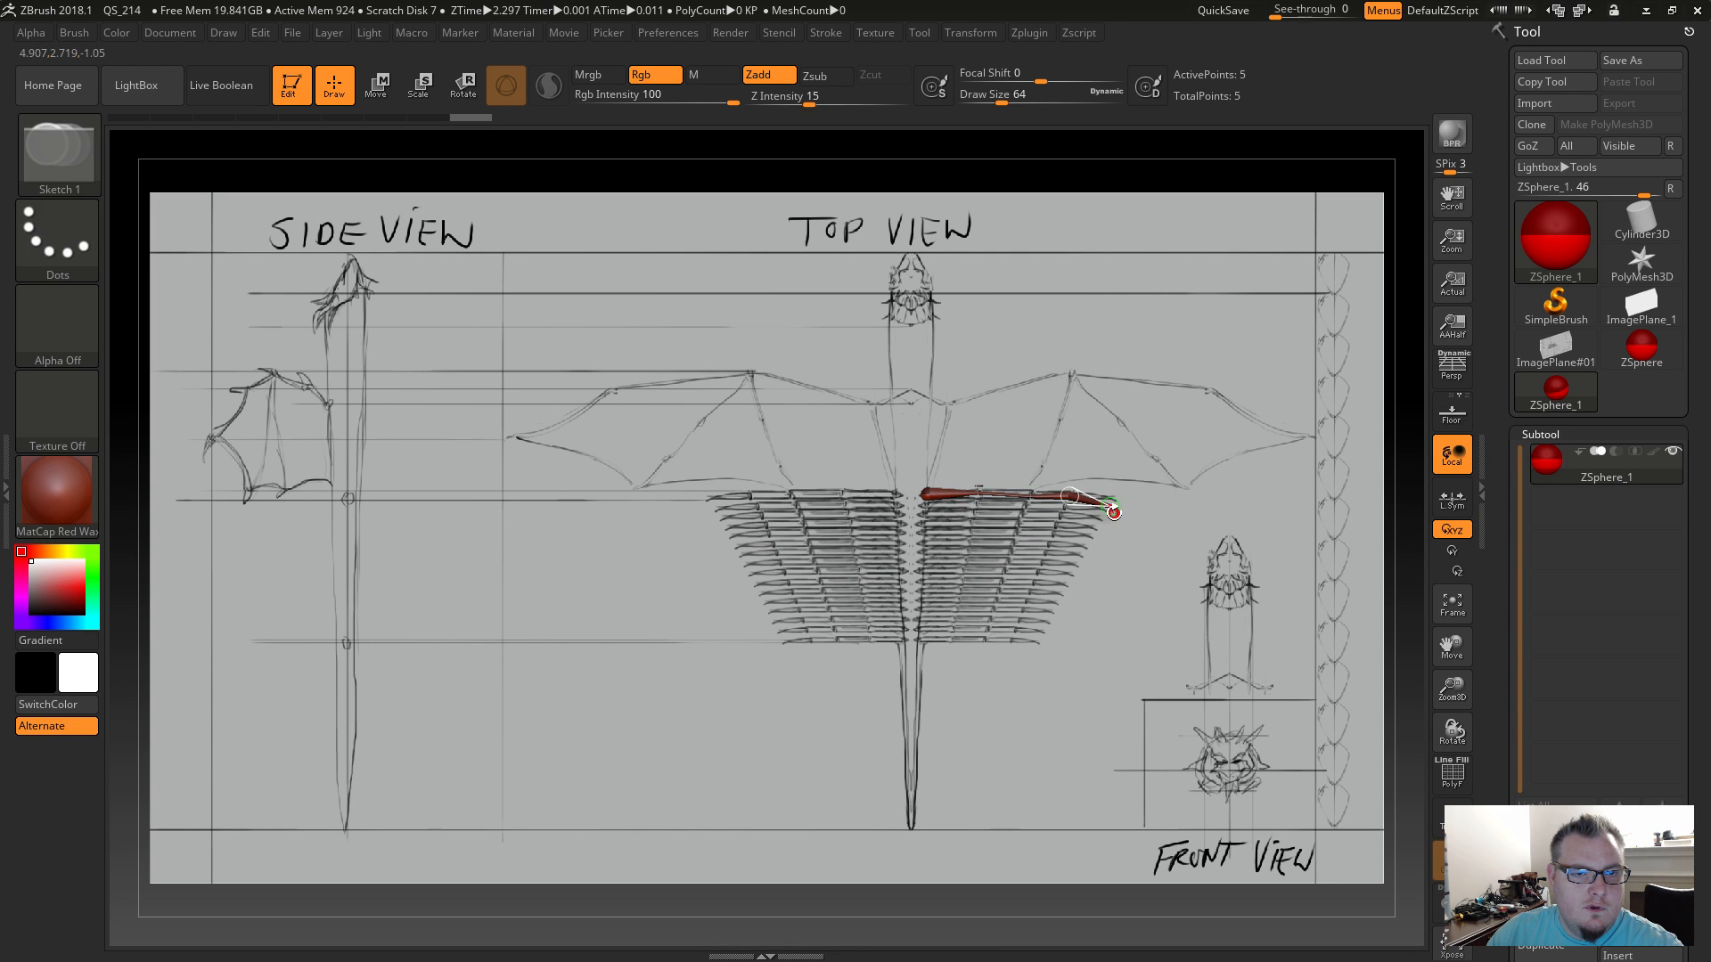
Align the end ZSphere with the drawn rib tip and resize the intermediate ZSpheres to match the rib's taper.
key("w")
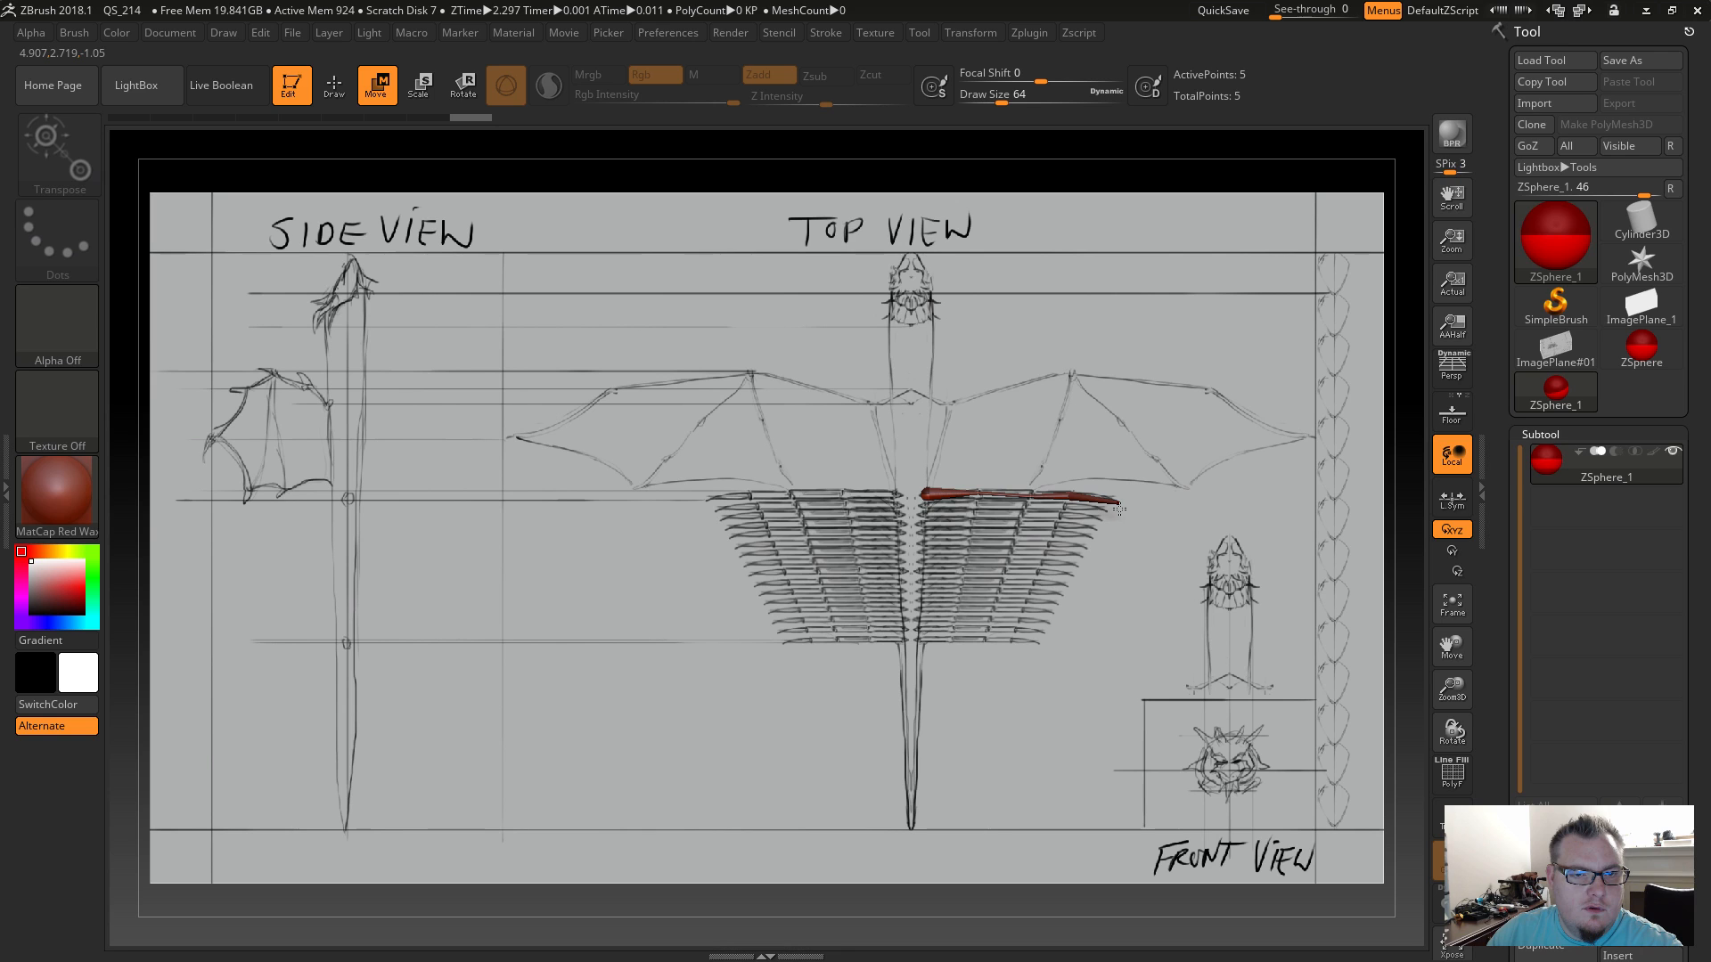
left_click_drag(1118, 506, 1116, 505)
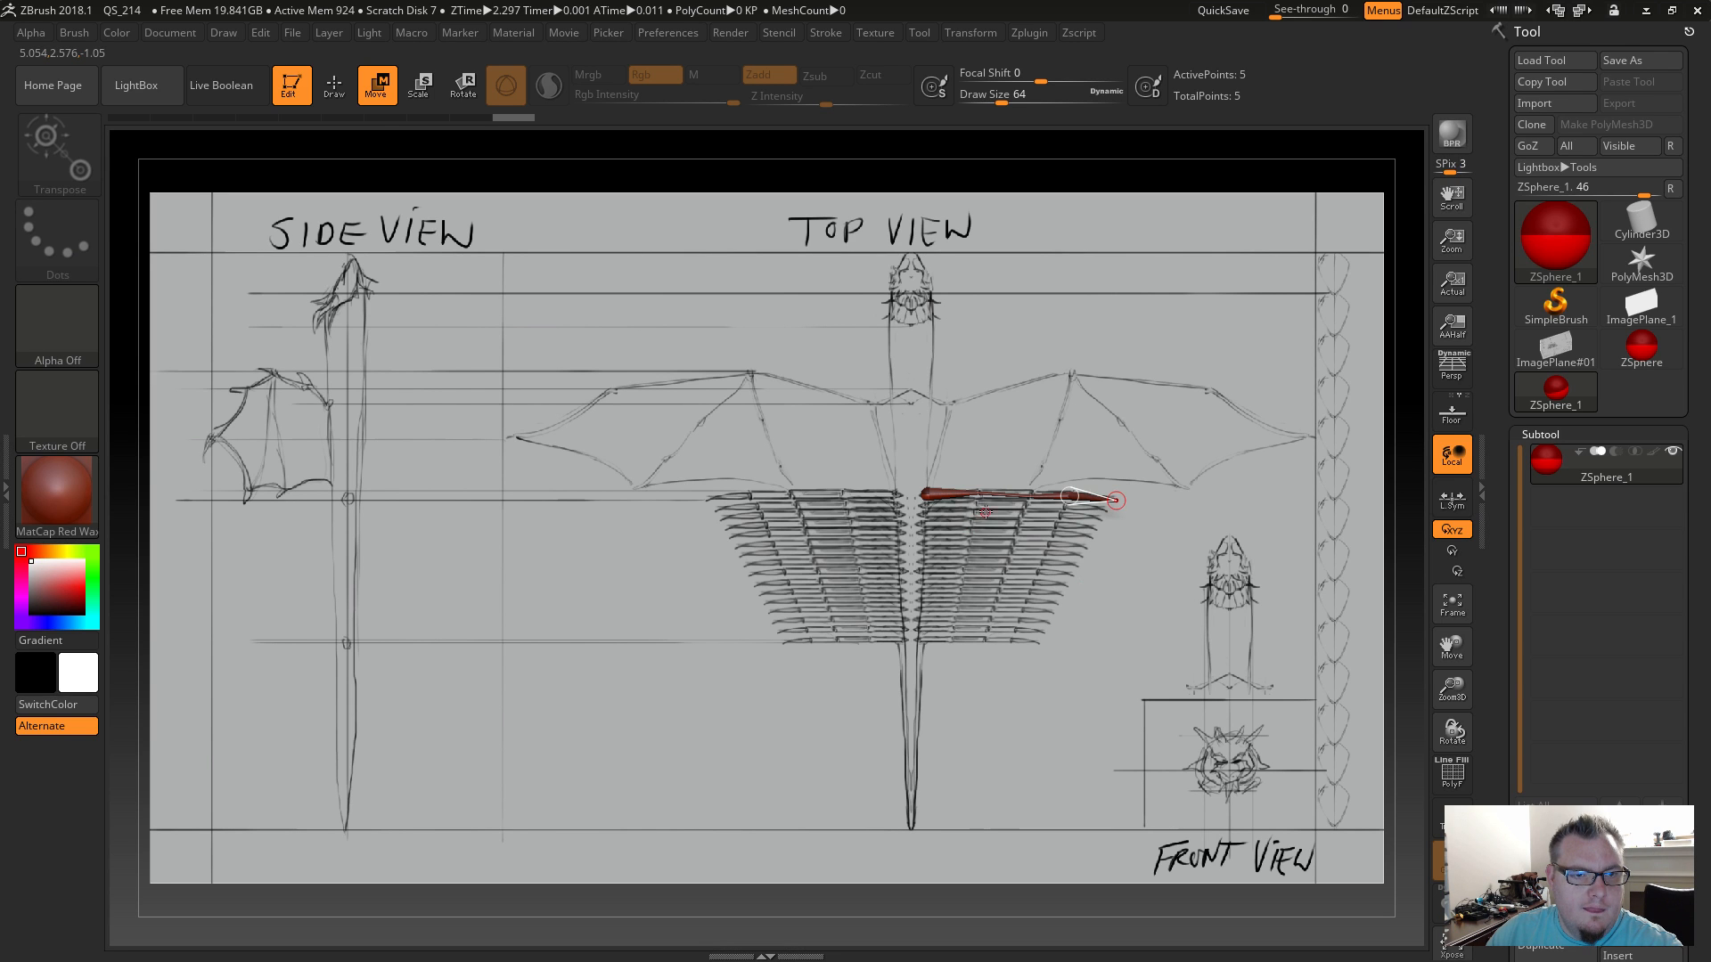
key("e")
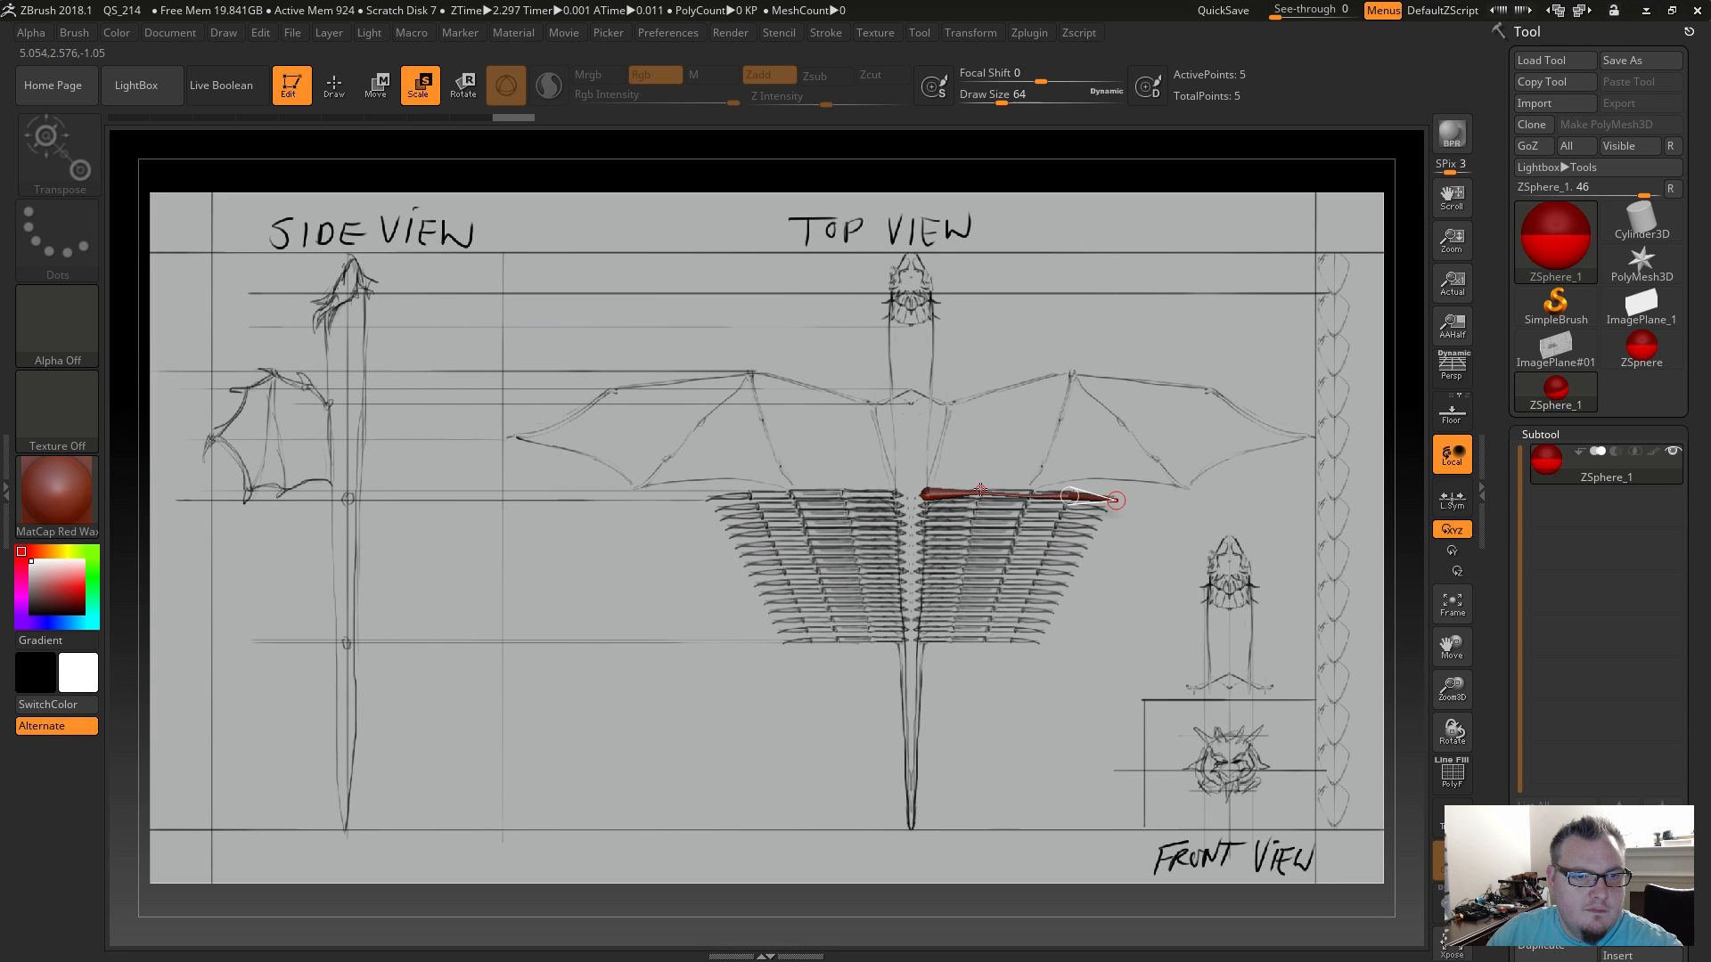
left_click_drag(981, 496, 1031, 605)
left_click(981, 496)
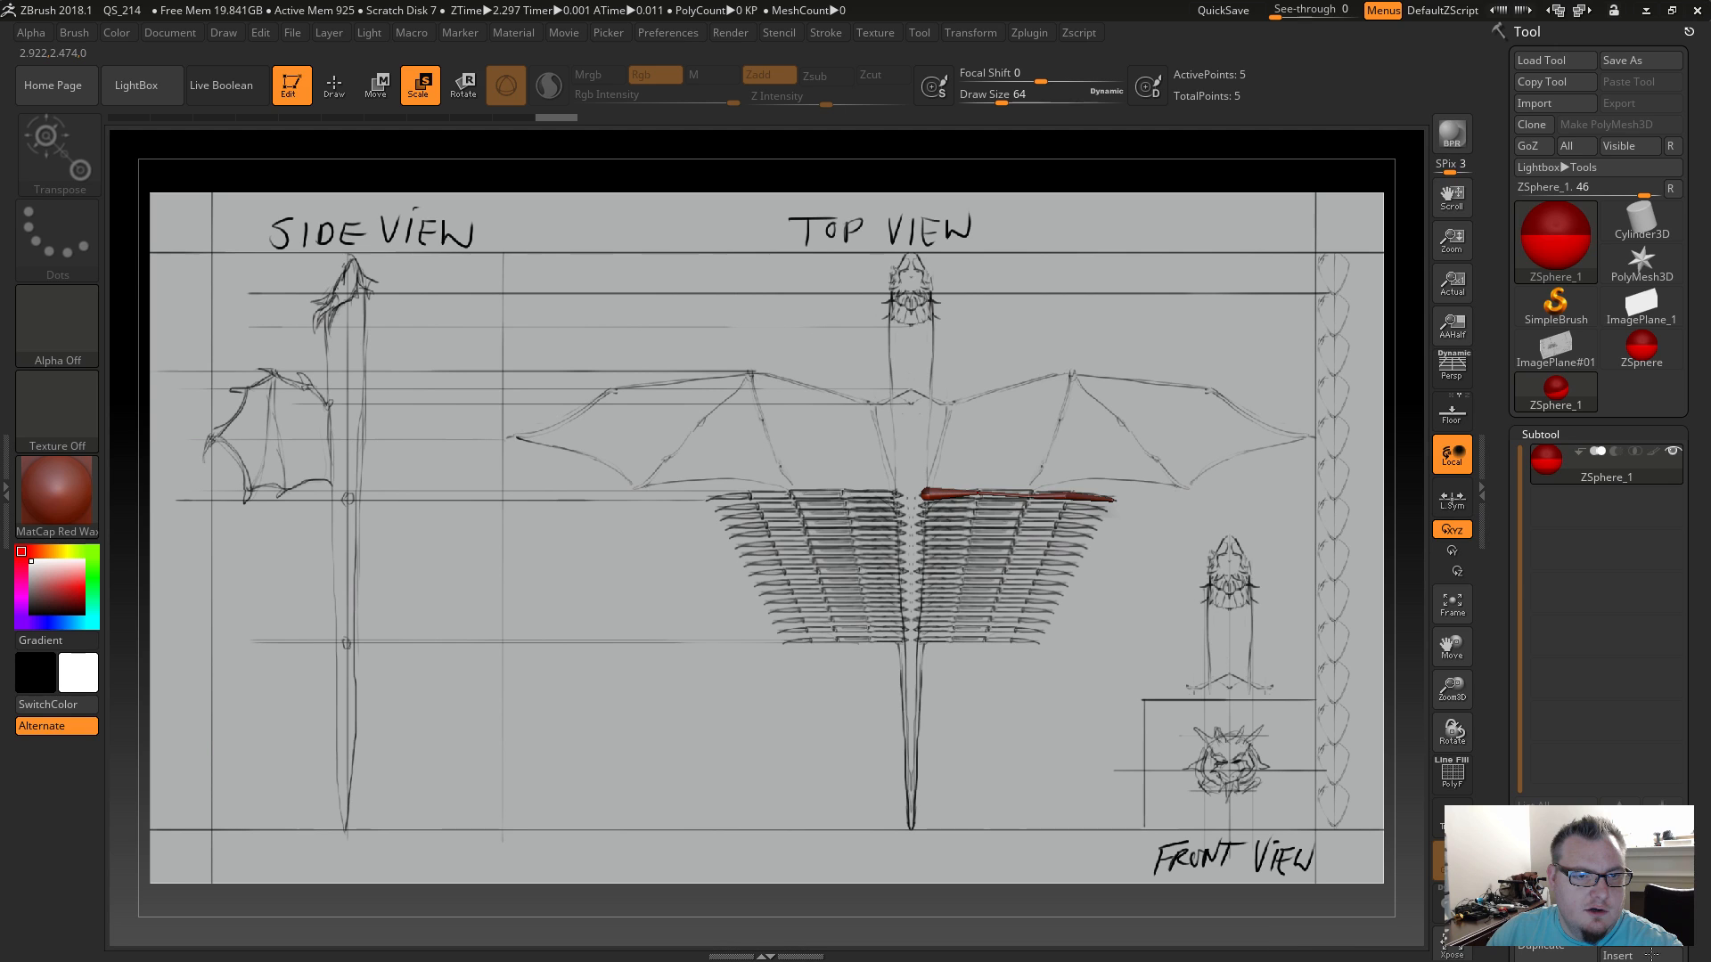
left_click(977, 492)
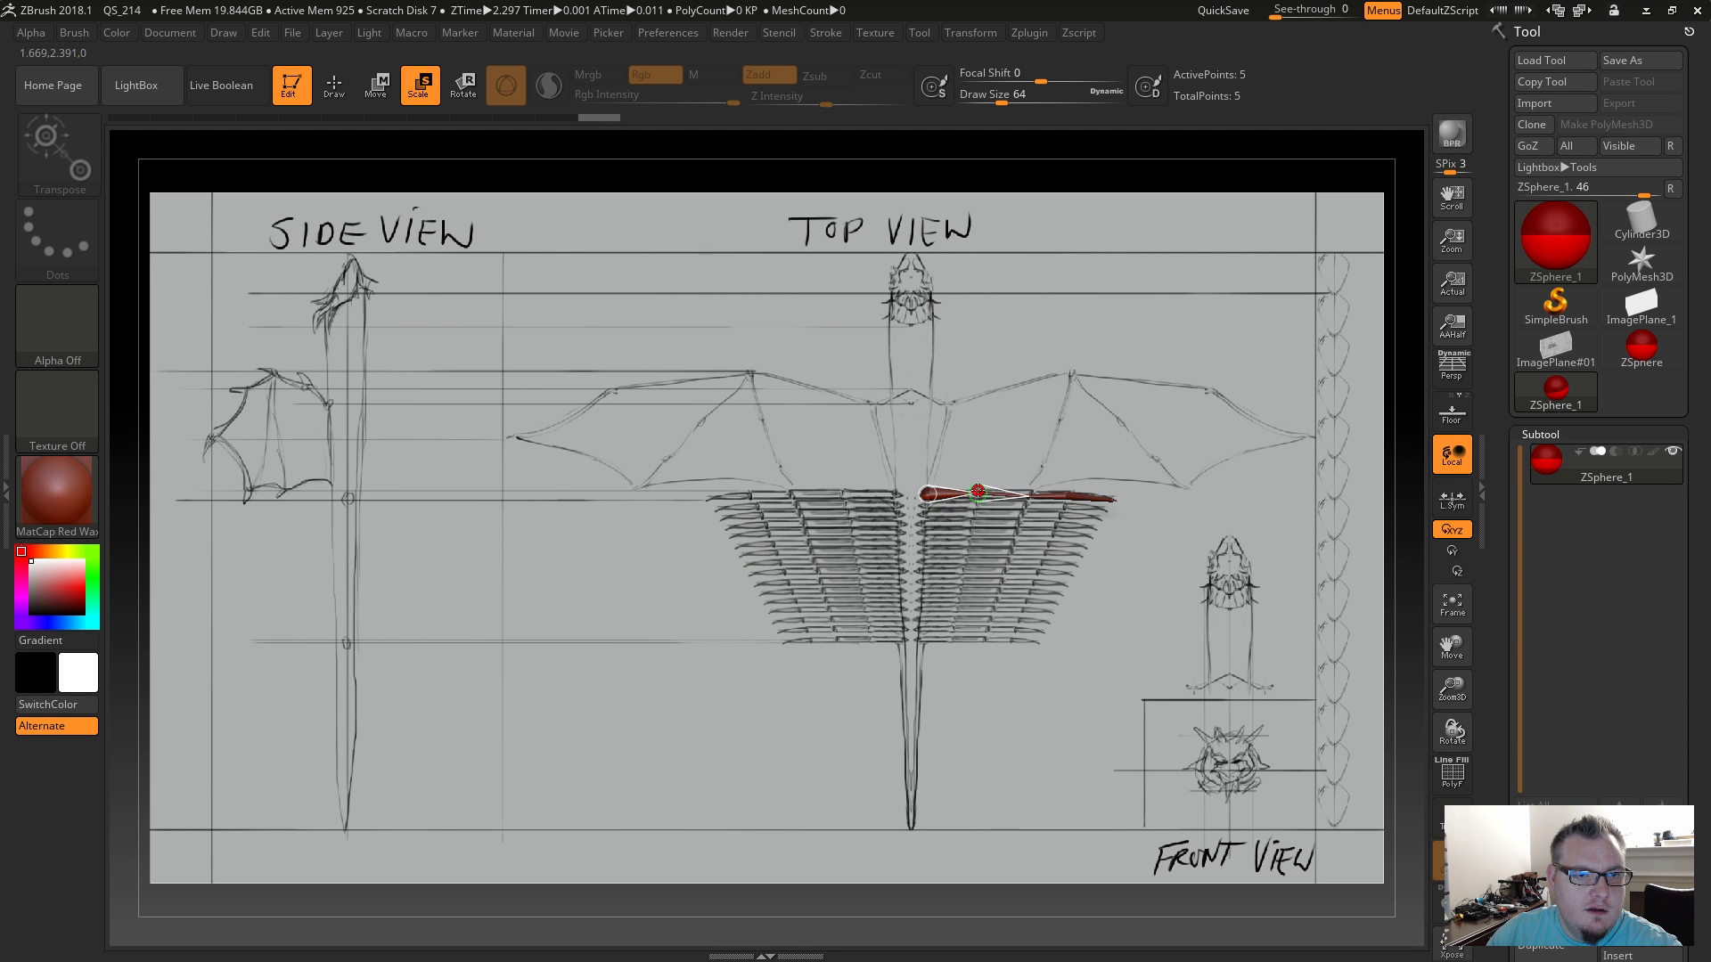
left_click(977, 492)
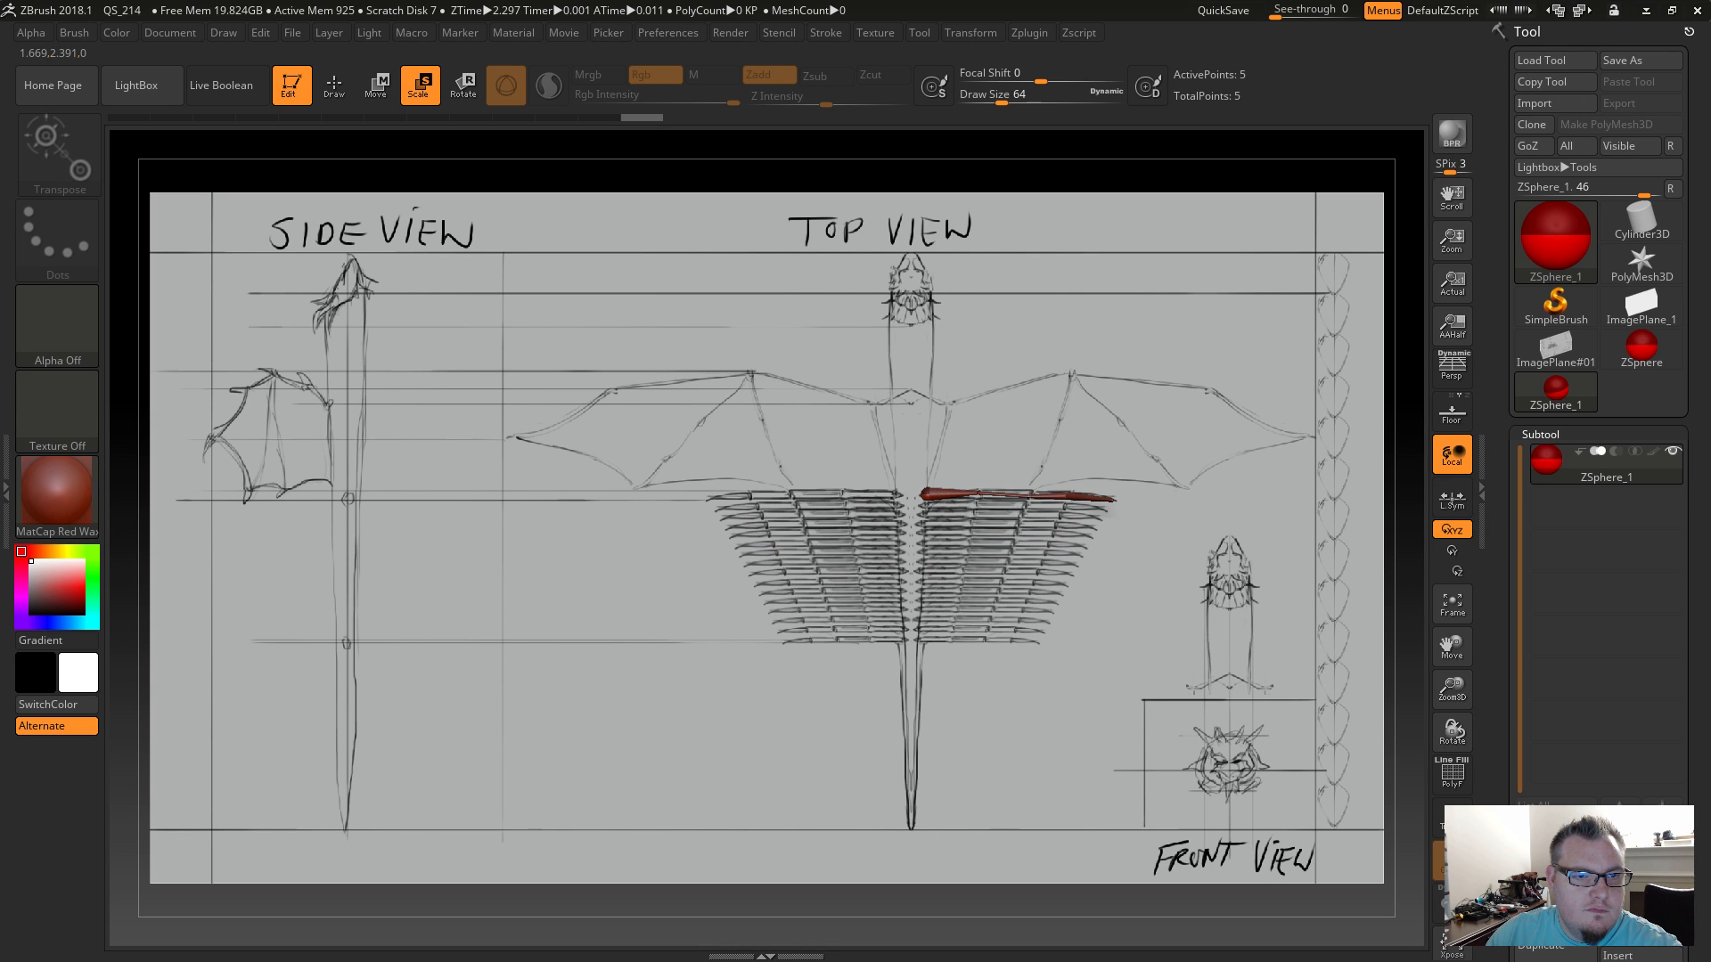
Delete the two inner joint ZSpheres of the rib and re-insert them on the chain so the rib tapers smoothly.
left_click_drag(521, 326, 535, 324)
mouse_move(1029, 518)
left_mouse_down("alt")
mouse_move(1085, 595)
mouse_move(1025, 518)
left_mouse_up("alt")
key("ctrl+z")
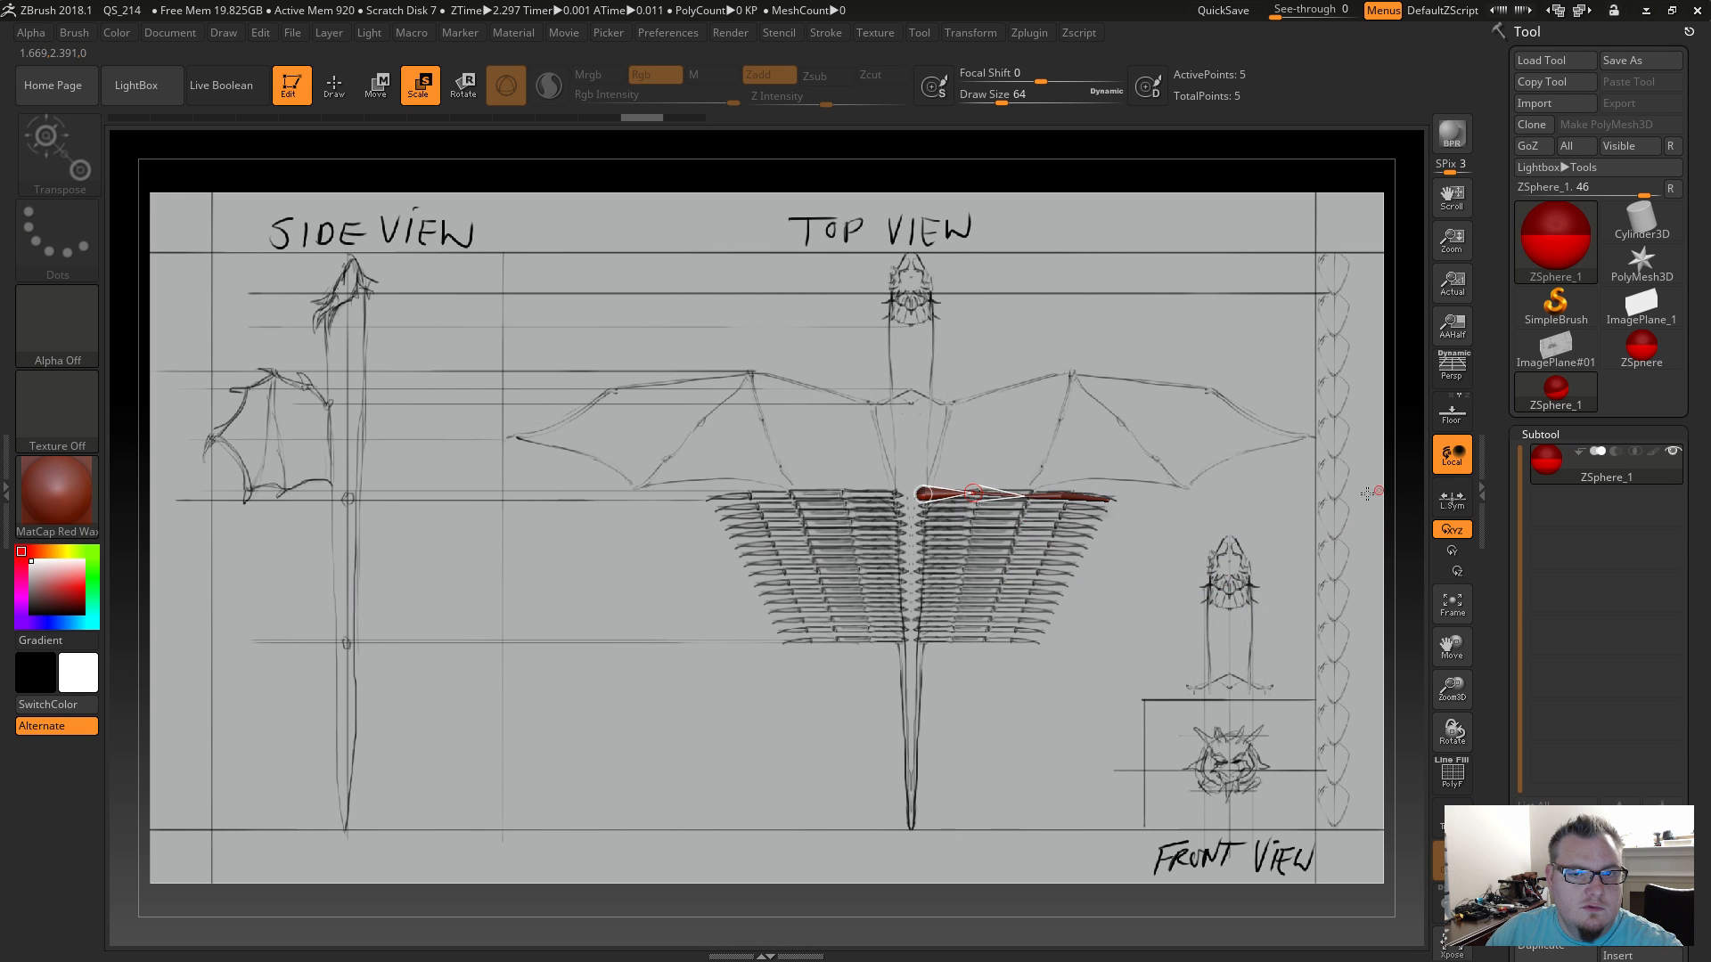
right_click(1010, 561)
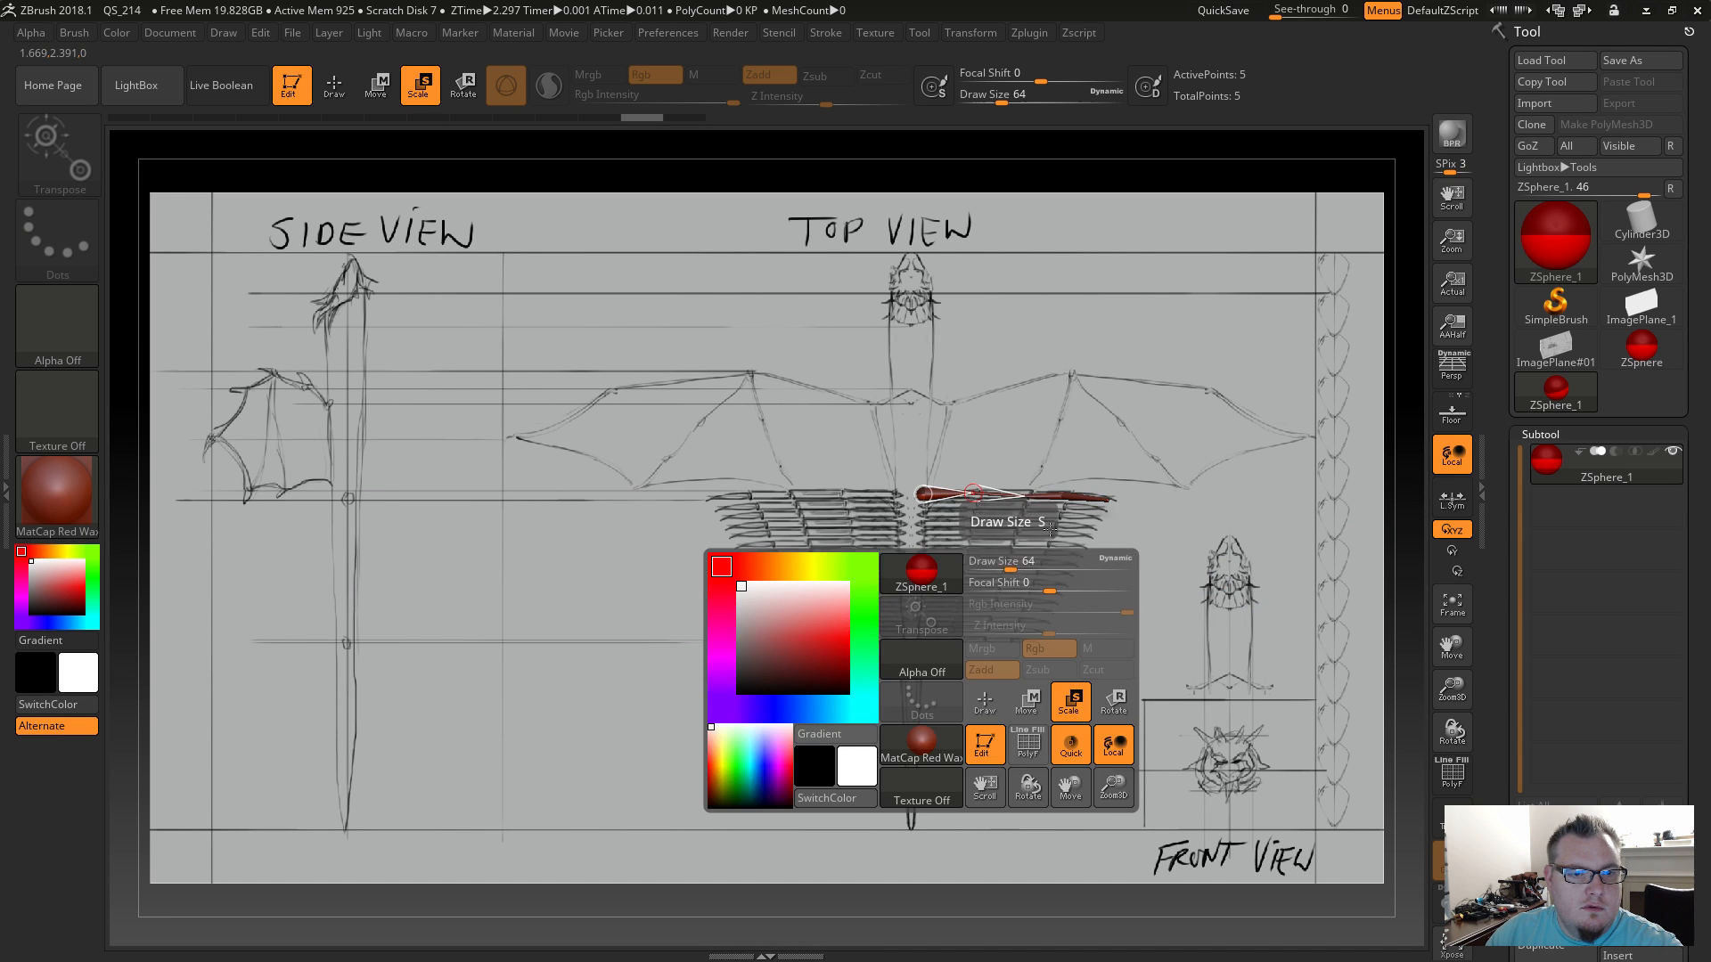
right_click_drag(1002, 564, 1083, 784, "ctrl")
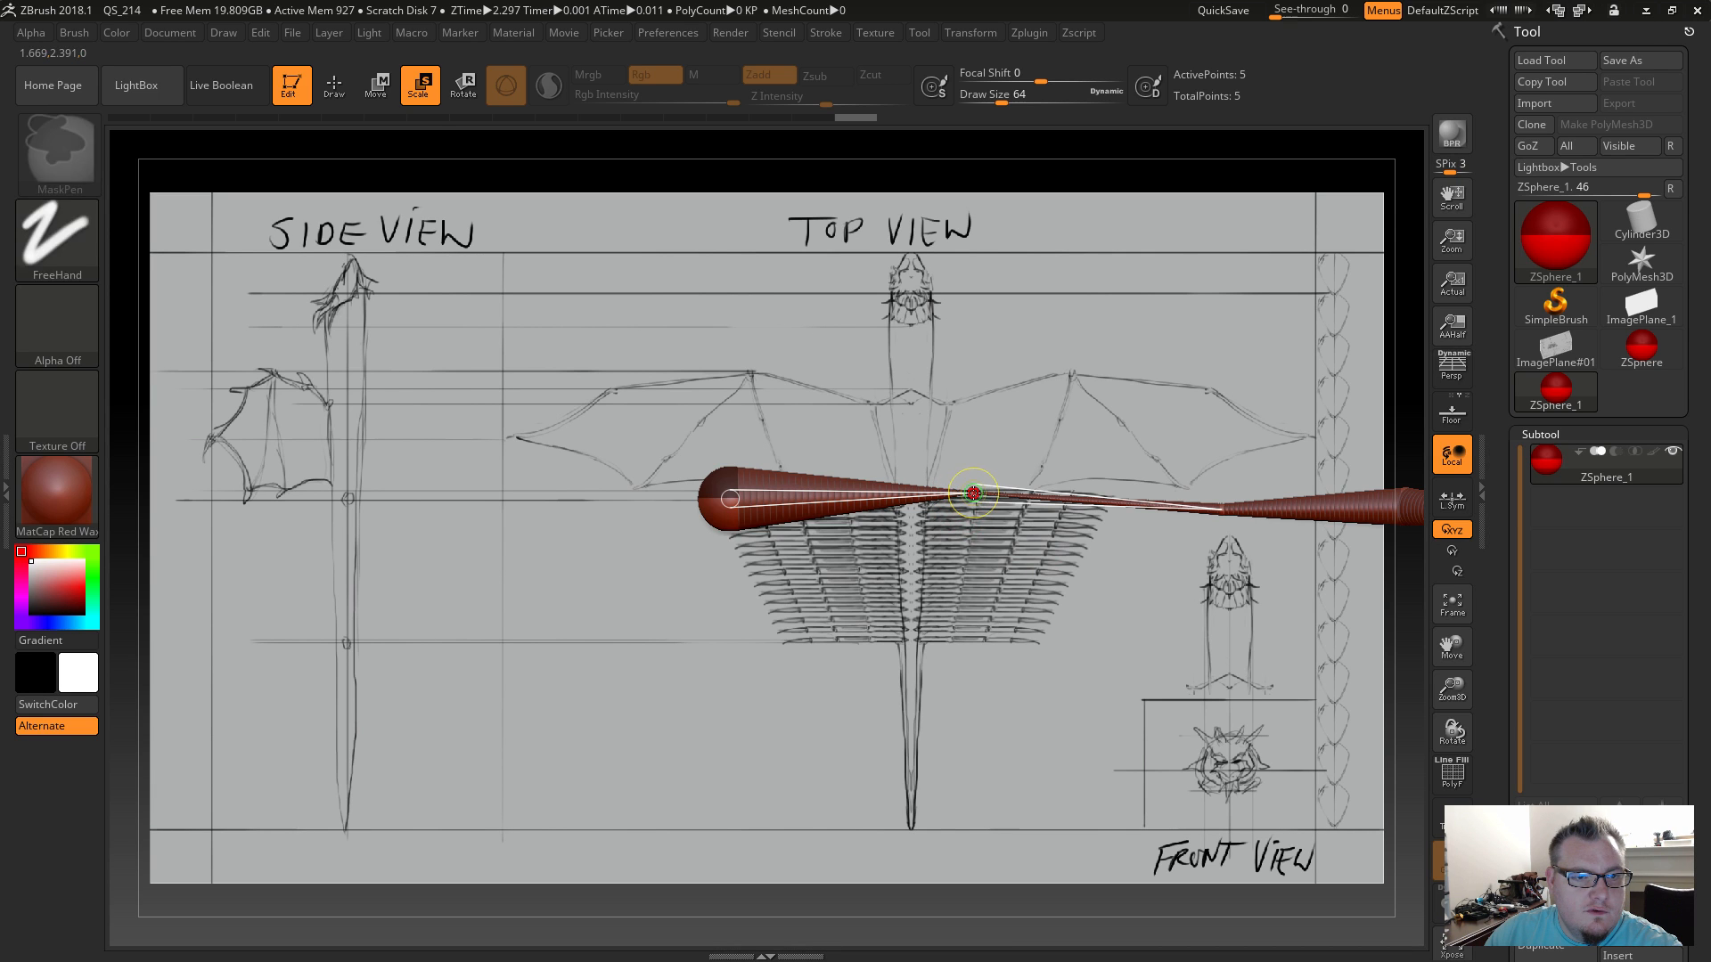
key("q")
left_click(973, 492, "alt")
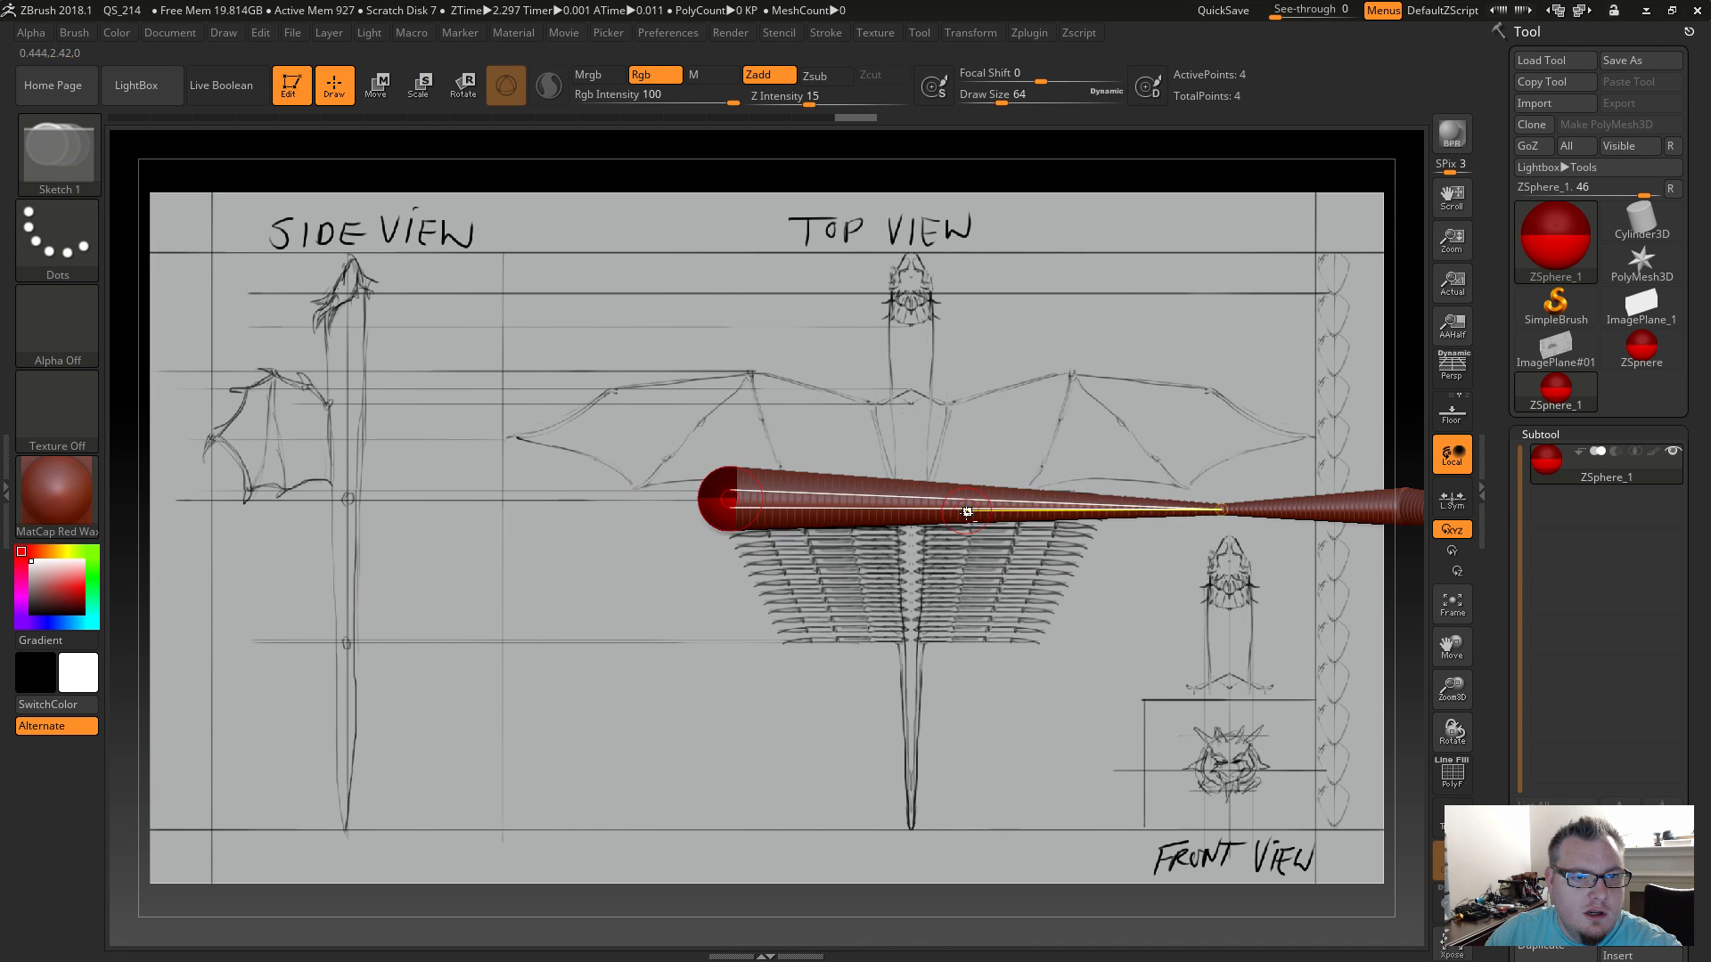
left_click(976, 503)
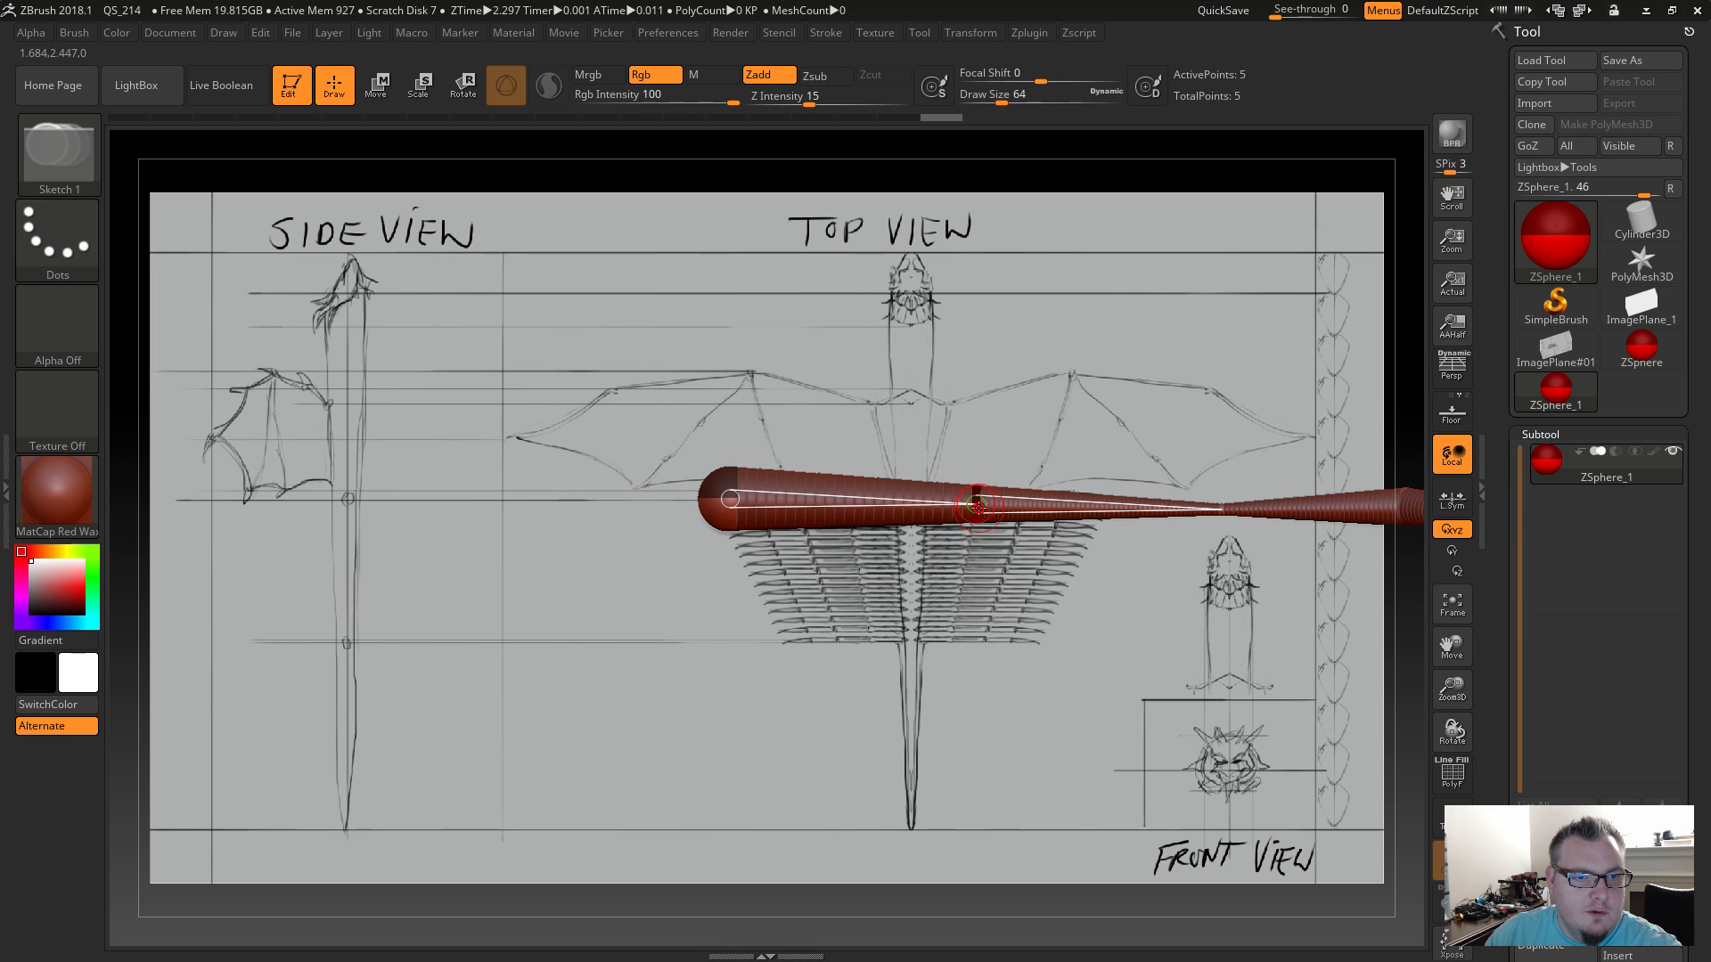
key("ctrl")
left_click(1222, 510, "alt")
left_click(1223, 508)
Line up the ZSphere rib with the uppermost right-hand rib in the top view, adjust its outer joints and undo the last adjustment.
mouse_move(1192, 624)
left_mouse_down("alt")
mouse_move(1217, 628)
mouse_move(1125, 567)
left_mouse_up("alt")
mouse_move(1247, 585)
left_mouse_down("alt")
mouse_move(1111, 592)
mouse_move(1126, 590)
left_mouse_up("alt")
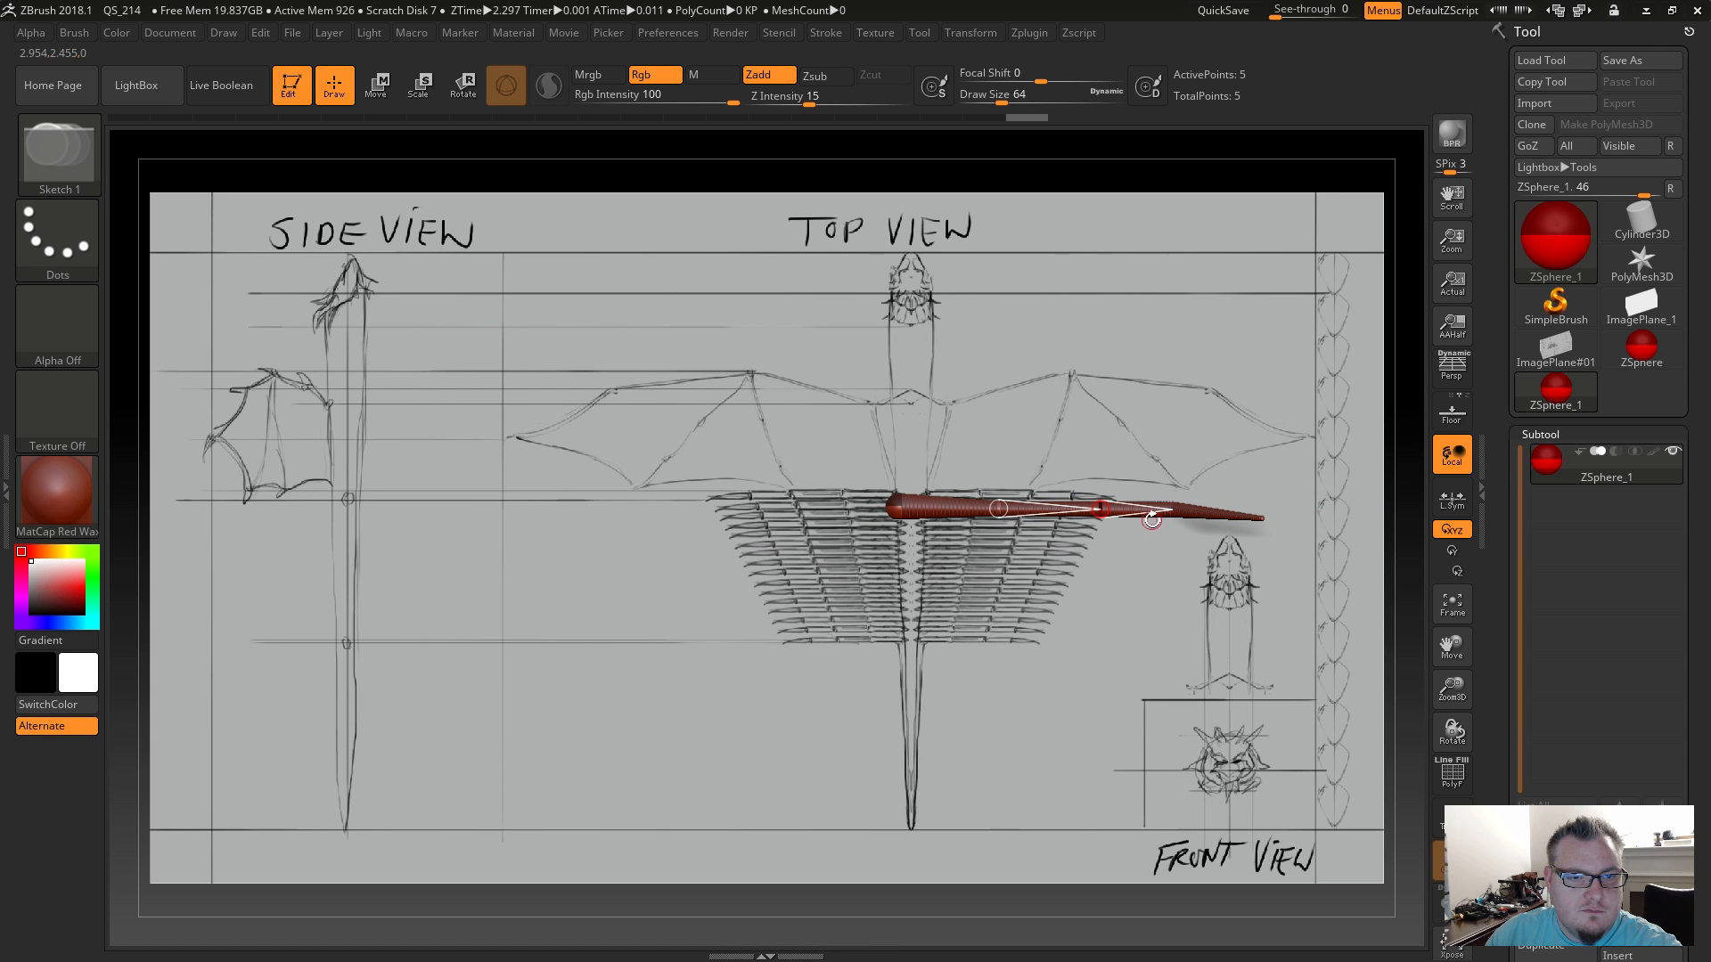
mouse_move(987, 578)
left_mouse_down("alt")
mouse_move(1050, 563)
mouse_move(1022, 567)
mouse_move(1182, 638)
mouse_move(1135, 646)
mouse_move(1160, 661)
mouse_move(1061, 658)
left_mouse_up("alt")
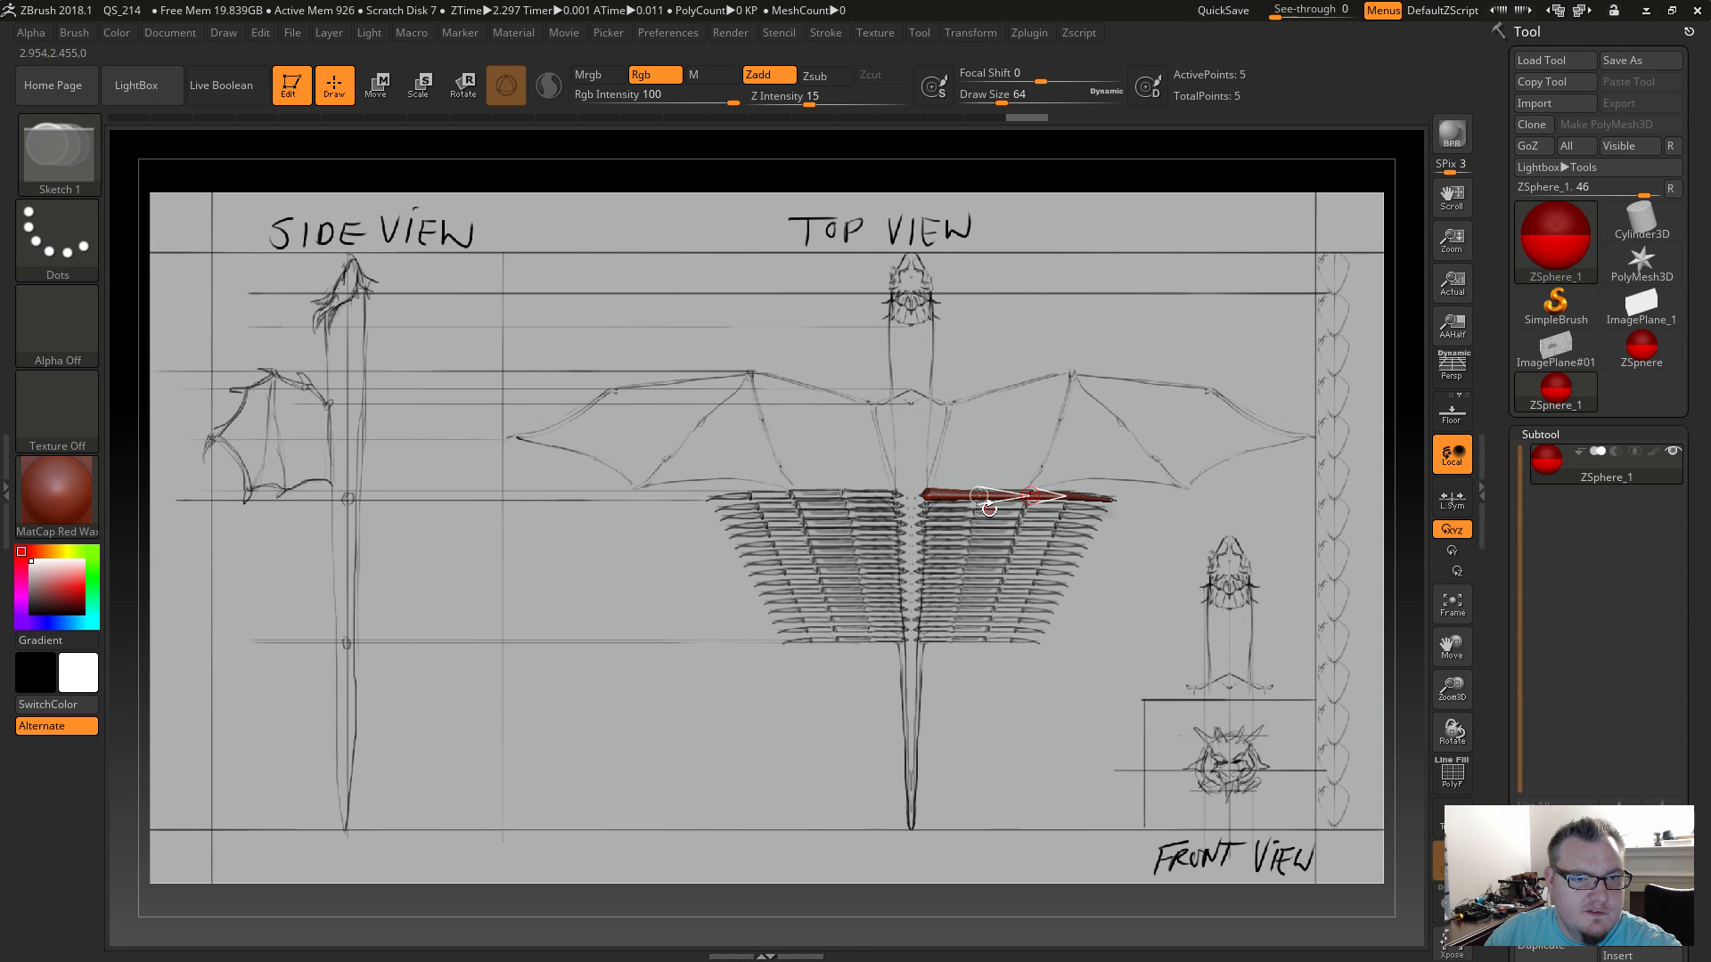
key("w")
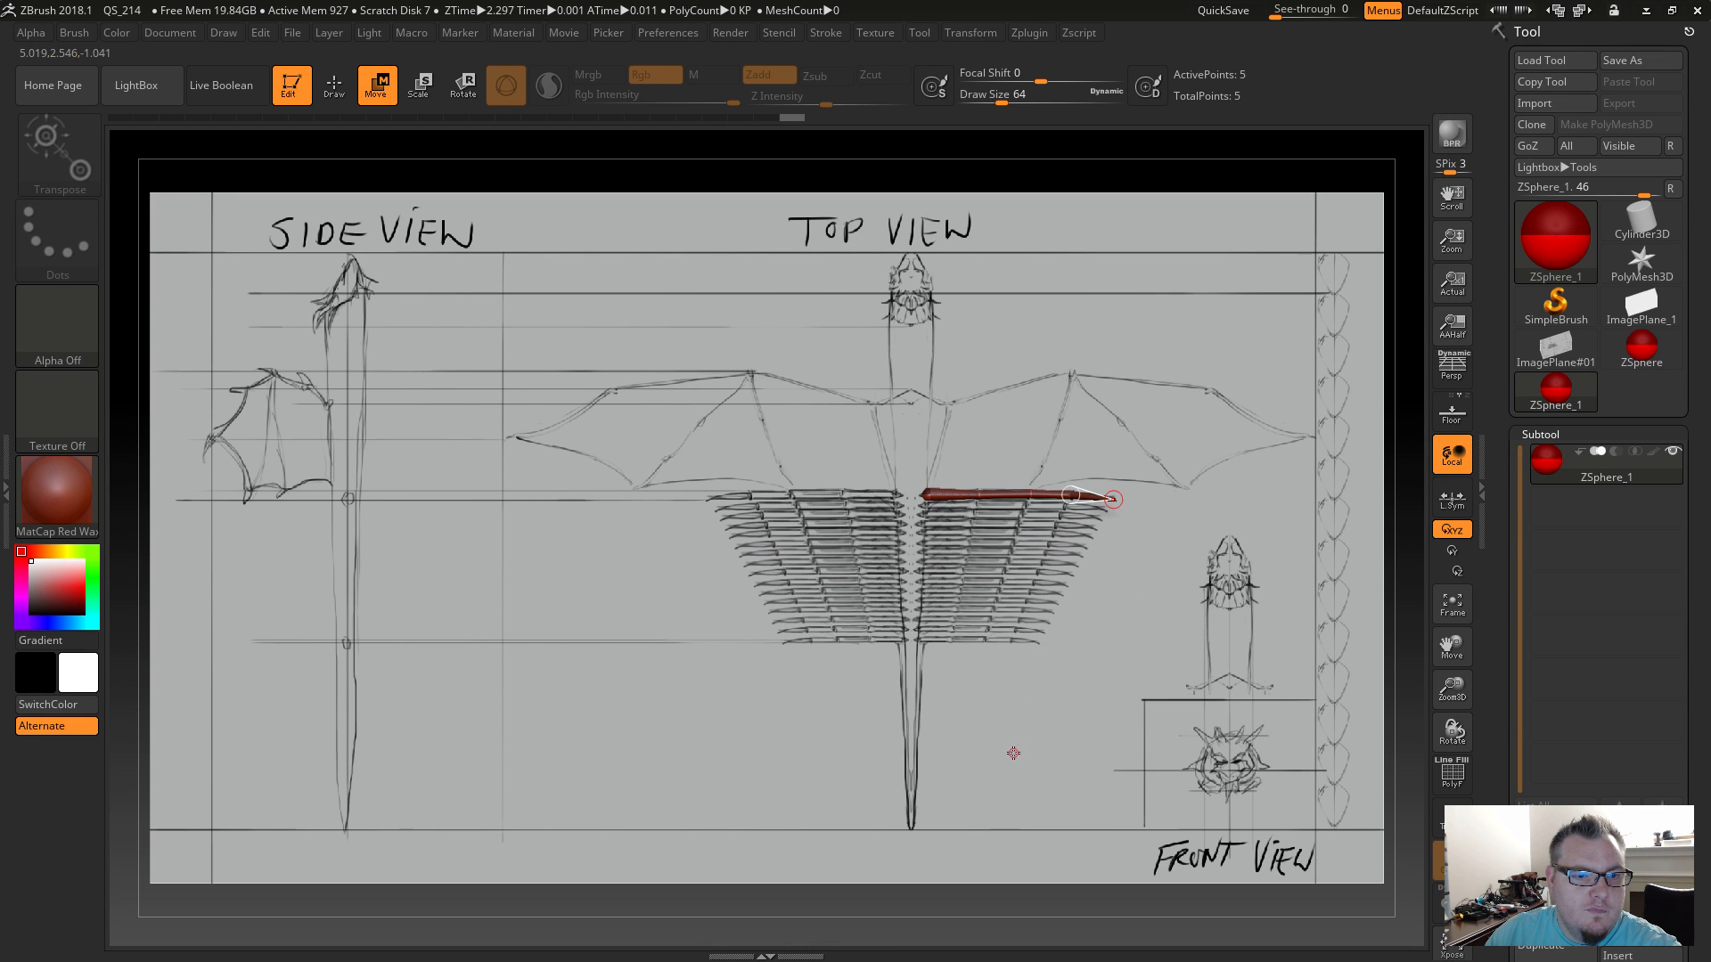
left_click_drag(1013, 748, 1049, 670)
key("ctrl+z")
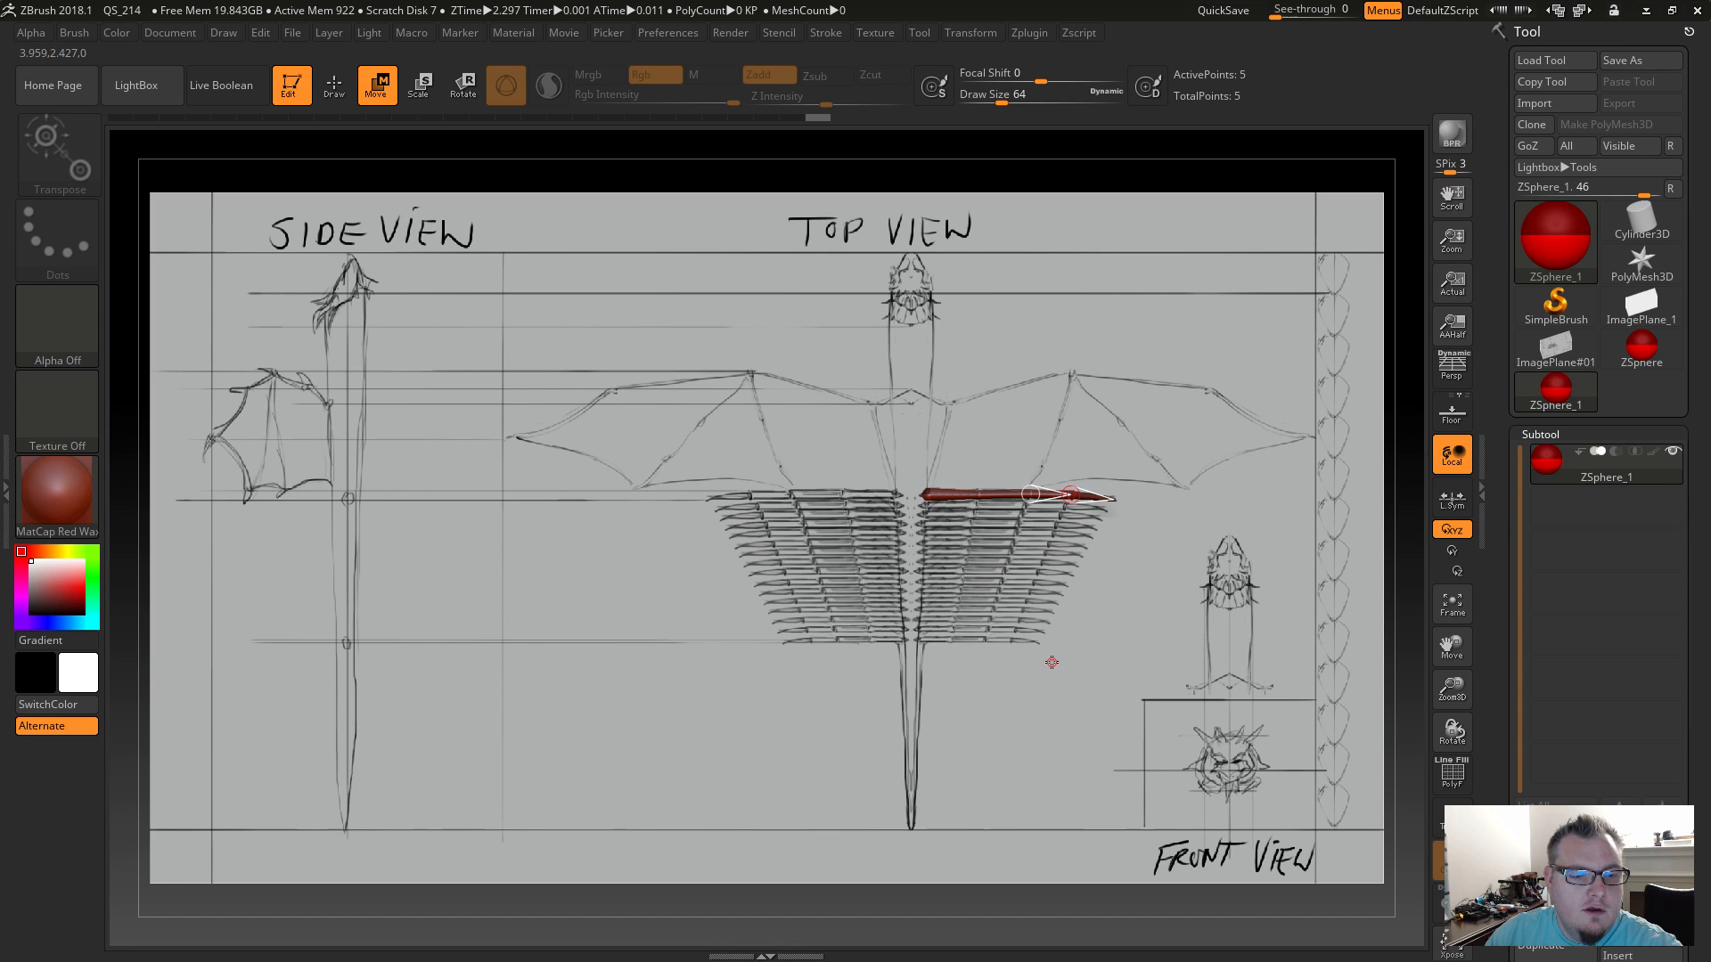
key("q")
left_click_drag(1070, 497, 1070, 727)
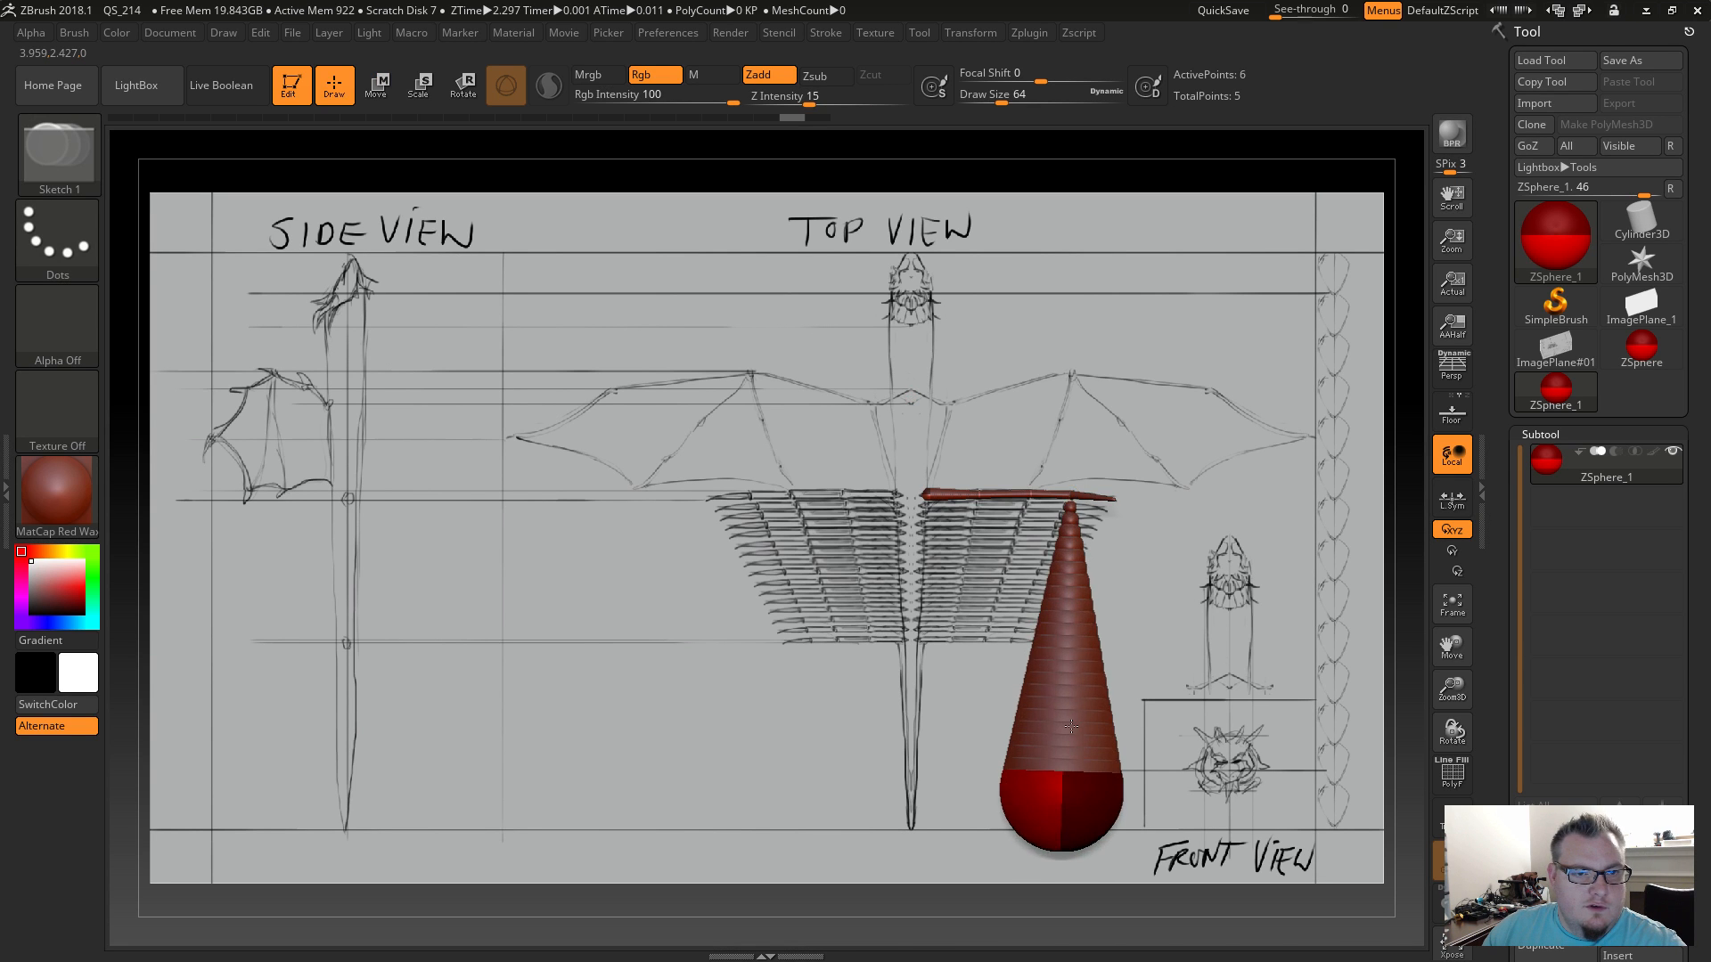
key("ctrl+z")
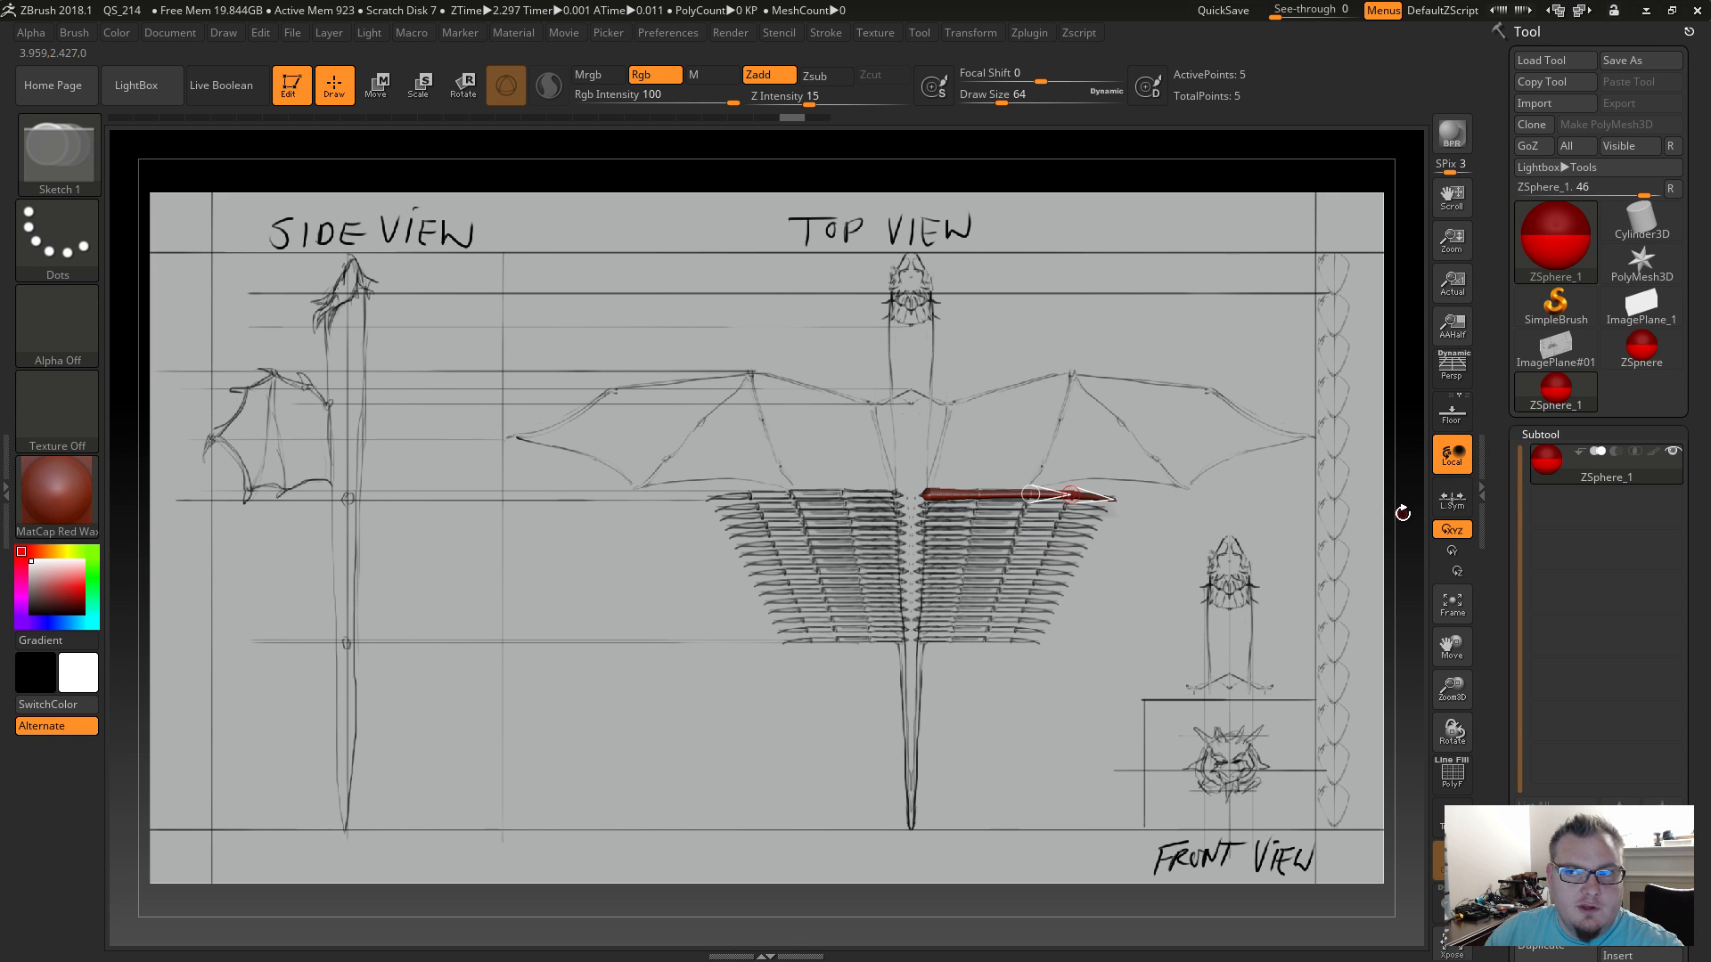
Bring the rib's tip ZSphere into line with the rest of the chain in depth and realign the rib with the drawing.
left_click_drag(1400, 482, 1395, 374)
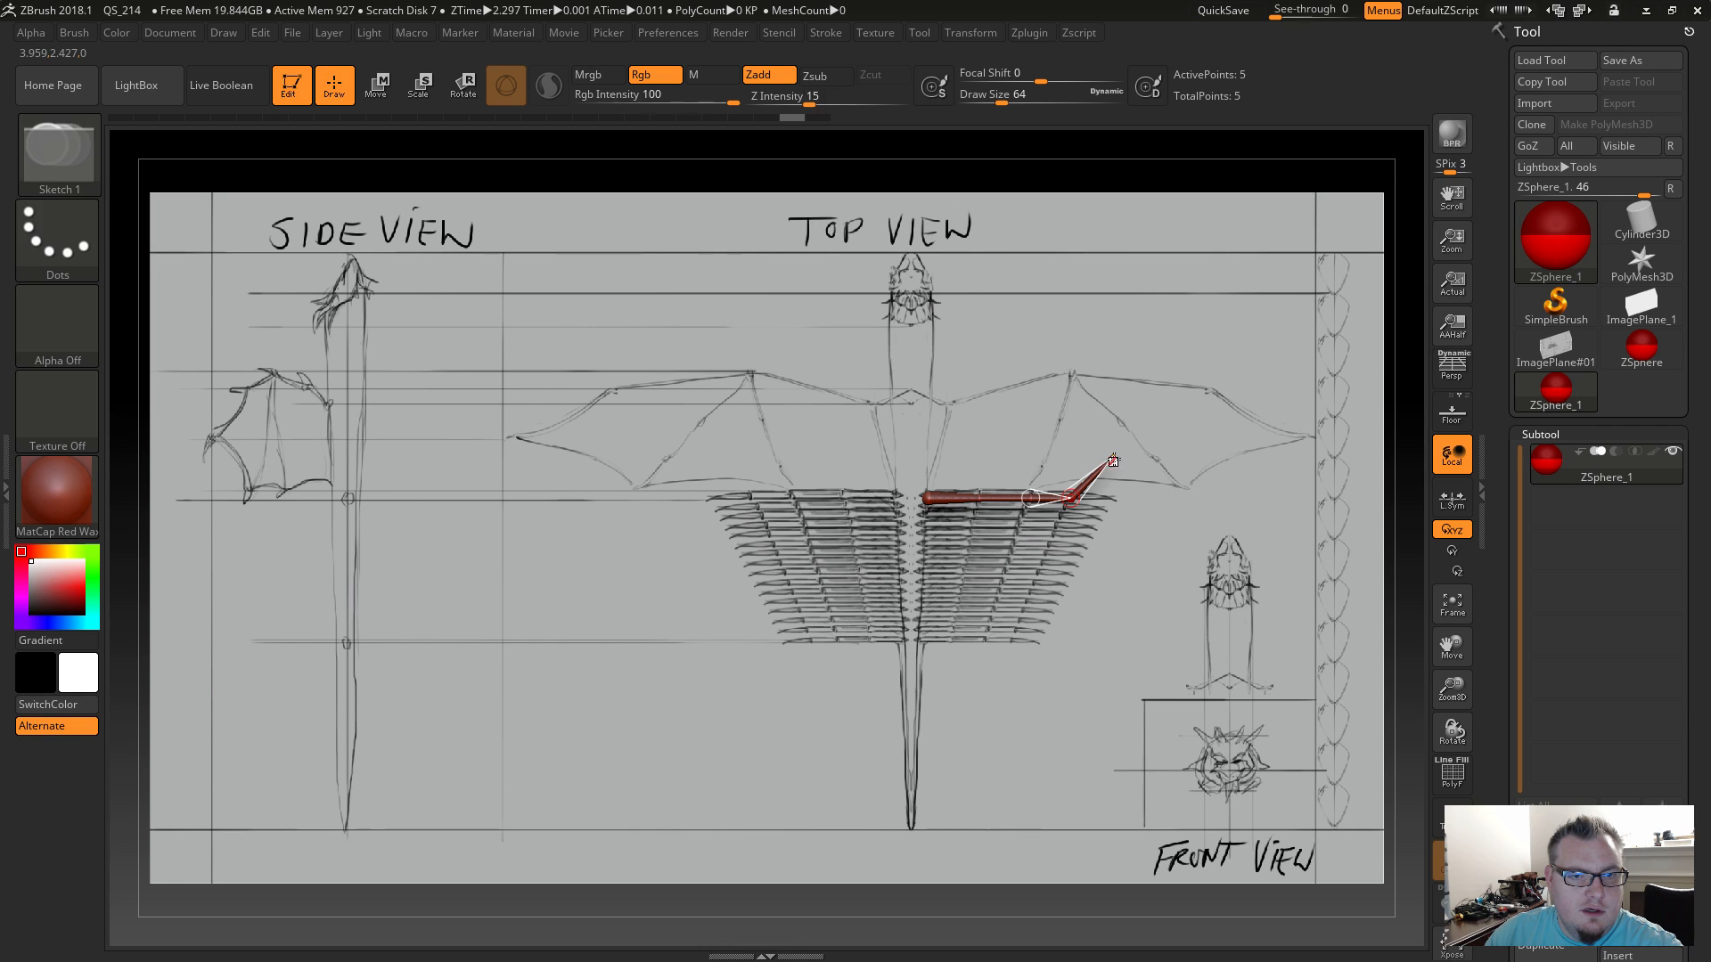
key("w")
left_click_drag(1114, 456, 1116, 504)
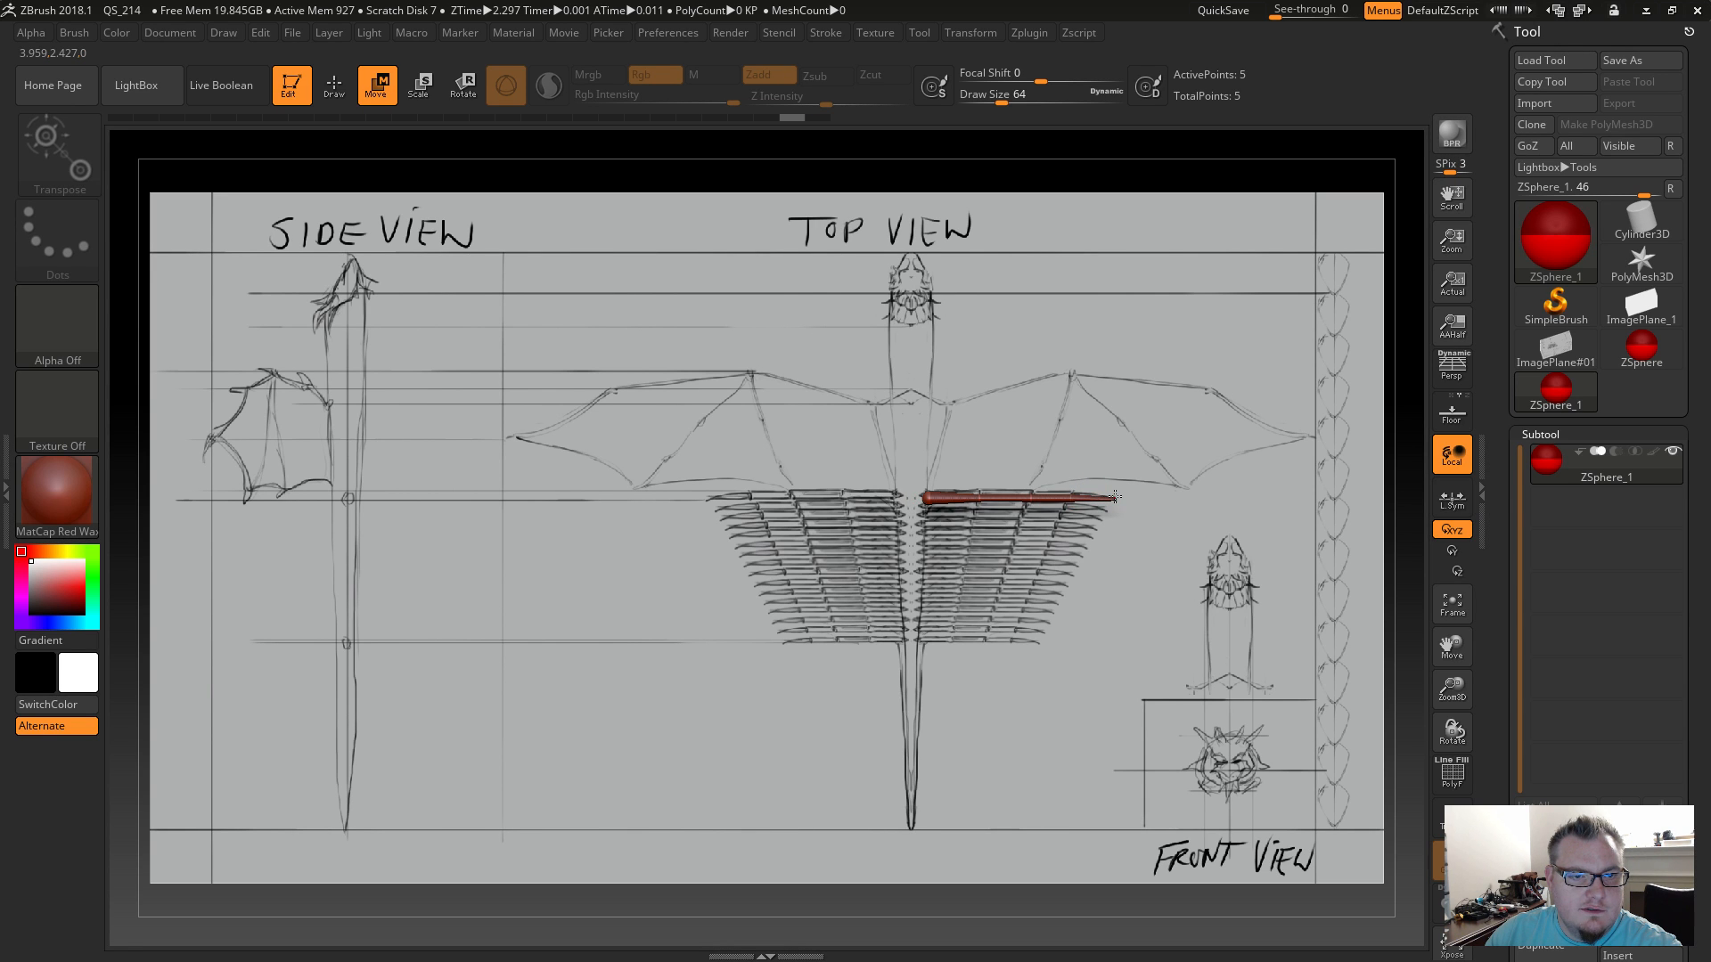
left_click_drag(1115, 496, 1115, 499)
left_click_drag(1412, 443, 1406, 571)
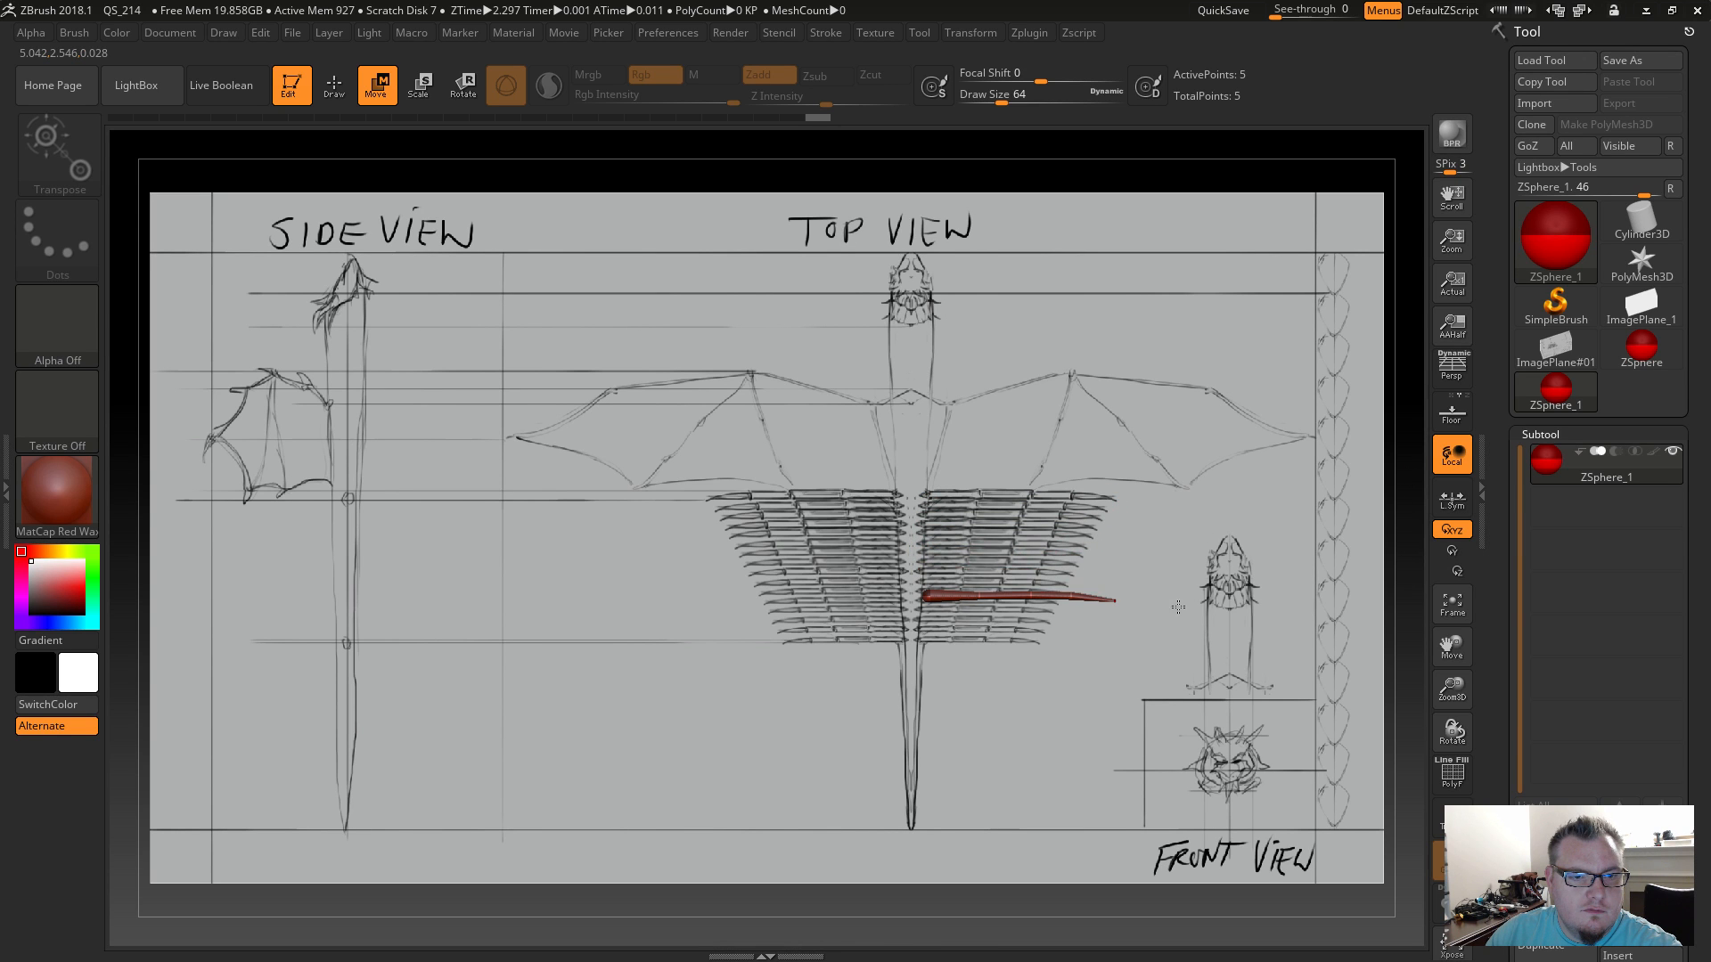
left_click_drag(1159, 669, 1157, 568, "alt")
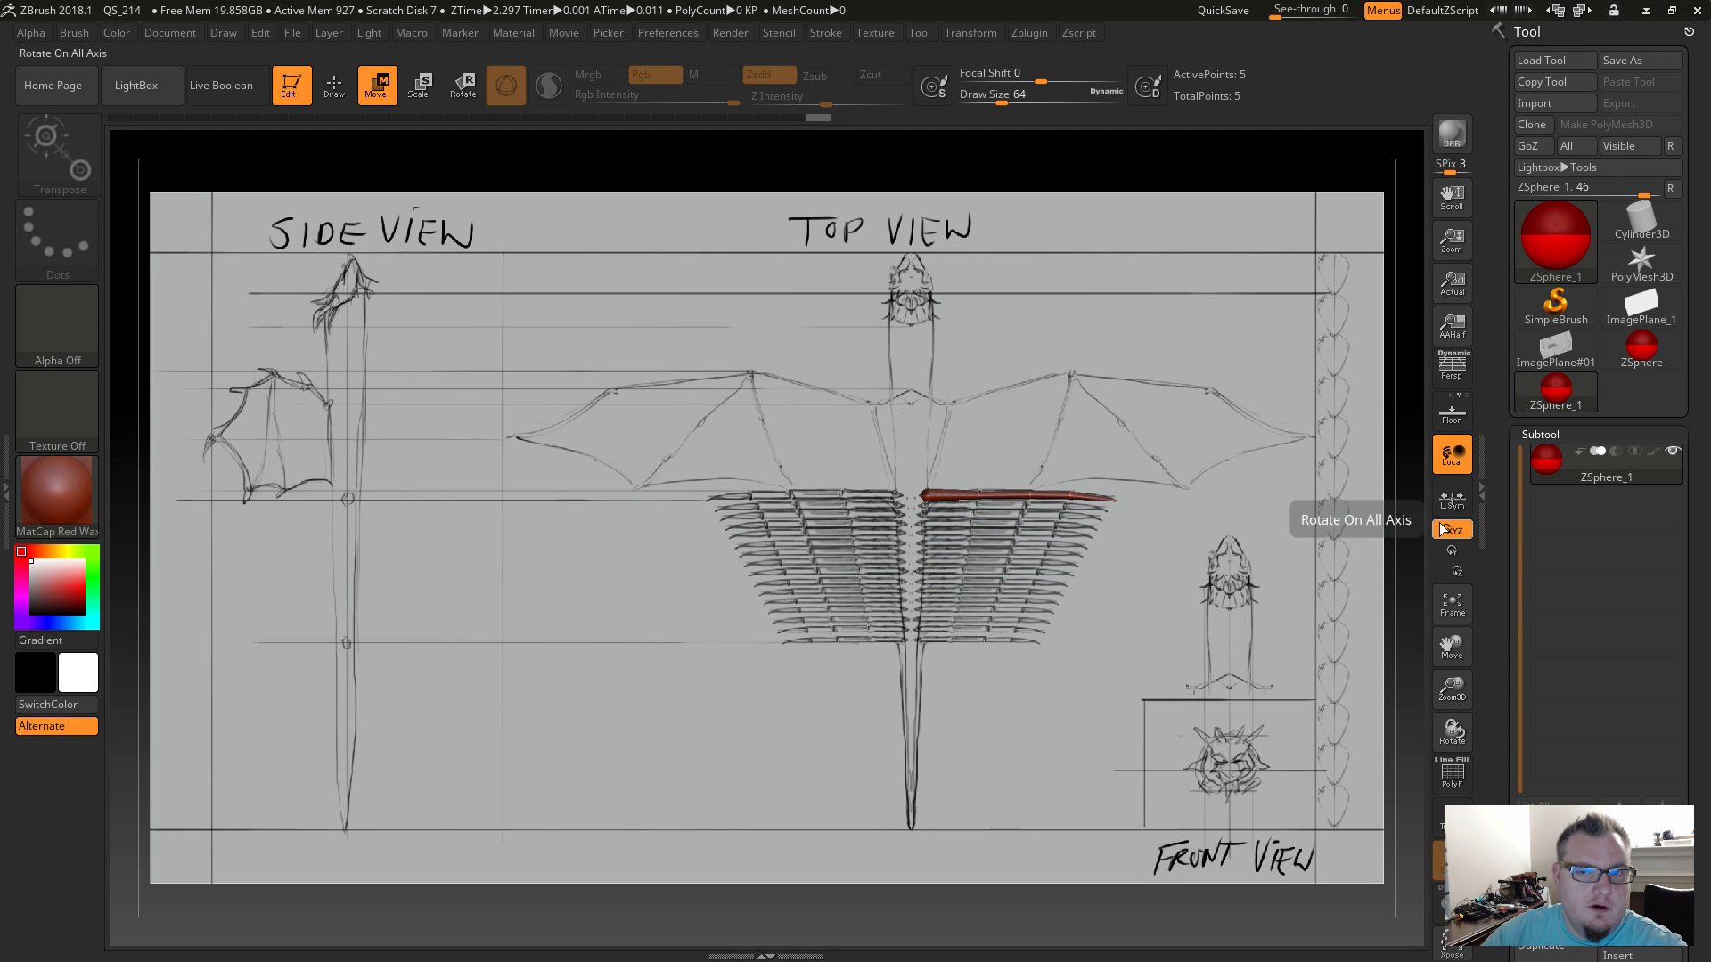
mouse_move(1591, 474)
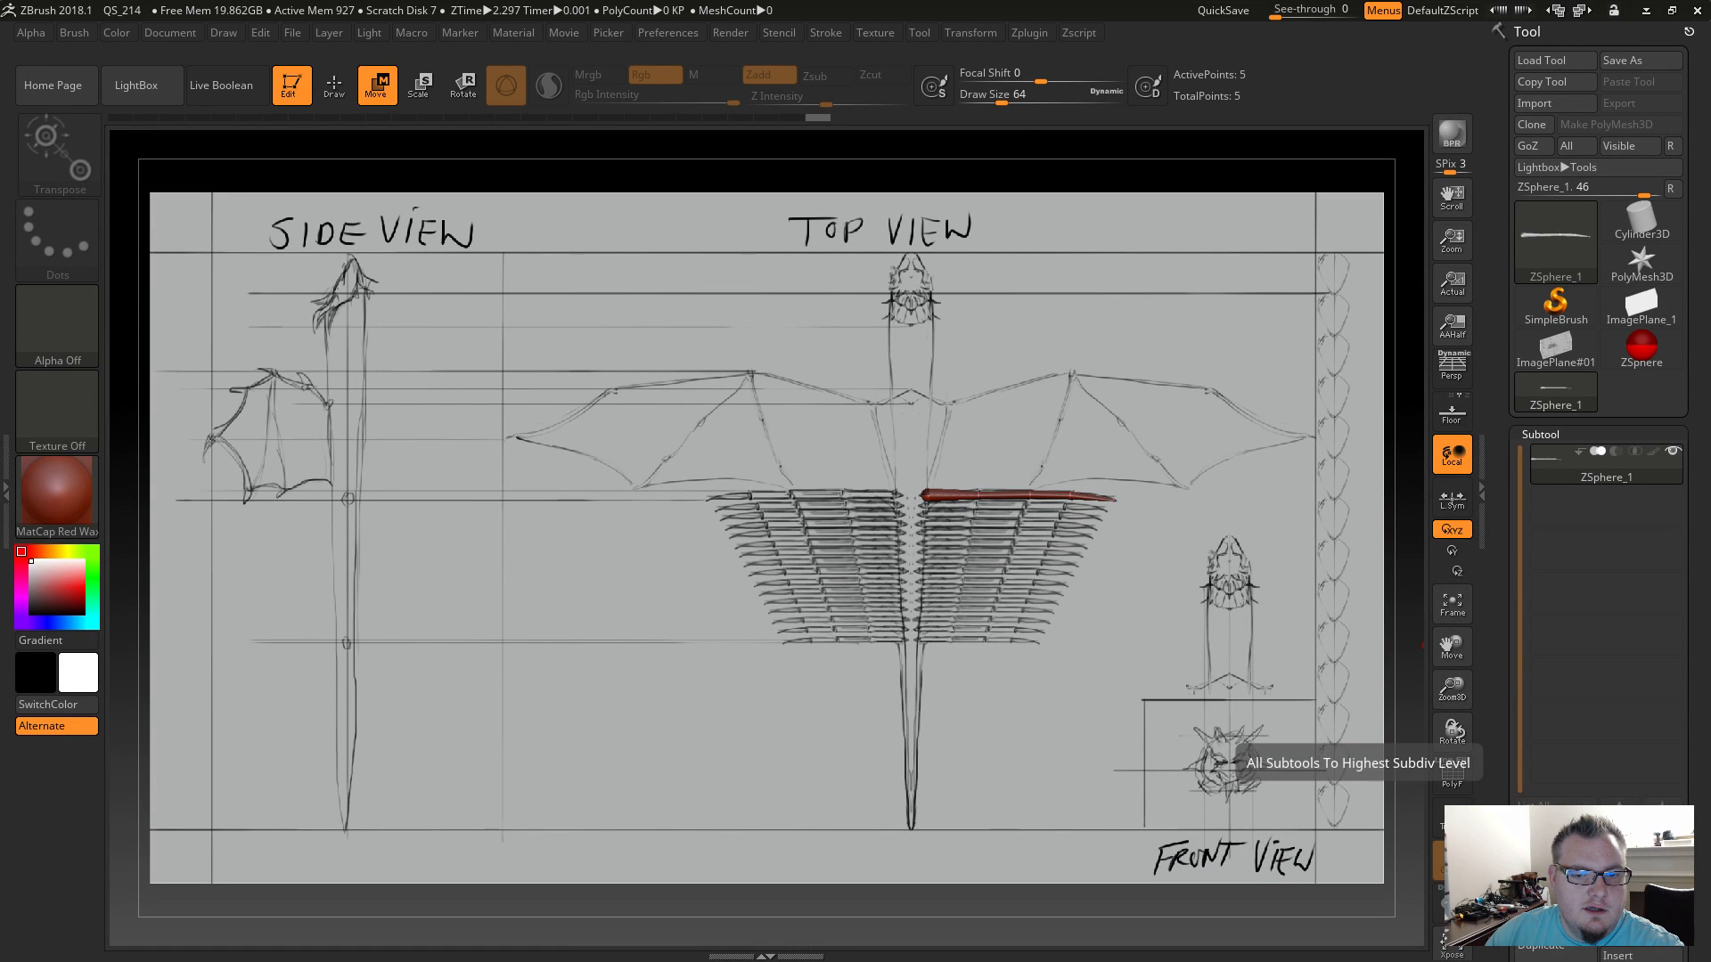
Insert a new ZSphere subtool at the base of the dragon's neck in the top view and make it the active subtool.
left_click(1618, 936)
left_click(860, 717)
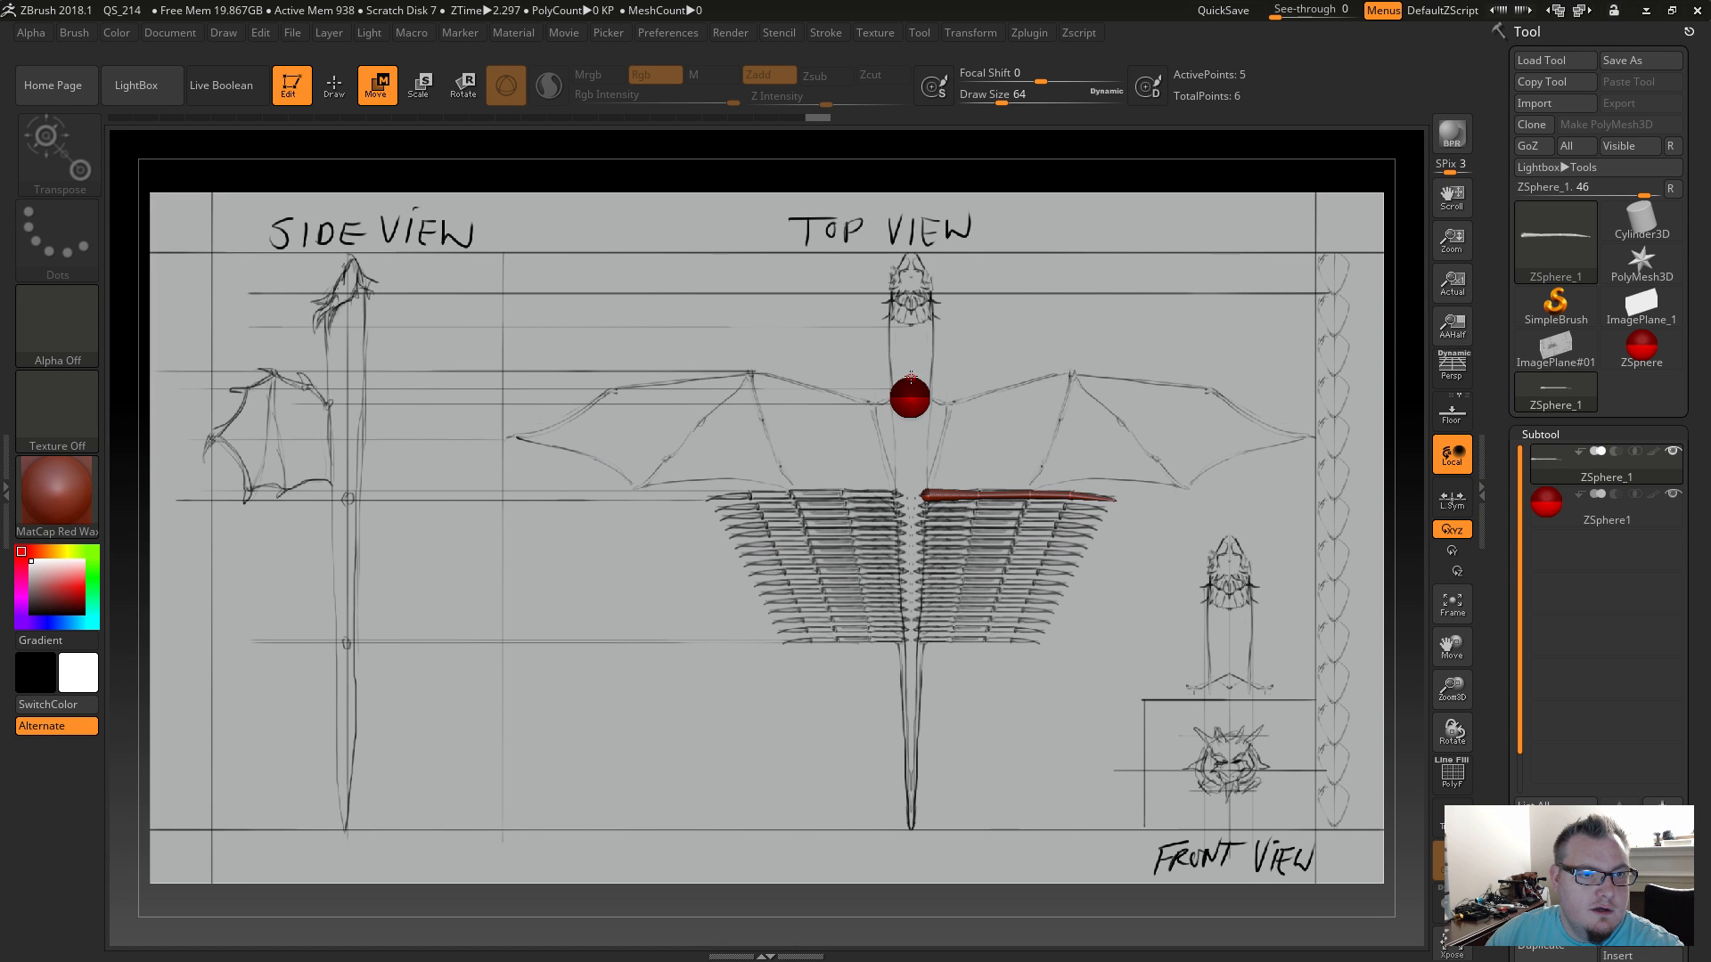
key("ctrl+z")
key("ctrl+shift+z")
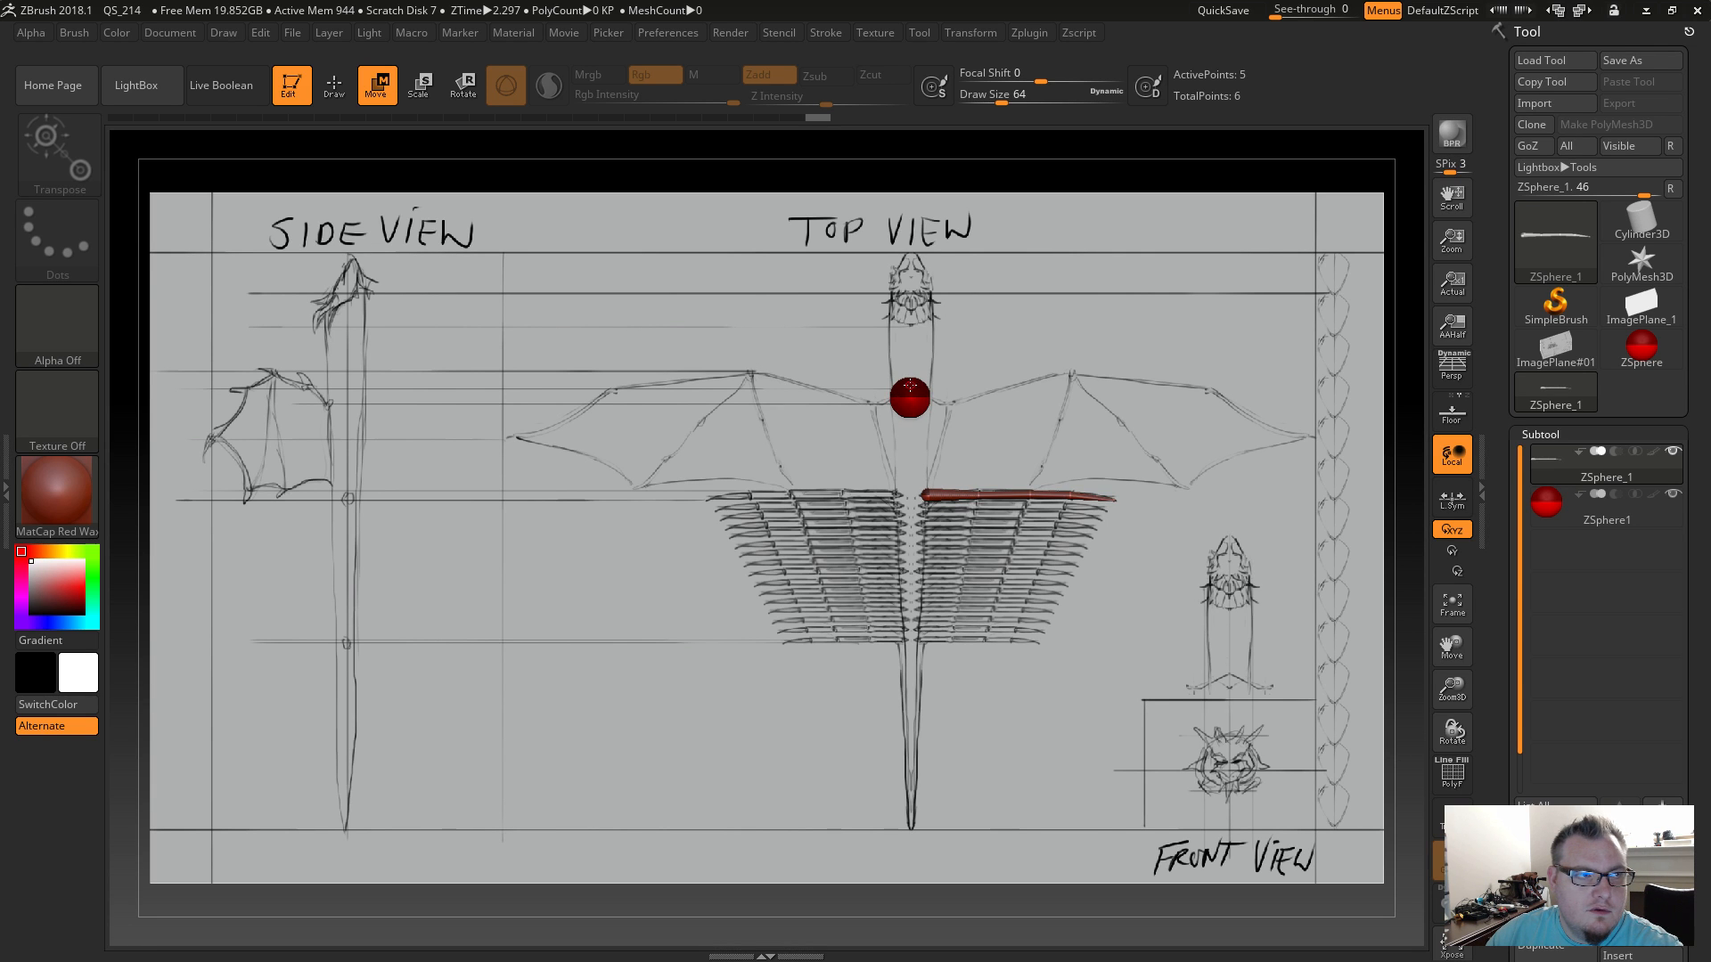
key("q")
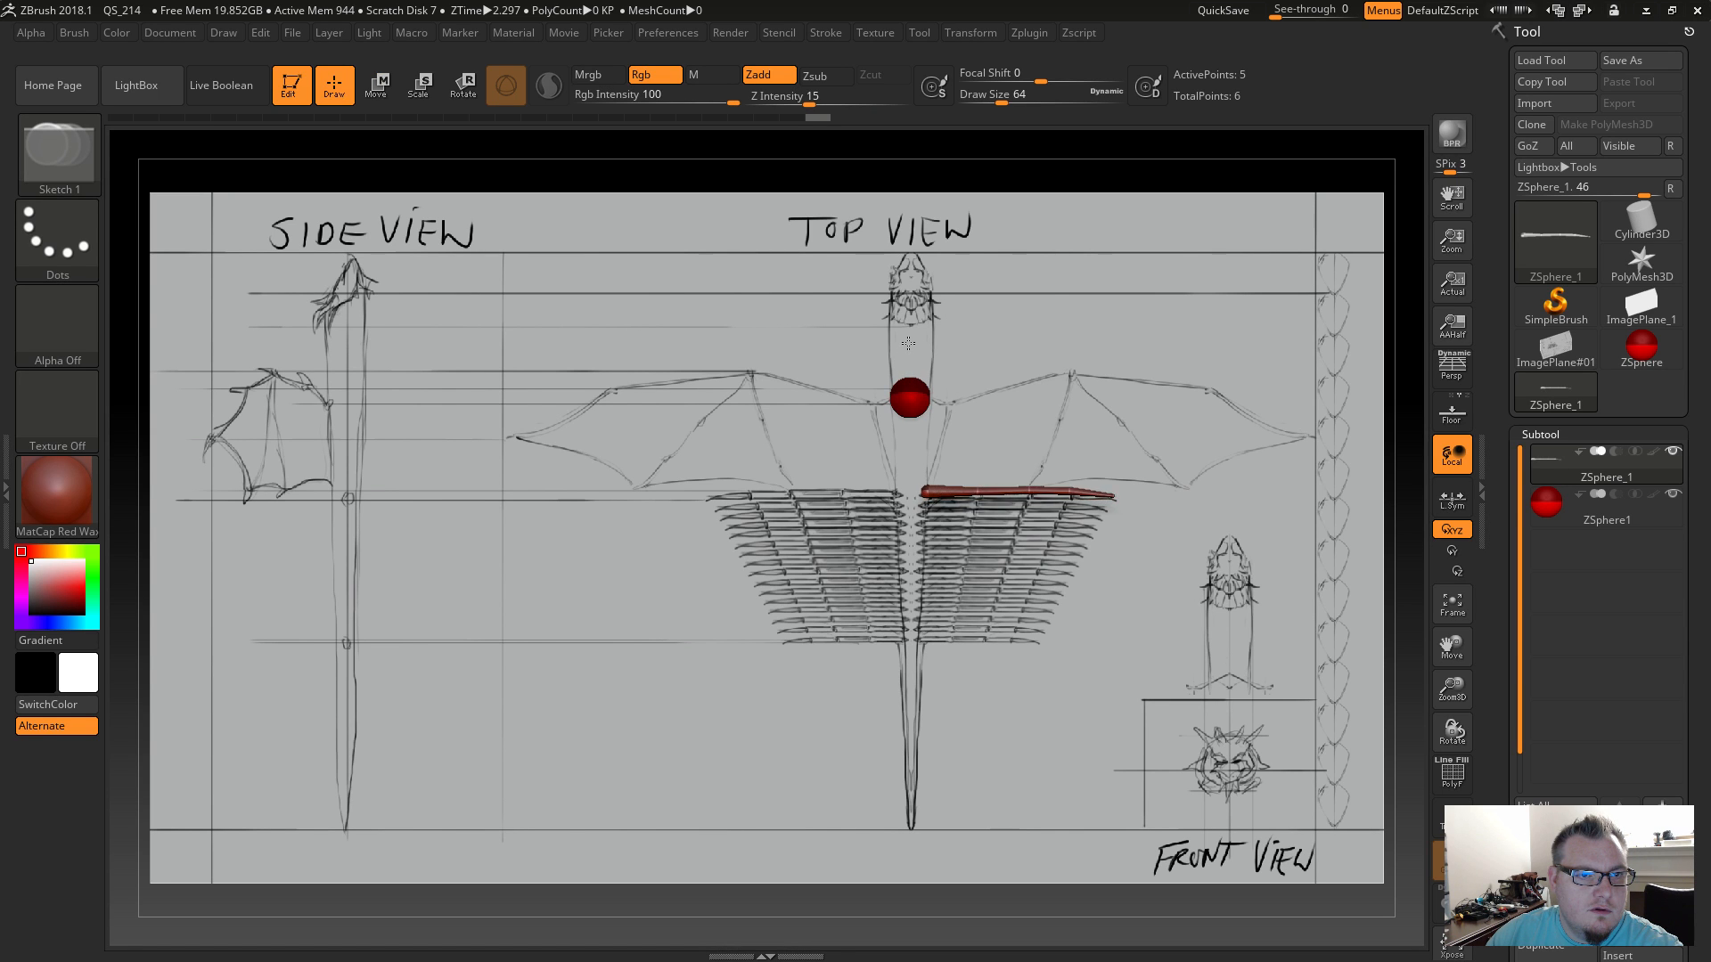
key("t")
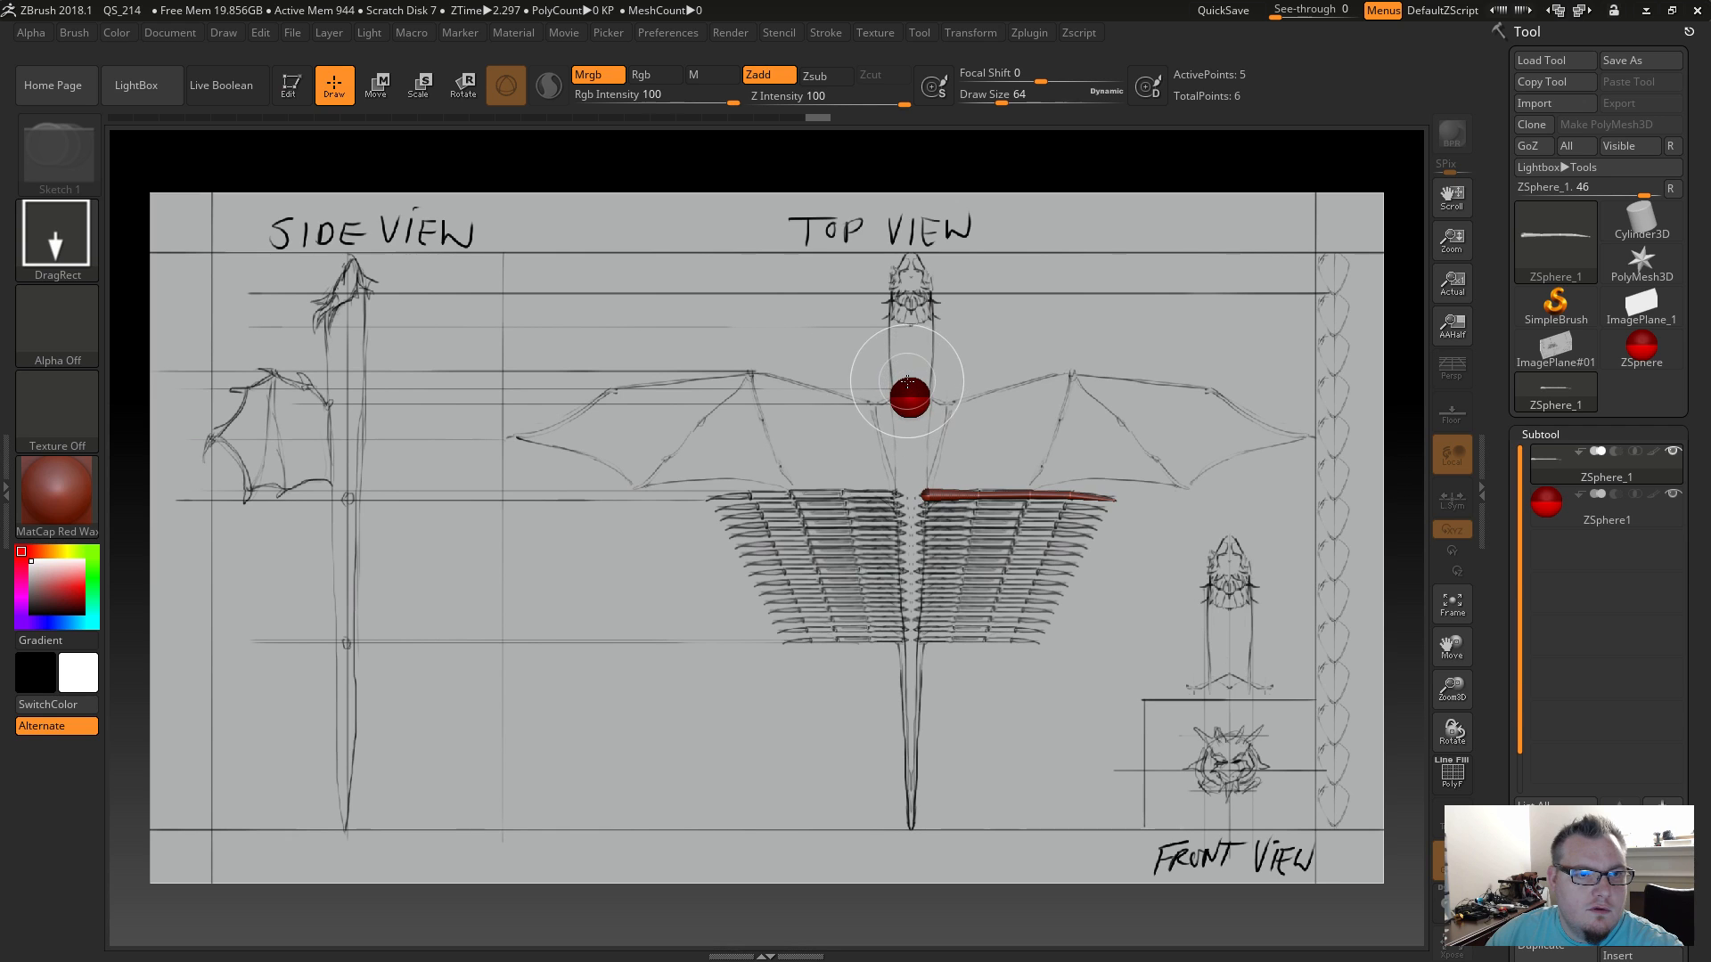
key("t")
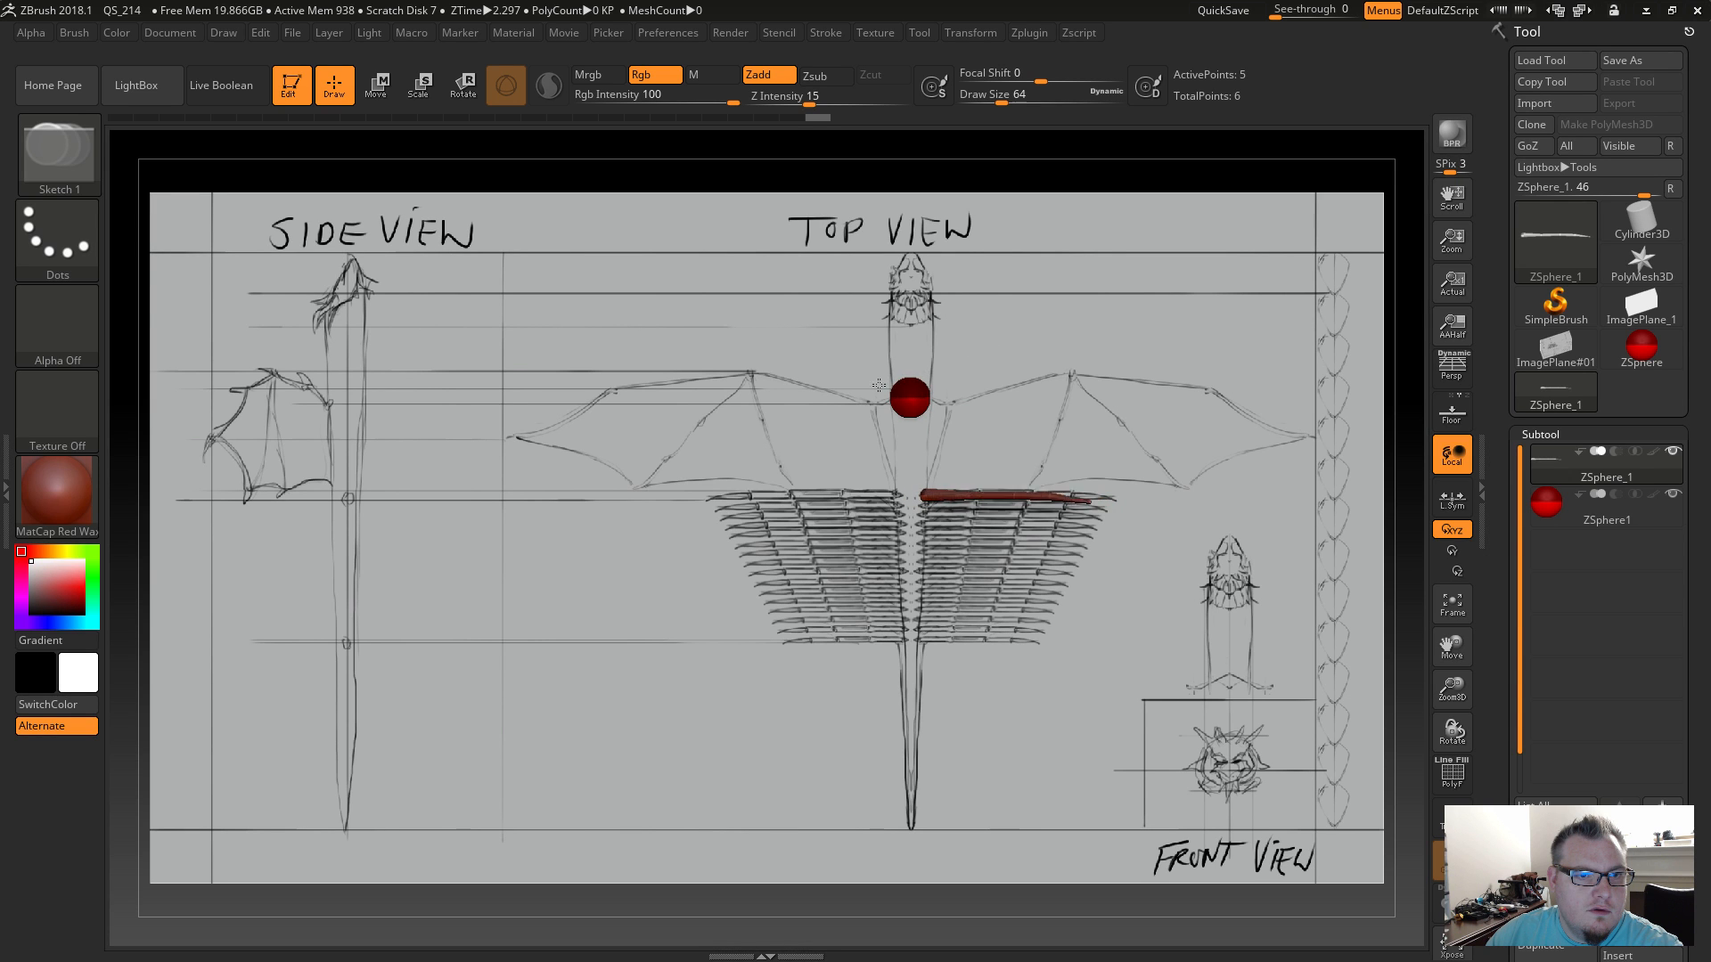
left_click(1555, 515)
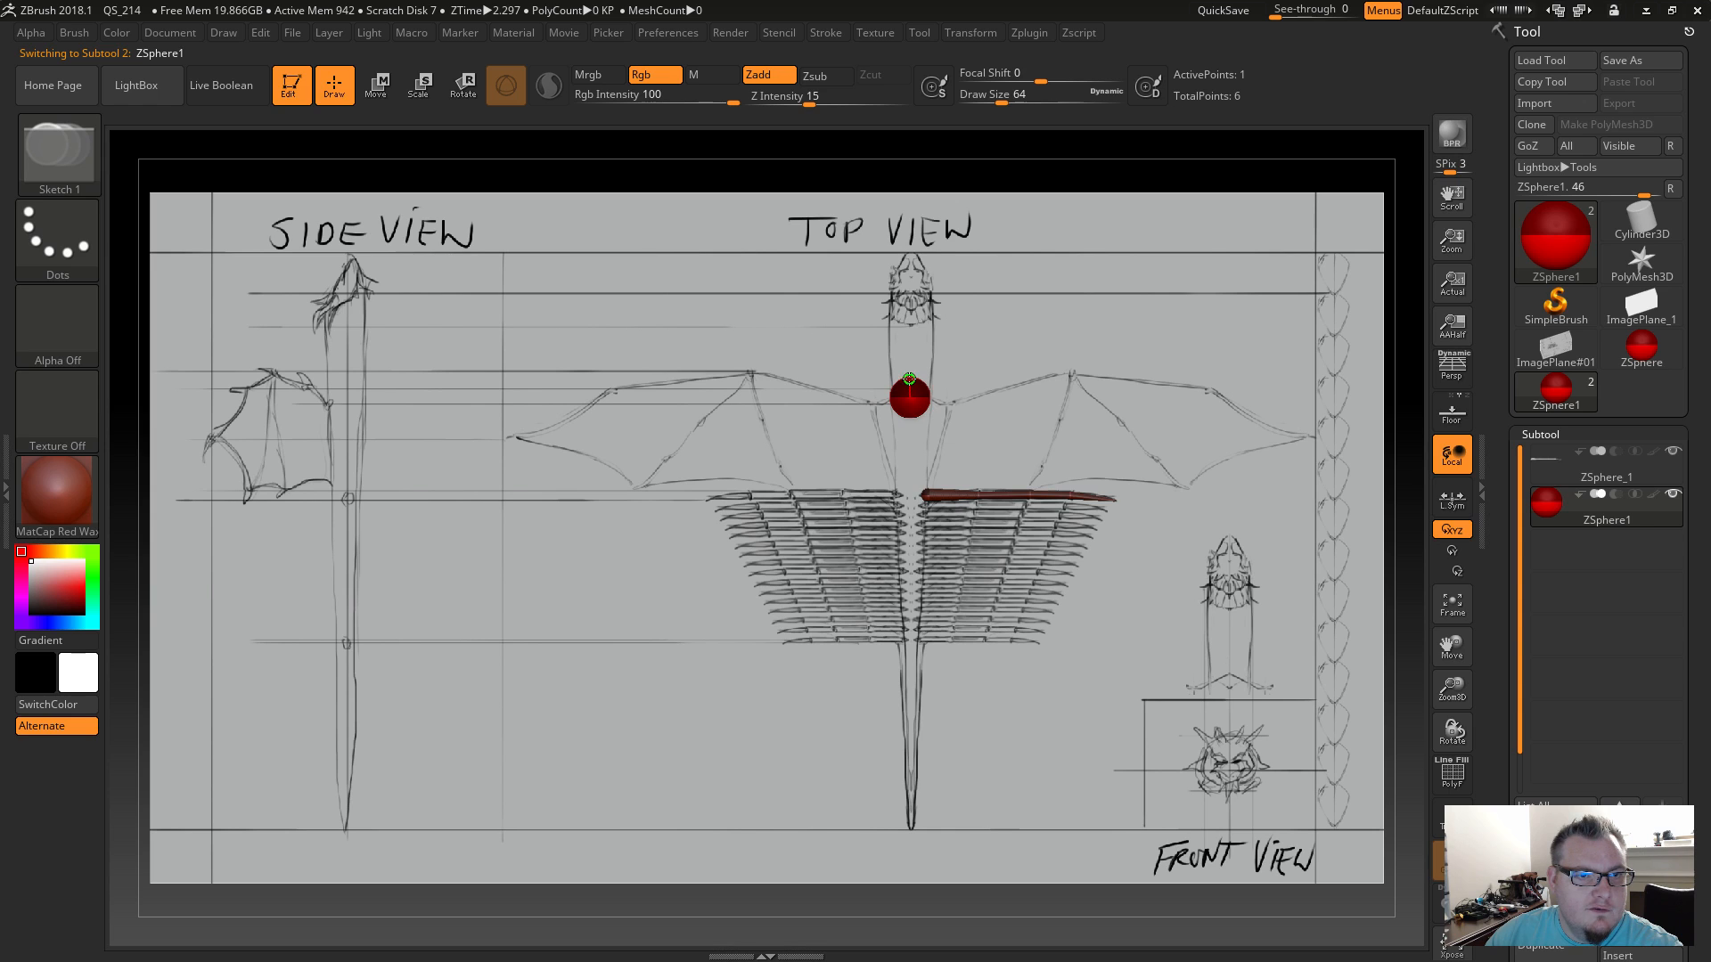
Extend the new ZSphere up the drawn neck to the back of the head, matching its size and centring it on the drawing.
left_click_drag(907, 384, 924, 272)
key("e")
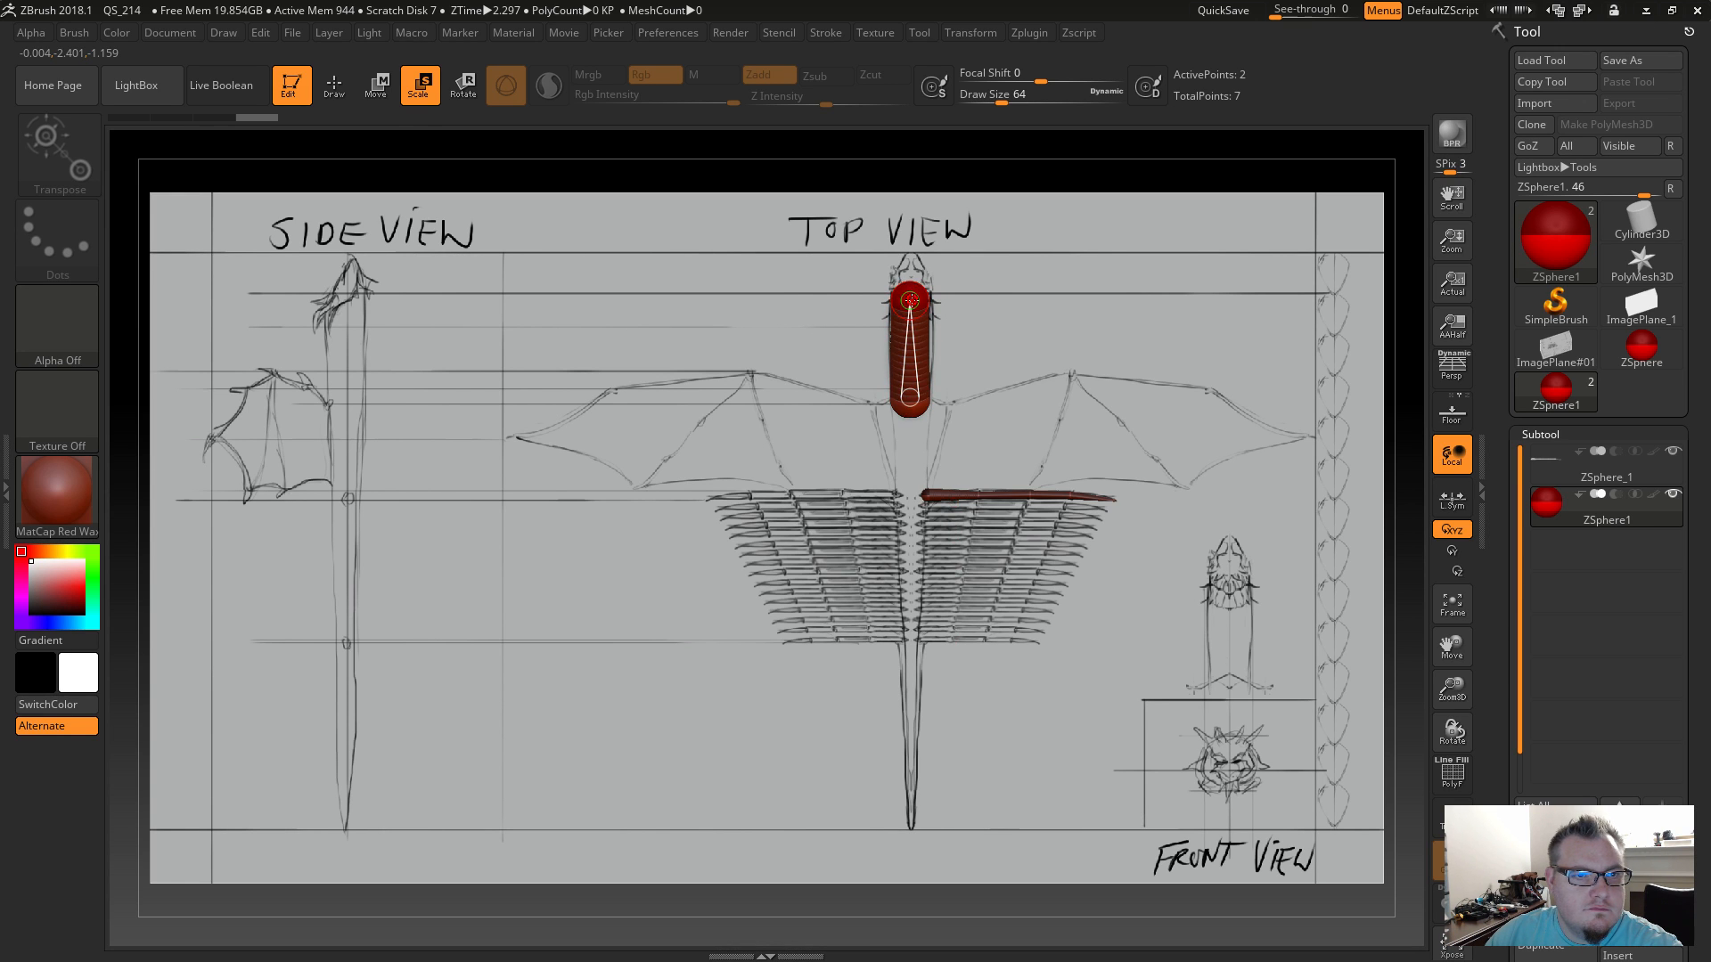
key("w")
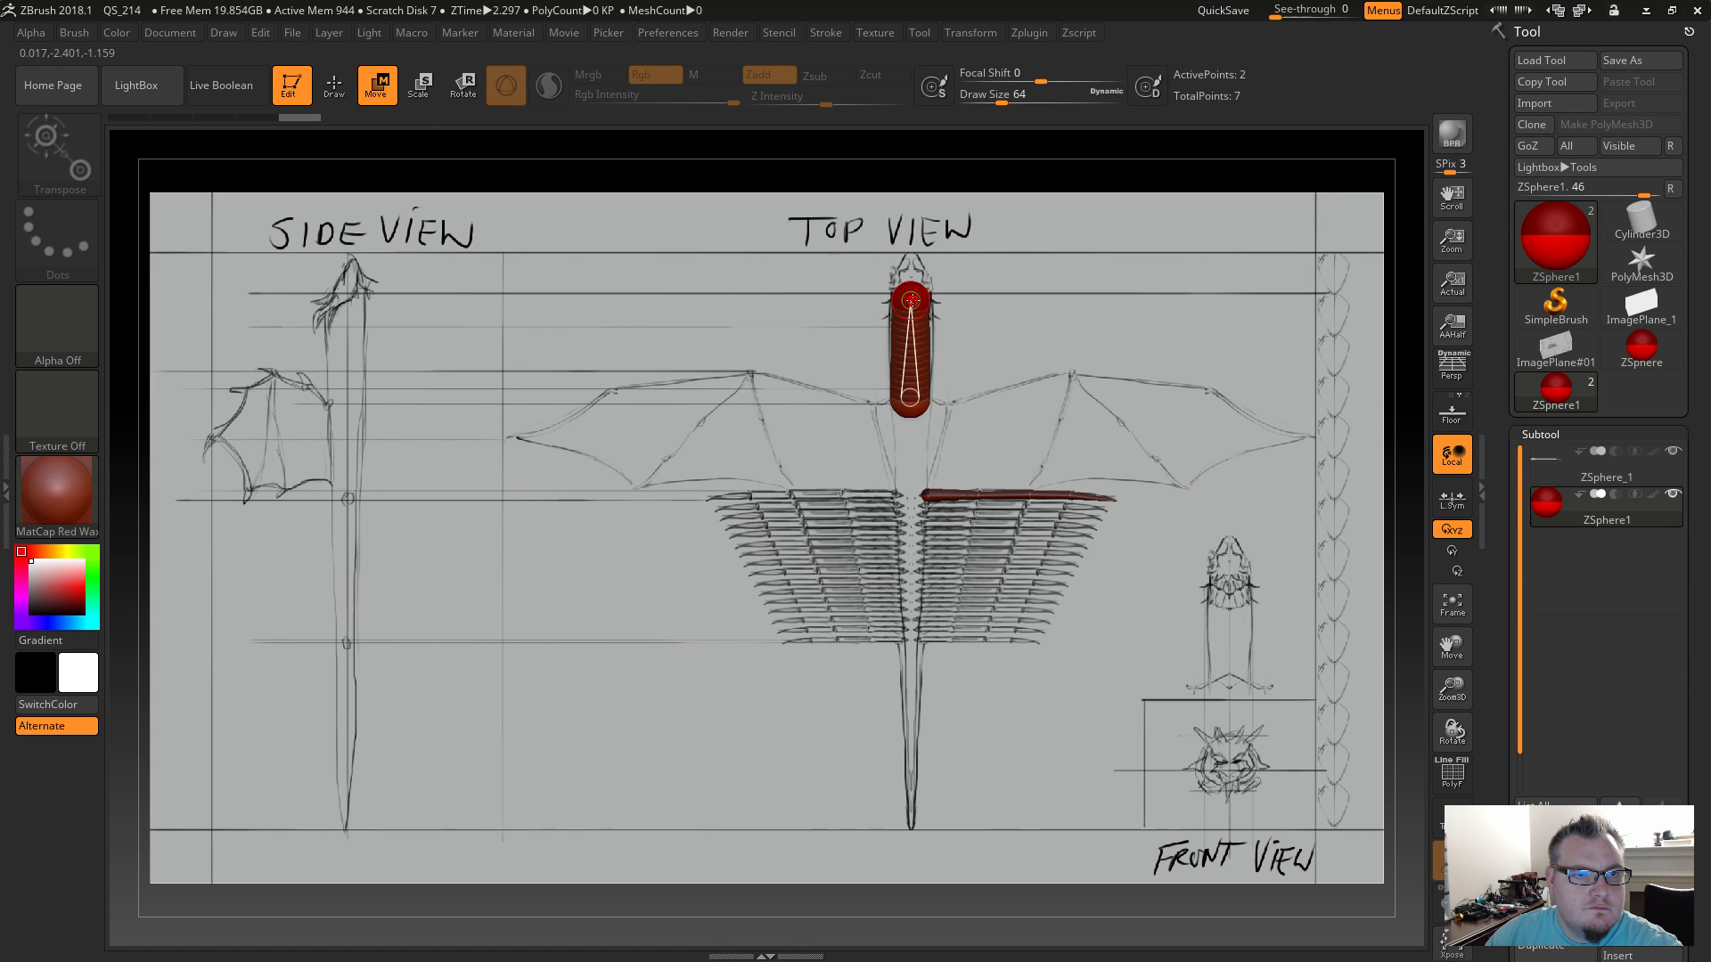
key("q")
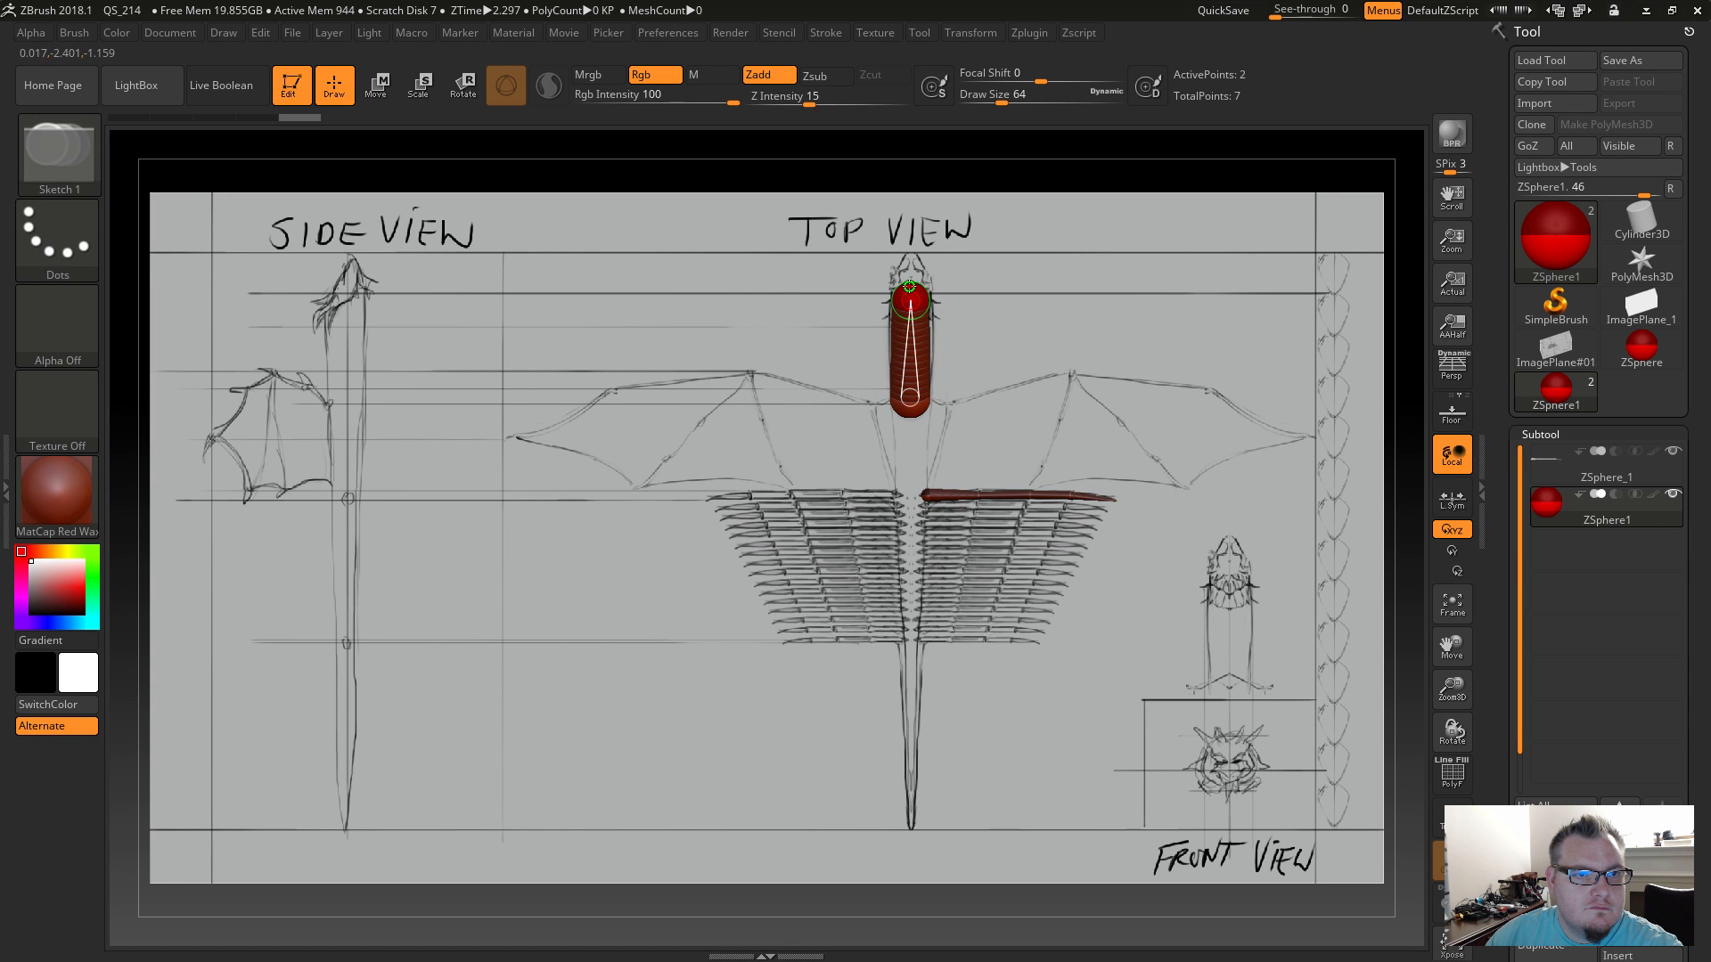
left_click(910, 286)
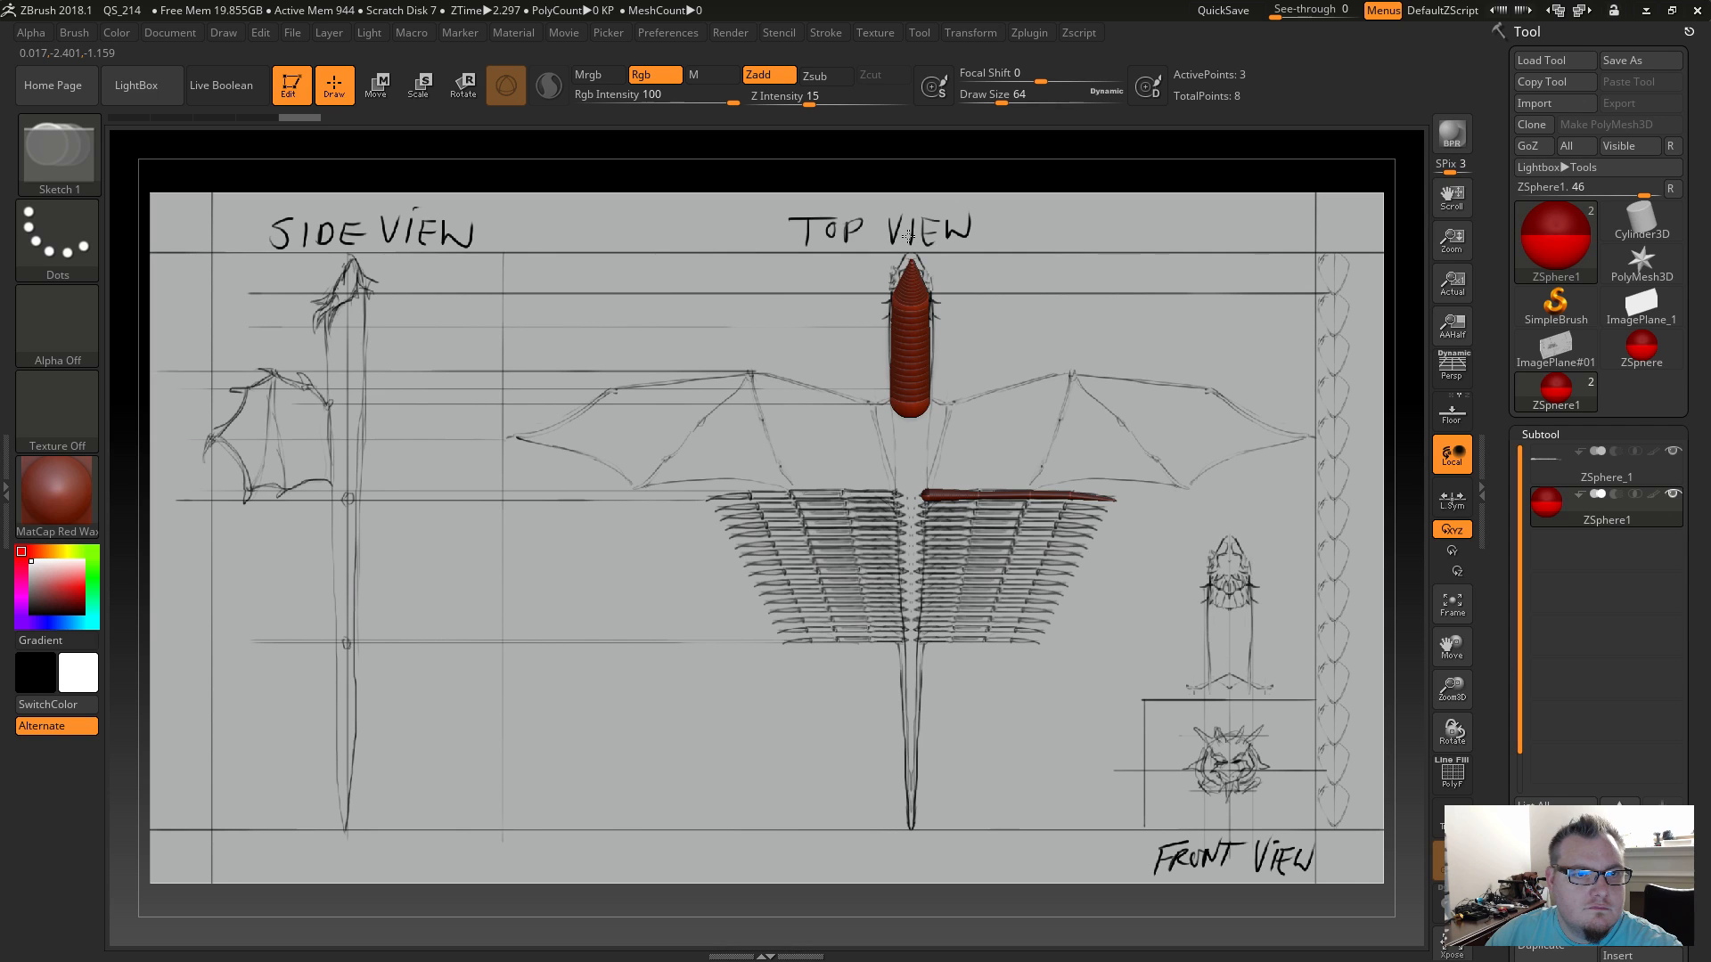
mouse_move(903, 222)
left_mouse_down()
mouse_move(952, 211)
mouse_move(893, 232)
left_mouse_up()
key("ctrl+z")
key("ctrl+z")
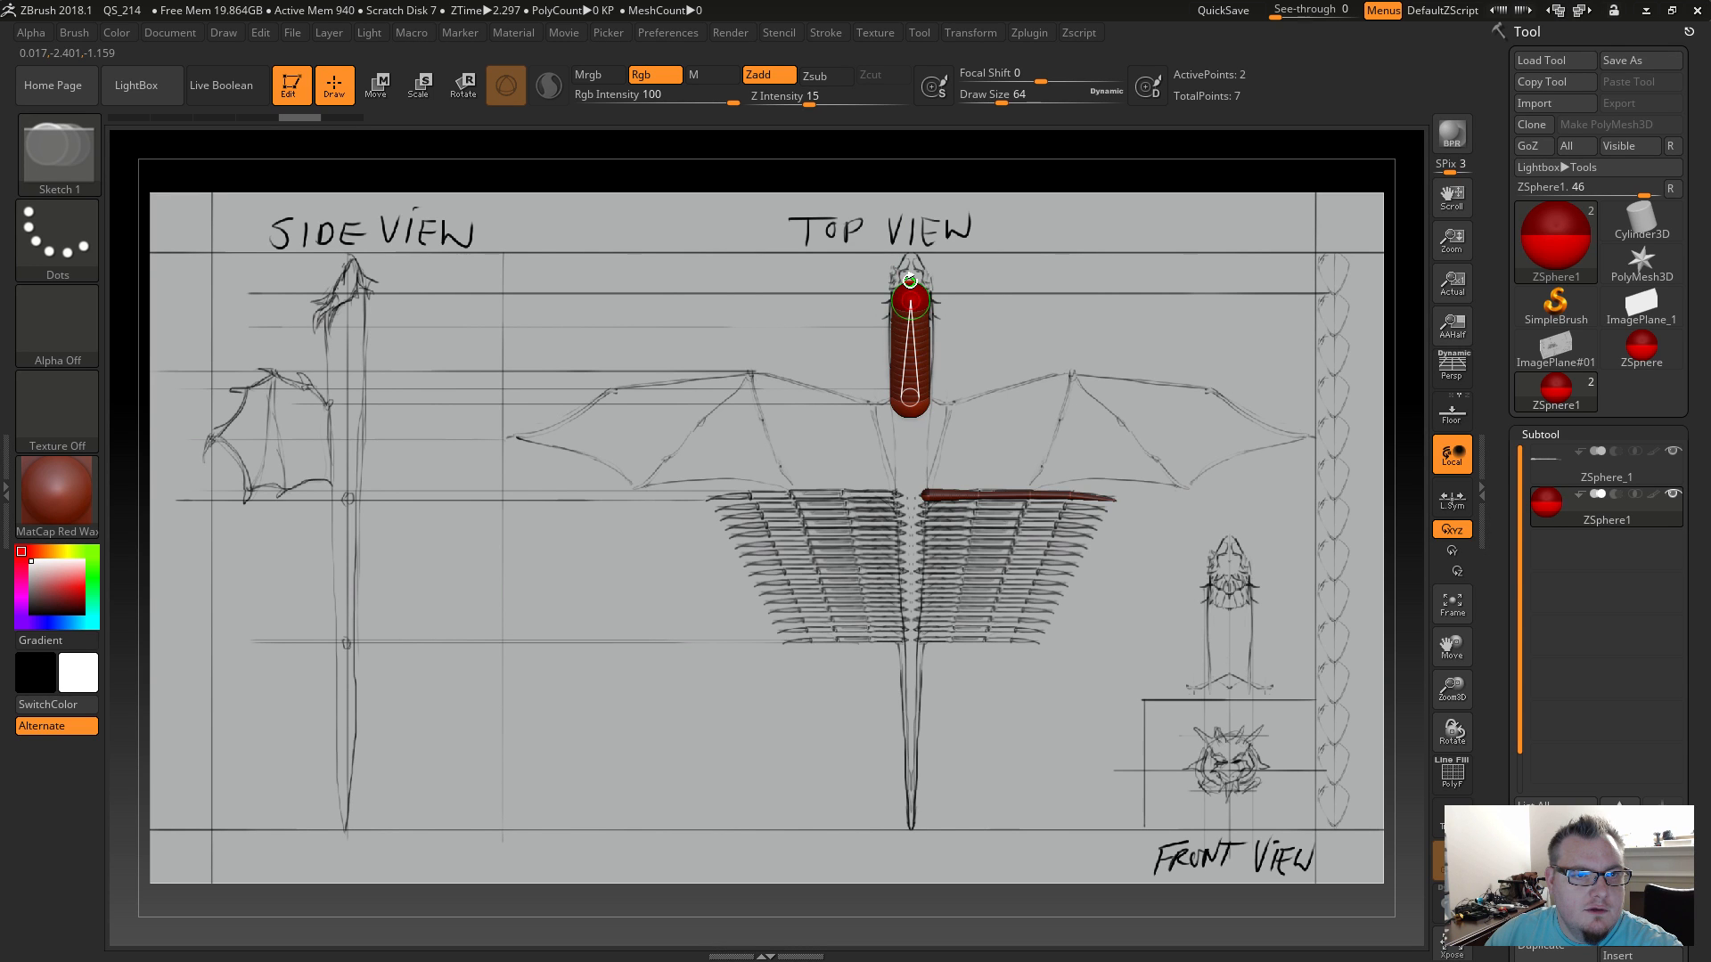
Add a smaller ZSphere at the snout tip, then scale and centre it on the drawn head.
left_click(909, 281)
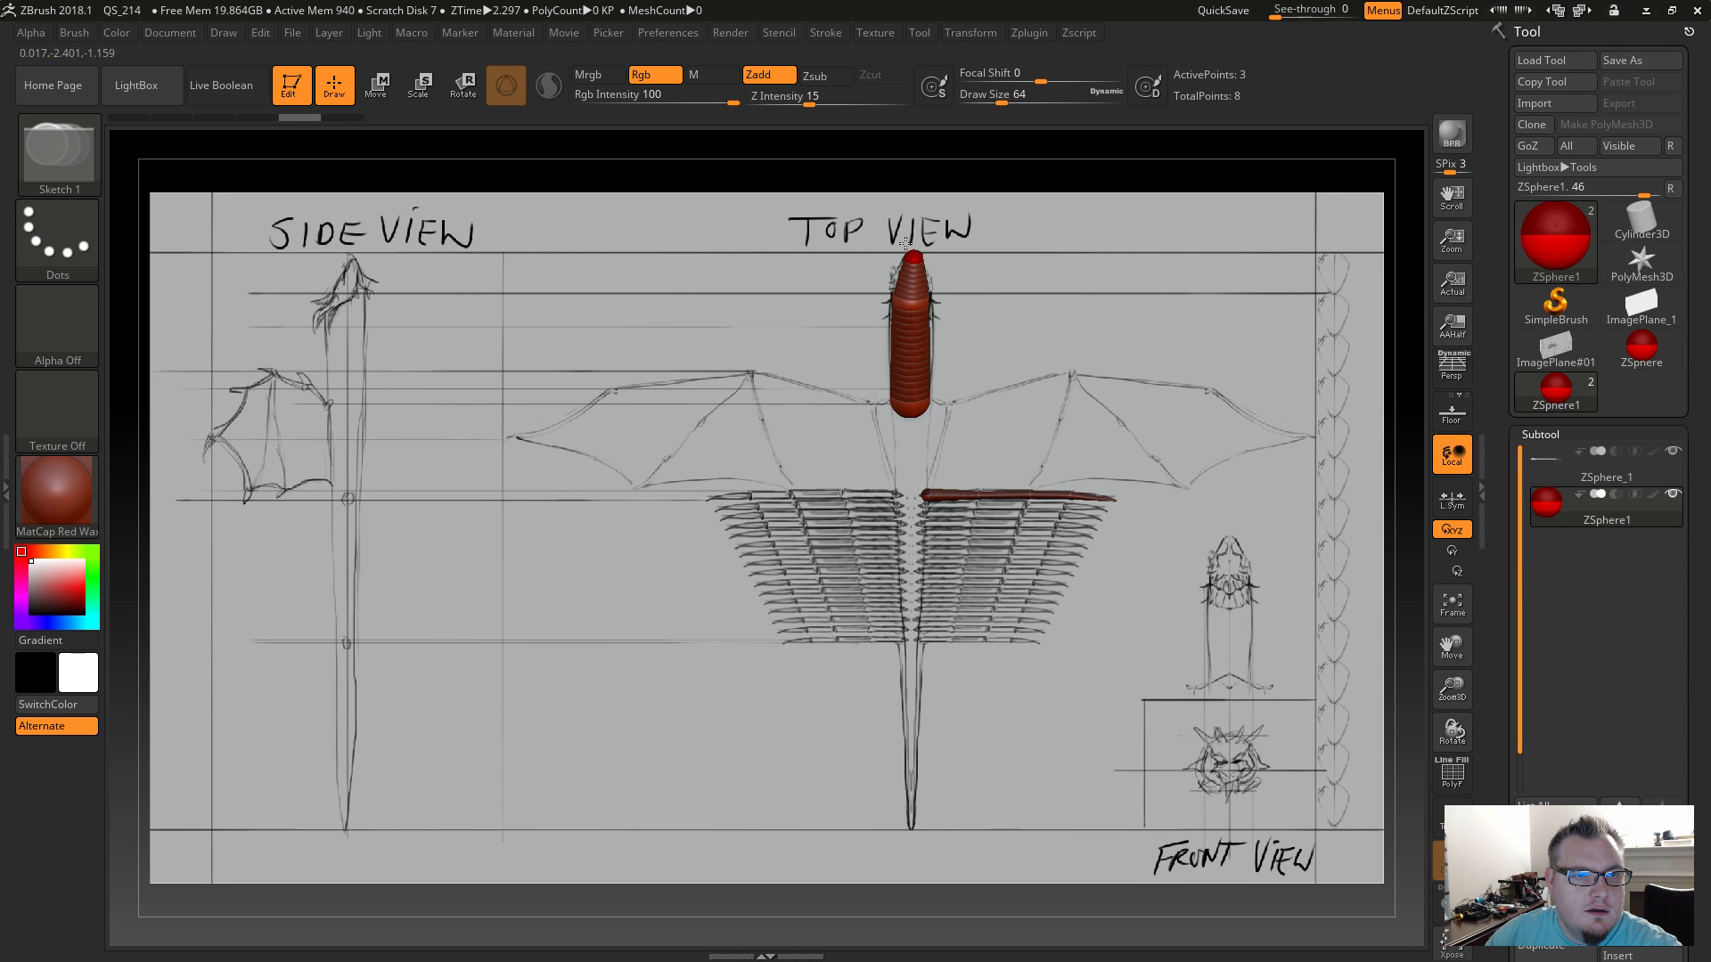
key("e")
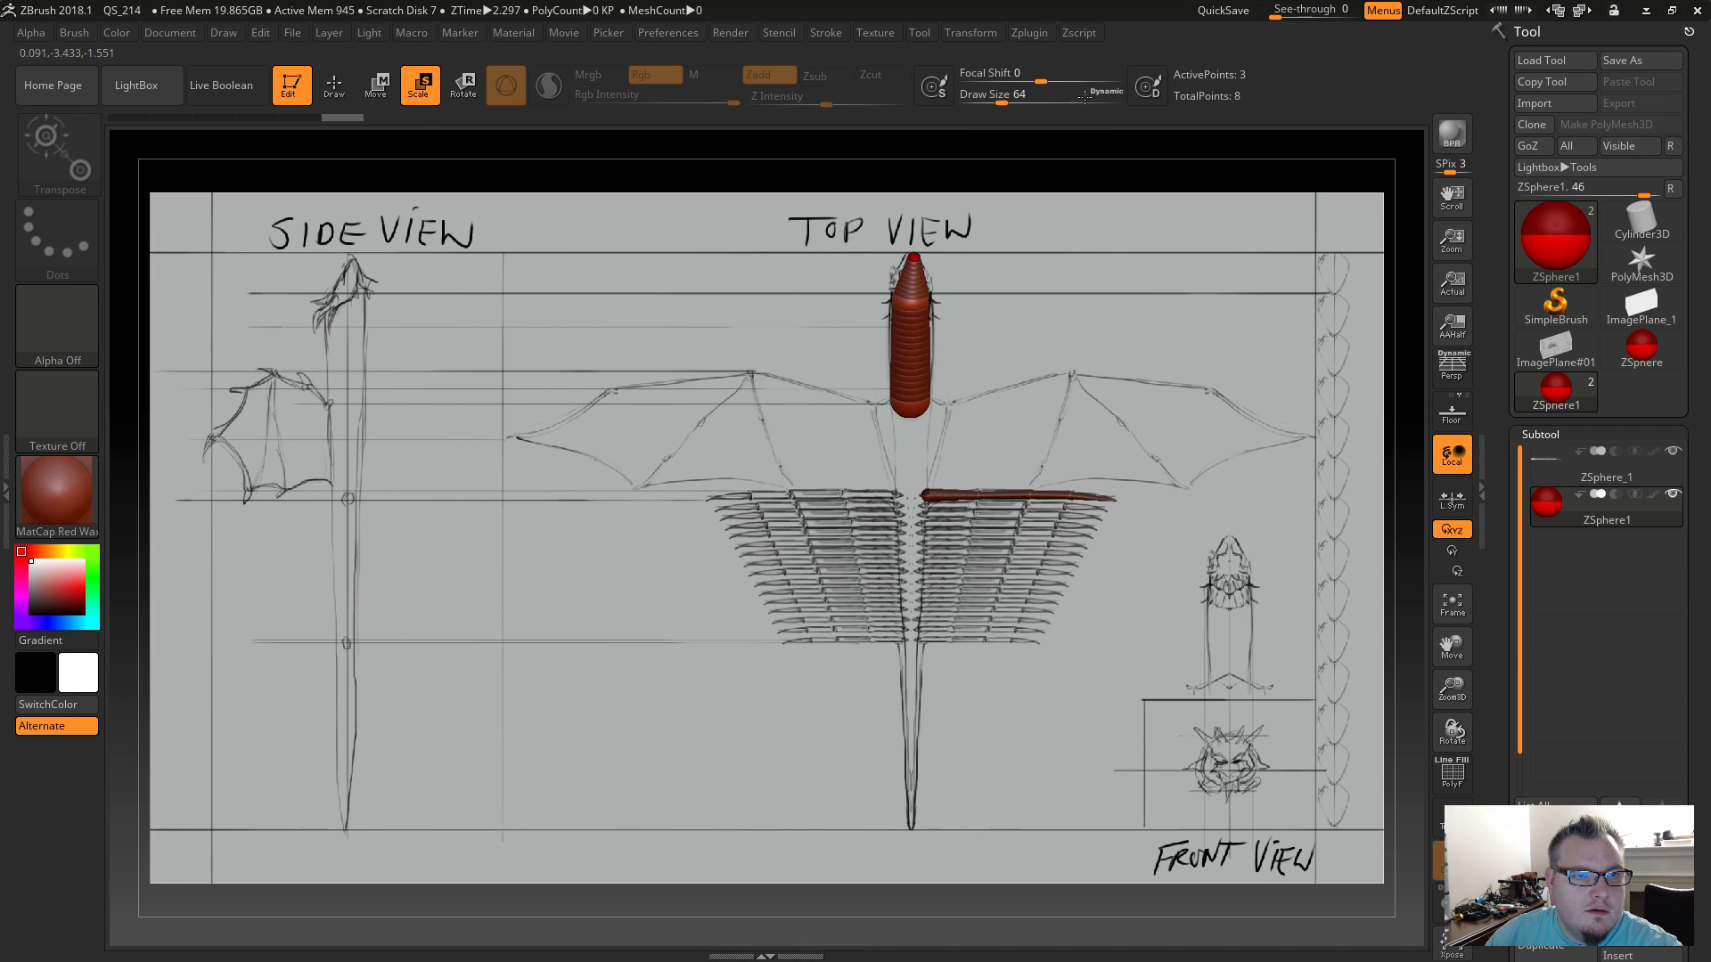
key("w")
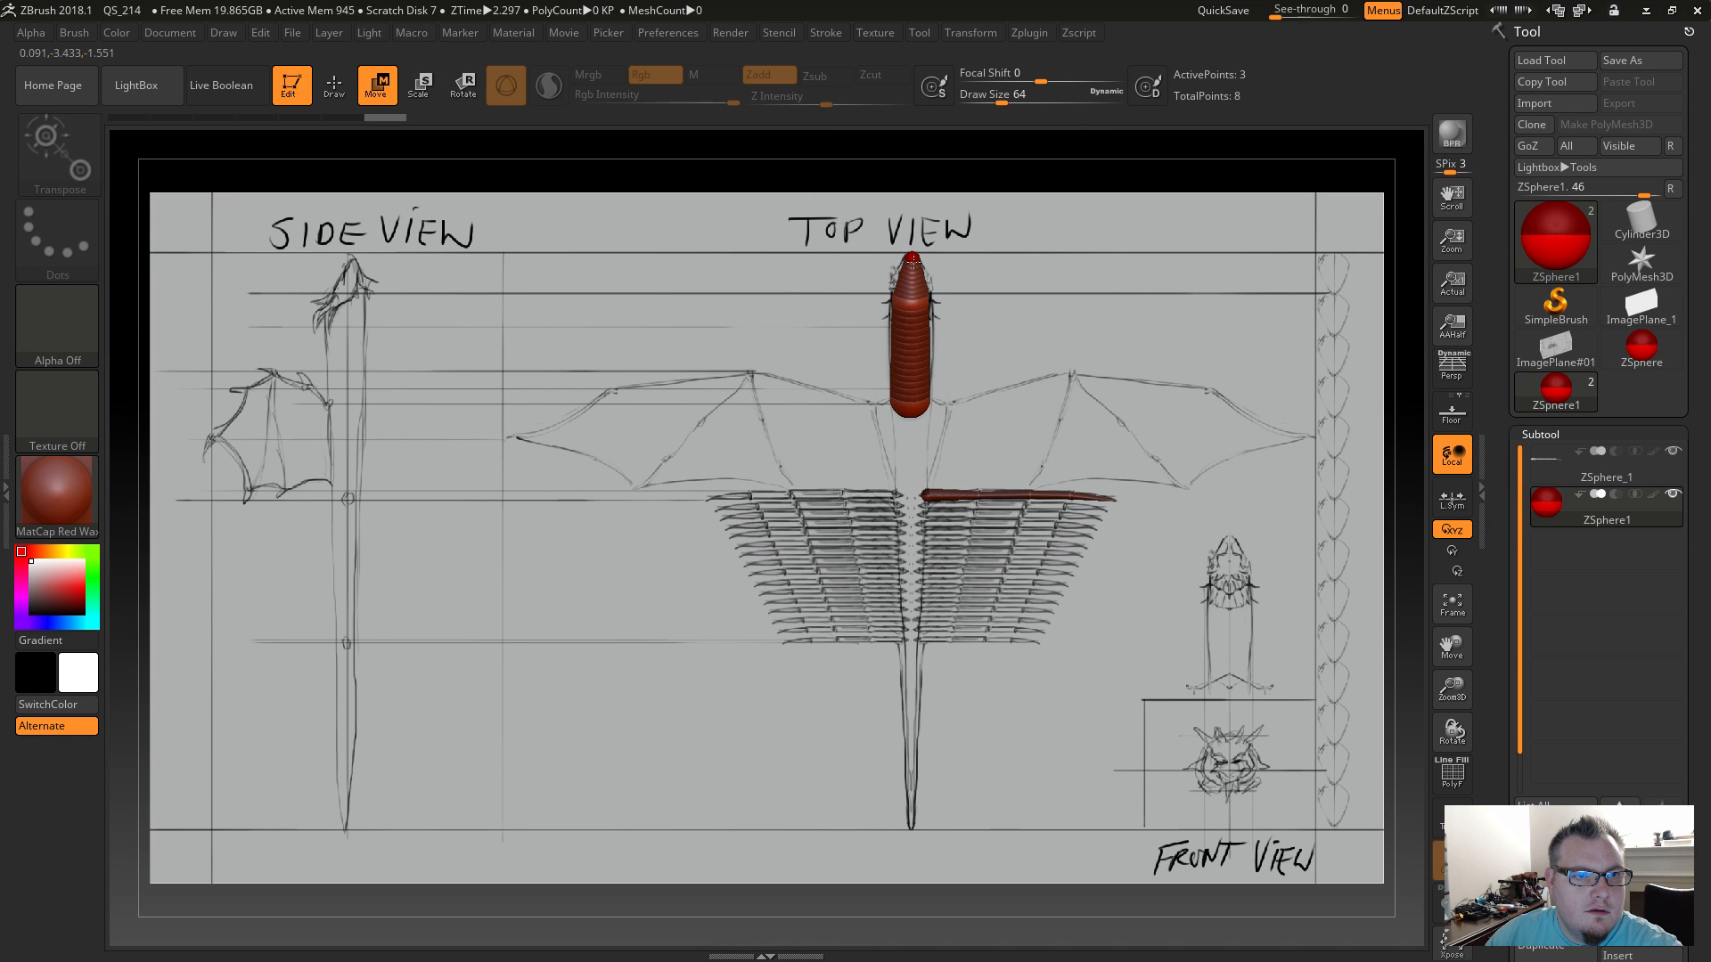
left_click(910, 262)
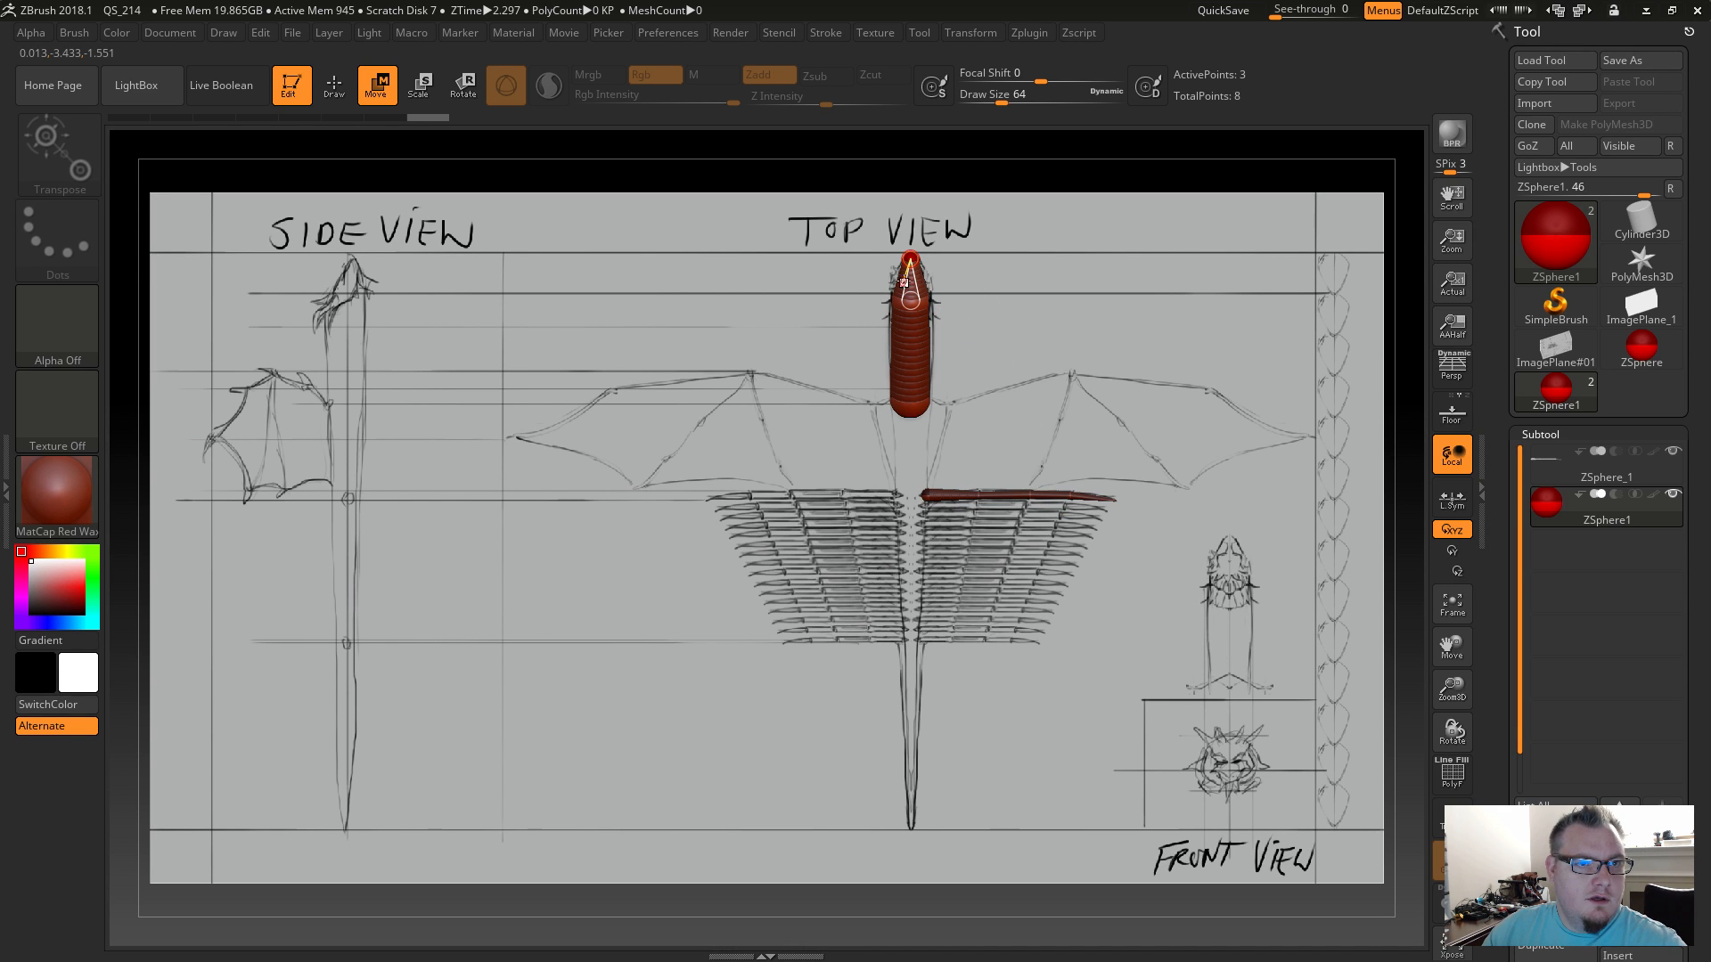
Insert a joint ZSphere between the snout and the back of the head and scale it to the head's outline.
key("q")
left_click(911, 278)
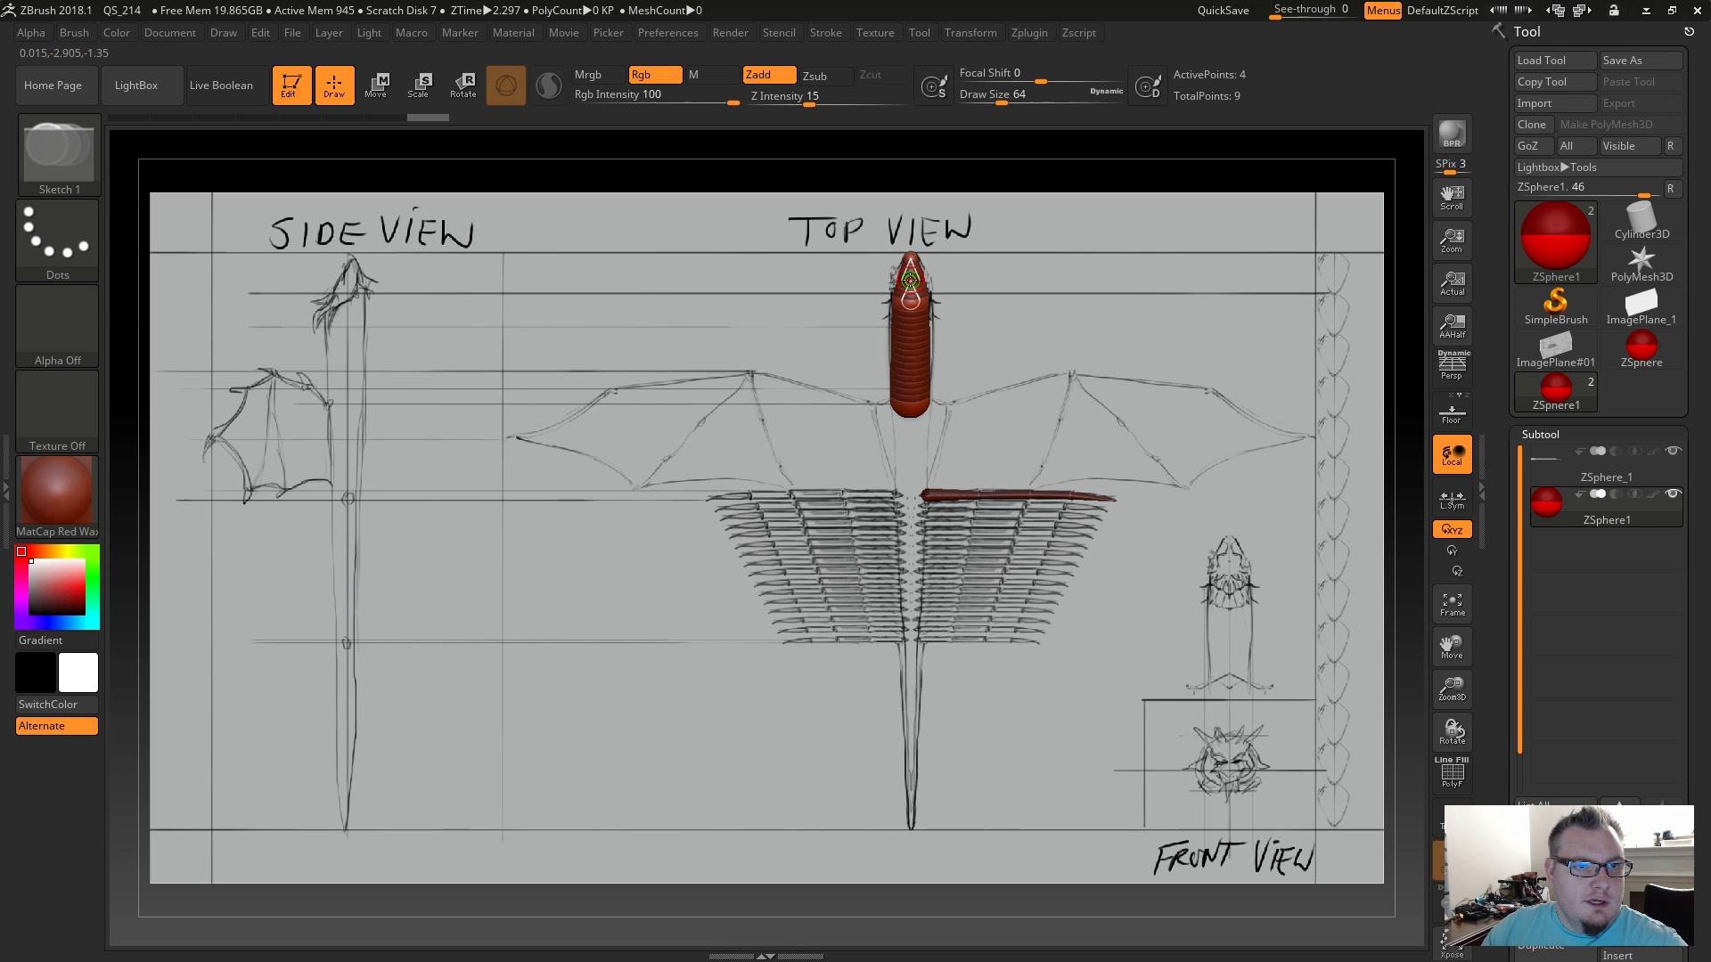
key("e")
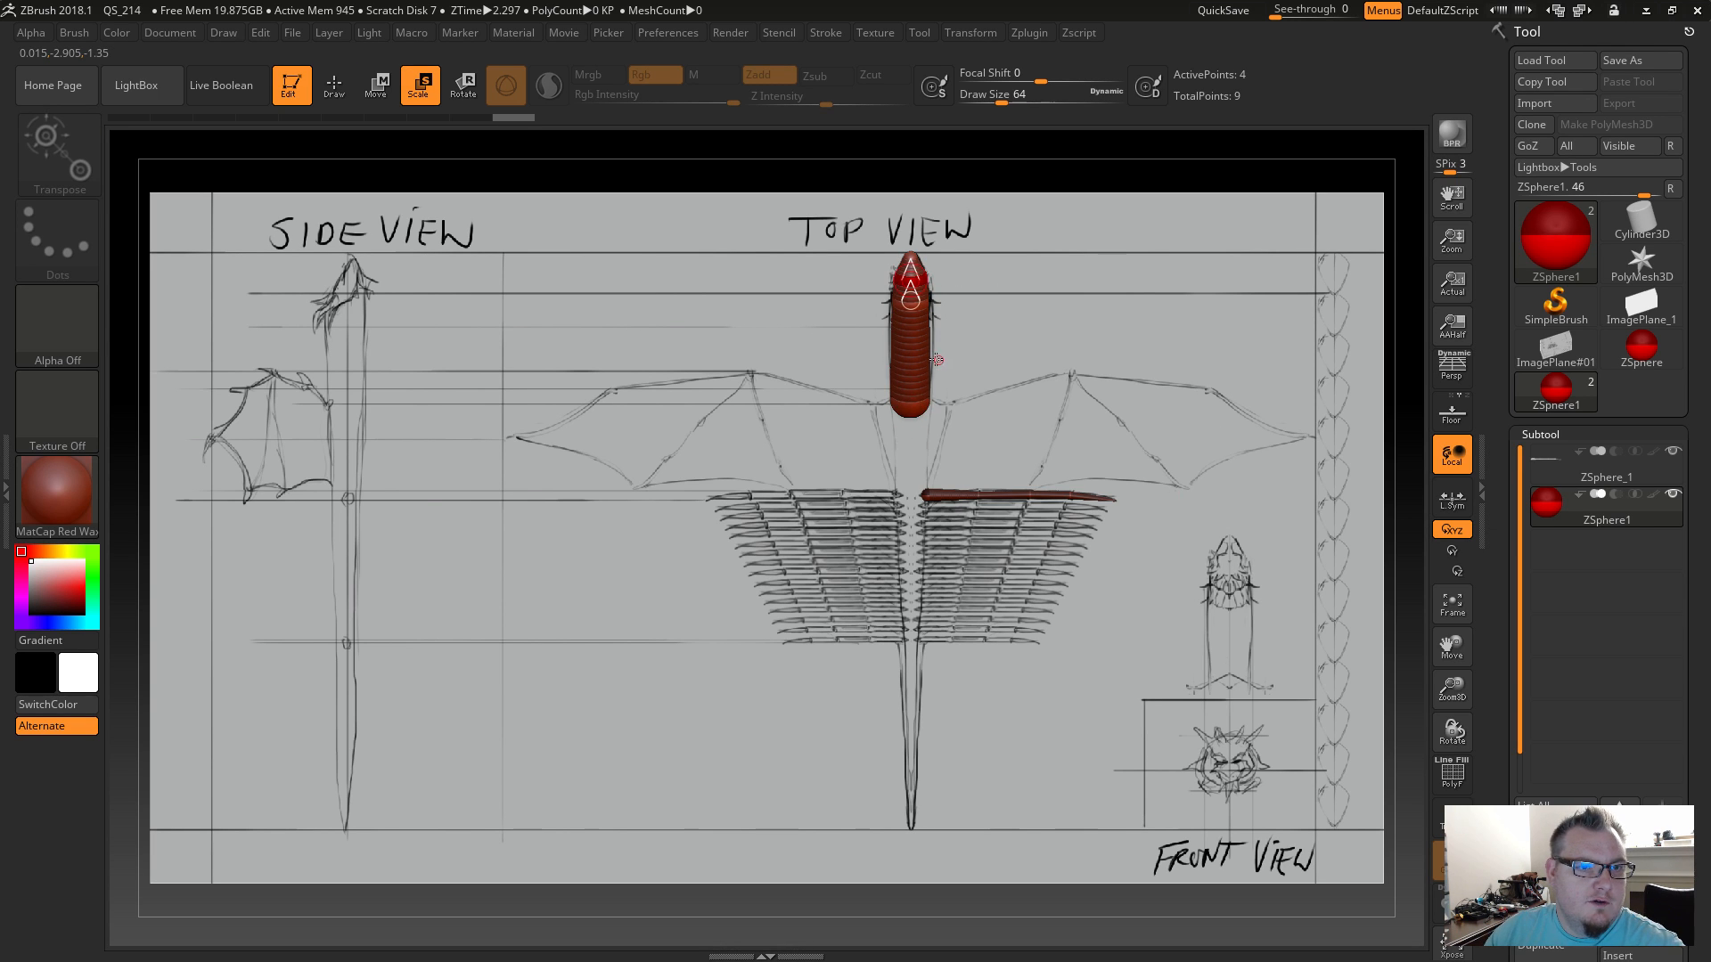
Insert a joint ZSphere halfway along the neck and scale it to fit the drawn neck width.
key("q")
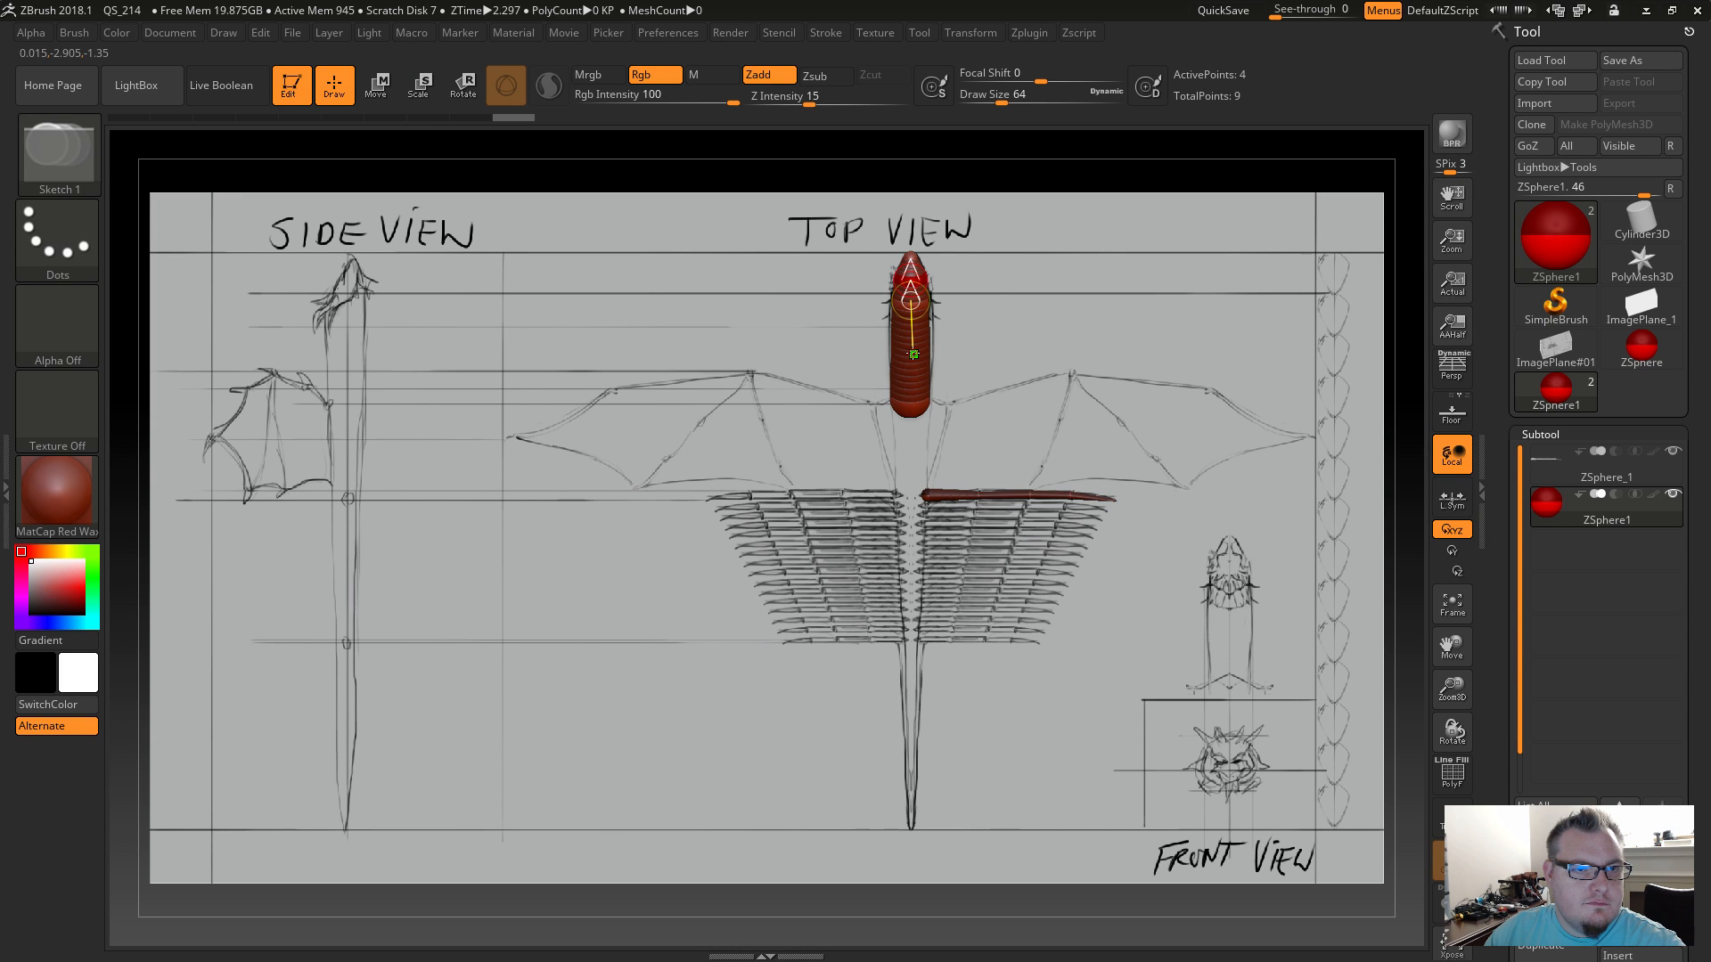
left_click(912, 354)
key("e")
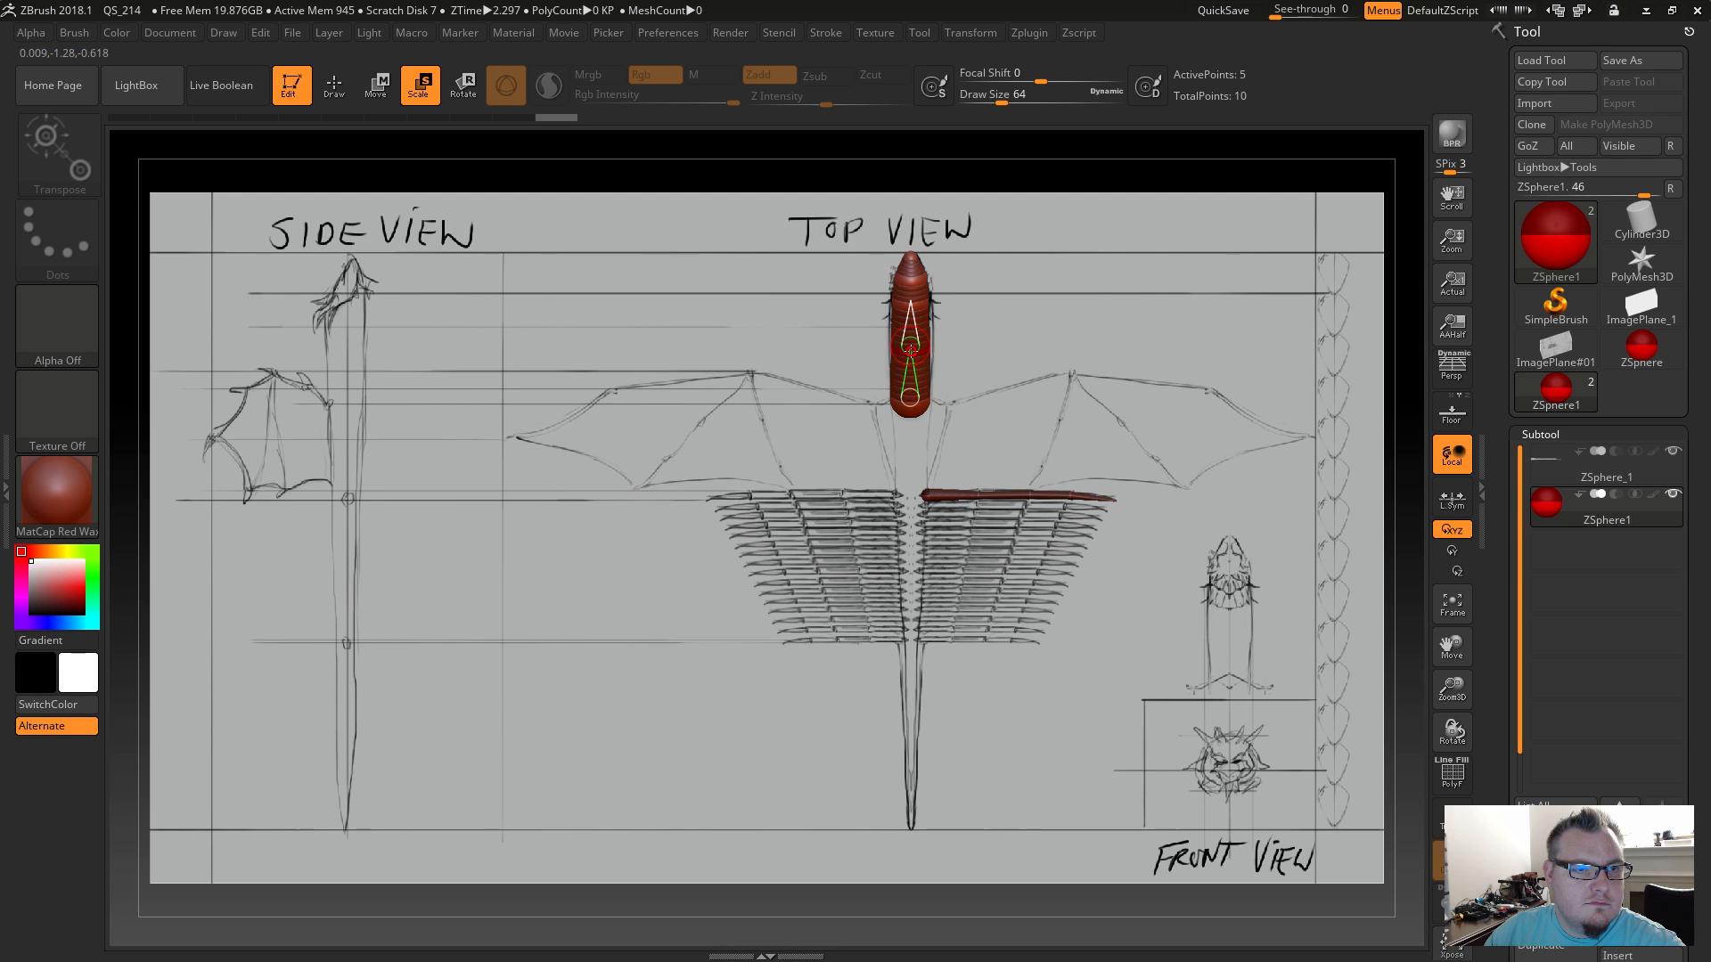
left_click_drag(917, 509, 914, 468)
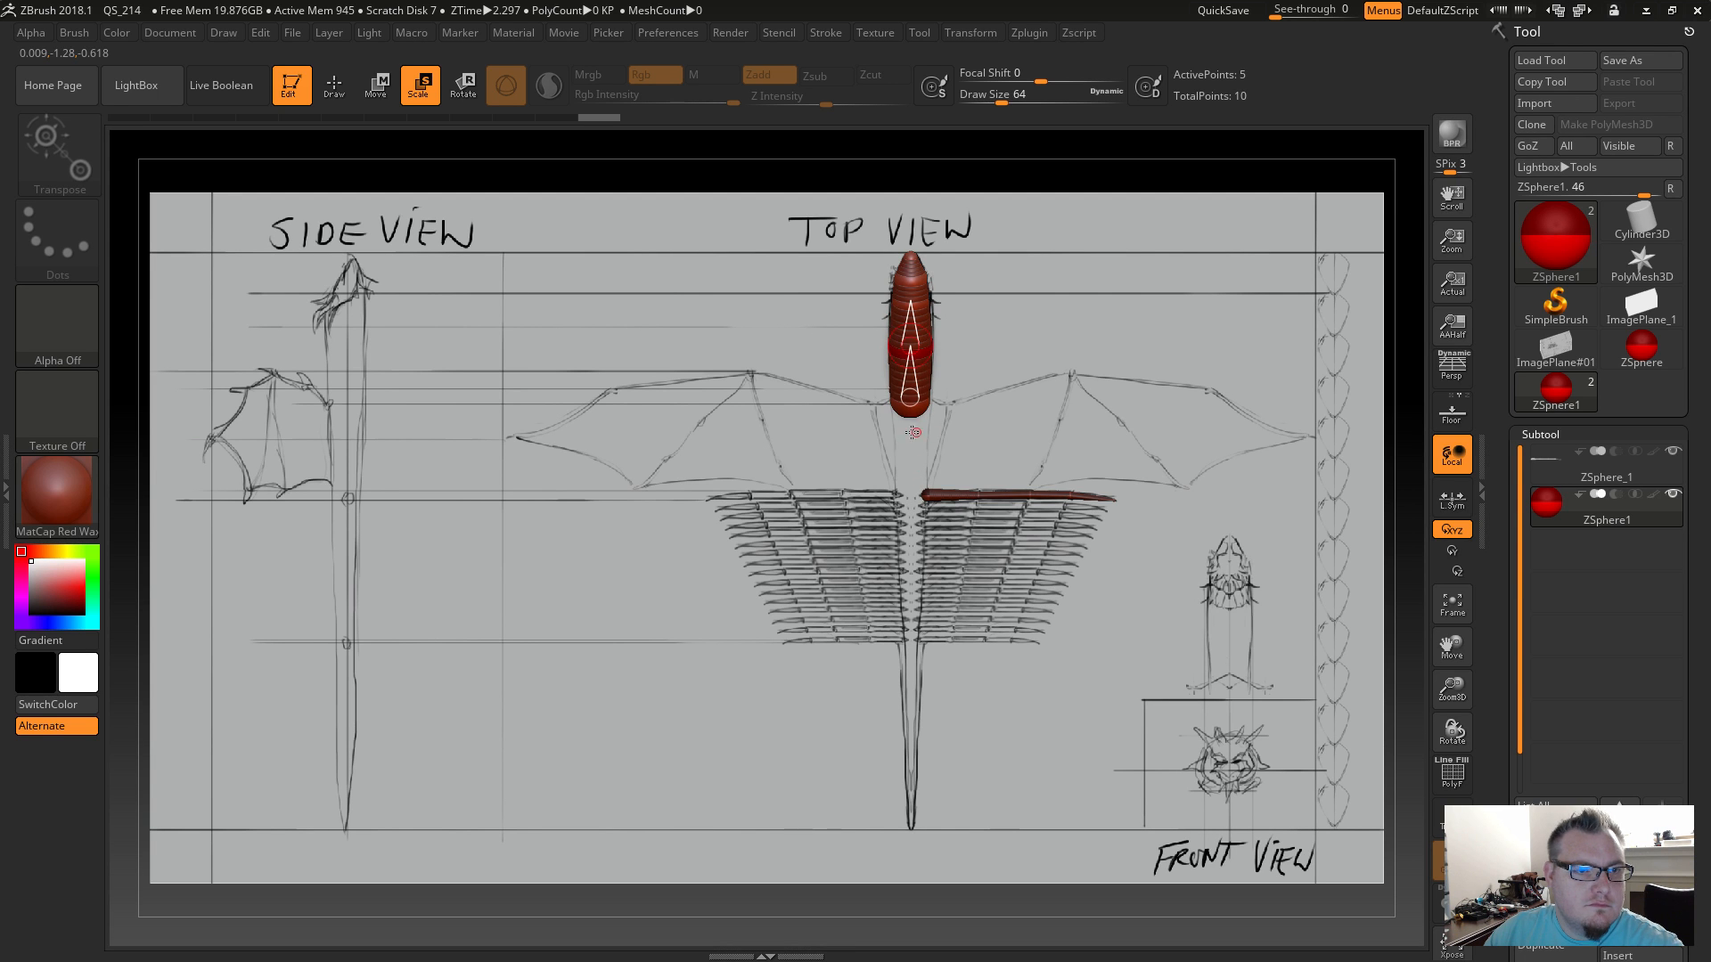
Start saving the tool as a new file and browse to the BWH > YouTube folder on the Scratch (S:) drive.
left_click(1634, 60)
left_click_drag(429, 17, 696, 263)
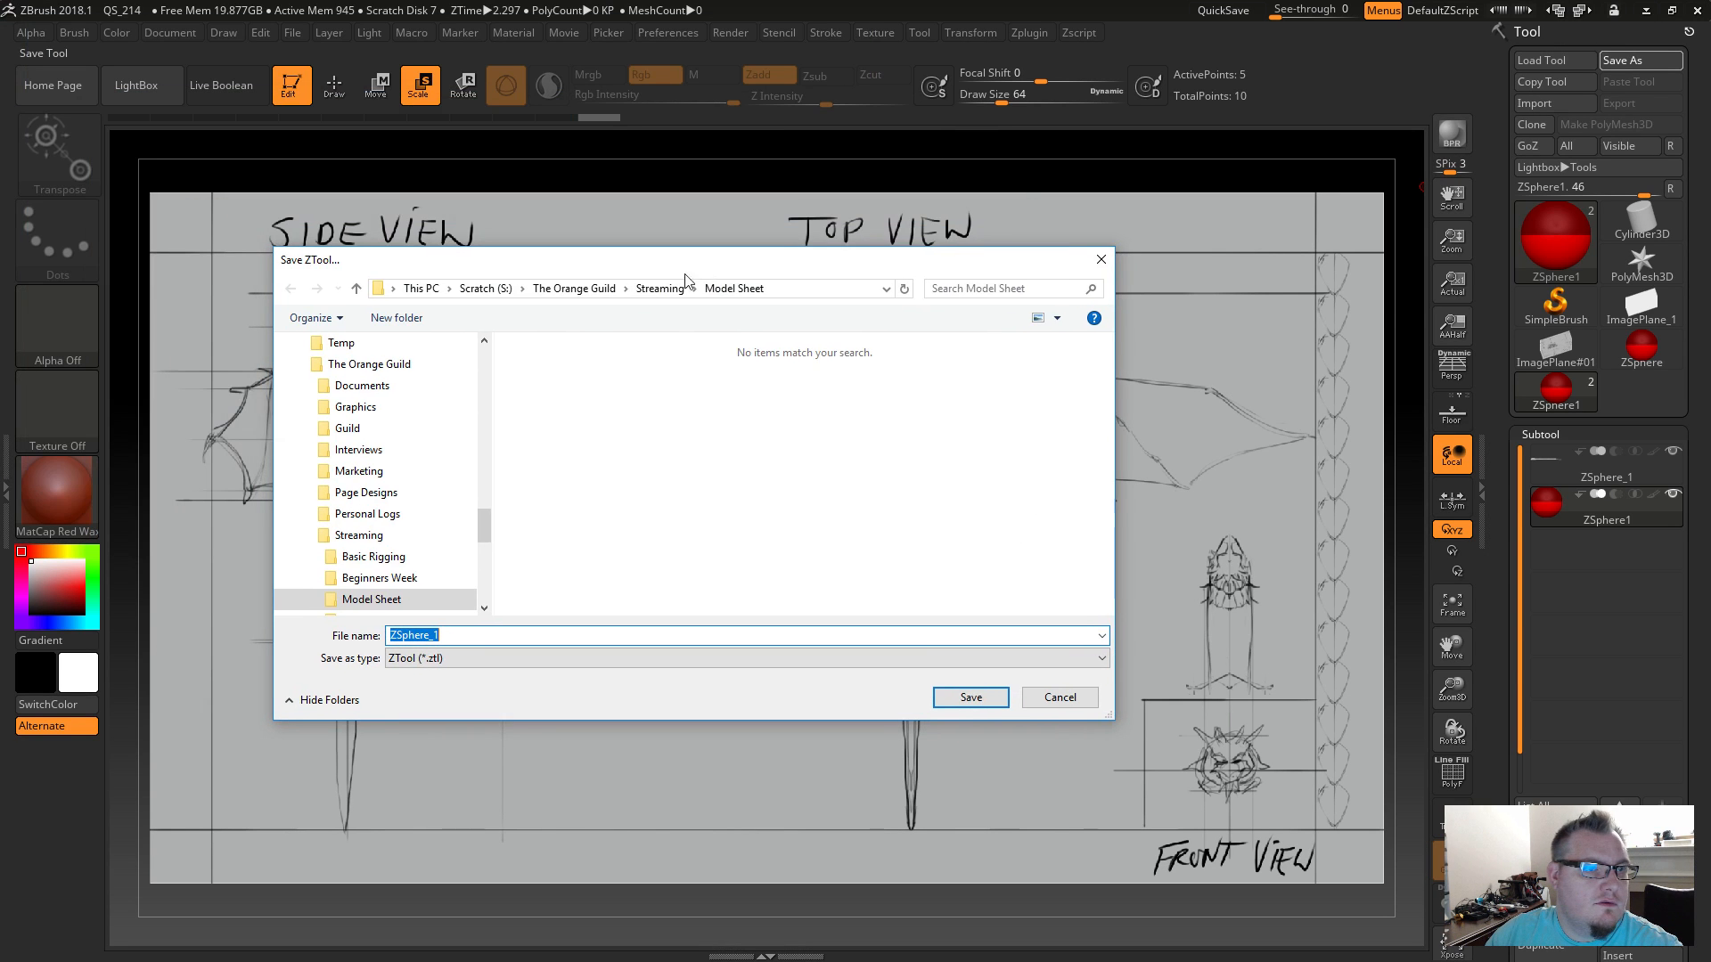
left_click(486, 287)
left_click(572, 406)
left_click(536, 426)
double_click(536, 427)
double_click(543, 371)
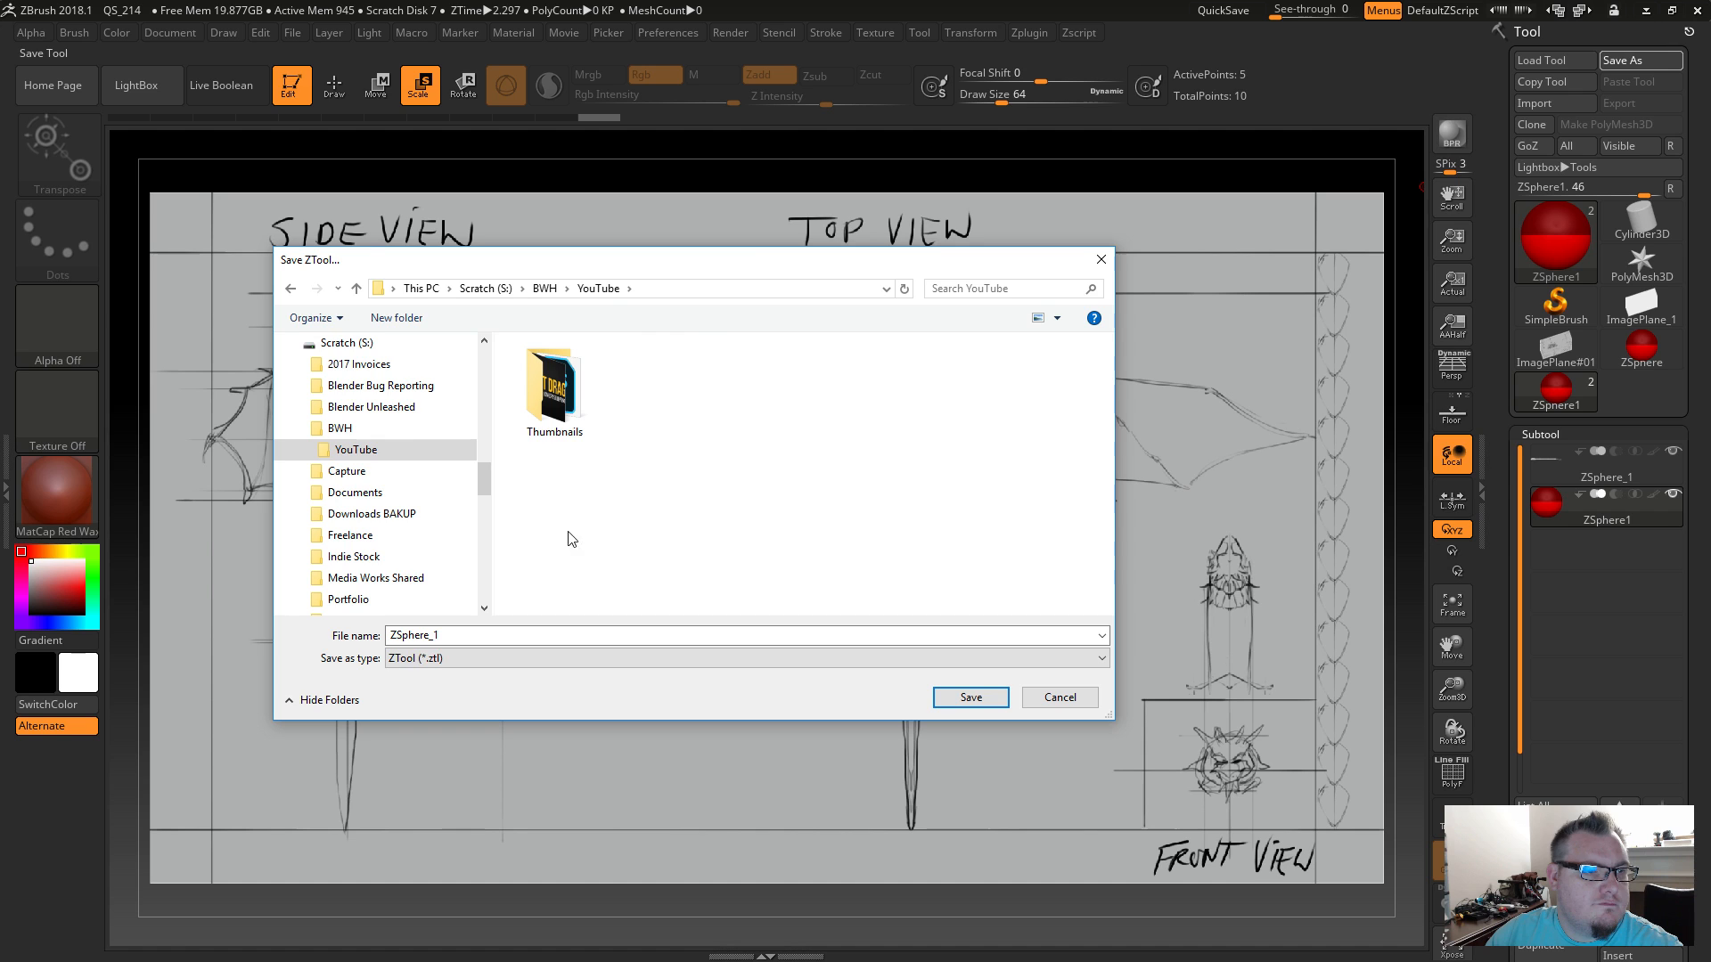
Create a folder named Streaming inside the YouTube folder and open it.
right_click(622, 540)
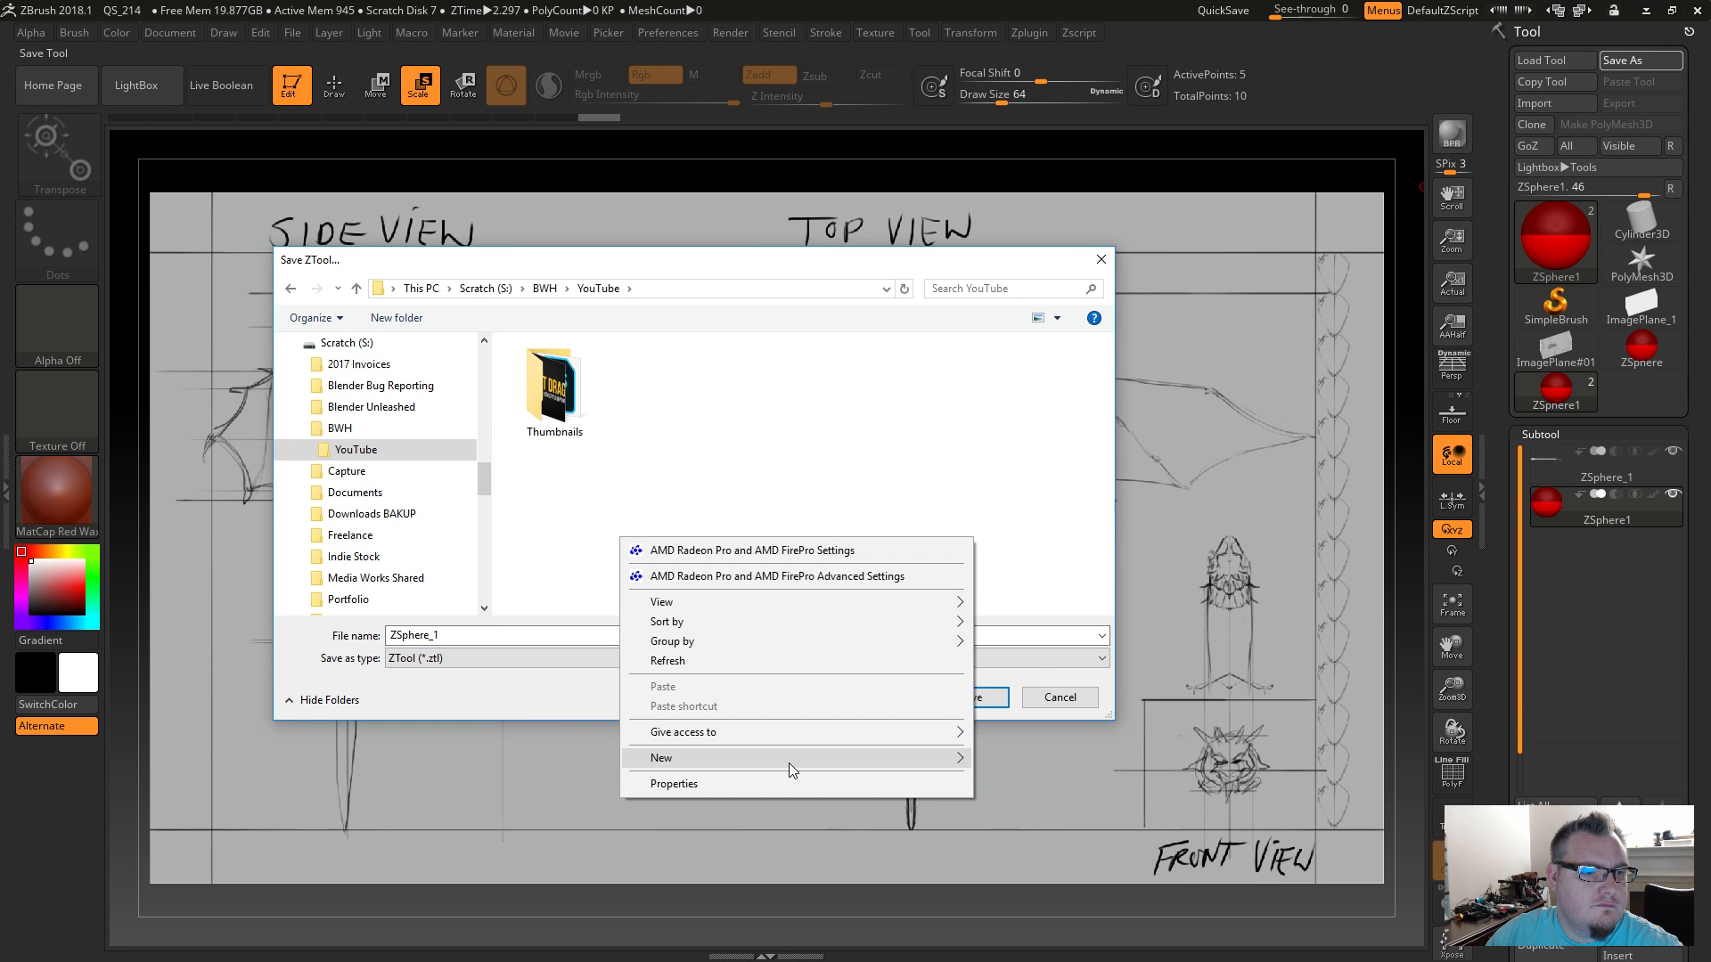
mouse_move(789, 763)
left_click(1056, 522)
type("Streaming")
key("Return")
double_click(579, 393)
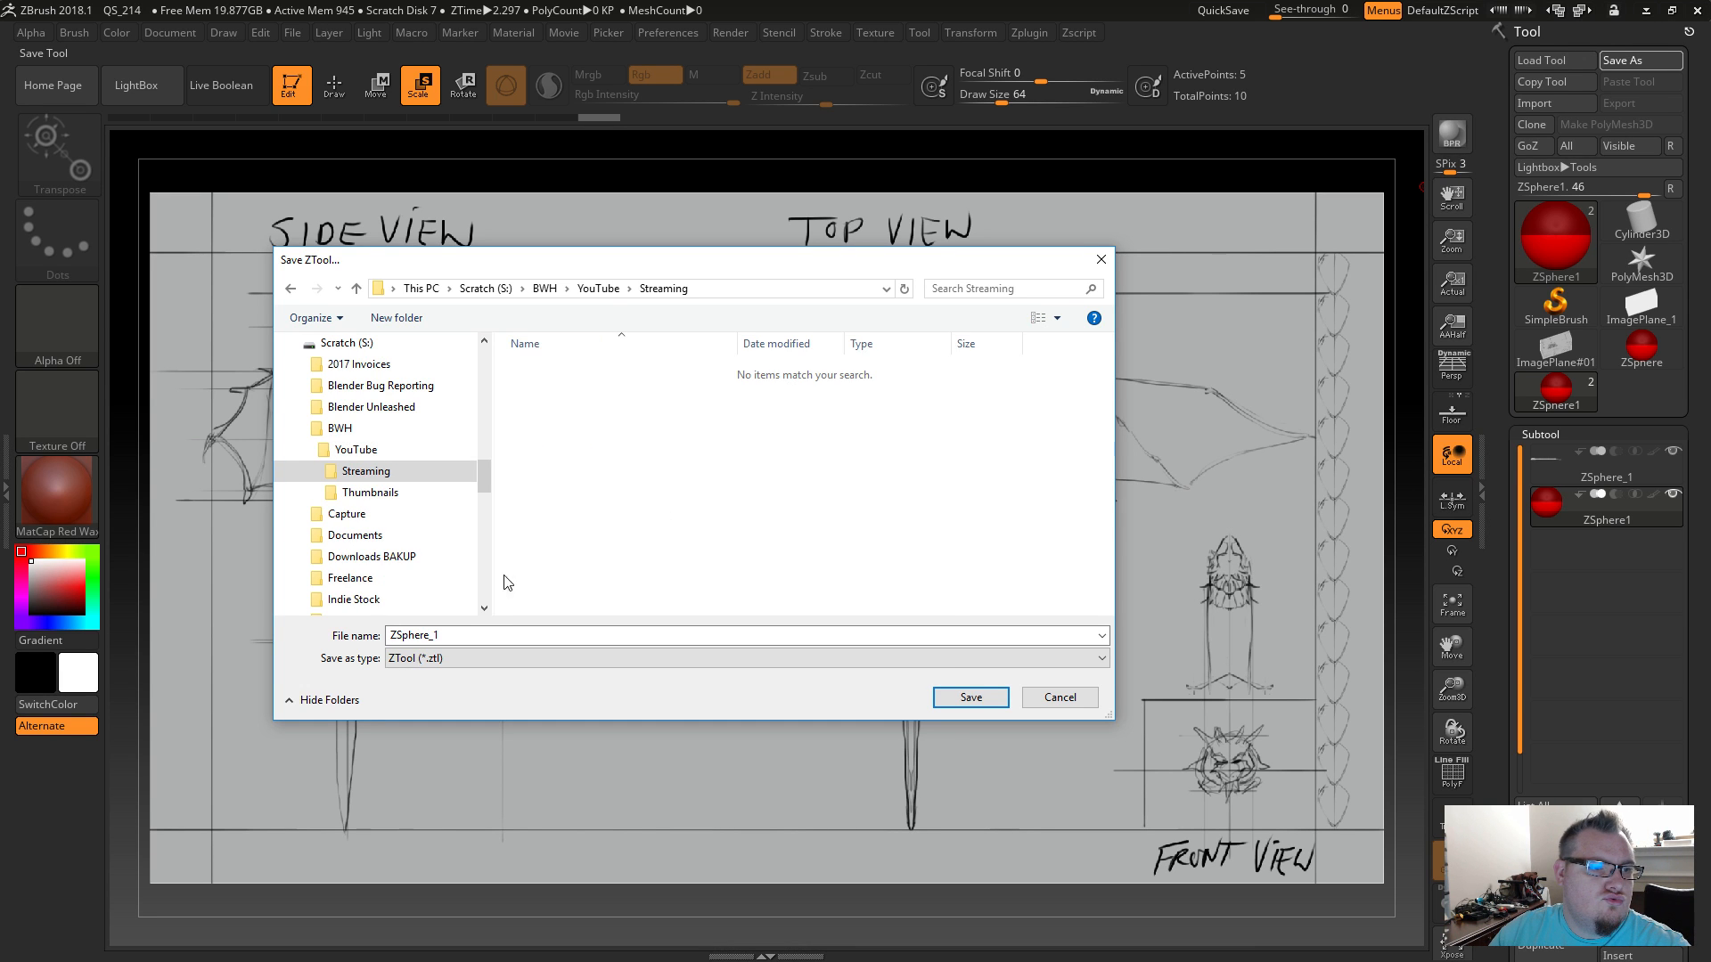
Create a folder named Dragon Concepts inside the Streaming folder and open it.
right_click(599, 546)
mouse_move(801, 780)
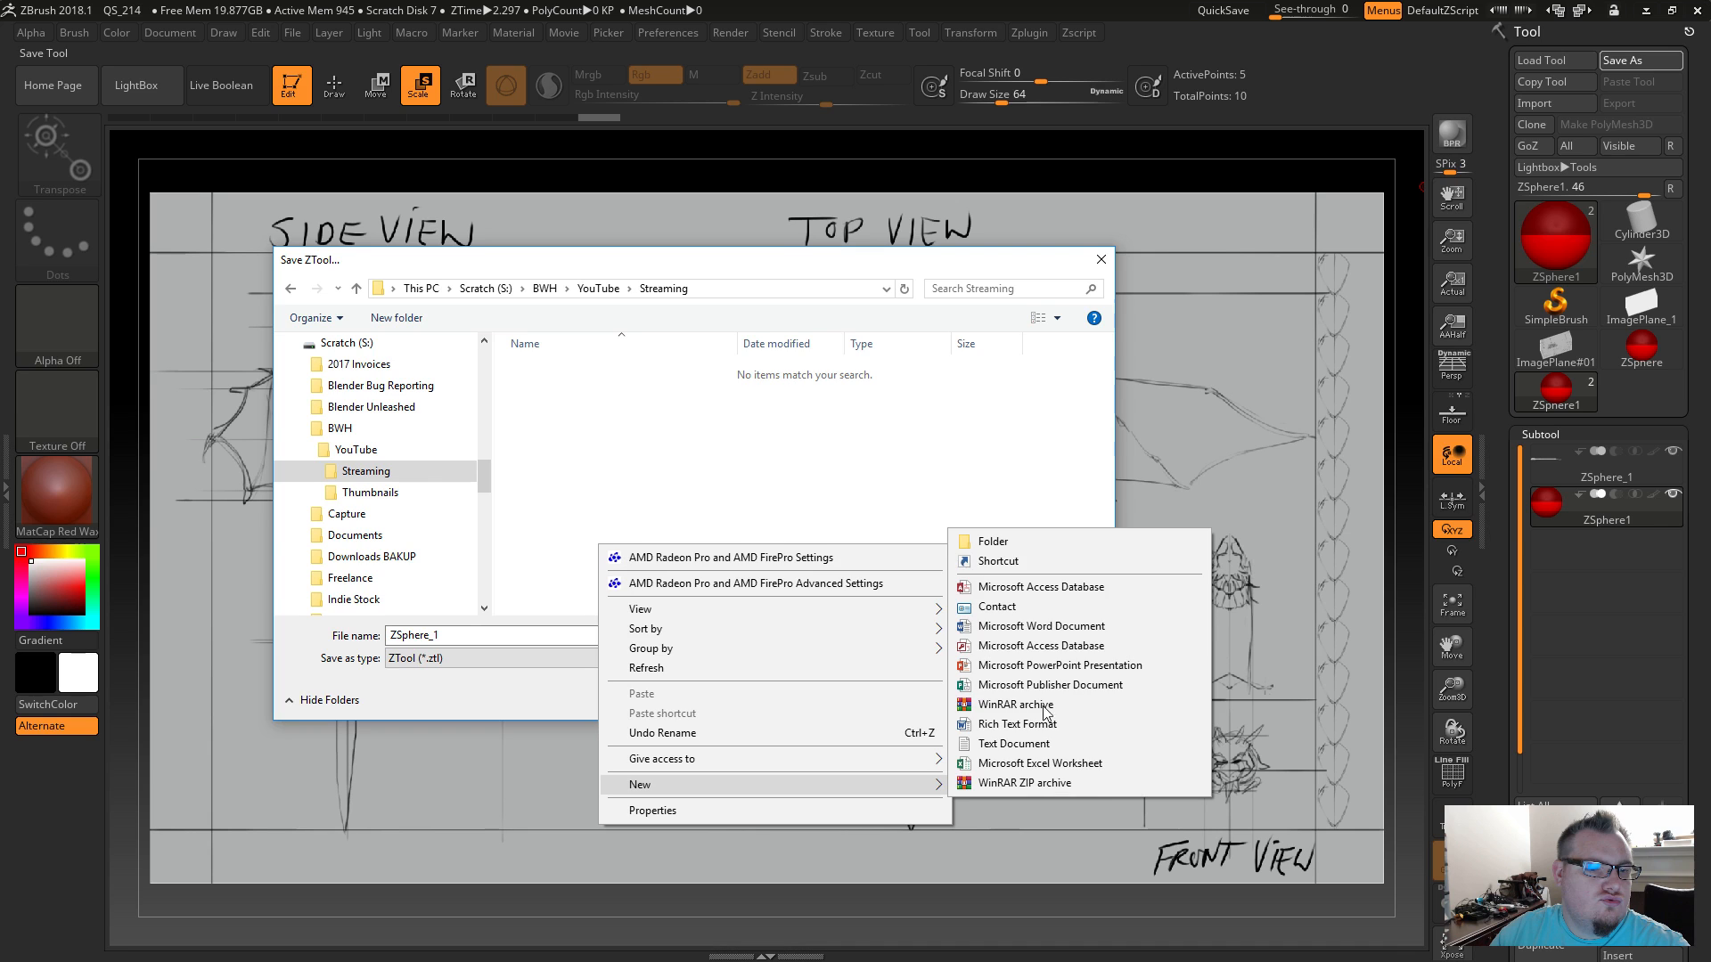
left_click(1008, 543)
type("Dragon Concepts")
key("Return")
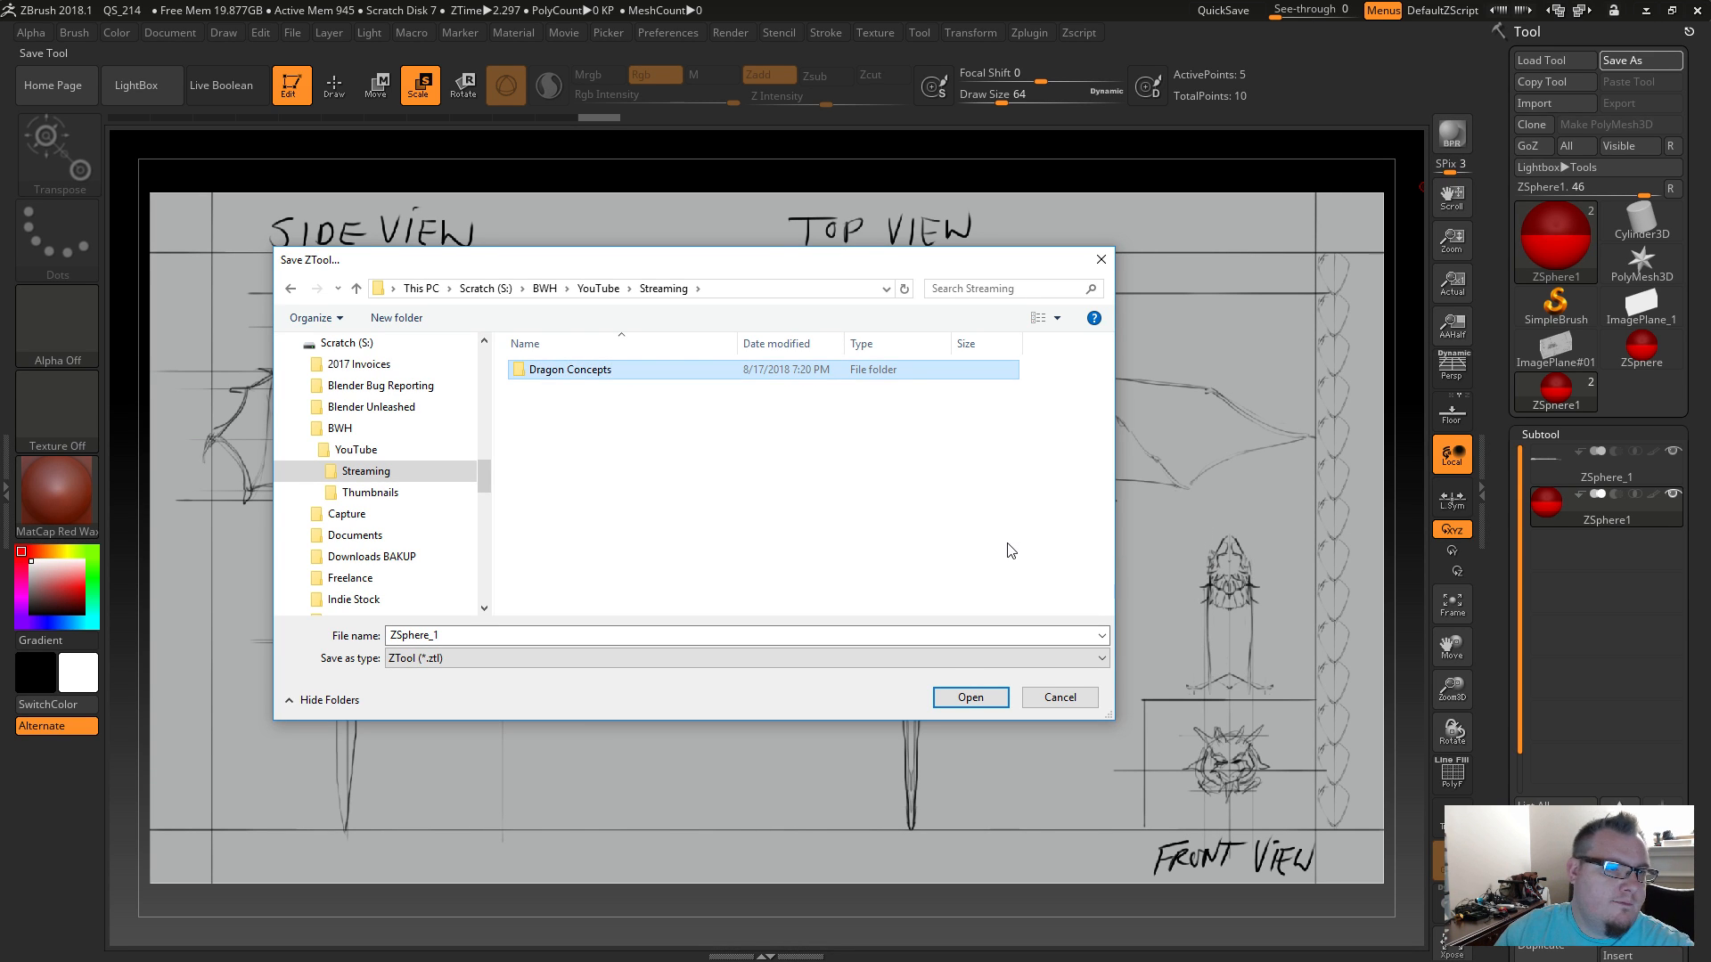
double_click(587, 374)
Save the ZTool in the Dragon Concepts folder under the file name ZSphere_01.
double_click(456, 638)
left_click(455, 638)
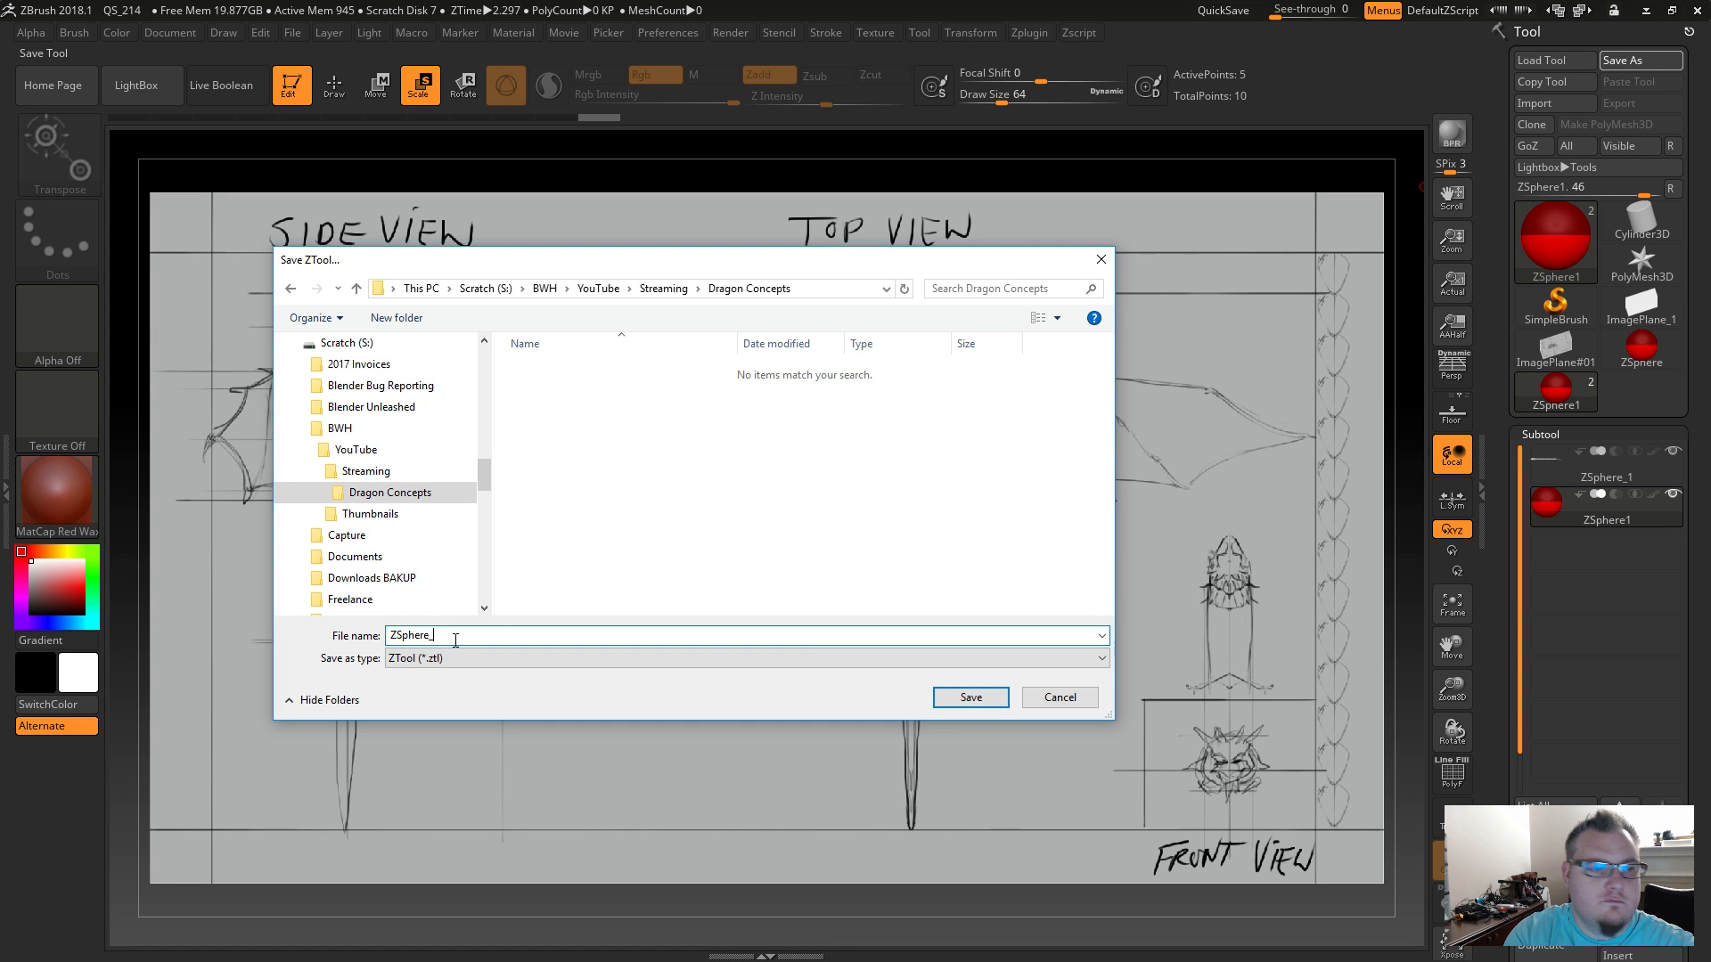
type("01")
key("Return")
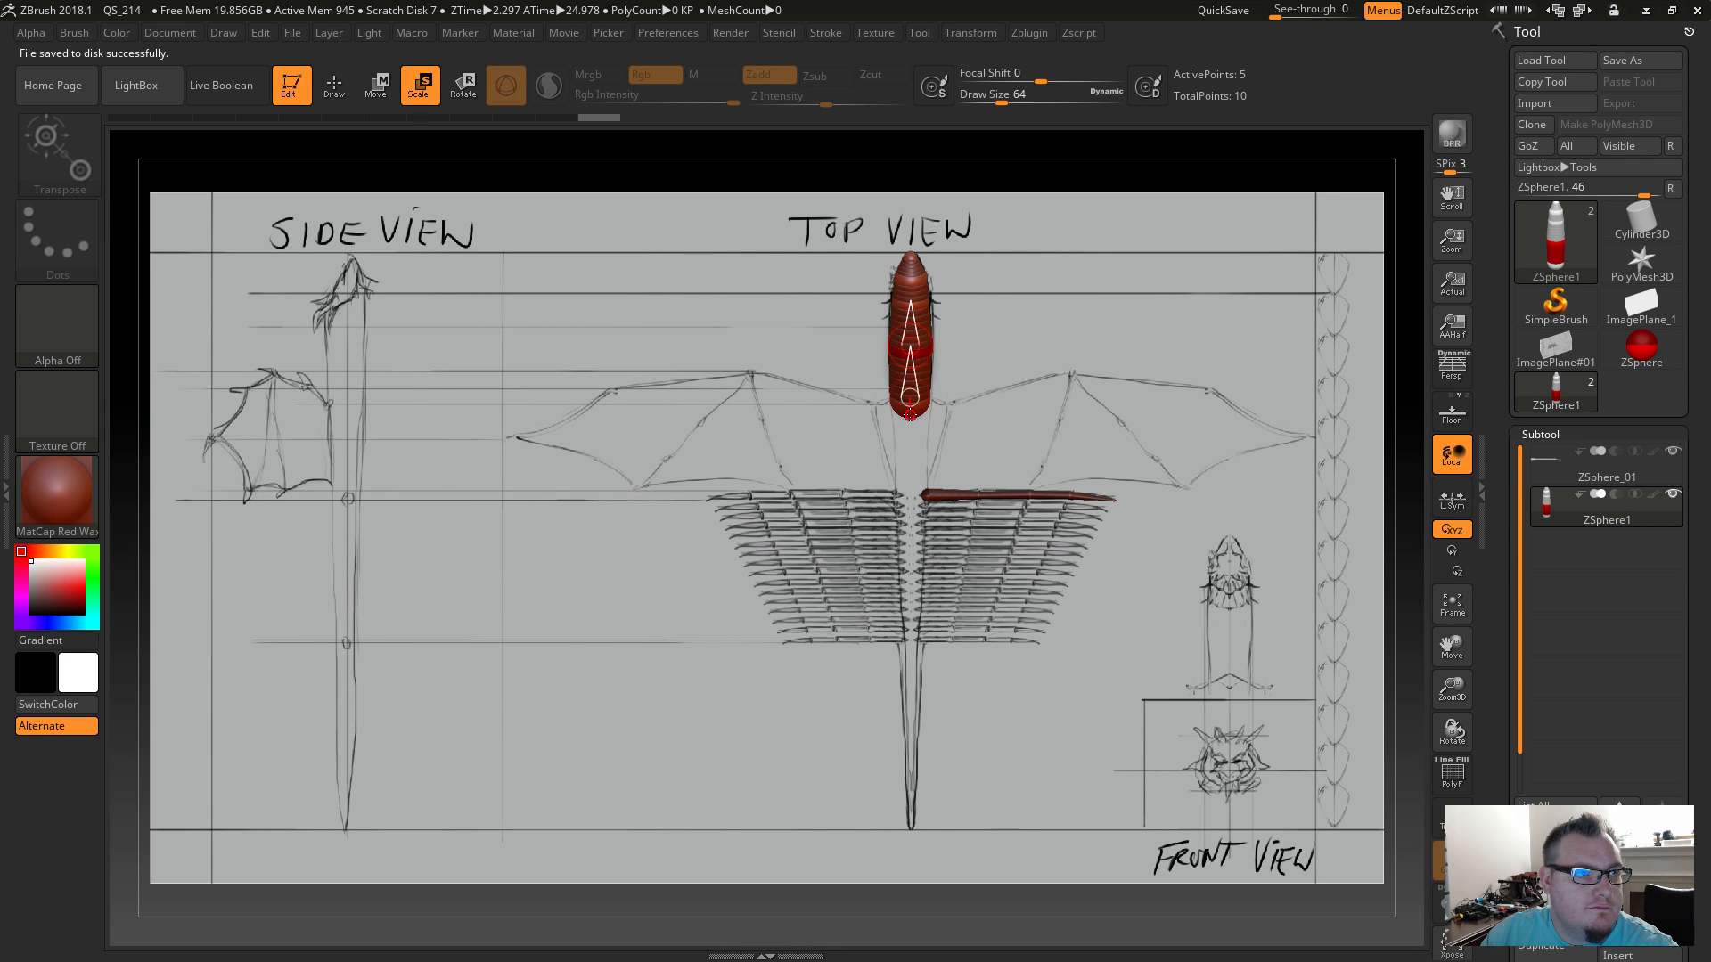
Extend the chain from the neck base down to the drawn tail tip, then centre the end ZSphere and shrink it to a point.
key("q")
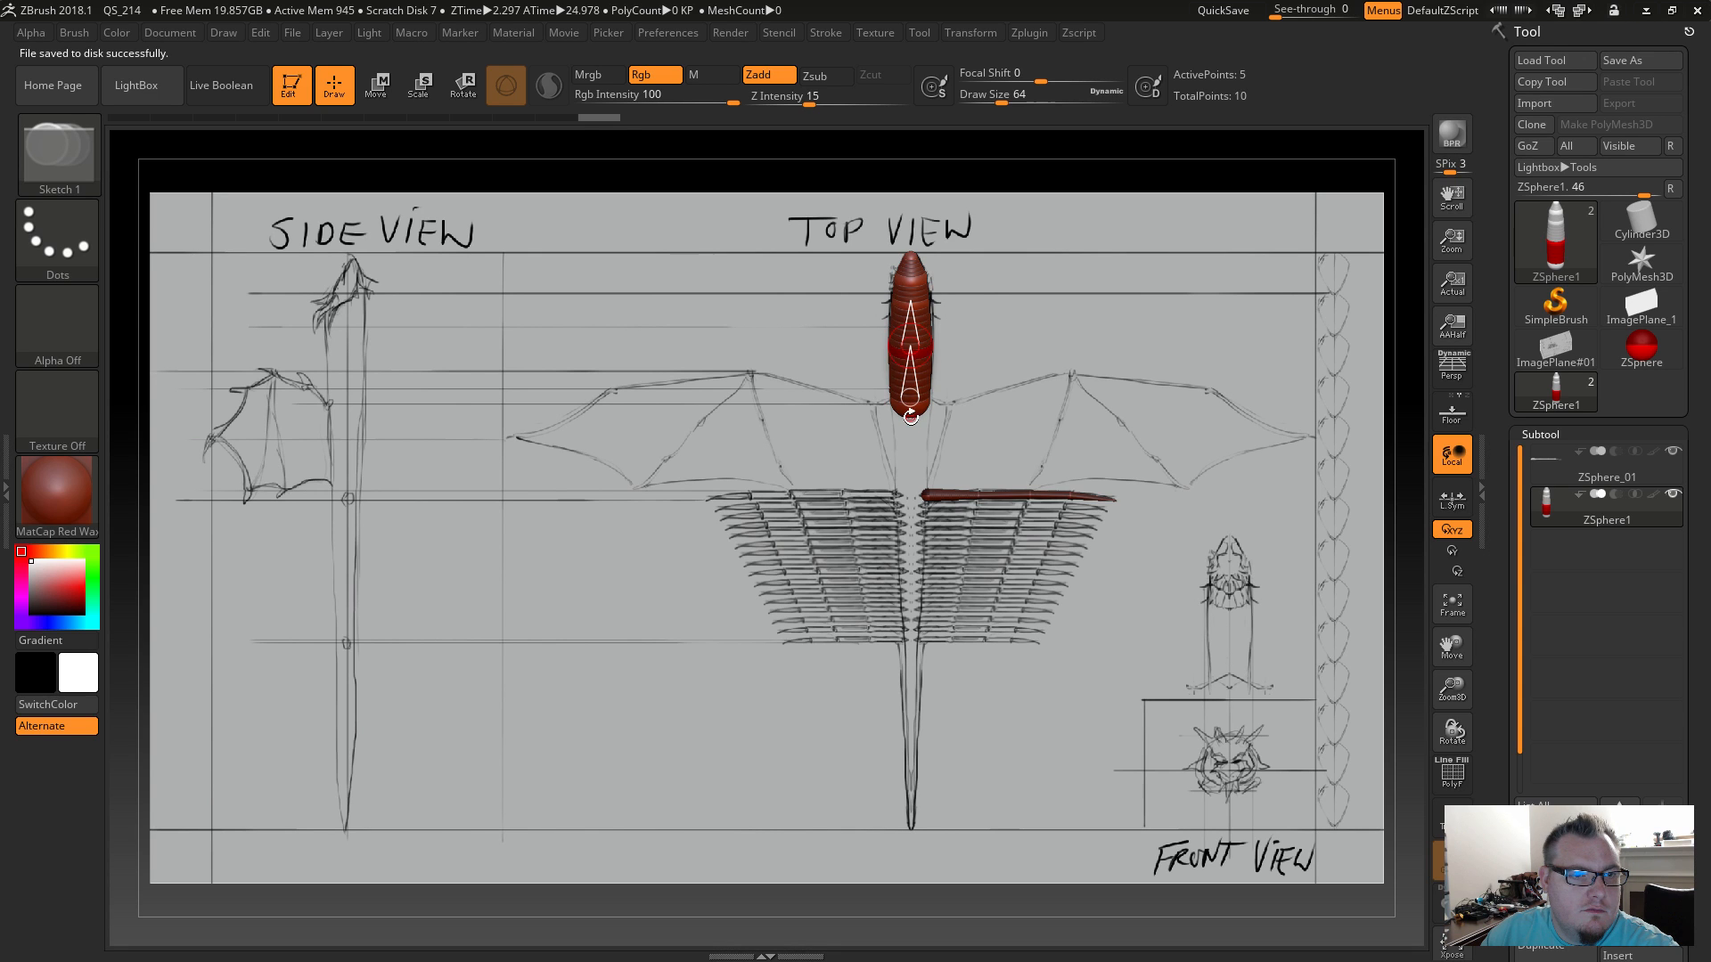
left_click_drag(910, 415, 914, 827)
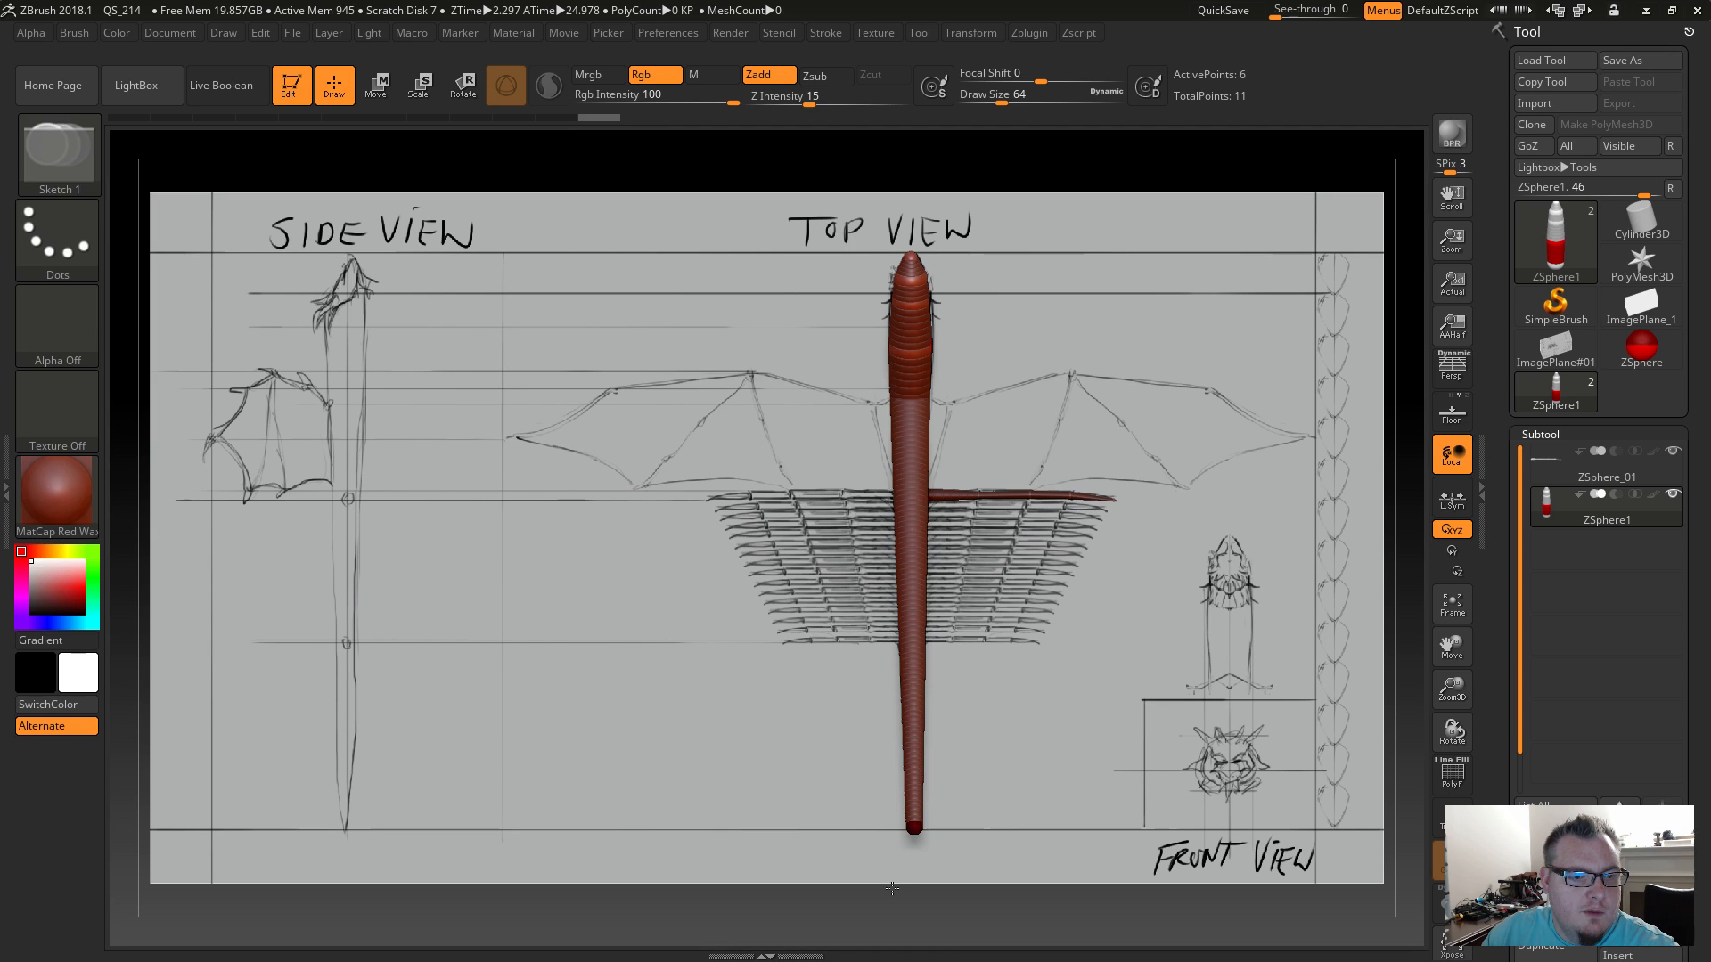
key("w")
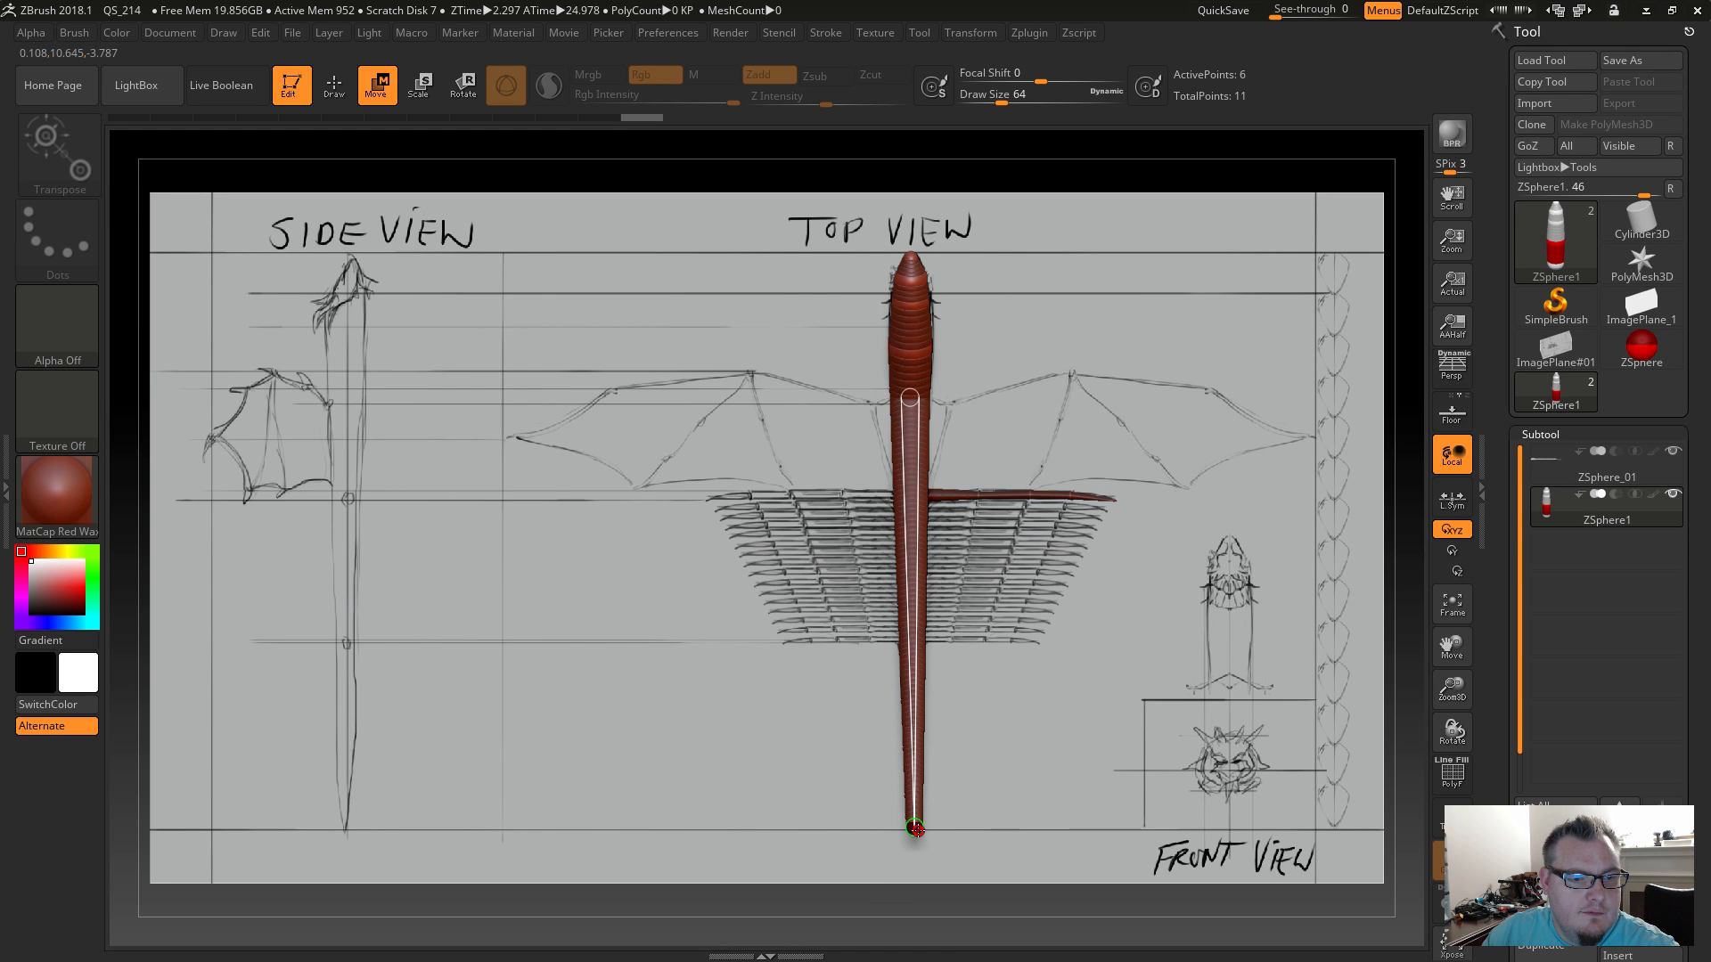
key("e")
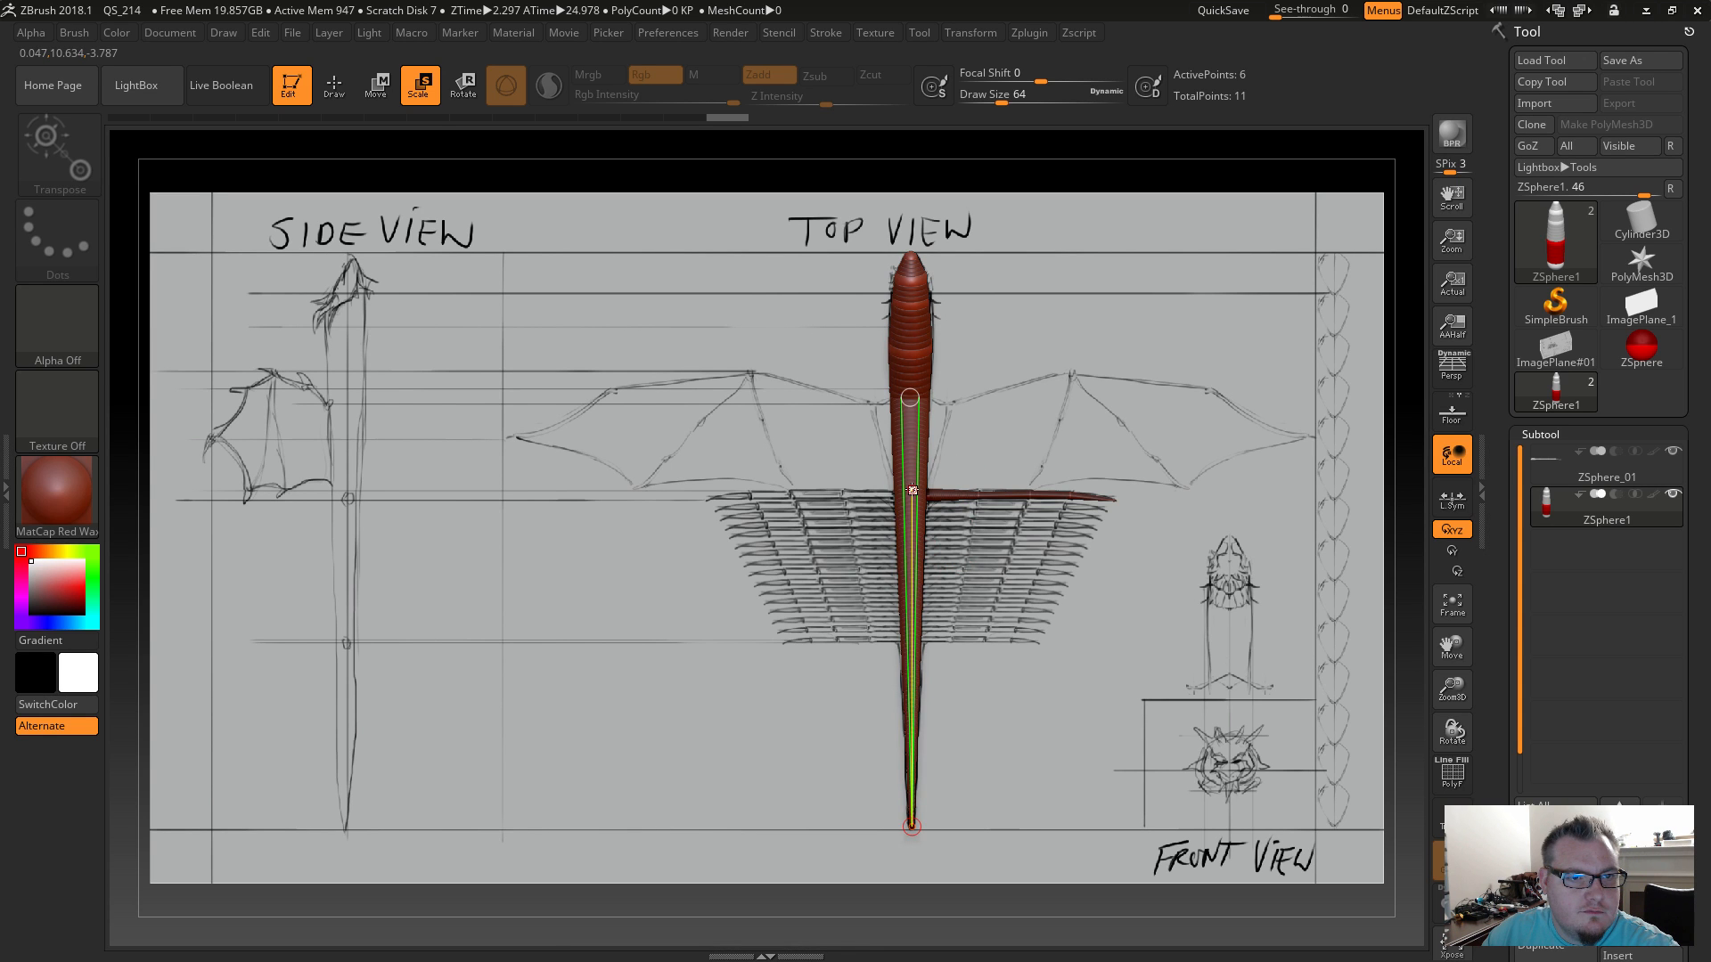
Insert two joint ZSpheres along the body chain, at the upper and lower ends of the drawn rib section.
key("q")
key("w")
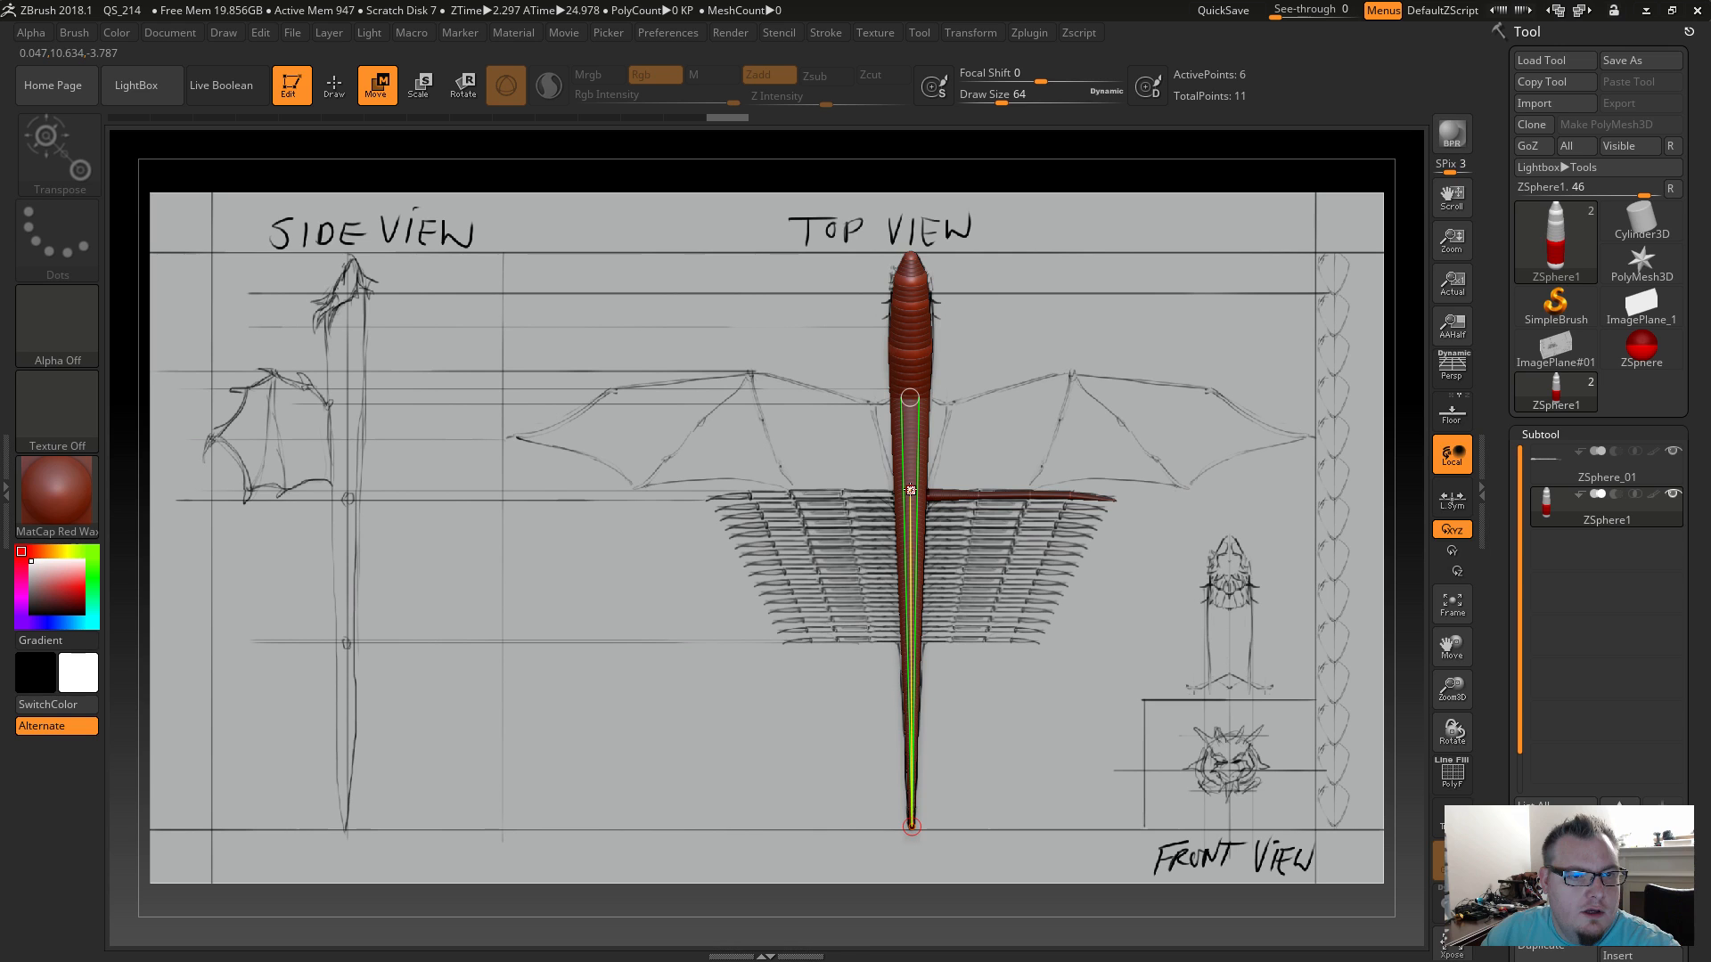
key("q")
left_click(911, 489)
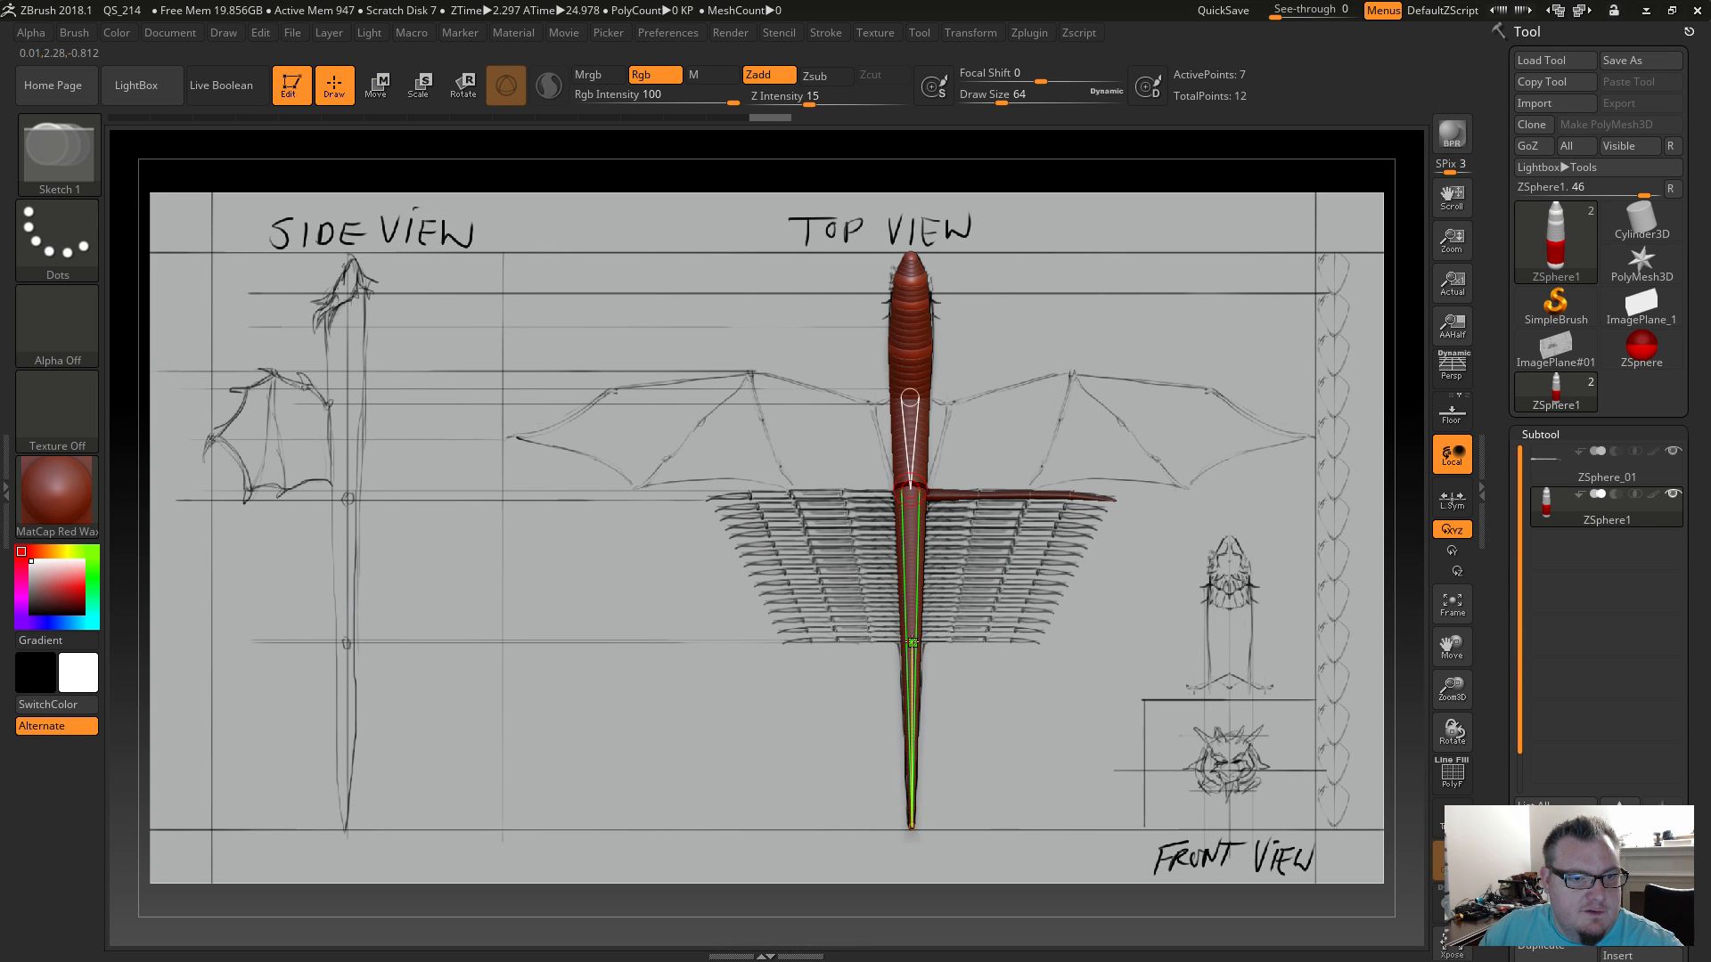
left_click(912, 642)
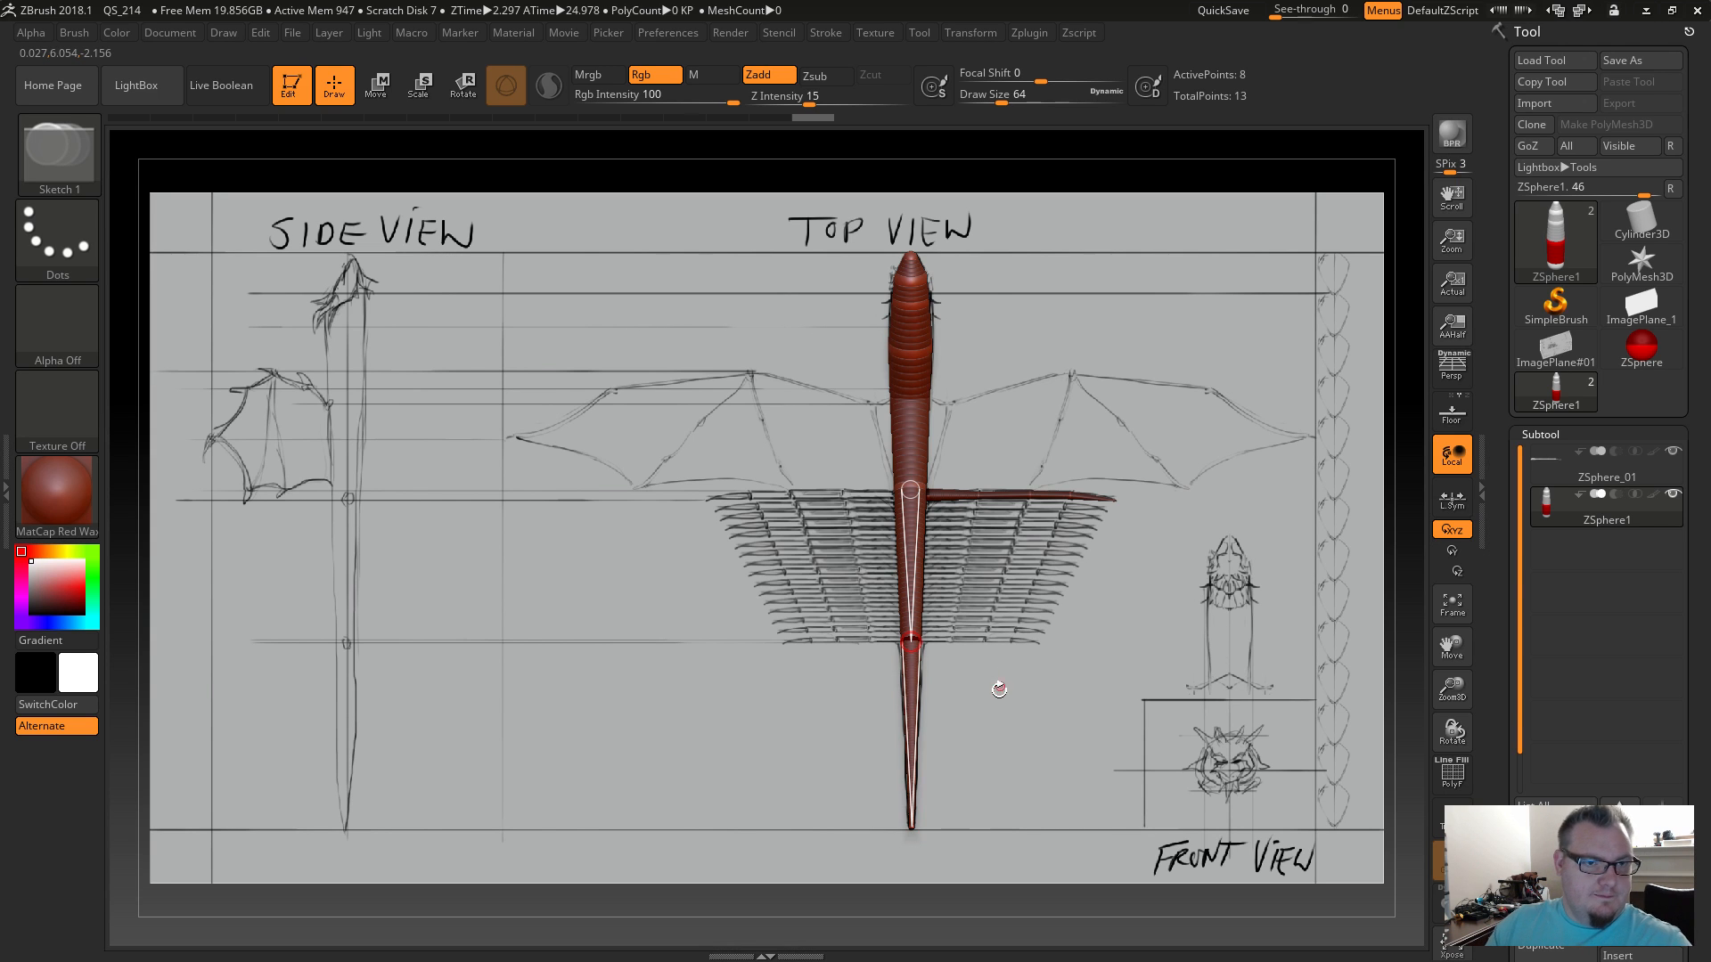
Straighten the head, neck and body ZSpheres into one vertical line as seen from the side.
left_click_drag(1415, 804, 1357, 798)
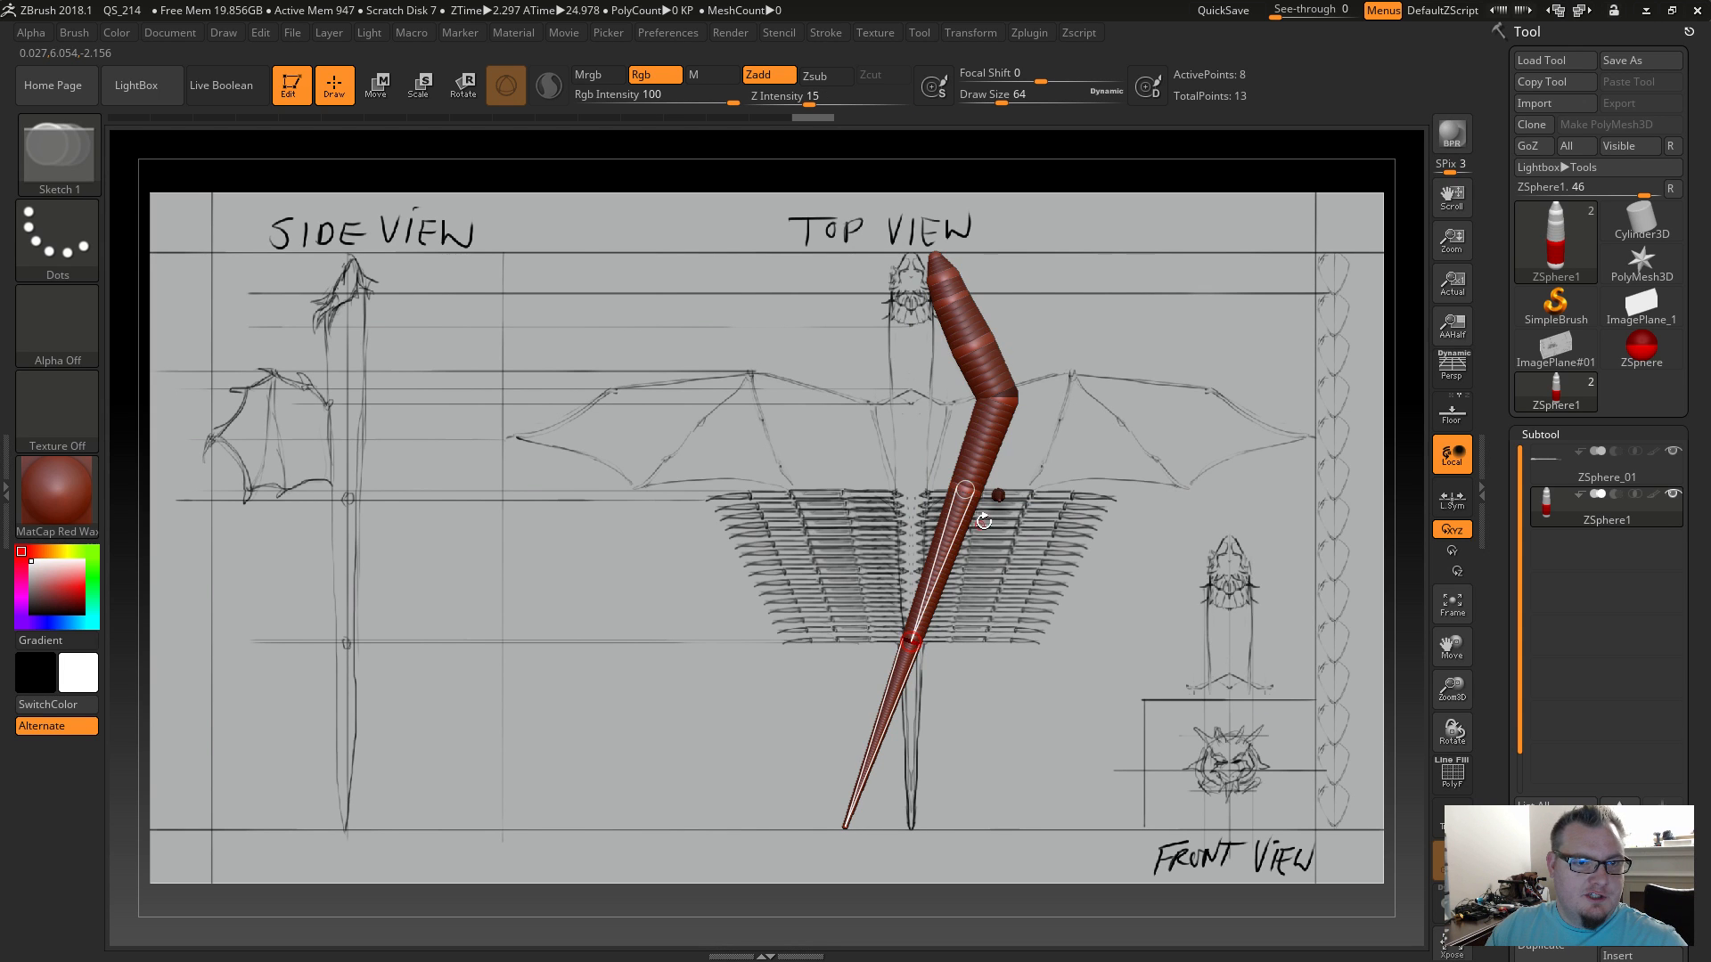
key("w")
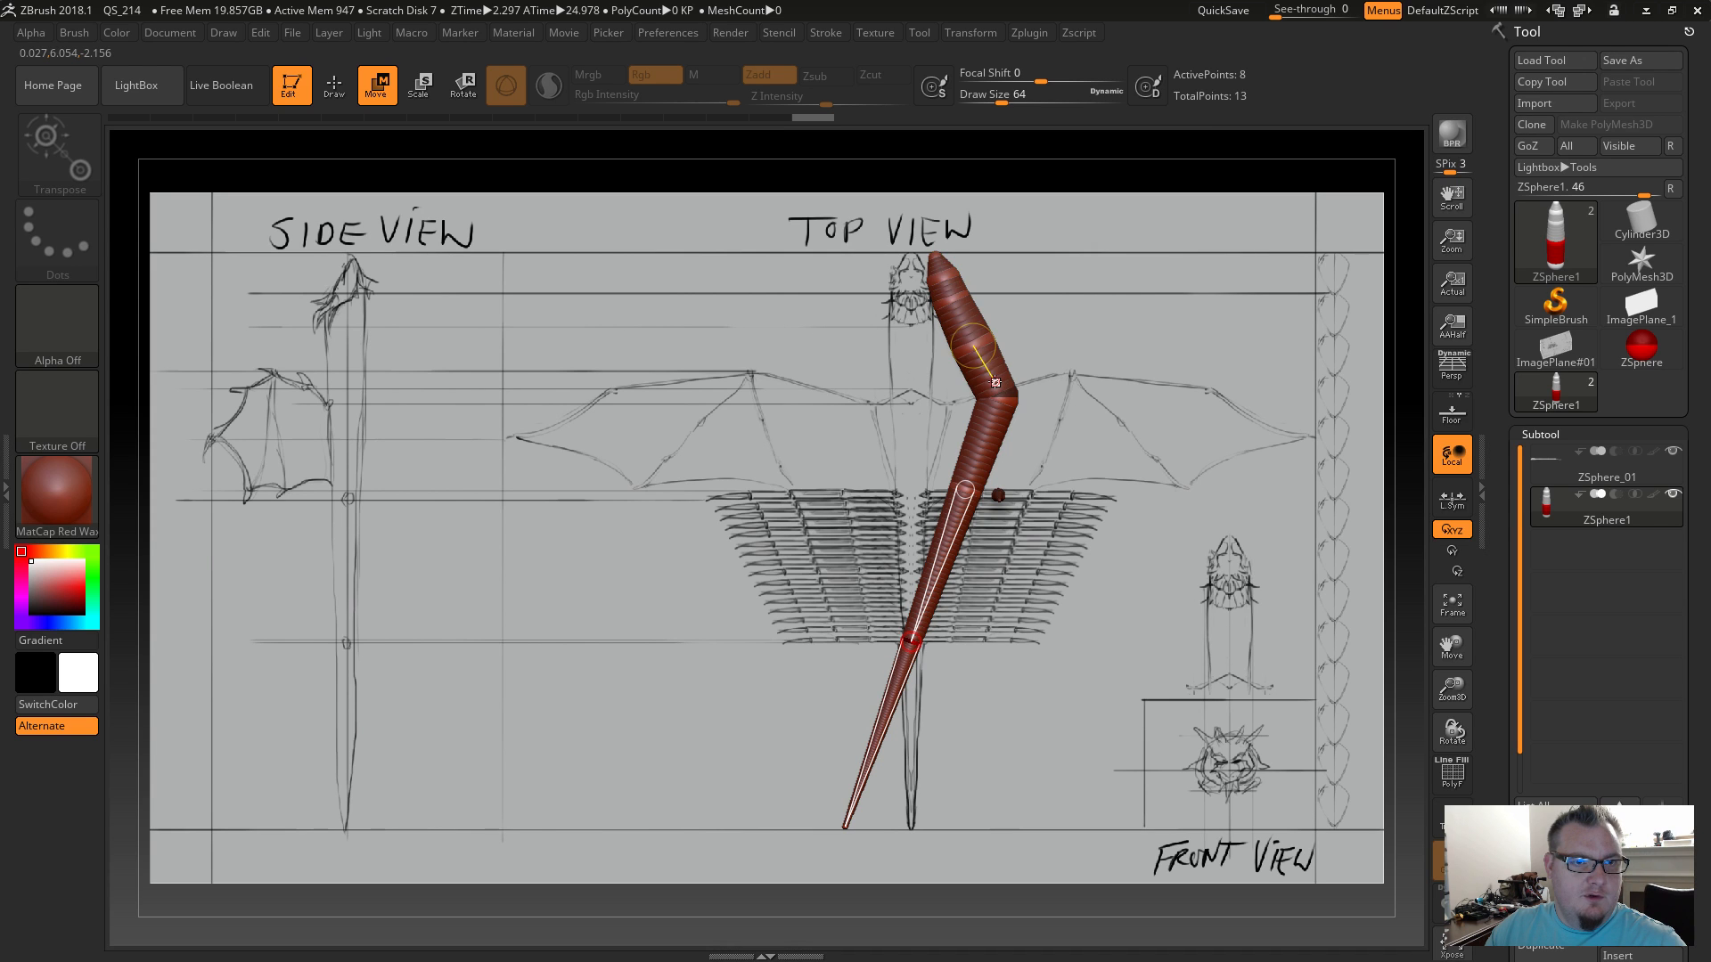
left_click_drag(1003, 390, 1000, 339)
left_click_drag(990, 272, 999, 277)
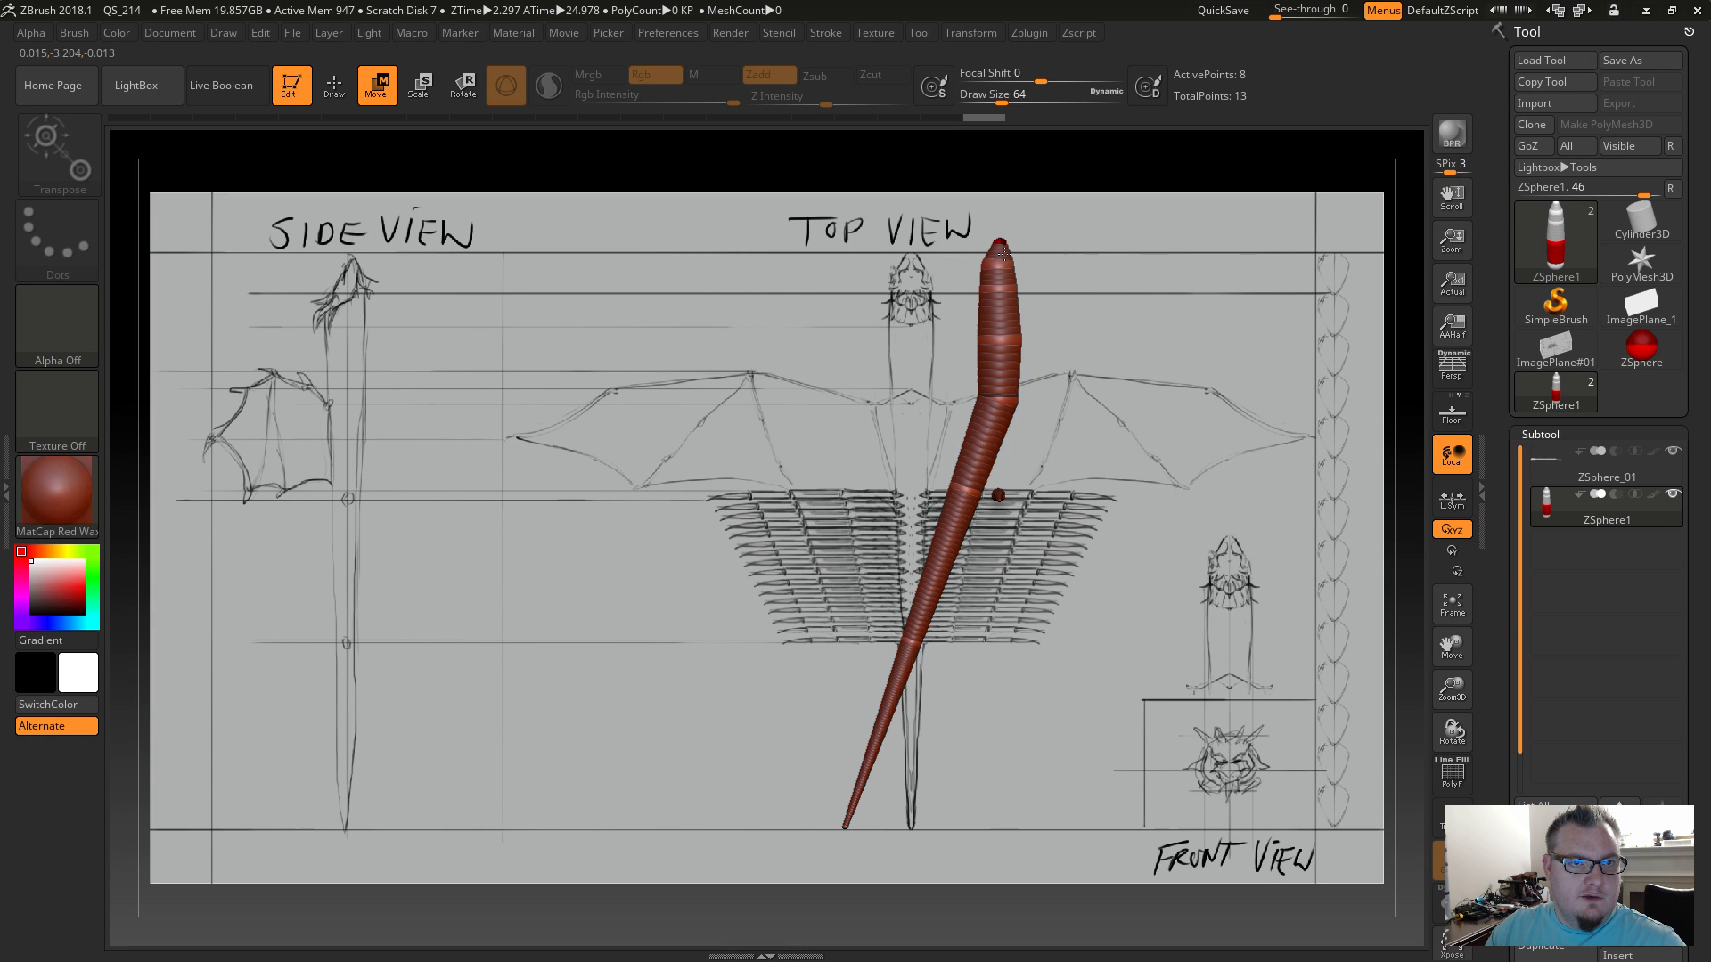
left_click_drag(965, 488, 1018, 437)
left_click_drag(980, 571, 1033, 519)
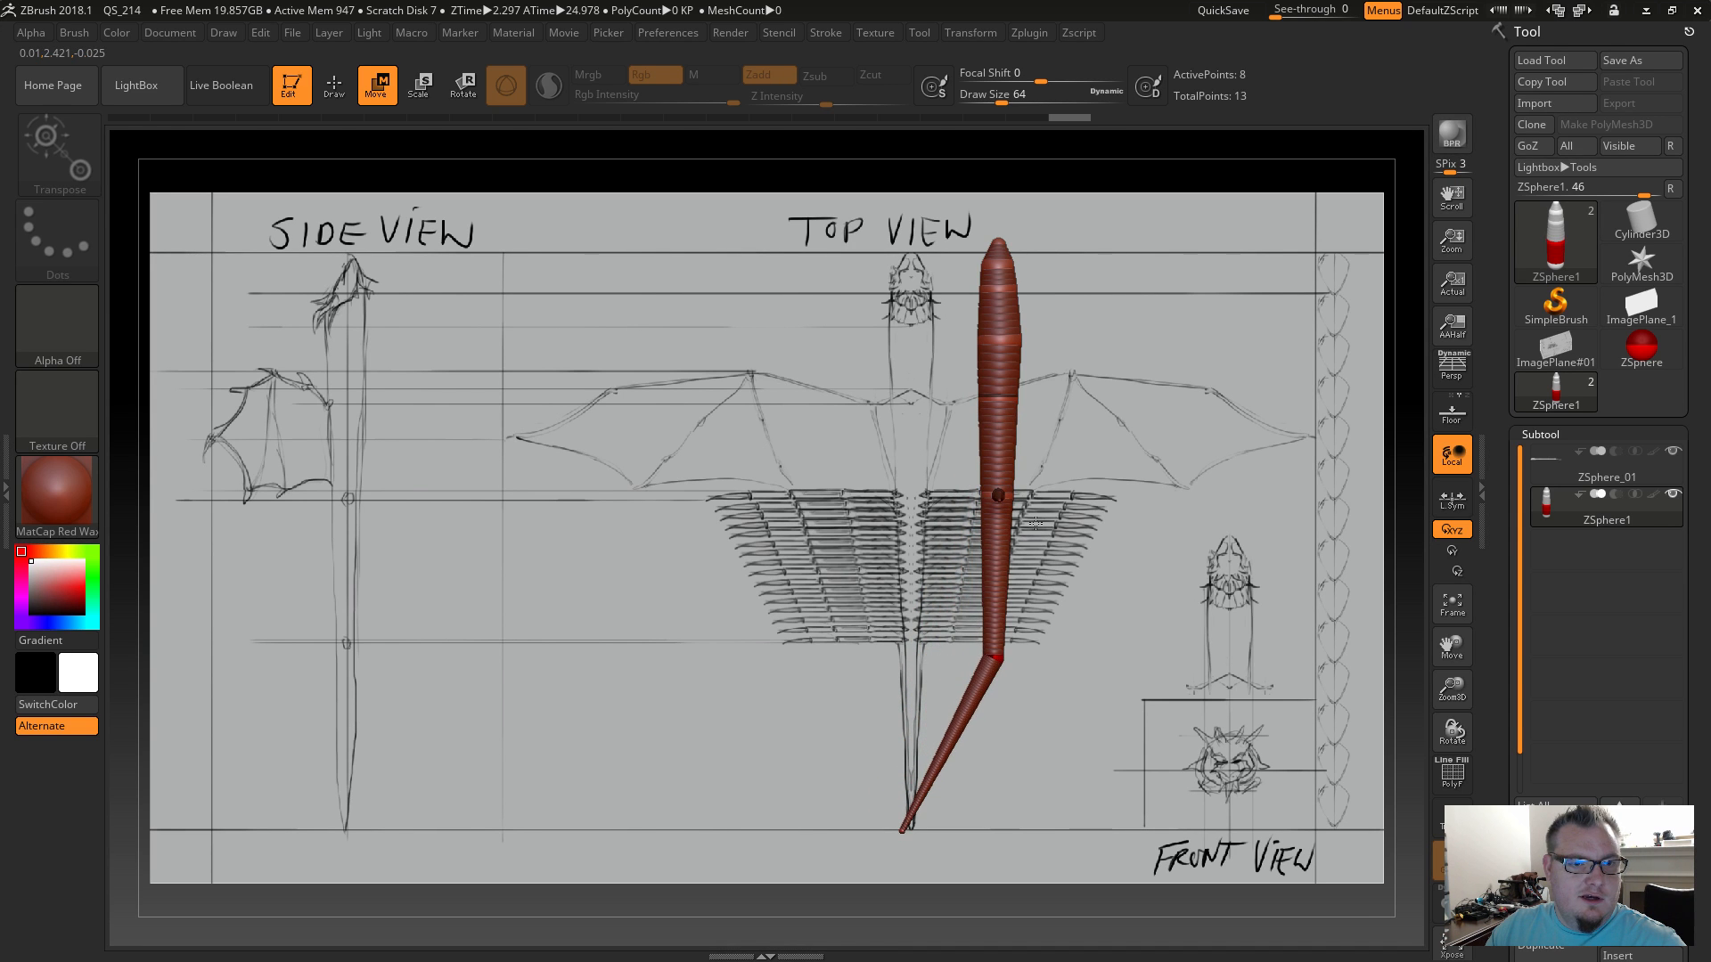
Line the tail up vertically under the body in the side view, nudge the head section, and return to the top view.
left_click_drag(958, 763, 1037, 728)
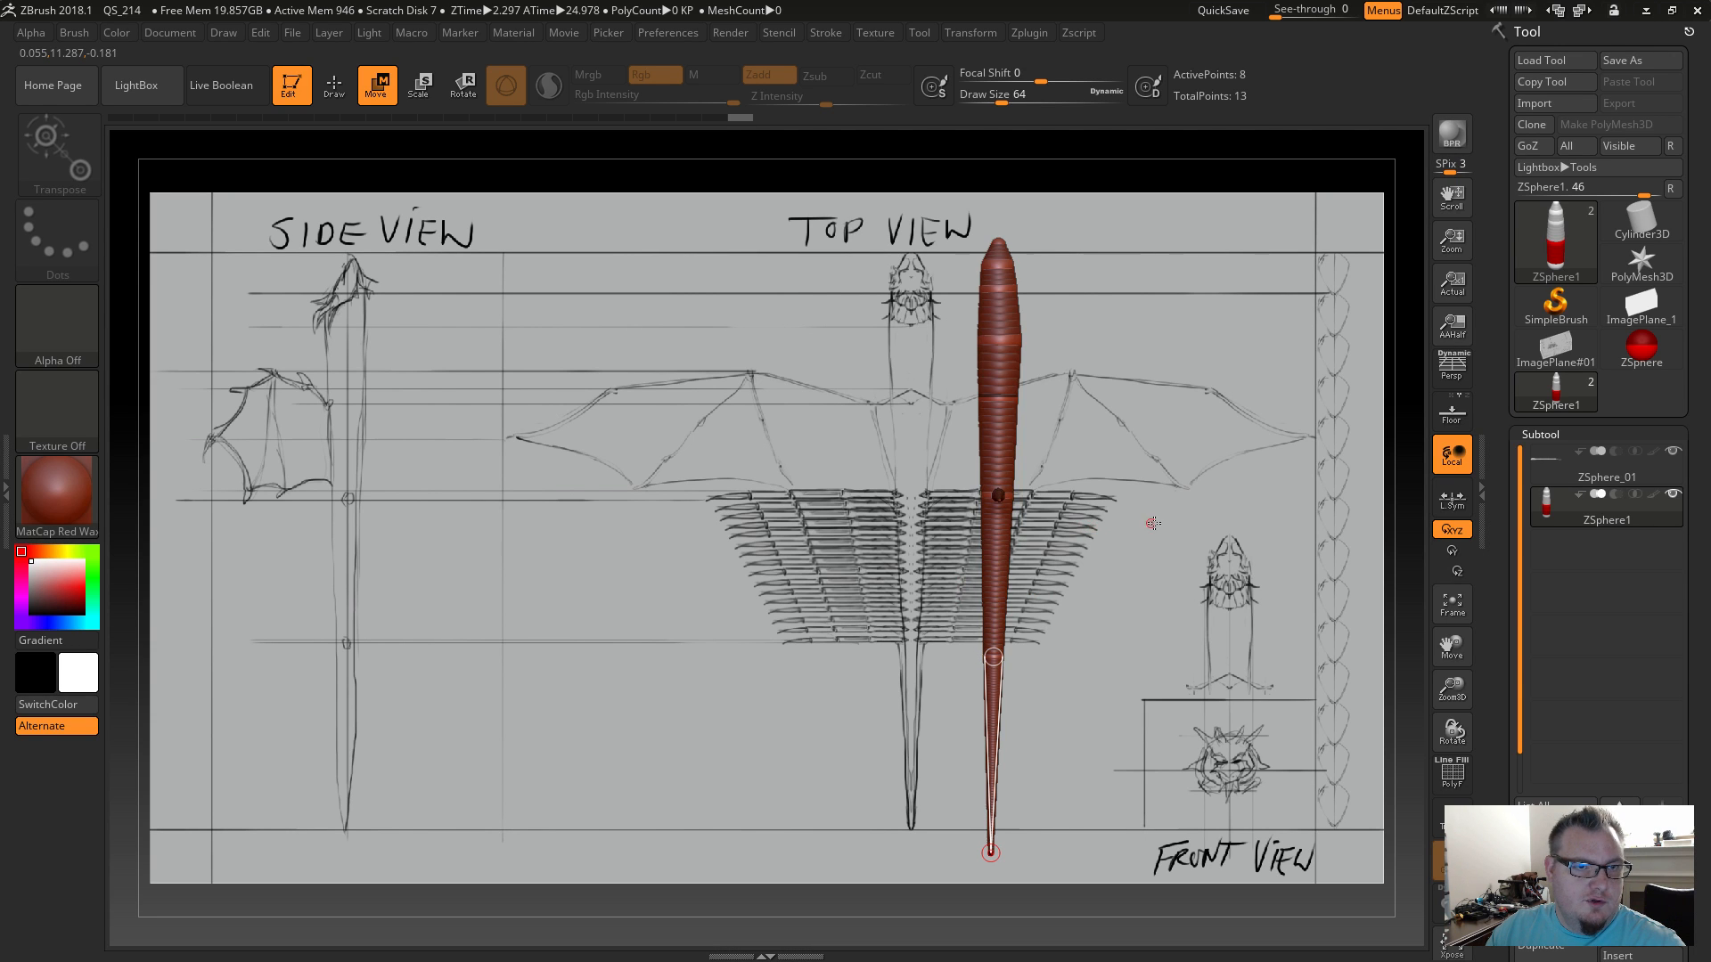
left_click_drag(1119, 526, 1141, 583)
left_click_drag(999, 717, 992, 751)
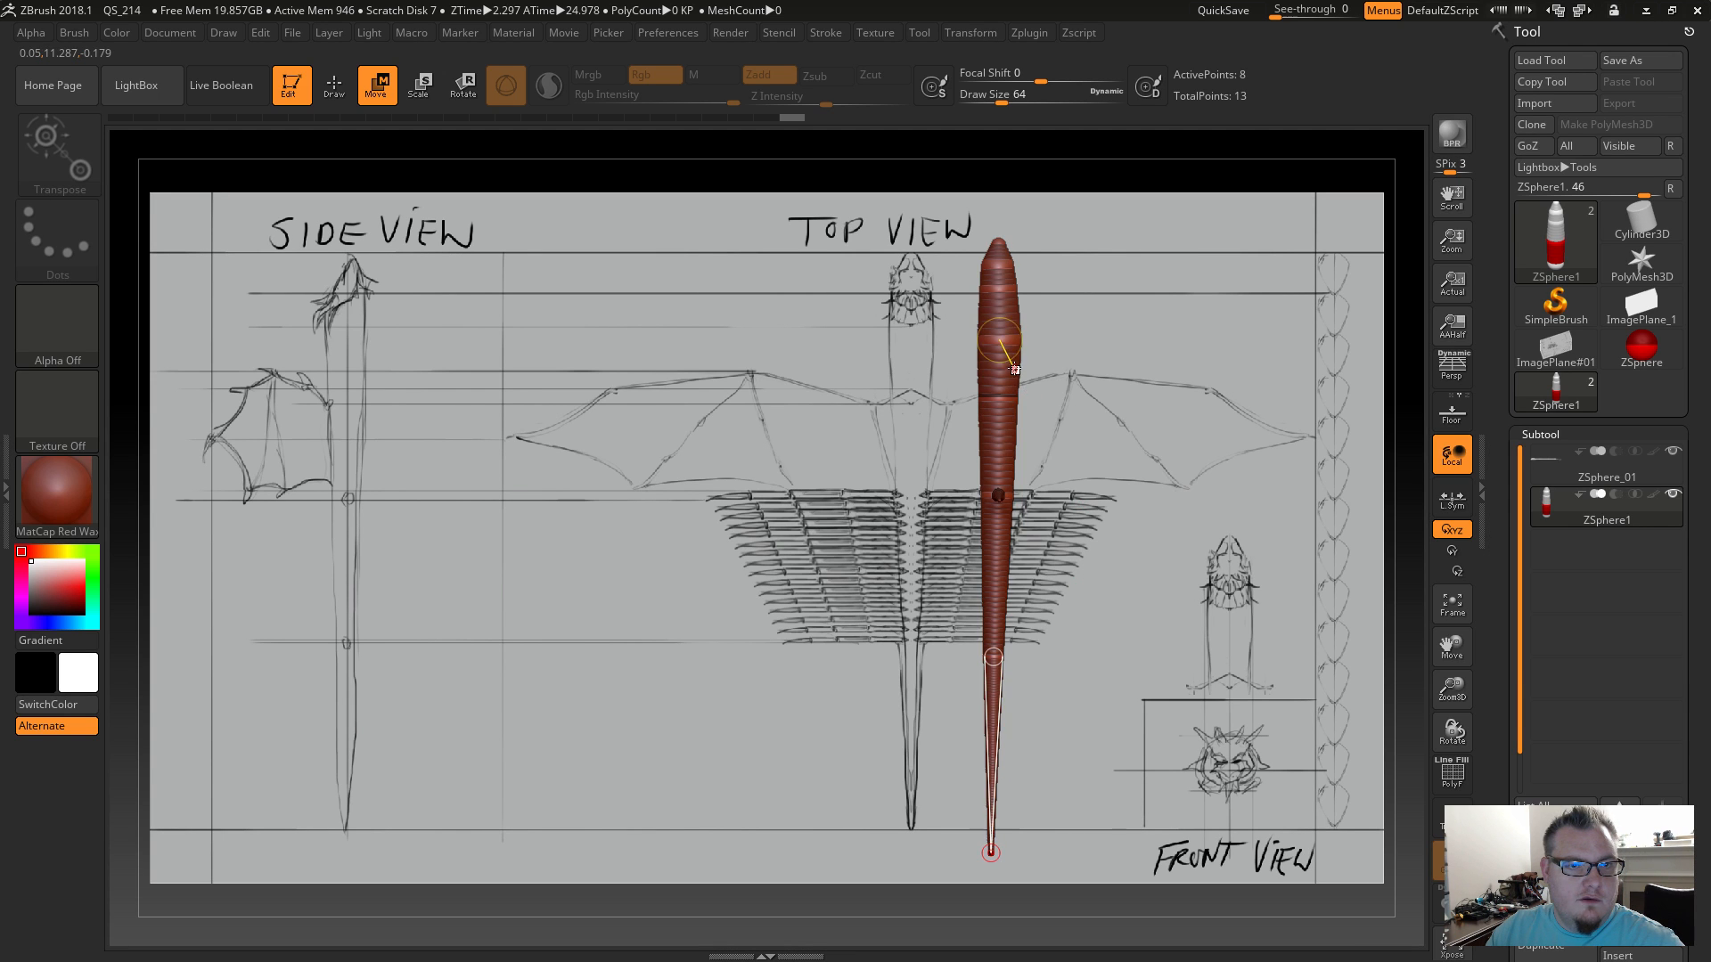
left_click_drag(1010, 322, 1013, 319)
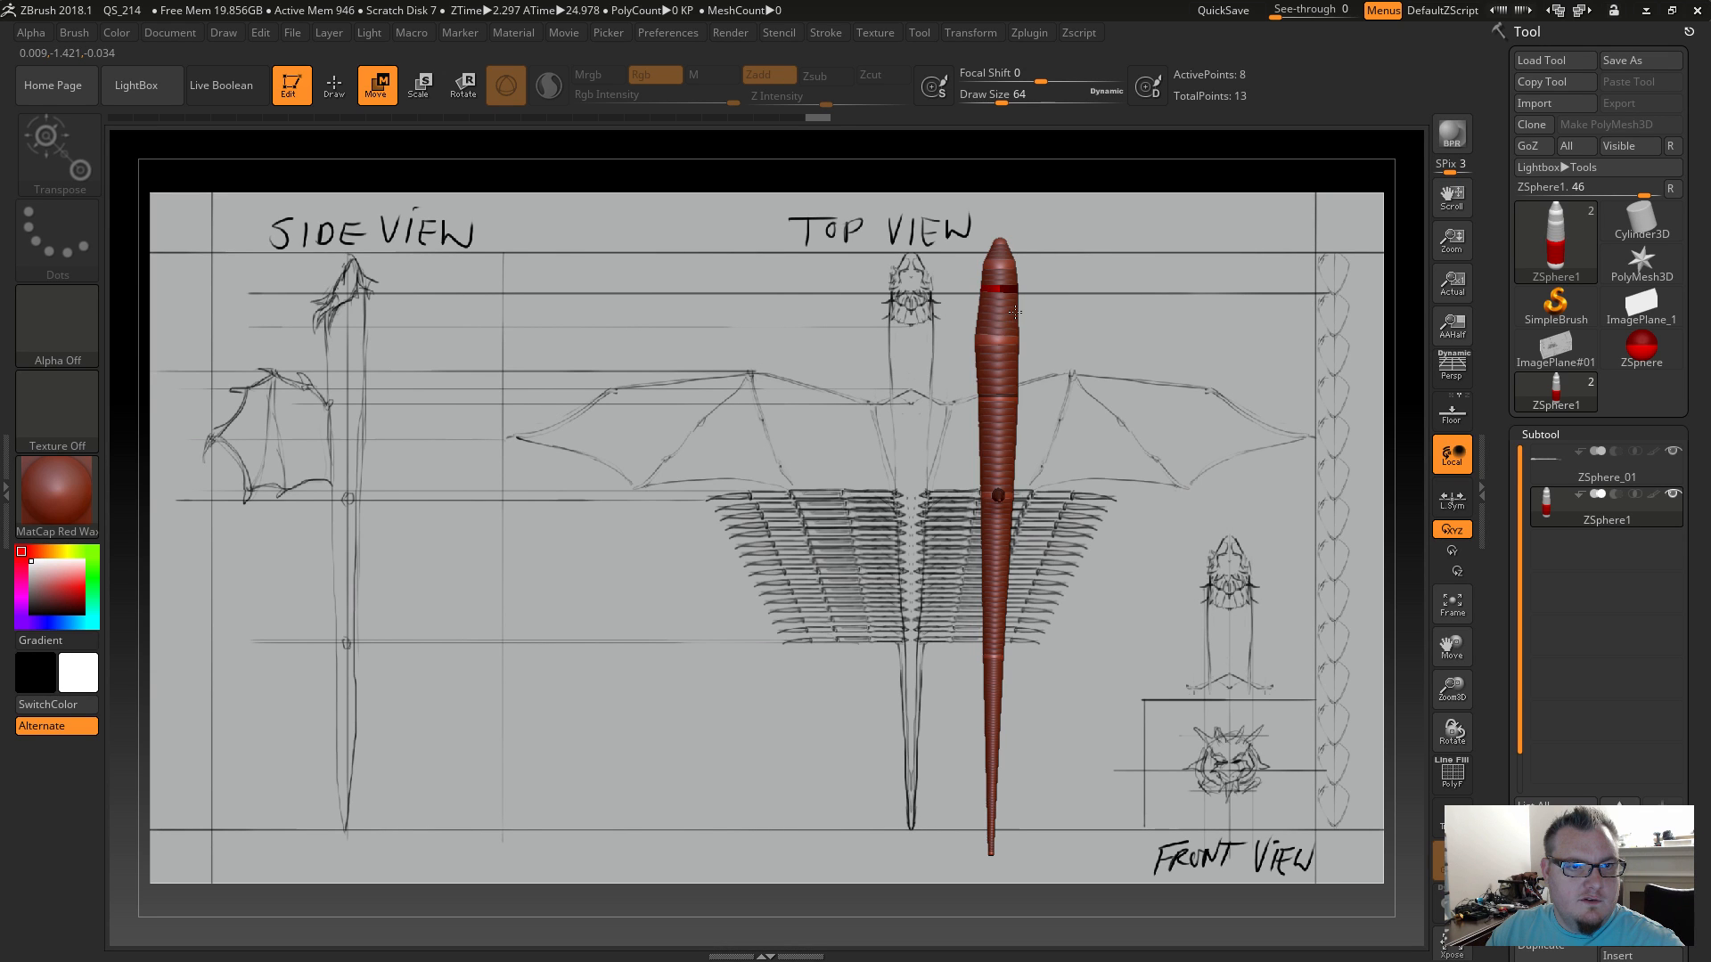
key("q")
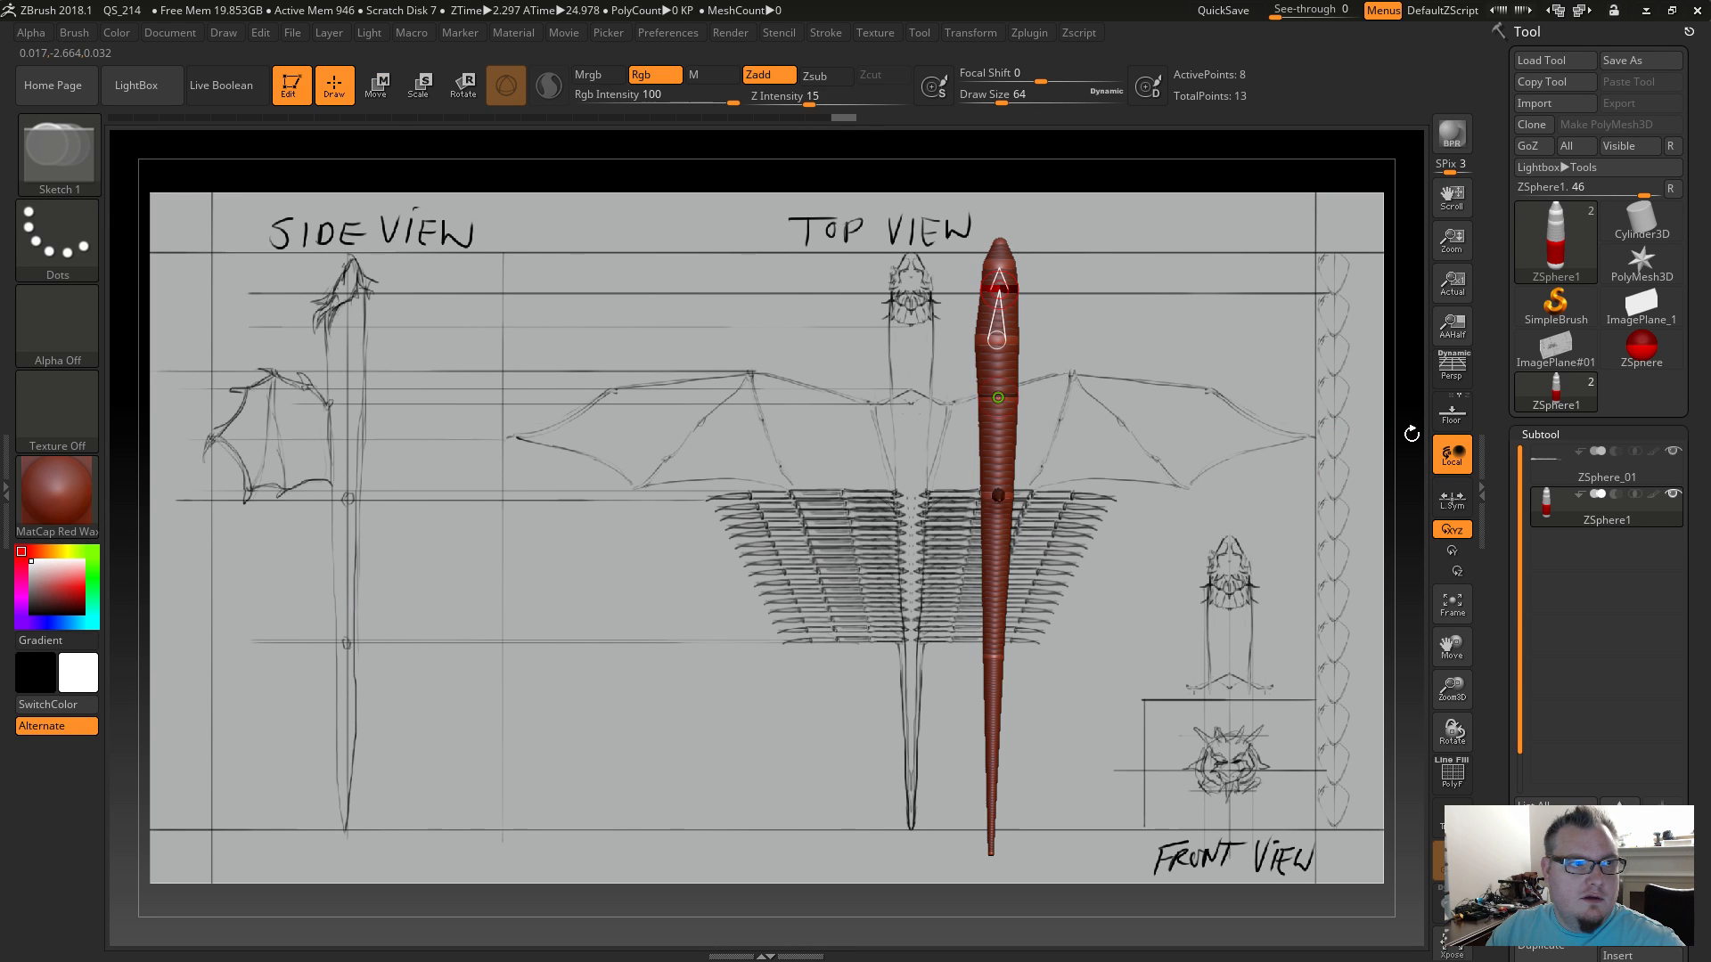
mouse_move(1410, 435)
left_mouse_down()
mouse_move(1489, 438)
mouse_move(1371, 444)
mouse_move(1372, 483)
mouse_move(1319, 490)
mouse_move(1387, 498)
mouse_move(1324, 508)
left_mouse_up()
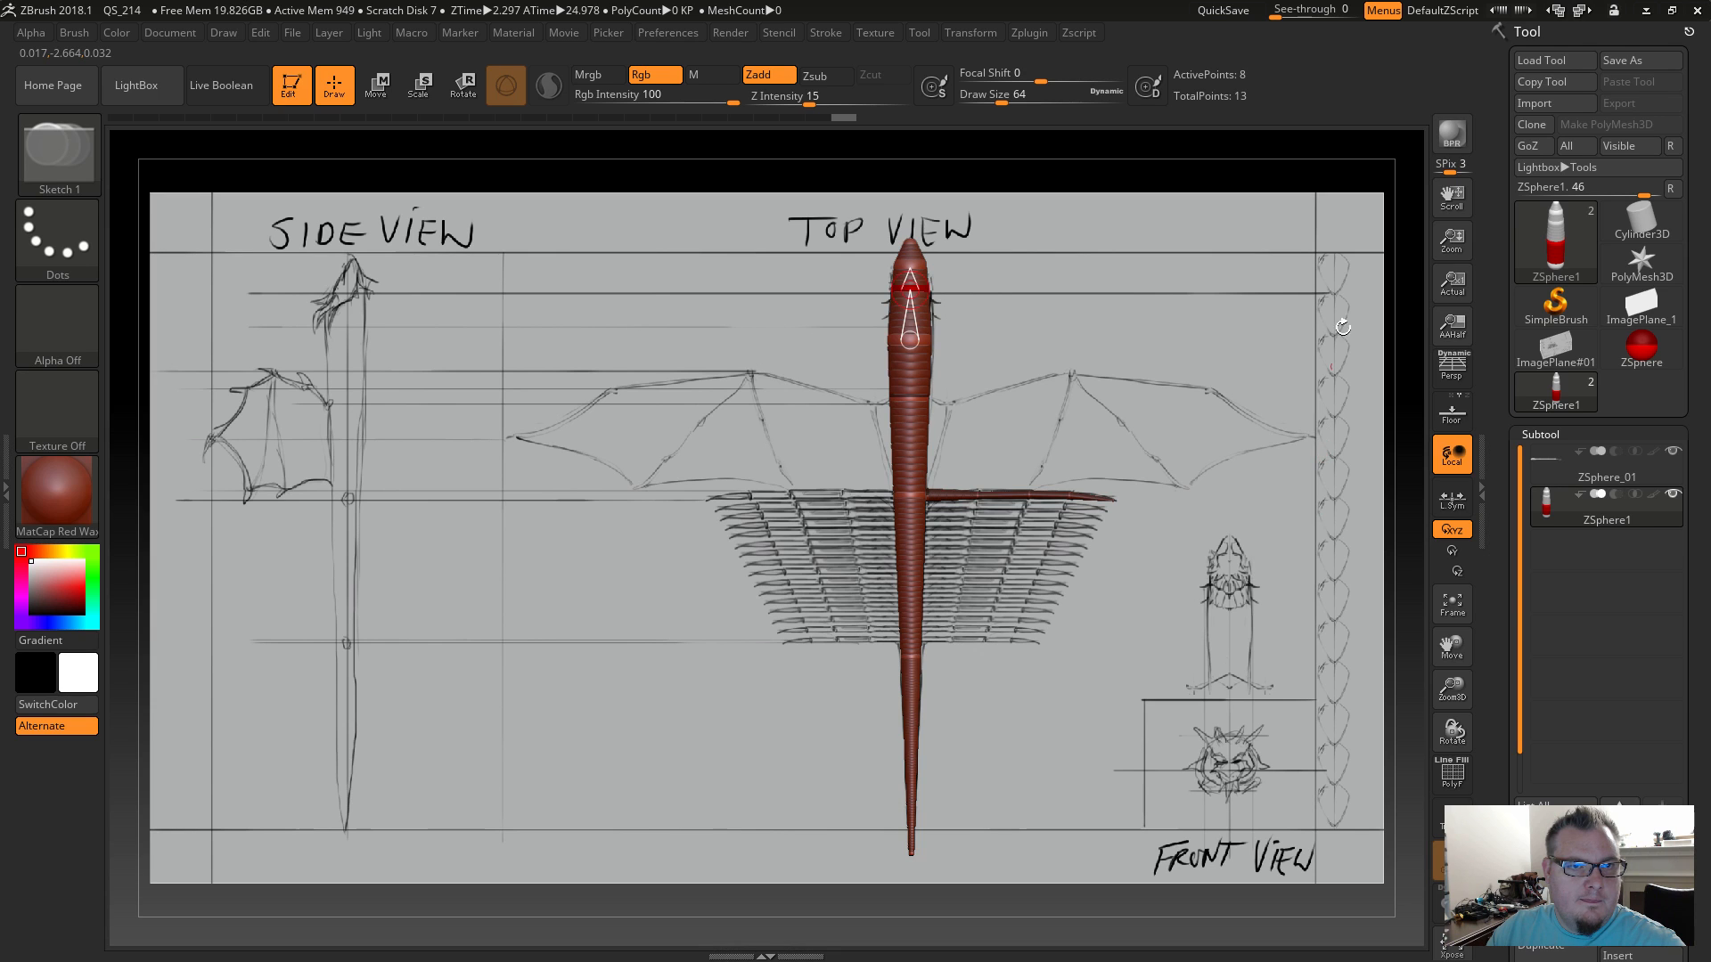
Save the ZTool in the Dragon Concepts folder under the file name ZSphere_02.
left_click(1623, 59)
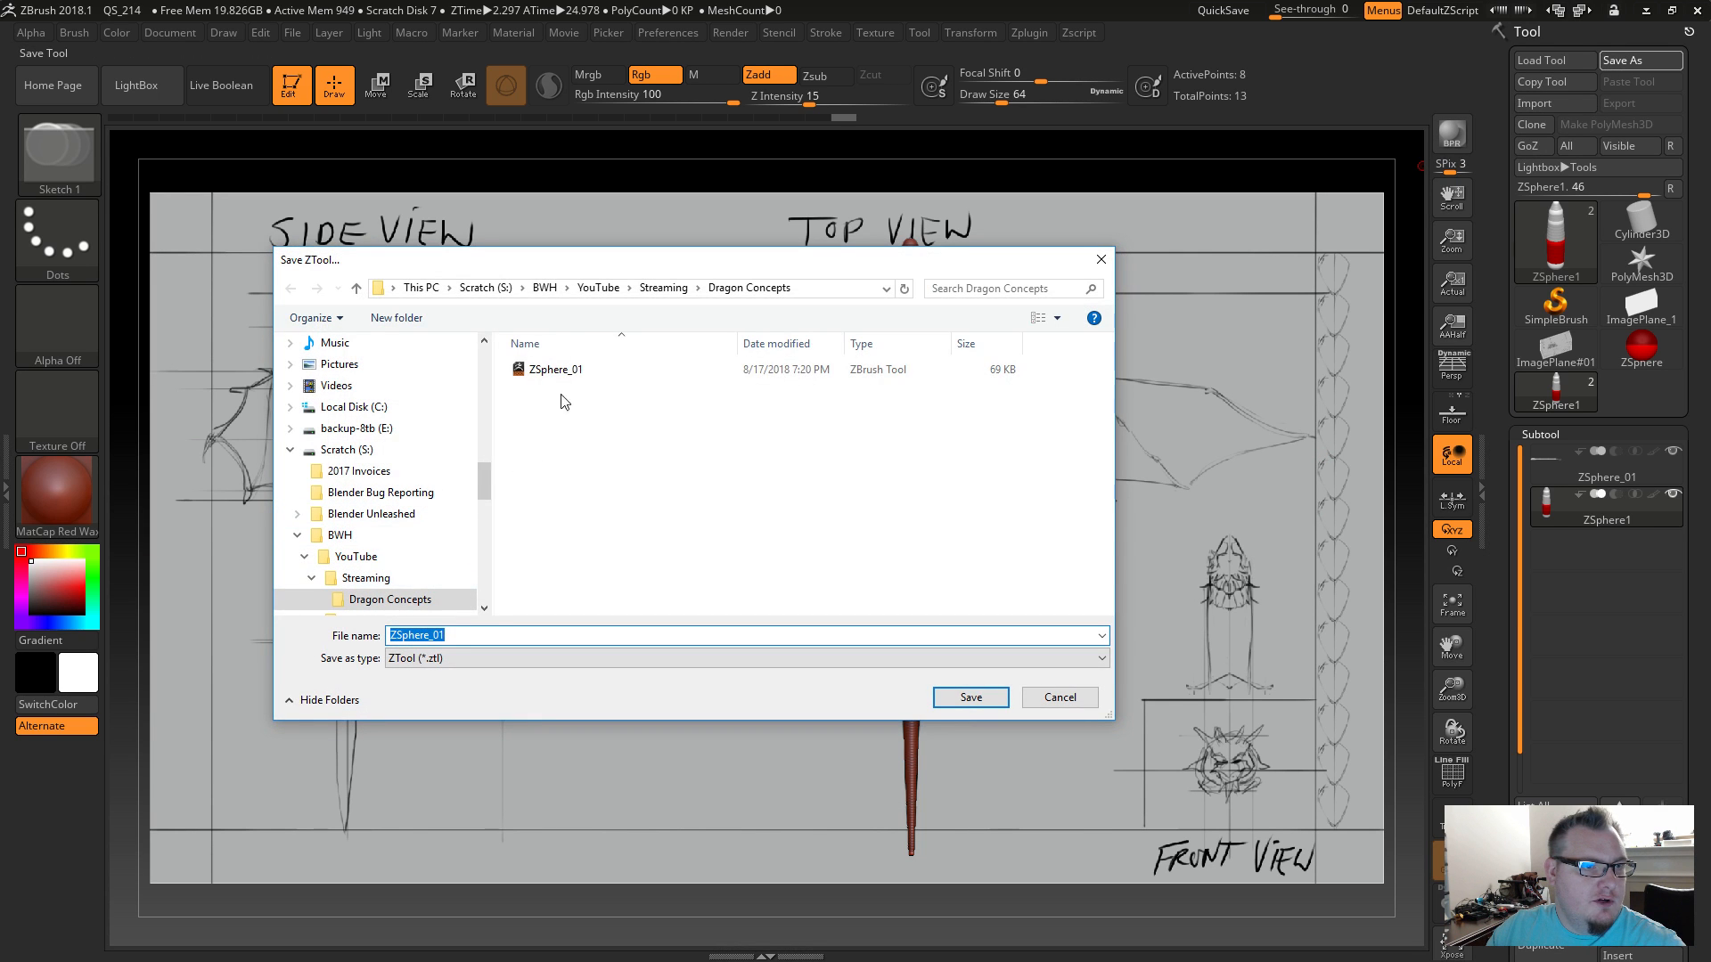
left_click(560, 368)
left_click(449, 636)
left_click(450, 636)
key("BackSpace")
type("2")
key("Return")
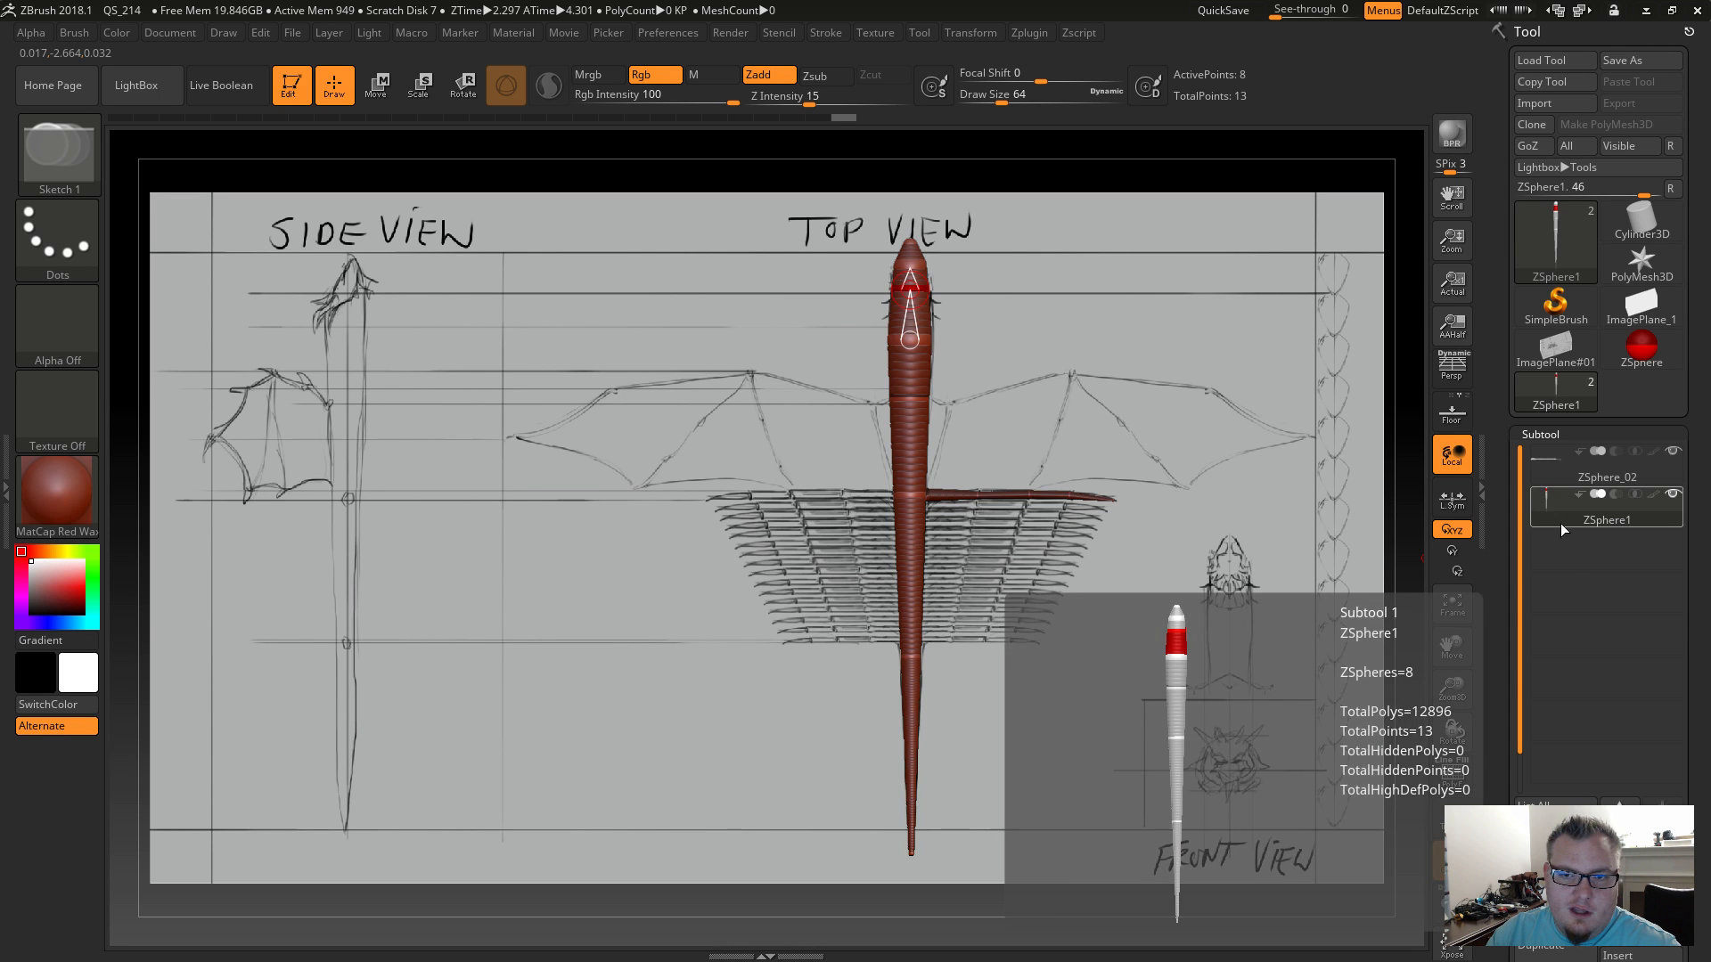
Flip the rib subtool to the opposite side of the body with the Mirror deformation.
left_click(1566, 470)
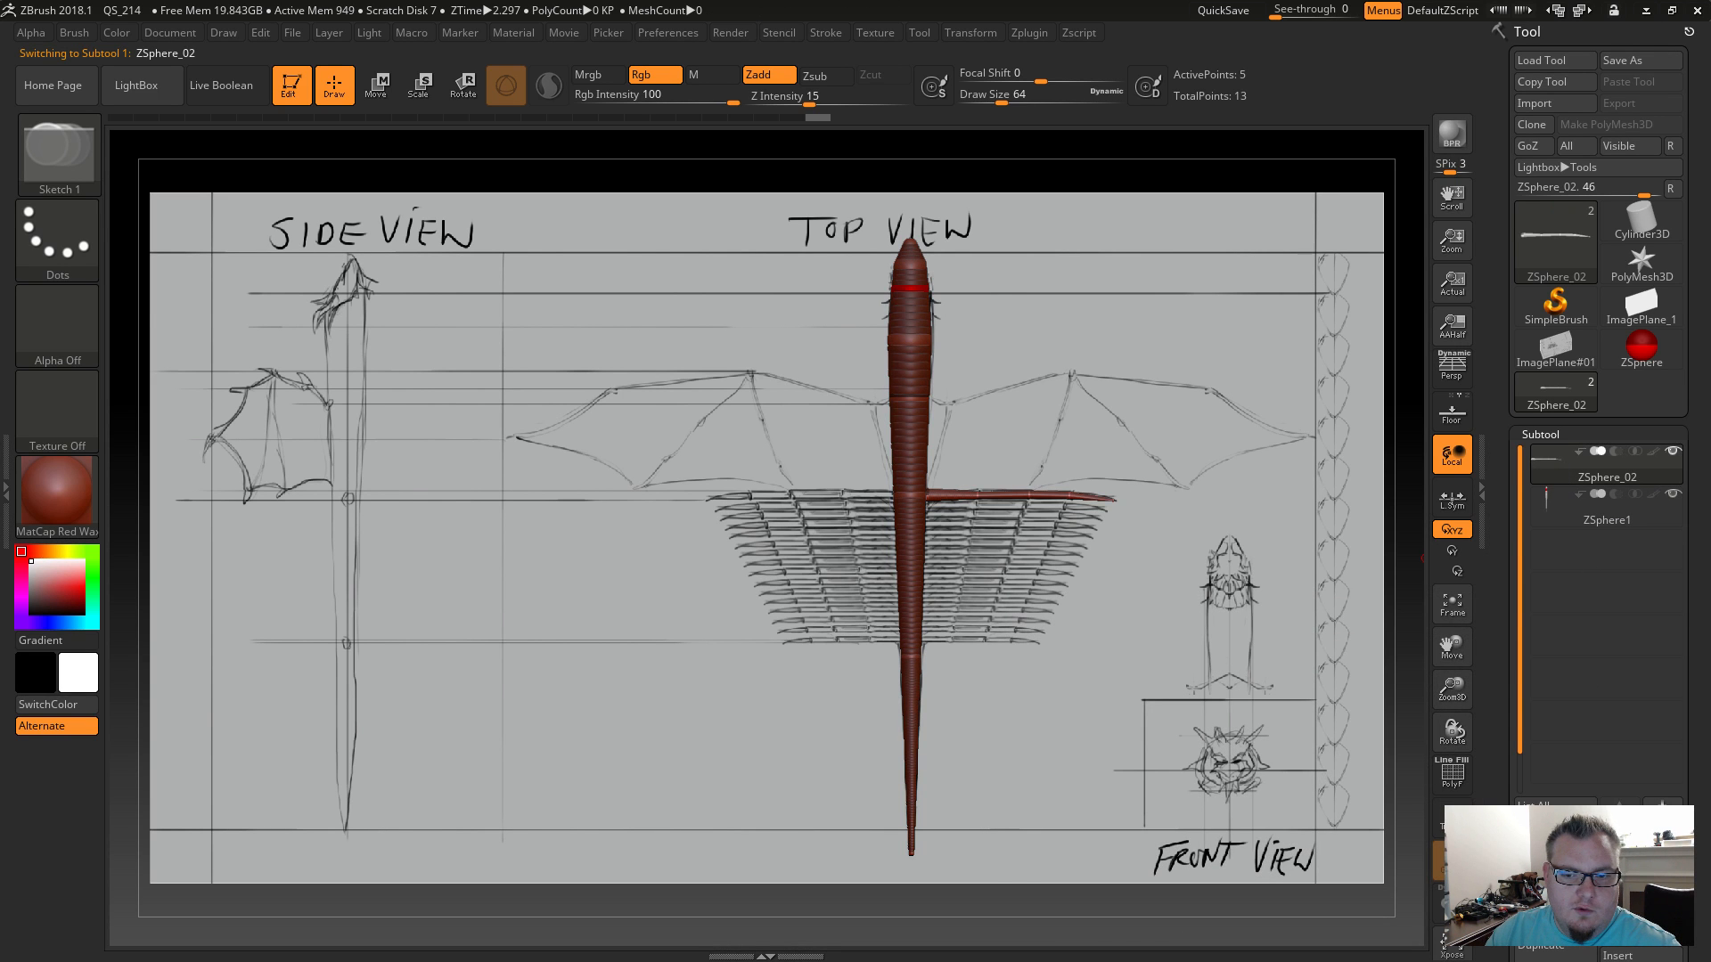
left_click(1544, 436)
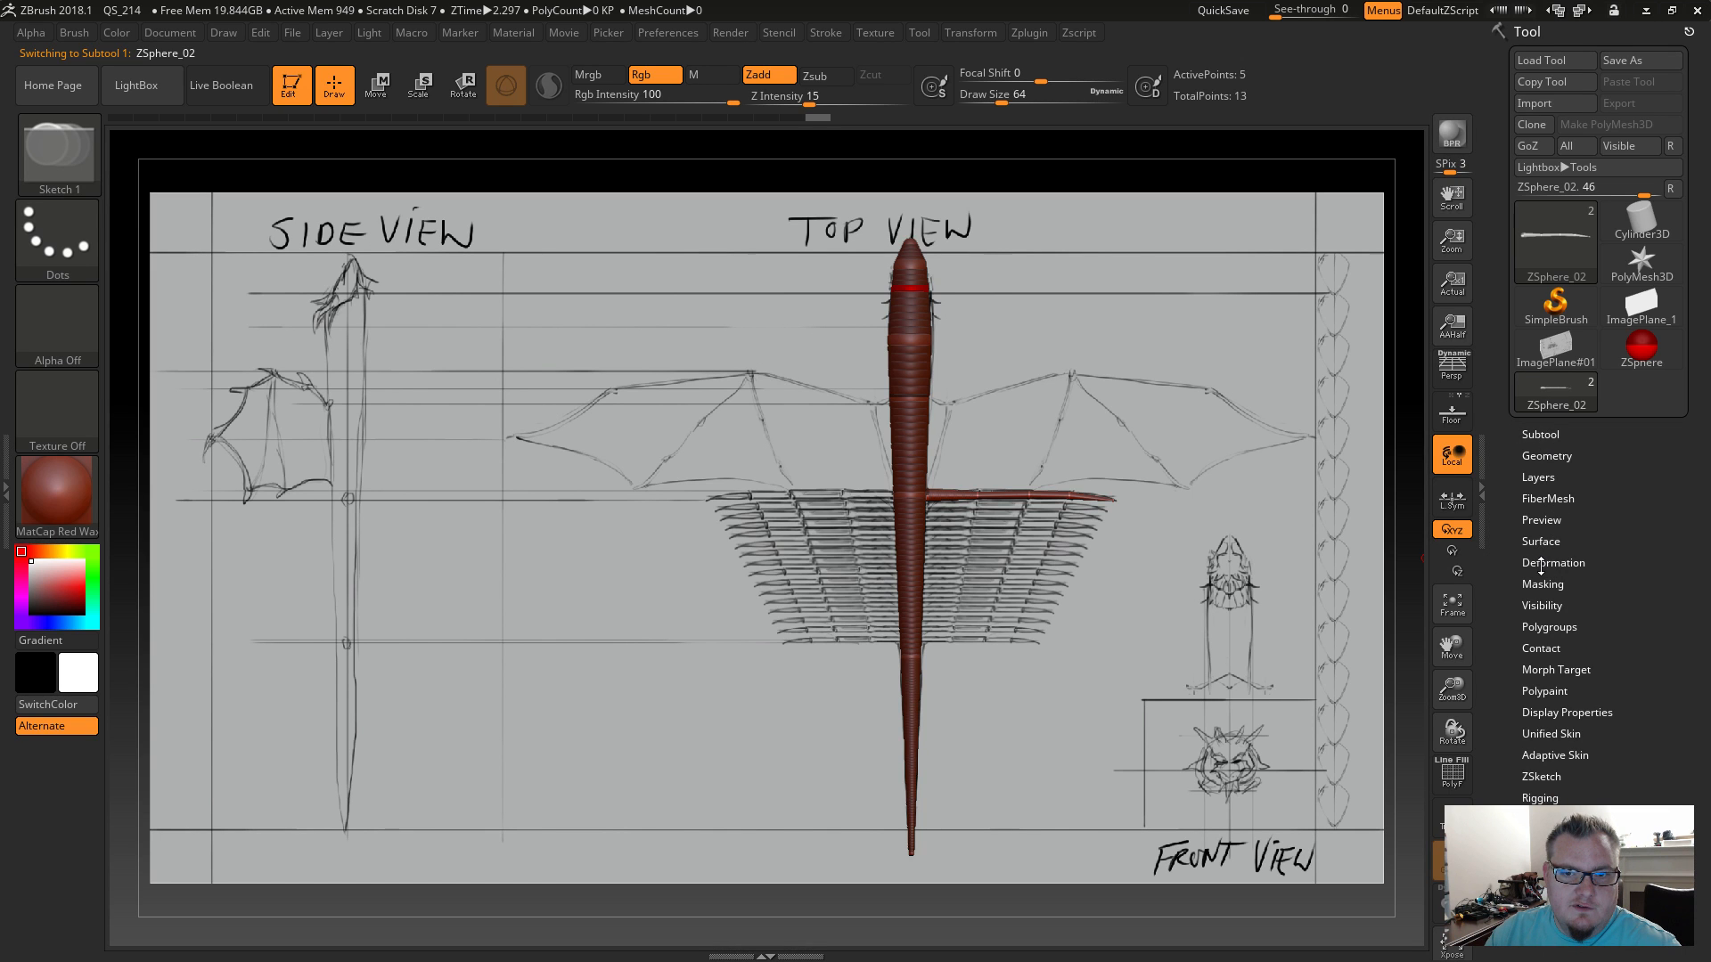
left_click(1542, 456)
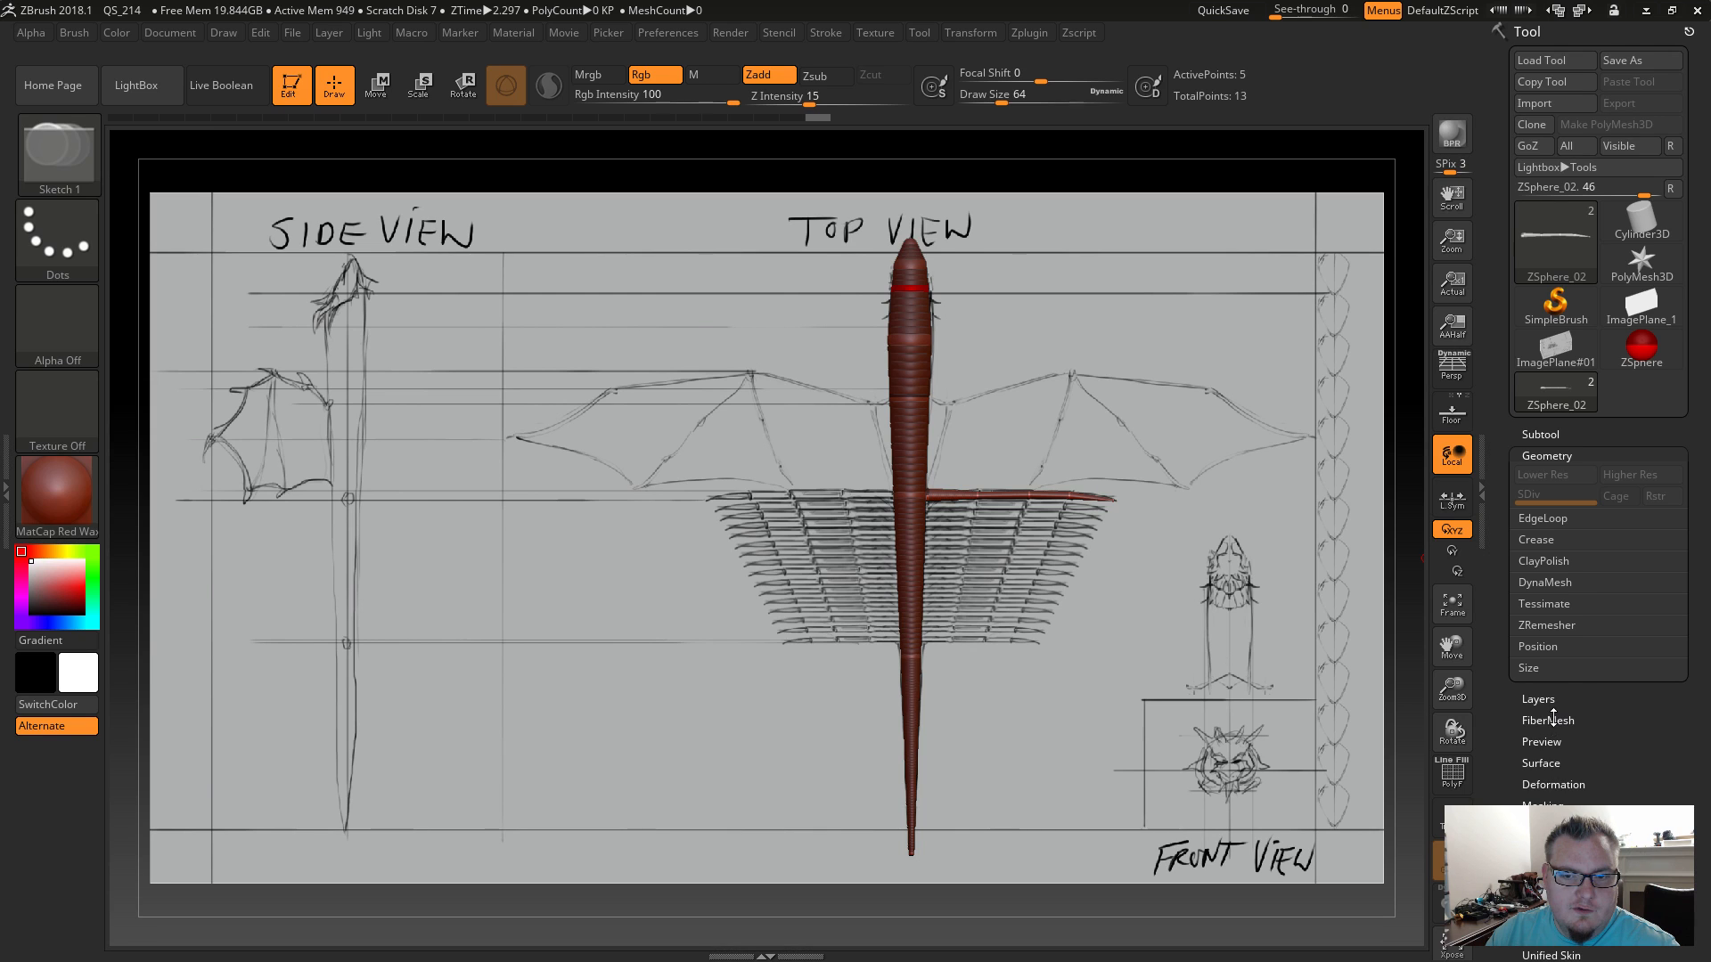
left_click(1550, 785)
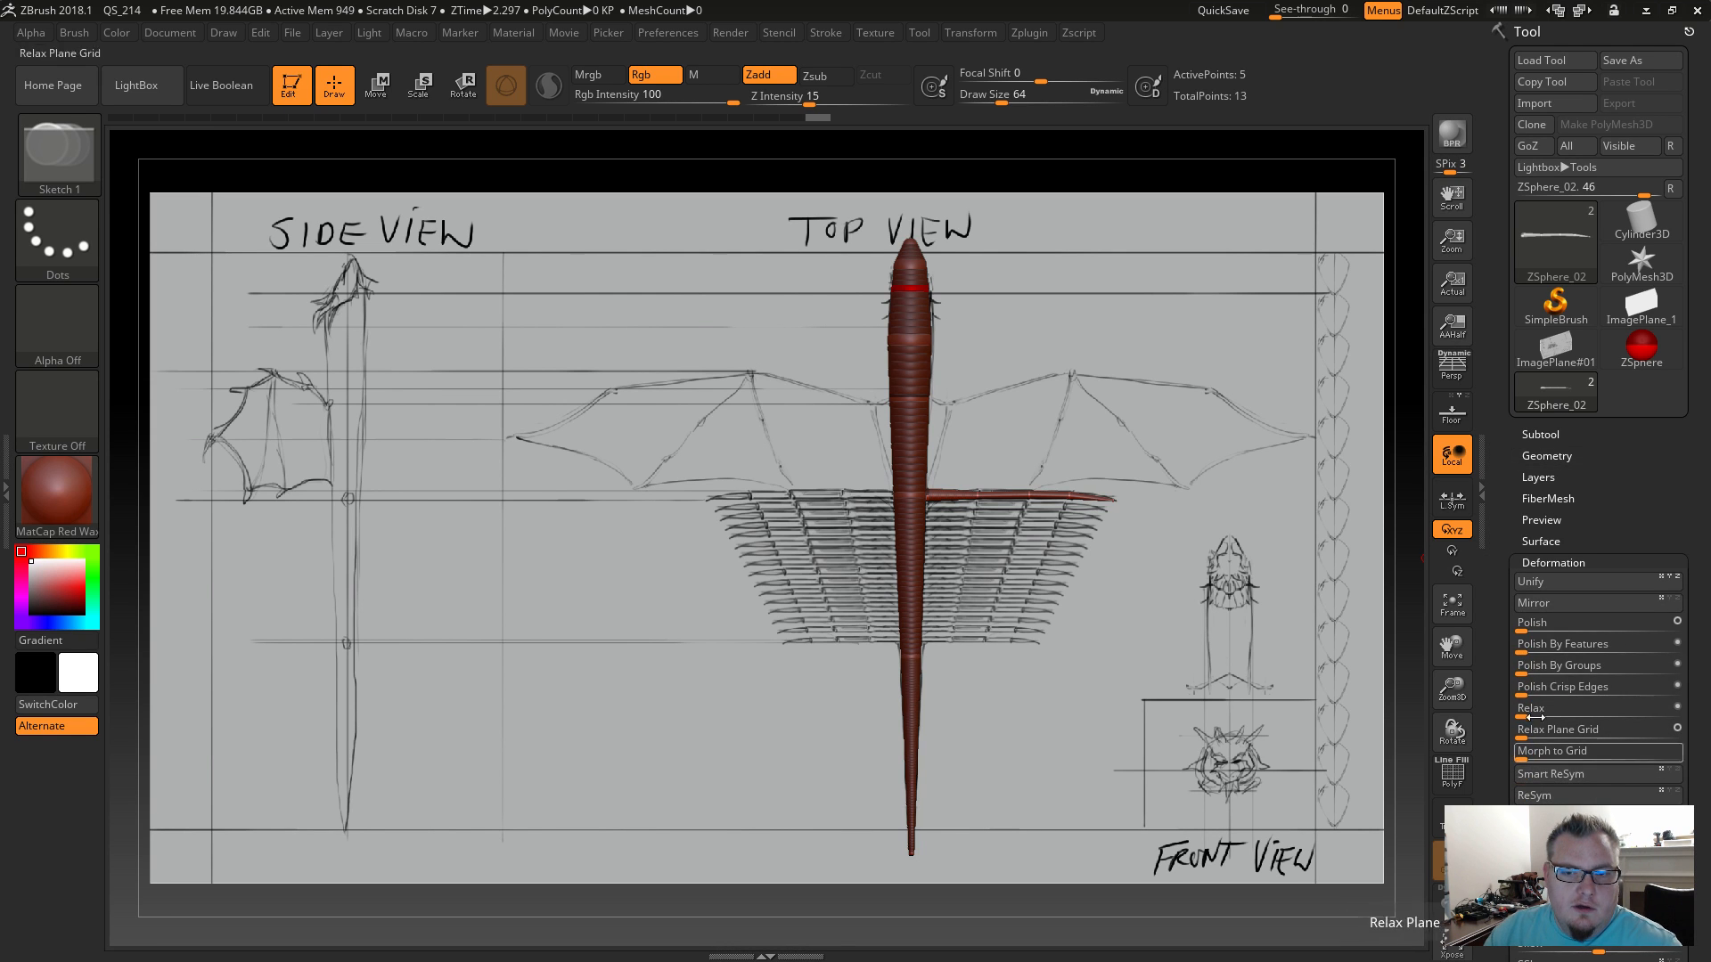
left_click(1533, 603)
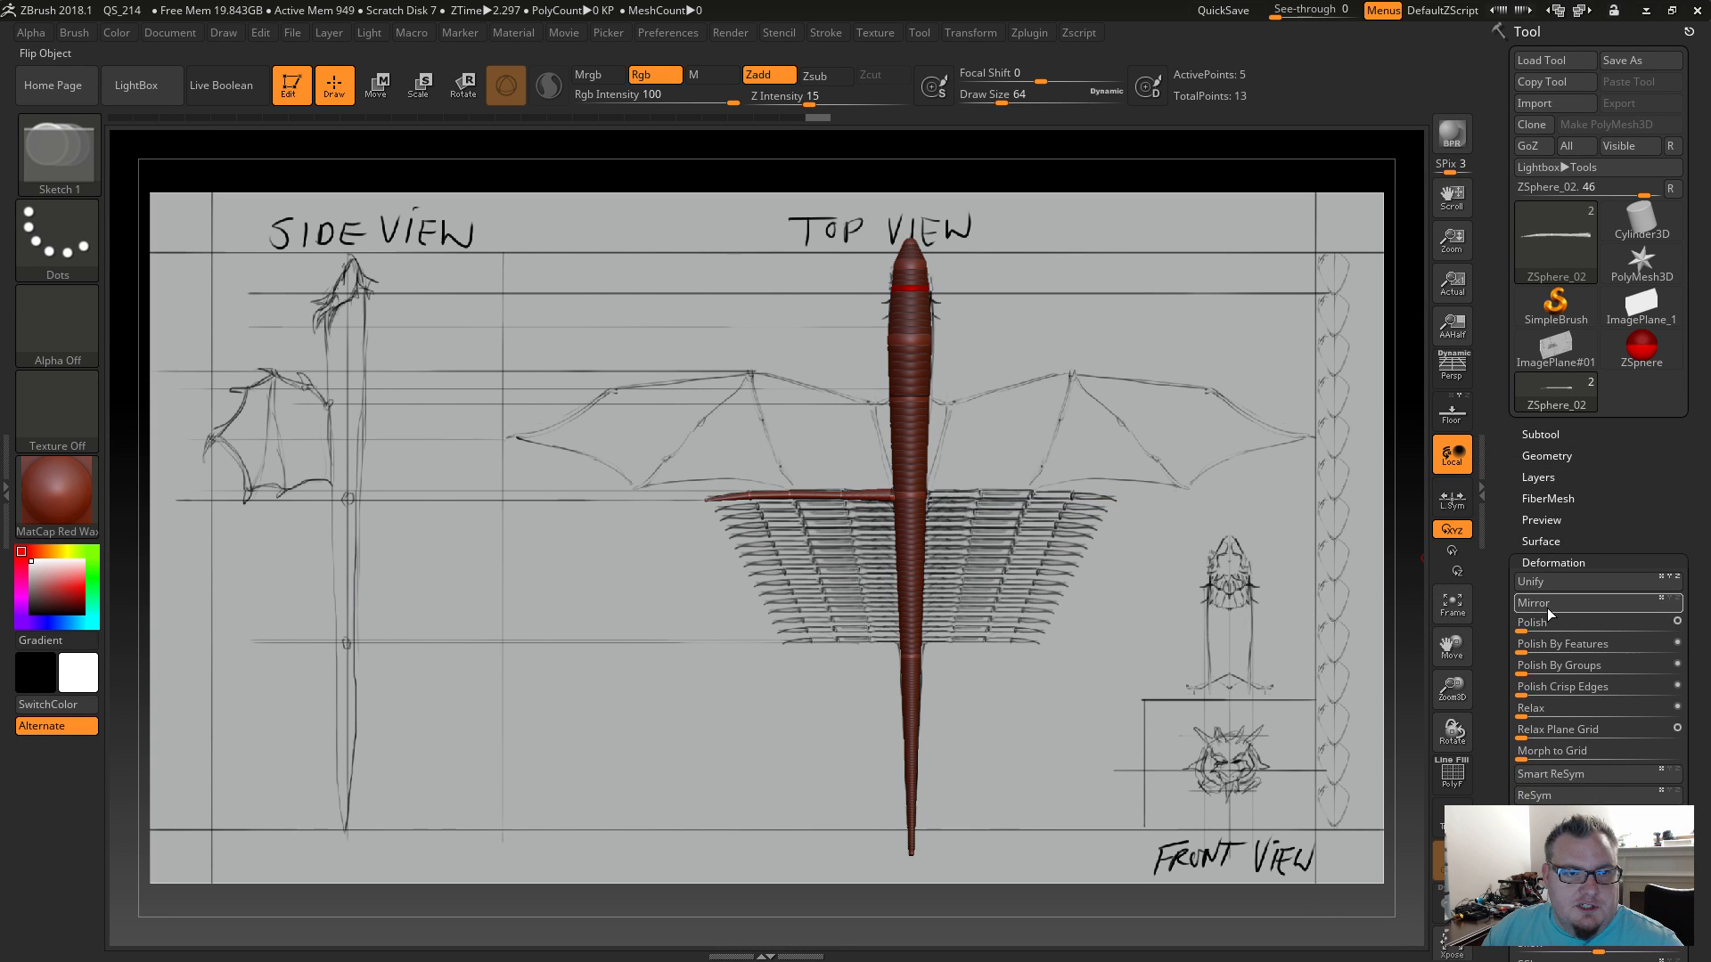
Look through the rib's Geometry, Display Properties and Deformation settings for another mirroring option.
left_click(1538, 563)
left_click(1550, 456)
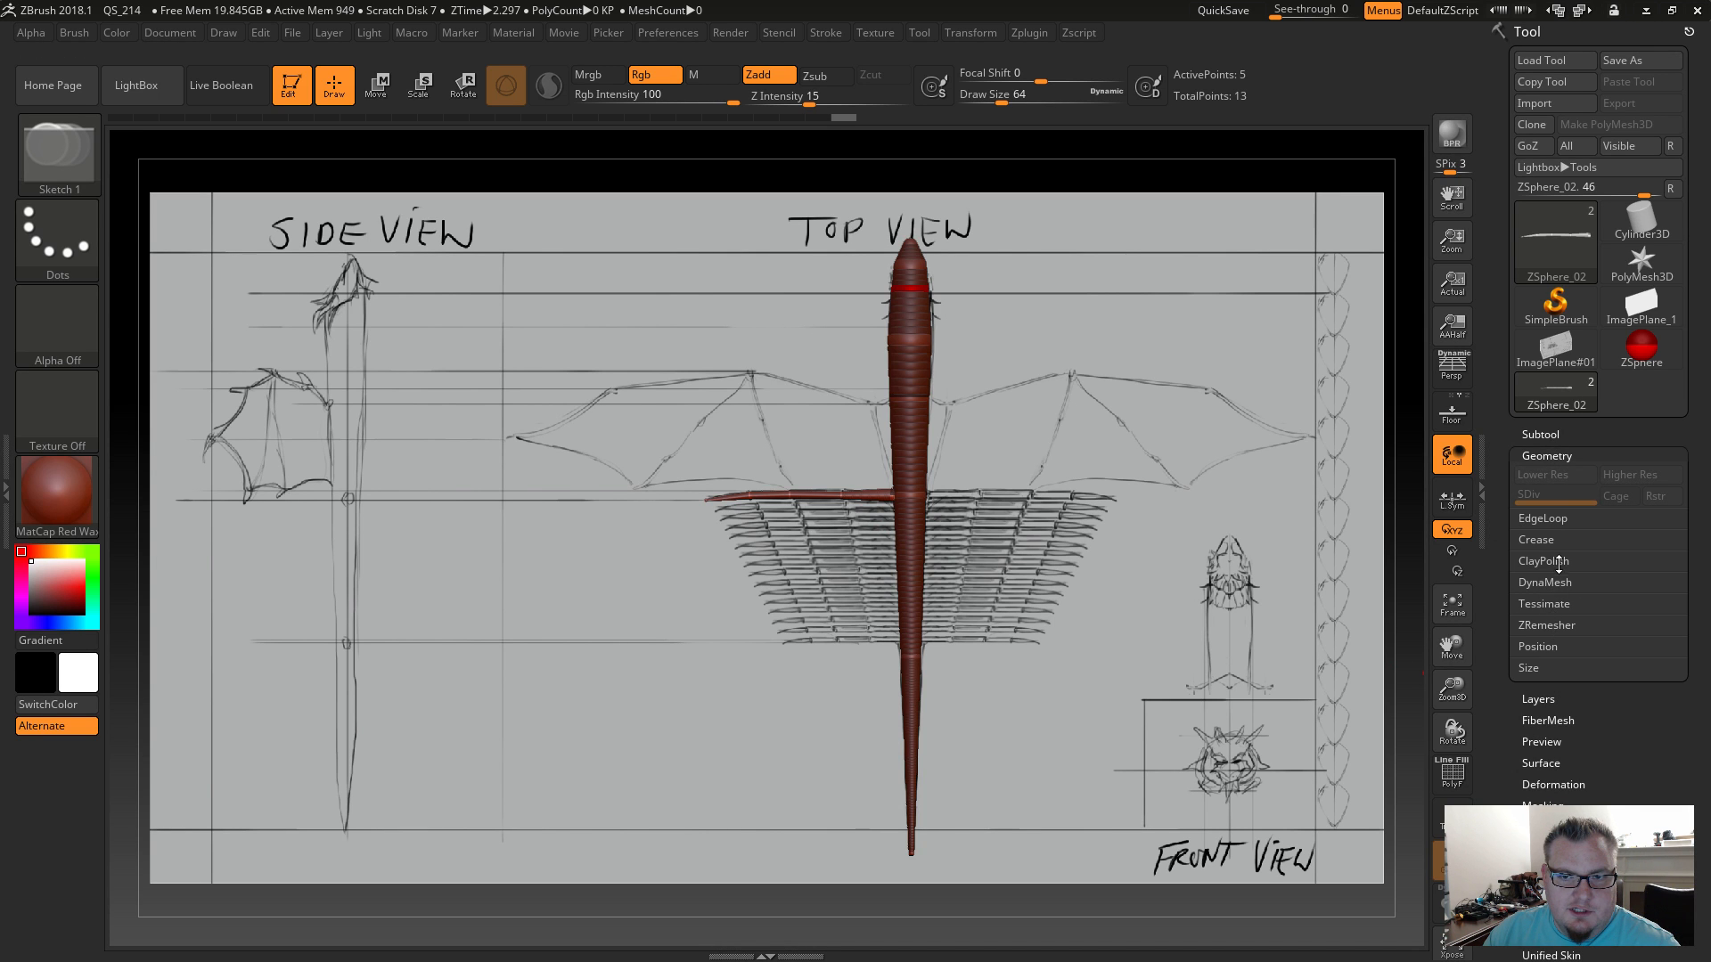
left_click(1538, 647)
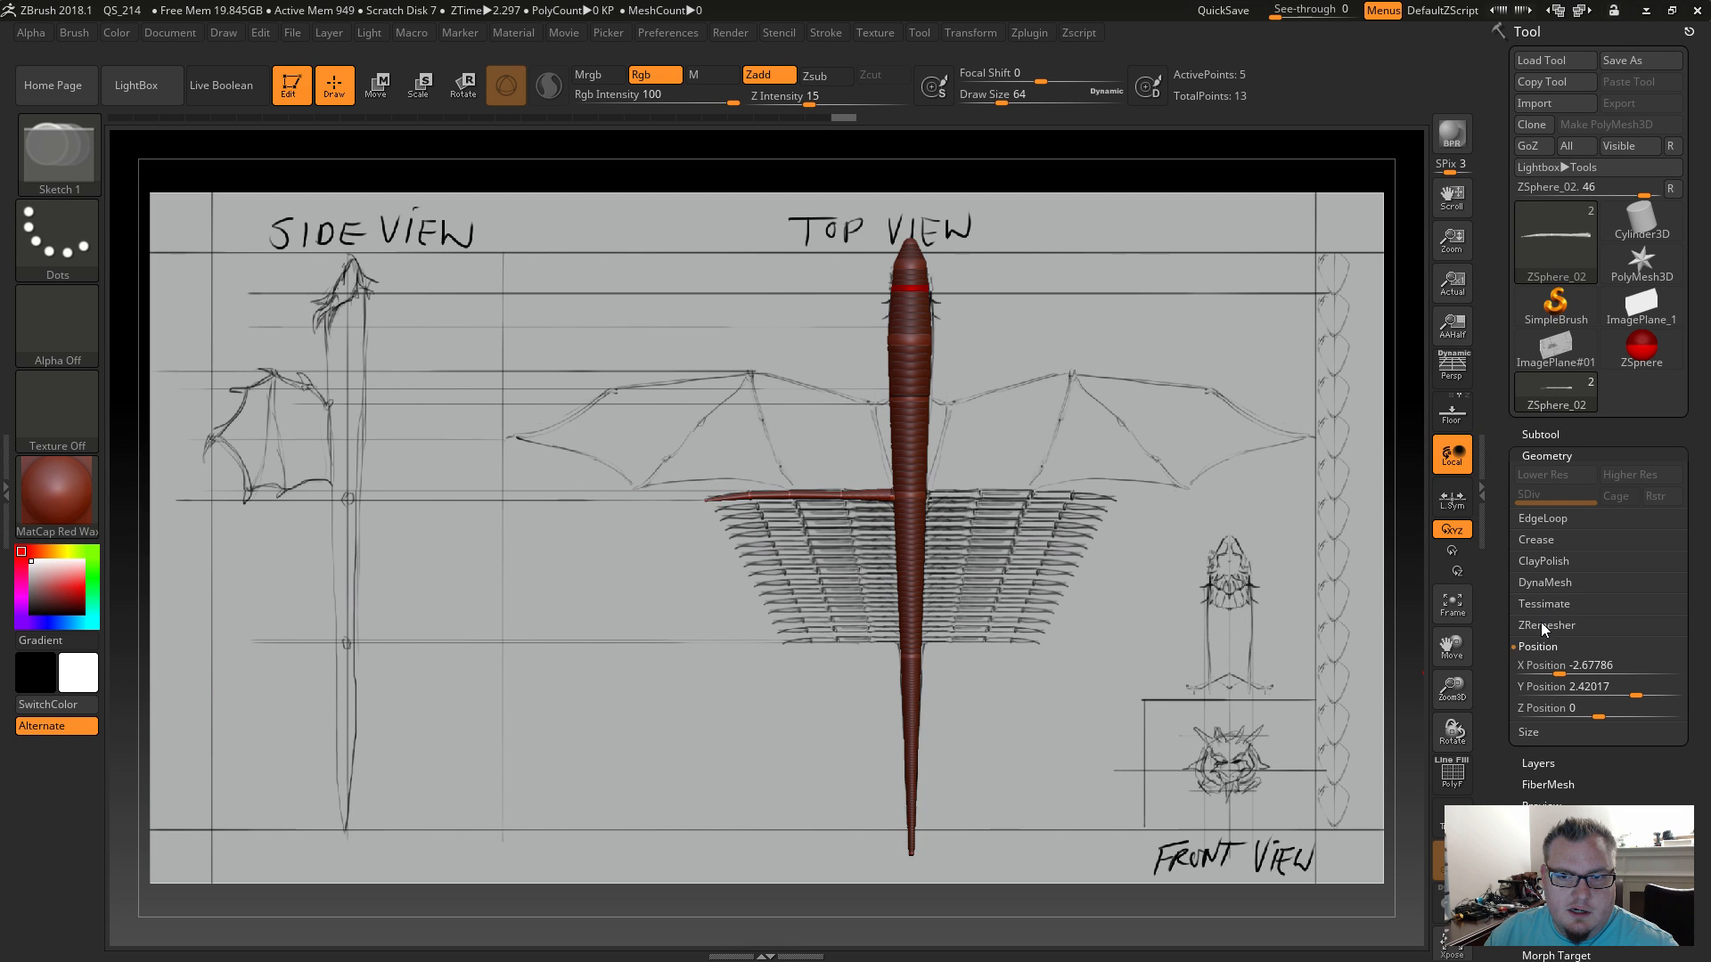
left_click(1542, 625)
left_click(1544, 625)
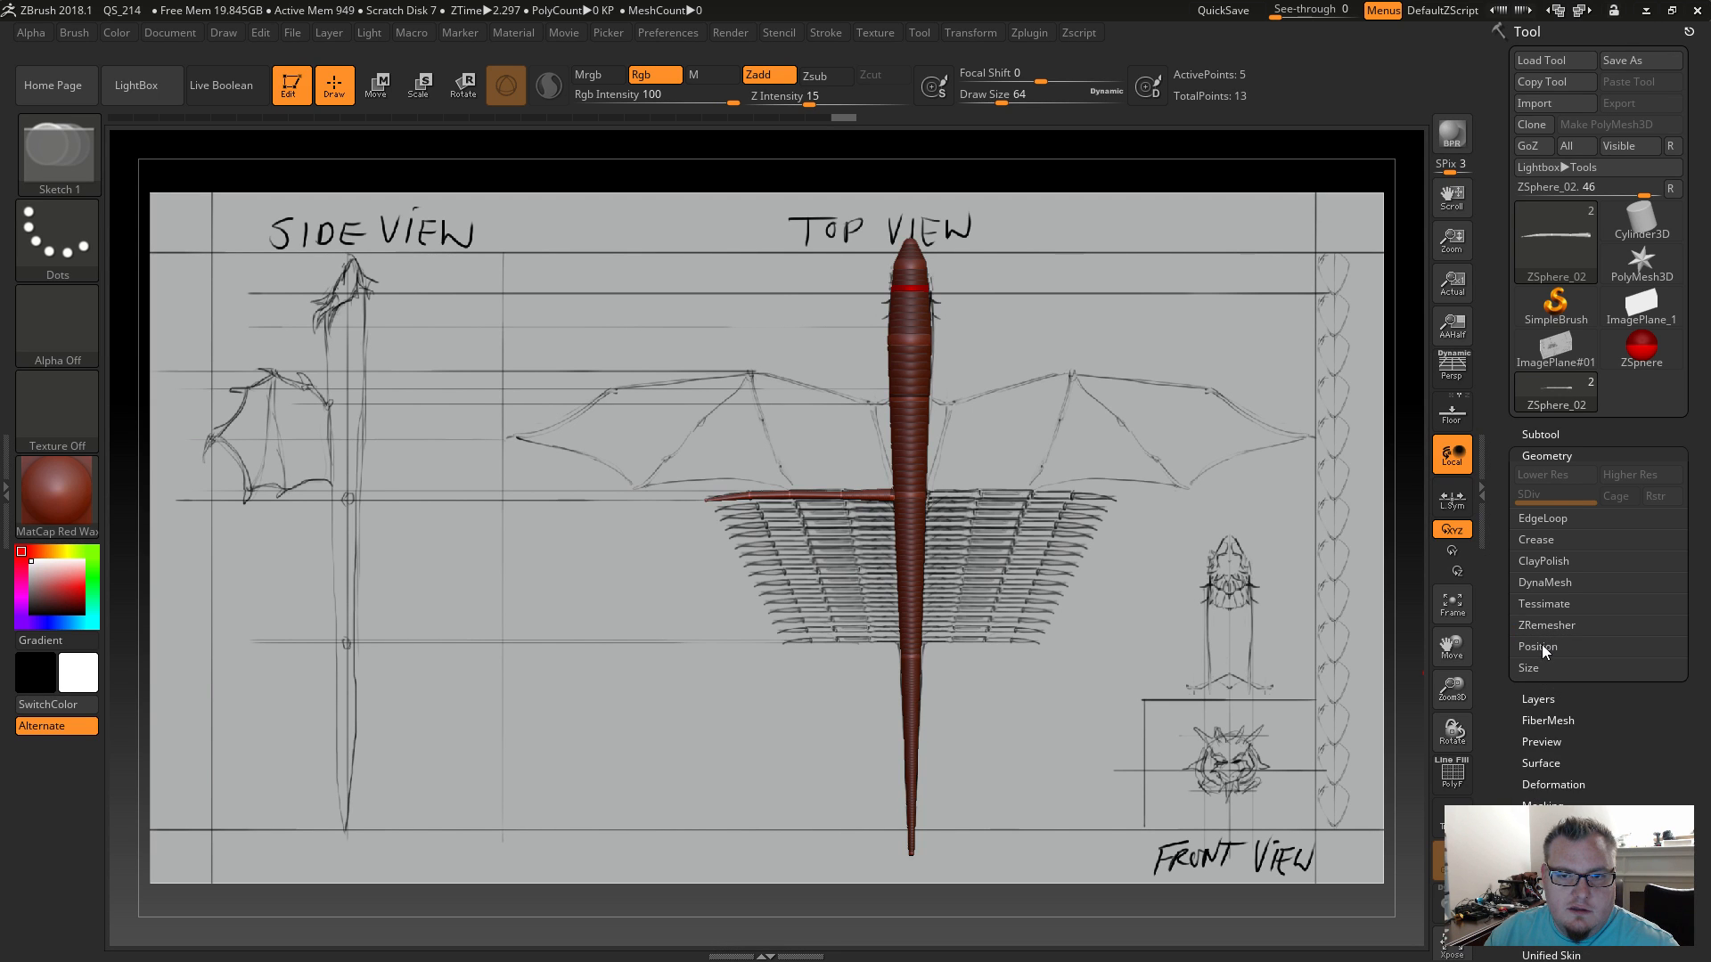
left_click(1542, 647)
left_click(1540, 647)
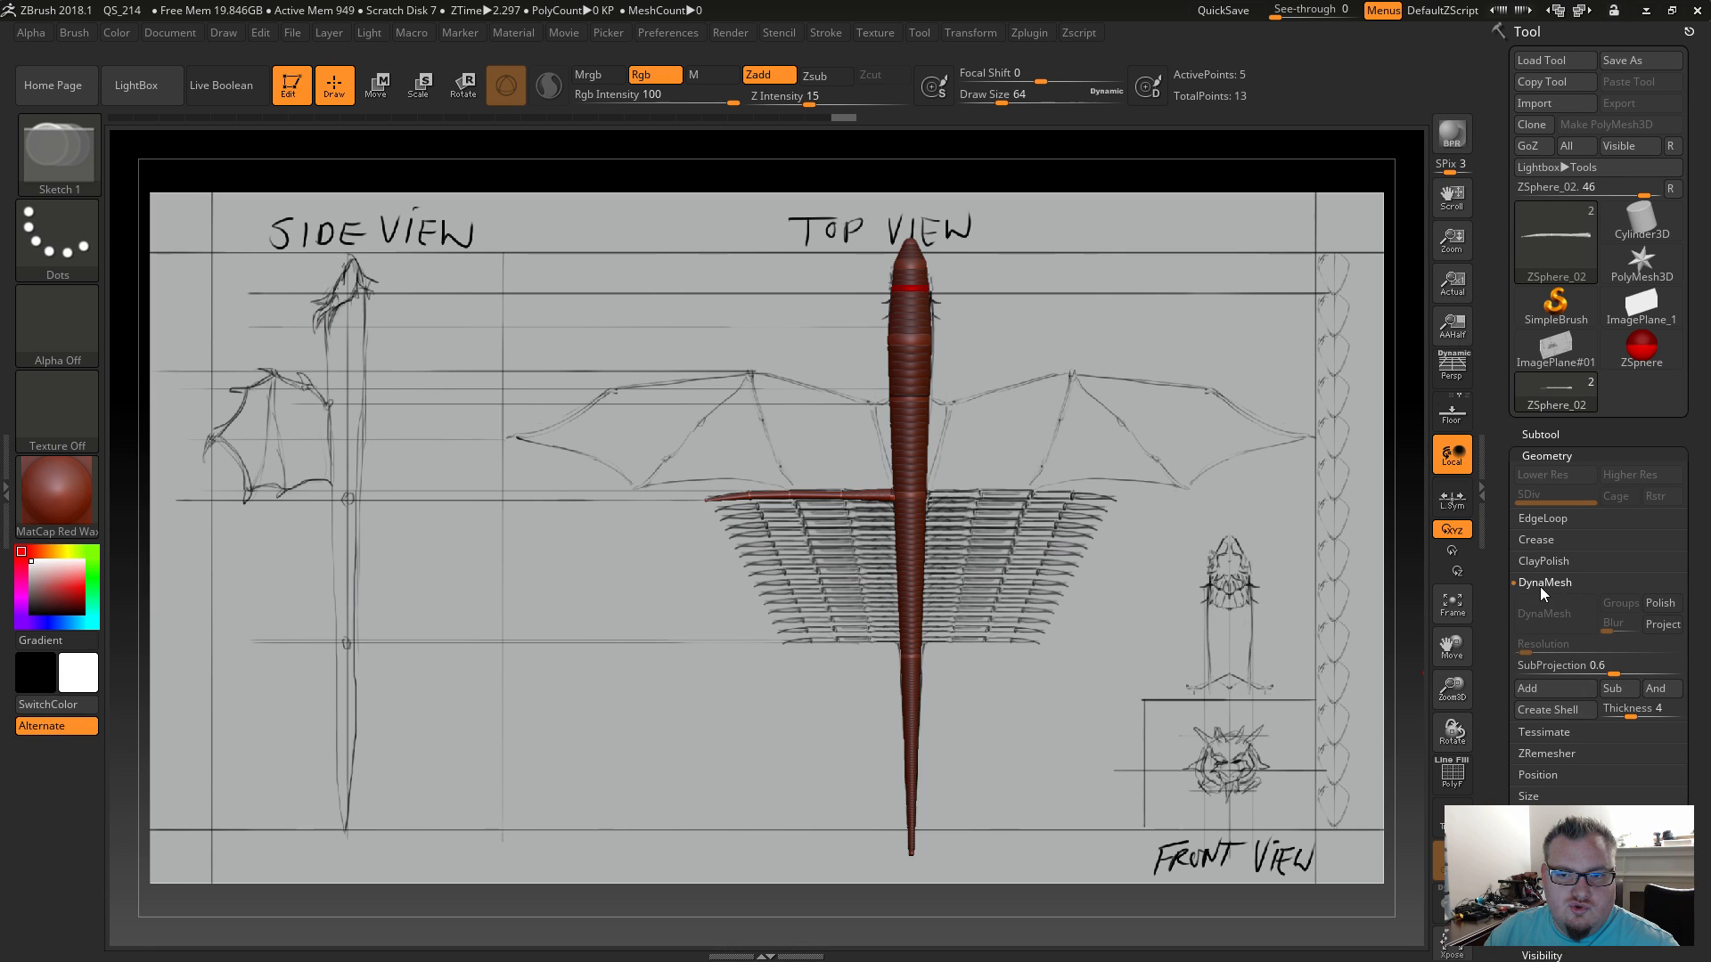
scroll(1520, 691, "down", 3)
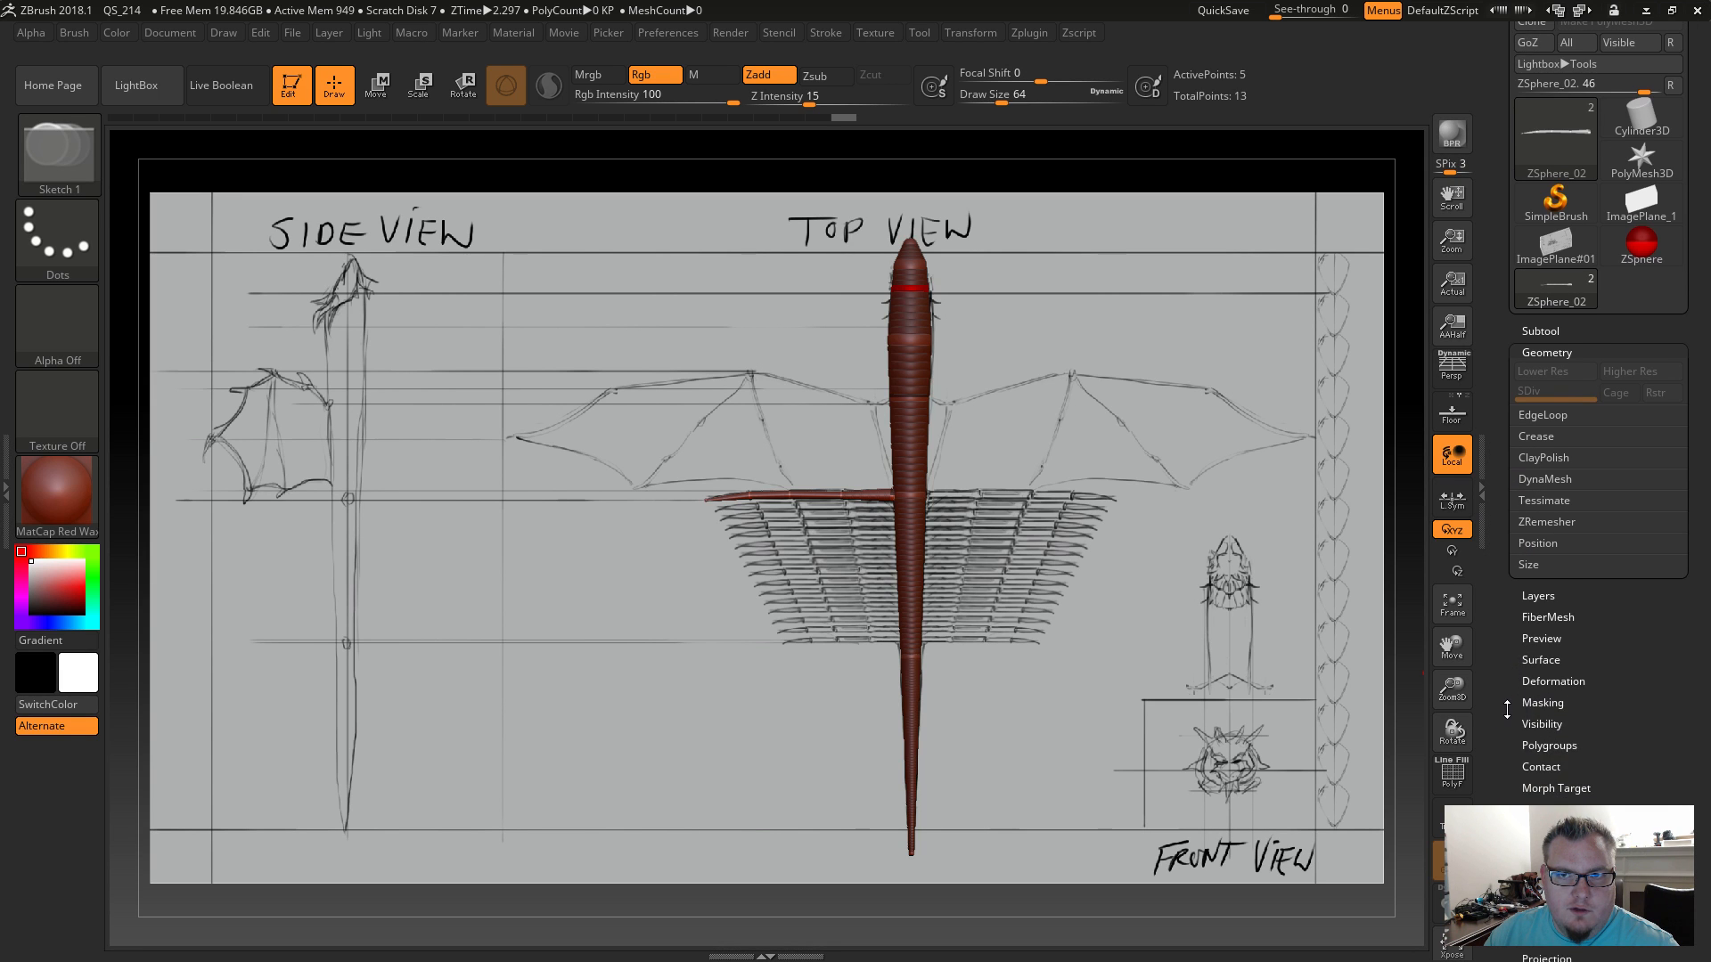
left_click_drag(1507, 703, 1511, 504)
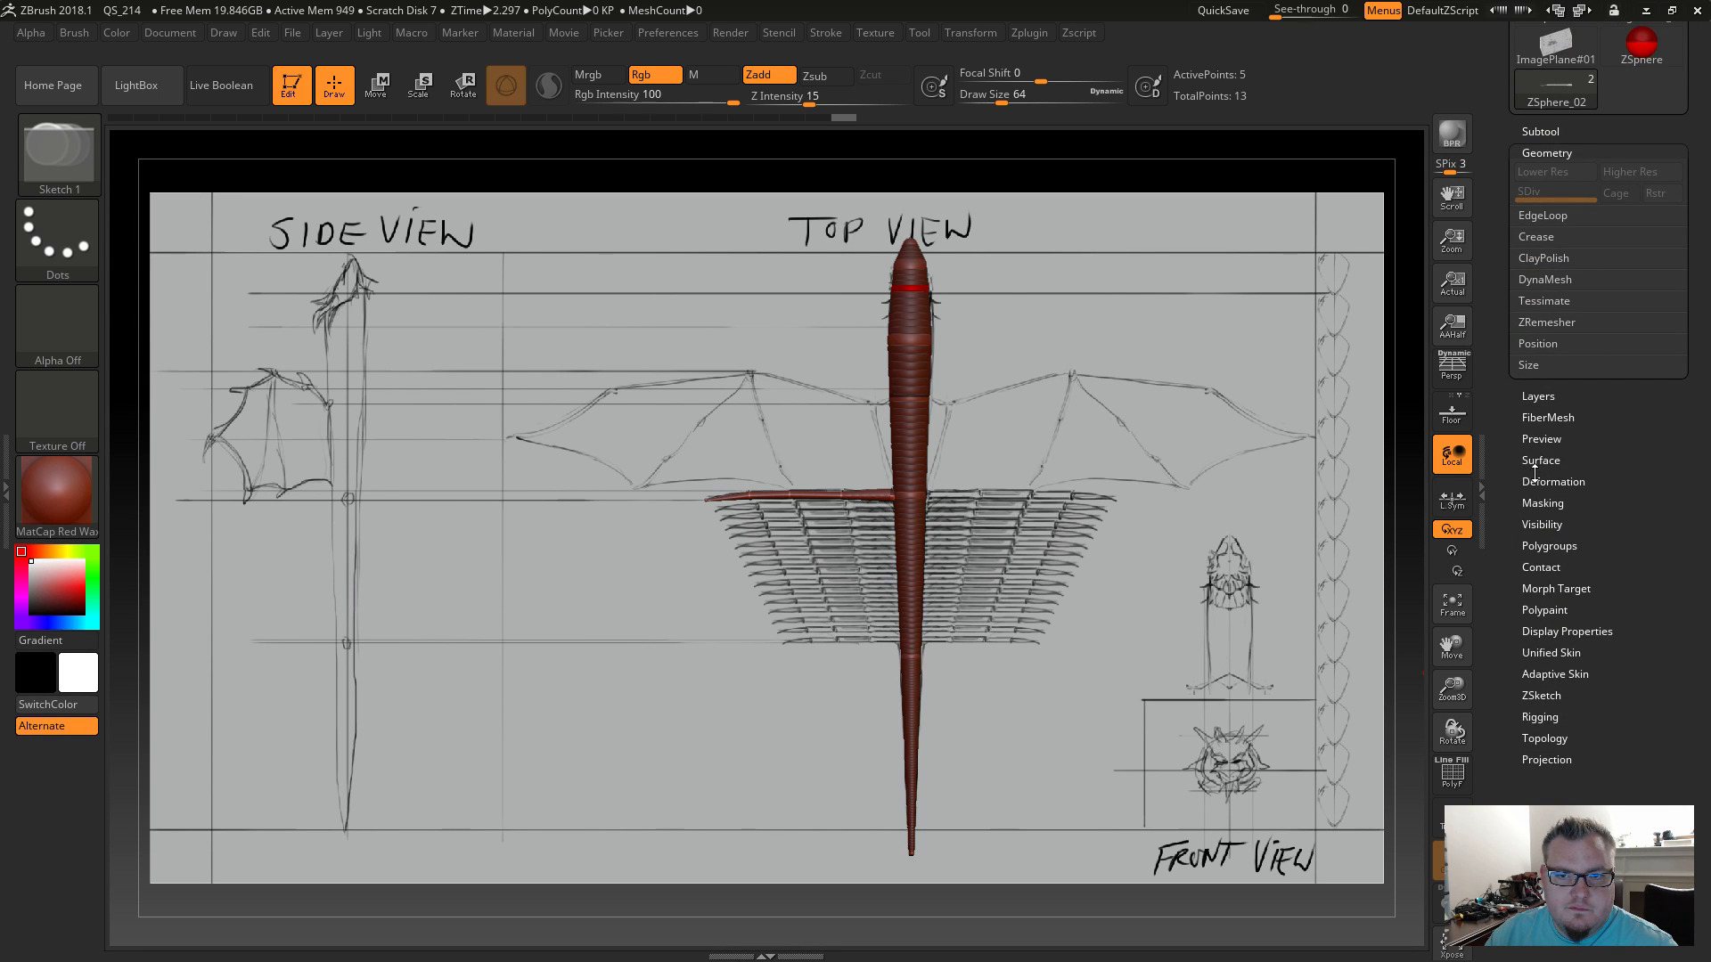
left_click(1543, 632)
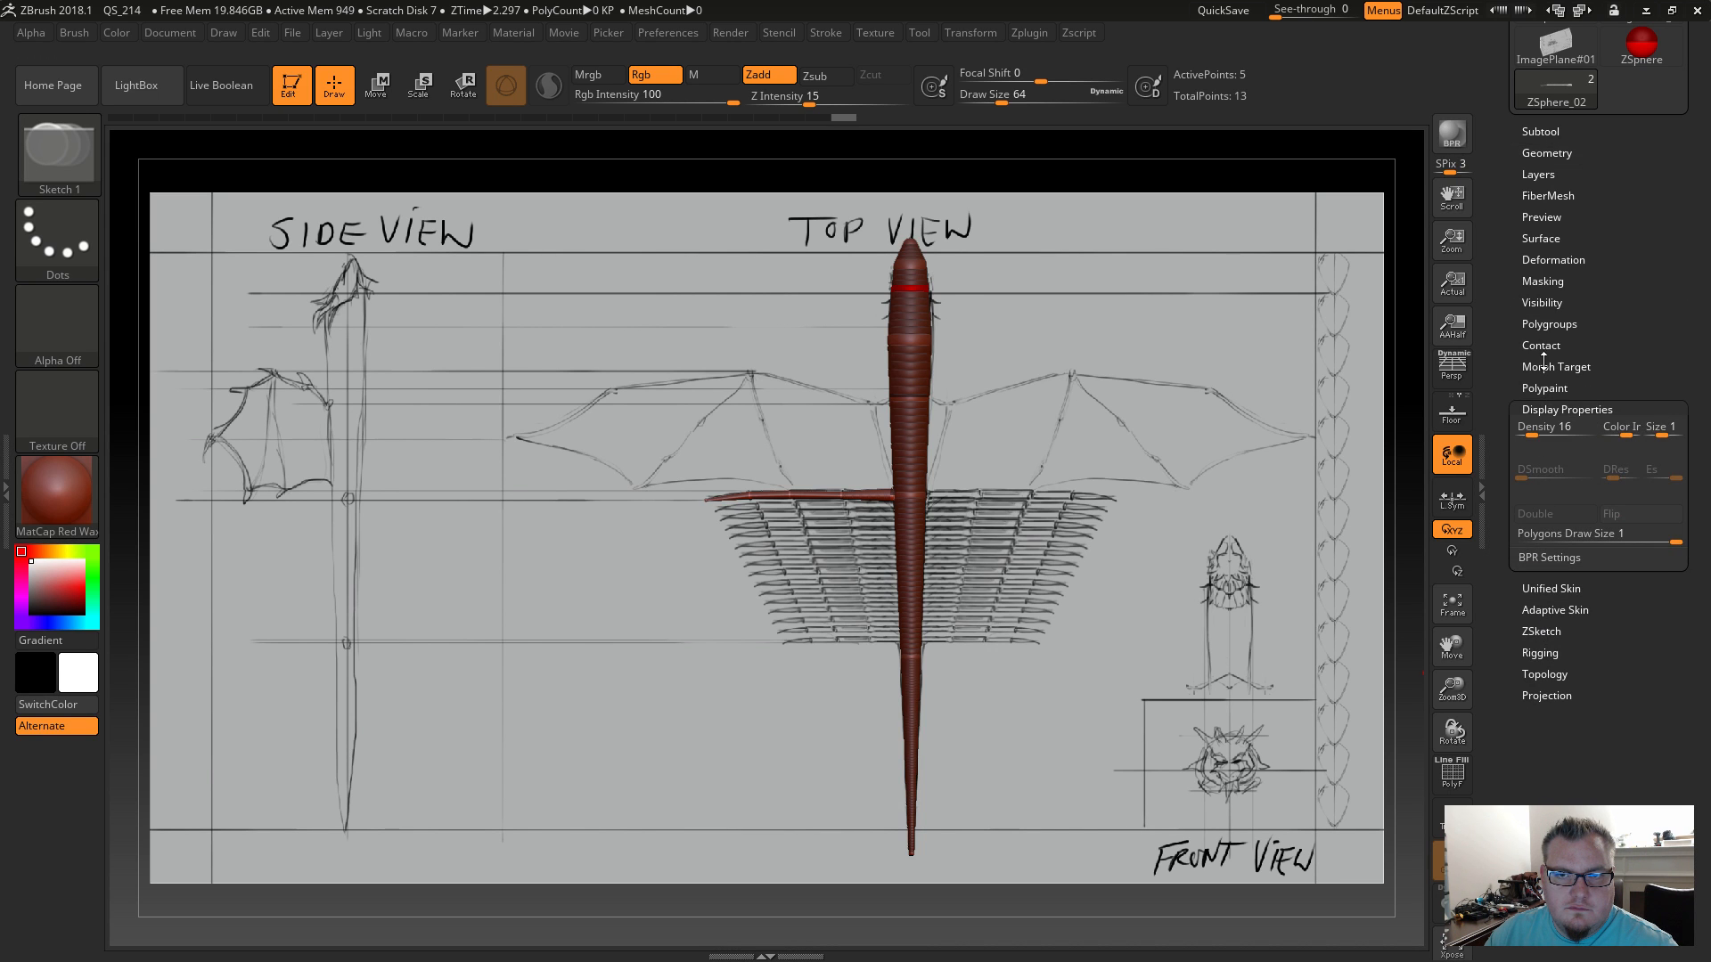
left_click(1539, 260)
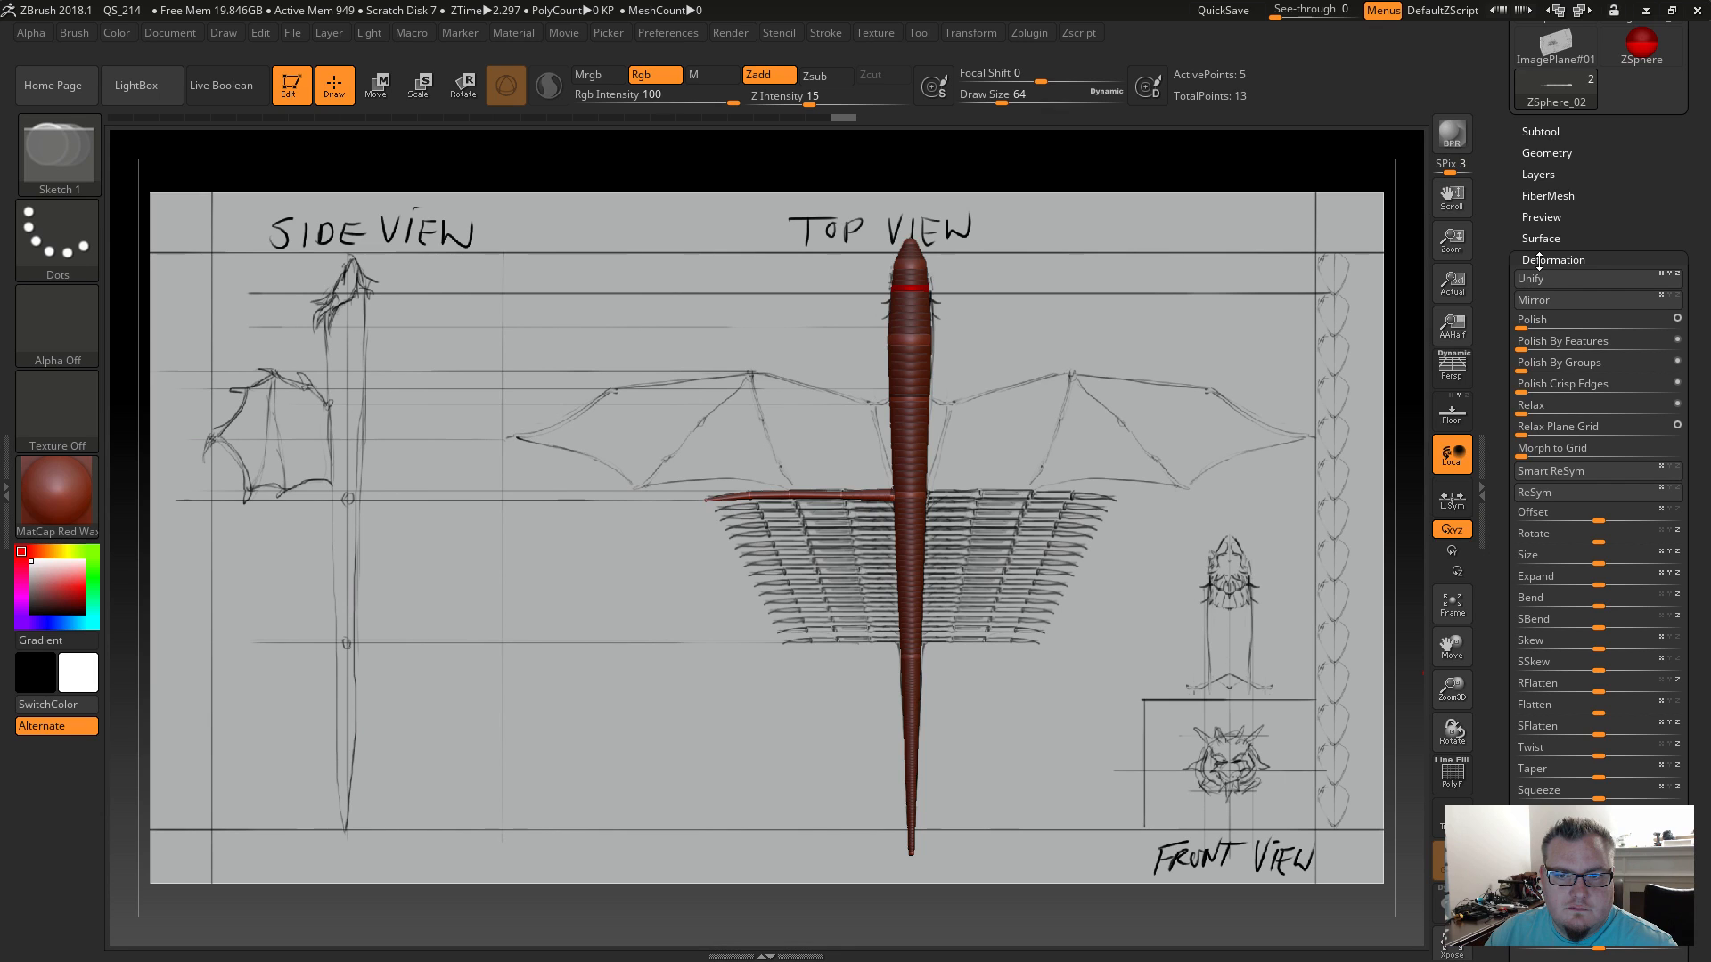
left_click(1539, 260)
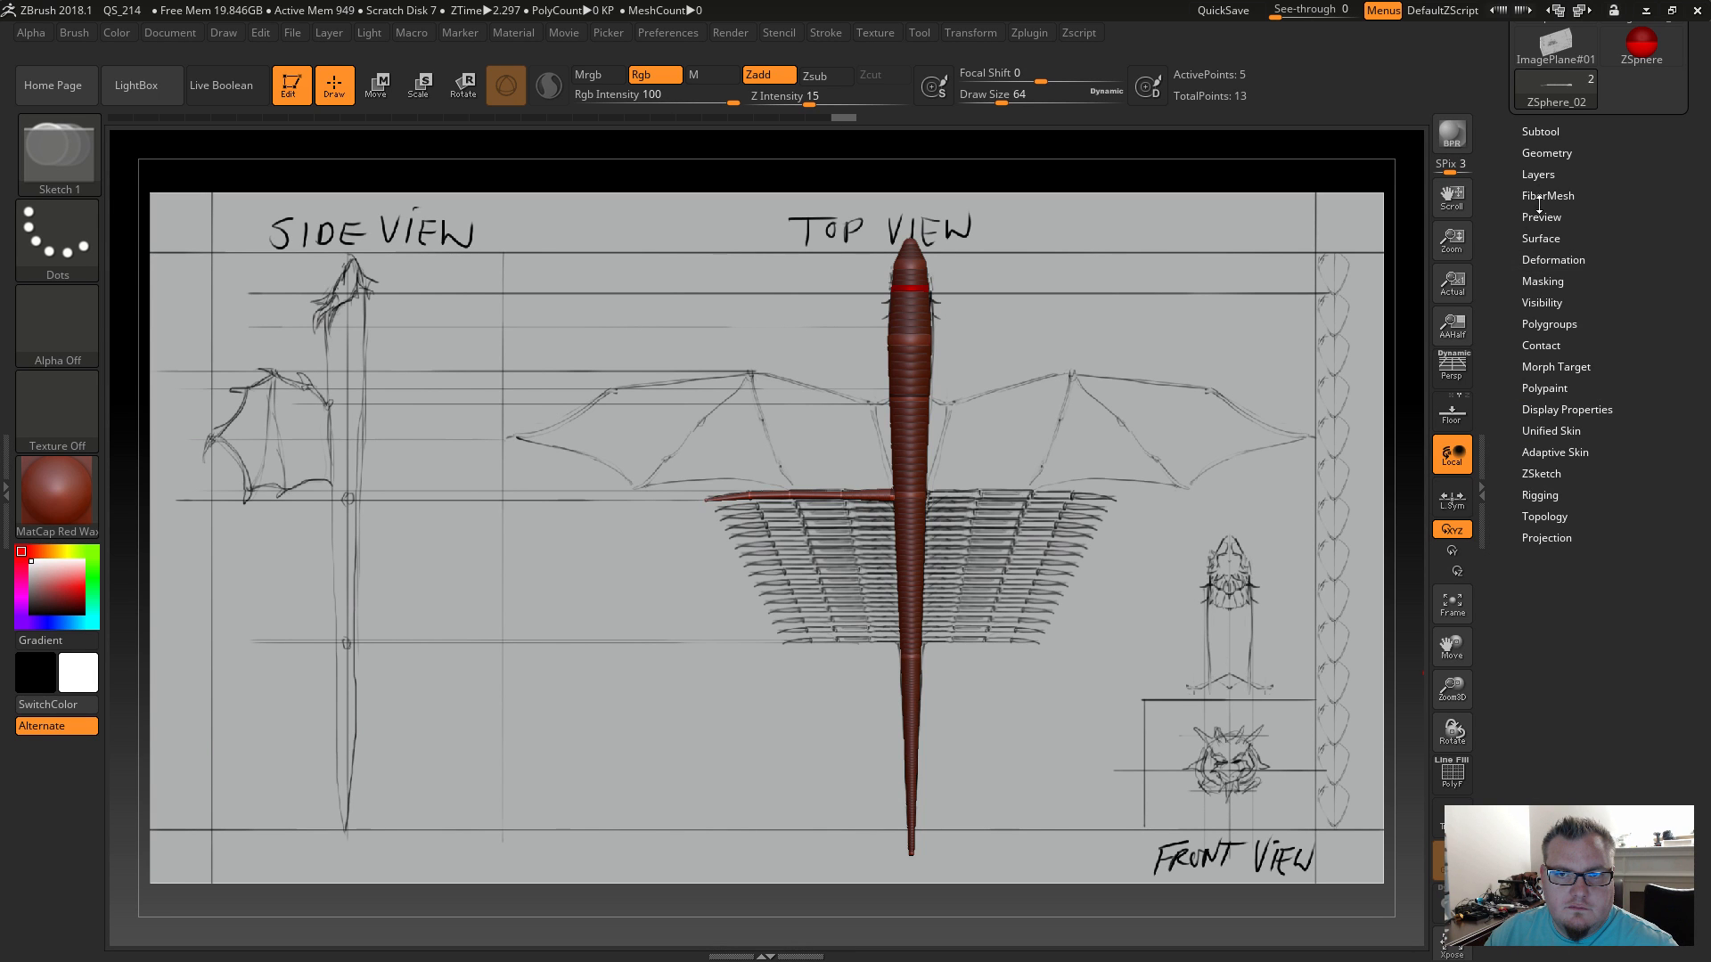
Examine each Geometry subsection of the rib, from Size and Position through DynaMesh to EdgeLoop, for a mirroring option.
left_click(1545, 154)
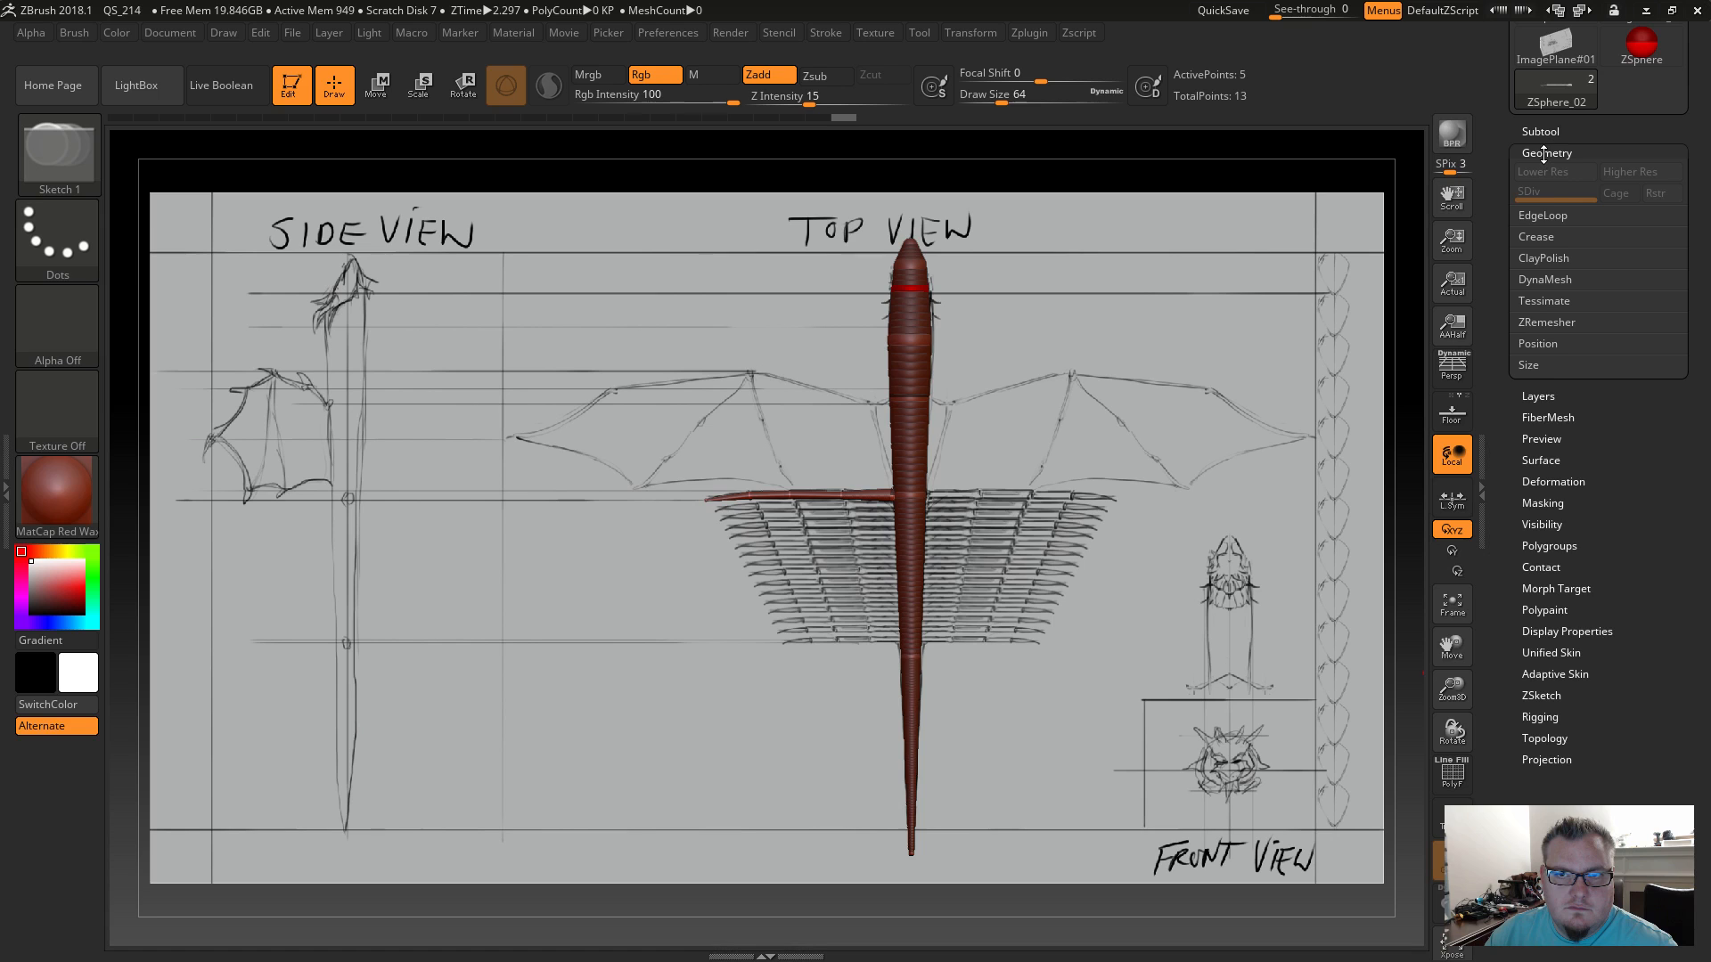
left_click(1536, 364)
left_click(1537, 364)
left_click(1542, 343)
left_click(1543, 343)
left_click(1545, 322)
left_click(1543, 319)
left_click(1547, 303)
left_click(1547, 302)
left_click(1541, 285)
left_click(1542, 282)
left_click(1536, 255)
left_click(1537, 255)
left_click(1537, 239)
left_click(1536, 239)
left_click(1544, 214)
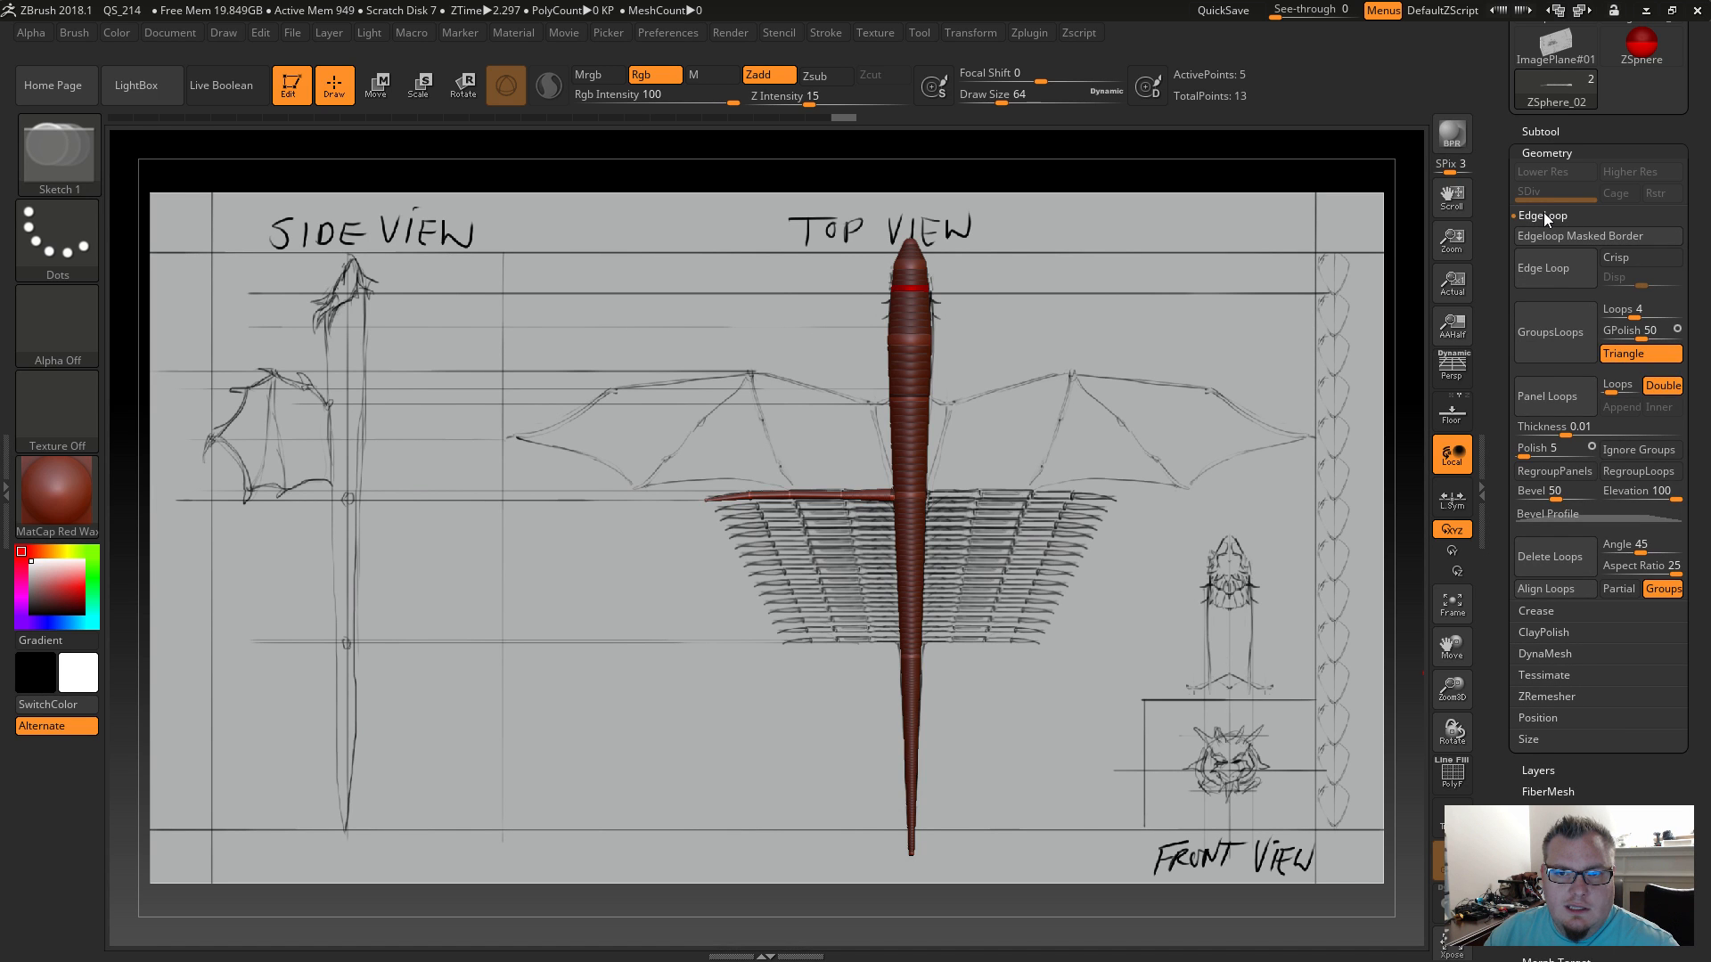
left_click(1543, 216)
left_click_drag(1508, 283, 1480, 483)
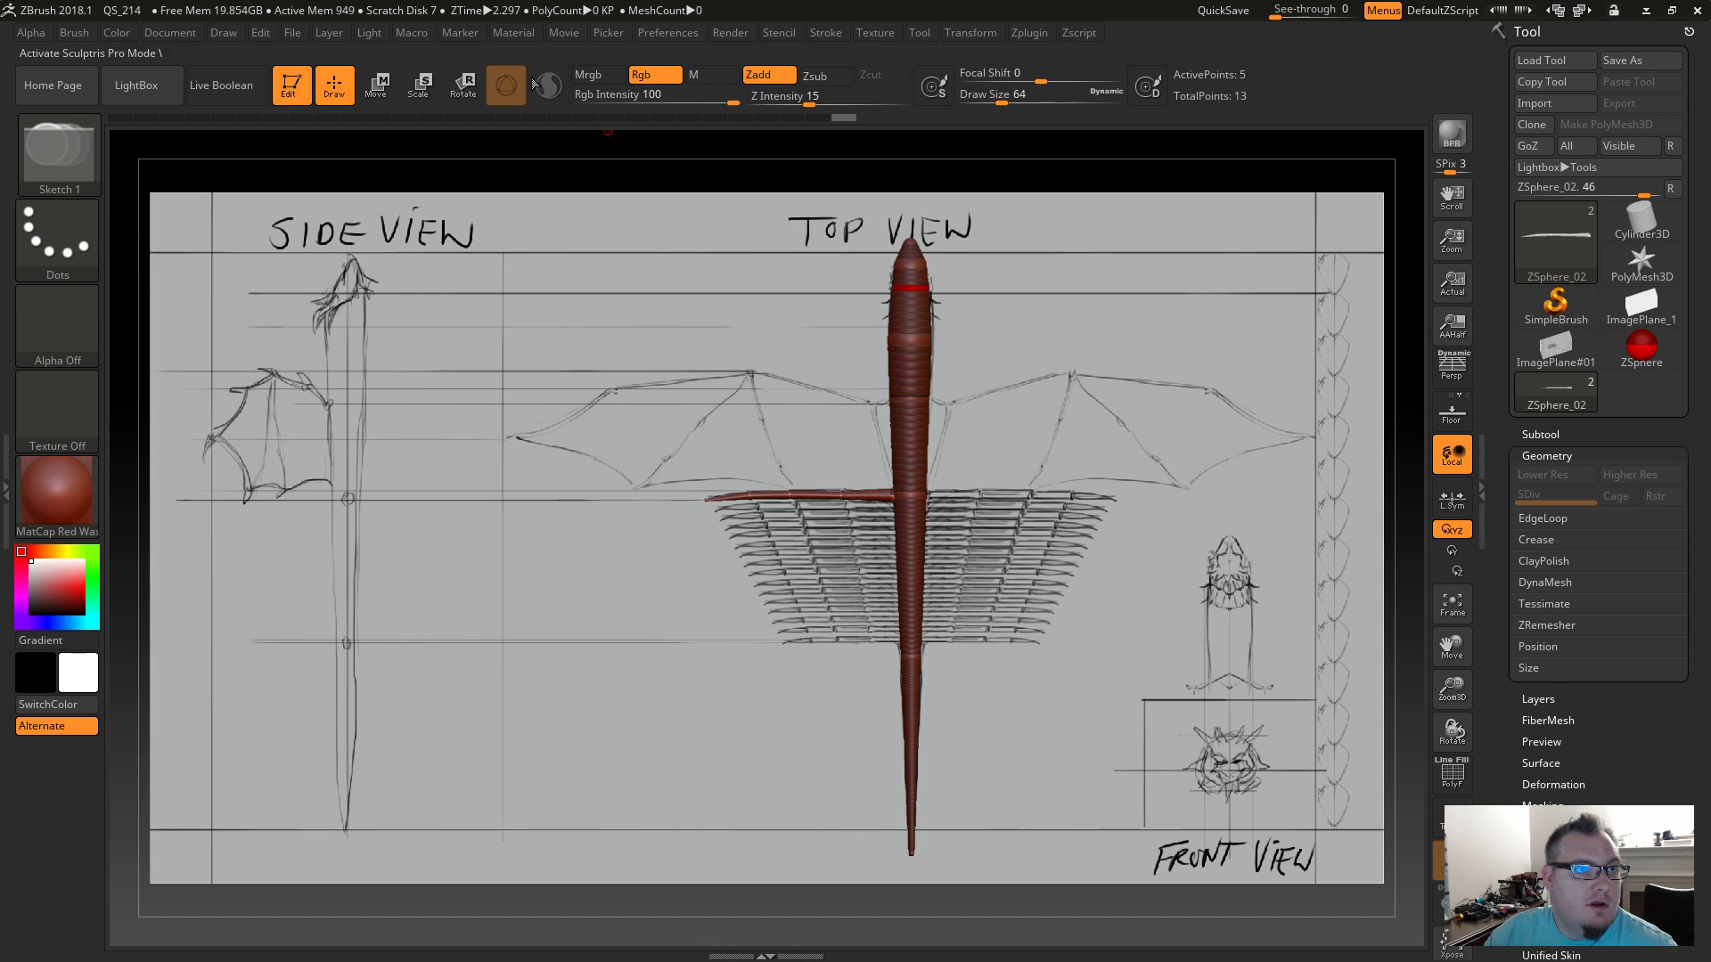
left_click(1525, 434)
left_click(1525, 434)
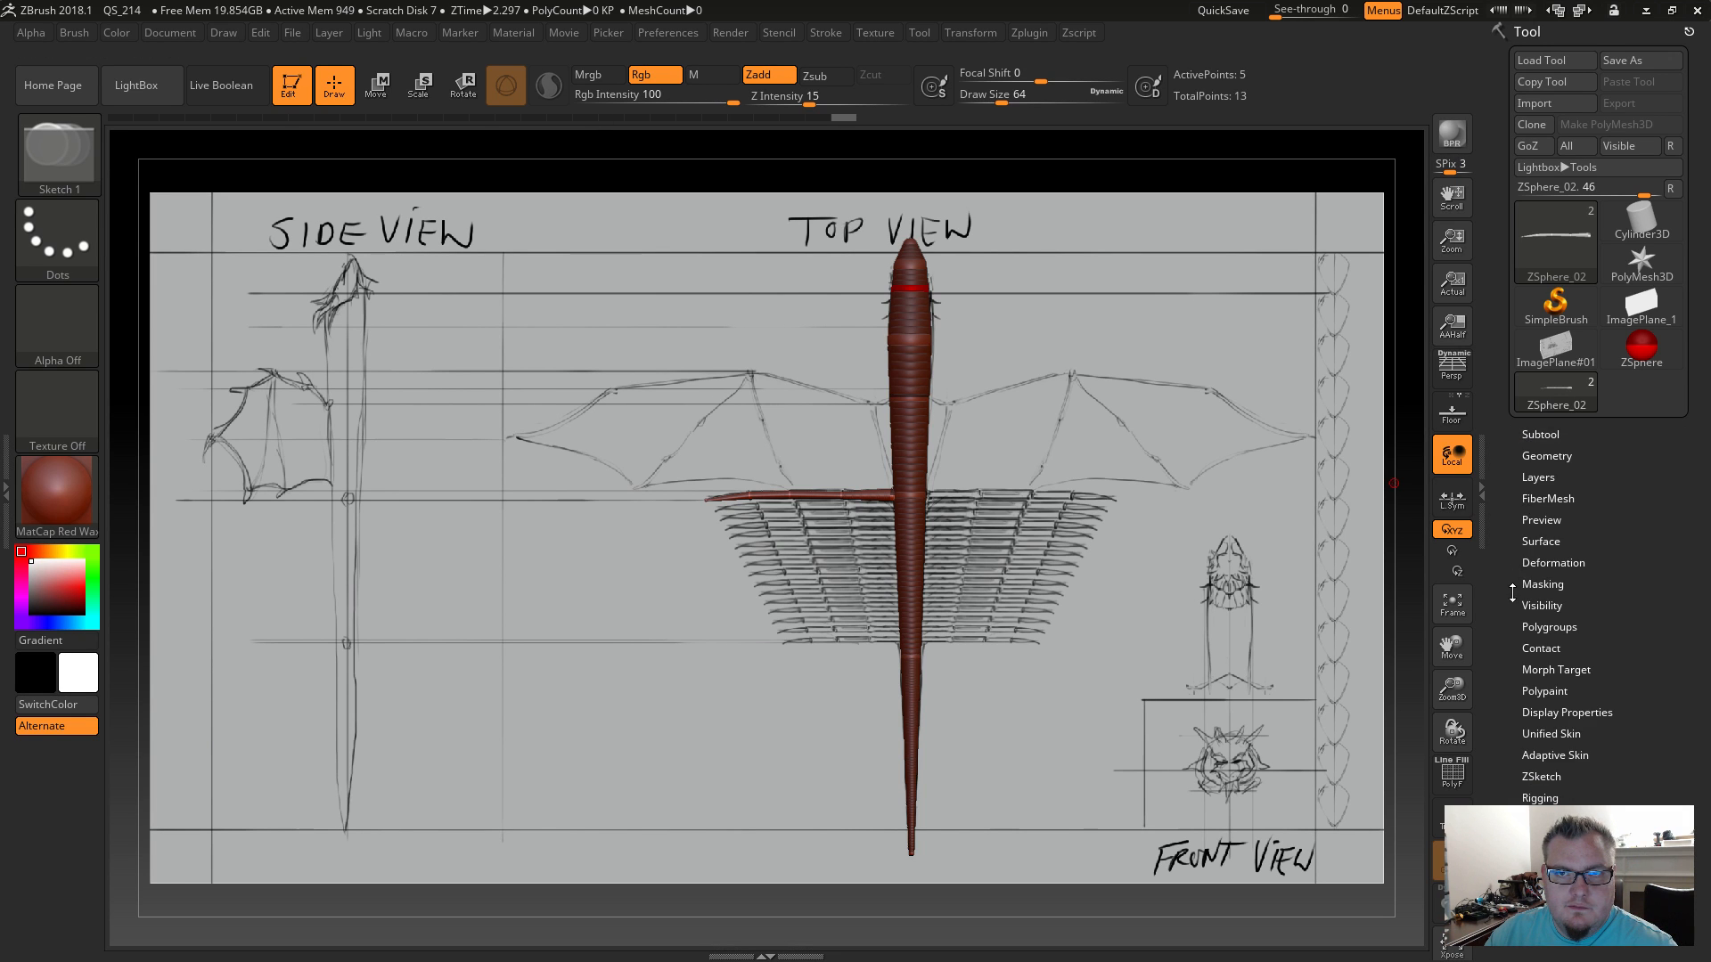
scroll(1505, 634, "down", 1)
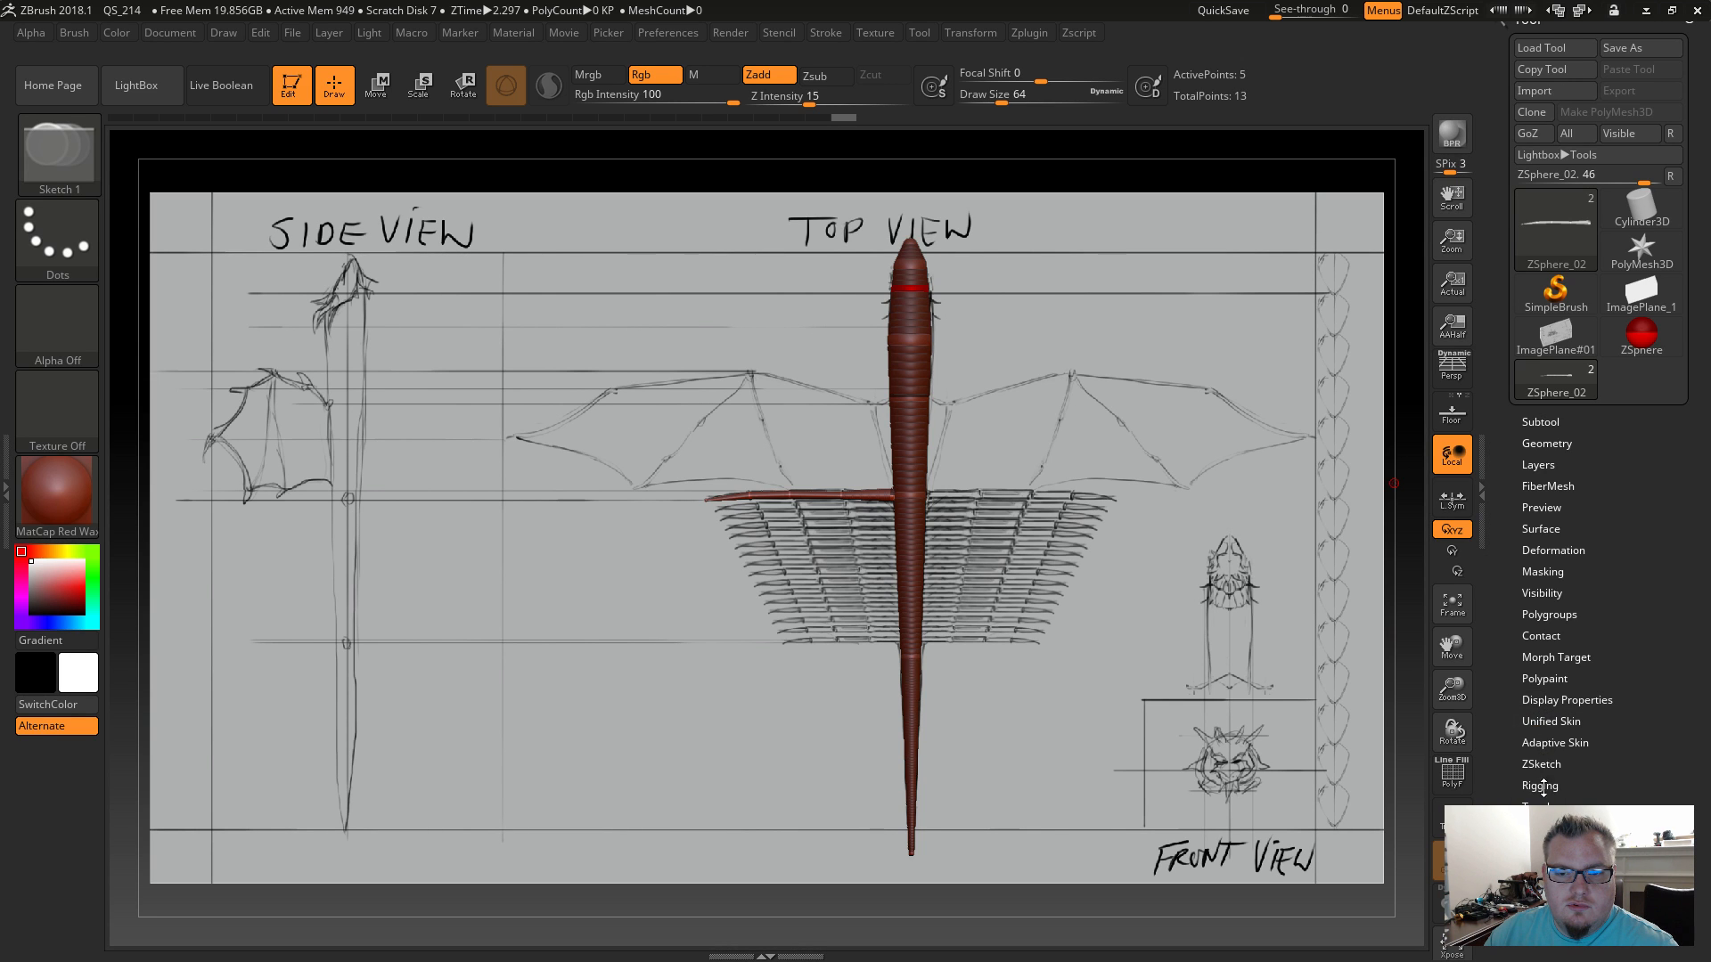
scroll(1531, 776, "down", 3)
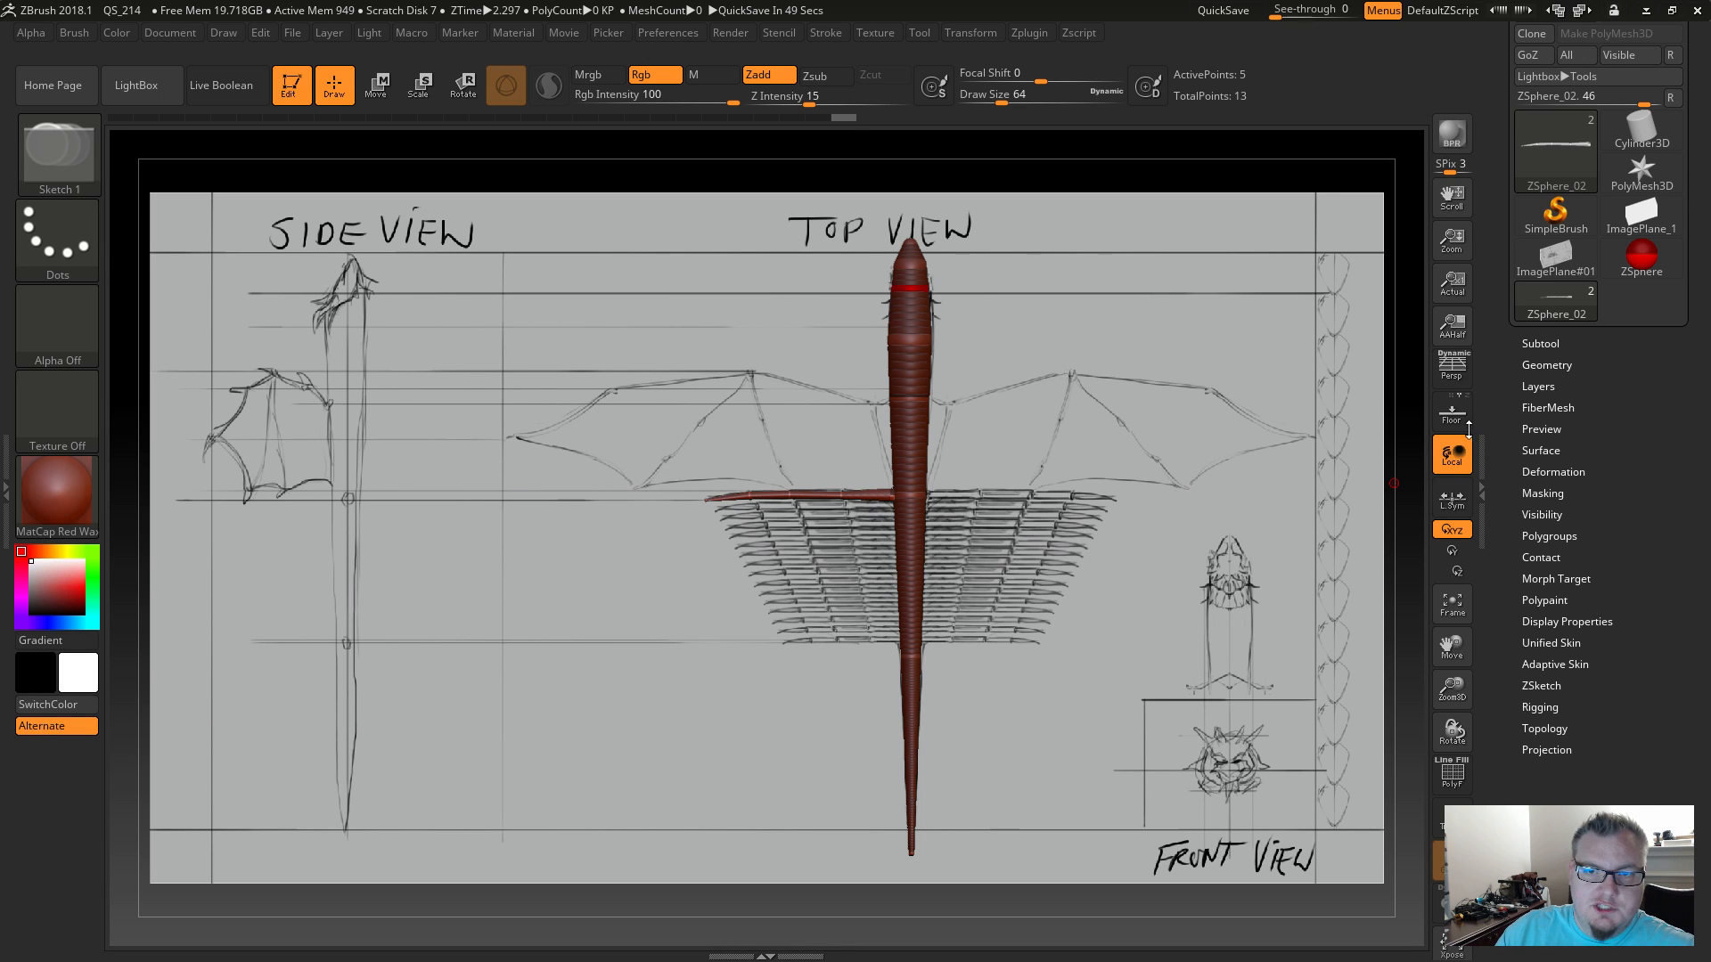
left_click(1536, 365)
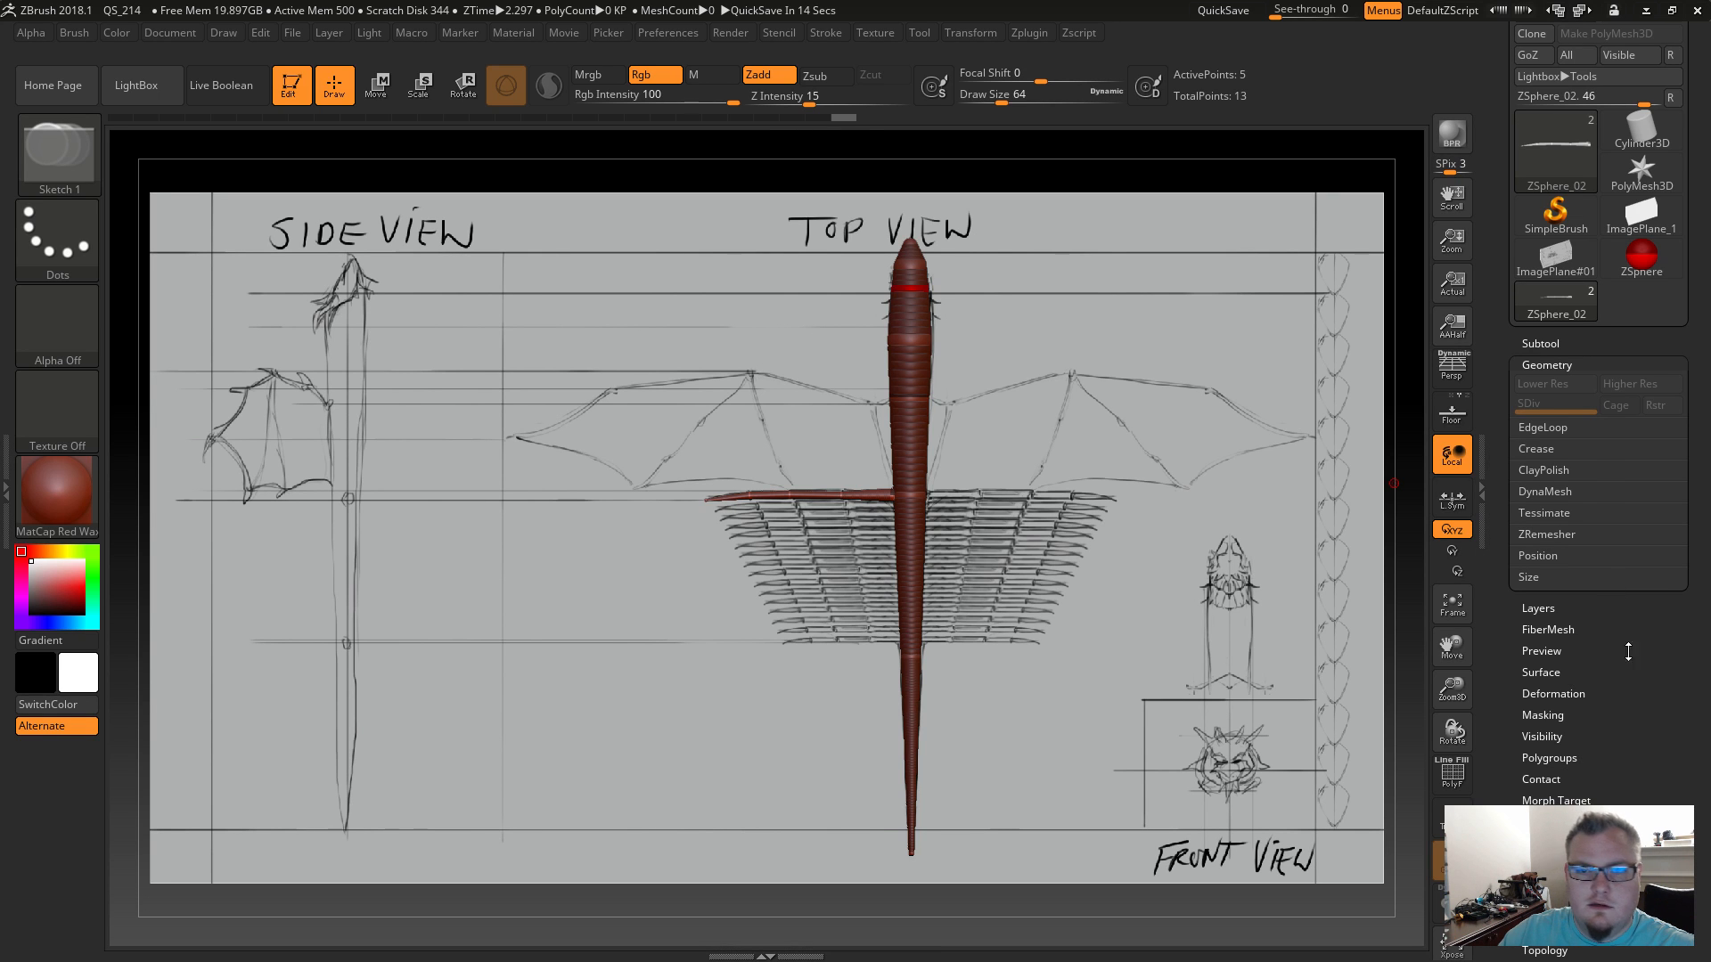
left_click(1547, 365)
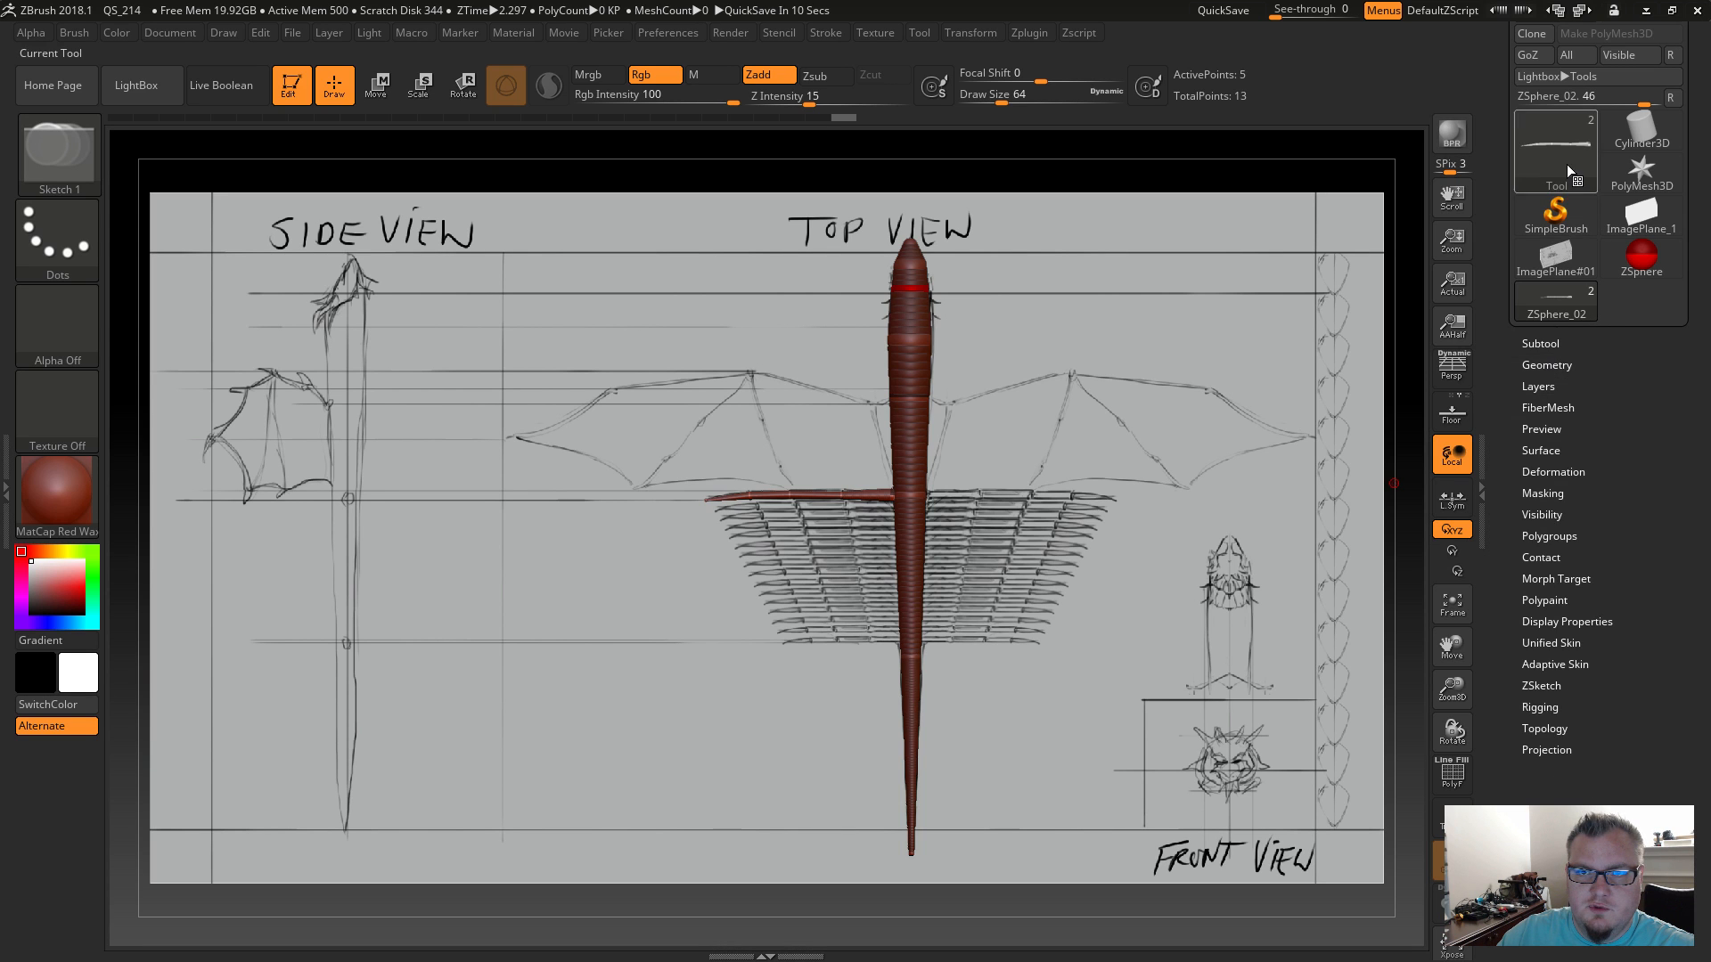
Duplicate the flipped rib subtool.
left_click(1546, 343)
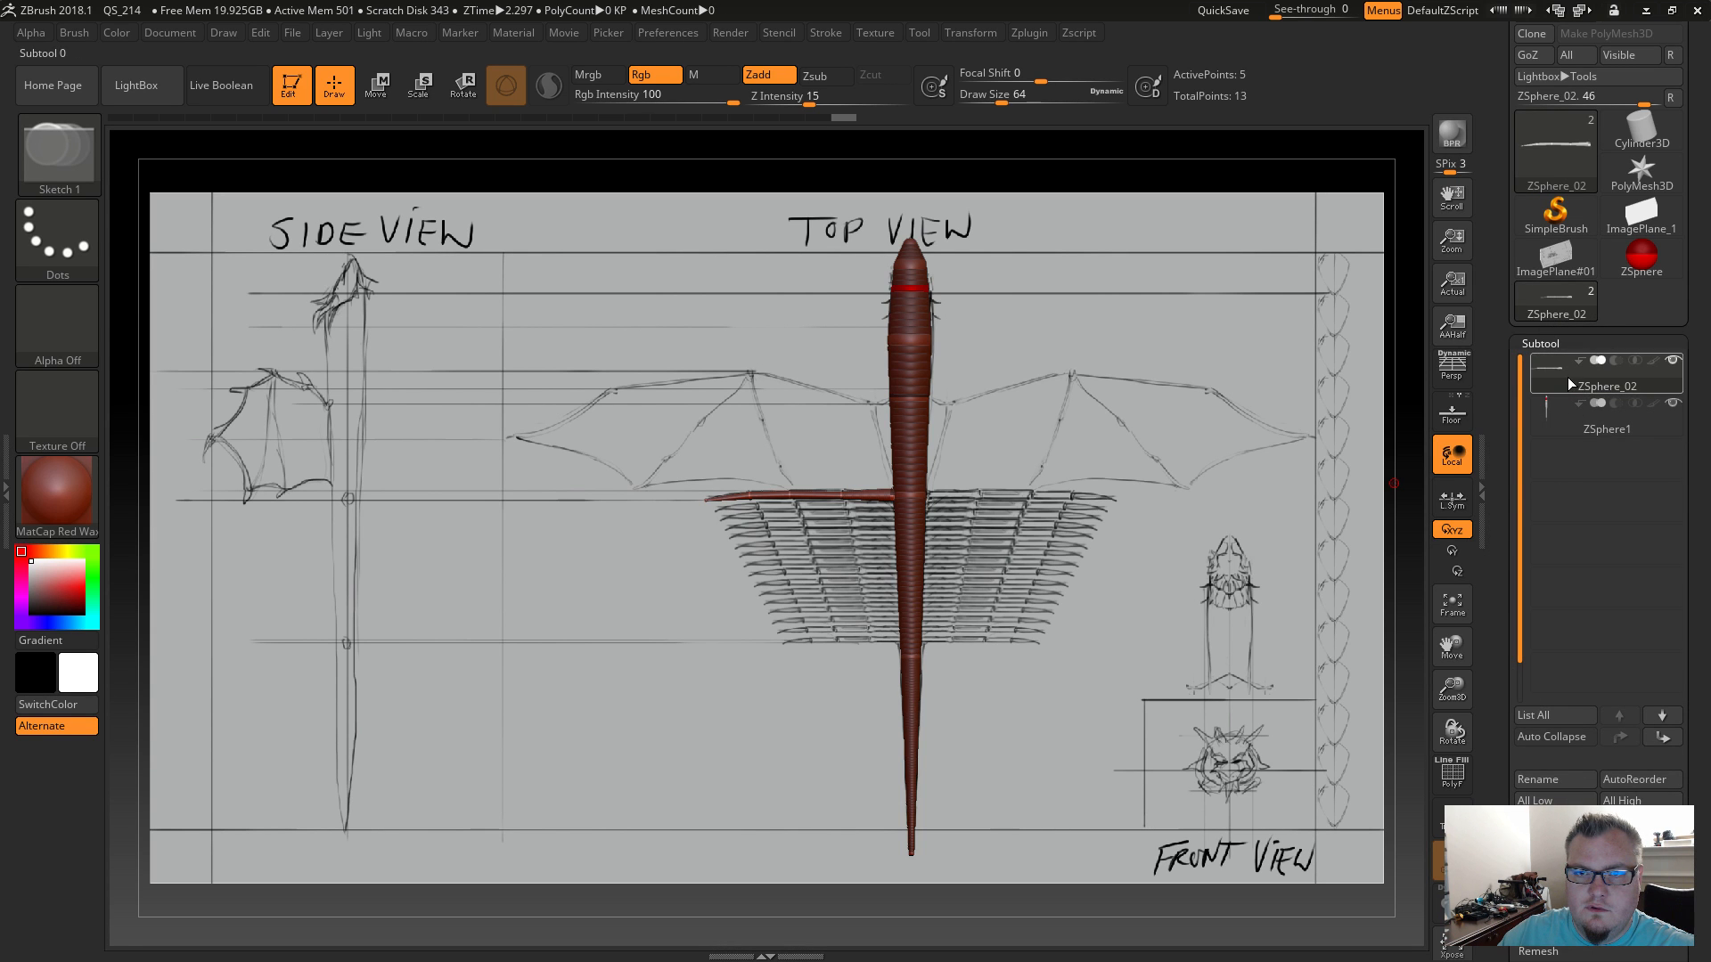
left_click(1553, 847)
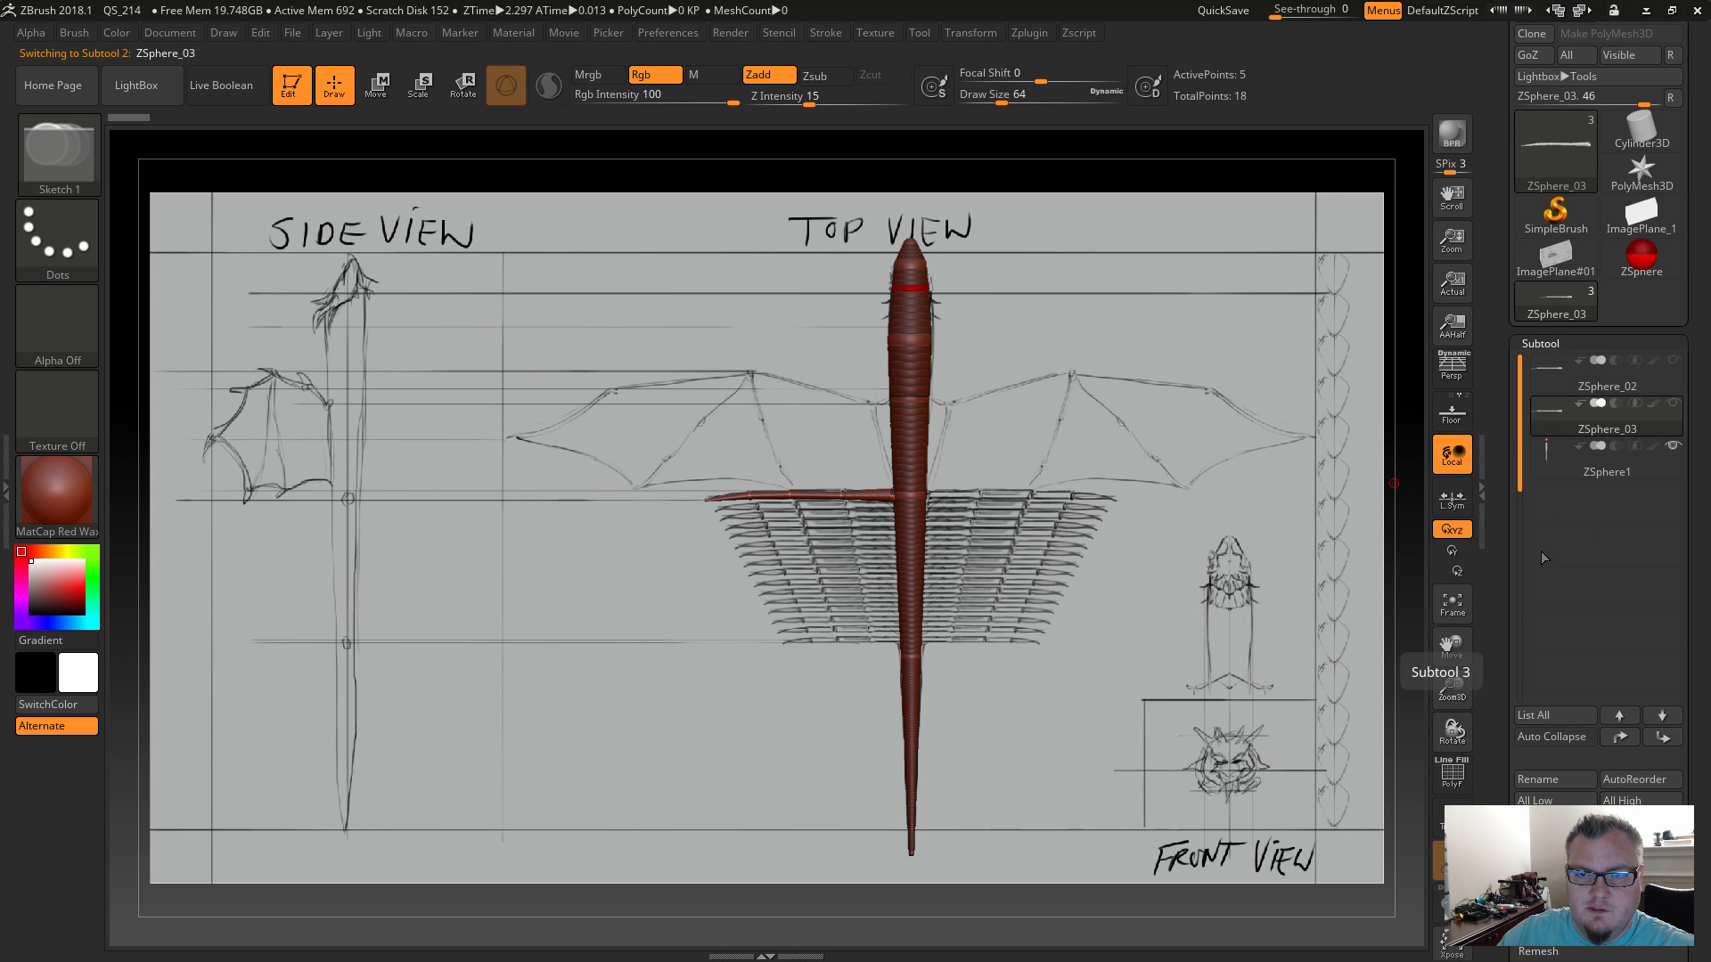
Look through the duplicated rib's Geometry, Position, Deformation and Display Properties settings for a way to mirror it.
left_click(1540, 344)
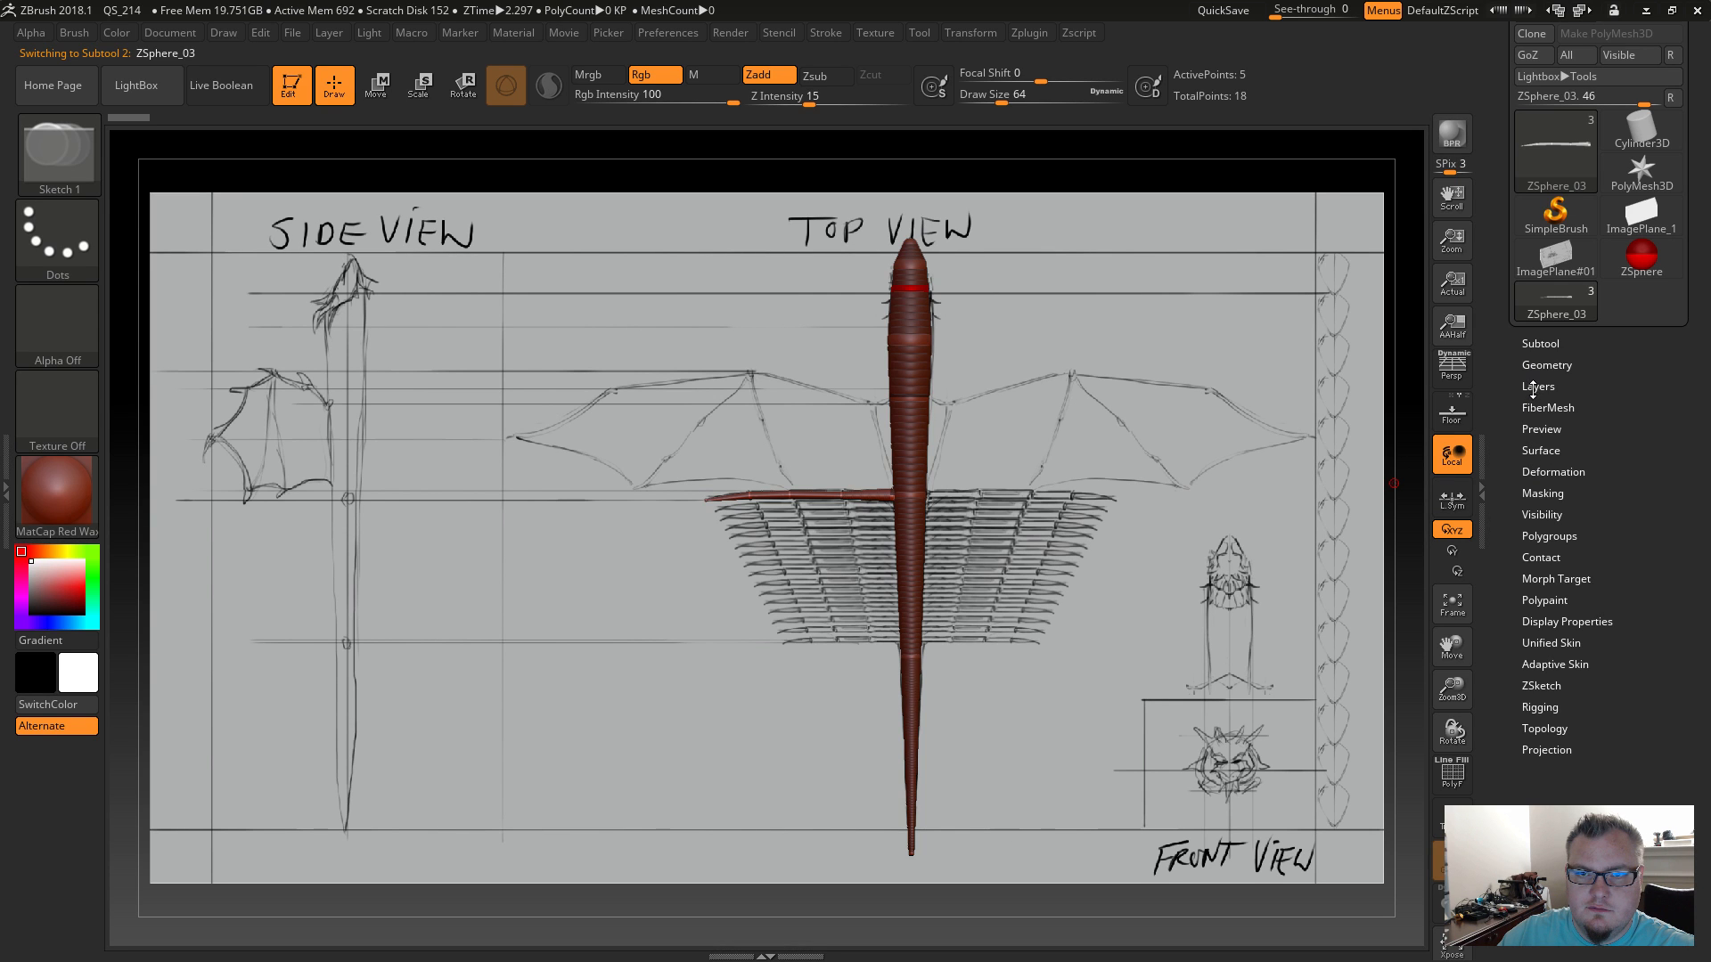
left_click(1535, 365)
left_click(1534, 366)
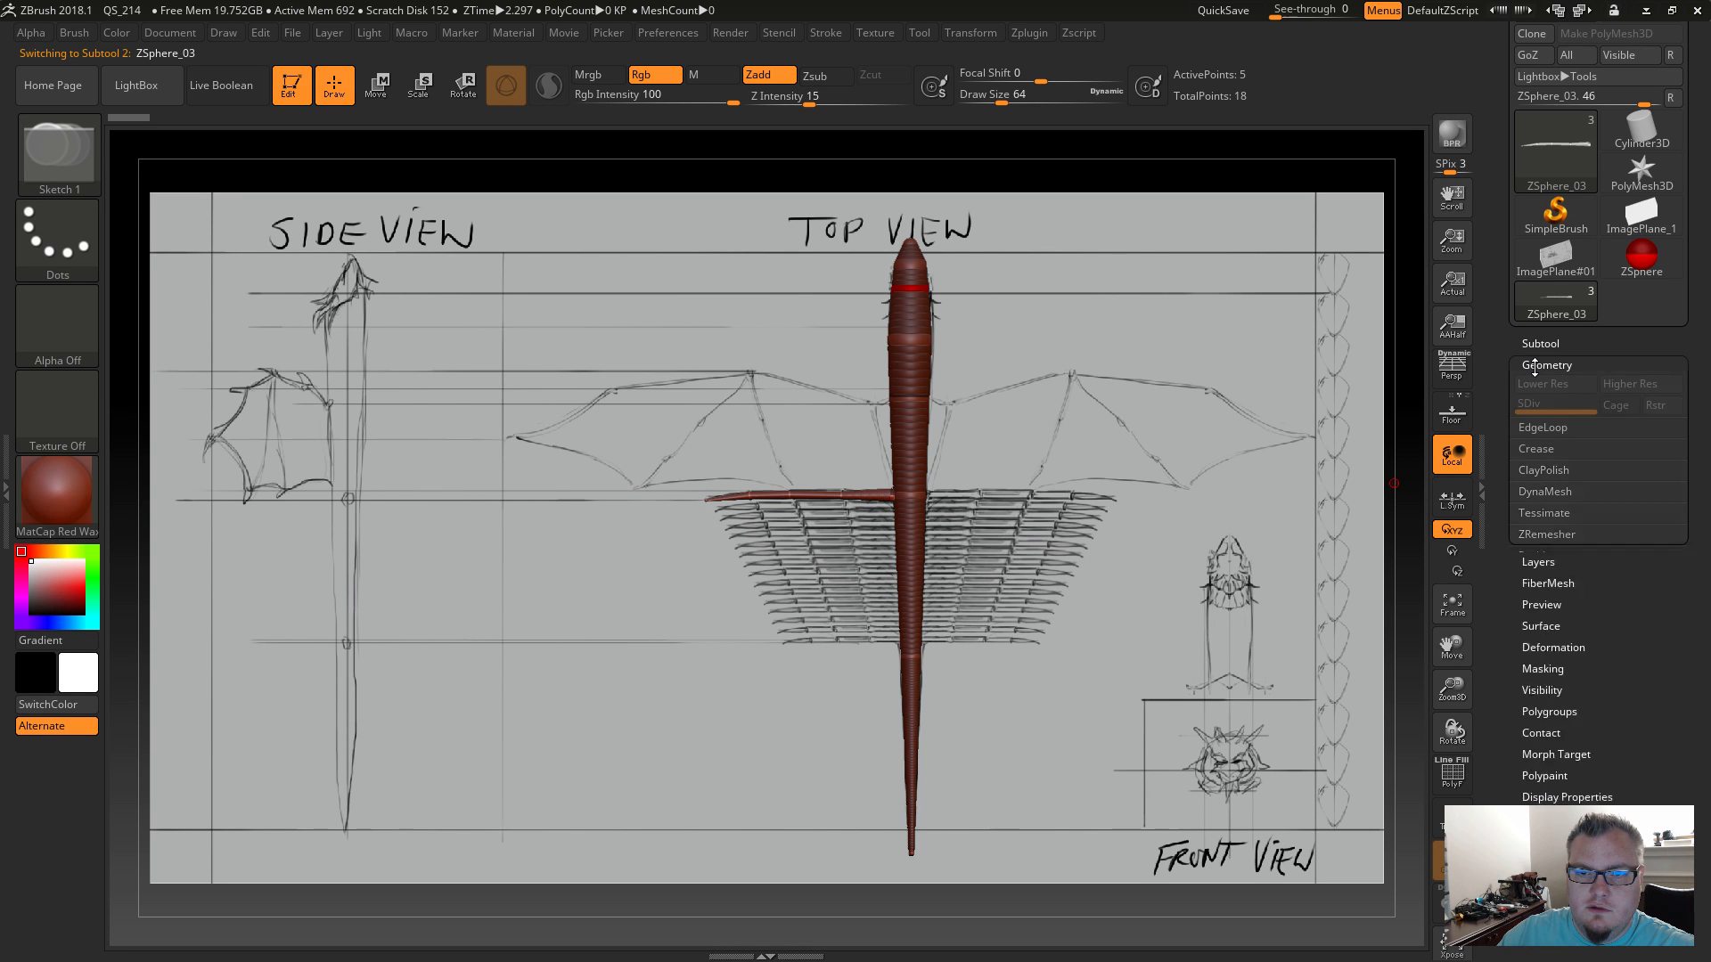
left_click(1535, 365)
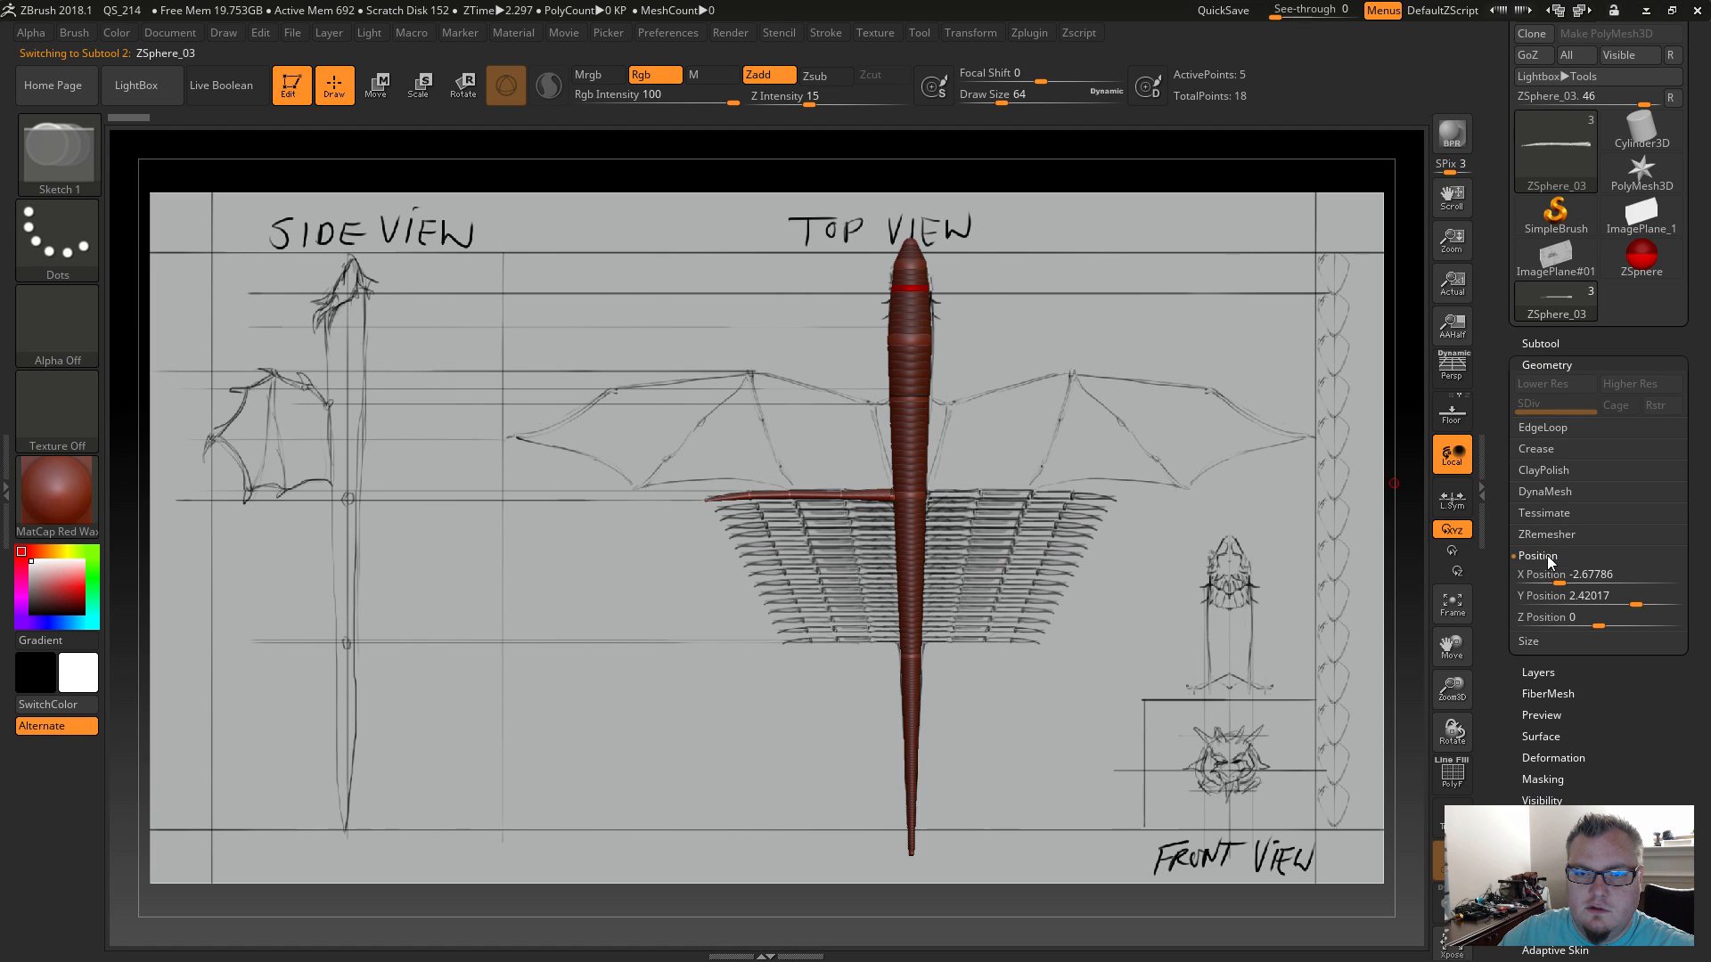
left_click(1534, 365)
left_click(1539, 471)
left_click(1539, 471)
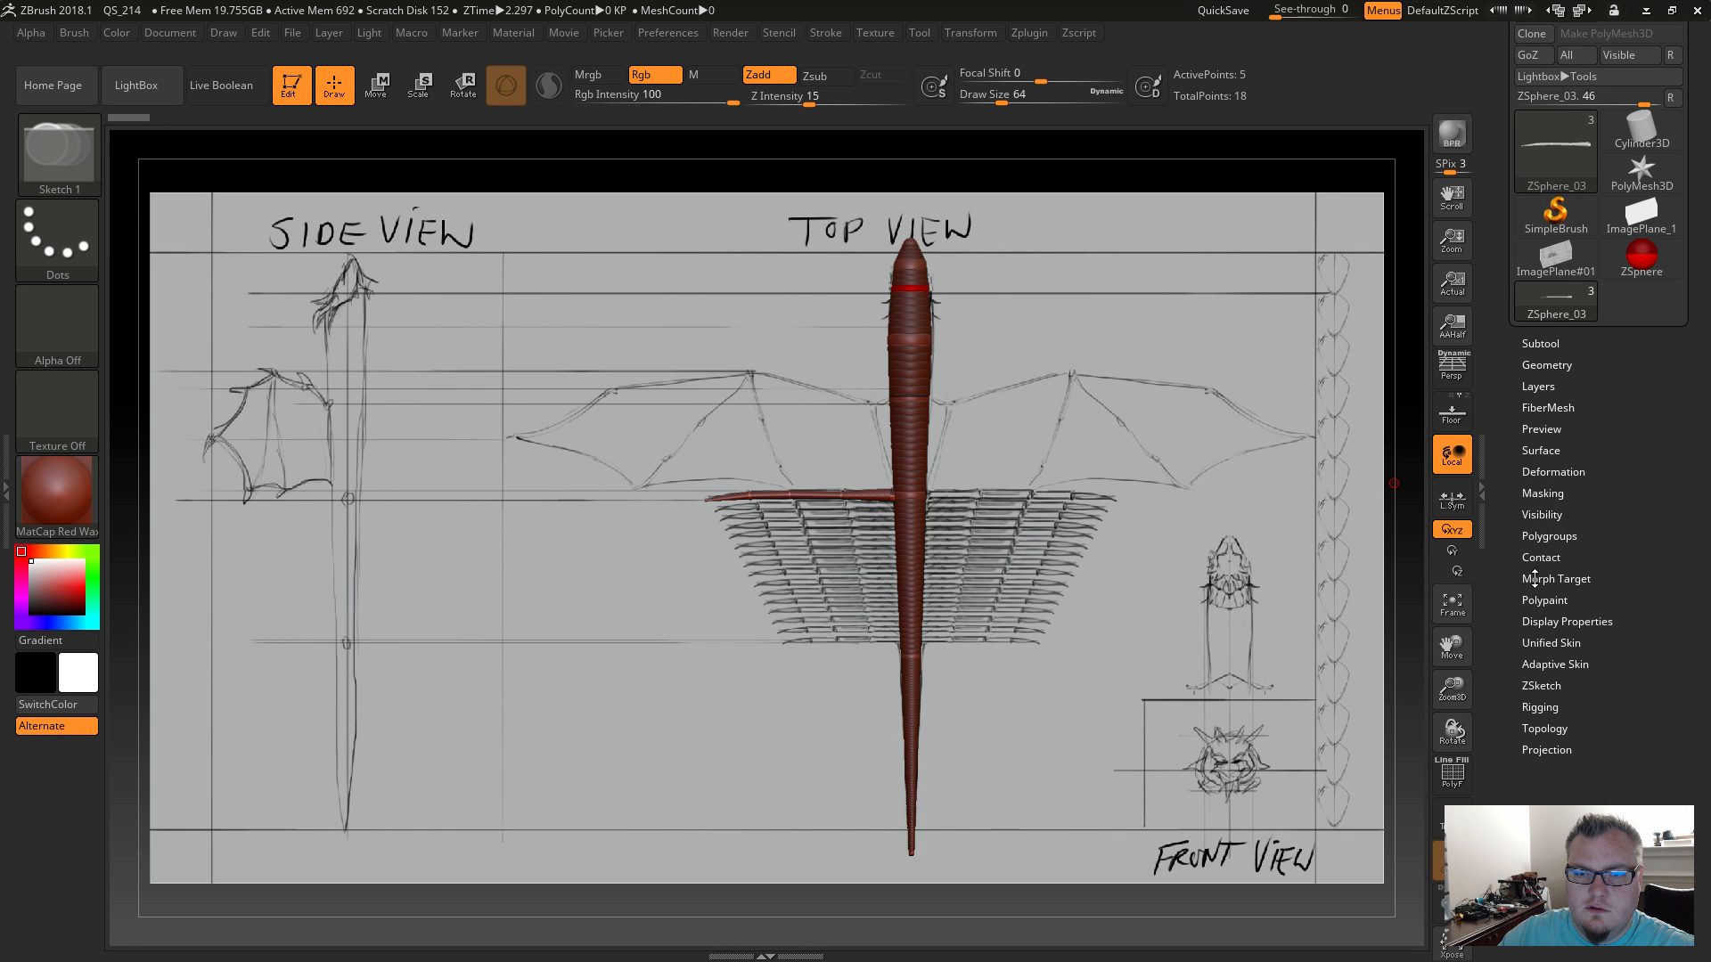
left_click(1540, 620)
left_click(1541, 620)
Mirror the ZSphere_03 rib to the opposite side with the Mirror deformation and make both rib subtools visible.
left_click(1538, 474)
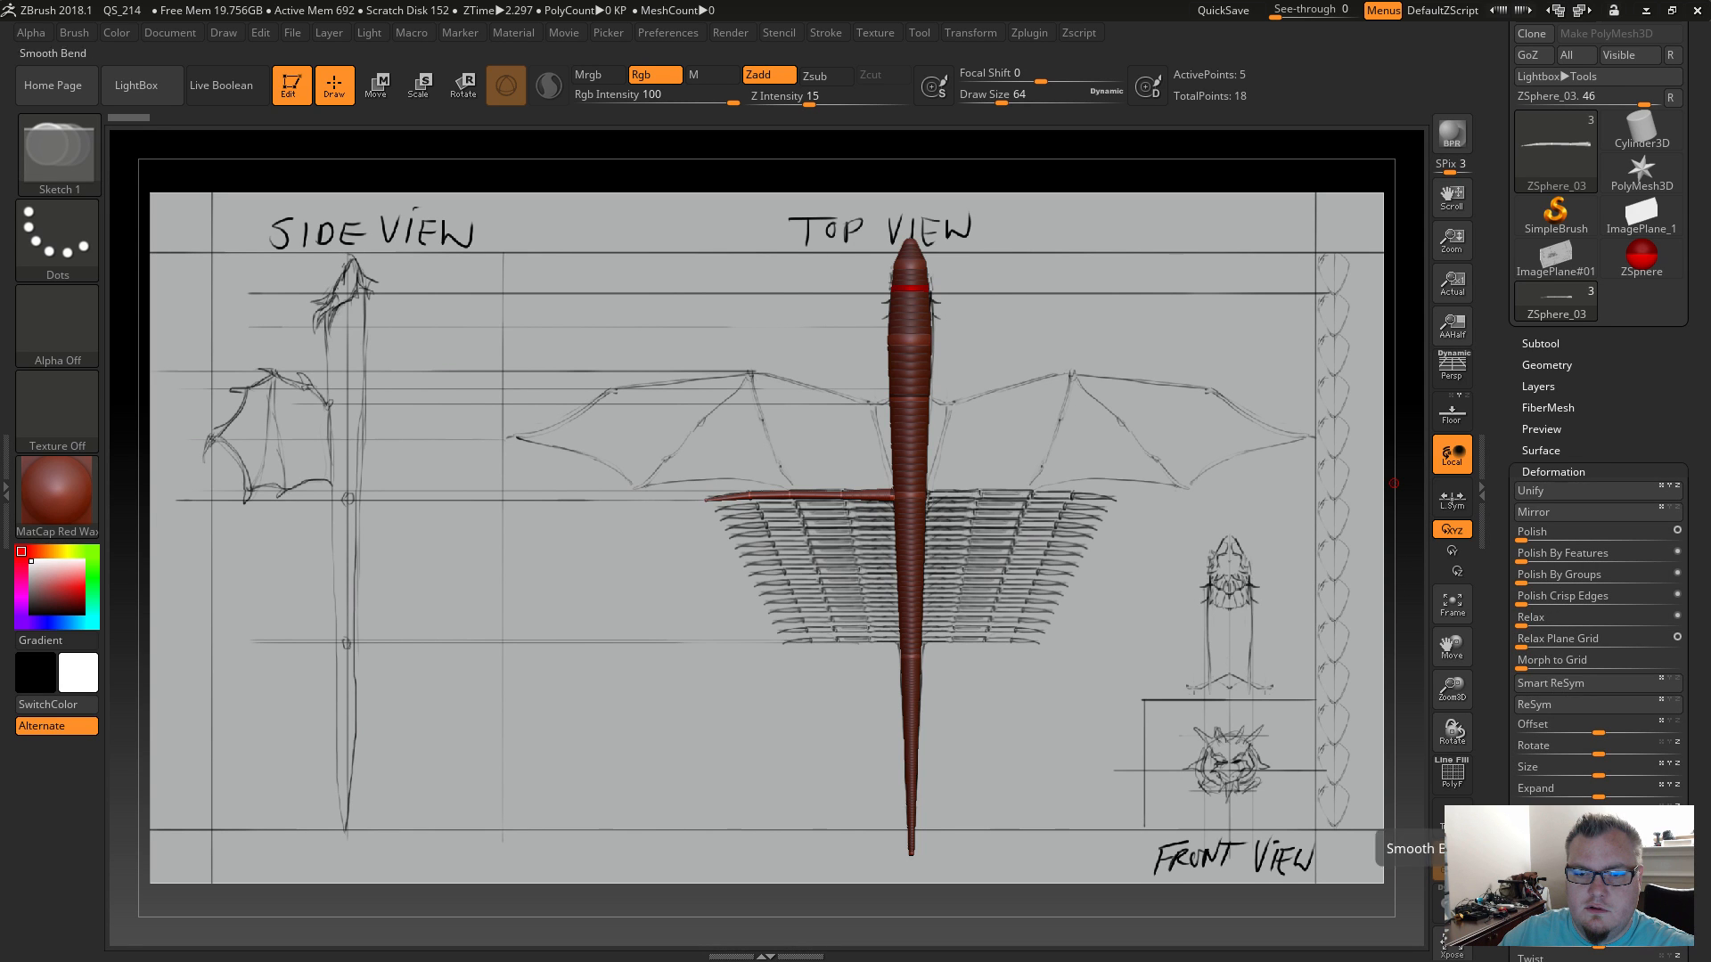
left_click(1547, 515)
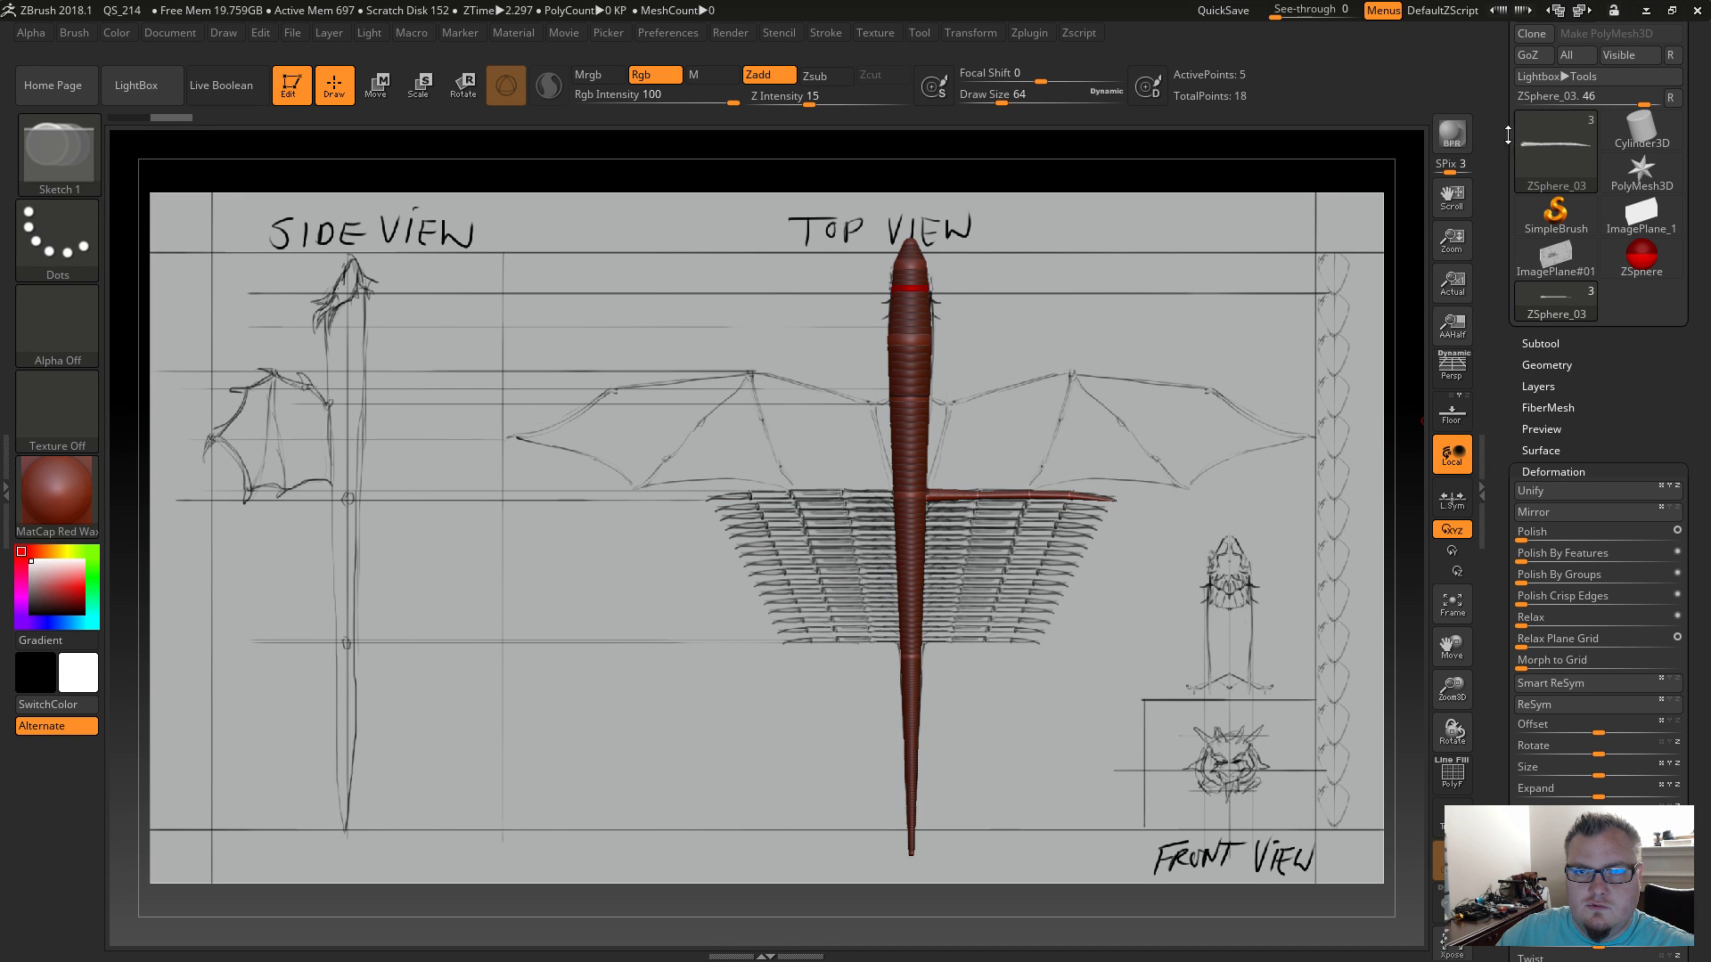
left_click(1540, 343)
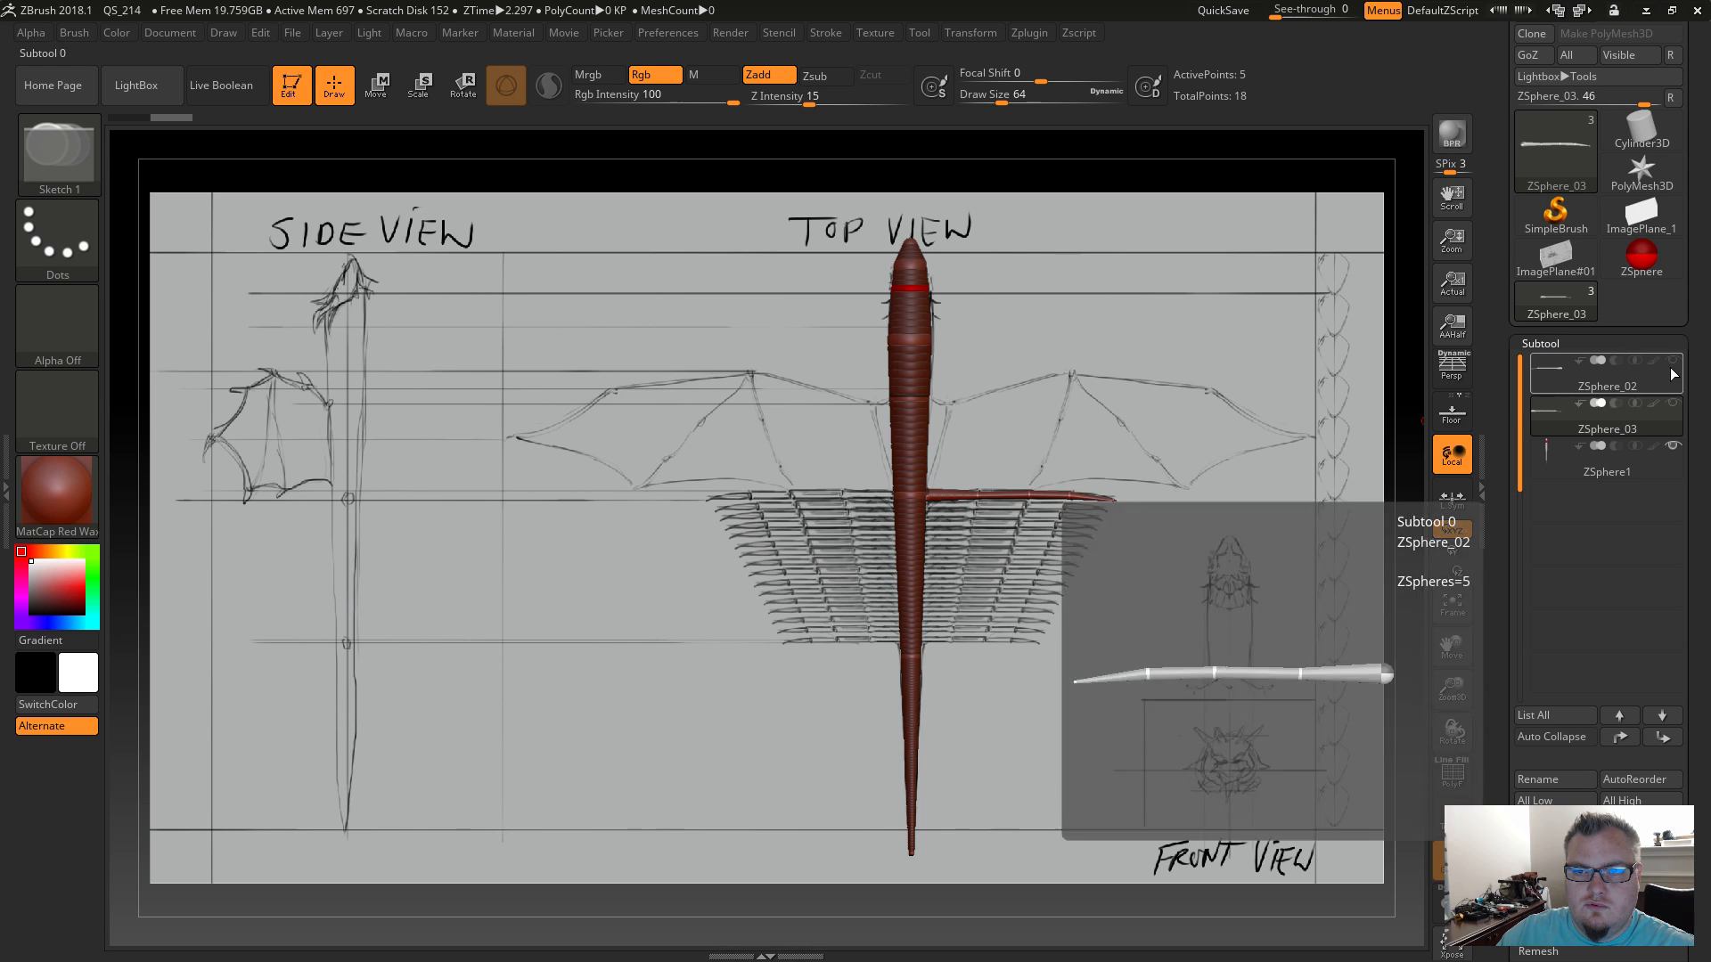
left_click(1675, 408)
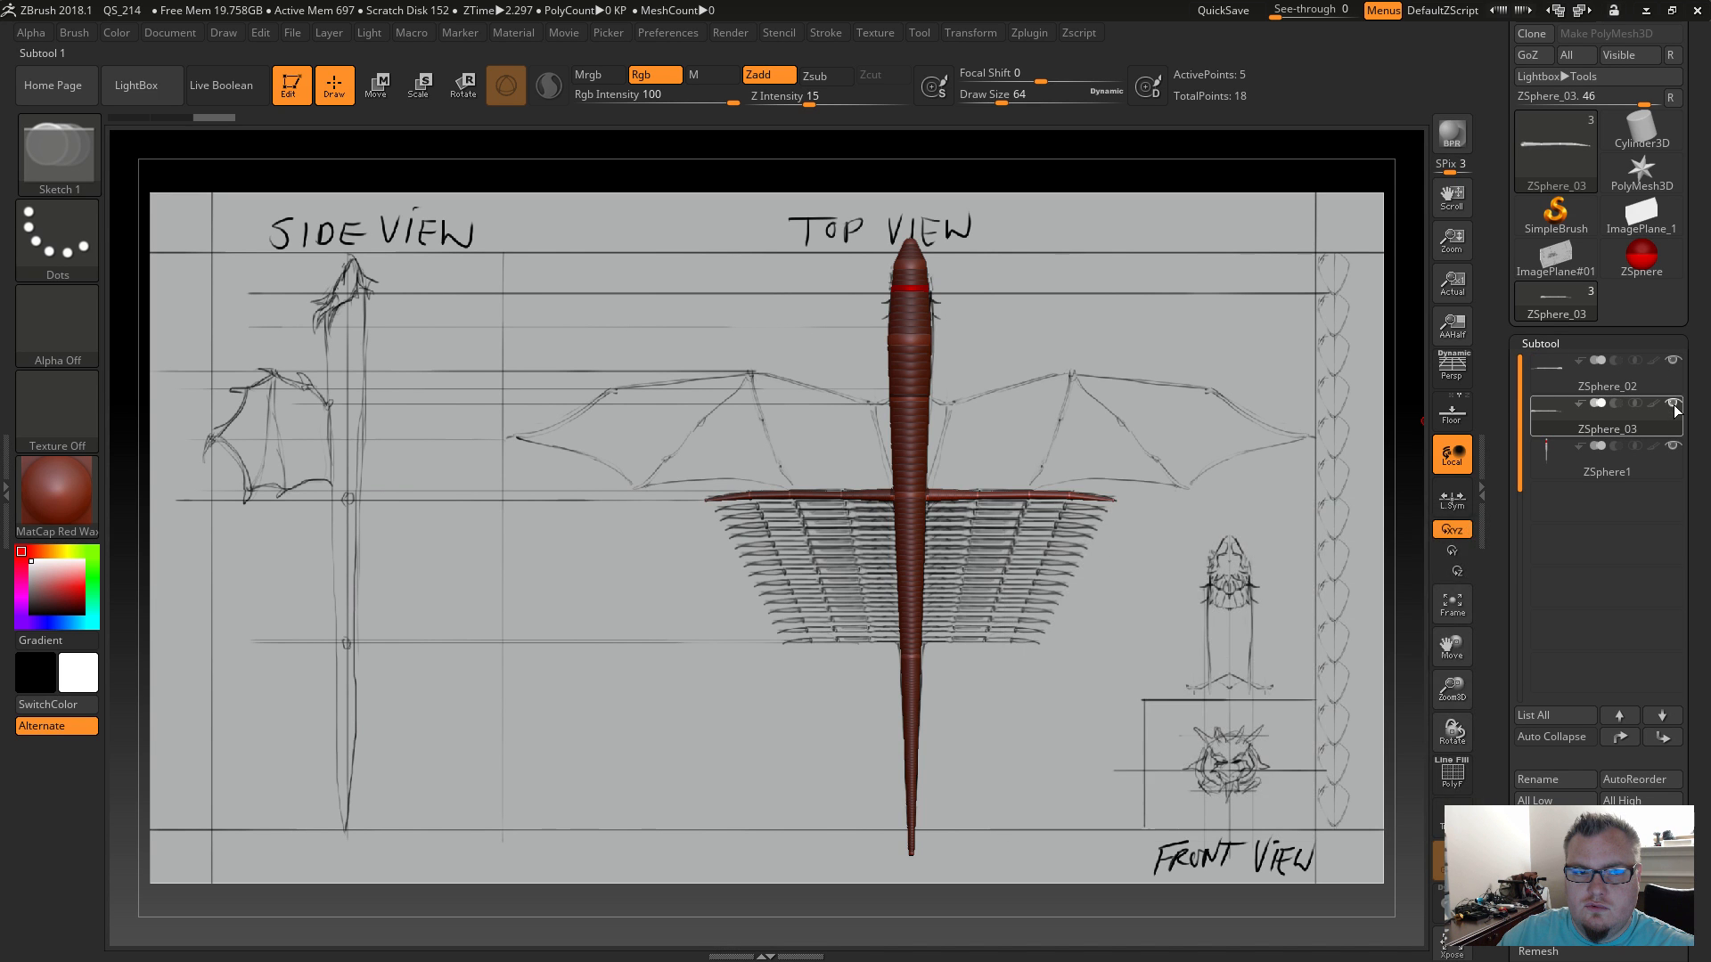
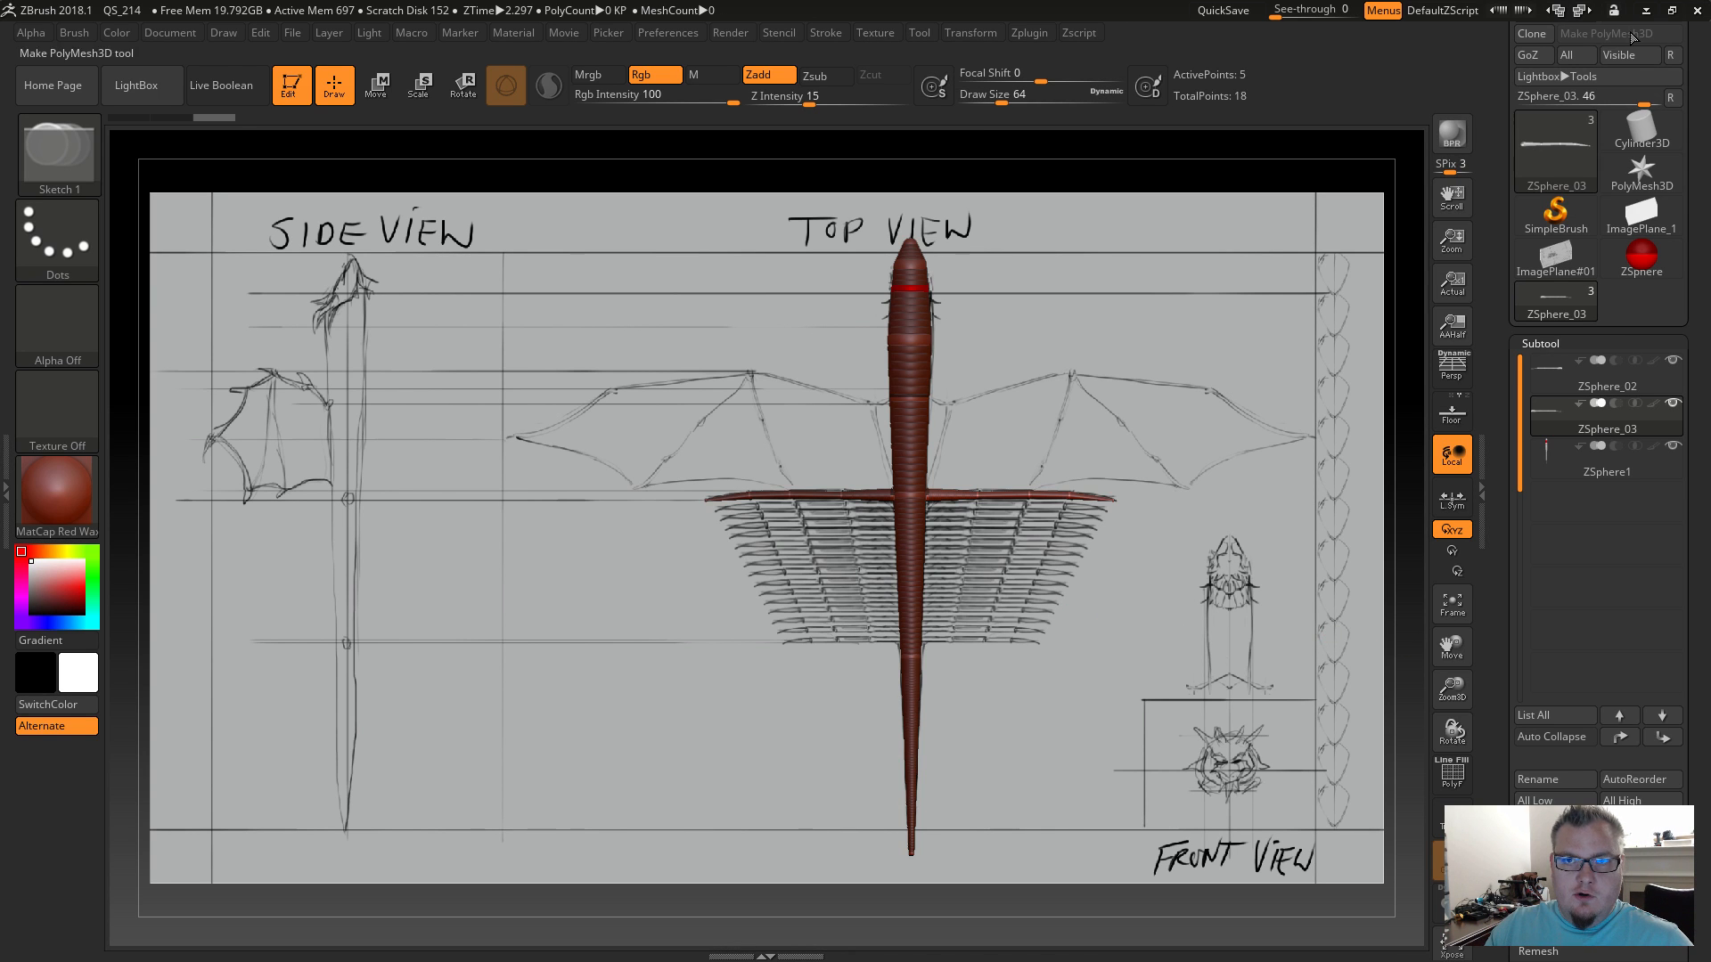
Save the tool in the Dragon Concepts folder, overwriting the existing ZSphere_02 file.
left_click_drag(1541, 338, 1541, 429)
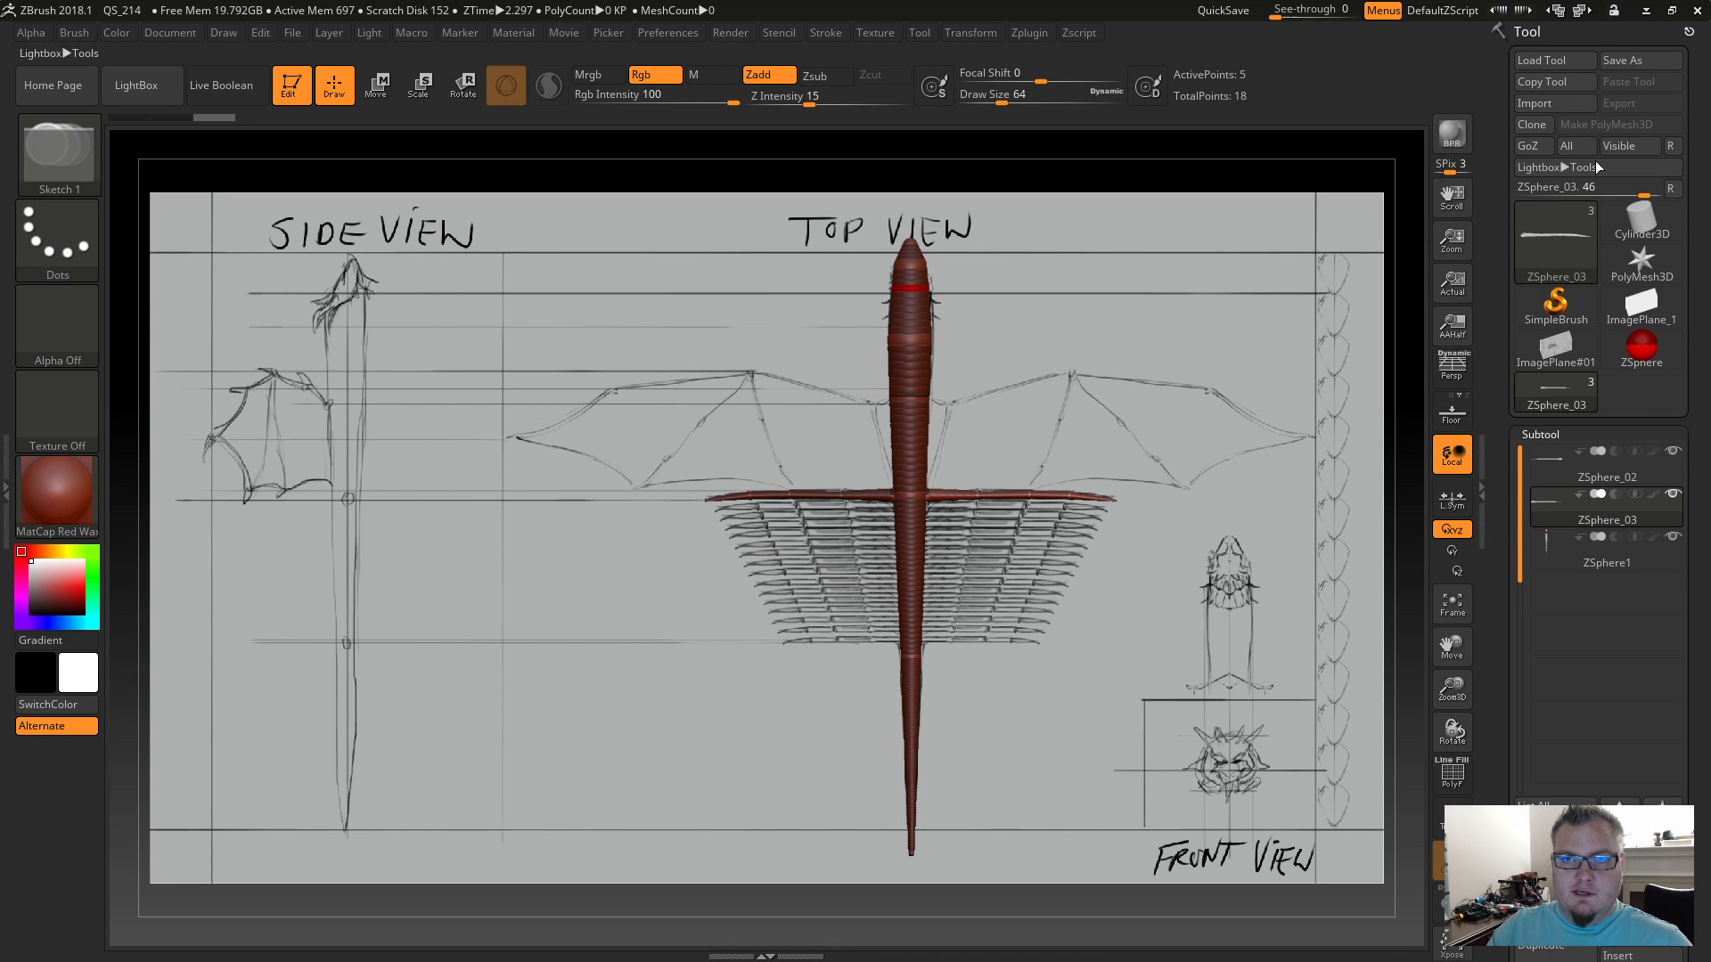
left_click(1638, 59)
double_click(576, 391)
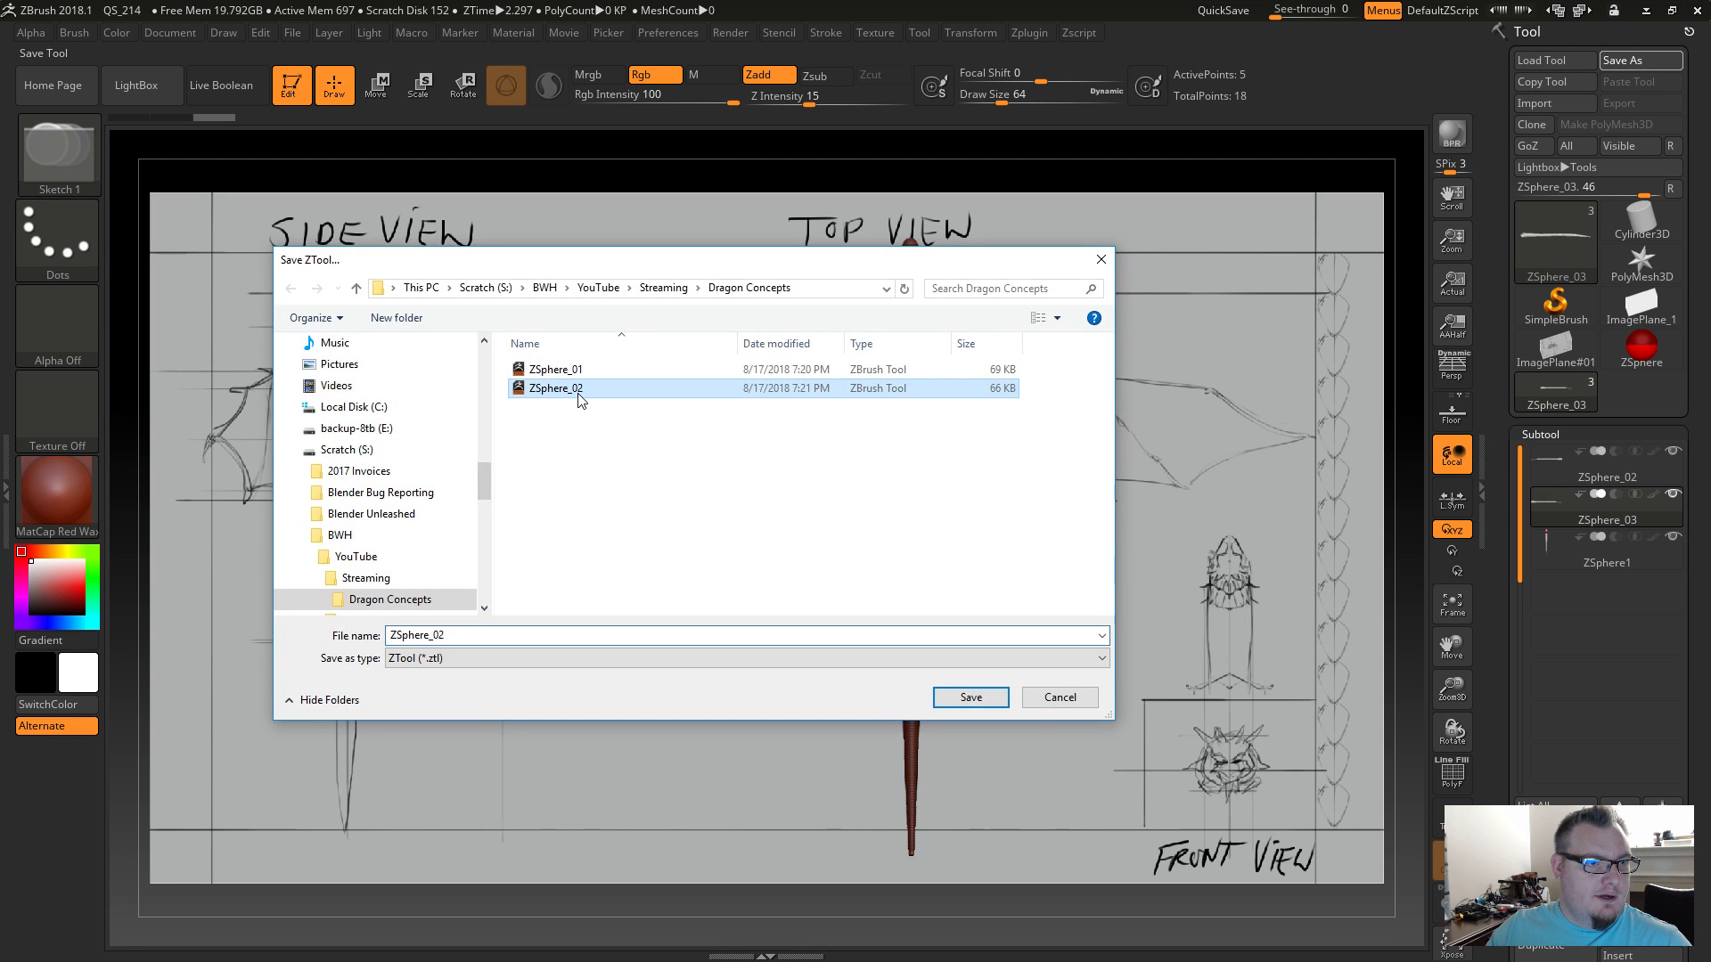
left_click(918, 477)
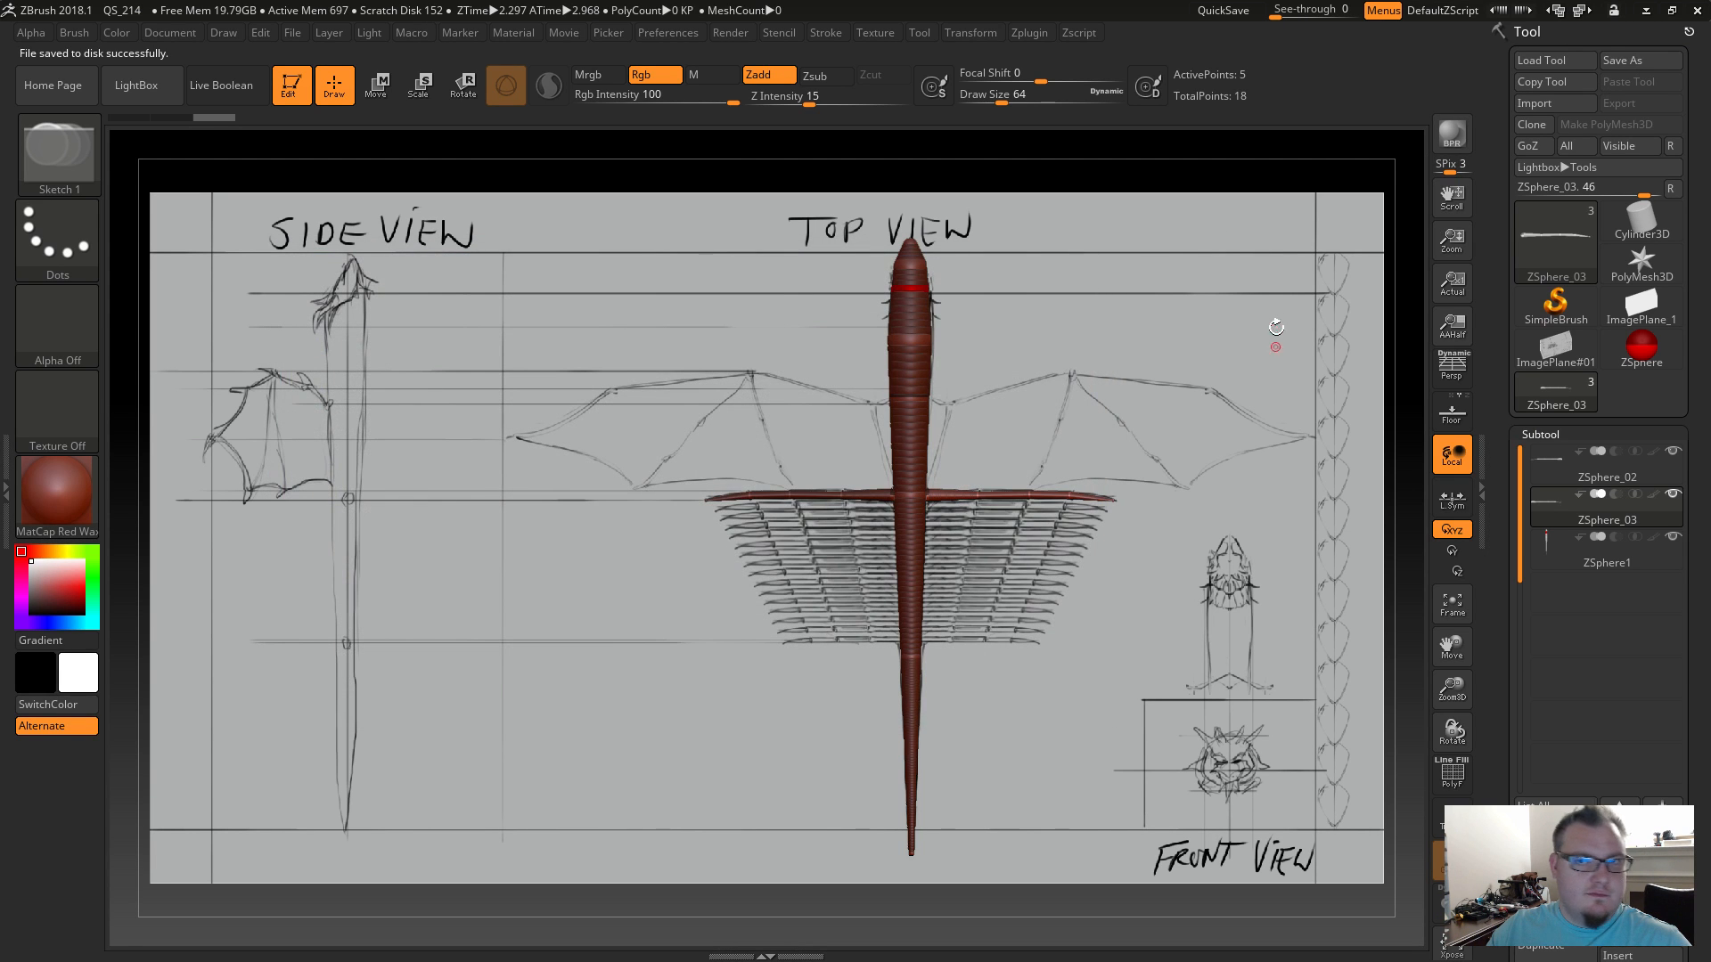
Clear the model sheet from the canvas and redraw the dragon tool on the empty canvas in edit mode.
mouse_move(1390, 523)
left_mouse_down()
mouse_move(1302, 530)
mouse_move(1333, 599)
mouse_move(1424, 472)
mouse_move(1402, 408)
mouse_move(1403, 496)
left_mouse_up()
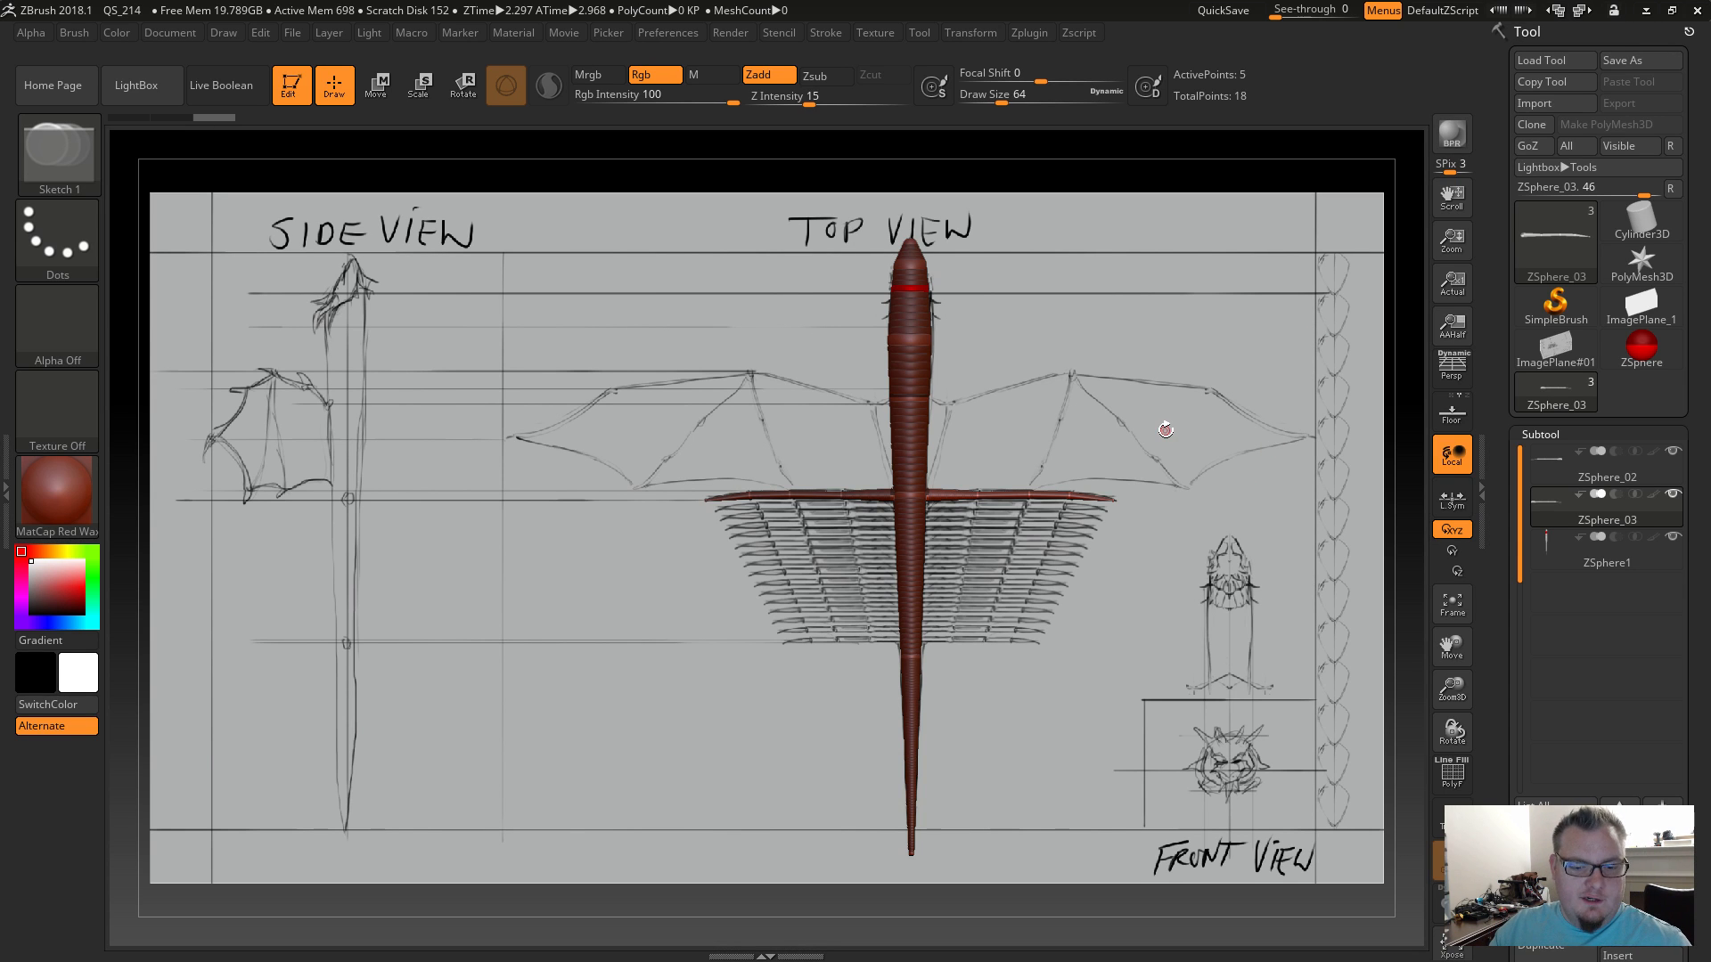
key("t")
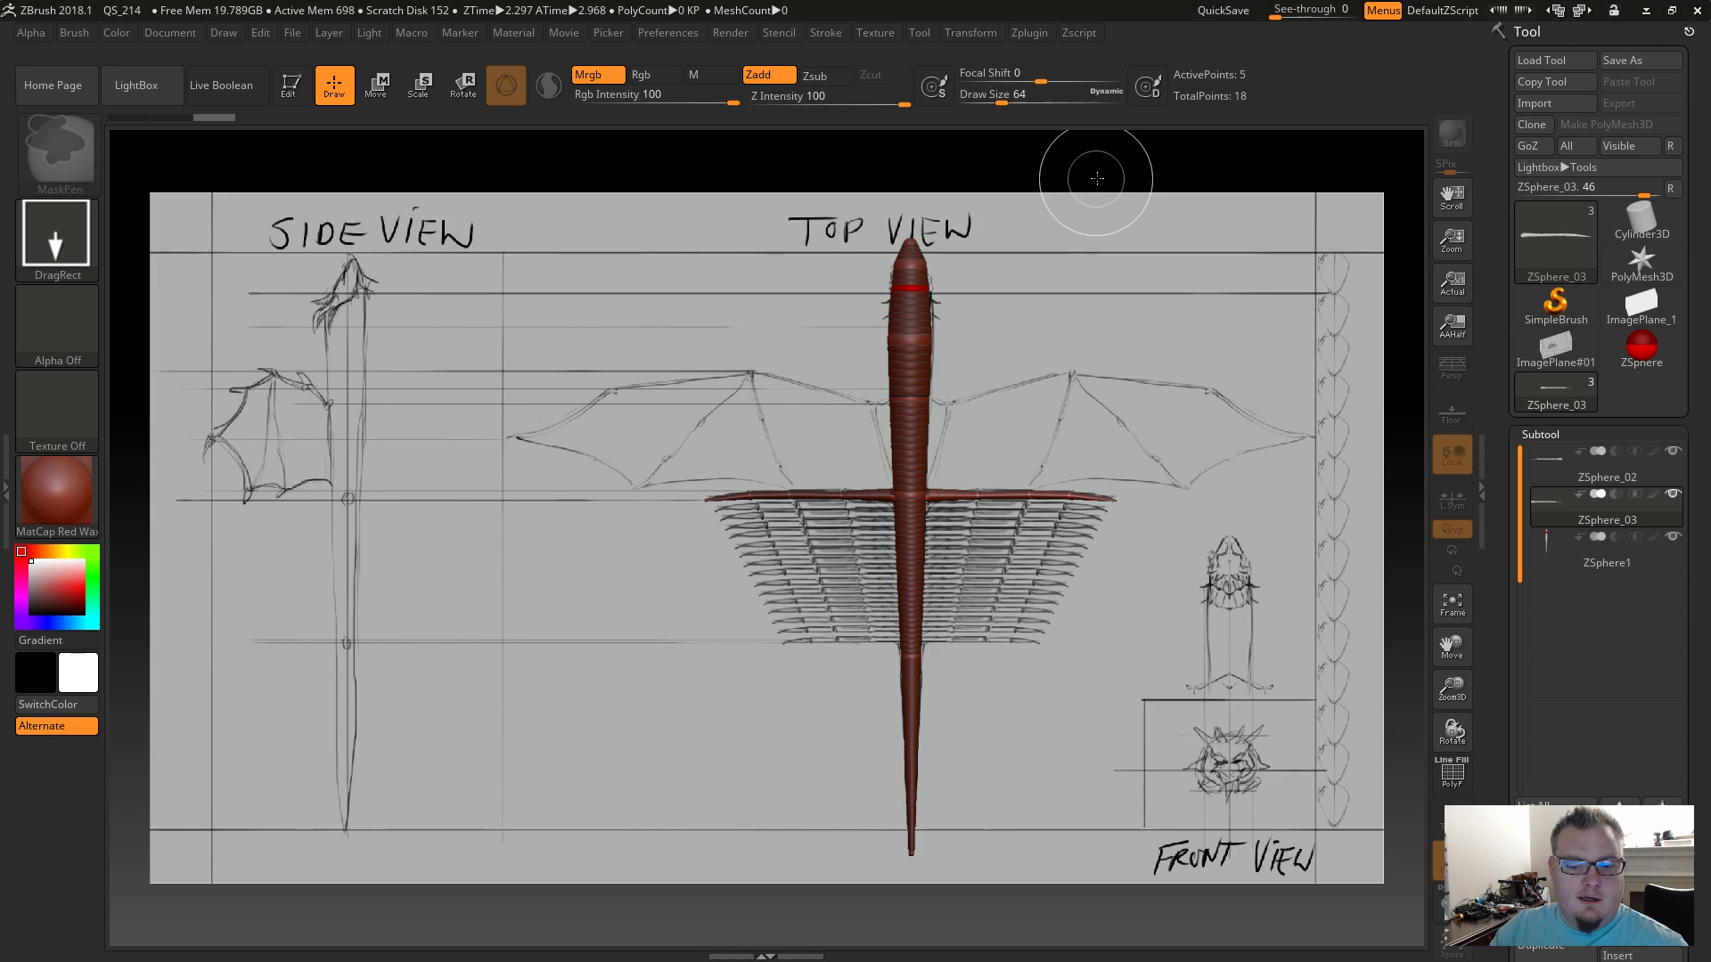
key("ctrl+n")
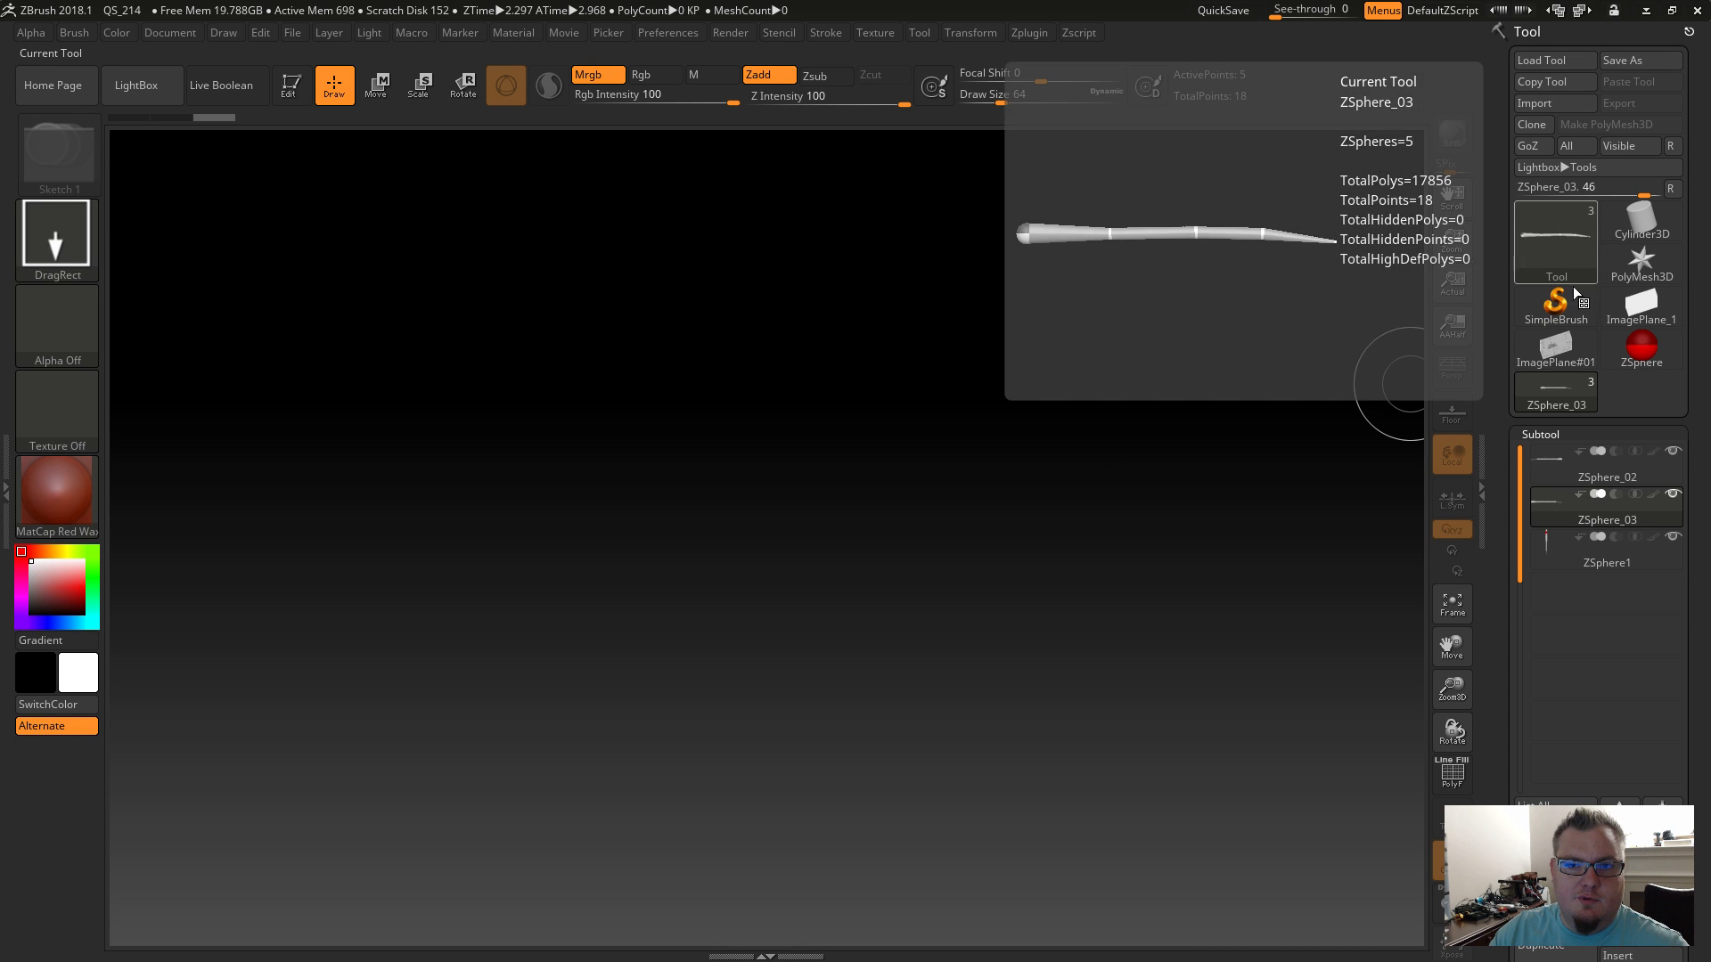
mouse_move(1565, 256)
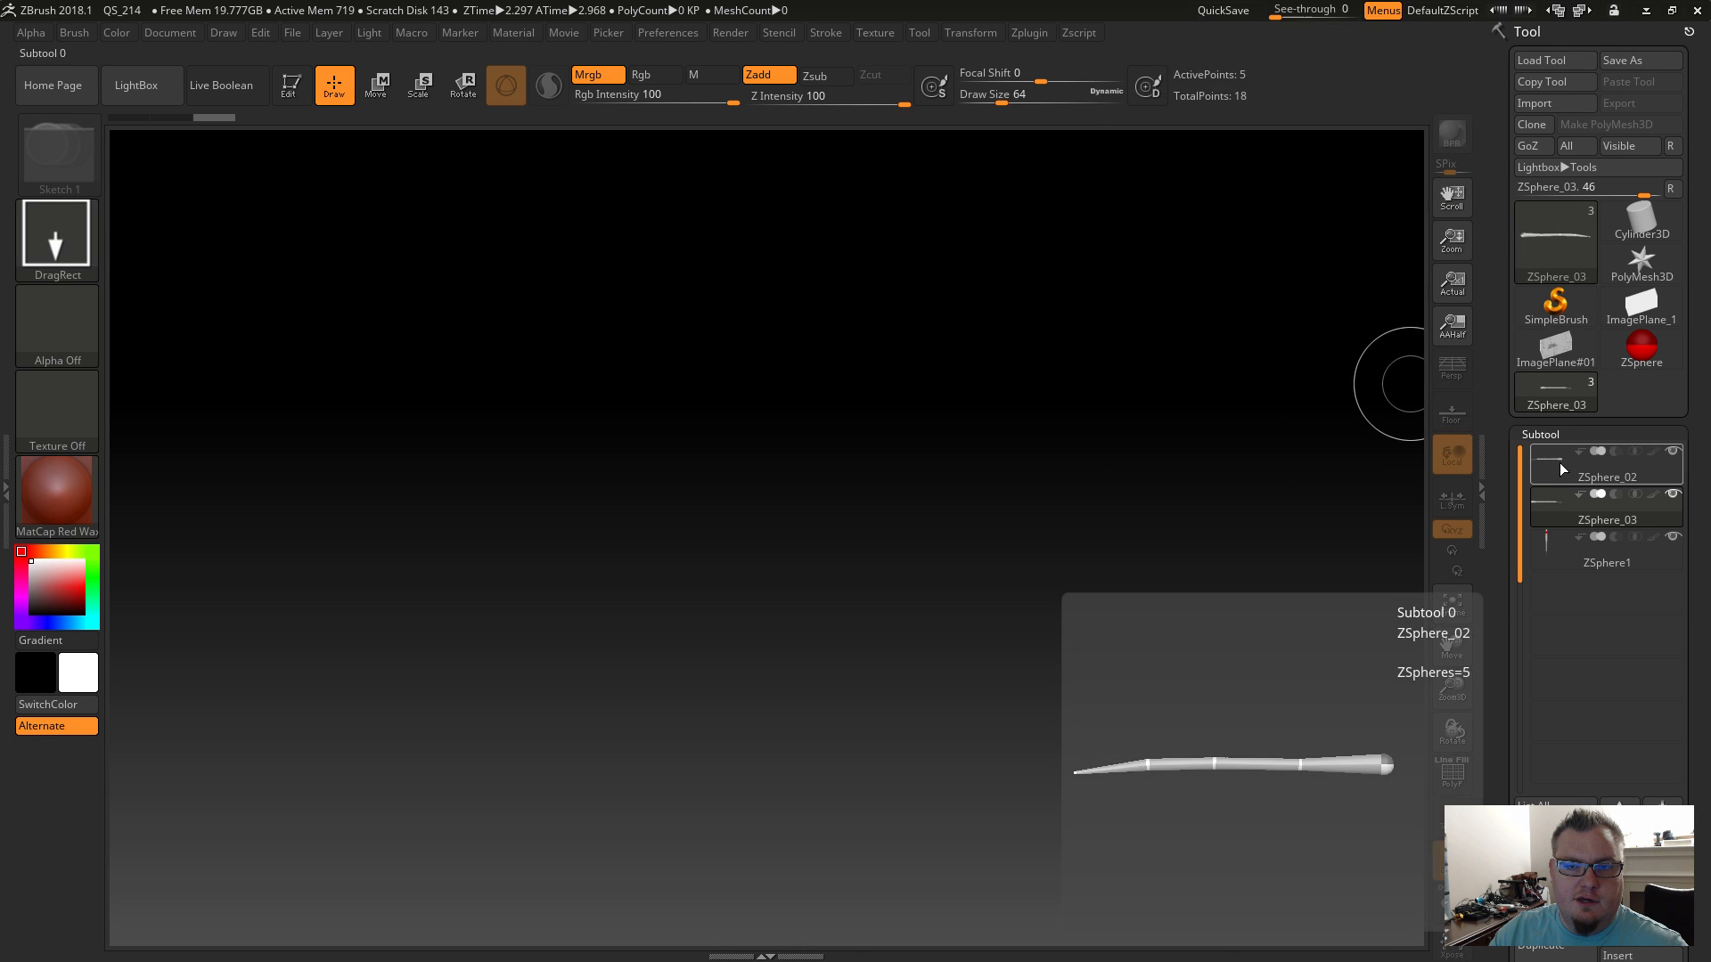
left_click_drag(798, 420, 806, 476)
key("t")
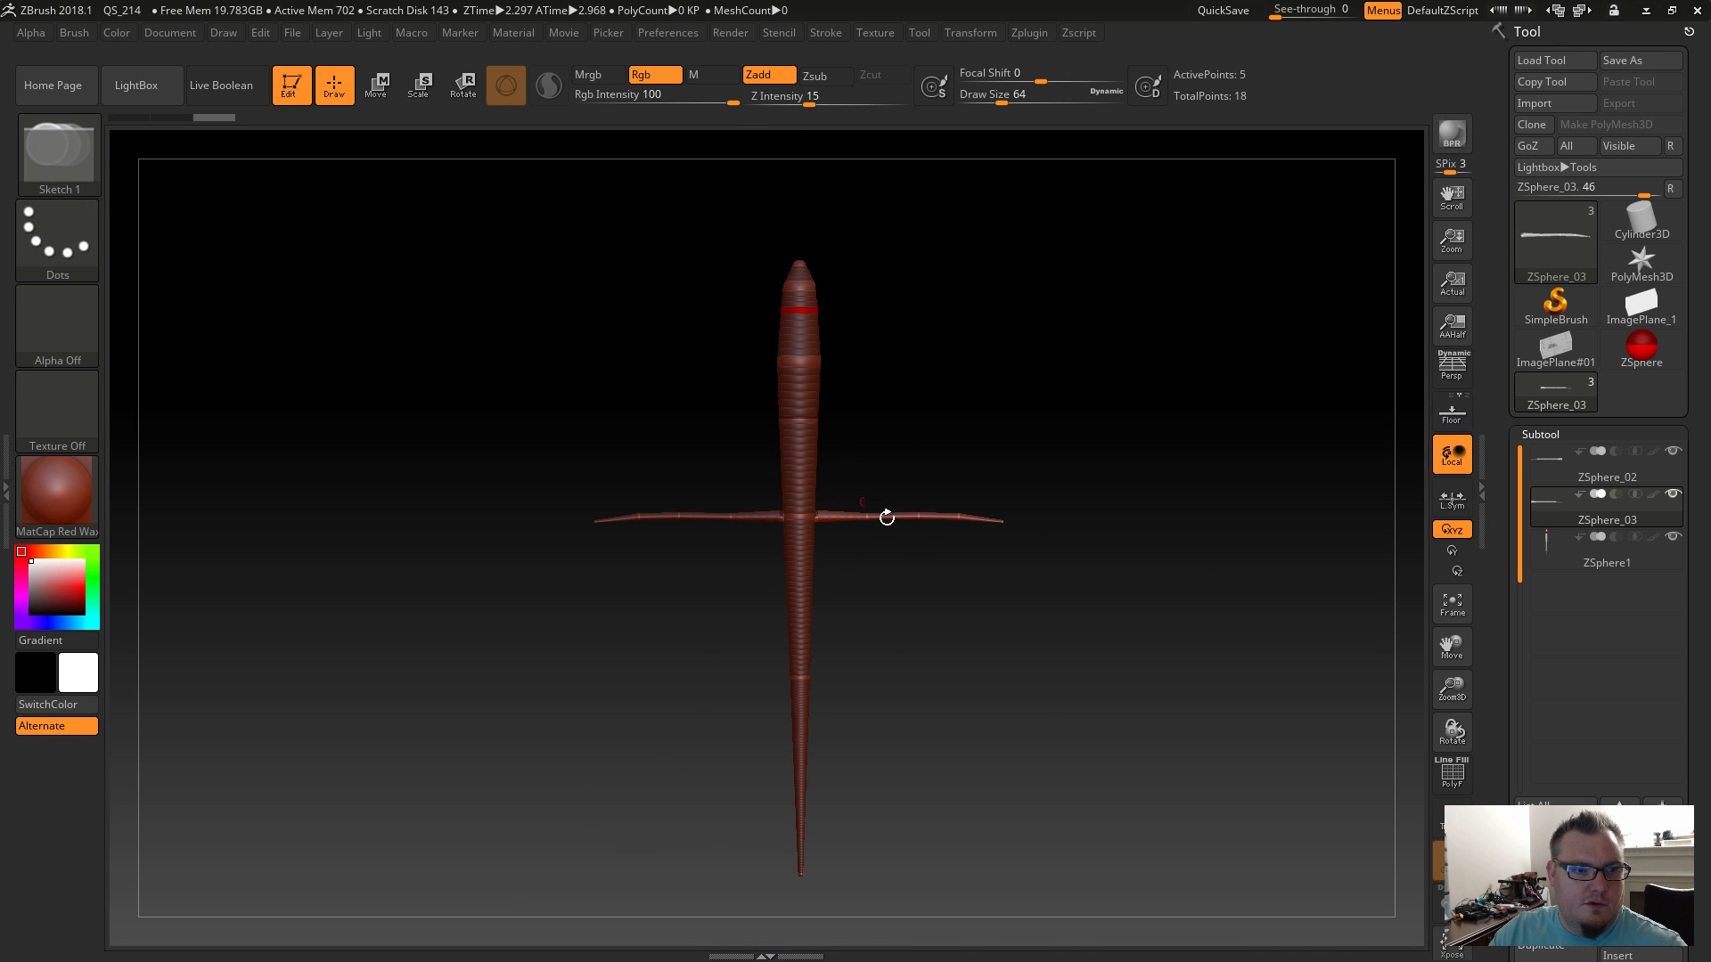
Inspect the body and both ribs from several angles, ending with an end-on view along the body.
mouse_move(981, 650)
left_mouse_down()
mouse_move(974, 619)
mouse_move(890, 648)
mouse_move(785, 581)
mouse_move(947, 669)
mouse_move(872, 432)
left_mouse_up()
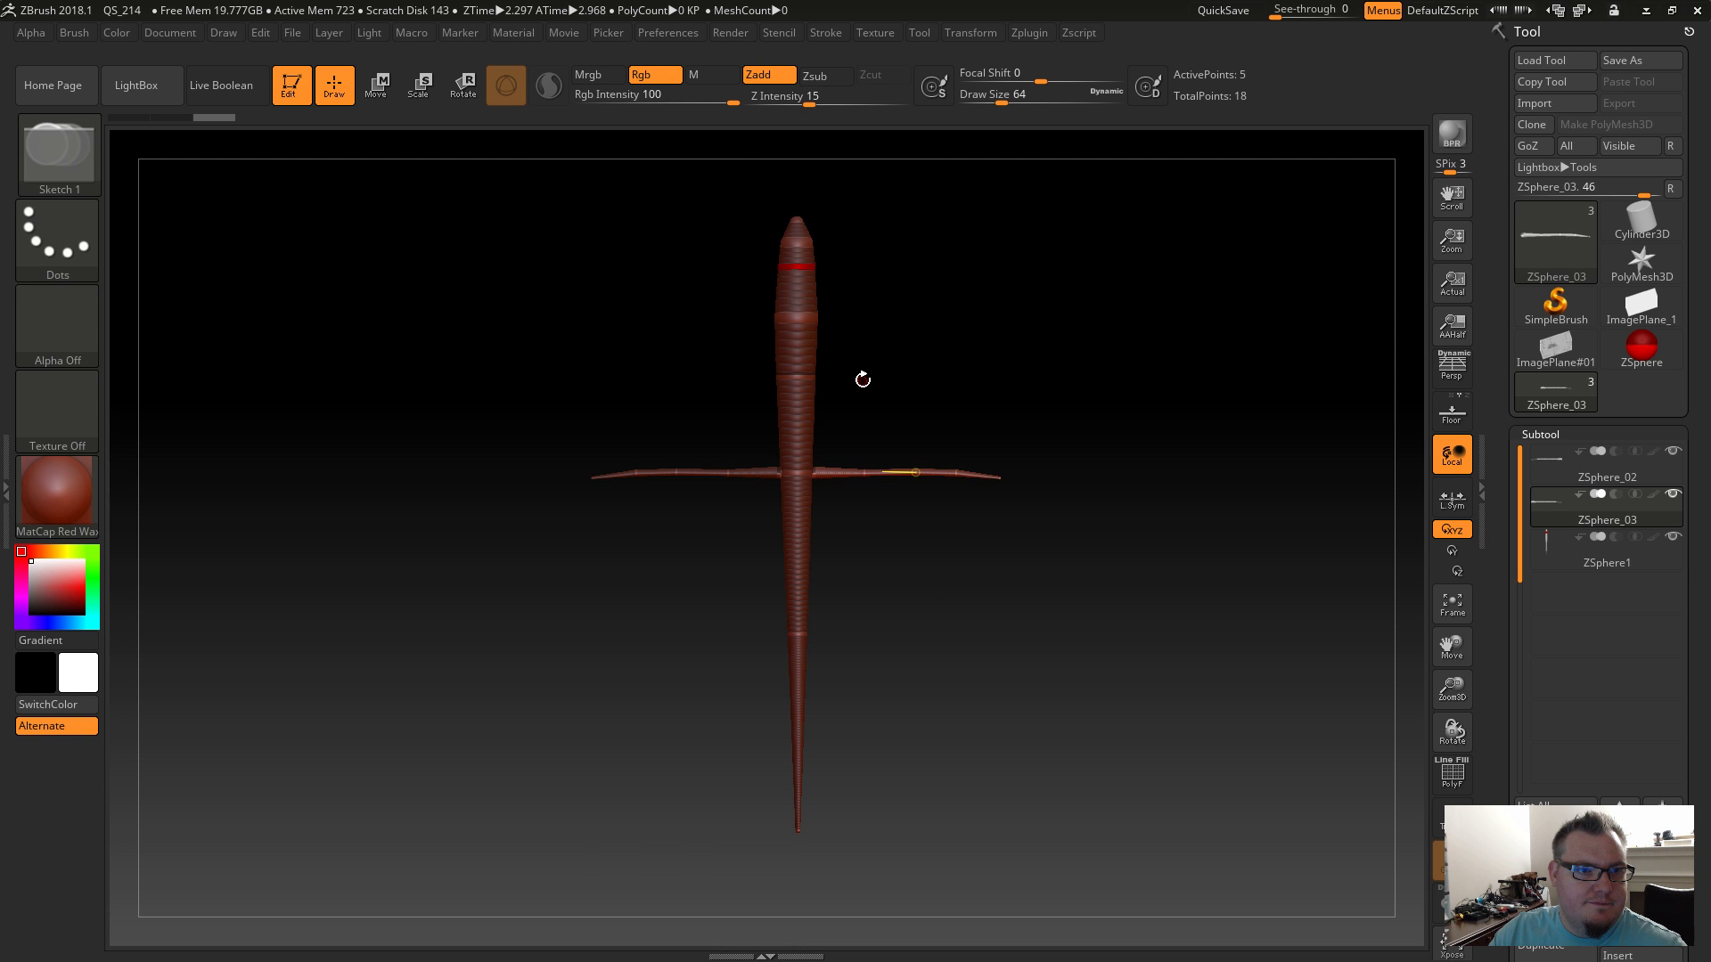
left_click_drag(1170, 424, 1039, 661)
left_click_drag(989, 336, 958, 646)
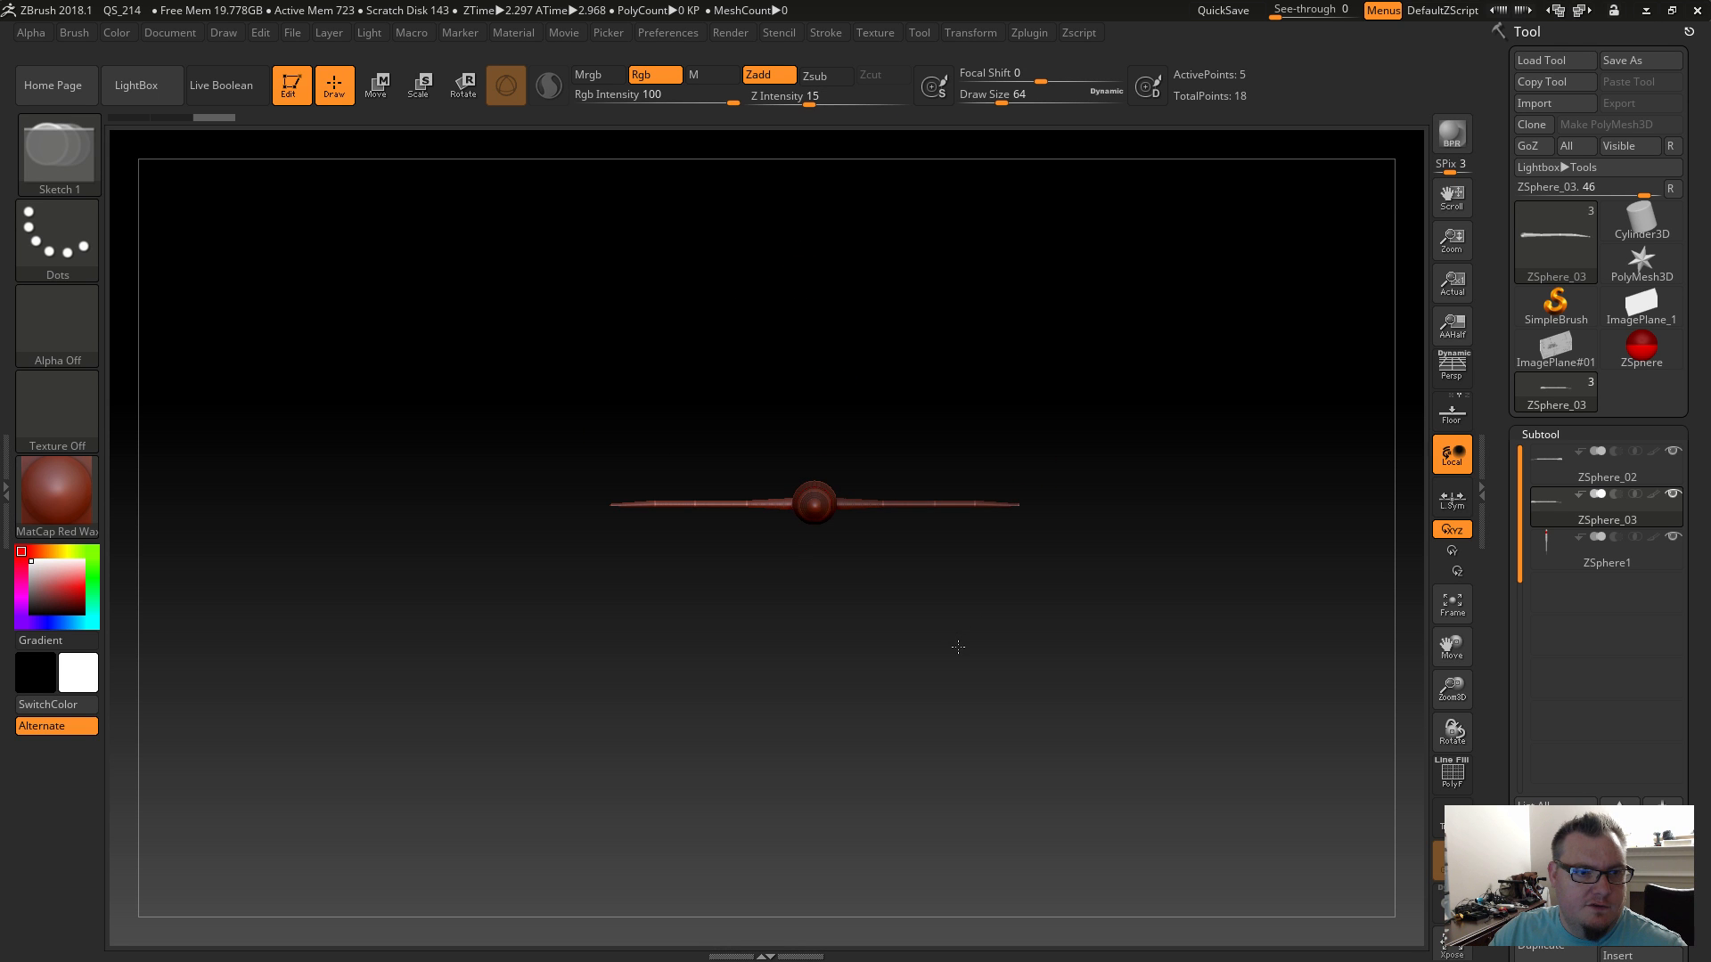
Clear the end-on drawing and the stray copy, and draw the dragon upright again in edit mode.
key("t")
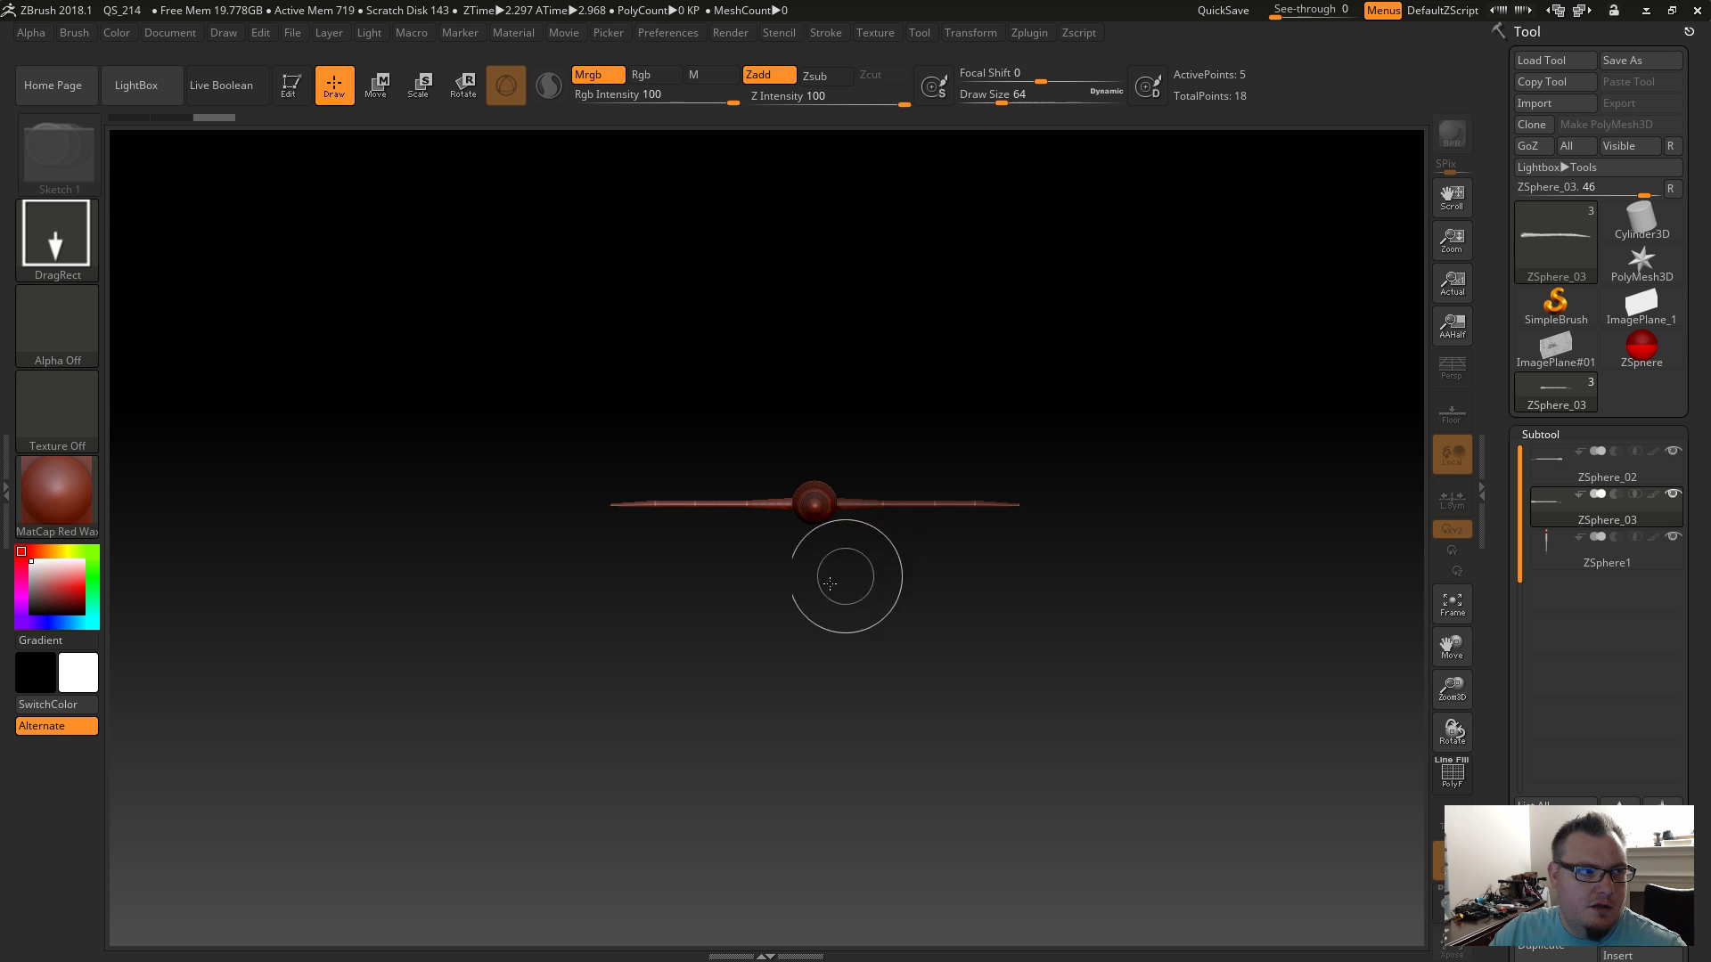
left_click_drag(875, 572, 864, 606)
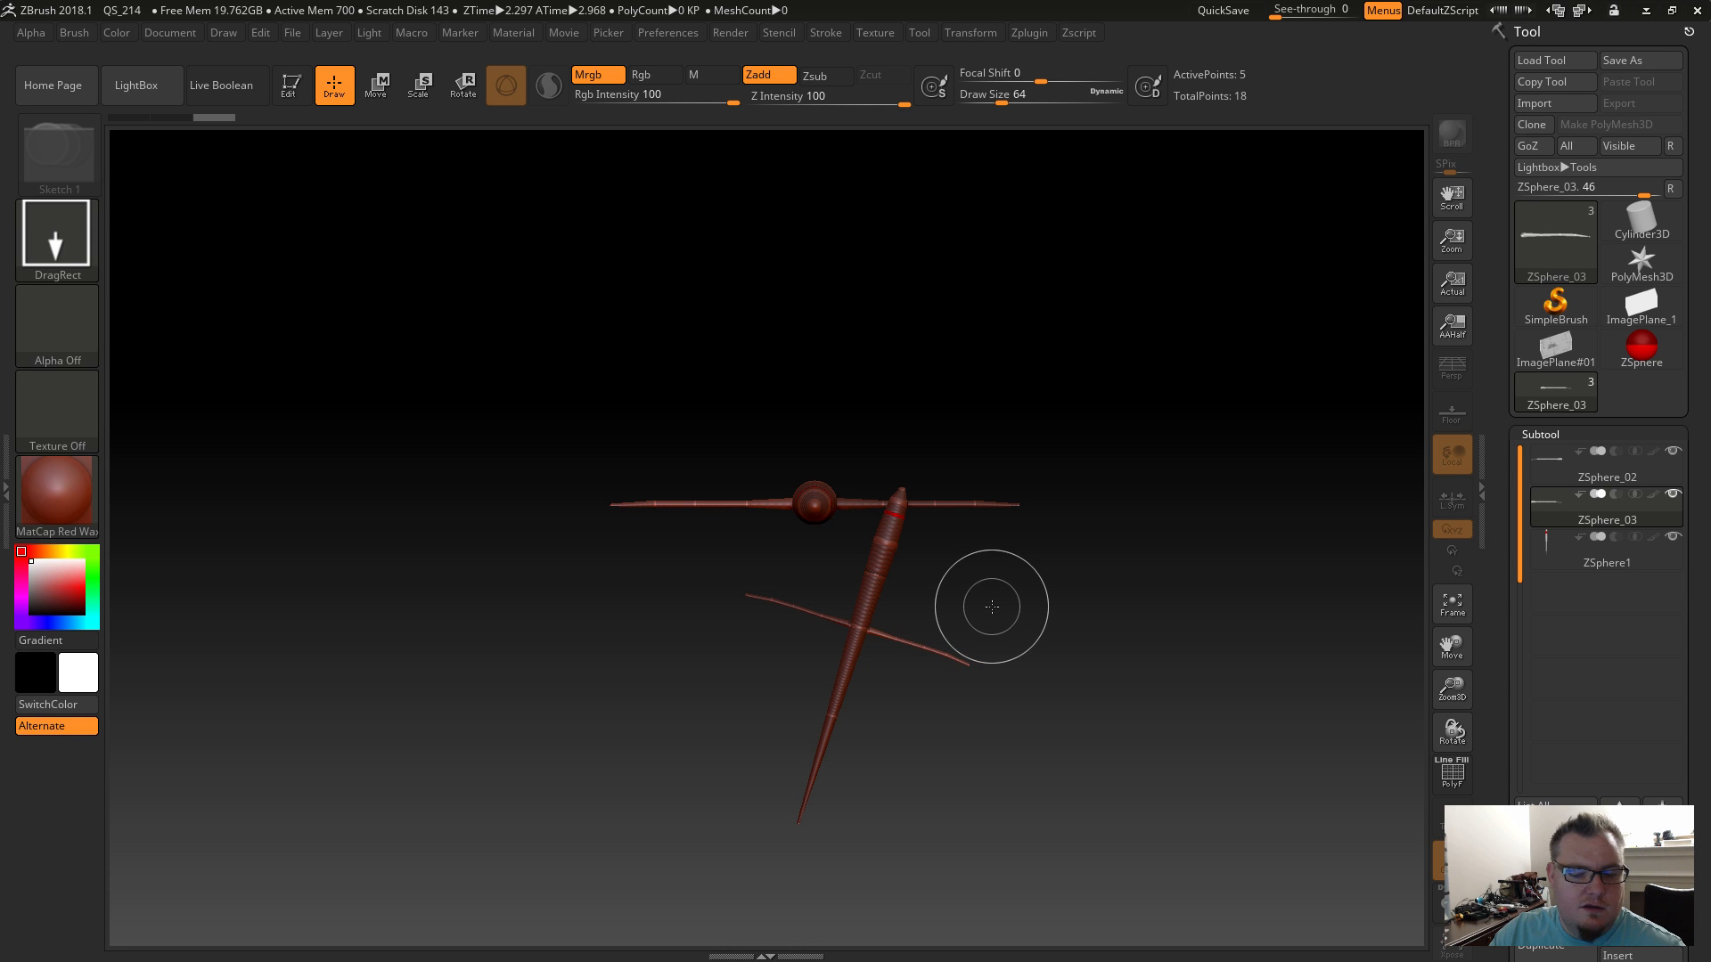
key("ctrl+n")
mouse_move(851, 453)
left_mouse_down()
mouse_move(932, 572)
mouse_move(851, 595)
mouse_move(848, 495)
mouse_move(847, 514)
left_mouse_up()
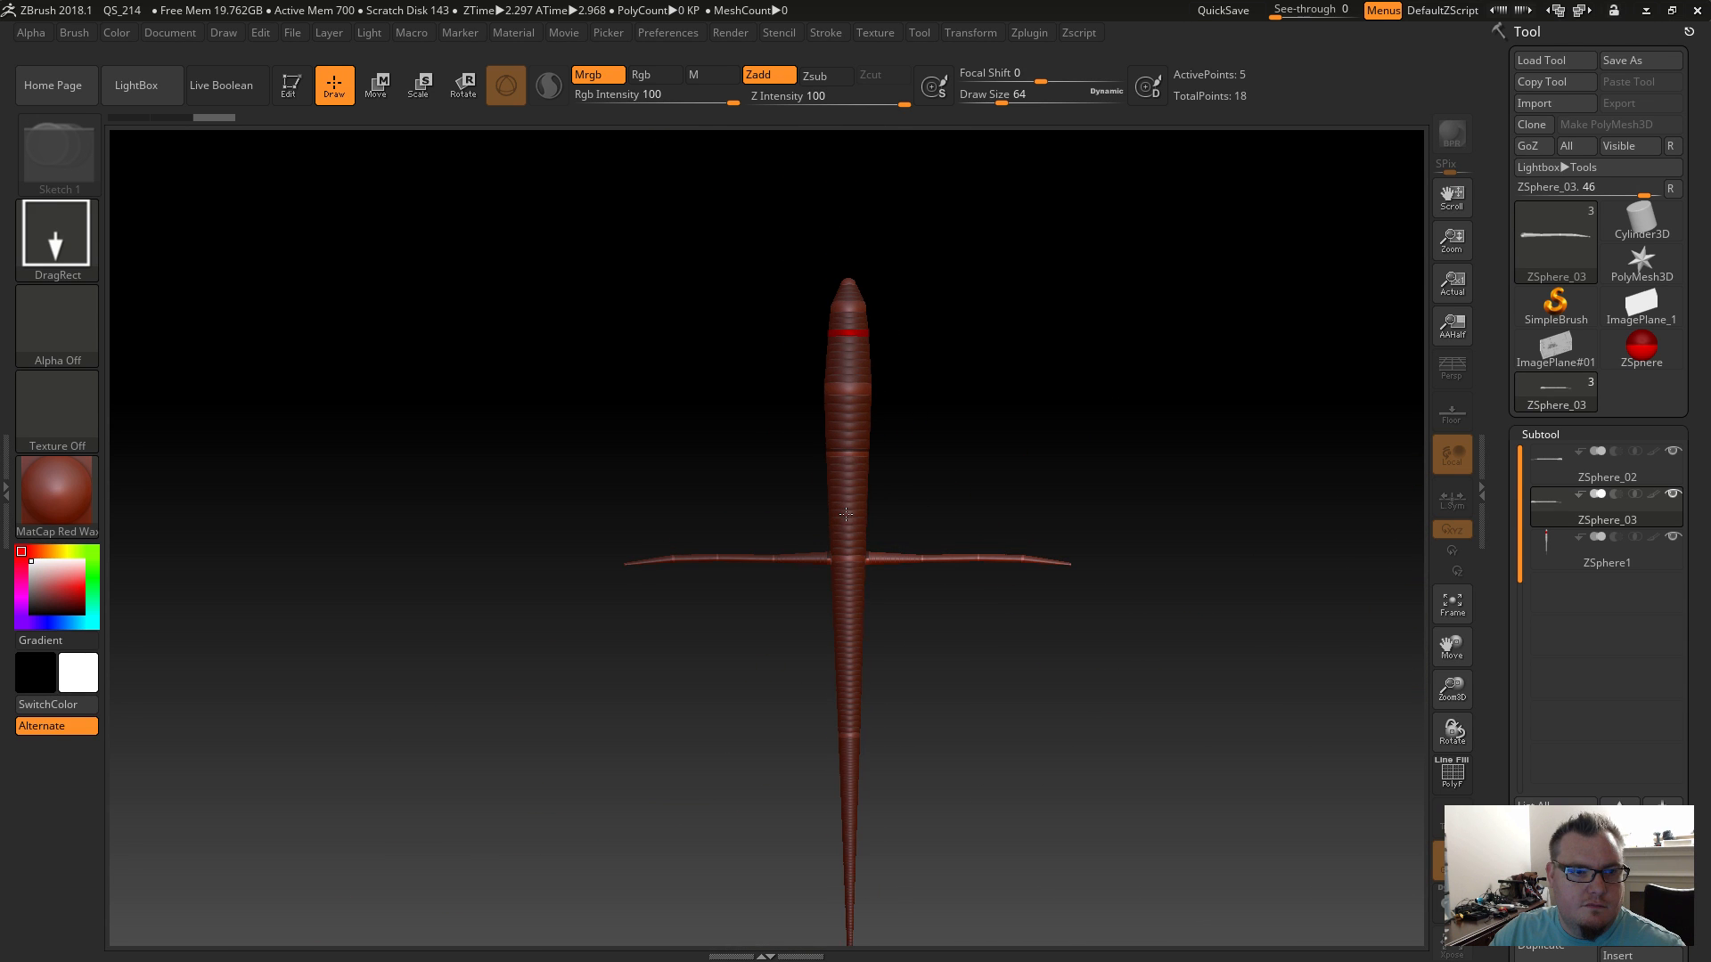
key("t")
Turn on the adaptive skin preview for the ZSphere_03 rib, viewing the dragon with its tail pointing up.
left_click_drag(981, 413, 812, 454)
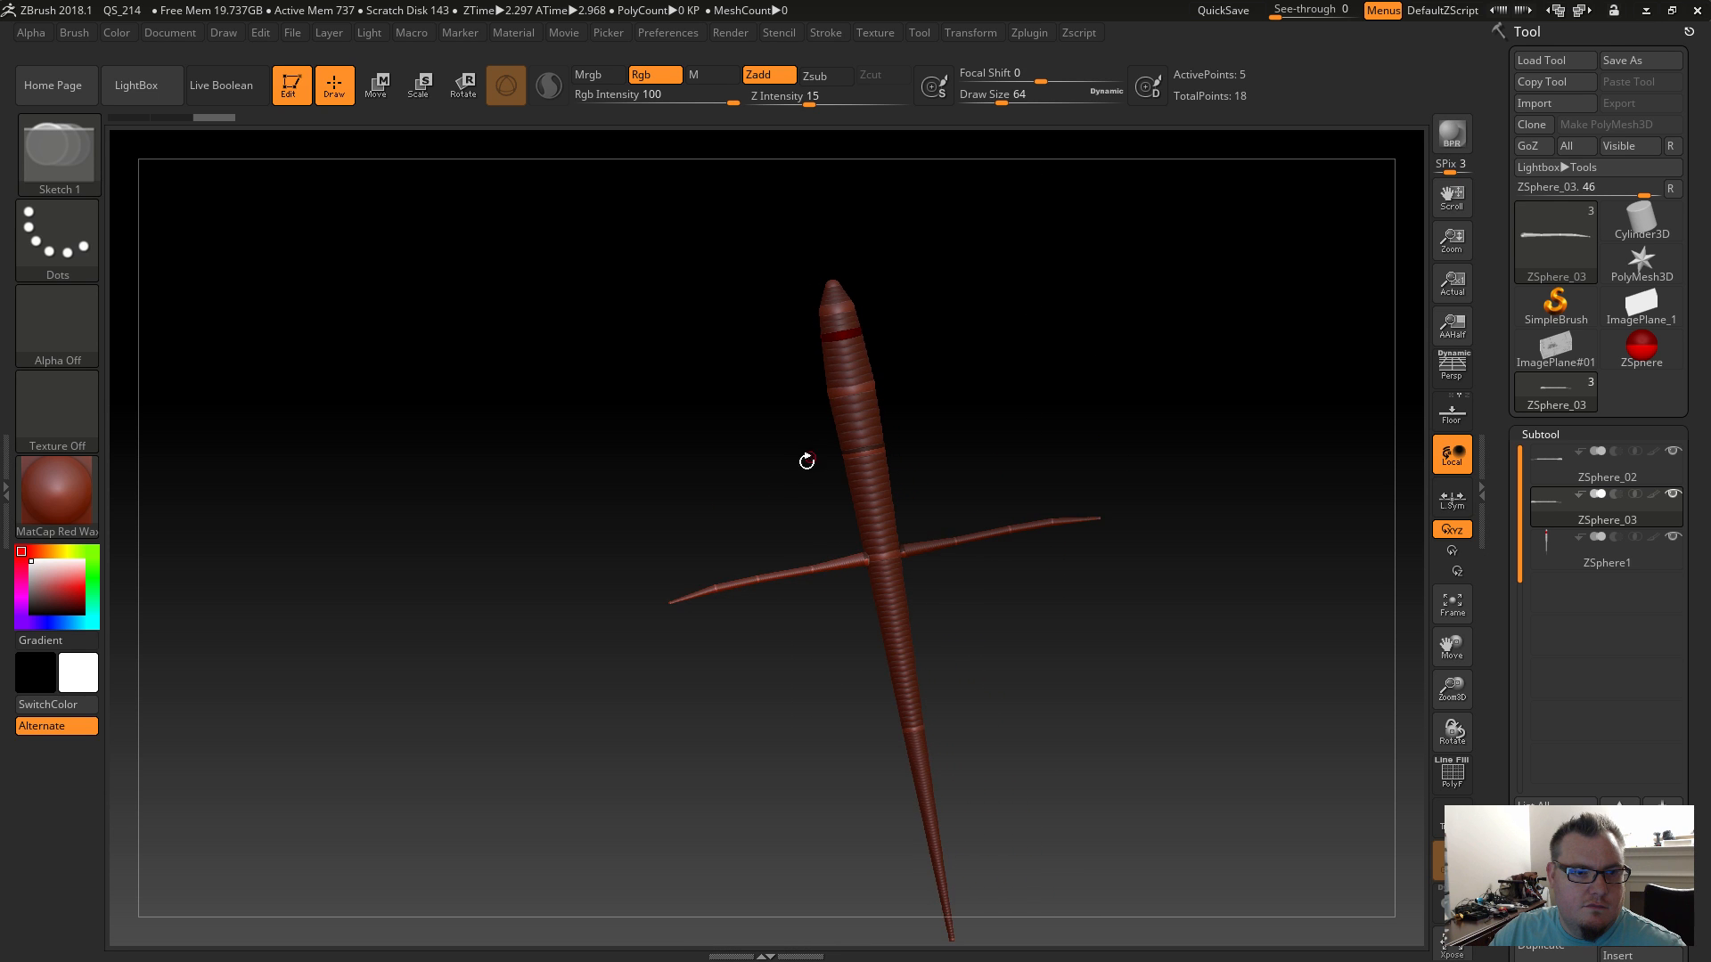
left_click_drag(715, 495, 710, 481)
left_click_drag(1040, 386, 1047, 628)
left_click_drag(936, 478, 904, 584, "alt")
left_click_drag(909, 403, 915, 670)
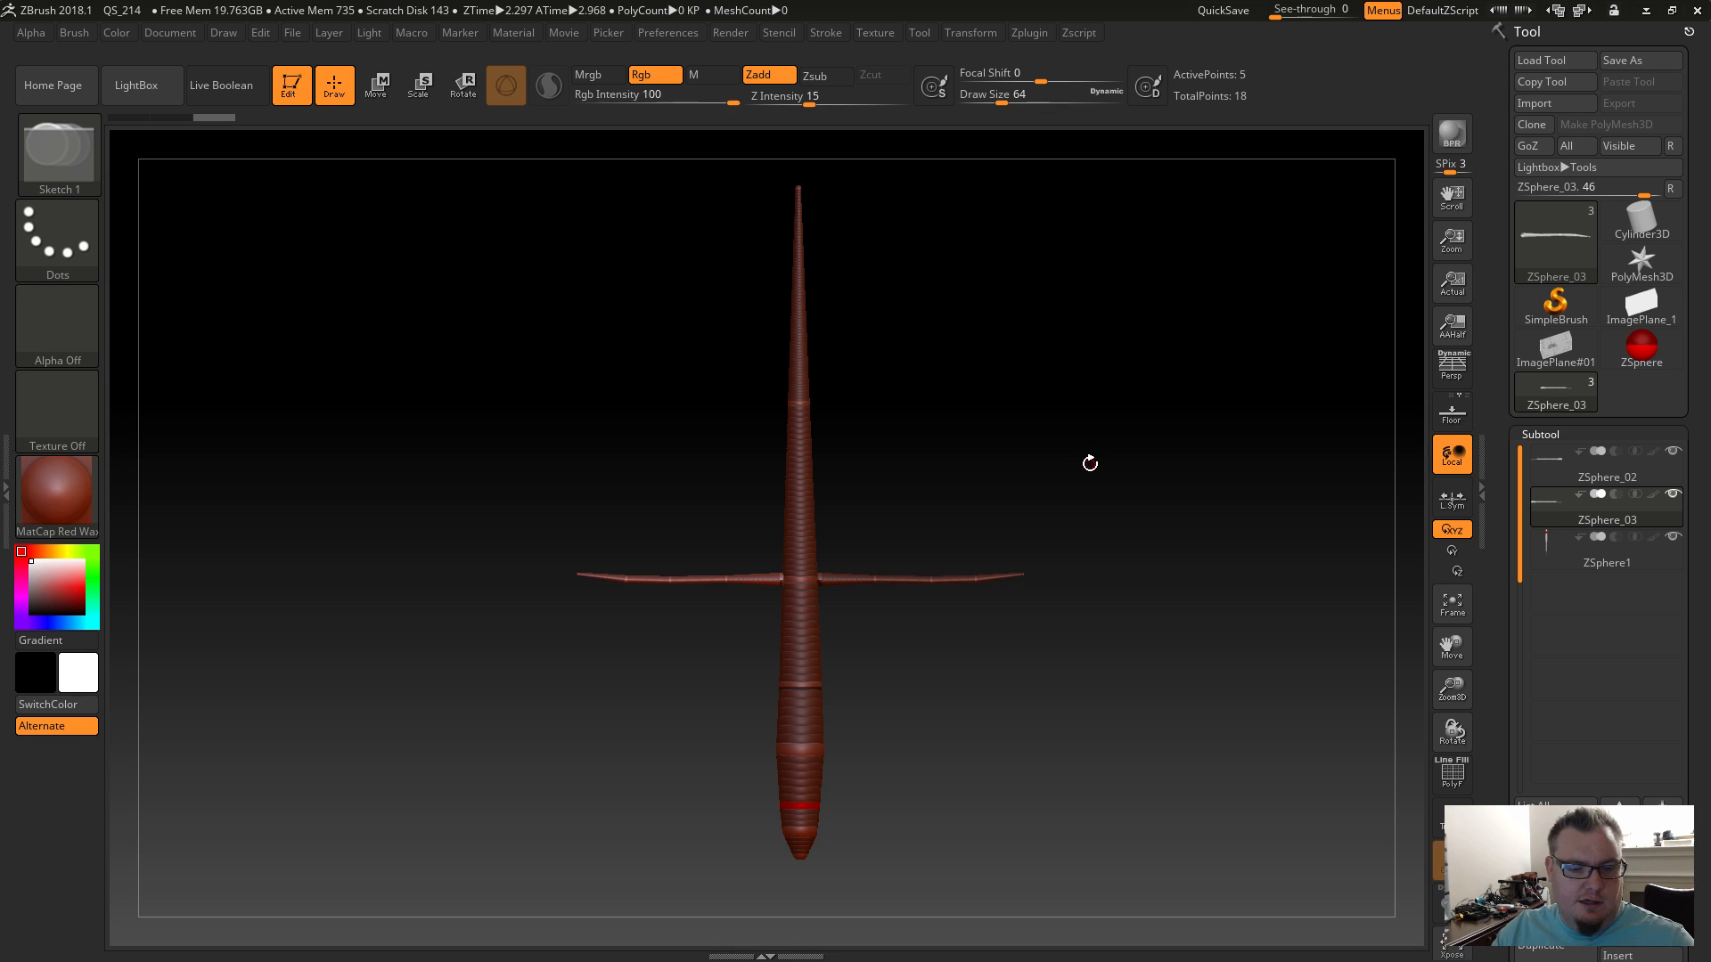
key("a")
right_click_drag(923, 675, 972, 651, "ctrl")
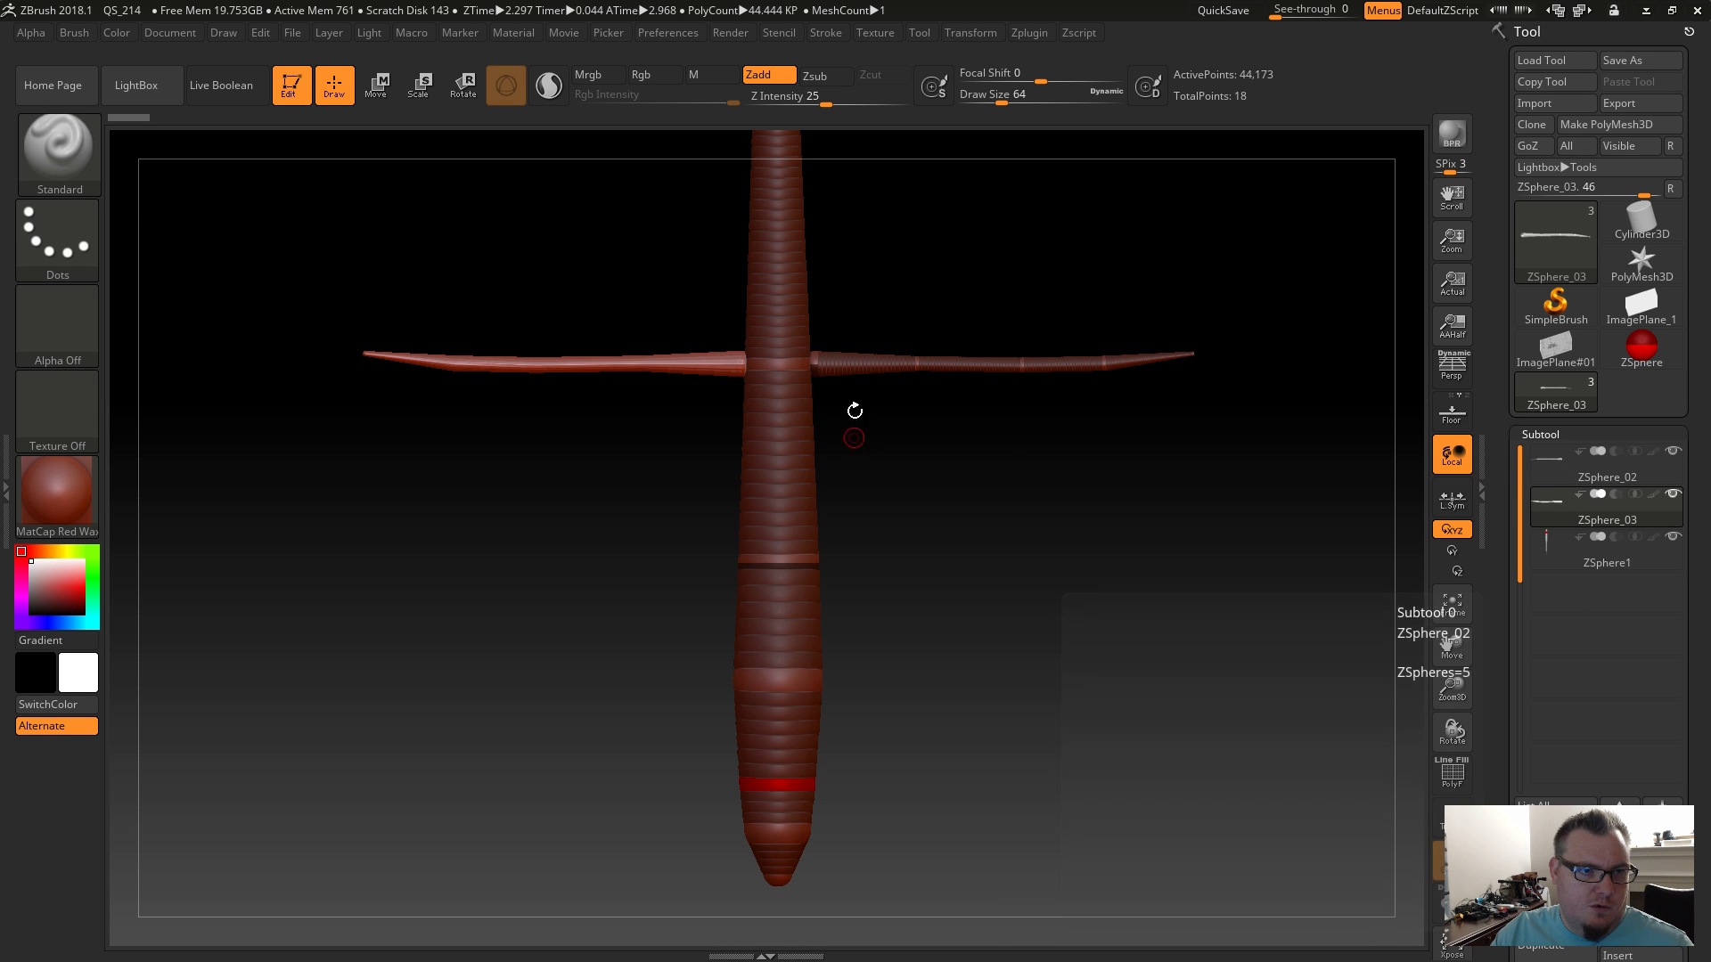
Make the ZSphere1 body active and remesh all visible subtools into one unified skin at resolution 128.
left_click(1554, 469)
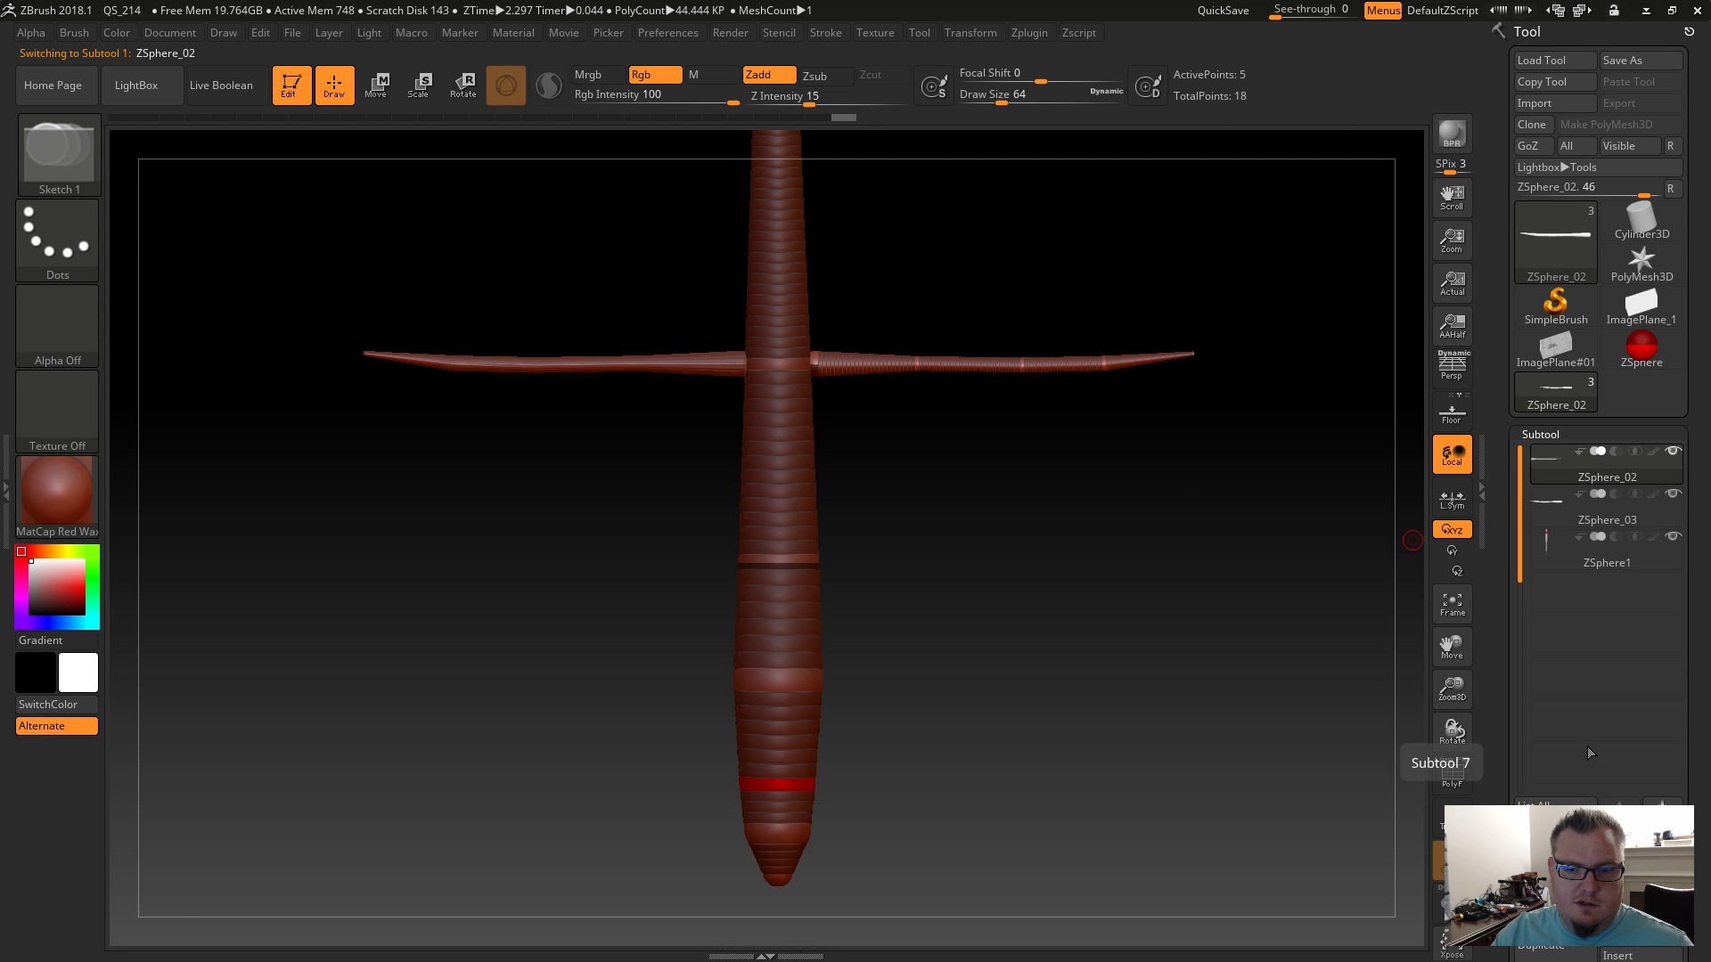
left_click_drag(1502, 796, 1494, 686)
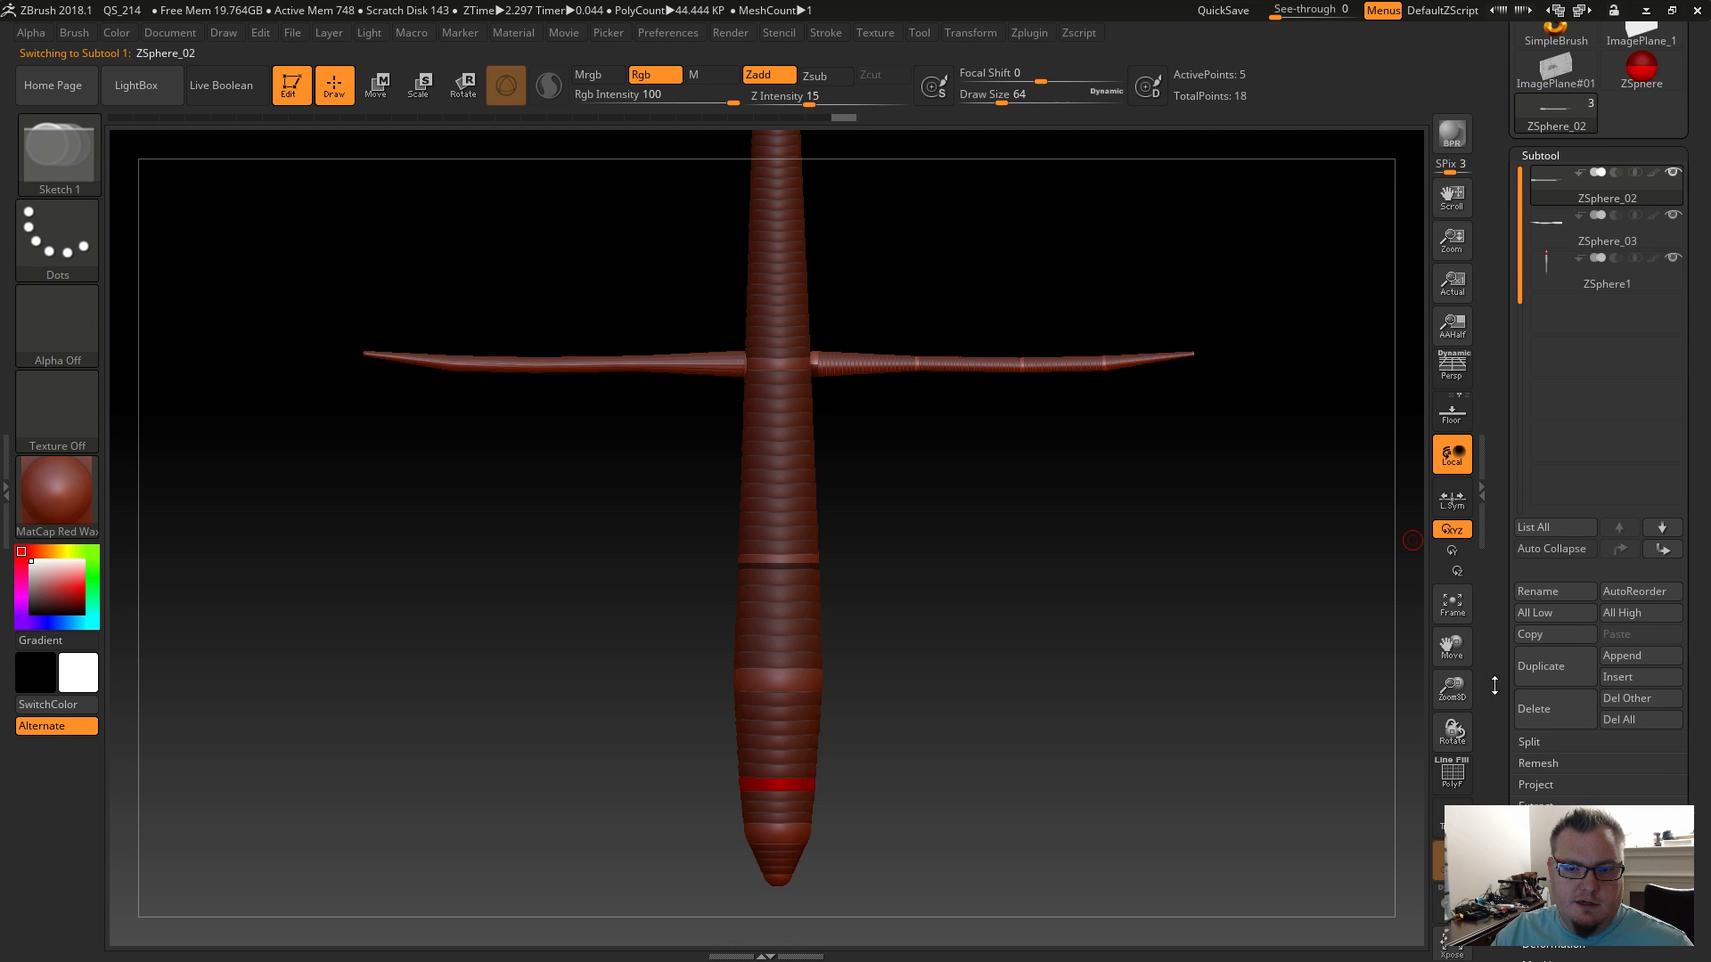
left_click(1539, 764)
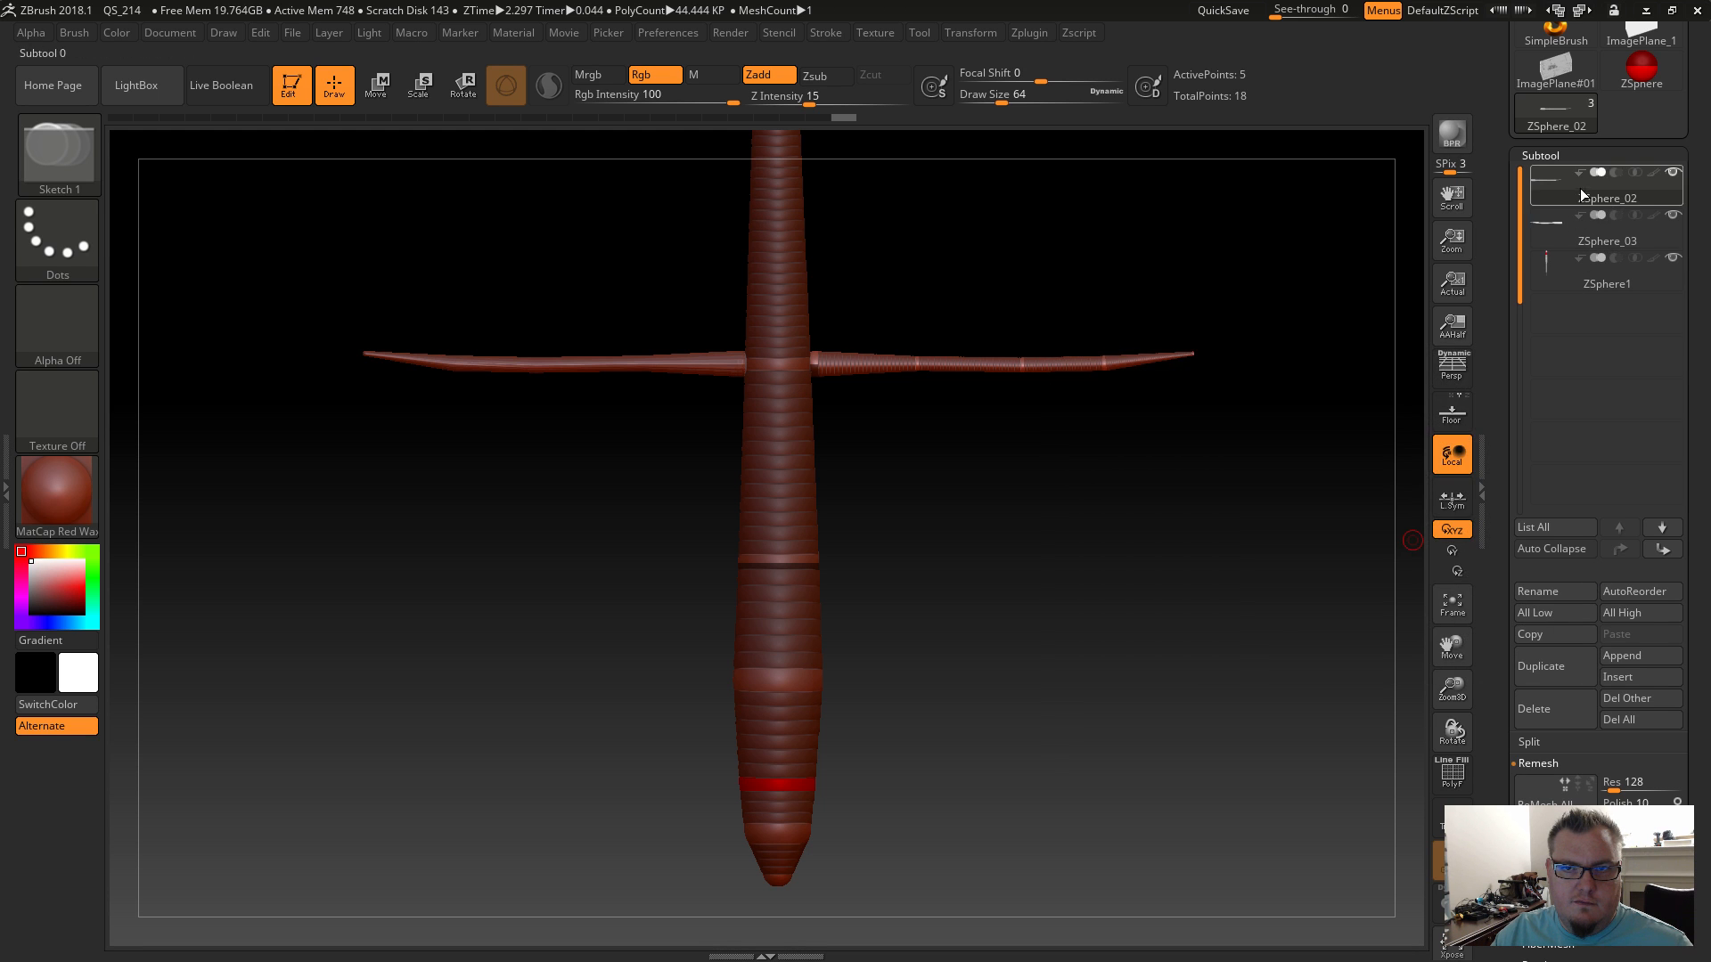
left_click(1548, 281)
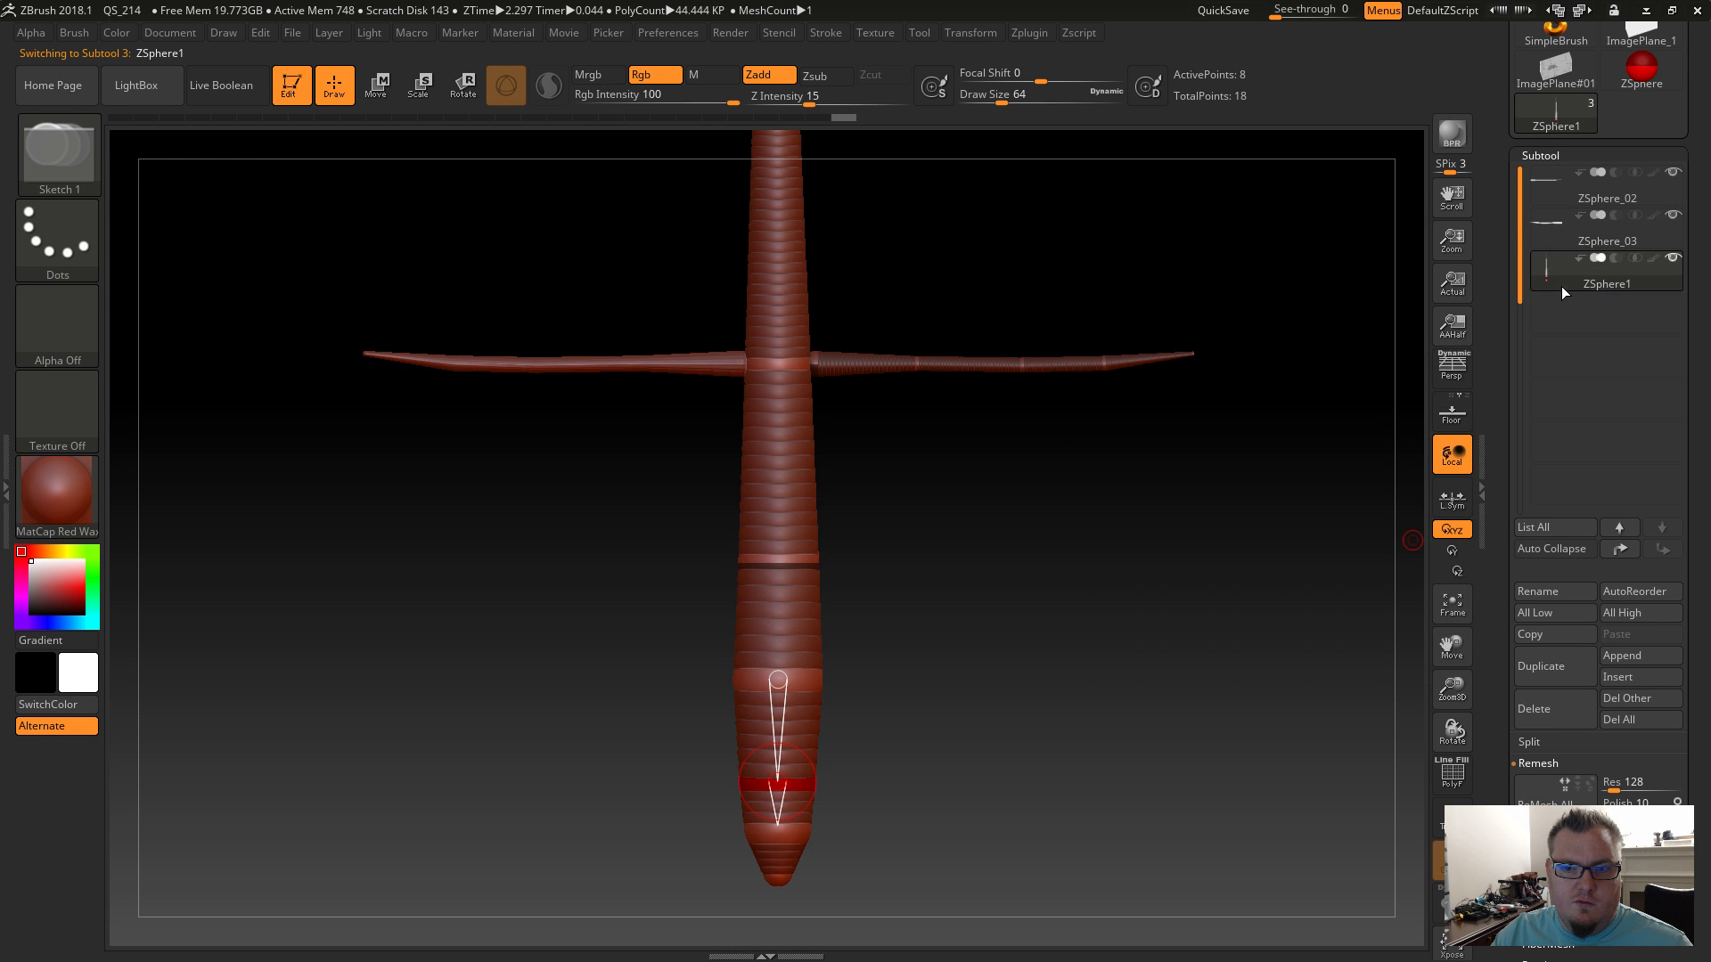
left_click(1530, 742)
left_click(1531, 742)
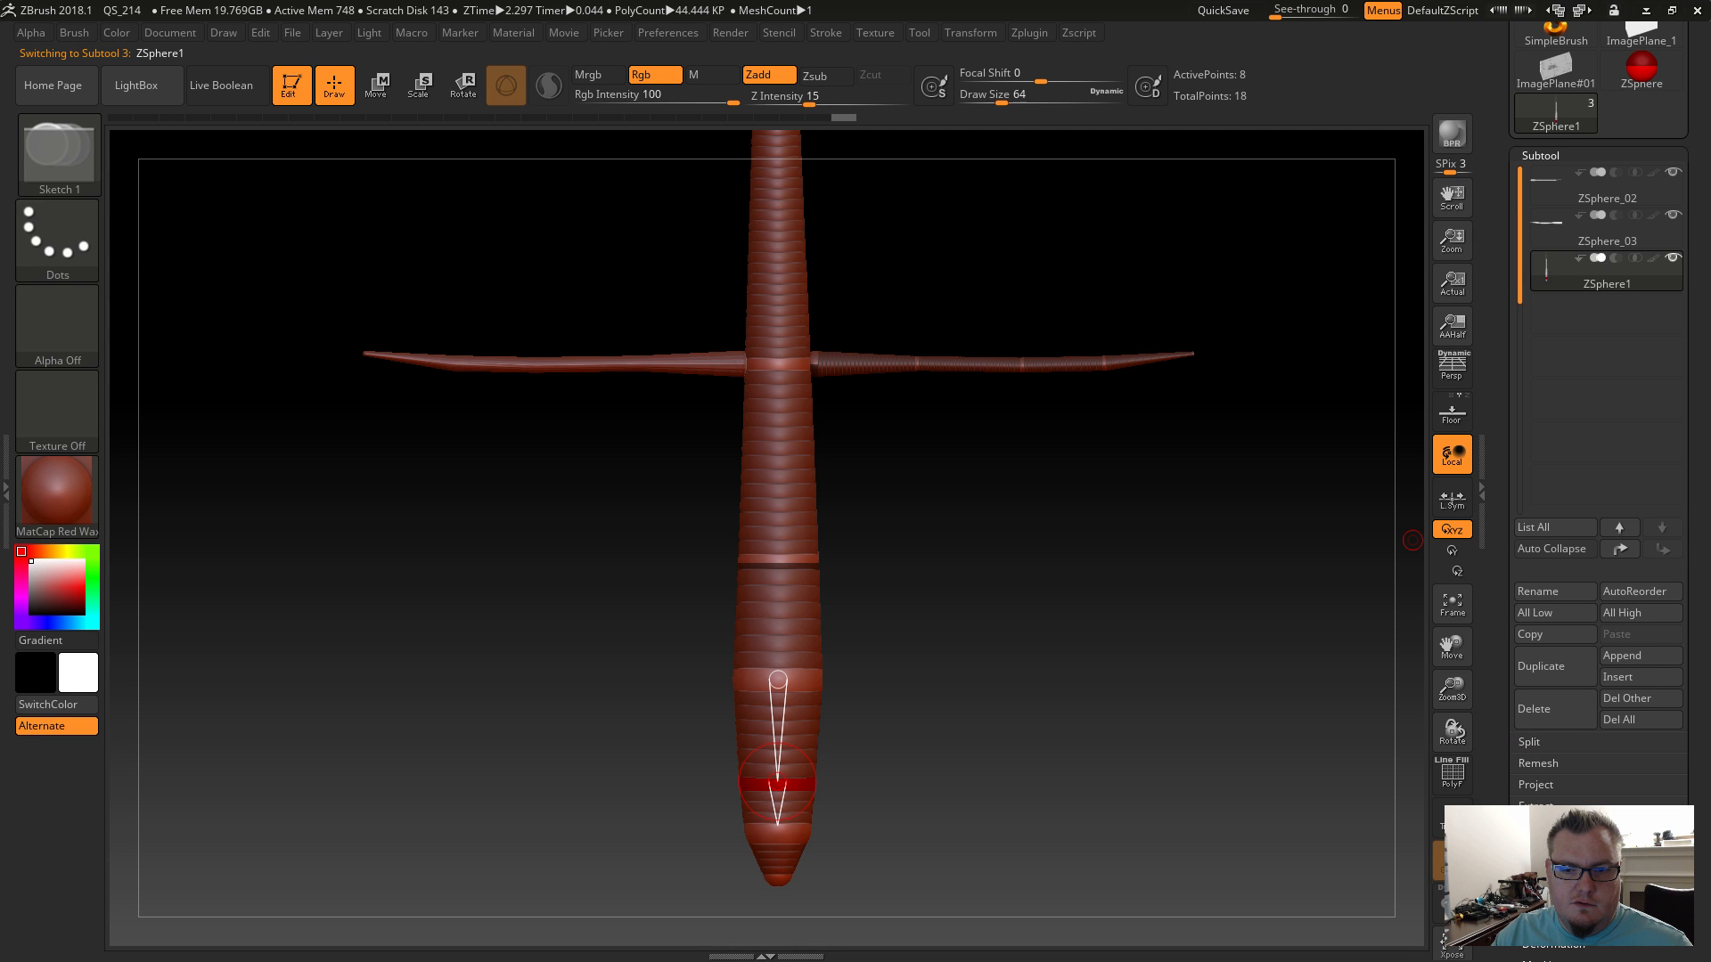
left_click(1553, 549)
left_click(1551, 550)
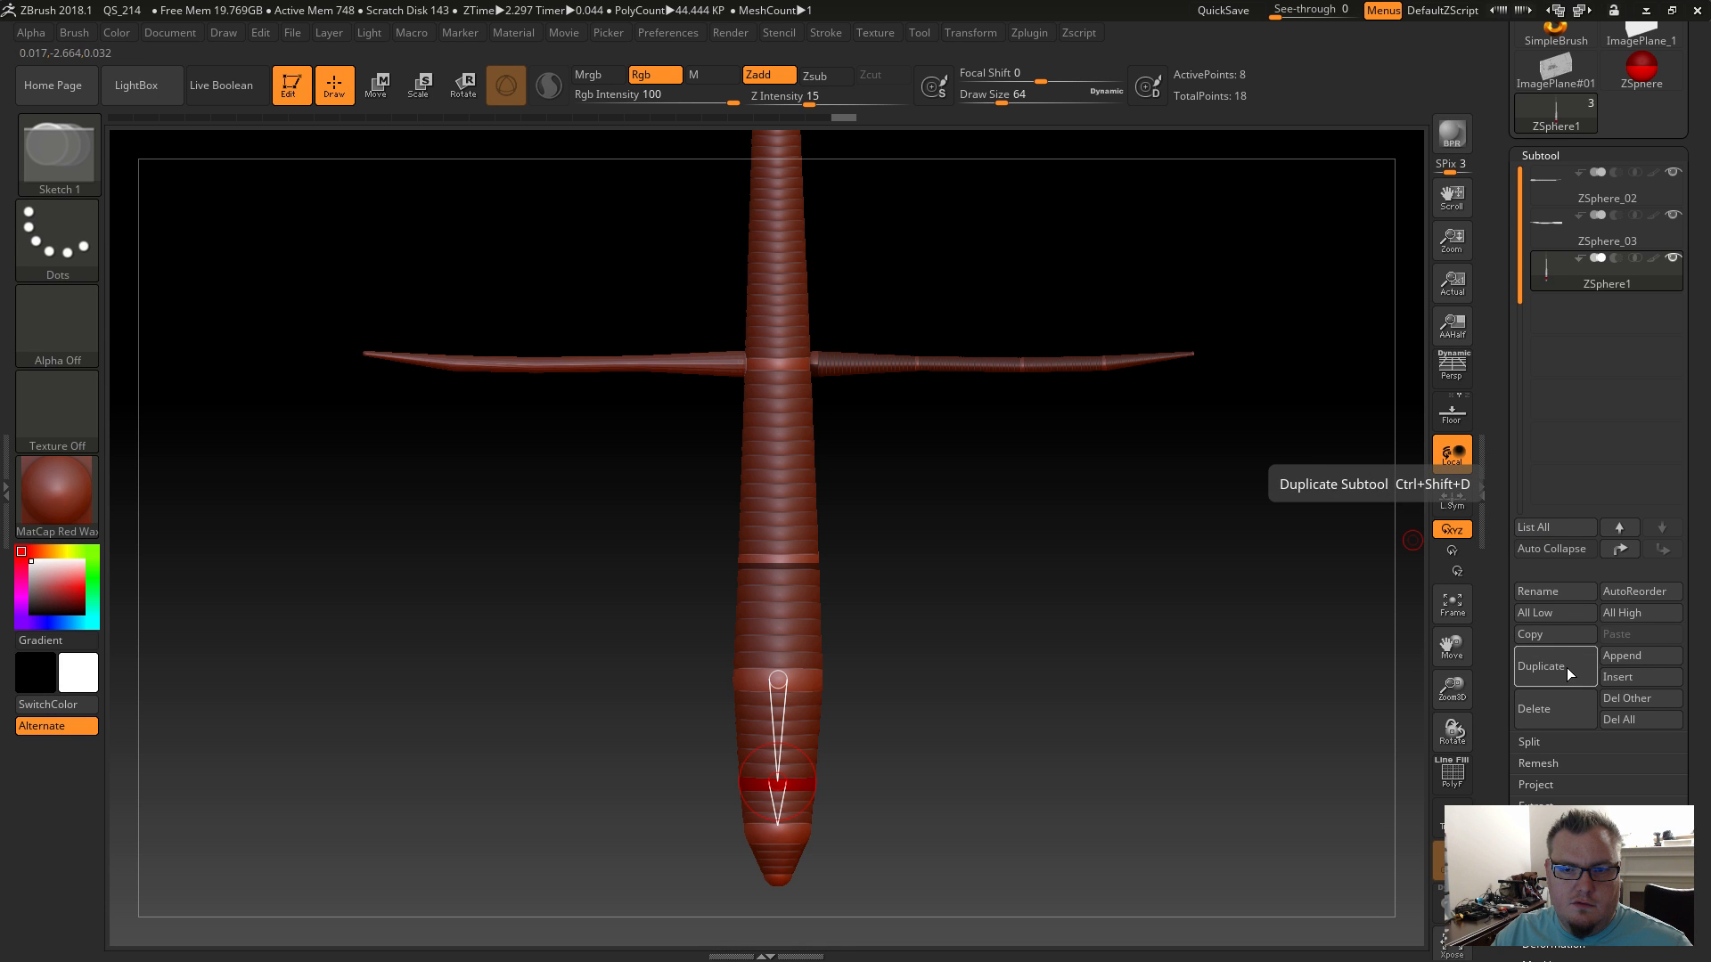
left_click(1563, 763)
left_click(1556, 784)
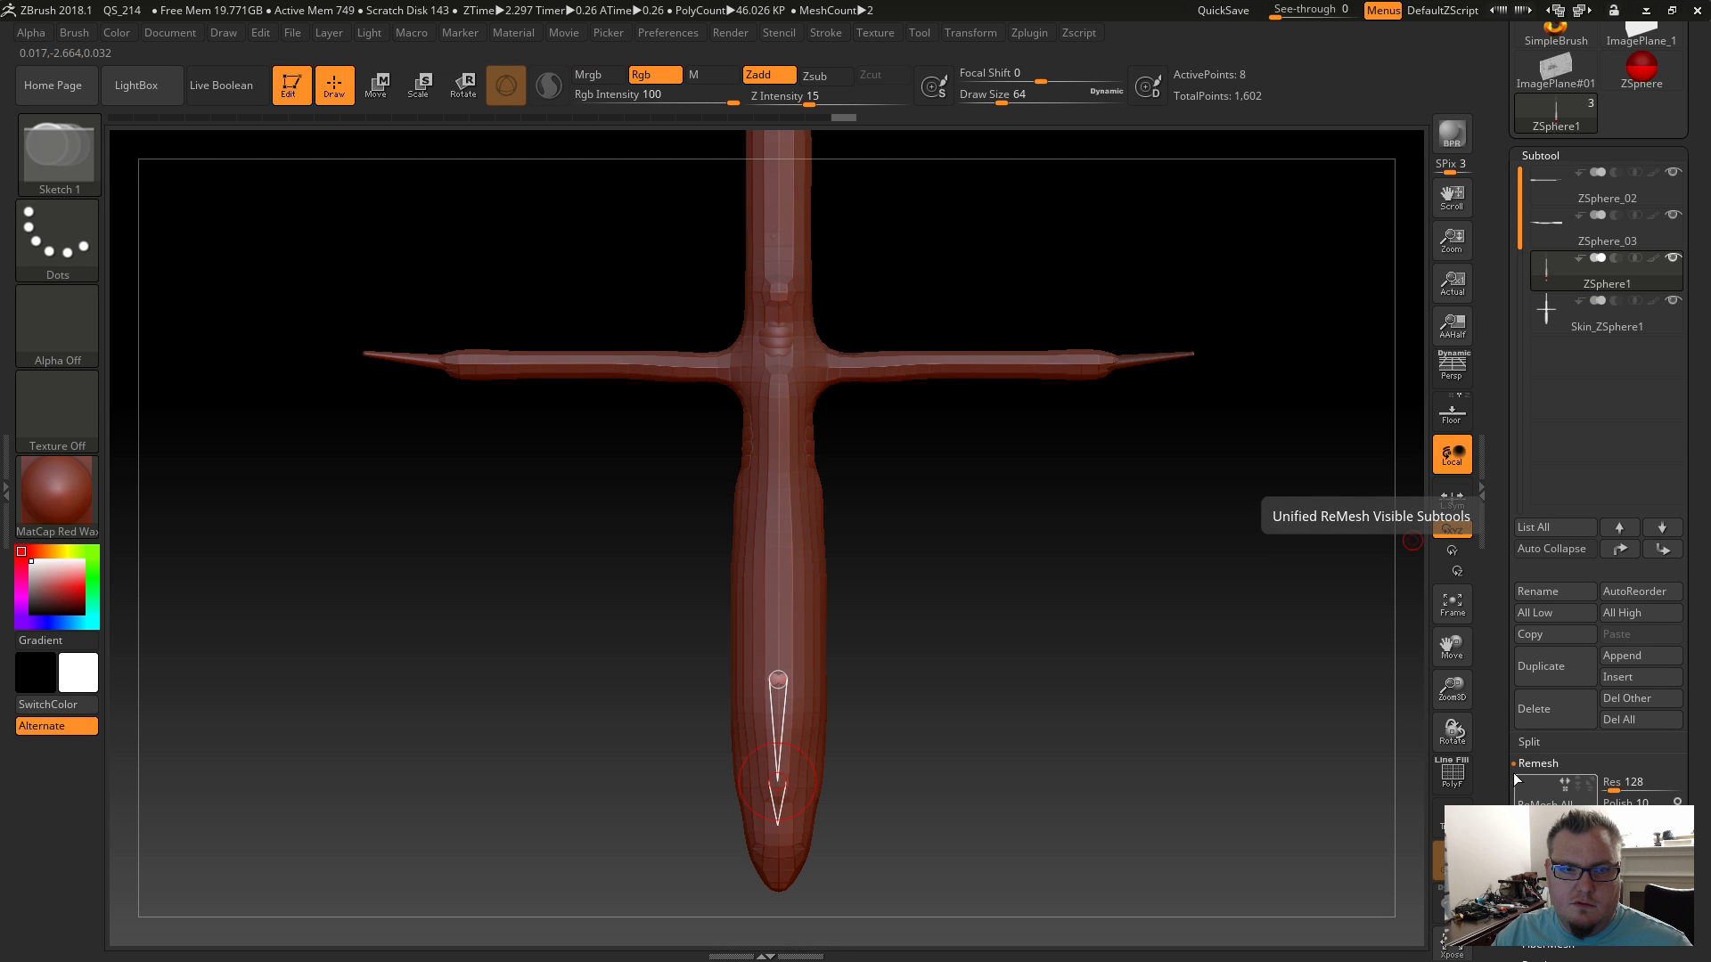
Make the remeshed Skin_ZSphere1 the active subtool and compare it with the ZSphere_03 rib.
left_click_drag(1051, 559, 1038, 509)
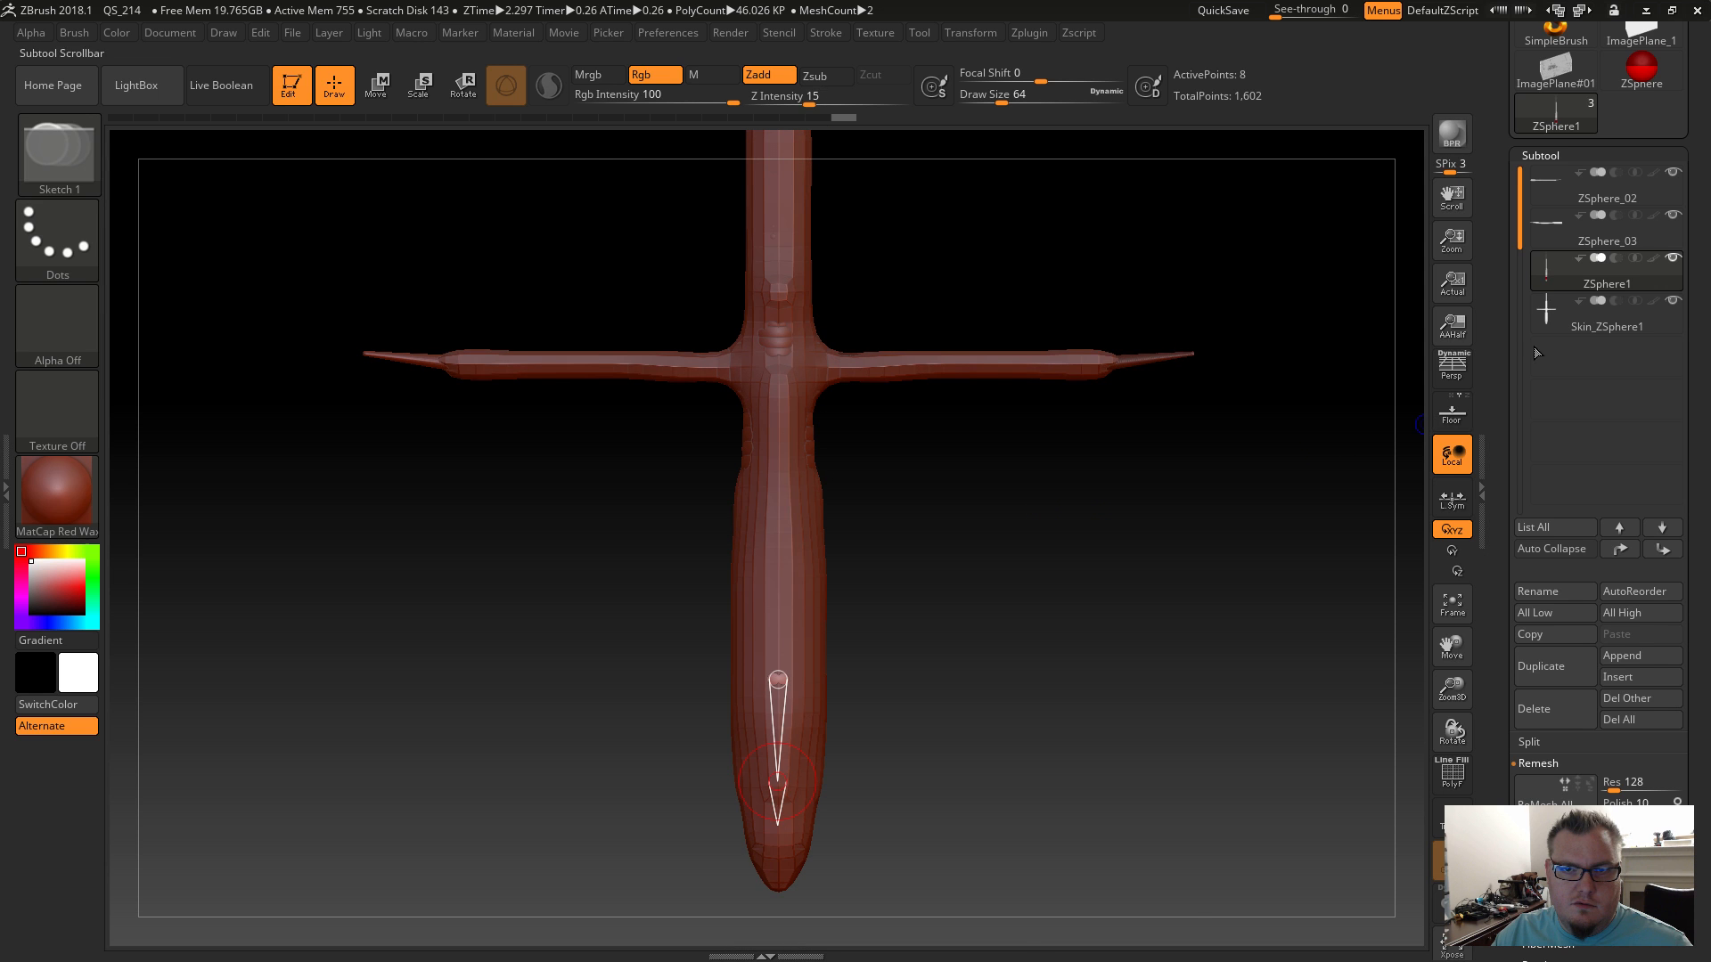
left_click(1553, 312)
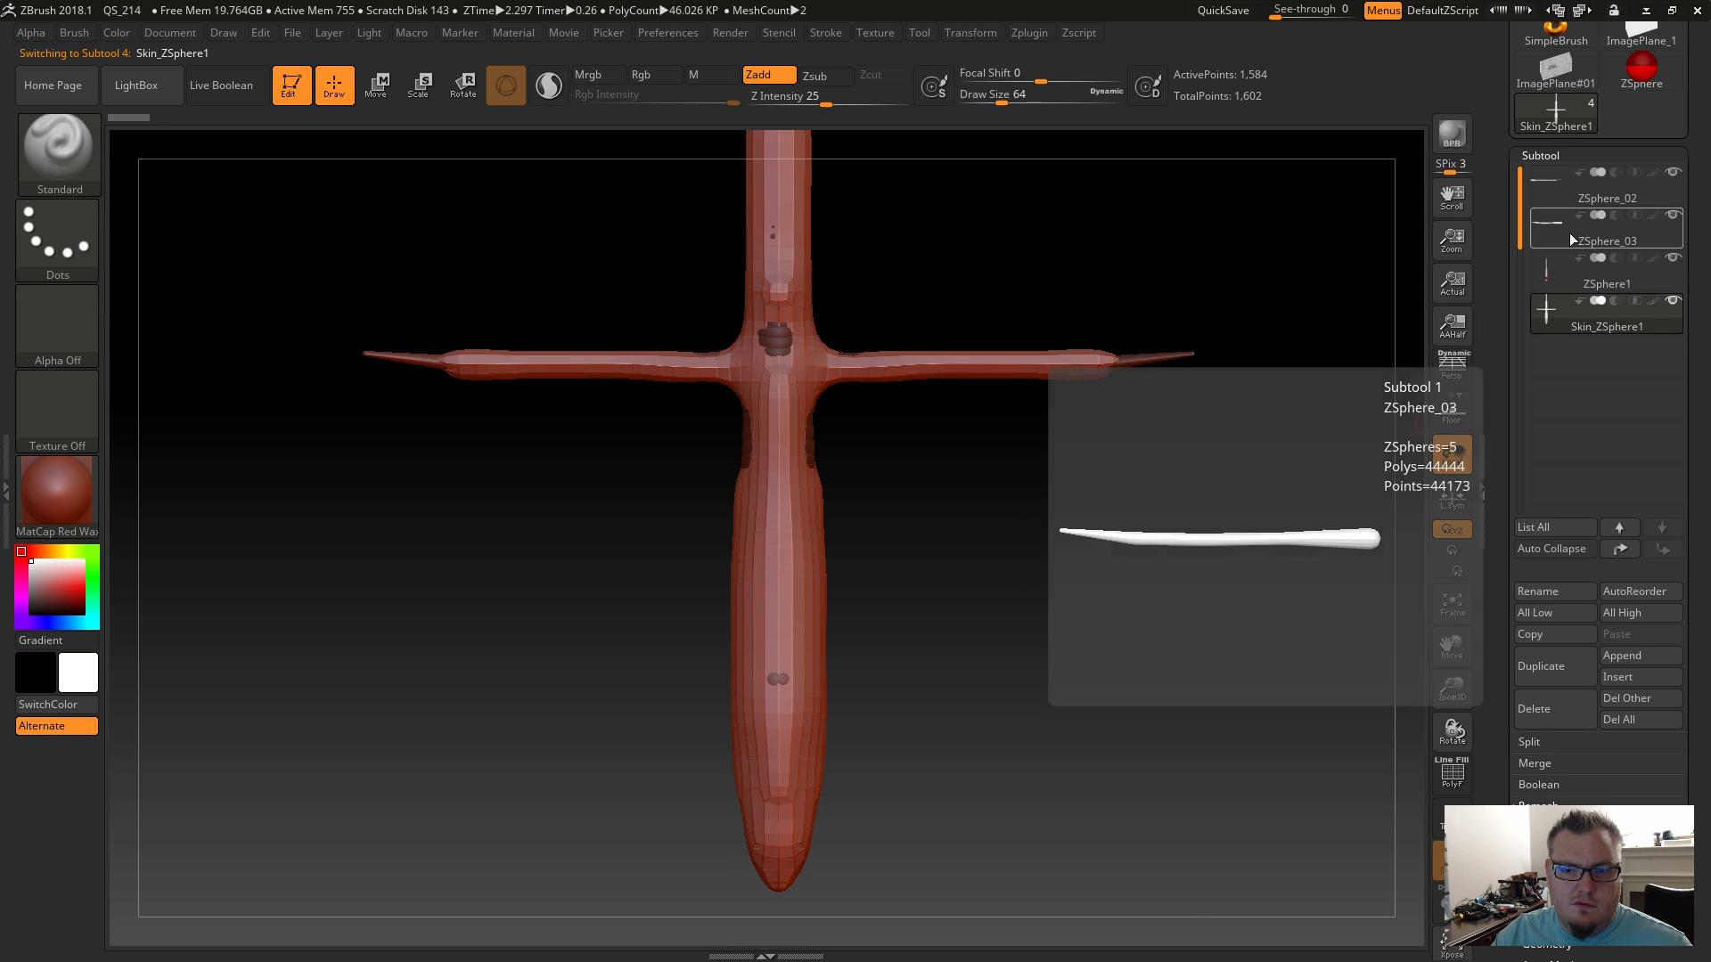
mouse_move(1559, 236)
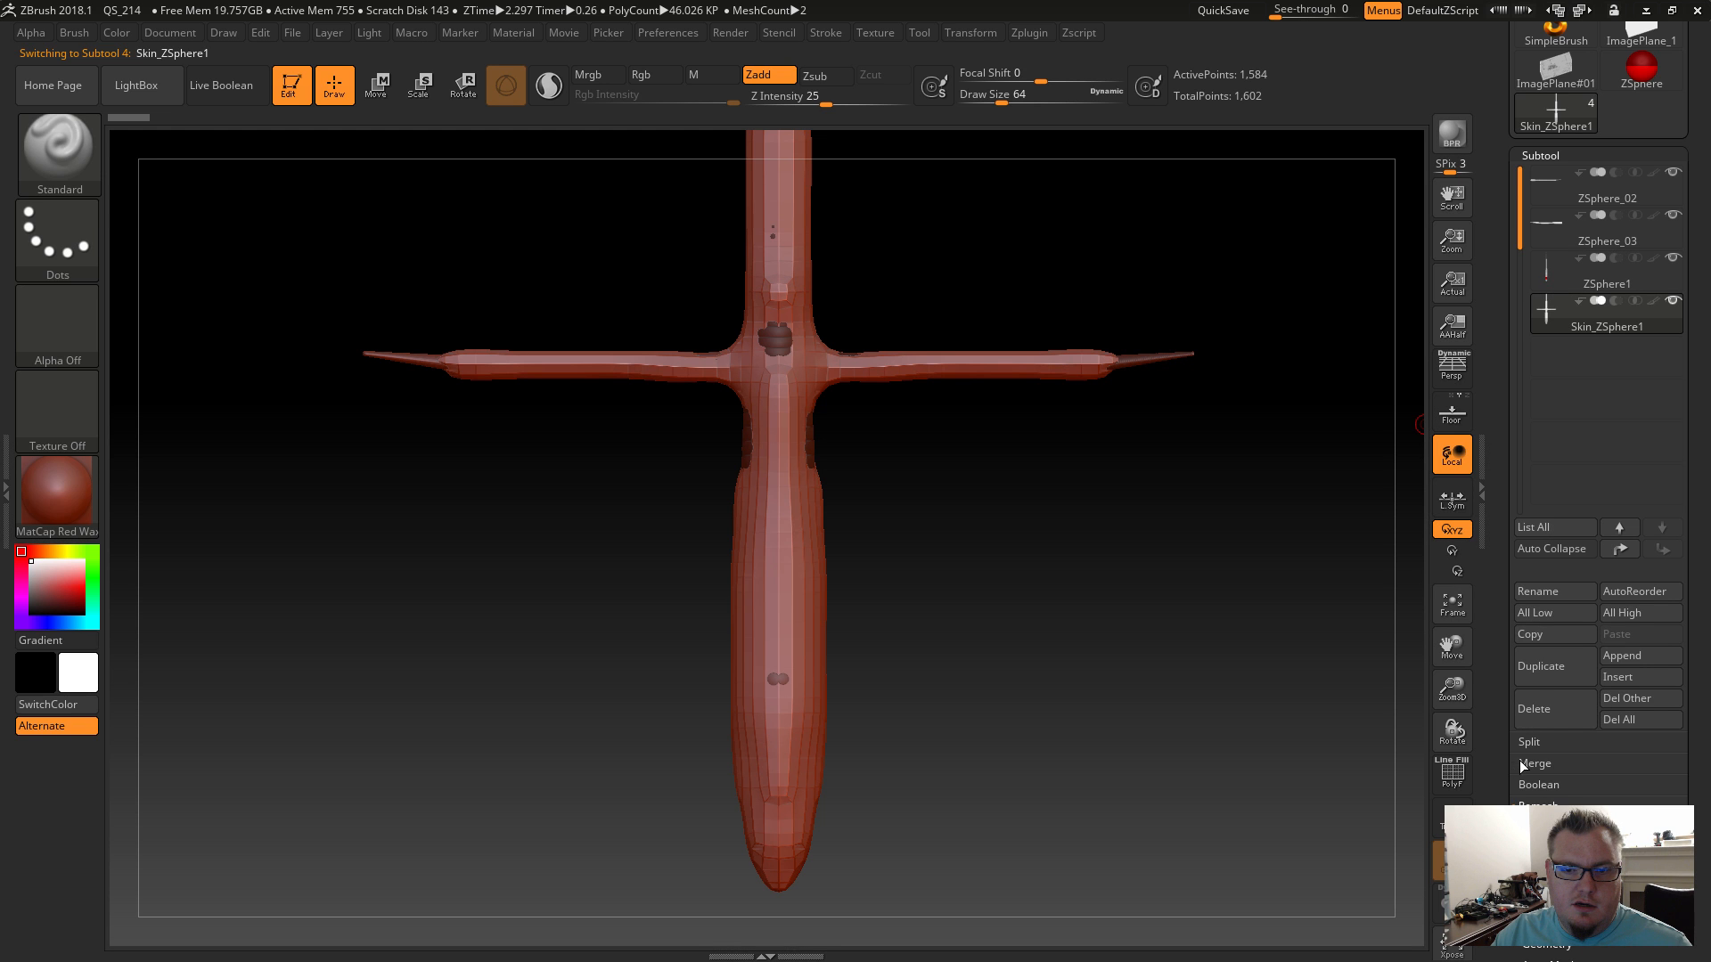
Make the ZSphere_03 rib the active subtool and remesh all visible subtools into another skin at resolution 128.
left_click(1553, 221)
left_click(1561, 787)
mouse_move(1548, 178)
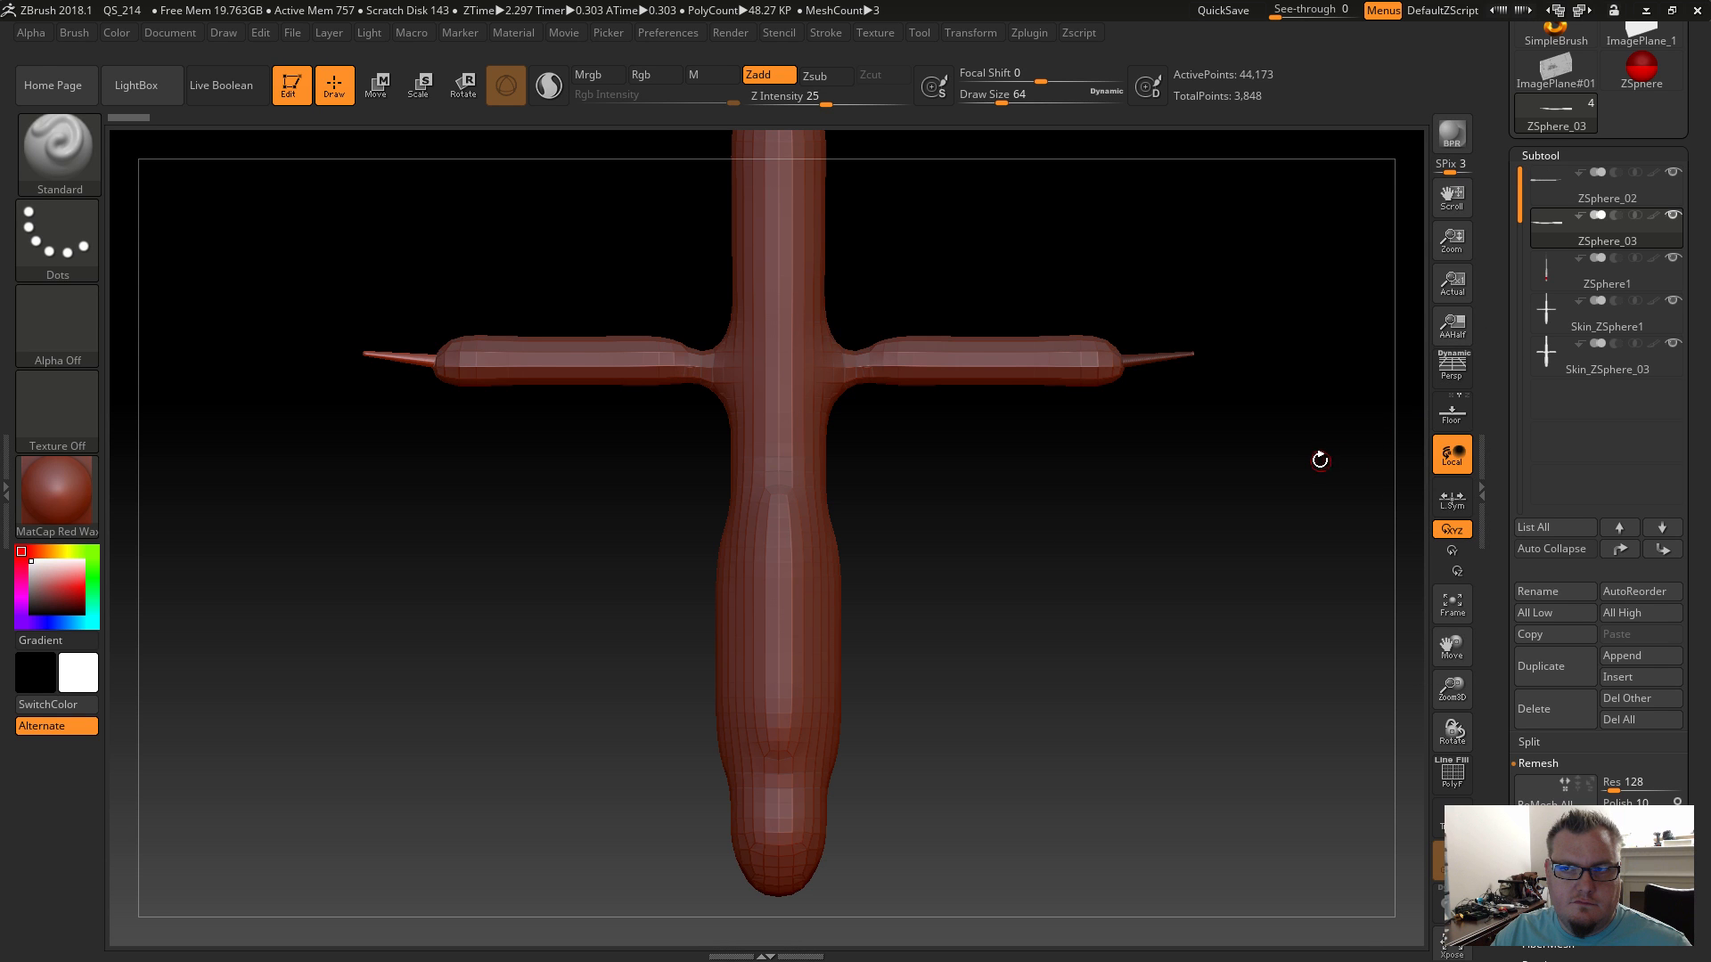
Delete the ZSphere_03 subtool.
key("ctrl")
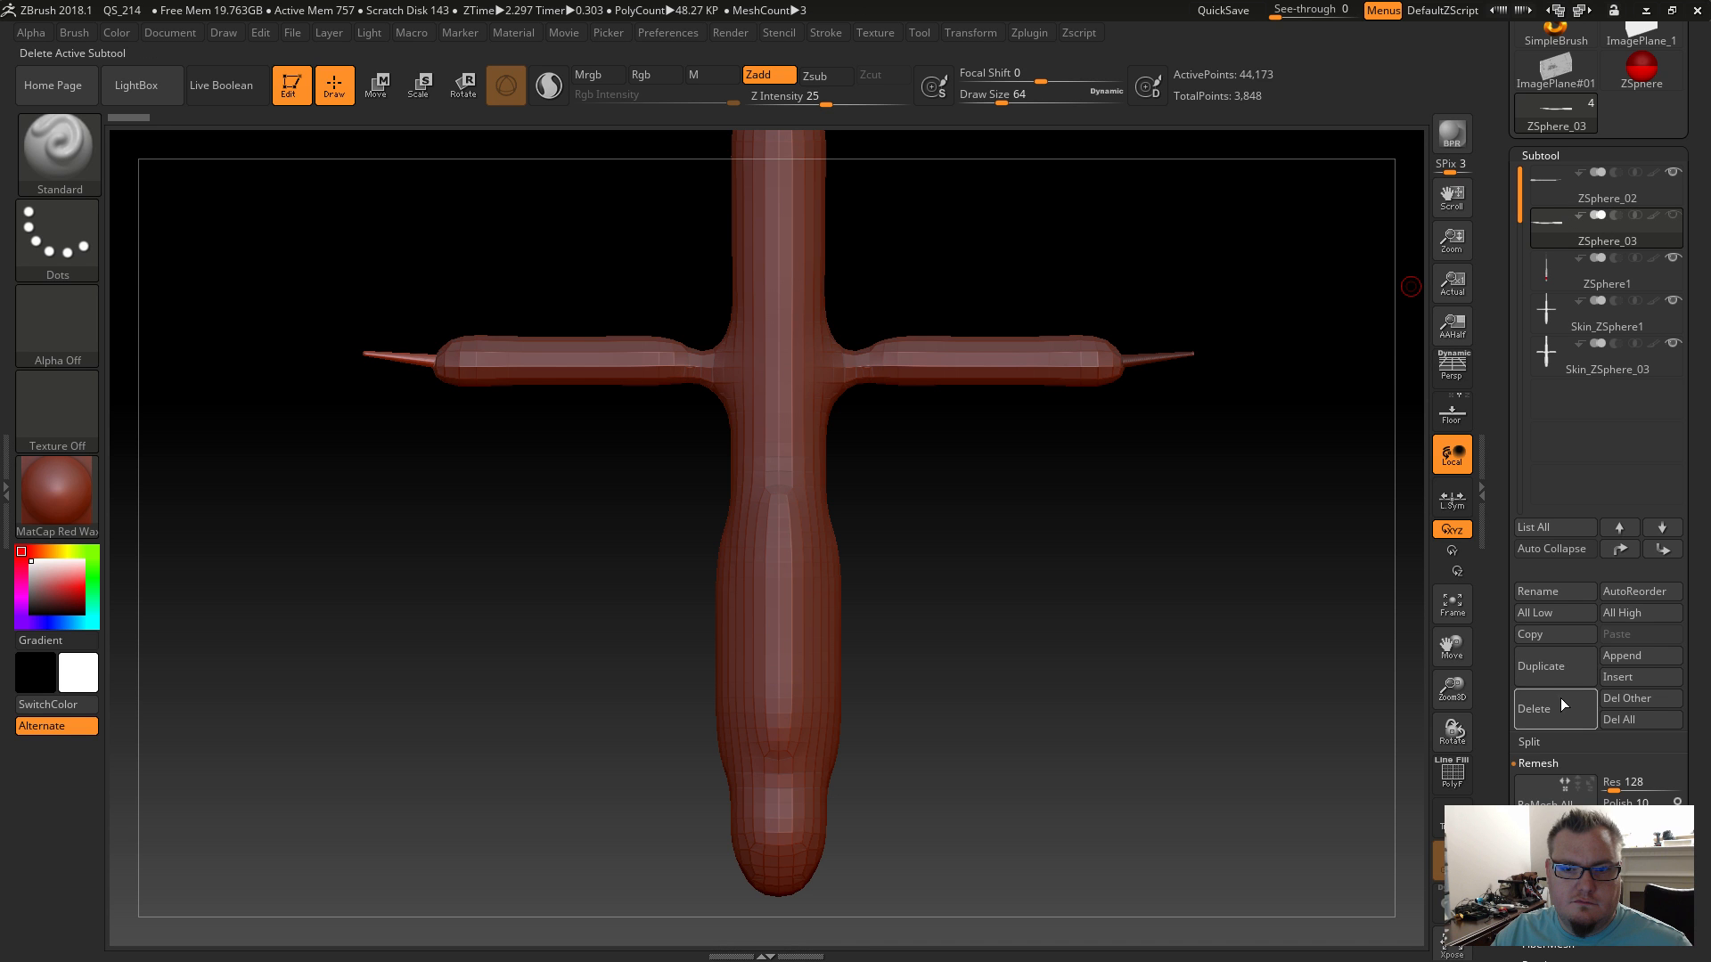
left_click(1533, 708)
left_click(1373, 730)
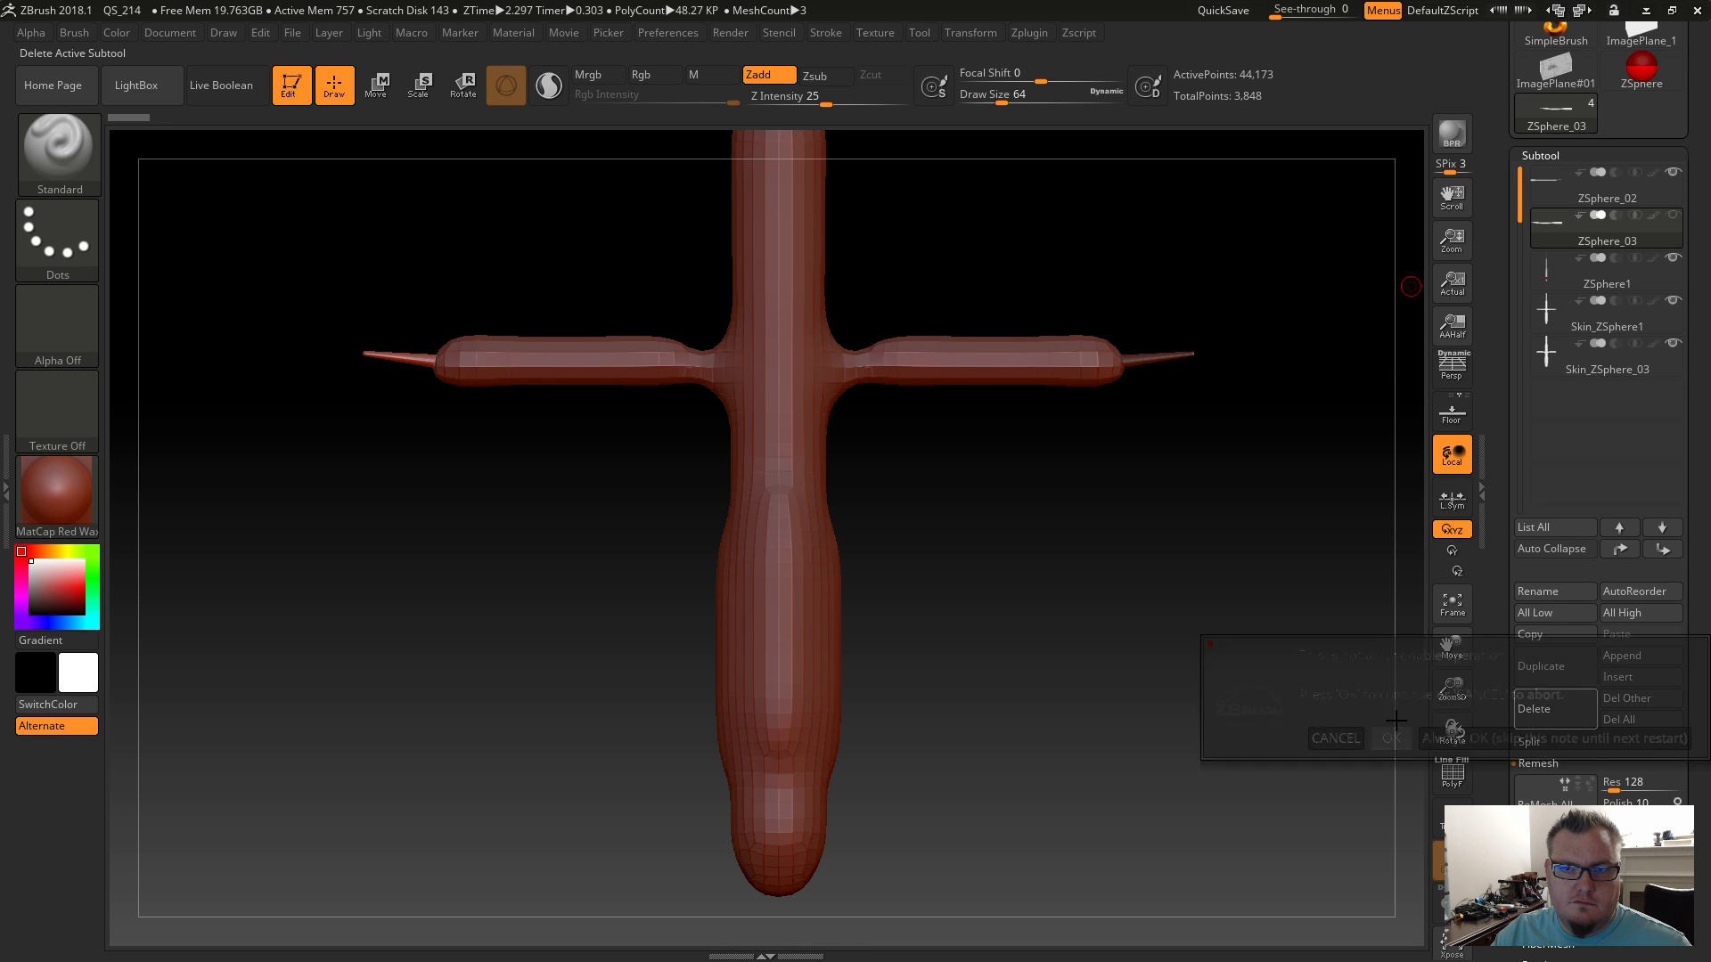
Hide ZSphere_02, ZSphere1 and both remeshed skins, and make Skin_ZSphere1 the active subtool.
left_click(1673, 173)
left_click(1672, 216)
left_click(1674, 260)
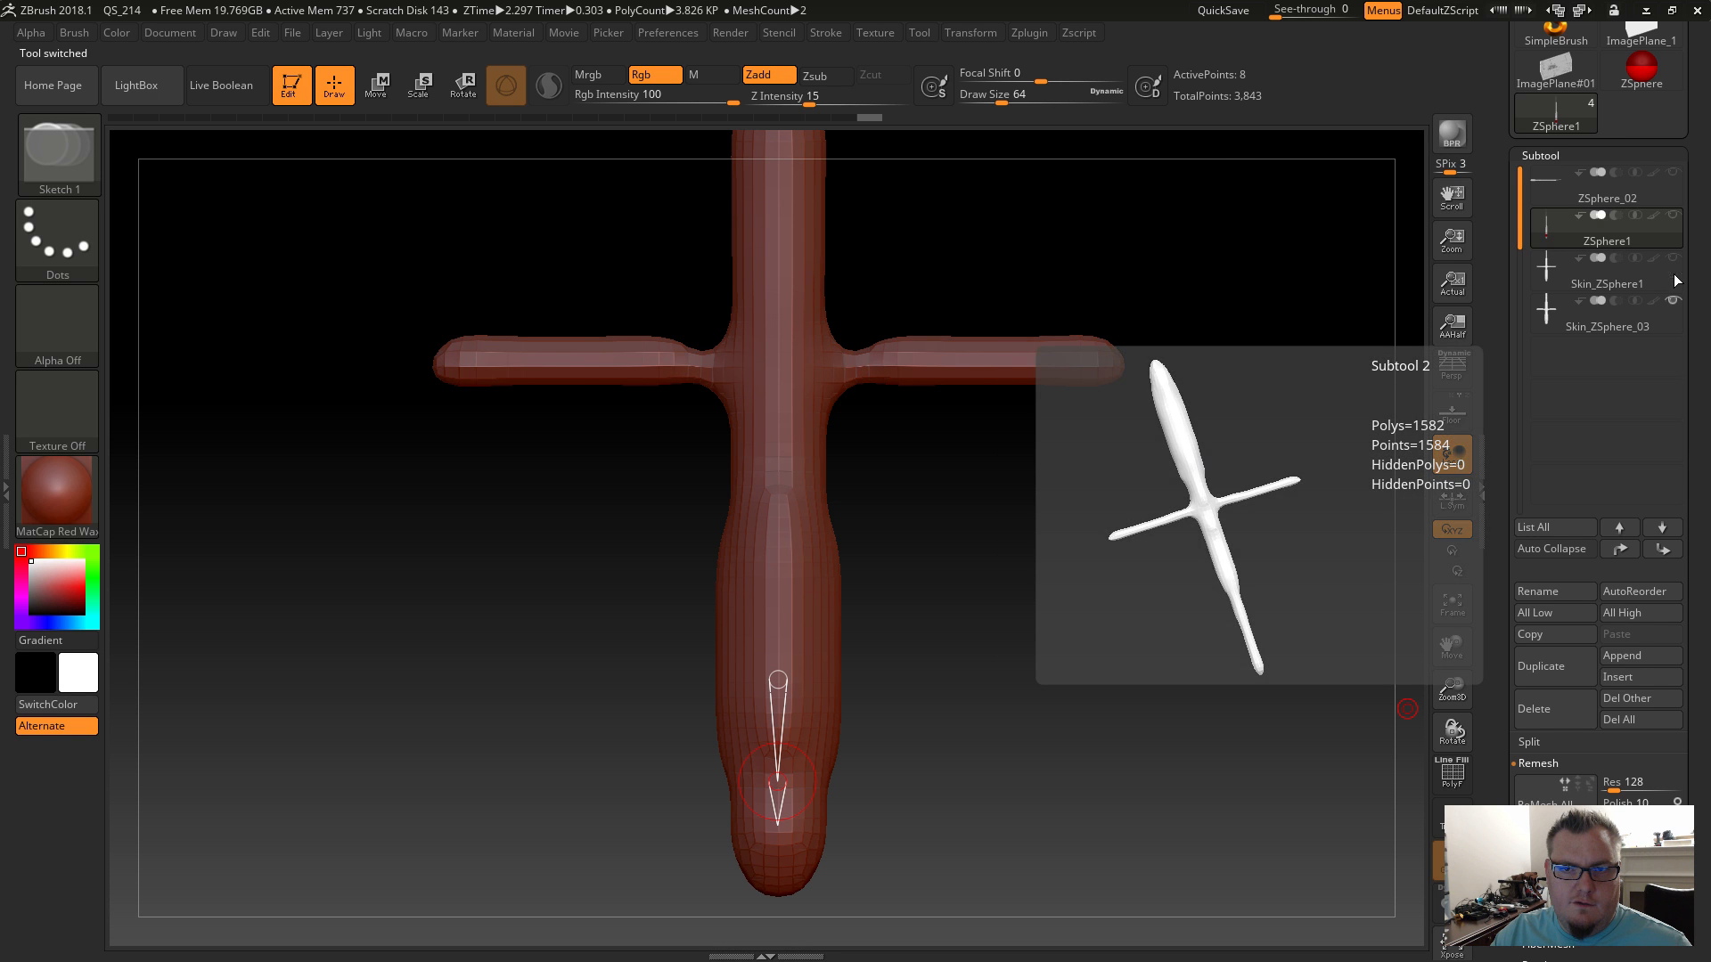
left_click(1675, 302)
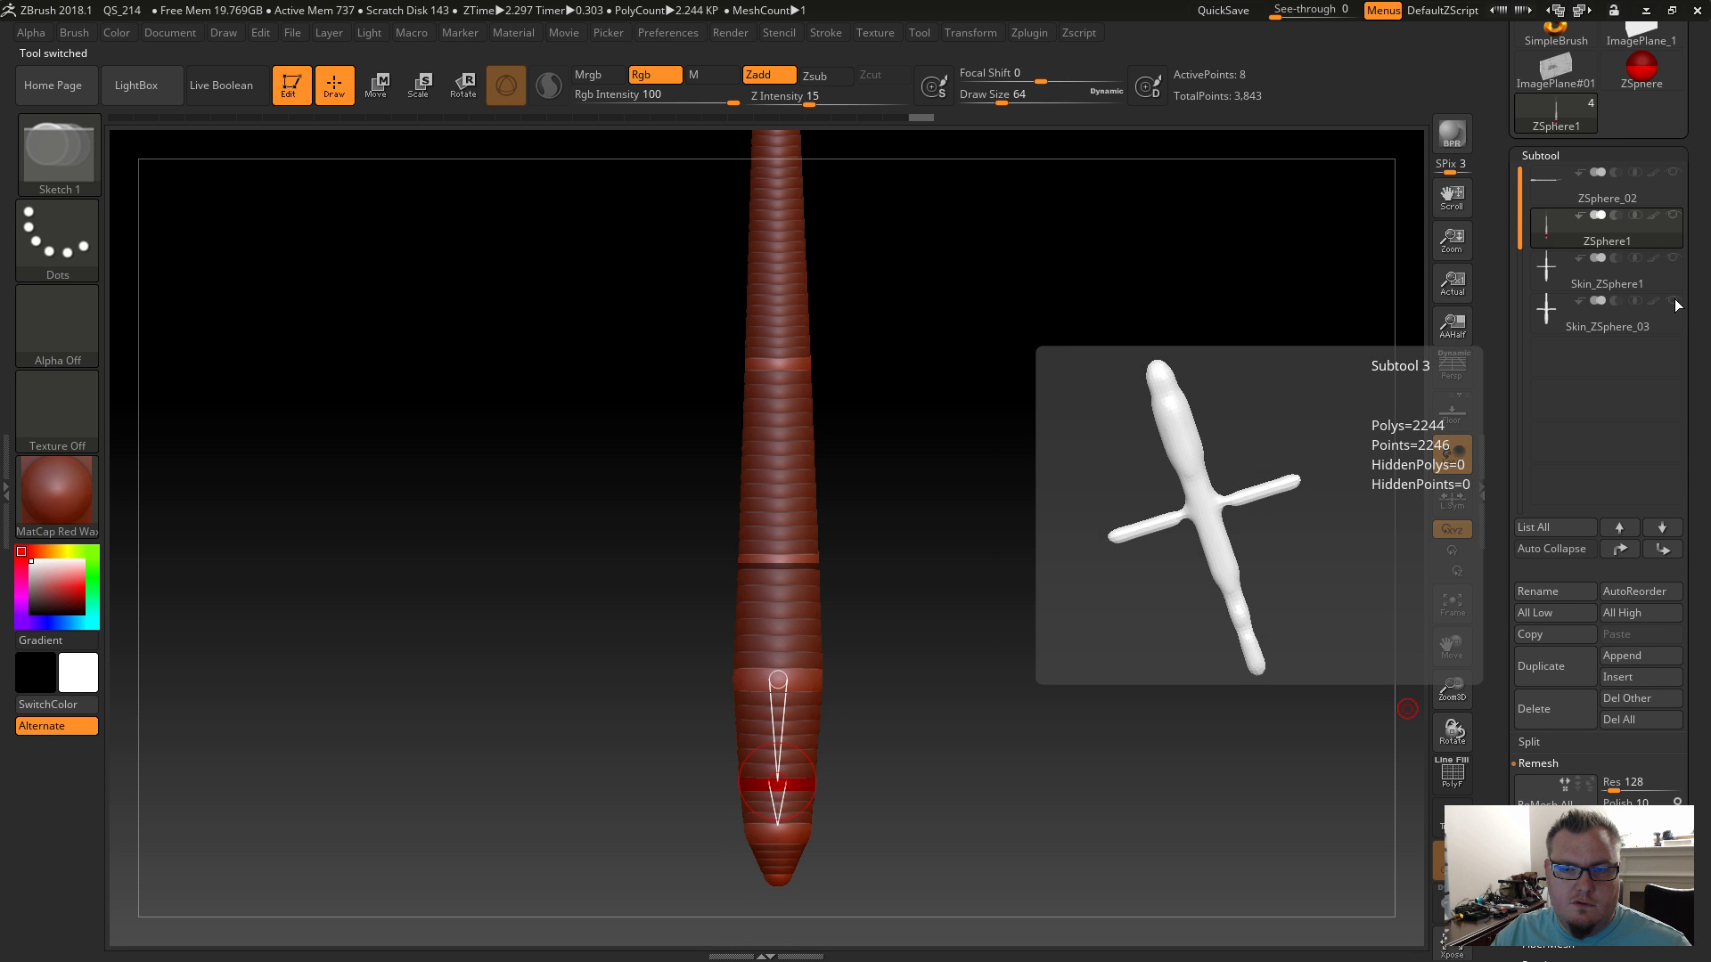
left_click(1562, 269)
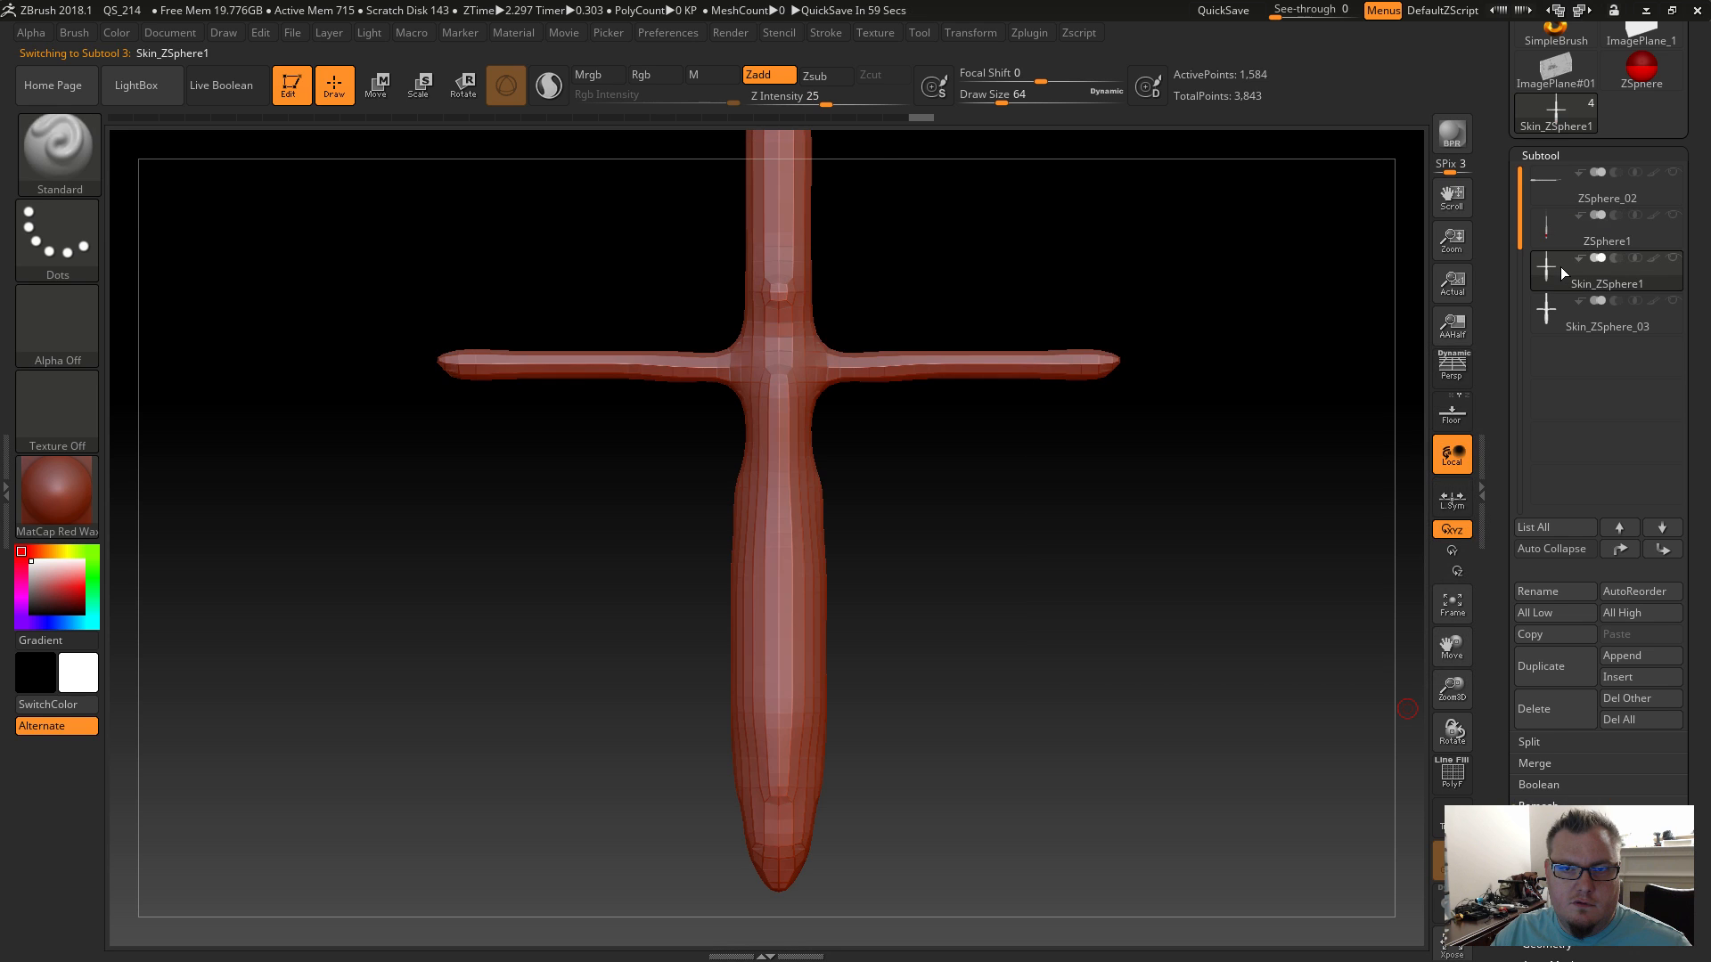
Convert the Skin_ZSphere1 subtool into a separate PolyMesh3D tool.
left_click_drag(909, 747, 907, 647)
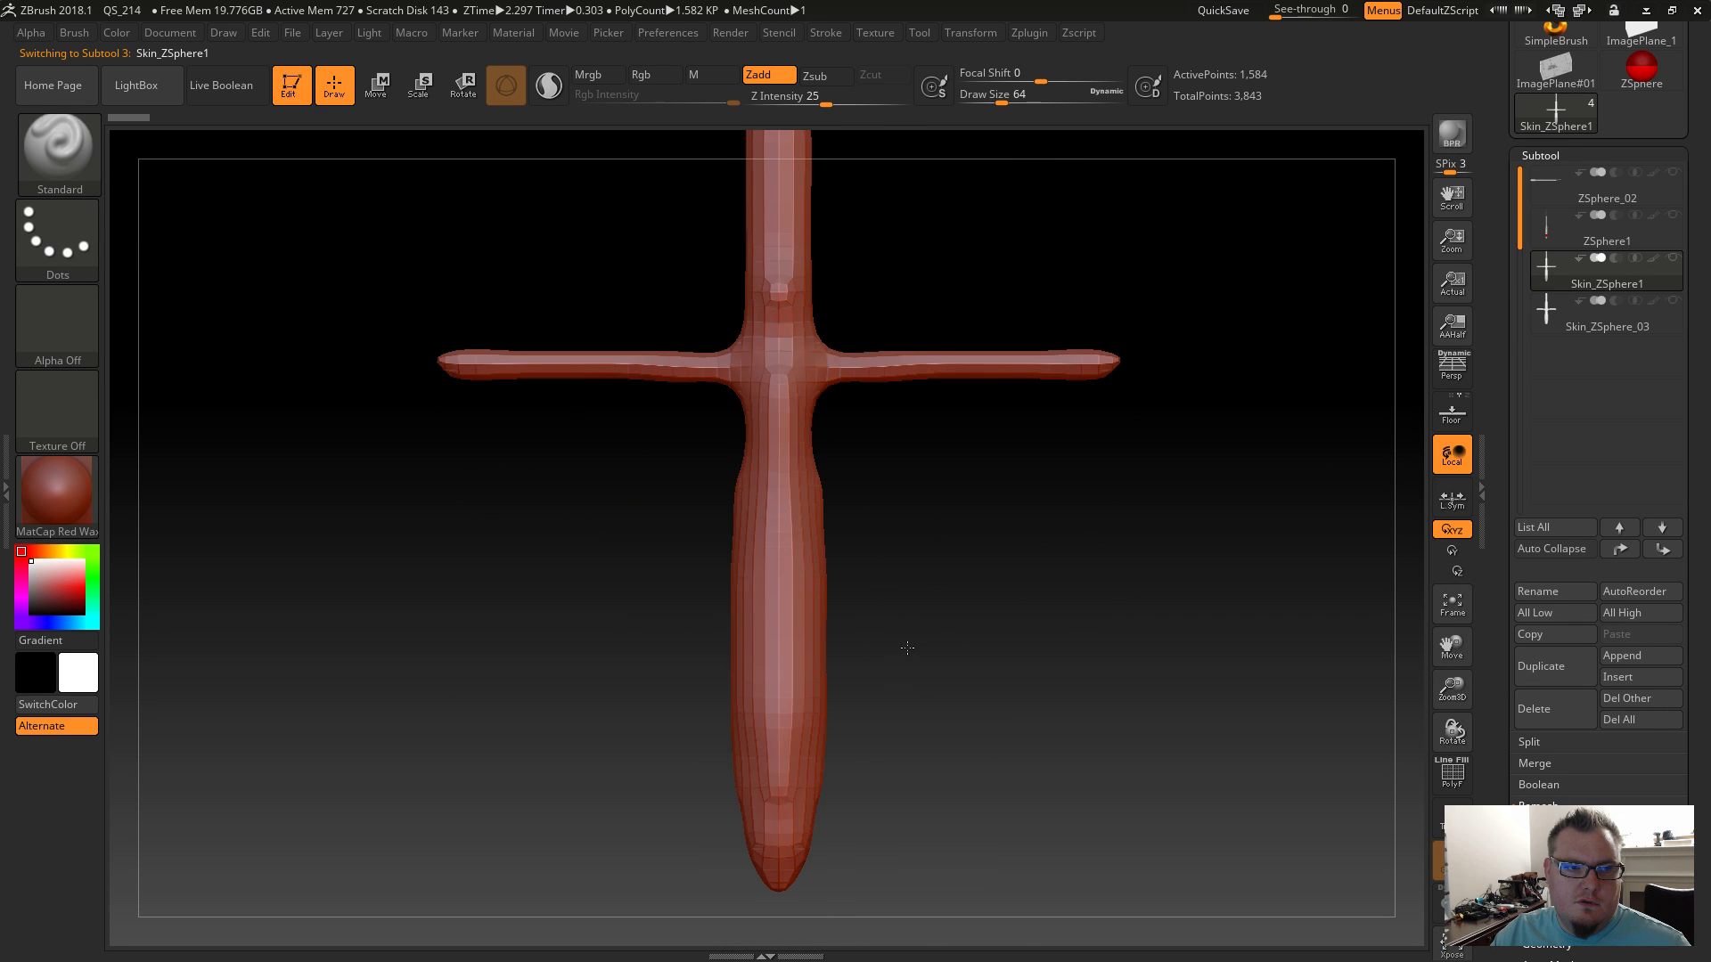
mouse_move(1008, 585)
right_mouse_down("ctrl")
mouse_move(870, 550)
mouse_move(971, 592)
mouse_move(947, 556)
mouse_move(929, 640)
right_mouse_up("ctrl")
key("shift")
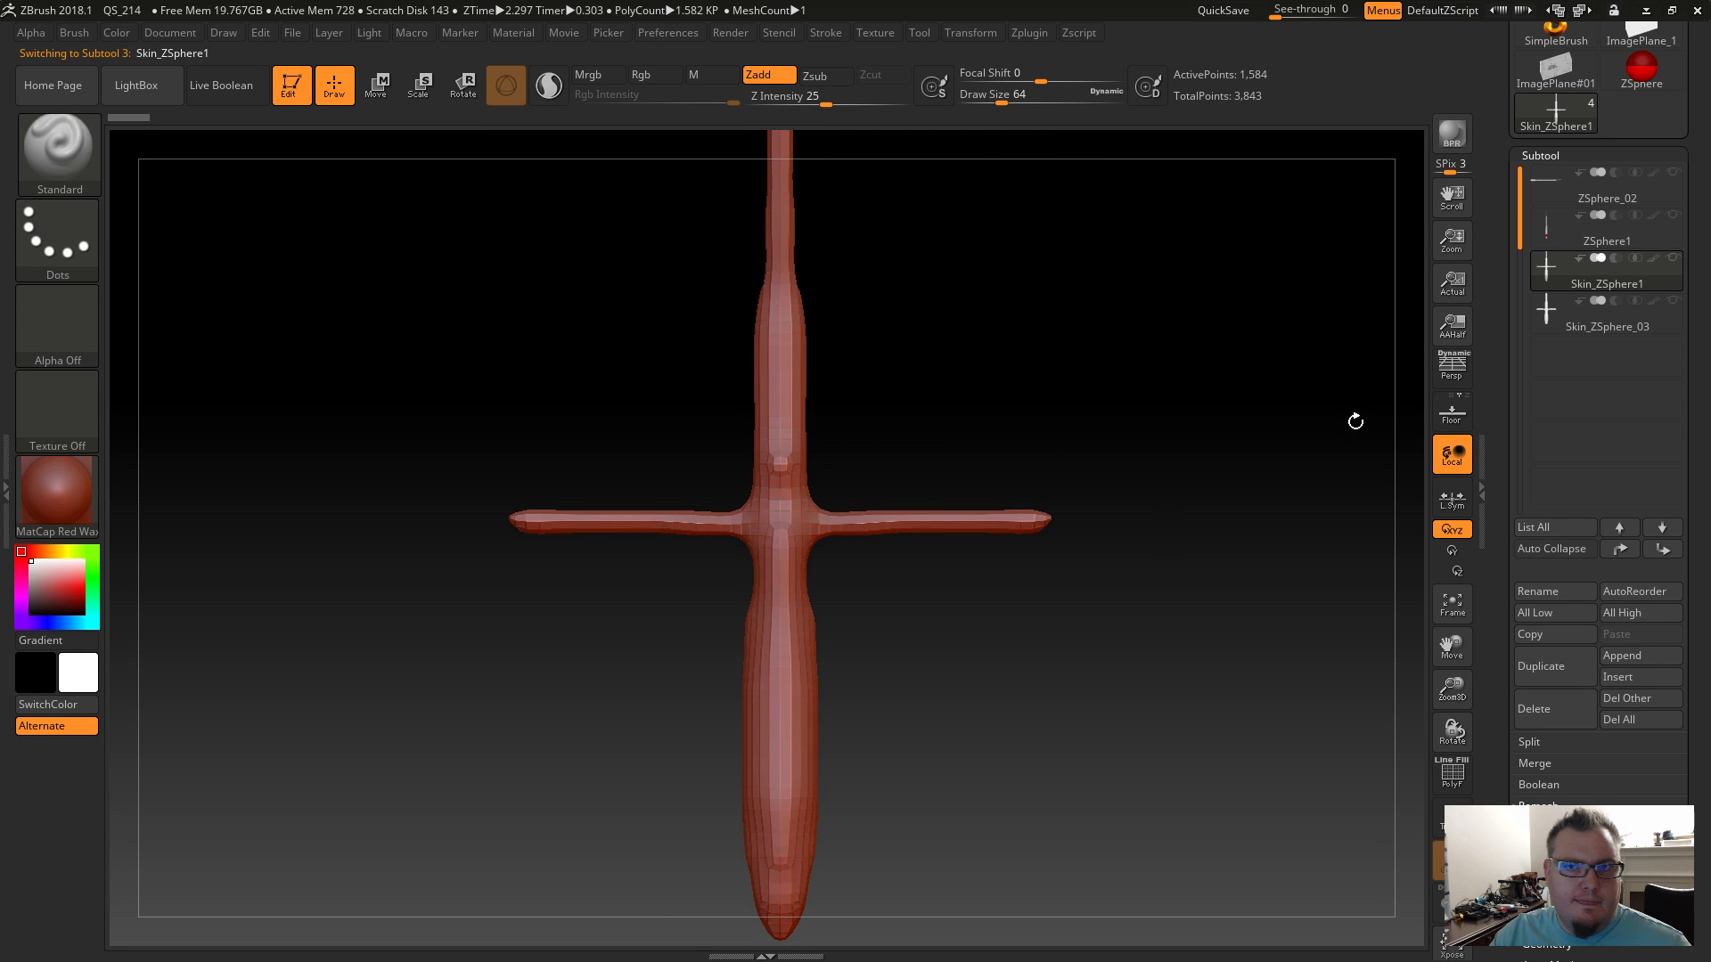
left_click_drag(1501, 384, 1489, 575)
left_click(1607, 124)
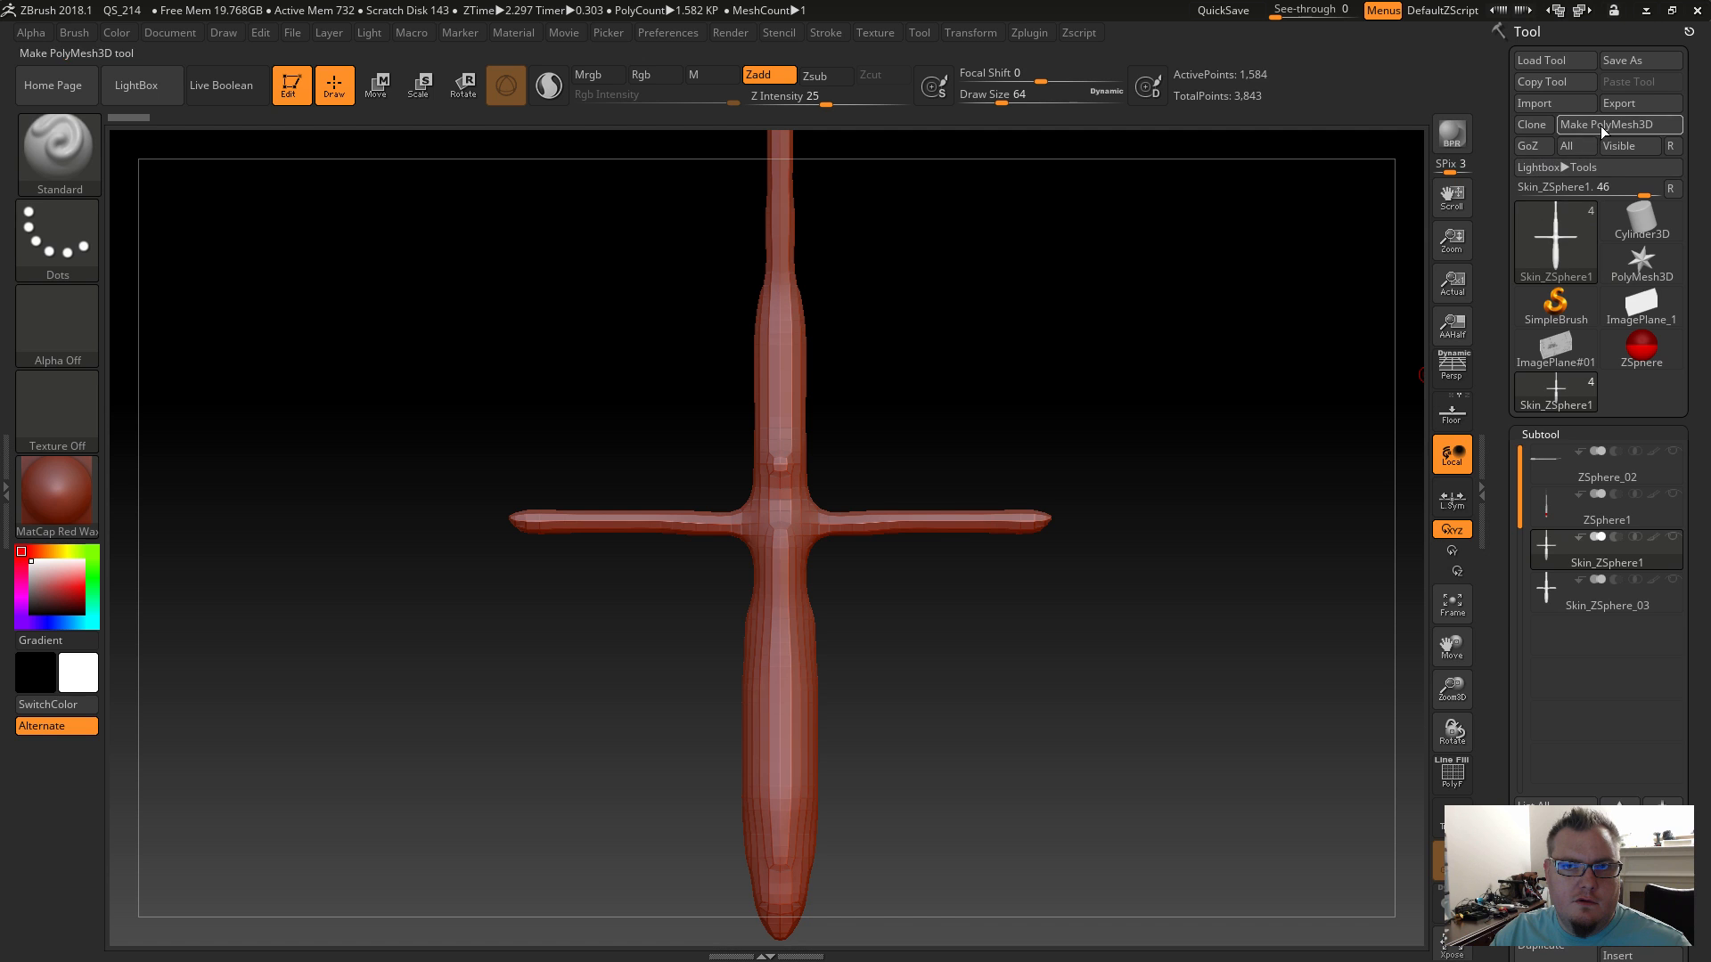
Turn on DynaMesh in the geometry settings for the PM3D_Skin_ZSphere1 mesh.
right_click_drag(946, 680, 940, 633, "alt")
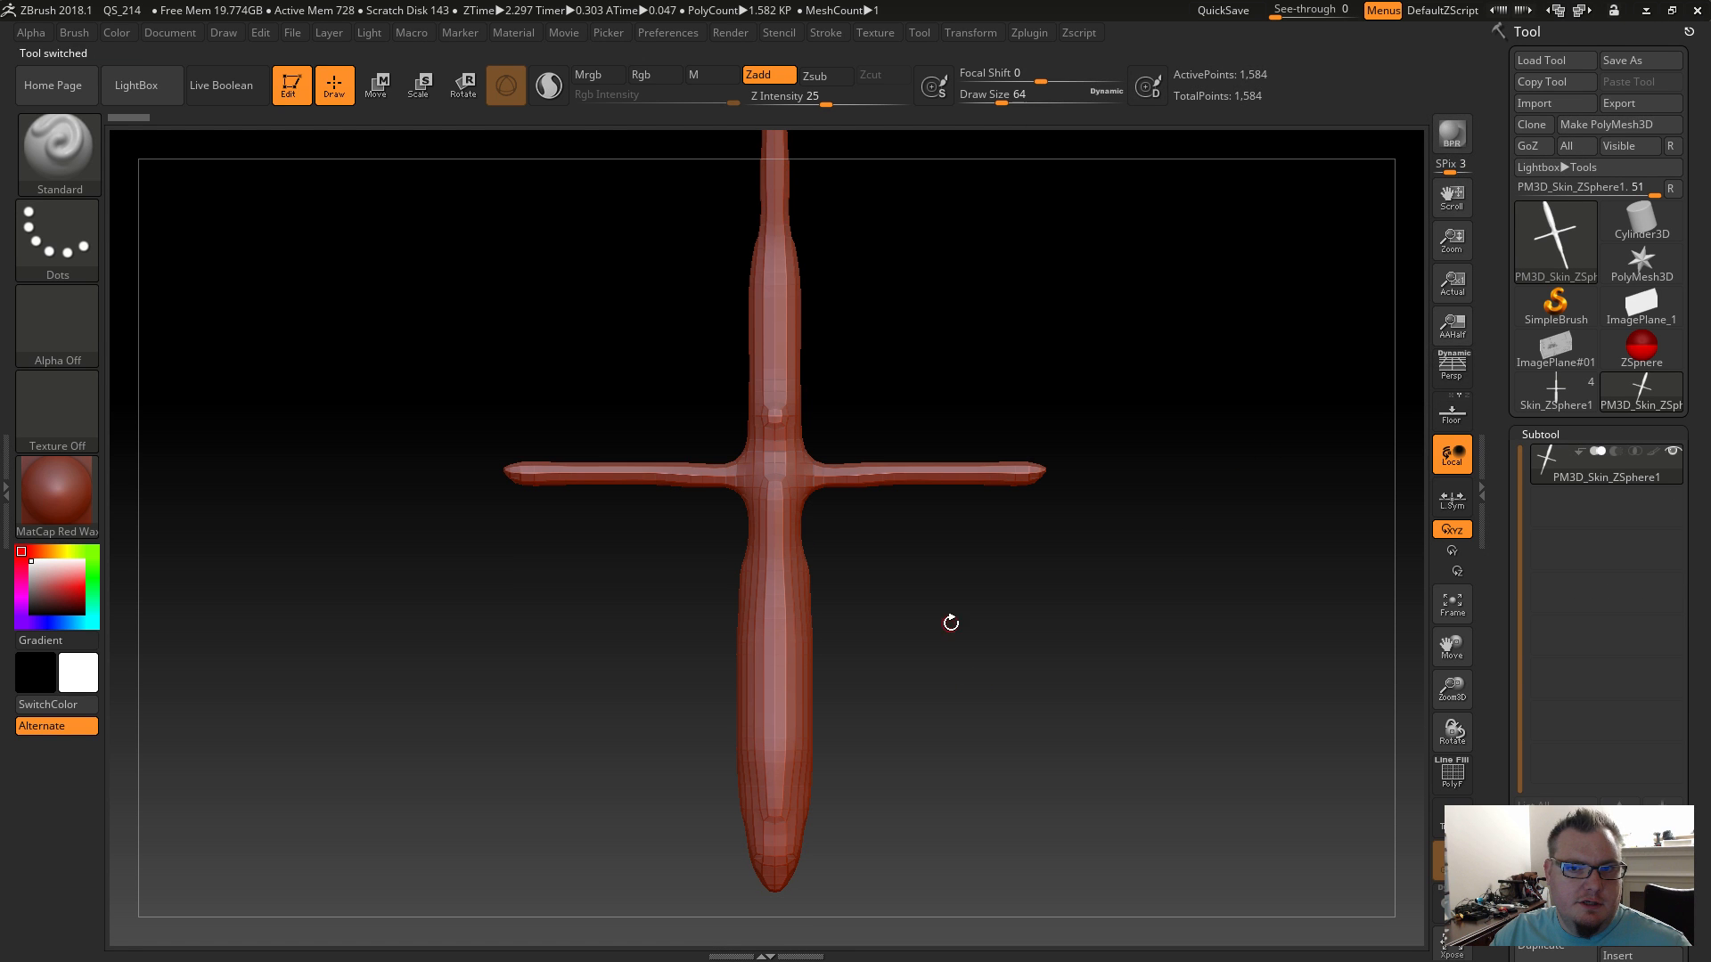
right_click_drag(902, 721, 888, 651)
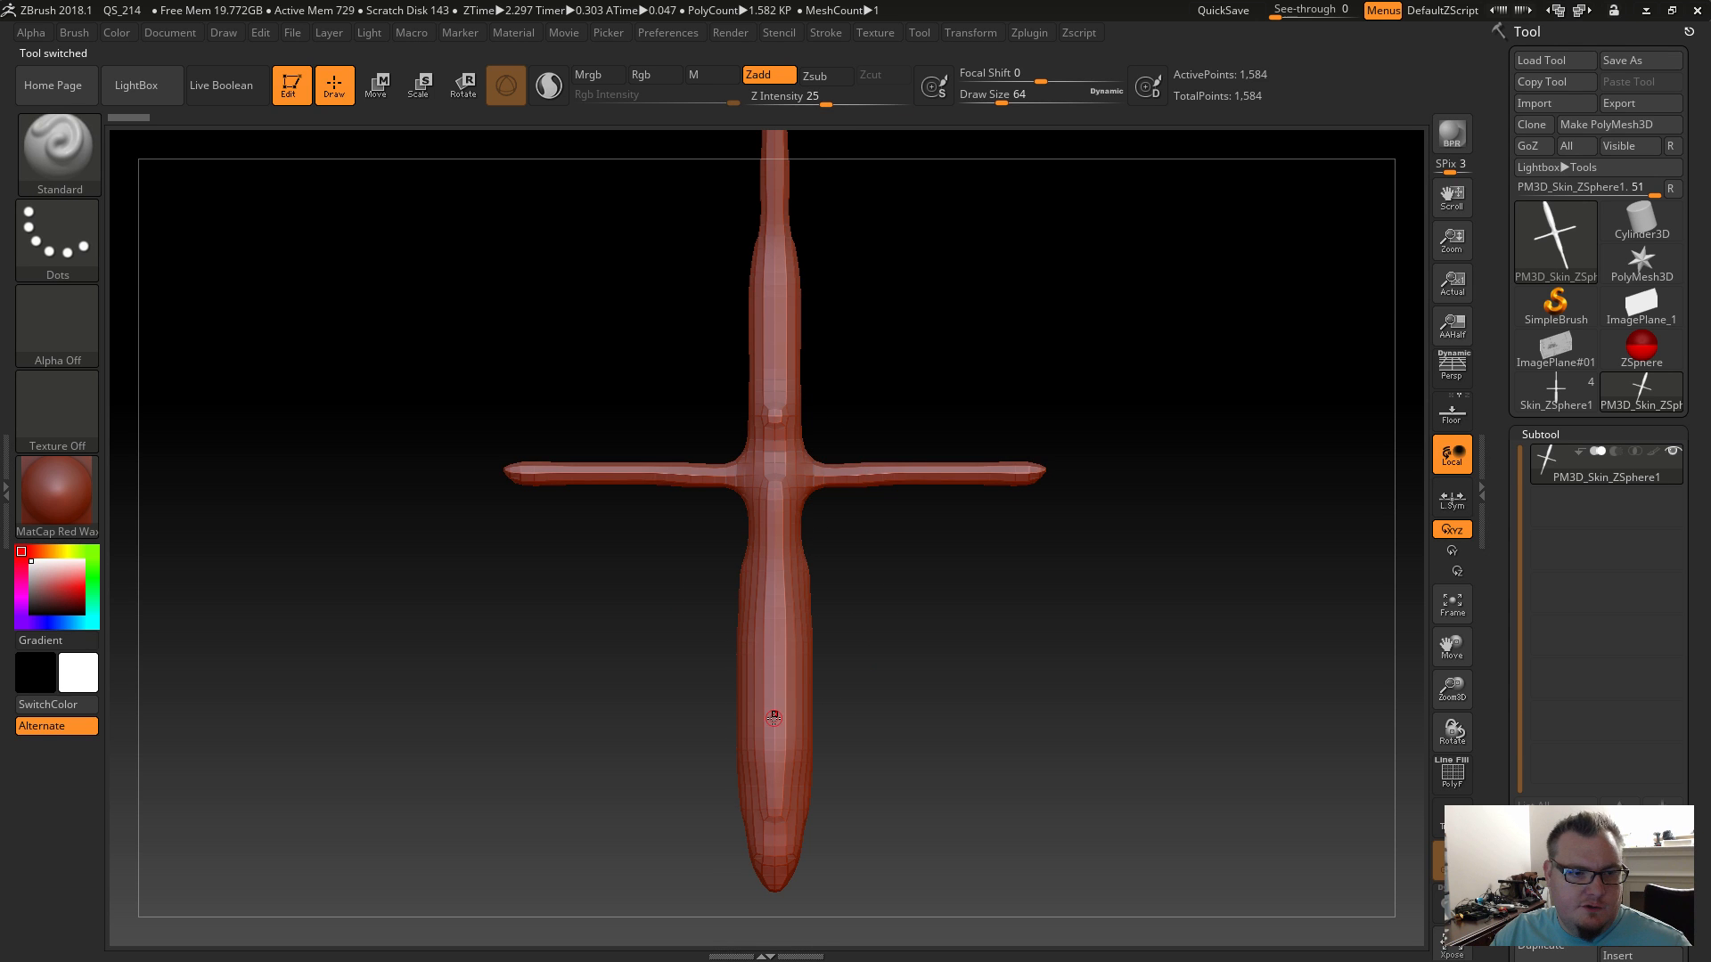
right_click_drag(871, 757, 839, 717, "ctrl")
left_click(1527, 436)
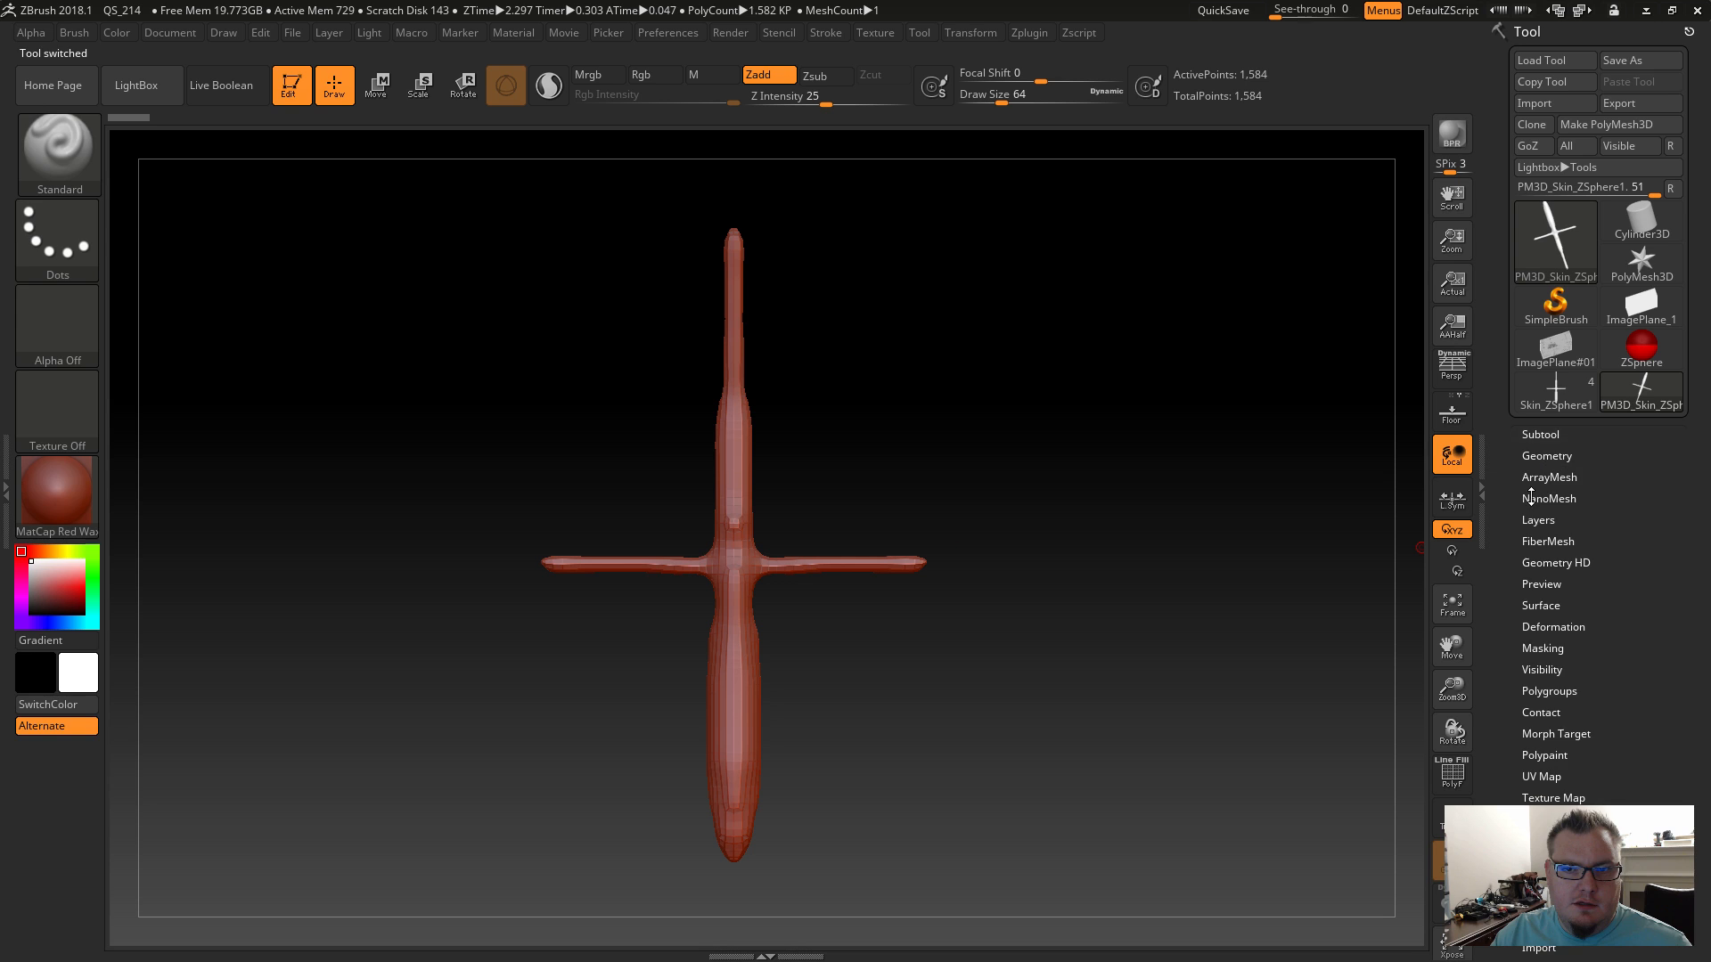
left_click(1551, 459)
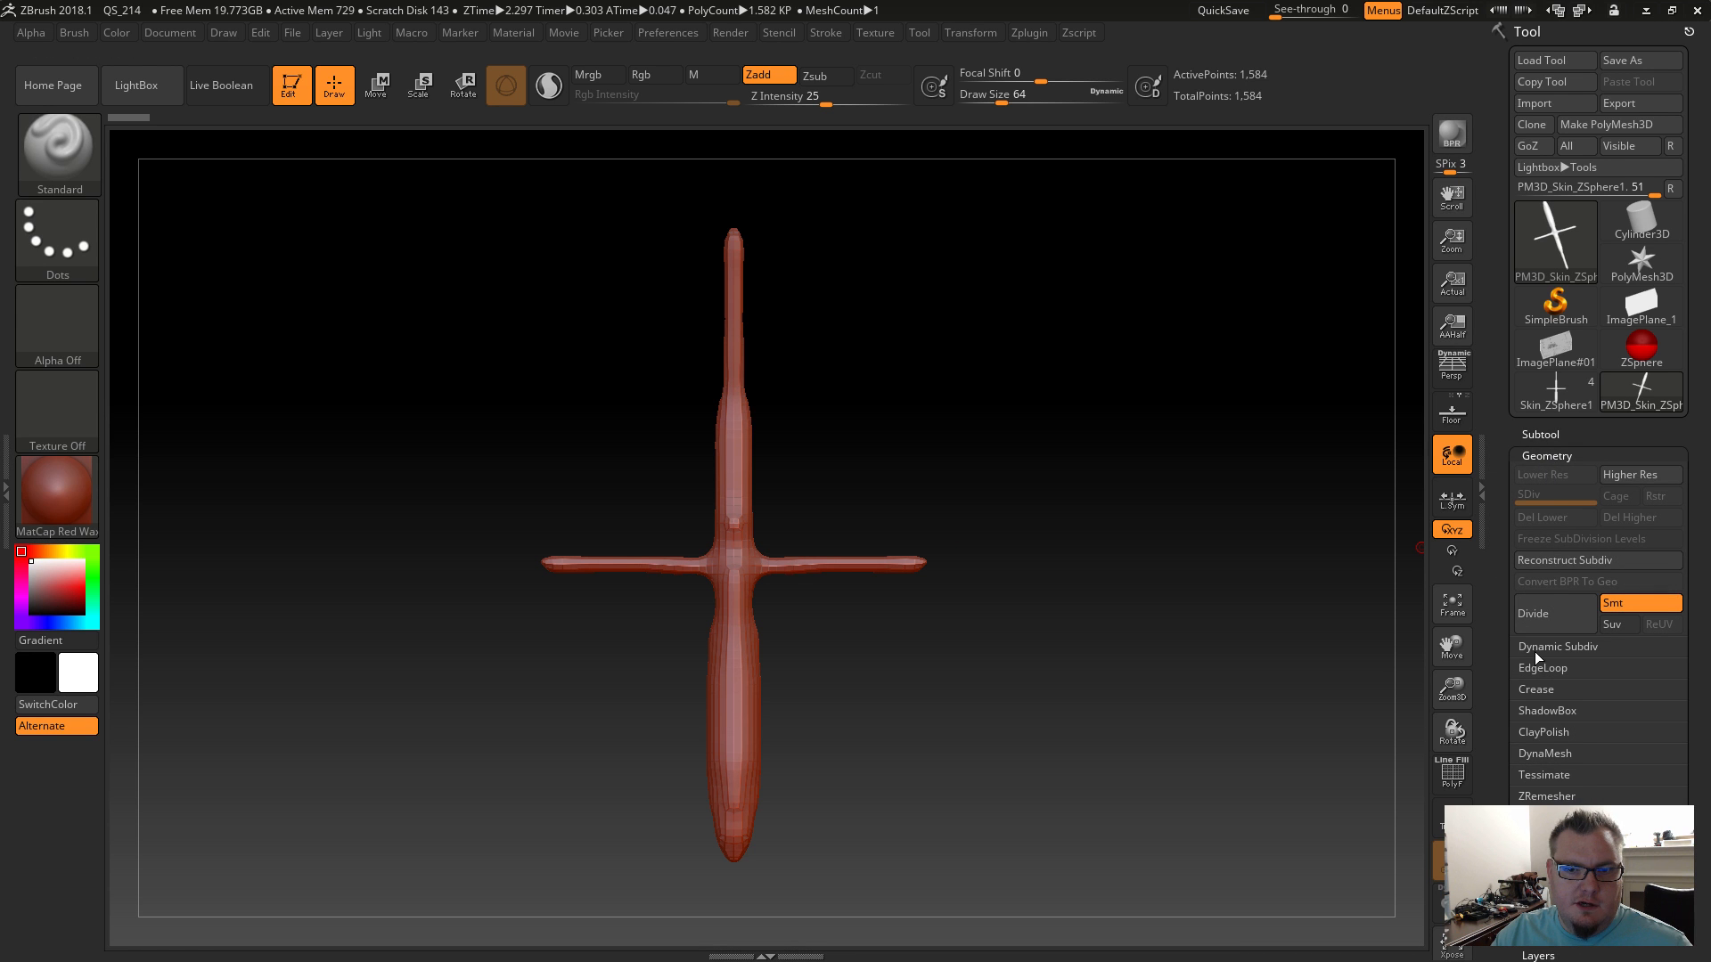
left_click(1547, 754)
left_click(1547, 785)
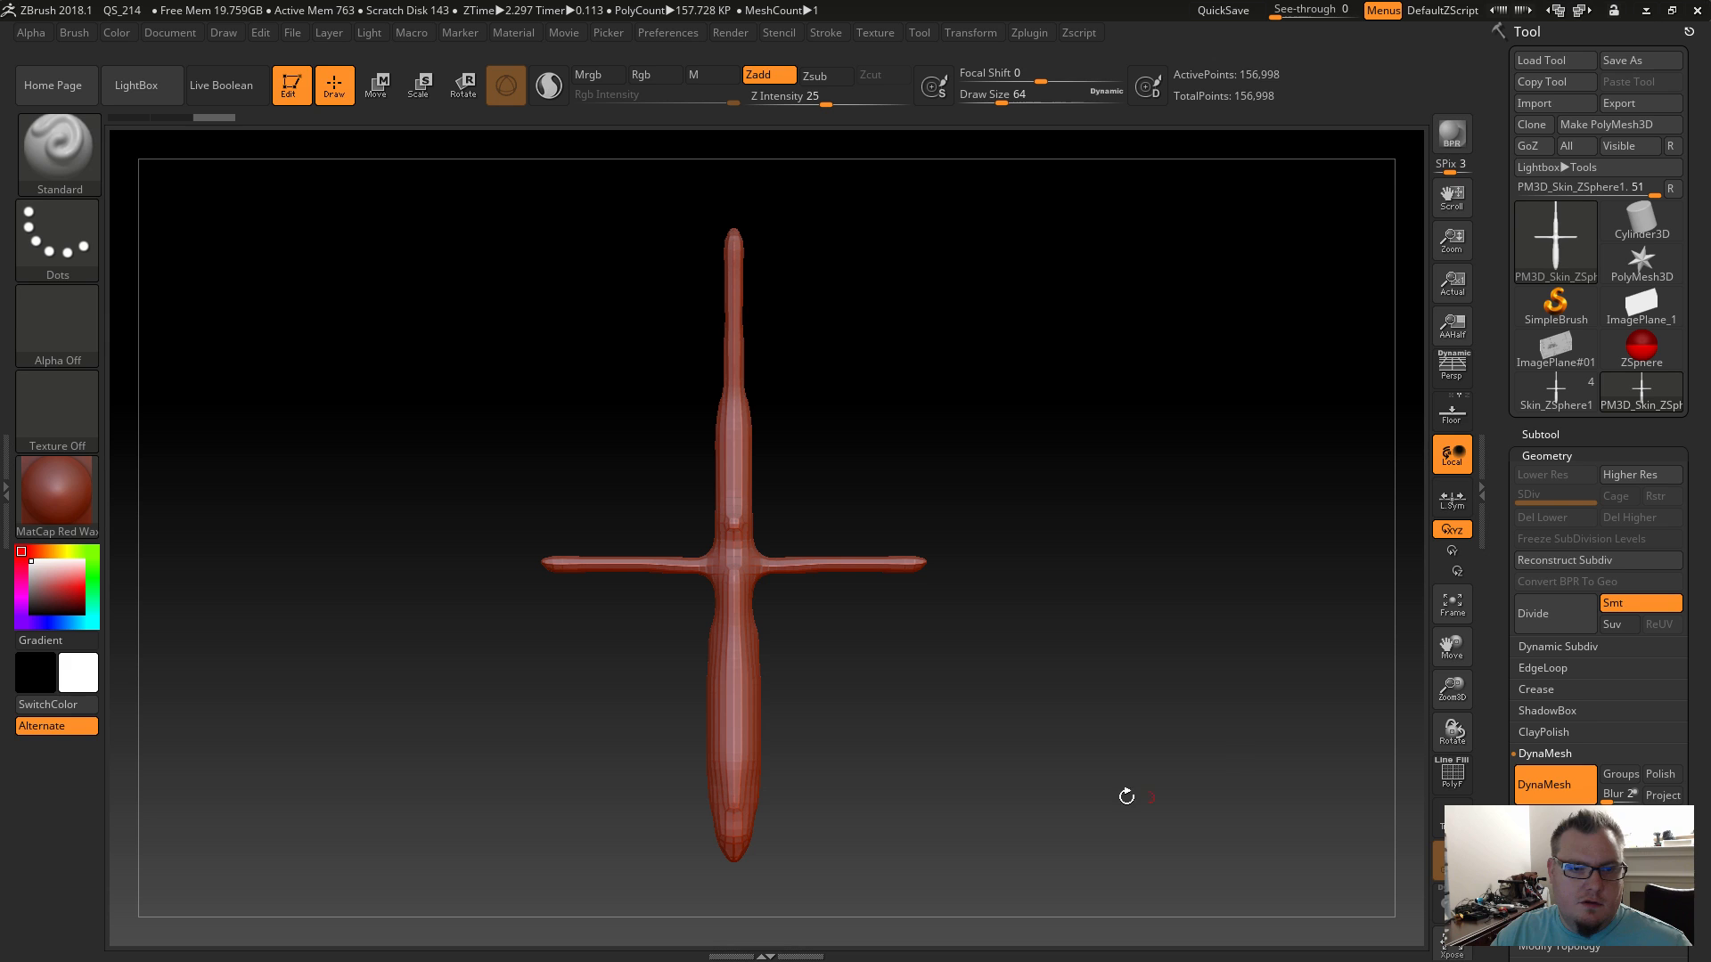
Set the draw size to 422 and smooth the facets along the dragon's thick body section, crossing and side arms.
mouse_move(869, 685)
left_mouse_down("alt")
mouse_move(895, 681)
mouse_move(917, 718)
mouse_move(884, 646)
left_mouse_up("alt")
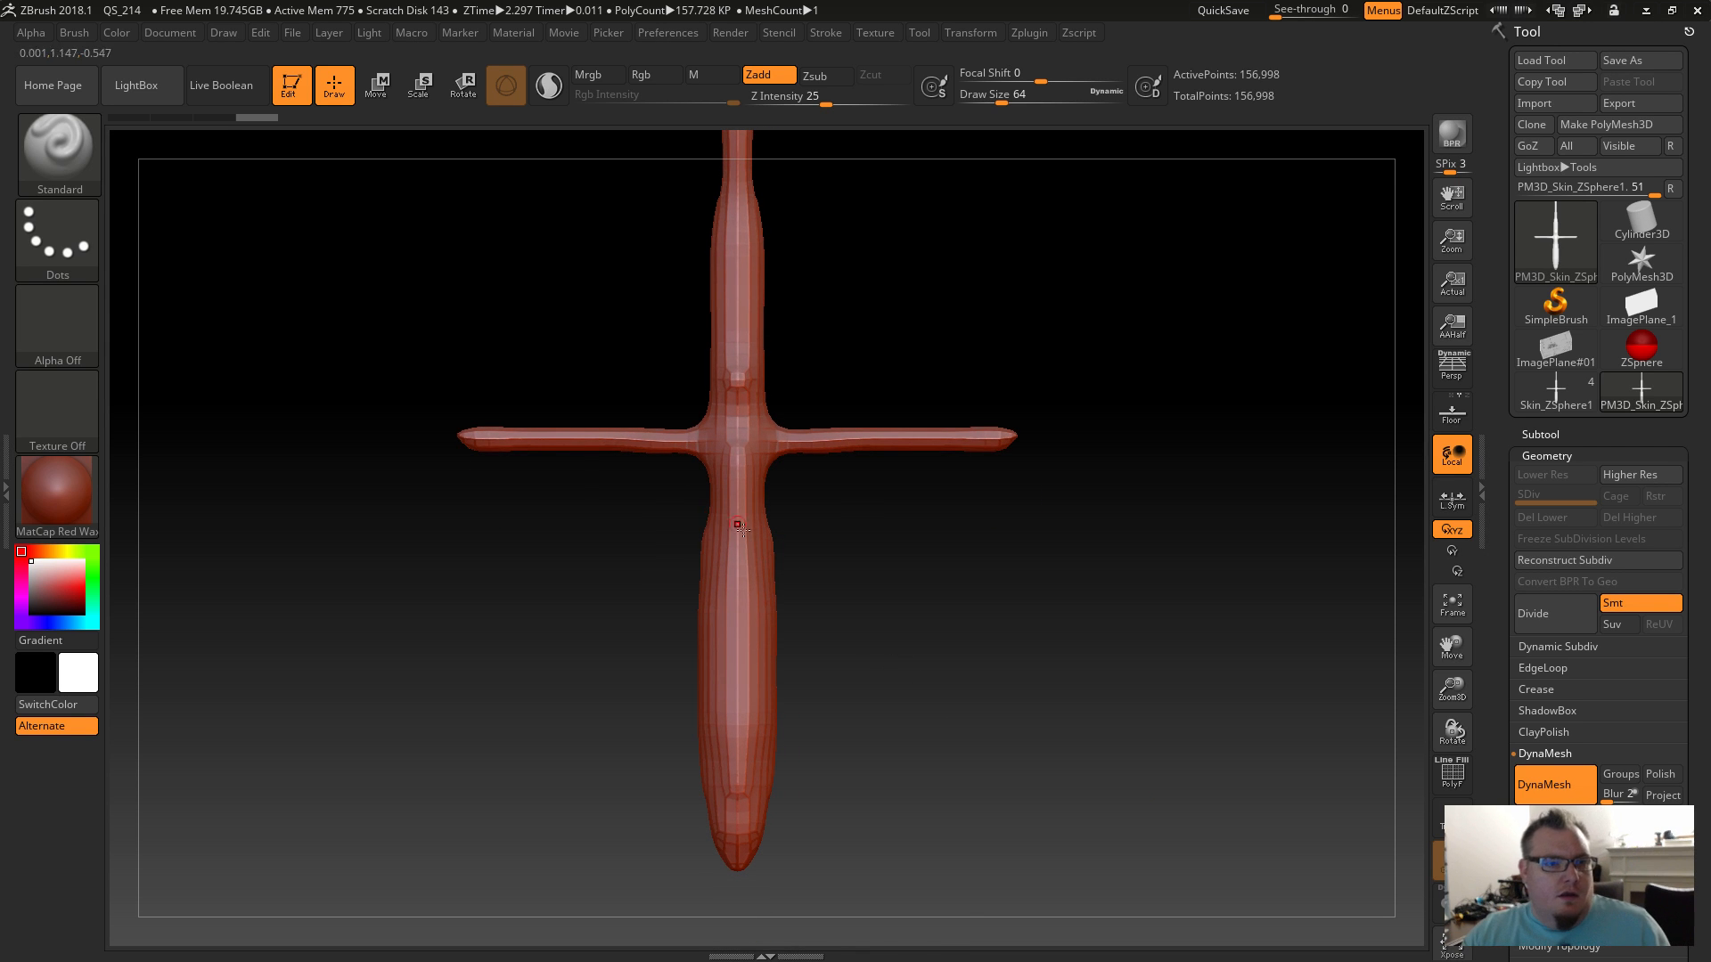
key("s")
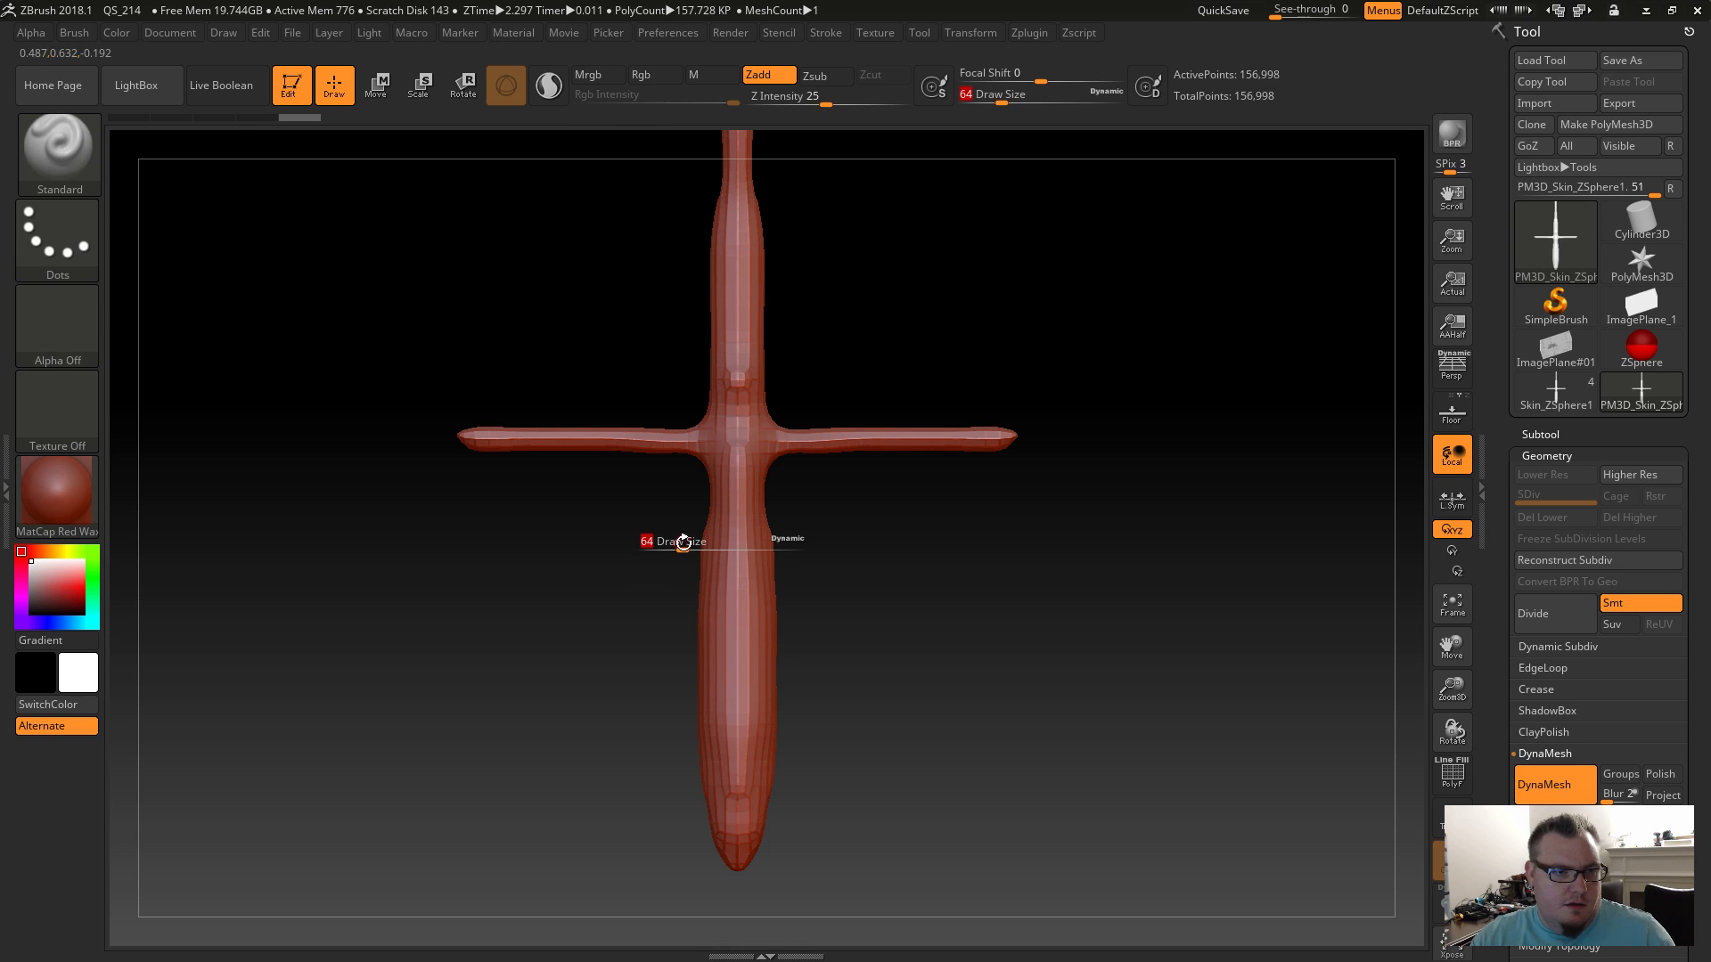
left_click_drag(681, 550, 745, 554)
key("shift")
left_click_drag(760, 720, 748, 817, "shift")
left_click_drag(766, 707, 769, 525, "shift")
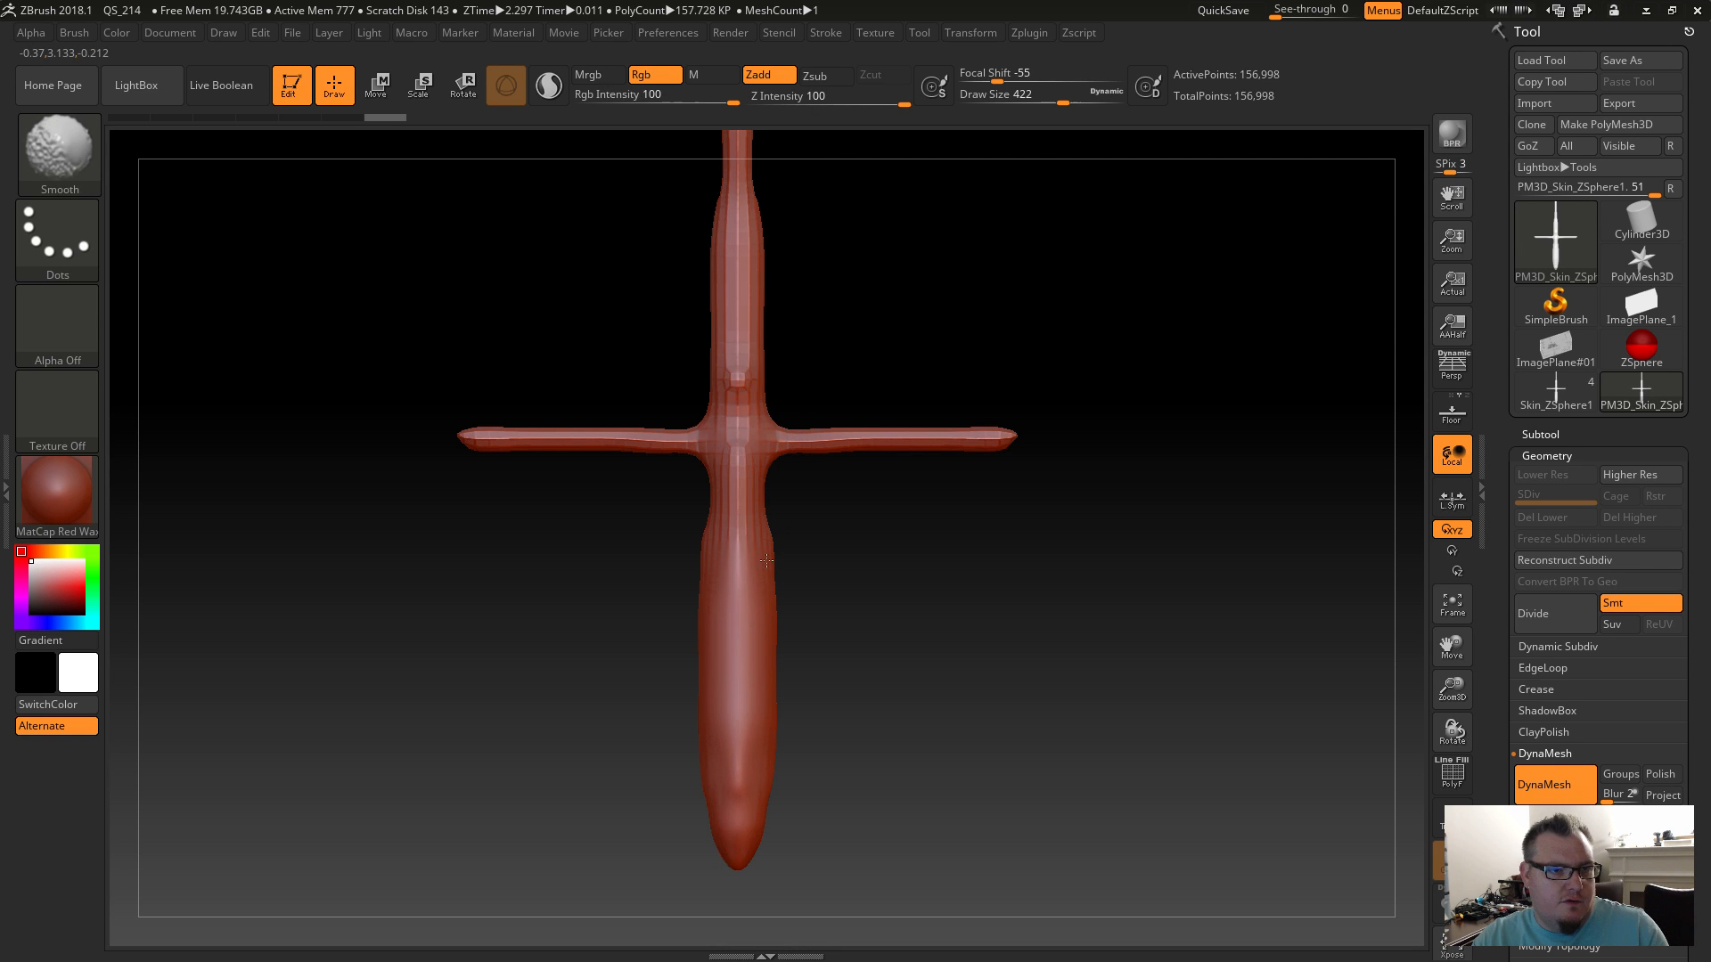
left_click_drag(854, 448, 1076, 444, "shift")
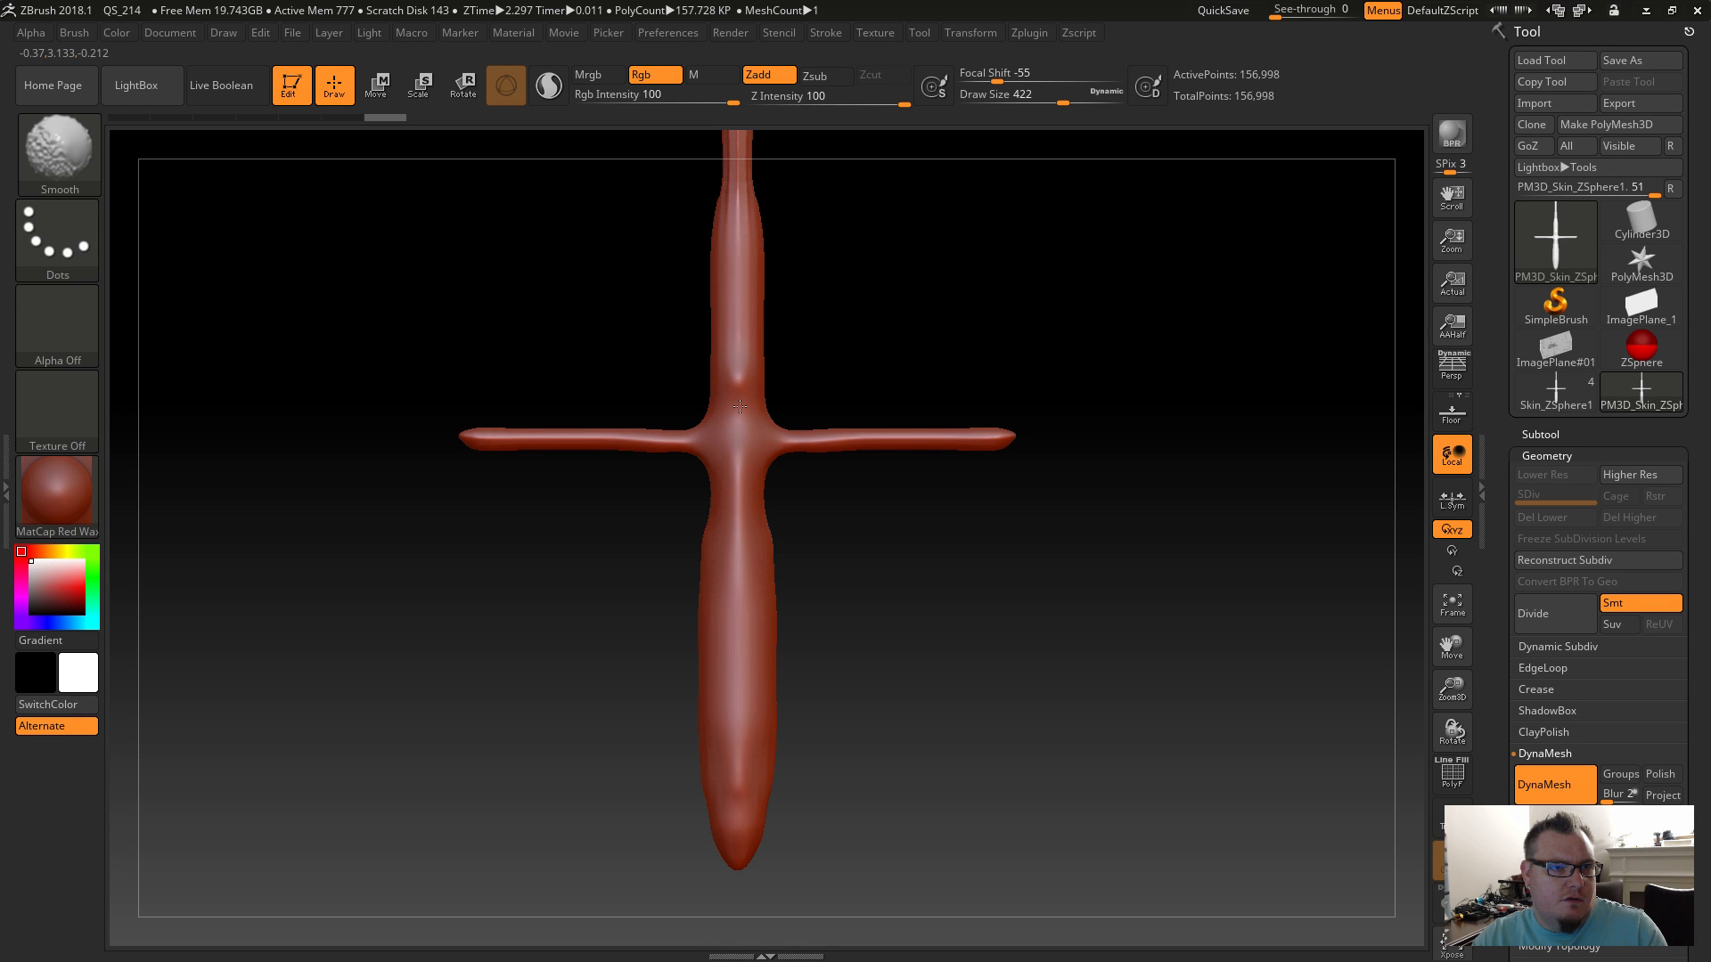
left_click_drag(733, 369, 736, 370, "shift")
Smooth the narrow end of the body and the remaining faceted areas on the mesh's other sides.
left_click_drag(901, 625, 906, 917, "alt")
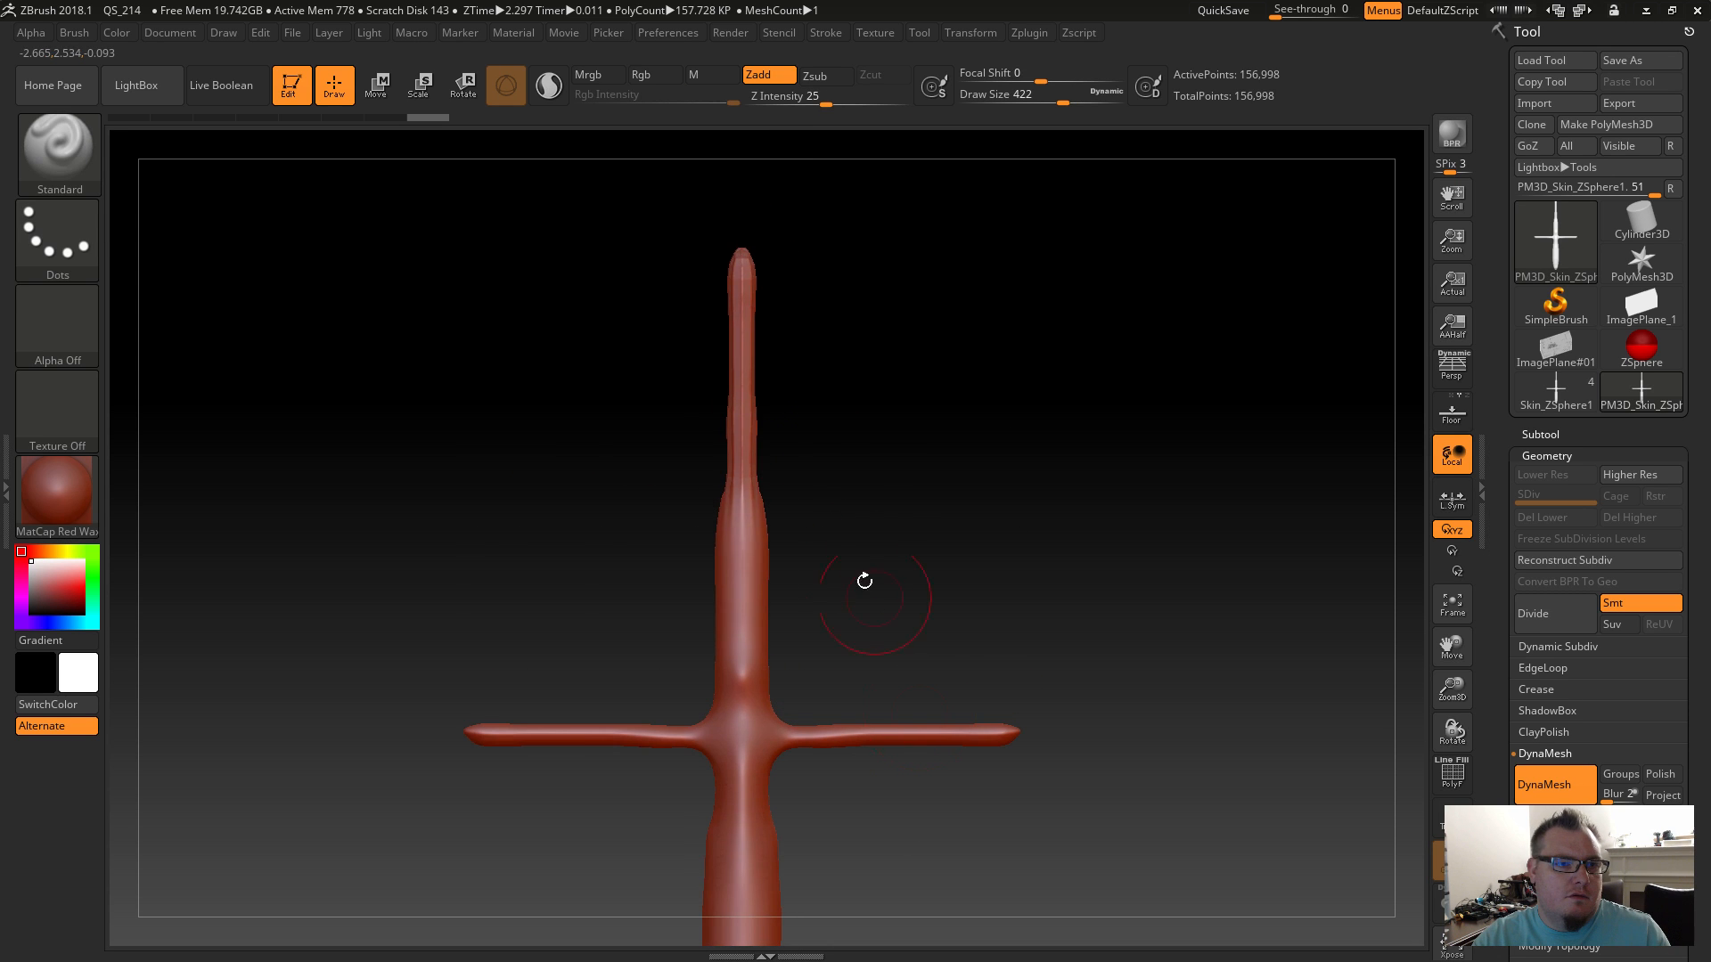
left_click_drag(749, 397, 746, 357, "shift")
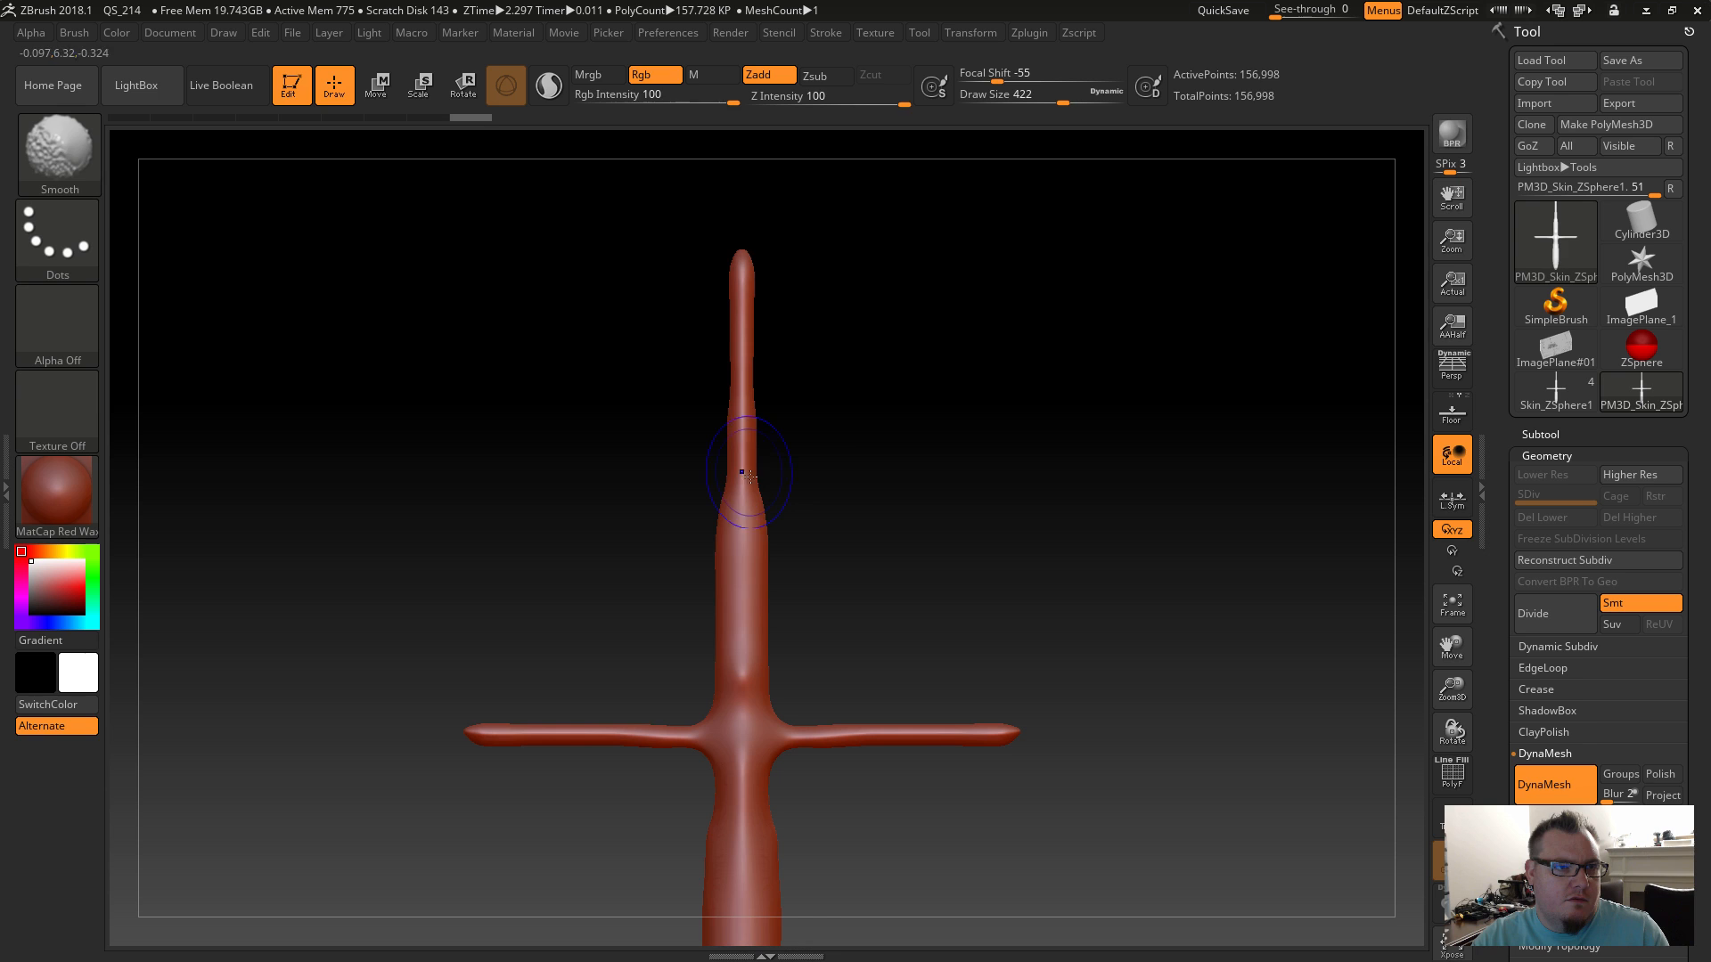
left_click_drag(884, 589, 758, 363)
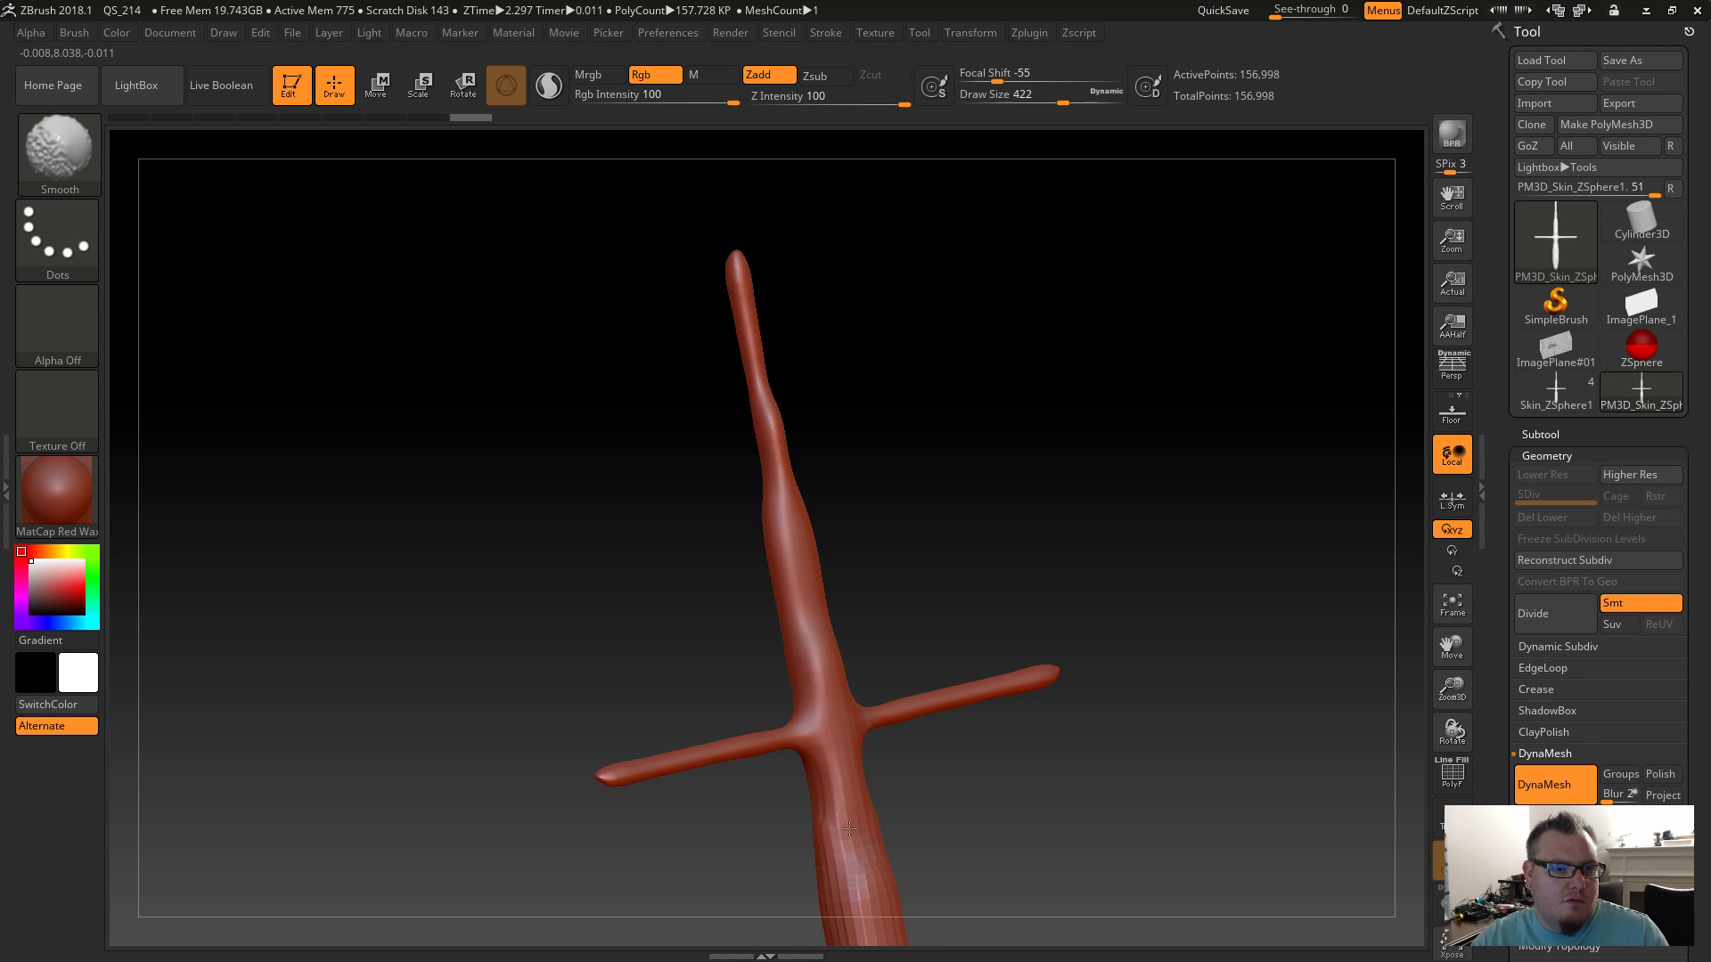
left_click_drag(934, 851, 967, 439, "alt")
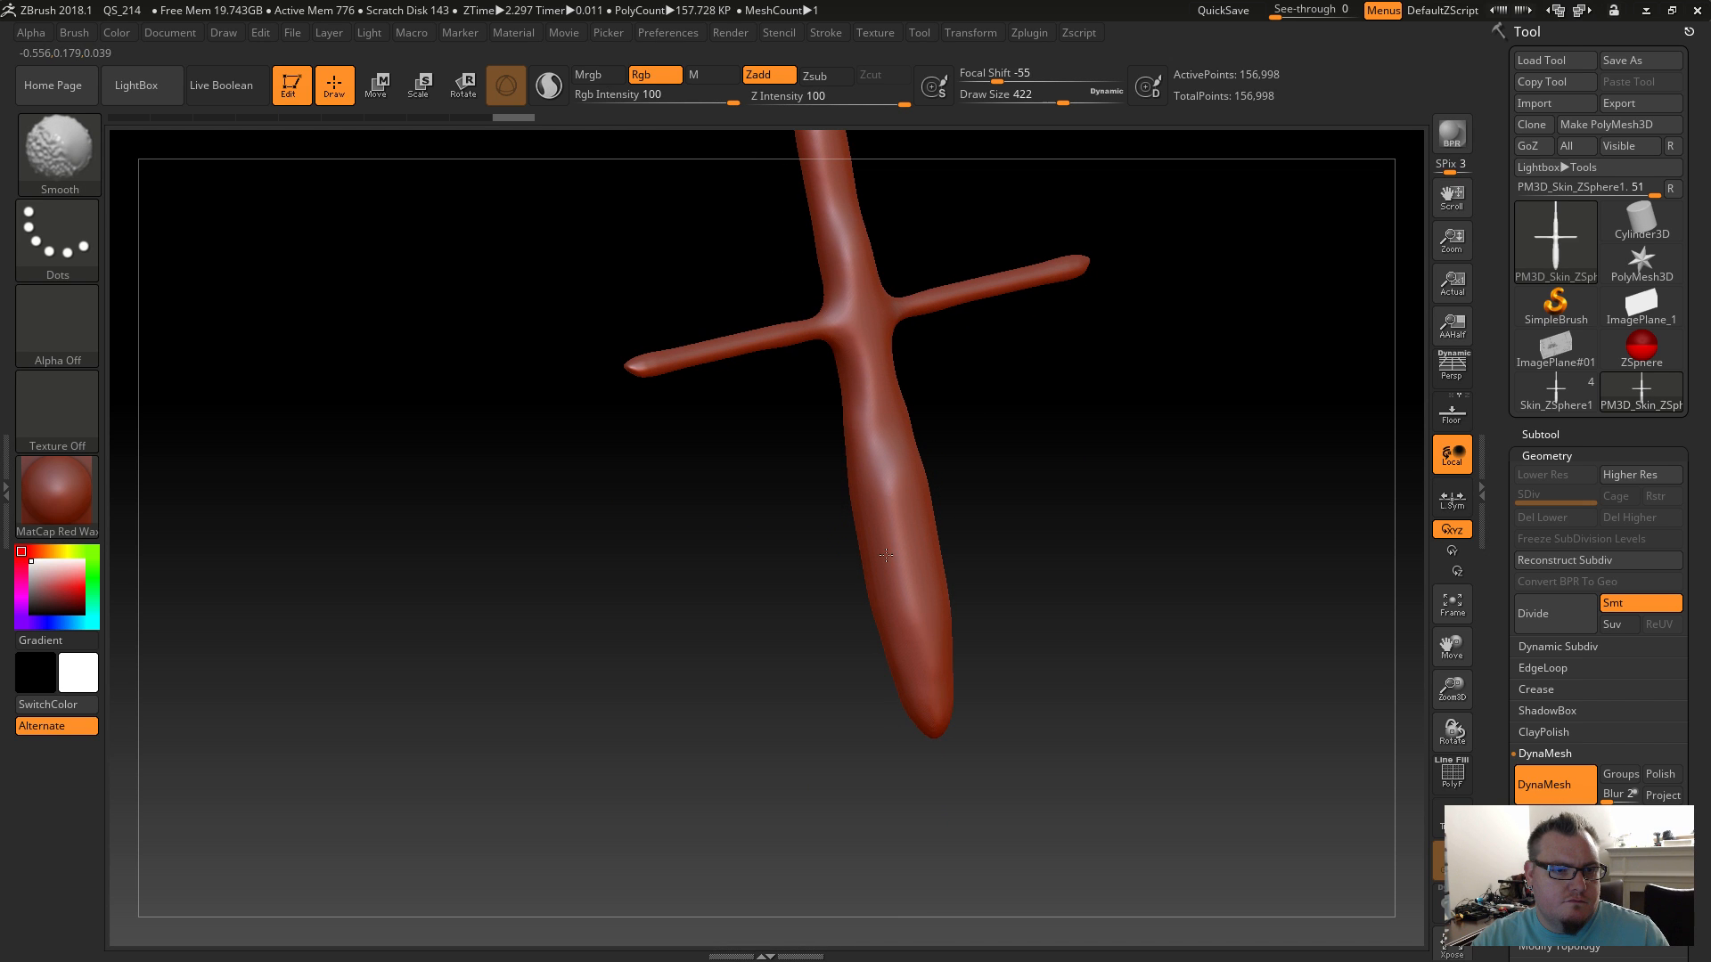
mouse_move(927, 699)
left_mouse_down()
mouse_move(998, 714)
mouse_move(1058, 580)
mouse_move(1093, 572)
left_mouse_up()
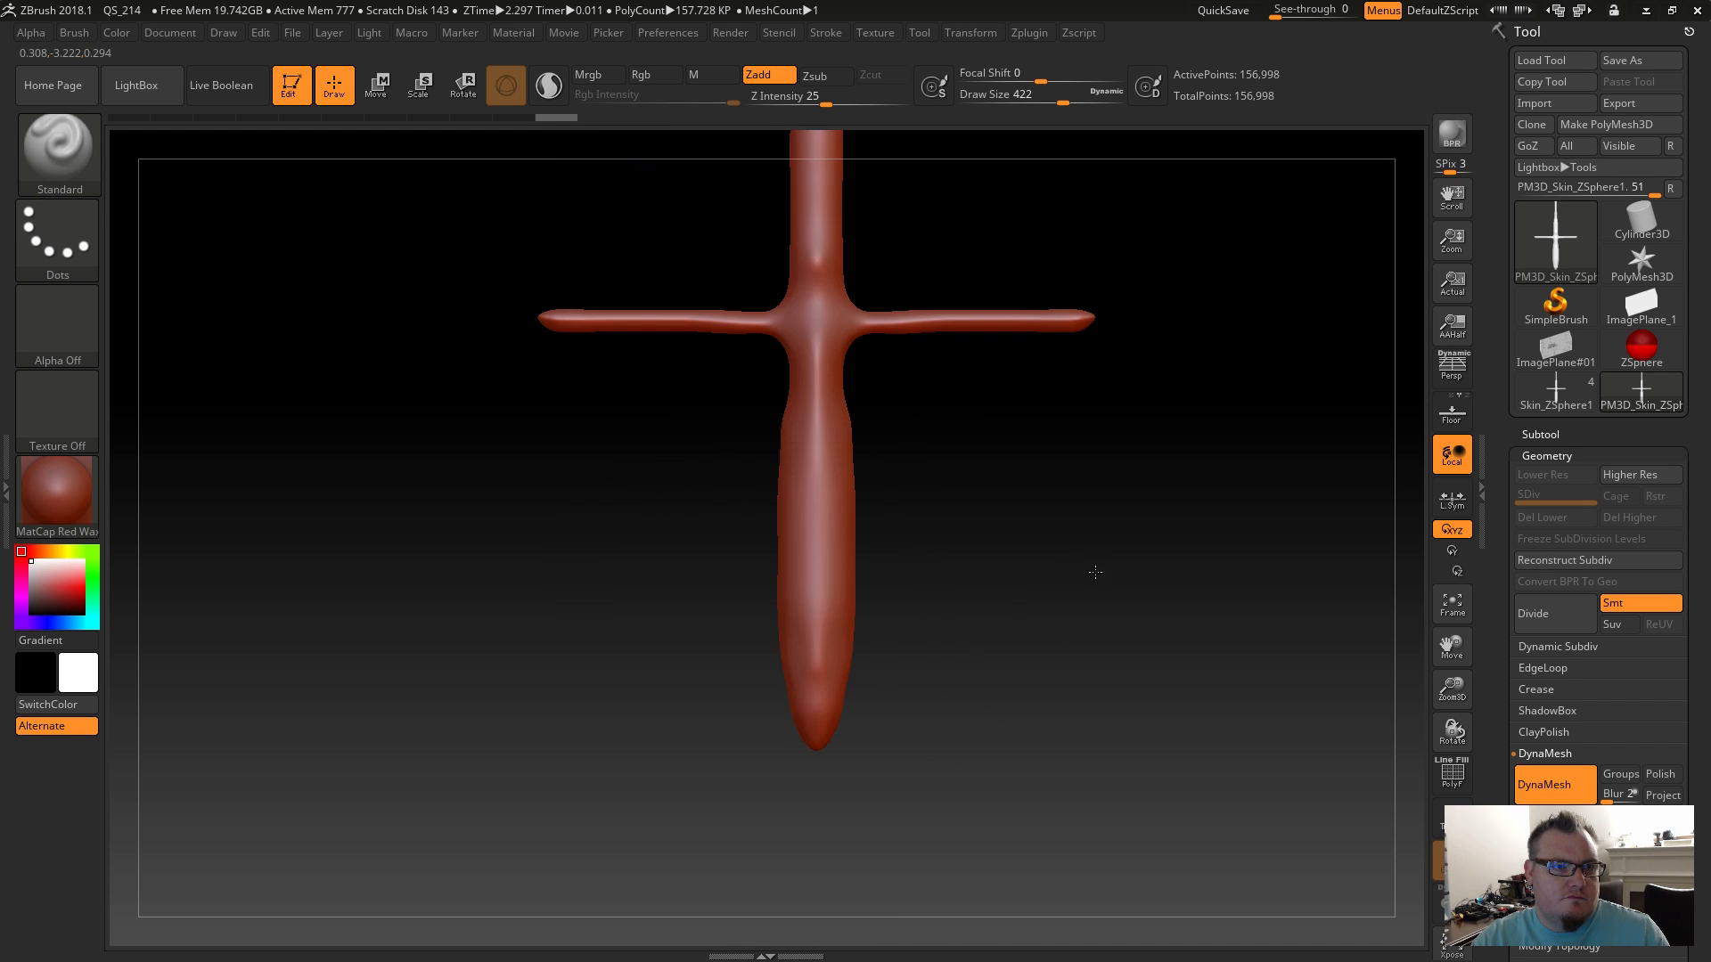
left_click_drag(882, 672, 753, 769, "alt")
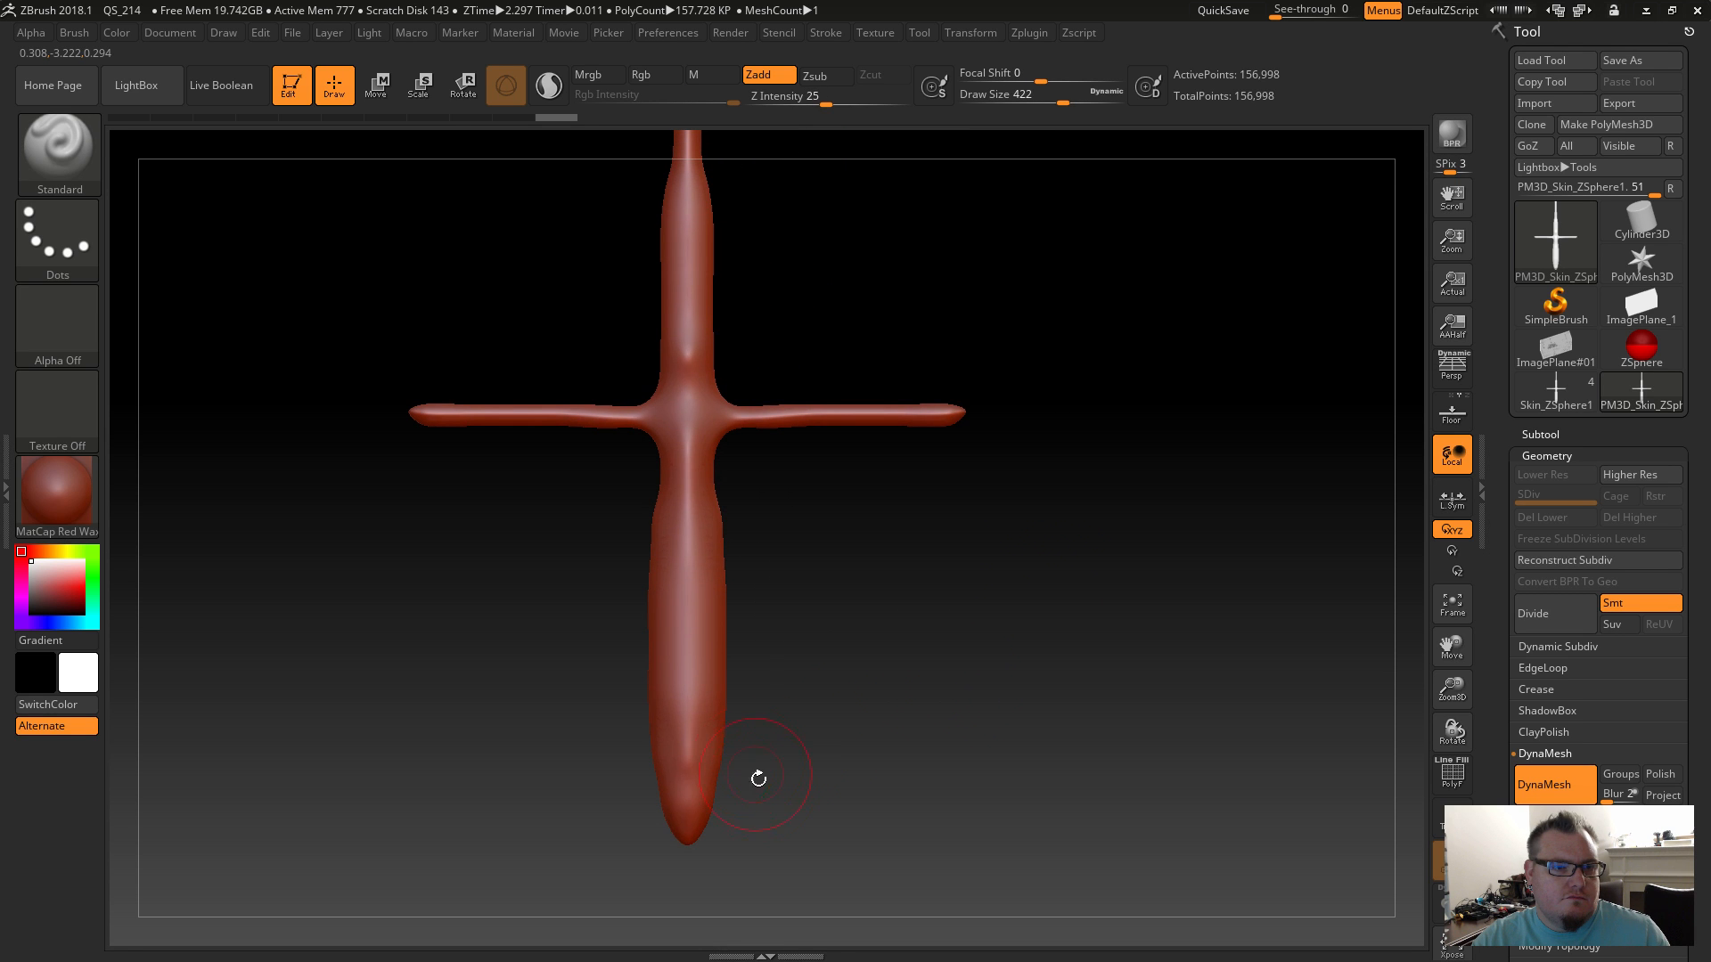
left_click_drag(478, 812, 720, 664)
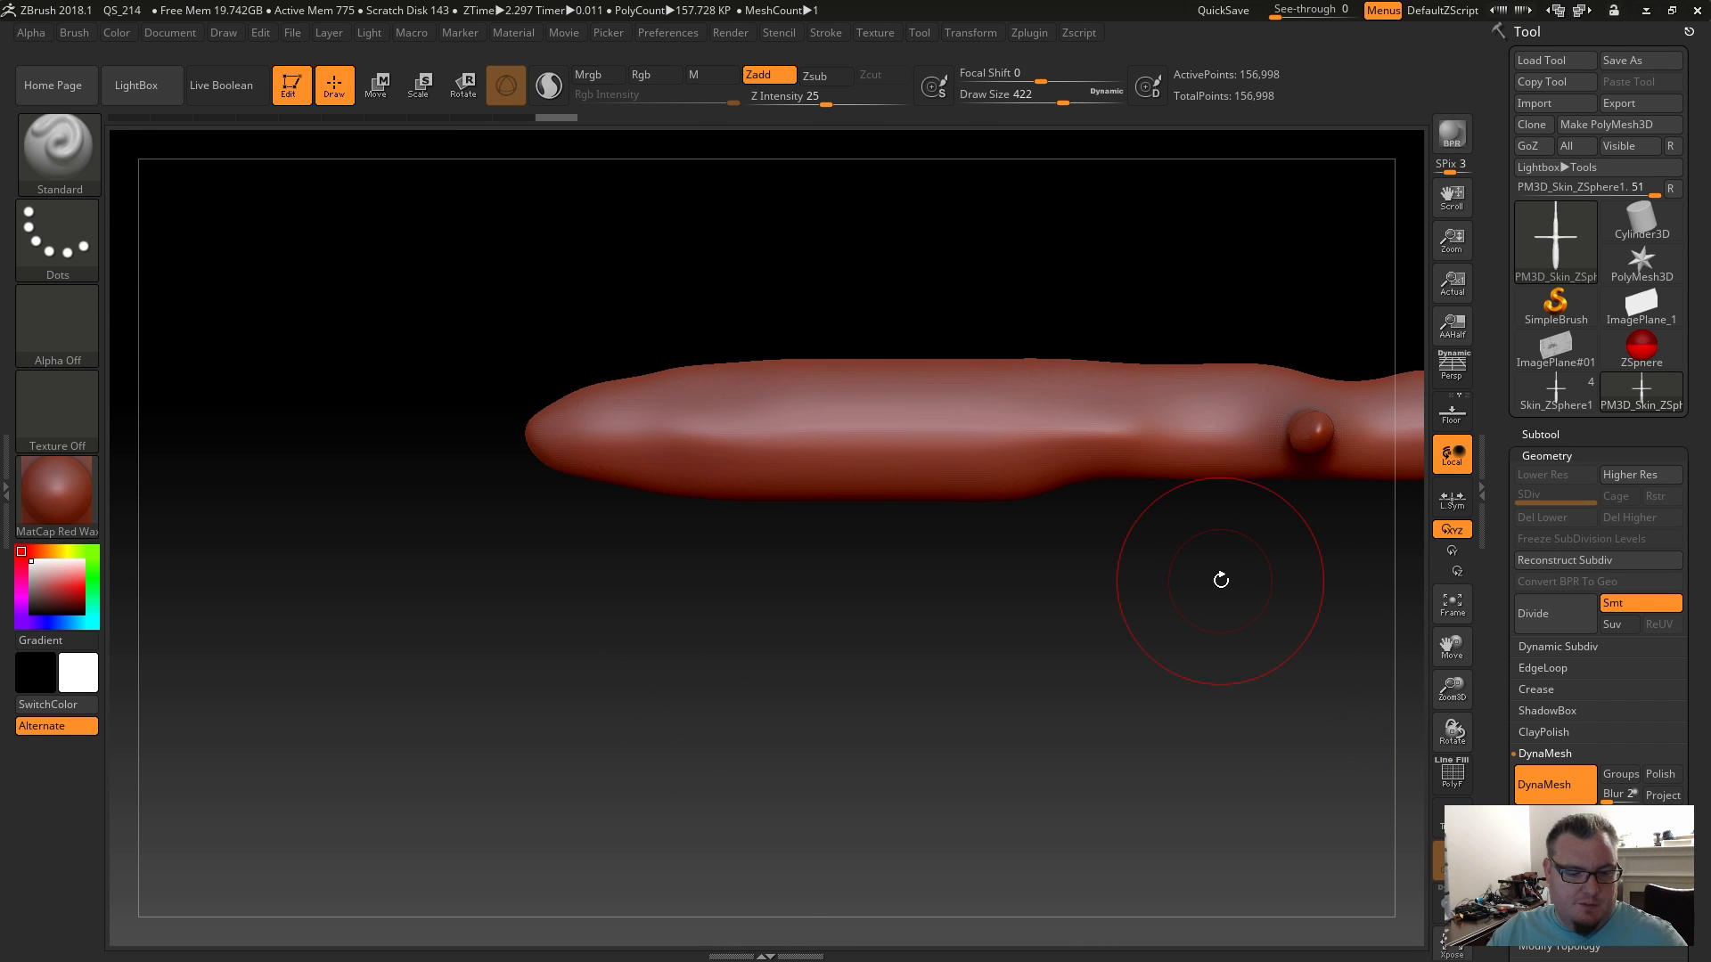
Switch to Photoshop and move the Sketchbook.psd dragon drawing out of the main window for use as reference.
key("alt+Tab")
left_click(1136, 478)
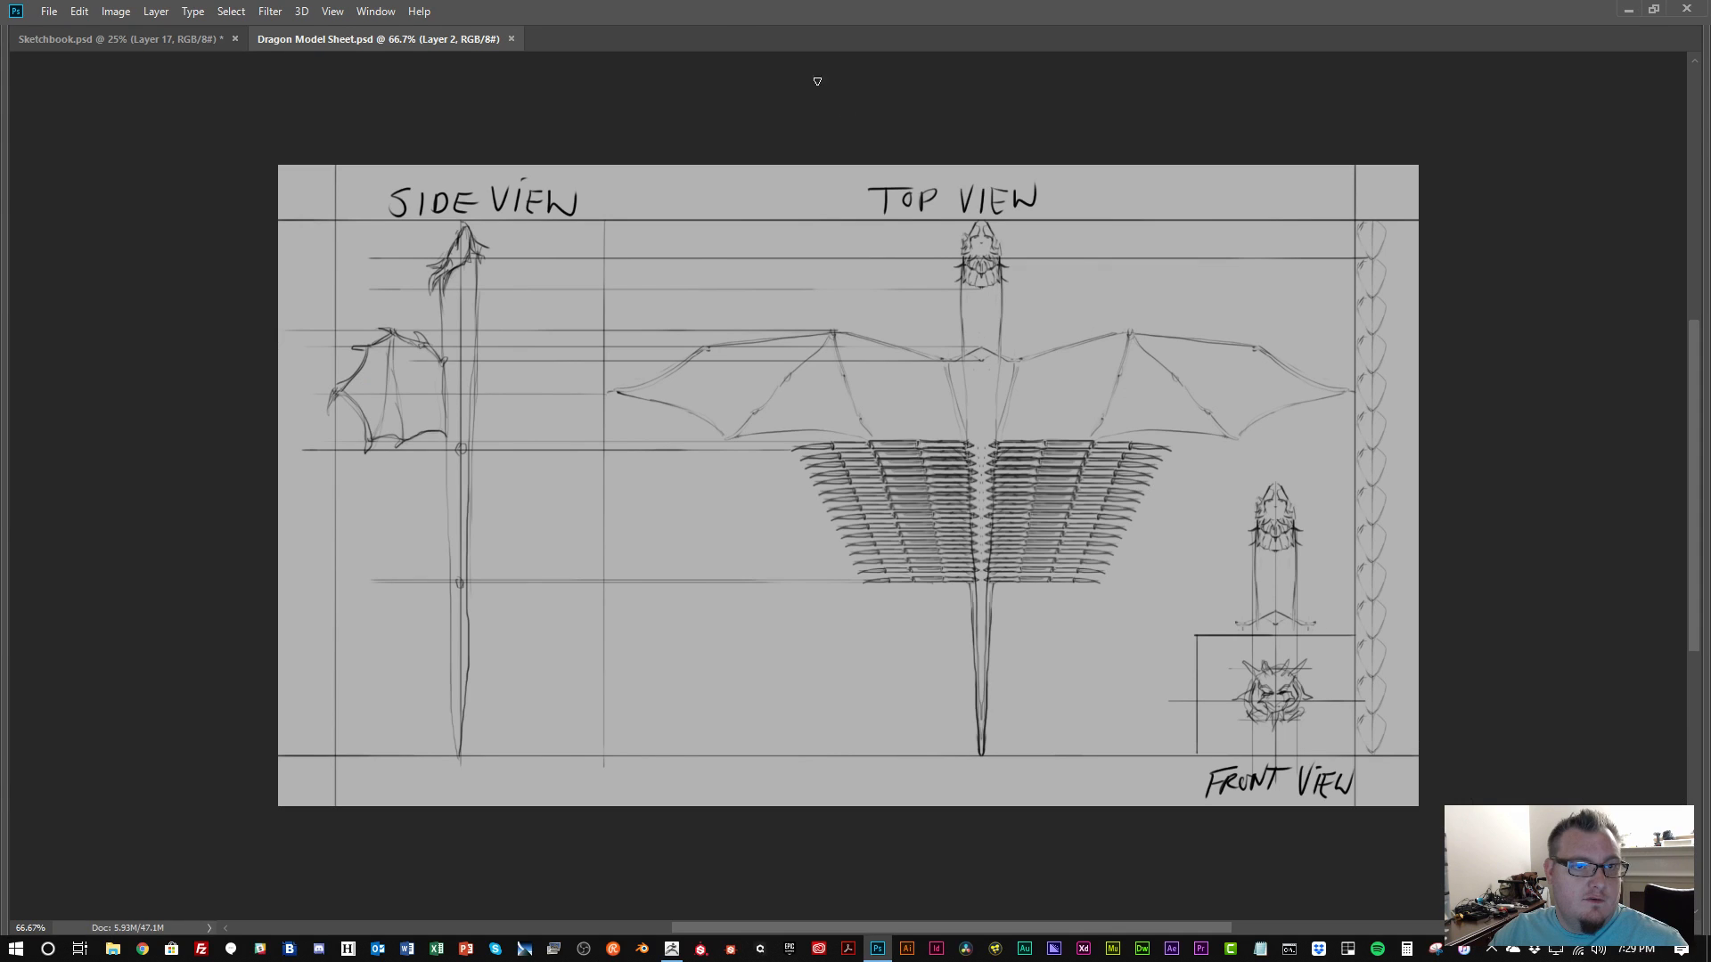
left_click(178, 38)
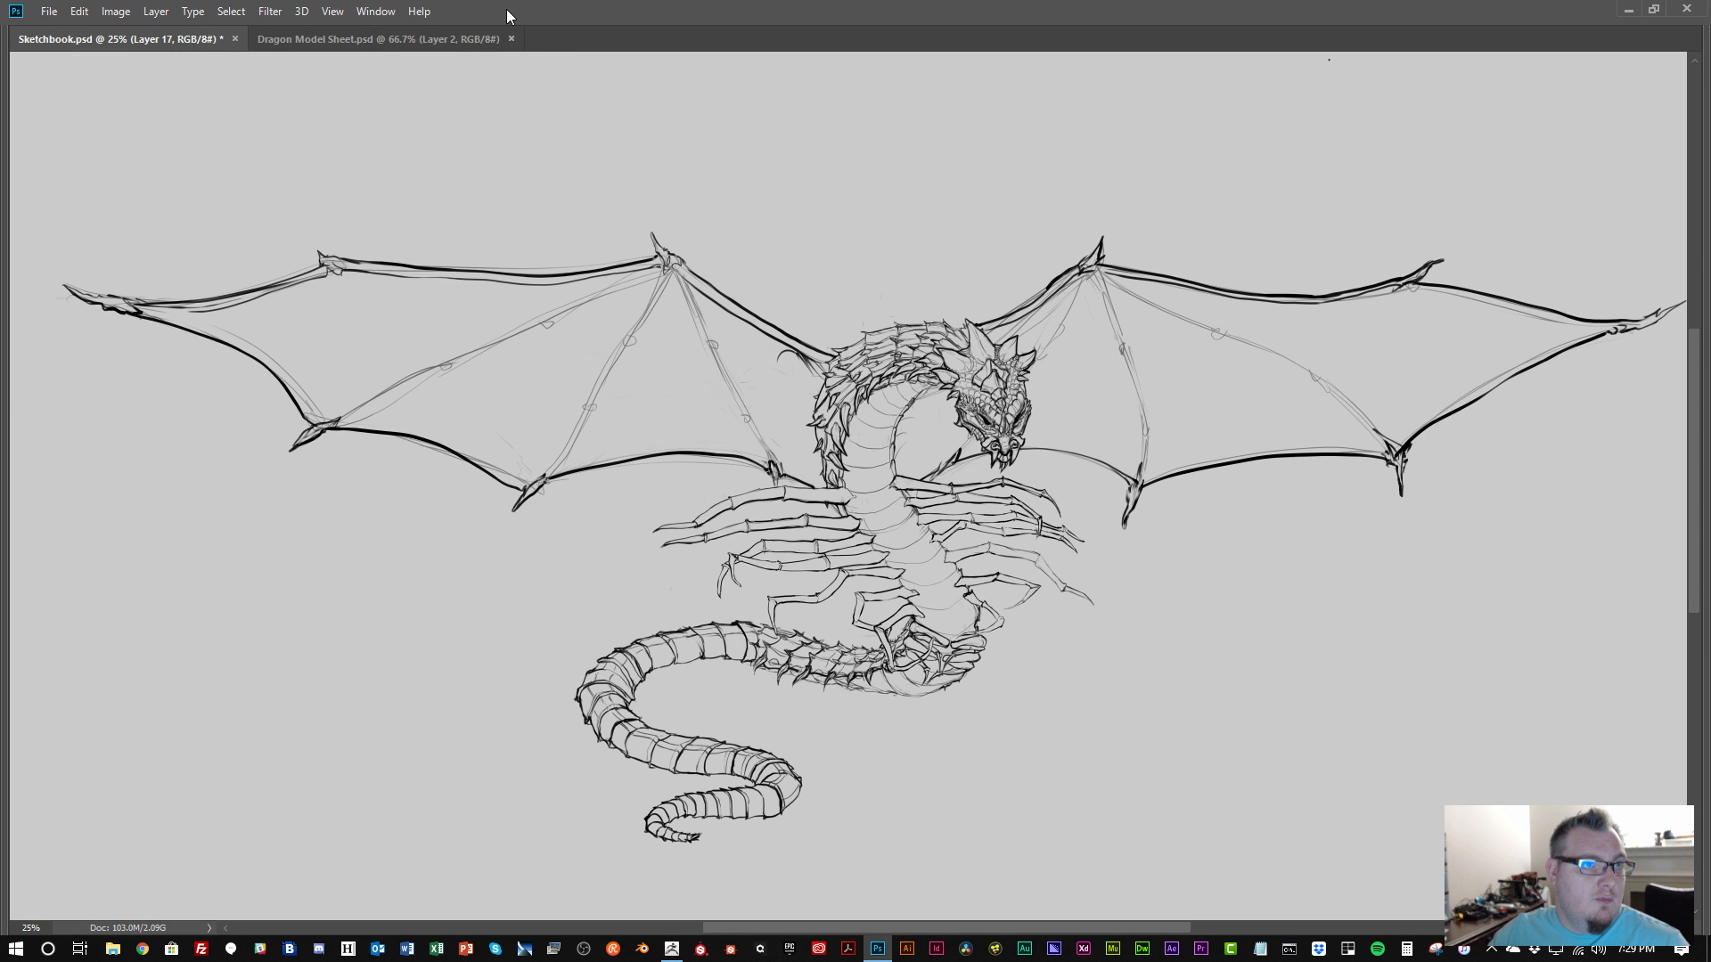
mouse_move(168, 40)
left_mouse_down()
mouse_move(626, 364)
mouse_move(1710, 624)
left_mouse_up()
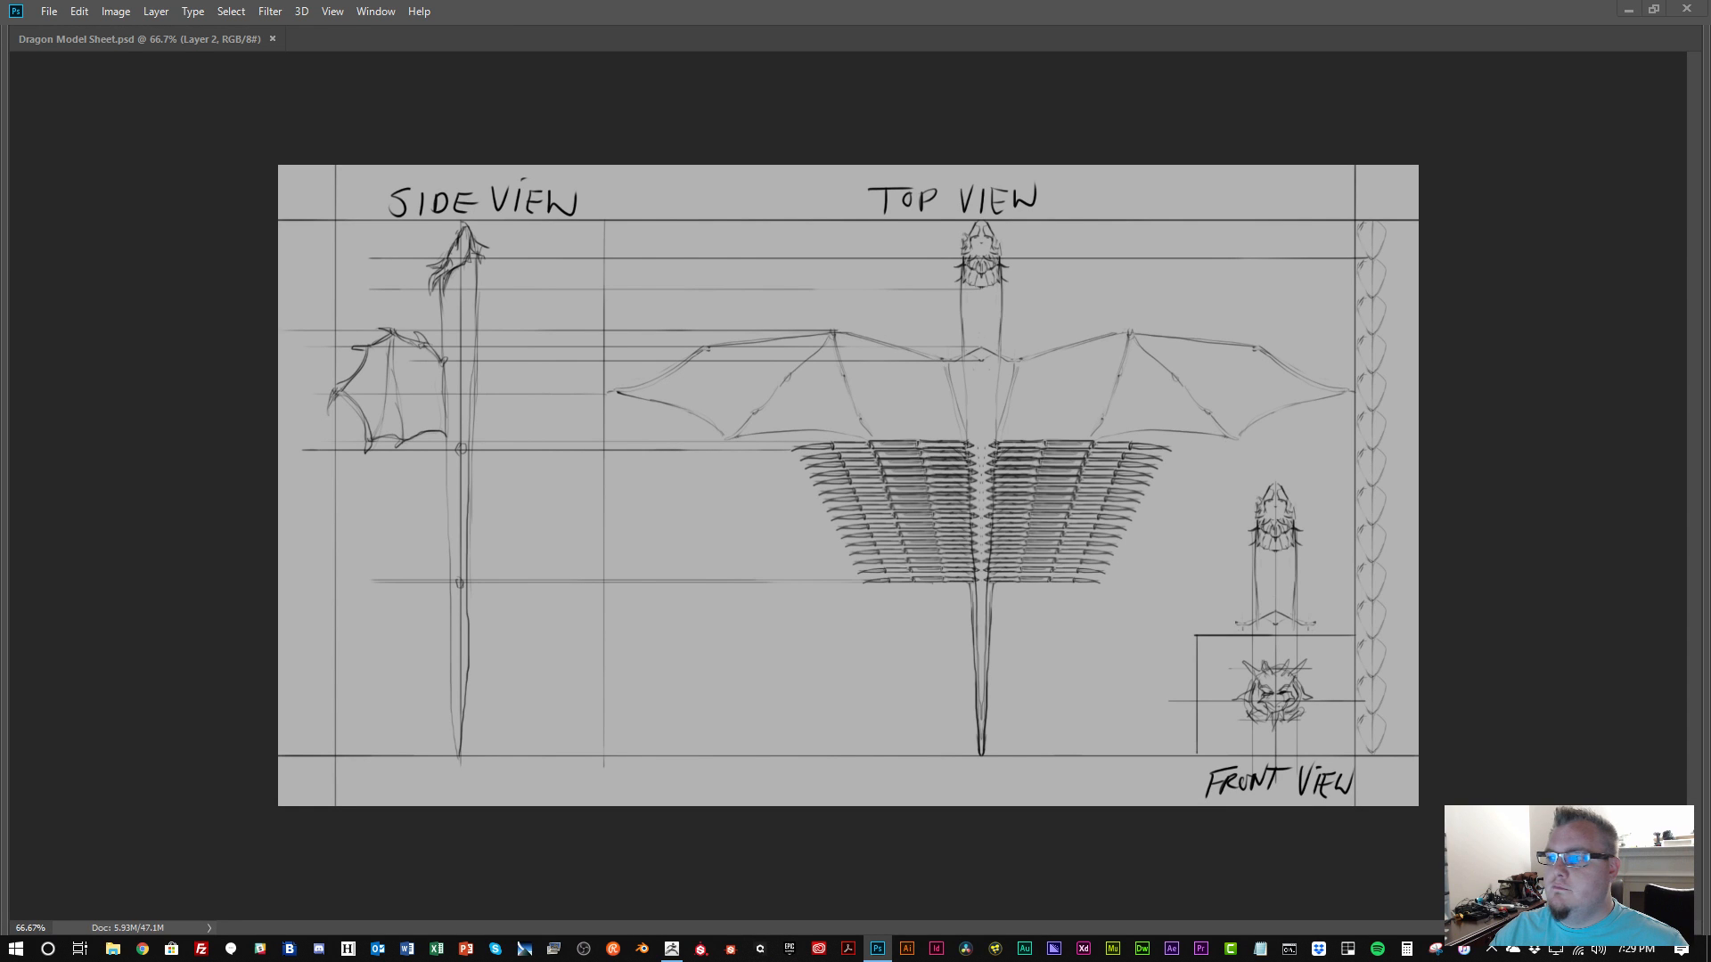
Return to ZBrush and save the tool as Concept_01 in the Dragon Concepts folder.
left_click(682, 949)
left_click_drag(1184, 740, 775, 657, "alt")
left_click_drag(798, 591, 869, 681)
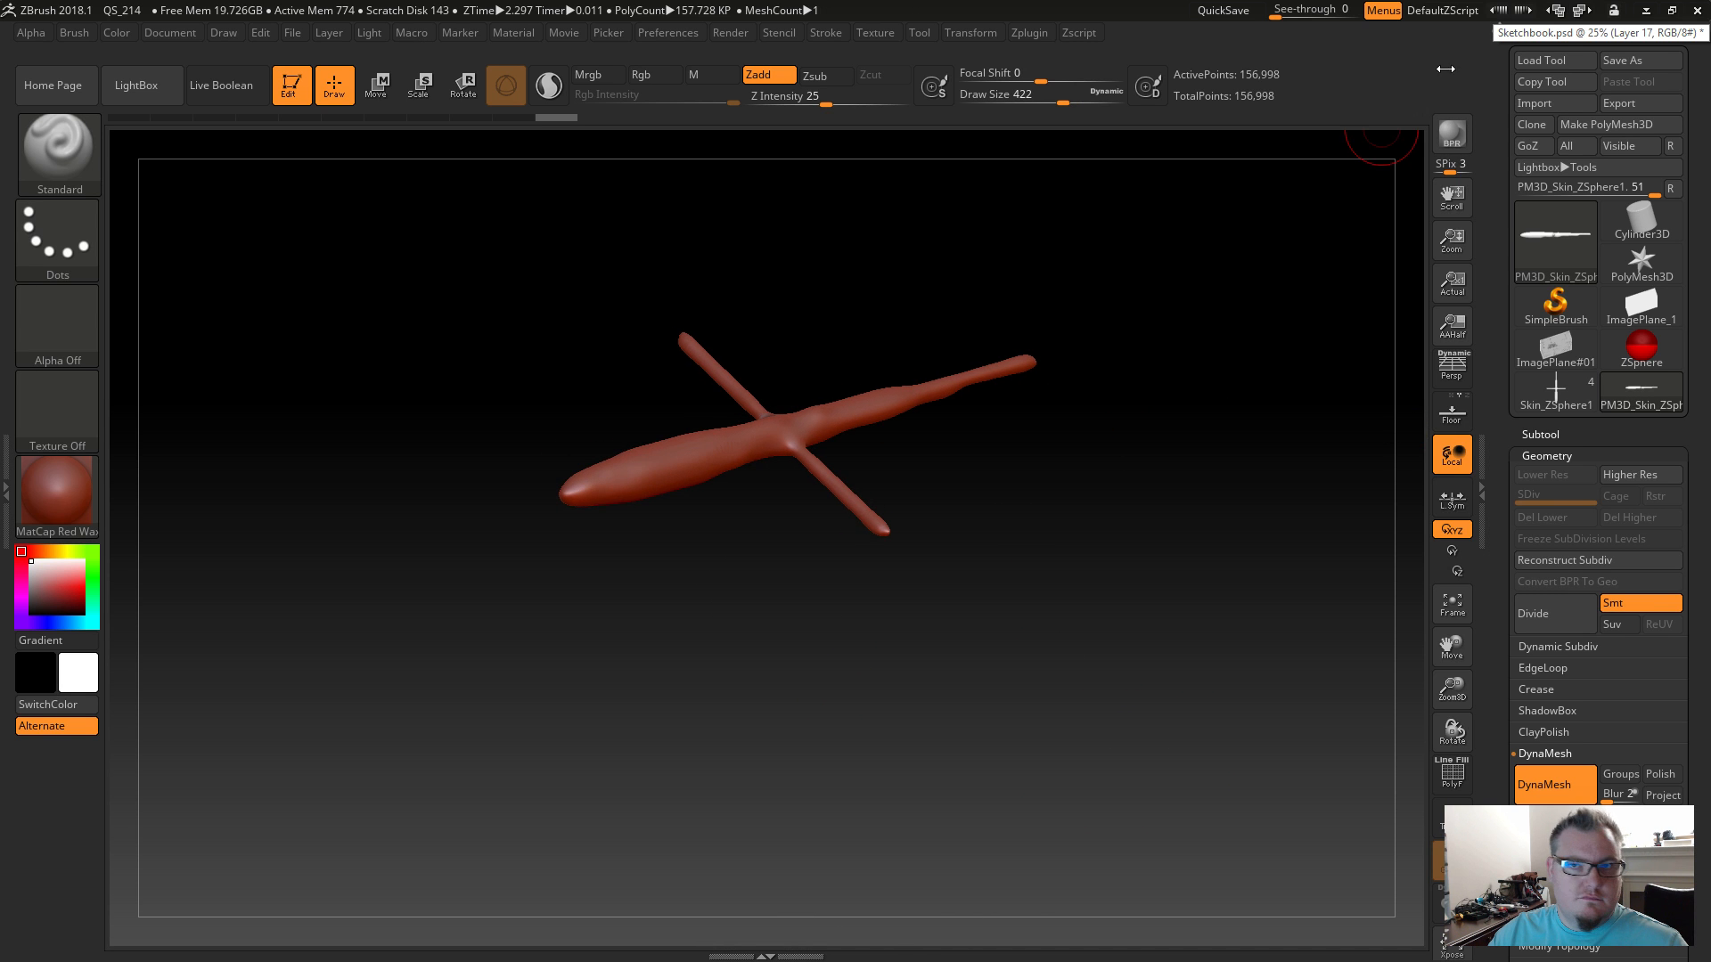
left_click(1623, 63)
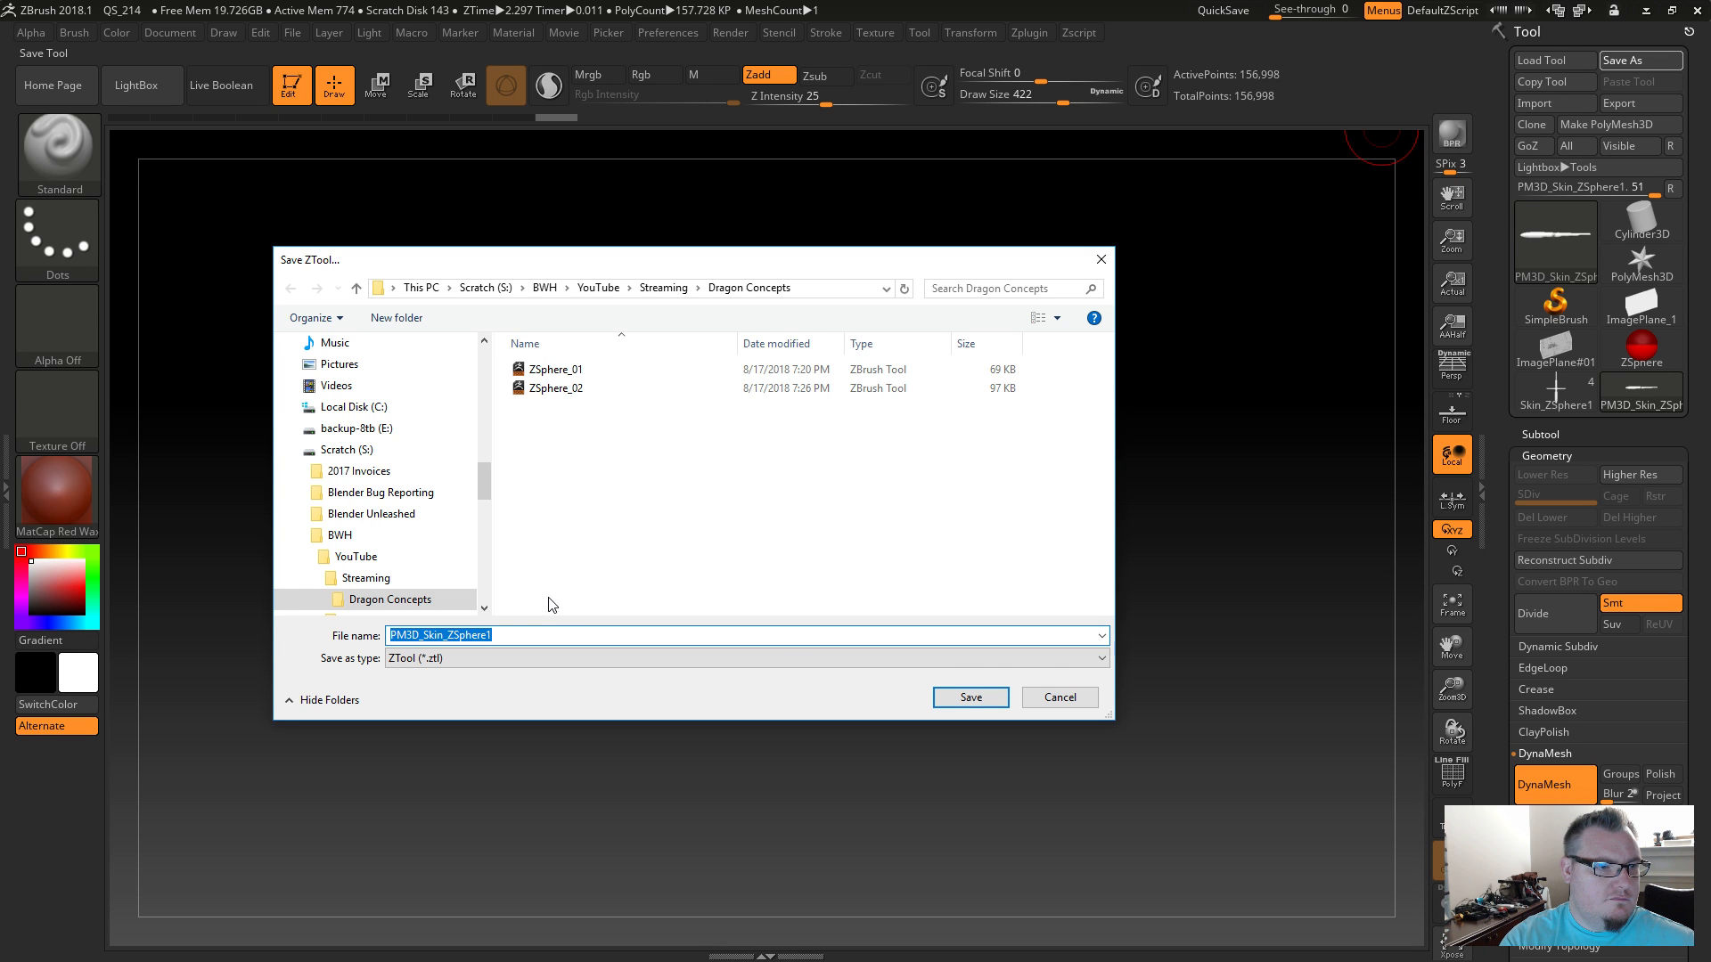
type("Concept_01")
key("Return")
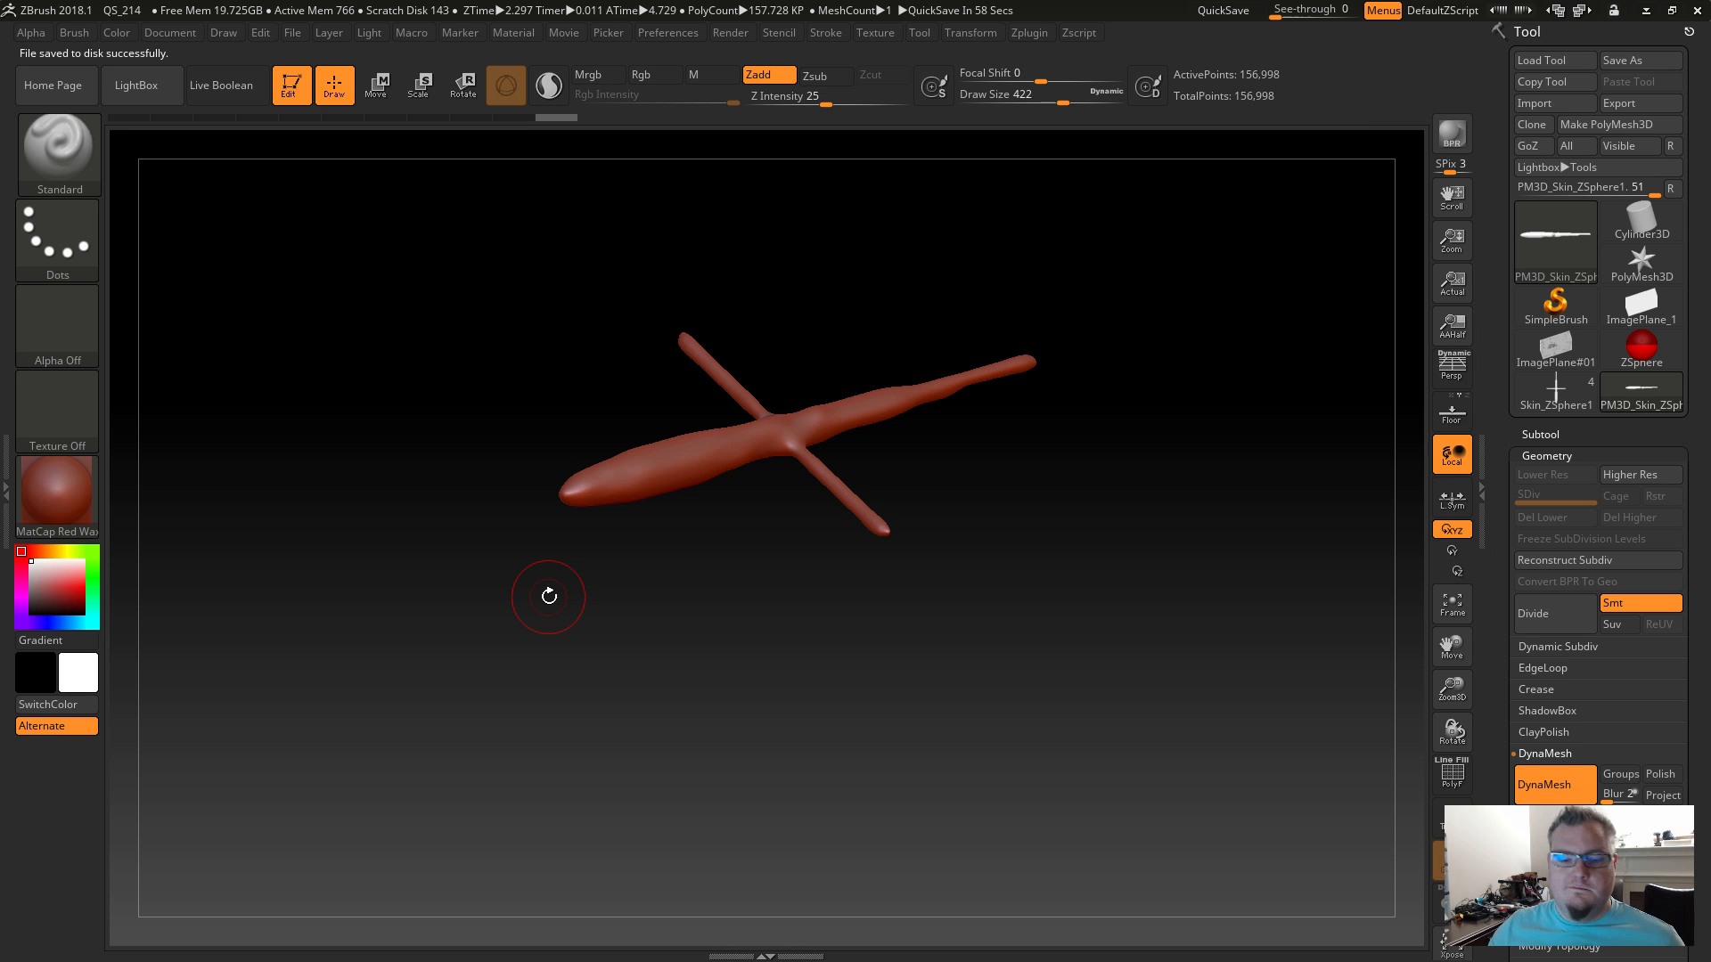
Recalculate the DynaMesh to even out the topology of the smoothed dragon mesh.
left_click_drag(628, 534, 724, 711, "alt")
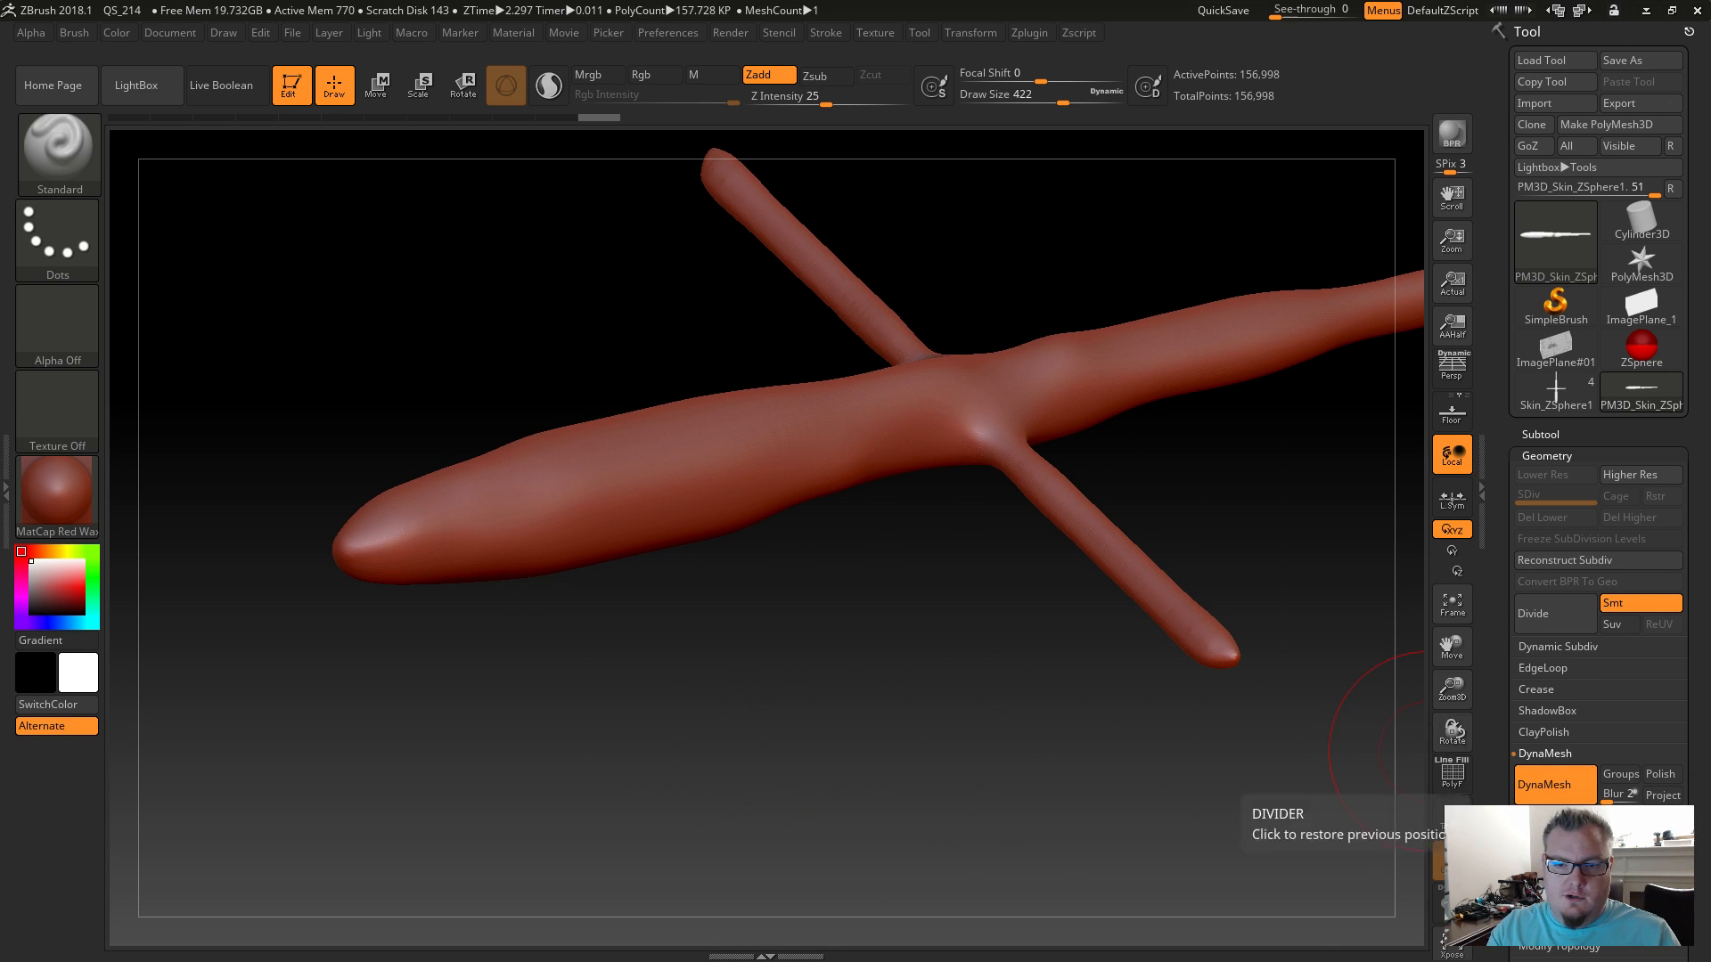
left_click_drag(987, 766, 947, 770, "ctrl")
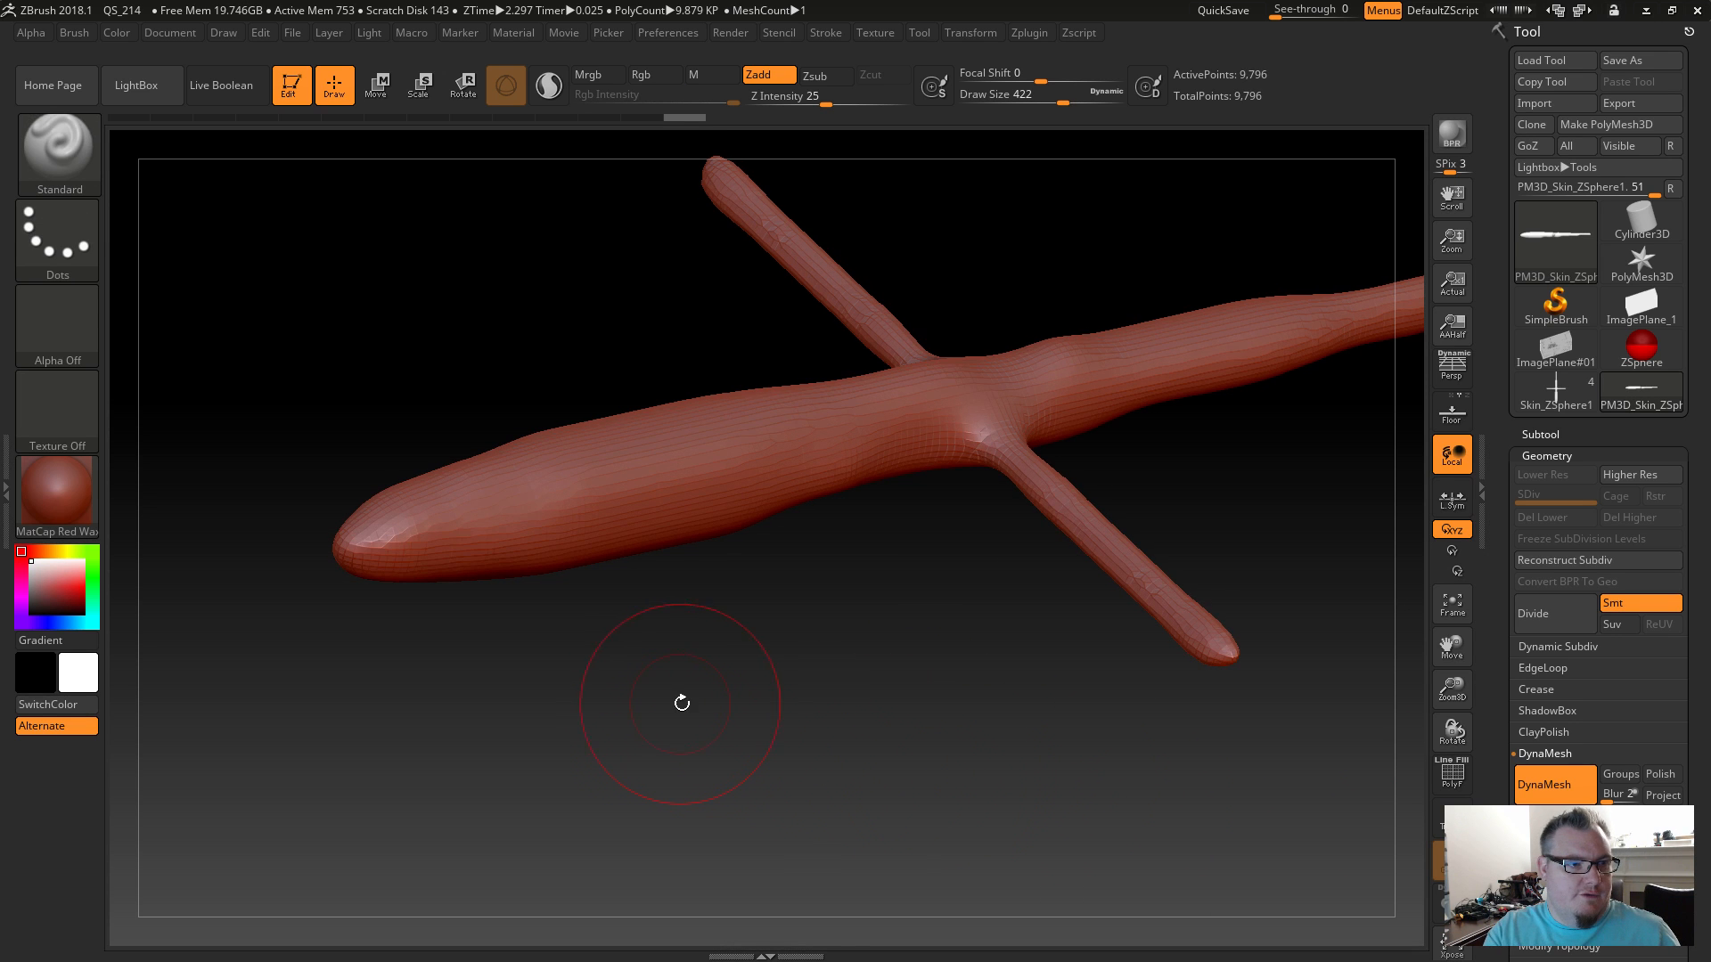
left_click_drag(580, 720, 583, 731)
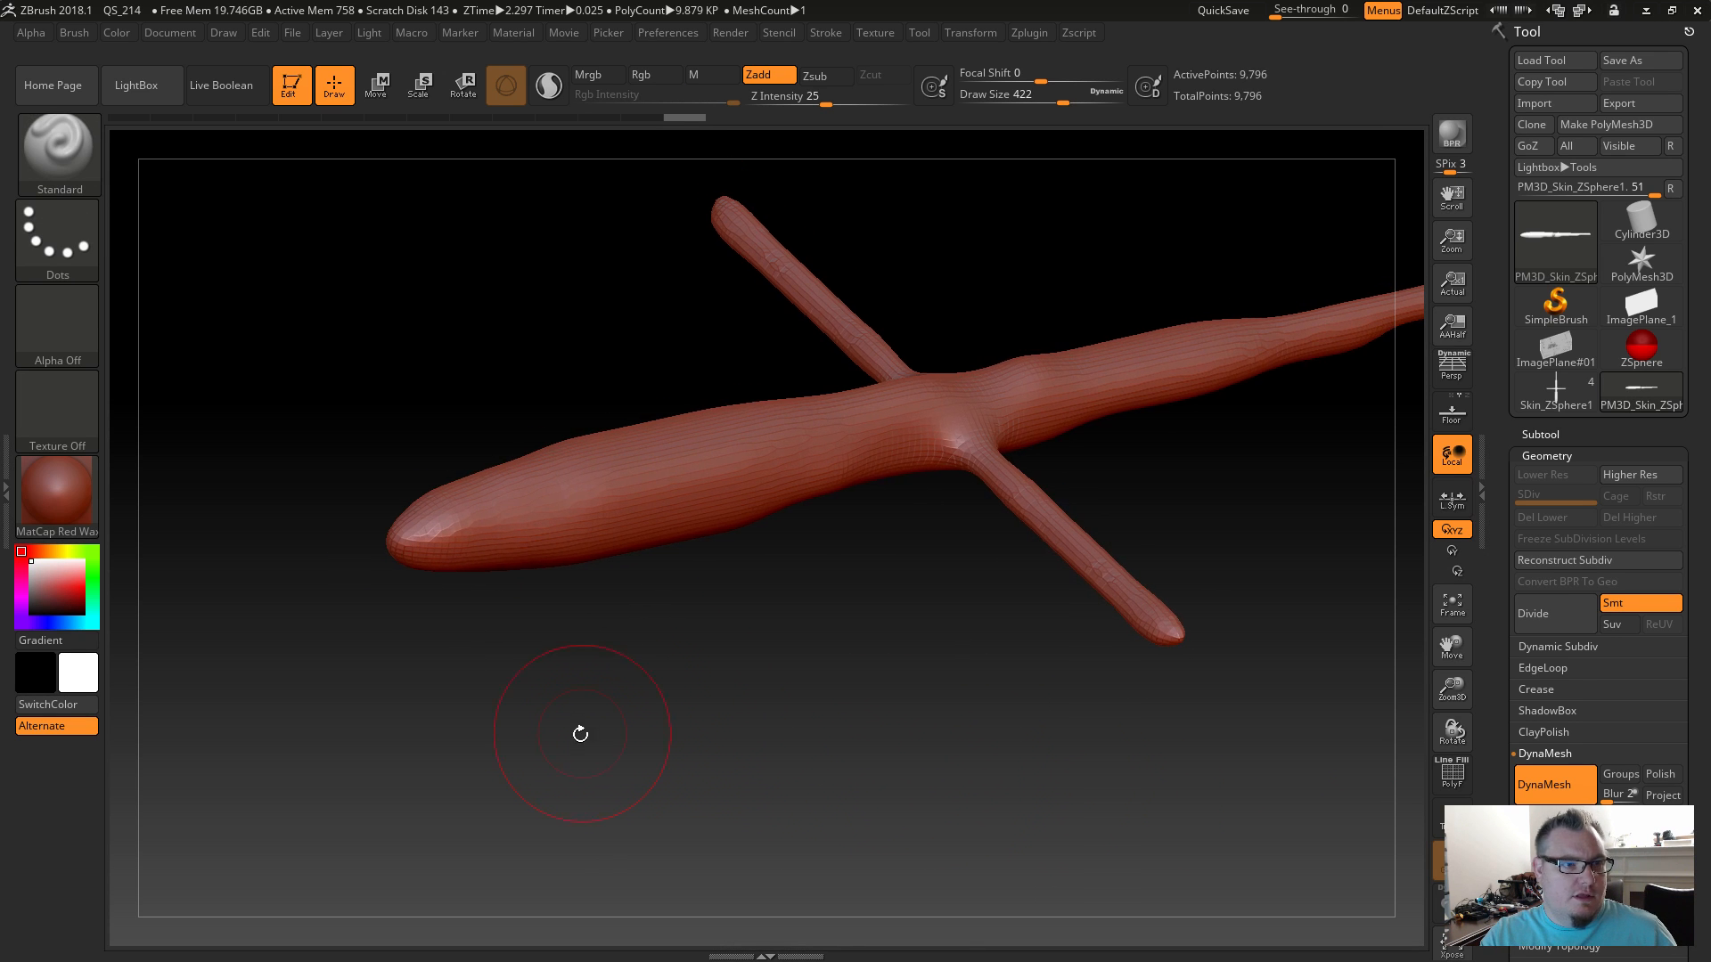
Build up the first head forms on the body's front end using the ClayBuildup brush at draw size 163.
left_click(69, 164)
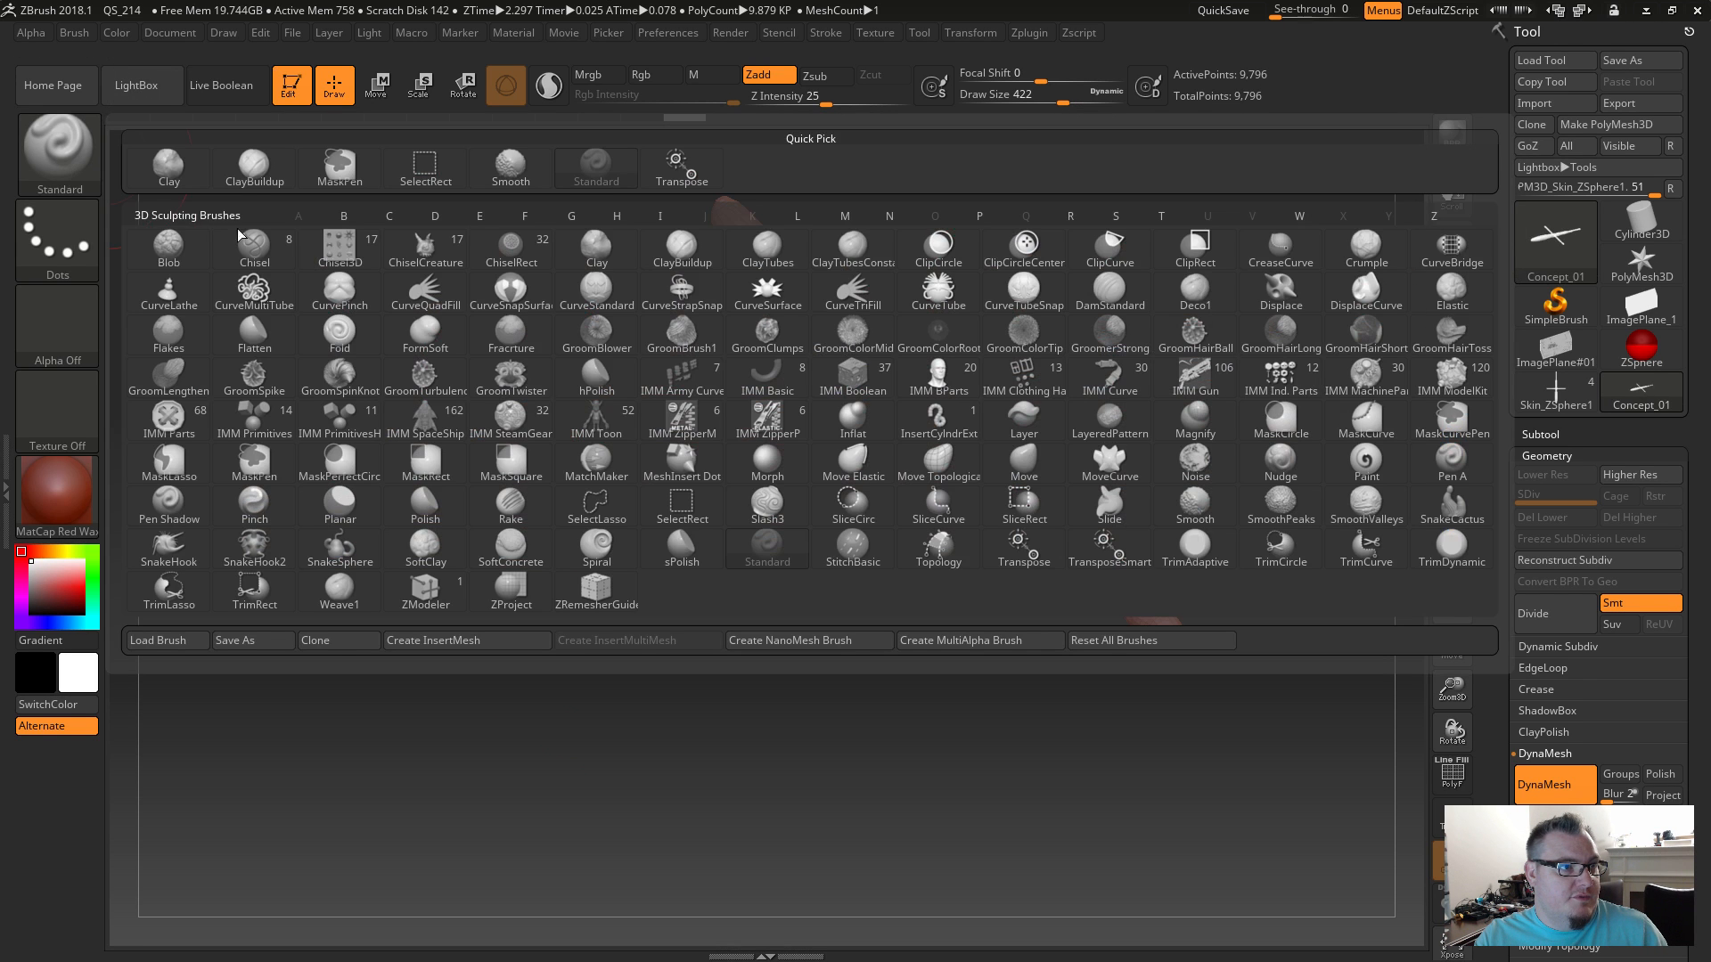
left_click(254, 181)
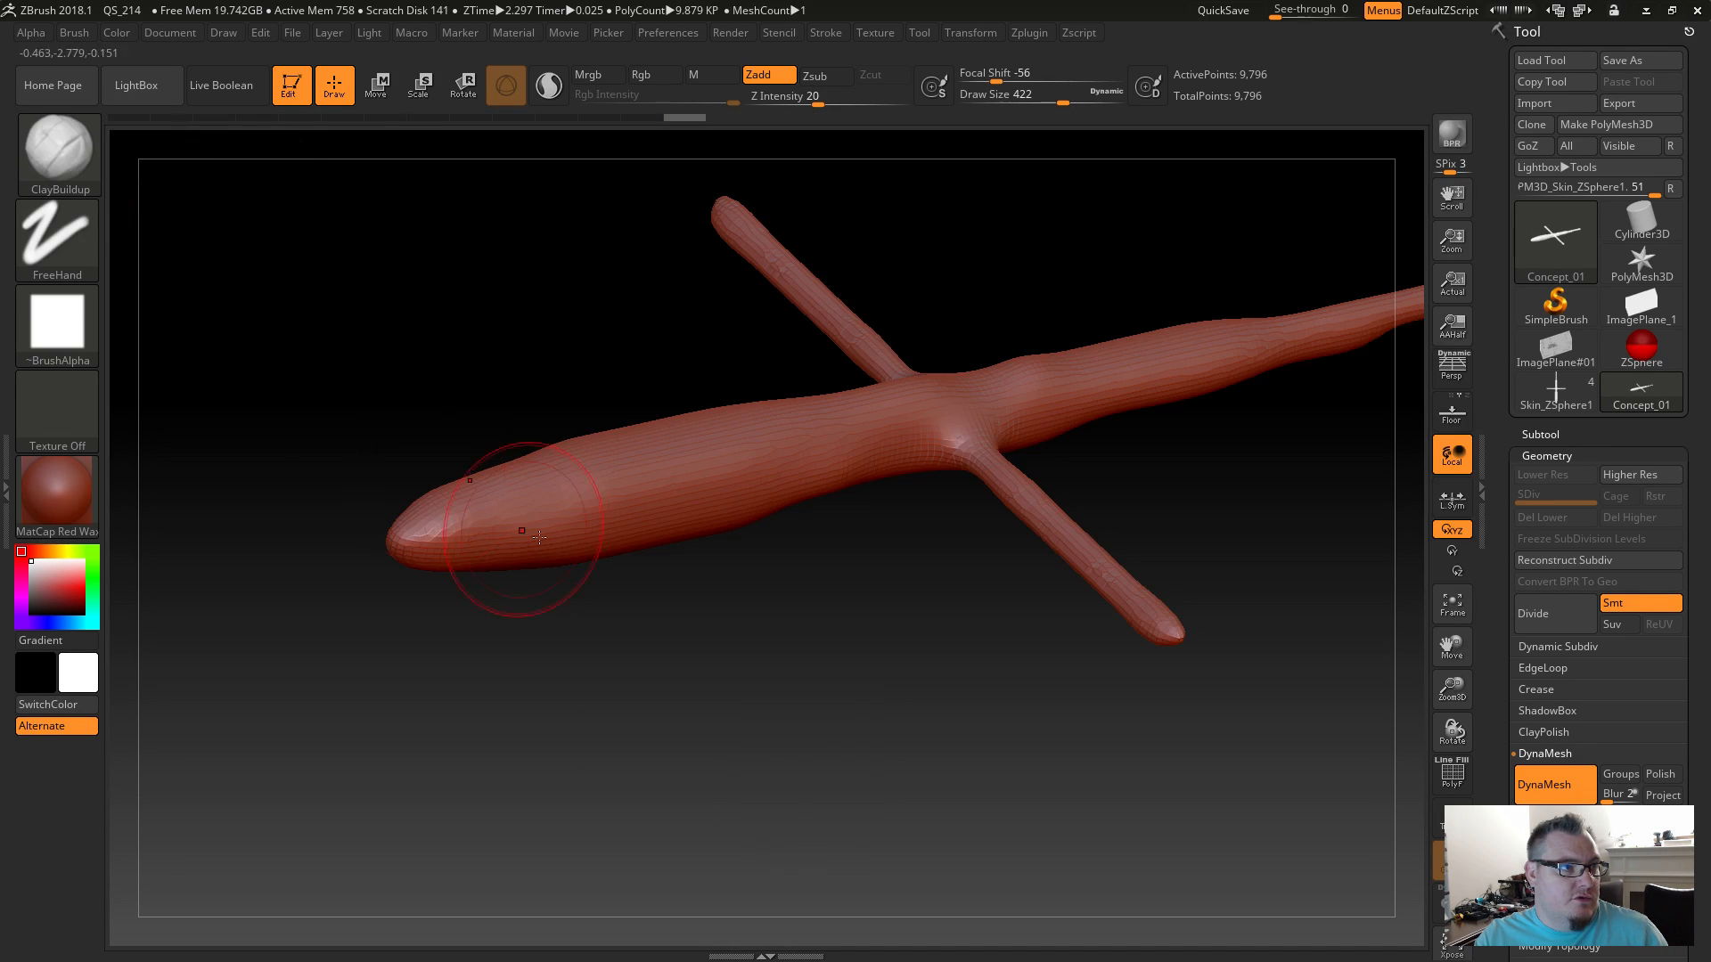
key("s")
mouse_move(580, 605)
left_mouse_down()
mouse_move(535, 606)
mouse_move(553, 638)
mouse_move(496, 657)
mouse_move(524, 710)
mouse_move(664, 700)
mouse_move(623, 707)
mouse_move(638, 706)
mouse_move(624, 678)
left_mouse_up()
mouse_move(535, 530)
left_mouse_down()
mouse_move(494, 503)
mouse_move(481, 543)
left_mouse_up()
left_click_drag(574, 507, 596, 533)
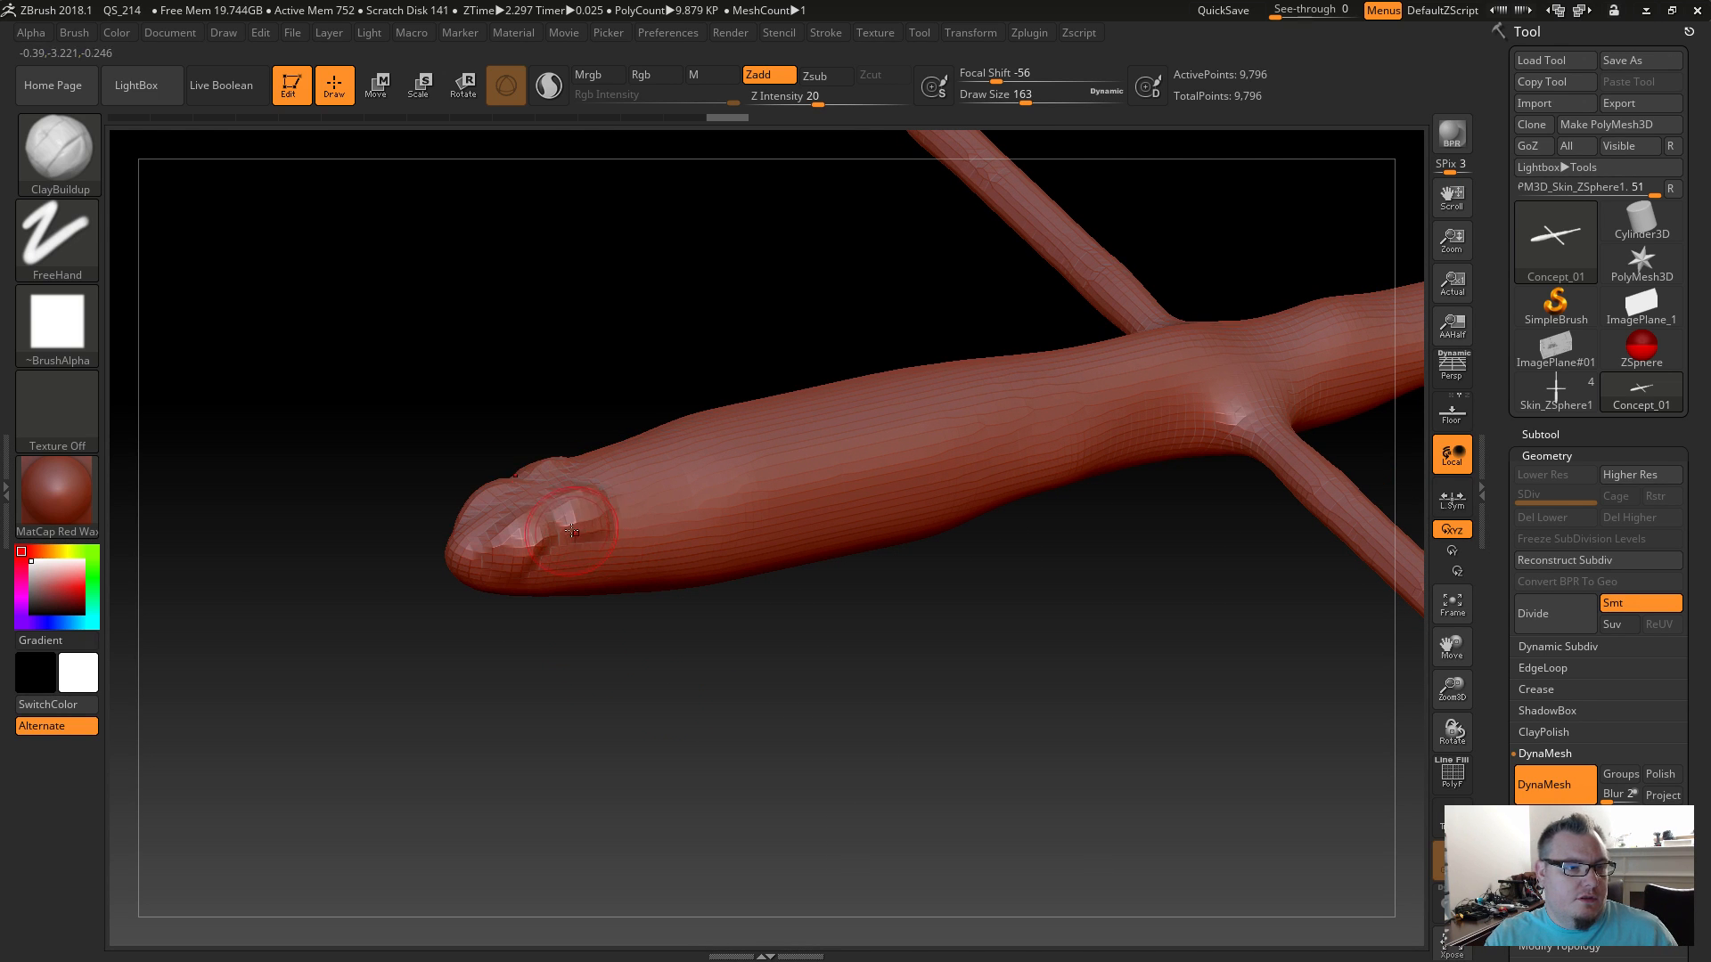
Sculpt the dragon's brow and snout with ClayBuildup at draw size 80, and recalculate the DynaMesh.
key("s")
mouse_move(638, 642)
left_mouse_down()
mouse_move(561, 650)
mouse_move(614, 637)
left_mouse_up()
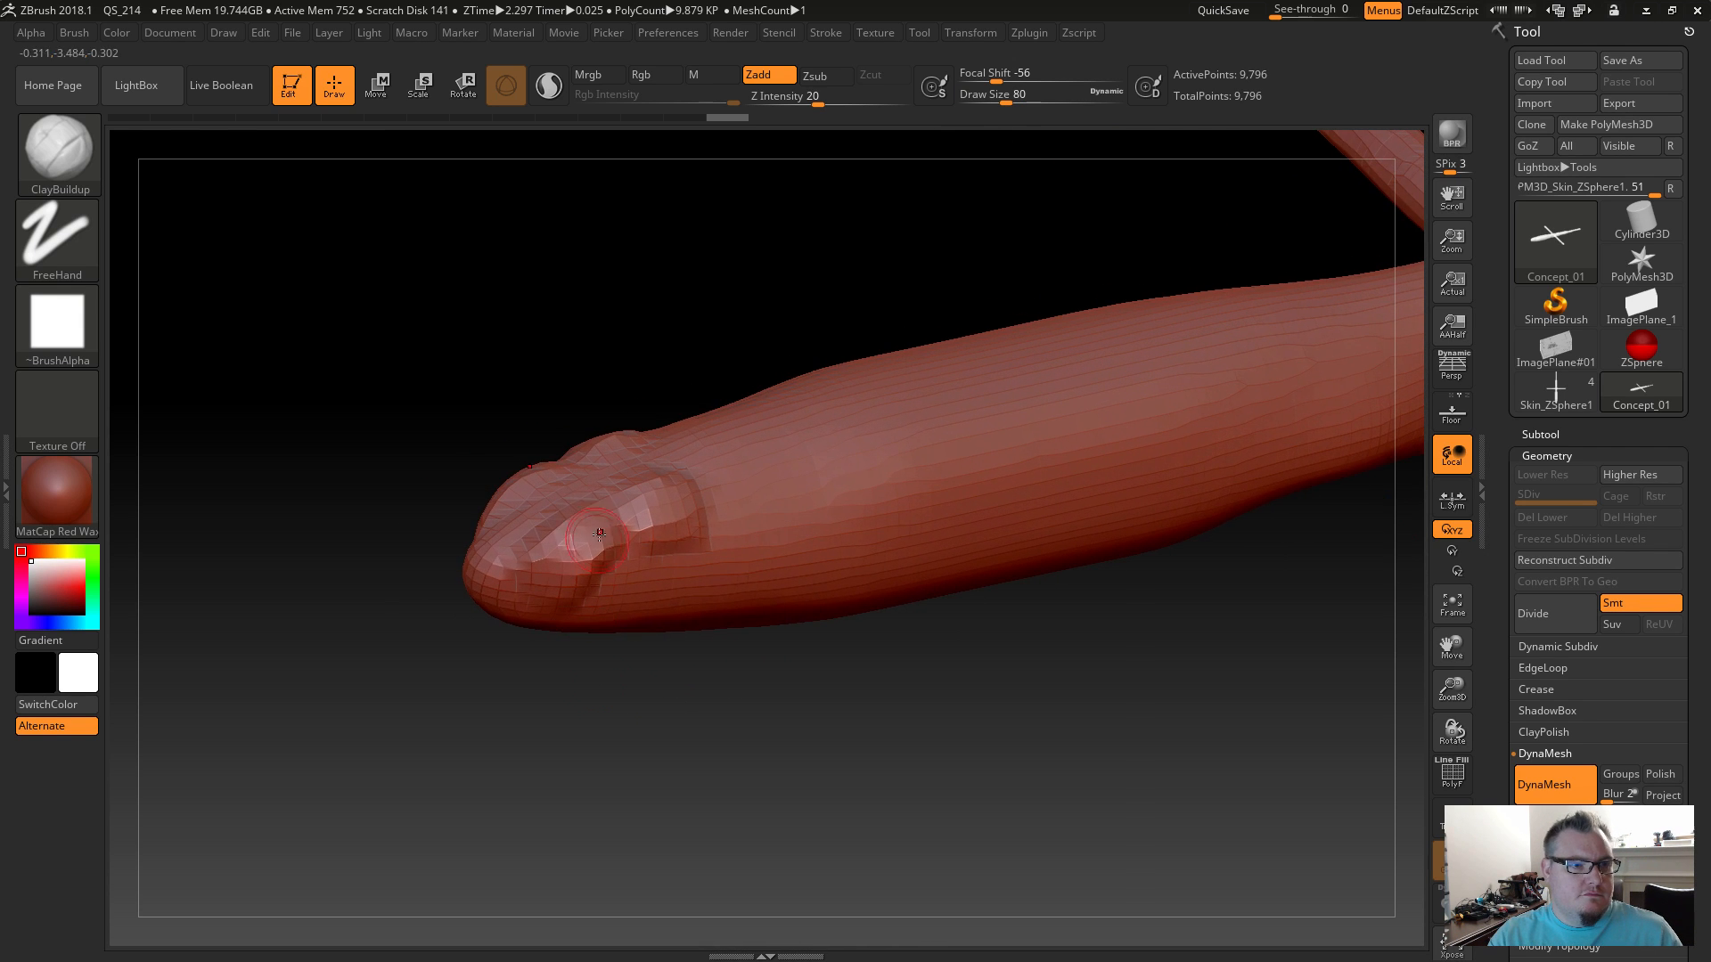
left_click_drag(608, 526, 489, 582)
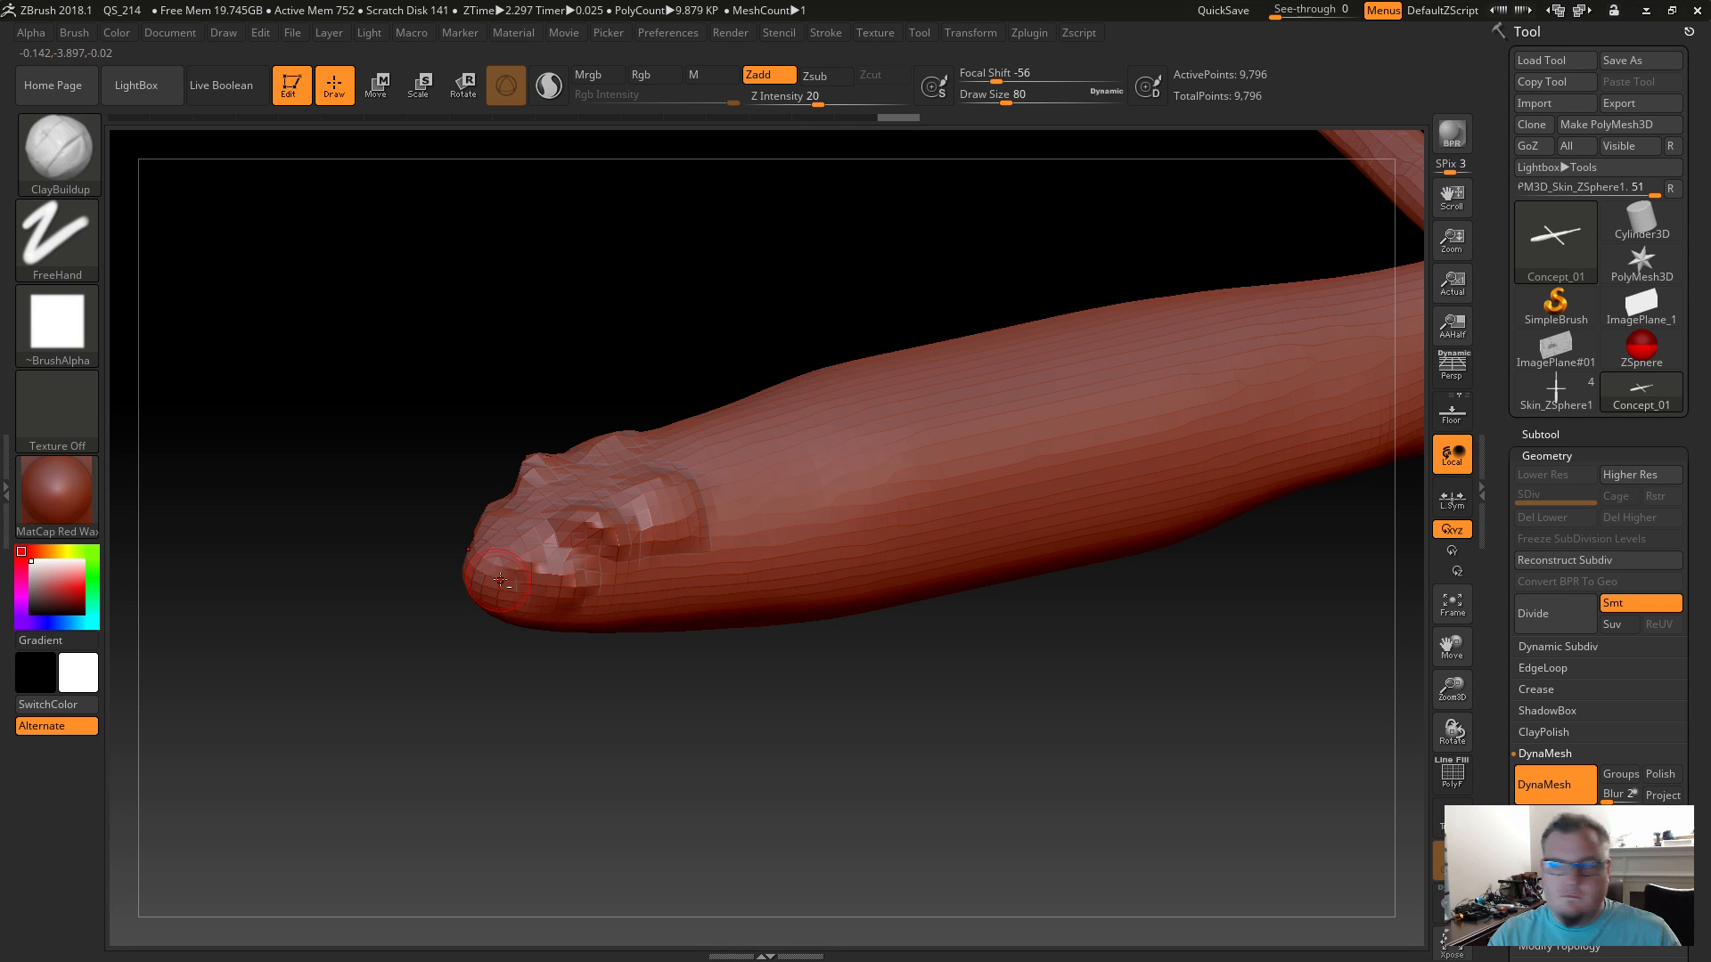
mouse_move(495, 576)
left_mouse_down()
mouse_move(481, 589)
mouse_move(590, 604)
mouse_move(591, 713)
mouse_move(577, 674)
left_mouse_up()
mouse_move(559, 465)
left_mouse_down()
mouse_move(527, 501)
mouse_move(575, 437)
mouse_move(642, 418)
mouse_move(701, 373)
left_mouse_up()
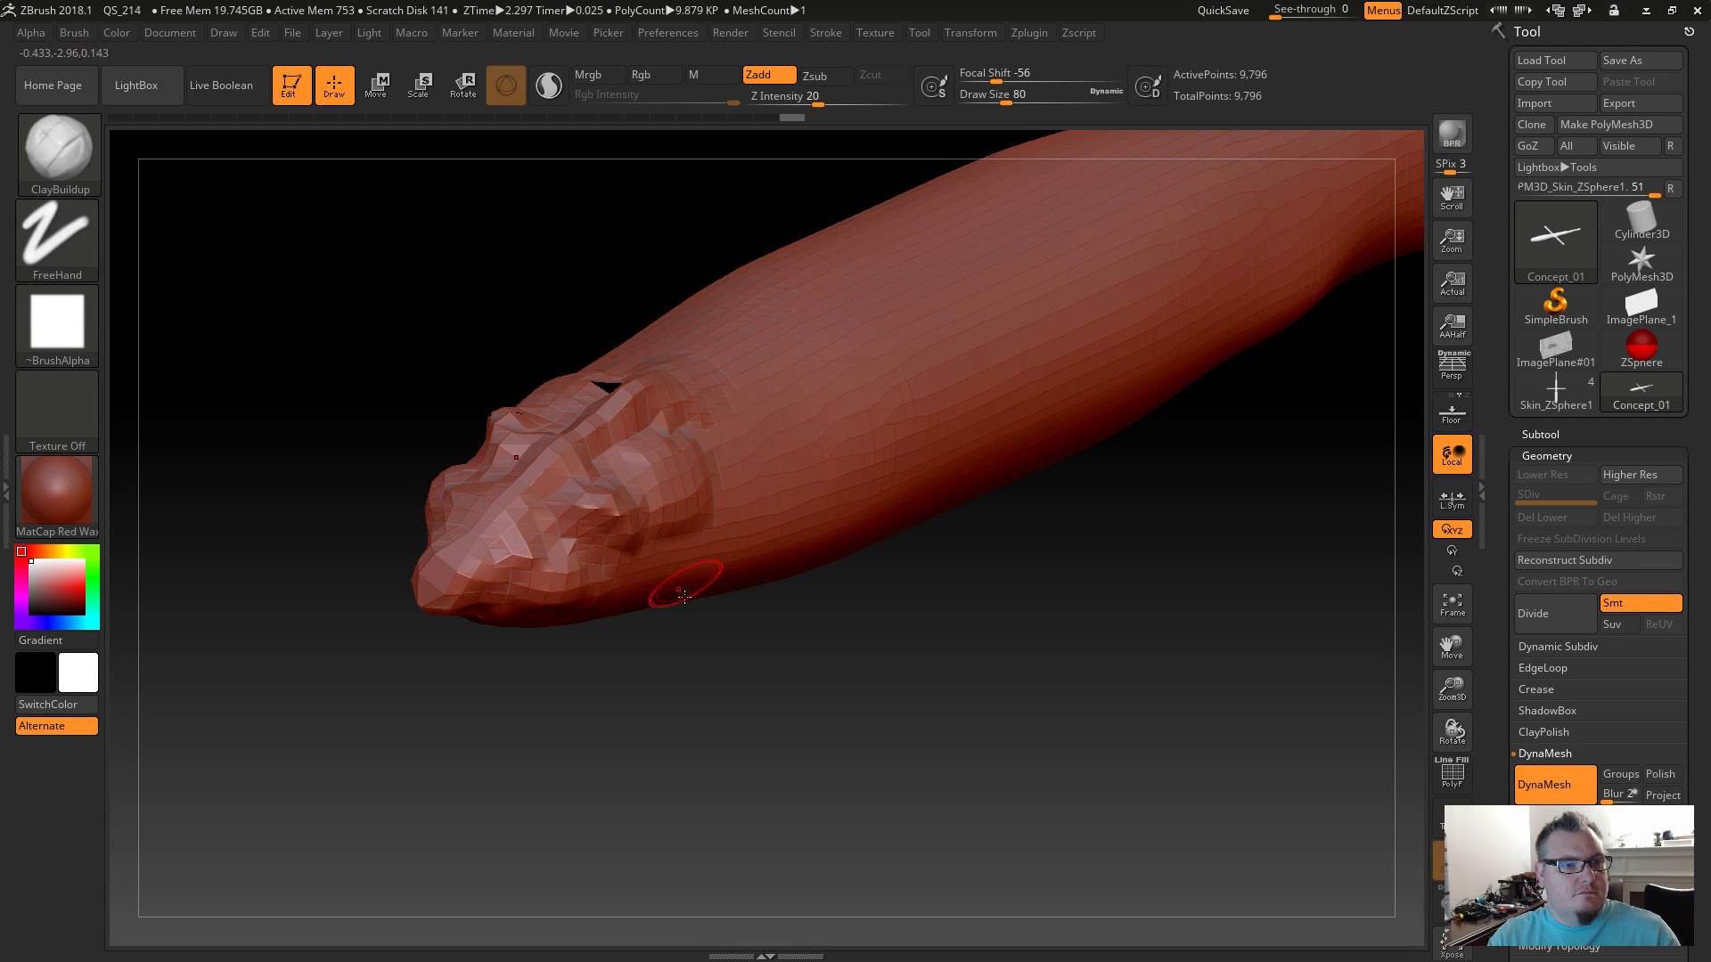
left_click_drag(672, 706, 501, 630, "ctrl")
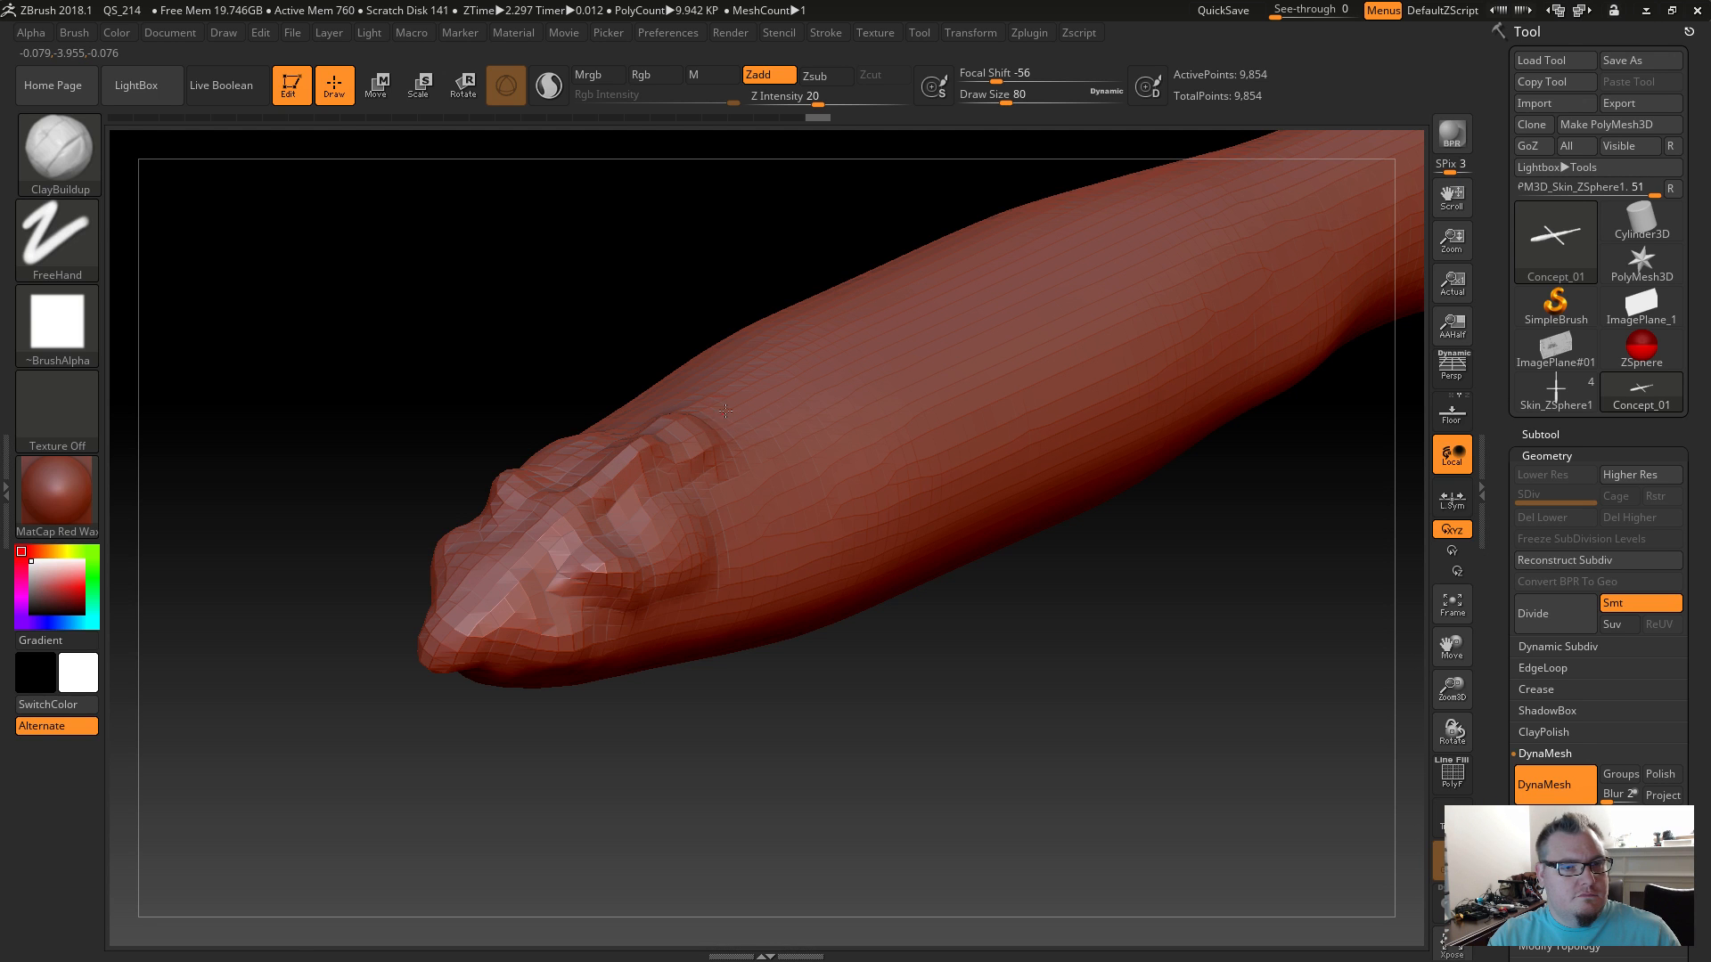
Build up the cheek, jaw and underside of the dragon's head with ClayBuildup strokes.
left_click_drag(1426, 771, 1114, 713)
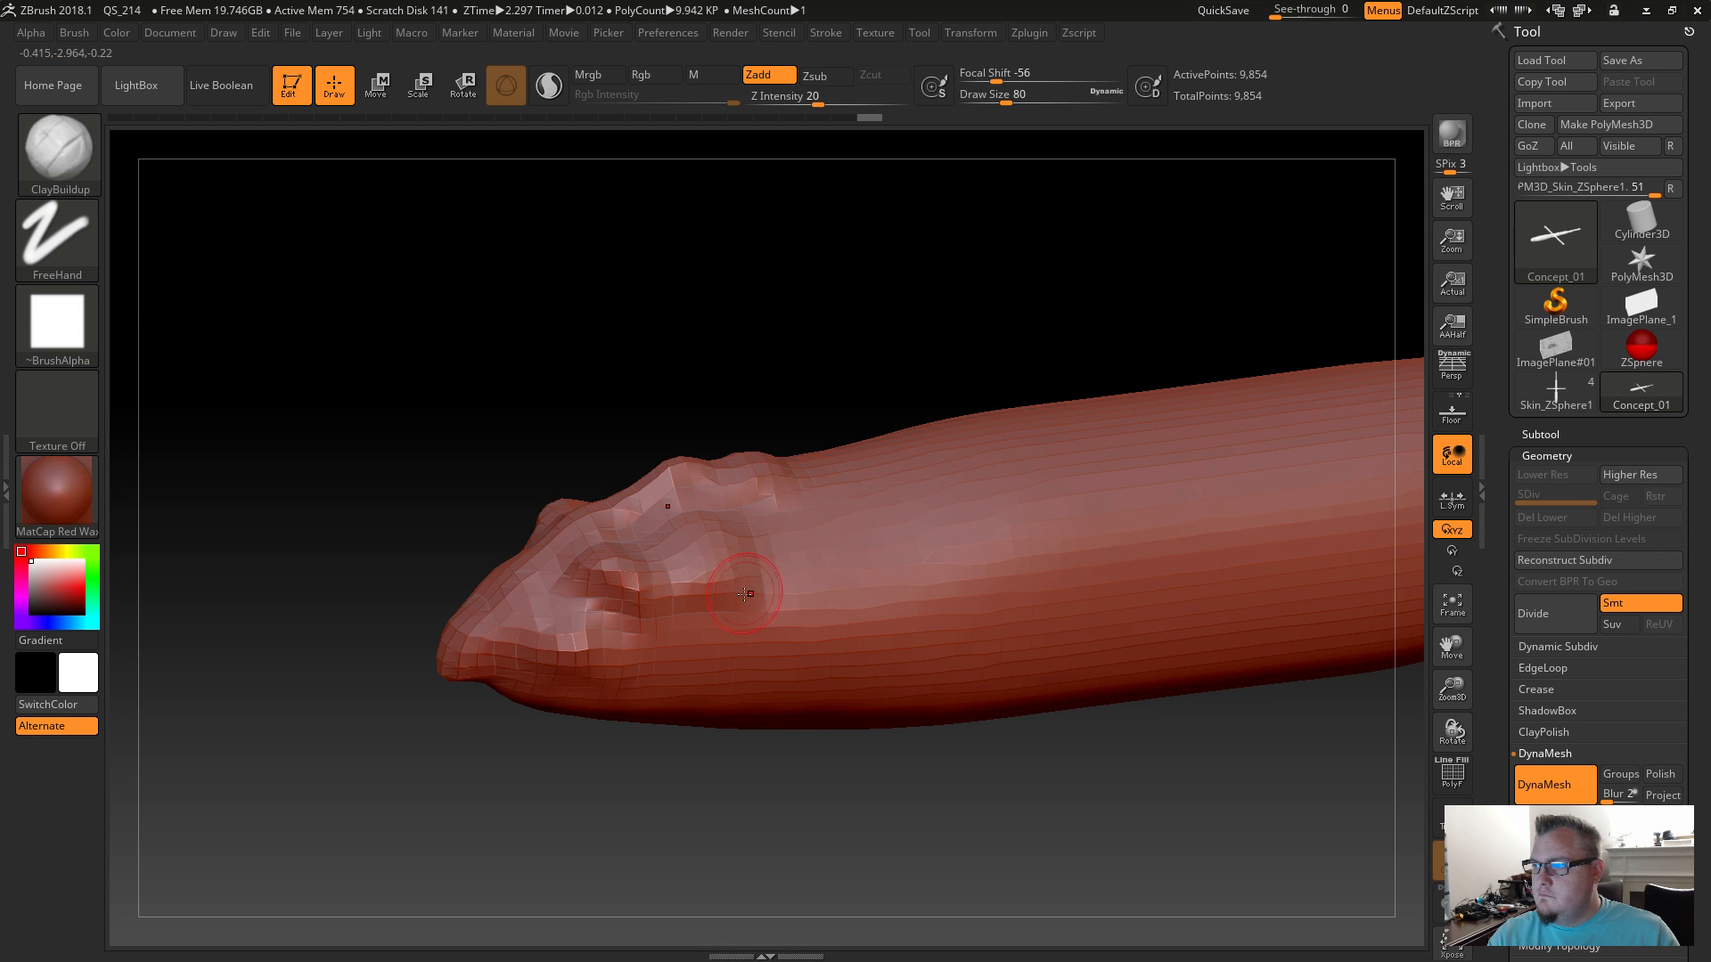
left_click_drag(705, 620, 686, 672)
left_click_drag(700, 755, 788, 721)
mouse_move(602, 661)
left_mouse_down()
mouse_move(655, 649)
mouse_move(566, 664)
left_mouse_up()
mouse_move(624, 725)
left_mouse_down()
mouse_move(559, 644)
mouse_move(580, 745)
mouse_move(506, 700)
mouse_move(522, 713)
left_mouse_up()
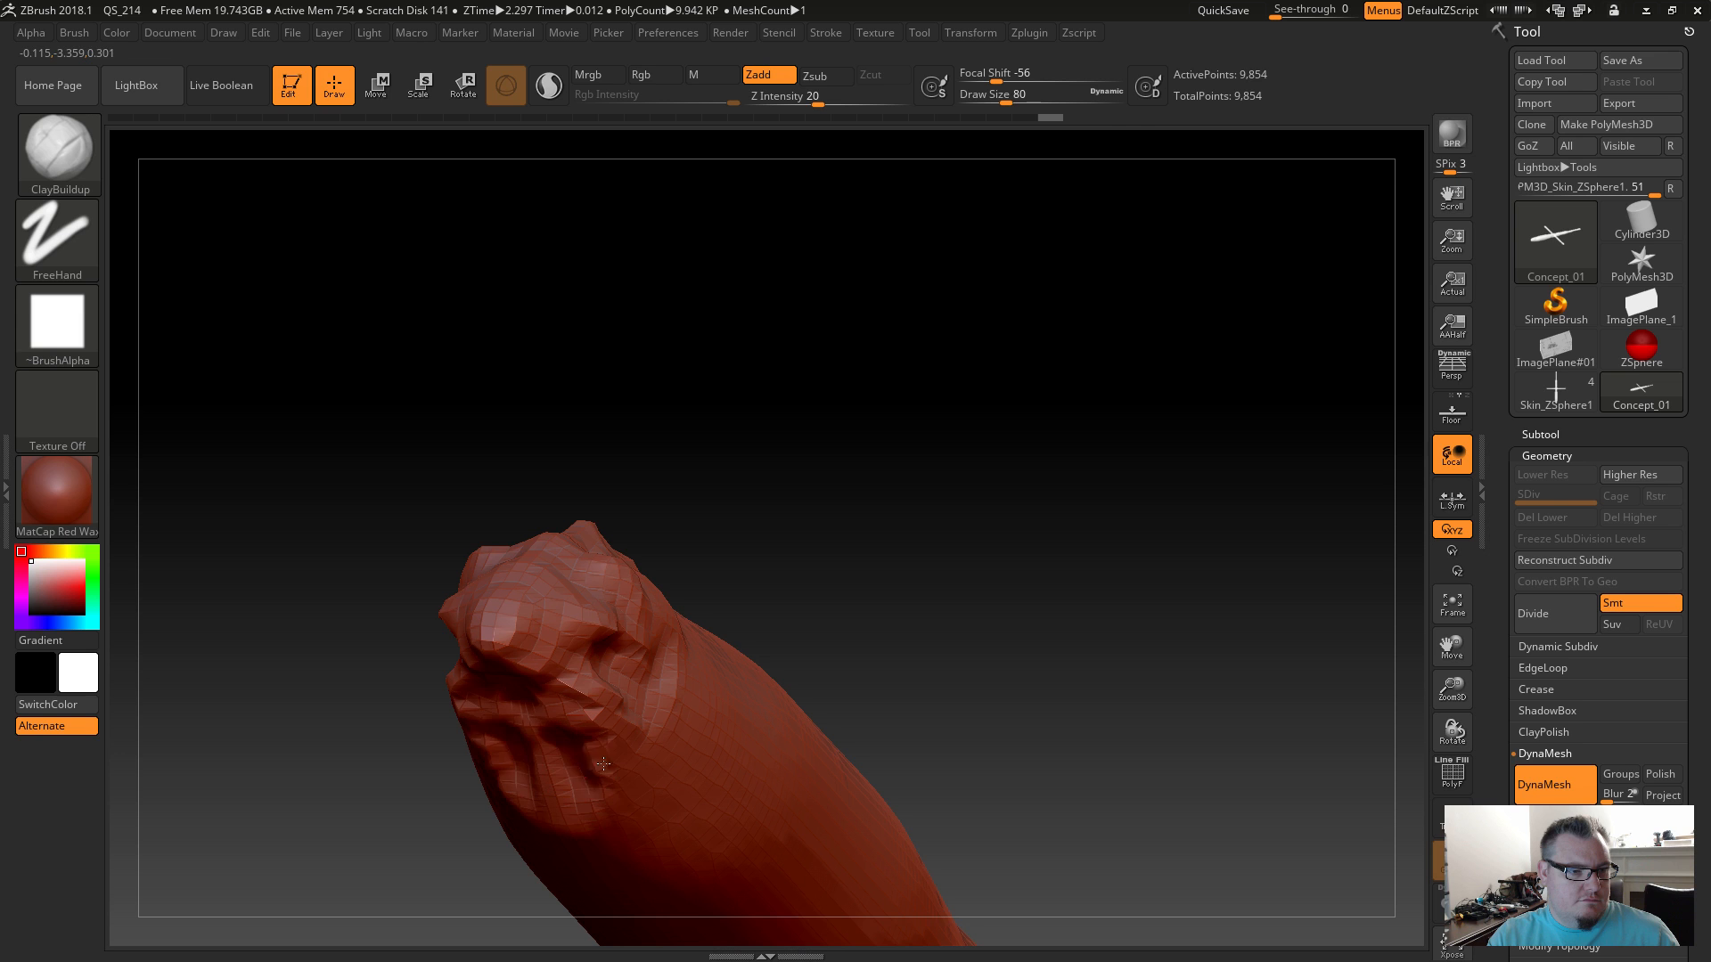
left_click_drag(765, 455, 609, 807)
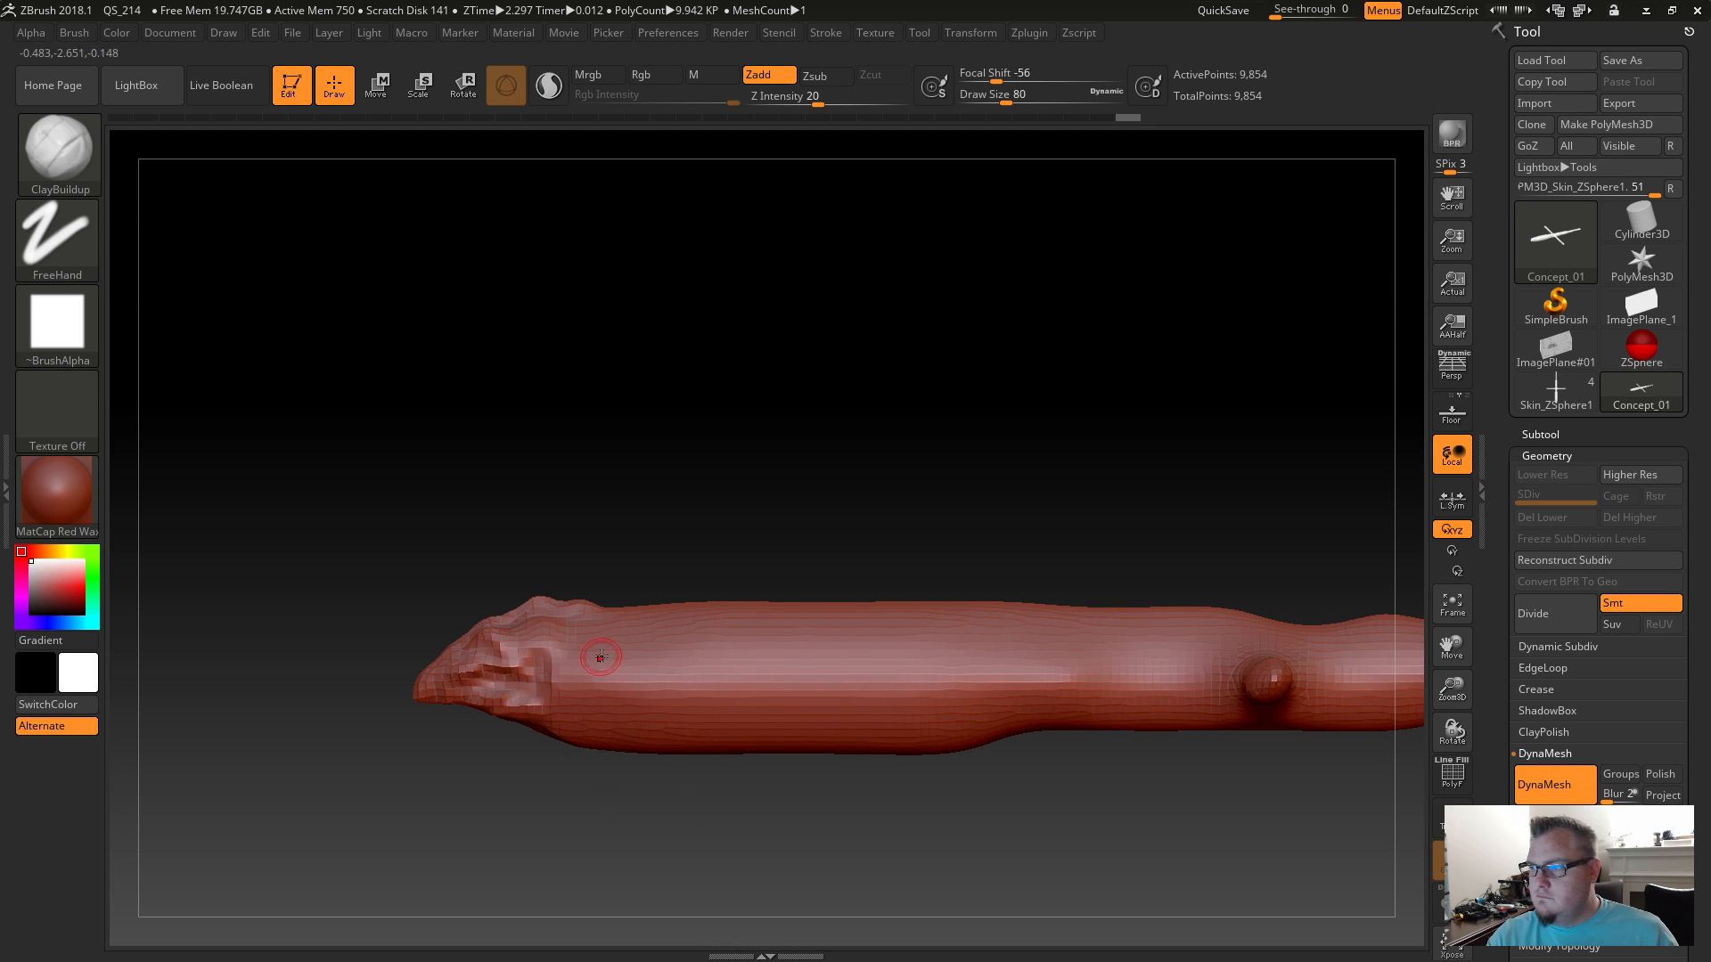
Add clay strokes along the body's side from behind the jaw to the limb base, and smooth them.
mouse_move(554, 677)
left_mouse_down()
mouse_move(588, 713)
mouse_move(588, 687)
left_mouse_up()
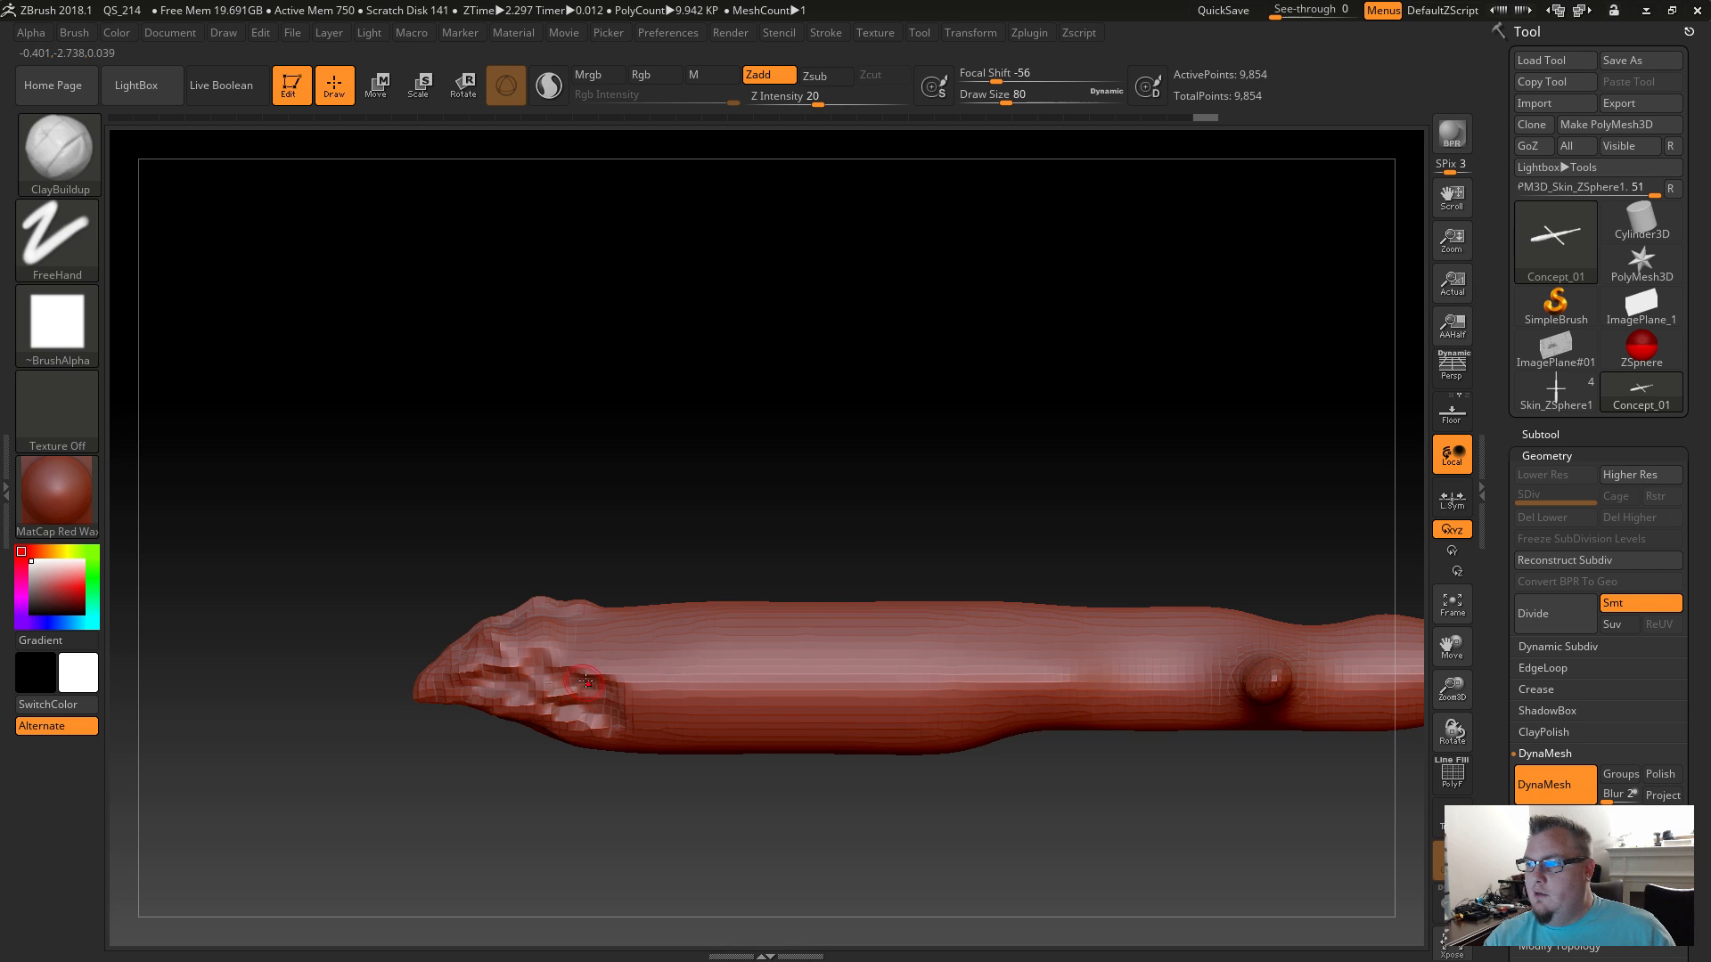
left_click_drag(549, 710, 708, 697)
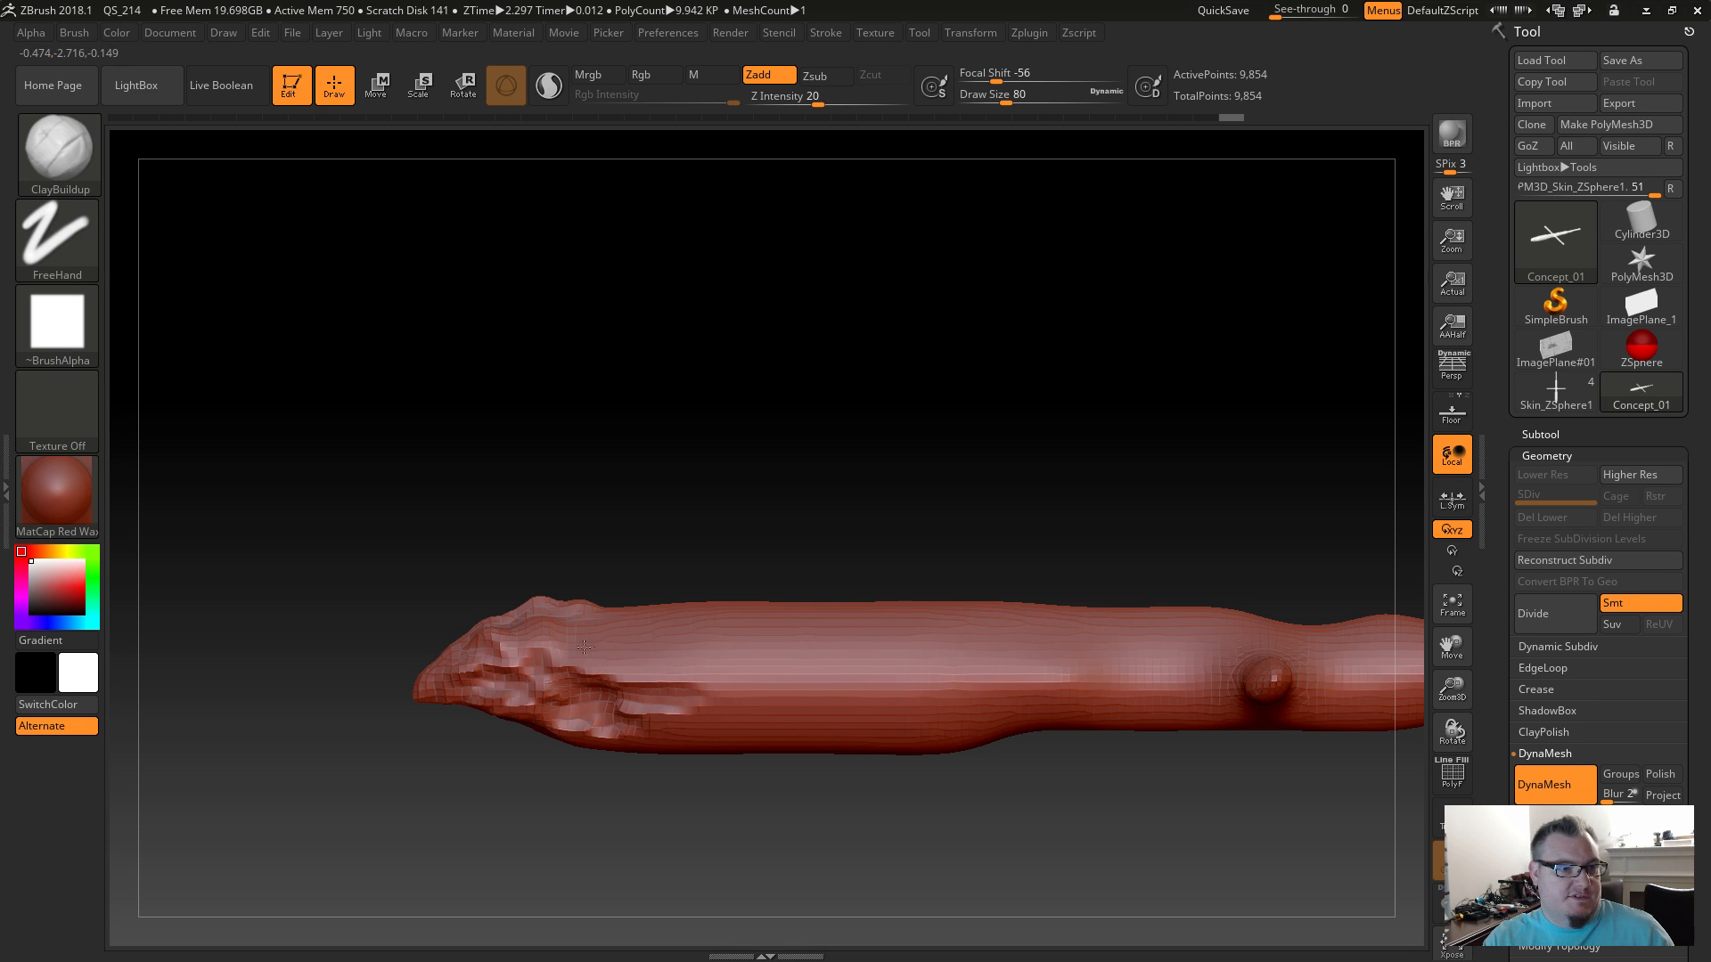
left_click_drag(700, 701, 1132, 675)
left_click_drag(771, 695, 938, 699)
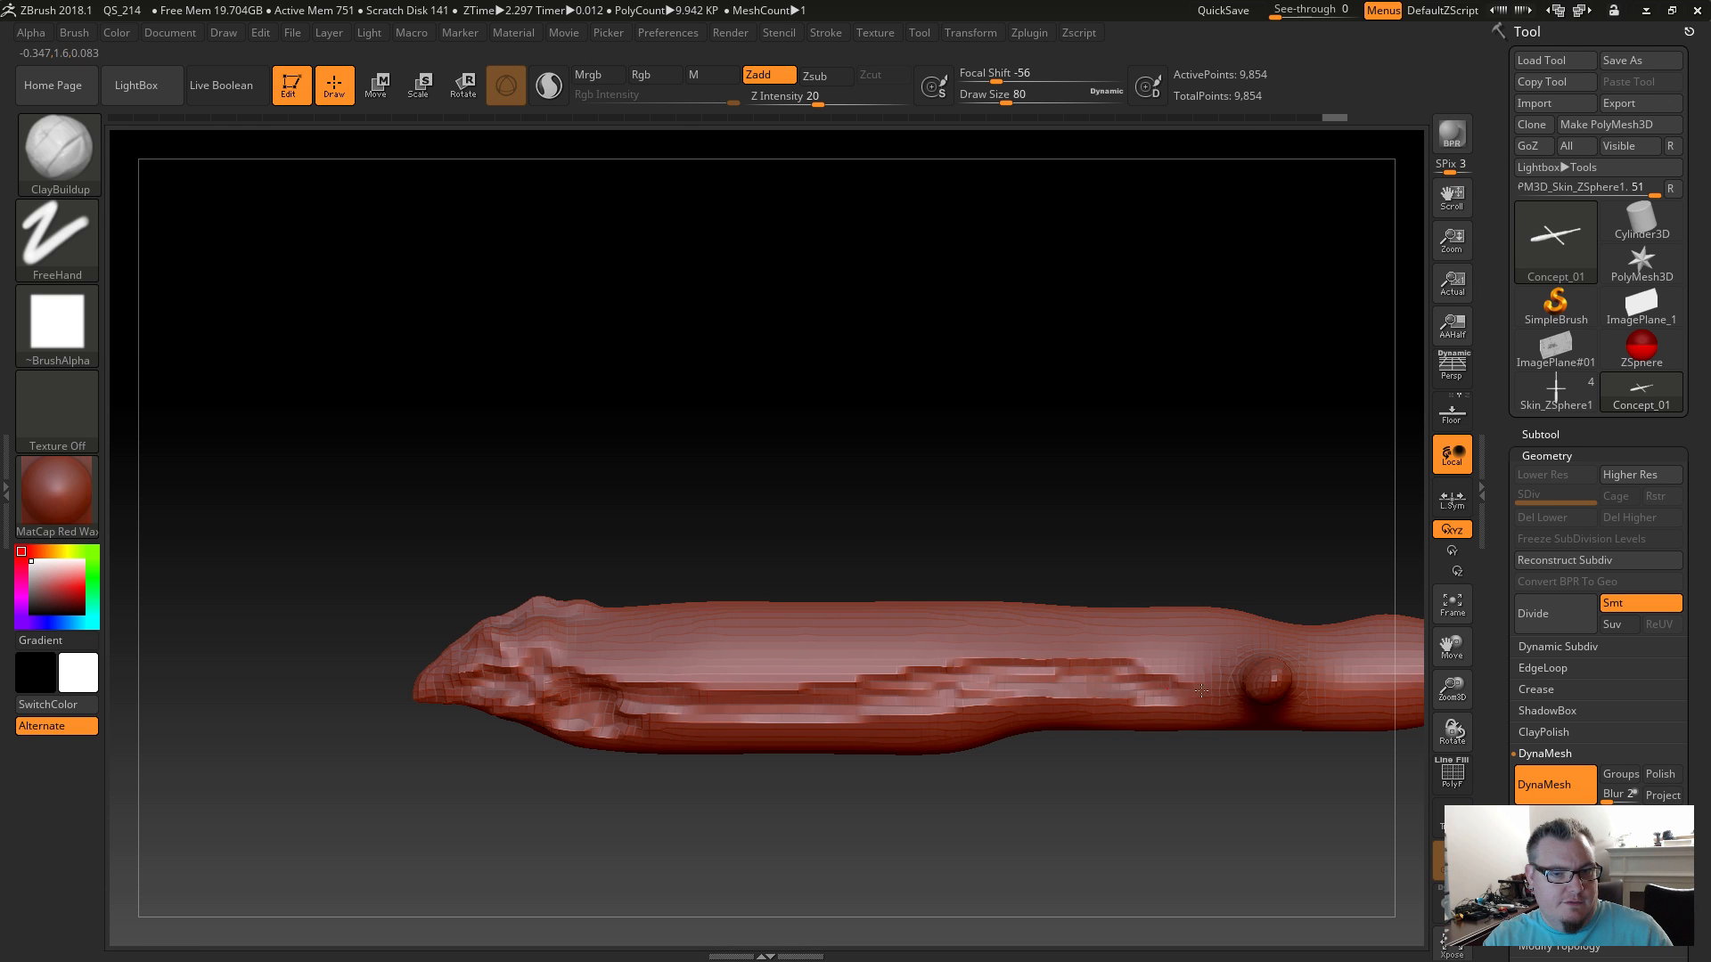
key("shift")
mouse_move(699, 677)
left_mouse_down("shift")
mouse_move(1114, 666)
mouse_move(819, 681)
left_mouse_up("shift")
Choose the Planar brush and set the draw size to 445.
left_click_drag(668, 806, 668, 688)
left_click_drag(838, 646, 767, 571, "alt")
left_click_drag(852, 612, 648, 437, "alt")
left_click(89, 183)
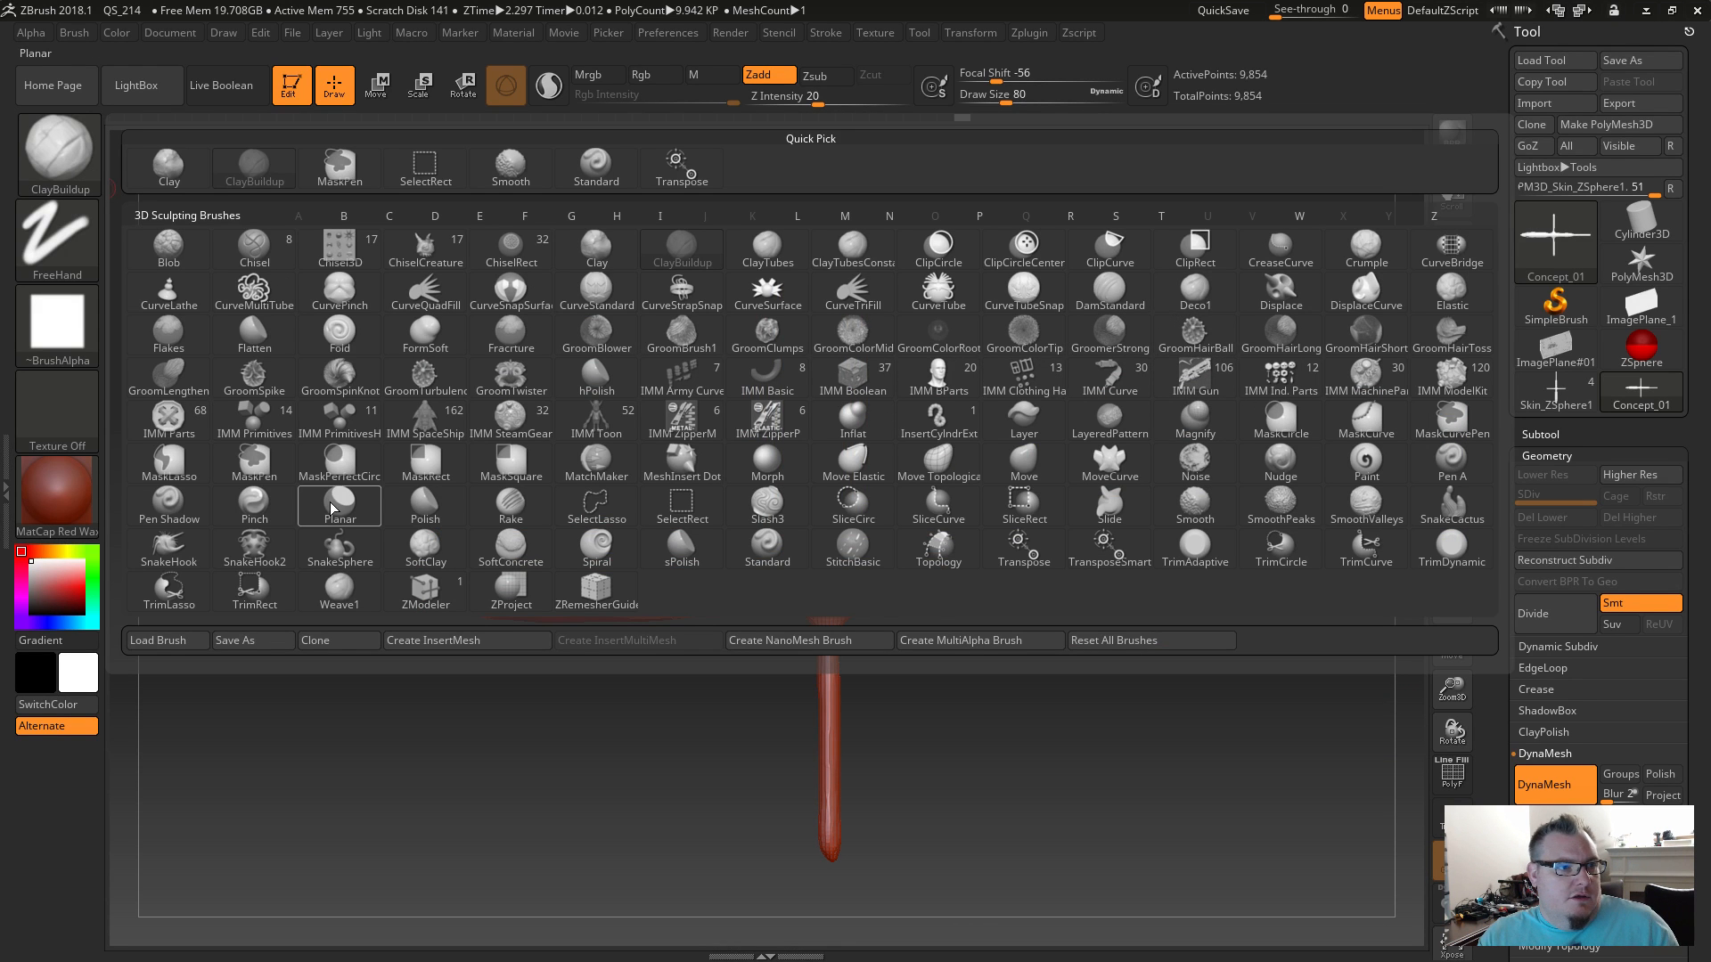
left_click(352, 513)
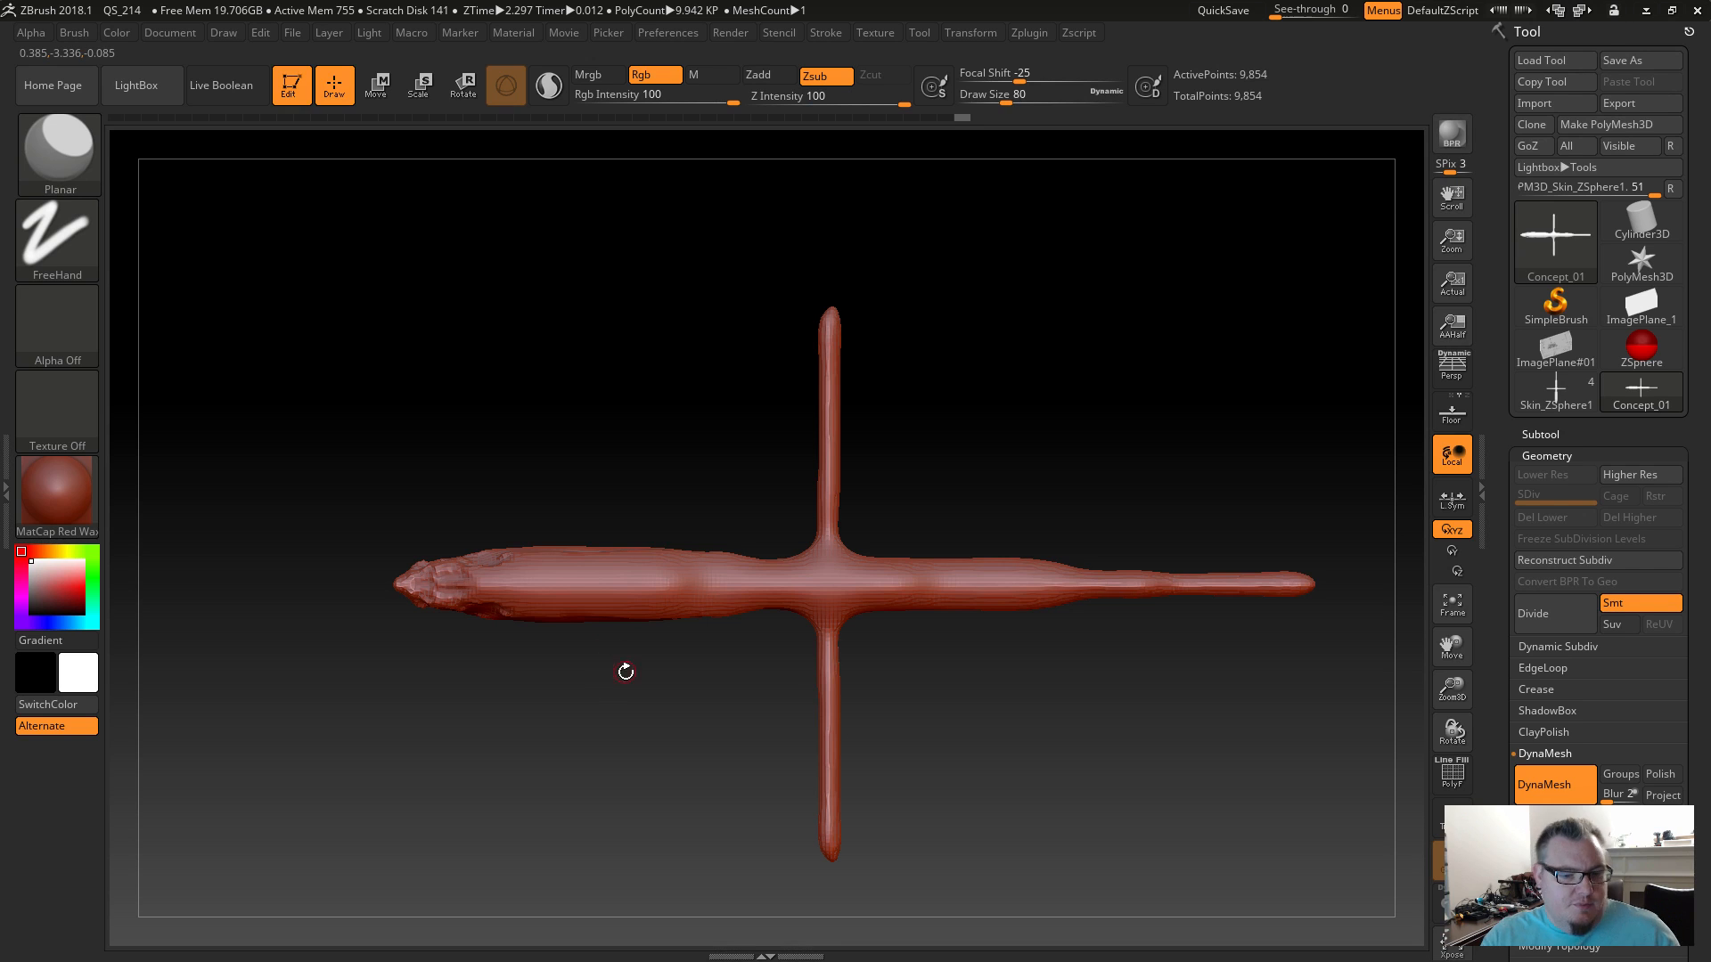
key("s")
left_click_drag(683, 699, 690, 698)
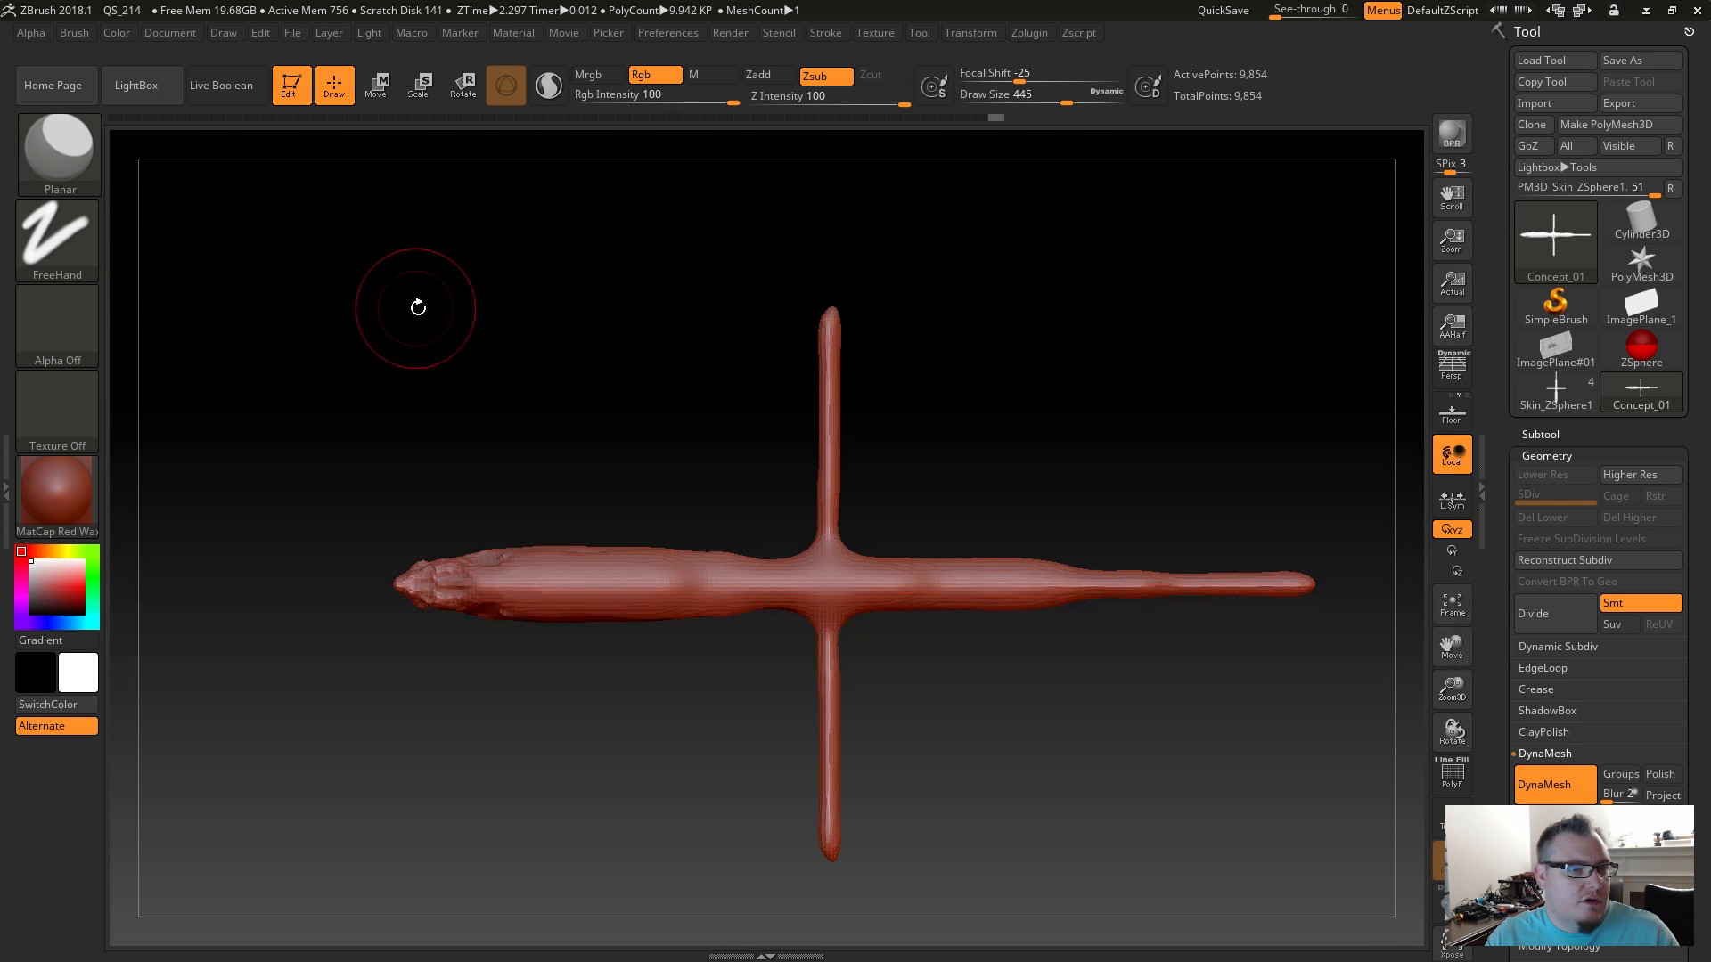
Flatten the upper surface of the body from behind the head to the tail tip with the Polish brush.
left_click(47, 164)
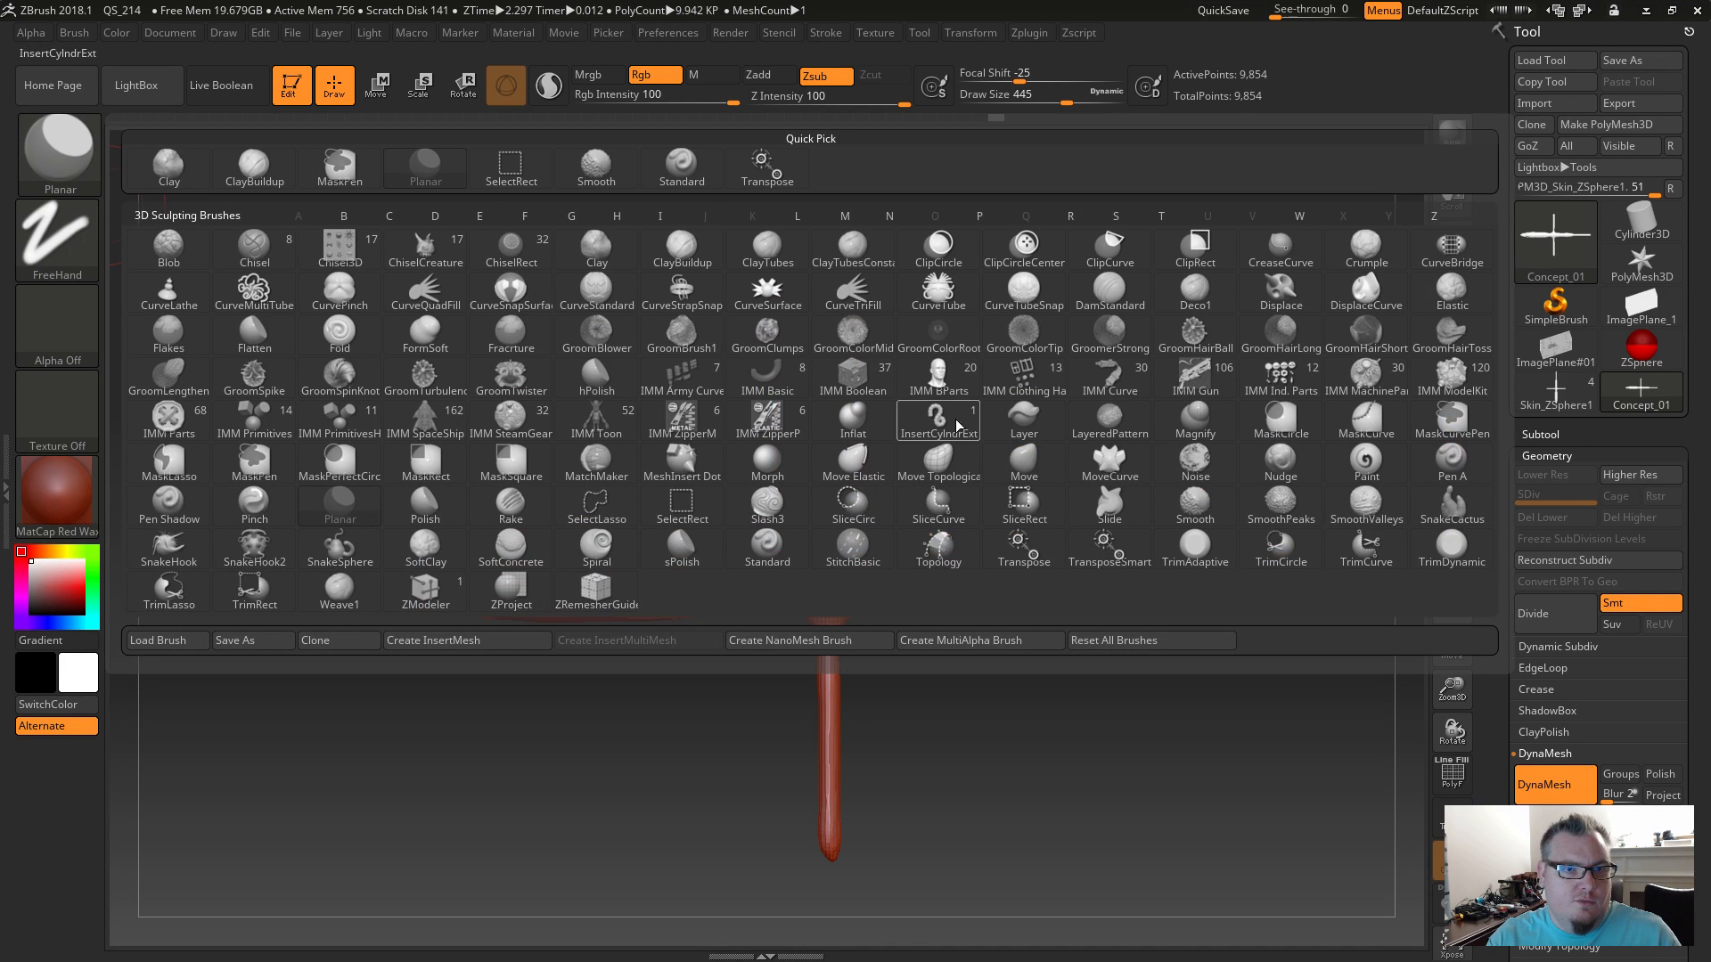
key("p")
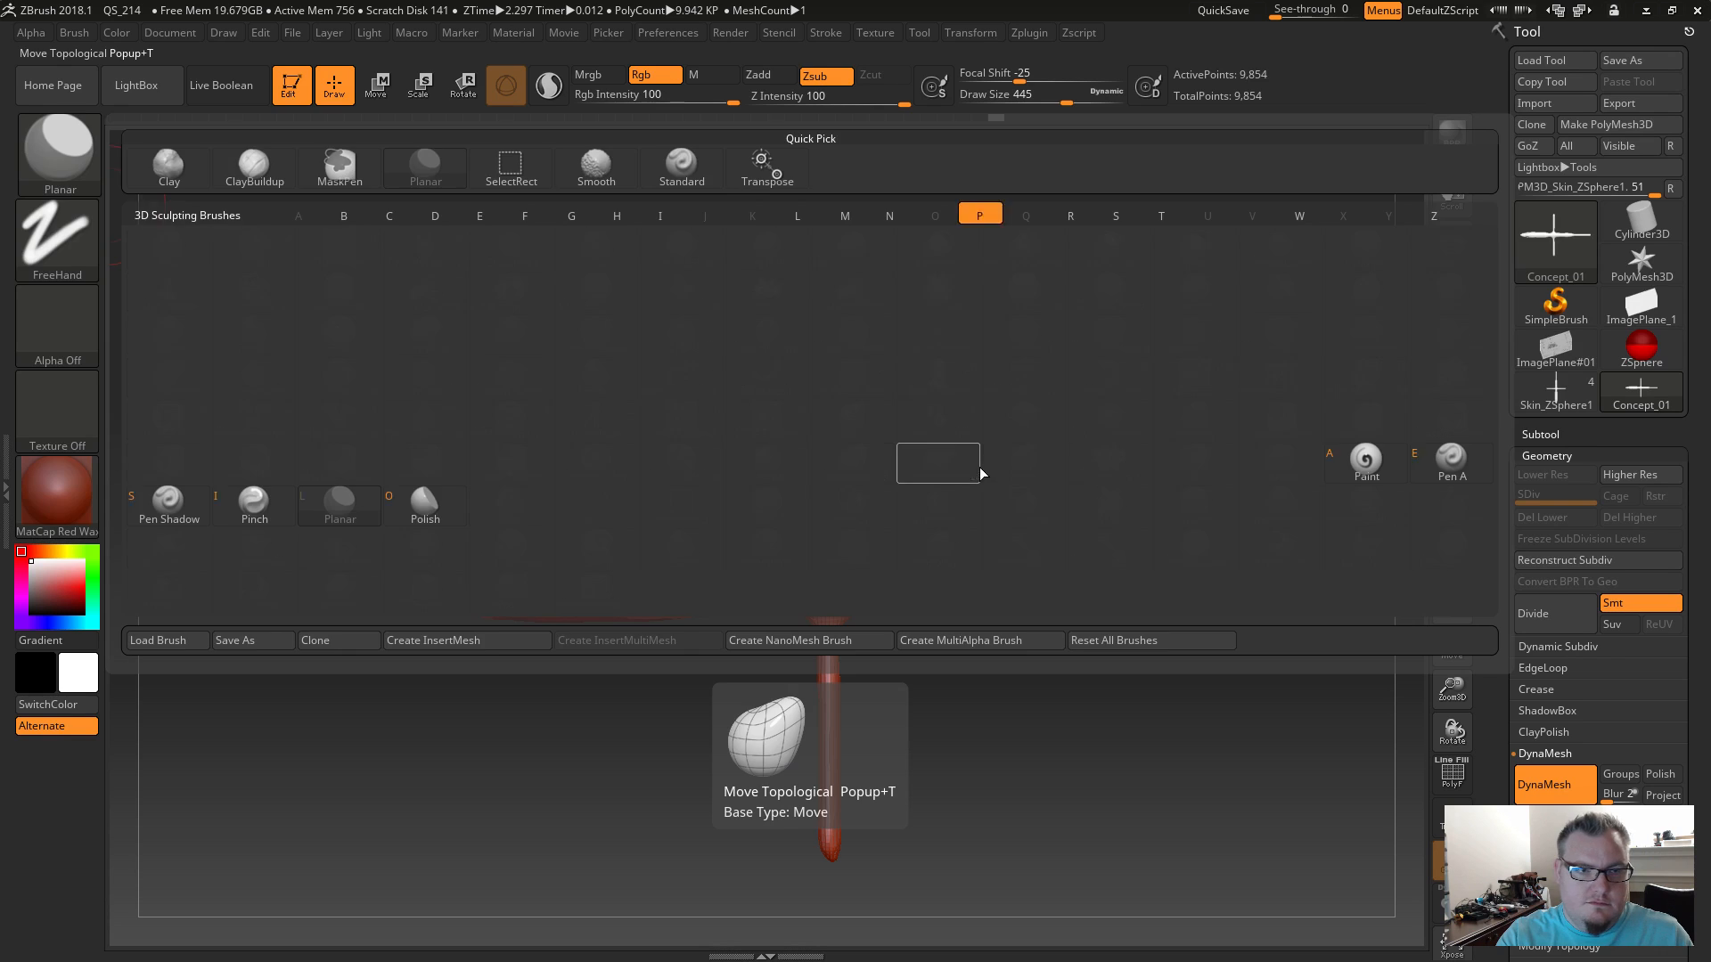
key("o")
left_click_drag(570, 595, 547, 576)
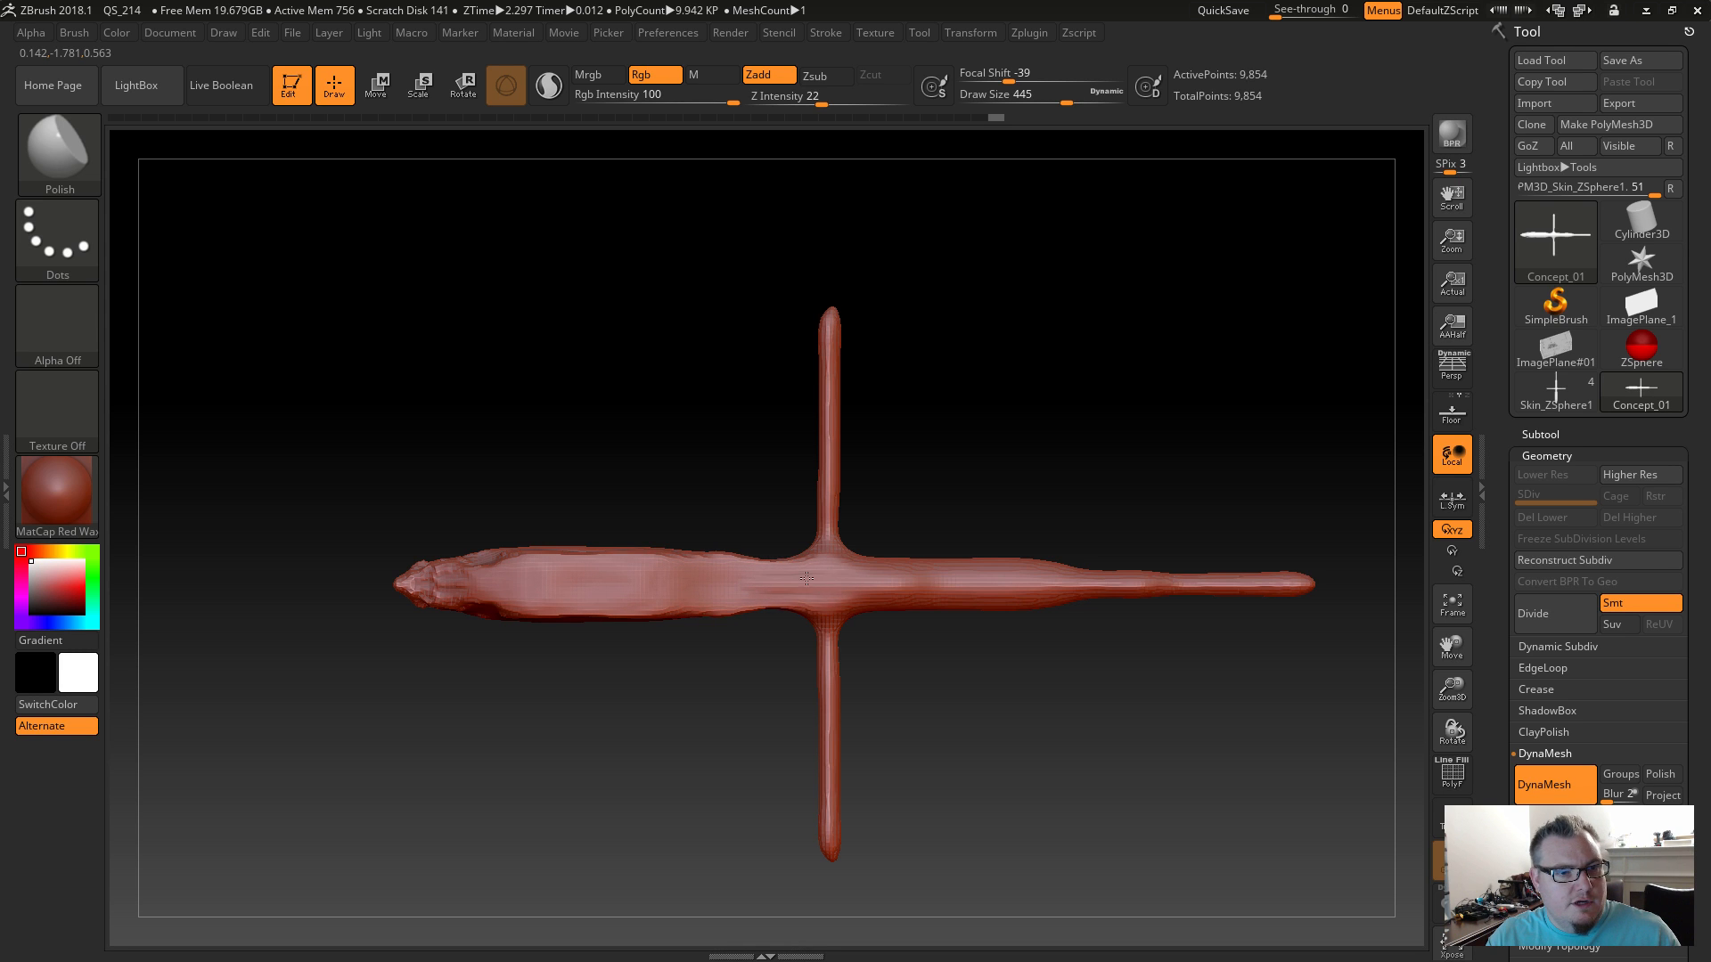
mouse_move(857, 574)
left_mouse_down()
mouse_move(998, 579)
mouse_move(968, 585)
left_mouse_up()
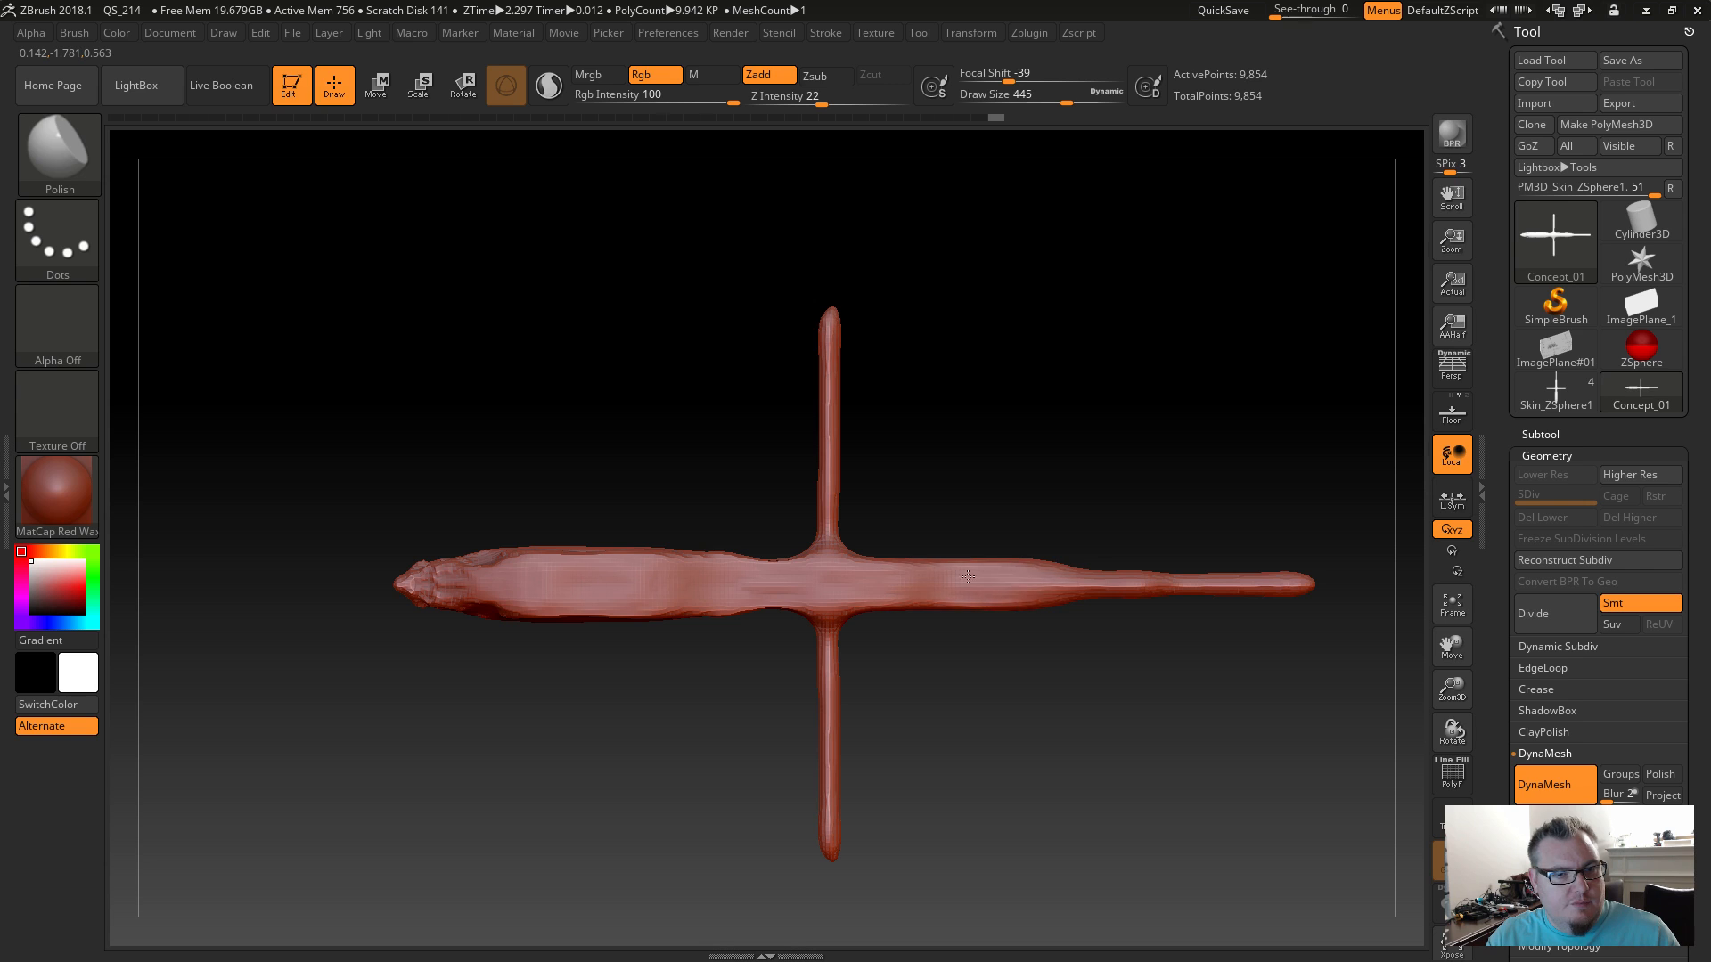
left_click_drag(1121, 581, 1133, 580)
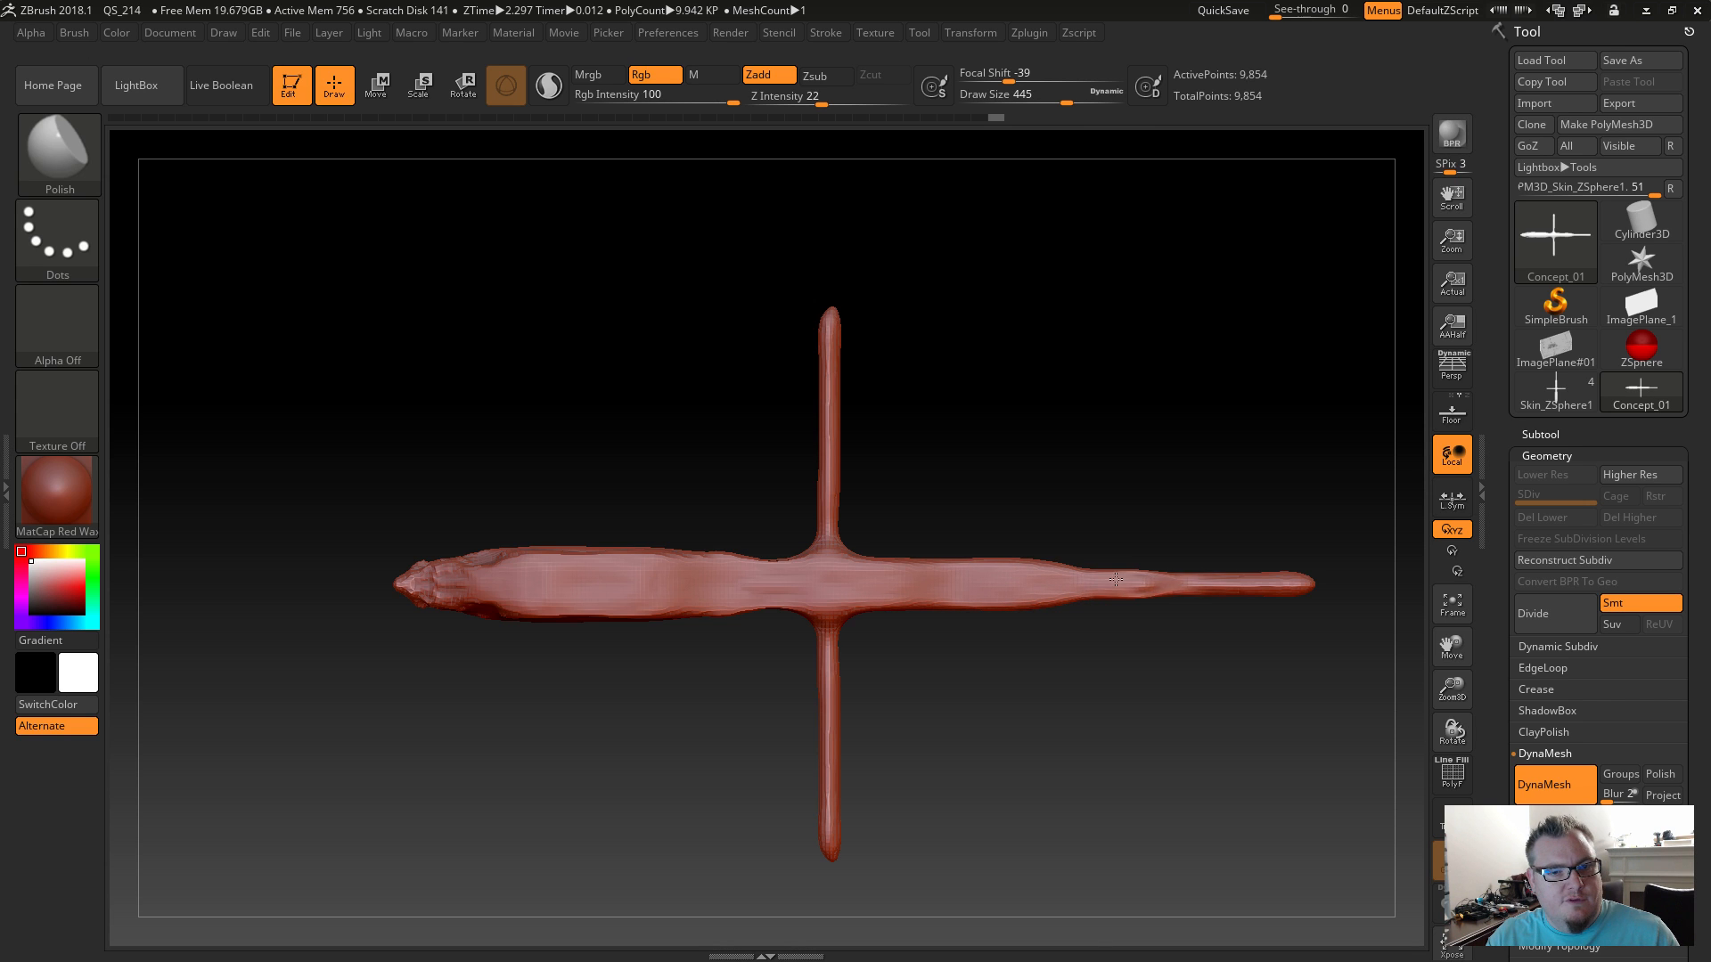
left_click_drag(1265, 585, 1274, 584)
Smooth the polished body, the tail and the area around the limb bases.
left_click_drag(952, 707, 972, 763)
left_click_drag(535, 573, 1306, 560, "shift")
mouse_move(1196, 576)
left_mouse_down("shift")
mouse_move(1305, 561)
mouse_move(1359, 586)
left_mouse_up("shift")
left_click_drag(827, 561, 940, 553, "shift")
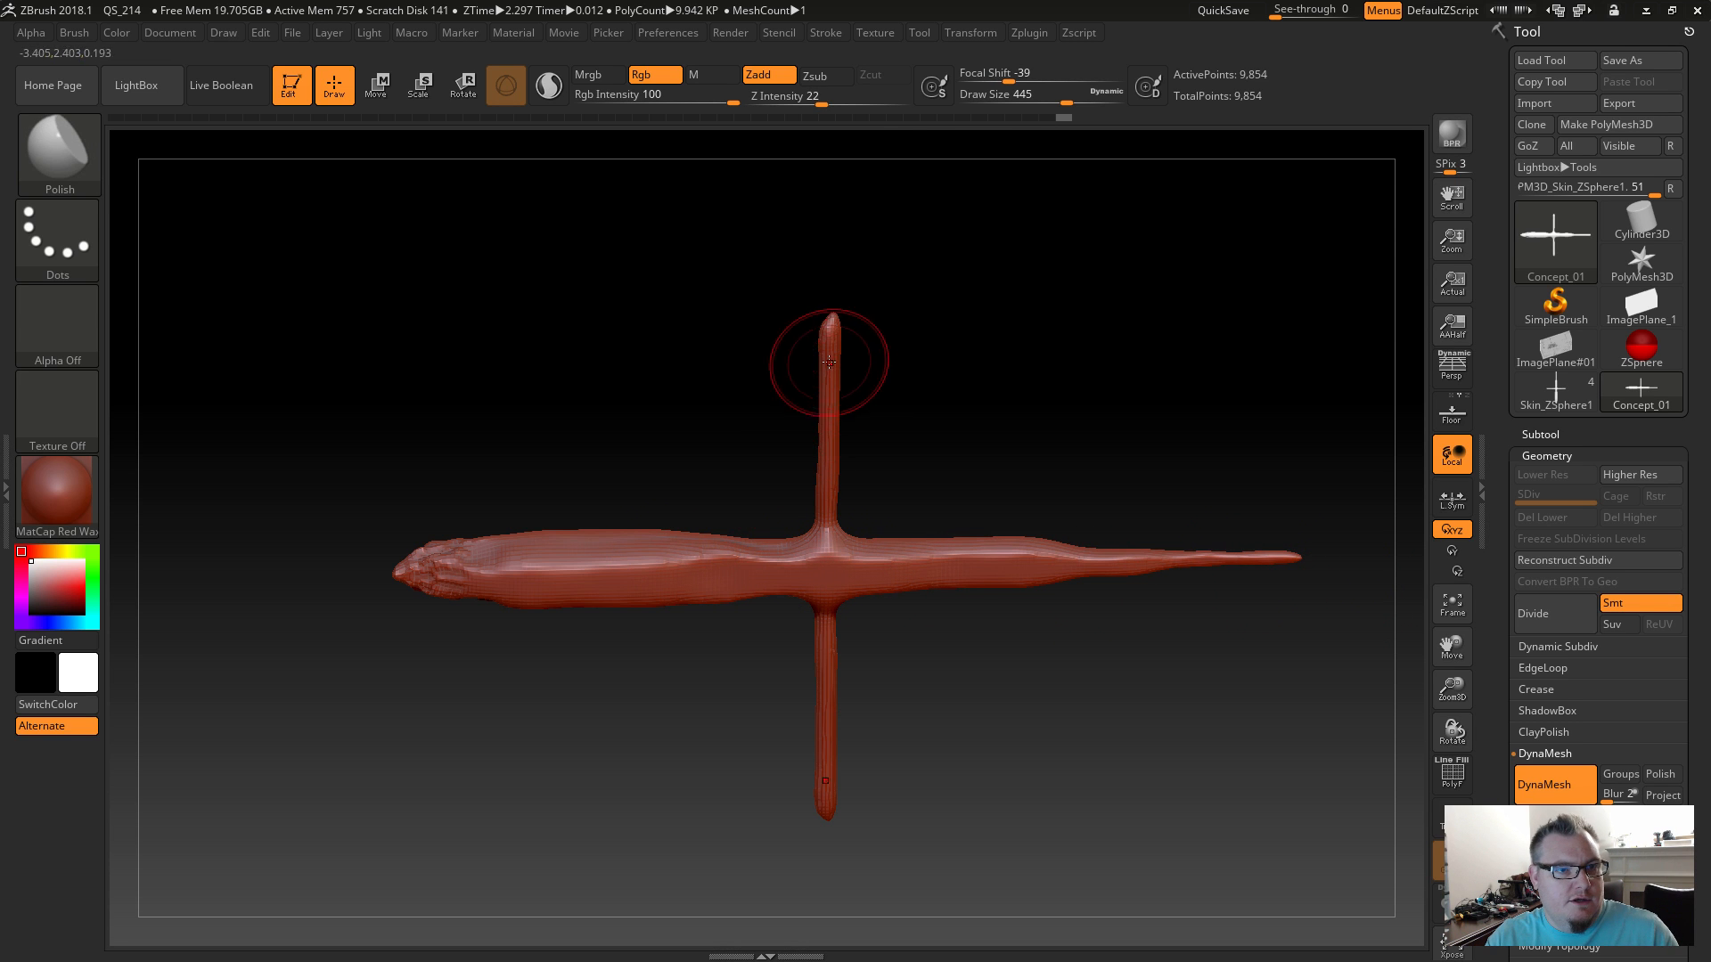
left_click_drag(617, 521, 619, 489)
left_click_drag(700, 561, 744, 570, "shift")
Reduce the Polish brush's draw size to 108.
mouse_move(638, 649)
left_mouse_down()
mouse_move(550, 684)
mouse_move(537, 655)
mouse_move(535, 704)
mouse_move(531, 649)
mouse_move(580, 711)
mouse_move(612, 668)
mouse_move(560, 687)
left_mouse_up()
key("s")
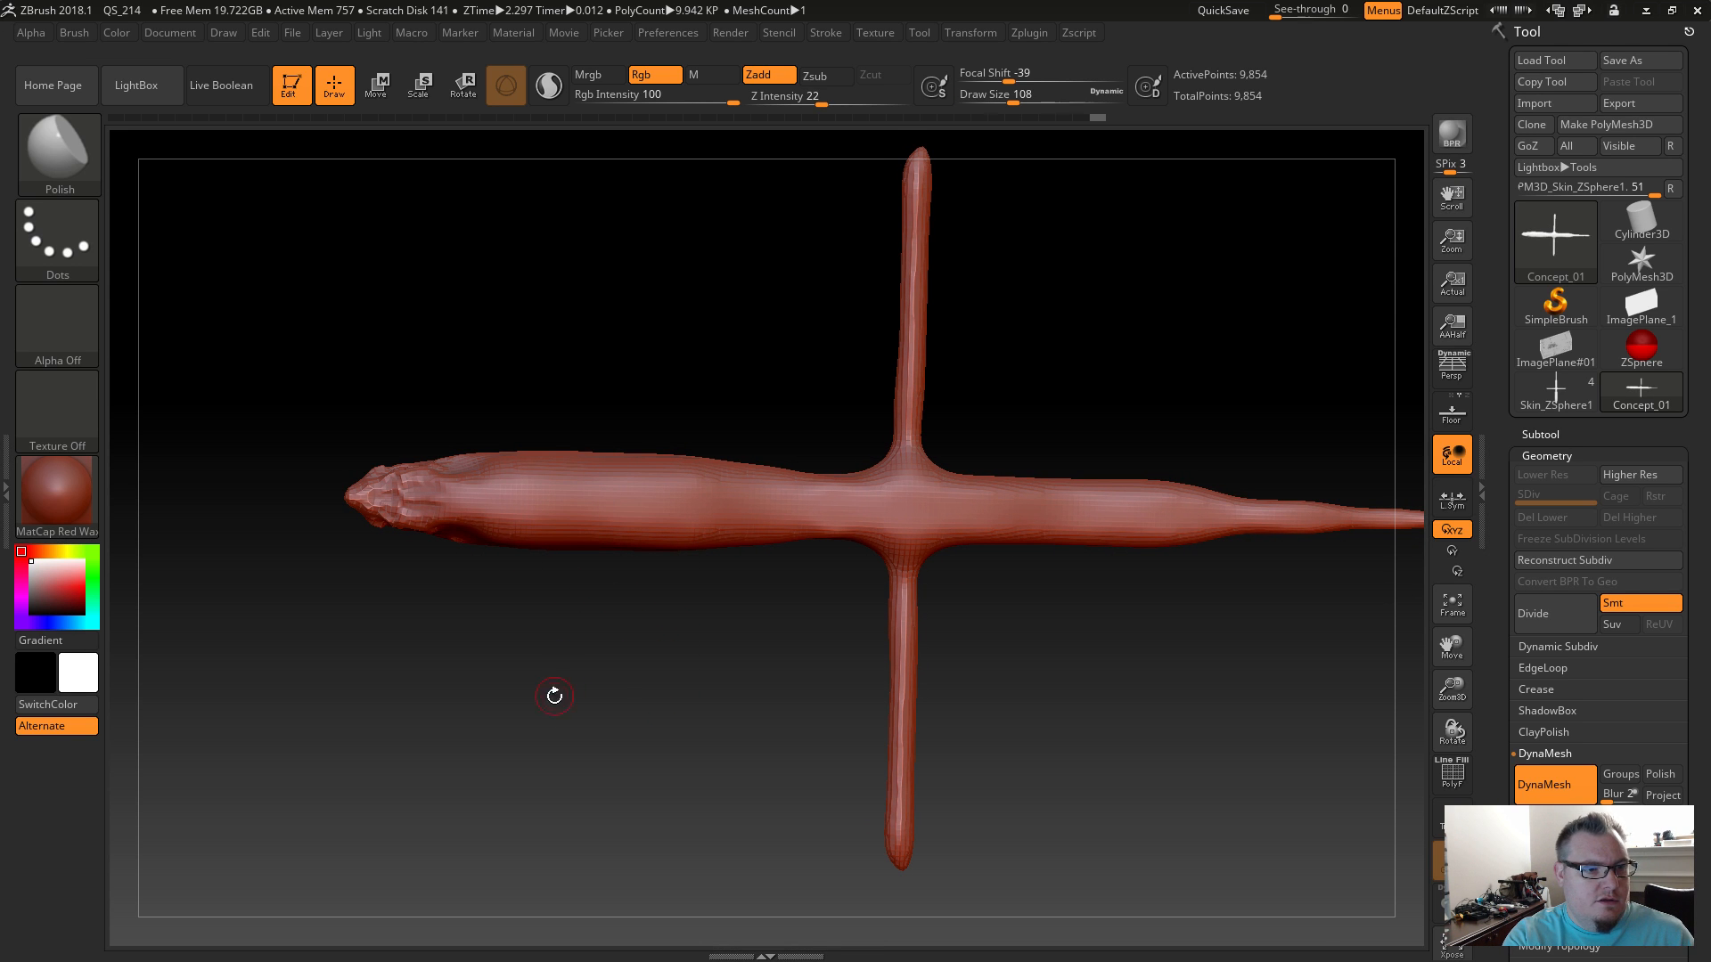
Carve a row of crosswise segment grooves along the belly between the head and the limbs with the DamStandard brush.
key("b")
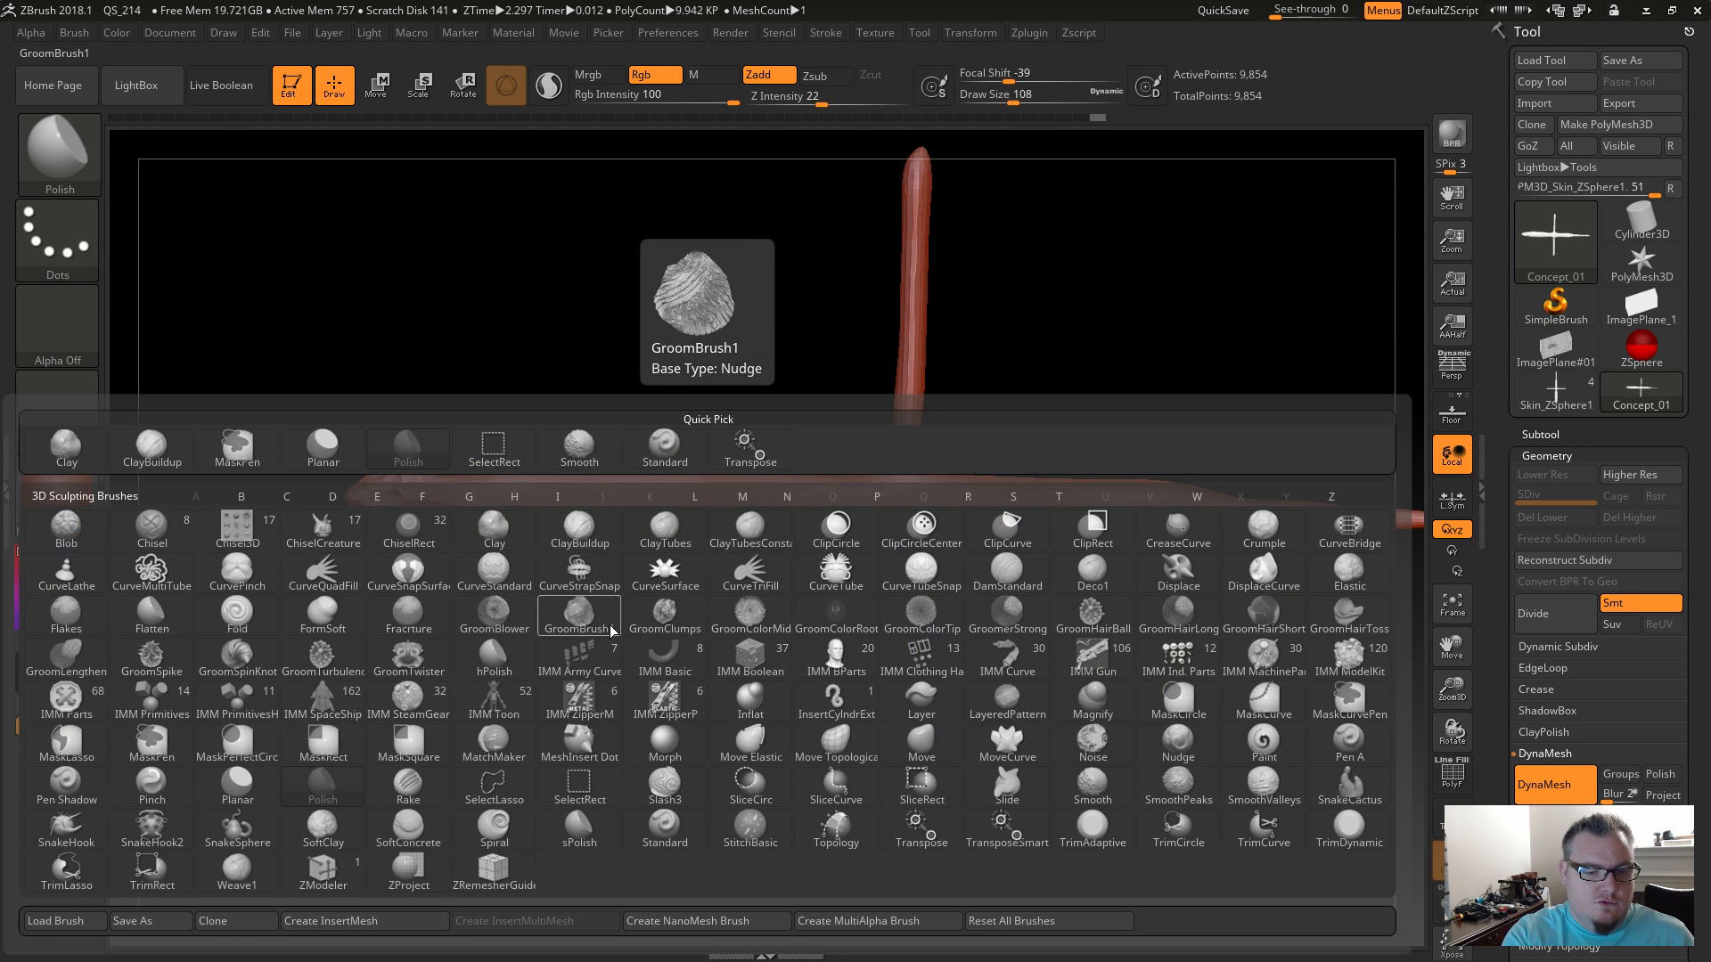
key("d")
key("s")
mouse_move(506, 524)
left_mouse_down()
mouse_move(506, 479)
mouse_move(617, 477)
left_mouse_up()
right_click_drag(634, 482, 669, 497)
right_click_drag(684, 613, 644, 560, "shift")
left_click_drag(658, 527, 659, 474)
left_click_drag(722, 526, 723, 476)
mouse_move(785, 526)
left_mouse_down()
mouse_move(786, 476)
mouse_move(839, 478)
left_mouse_up()
mouse_move(861, 553)
left_mouse_down()
mouse_move(737, 592)
mouse_move(746, 572)
left_mouse_up()
Swell the grooved belly between the head and the limbs with the Inflat brush at draw size 268.
key("b")
key("i")
key("n")
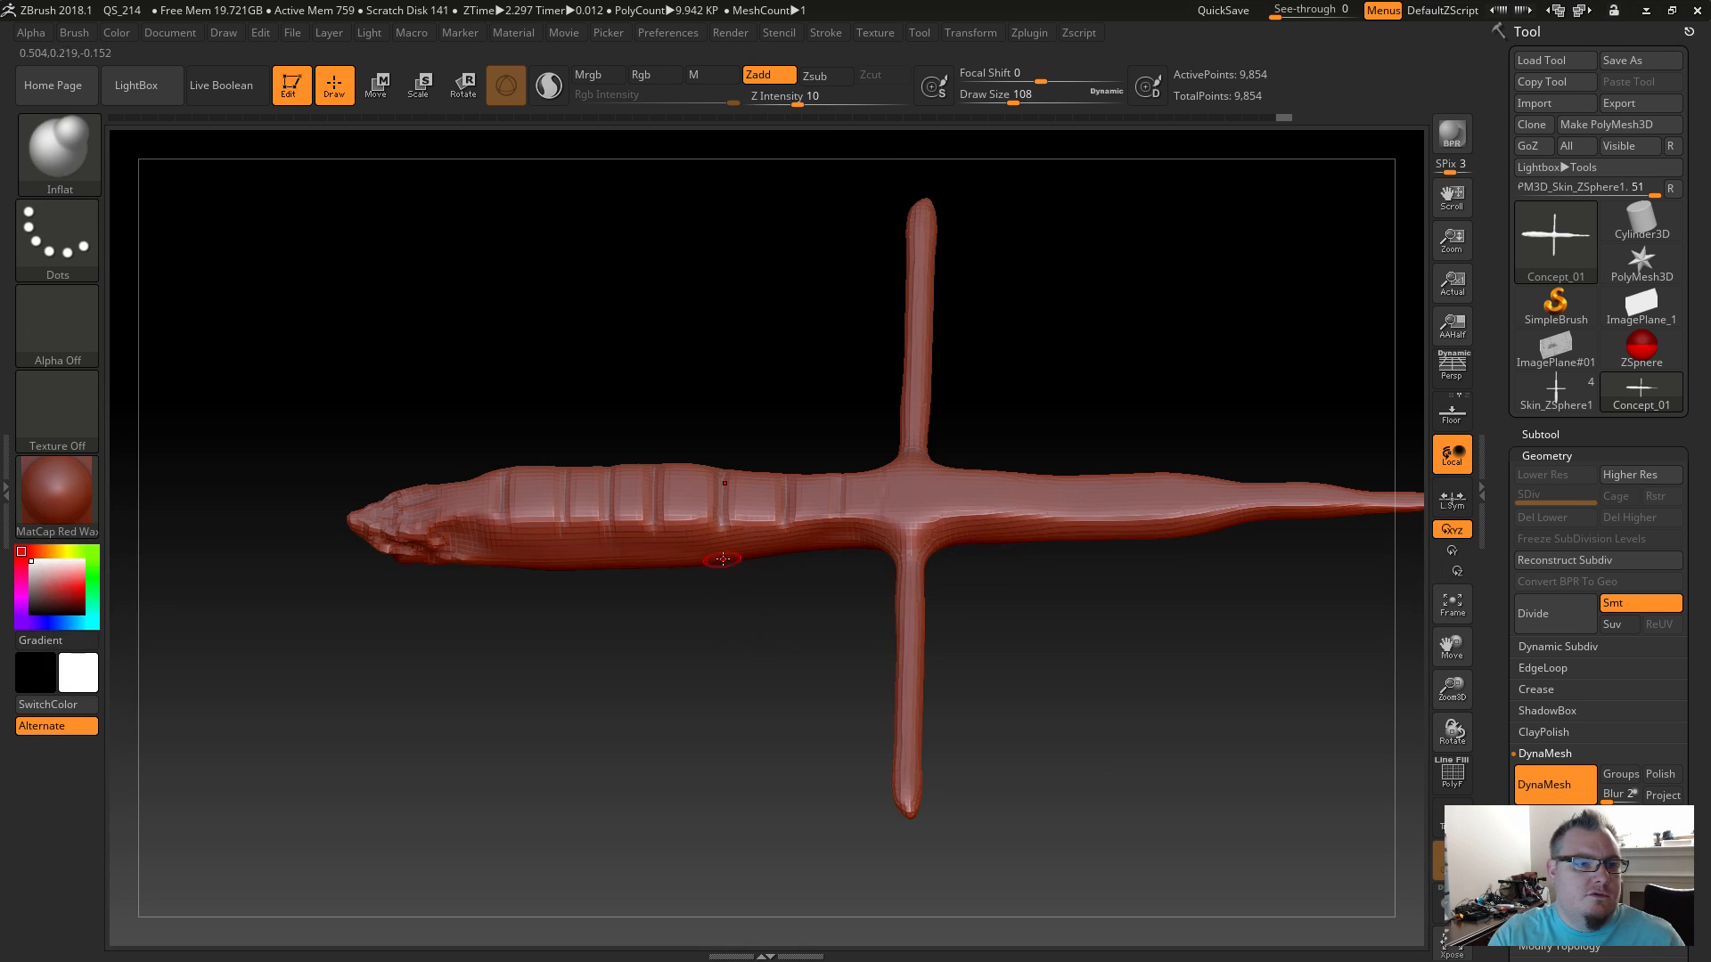
key("s")
left_click_drag(754, 680, 782, 680)
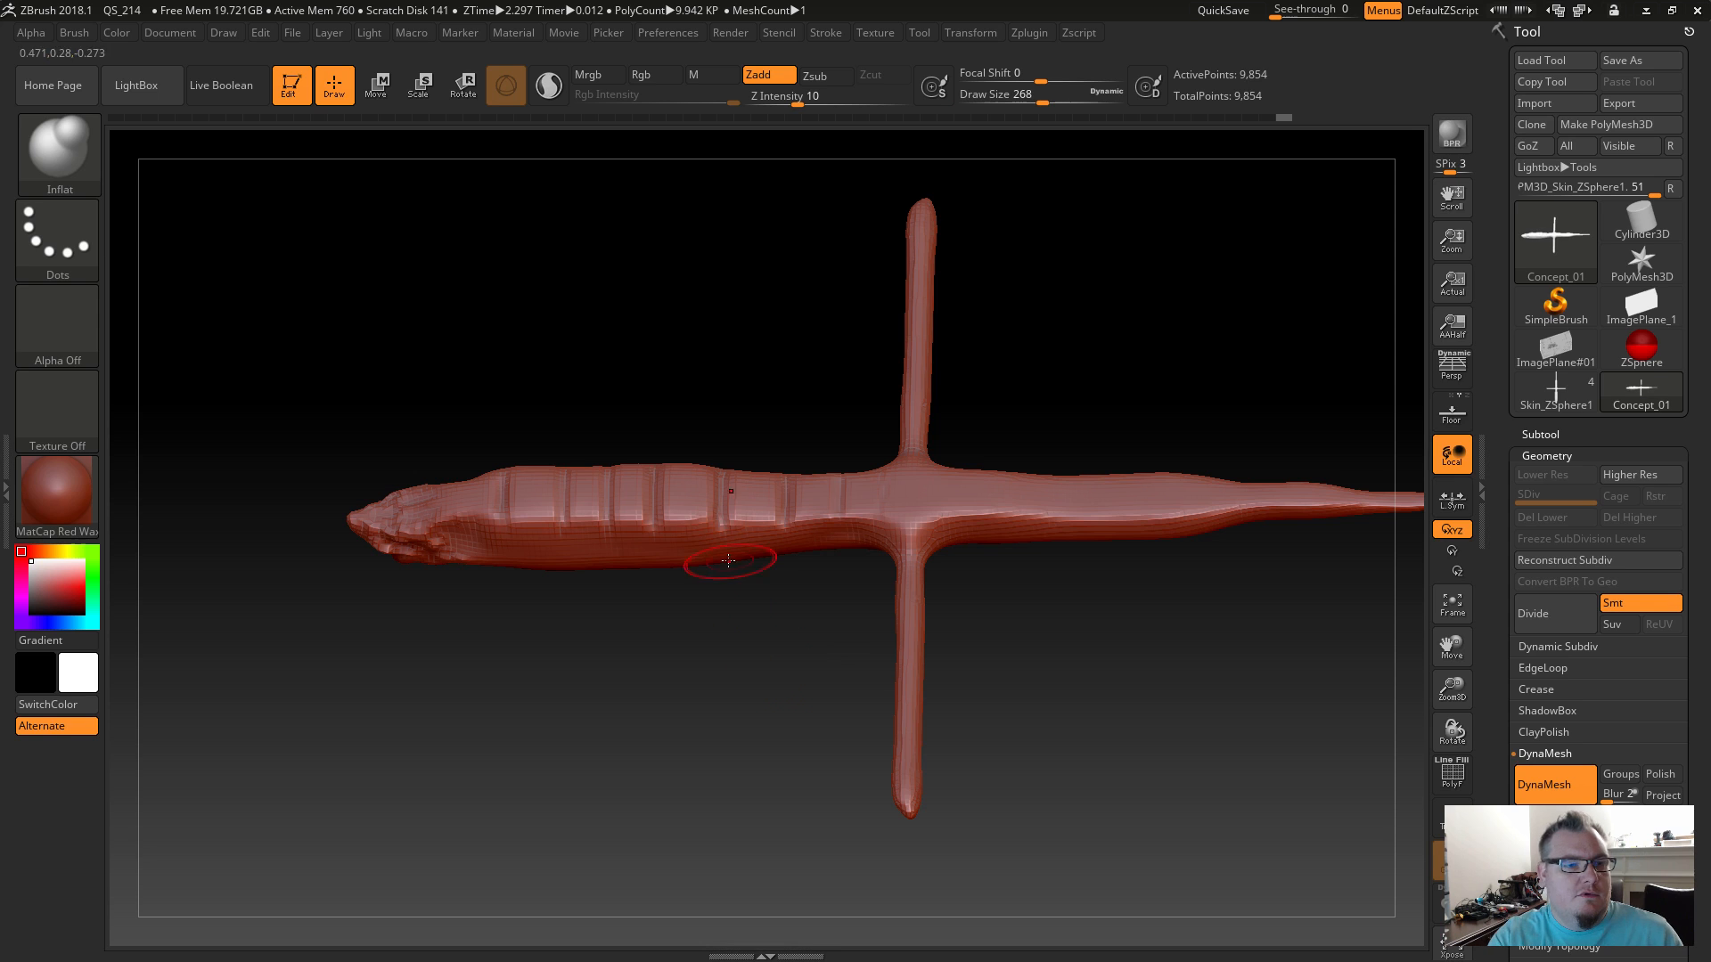
mouse_move(830, 555)
left_mouse_down()
mouse_move(832, 533)
mouse_move(884, 539)
left_mouse_up()
left_click_drag(534, 528, 712, 544)
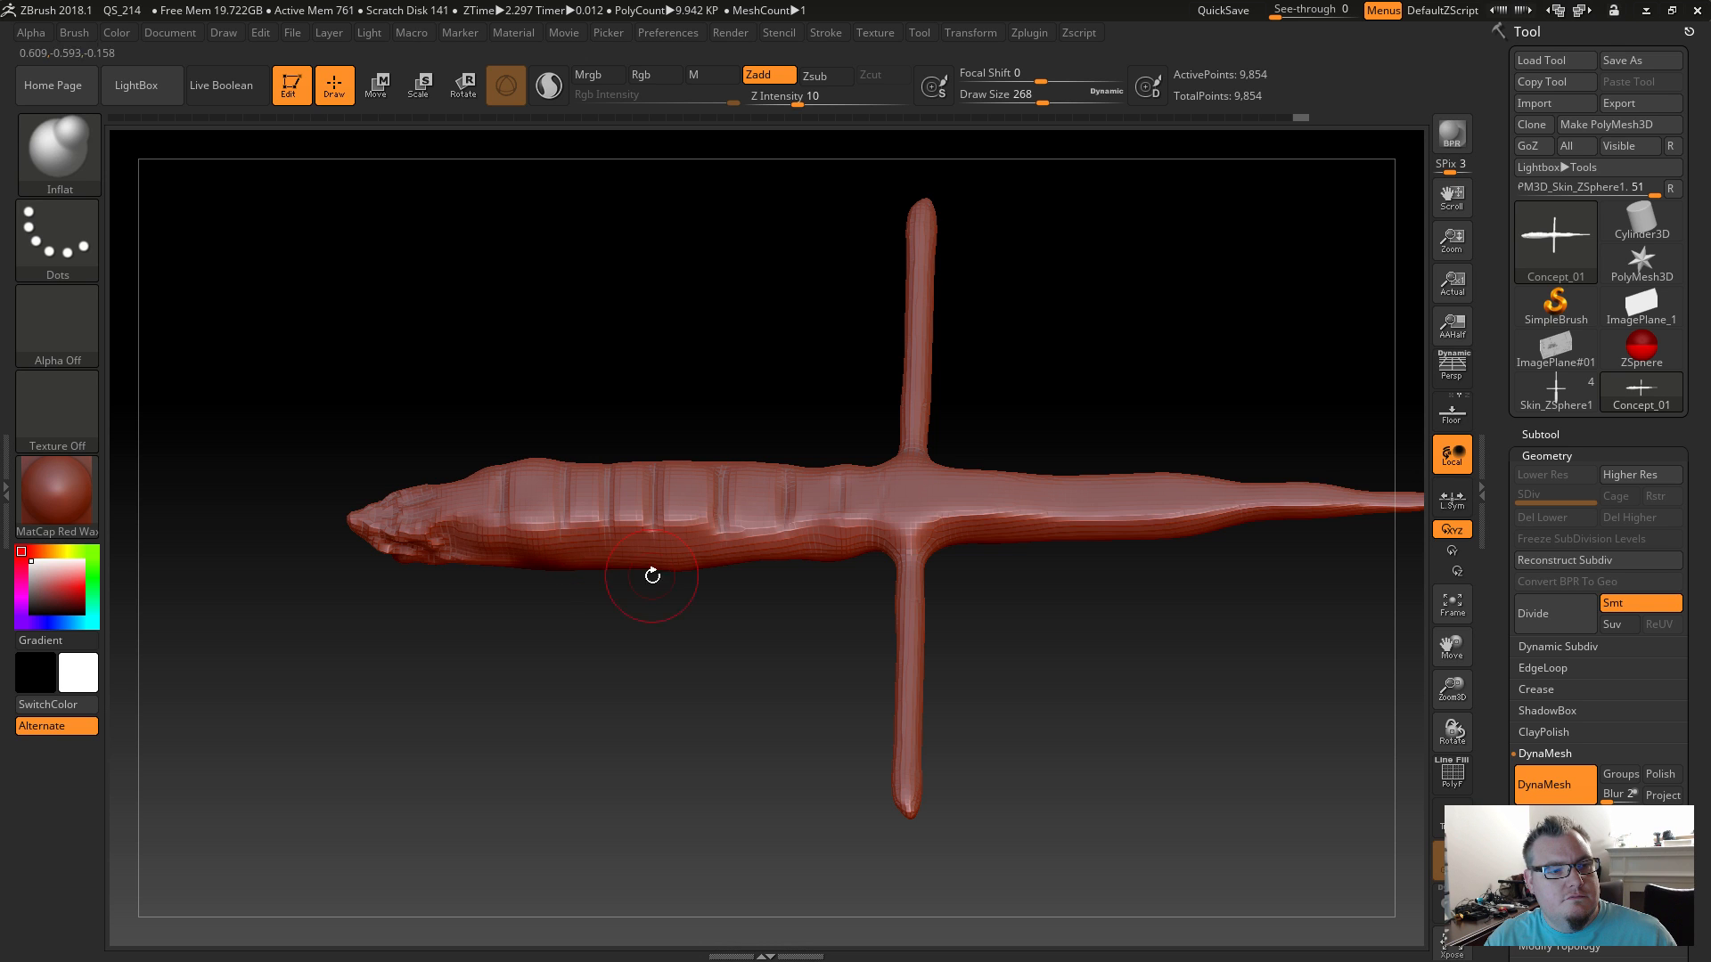
Soften the belly grooves by smoothing, and inflate the body through the limb junction and along the tail.
left_click_drag(499, 527, 835, 532, "shift")
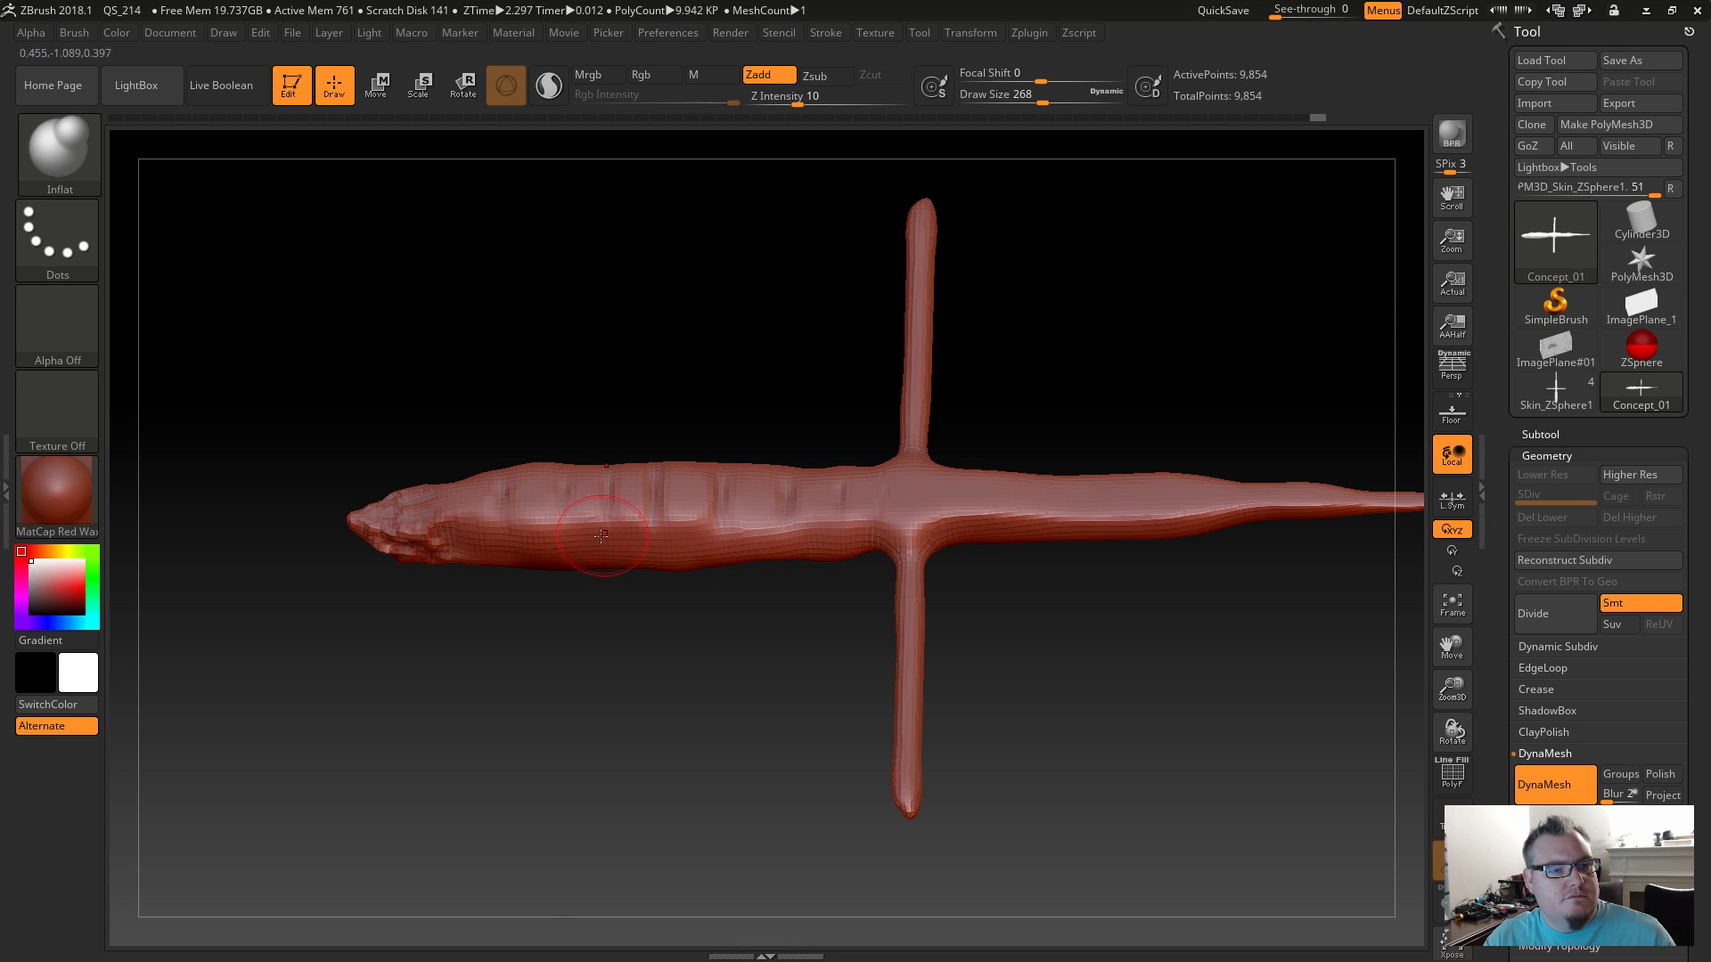
left_click_drag(570, 509, 904, 504)
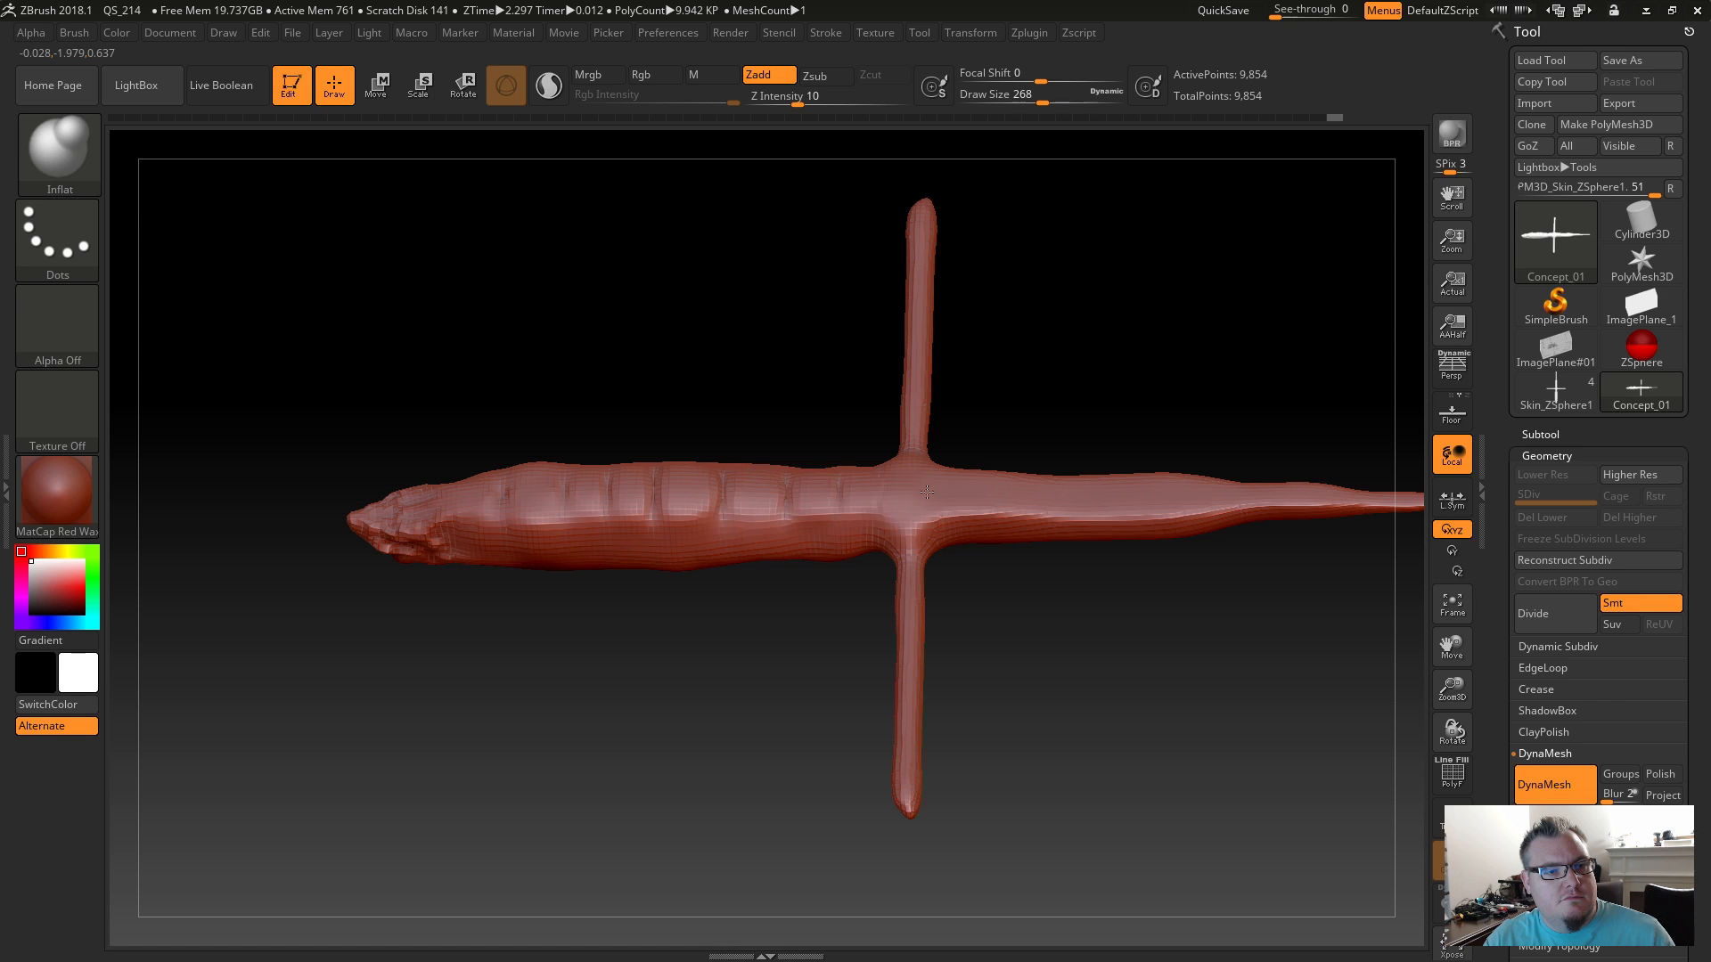
left_click_drag(1156, 506, 1301, 499)
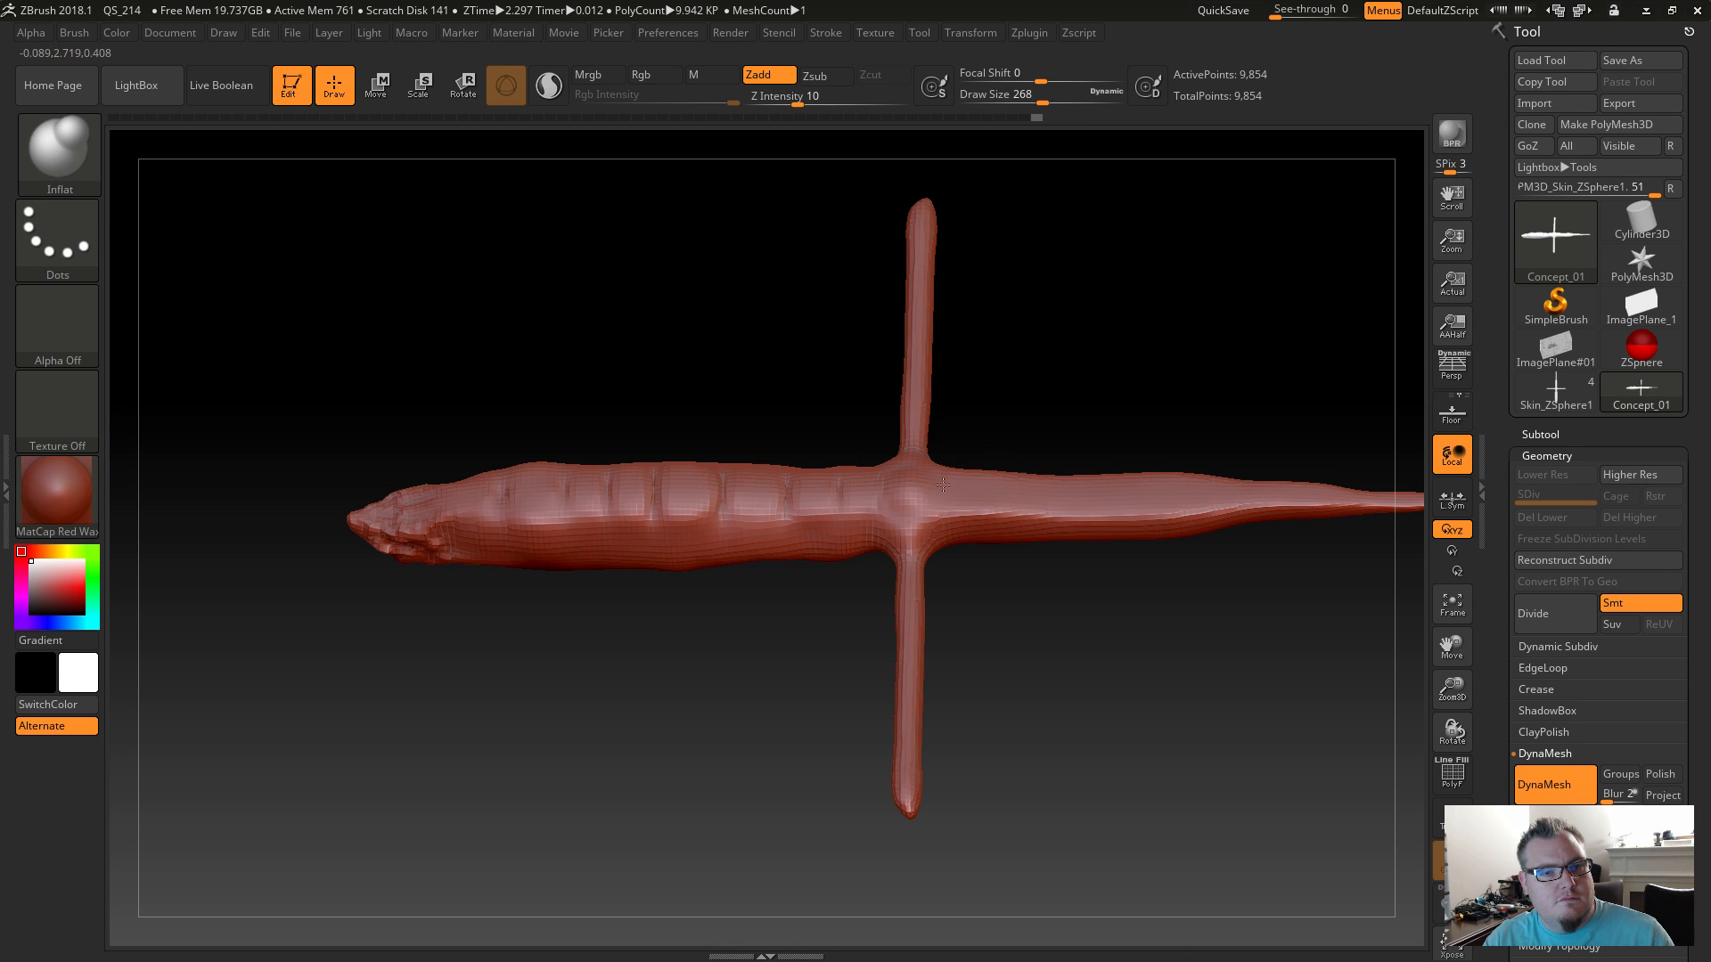
left_click_drag(921, 486, 1139, 501)
mouse_move(841, 487)
left_mouse_down()
mouse_move(922, 499)
mouse_move(971, 538)
mouse_move(1389, 532)
left_mouse_up()
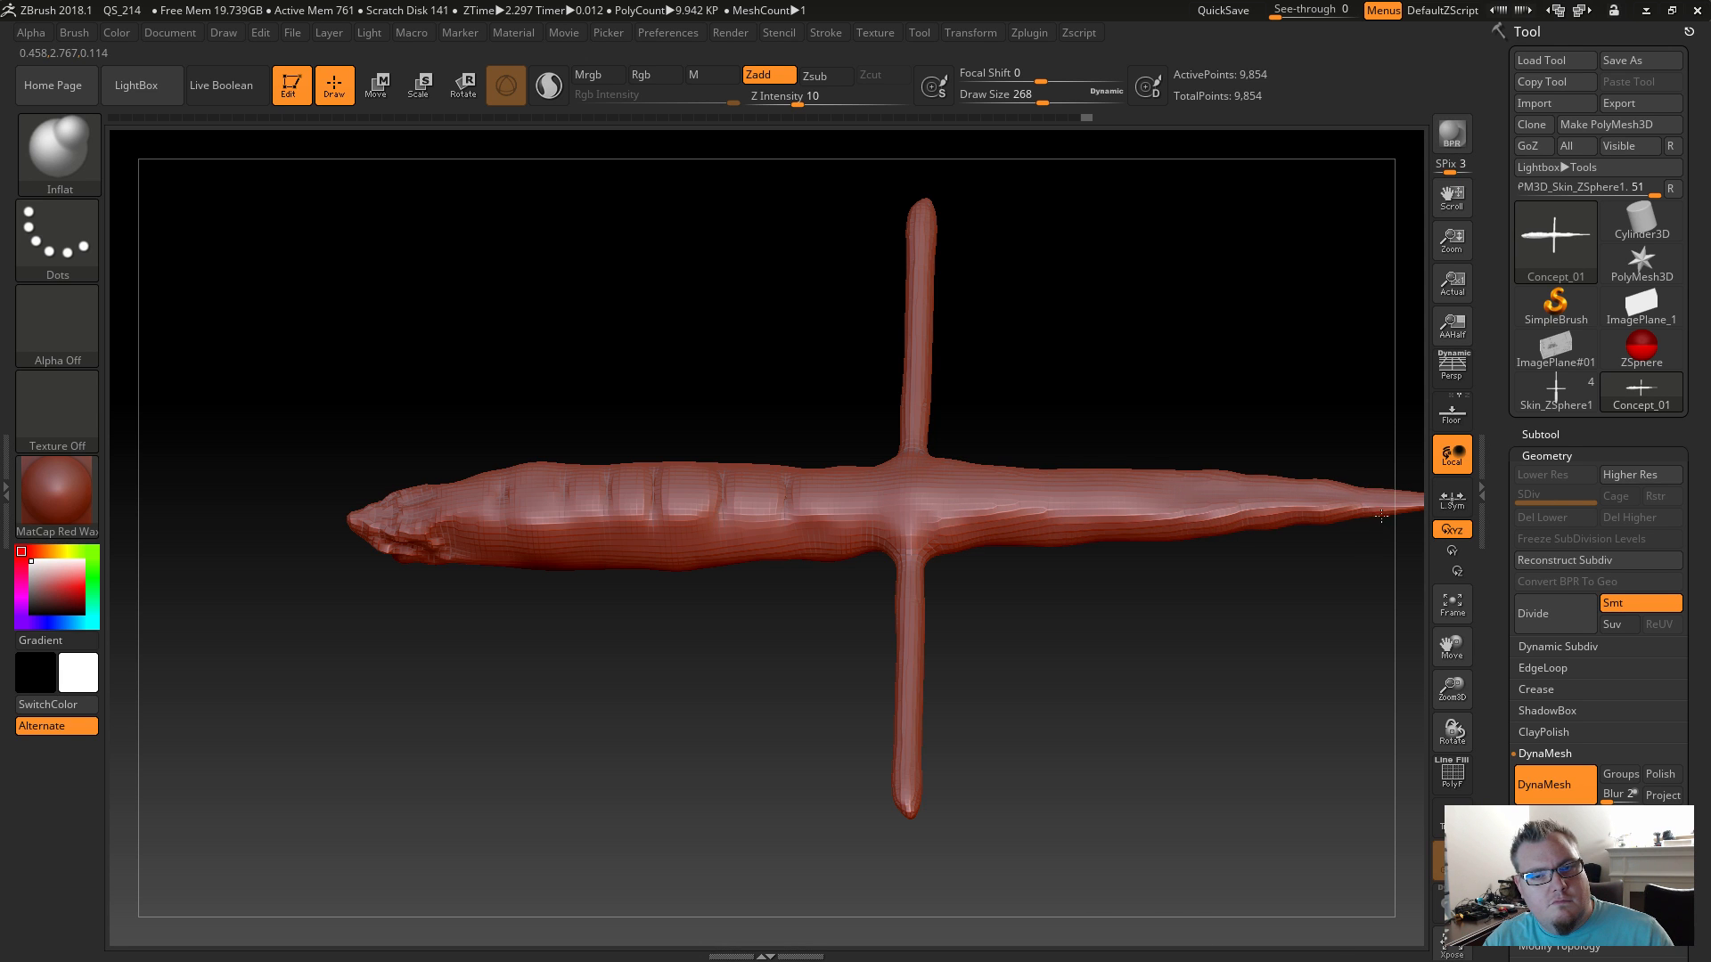
Try to place the rotation gizmo on the snout tip in side view.
left_click_drag(1224, 656, 1003, 590, "alt")
left_click_drag(367, 445, 398, 591)
left_click_drag(419, 694, 630, 654)
left_click_drag(521, 645, 563, 699)
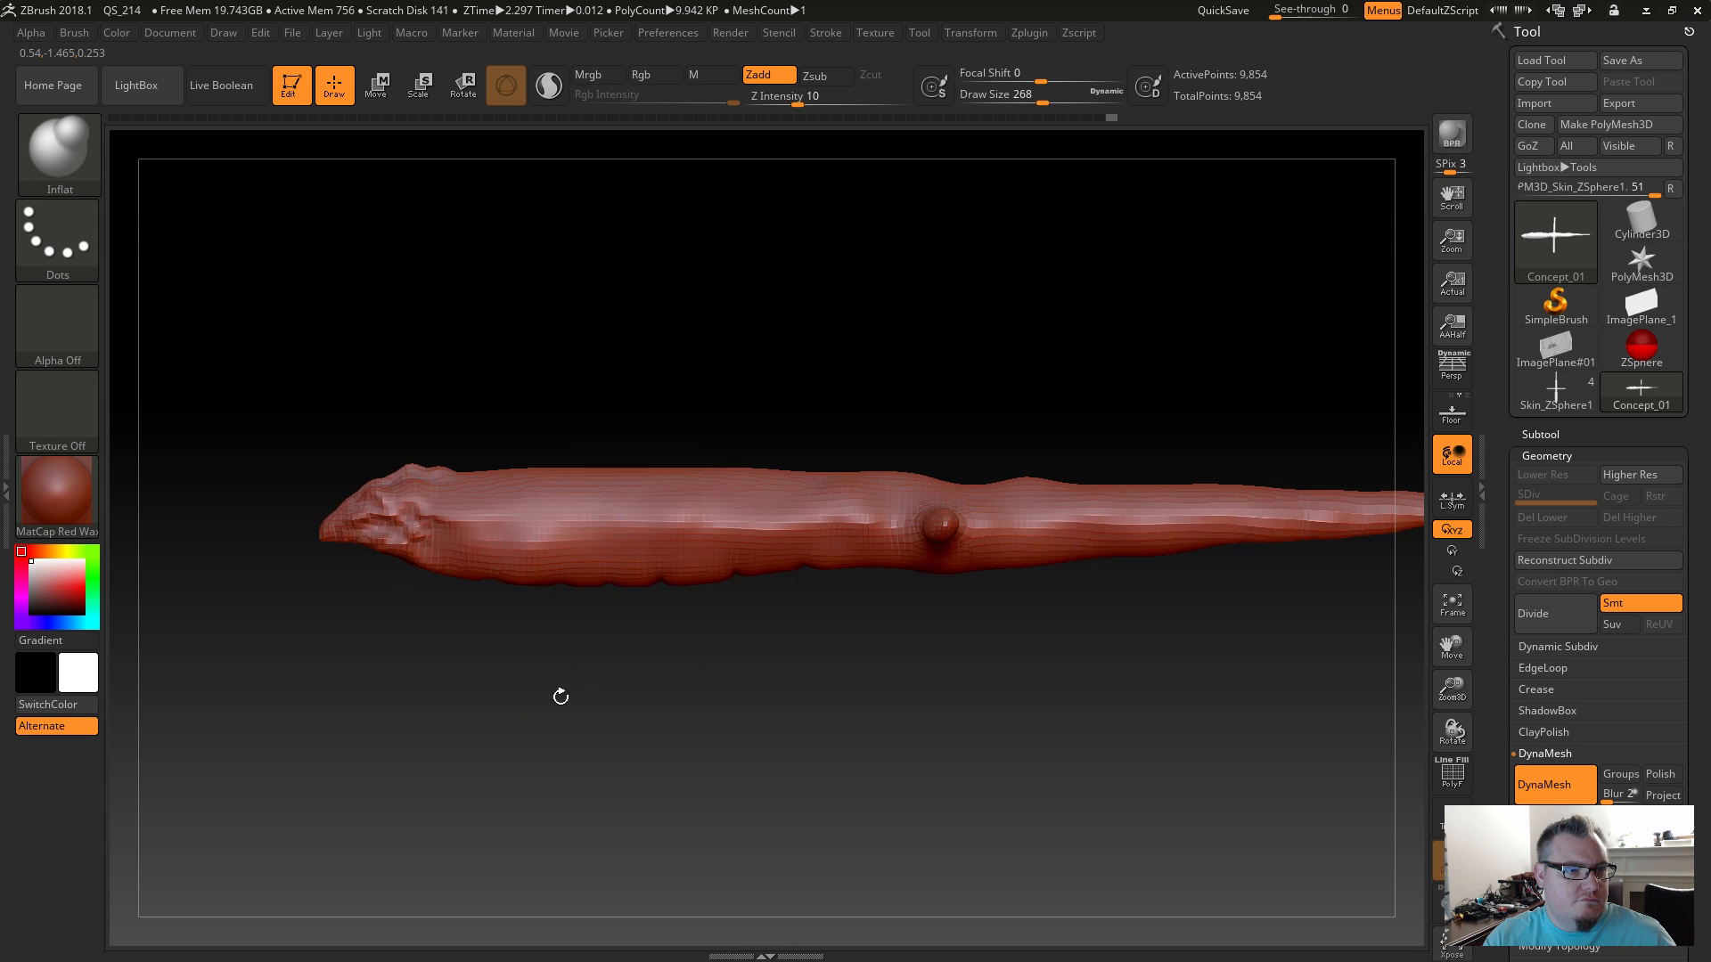
left_click(58, 151)
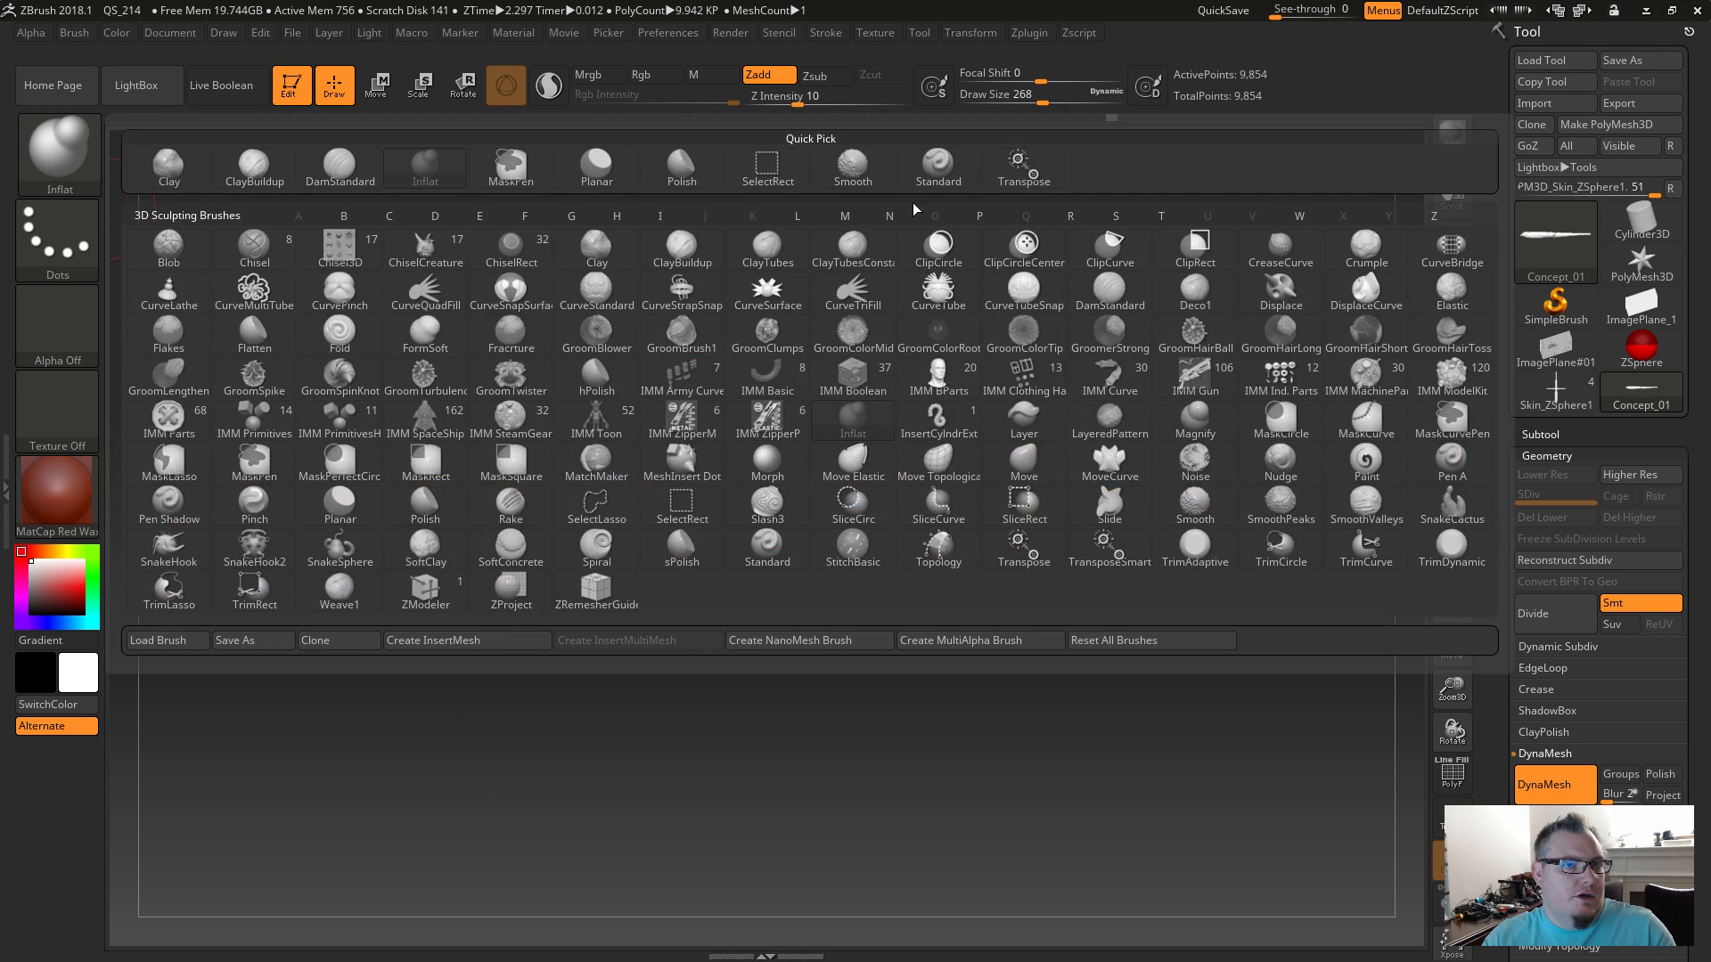
key("r")
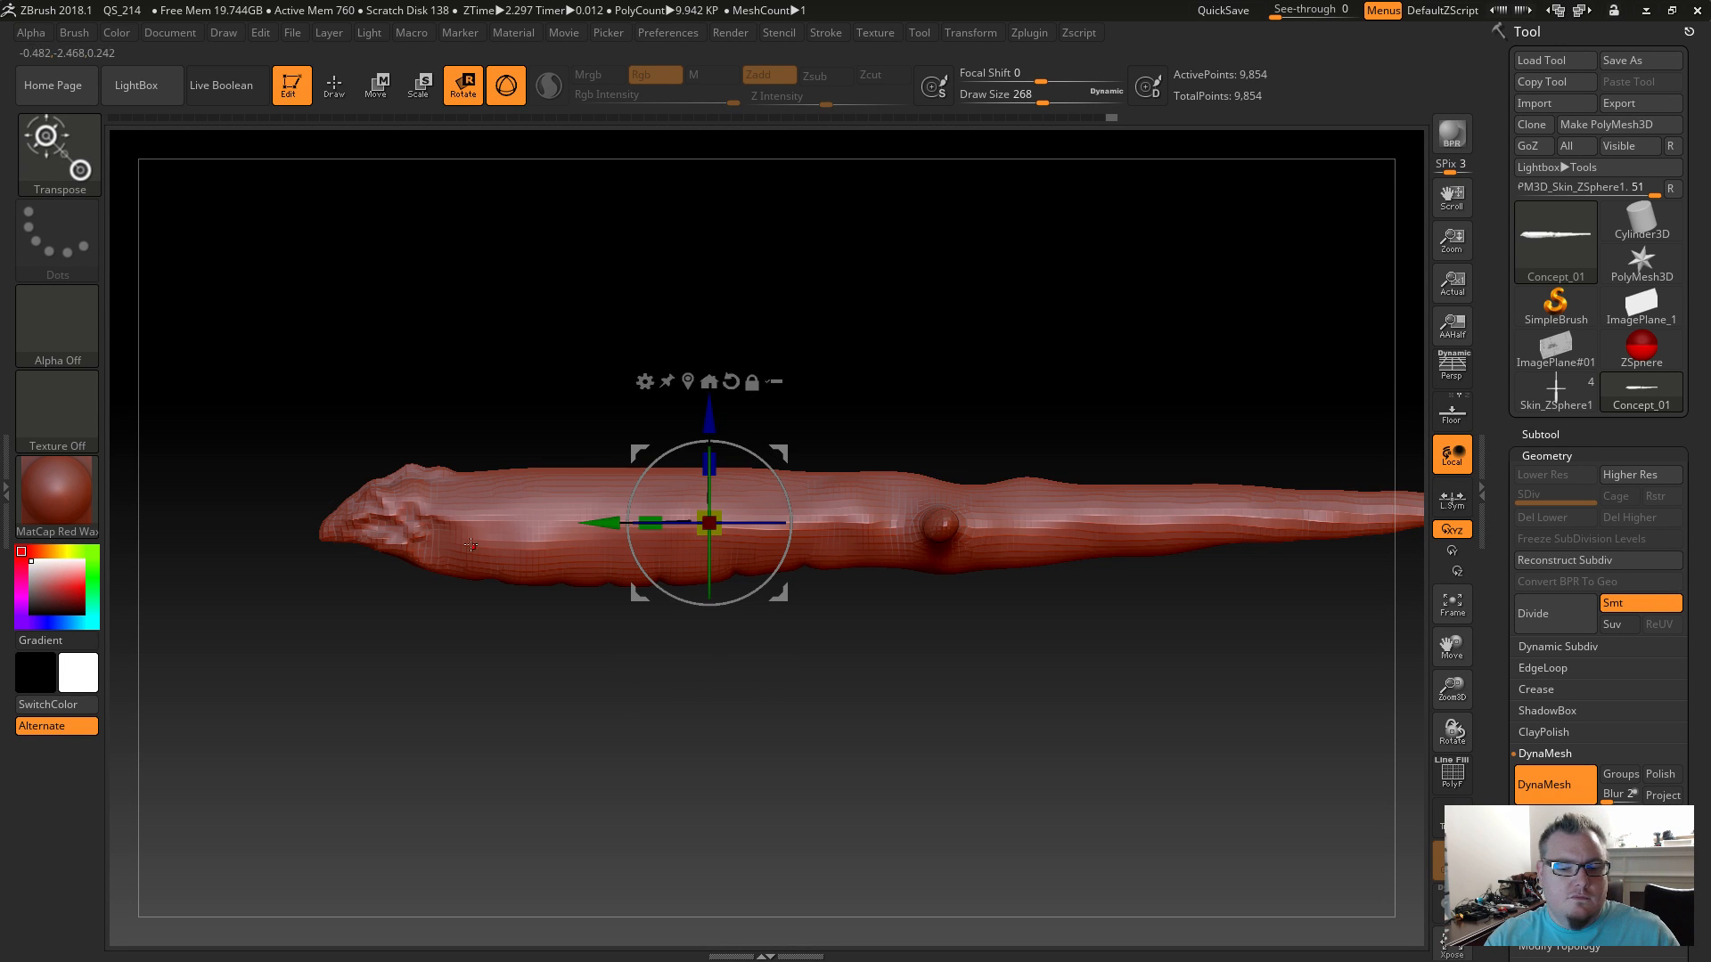
left_click(333, 533)
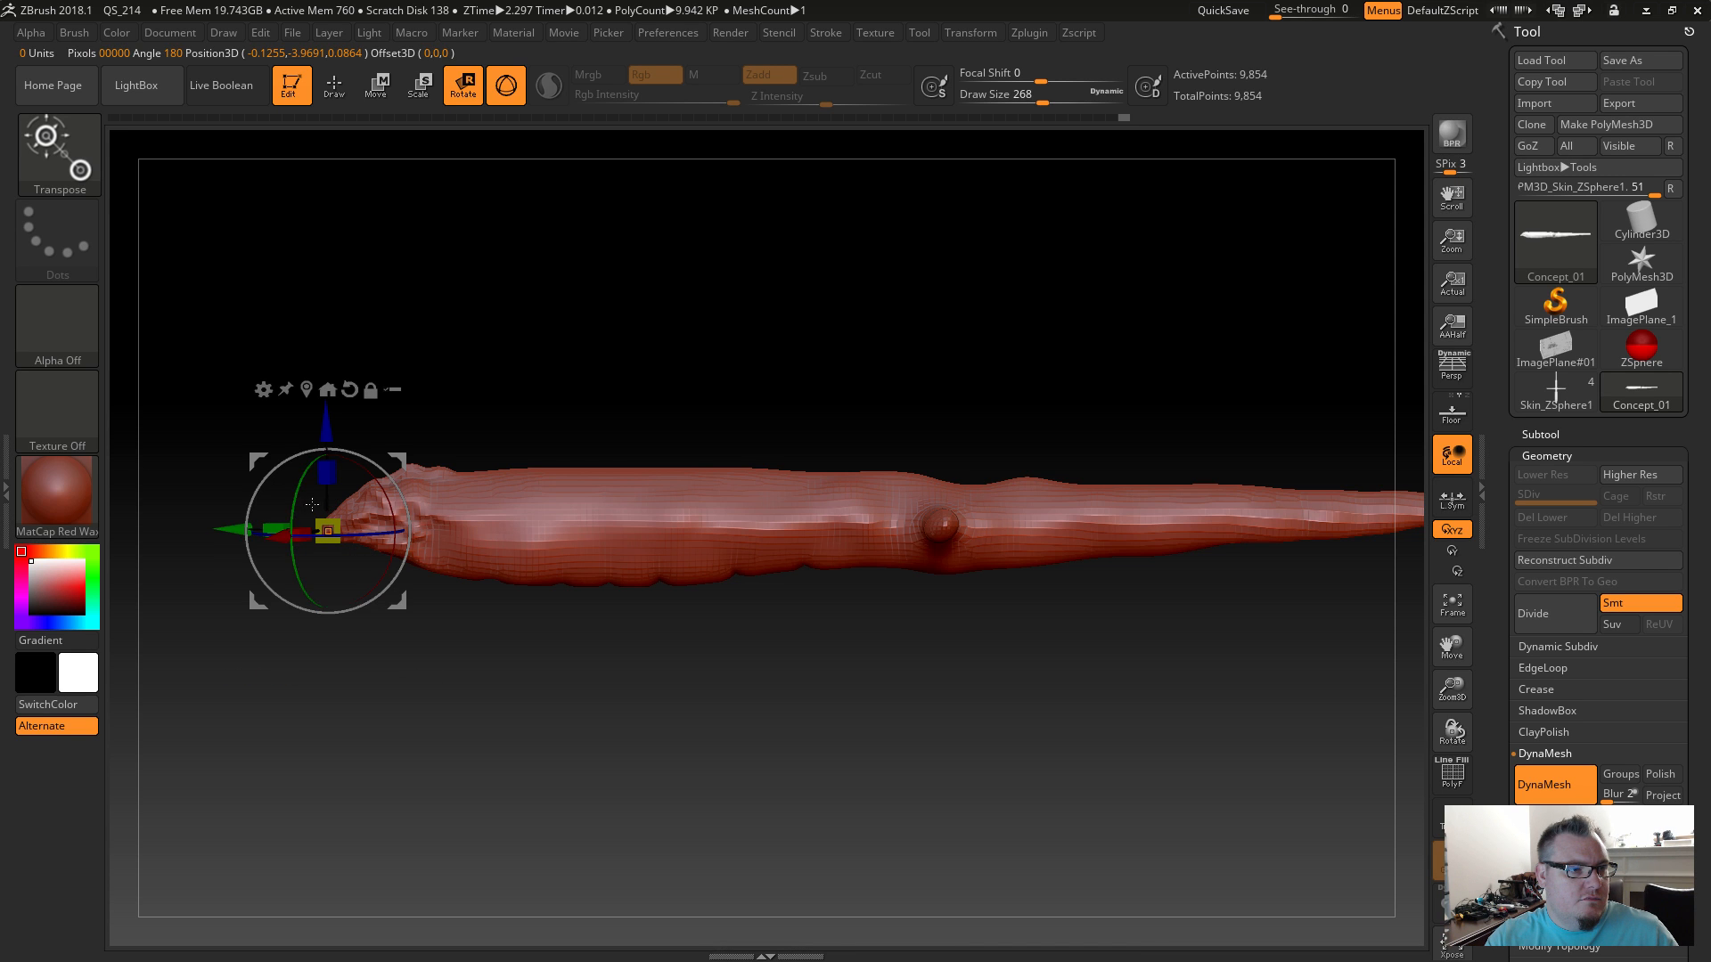
left_click_drag(327, 426, 326, 431)
left_click_drag(421, 646, 514, 635, "alt")
left_click_drag(329, 337, 287, 344)
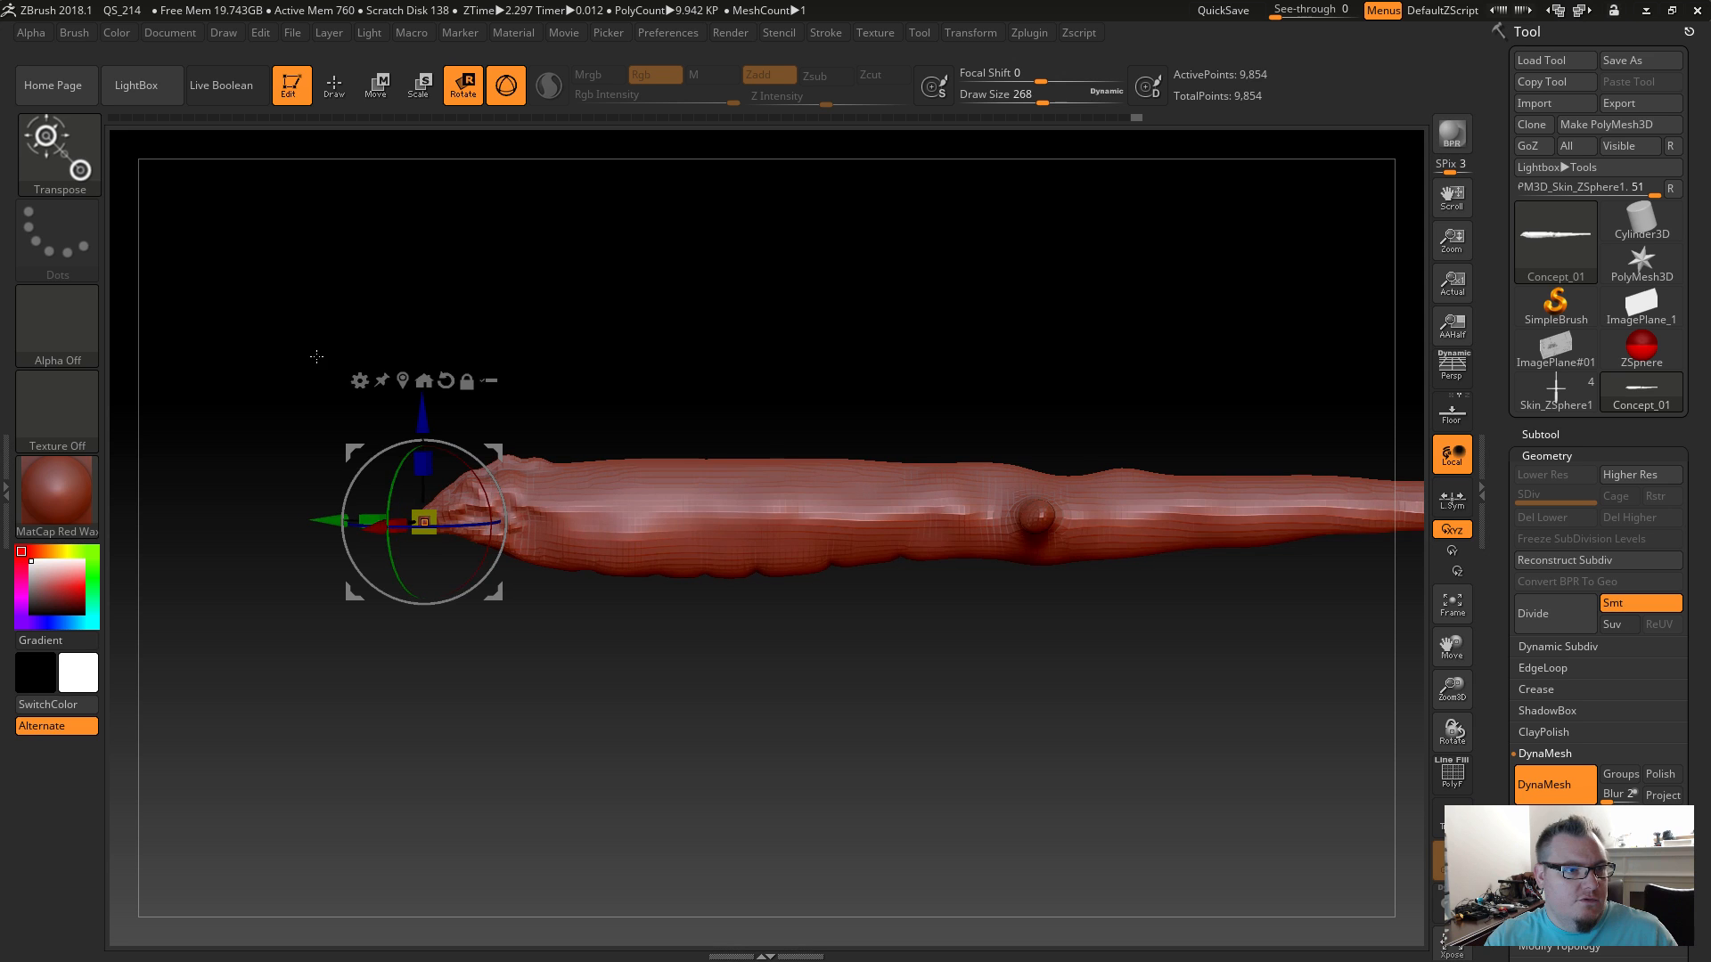
key("b")
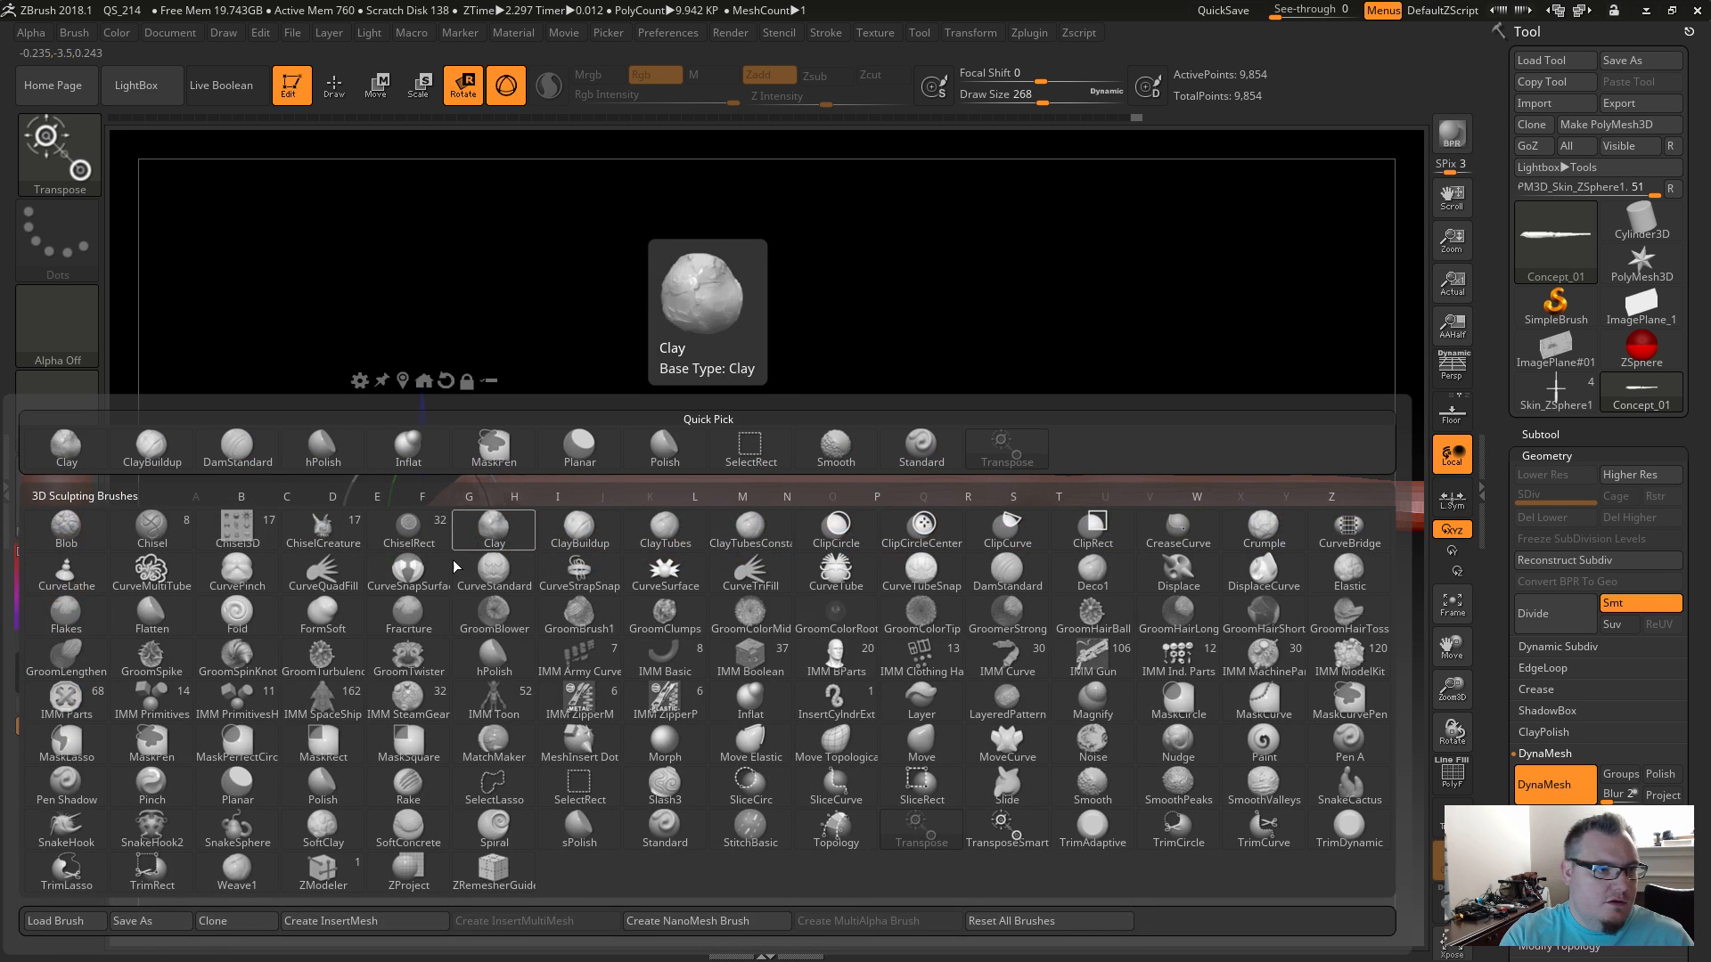
key("g")
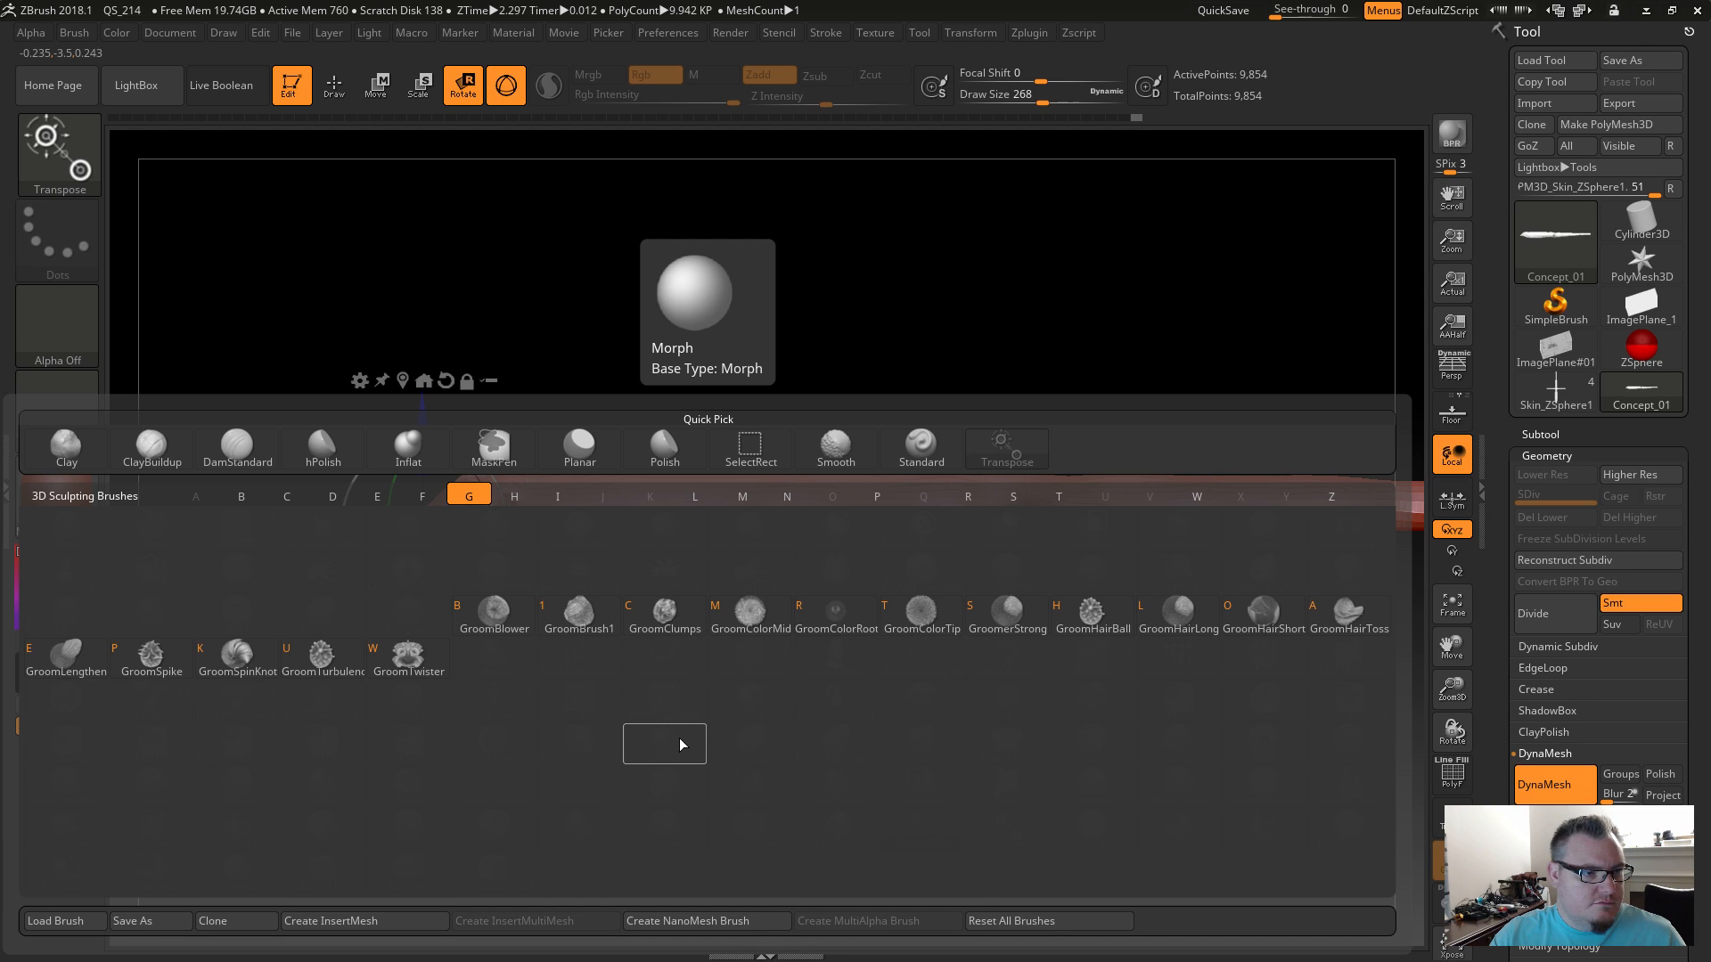
key("b")
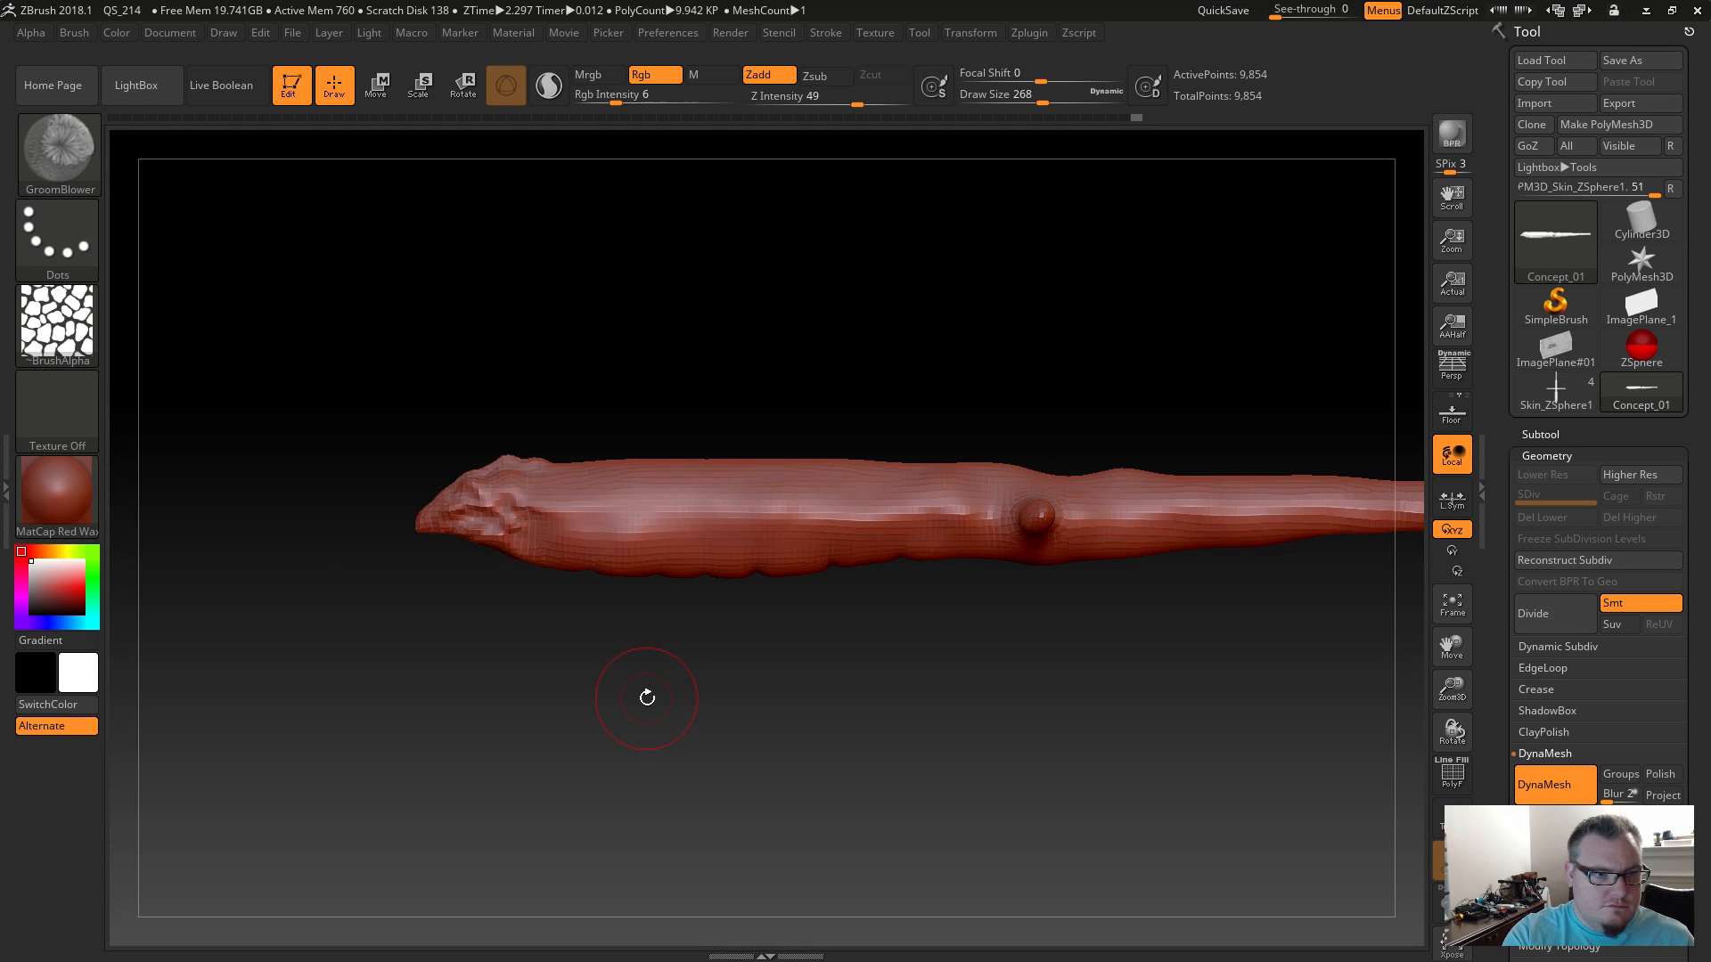
Reshape the snout and lower jaw in side view with the Move brush at draw size 559.
key("b")
key("m")
key("v")
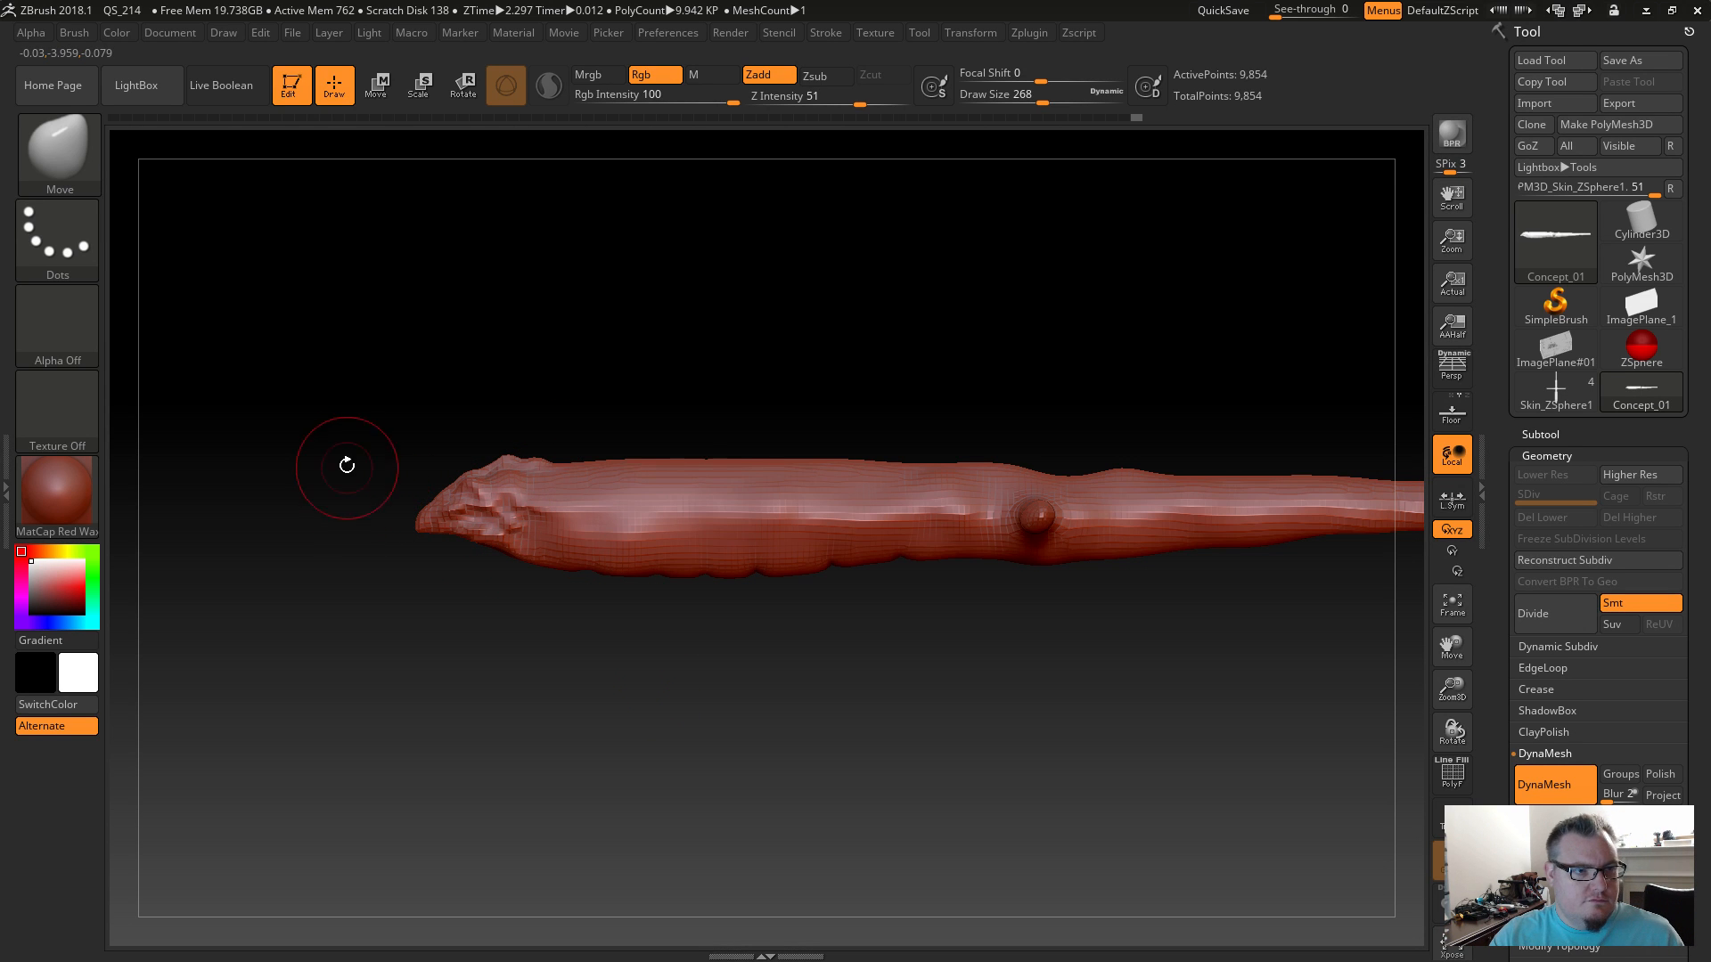
key("s")
mouse_move(484, 516)
left_mouse_down()
mouse_move(534, 516)
mouse_move(437, 529)
left_mouse_up()
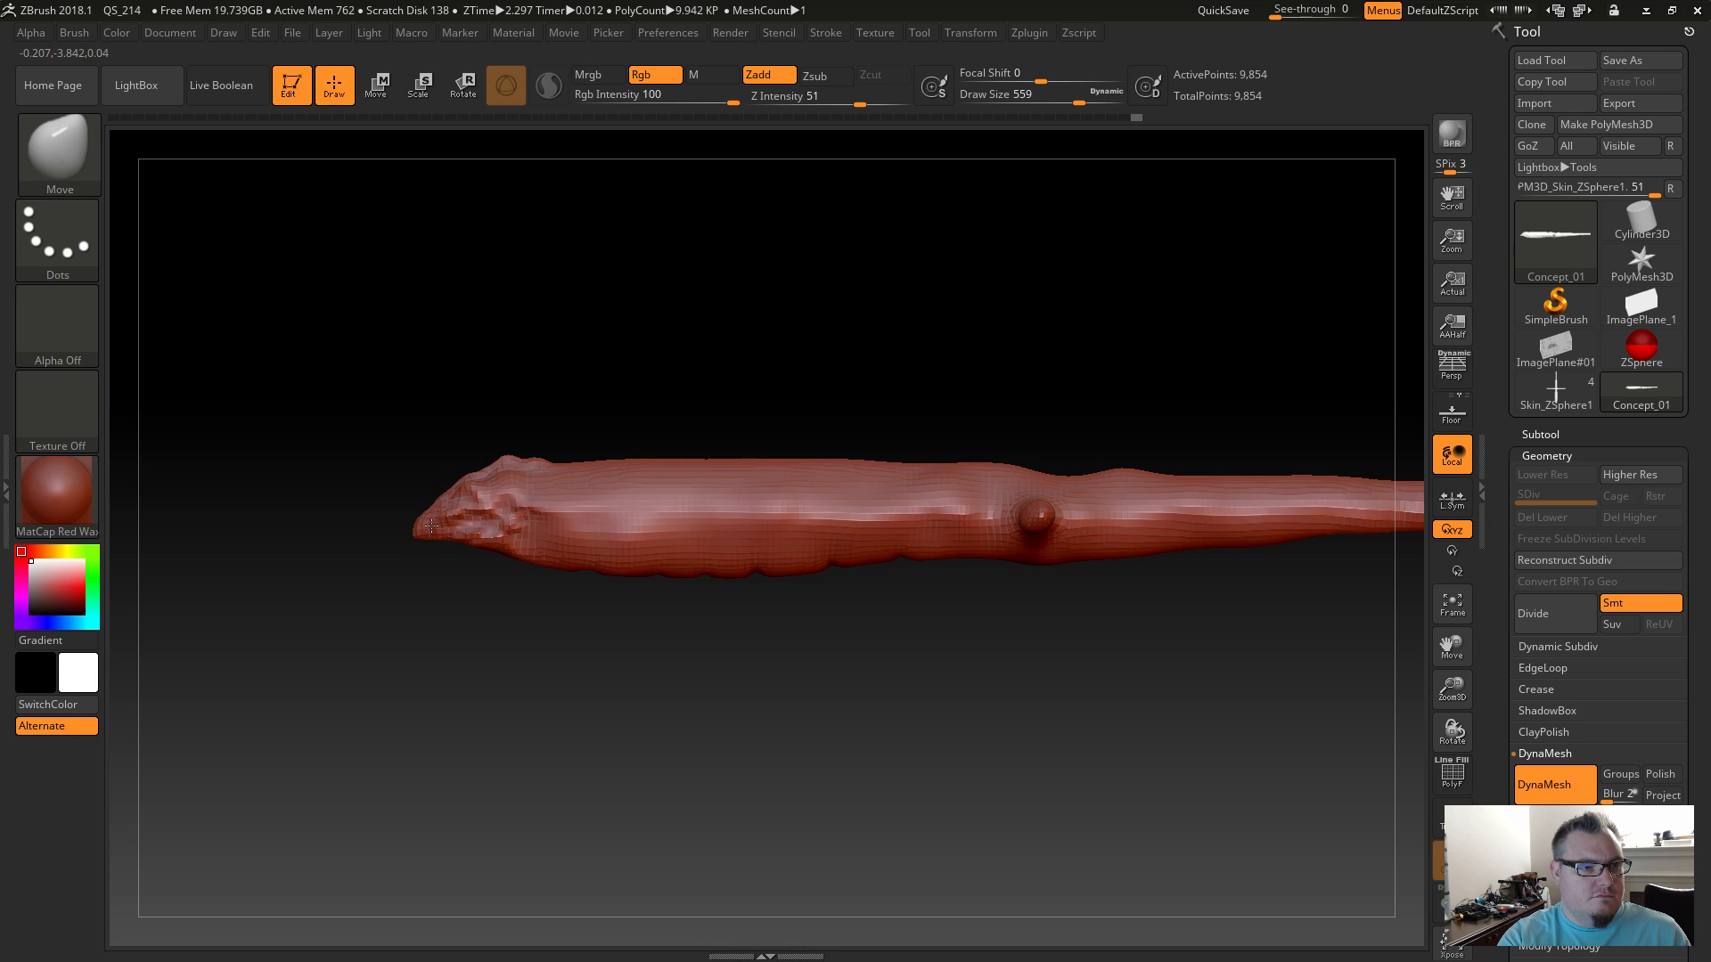
left_click_drag(533, 560, 519, 539)
mouse_move(460, 487)
left_mouse_down()
mouse_move(419, 488)
mouse_move(423, 544)
left_mouse_up()
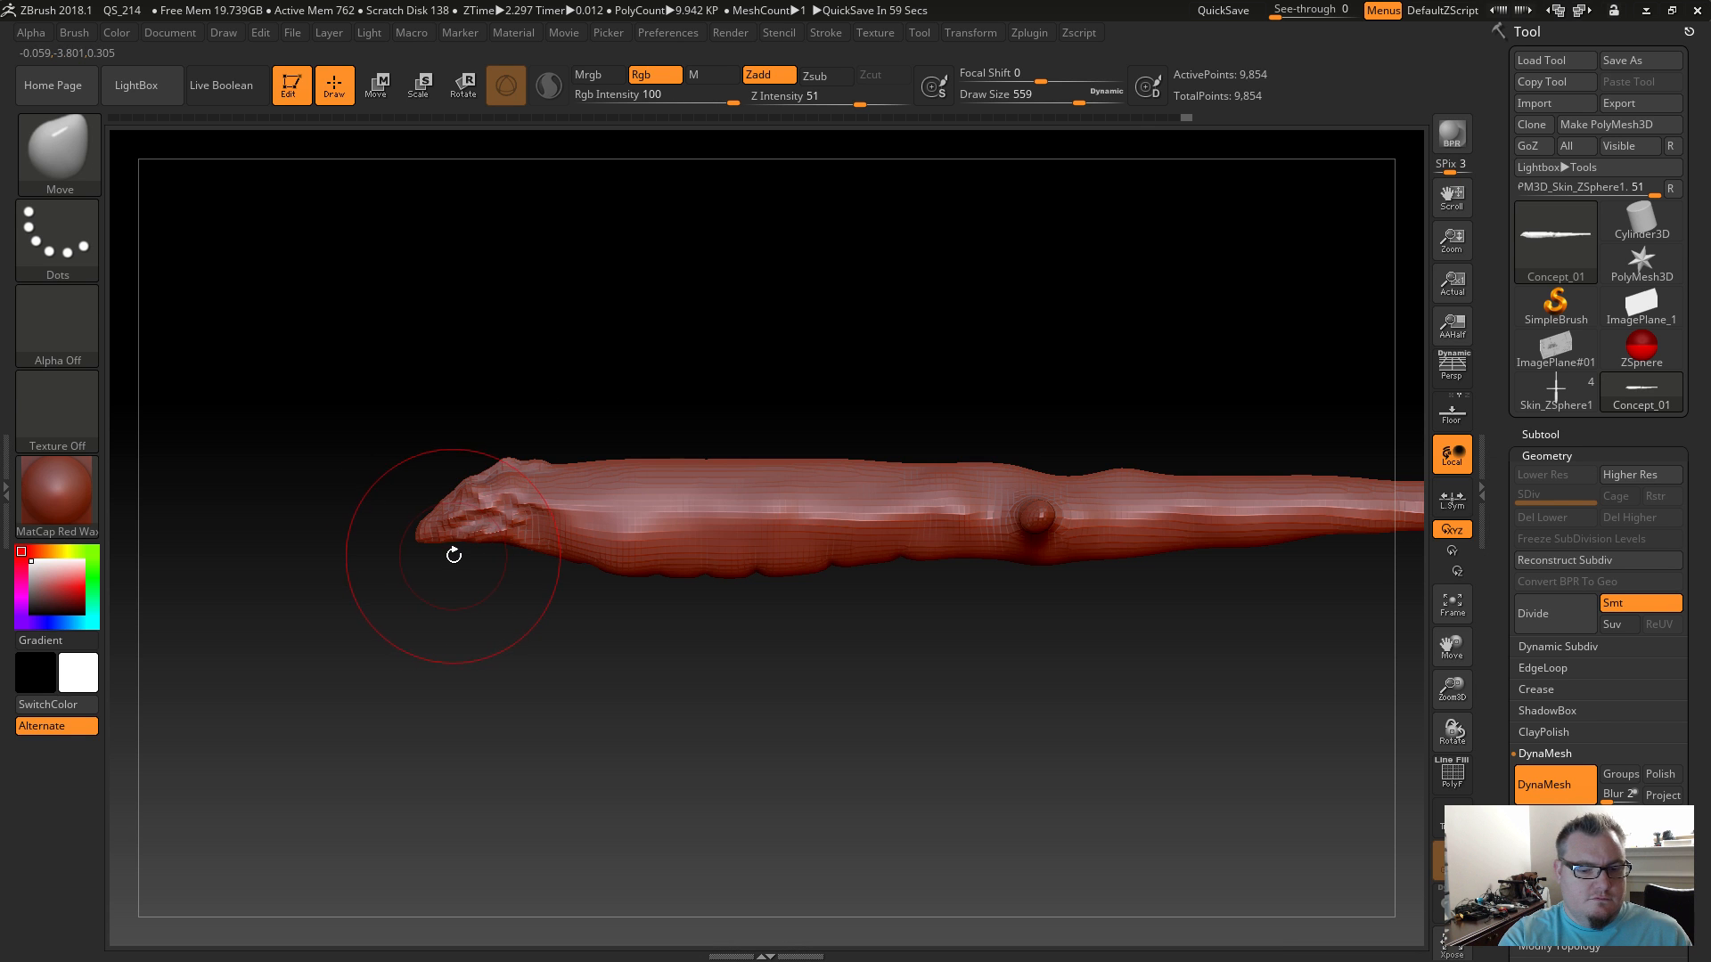
key("b")
key("t")
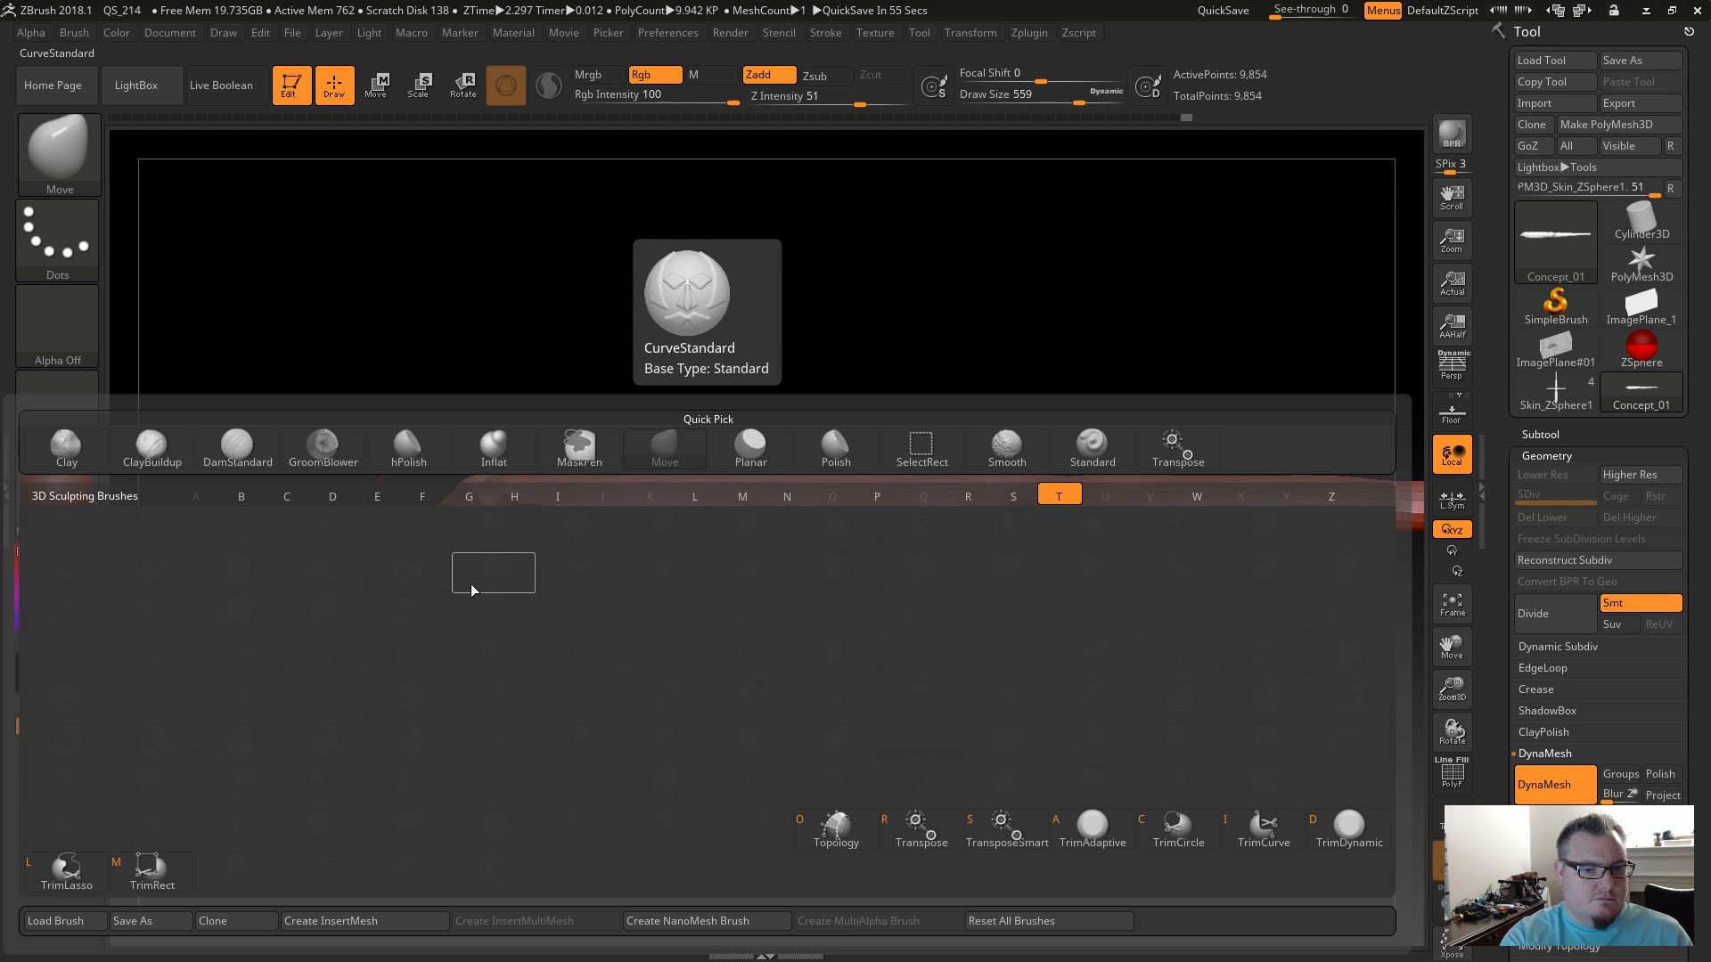
key("Escape")
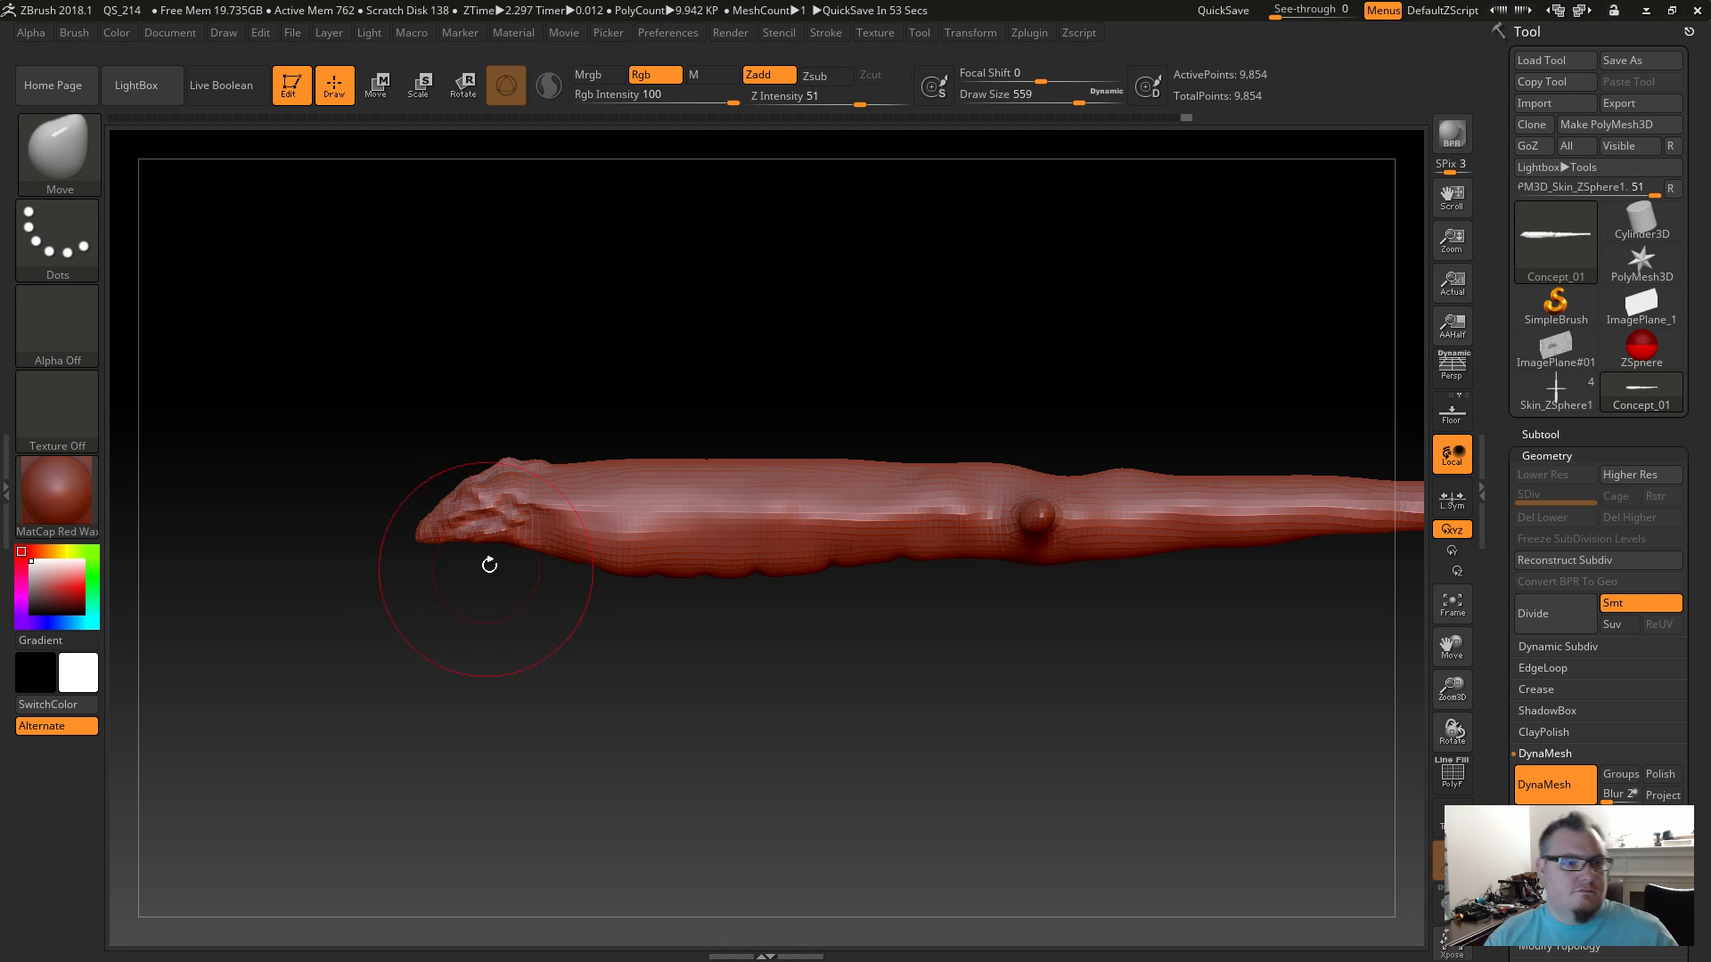
Mask off the body so only the head stays free, and rotate the head slightly downward around a gizmo at the neck.
left_click_drag(486, 565, 453, 536, "ctrl")
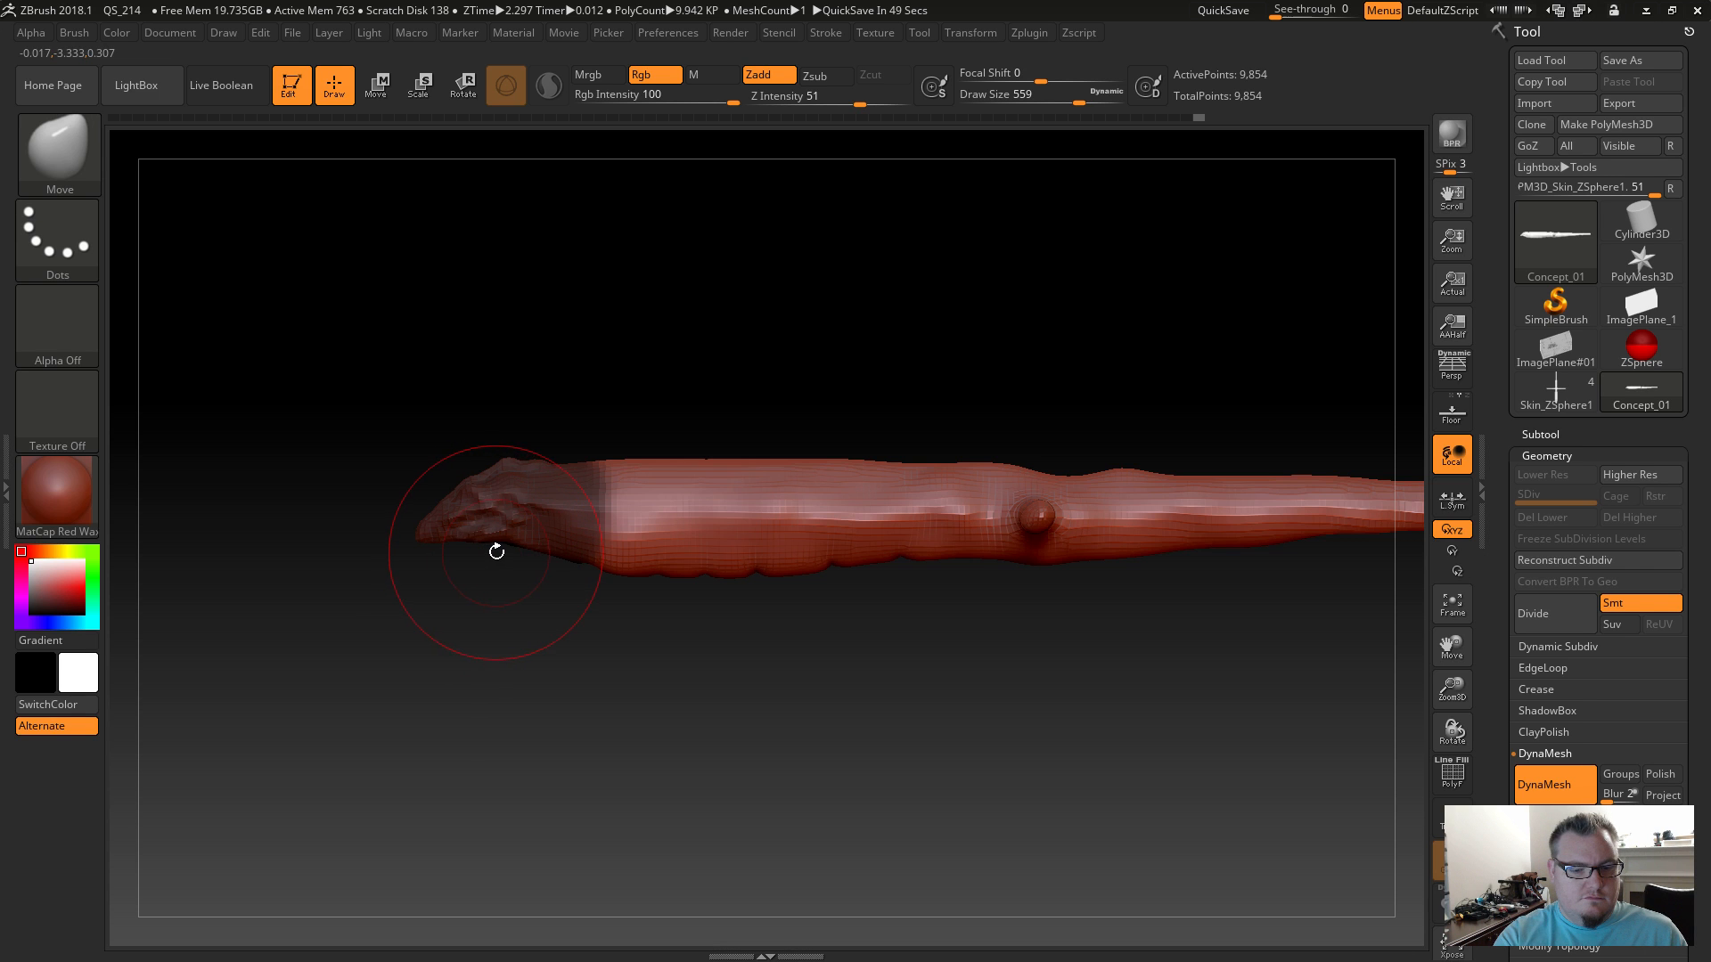
key("b")
key("t")
key("p")
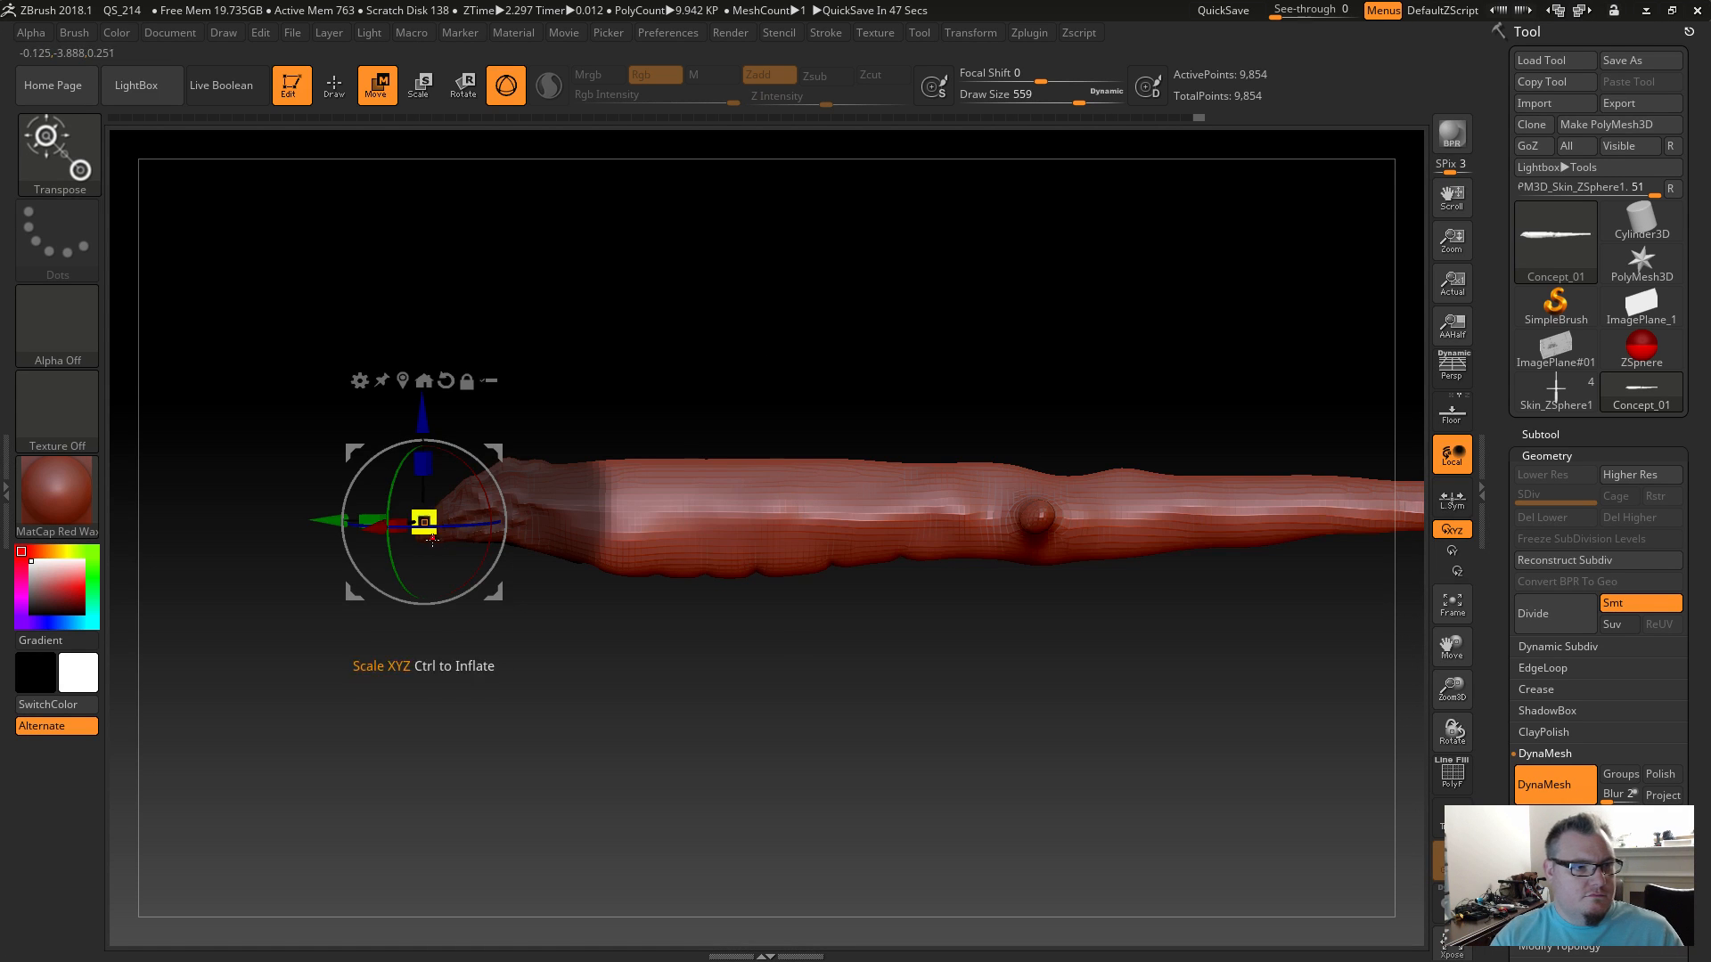
left_click(563, 510)
left_click(604, 511)
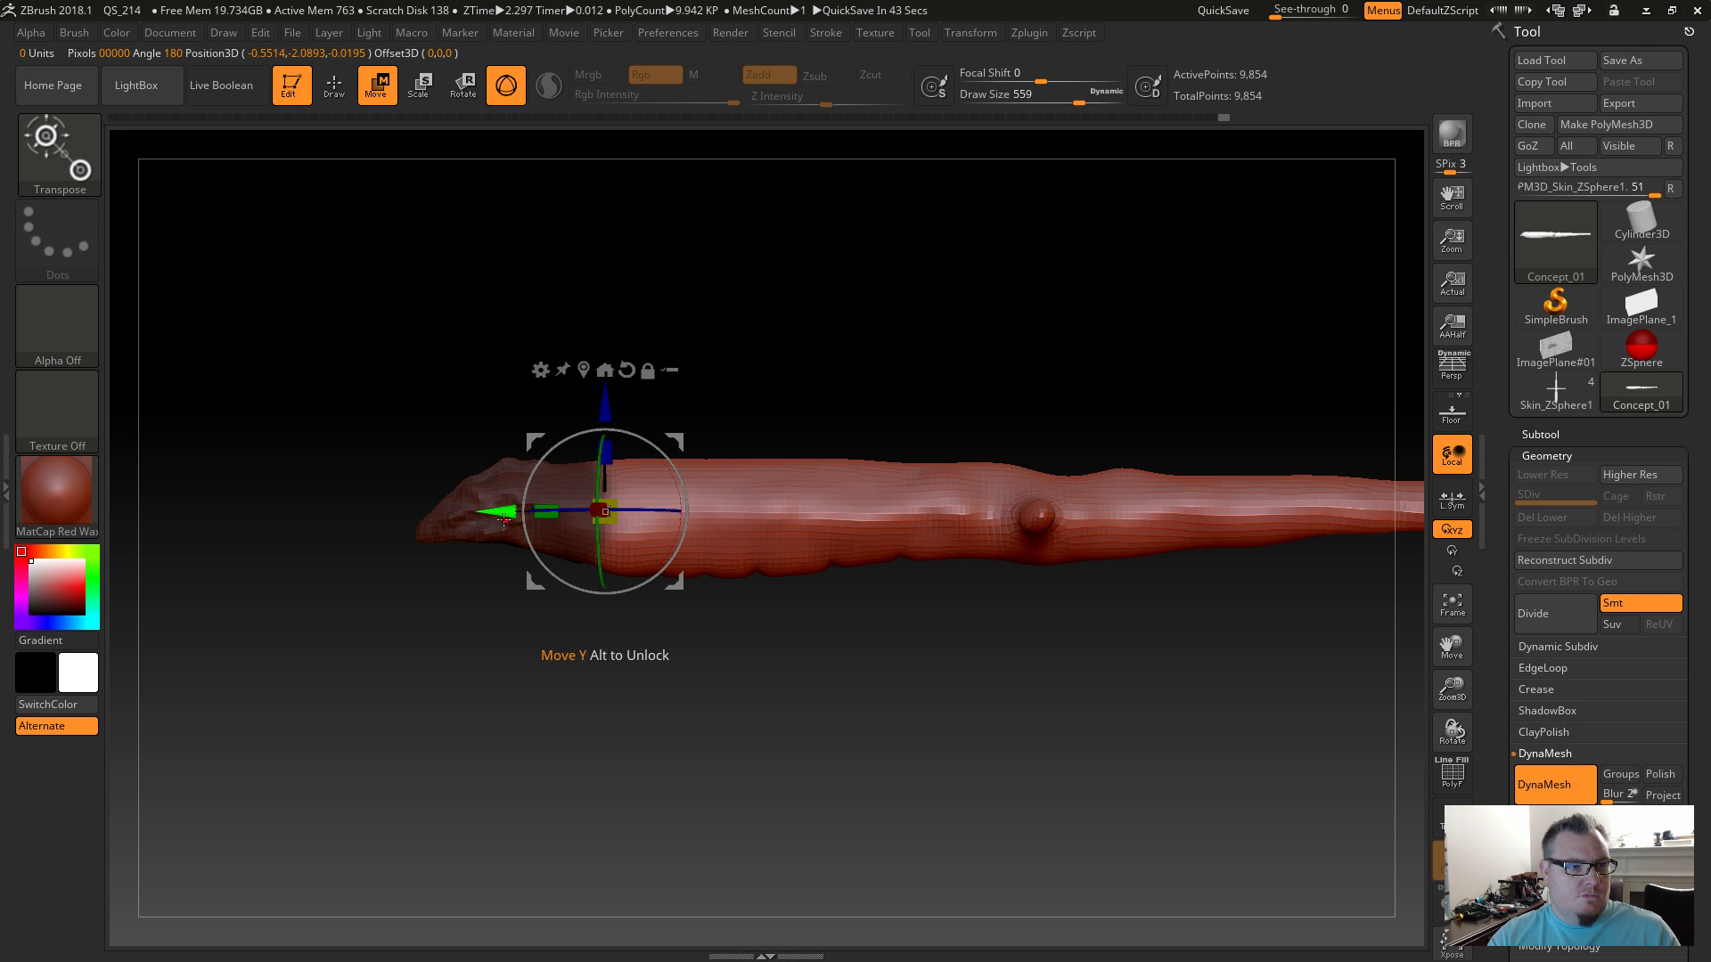
left_click_drag(534, 473, 520, 501)
left_click(509, 665, "ctrl")
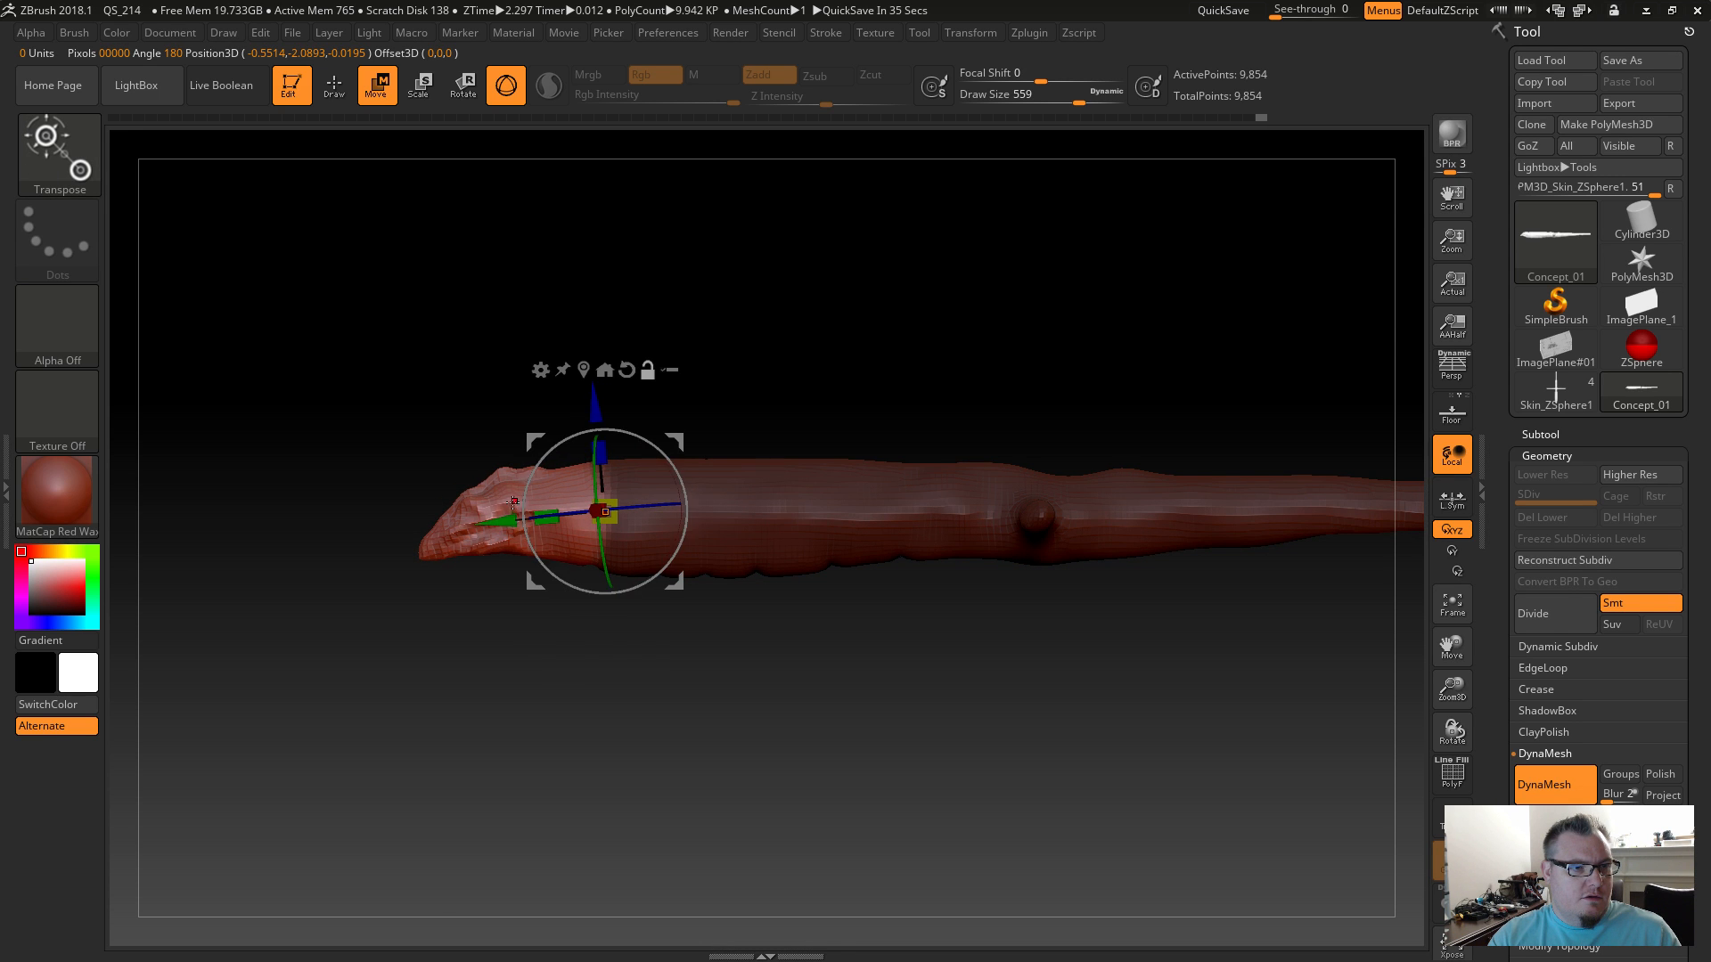
Try further gizmo and mask adjustments to bend the head and front body, and undo the last two changes.
left_click(512, 500)
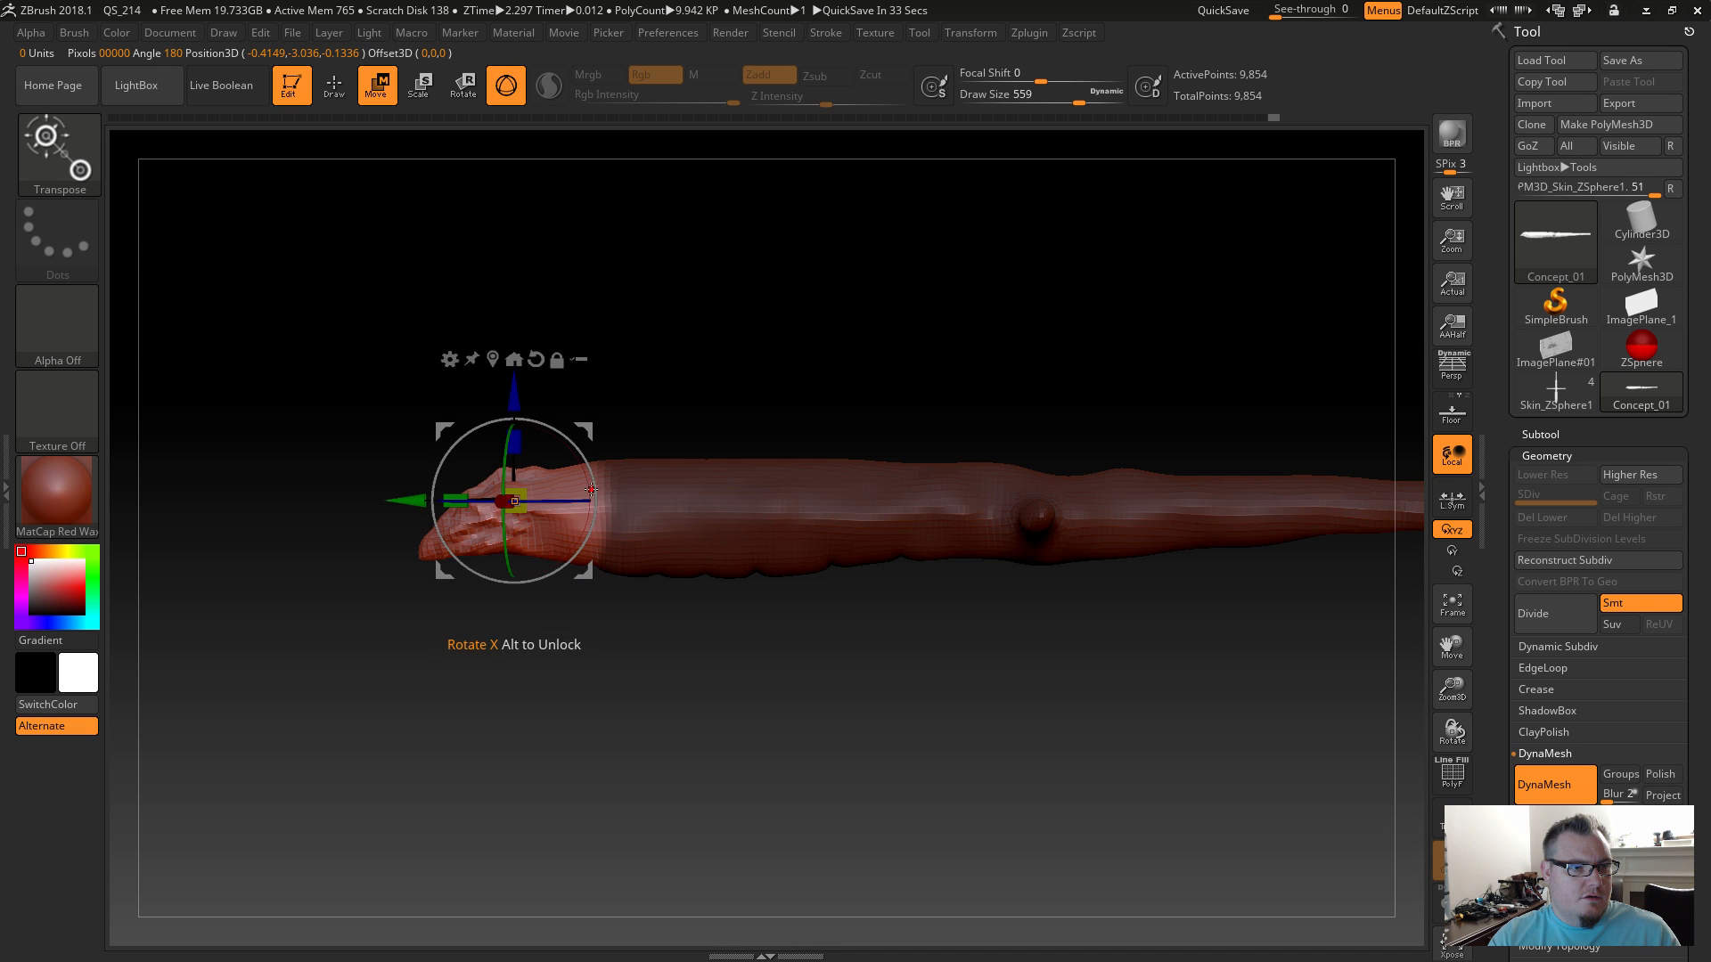
left_click_drag(605, 511, 605, 519)
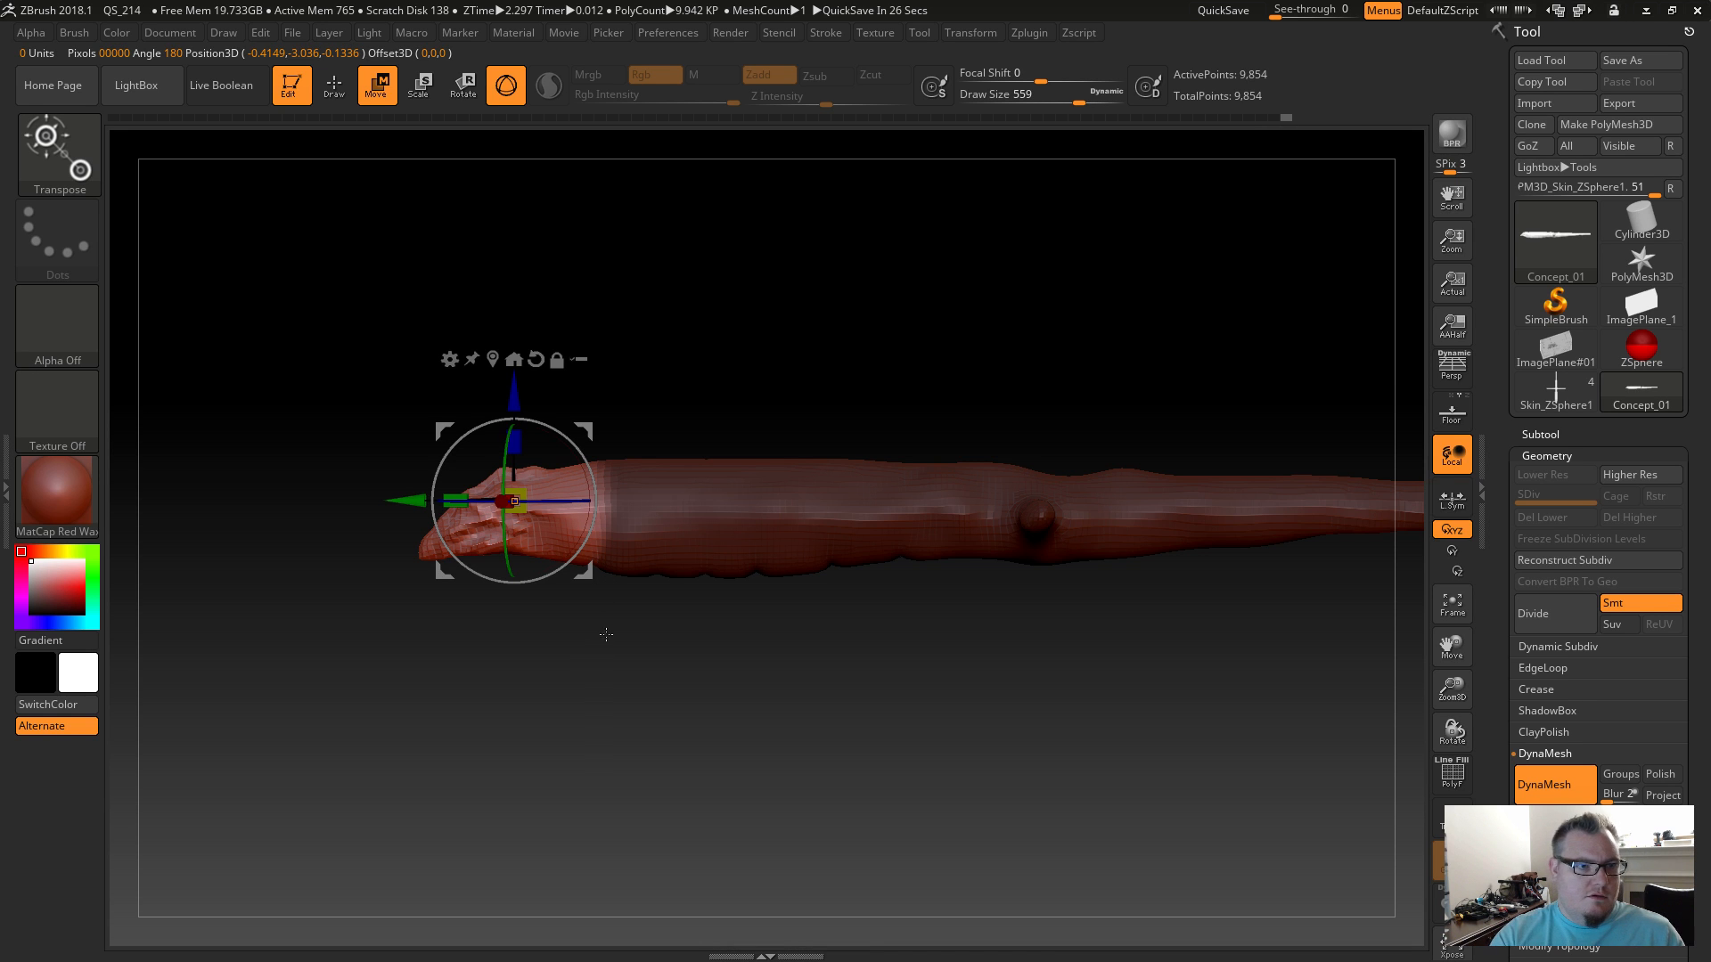
key("ctrl")
key("ctrl")
mouse_move(615, 515)
left_mouse_down("alt")
mouse_move(510, 522)
mouse_move(619, 545)
mouse_move(655, 585)
left_mouse_up("alt")
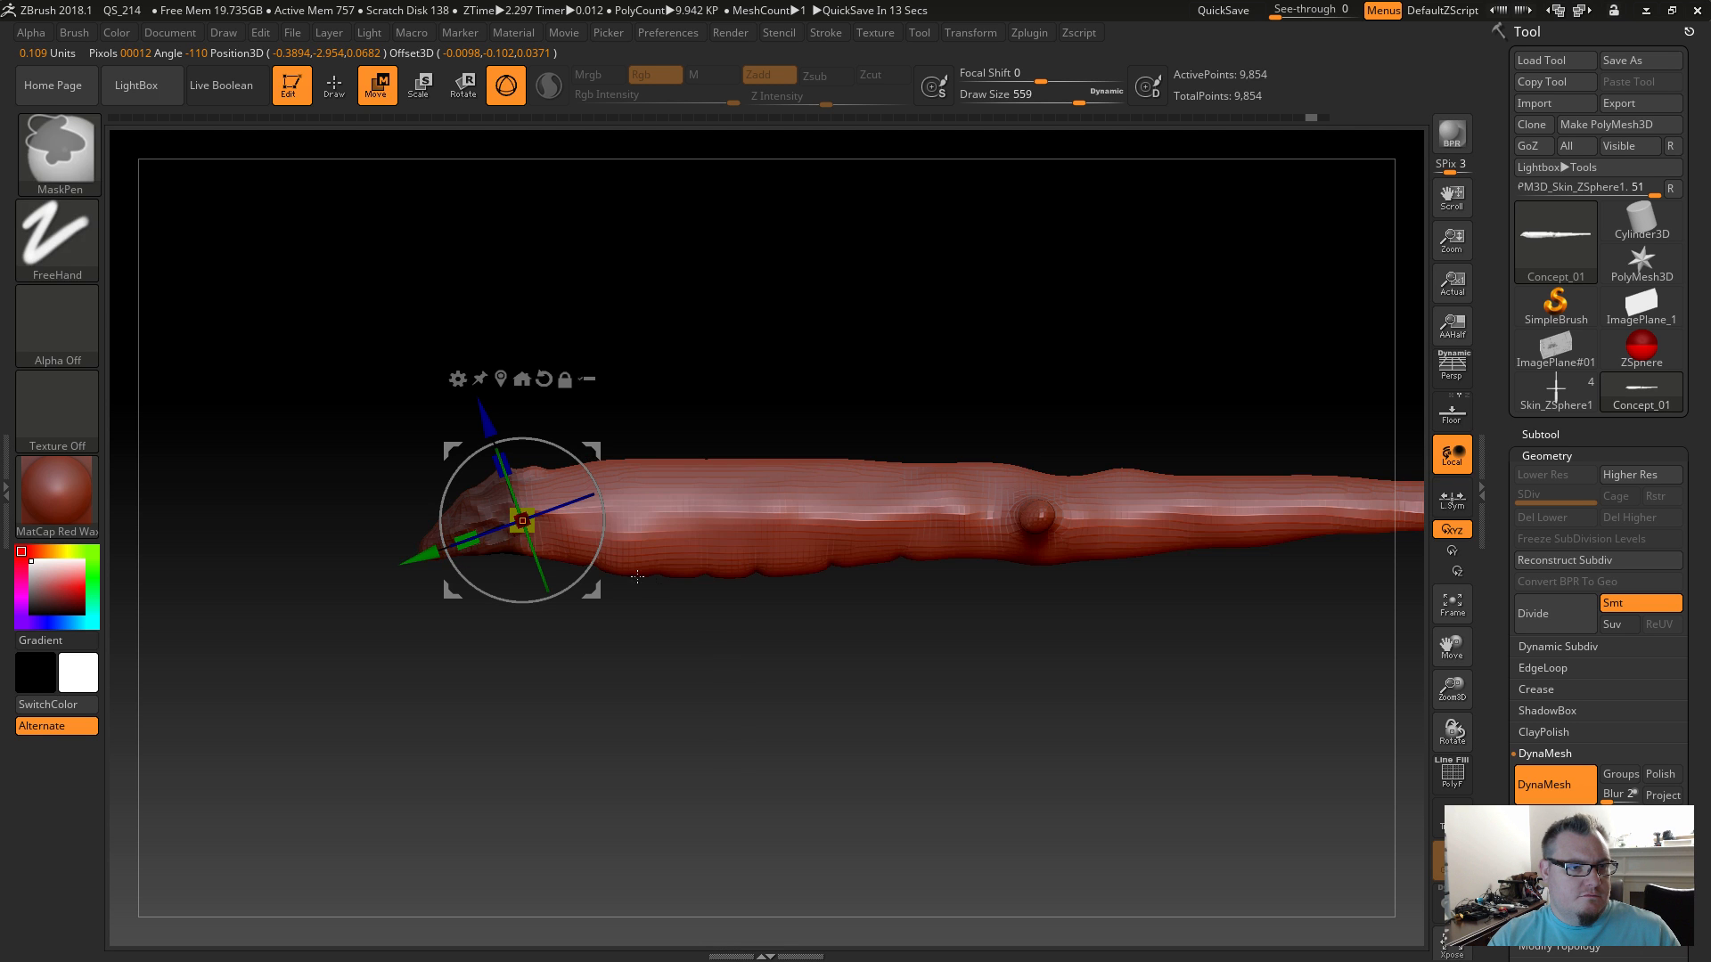
key("ctrl+z")
key("ctrl+z")
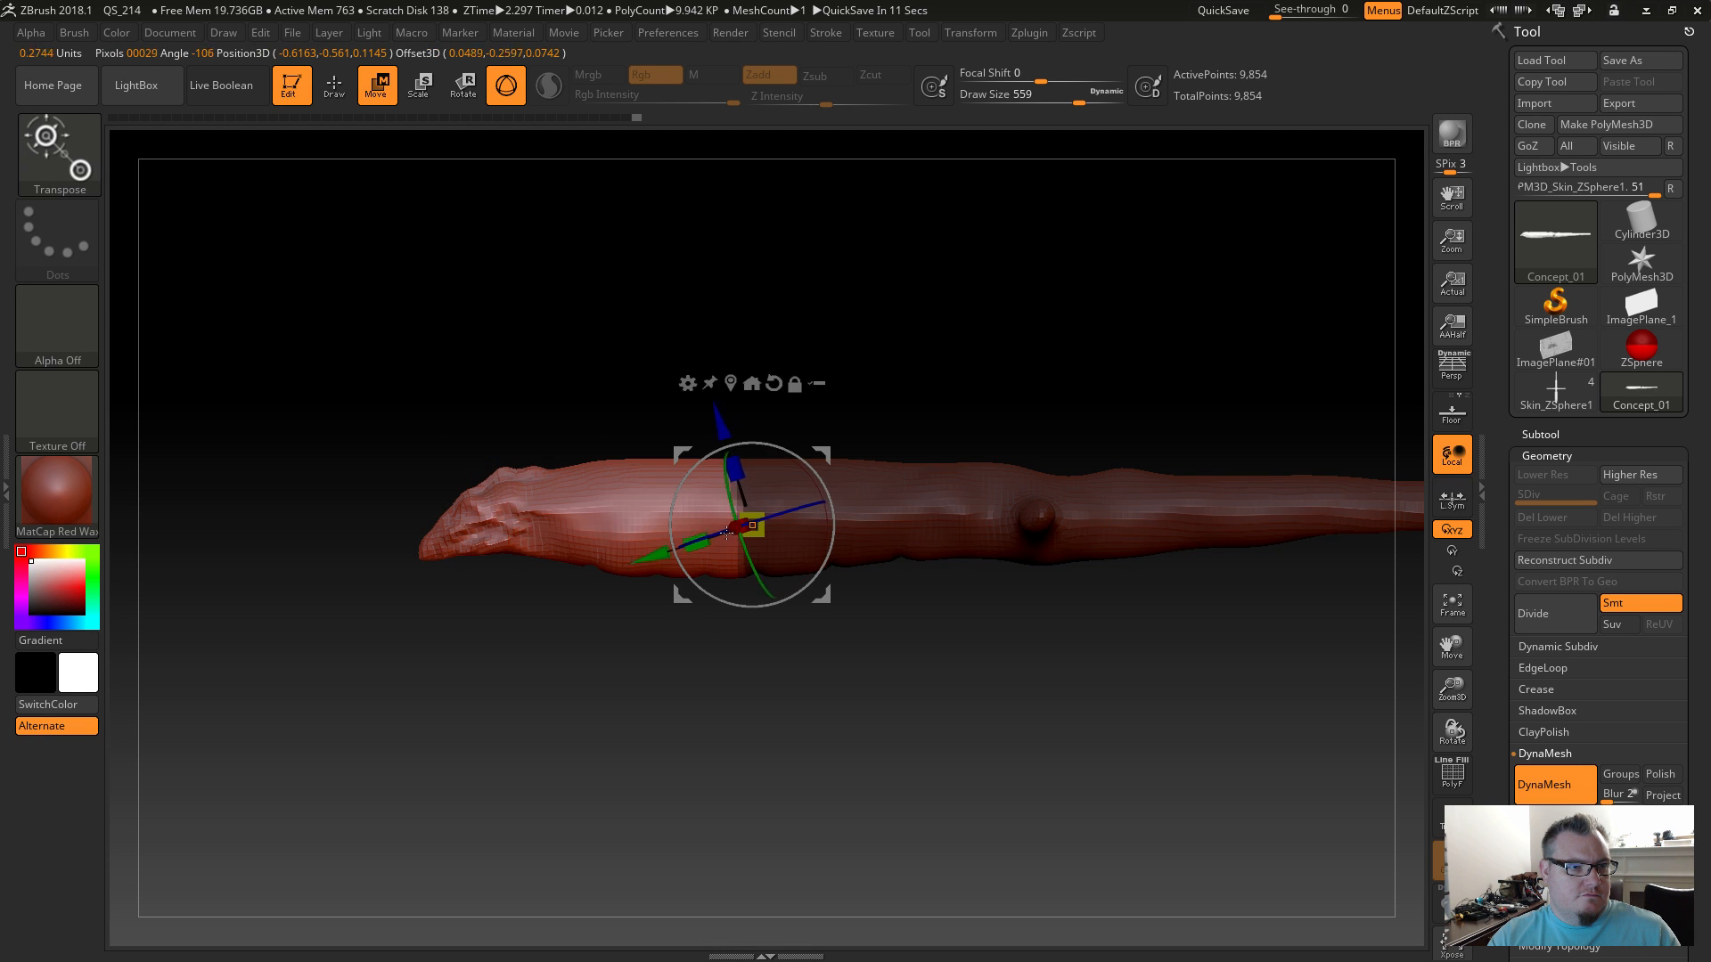
Rotate the unmasked head further downward around a gizmo at its base, and clear the mask.
left_click(521, 521)
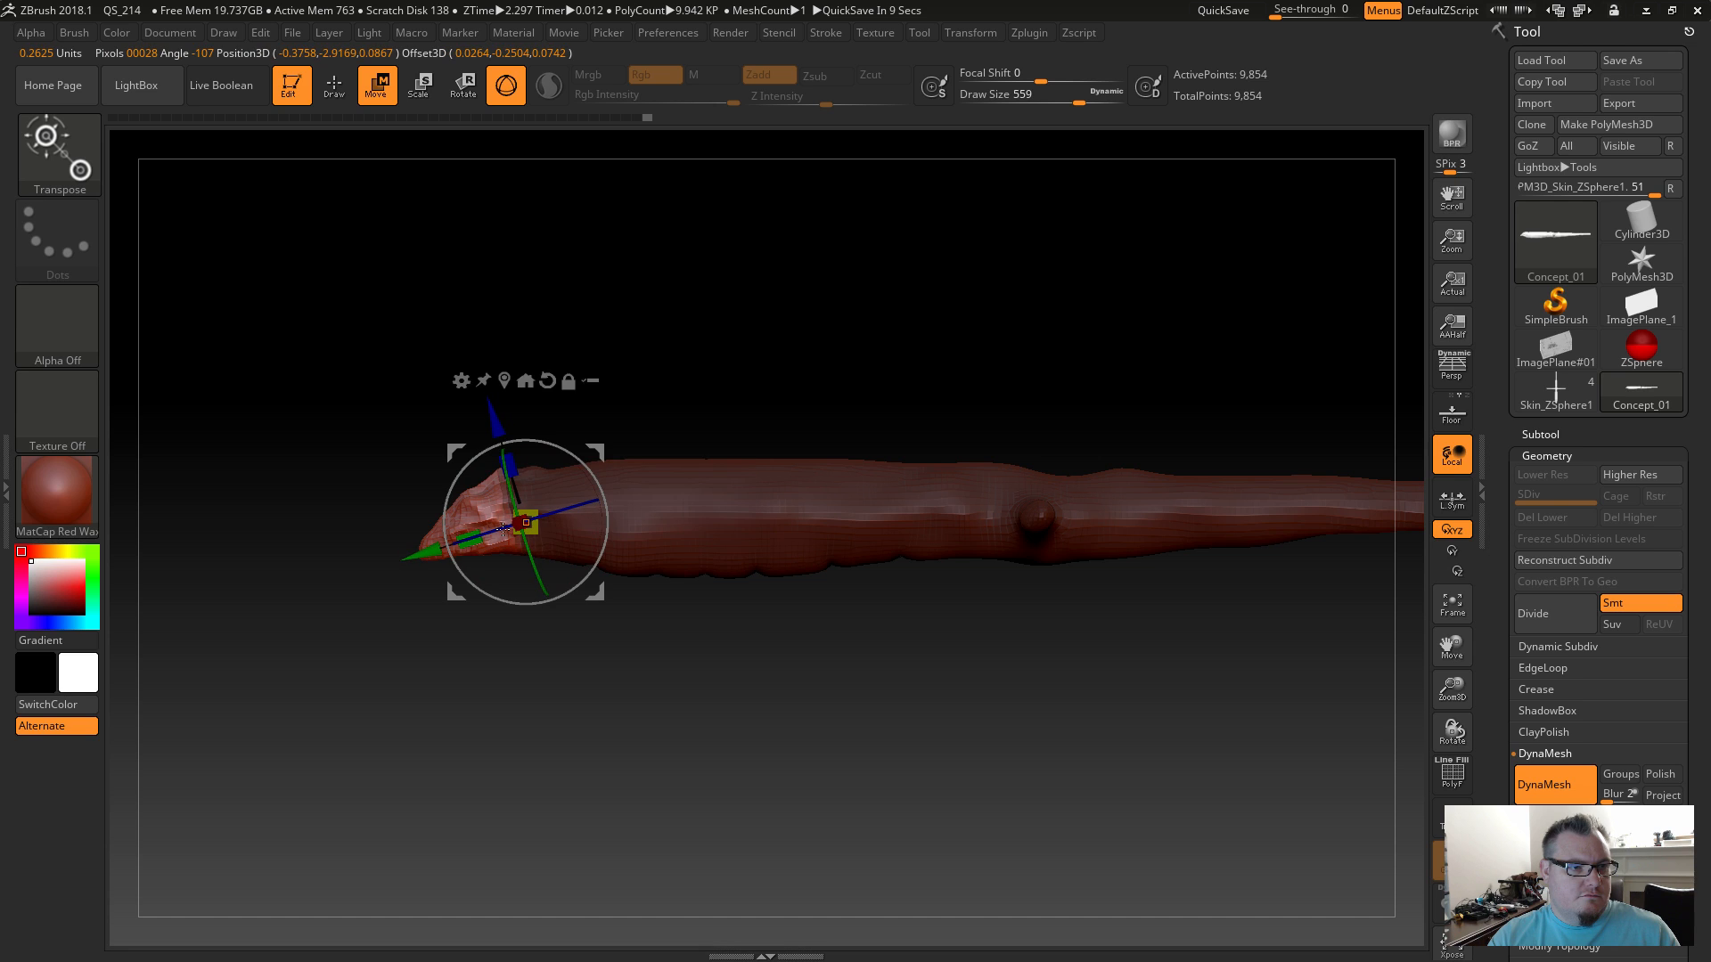
left_click_drag(454, 489, 446, 504)
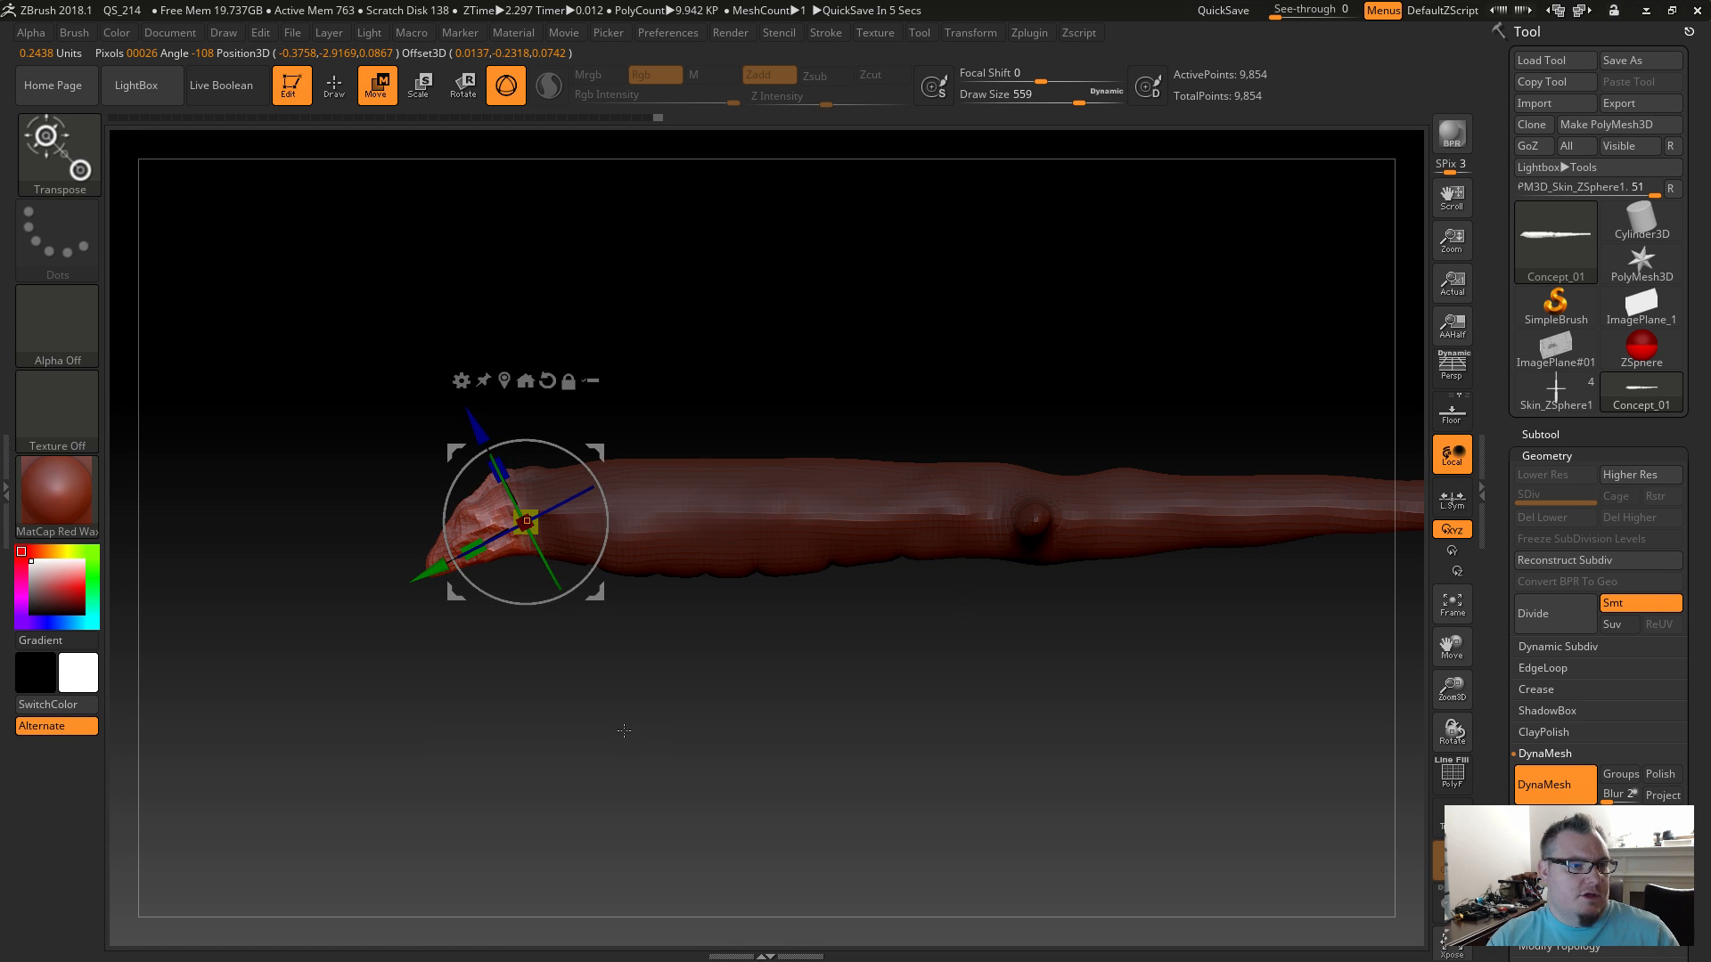
left_click_drag(649, 684, 540, 689, "ctrl")
left_click_drag(539, 698, 597, 625)
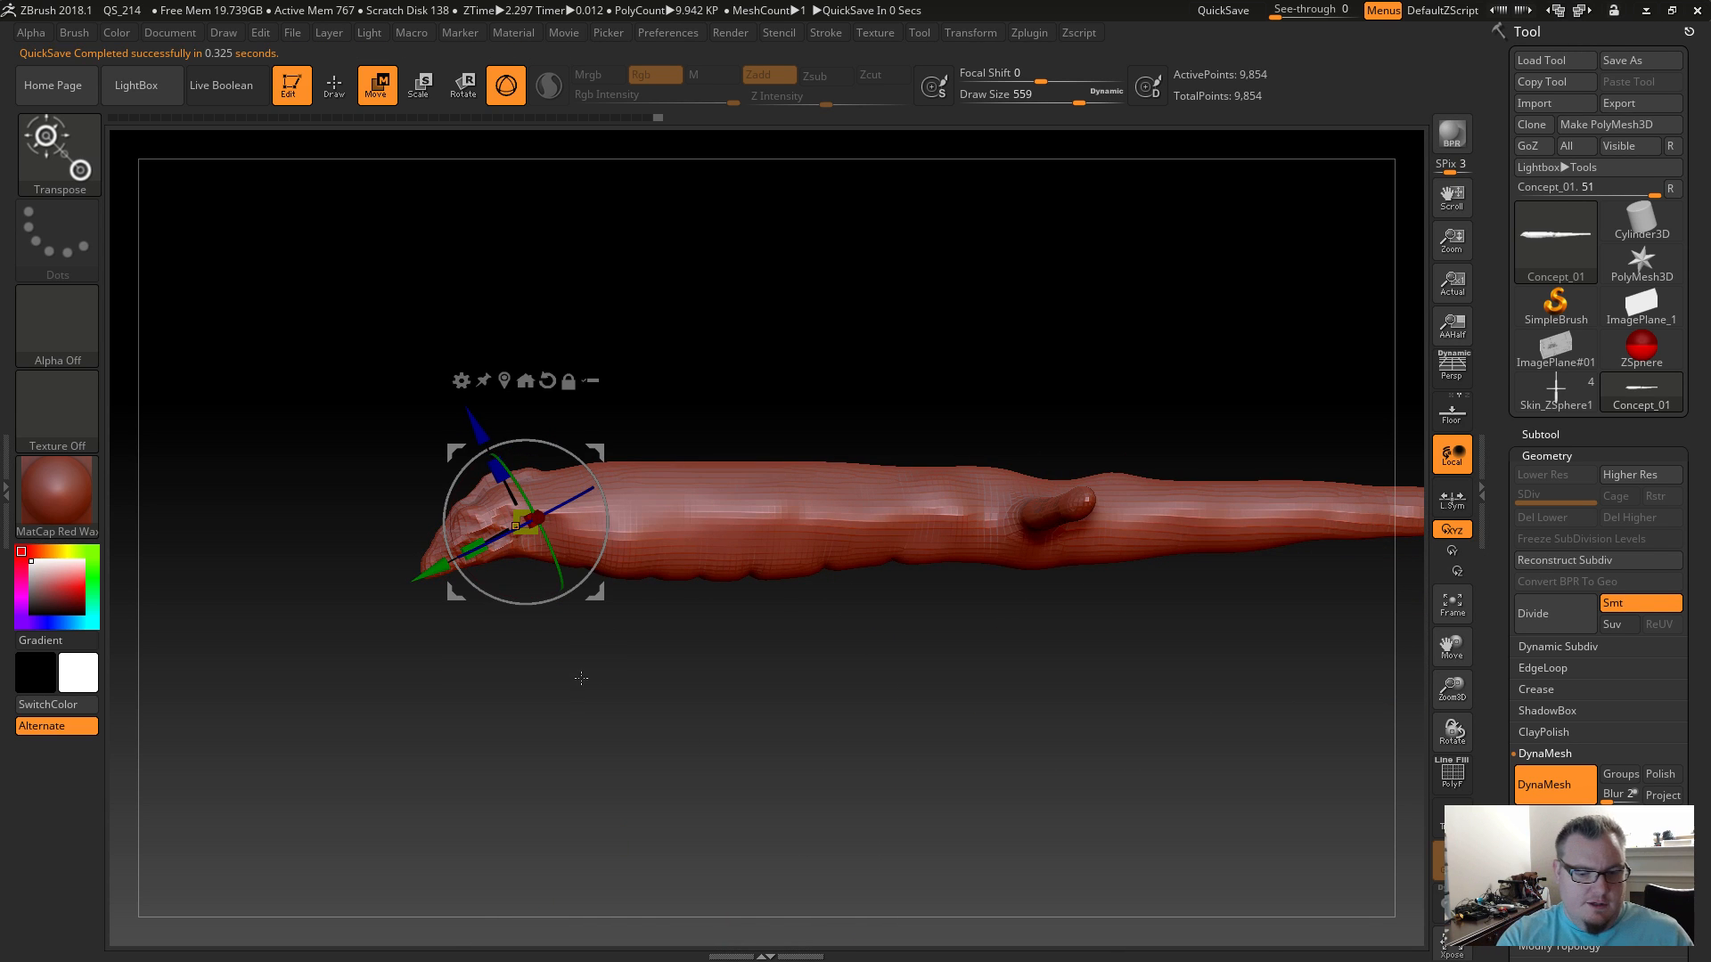
Build up clay folds behind the head and along the lower front body with the ClayBuildup brush at draw size 108.
key("b")
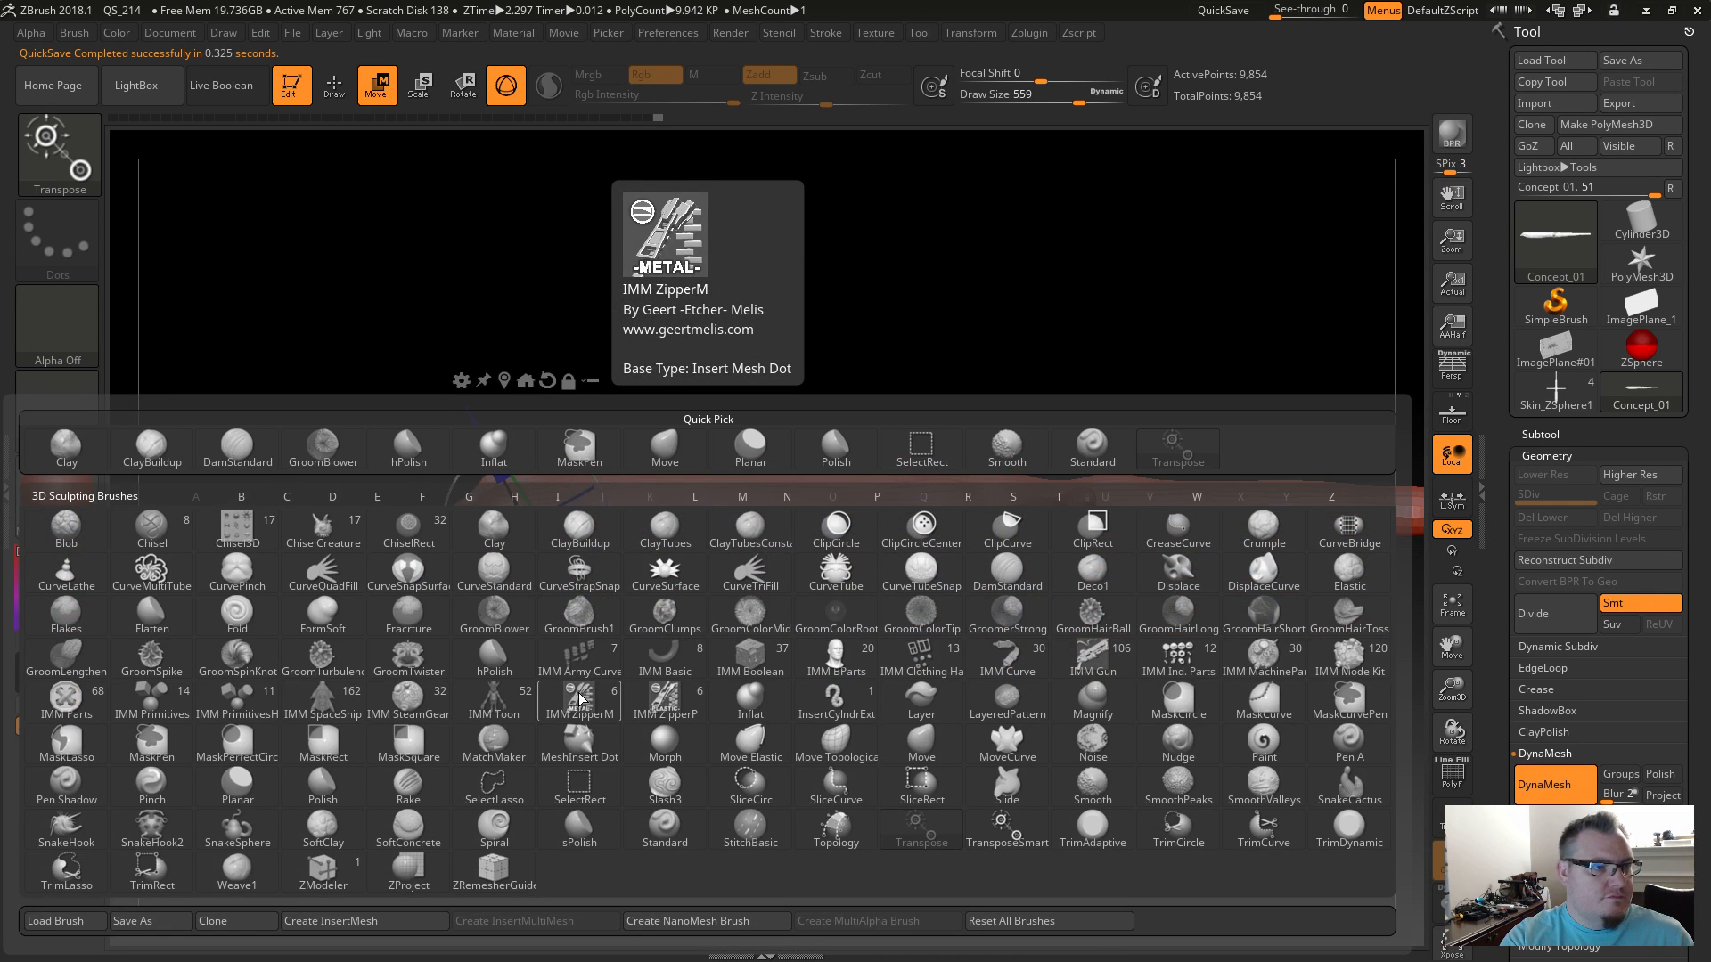
key("c")
key("b")
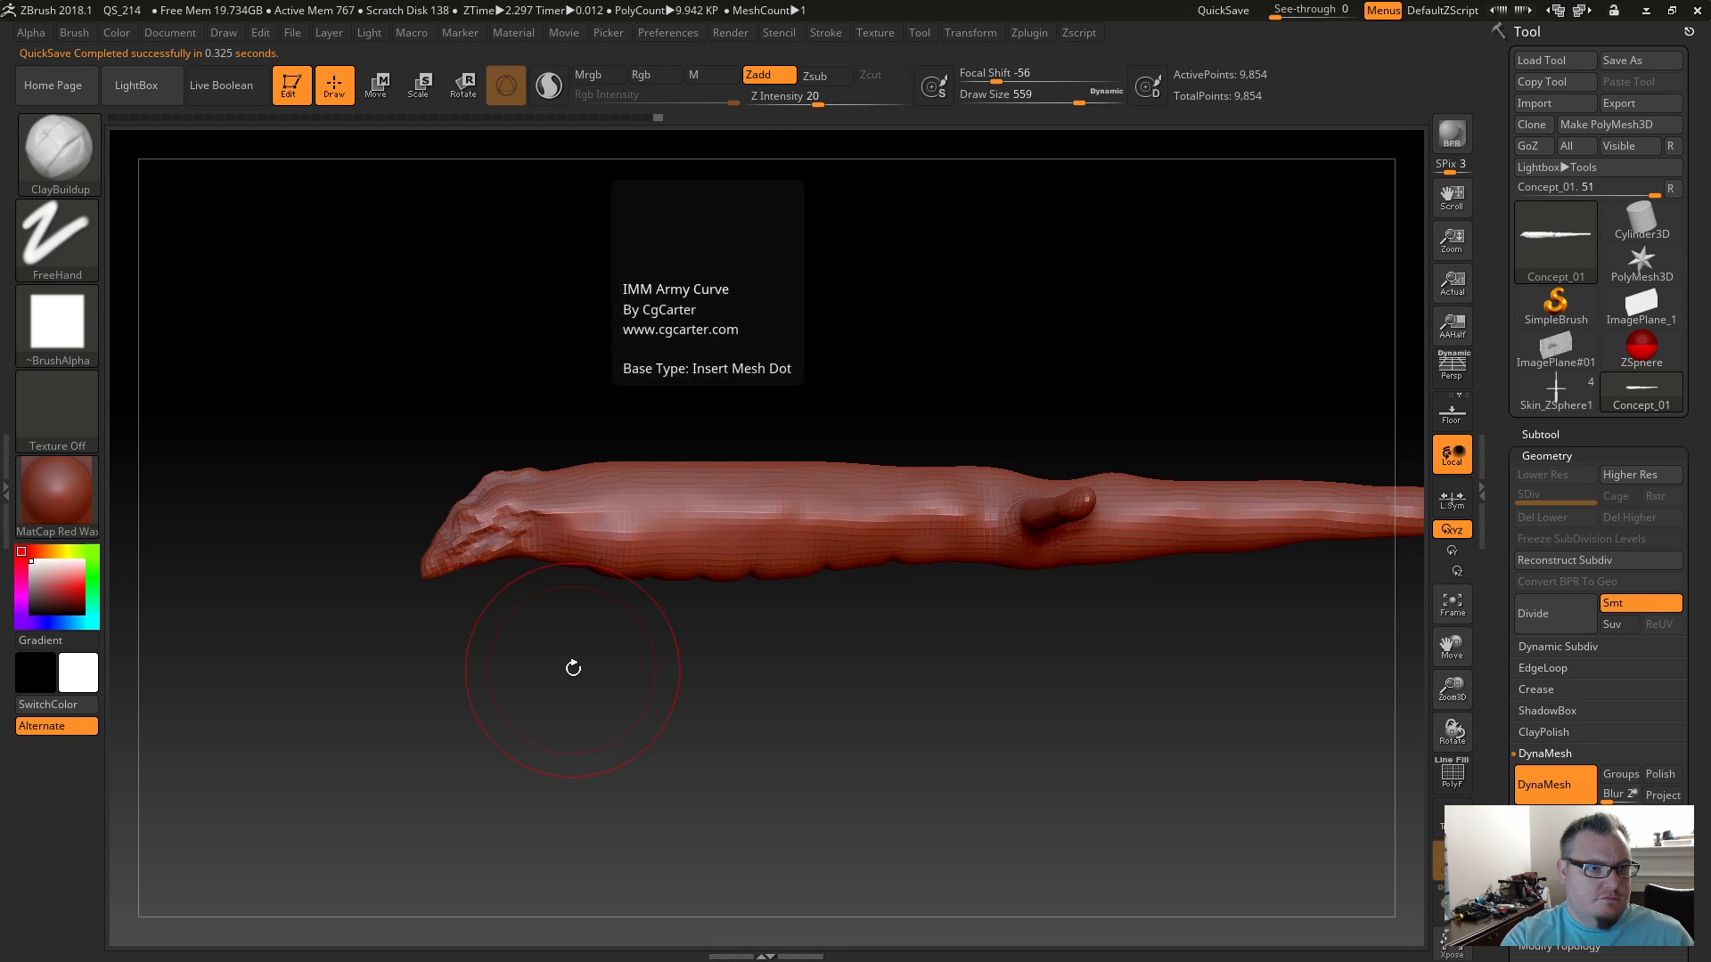
mouse_move(520, 678)
left_mouse_down("alt")
mouse_move(516, 692)
mouse_move(557, 699)
mouse_move(513, 702)
left_mouse_up("alt")
key("s")
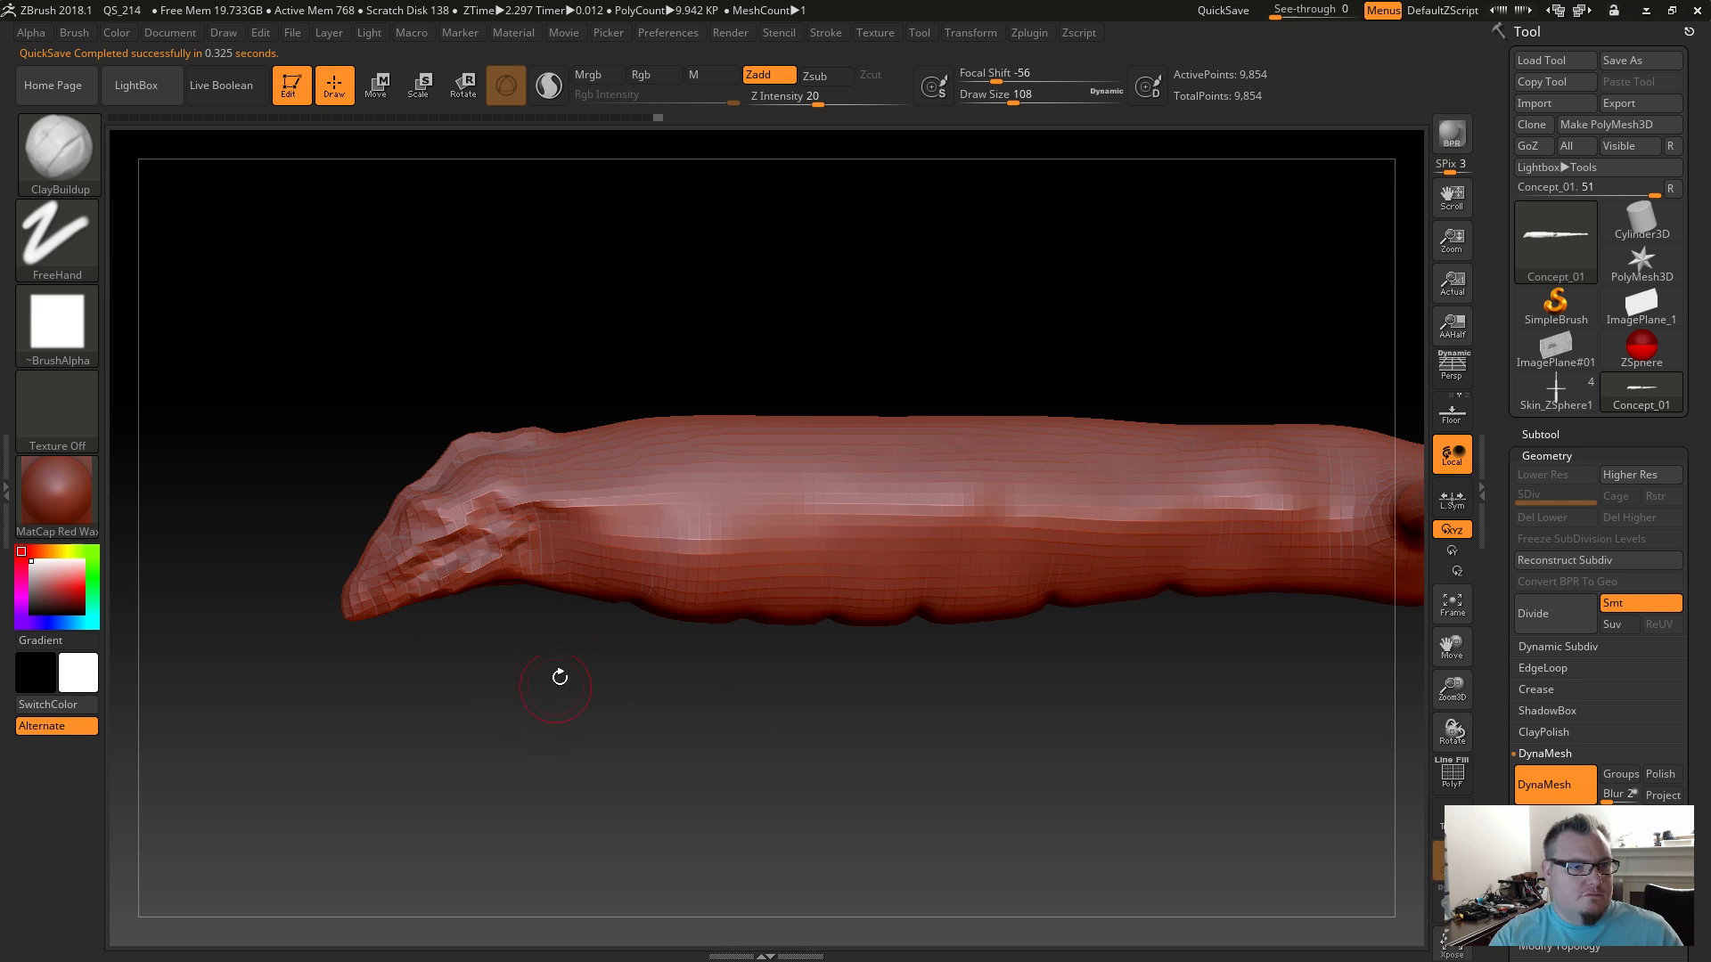
mouse_move(603, 649)
left_mouse_down()
mouse_move(606, 699)
mouse_move(553, 577)
mouse_move(575, 579)
mouse_move(572, 603)
mouse_move(472, 586)
left_mouse_up()
mouse_move(545, 540)
left_mouse_down()
mouse_move(624, 584)
mouse_move(743, 613)
left_mouse_up()
mouse_move(548, 590)
left_mouse_down()
mouse_move(754, 655)
mouse_move(669, 651)
mouse_move(557, 602)
left_mouse_up()
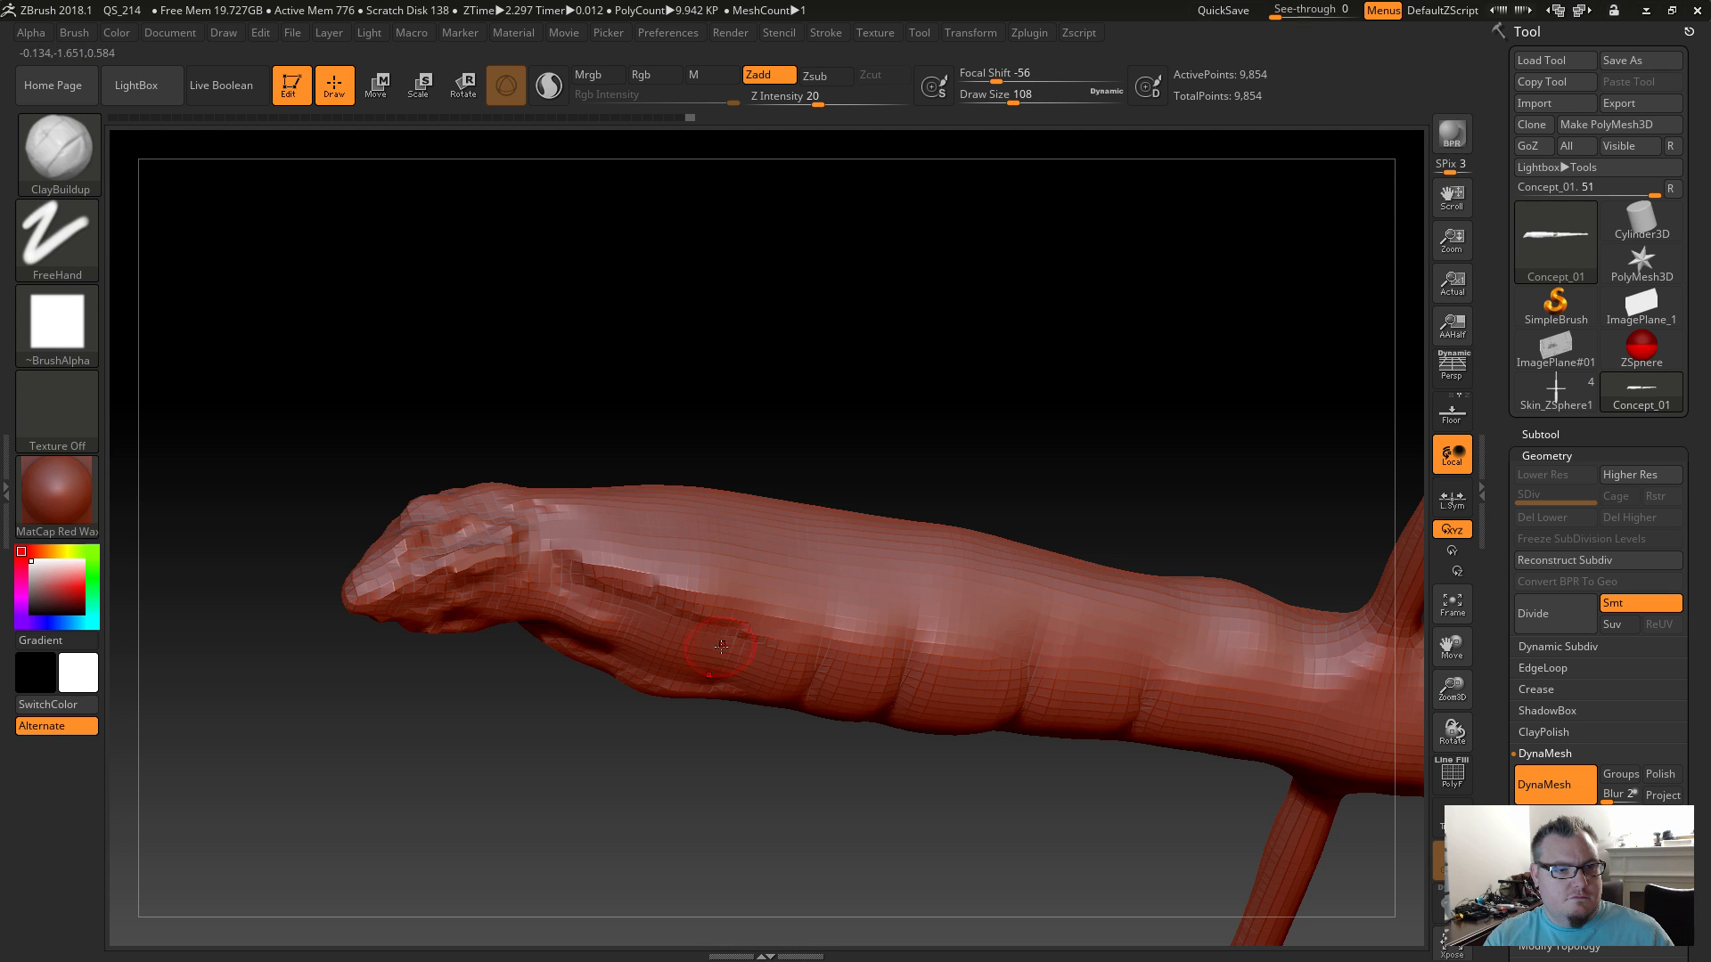
Add long clay ridges along the flank from the neck to the limbs, and soften them with smoothing strokes.
mouse_move(657, 734)
left_mouse_down()
mouse_move(630, 638)
mouse_move(726, 612)
mouse_move(702, 546)
left_mouse_up()
left_click_drag(588, 540, 877, 569)
left_click_drag(666, 566, 1159, 563)
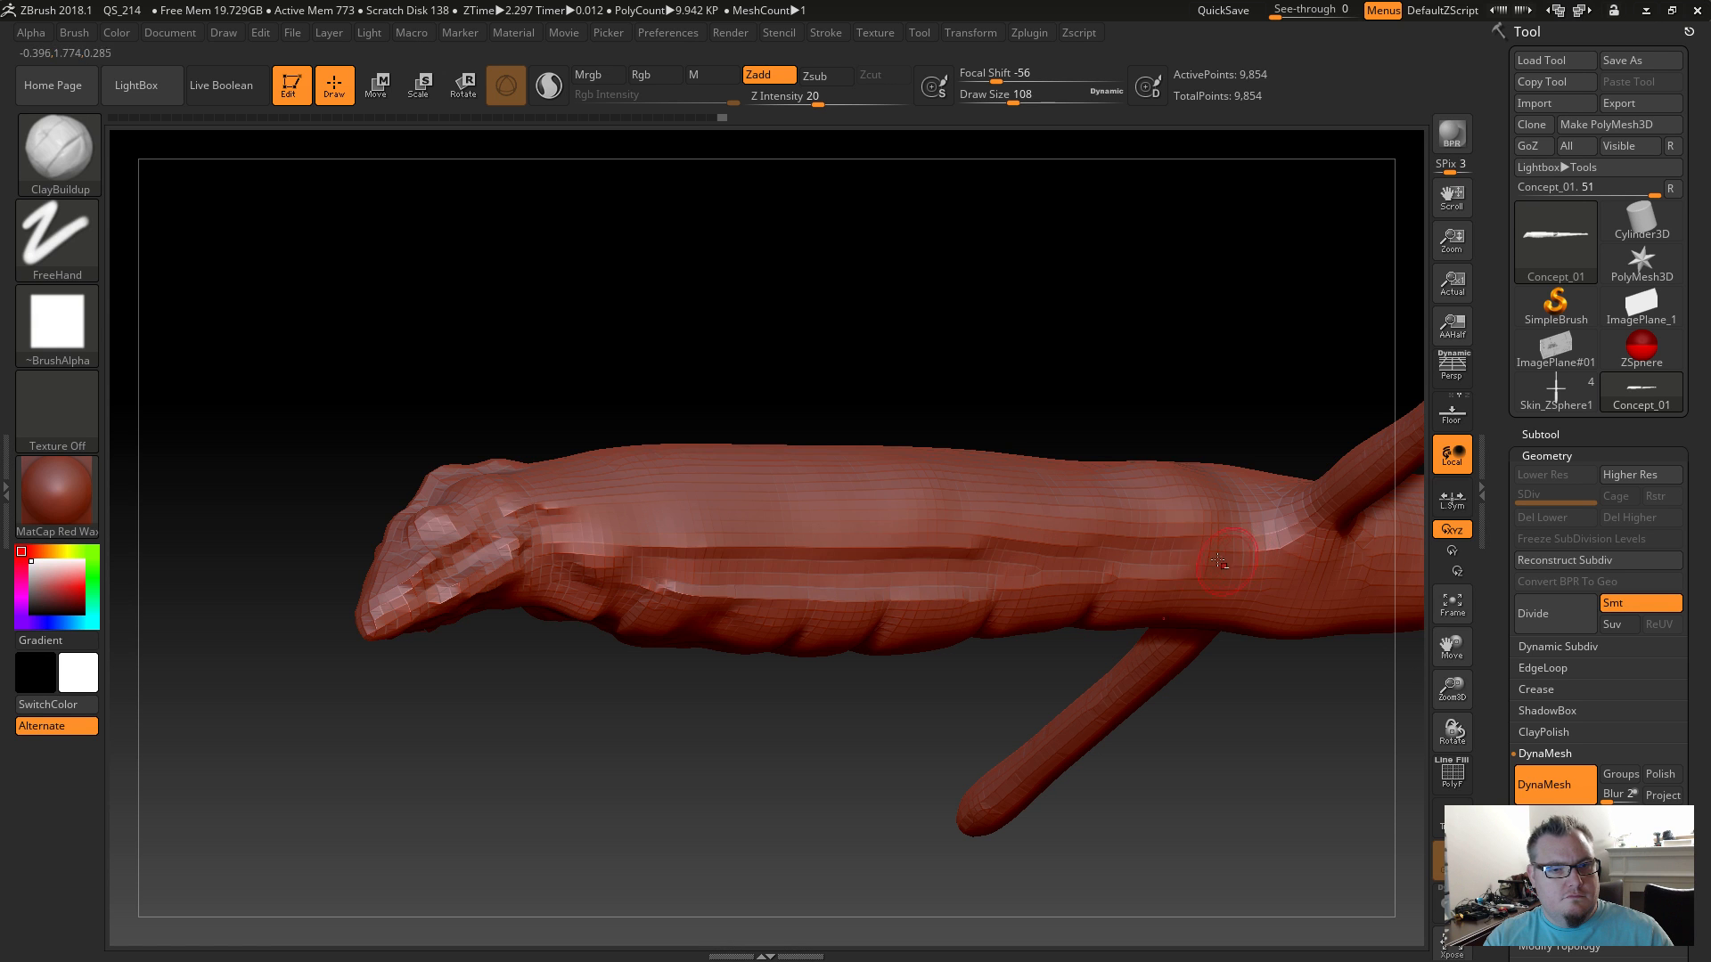
left_click_drag(626, 582, 1105, 548, "shift")
Build up uneven muscle forms over the back from behind the head to the limbs, smoothing them near the limbs.
mouse_move(546, 695)
left_mouse_down()
mouse_move(688, 705)
mouse_move(660, 574)
mouse_move(575, 539)
left_mouse_up()
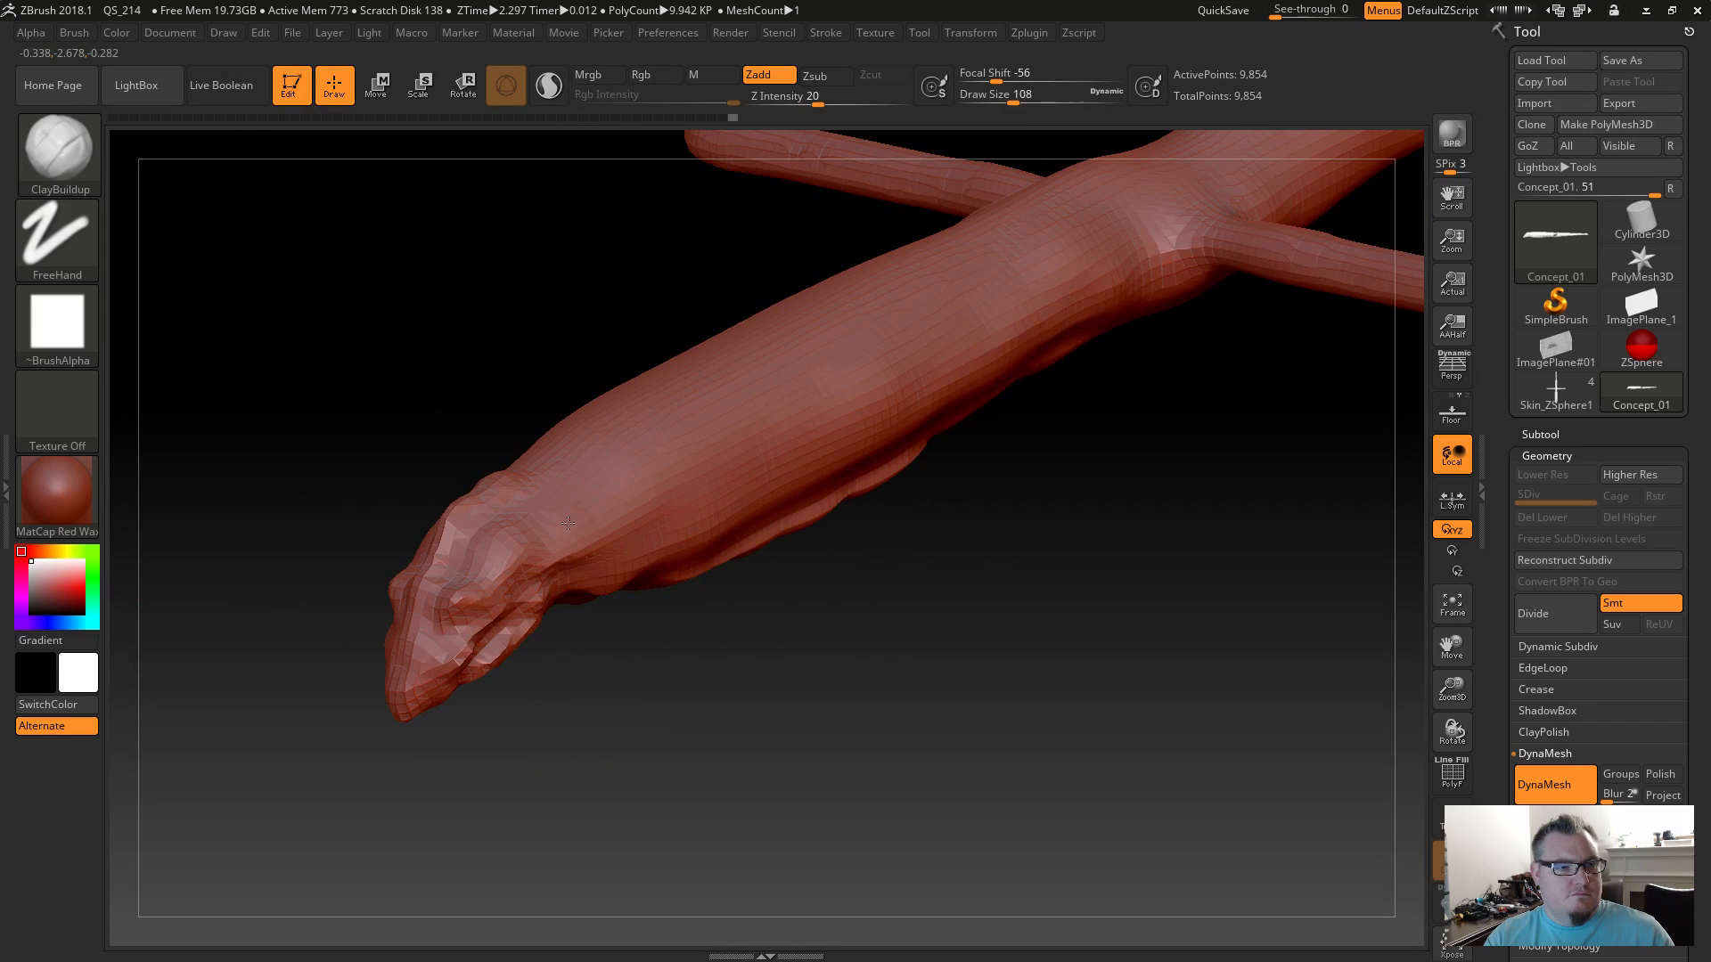
left_click_drag(521, 459, 729, 367)
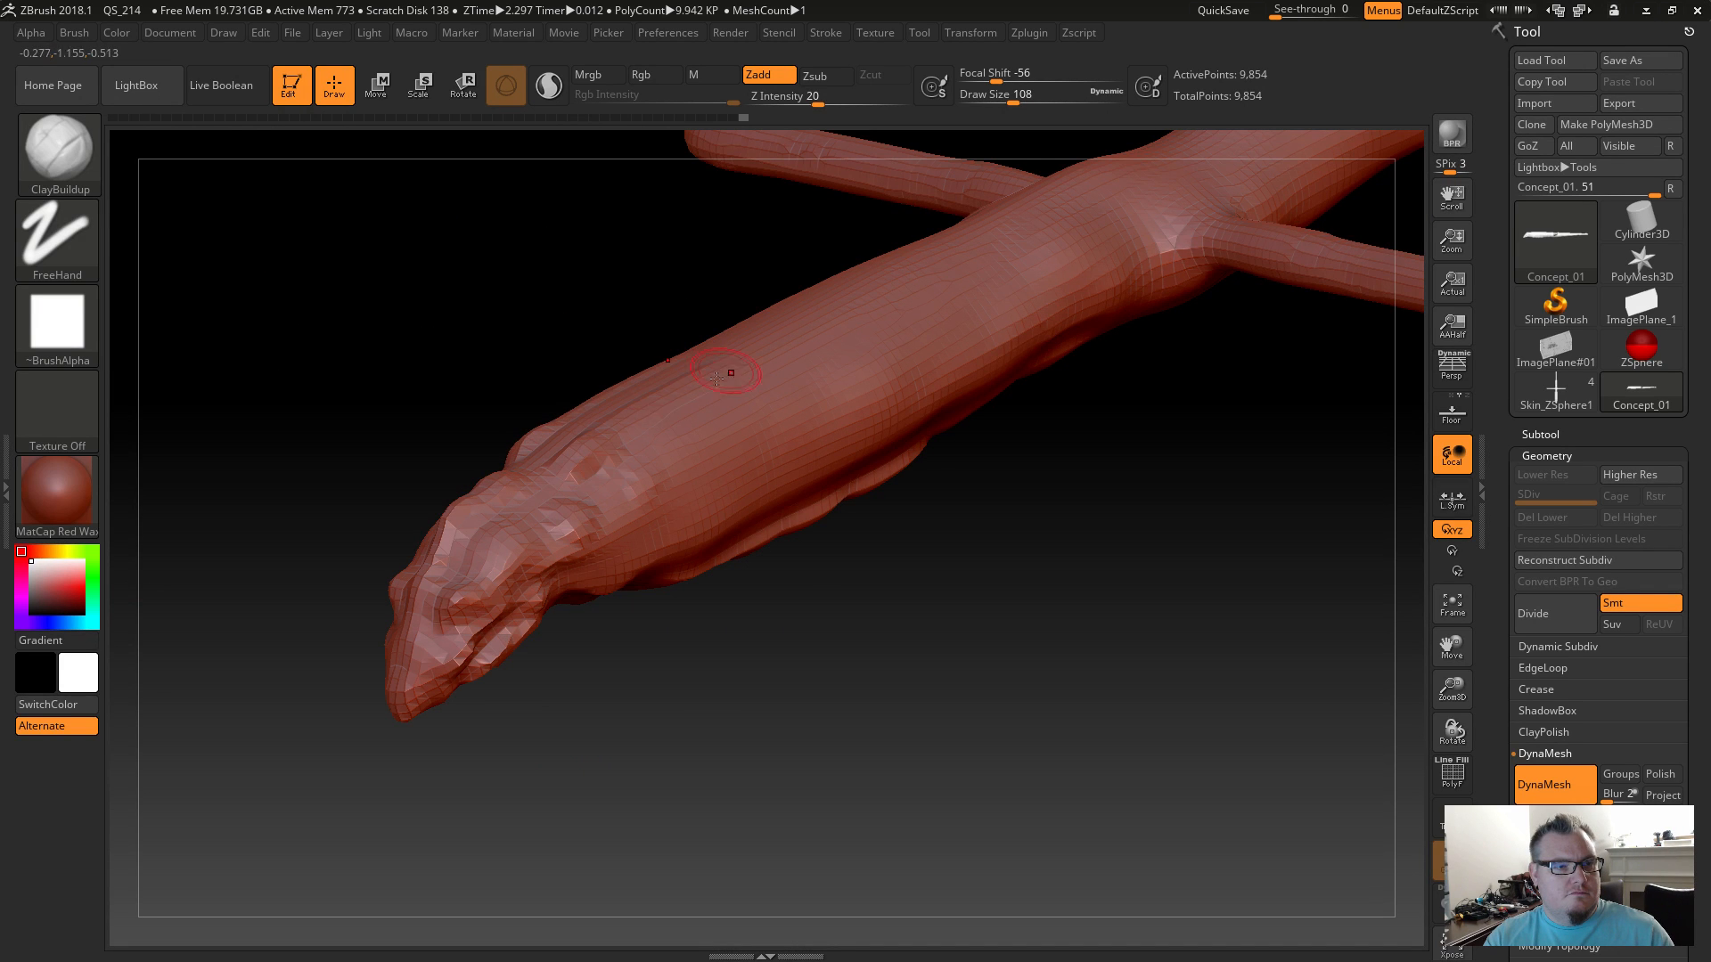
left_click_drag(684, 659, 821, 680)
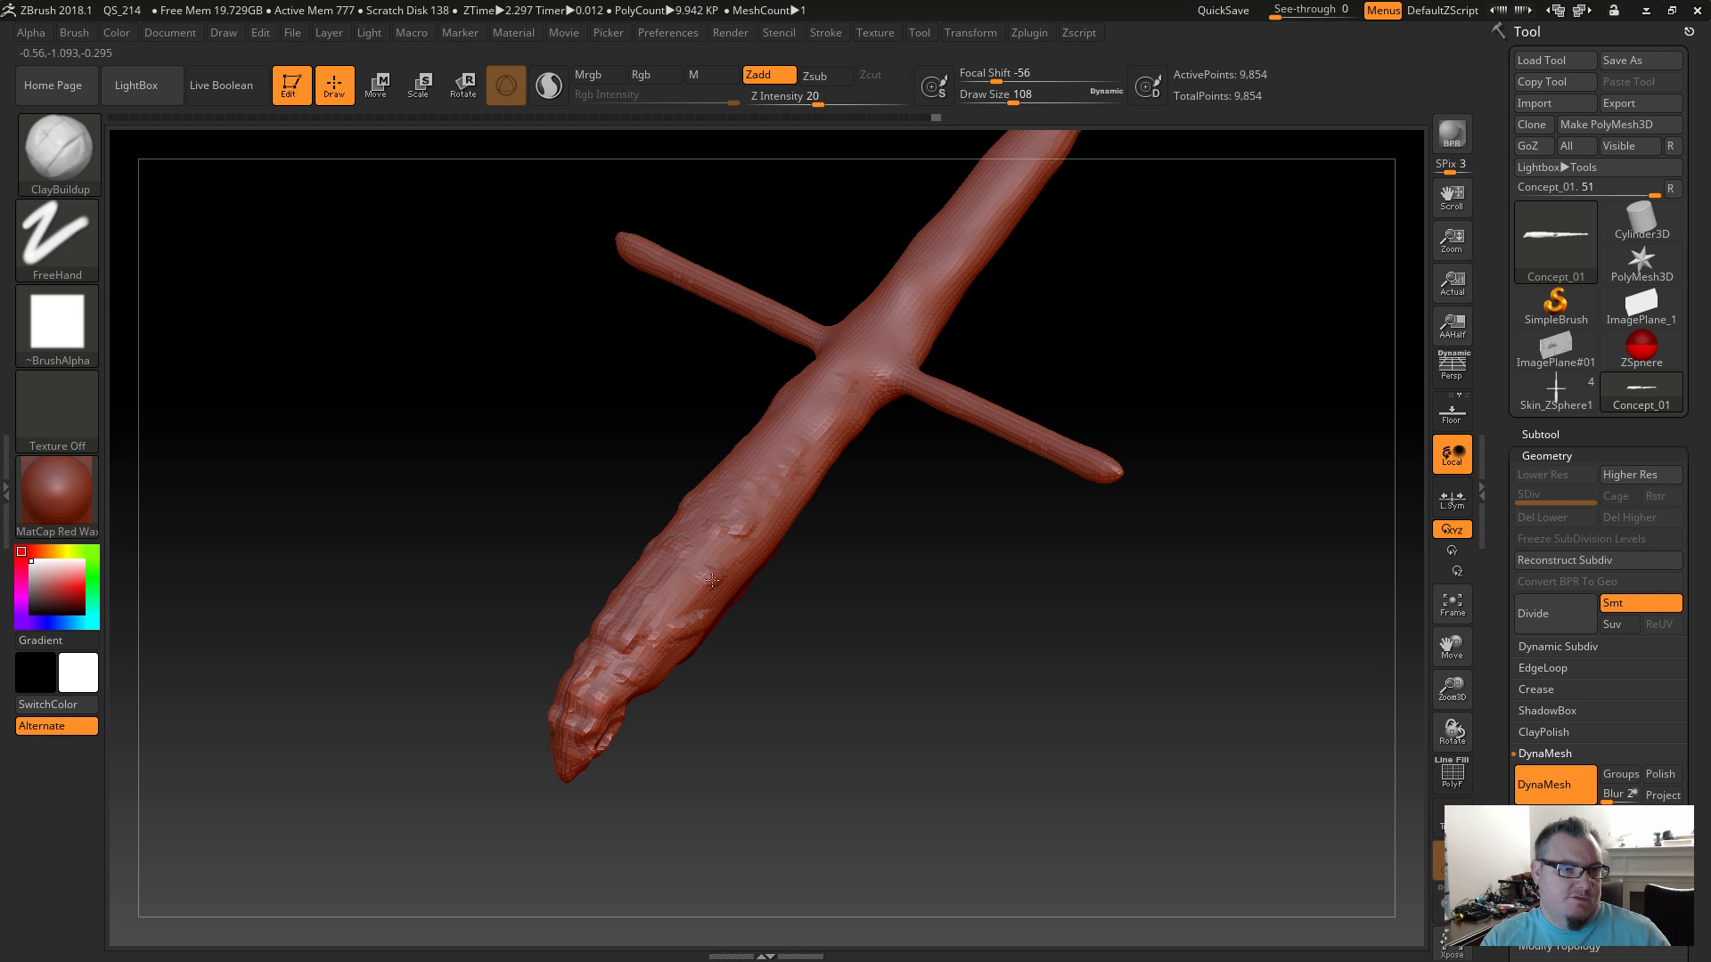
left_click_drag(834, 646, 794, 672)
mouse_move(858, 401)
left_mouse_down("shift")
mouse_move(837, 431)
mouse_move(821, 420)
left_mouse_up("shift")
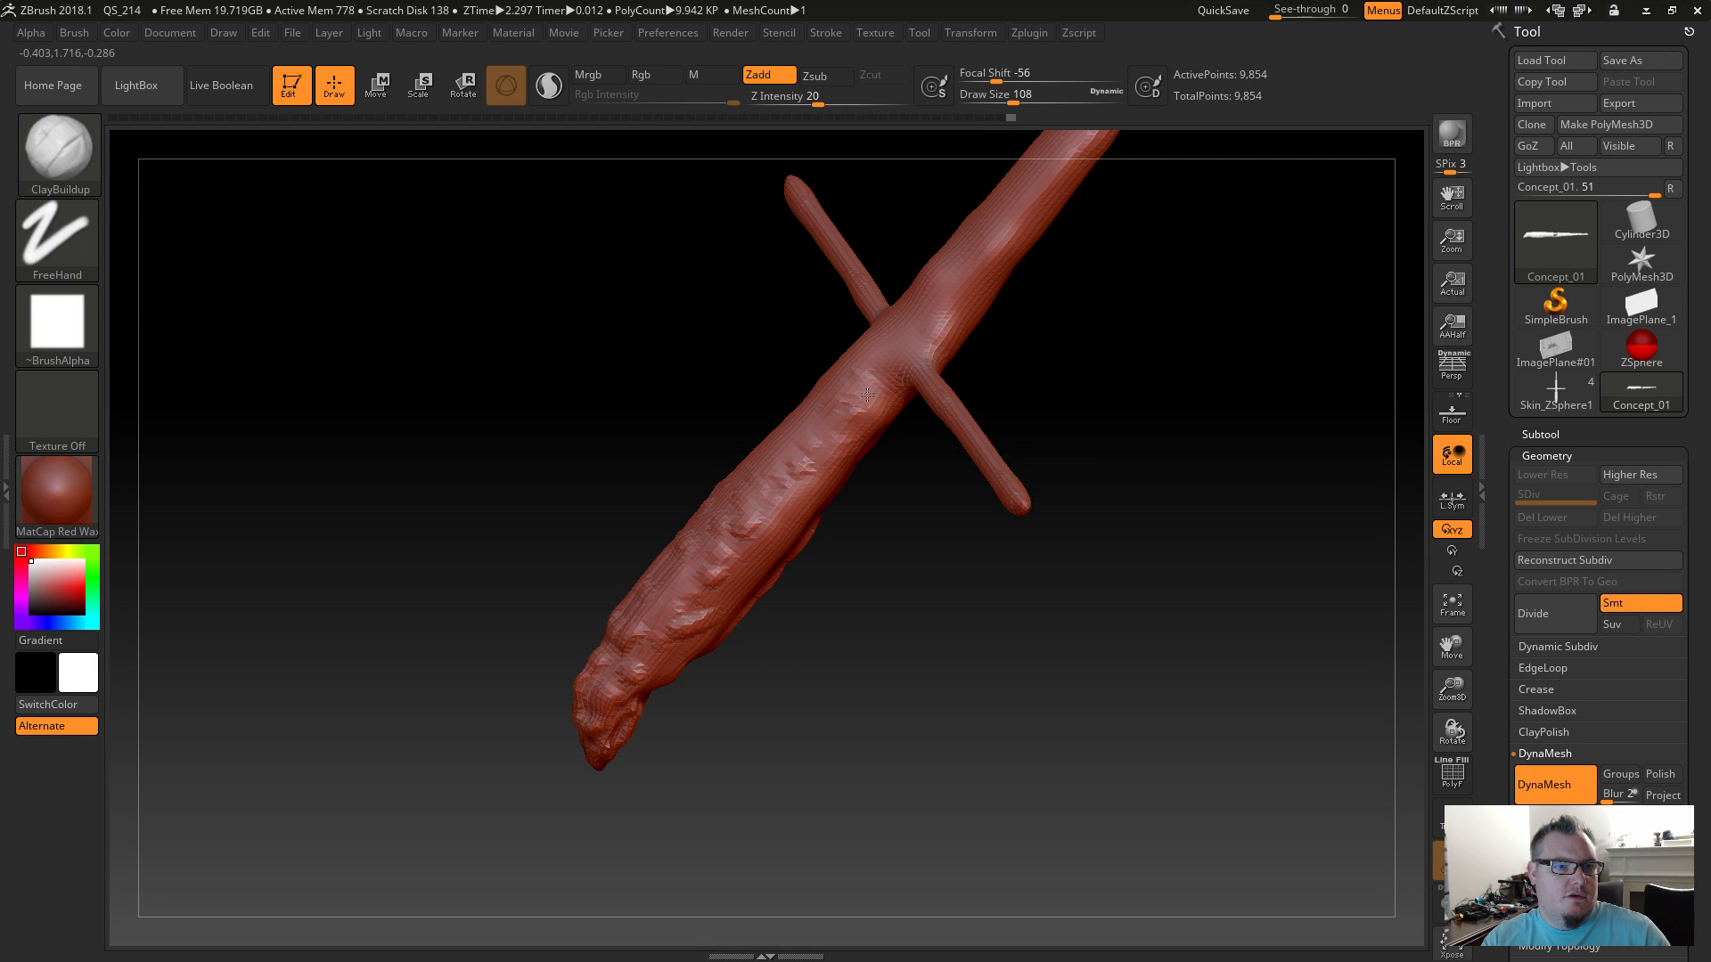
Add clay volume around both limb bases on the underside of the body with ClayBuildup.
right_click_drag(854, 466, 841, 419)
mouse_move(835, 672)
left_mouse_down()
mouse_move(794, 657)
mouse_move(793, 561)
mouse_move(863, 378)
mouse_move(900, 407)
mouse_move(888, 503)
mouse_move(948, 473)
left_mouse_up()
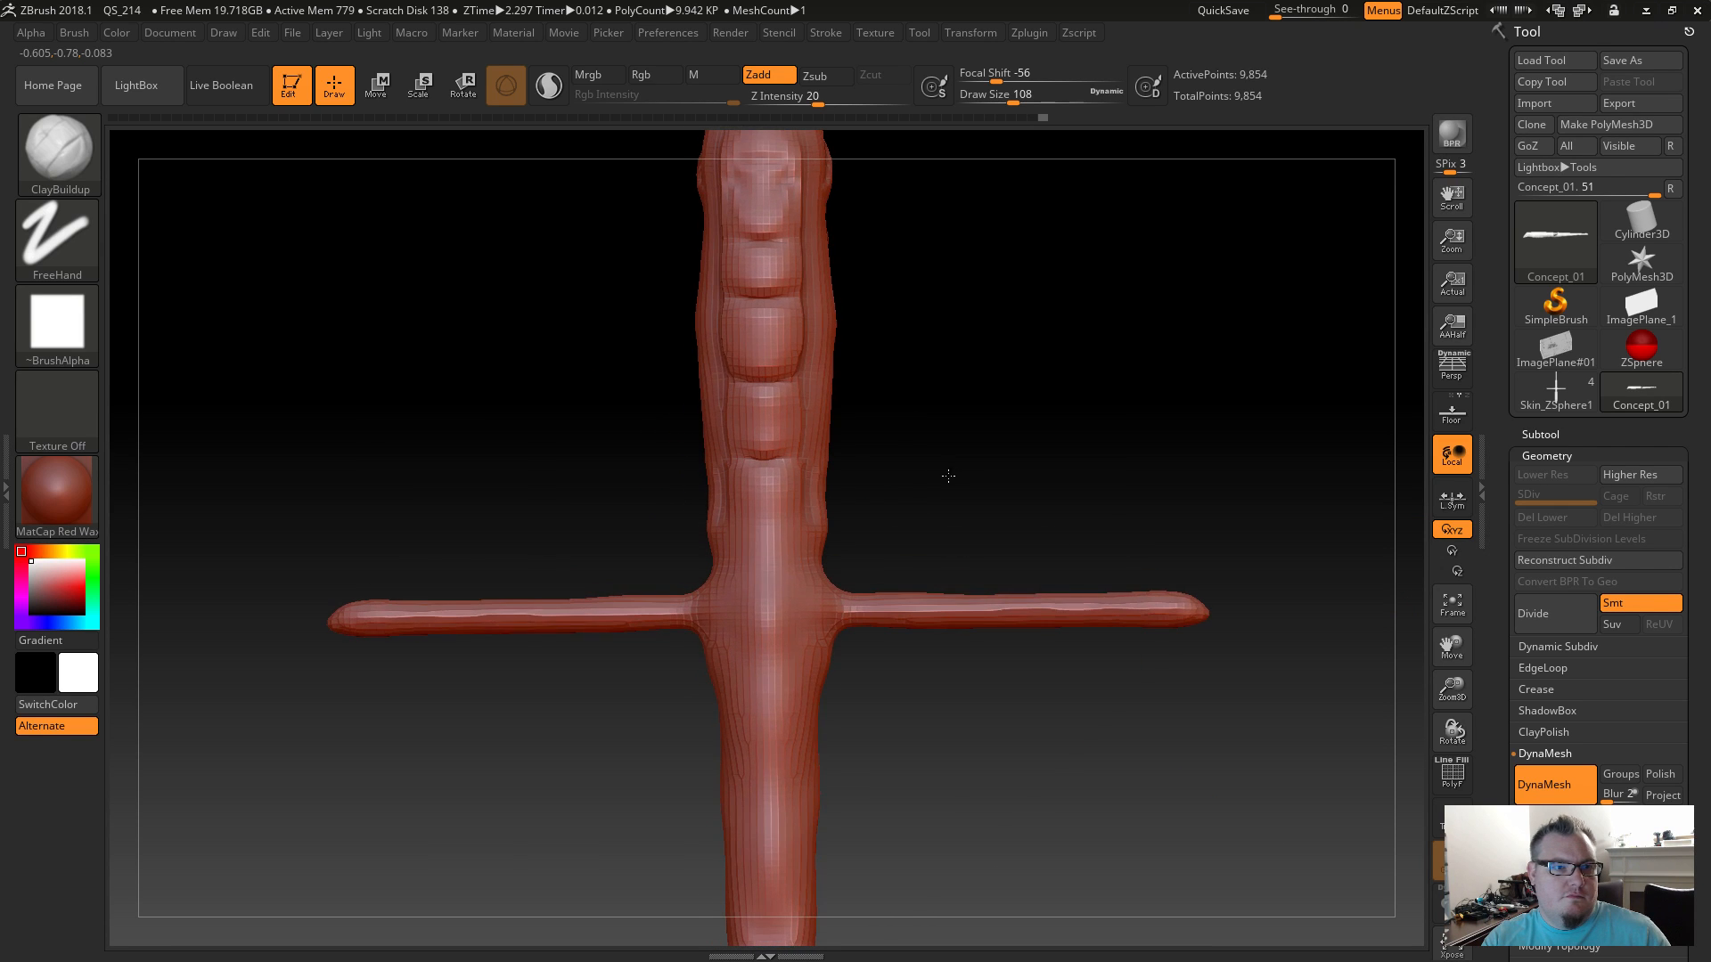
left_click_drag(754, 553, 795, 554, "alt")
mouse_move(744, 627)
left_mouse_down("alt")
mouse_move(792, 629)
mouse_move(781, 677)
left_mouse_up("alt")
left_click_drag(837, 598, 844, 591)
mouse_move(883, 493)
left_mouse_down()
mouse_move(857, 584)
mouse_move(878, 566)
left_mouse_up()
left_click_drag(829, 653, 814, 597)
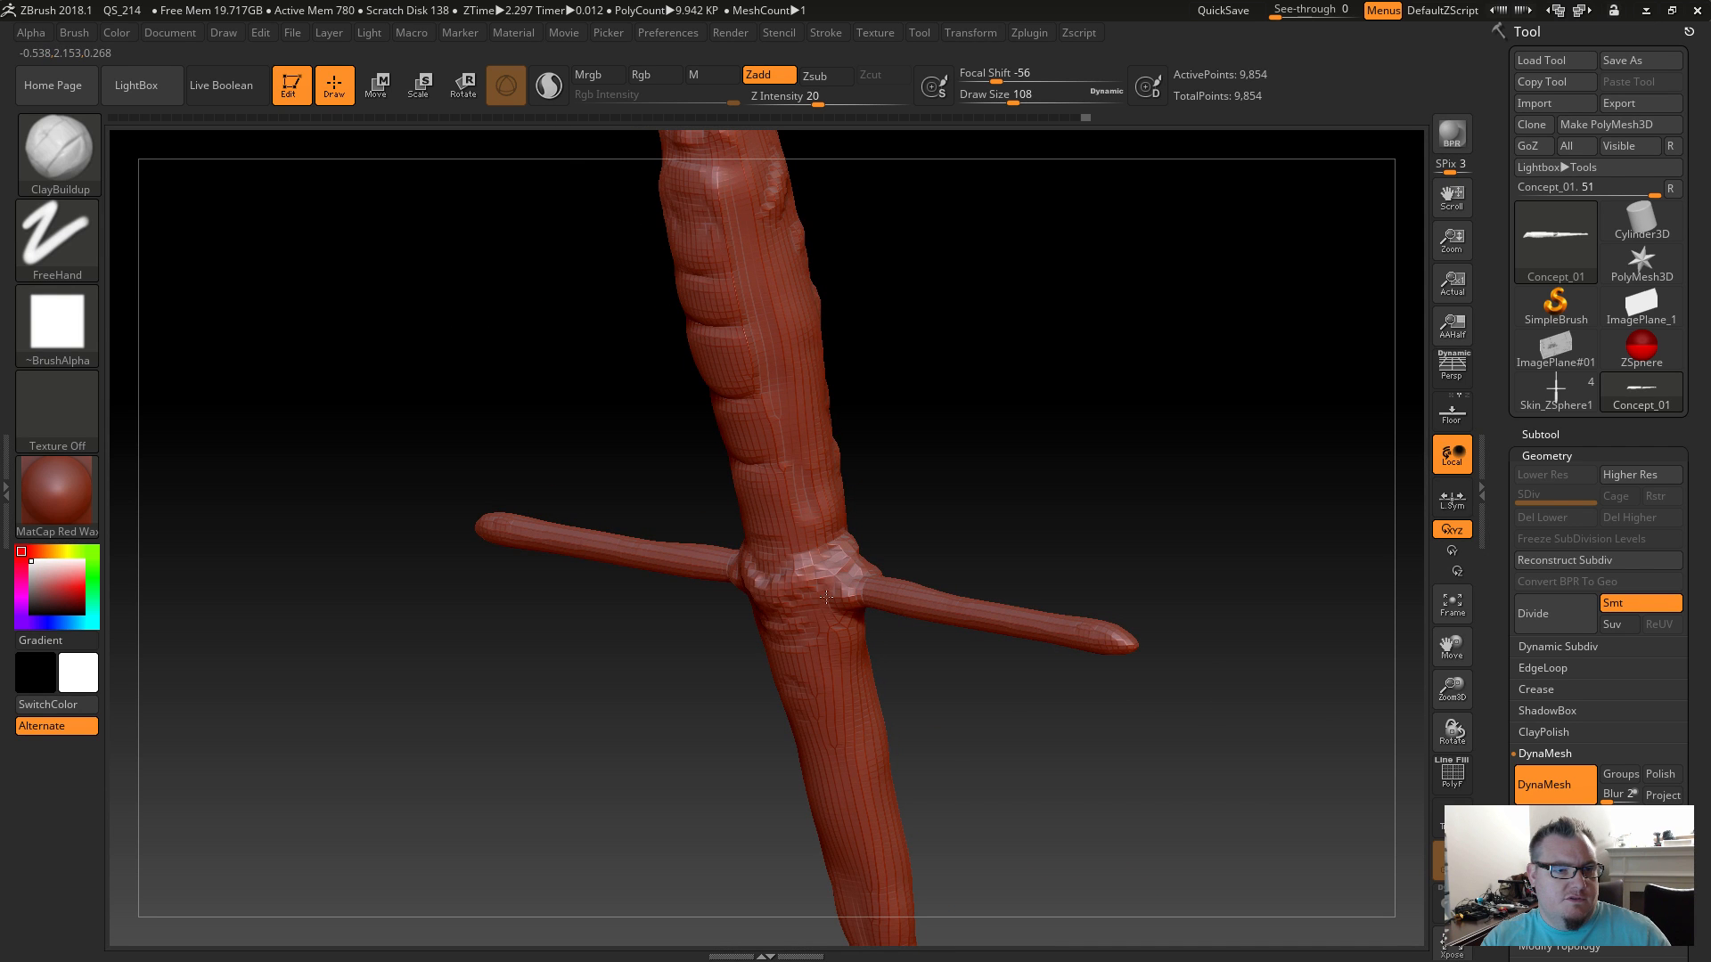
Refine the joint masses where the limbs meet the body, and smooth the added clay.
left_click_drag(881, 670, 931, 633)
mouse_move(820, 596)
left_mouse_down()
mouse_move(838, 616)
mouse_move(816, 568)
left_mouse_up()
mouse_move(814, 633)
left_mouse_down()
mouse_move(802, 610)
mouse_move(787, 695)
left_mouse_up()
mouse_move(792, 591)
left_mouse_down()
mouse_move(808, 652)
mouse_move(796, 576)
left_mouse_up()
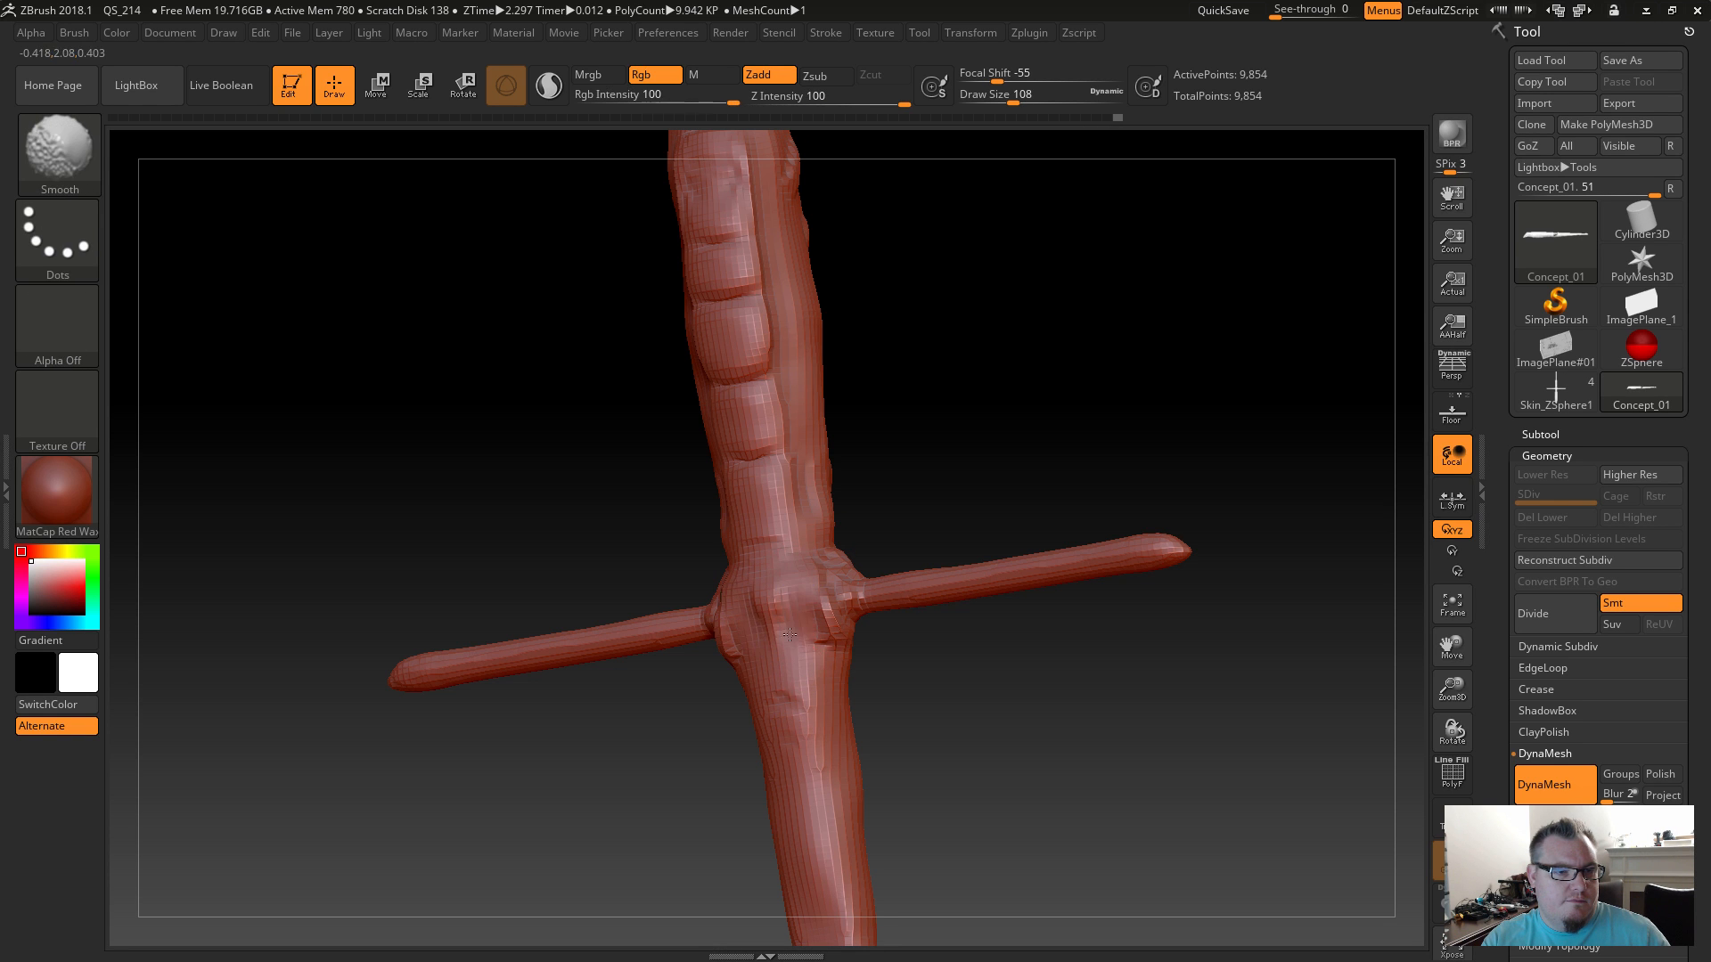
left_click_drag(950, 677, 917, 624)
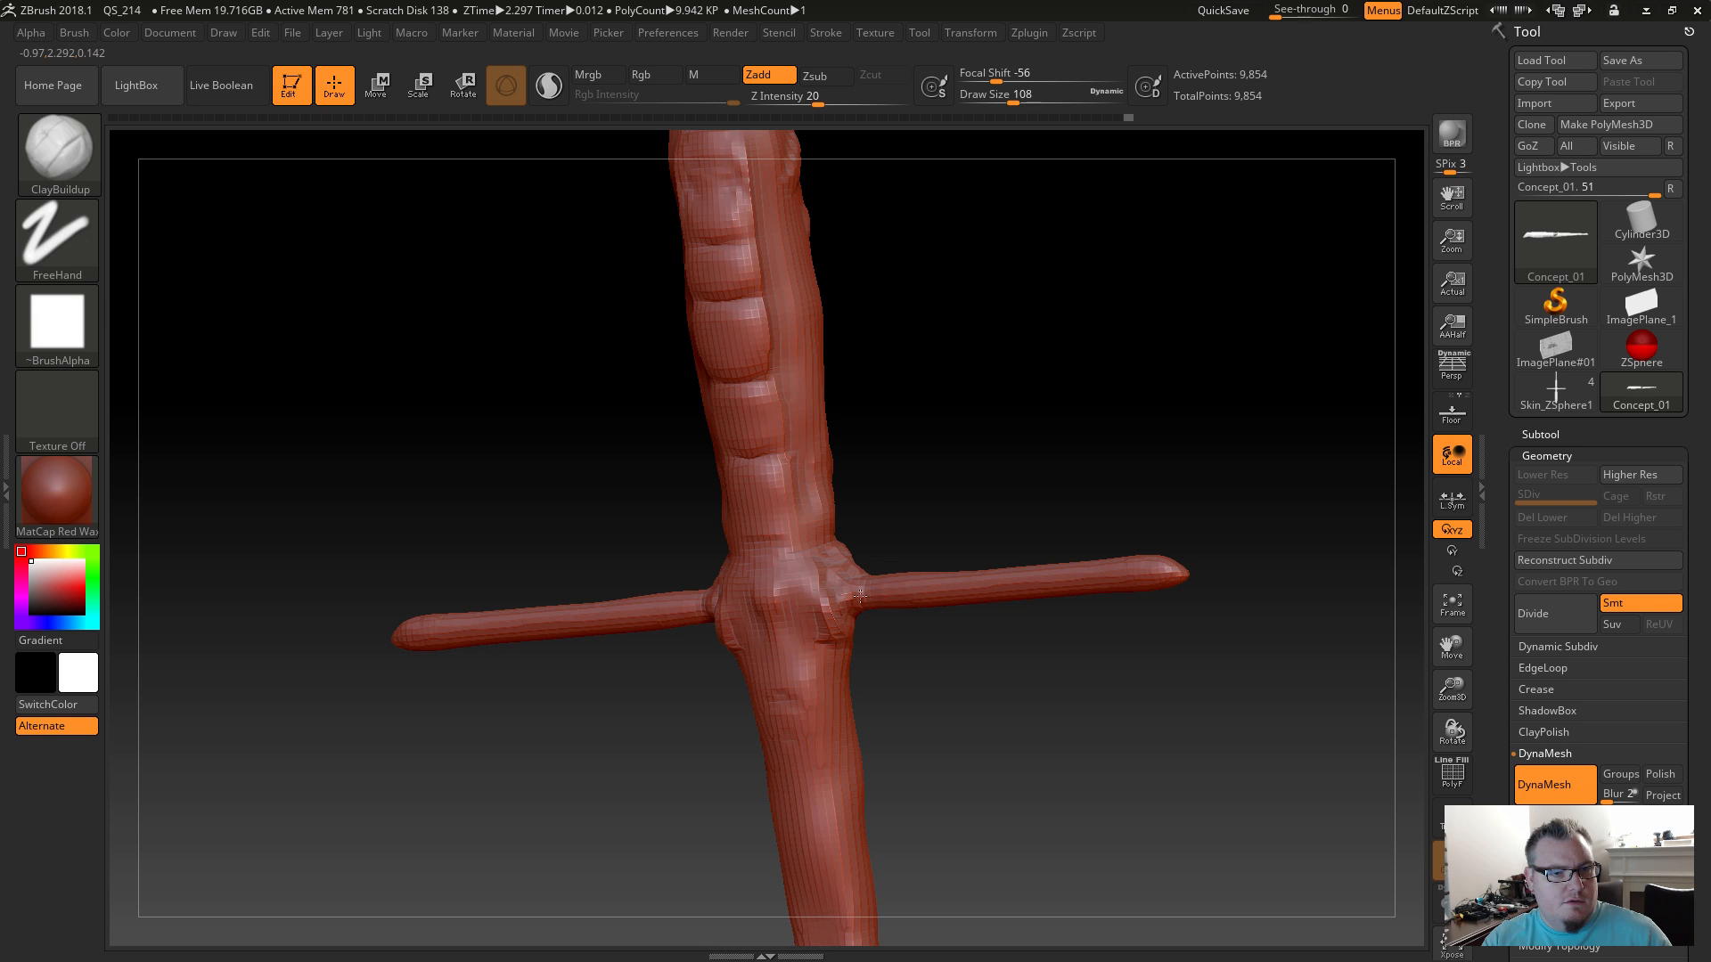
Thicken the upper part of both limbs near the body with the Inflat brush.
key("b")
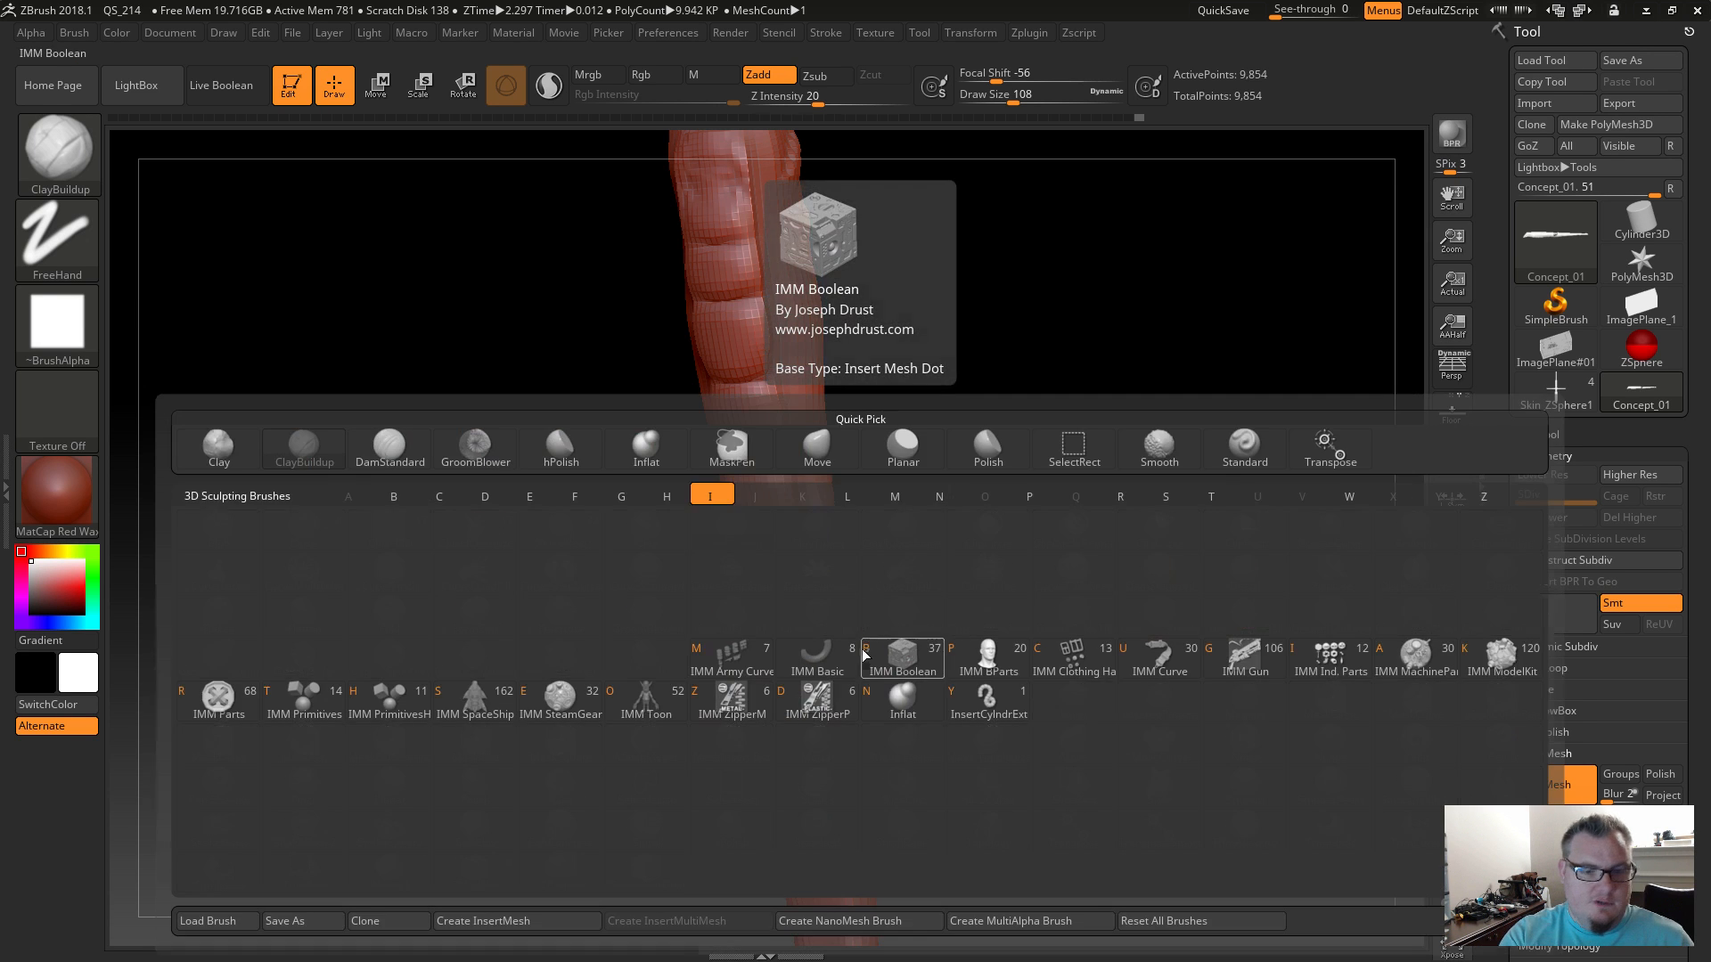
key("i")
key("n")
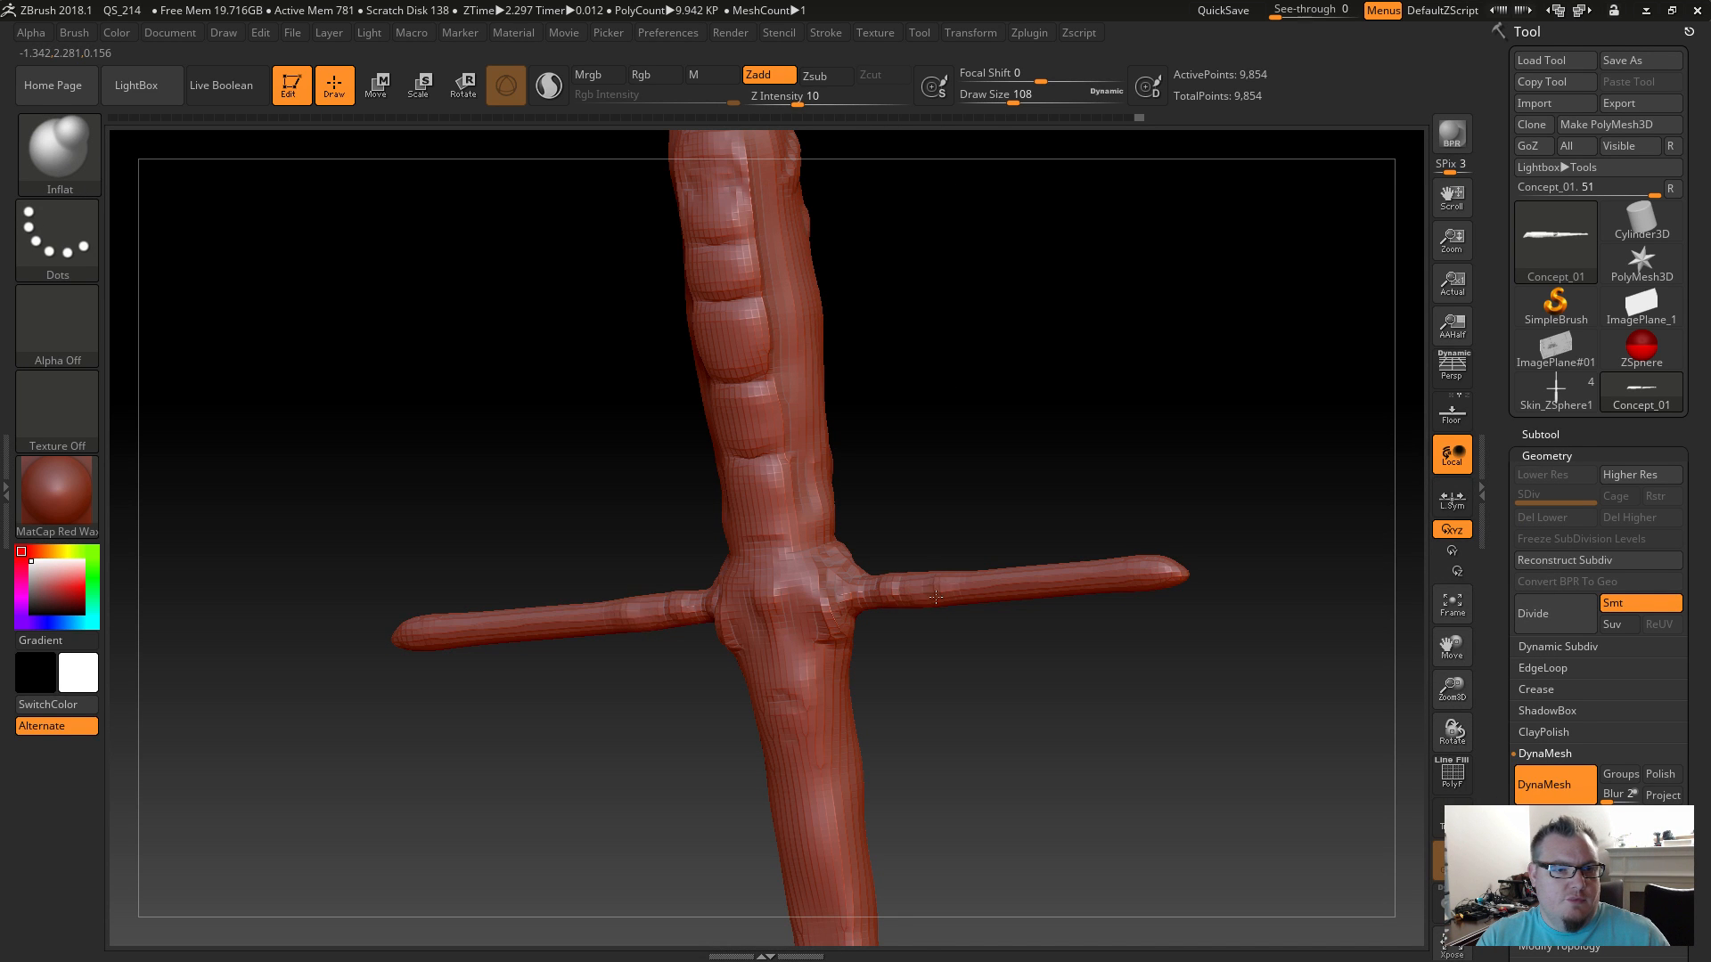
left_click_drag(933, 496, 906, 557)
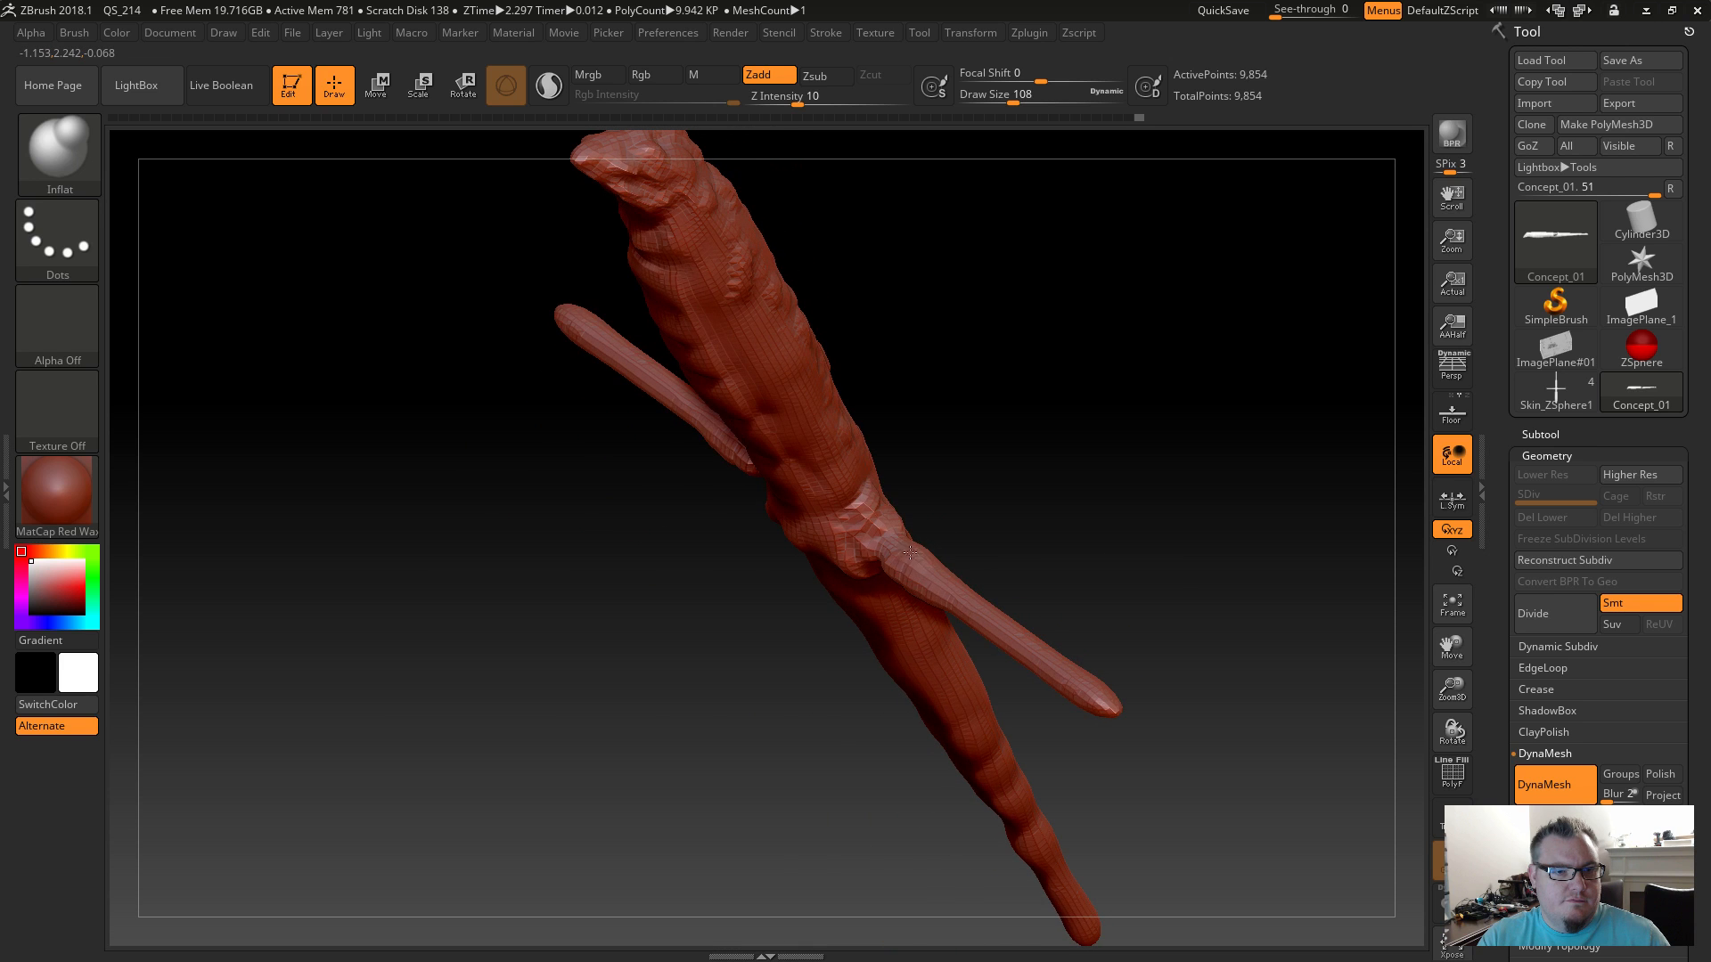
mouse_move(943, 482)
left_mouse_down()
mouse_move(882, 583)
mouse_move(926, 549)
mouse_move(906, 616)
mouse_move(927, 571)
mouse_move(946, 570)
mouse_move(927, 584)
left_mouse_up()
mouse_move(932, 683)
left_mouse_down()
mouse_move(966, 677)
mouse_move(896, 651)
left_mouse_up()
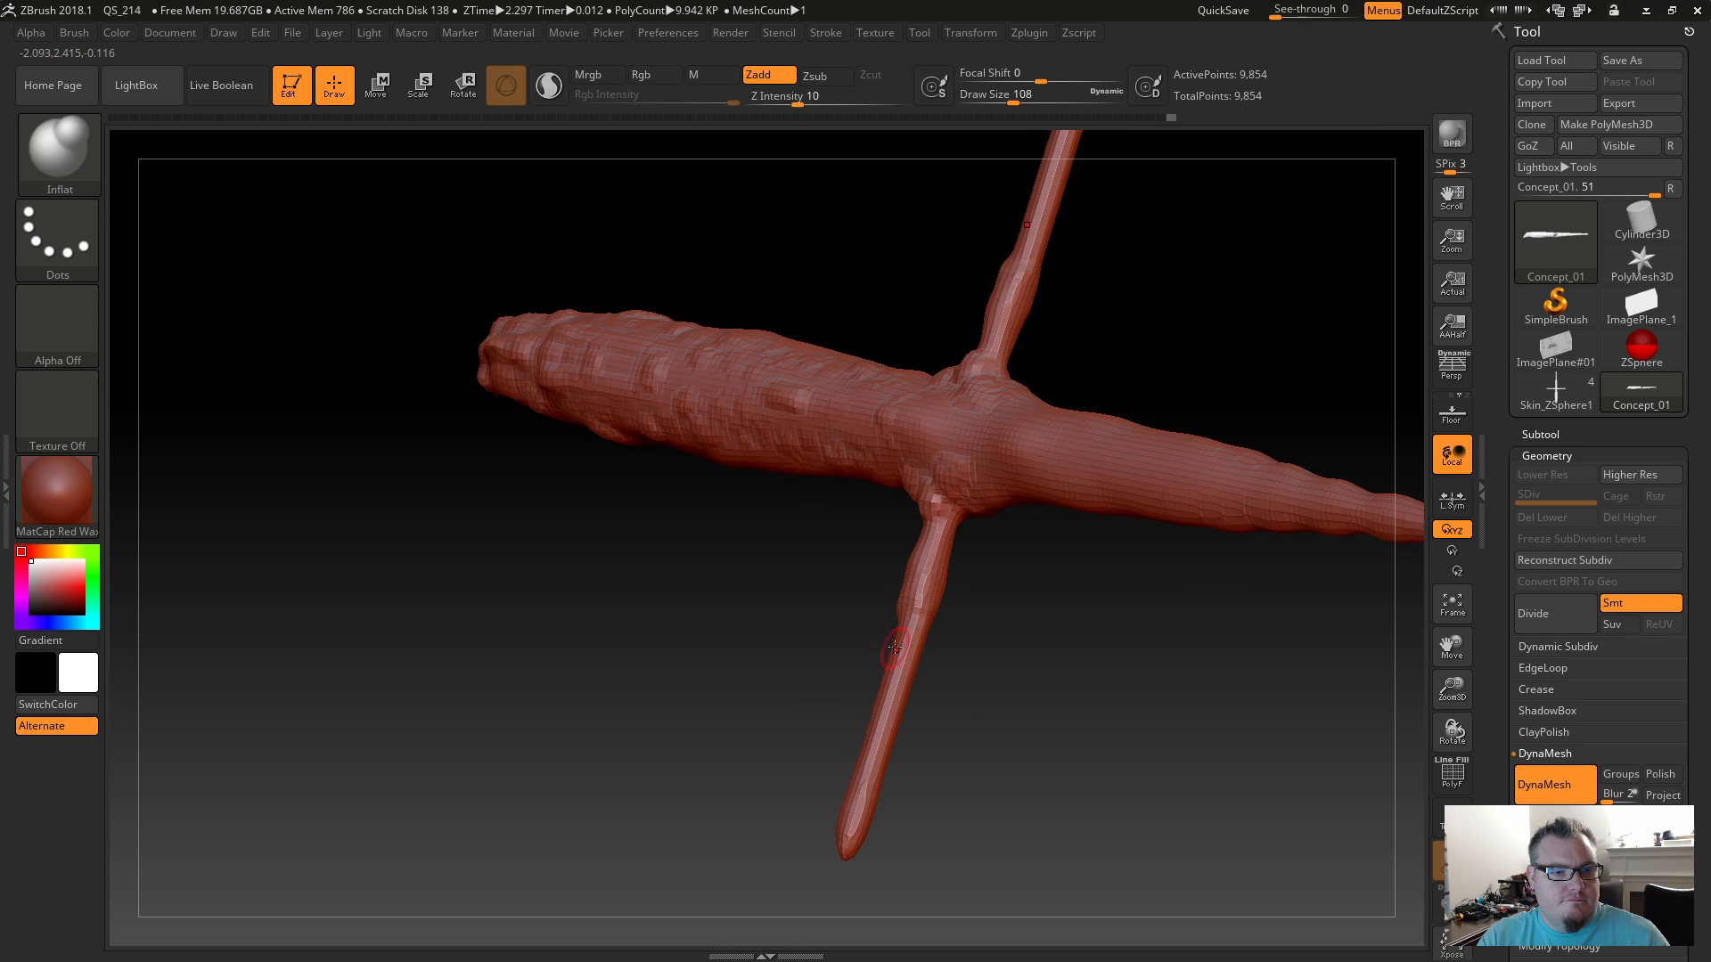
Inflate joint-like bulges around the middle of both limbs from several sides.
left_click_drag(931, 732, 1033, 726)
left_click_drag(899, 700, 885, 648)
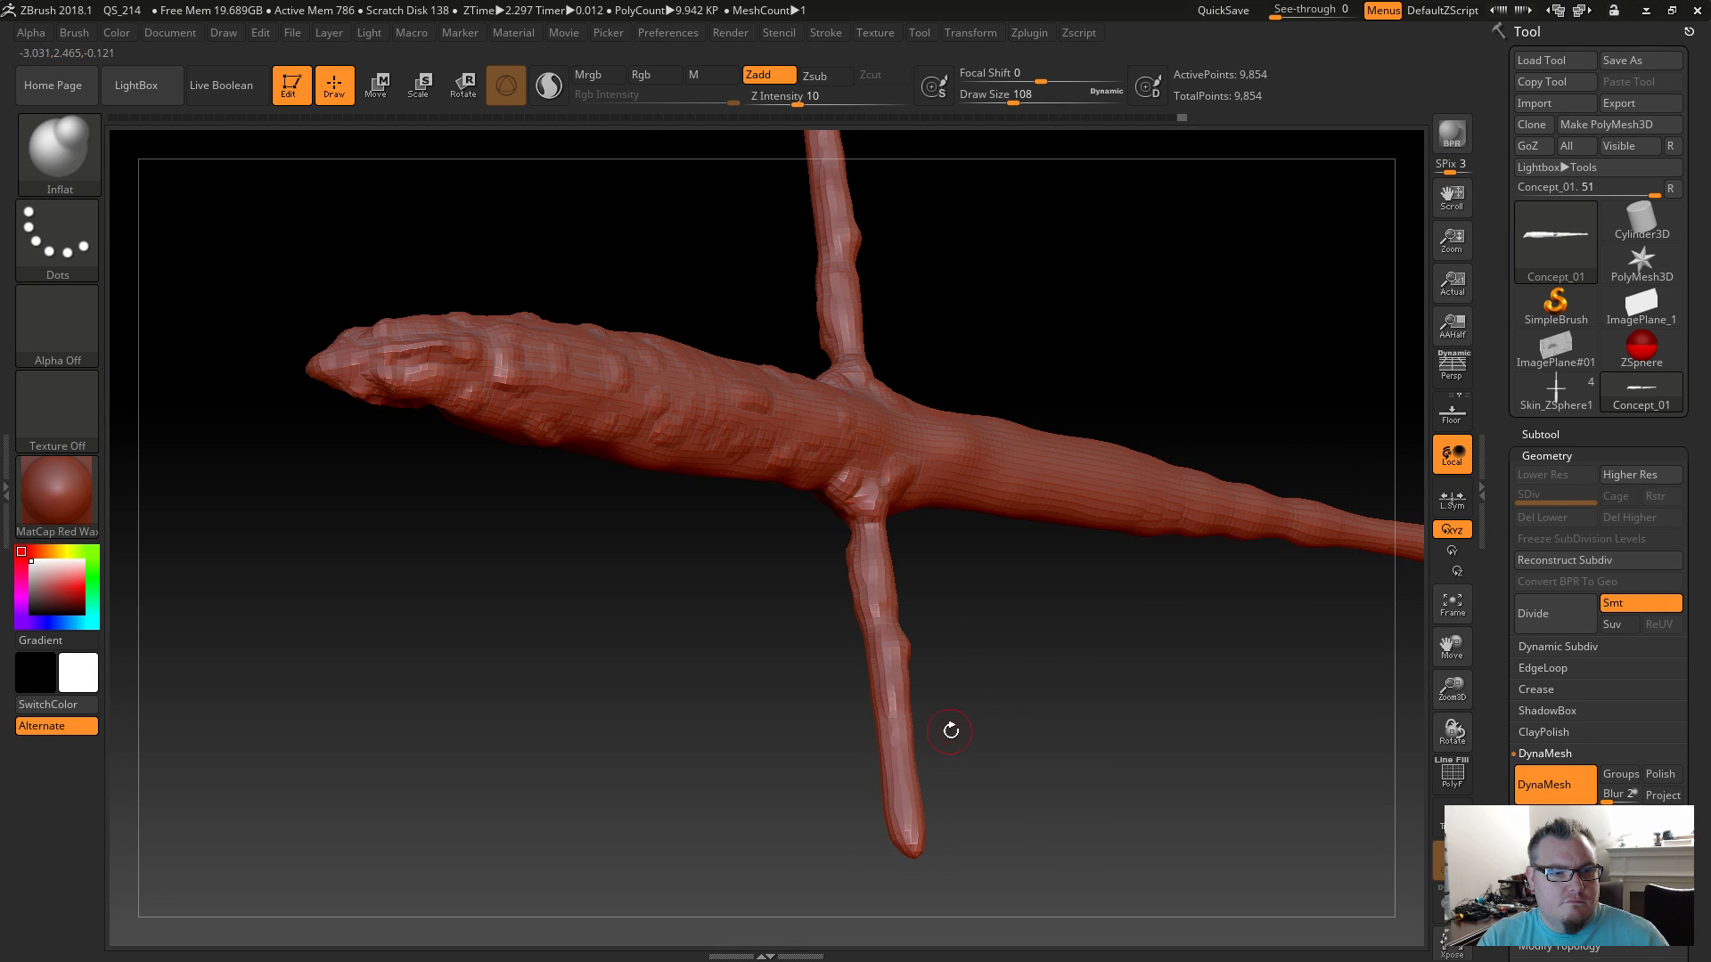
left_click_drag(946, 733, 1003, 691)
mouse_move(890, 710)
left_mouse_down()
mouse_move(901, 638)
mouse_move(875, 634)
mouse_move(878, 664)
left_mouse_up()
left_click_drag(918, 674, 1024, 673)
mouse_move(882, 628)
left_mouse_down()
mouse_move(895, 646)
mouse_move(1052, 668)
left_mouse_up()
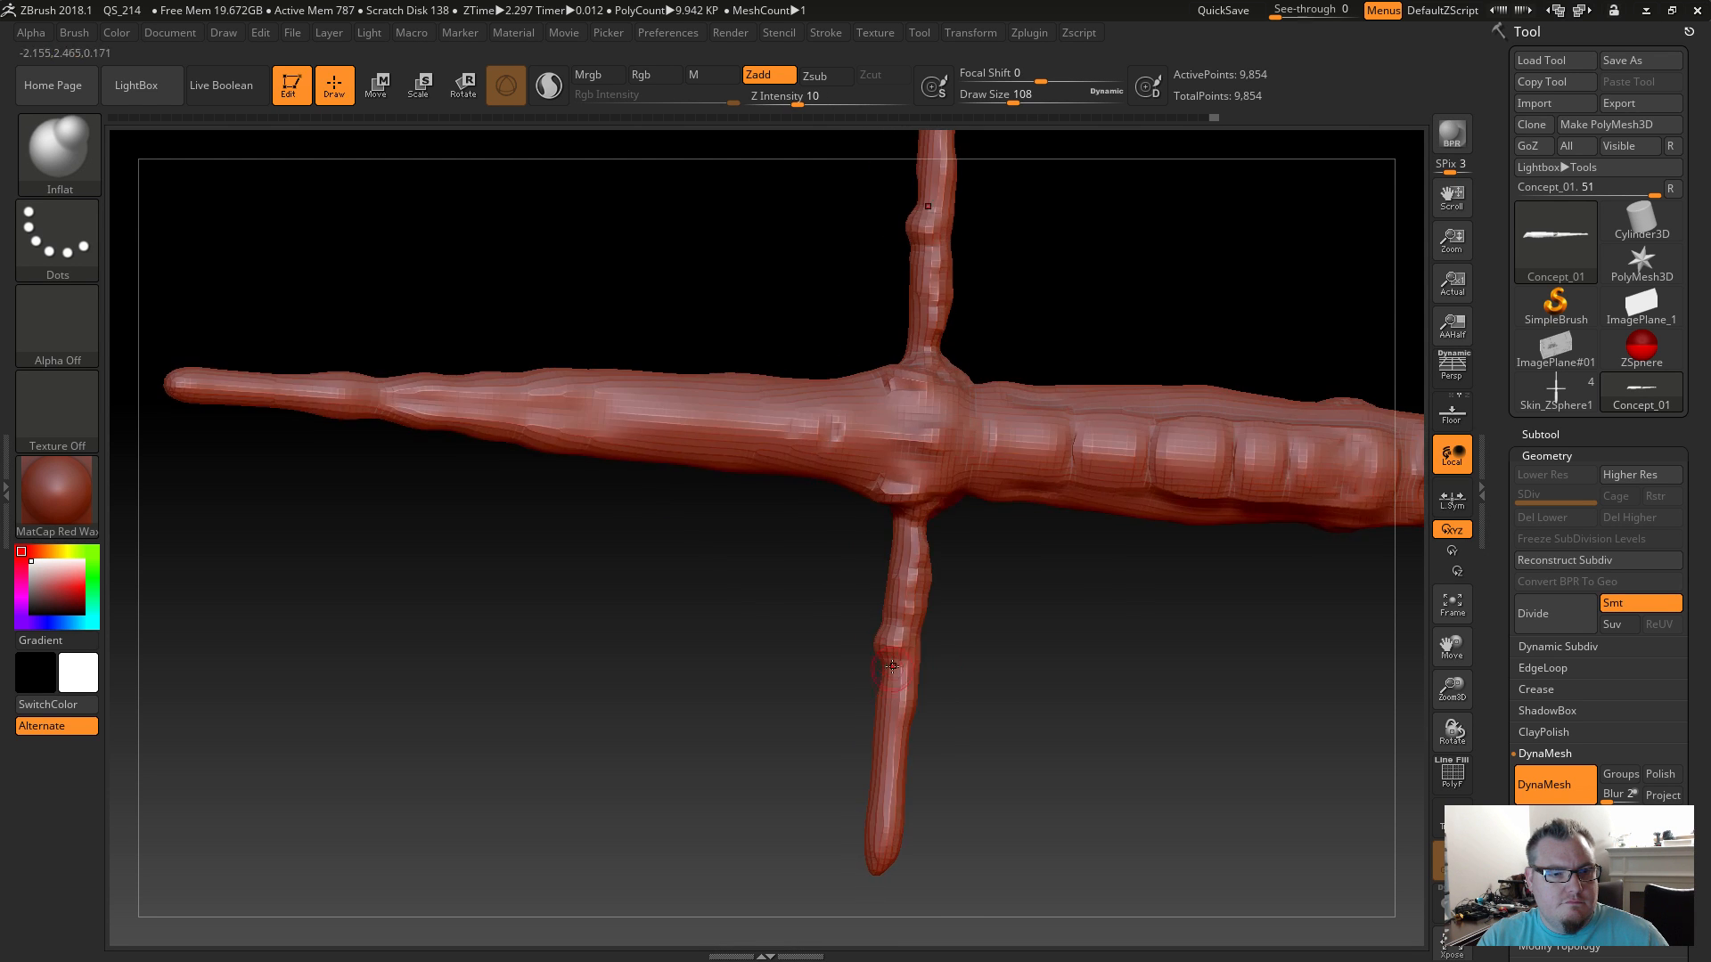
left_click_drag(925, 693, 935, 700, "shift")
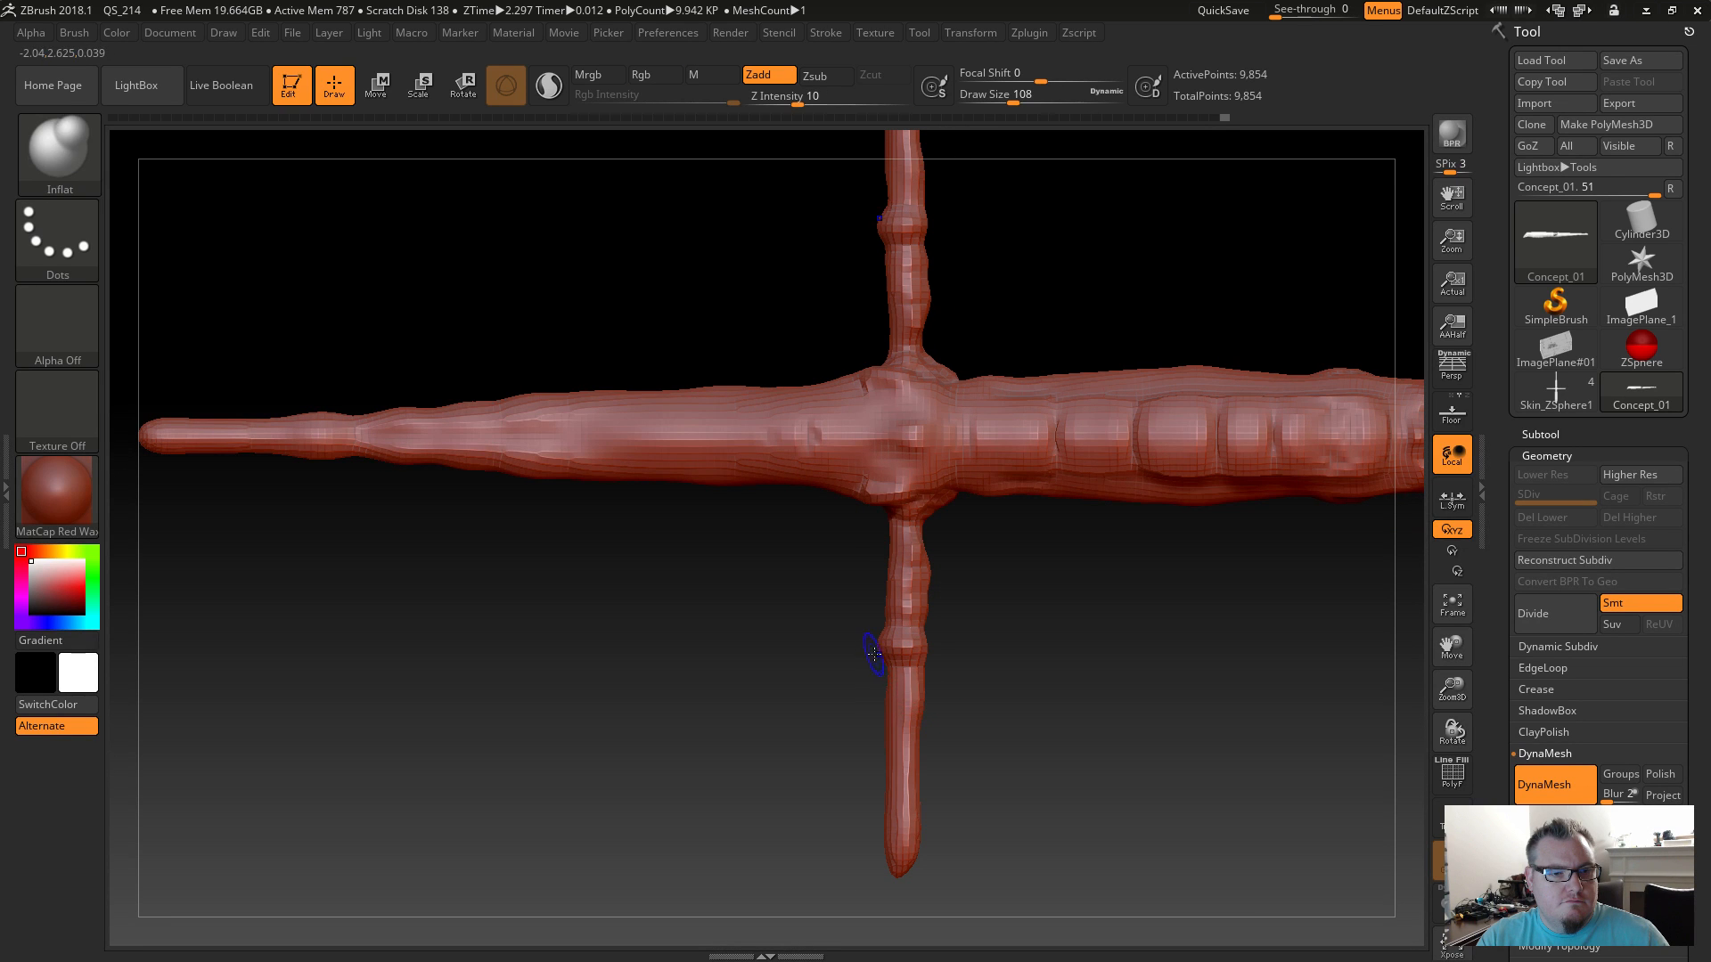
Work the outer ends of both limbs with the Inflat brush, and smooth the tips into sharp points.
left_click_drag(947, 764, 924, 657)
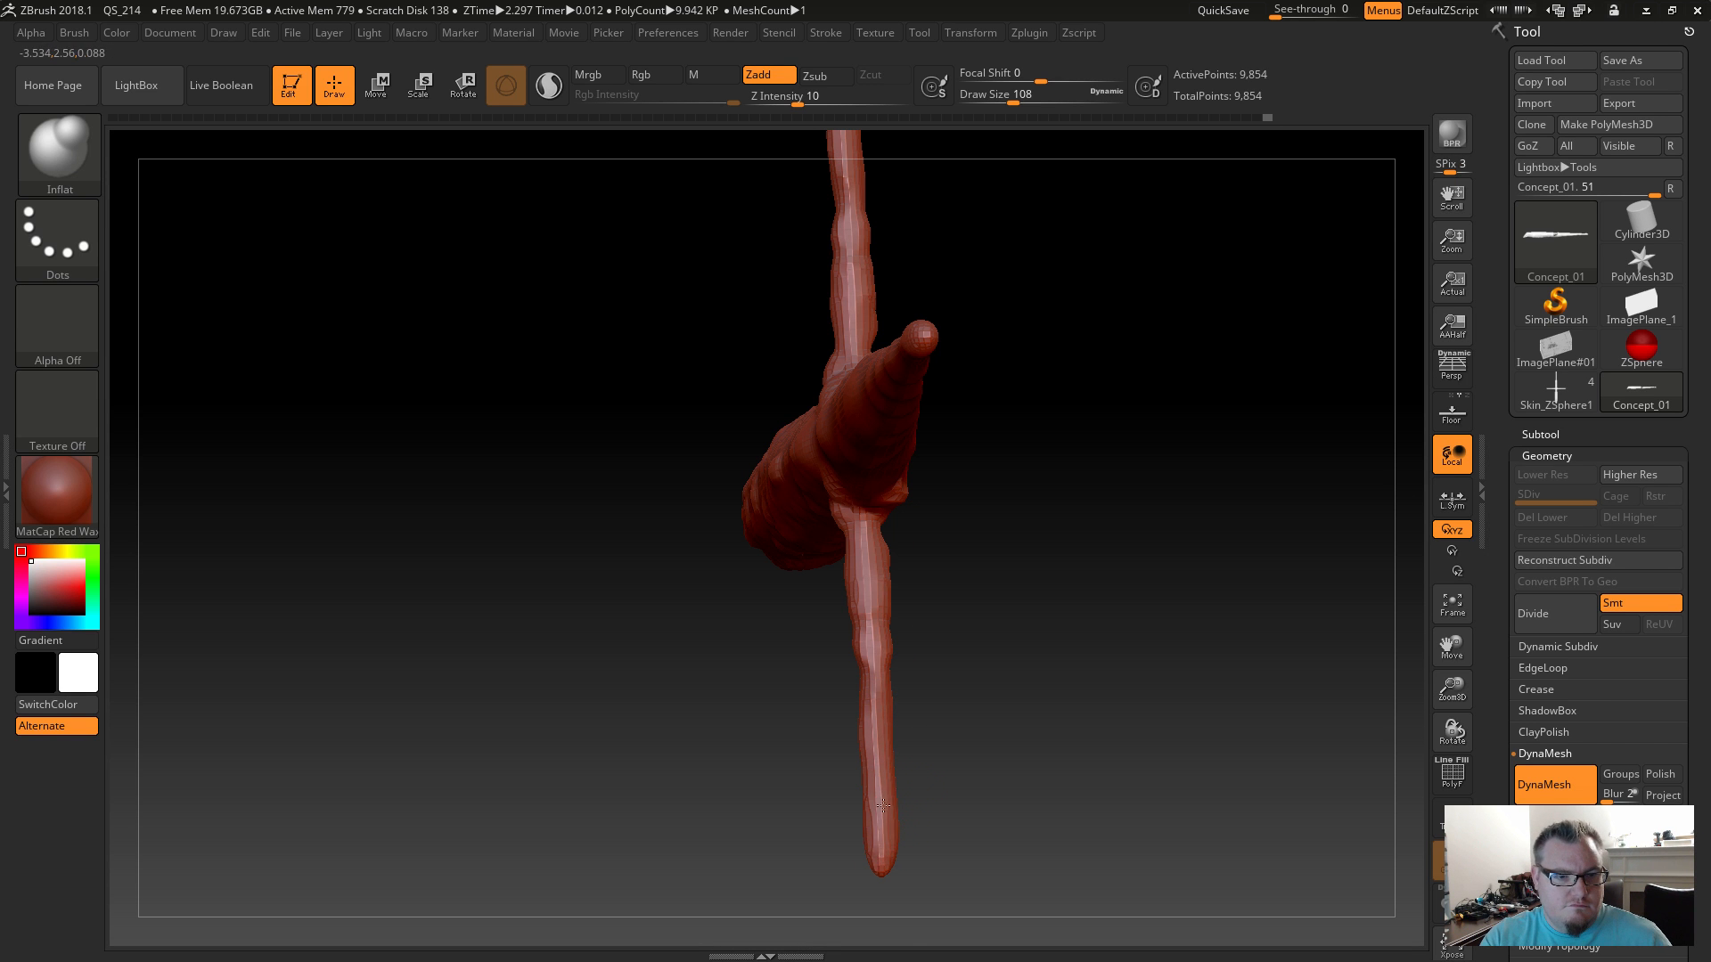
mouse_move(927, 846)
left_mouse_down()
mouse_move(925, 812)
mouse_move(1004, 714)
mouse_move(887, 848)
mouse_move(961, 756)
left_mouse_up()
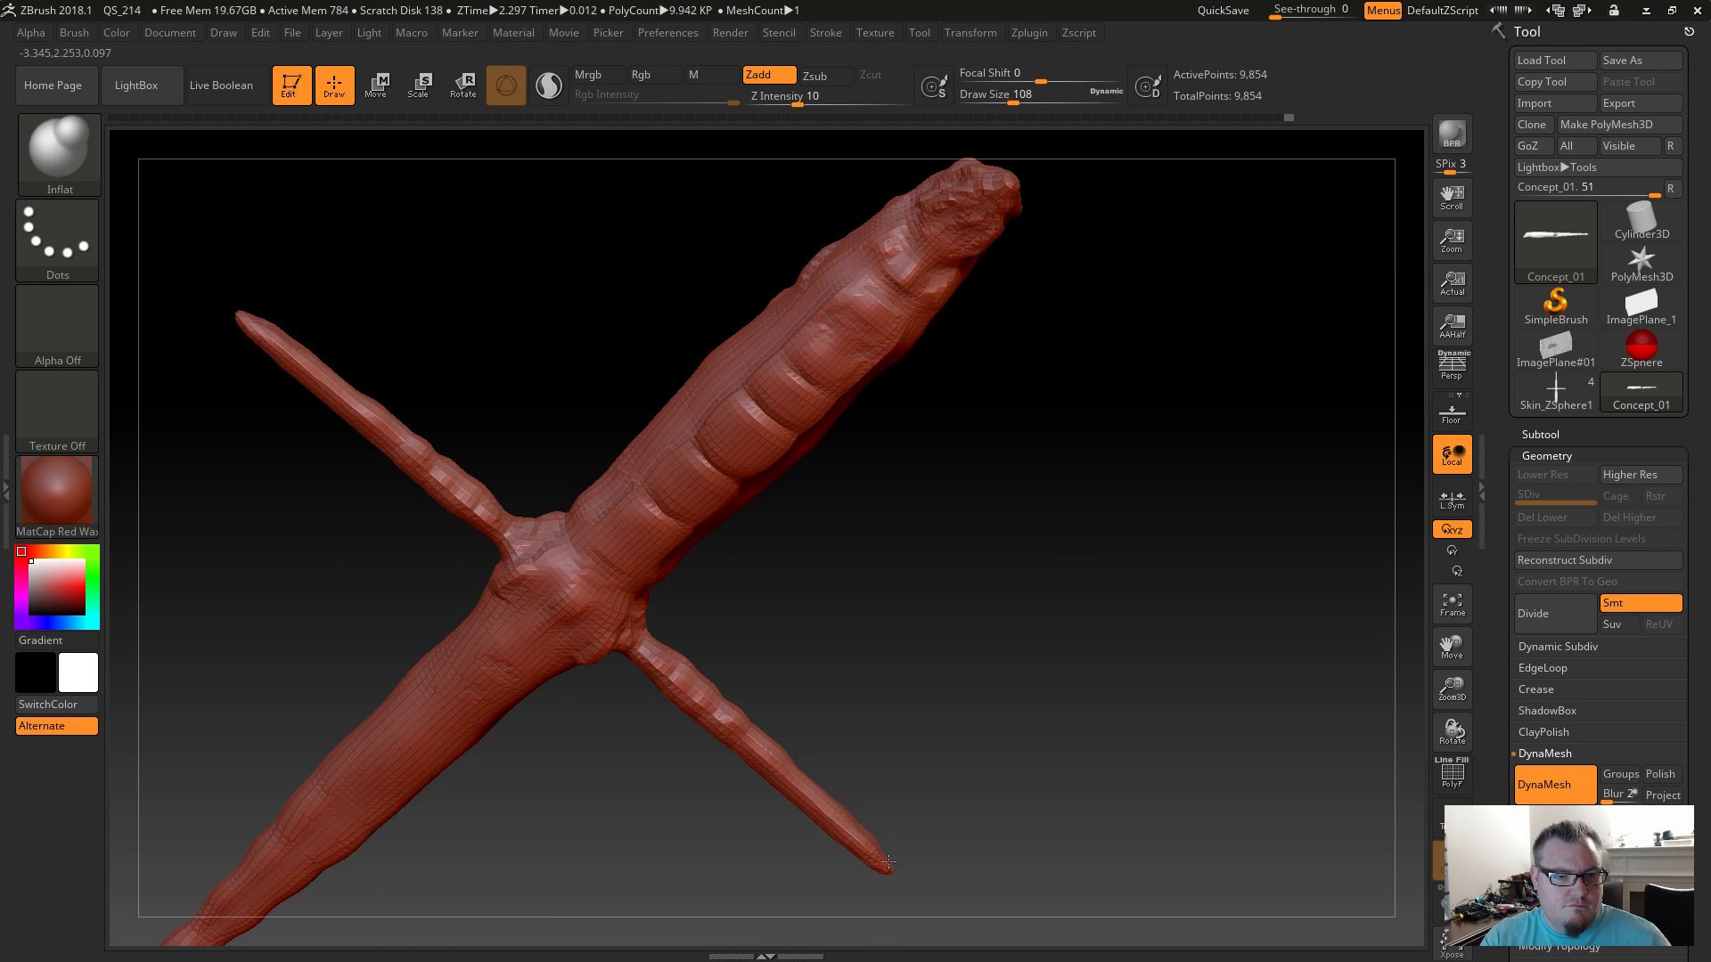
key("shift")
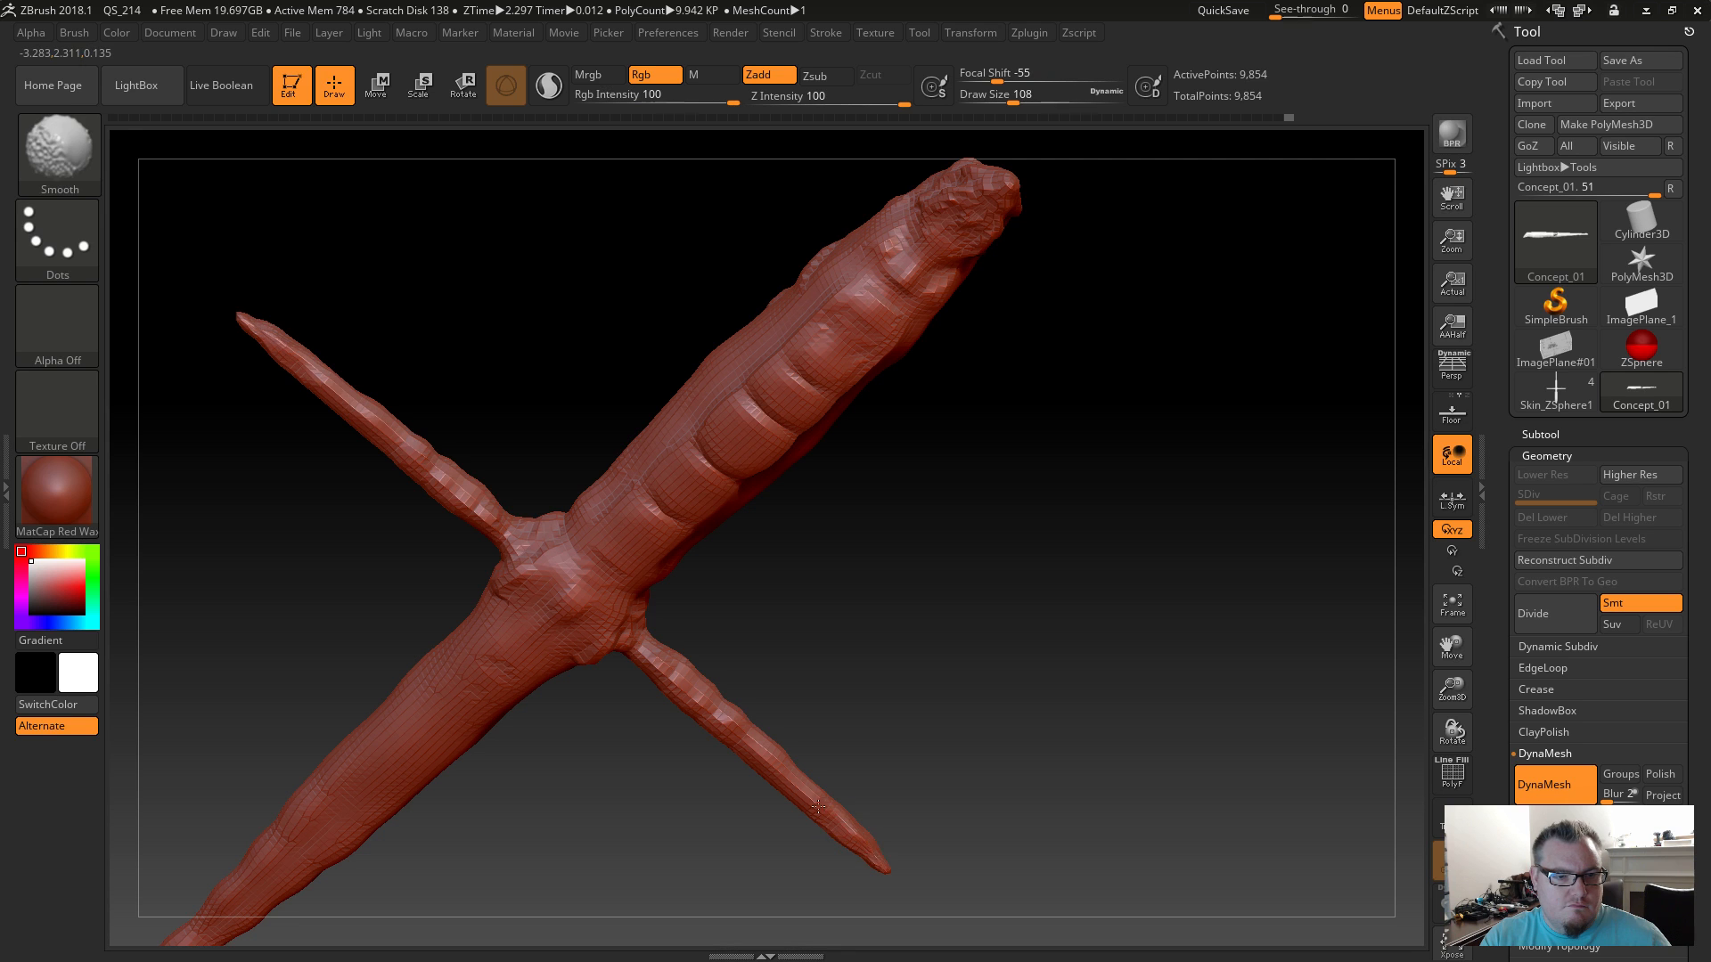
left_click_drag(807, 794, 866, 846, "shift")
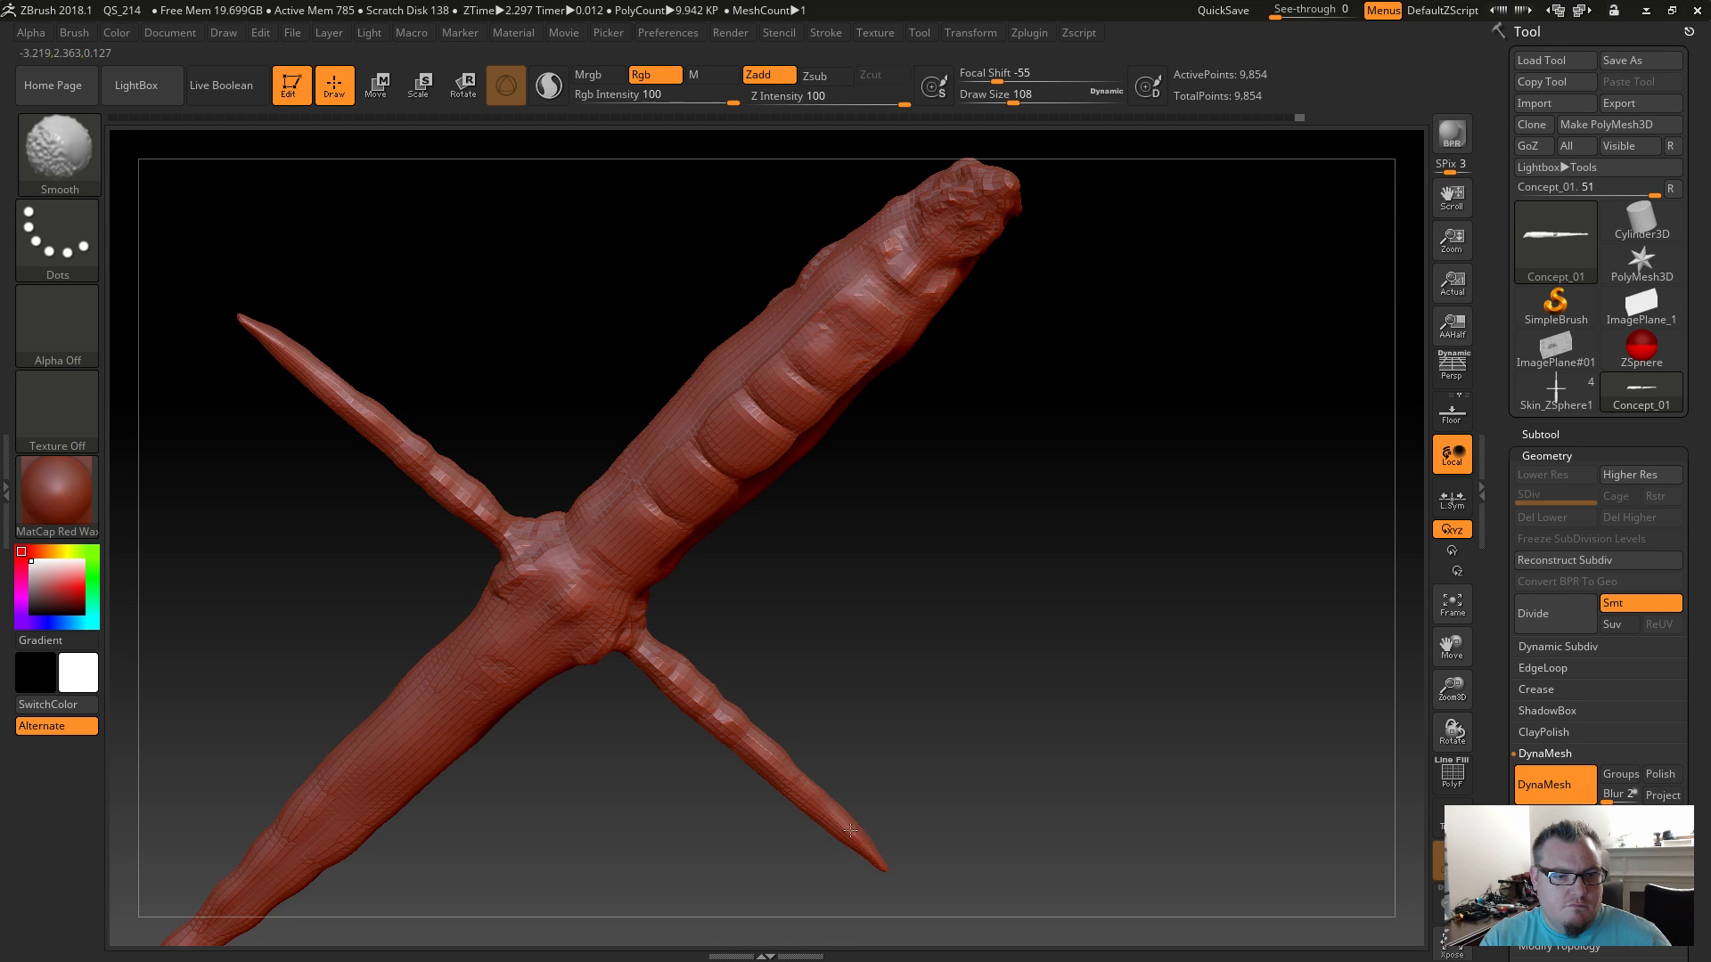
Smooth both limbs along their length into slimmer, evenly tapered shapes.
mouse_move(874, 783)
left_mouse_down()
mouse_move(905, 832)
mouse_move(847, 781)
left_mouse_up()
mouse_move(827, 770)
left_mouse_down("shift")
mouse_move(915, 811)
mouse_move(894, 779)
mouse_move(831, 776)
mouse_move(971, 833)
left_mouse_up("shift")
mouse_move(776, 717)
left_mouse_down("shift")
mouse_move(814, 760)
mouse_move(711, 651)
left_mouse_up("shift")
mouse_move(771, 710)
left_mouse_down("alt")
mouse_move(882, 769)
mouse_move(788, 638)
left_mouse_up("alt")
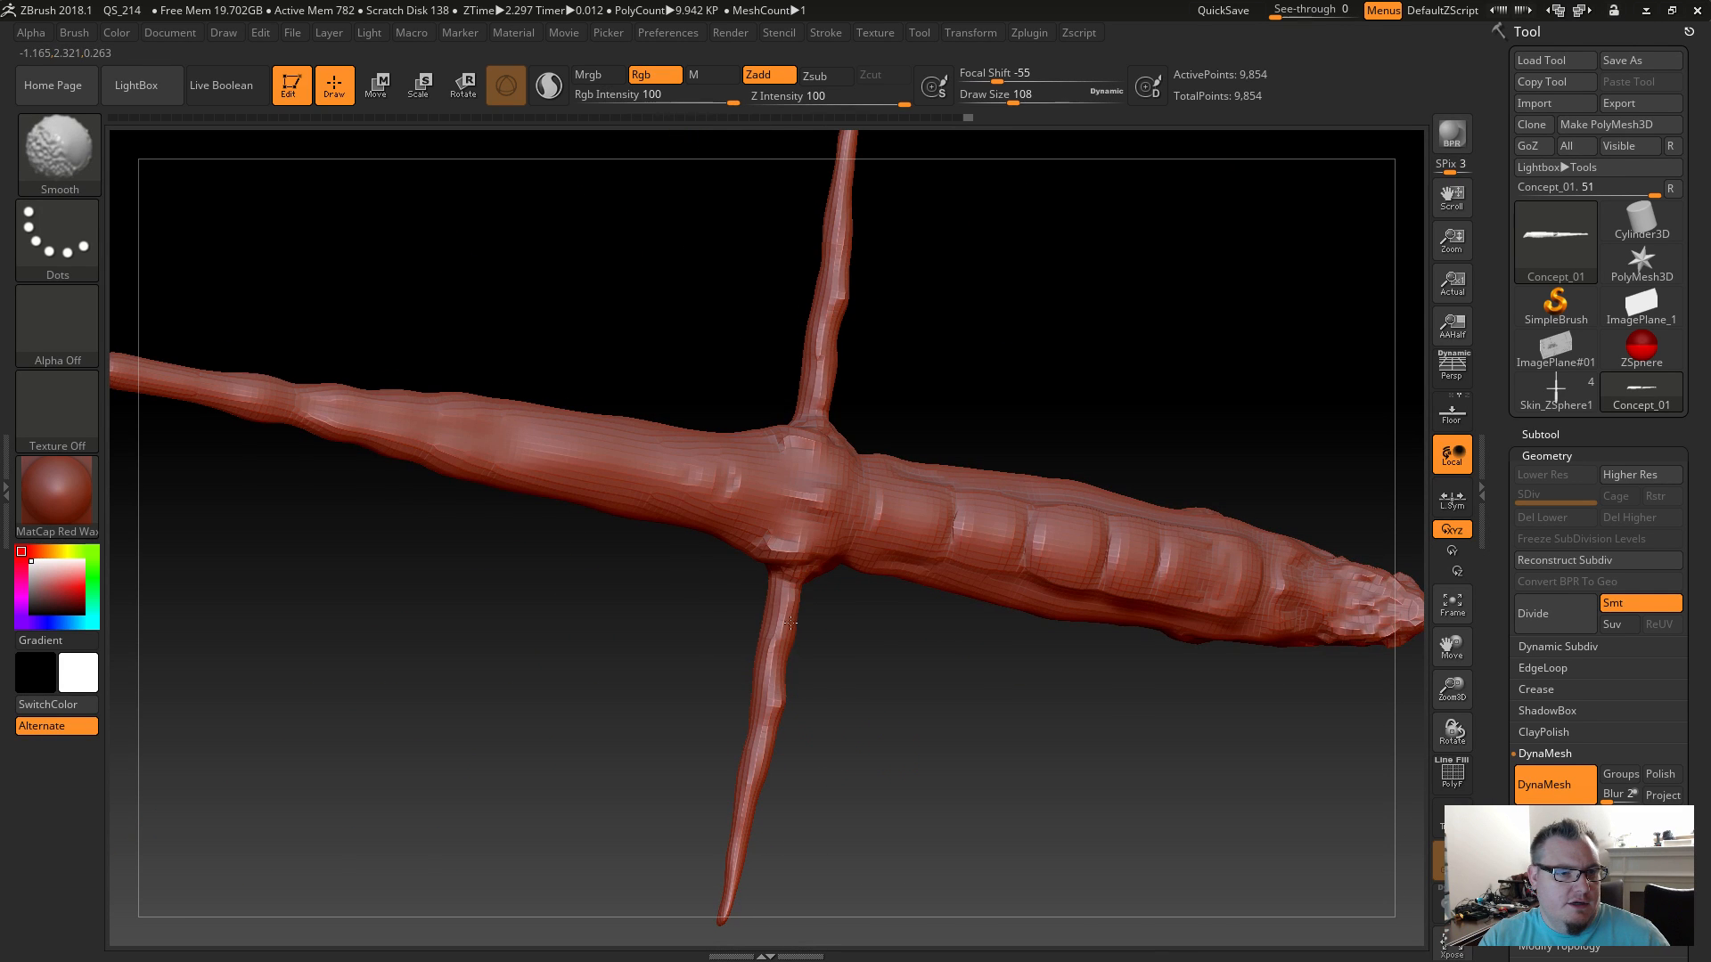
left_click_drag(760, 746, 778, 629, "shift")
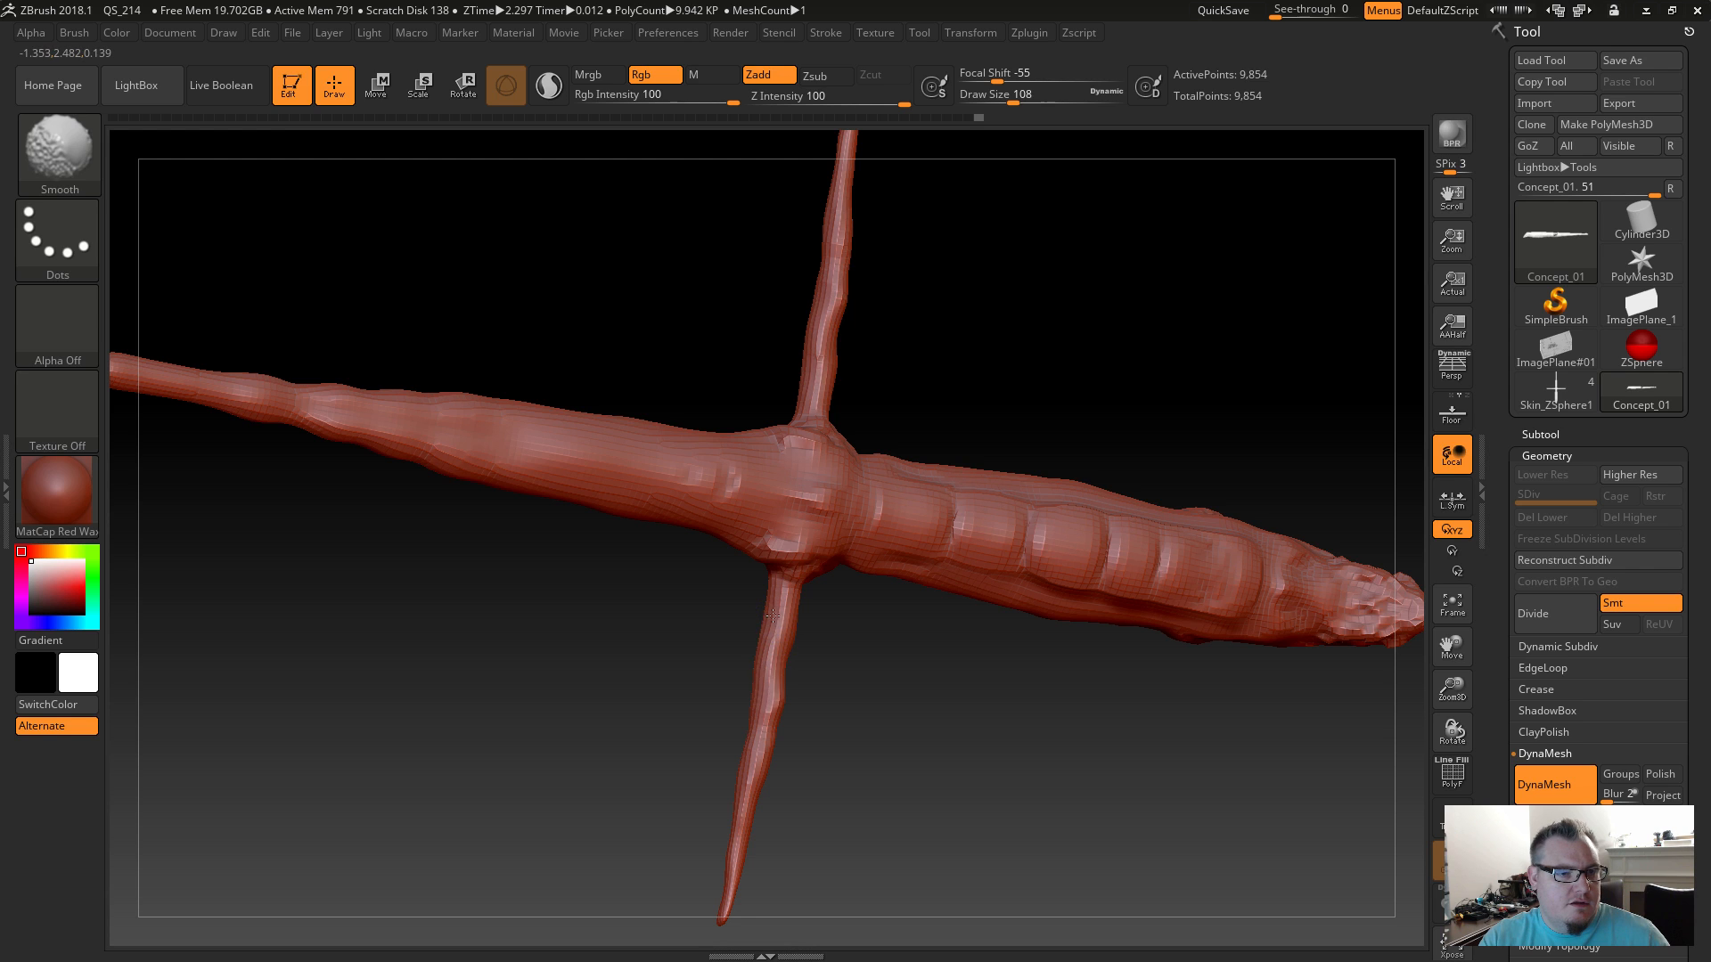
left_click_drag(748, 788, 781, 687, "shift")
left_click_drag(855, 830, 785, 758)
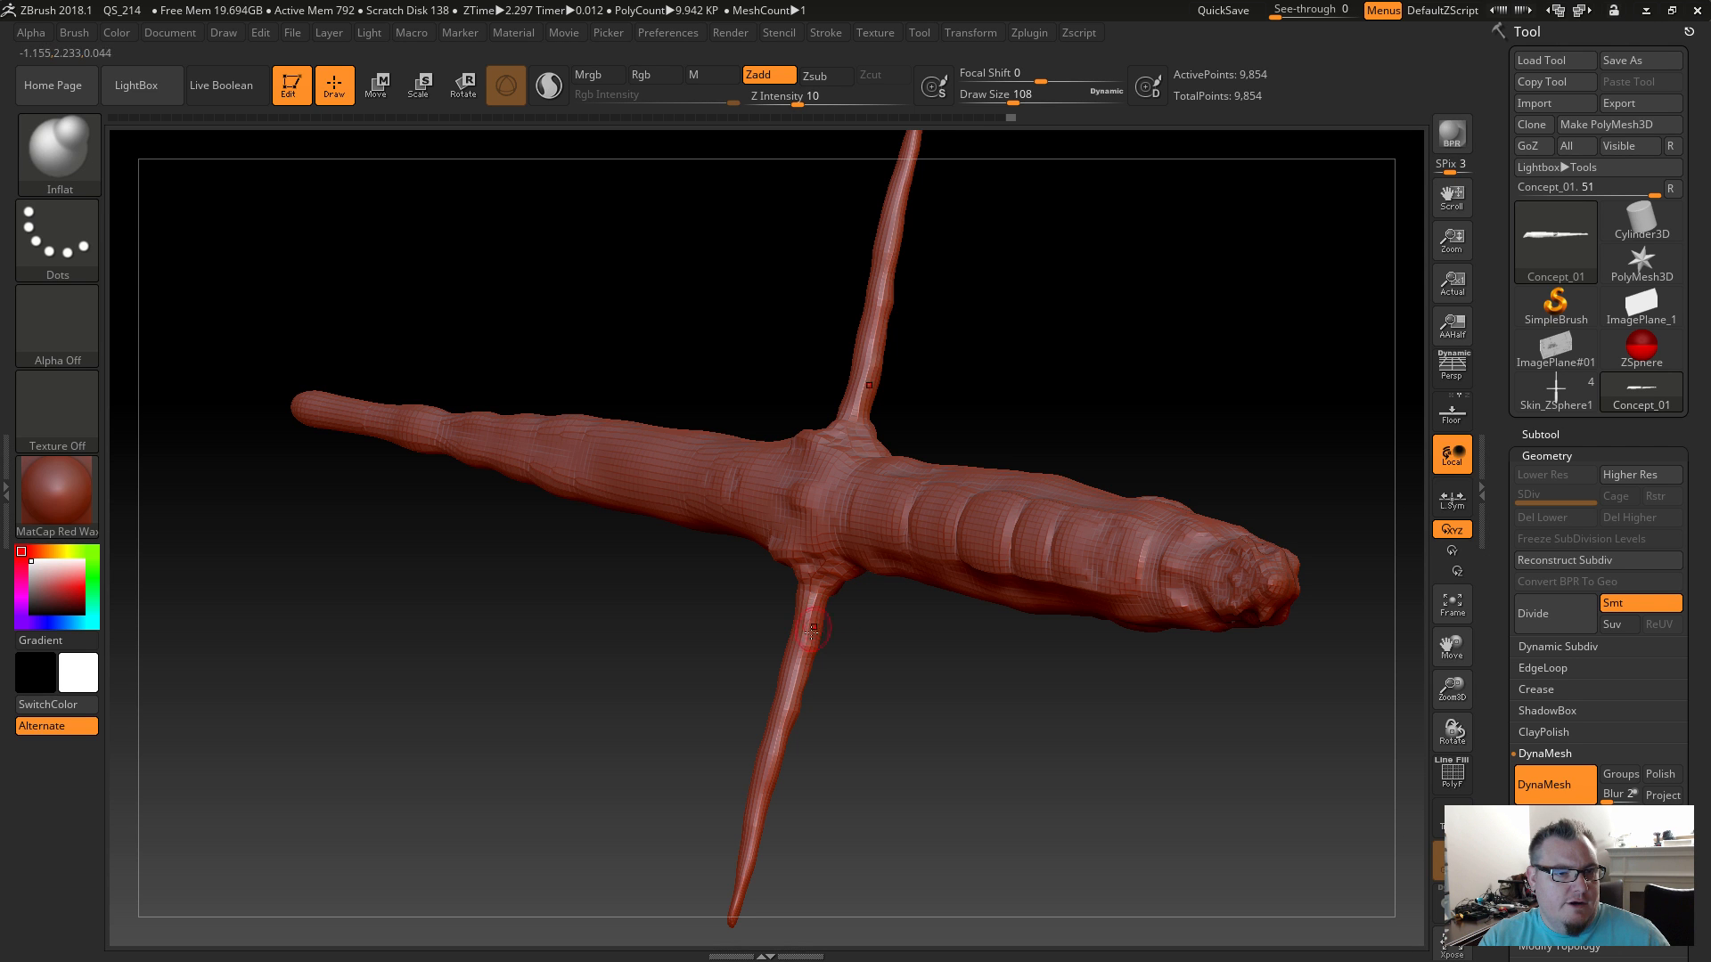
Build up muscle on the upper limbs near the body with the ClayBuildup brush.
key("b")
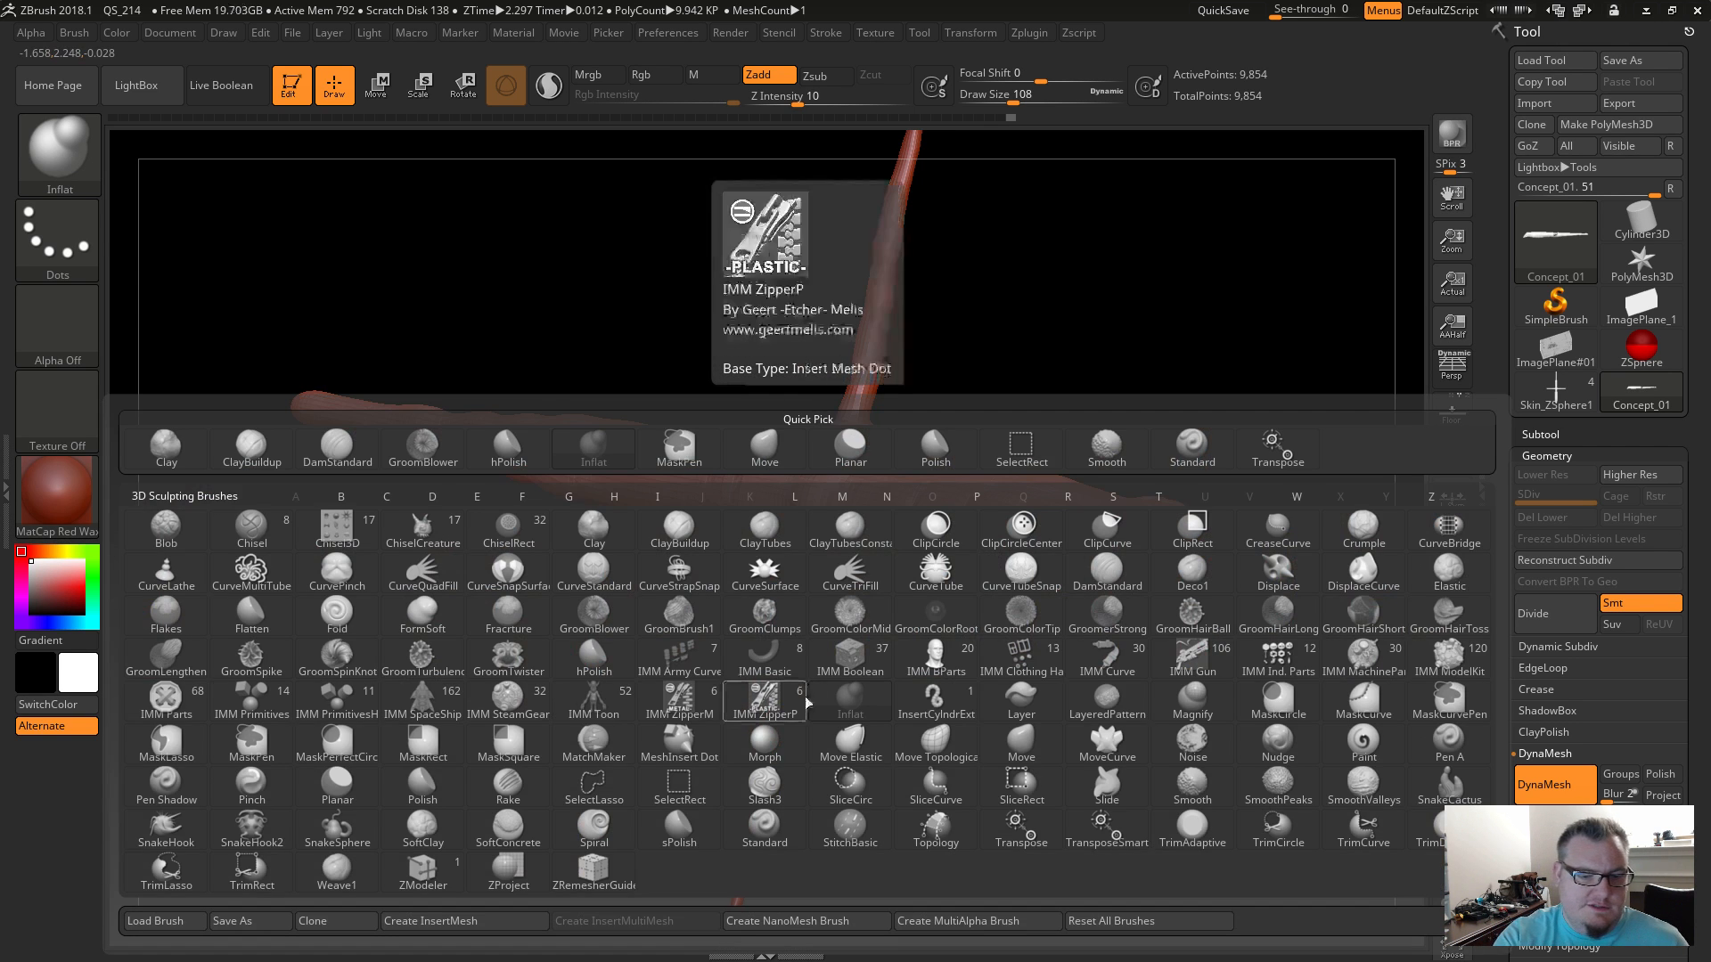
key("c")
key("b")
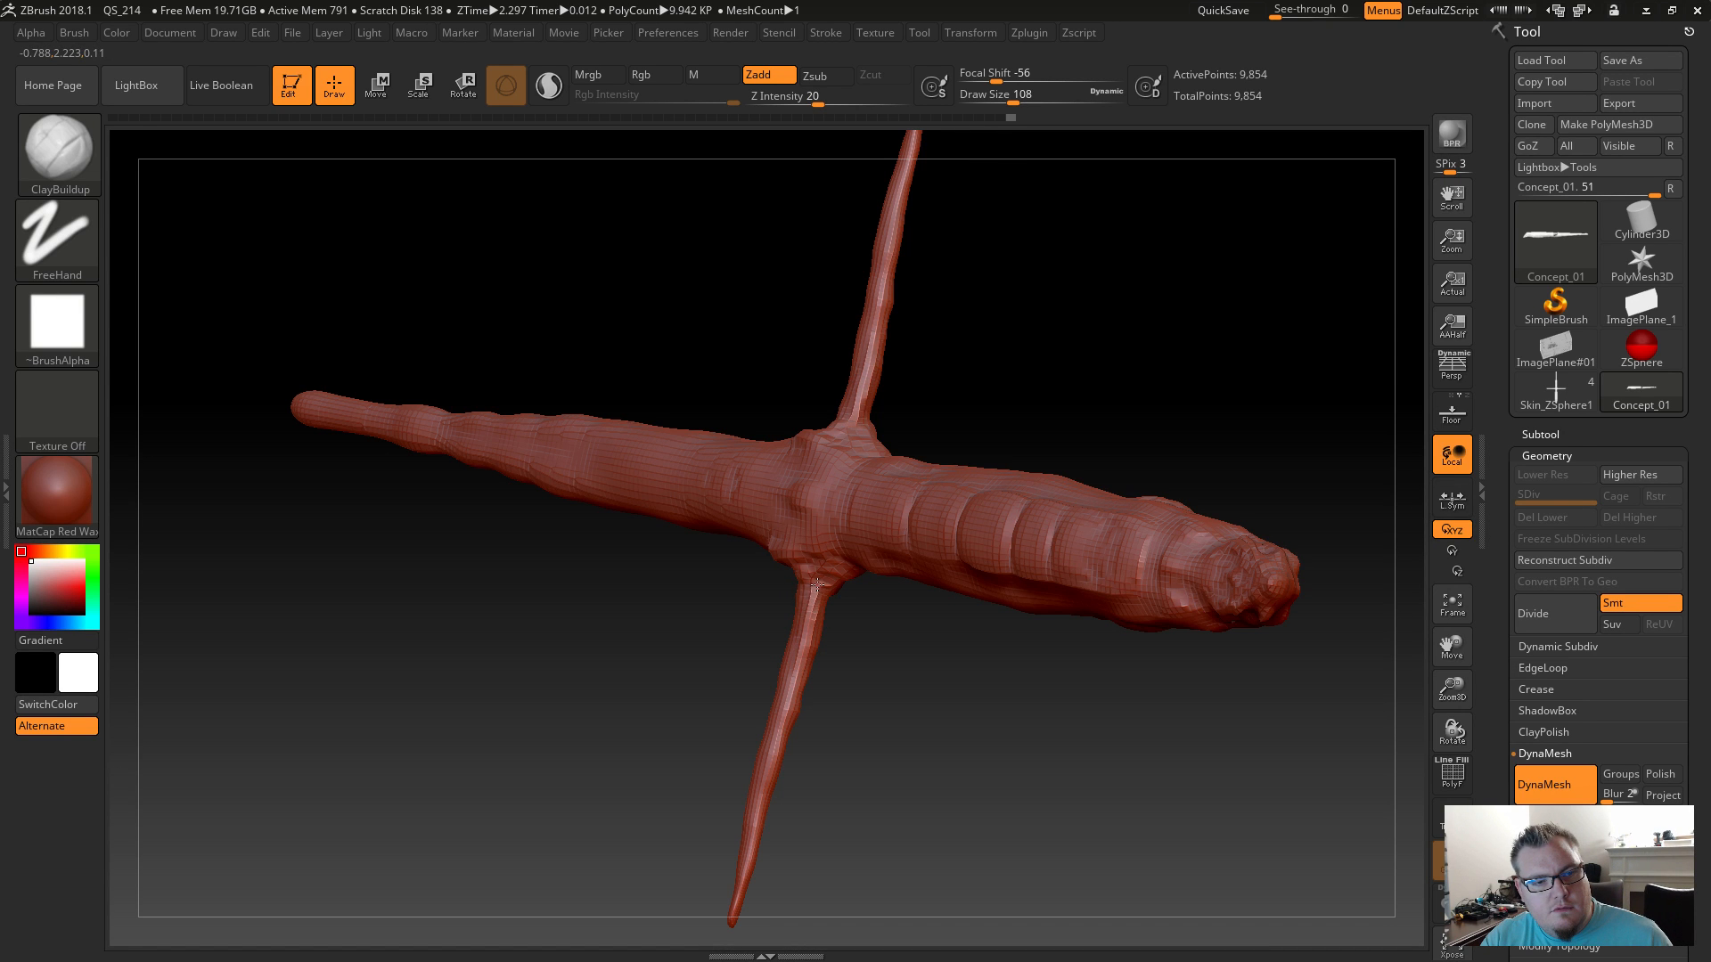
left_click_drag(846, 759, 891, 753)
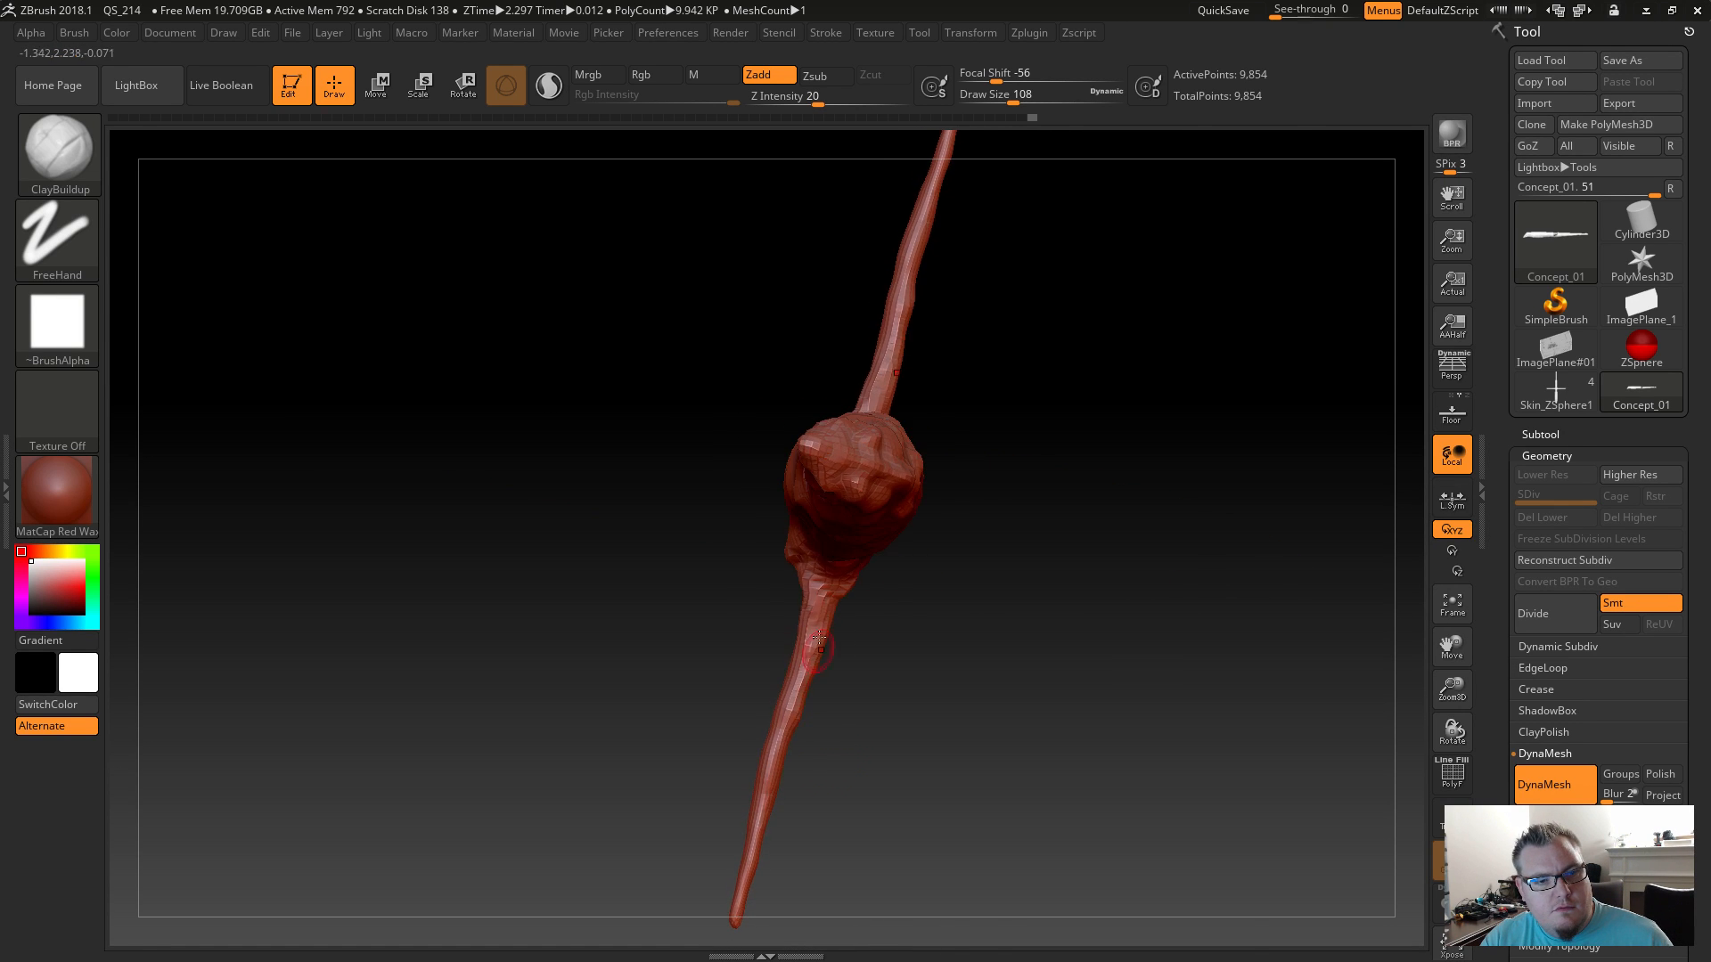
left_click_drag(807, 785, 855, 722)
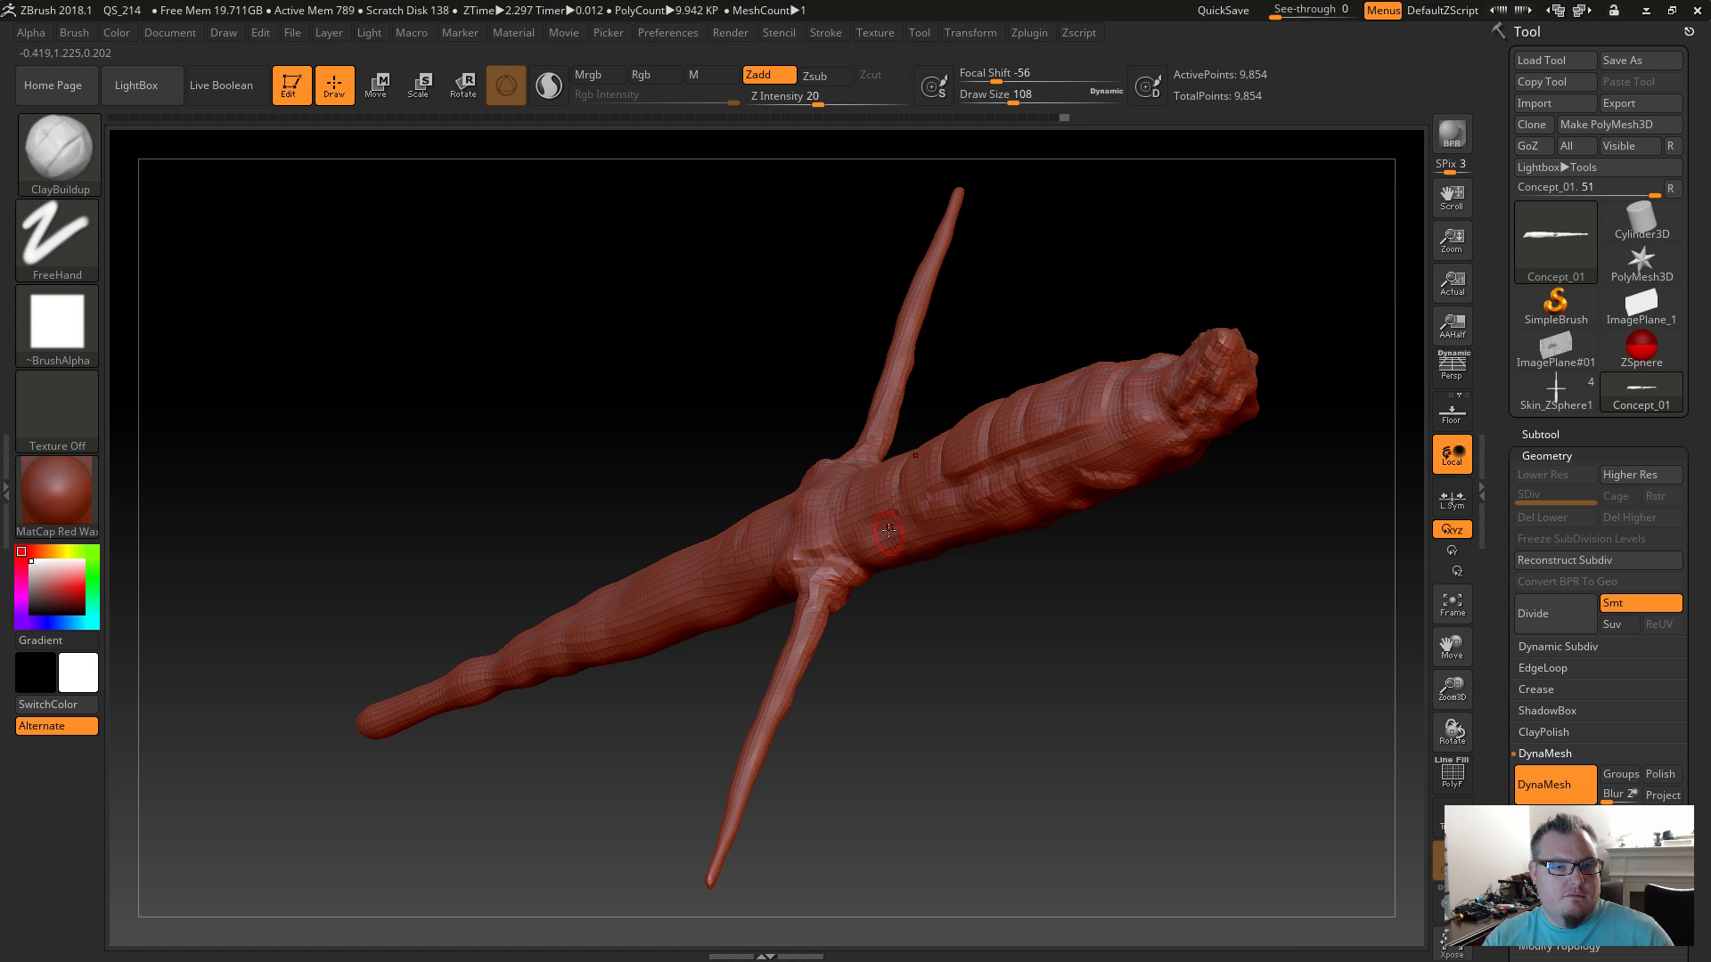
Build up the body between the limbs and carve cross grooves along the underside of the tail with the ClayBuildup brush.
left_click_drag(799, 522, 729, 581)
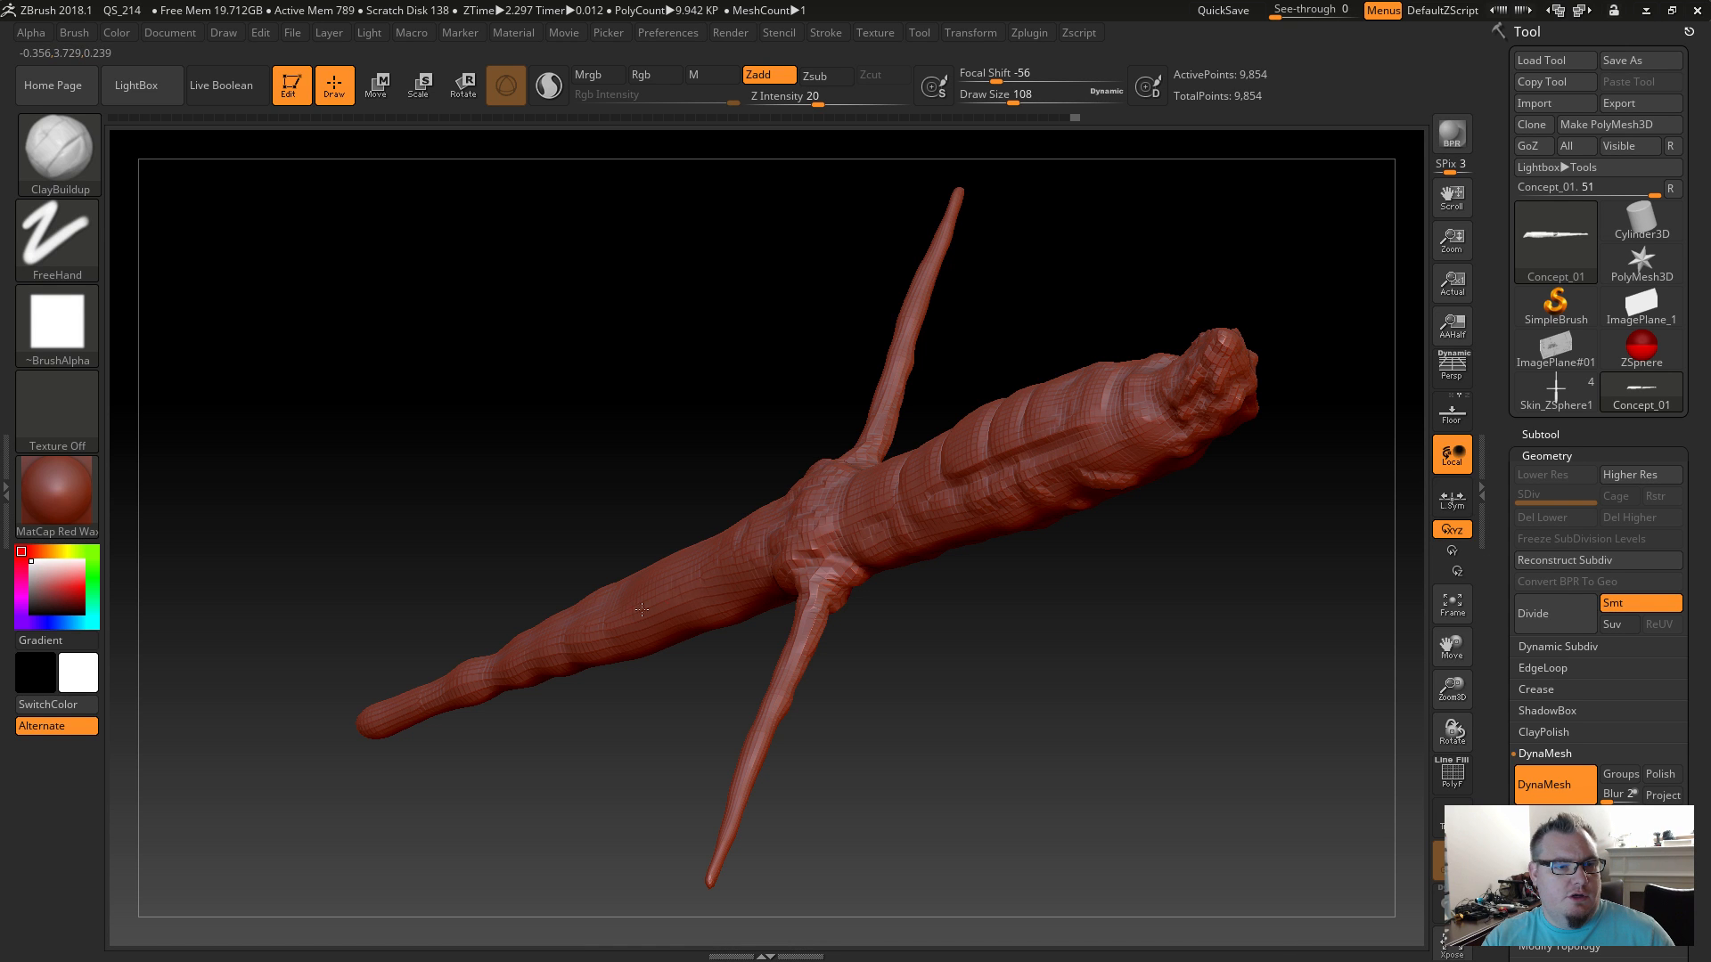
left_click_drag(597, 735, 825, 468)
left_click_drag(787, 538, 795, 595, "alt")
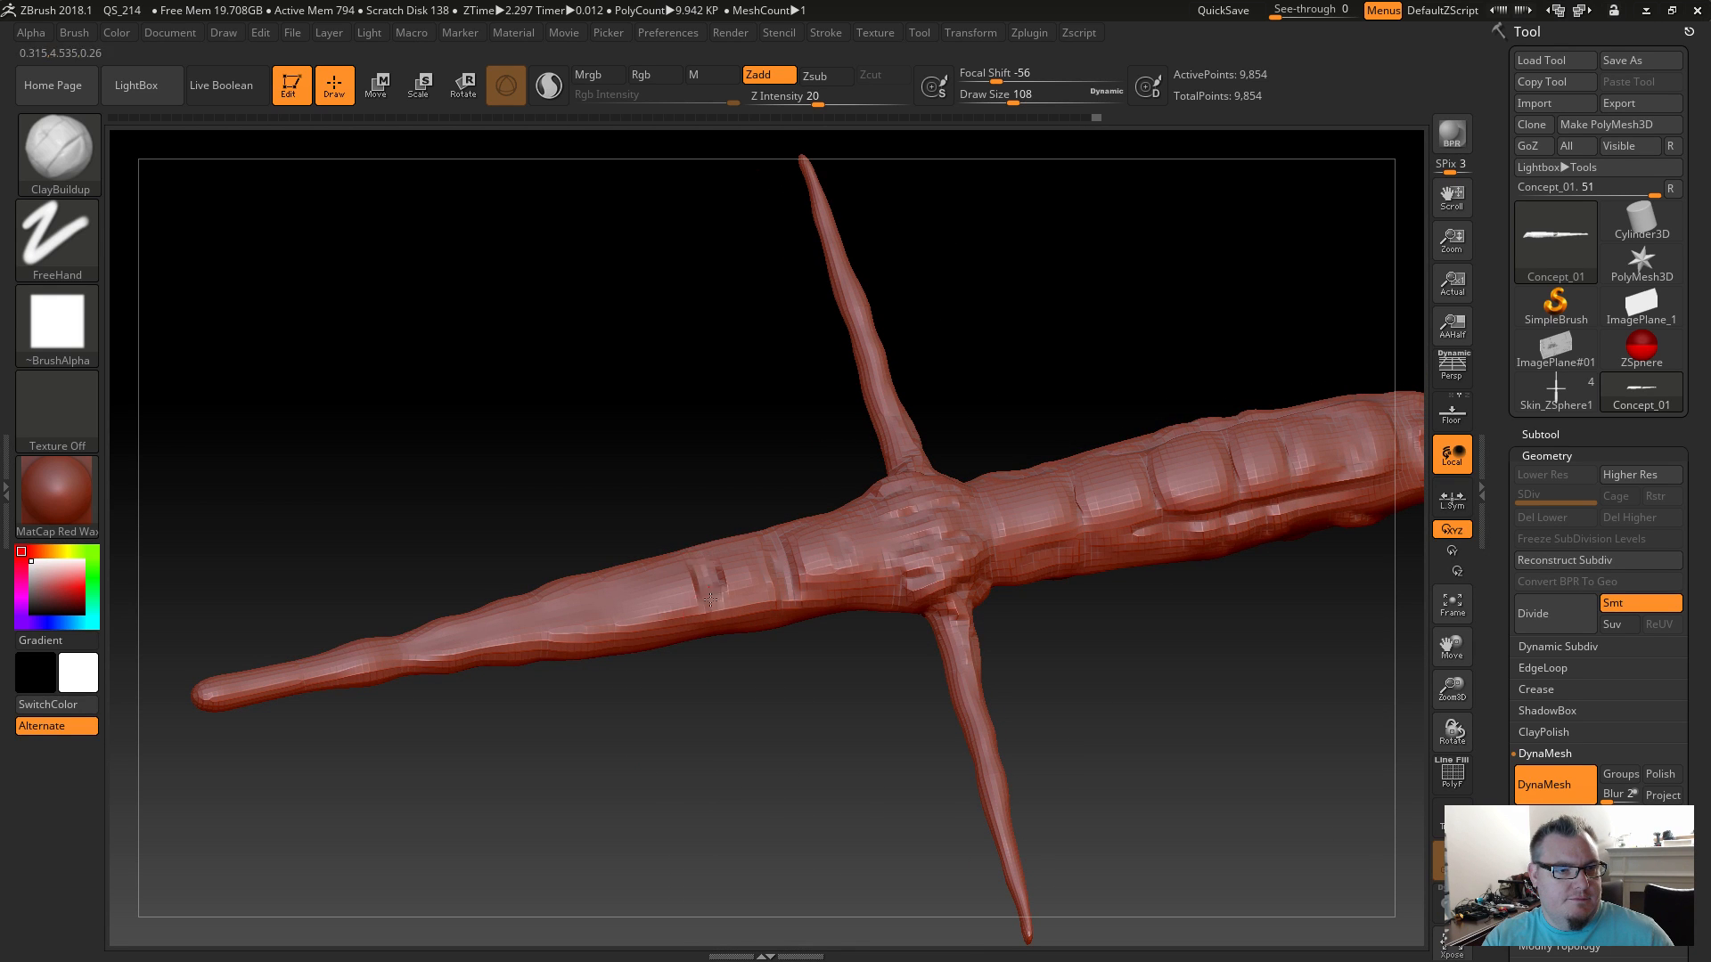
left_click_drag(702, 561, 718, 604, "alt")
left_click_drag(660, 570, 673, 622, "alt")
mouse_move(571, 593)
left_mouse_down("alt")
mouse_move(579, 634)
mouse_move(545, 643)
left_mouse_up("alt")
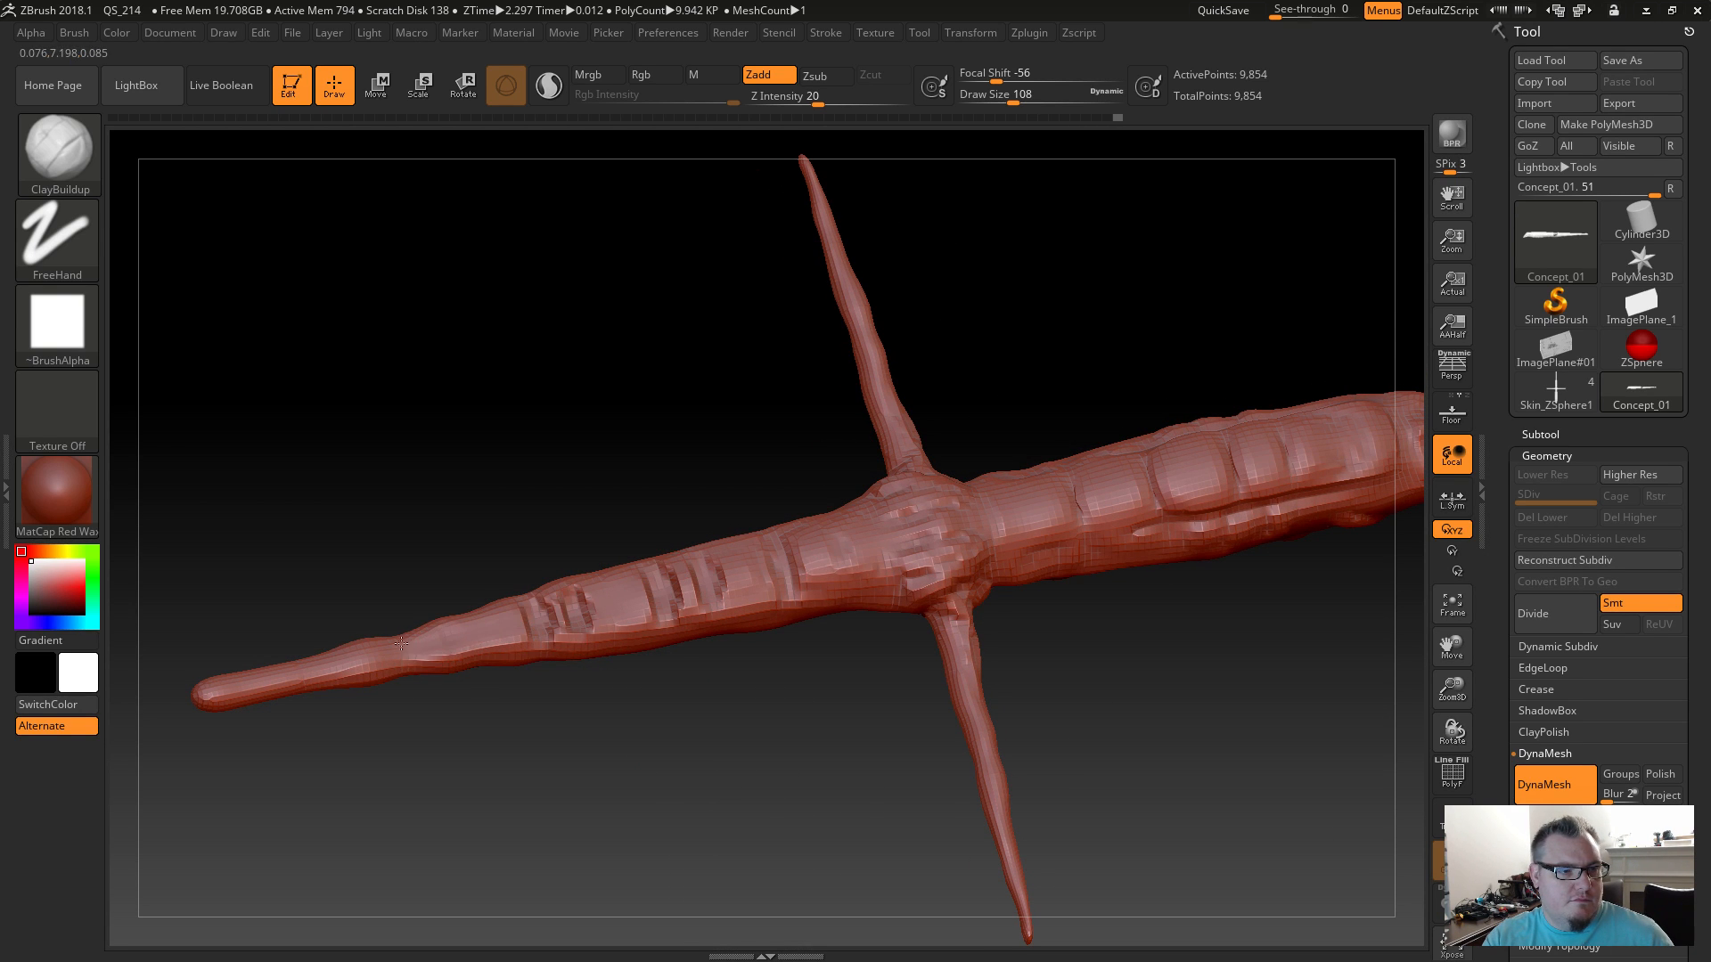
Smooth the rounded end of the tail into a slim, sharp point.
left_click_drag(370, 710, 393, 687)
key("shift")
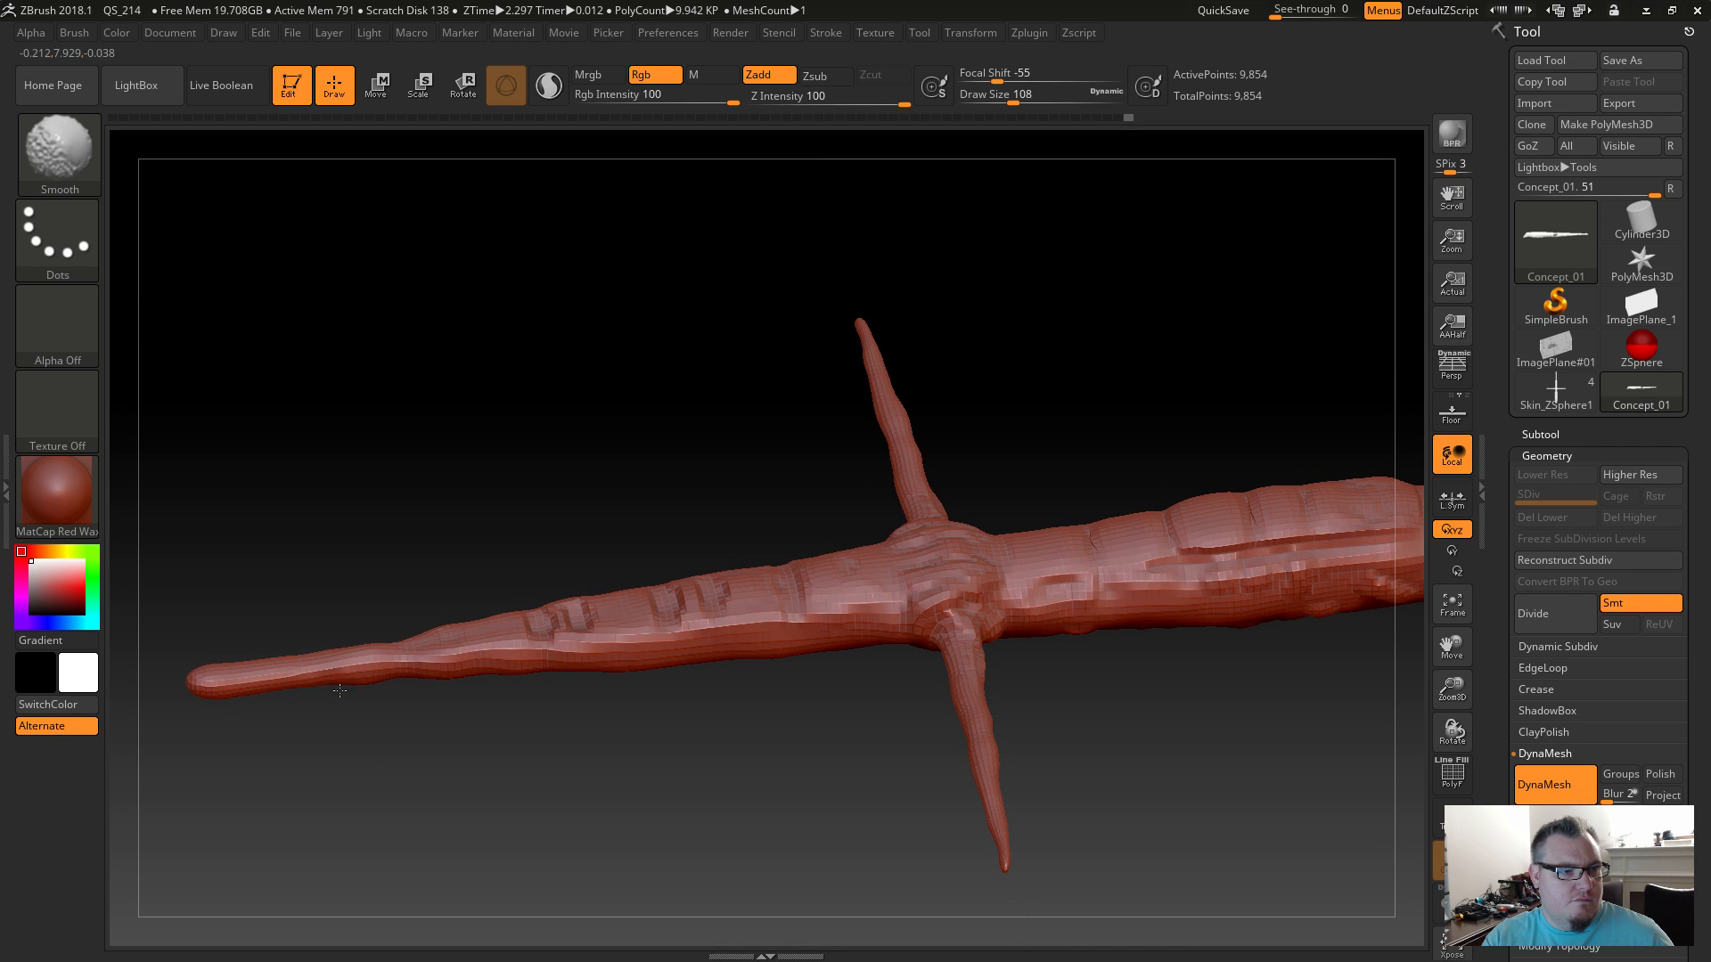
left_click_drag(242, 695, 280, 679, "shift")
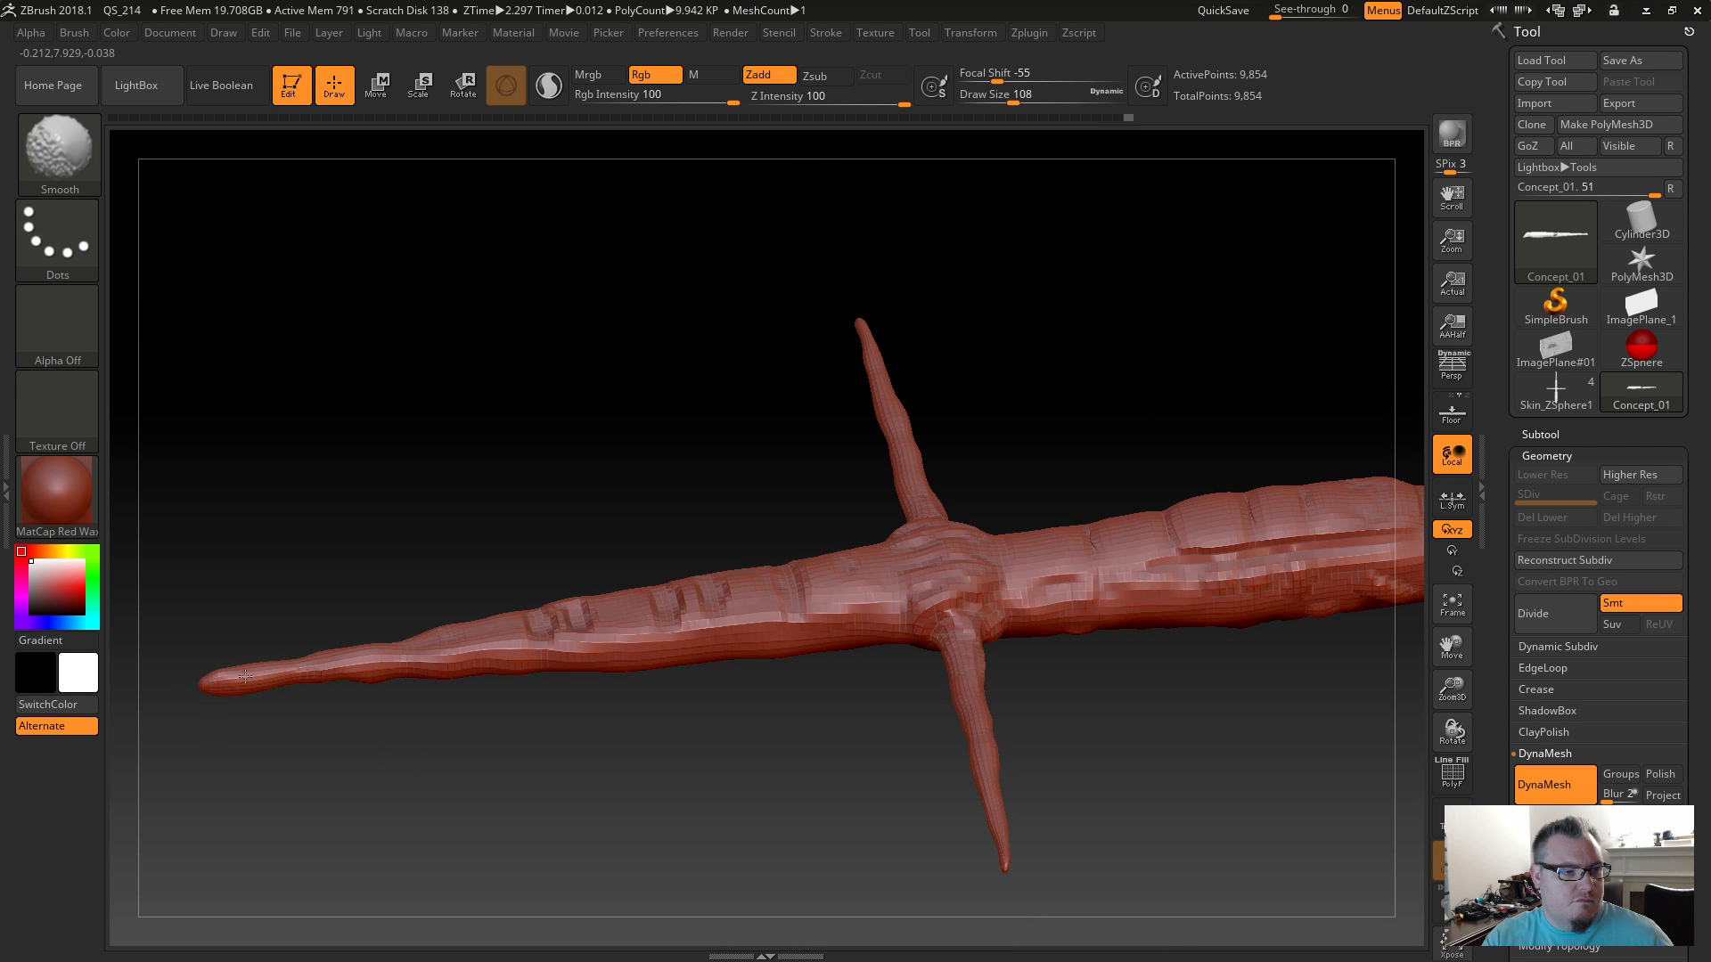
left_click_drag(267, 725, 252, 741)
key("shift")
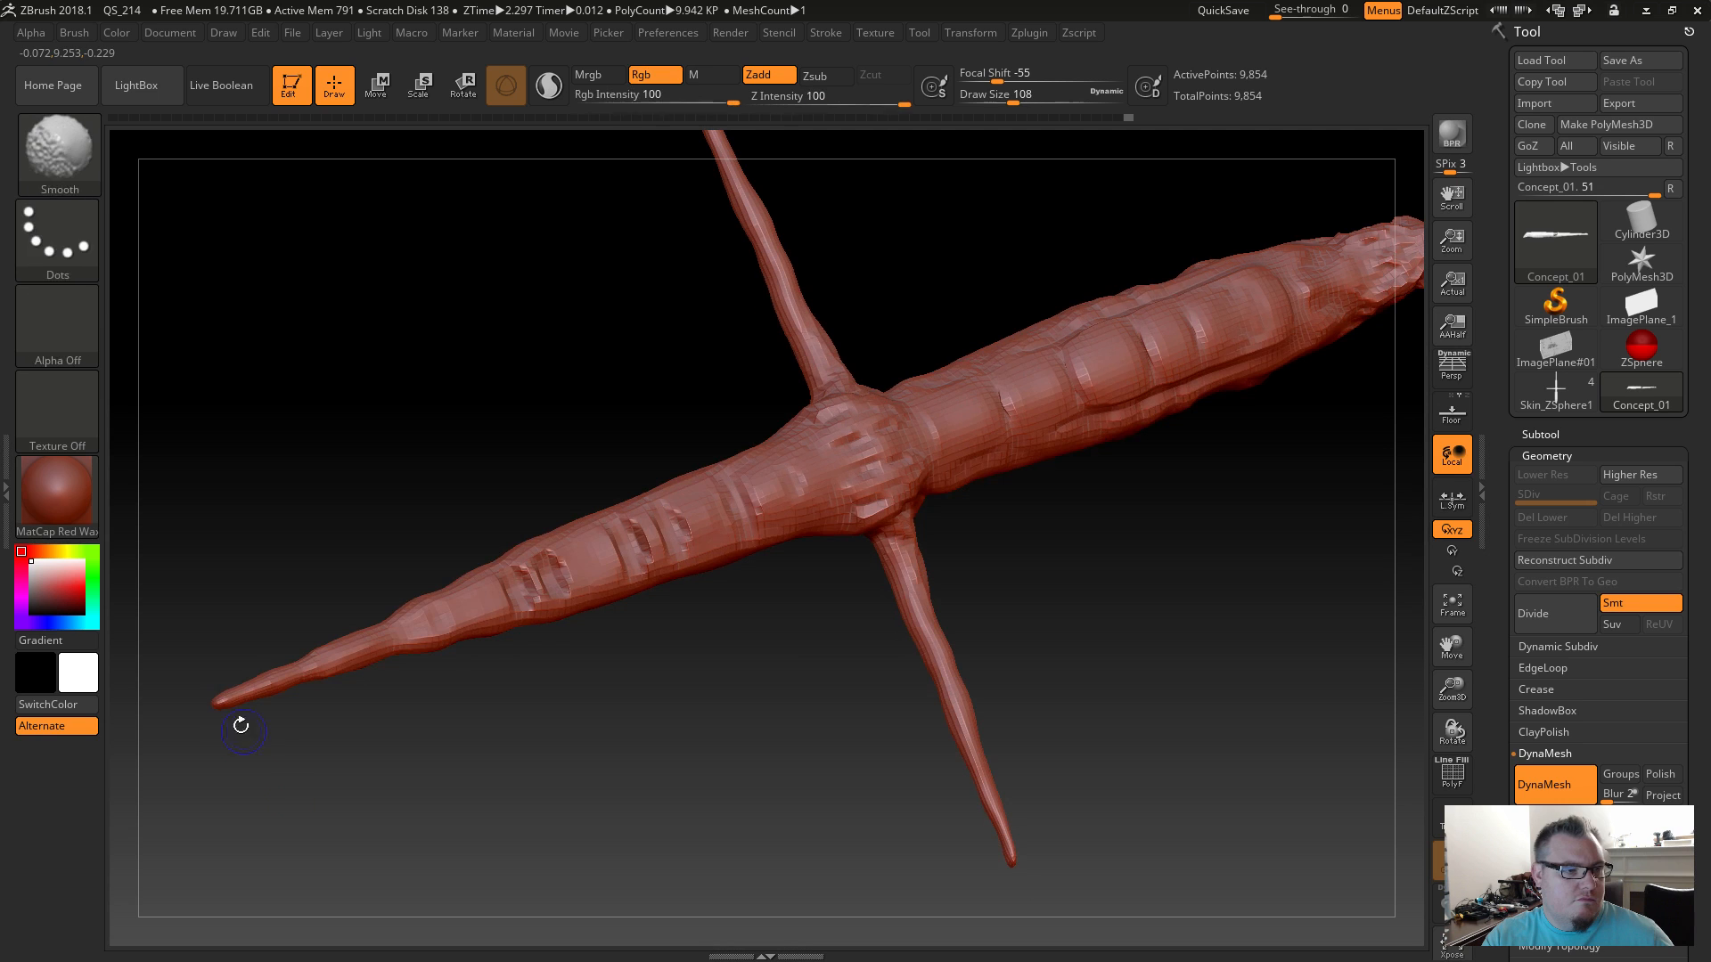
mouse_move(408, 710)
left_mouse_down()
mouse_move(458, 683)
mouse_move(459, 717)
mouse_move(408, 713)
left_mouse_up()
key("shift")
key("shift")
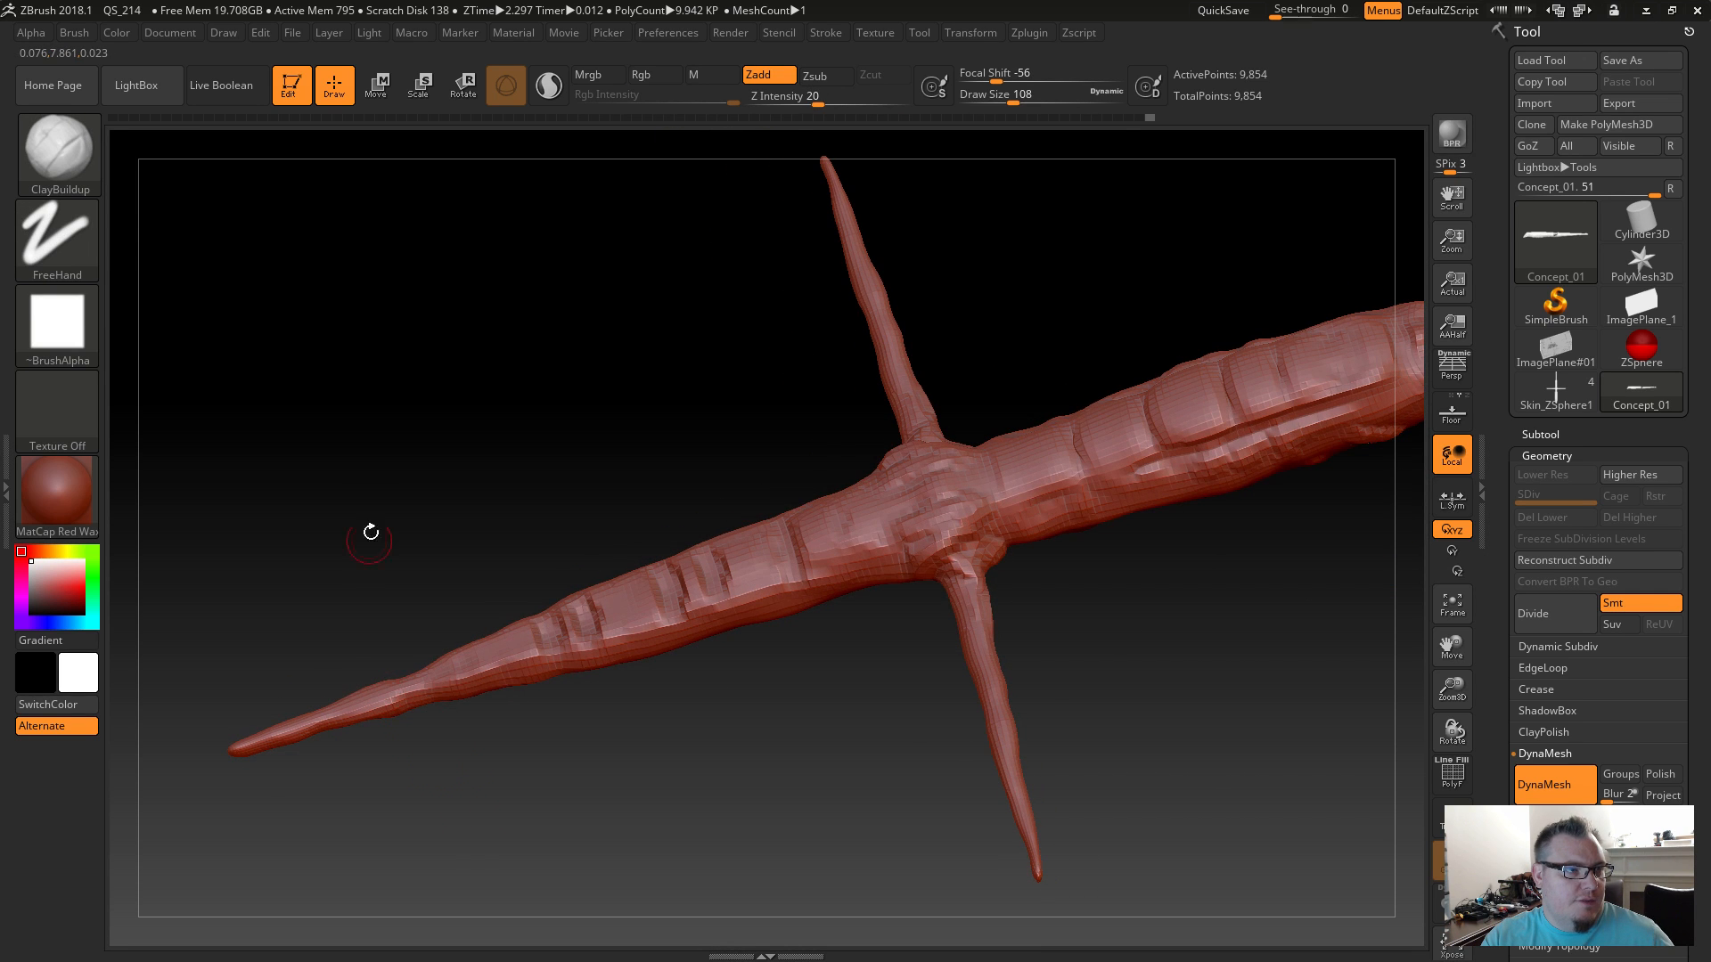
Shape small ring-like segments along the thin end of the tail with the Inflat brush.
key("b")
left_click(386, 609)
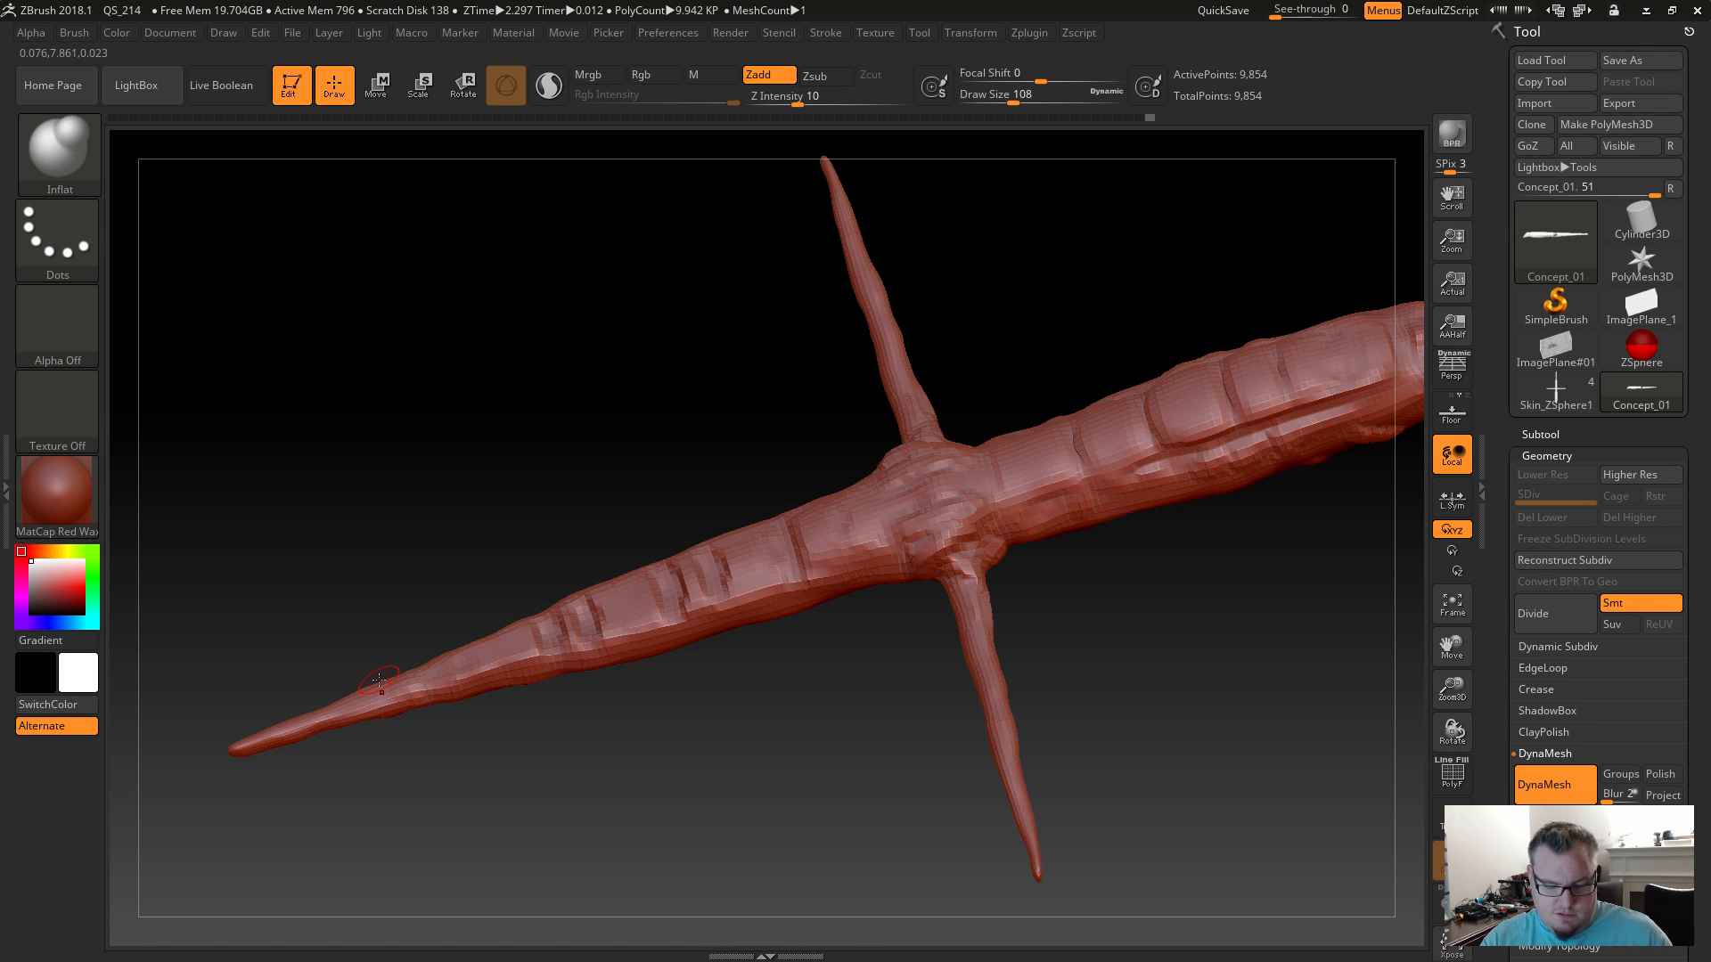
key("shift")
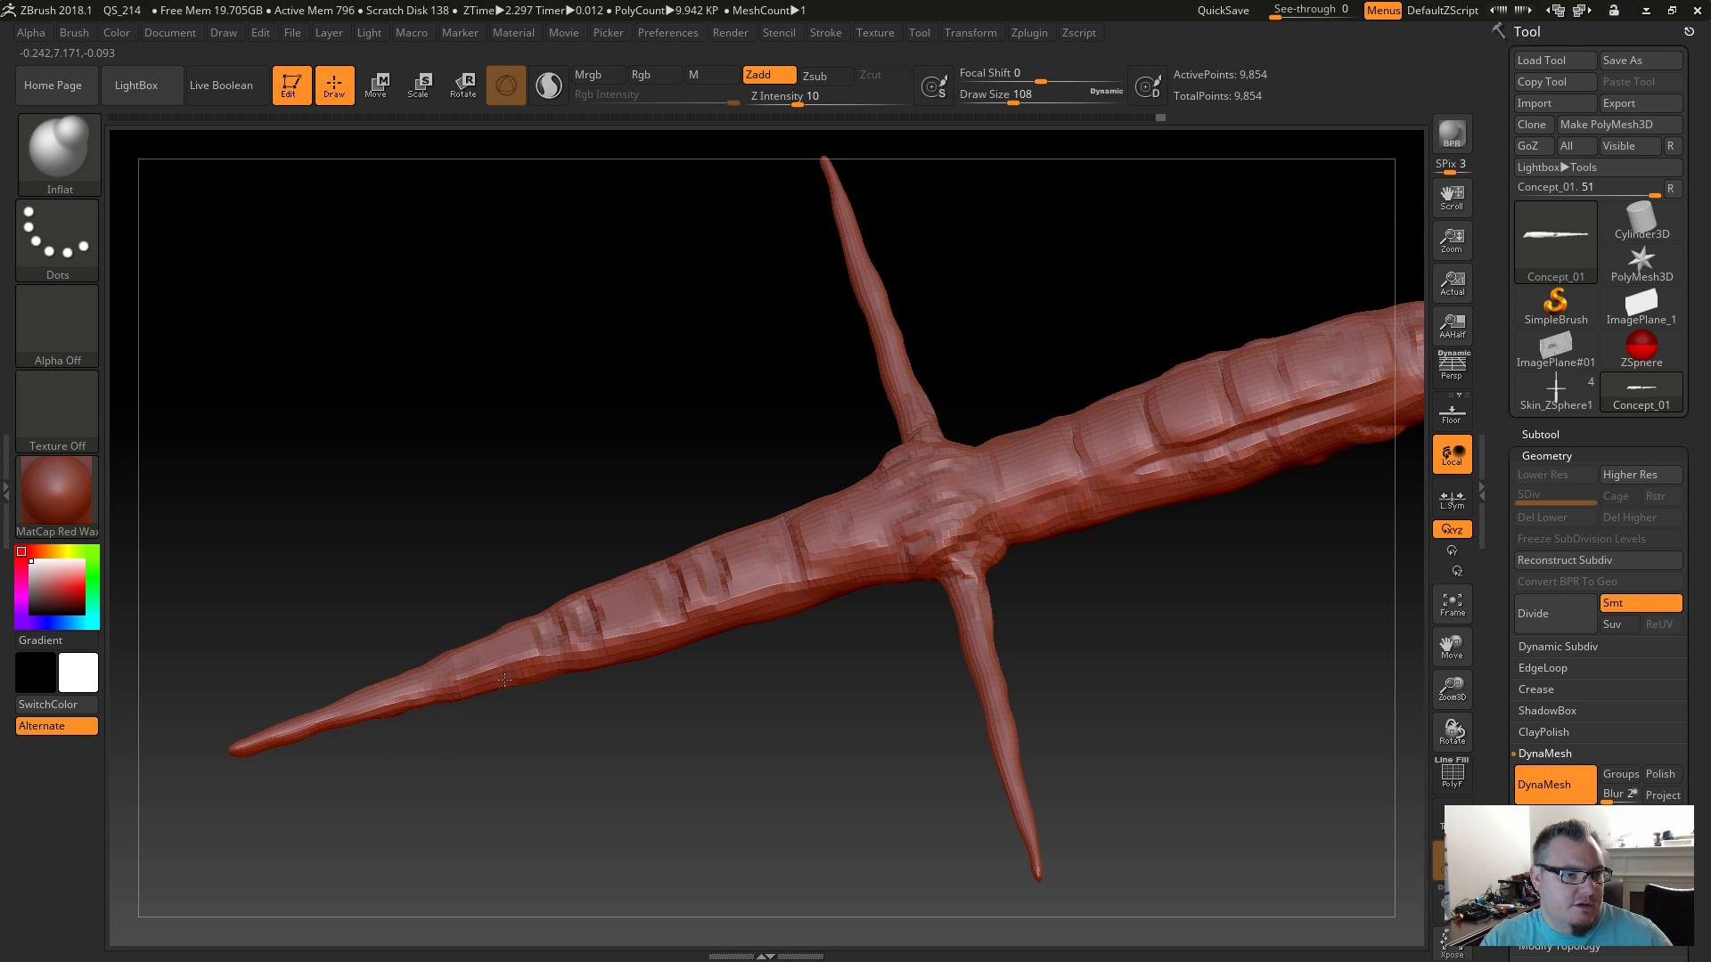
key("shift")
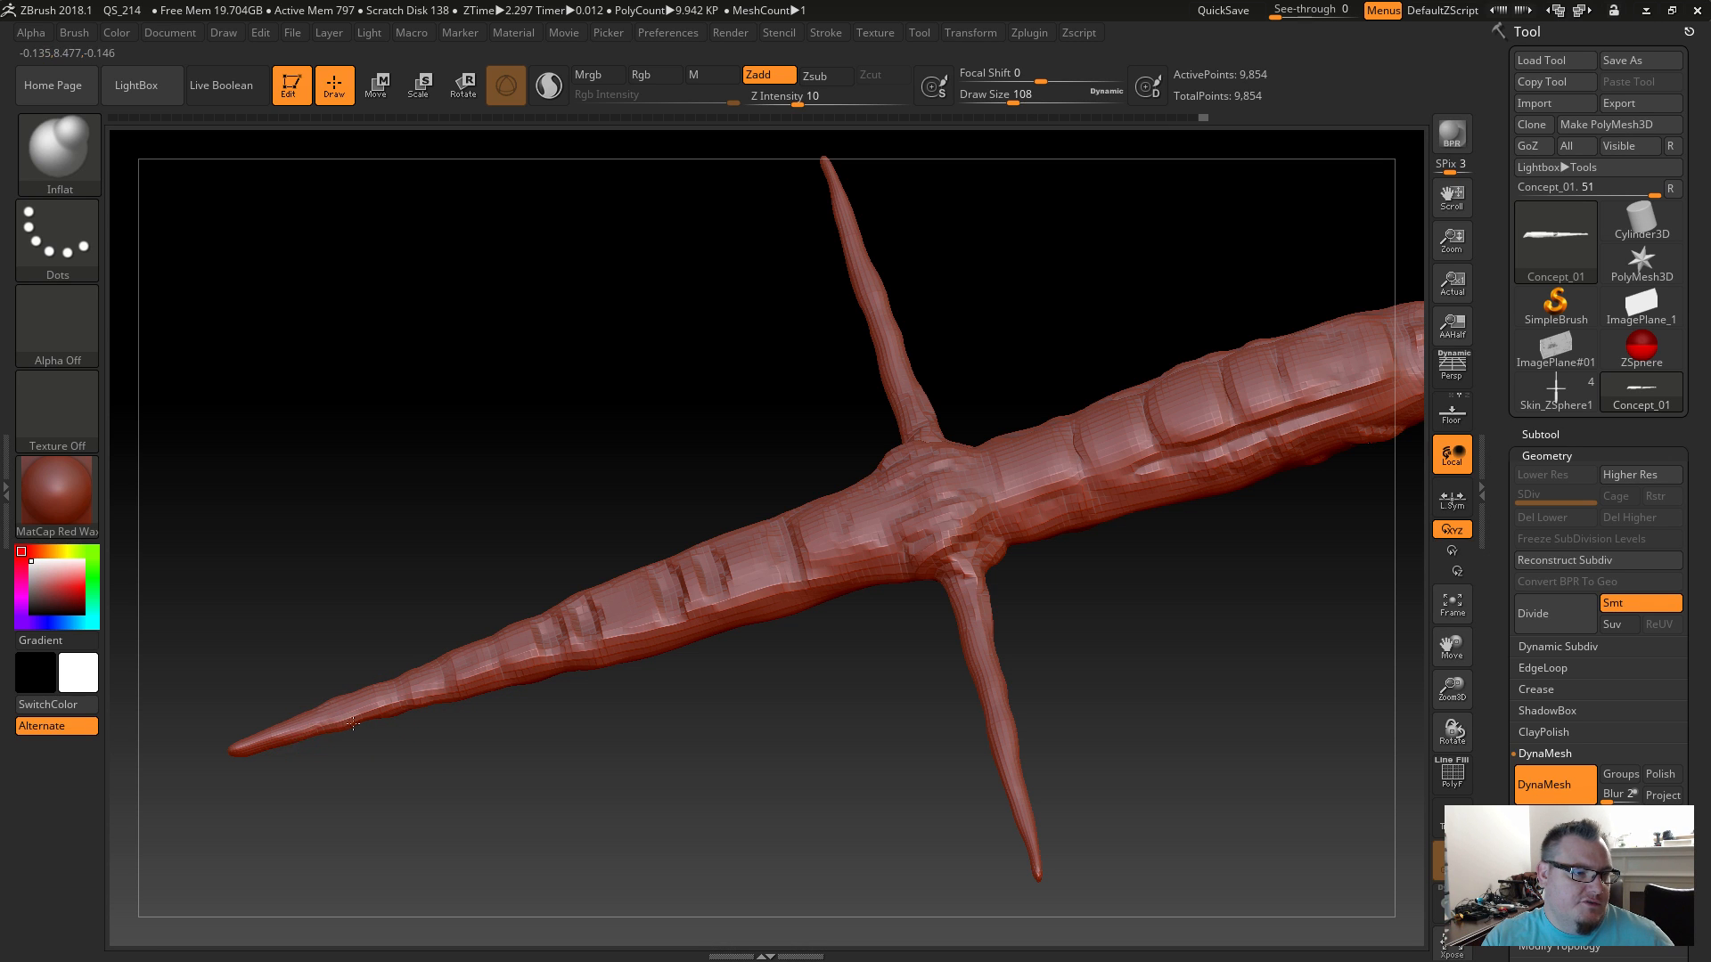
Work the tail's underside with the Inflat brush and smooth the grooves between its segments into softer bands.
left_click_drag(375, 744, 311, 722)
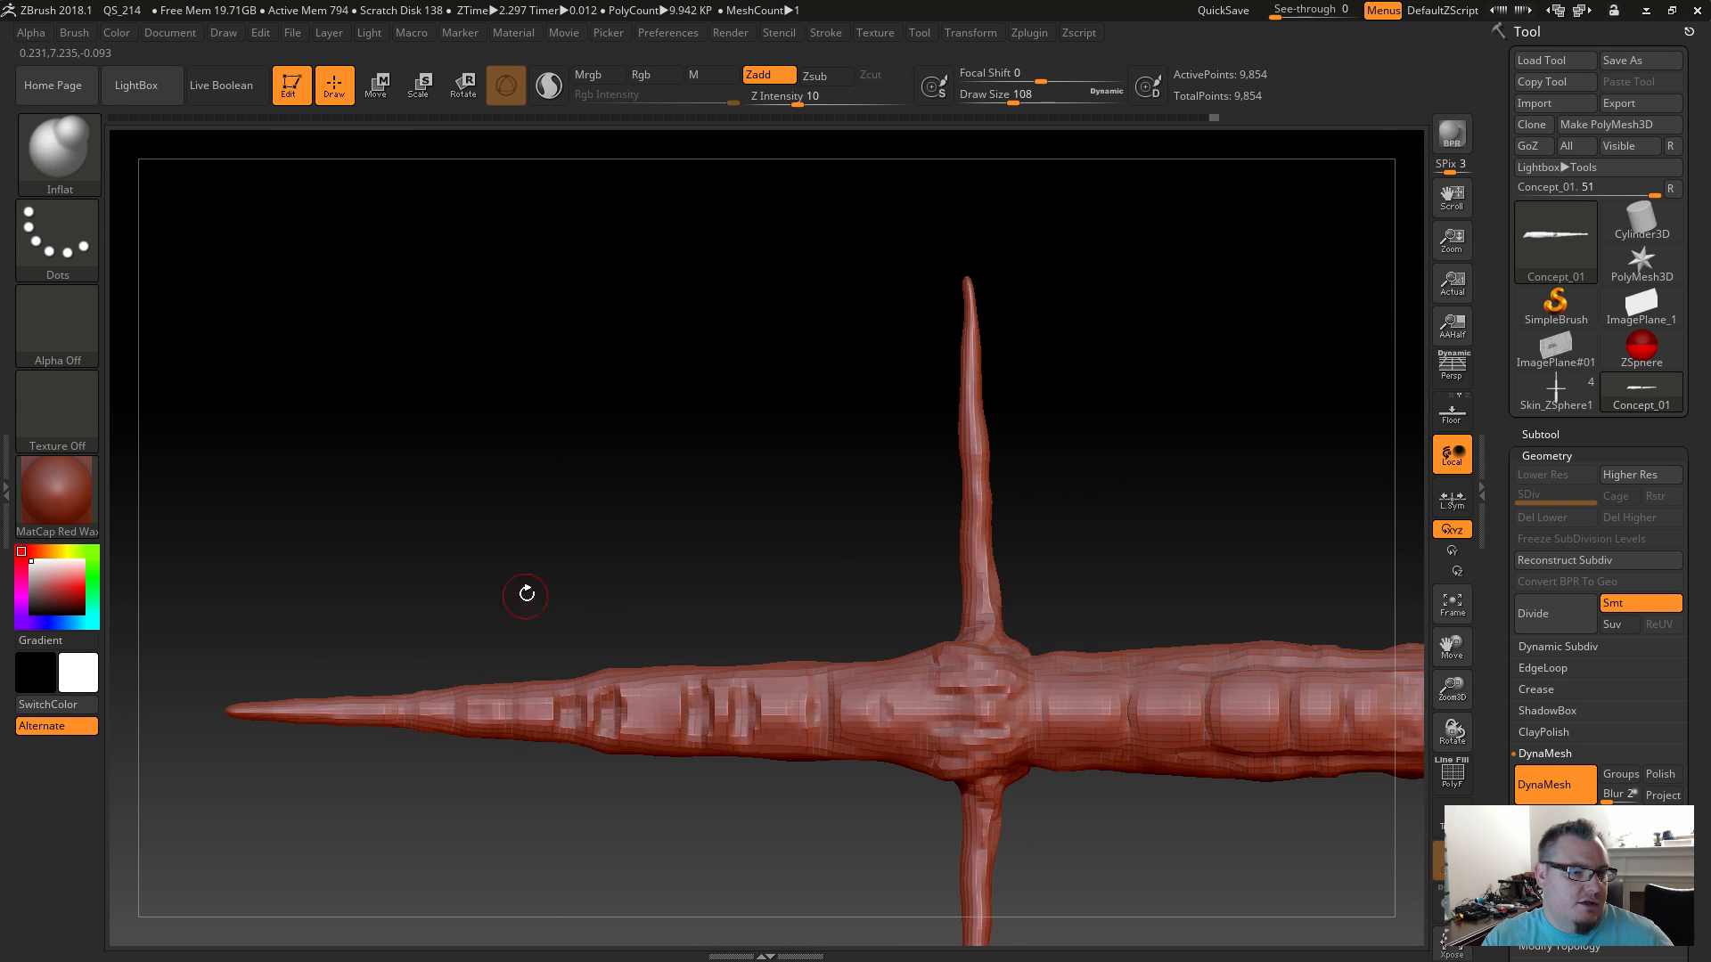
left_click(781, 704, "alt")
left_click_drag(725, 699, 606, 704, "shift")
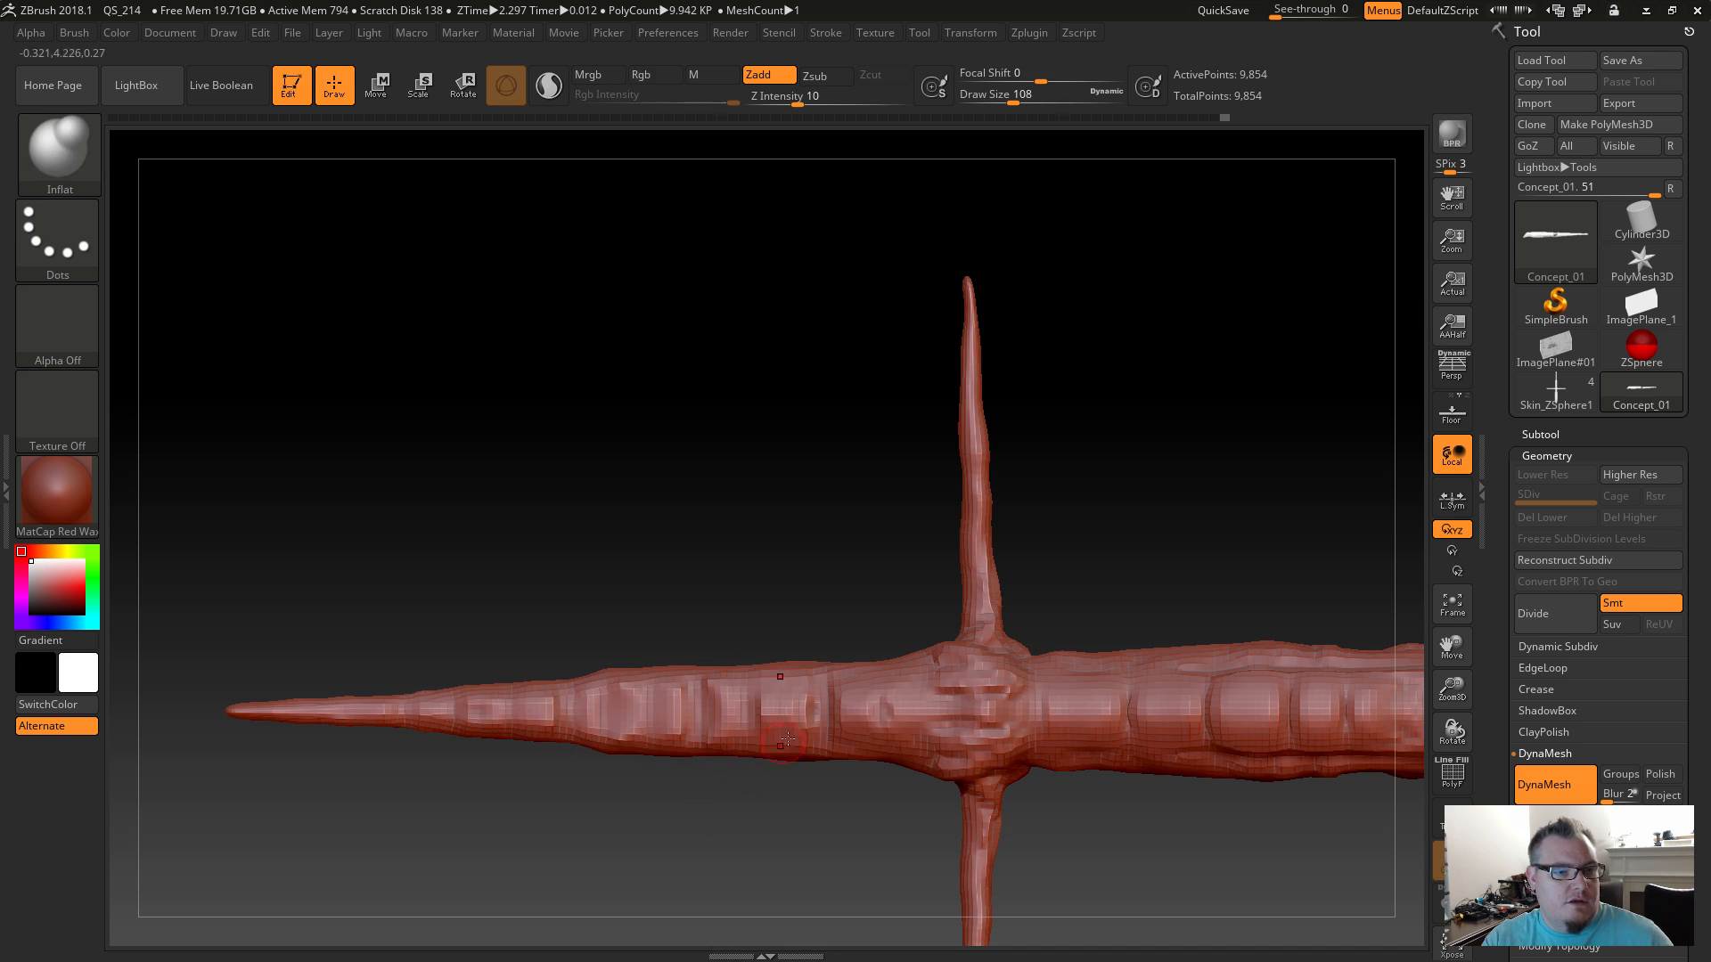
left_click_drag(879, 731, 913, 710, "shift")
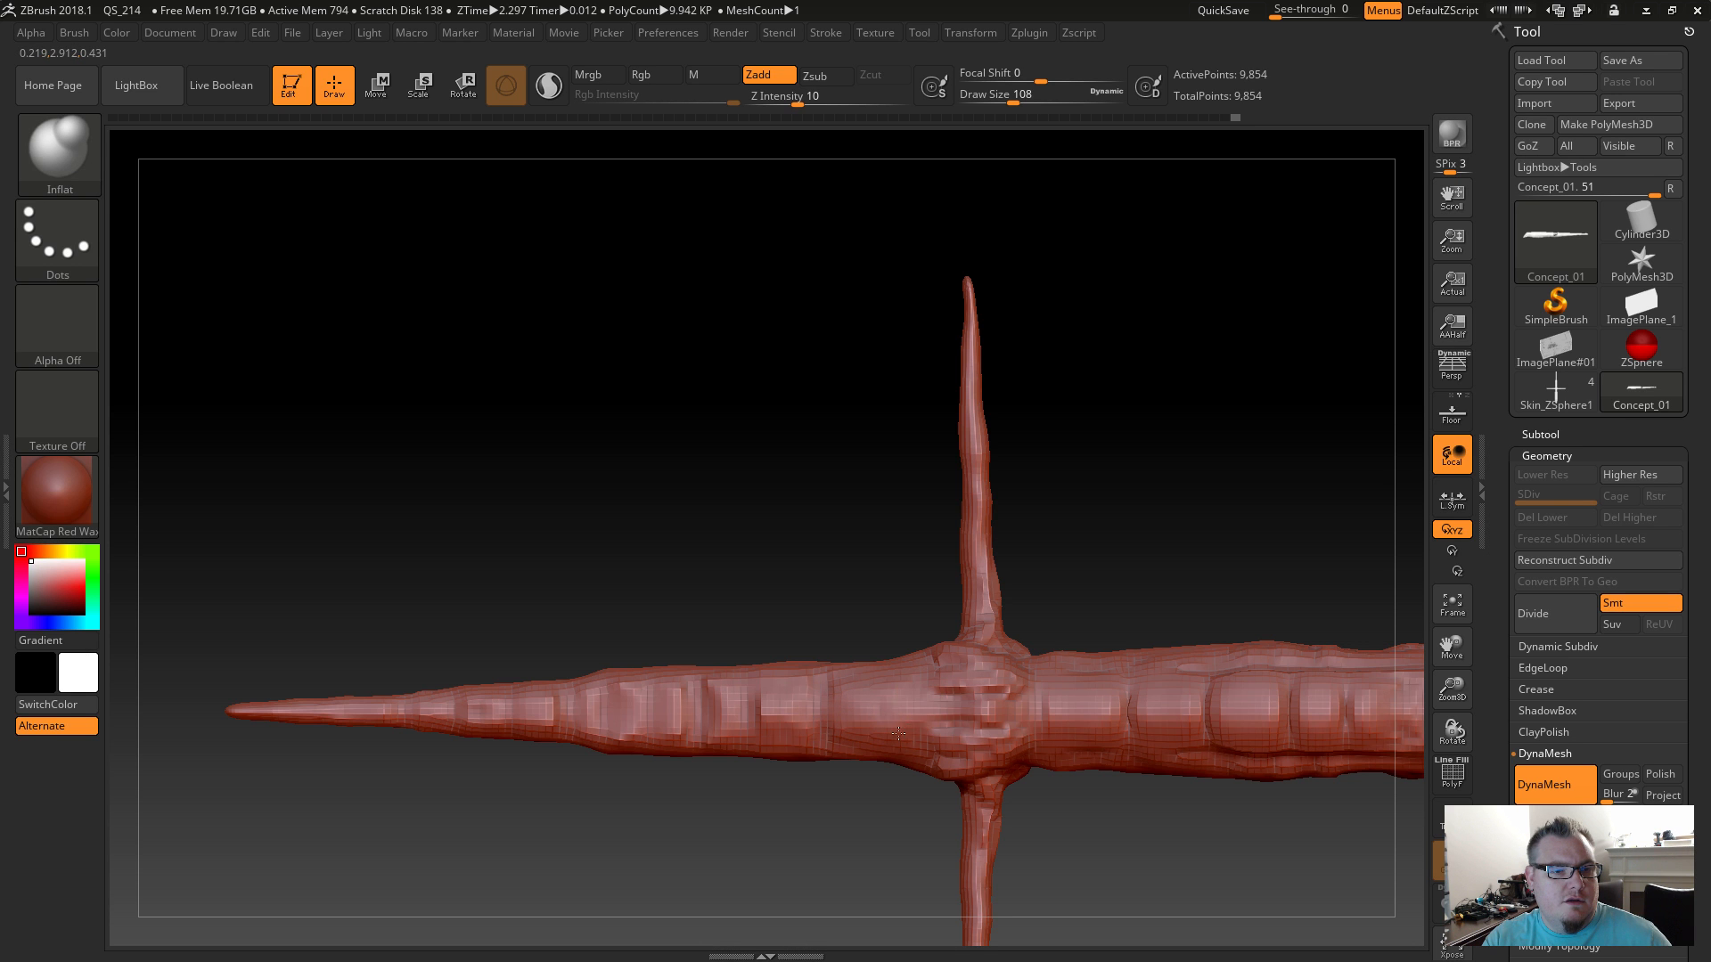
left_click_drag(810, 813, 674, 669)
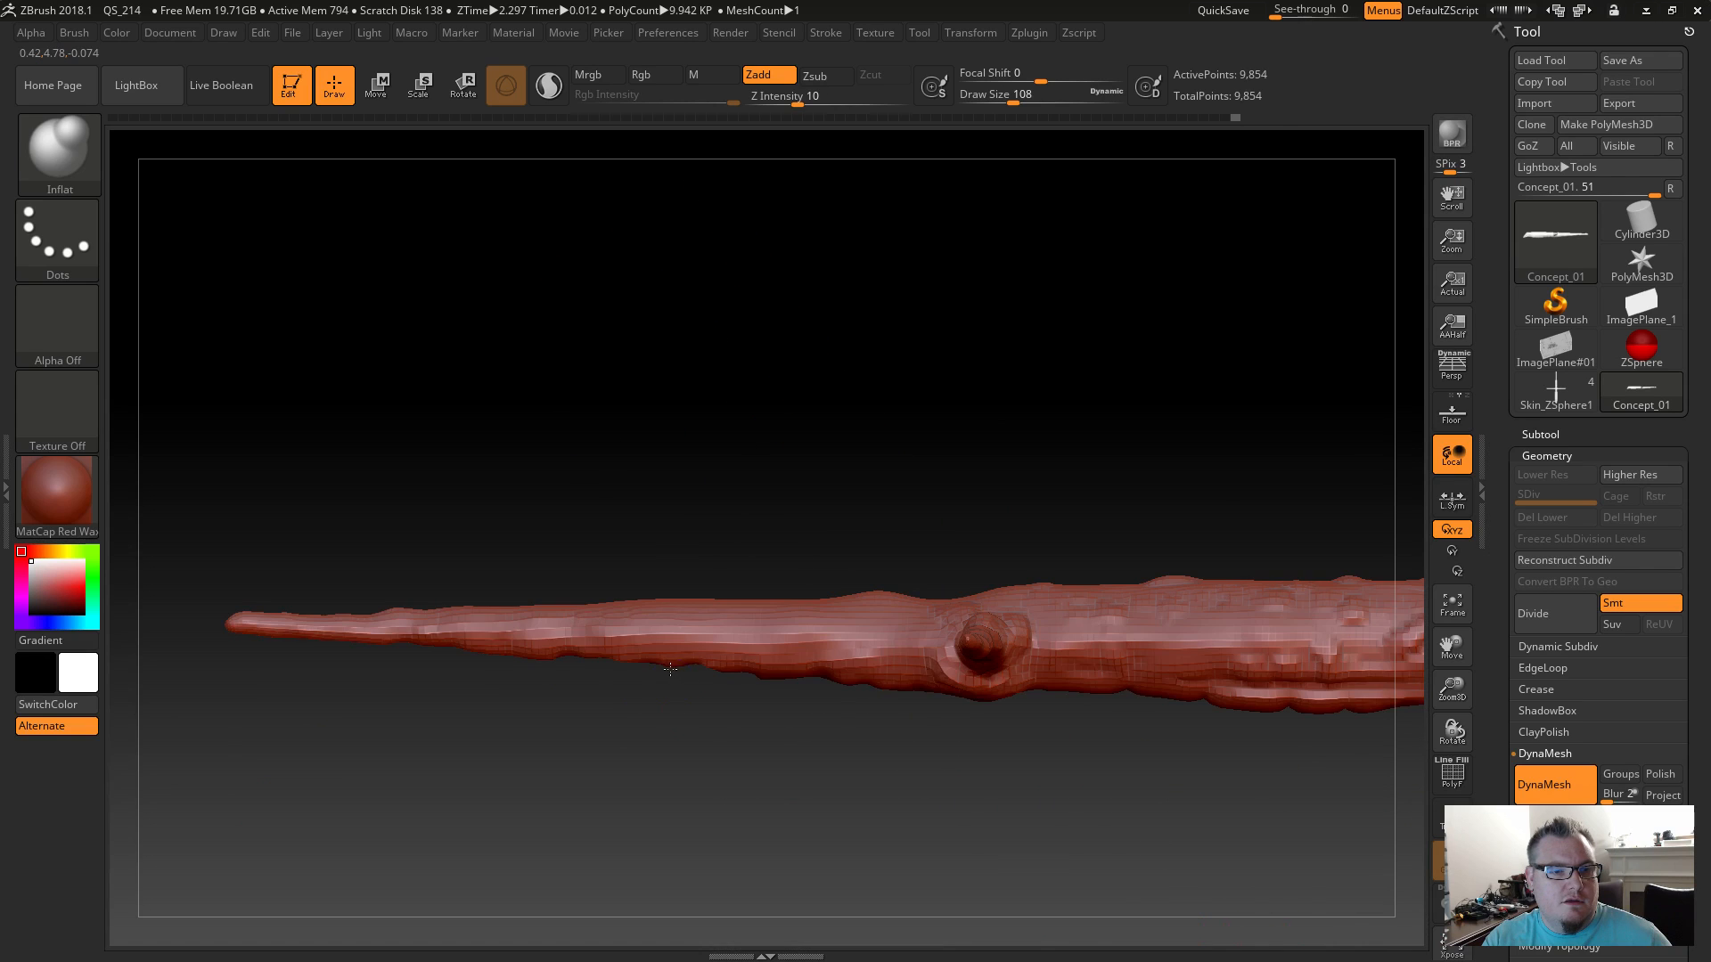
left_click_drag(885, 784, 869, 722, "alt")
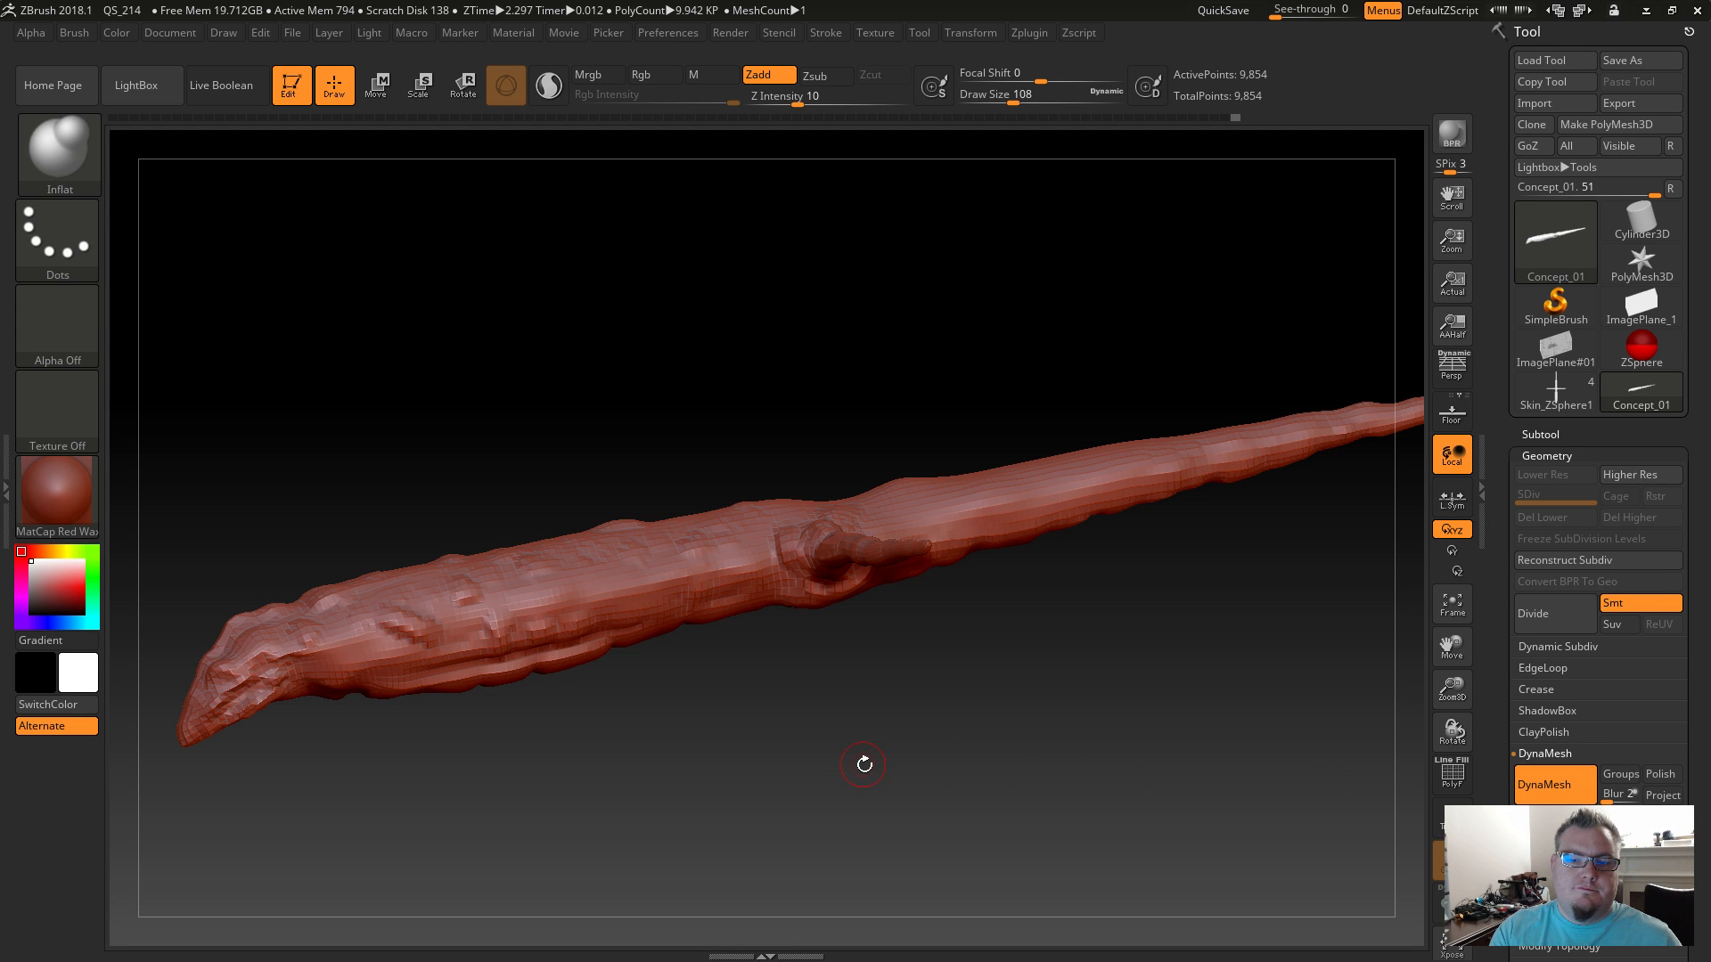
Subdivide the mesh once, and deepen the creases under the brows with the Inflat brush at draw size 71.
key("ctrl+d")
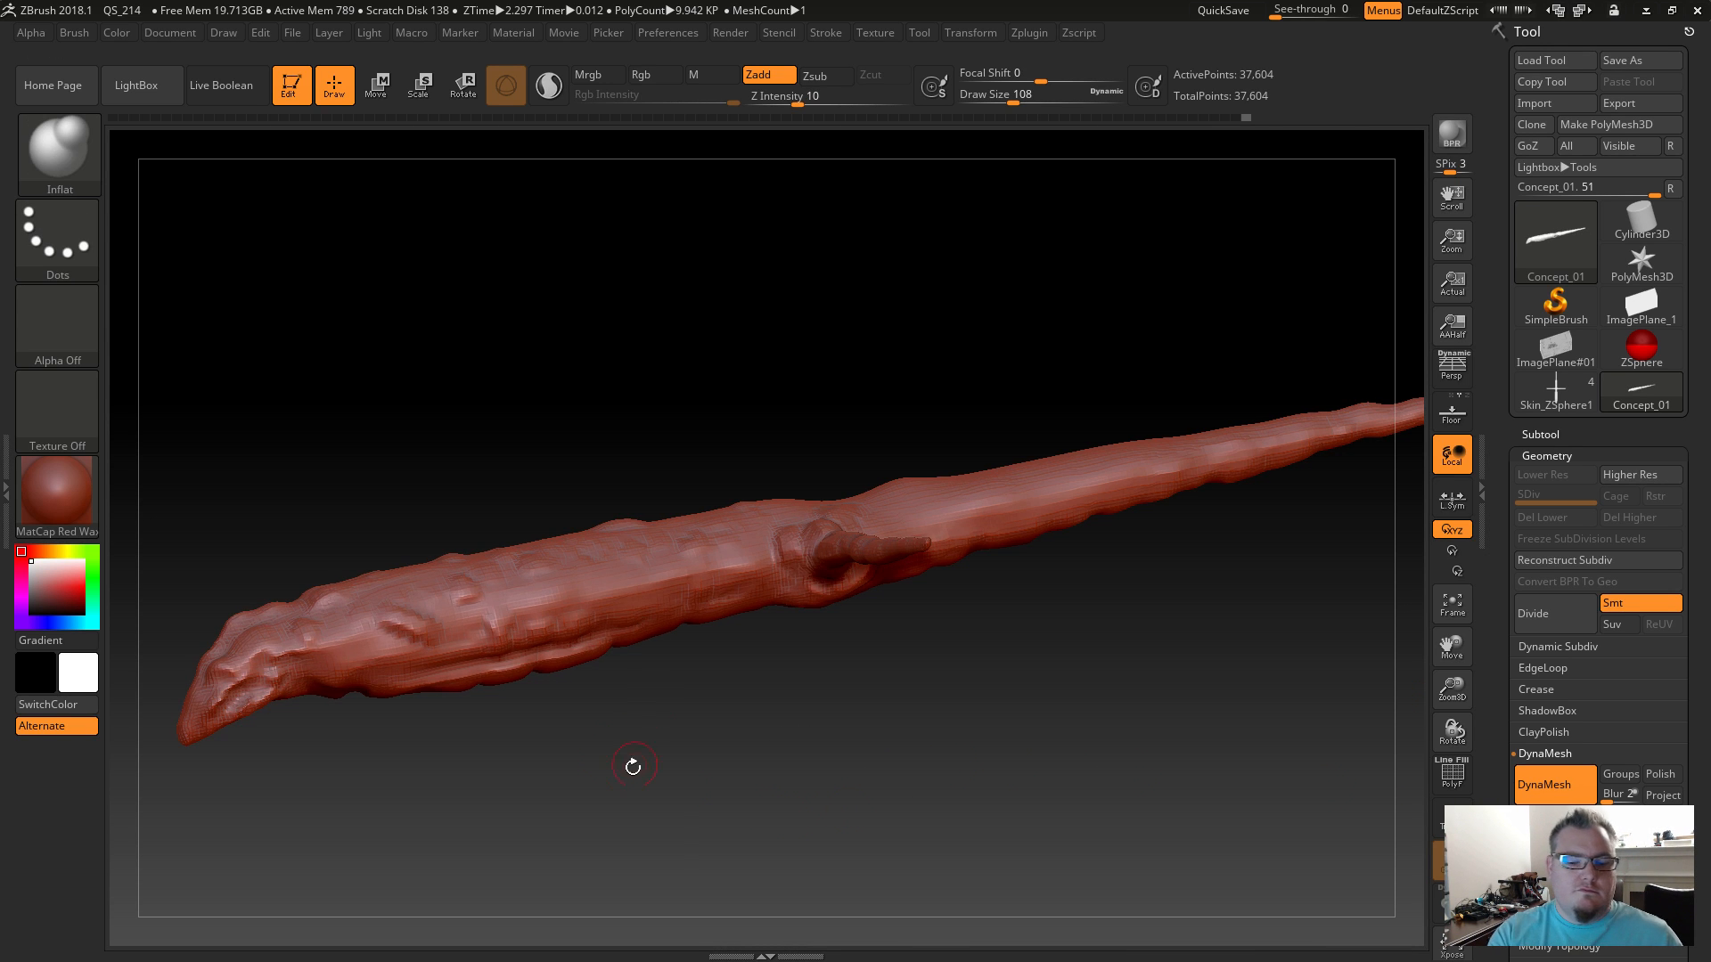
left_click_drag(640, 750, 499, 641)
left_click_drag(621, 713, 681, 798)
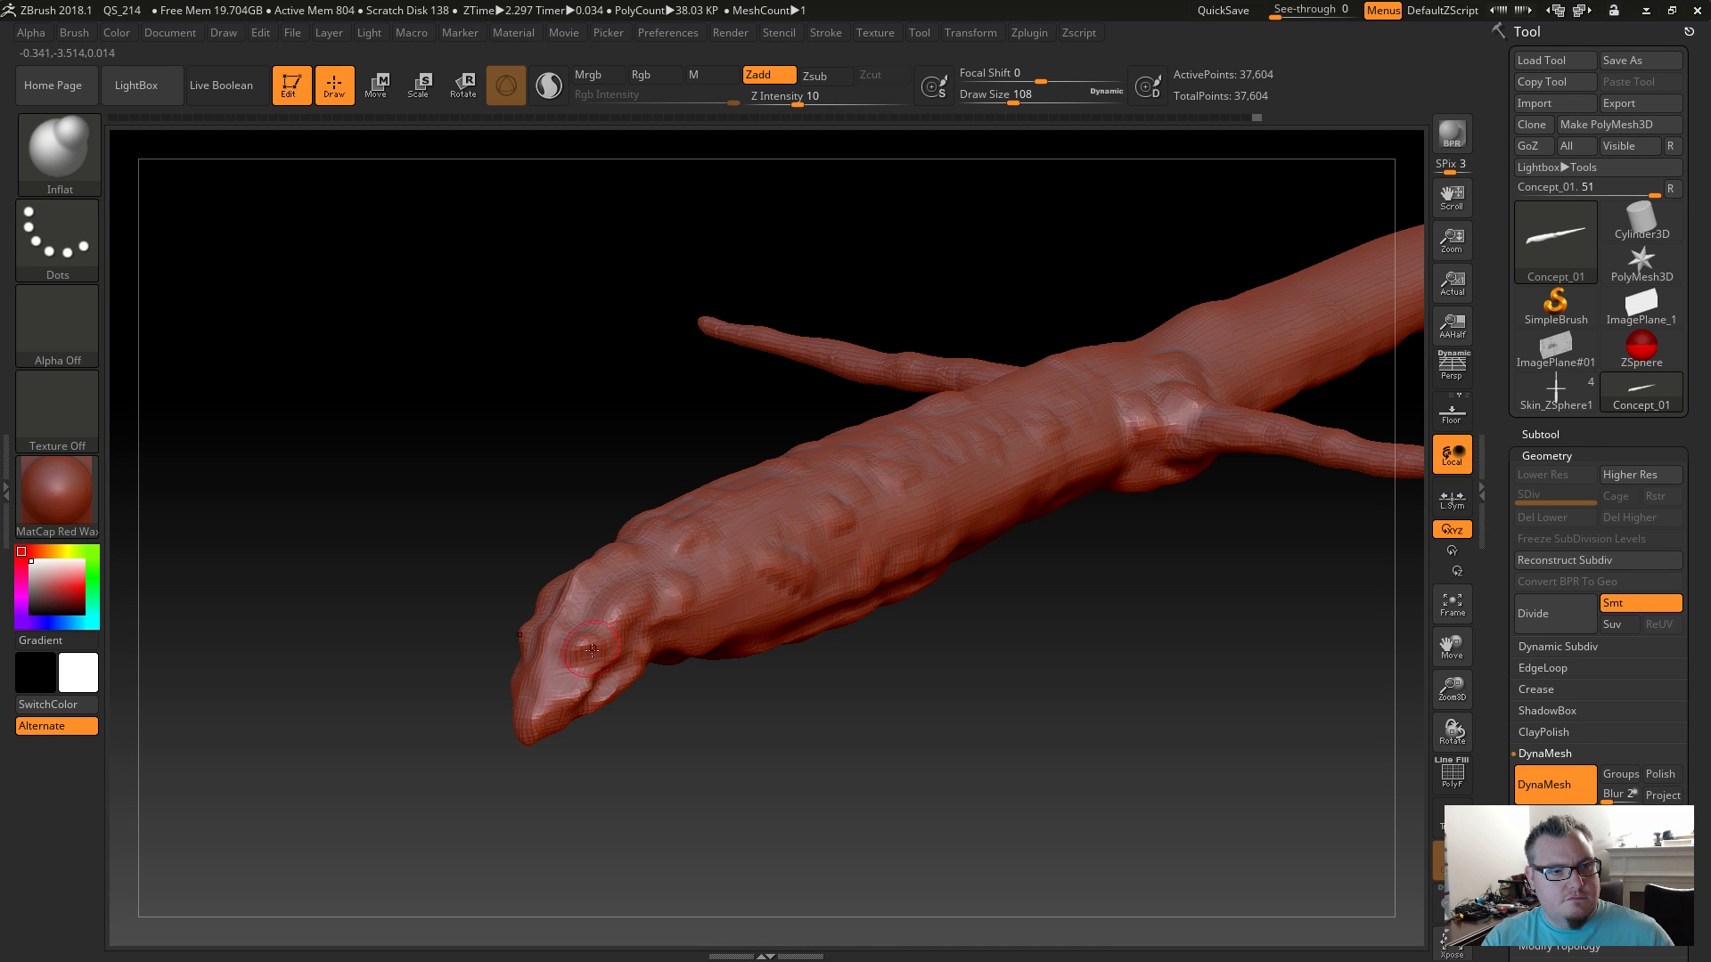
left_click_drag(622, 720, 696, 731, "alt")
mouse_move(571, 668)
left_mouse_down()
mouse_move(517, 644)
mouse_move(554, 638)
mouse_move(599, 682)
mouse_move(499, 713)
mouse_move(504, 753)
mouse_move(490, 740)
mouse_move(459, 782)
mouse_move(484, 737)
left_mouse_up()
key("s")
mouse_move(568, 830)
left_mouse_down("alt")
mouse_move(649, 745)
mouse_move(611, 794)
mouse_move(672, 799)
mouse_move(749, 712)
left_mouse_up("alt")
mouse_move(614, 559)
left_mouse_down("alt")
mouse_move(628, 547)
mouse_move(613, 583)
mouse_move(615, 522)
mouse_move(701, 533)
left_mouse_up("alt")
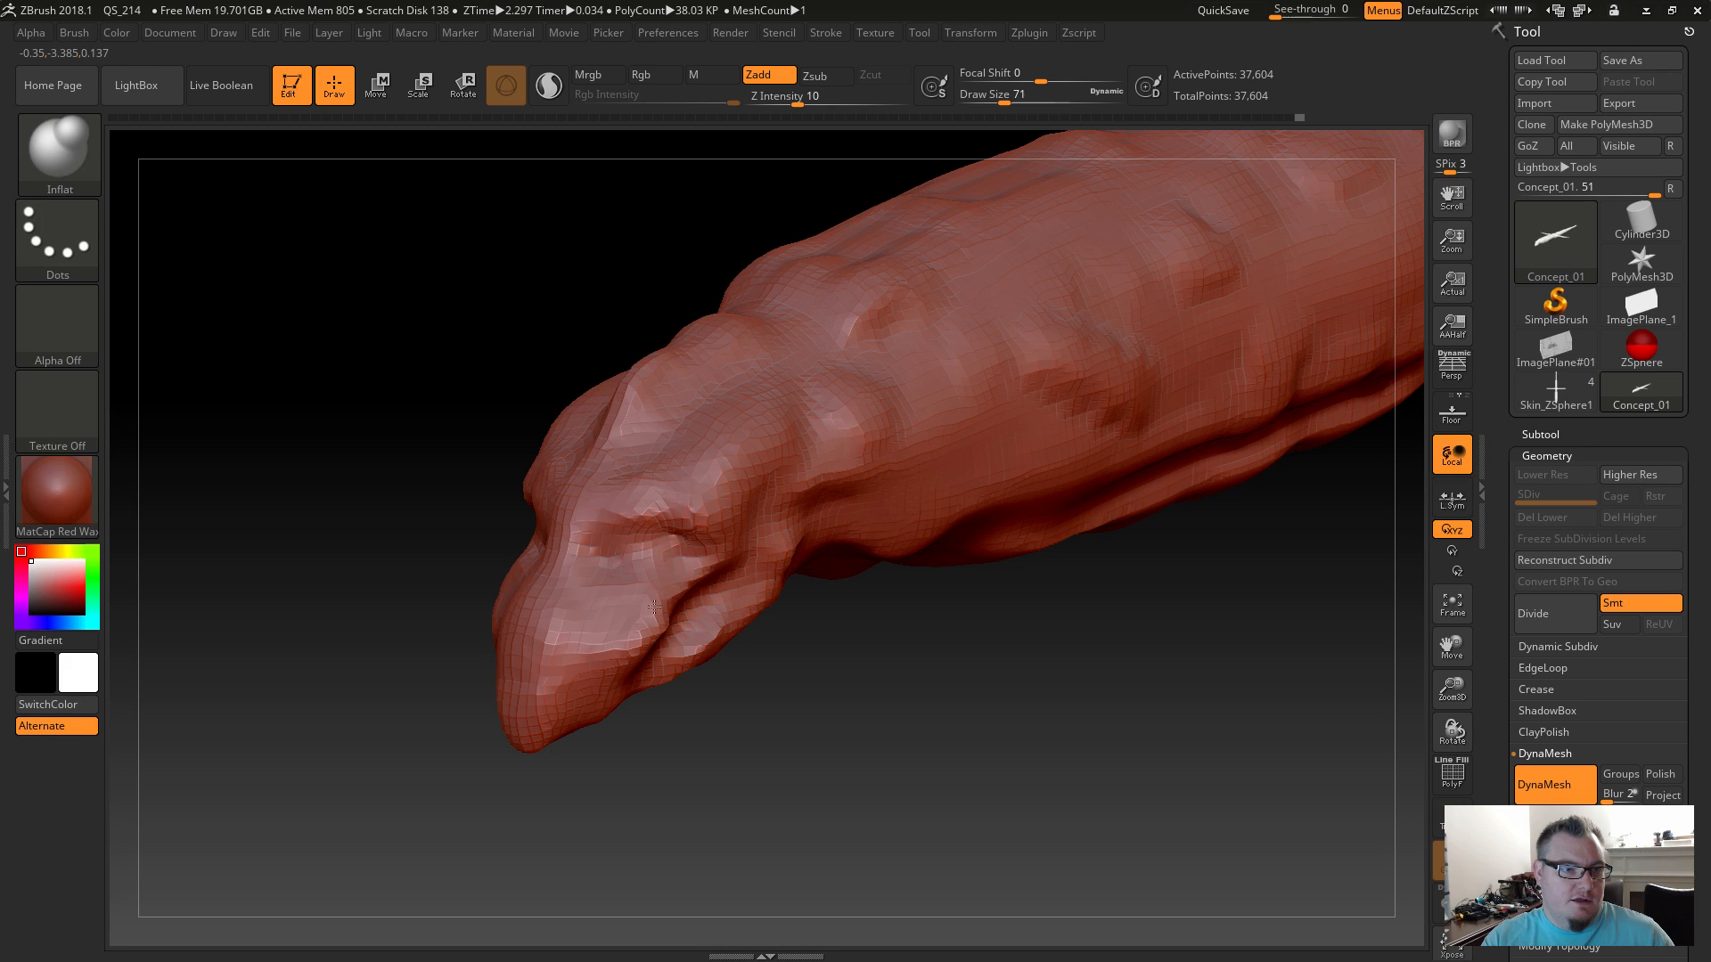
Form a rimmed, nostril-like hollow on each side of the snout with the Inflat brush.
mouse_move(586, 611)
left_mouse_down()
mouse_move(639, 612)
mouse_move(650, 643)
mouse_move(631, 636)
left_mouse_up()
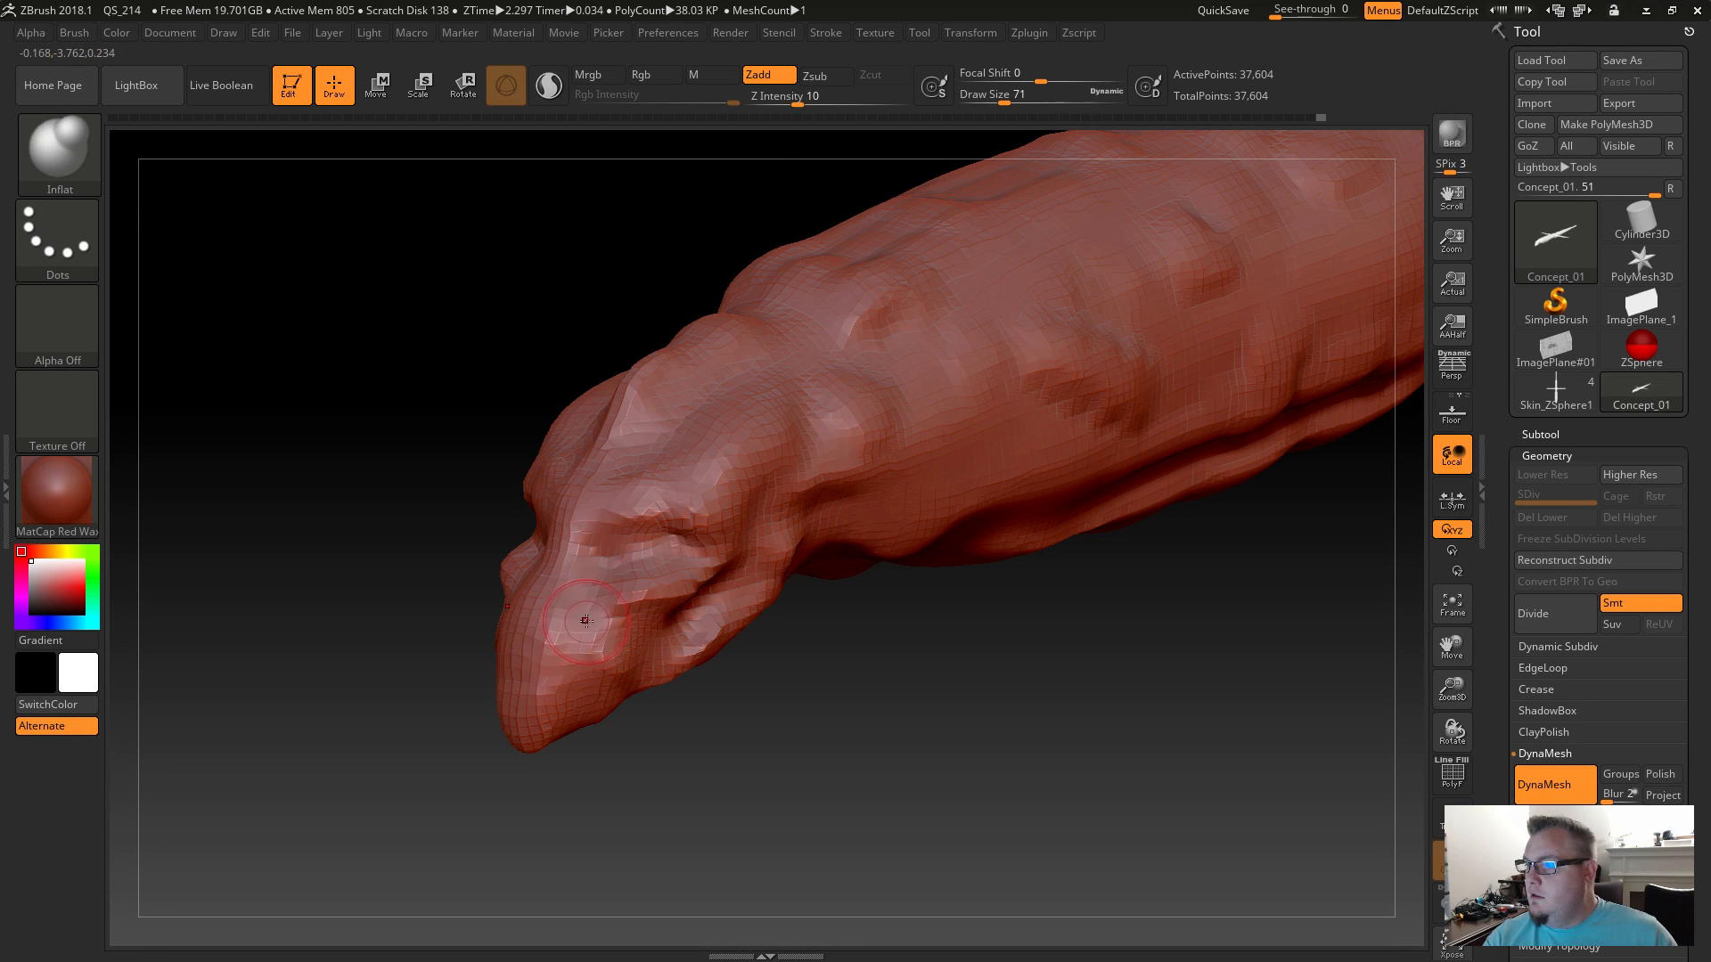
left_click_drag(580, 631, 677, 751)
left_click_drag(569, 692, 554, 661)
left_click_drag(615, 756, 530, 651)
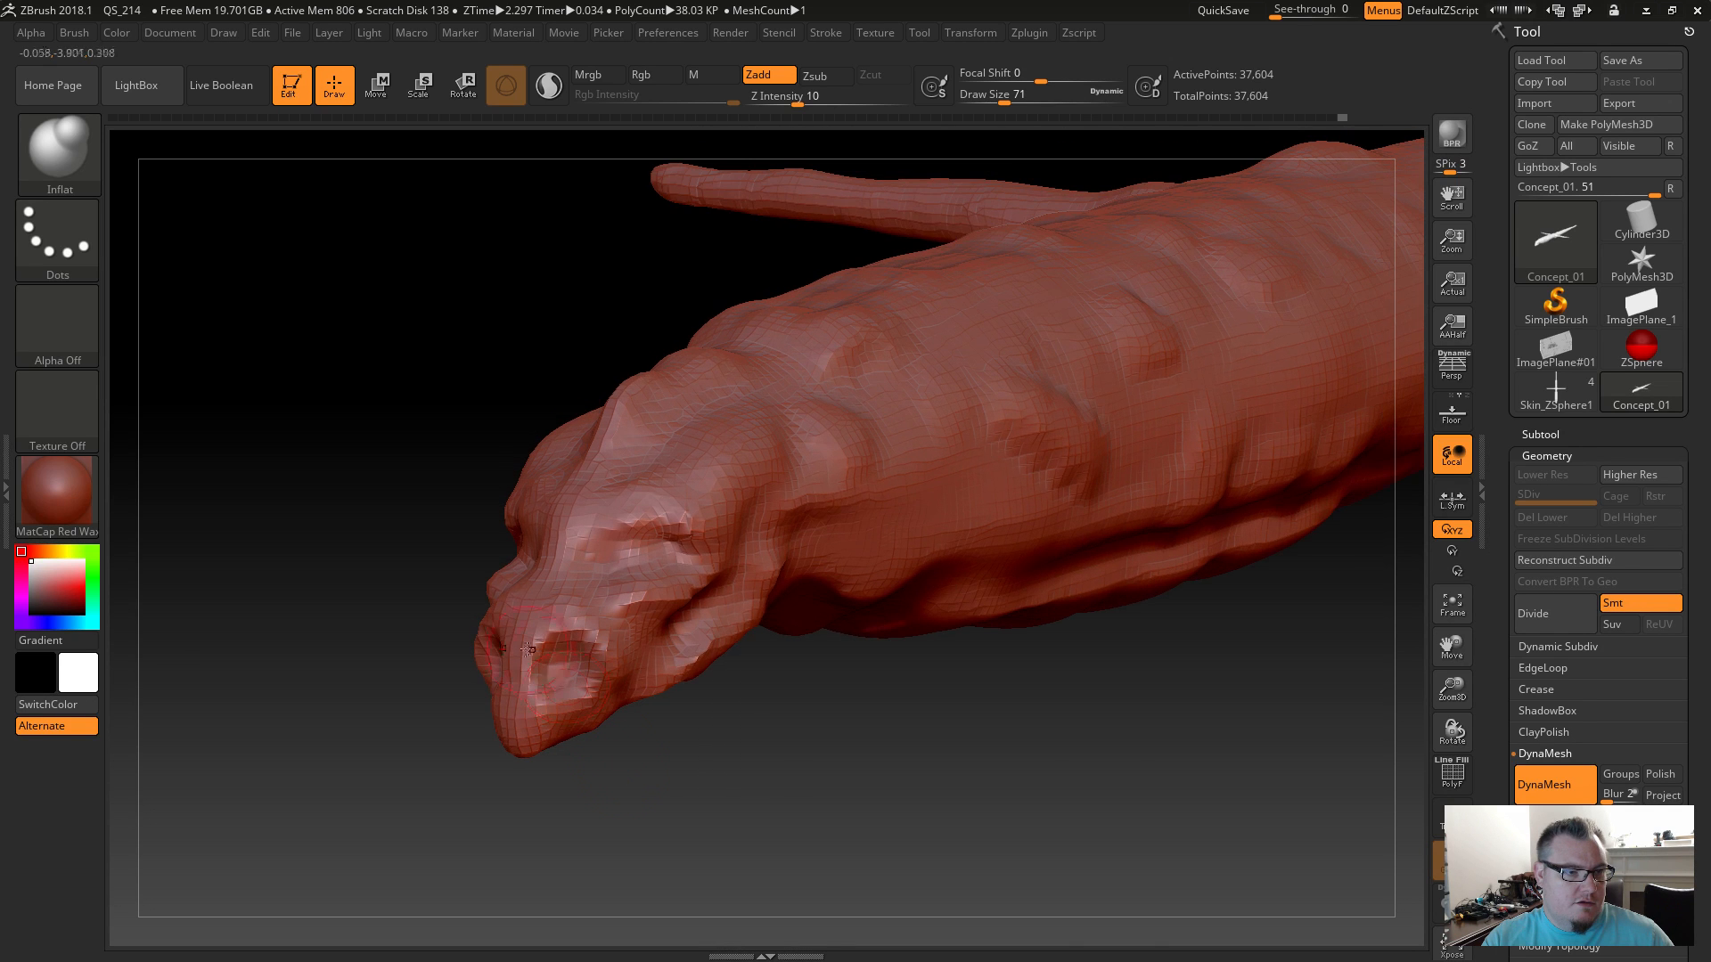
mouse_move(650, 777)
left_mouse_down()
mouse_move(603, 772)
mouse_move(621, 719)
mouse_move(577, 686)
left_mouse_up()
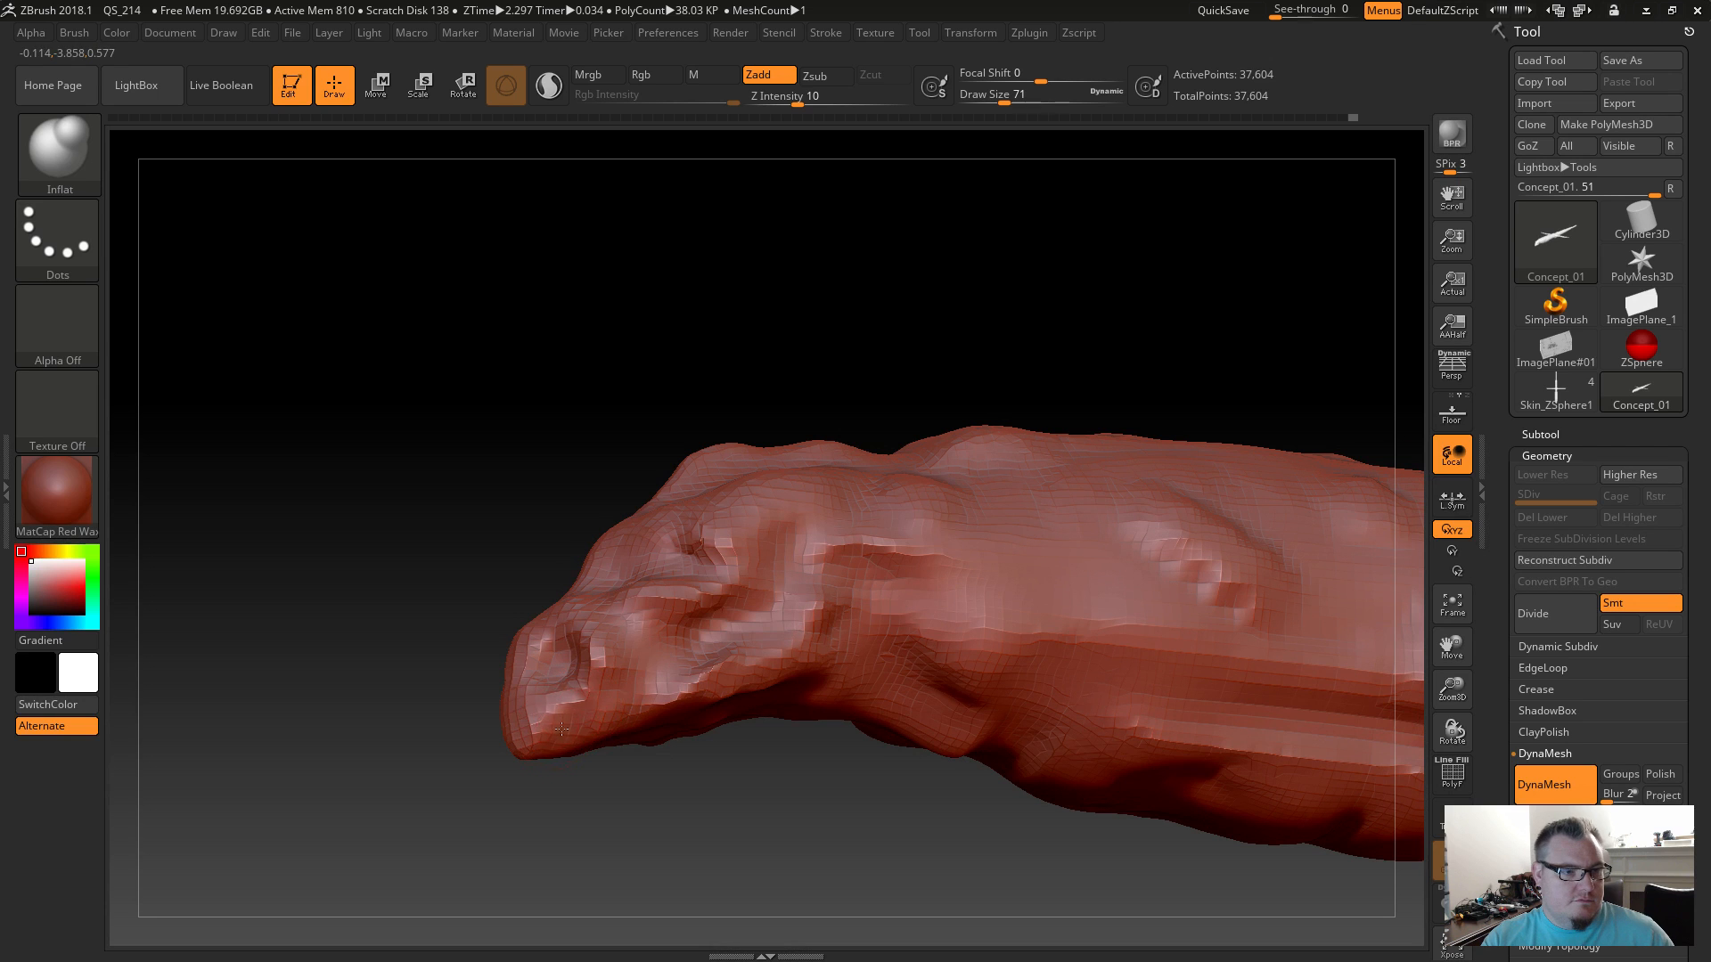
mouse_move(578, 758)
left_mouse_down()
mouse_move(428, 611)
mouse_move(450, 659)
left_mouse_up()
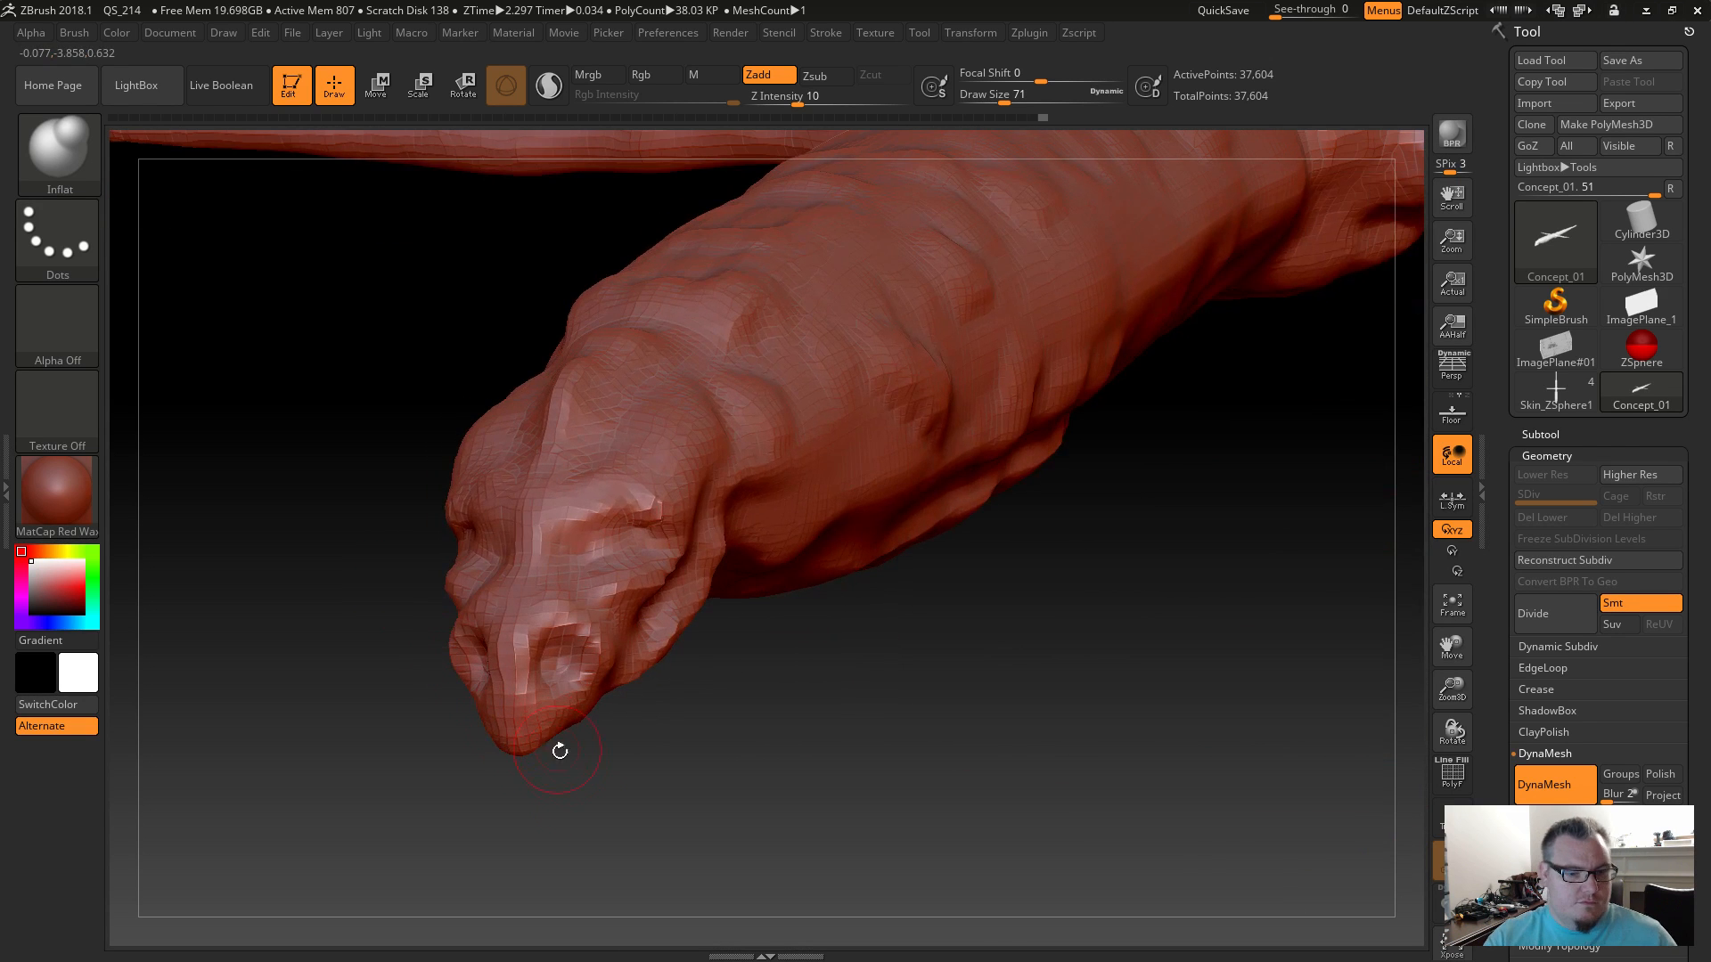
Pull a pair of spikes from the tip of the snout with the SnakeHook brush, remesh with DynaMesh, and smooth them.
key("b")
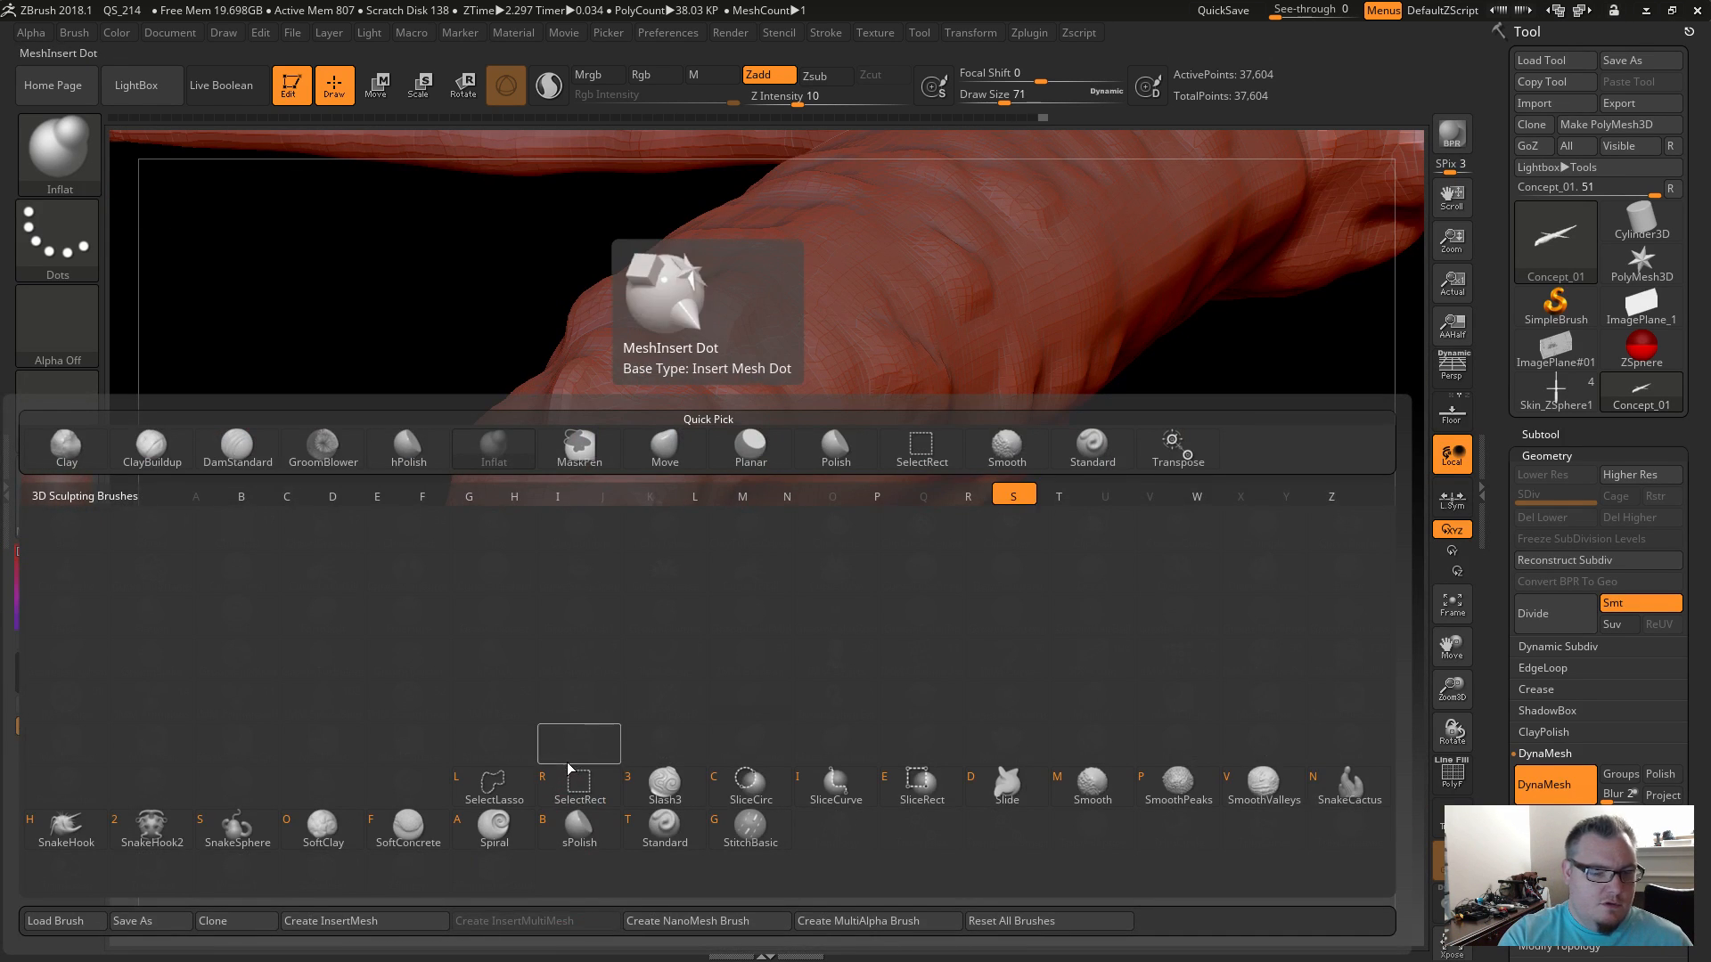
key("s")
key("h")
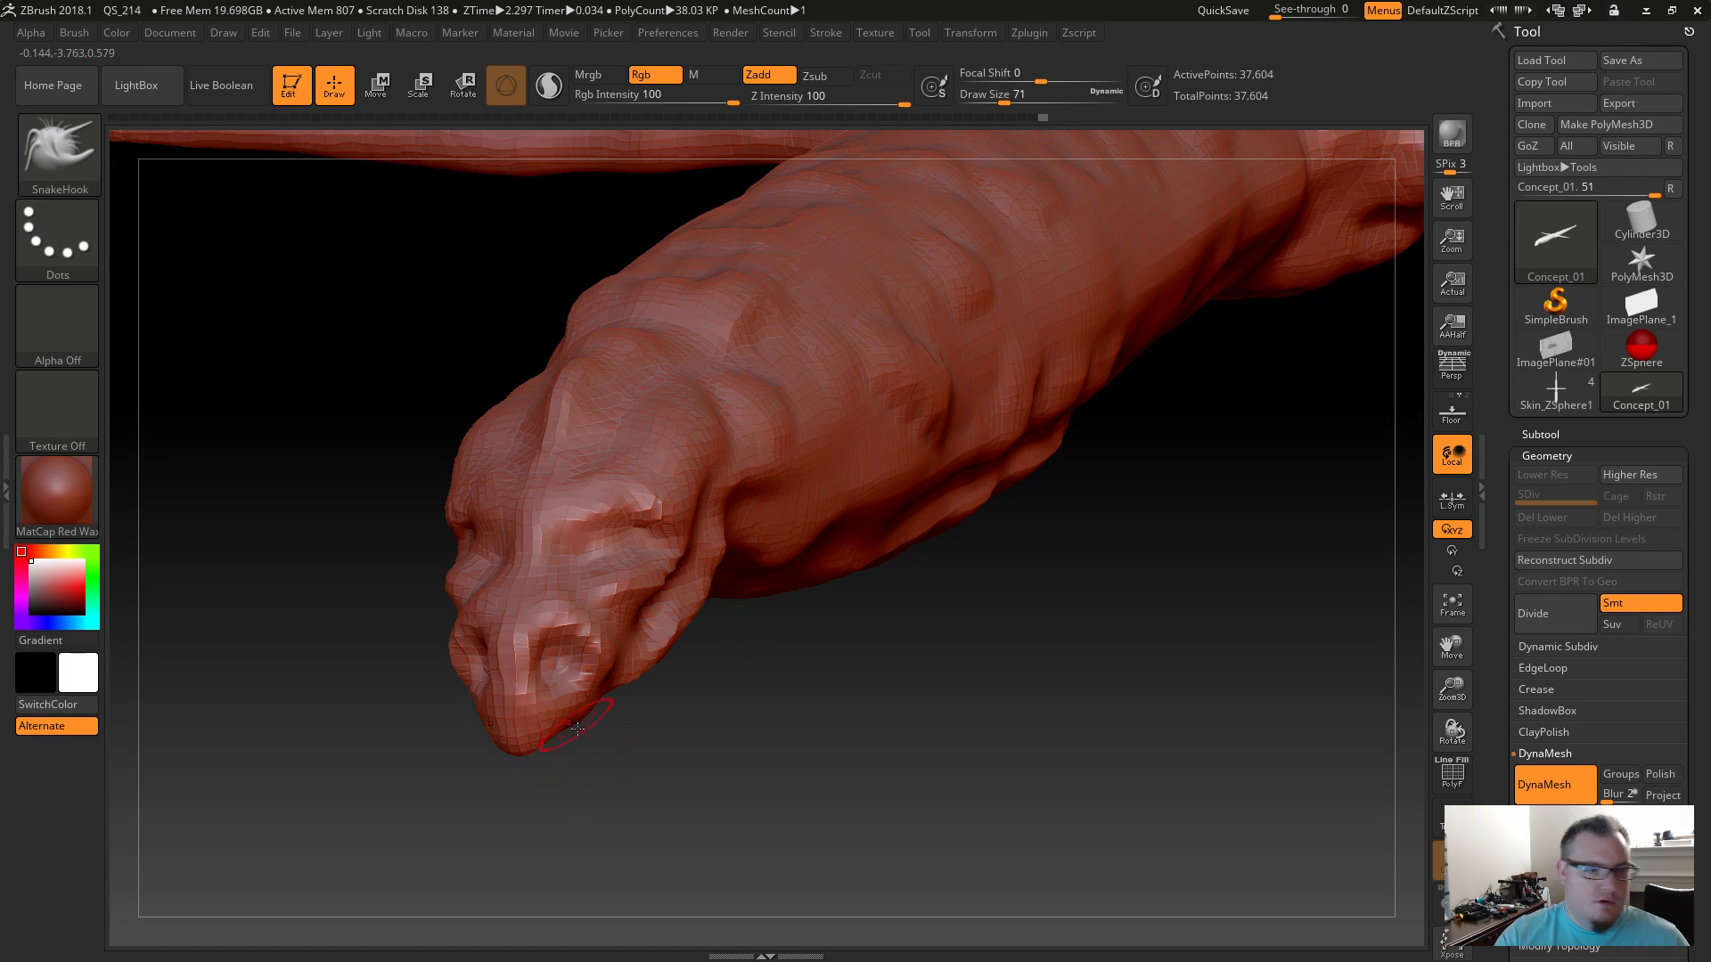
mouse_move(613, 779)
left_mouse_down()
mouse_move(555, 723)
mouse_move(568, 700)
mouse_move(602, 770)
left_mouse_up()
left_click_drag(565, 693, 566, 735, "shift")
left_click_drag(673, 755, 747, 821, "ctrl")
left_click_drag(575, 713, 569, 698, "shift")
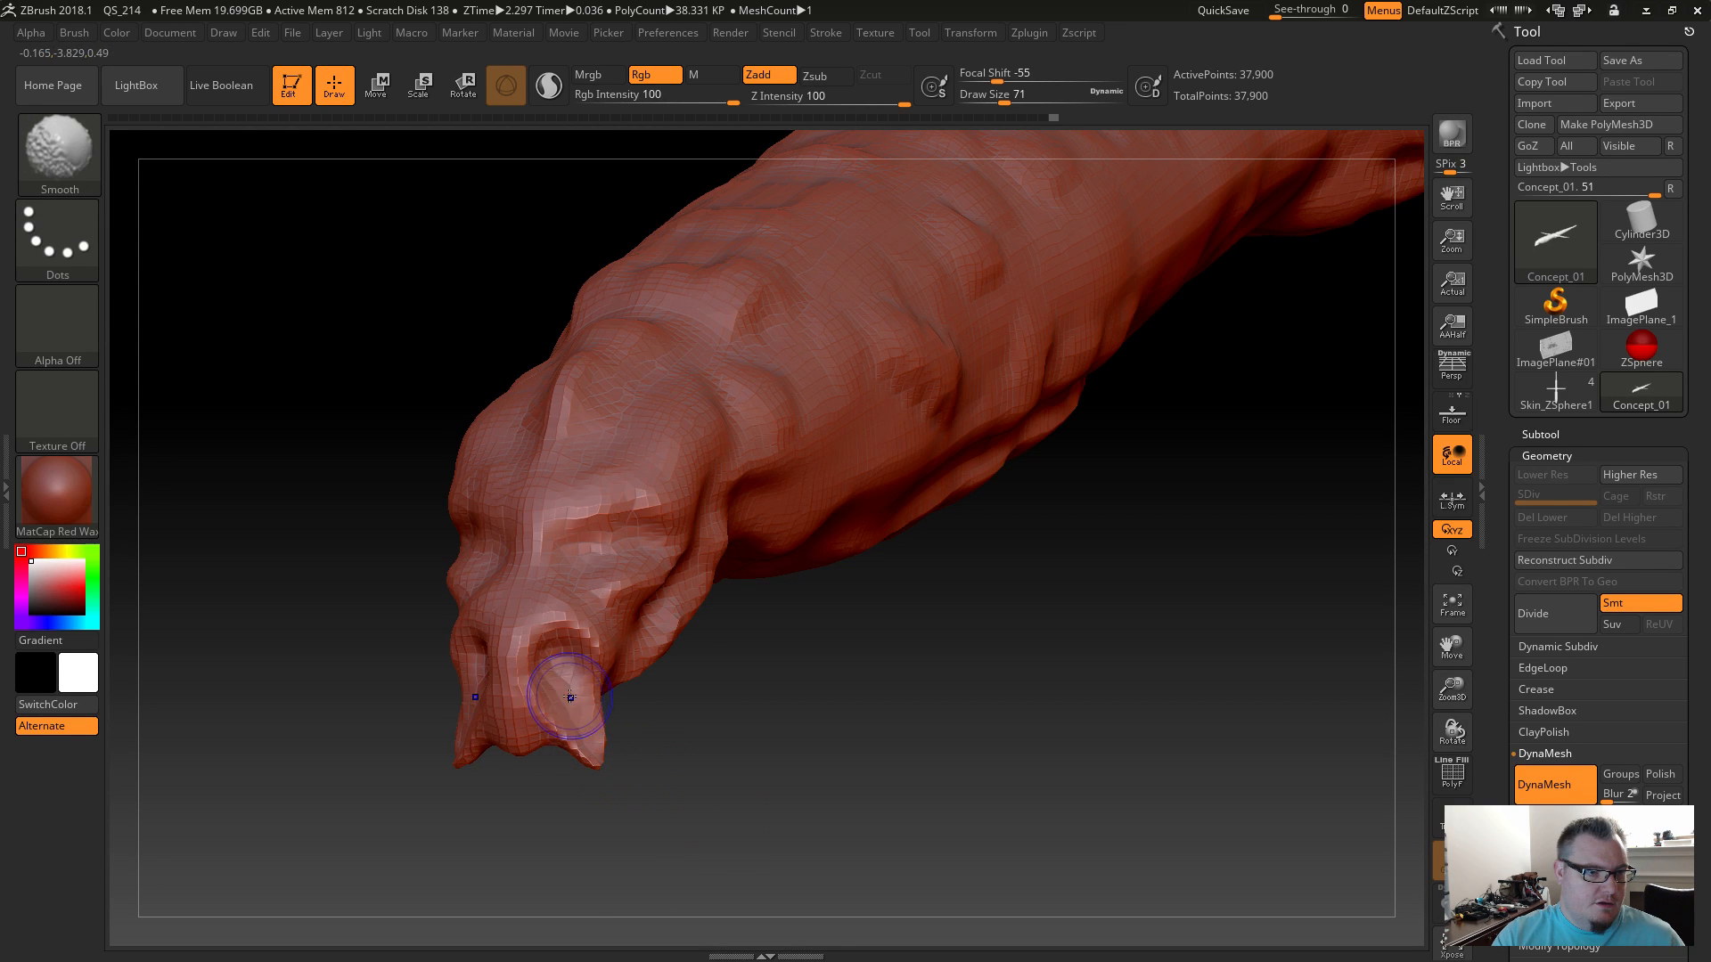
Pull a second pair of spikes outward from the sides of the snout above the nostril hollows.
left_click_drag(631, 784, 643, 822)
left_click_drag(605, 643, 671, 682)
left_click_drag(688, 788, 665, 744)
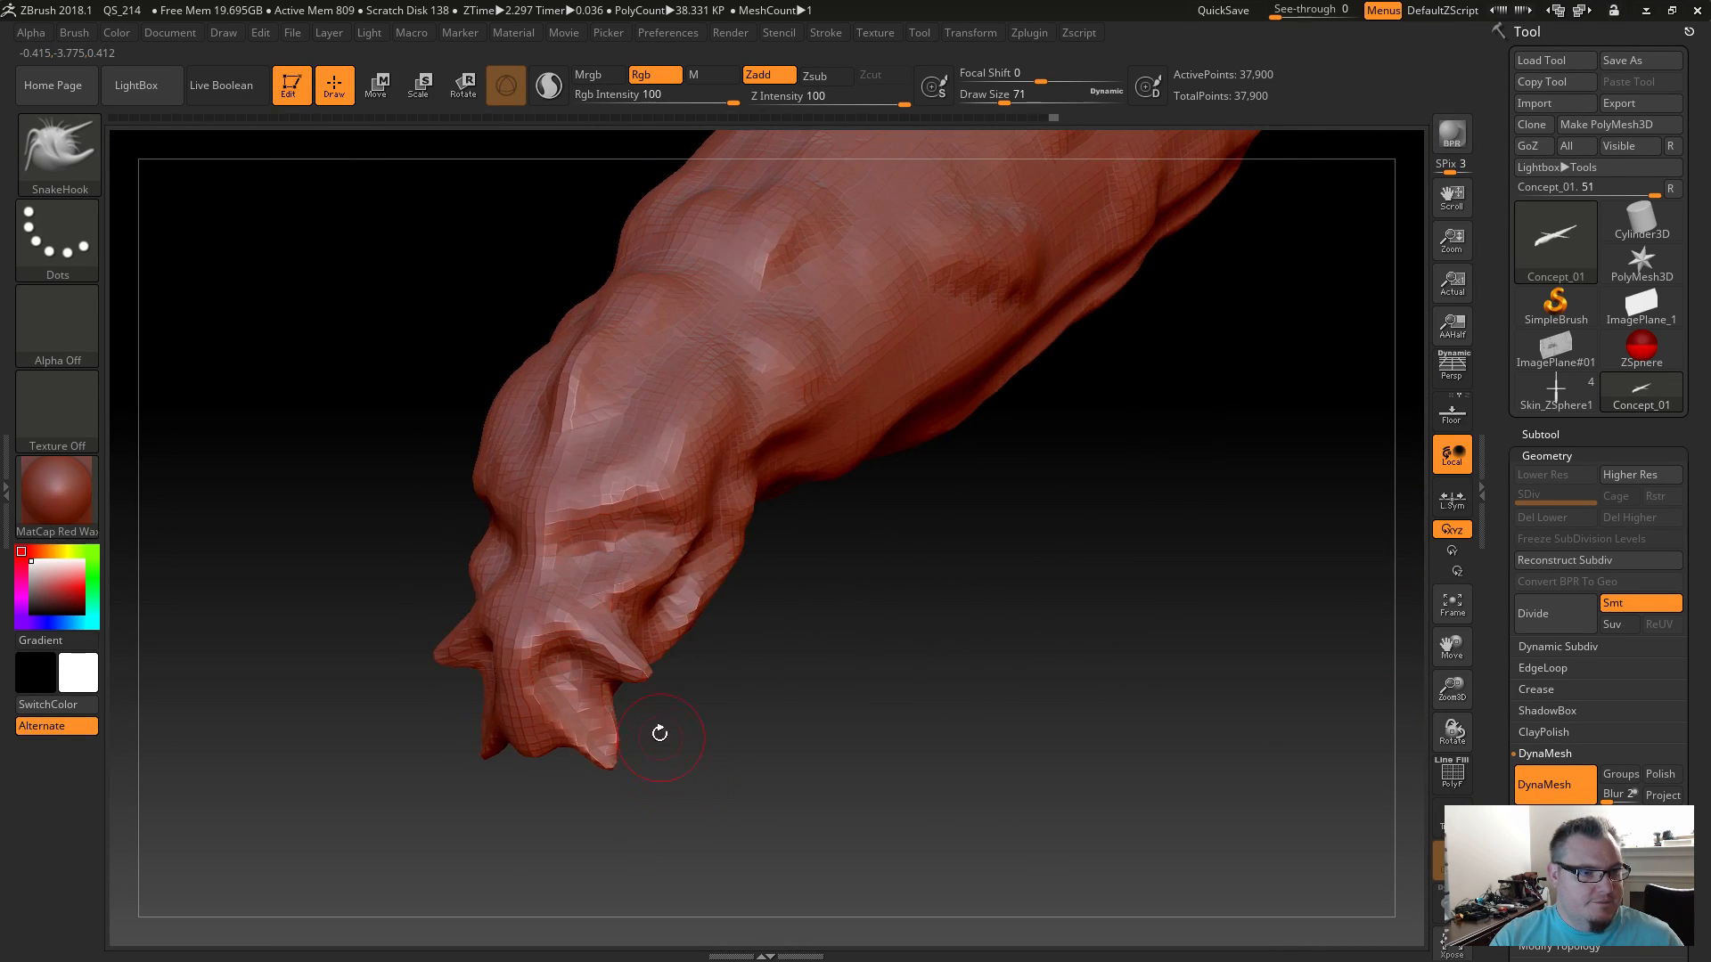
Thicken the snout spikes with the Inflat brush and smooth their surfaces from several angles.
key("b")
key("i")
key("n")
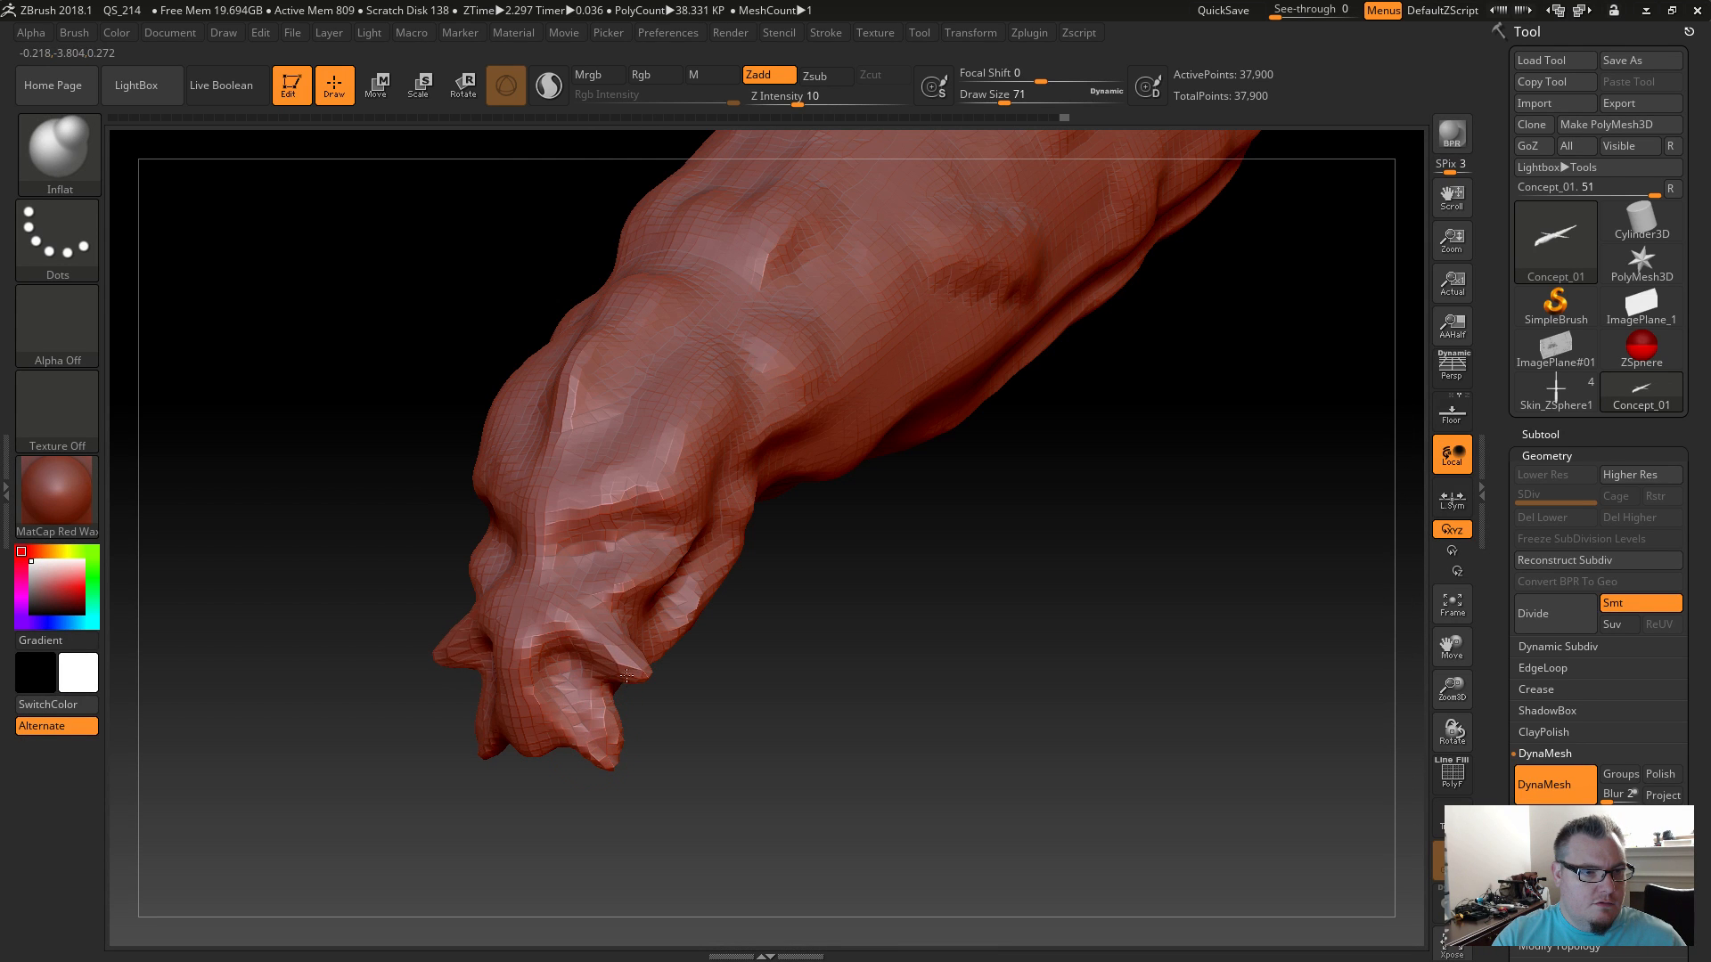
left_click_drag(673, 791, 615, 677)
key("shift")
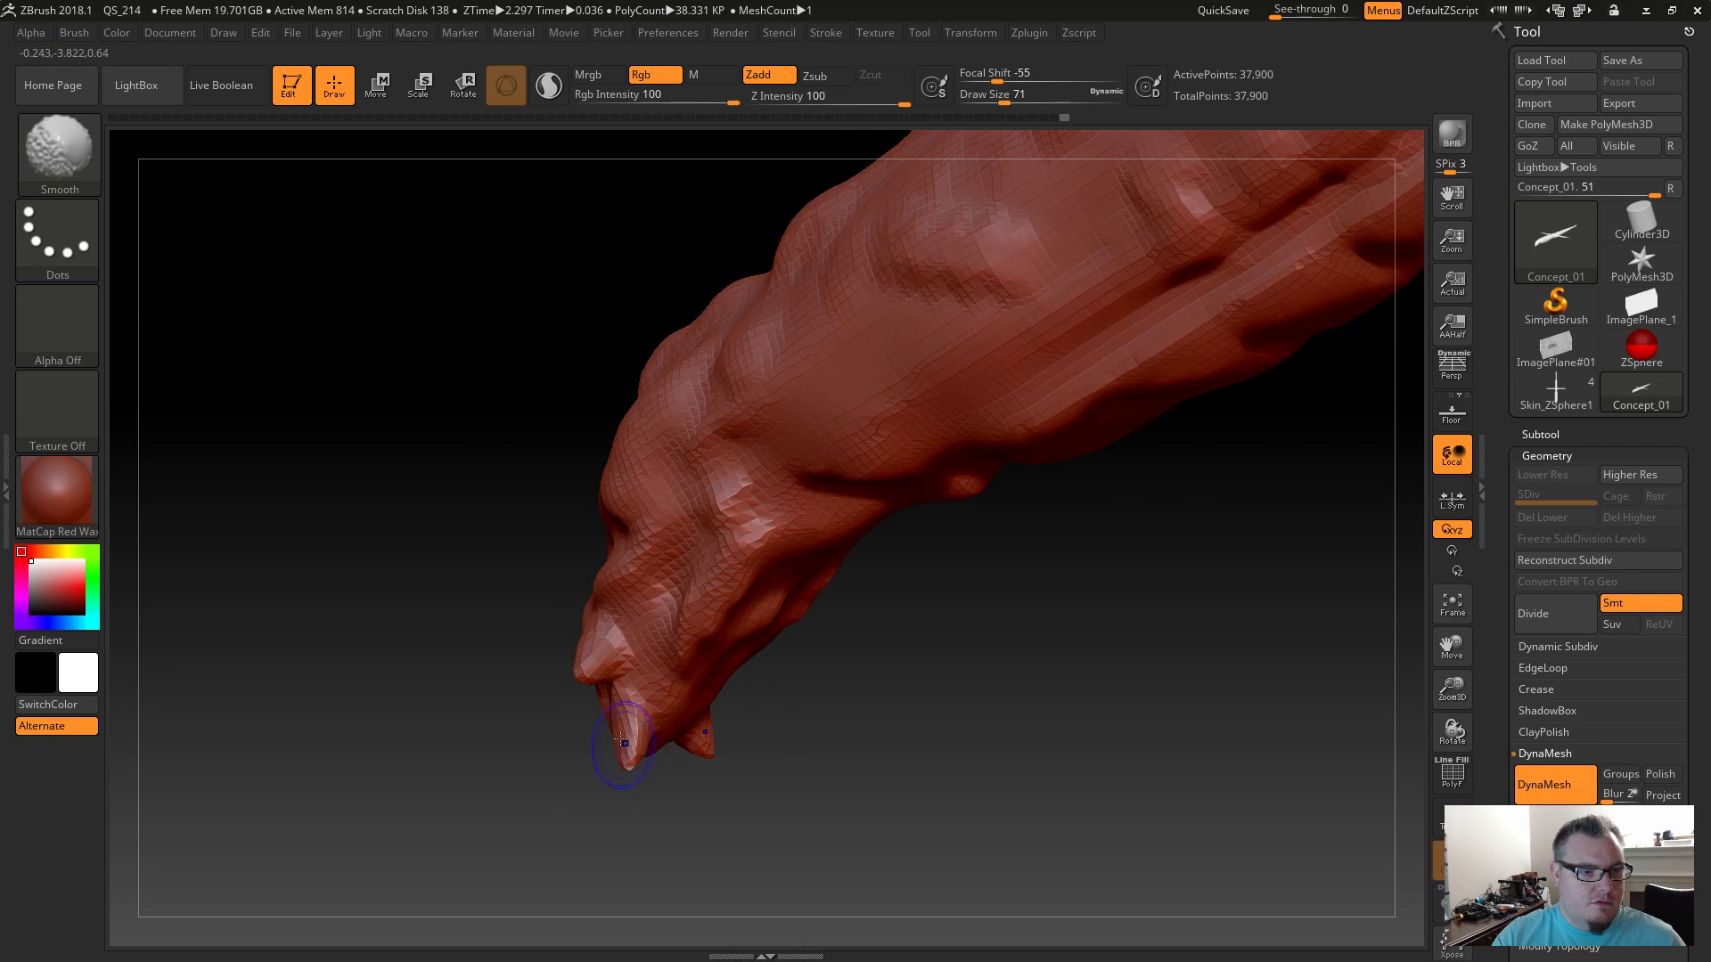
left_click(603, 655, "shift")
mouse_move(516, 707)
left_mouse_down()
mouse_move(615, 737)
mouse_move(538, 695)
left_mouse_up()
left_click(551, 693)
left_click_drag(571, 806, 560, 803)
Refine the tip of the snout between the spikes with the Standard brush at draw size 39.
key("b")
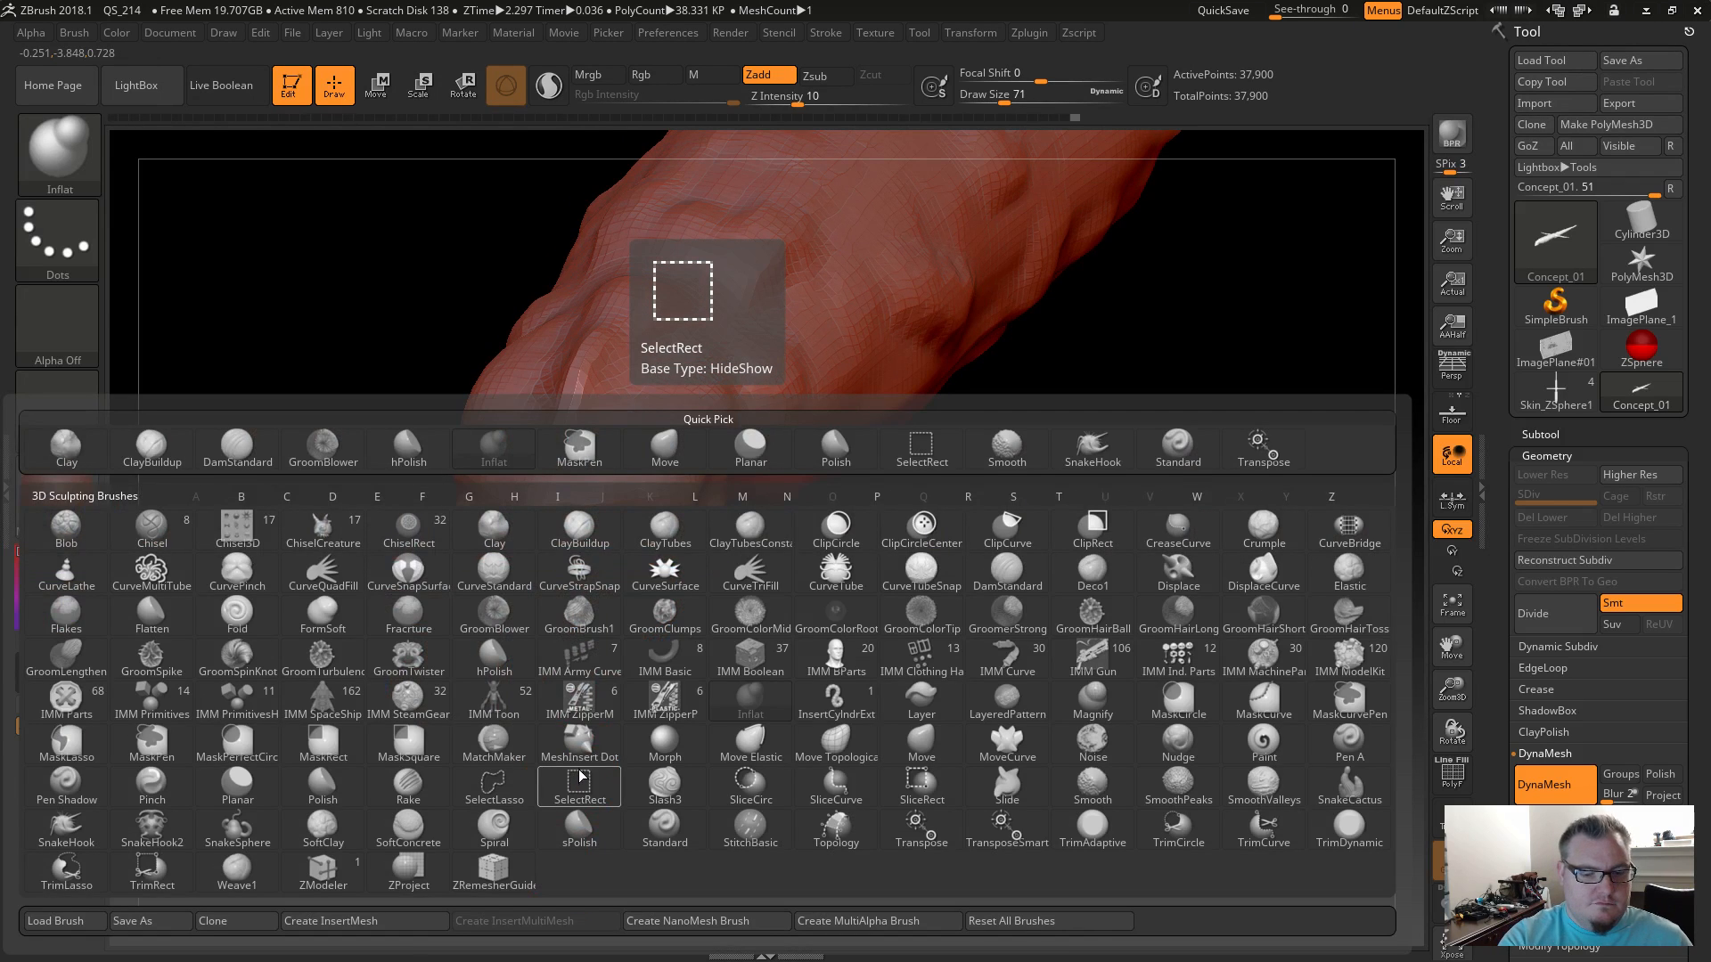
key("s")
key("t")
mouse_move(608, 802)
left_mouse_down()
mouse_move(513, 727)
mouse_move(496, 739)
left_mouse_up()
key("s")
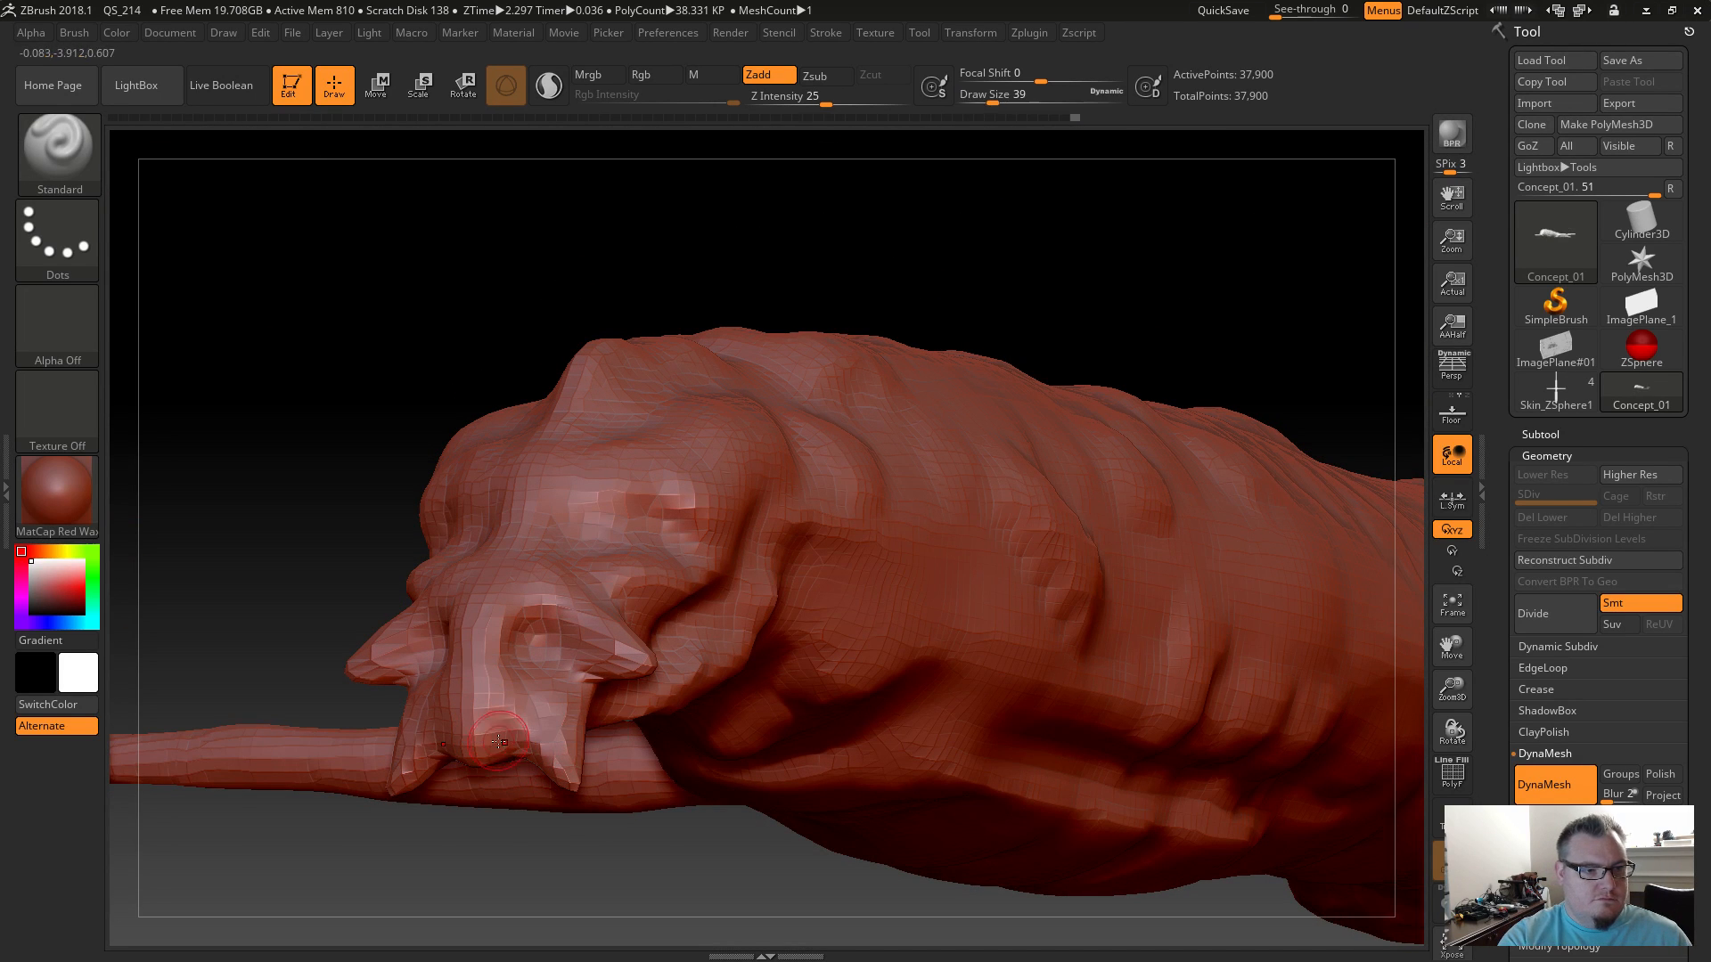
left_click_drag(630, 832, 565, 682)
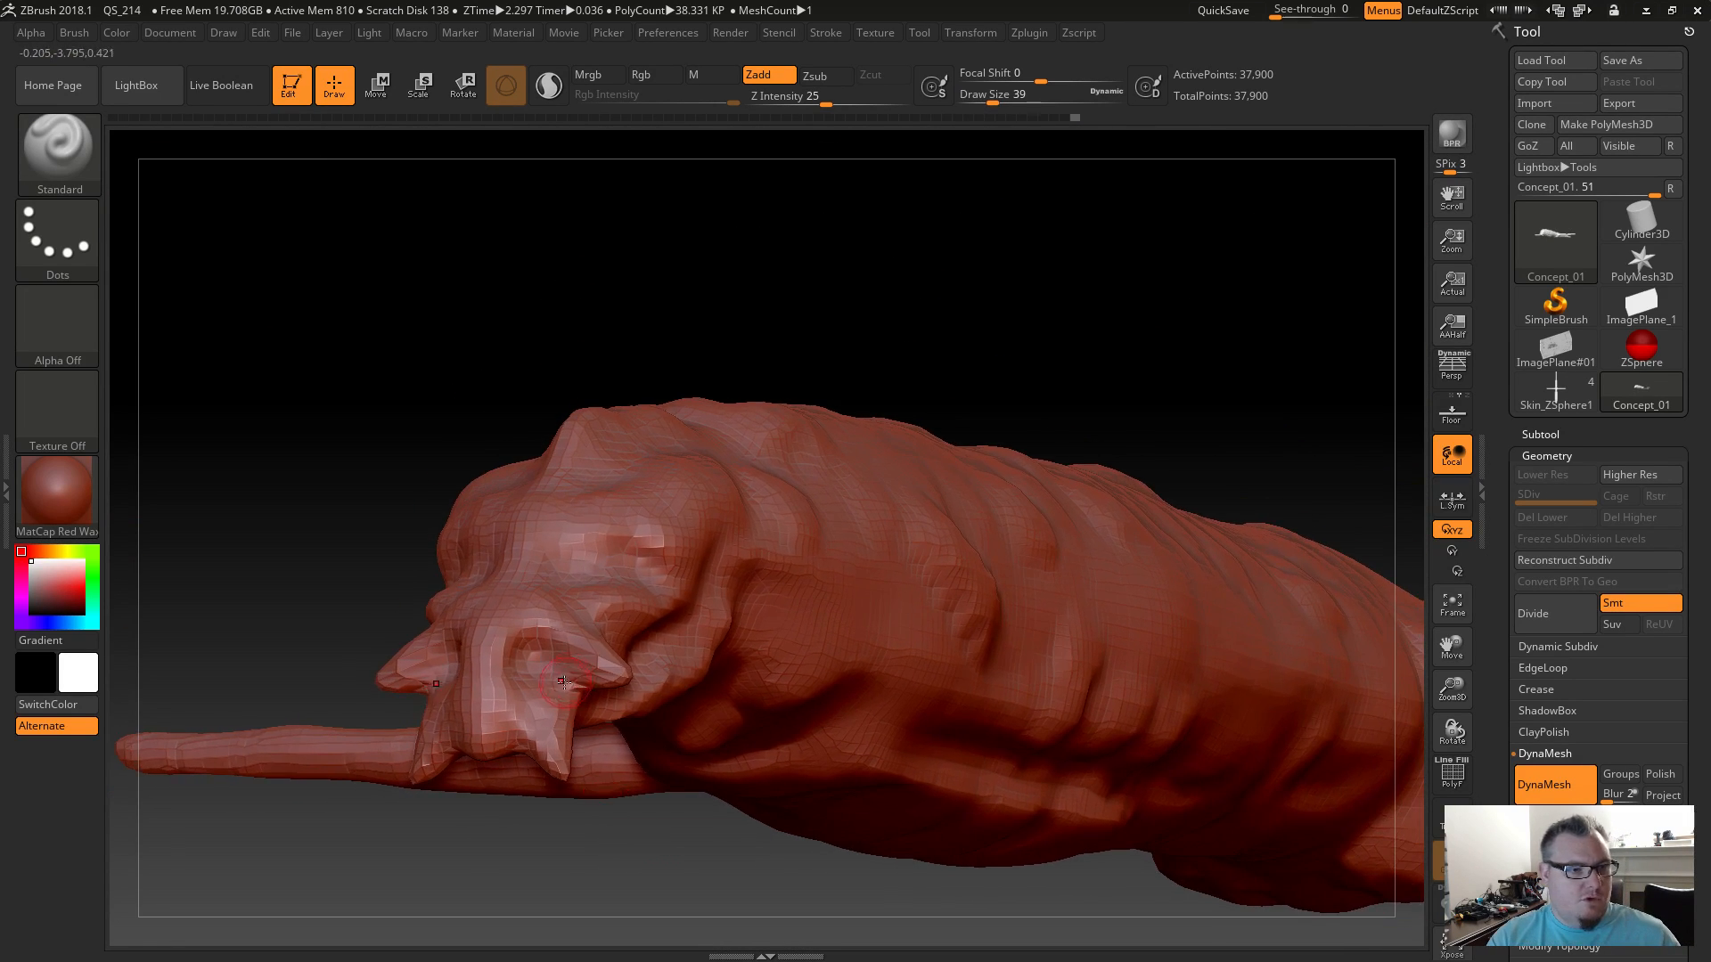
mouse_move(580, 794)
left_mouse_down()
mouse_move(587, 830)
mouse_move(586, 807)
left_mouse_up()
Sculpt raised folds and creases along the side of the head behind the snout with the Standard brush.
mouse_move(622, 657)
left_mouse_down()
mouse_move(756, 626)
mouse_move(707, 636)
left_mouse_up()
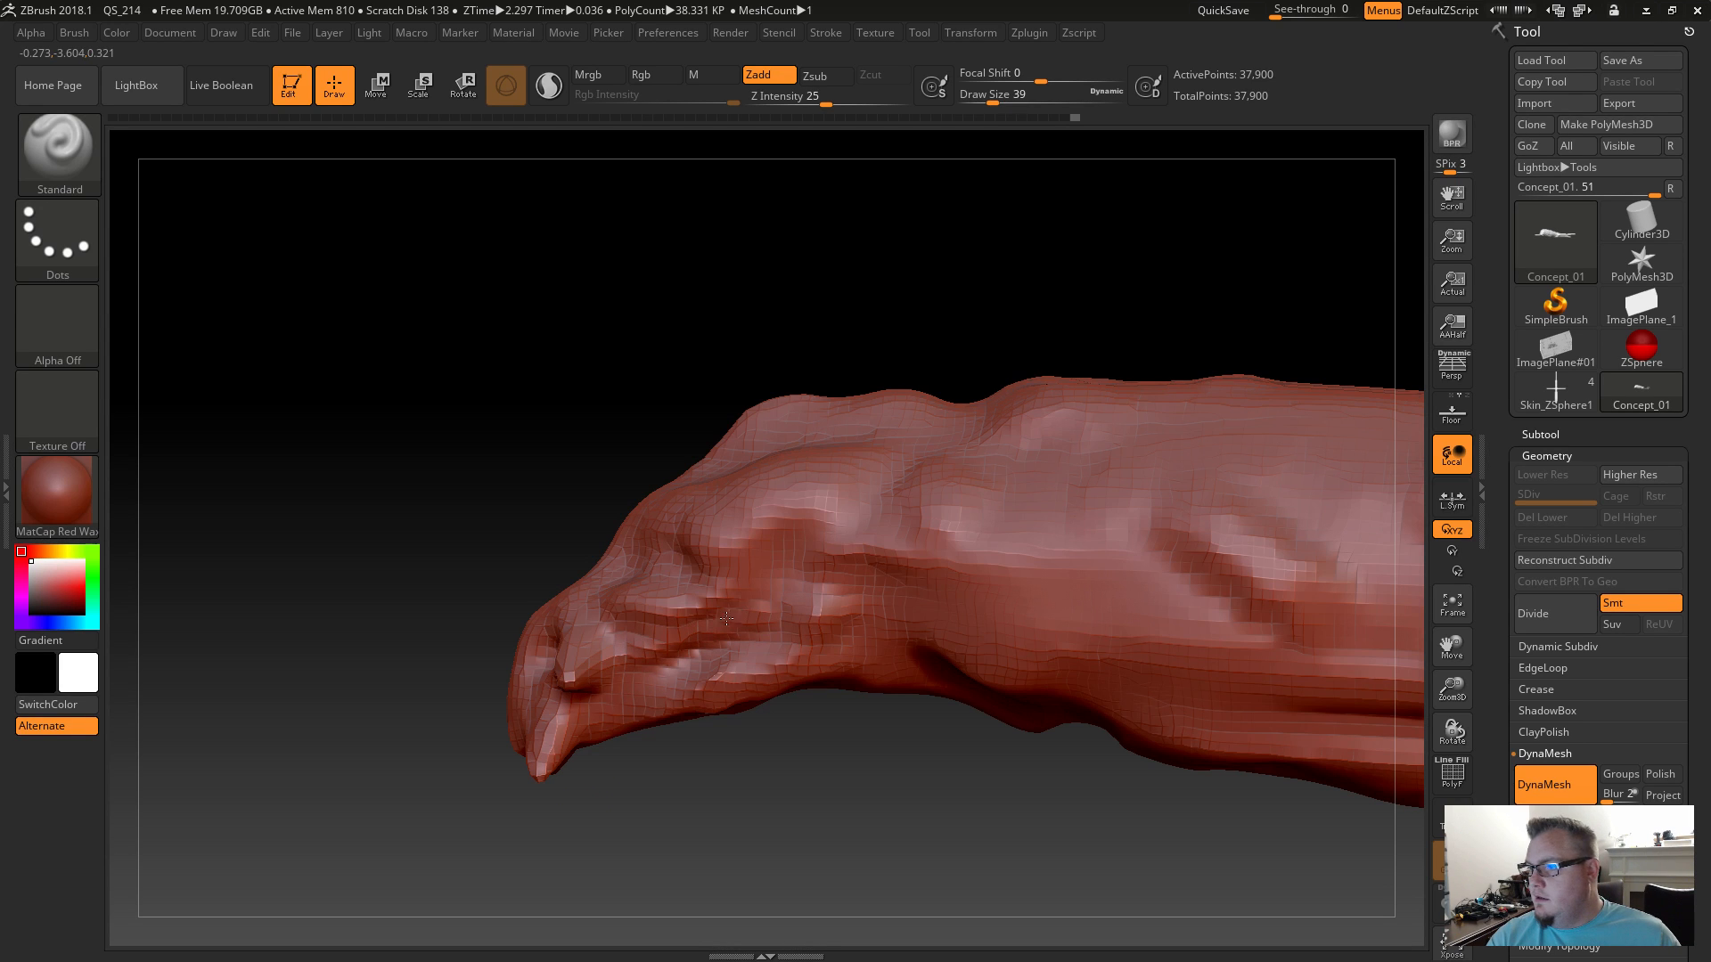
left_click_drag(729, 618, 716, 610)
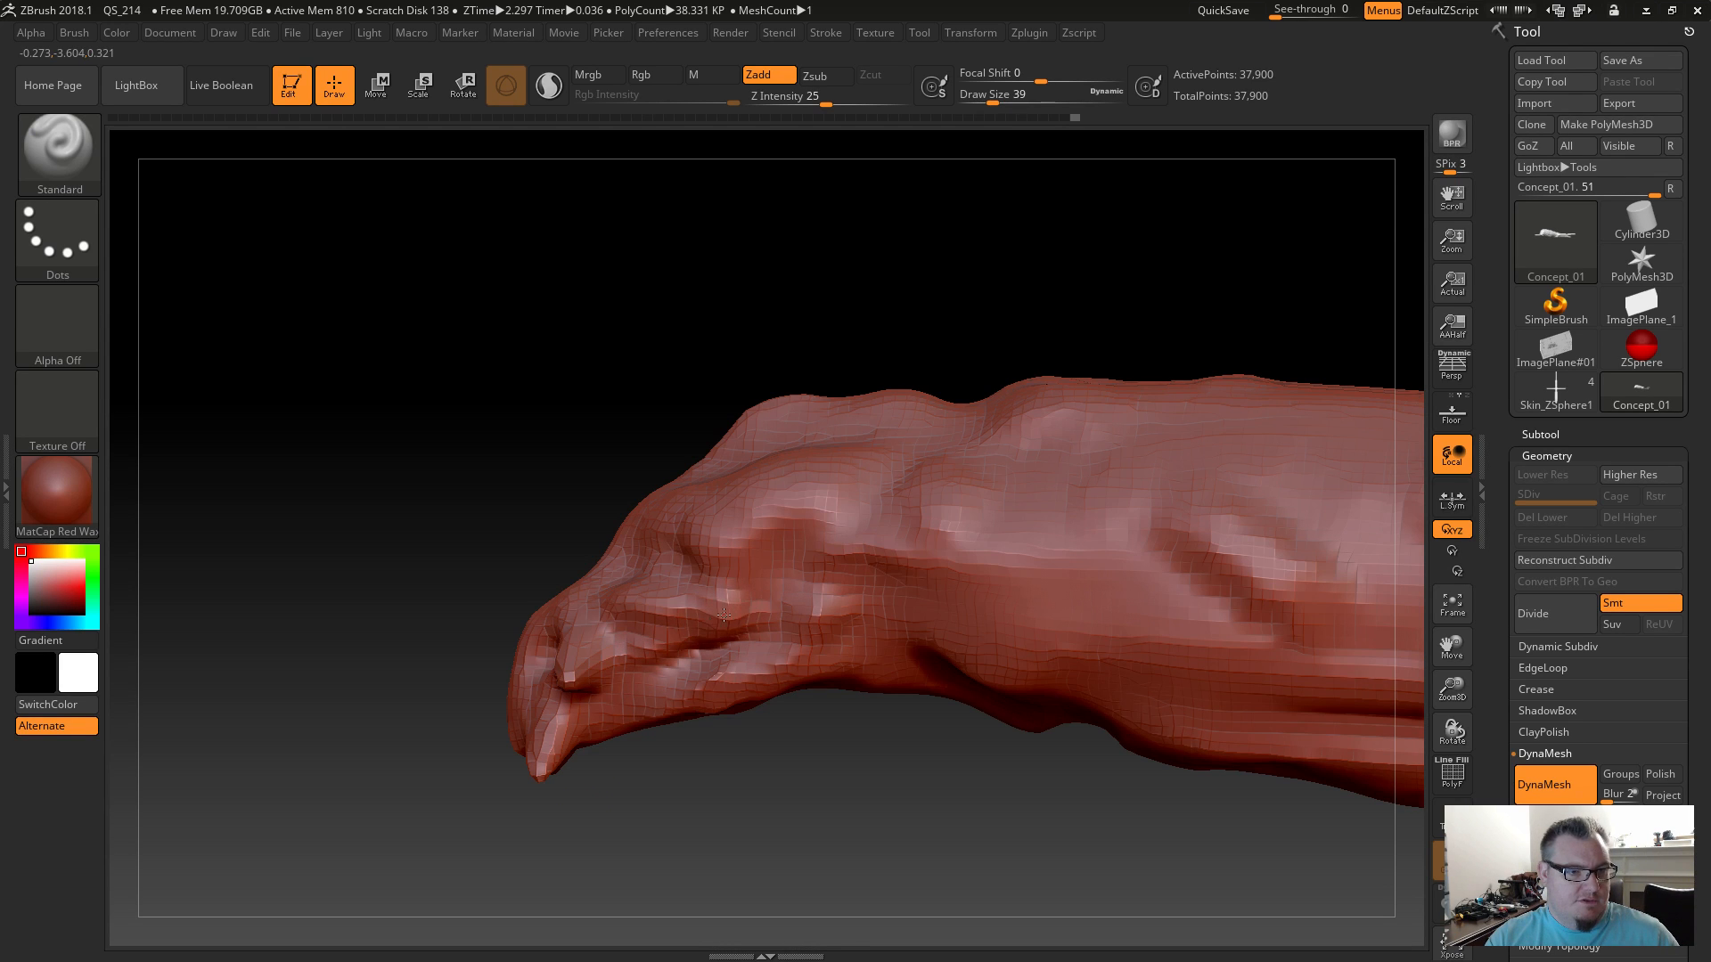
mouse_move(760, 580)
left_mouse_down()
mouse_move(735, 610)
mouse_move(821, 611)
mouse_move(778, 606)
left_mouse_up()
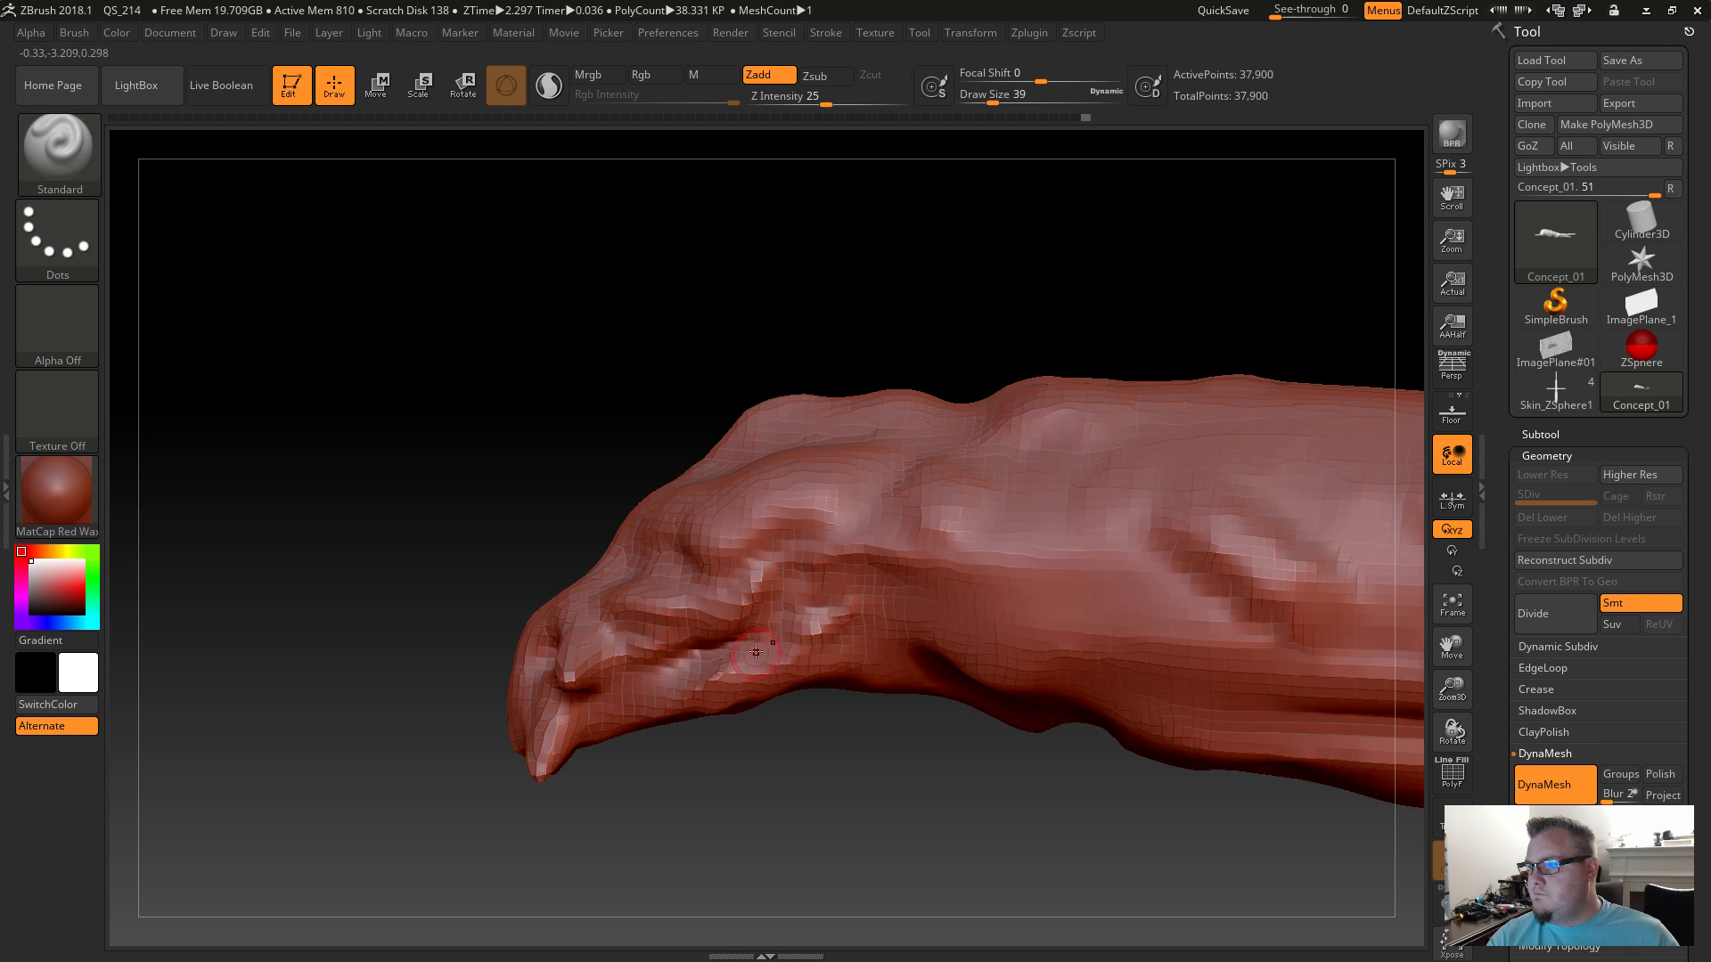
left_click_drag(736, 748, 784, 802)
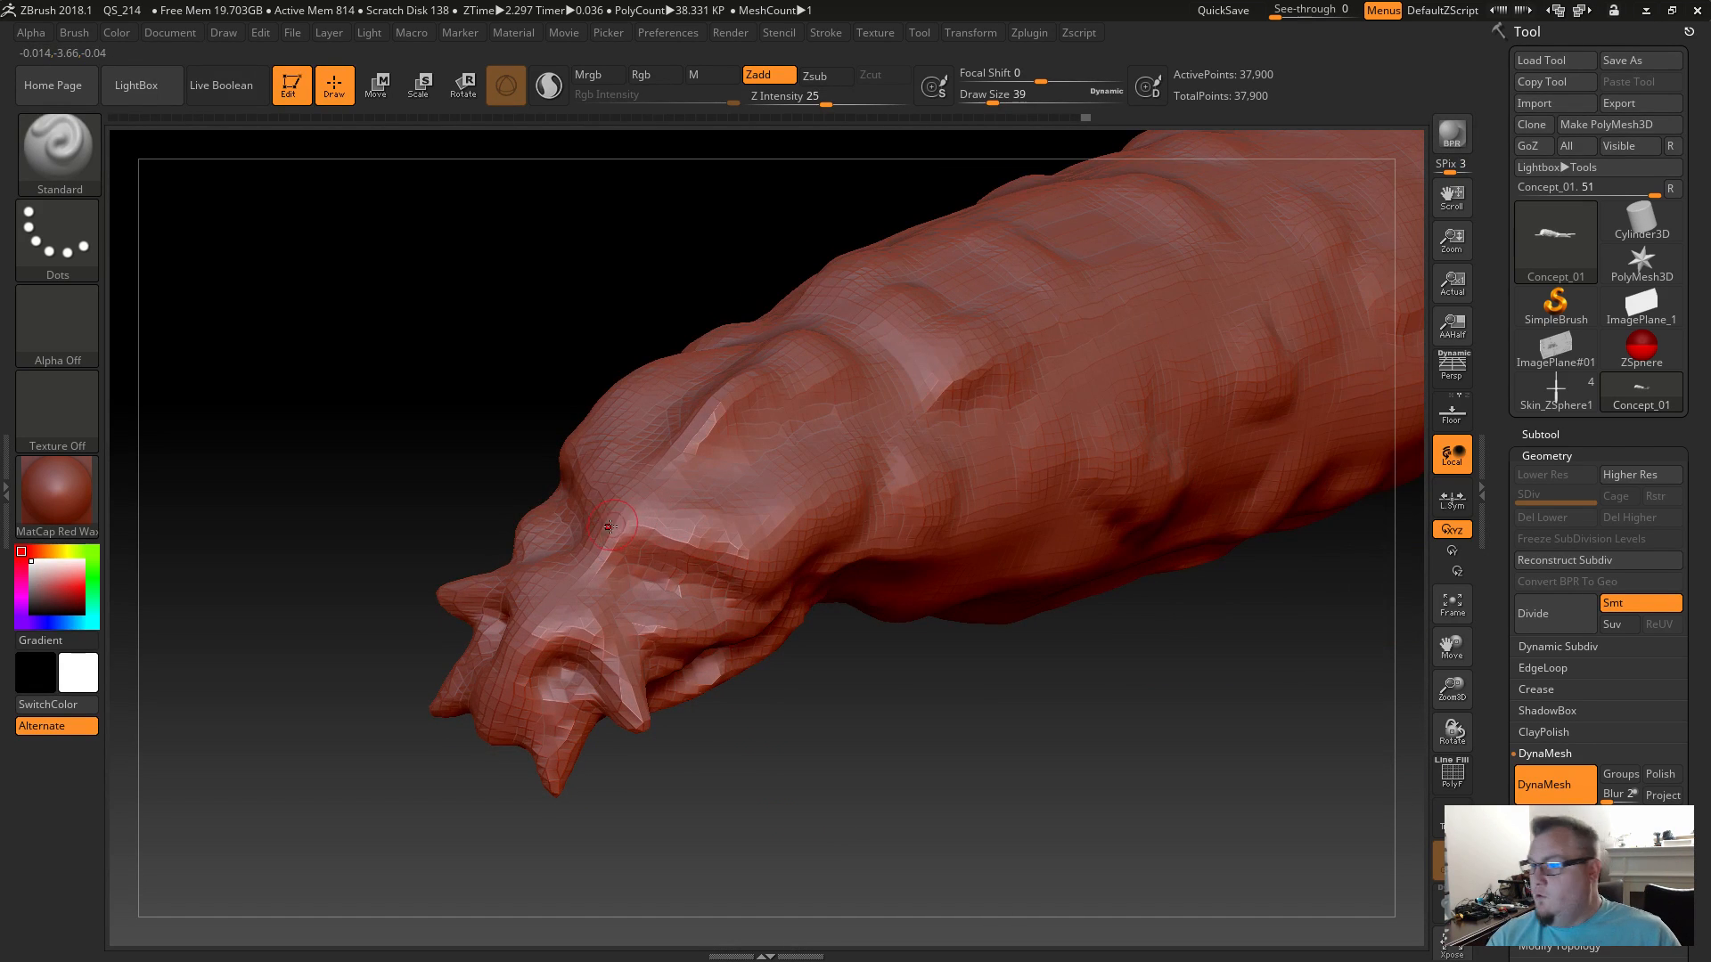
Build up the ridges on top of the snout with the Standard brush and smooth the folds along the side of the head.
left_click_drag(592, 539, 595, 555)
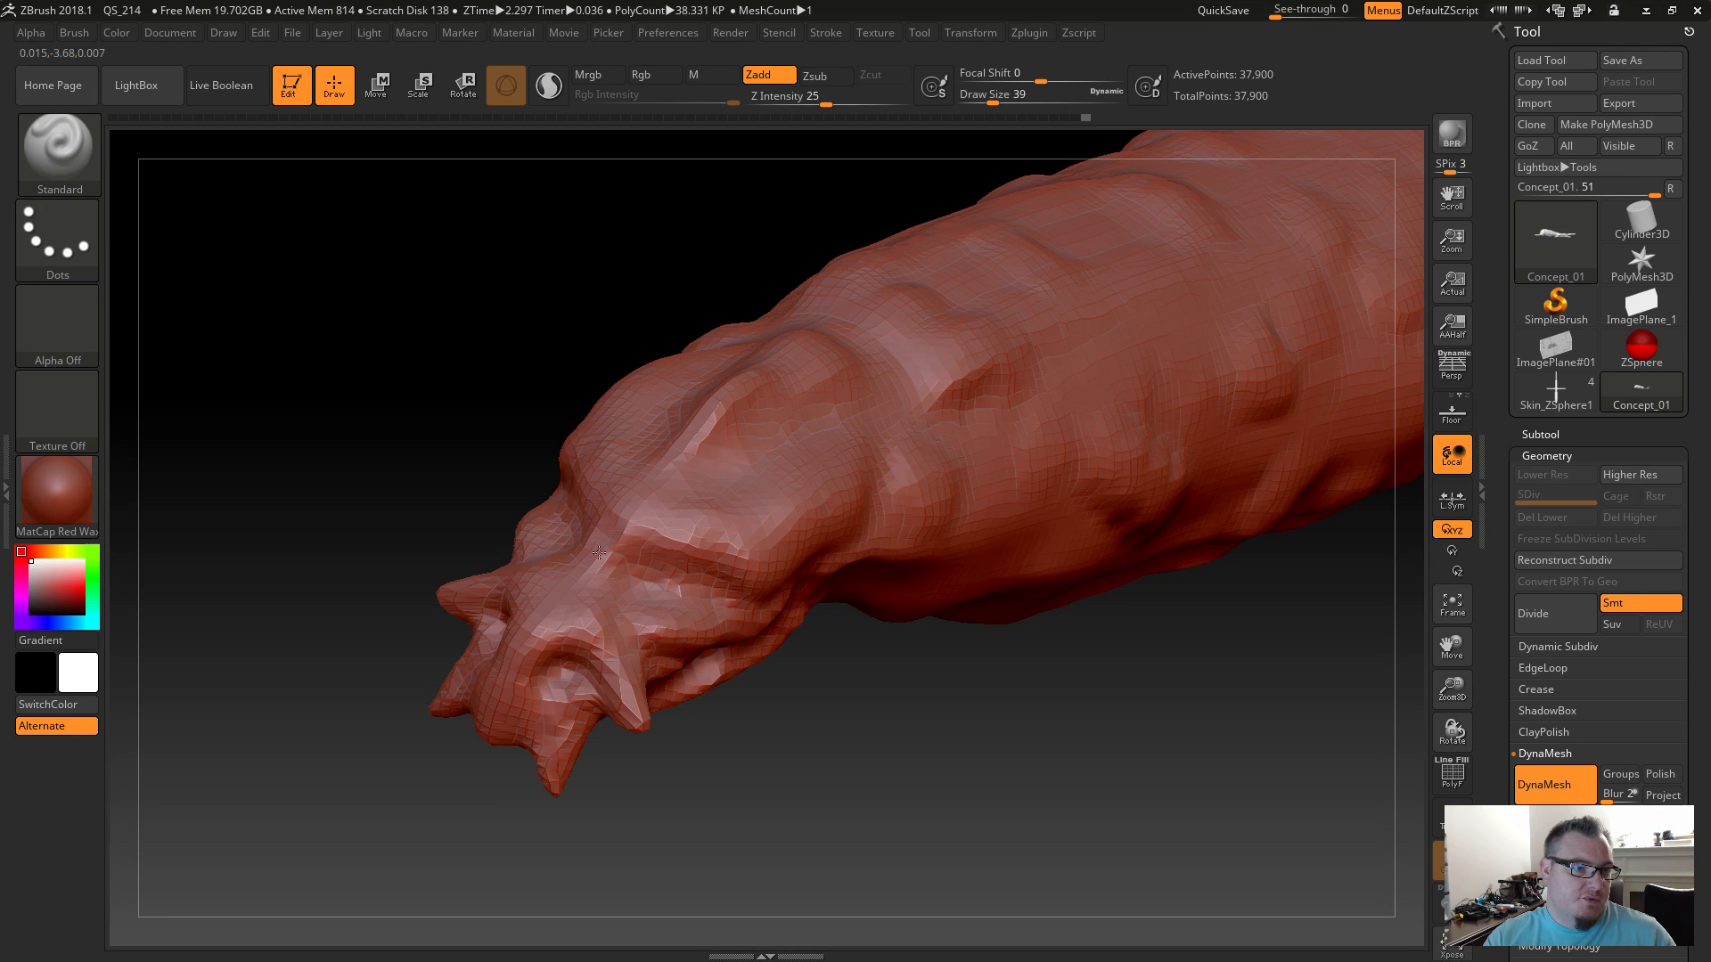
mouse_move(703, 506)
left_mouse_down()
mouse_move(749, 530)
mouse_move(781, 586)
left_mouse_up()
left_click_drag(804, 719, 750, 538)
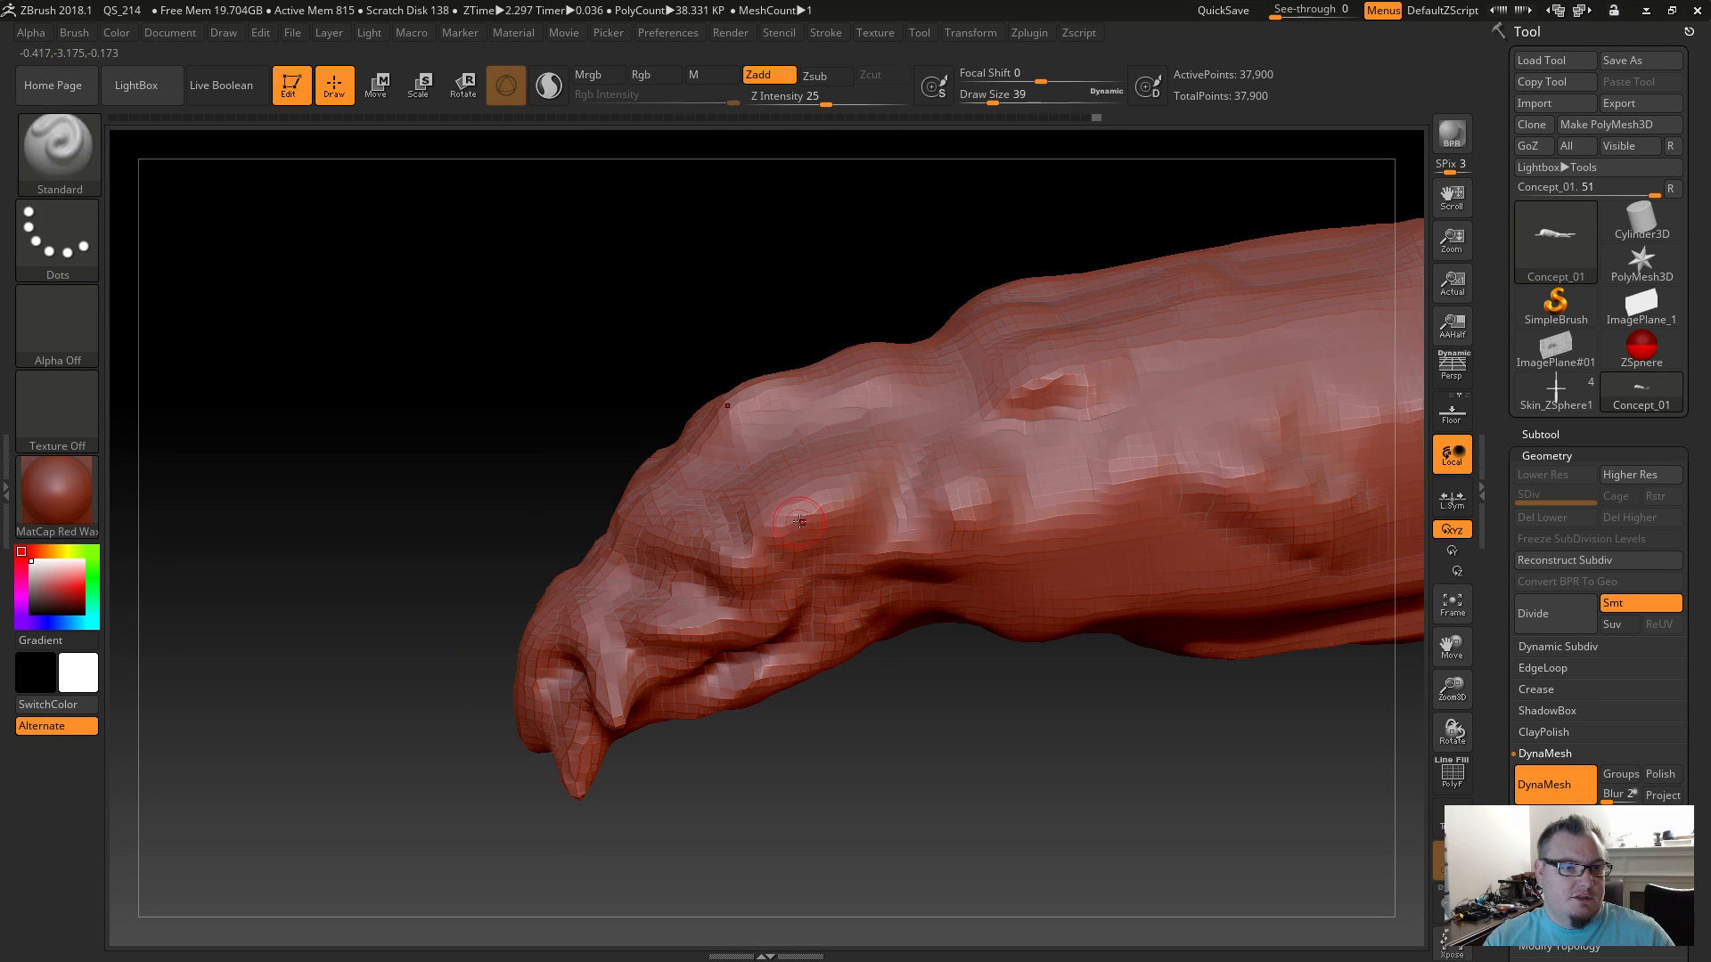
key("shift")
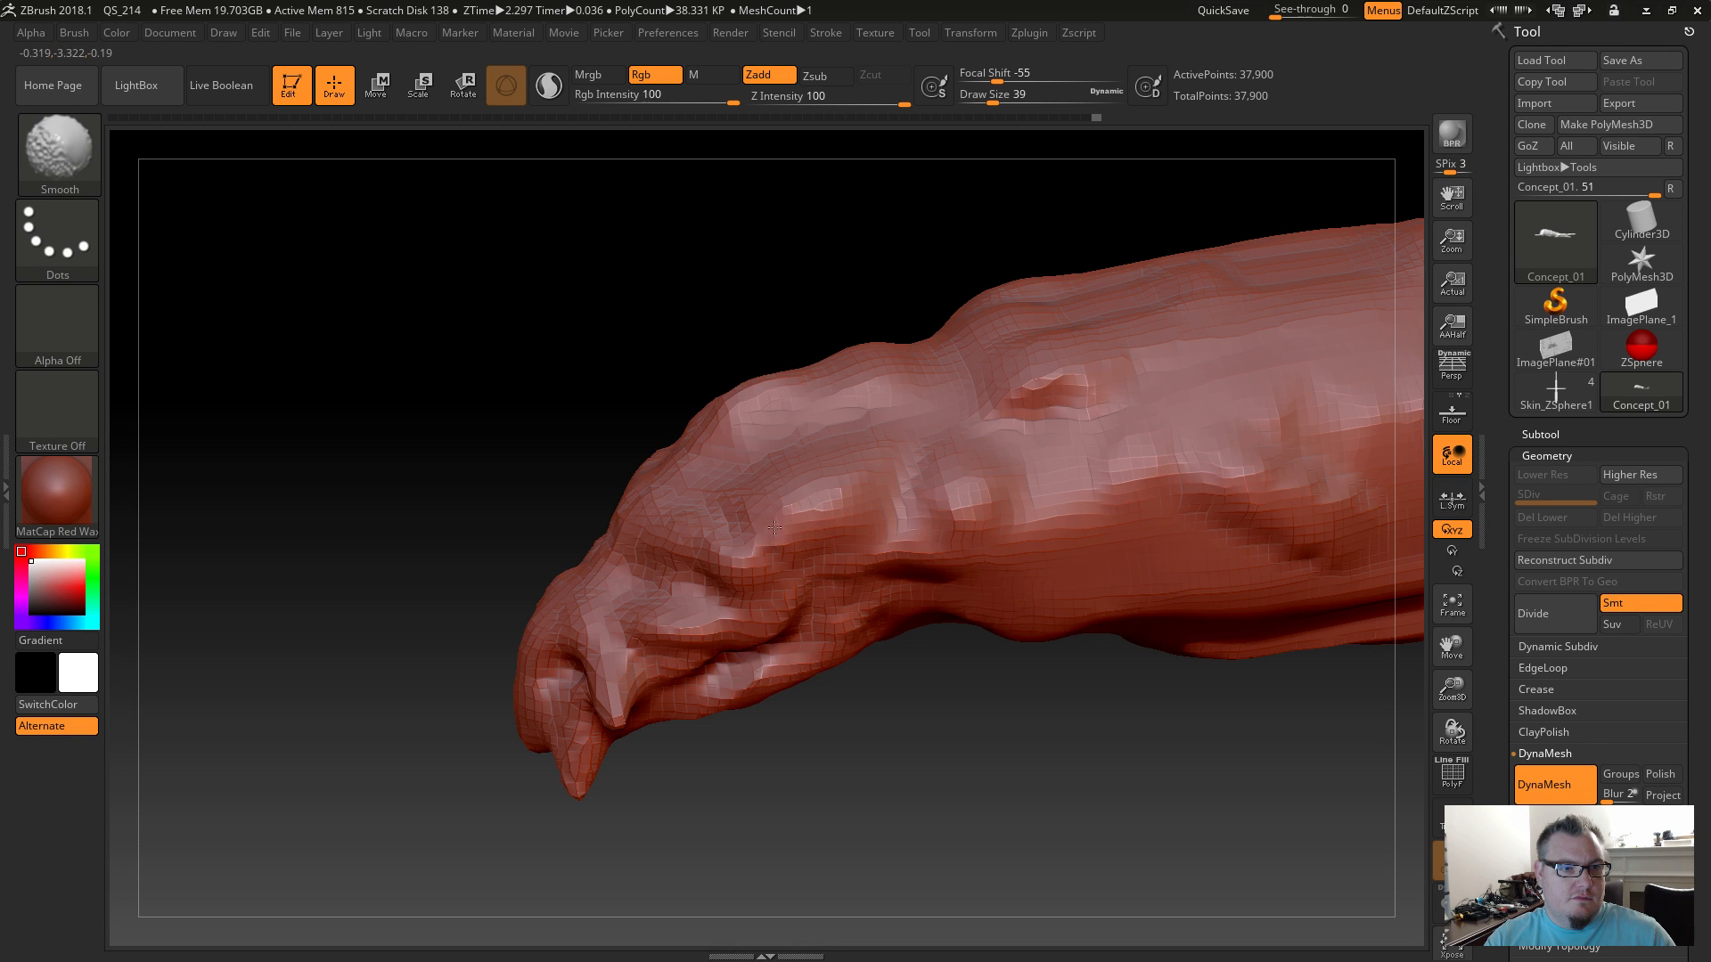
mouse_move(854, 745)
left_mouse_down()
mouse_move(812, 712)
mouse_move(842, 731)
mouse_move(853, 671)
mouse_move(834, 650)
mouse_move(768, 714)
mouse_move(855, 657)
mouse_move(807, 688)
mouse_move(812, 757)
mouse_move(825, 729)
mouse_move(802, 720)
left_mouse_up()
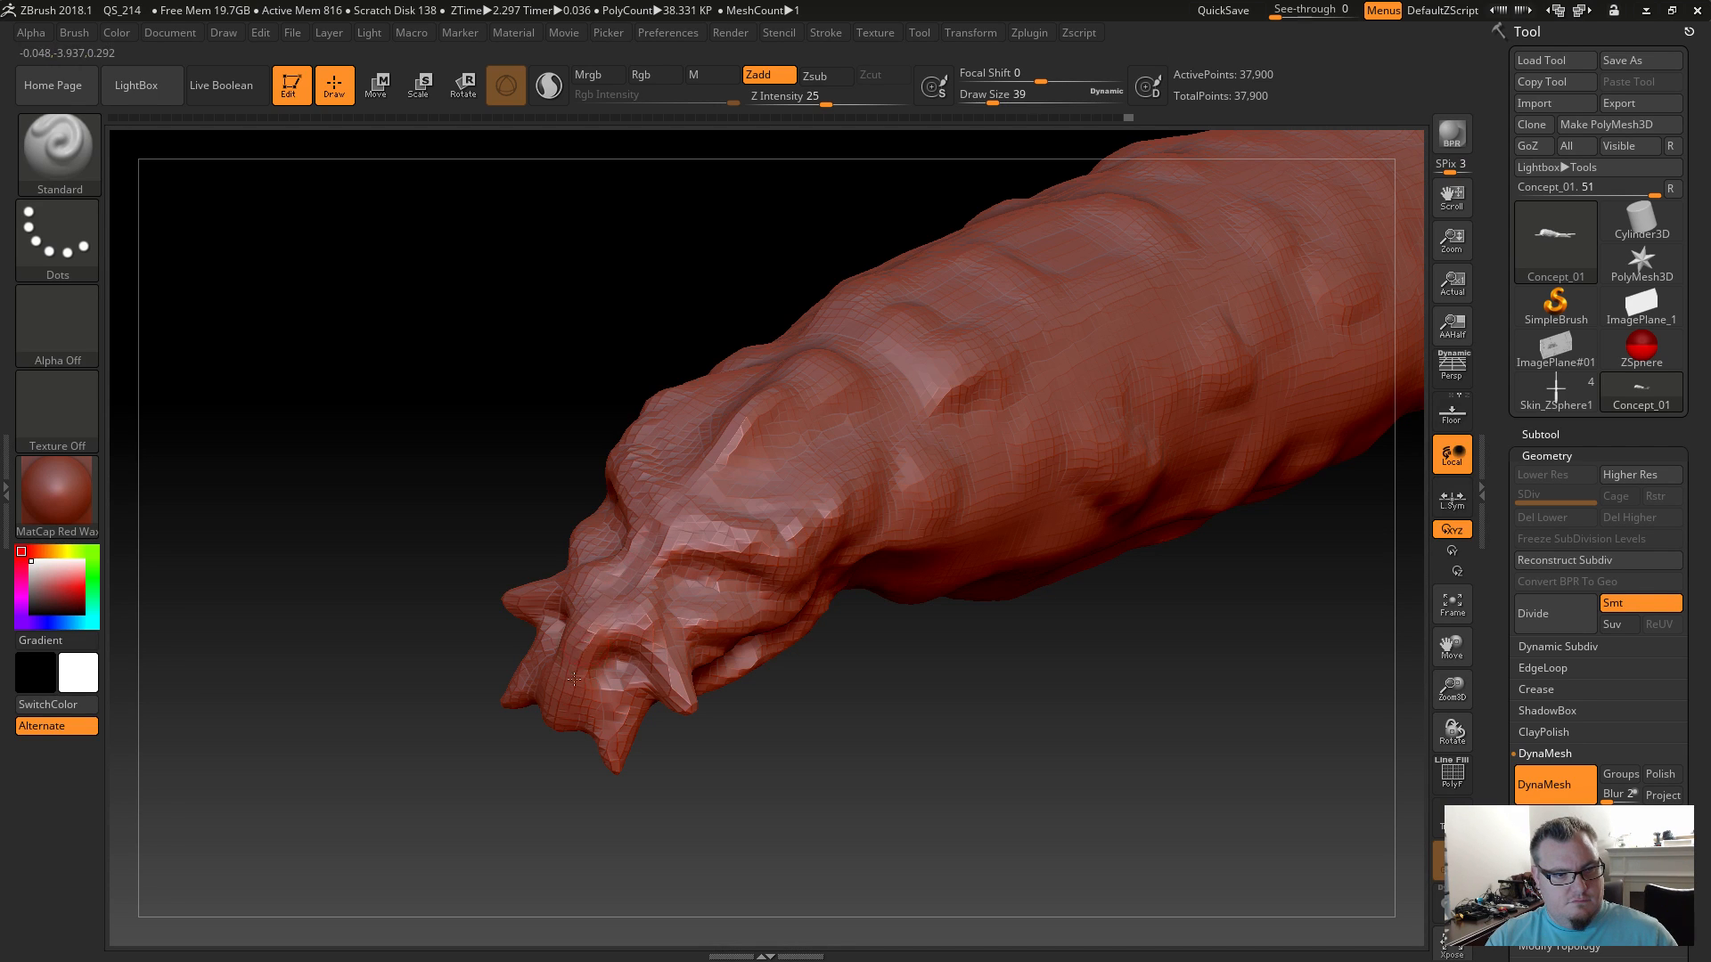
mouse_move(668, 766)
left_mouse_down()
mouse_move(712, 737)
mouse_move(594, 720)
left_mouse_up()
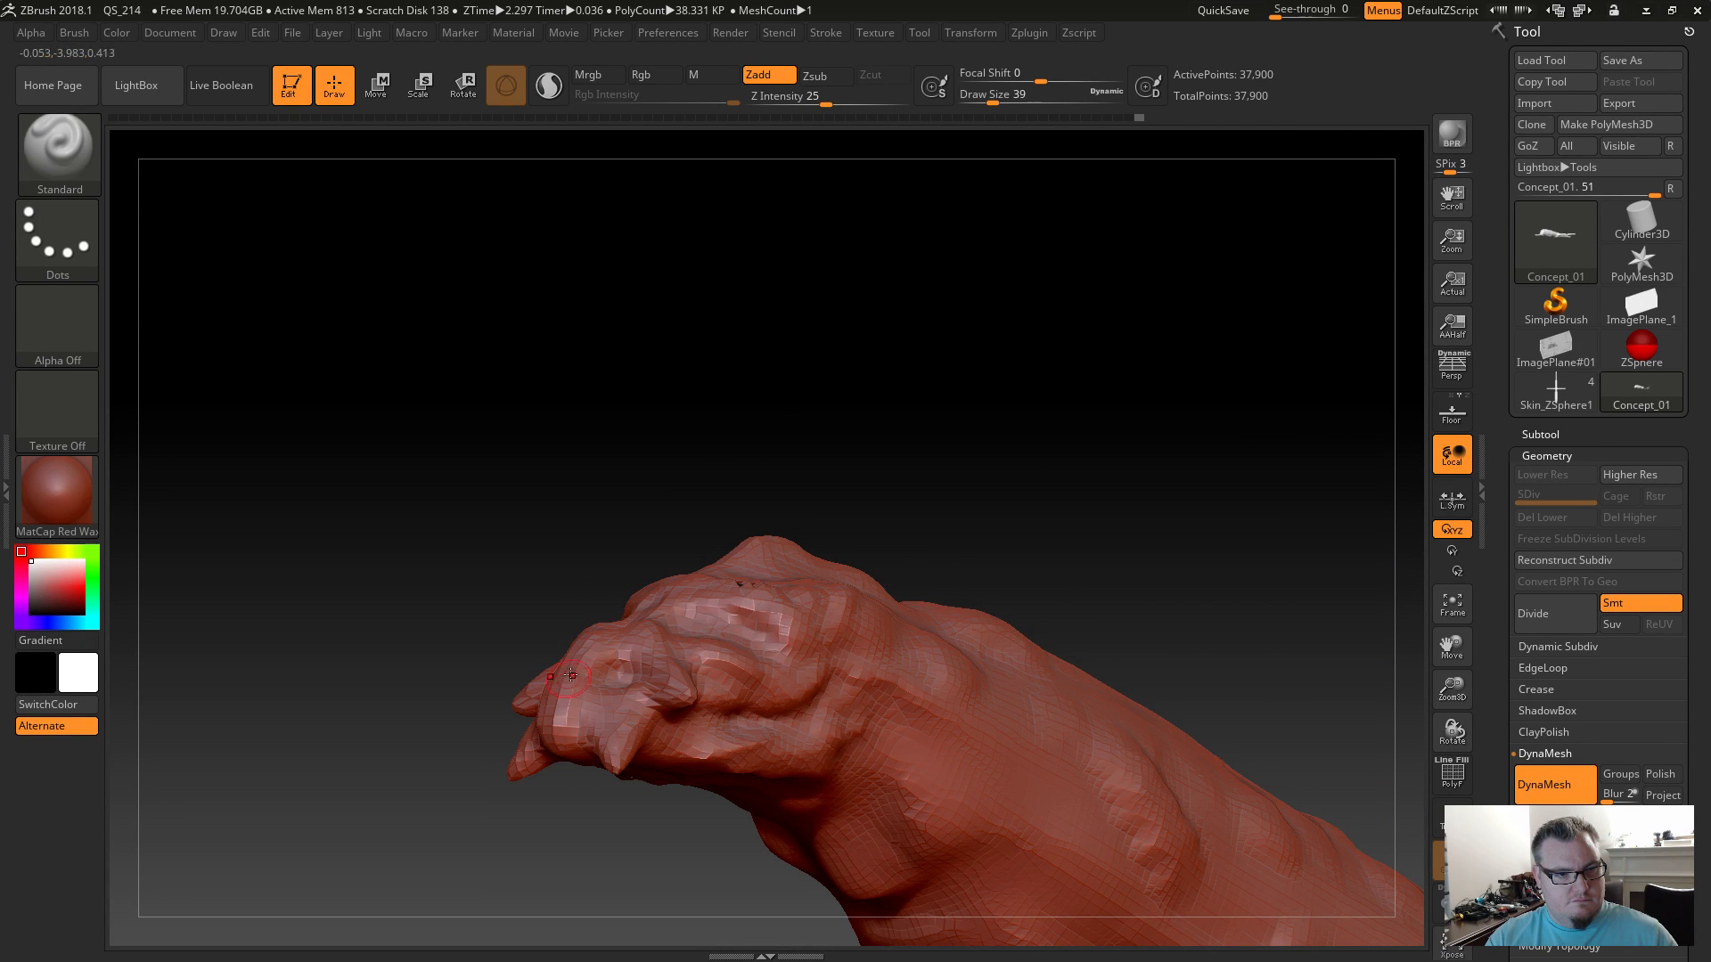
Soften the creases beneath the jaw and along the lower side of the head with the Smooth brush.
mouse_move(638, 841)
left_mouse_down()
mouse_move(604, 792)
mouse_move(714, 860)
left_mouse_up()
mouse_move(612, 762)
left_mouse_down()
mouse_move(749, 831)
mouse_move(640, 915)
mouse_move(658, 896)
left_mouse_up()
mouse_move(877, 680)
left_mouse_down("alt")
mouse_move(846, 506)
mouse_move(886, 401)
left_mouse_up("alt")
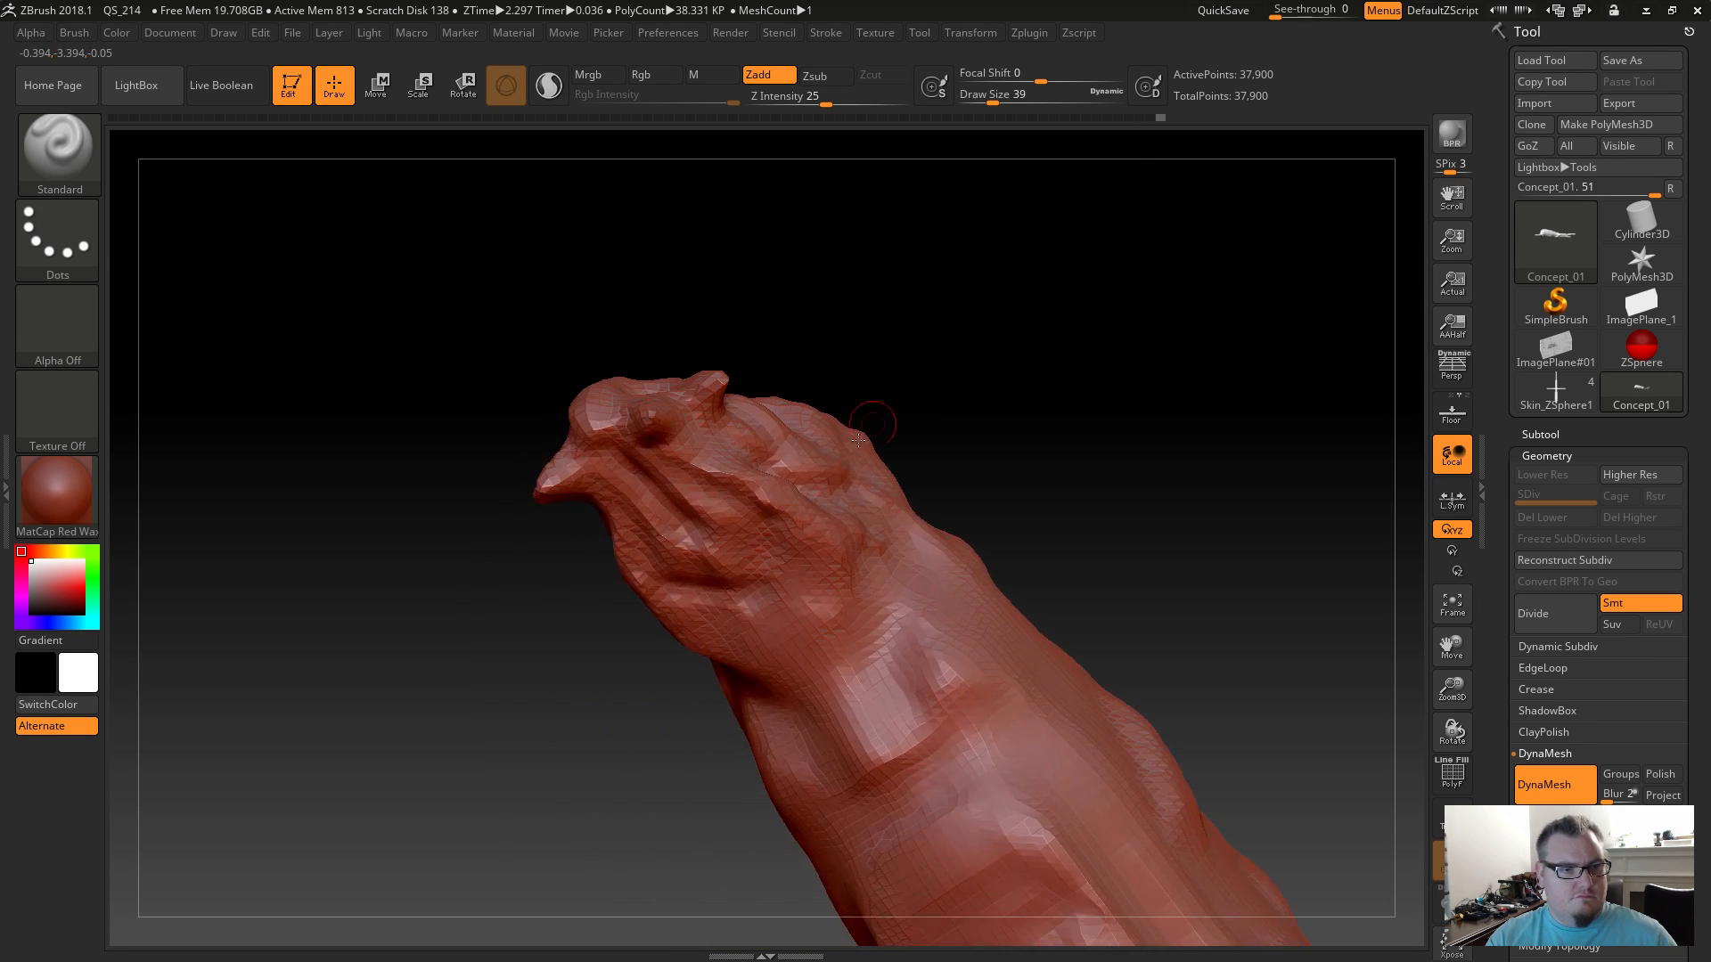
key("shift")
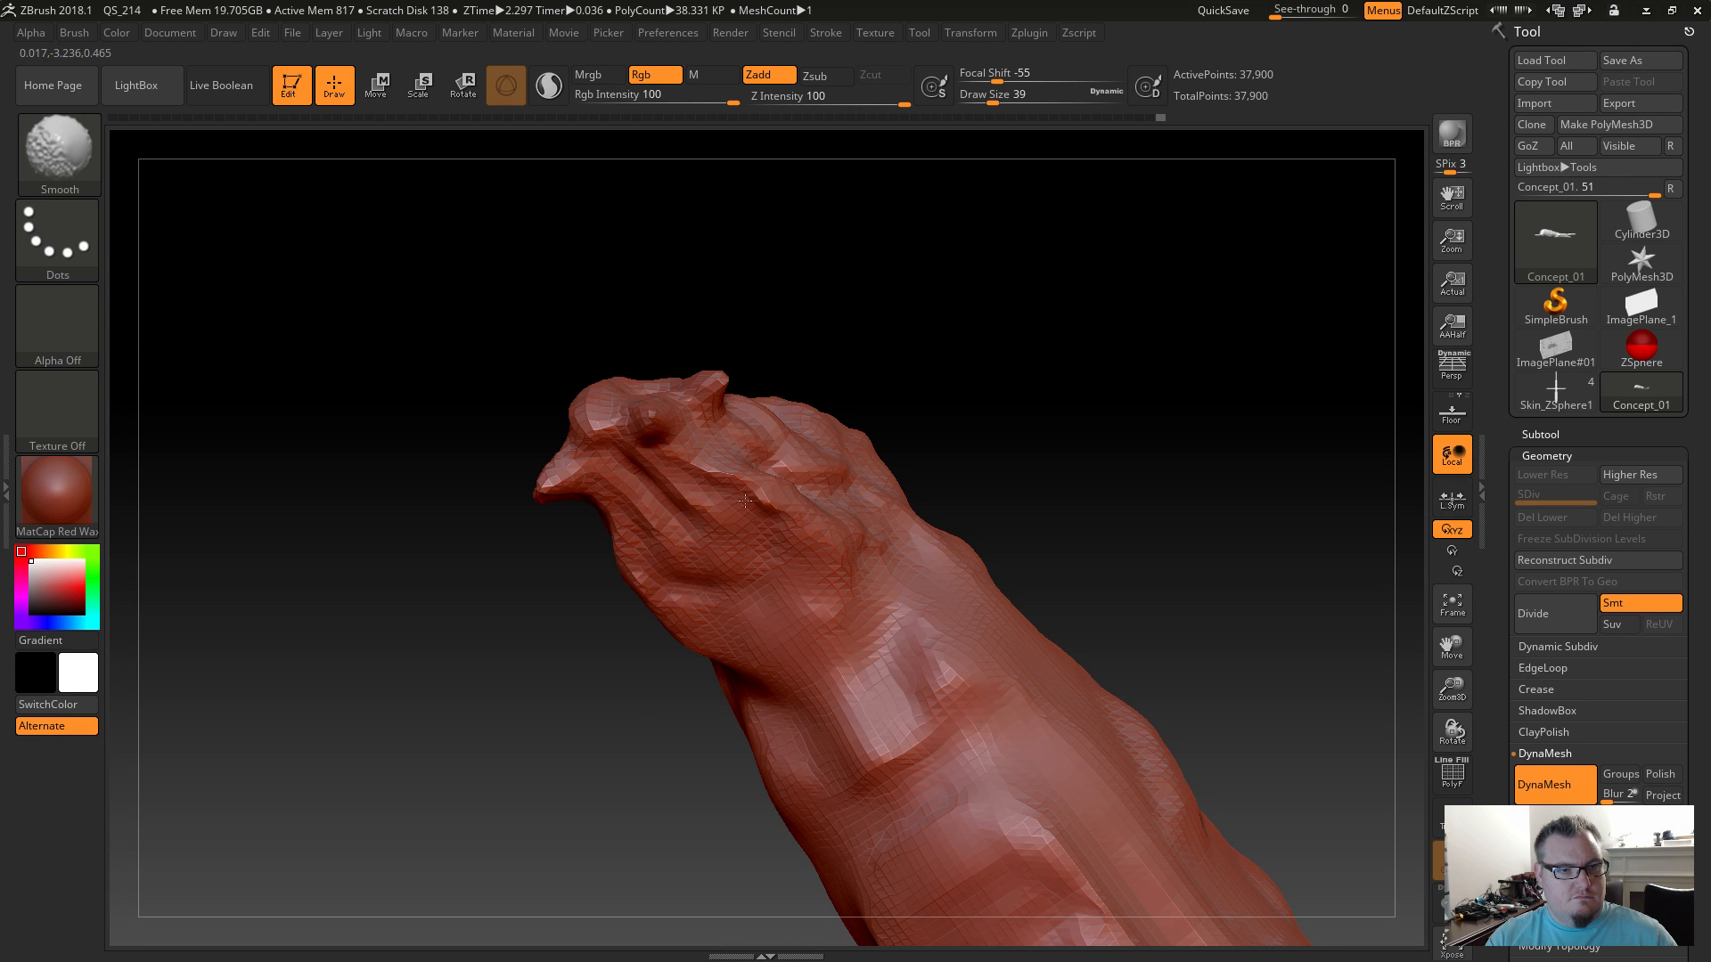
mouse_move(641, 641)
left_mouse_down()
mouse_move(466, 650)
mouse_move(497, 760)
left_mouse_up()
mouse_move(687, 737)
left_mouse_down()
mouse_move(535, 672)
mouse_move(630, 763)
mouse_move(775, 774)
mouse_move(657, 794)
mouse_move(648, 766)
mouse_move(722, 741)
mouse_move(692, 711)
left_mouse_up()
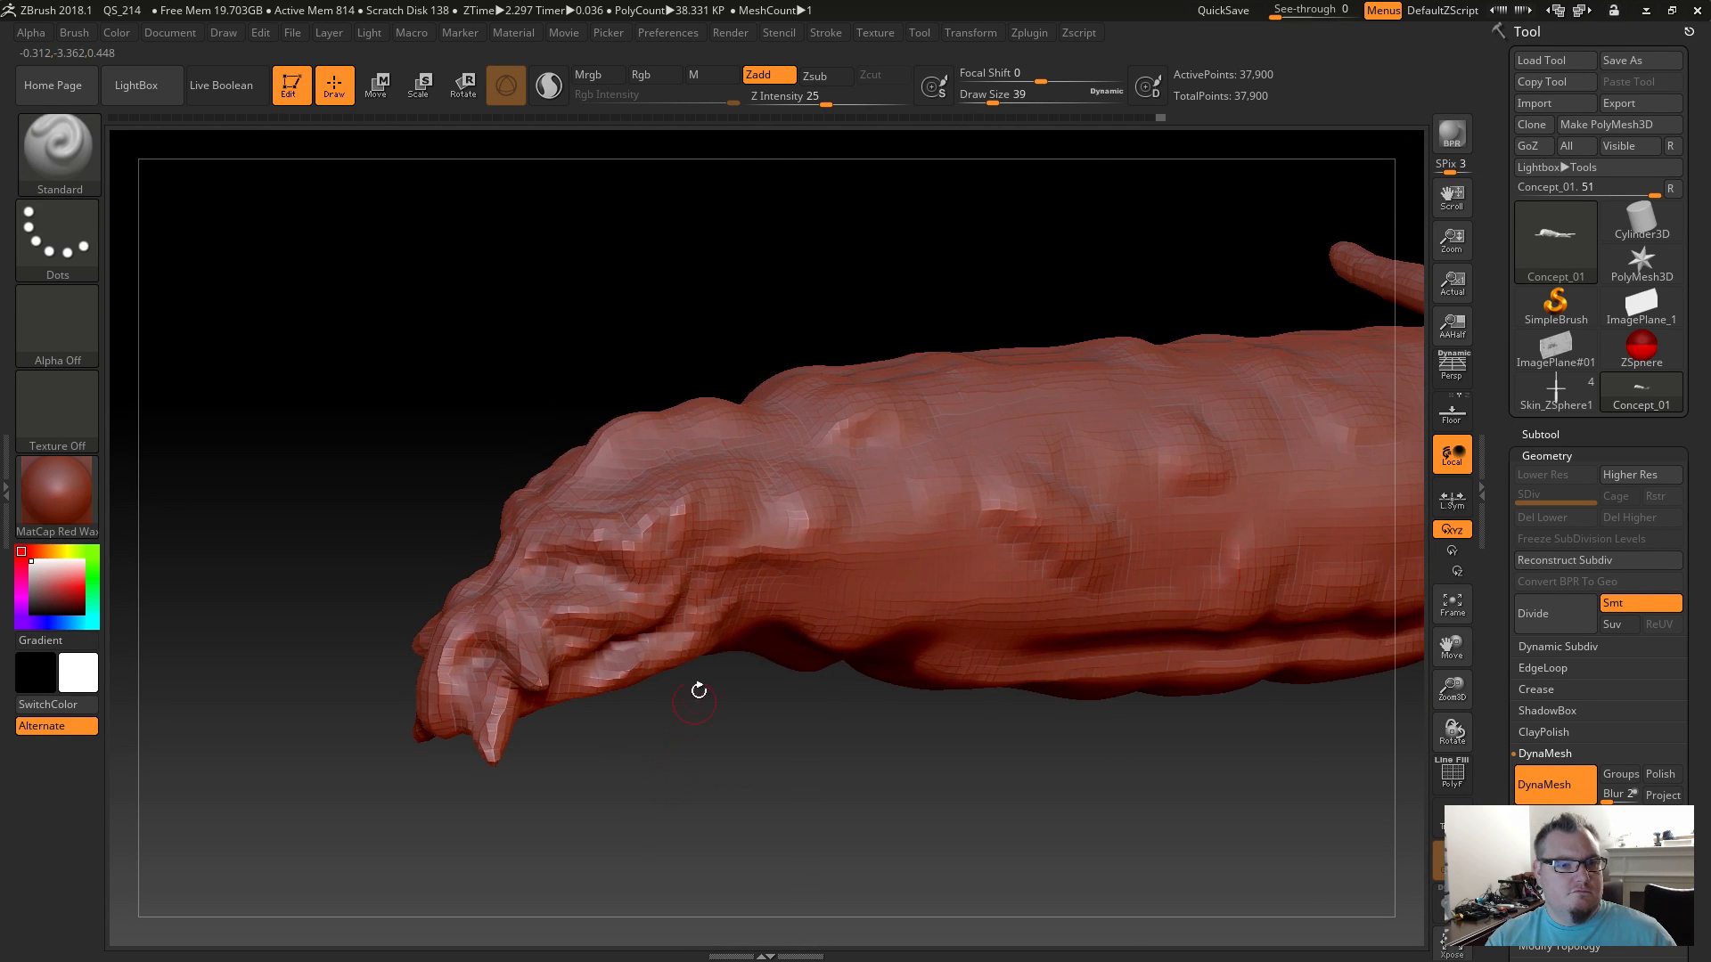
Sculpt rough skin folds on the side of the neck just behind the jaw with the Standard brush.
left_click_drag(799, 672, 824, 718)
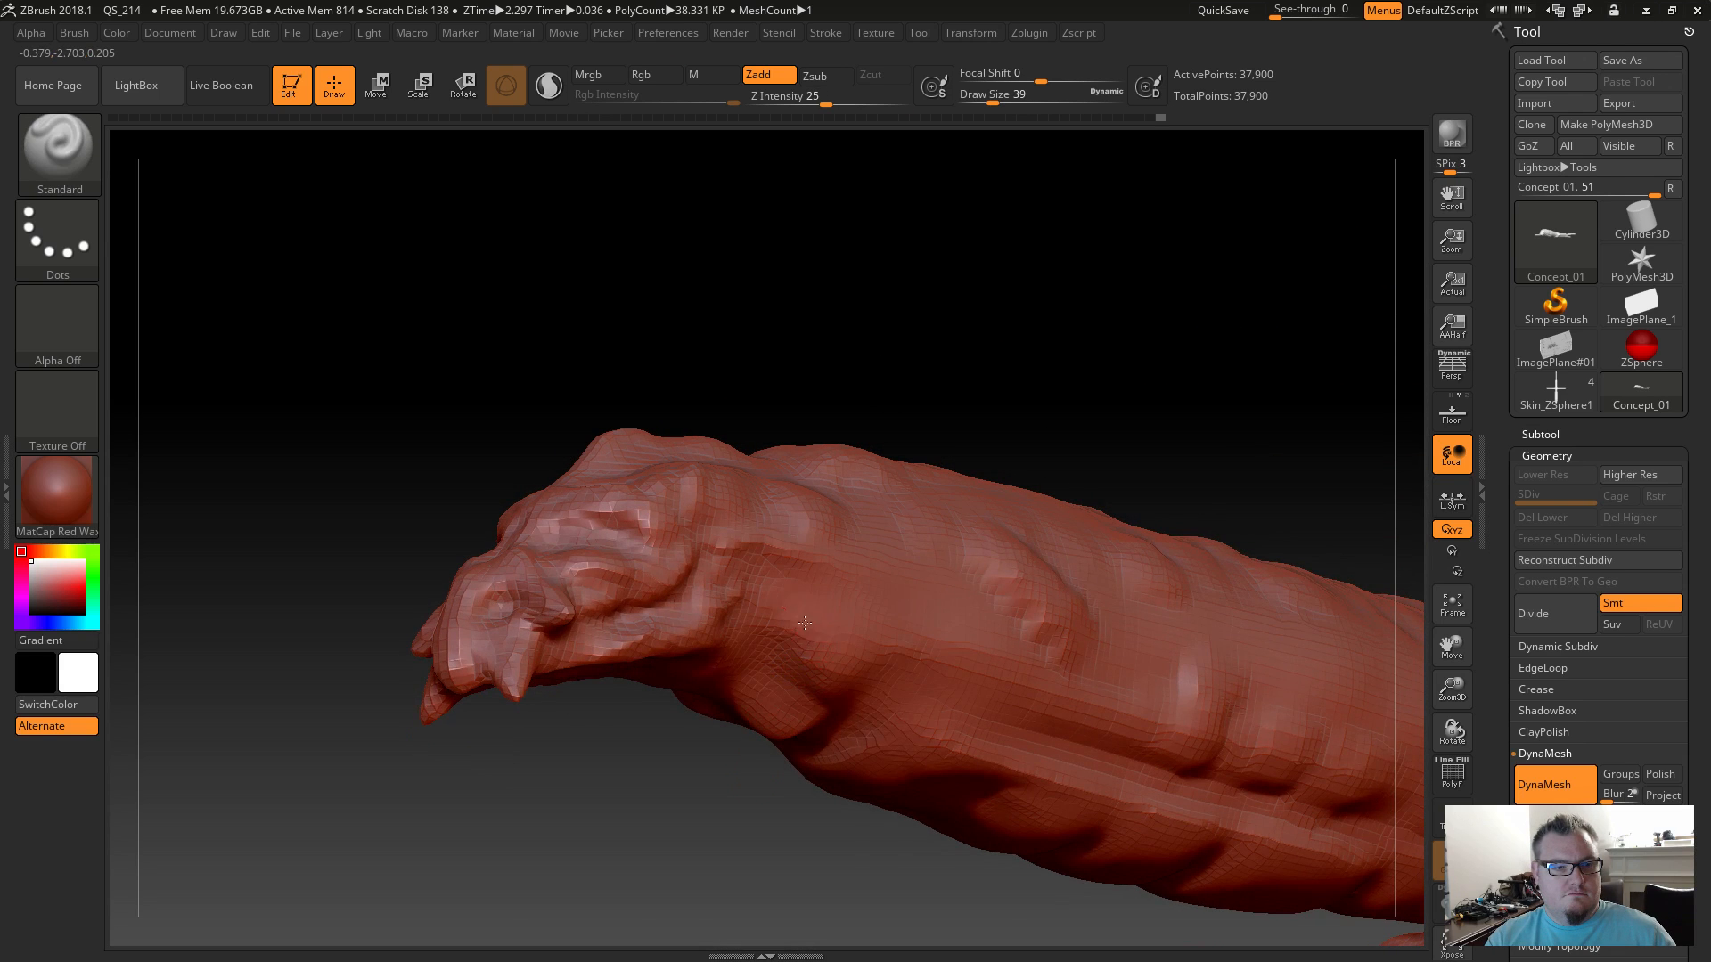
mouse_move(789, 642)
left_mouse_down()
mouse_move(901, 743)
mouse_move(957, 599)
left_mouse_up()
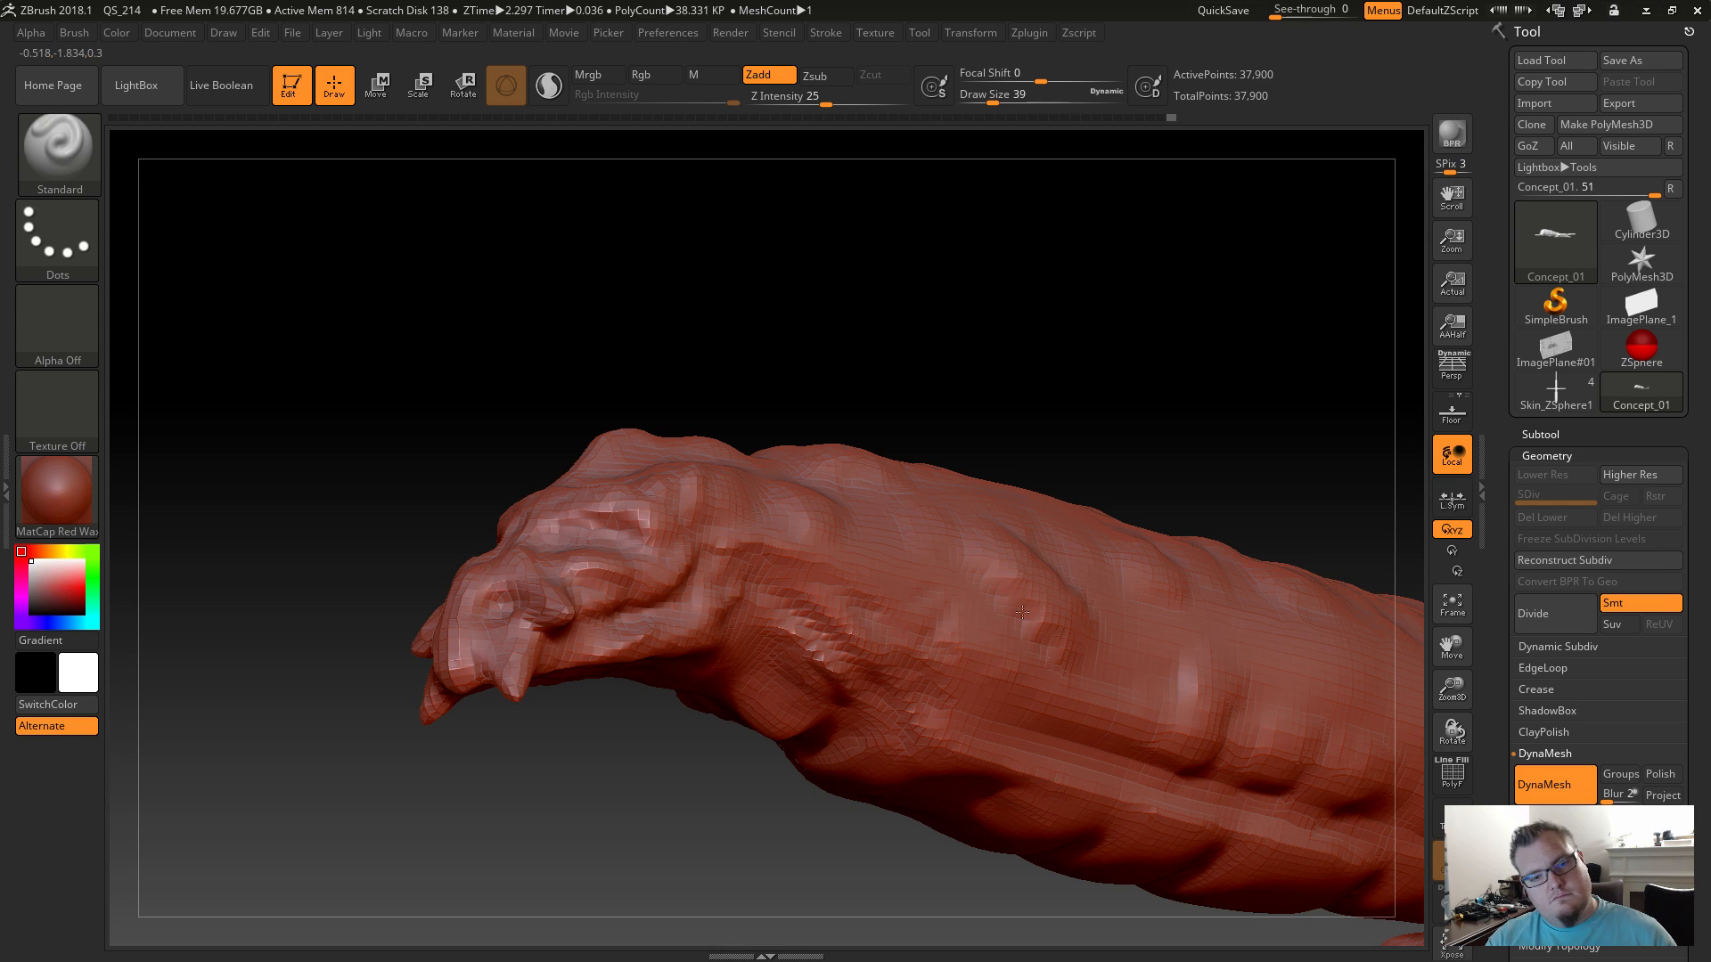
left_click_drag(857, 370, 837, 458)
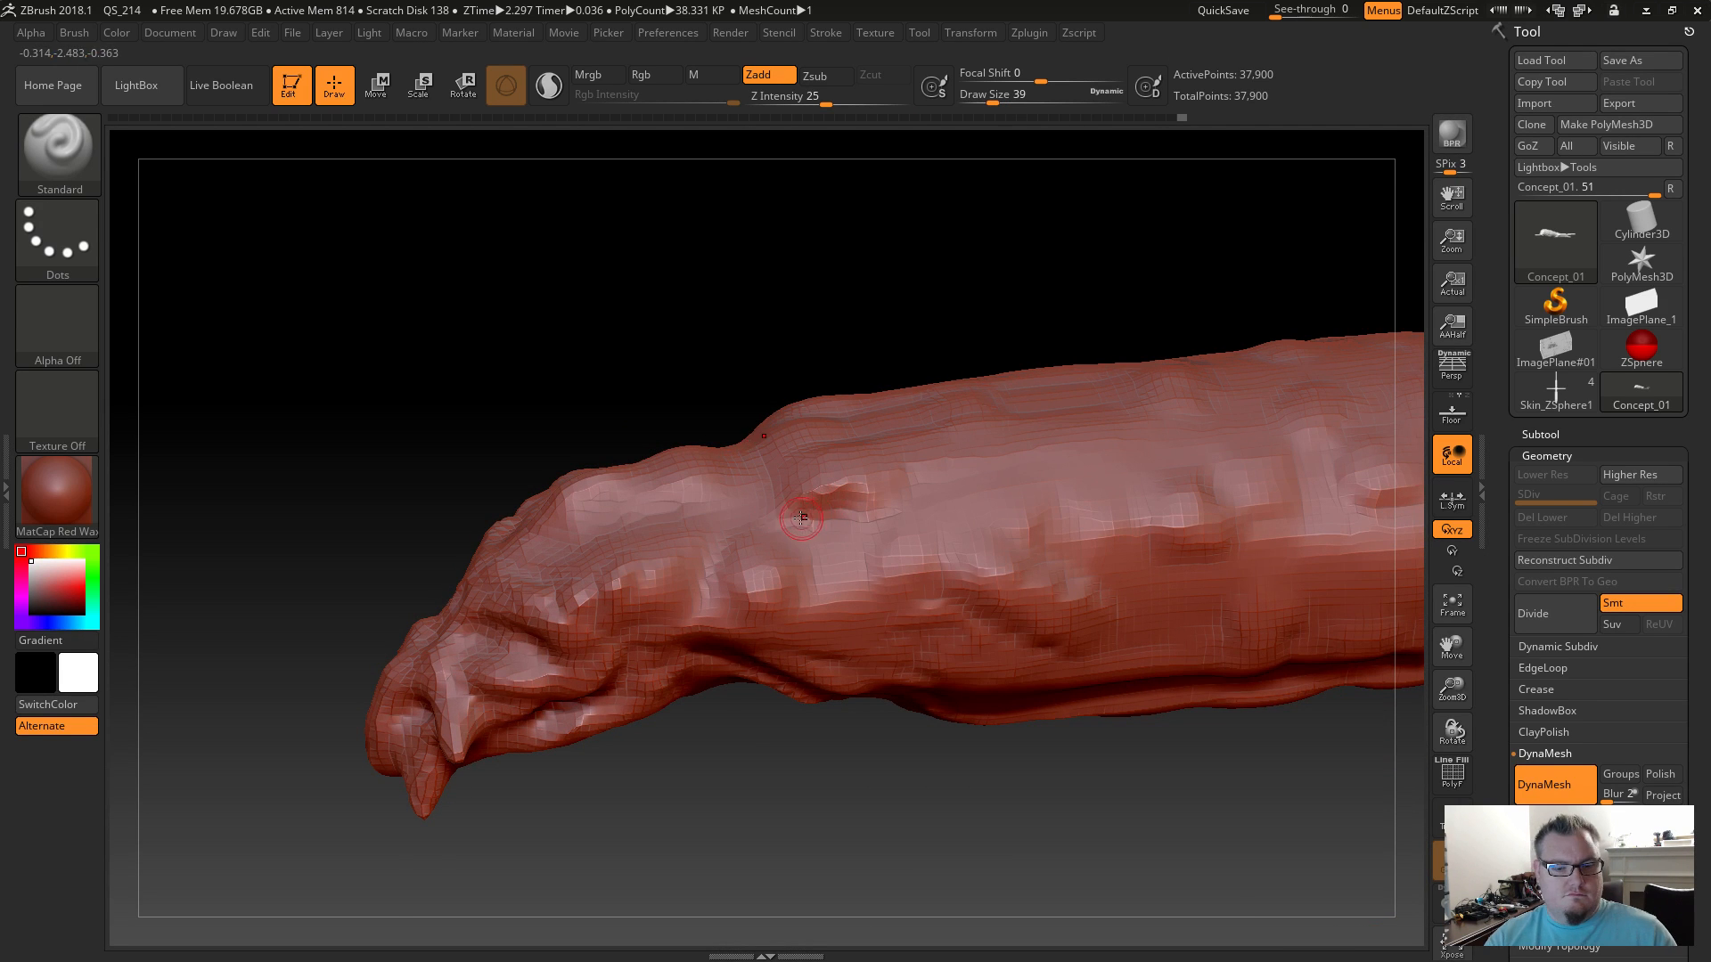
Set the draw size to 68 and sculpt long folds running back from the head along the neck.
key("s")
mouse_move(784, 531)
left_mouse_down()
mouse_move(814, 533)
mouse_move(754, 503)
mouse_move(825, 508)
mouse_move(661, 505)
mouse_move(993, 478)
mouse_move(931, 464)
mouse_move(1252, 464)
left_mouse_up()
mouse_move(877, 343)
left_mouse_down("alt")
mouse_move(806, 237)
mouse_move(821, 401)
mouse_move(1144, 417)
mouse_move(1328, 396)
left_mouse_up("alt")
mouse_move(927, 445)
left_mouse_down()
mouse_move(1003, 445)
mouse_move(950, 461)
mouse_move(931, 461)
mouse_move(980, 433)
mouse_move(1225, 411)
left_mouse_up()
key("s")
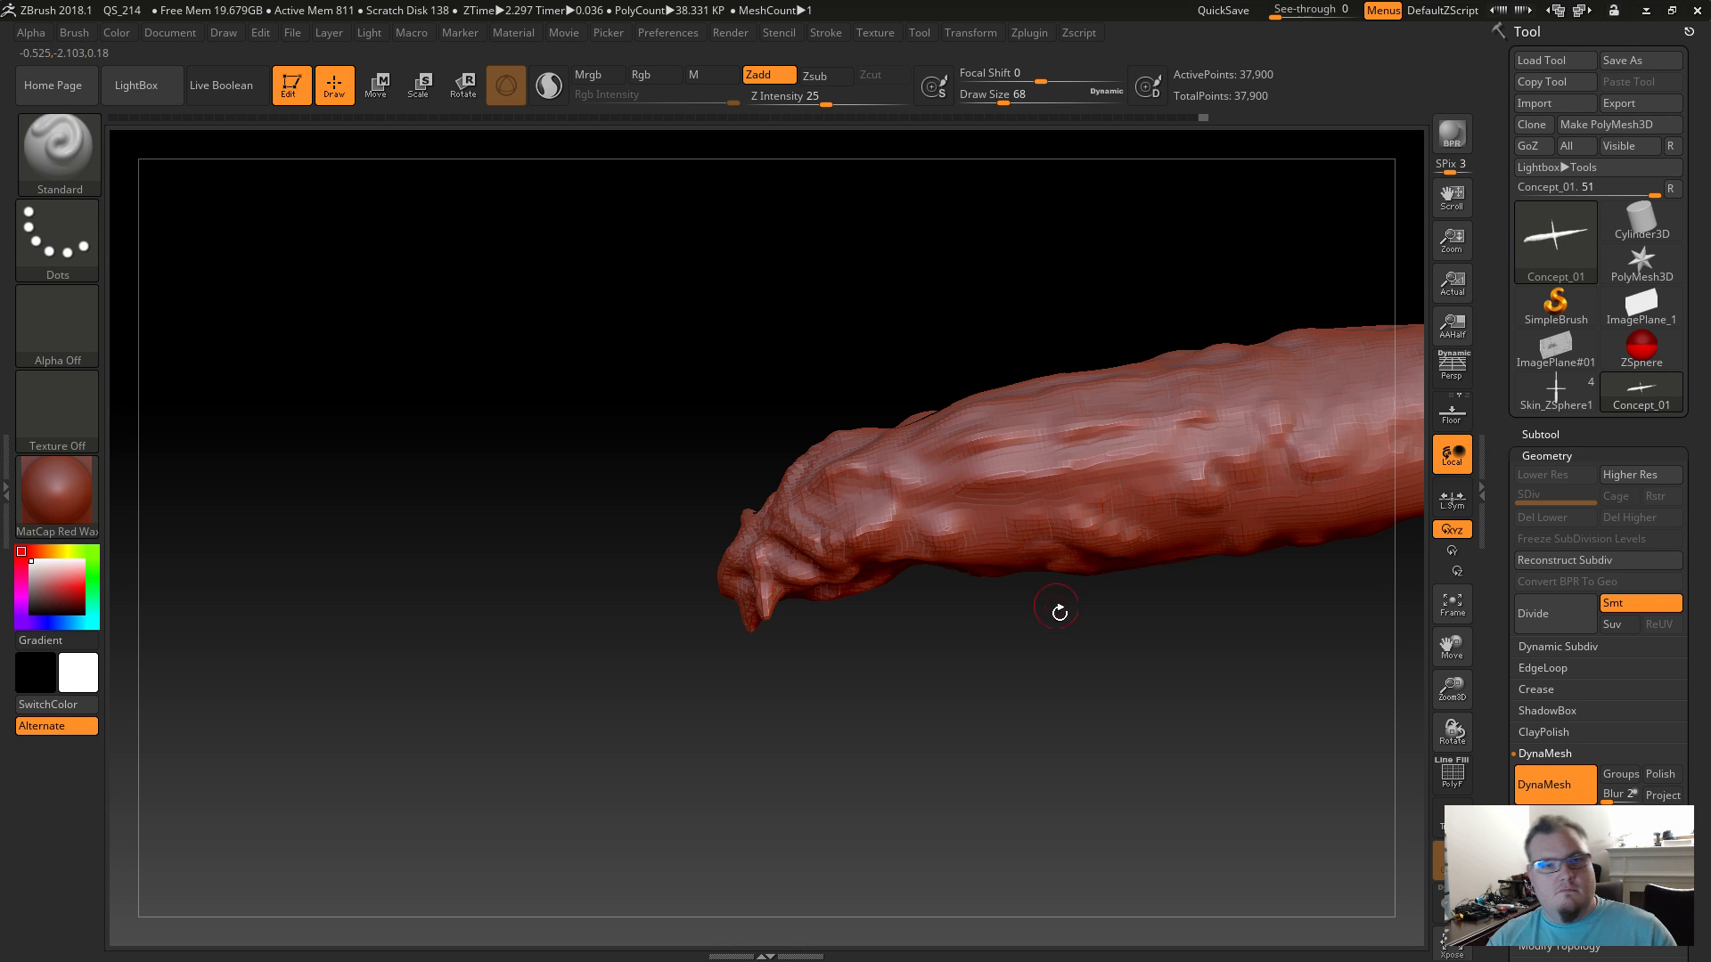
Sculpt muscle-like bumps and ridges along the back and flank between the neck and the limbs with the Standard brush.
left_click_drag(1080, 643, 819, 755)
mouse_move(1049, 548)
left_mouse_down("alt")
mouse_move(1191, 622)
mouse_move(775, 748)
left_mouse_up("alt")
mouse_move(825, 680)
left_mouse_down("alt")
mouse_move(850, 694)
mouse_move(837, 711)
left_mouse_up("alt")
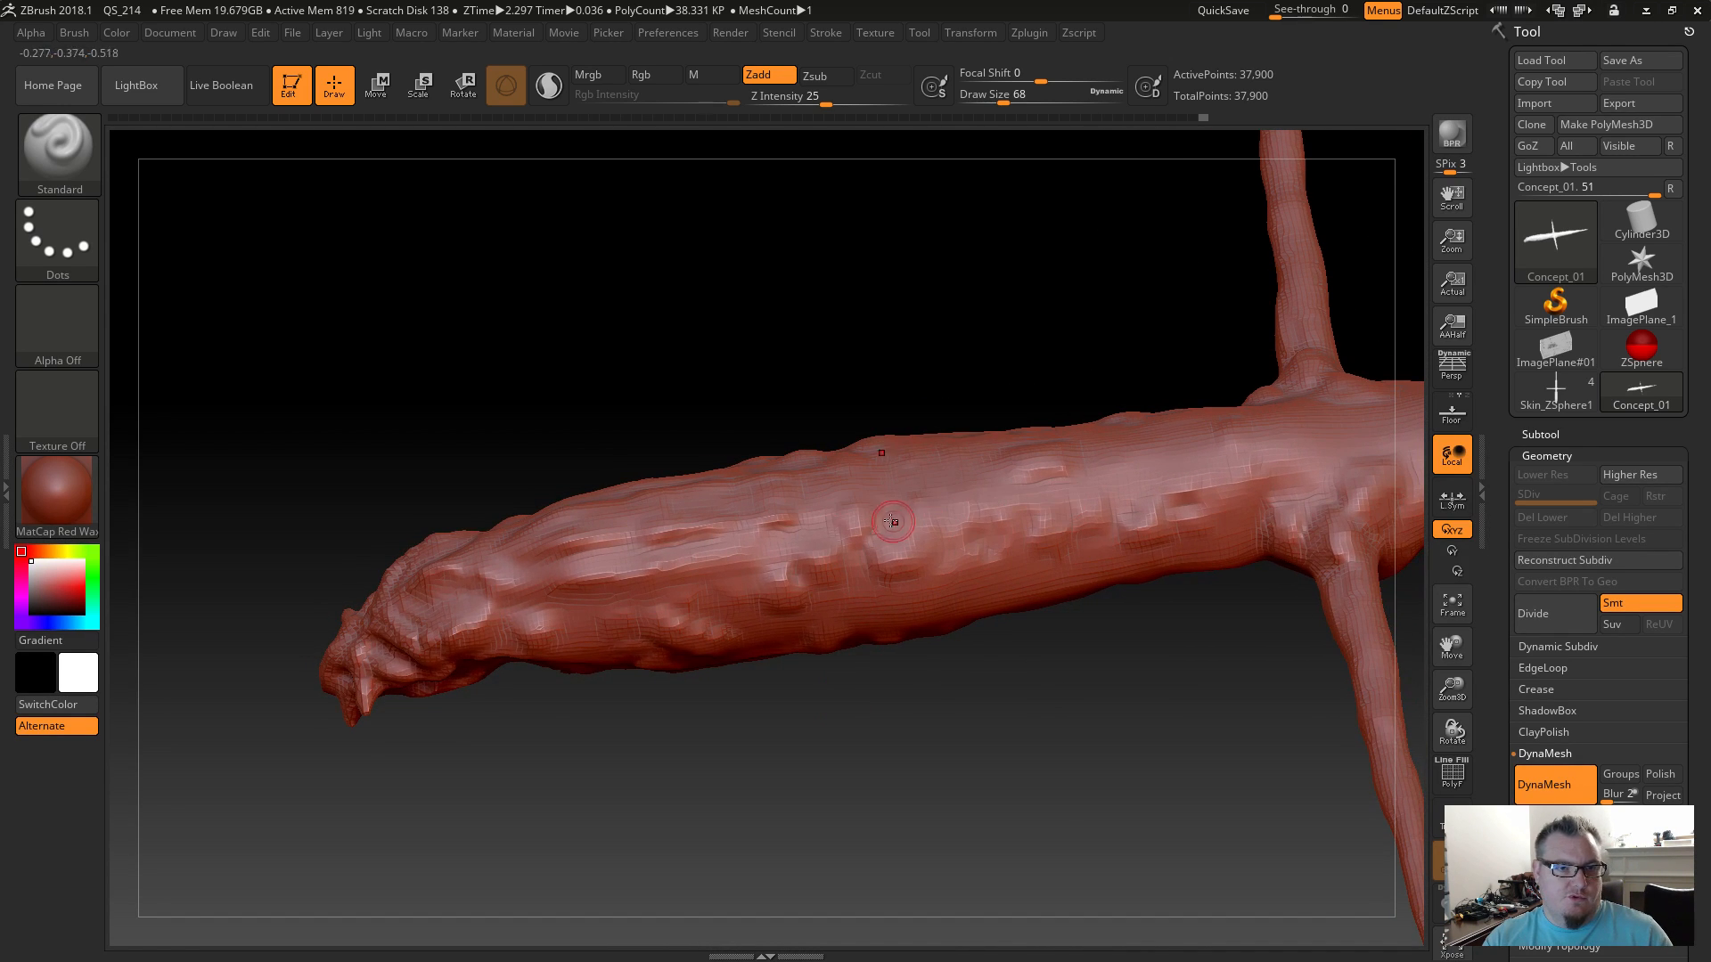
left_click_drag(1120, 468, 1292, 450)
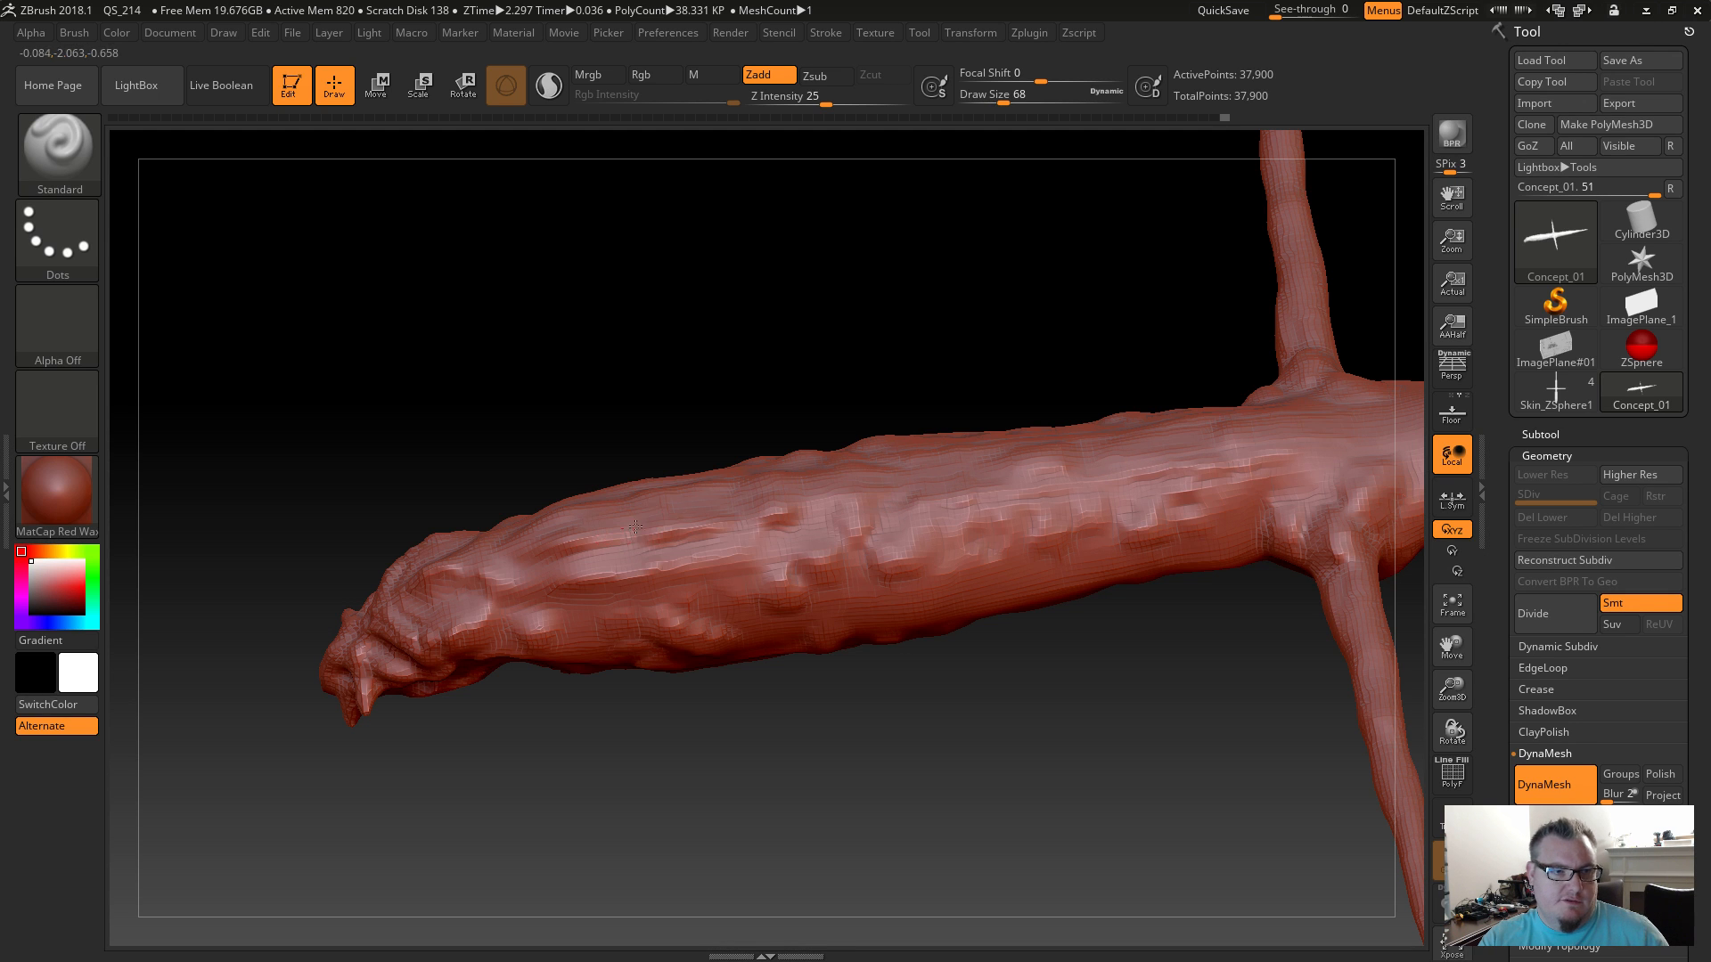
left_click_drag(718, 686, 748, 807)
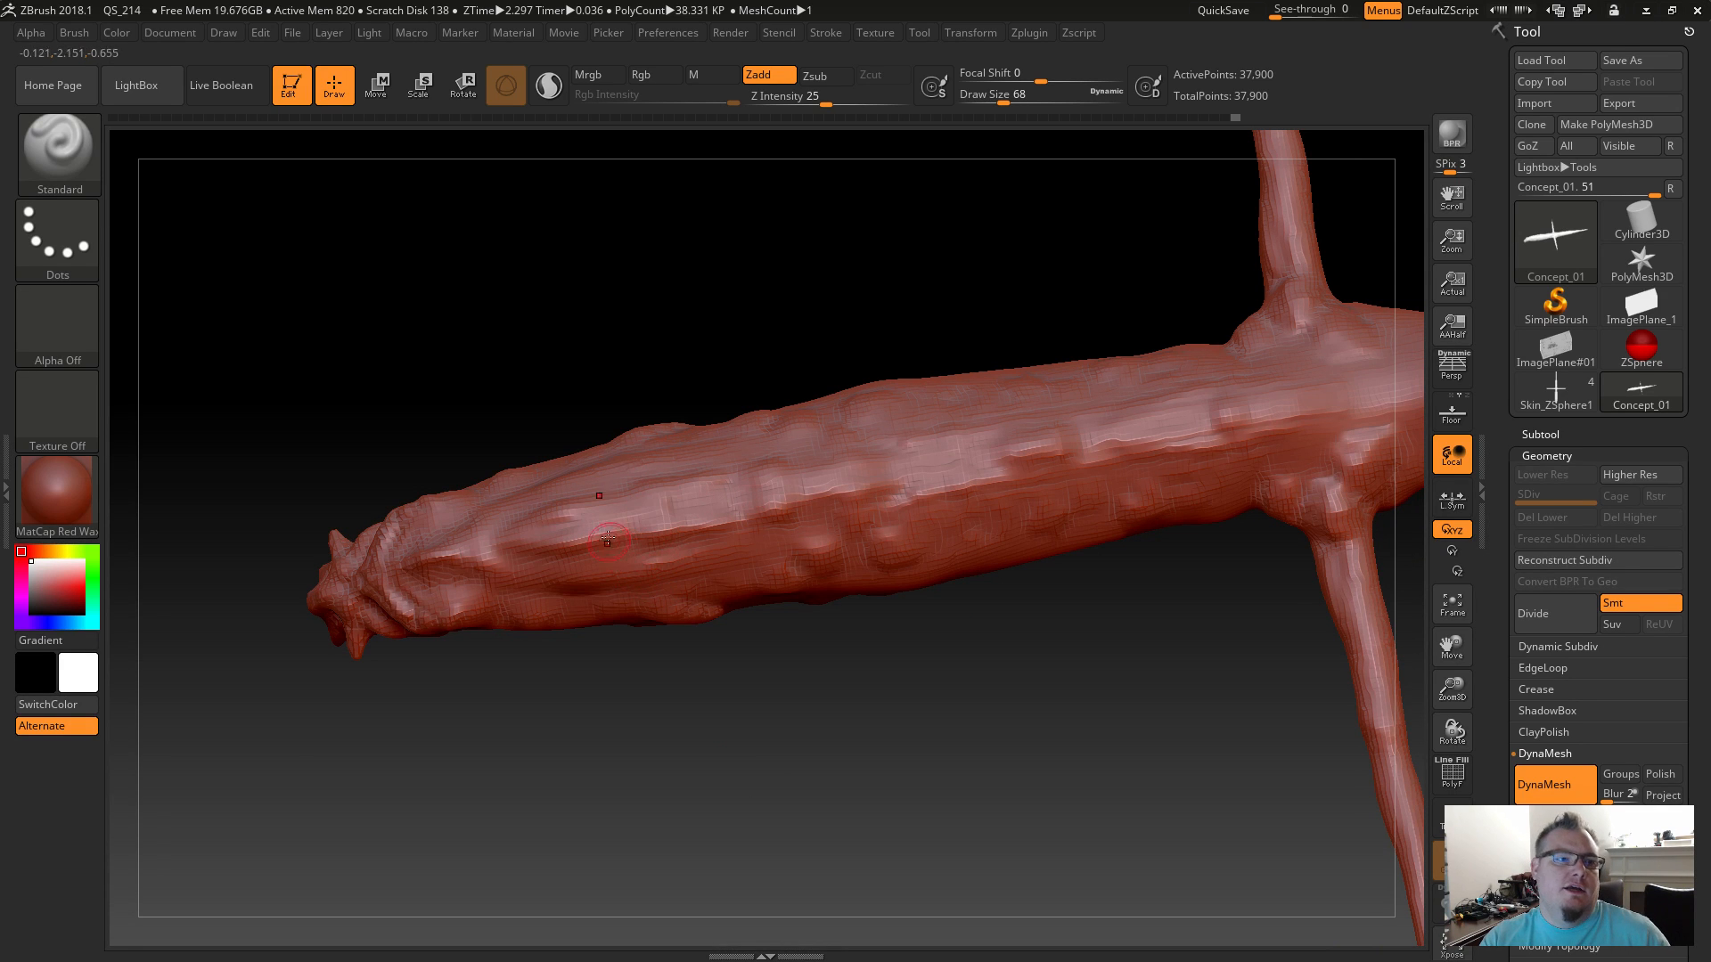
left_click_drag(704, 696, 630, 514)
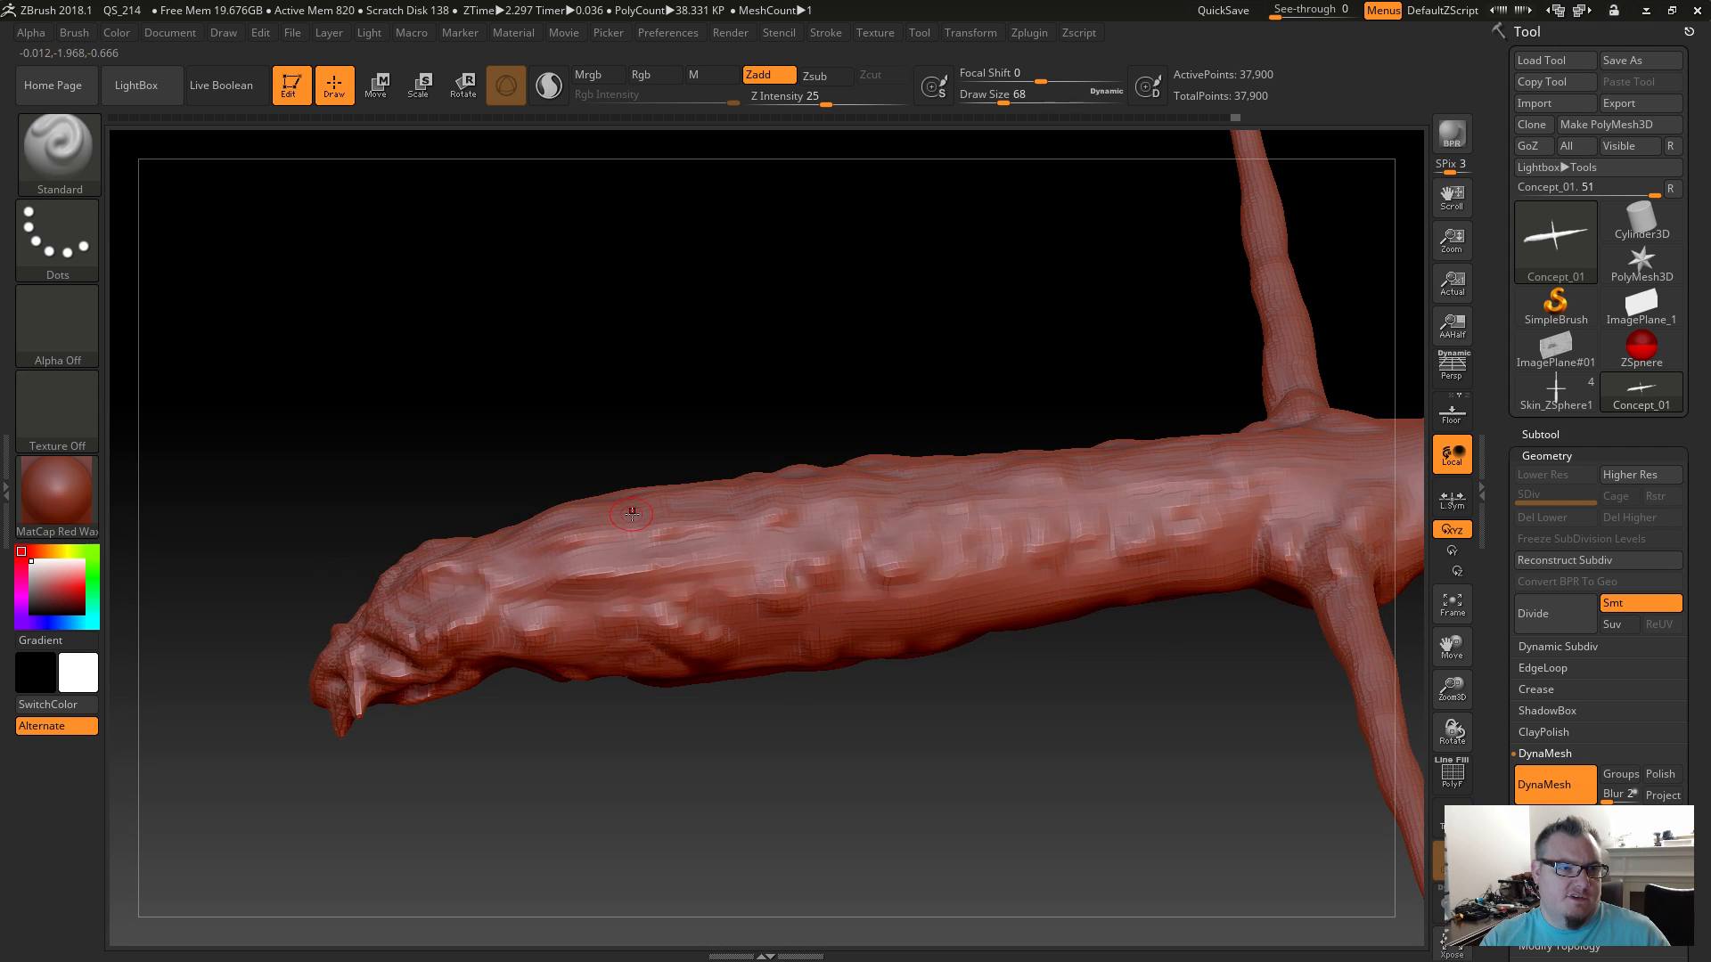
left_click_drag(714, 775, 658, 570)
left_click_drag(624, 713, 725, 710)
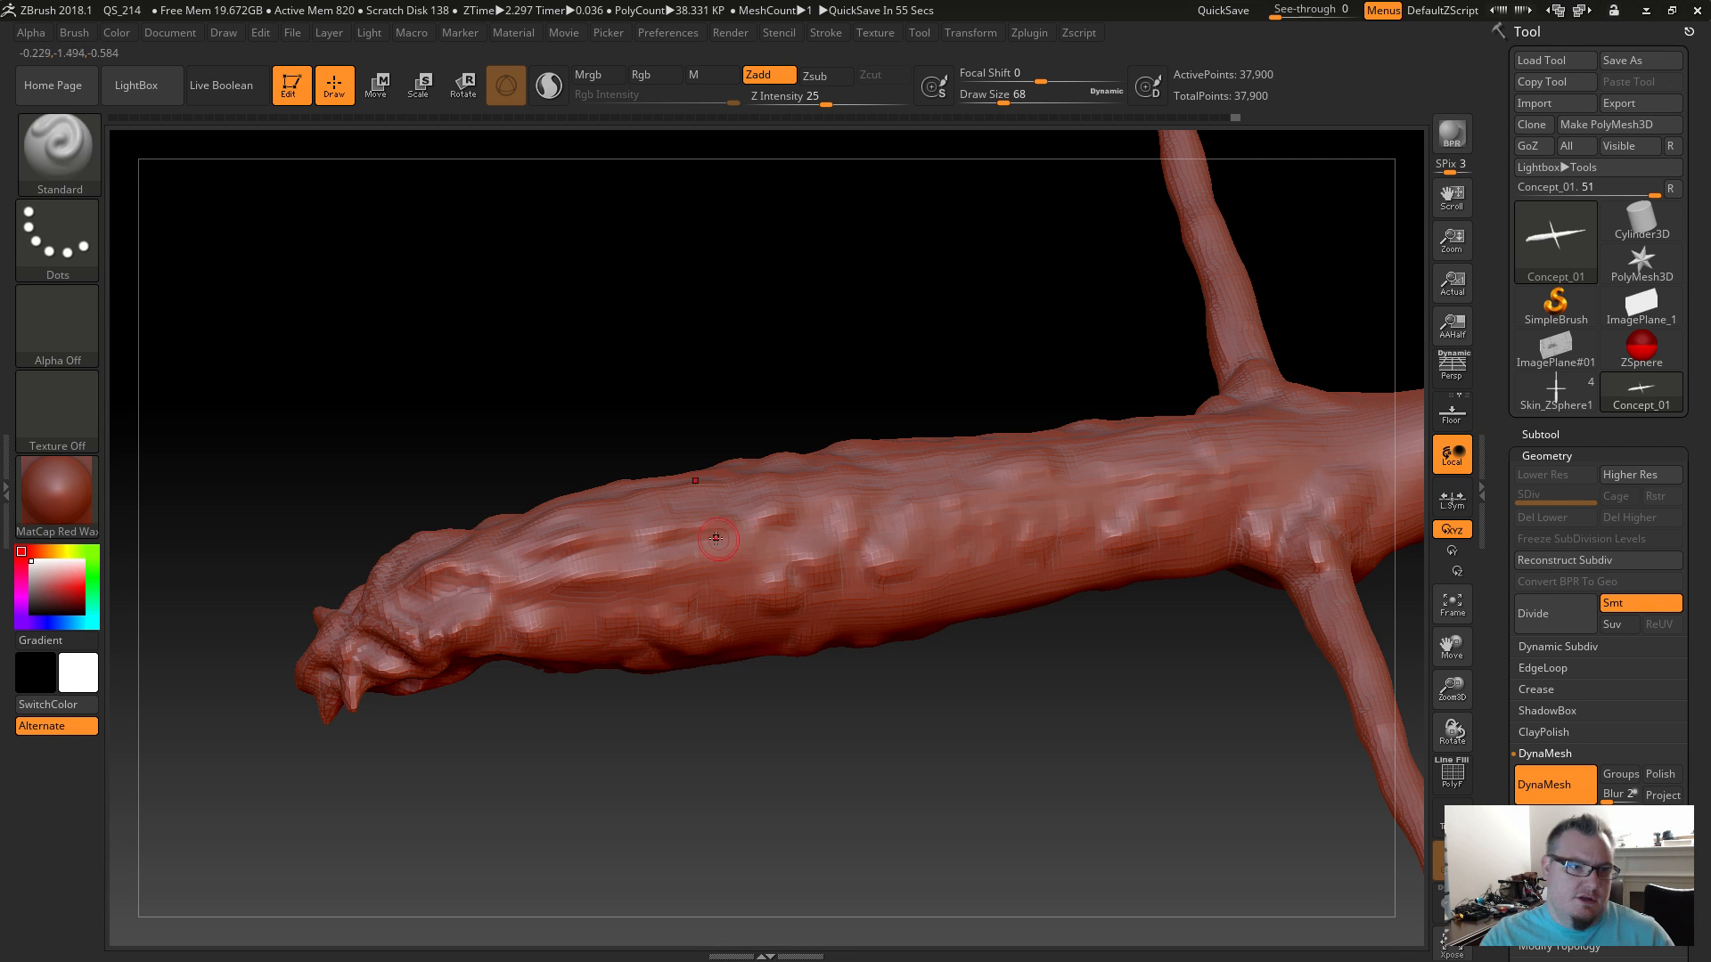
left_click_drag(685, 734, 592, 526)
Smooth the bumps and ridges along the creature's back and flank with the Smooth brush.
key("shift")
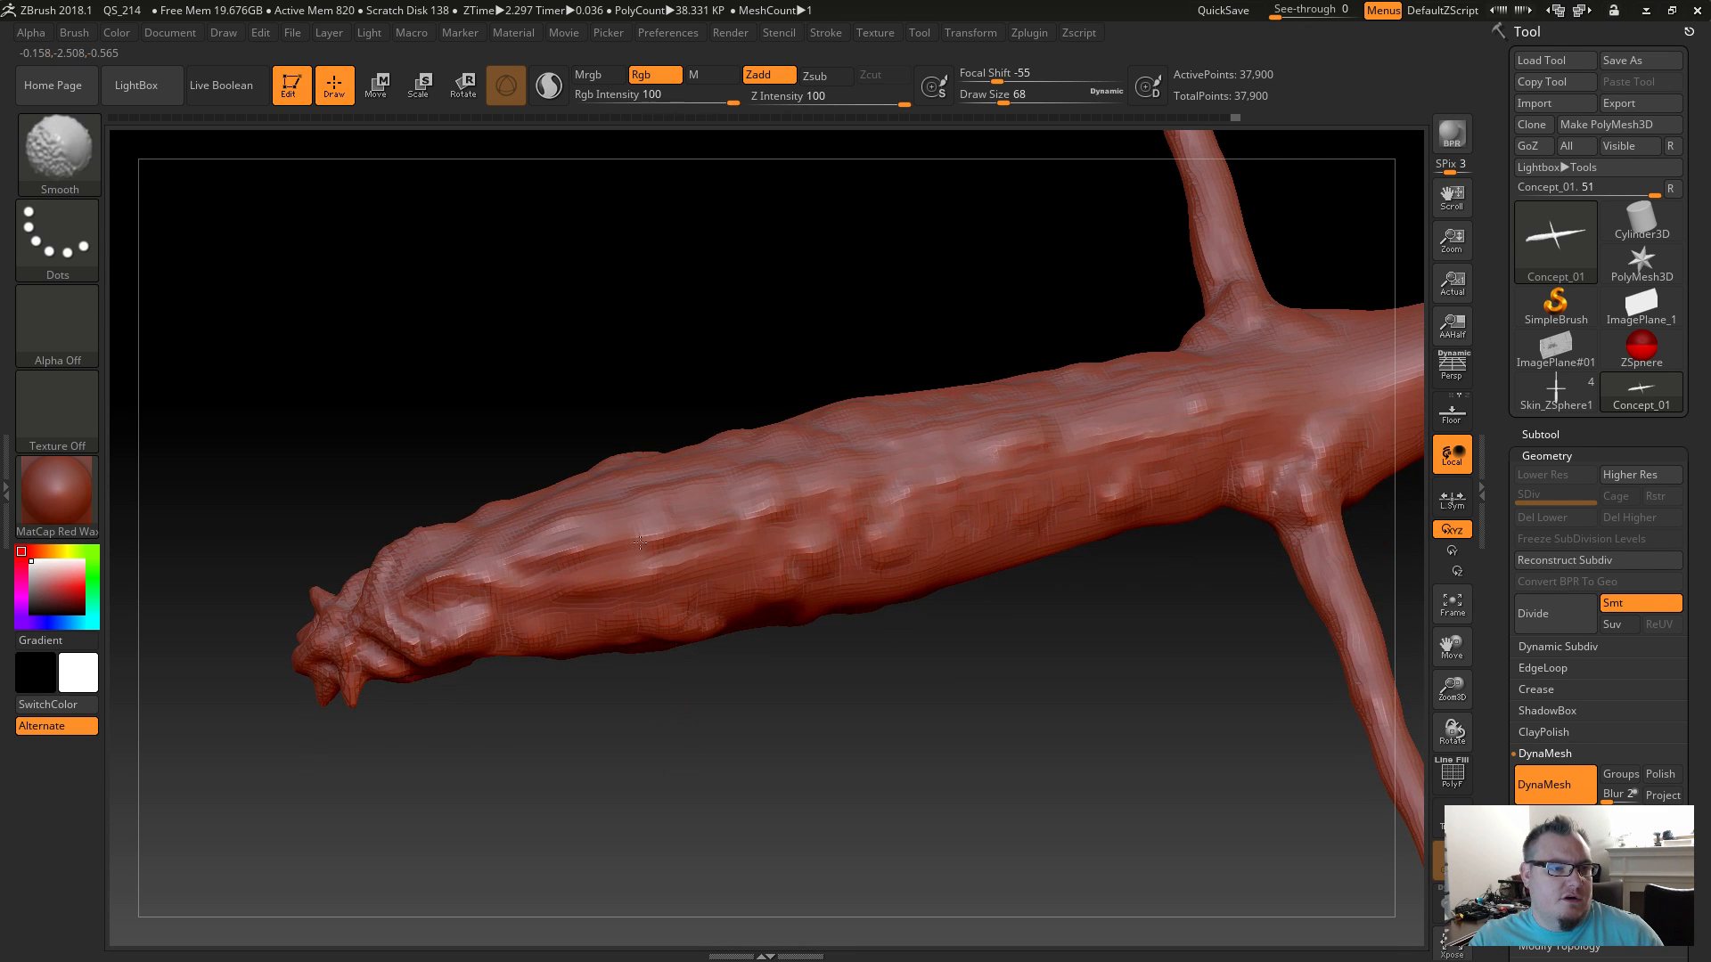
left_click_drag(563, 551, 569, 552, "shift")
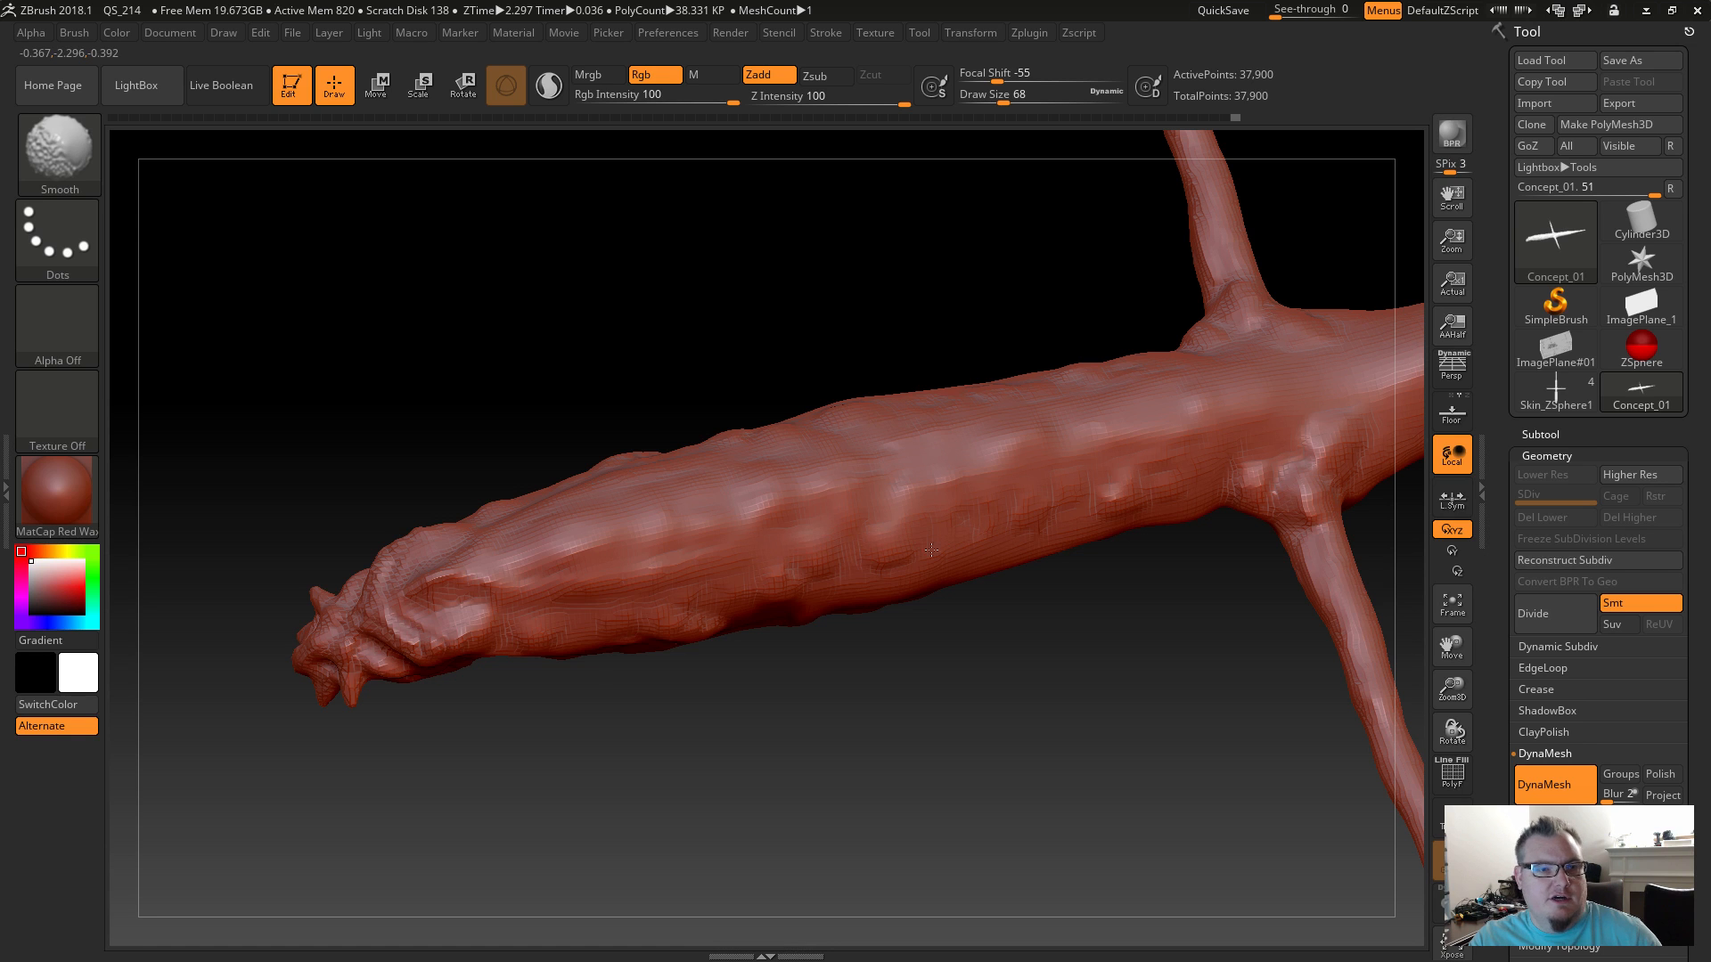
mouse_move(917, 707)
left_mouse_down()
mouse_move(753, 775)
mouse_move(810, 817)
mouse_move(703, 707)
left_mouse_up()
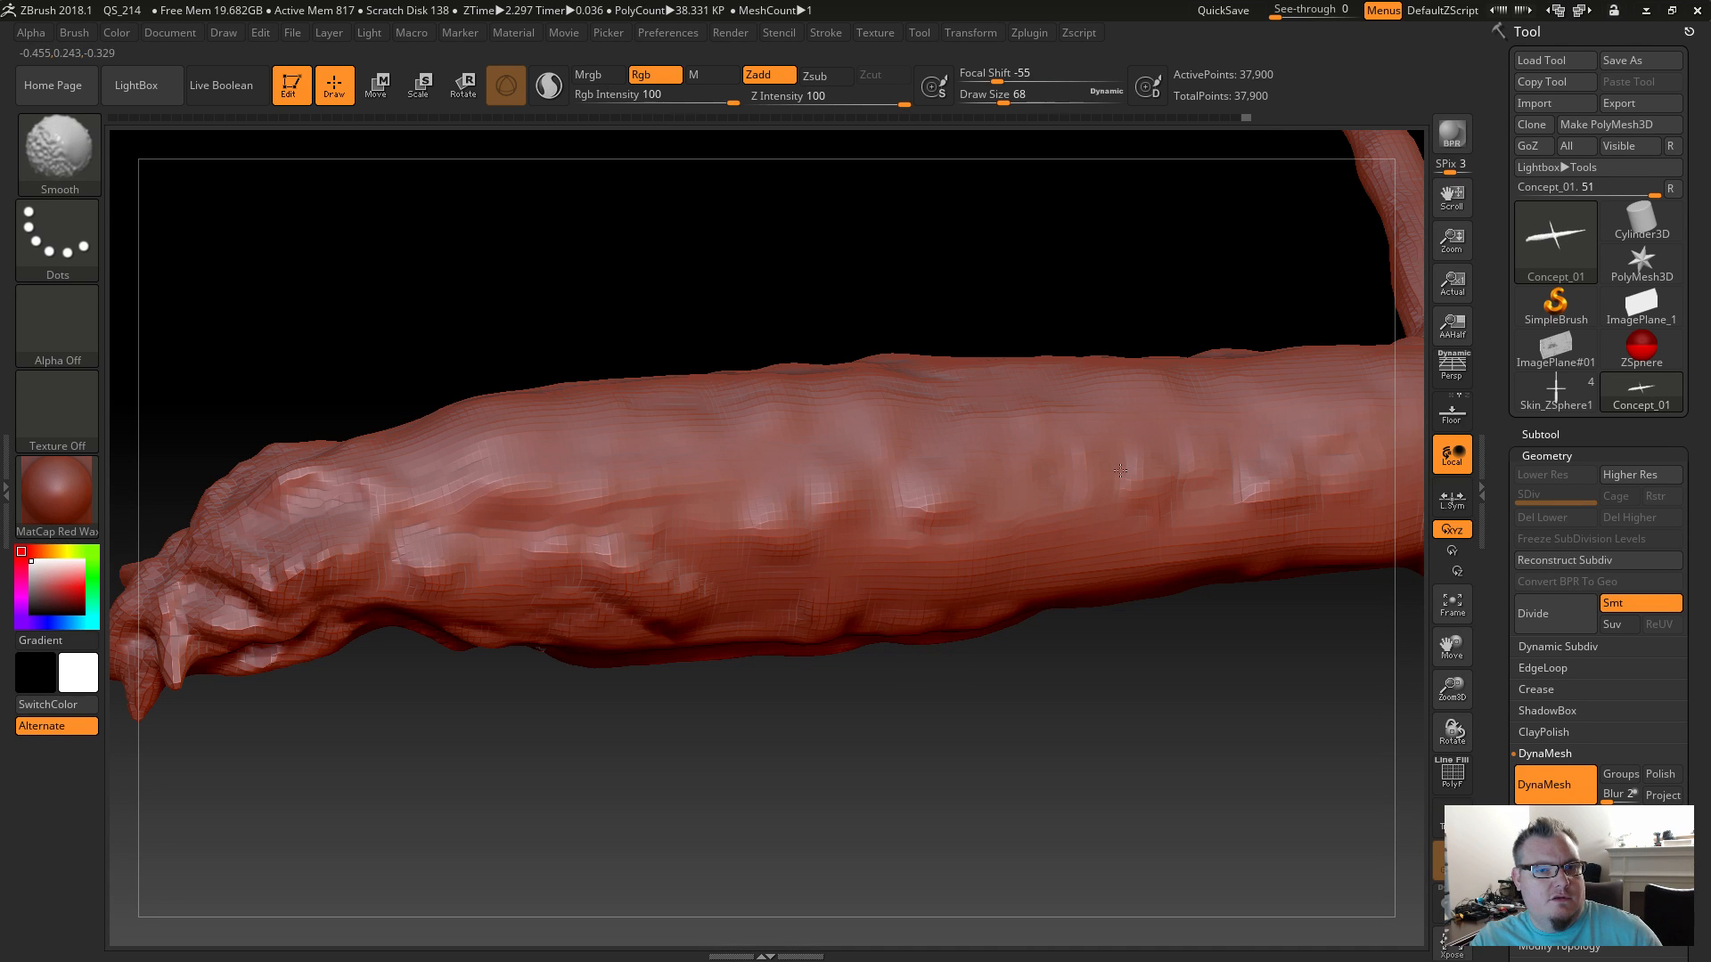
left_click_drag(1056, 757, 1002, 623)
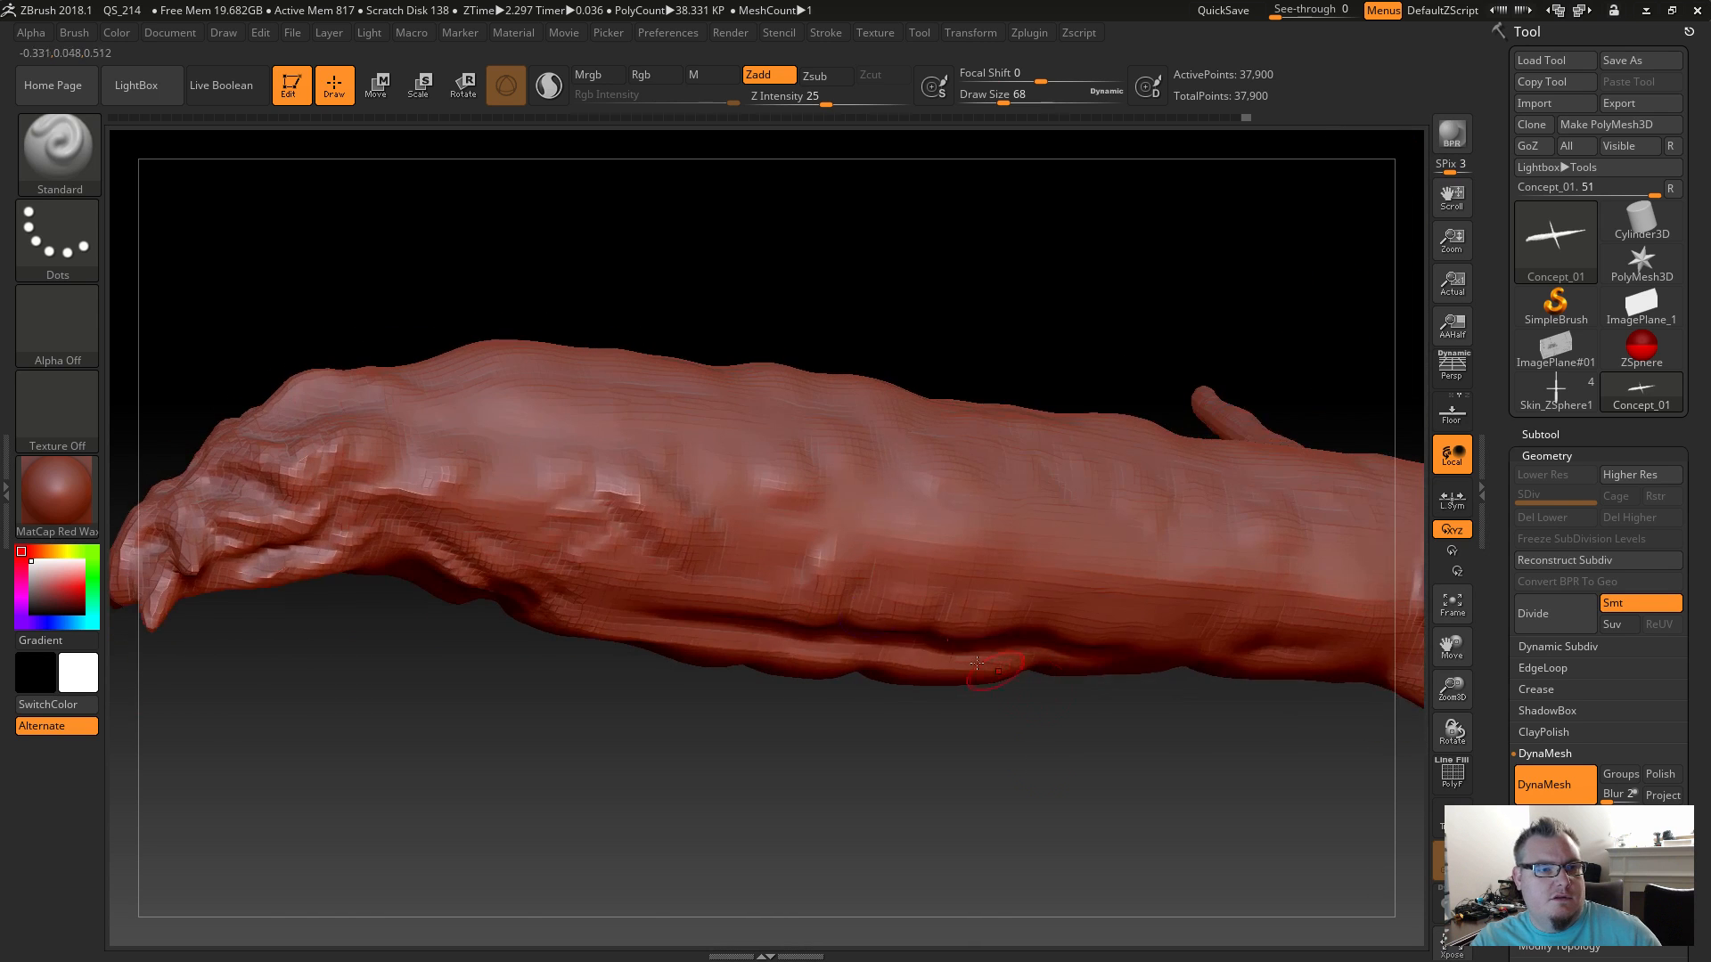
mouse_move(534, 476)
left_mouse_down("shift")
mouse_move(628, 503)
mouse_move(615, 466)
mouse_move(713, 526)
mouse_move(826, 560)
left_mouse_up("shift")
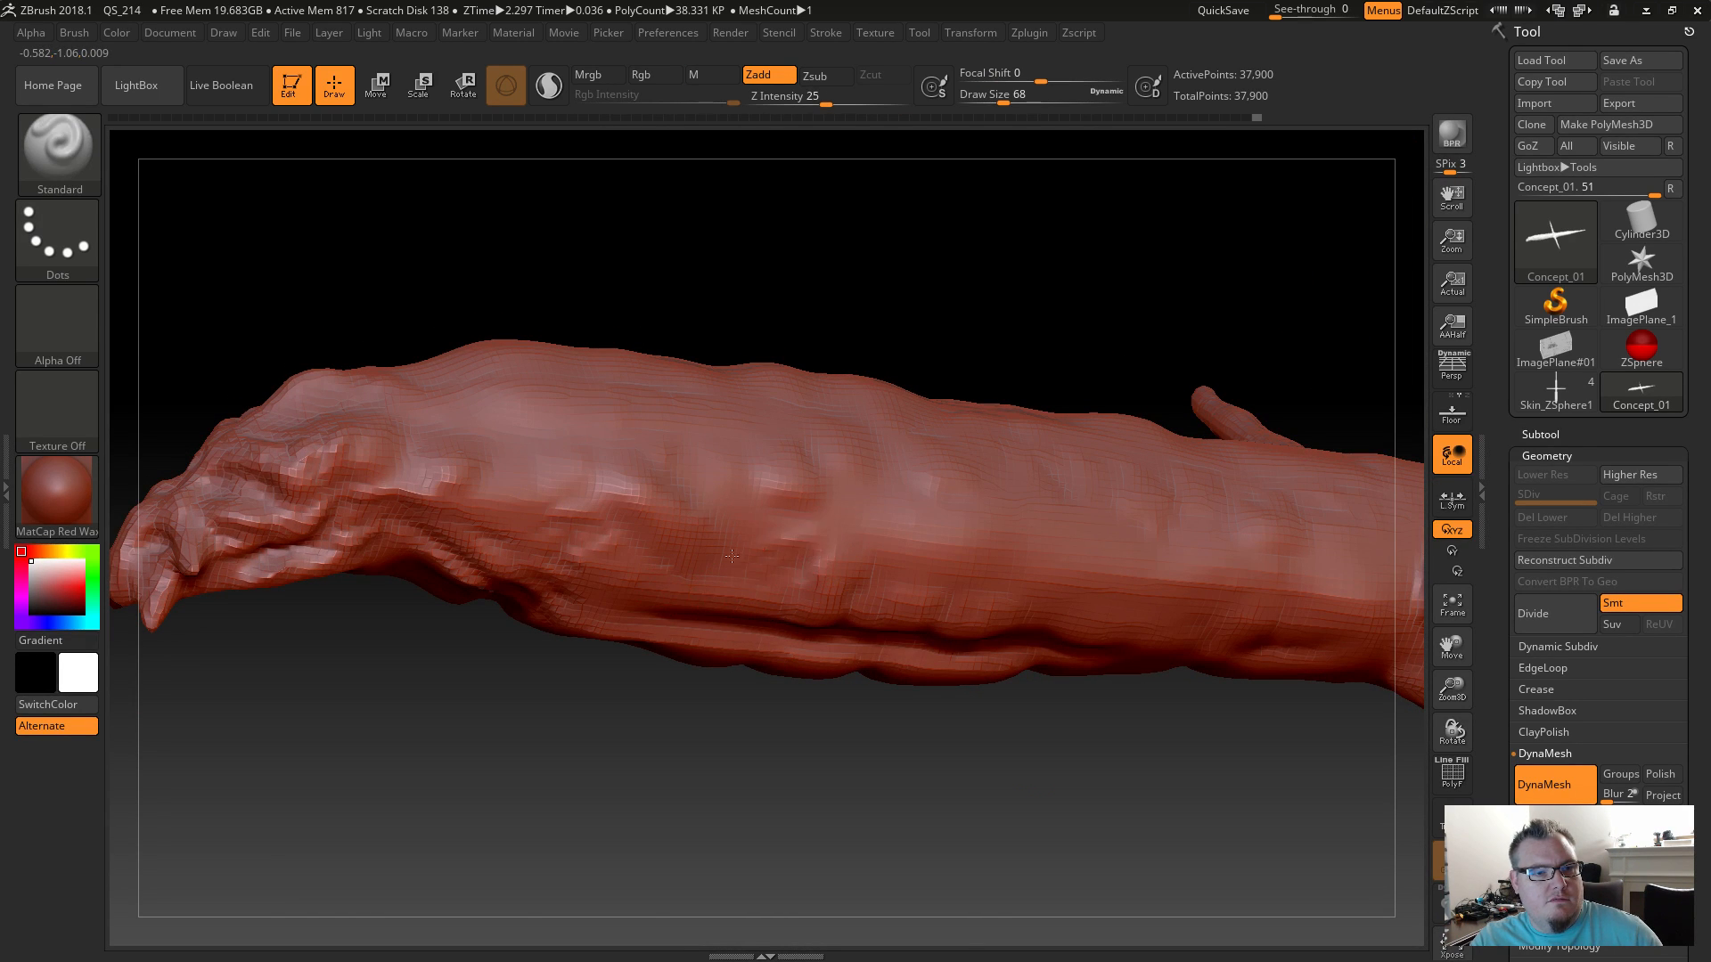
mouse_move(1054, 802)
left_mouse_down()
mouse_move(944, 705)
mouse_move(812, 524)
left_mouse_up()
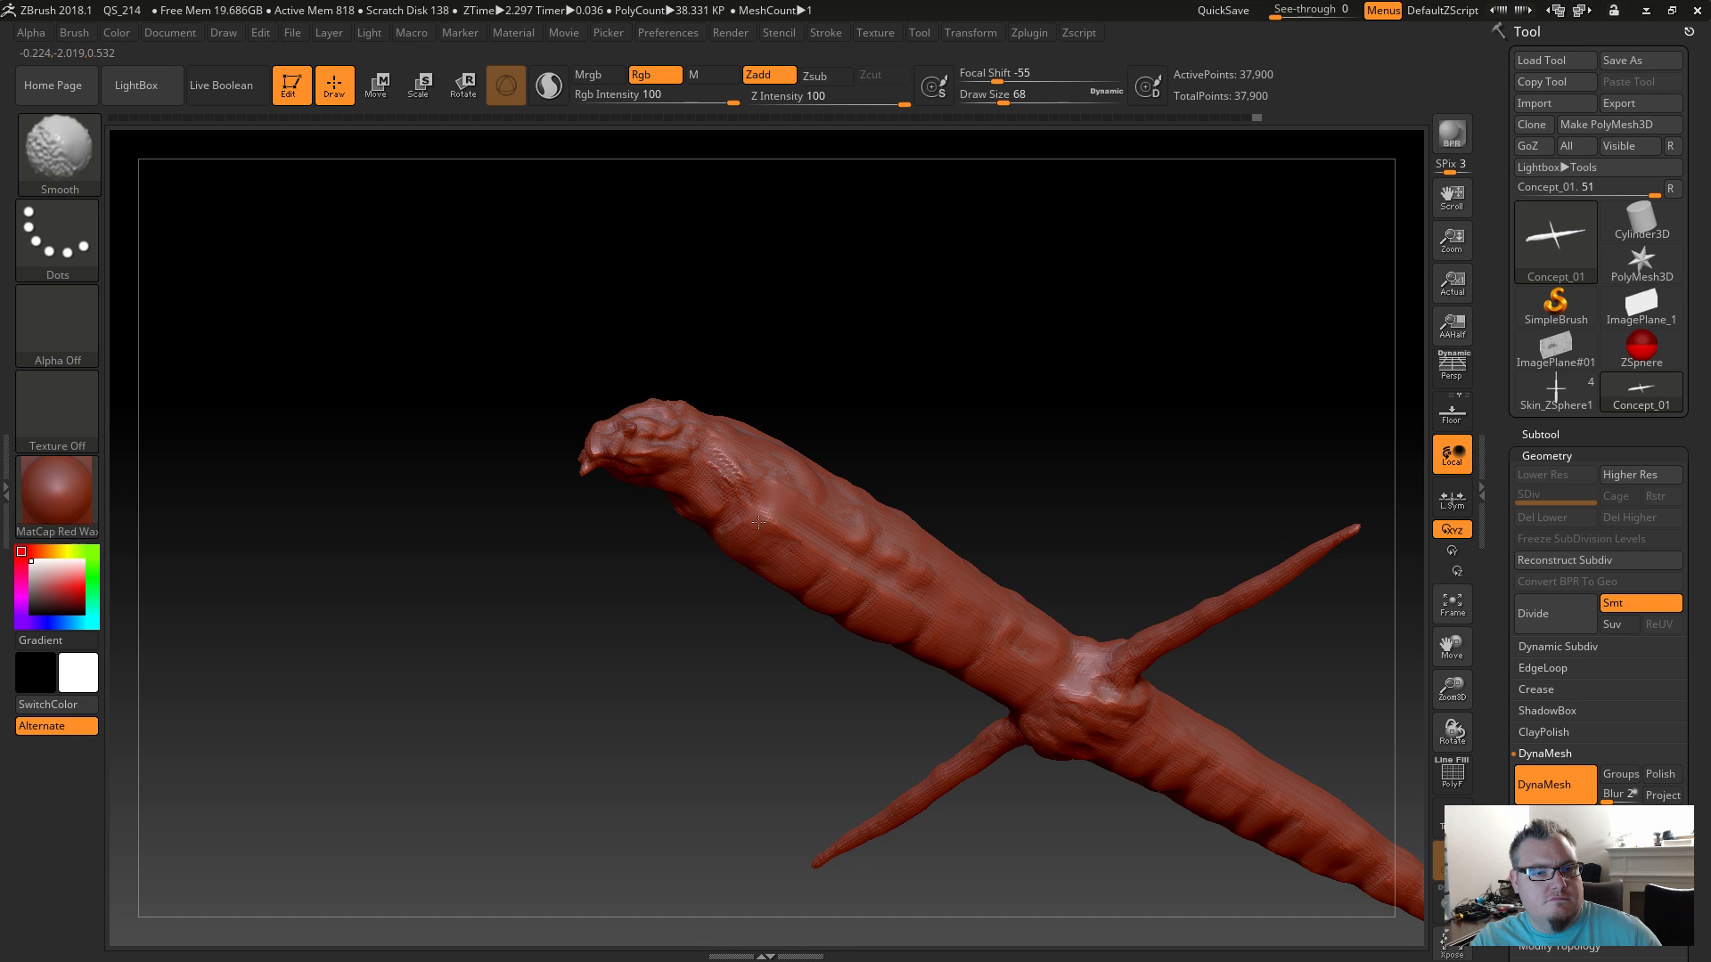
Sculpt and smooth the folds across the throat where the head meets the segmented underside.
mouse_move(840, 680)
left_mouse_down()
mouse_move(829, 704)
mouse_move(755, 728)
mouse_move(745, 588)
left_mouse_up()
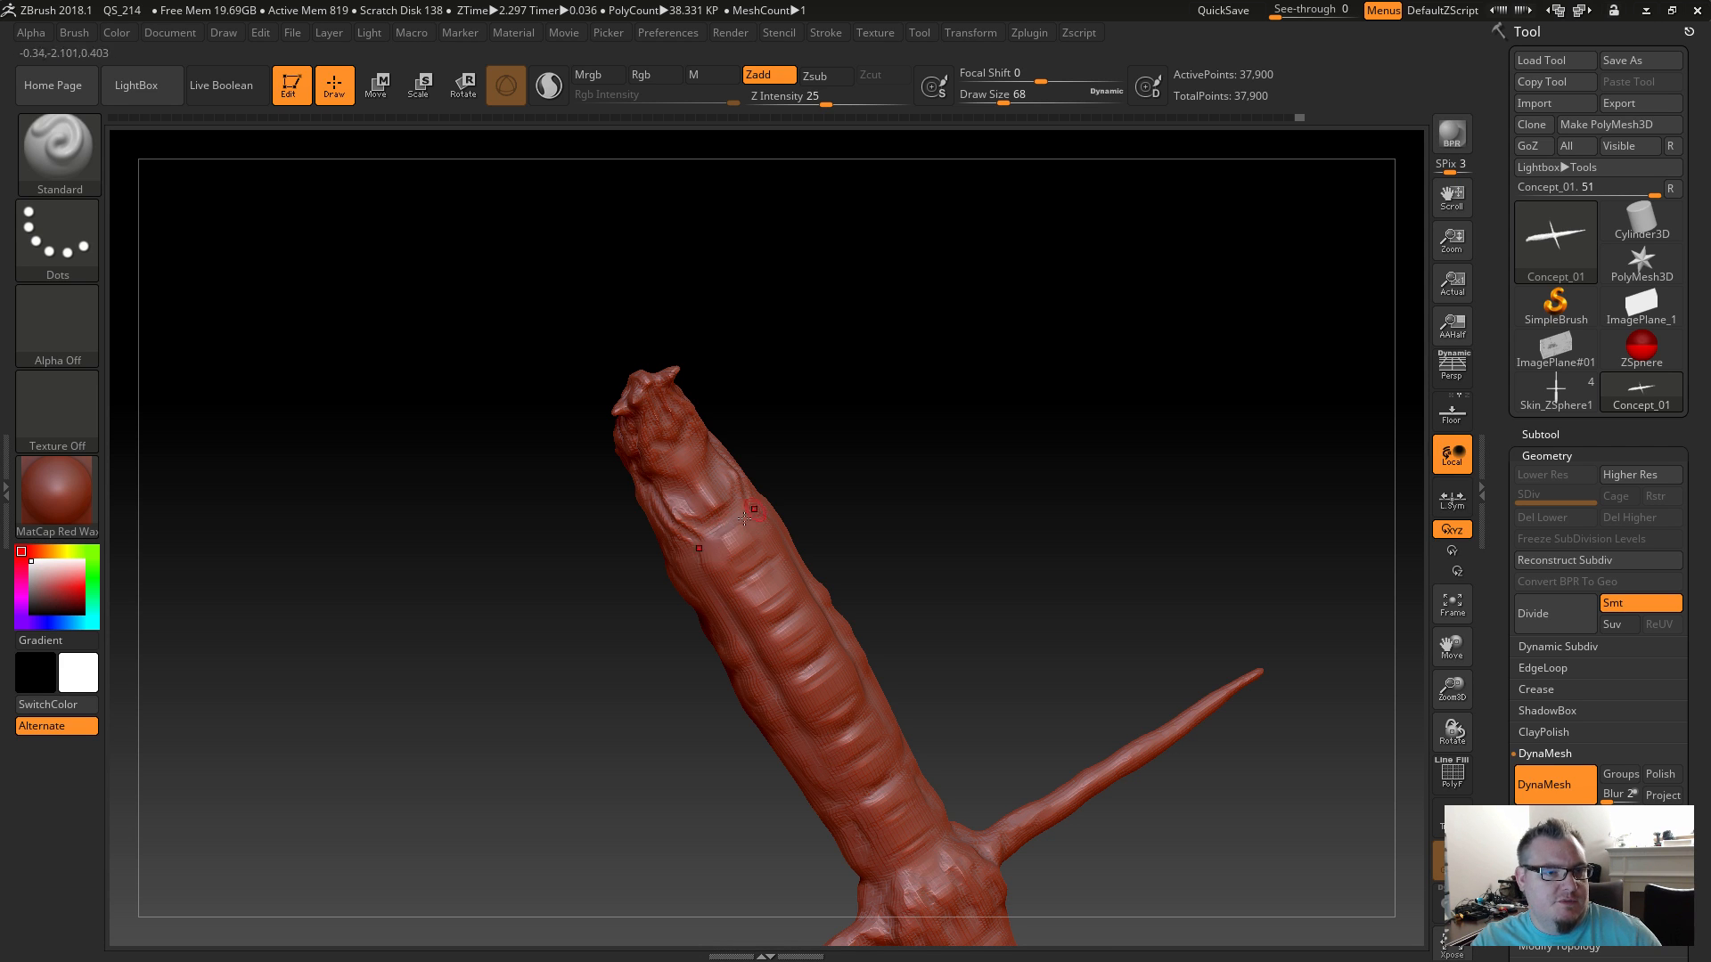
key("shift")
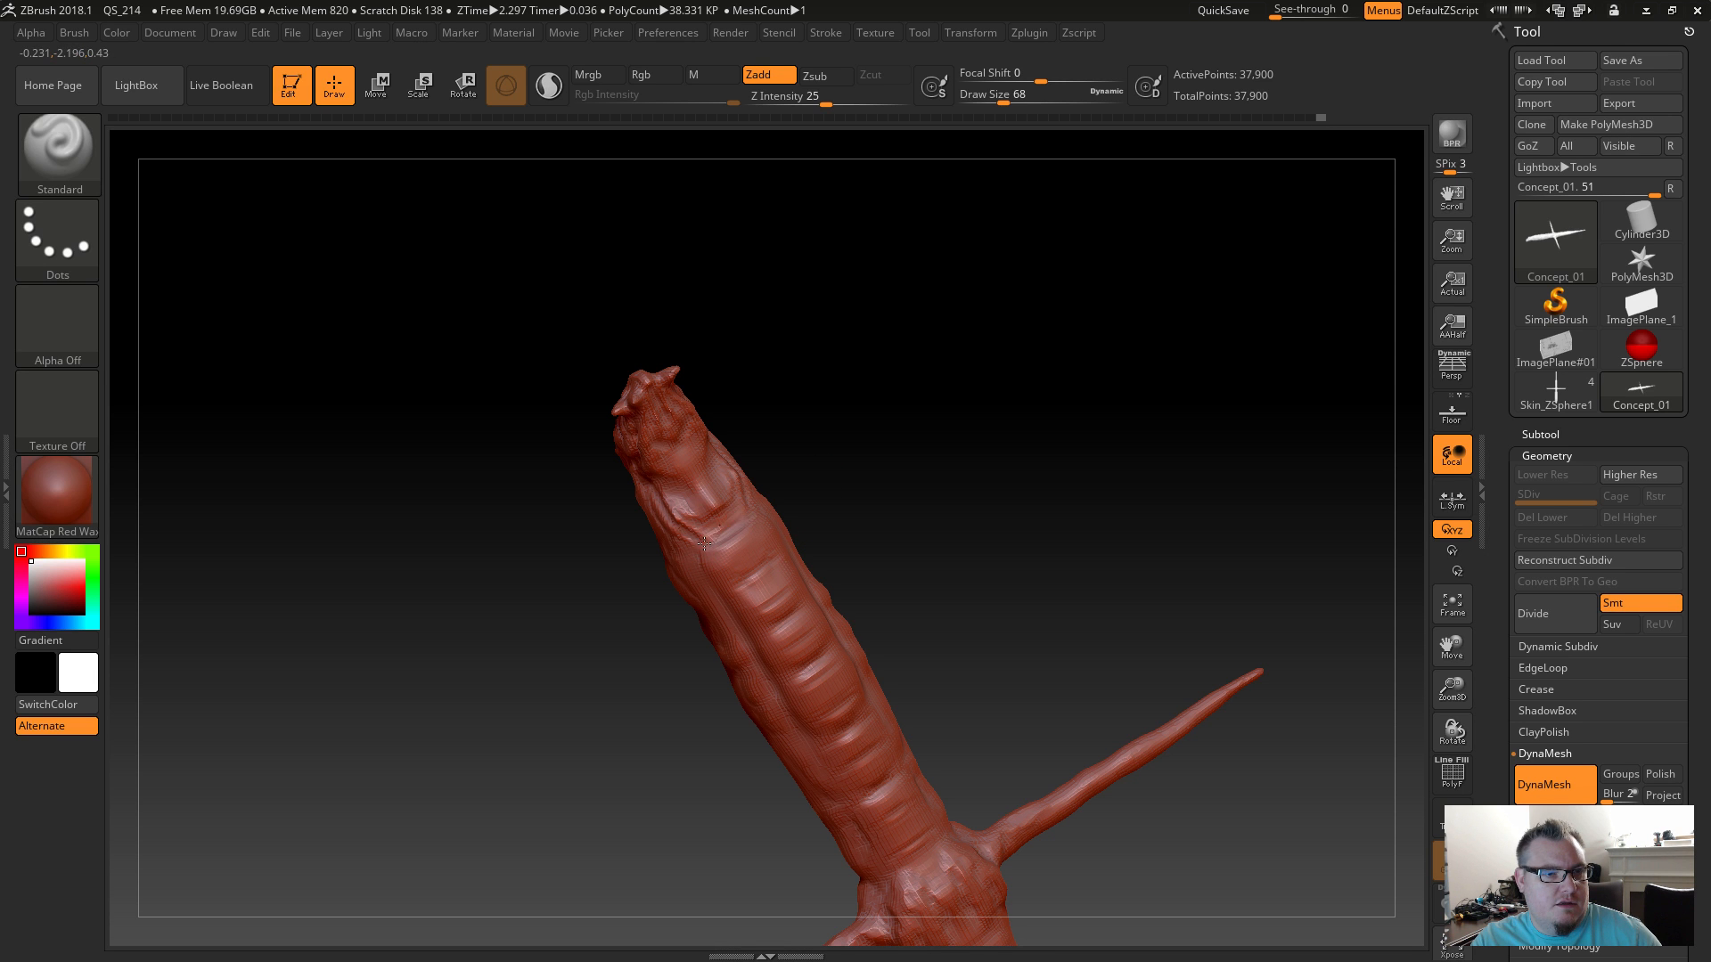
left_click_drag(834, 446, 530, 712)
mouse_move(692, 726)
left_mouse_down()
mouse_move(697, 564)
mouse_move(706, 601)
left_mouse_up()
mouse_move(691, 742)
left_mouse_down()
mouse_move(681, 768)
mouse_move(690, 753)
mouse_move(662, 765)
mouse_move(673, 731)
left_mouse_up()
Thicken the body around the limb joints and the base of the tail with the Inflat brush at draw size 358.
key("b")
key("i")
key("n")
key("s")
mouse_move(562, 720)
left_mouse_down()
mouse_move(657, 827)
mouse_move(659, 806)
left_mouse_up()
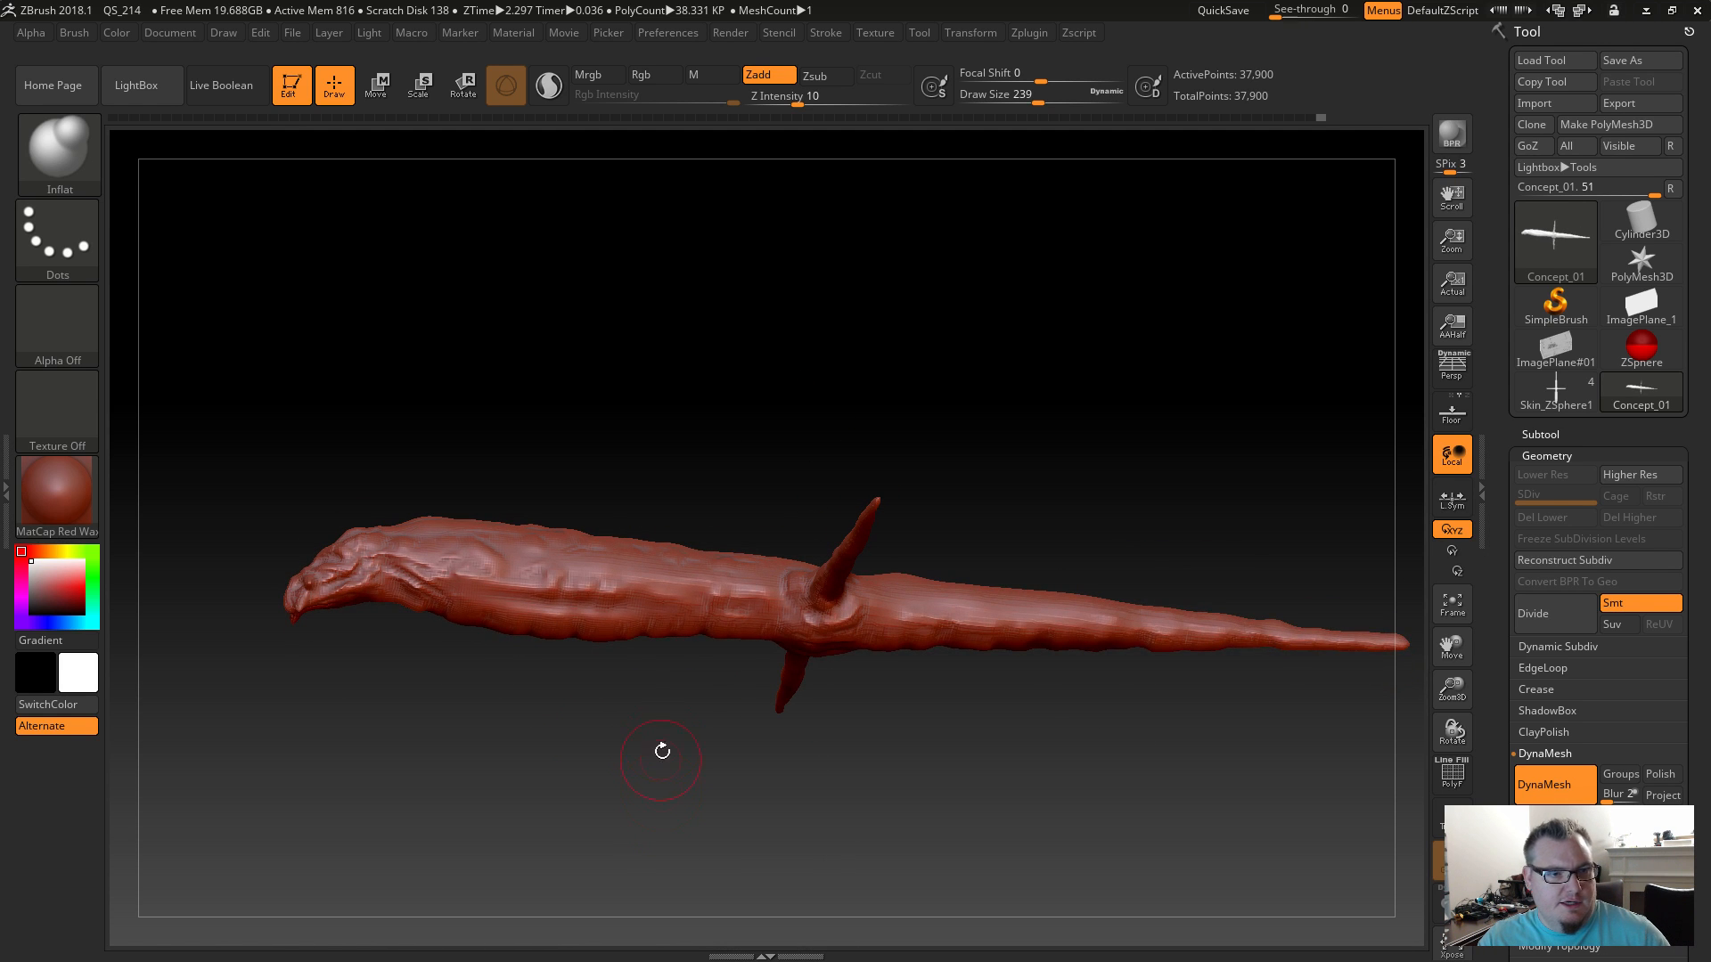
key("s")
left_click_drag(684, 716, 699, 707)
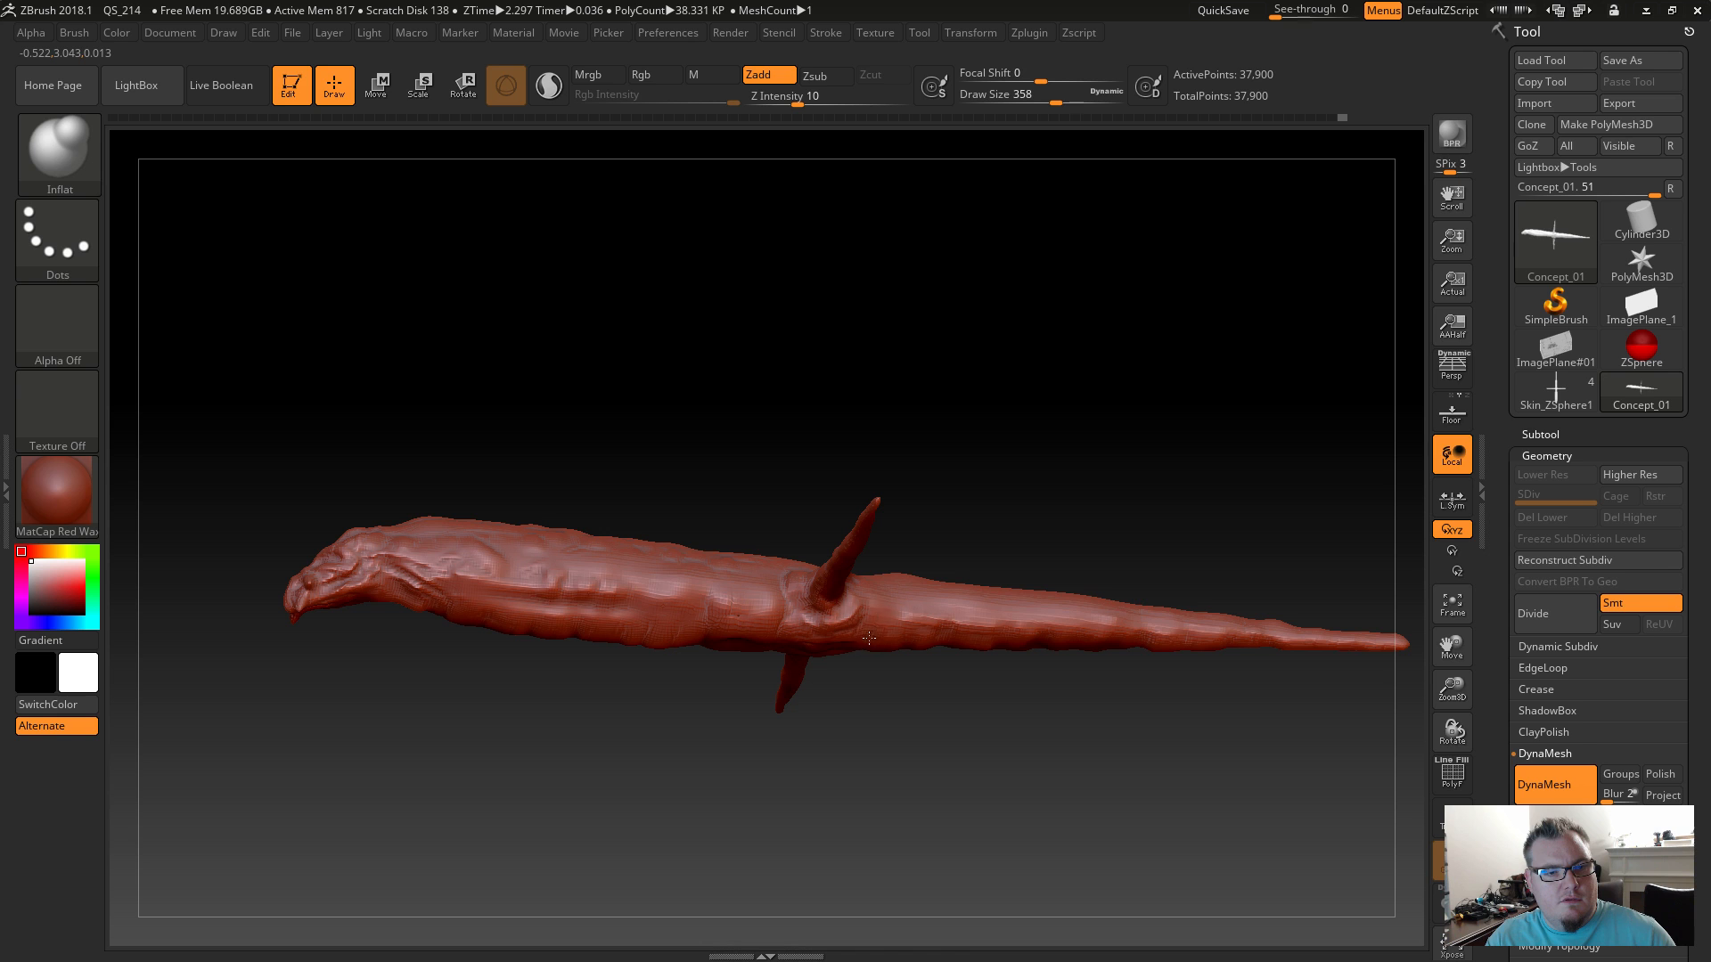
mouse_move(893, 713)
left_mouse_down()
mouse_move(859, 527)
mouse_move(832, 521)
mouse_move(912, 546)
left_mouse_up()
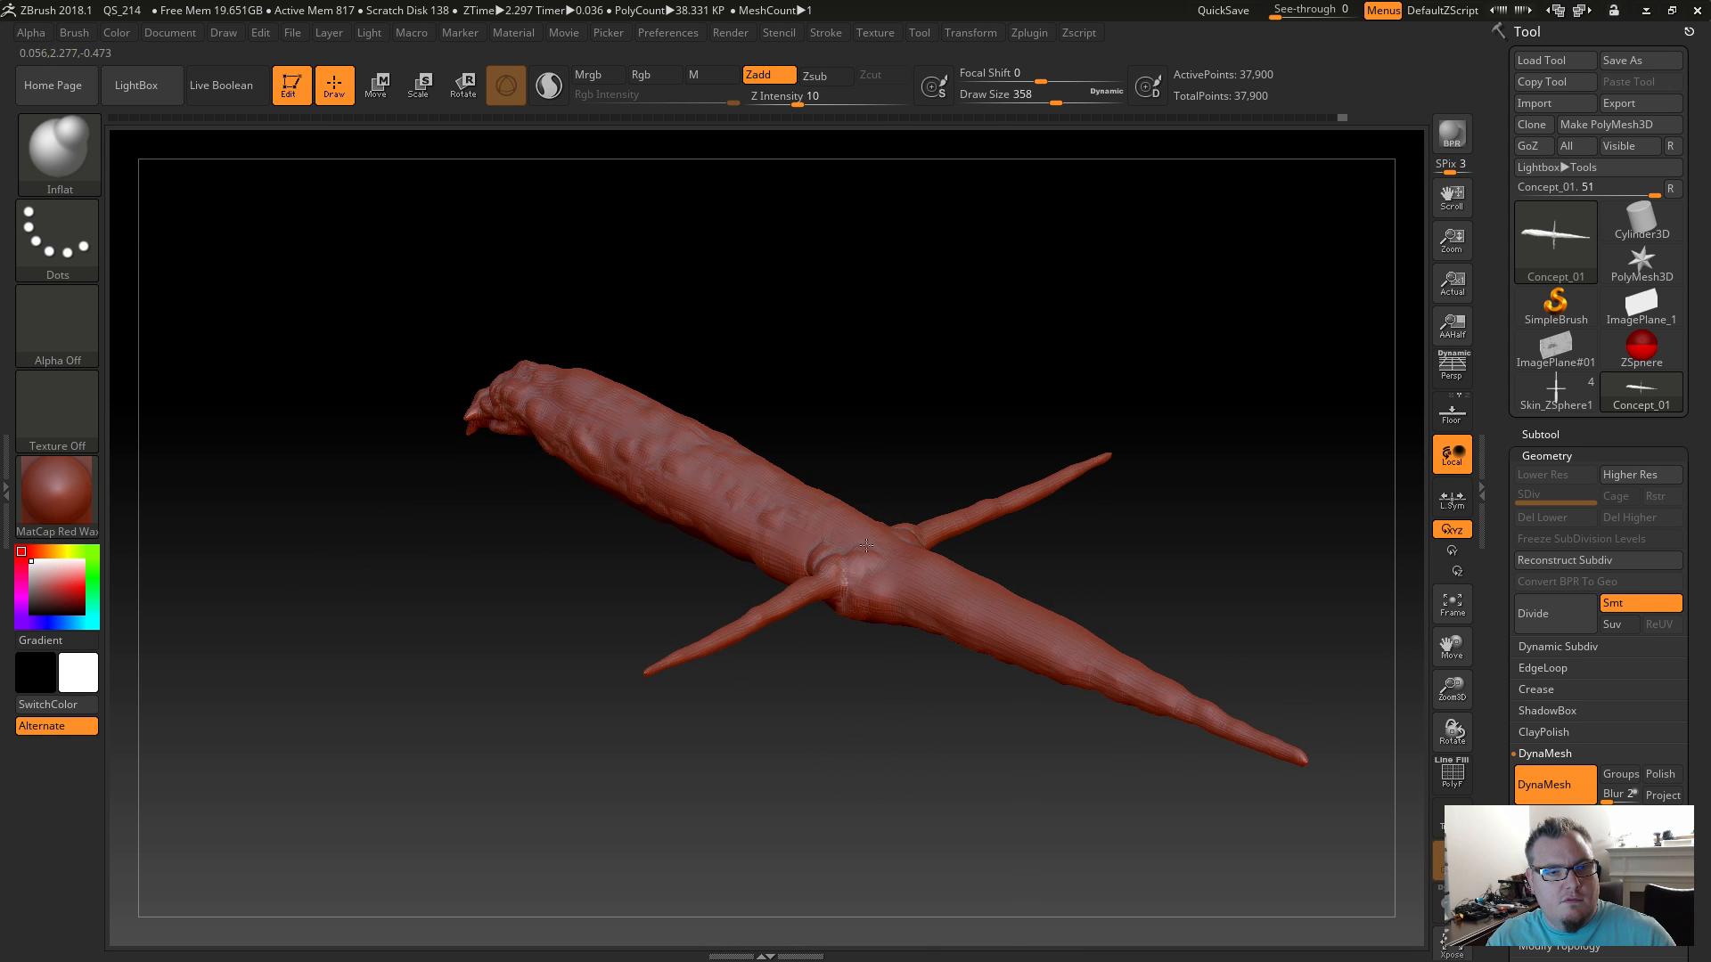
mouse_move(839, 717)
left_mouse_down()
mouse_move(873, 697)
mouse_move(887, 636)
mouse_move(957, 583)
mouse_move(1114, 607)
left_mouse_up()
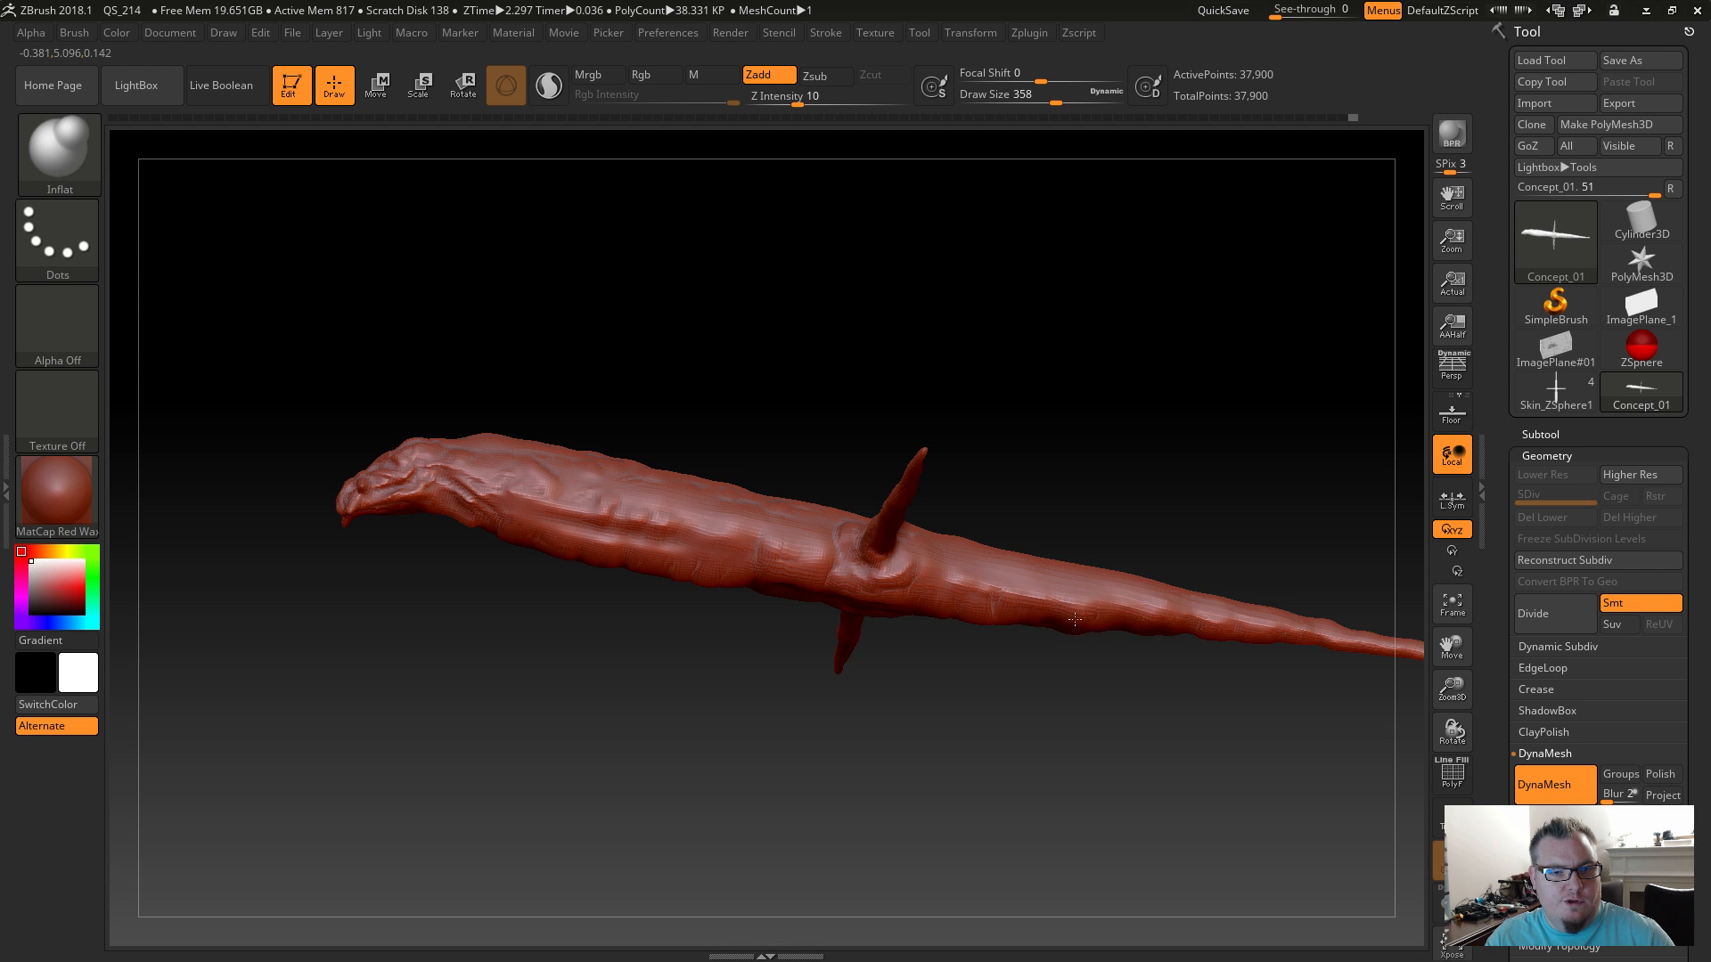
Smooth the tail behind the limbs into an even taper with the Smooth brush at draw size 358.
left_click_drag(1044, 725, 1009, 630)
key("shift")
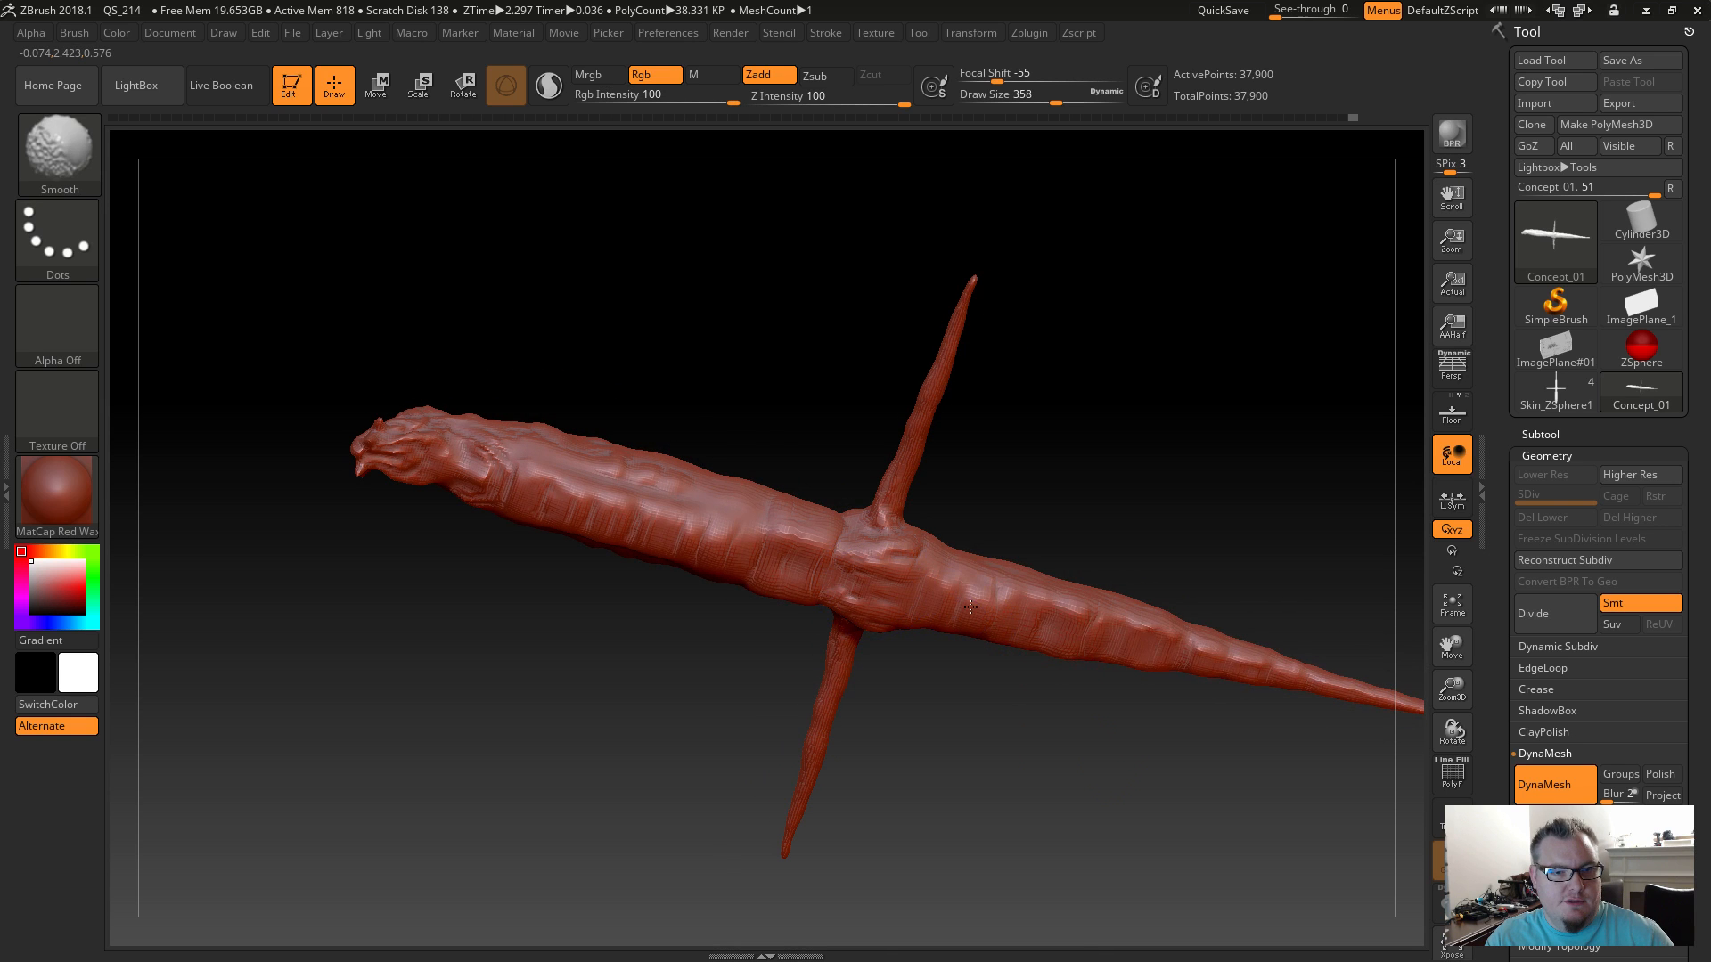
left_click_drag(1173, 565, 918, 577)
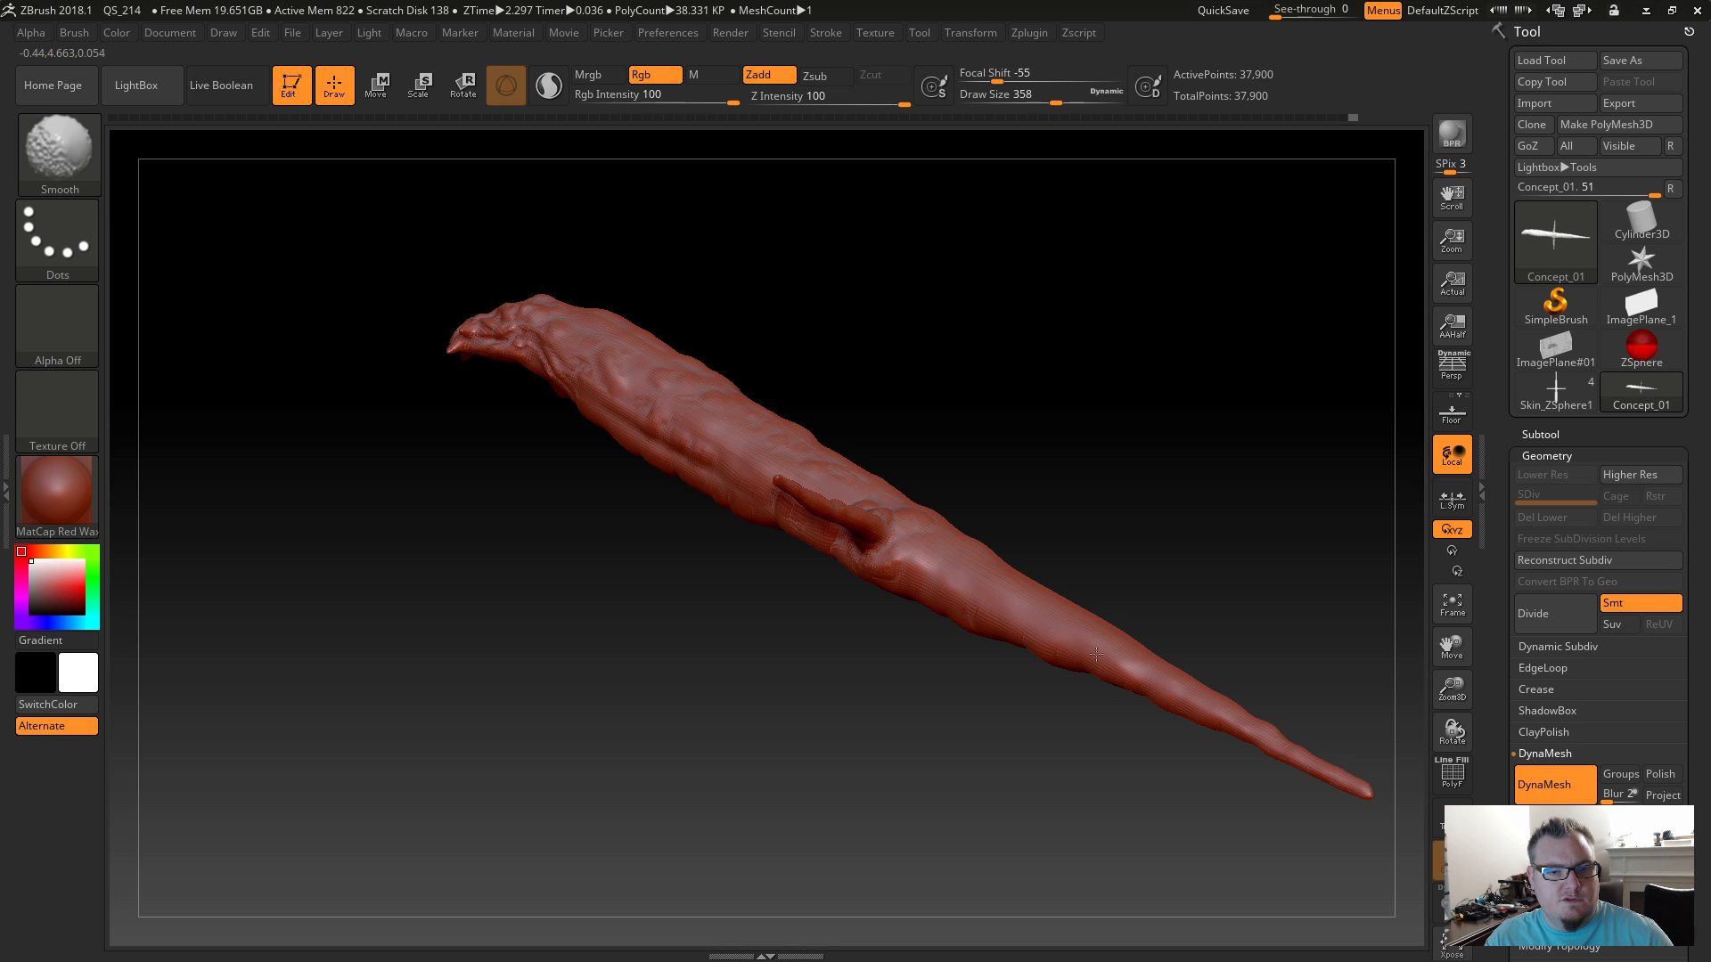
mouse_move(1112, 478)
left_mouse_down()
mouse_move(1020, 641)
mouse_move(962, 680)
left_mouse_up()
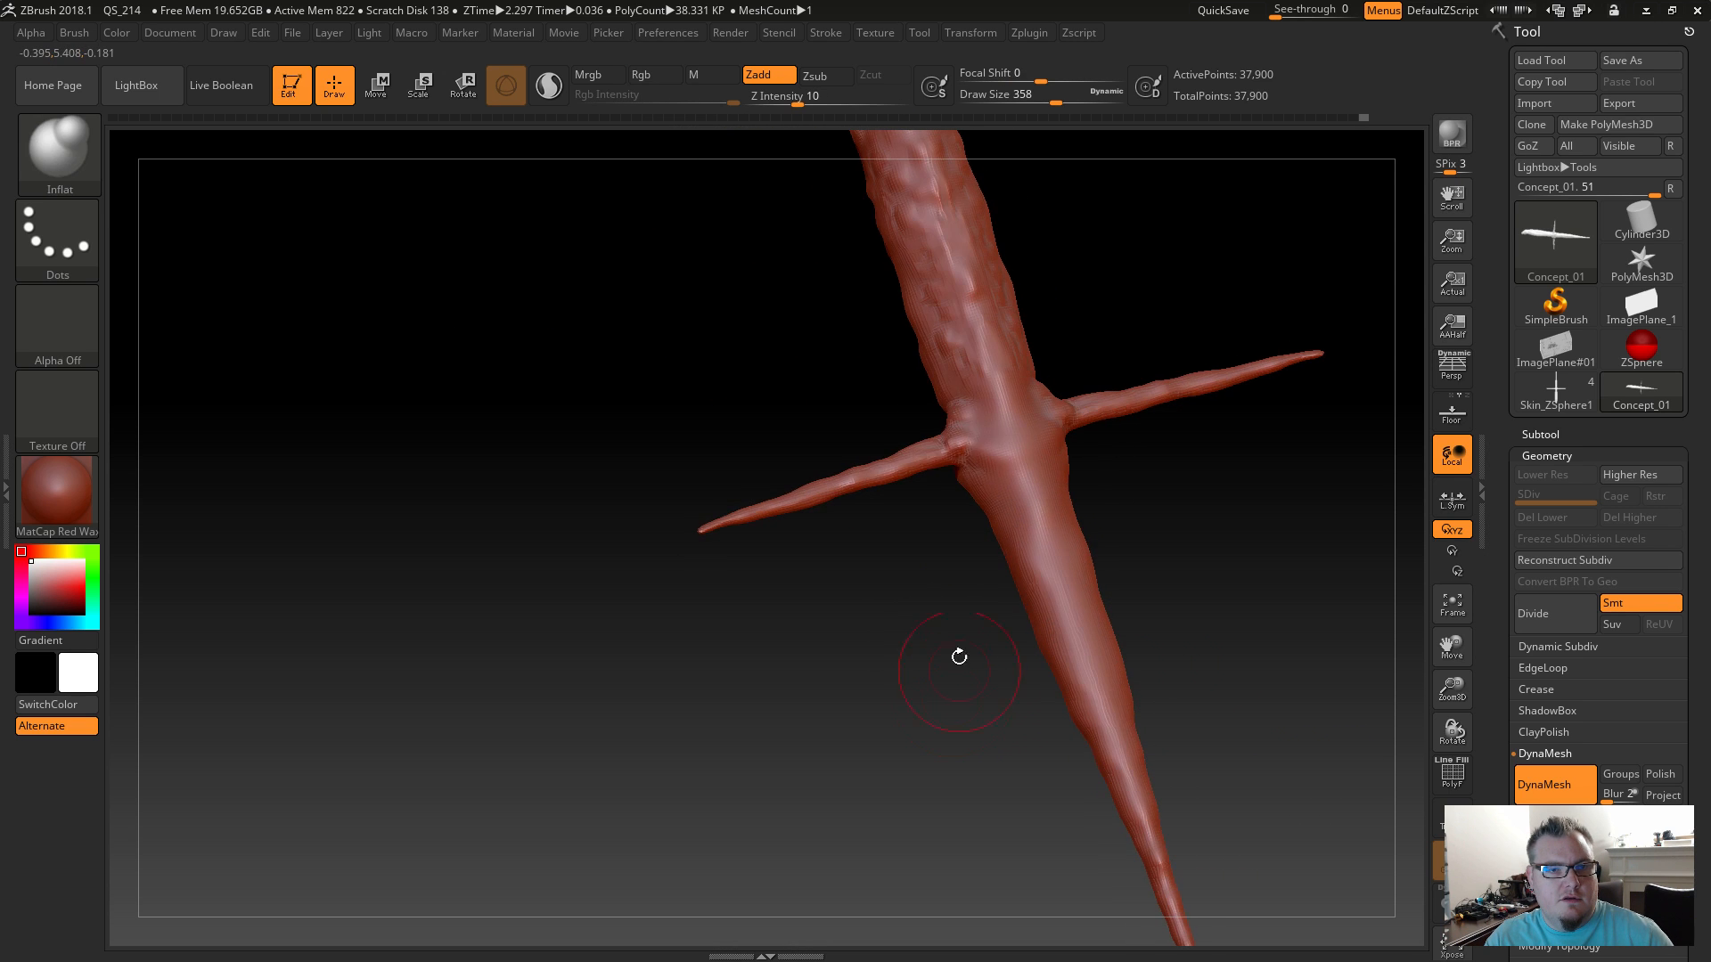
mouse_move(943, 548)
left_mouse_down()
mouse_move(950, 581)
mouse_move(900, 535)
mouse_move(933, 444)
left_mouse_up()
mouse_move(989, 499)
left_mouse_down()
mouse_move(1054, 547)
mouse_move(1104, 543)
mouse_move(1081, 484)
mouse_move(1030, 487)
mouse_move(1059, 624)
mouse_move(1014, 493)
mouse_move(1096, 458)
mouse_move(927, 434)
left_mouse_up()
mouse_move(985, 692)
left_mouse_down()
mouse_move(992, 794)
mouse_move(886, 848)
mouse_move(869, 663)
mouse_move(926, 710)
mouse_move(901, 733)
mouse_move(763, 700)
mouse_move(828, 693)
left_mouse_up()
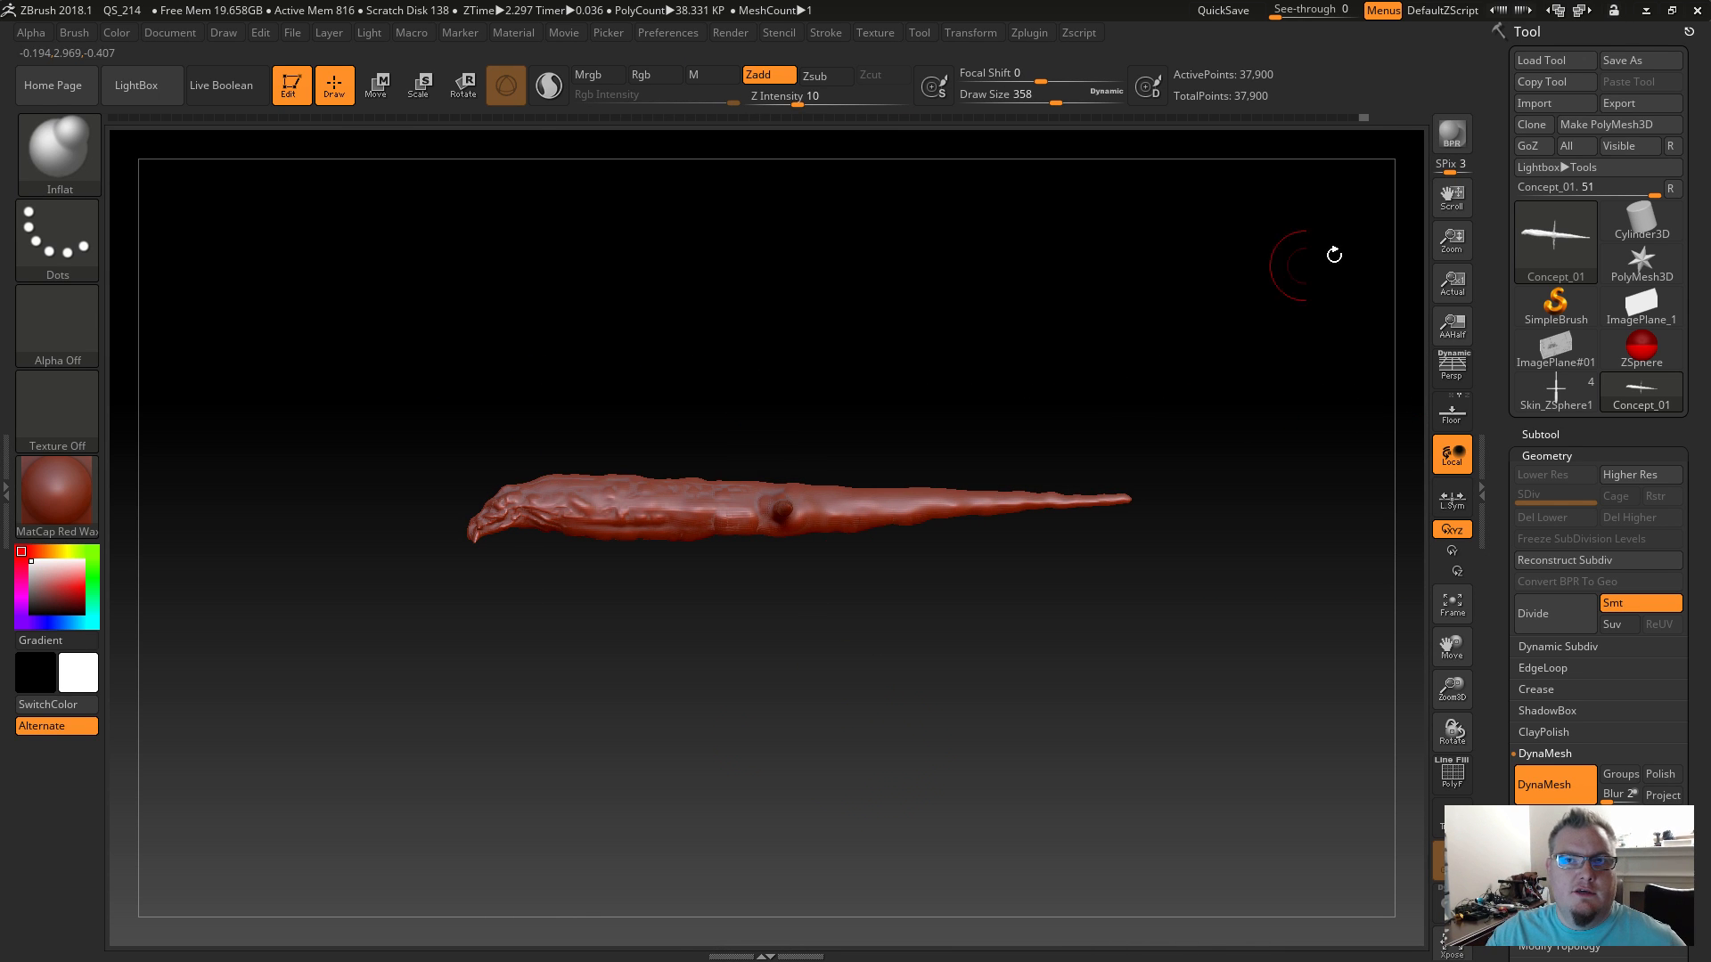
Save the tool as a new file named Concept_02 in the Dragon Concepts folder.
left_click(1622, 58)
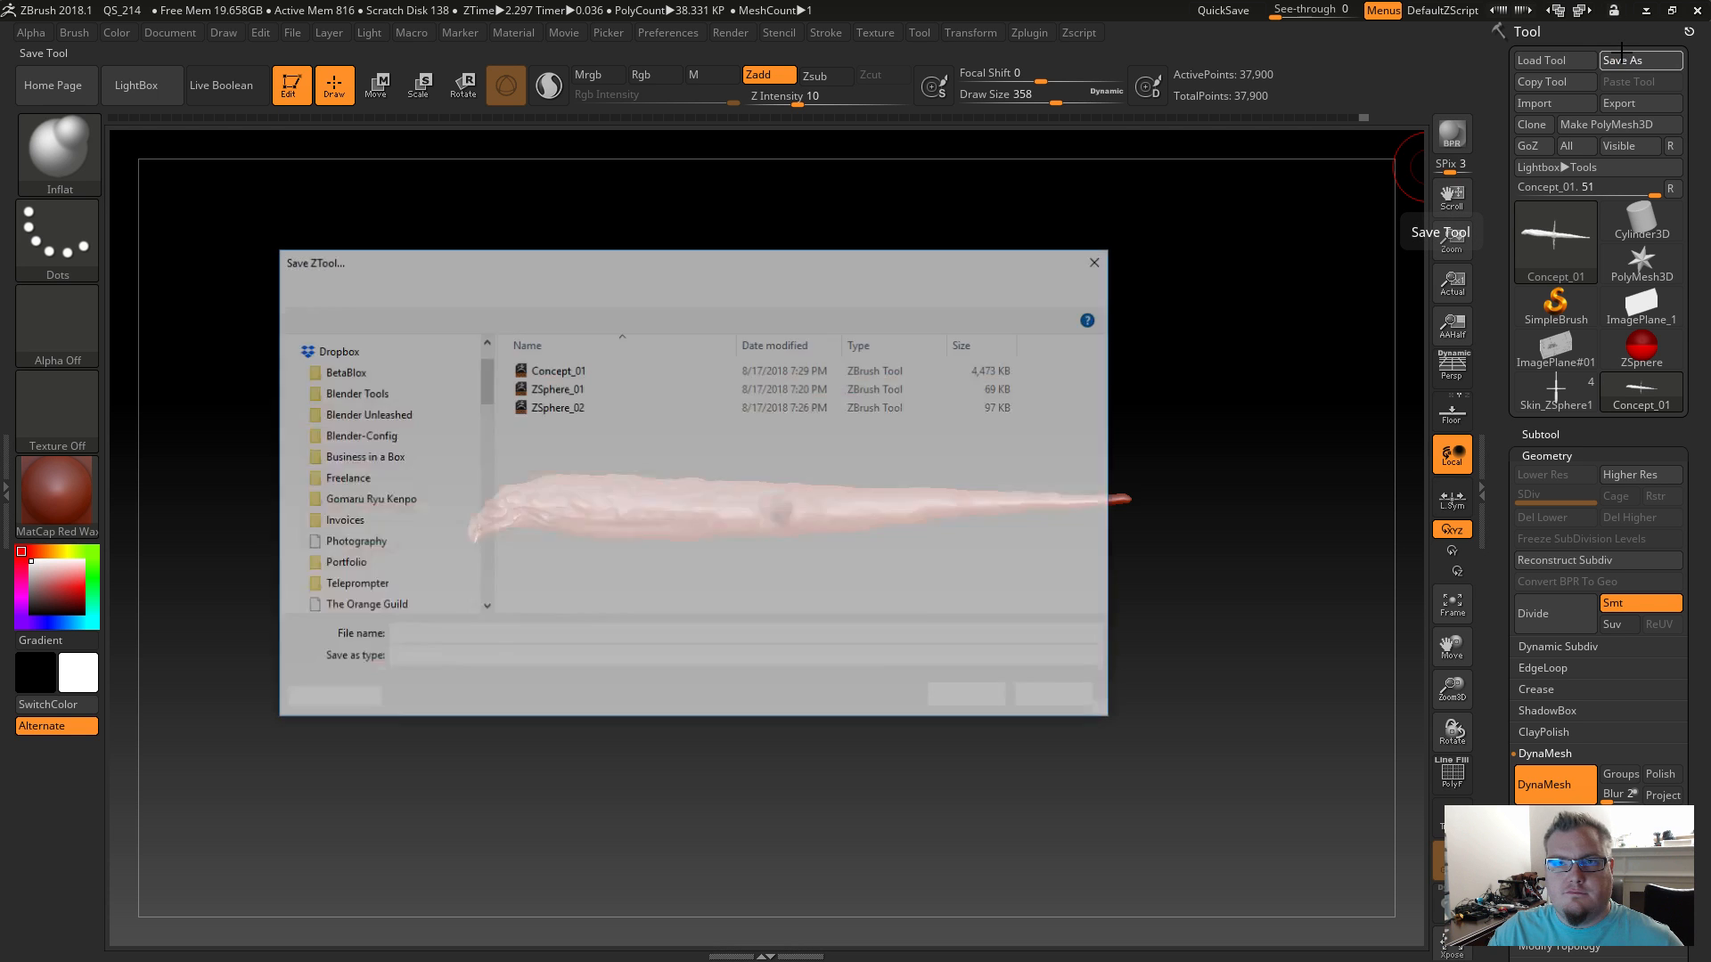
left_click(560, 410)
left_click(565, 389)
left_click(570, 371)
left_click(458, 637)
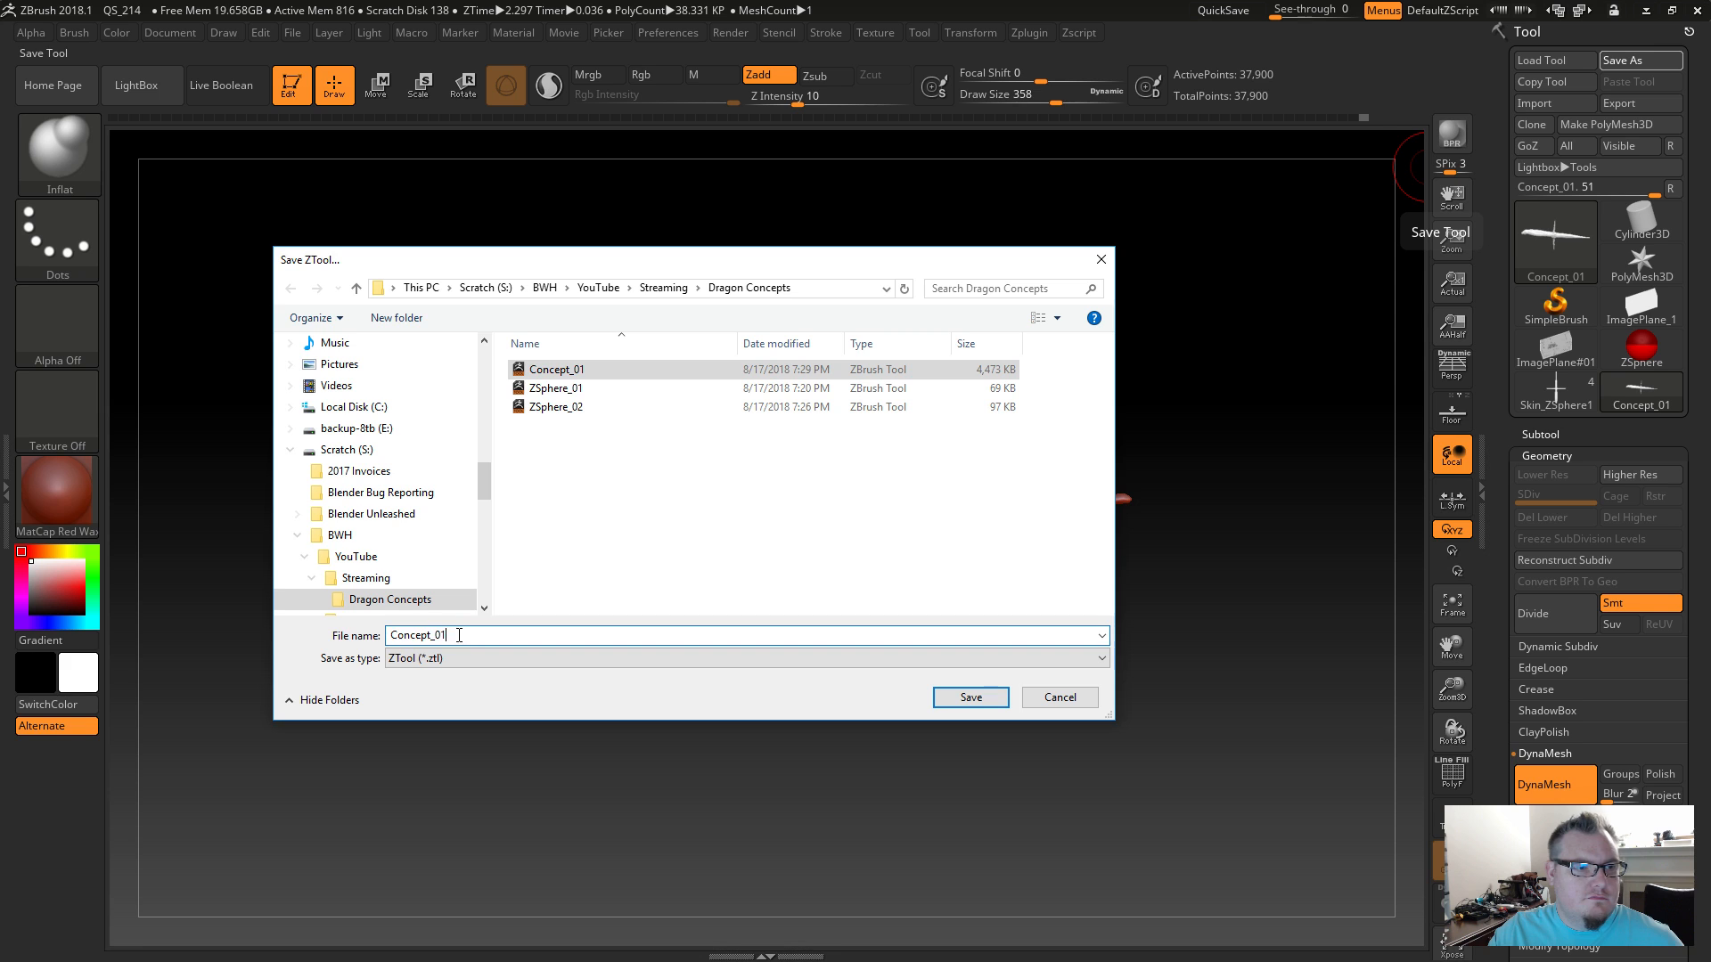
key("BackSpace")
type("2")
key("Return")
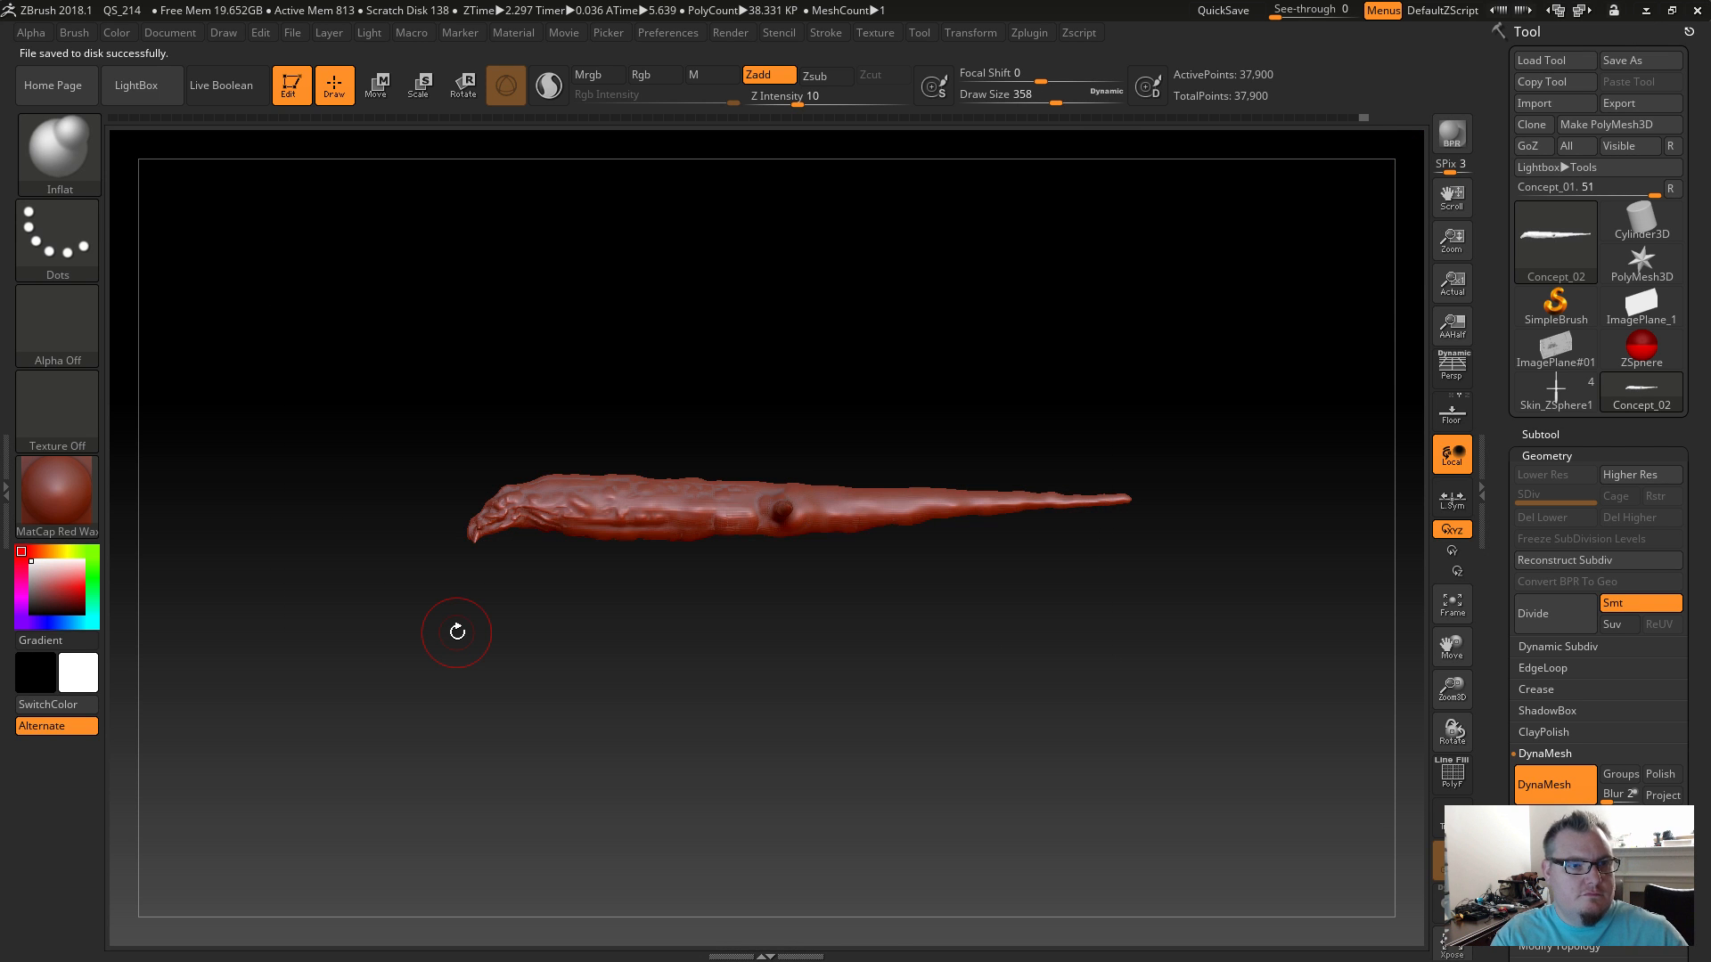
Build up raised bands across the rear half of the tail with ClayBuildup at draw size 145, and undo the last strokes.
left_click_drag(780, 638, 696, 704, "alt")
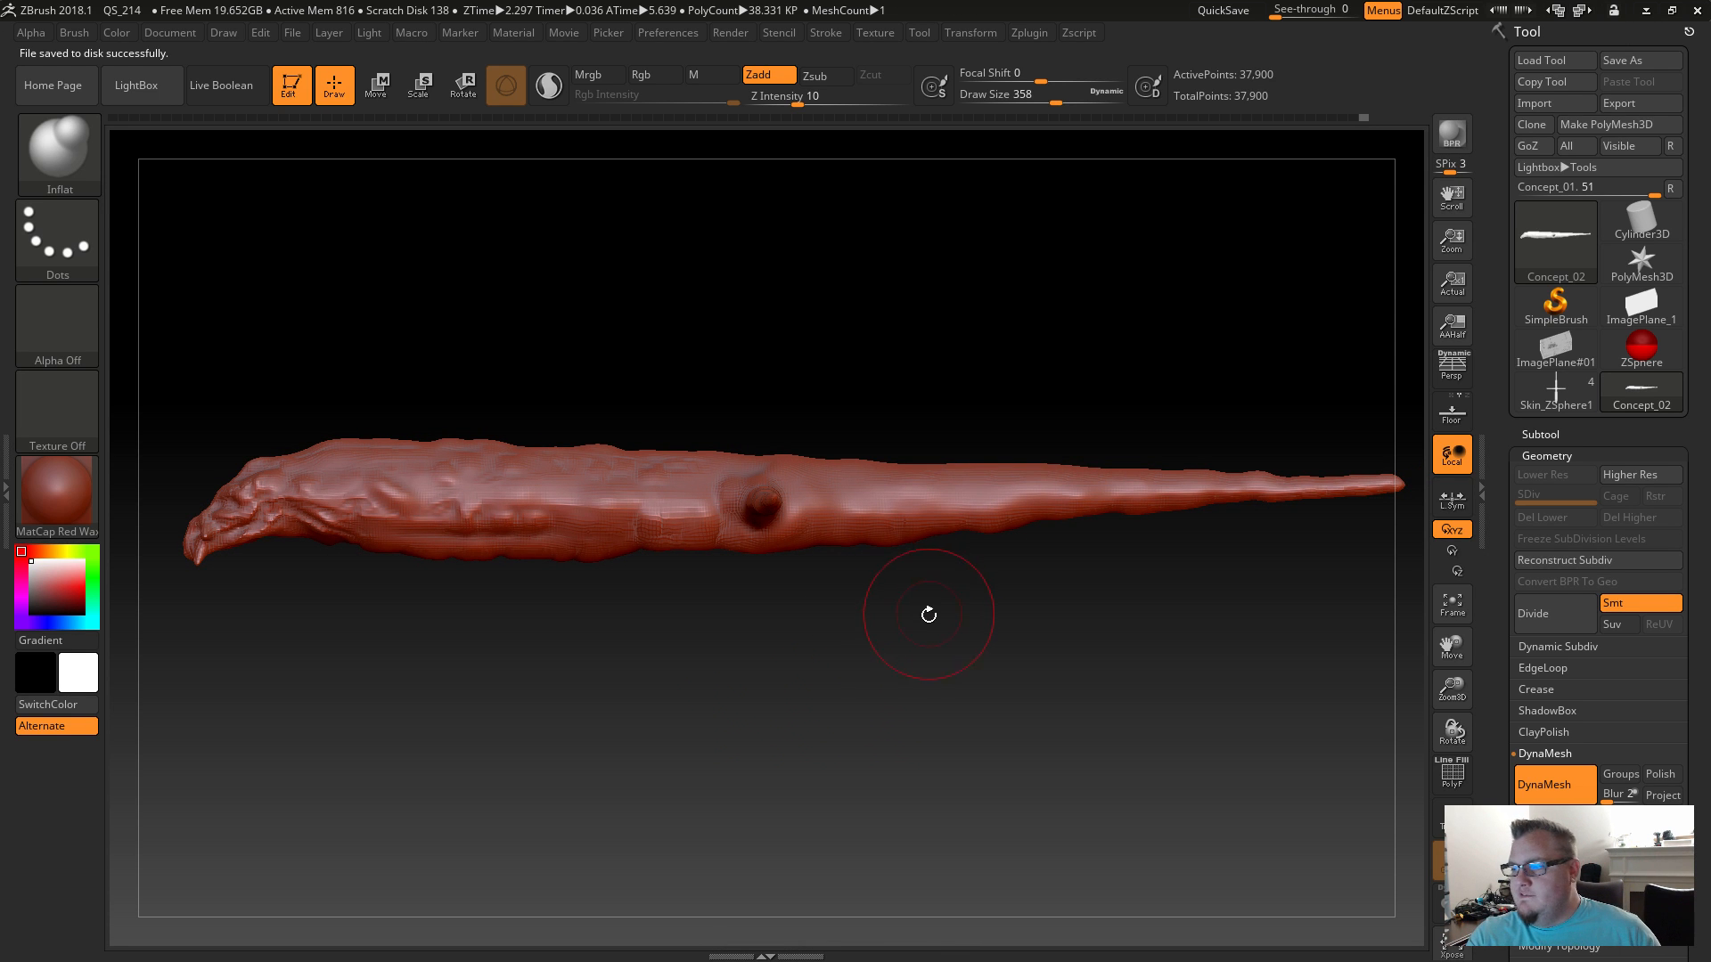
left_click_drag(929, 623, 924, 703)
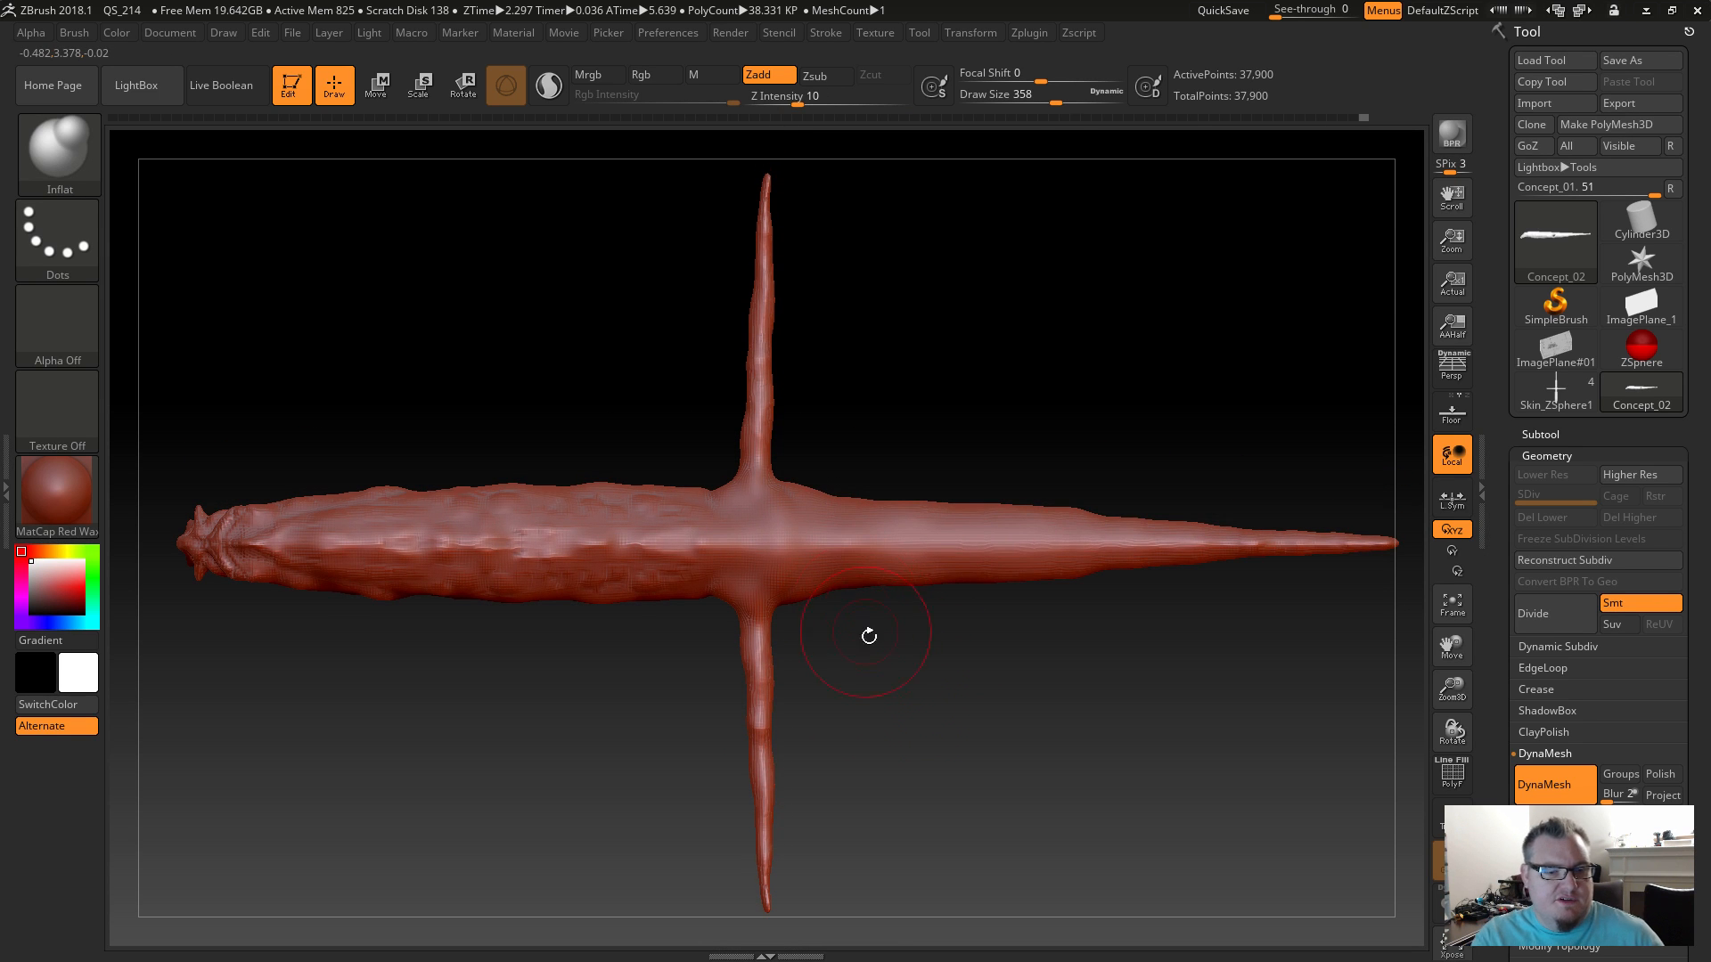
key("b")
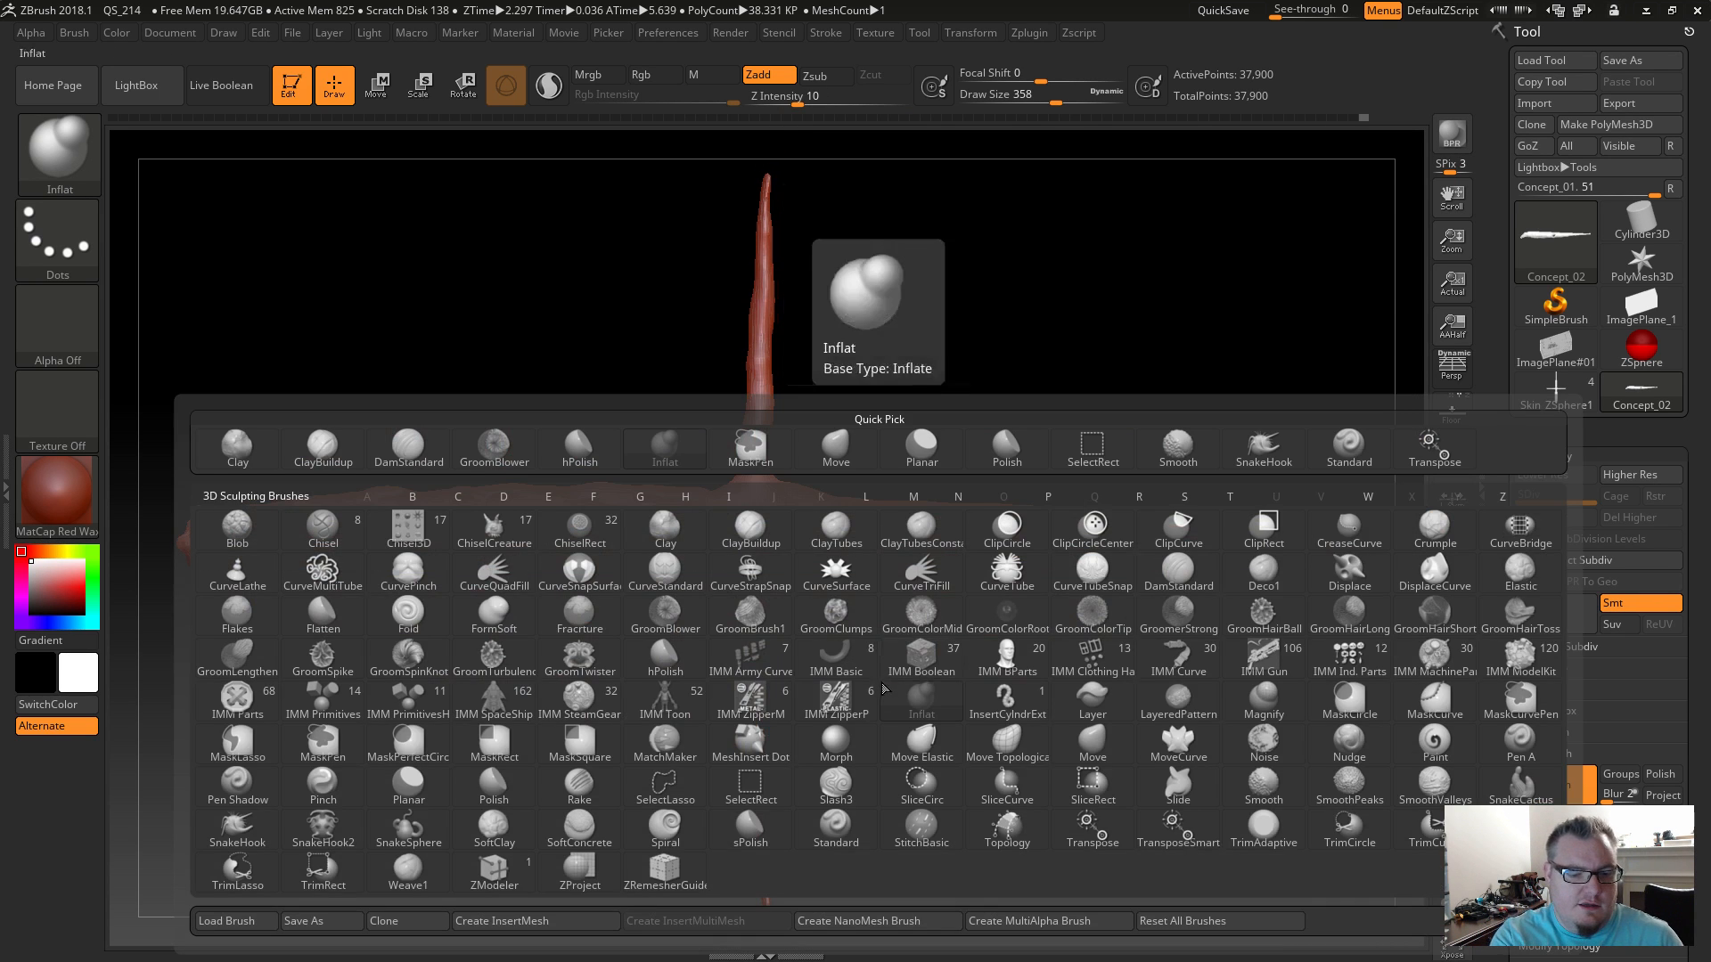
key("c")
key("b")
key("s")
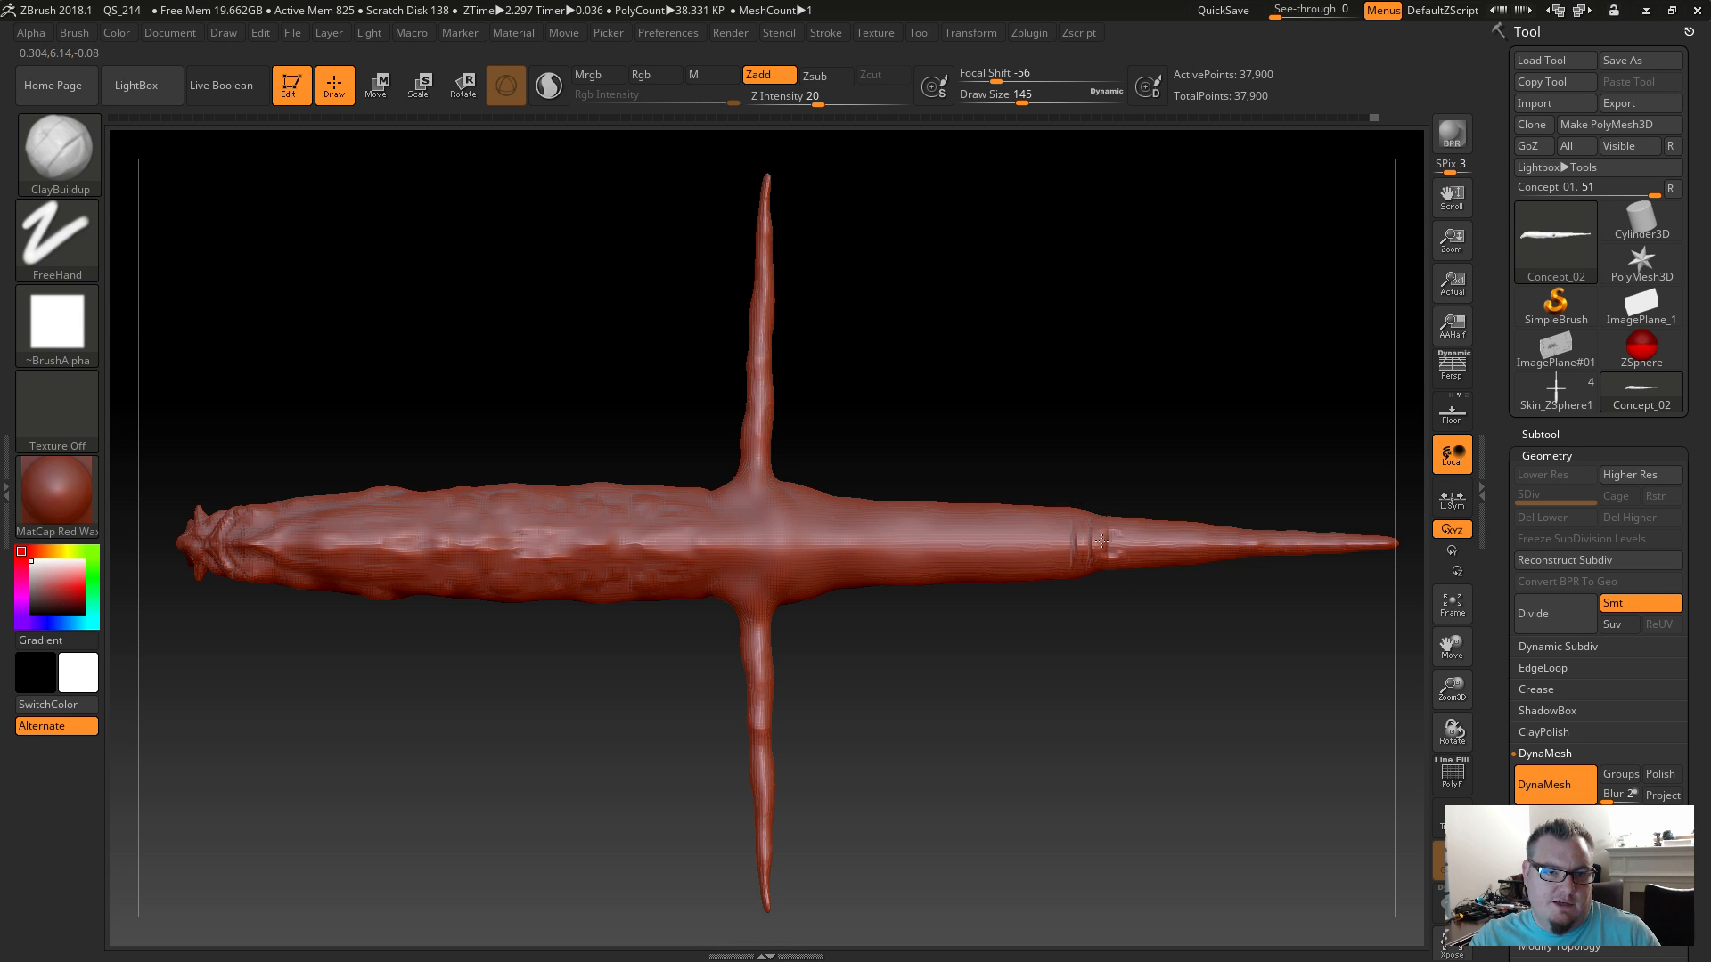
left_click_drag(1129, 557, 1205, 545)
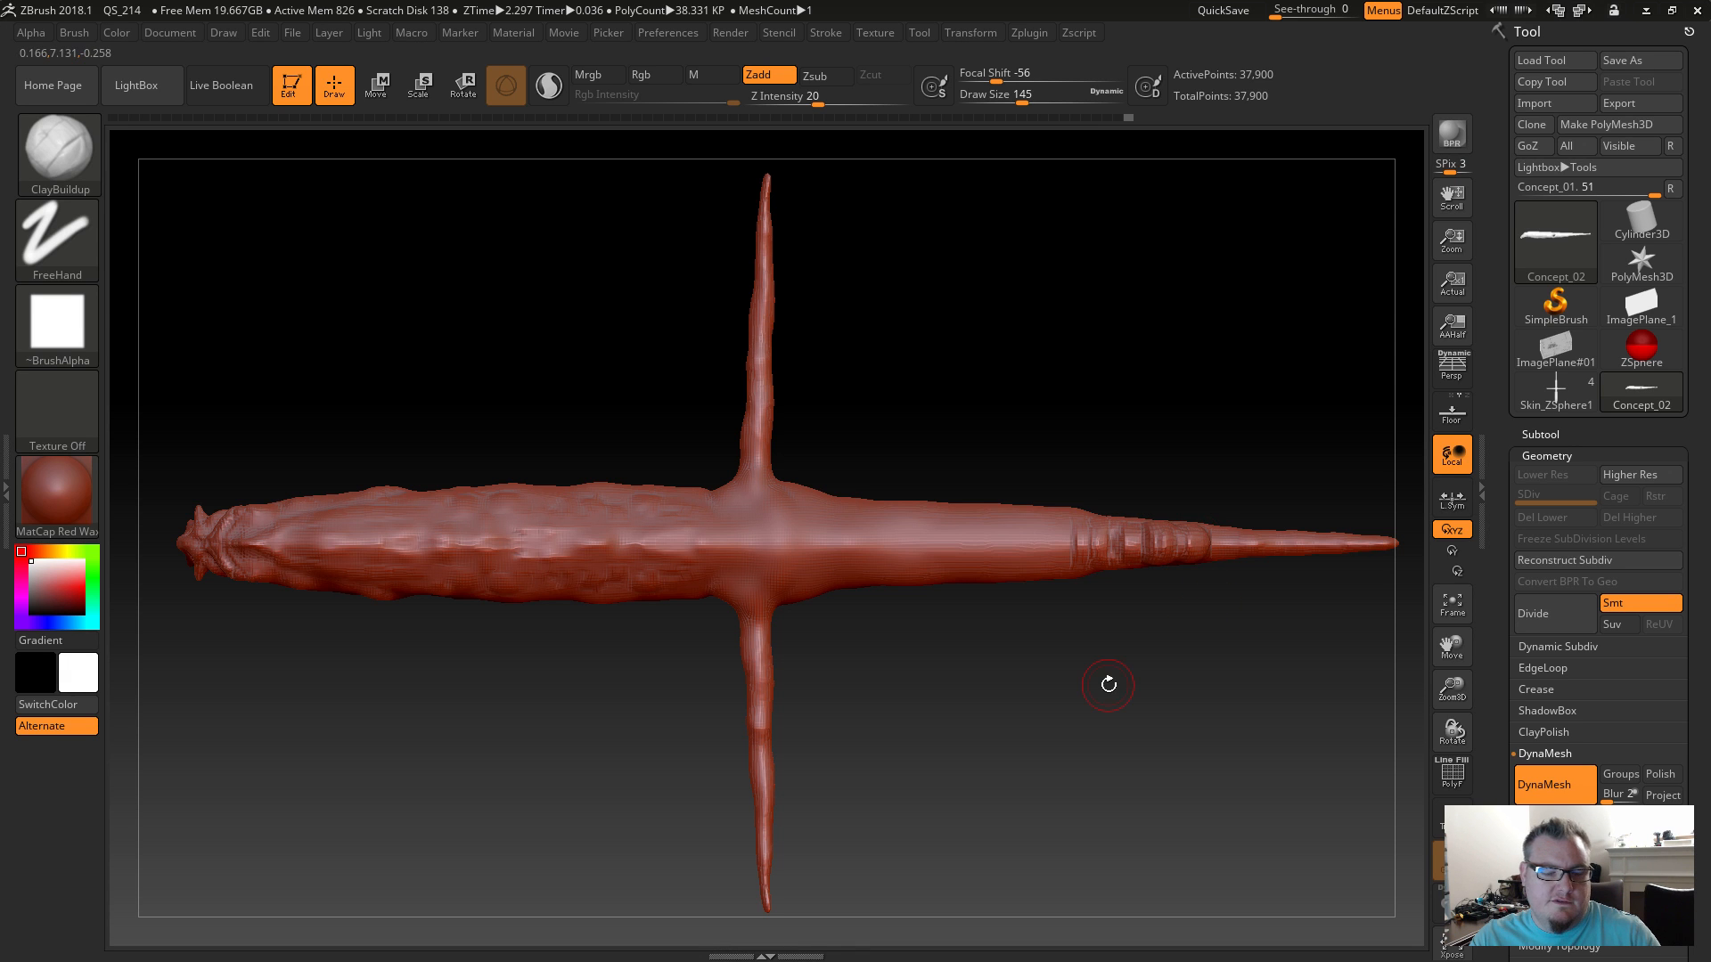
key("ctrl+z")
Flatten the raised bands on the tail with the Flatten brush at draw size 145.
mouse_move(1227, 691)
left_mouse_down()
mouse_move(828, 600)
mouse_move(821, 535)
mouse_move(837, 591)
mouse_move(826, 671)
left_mouse_up()
key("b")
key("f")
key("l")
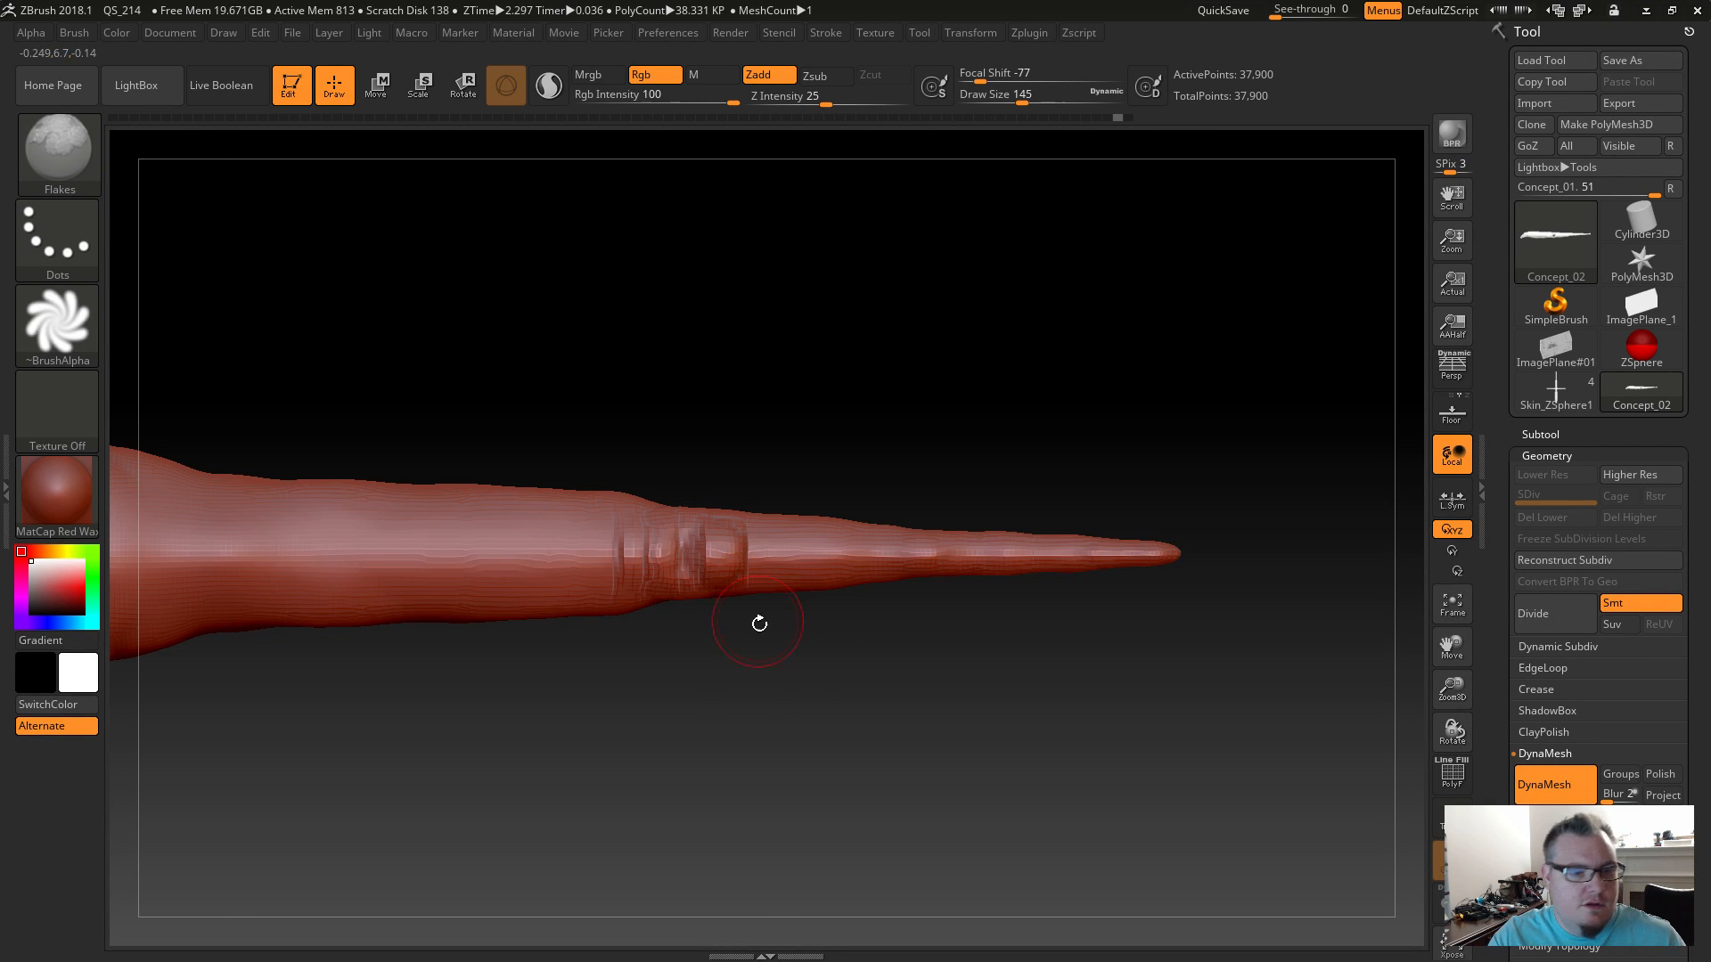
key("b")
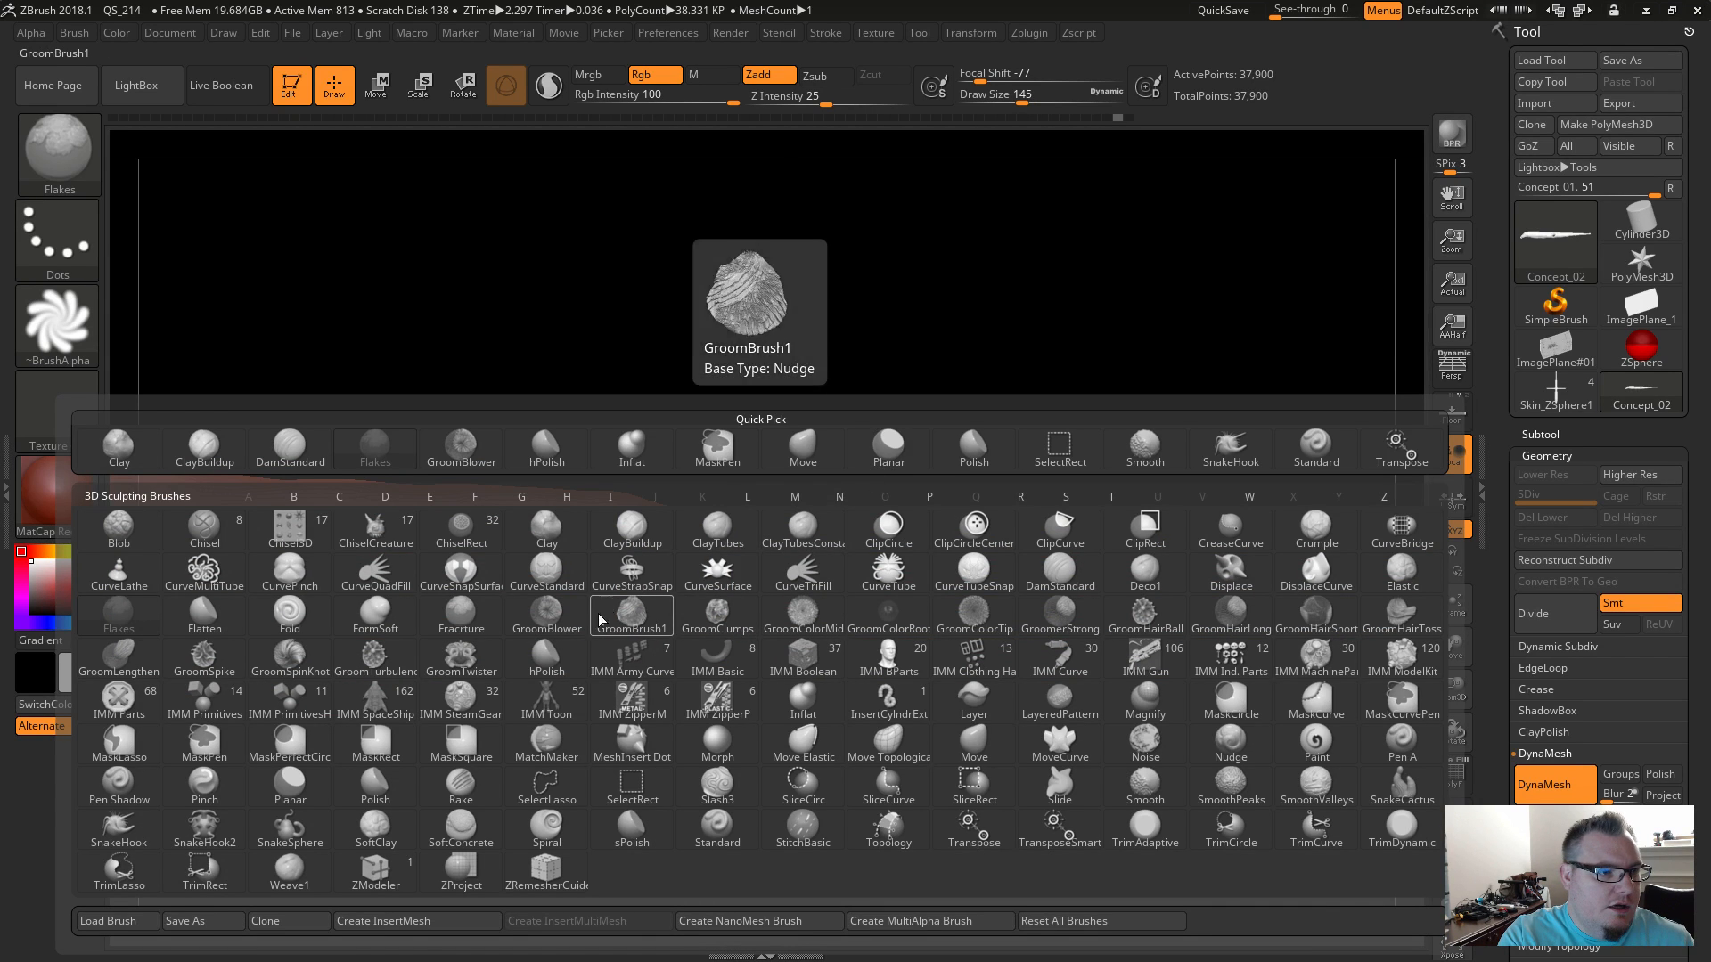
left_click(204, 615)
left_click_drag(717, 541, 719, 556)
Add narrower raised bands farther along the tail with ClayBuildup at draw size 94, and undo the last stroke.
key("b")
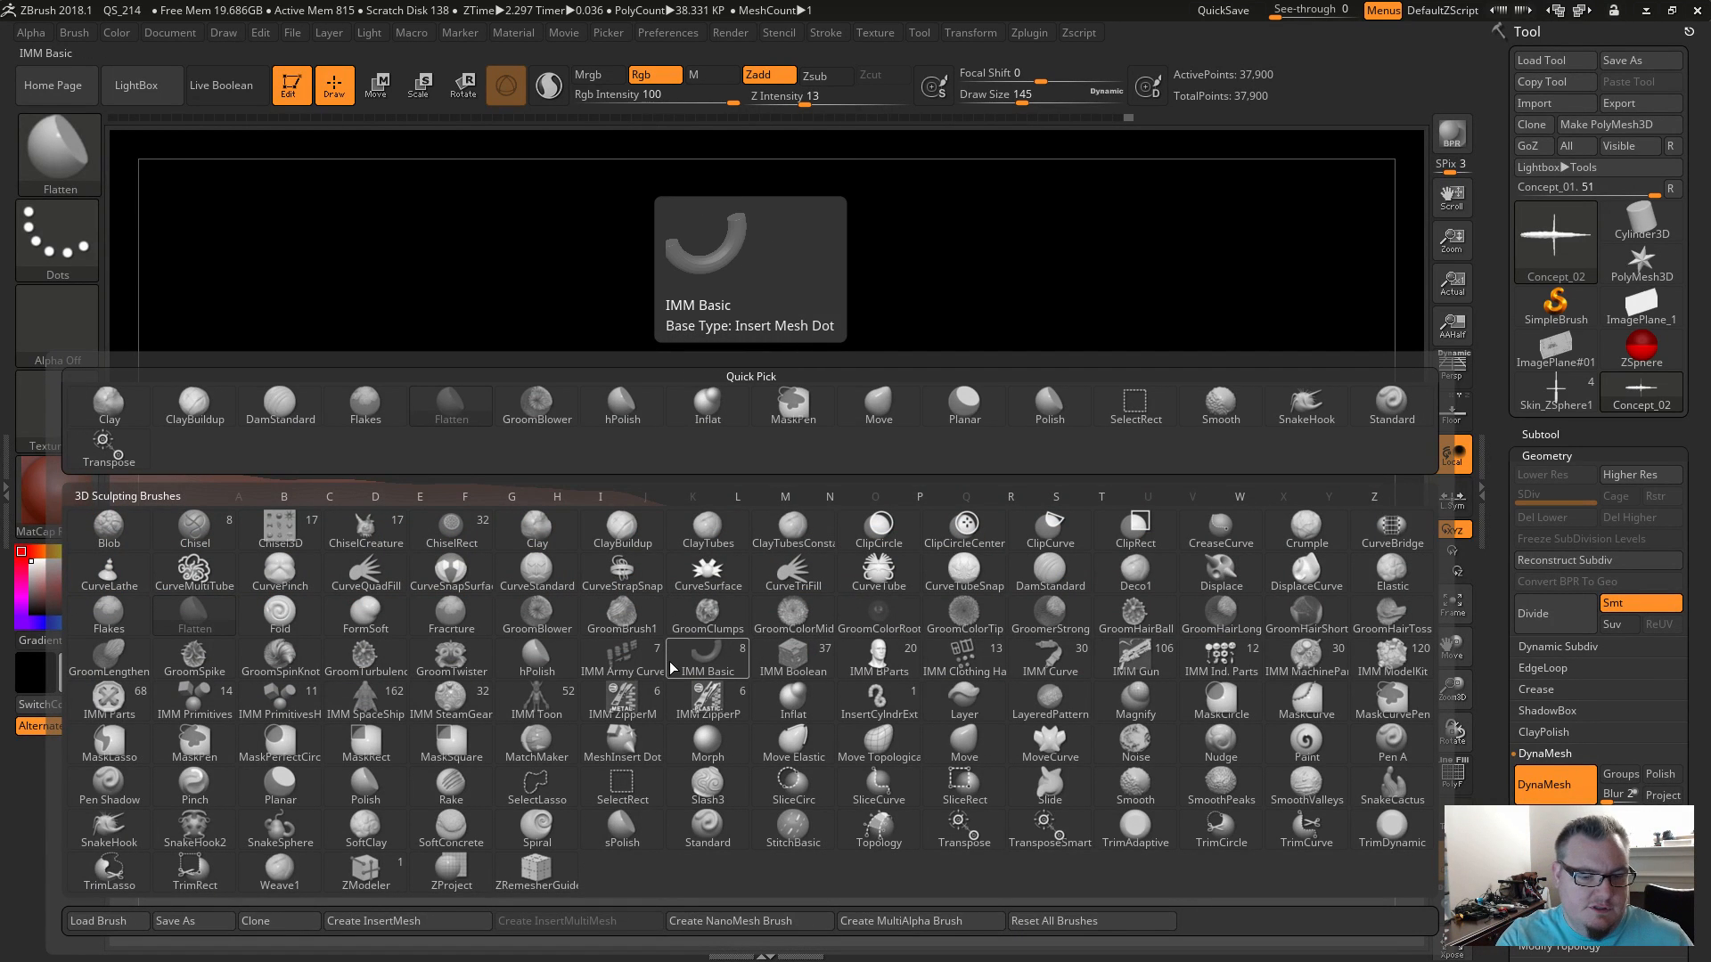
key("c")
key("b")
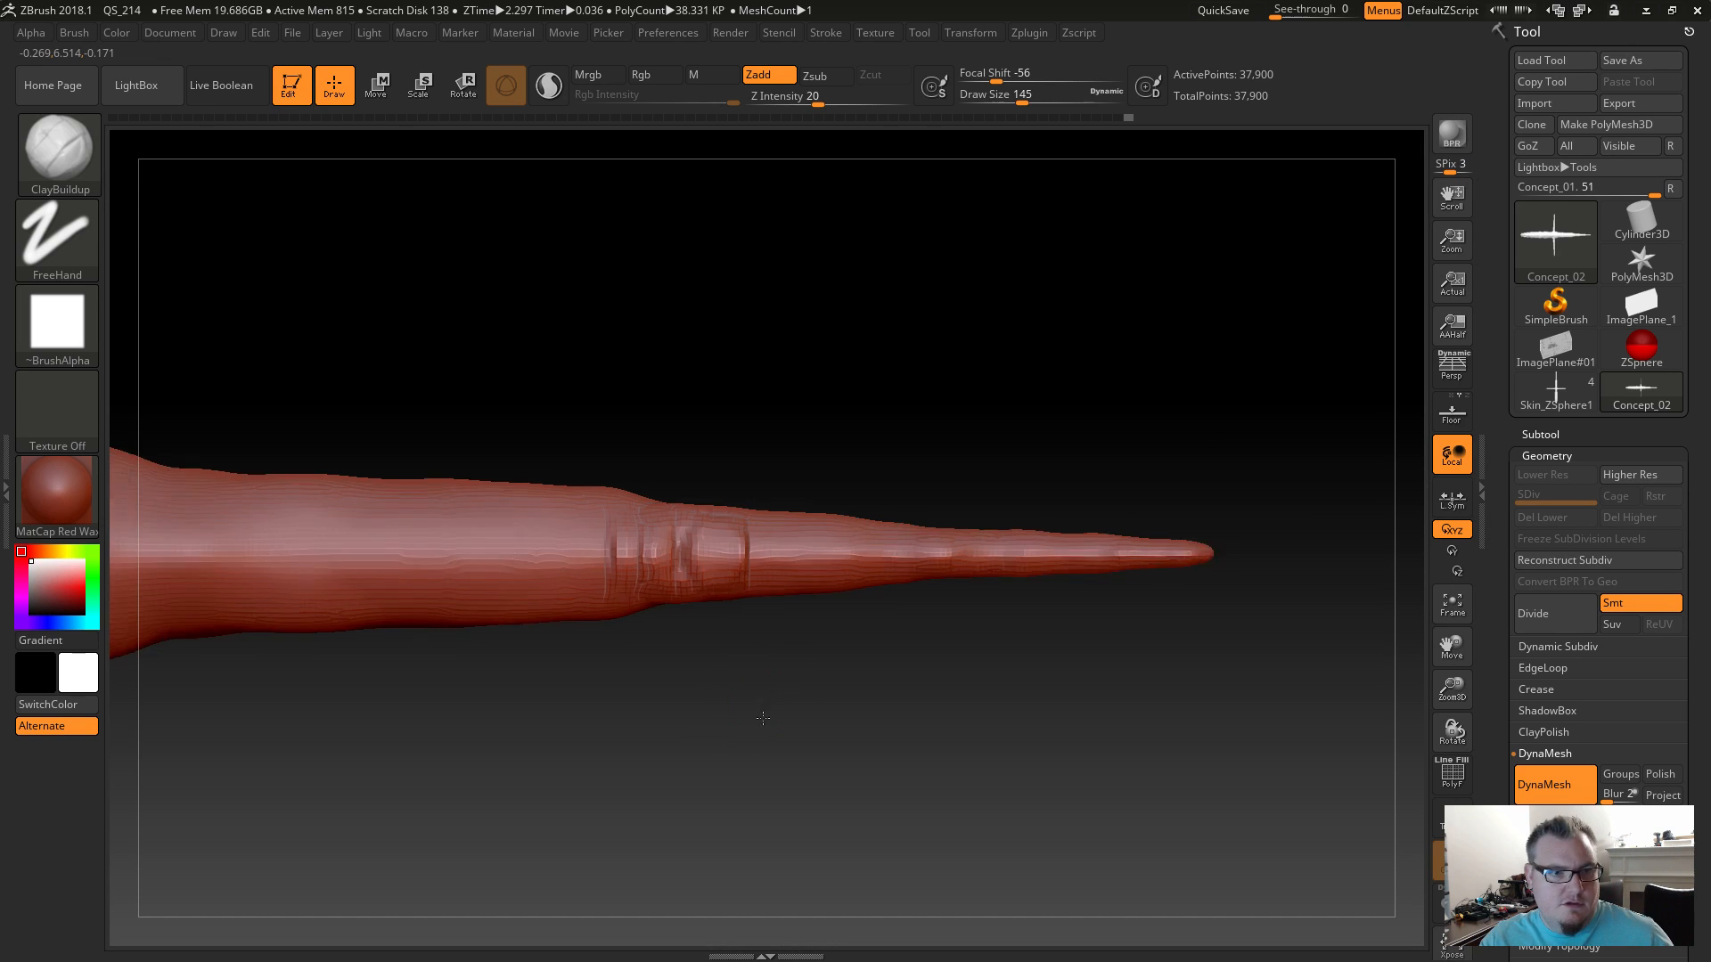
key("s")
left_click(805, 699)
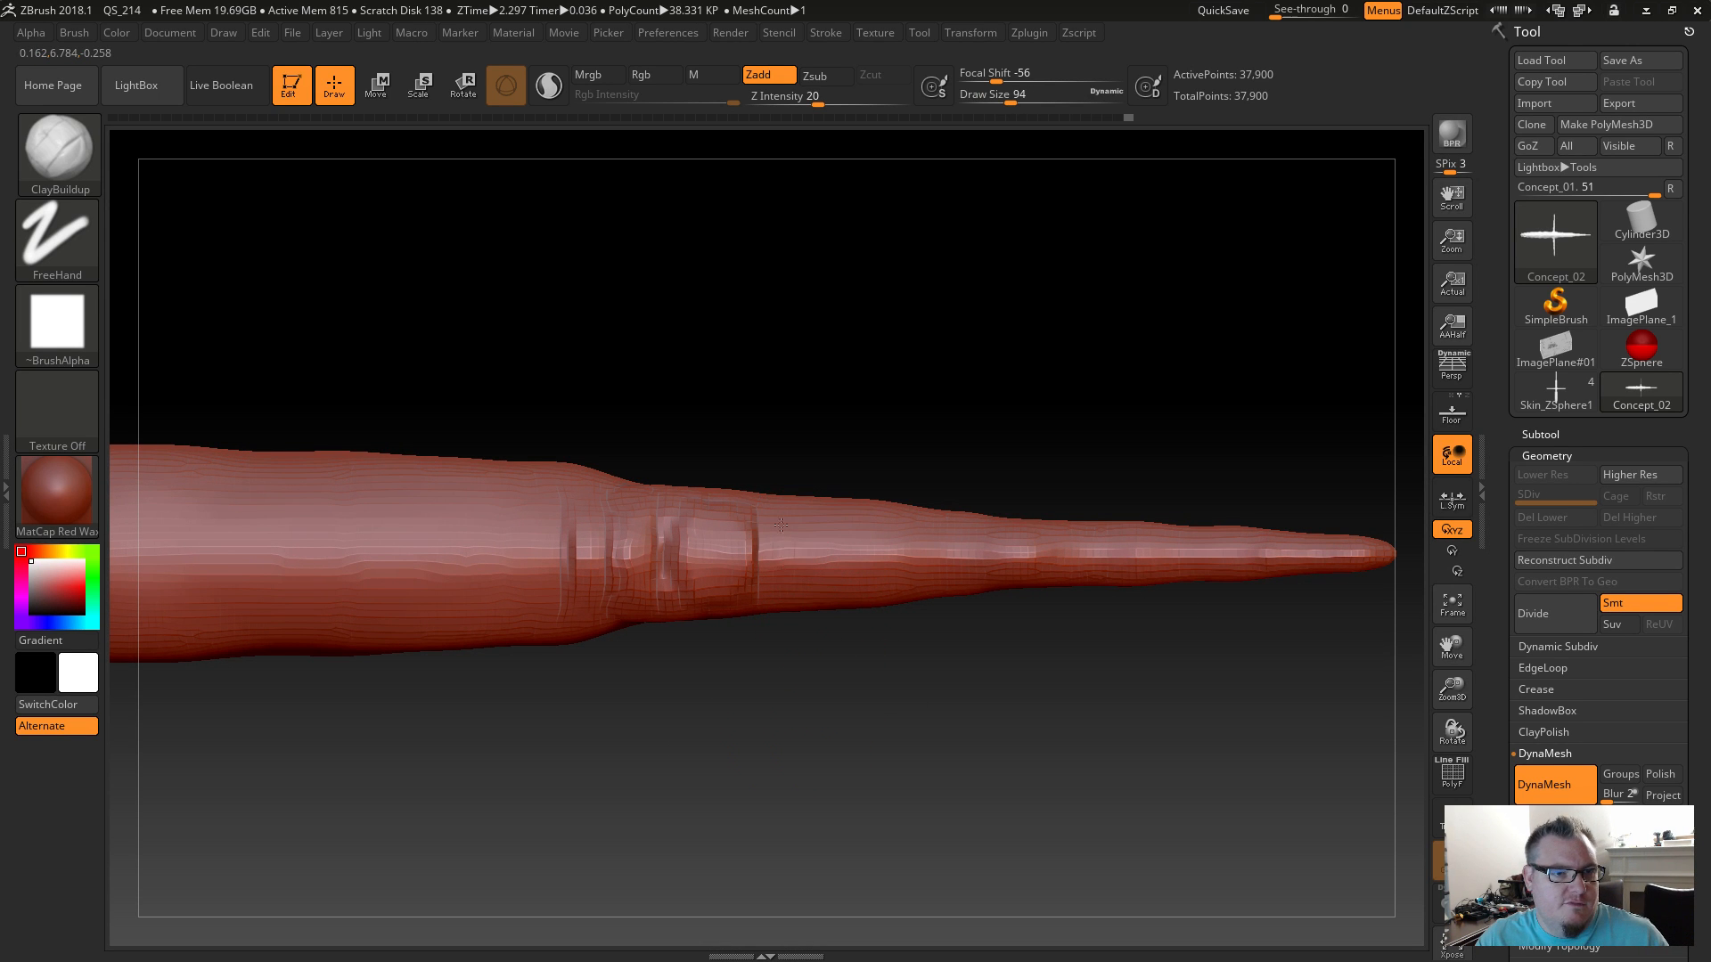
mouse_move(781, 532)
left_mouse_down()
mouse_move(789, 561)
mouse_move(803, 540)
mouse_move(797, 559)
mouse_move(800, 545)
mouse_move(869, 571)
mouse_move(896, 606)
left_mouse_up()
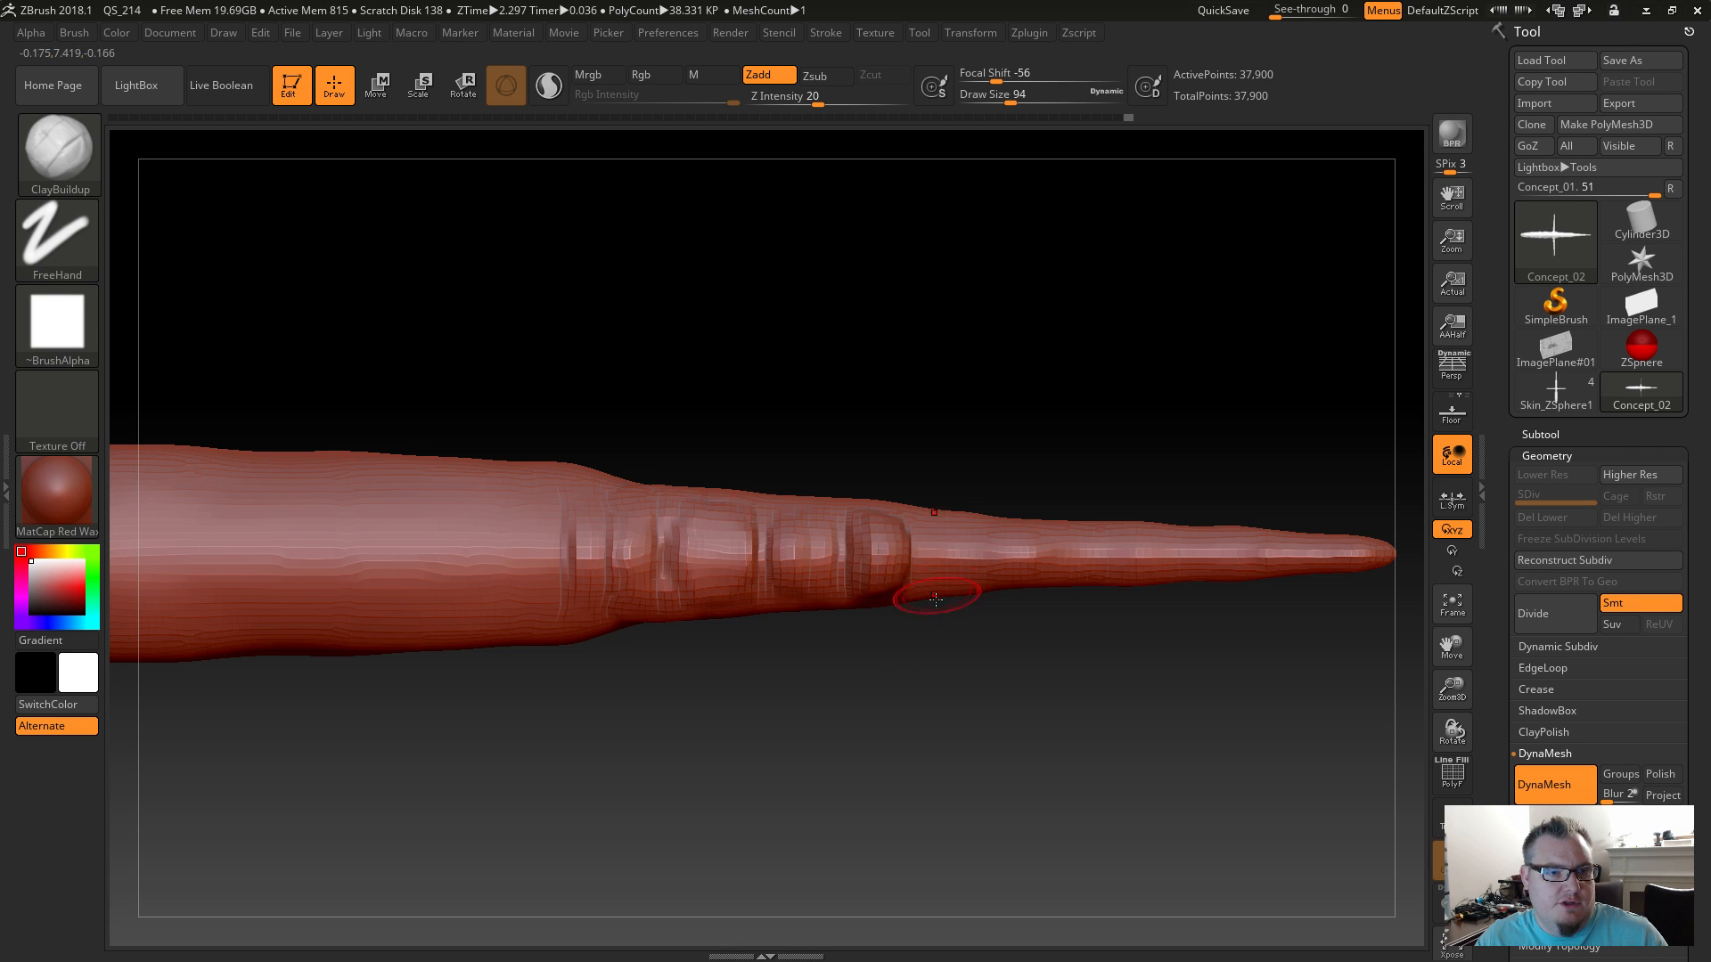
key("ctrl+z")
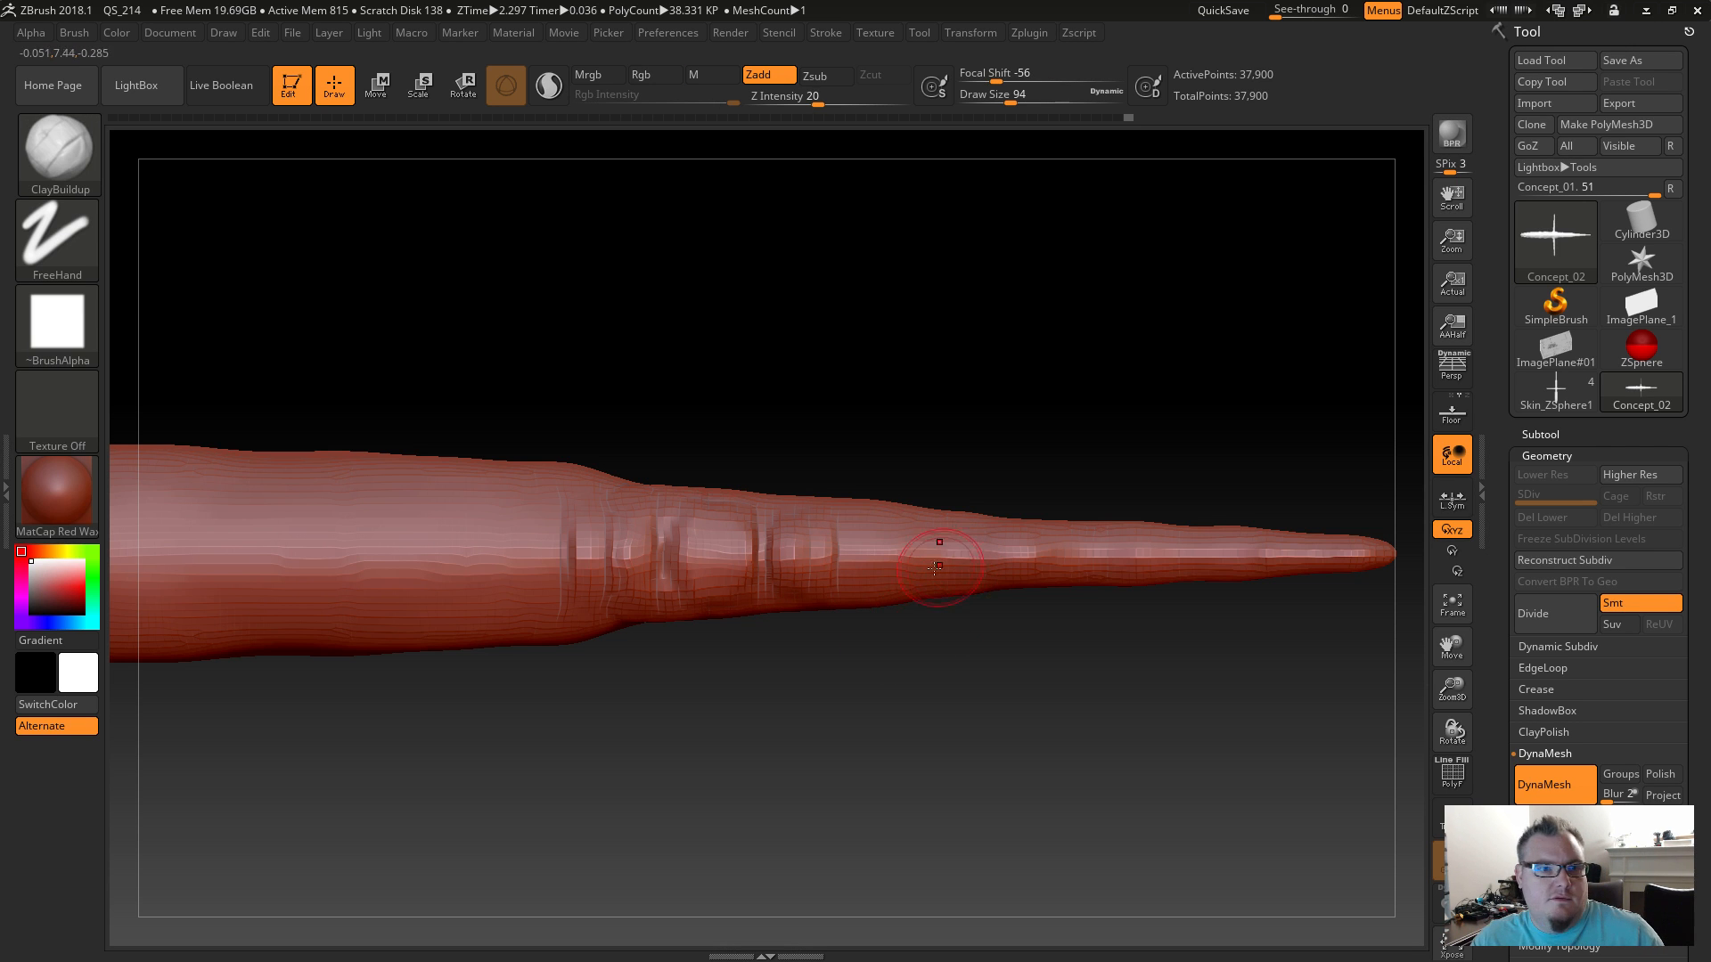
Continue the raised bands toward the tail tip with ClayBuildup at draw size 94, wrapping them around the tail's side.
mouse_move(914, 537)
left_mouse_down()
mouse_move(859, 555)
mouse_move(1040, 562)
left_mouse_up()
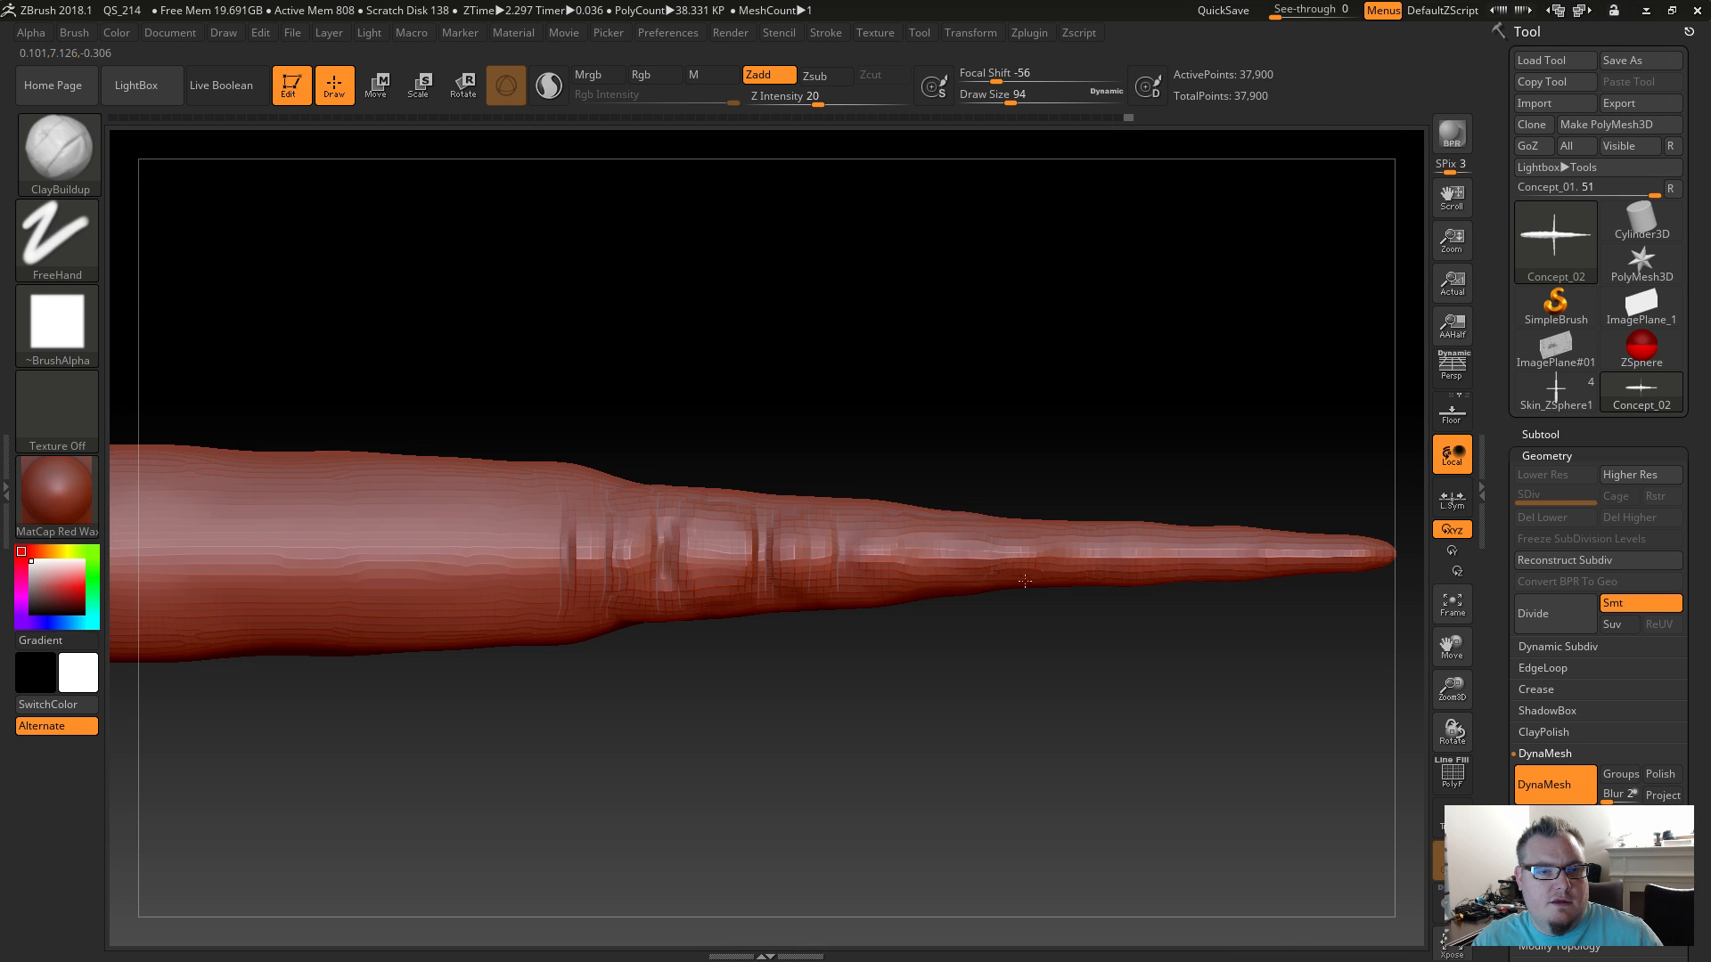
left_click_drag(880, 548, 892, 553)
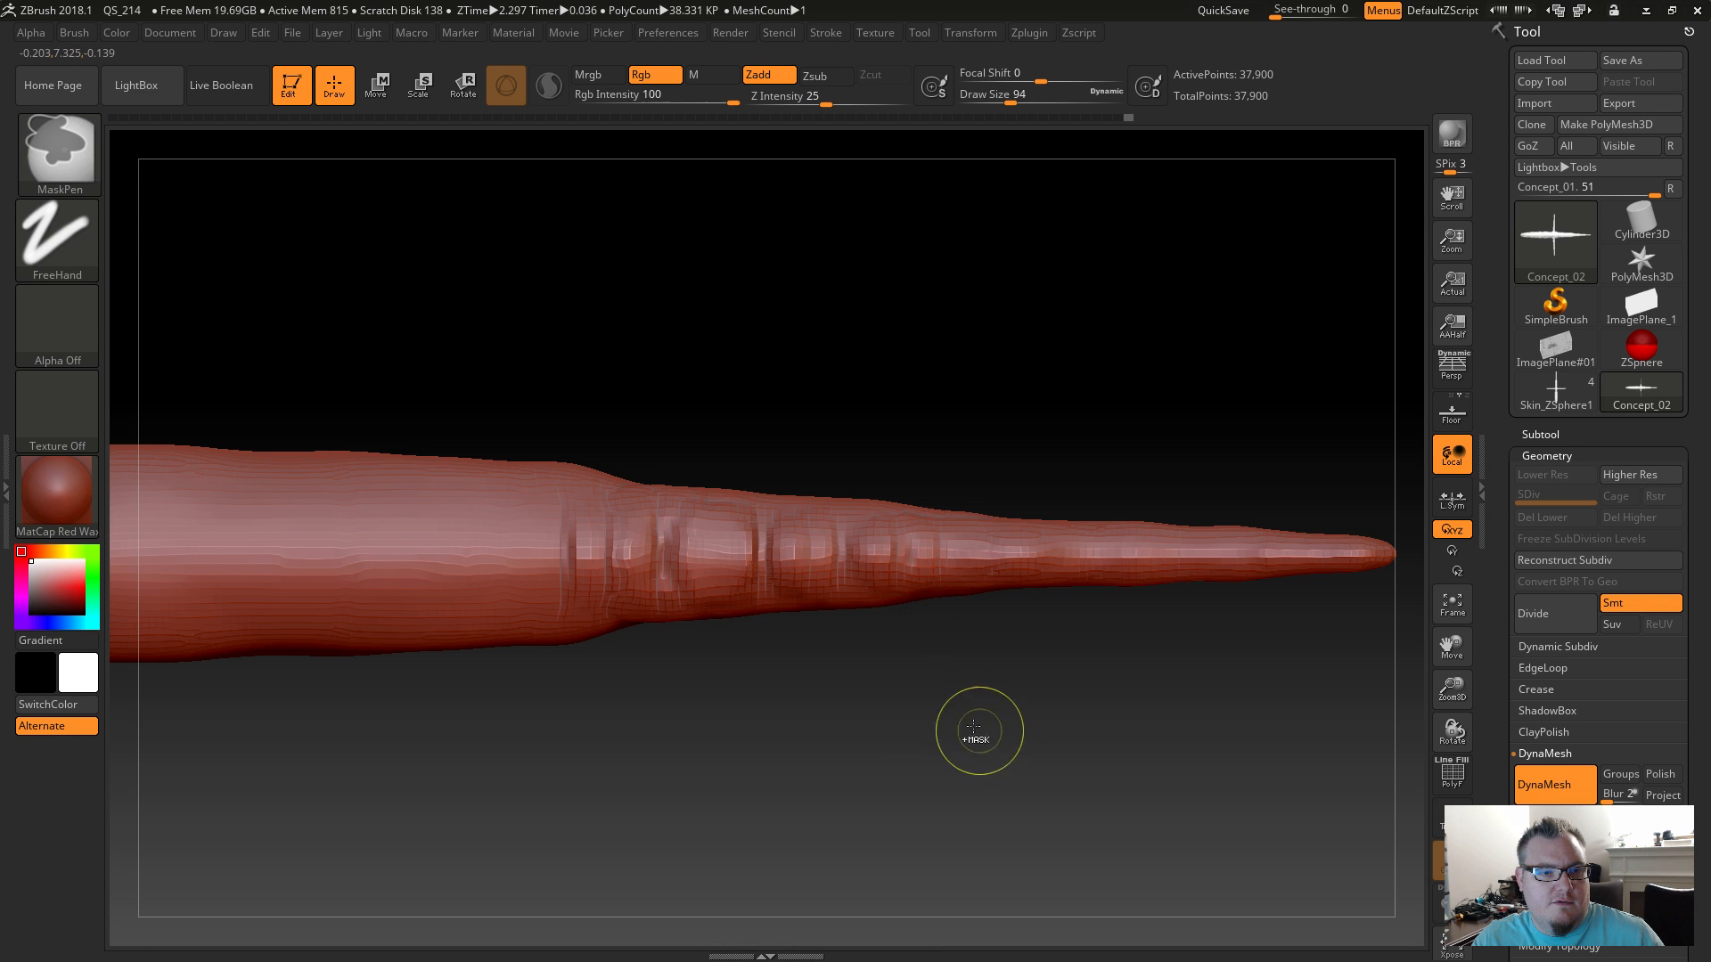
mouse_move(904, 573)
left_mouse_down()
mouse_move(909, 540)
mouse_move(999, 577)
mouse_move(985, 583)
left_mouse_up()
mouse_move(1070, 539)
left_mouse_down()
mouse_move(1074, 573)
mouse_move(1130, 595)
mouse_move(1315, 545)
left_mouse_up()
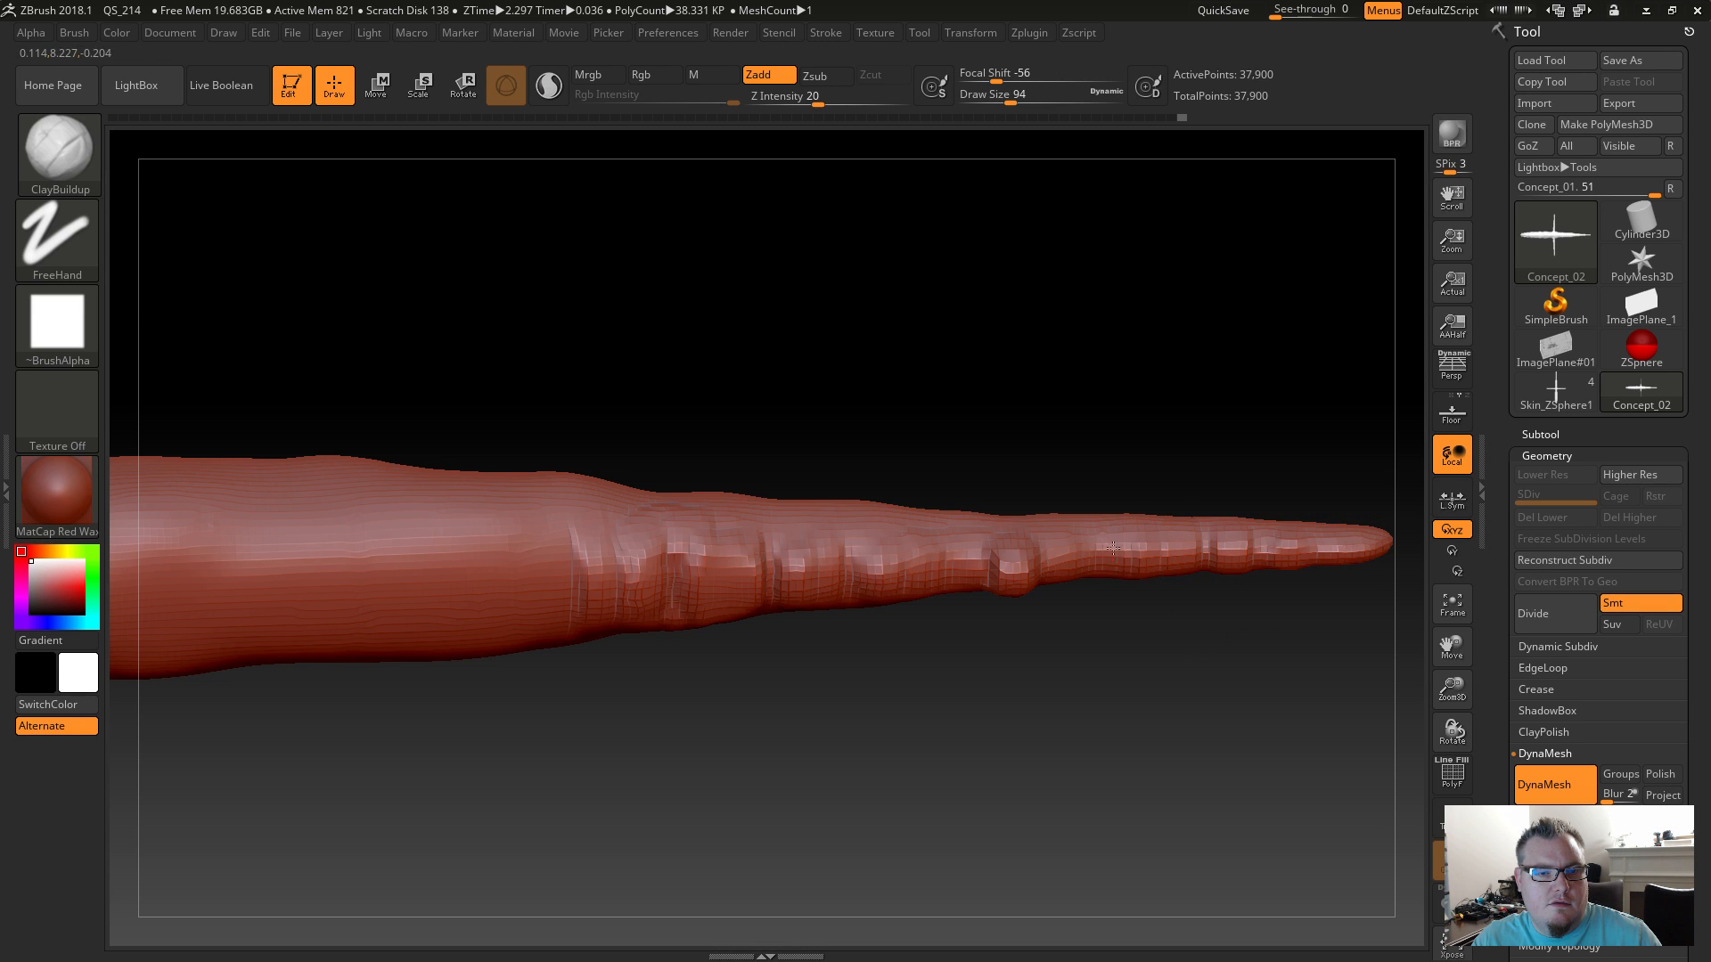
left_click_drag(1060, 538, 1051, 577)
left_click_drag(962, 548, 970, 583)
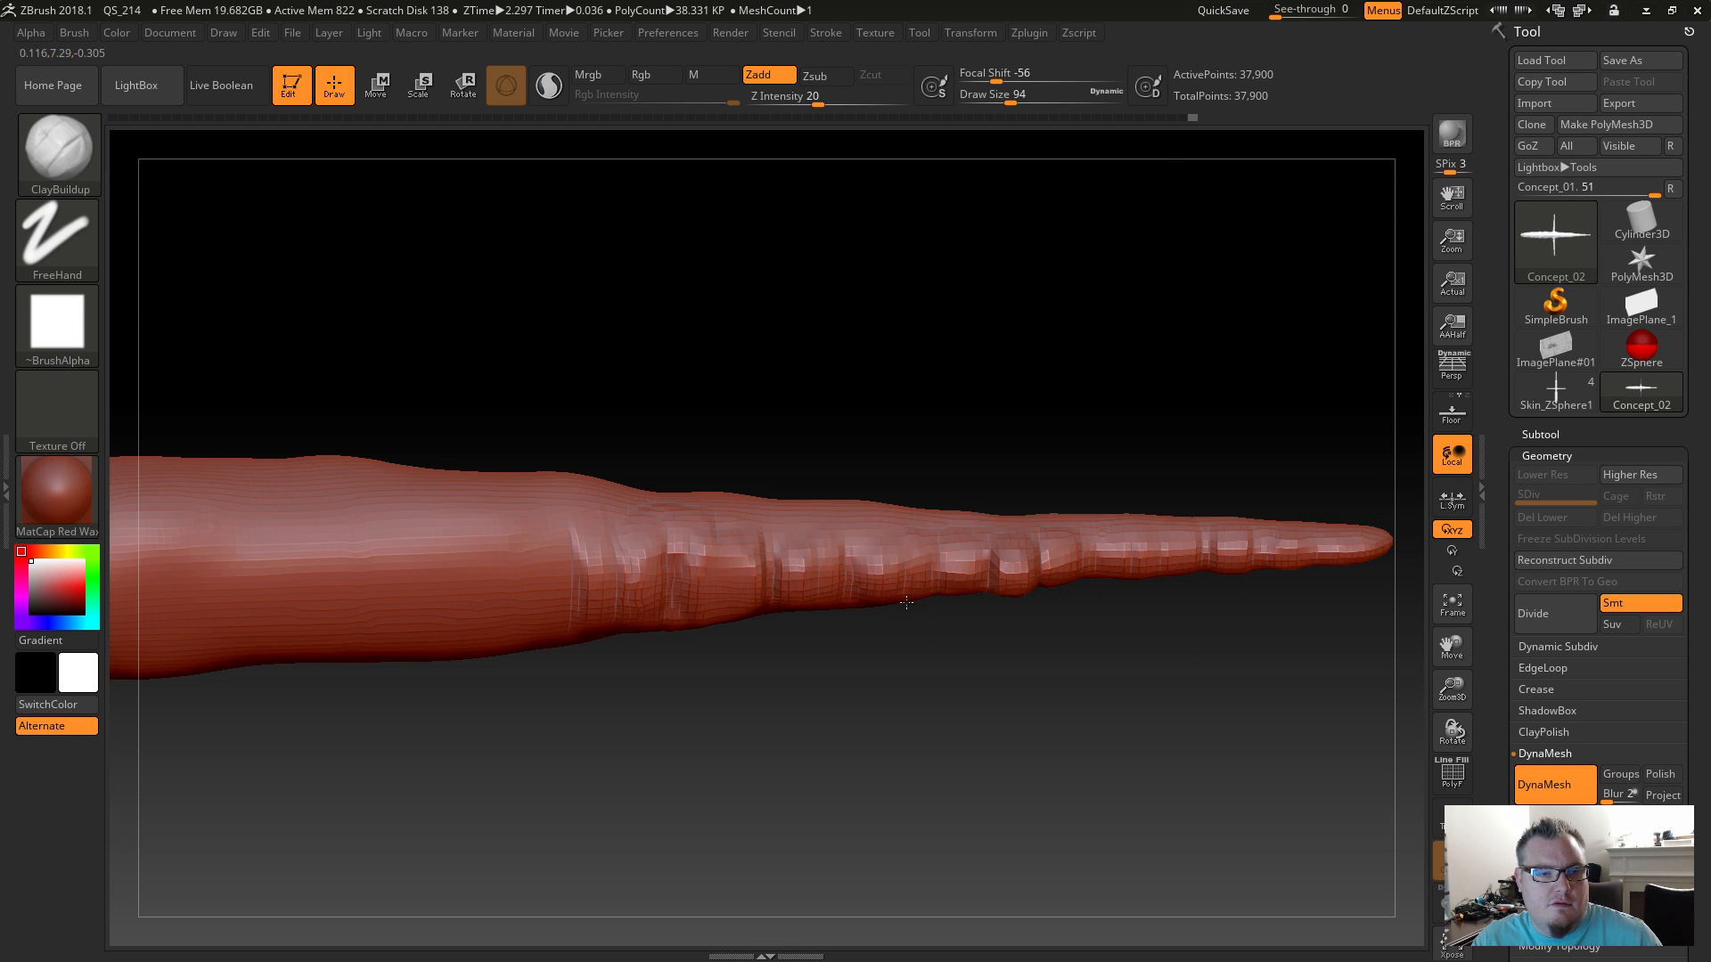
Smooth the foremost raised bands where the segmented part of the tail begins.
left_click_drag(841, 771, 822, 697)
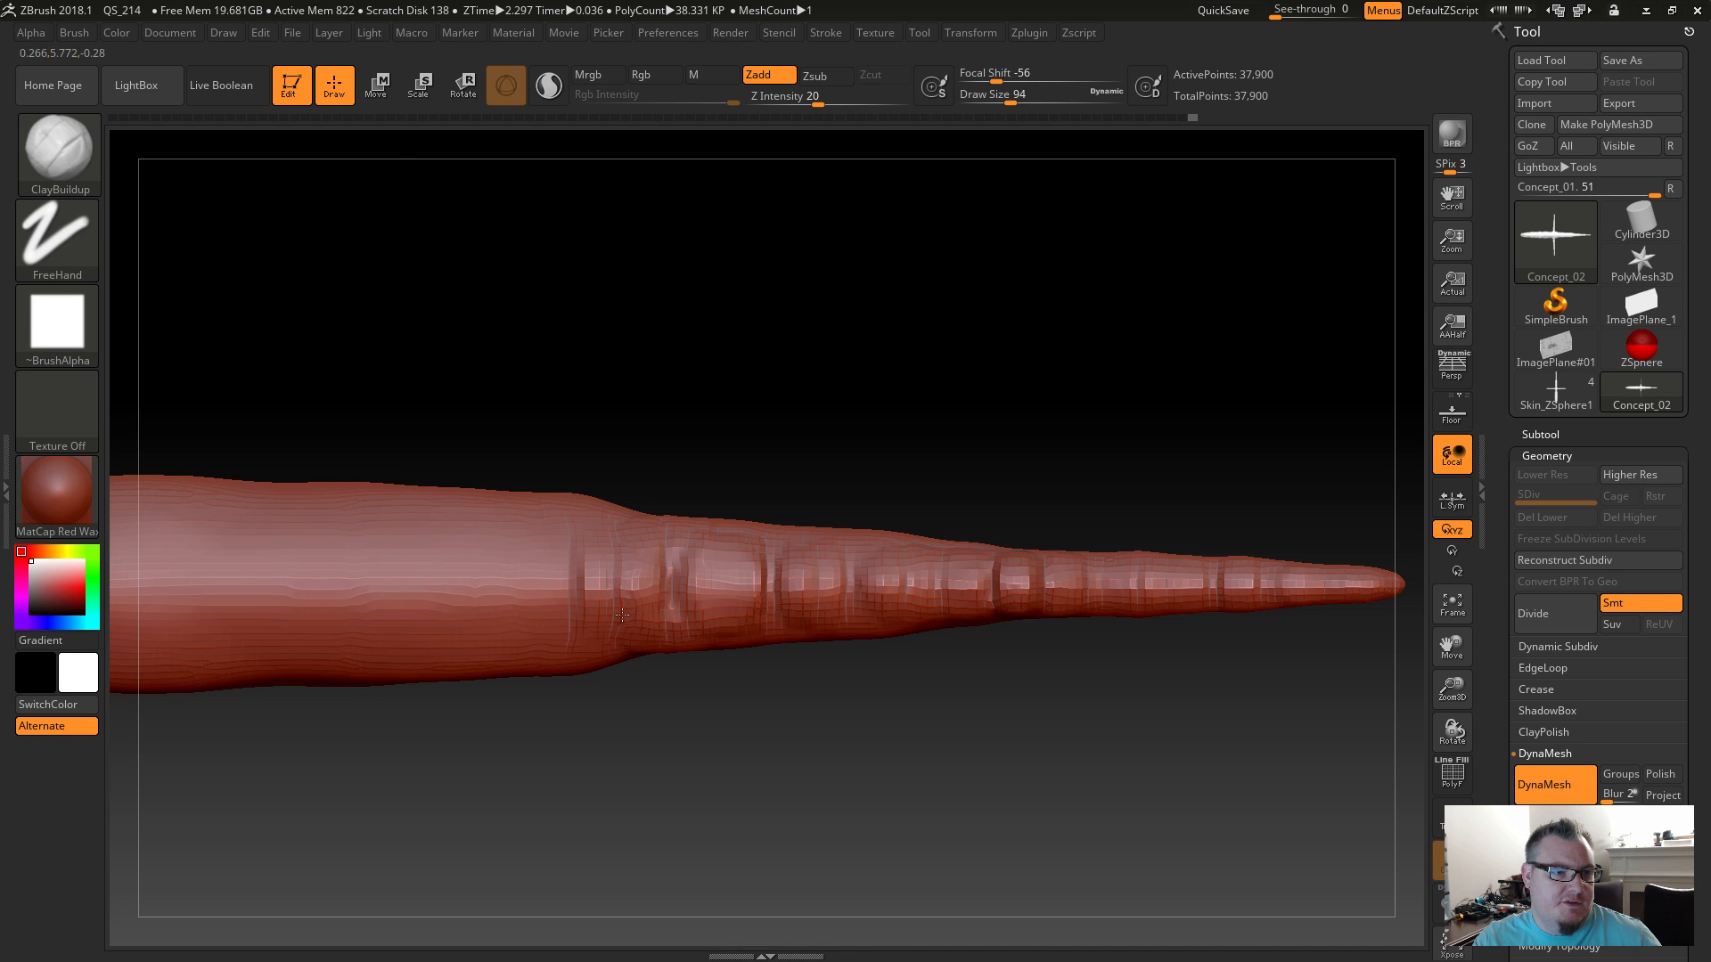
mouse_move(617, 626)
left_mouse_down("shift")
mouse_move(604, 542)
mouse_move(535, 575)
mouse_move(541, 549)
mouse_move(535, 579)
mouse_move(604, 572)
mouse_move(619, 615)
mouse_move(668, 615)
left_mouse_up("shift")
mouse_move(732, 793)
left_mouse_down()
mouse_move(657, 749)
mouse_move(629, 637)
left_mouse_up()
Flatten the tail bands from the first segments to the tip with the Flatten brush at draw size 94.
key("b")
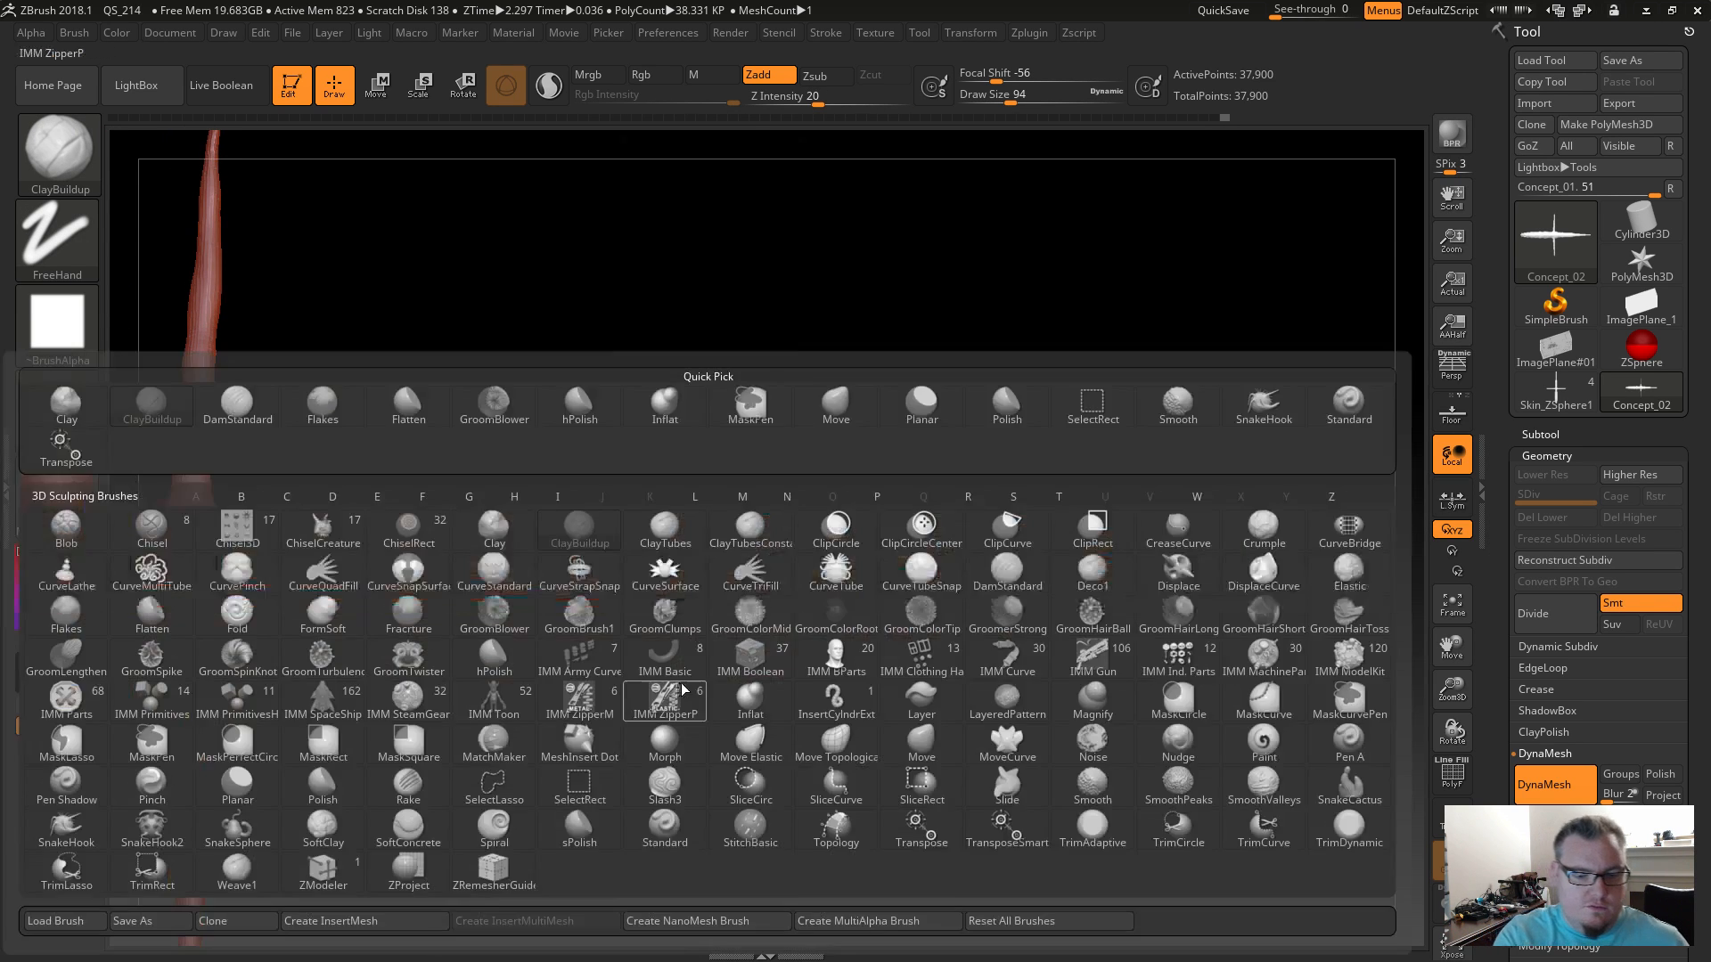
key("f")
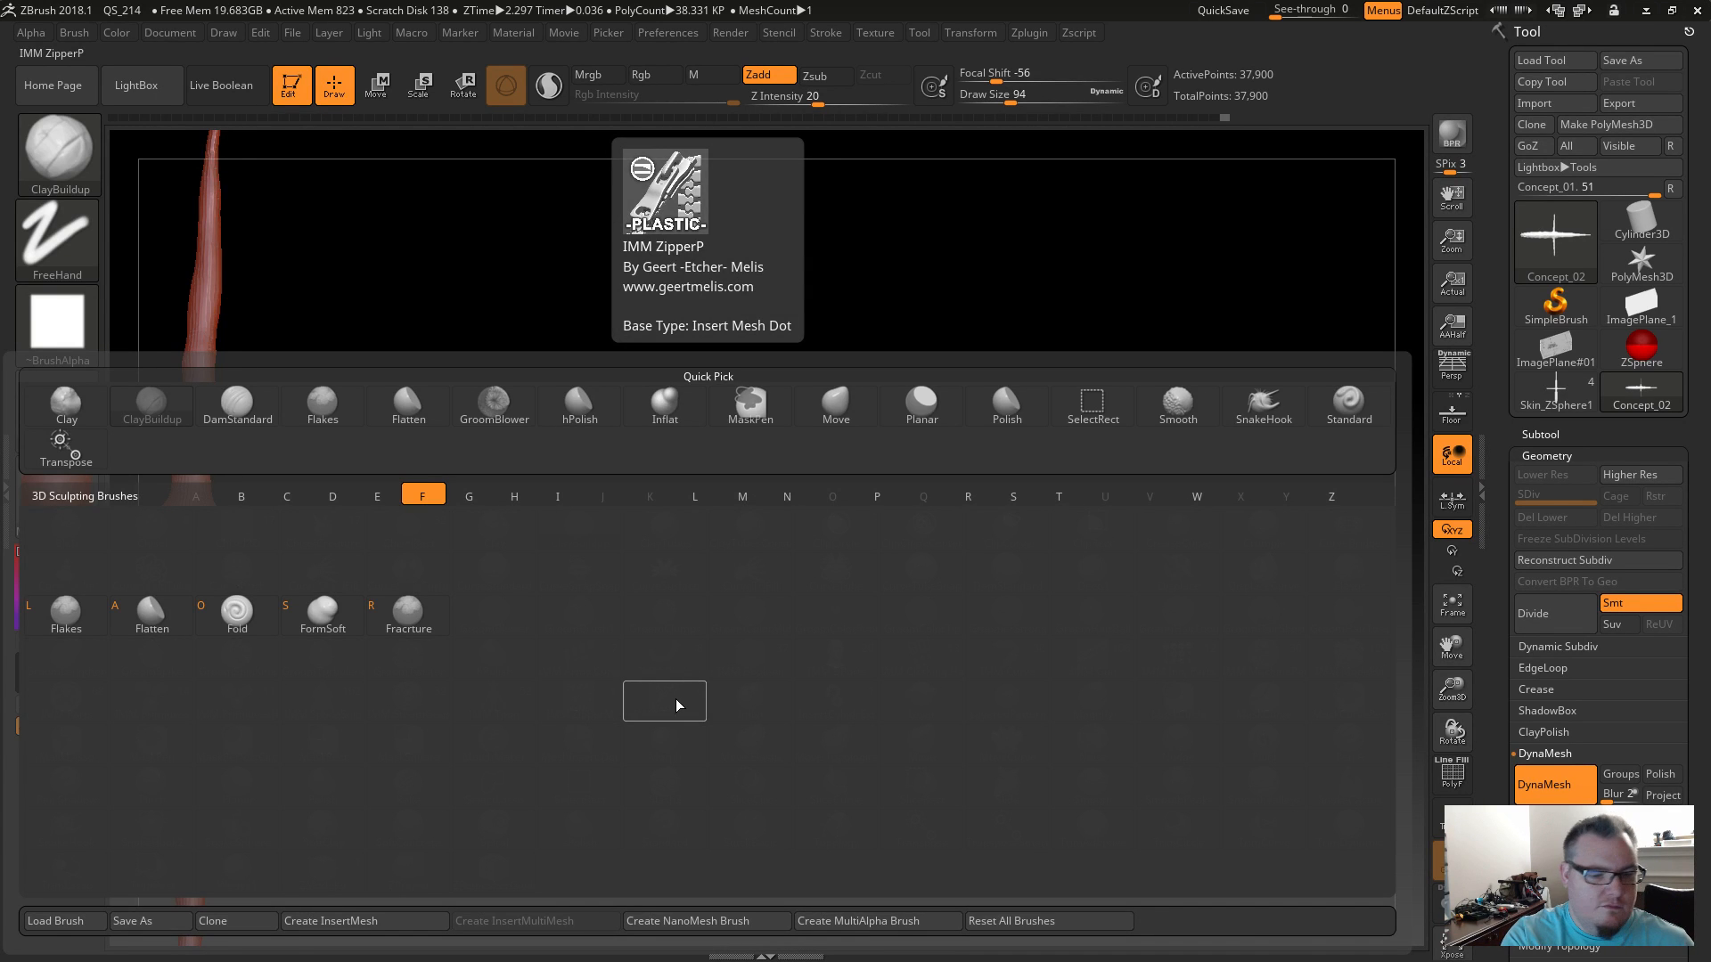
key("a")
left_click_drag(803, 697, 869, 765, "alt")
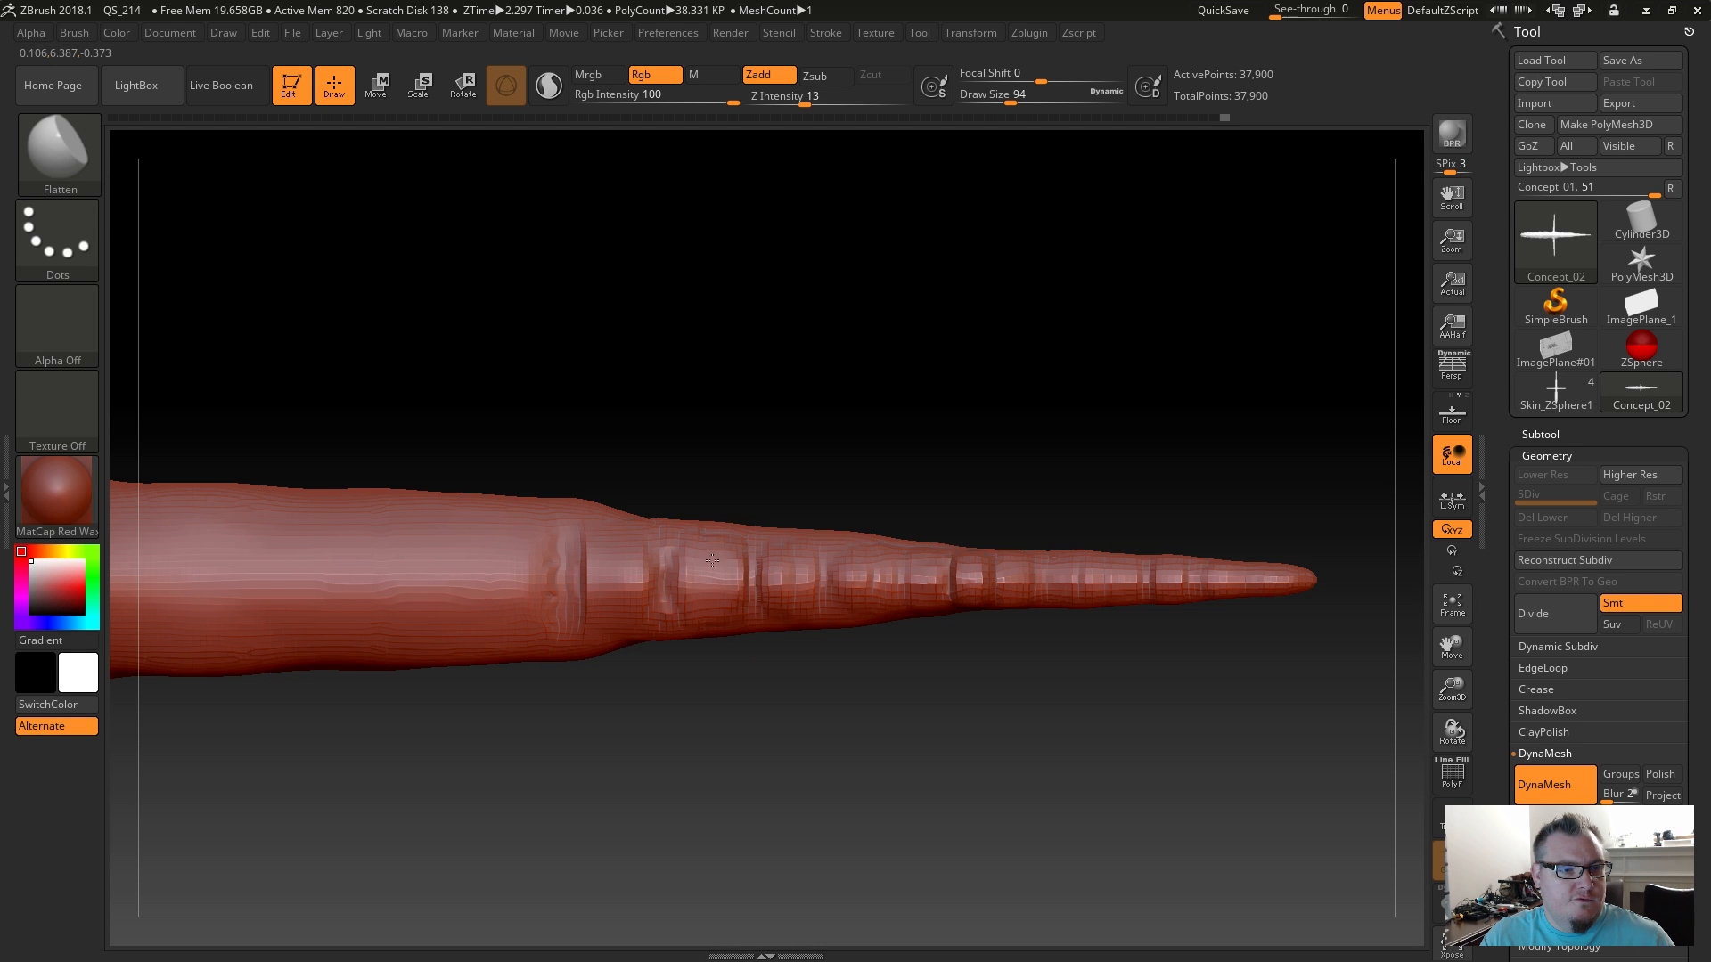
left_click_drag(721, 602, 780, 582)
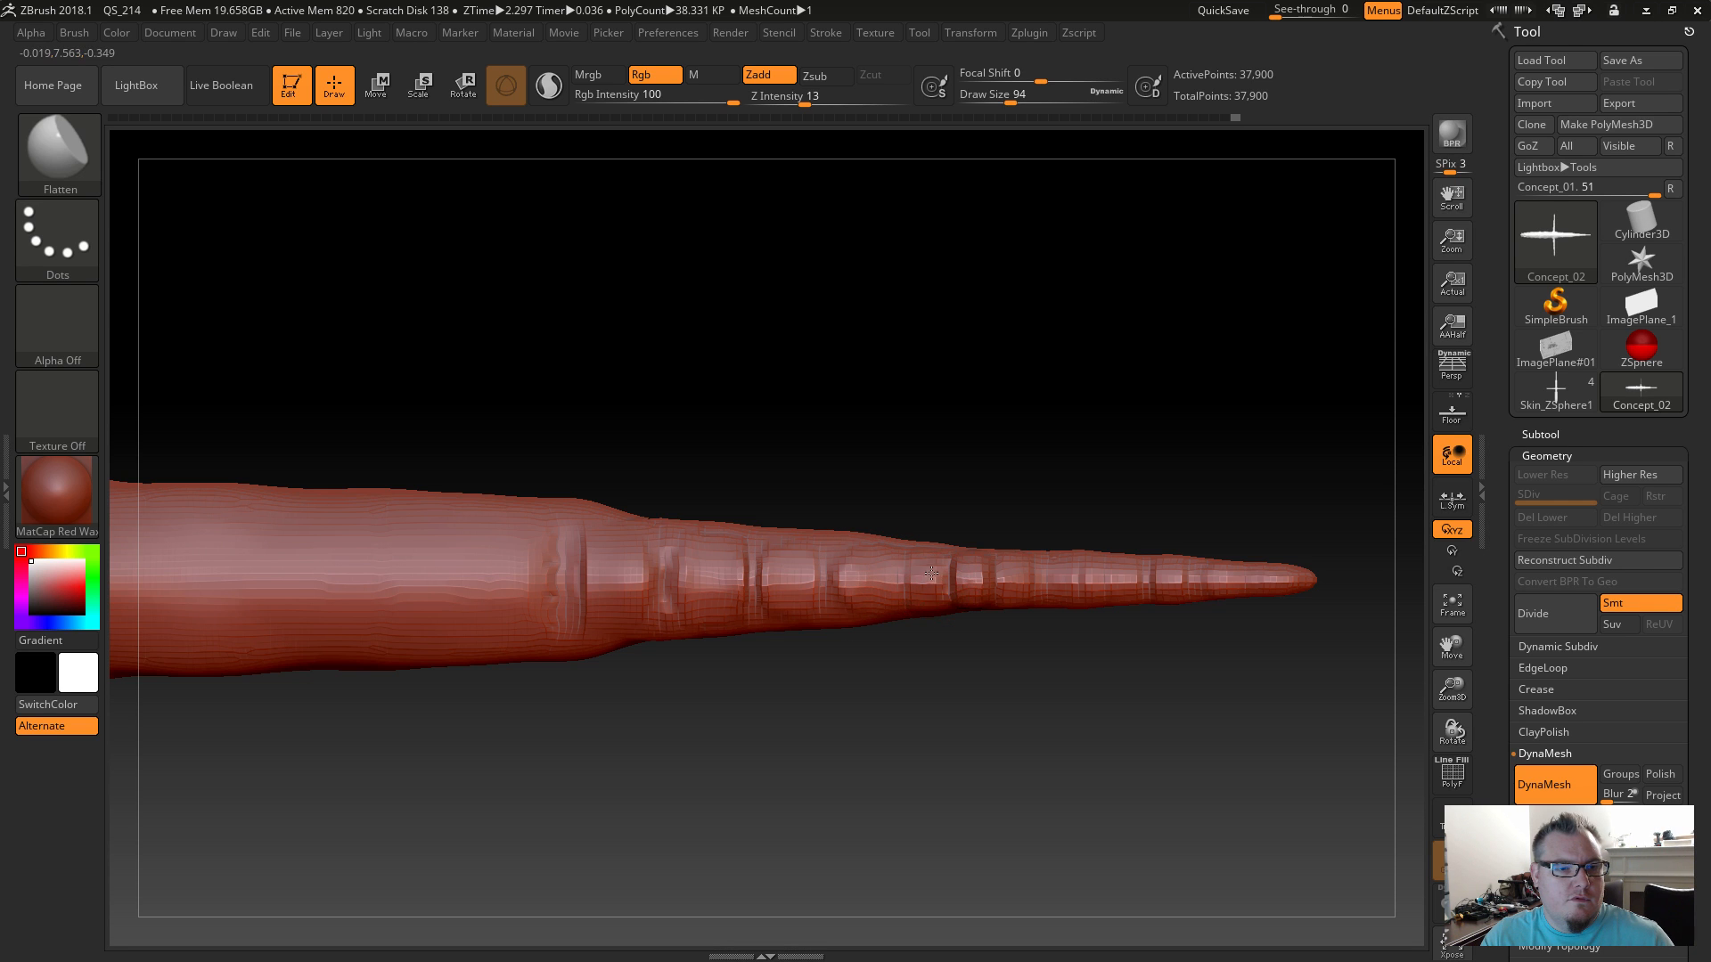
left_click_drag(974, 575, 1294, 579)
Update the DynaMesh to rebuild the model's topology after the tail sculpting.
mouse_move(995, 791)
left_mouse_down()
mouse_move(1033, 739)
mouse_move(971, 753)
mouse_move(976, 668)
left_mouse_up()
mouse_move(926, 794)
left_mouse_down()
mouse_move(928, 841)
mouse_move(951, 730)
mouse_move(889, 749)
mouse_move(890, 813)
left_mouse_up()
left_click_drag(787, 779, 929, 737)
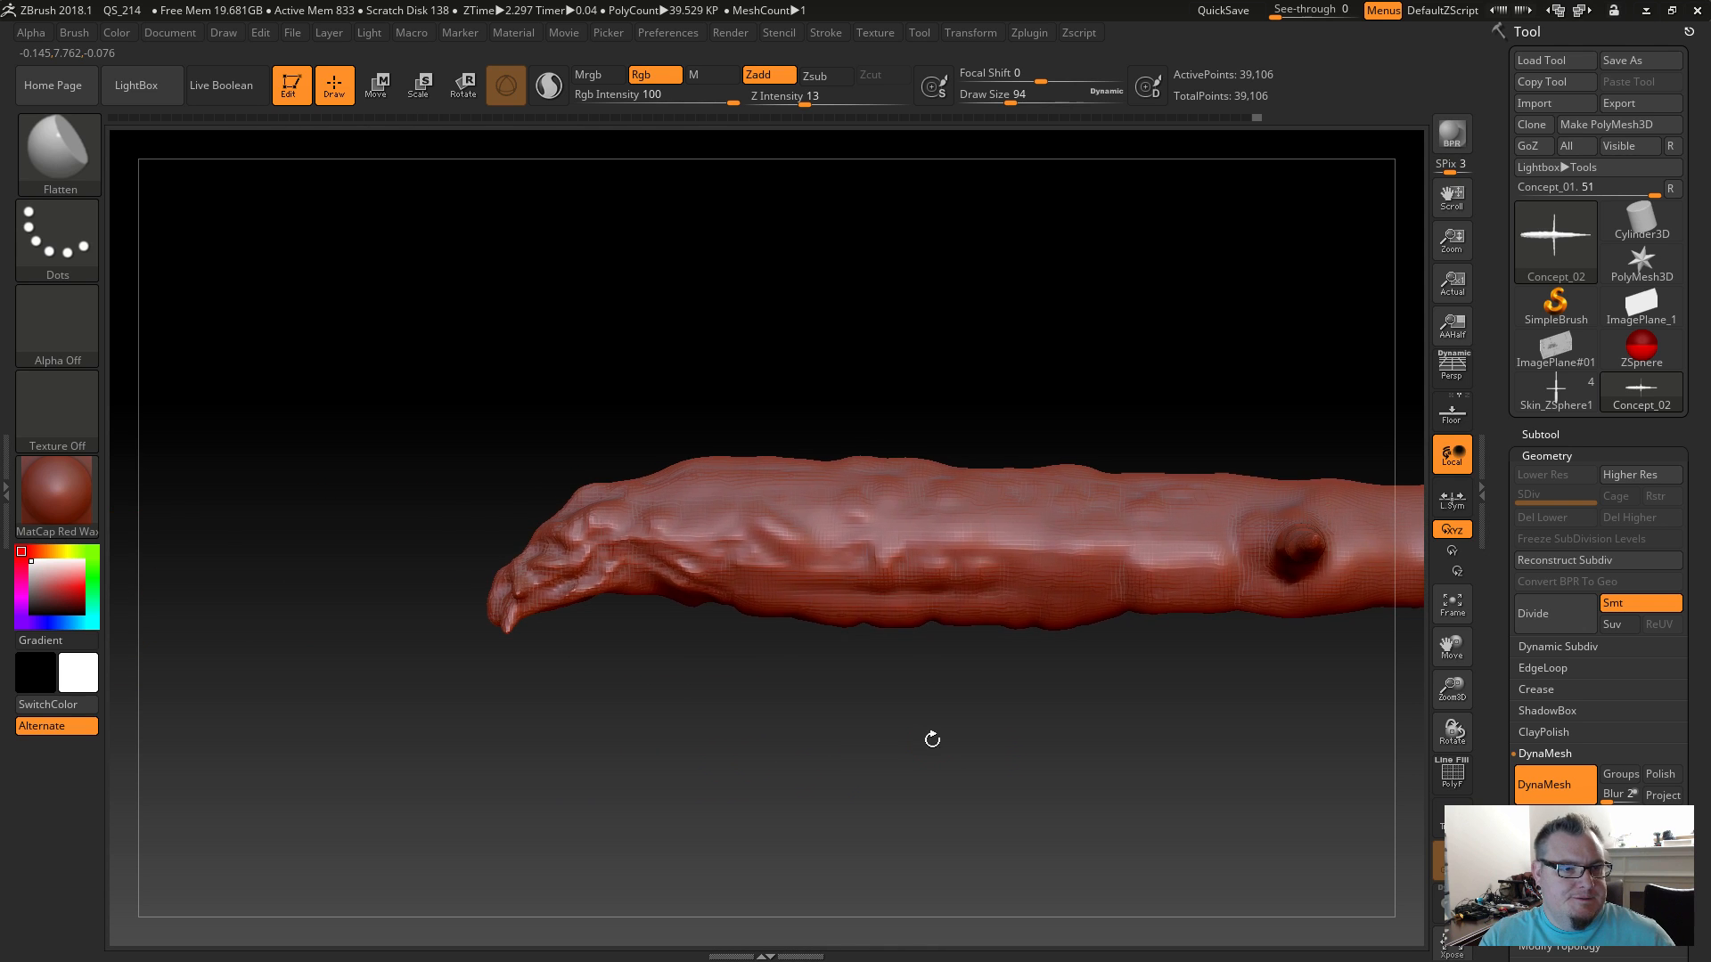
Build up lumps along the top of the tail between the limbs and the bands with ClayBuildup, and smooth them.
left_click_drag(738, 725, 921, 627)
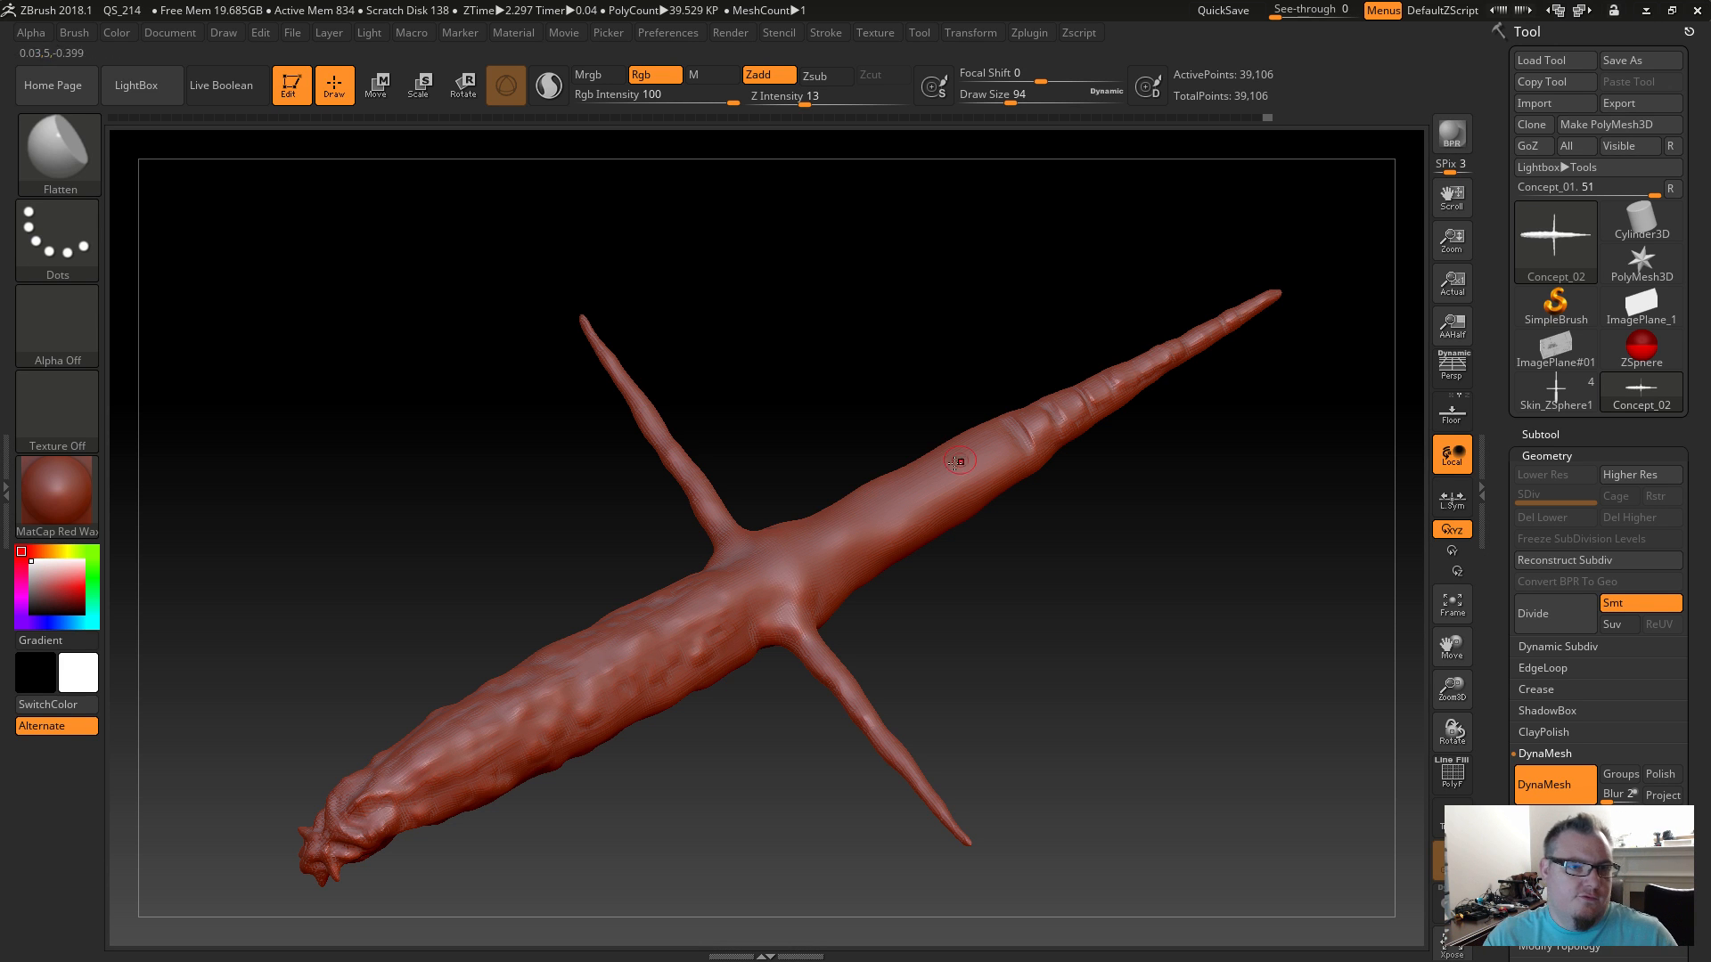
key("b")
key("c")
key("b")
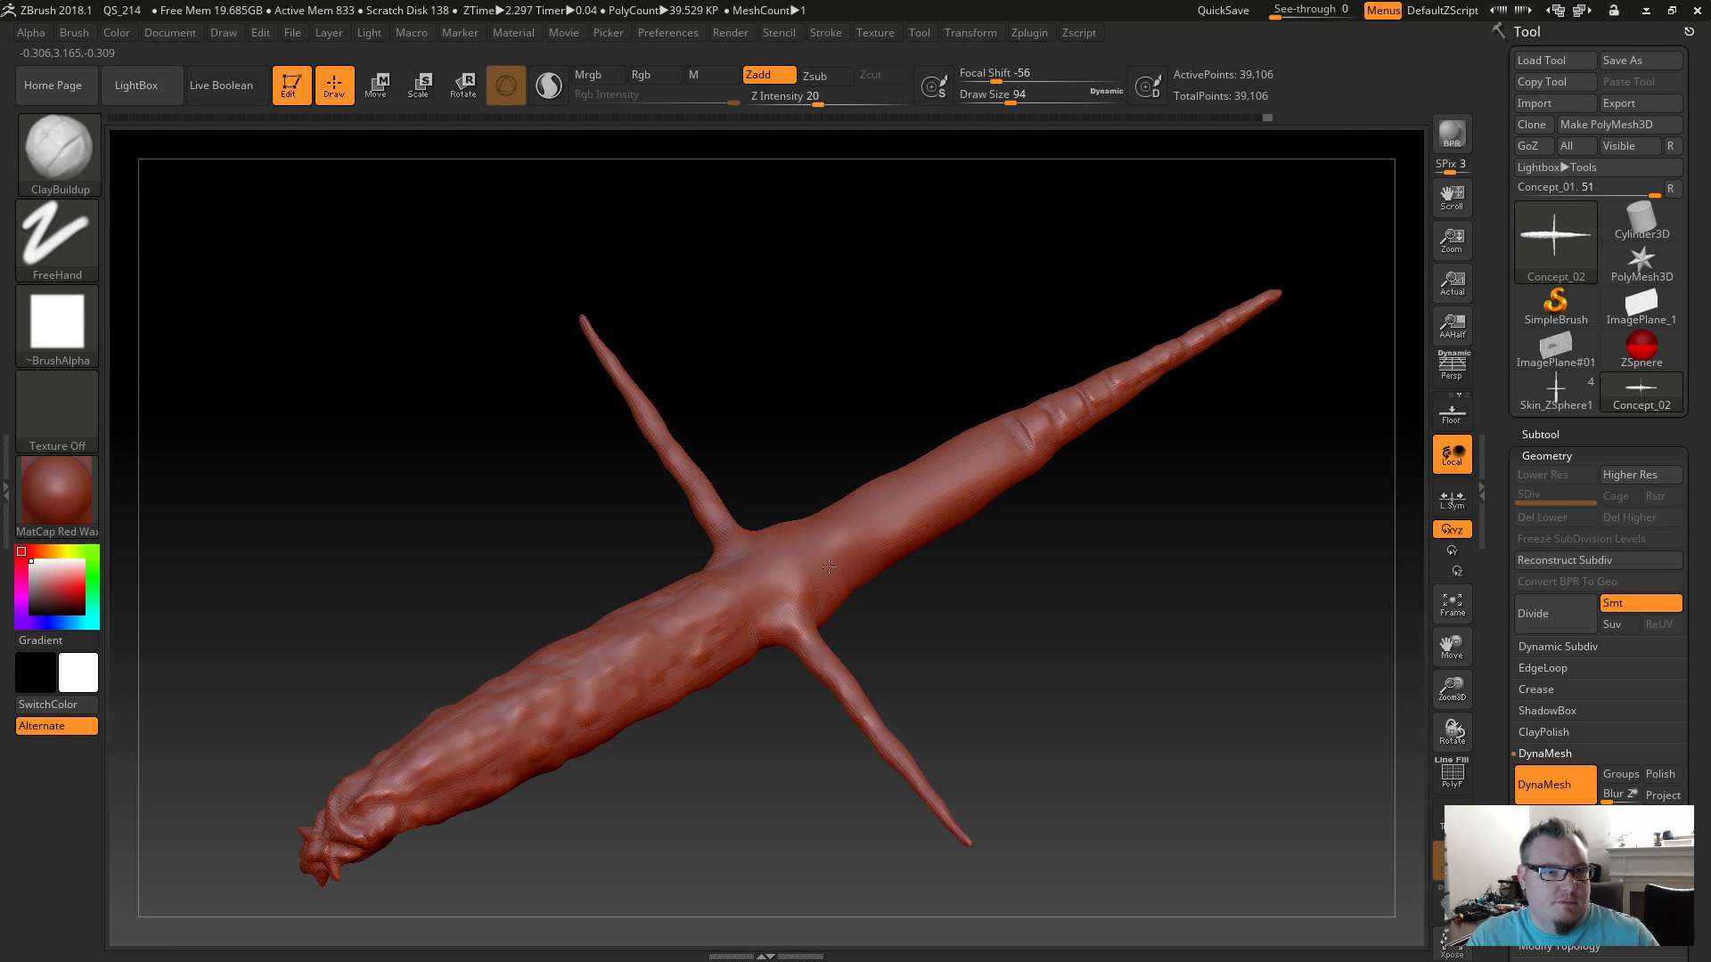
left_click_drag(851, 540, 867, 535)
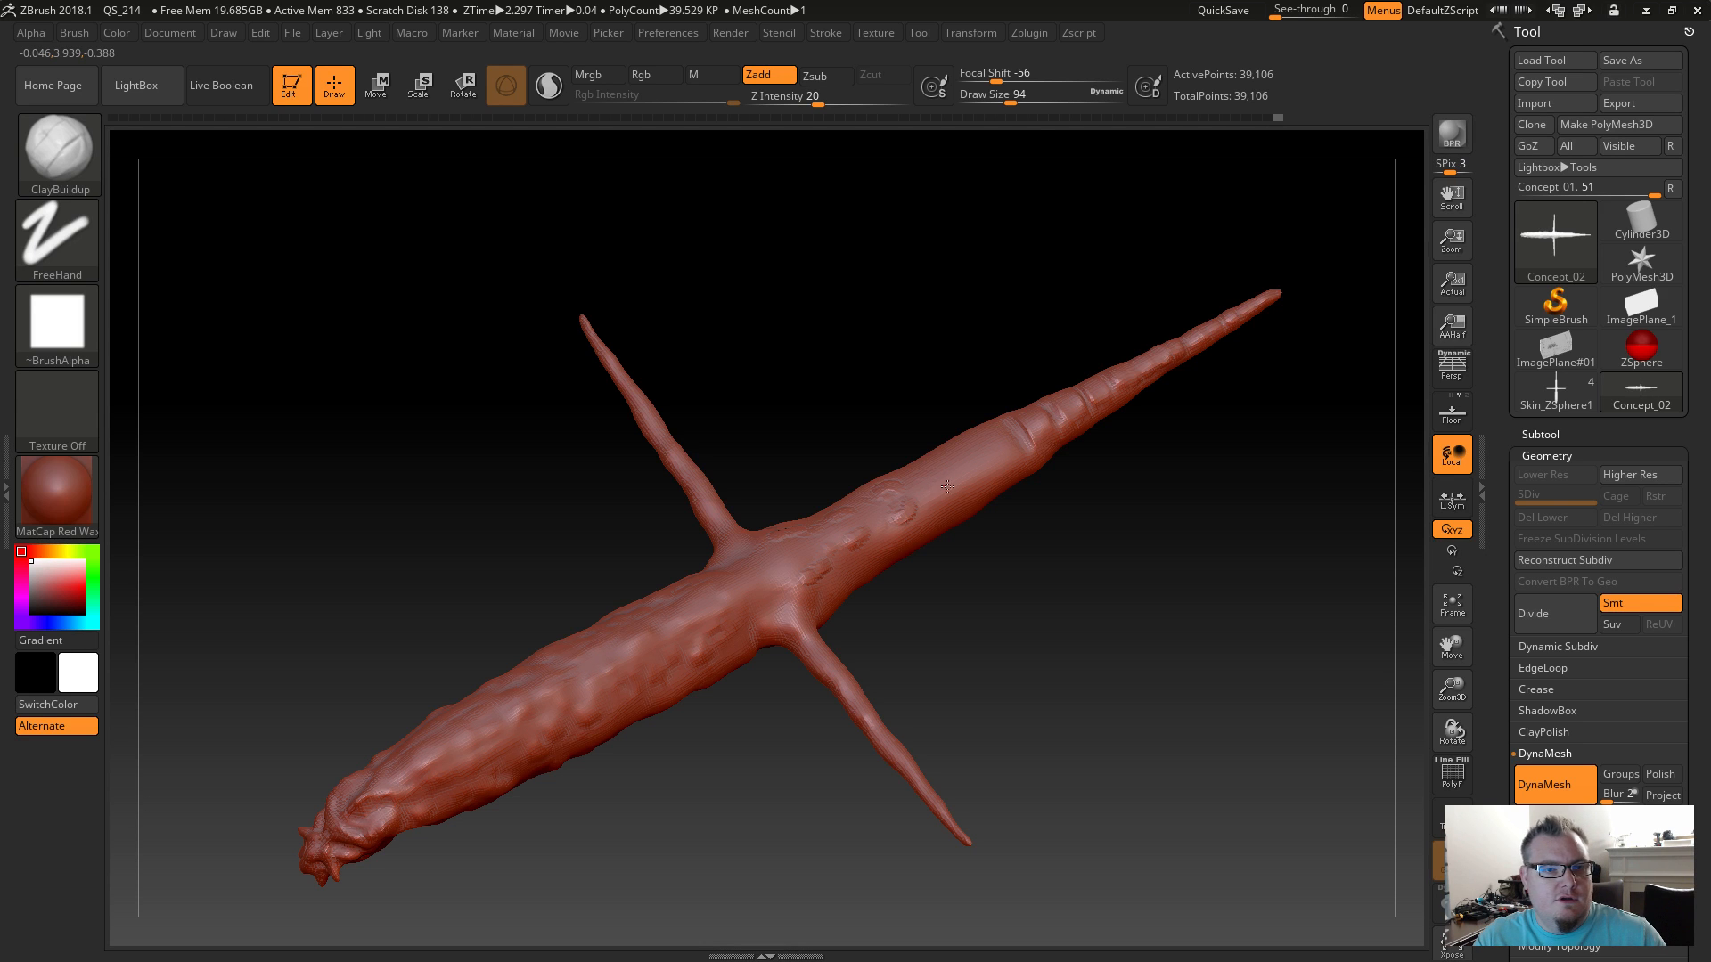
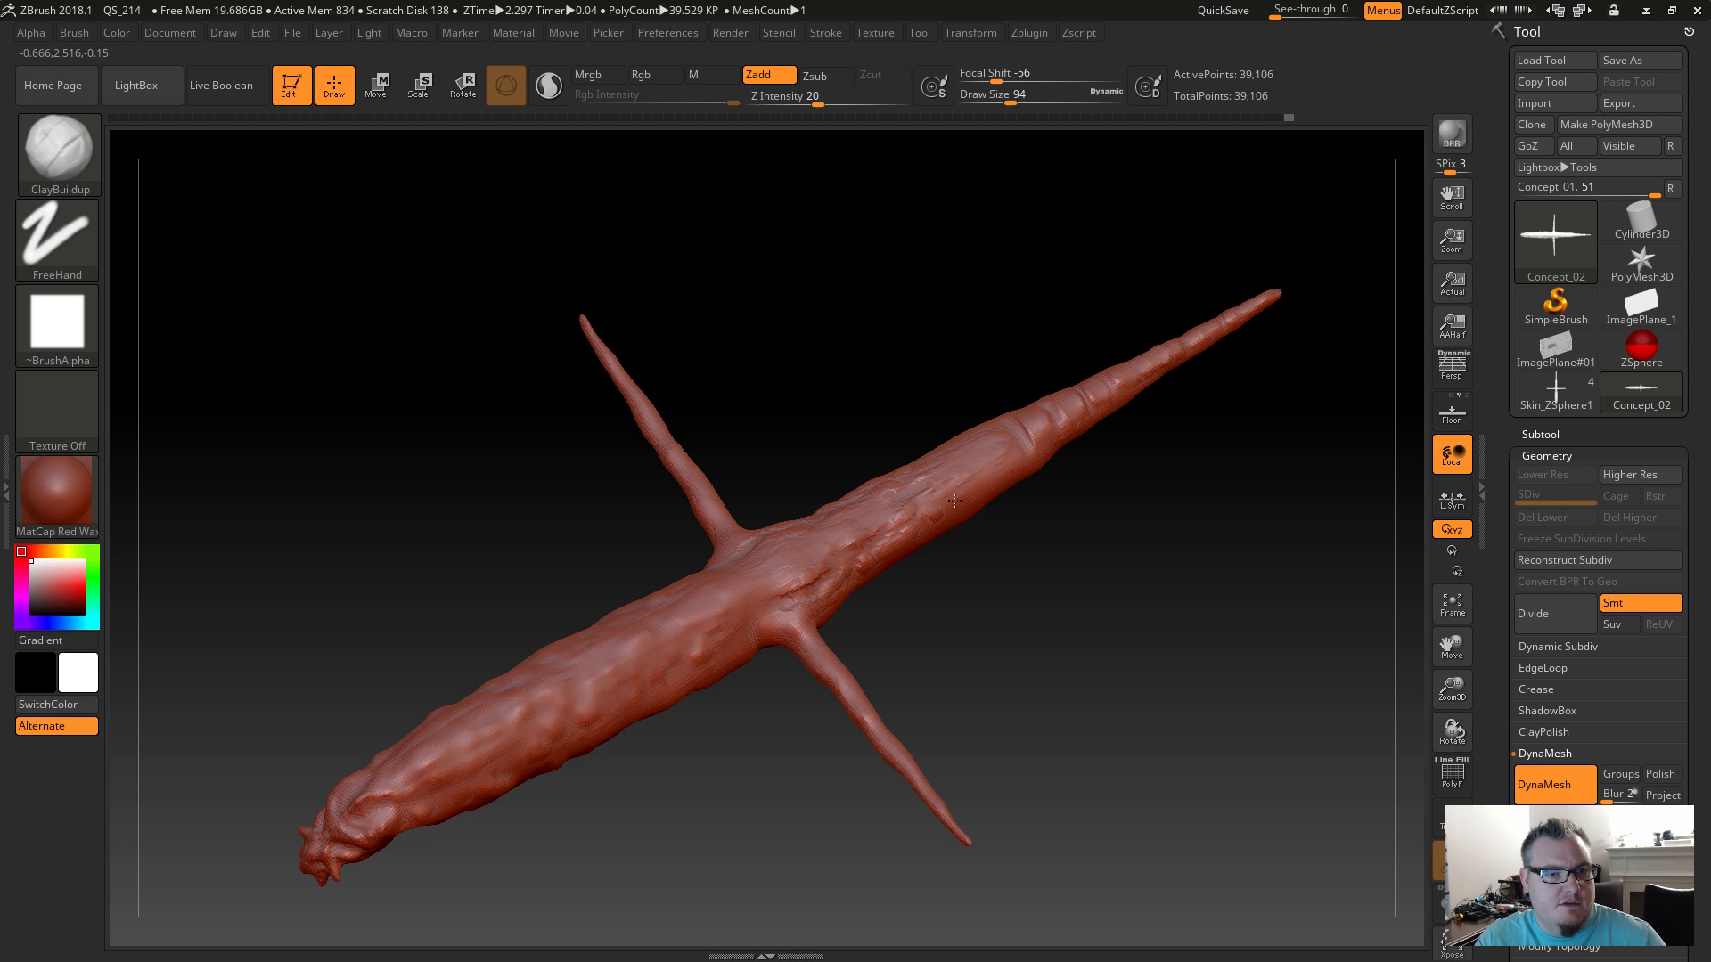
key("shift")
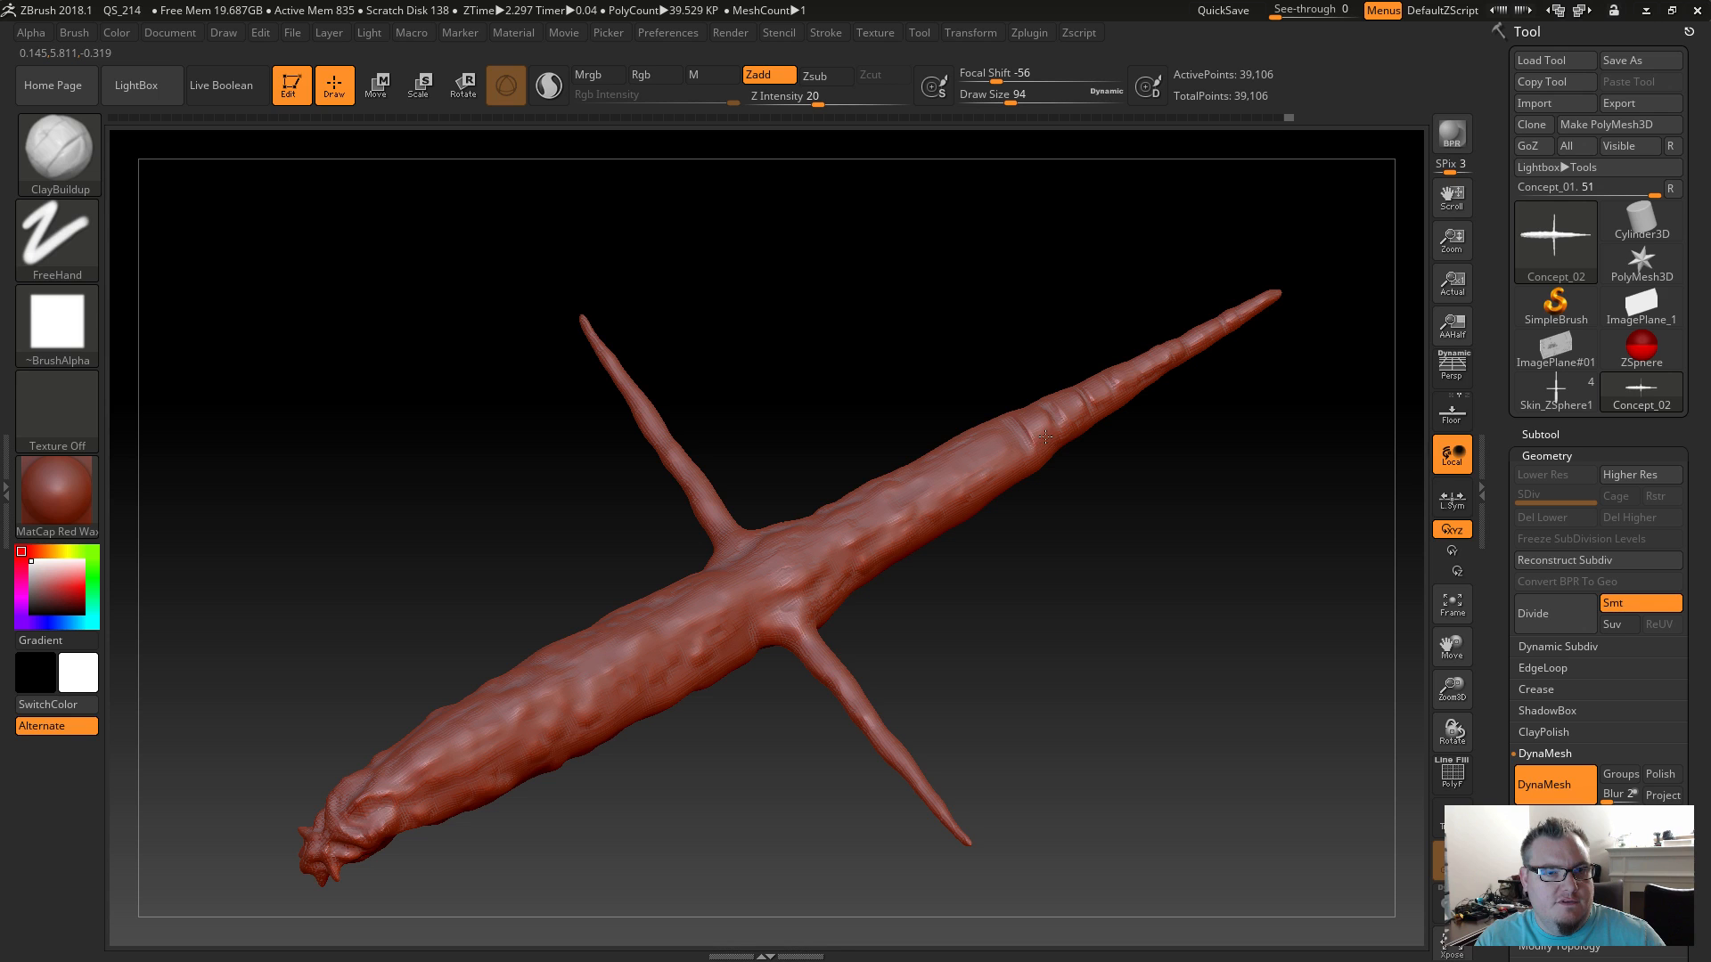
left_click(1001, 466, "shift")
Build up and smooth the surface around the limb joints with ClayBuildup and the Smooth brush at draw size 94.
left_click_drag(953, 673, 815, 555)
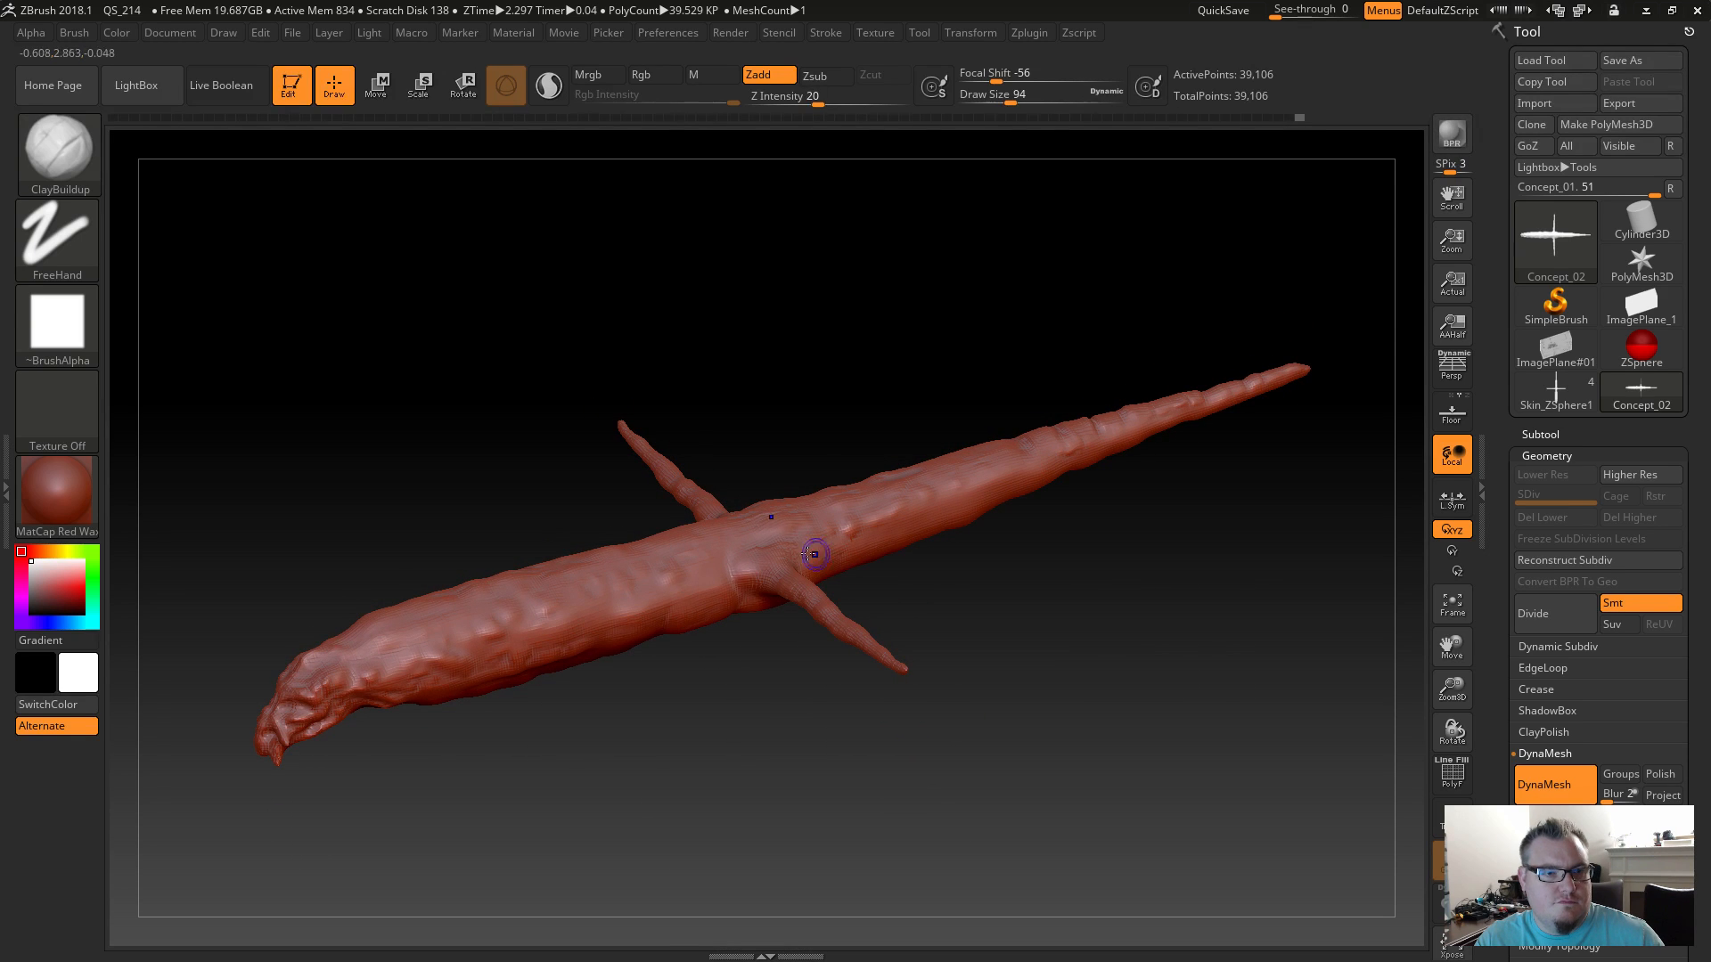
key("shift")
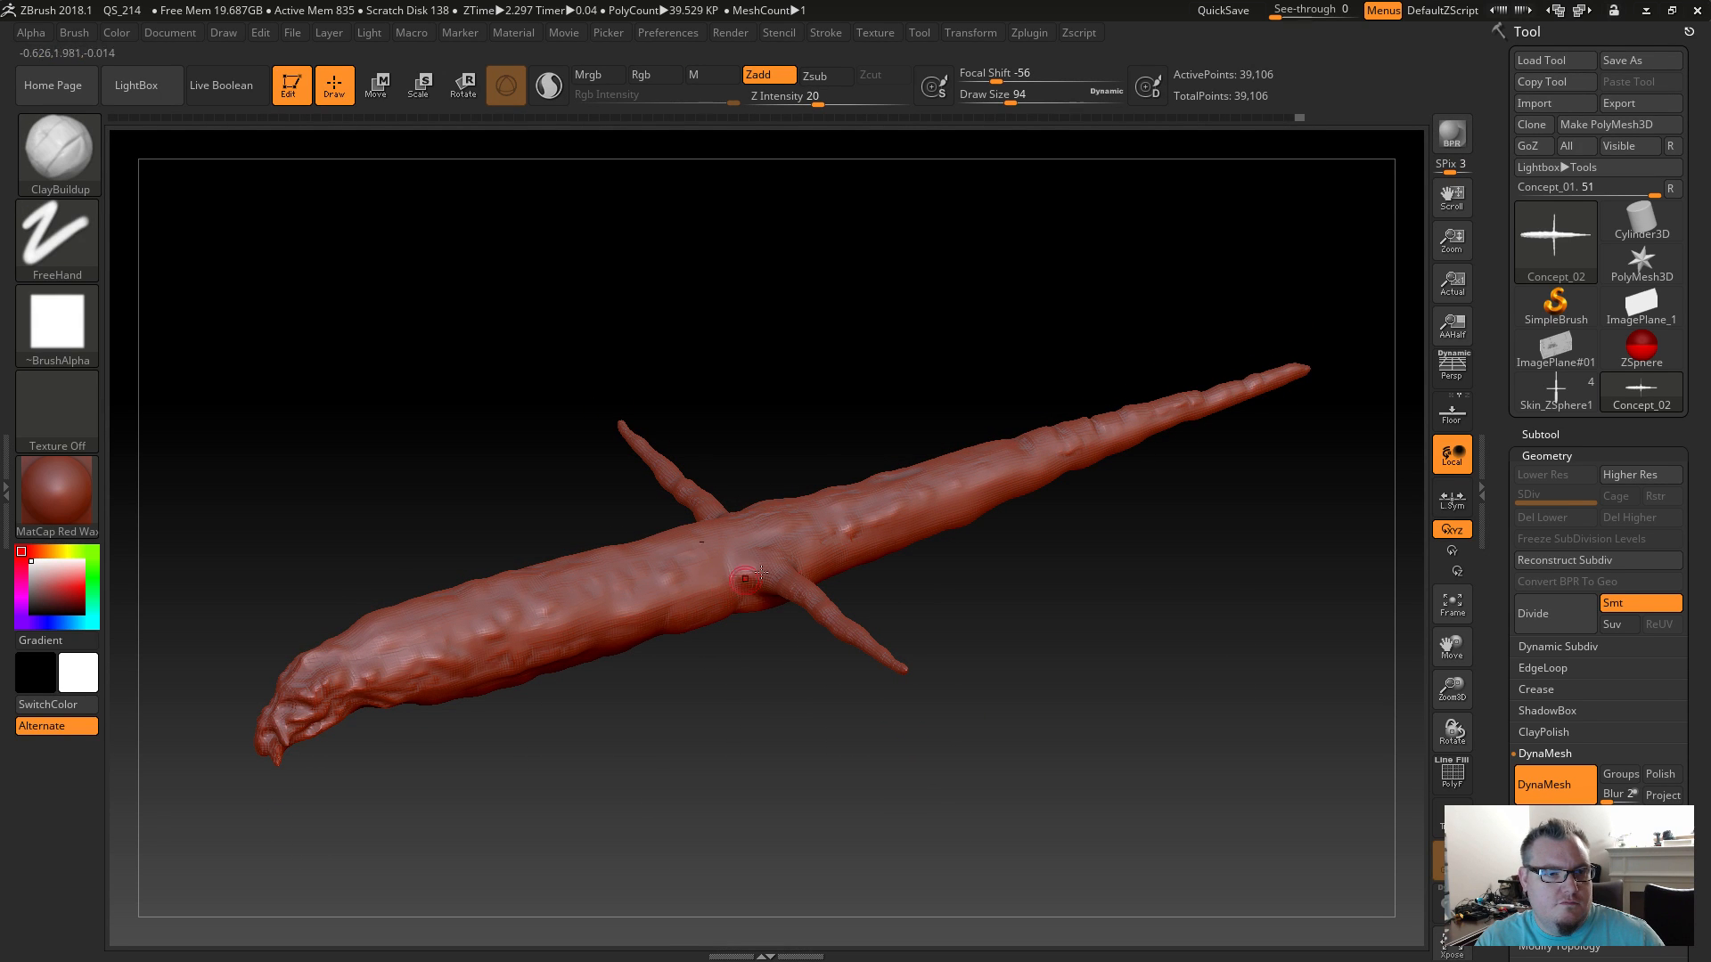
key("shift")
Build up lumps along the side of the tail behind the limbs with ClayBuildup at draw size 94, and smooth them.
left_click_drag(898, 644, 899, 528)
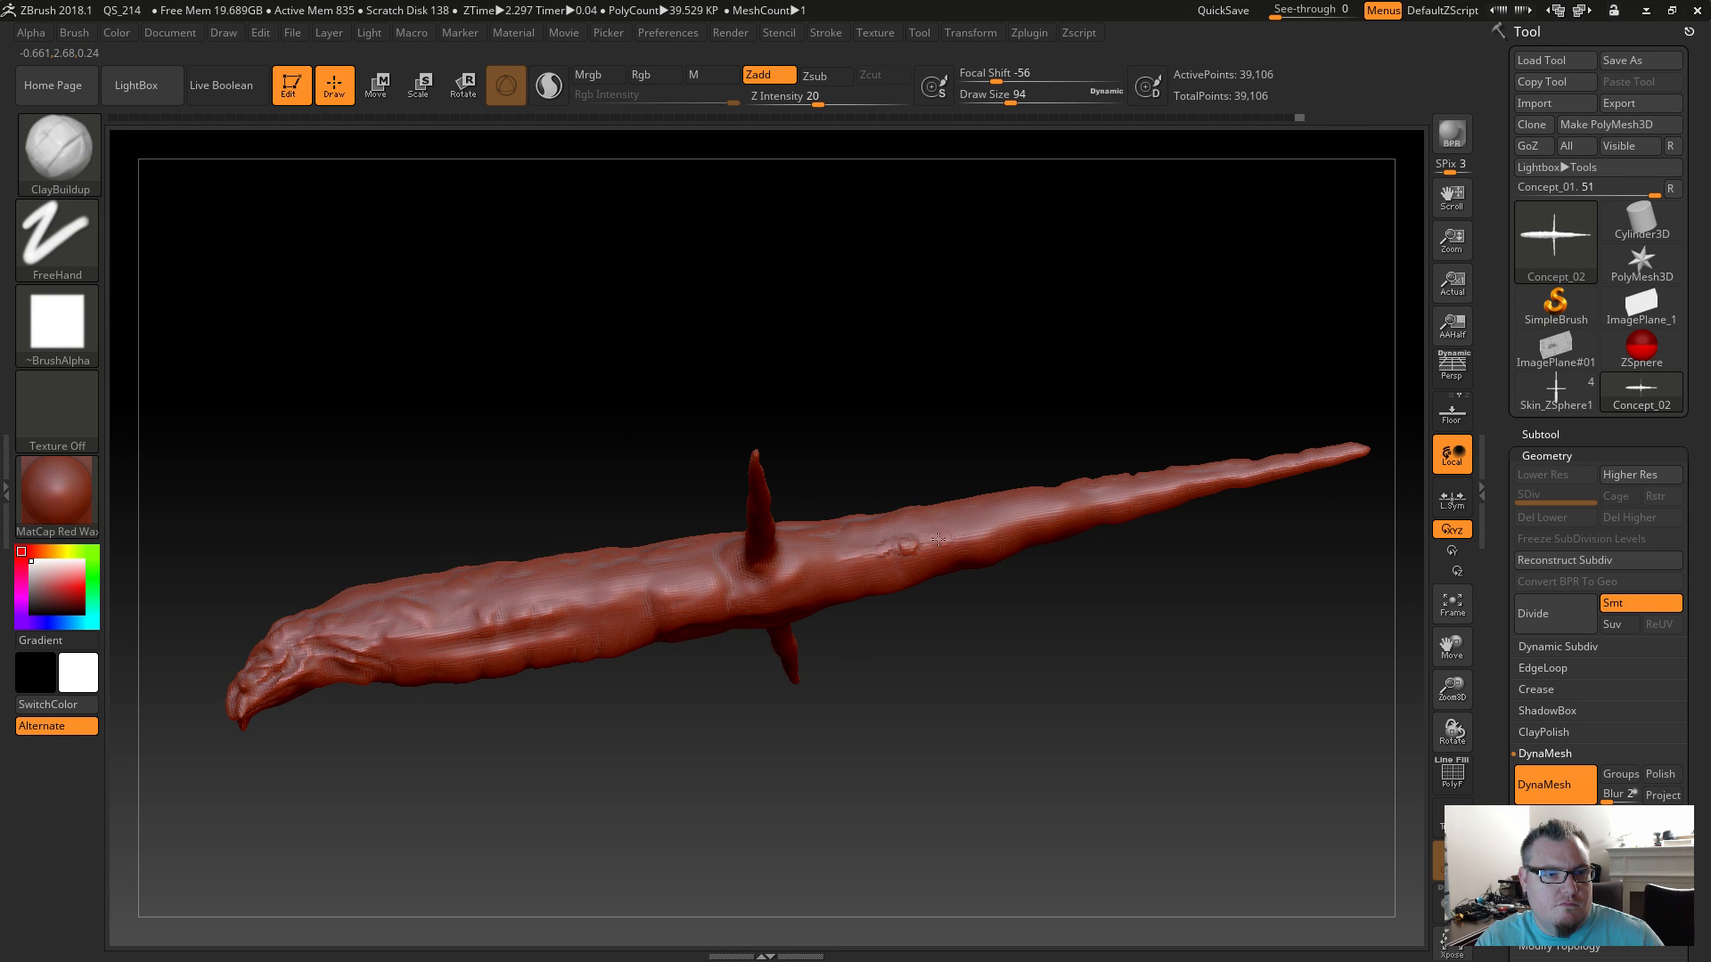
left_click_drag(958, 525, 994, 523)
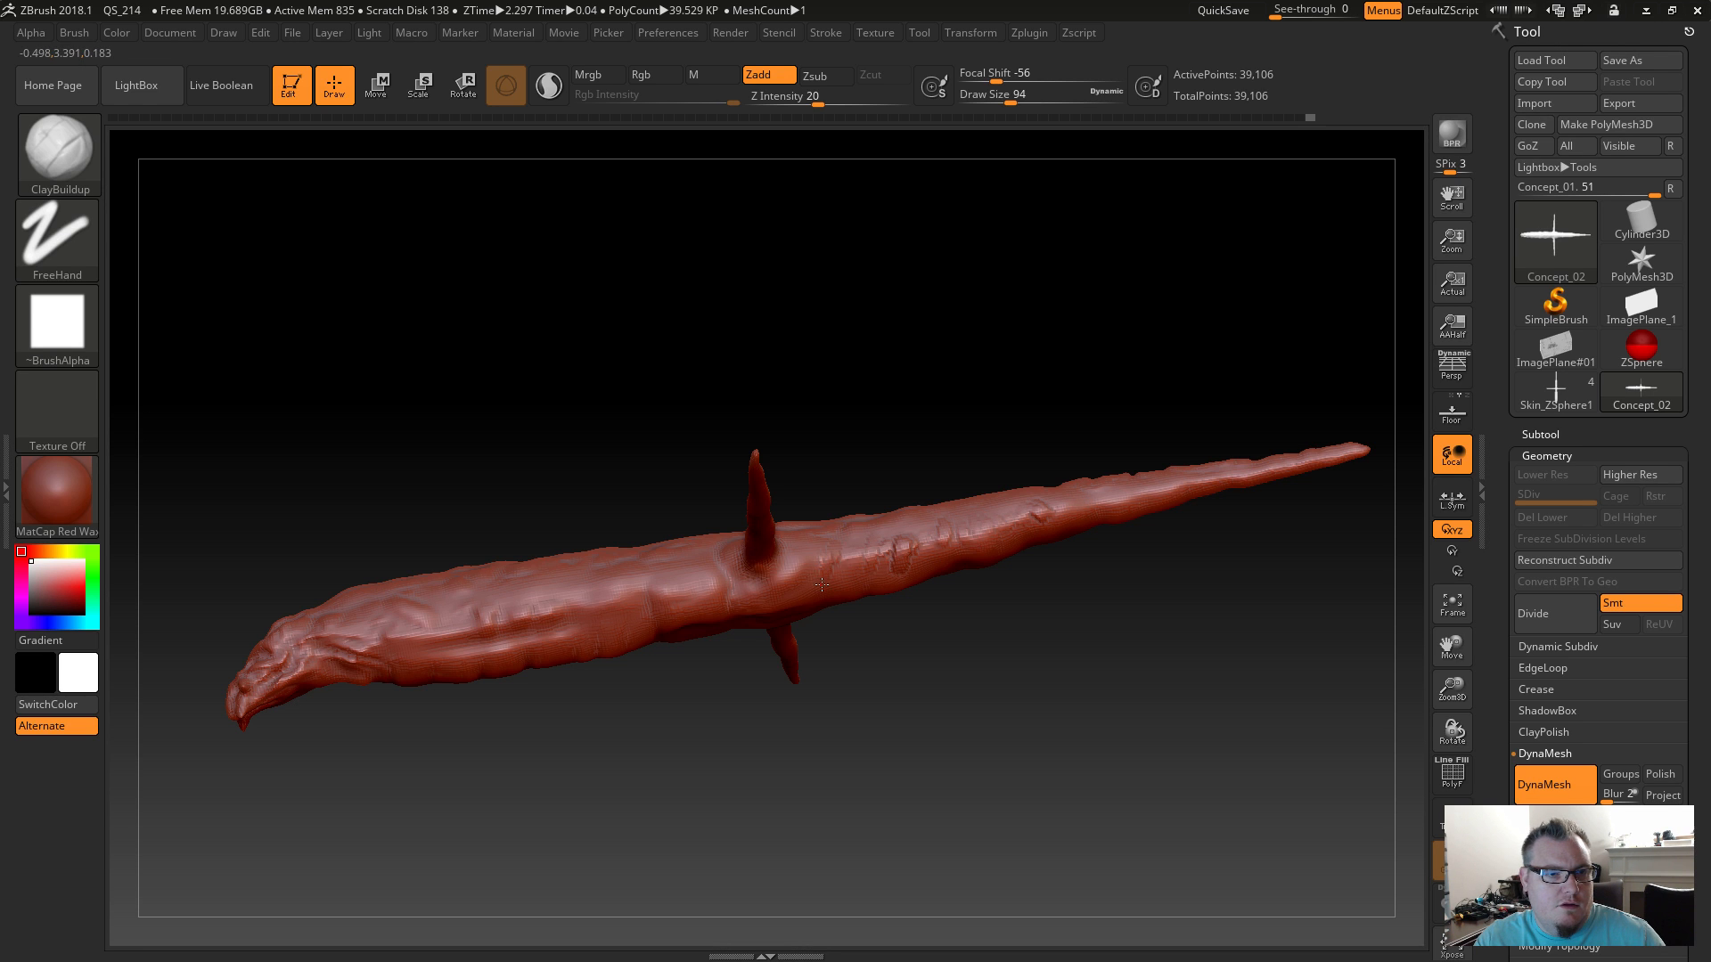
key("shift")
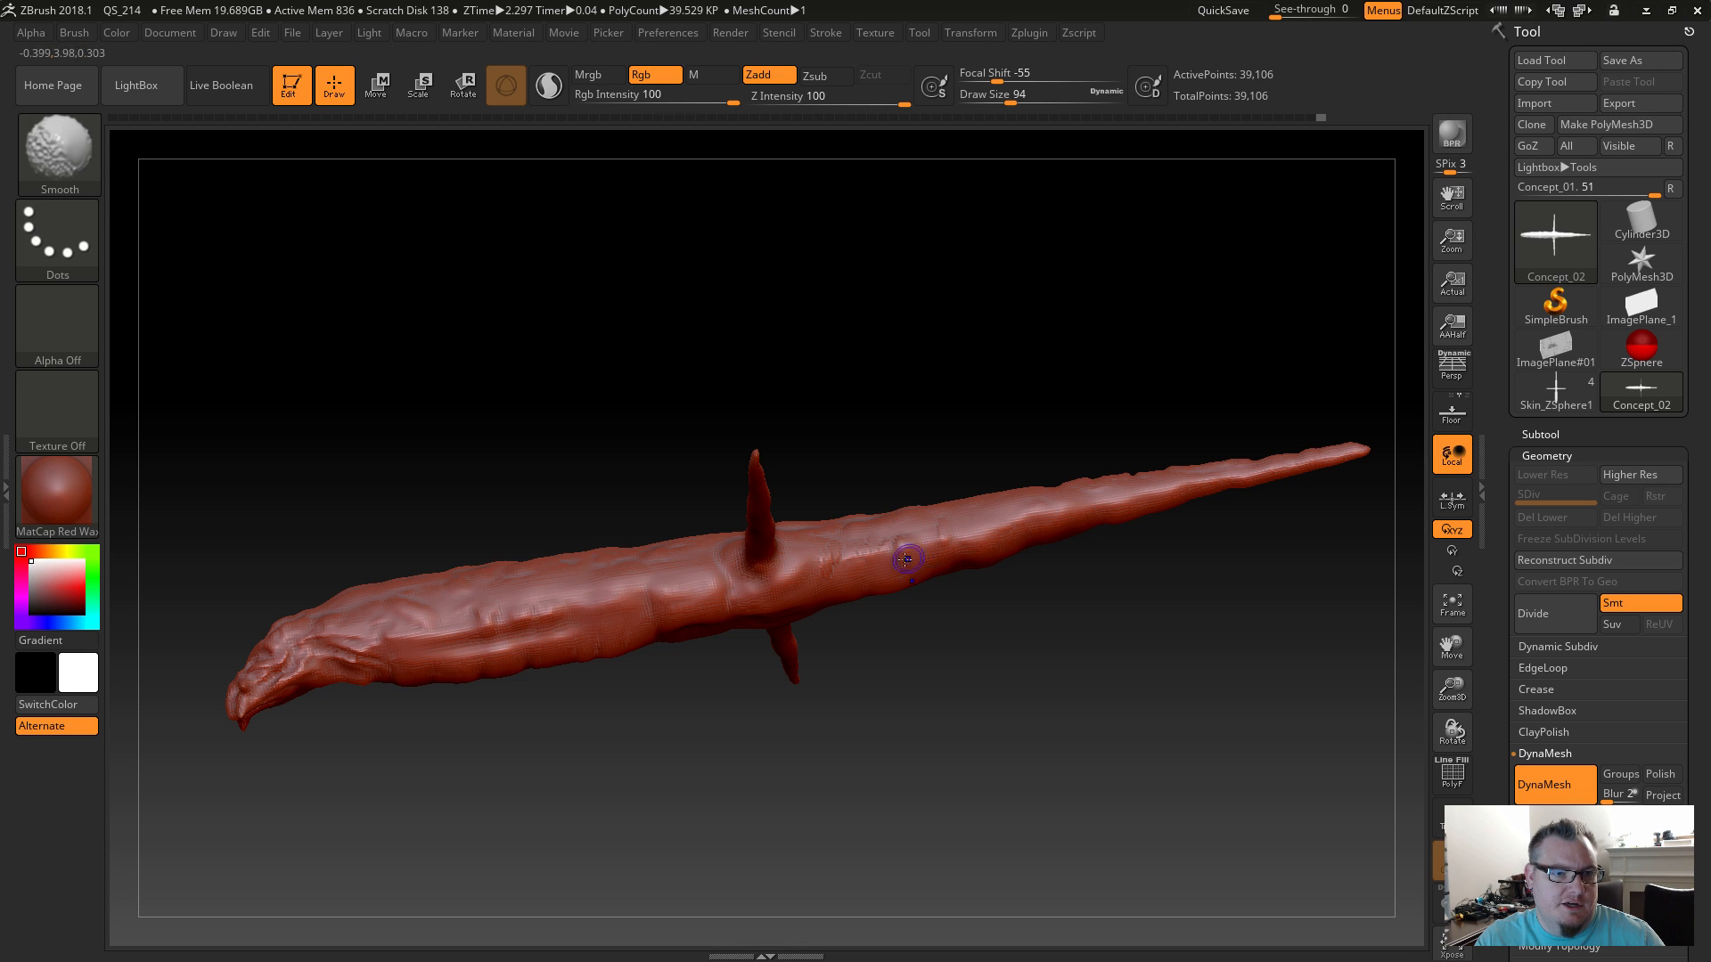
mouse_move(853, 560)
left_mouse_down("shift")
mouse_move(810, 569)
mouse_move(847, 618)
left_mouse_up("shift")
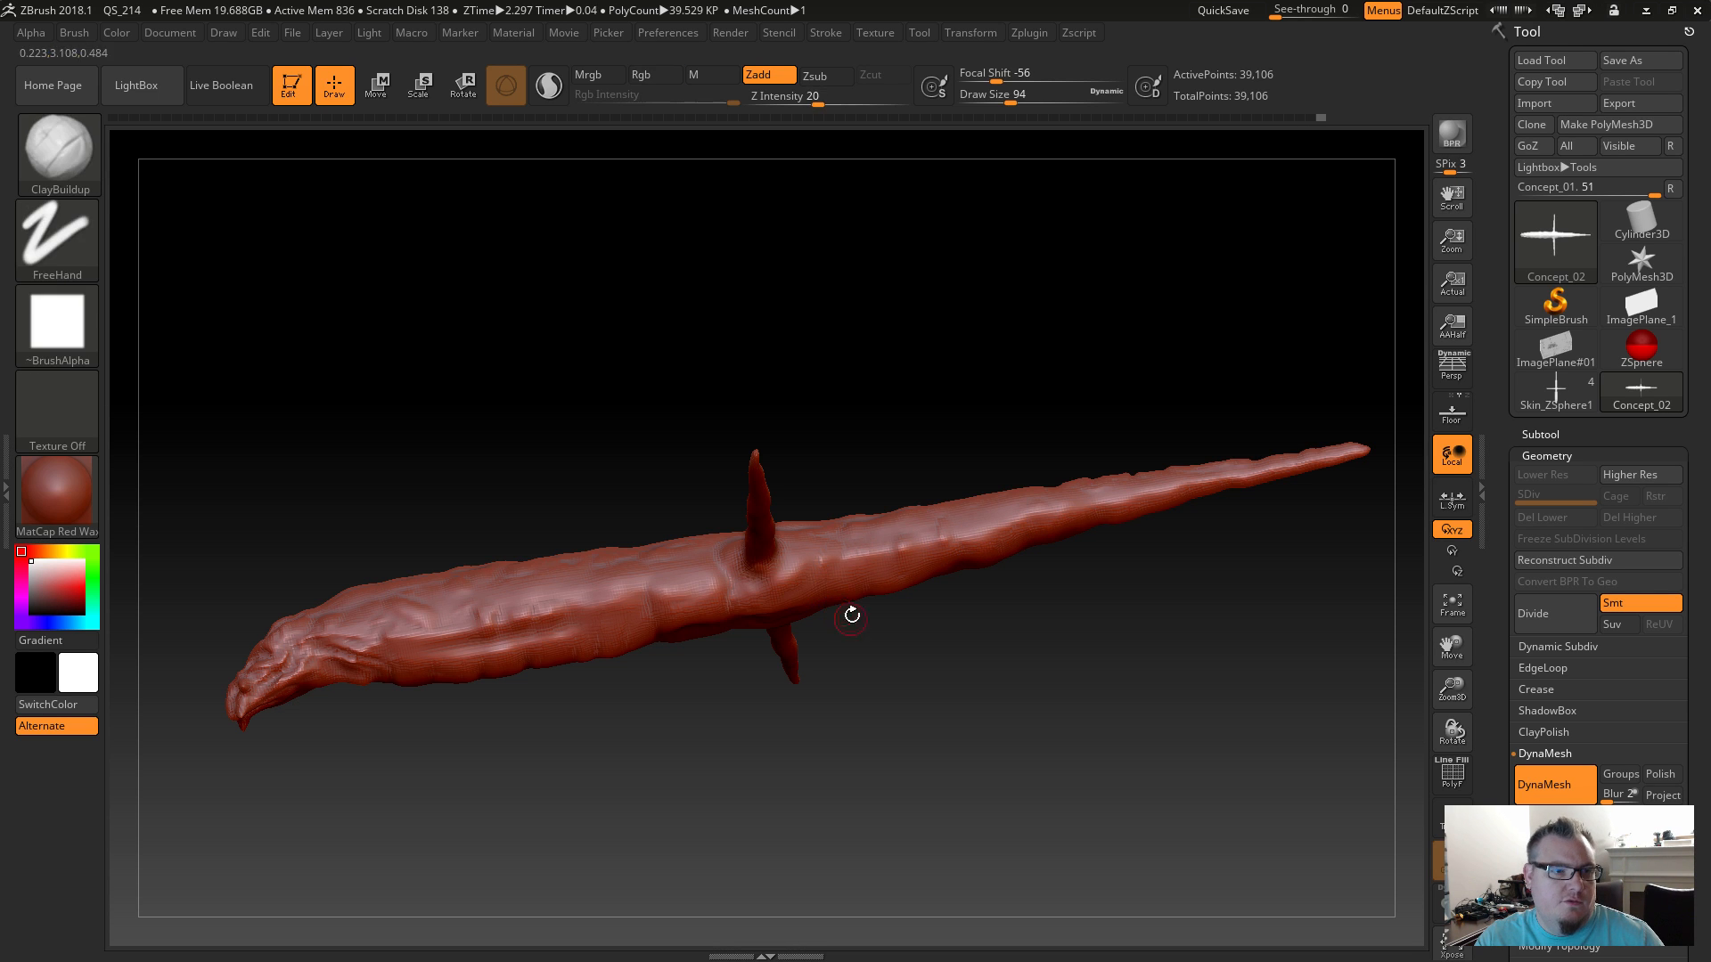
left_click_drag(925, 558, 891, 571)
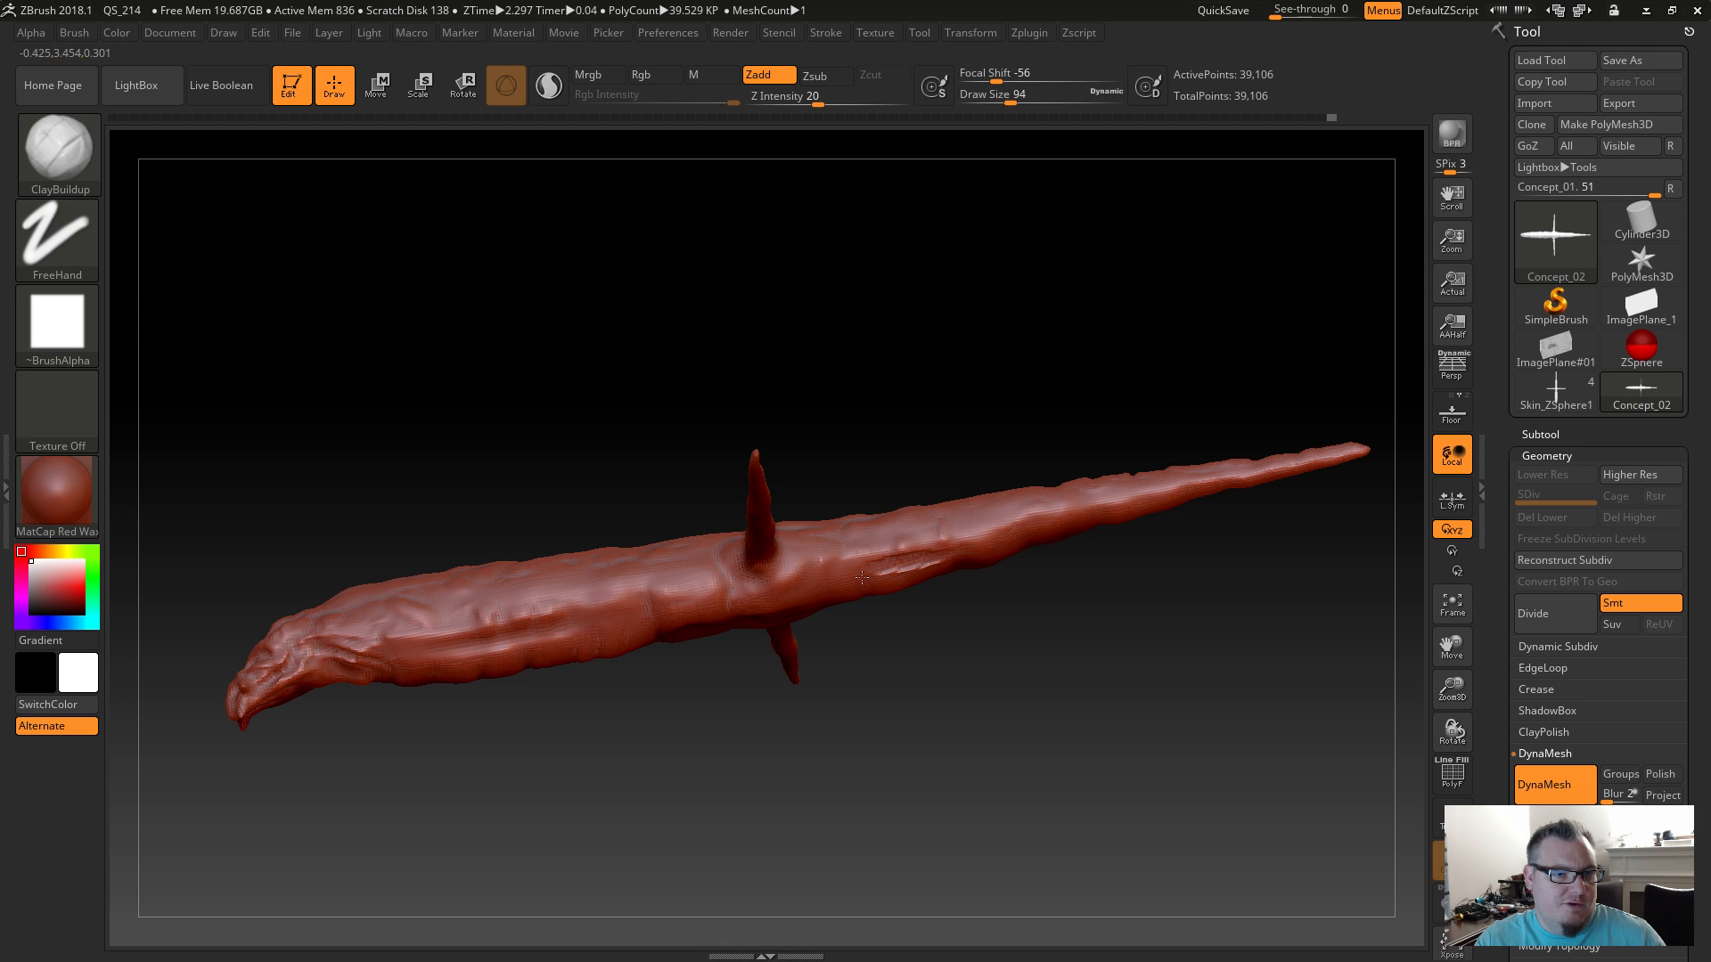
key("shift")
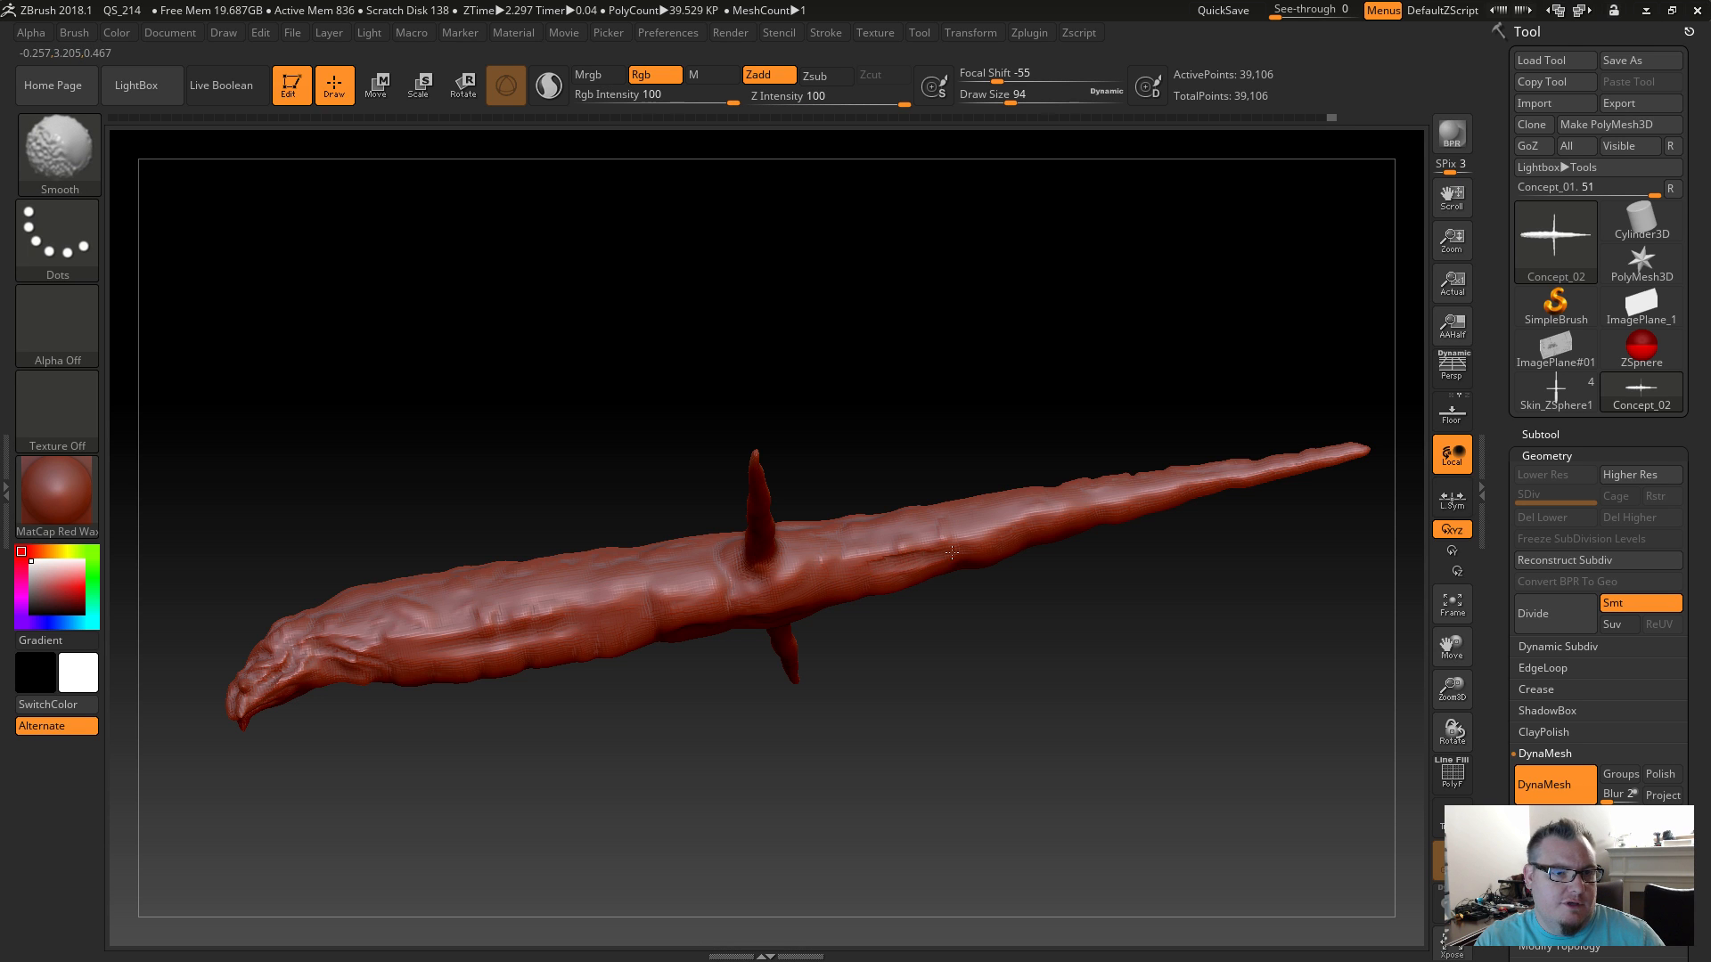
left_click_drag(849, 566, 988, 515, "shift")
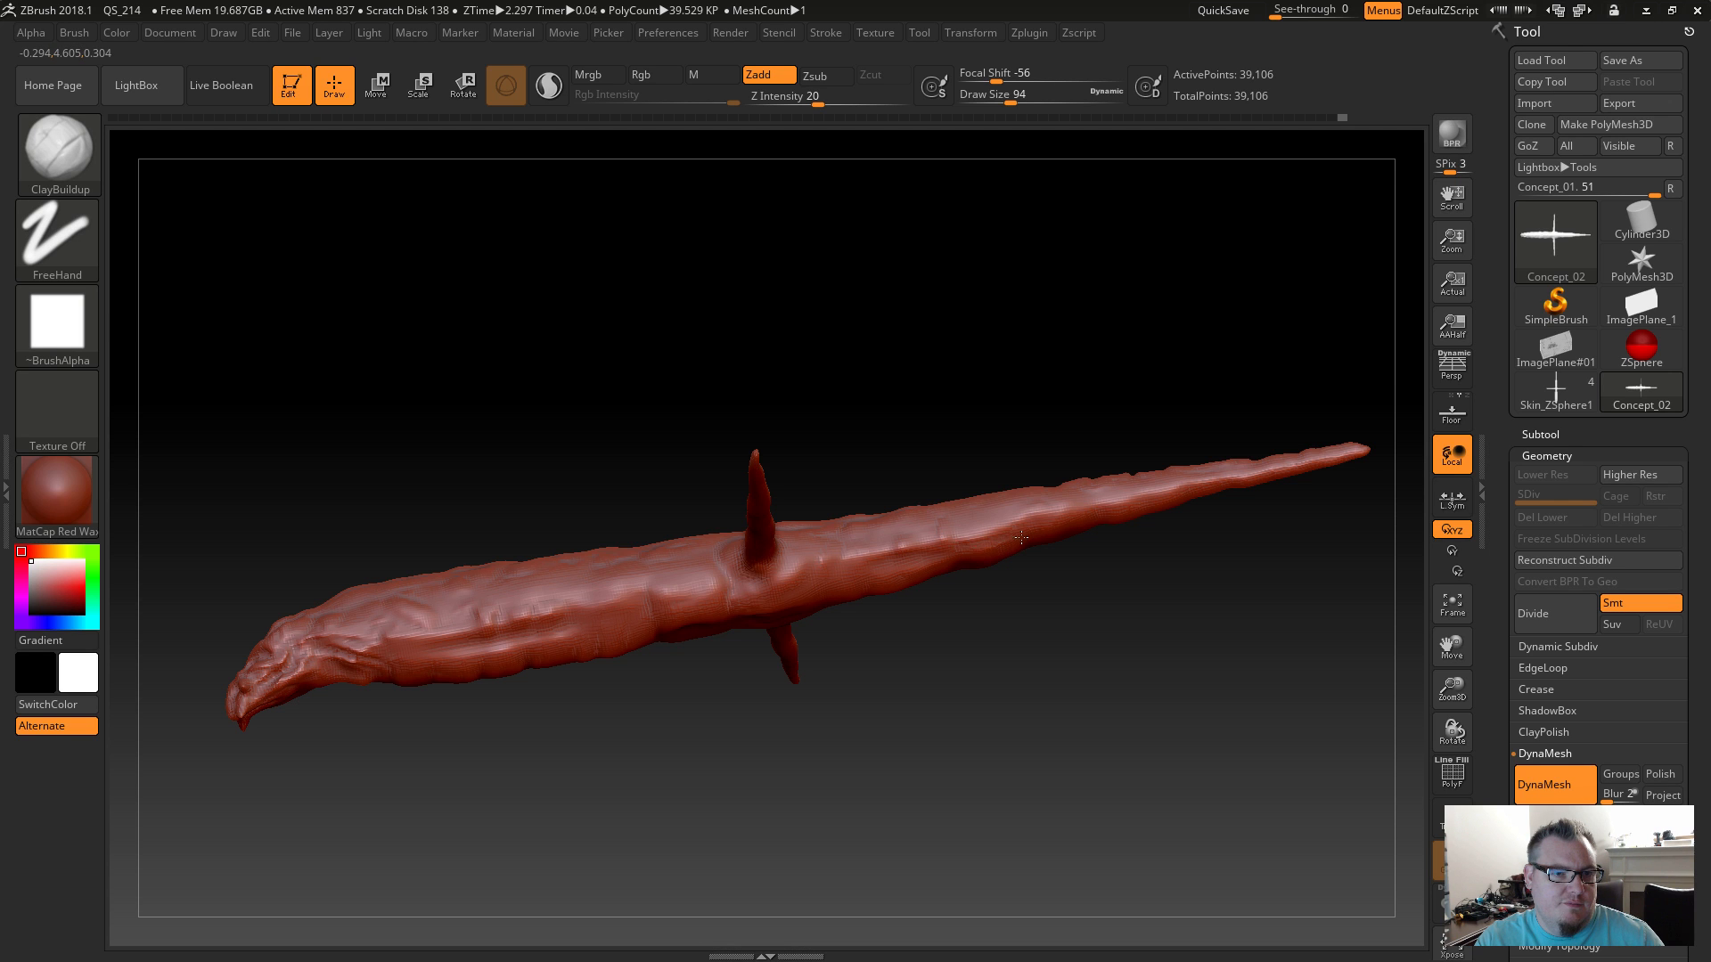
Add ClayBuildup texture on the tail side next to the limb base and smooth it into the joint.
key("shift")
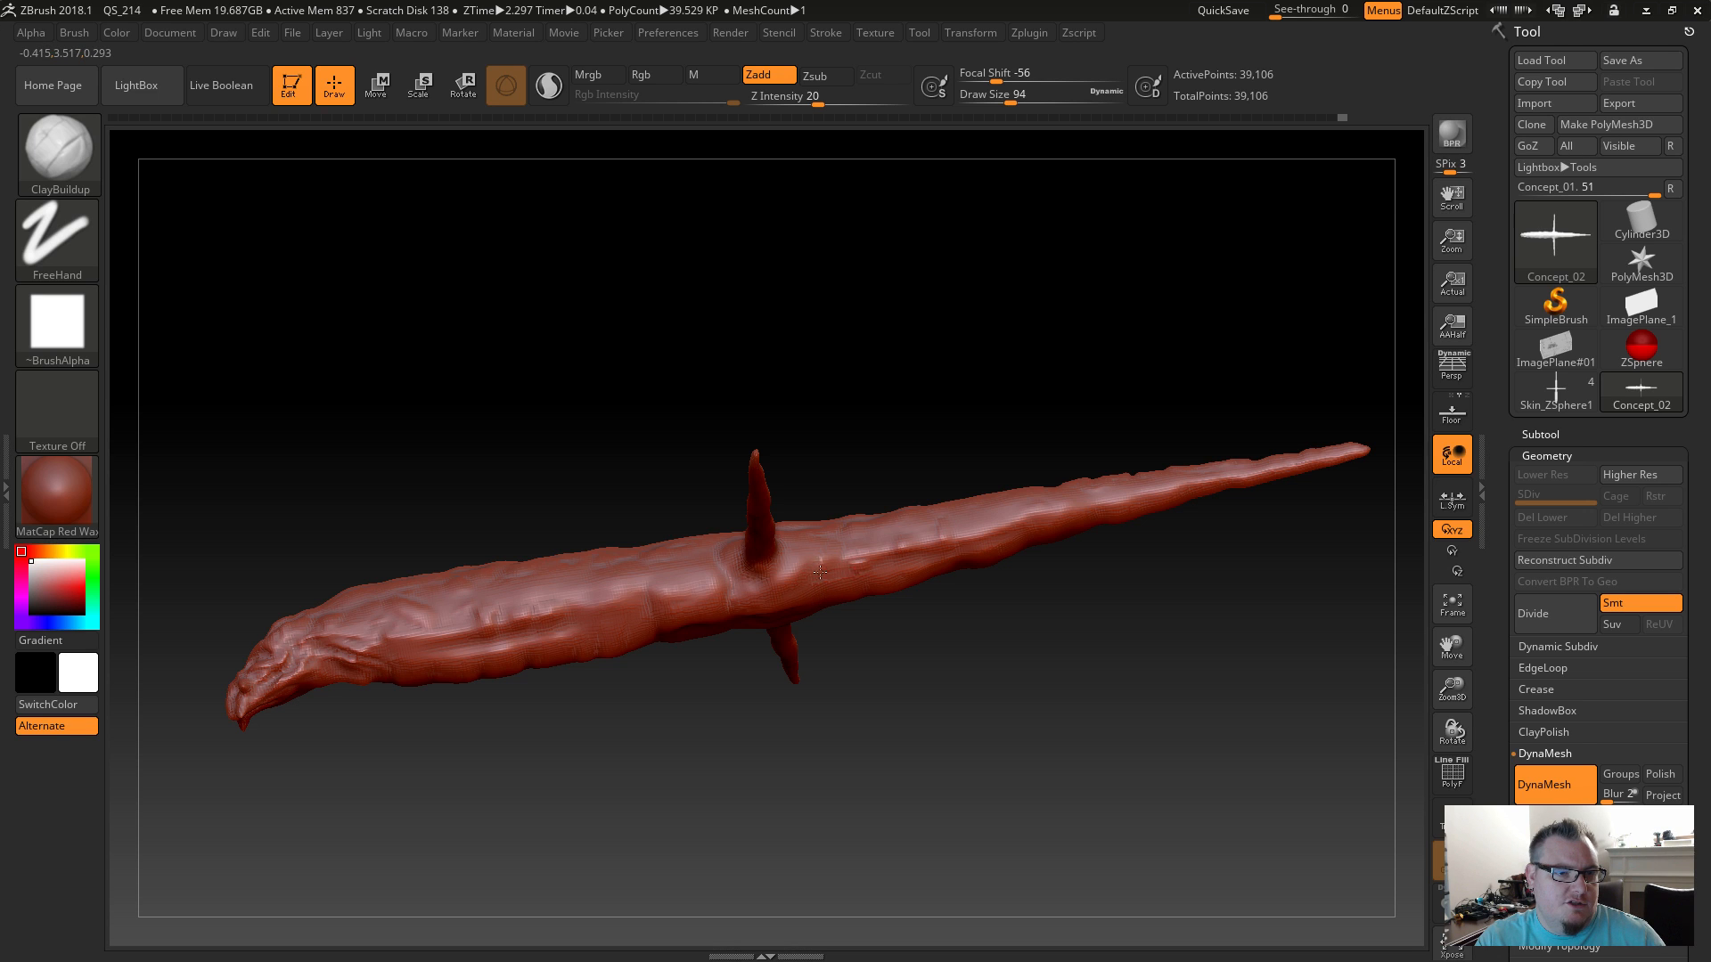
key("shift")
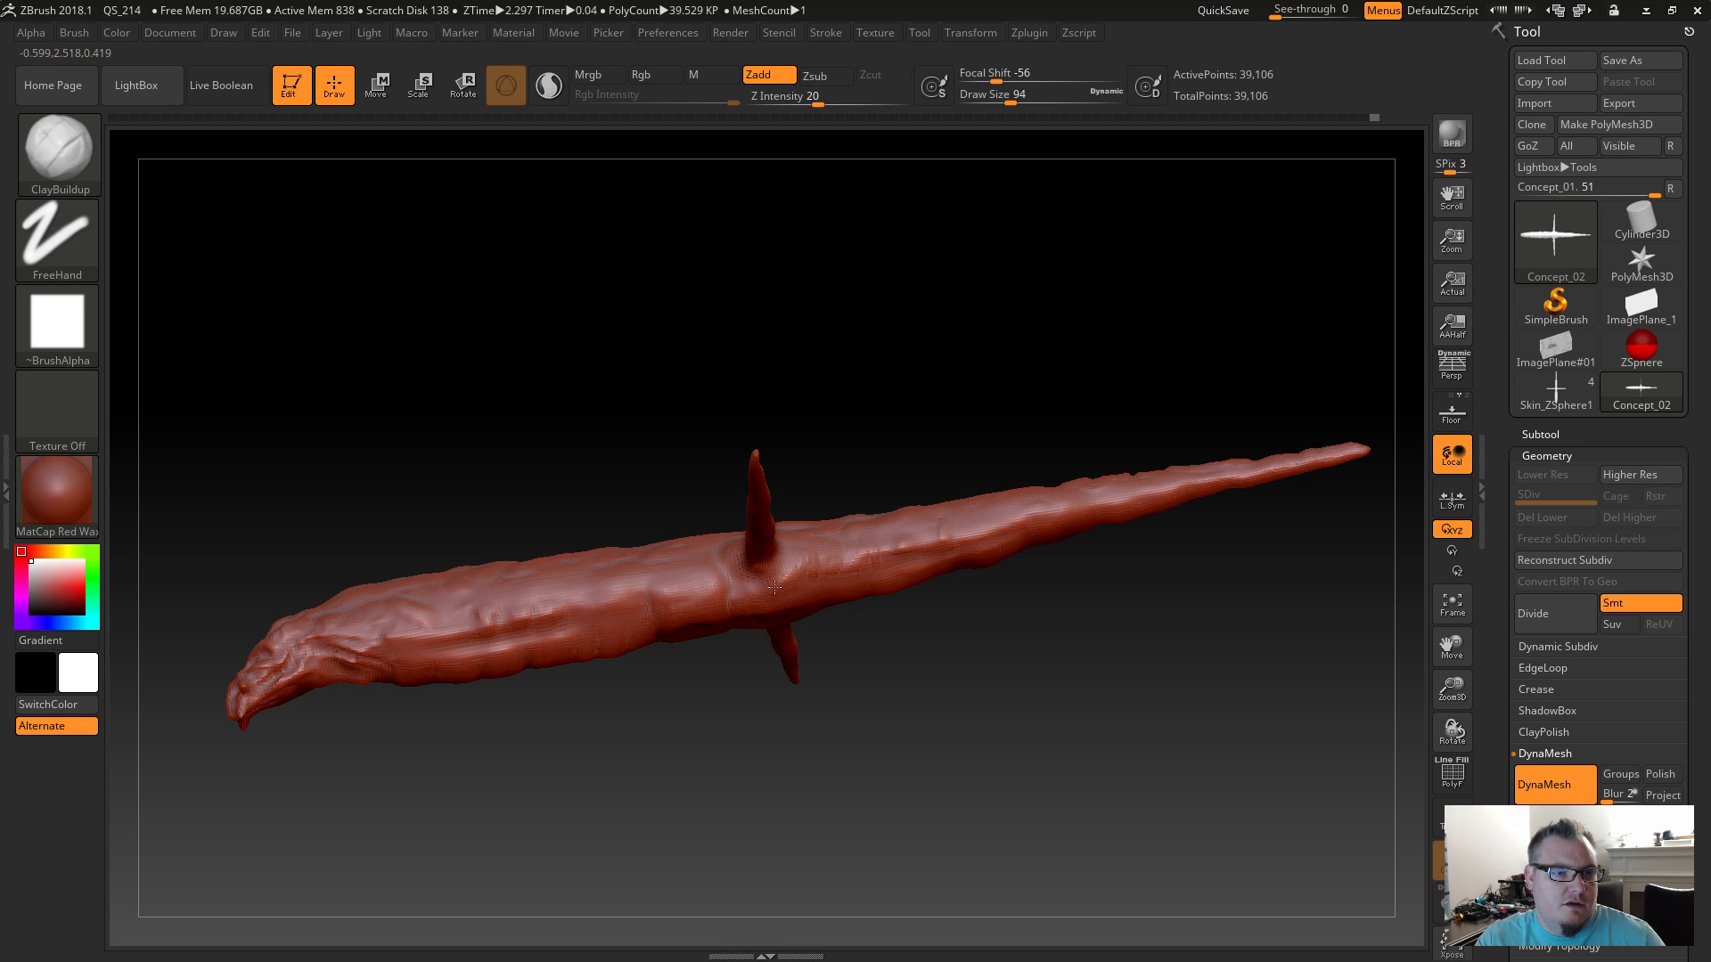
left_click_drag(784, 607, 786, 564, "shift")
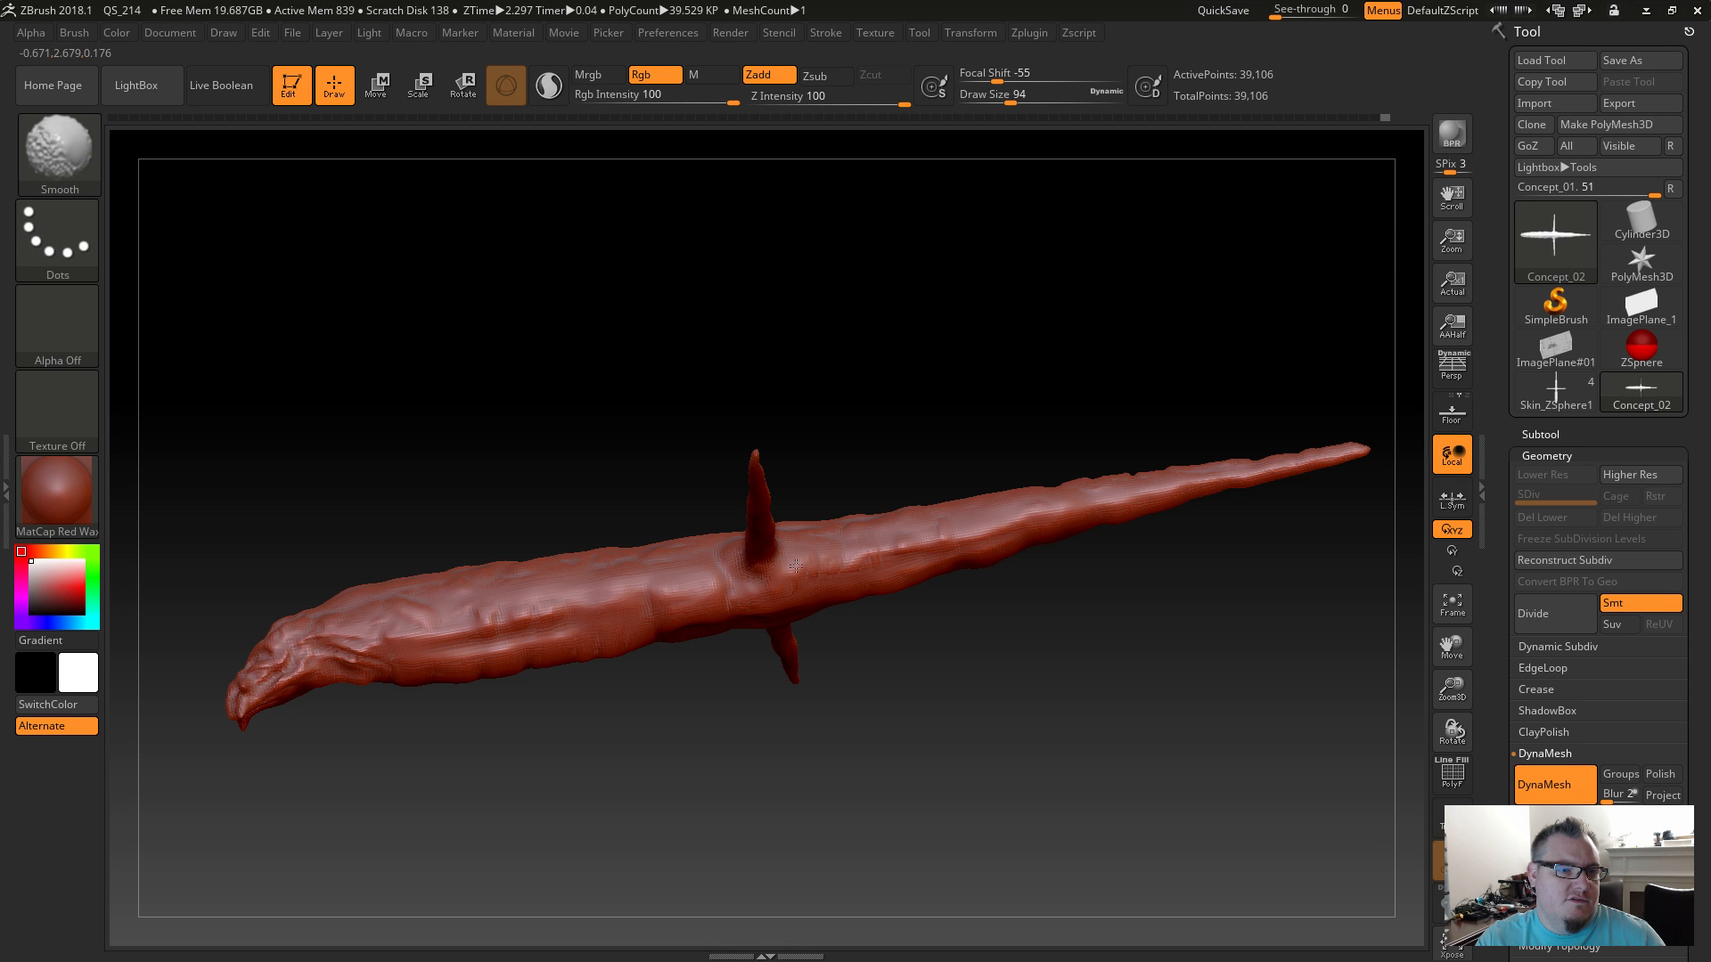
Build up lumps on the underside of the tail behind the limbs with ClayBuildup and smooth them.
mouse_move(974, 664)
left_mouse_down()
mouse_move(988, 648)
mouse_move(964, 558)
left_mouse_up()
key("shift")
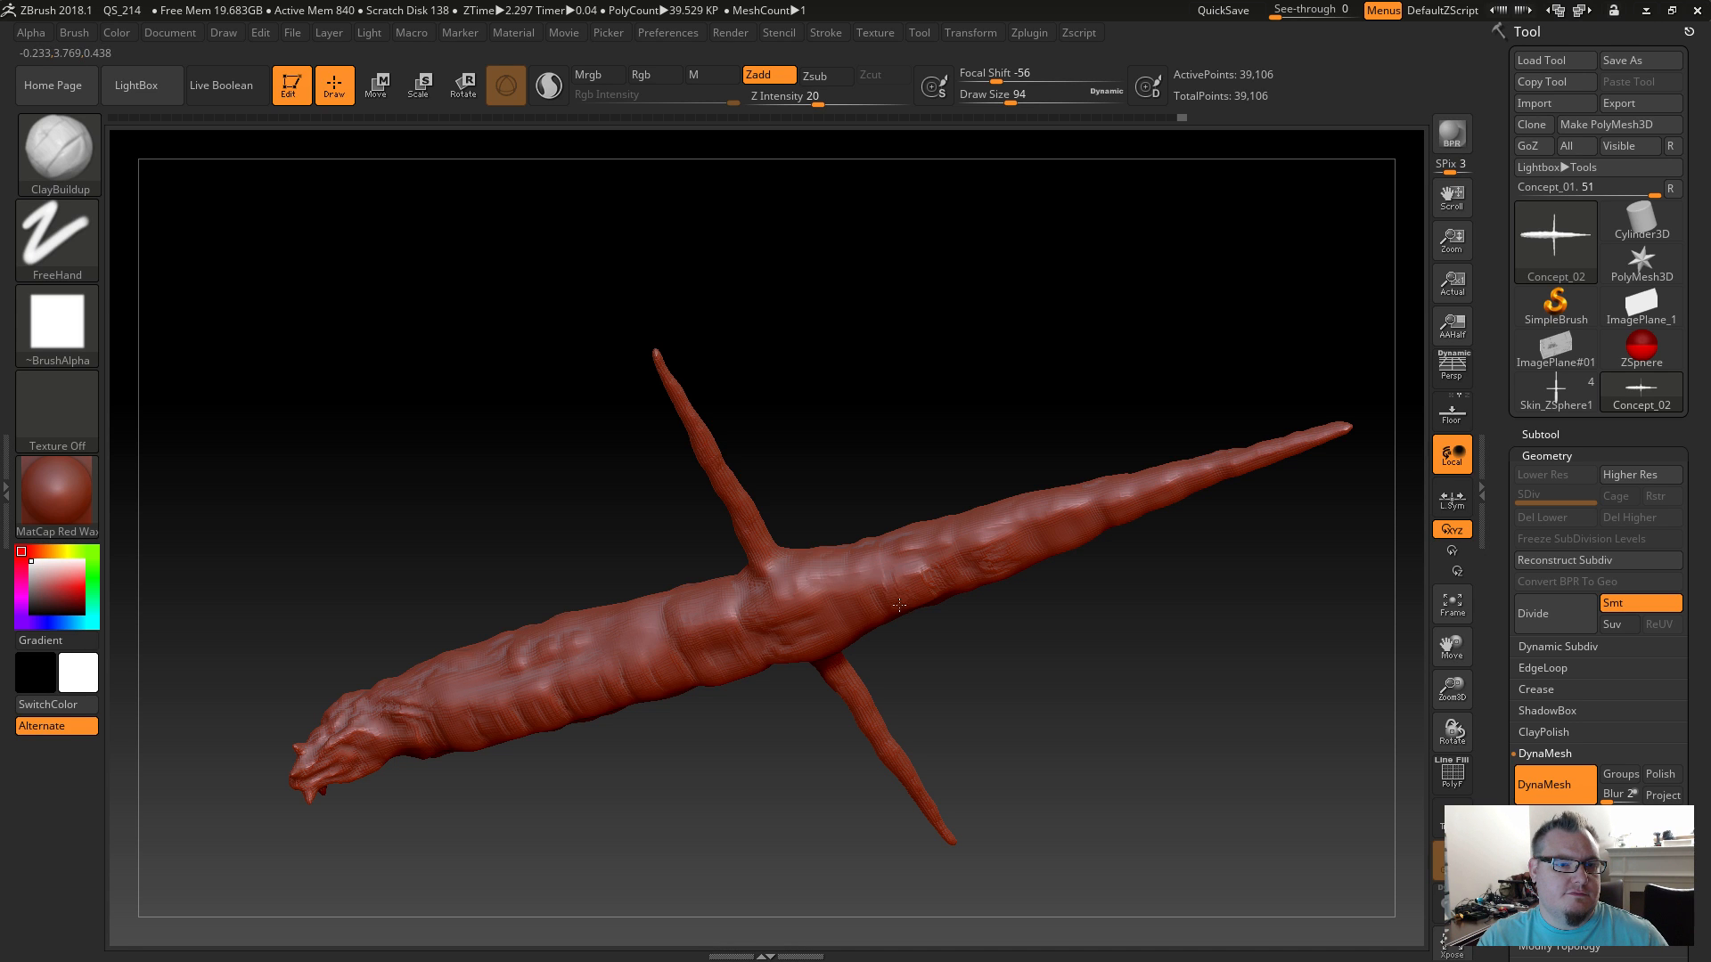
mouse_move(809, 624)
left_mouse_down("alt")
mouse_move(800, 588)
mouse_move(839, 576)
left_mouse_up("alt")
key("shift")
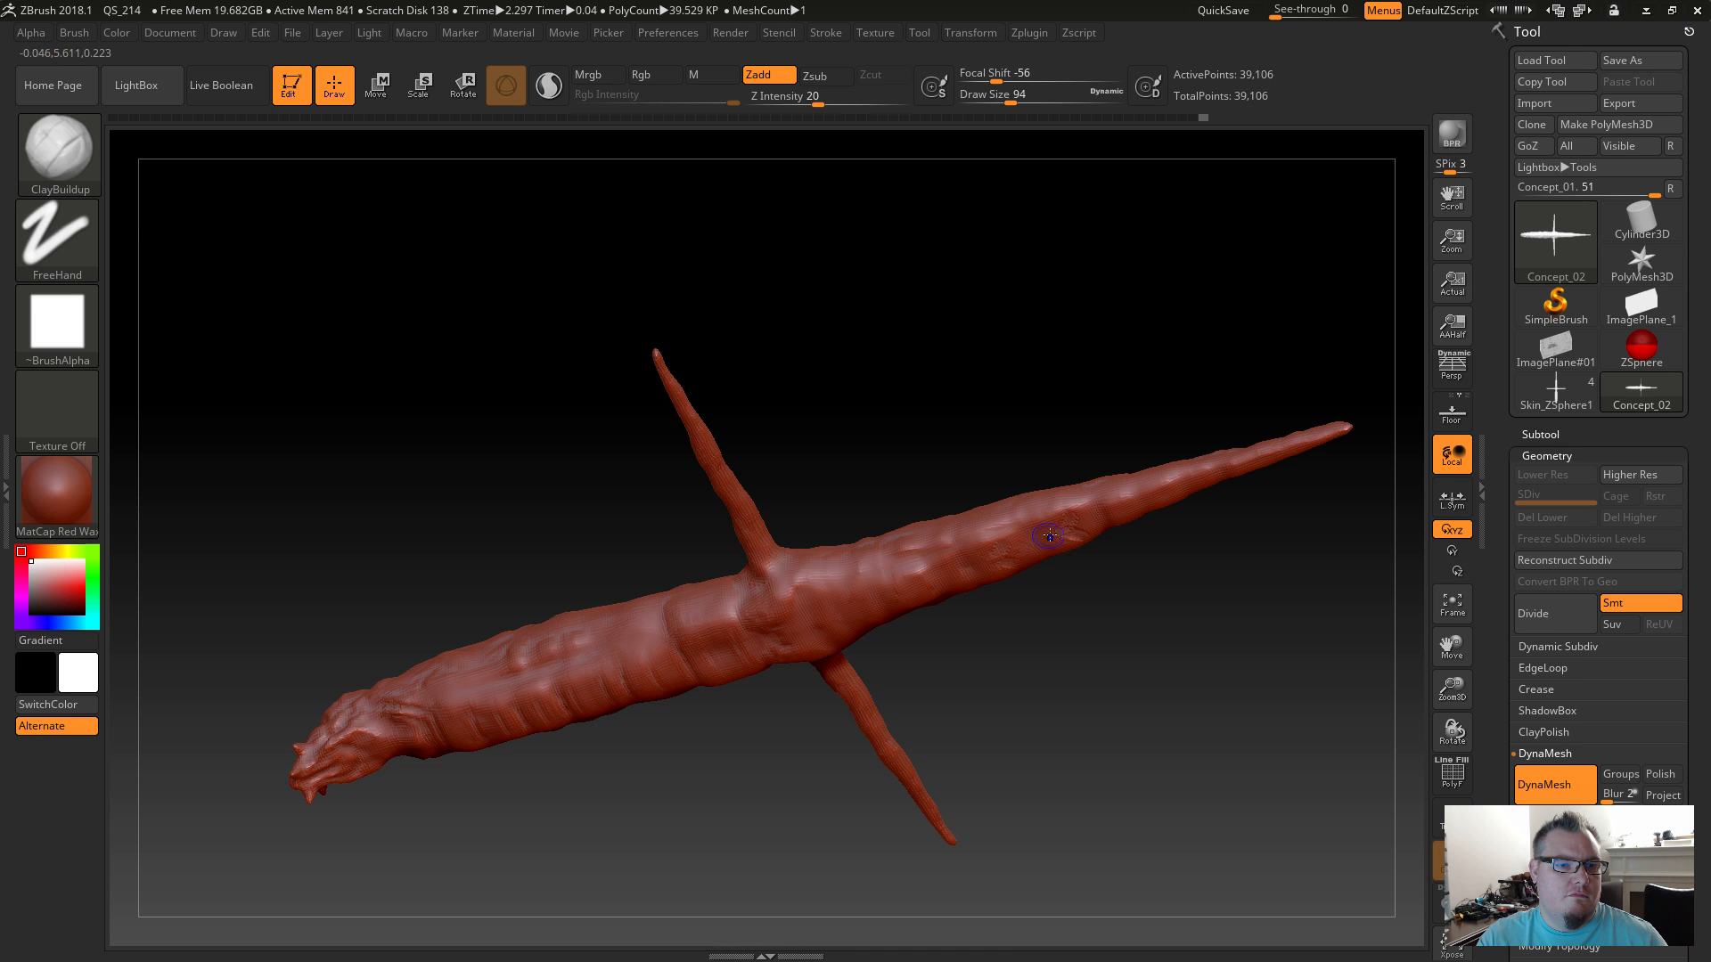
key("shift")
Switch to the Inflat brush and set its draw size to 585 for broad shaping of the body.
mouse_move(1025, 670)
left_mouse_down()
mouse_move(999, 697)
mouse_move(910, 606)
mouse_move(953, 799)
mouse_move(864, 734)
mouse_move(676, 726)
mouse_move(665, 716)
mouse_move(691, 713)
mouse_move(649, 665)
left_mouse_up()
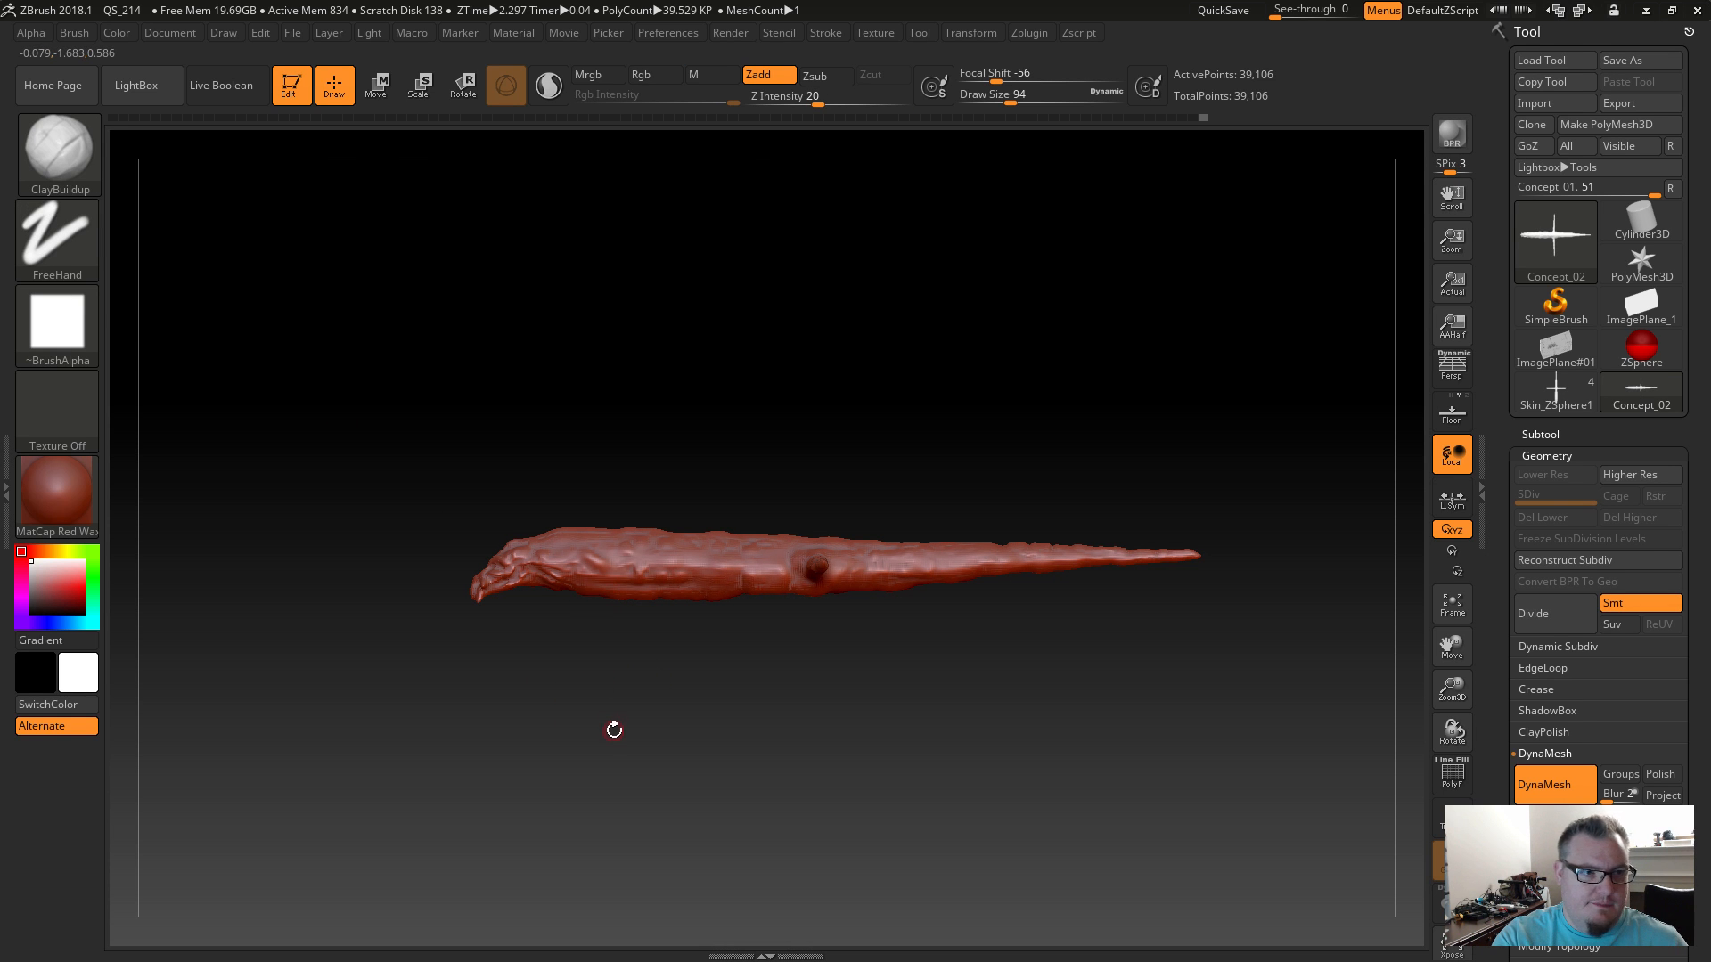
key("b")
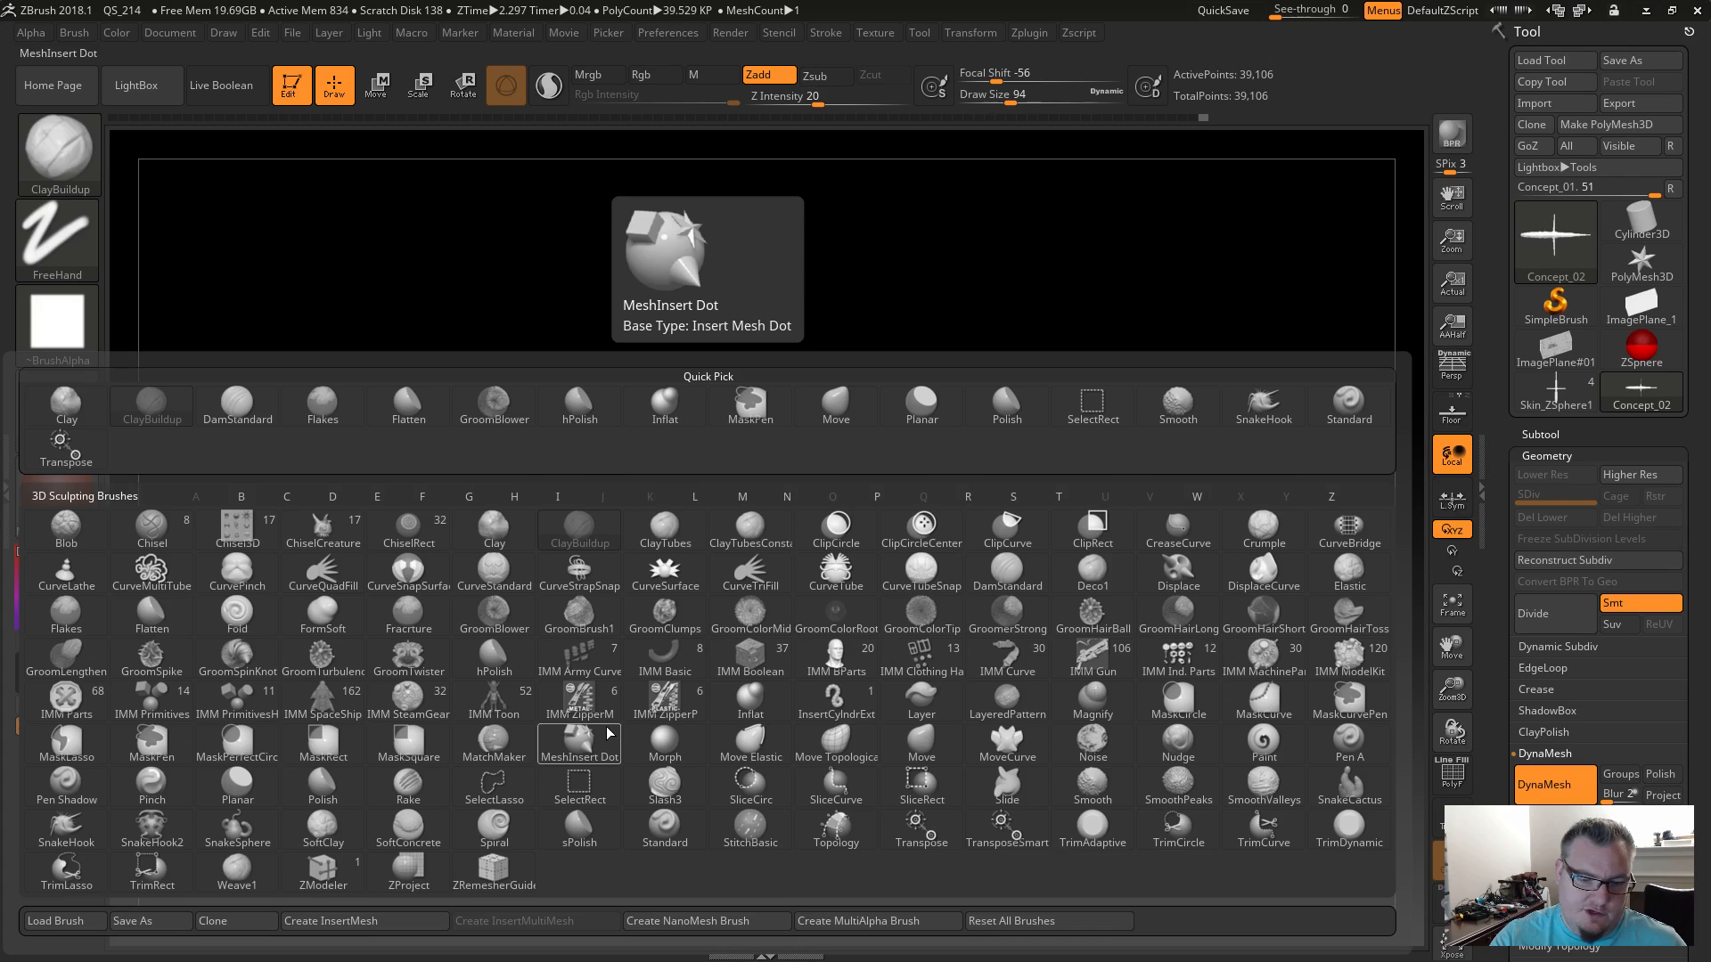
left_click(610, 734)
left_click_drag(586, 704, 621, 729, "alt")
left_click_drag(383, 675, 649, 679, "alt")
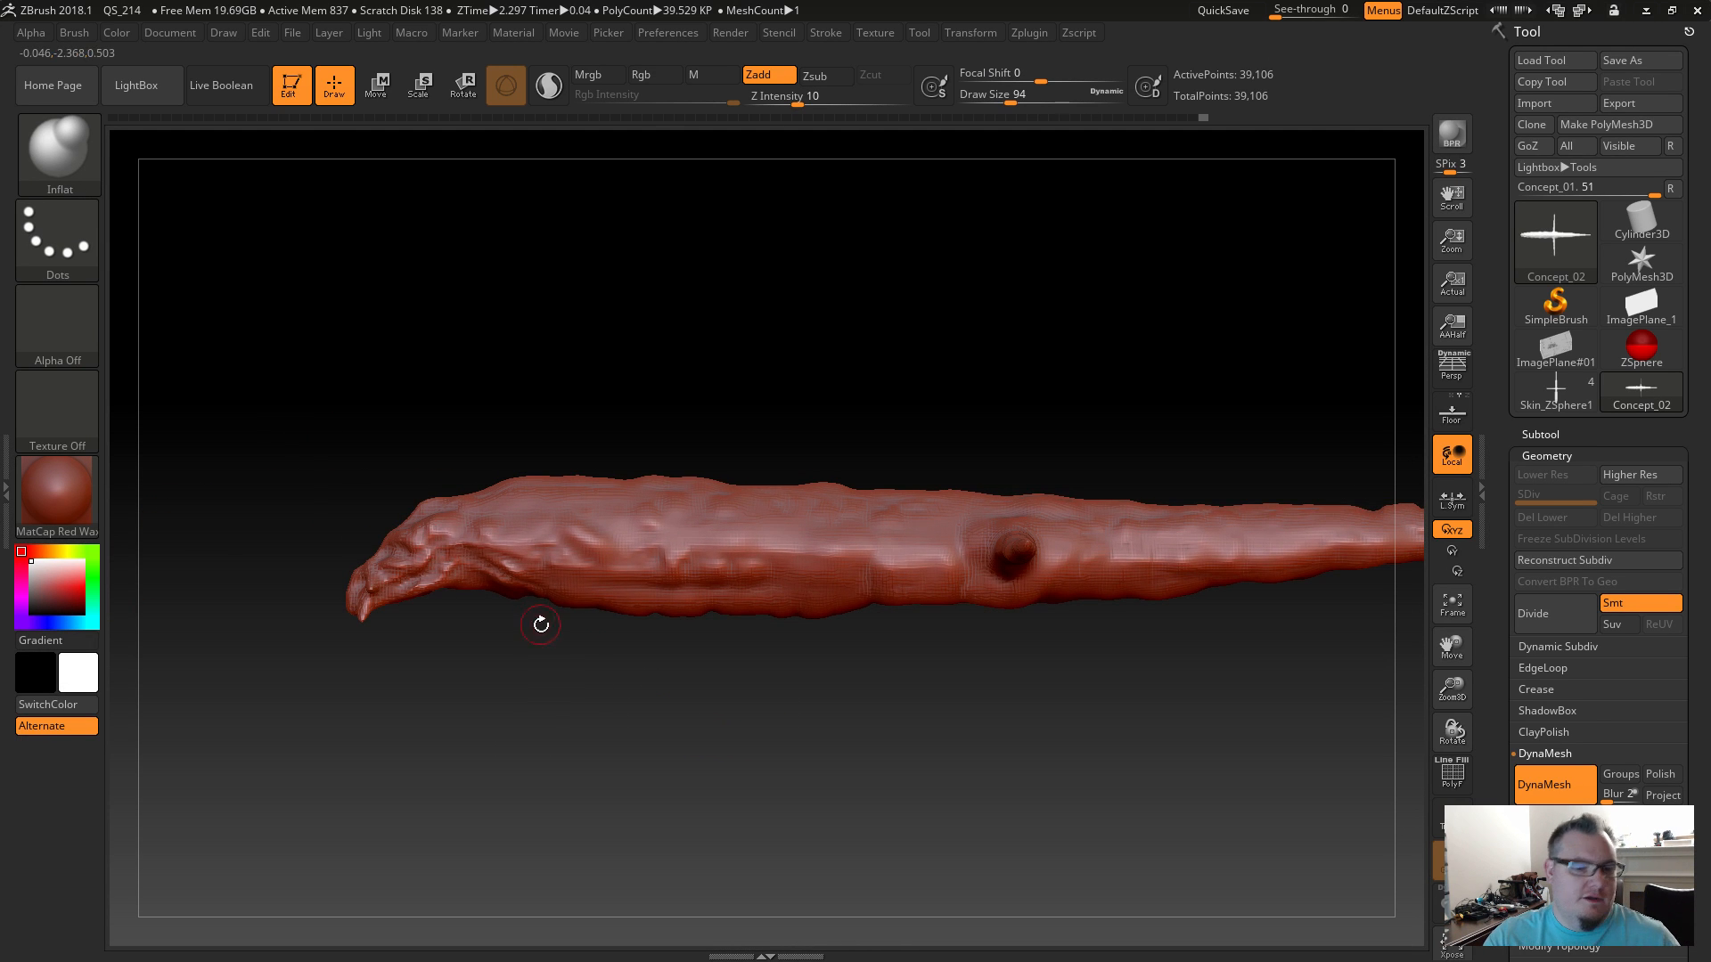
key("b")
key("d")
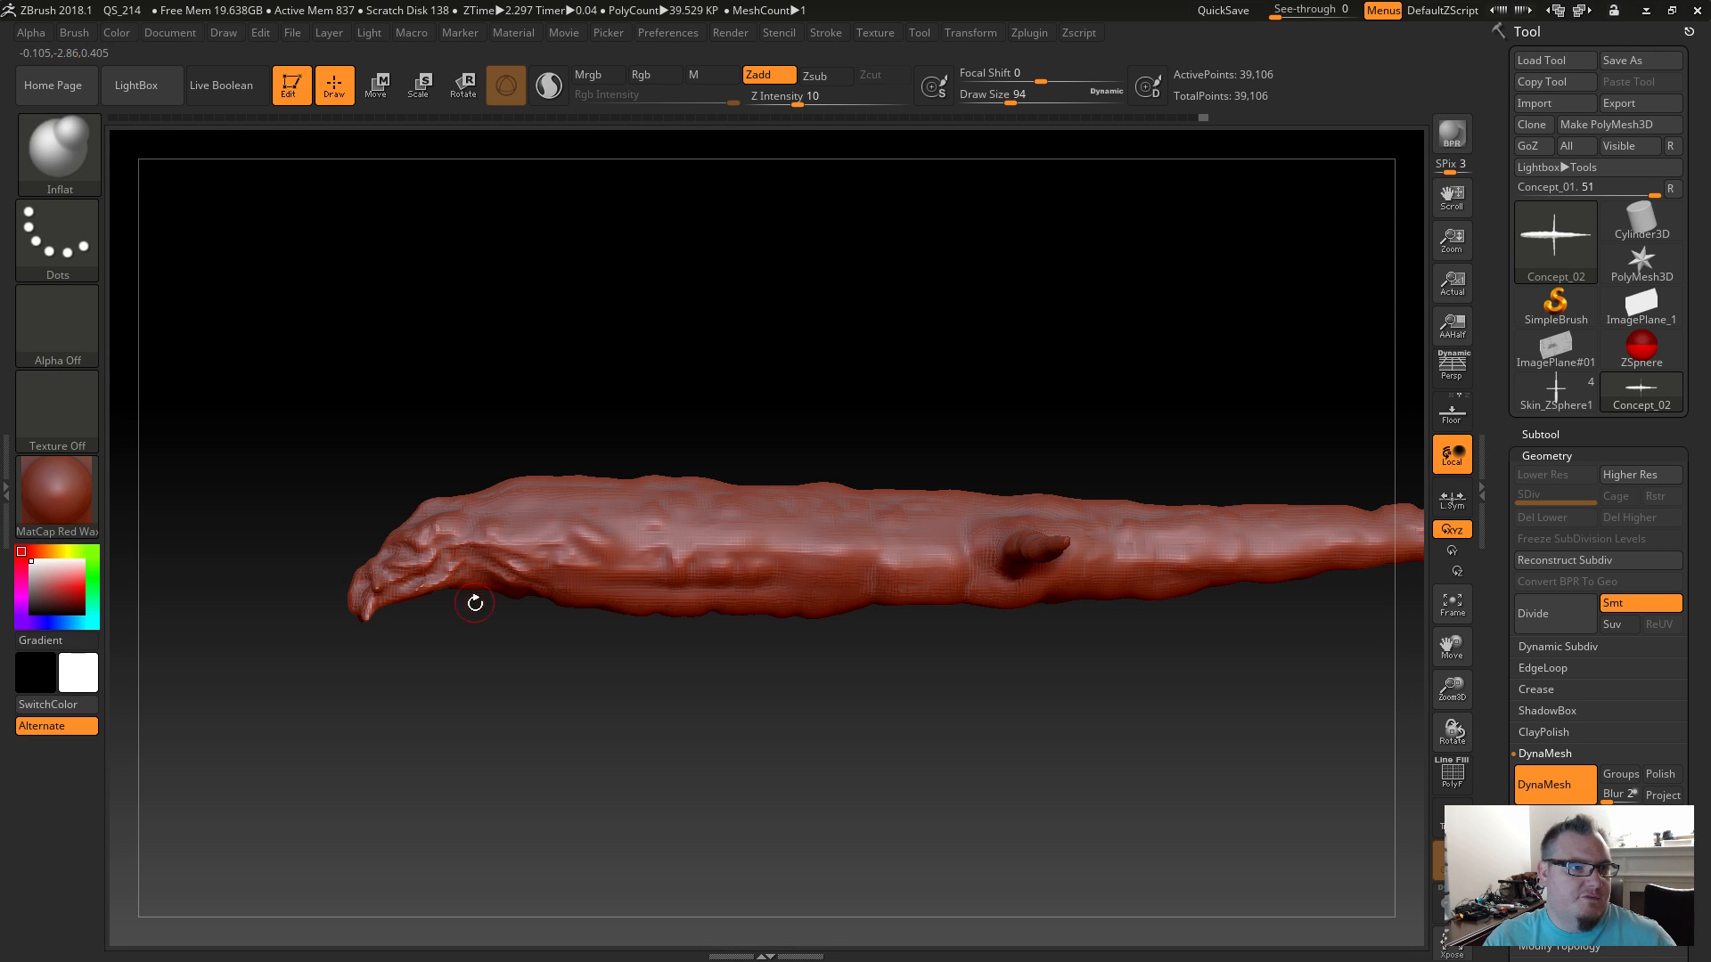
key("s")
left_click_drag(535, 704, 587, 710)
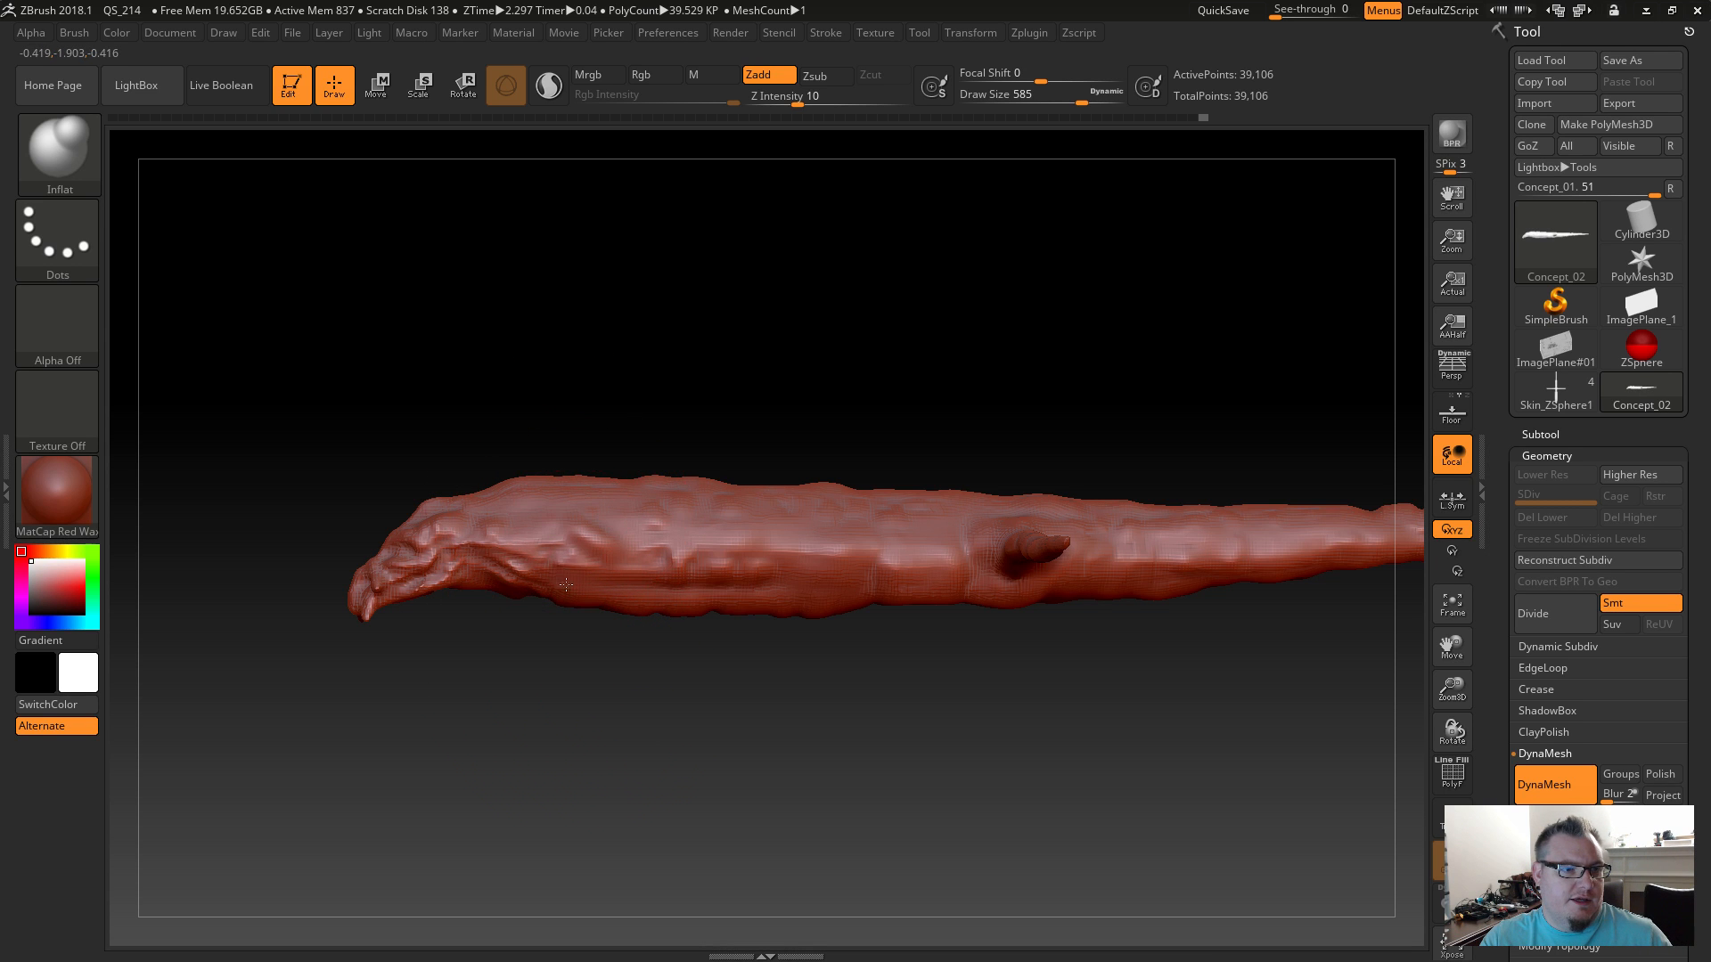
Inflate and smooth the side and belly behind the head at Z intensity 10, and undo the last stroke.
mouse_move(524, 572)
left_mouse_down()
mouse_move(635, 557)
mouse_move(713, 571)
left_mouse_up()
mouse_move(588, 530)
left_mouse_down("shift")
mouse_move(544, 543)
mouse_move(651, 531)
left_mouse_up("shift")
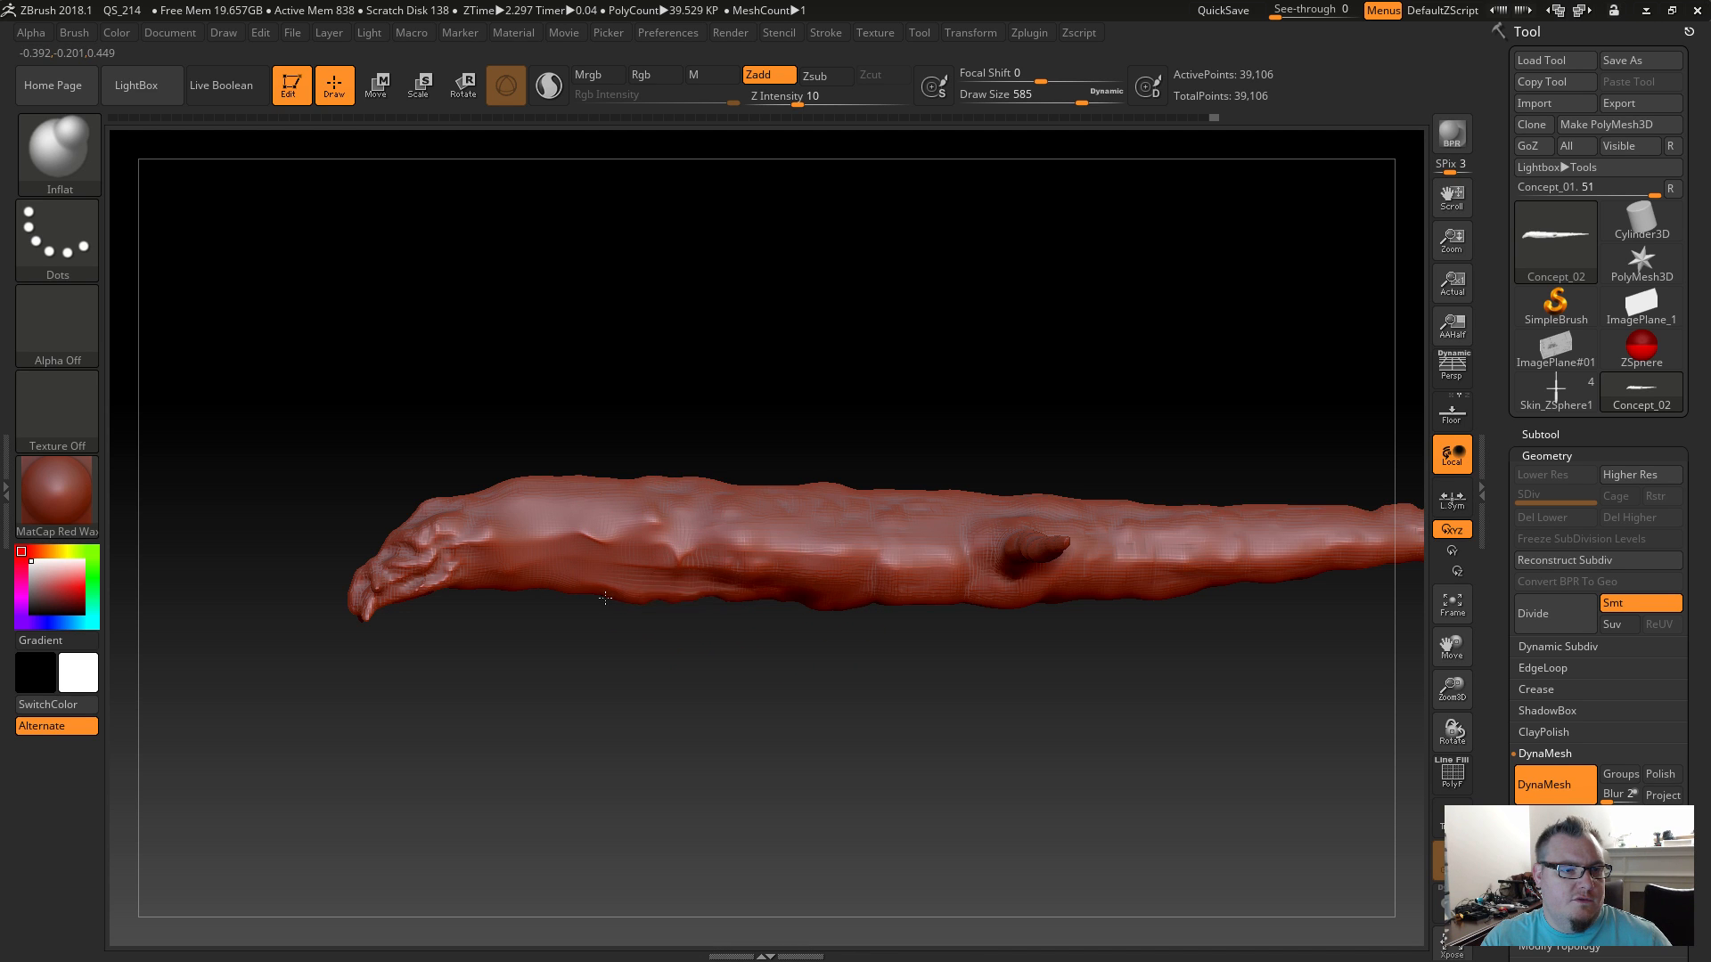
key("shift")
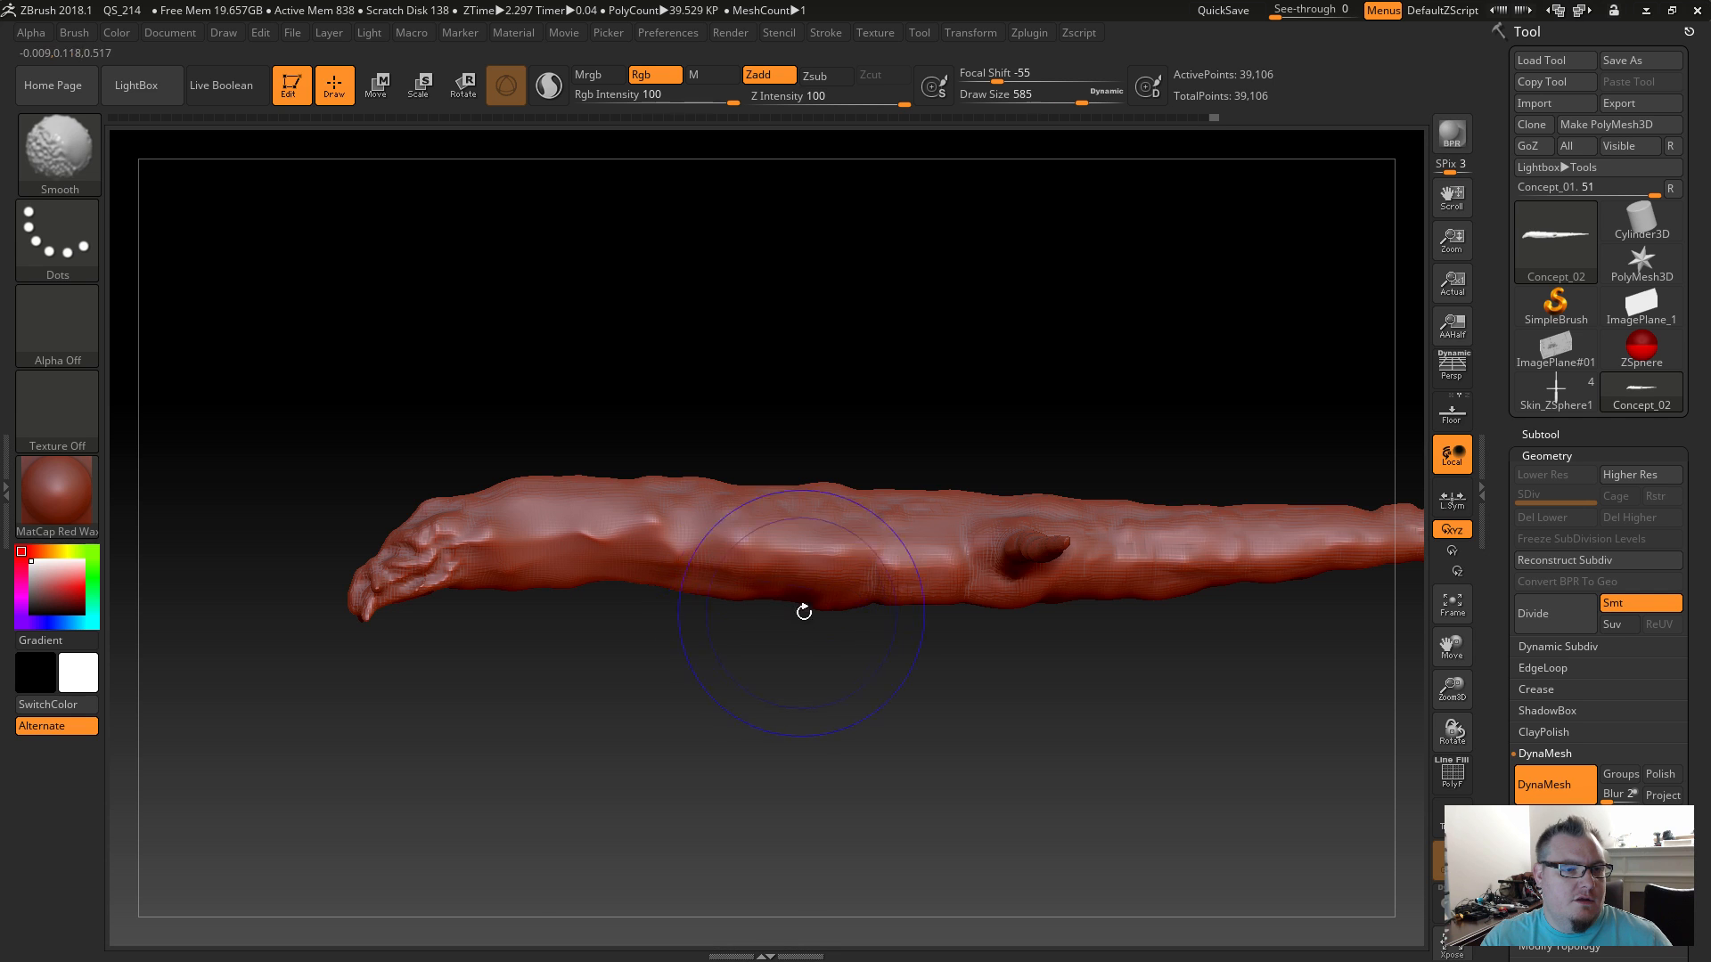
left_click_drag(617, 685, 576, 591)
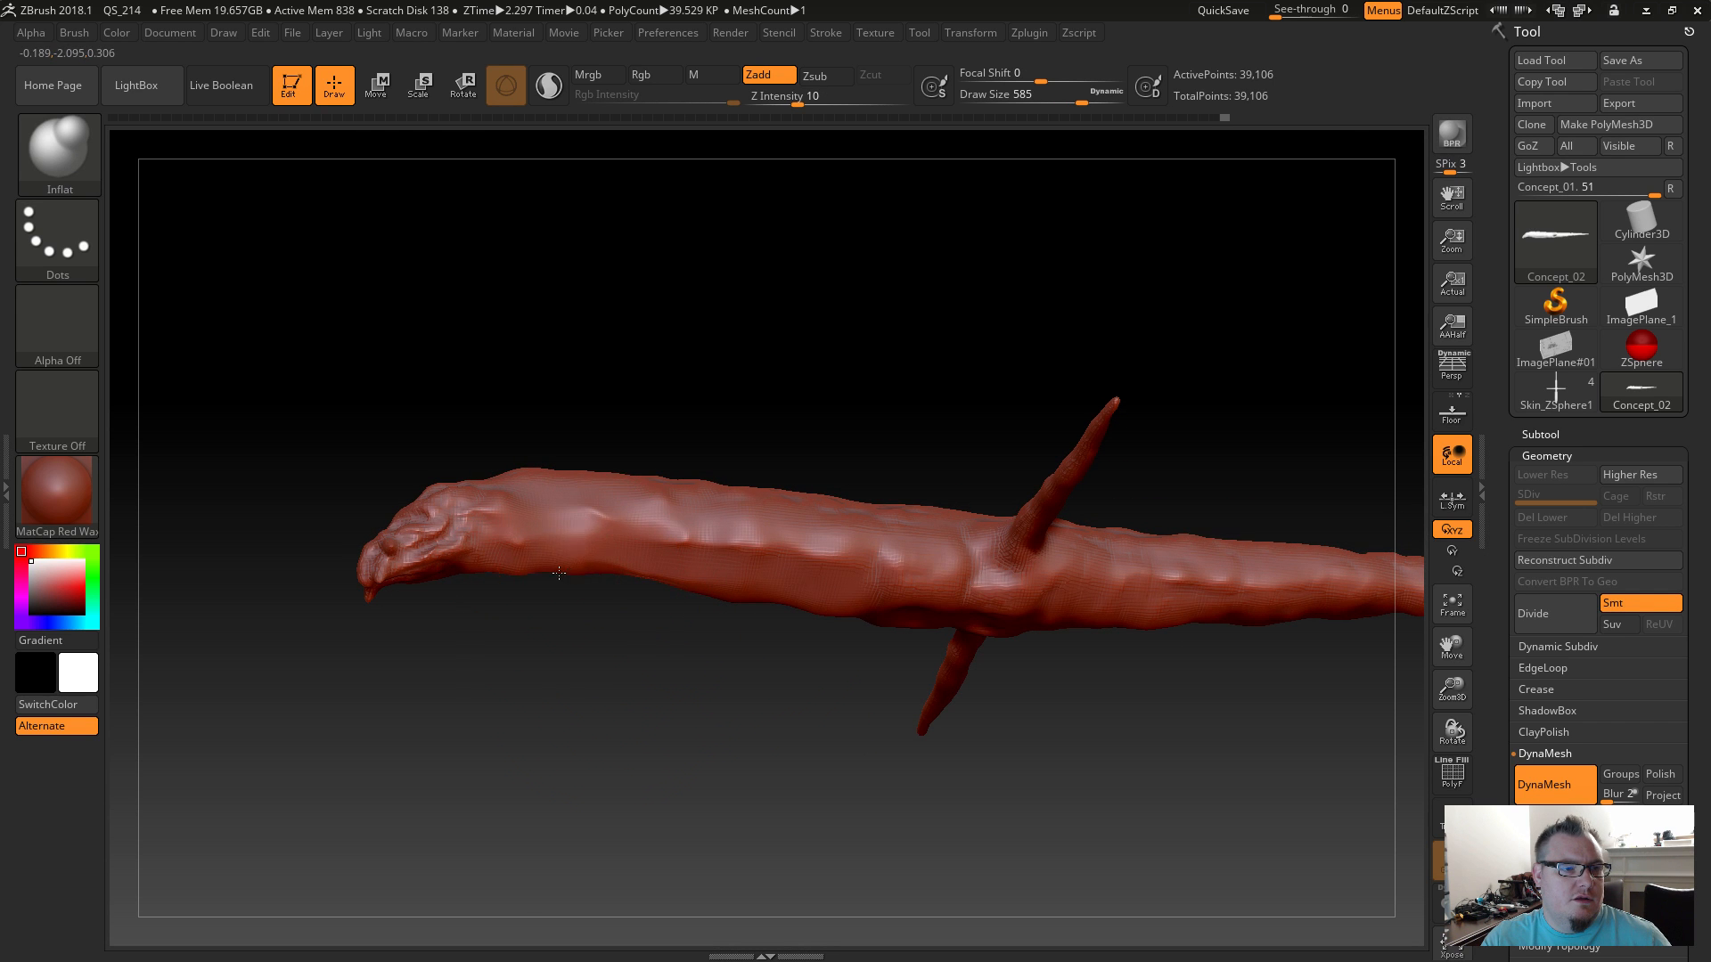
key("ctrl")
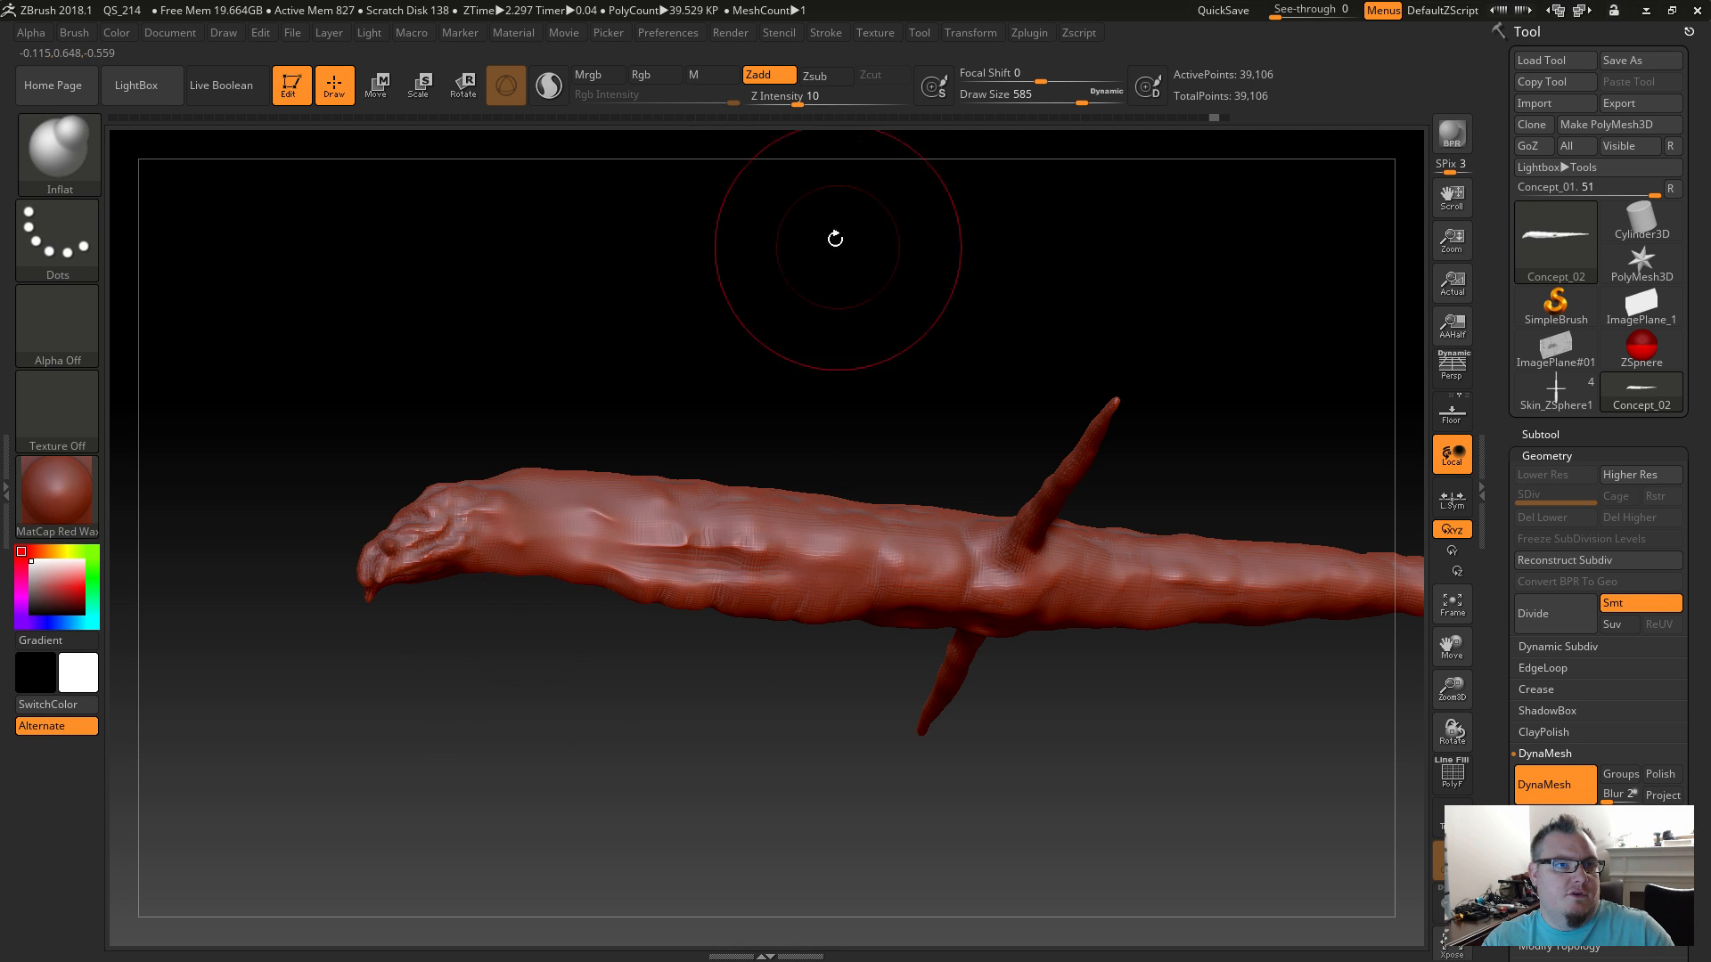
Set the Inflat brush's Z intensity to 4 and rework the side of the body between head and limbs with smoothing.
left_click_drag(795, 105, 779, 104)
mouse_move(713, 383)
left_mouse_down()
mouse_move(630, 593)
mouse_move(651, 579)
left_mouse_up()
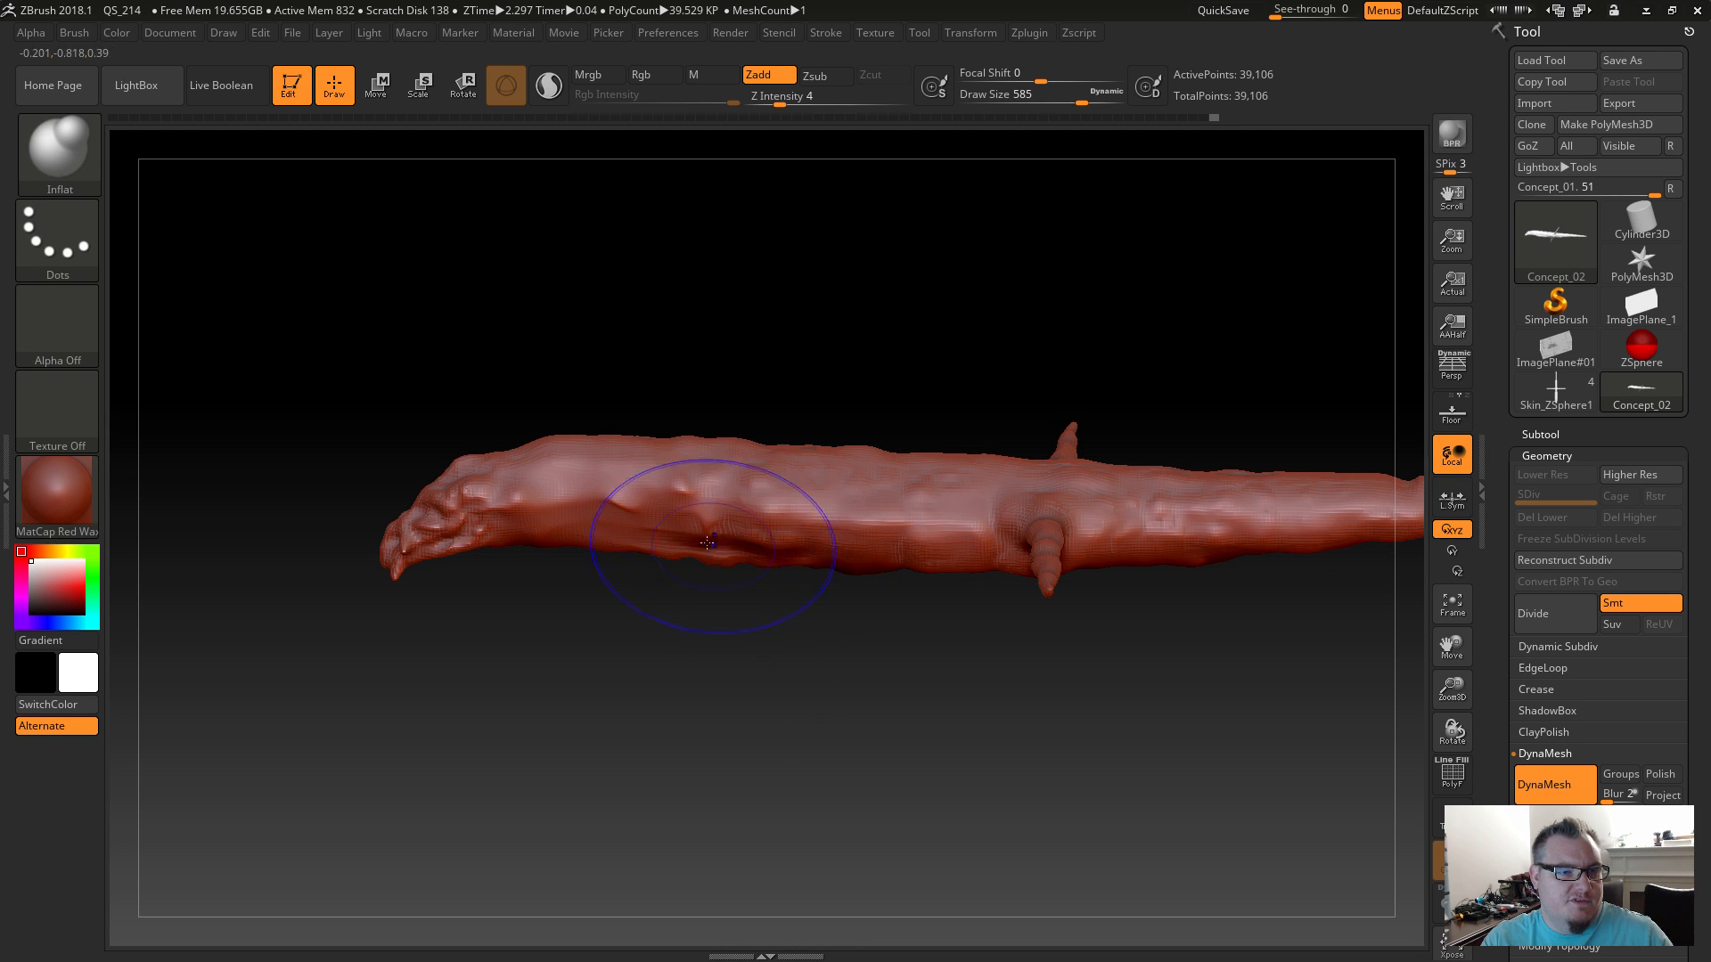
key("shift")
mouse_move(859, 561)
left_mouse_down()
mouse_move(898, 564)
mouse_move(696, 565)
left_mouse_up()
Inflate and smooth the underside of the body and tail in broad strokes at draw size 585.
left_click_drag(901, 708, 917, 557)
mouse_move(783, 640)
left_mouse_down()
mouse_move(781, 589)
mouse_move(777, 685)
mouse_move(802, 683)
mouse_move(886, 779)
mouse_move(726, 664)
mouse_move(775, 672)
left_mouse_up()
mouse_move(848, 592)
left_mouse_down()
mouse_move(835, 636)
mouse_move(832, 611)
mouse_move(802, 645)
mouse_move(794, 587)
mouse_move(723, 579)
mouse_move(764, 525)
mouse_move(1266, 516)
left_mouse_up()
left_click_drag(1096, 615, 1024, 558)
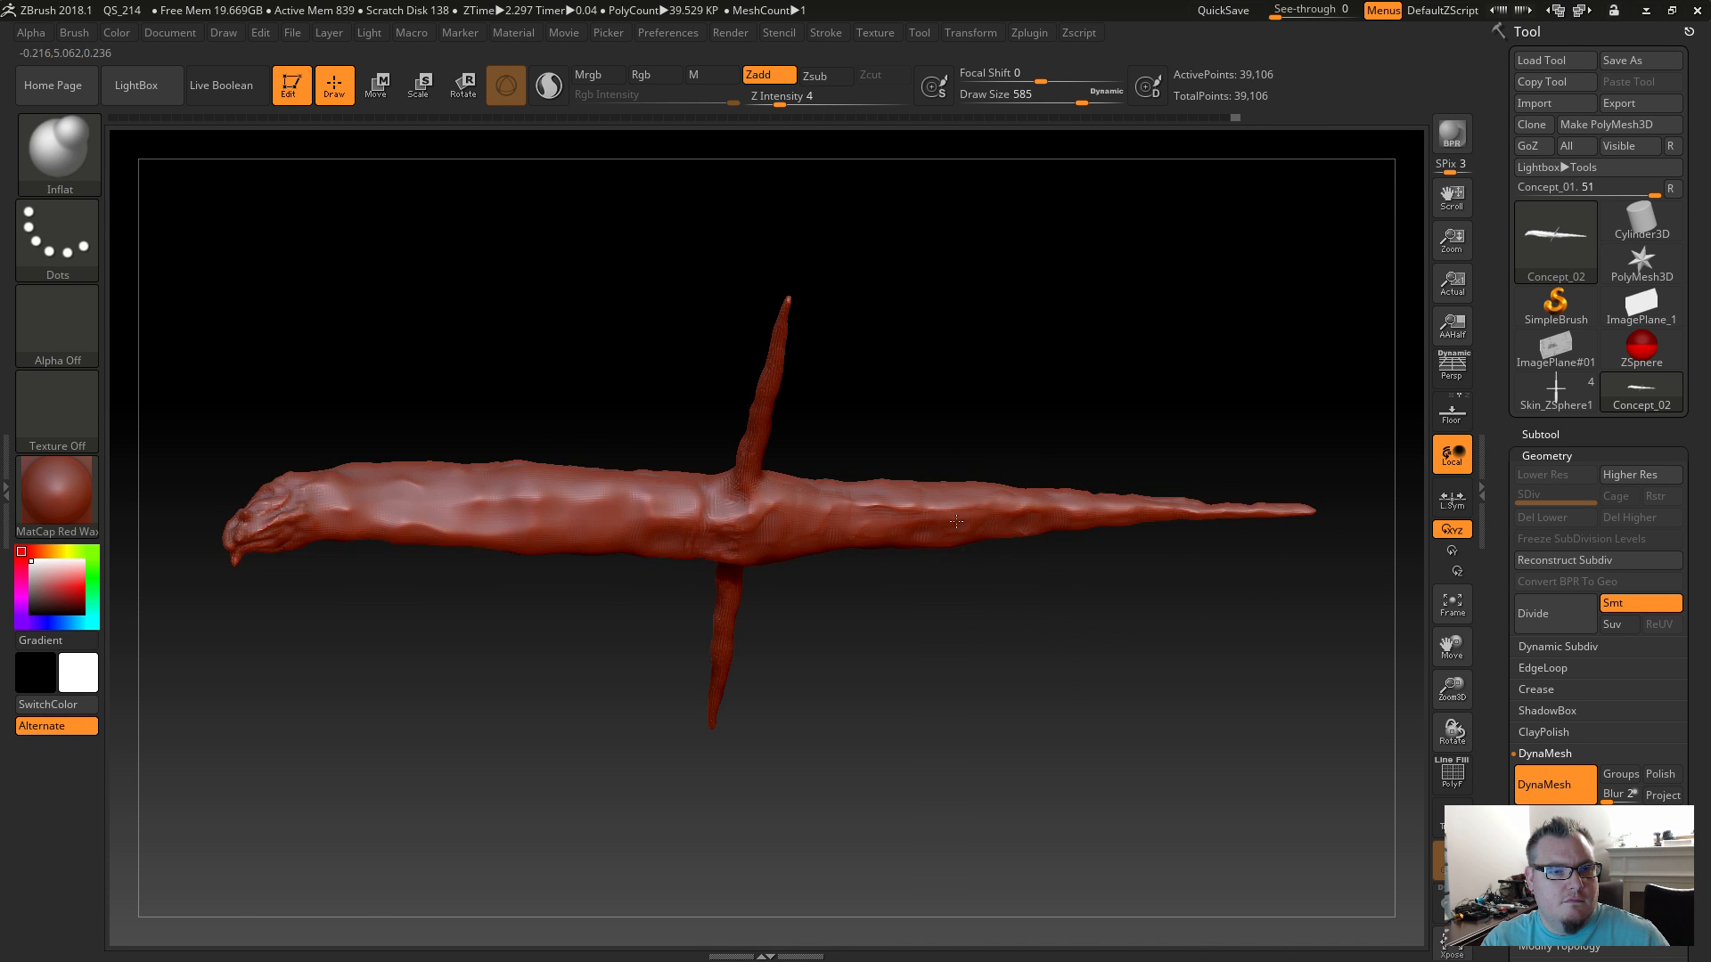
left_click_drag(808, 523, 756, 530)
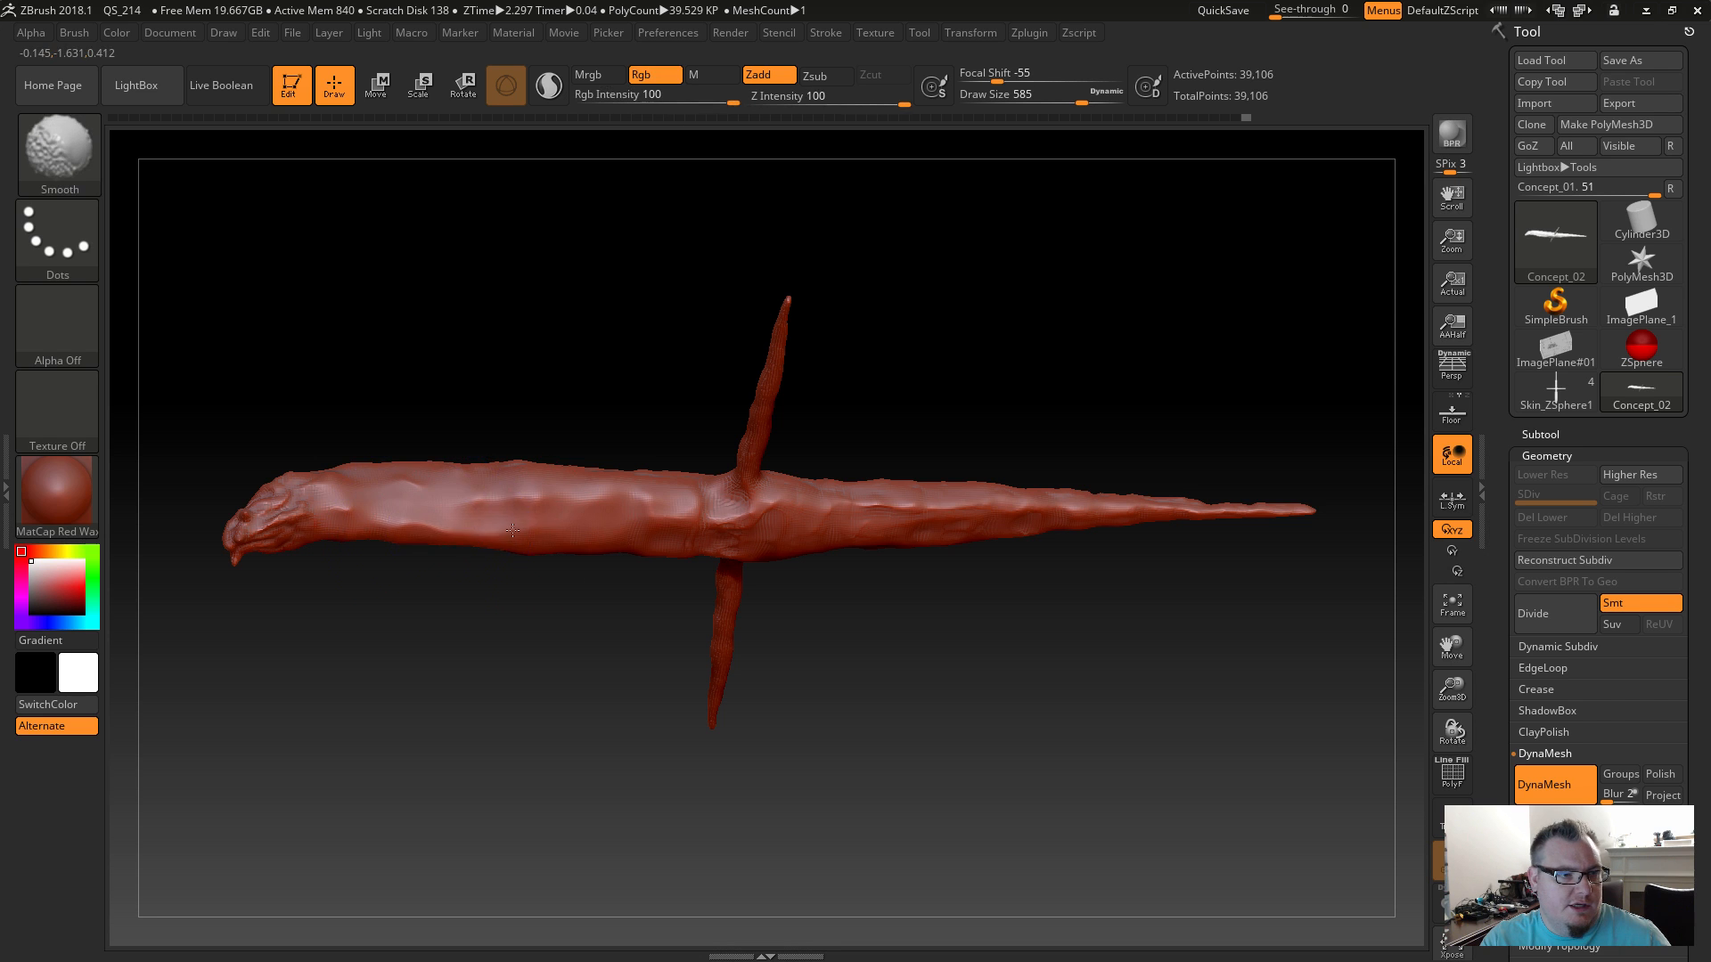
Smooth the belly between the head and the limbs into broader planes with the Smooth brush.
key("b")
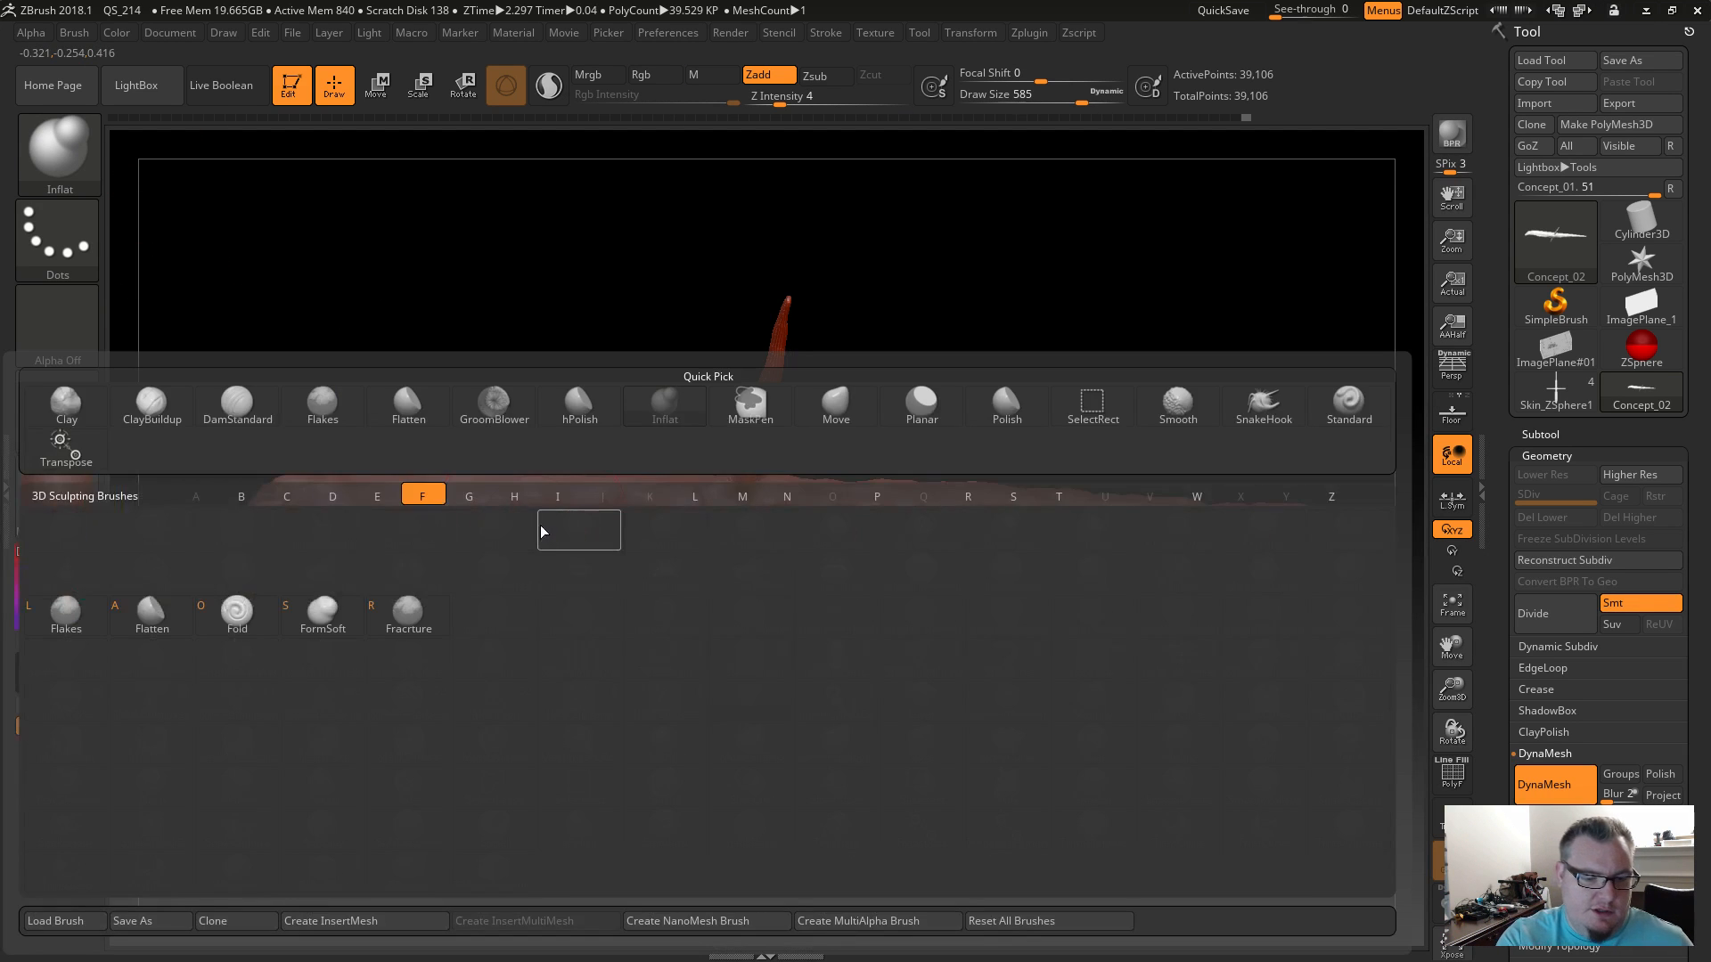
key("f")
key("l")
key("shift")
mouse_move(515, 534)
left_mouse_down()
mouse_move(624, 503)
mouse_move(526, 531)
left_mouse_up()
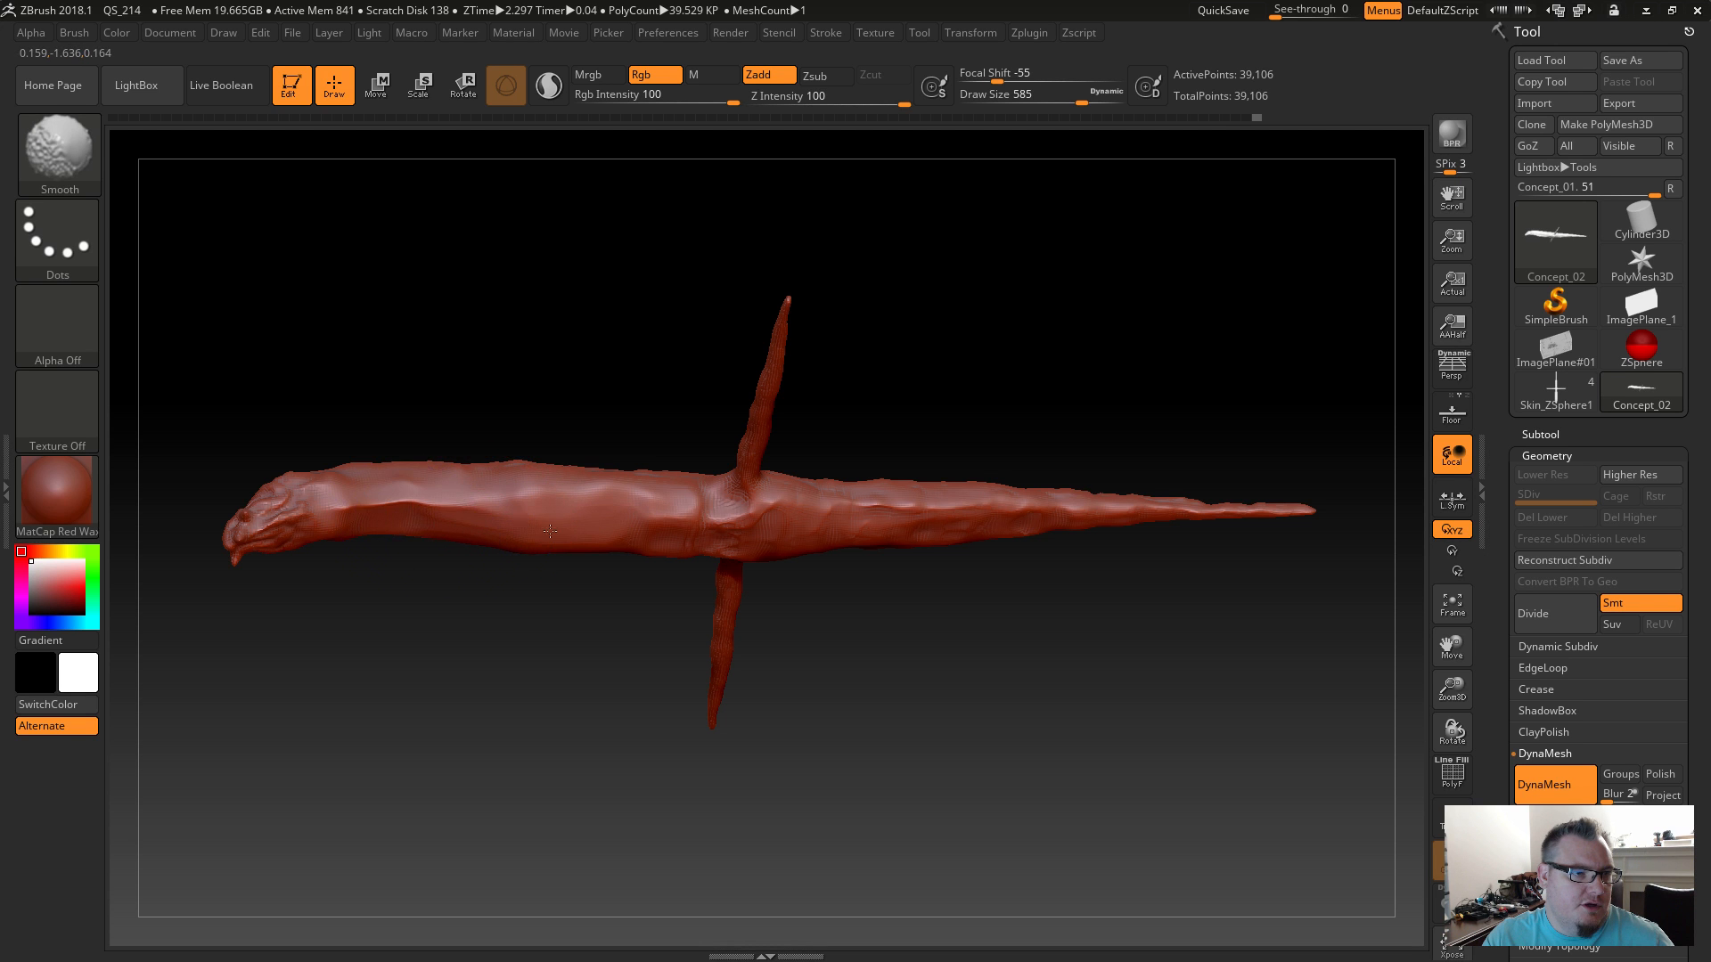
left_click_drag(433, 579, 527, 662)
Reselect the Inflat brush and smooth the belly around the limb joints and the underside of the tail.
key("b")
key("i")
key("n")
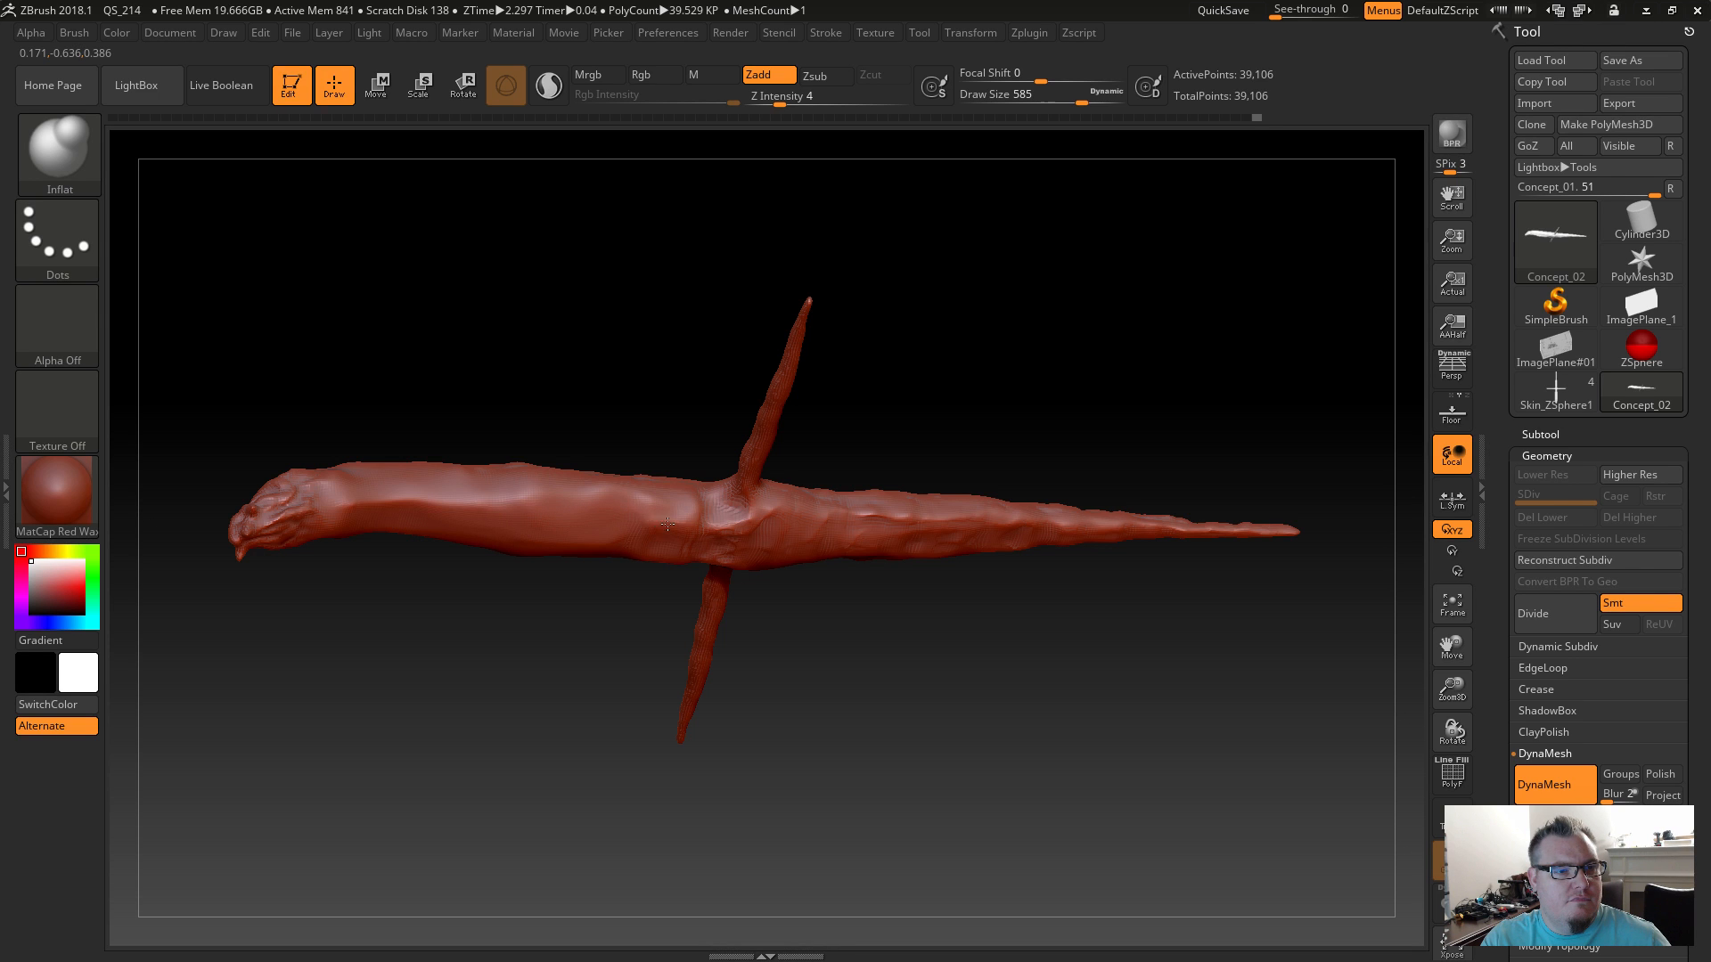
mouse_move(584, 621)
left_mouse_down()
mouse_move(570, 717)
mouse_move(553, 584)
left_mouse_up()
key("shift")
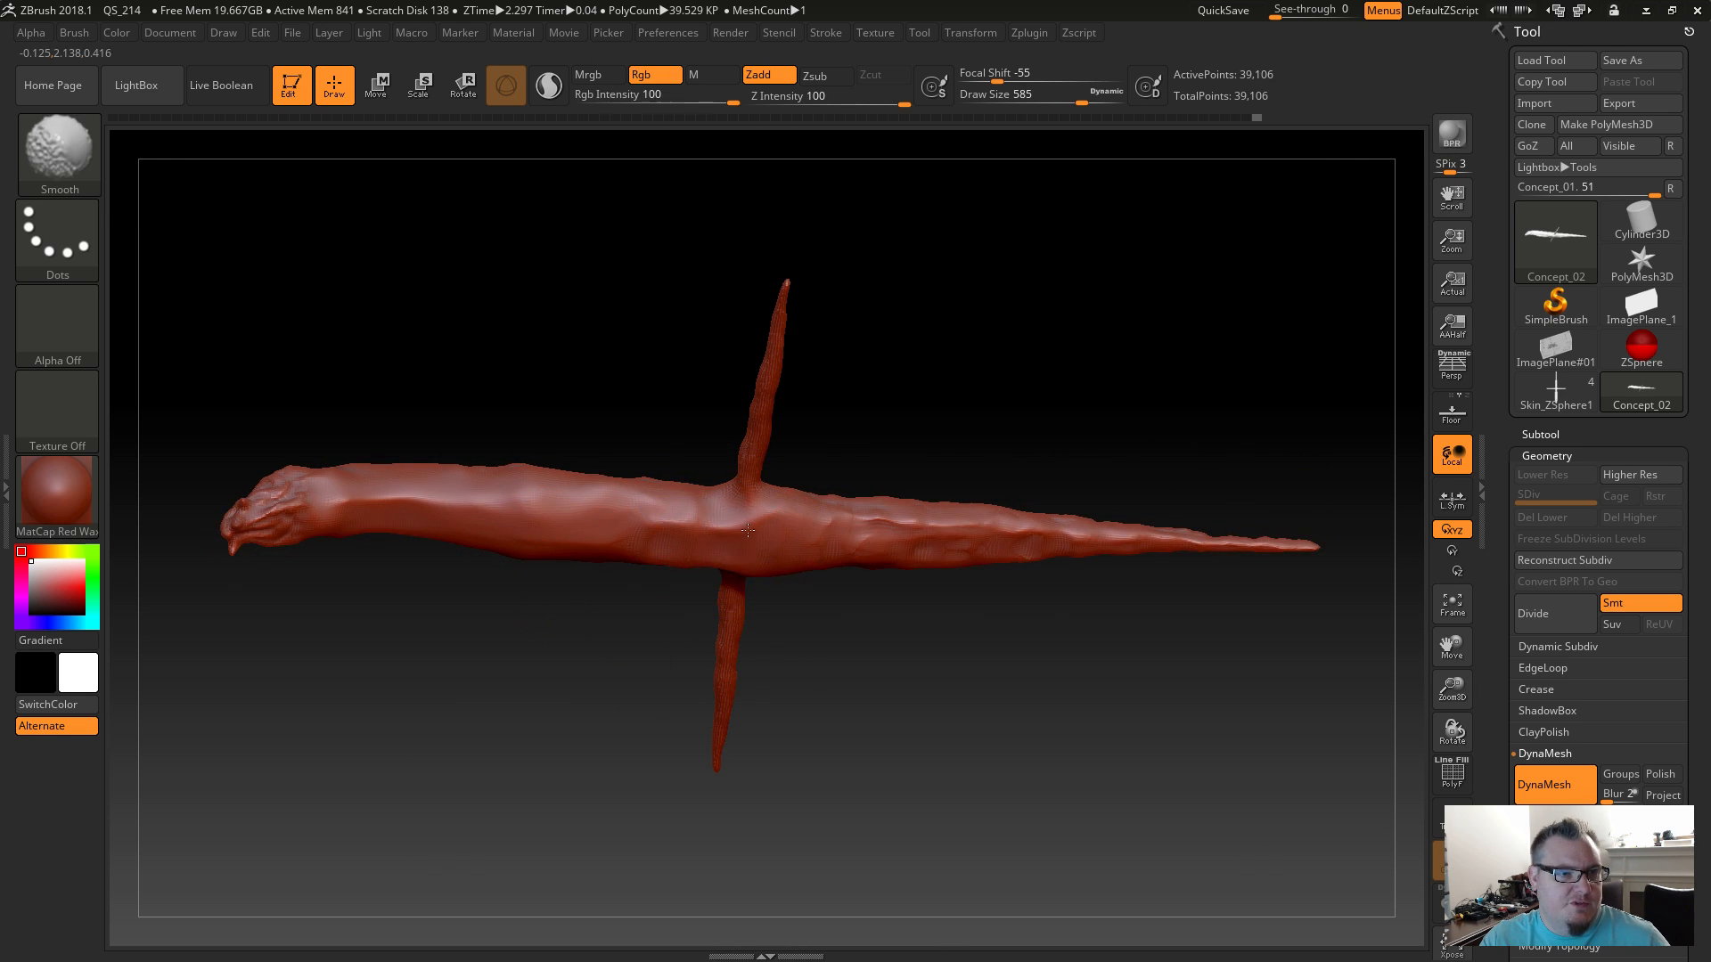
key("shift")
mouse_move(936, 672)
left_mouse_down()
mouse_move(912, 764)
mouse_move(936, 783)
mouse_move(989, 630)
mouse_move(944, 724)
mouse_move(963, 639)
mouse_move(907, 641)
left_mouse_up()
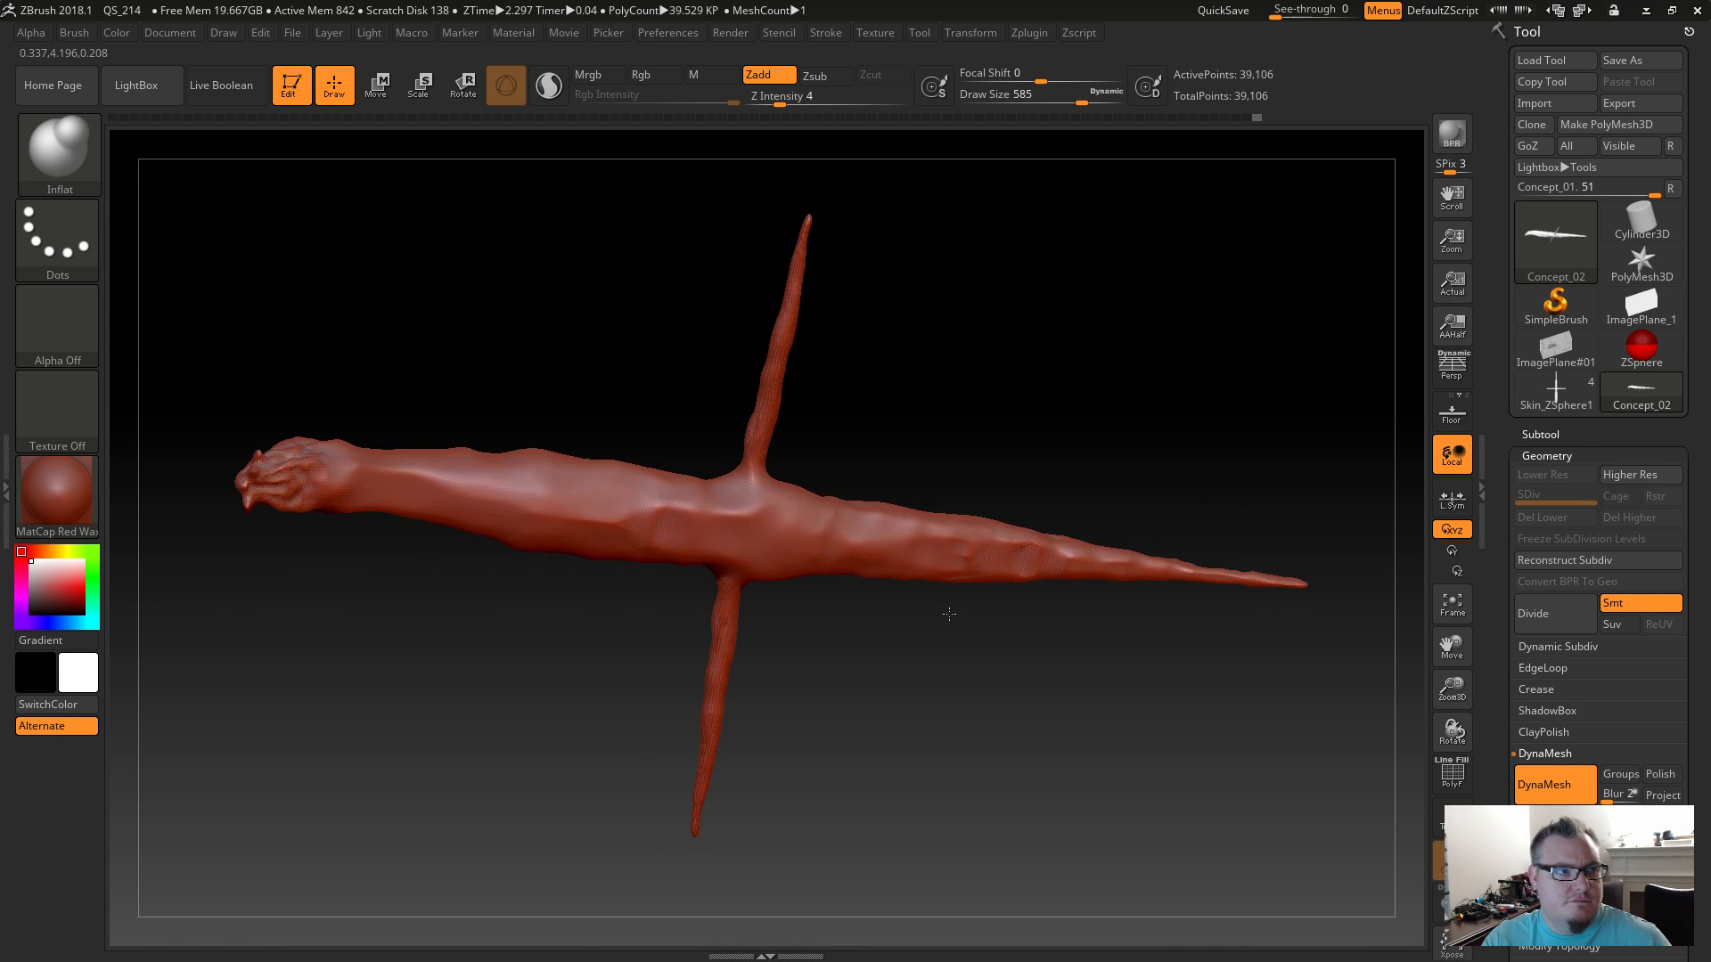
Flatten the underside of the body and the tail to its tip with the Flatten brush at draw size 585.
key("b")
key("a")
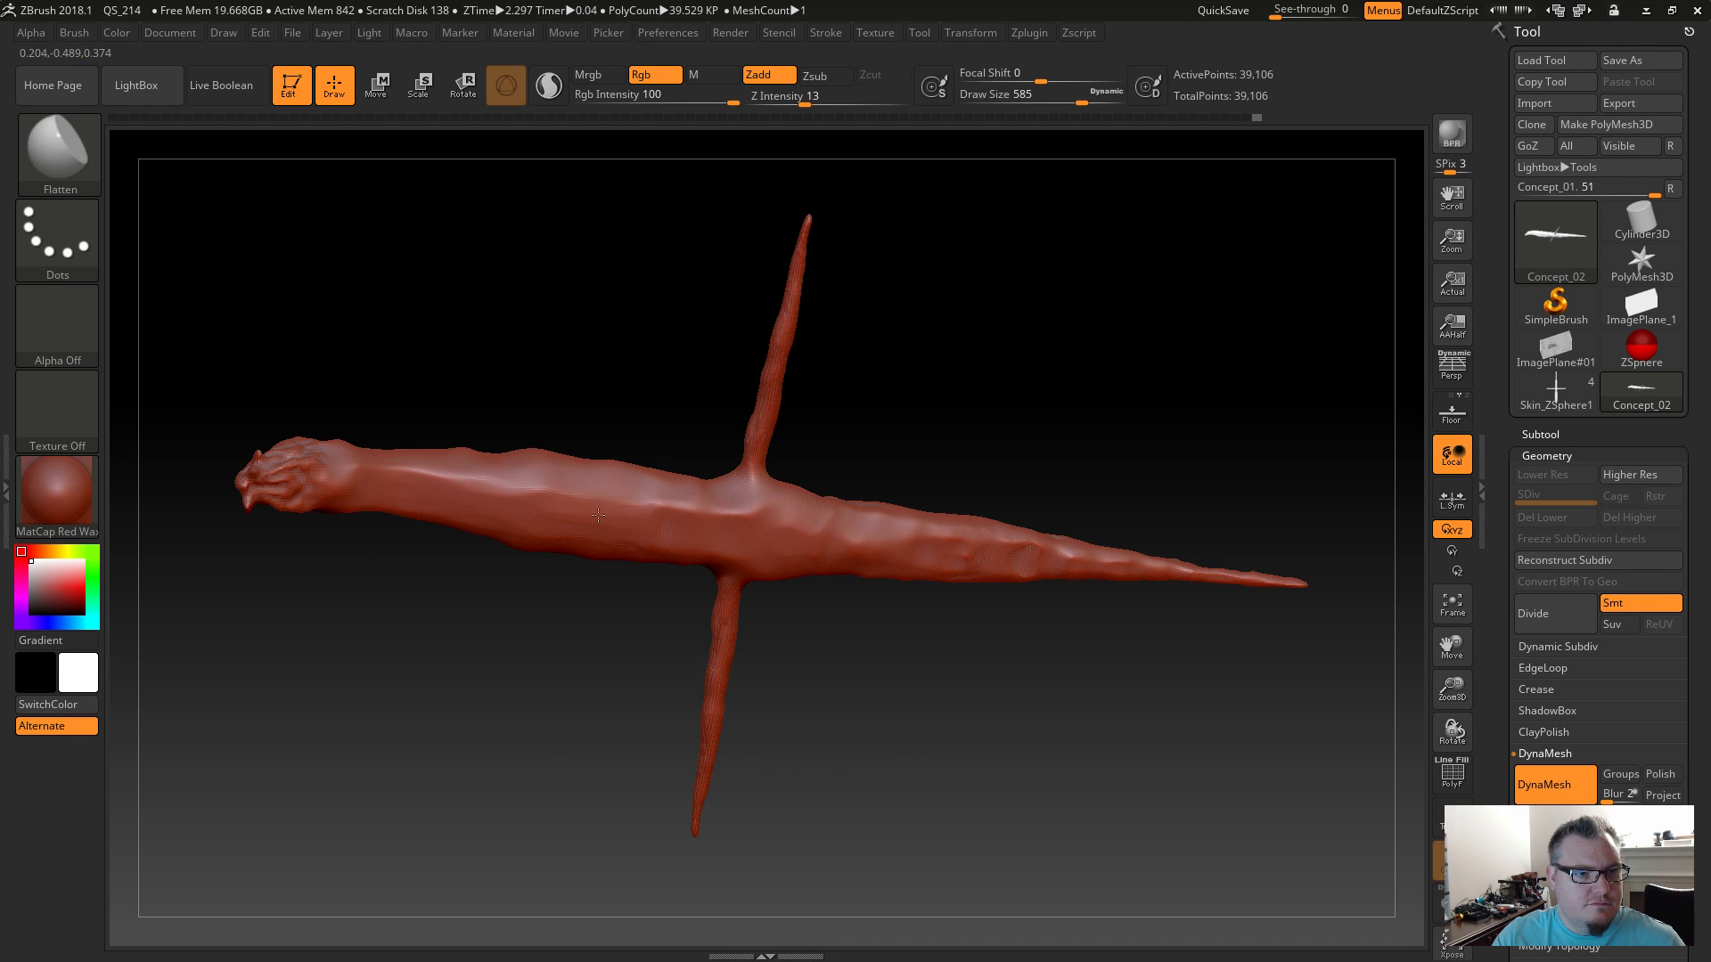
left_click_drag(889, 546, 1143, 579)
mouse_move(1285, 588)
left_mouse_down()
mouse_move(1134, 592)
mouse_move(1024, 638)
mouse_move(918, 636)
mouse_move(1083, 562)
mouse_move(1069, 540)
mouse_move(1015, 545)
left_mouse_up()
Build up crosswise bands on the front part of the tail behind the limbs with the ClayBuildup brush at draw size 163.
key("s")
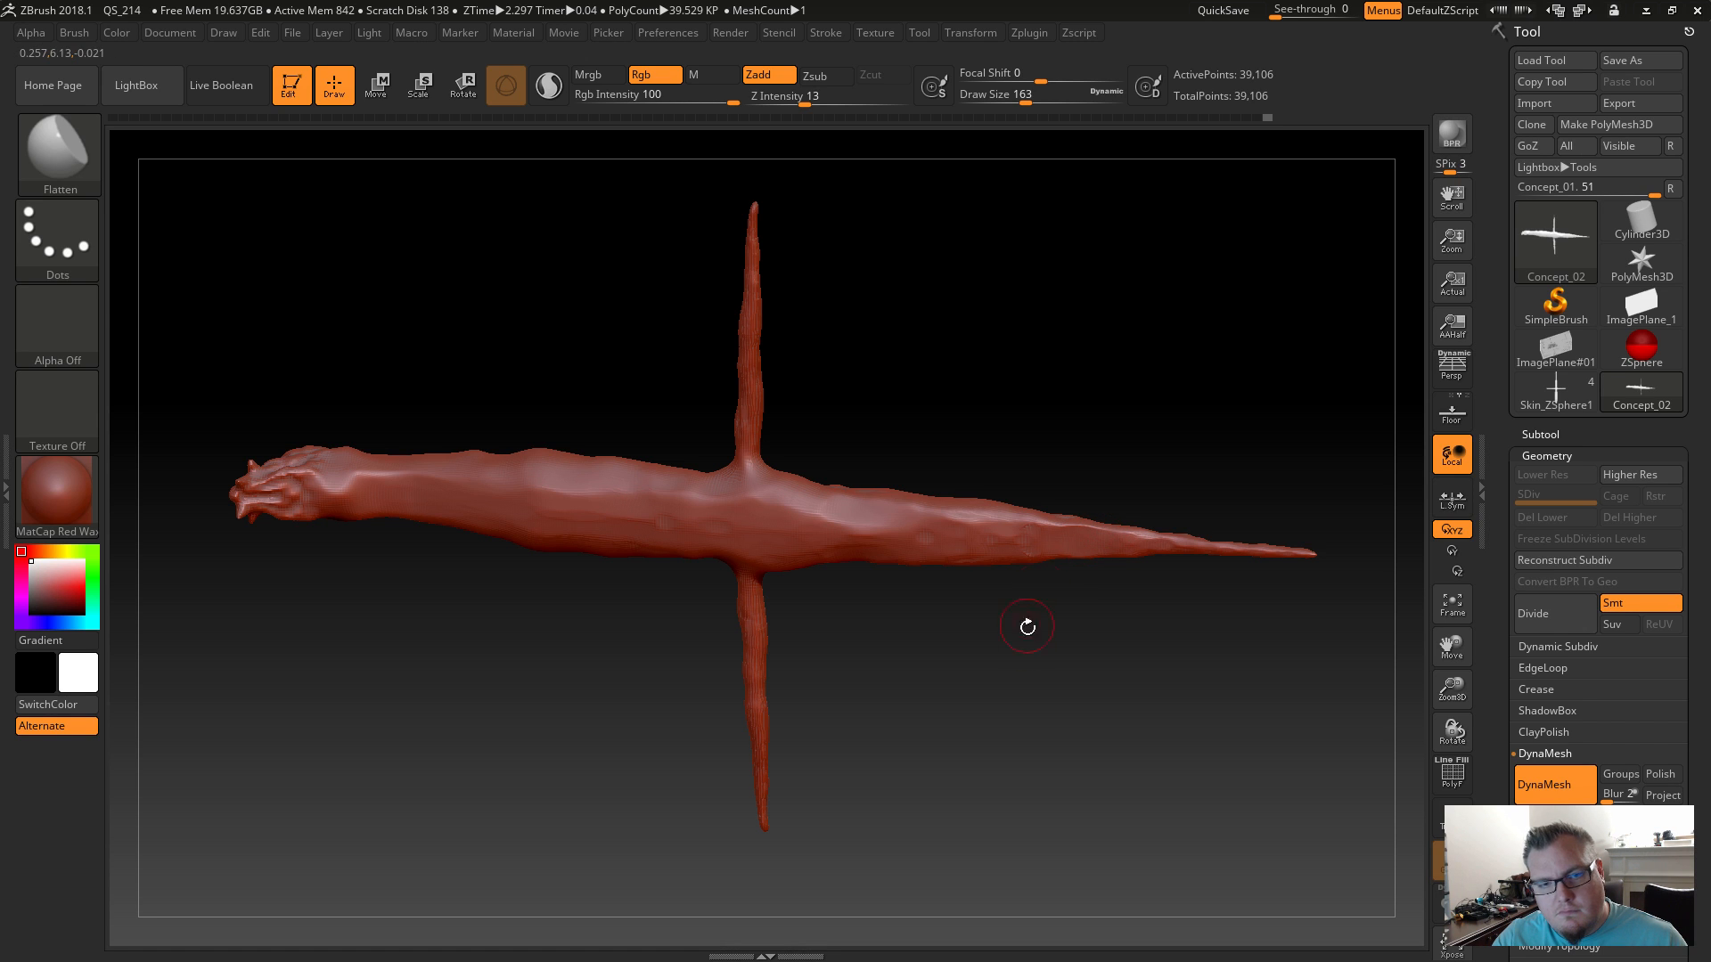
left_click_drag(992, 757, 926, 695, "alt")
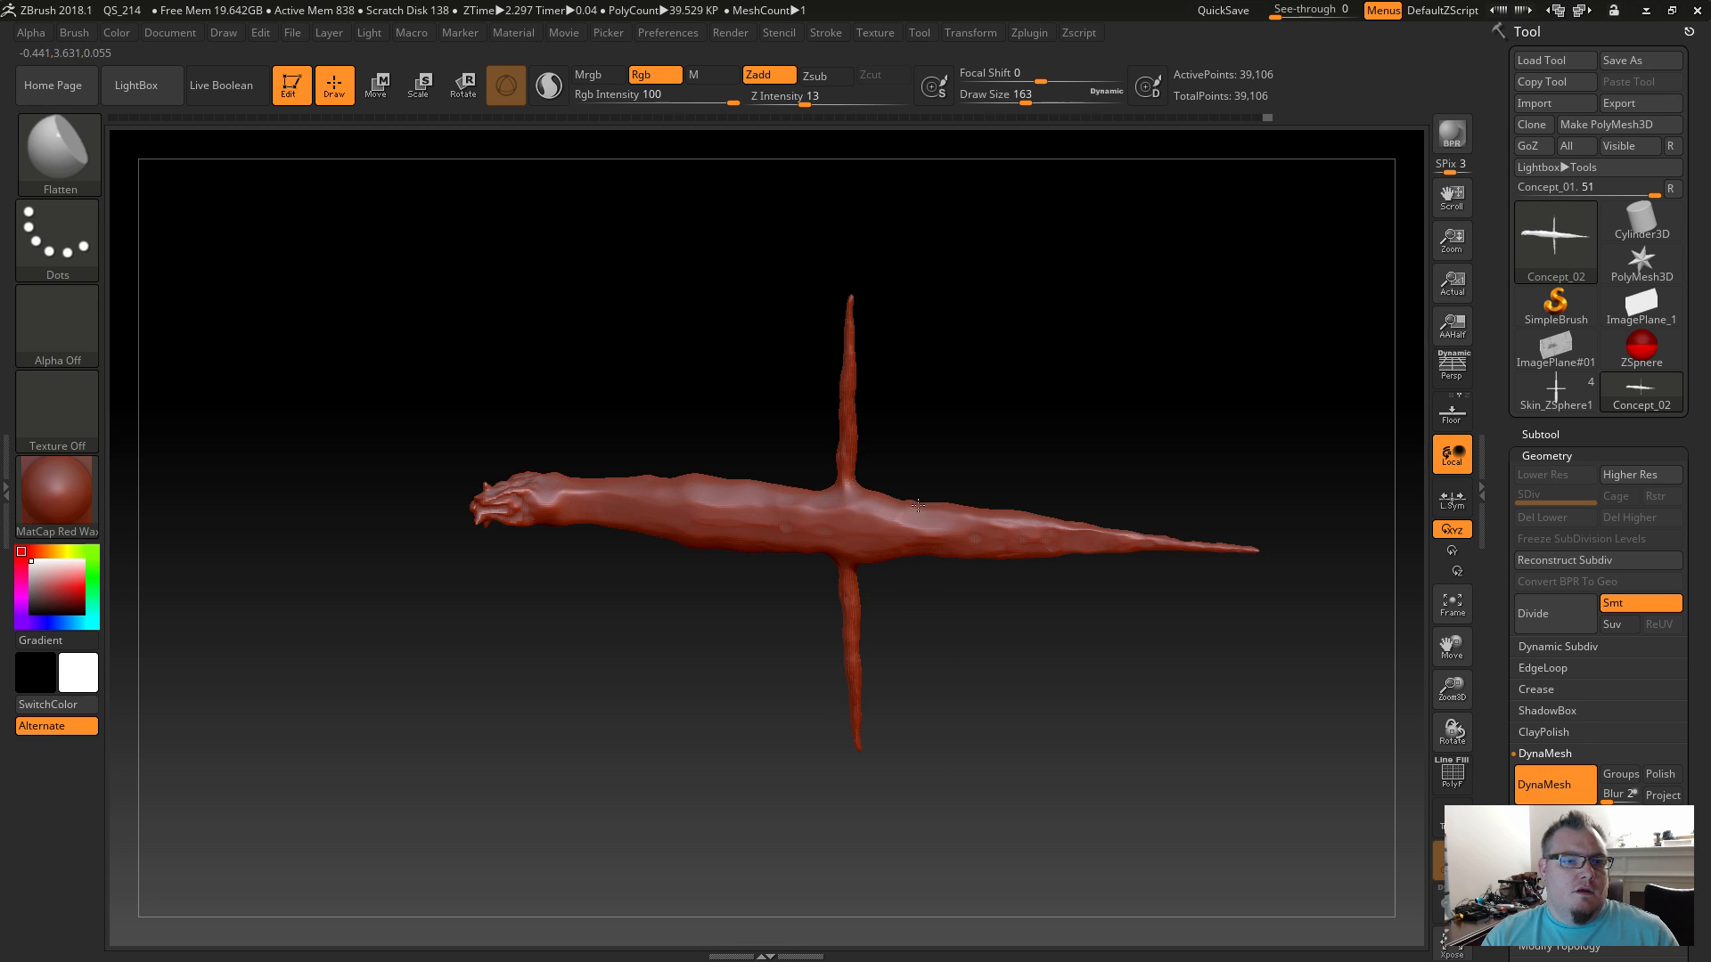
left_click_drag(947, 653, 971, 783)
left_click_drag(750, 675, 928, 745, "alt")
left_click_drag(1016, 687, 904, 754, "alt")
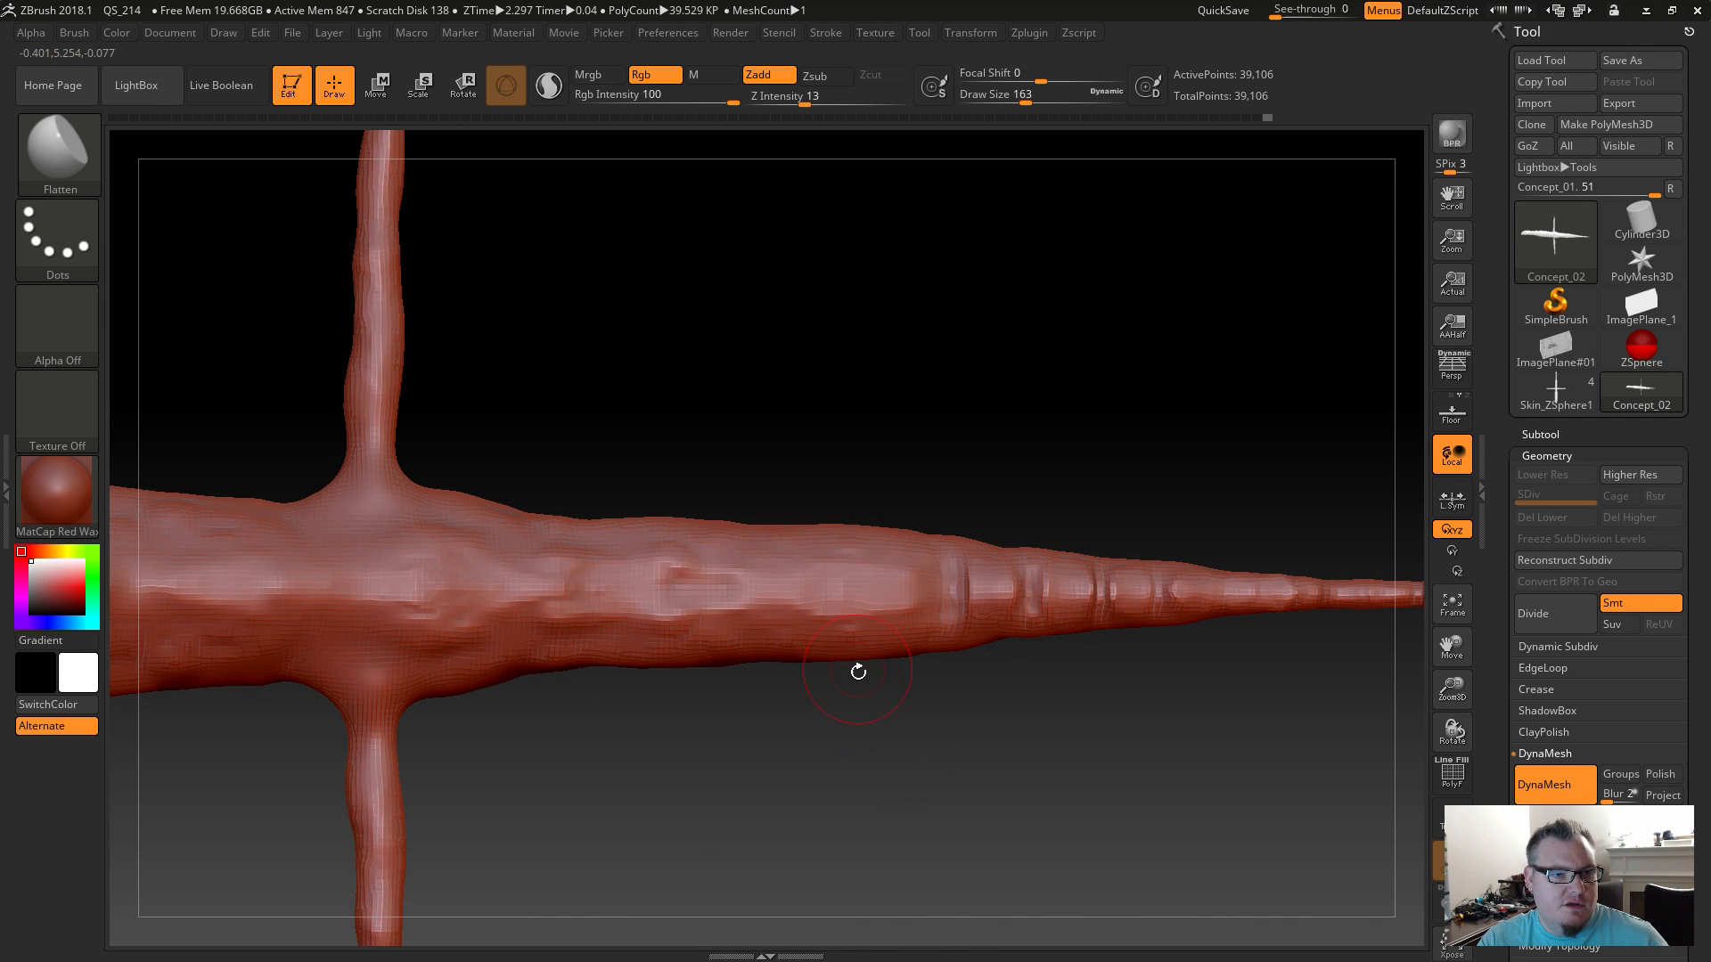
key("b")
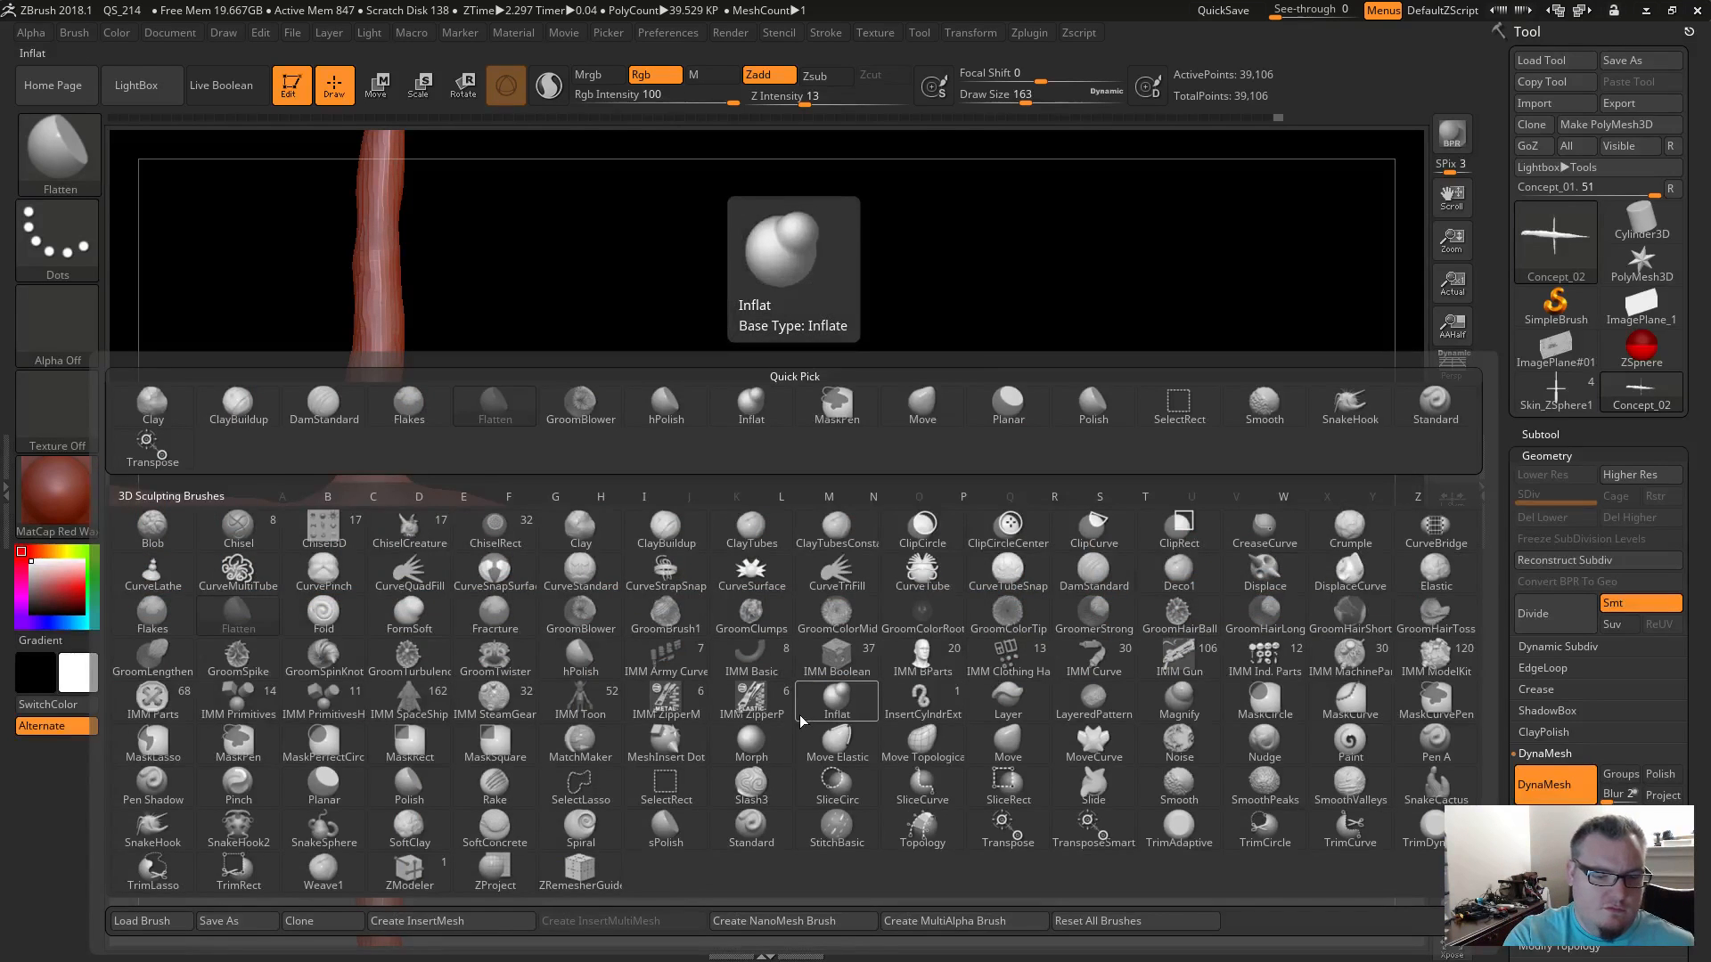
key("c")
key("b")
left_click_drag(818, 553, 802, 650)
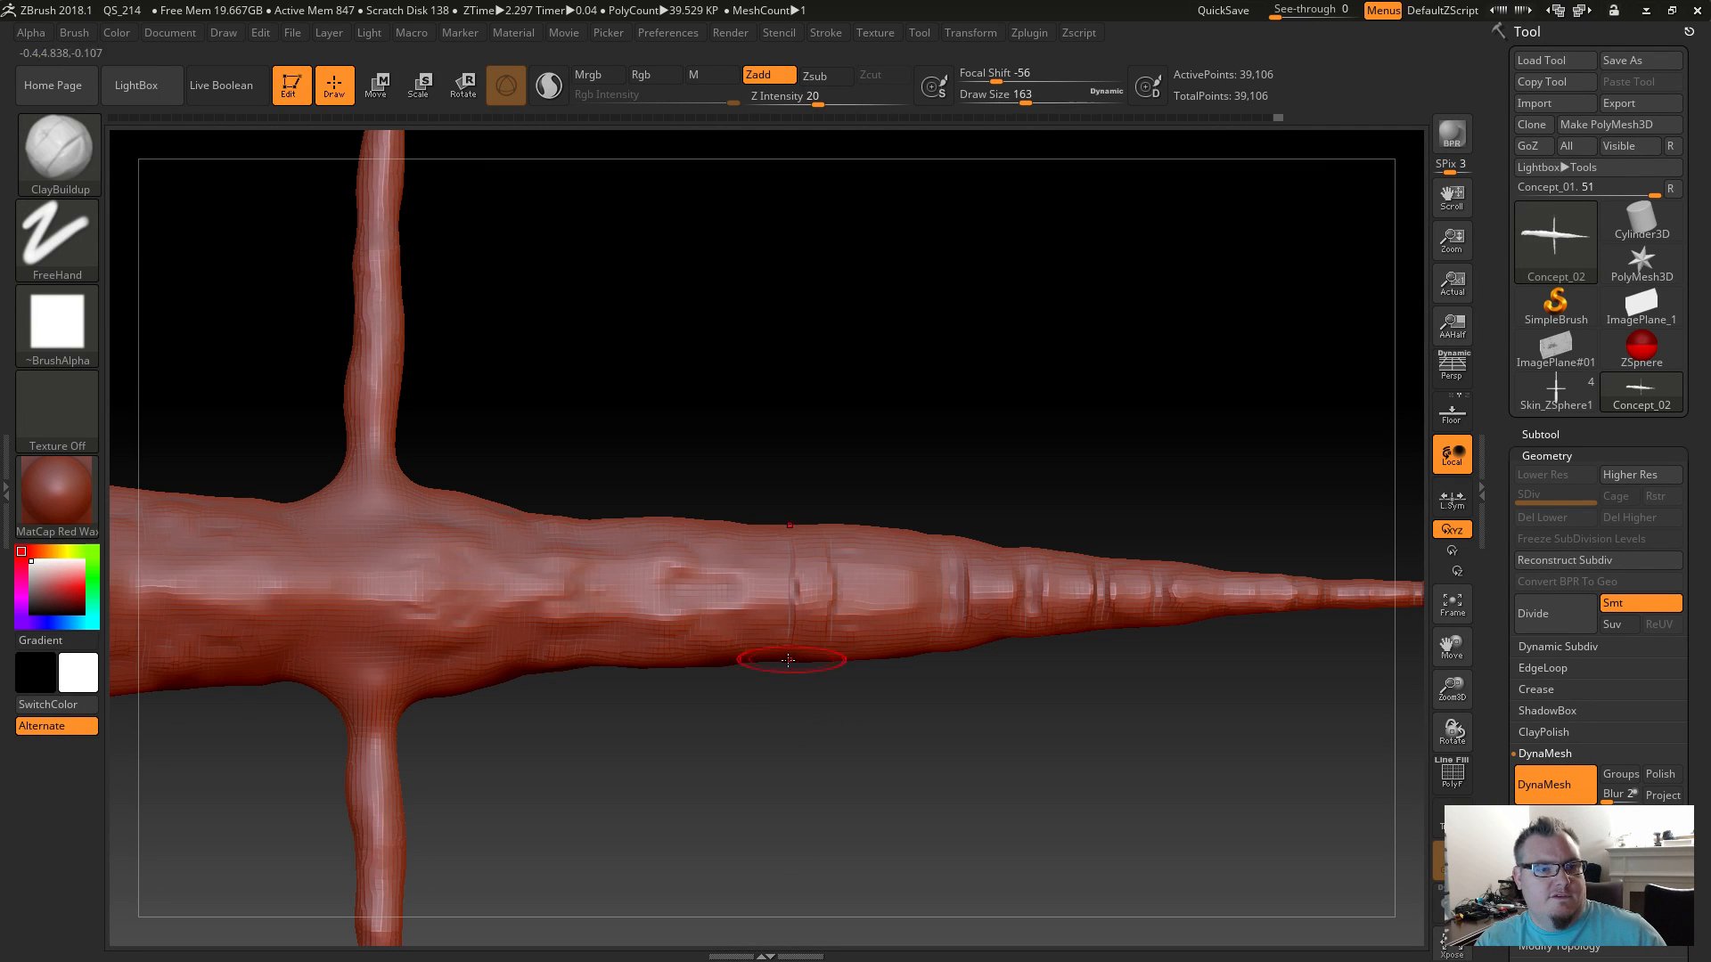
left_click_drag(745, 549, 758, 652)
mouse_move(715, 584)
left_mouse_down()
mouse_move(687, 580)
mouse_move(674, 544)
mouse_move(686, 593)
left_mouse_up()
left_click_drag(589, 550, 566, 649)
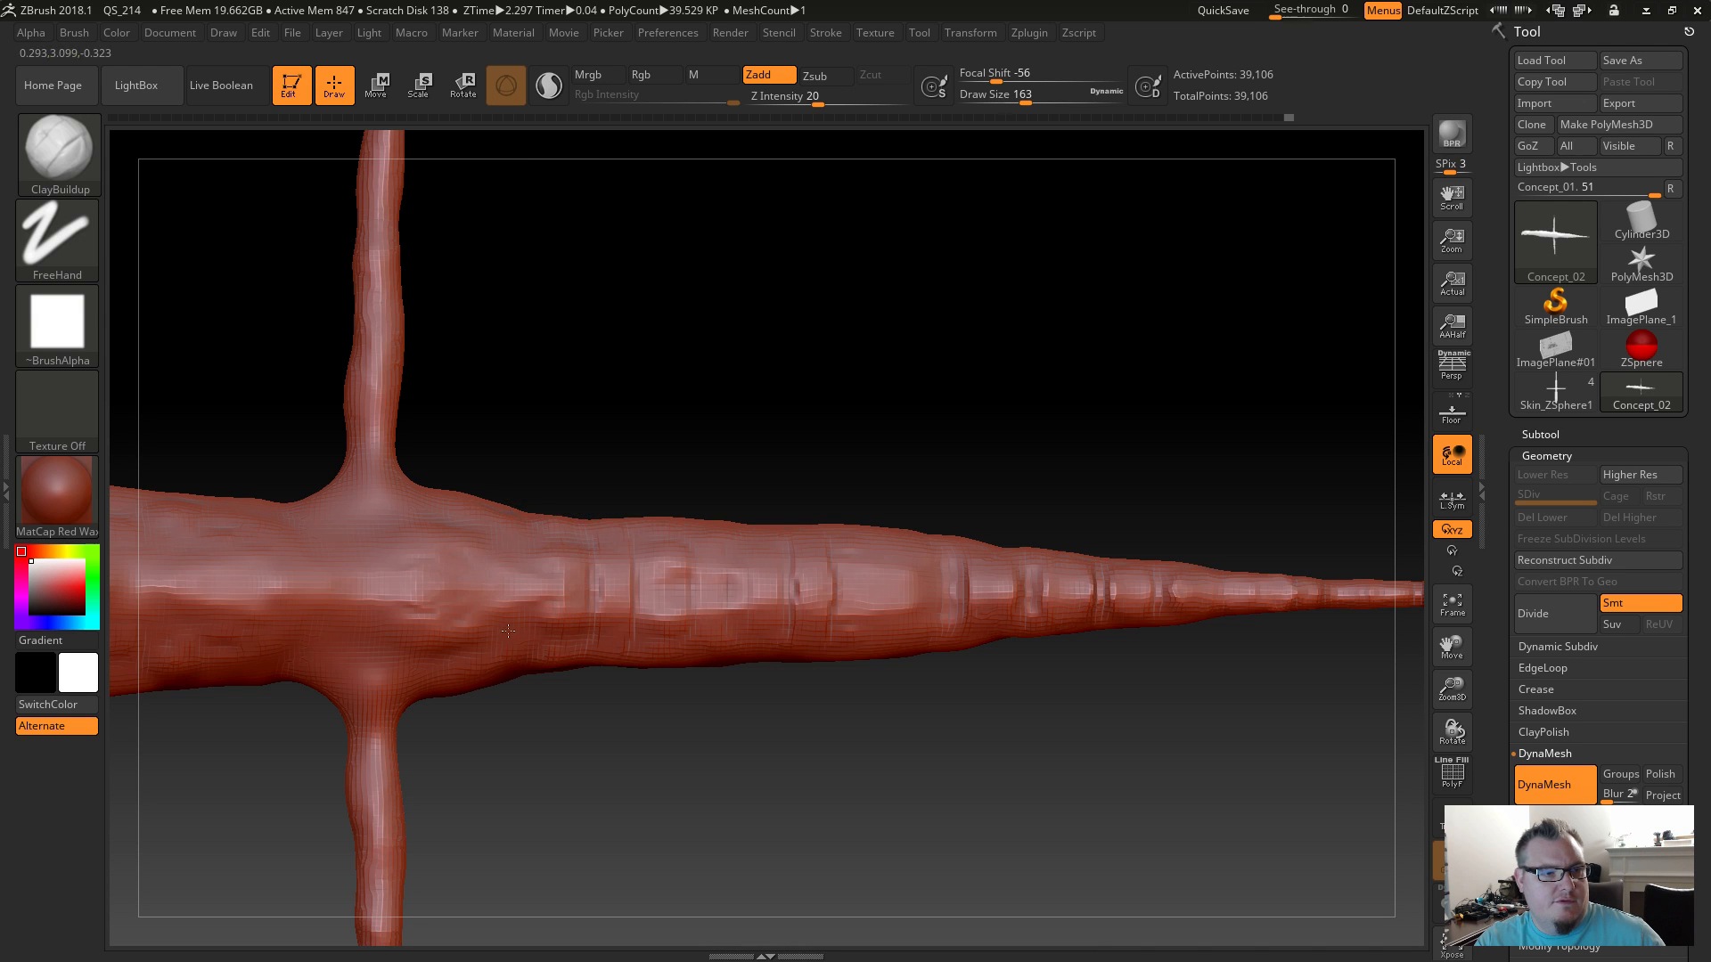
Add further crosswise ClayBuildup bands along the middle of the tail and out toward its thin end.
mouse_move(847, 570)
left_mouse_down()
mouse_move(852, 661)
mouse_move(869, 657)
left_mouse_up()
left_click_drag(902, 570, 933, 662)
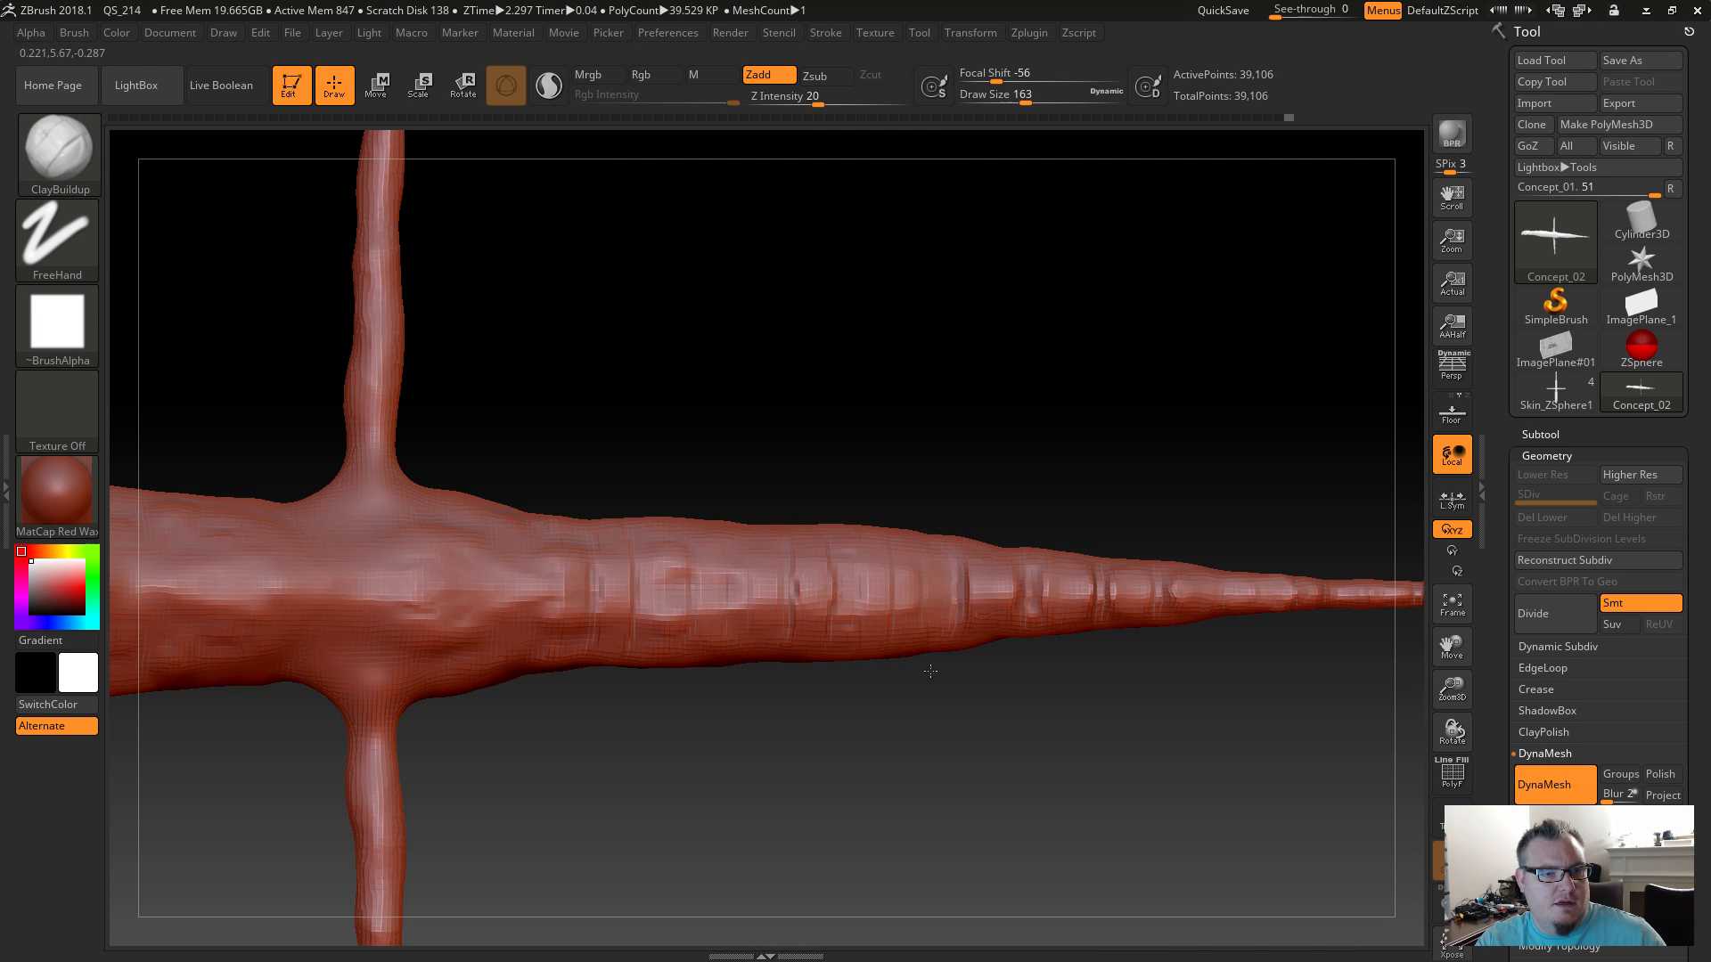
left_click_drag(1068, 607, 1056, 648)
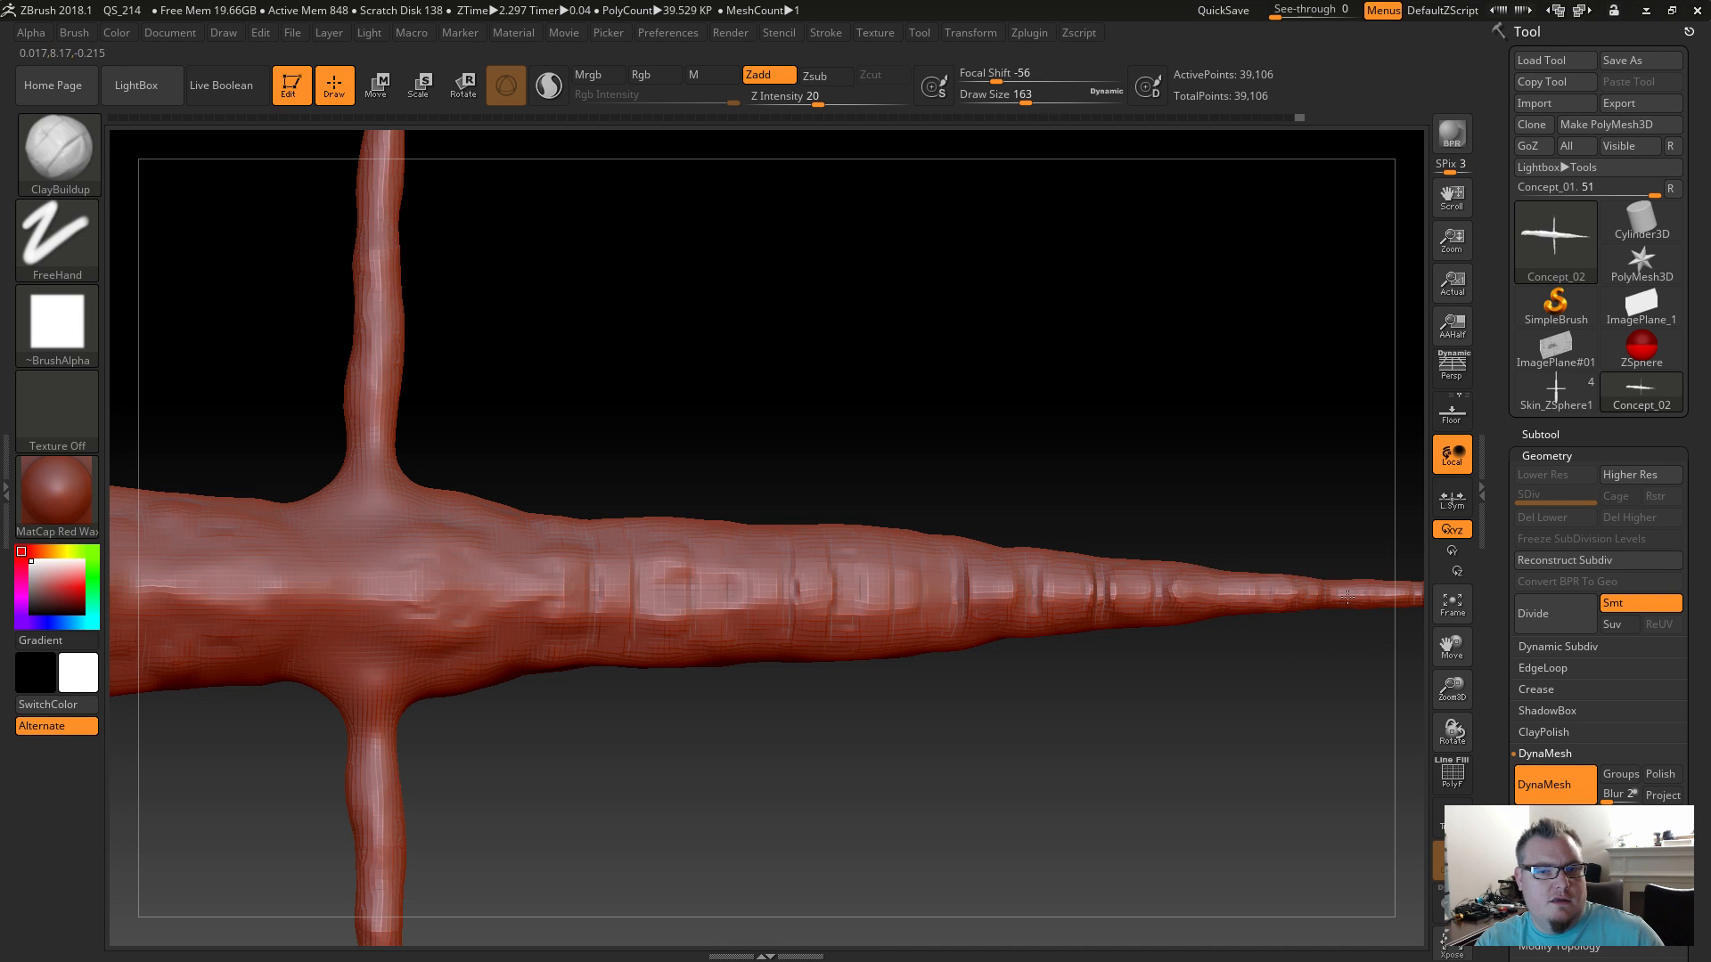
left_click_drag(1319, 586, 1303, 610)
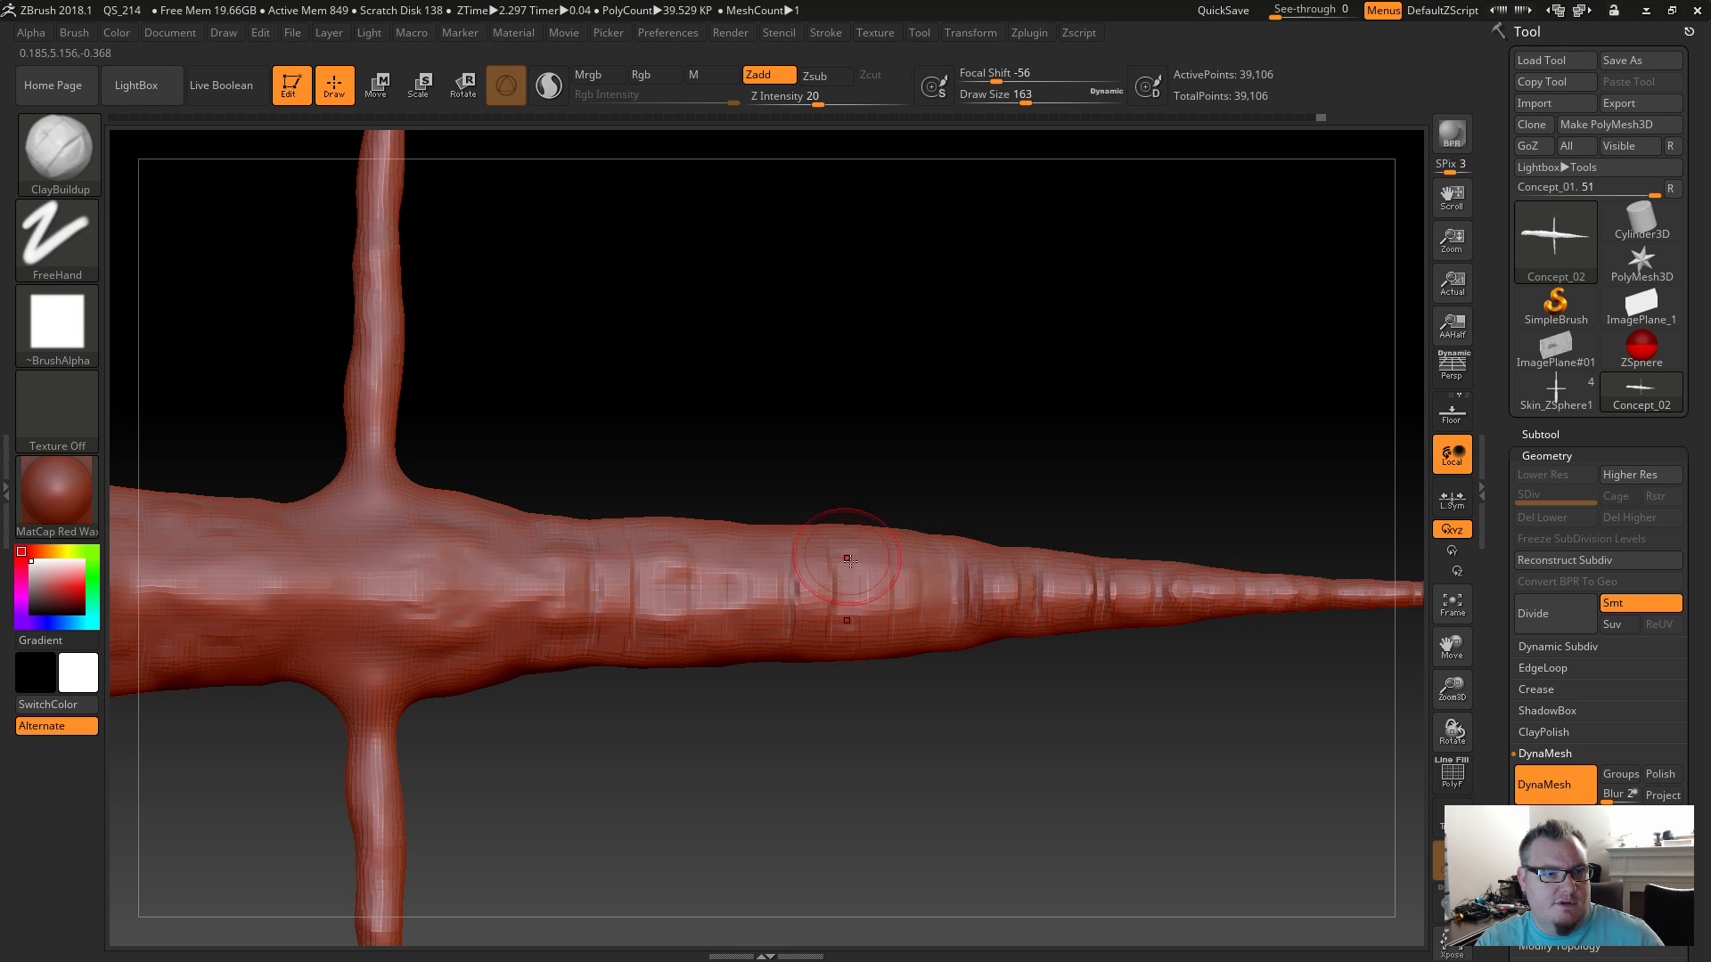
mouse_move(1020, 669)
left_mouse_down()
mouse_move(1008, 698)
mouse_move(1010, 667)
left_mouse_up()
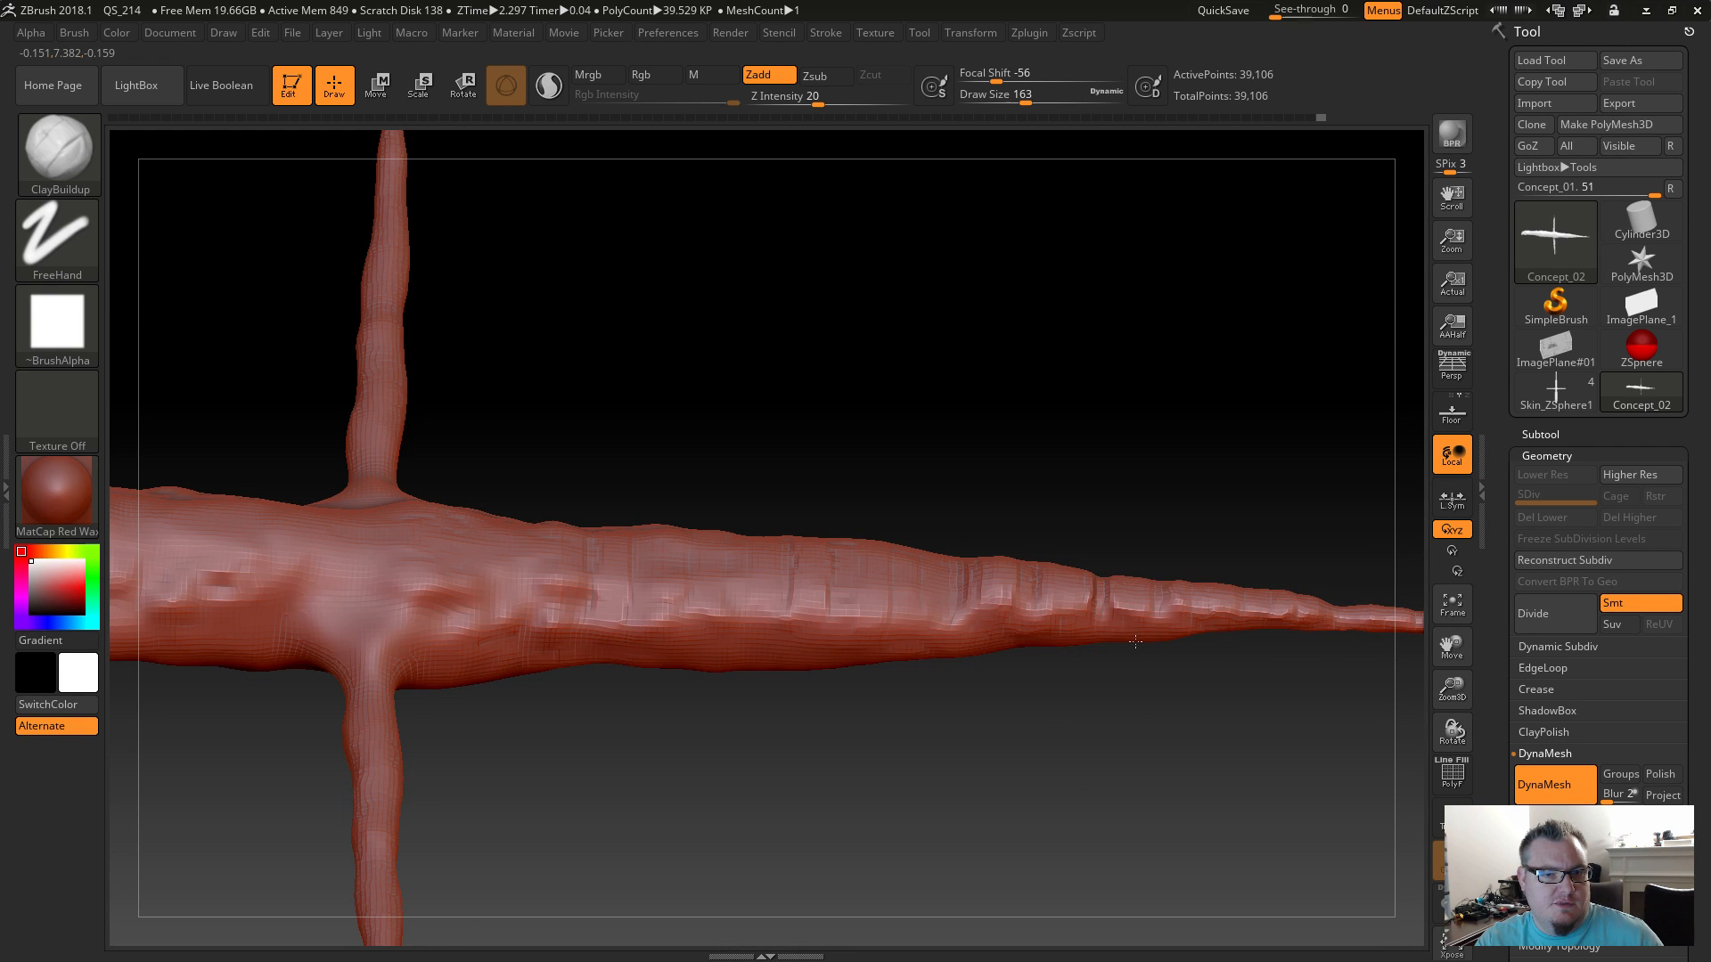
Smooth the side of the tail and fill it out toward the tip with the Inflat brush.
mouse_move(1147, 739)
left_mouse_down()
mouse_move(1114, 580)
mouse_move(1139, 557)
left_mouse_up()
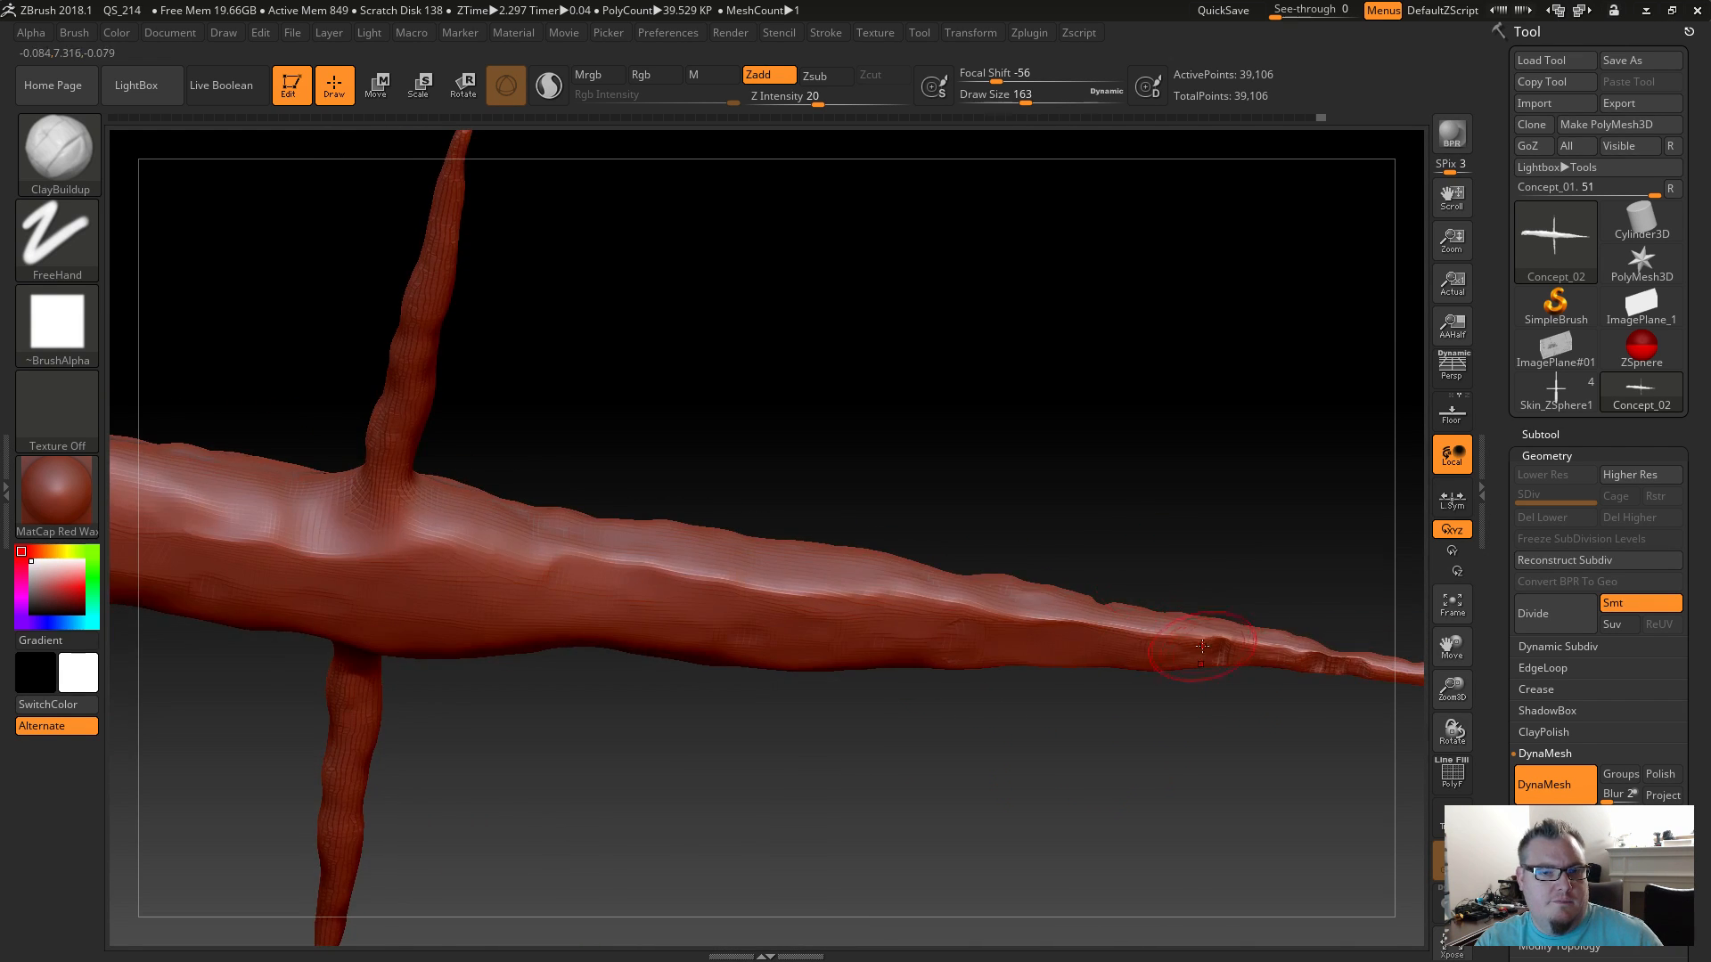
key("shift")
key("shift")
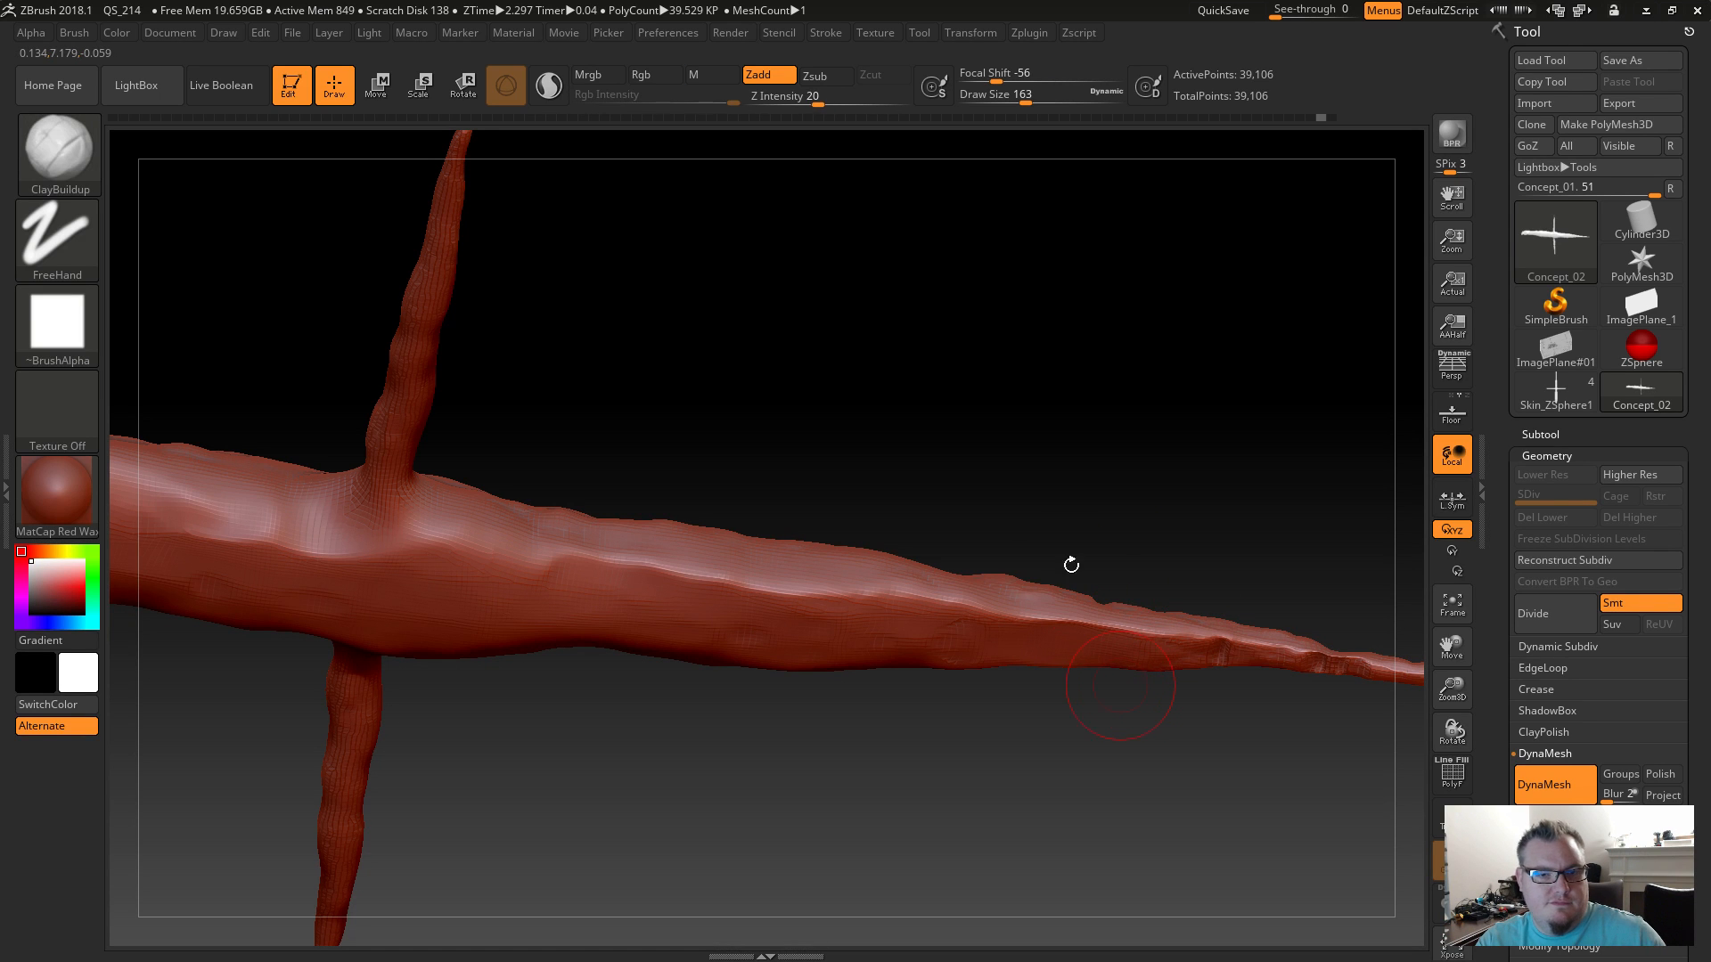
mouse_move(1215, 734)
left_mouse_down()
mouse_move(1308, 688)
mouse_move(1328, 657)
mouse_move(1318, 615)
left_mouse_up()
key("shift")
key("ctrl")
key("b")
key("i")
key("n")
left_click_drag(924, 655, 1336, 646)
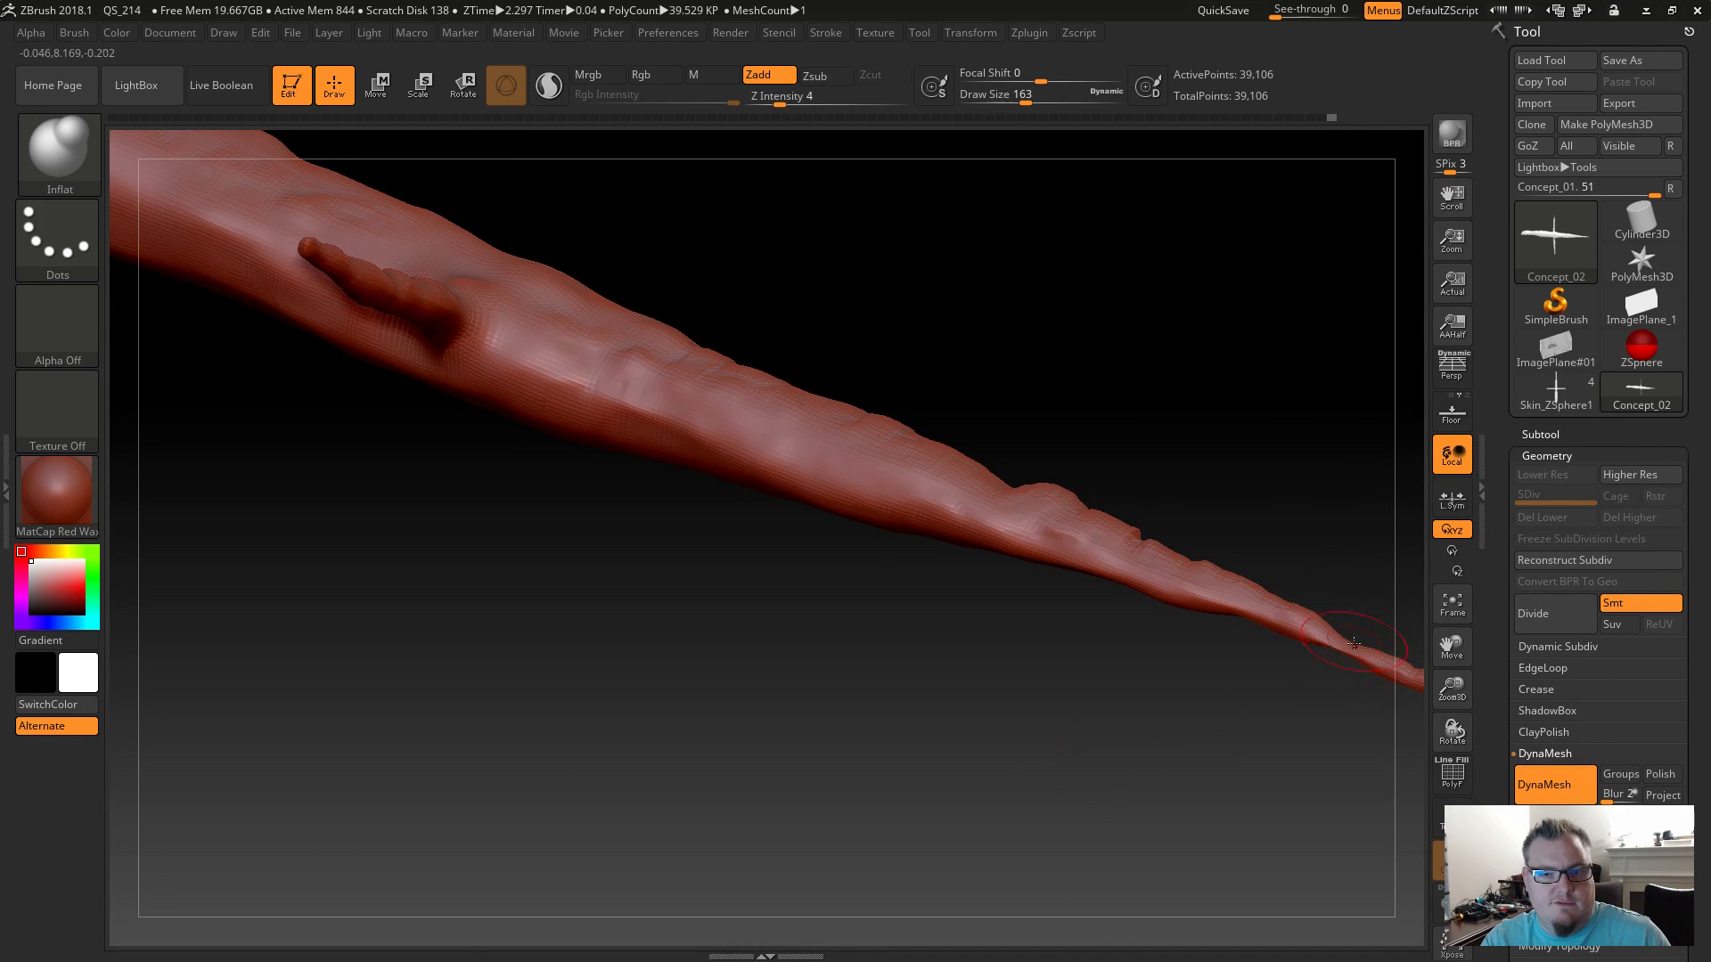
mouse_move(1291, 753)
left_mouse_down()
mouse_move(1336, 659)
mouse_move(1279, 768)
mouse_move(939, 687)
left_mouse_up()
left_click(1308, 659)
Flatten the surface of the tail tip with the Flatten brush at draw size 51.
left_click_drag(1111, 692, 1132, 793)
mouse_move(1095, 693)
left_mouse_down("alt")
mouse_move(1166, 743)
mouse_move(915, 746)
mouse_move(943, 720)
left_mouse_up("alt")
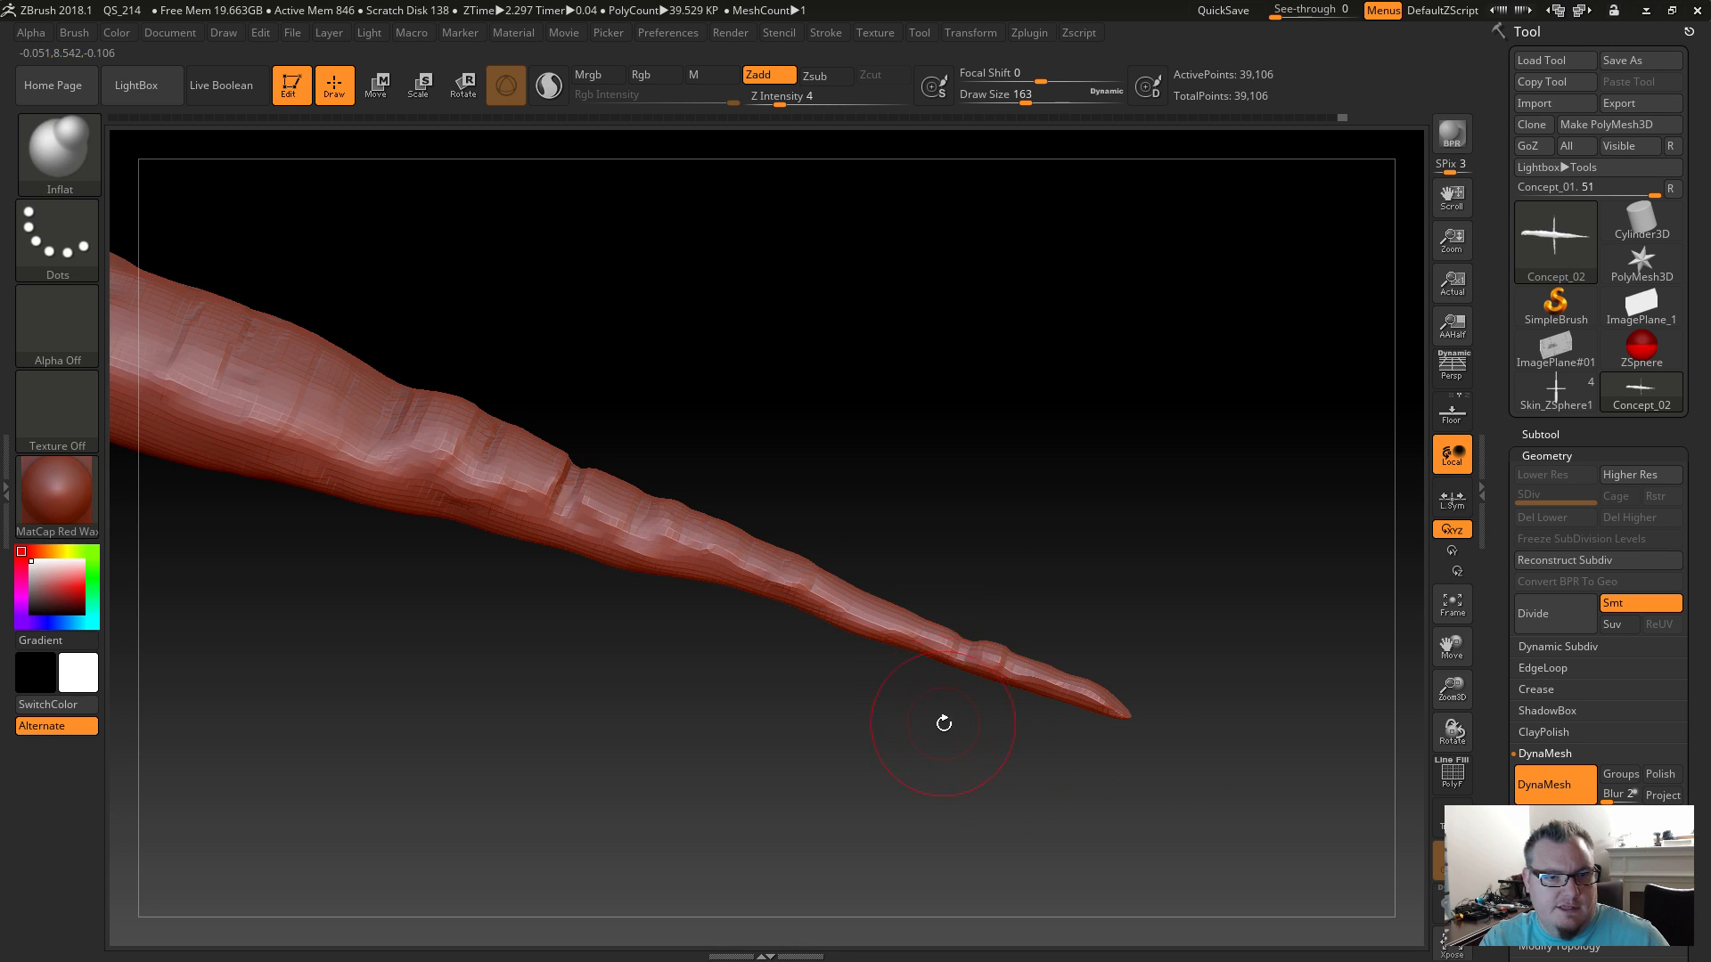
key("b")
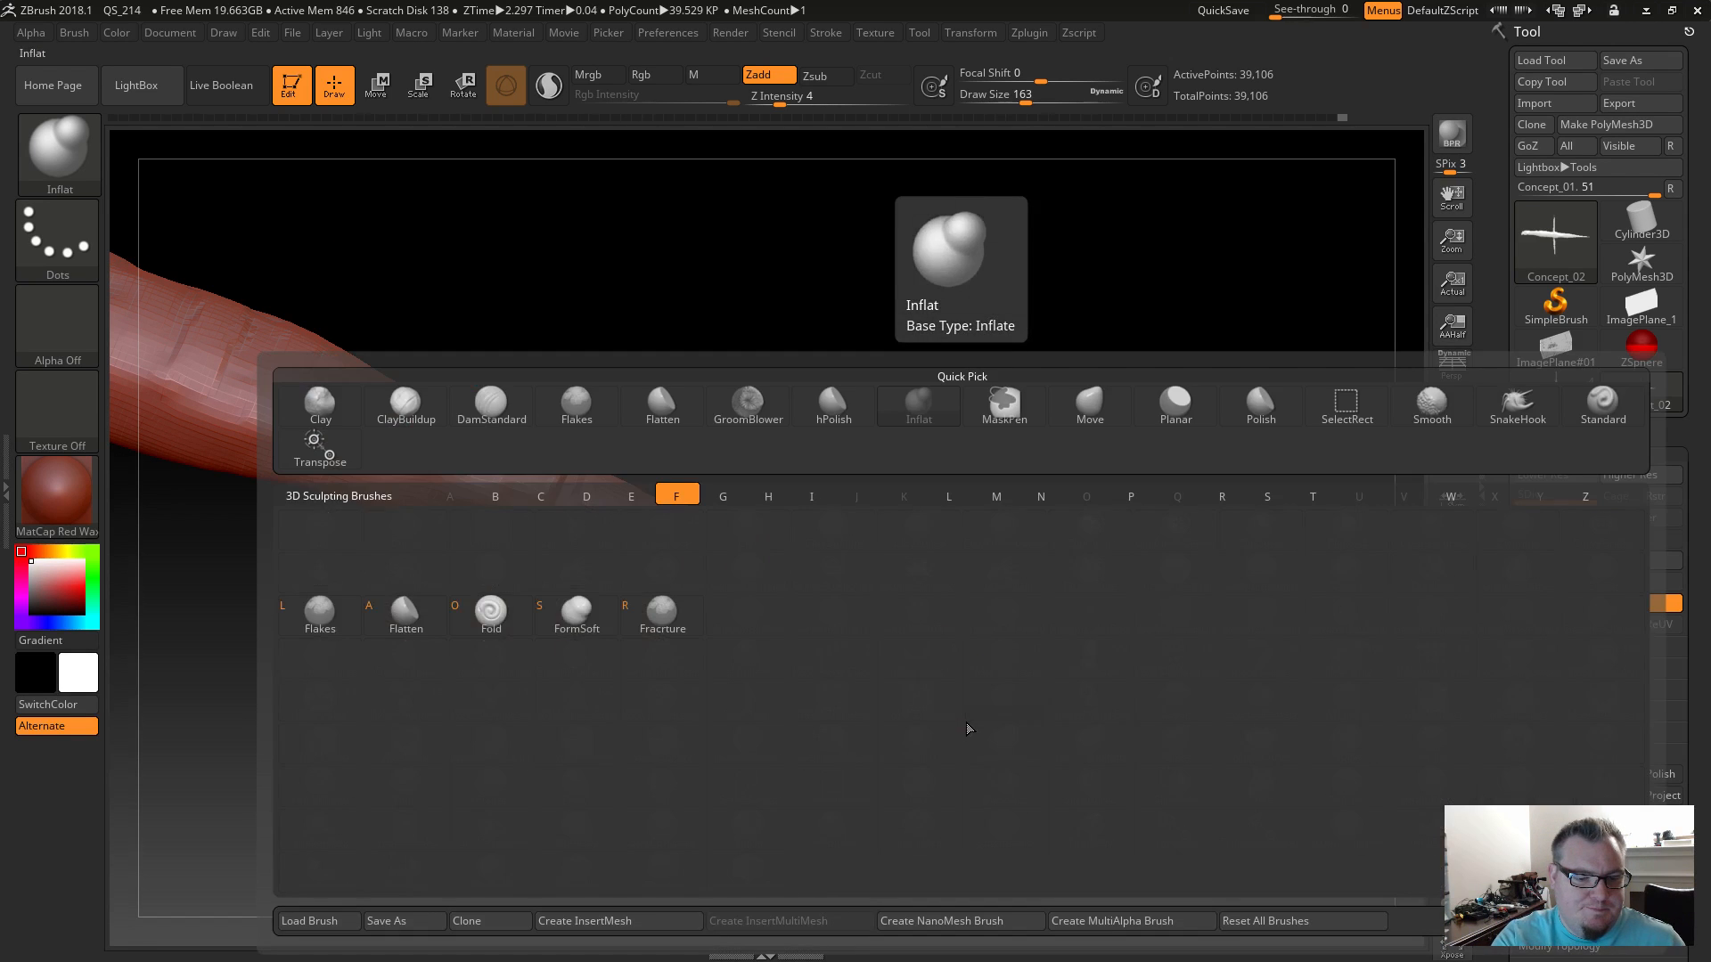
key("f")
key("l")
key("s")
left_click_drag(969, 694, 933, 695)
mouse_move(1042, 635)
left_mouse_down()
mouse_move(1069, 673)
mouse_move(980, 643)
left_mouse_up()
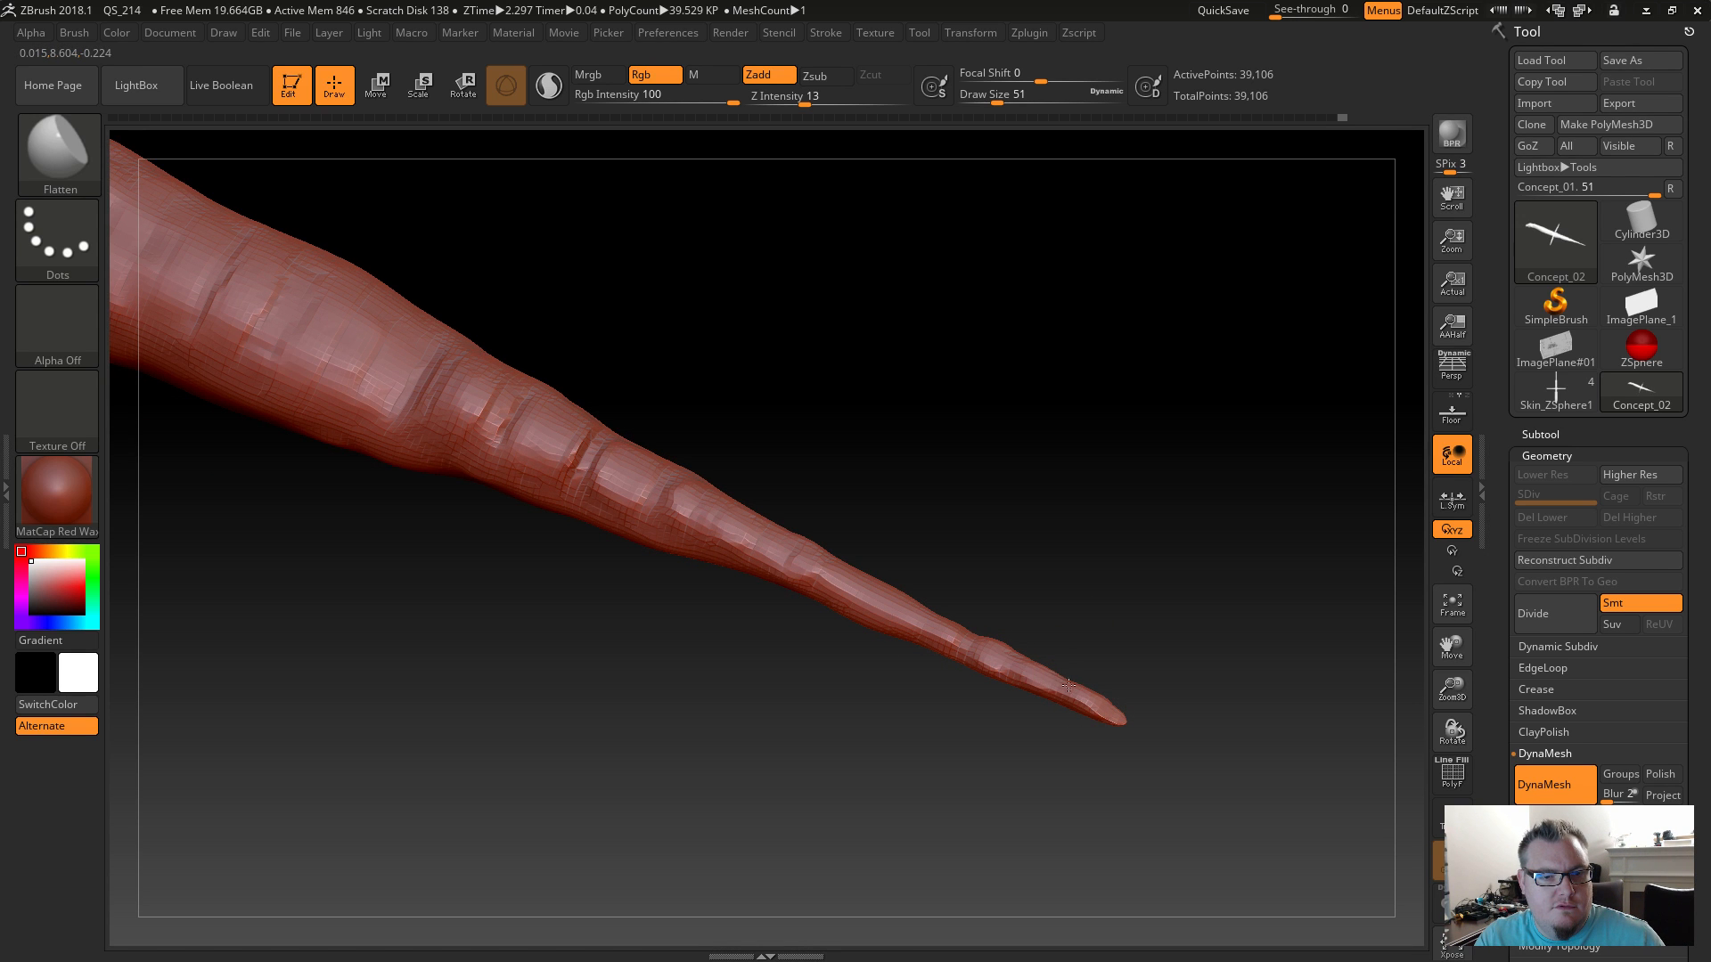
mouse_move(1083, 697)
left_mouse_down()
mouse_move(1005, 663)
mouse_move(1081, 618)
mouse_move(1075, 679)
left_mouse_up()
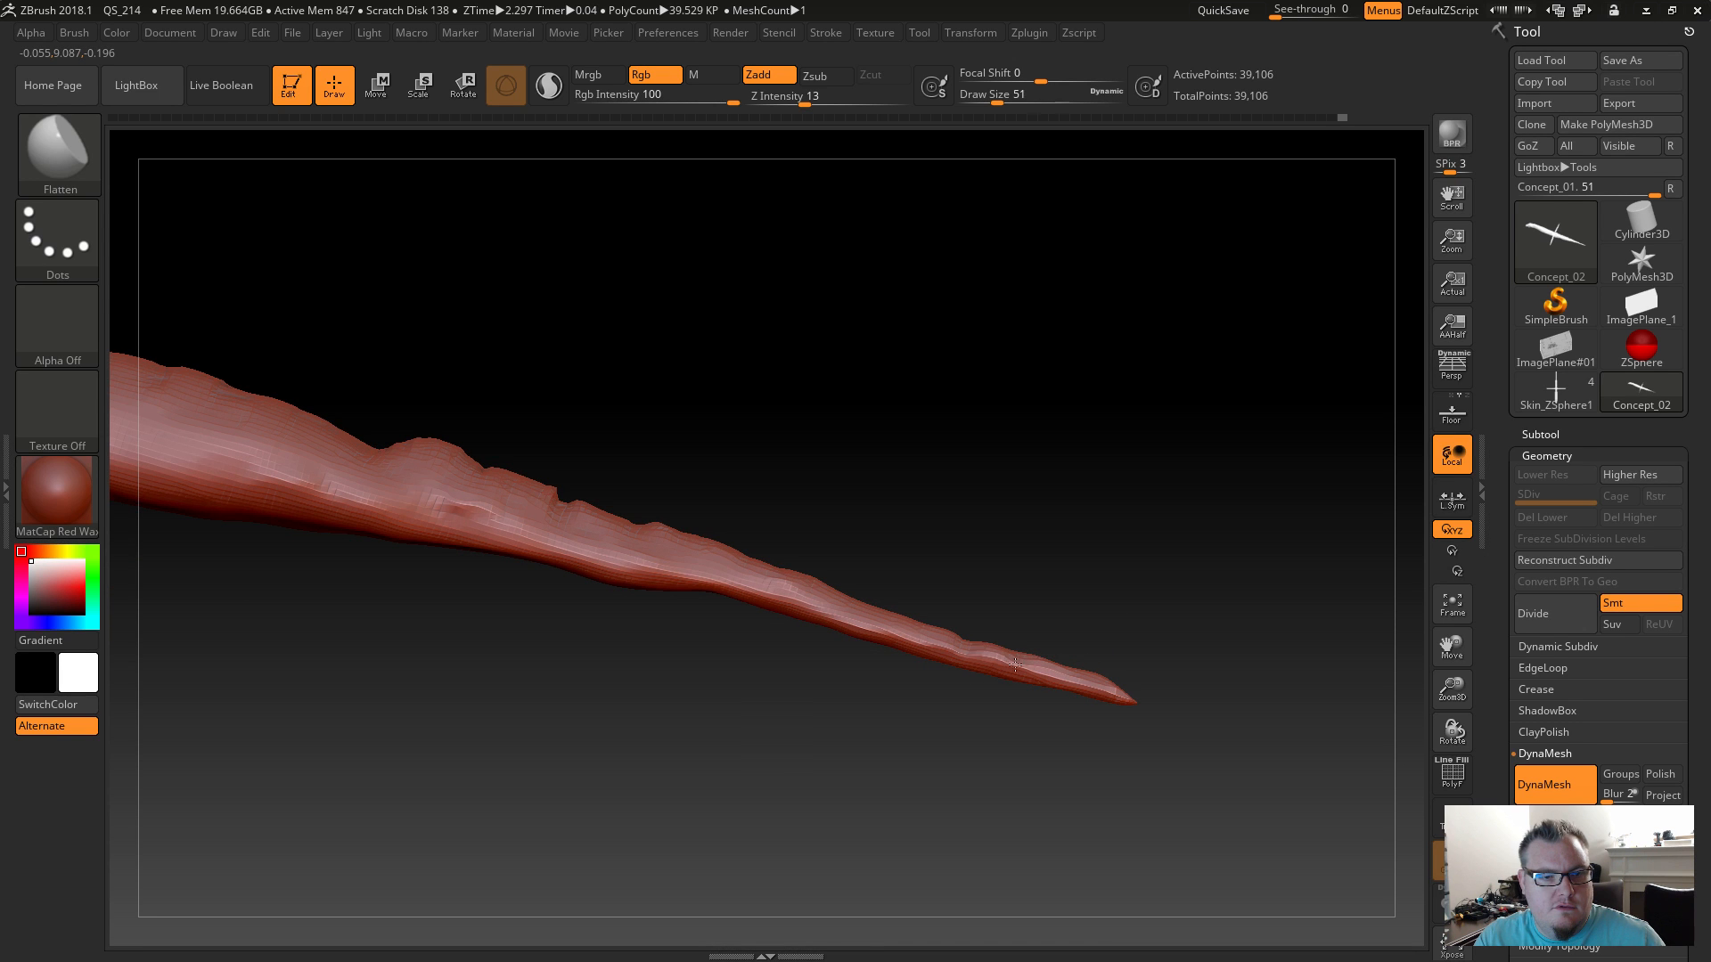
mouse_move(1107, 694)
left_mouse_down()
mouse_move(1081, 584)
mouse_move(1038, 707)
mouse_move(1105, 726)
mouse_move(1110, 703)
mouse_move(1100, 714)
left_mouse_up()
Round out the thin end of the tail with the Inflat brush at draw size 51 and Z intensity 4.
key("b")
key("i")
key("n")
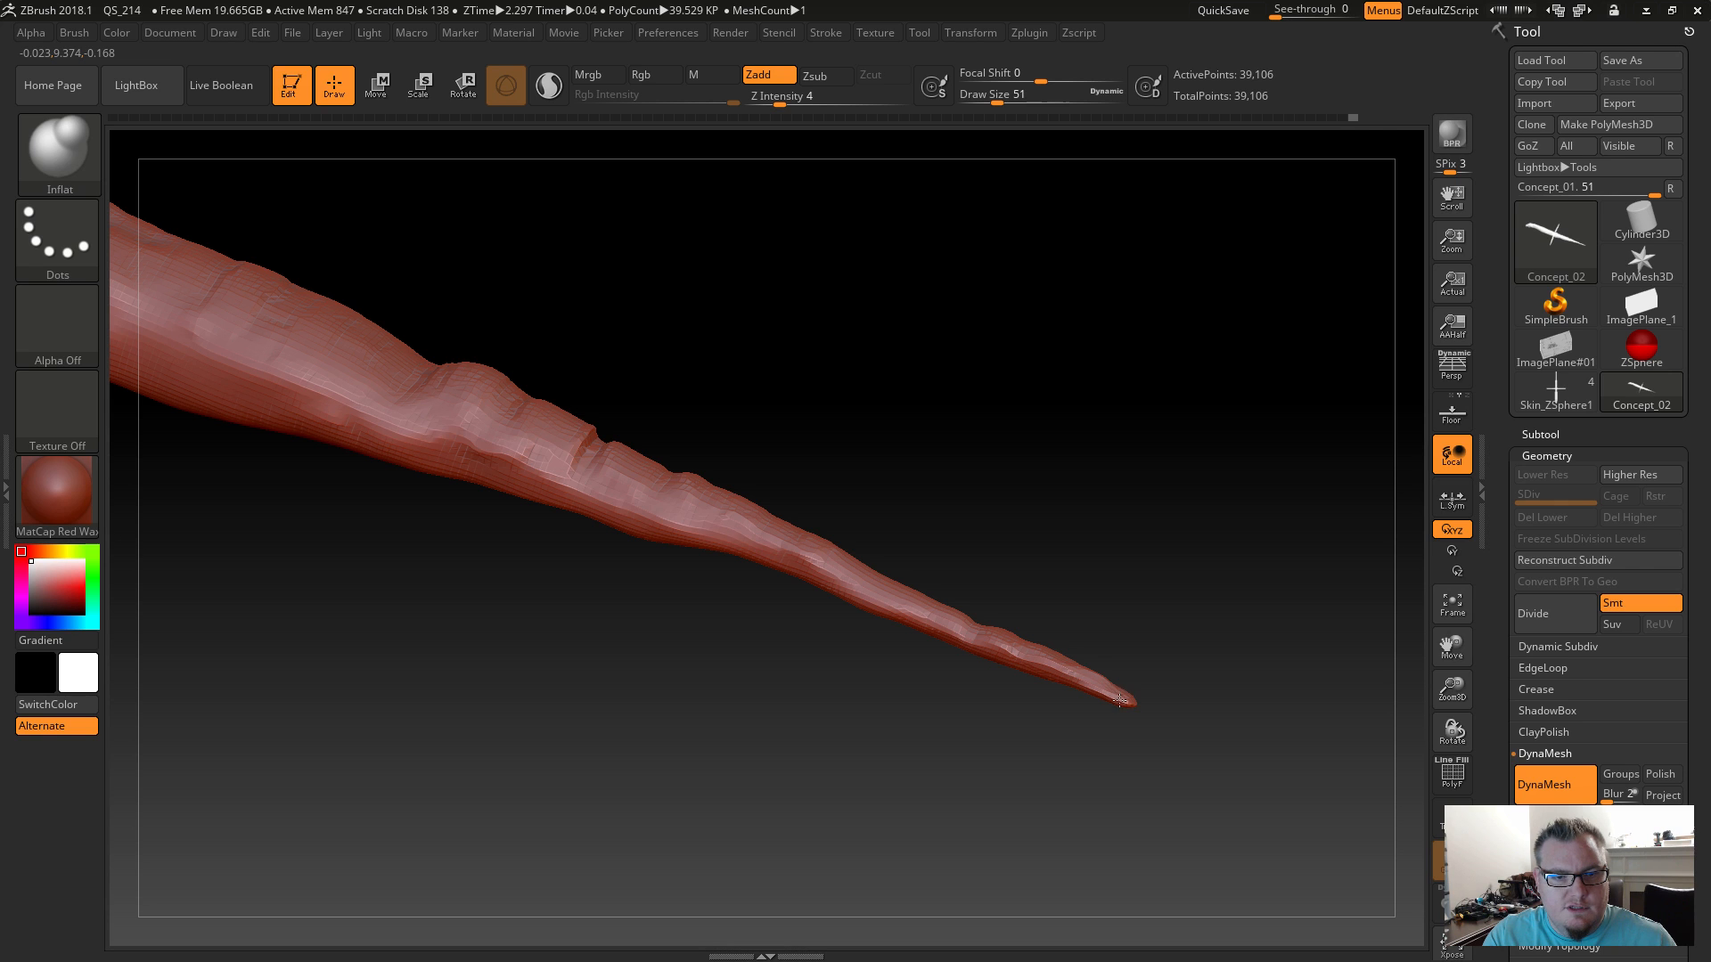
left_click_drag(1063, 779, 1077, 709)
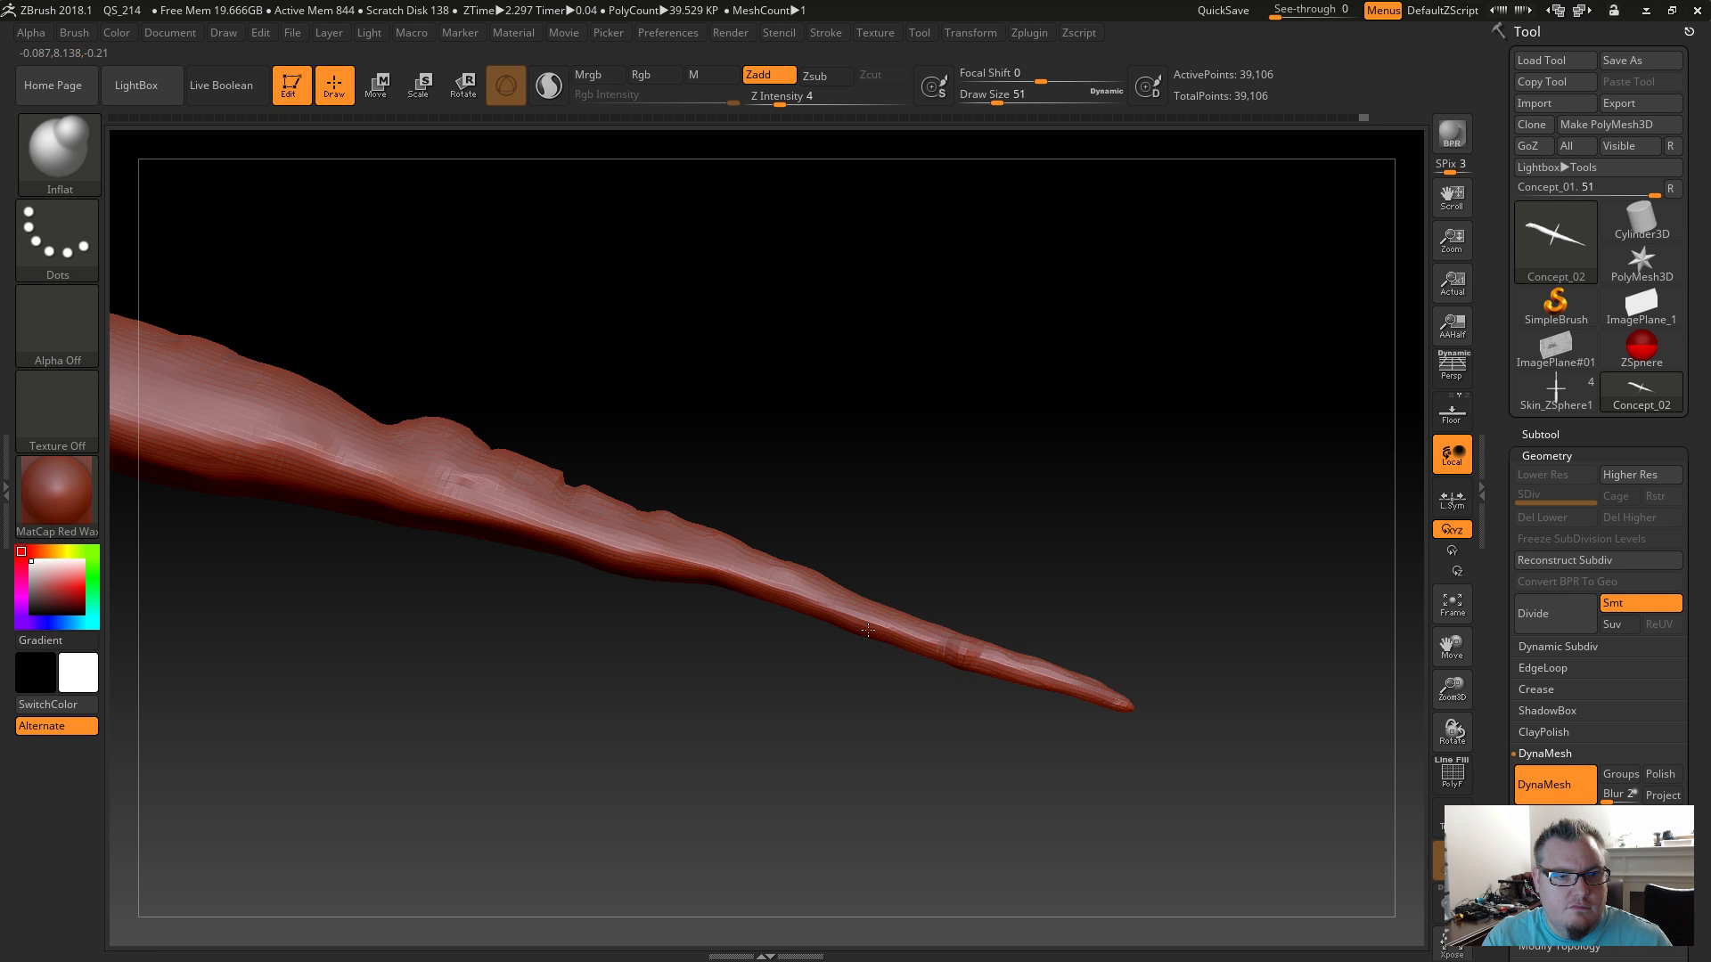
Save the dragon tool over the existing Concept_02 file in the Dragon Concepts folder.
left_click_drag(709, 723, 734, 754)
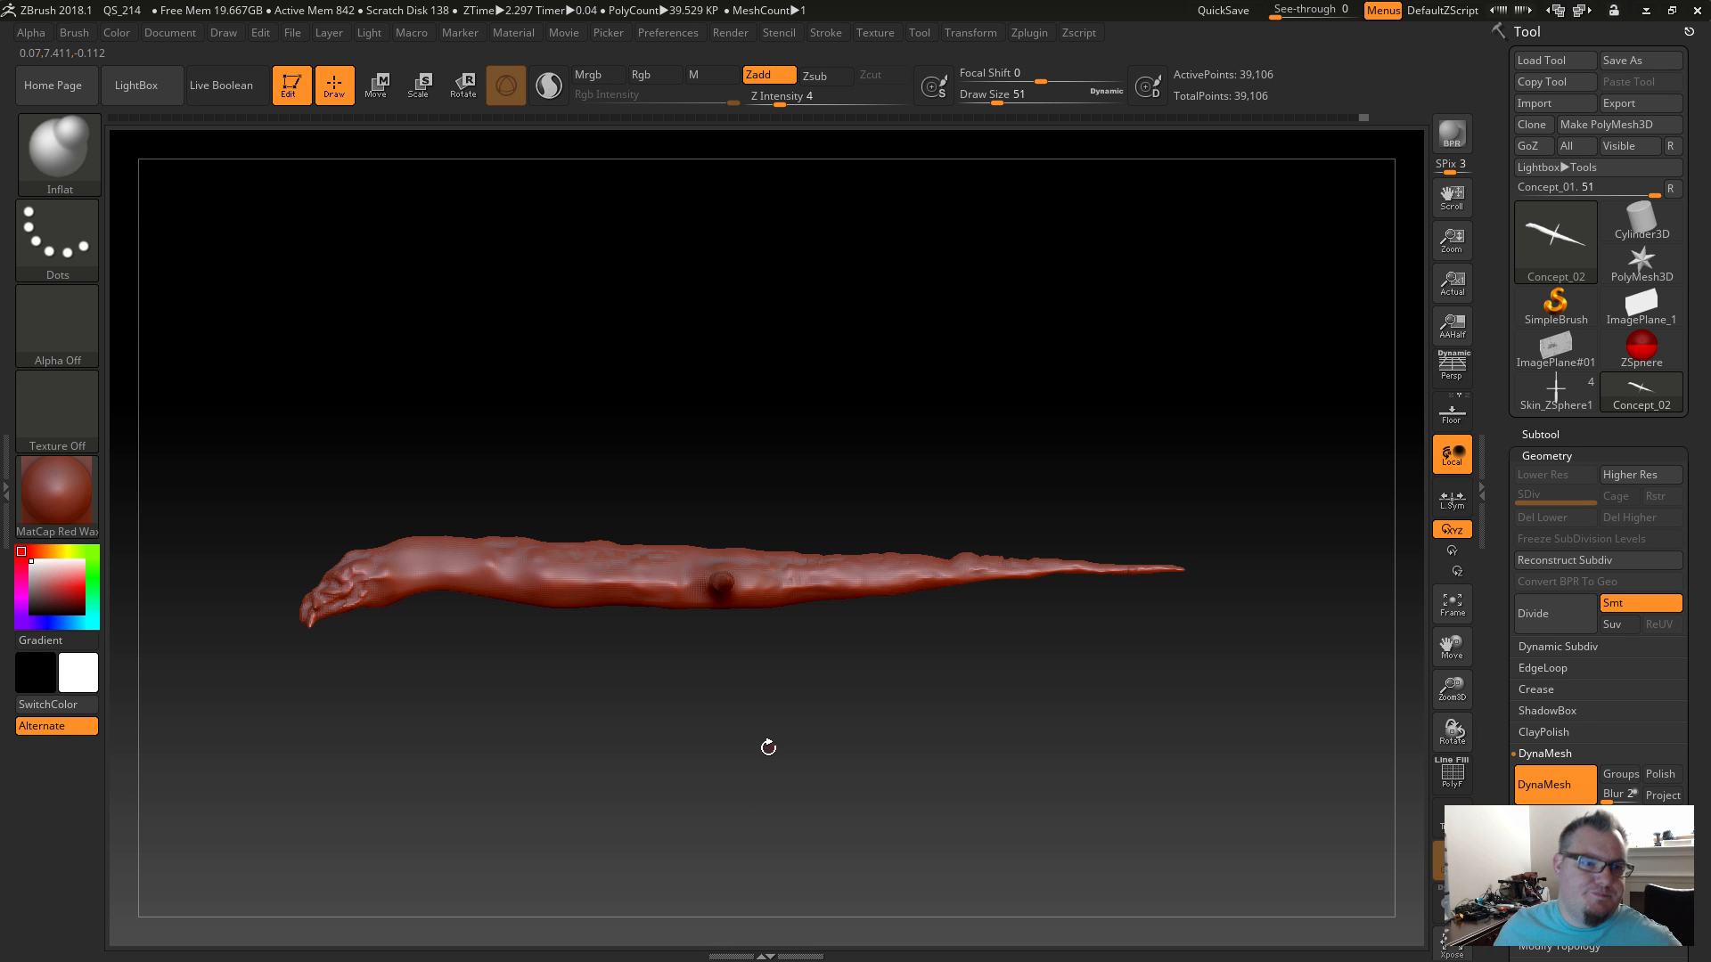
left_click(1609, 67)
double_click(557, 387)
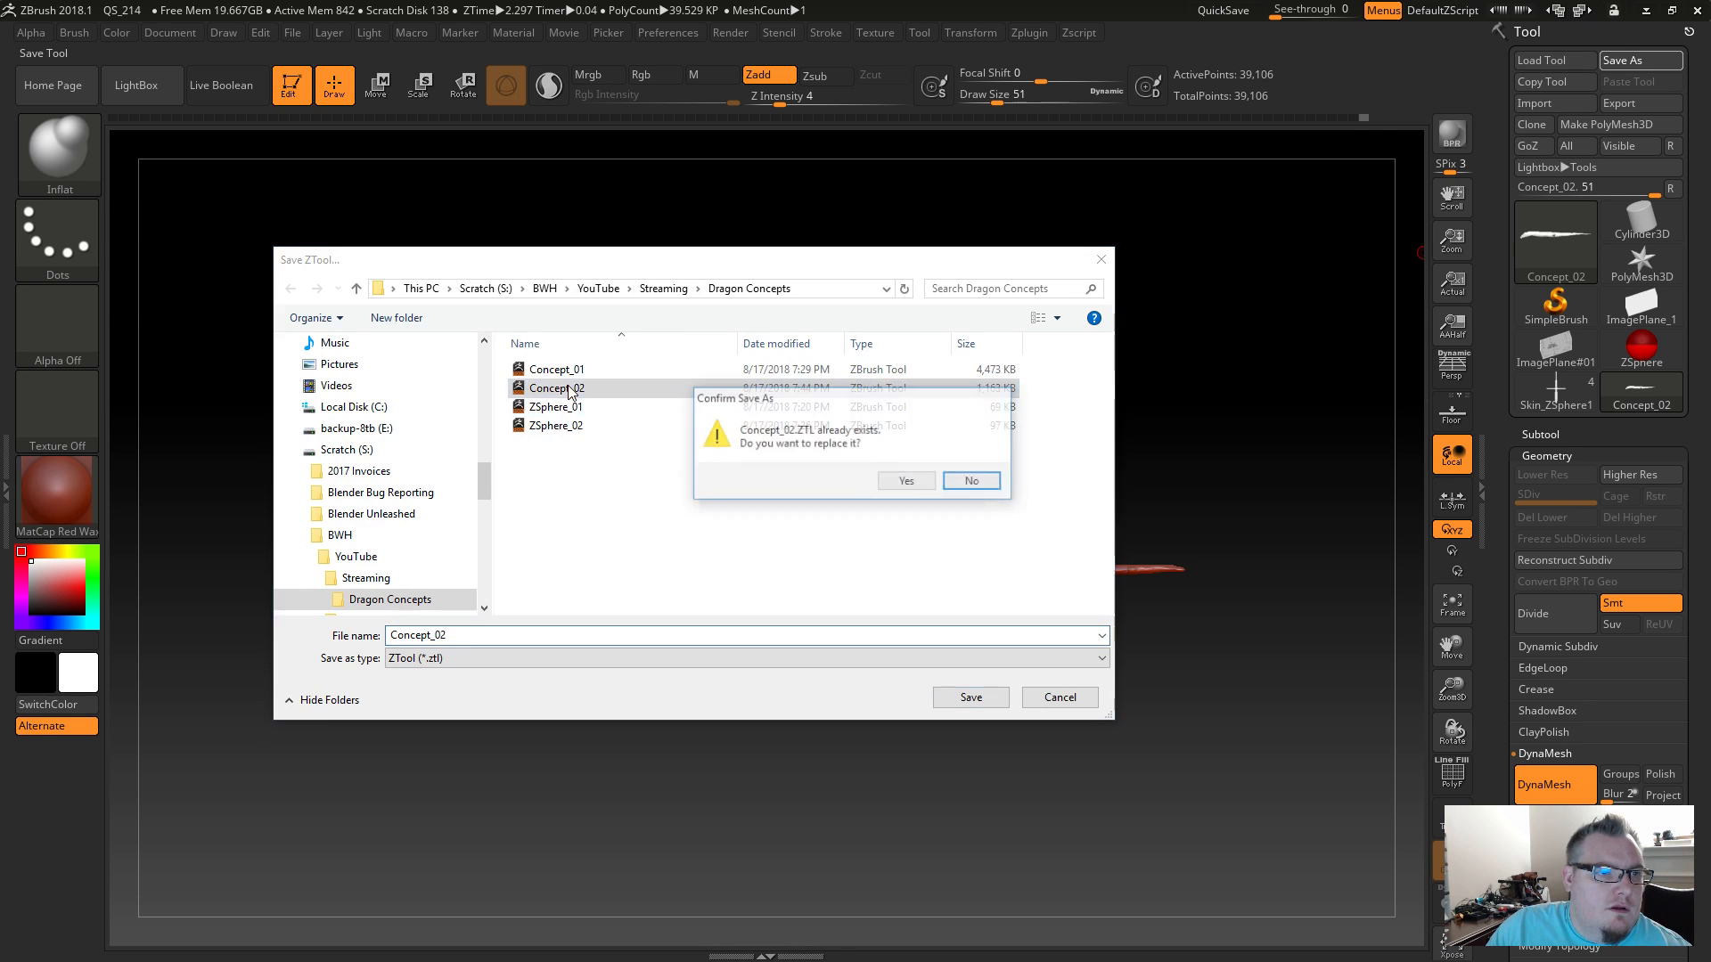
left_click(906, 481)
Rebuild the dragon's DynaMesh at a higher resolution.
mouse_move(962, 431)
left_mouse_down()
mouse_move(944, 660)
mouse_move(1013, 647)
left_mouse_up()
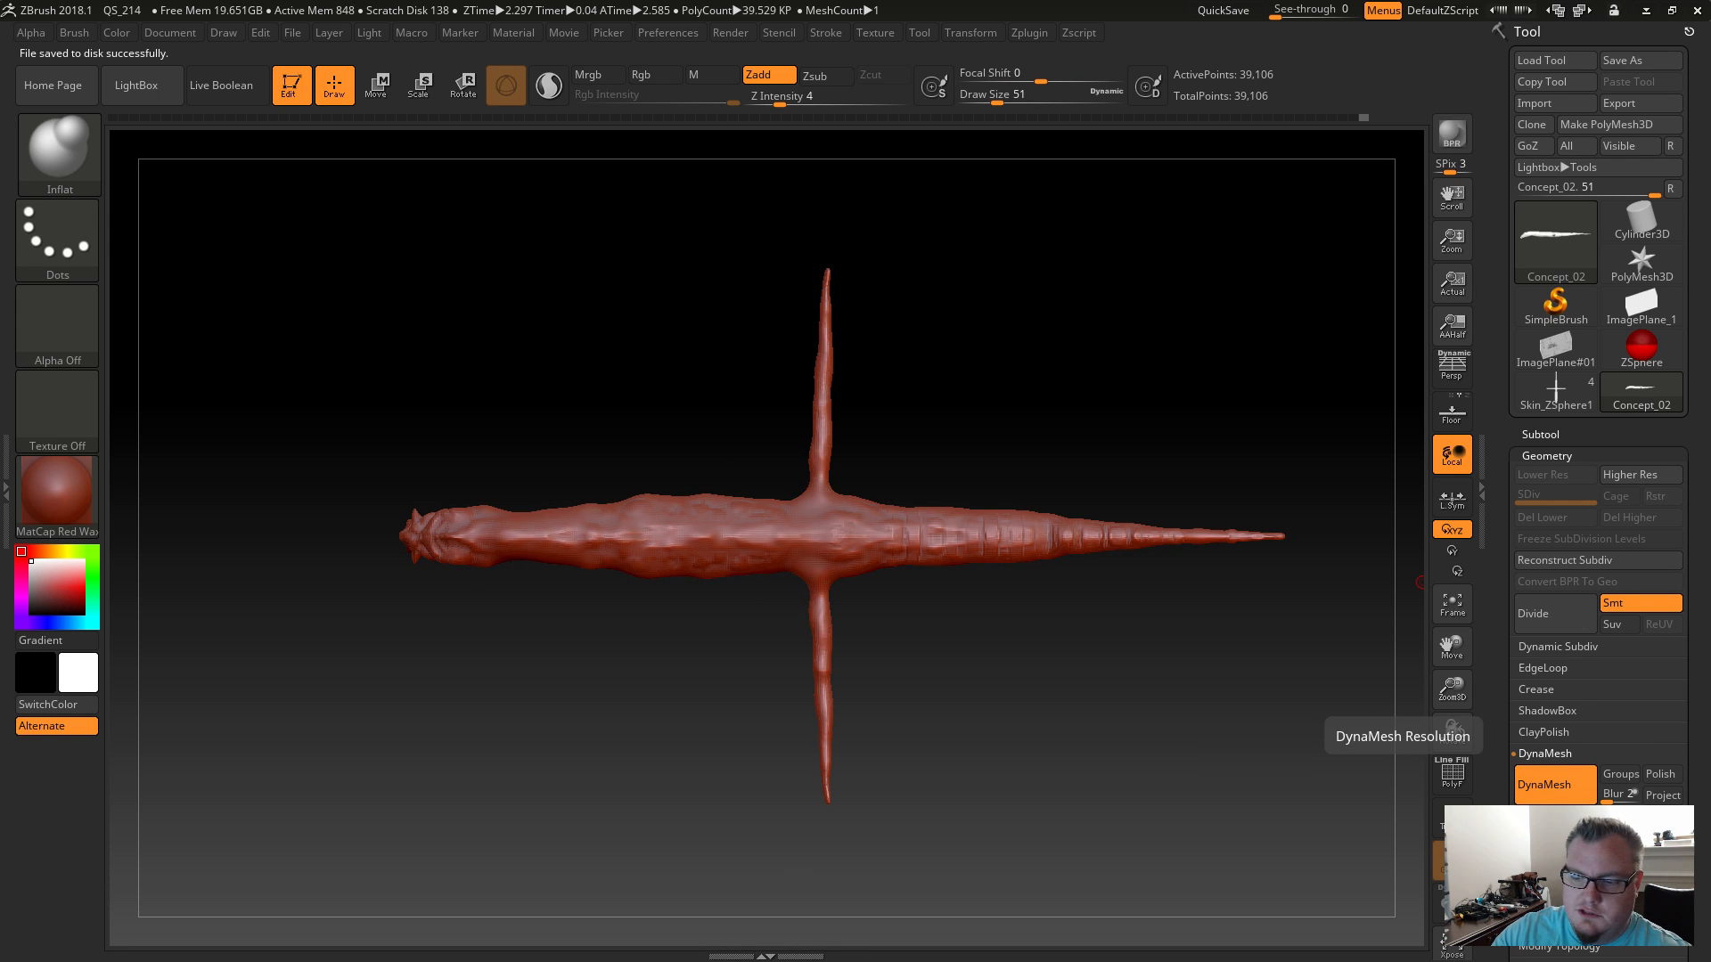
left_click_drag(1108, 764, 1186, 818, "ctrl")
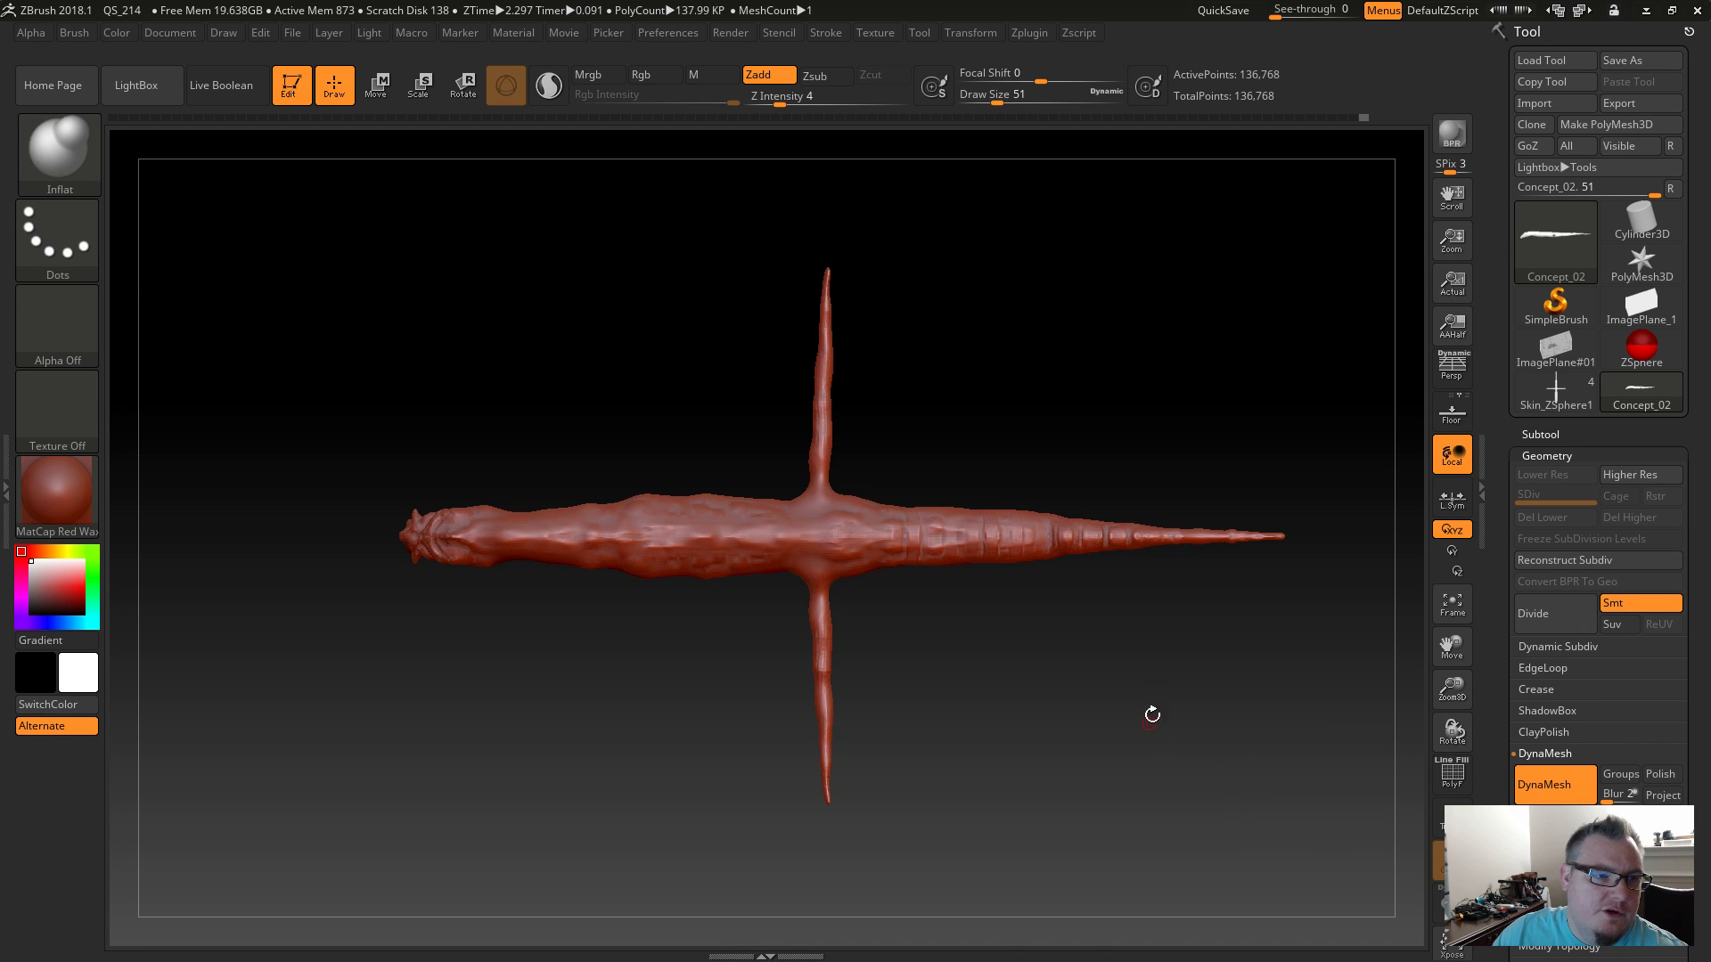
left_click_drag(1023, 655, 1088, 648, "alt")
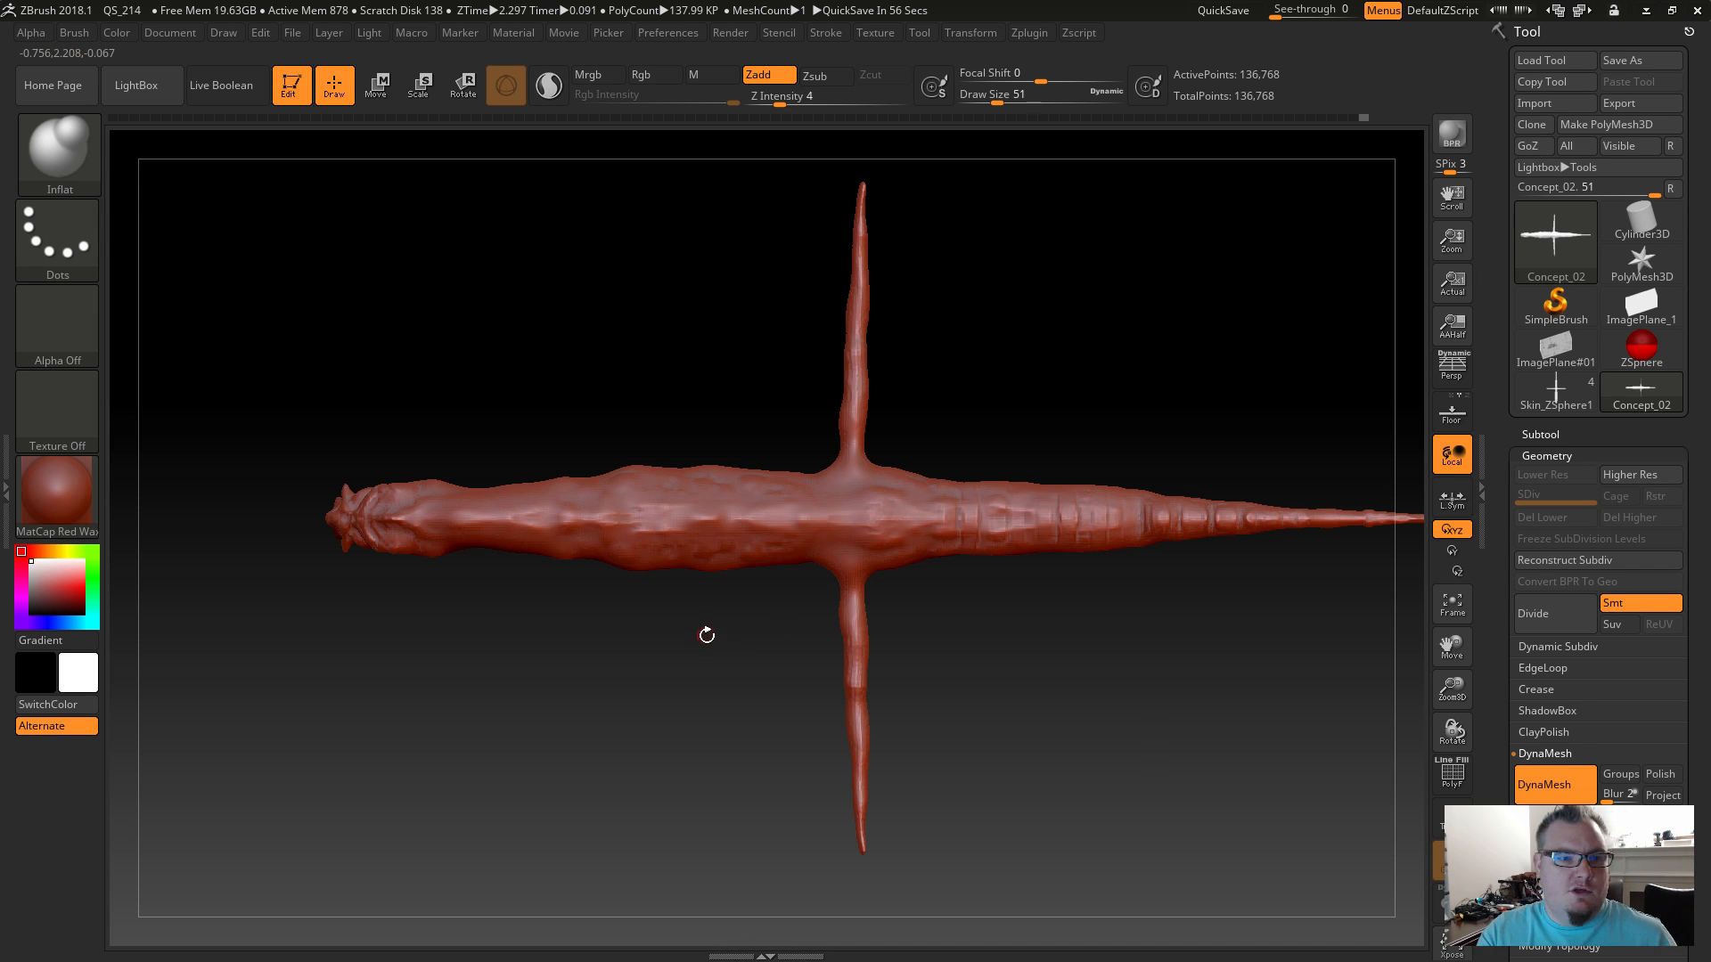
Isolate the two limbs by masking and hiding the body, tail and head.
left_click_drag(765, 674, 875, 564, "alt")
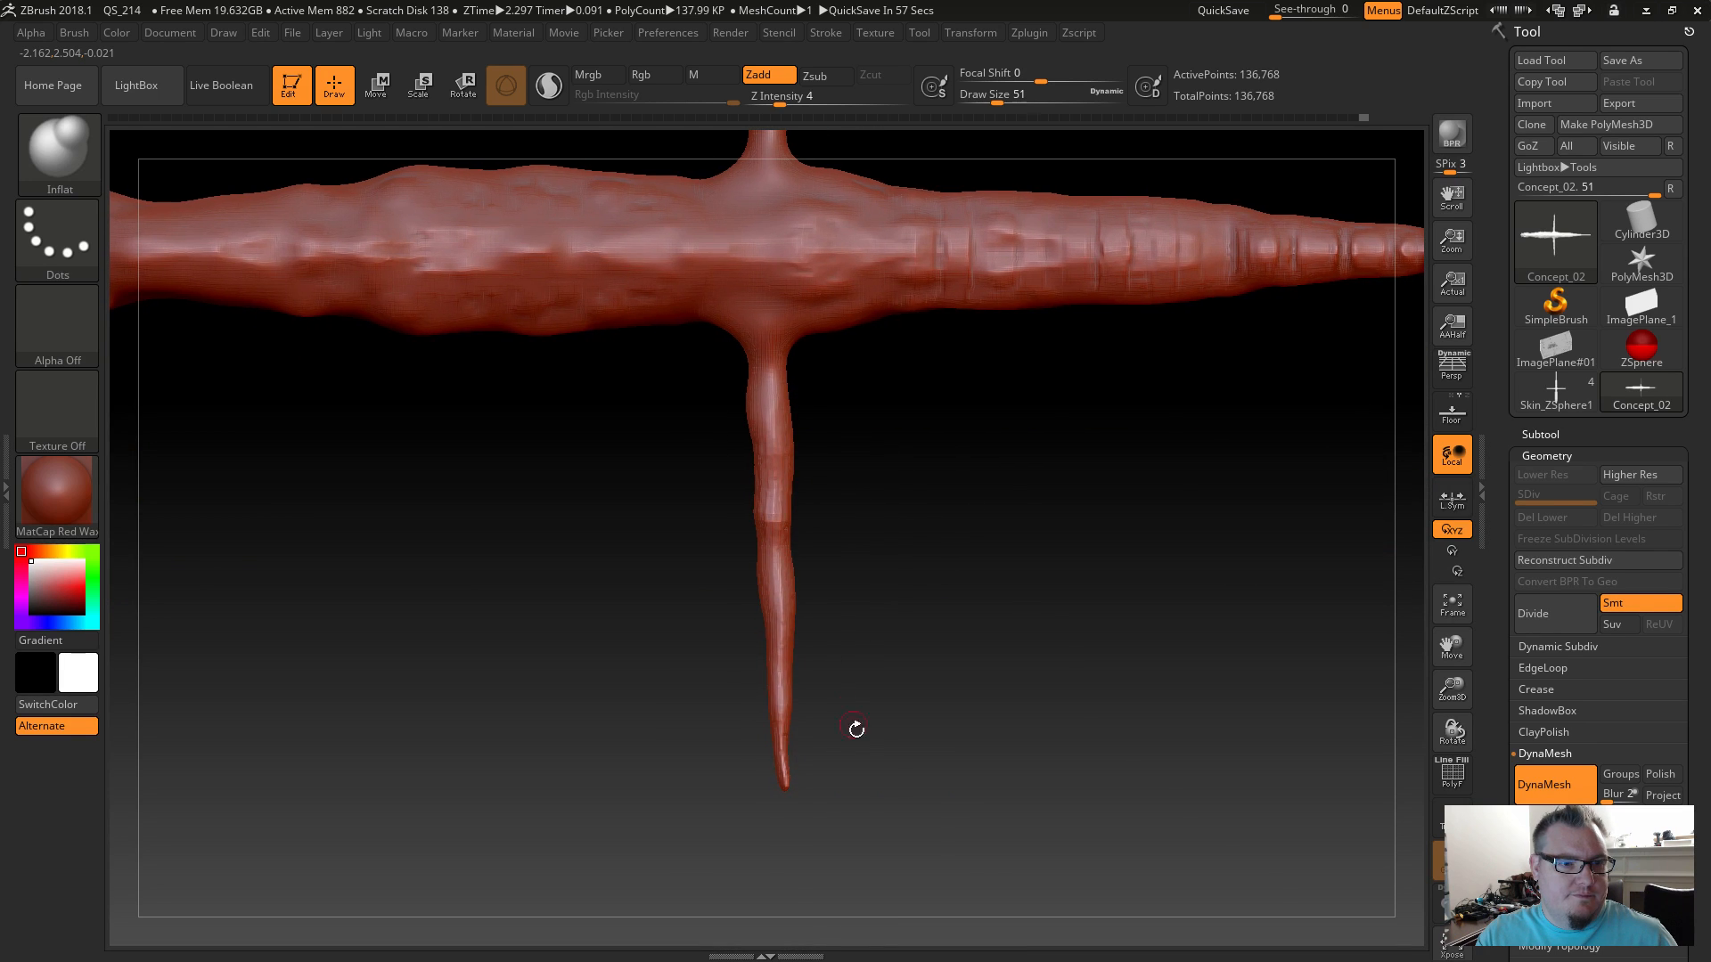
left_click_drag(784, 710, 631, 339, "ctrl")
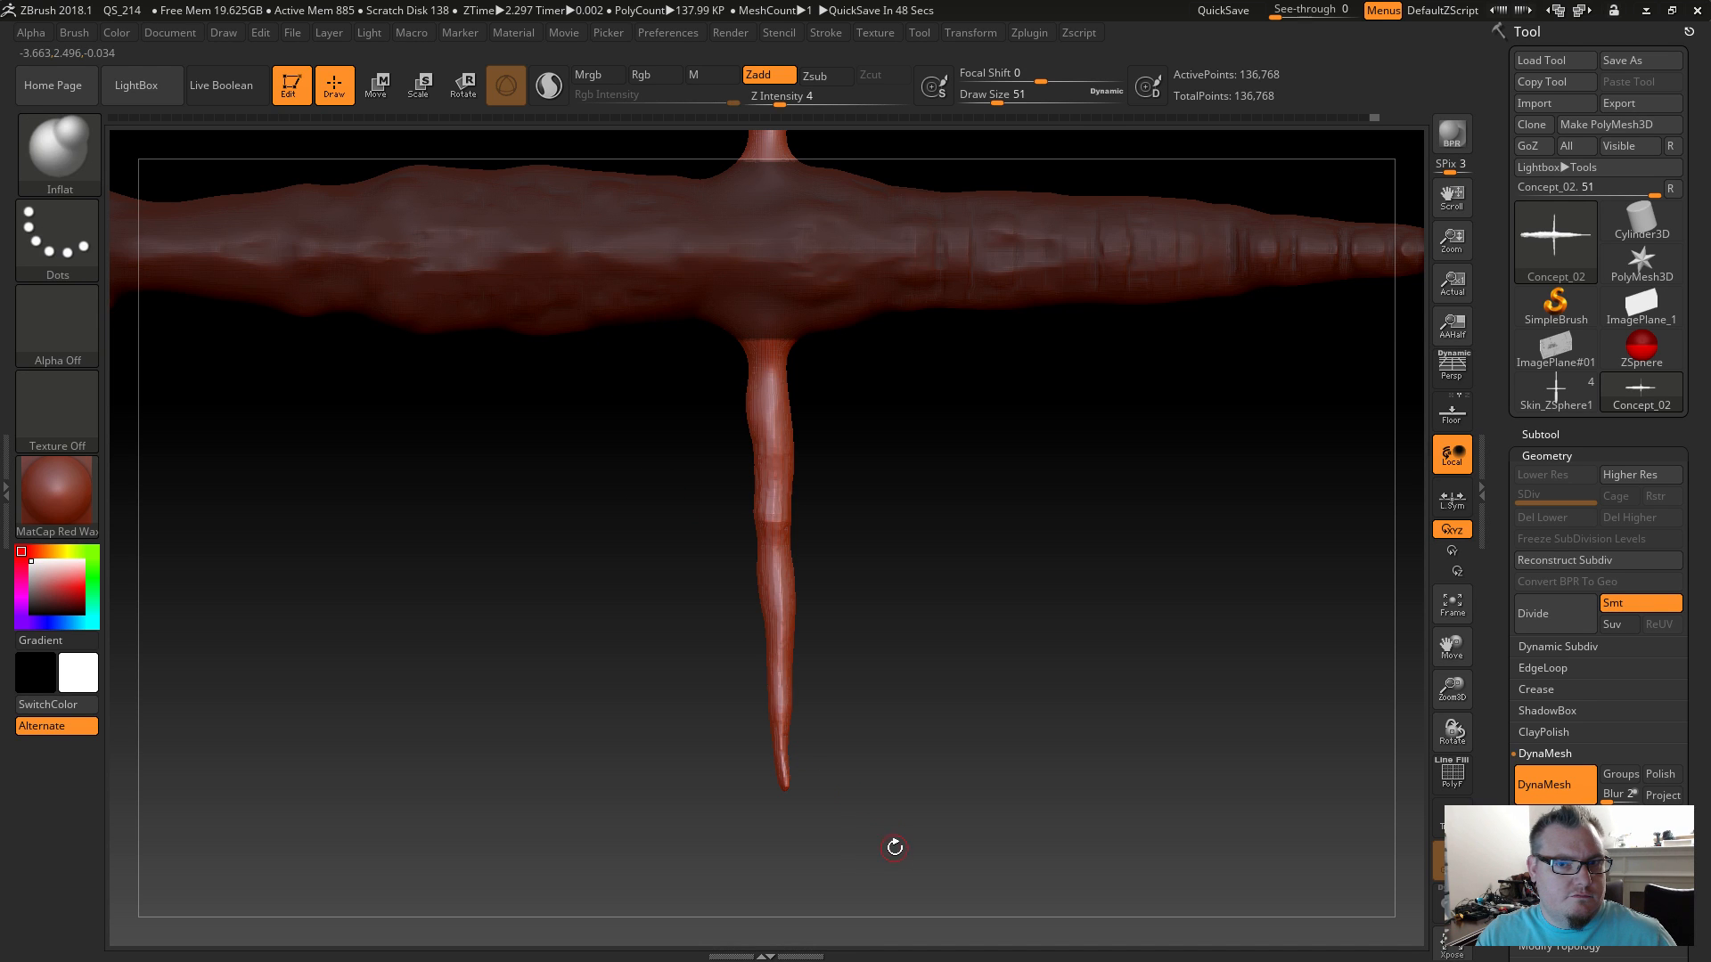
mouse_move(900, 864)
left_mouse_down("ctrl")
mouse_move(668, 431)
mouse_move(645, 339)
left_mouse_up("ctrl")
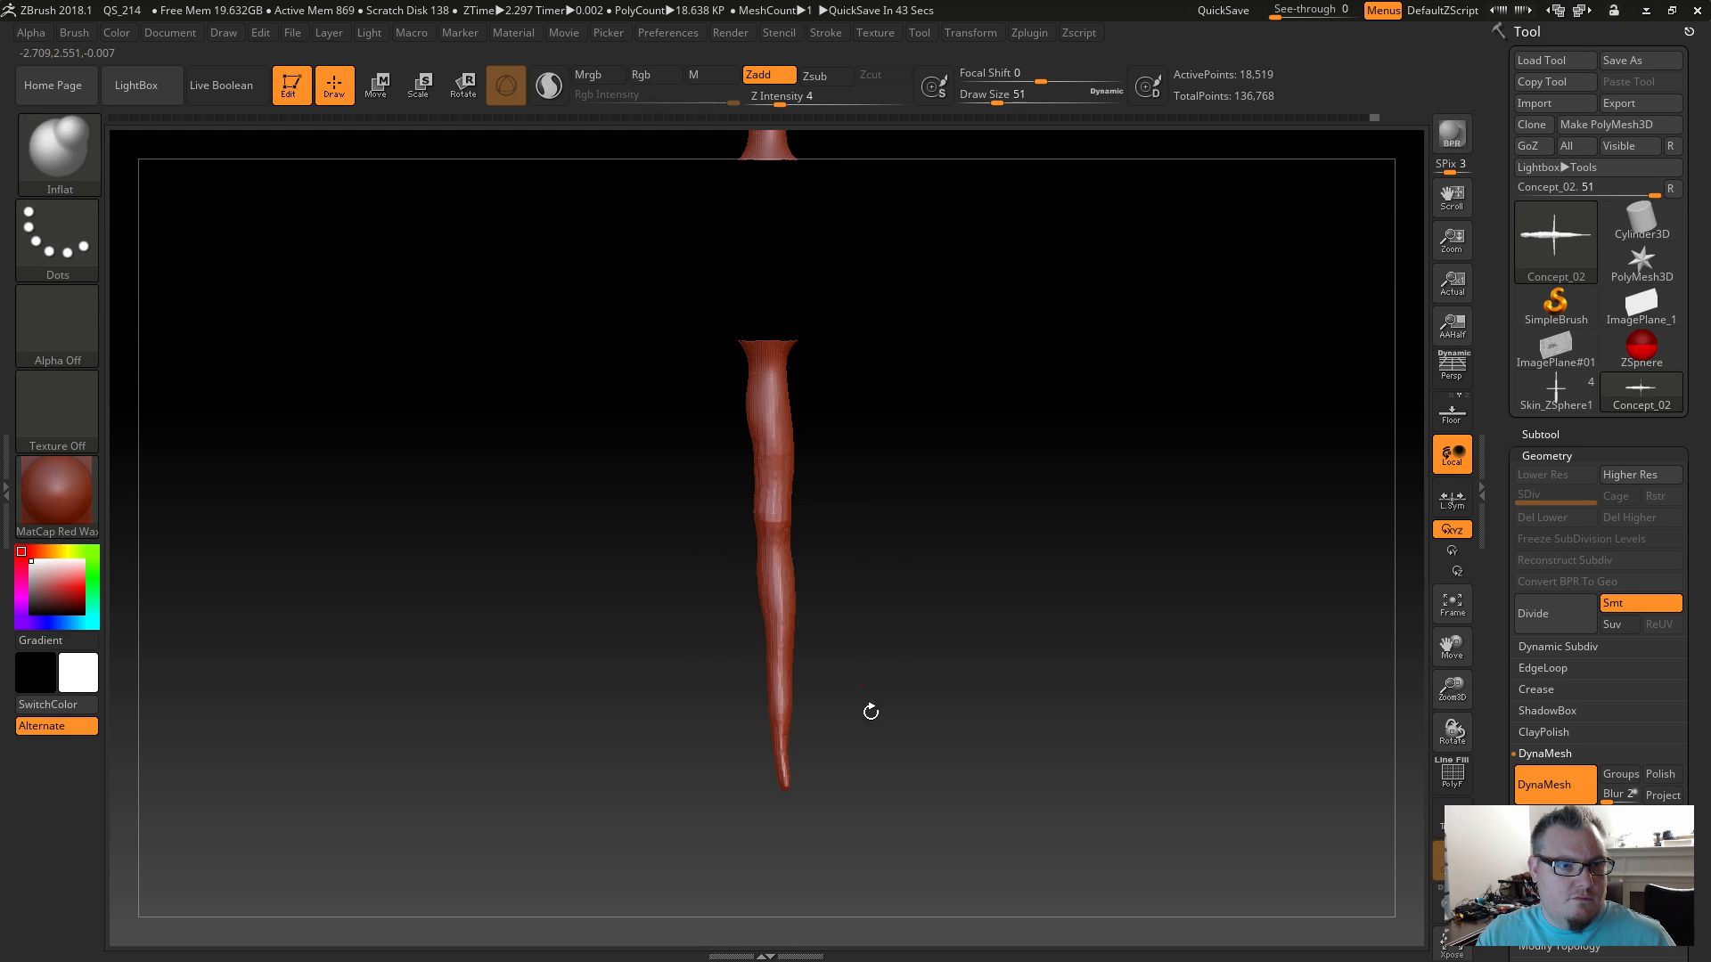
key("f")
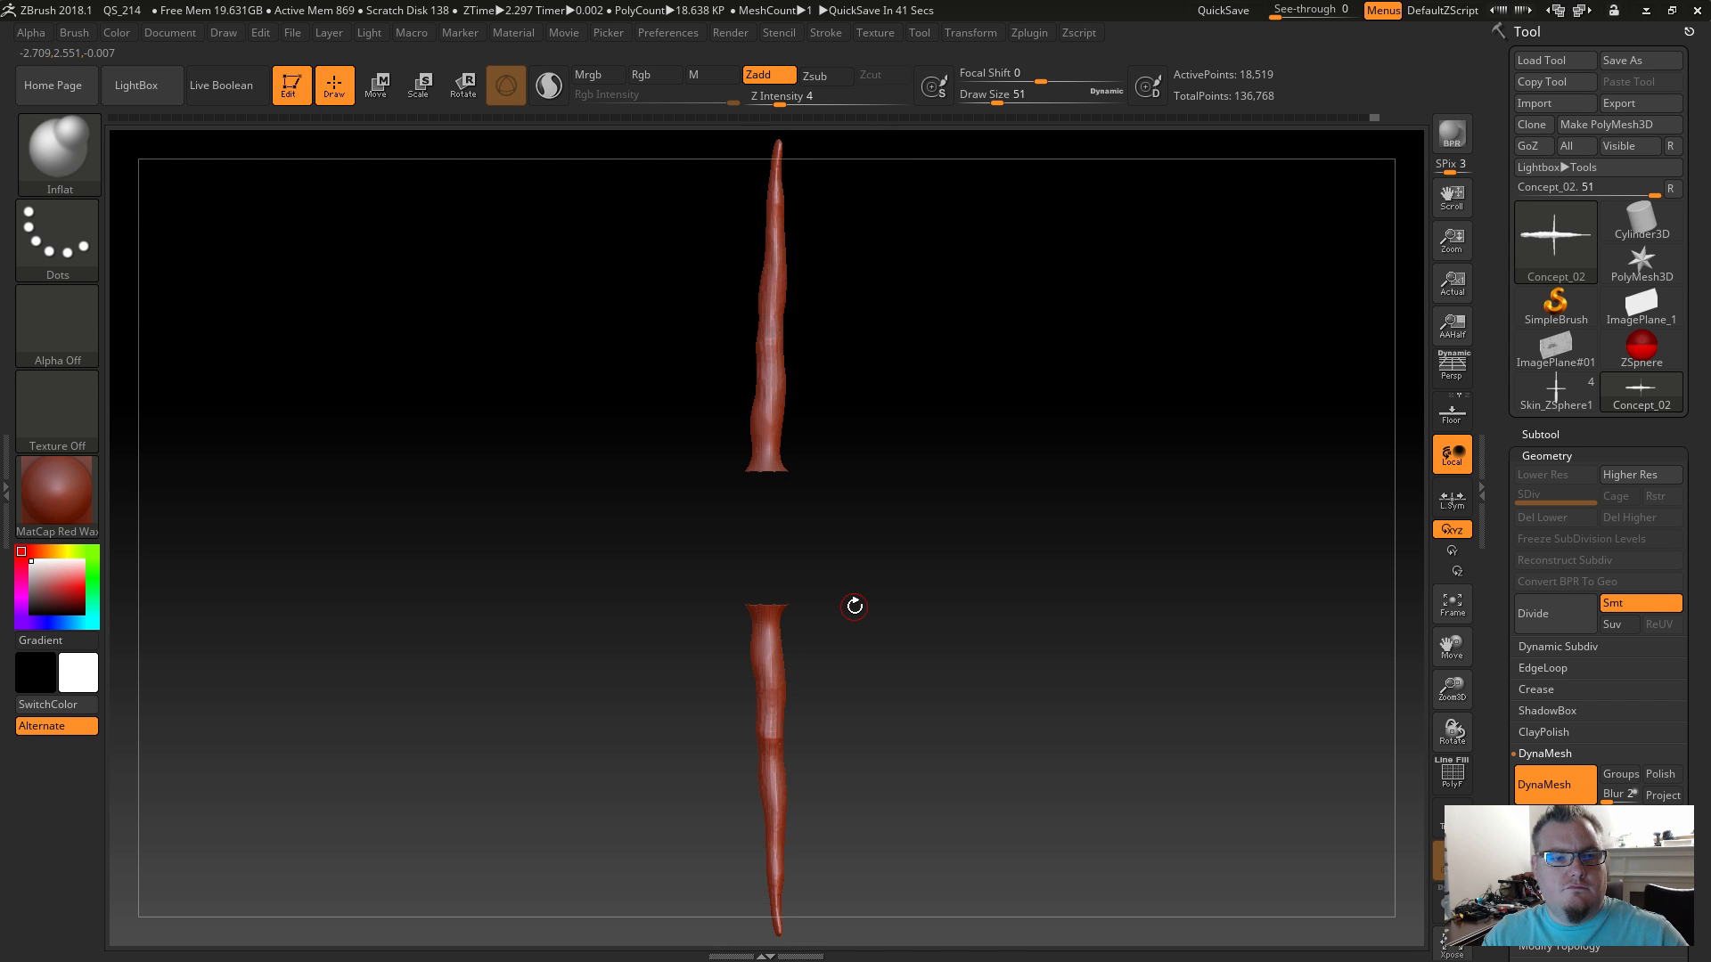
Inflate swollen joints along the isolated limb with the Inflat brush at draw size 77 and Z intensity 6.
left_click_drag(908, 785, 703, 753)
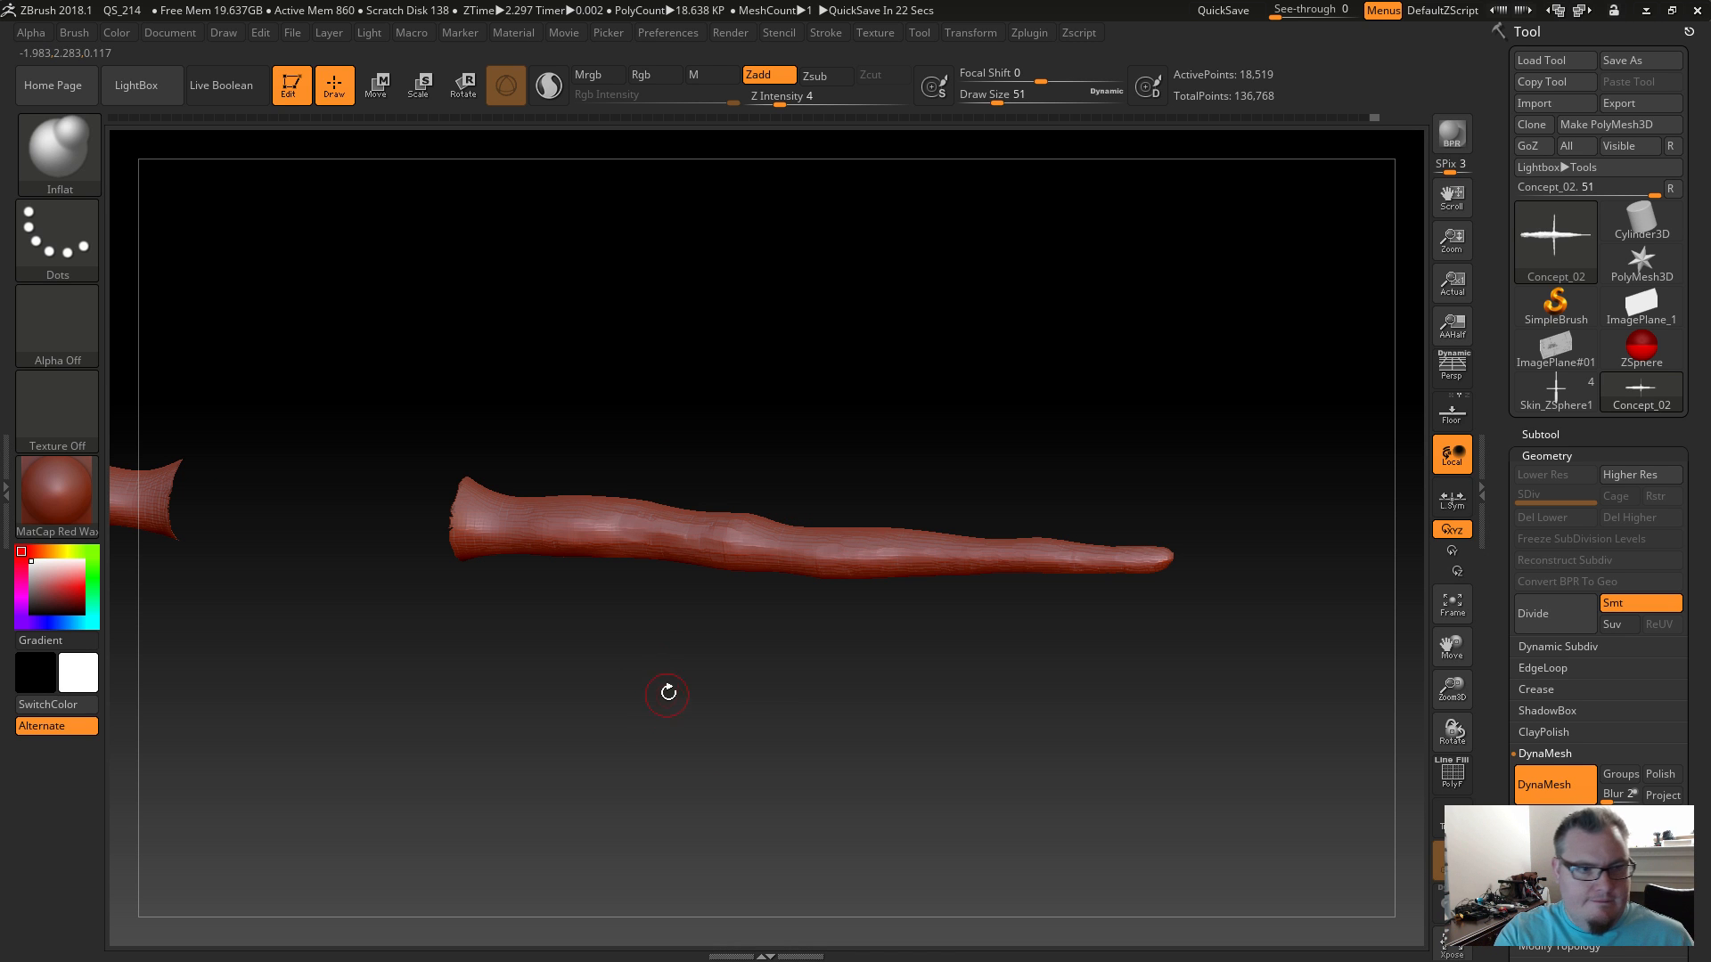
left_click_drag(681, 710, 655, 668)
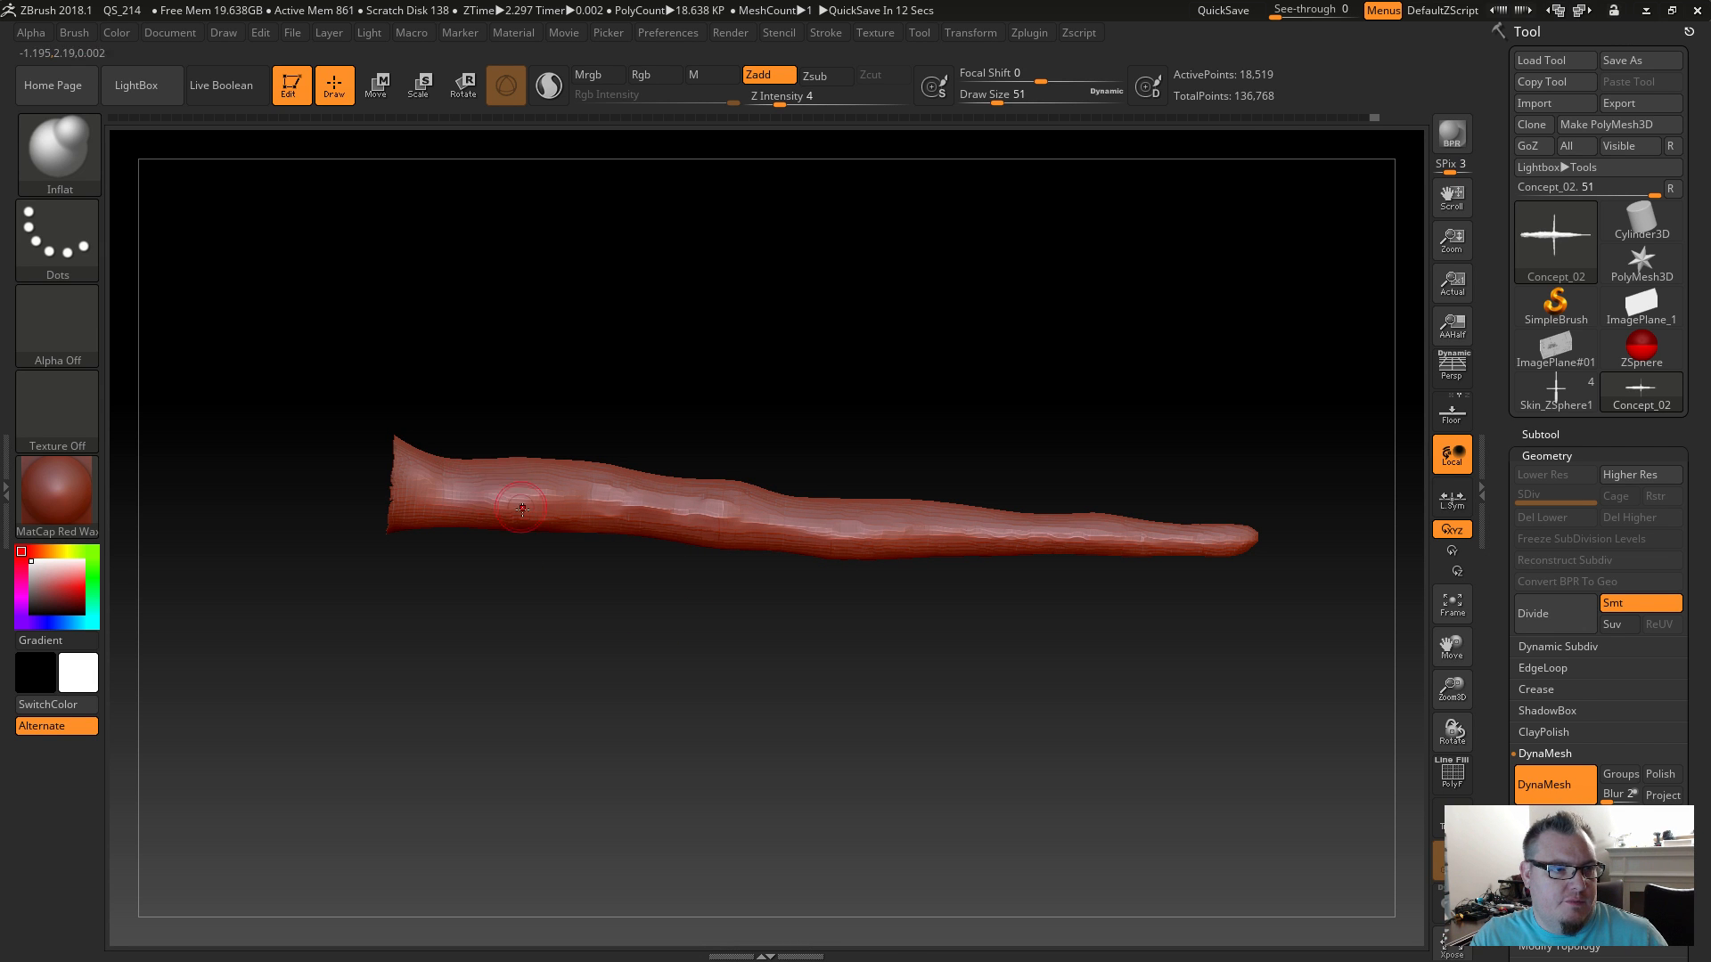
key("s")
left_click_drag(439, 474, 475, 482)
left_click_drag(780, 104, 764, 104)
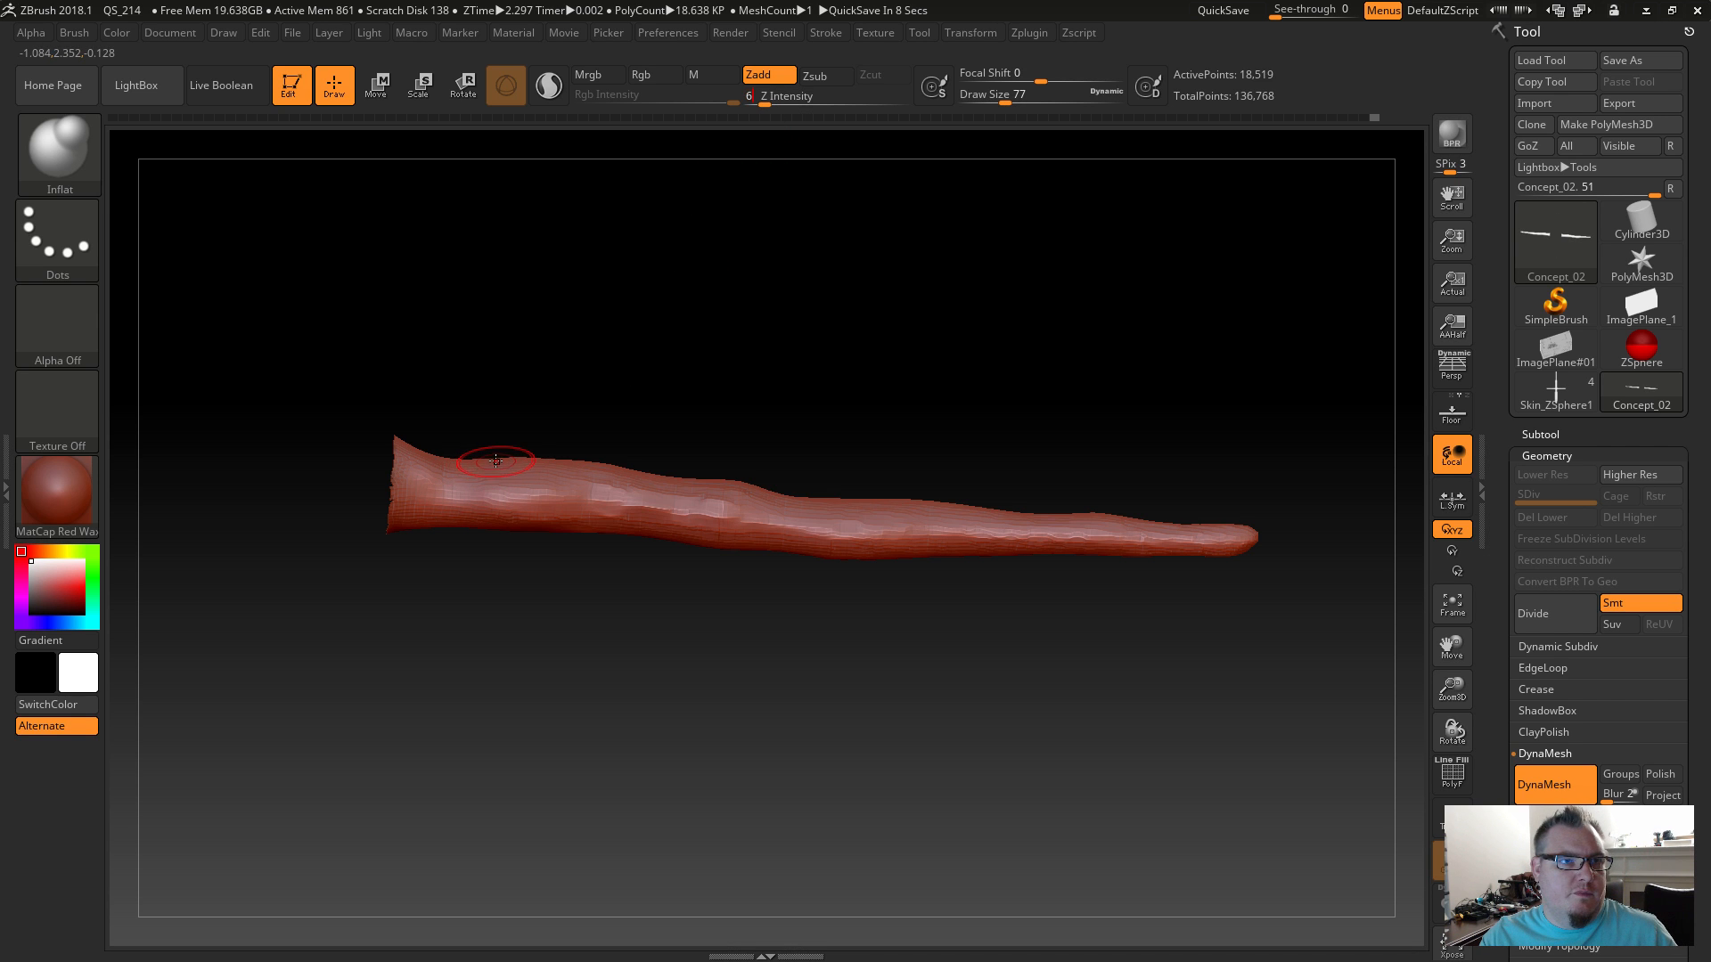
mouse_move(431, 494)
left_mouse_down()
mouse_move(449, 500)
mouse_move(438, 483)
left_mouse_up()
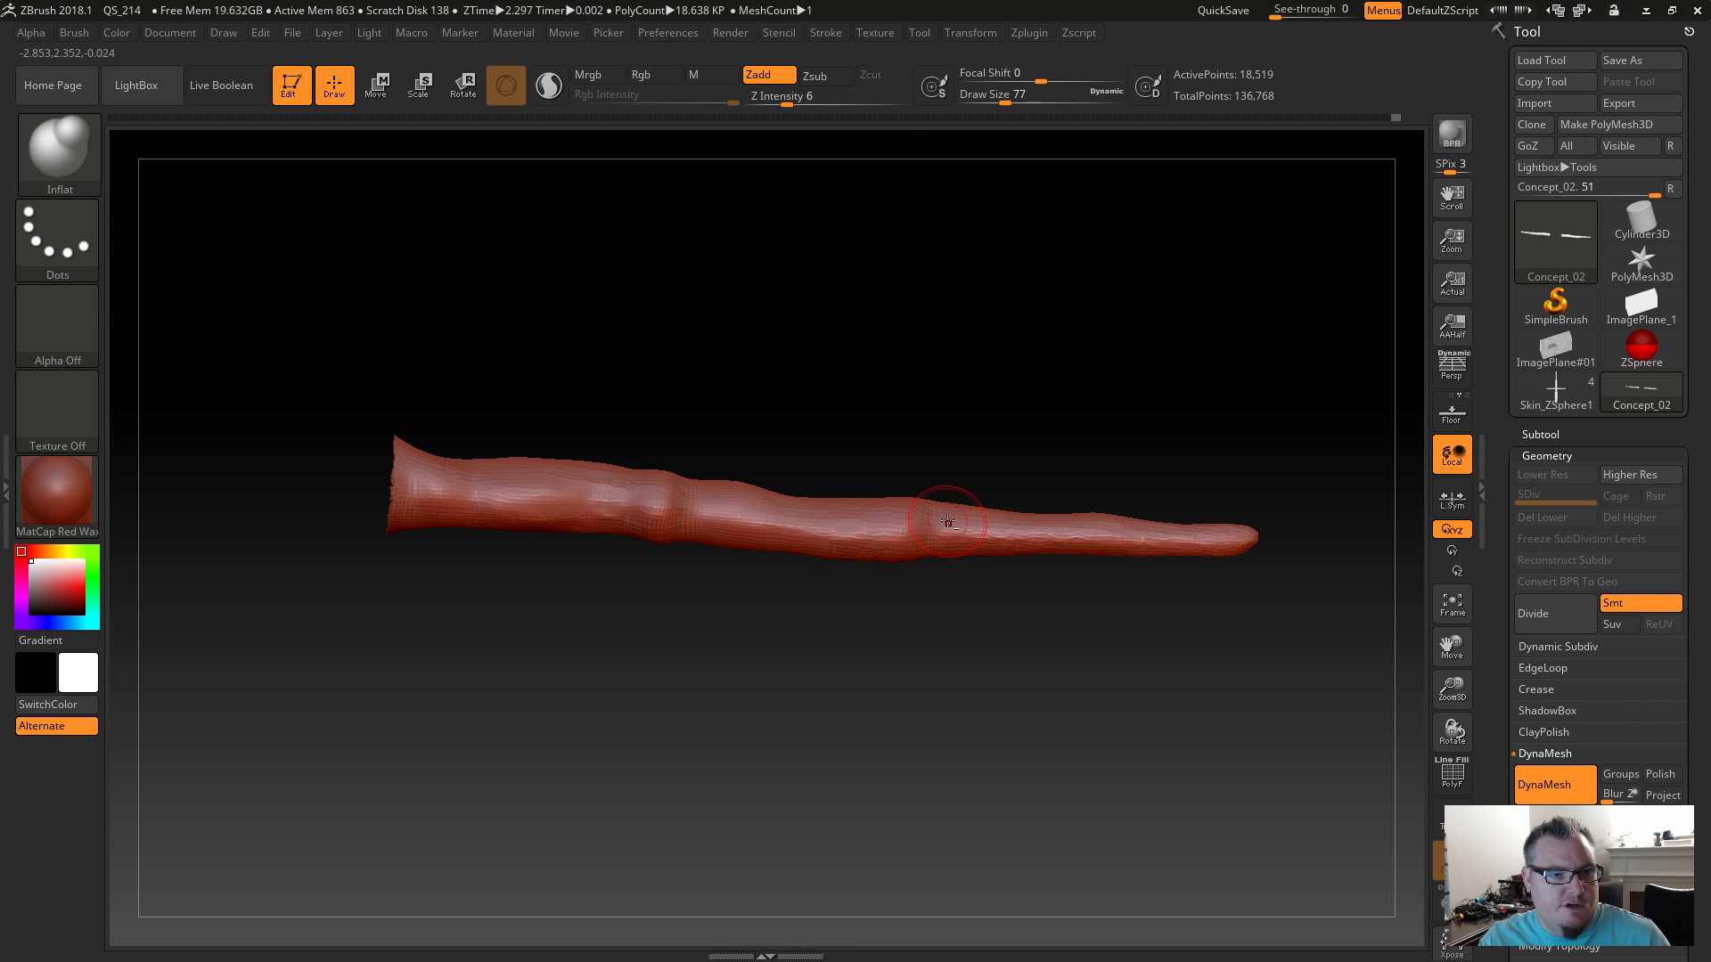
Smooth the outer part of the limb between its last joint and the tip into a slimmer taper.
key("shift")
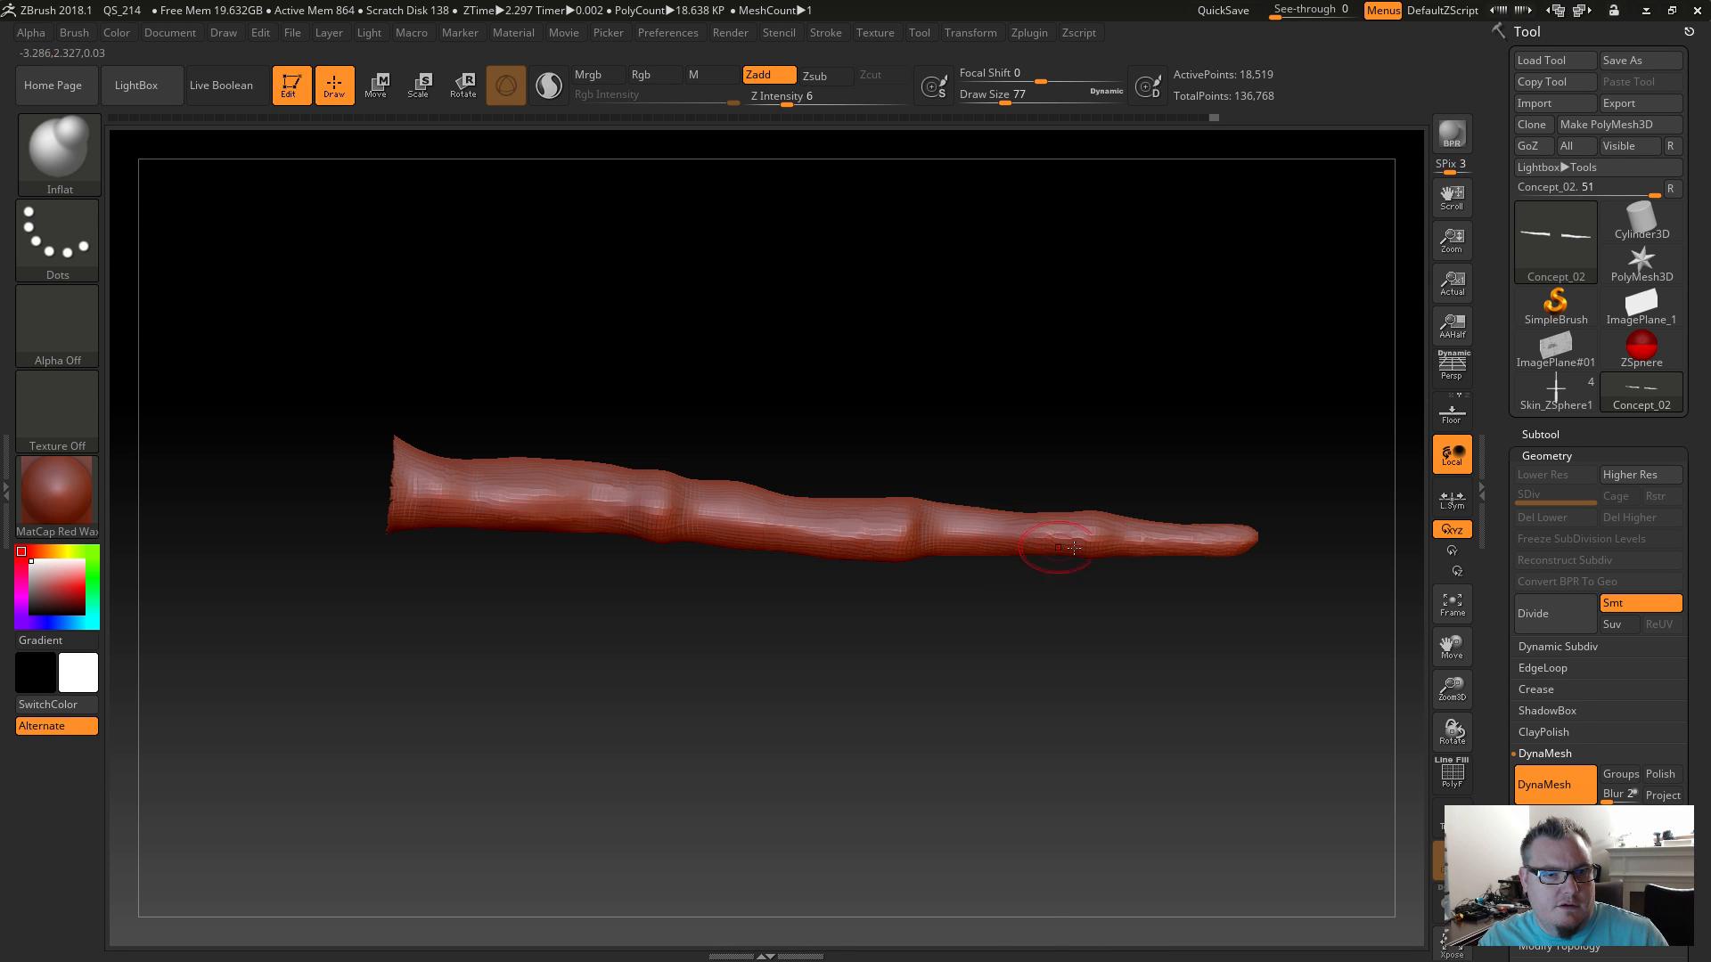
left_click_drag(1169, 540, 1075, 539, "shift")
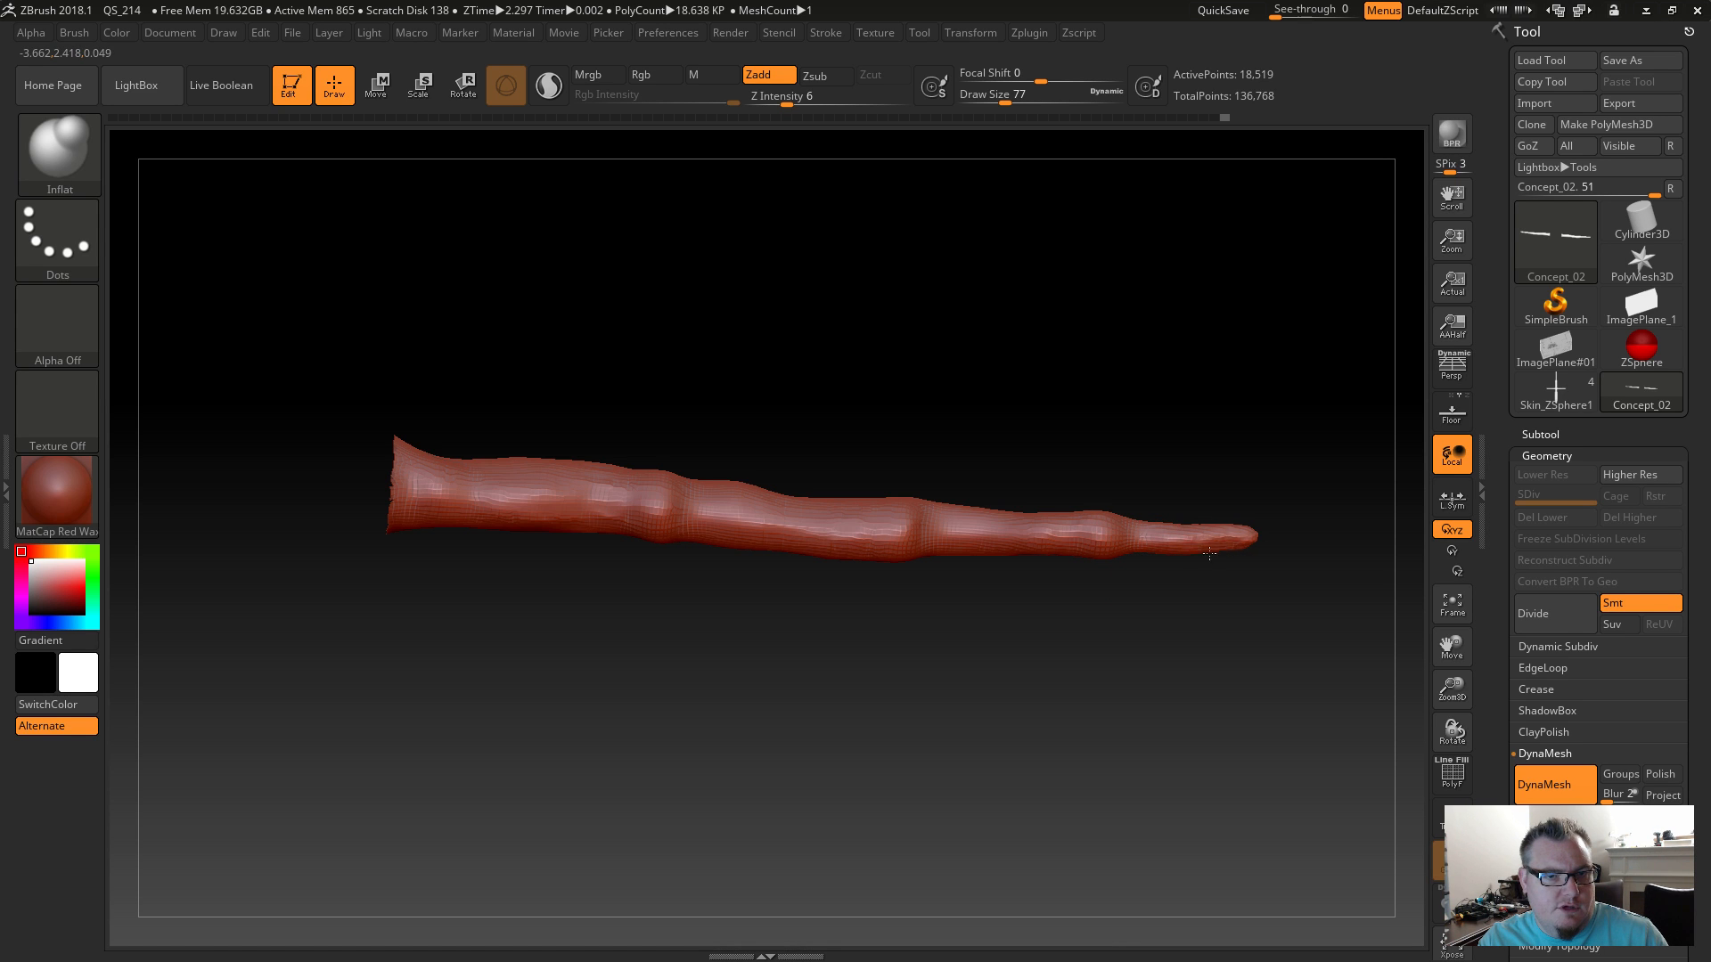
left_click_drag(1157, 546, 1213, 548, "shift")
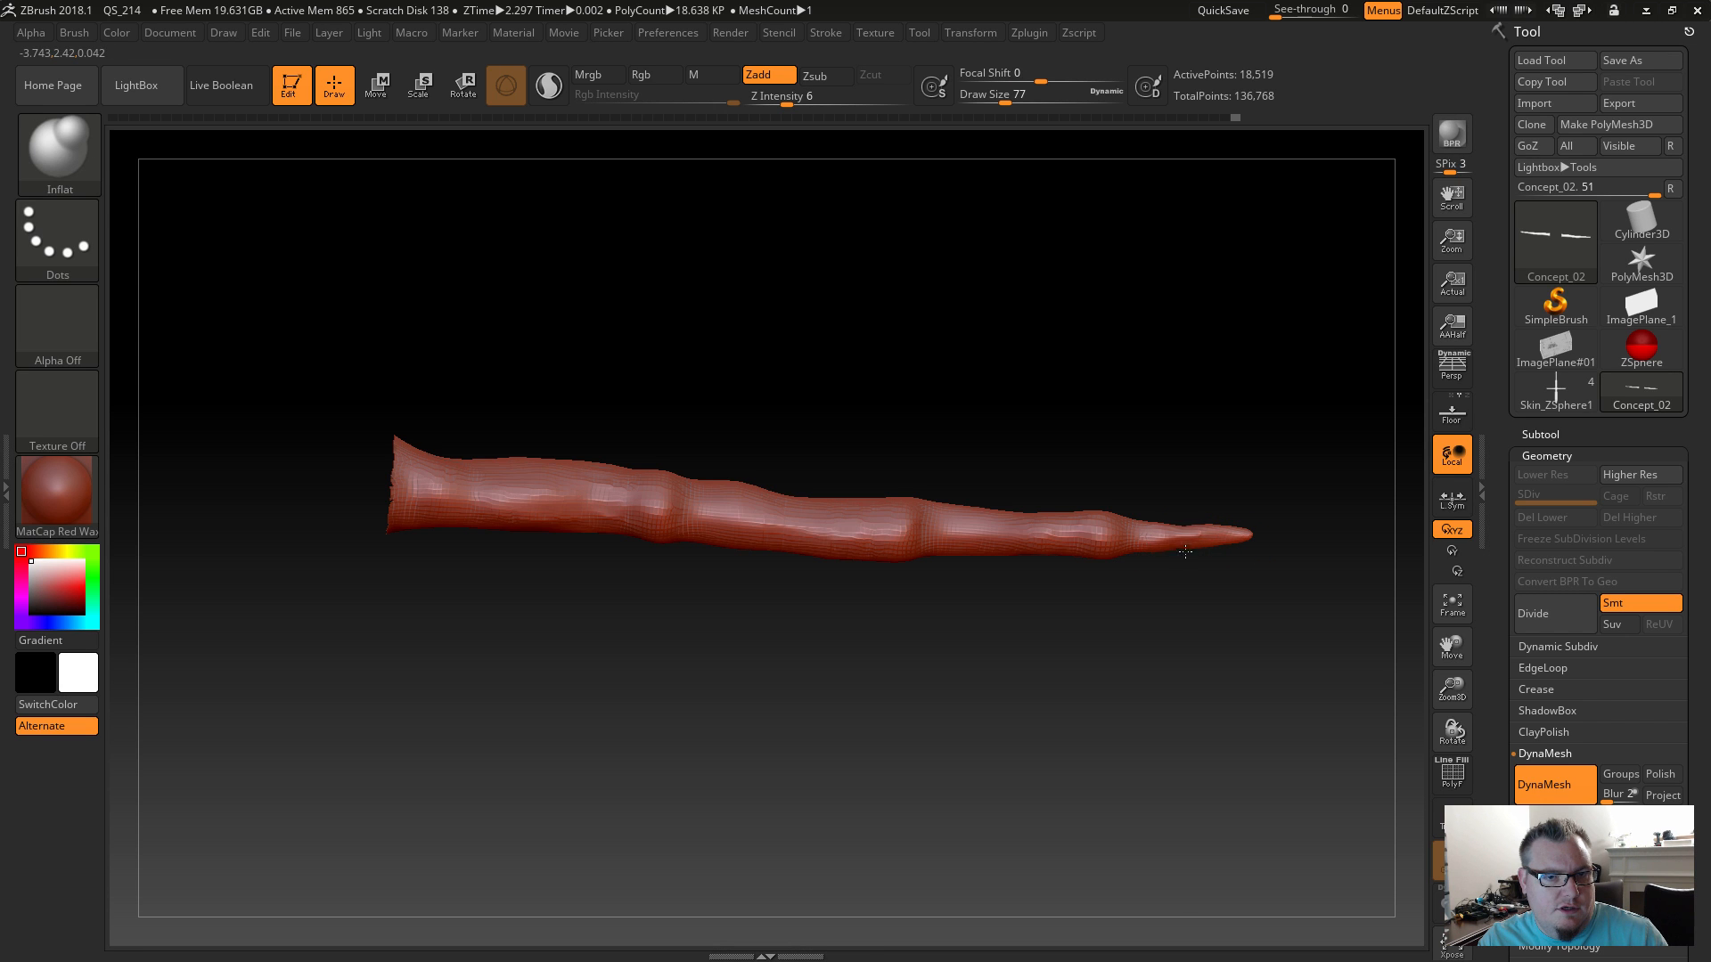
Smooth the limb's tip beyond the last joint into a thinner point from several sides.
left_click_drag(1212, 547, 1174, 539, "shift")
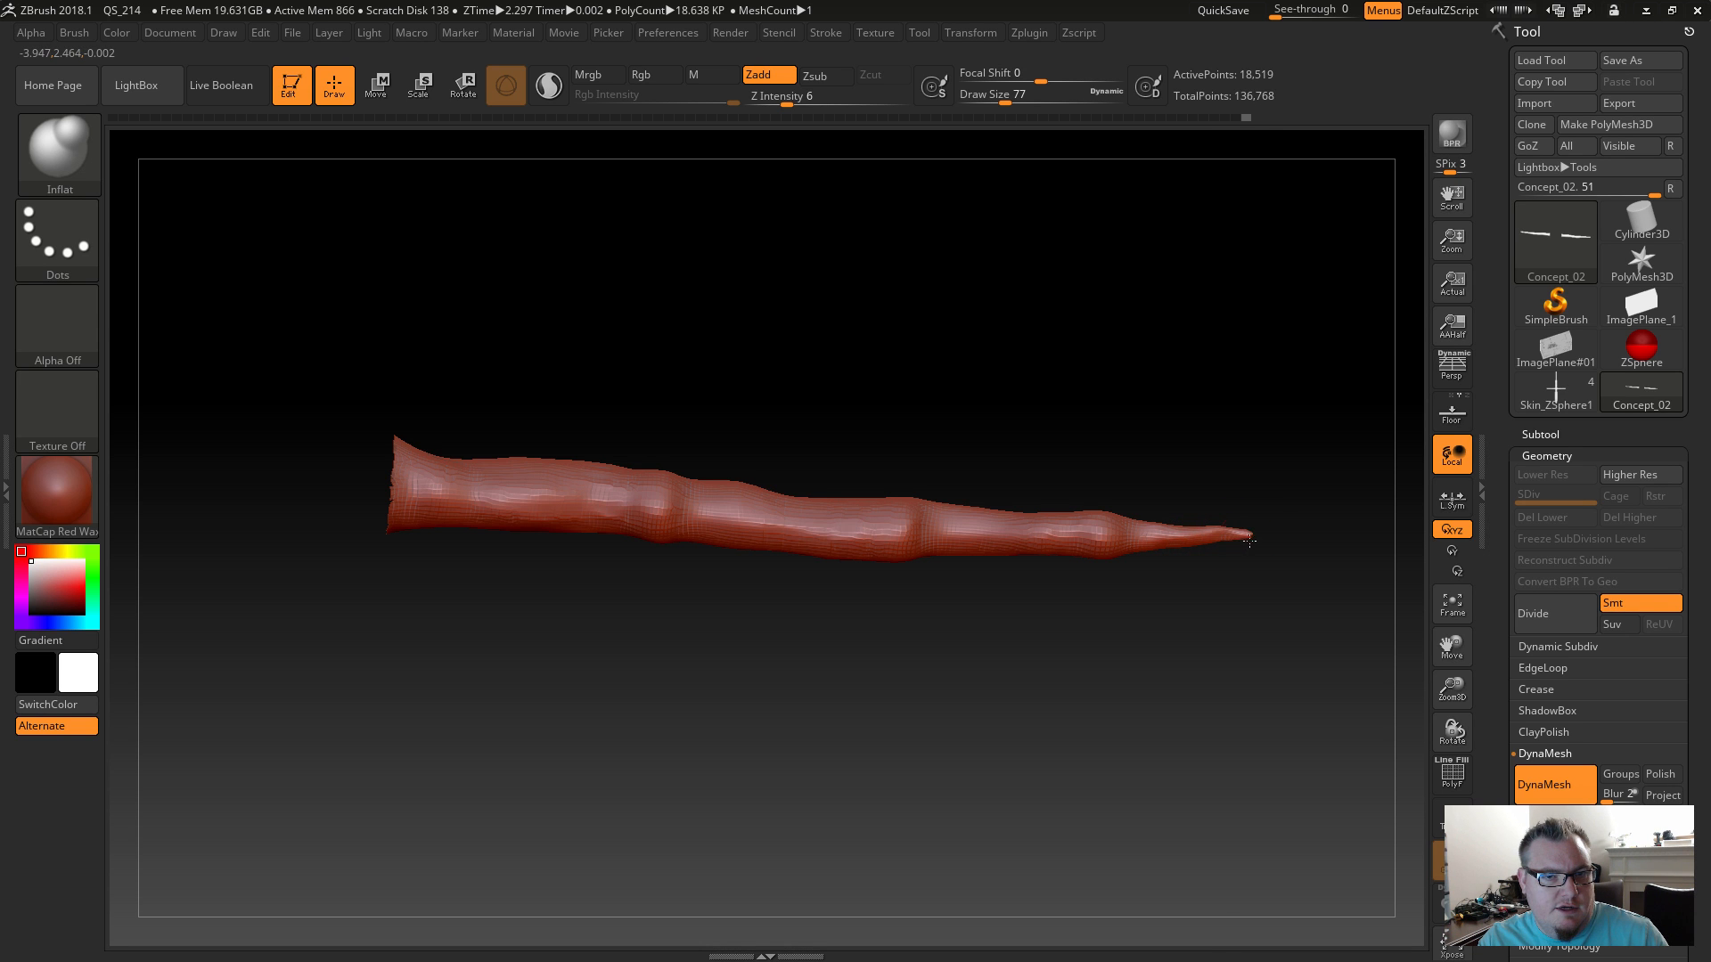
left_click_drag(1195, 591, 1178, 679)
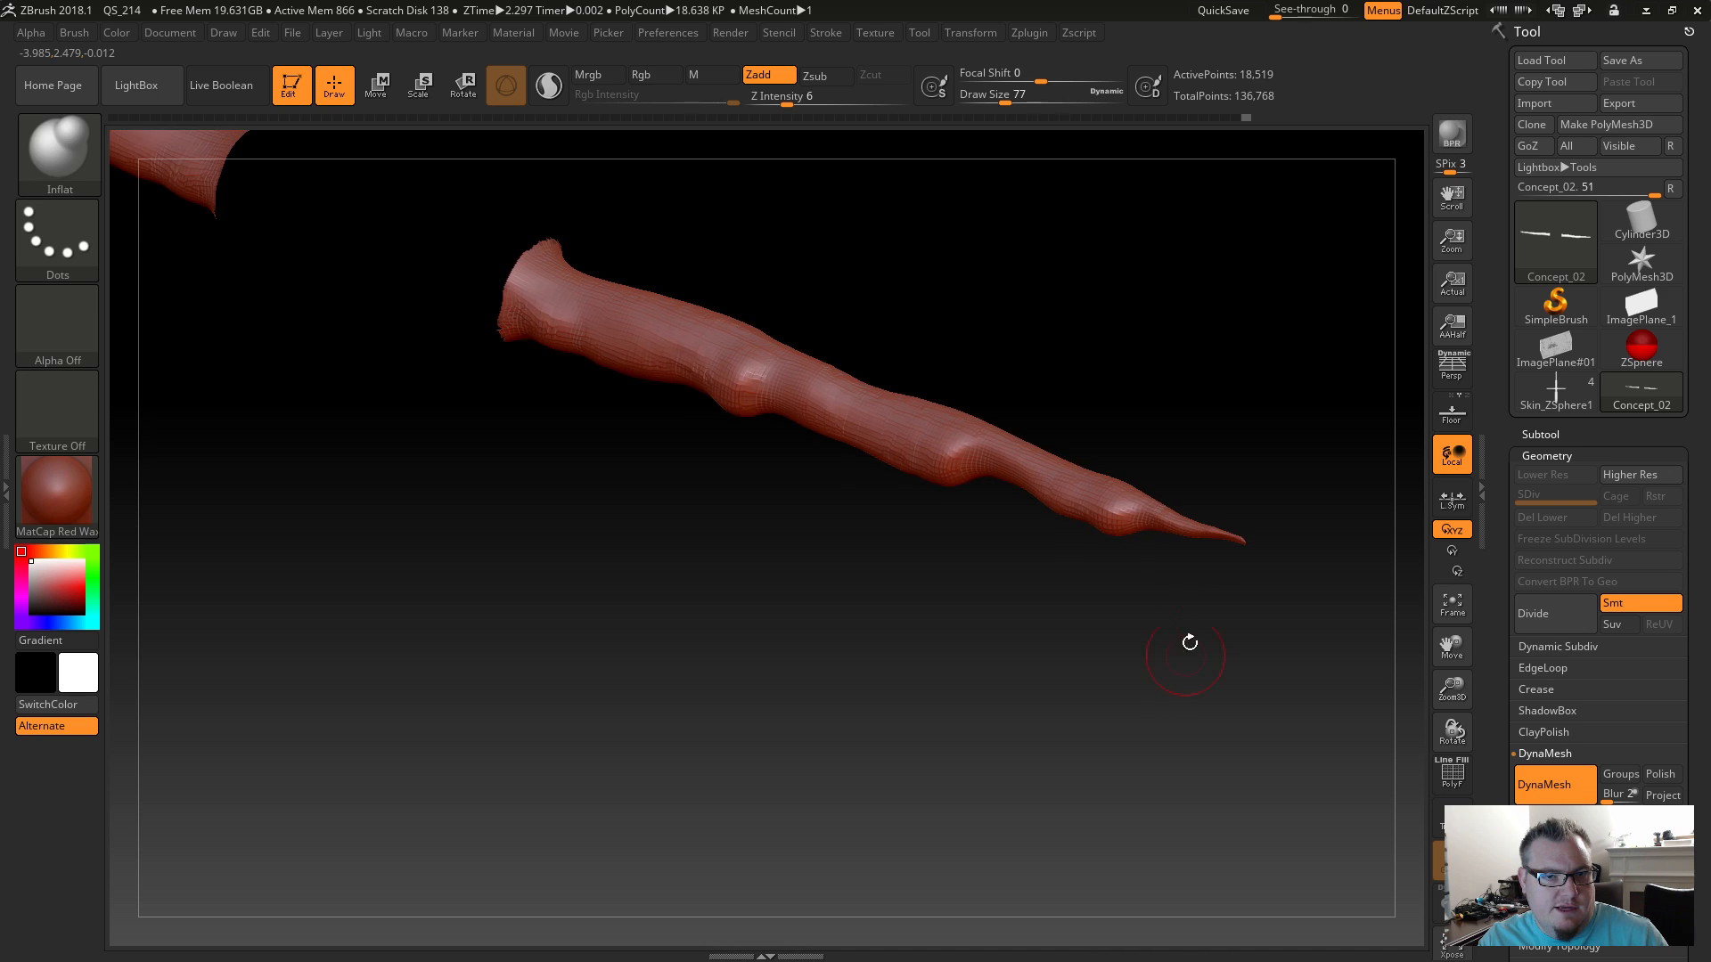
left_click_drag(1208, 543, 1223, 538)
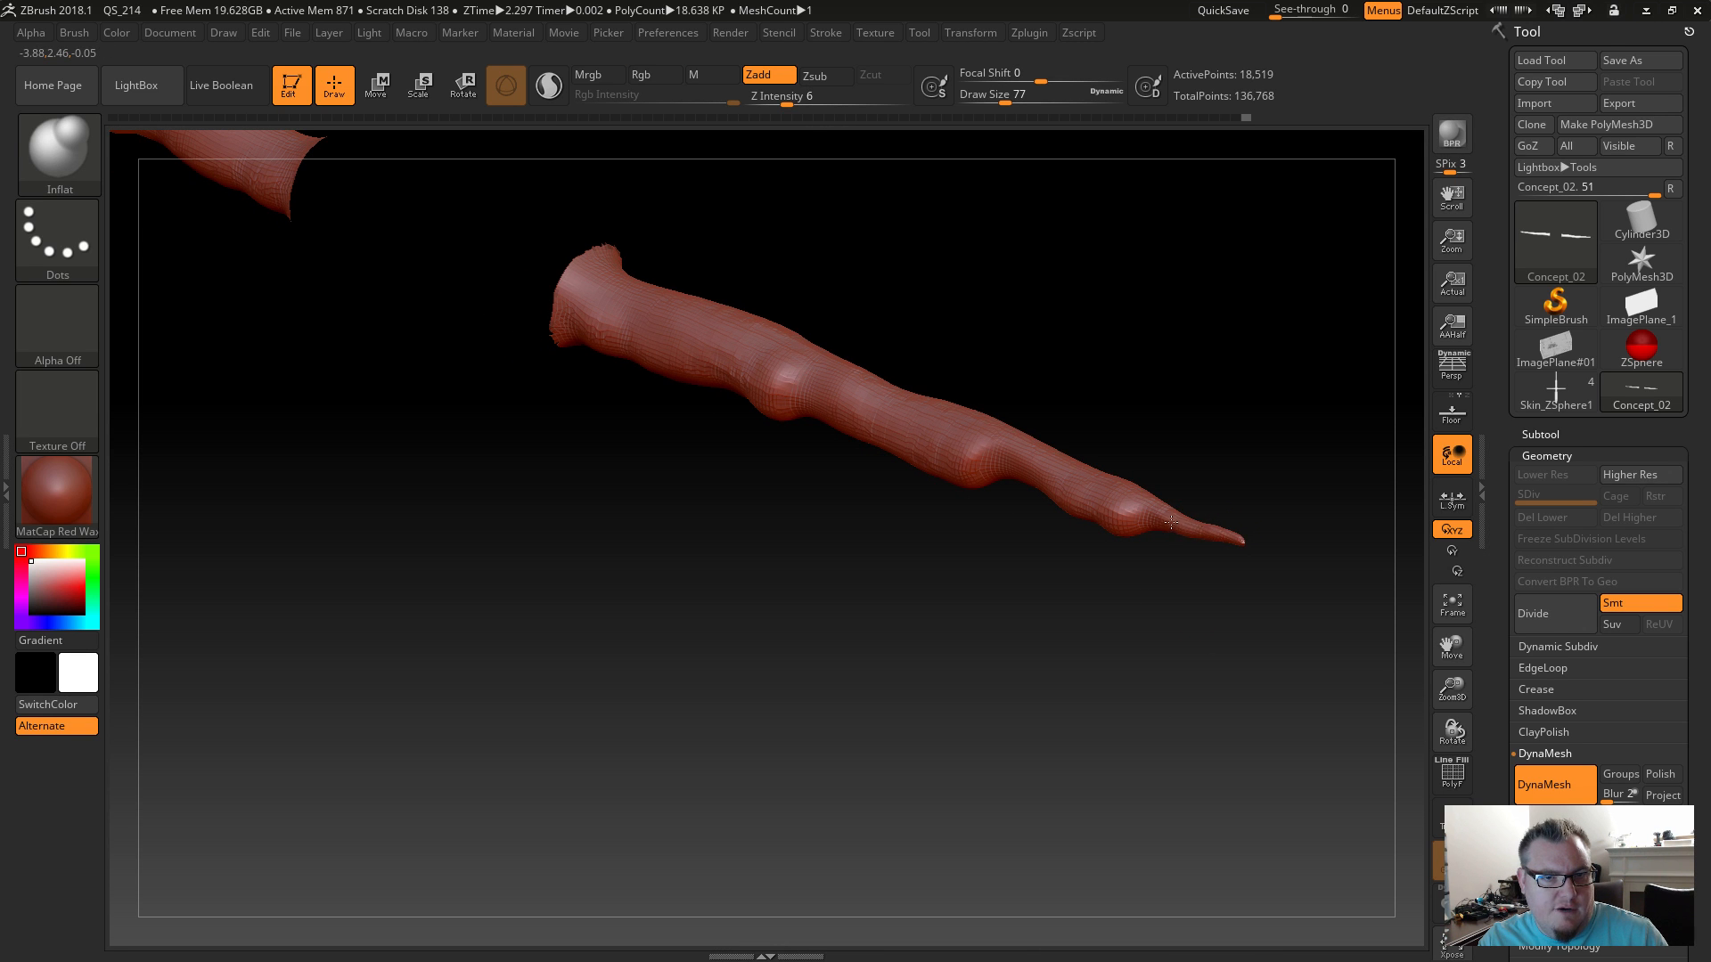
left_click_drag(1100, 619, 1137, 552)
left_click_drag(628, 677, 713, 685)
mouse_move(942, 631)
left_mouse_down()
mouse_move(930, 339)
mouse_move(936, 576)
mouse_move(1039, 561)
left_mouse_up()
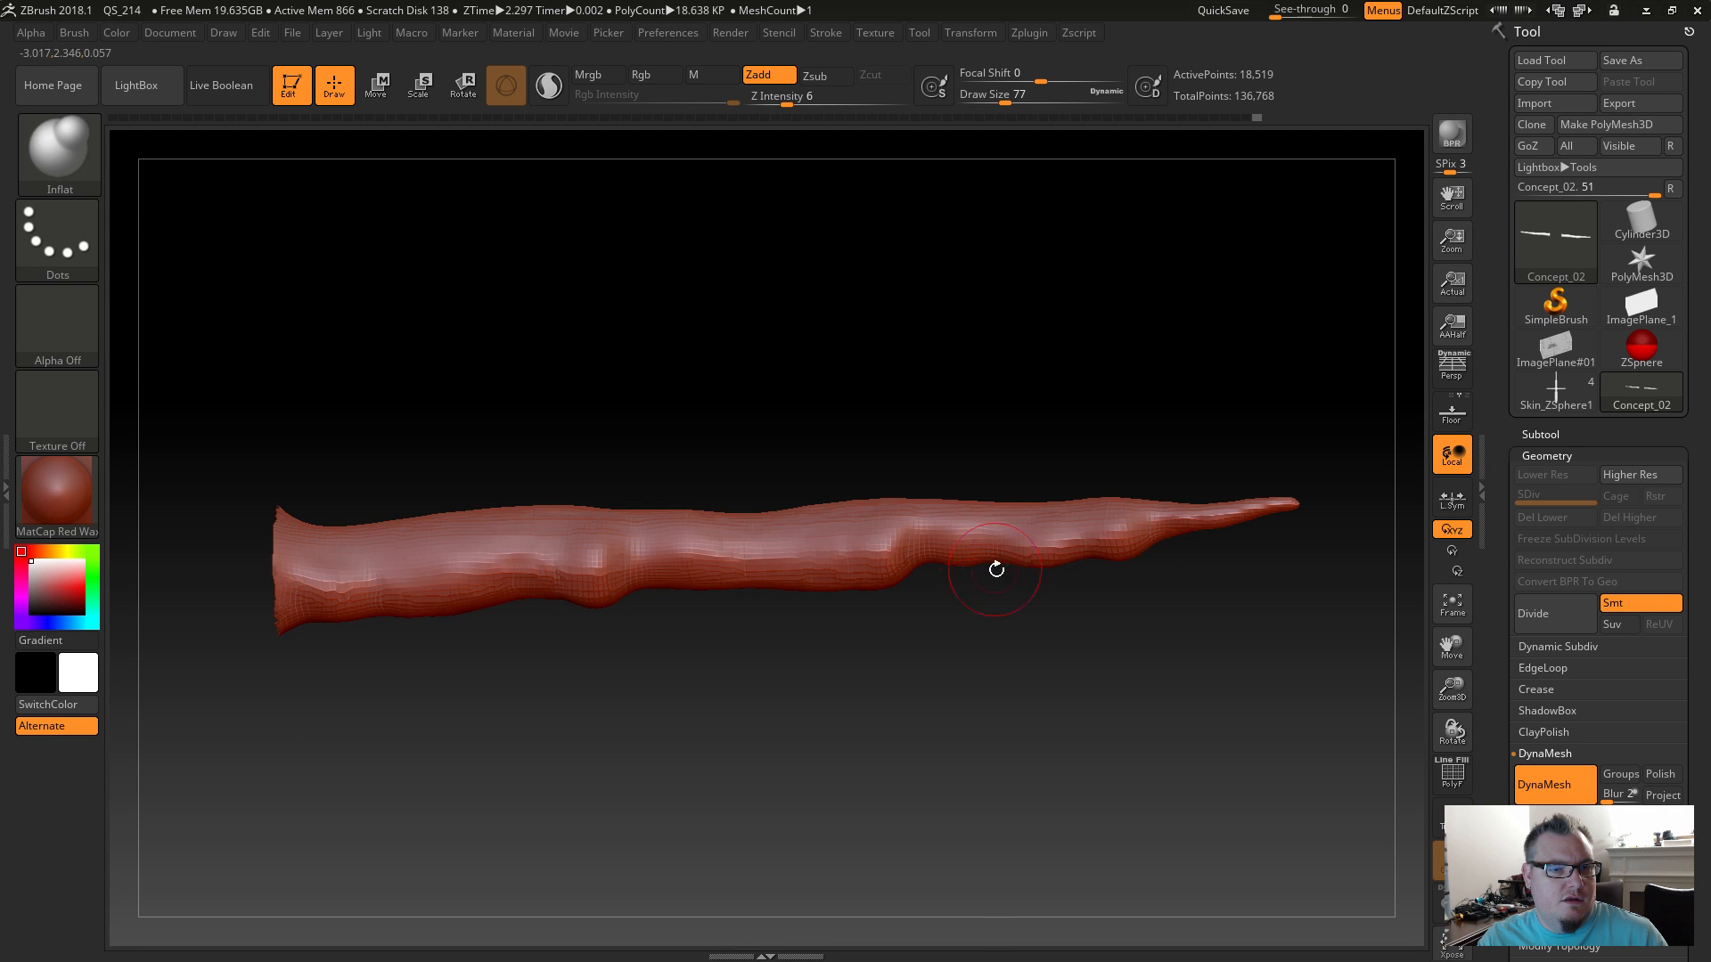
Smooth the limb segment between the second and last joints, evening out its underside and sides.
right_click_drag(994, 568, 1012, 573)
key("shift")
left_click_drag(1075, 563, 933, 554, "shift")
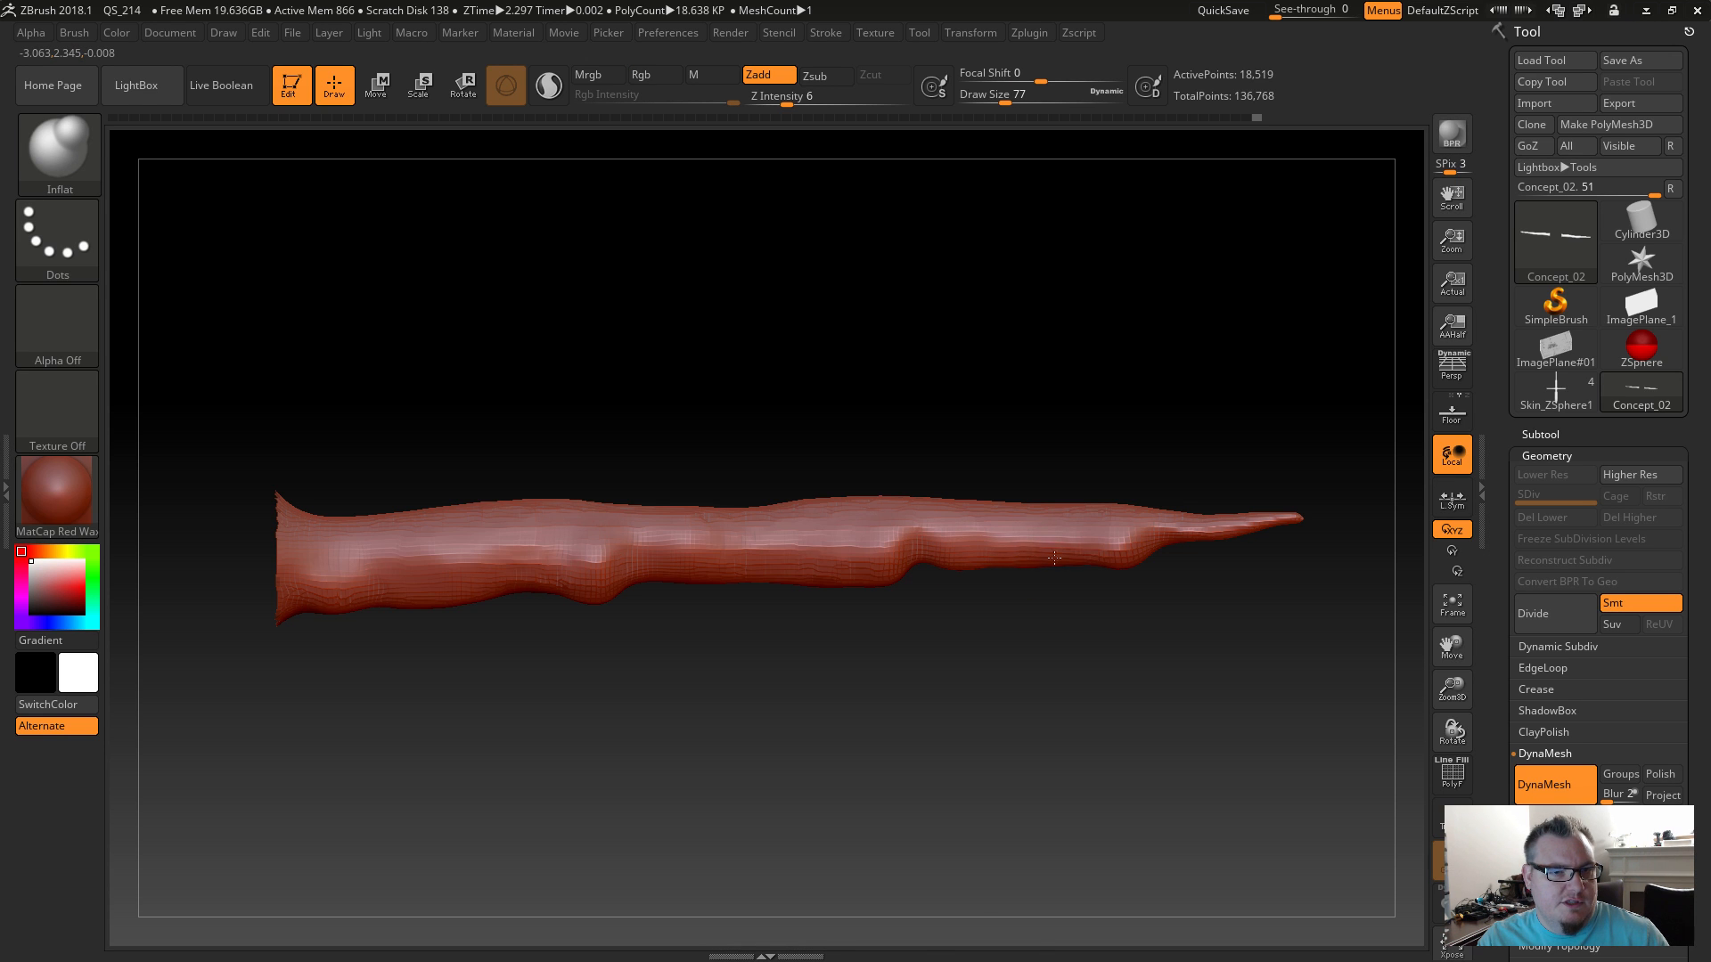
mouse_move(965, 554)
left_mouse_down()
mouse_move(989, 557)
mouse_move(979, 570)
left_mouse_up()
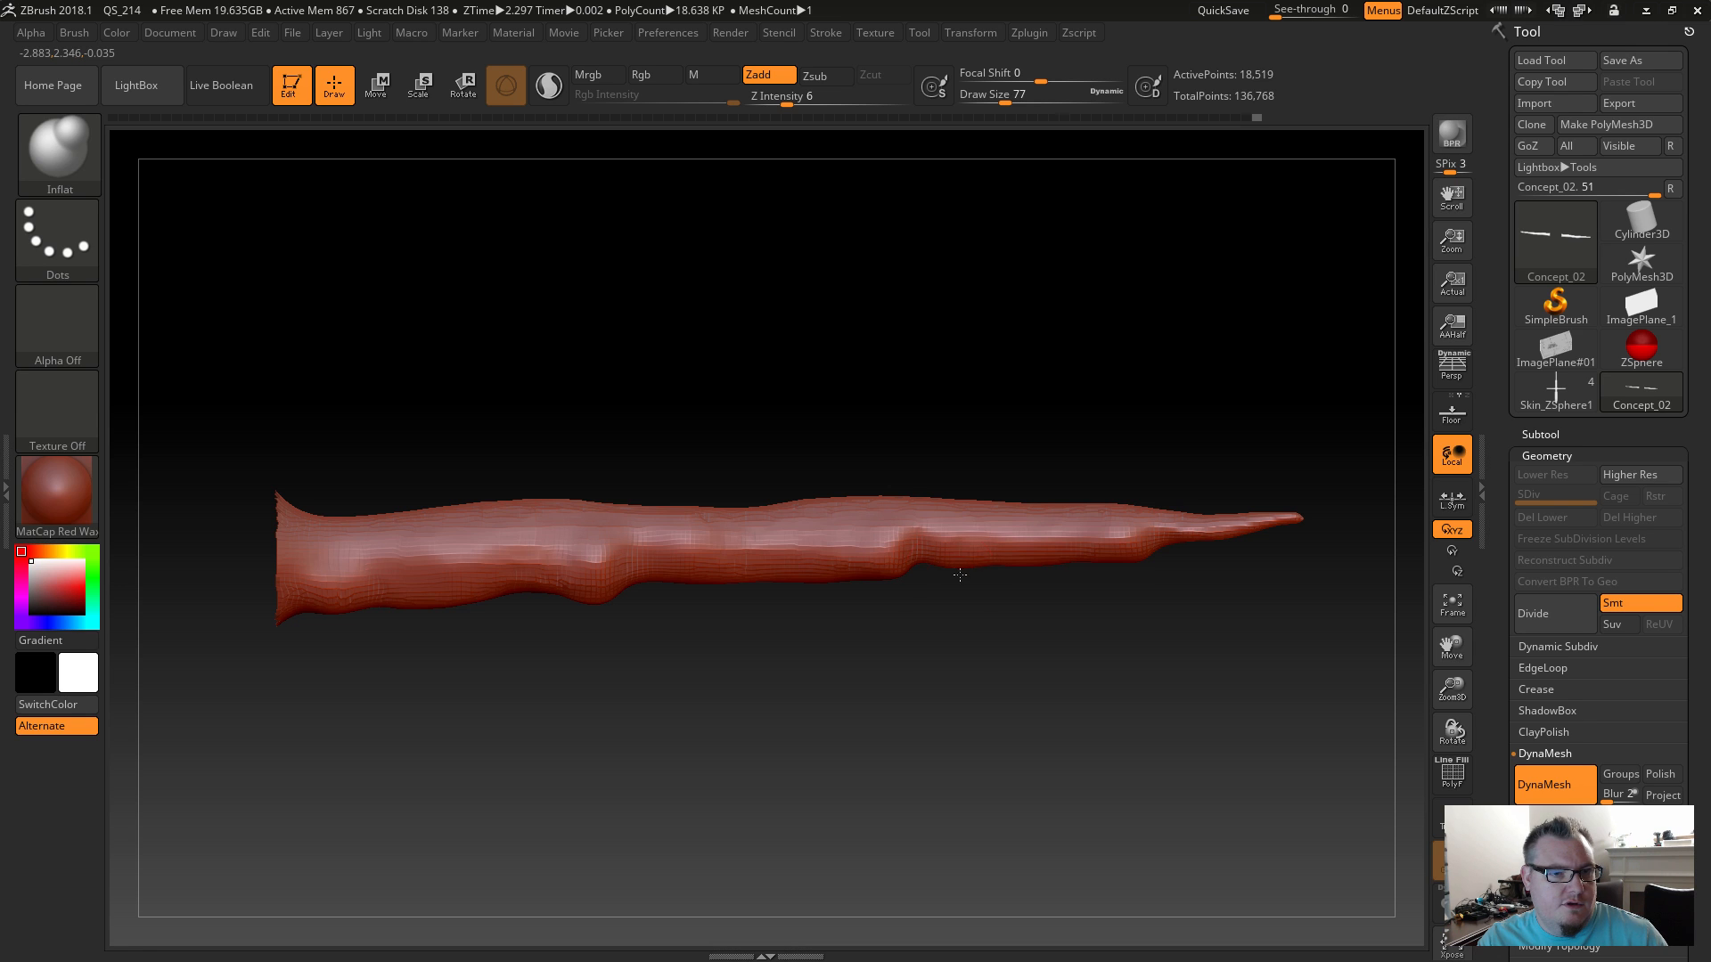
left_click_drag(900, 629, 908, 683)
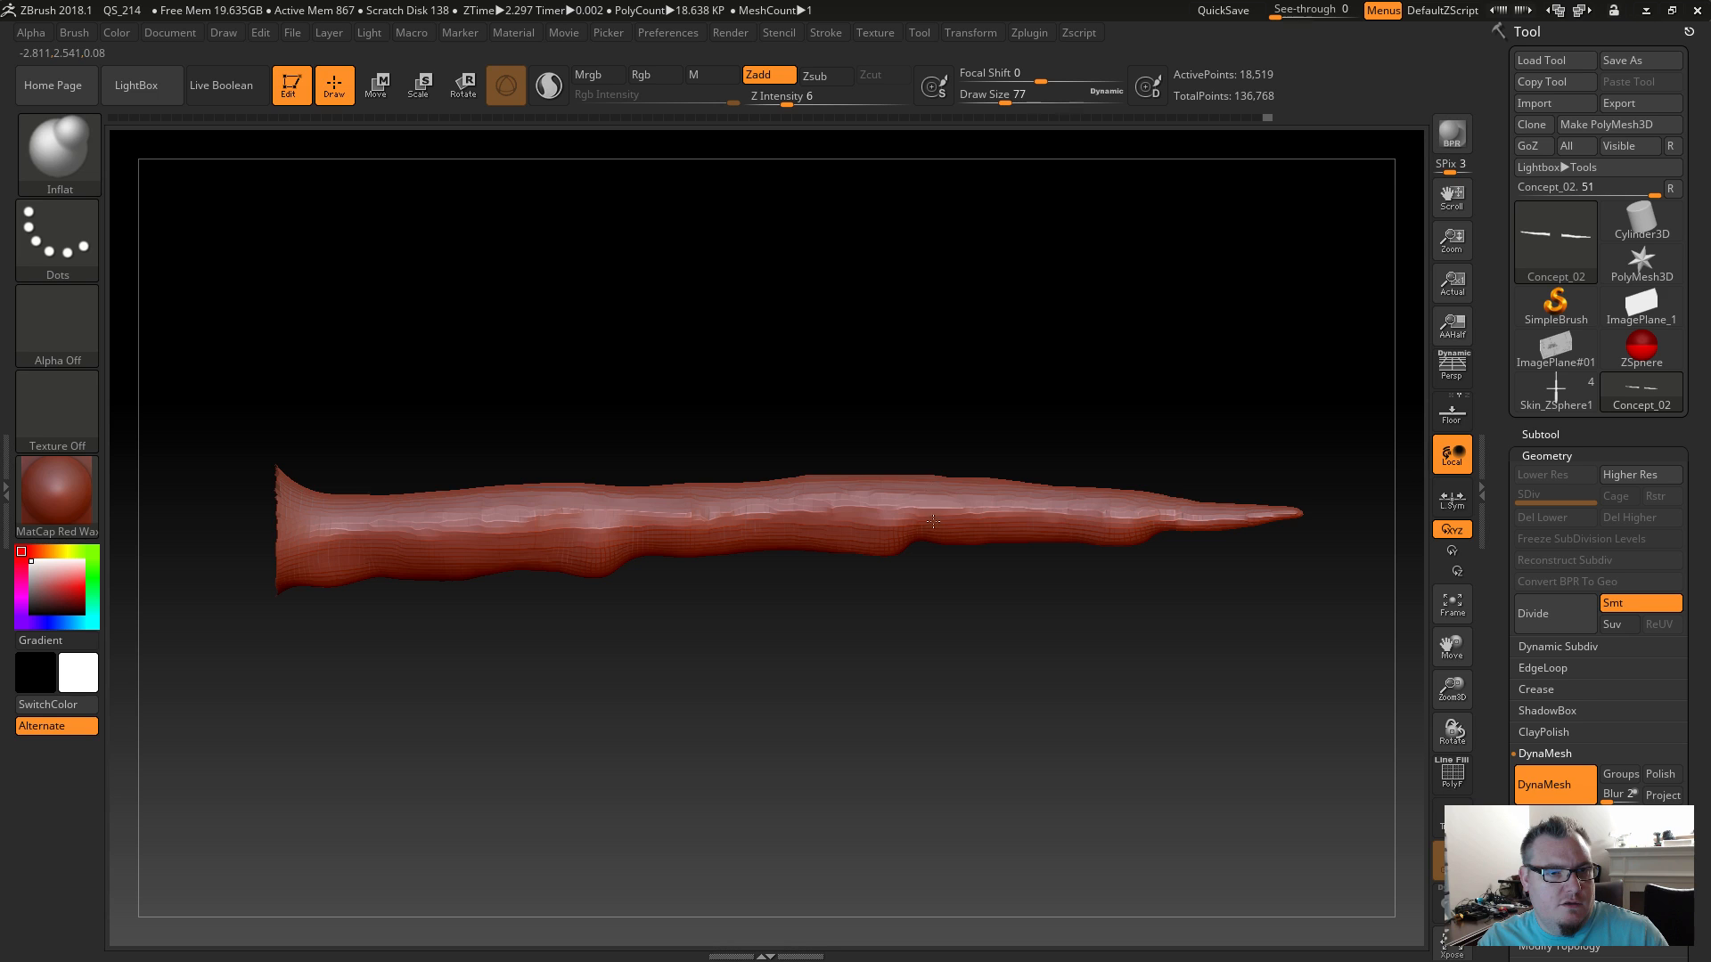
mouse_move(940, 417)
left_mouse_down()
mouse_move(943, 484)
mouse_move(976, 501)
mouse_move(960, 498)
left_mouse_up()
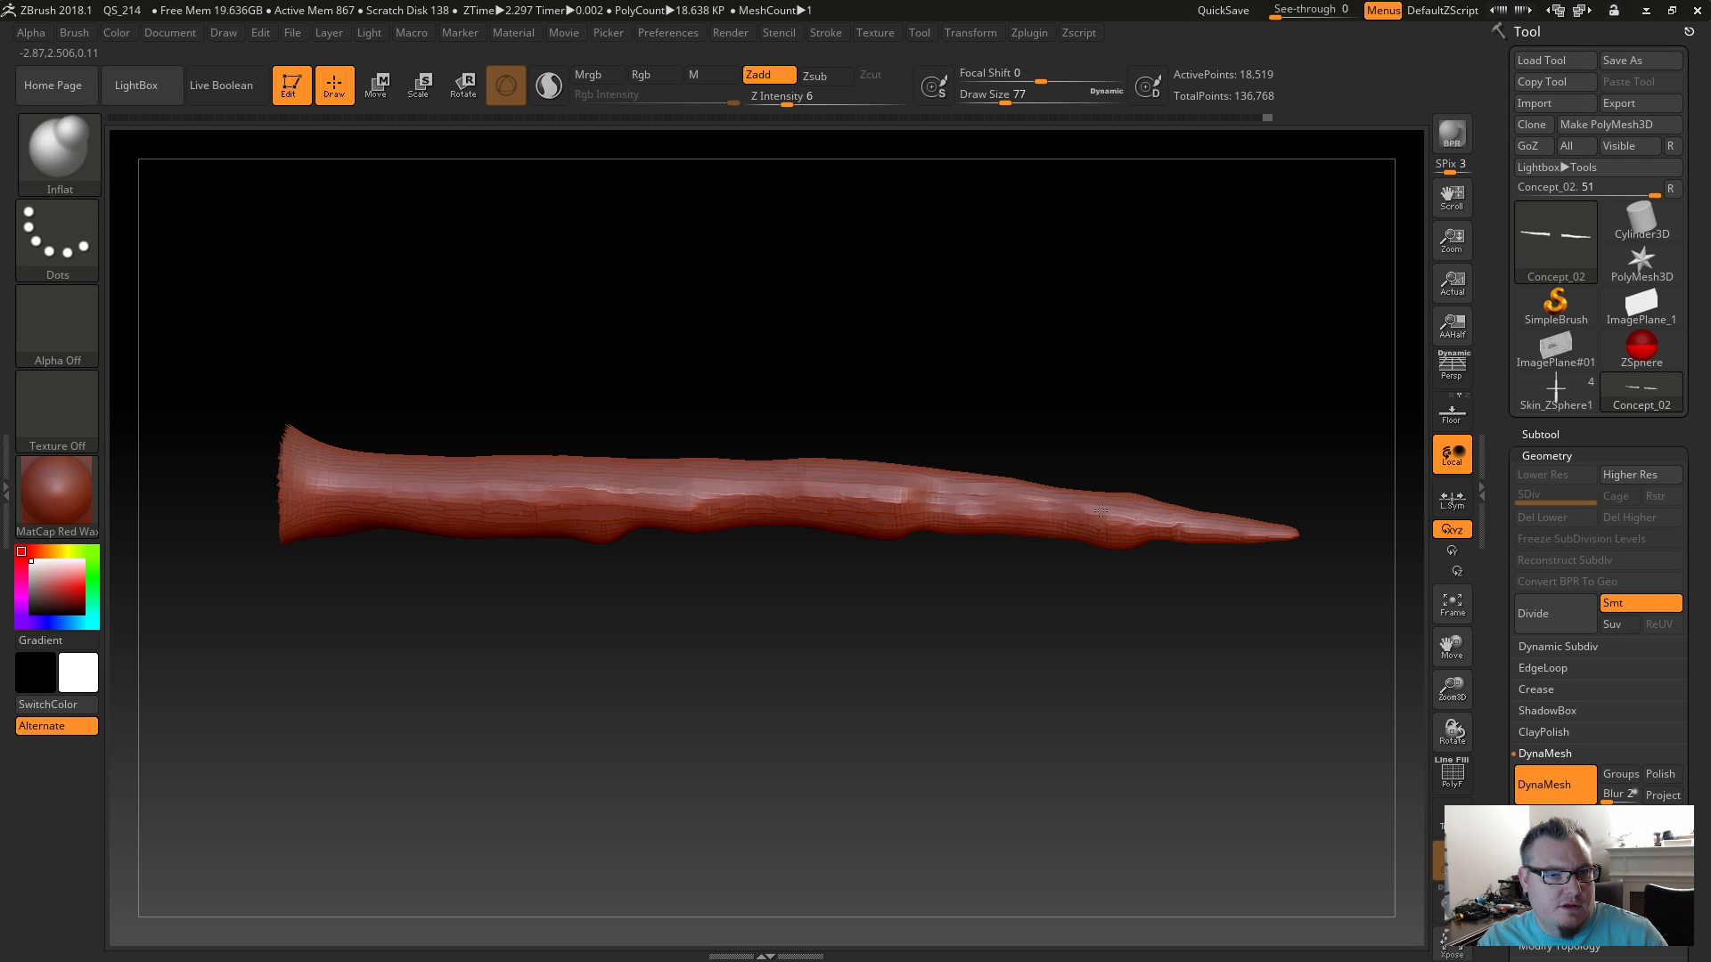
key("shift")
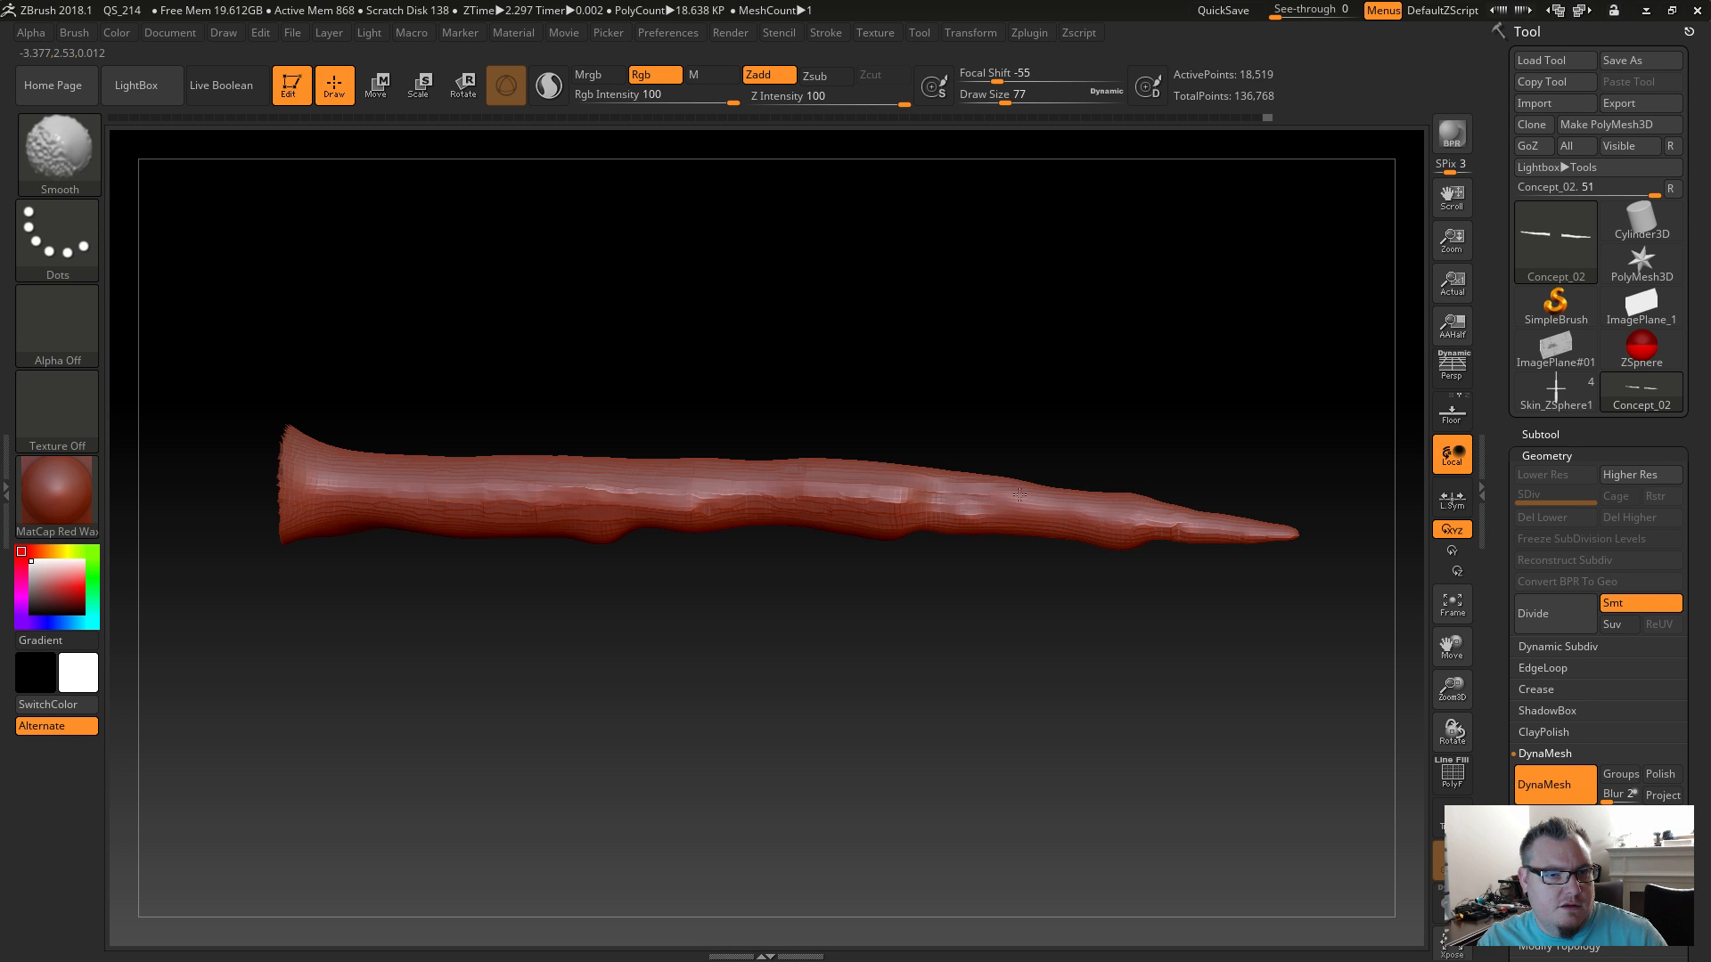
left_click_drag(955, 501, 934, 495, "shift")
mouse_move(993, 663)
left_mouse_down()
mouse_move(1002, 469)
mouse_move(995, 657)
left_mouse_up()
Deflate the limb just beyond the last joint with the Inflat brush and smooth the transition into the tip.
left_click_drag(1146, 514, 1169, 521, "alt")
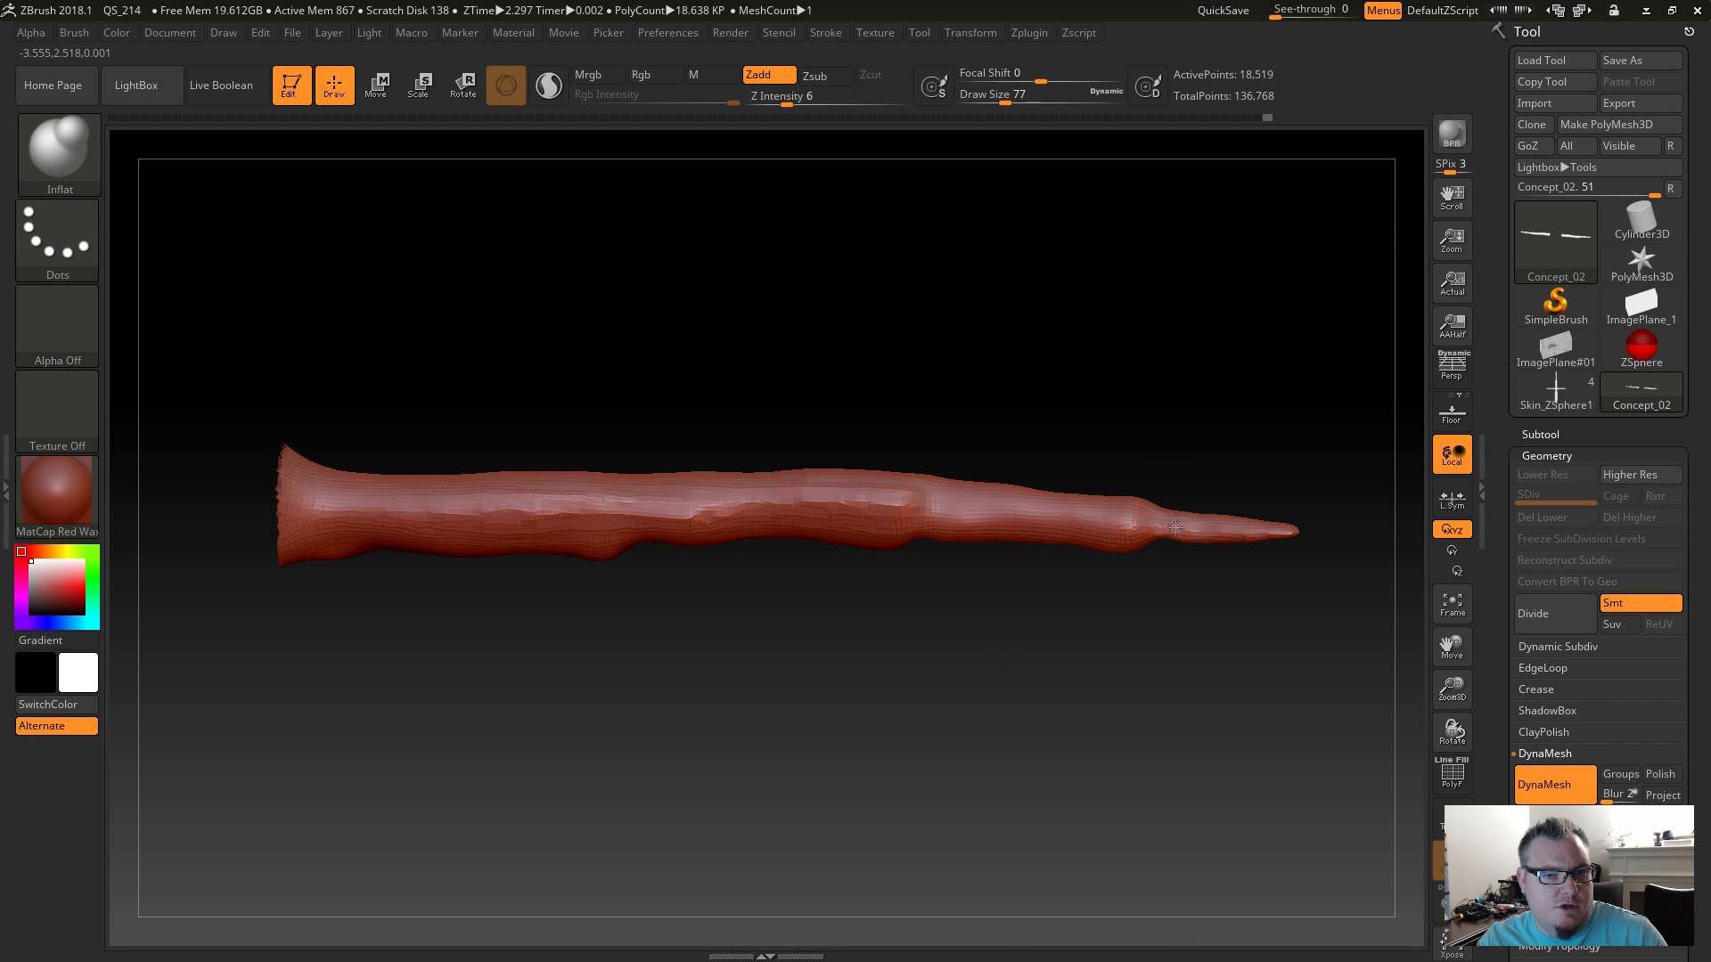
key("shift")
left_click_drag(1179, 521, 1232, 528, "shift")
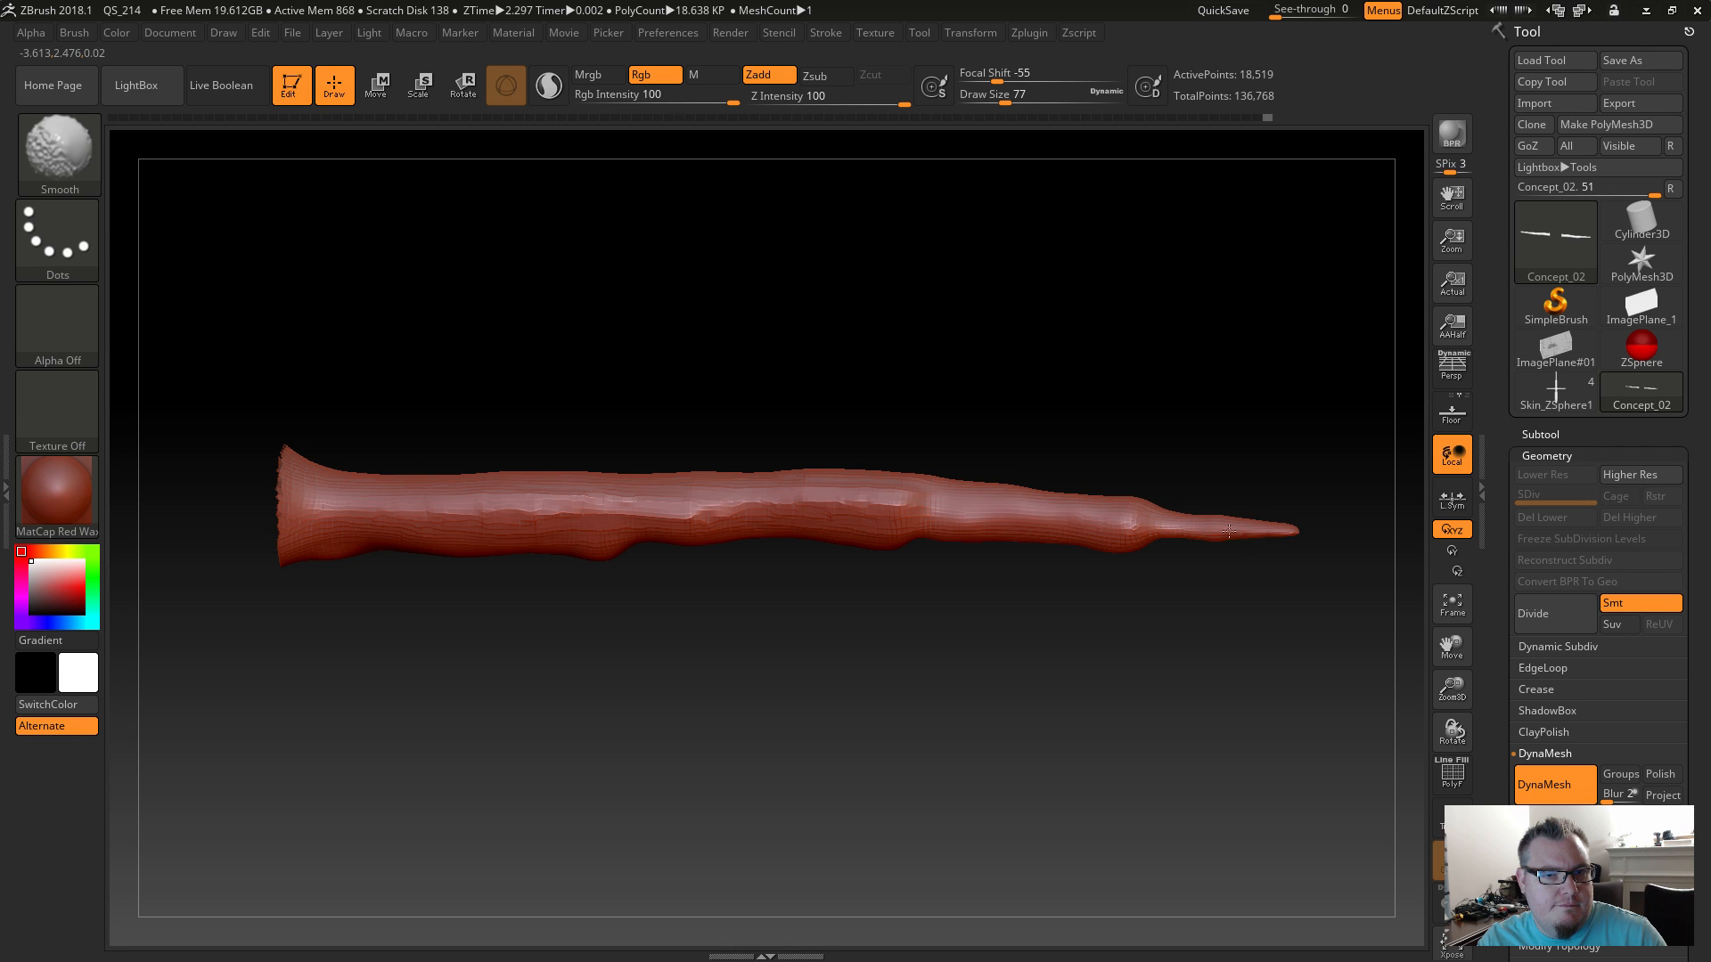
mouse_move(876, 719)
left_mouse_down()
mouse_move(884, 610)
mouse_move(879, 737)
left_mouse_up()
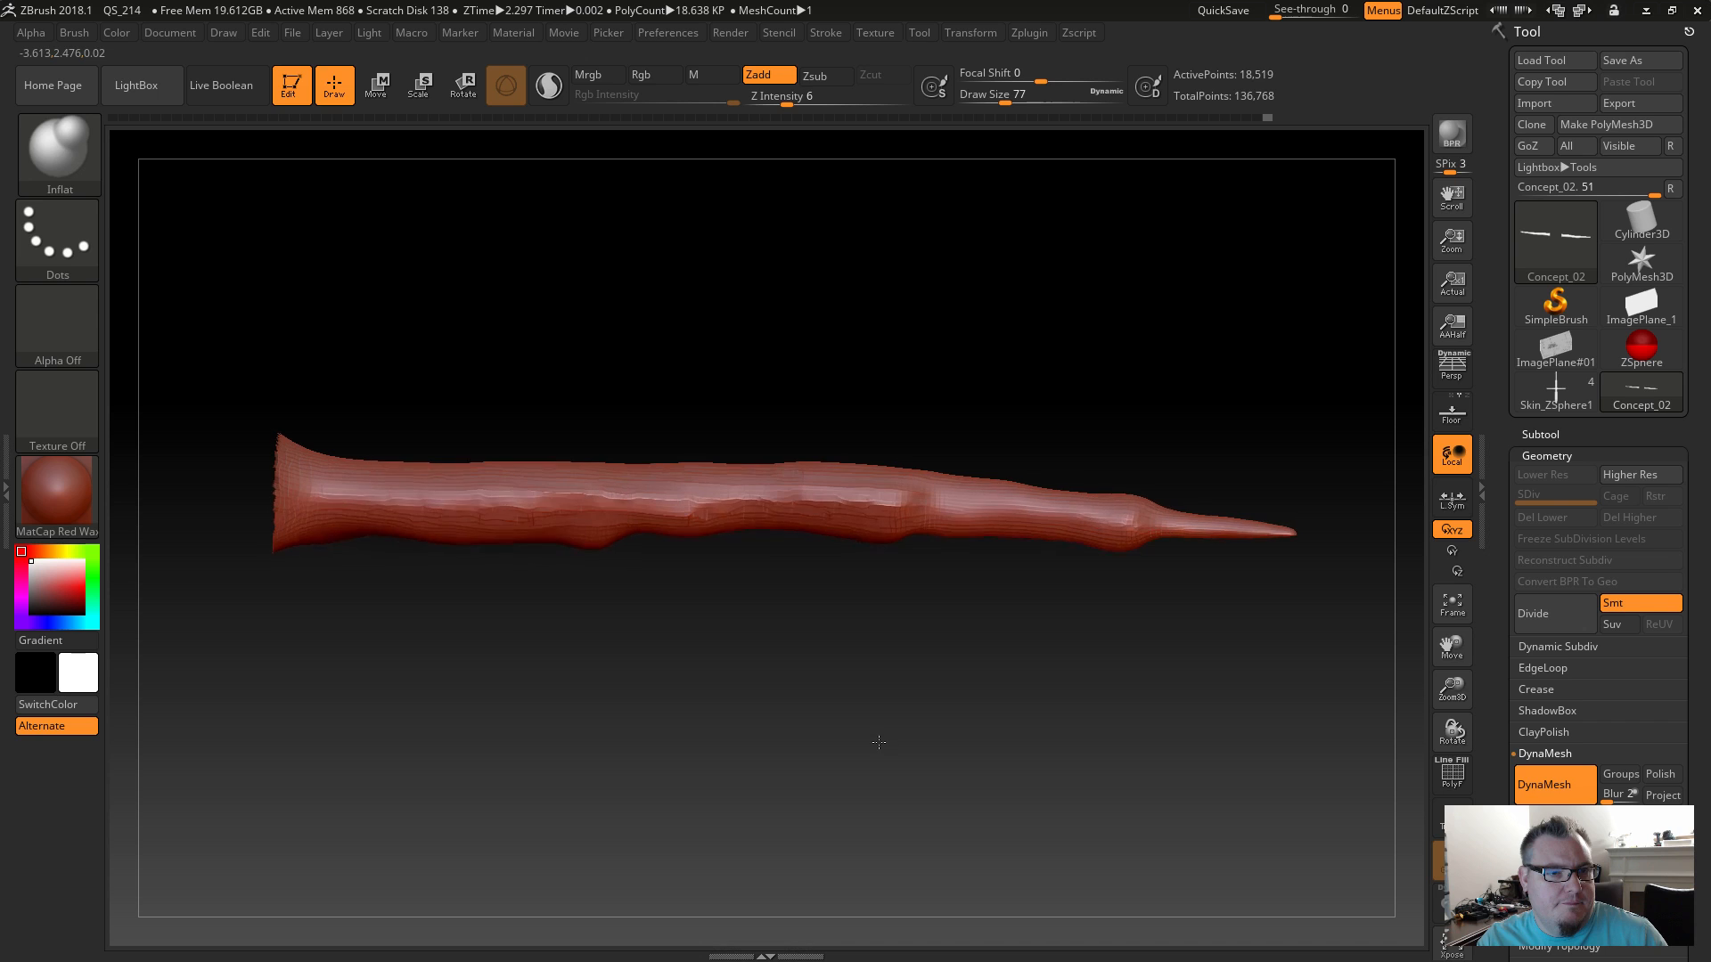
Smooth the middle limb segment between the first and second joints, slimming it just past the first joint.
key("shift")
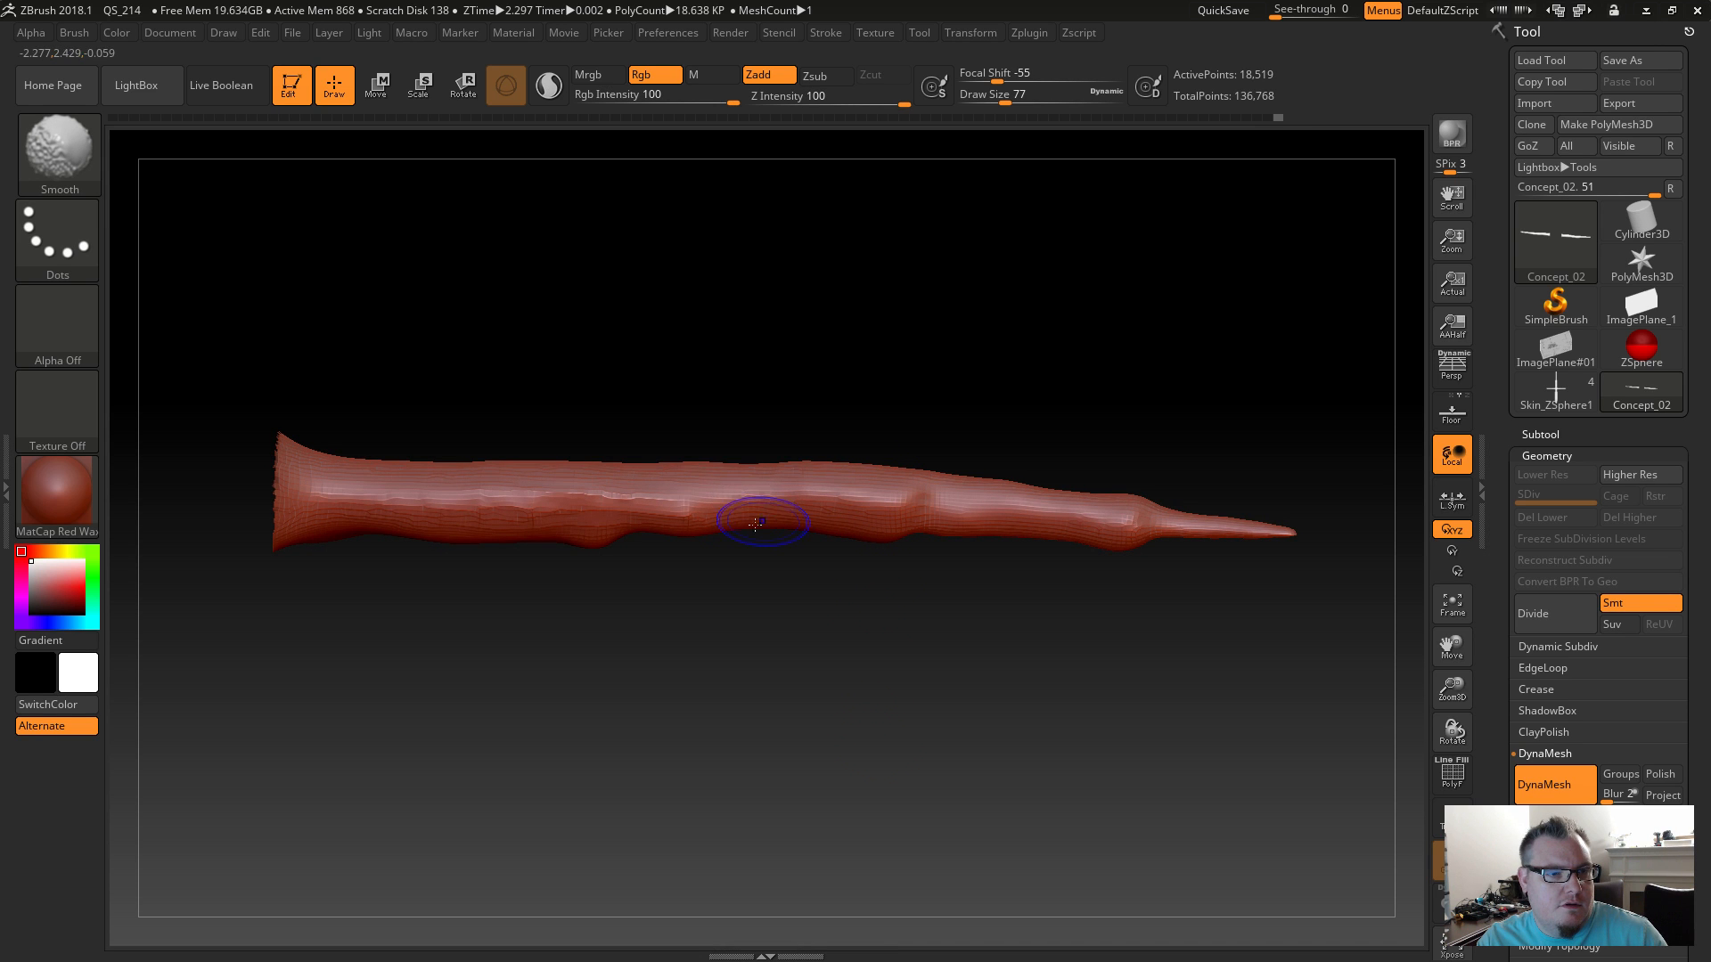
mouse_move(673, 566)
left_mouse_down()
mouse_move(658, 630)
mouse_move(657, 509)
left_mouse_up()
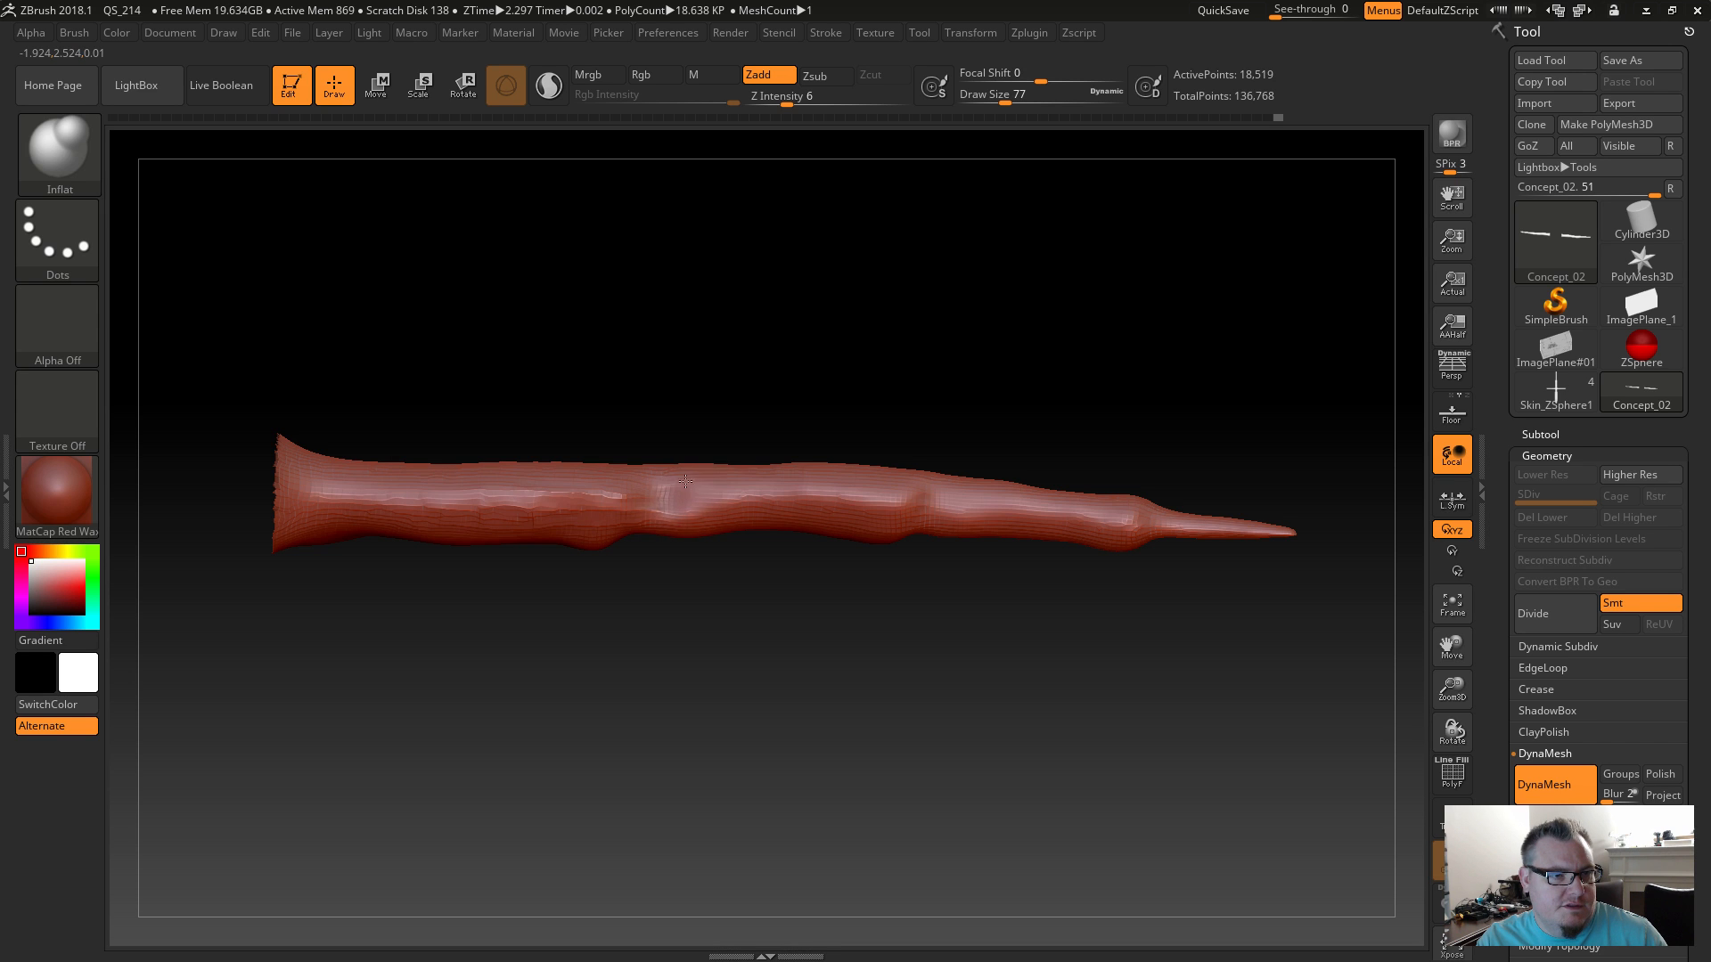
key("shift")
mouse_move(858, 552)
left_mouse_down()
mouse_move(726, 478)
mouse_move(728, 499)
mouse_move(581, 463)
mouse_move(573, 477)
left_mouse_up()
key("shift")
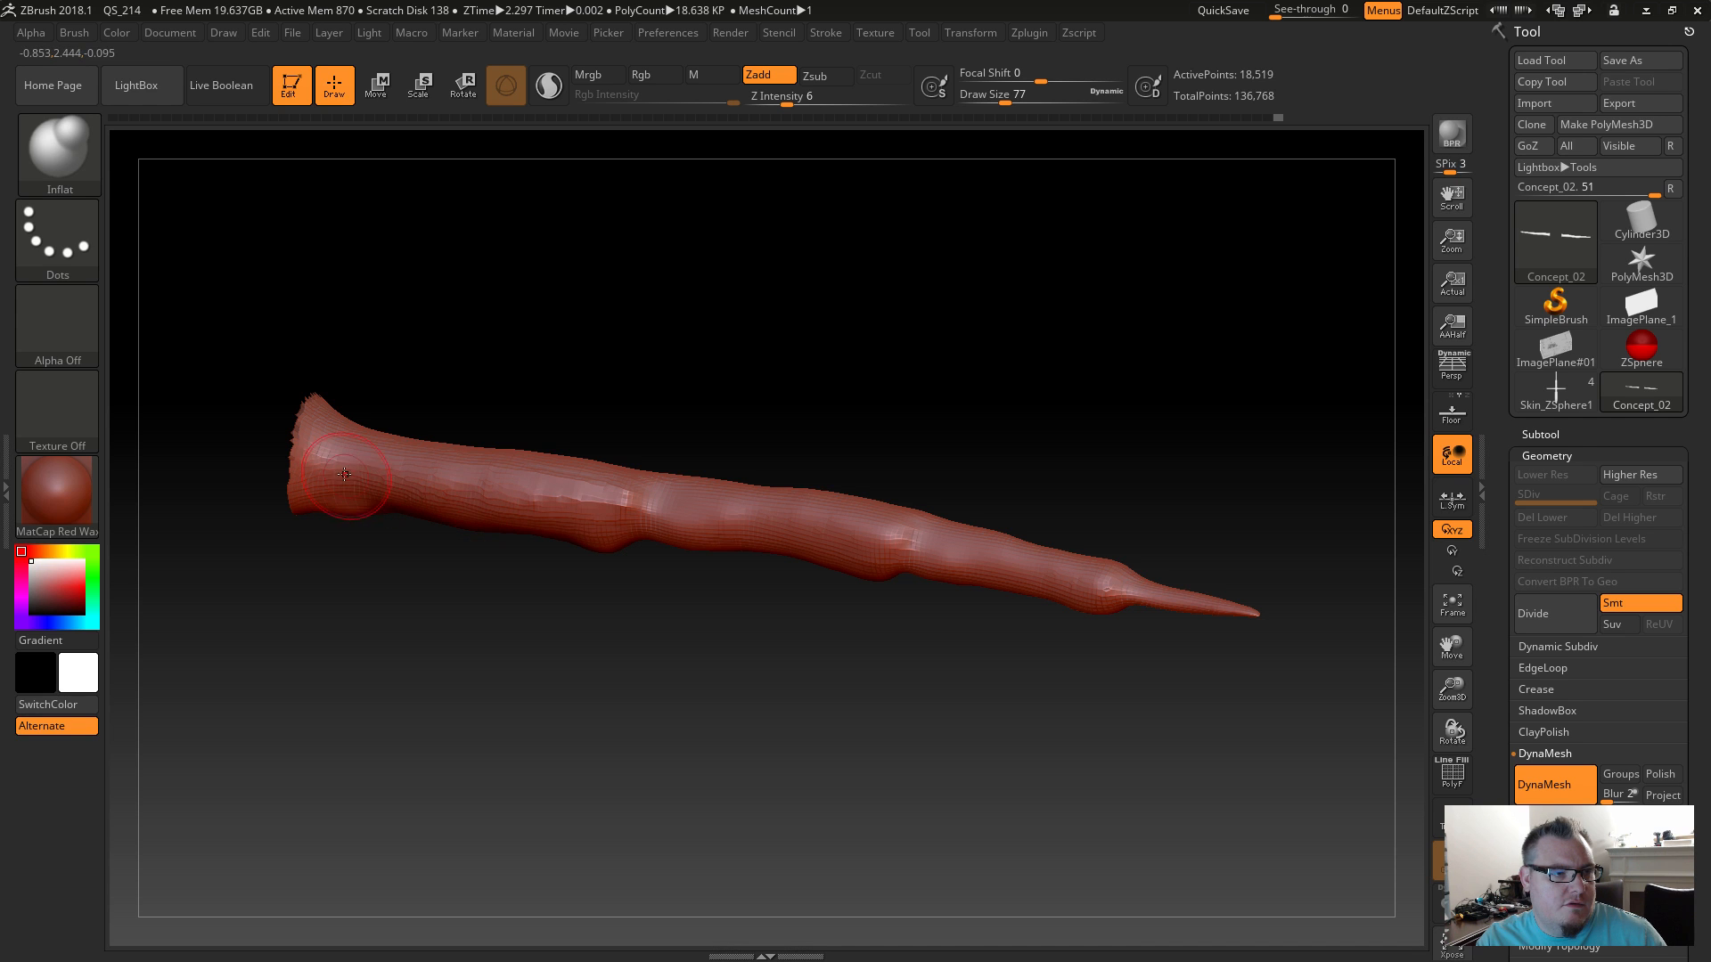
key("shift")
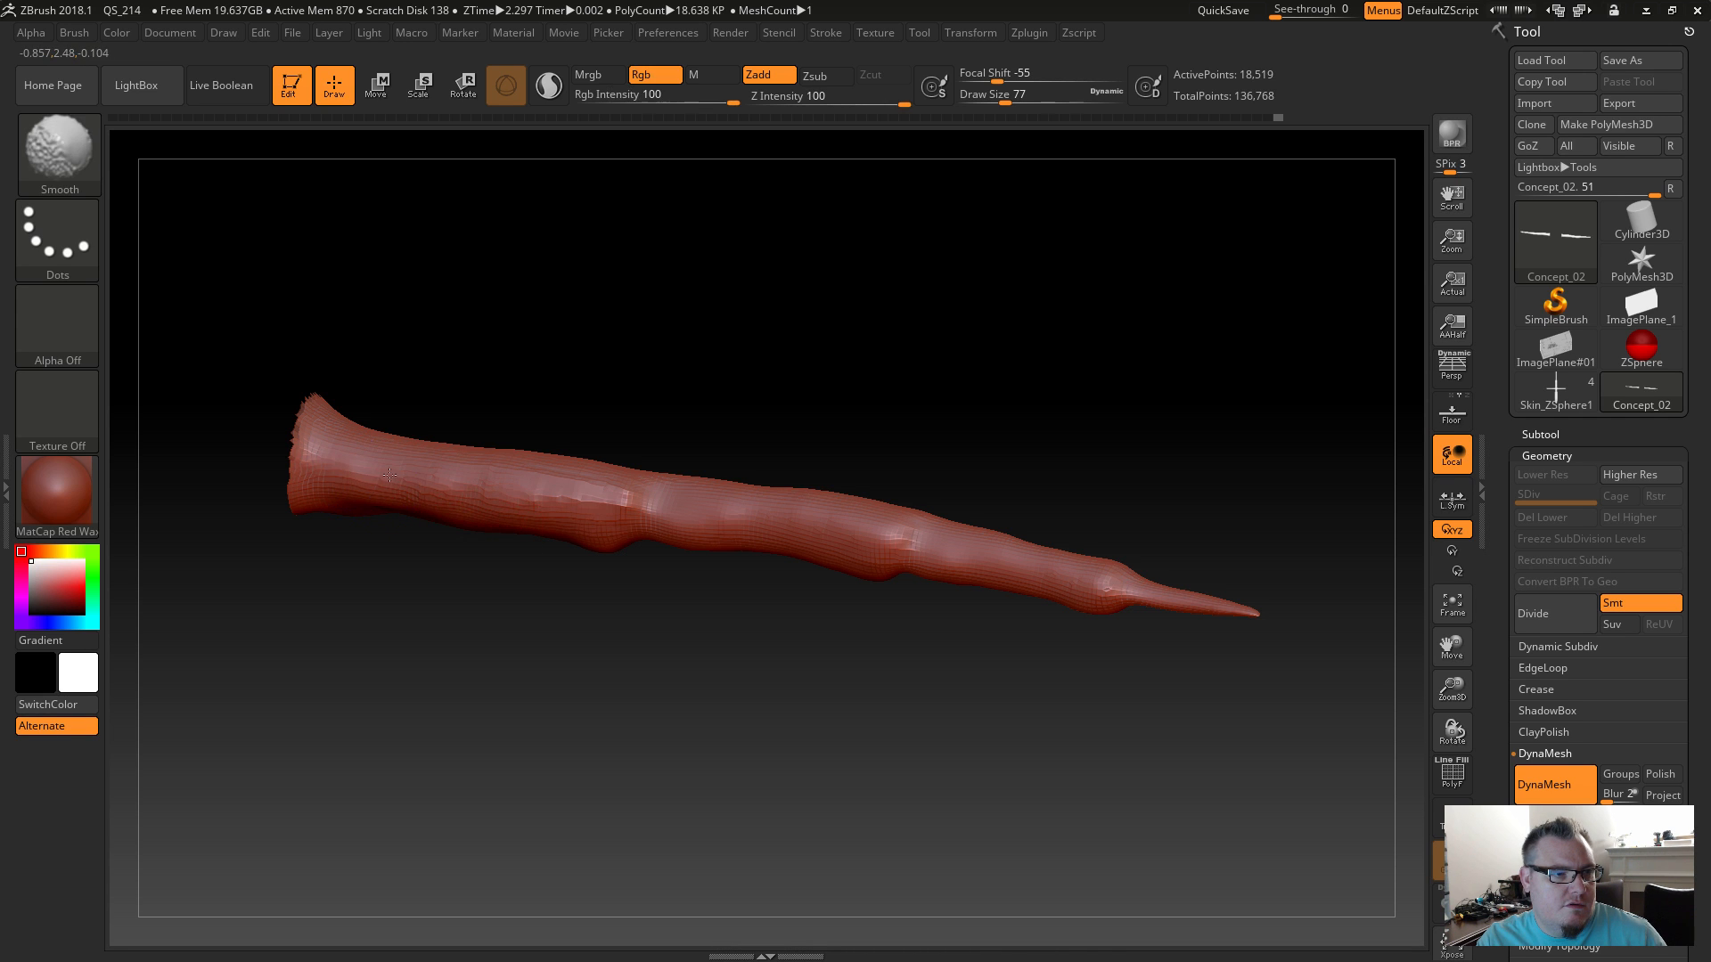
Smooth away the uneven ridges on the upper limb segment between the base and the first joint.
right_click_drag(614, 510, 584, 534)
left_click_drag(568, 522, 603, 515, "shift")
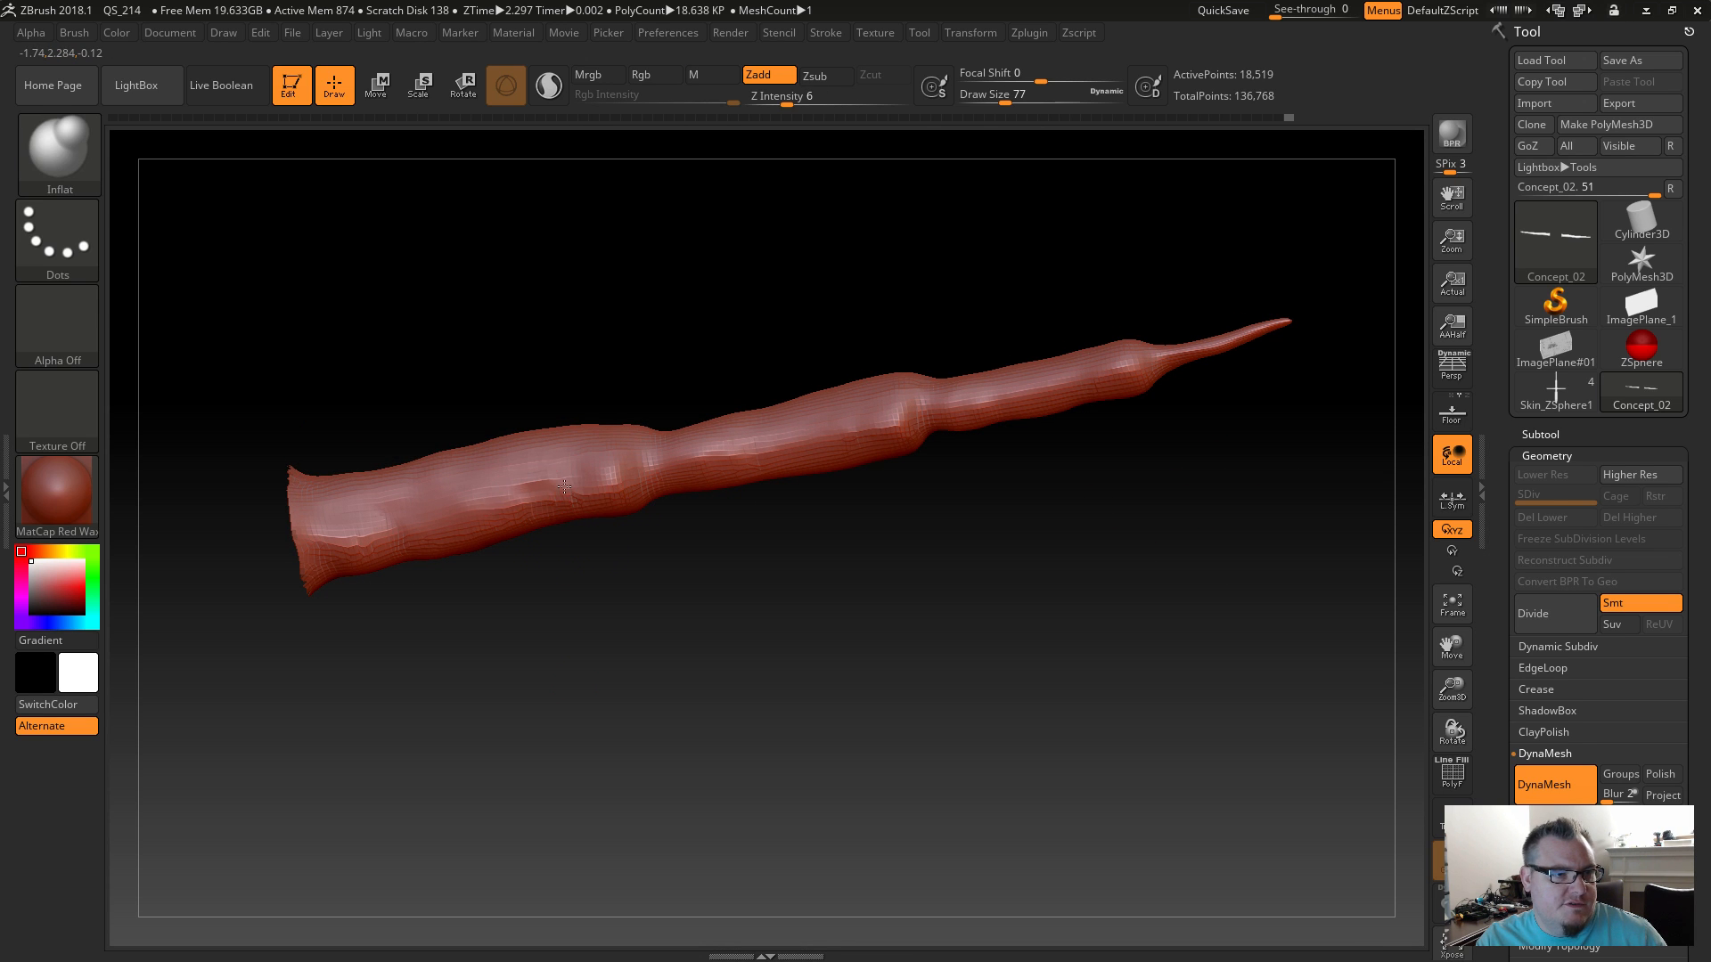
left_click_drag(414, 547, 379, 533)
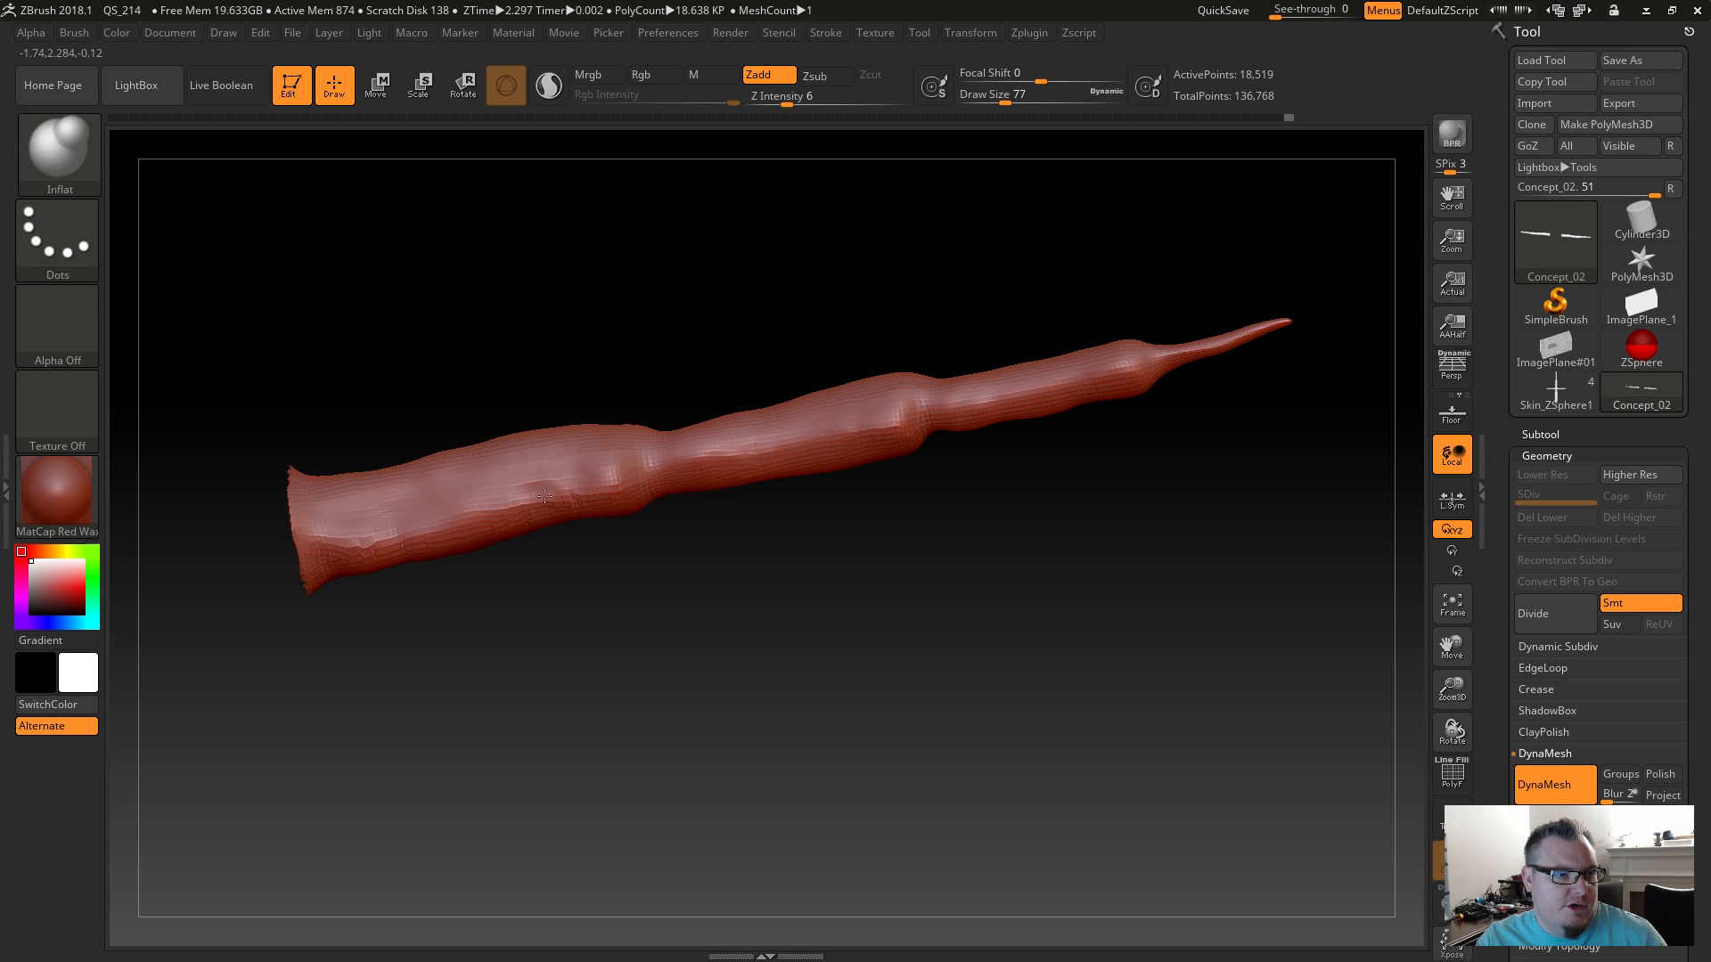
left_click_drag(558, 485, 491, 505, "shift")
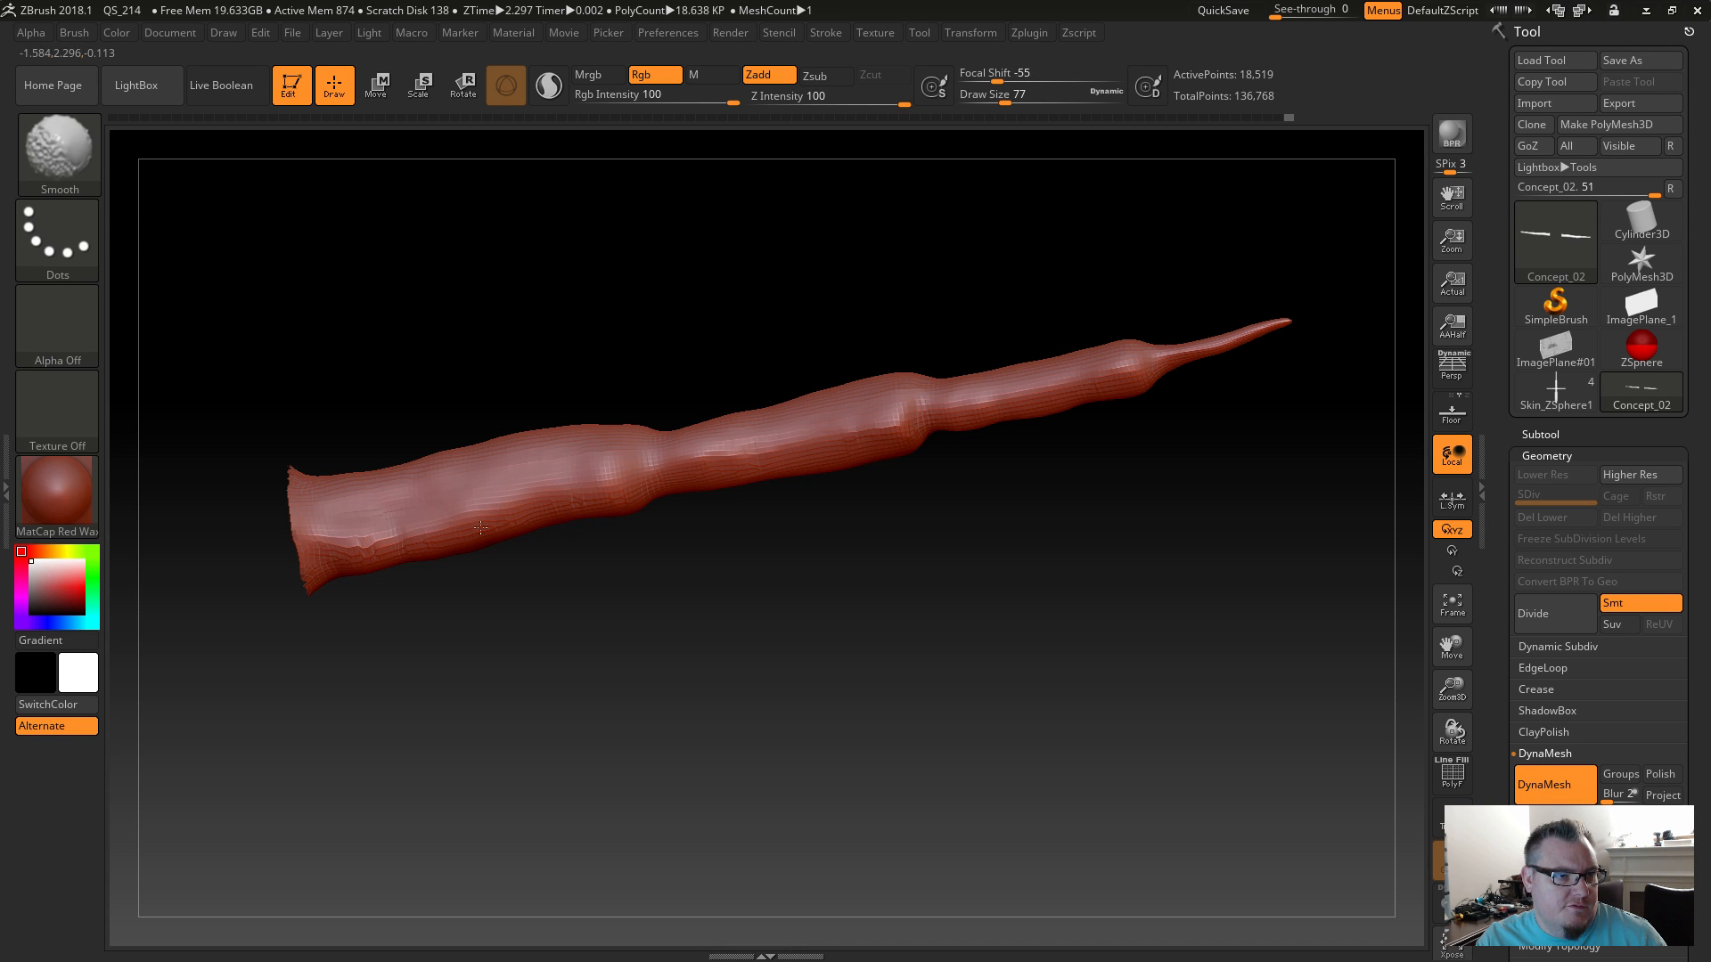
left_click_drag(364, 553, 339, 544, "shift")
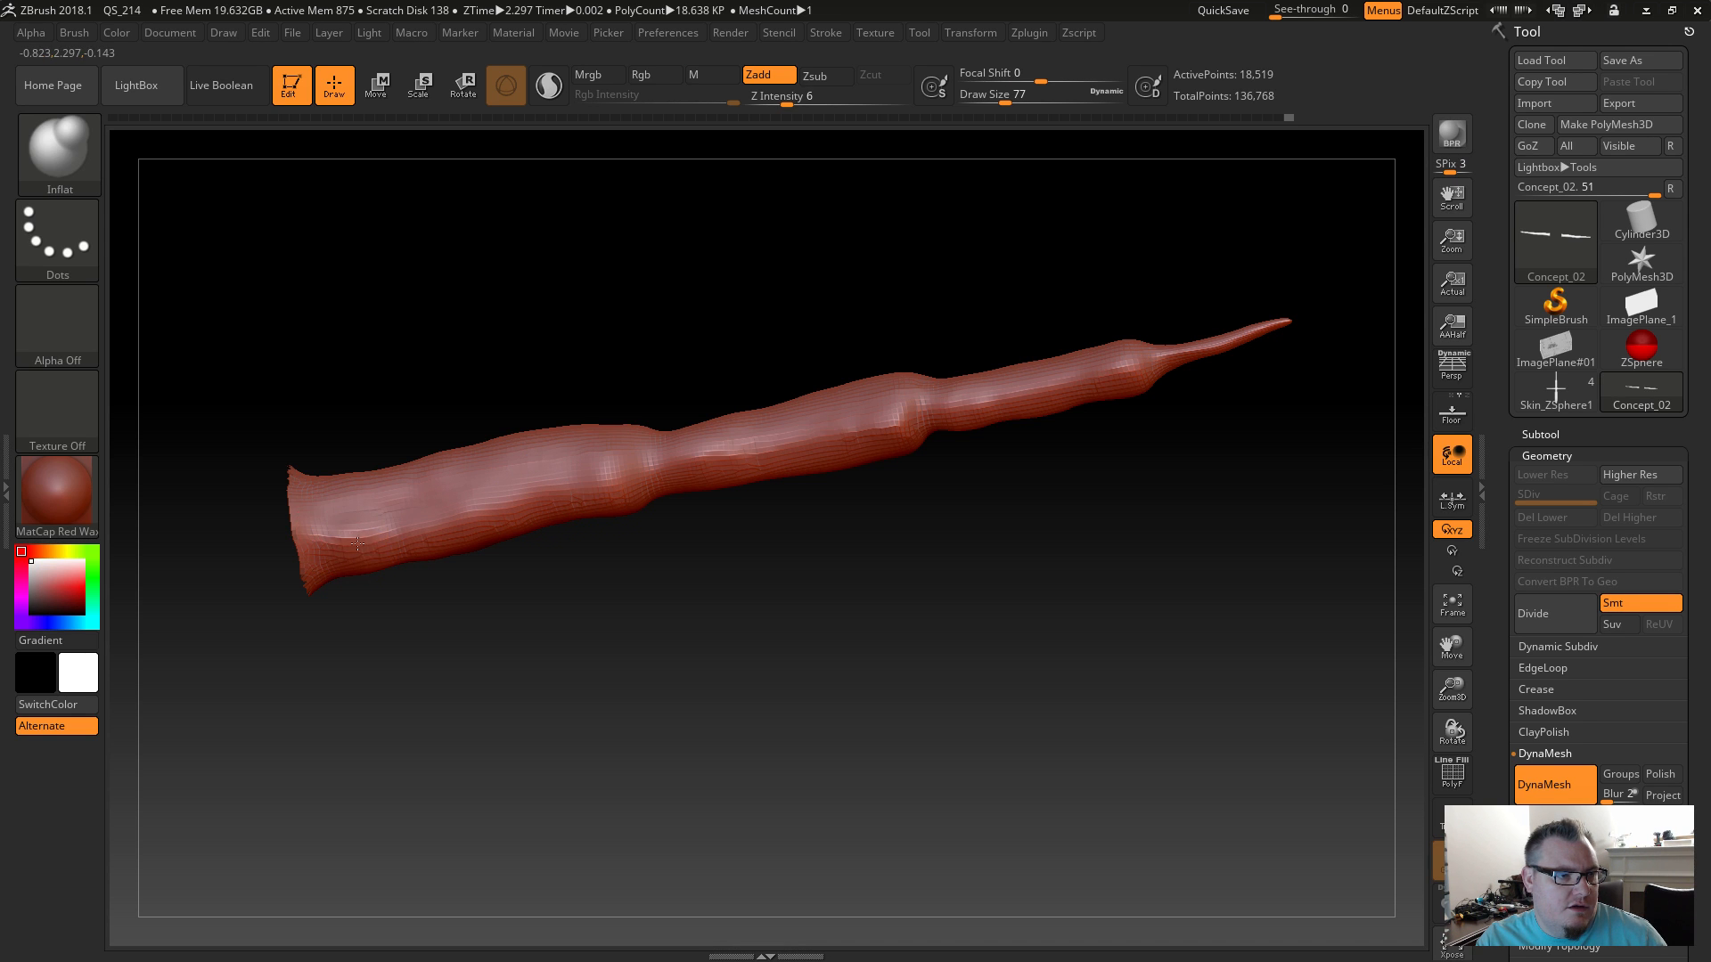
Smooth the underside of the limb just past the first joint to narrow the start of the middle segment.
left_click_drag(553, 599, 488, 505)
left_click_drag(588, 579, 615, 374)
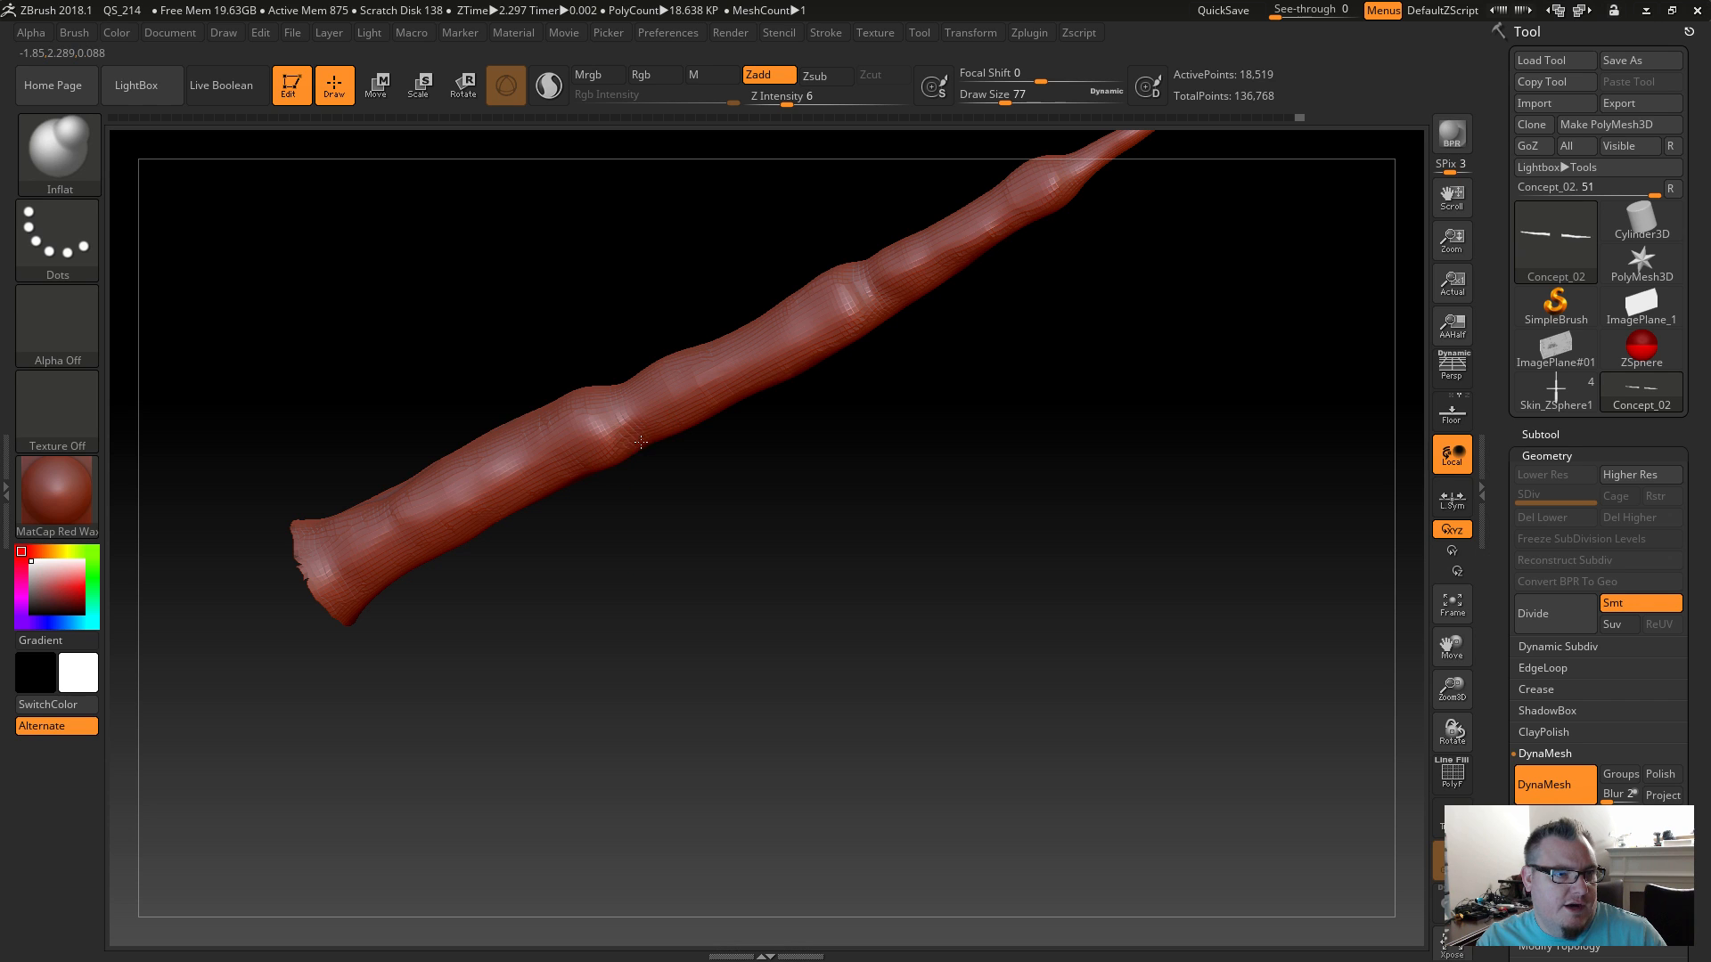
key("shift")
left_click_drag(655, 446, 687, 420, "shift")
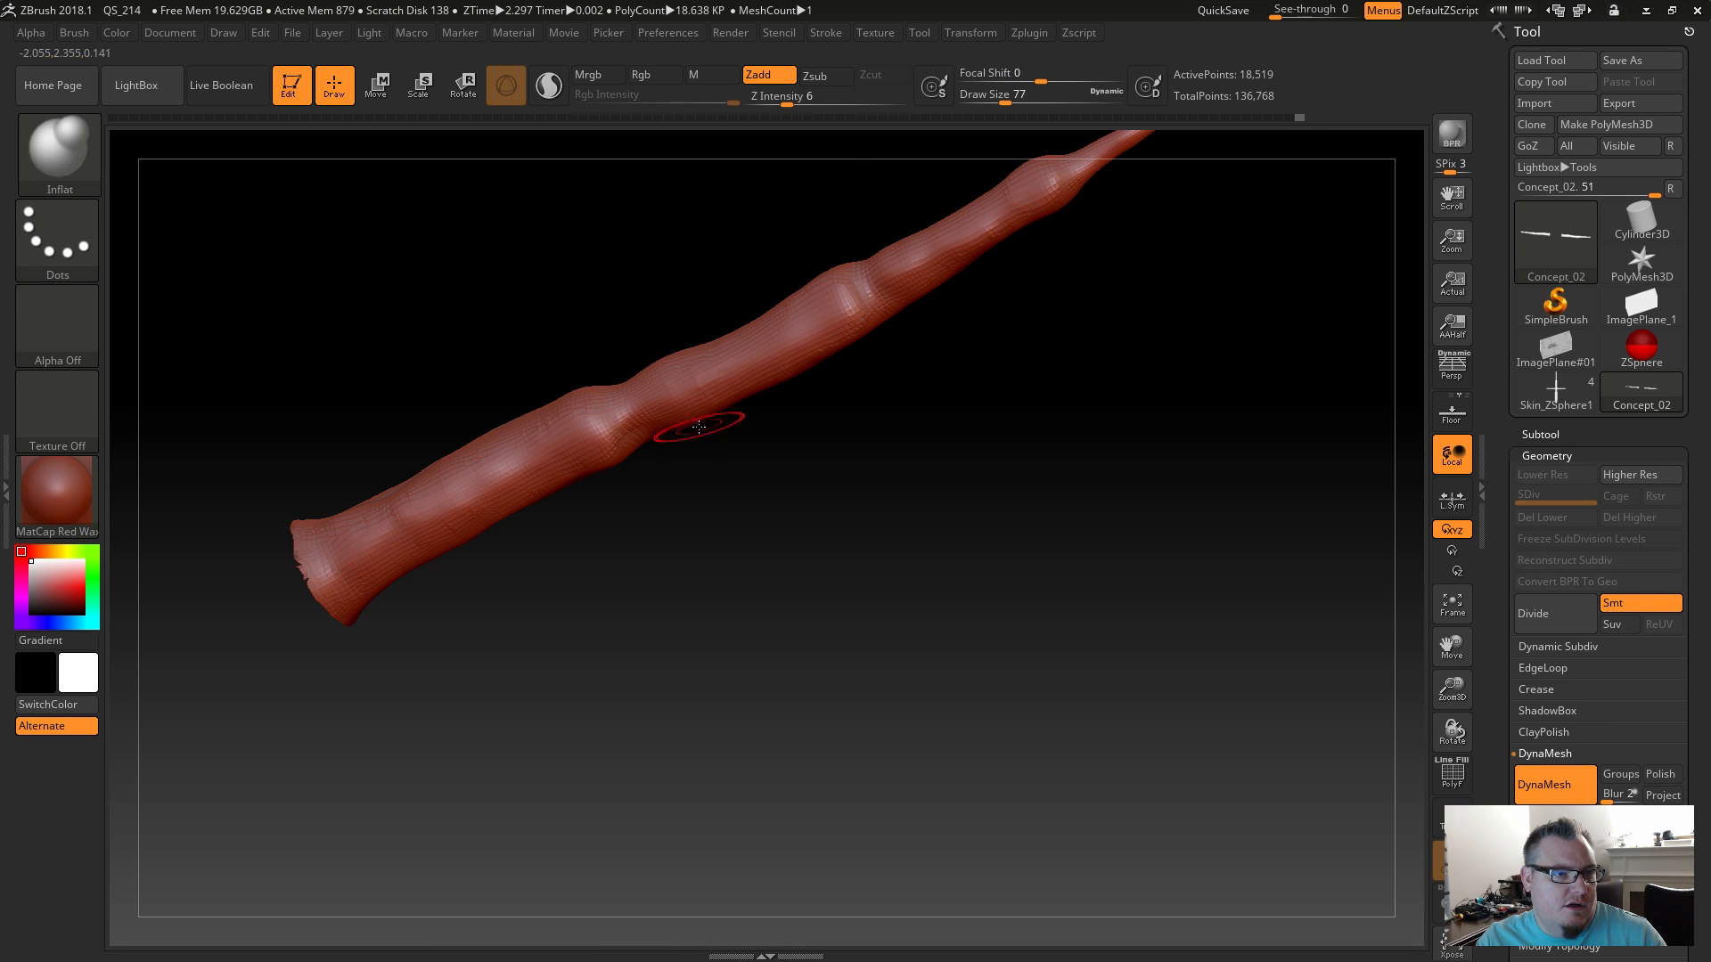
key("shift")
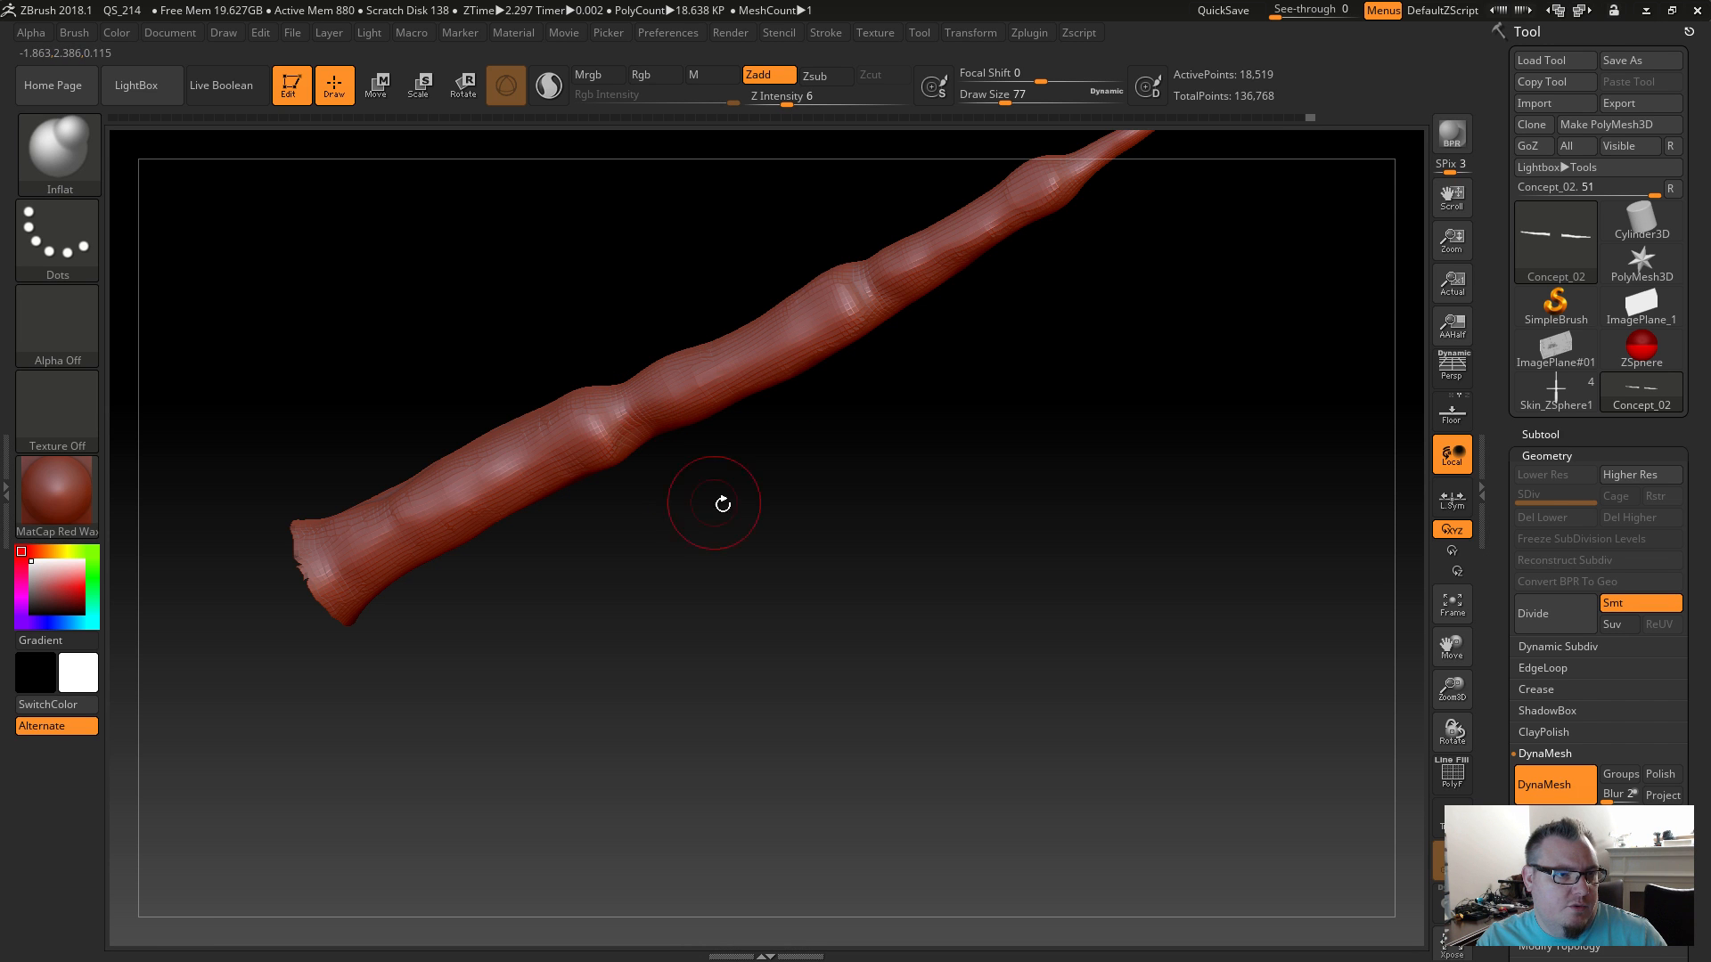
mouse_move(805, 527)
left_mouse_down()
mouse_move(767, 458)
mouse_move(757, 479)
mouse_move(836, 432)
left_mouse_up()
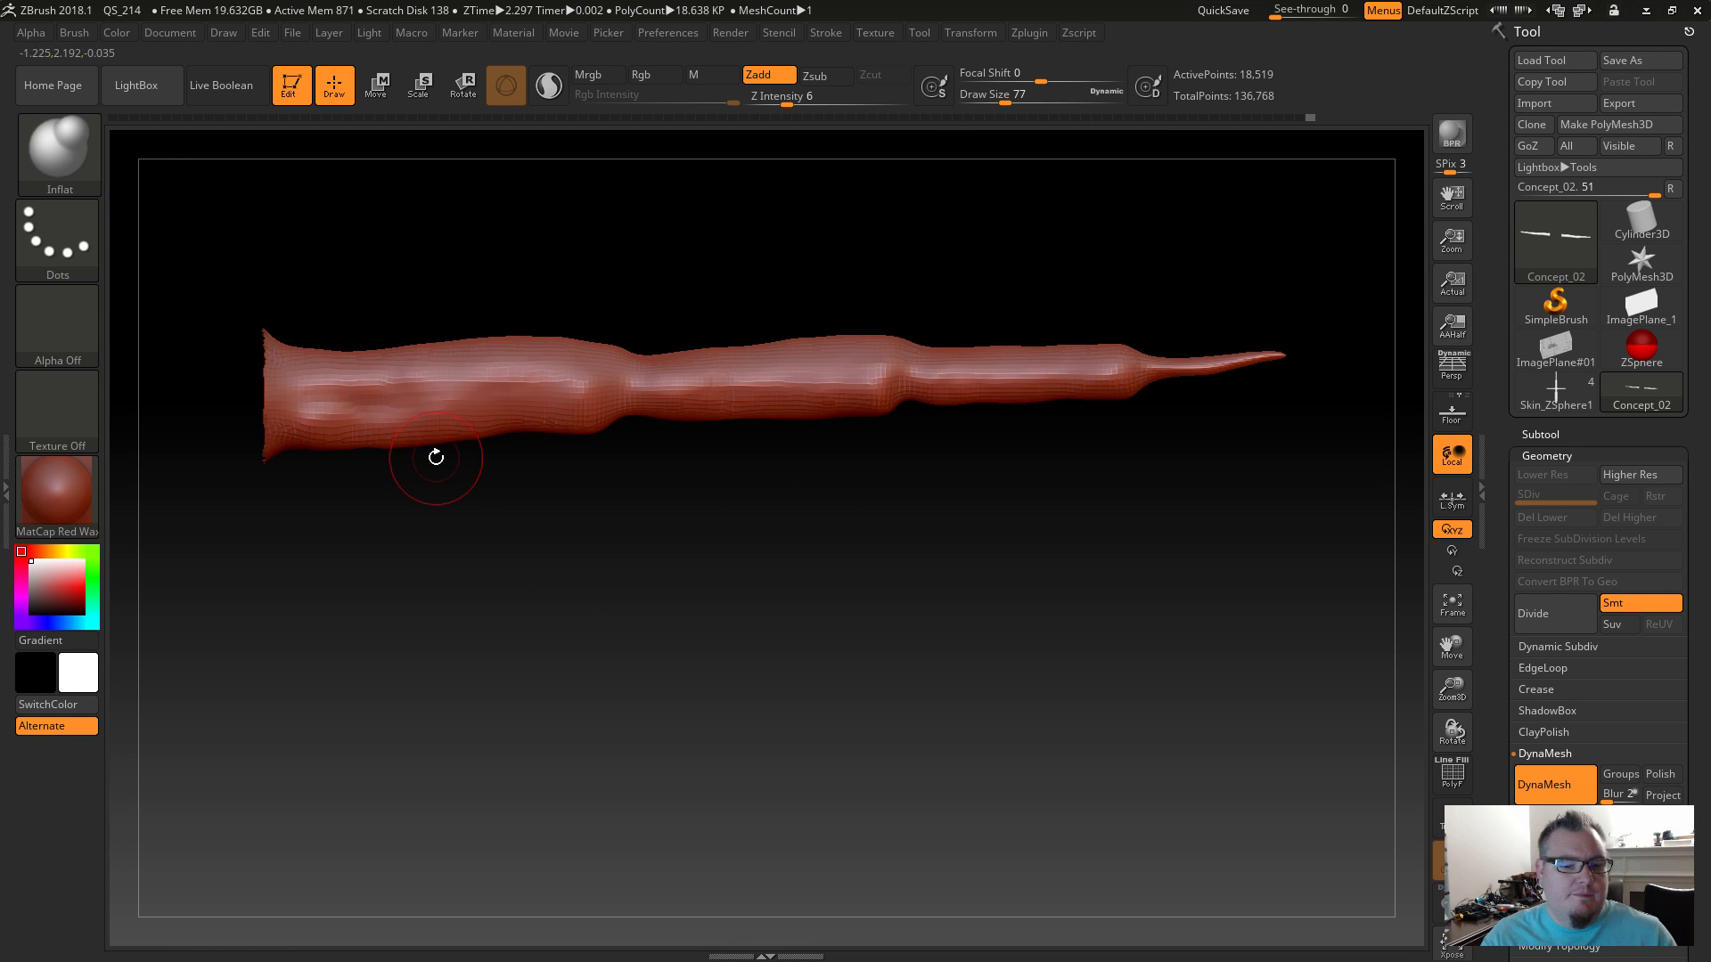
Carve a crease across the first joint with the DamStandard brush at draw size 41 and Z intensity 33.
key("b")
key("d")
key("s")
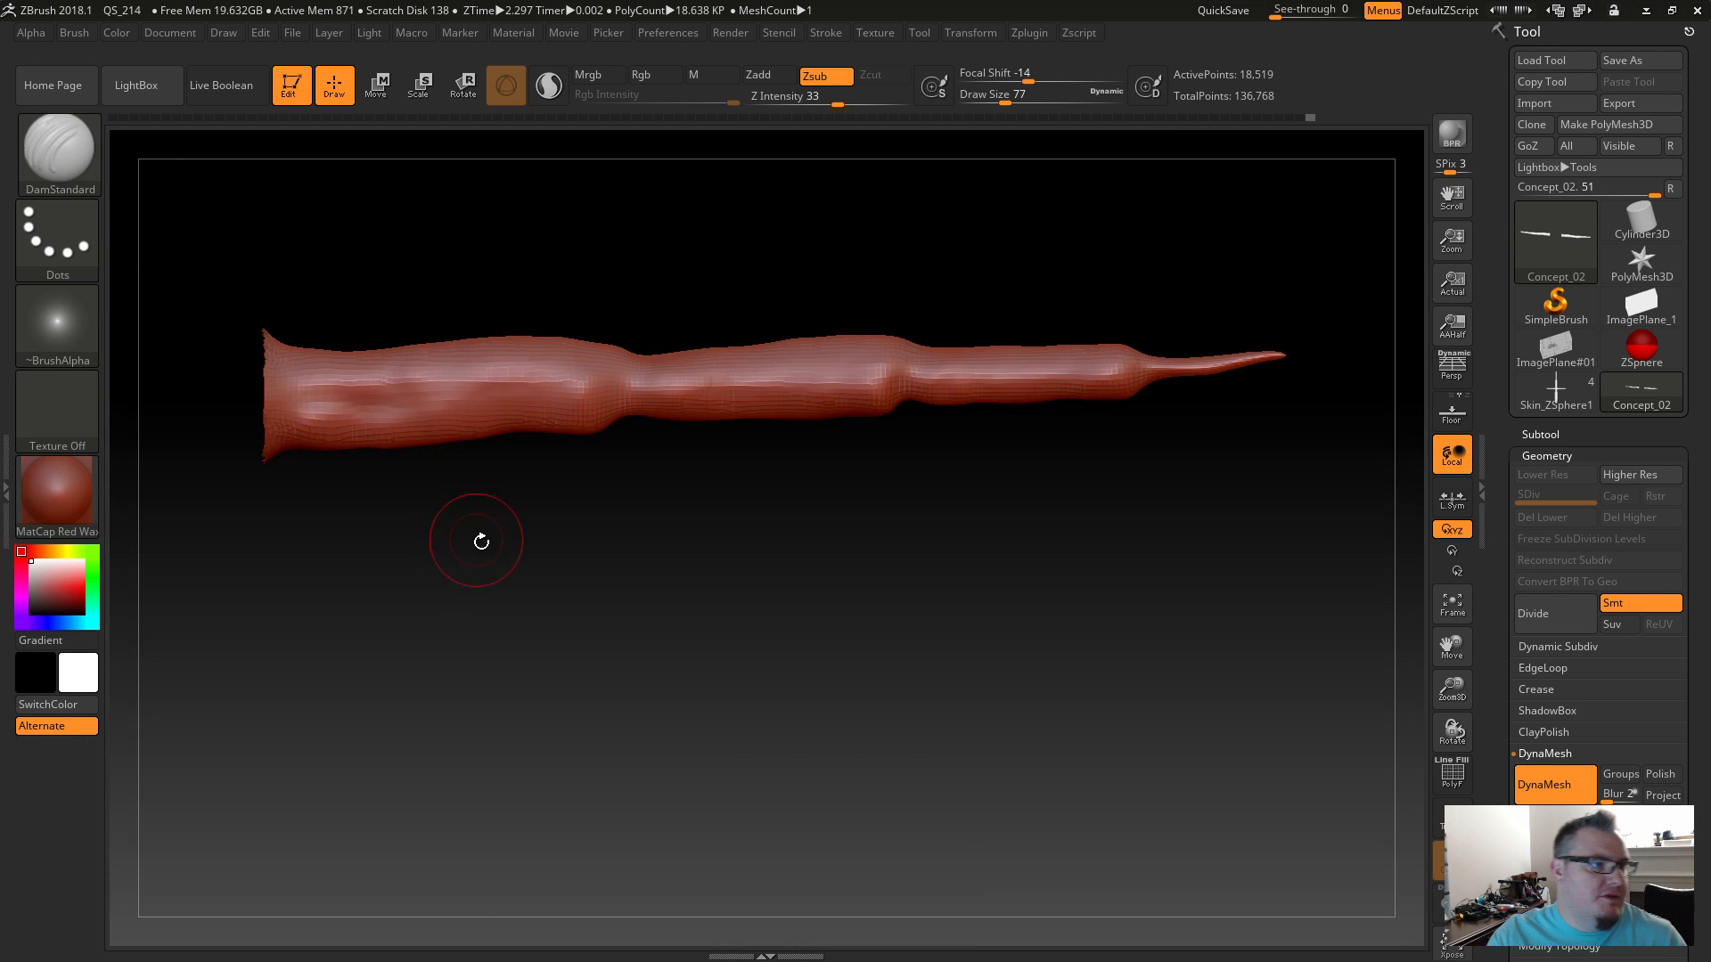
left_click_drag(511, 535, 640, 616, "alt")
key("s")
left_click_drag(687, 458, 676, 458)
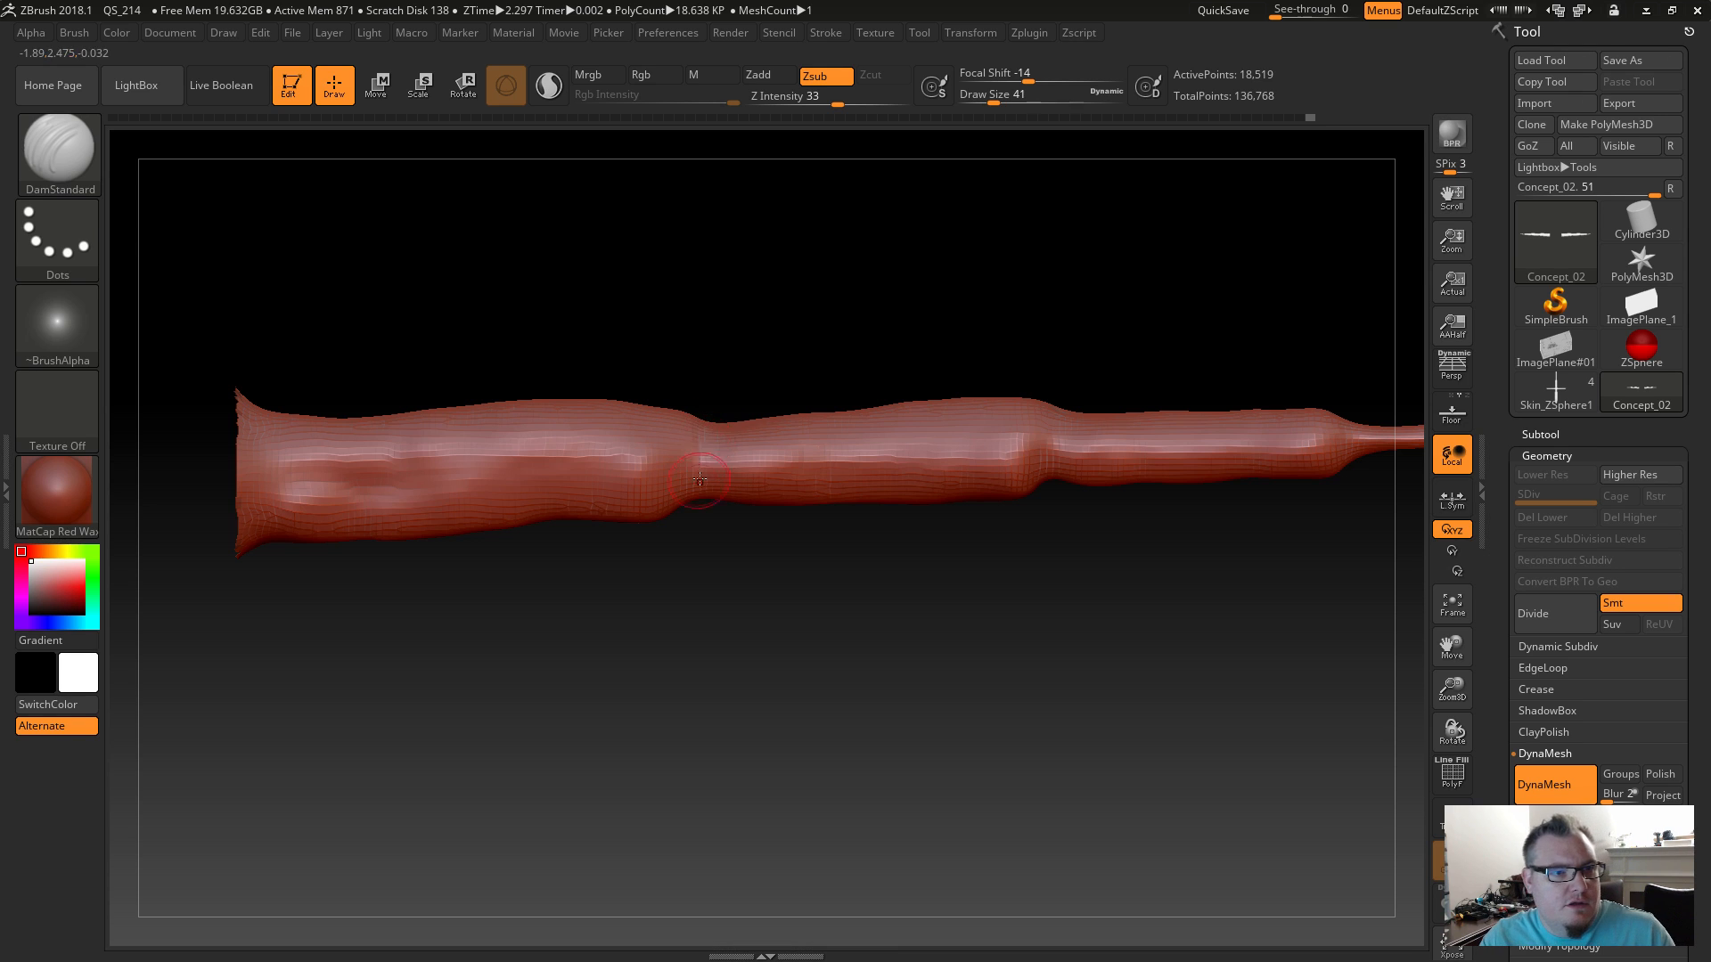
left_click_drag(706, 592, 701, 453)
mouse_move(700, 452)
left_mouse_down()
mouse_move(703, 508)
mouse_move(701, 445)
mouse_move(699, 488)
left_mouse_up()
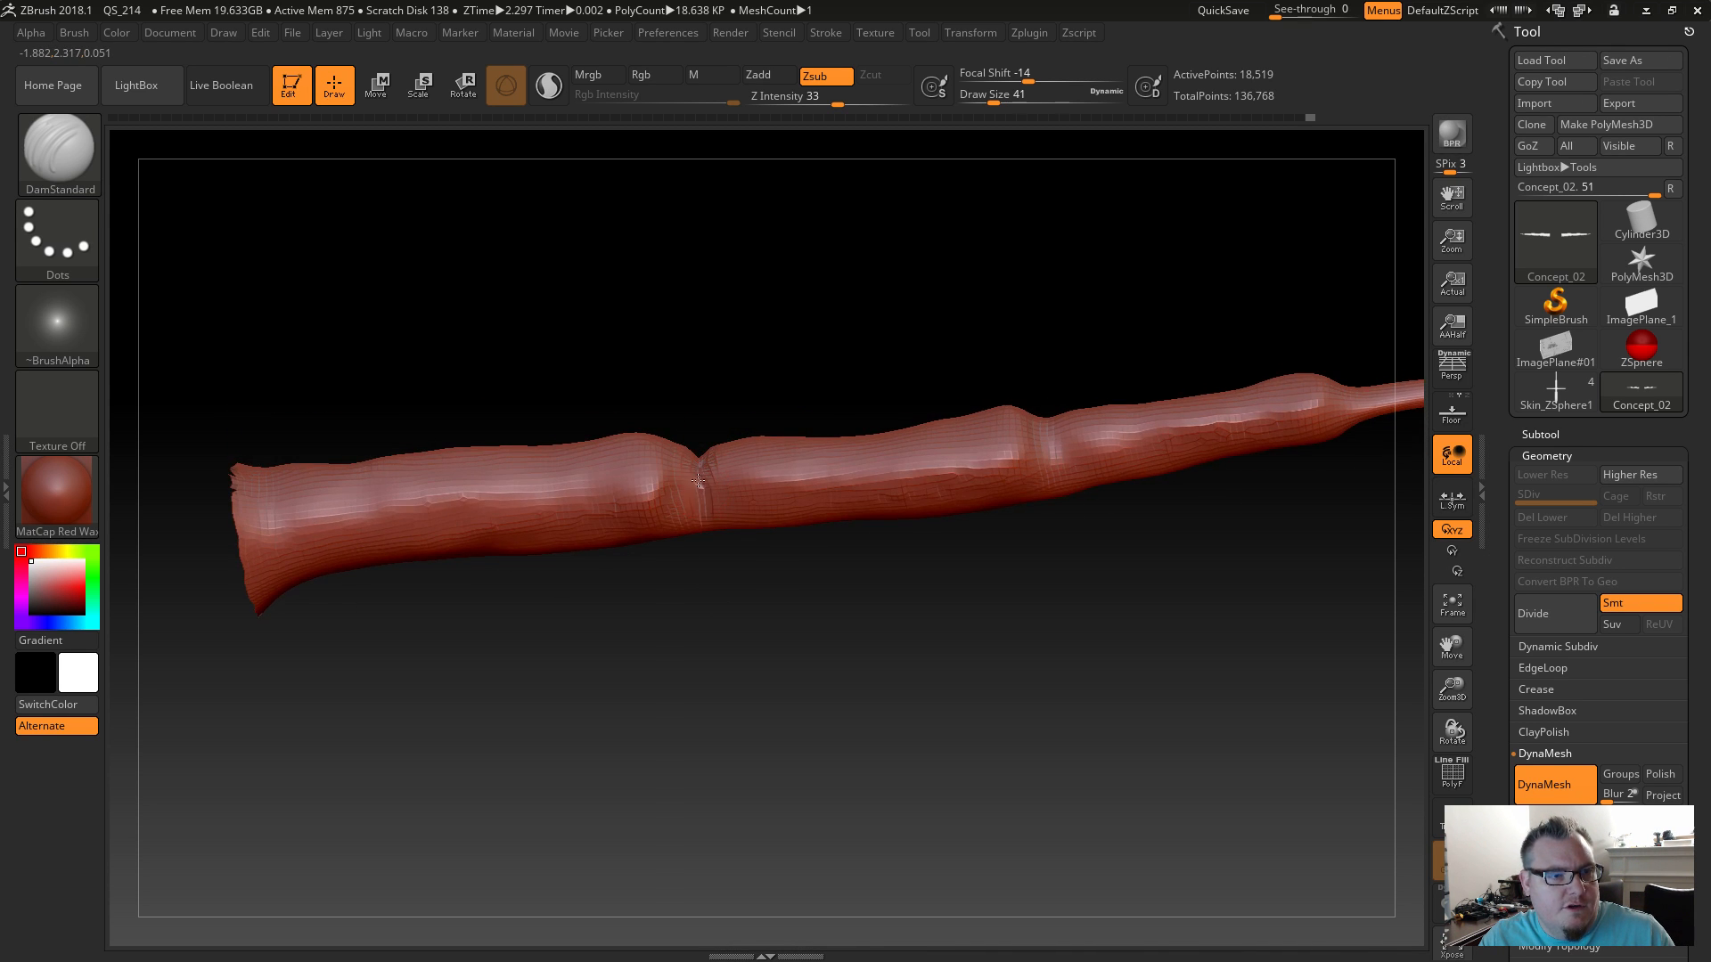
mouse_move(705, 579)
left_mouse_down()
mouse_move(699, 495)
mouse_move(719, 585)
mouse_move(767, 591)
mouse_move(704, 508)
mouse_move(718, 540)
left_mouse_up()
mouse_move(703, 446)
left_mouse_down()
mouse_move(717, 526)
mouse_move(632, 512)
mouse_move(718, 562)
mouse_move(720, 588)
left_mouse_up()
Smooth the surface beside the first joint's crease and continue the DamStandard groove around the remaining sides.
left_click_drag(691, 481, 689, 475, "shift")
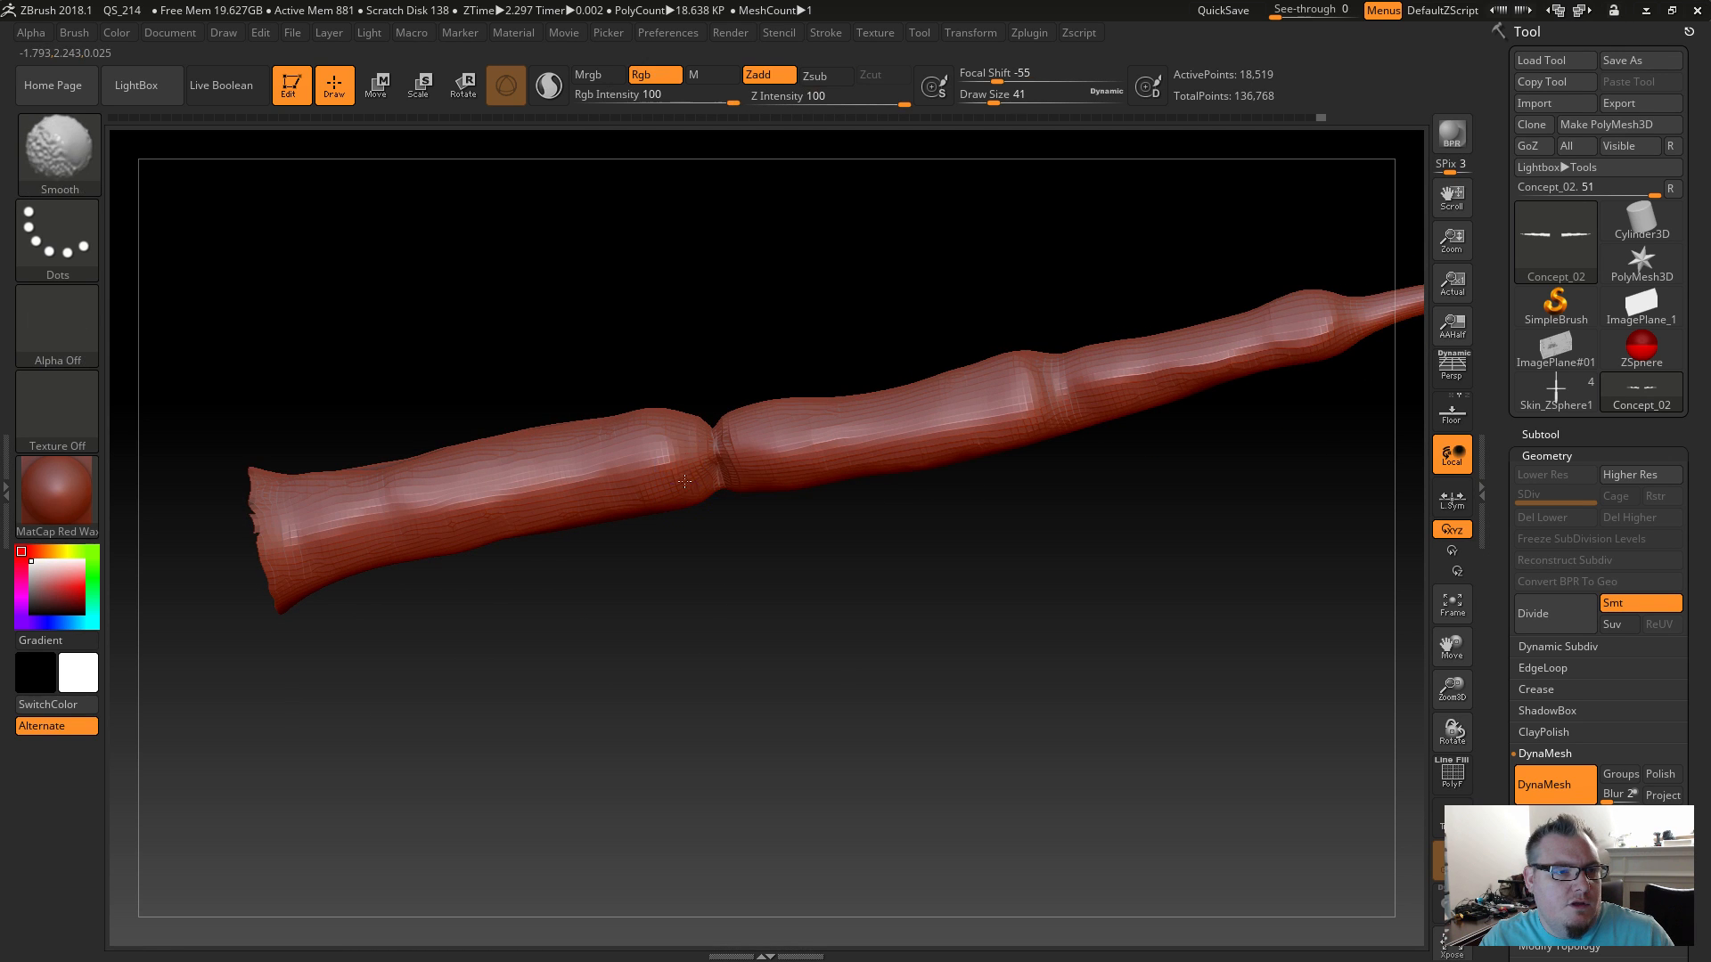
left_click_drag(737, 540, 712, 425, "shift")
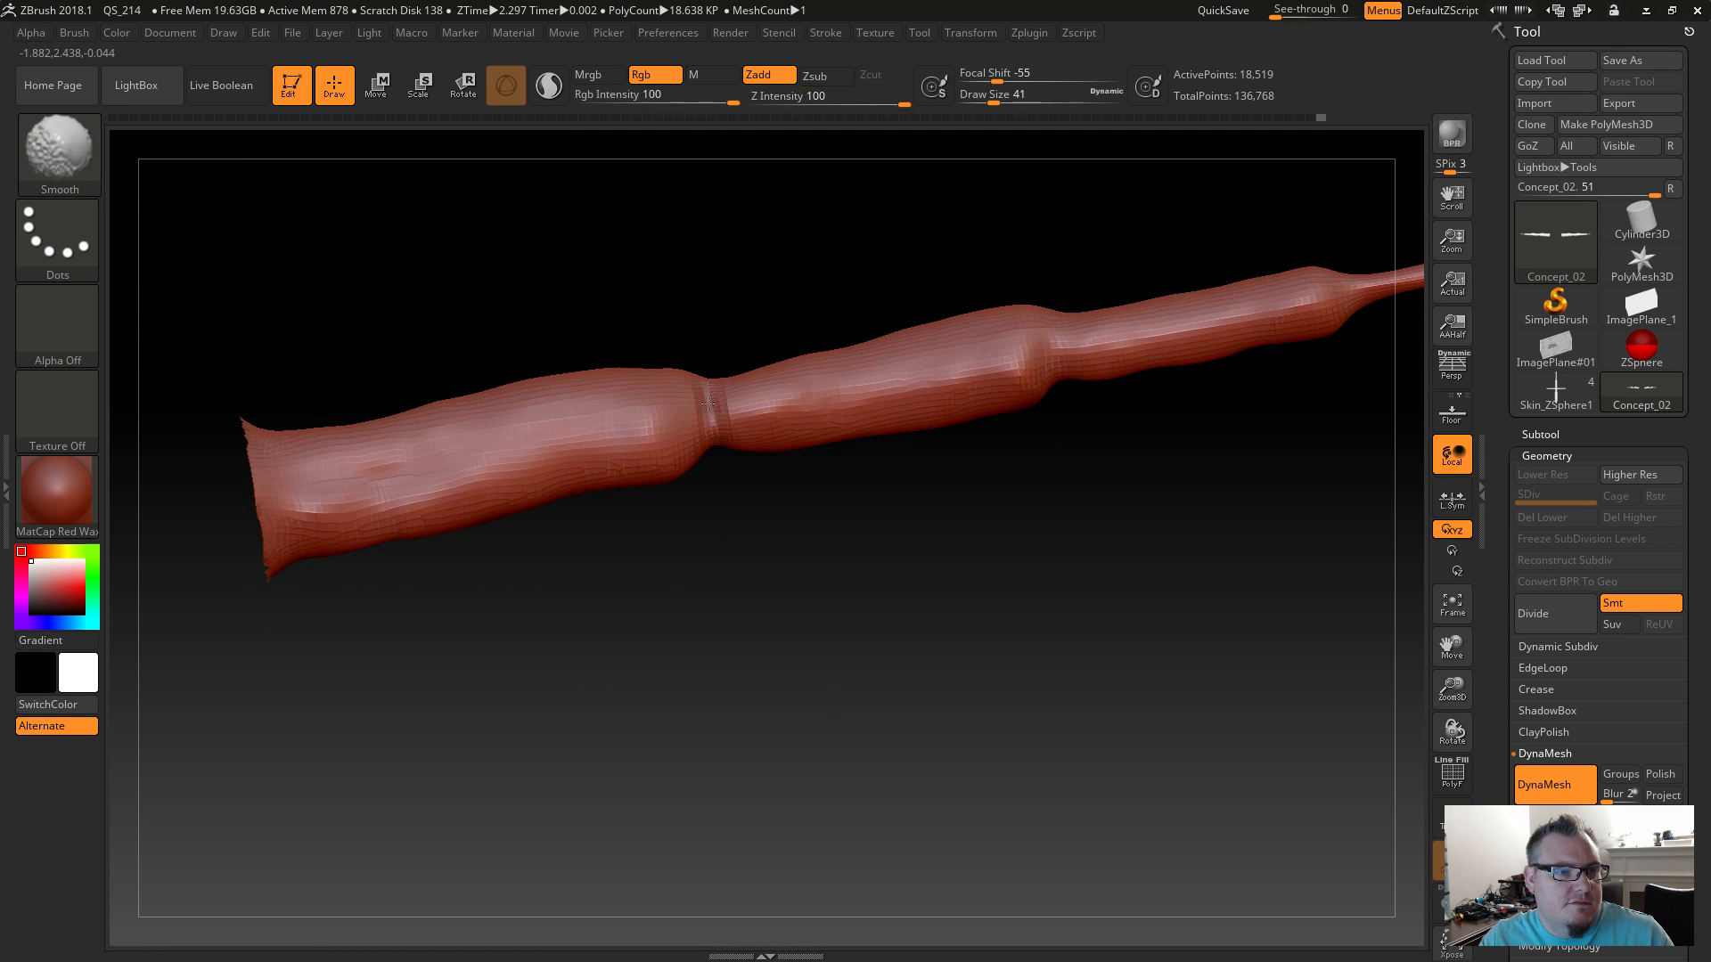
left_click_drag(718, 494, 732, 506)
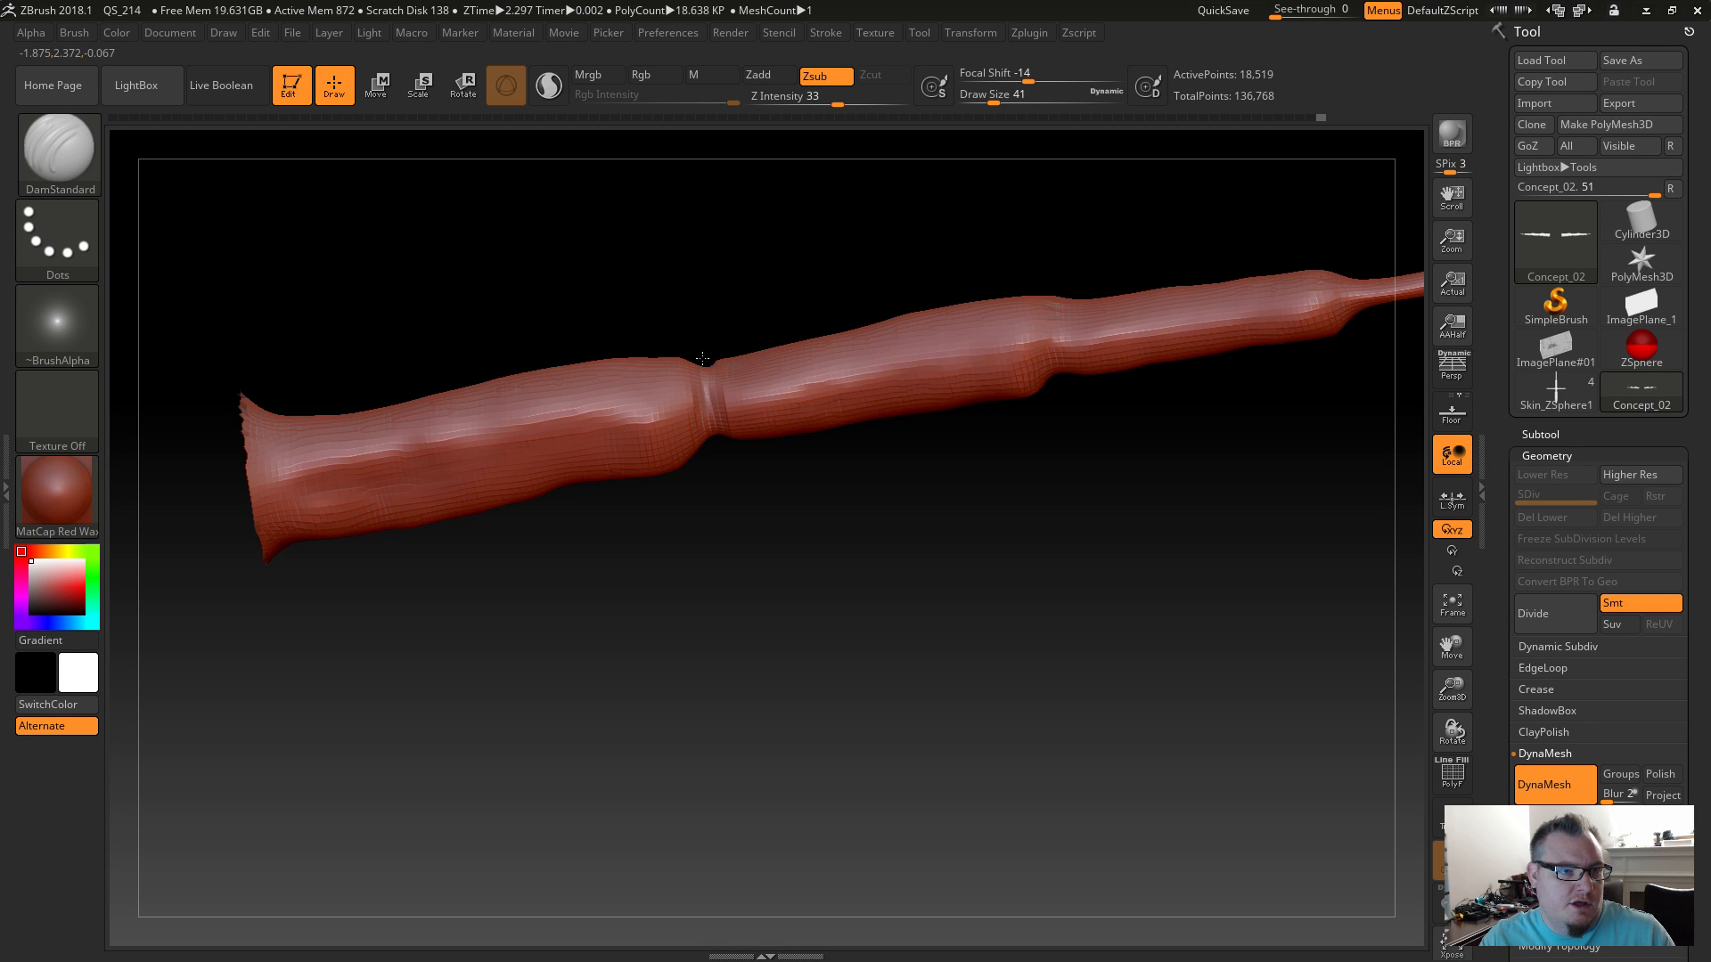
left_click_drag(721, 414, 710, 380)
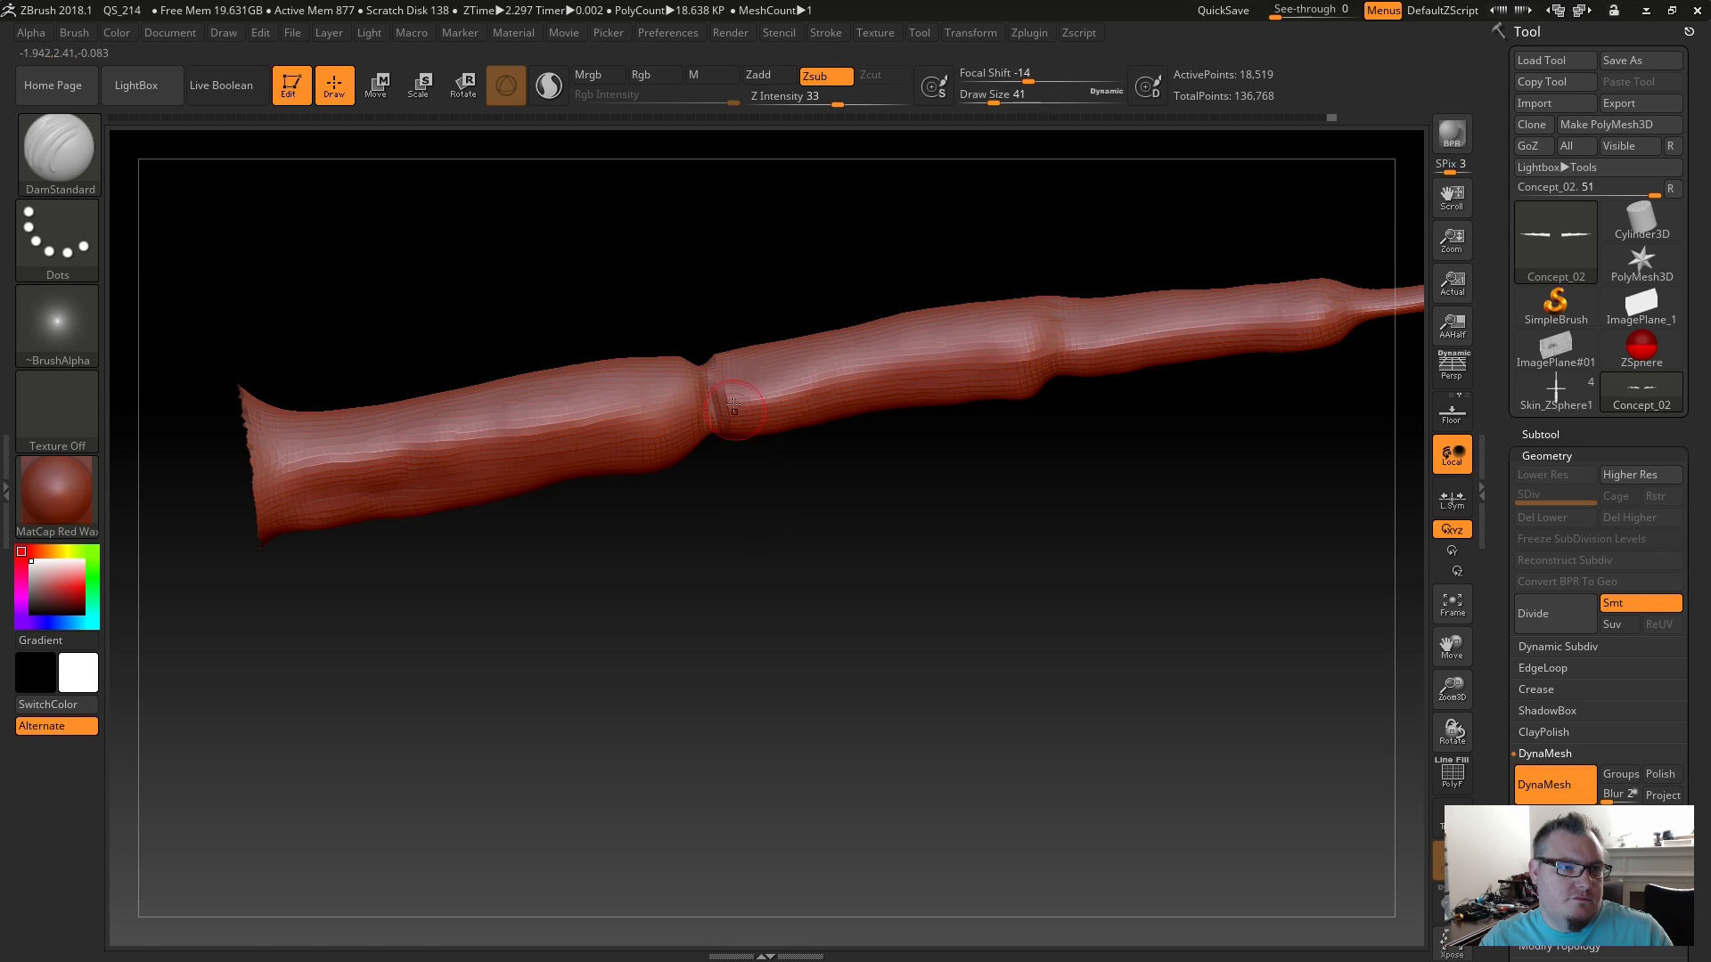
left_click_drag(764, 509, 744, 428)
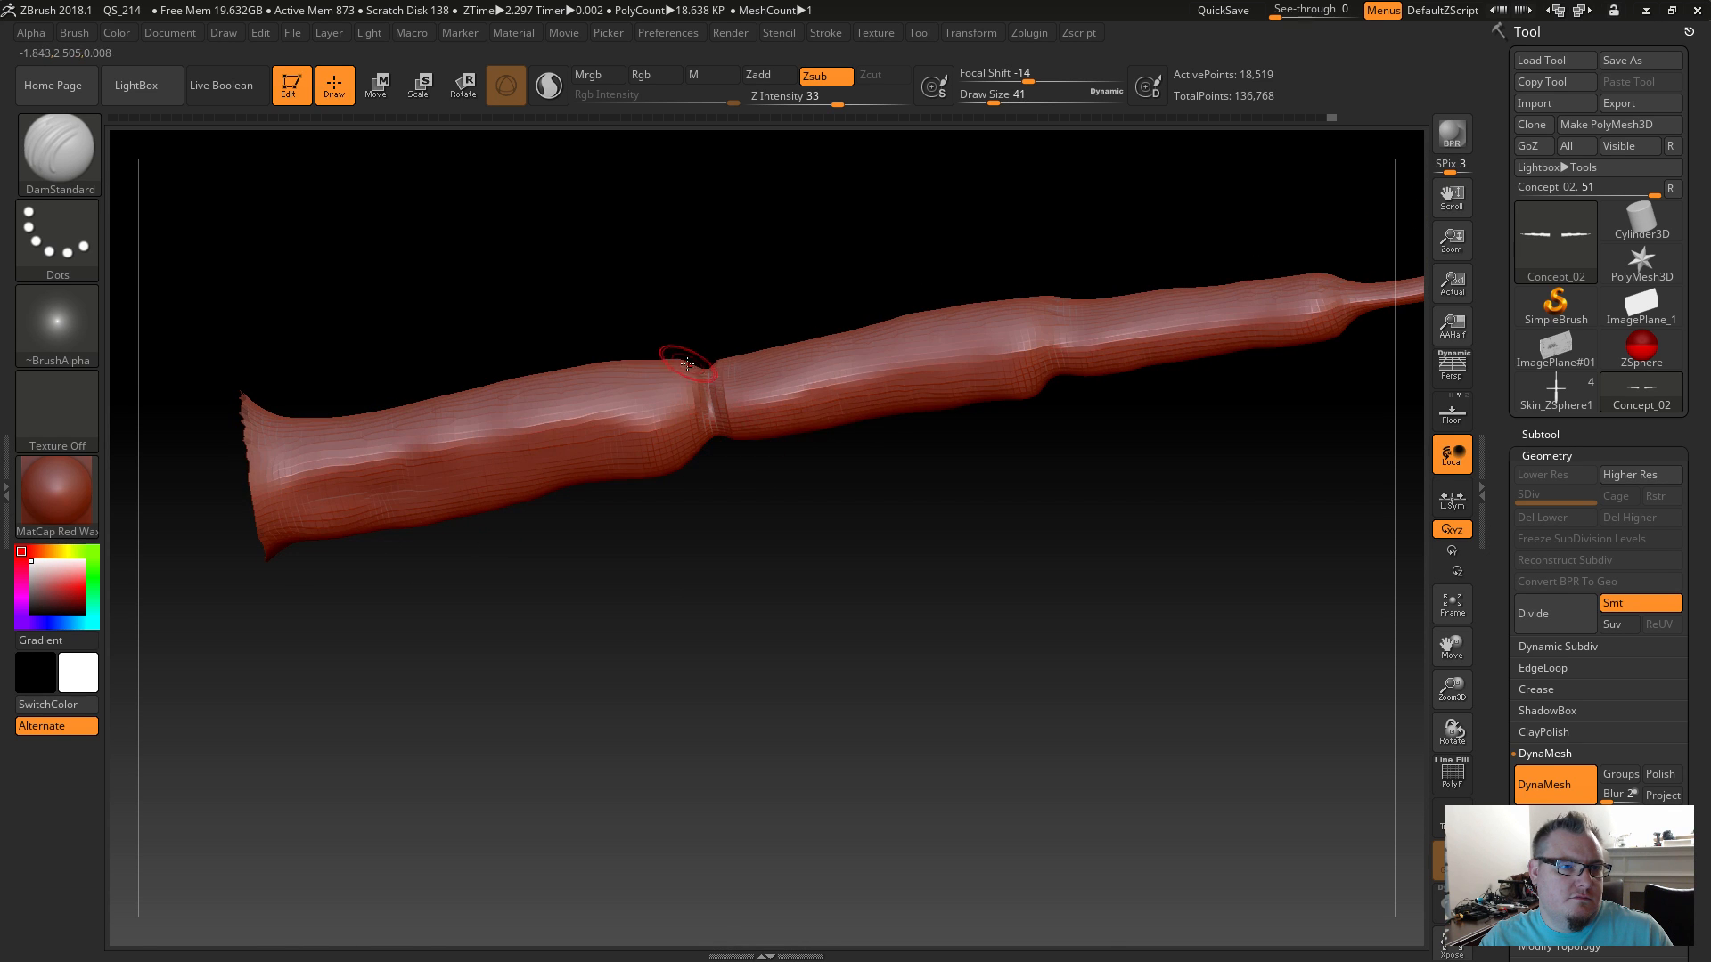
left_click_drag(761, 515, 718, 360)
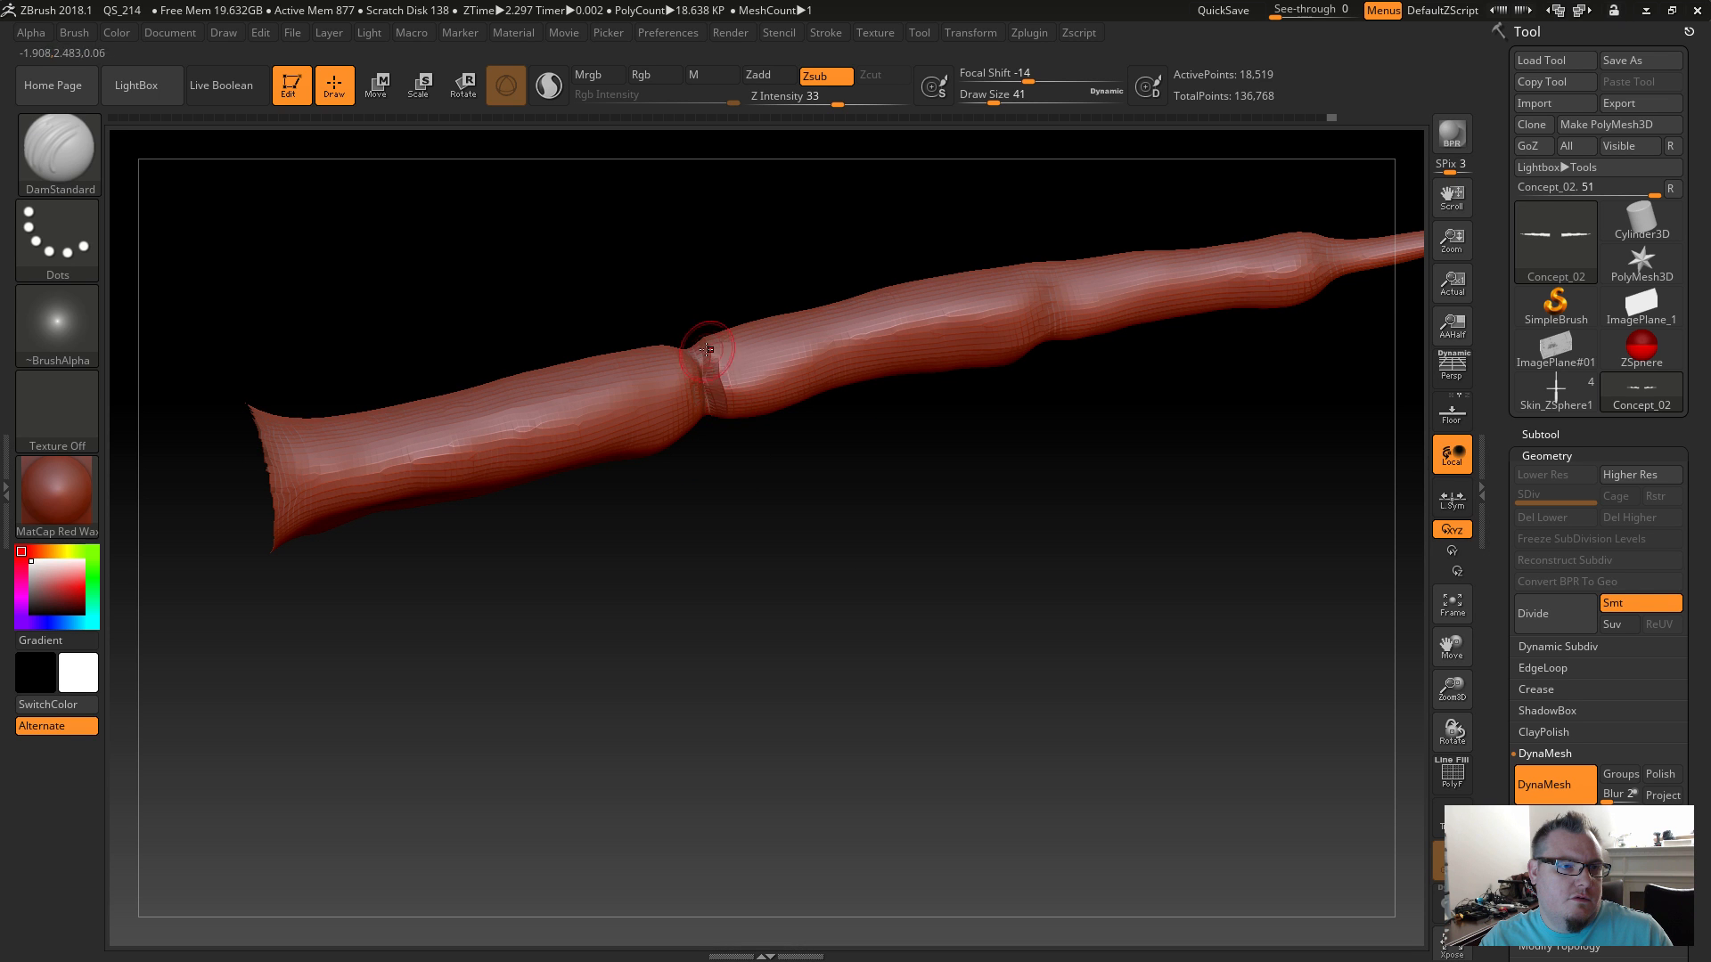
Carve a crease across the second limb joint with the DamStandard brush.
left_click_drag(756, 517, 764, 451)
mouse_move(851, 494)
left_mouse_down()
mouse_move(714, 653)
mouse_move(871, 600)
mouse_move(867, 670)
left_mouse_up()
left_click_drag(867, 518, 869, 603)
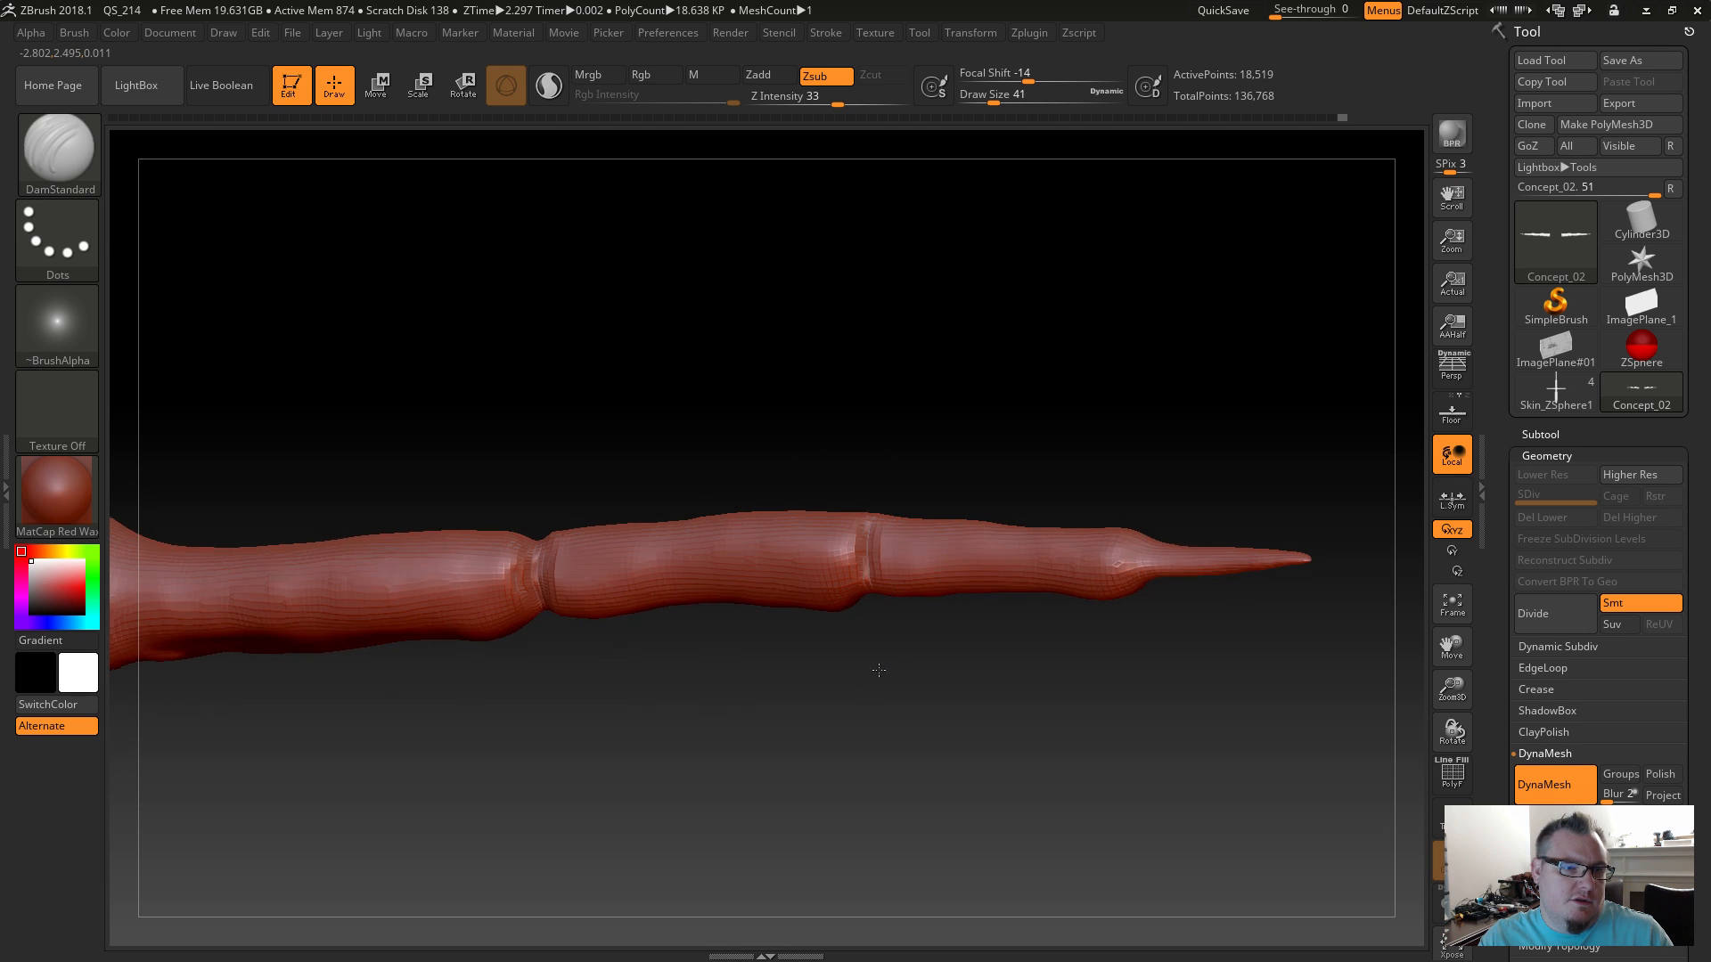
left_click_drag(880, 680, 878, 628)
mouse_move(869, 561)
left_mouse_down()
mouse_move(874, 631)
mouse_move(879, 599)
mouse_move(884, 613)
left_mouse_up()
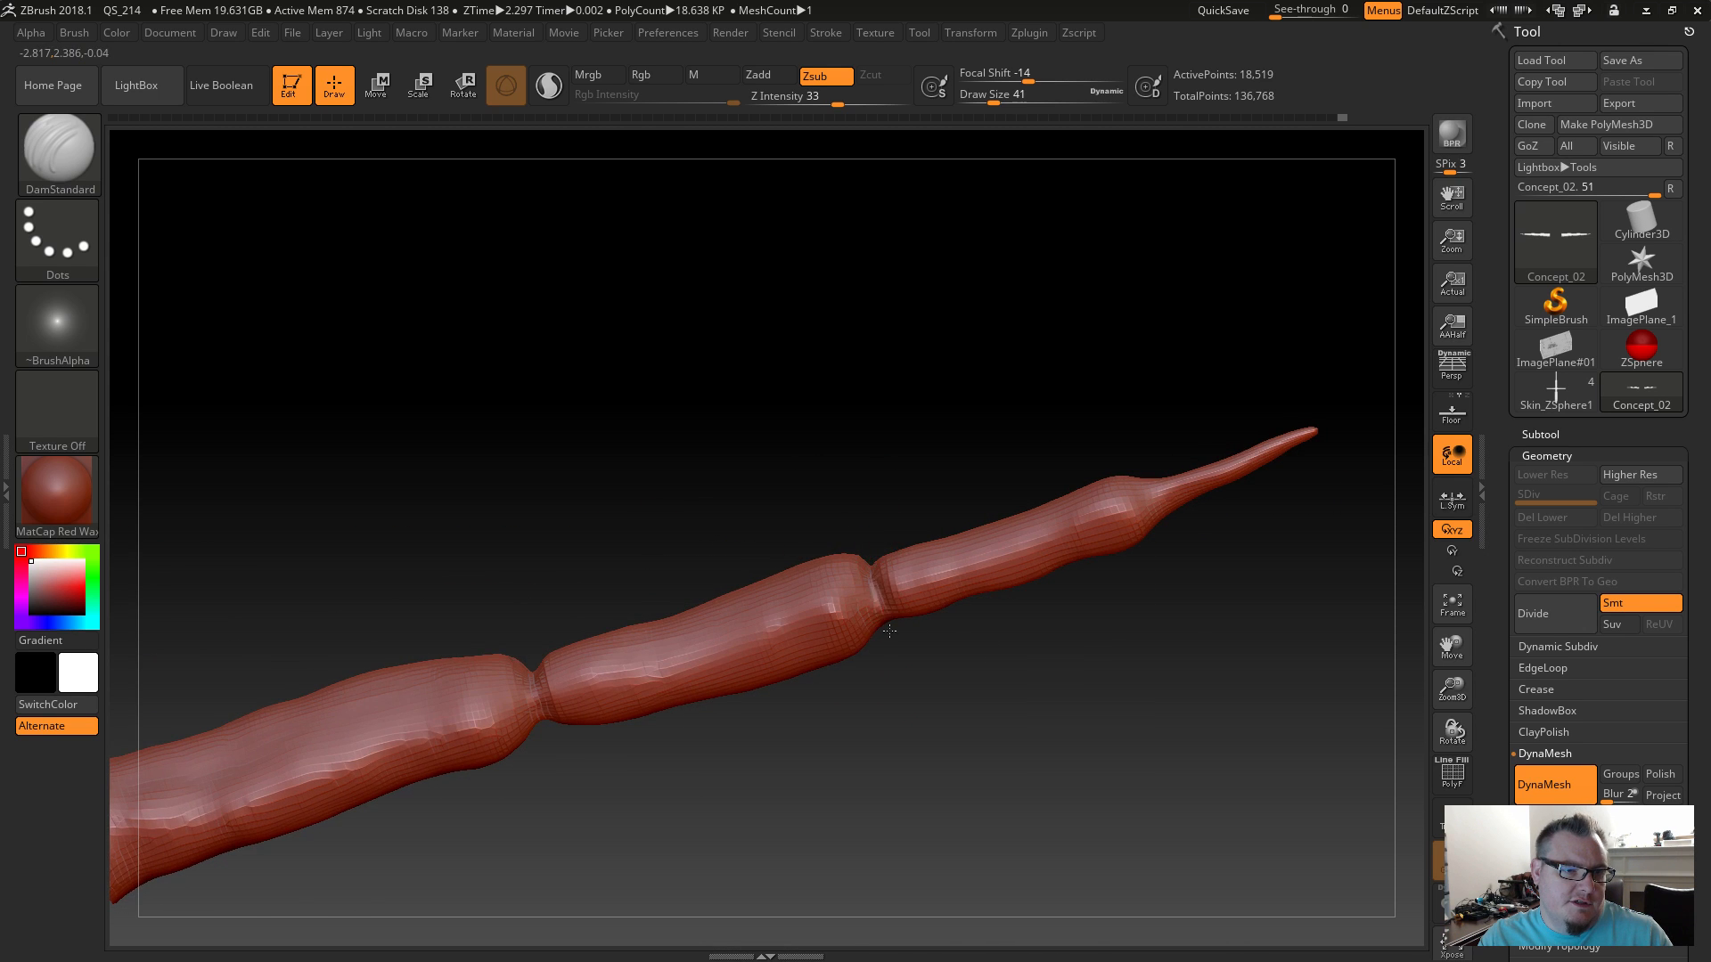
mouse_move(911, 701)
left_mouse_down()
mouse_move(869, 663)
mouse_move(890, 661)
mouse_move(883, 627)
left_mouse_up()
Continue the DamStandard groove around the remaining sides of the second joint to close the ring.
left_click_drag(949, 683, 870, 614)
right_click_drag(870, 614, 852, 596)
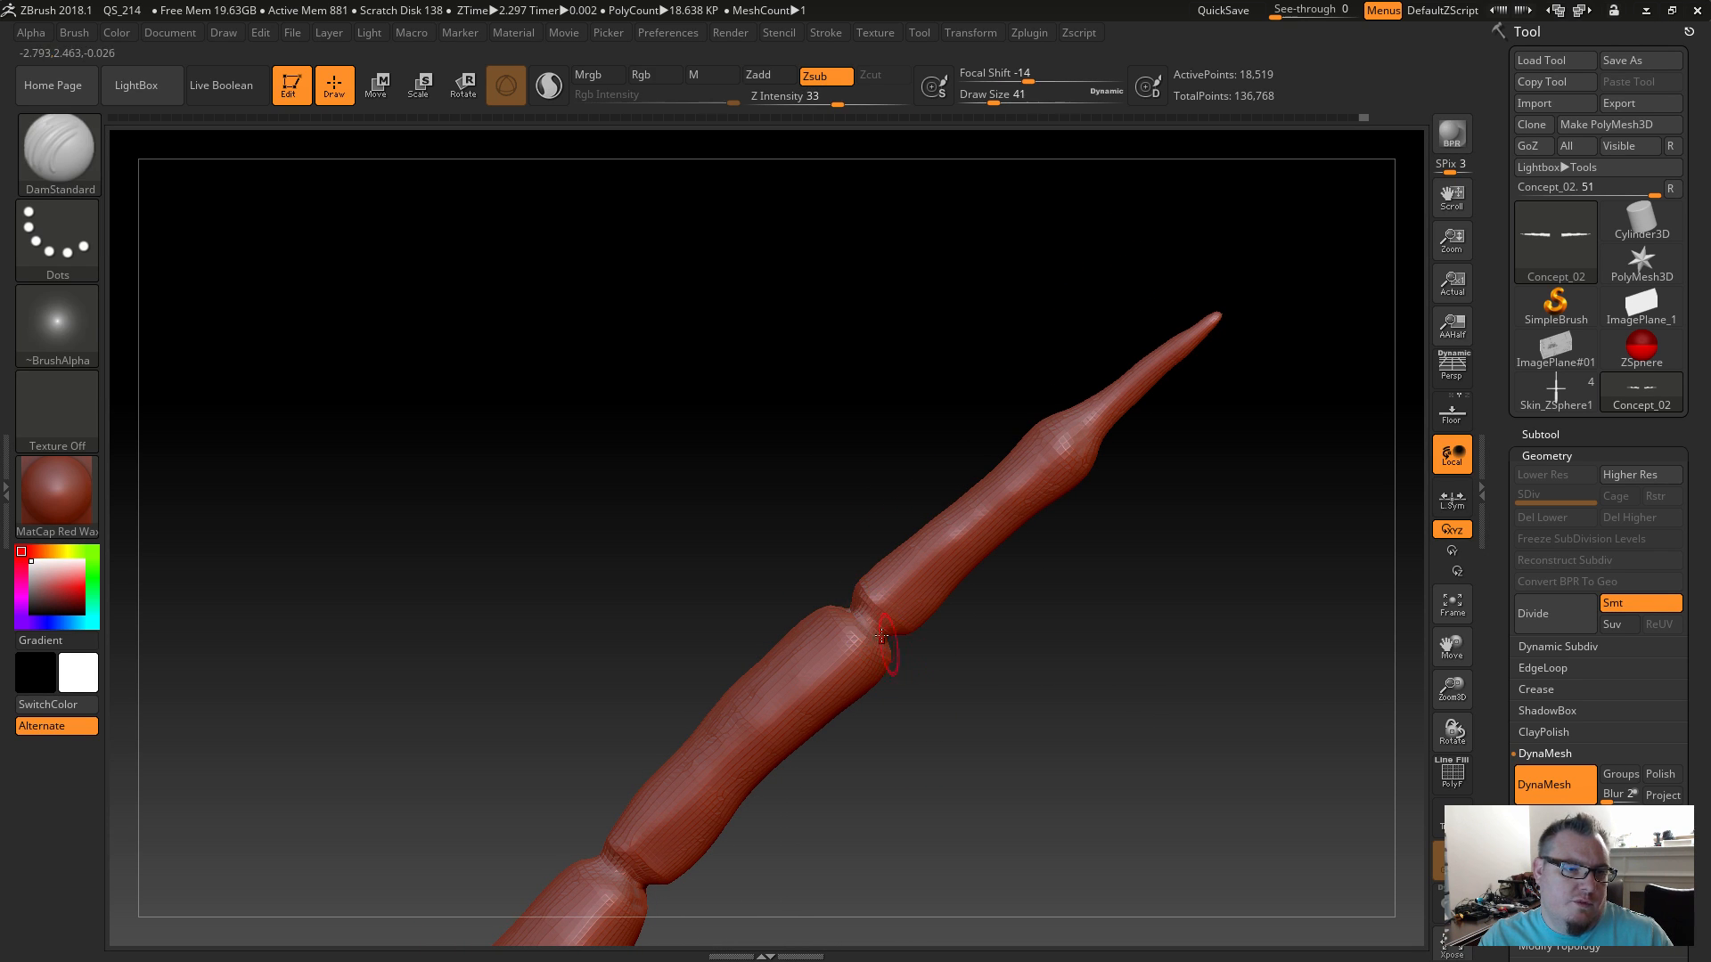
left_click_drag(940, 709, 847, 609)
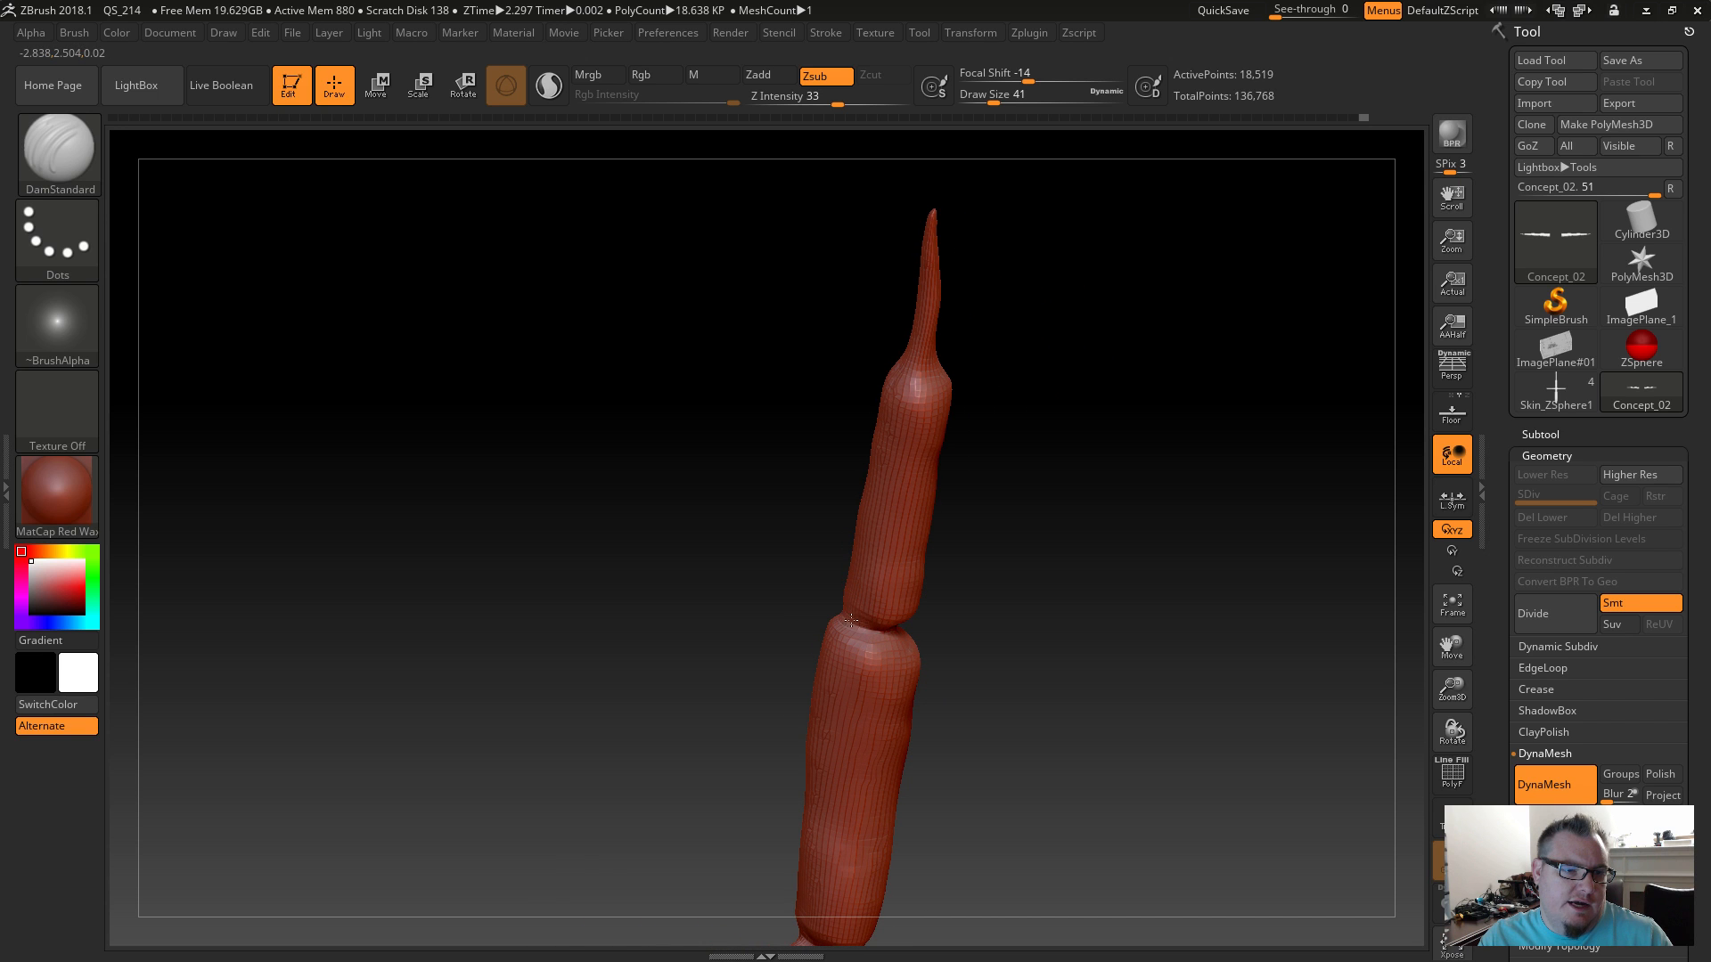
key("shift")
left_click_drag(935, 632, 1045, 741)
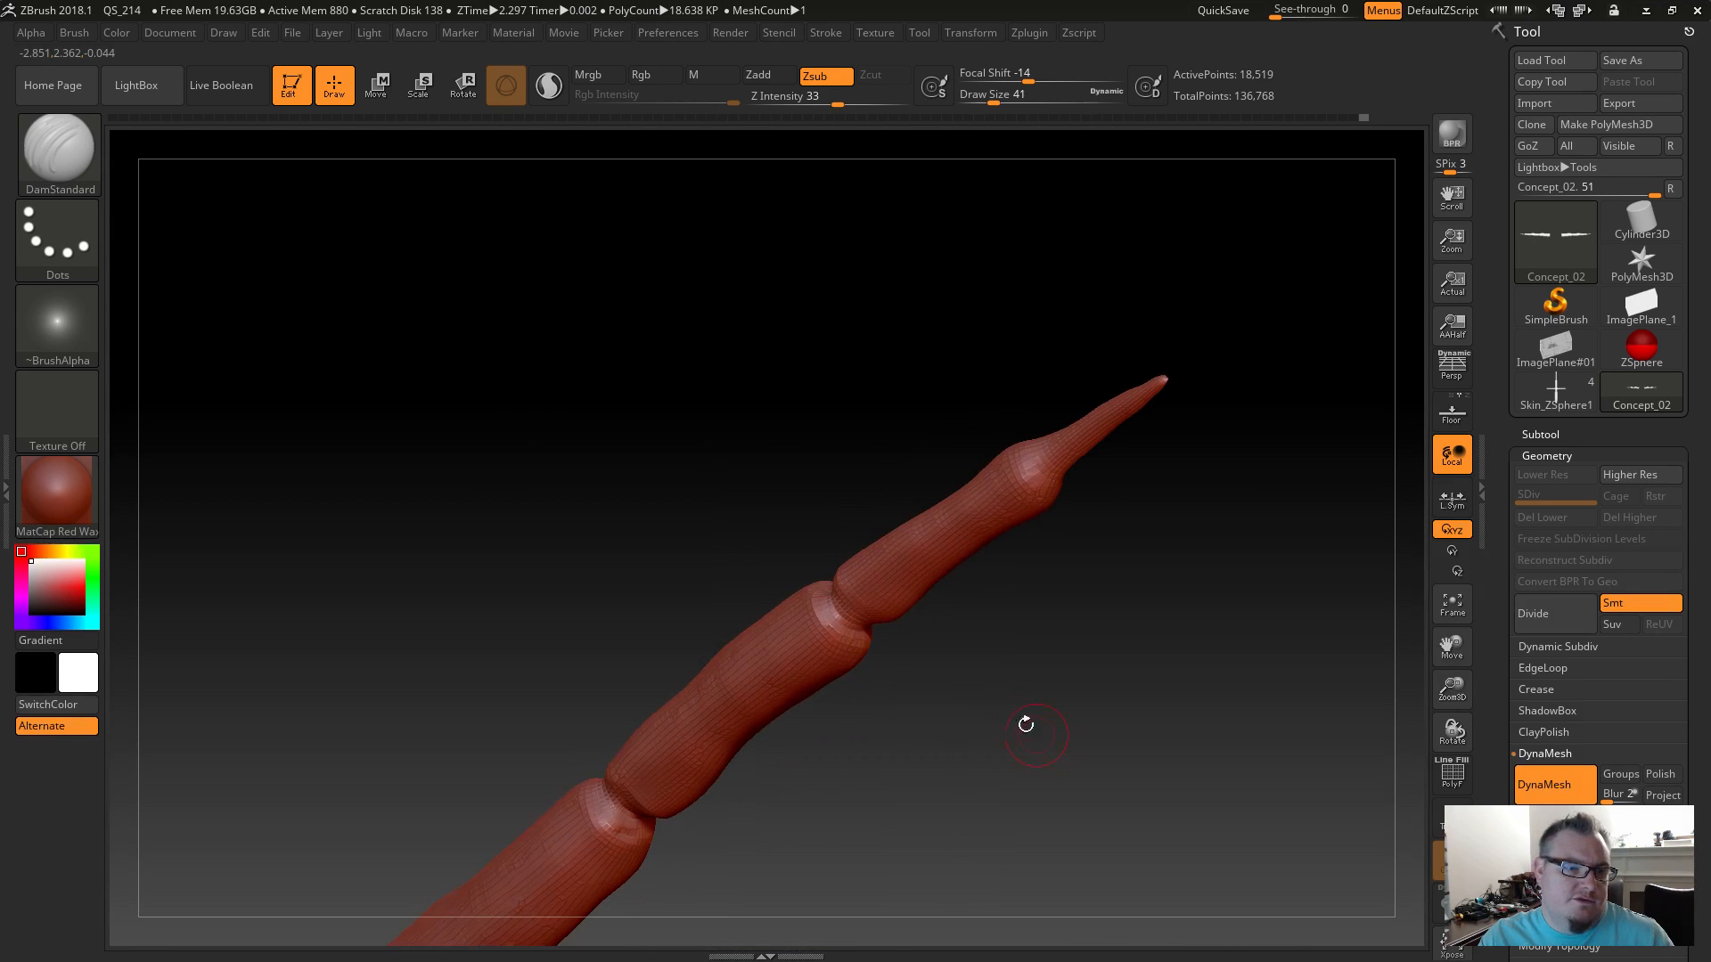
left_click_drag(904, 724, 950, 663)
left_click_drag(988, 733, 863, 612)
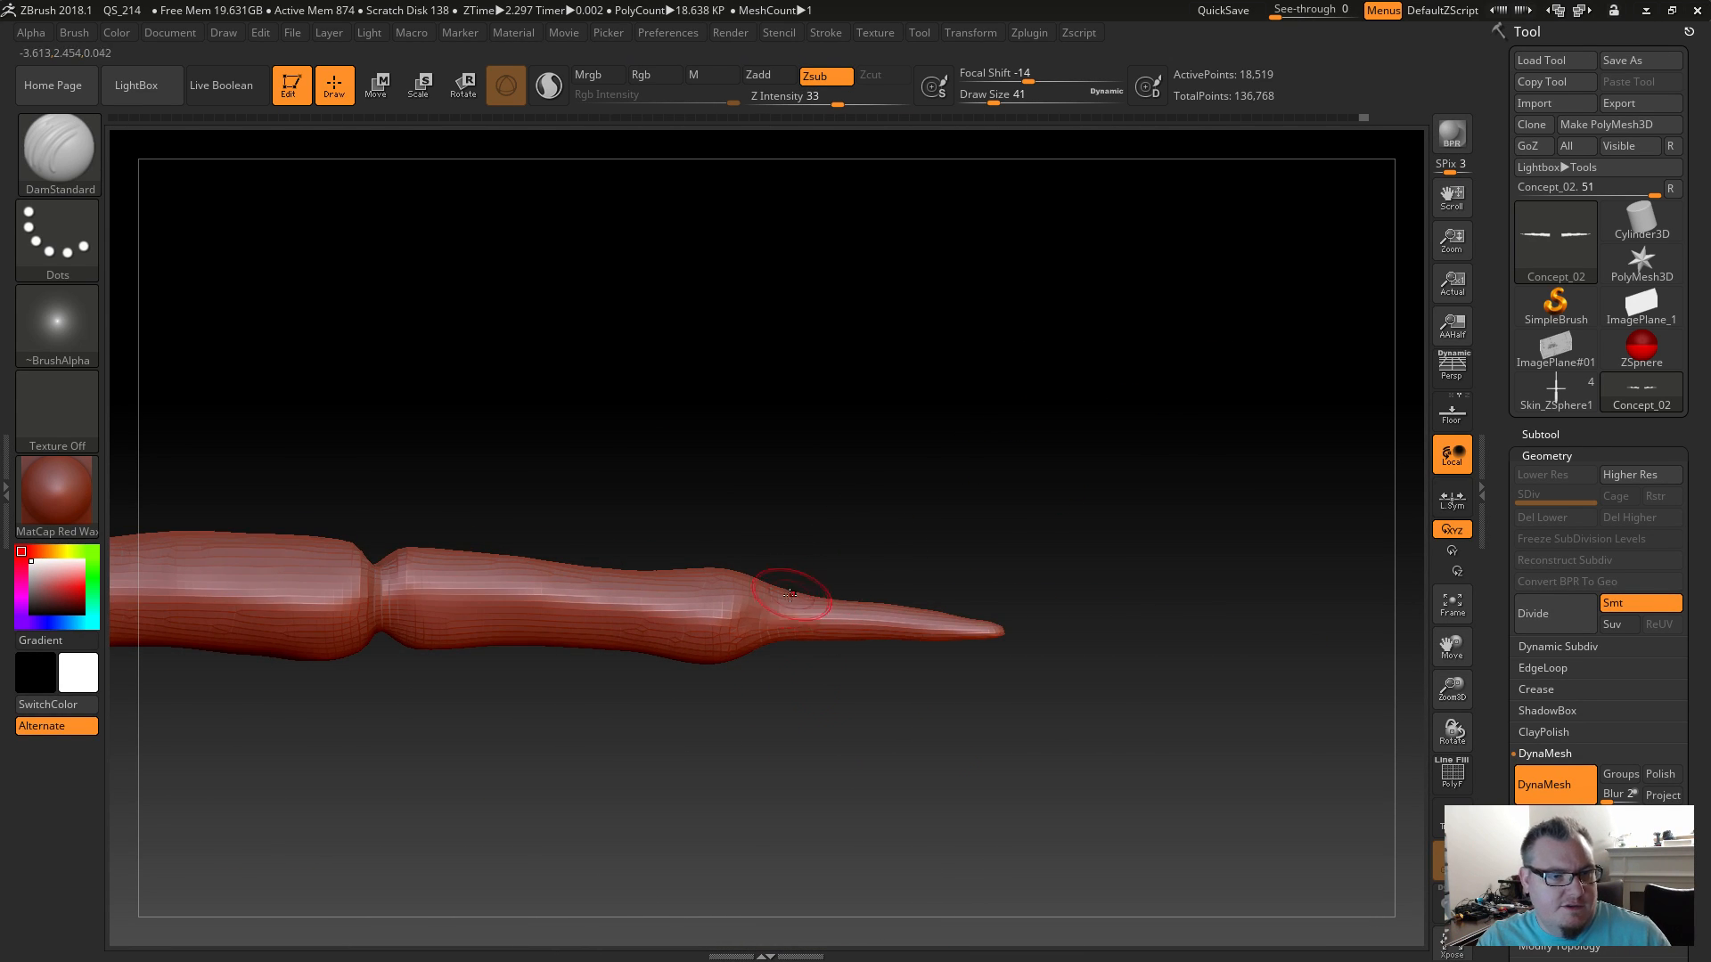
Carve a DamStandard crease around the limb where the last thick segment meets the thin pointed tip.
mouse_move(760, 625)
left_mouse_down()
mouse_move(776, 713)
mouse_move(783, 630)
left_mouse_up()
left_click_drag(794, 497, 842, 605)
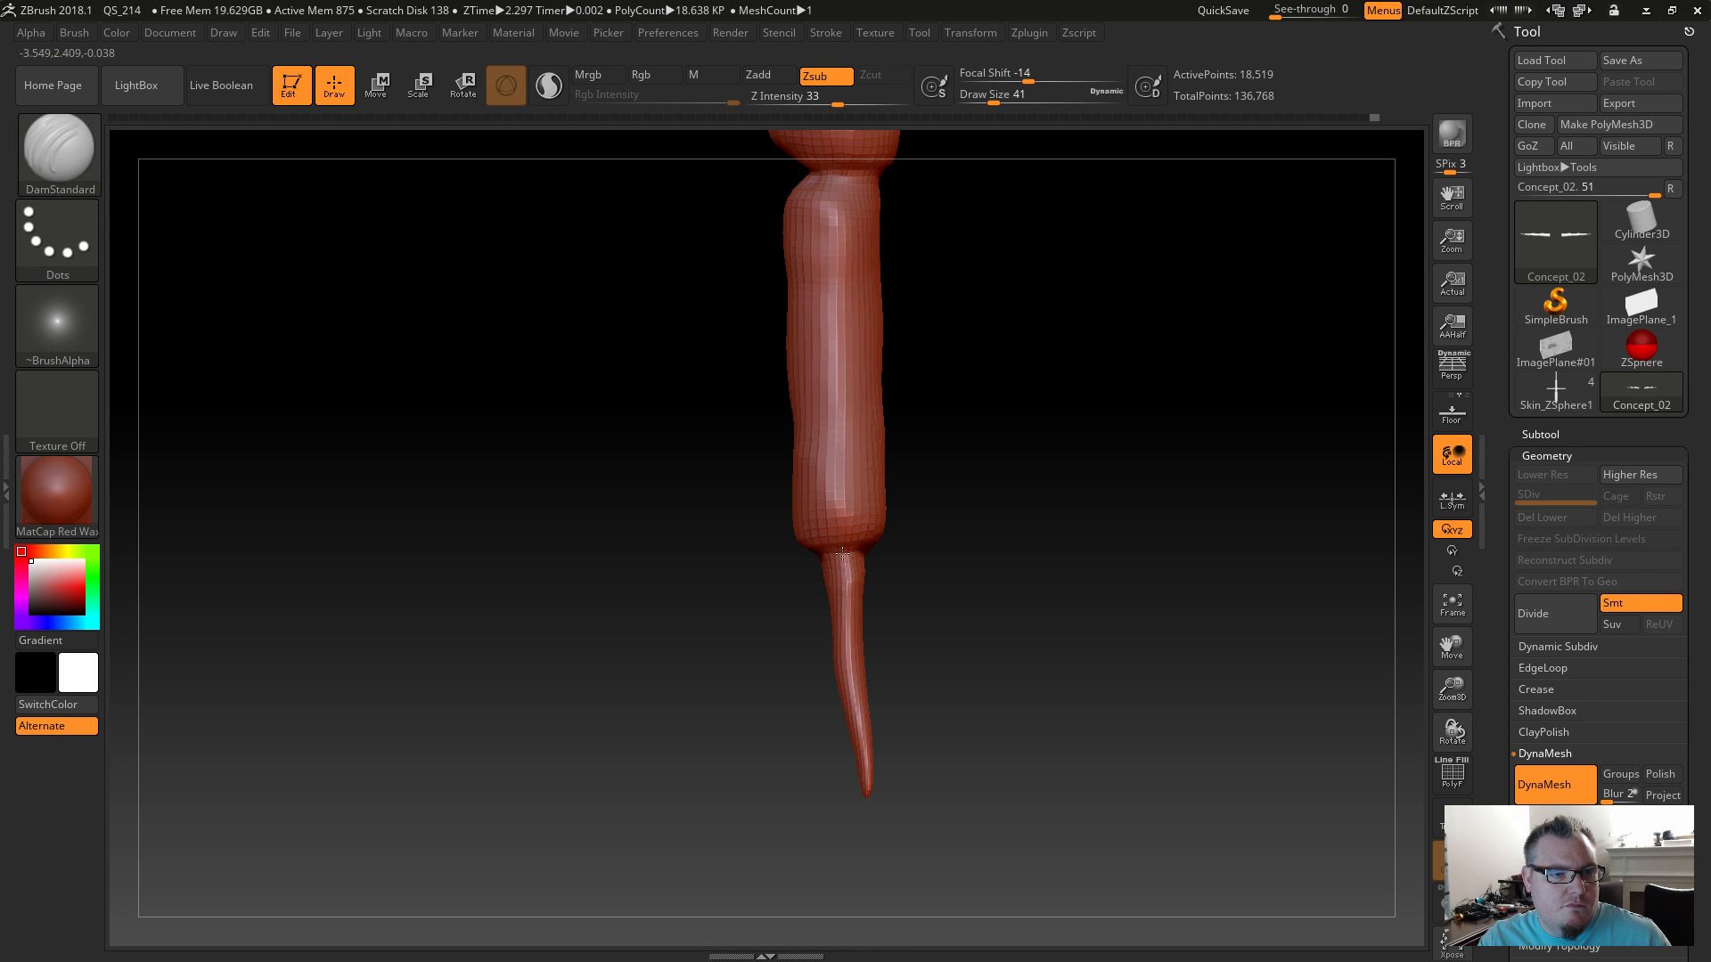
left_click_drag(856, 660, 882, 596)
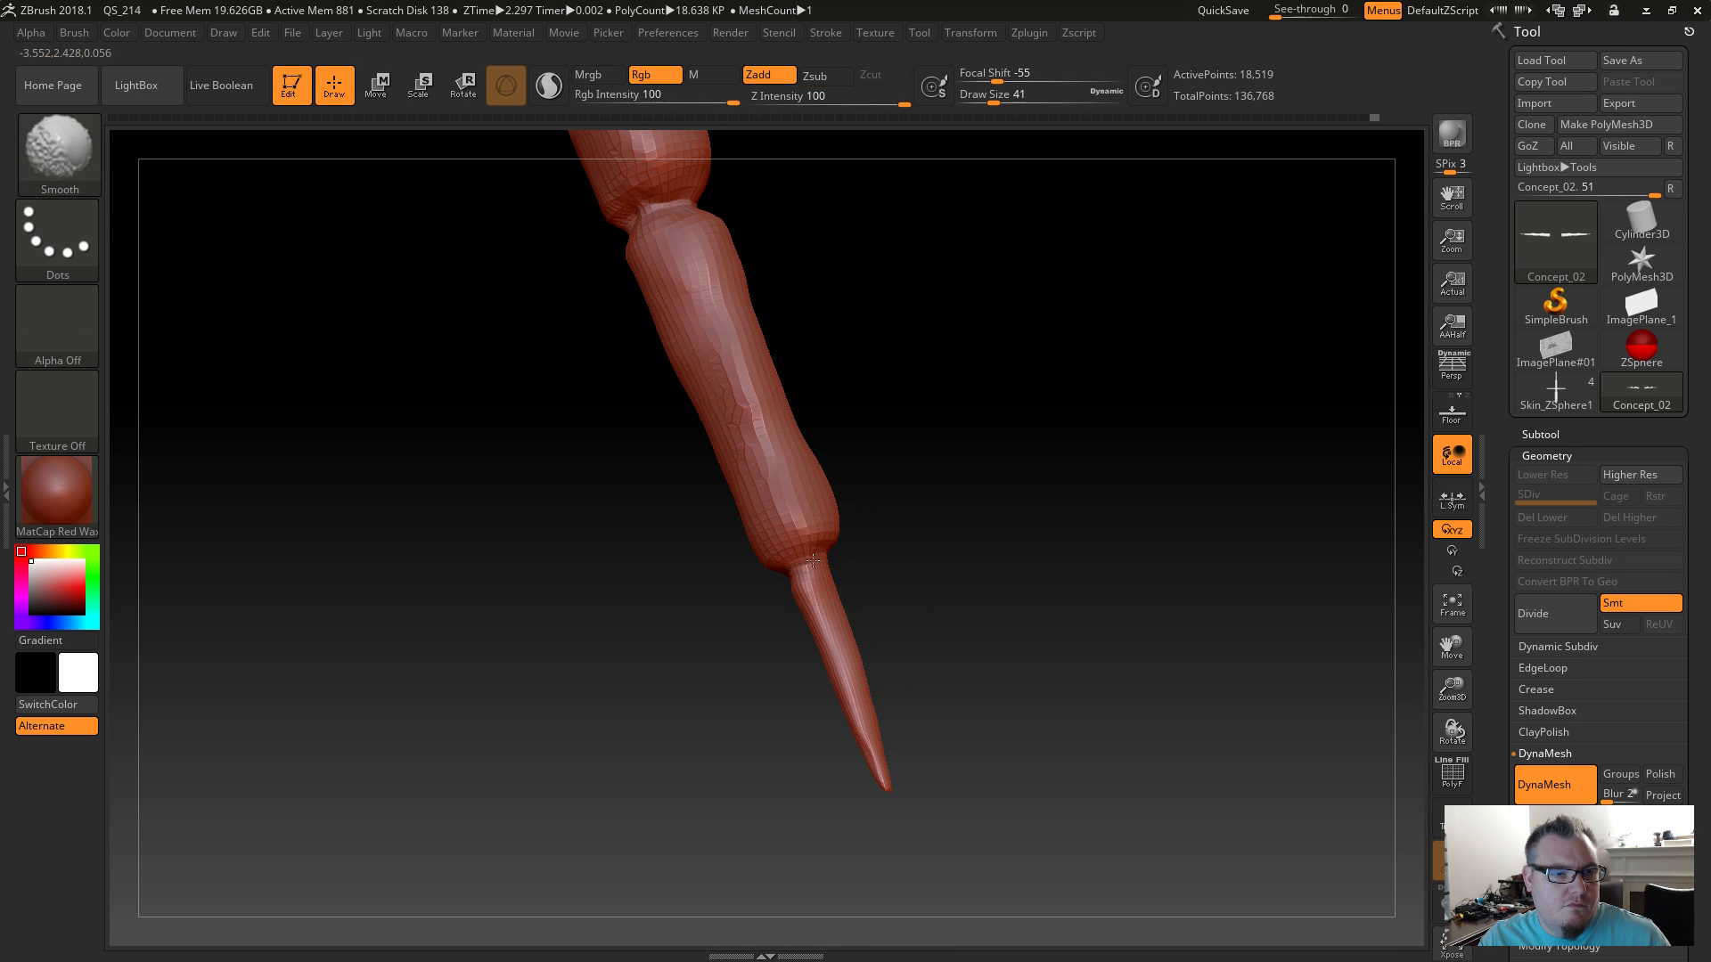
Smooth the rounded end of the last thick segment all around, just above the pointed tip.
mouse_move(809, 562)
right_mouse_down()
mouse_move(742, 627)
mouse_move(764, 583)
mouse_move(812, 596)
right_mouse_up()
mouse_move(793, 557)
left_mouse_down("shift")
mouse_move(770, 539)
mouse_move(786, 517)
left_mouse_up("shift")
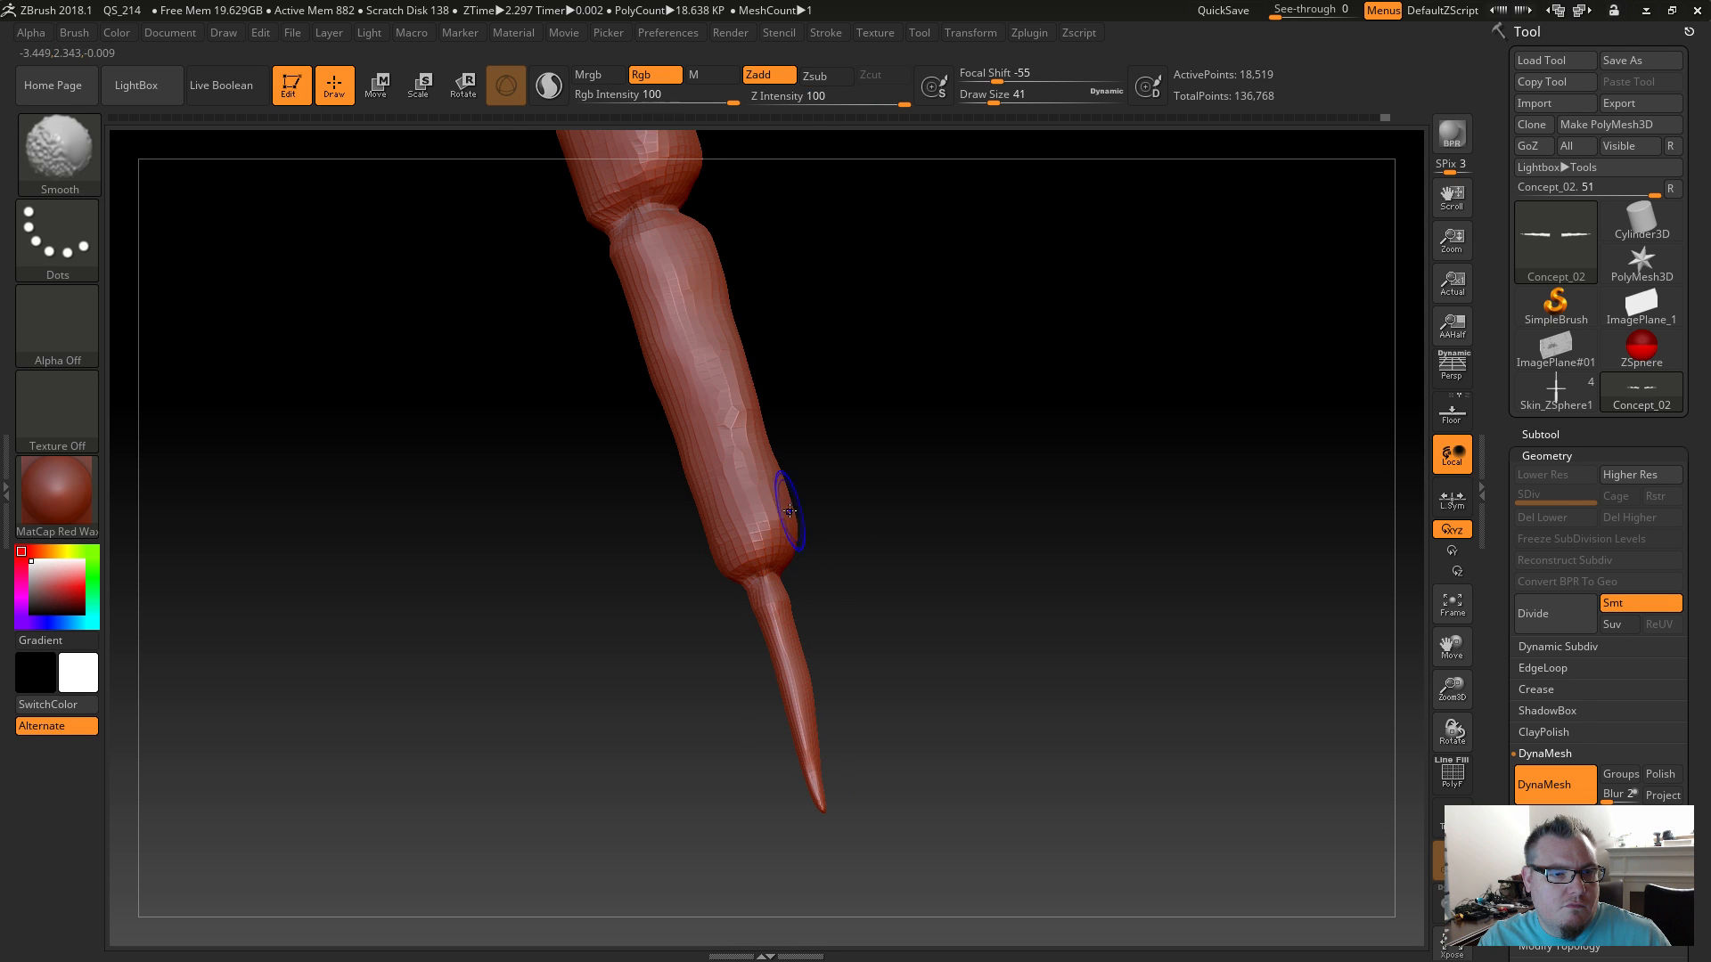
right_click_drag(784, 525, 812, 586)
mouse_move(813, 586)
left_mouse_down("shift")
mouse_move(784, 525)
mouse_move(829, 534)
left_mouse_up("shift")
right_click_drag(828, 544, 851, 573)
mouse_move(842, 534)
left_mouse_down("shift")
mouse_move(818, 512)
mouse_move(843, 512)
left_mouse_up("shift")
right_click_drag(882, 584, 927, 615)
left_click_drag(851, 534, 866, 570, "shift")
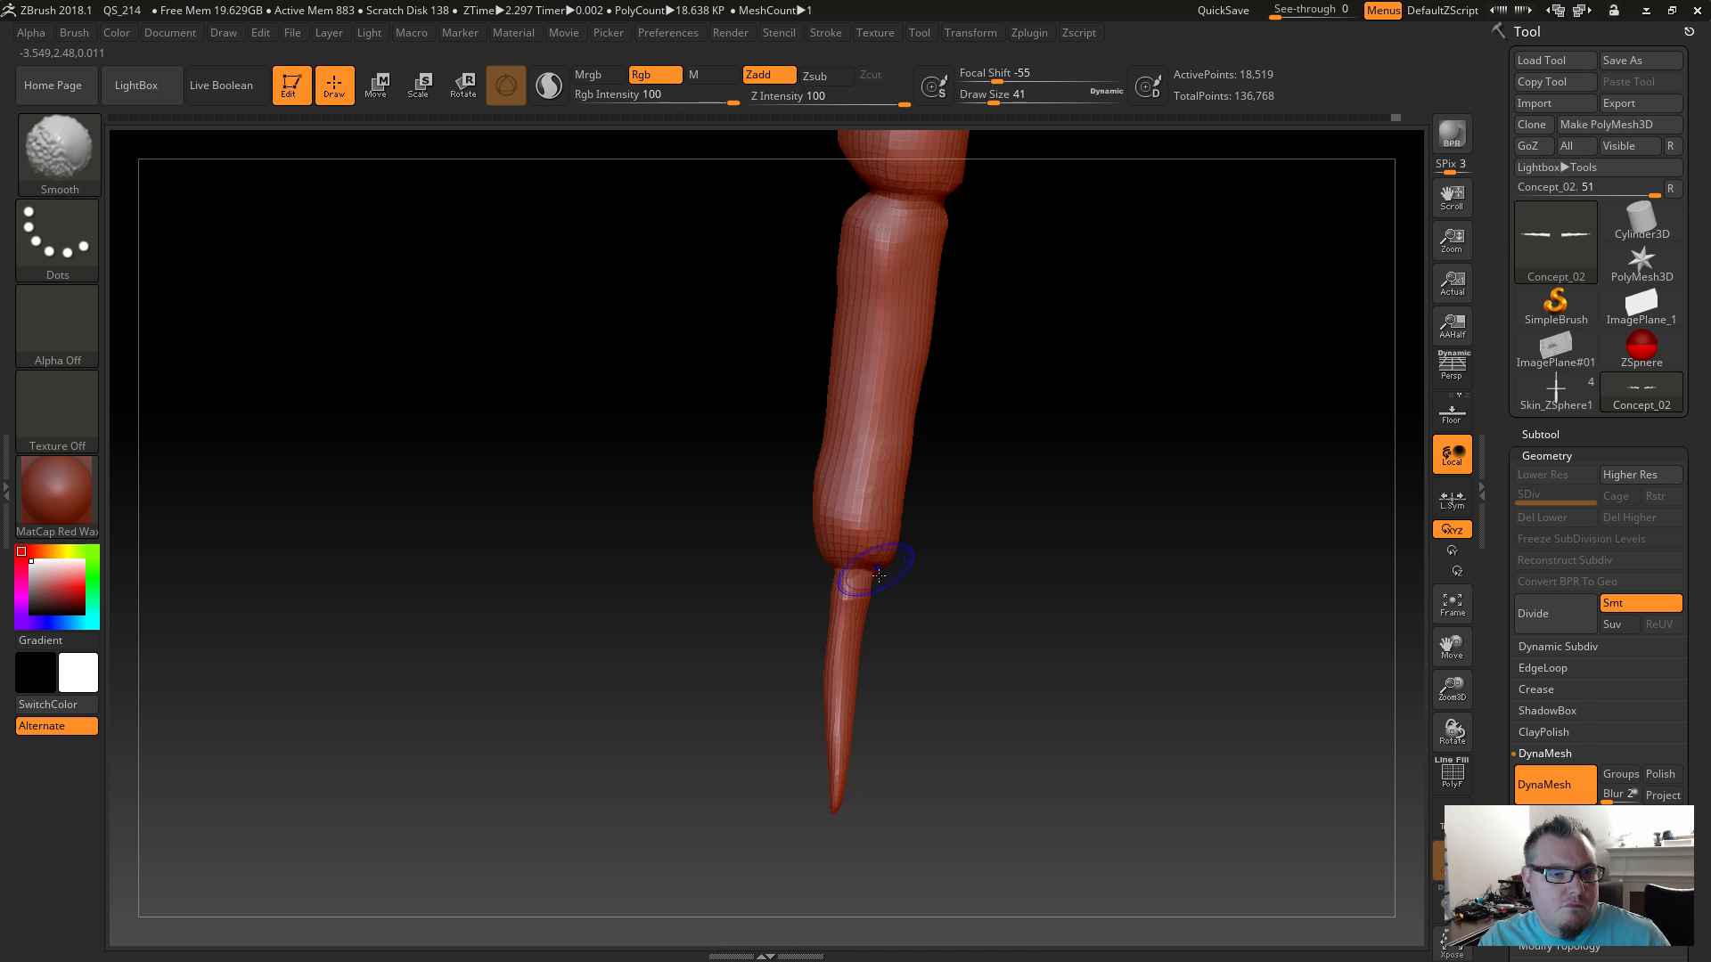
right_click_drag(851, 584, 881, 609)
mouse_move(878, 543)
left_mouse_down("shift")
mouse_move(874, 526)
mouse_move(920, 558)
left_mouse_up("shift")
right_click_drag(970, 589, 931, 566)
left_click_drag(908, 527, 950, 553, "shift")
left_click_drag(938, 452, 952, 459, "shift")
Deepen the first joint's crease on its front side with the DamStandard brush.
mouse_move(739, 637)
left_mouse_down()
mouse_move(810, 606)
mouse_move(876, 481)
mouse_move(873, 504)
mouse_move(790, 647)
mouse_move(779, 431)
mouse_move(832, 565)
mouse_move(857, 570)
mouse_move(683, 612)
mouse_move(928, 687)
mouse_move(1088, 654)
left_mouse_up()
left_click_drag(865, 663, 764, 683)
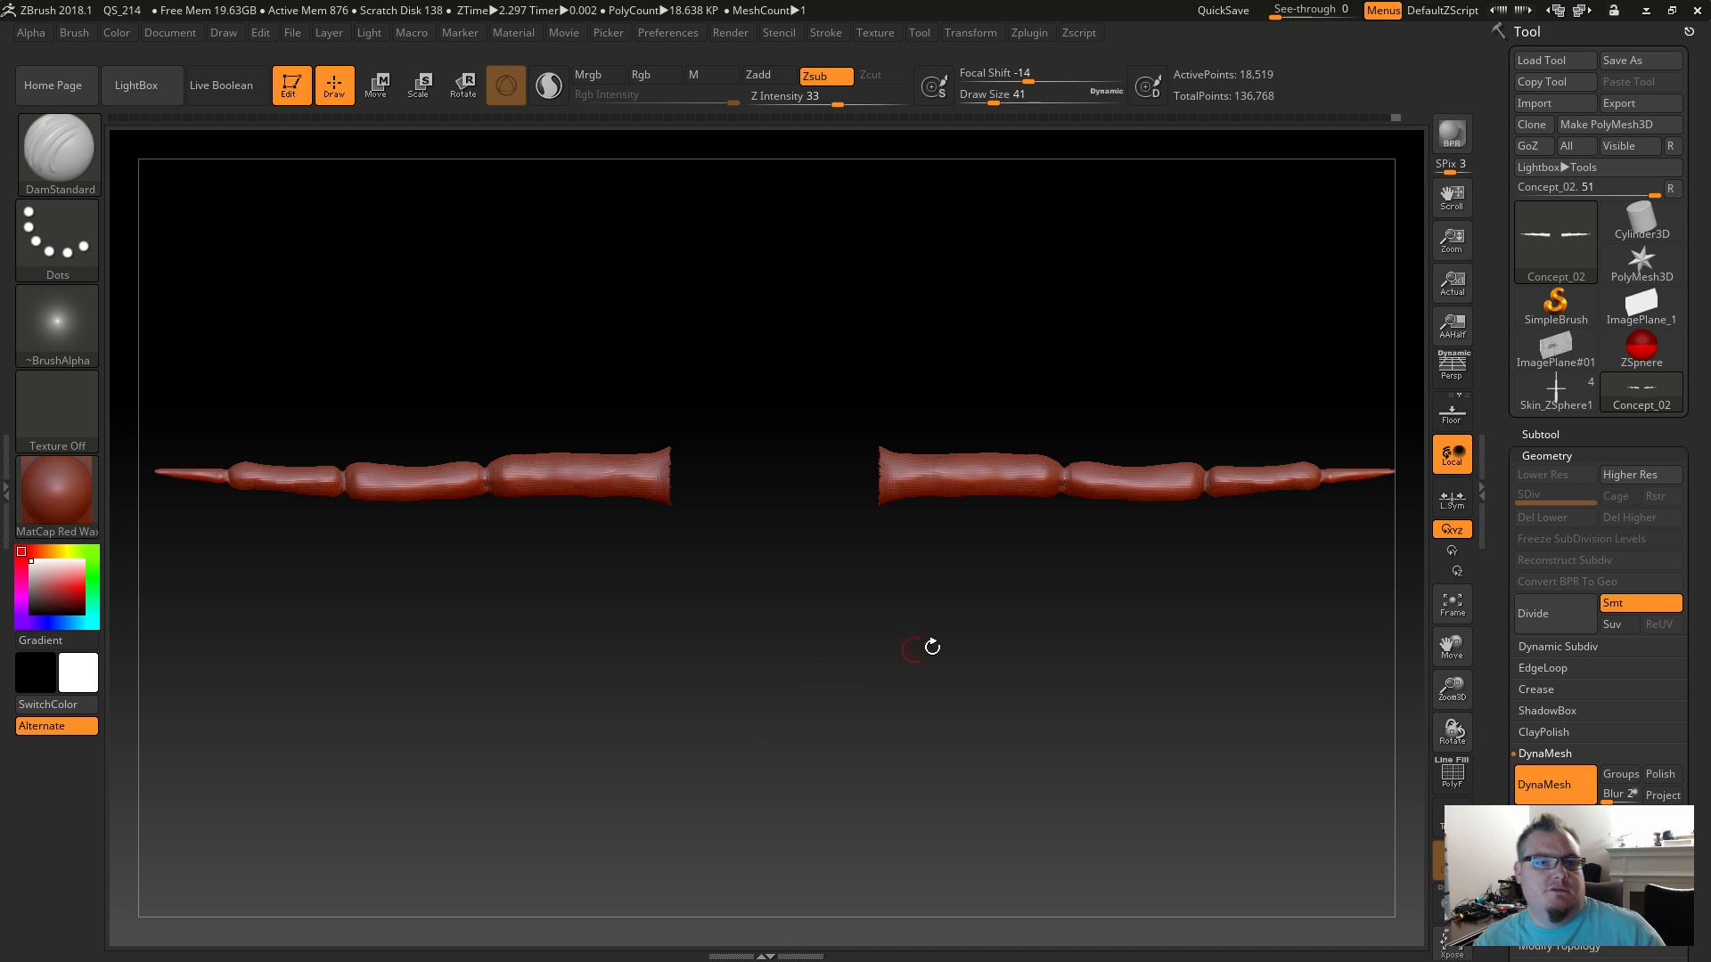
mouse_move(1016, 656)
left_mouse_down("alt")
mouse_move(1073, 692)
mouse_move(886, 691)
mouse_move(825, 623)
mouse_move(909, 677)
mouse_move(894, 607)
mouse_move(817, 657)
mouse_move(784, 641)
left_mouse_up("alt")
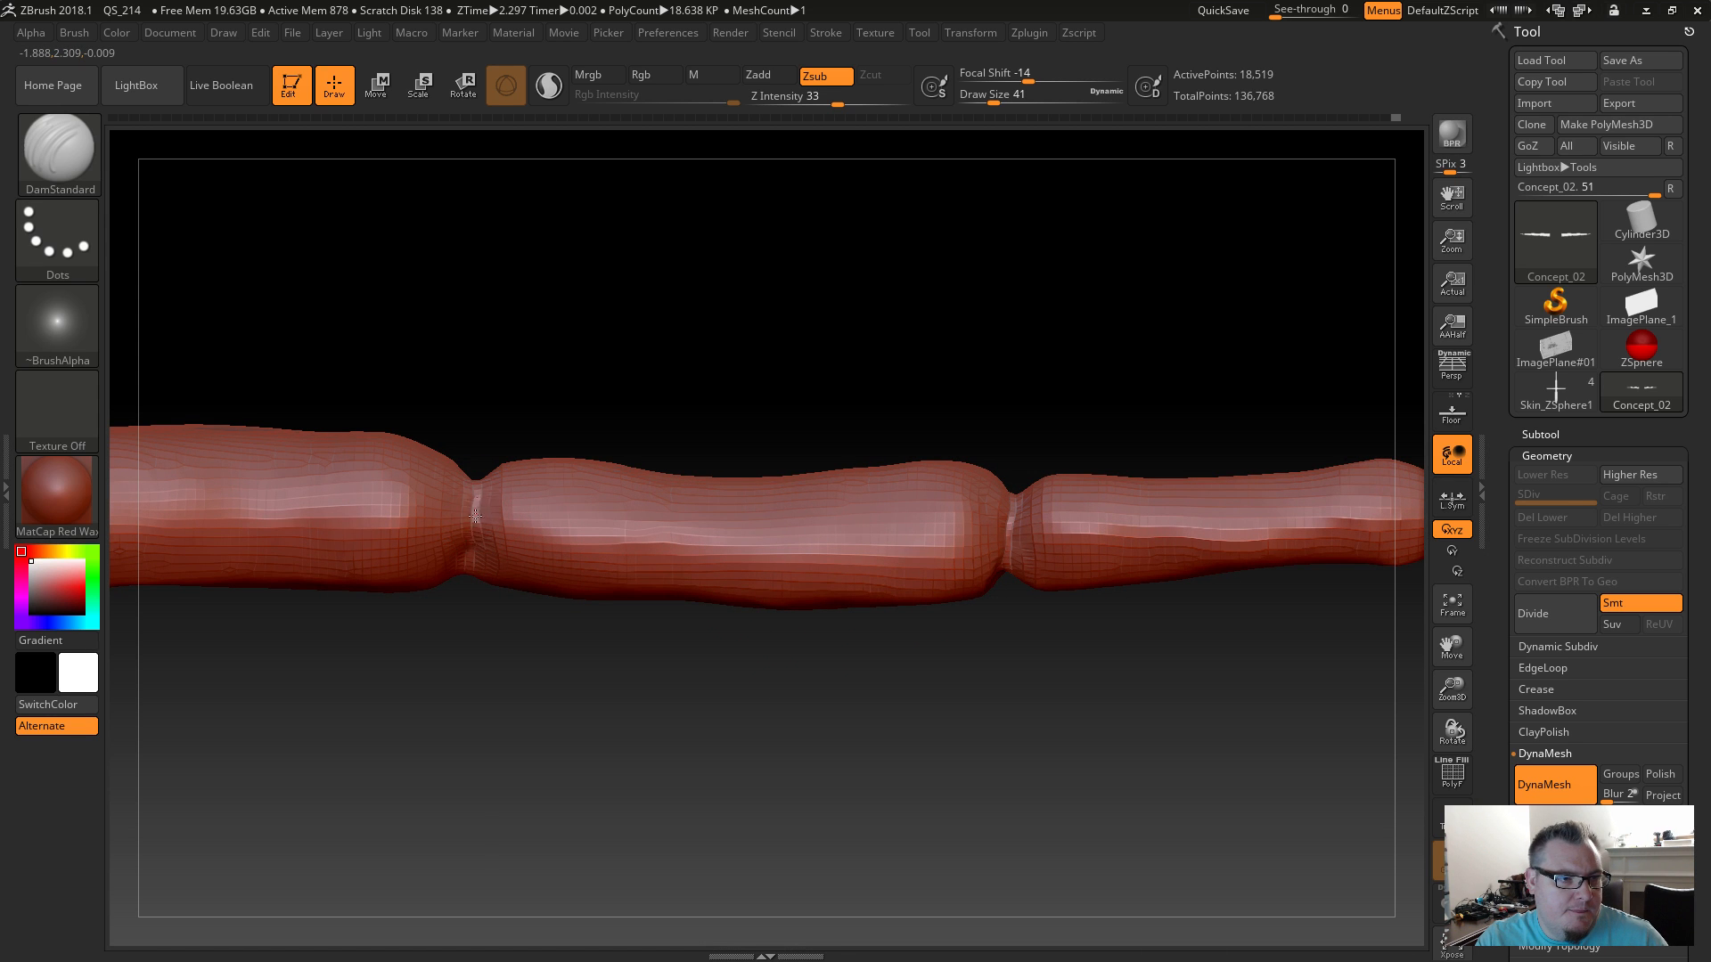
mouse_move(476, 497)
left_mouse_down()
mouse_move(500, 462)
mouse_move(494, 513)
left_mouse_up()
left_click_drag(489, 600, 498, 452)
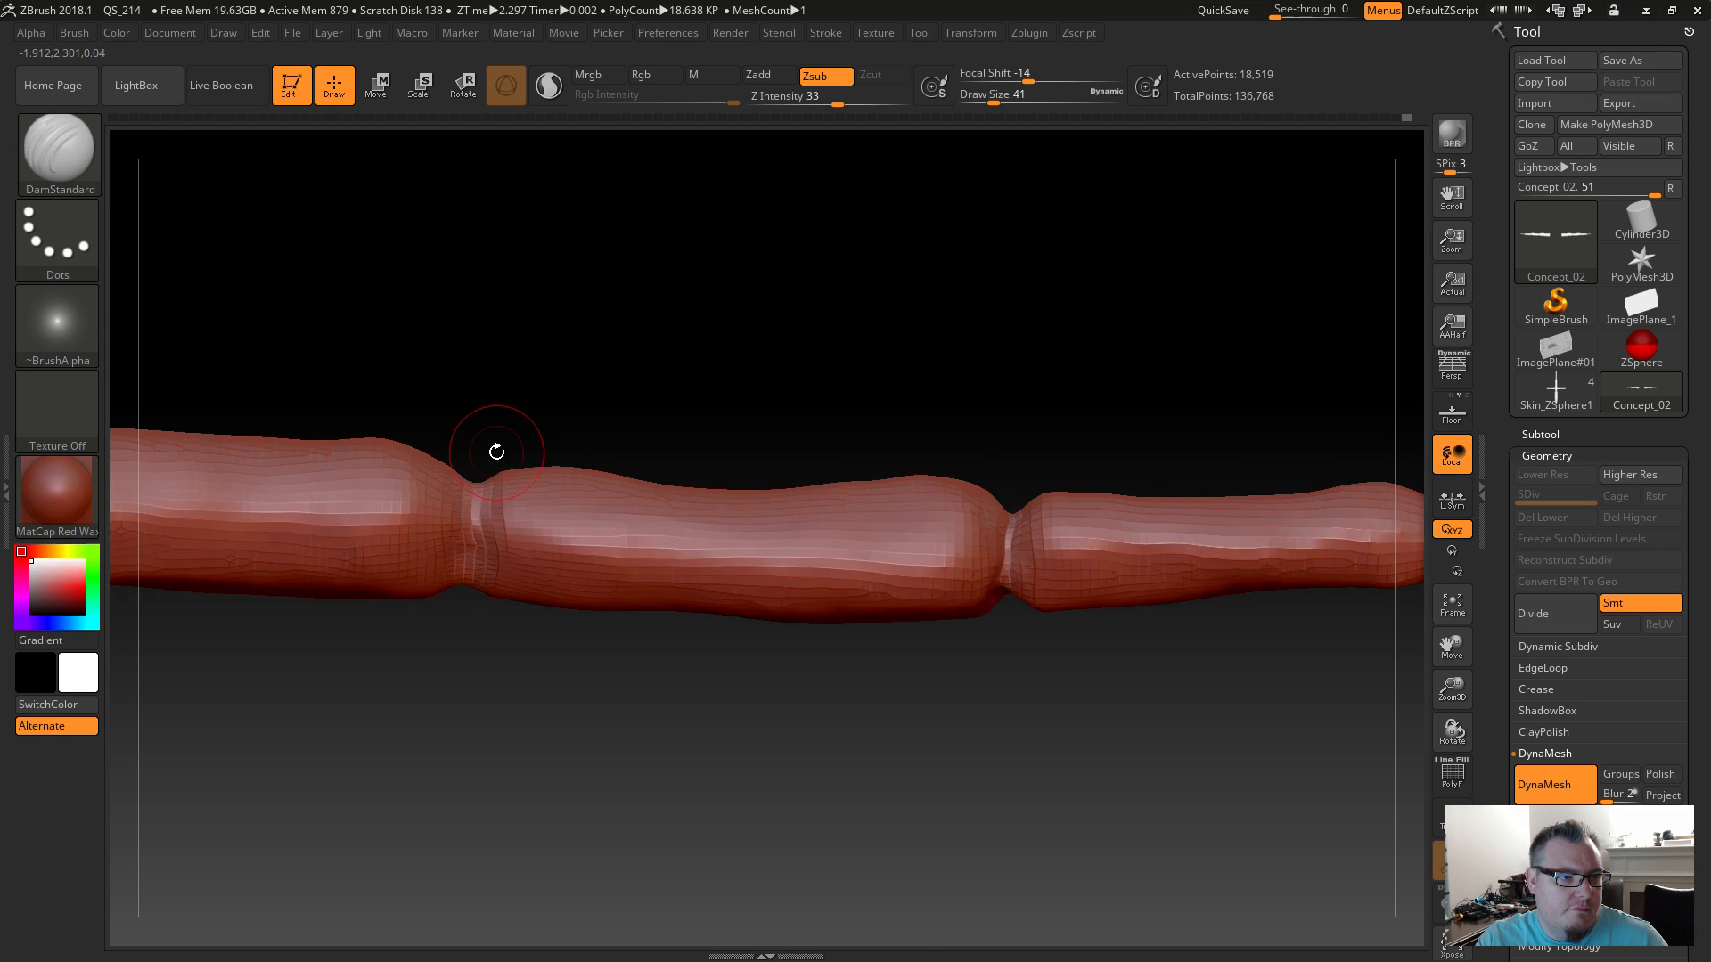
Switch to the Pinch brush and tighten the first joint's crease along its front side.
left_click_drag(486, 634, 677, 598)
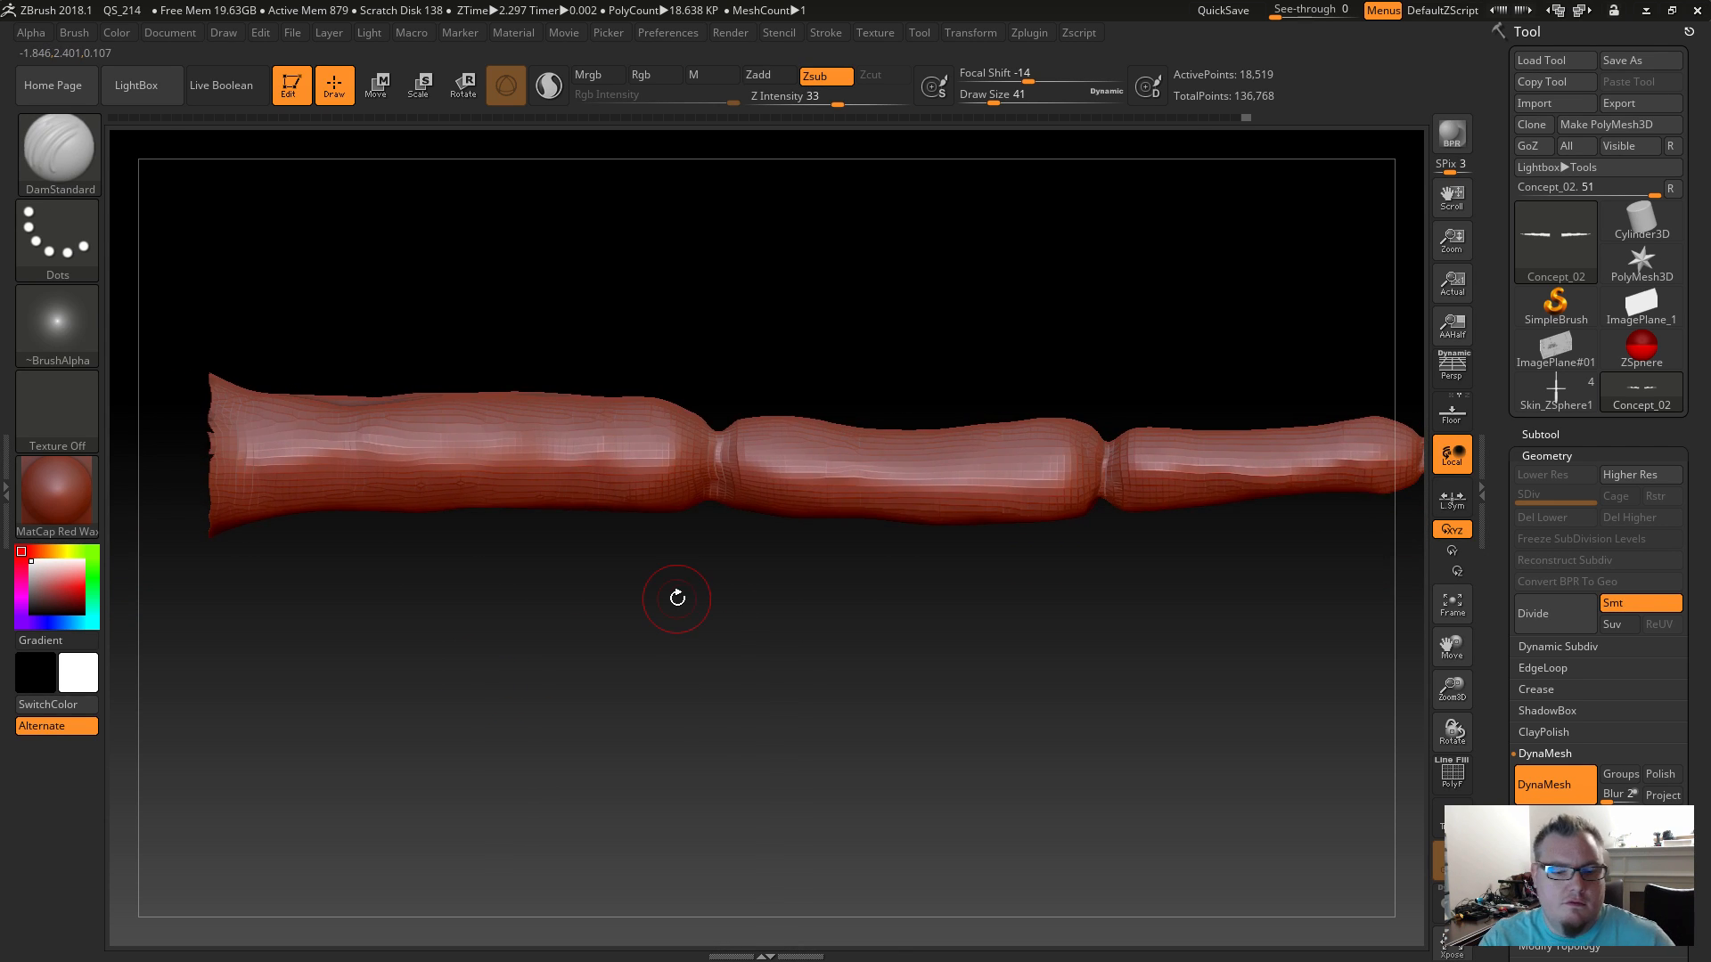
key("b")
key("c")
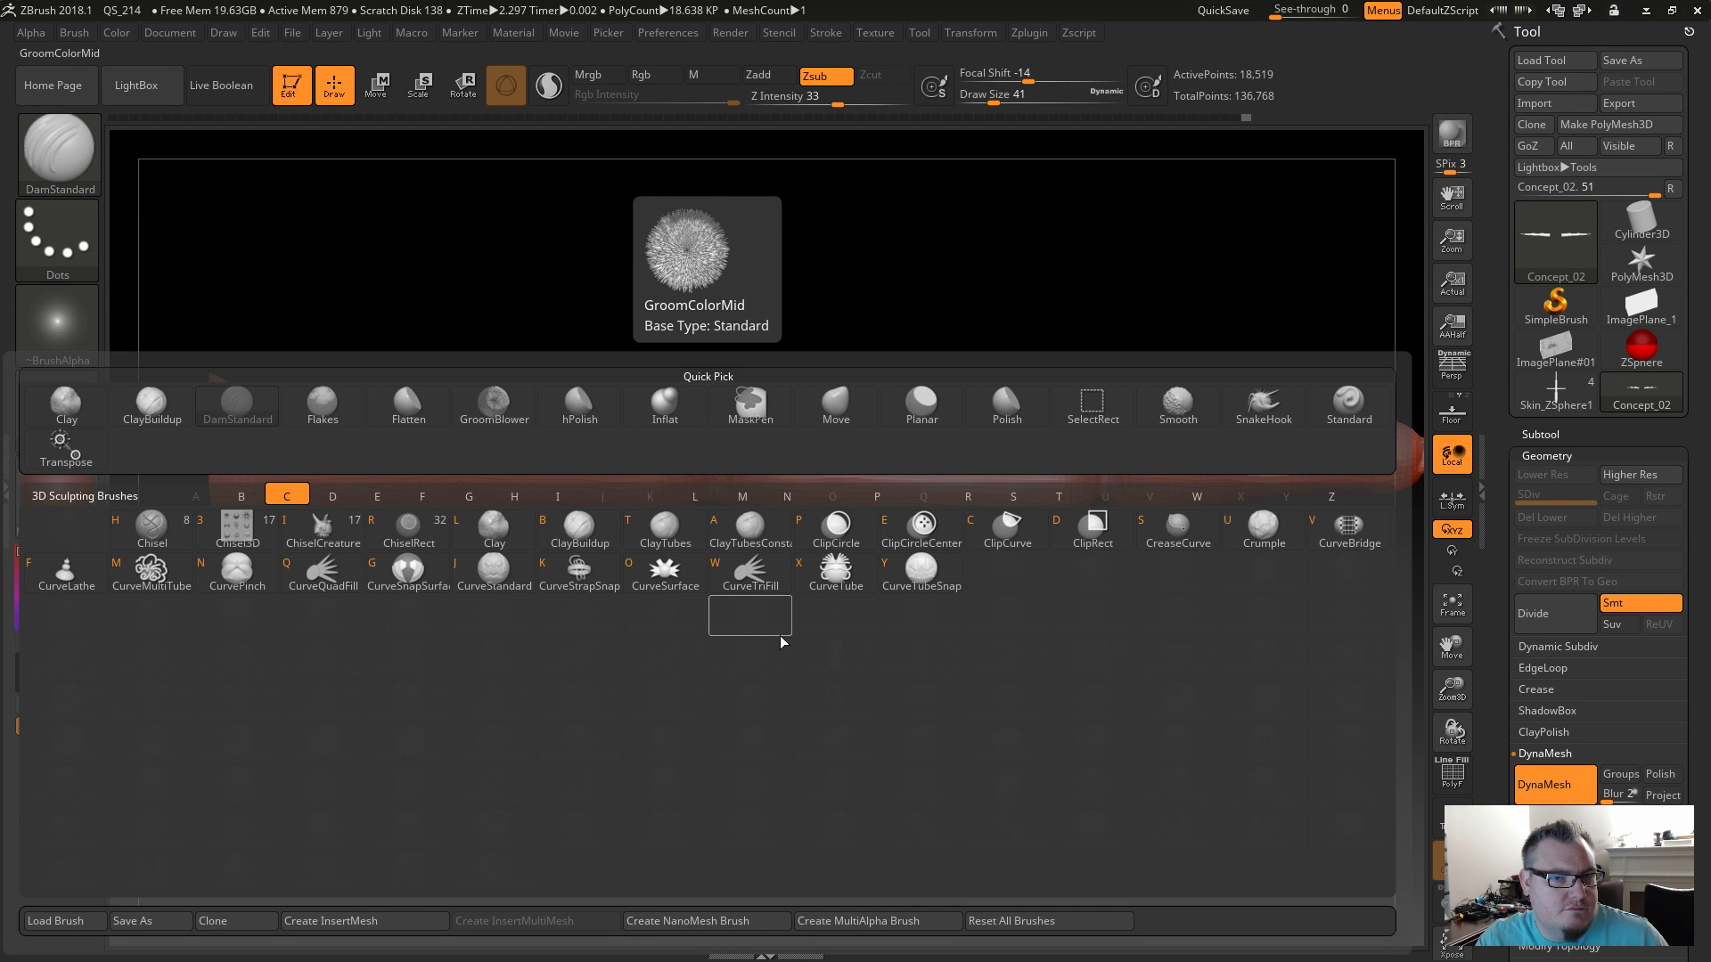
key("b")
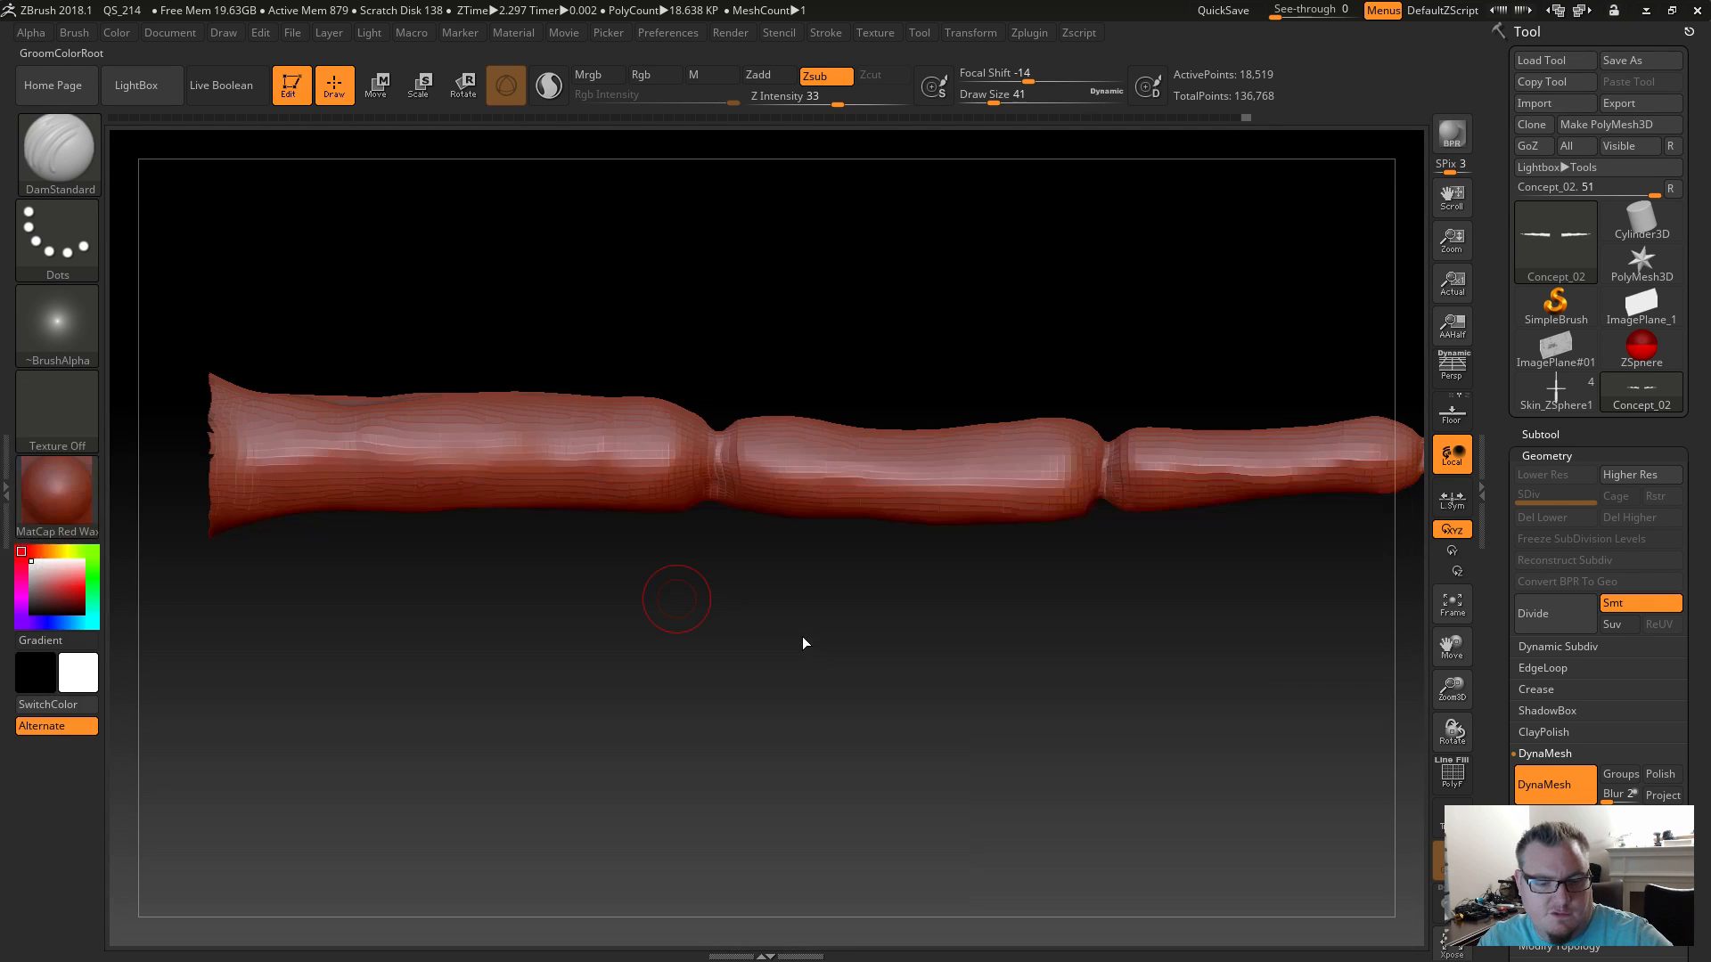
key("b")
key("p")
key("i")
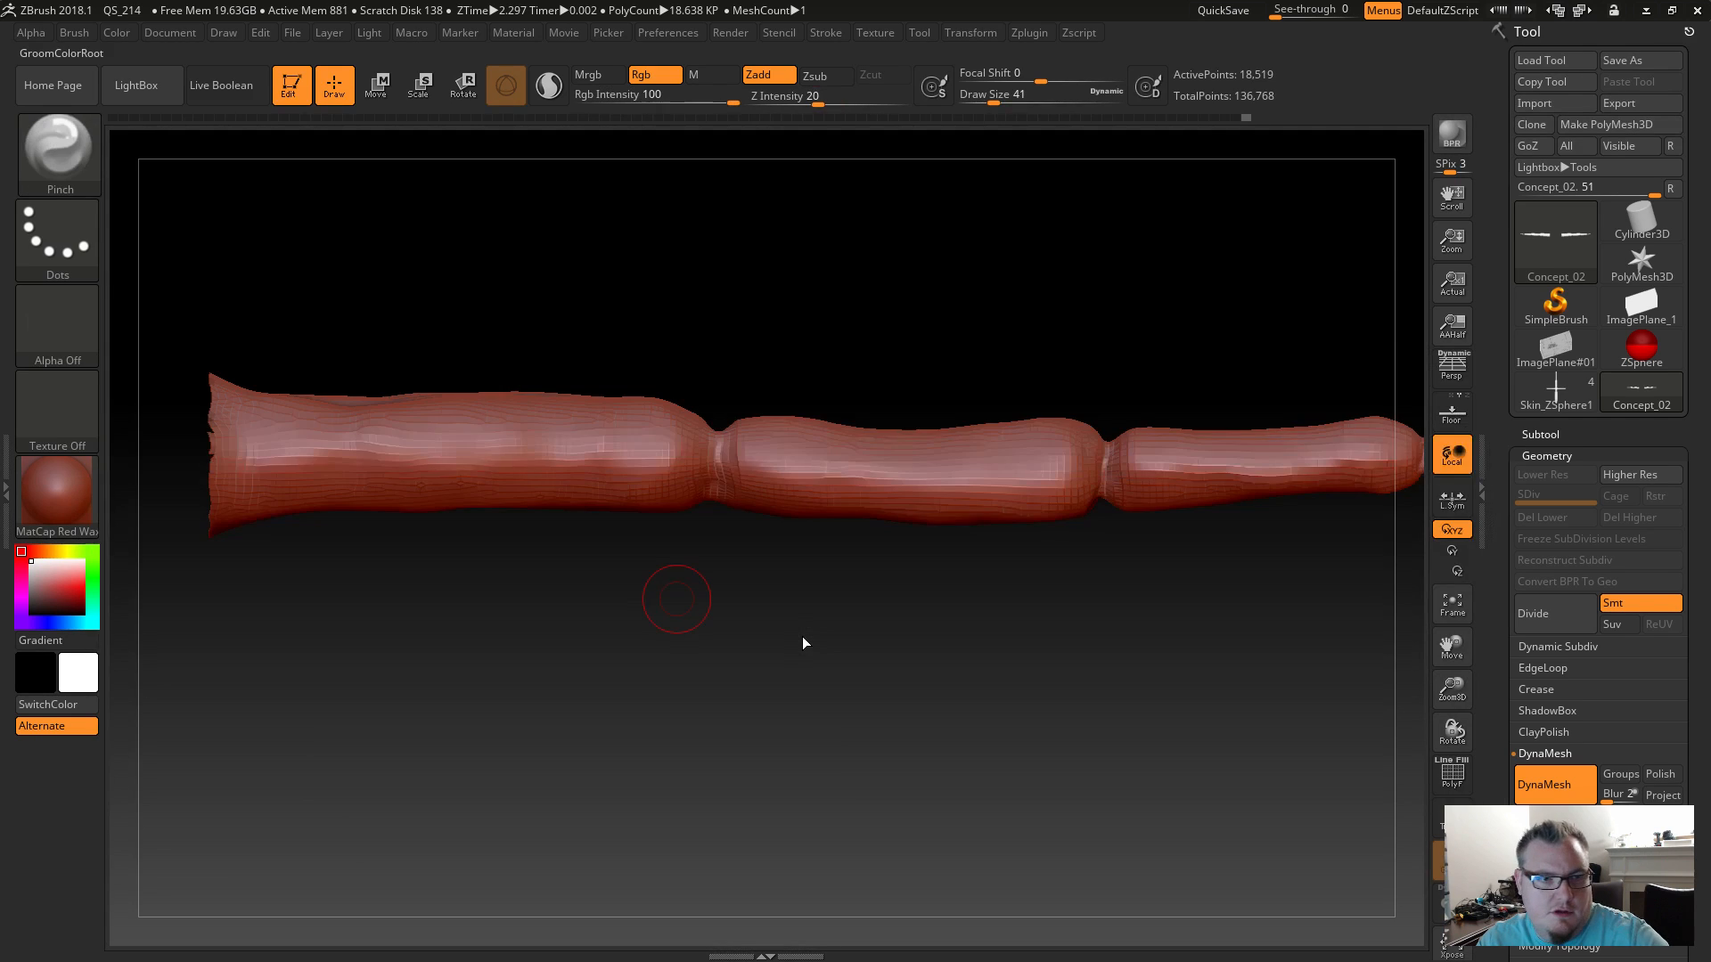
left_click_drag(686, 613, 737, 700, "alt")
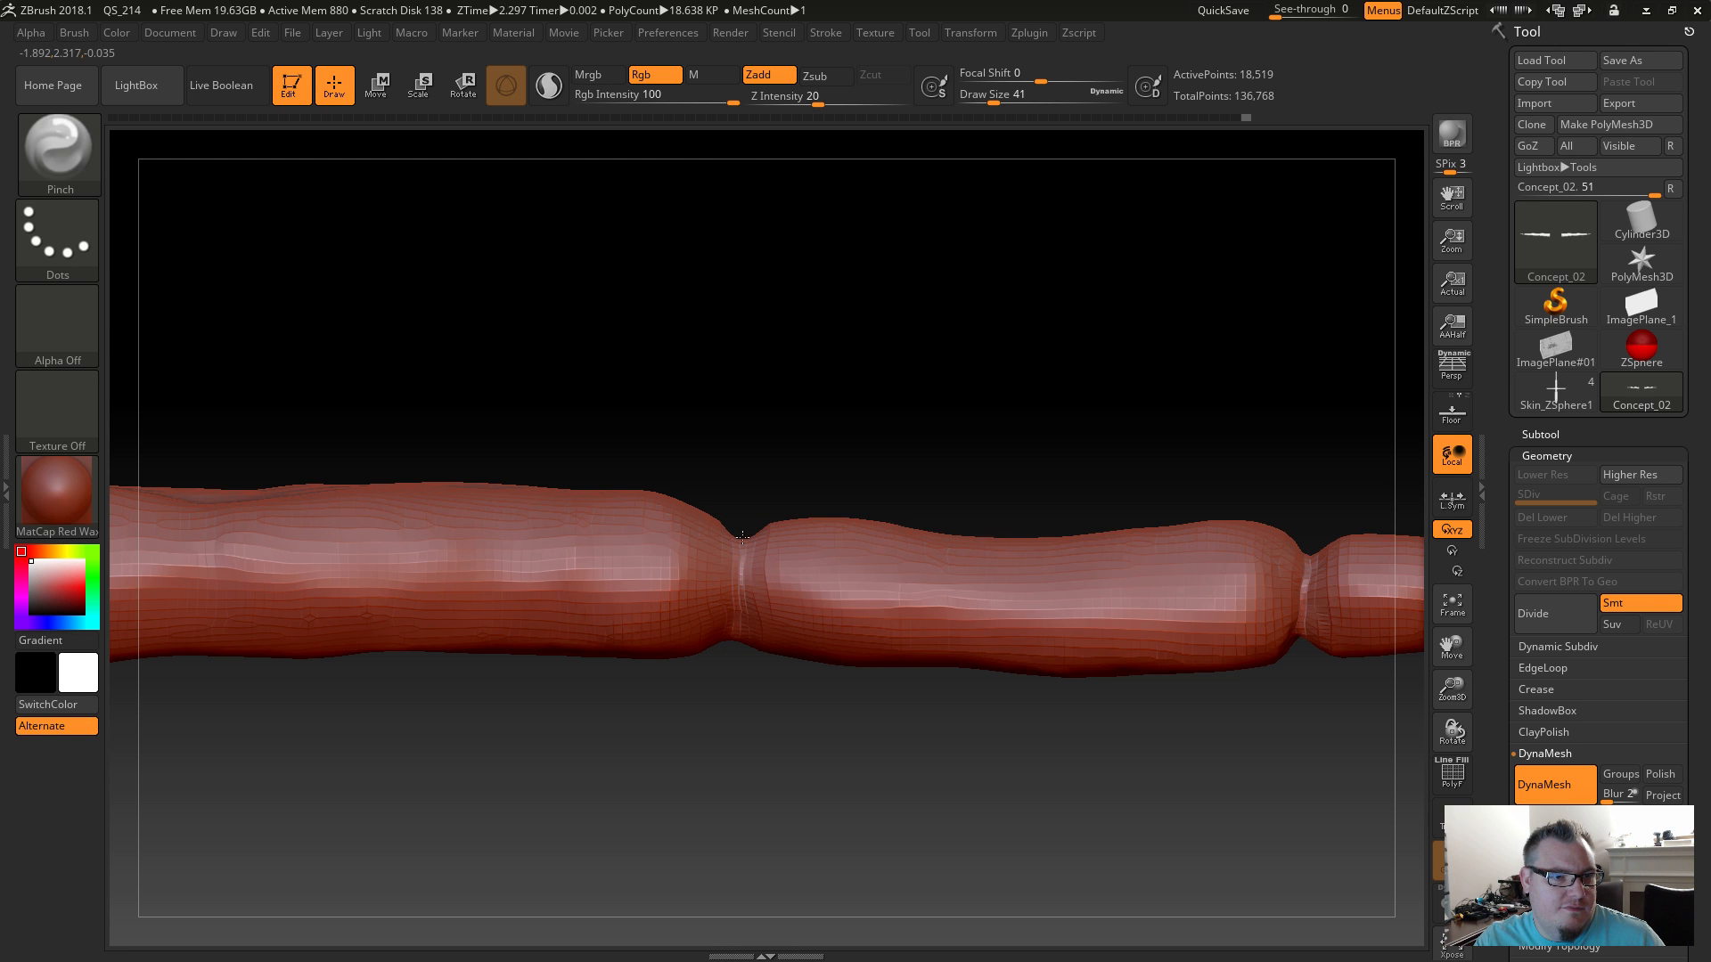
left_click_drag(751, 445, 747, 541)
right_click_drag(747, 528, 749, 474)
mouse_move(749, 564)
right_mouse_down()
mouse_move(720, 526)
mouse_move(706, 588)
mouse_move(775, 428)
mouse_move(800, 458)
right_mouse_up()
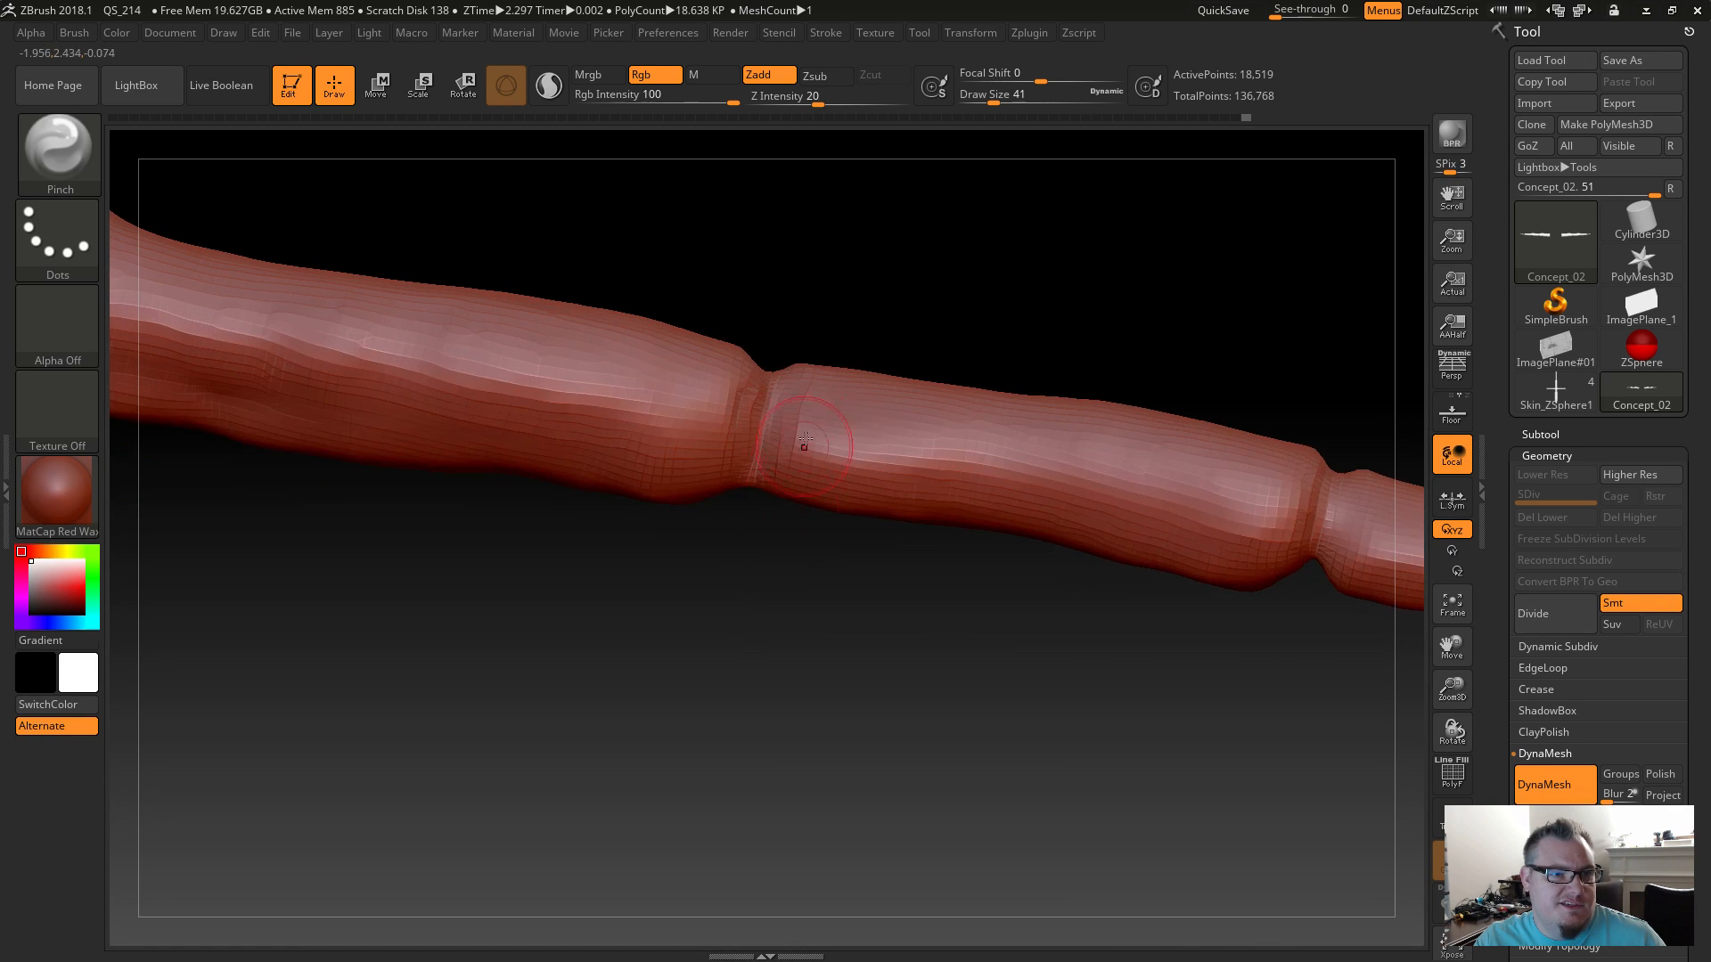
Continue pinching the first joint's crease around the remaining sides of the limb.
right_click_drag(783, 336, 732, 384)
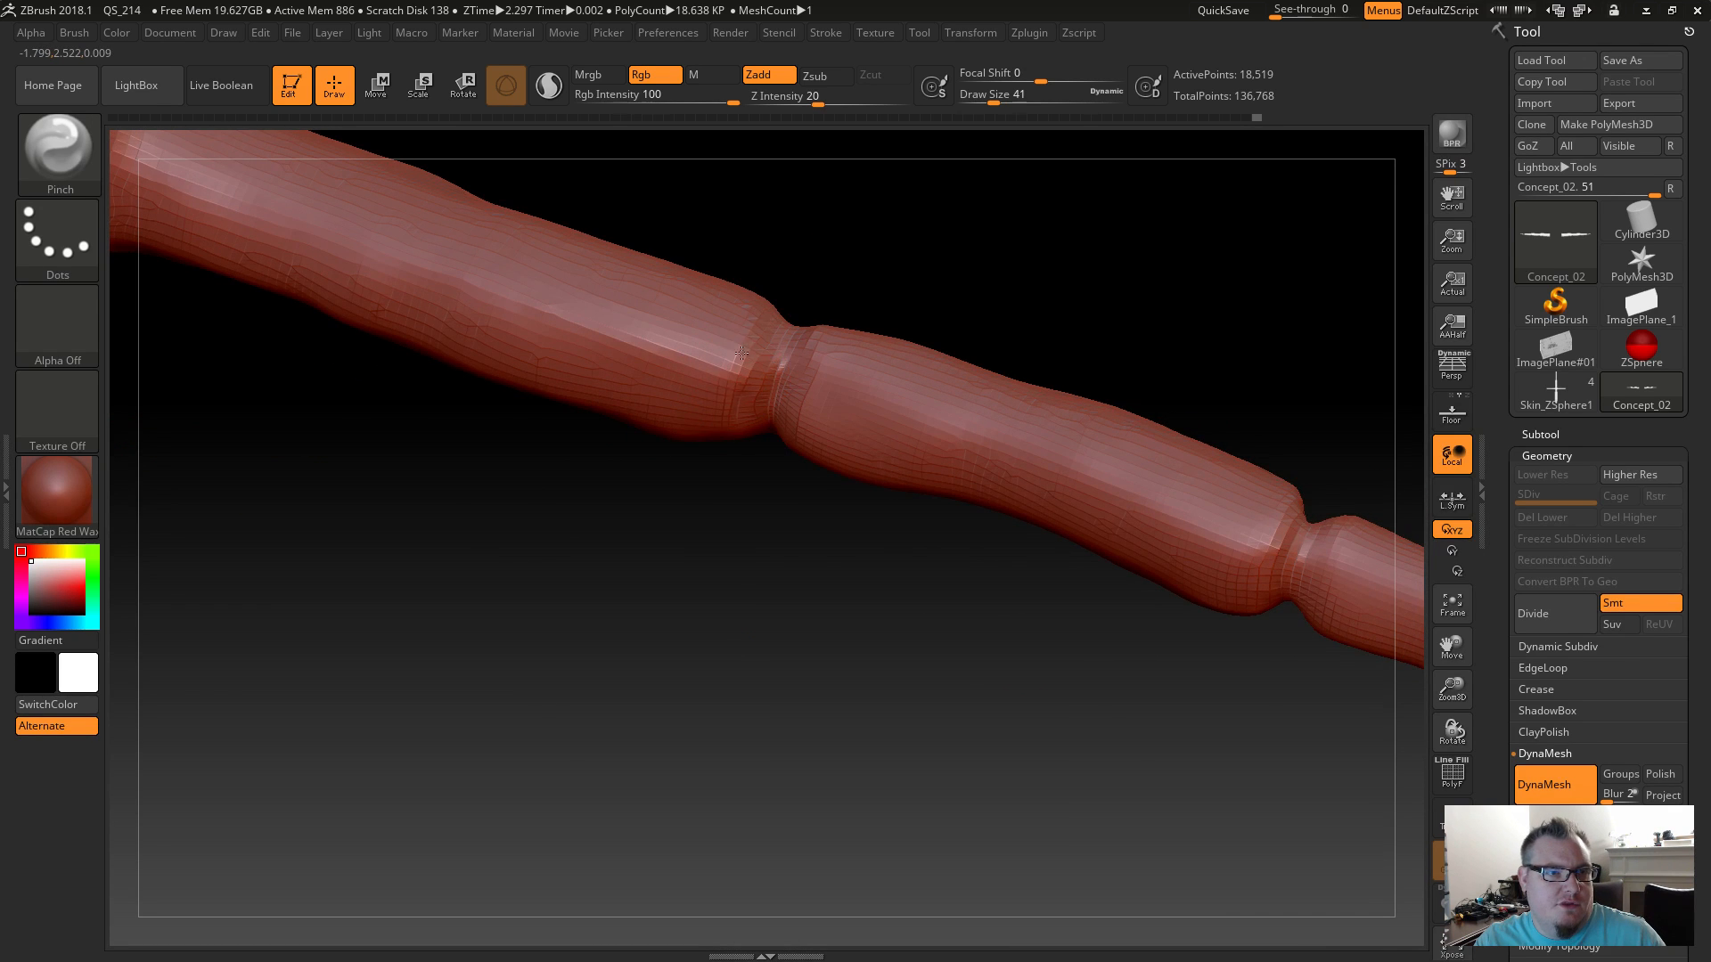
right_click_drag(758, 308, 787, 278)
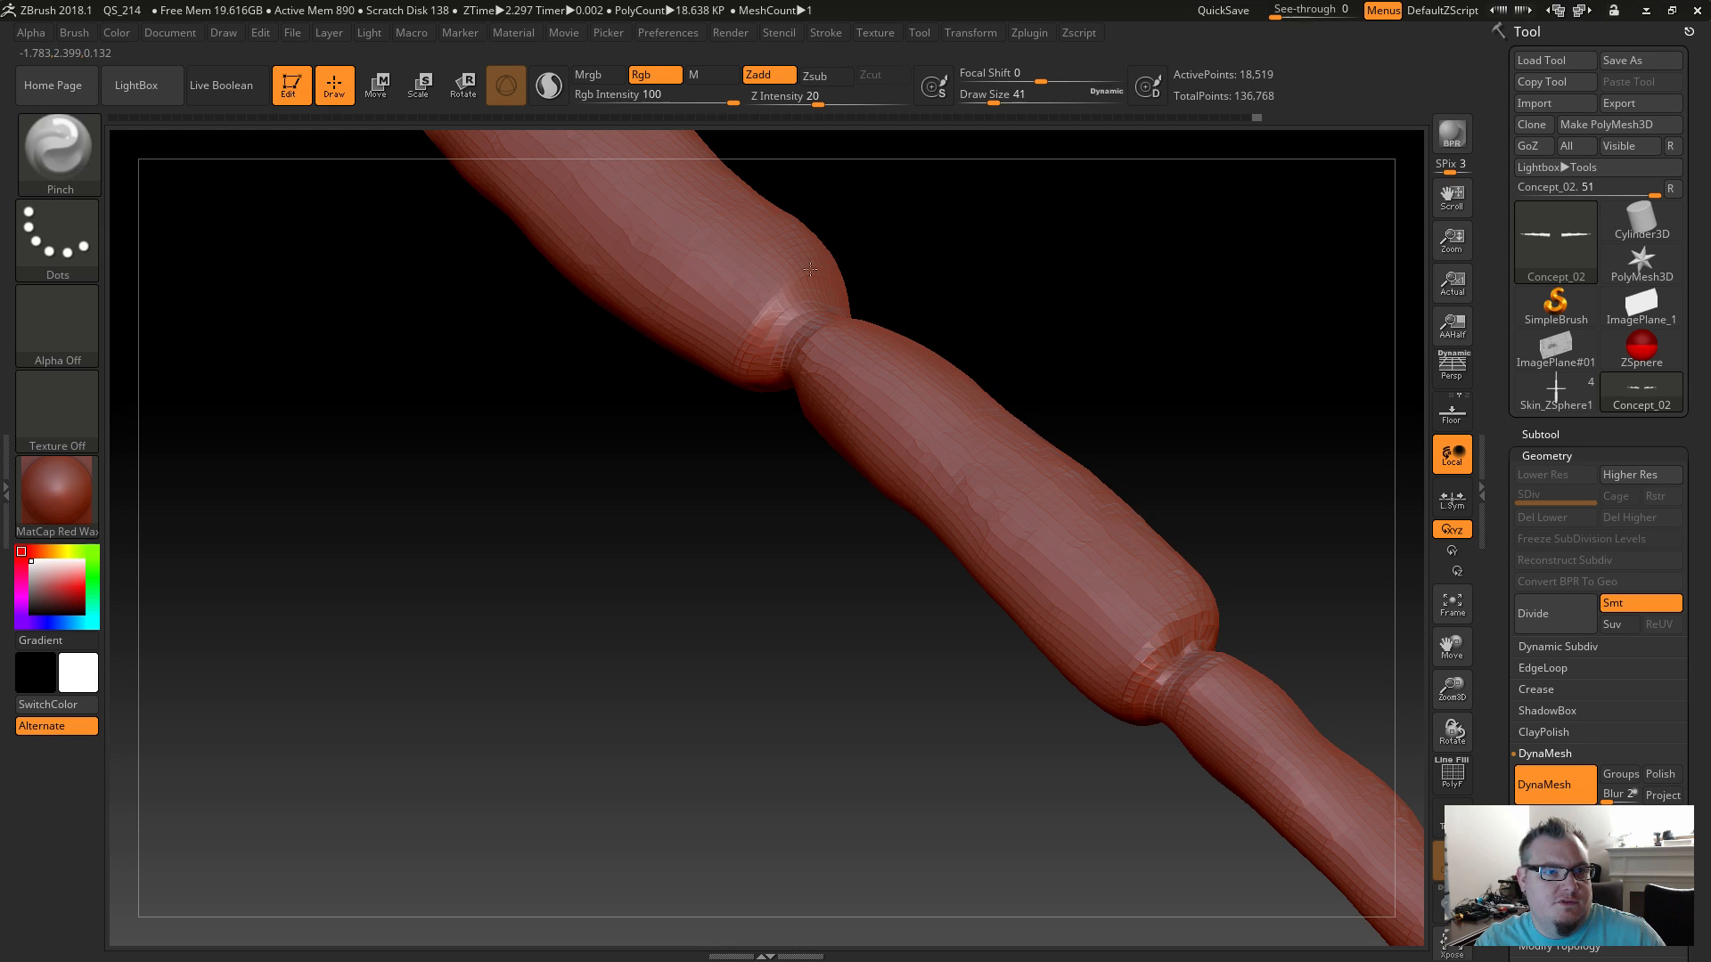
mouse_move(757, 523)
right_mouse_down()
mouse_move(784, 486)
mouse_move(798, 344)
right_mouse_up()
left_click_drag(822, 253, 768, 339)
left_click_drag(831, 261, 800, 320)
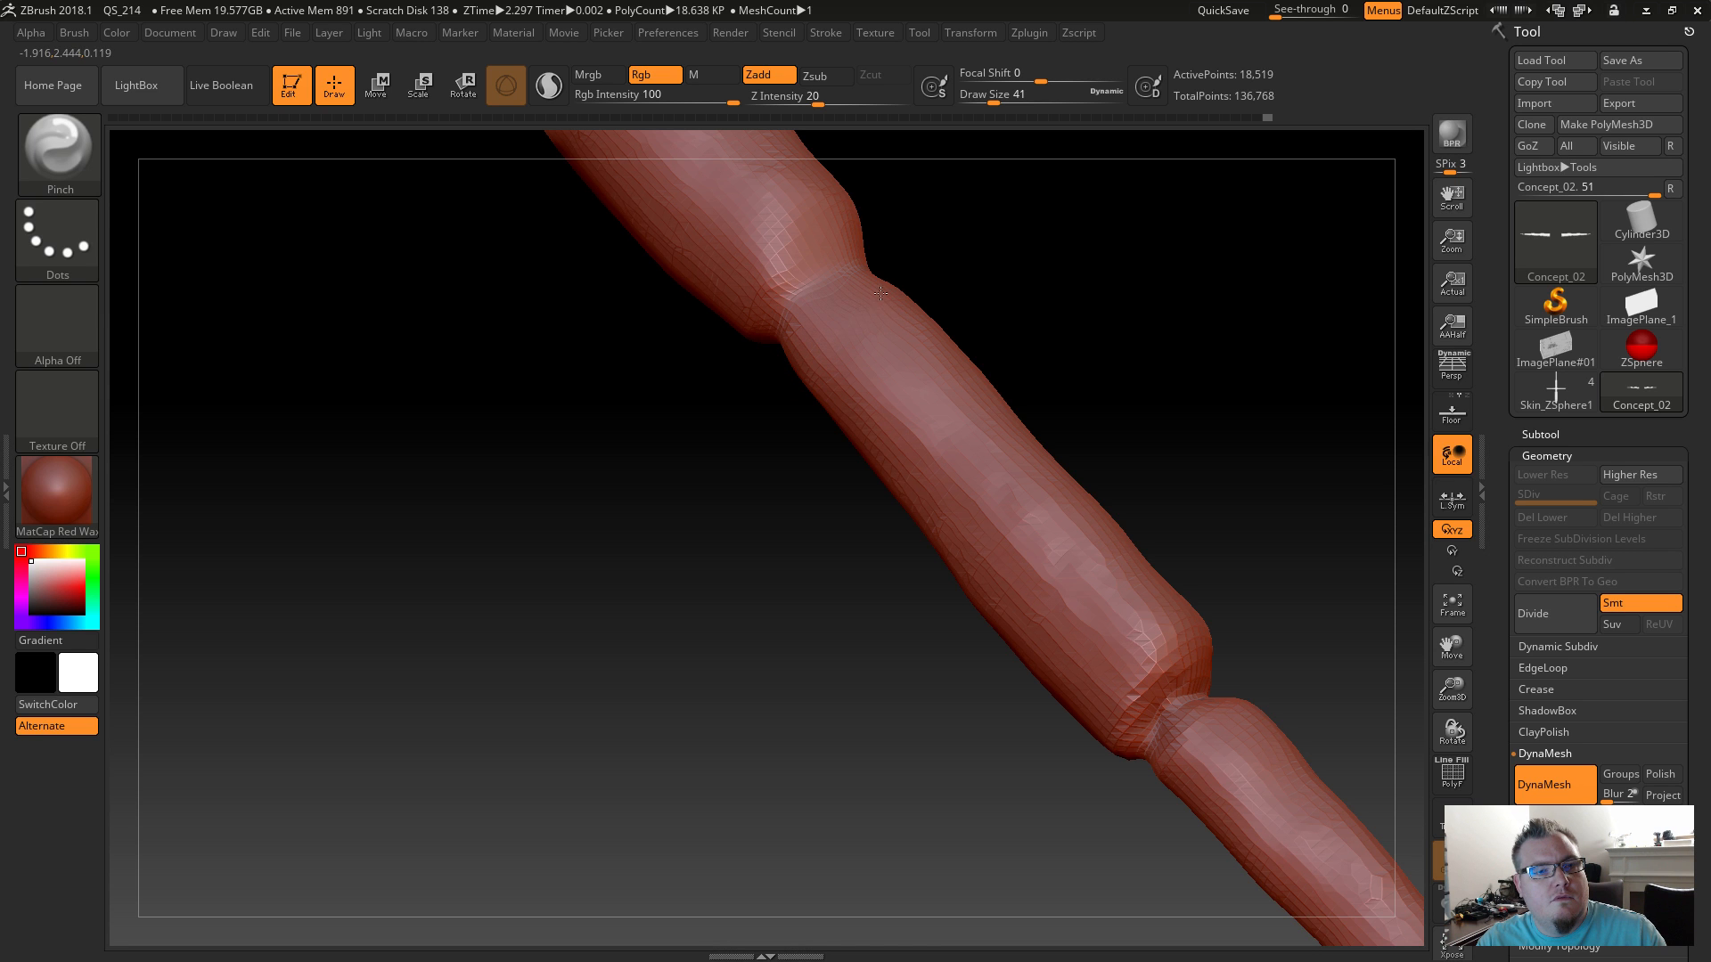
Pinch the second joint's crease all around the limb to sharpen it.
mouse_move(743, 481)
left_mouse_down()
mouse_move(871, 565)
mouse_move(875, 612)
mouse_move(805, 599)
mouse_move(855, 622)
left_mouse_up()
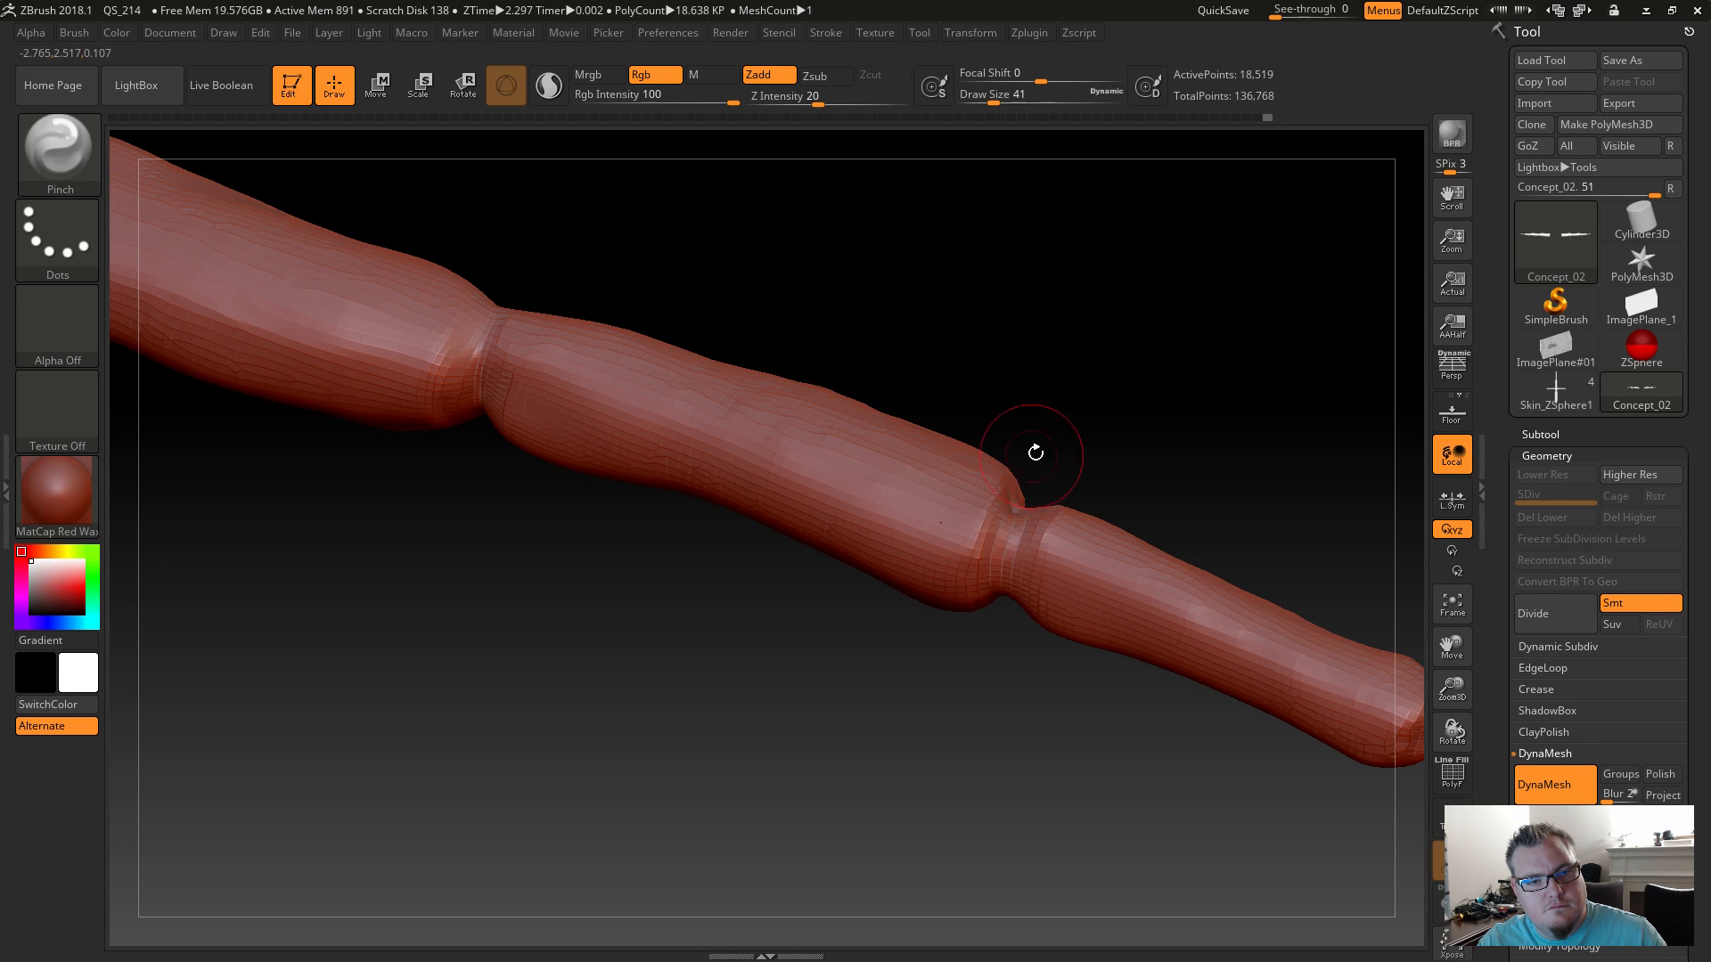
left_click_drag(1017, 558, 1065, 494)
mouse_move(1178, 533)
left_mouse_down()
mouse_move(1101, 533)
mouse_move(1149, 544)
left_mouse_up()
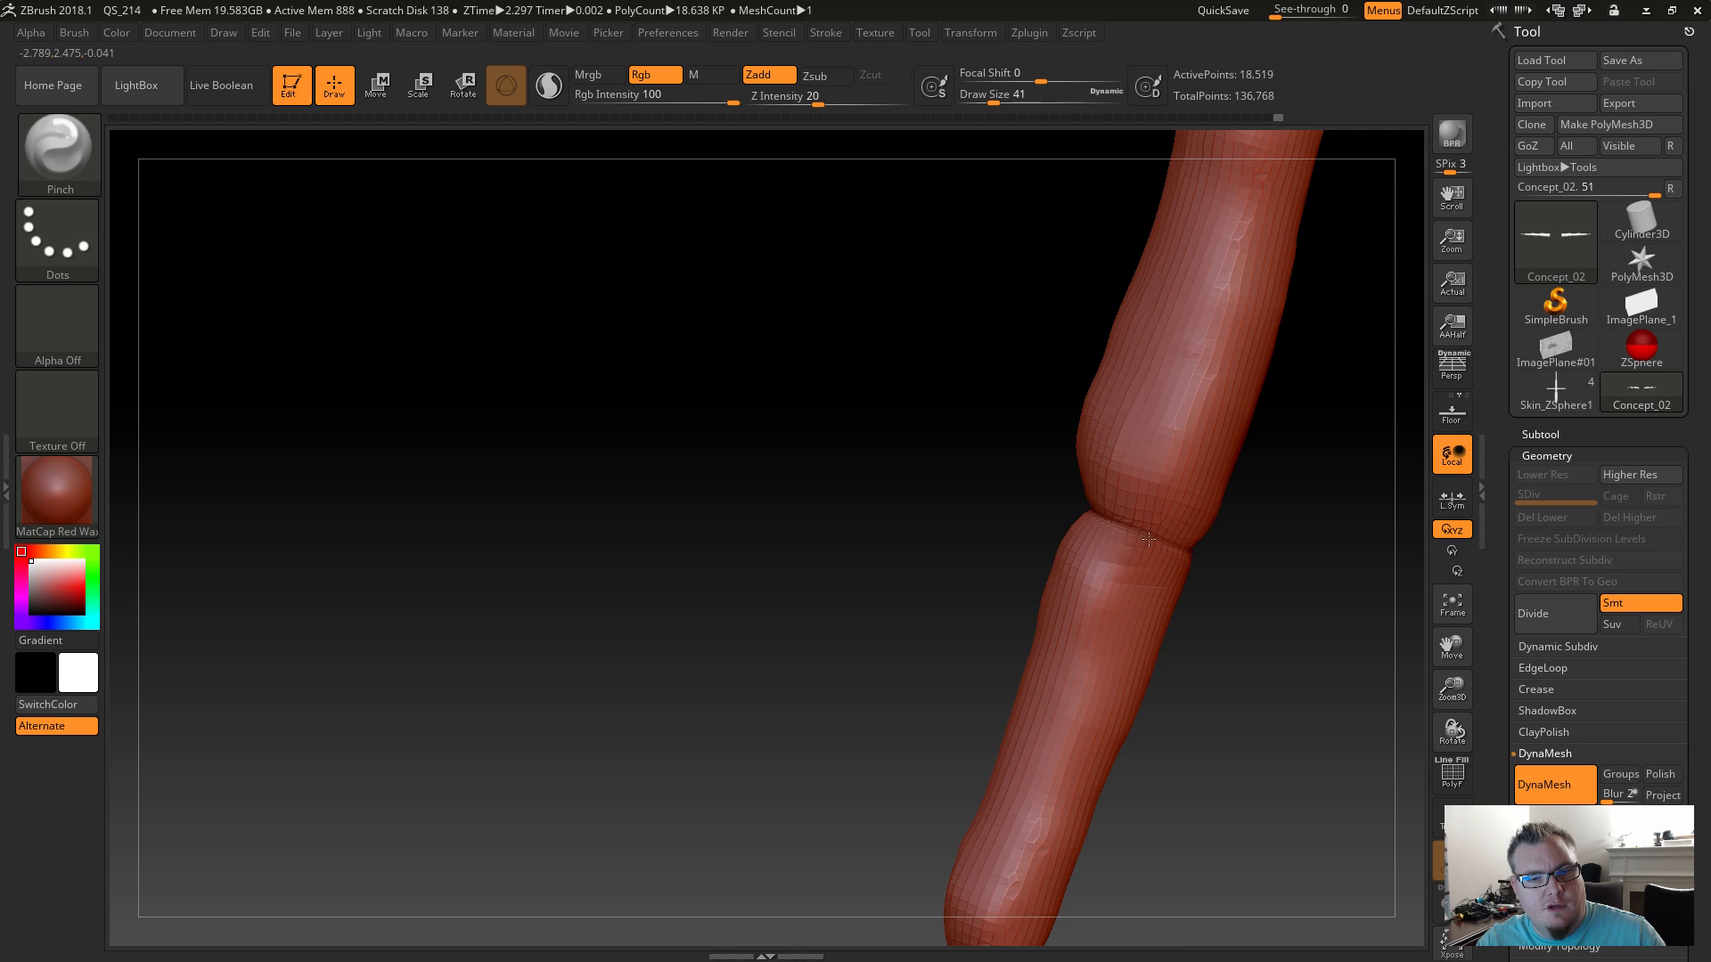
left_click_drag(1218, 615, 1151, 545)
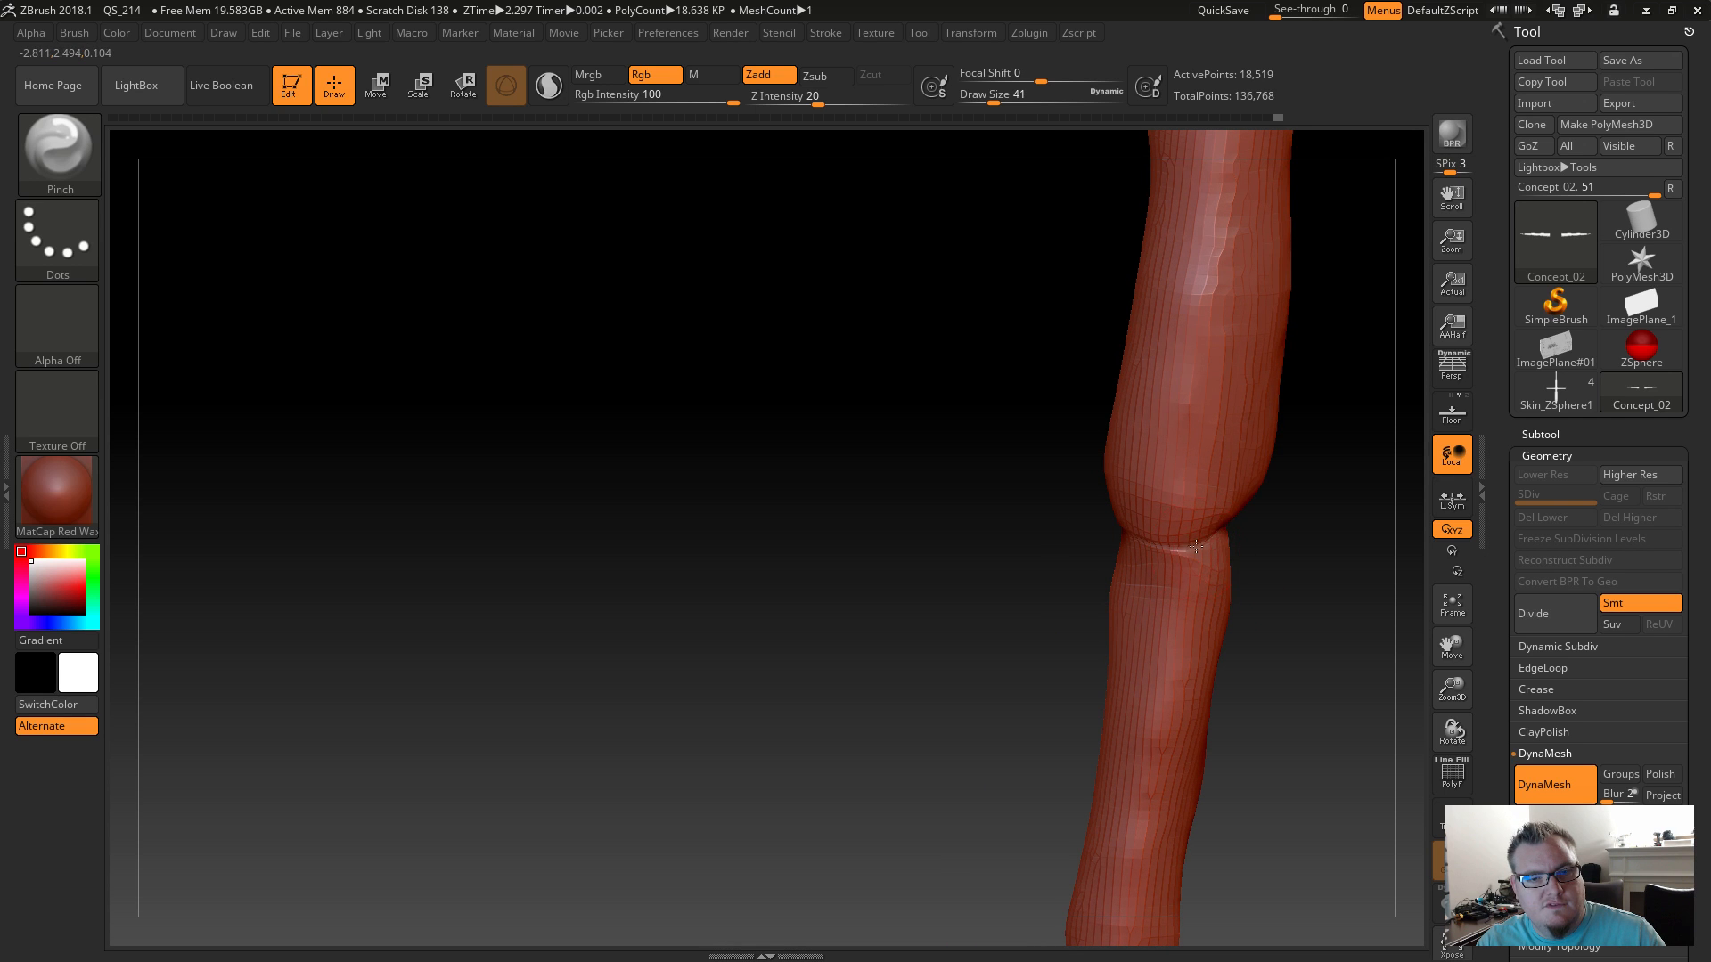
left_click_drag(1255, 597, 1220, 588)
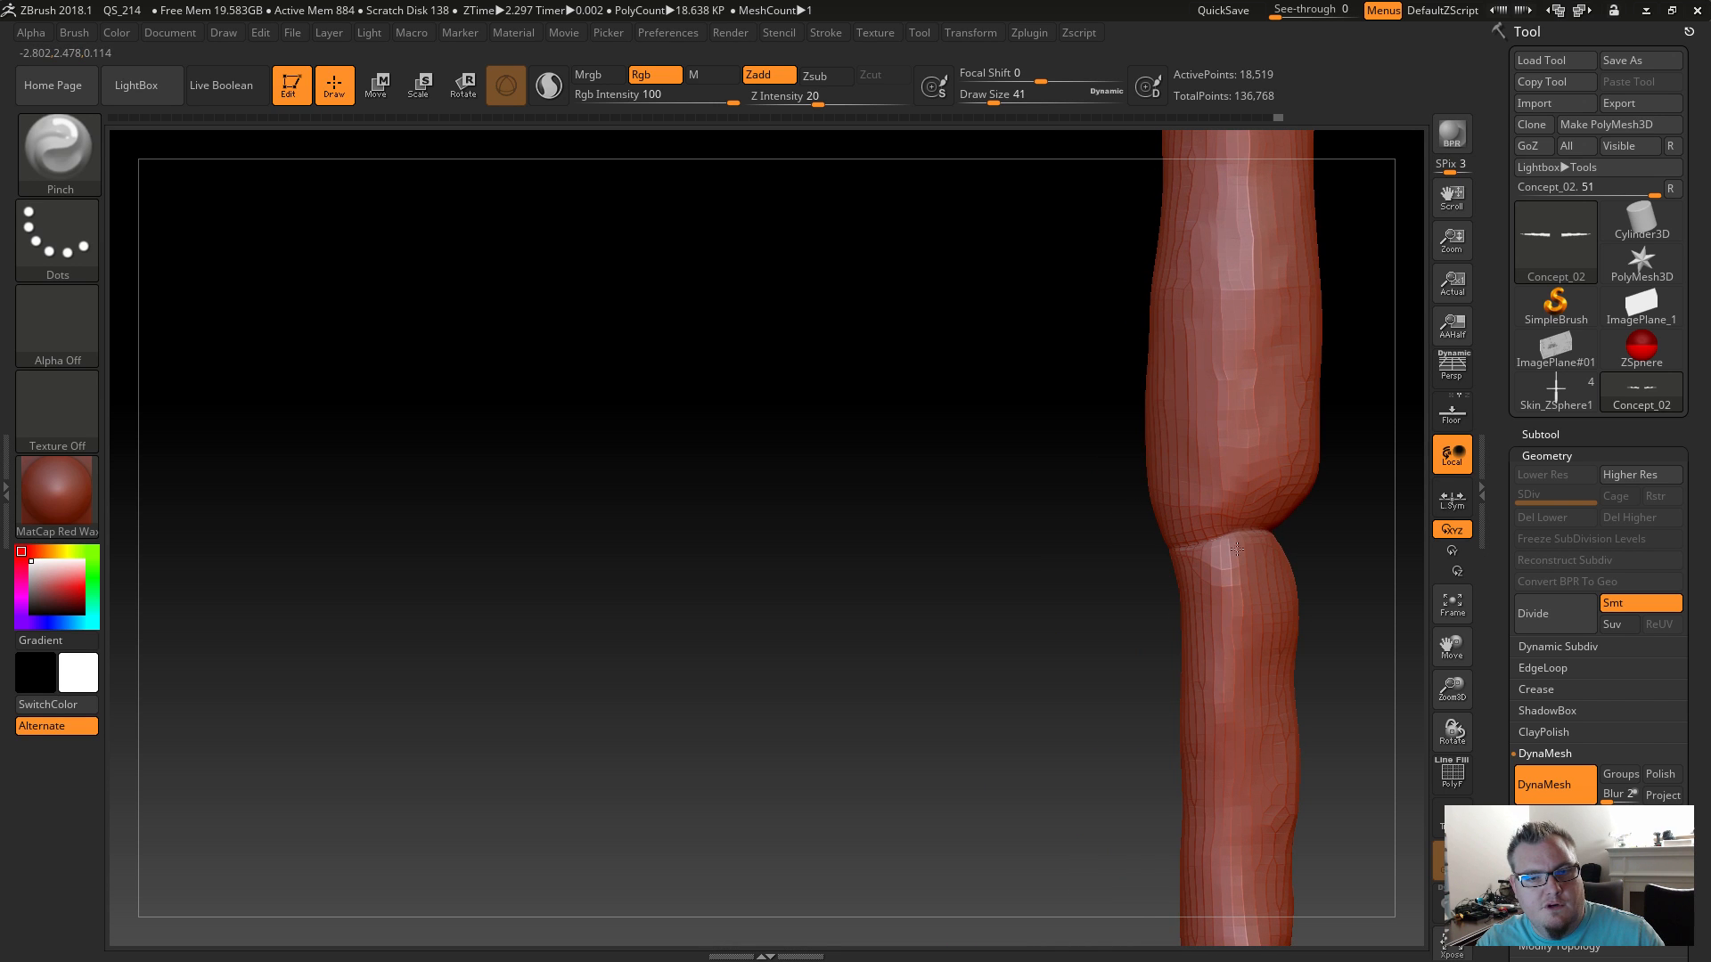
Pinch the crease between the last thick segment and the pointed tip.
left_click_drag(1019, 592, 829, 661)
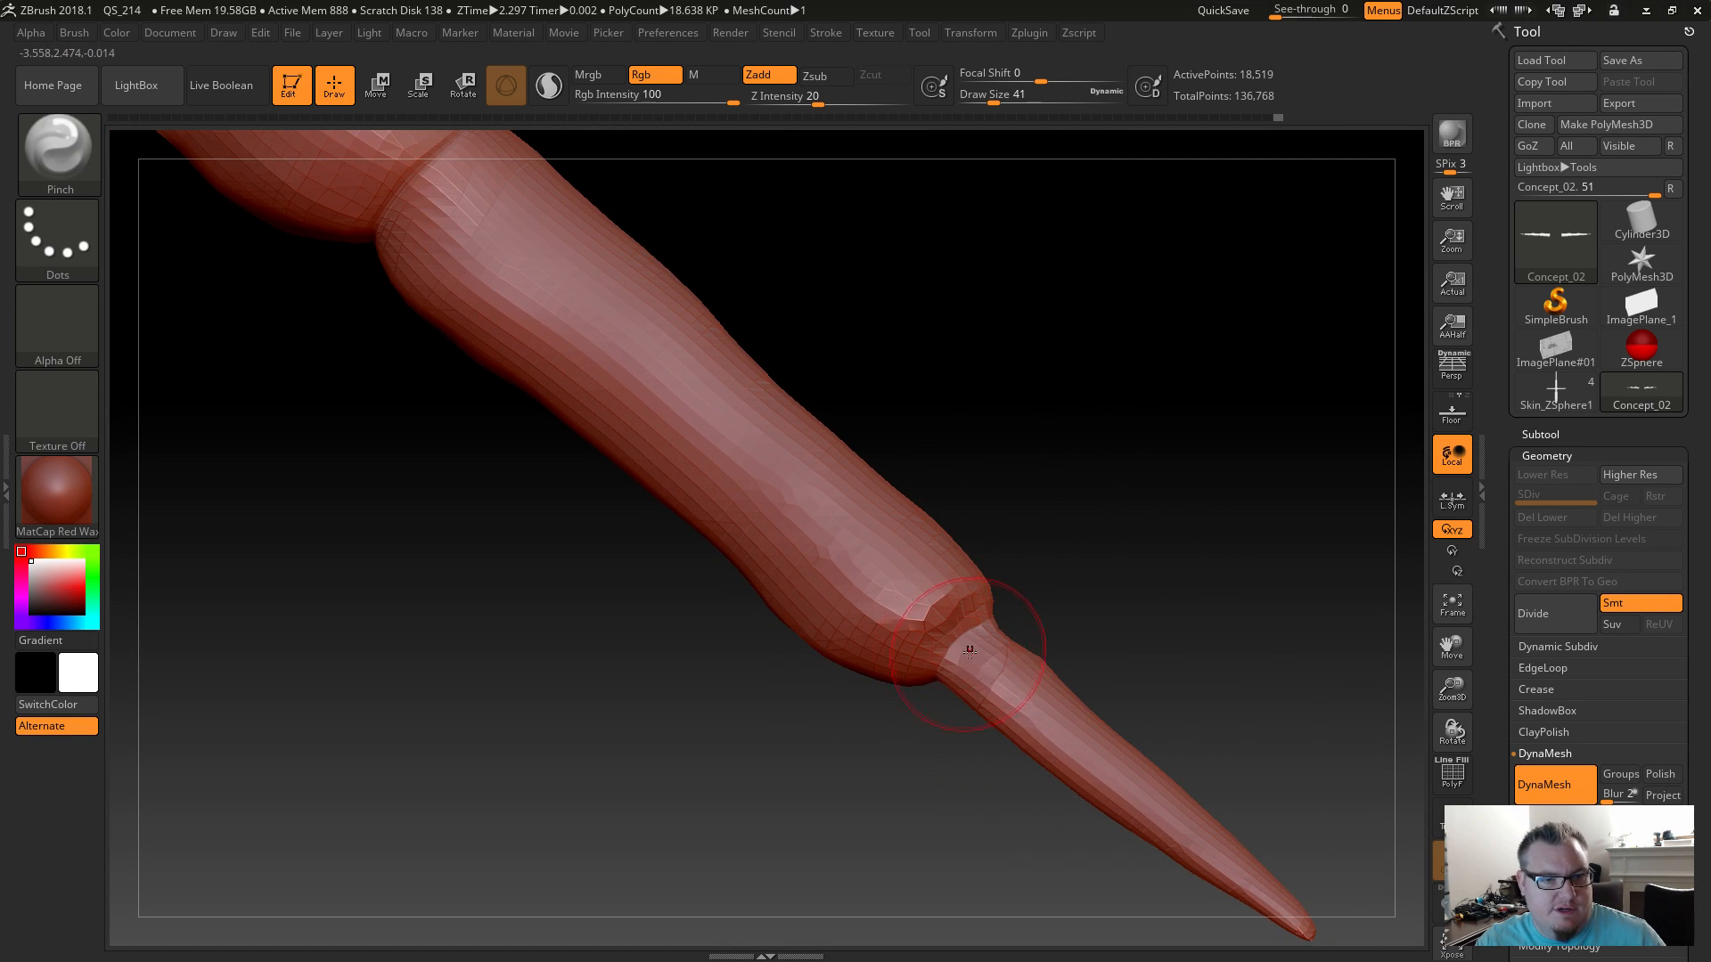
mouse_move(998, 608)
left_mouse_down()
mouse_move(1109, 660)
mouse_move(1025, 644)
left_mouse_up()
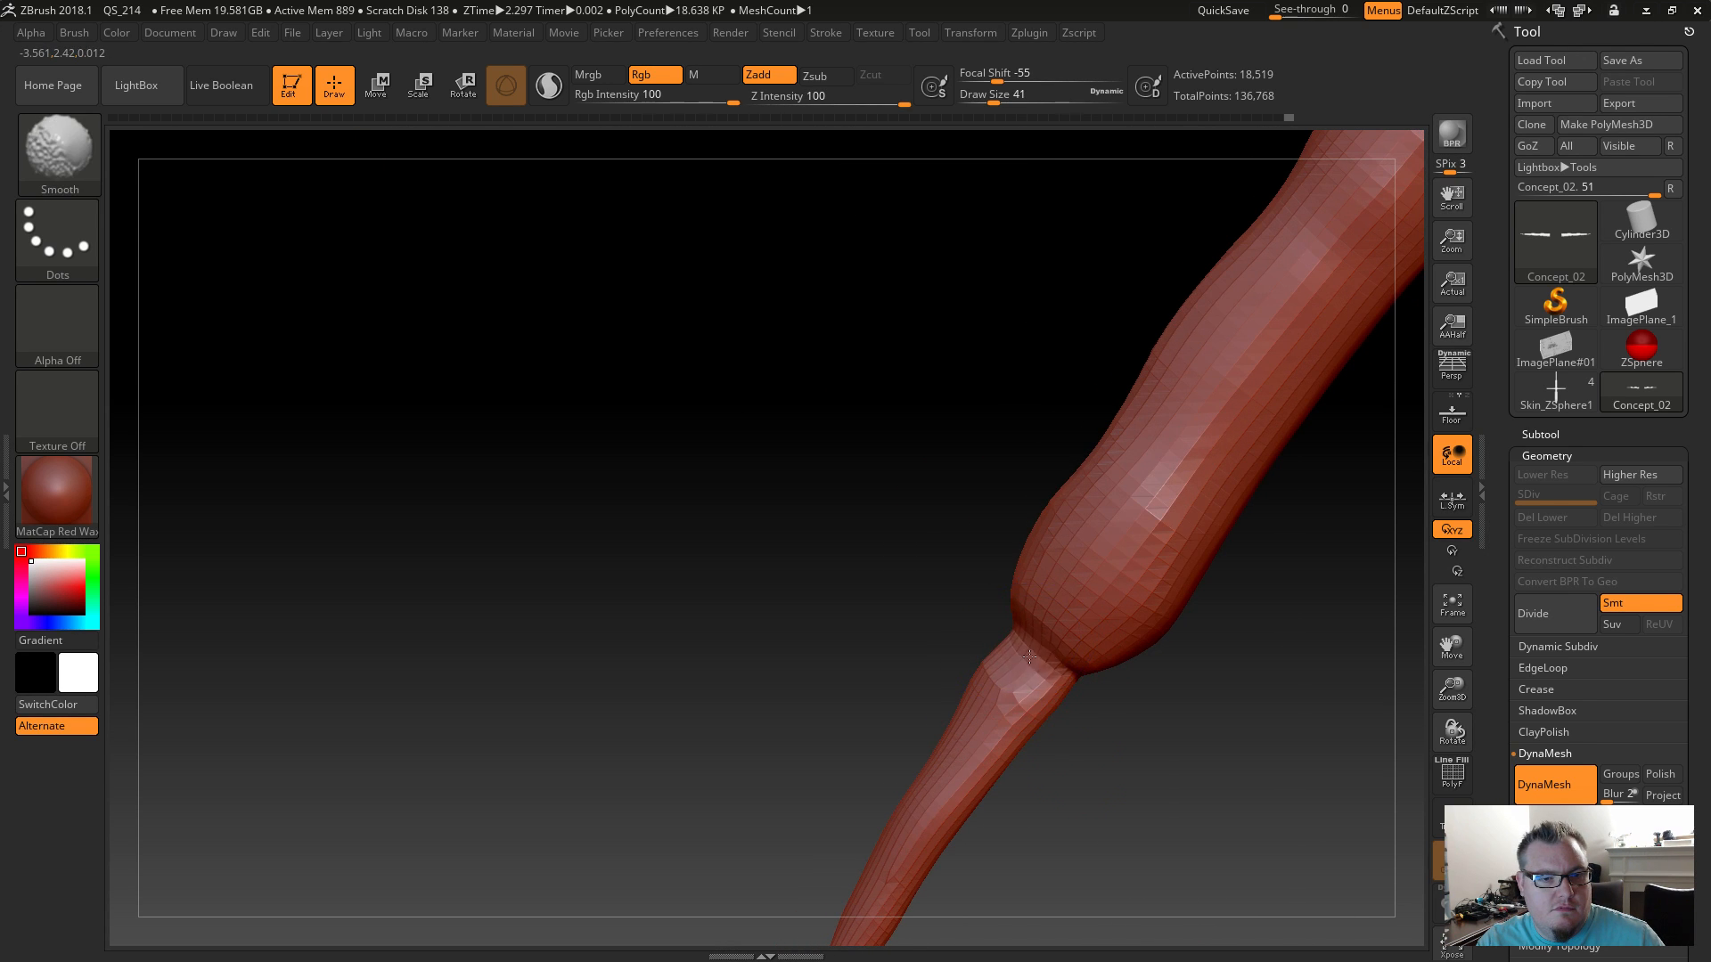
mouse_move(1068, 723)
left_mouse_down()
mouse_move(1080, 738)
mouse_move(1038, 664)
left_mouse_up()
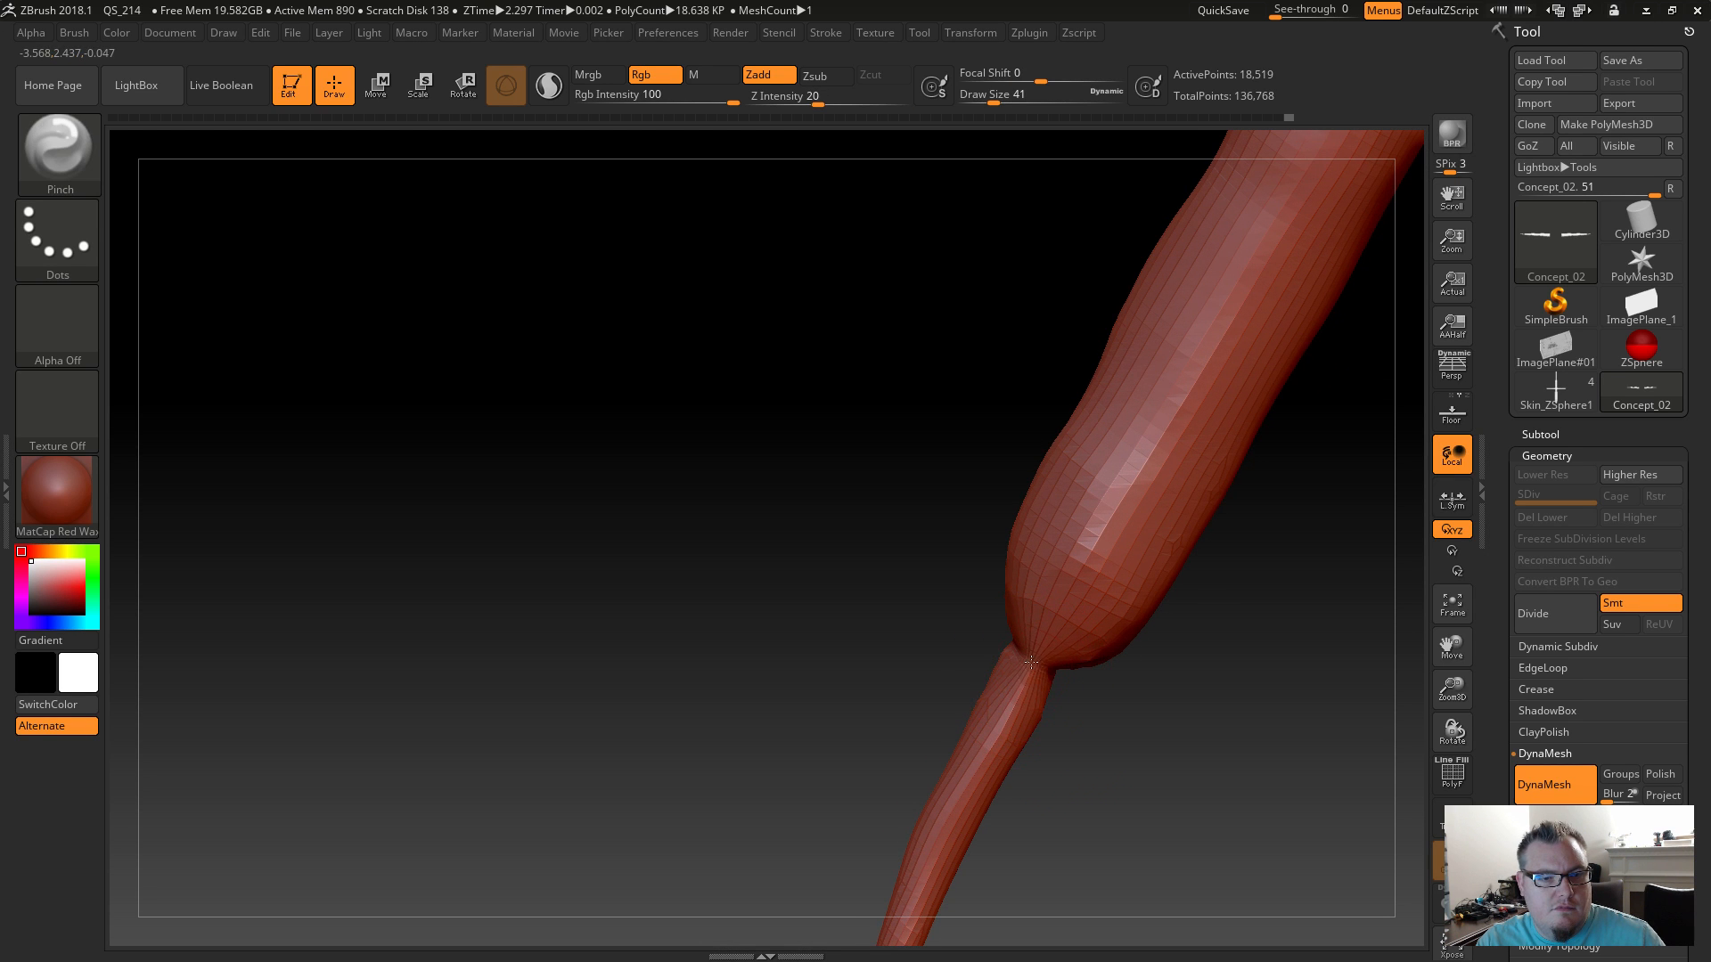
Set the Pinch brush's draw size to 16 and tighten the crease around the base of the pointed tip.
key("s")
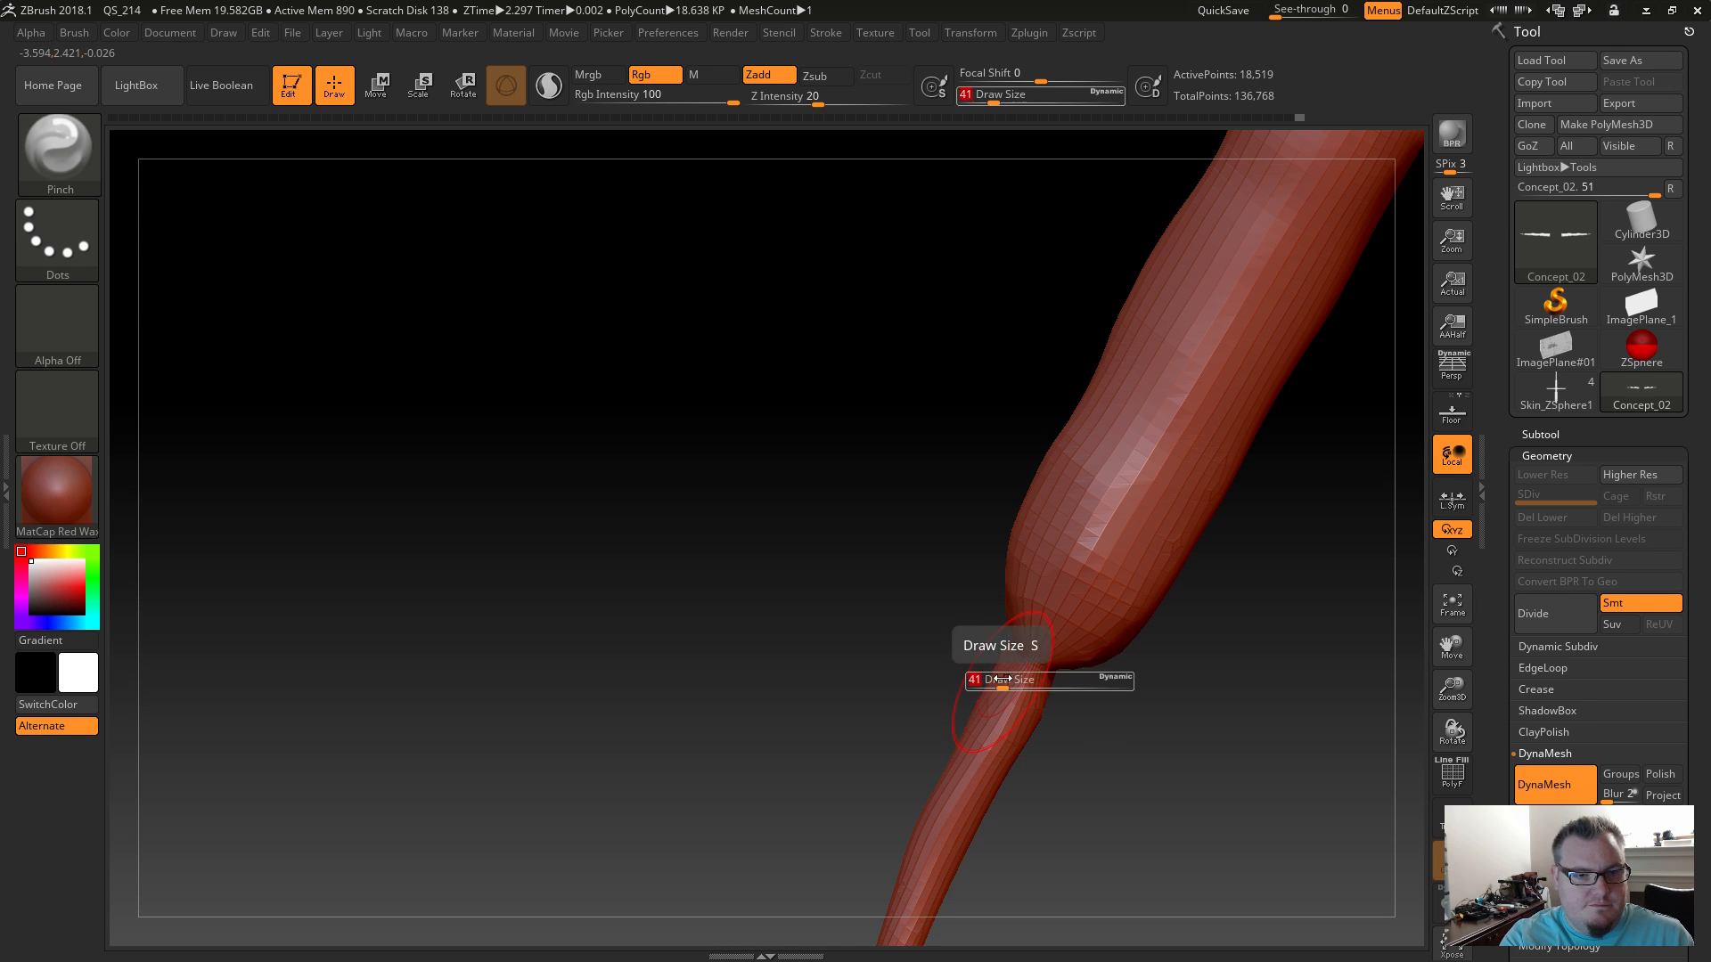
key("ctrl")
type("s5")
key("Return")
type("s16")
key("Return")
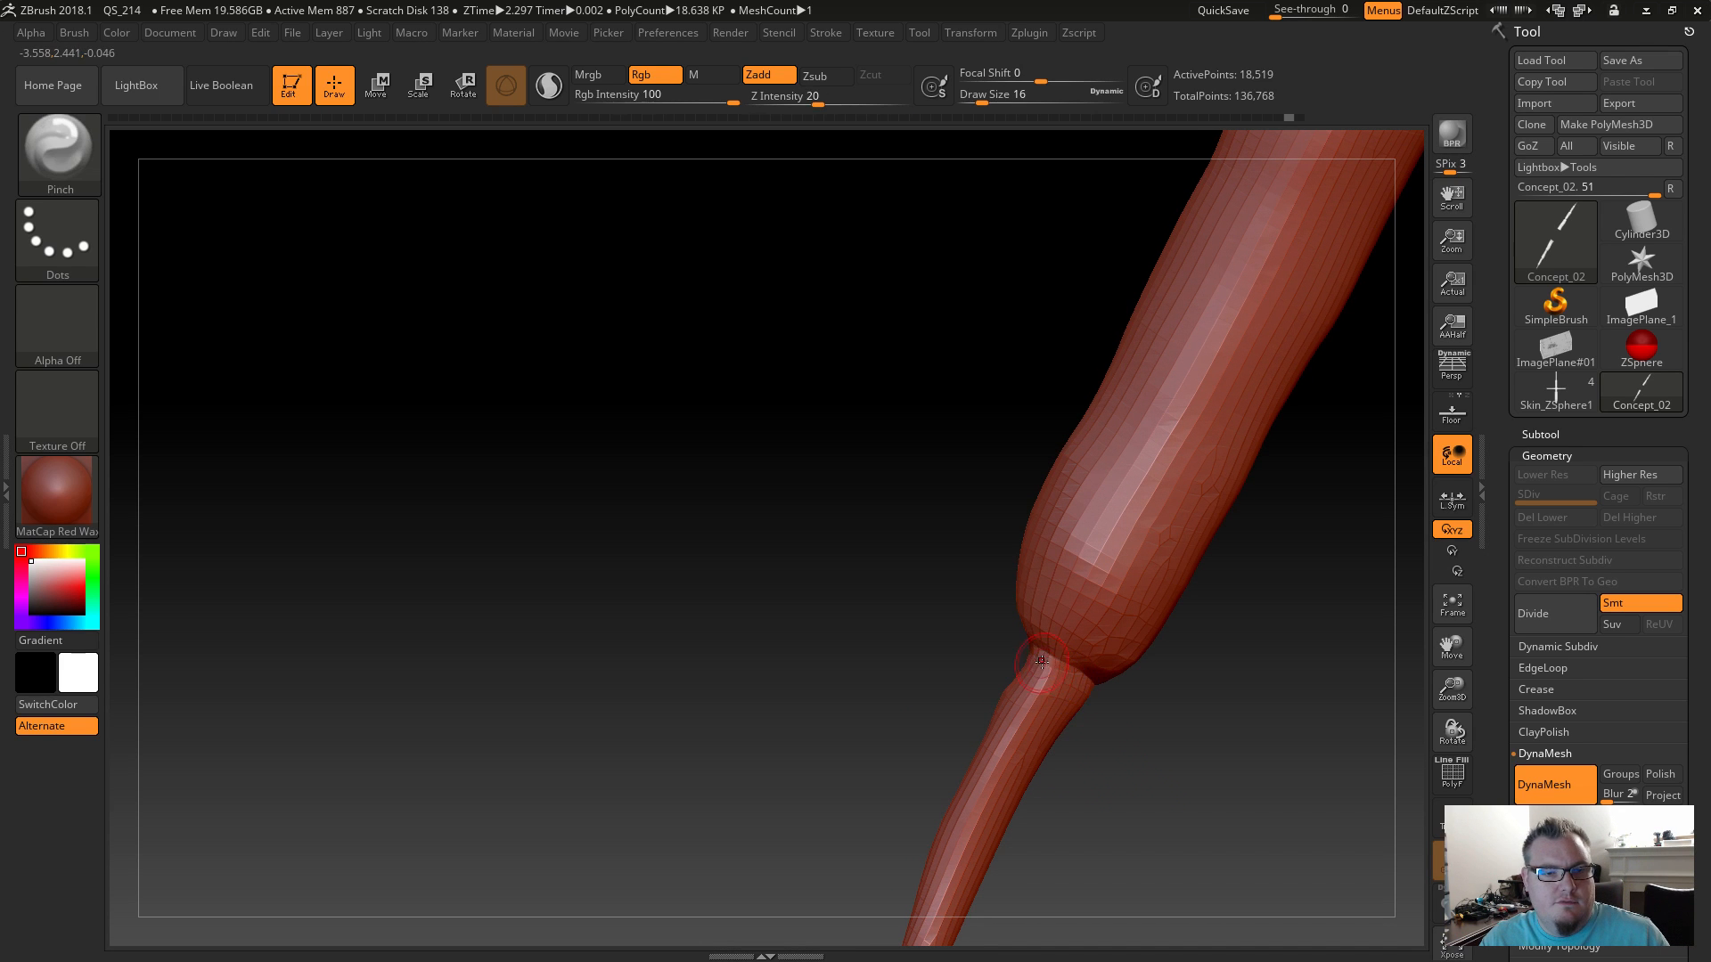
mouse_move(973, 645)
left_mouse_down()
mouse_move(1009, 662)
mouse_move(957, 651)
left_mouse_up()
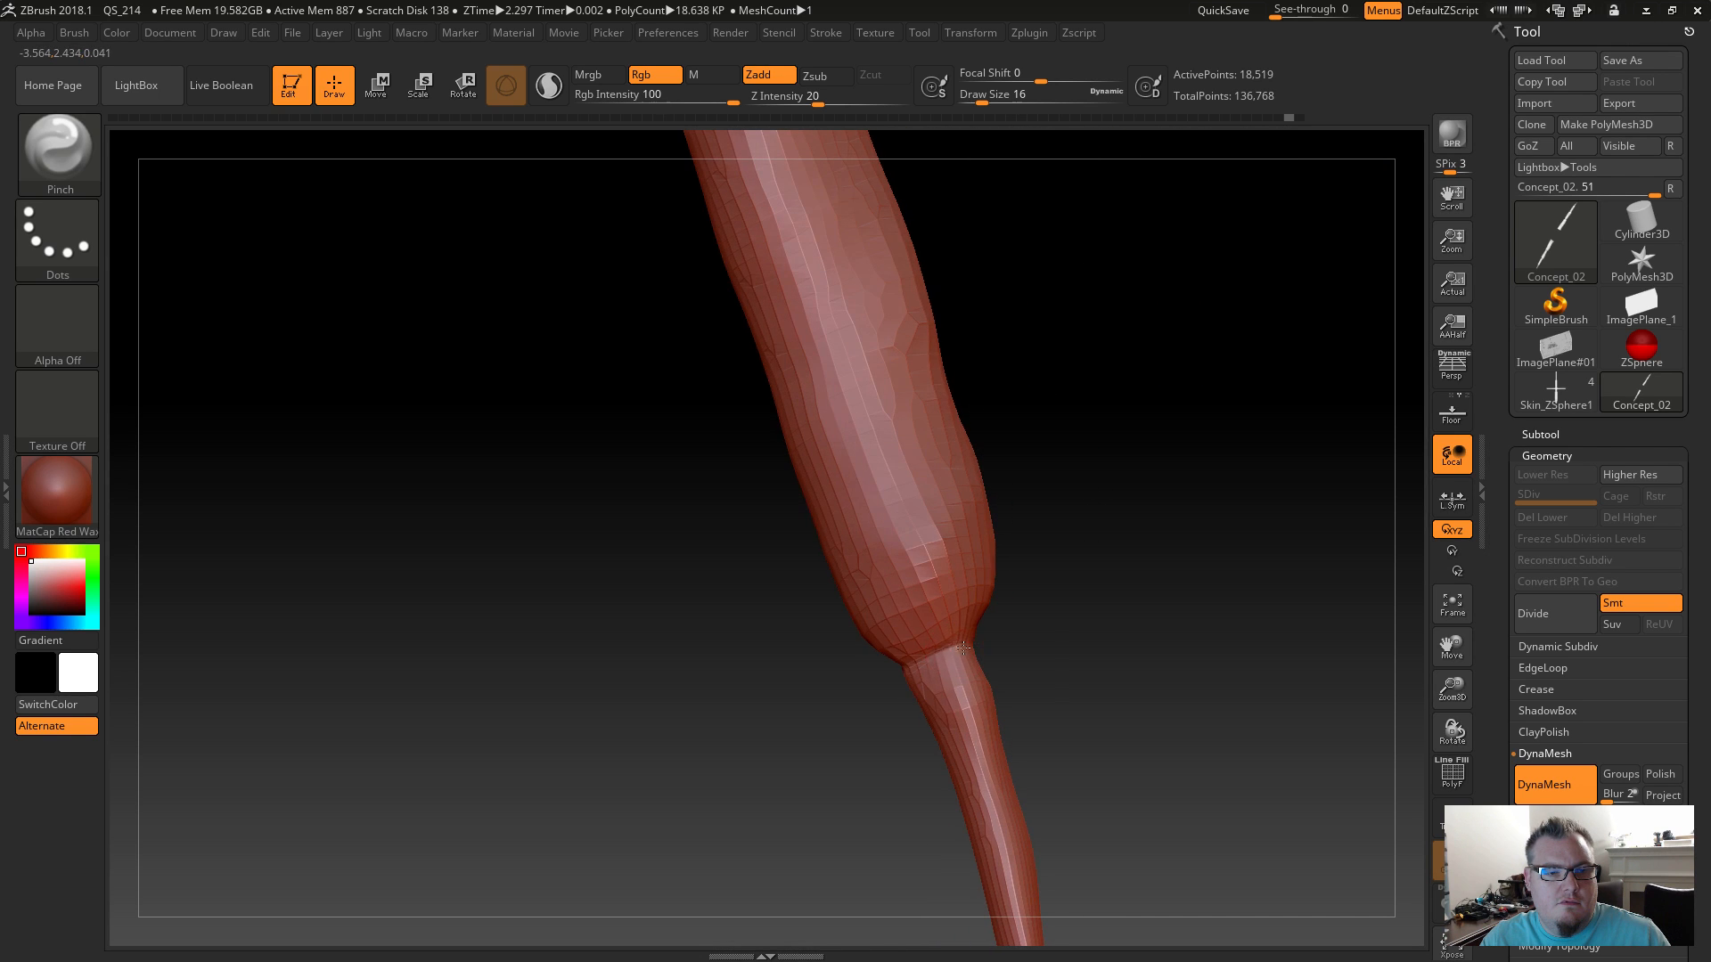
mouse_move(862, 692)
left_mouse_down()
mouse_move(911, 691)
mouse_move(775, 757)
mouse_move(818, 766)
mouse_move(703, 710)
mouse_move(687, 565)
mouse_move(668, 692)
mouse_move(746, 695)
mouse_move(891, 797)
mouse_move(756, 807)
mouse_move(820, 821)
mouse_move(893, 733)
mouse_move(894, 821)
mouse_move(968, 745)
mouse_move(845, 741)
left_mouse_up()
Invert the mesh visibility to show the body, head and tail instead of the two limbs.
key("ctrl")
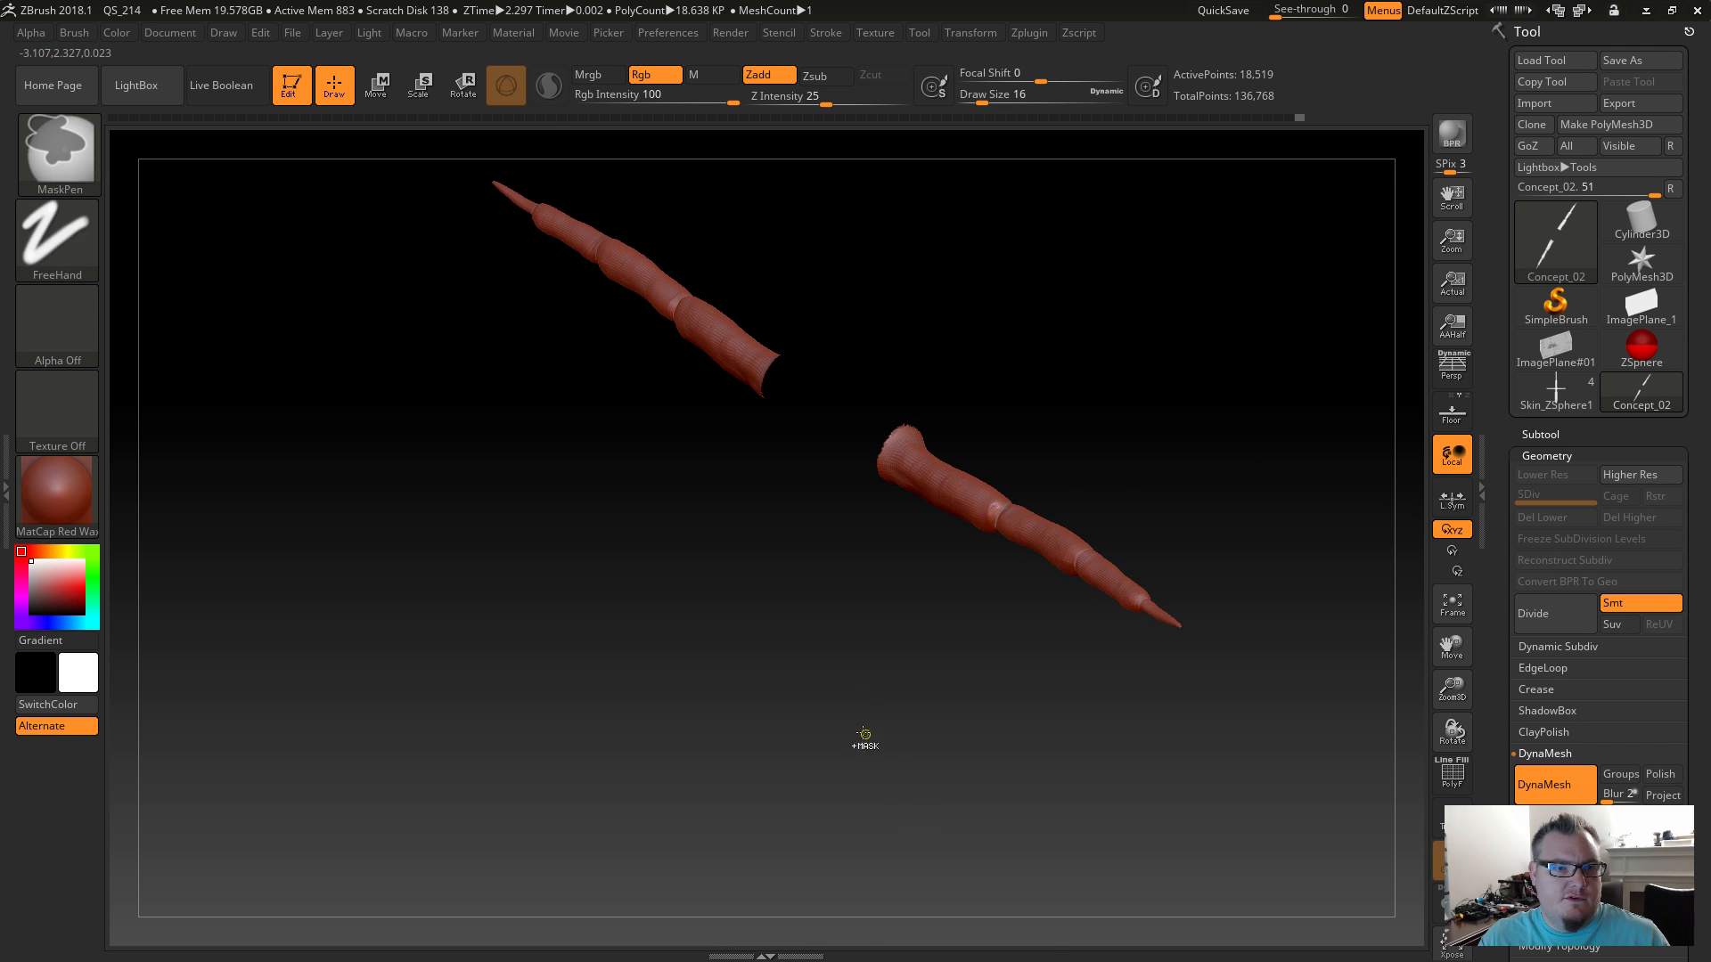
key("ctrl")
left_click_drag(873, 751, 891, 774, "ctrl")
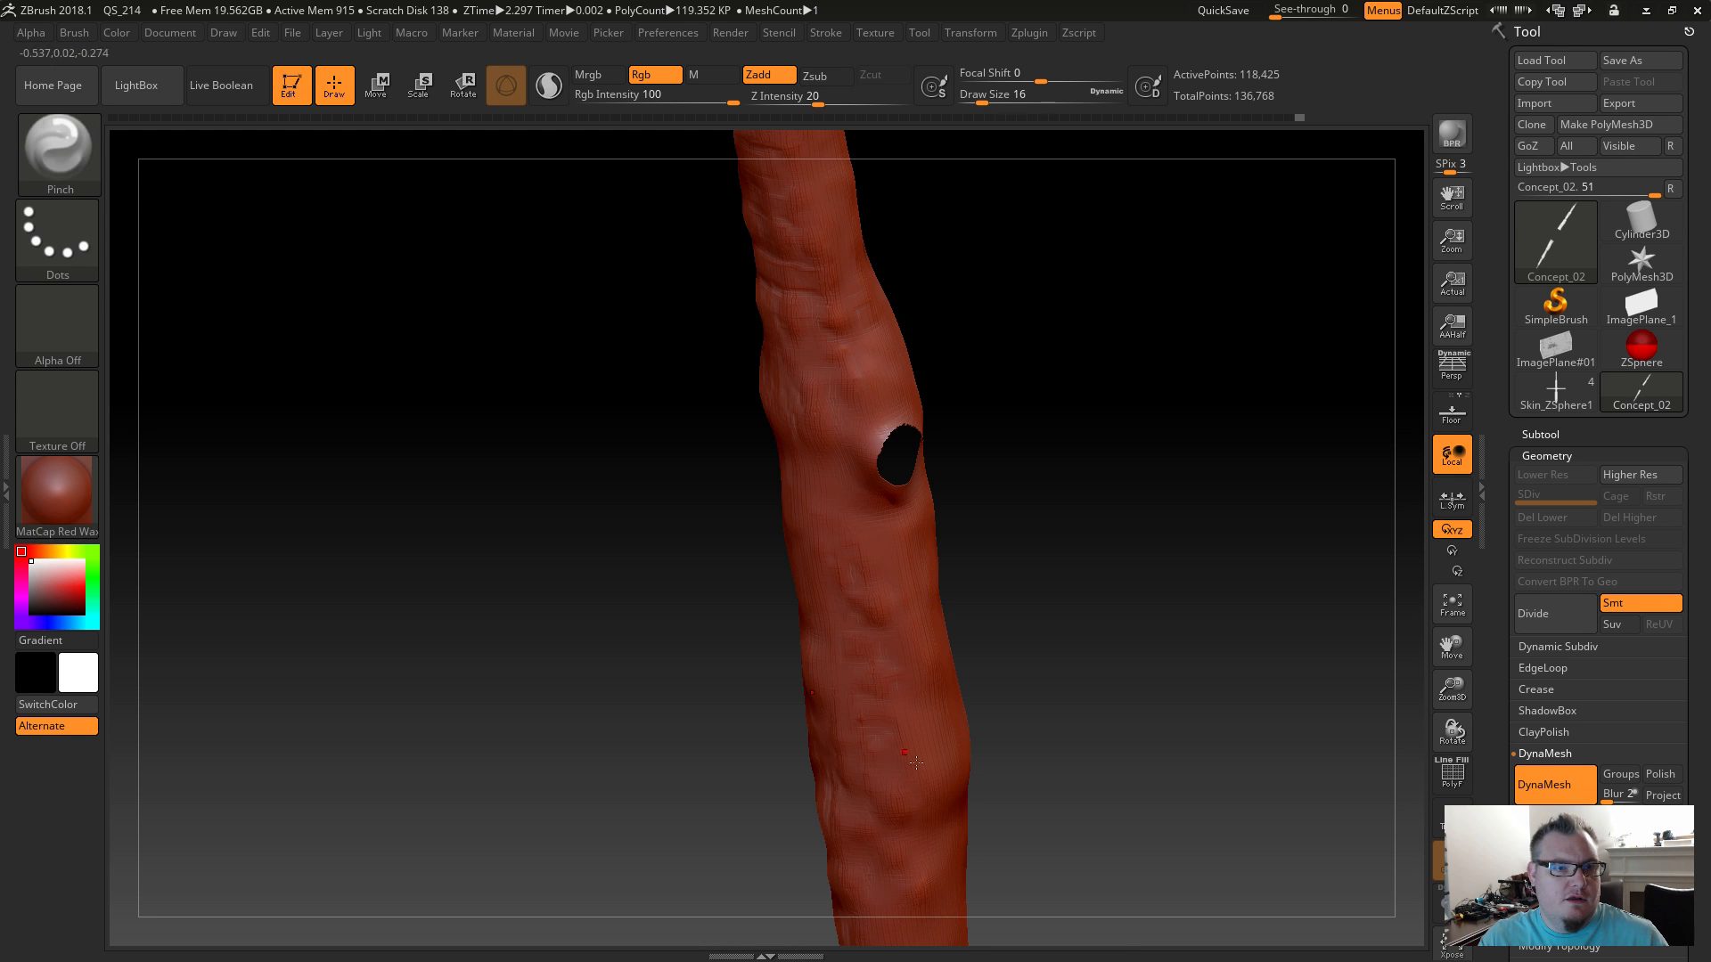
left_click_drag(1016, 768, 778, 741)
left_click_drag(957, 720, 693, 733, "alt")
left_click_drag(808, 746, 932, 816, "alt")
key("ctrl")
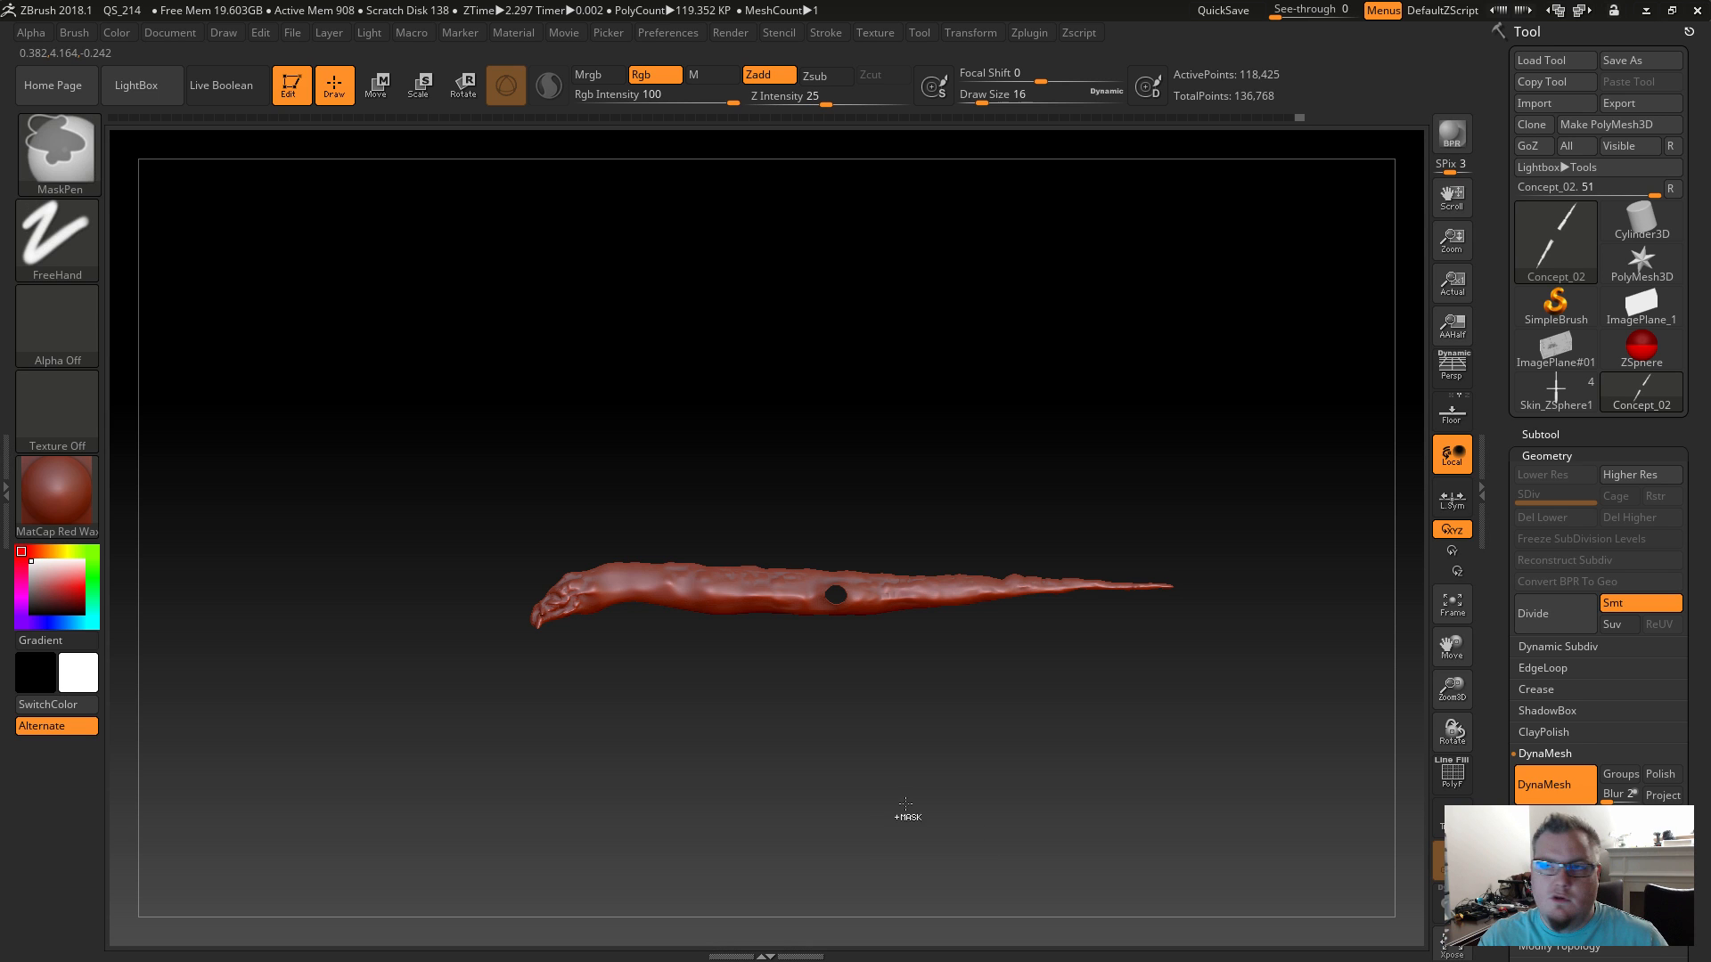
left_click(902, 802, "ctrl")
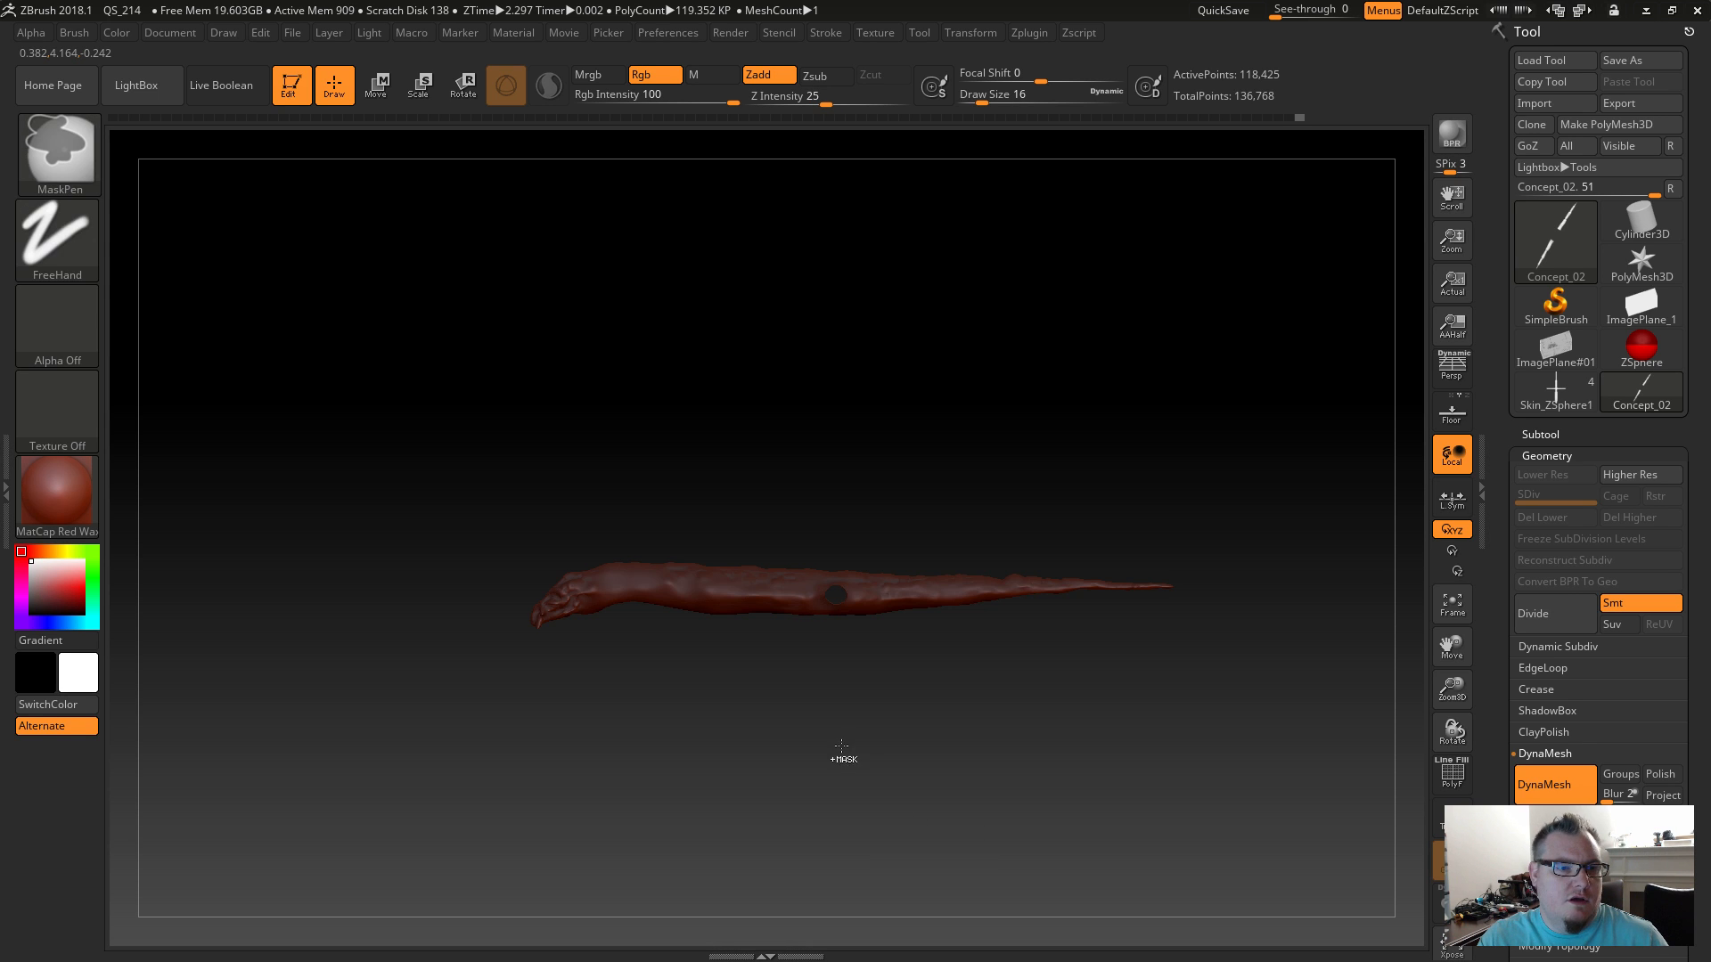
left_click(840, 786, "ctrl")
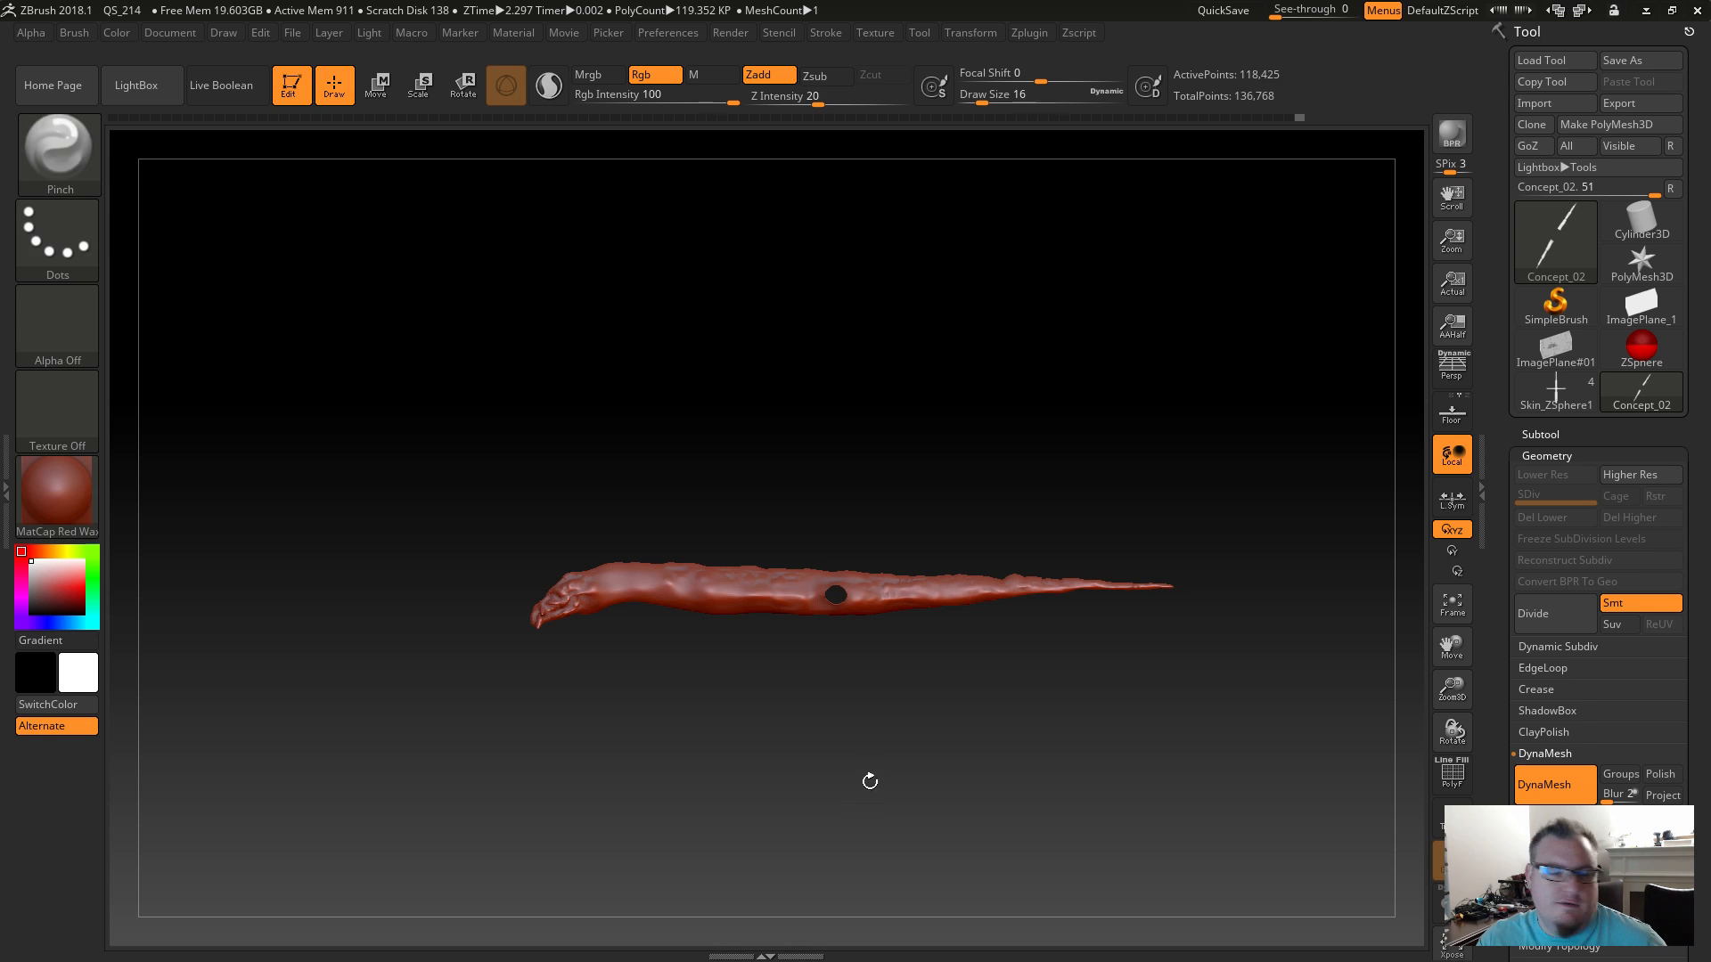
Try to remesh the visible body with DynaMesh while the limbs are hidden.
mouse_move(846, 745)
left_mouse_down("ctrl+shift")
mouse_move(890, 784)
mouse_move(858, 760)
mouse_move(878, 790)
left_mouse_up("ctrl+shift")
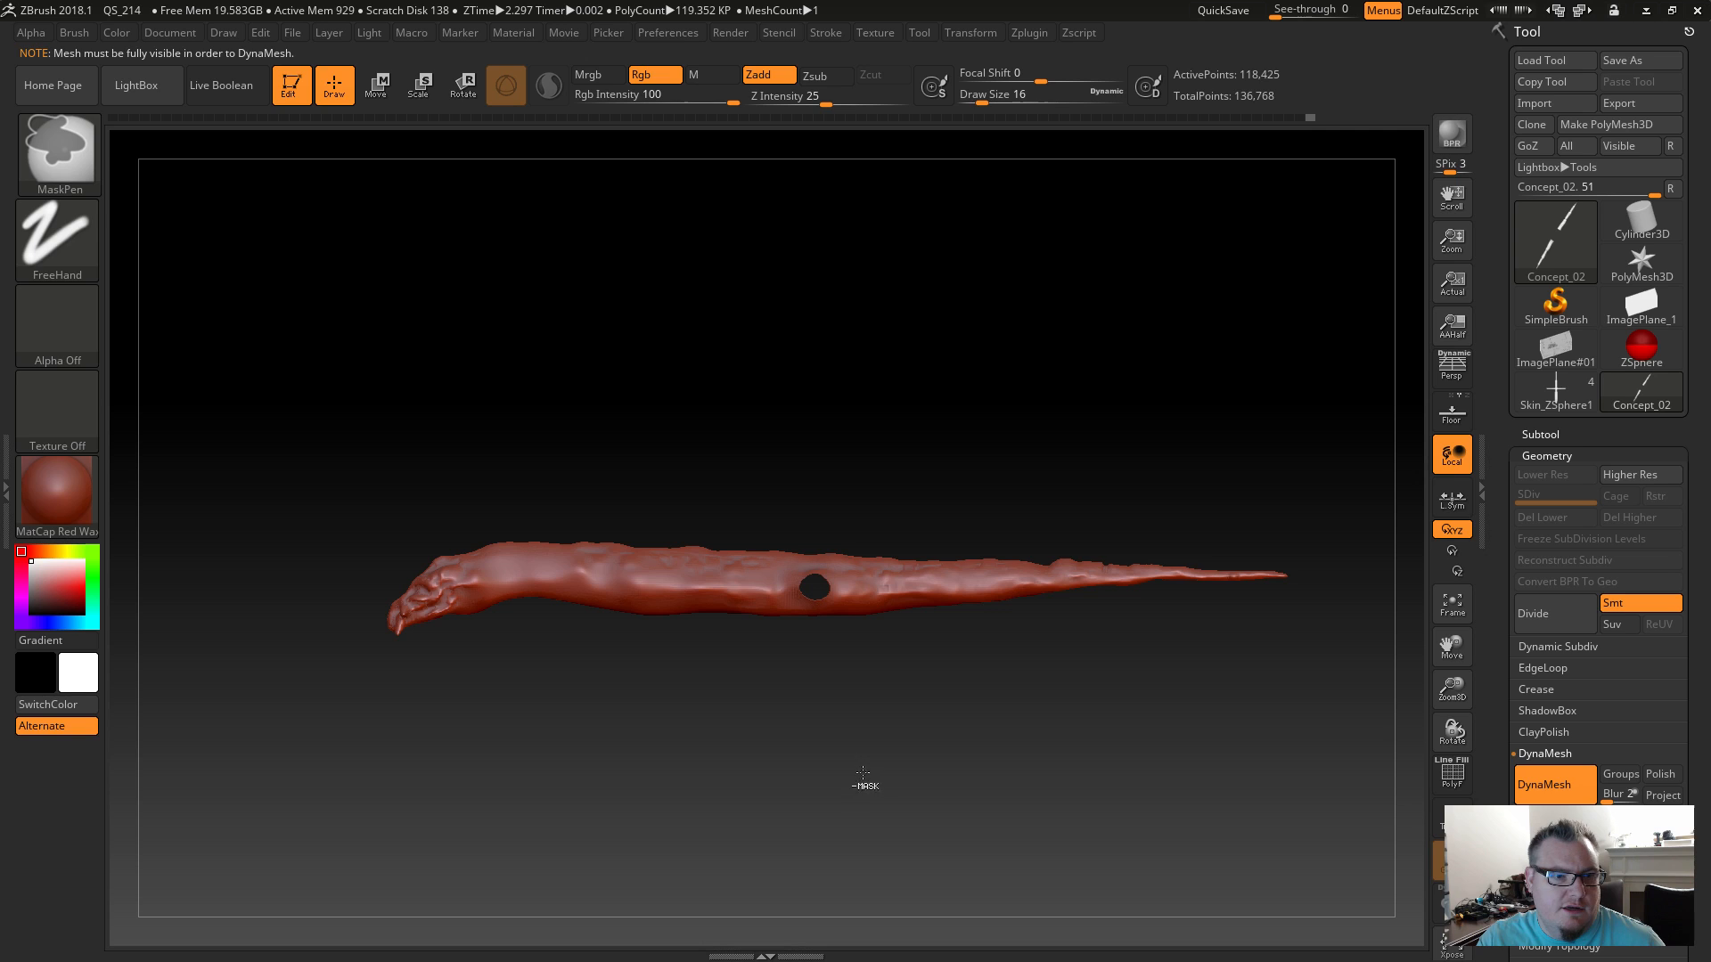
key("ctrl+shift")
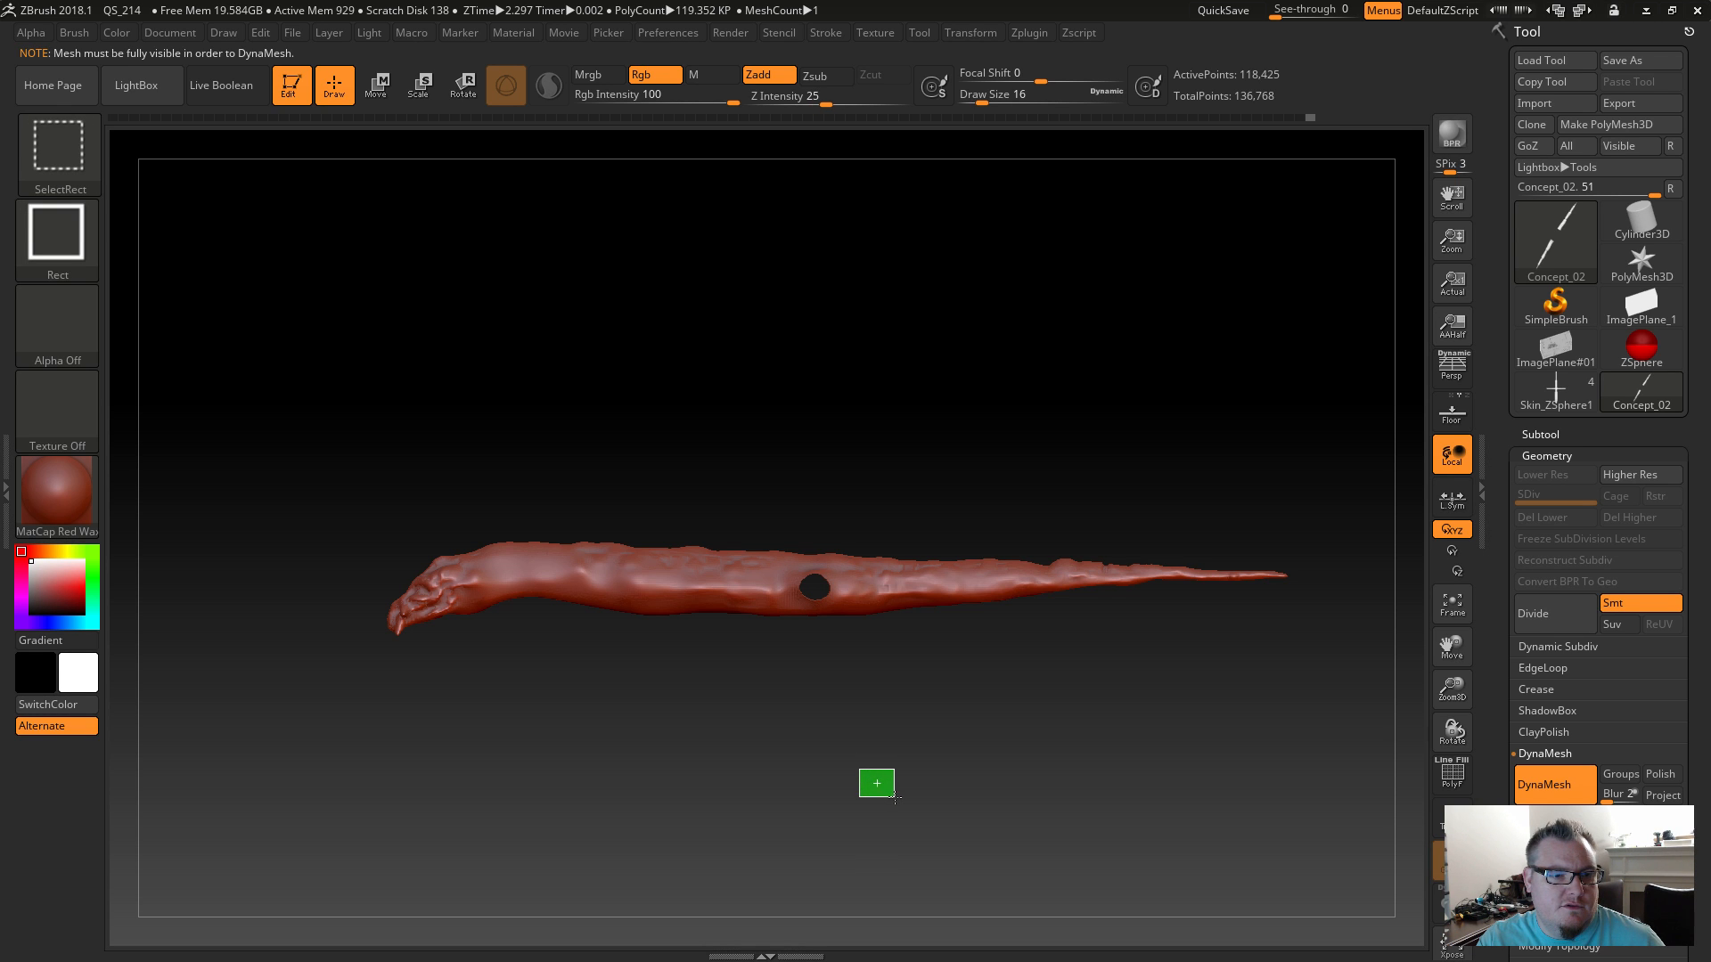
left_click_drag(935, 836, 896, 791, "ctrl+alt+shift")
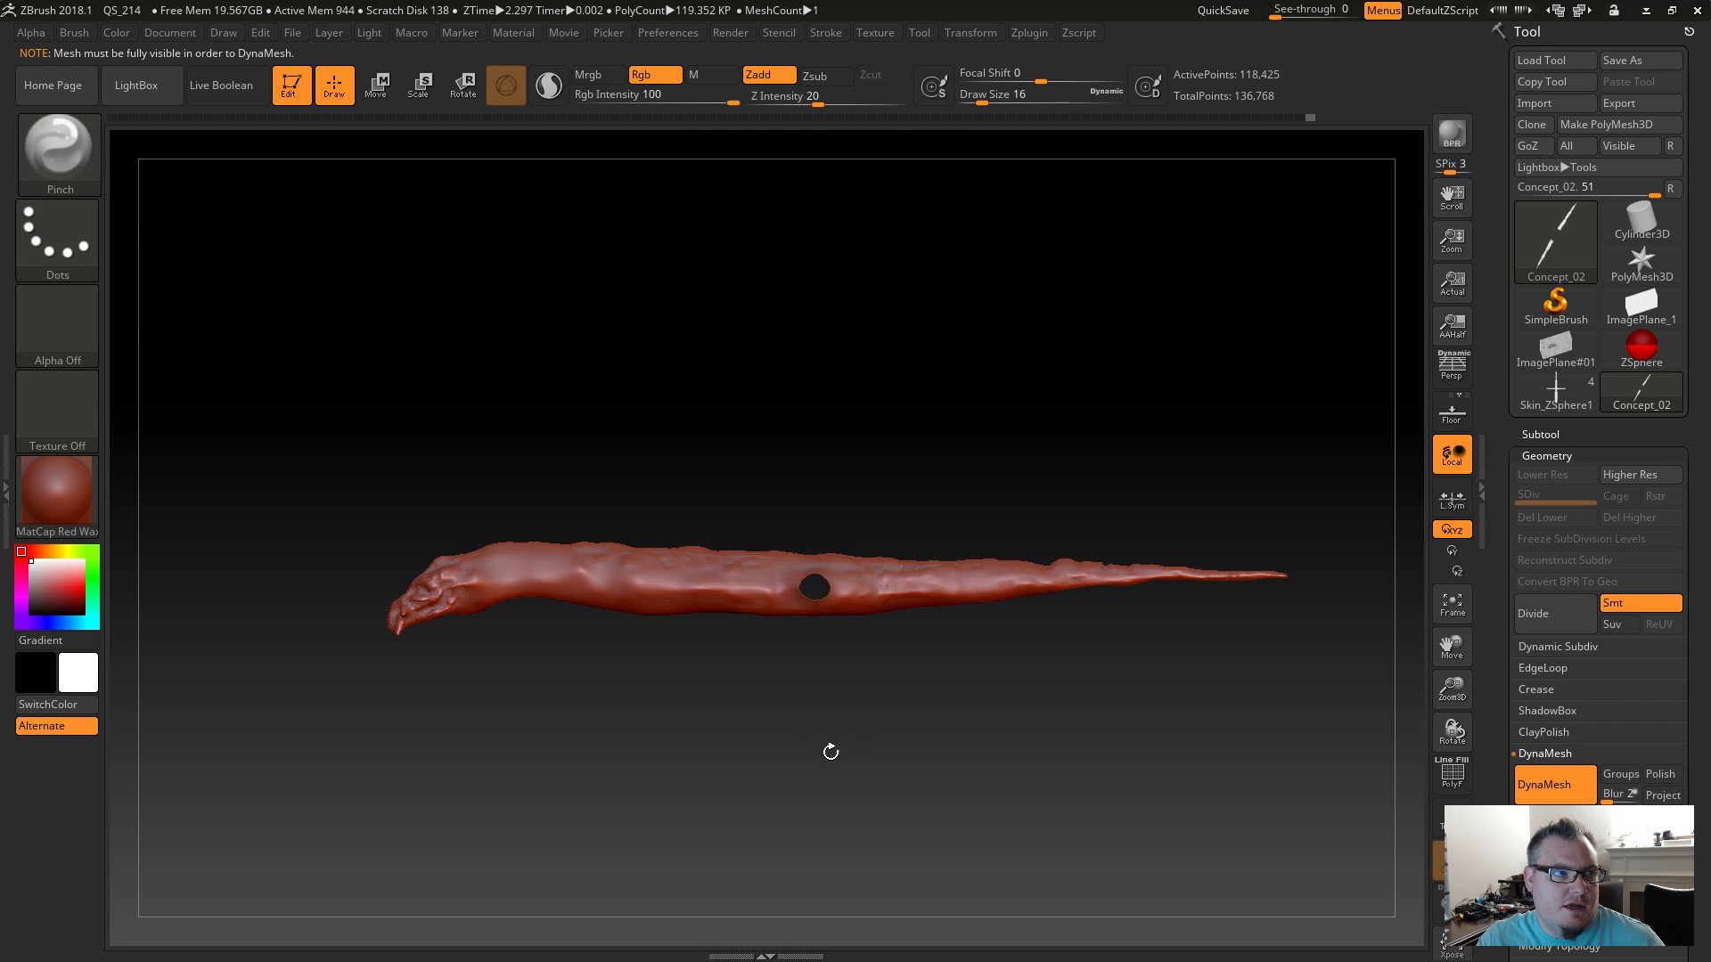
Unhide the hidden parts of the dragon mesh so the complete model is shown.
left_click(435, 756, "ctrl")
left_click(404, 766, "ctrl")
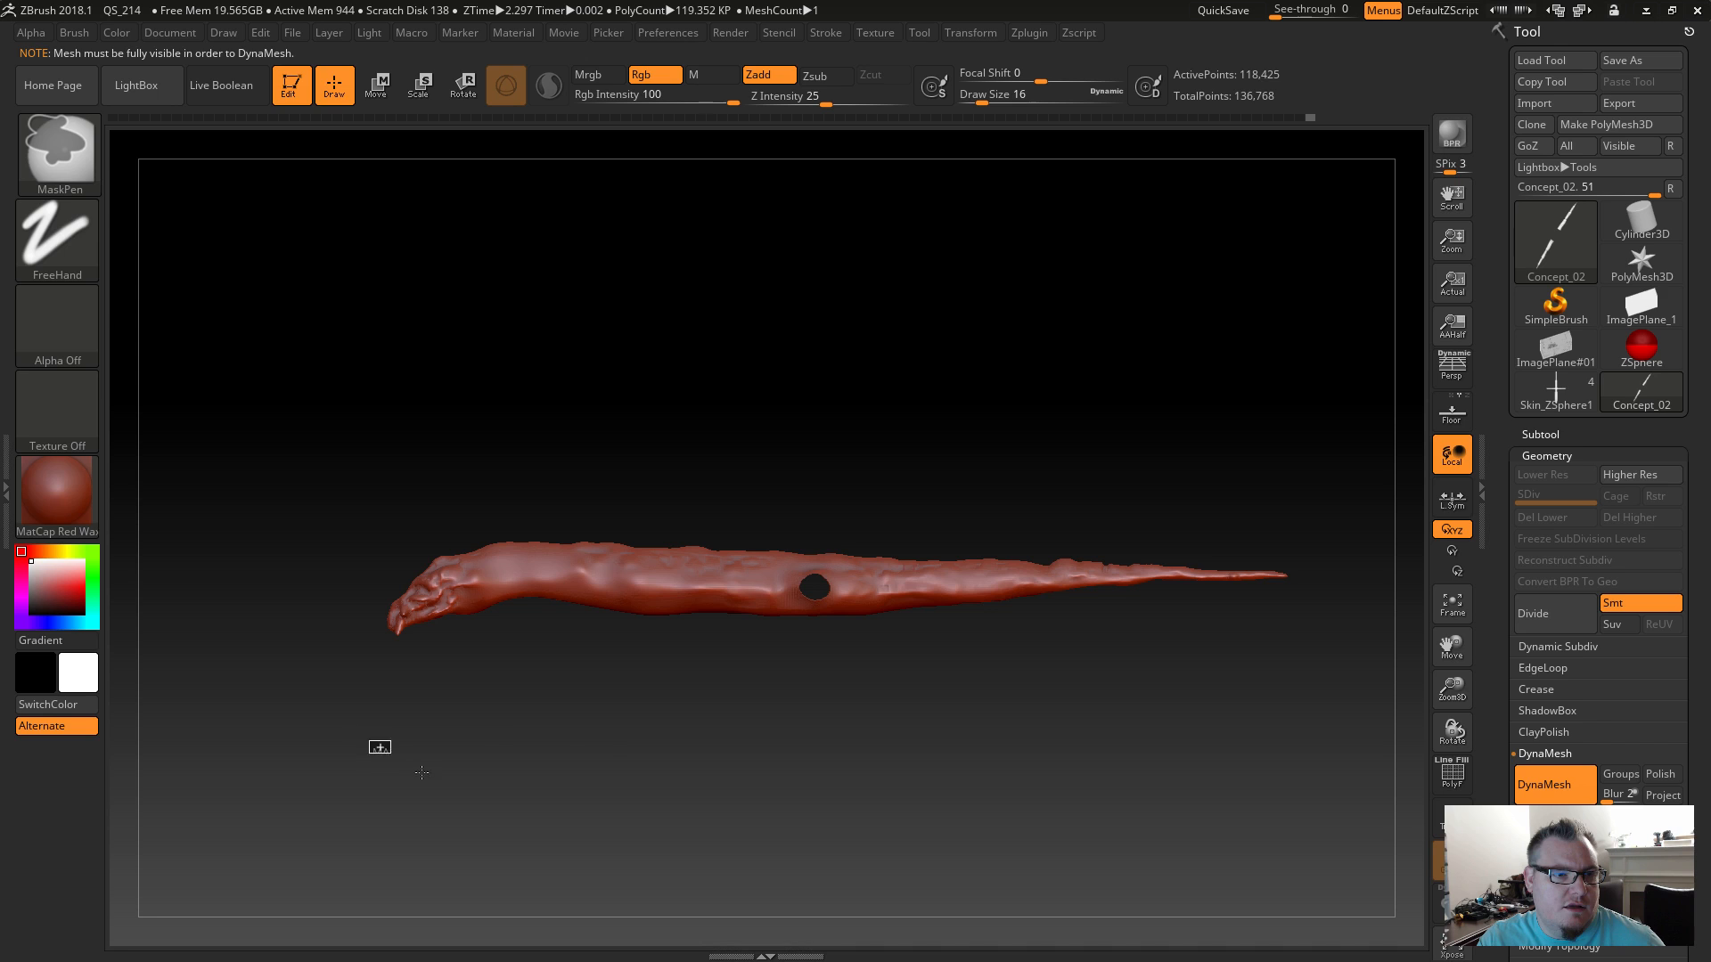
left_click(472, 789, "ctrl+shift")
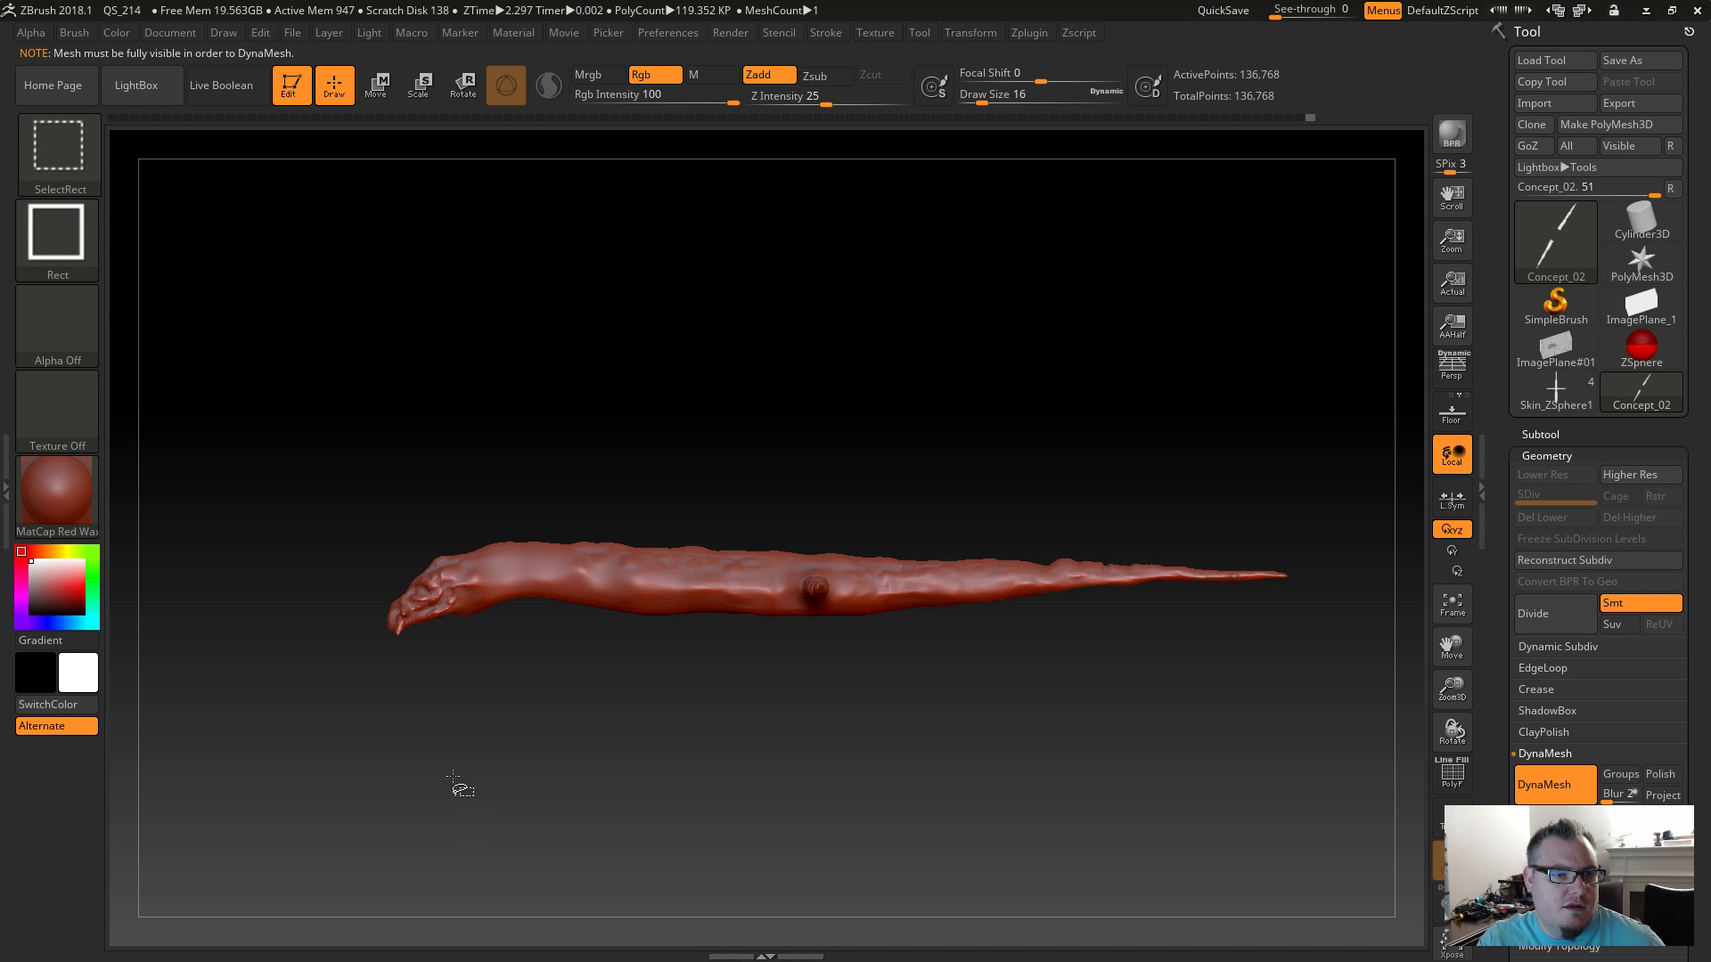
Switch to Photoshop to review the dragon model sheet and the winged concept drawing, then return to ZBrush.
mouse_move(672, 764)
left_mouse_down()
mouse_move(732, 783)
mouse_move(665, 741)
left_mouse_up()
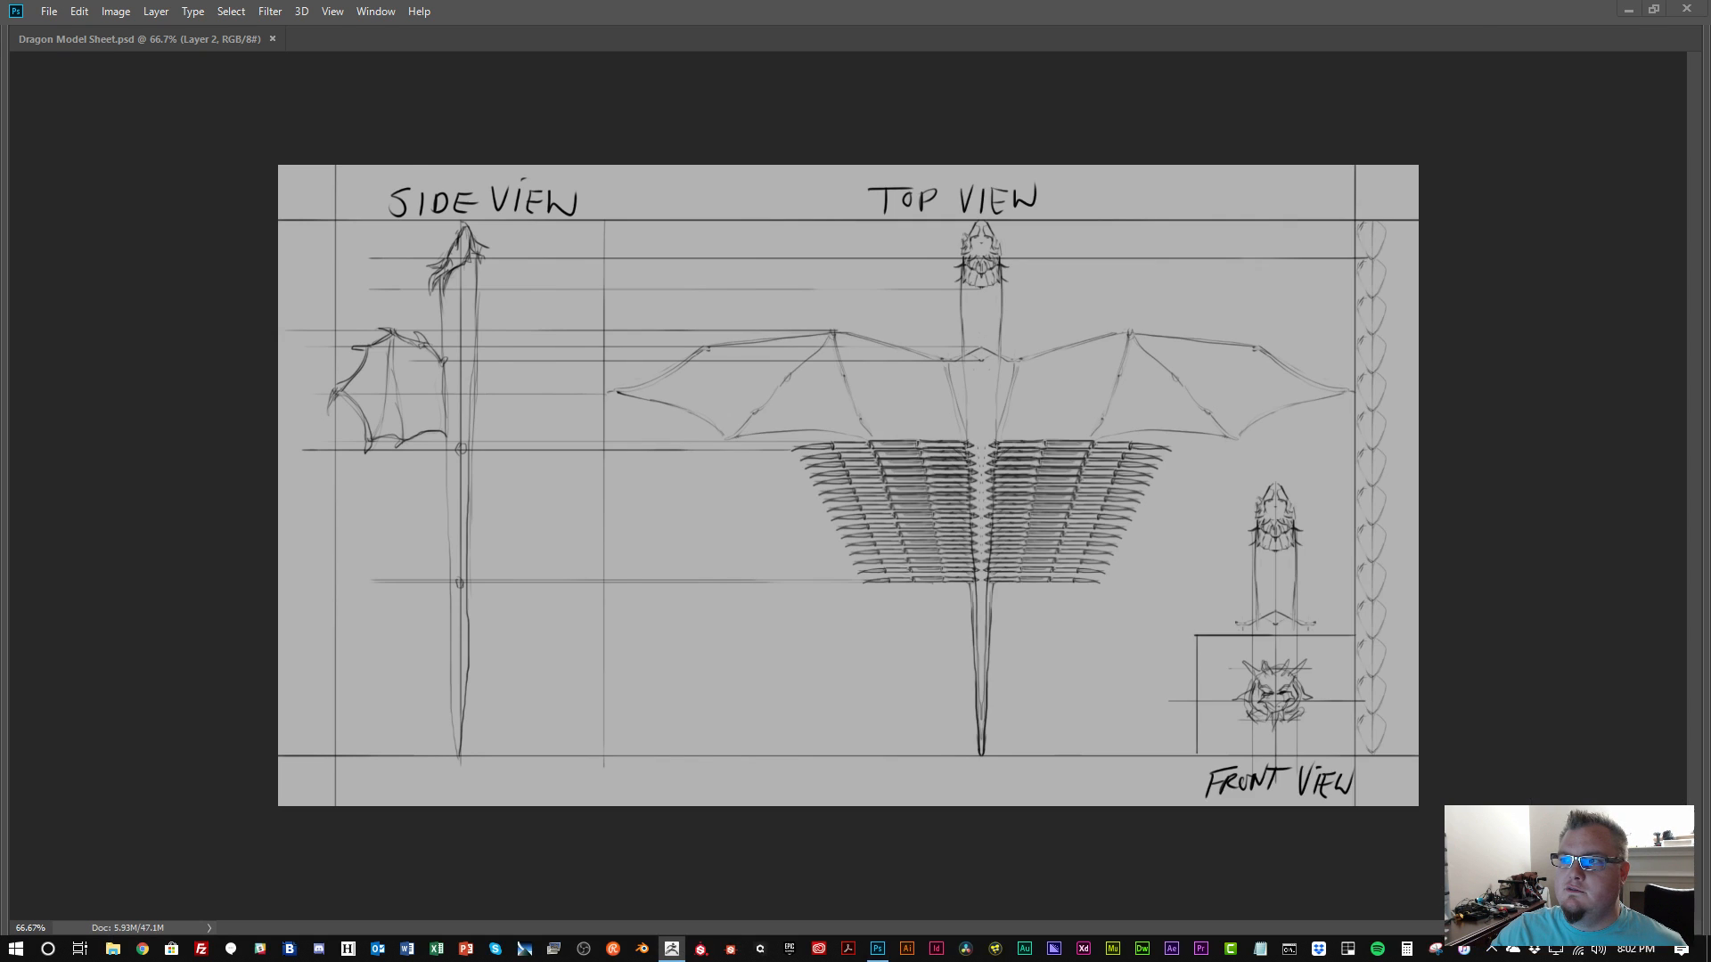
mouse_move(1227, 179)
left_mouse_down()
mouse_move(955, 6)
mouse_move(440, 13)
left_mouse_up()
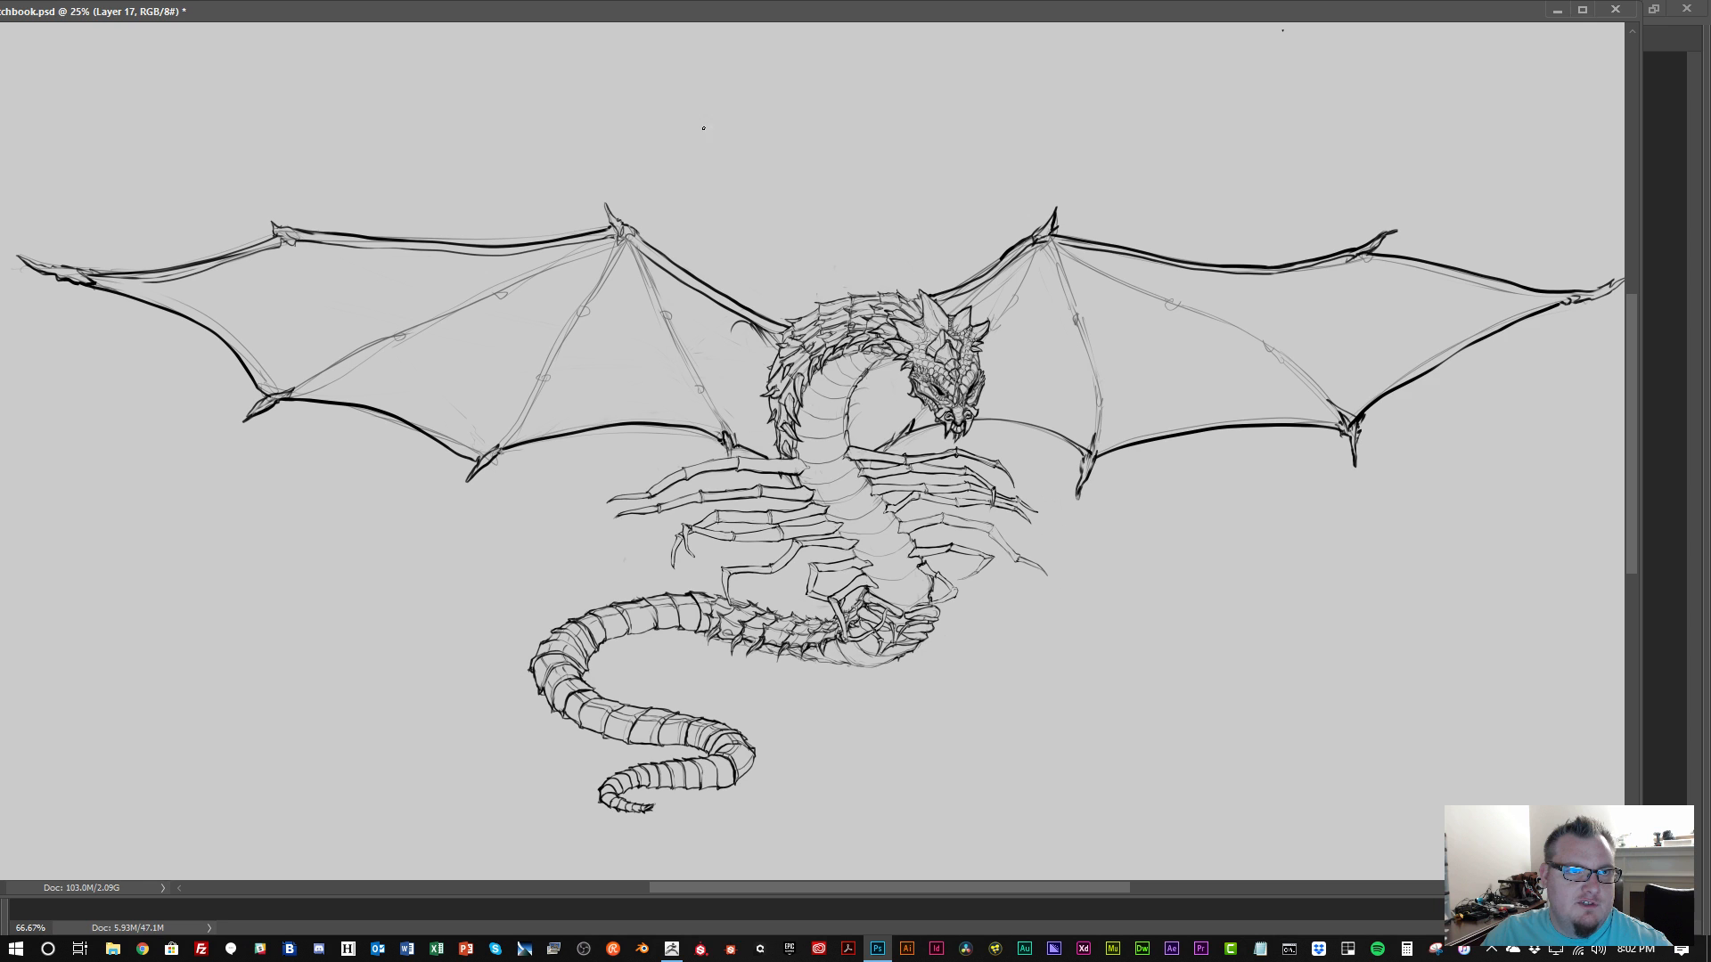
mouse_move(672, 13)
left_mouse_down()
mouse_move(1710, 158)
mouse_move(1710, 179)
left_mouse_up()
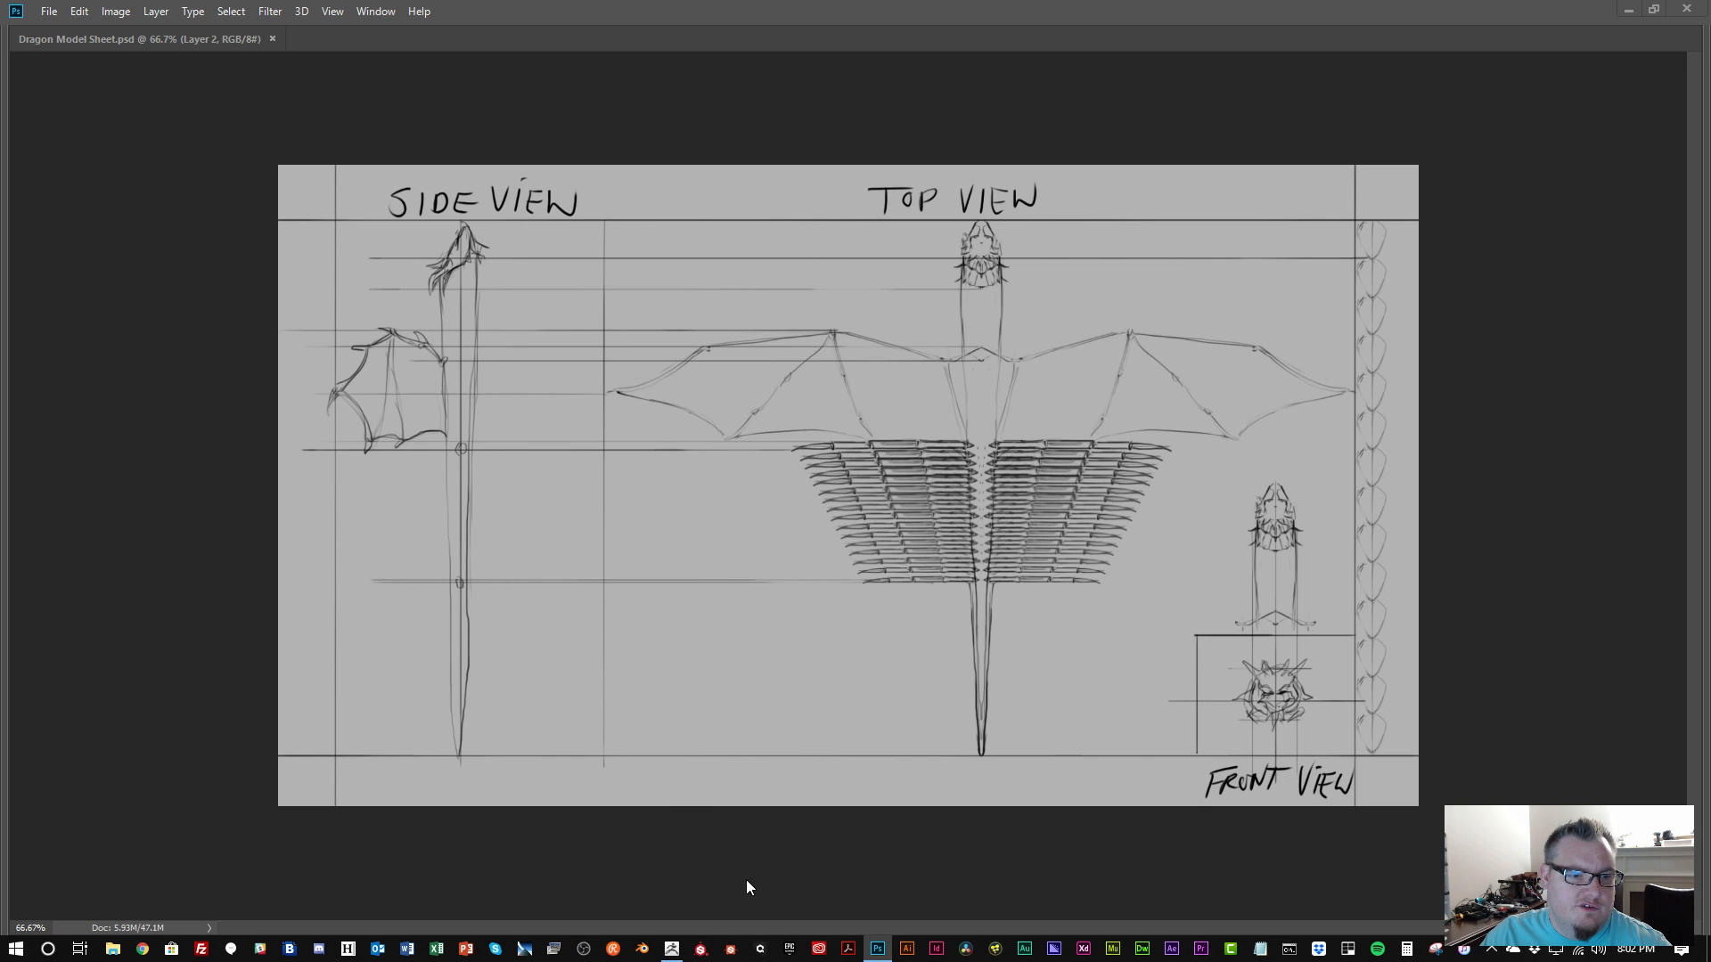
left_click(673, 948)
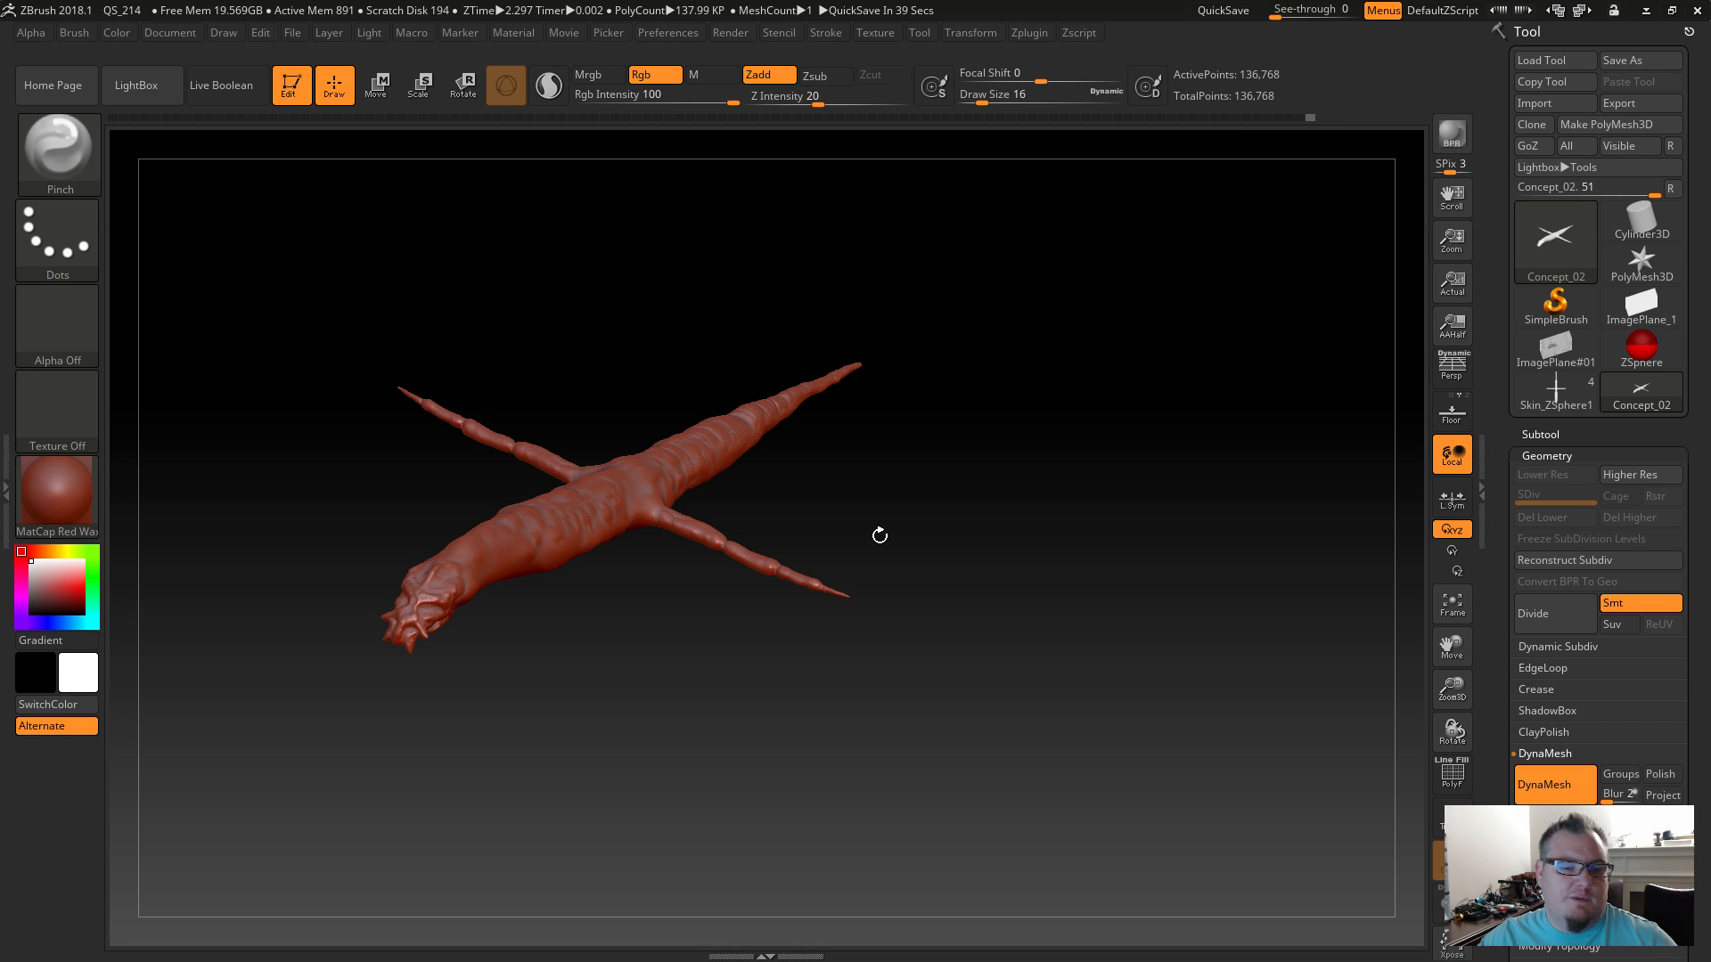
Examine the dragon's body, head and side limbs from above and below.
mouse_move(569, 650)
left_mouse_down()
mouse_move(606, 713)
mouse_move(612, 693)
mouse_move(682, 713)
mouse_move(539, 700)
mouse_move(634, 741)
mouse_move(596, 714)
mouse_move(627, 752)
mouse_move(614, 727)
mouse_move(565, 740)
mouse_move(554, 726)
mouse_move(607, 725)
mouse_move(573, 689)
mouse_move(630, 749)
mouse_move(718, 775)
mouse_move(721, 759)
mouse_move(664, 748)
mouse_move(706, 809)
mouse_move(725, 733)
mouse_move(752, 782)
mouse_move(732, 751)
mouse_move(623, 791)
mouse_move(671, 559)
mouse_move(679, 676)
mouse_move(743, 381)
left_mouse_up()
key("shift")
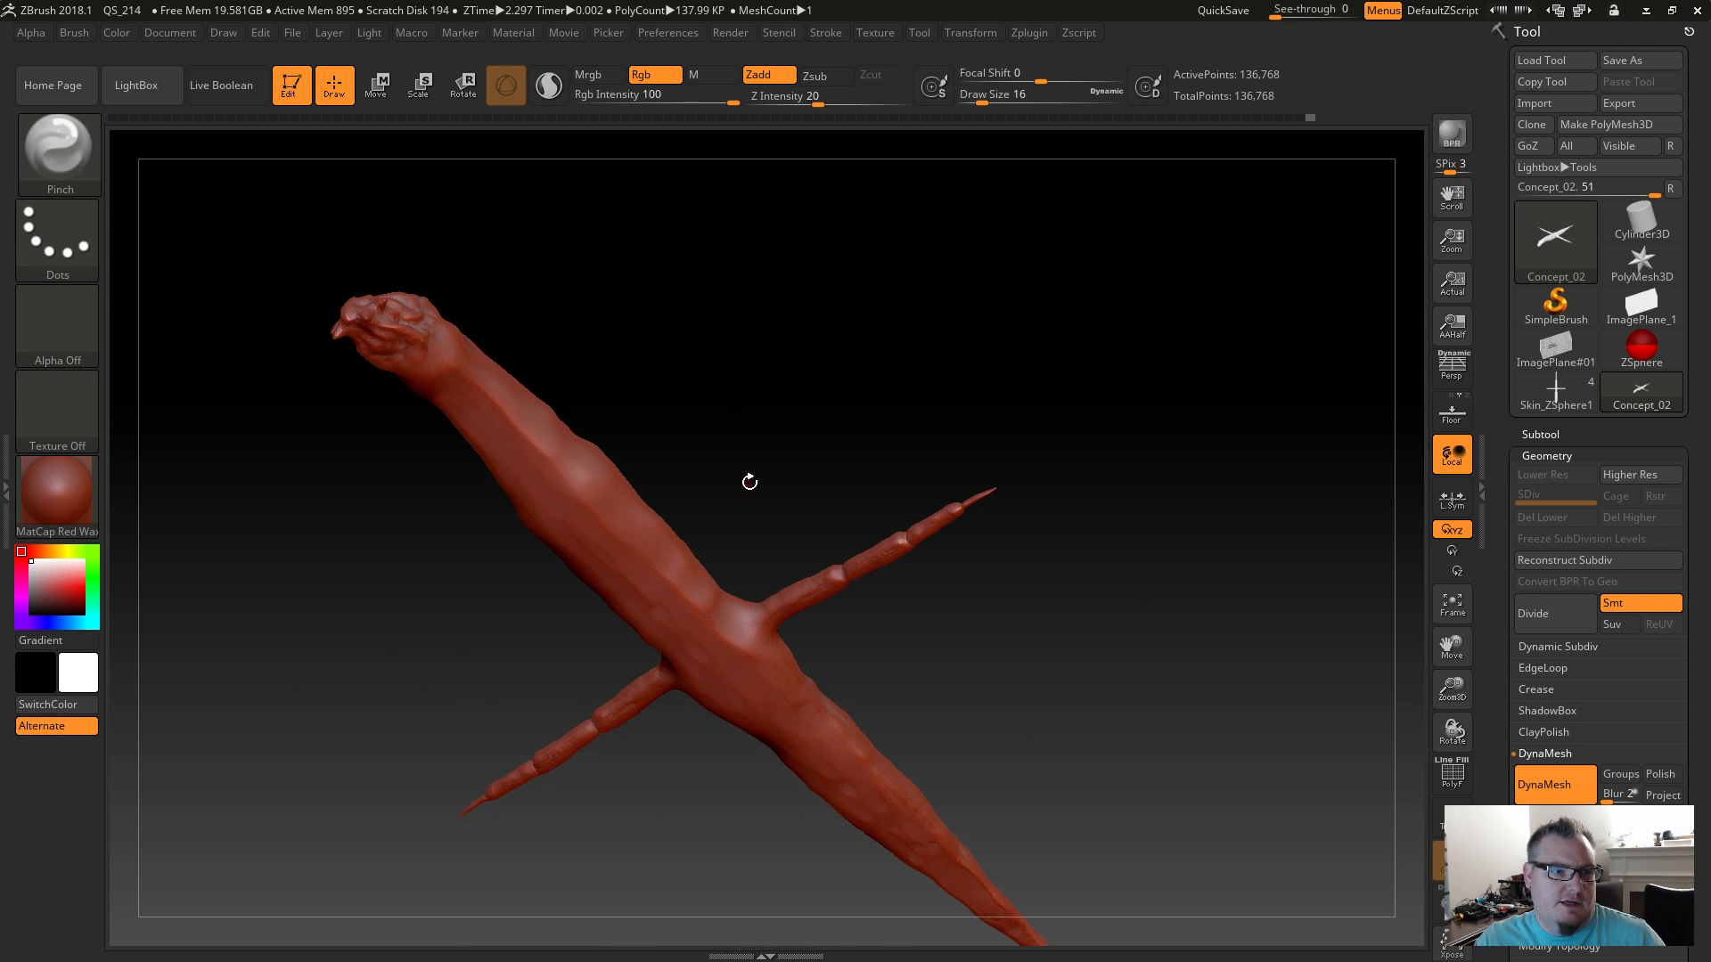
left_click_drag(750, 483, 737, 508)
left_click_drag(699, 420, 686, 707)
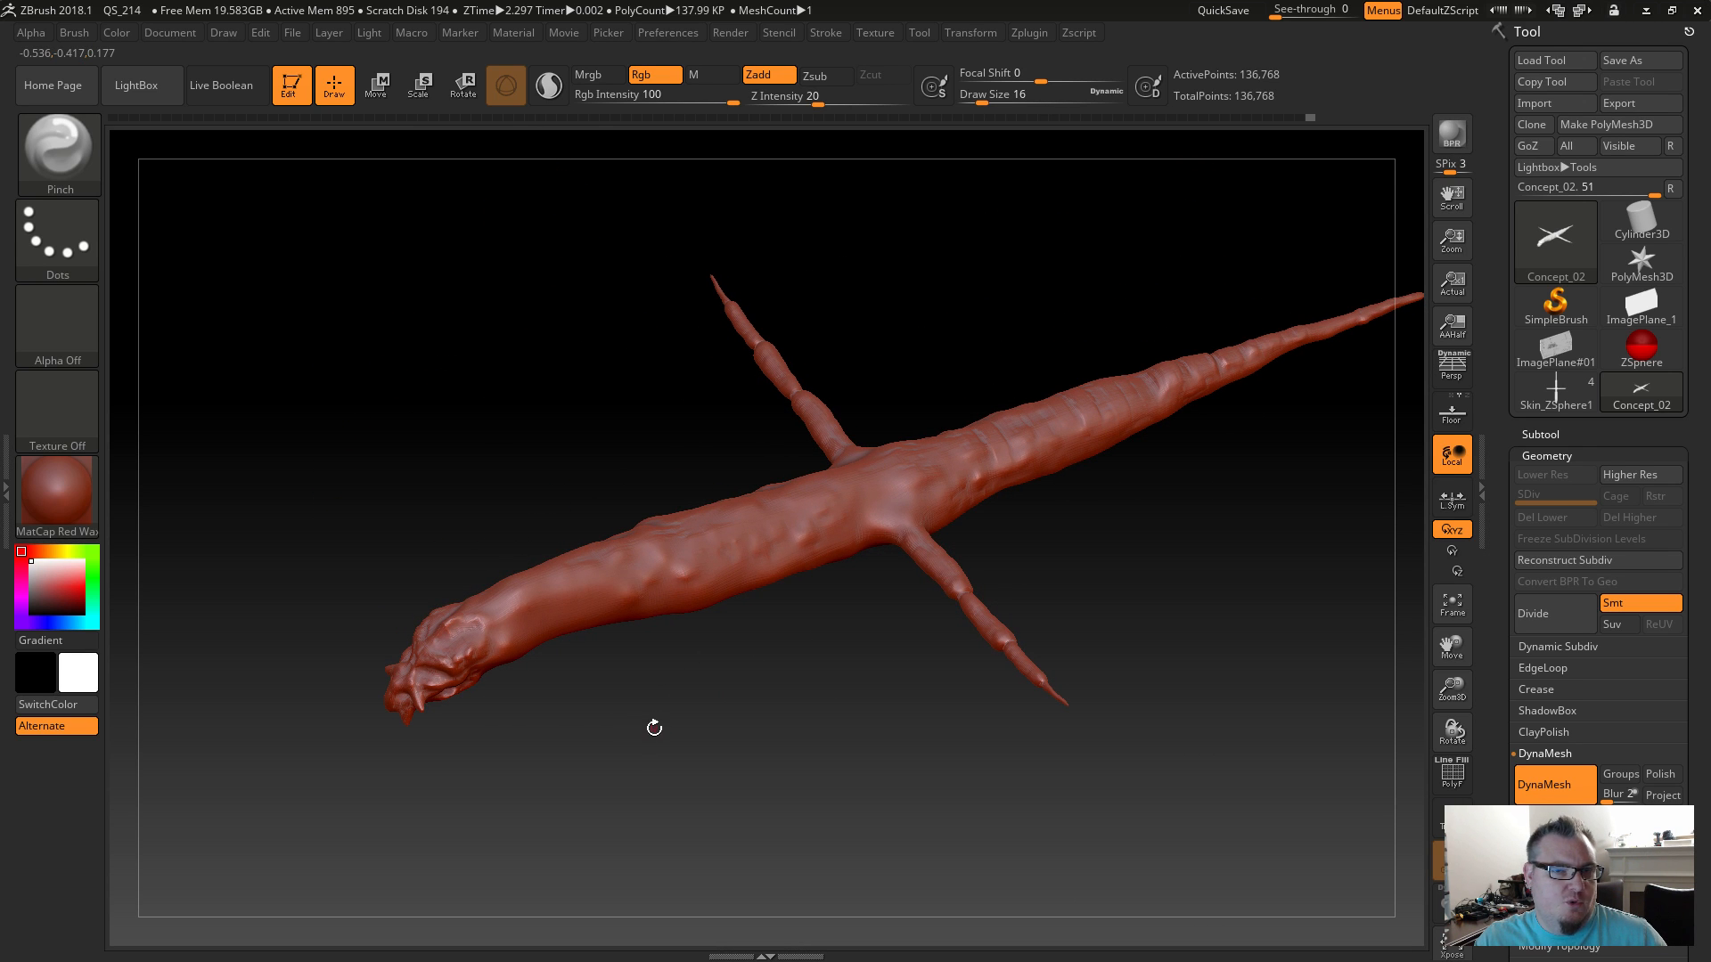
left_click_drag(654, 727, 622, 745)
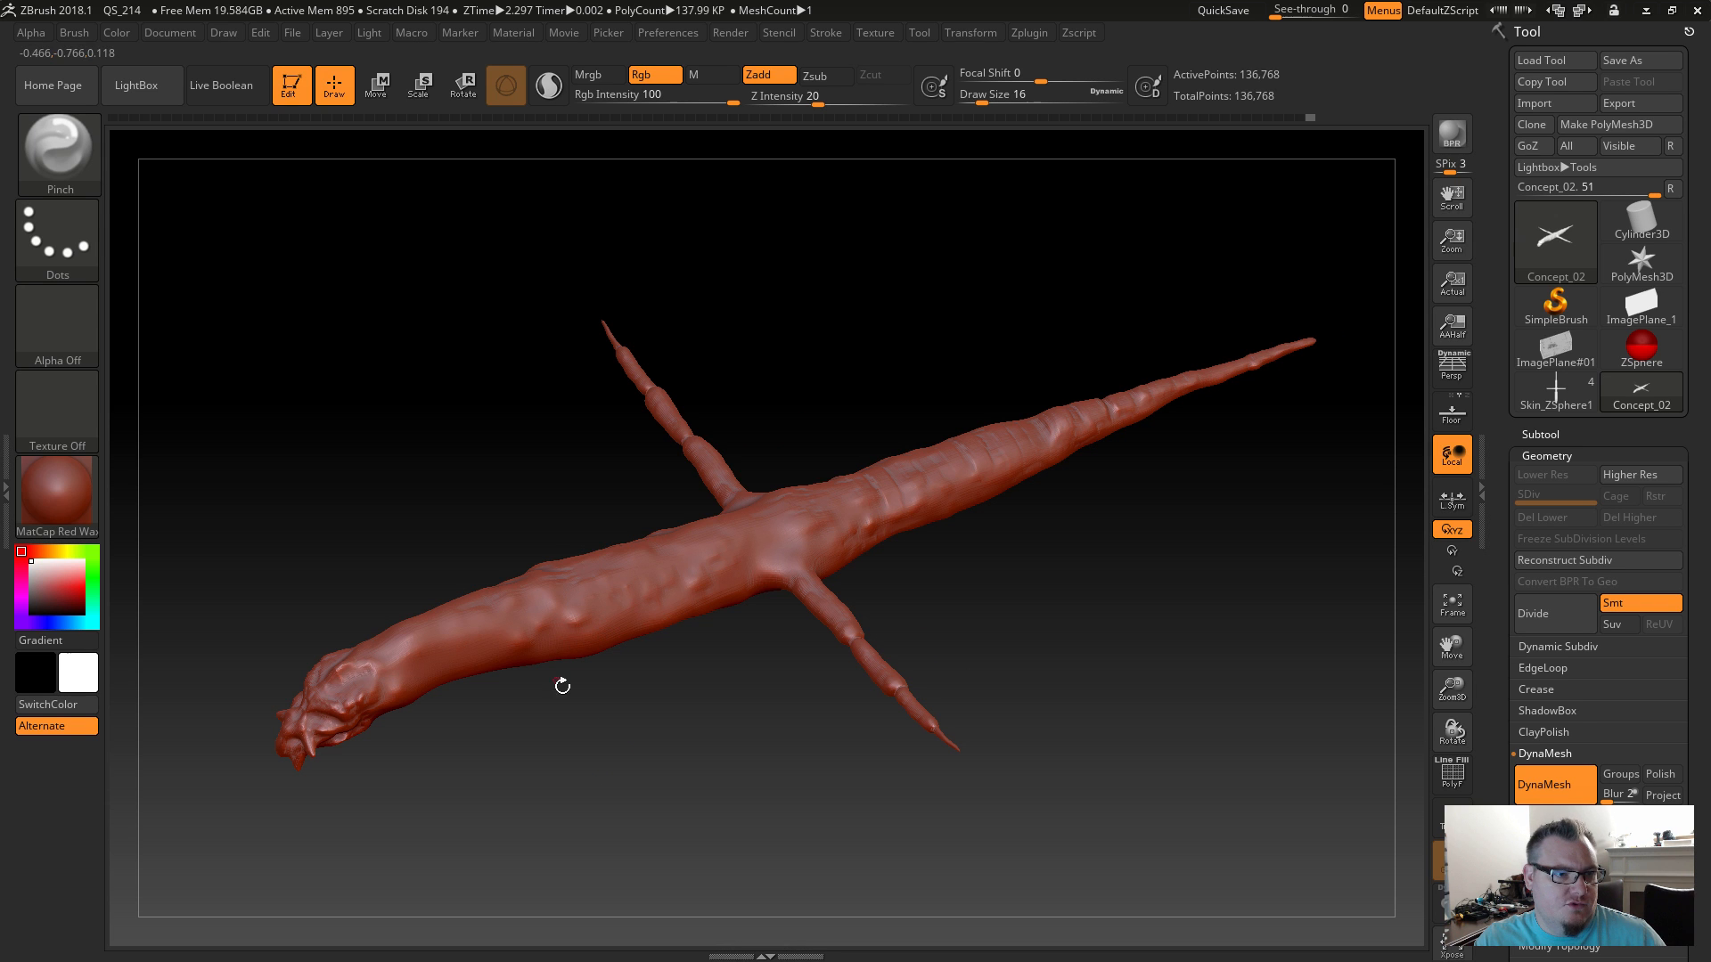
Mask the body behind the head with a Transpose topological mask, leaving the head free.
left_click_drag(598, 742, 595, 768, "alt")
left_click_drag(413, 764, 560, 613, "alt")
left_click_drag(557, 464, 518, 479, "ctrl")
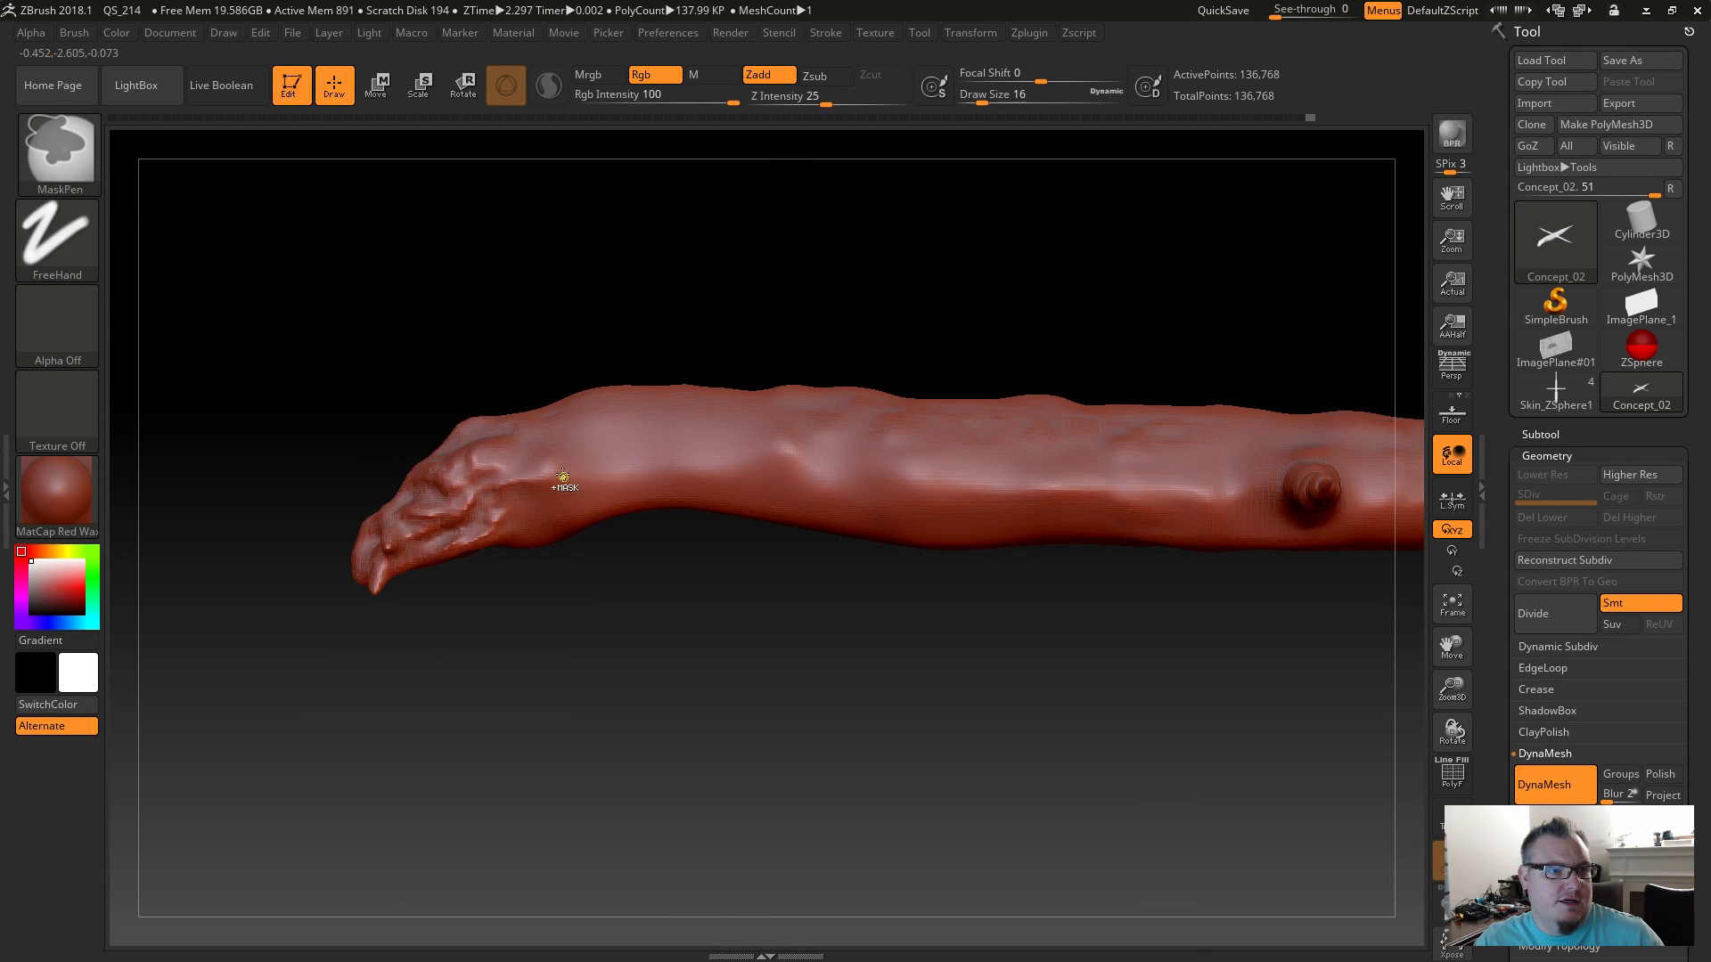
left_click_drag(562, 615, 569, 649, "ctrl")
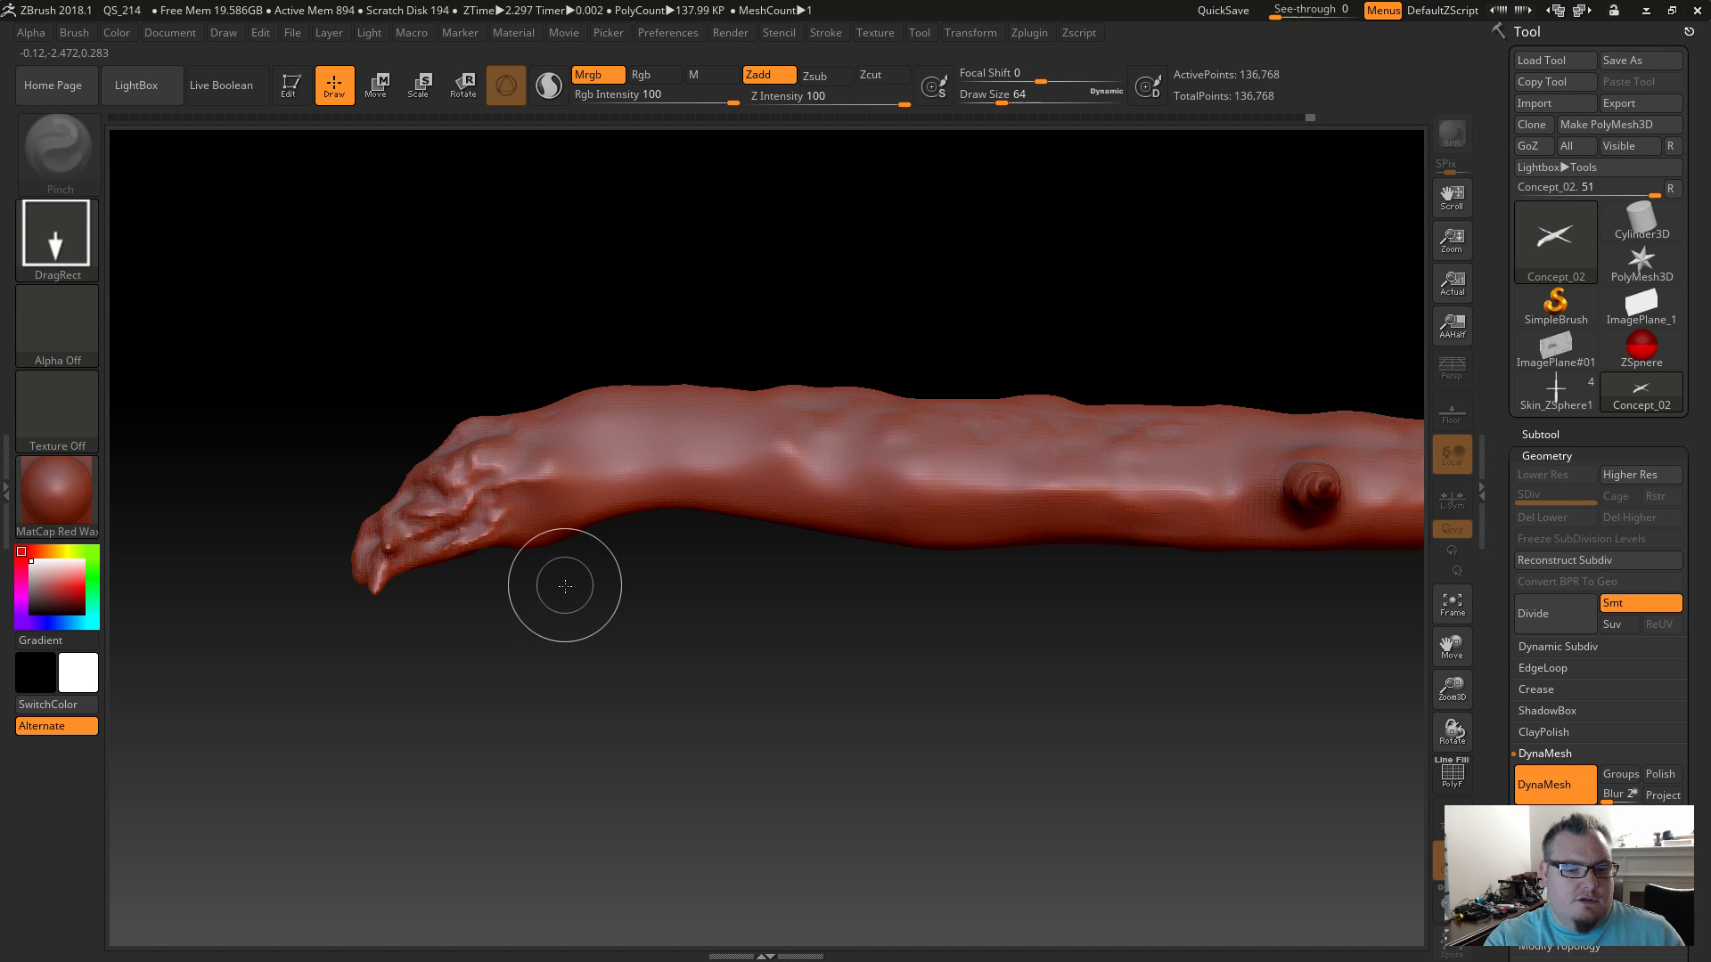
key("b")
key("t")
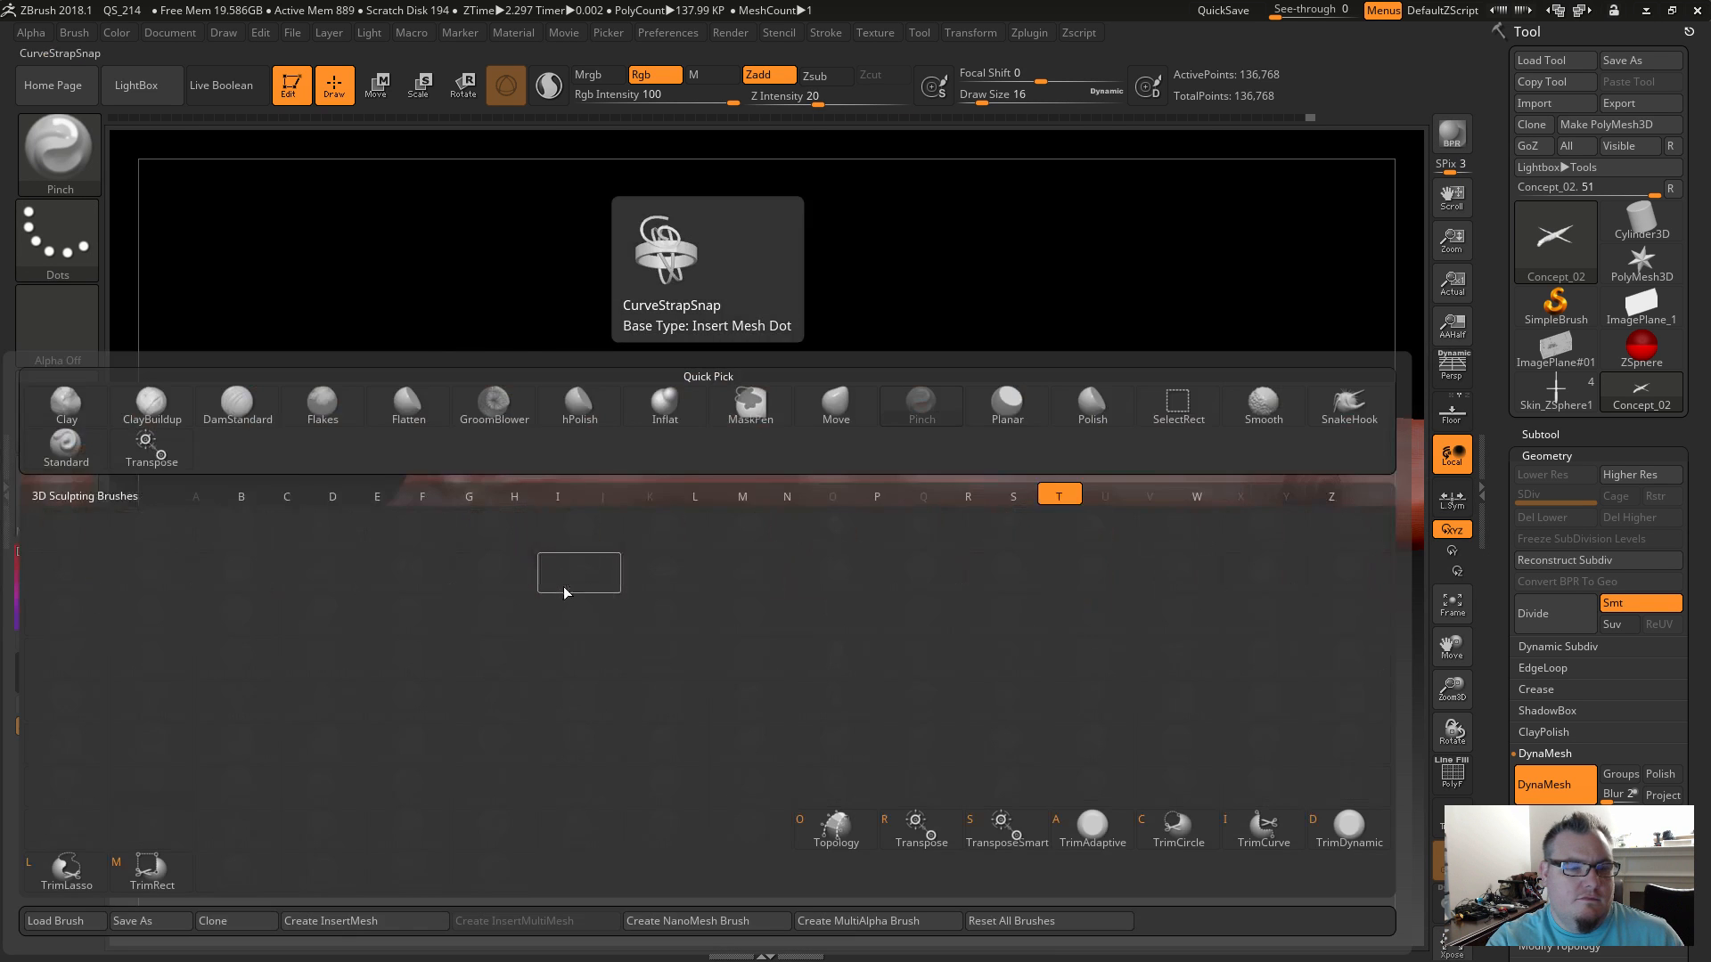
key("r")
left_click_drag(626, 480, 578, 480, "ctrl")
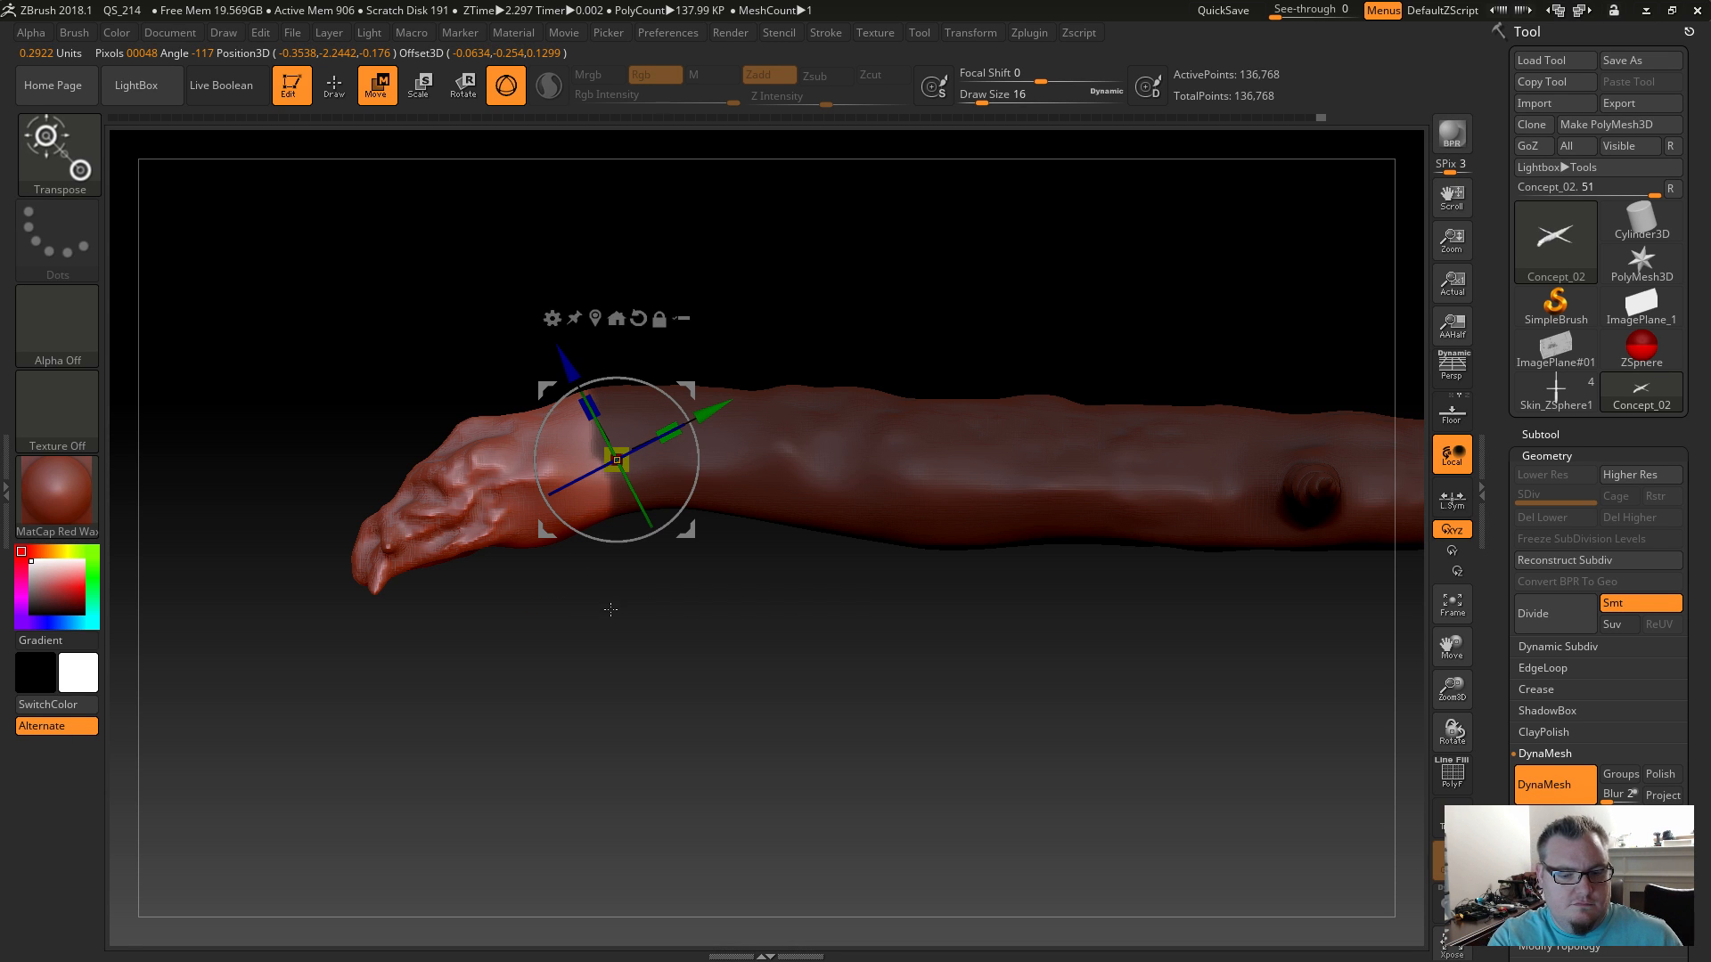
Choose the DamStandard brush and isolate the dragon's head by hiding the rest of the body.
key("b")
key("d")
key("s")
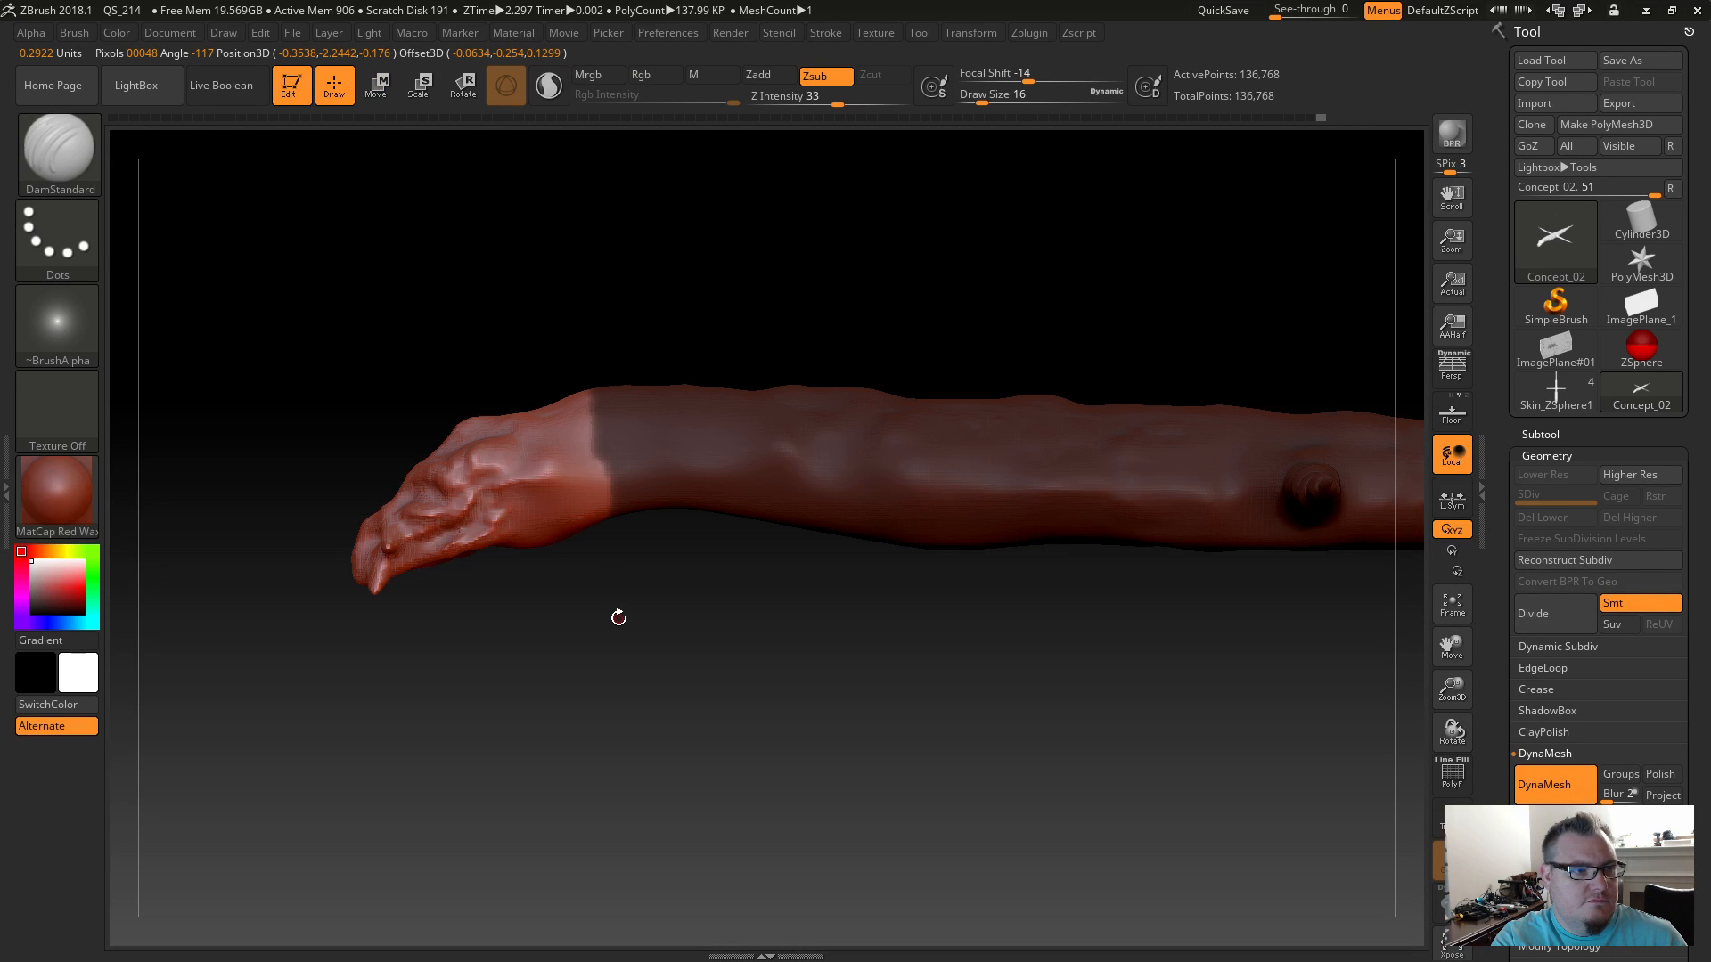
key("ctrl+shift")
mouse_move(591, 367)
left_mouse_down("ctrl+shift")
mouse_move(554, 527)
mouse_move(404, 630)
mouse_move(313, 656)
left_mouse_up("ctrl+shift")
mouse_move(448, 674)
left_mouse_down()
mouse_move(510, 673)
mouse_move(565, 719)
mouse_move(703, 703)
mouse_move(596, 725)
mouse_move(656, 755)
mouse_move(634, 691)
left_mouse_up()
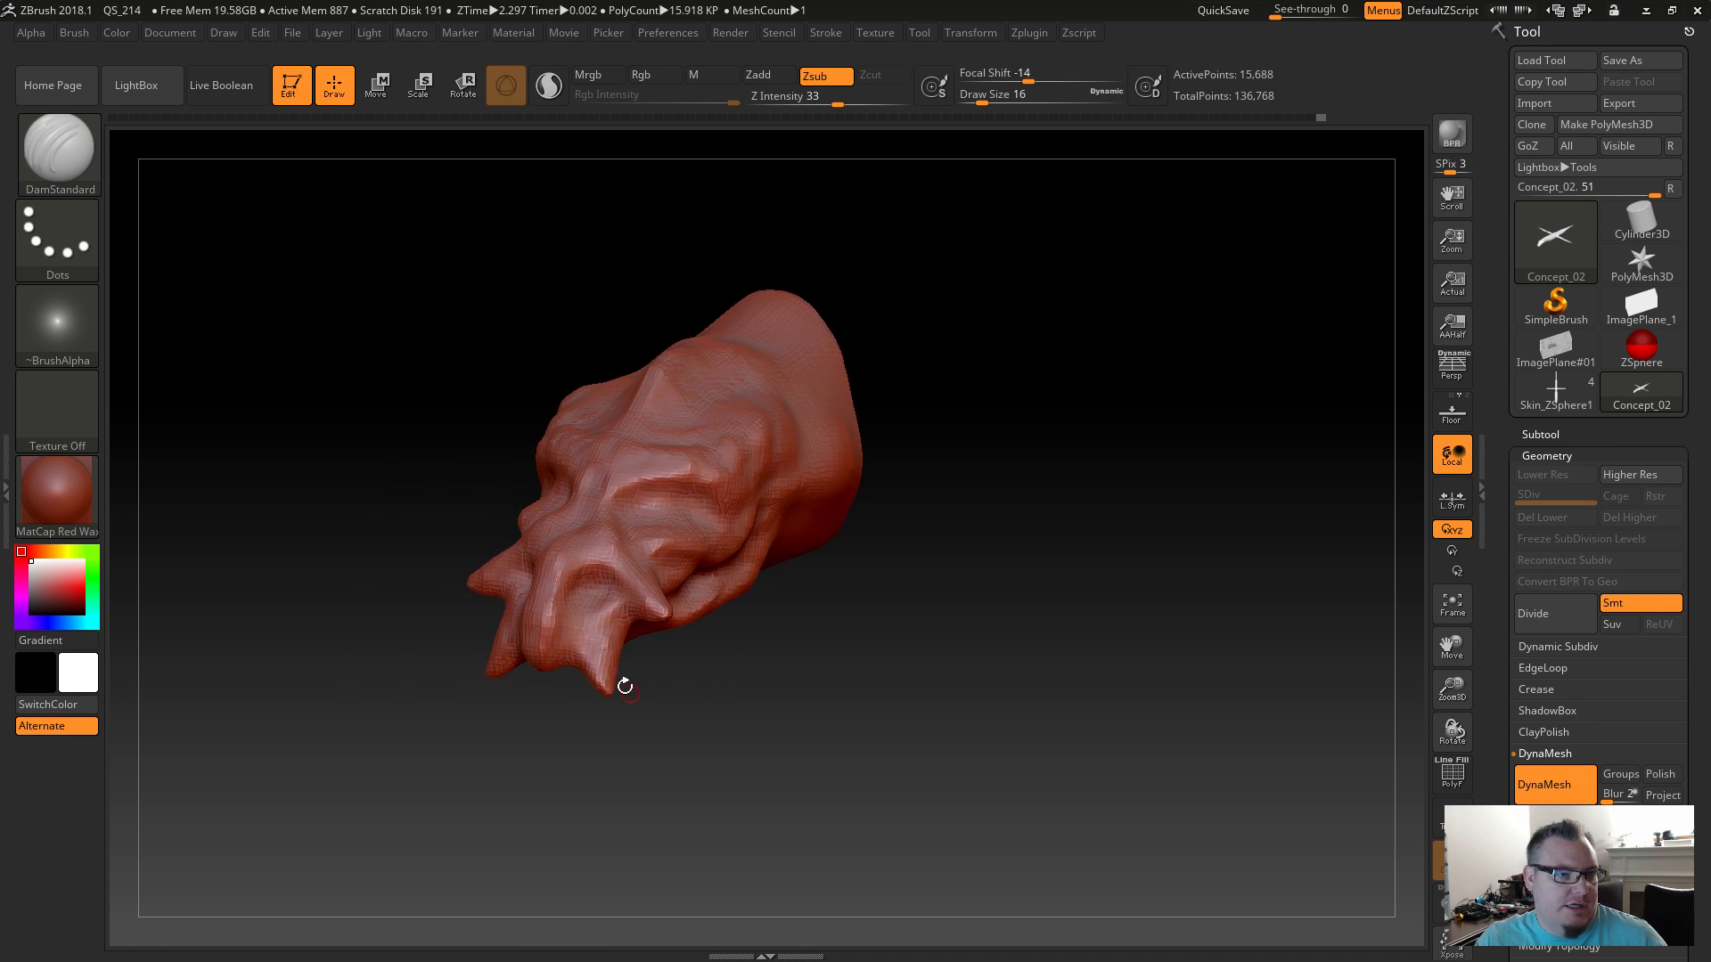
Sculpt the rim and hollow of the nostrils with the ClayBuildup brush at draw size 16.
left_click_drag(546, 749, 536, 696)
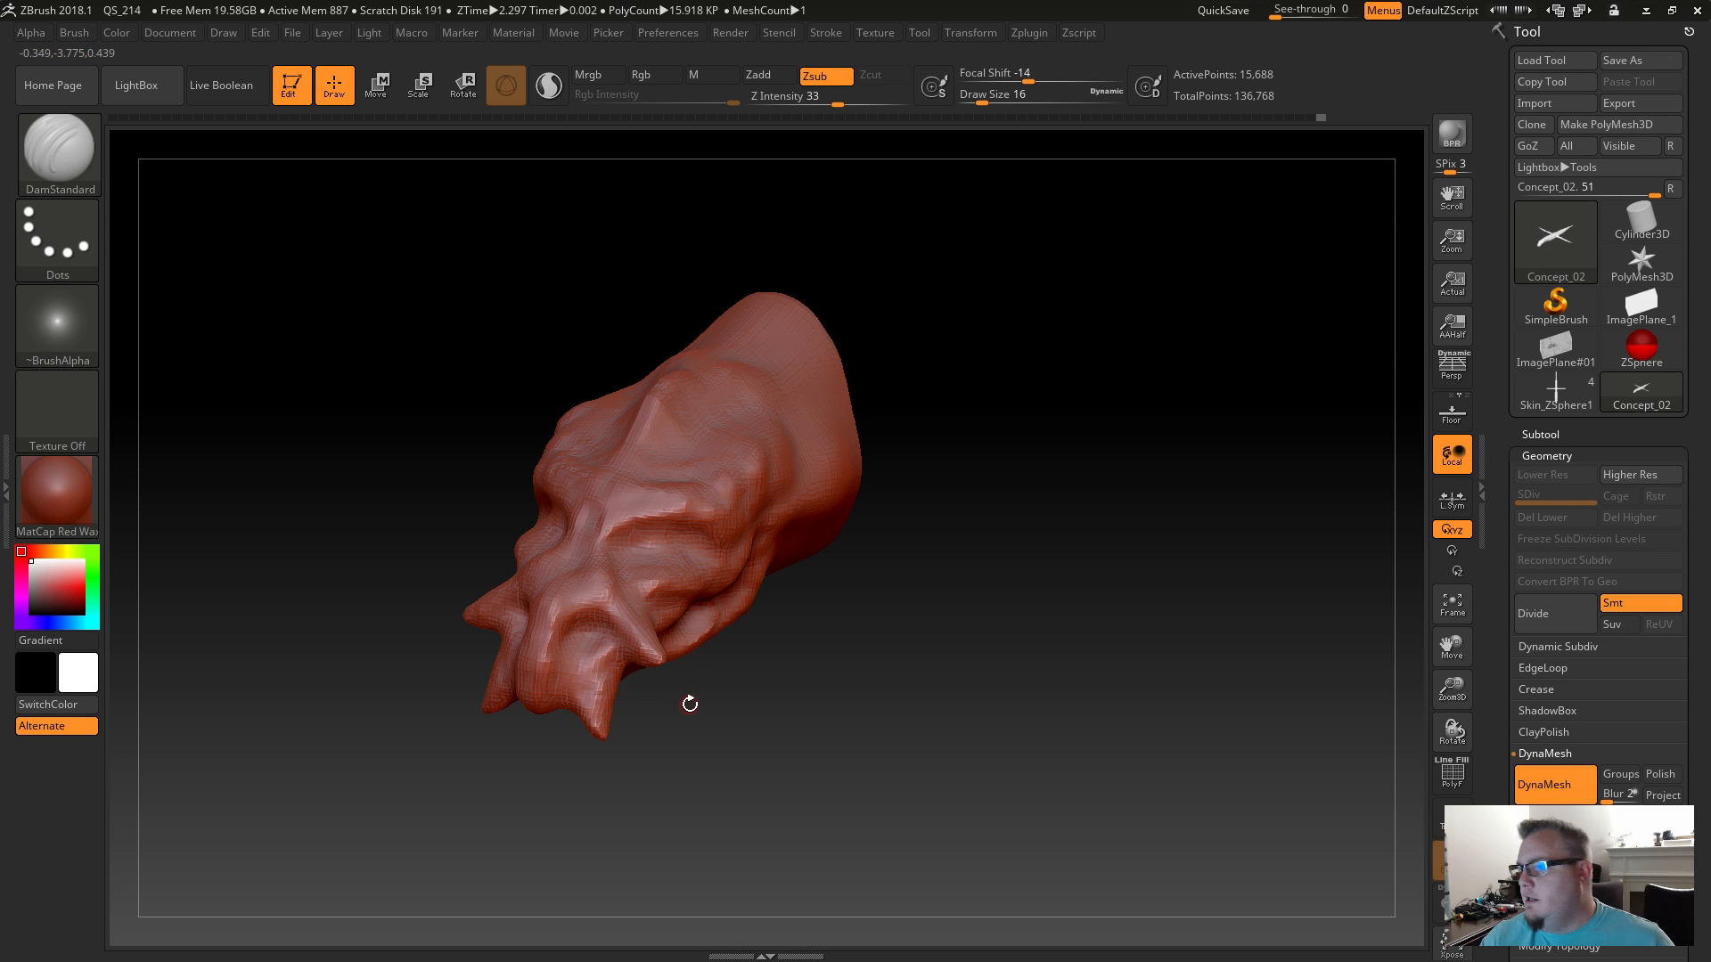
mouse_move(636, 686)
left_mouse_down()
mouse_move(614, 729)
mouse_move(672, 745)
mouse_move(773, 668)
left_mouse_up()
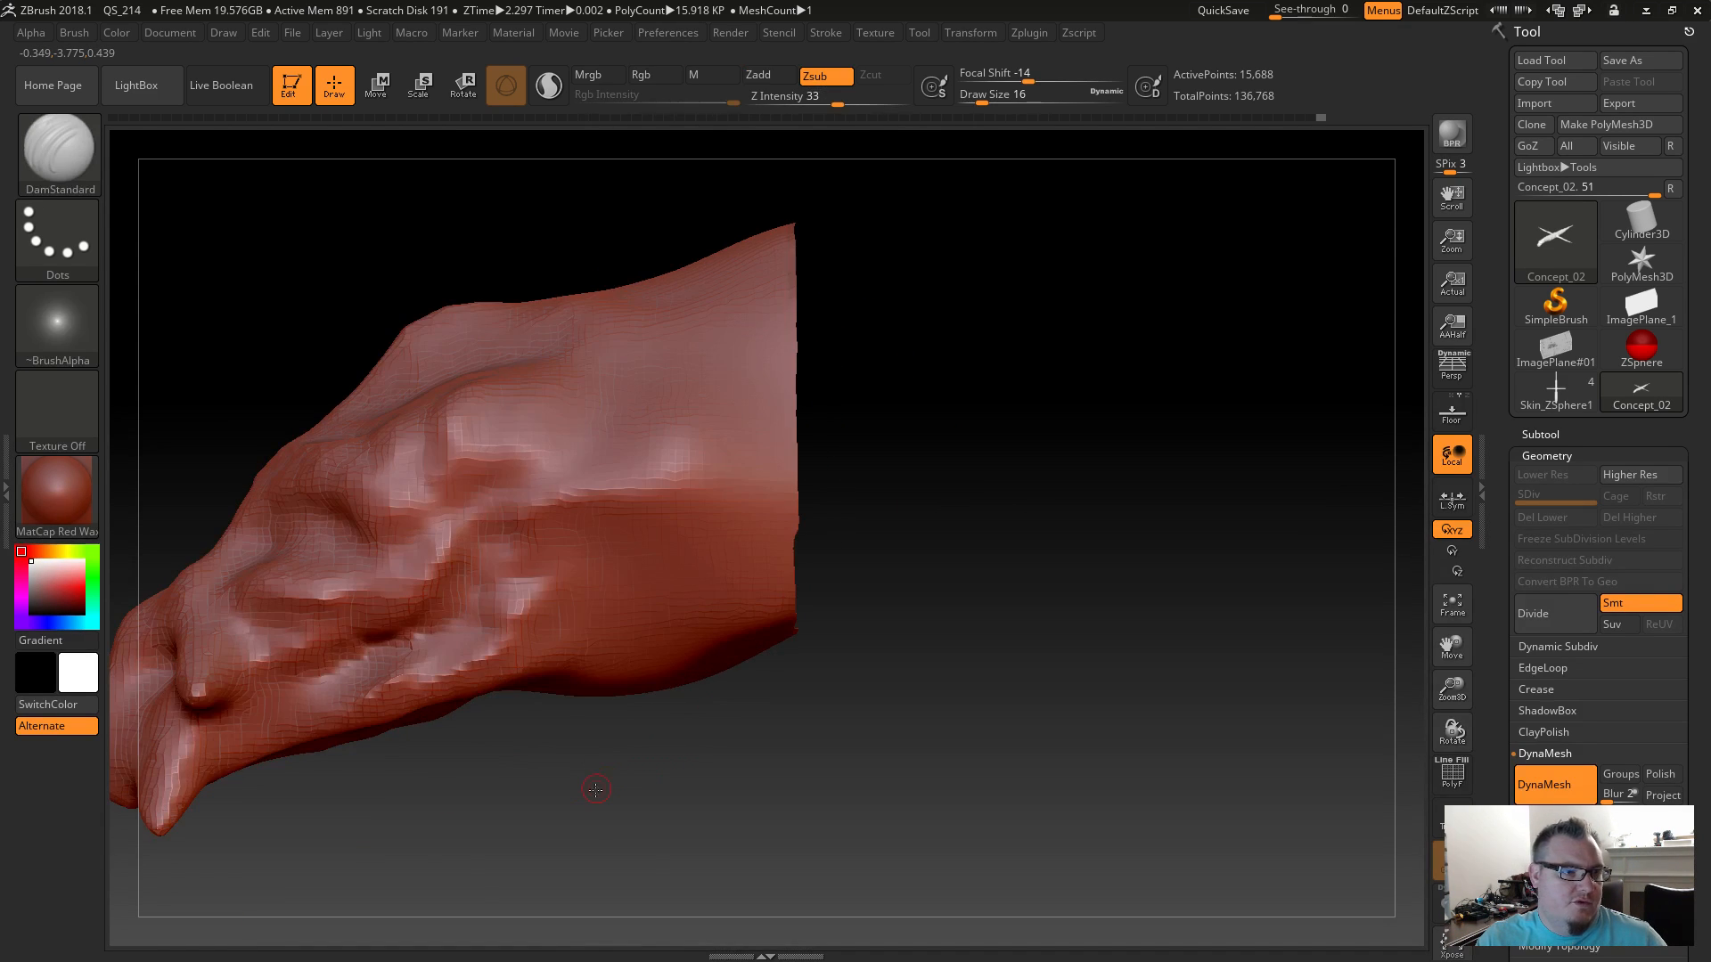
mouse_move(541, 801)
left_mouse_down()
mouse_move(660, 760)
mouse_move(728, 825)
mouse_move(660, 805)
mouse_move(710, 787)
left_mouse_up()
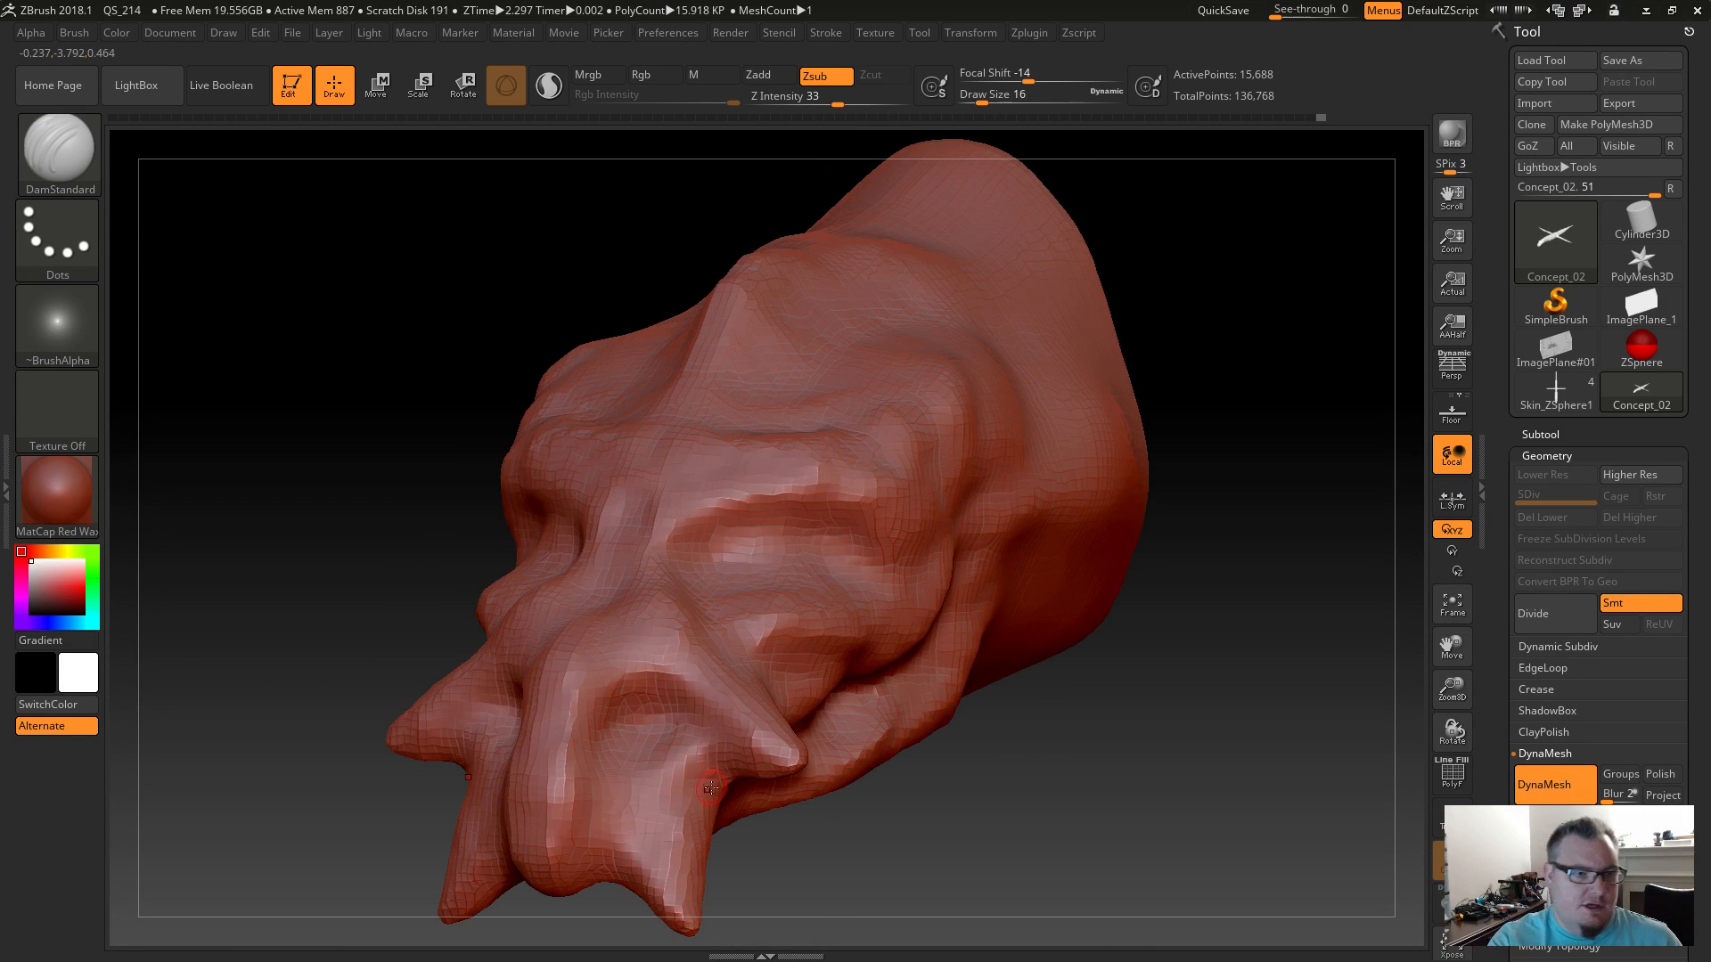
left_click_drag(837, 828, 683, 588, "alt")
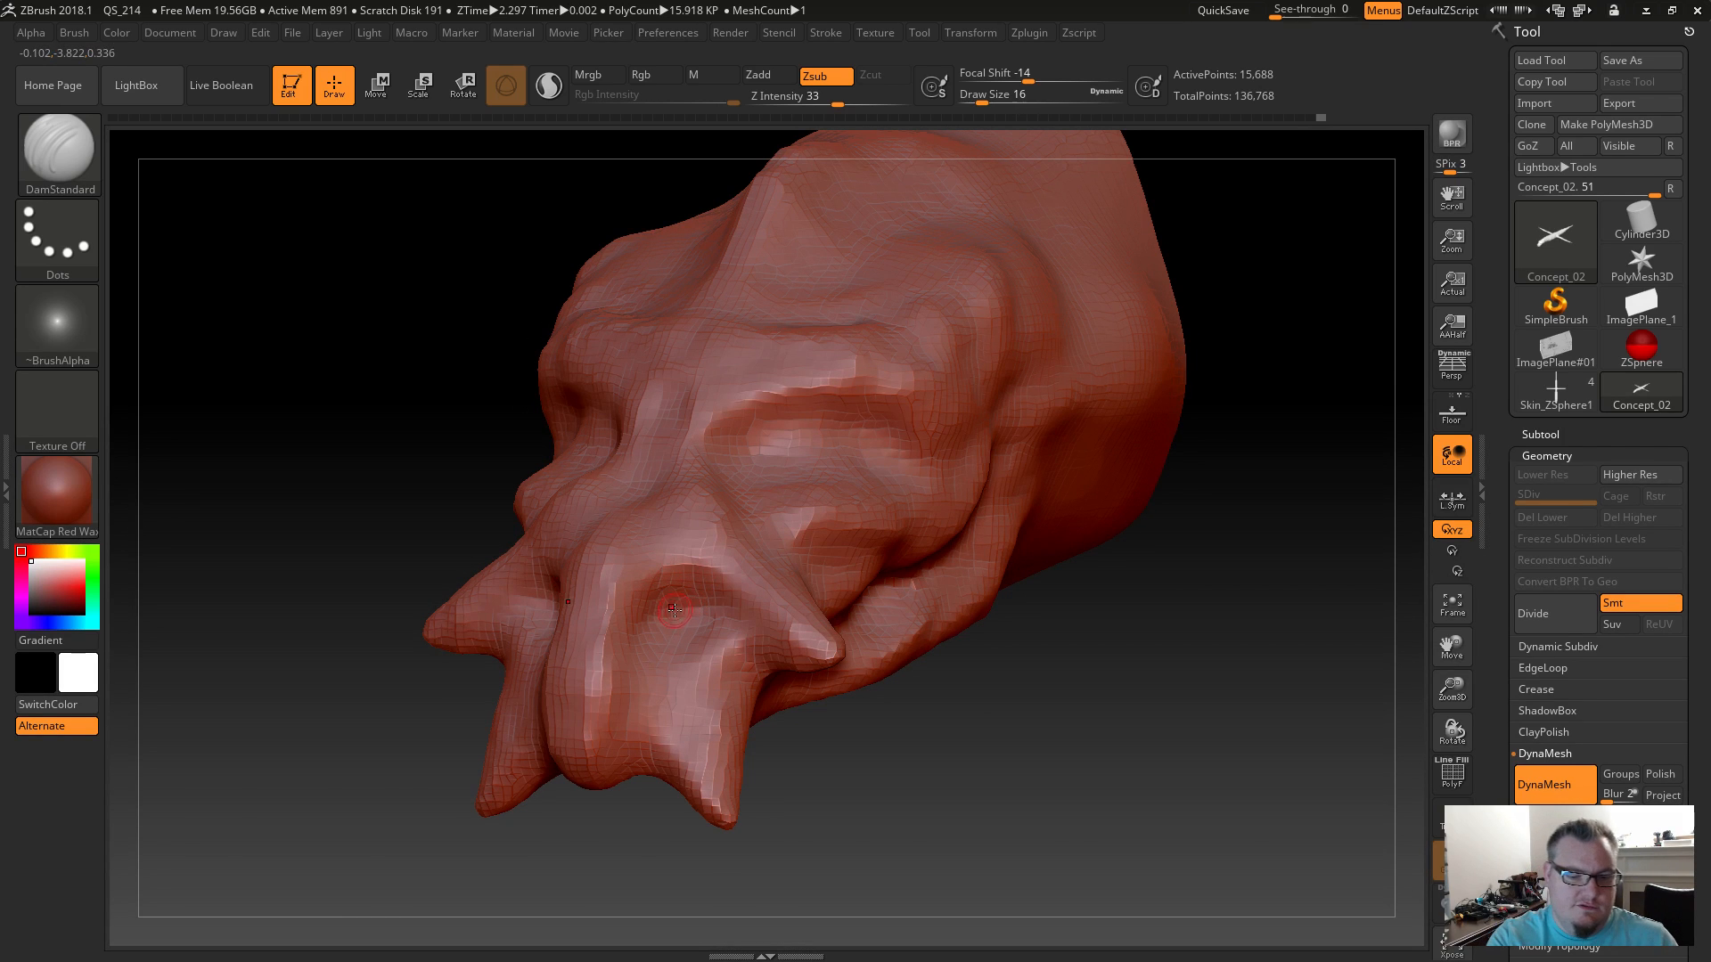
key("b")
key("c")
key("b")
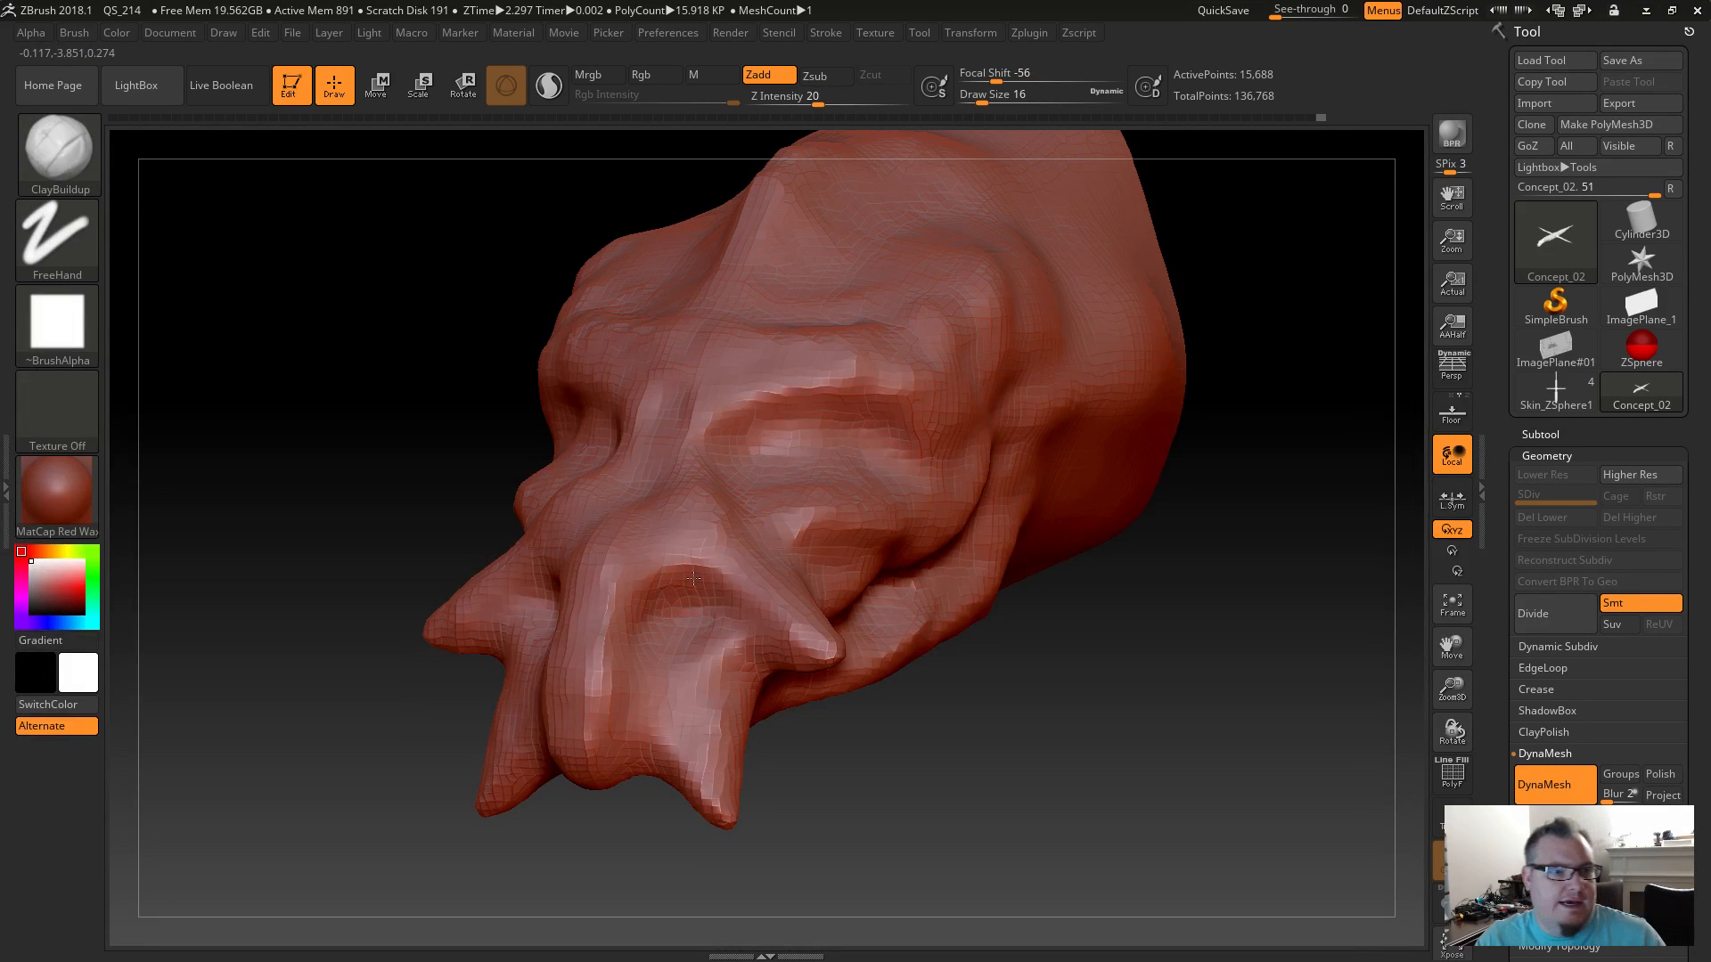
left_click_drag(713, 632, 695, 649)
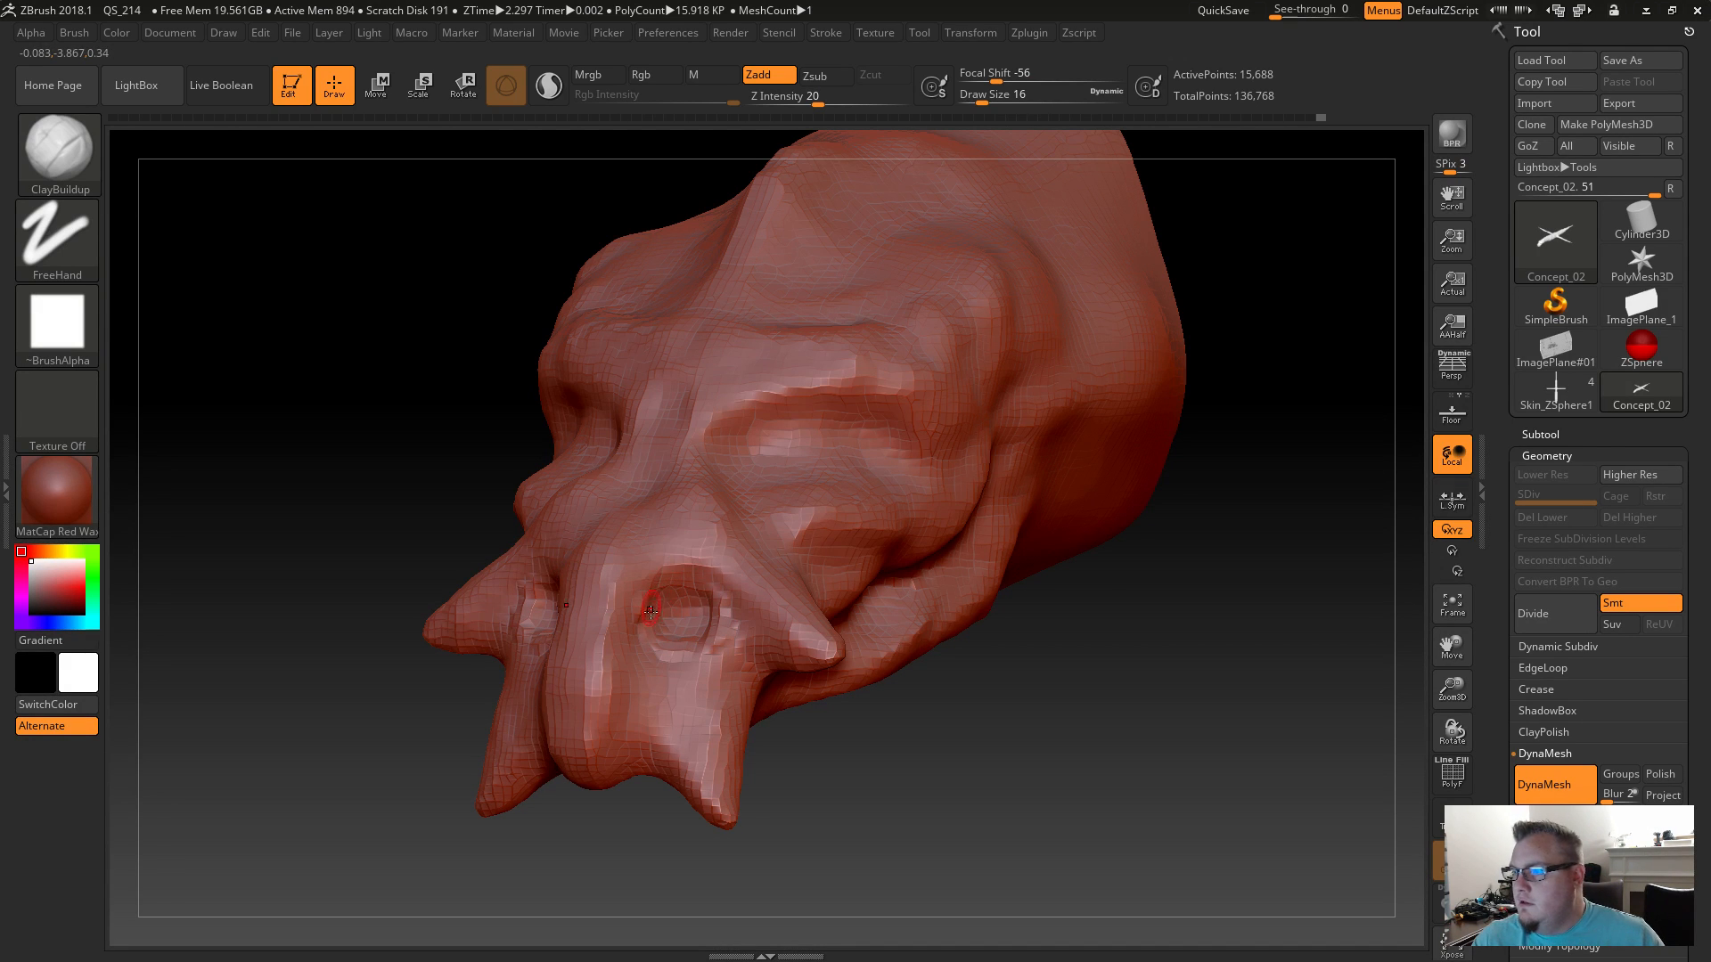
mouse_move(700, 605)
left_mouse_down()
mouse_move(731, 615)
mouse_move(729, 643)
mouse_move(691, 593)
mouse_move(723, 660)
mouse_move(707, 617)
left_mouse_up()
Set the draw size to 39, build up clay below the nostrils and around the upper fangs, and smooth the area beneath.
key("s")
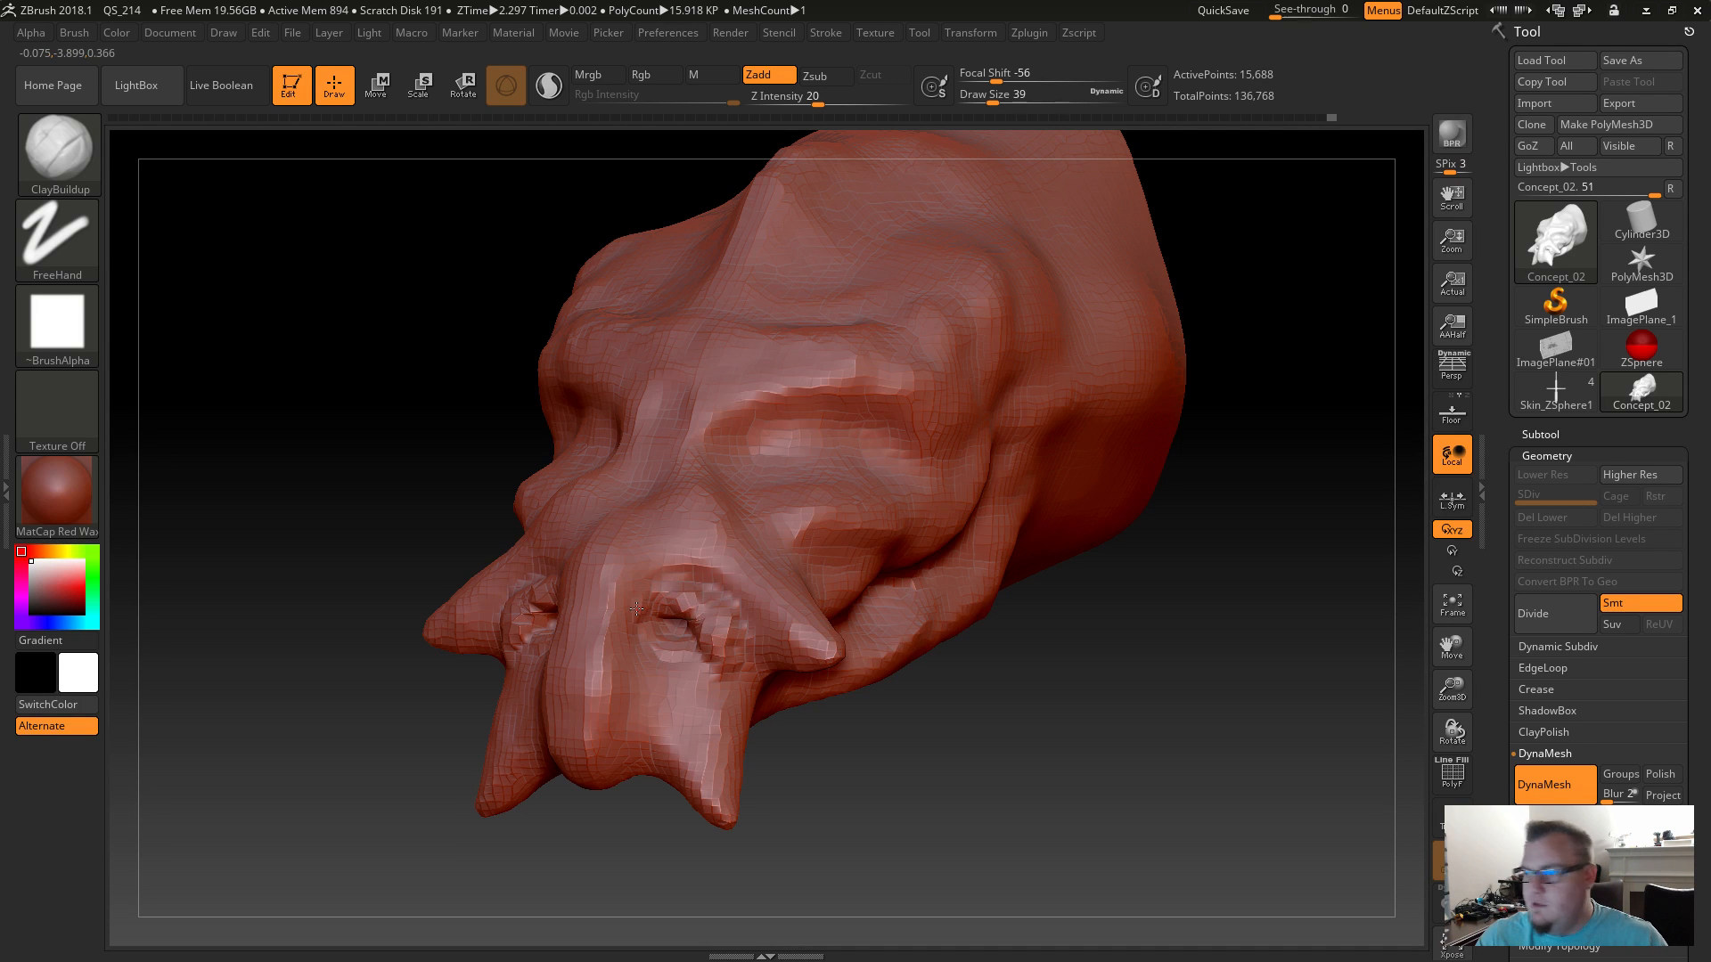
left_click_drag(635, 629, 659, 688)
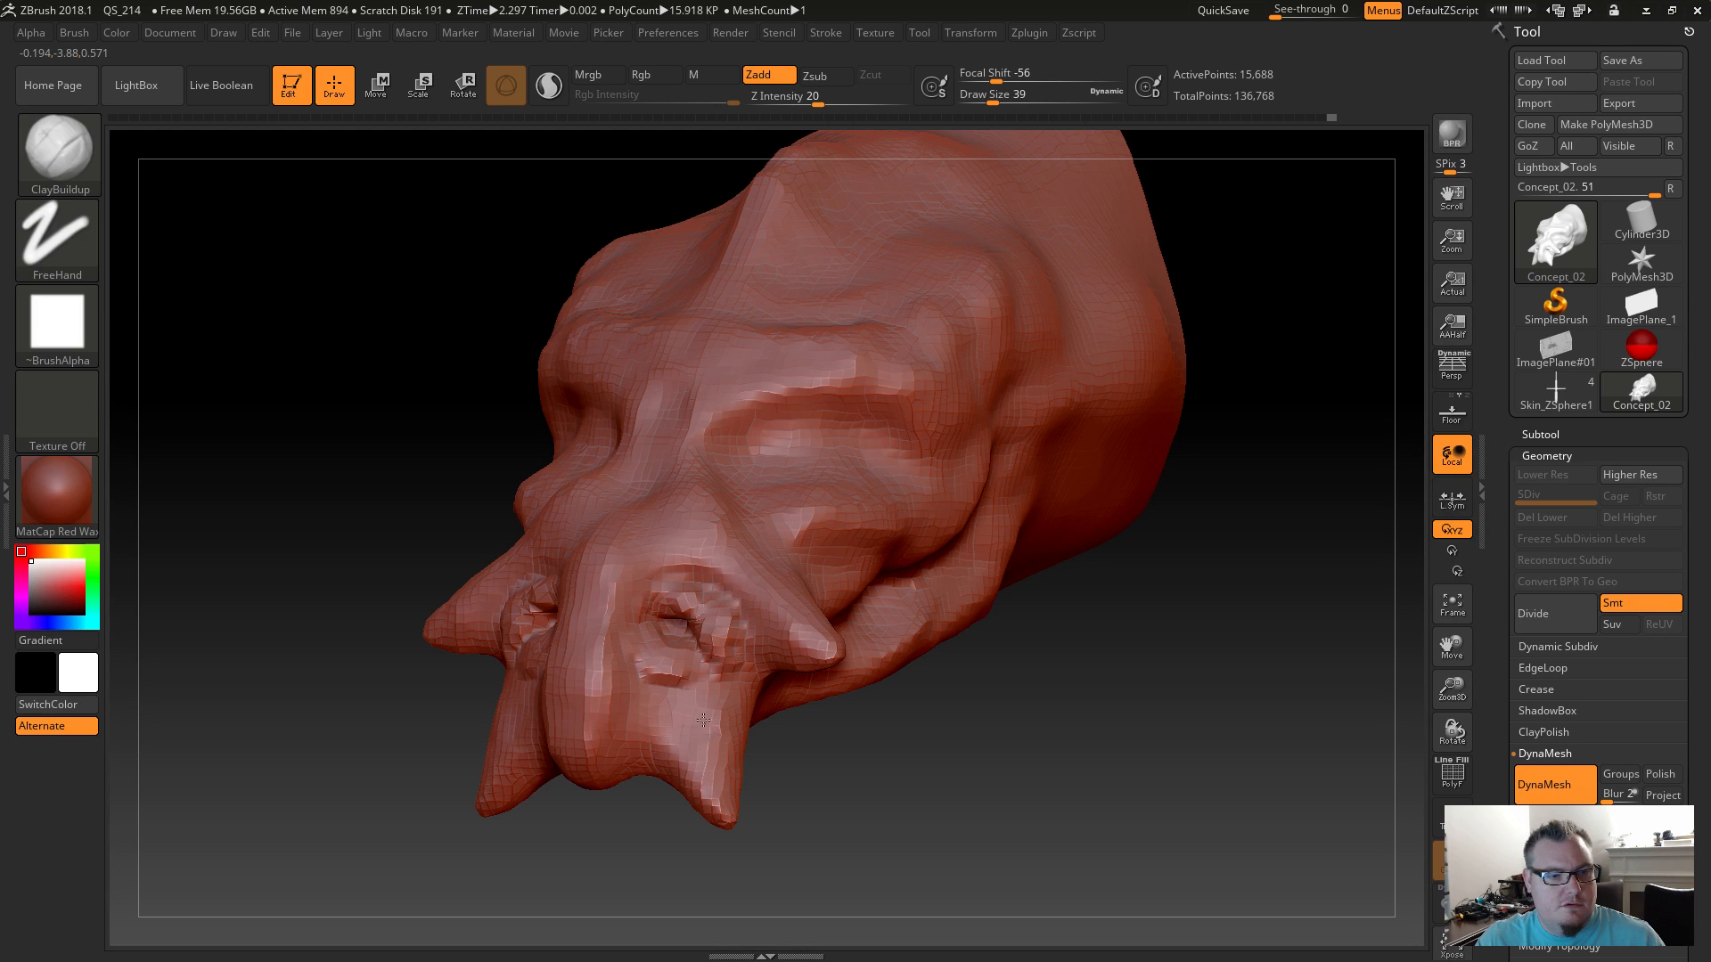
mouse_move(683, 756)
left_mouse_down()
mouse_move(658, 723)
mouse_move(725, 805)
mouse_move(757, 722)
mouse_move(724, 624)
mouse_move(645, 814)
mouse_move(669, 795)
left_mouse_up()
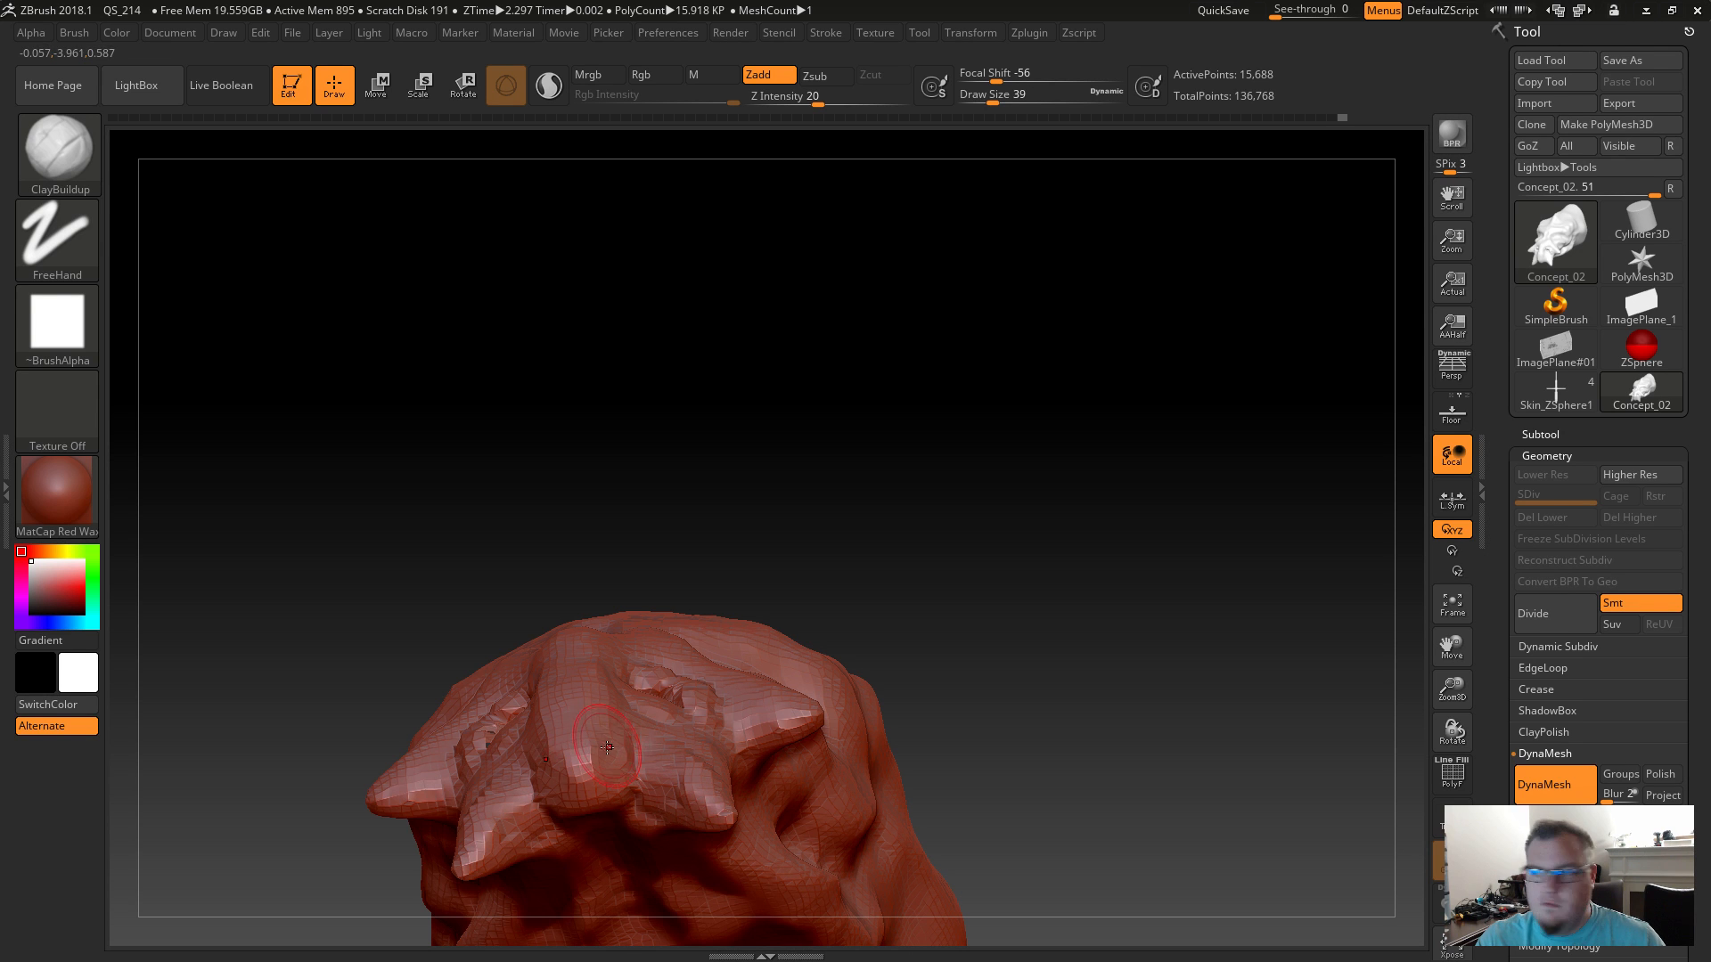
mouse_move(470, 580)
left_mouse_down()
mouse_move(436, 612)
mouse_move(489, 669)
mouse_move(539, 451)
mouse_move(477, 484)
mouse_move(602, 560)
left_mouse_up()
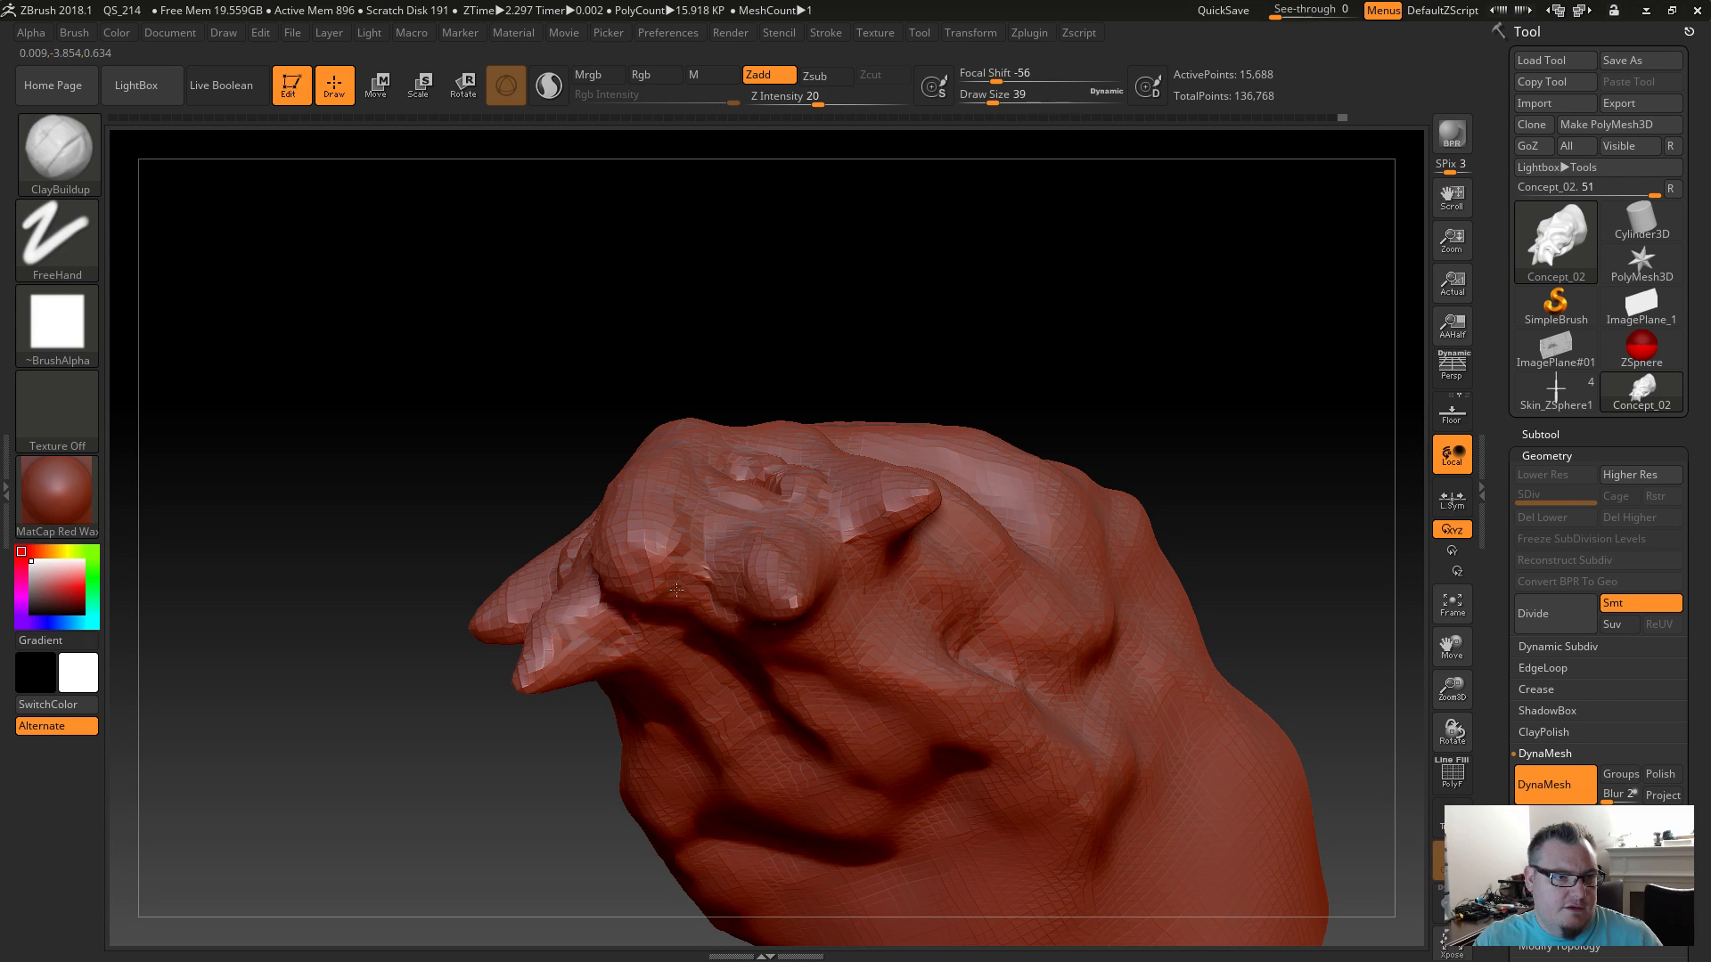
mouse_move(713, 608)
left_mouse_down()
mouse_move(650, 636)
mouse_move(601, 621)
mouse_move(682, 628)
mouse_move(647, 648)
mouse_move(668, 684)
mouse_move(677, 658)
mouse_move(751, 650)
mouse_move(768, 709)
left_mouse_up()
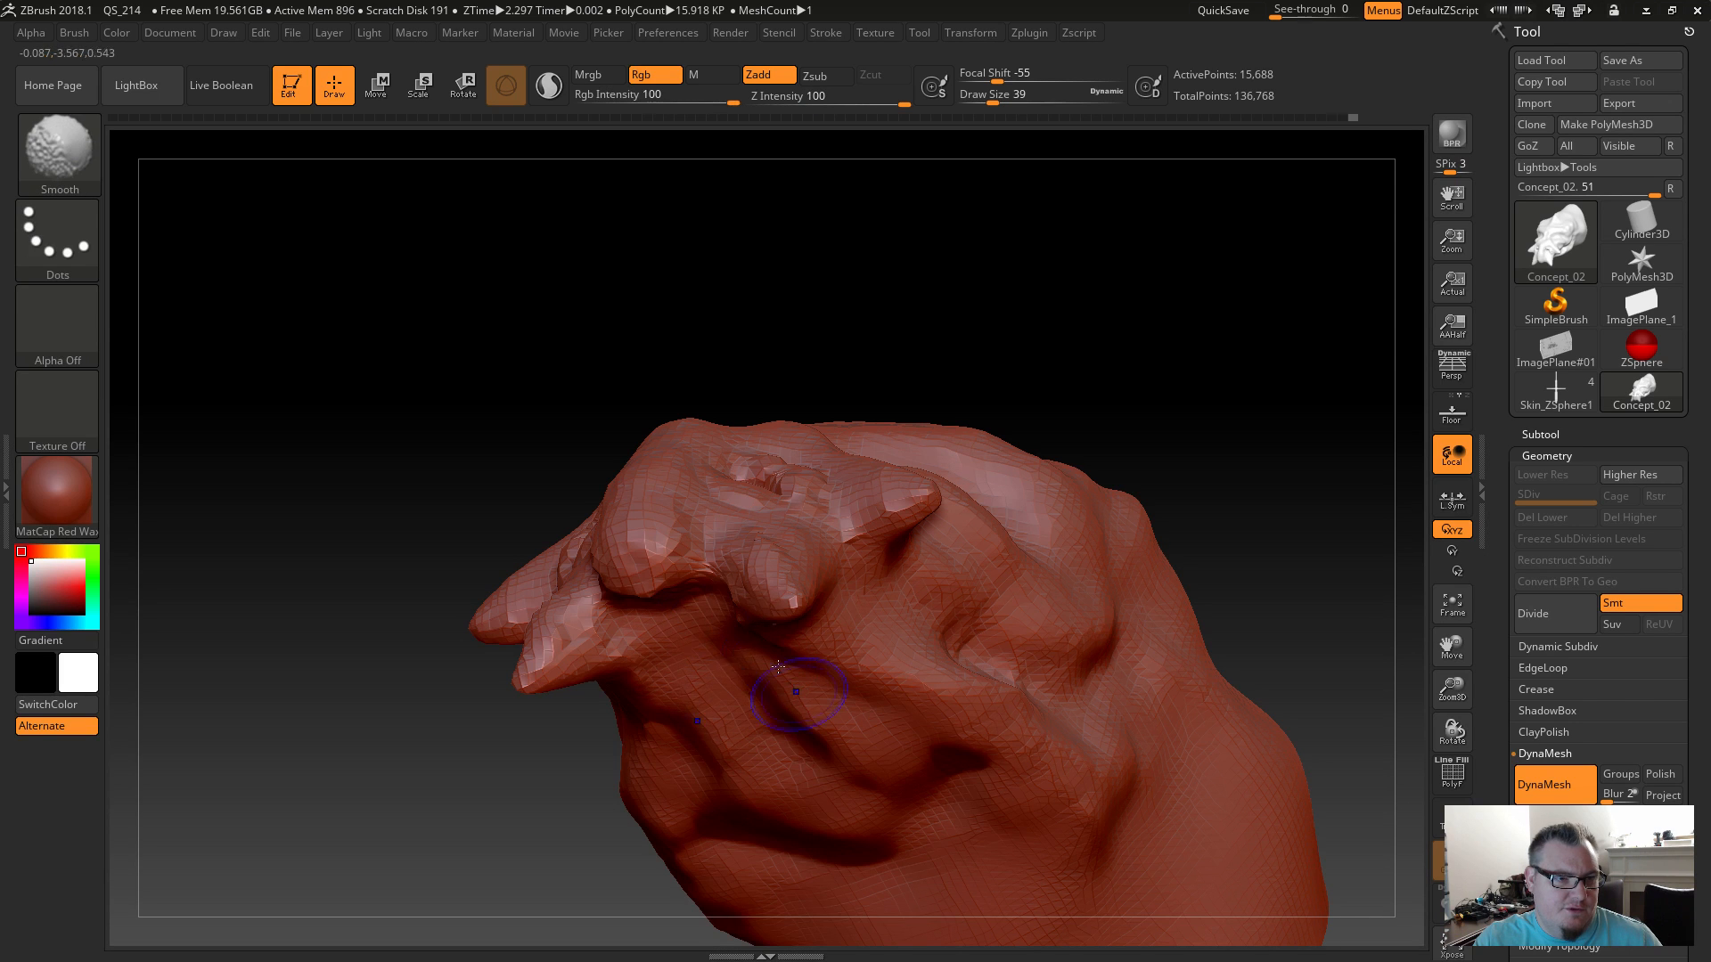
left_click_drag(745, 629, 705, 577, "shift")
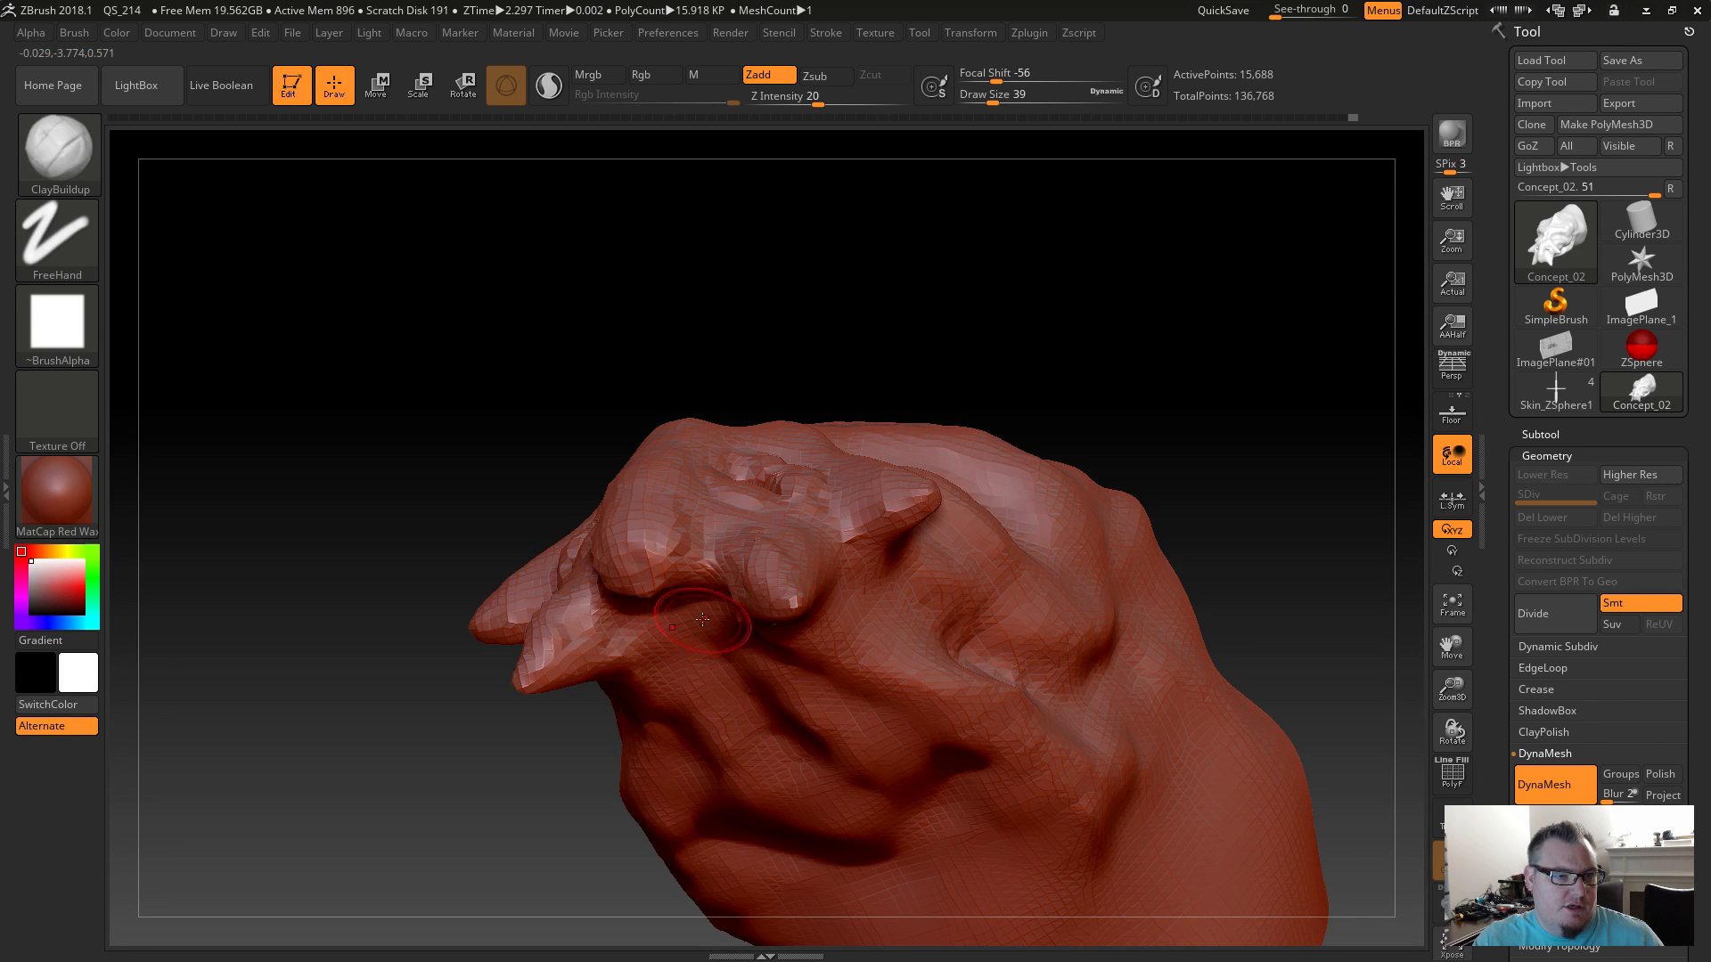
Refine the creases between the nose tip, nostrils and upper fangs with the DamStandard brush.
key("b")
key("d")
key("s")
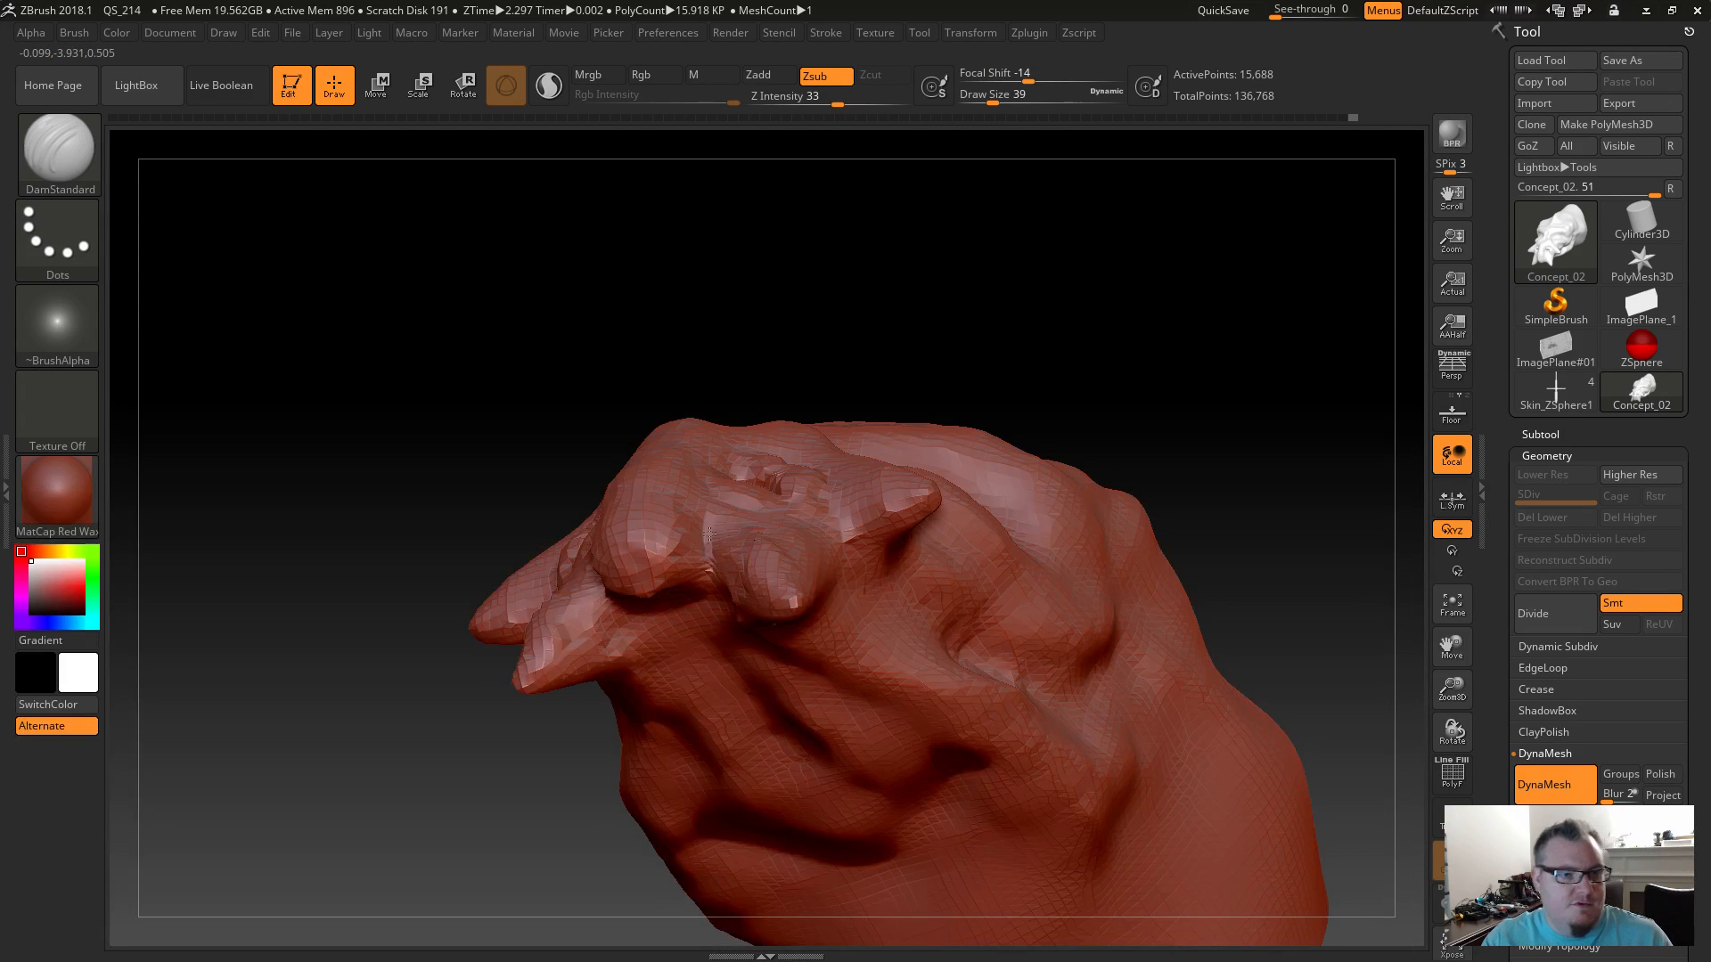
mouse_move(710, 563)
left_mouse_down("shift")
mouse_move(660, 586)
mouse_move(707, 579)
left_mouse_up("shift")
mouse_move(611, 355)
left_mouse_down()
mouse_move(712, 496)
mouse_move(756, 504)
mouse_move(777, 465)
mouse_move(720, 453)
mouse_move(736, 504)
mouse_move(766, 486)
left_mouse_up()
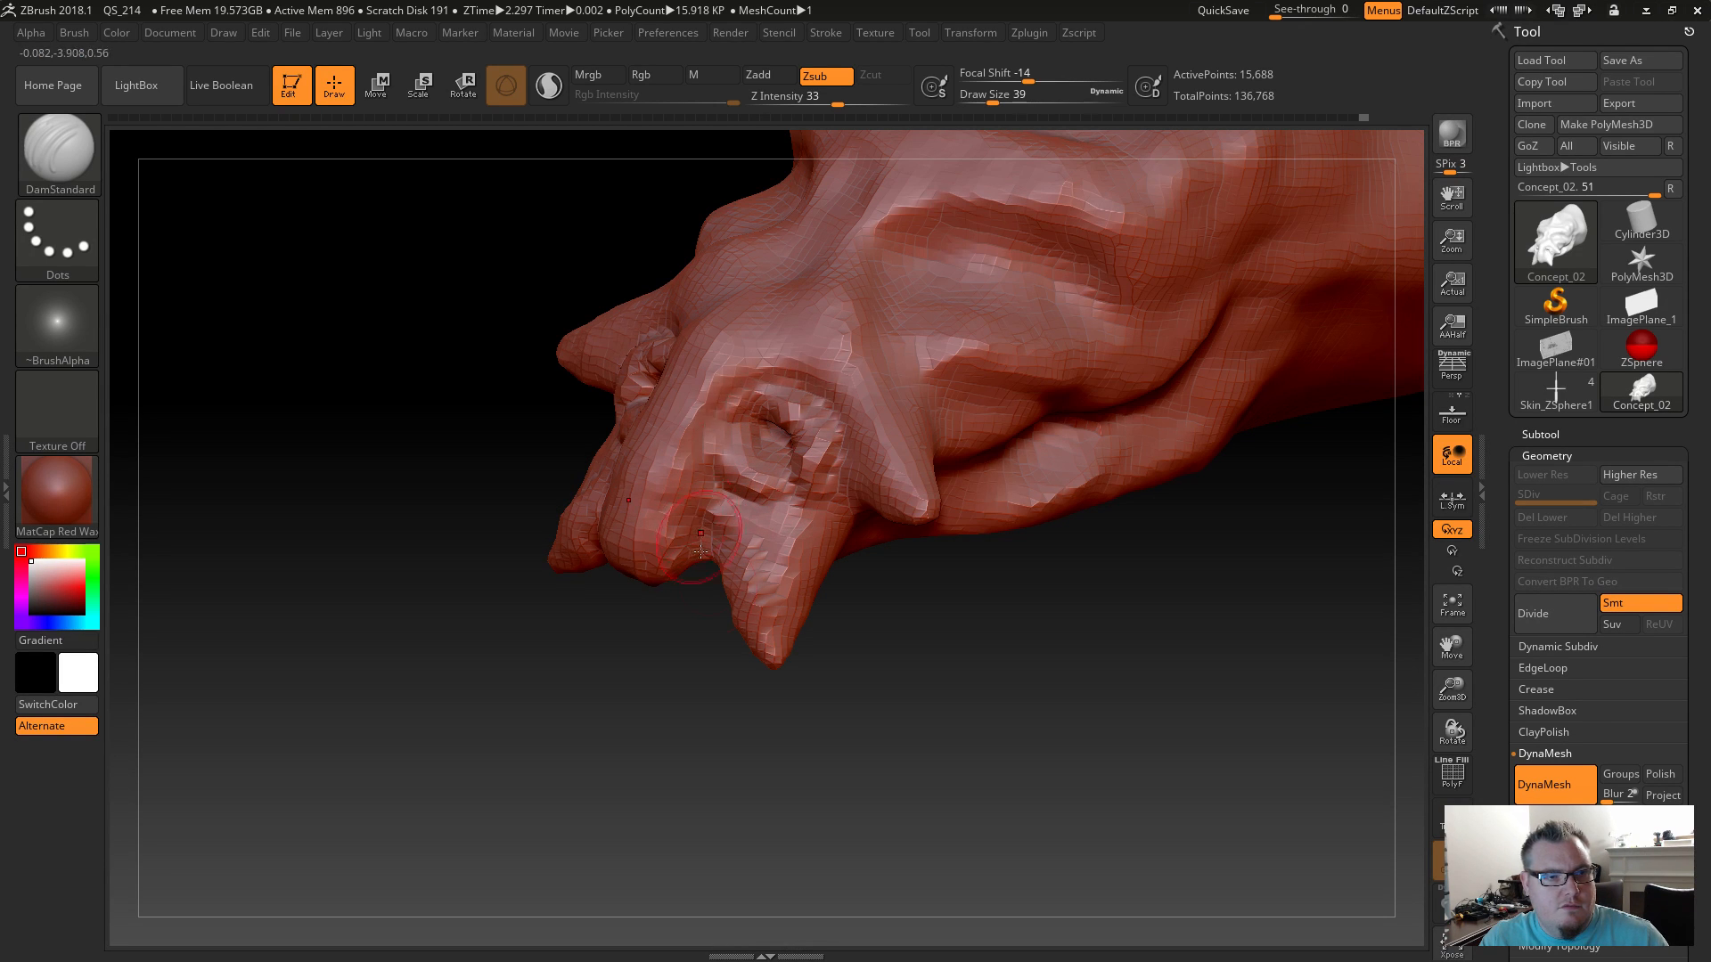
mouse_move(807, 709)
left_mouse_down()
mouse_move(832, 699)
mouse_move(793, 499)
left_mouse_up()
right_click_drag(834, 535, 853, 643)
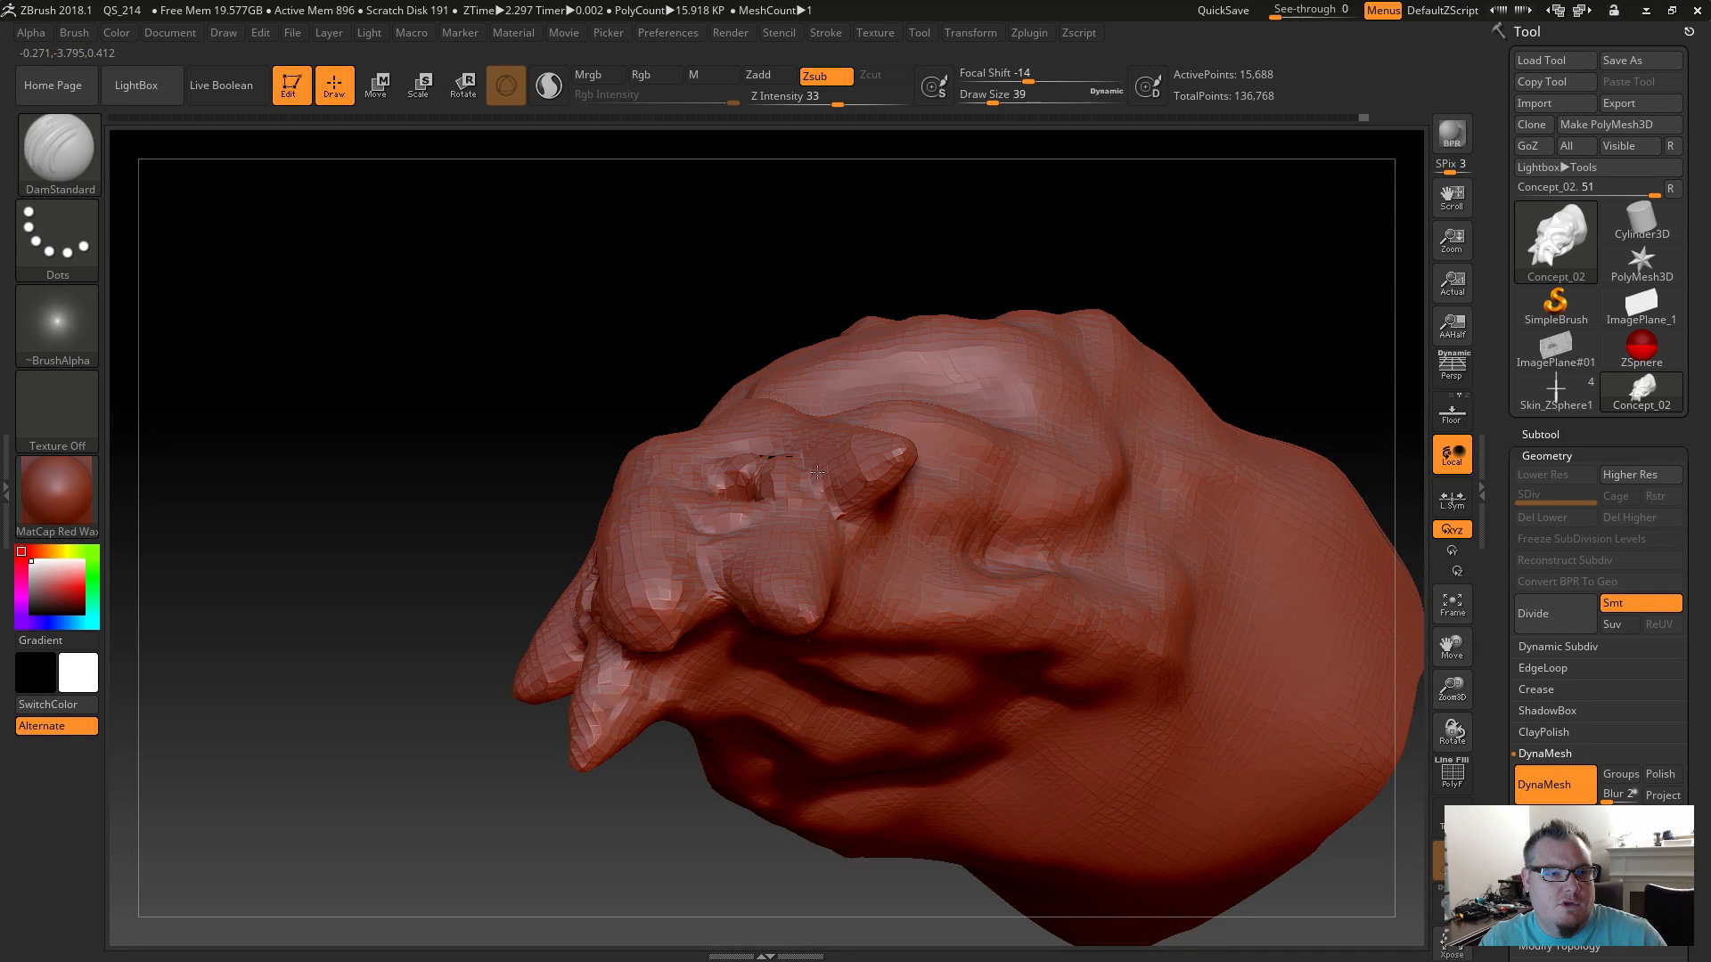
Smooth the outer rim of the nostrils toward the cheek spikes.
right_click_drag(818, 474, 781, 452)
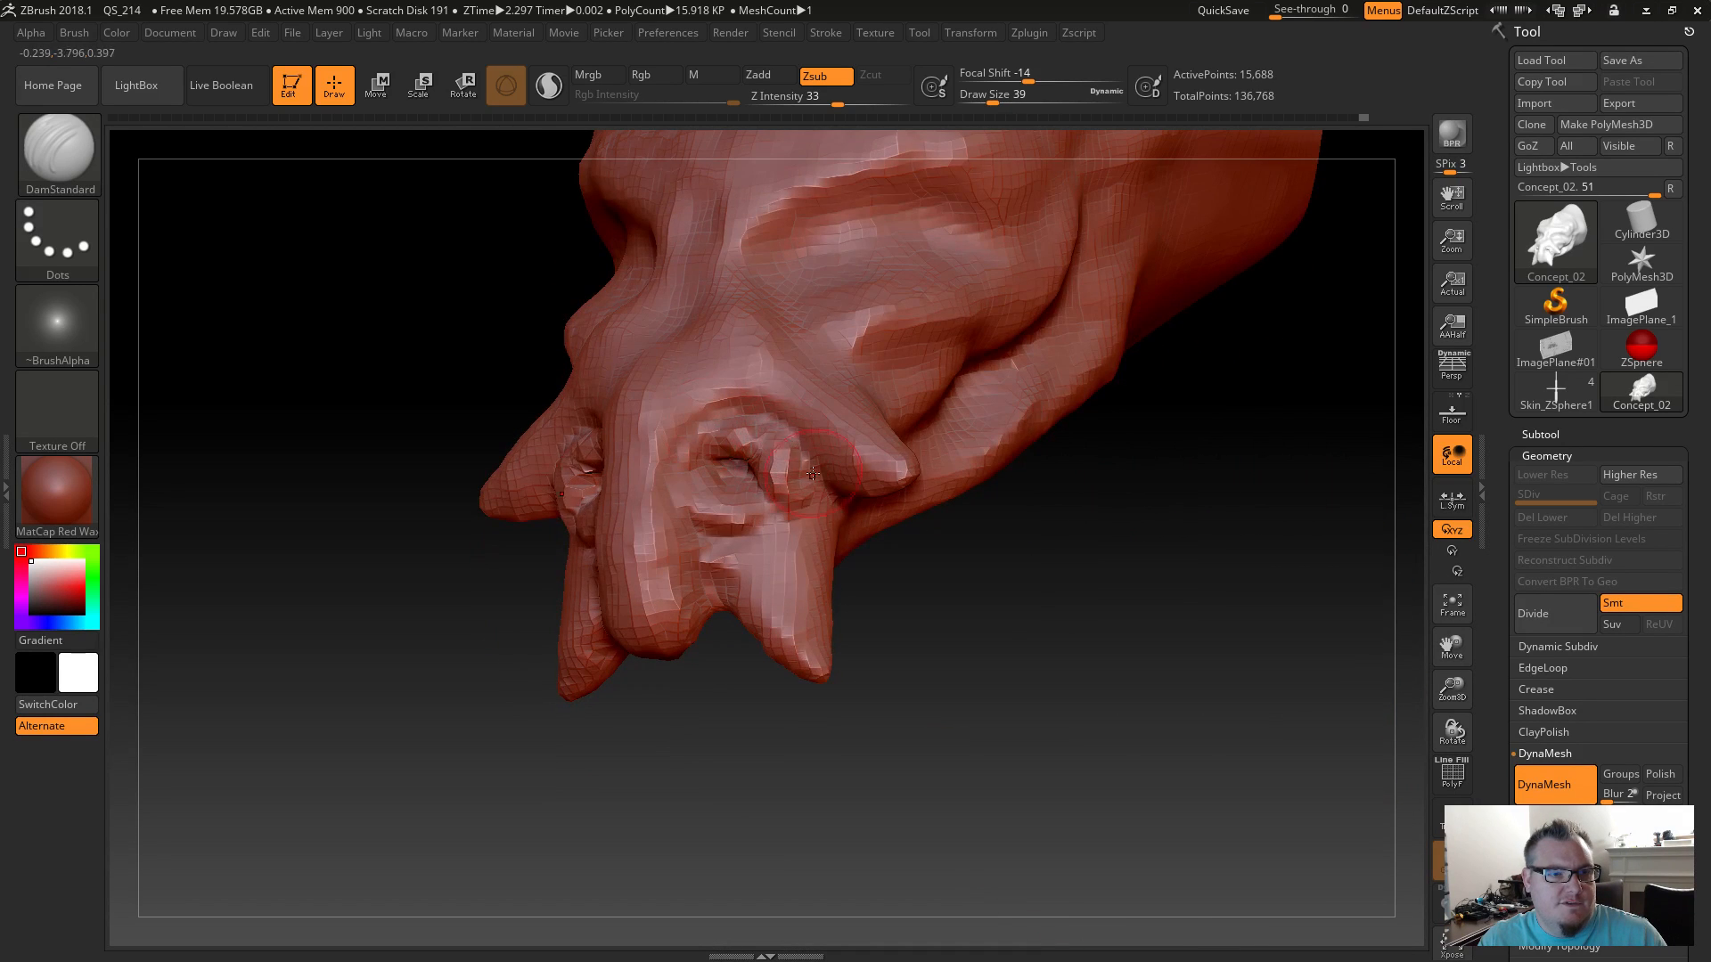
key("shift")
key("shift")
left_click_drag(792, 440, 807, 481, "shift")
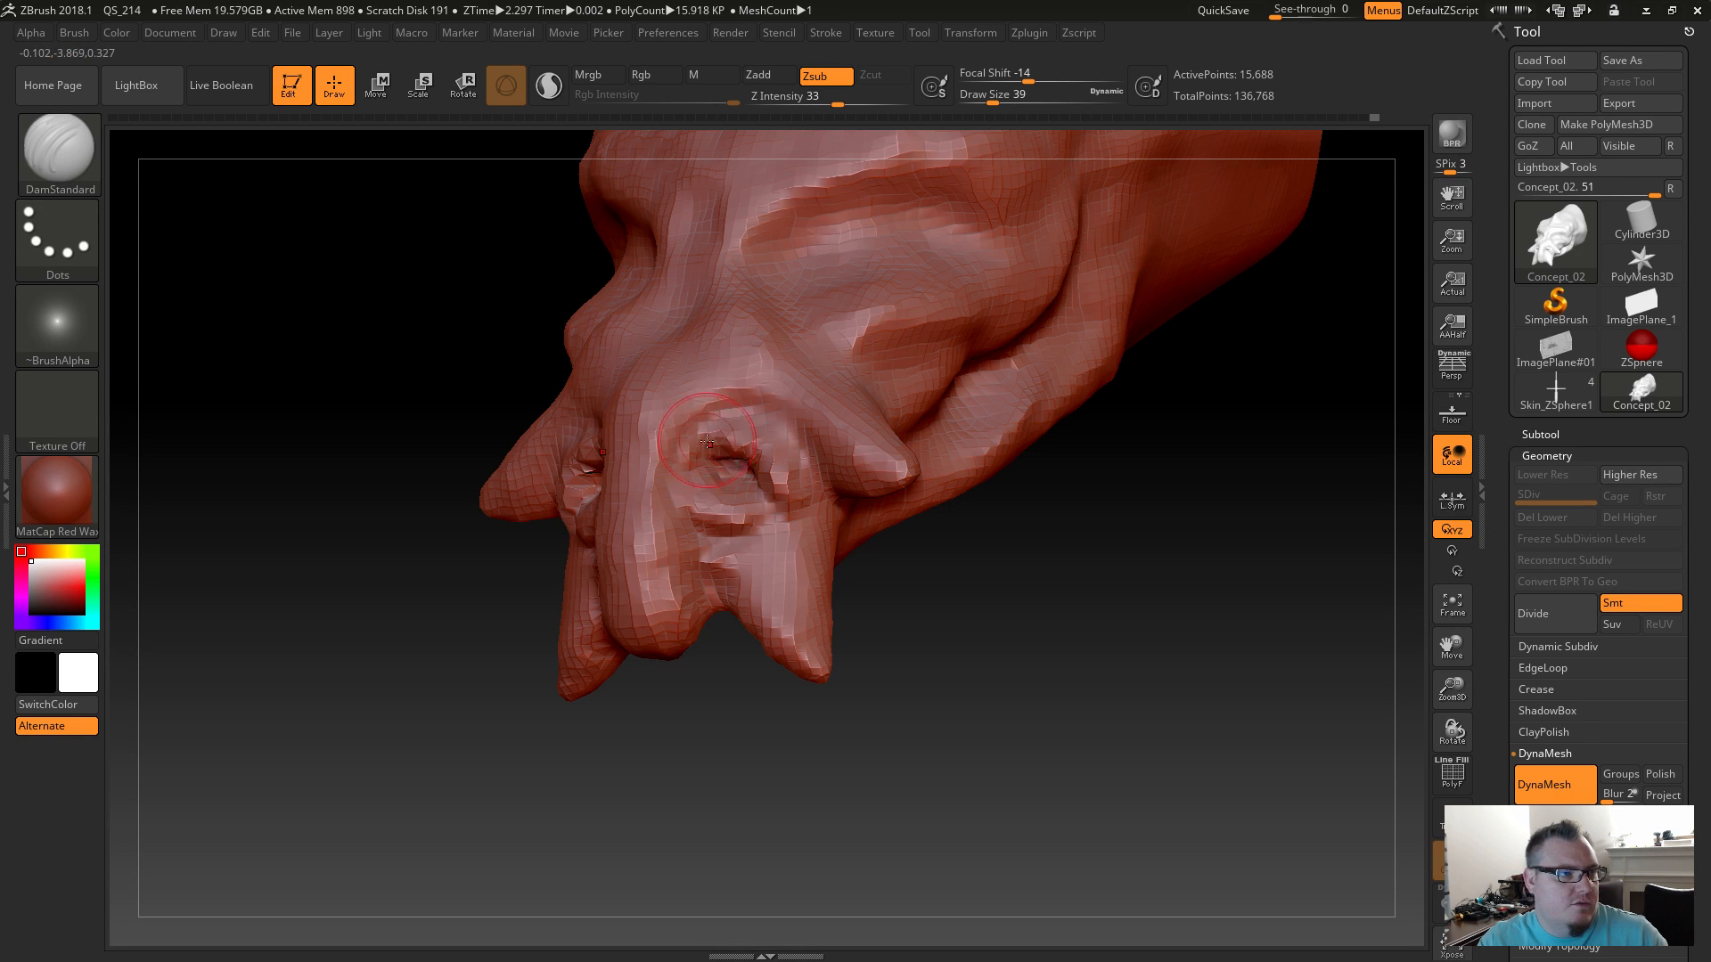
Puff up the nostril rims with the Inflat brush at intensity 6.
key("b")
key("i")
key("n")
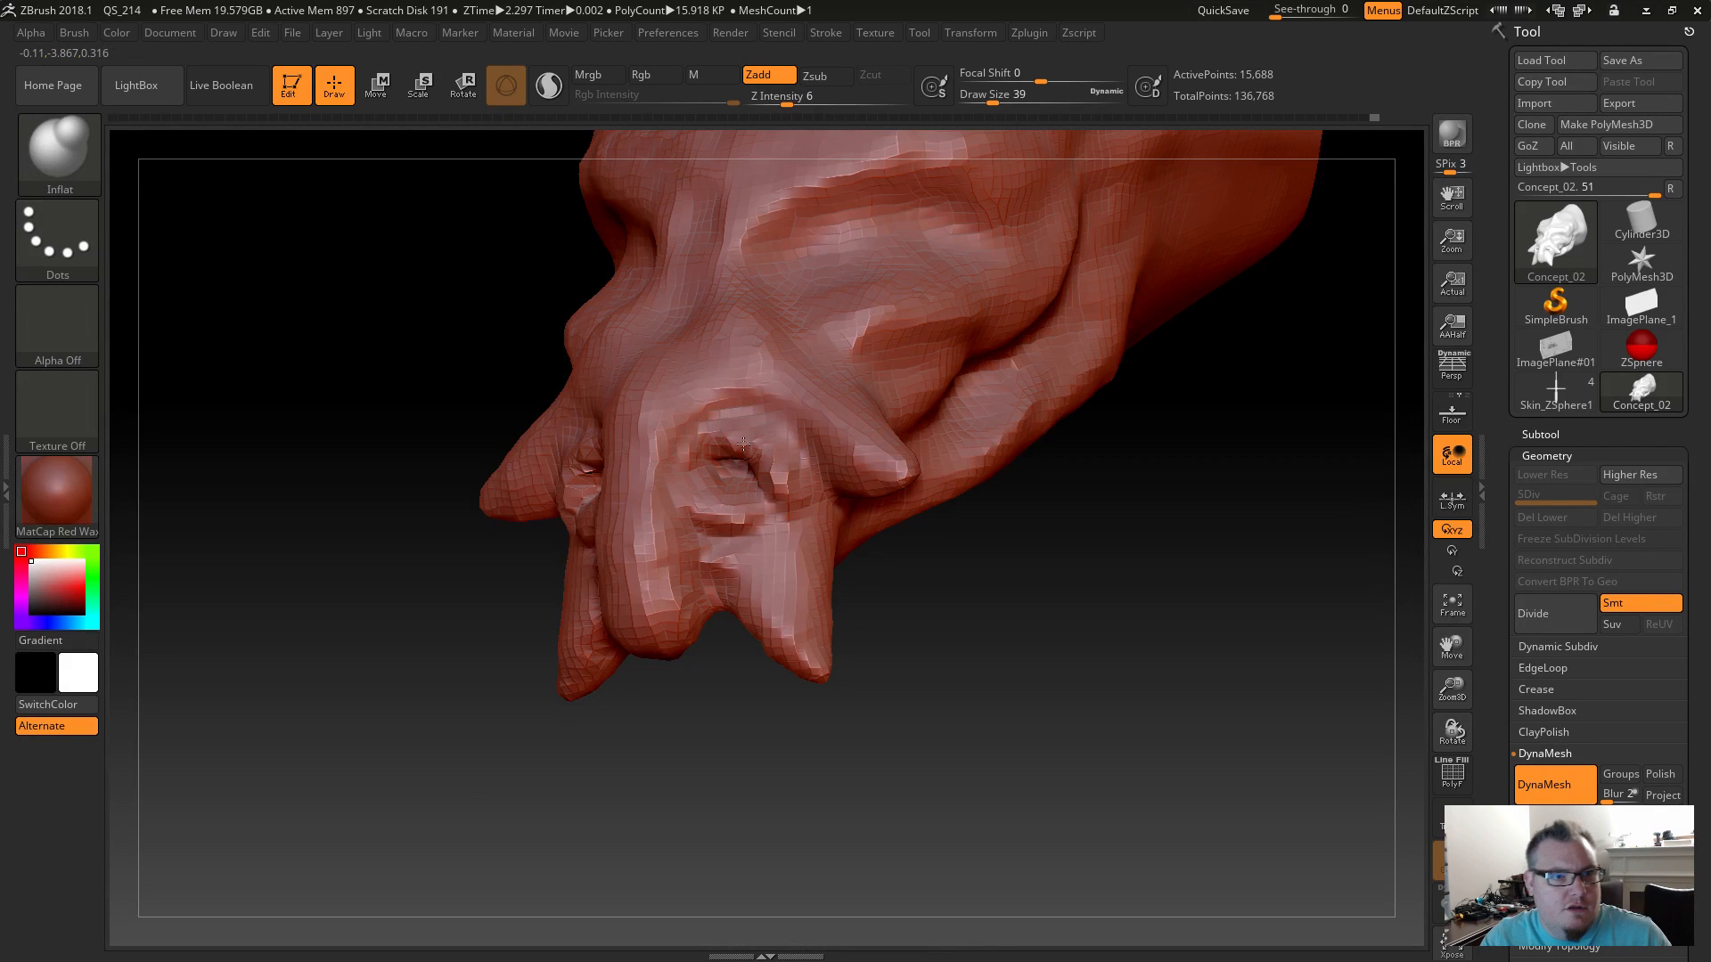
mouse_move(752, 444)
left_mouse_down()
mouse_move(774, 485)
mouse_move(775, 468)
mouse_move(726, 446)
mouse_move(762, 451)
left_mouse_up()
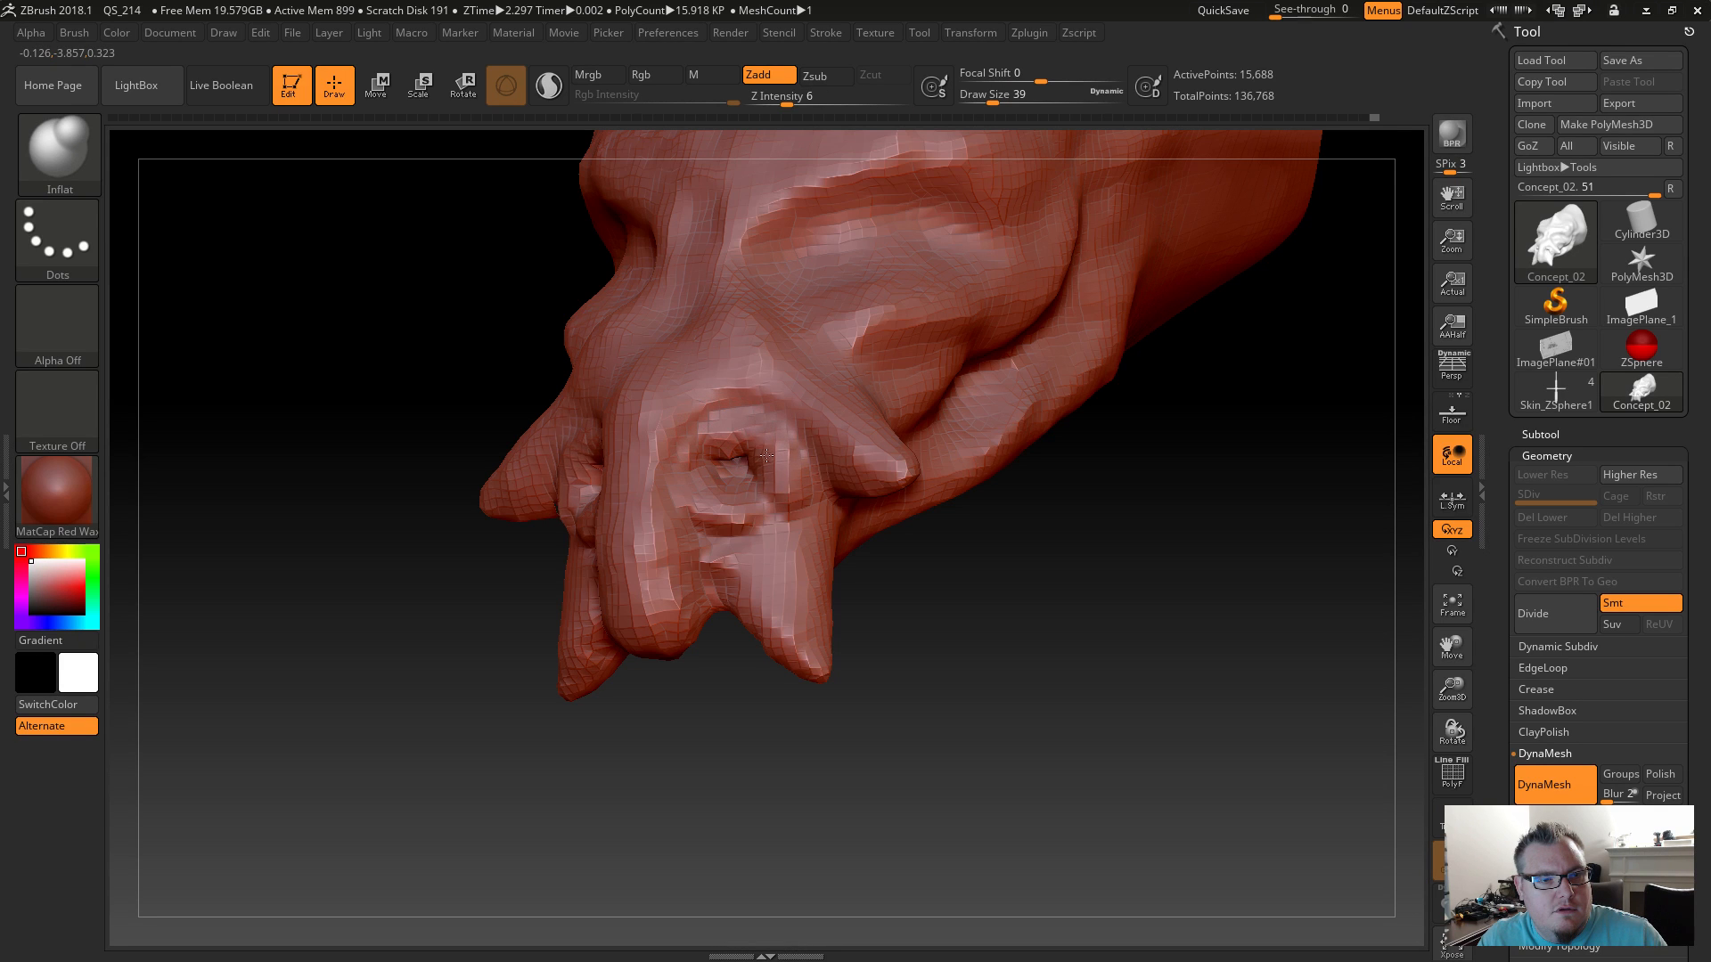
mouse_move(787, 517)
left_mouse_down()
mouse_move(753, 529)
mouse_move(777, 525)
mouse_move(766, 508)
left_mouse_up()
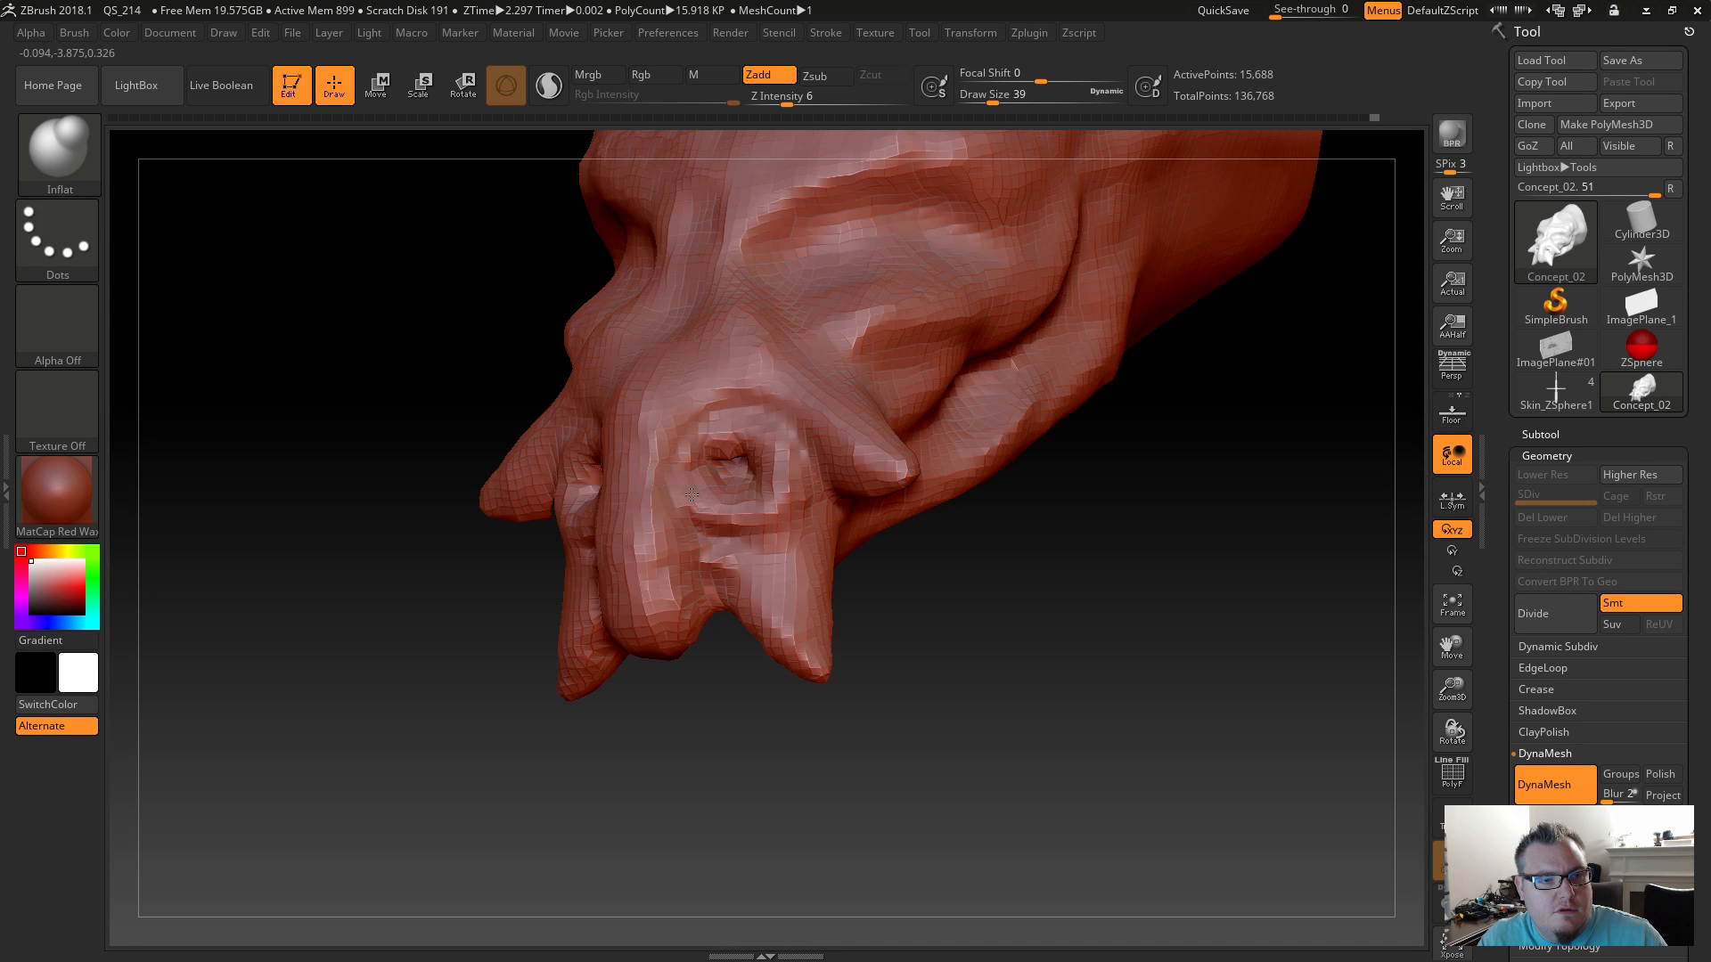
Set the DamStandard brush's draw size to 20 and carve creases along the back of the cheek spike's base.
key("b")
key("s")
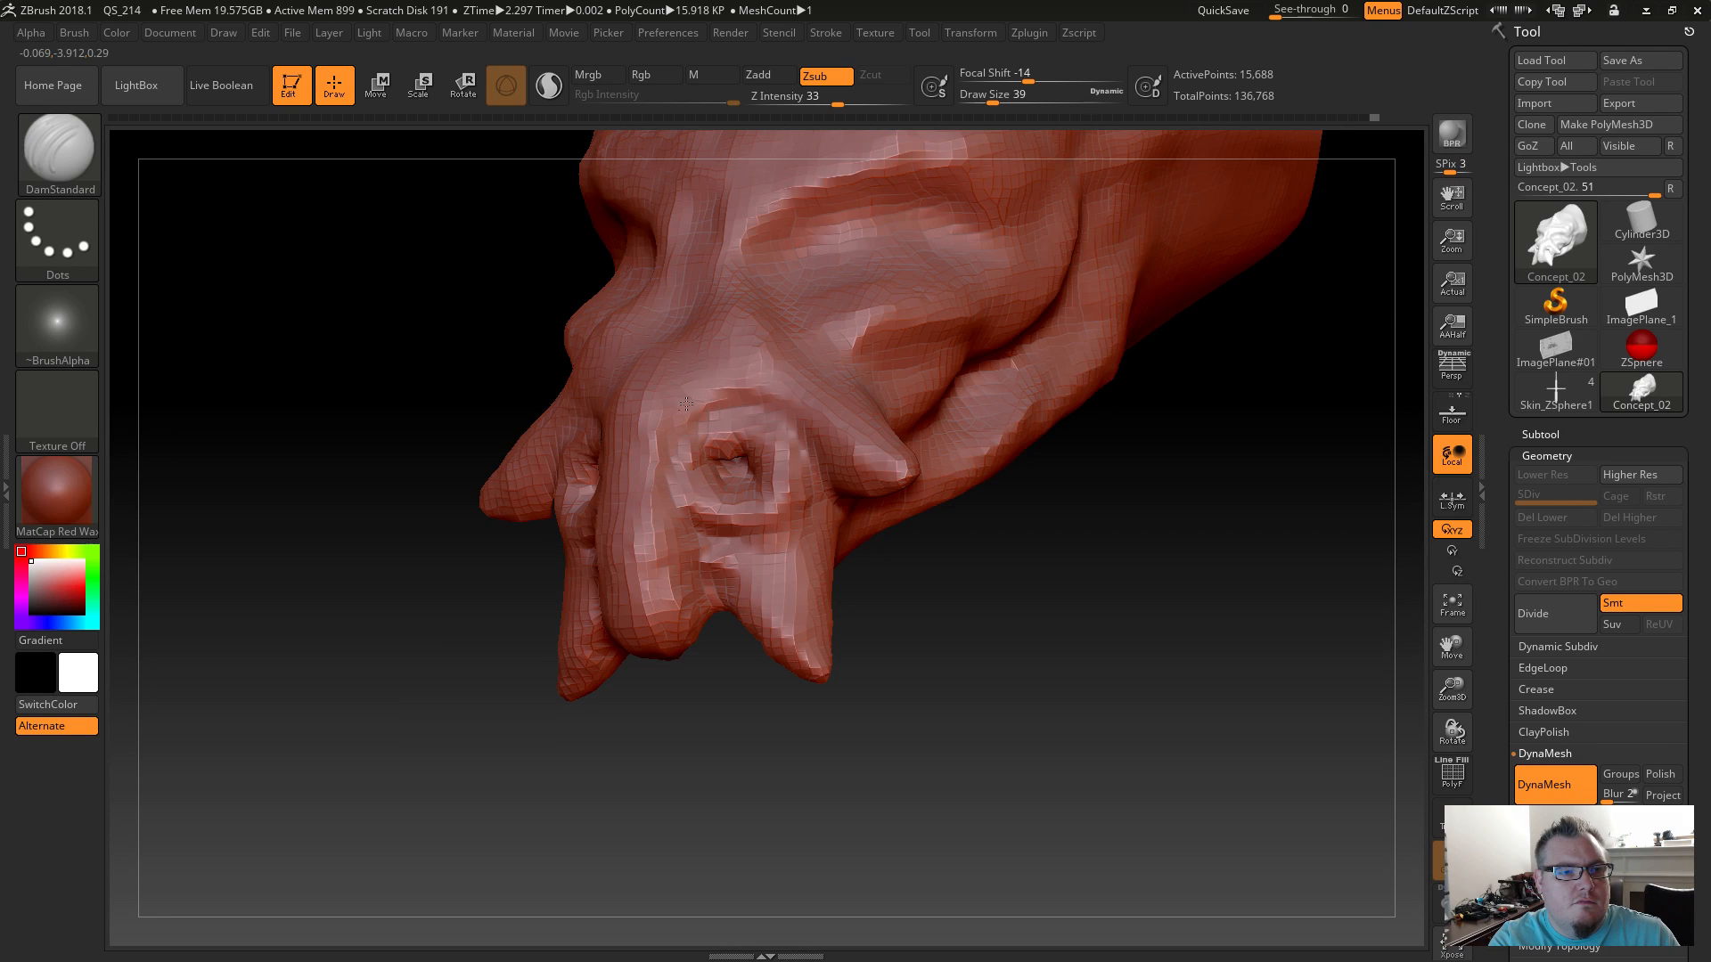
mouse_move(881, 644)
left_mouse_down()
mouse_move(901, 657)
mouse_move(891, 643)
left_mouse_up()
key("shift")
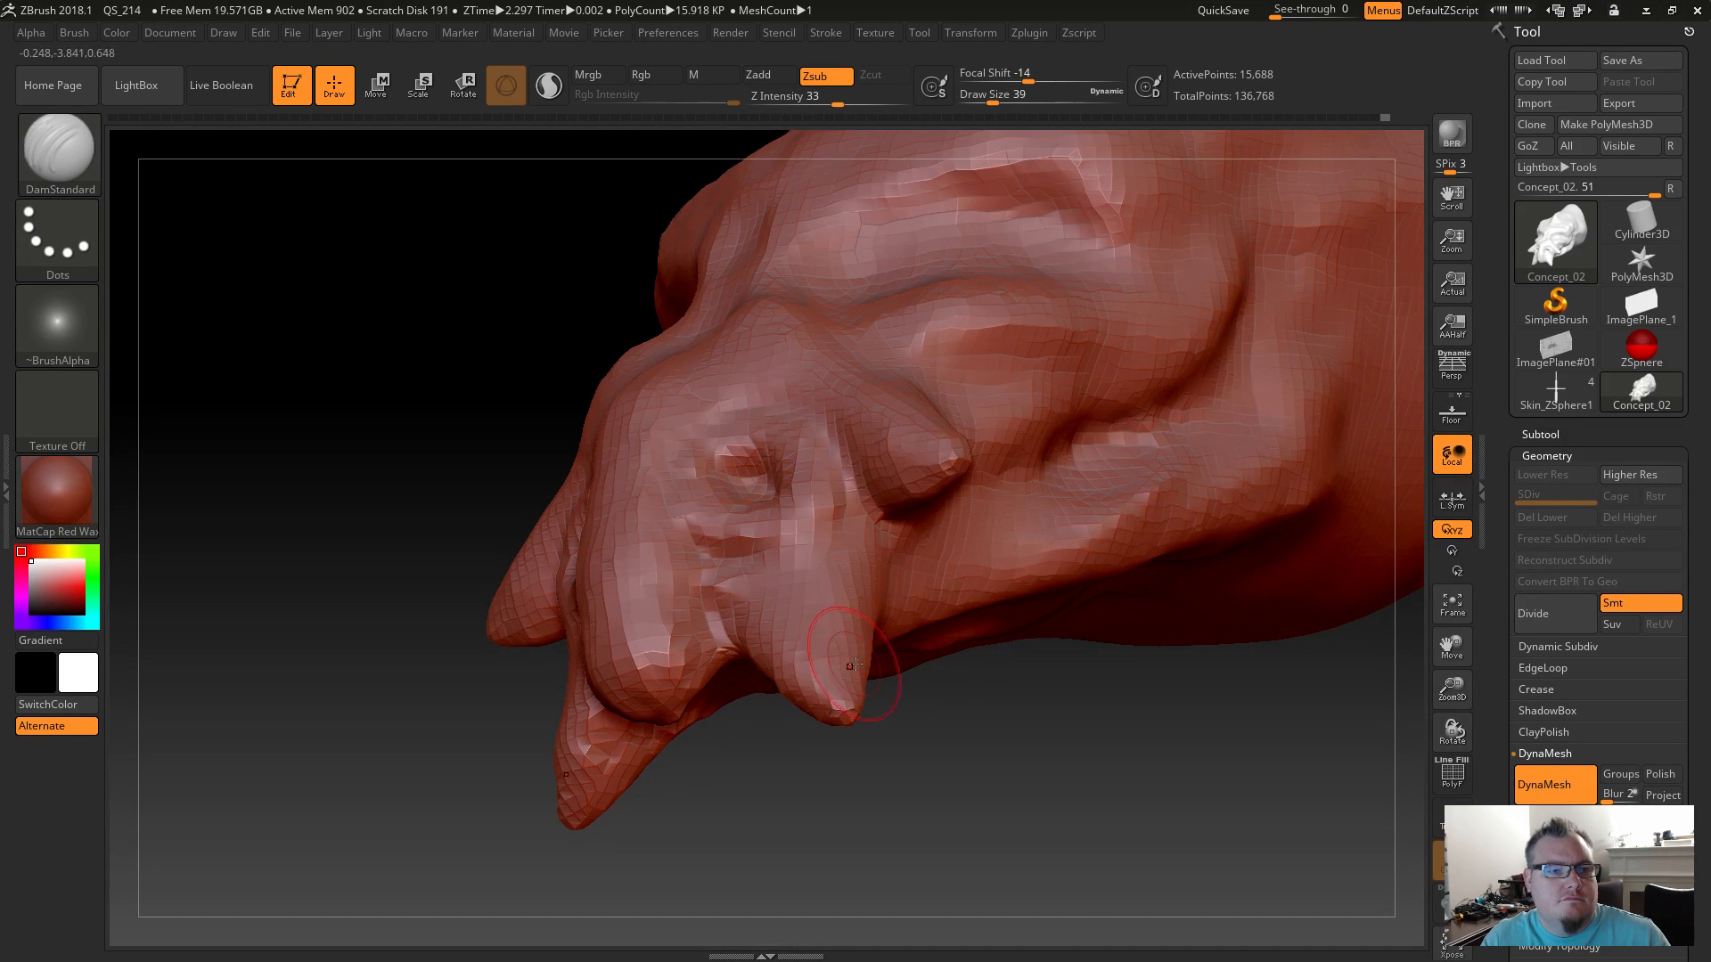
key("s")
left_click_drag(841, 622, 835, 622)
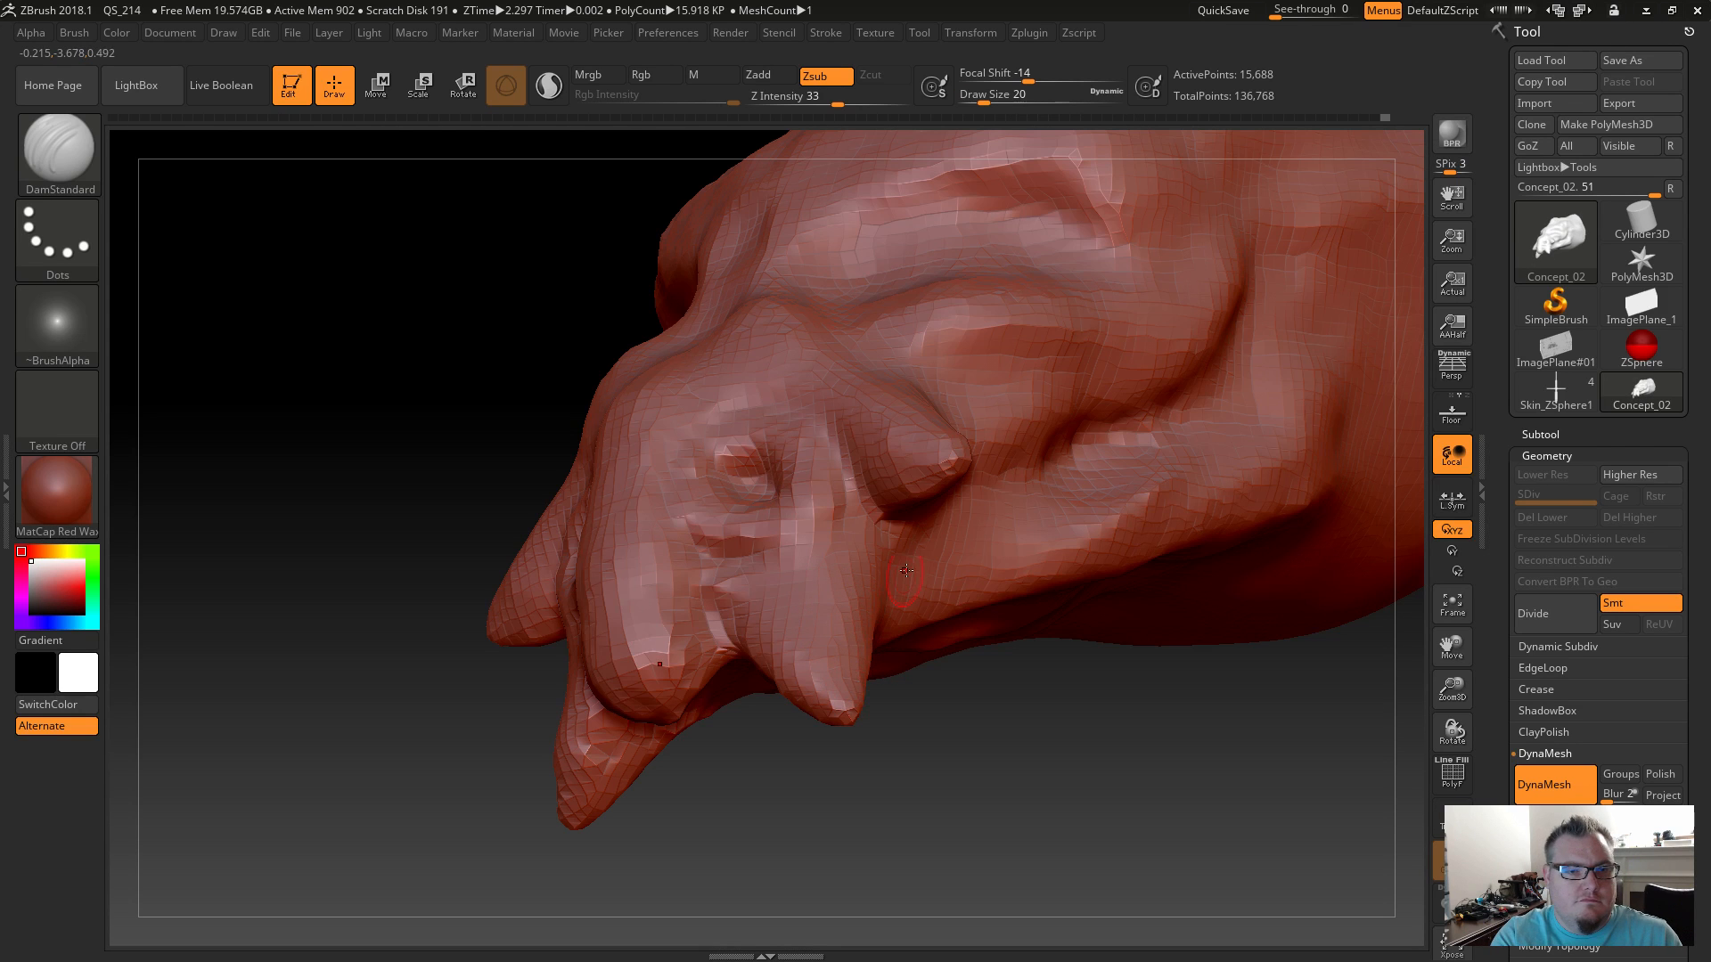
left_click_drag(947, 720, 921, 632)
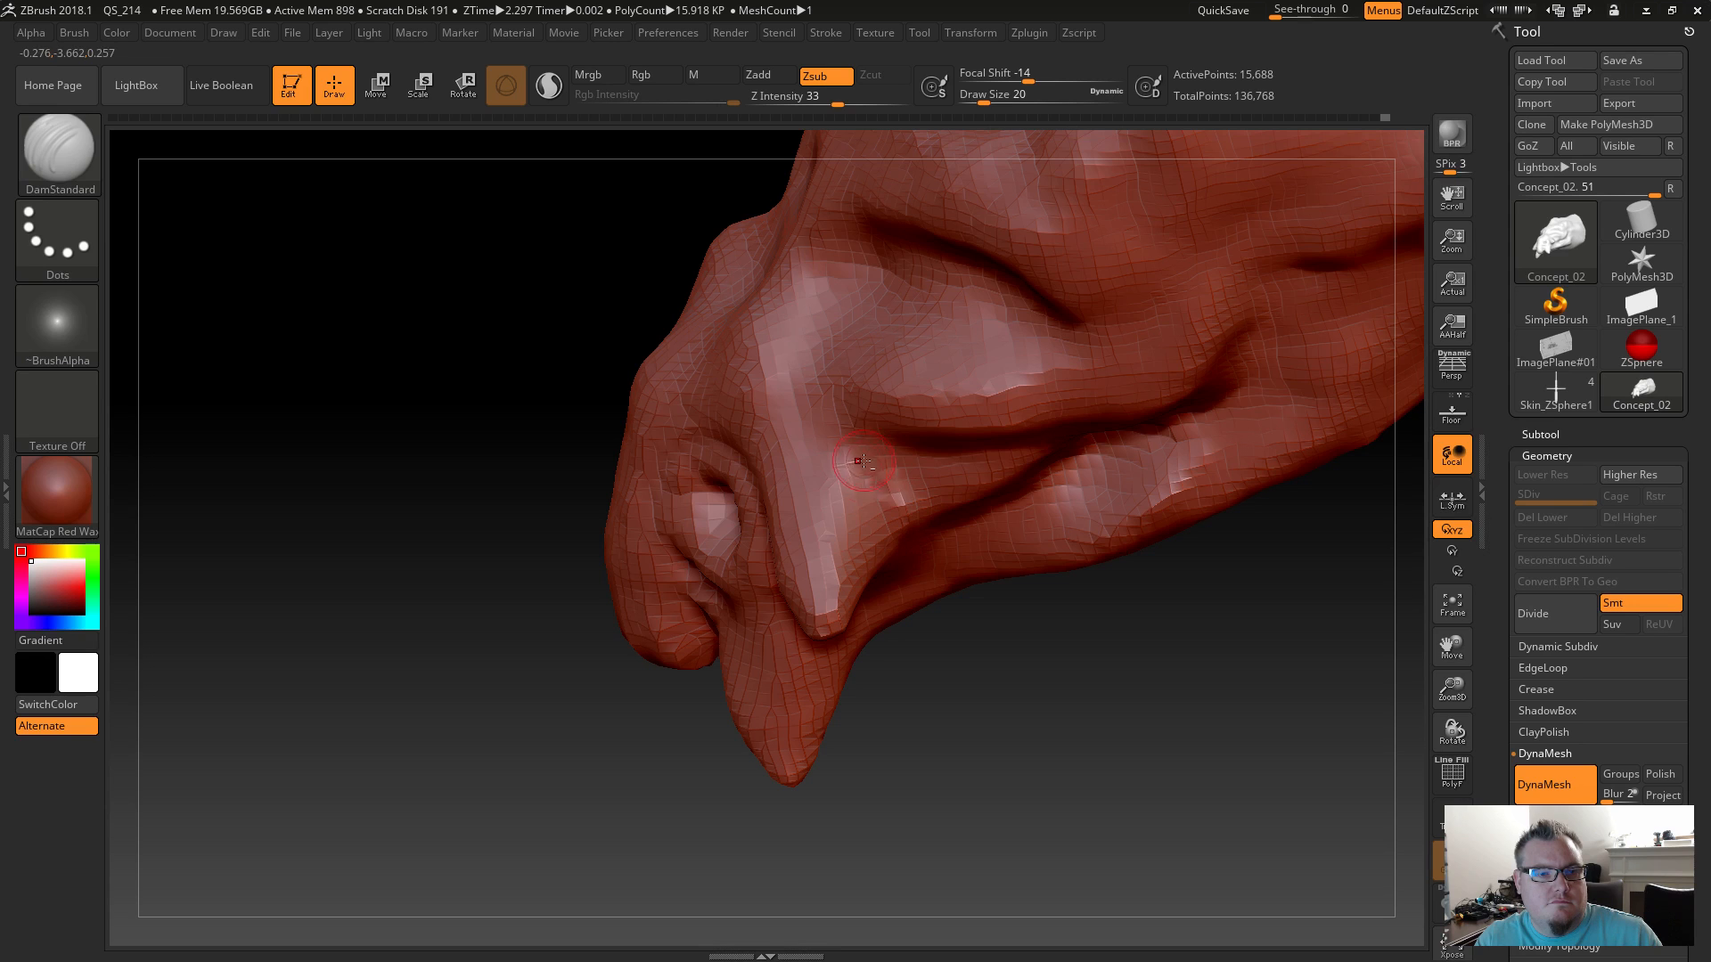
mouse_move(872, 477)
left_mouse_down()
mouse_move(838, 438)
mouse_move(887, 499)
mouse_move(891, 563)
mouse_move(893, 511)
left_mouse_up()
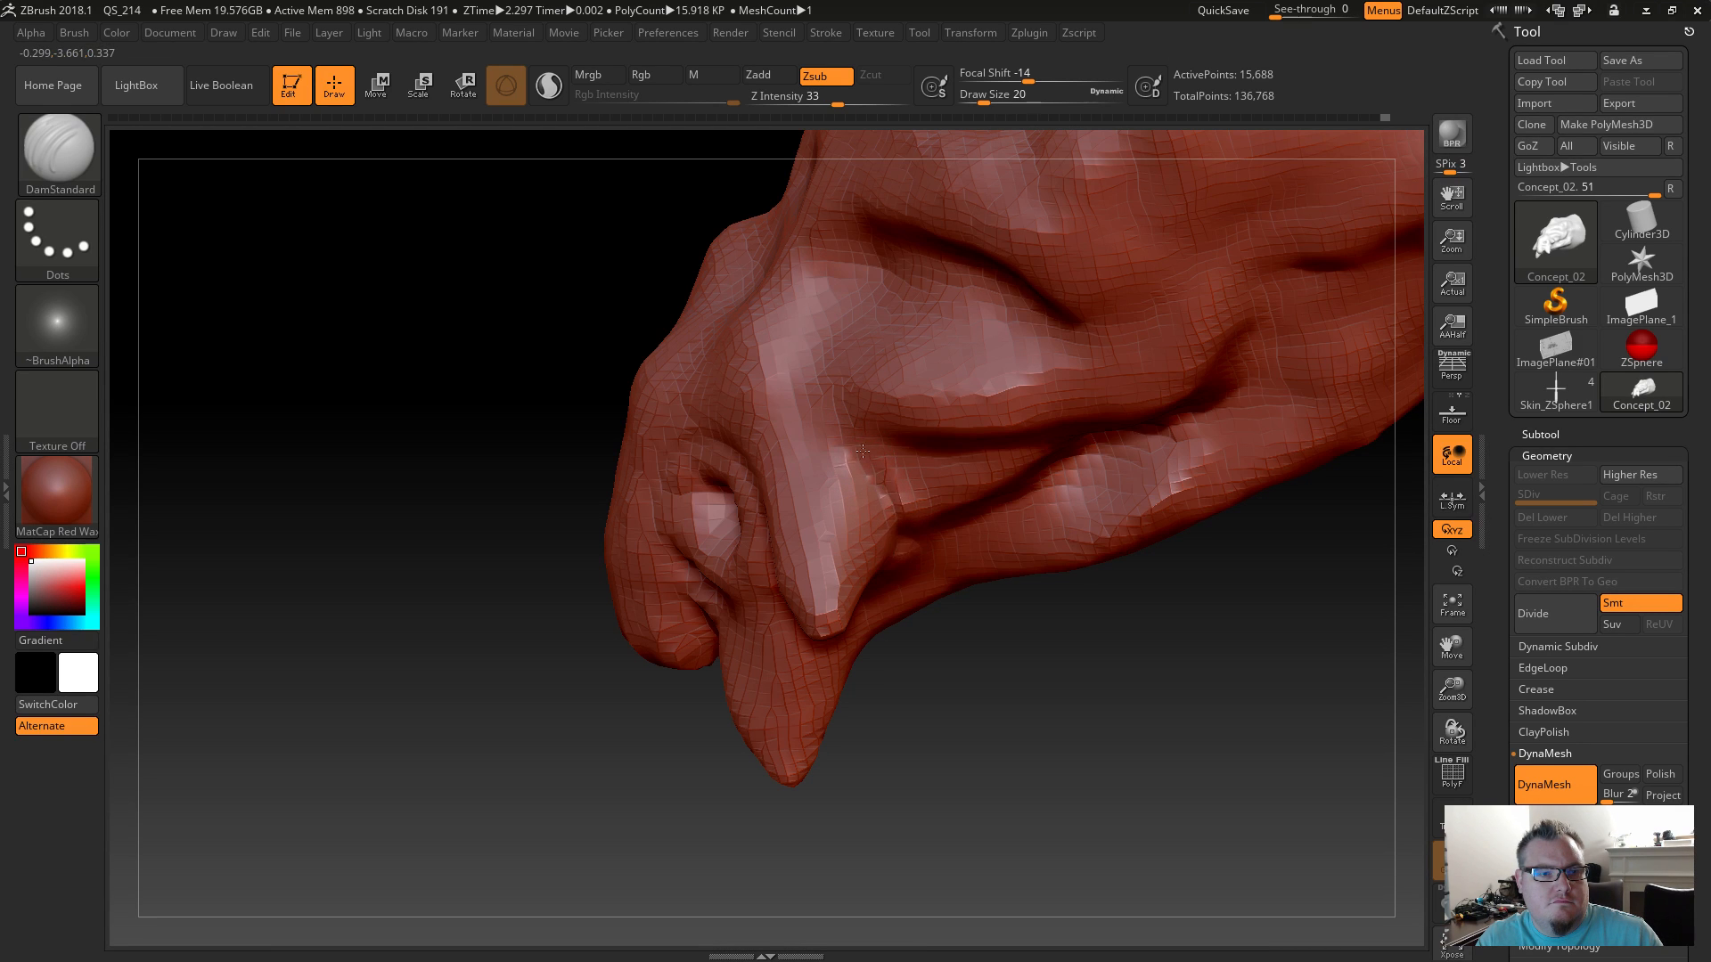
left_click_drag(869, 437, 845, 431)
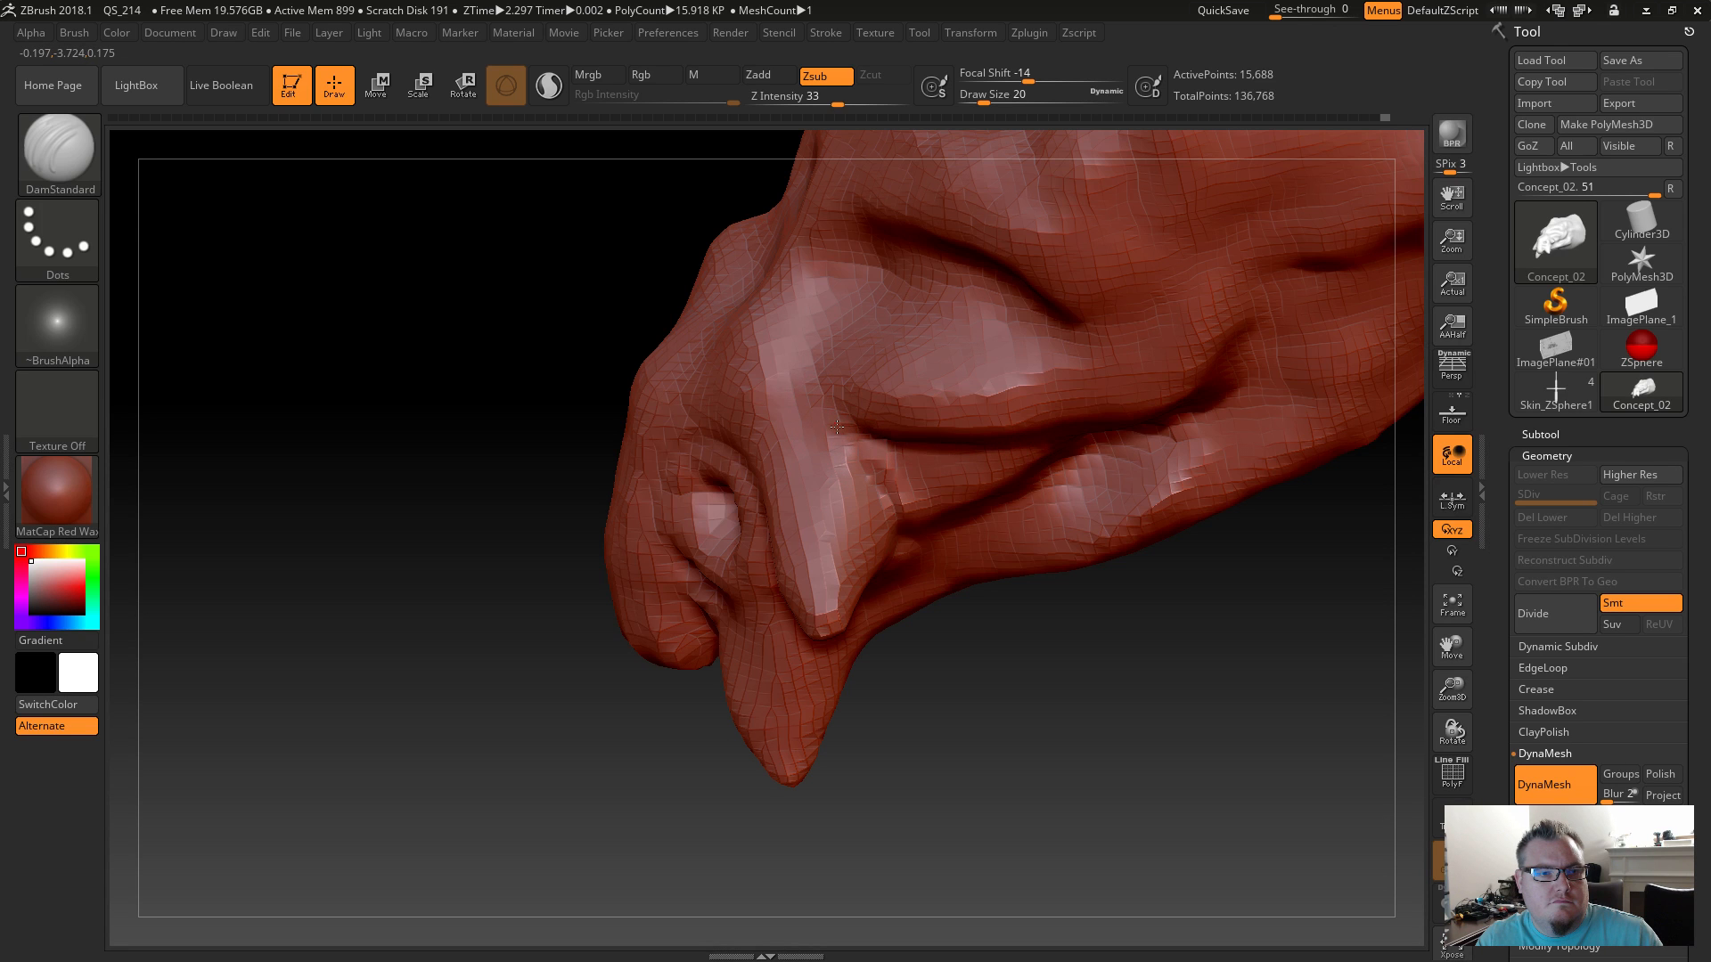
Carve the crease between the nose tip and upper fang on the snout's underside with DamStandard, then smooth it.
mouse_move(973, 715)
left_mouse_down()
mouse_move(944, 700)
mouse_move(989, 664)
mouse_move(977, 692)
mouse_move(990, 677)
mouse_move(971, 664)
mouse_move(954, 708)
left_mouse_up()
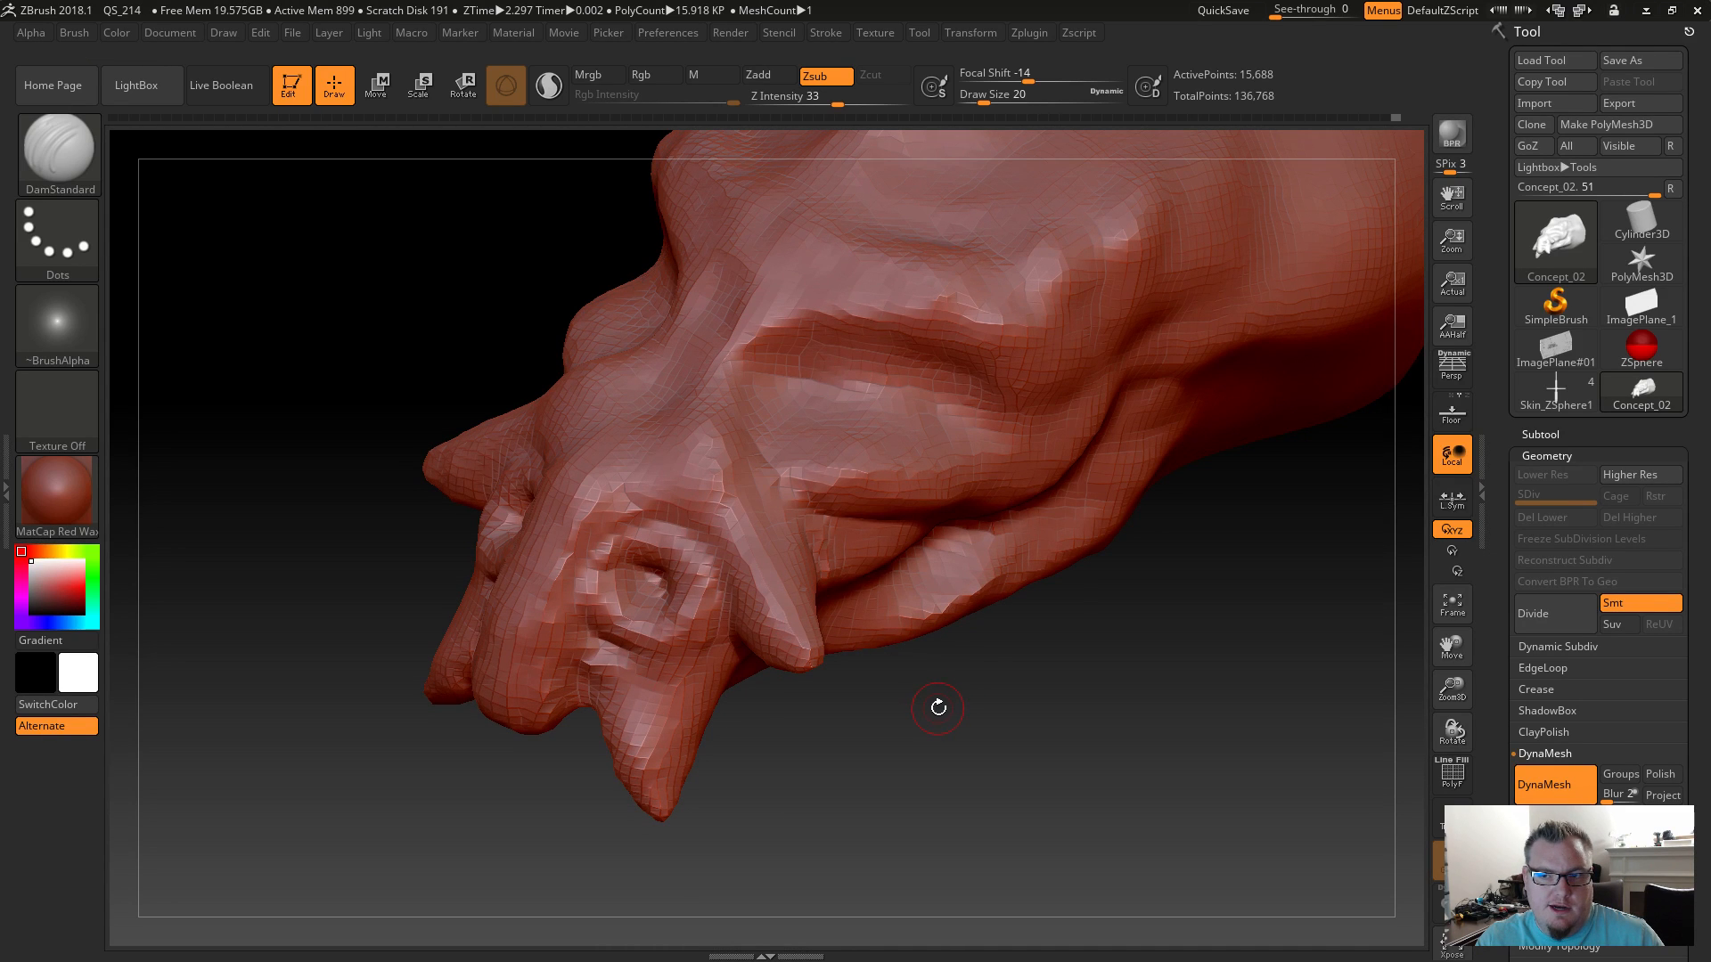
left_click_drag(943, 697, 906, 716)
mouse_move(796, 815)
left_mouse_down()
mouse_move(530, 637)
mouse_move(552, 620)
left_mouse_up()
key("shift")
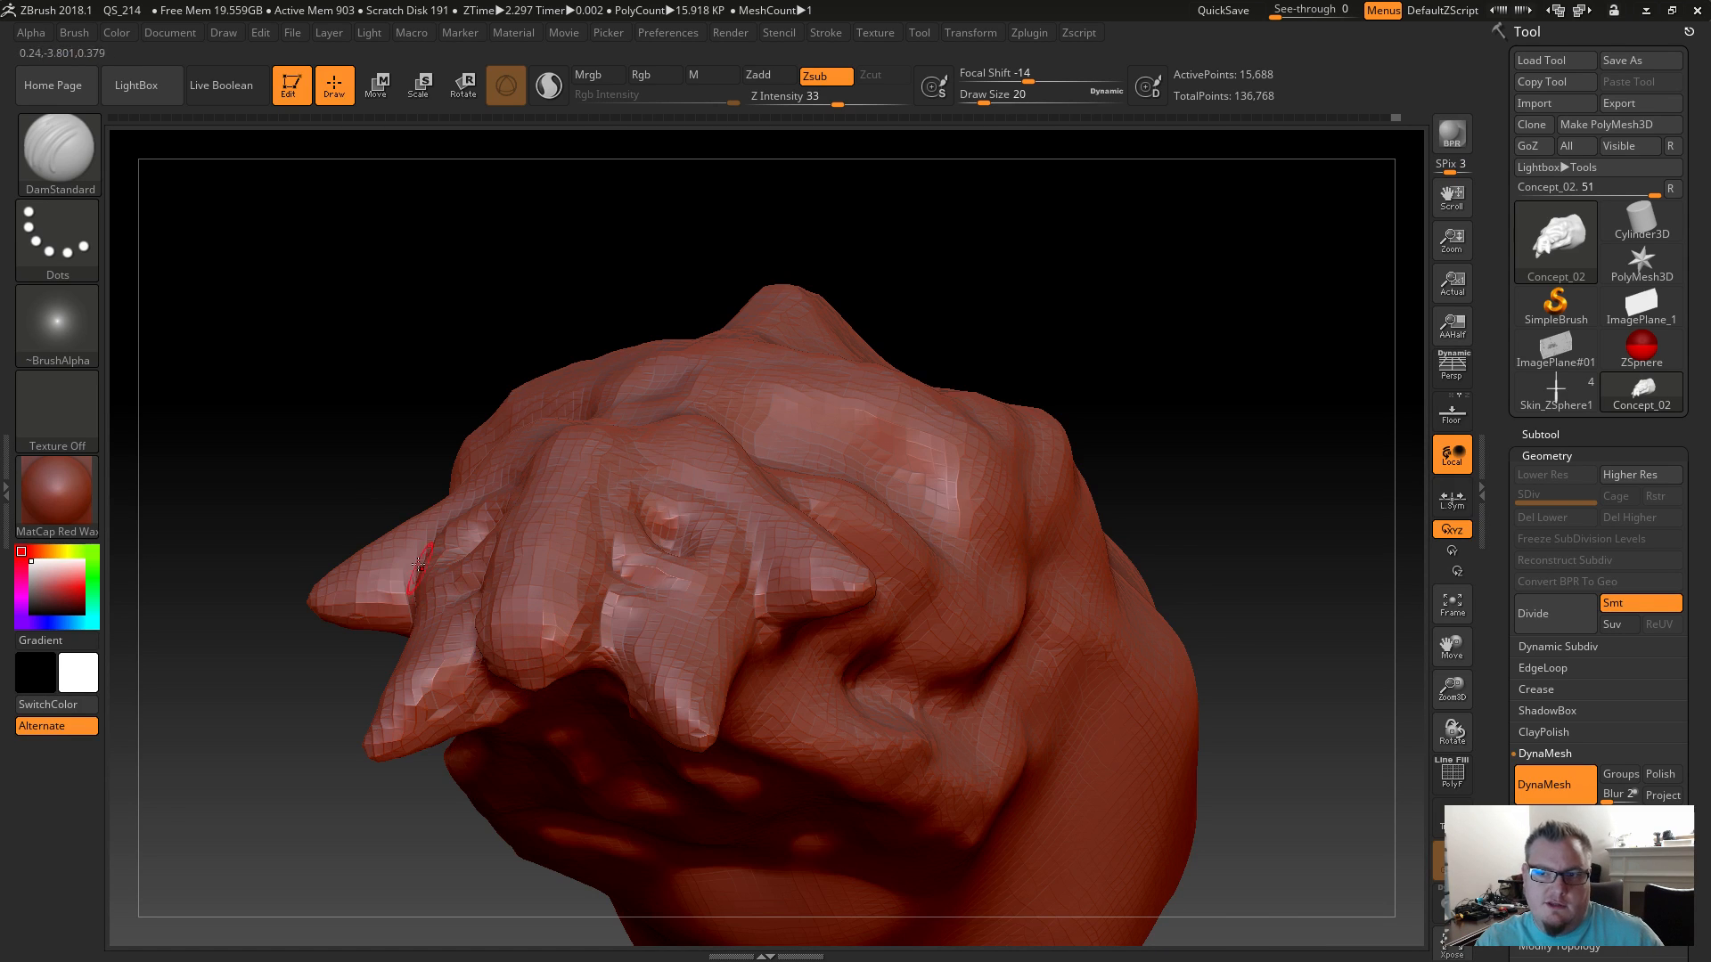
mouse_move(319, 503)
left_mouse_down()
mouse_move(458, 478)
mouse_move(428, 466)
mouse_move(380, 550)
left_mouse_up()
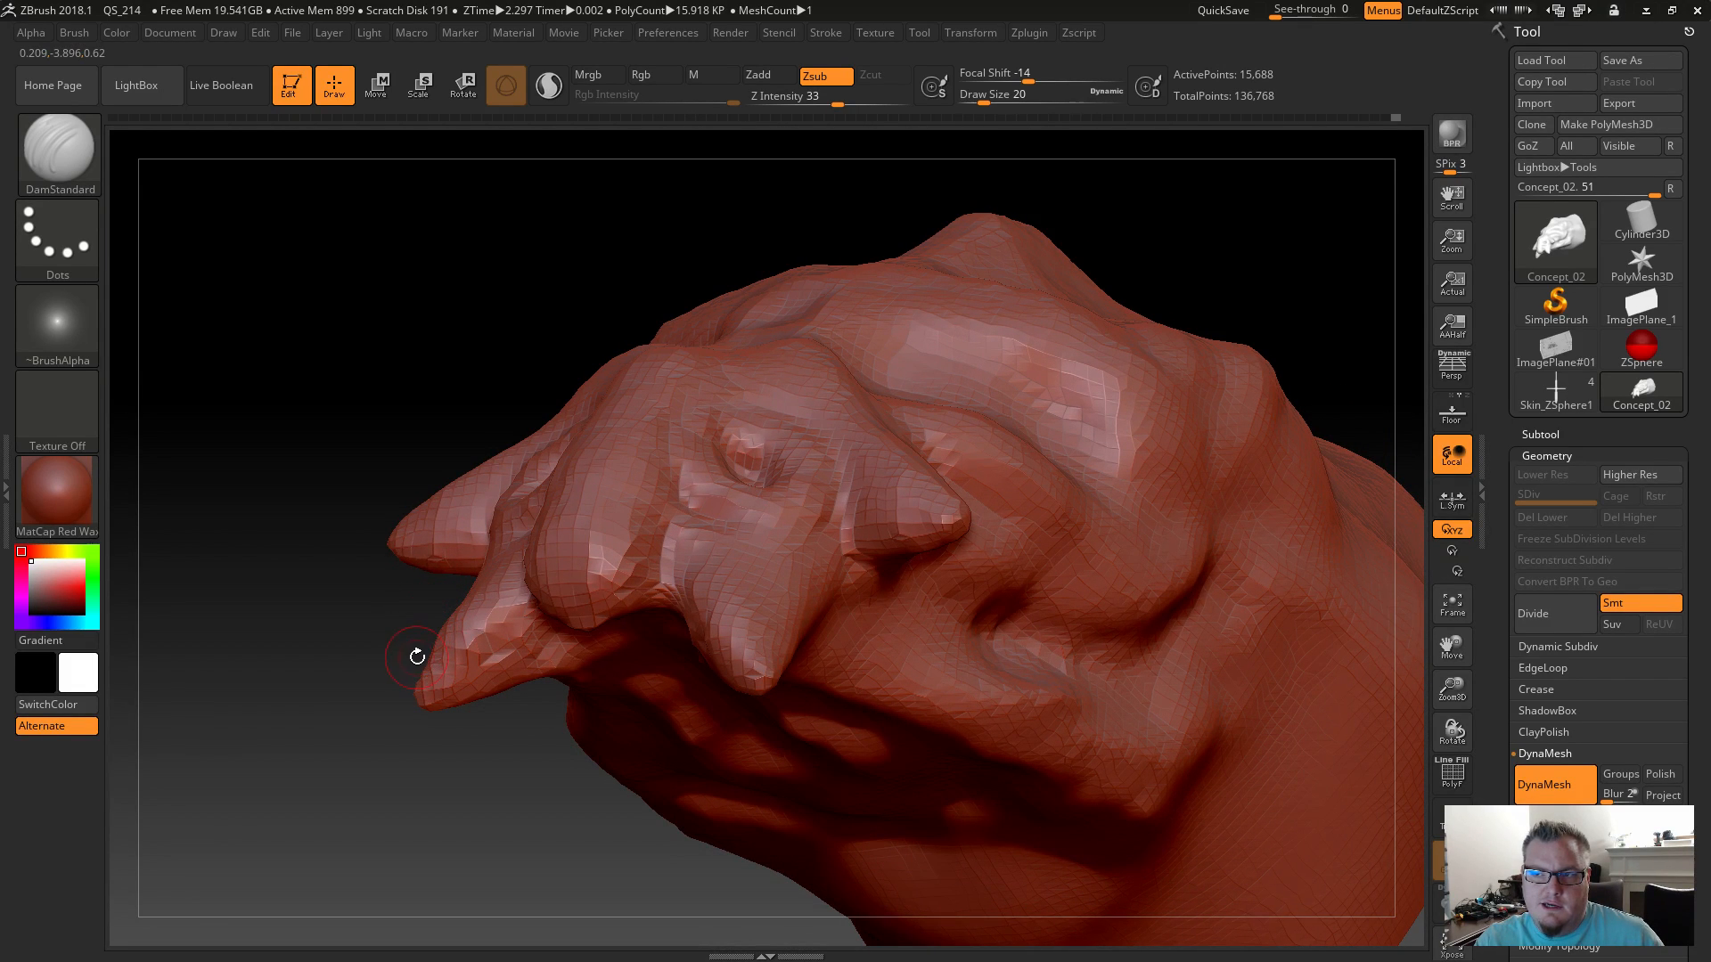
left_click_drag(342, 650, 351, 643)
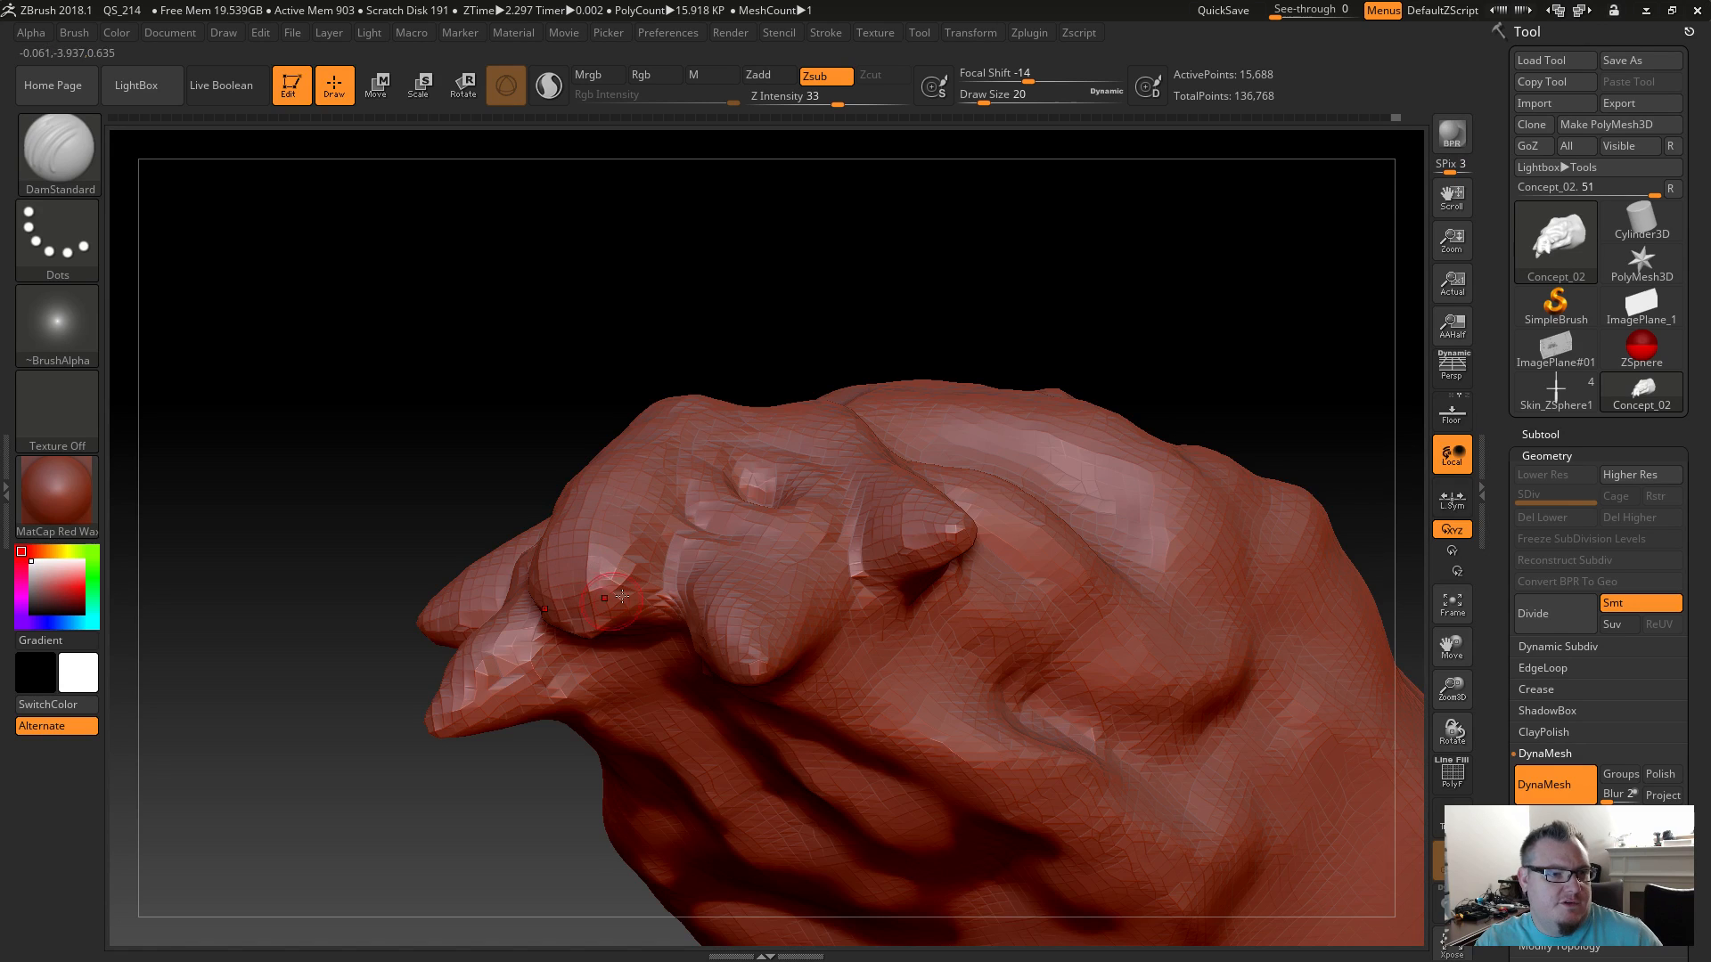
left_click_drag(413, 443, 421, 376)
left_click_drag(657, 605, 660, 616, "shift")
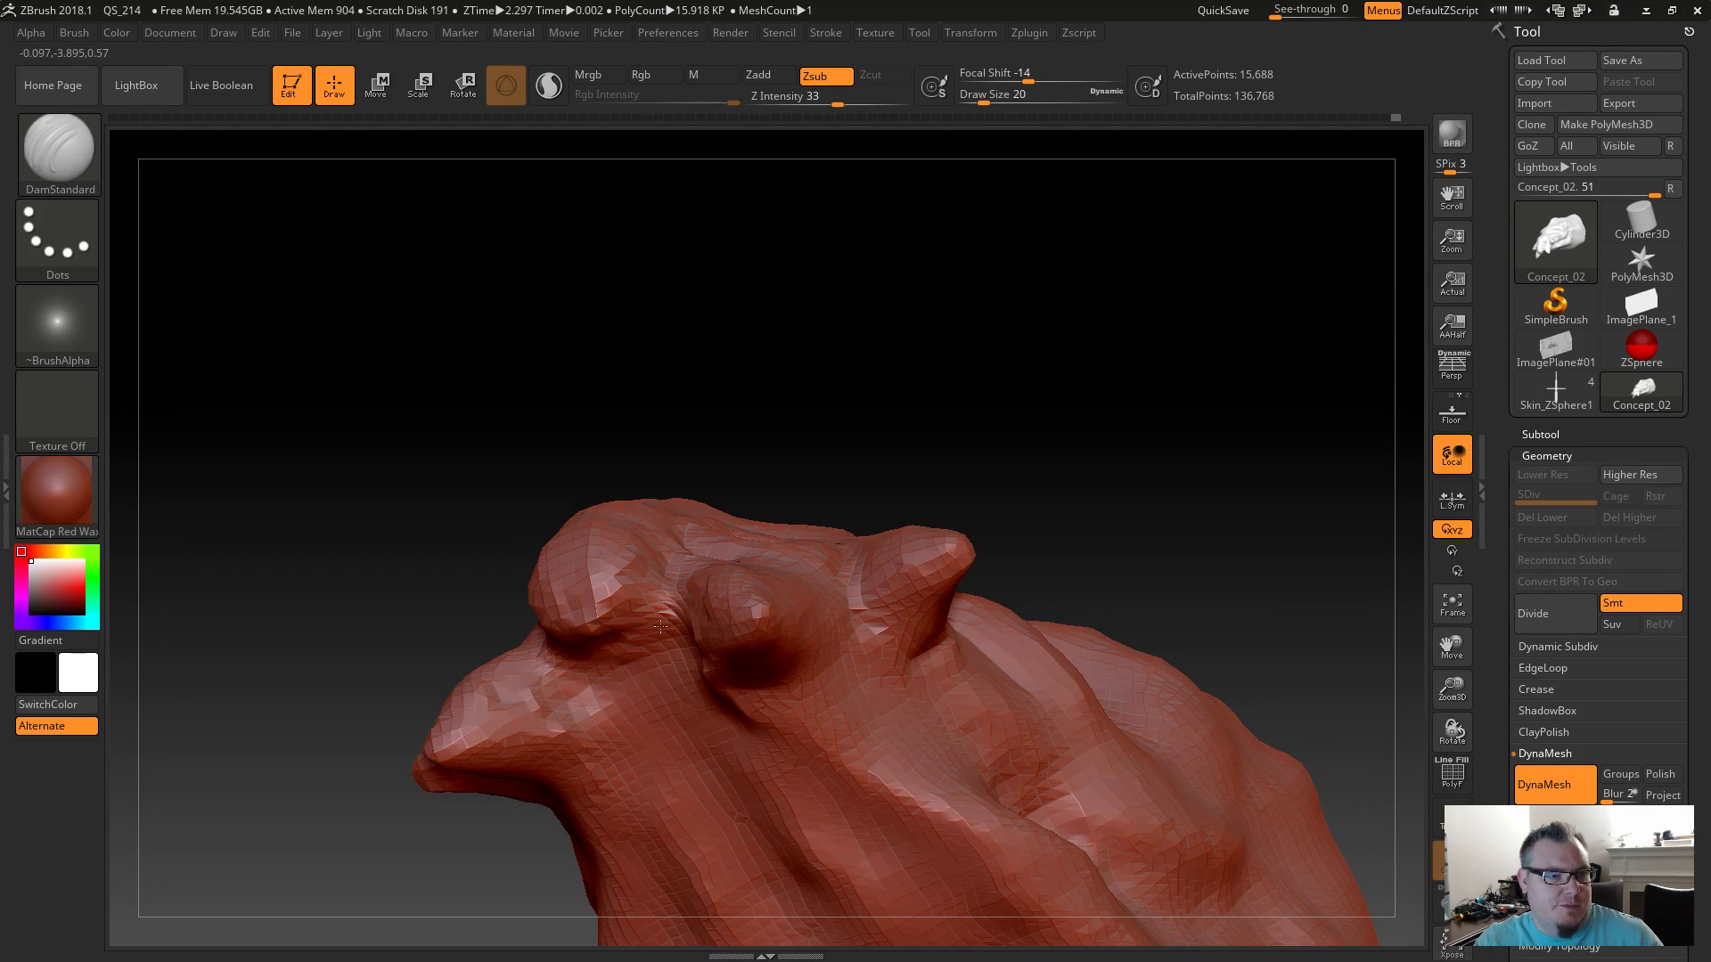
key("ctrl+z")
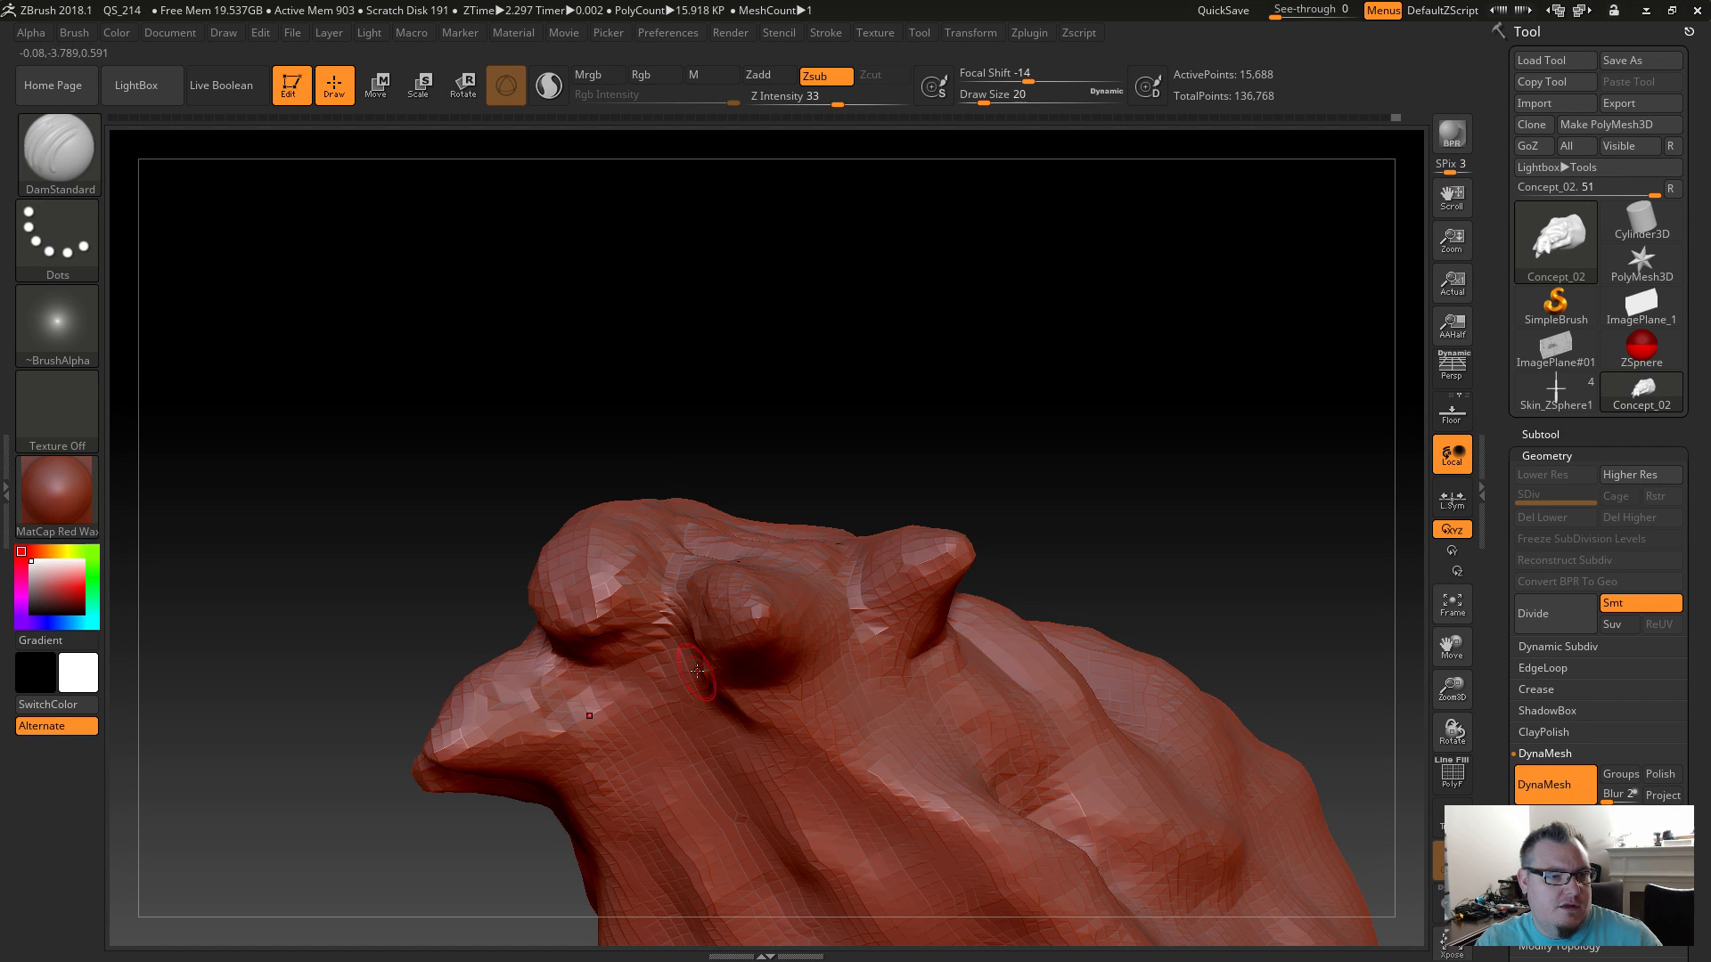
left_click_drag(704, 678, 727, 712)
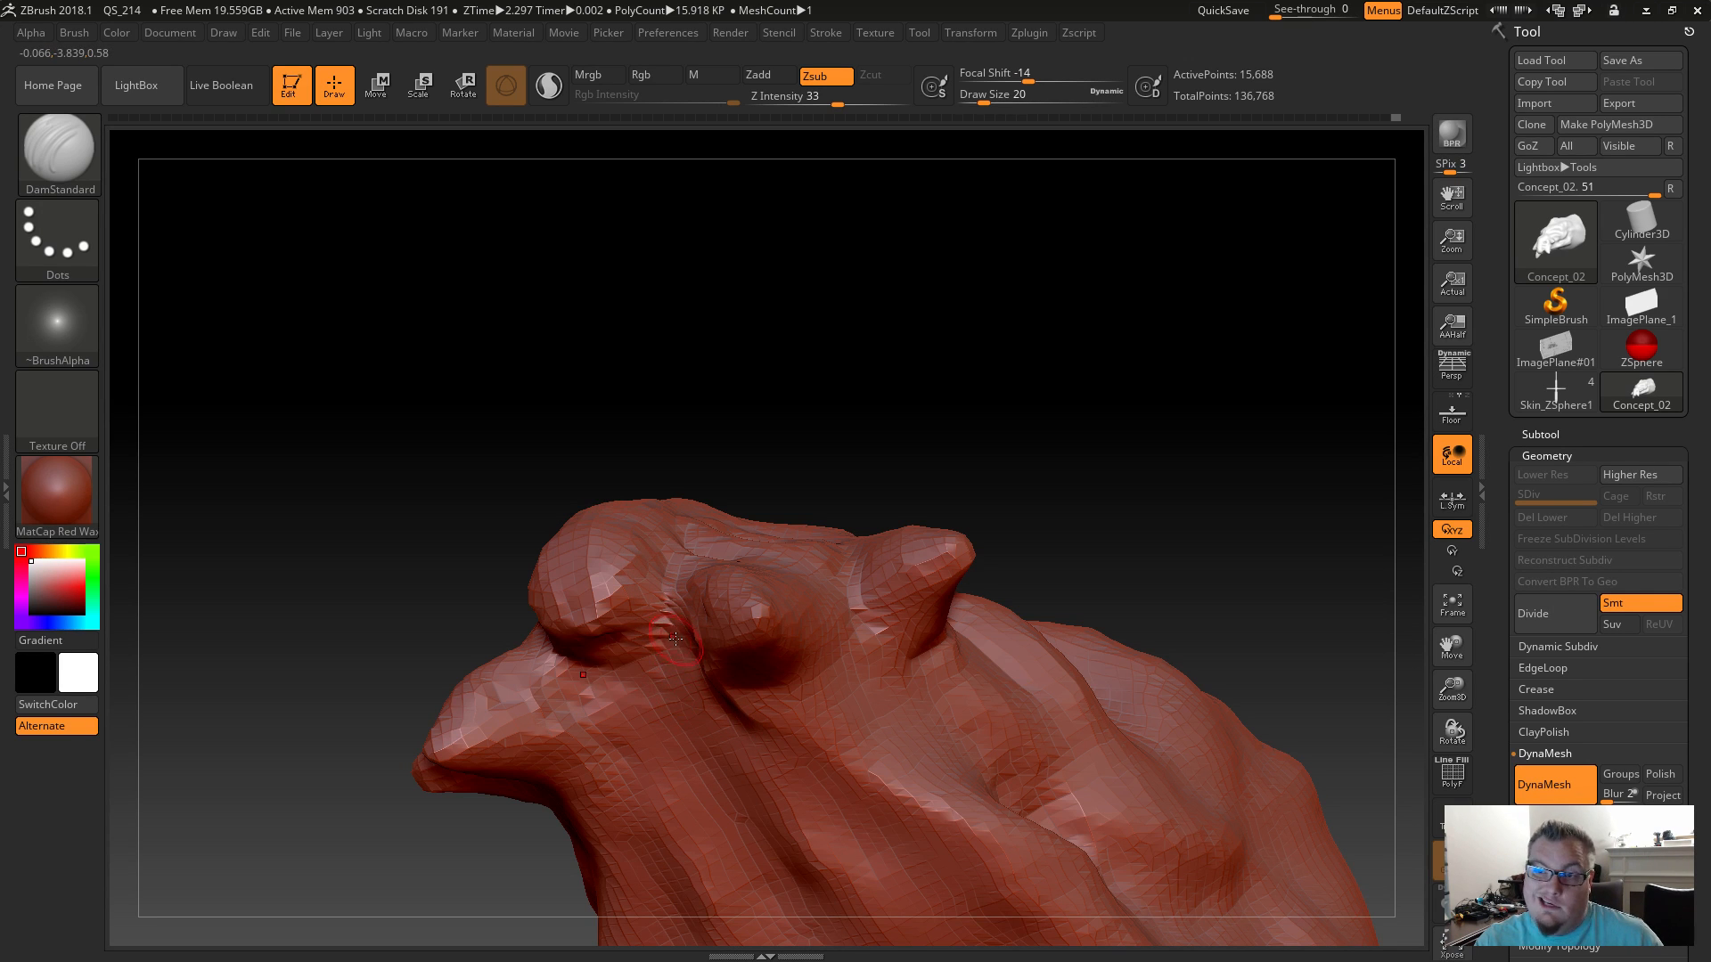
left_click_drag(663, 649, 660, 611, "shift")
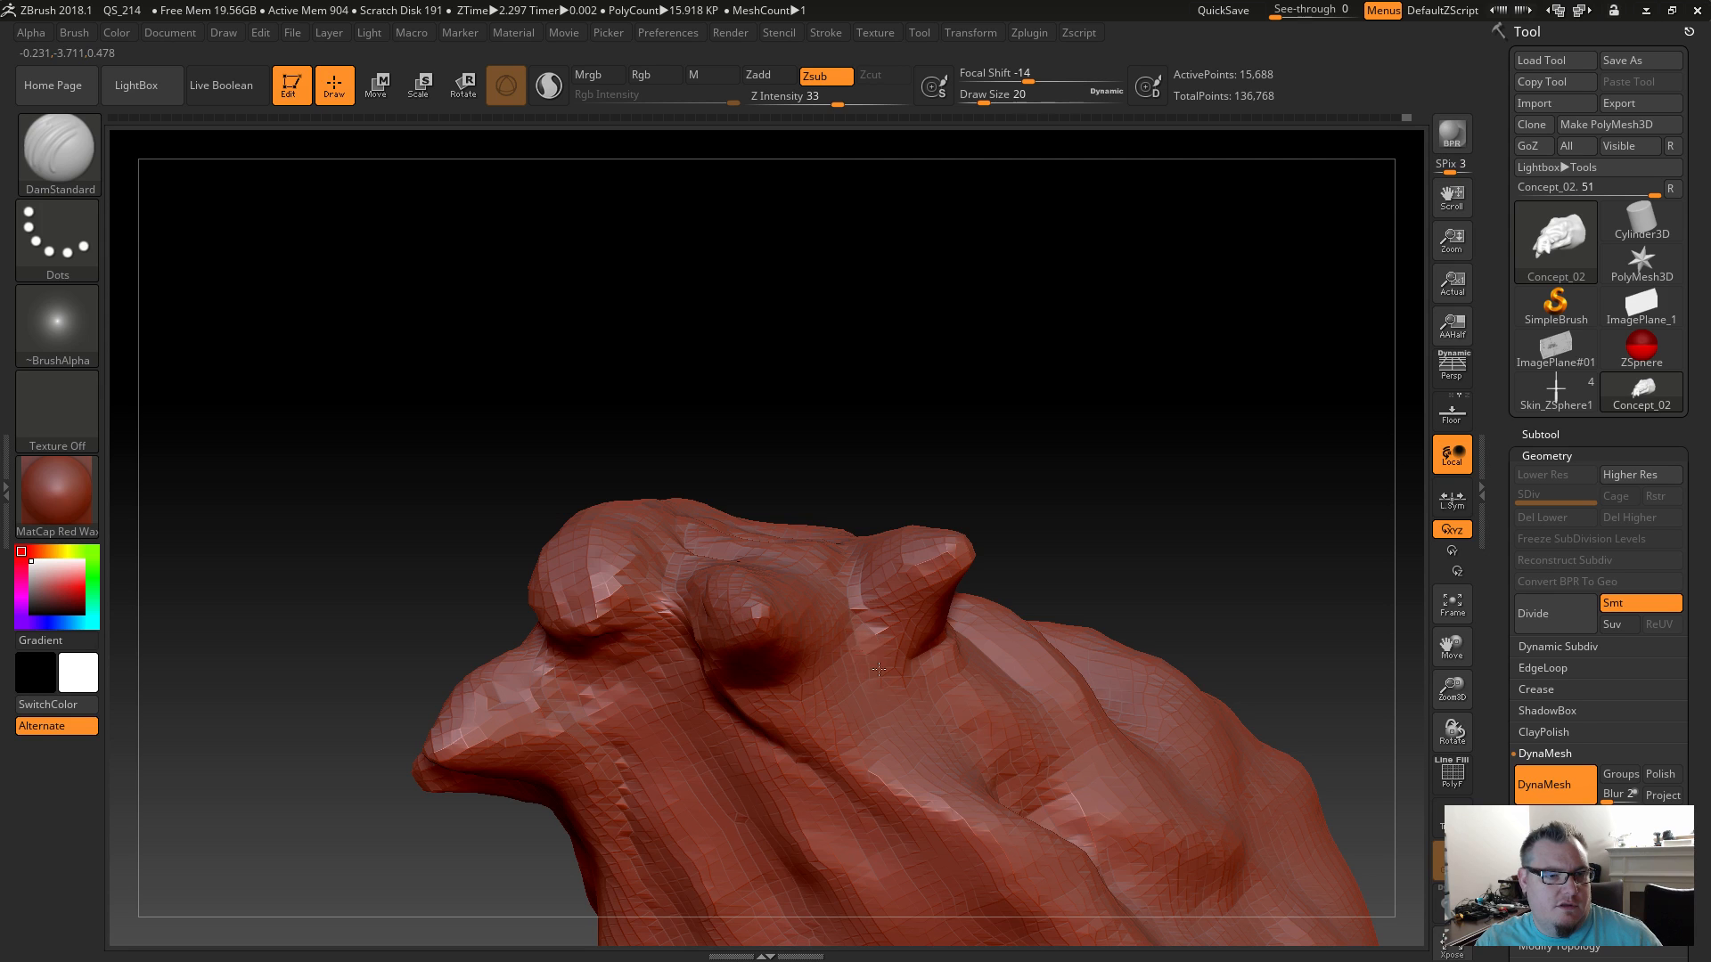
Smooth the surface between the nose tip and the upper fangs.
left_click_drag(802, 436, 845, 547)
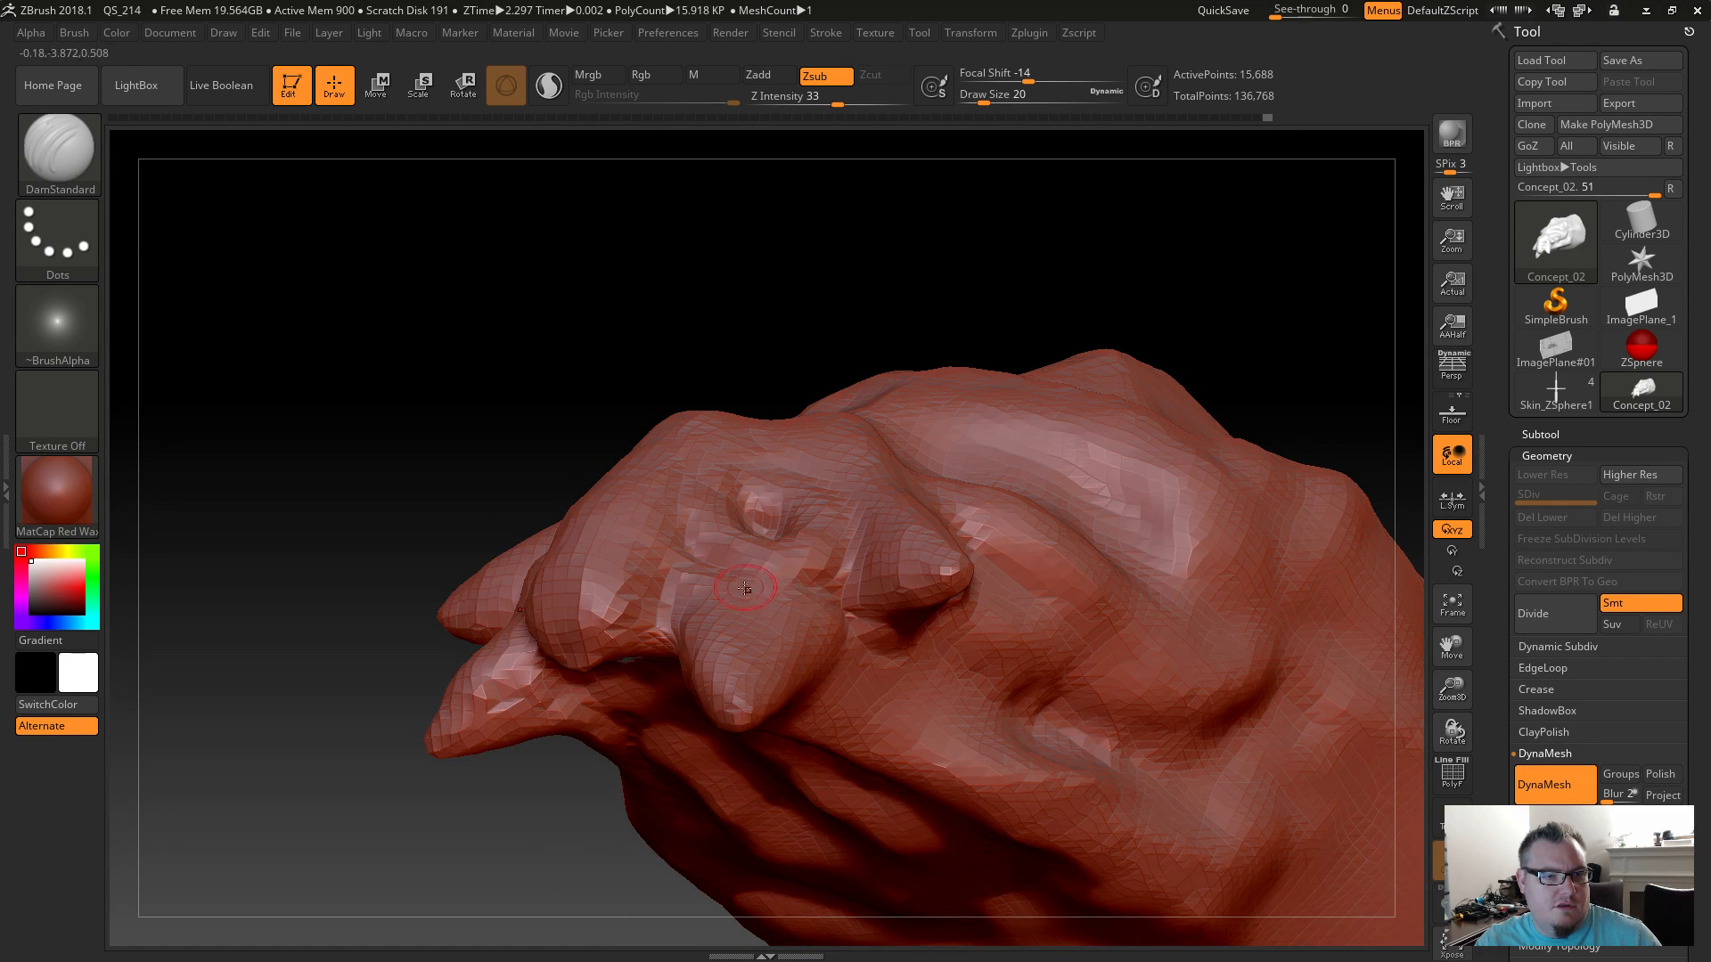
mouse_move(515, 409)
left_mouse_down()
mouse_move(484, 458)
mouse_move(585, 421)
left_mouse_up()
left_click_drag(595, 535, 646, 612, "shift")
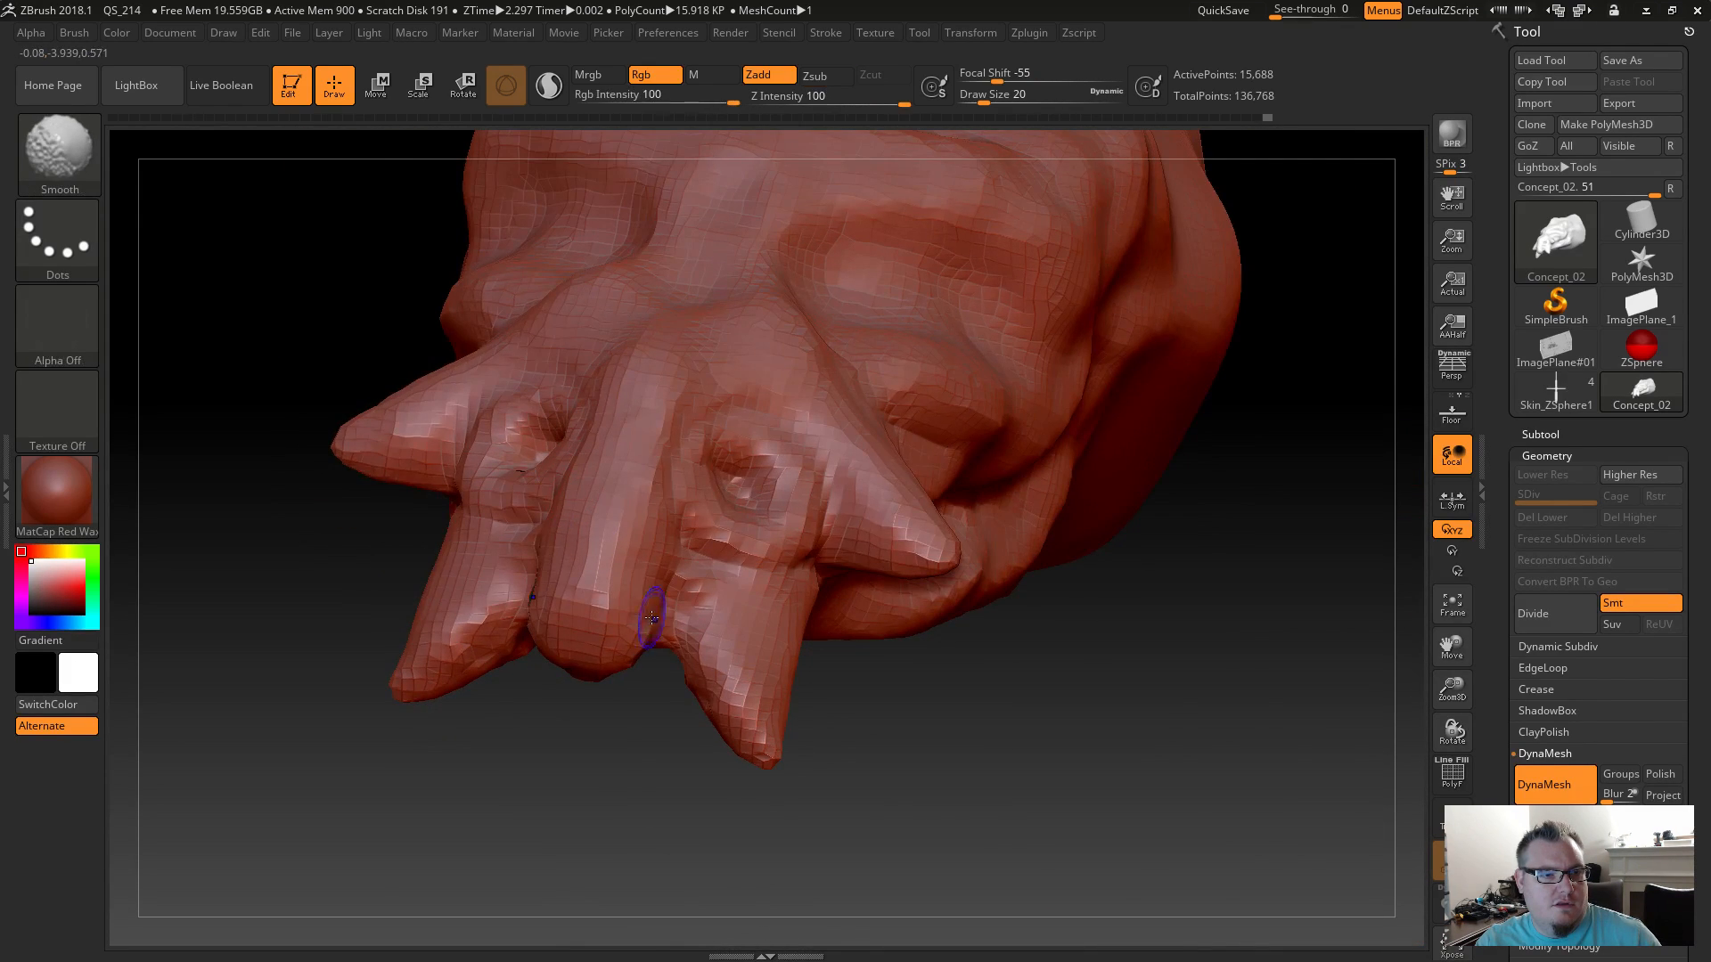
left_click_drag(621, 766, 614, 623)
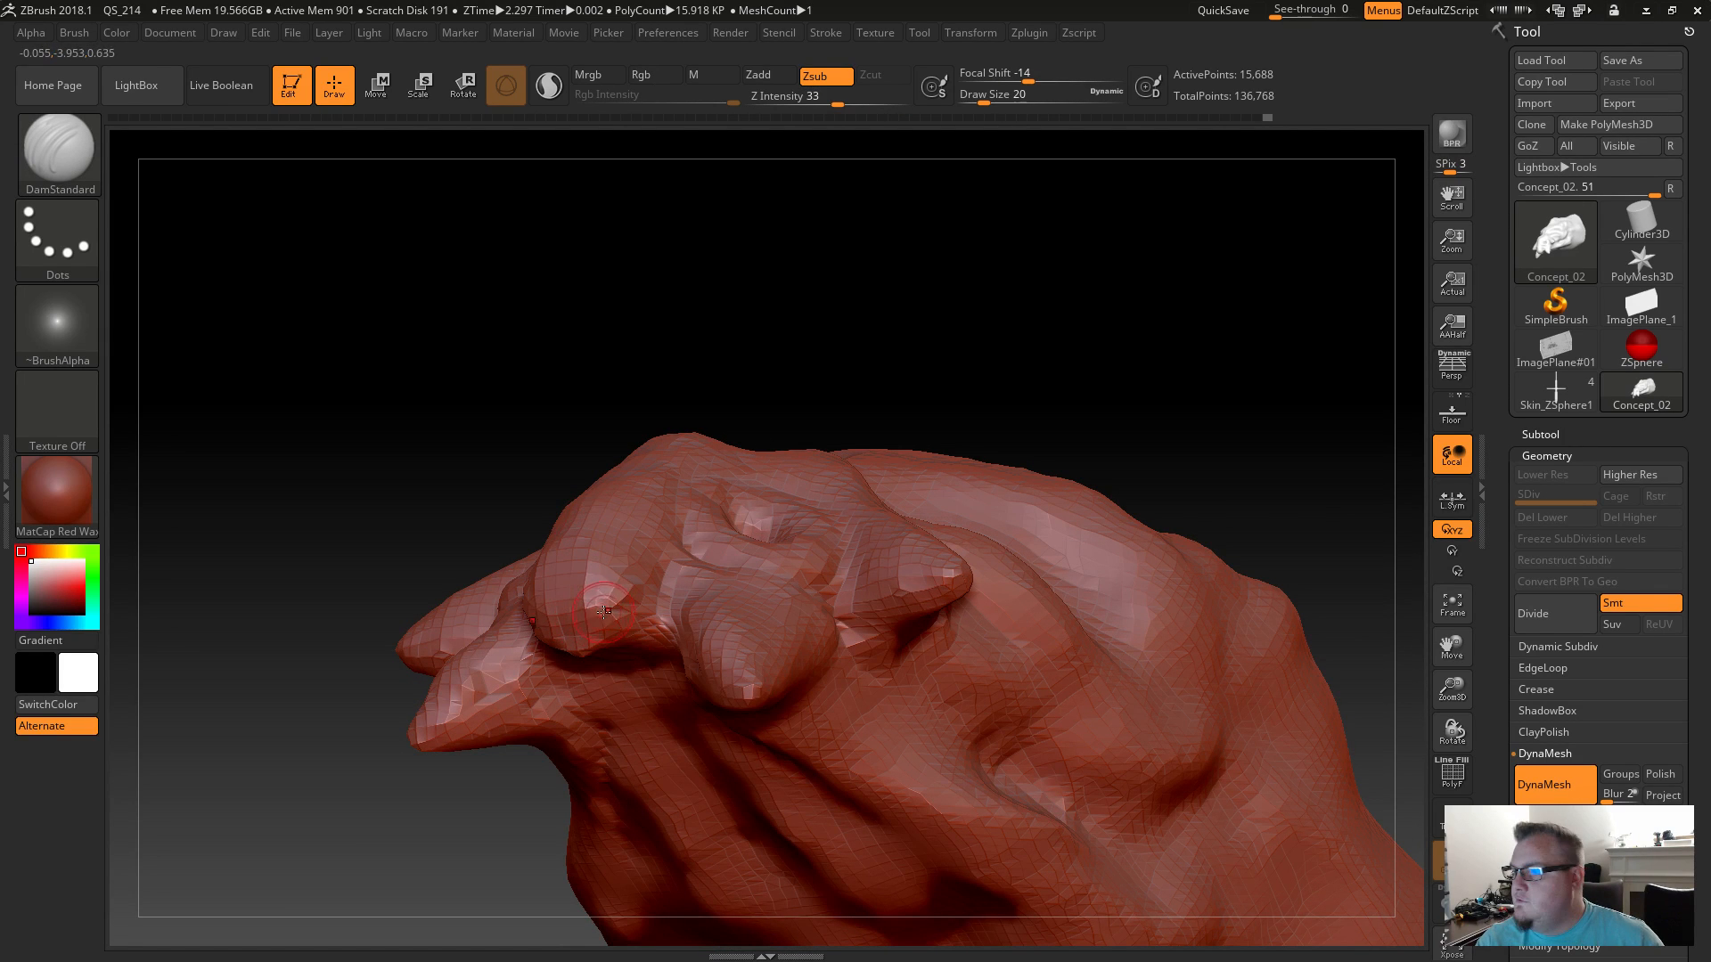
left_click_drag(516, 508, 492, 525)
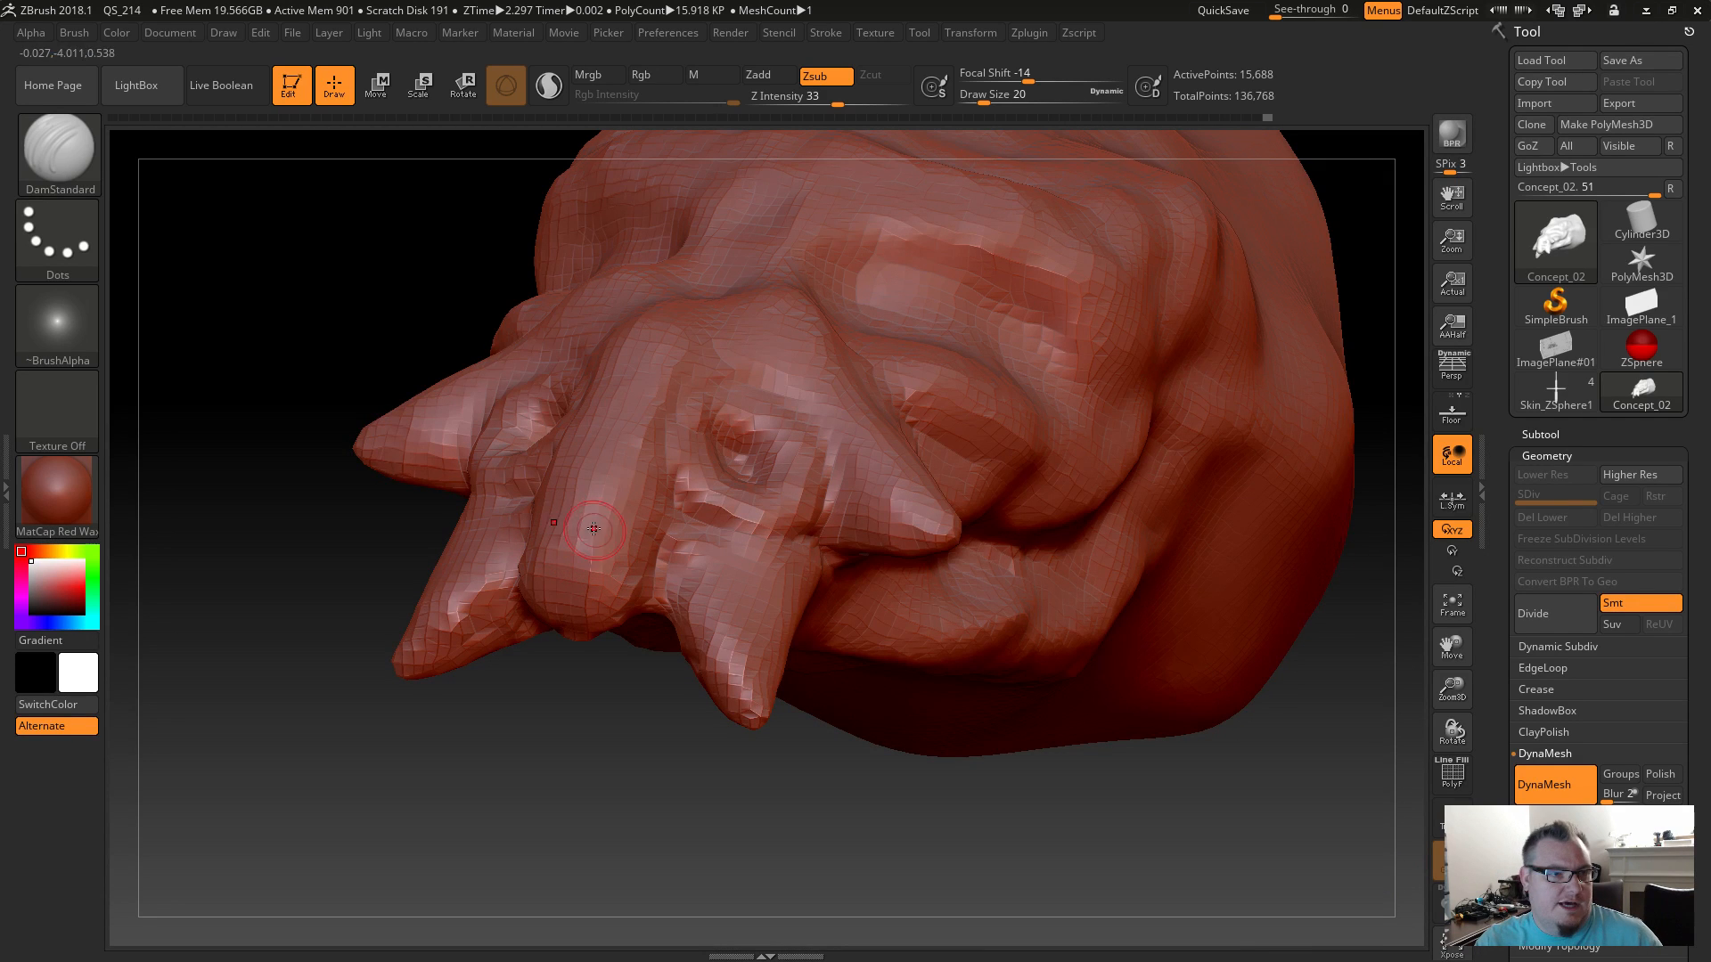
Carve the crease at the inner end of the brow ridge, where it meets the bridge of the snout.
left_click_drag(426, 345, 630, 747)
left_click_drag(720, 718, 690, 798, "alt")
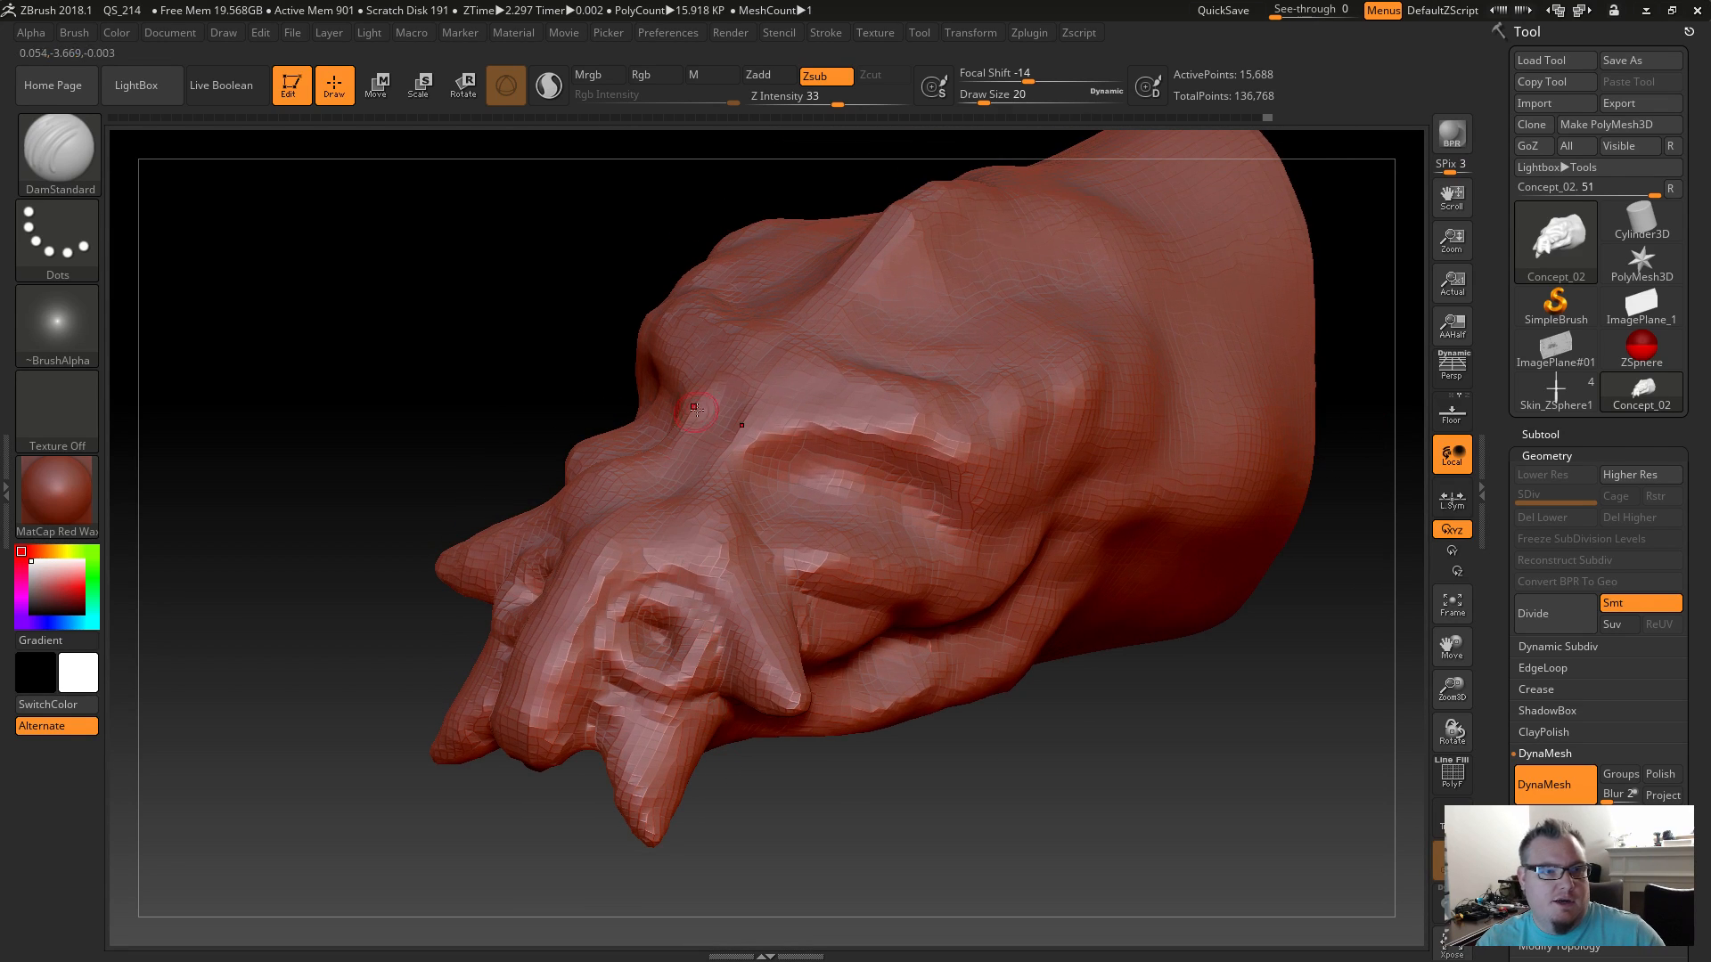
mouse_move(739, 428)
left_mouse_down()
mouse_move(709, 403)
mouse_move(744, 437)
left_mouse_up()
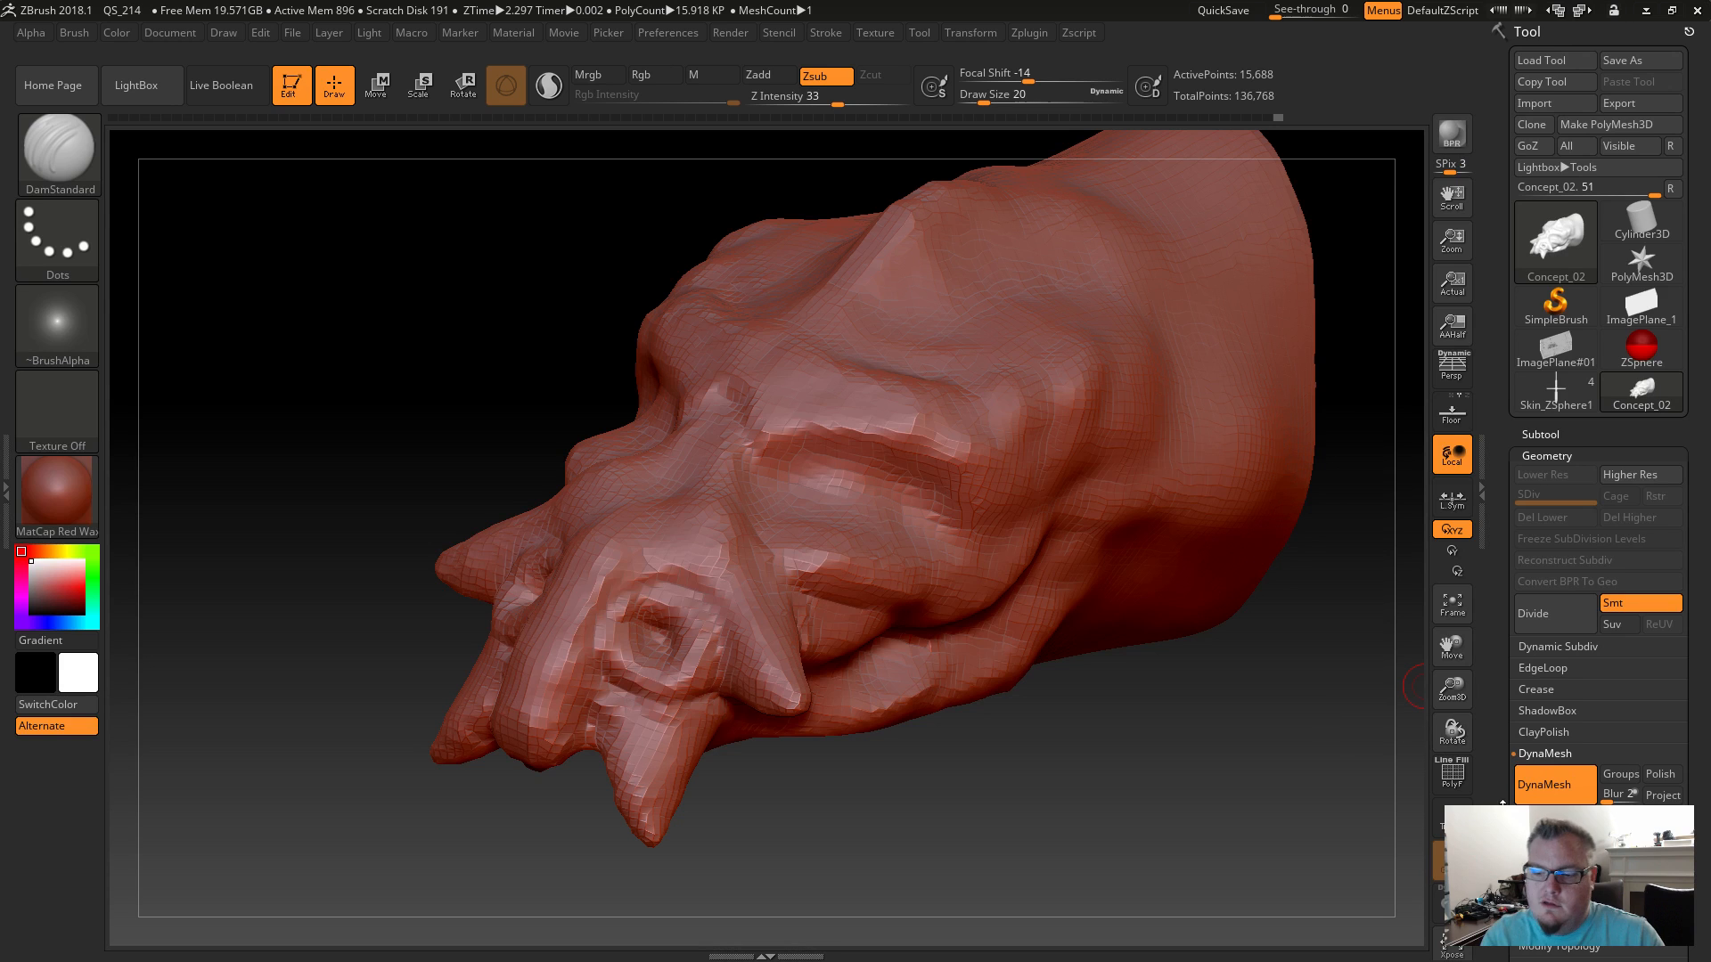
left_click_drag(1203, 756, 1185, 779)
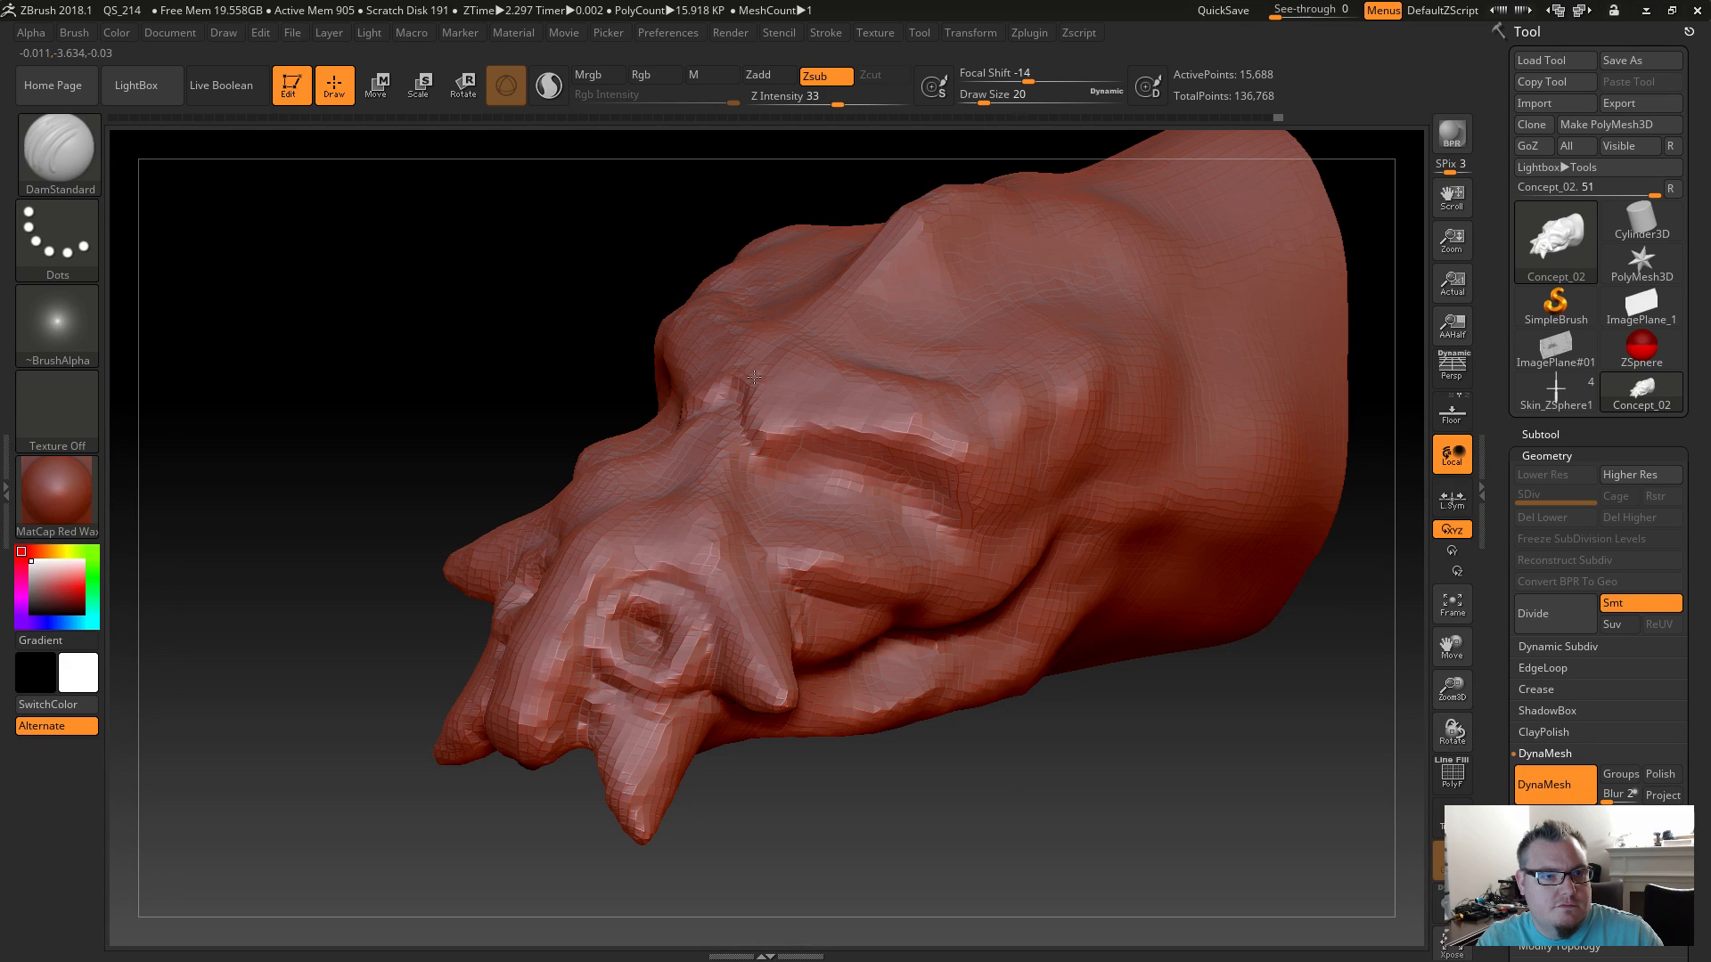
Try to DynaMesh the partly hidden model, then unhide the whole mesh.
left_click_drag(1025, 795, 1078, 848, "ctrl")
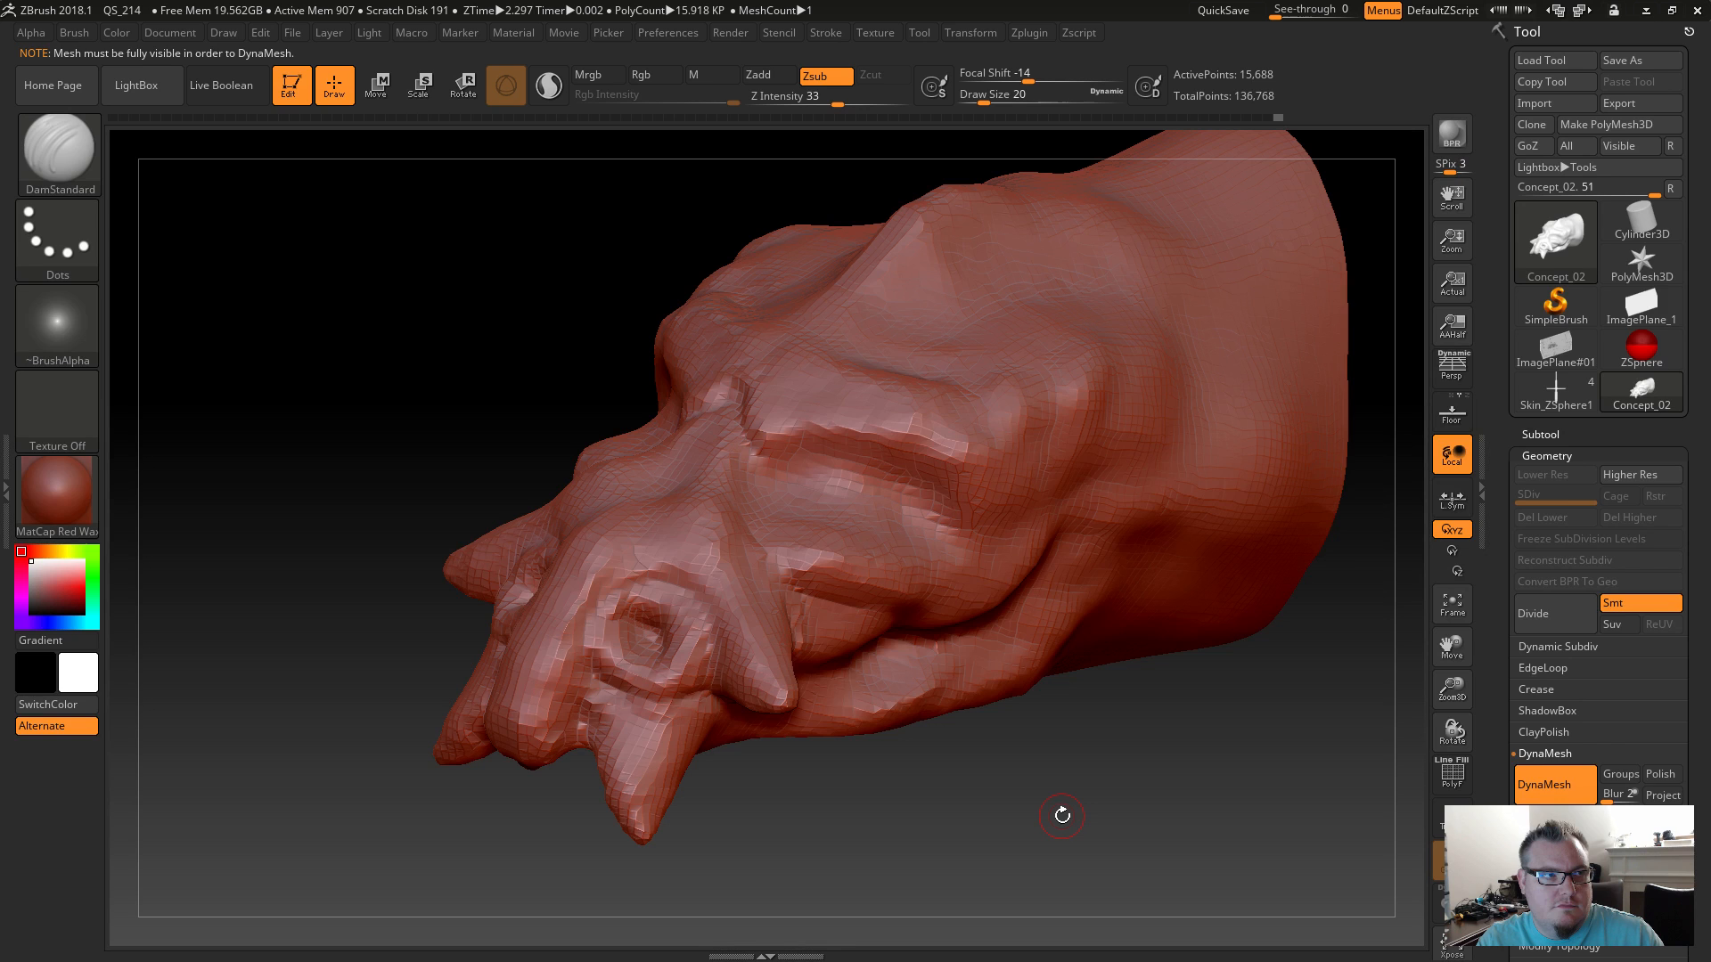
left_click_drag(1025, 795, 1042, 814, "ctrl+shift")
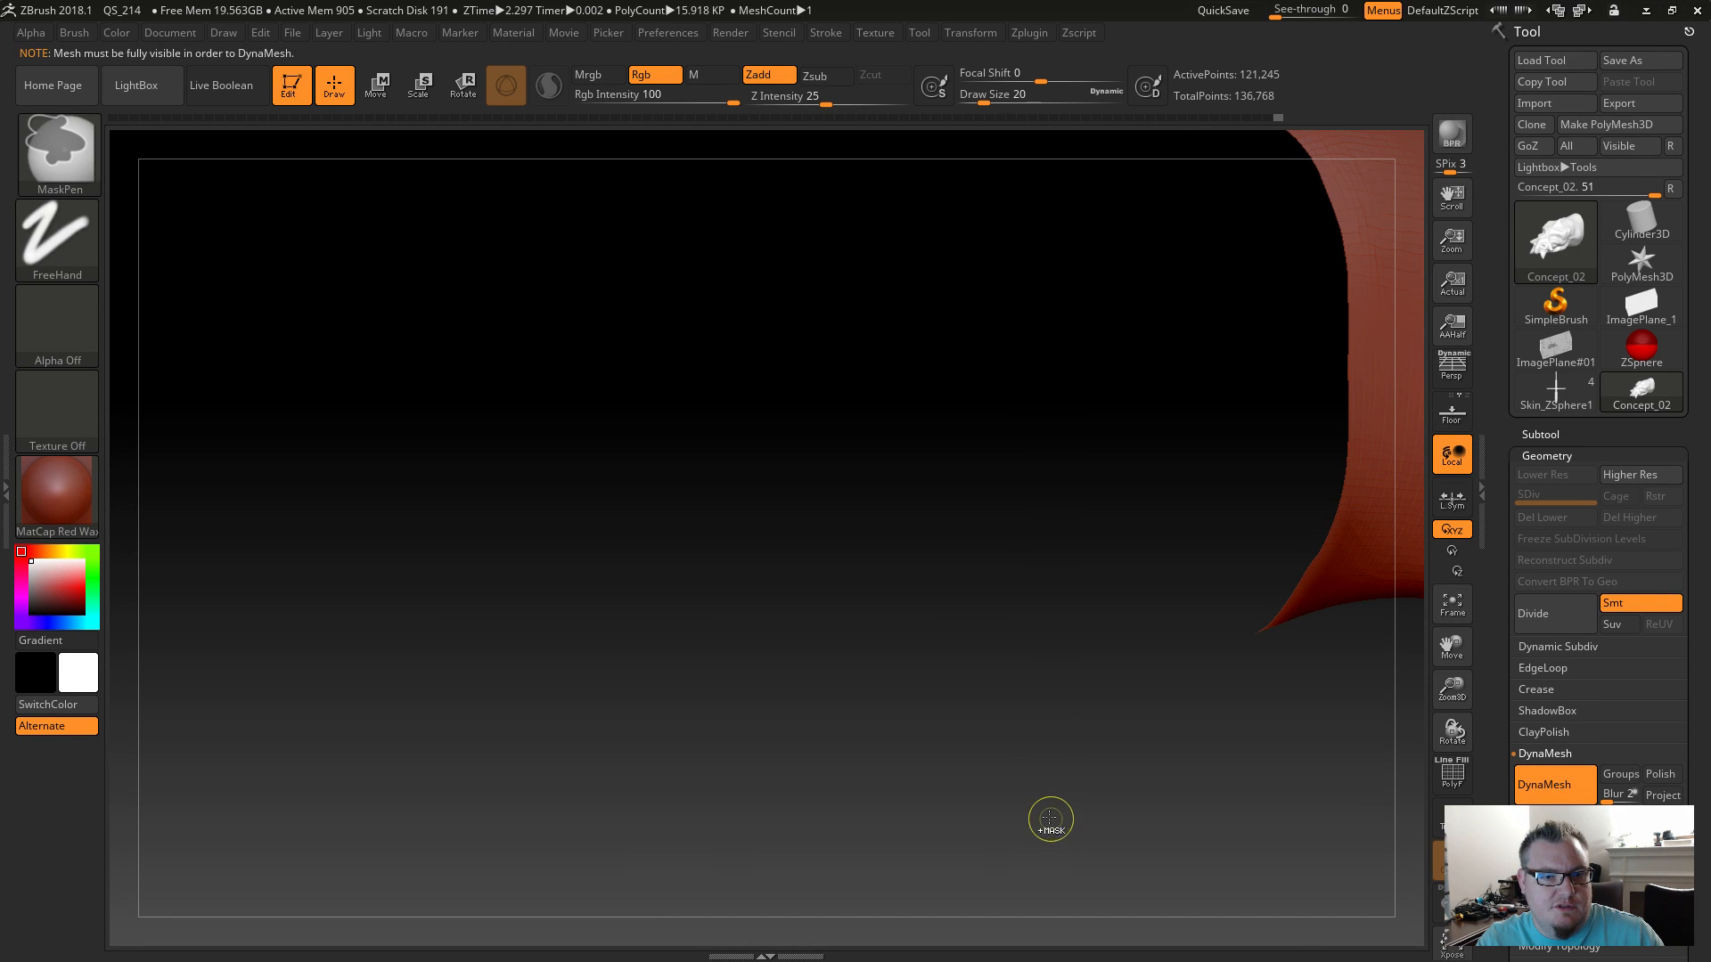
left_click(1040, 820, "ctrl+shift")
left_click_drag(924, 787, 1040, 902, "ctrl")
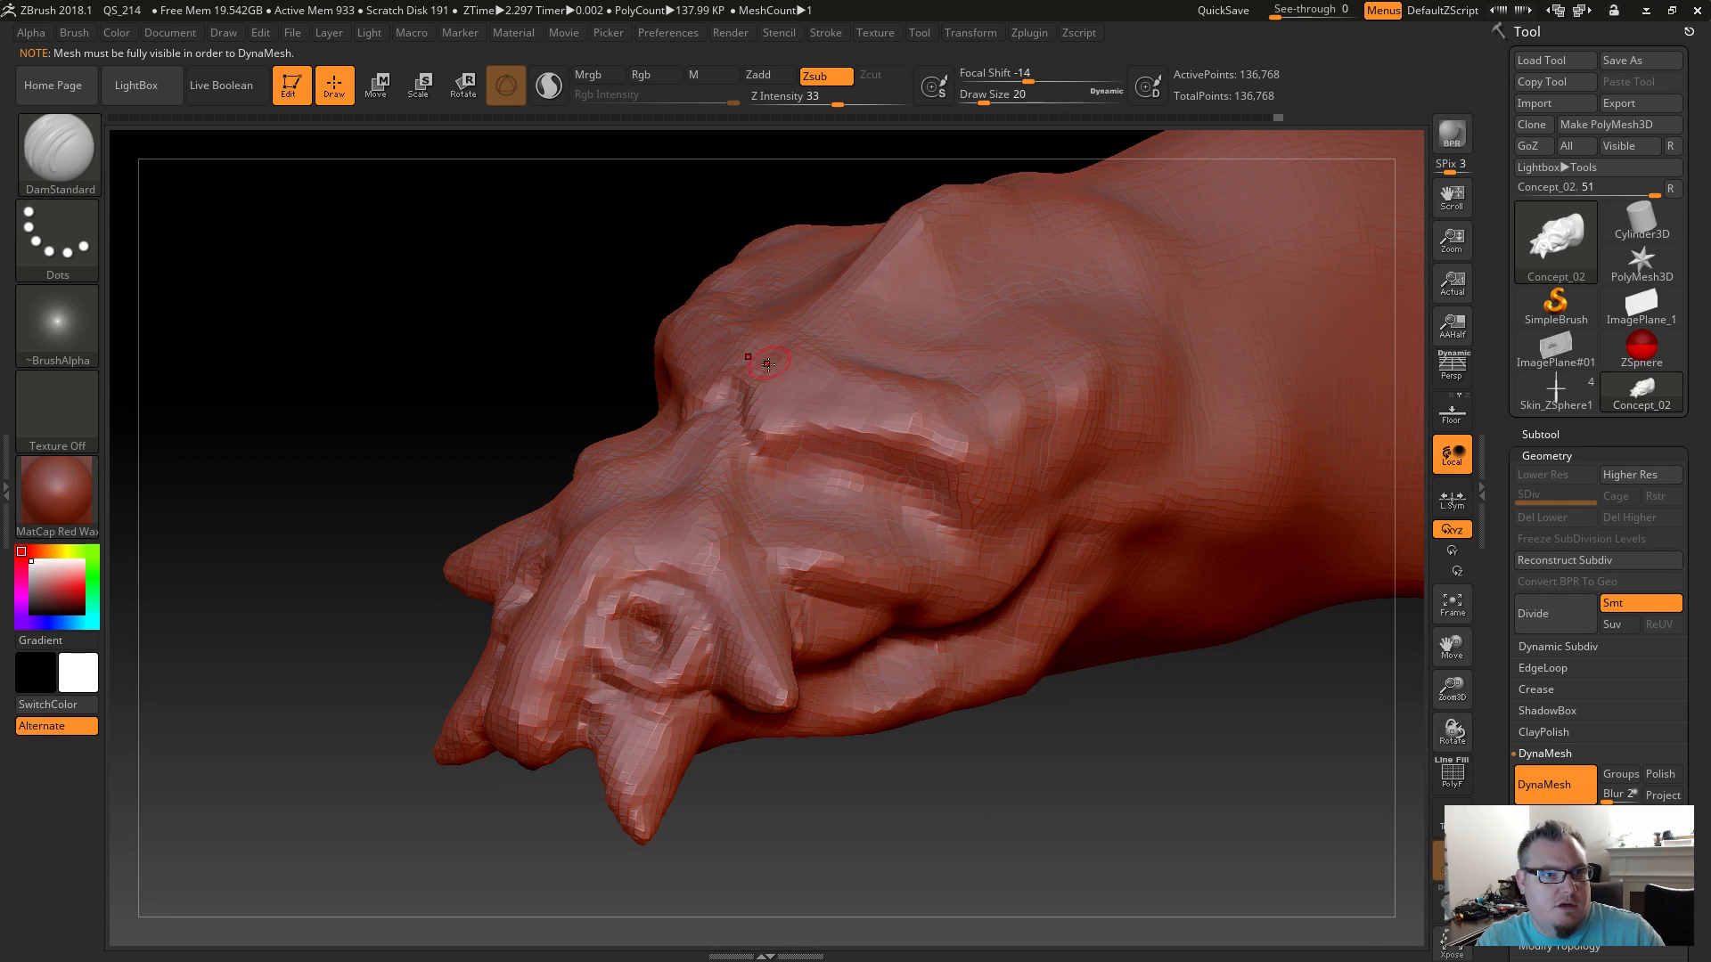
Remesh the full model with DynaMesh, smoothing the brow ridge's inner end and the nostril's outer rim.
left_click_drag(744, 427, 751, 466, "shift")
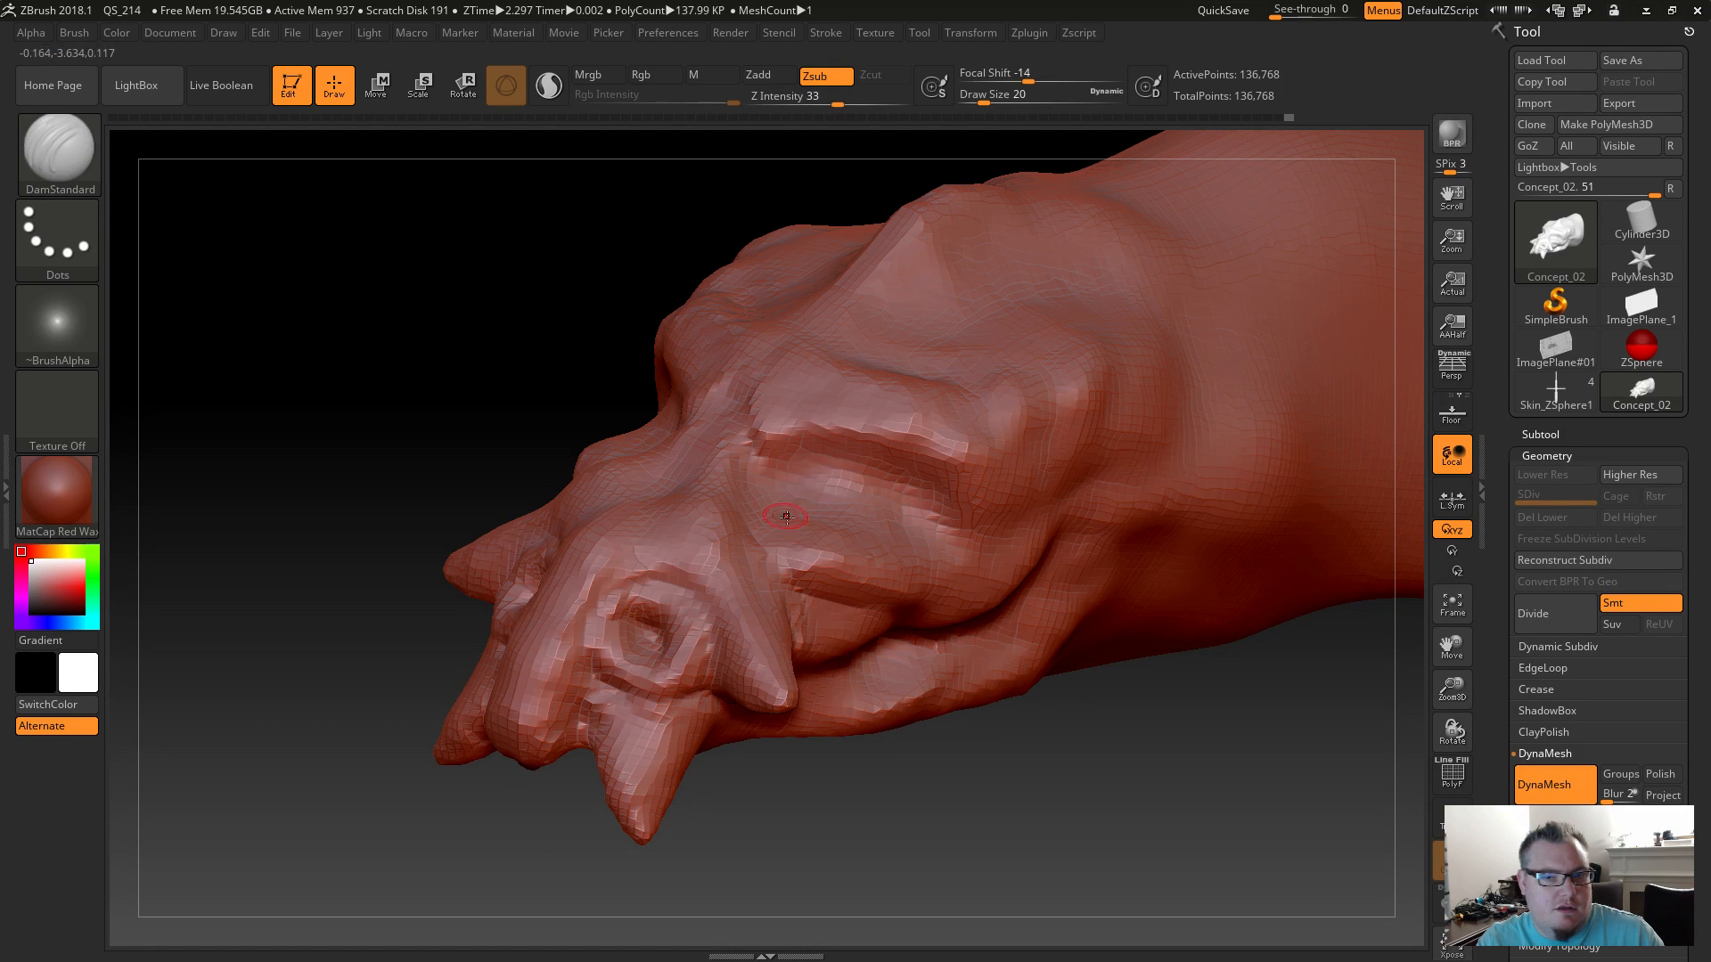
left_click_drag(960, 746, 1074, 866, "ctrl")
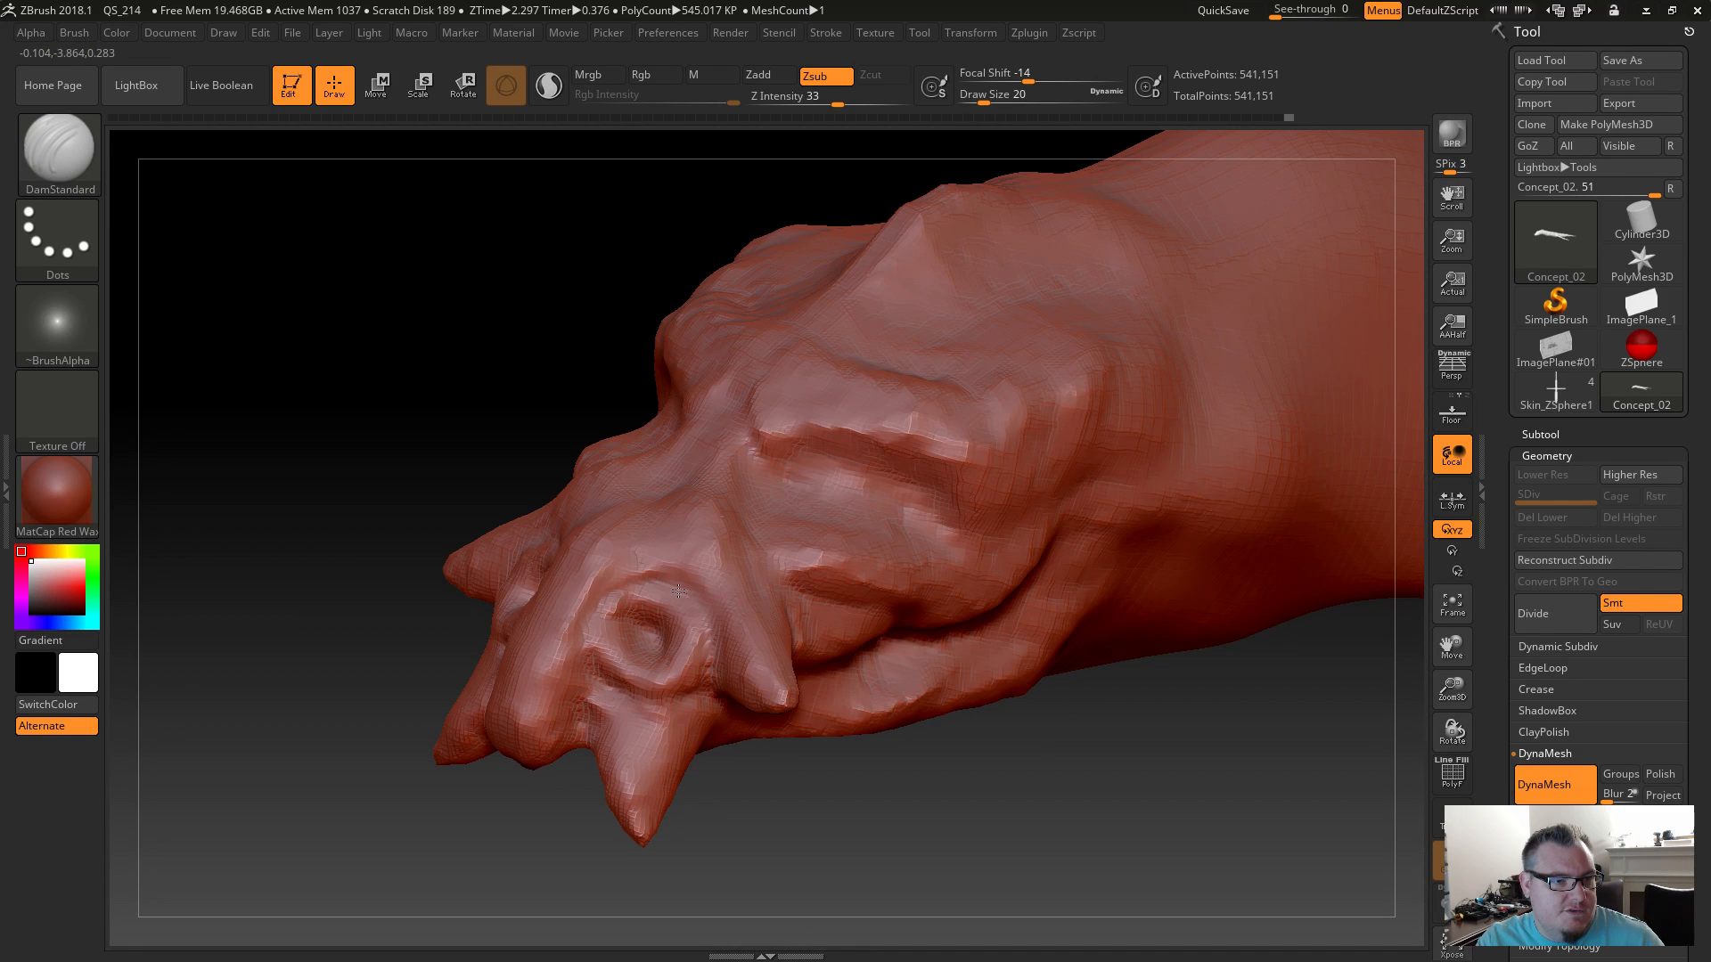
left_click_drag(702, 644, 700, 713, "shift")
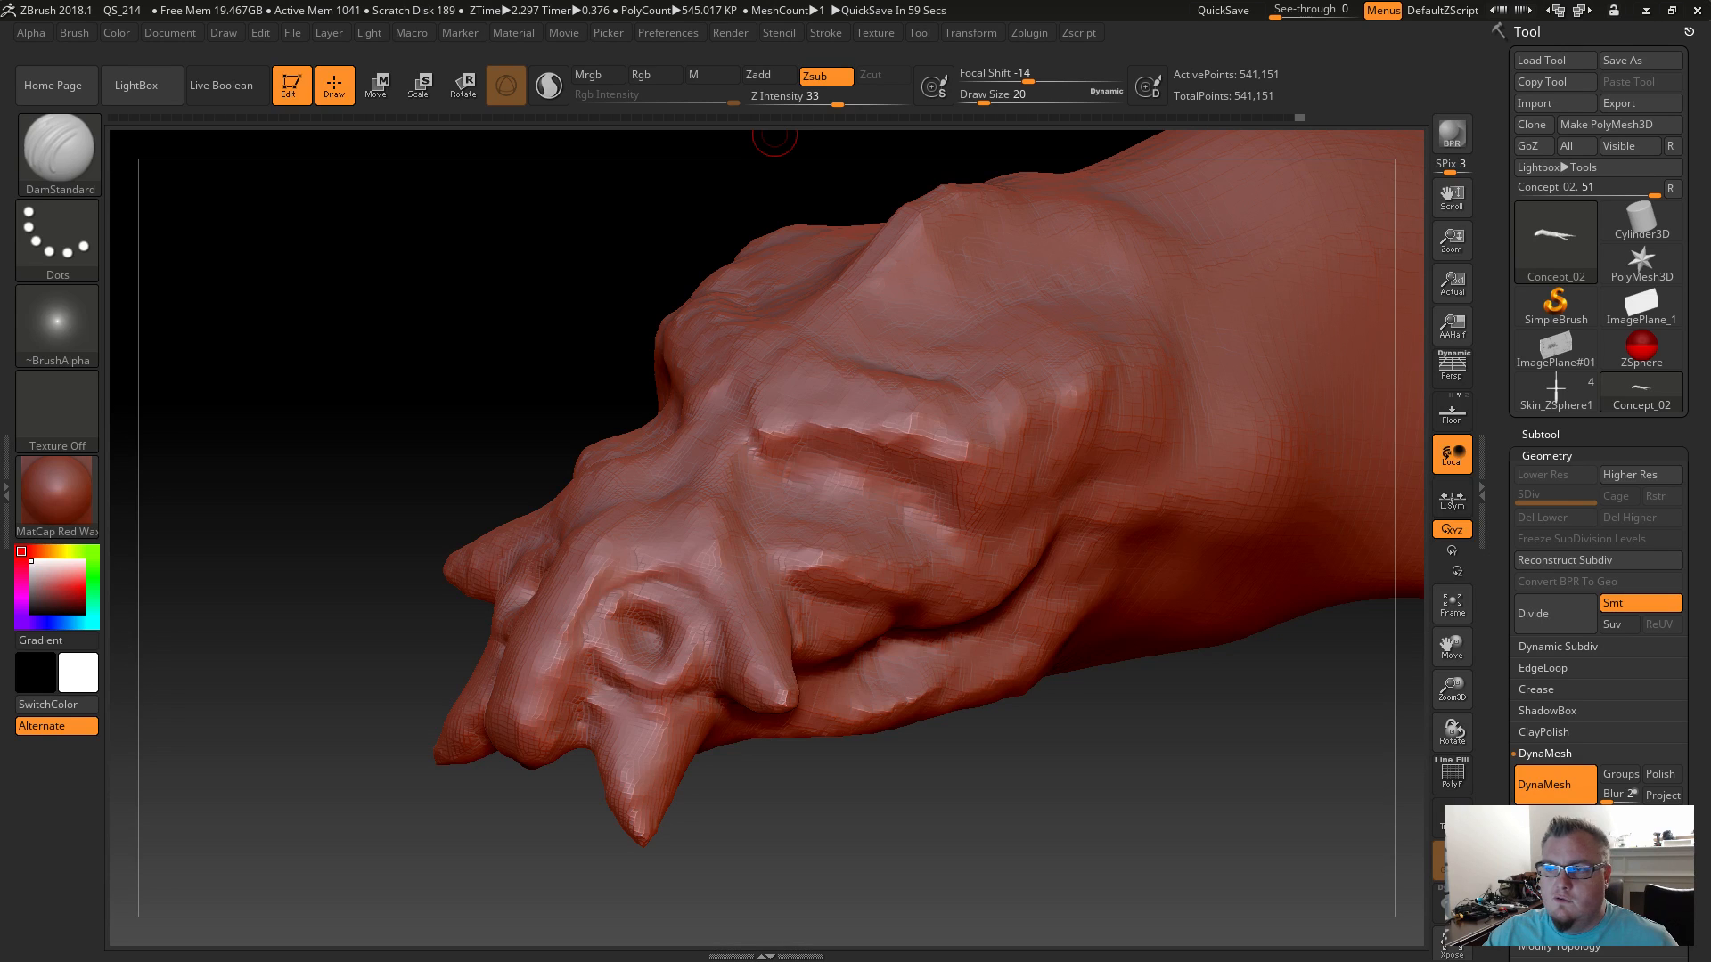
Switch to File Explorer and go from the YouTube Thumbnails folder to the Scratch (S:) drive.
left_click_drag(1710, 198, 874, 167)
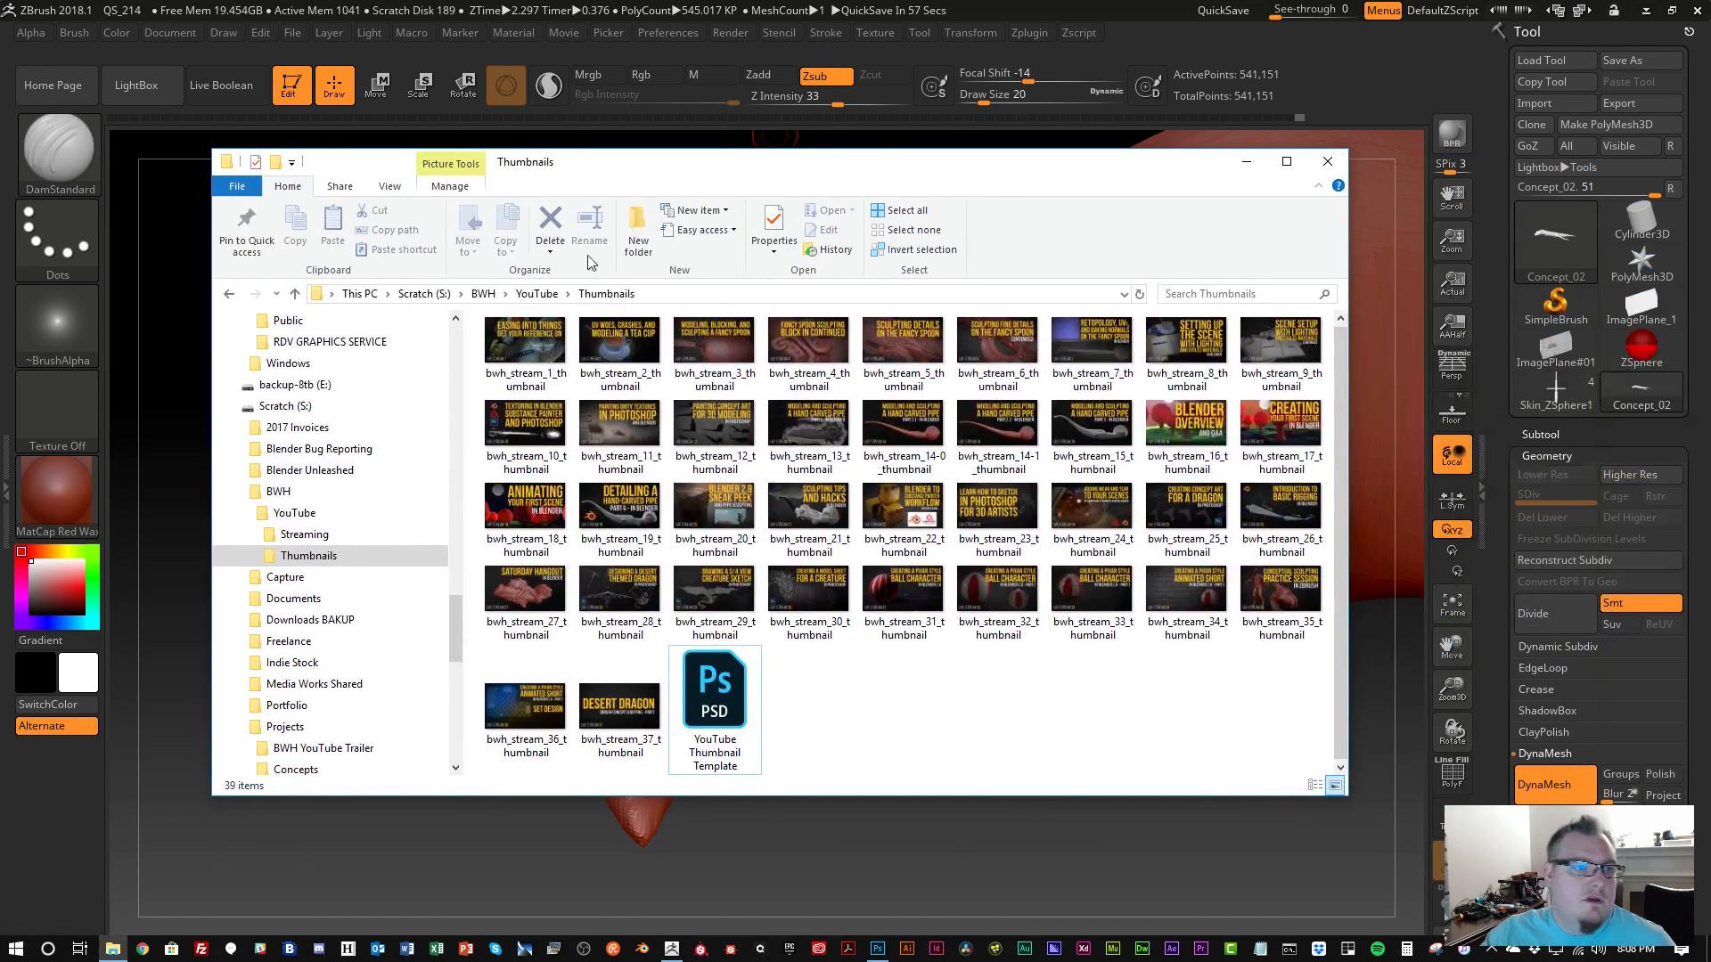
left_click(294, 296)
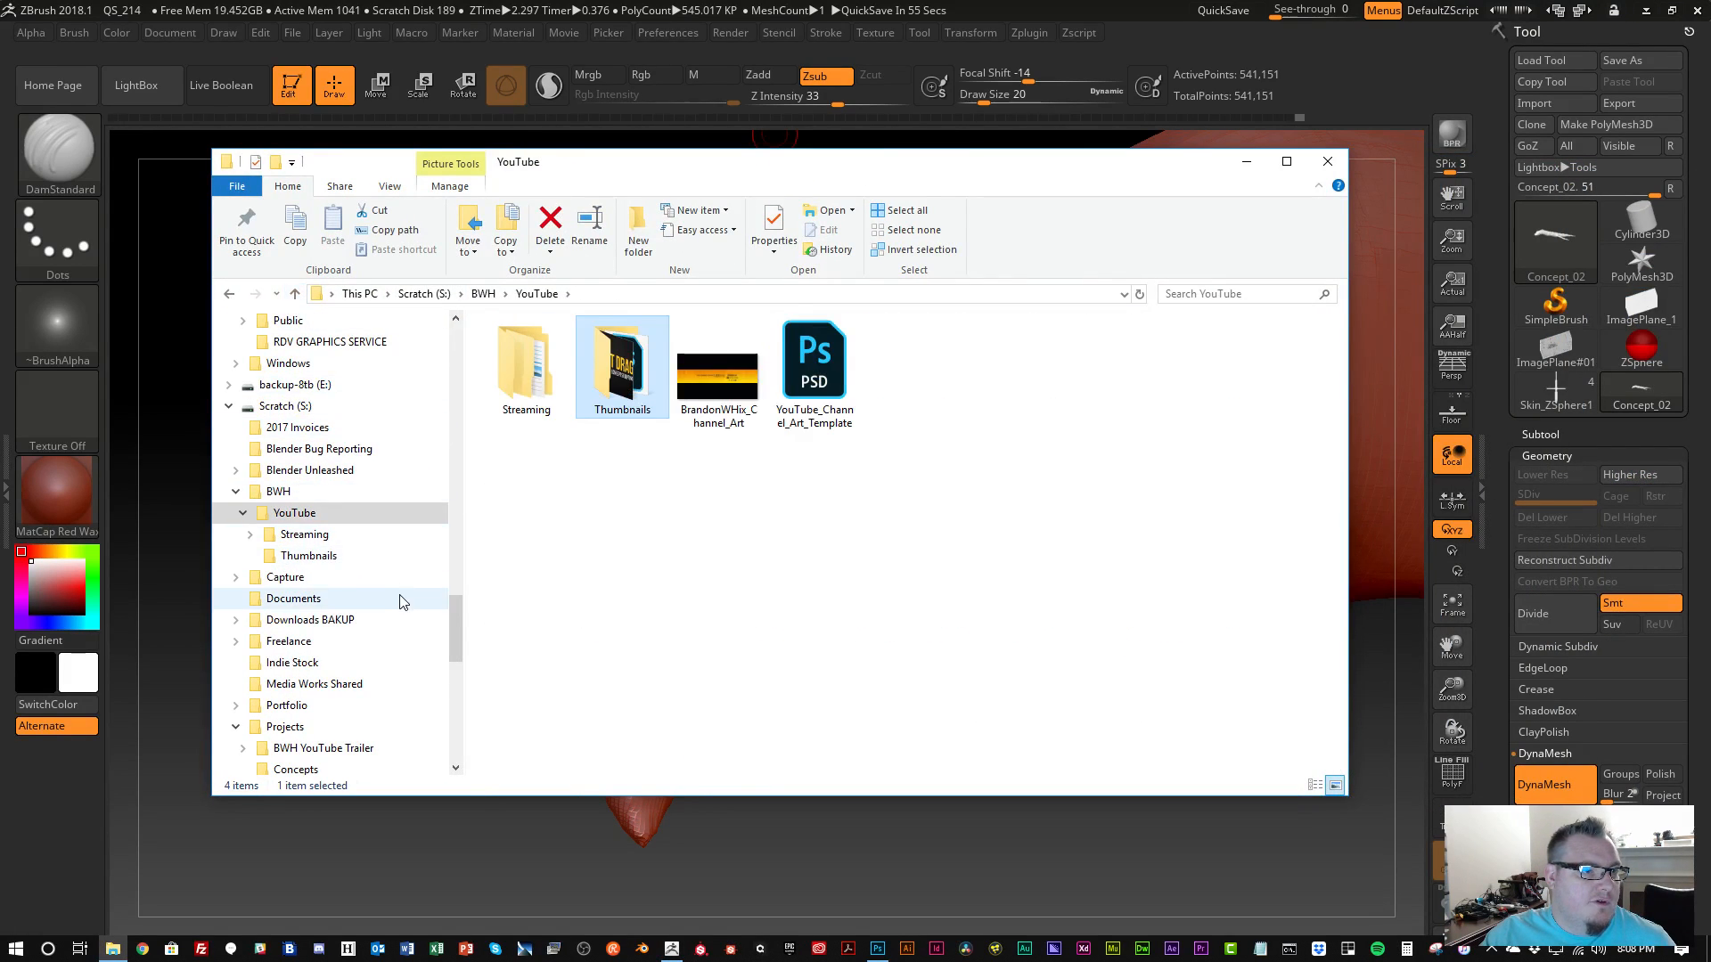
left_click(296, 295)
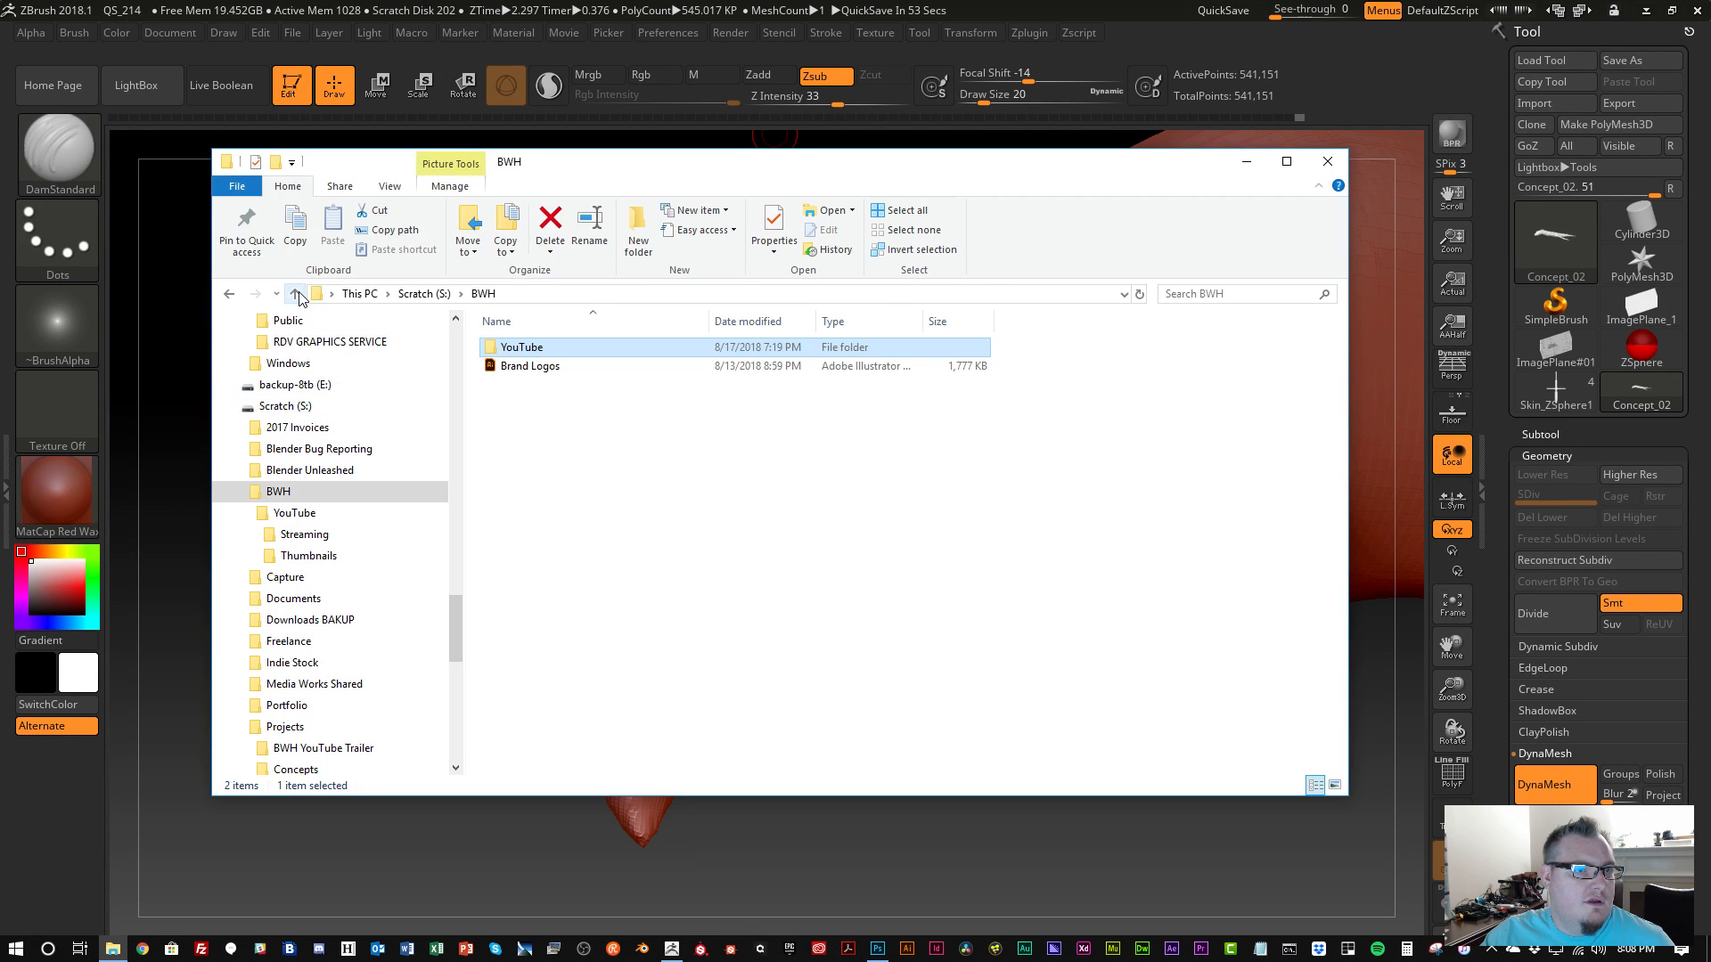
left_click(296, 295)
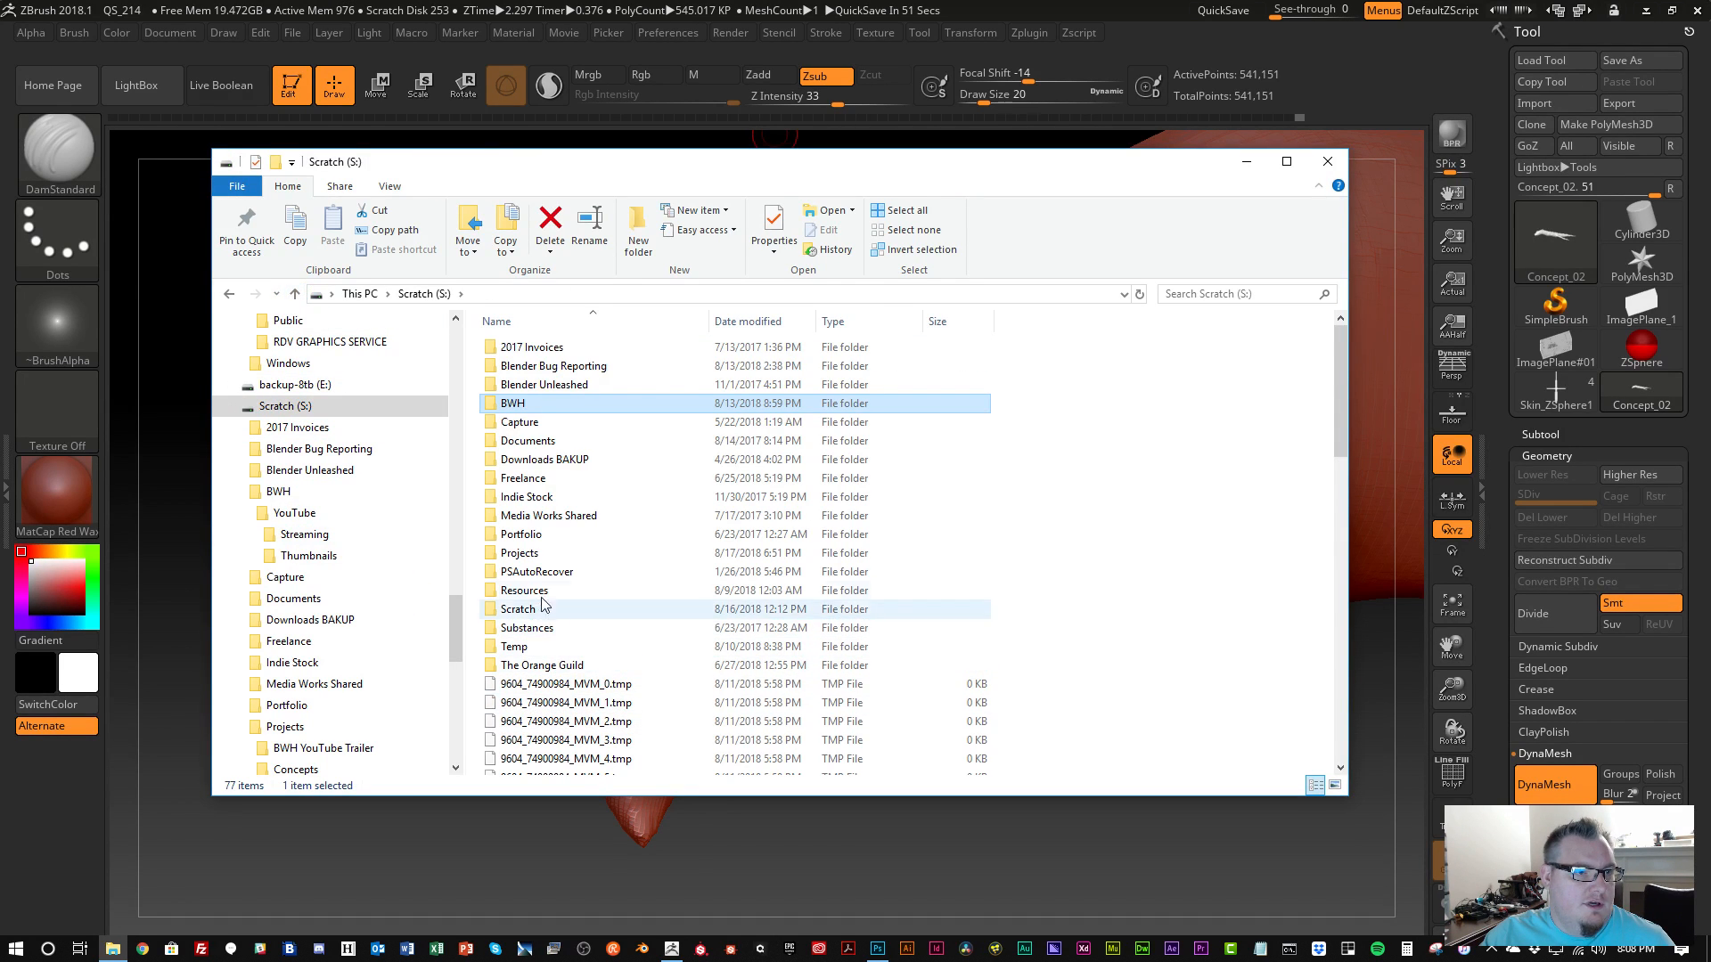
left_click(295, 294)
double_click(815, 539)
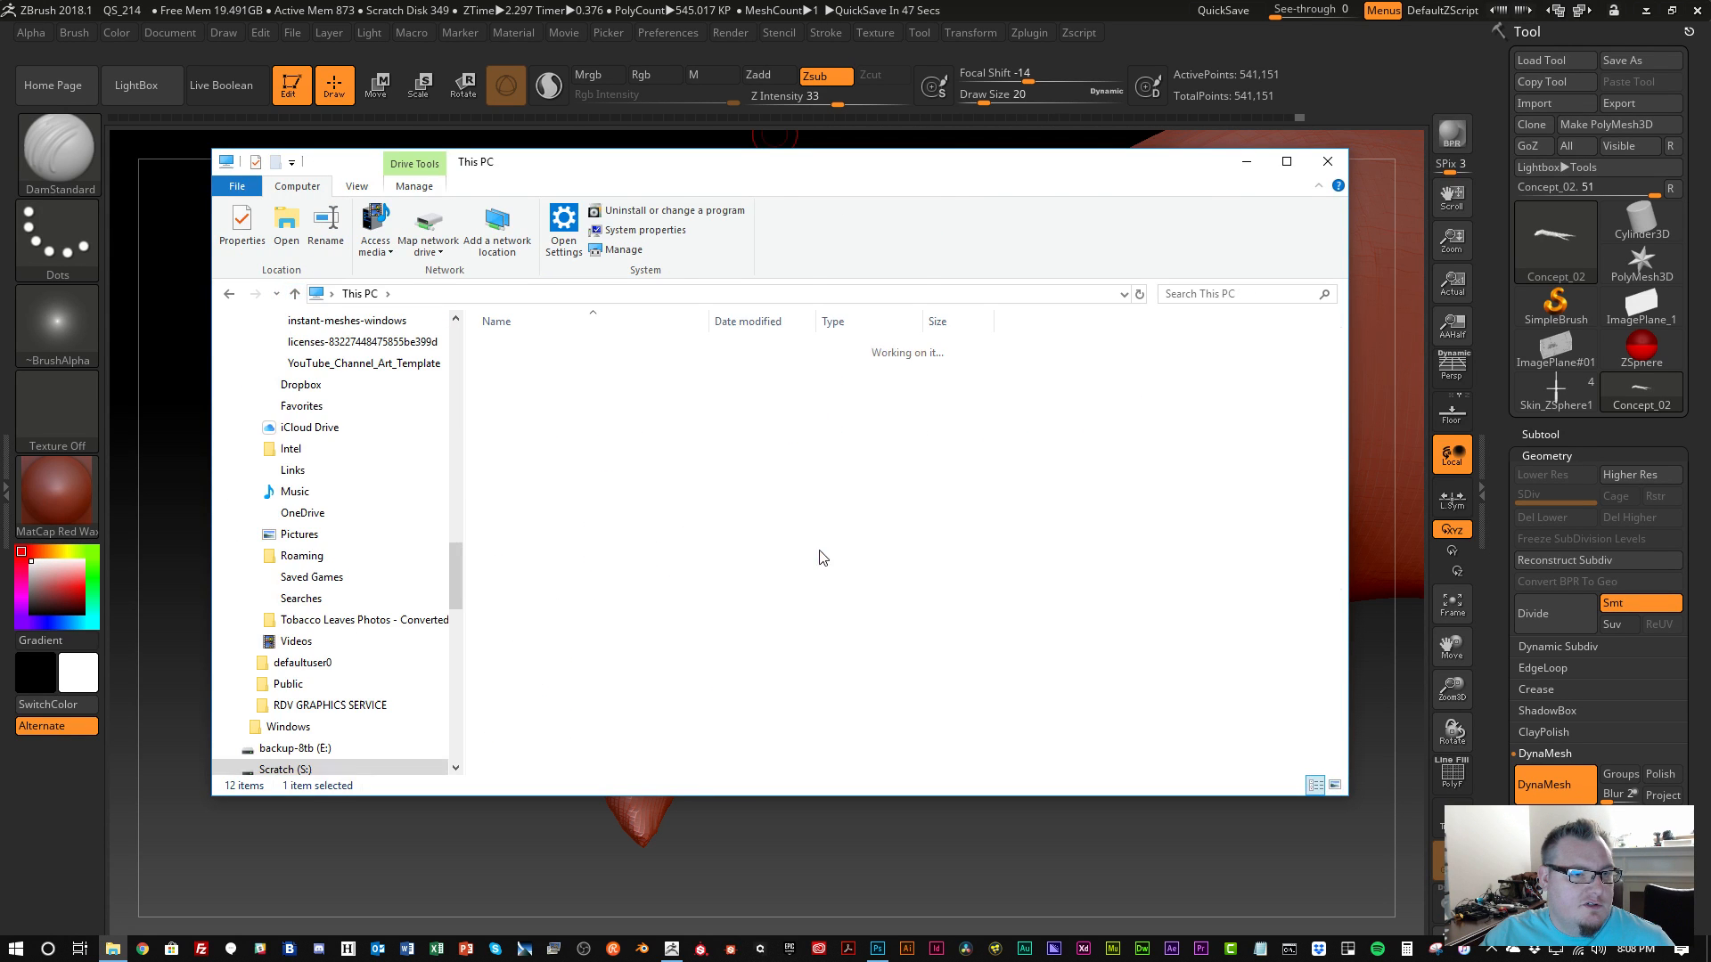
Look in The Orange Guild folder, then open The Atlantean Amulet folder inside Projects on the Scratch drive.
double_click(572, 668)
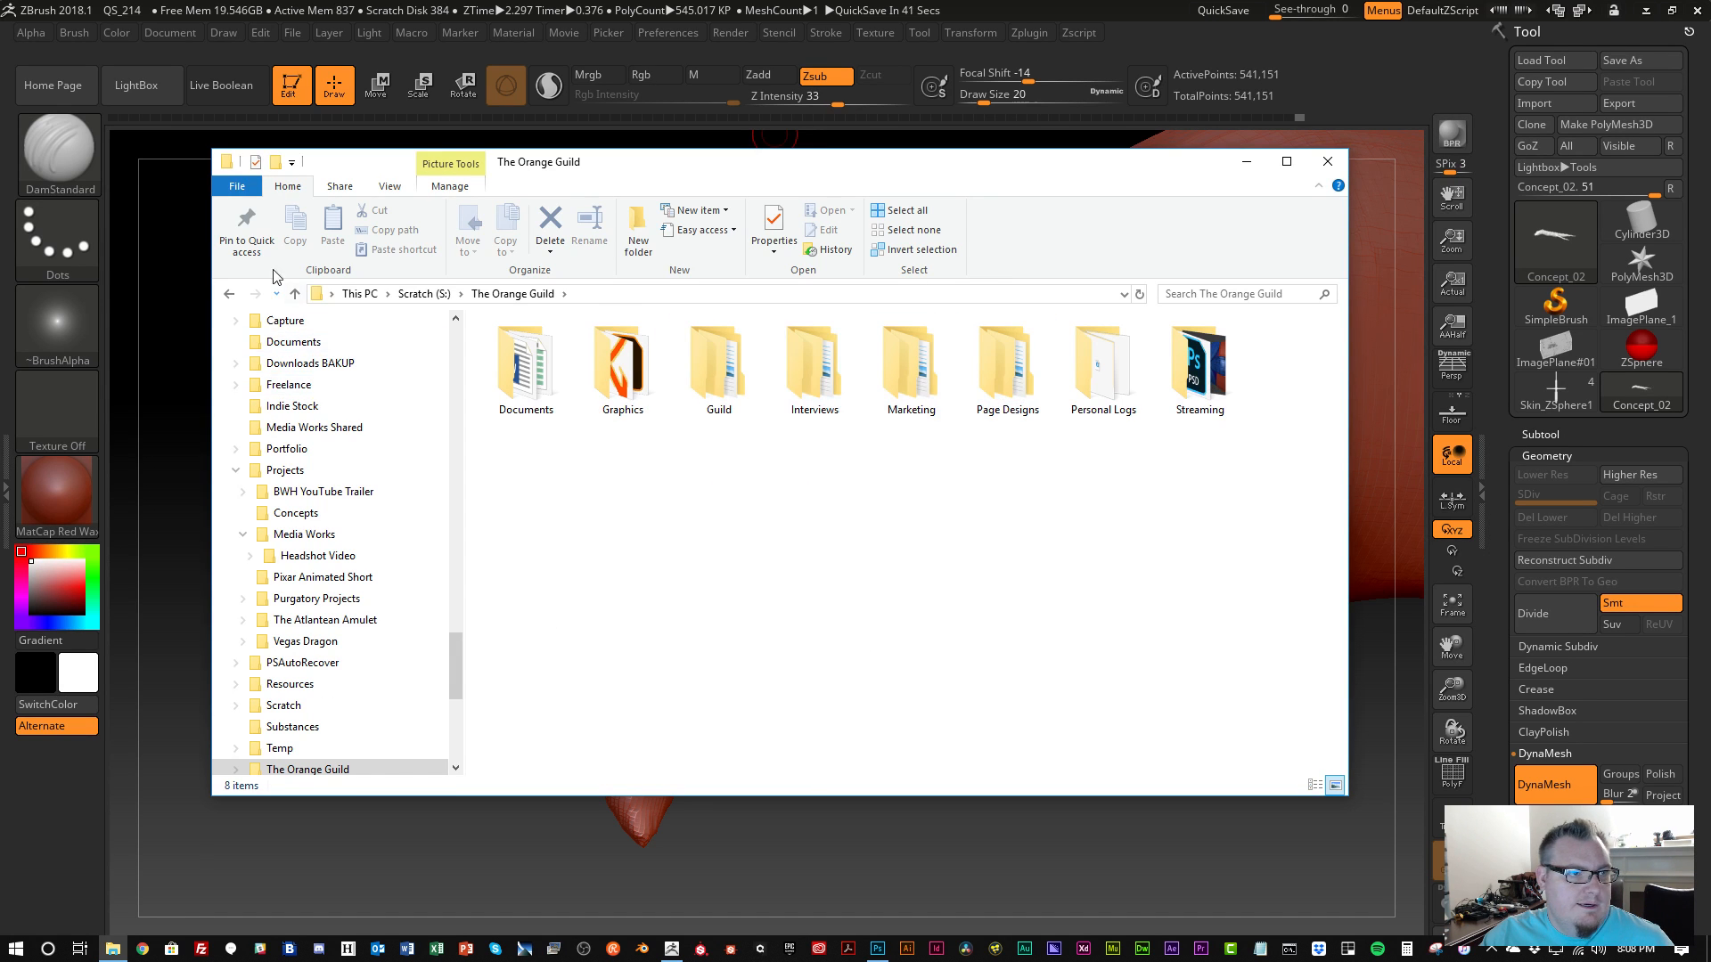
left_click(295, 293)
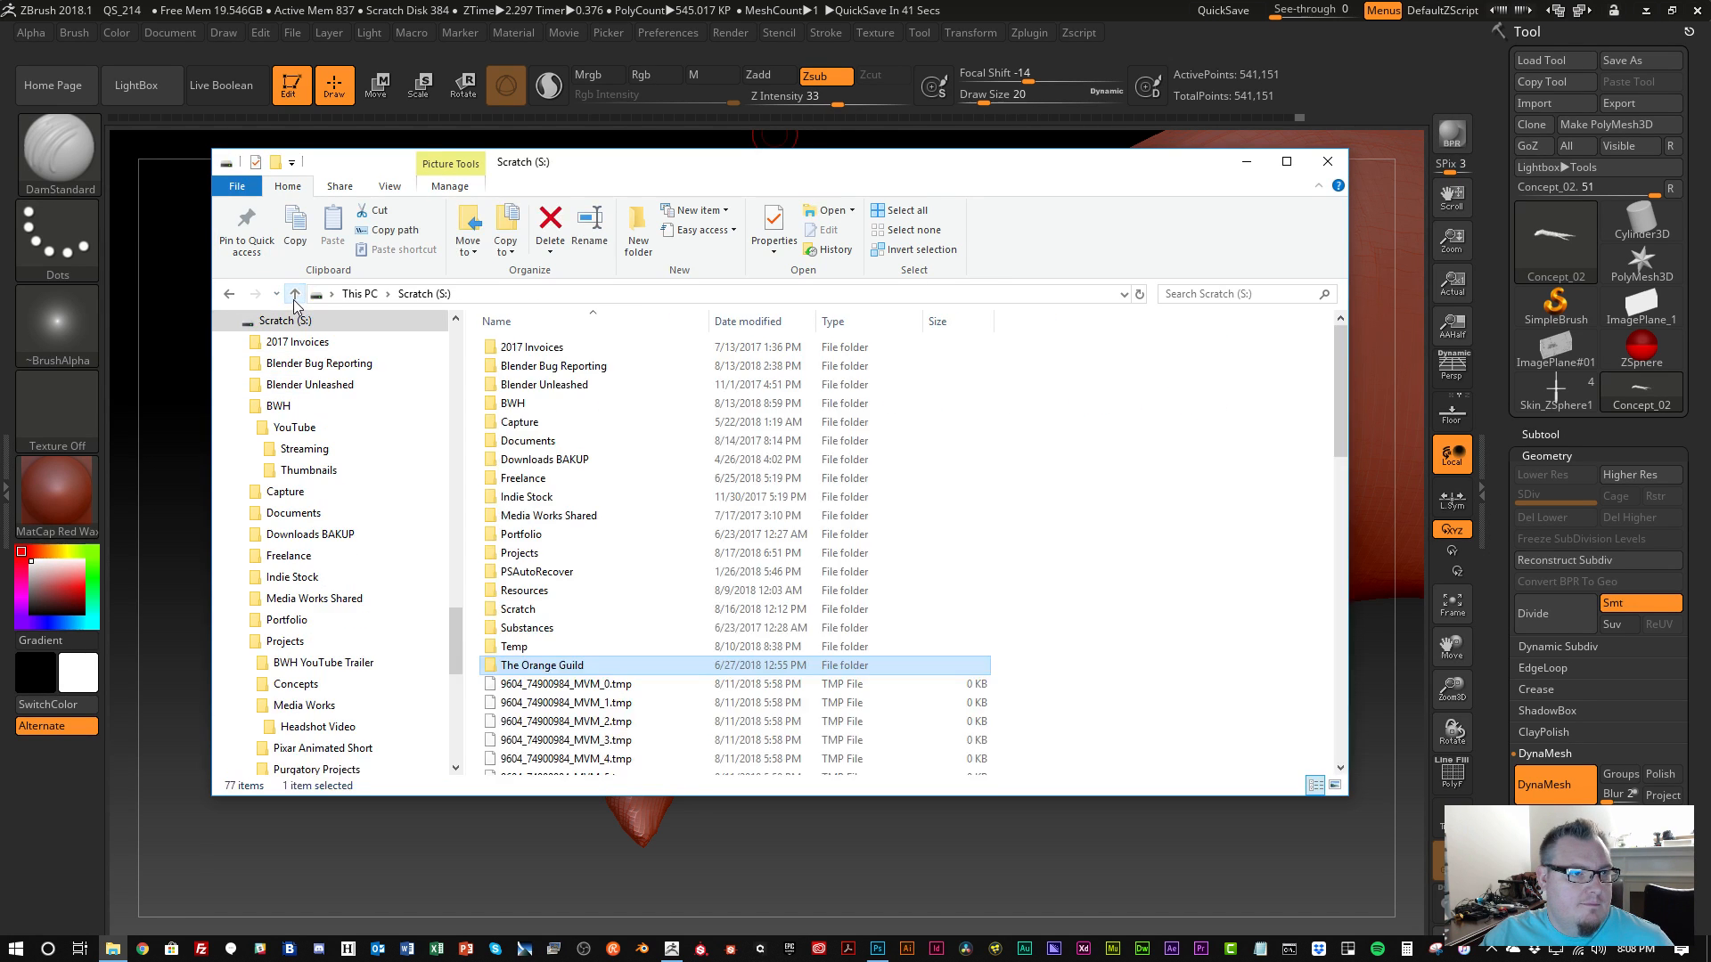
double_click(518, 554)
double_click(532, 442)
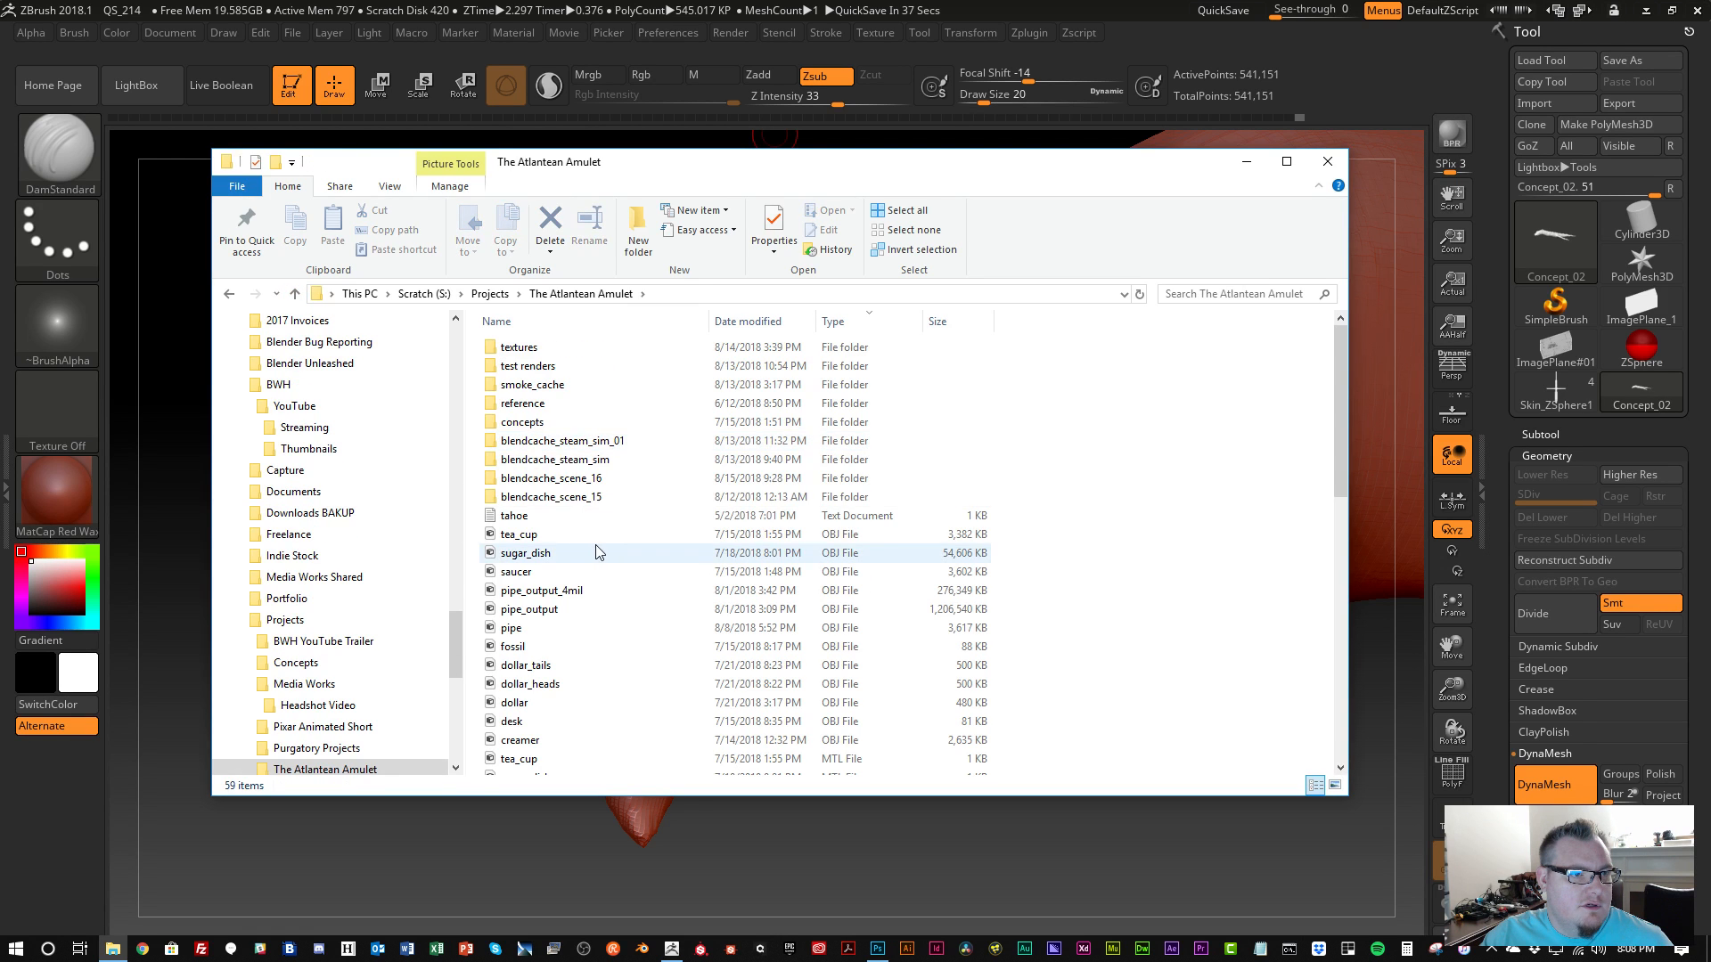
Open the test renders folder and view the Scene_WIP_017_cc render up close around the journal and pen.
double_click(541, 366)
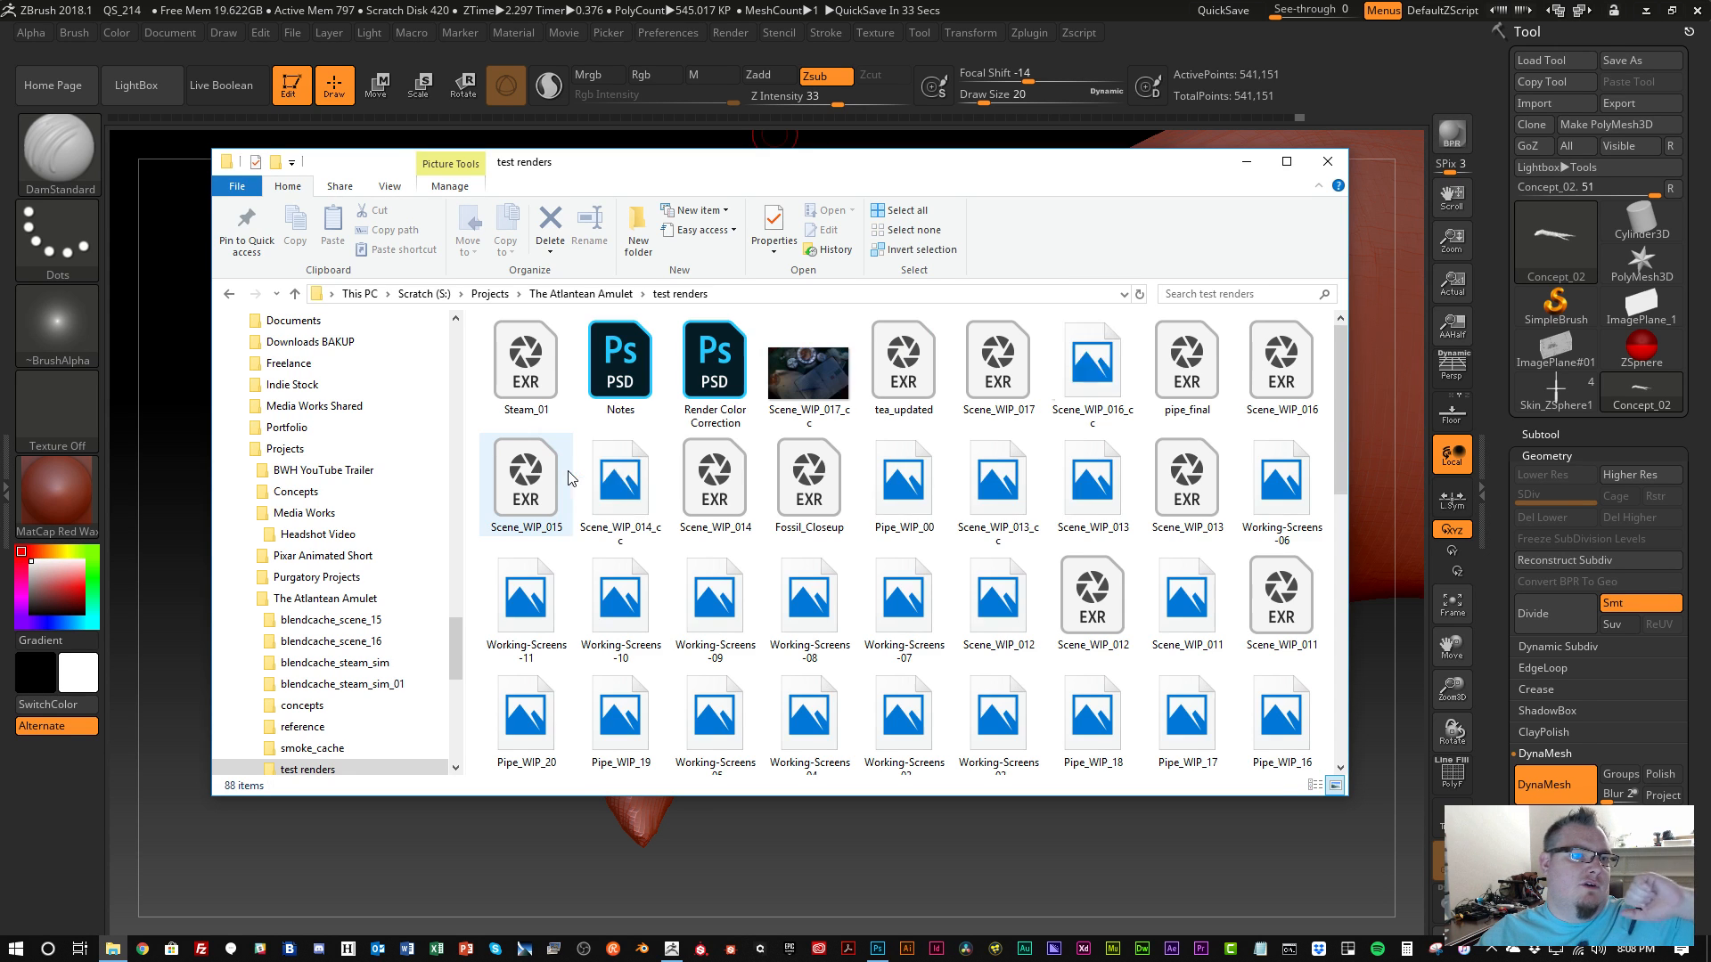
double_click(793, 372)
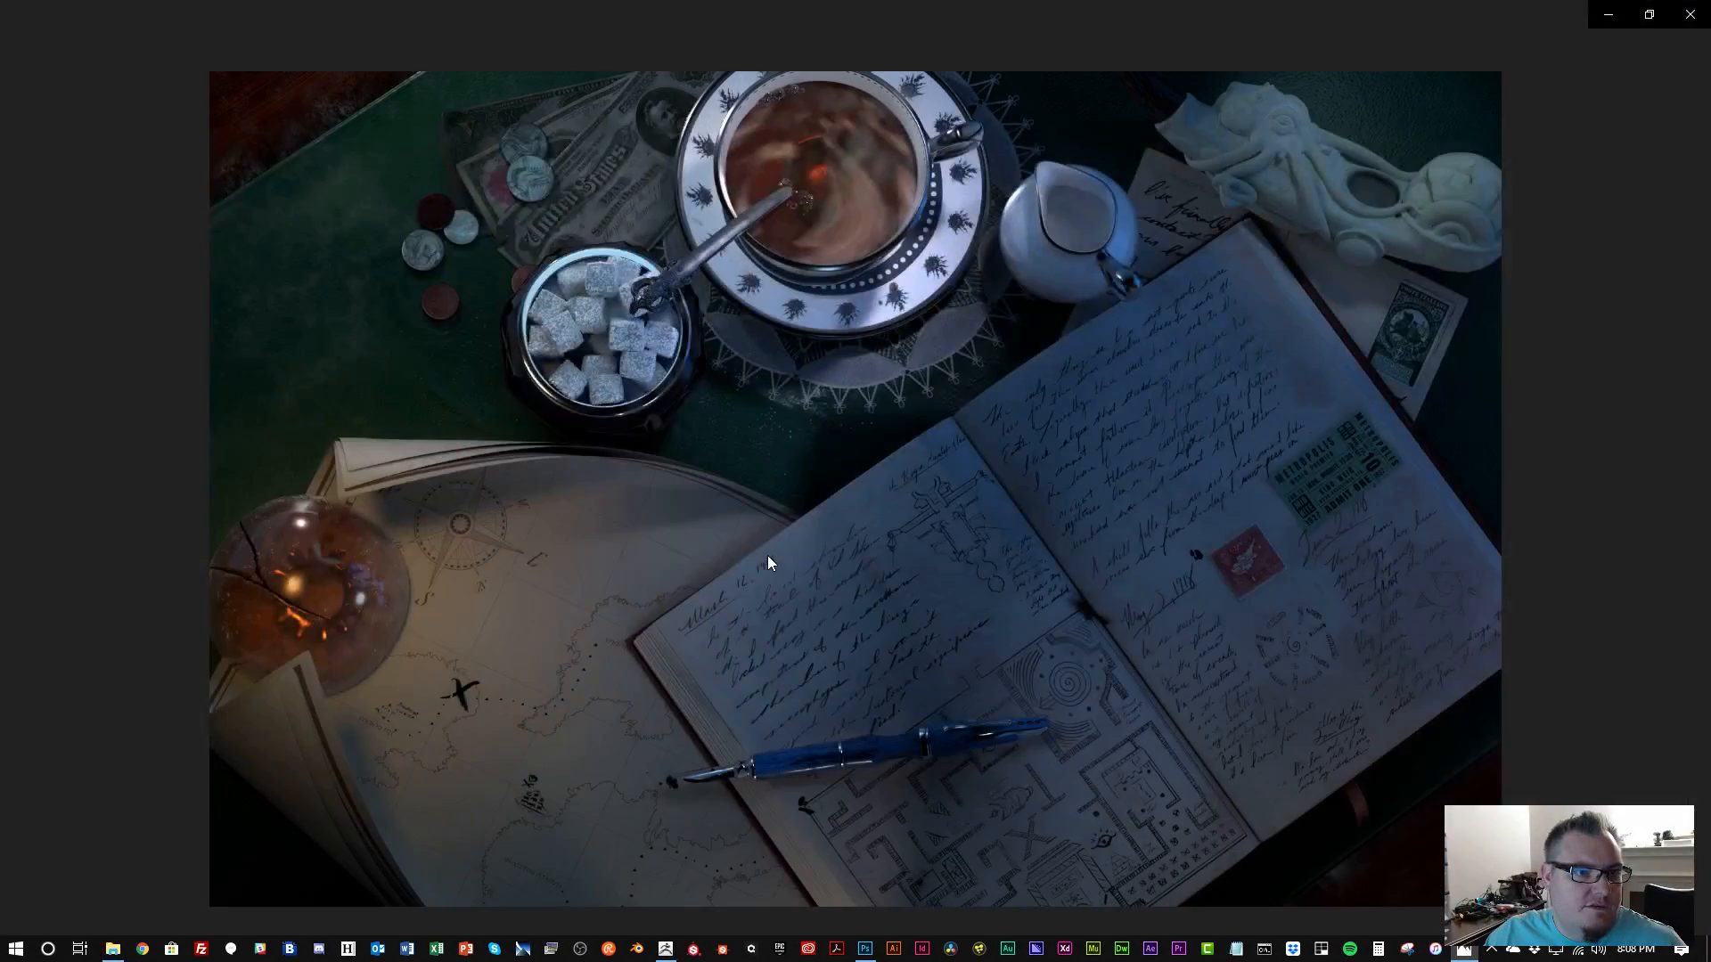
scroll(952, 559, "up", 2)
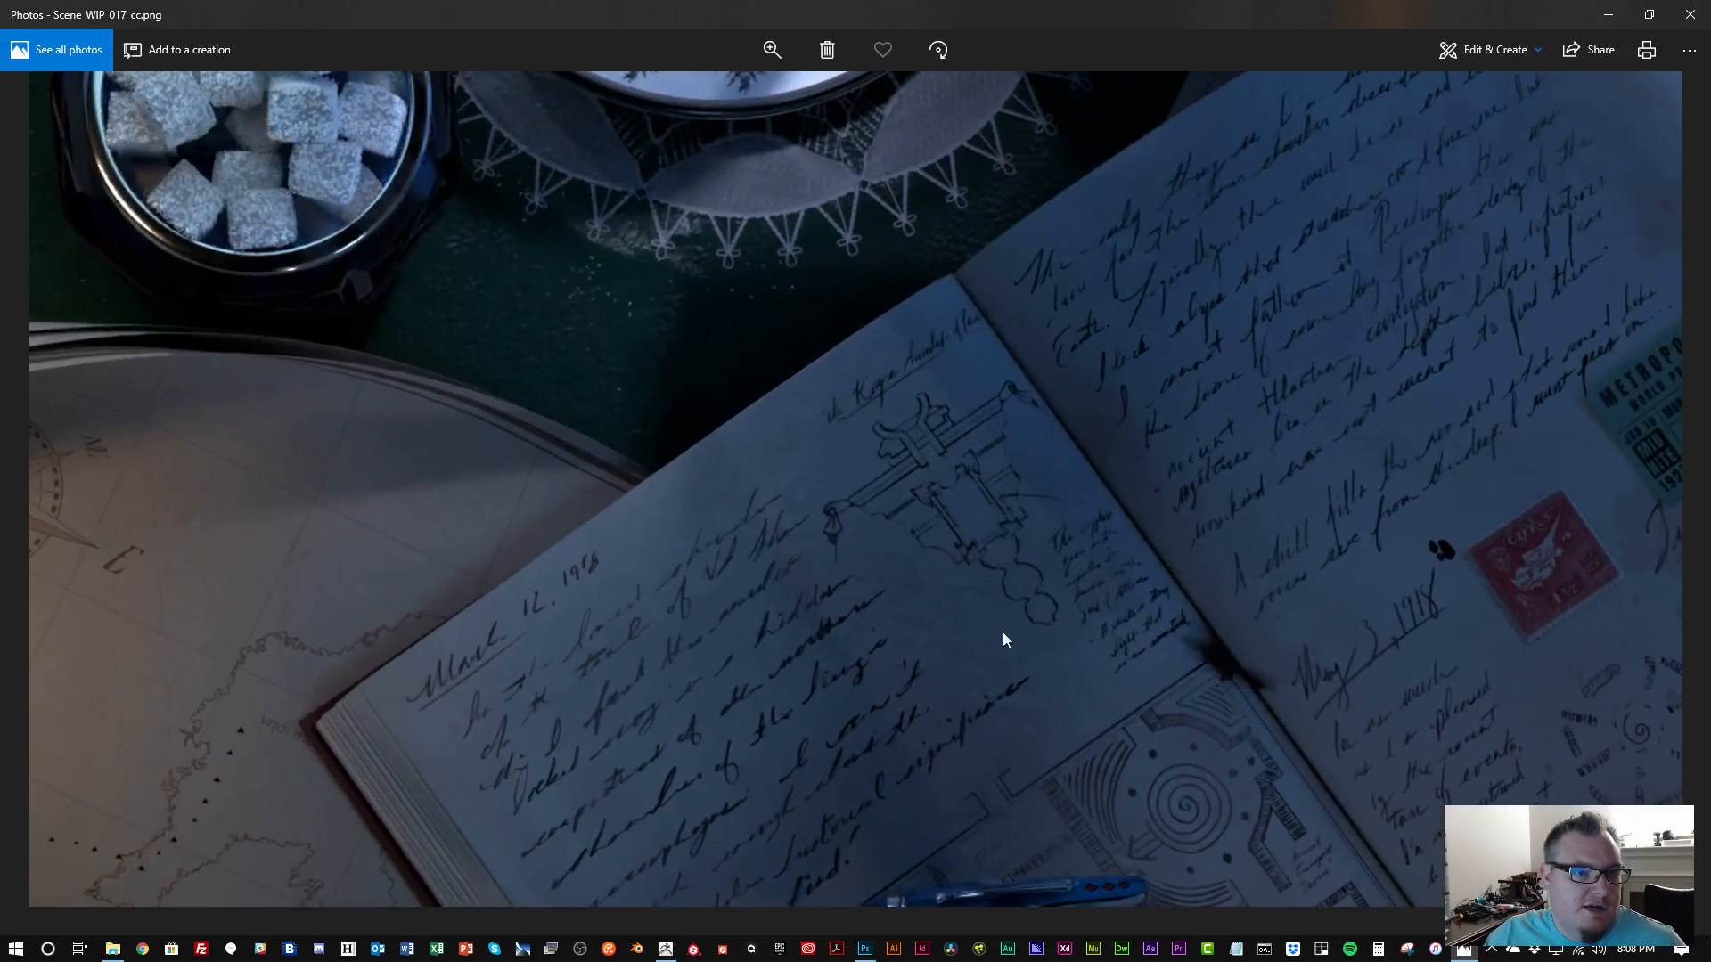
left_click_drag(937, 656, 846, 393)
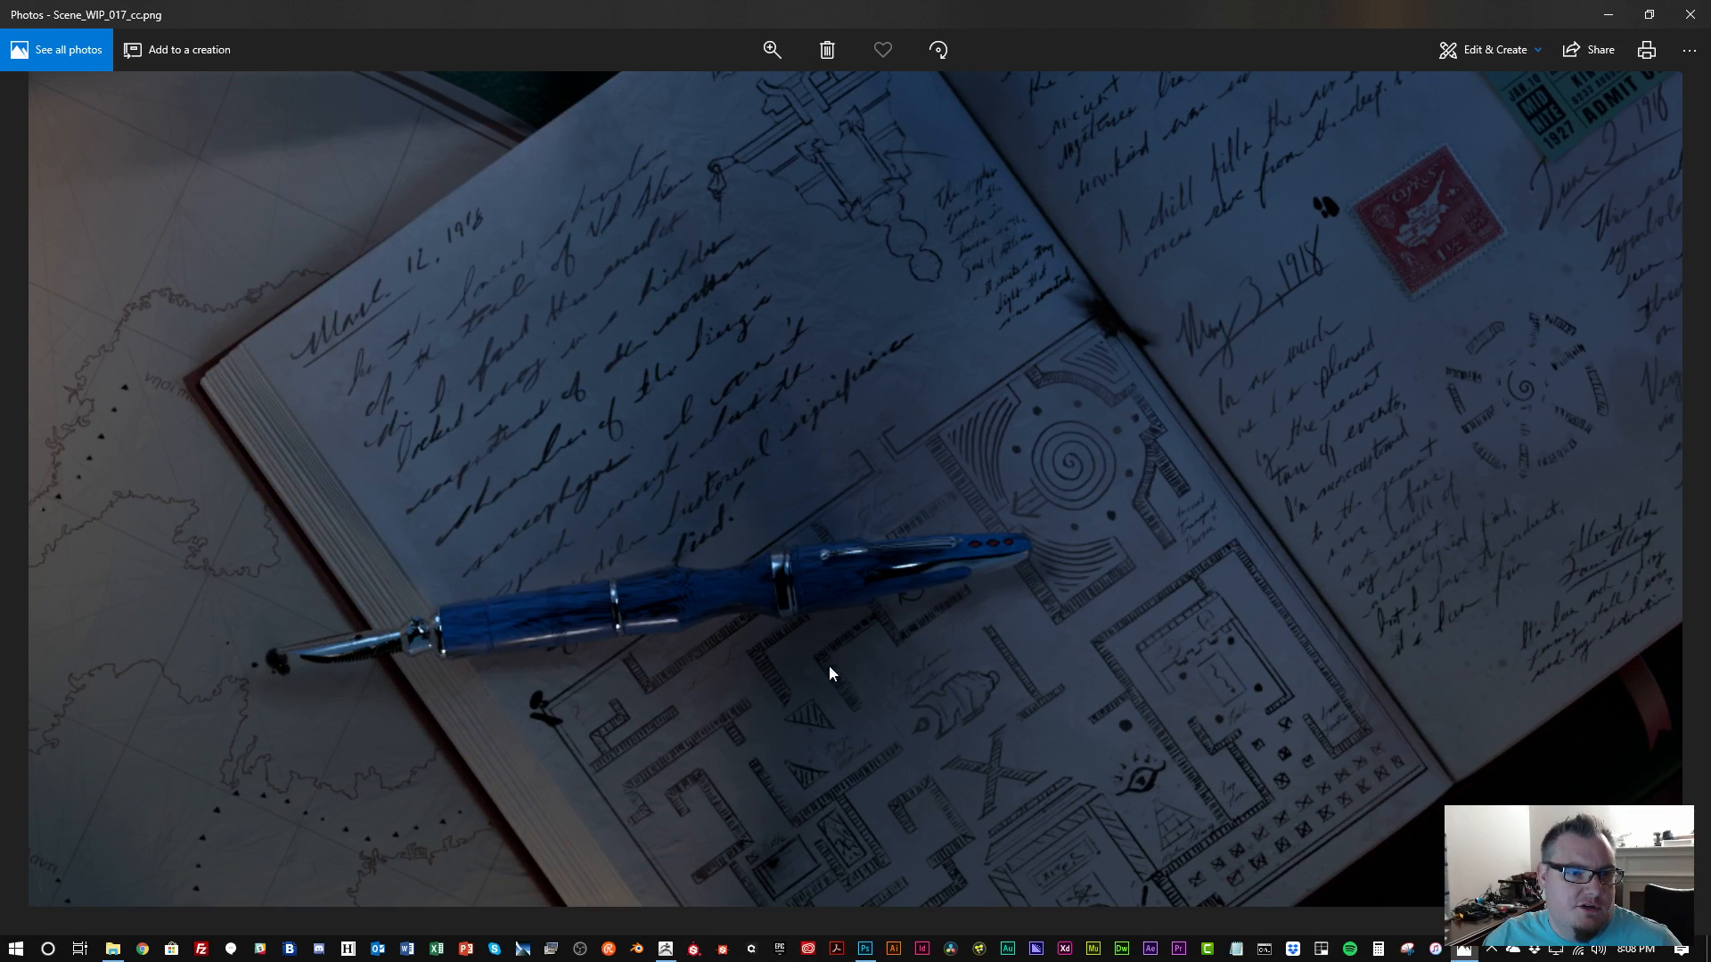
scroll(1016, 543, "down", 3)
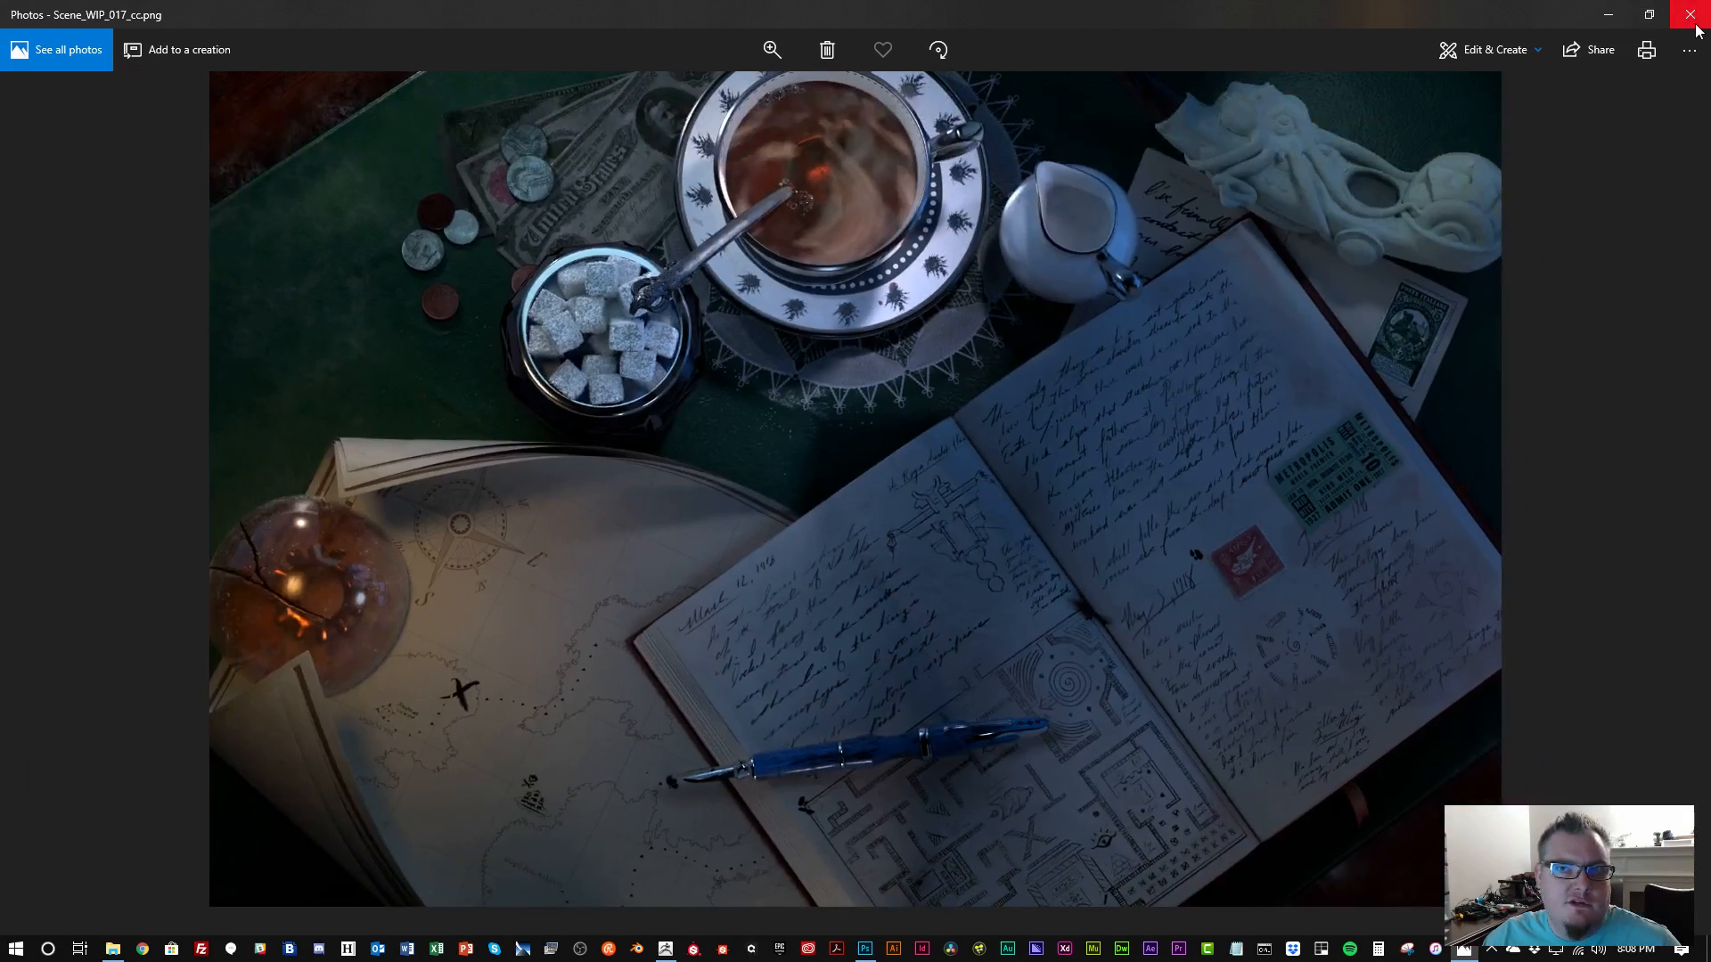
left_click(1690, 14)
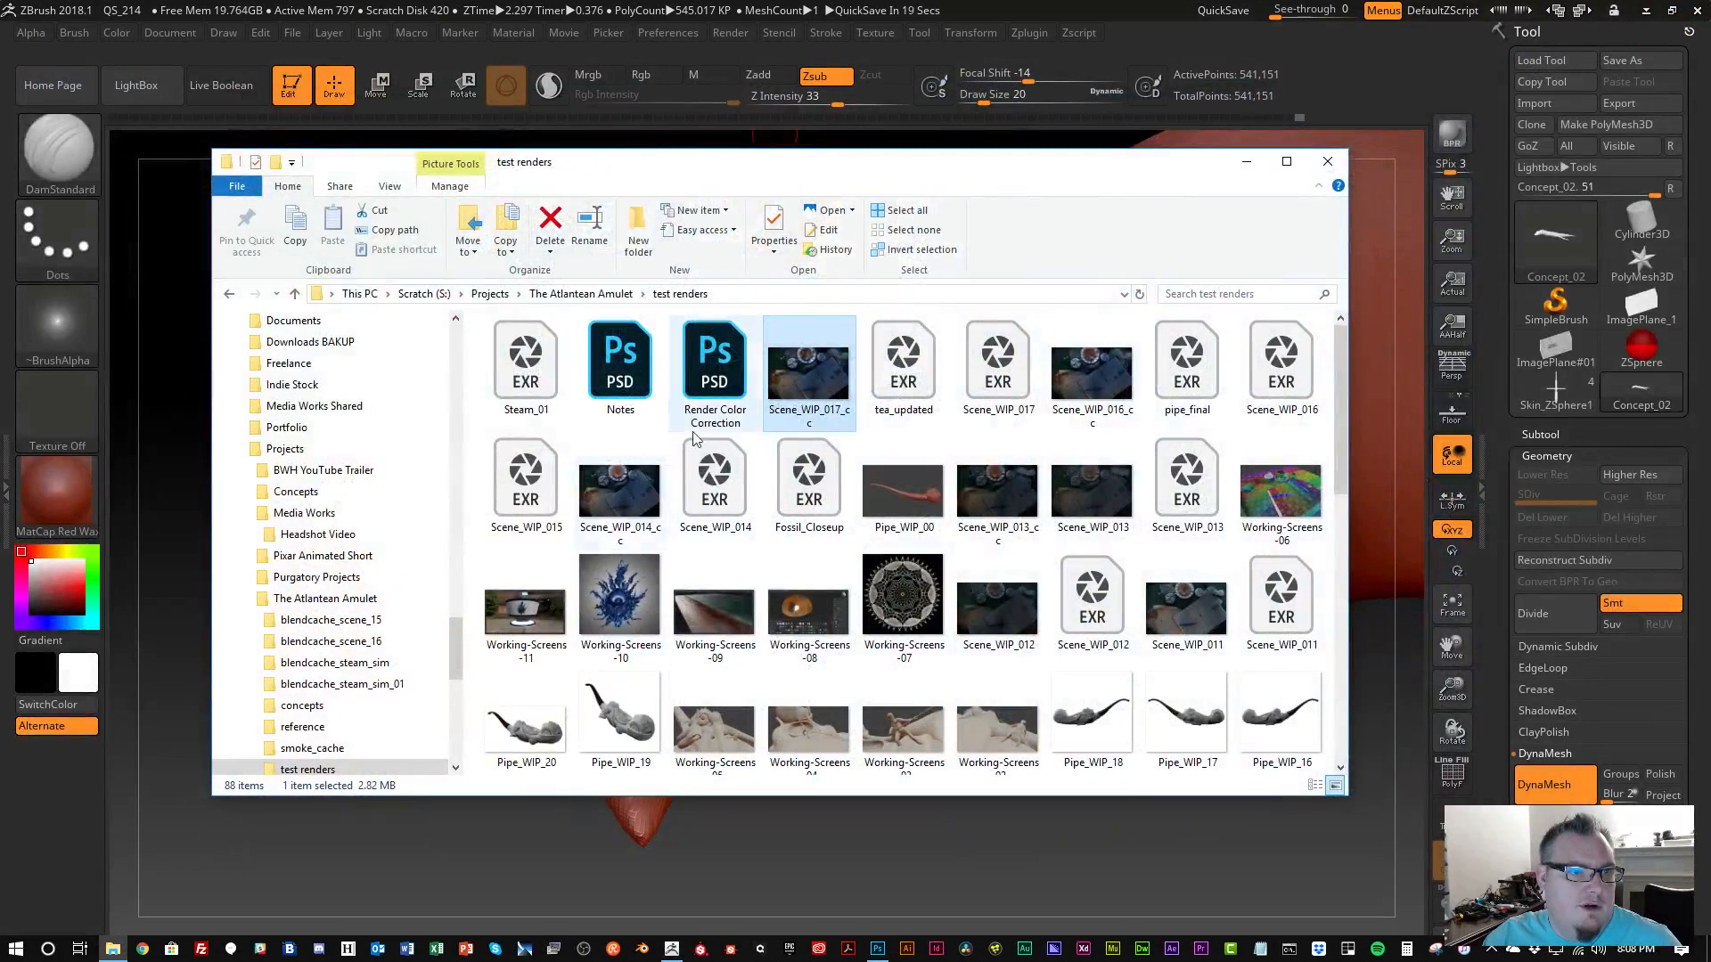
Open the Scene_WIP_017_cc render in Adobe Photoshop CC 2018.
right_click(802, 326)
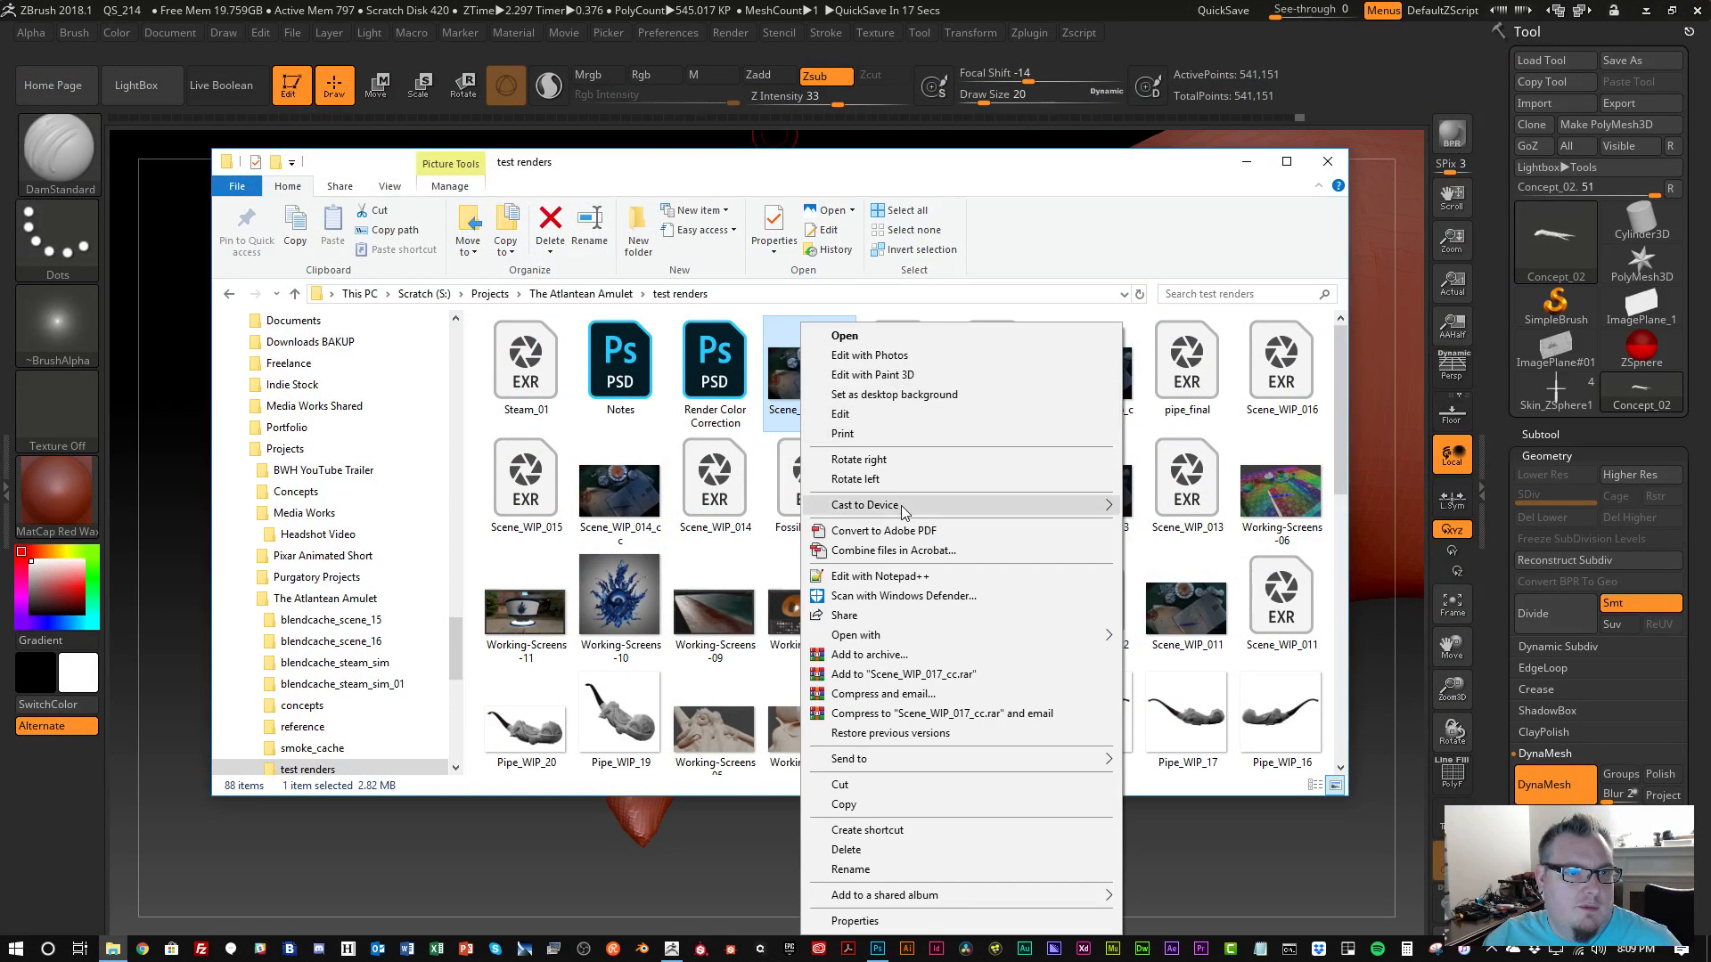
mouse_move(934, 634)
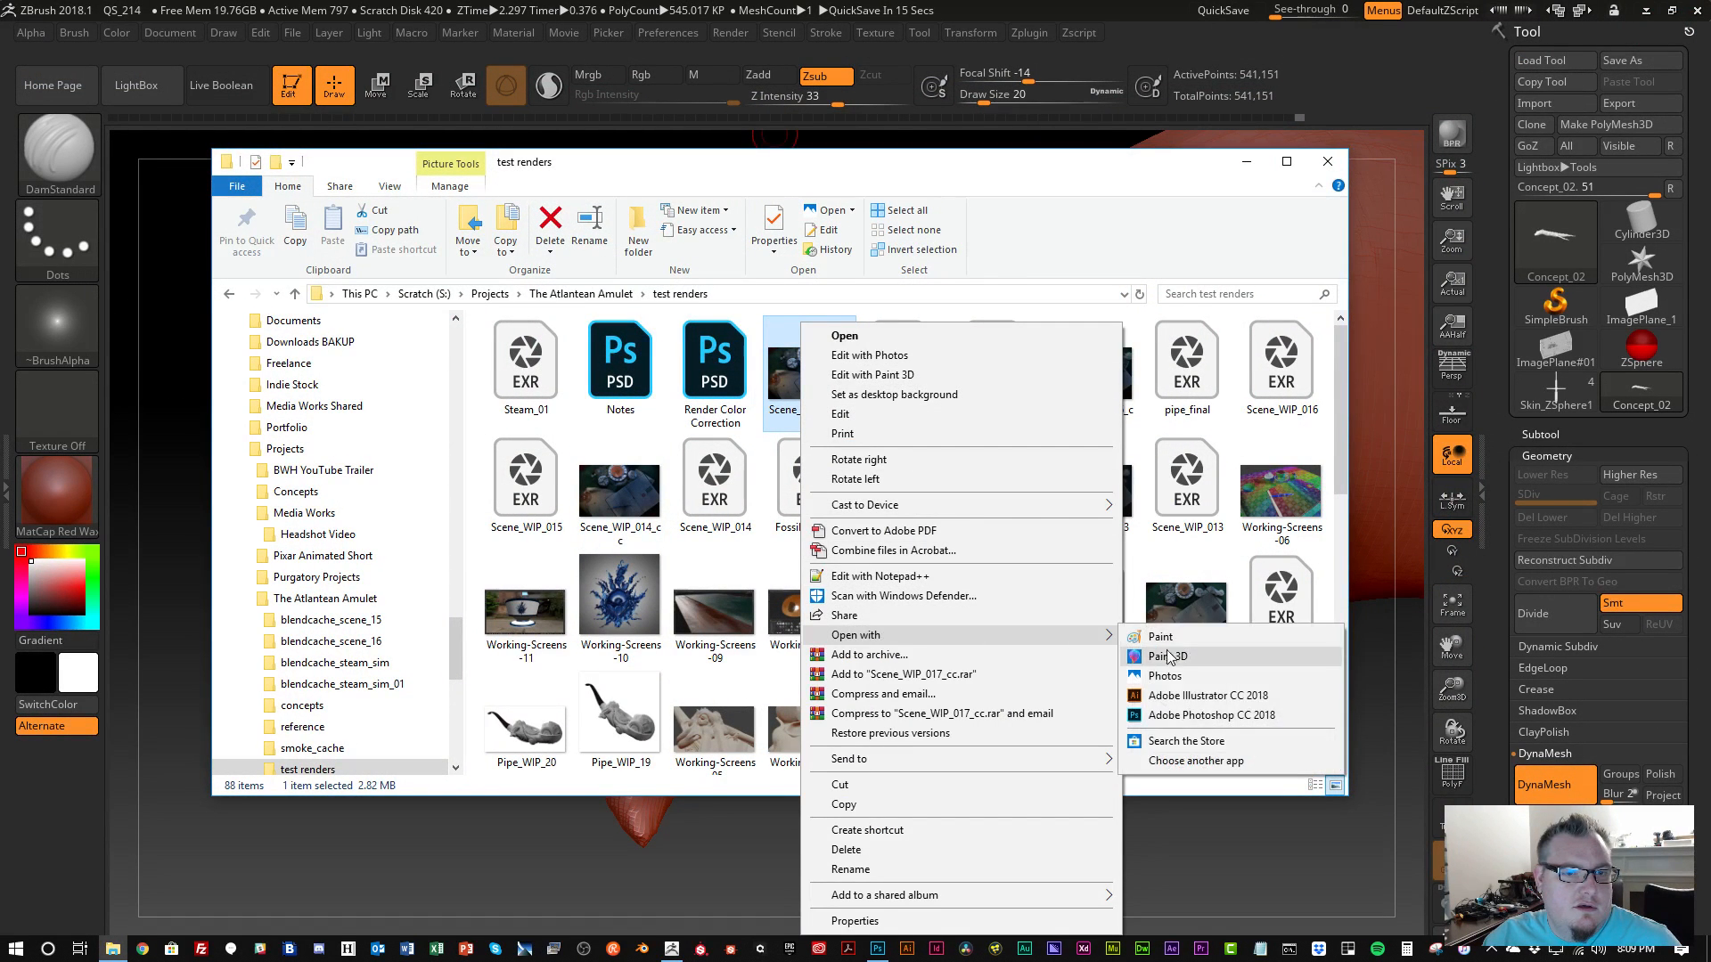
left_click(1152, 706)
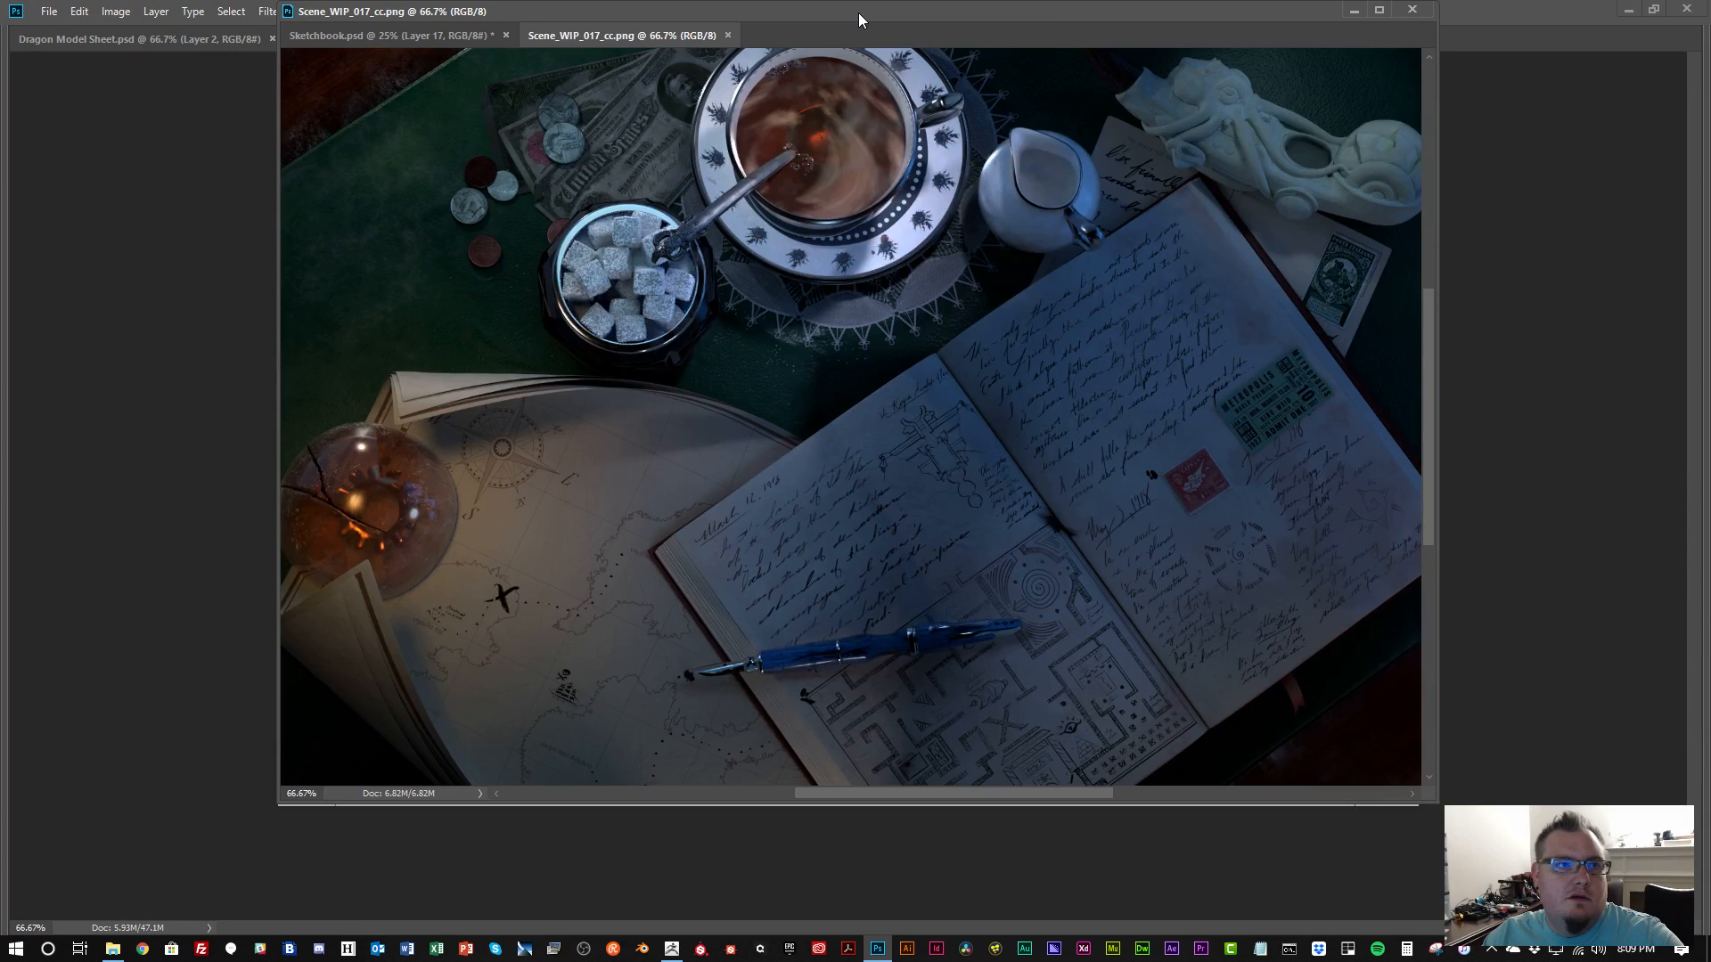
Detach the render's document window and examine the image enlarged in full-screen mode.
left_click_drag(815, 15, 900, 187)
left_click_drag(775, 200, 618, 45)
key("f")
key("f")
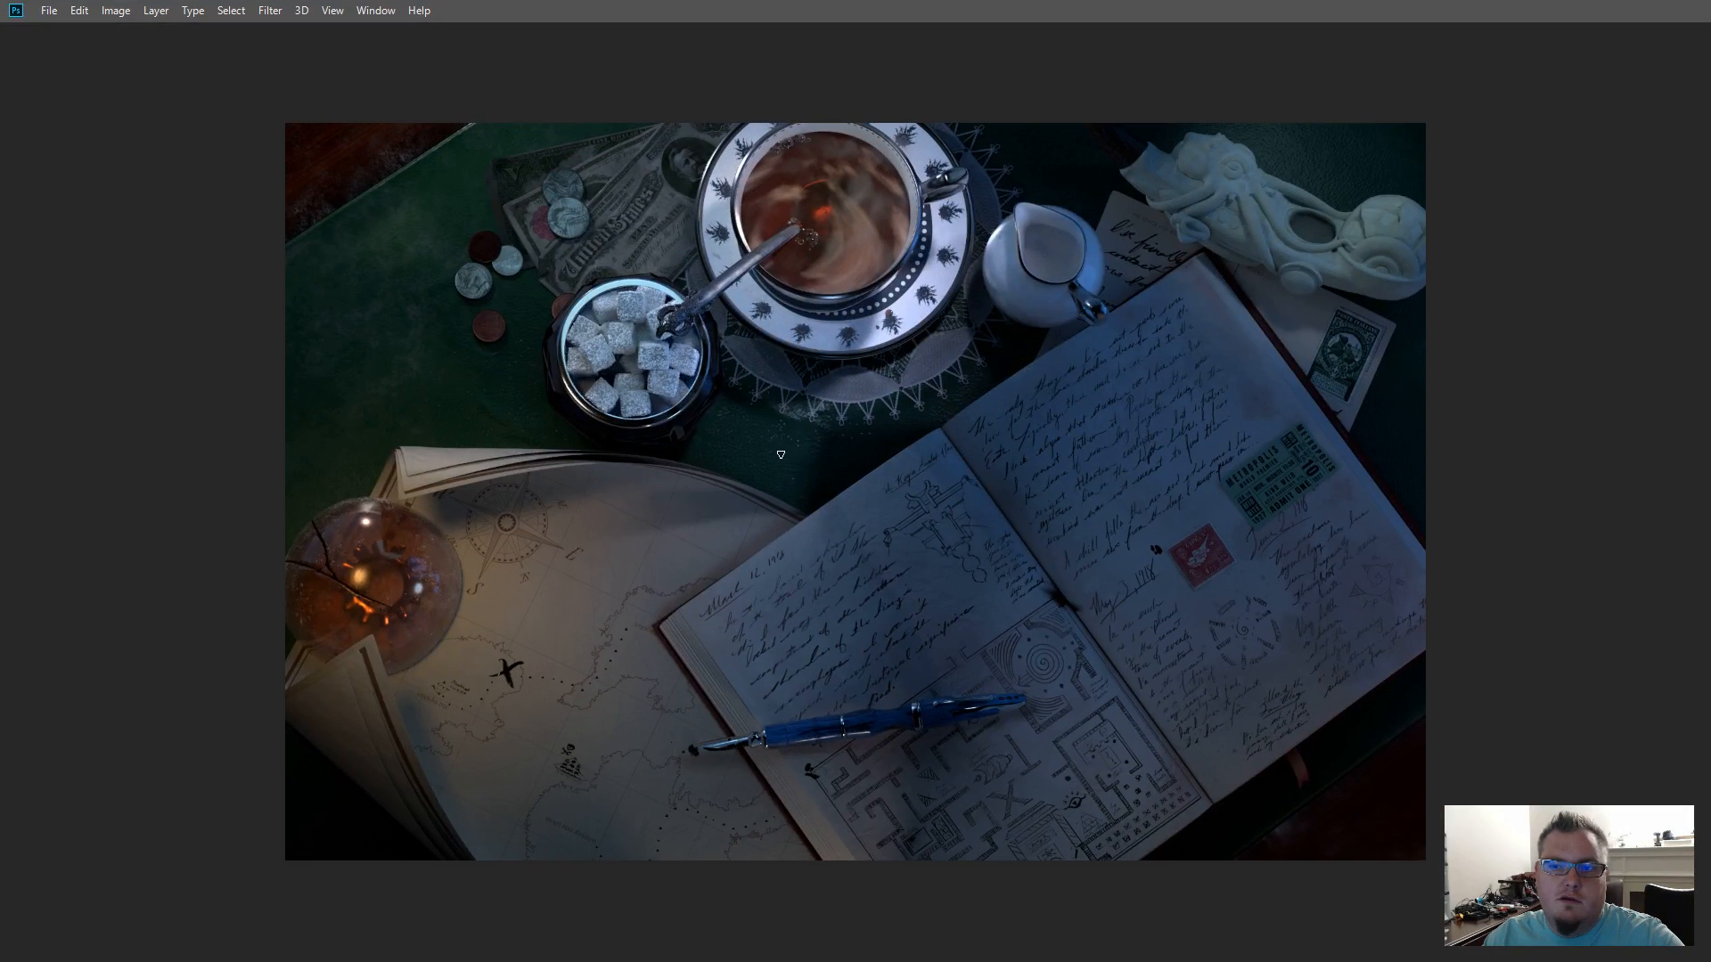
key("ctrl+plus")
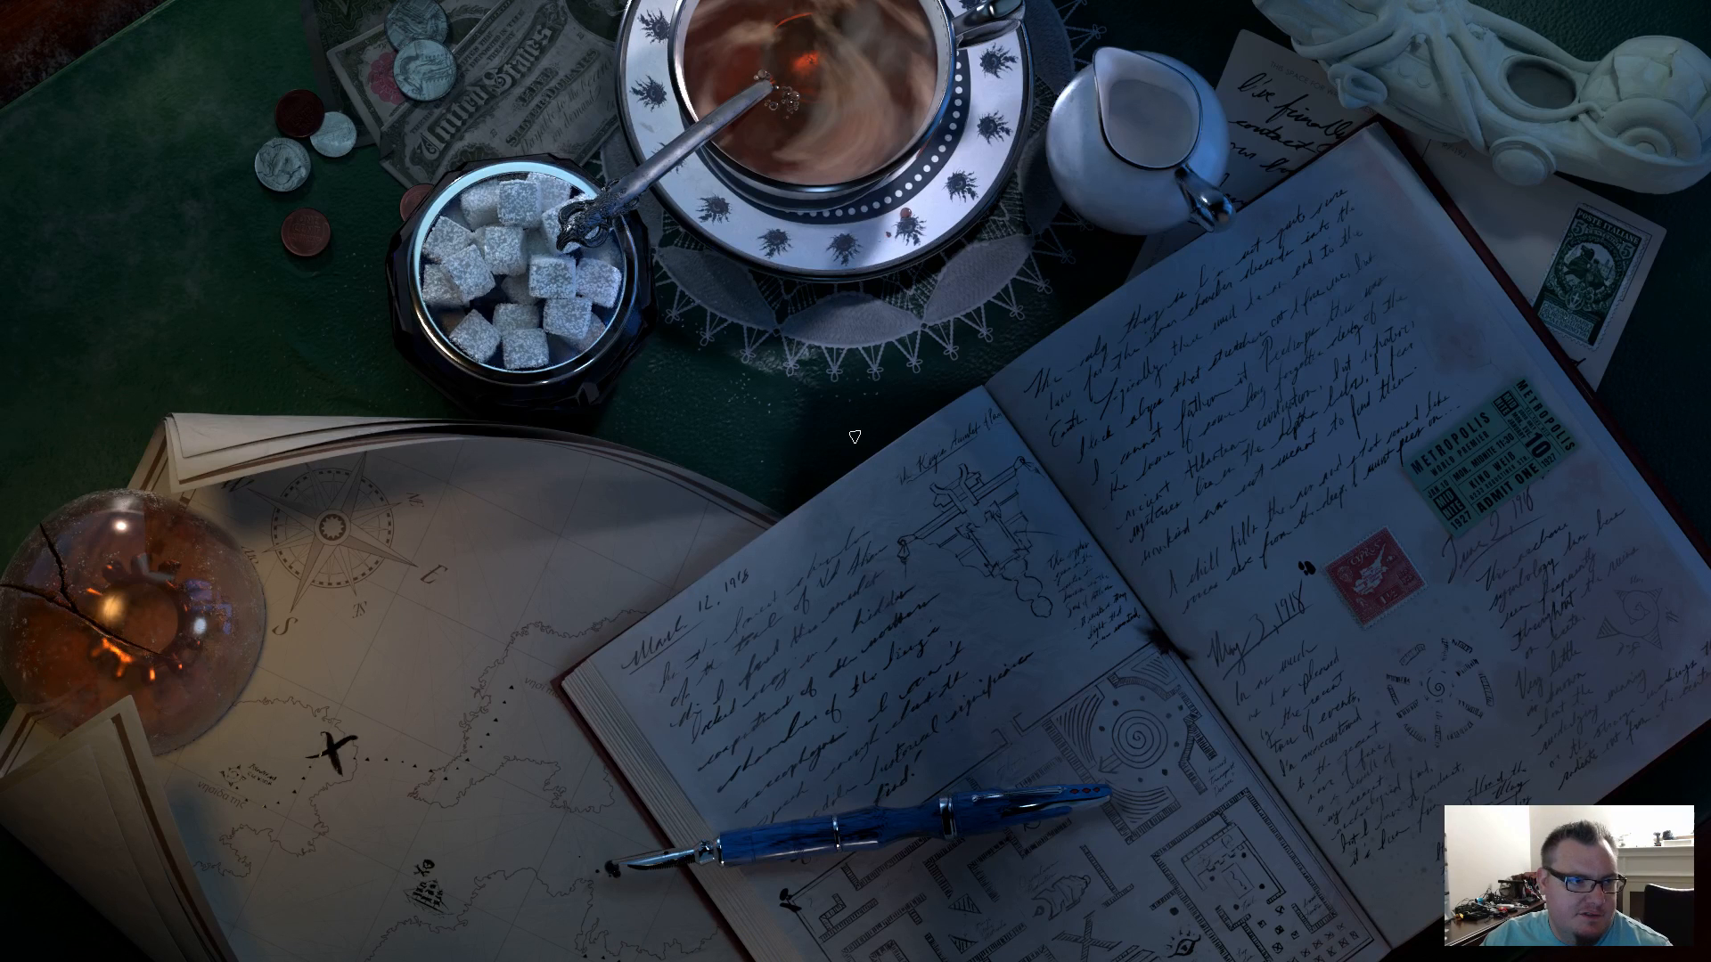
key("f")
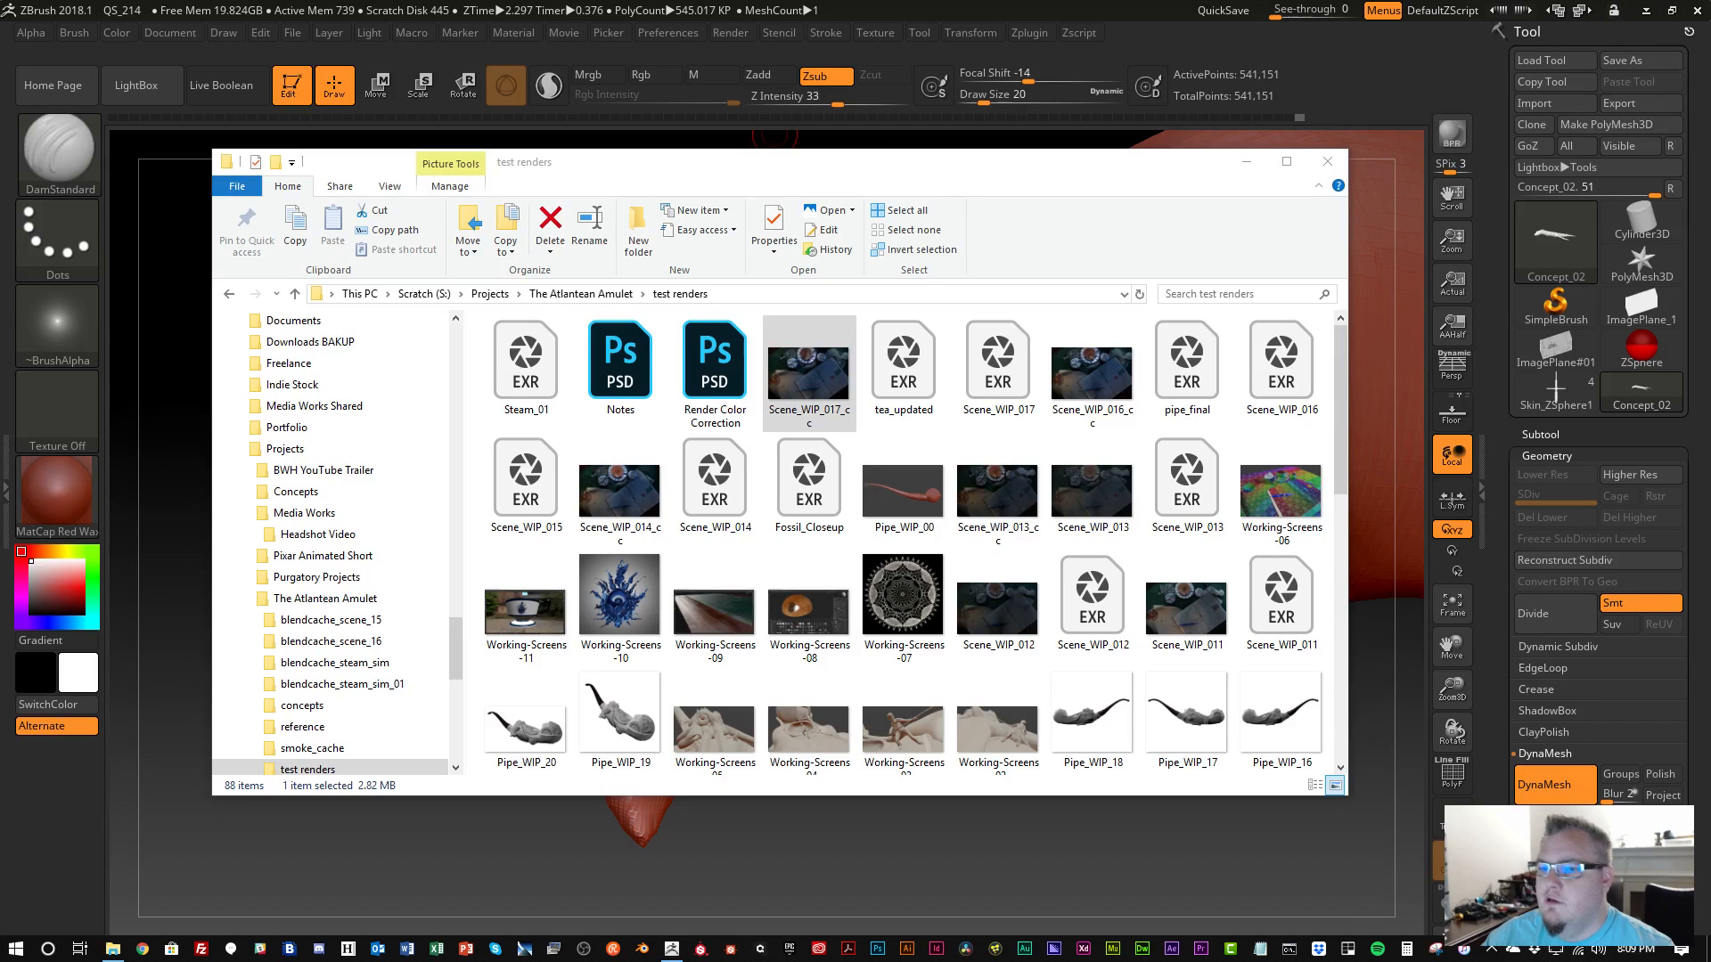
Switch back to ZBrush and examine the dragon head's snout, brow and eye areas from several angles.
left_click_drag(703, 171, 692, 191)
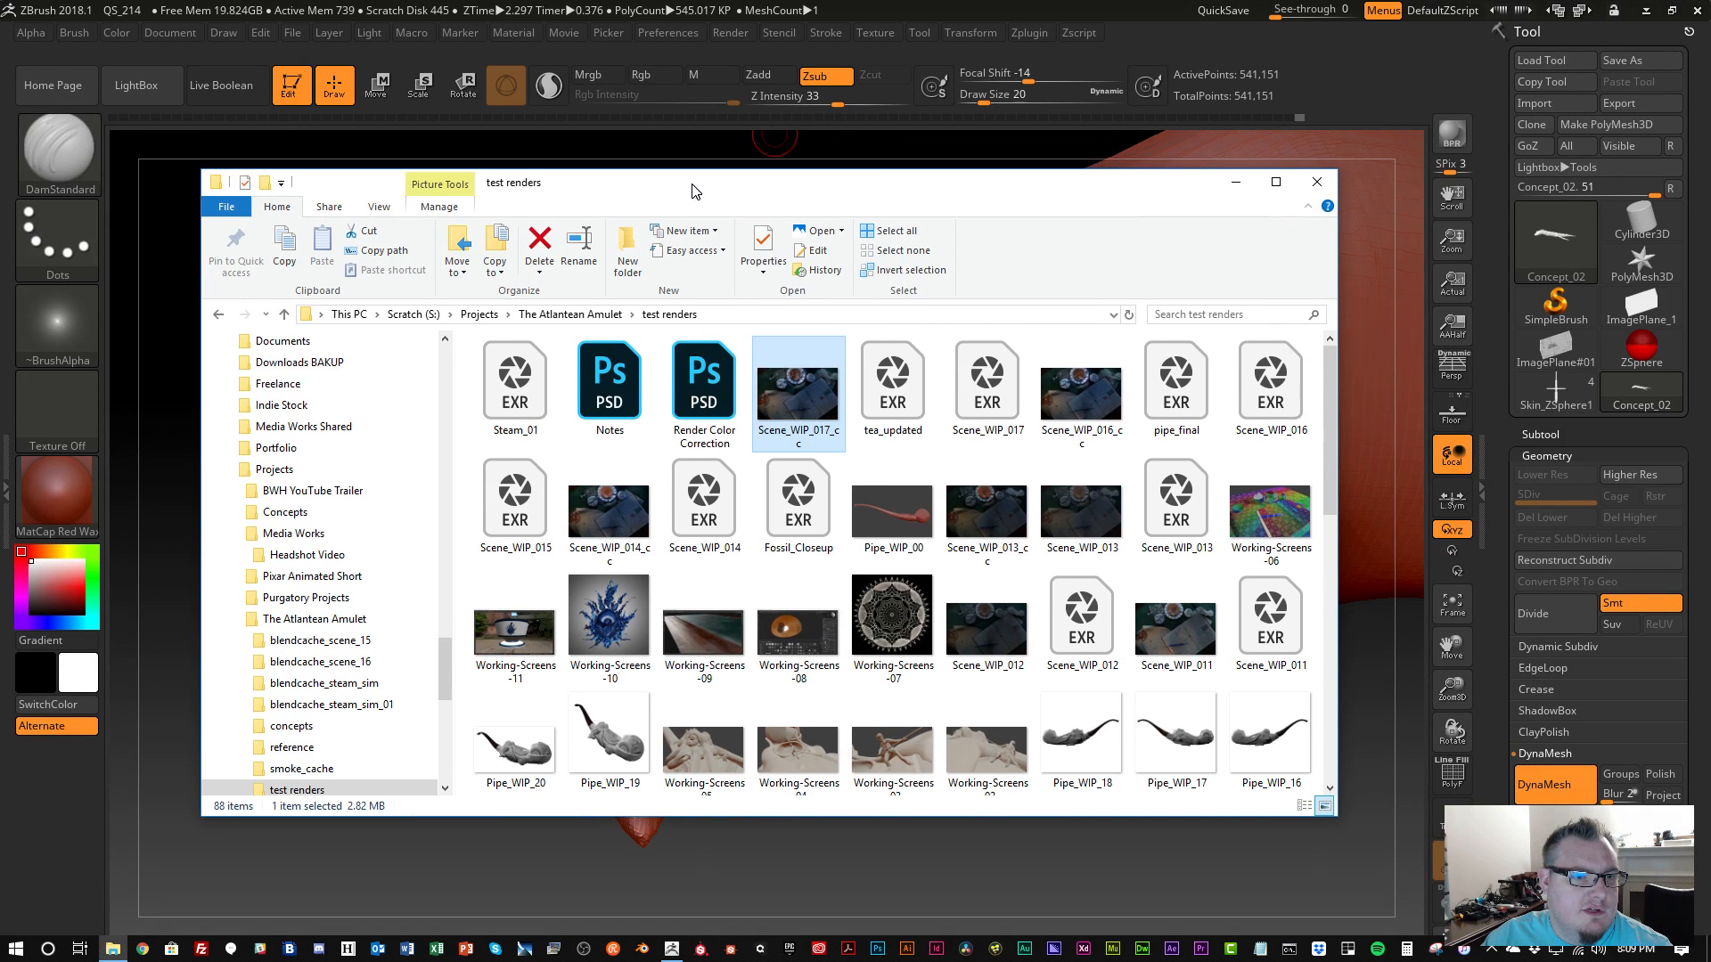
left_click(1126, 16)
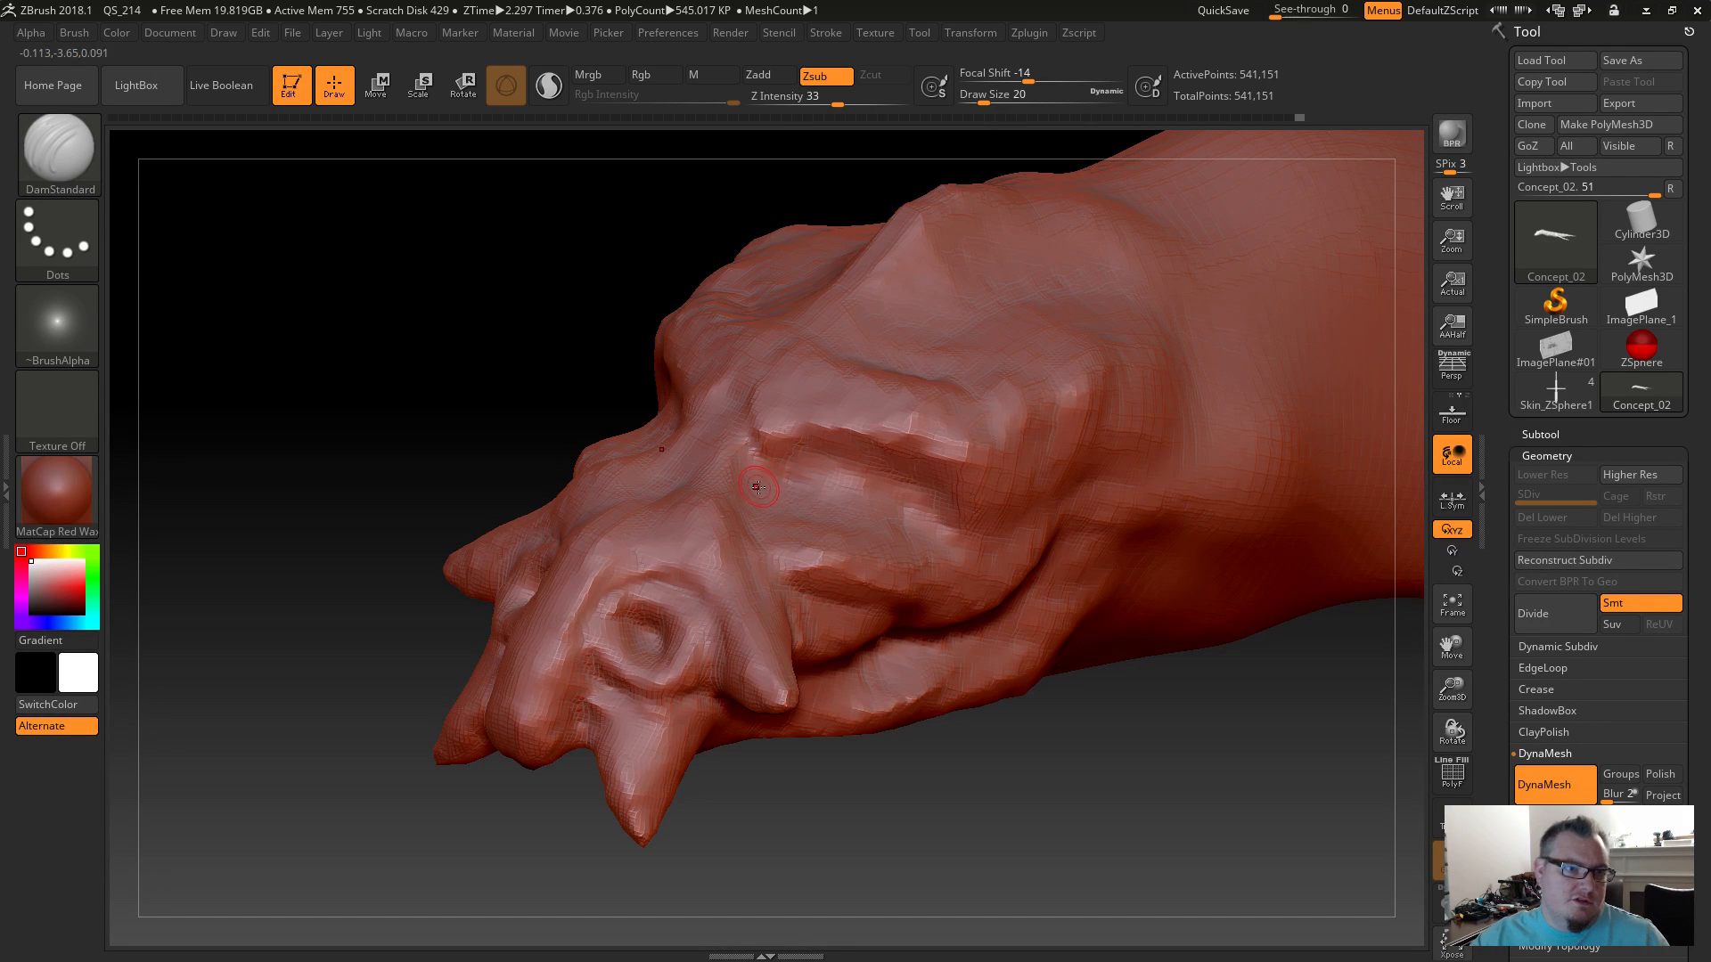
mouse_move(880, 793)
left_mouse_down()
mouse_move(851, 778)
mouse_move(886, 660)
left_mouse_up()
left_click_drag(577, 532, 553, 557)
mouse_move(366, 568)
left_mouse_down()
mouse_move(508, 567)
mouse_move(473, 622)
mouse_move(513, 686)
left_mouse_up()
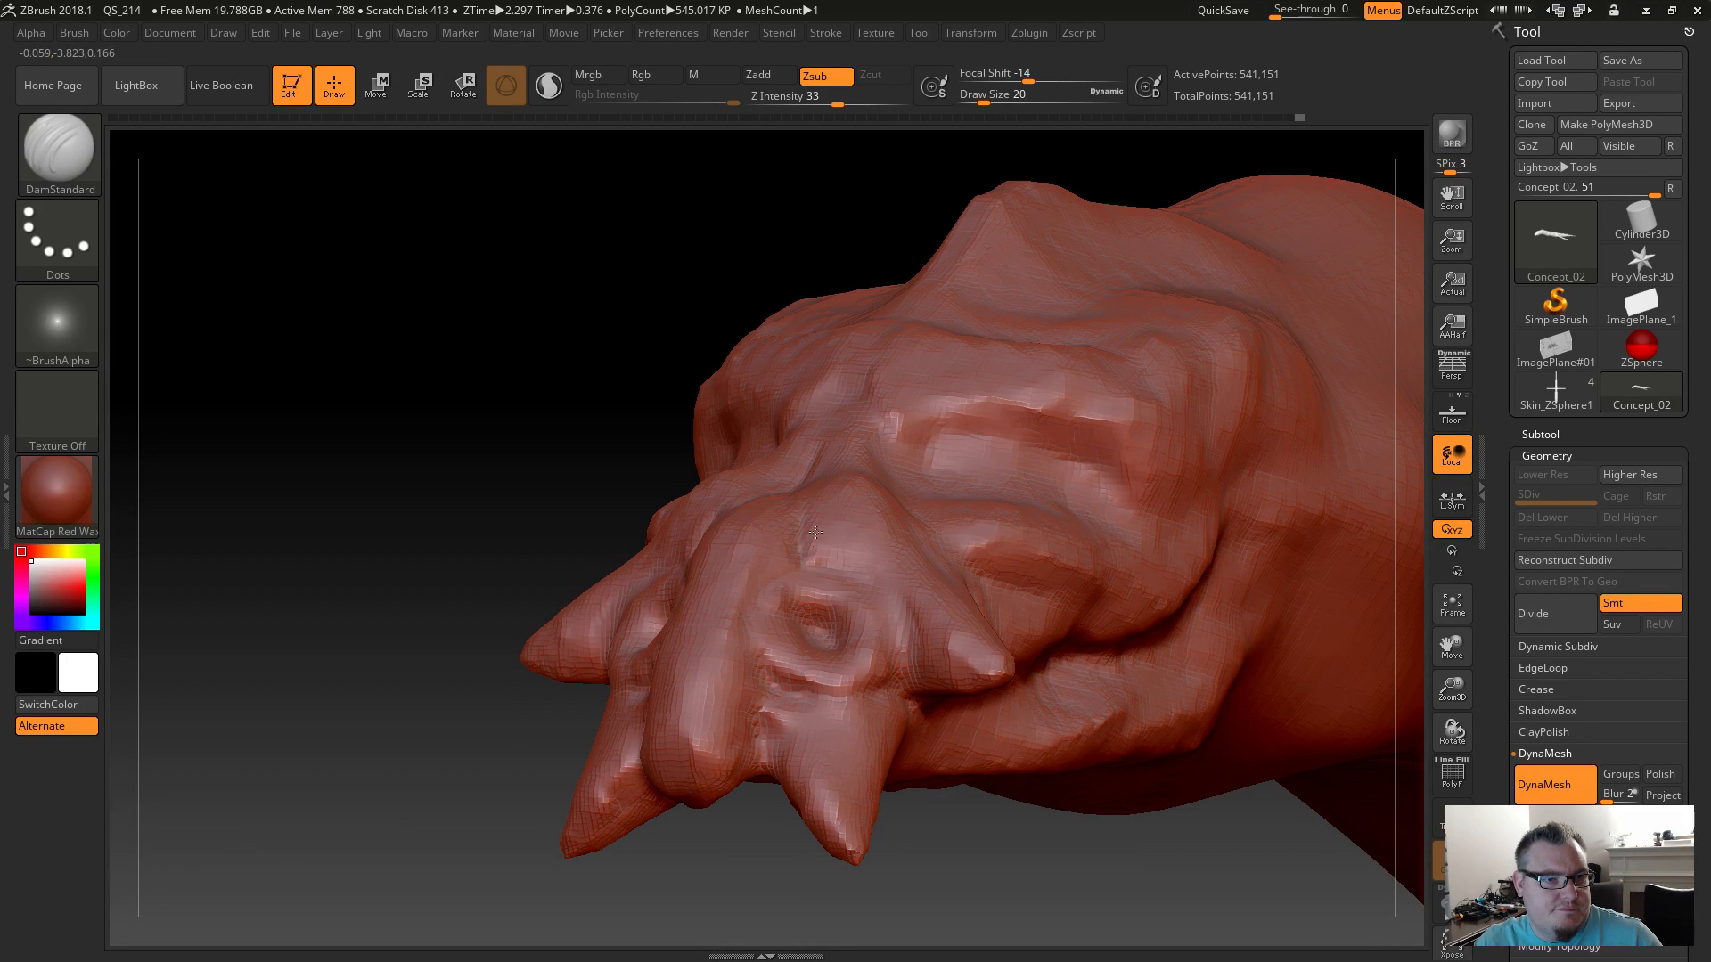
mouse_move(672, 359)
left_mouse_down()
mouse_move(713, 379)
mouse_move(767, 365)
left_mouse_up()
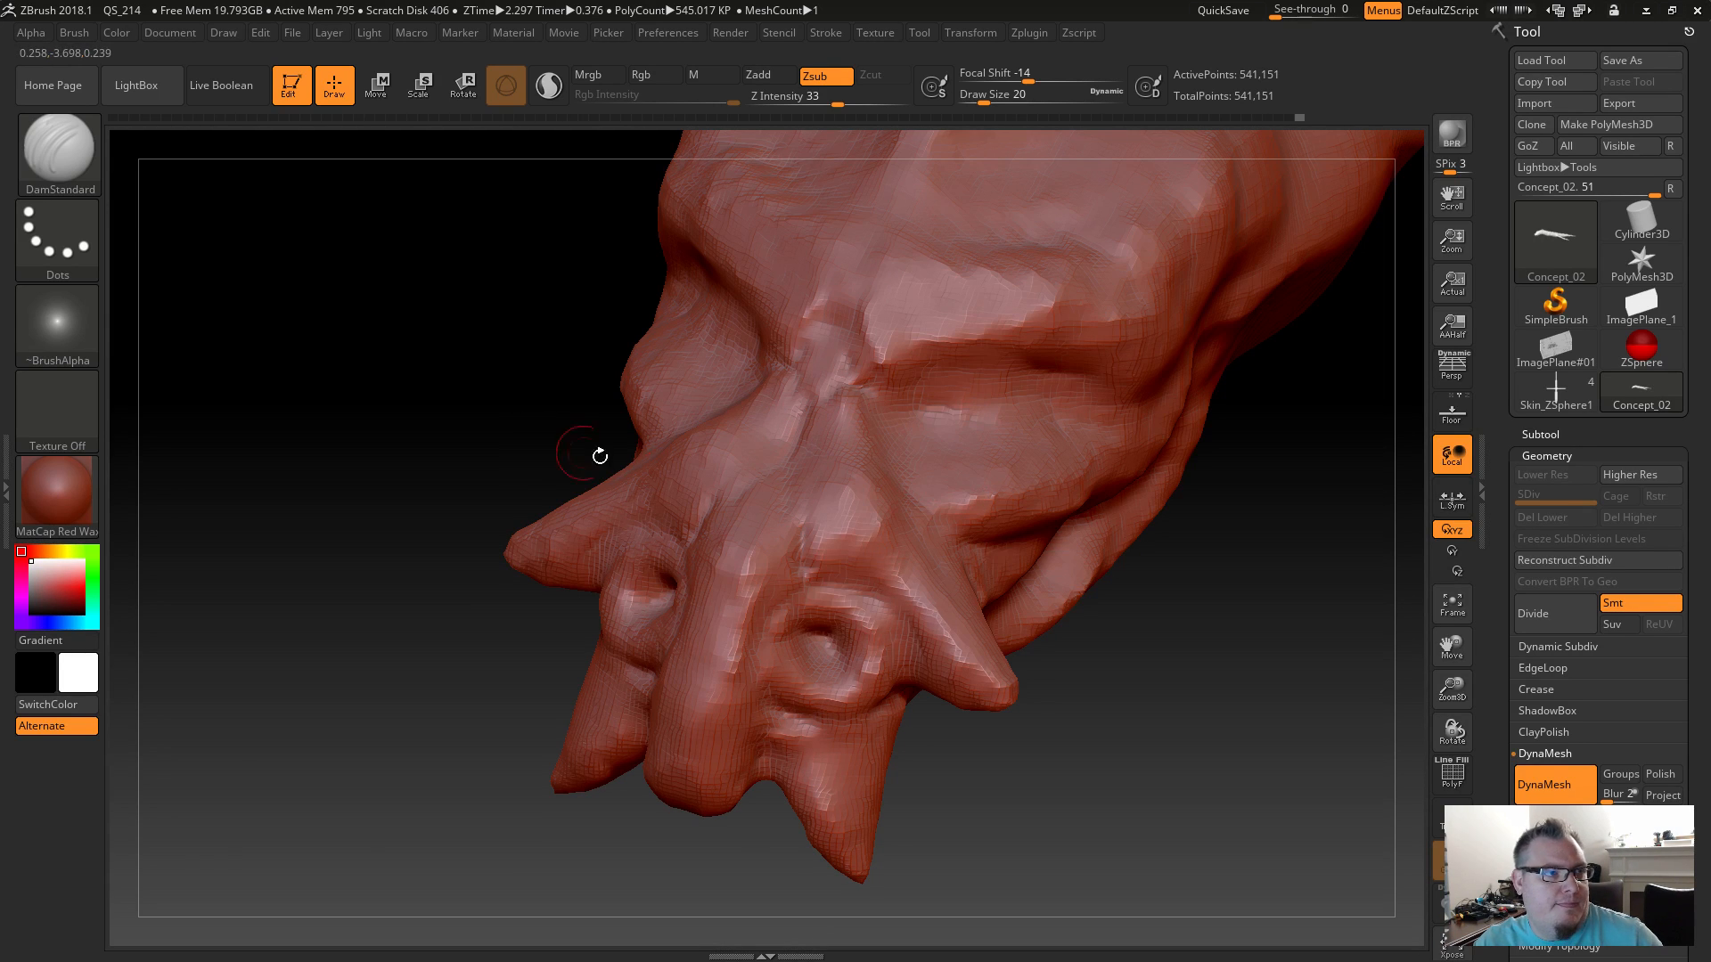
Sculpt the eye sockets beneath the brow ridges with the ClayBuildup brush, carving, building up and smoothing the lids.
key("b")
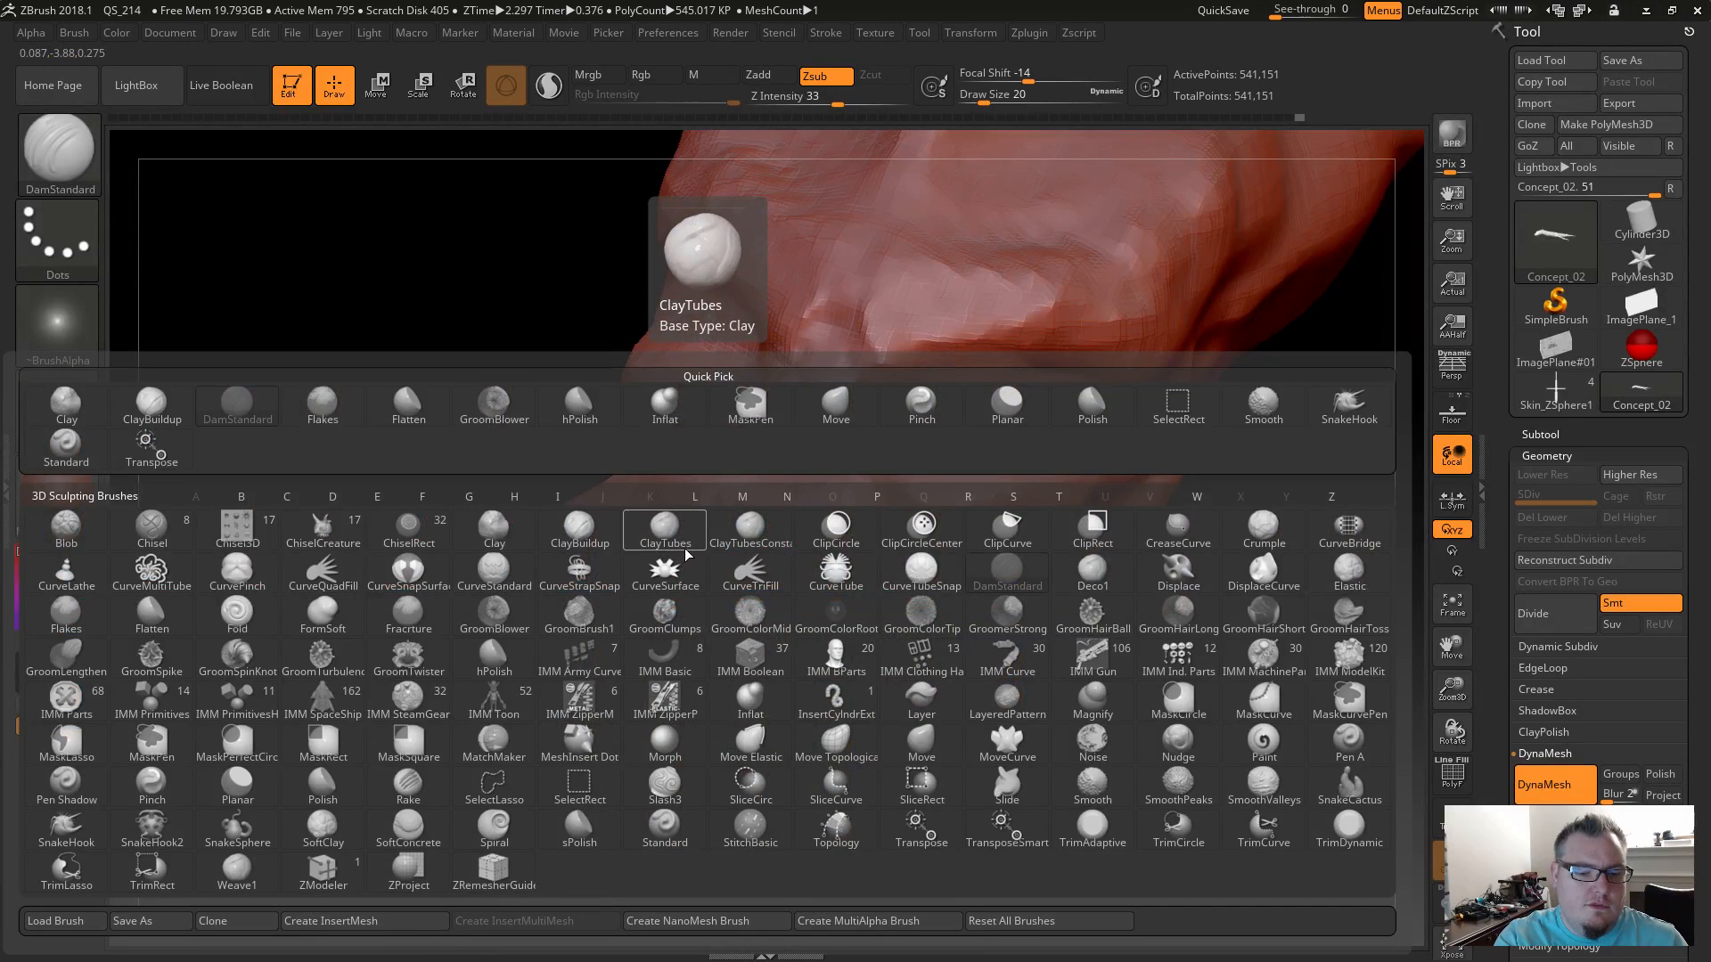
key("c")
key("b")
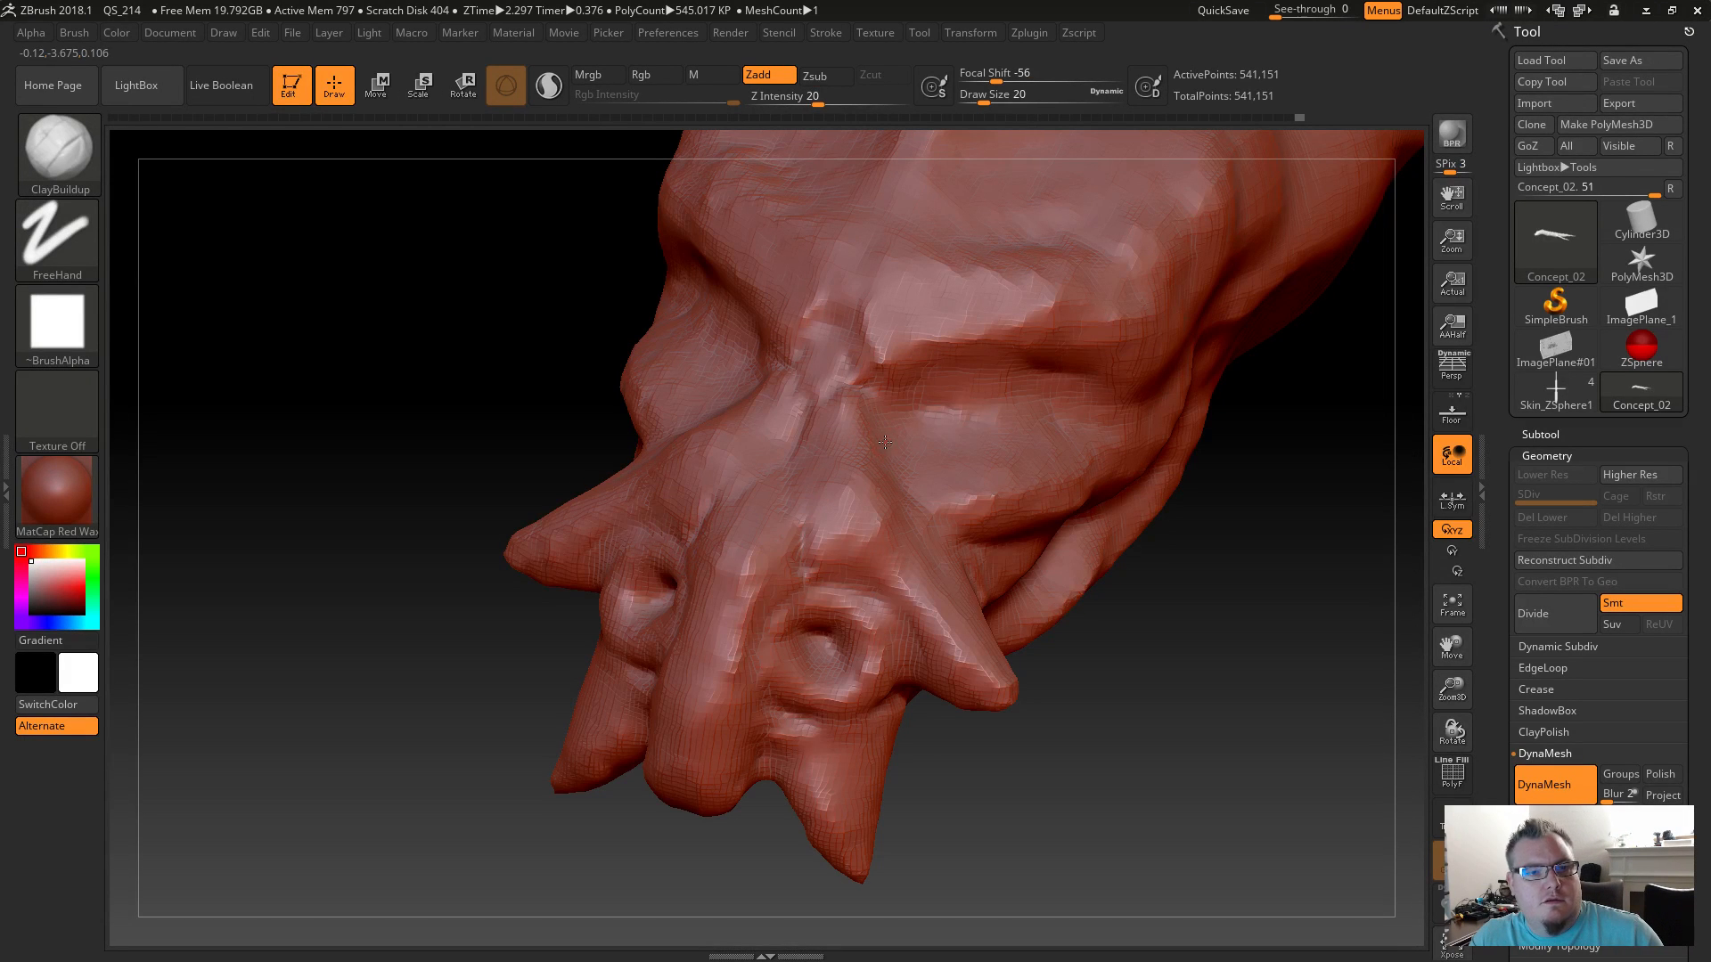
left_click_drag(888, 442, 971, 452, "alt")
mouse_move(1062, 401)
left_mouse_down()
mouse_move(932, 460)
mouse_move(878, 428)
left_mouse_up()
mouse_move(970, 473)
left_mouse_down("shift")
mouse_move(939, 458)
mouse_move(1047, 392)
mouse_move(1020, 420)
mouse_move(949, 437)
mouse_move(891, 410)
mouse_move(965, 473)
left_mouse_up("shift")
key("shift")
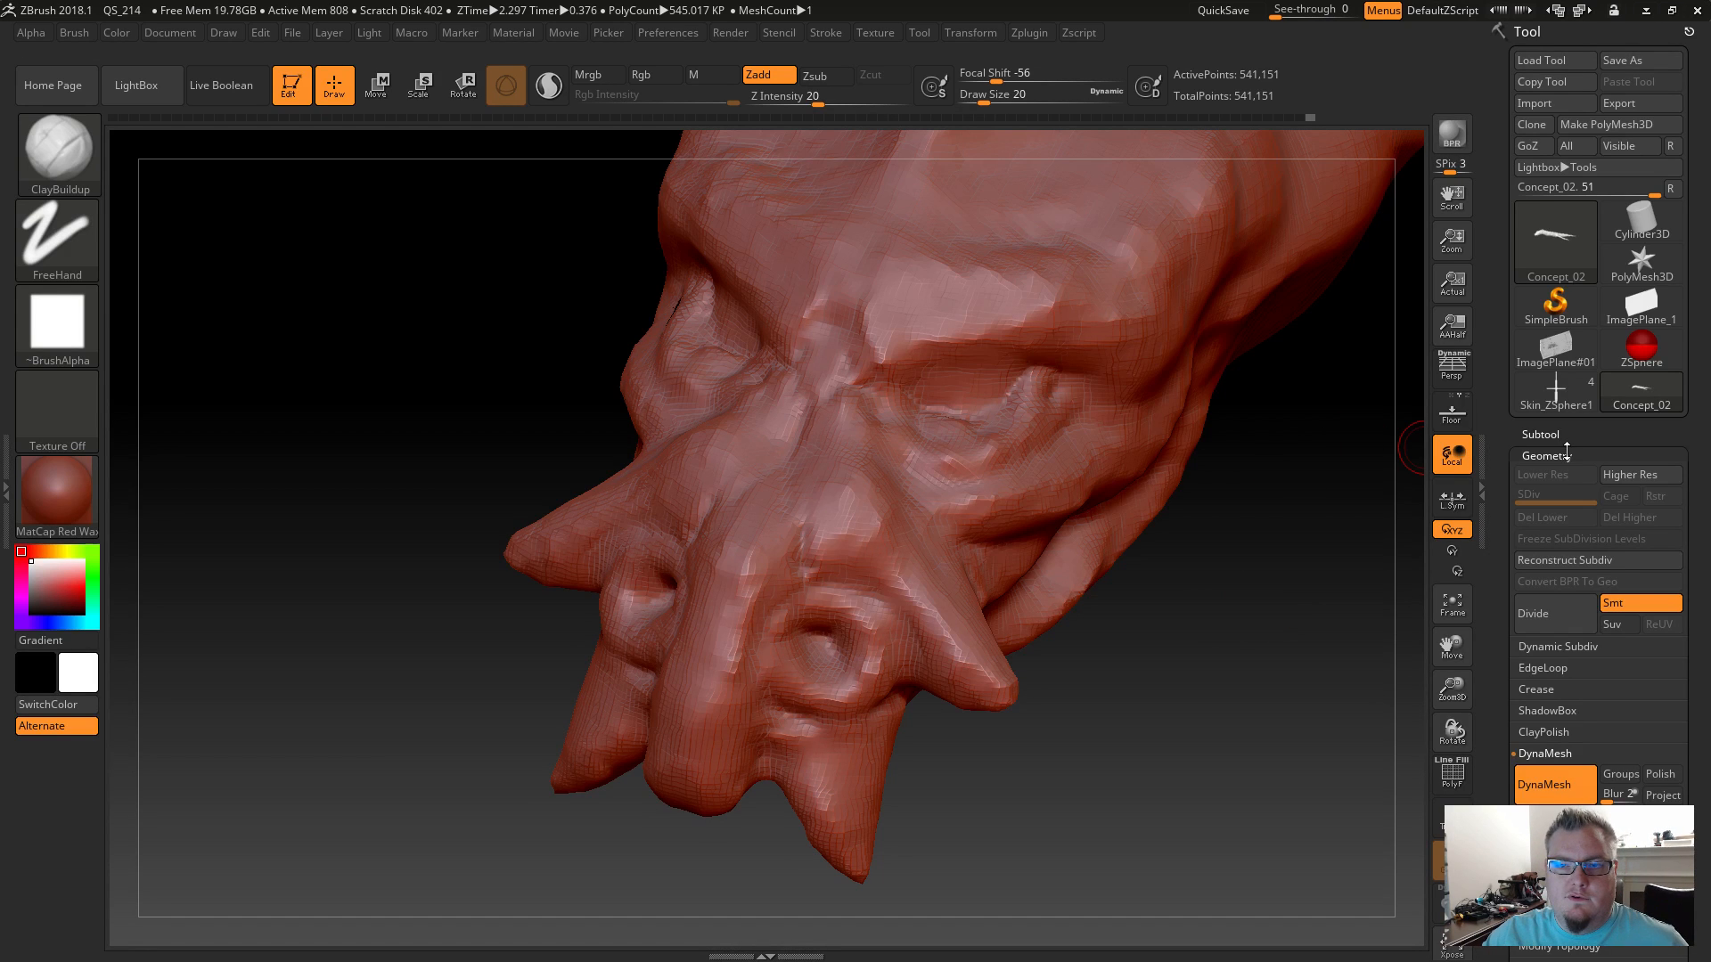
Append a Sphere3D as a new subtool for the eye and make it the active subtool.
left_click(1540, 434)
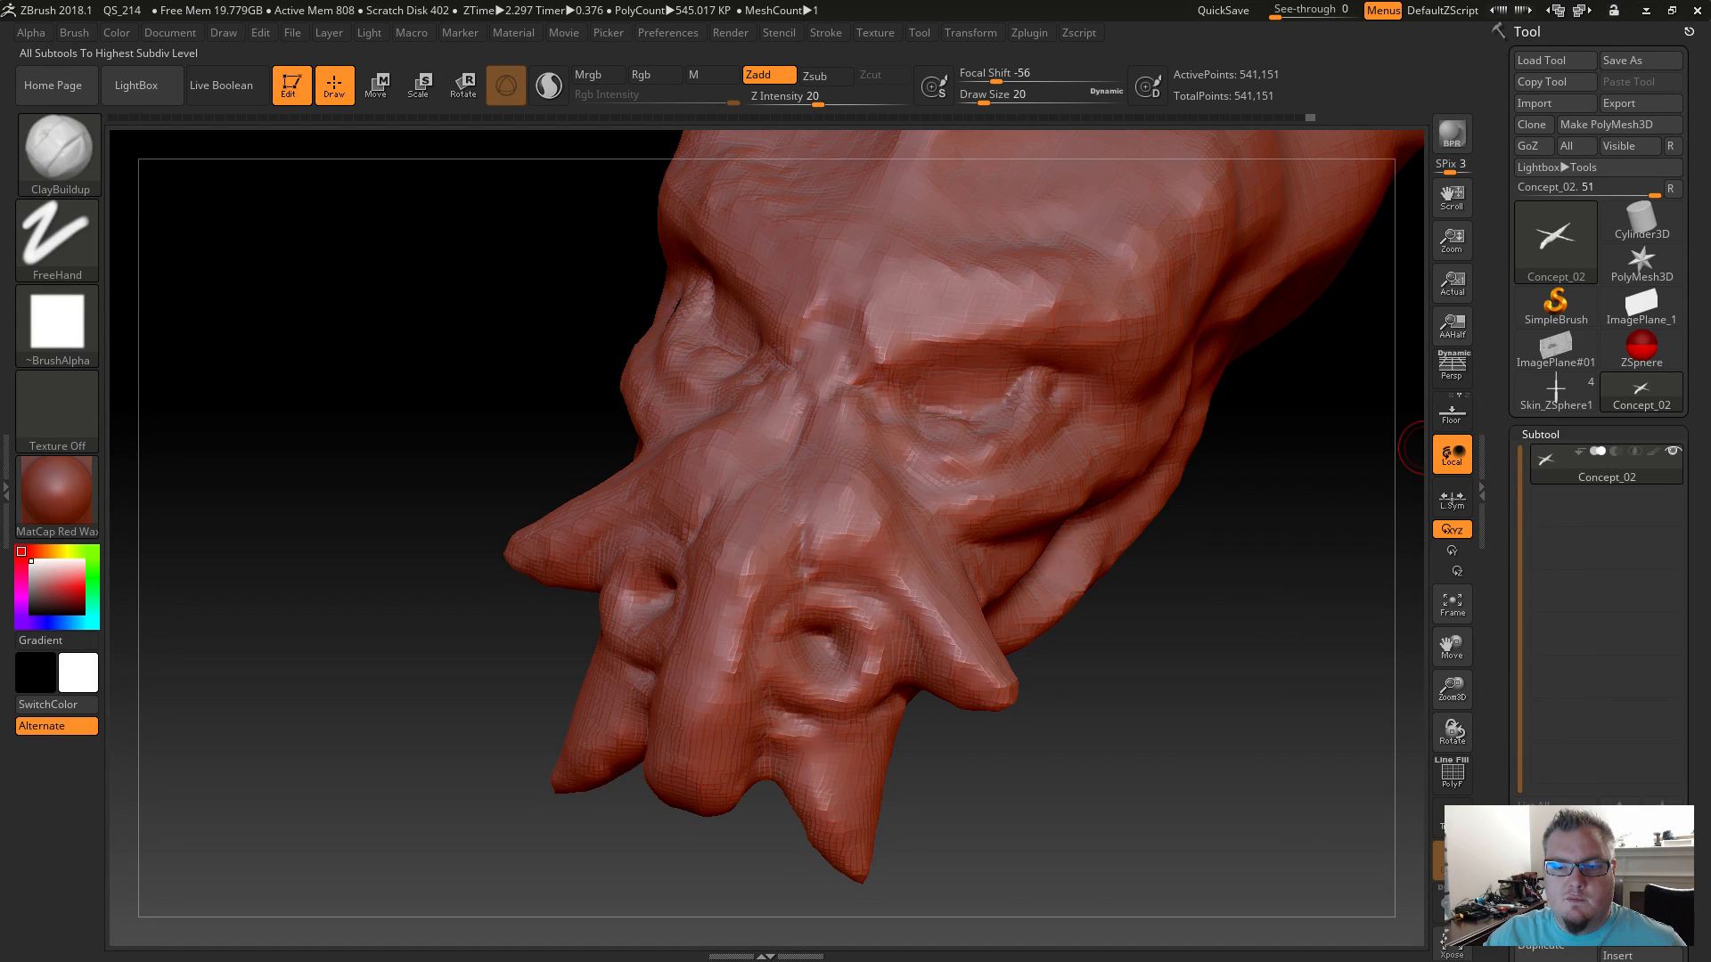
left_click(1470, 812)
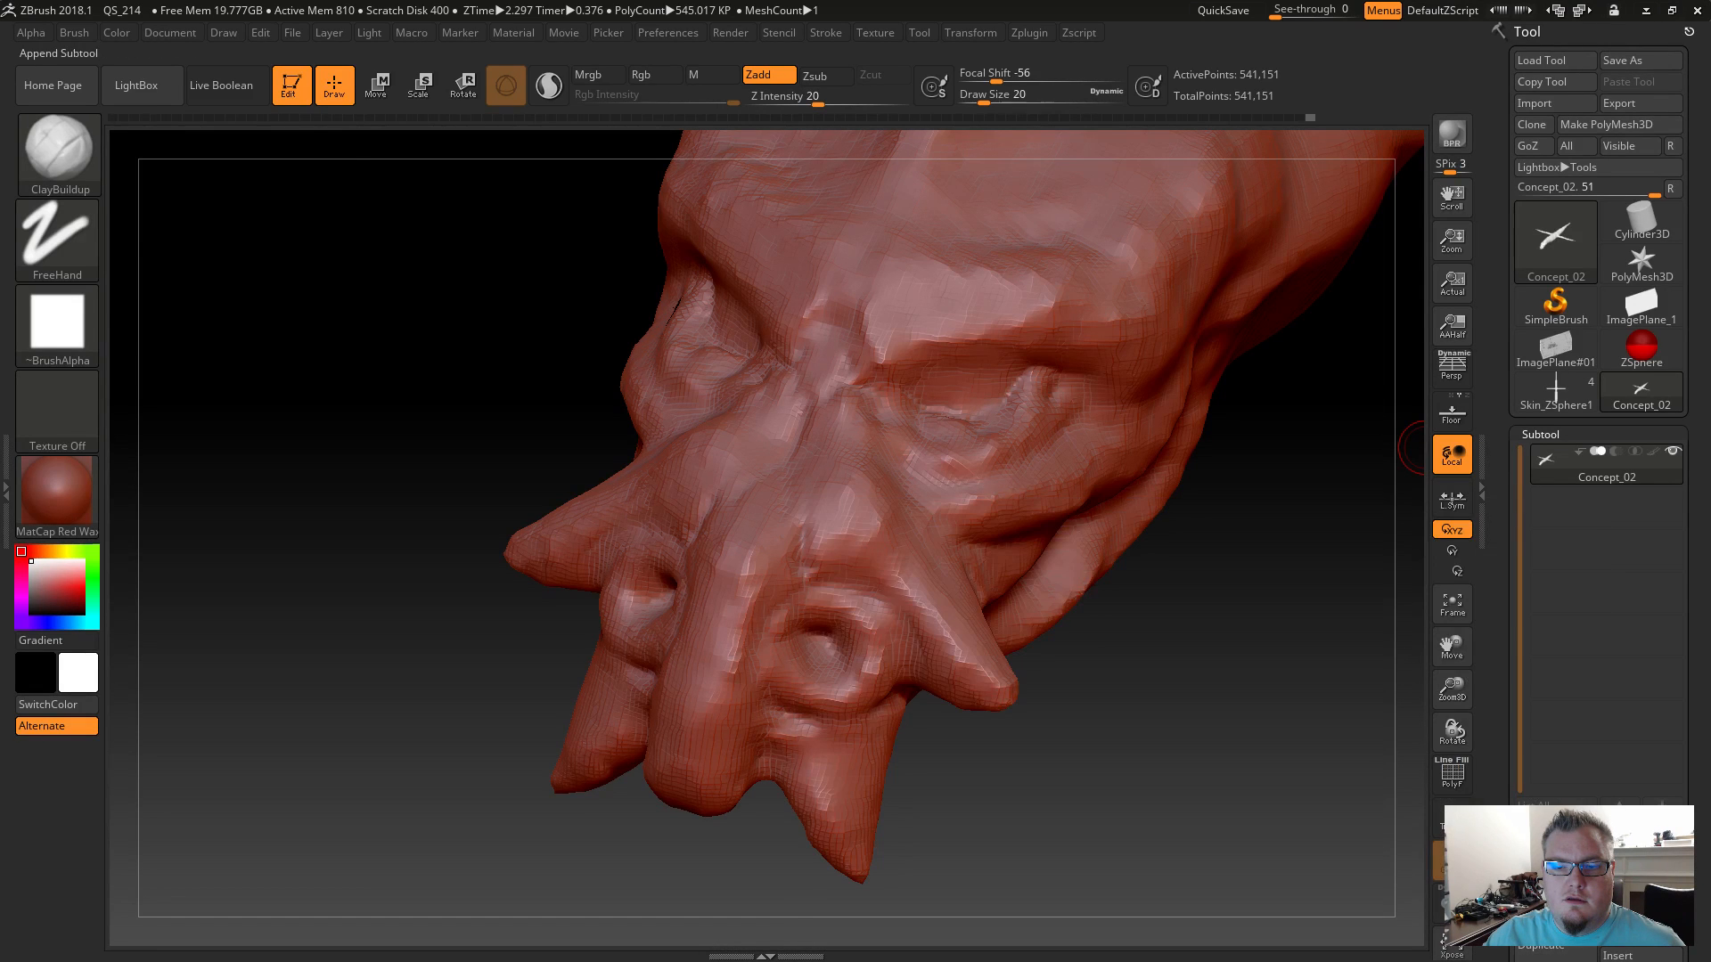
left_click(1470, 813)
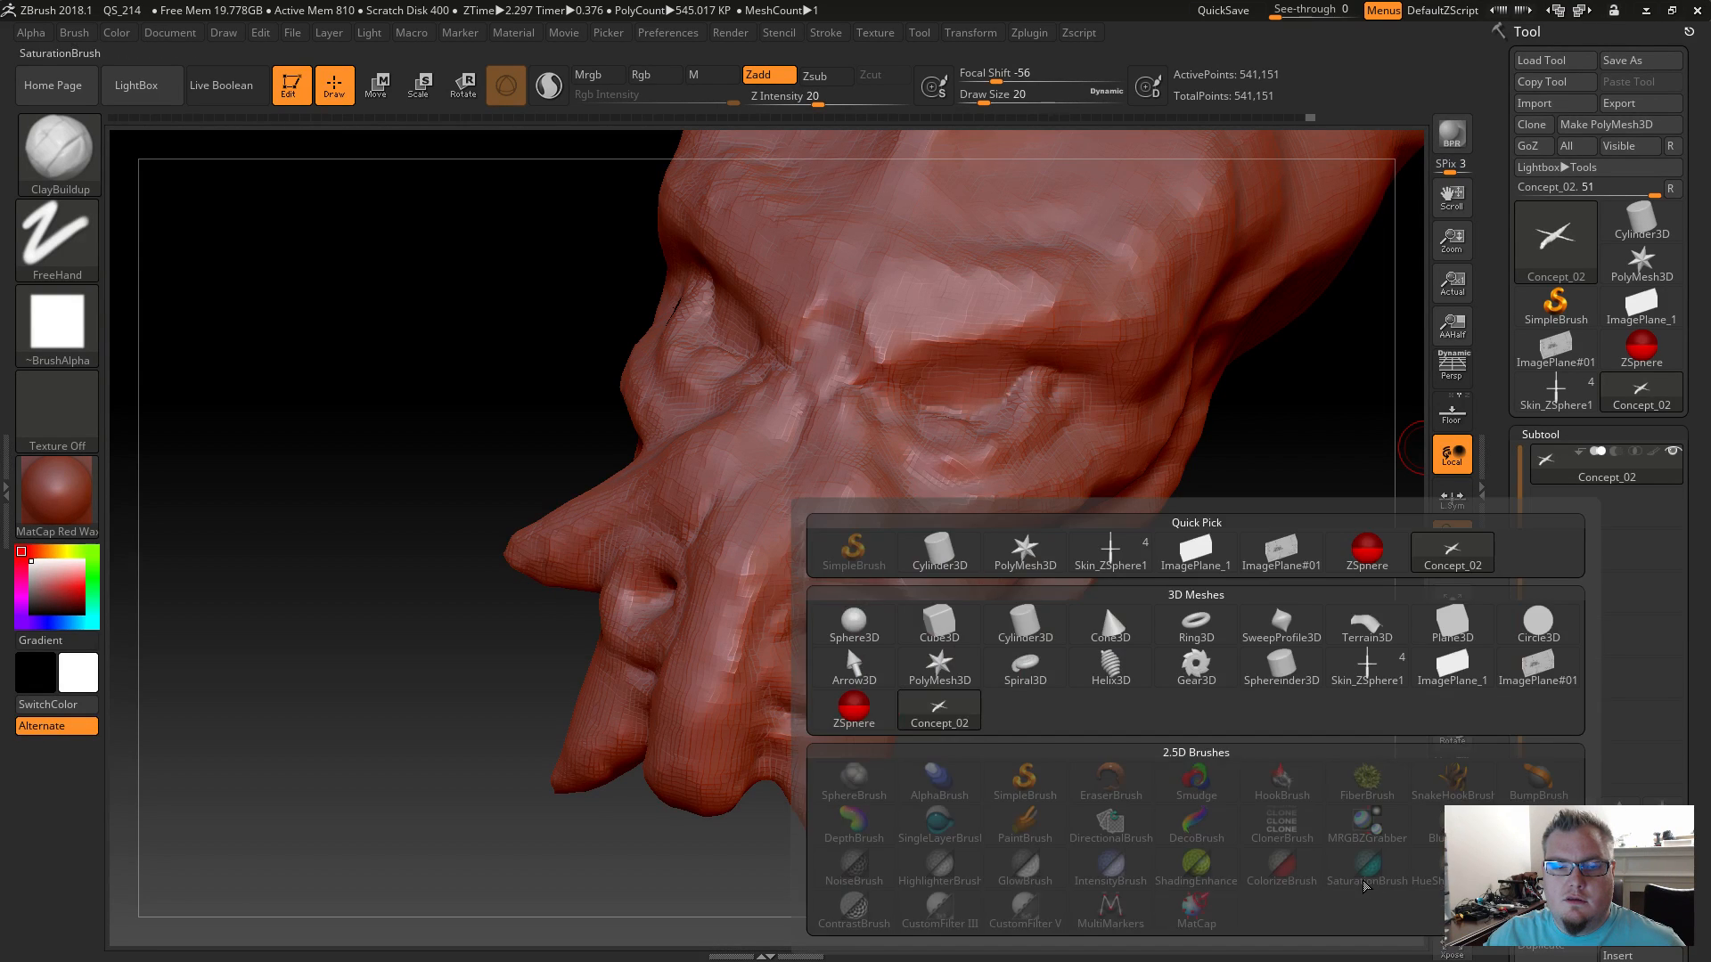
left_click(862, 638)
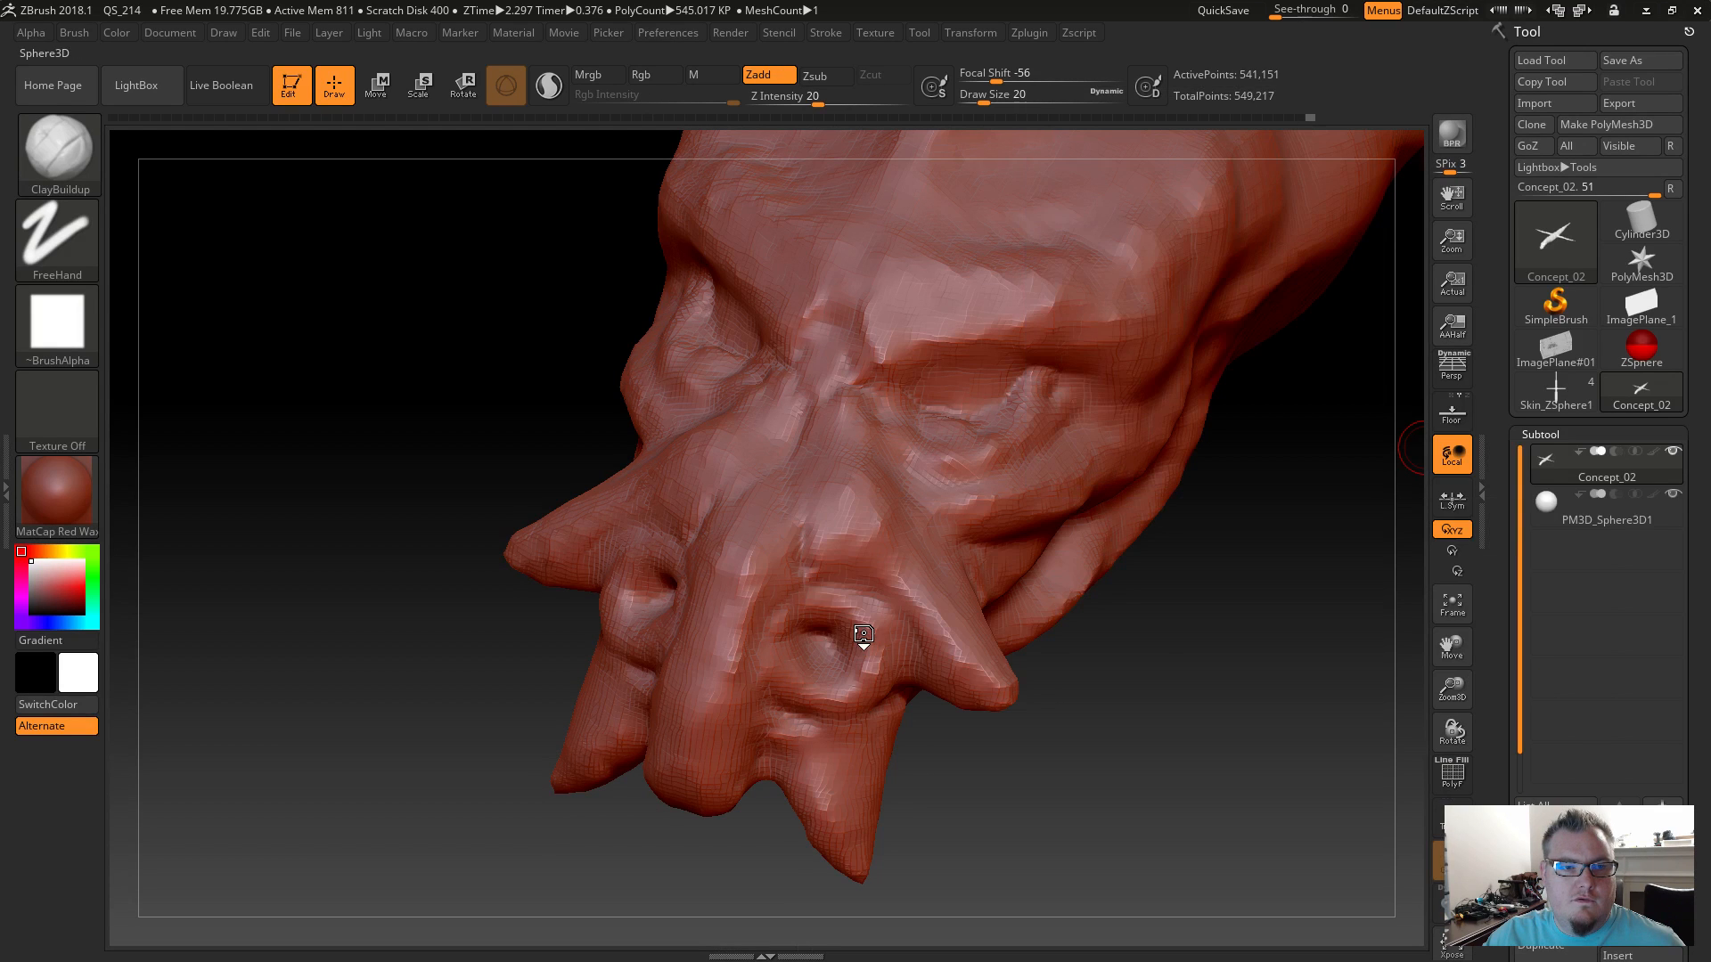
mouse_move(1575, 517)
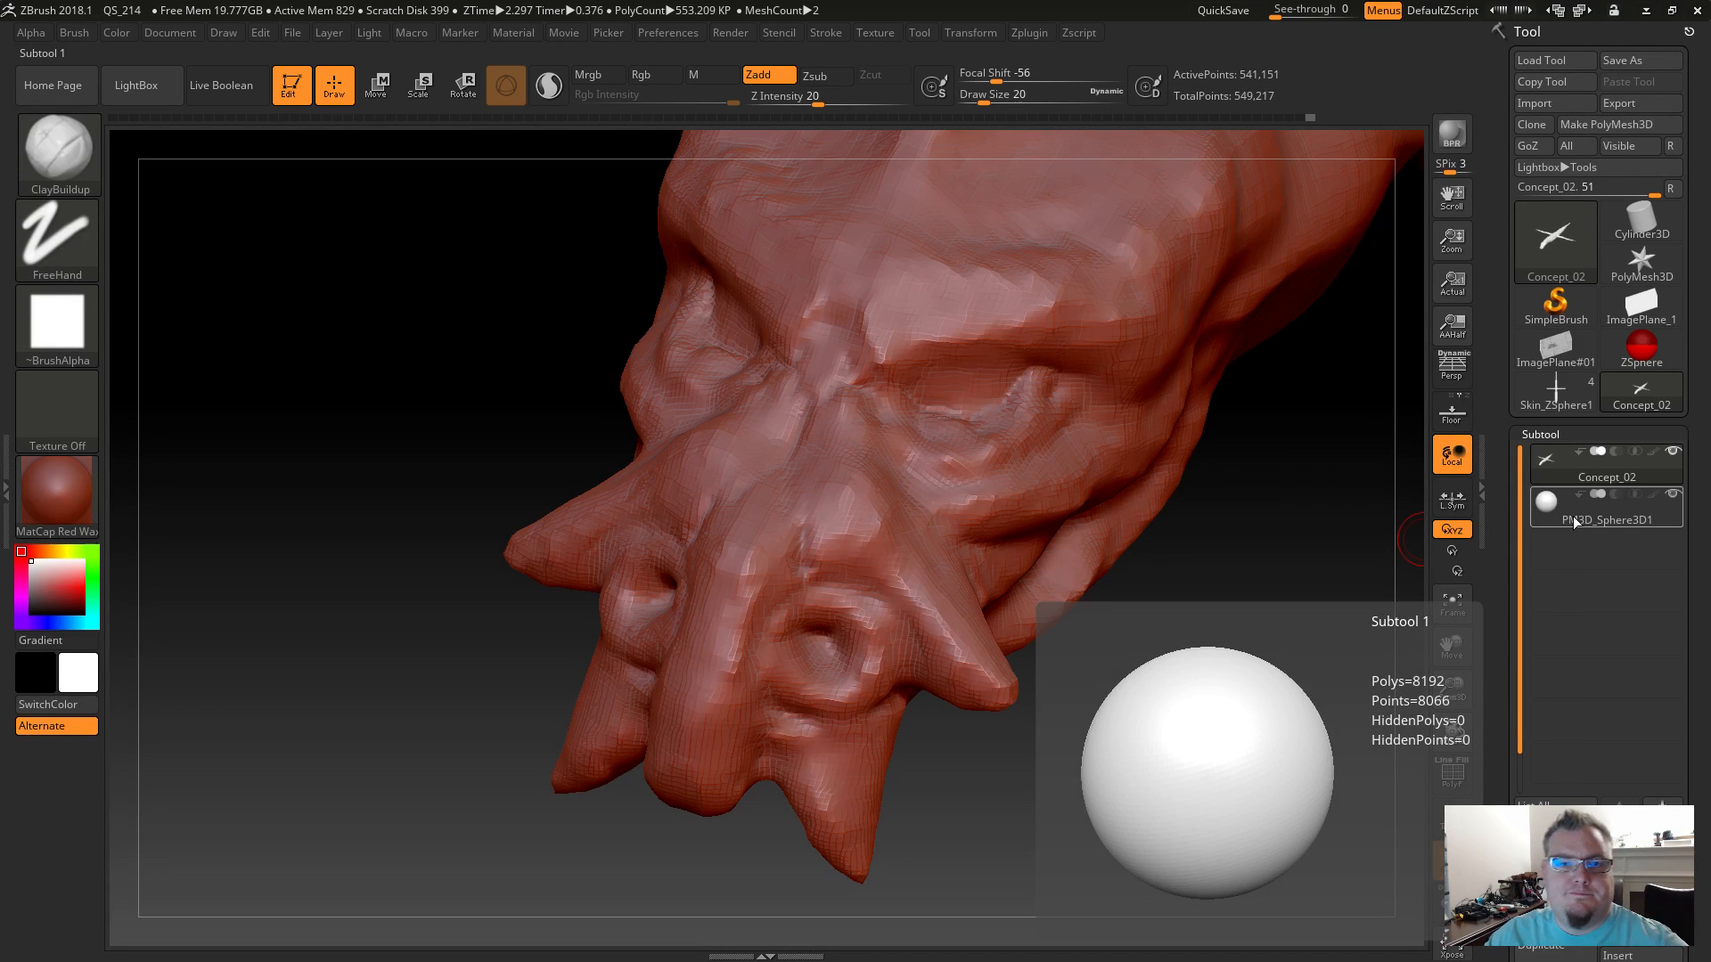
left_click(1574, 516)
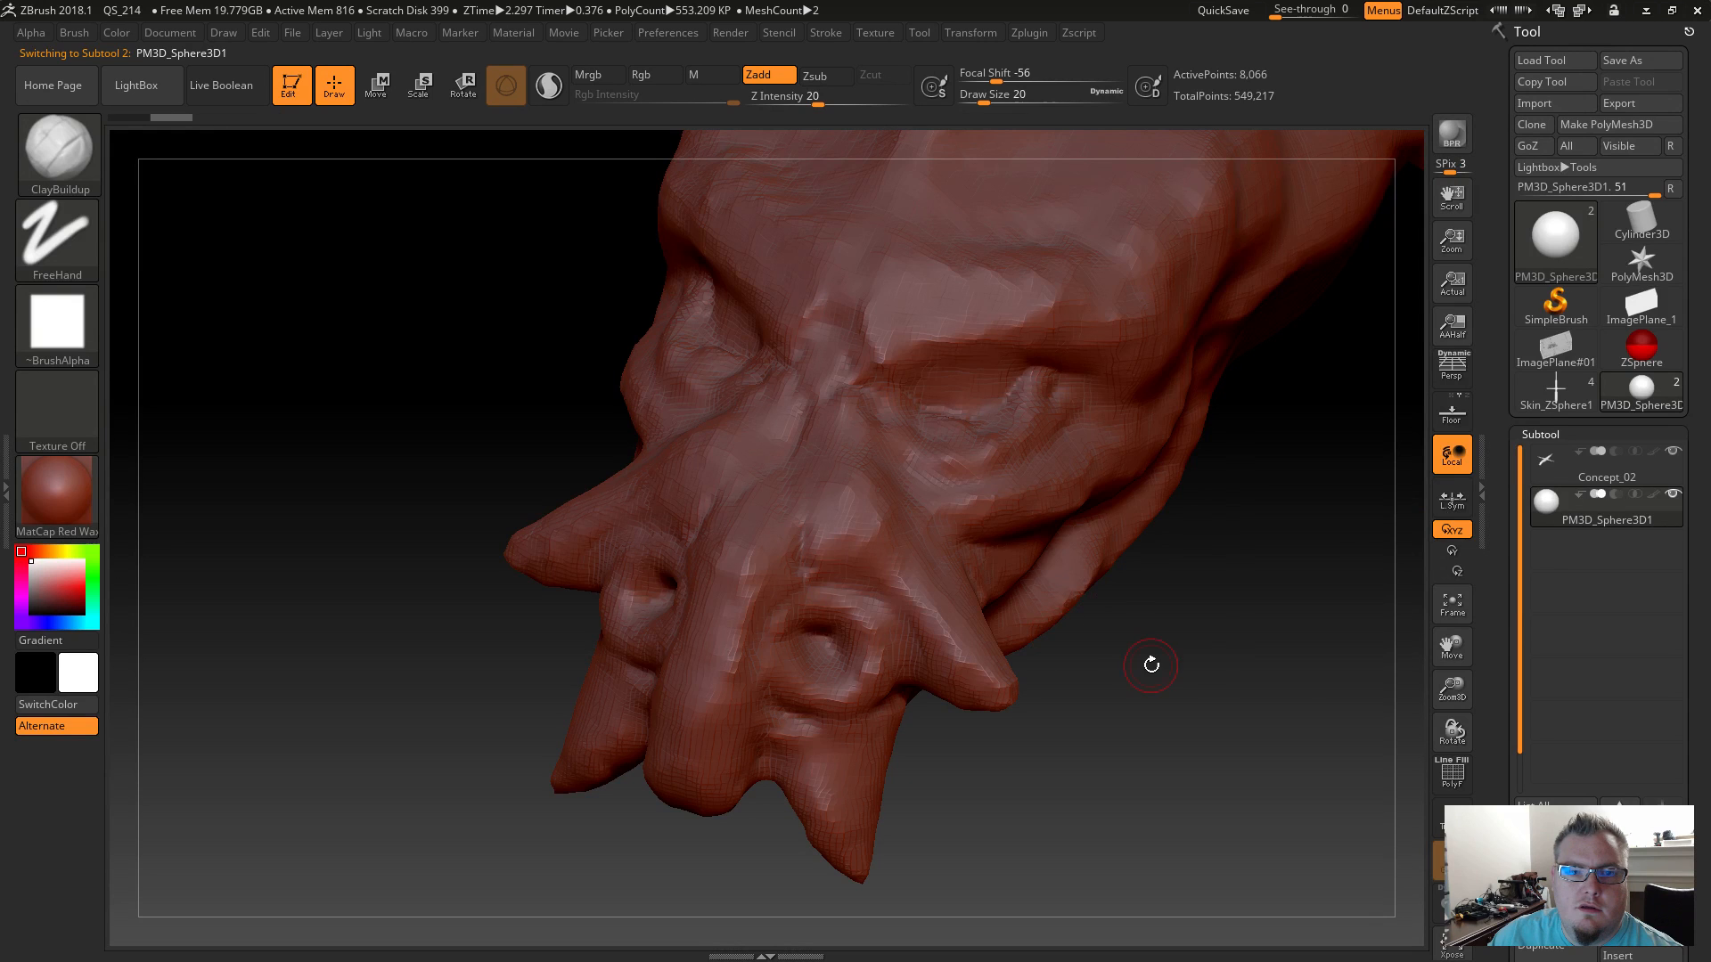
Turn on transparency, bring the whole sphere into view and activate the Move gizmo on it from the front.
left_click(1440, 826)
left_click_drag(1266, 717, 639, 583, "alt")
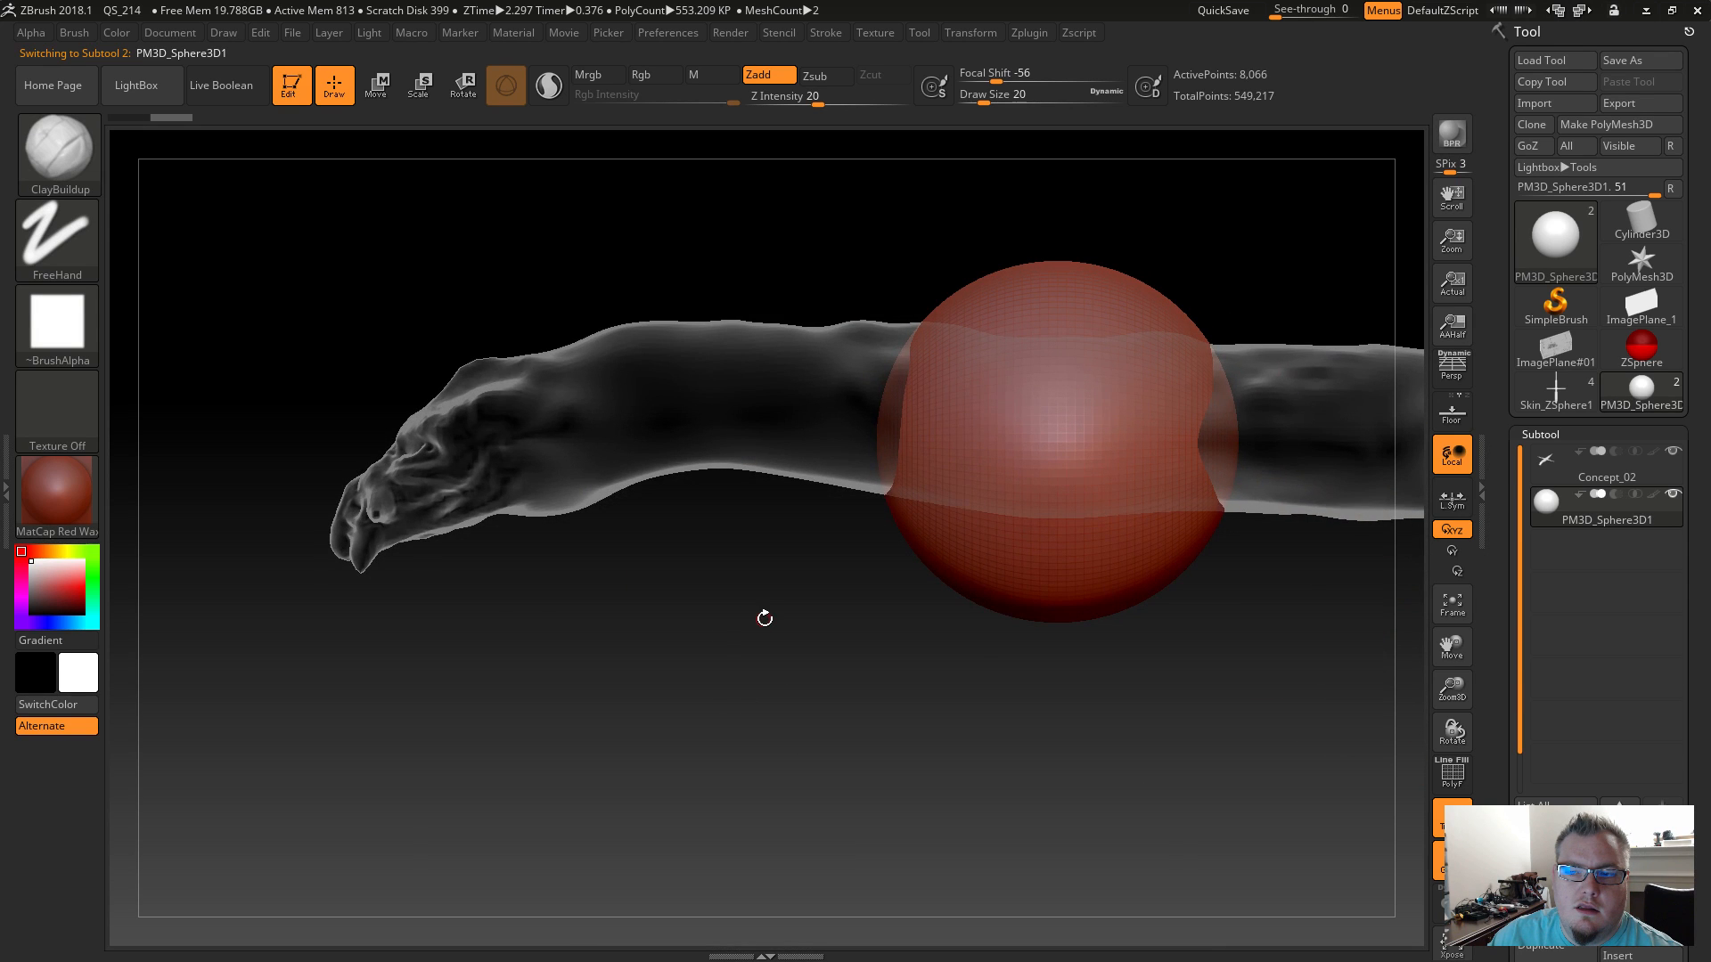
mouse_move(773, 621)
left_mouse_down()
mouse_move(641, 585)
mouse_move(752, 634)
left_mouse_up()
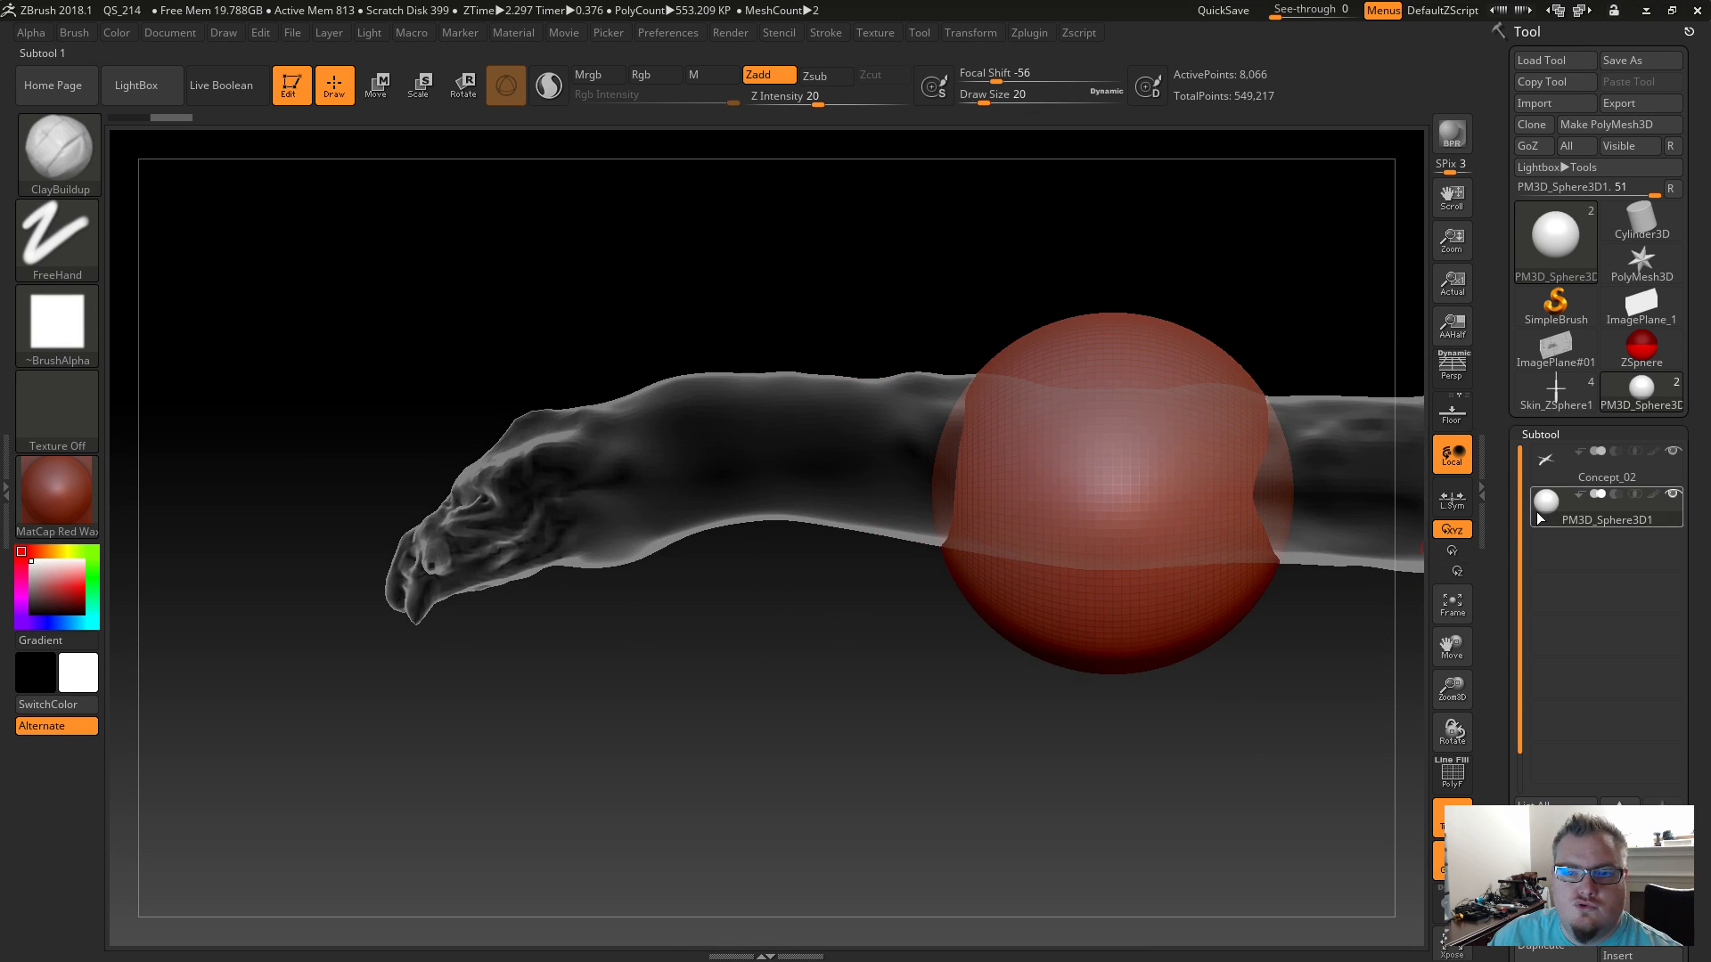
mouse_move(1544, 515)
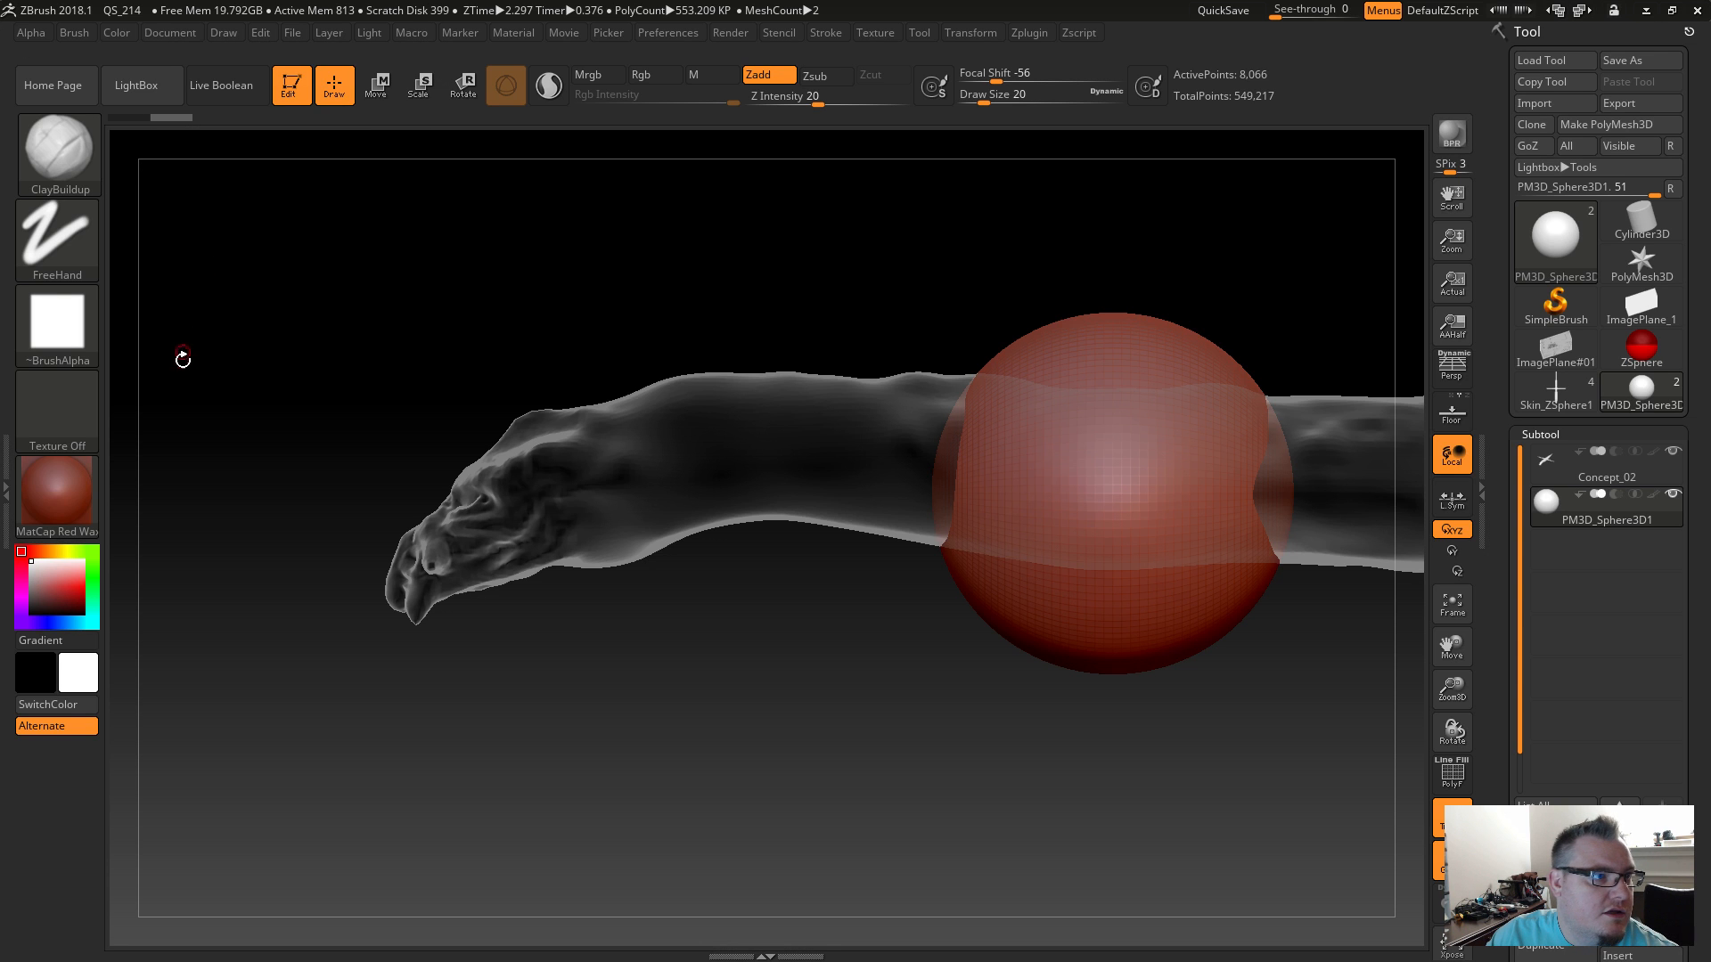
key("b")
key("t")
key("r")
left_click_drag(1014, 492, 383, 495)
left_click_drag(588, 713, 761, 724)
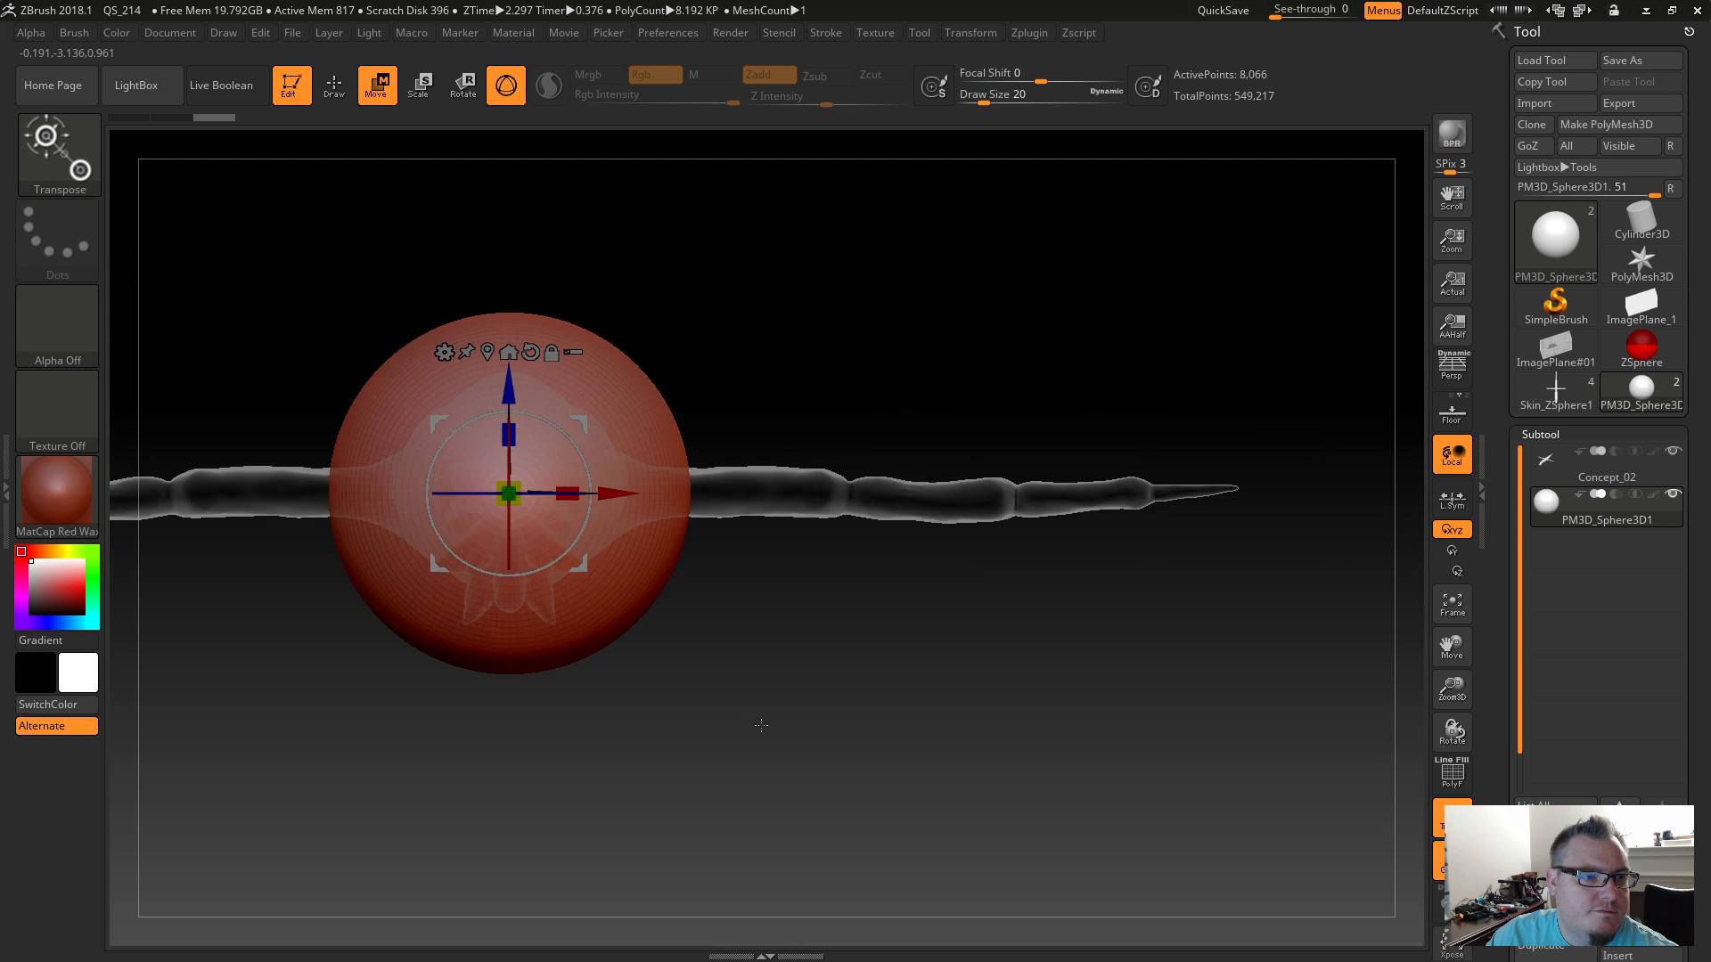
Scale the sphere down uniformly and move it sideways and forward over the head's eye area.
left_click_drag(509, 493, 406, 572)
right_click_drag(606, 659, 823, 784, "ctrl")
left_click_drag(602, 493, 704, 490, "ctrl")
right_click_drag(1025, 723, 842, 751, "shift")
left_click_drag(605, 393, 487, 417)
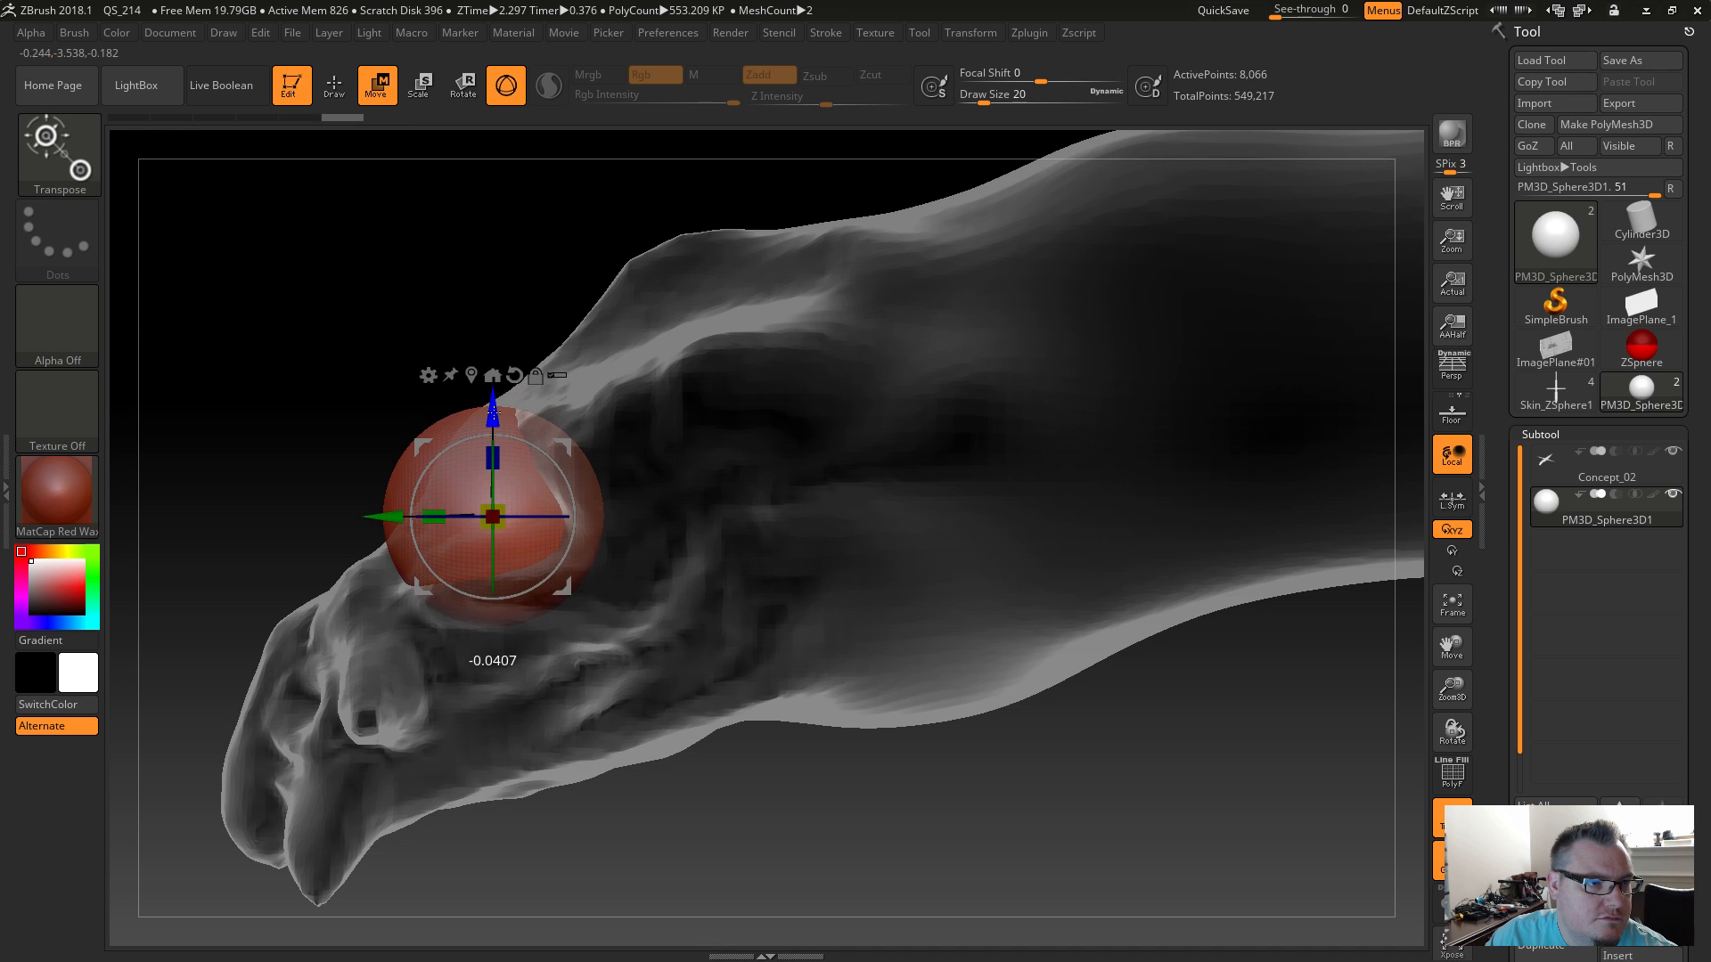
Shrink the sphere to eyeball size, then lower it and shift it slightly forward in the eye socket.
left_click_drag(492, 517, 437, 533)
left_click_drag(252, 471, 421, 451, "alt")
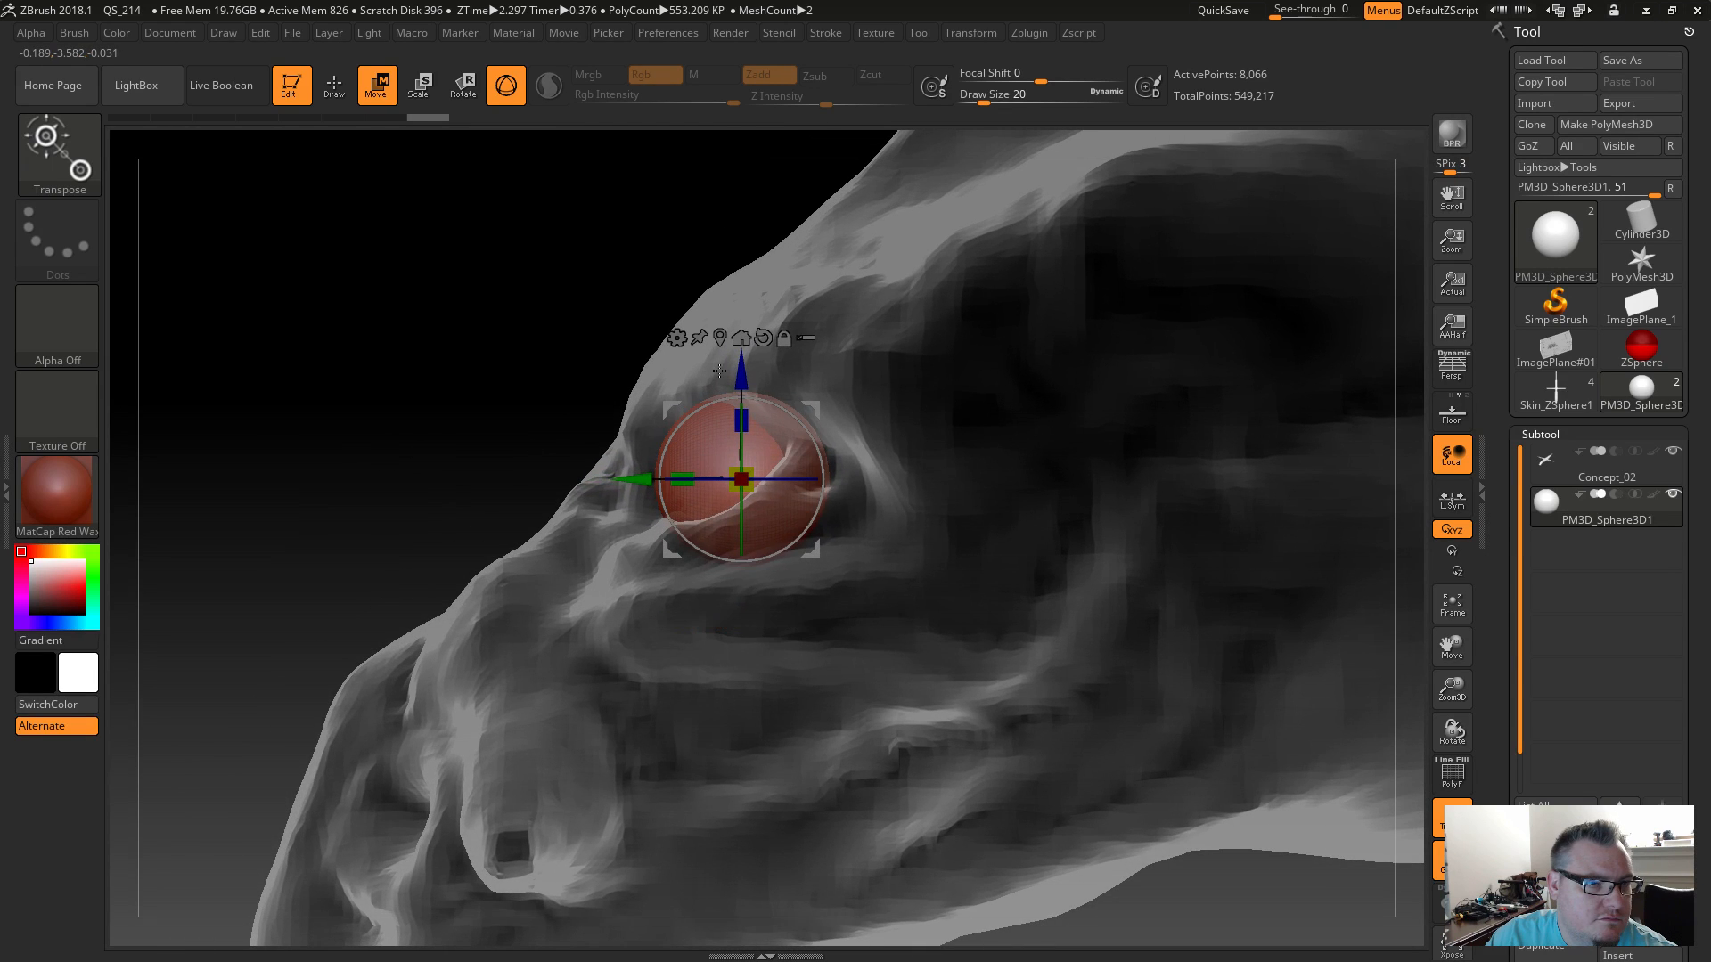
left_click_drag(740, 376, 741, 406)
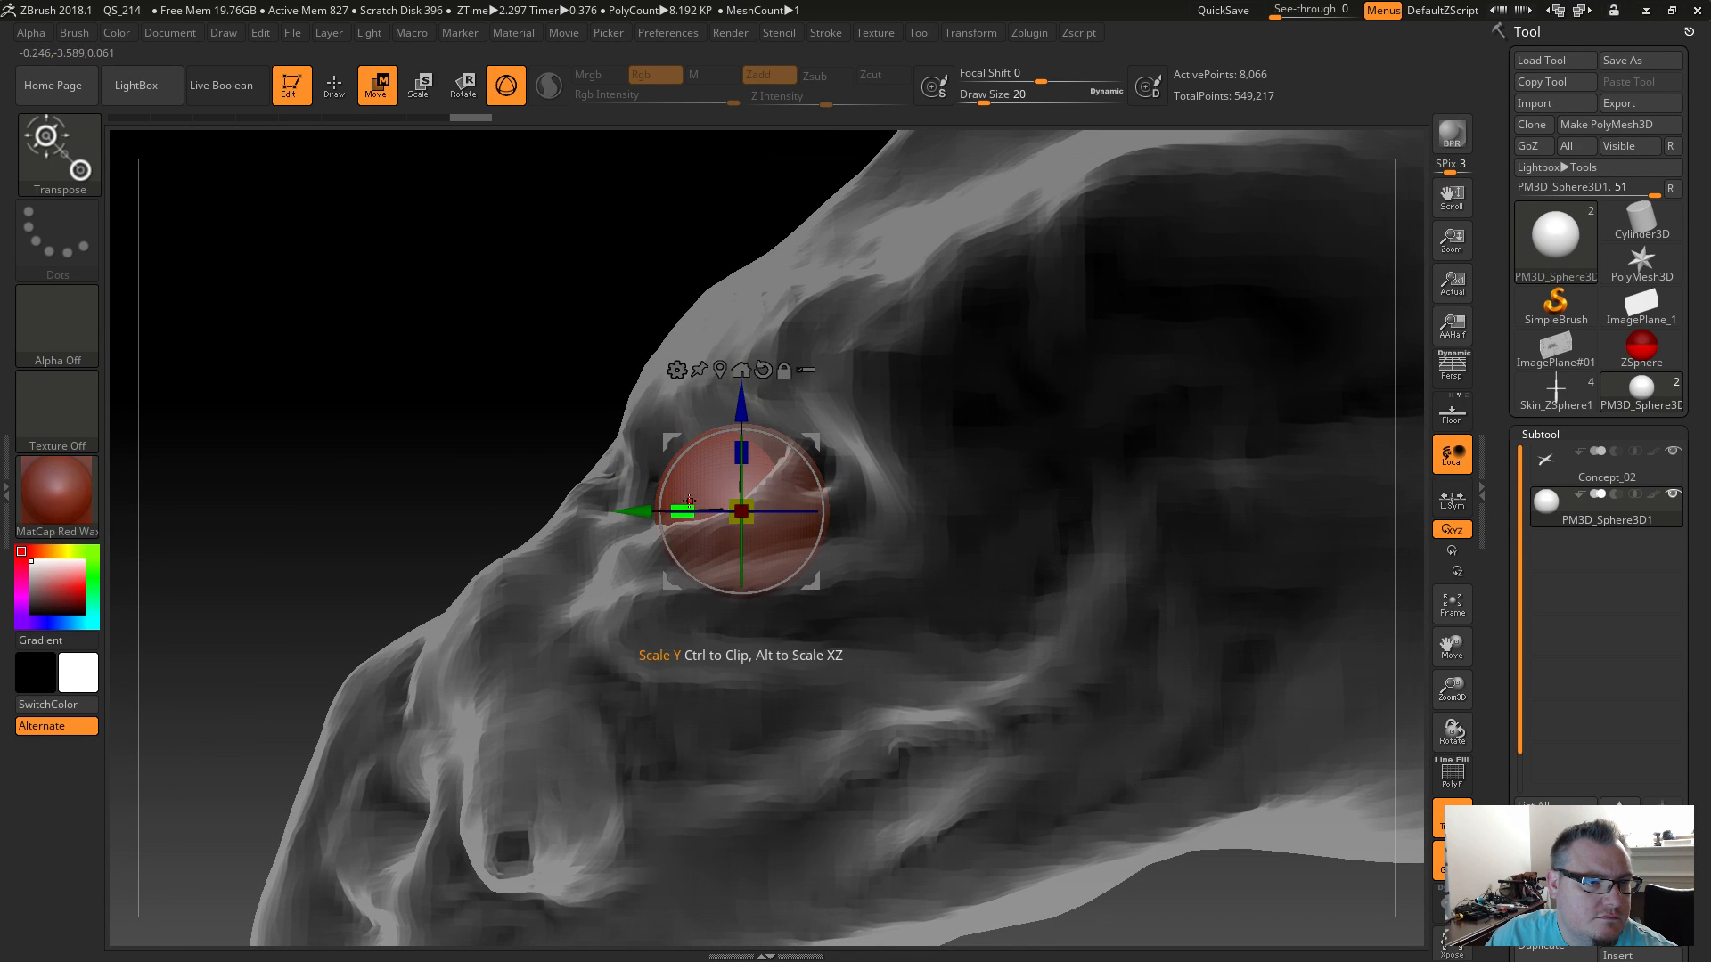
left_click_drag(639, 512, 624, 513)
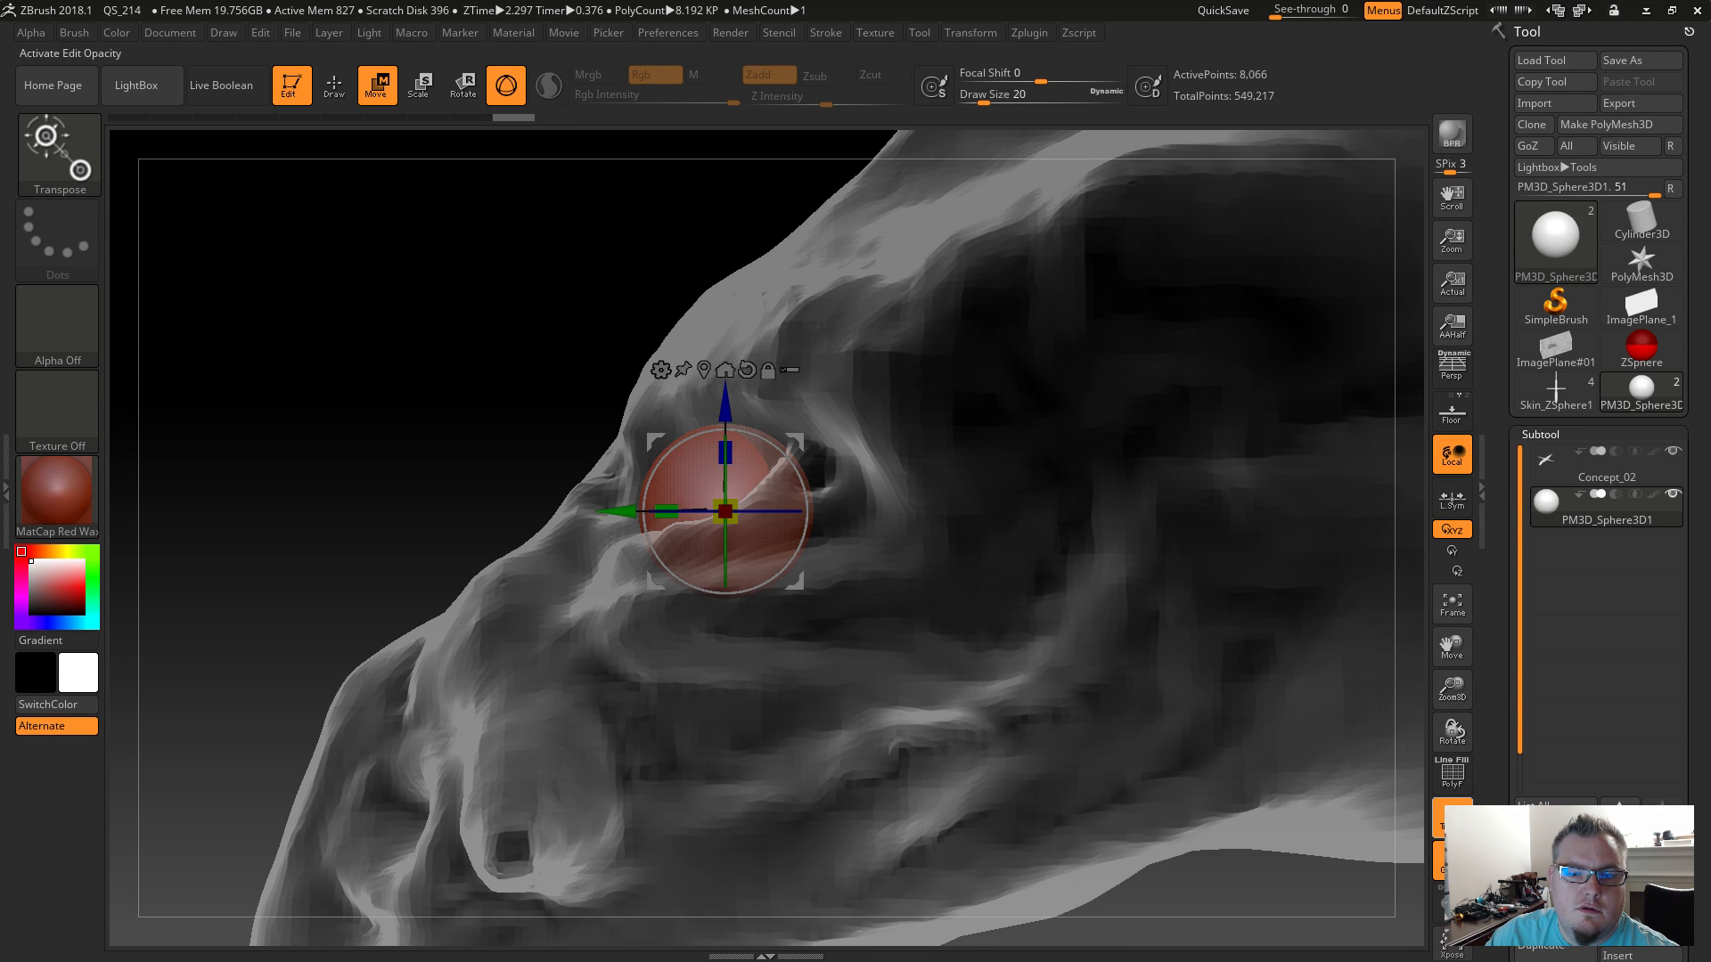
Turn off transparency and push the eye sphere back deeper into the socket.
left_click(1452, 818)
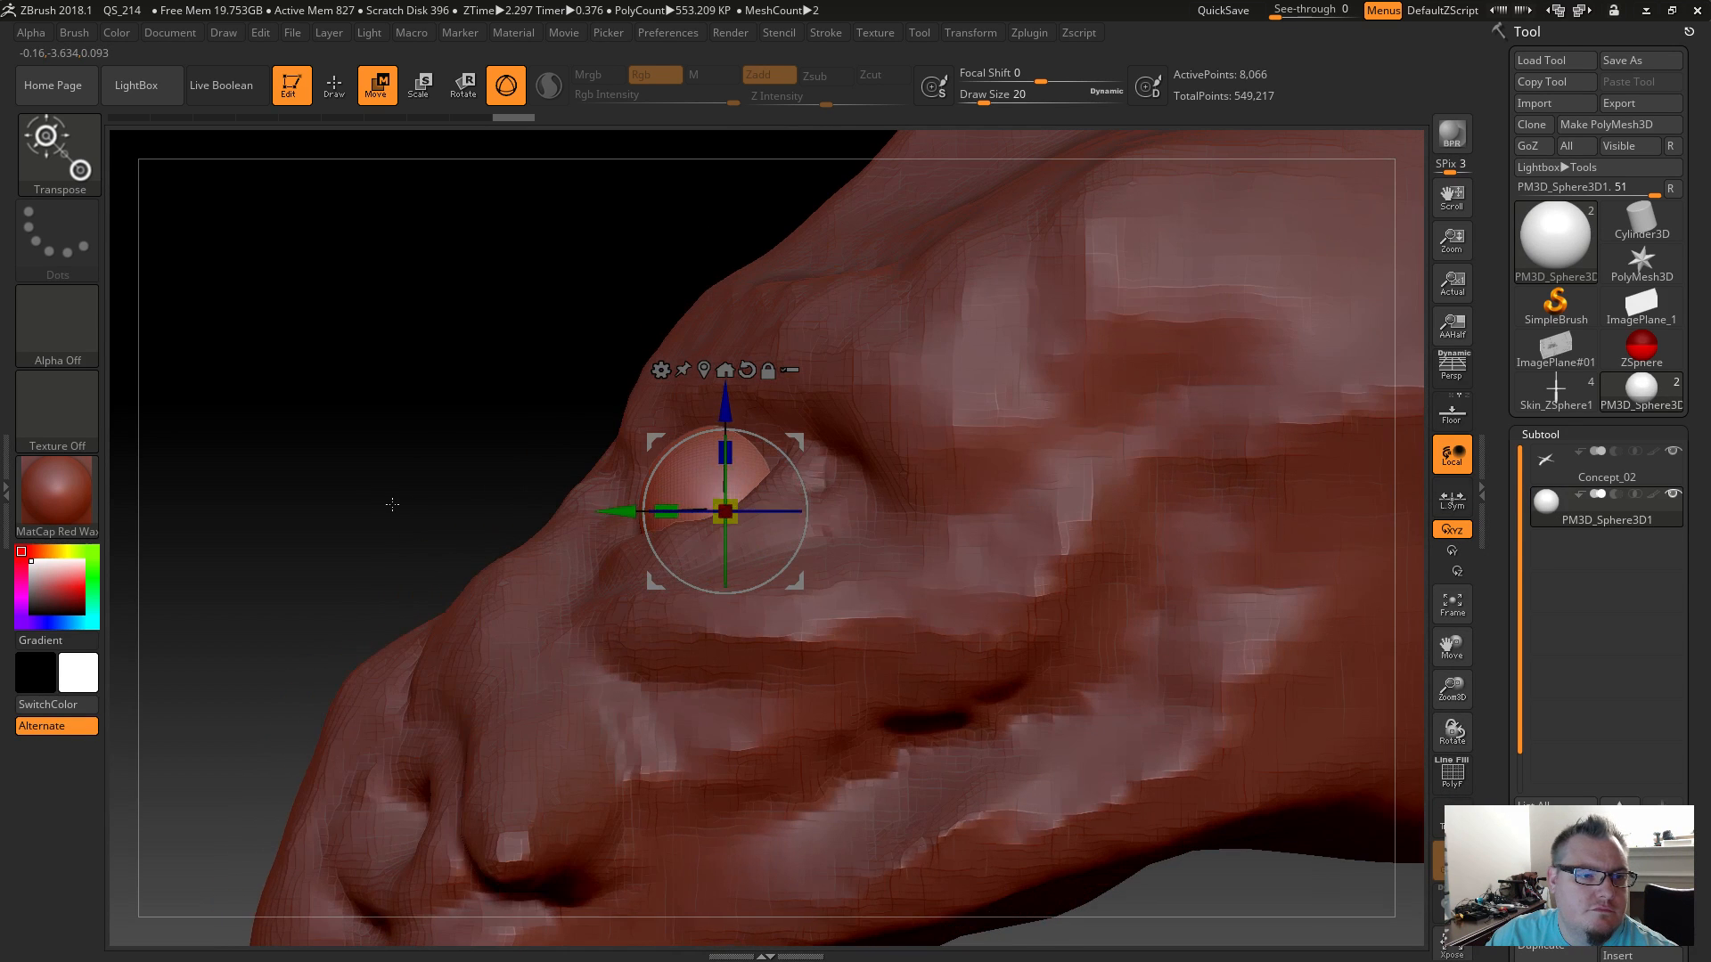
left_click_drag(626, 512, 676, 514)
left_click_drag(330, 451, 479, 451)
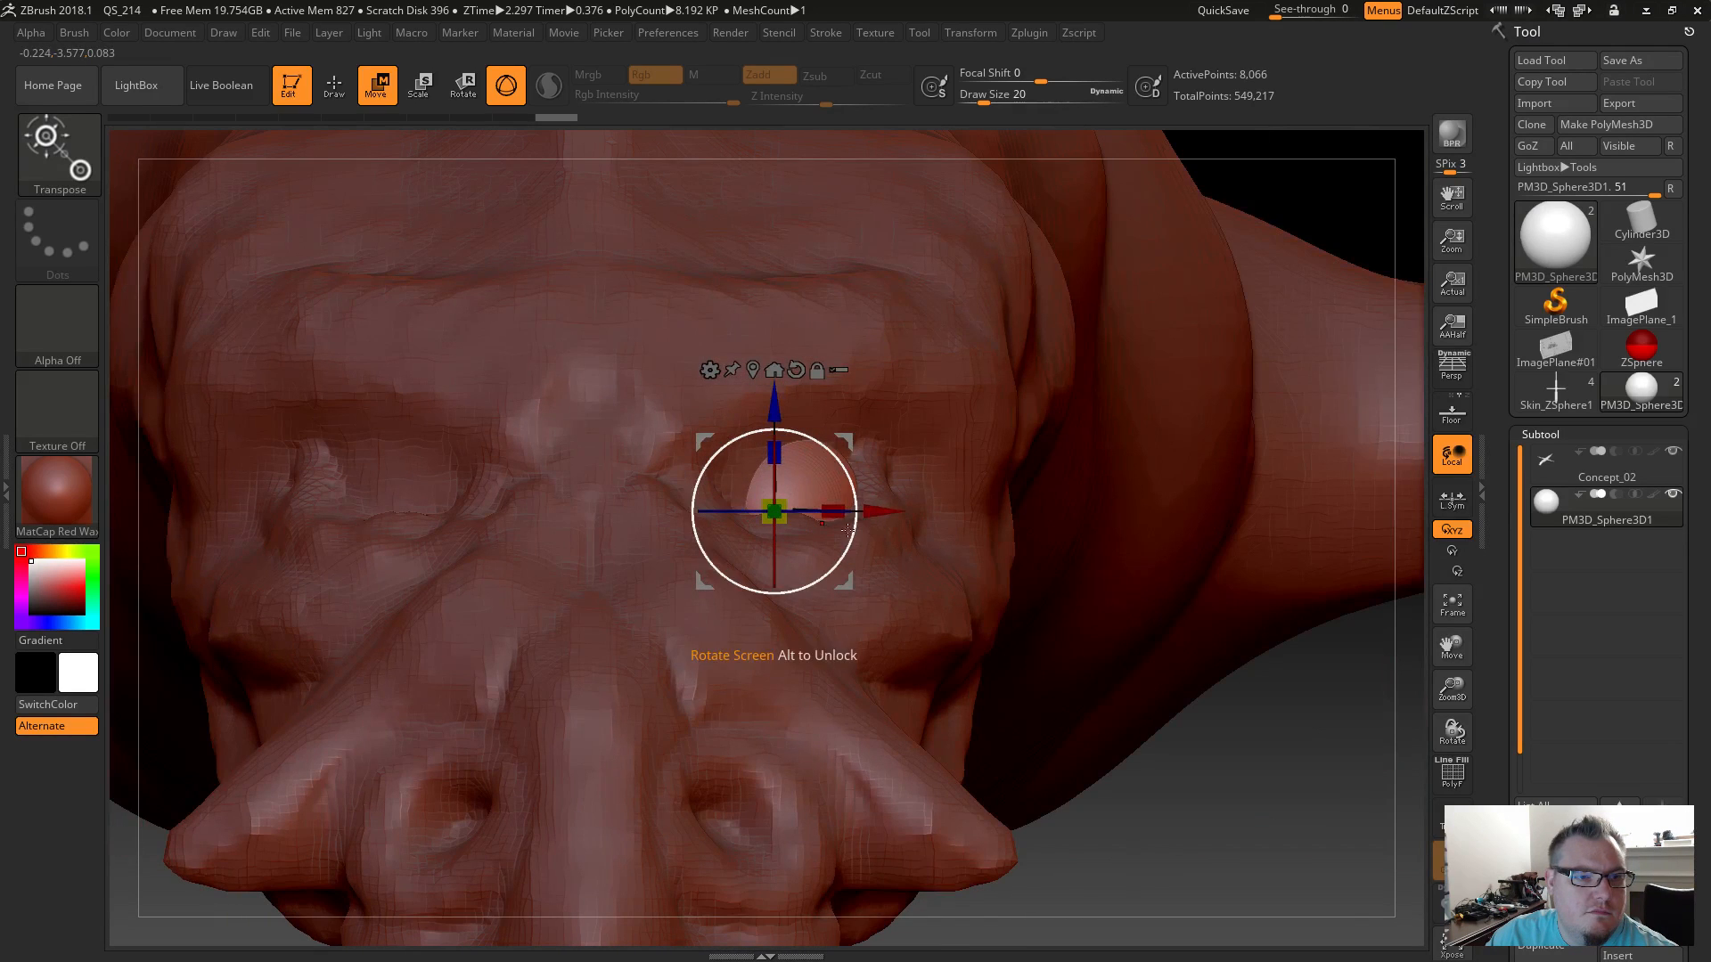
Nudge the eye sphere slightly sideways toward the snout and duplicate it as a new subtool.
mouse_move(877, 522)
left_mouse_down()
mouse_move(896, 522)
mouse_move(871, 523)
left_mouse_up()
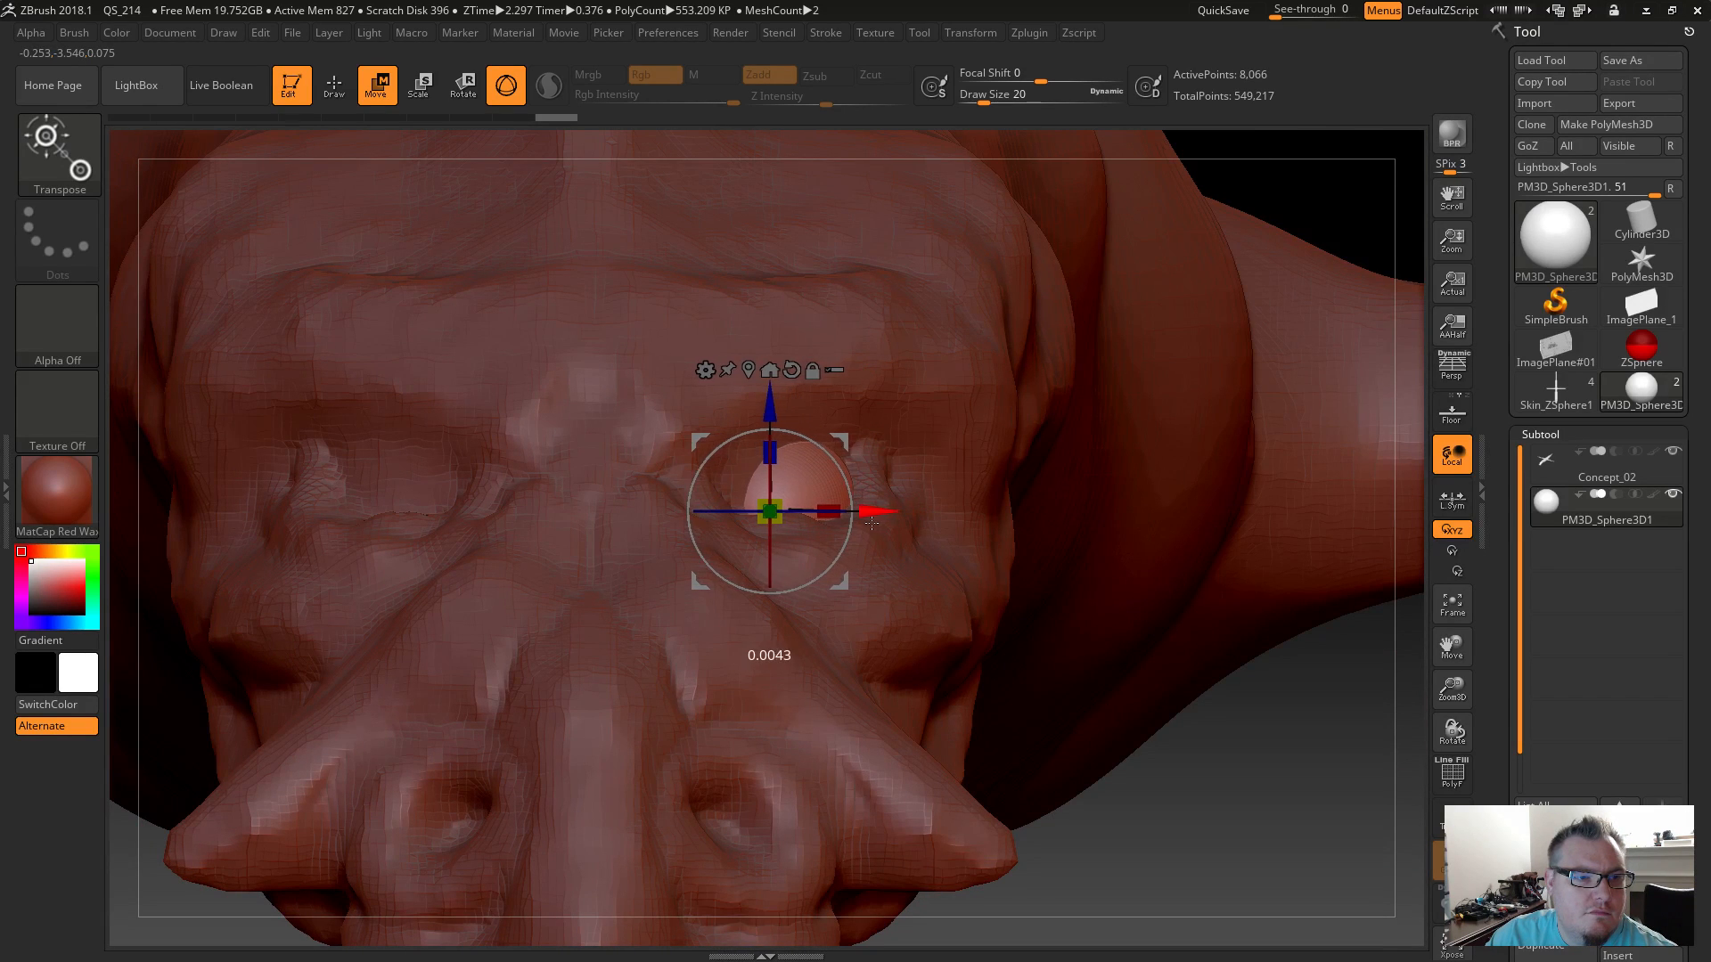
left_click_drag(1232, 807, 1193, 839)
left_click_drag(1293, 765, 1176, 740, "alt")
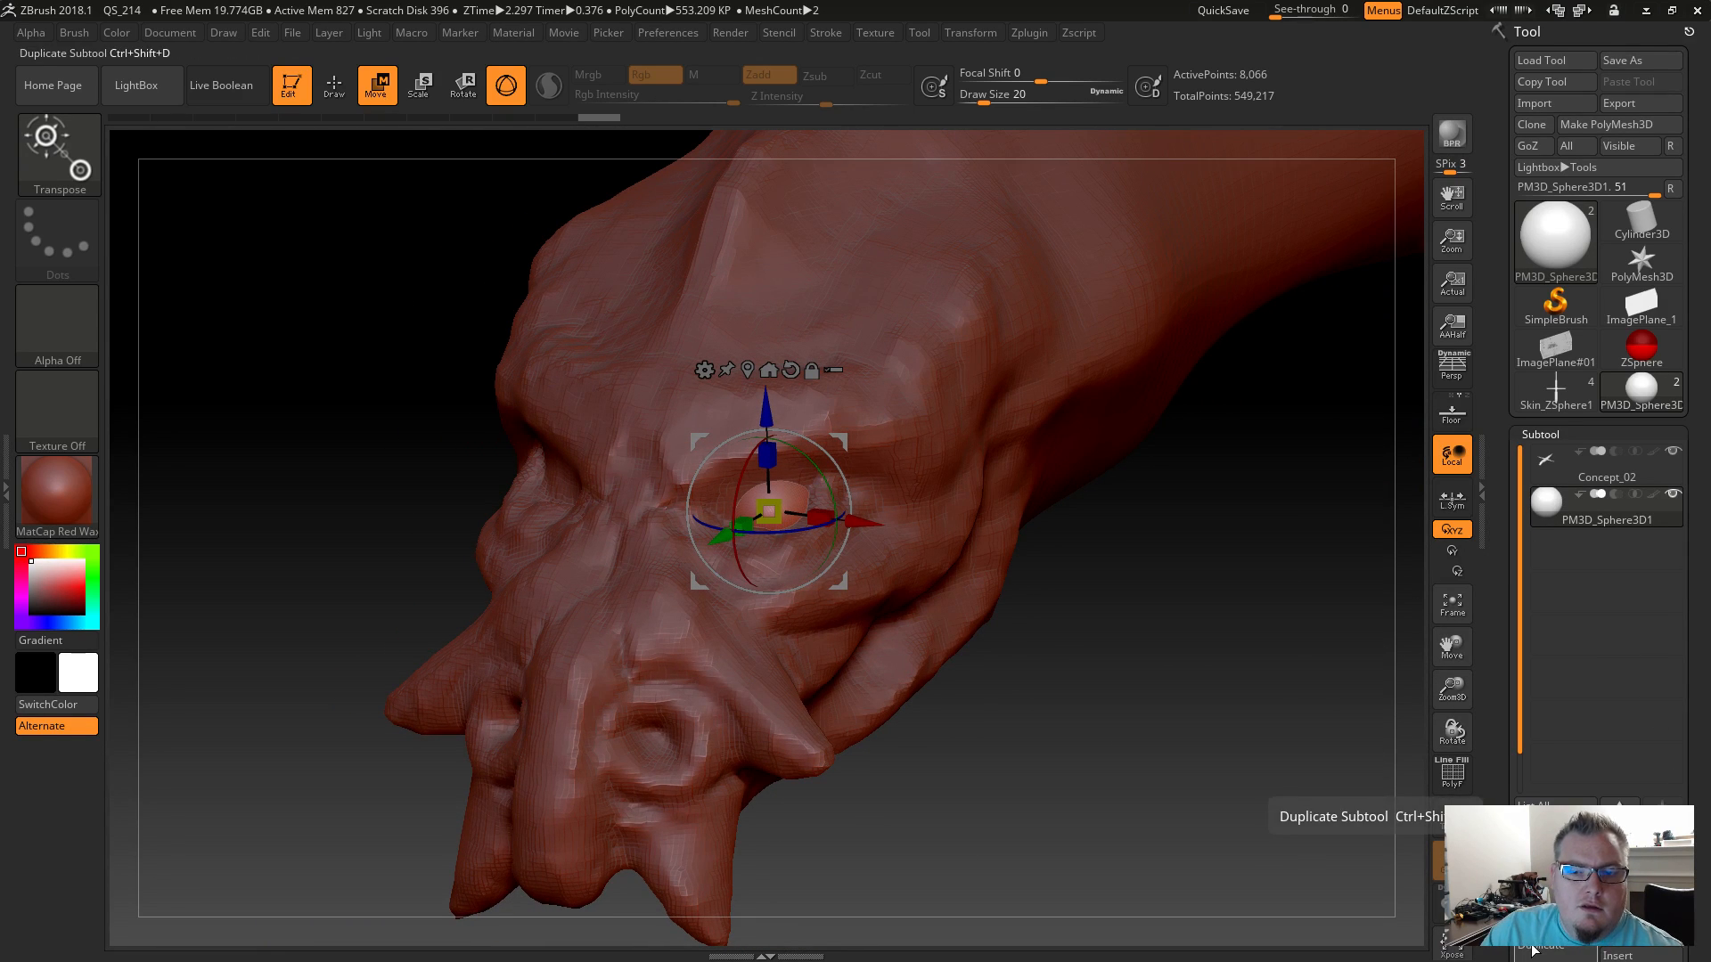
left_click_drag(1512, 958, 1511, 778)
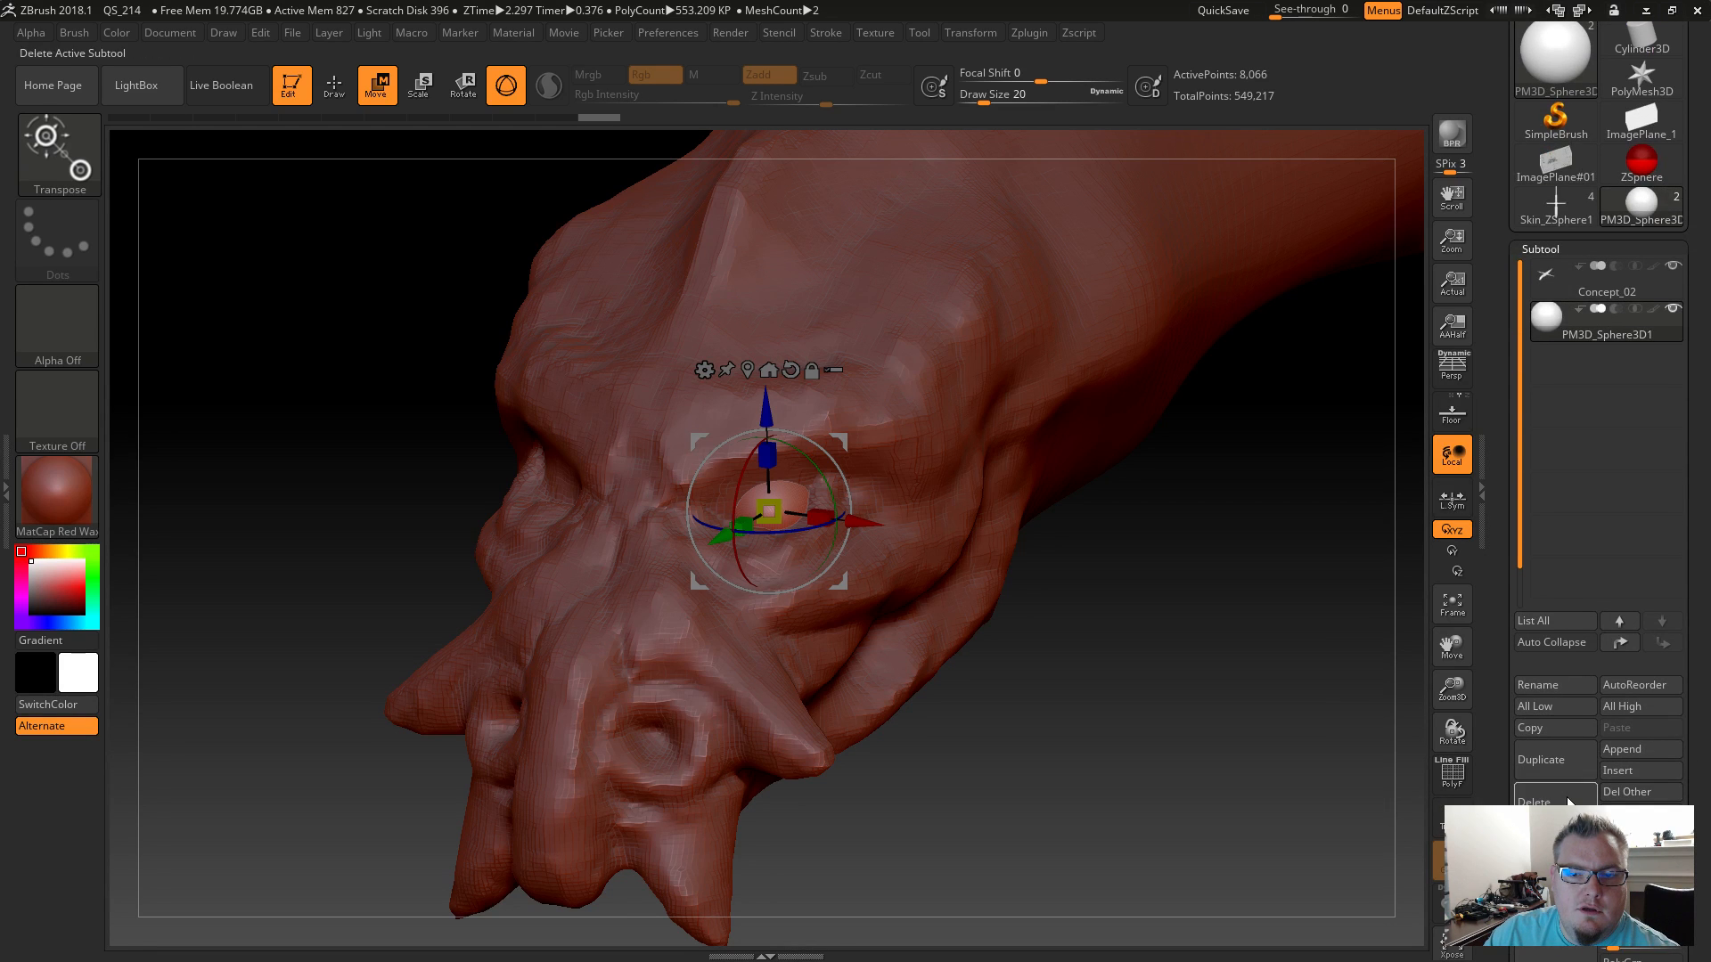
left_click(1538, 761)
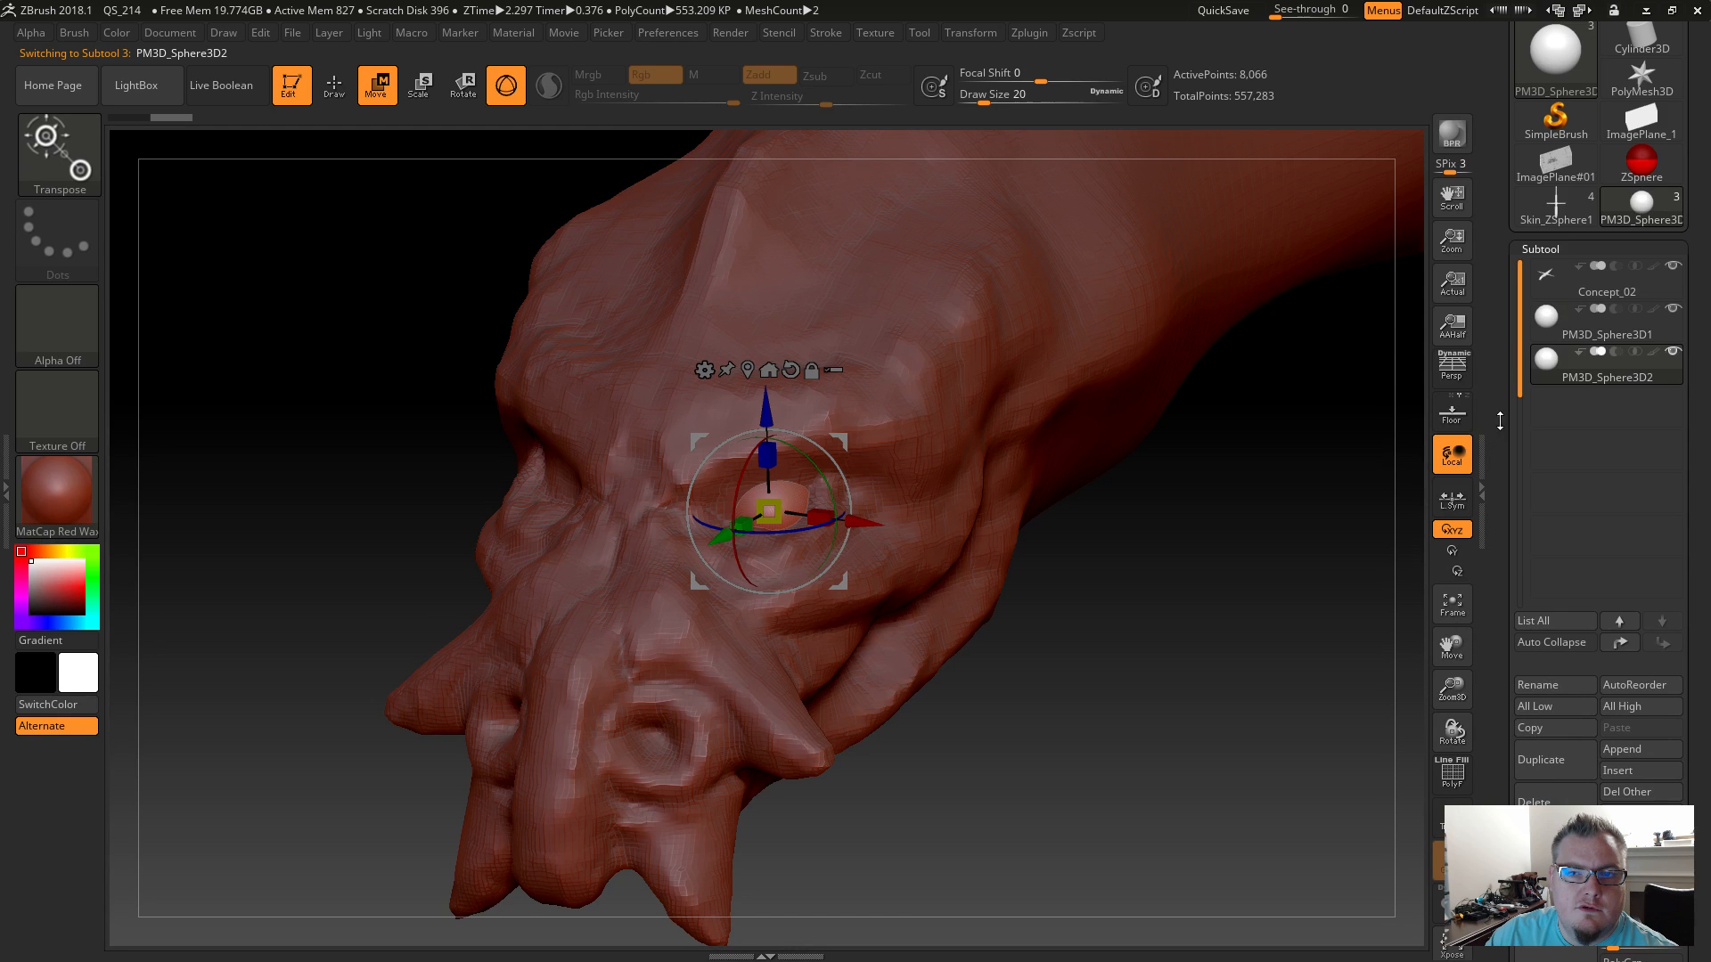
Look through the Geometry, Modify Topology, ArrayMesh and Deformation options for a way to mirror the duplicated eye sphere.
left_click_drag(1490, 883, 1480, 606)
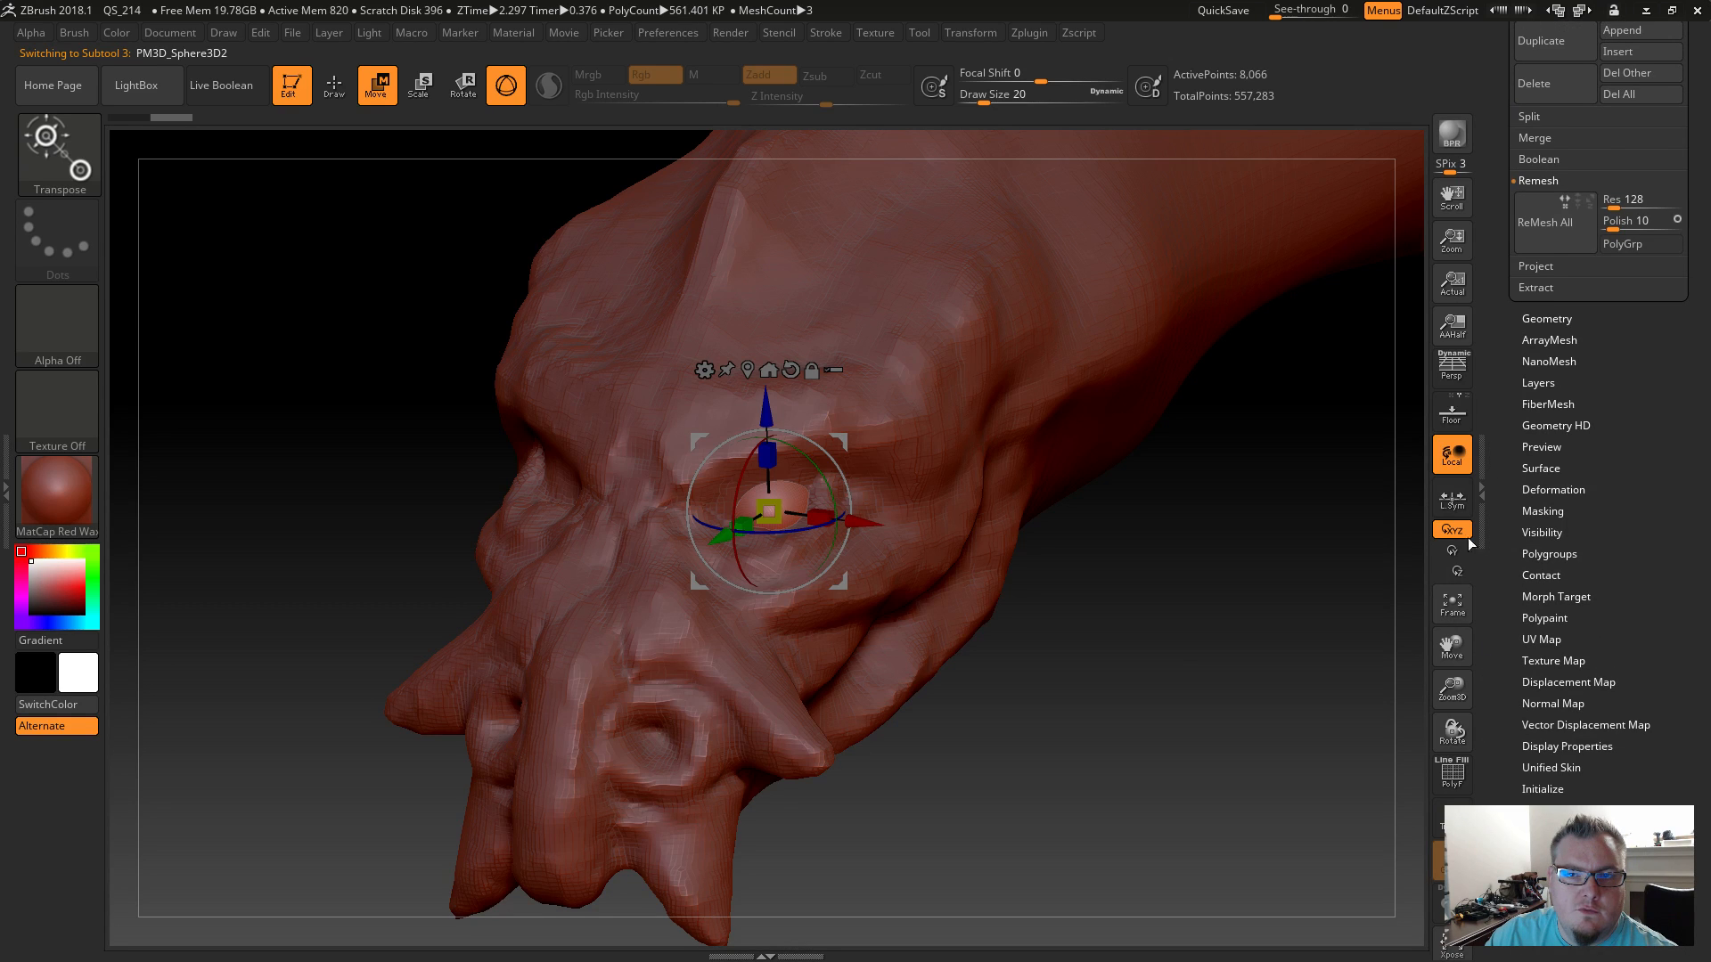
left_click(1535, 318)
left_click_drag(1493, 241, 1502, 439)
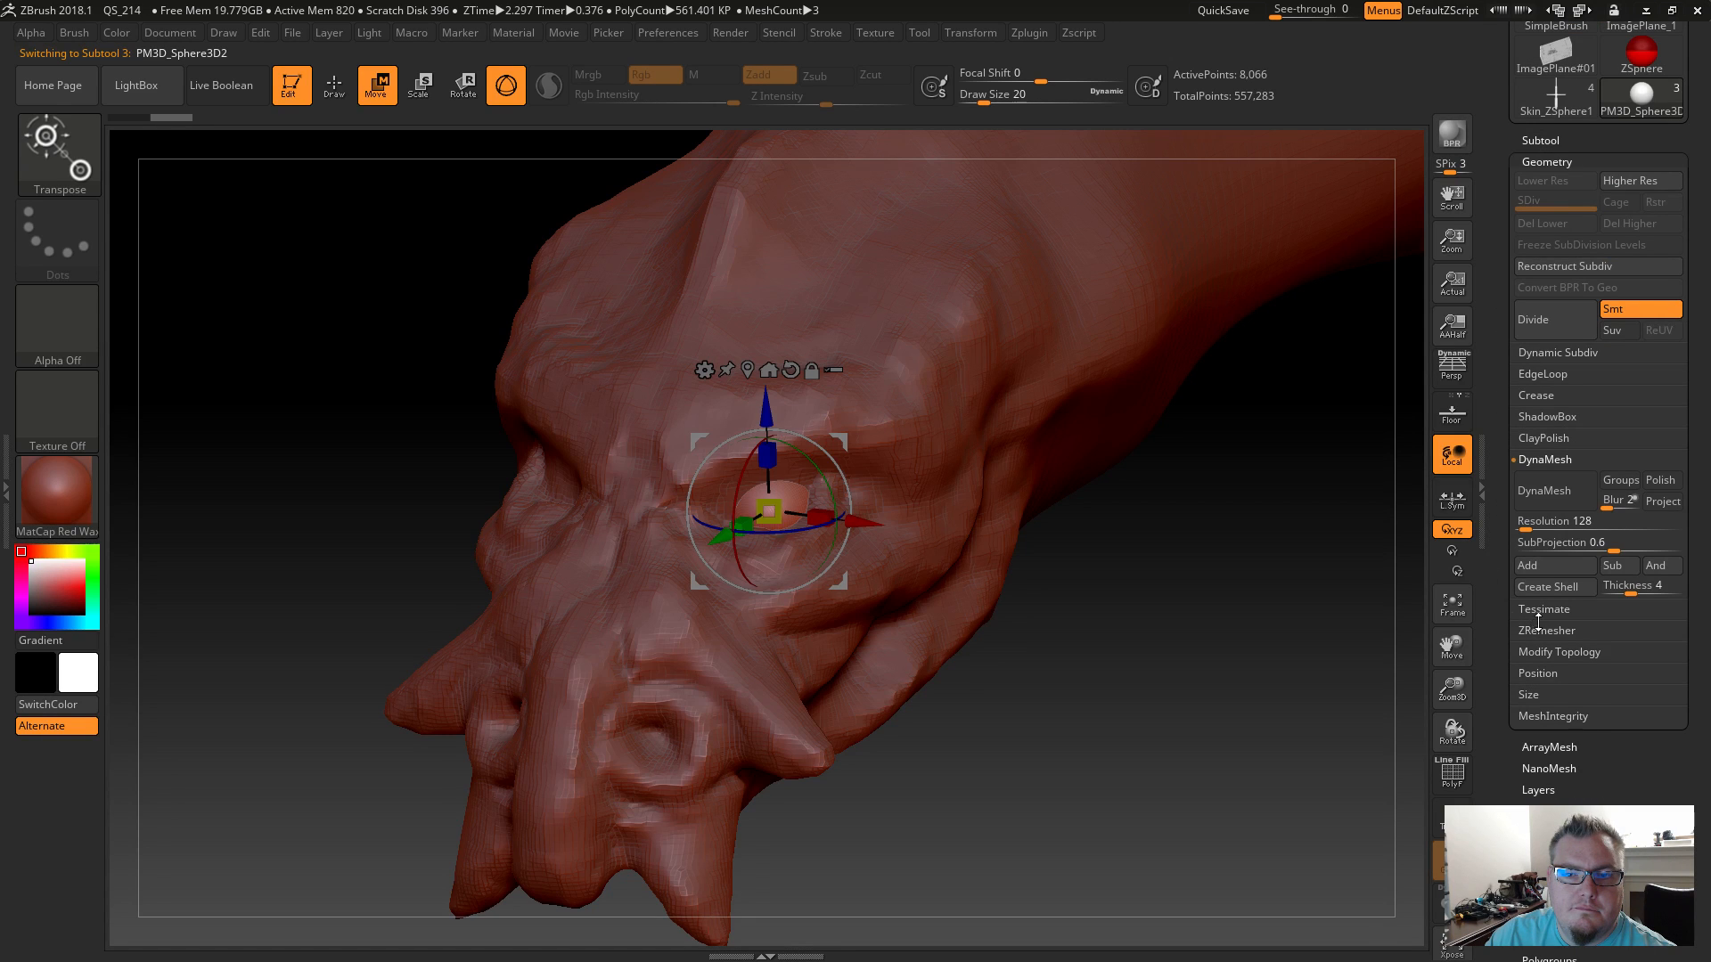
left_click(1540, 652)
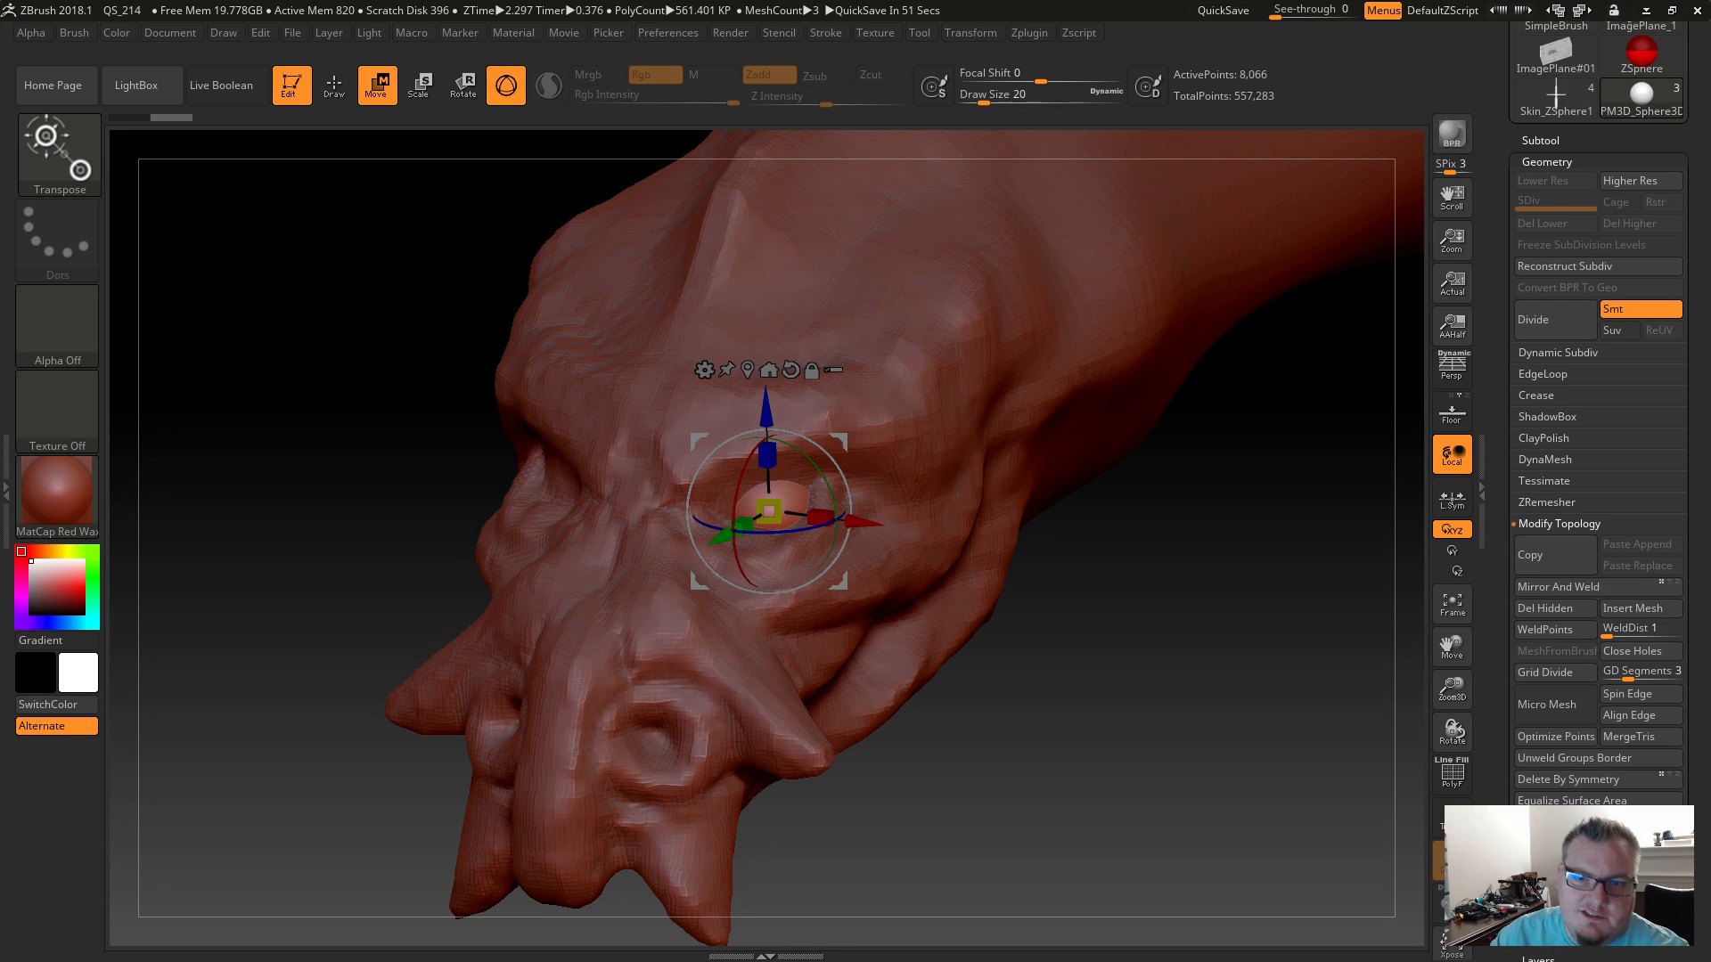
left_click_drag(1498, 720, 1498, 703)
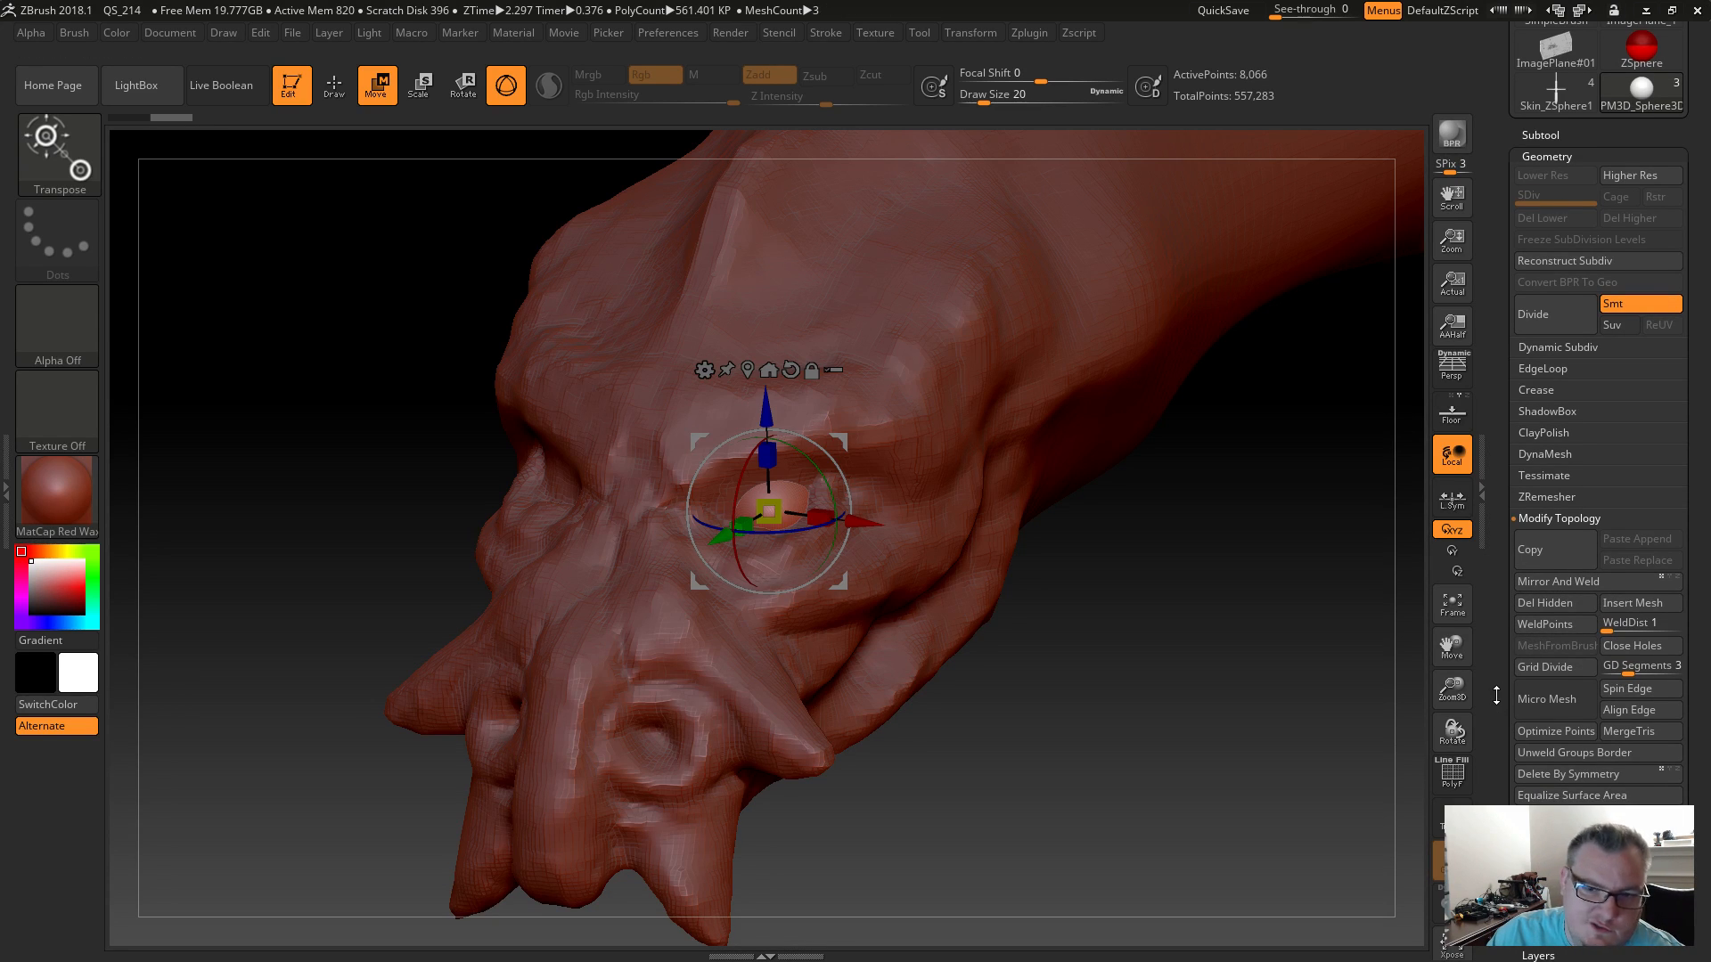
scroll(1520, 697, "down", 5)
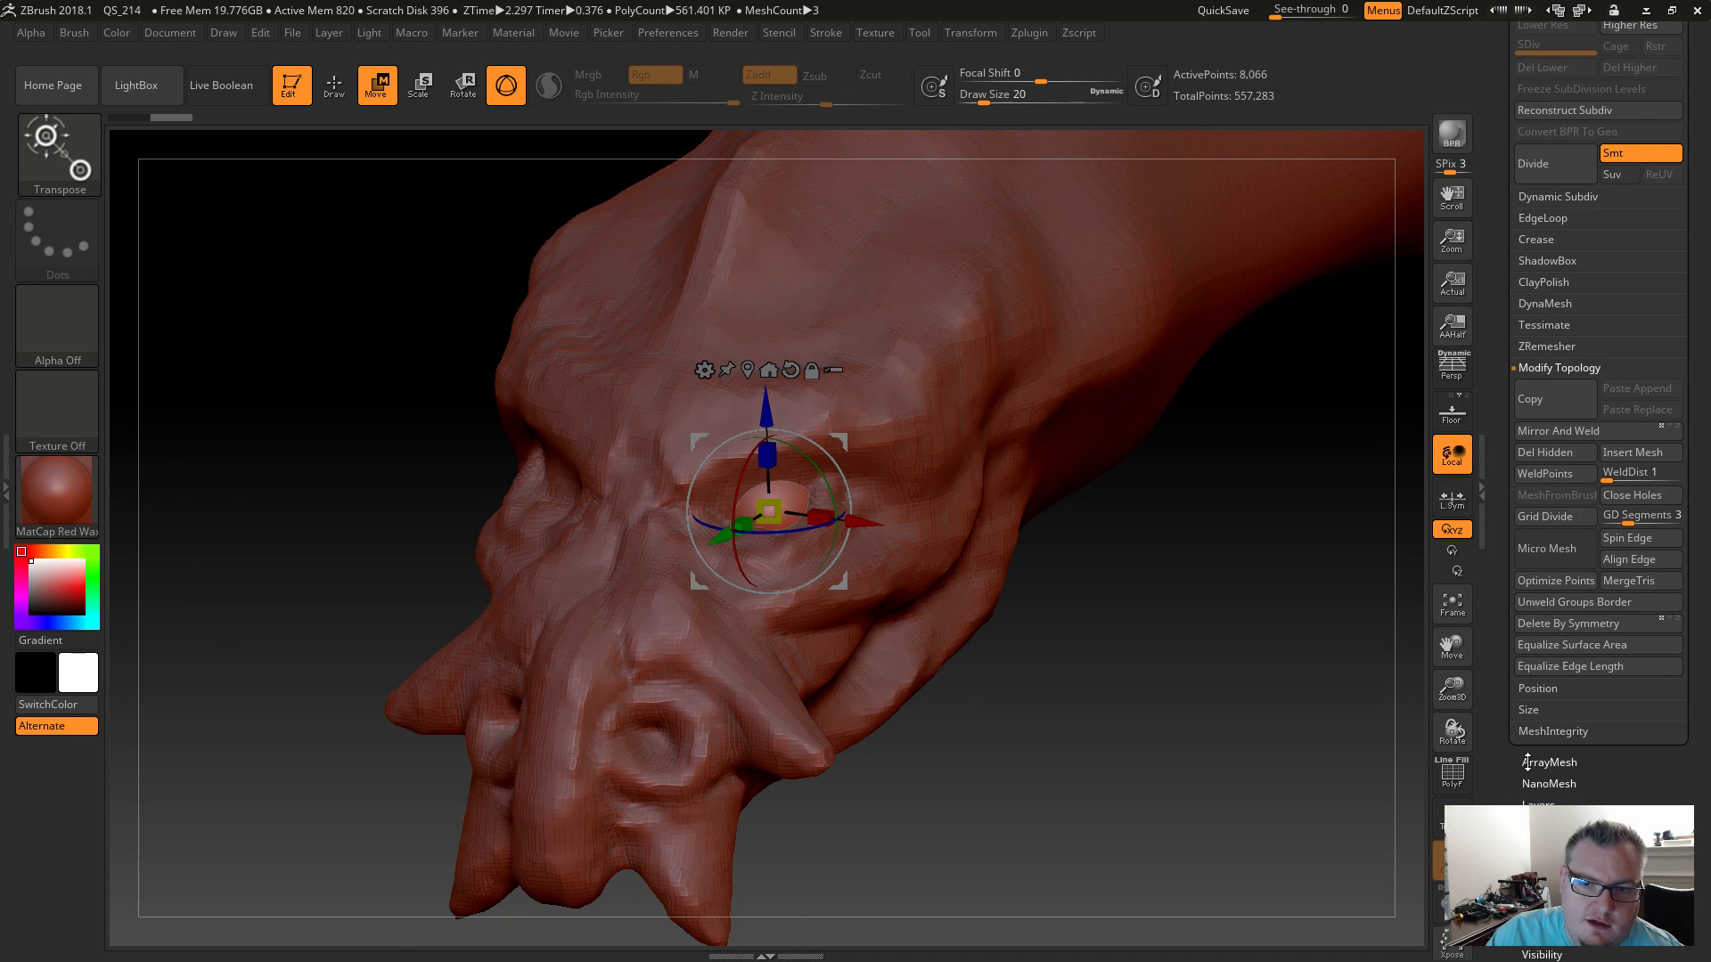
scroll(1513, 736, "down", 2)
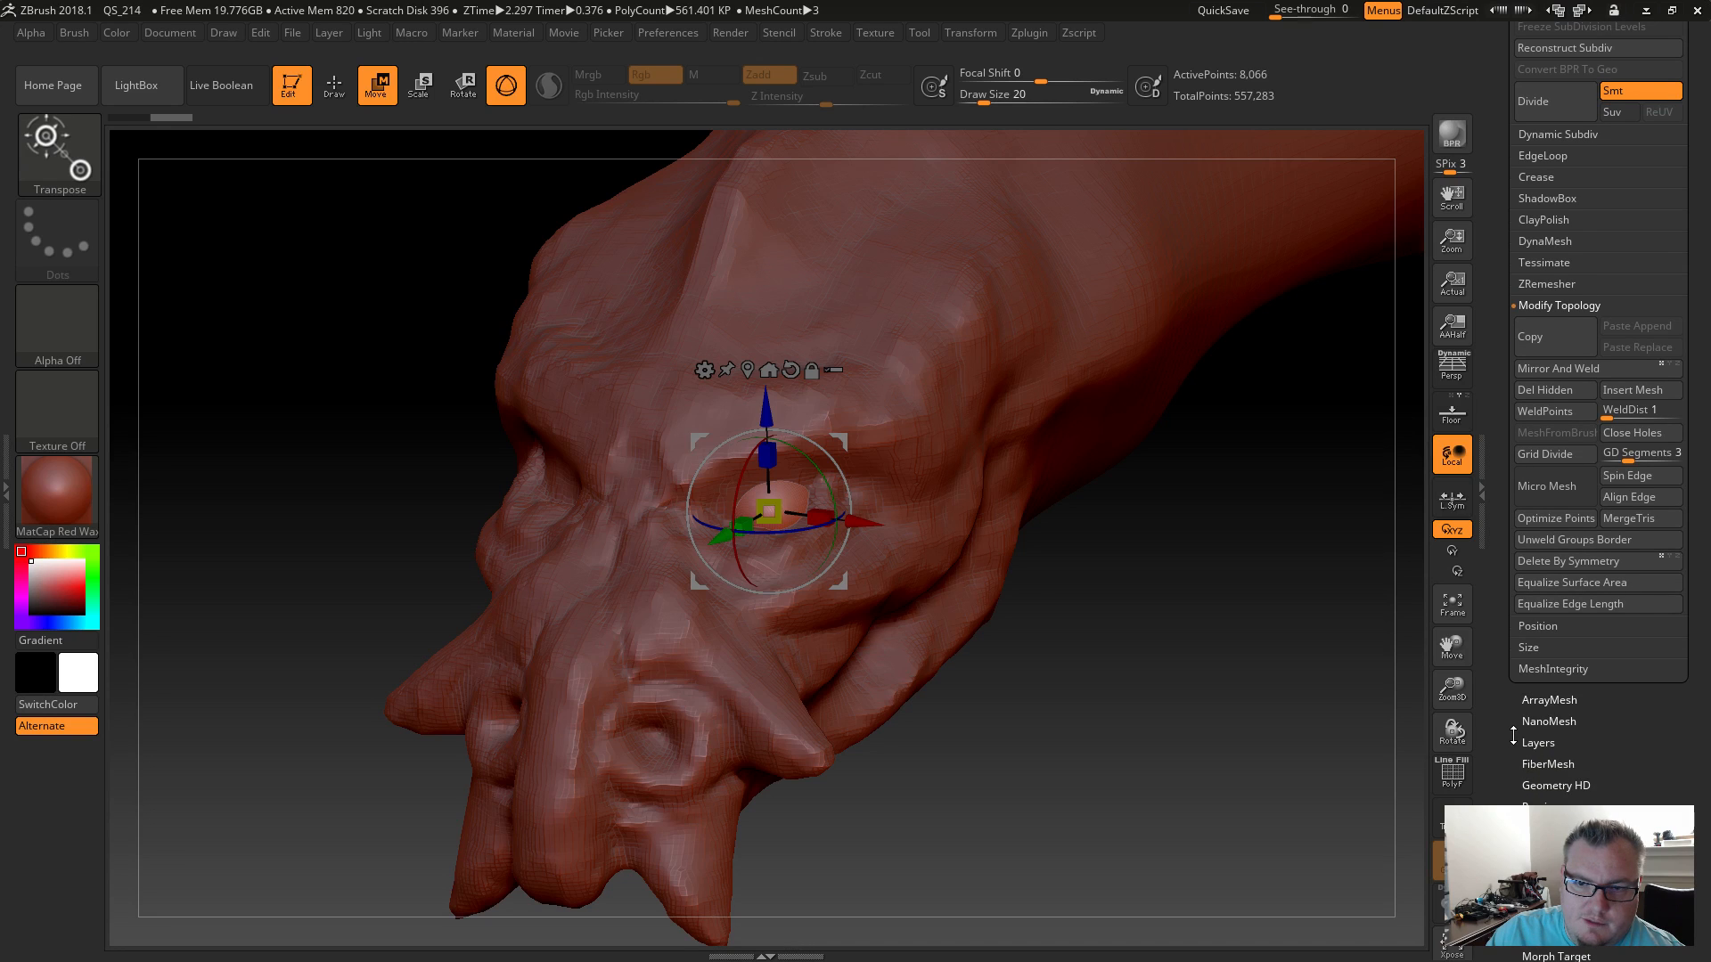
left_click(1549, 701)
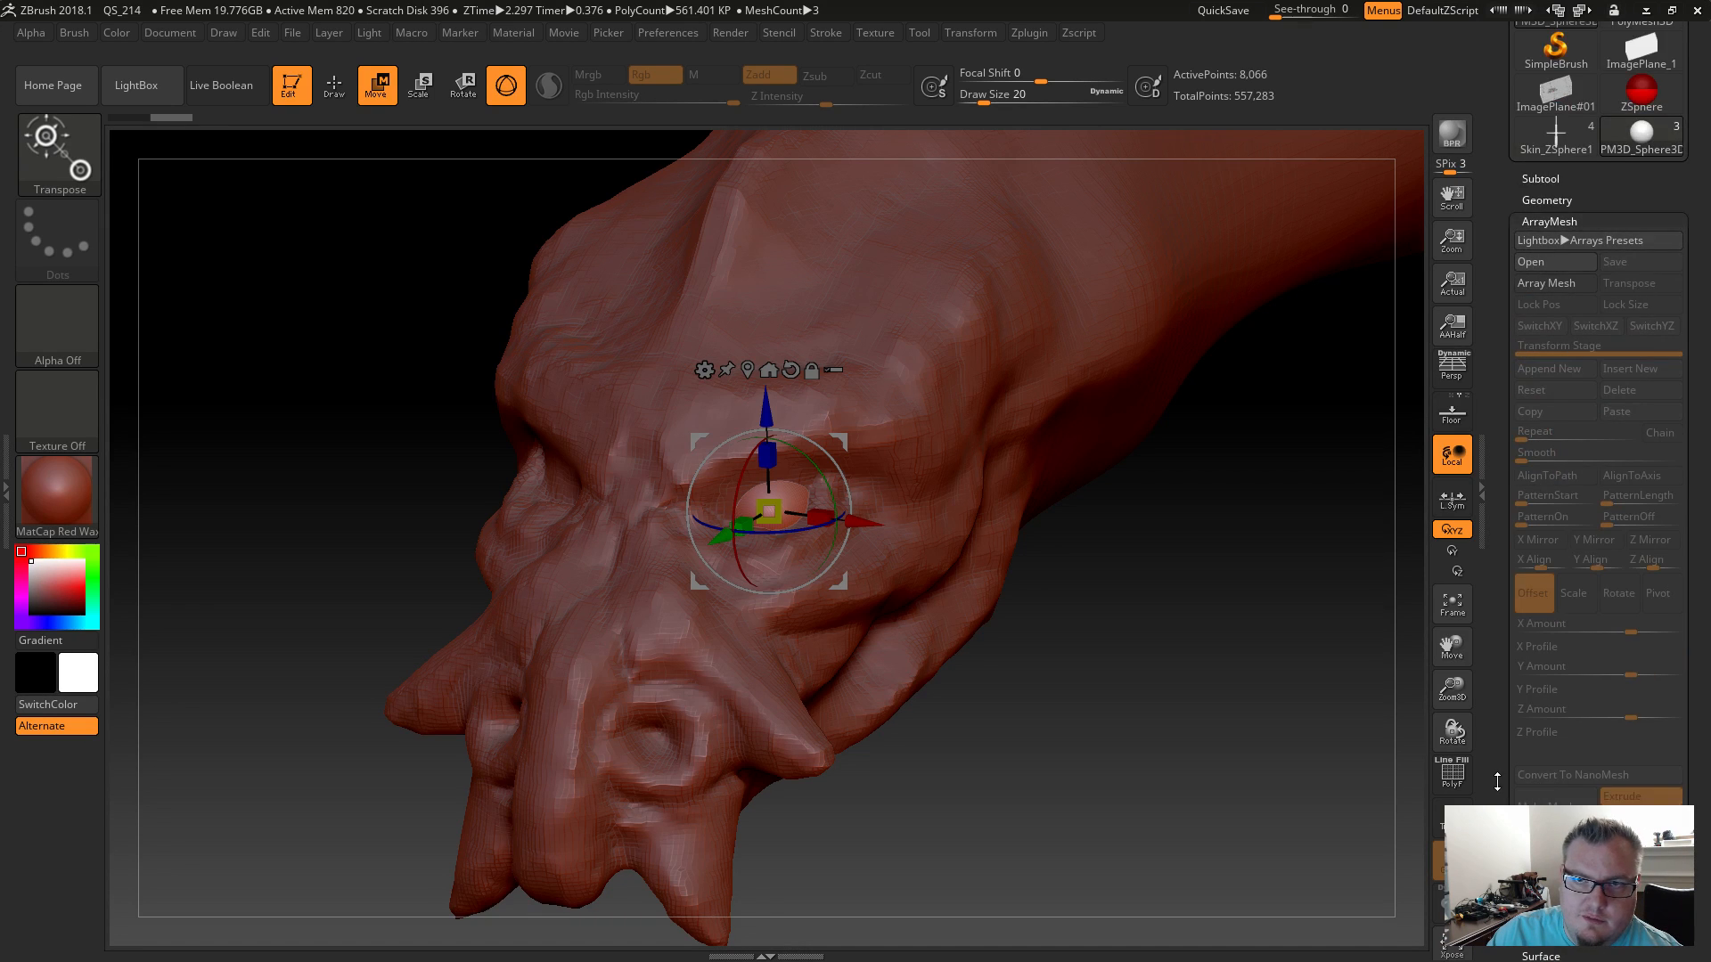
scroll(1497, 780, "down", 2)
scroll(1550, 736, "down", 6)
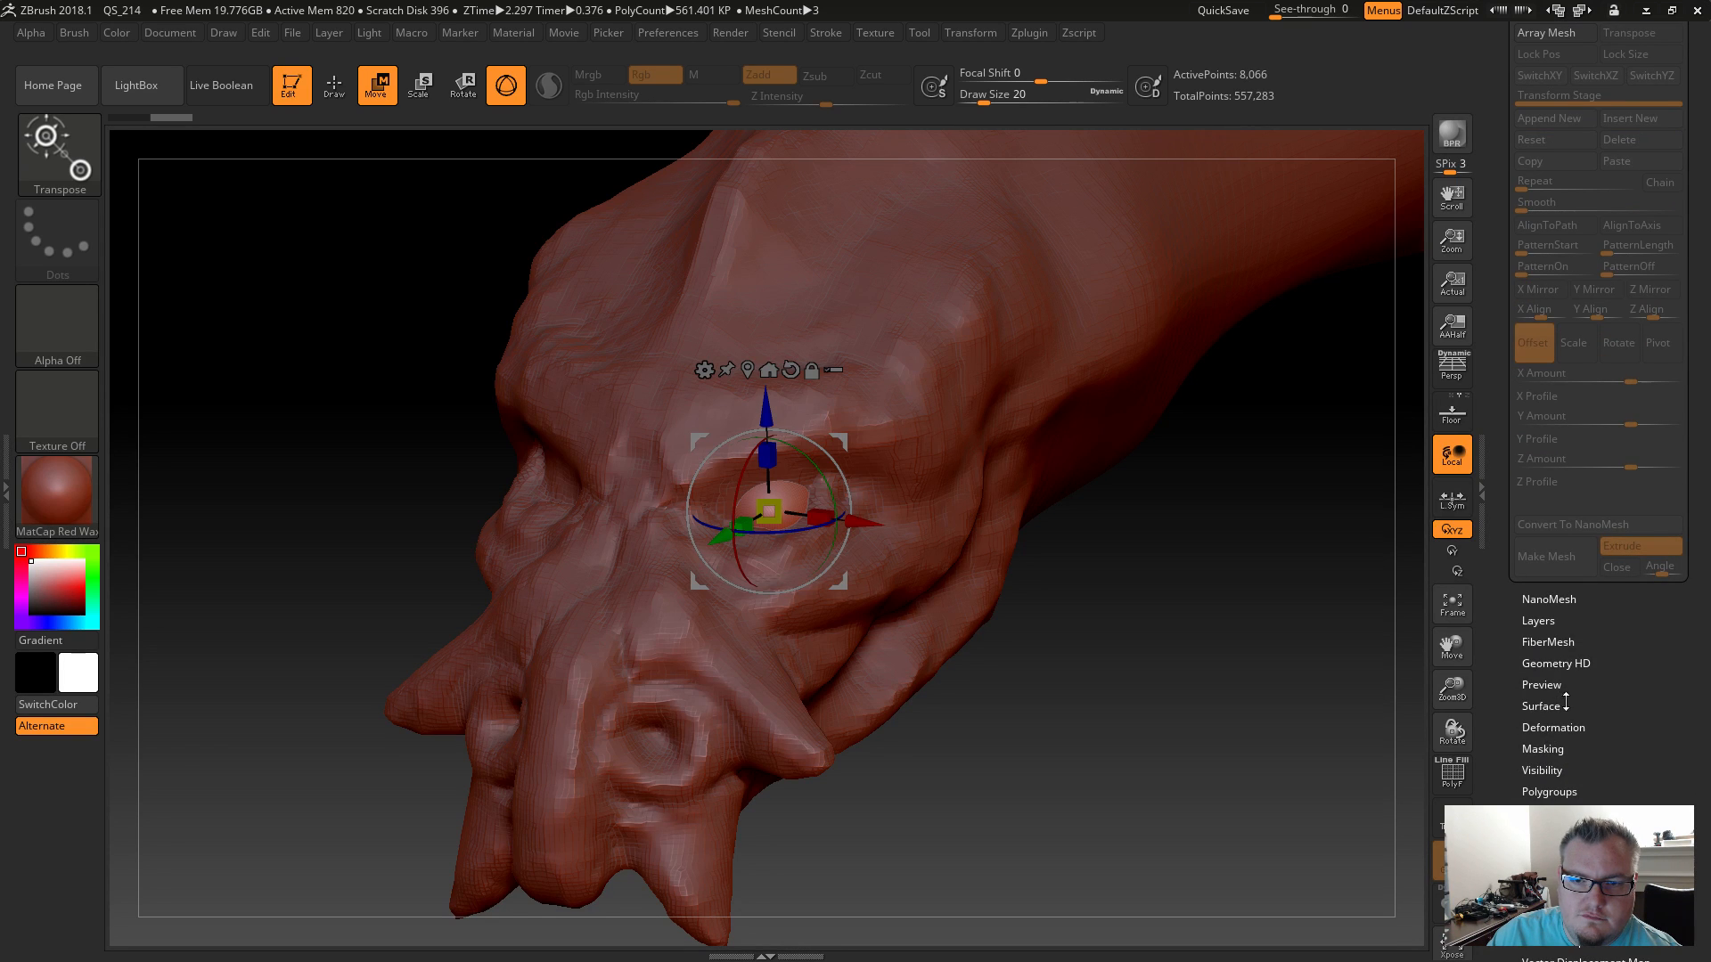
left_click(1553, 727)
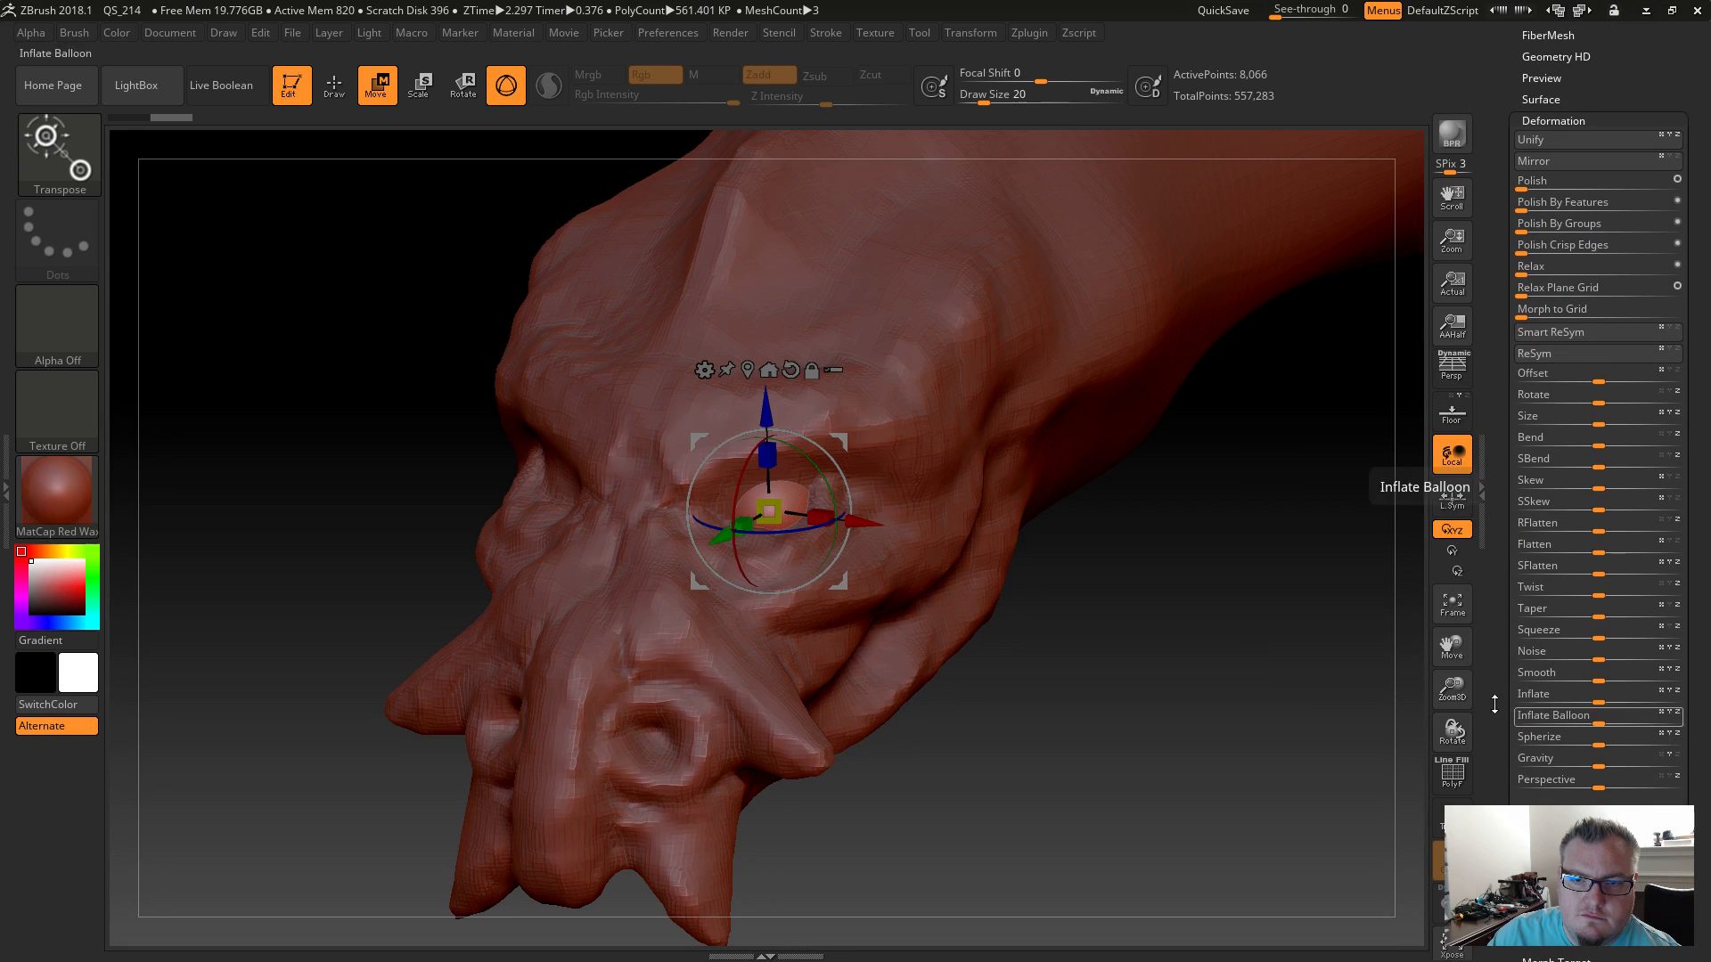
scroll(1495, 581, "up", 10)
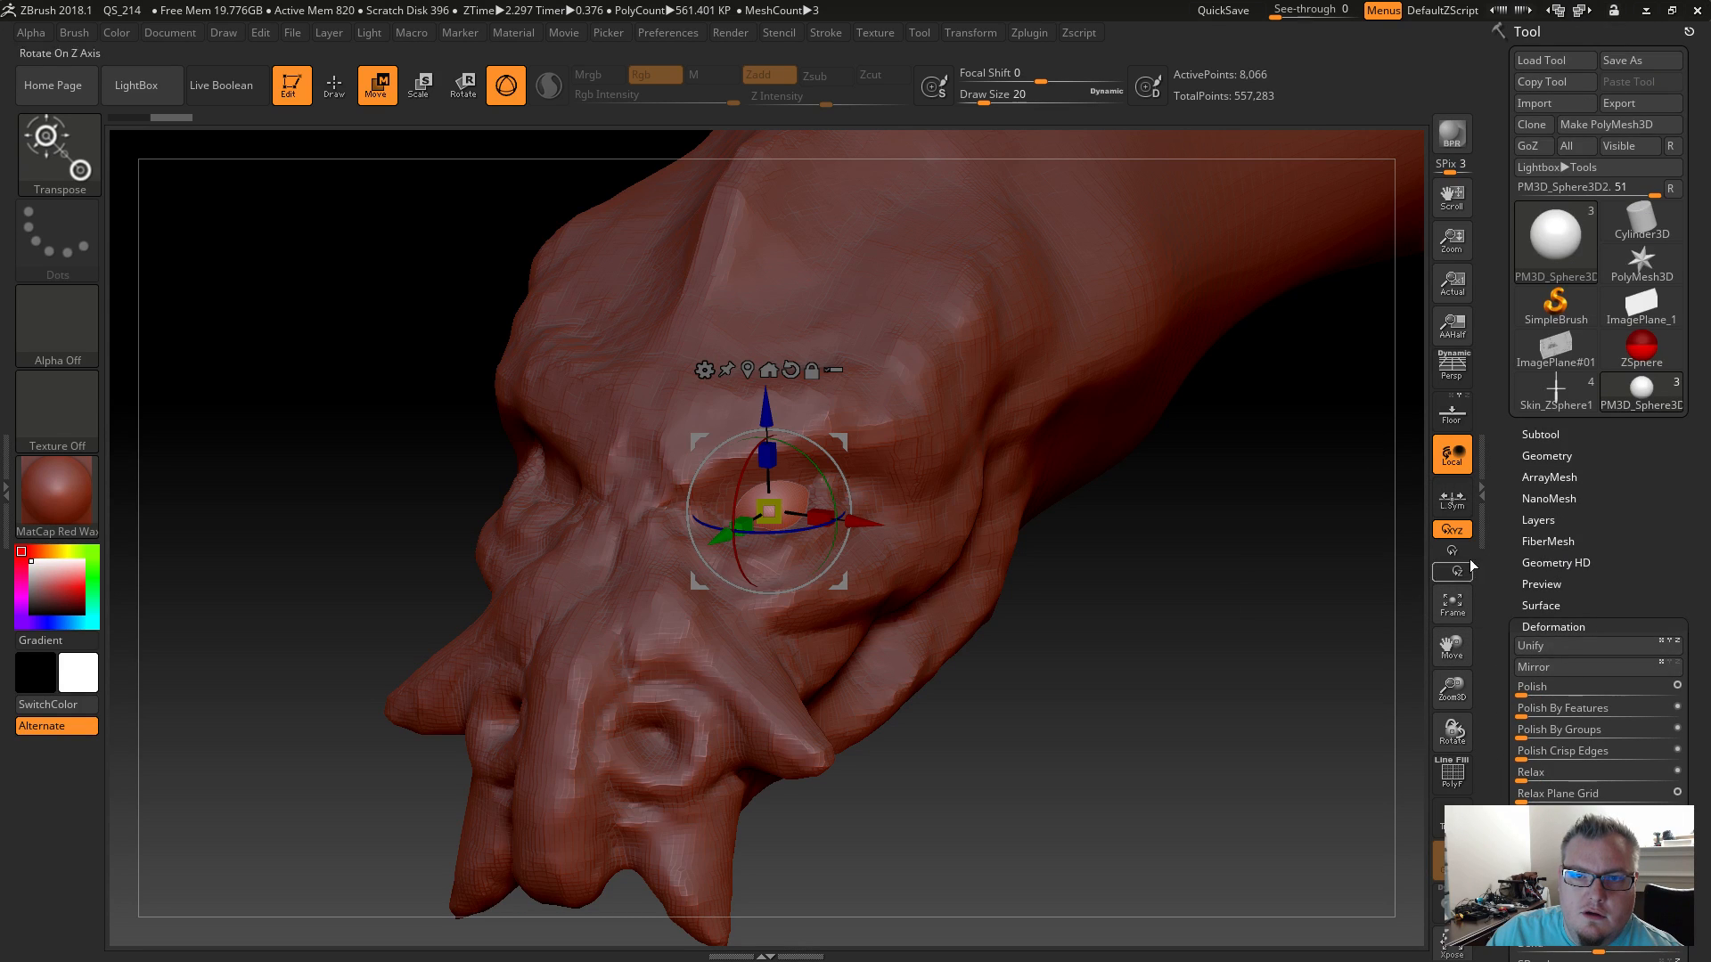
Recheck the Position, Modify Topology, Deformation, Visibility, Geometry HD and Surface options for a suitable mirror function.
left_click(1547, 455)
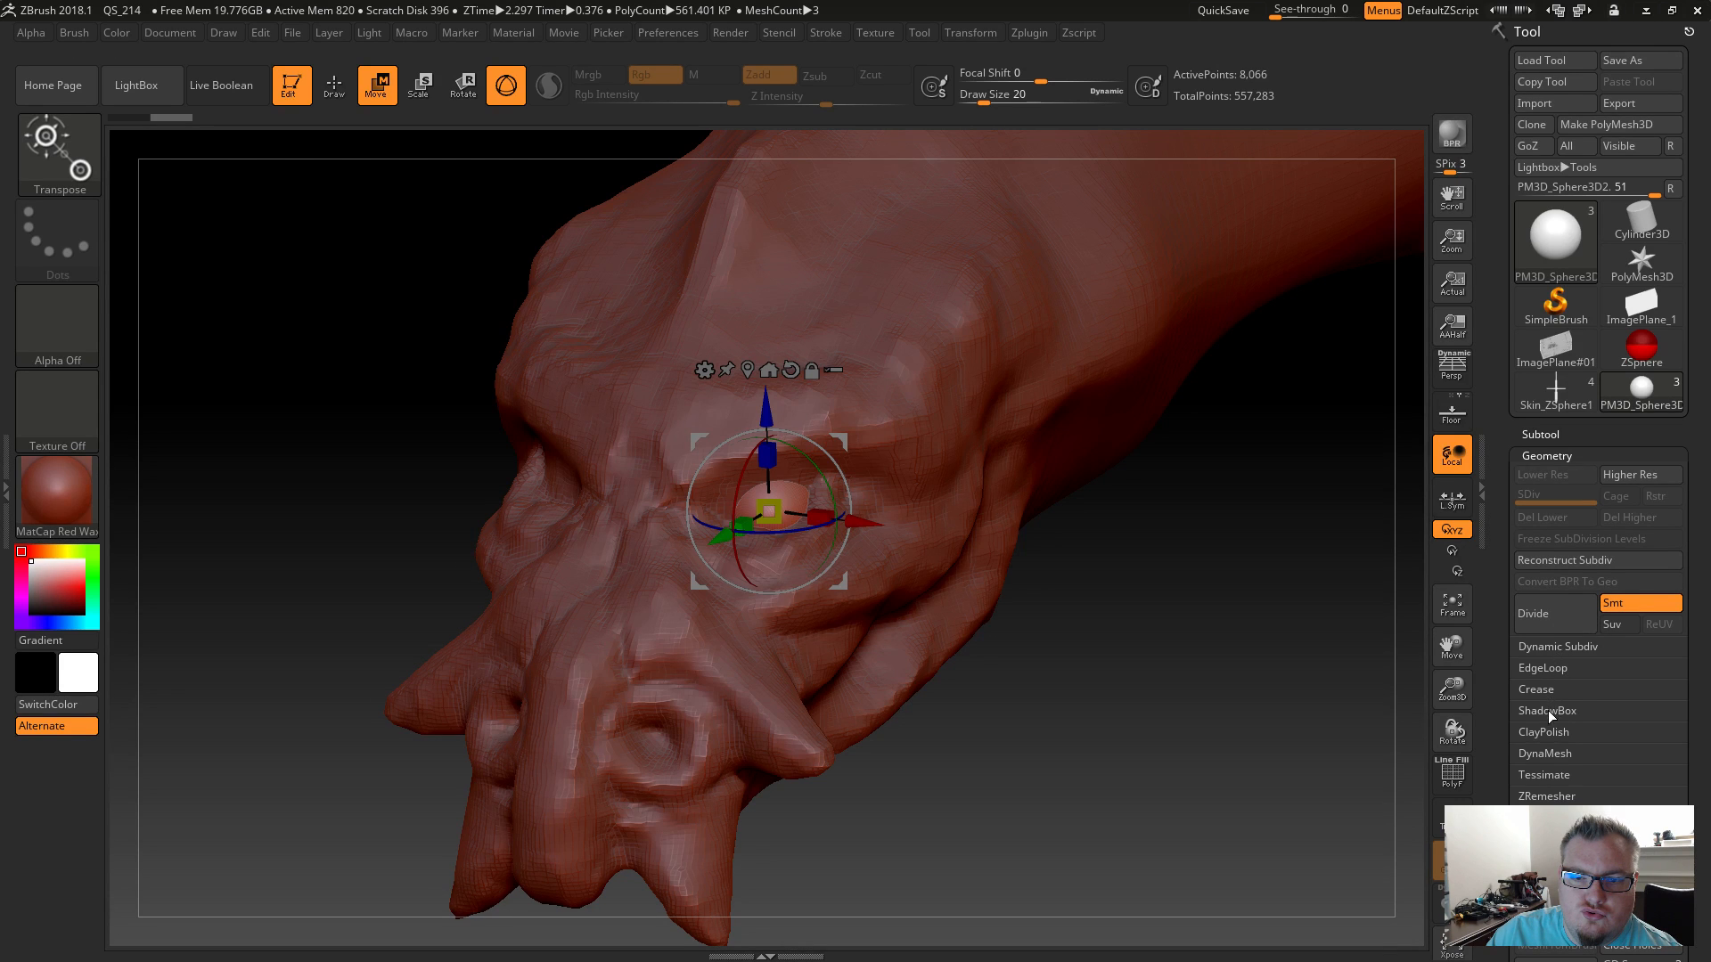
left_click(1525, 798)
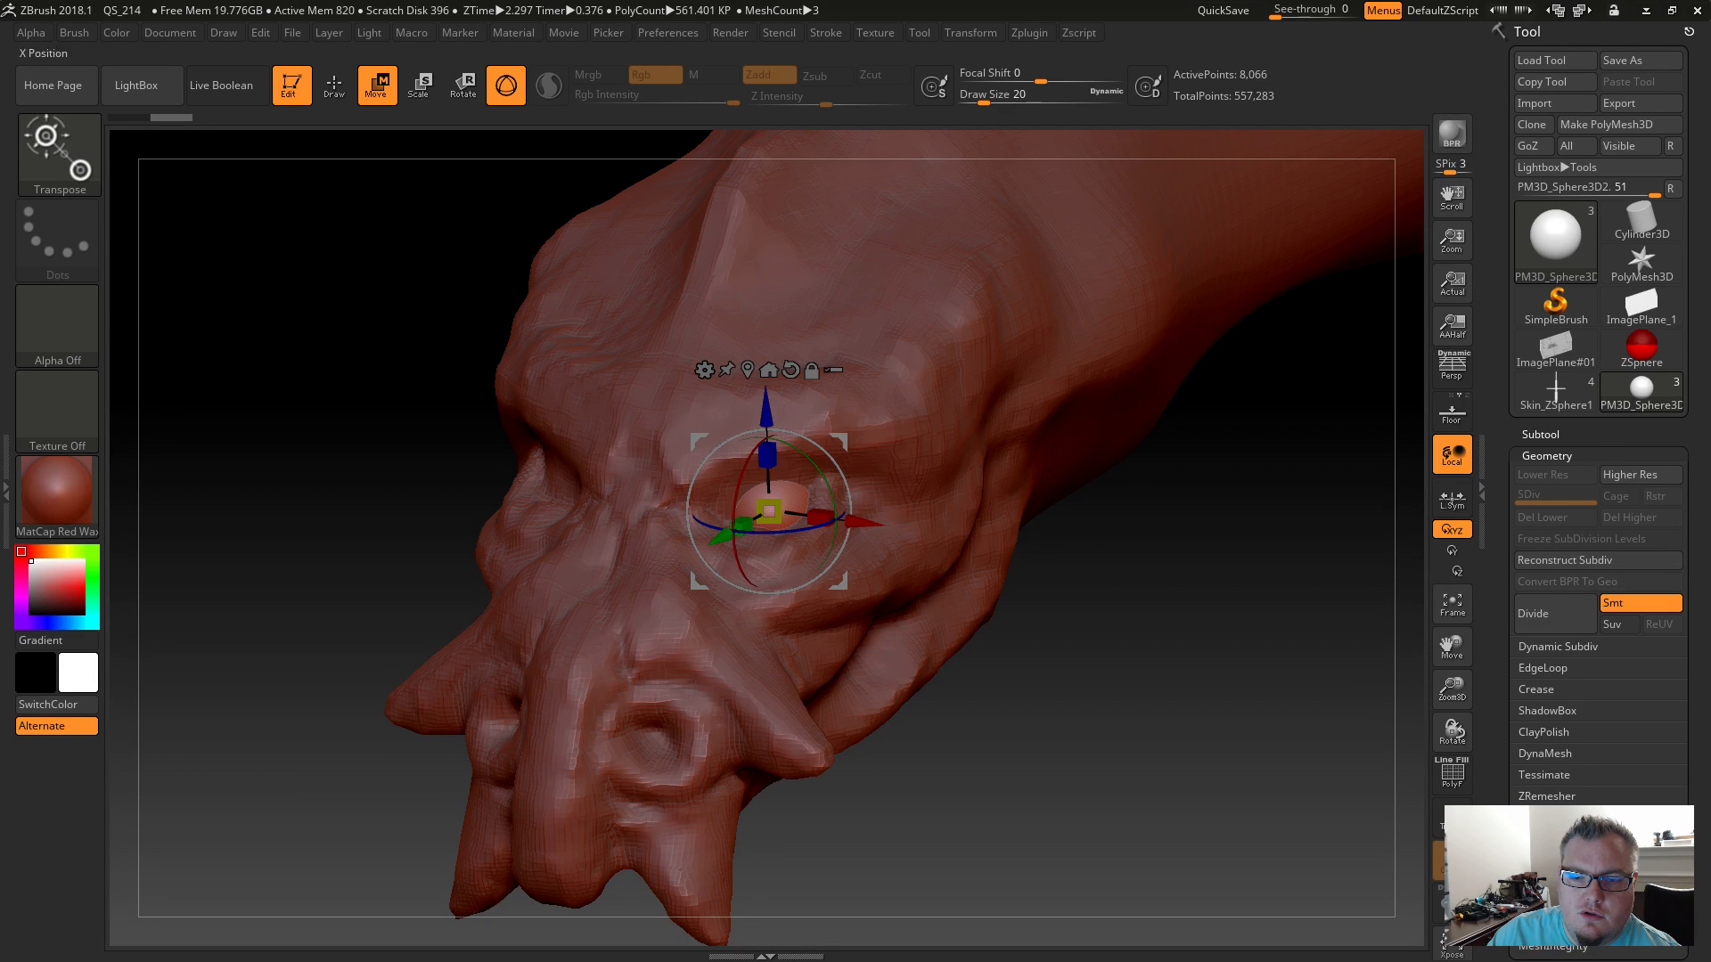
scroll(1548, 776, "down", 2)
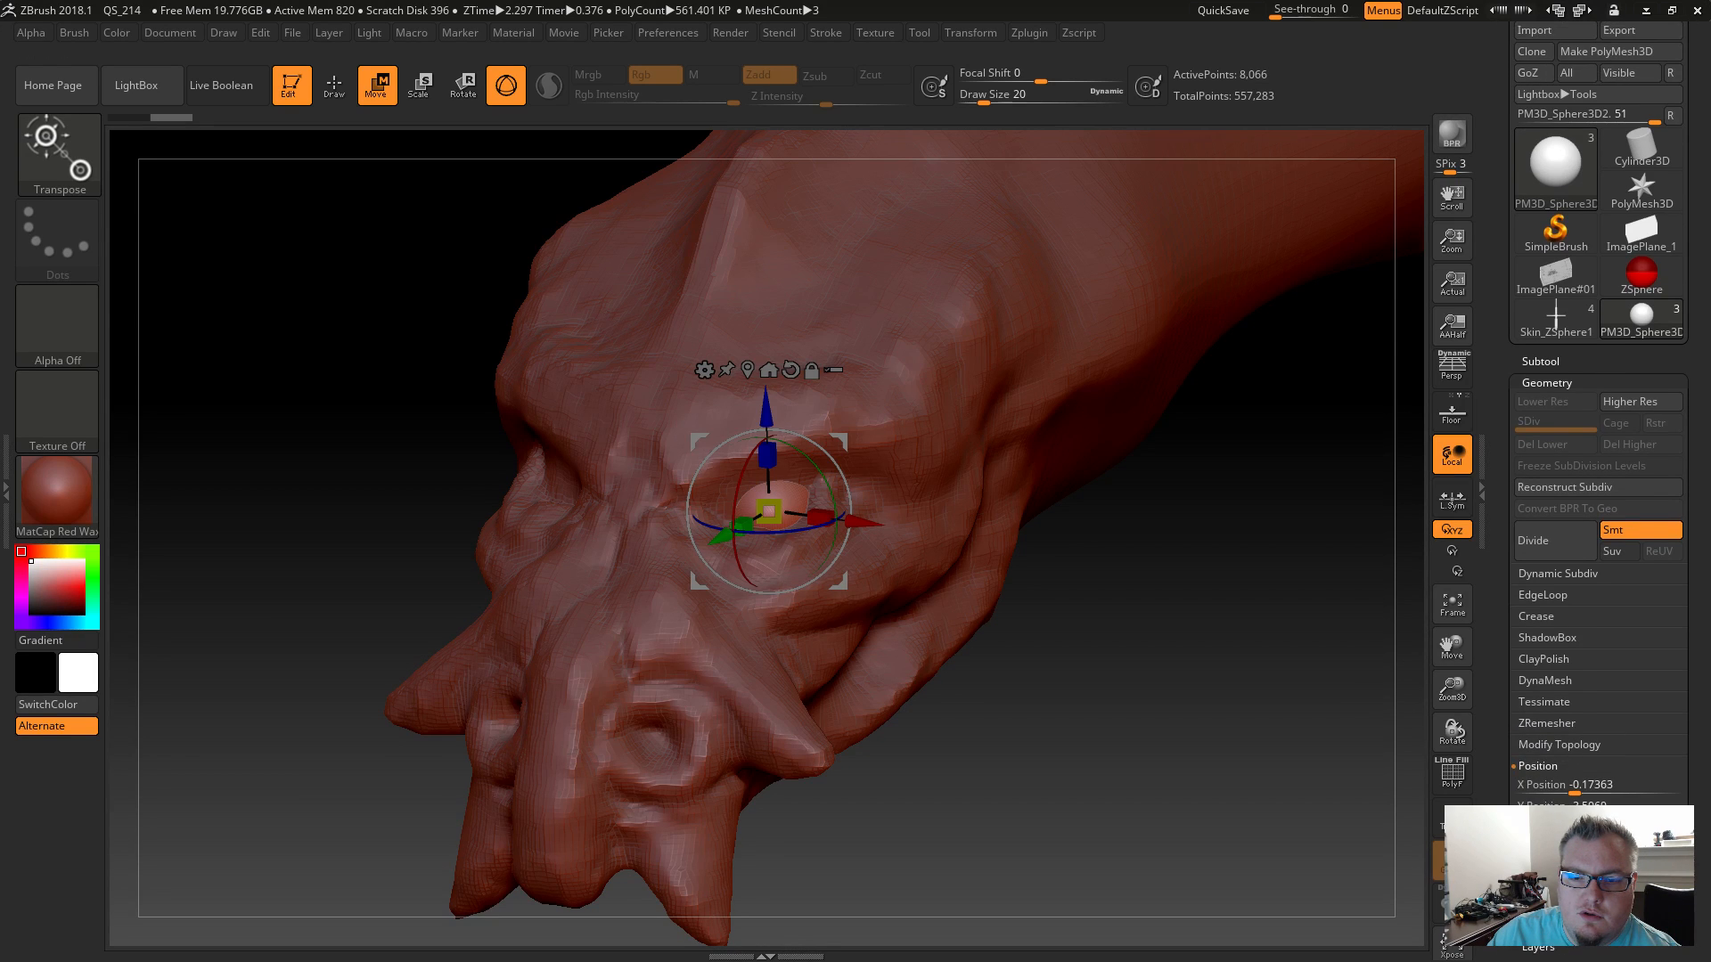
left_click(1548, 751)
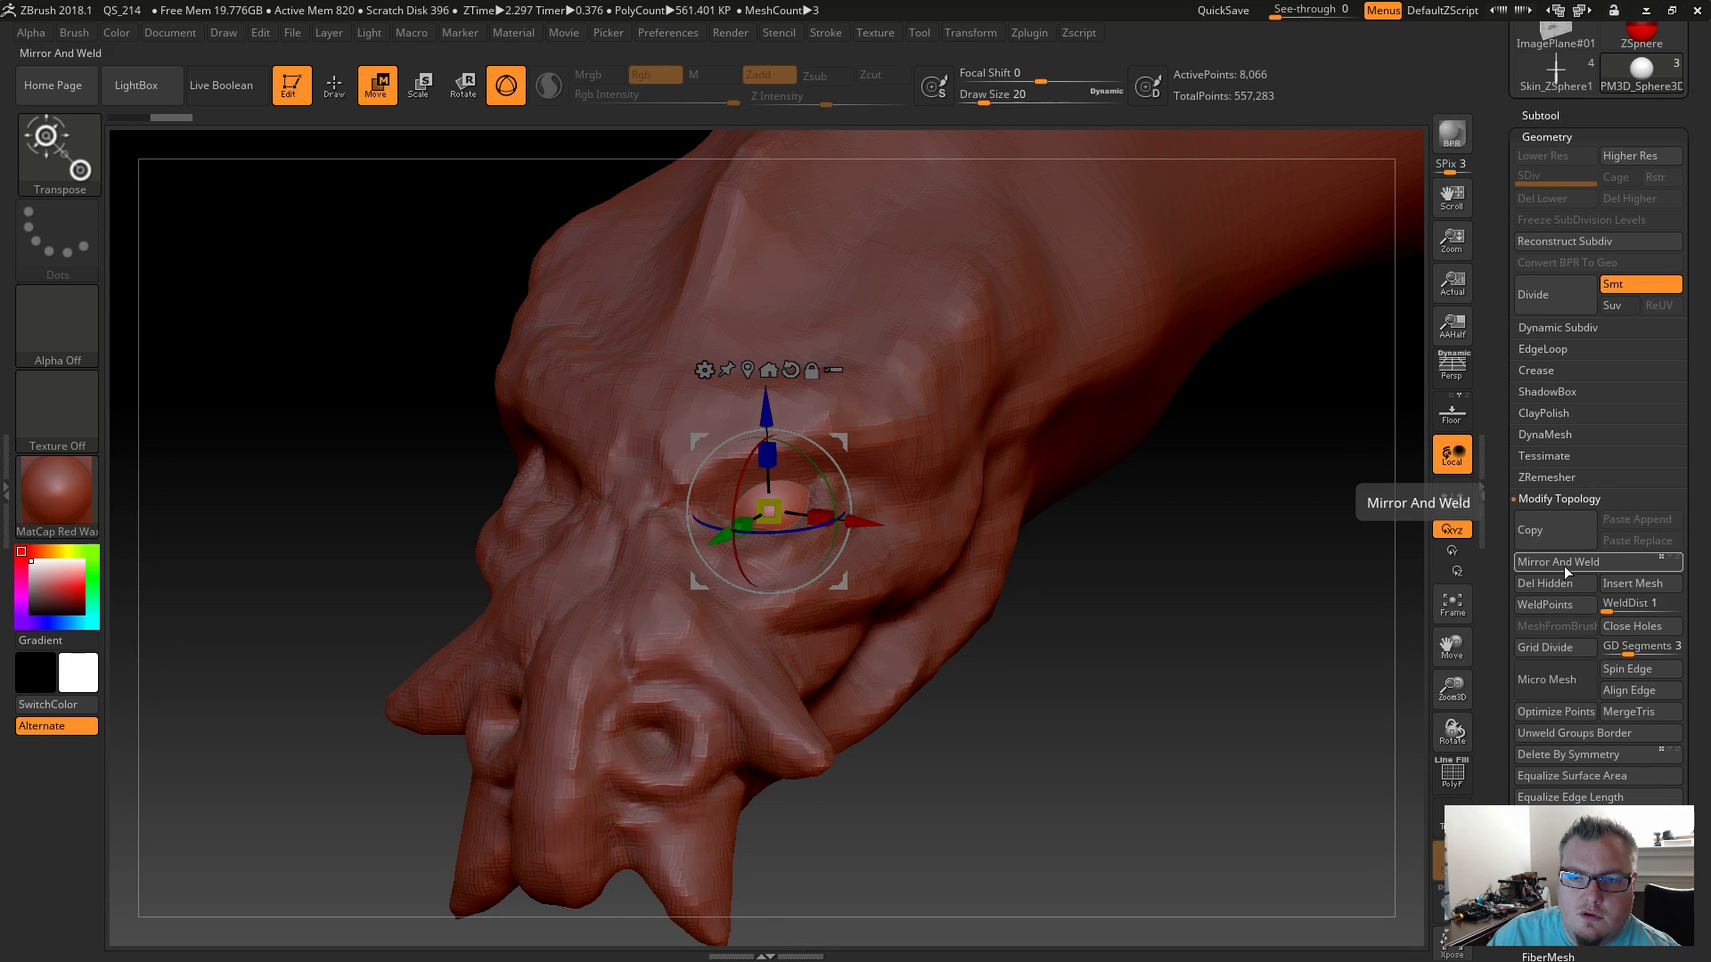
left_click_drag(1494, 749, 1486, 544)
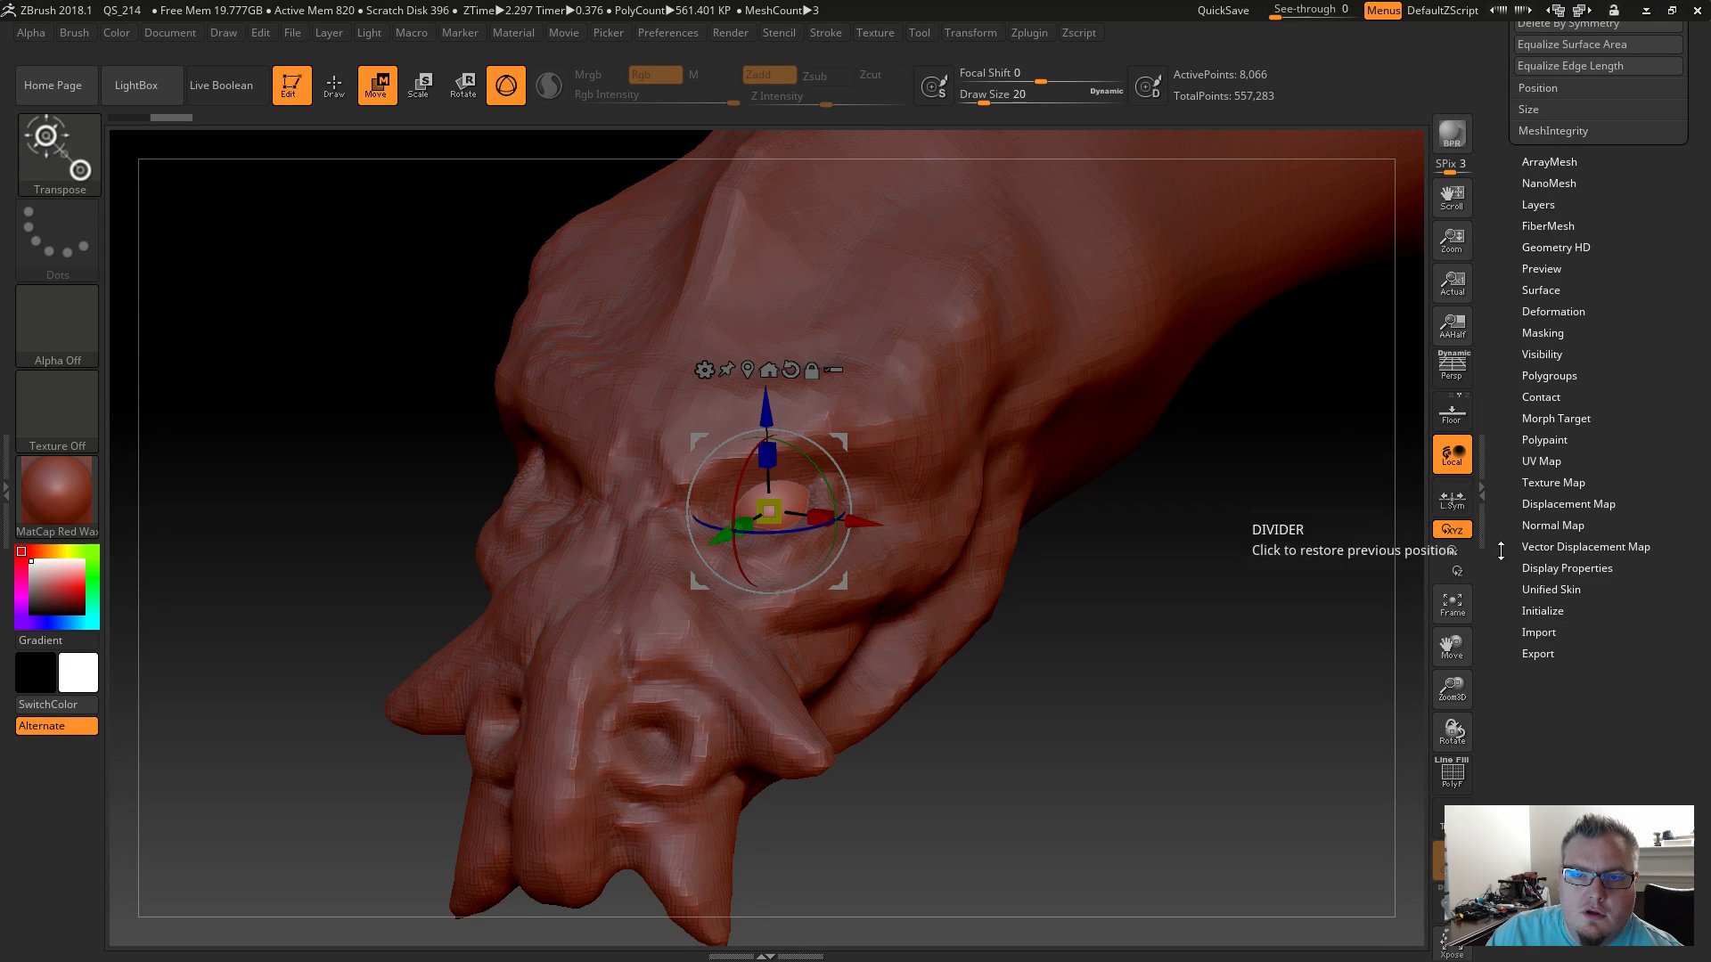
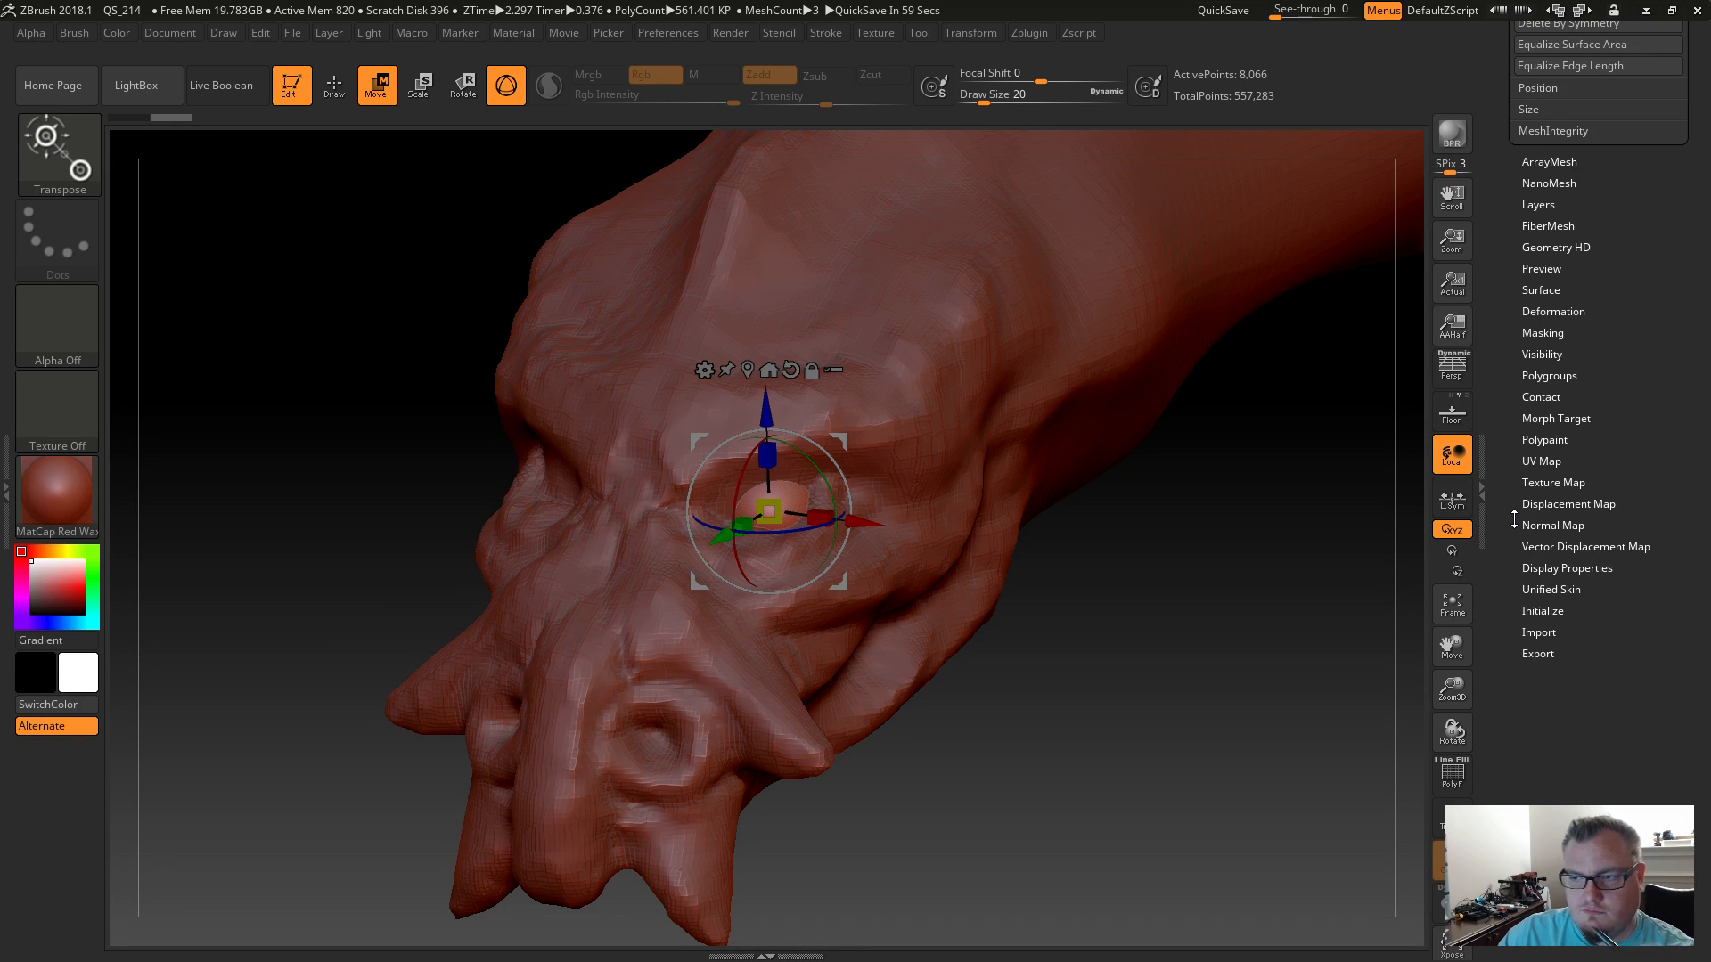
left_click_drag(1514, 519, 1514, 640)
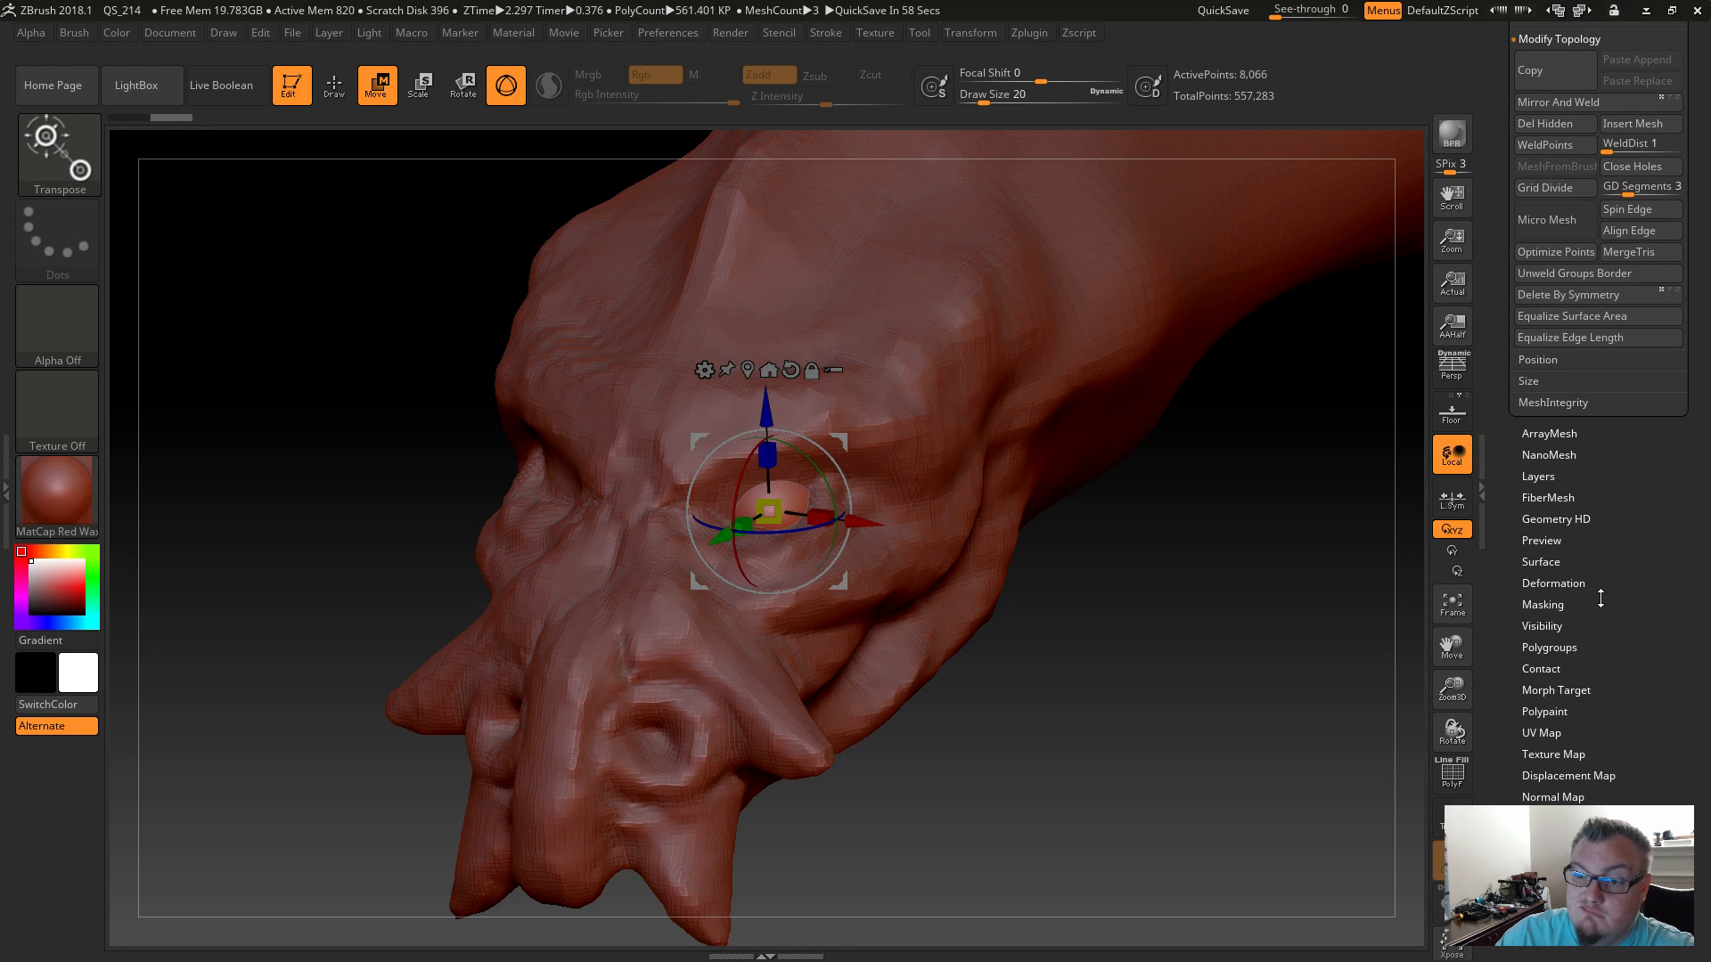
left_click_drag(1519, 497, 1517, 503)
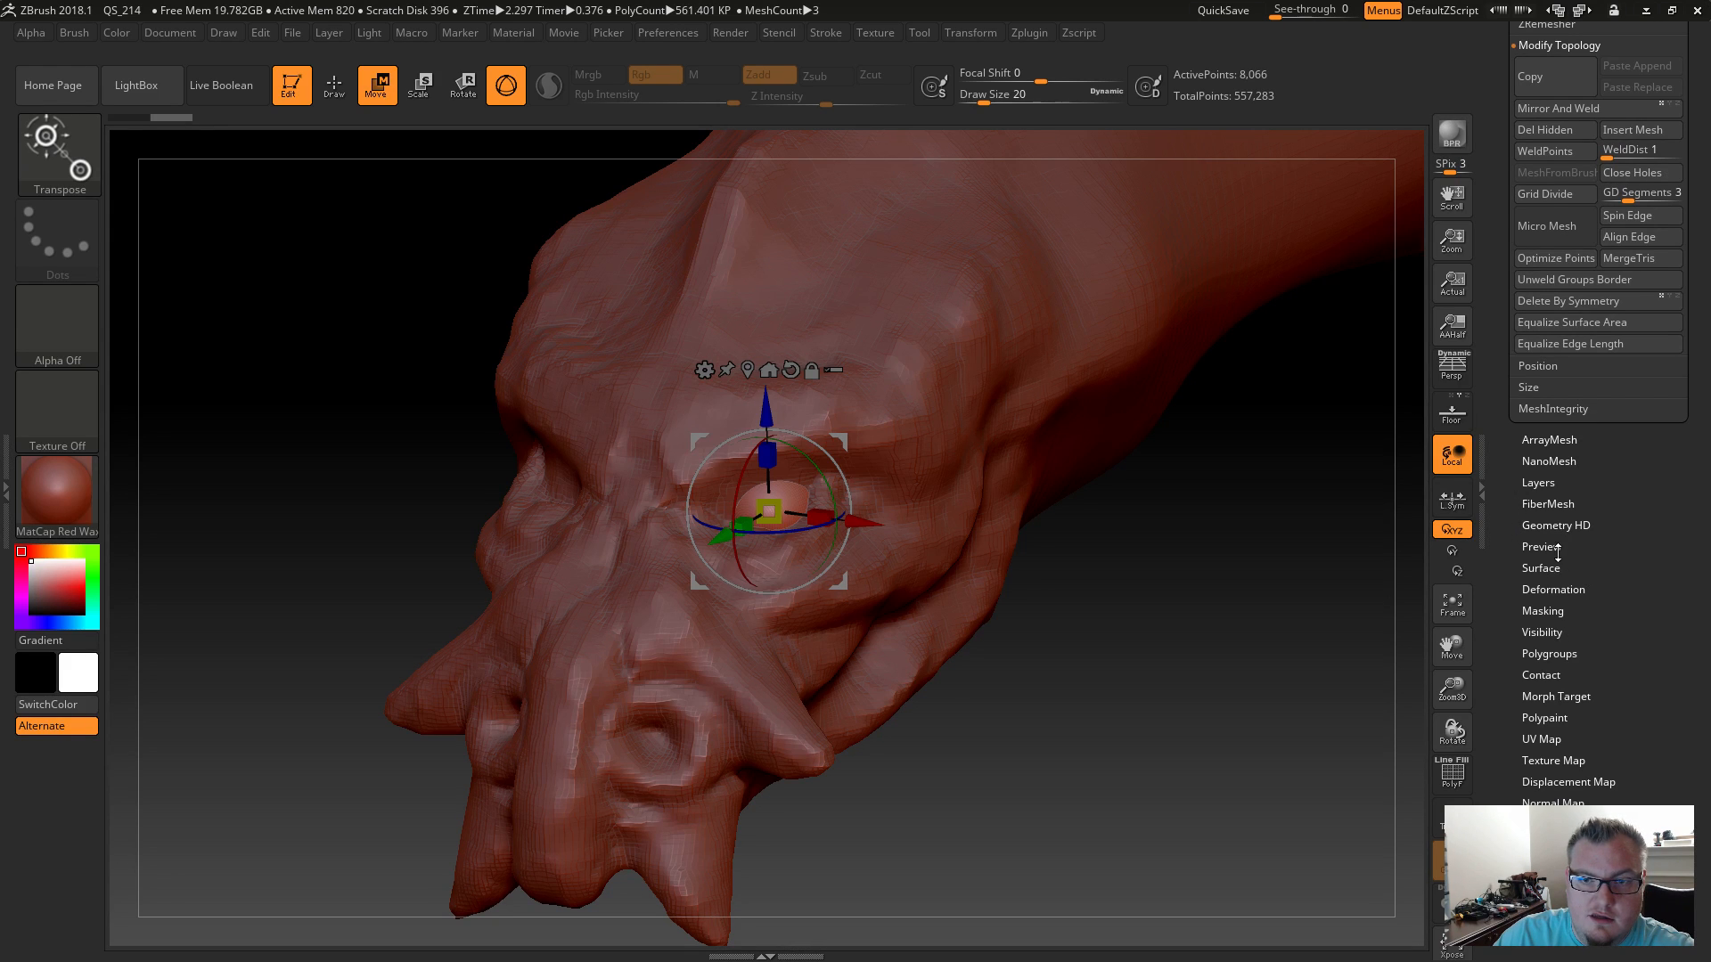
left_click(1554, 589)
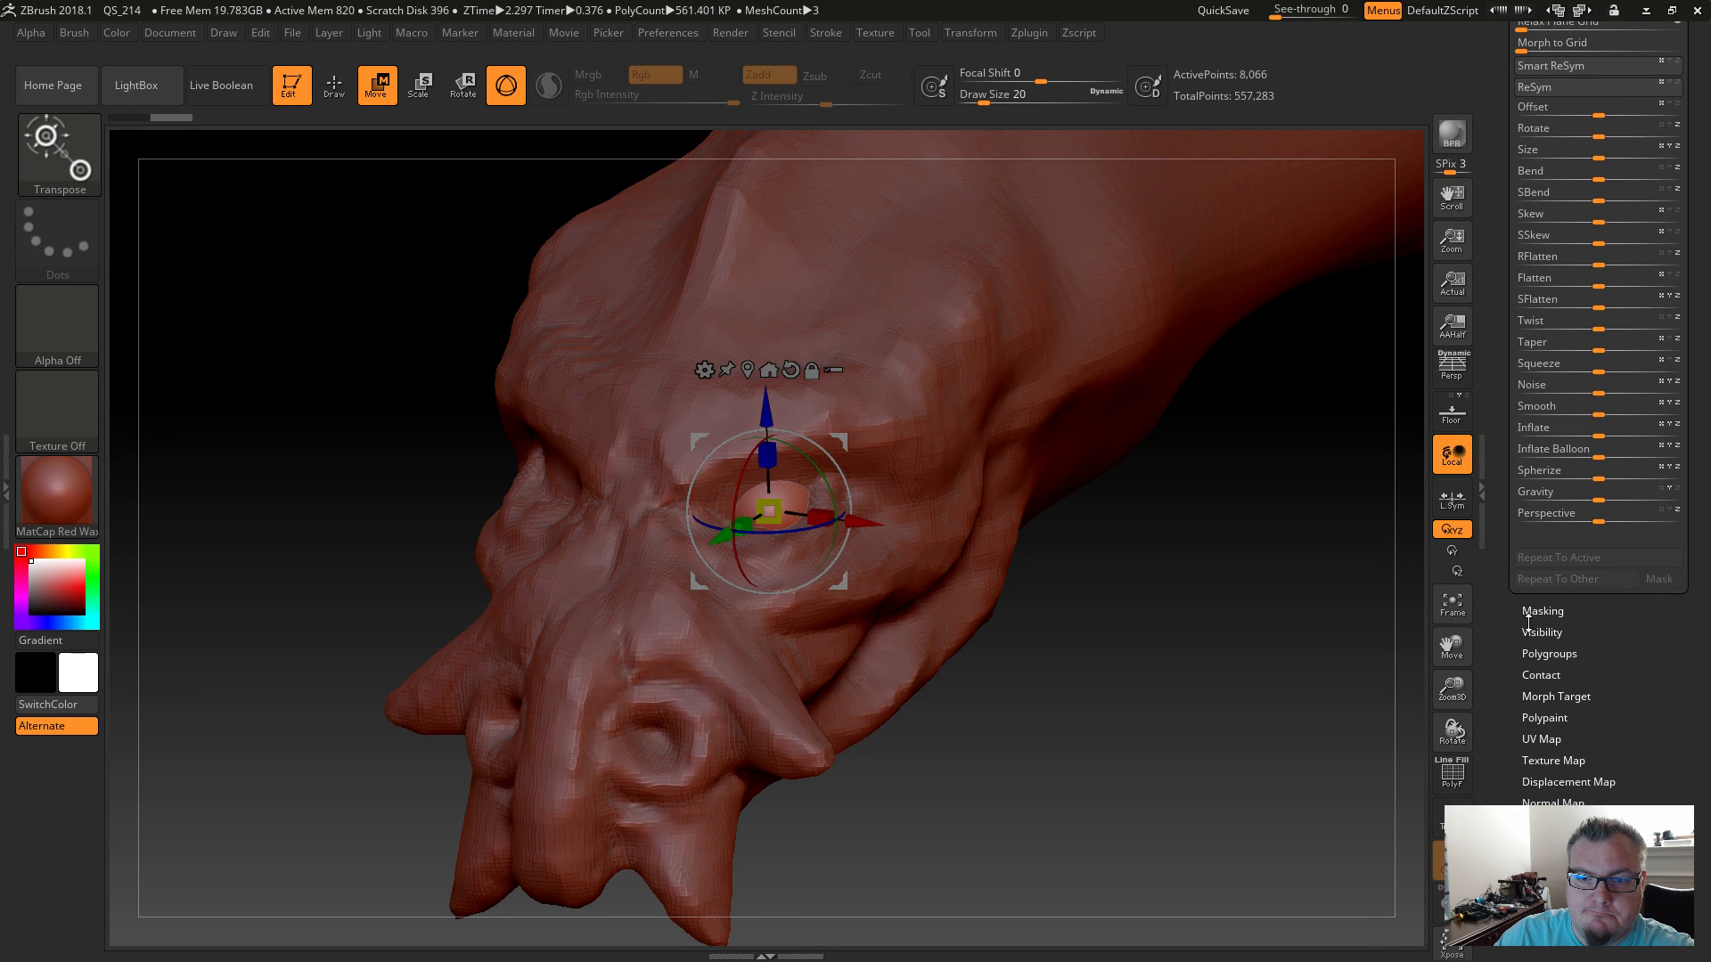
left_click(1540, 632)
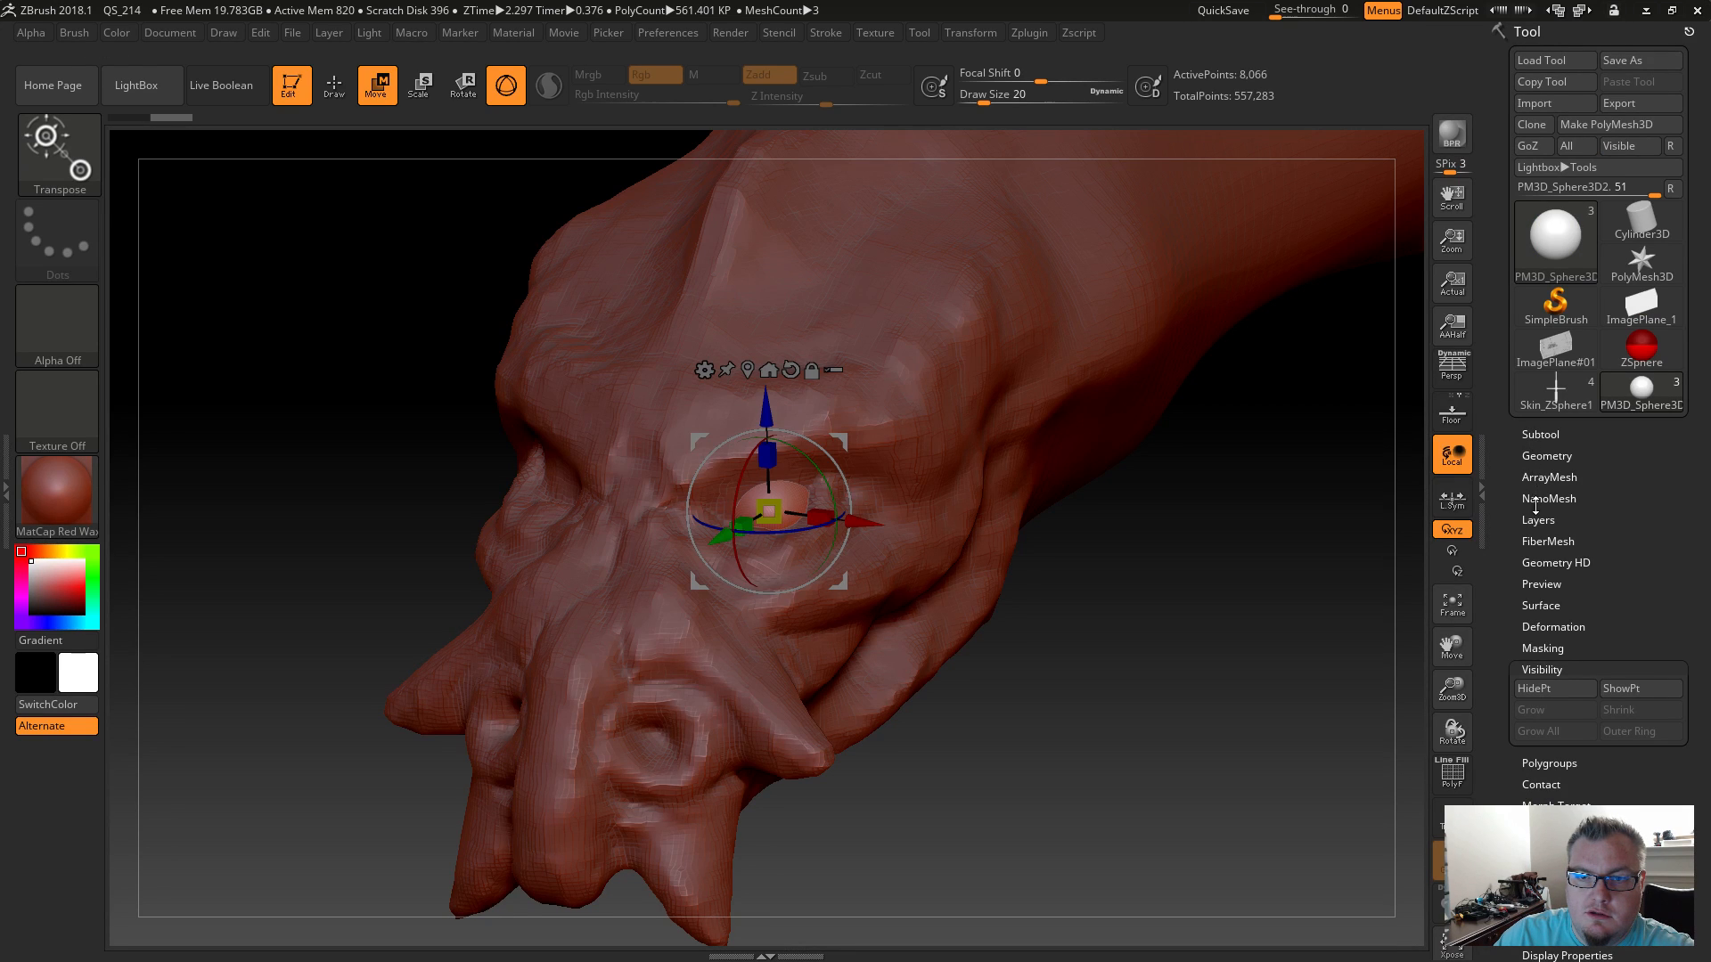
left_click(1540, 565)
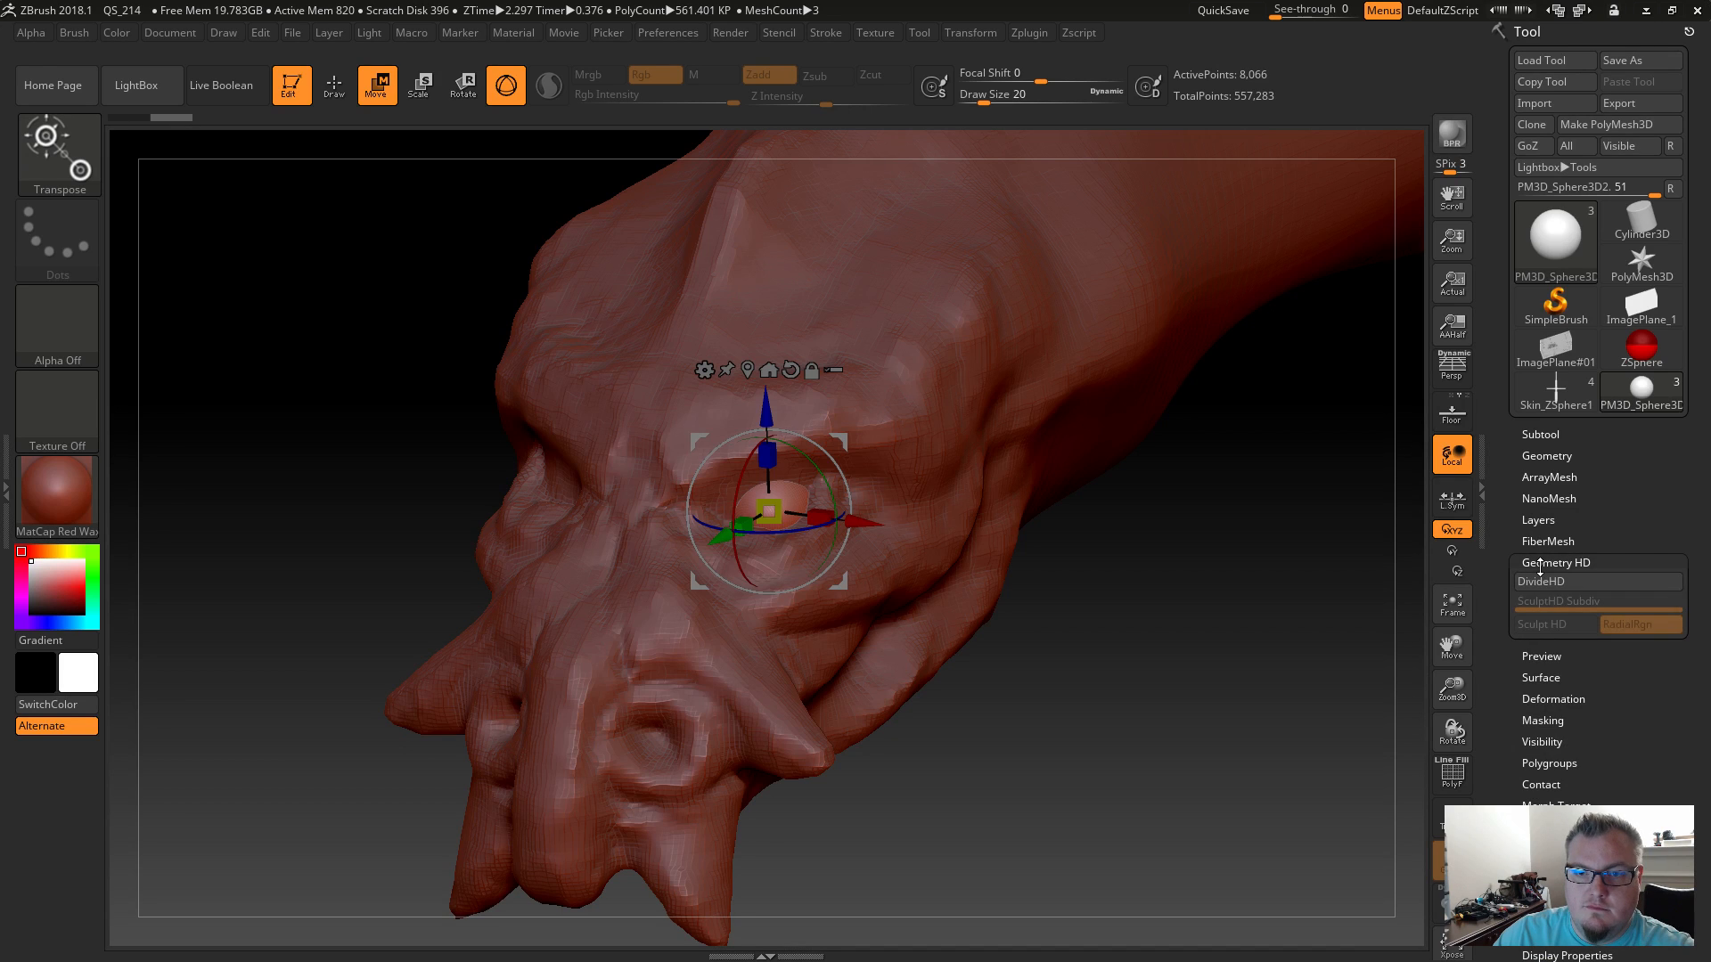
left_click(1539, 677)
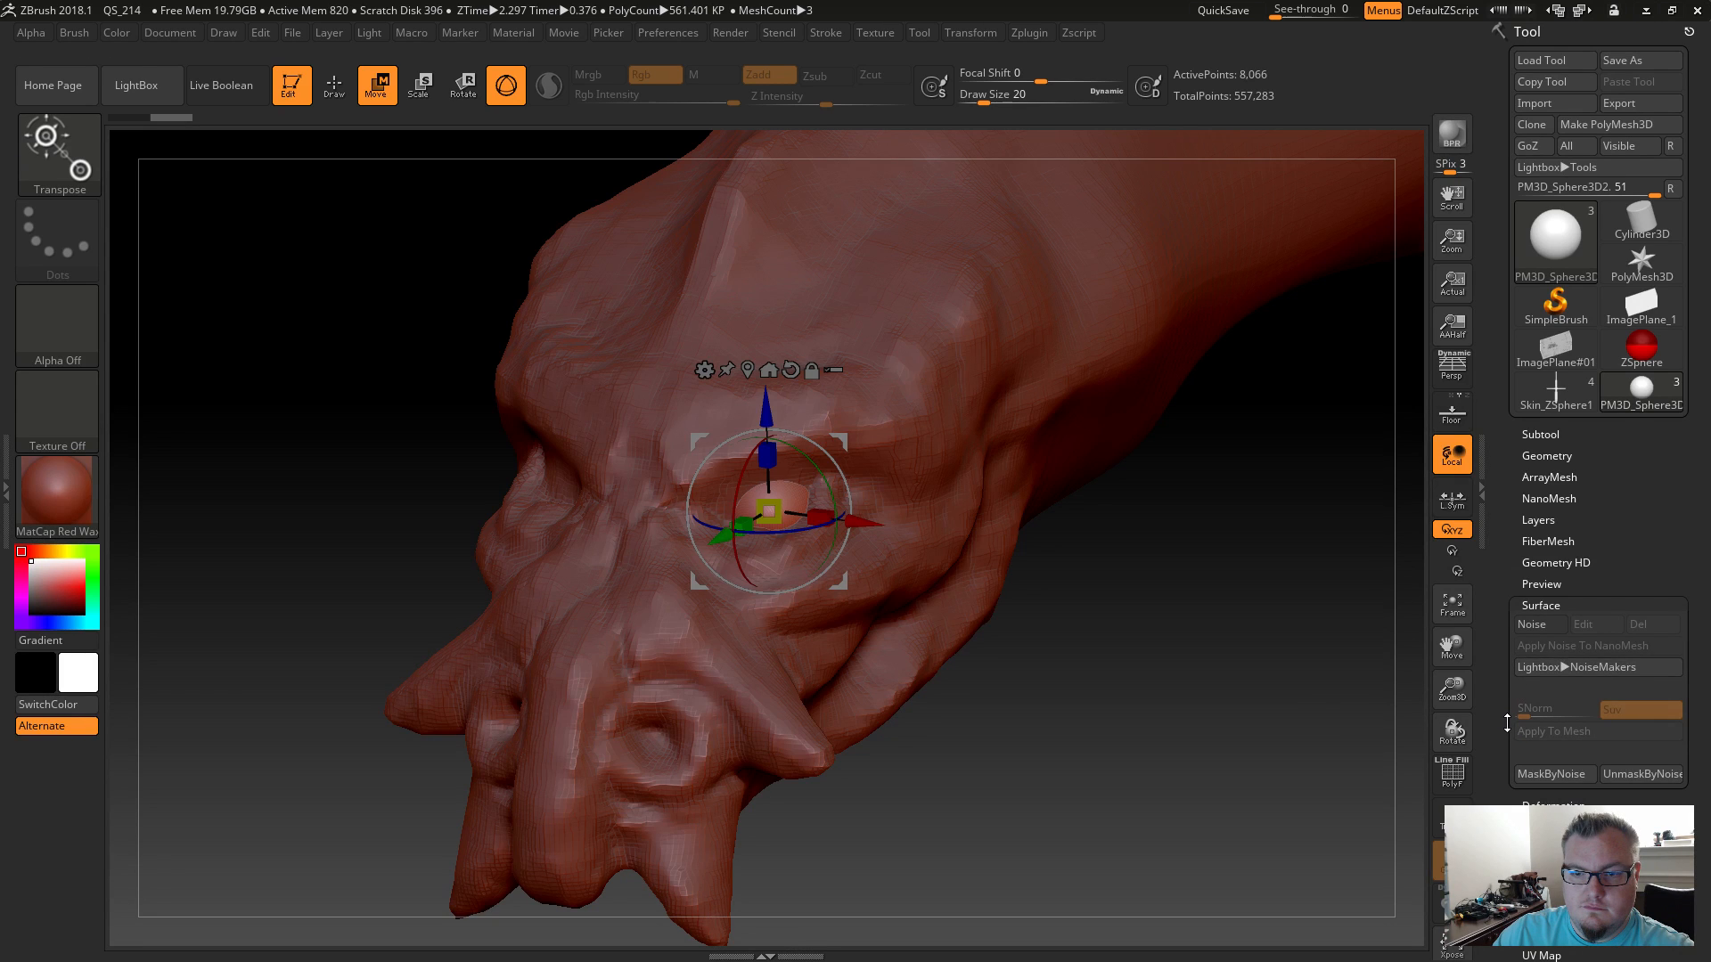
Mirror the duplicated eye sphere across the X axis into the opposite eye socket with the Mirror deformation.
left_click(1516, 803)
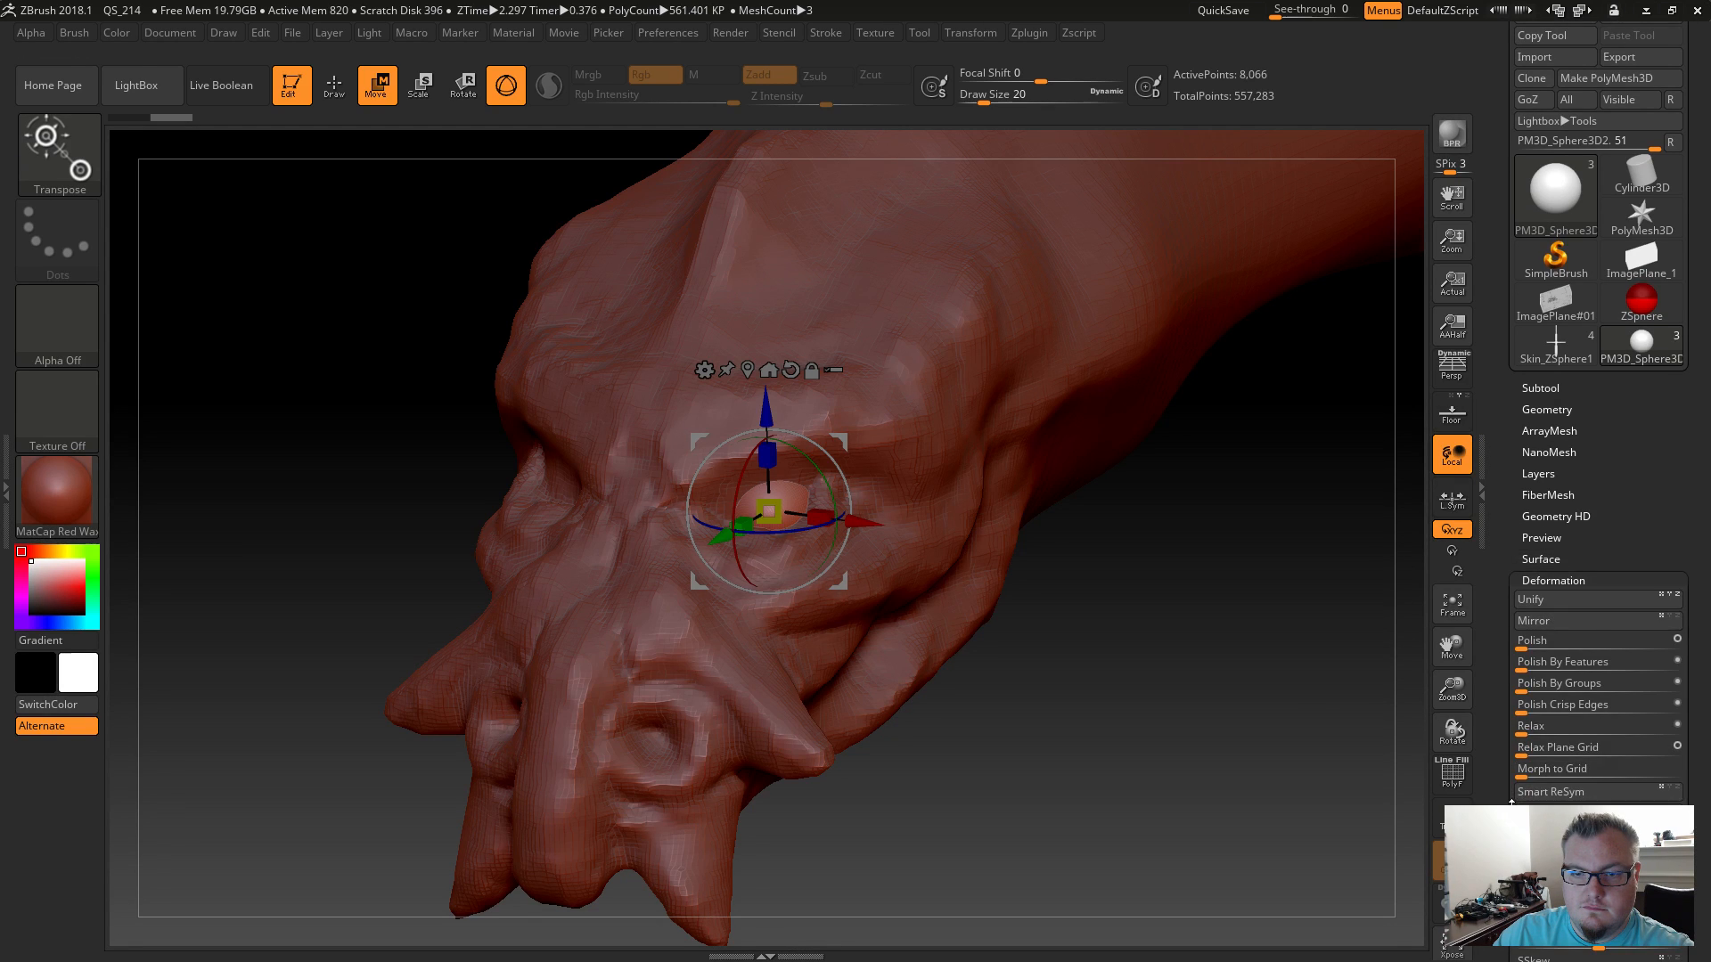
left_click(1592, 624)
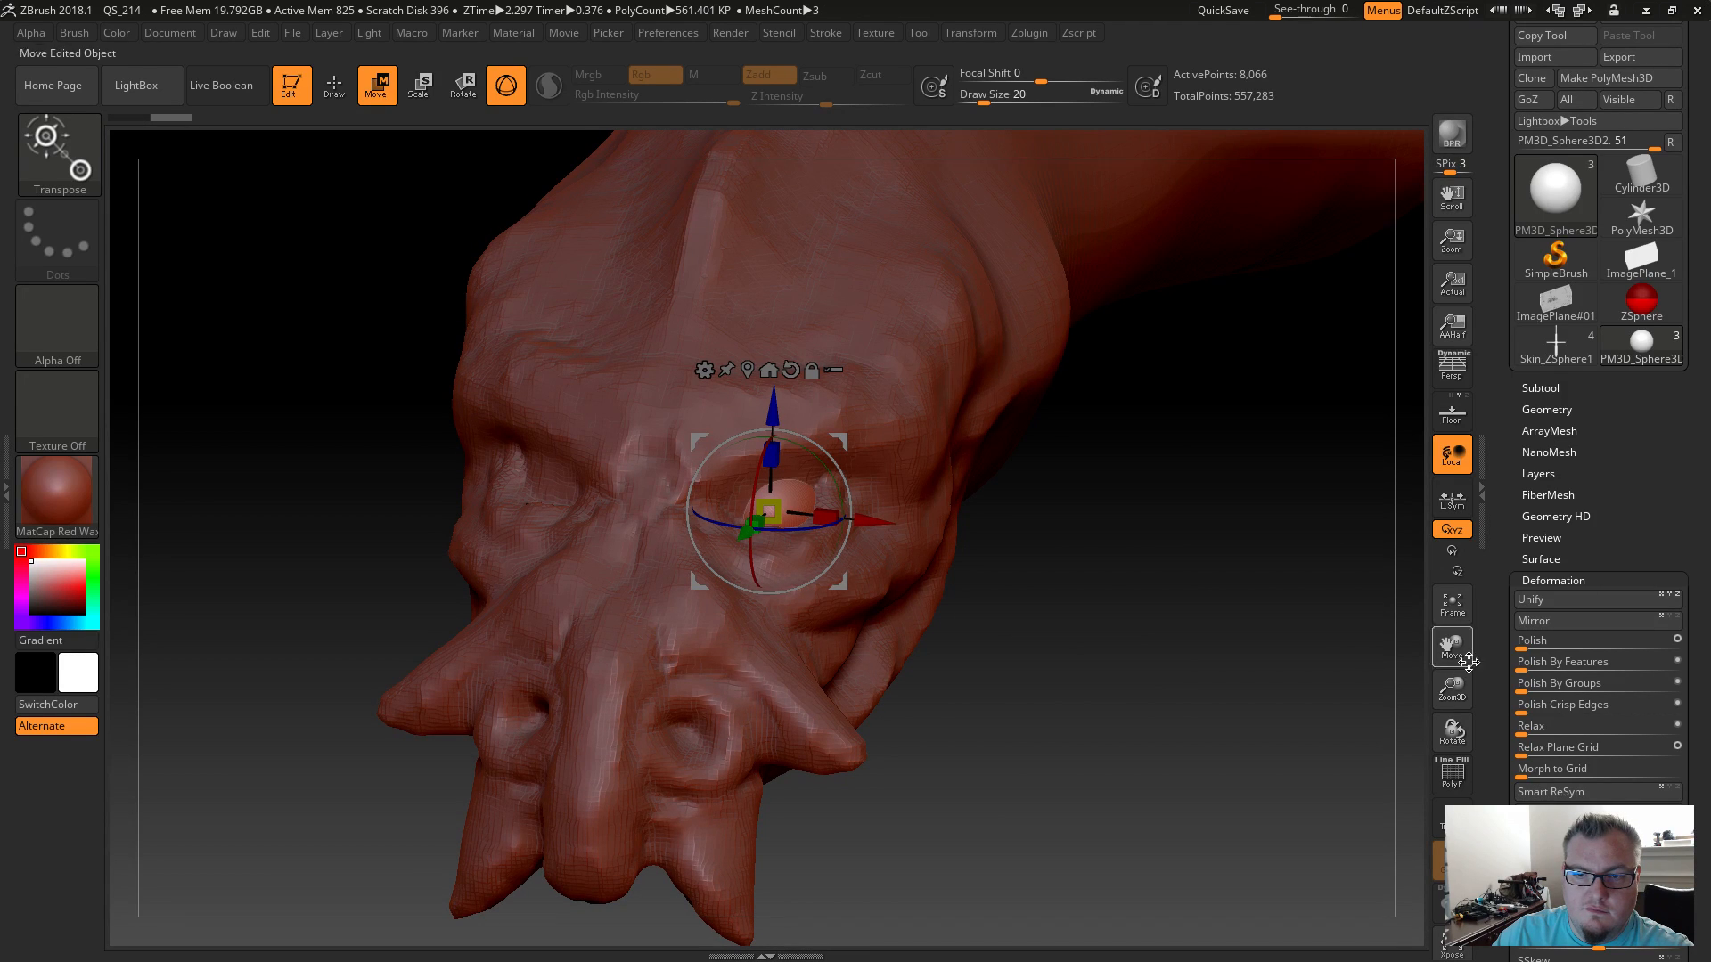
left_click(1534, 622)
left_click_drag(1150, 623, 1052, 586)
left_click_drag(1088, 488, 1114, 507, "alt")
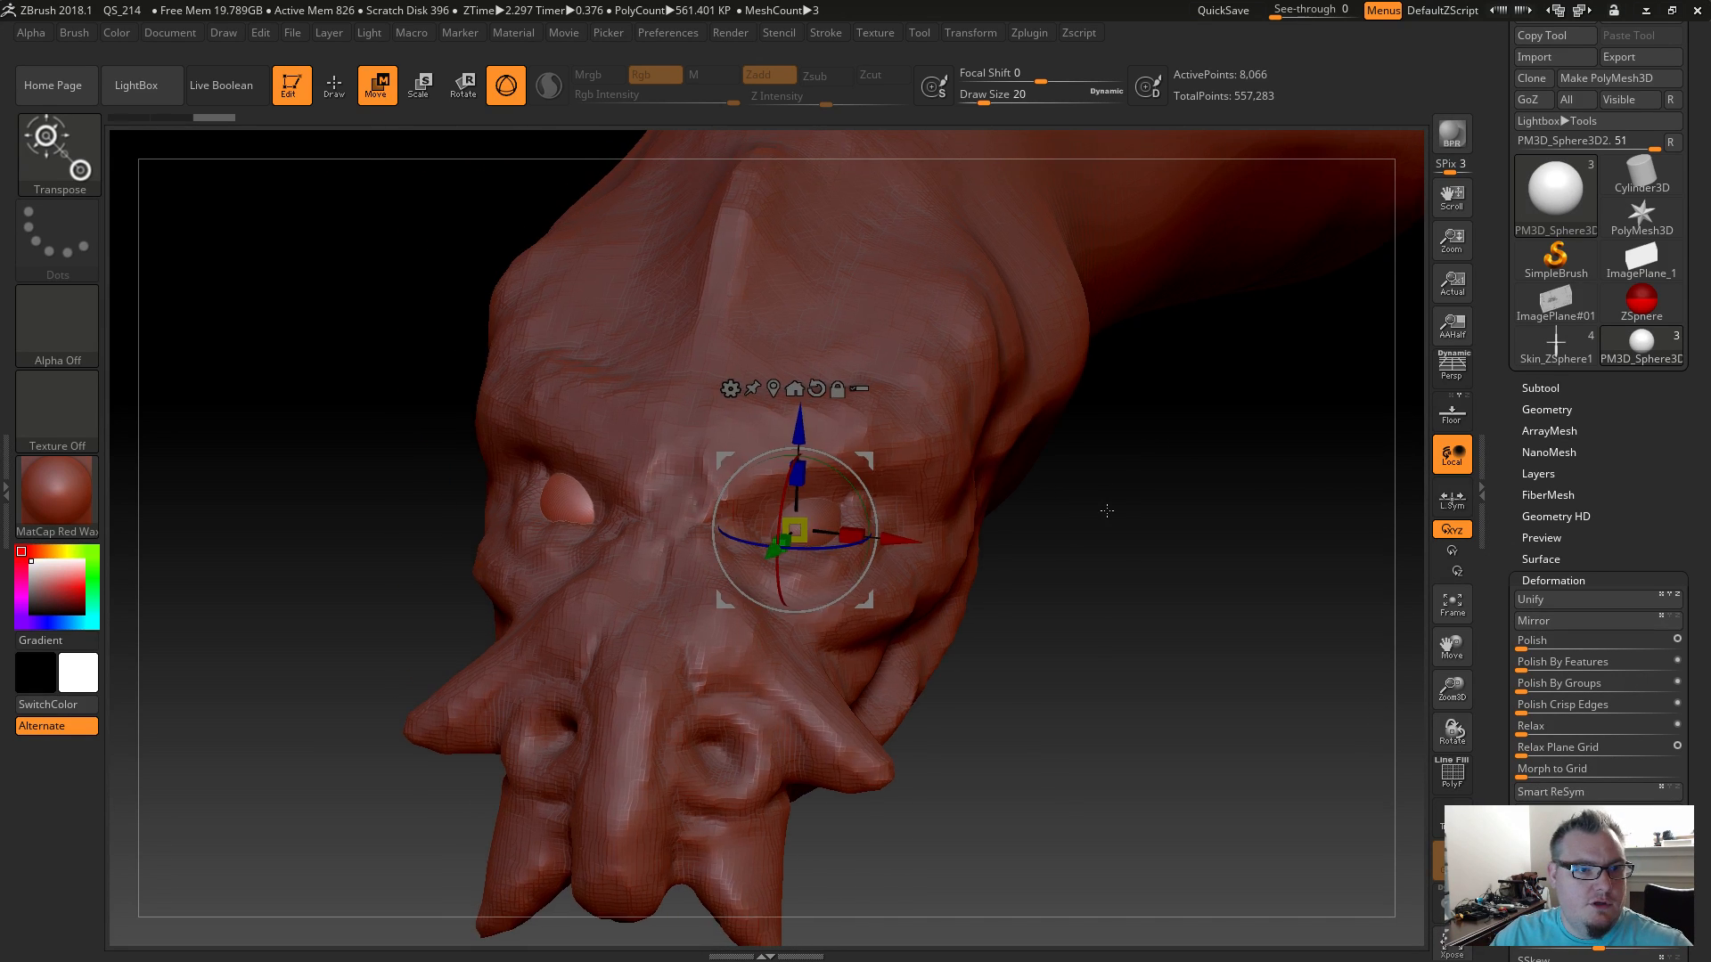
Make the Concept_02 subtool active and switch to the ClayBuildup brush.
left_click(1529, 390)
left_click(1547, 417)
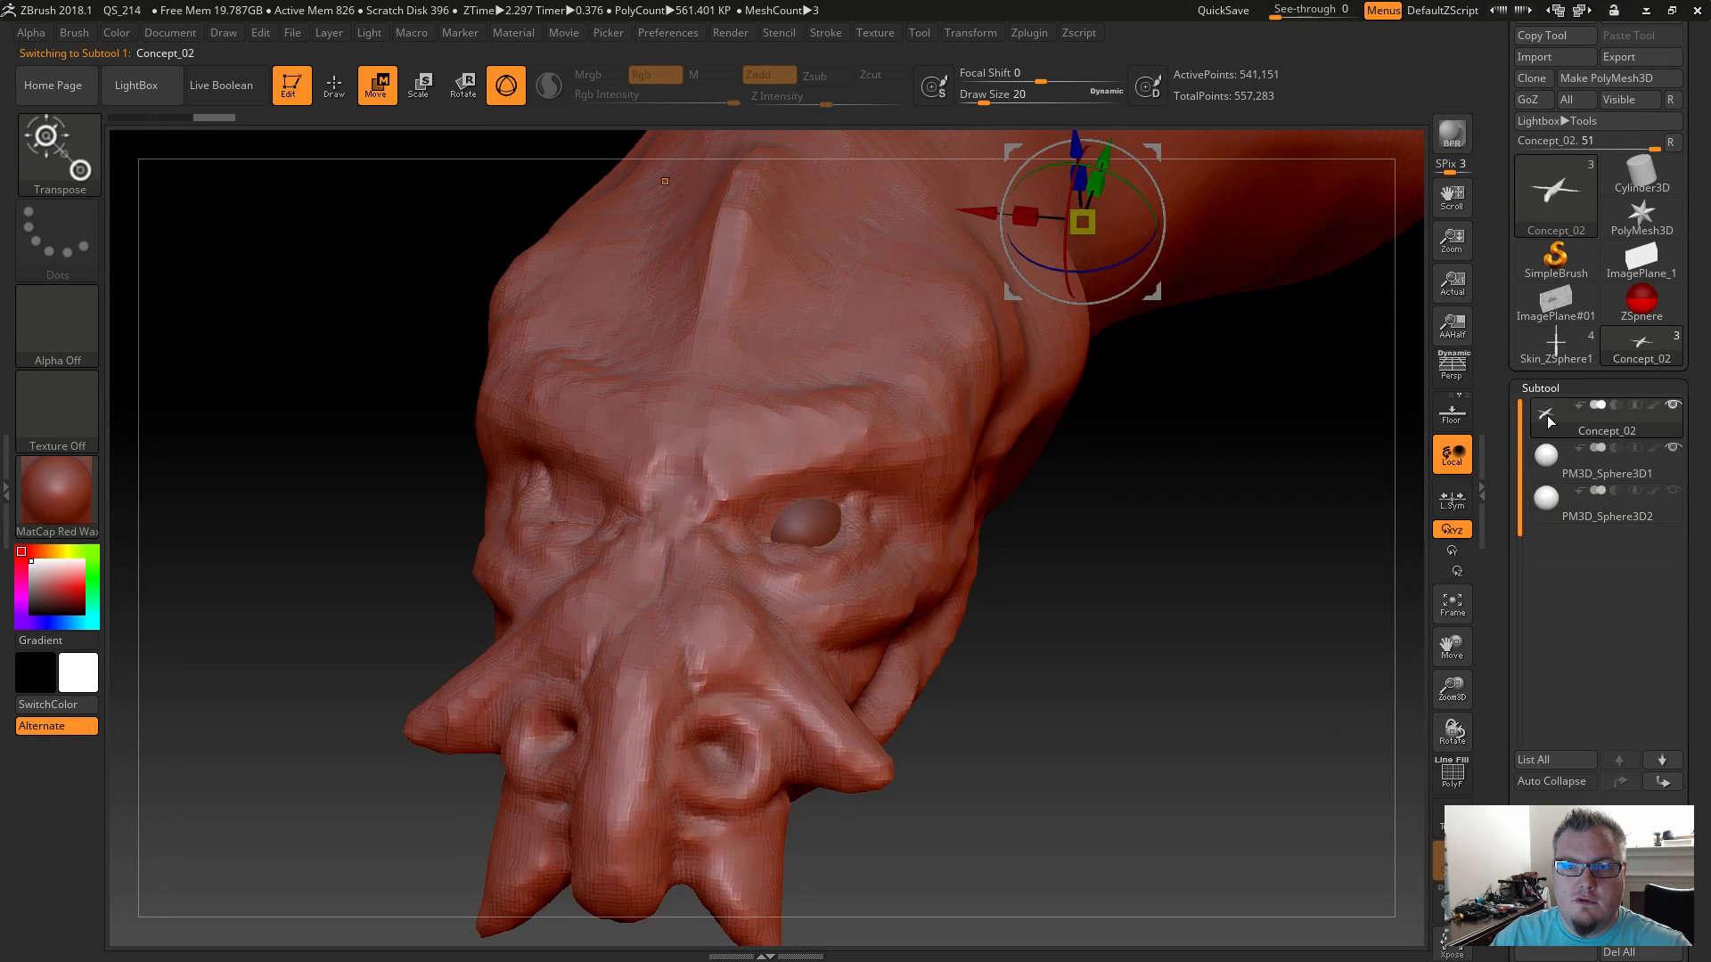
key("b")
key("n")
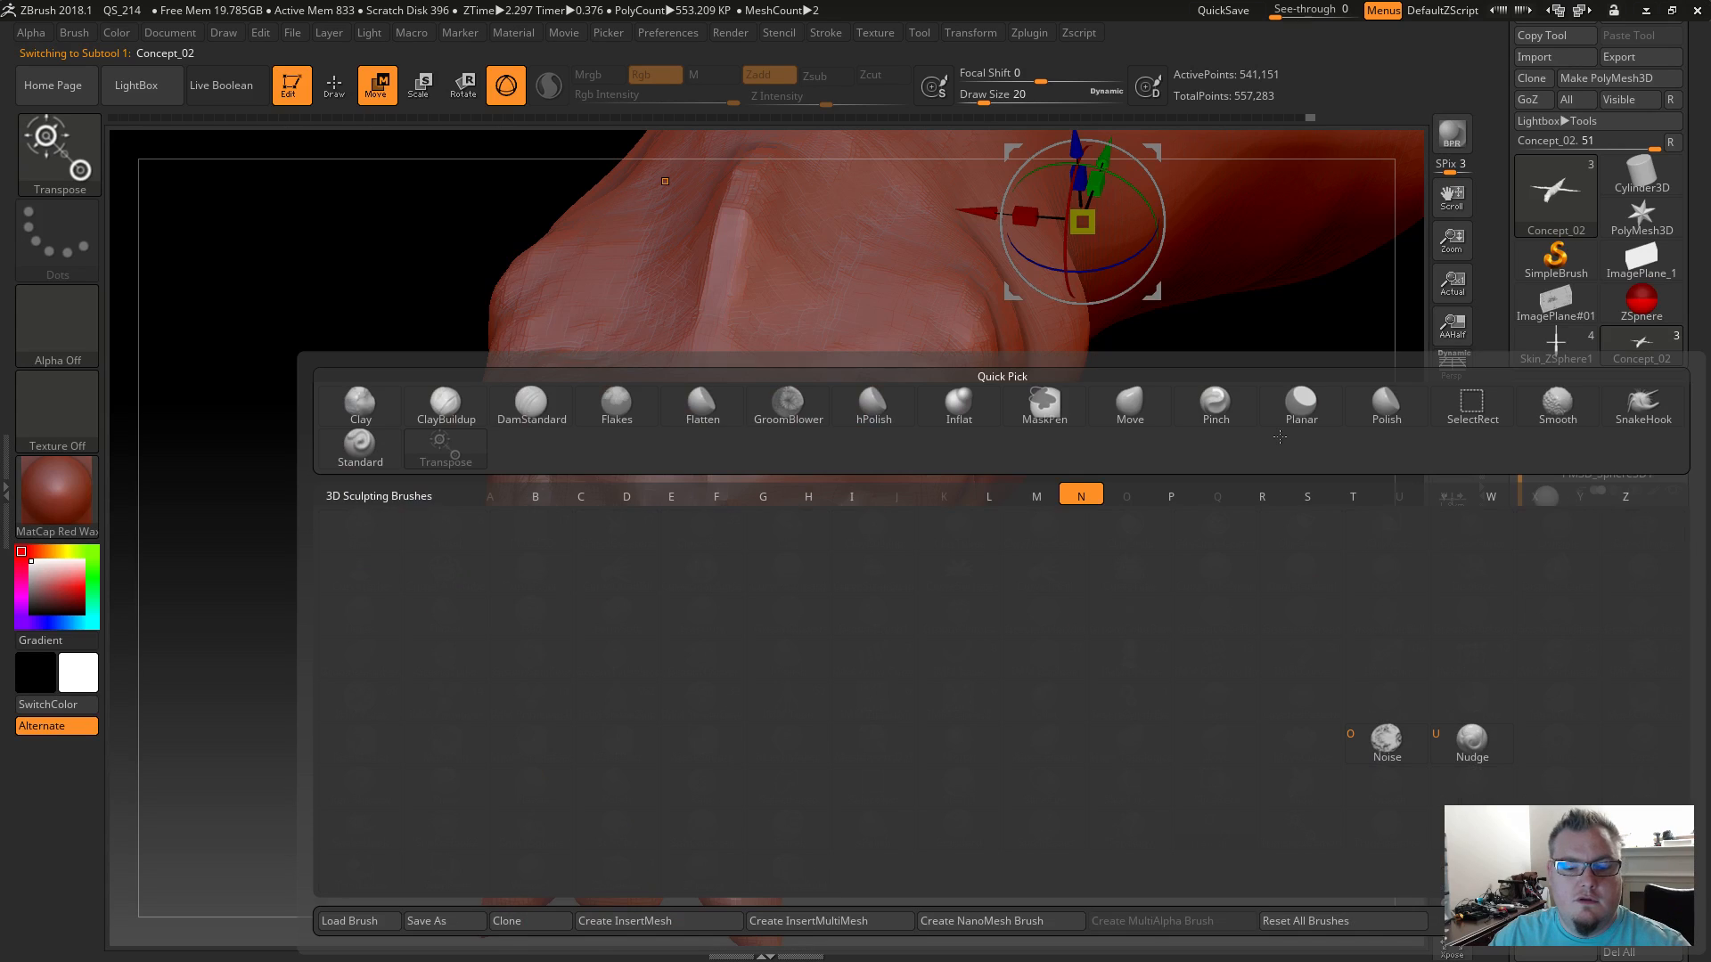
key("Escape")
key("b")
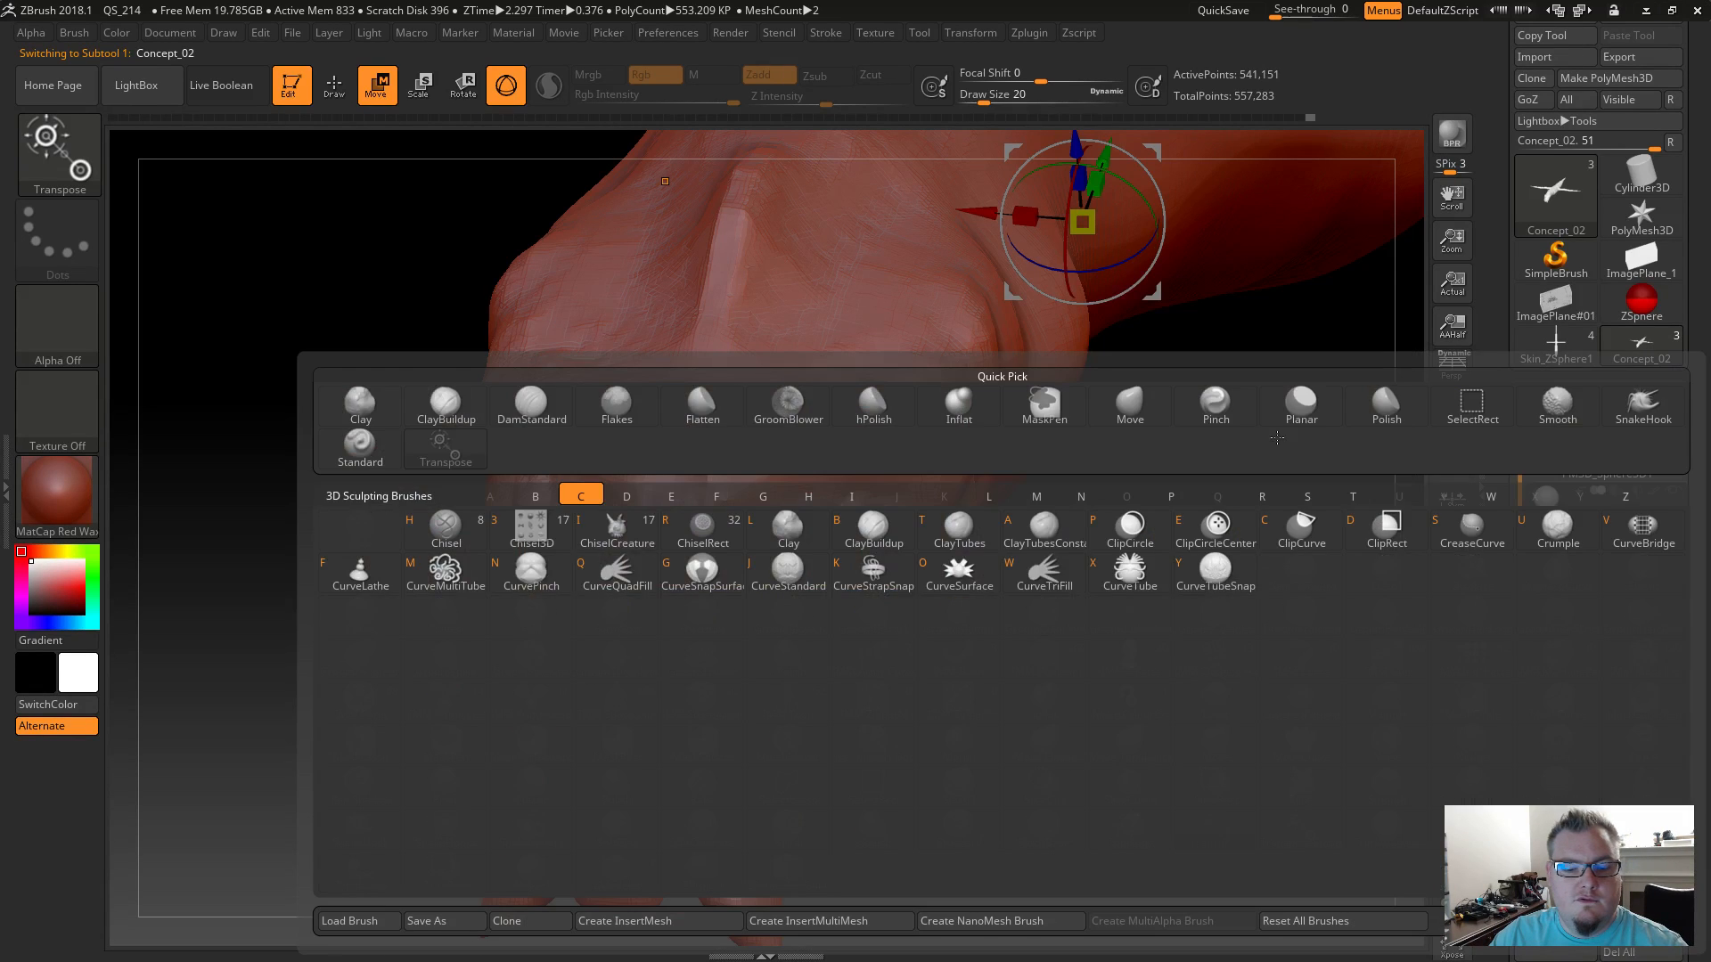
key("c")
key("b")
Isolate the dragon's head by hiding the neck and body, and show the second eye sphere PM3D_Sphere3D2.
mouse_move(1085, 691)
left_mouse_down()
mouse_move(1091, 718)
mouse_move(1179, 748)
mouse_move(1066, 802)
left_mouse_up()
mouse_move(1101, 727)
left_mouse_down("alt")
mouse_move(977, 842)
mouse_move(1047, 838)
mouse_move(976, 839)
mouse_move(958, 890)
left_mouse_up("alt")
left_click_drag(979, 783, 992, 826)
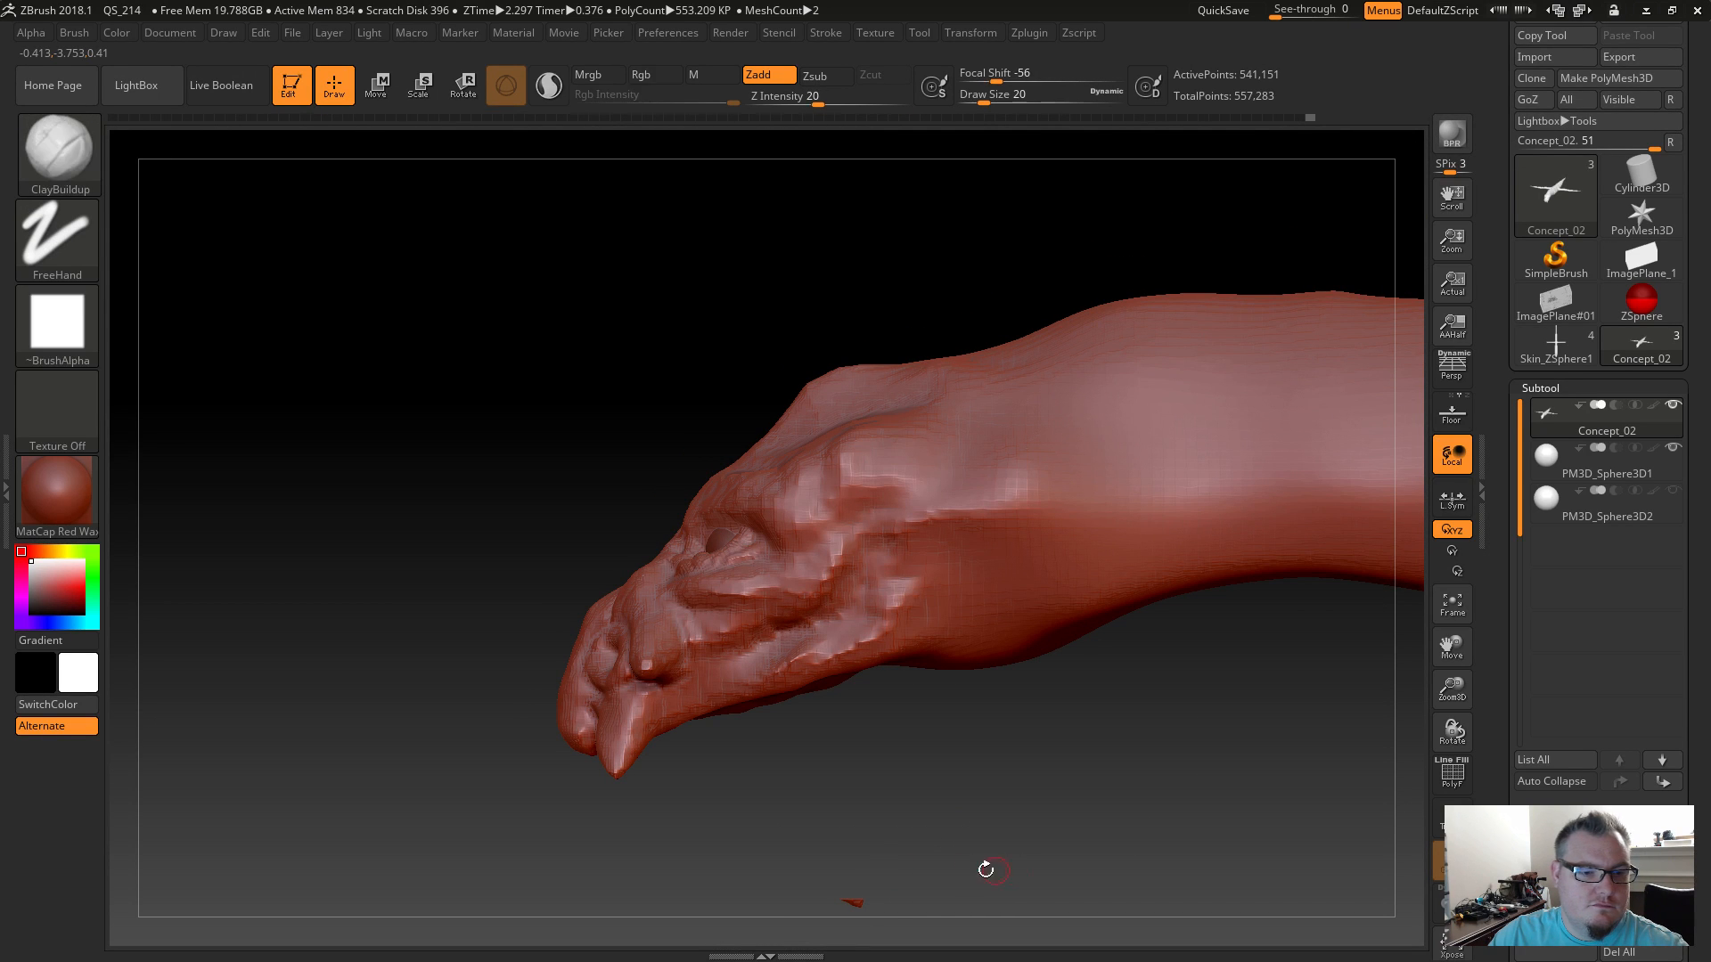
left_click_drag(917, 729, 924, 773)
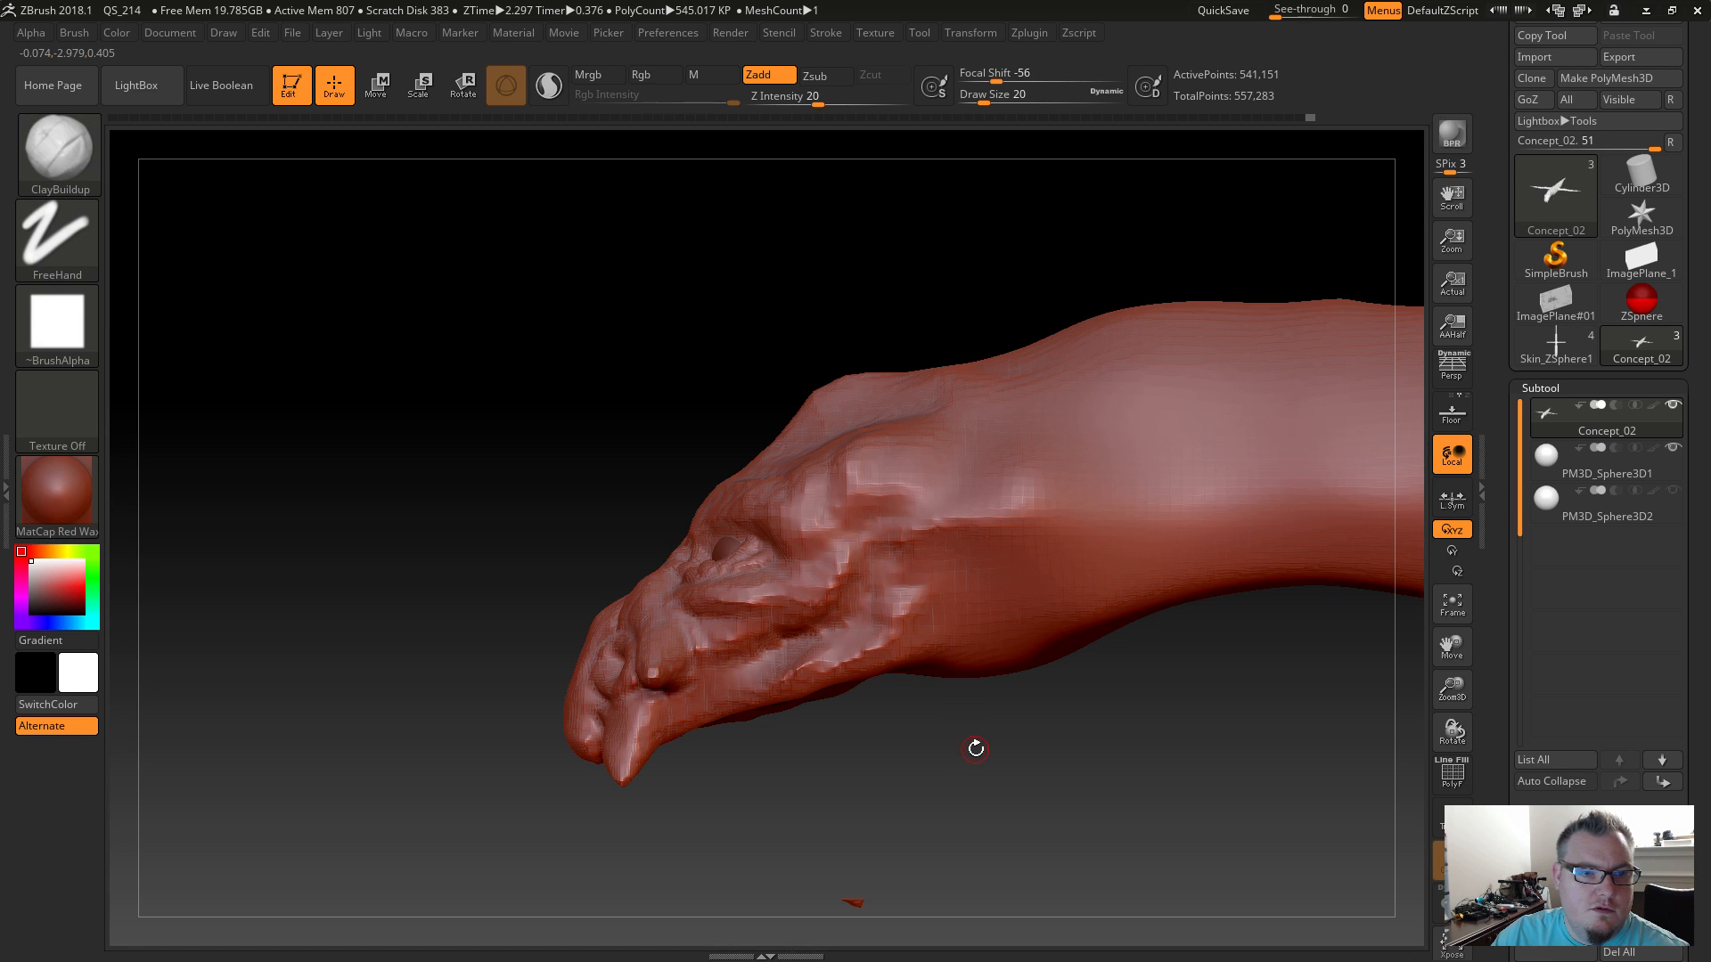
mouse_move(414, 260)
left_mouse_down("ctrl")
mouse_move(671, 554)
mouse_move(1032, 806)
mouse_move(1005, 815)
left_mouse_up("ctrl")
left_click_drag(894, 783, 969, 804)
left_click(1673, 490)
left_click_drag(1030, 770, 1257, 568)
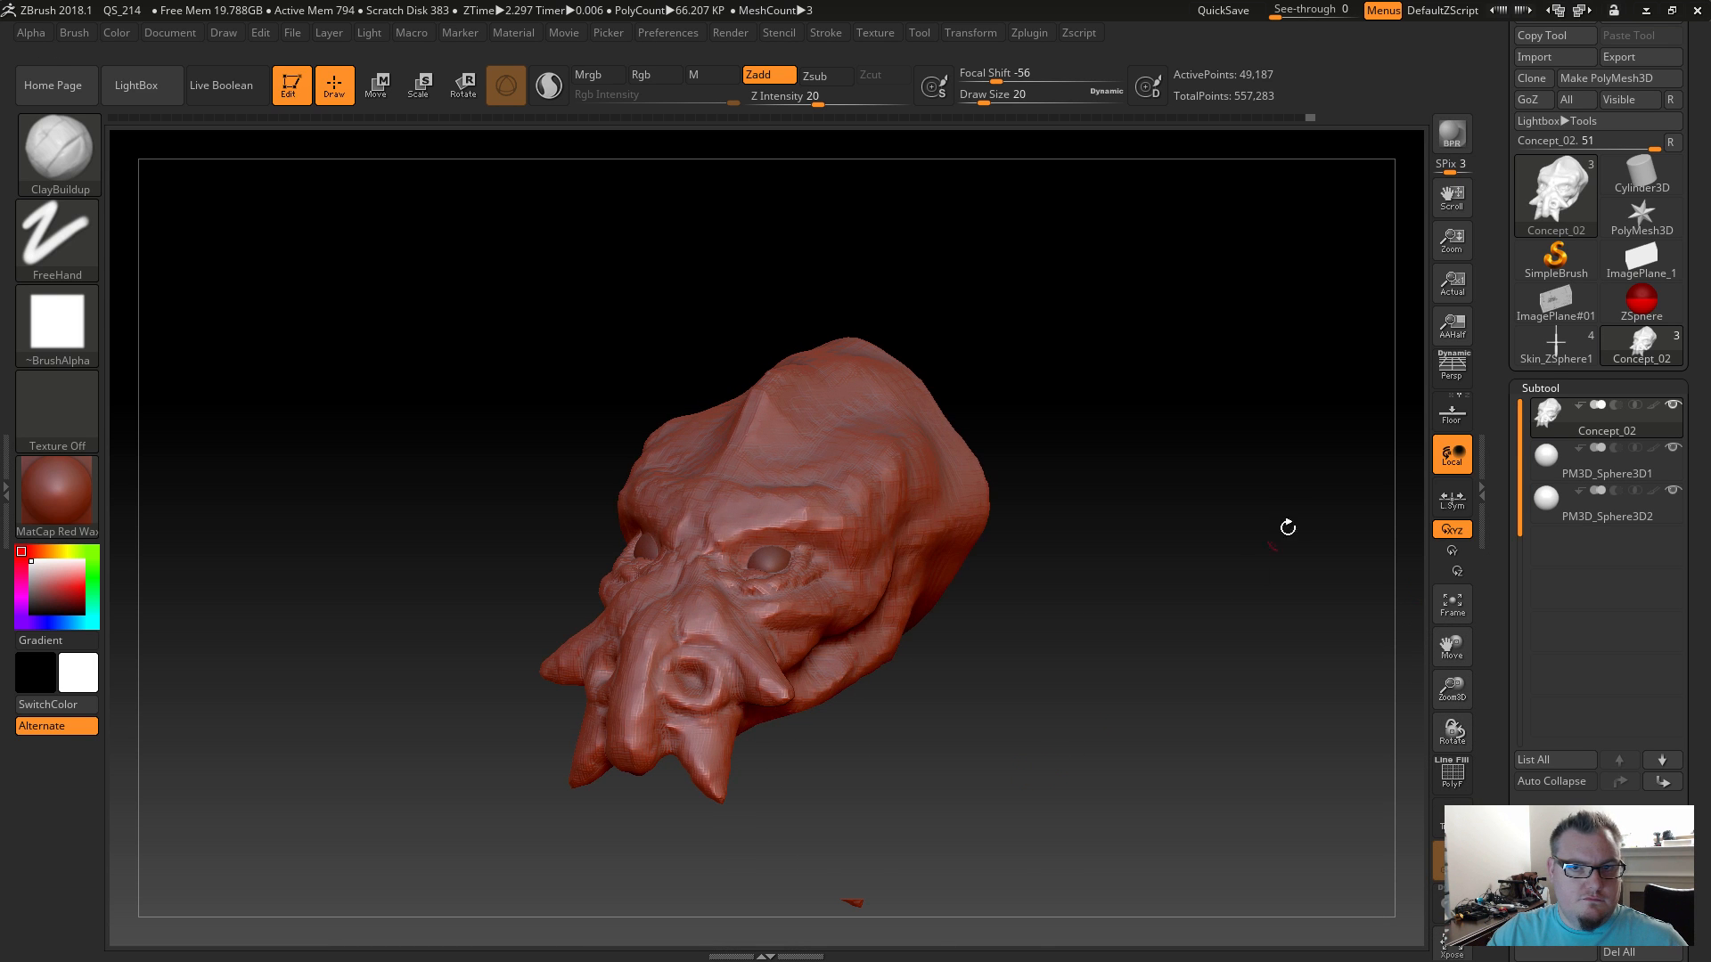
Build up the upper and lower eyelids around both eyeballs with ClayBuildup and smooth the inner eye corners.
mouse_move(844, 709)
left_mouse_down("alt")
mouse_move(960, 779)
mouse_move(1187, 580)
mouse_move(1135, 675)
mouse_move(1034, 588)
left_mouse_up("alt")
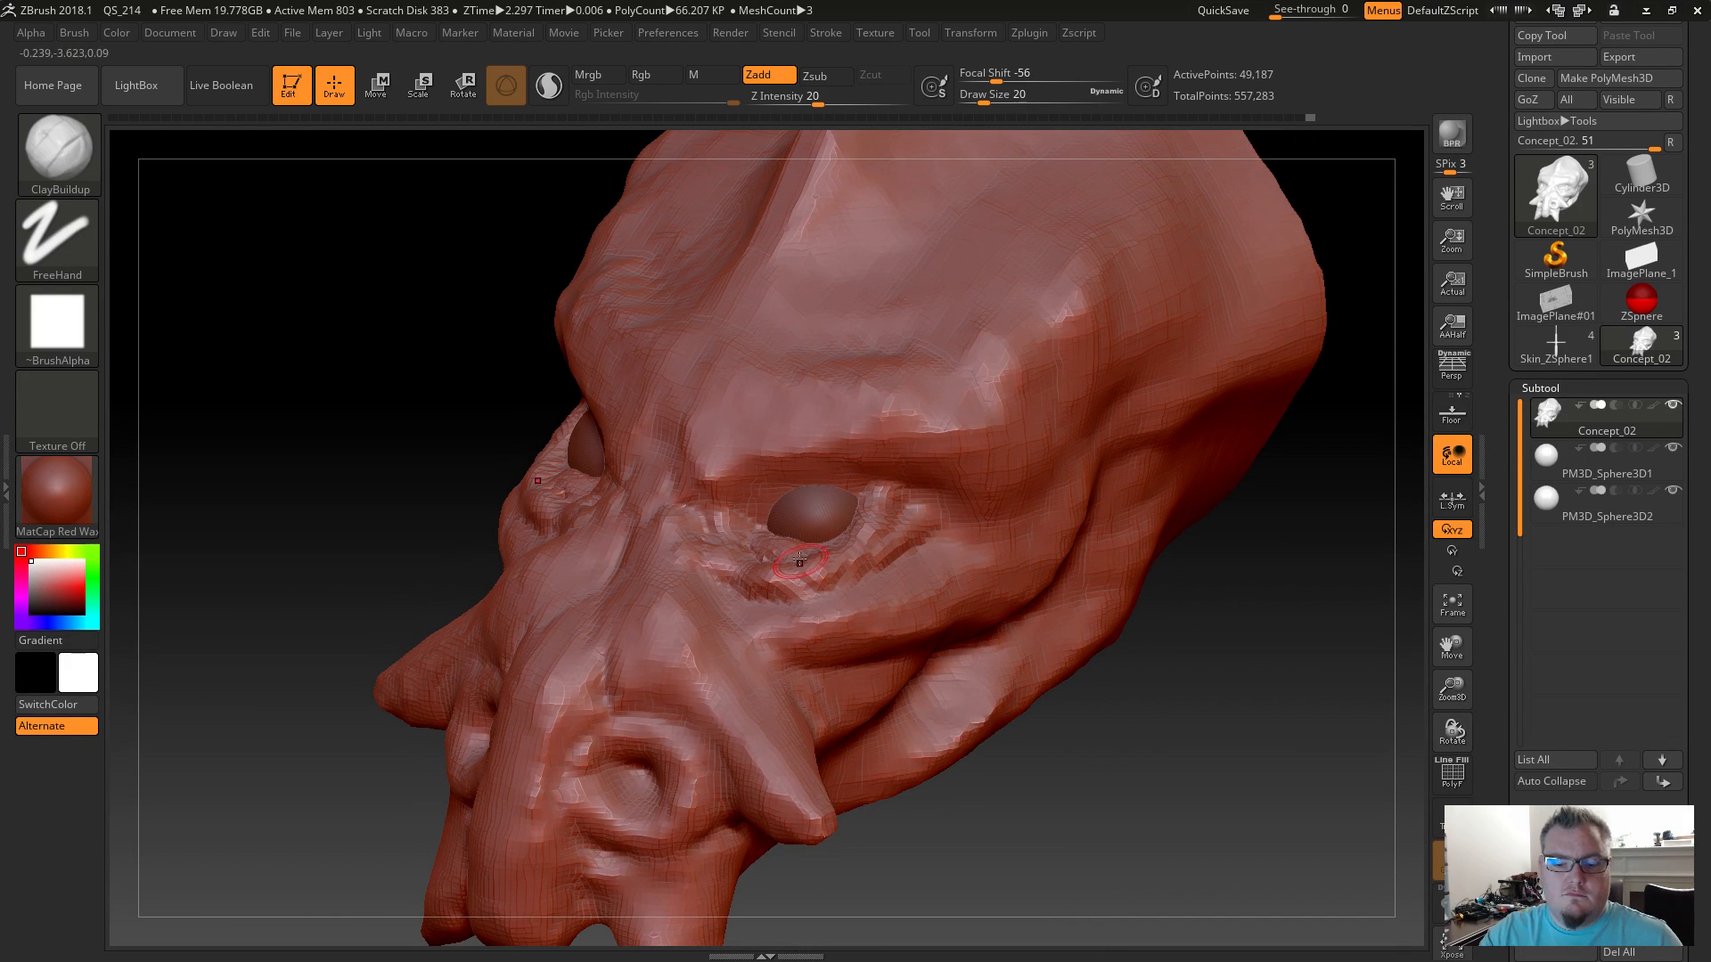
mouse_move(766, 485)
left_mouse_down()
mouse_move(882, 499)
mouse_move(757, 490)
mouse_move(722, 514)
left_mouse_up()
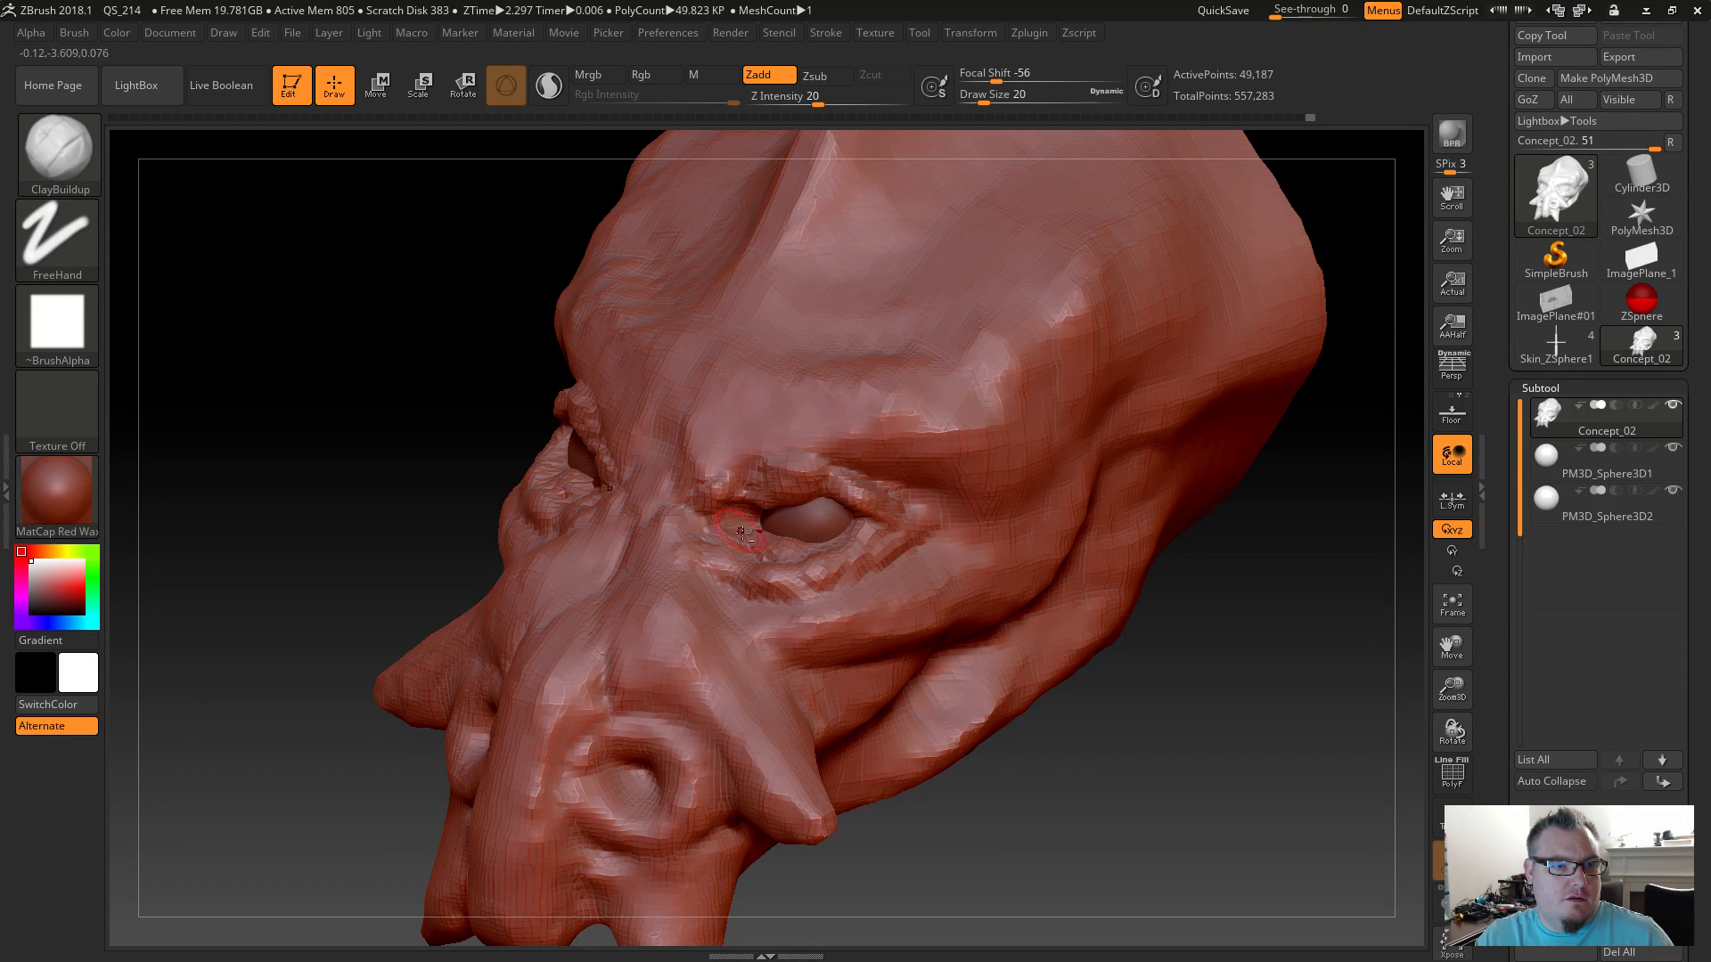
left_click_drag(718, 520, 854, 563, "shift")
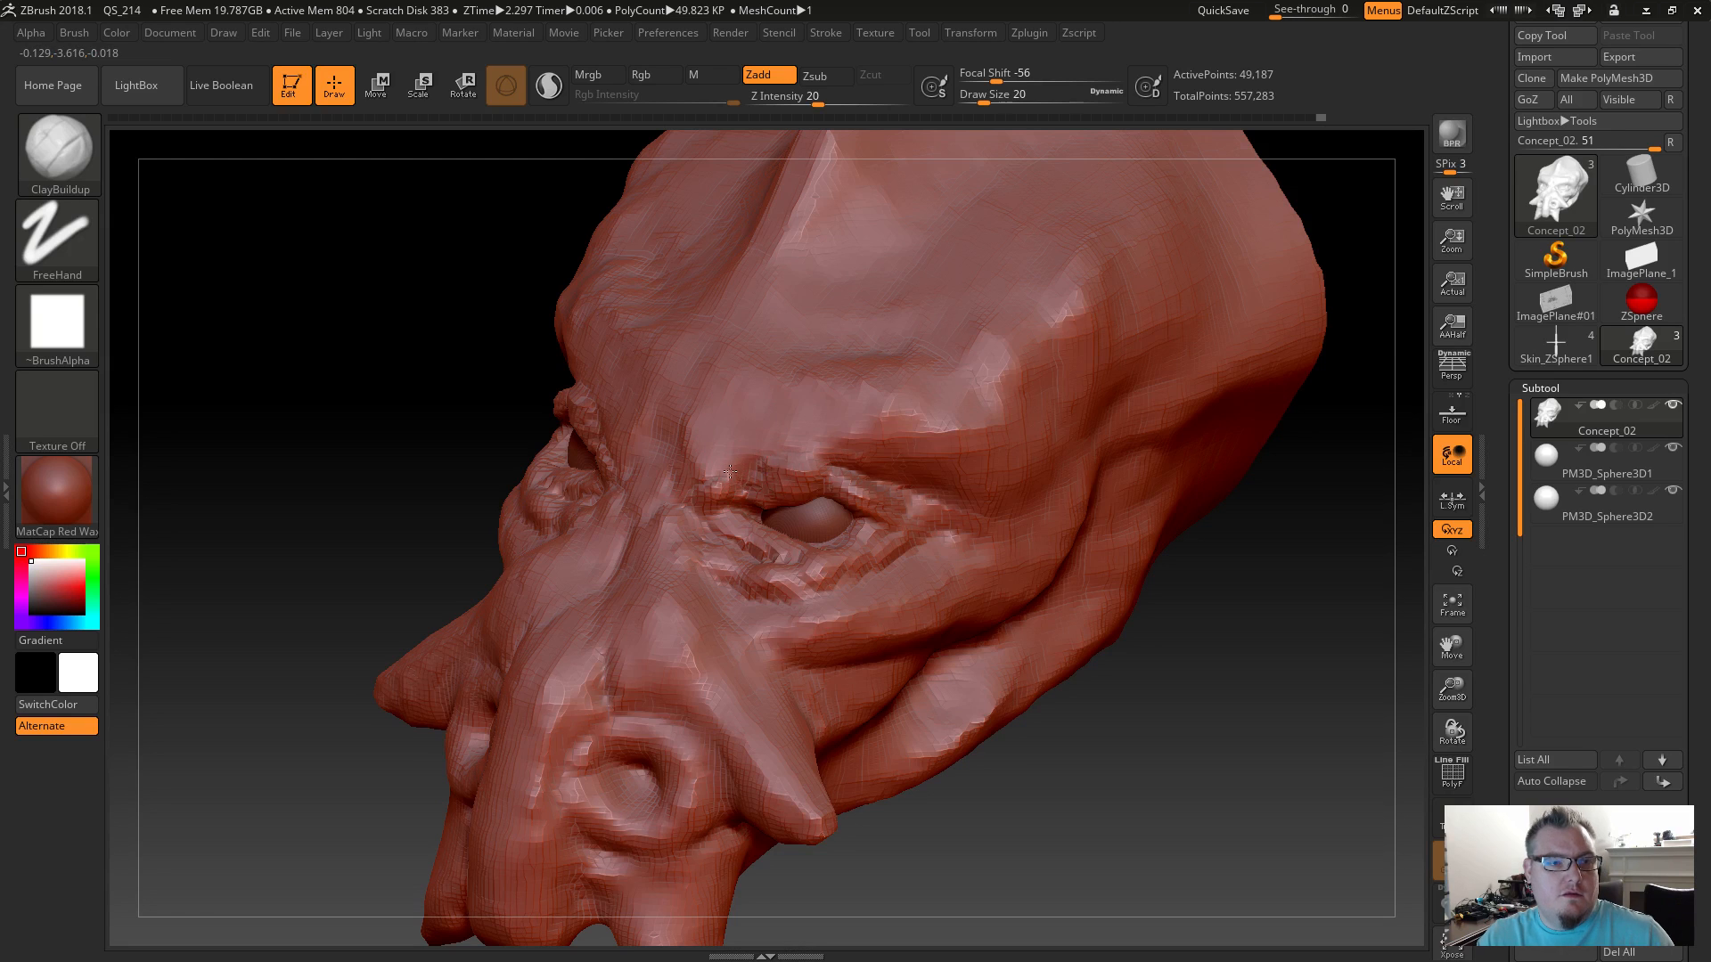
mouse_move(747, 478)
left_mouse_down()
mouse_move(793, 459)
mouse_move(842, 472)
mouse_move(973, 546)
left_mouse_up()
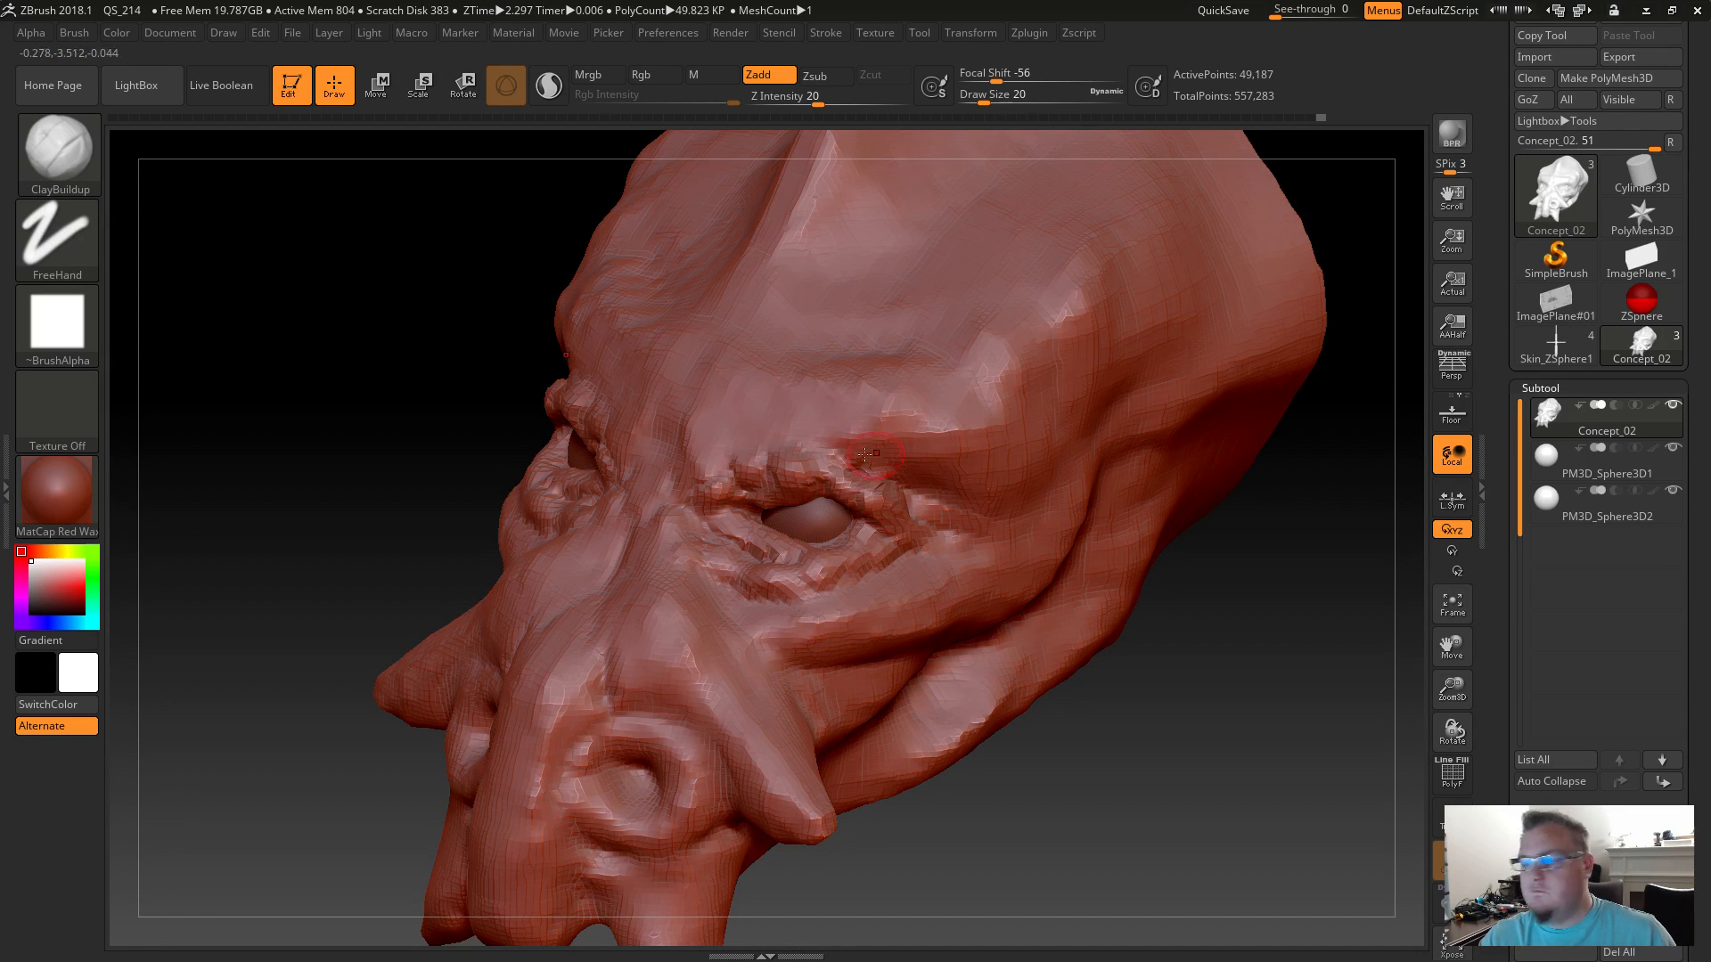
Add clay along the brow ridge above the eyes and extend the lids down over the eyeballs, smoothing them.
mouse_move(957, 444)
left_mouse_down()
mouse_move(1022, 434)
mouse_move(793, 472)
left_mouse_up()
key("shift")
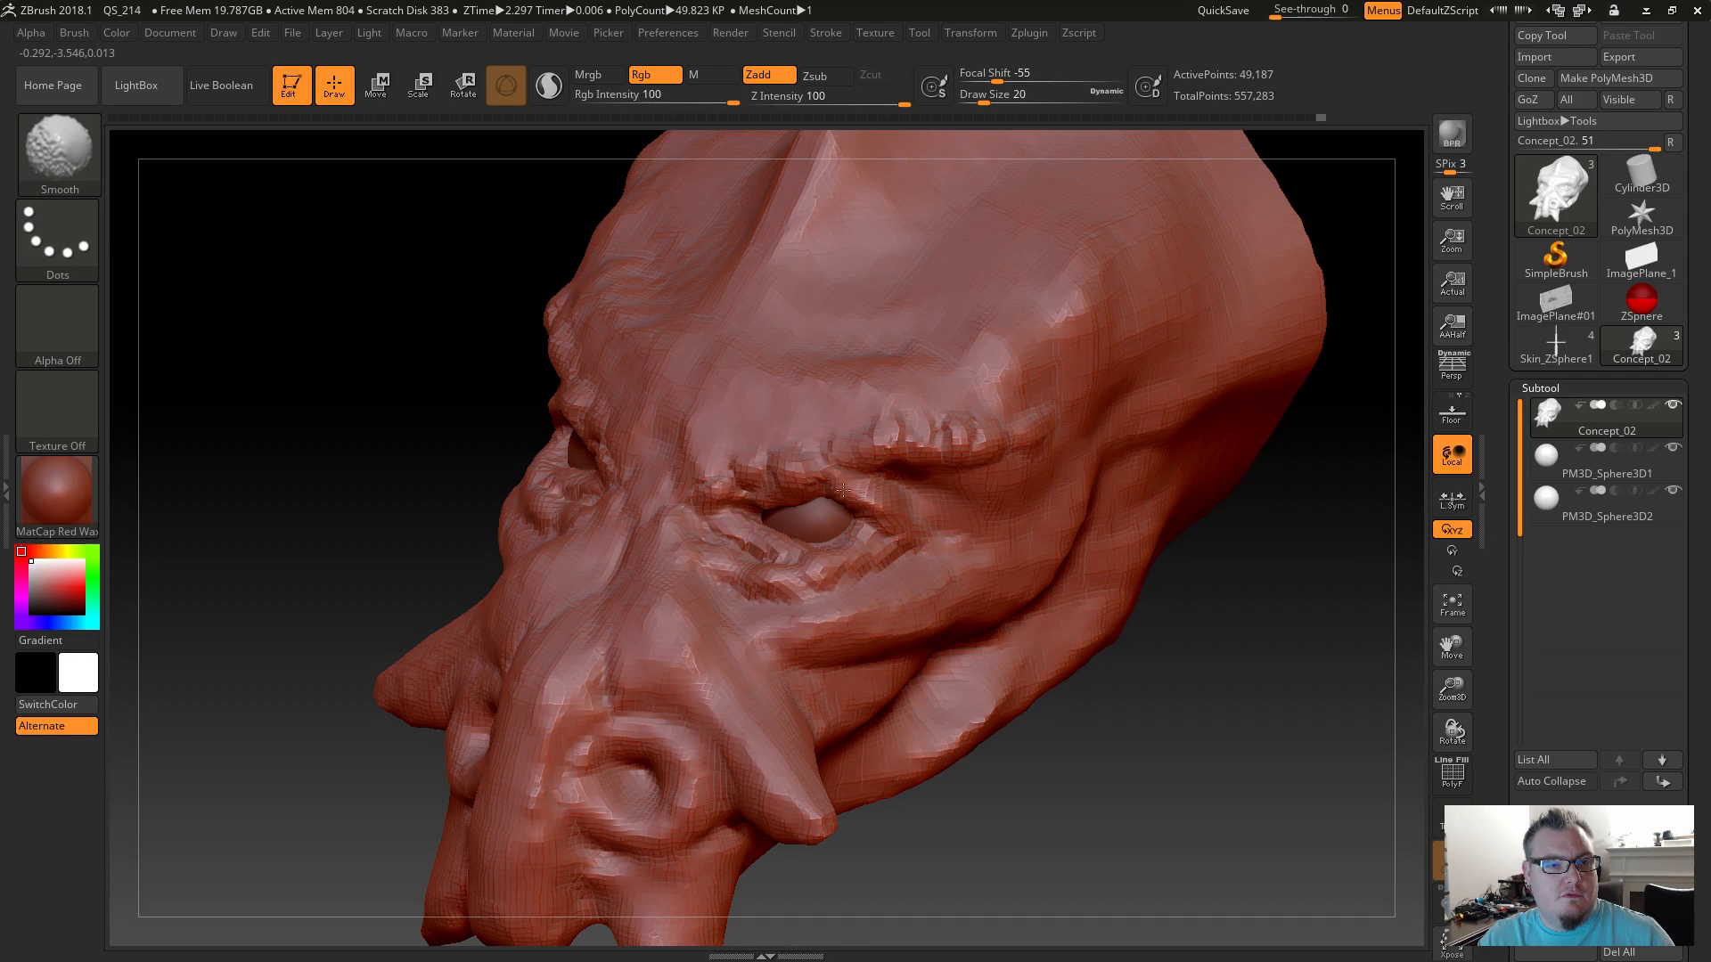
mouse_move(907, 556)
left_mouse_down()
mouse_move(842, 513)
mouse_move(882, 528)
left_mouse_up()
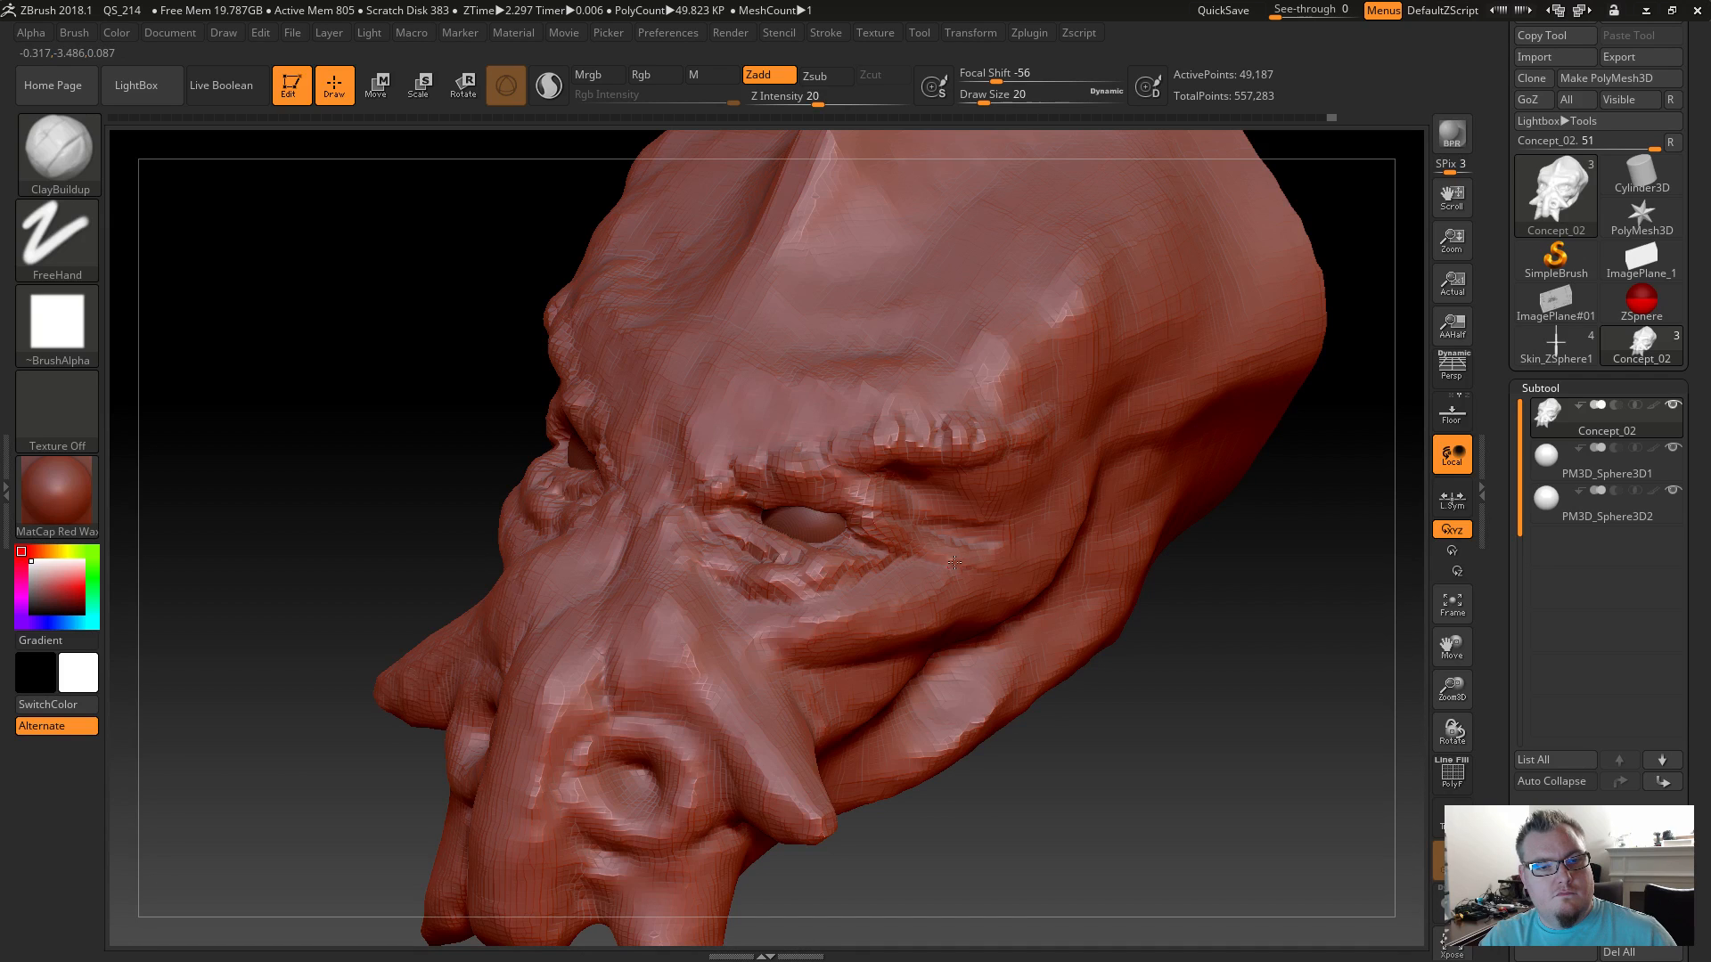
Build up the cheek folds below and behind the eyes with ClayBuildup and smooth the new fold.
mouse_move(1044, 492)
left_mouse_down()
mouse_move(943, 586)
mouse_move(812, 621)
left_mouse_up()
mouse_move(923, 628)
left_mouse_down()
mouse_move(789, 624)
mouse_move(847, 643)
mouse_move(762, 644)
mouse_move(833, 617)
mouse_move(1021, 599)
left_mouse_up()
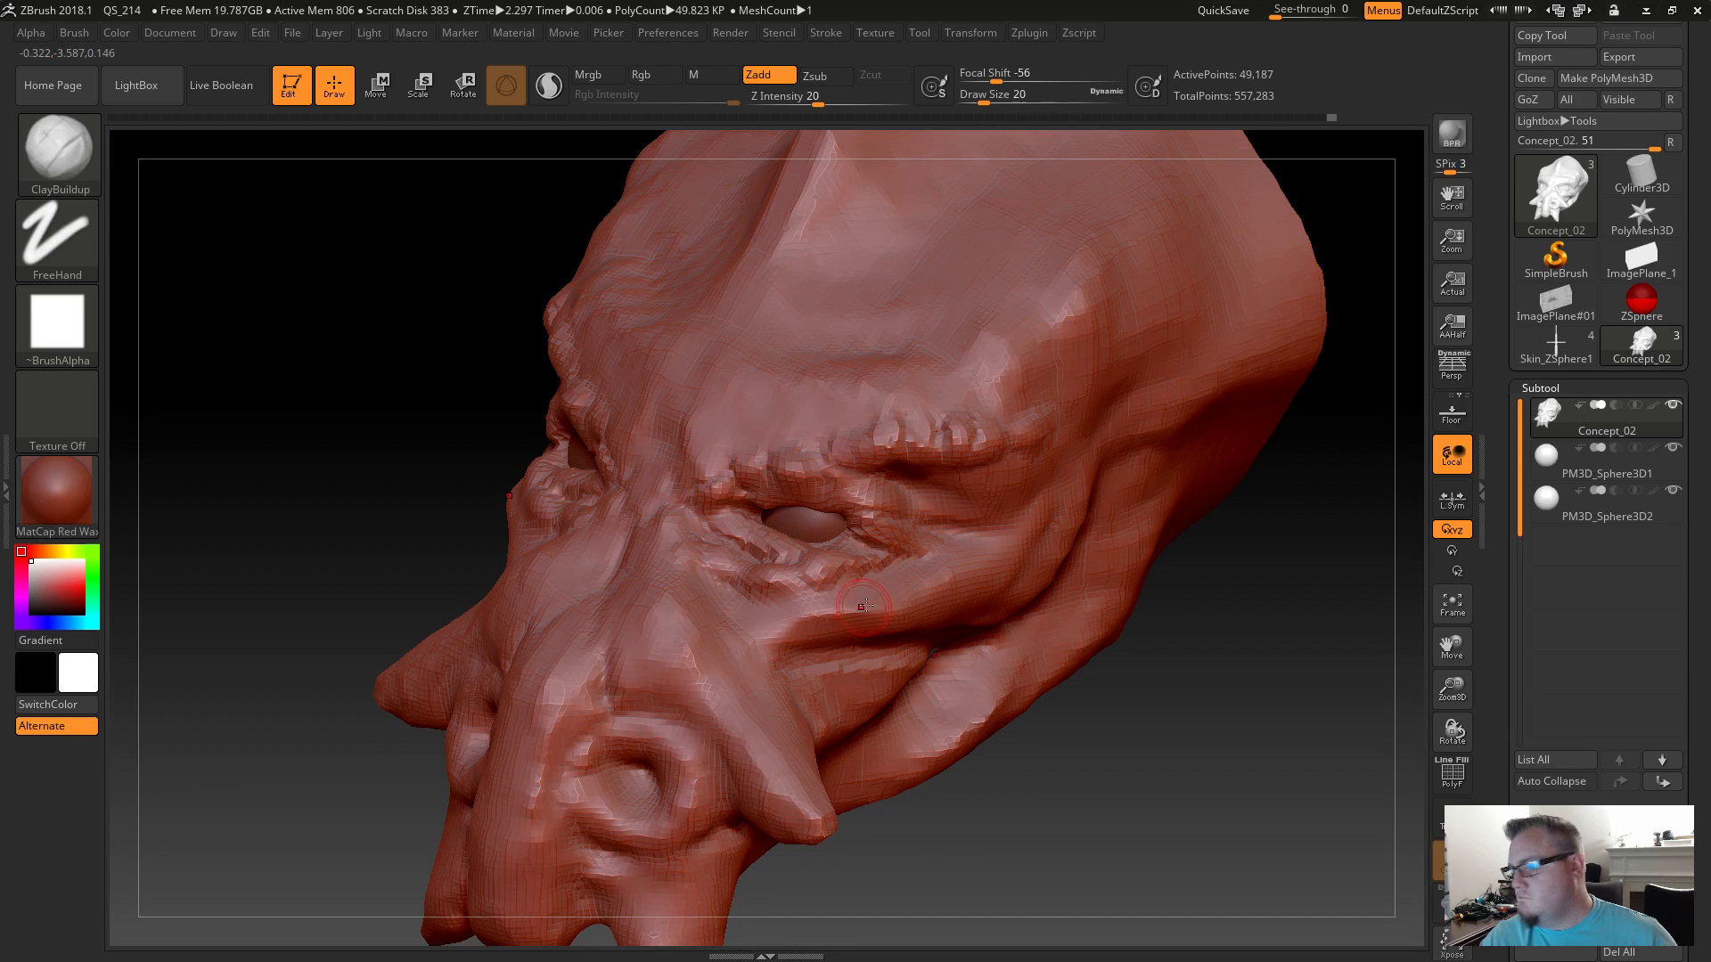
left_click_drag(825, 667, 877, 663, "shift")
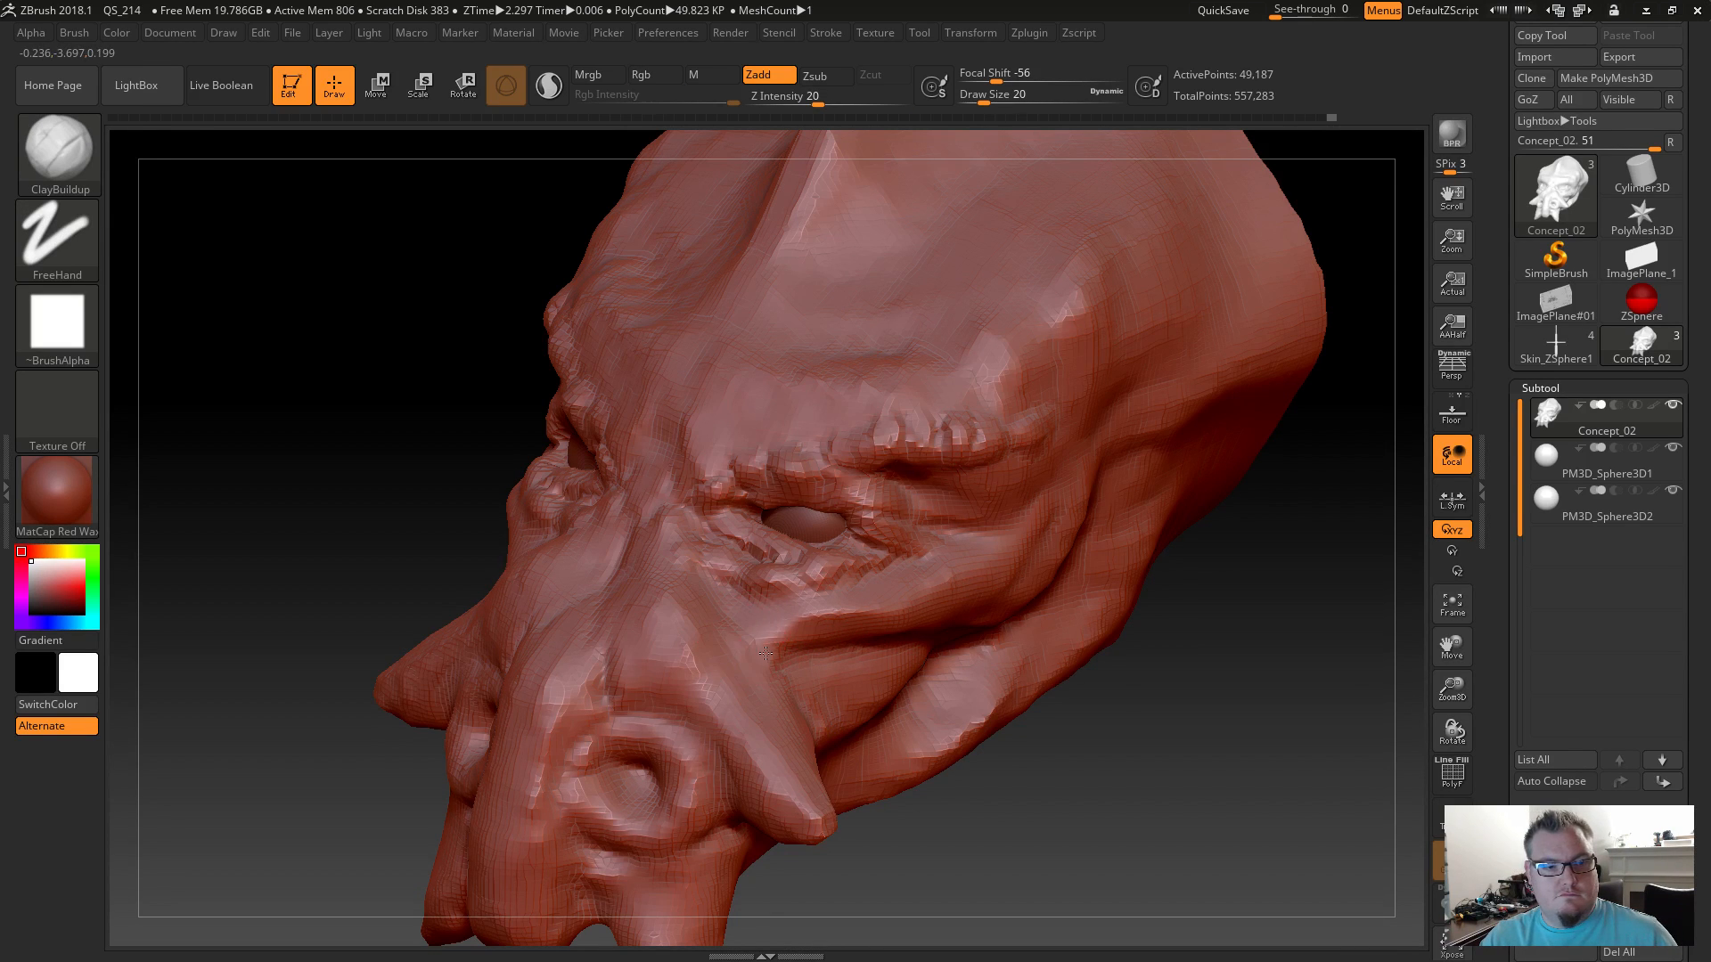
Sculpt ridges from the sides of the snout down along the two side spikes with ClayBuildup.
left_click_drag(706, 609, 799, 688)
mouse_move(713, 624)
left_mouse_down()
mouse_move(837, 825)
mouse_move(795, 814)
left_mouse_up()
mouse_move(851, 882)
left_mouse_down()
mouse_move(824, 895)
mouse_move(856, 907)
mouse_move(868, 880)
left_mouse_up()
left_click_drag(864, 730, 932, 803)
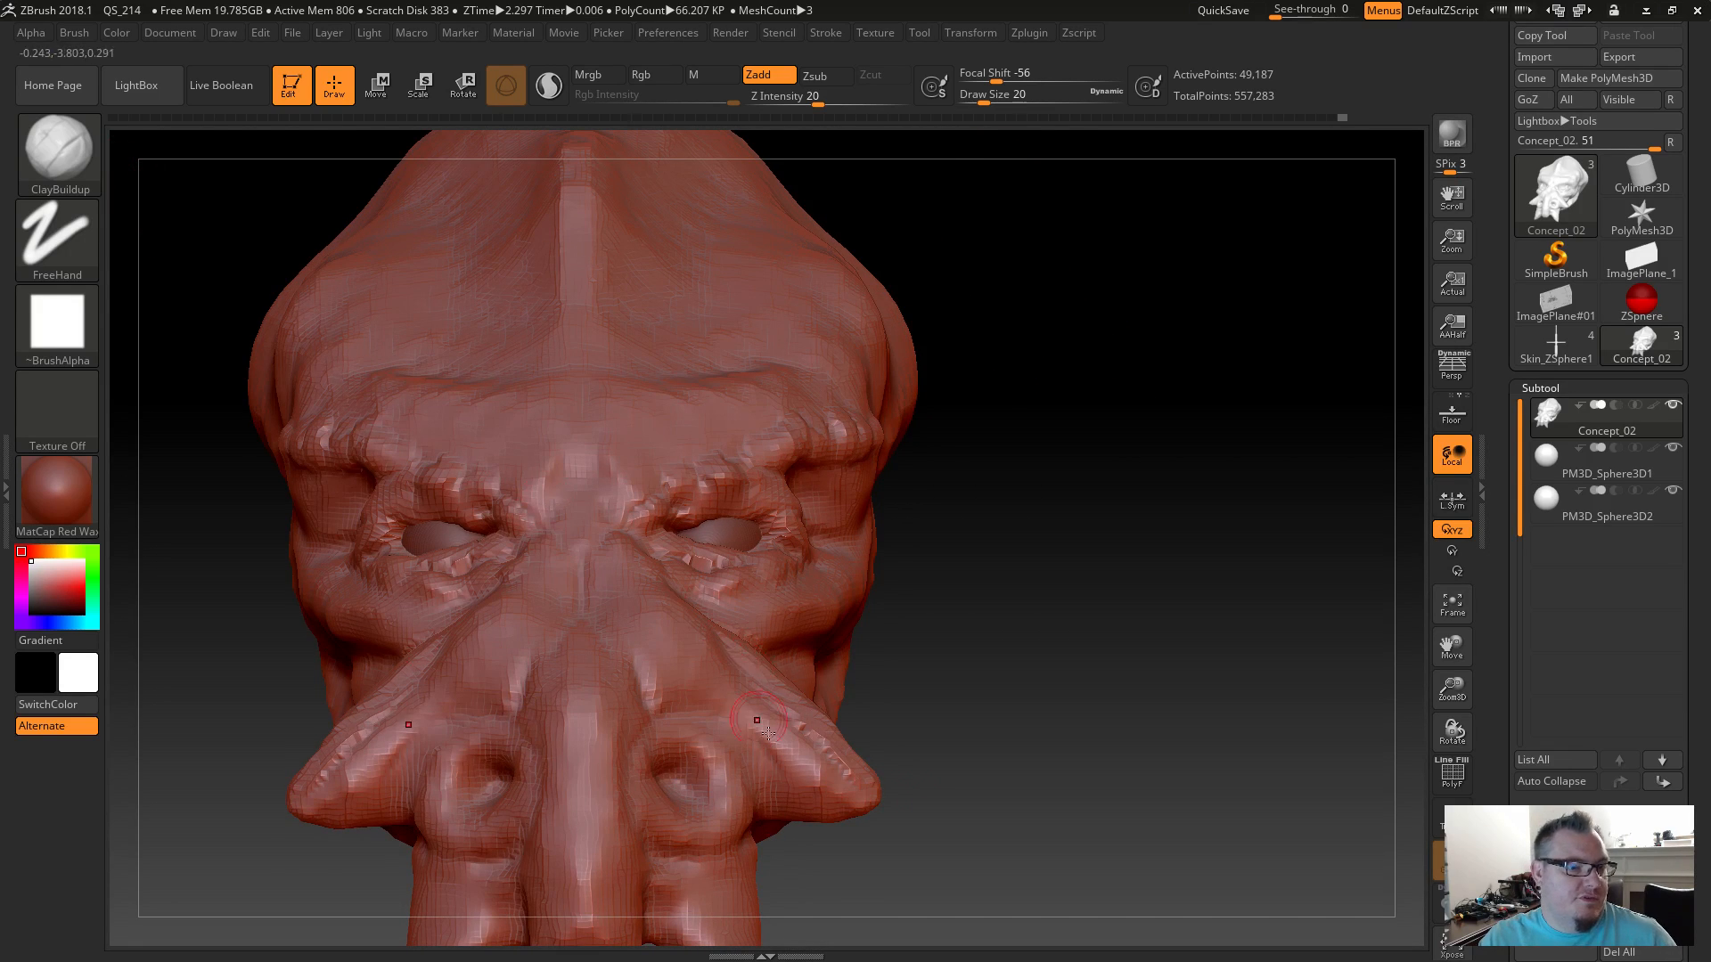
Clear the stray copy from the canvas, redraw the dragon model and return it to Edit mode.
key("t")
left_click_drag(673, 623, 785, 779, "ctrl")
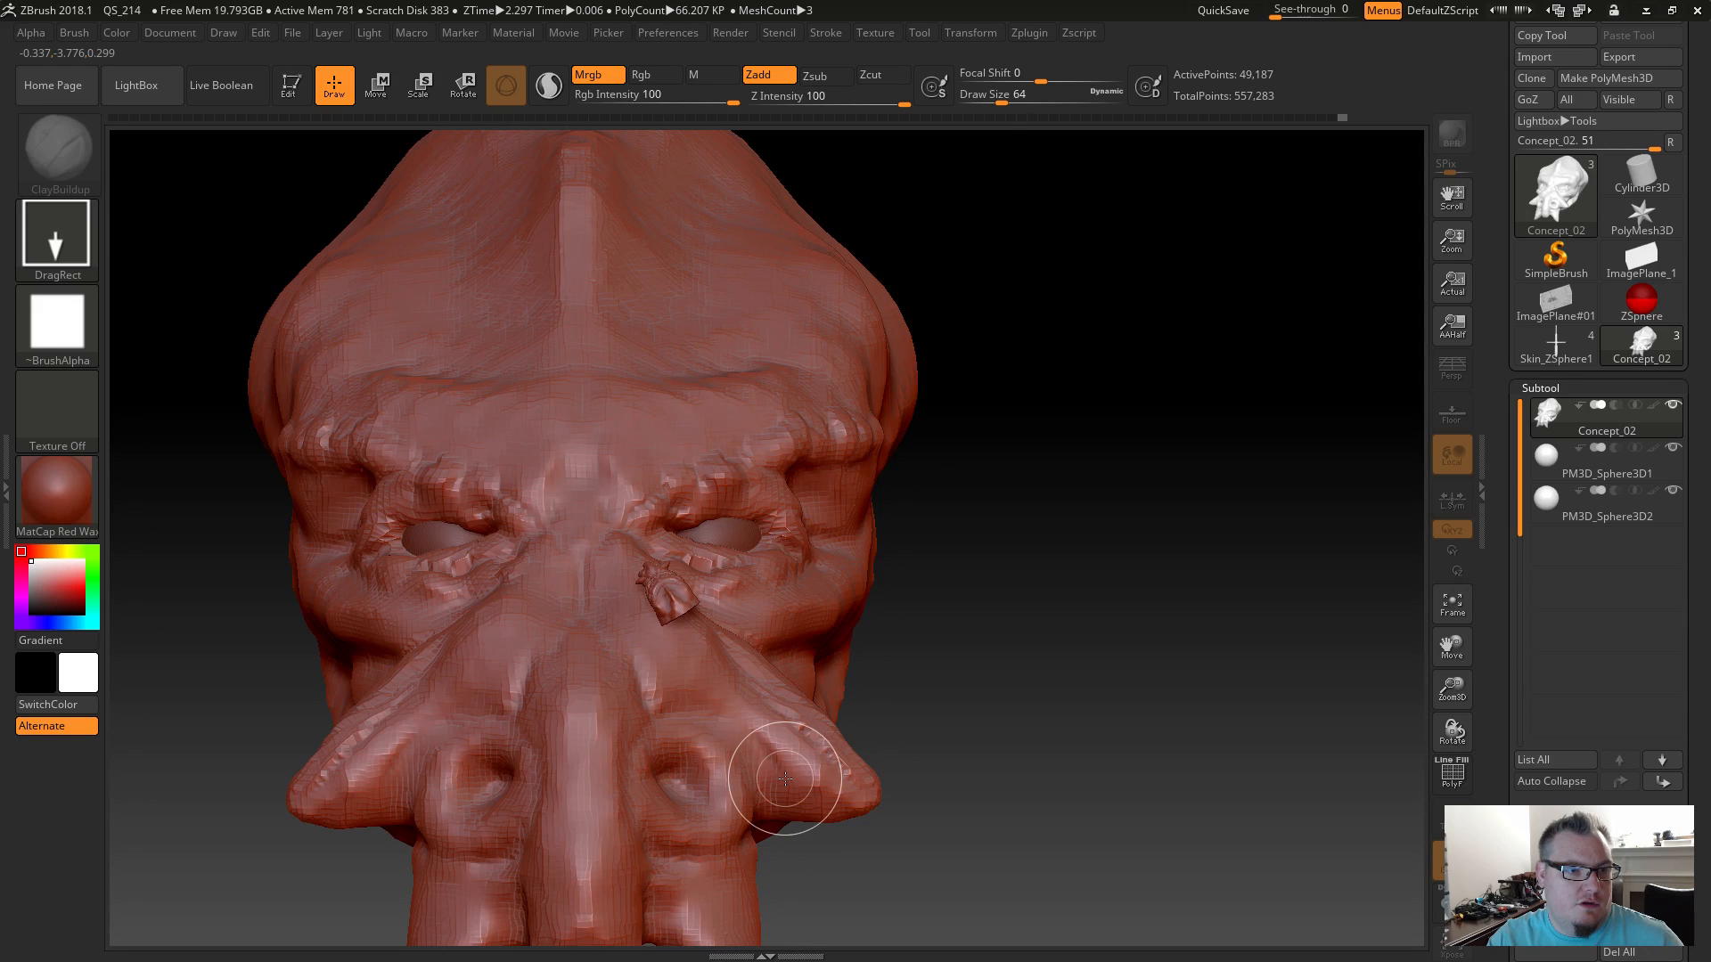
key("ctrl+n")
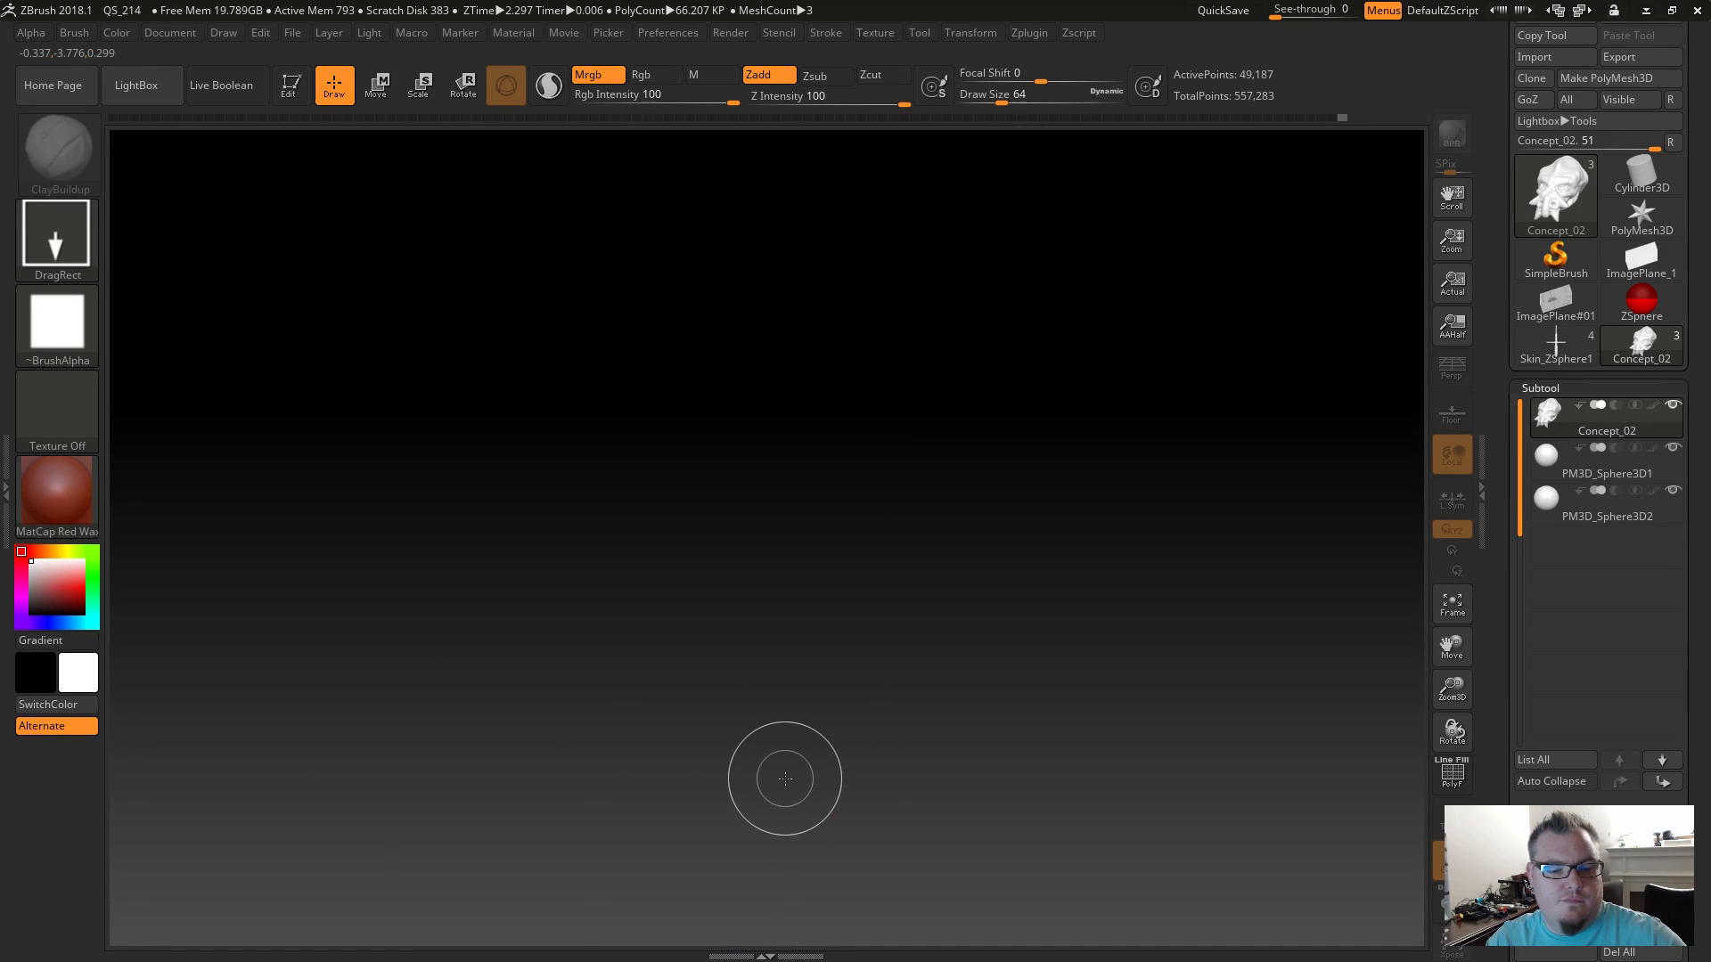
mouse_move(693, 359)
left_mouse_down()
mouse_move(730, 695)
mouse_move(726, 673)
left_mouse_up()
key("t")
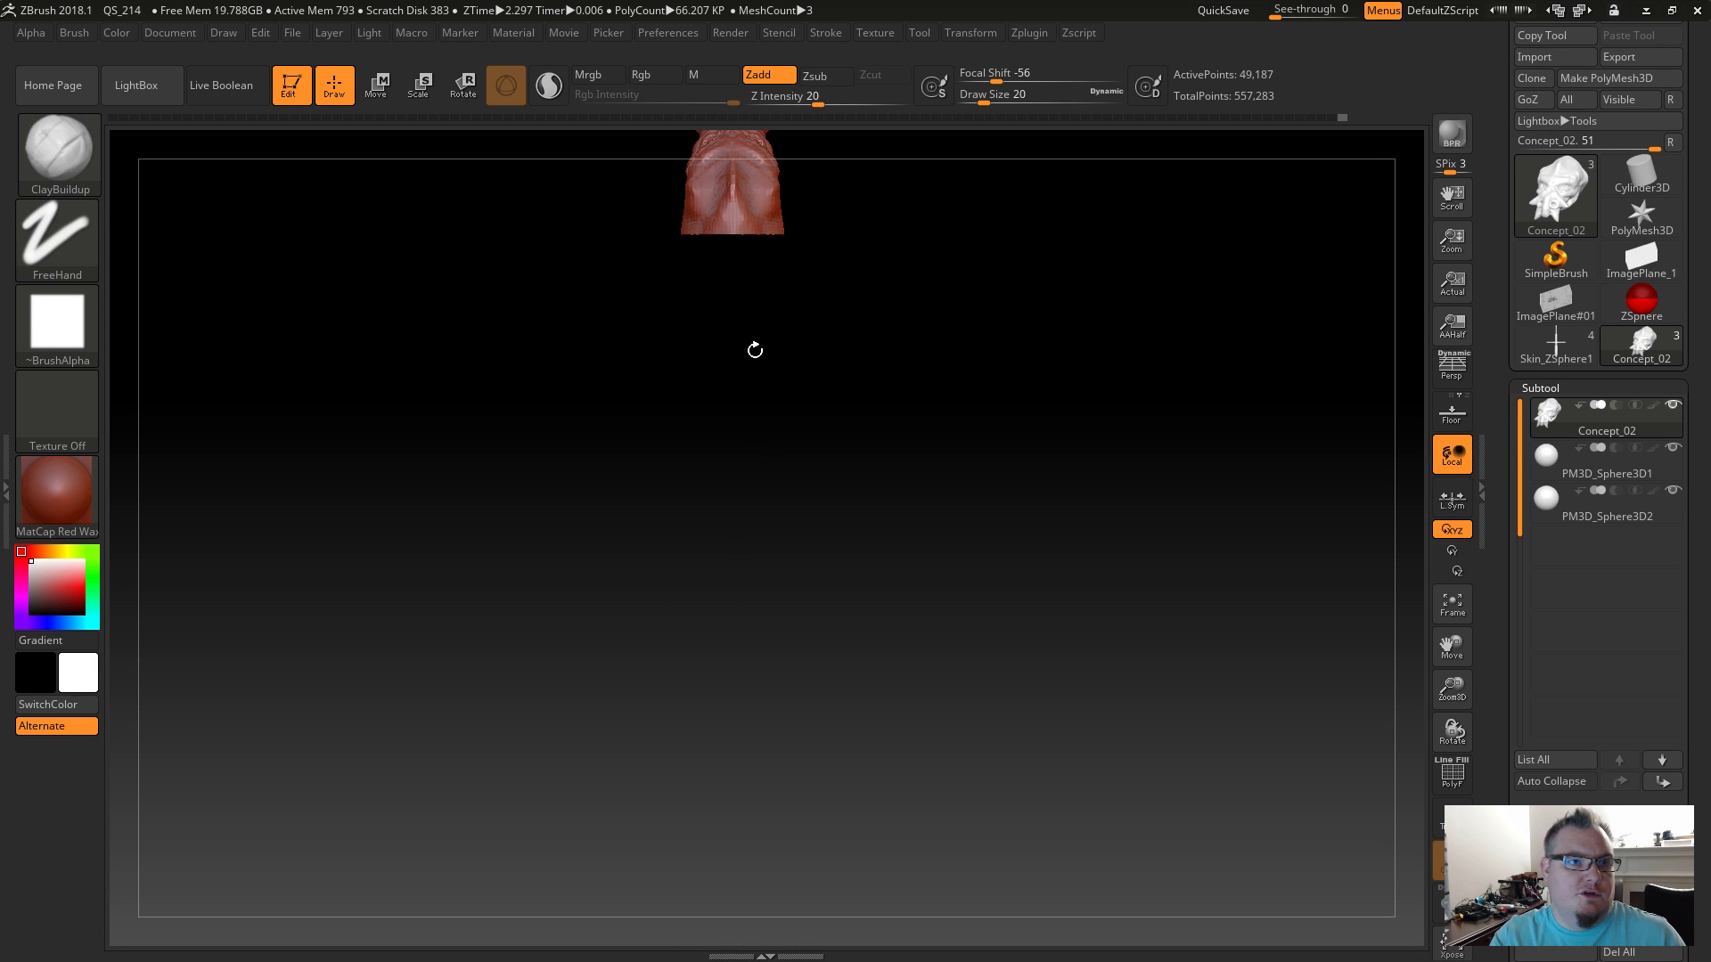
Unhide the rest of the dragon's body and frame the snout from the front.
mouse_move(746, 356)
left_mouse_down()
mouse_move(793, 708)
mouse_move(936, 716)
mouse_move(808, 736)
mouse_move(770, 802)
mouse_move(900, 740)
mouse_move(924, 844)
mouse_move(912, 775)
mouse_move(984, 697)
mouse_move(953, 768)
mouse_move(963, 796)
mouse_move(879, 687)
mouse_move(951, 734)
mouse_move(921, 739)
mouse_move(870, 691)
mouse_move(829, 735)
mouse_move(784, 704)
mouse_move(793, 739)
mouse_move(860, 772)
left_mouse_up()
left_click(983, 720, "ctrl")
left_click(982, 720, "ctrl")
left_click(983, 733, "ctrl+shift")
right_click_drag(901, 802, 996, 834, "ctrl")
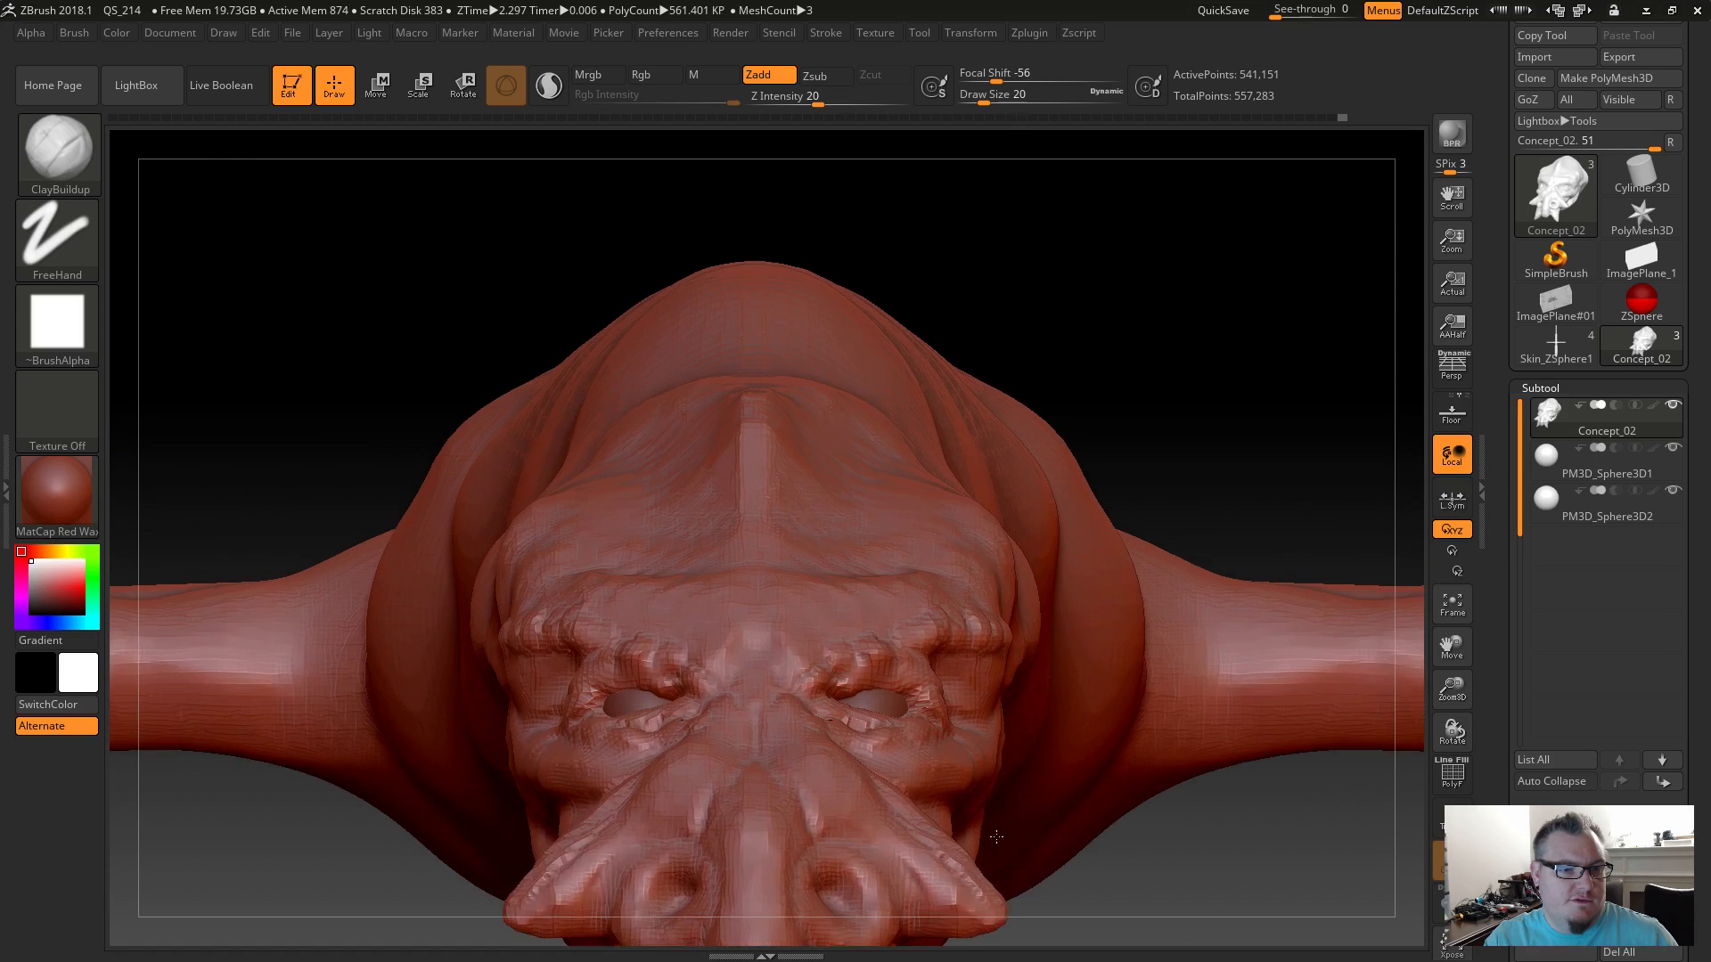
right_click_drag(1147, 891, 1094, 591, "alt")
left_click_drag(1094, 592, 954, 583)
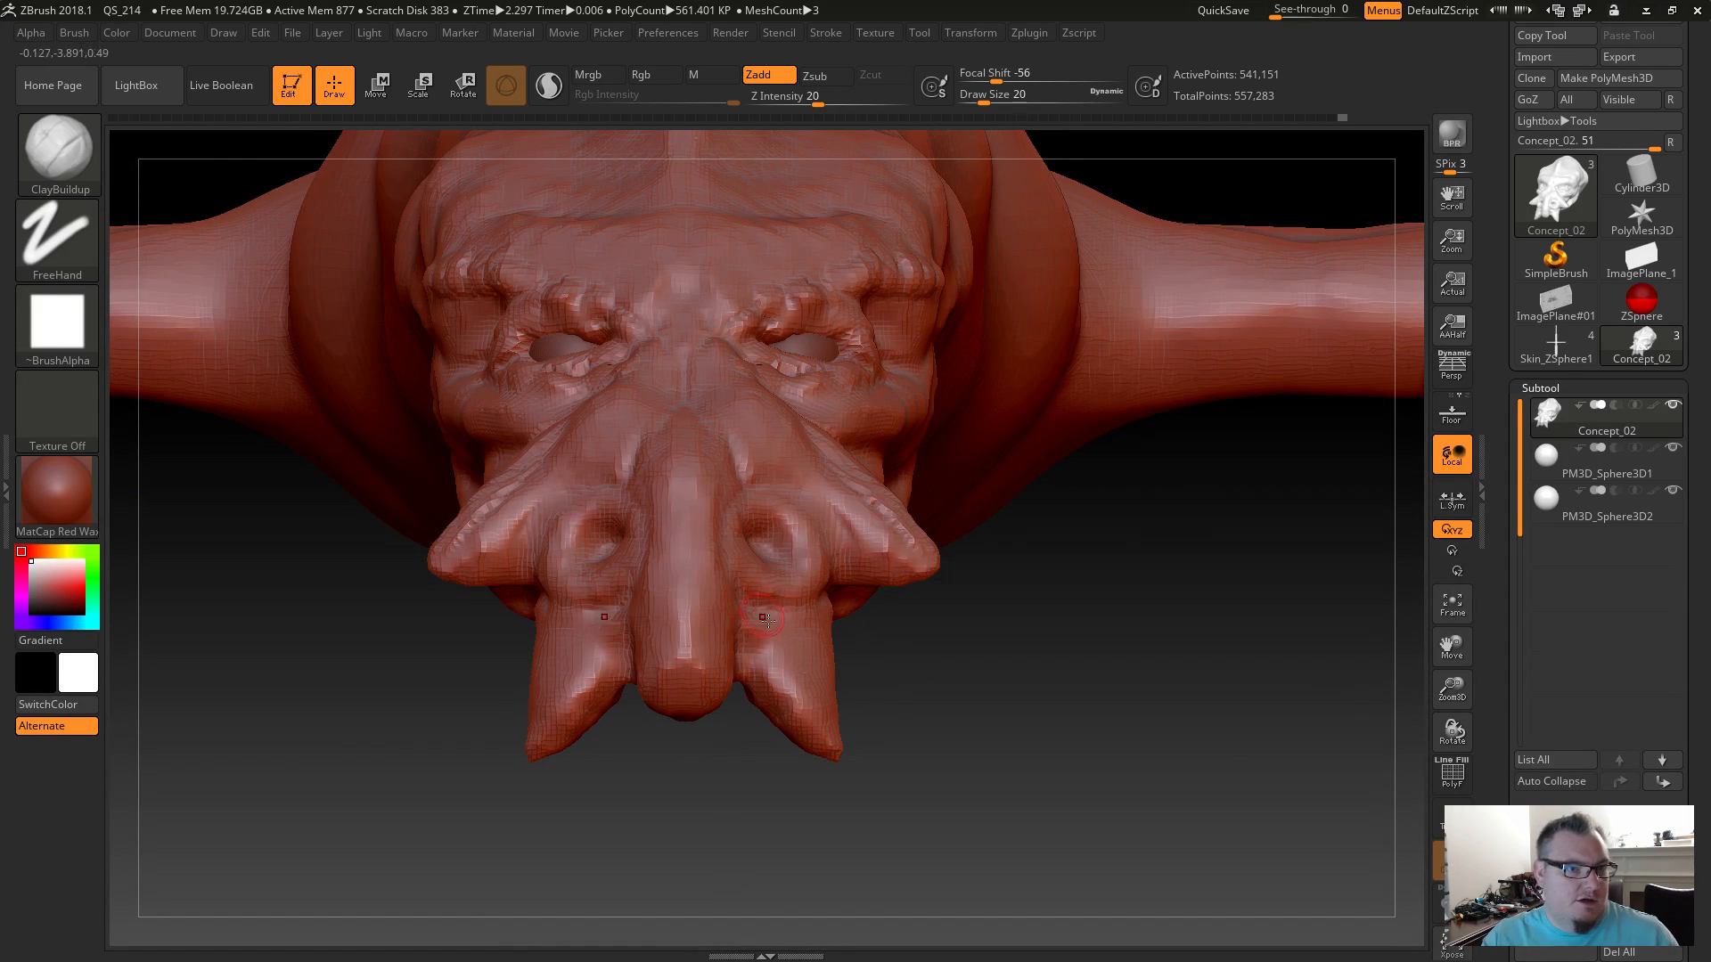
Mask everything except the two side spikes of the snout with the Move gizmo active.
key("b")
key("w")
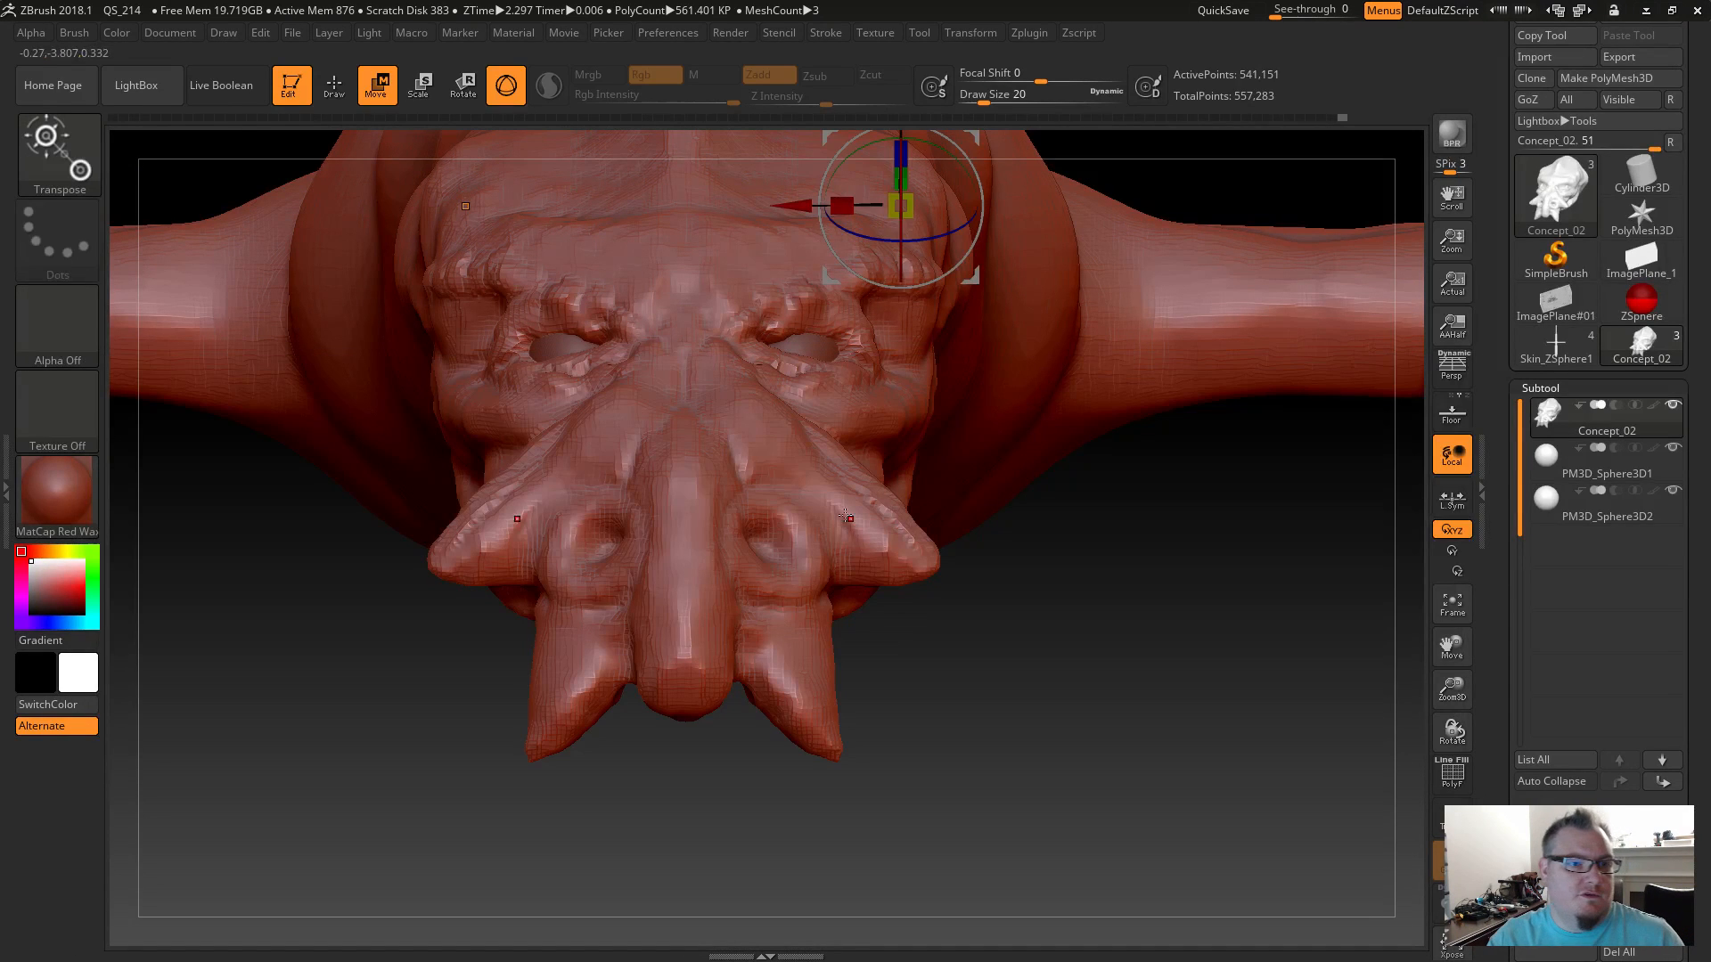
left_click_drag(820, 511, 868, 538, "ctrl")
left_click_drag(967, 699, 928, 599)
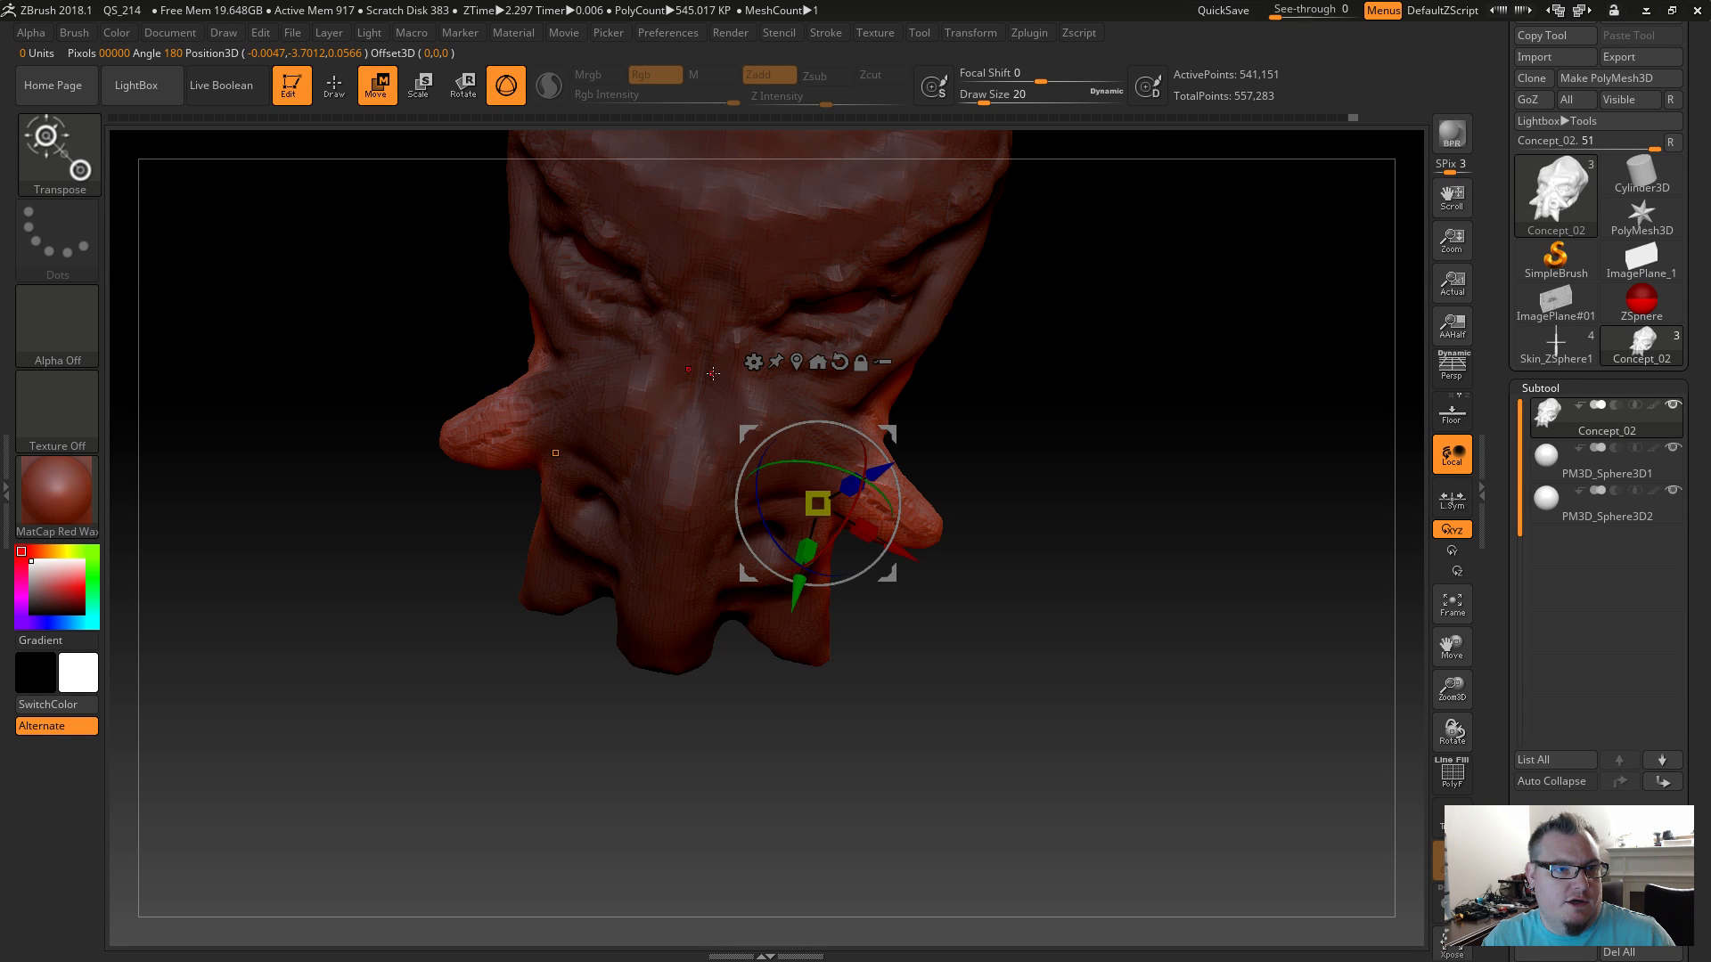
Rework the mask around the side spikes, shift them slightly with the Move gizmo and clear the mask.
key("ctrl+shift+a")
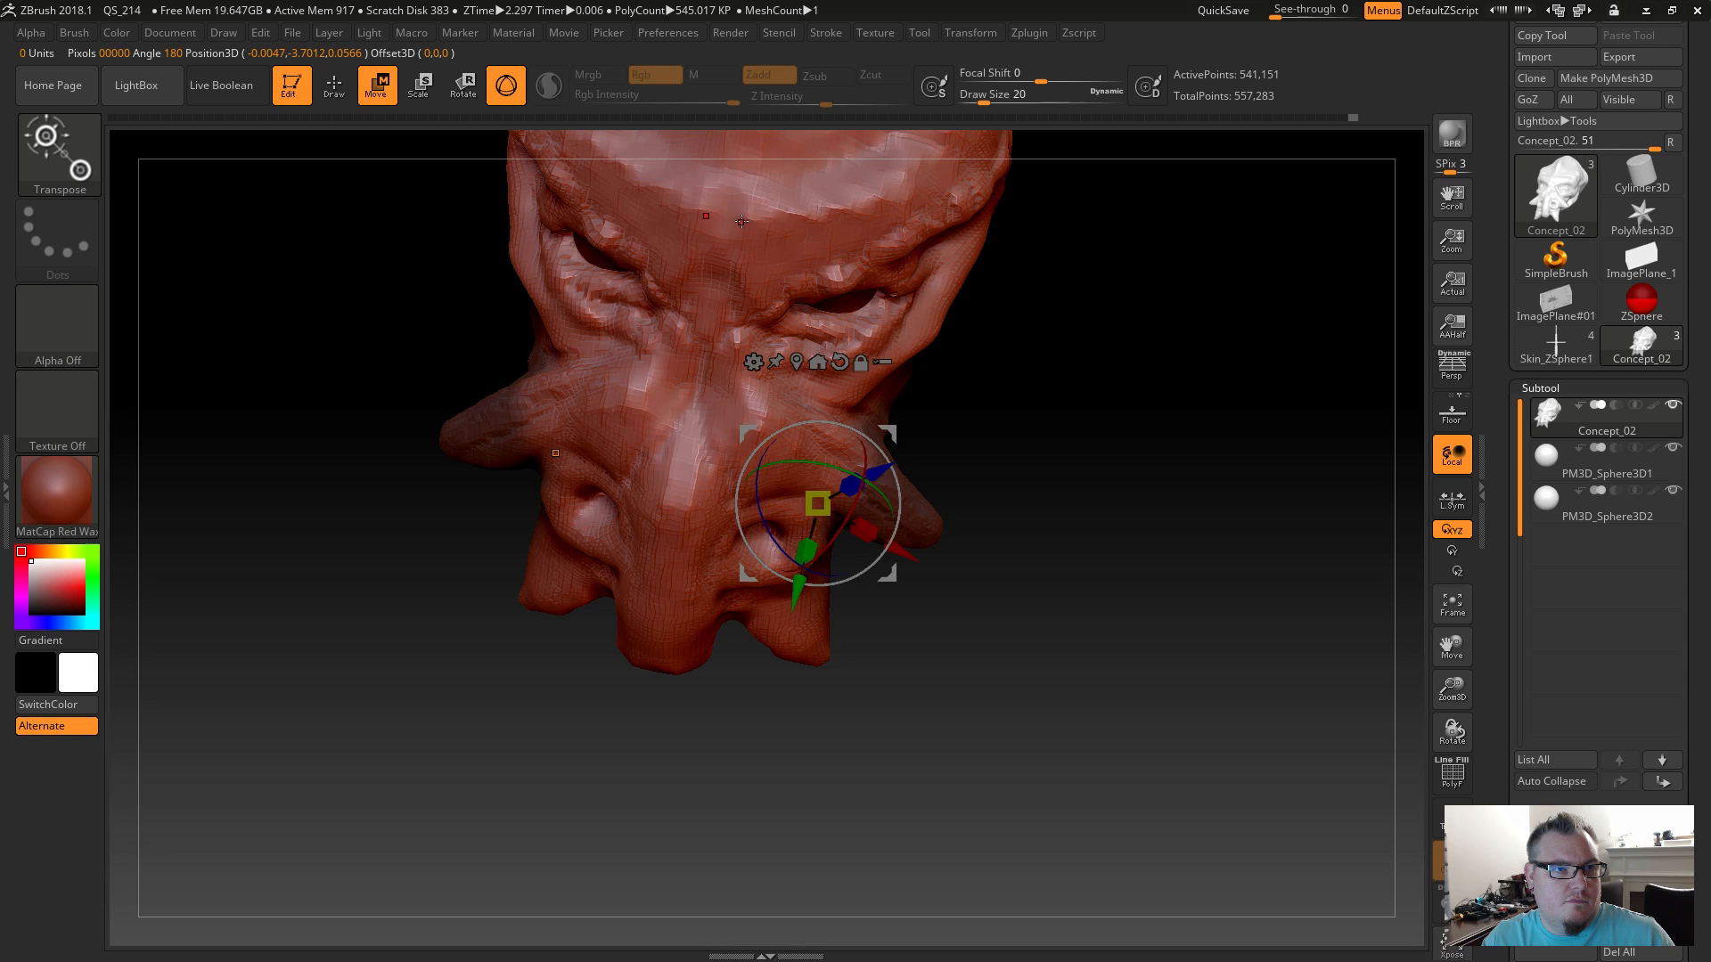
key("y")
mouse_move(748, 407)
left_mouse_down("ctrl")
mouse_move(934, 526)
mouse_move(911, 502)
left_mouse_up("ctrl")
mouse_move(918, 611)
left_mouse_down()
mouse_move(895, 663)
mouse_move(894, 613)
left_mouse_up()
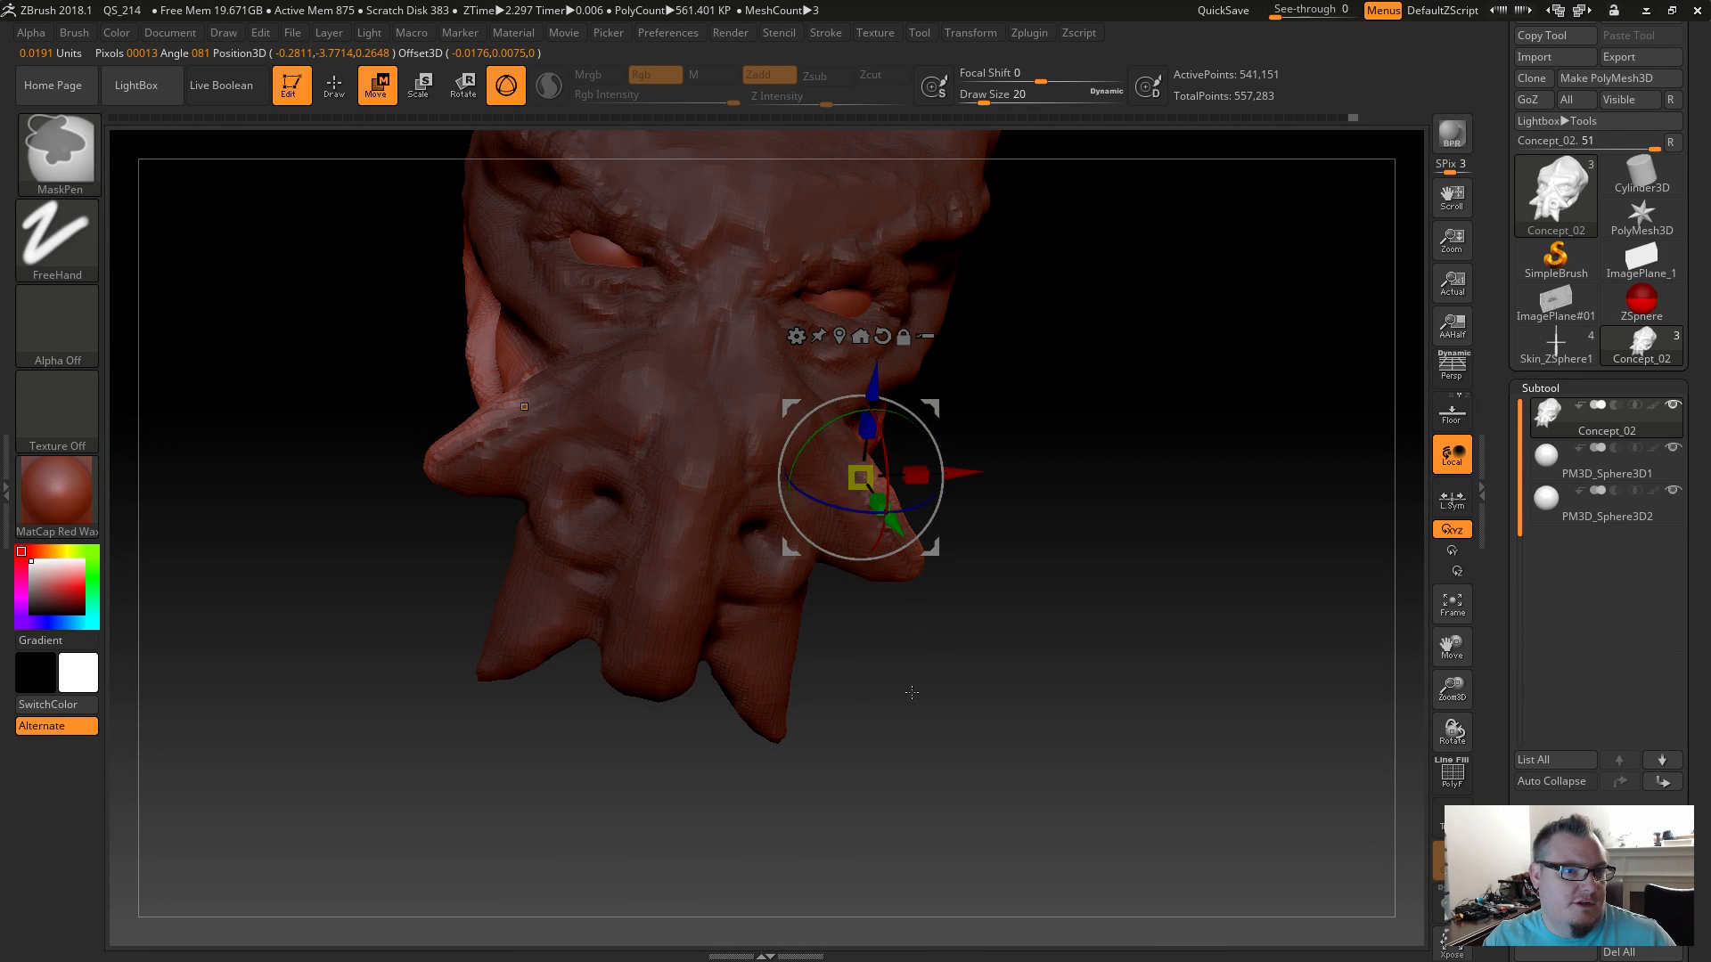
left_click_drag(916, 687, 914, 686, "ctrl")
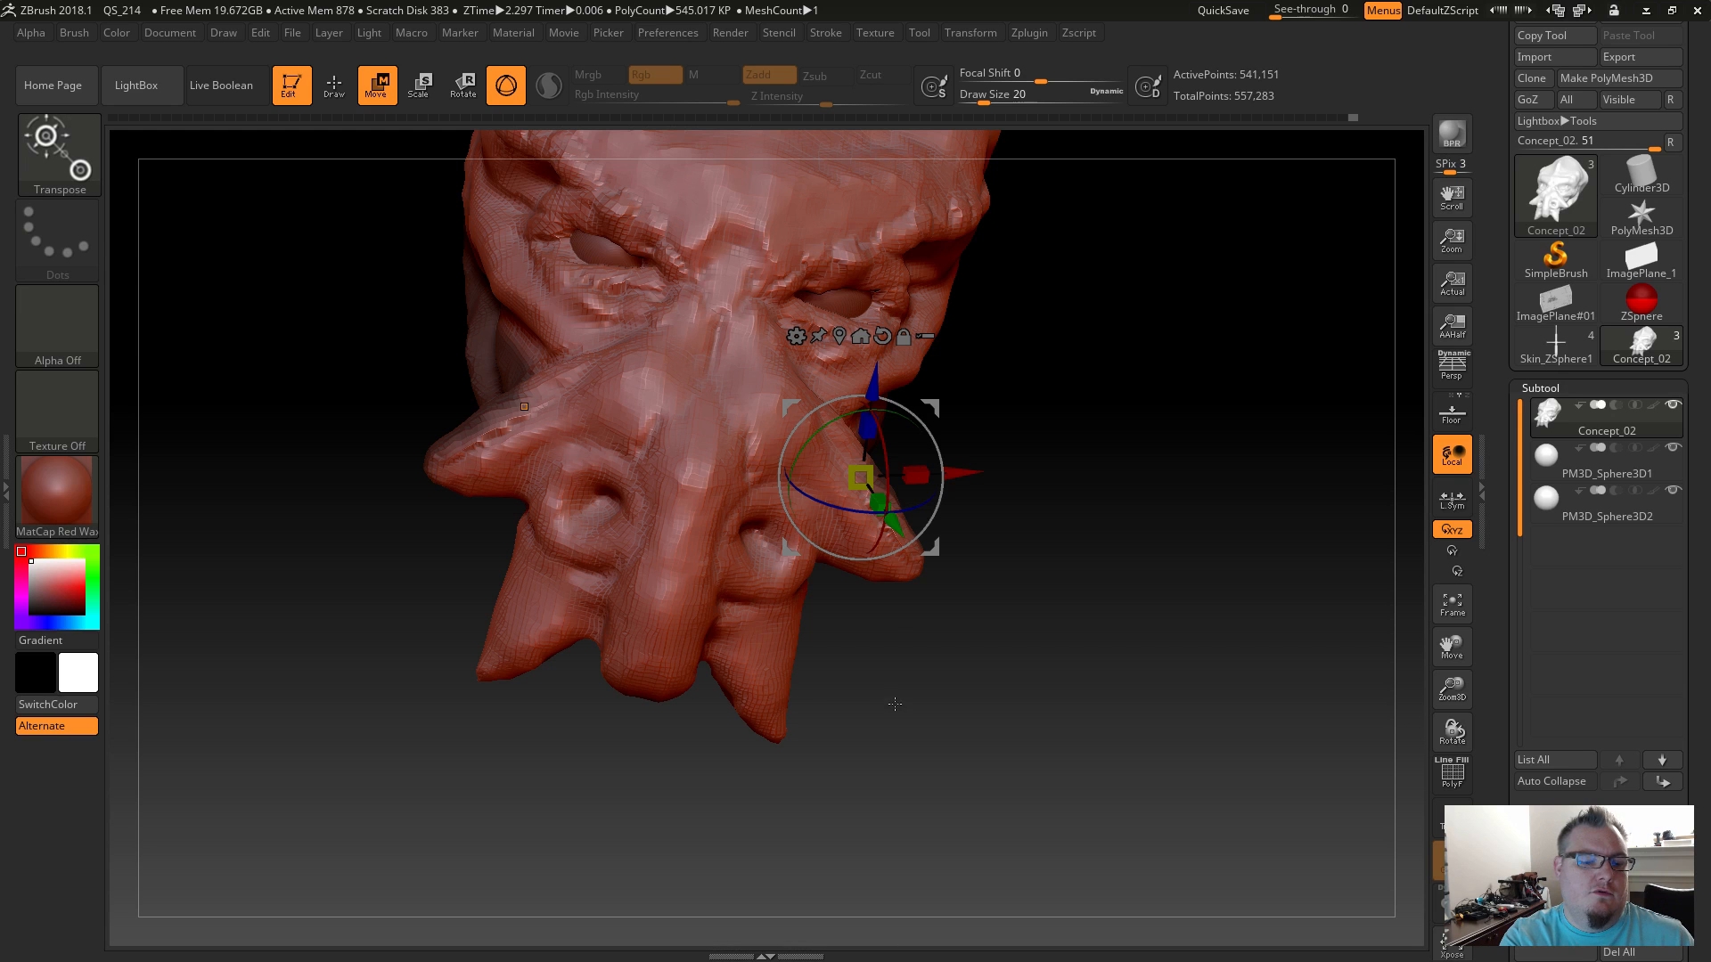
Select the DamStandard brush, then change to the Standard brush.
key("b")
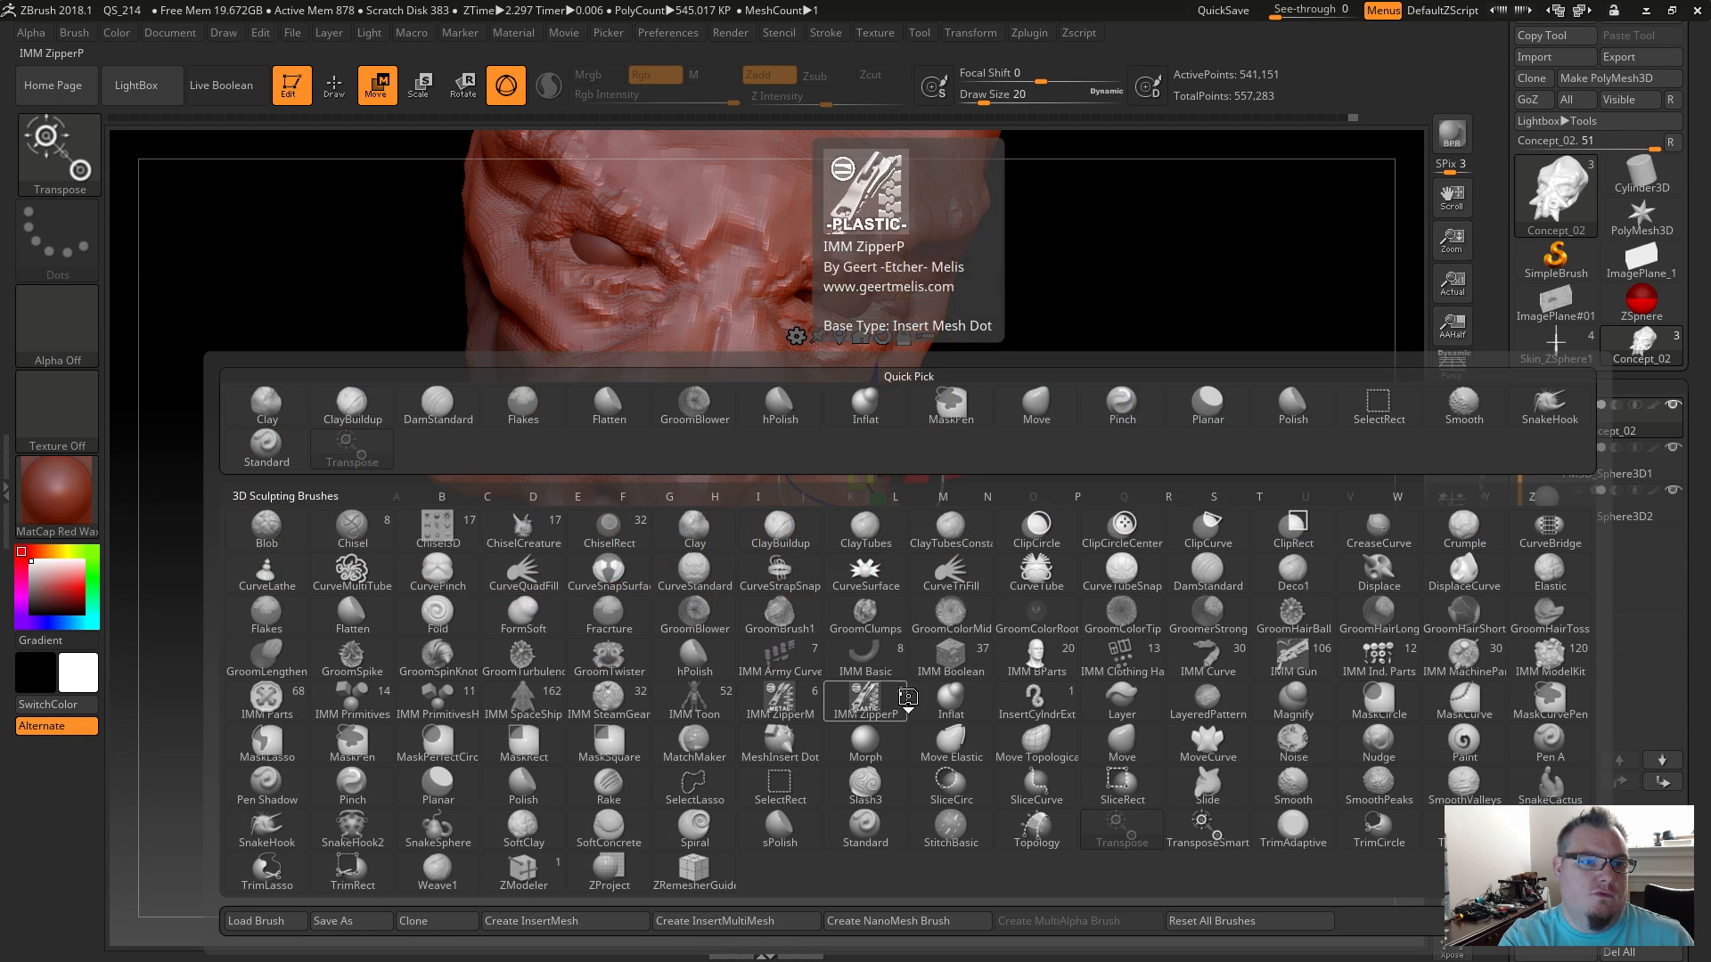
key("d")
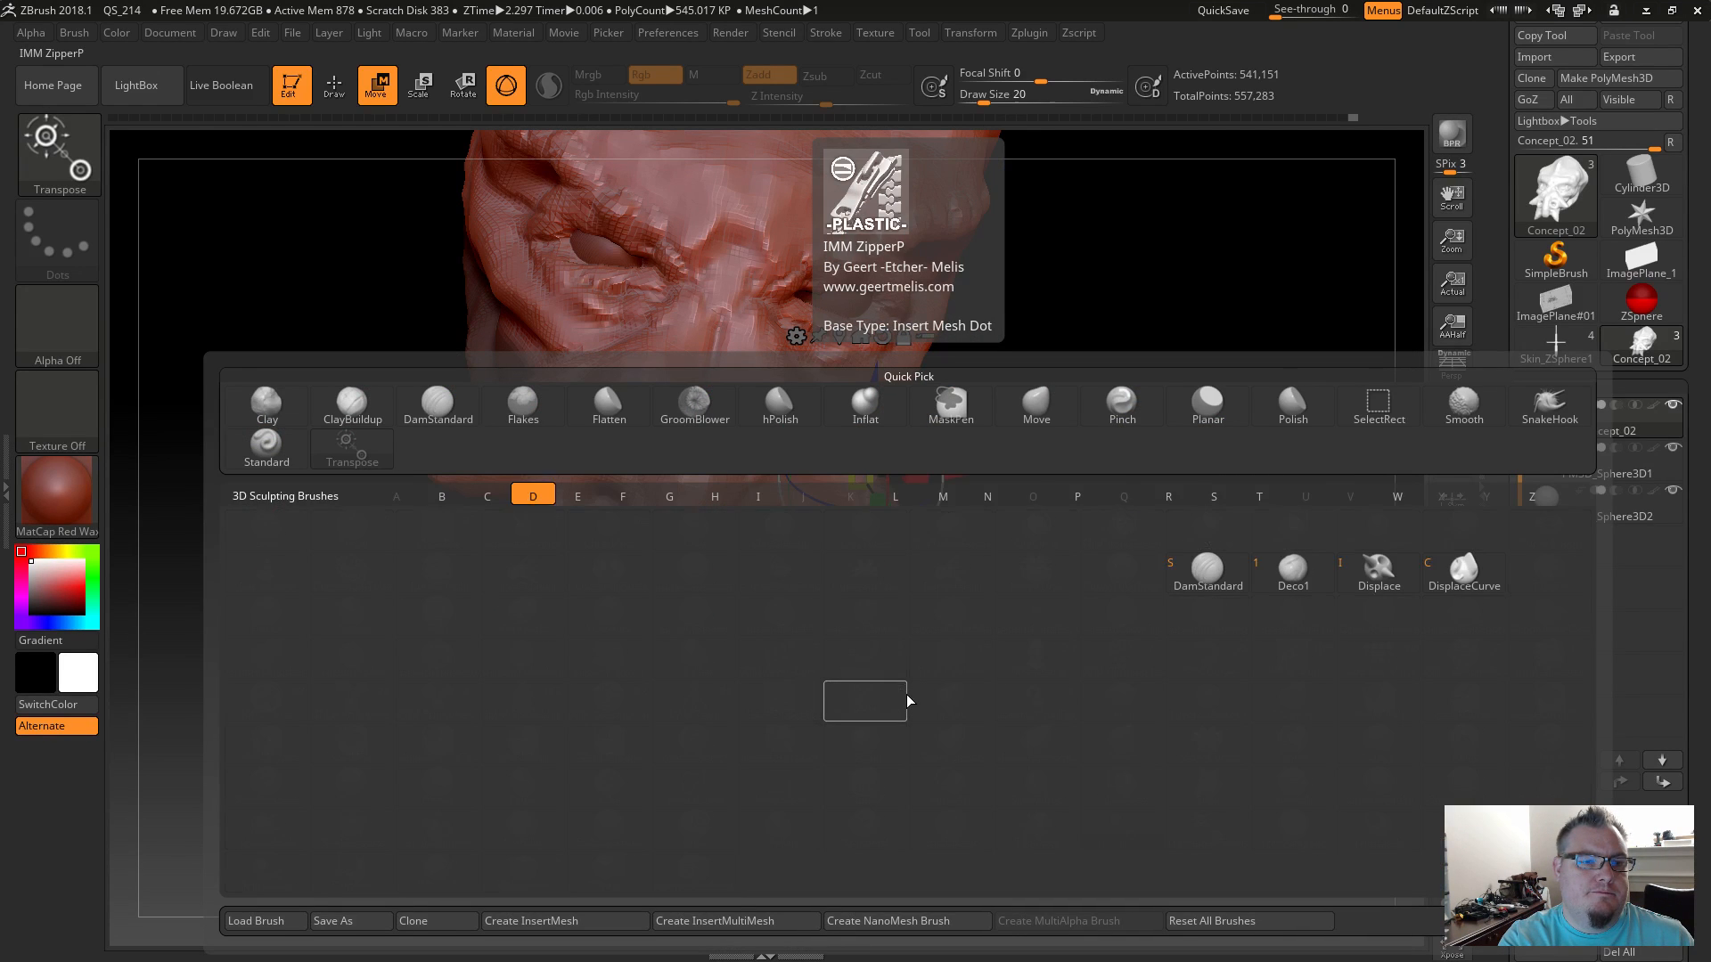
key("s")
key("b")
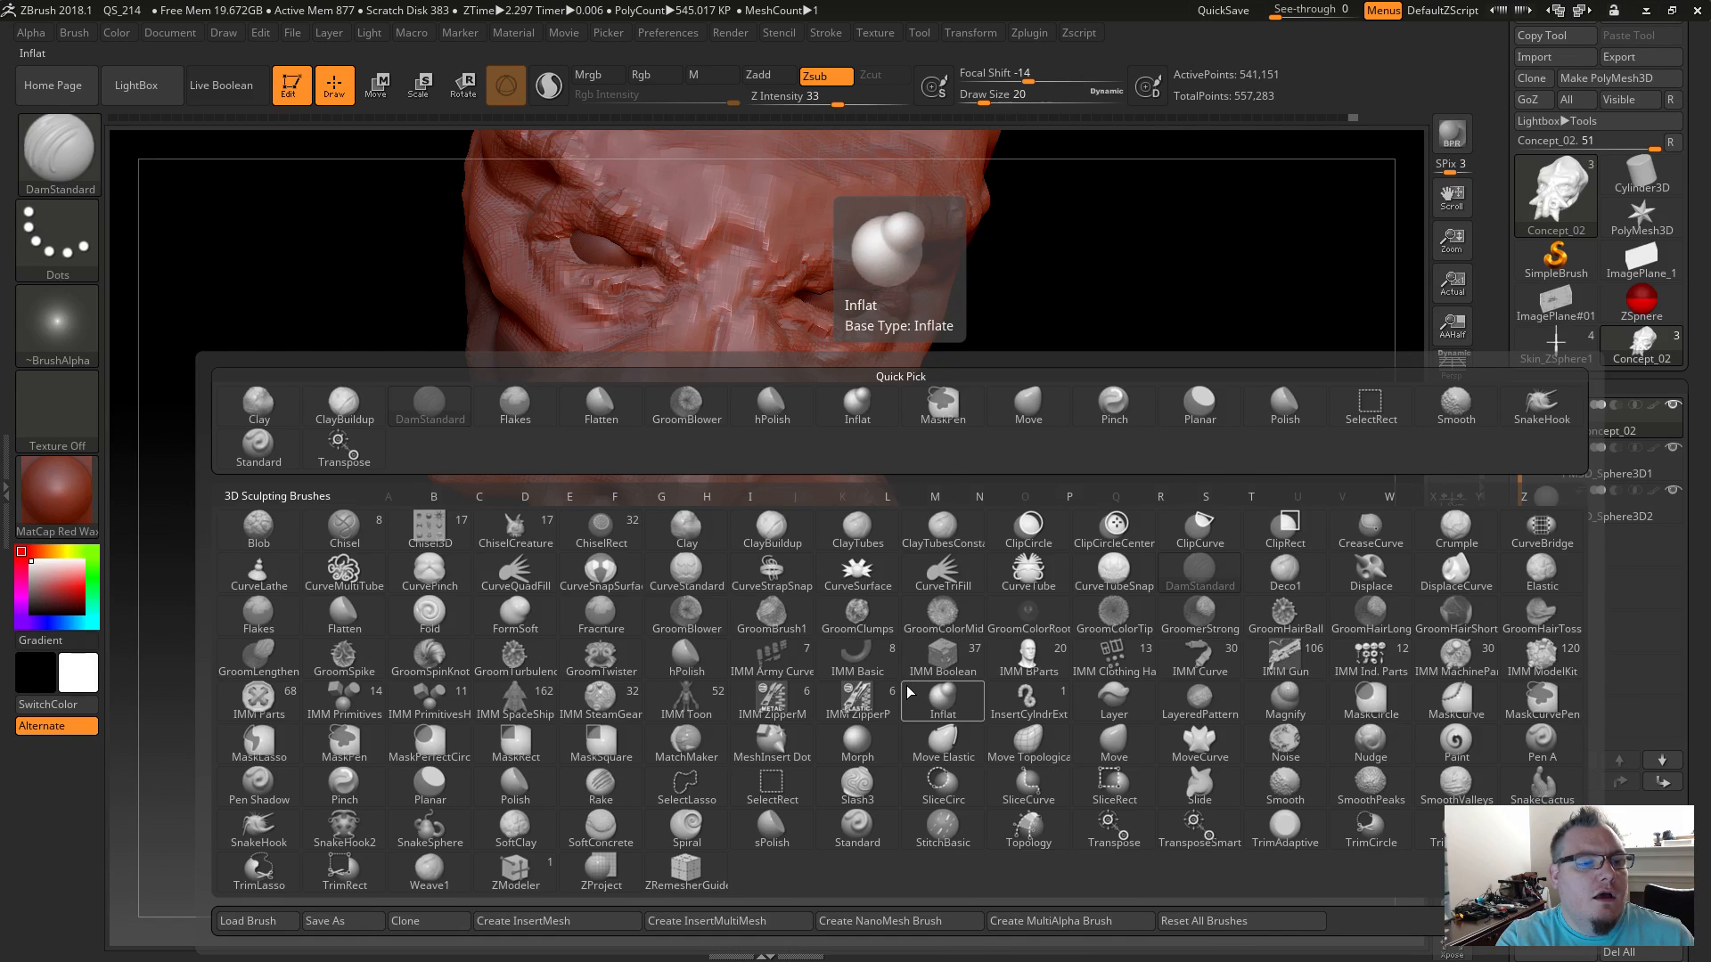
key("s")
key("t")
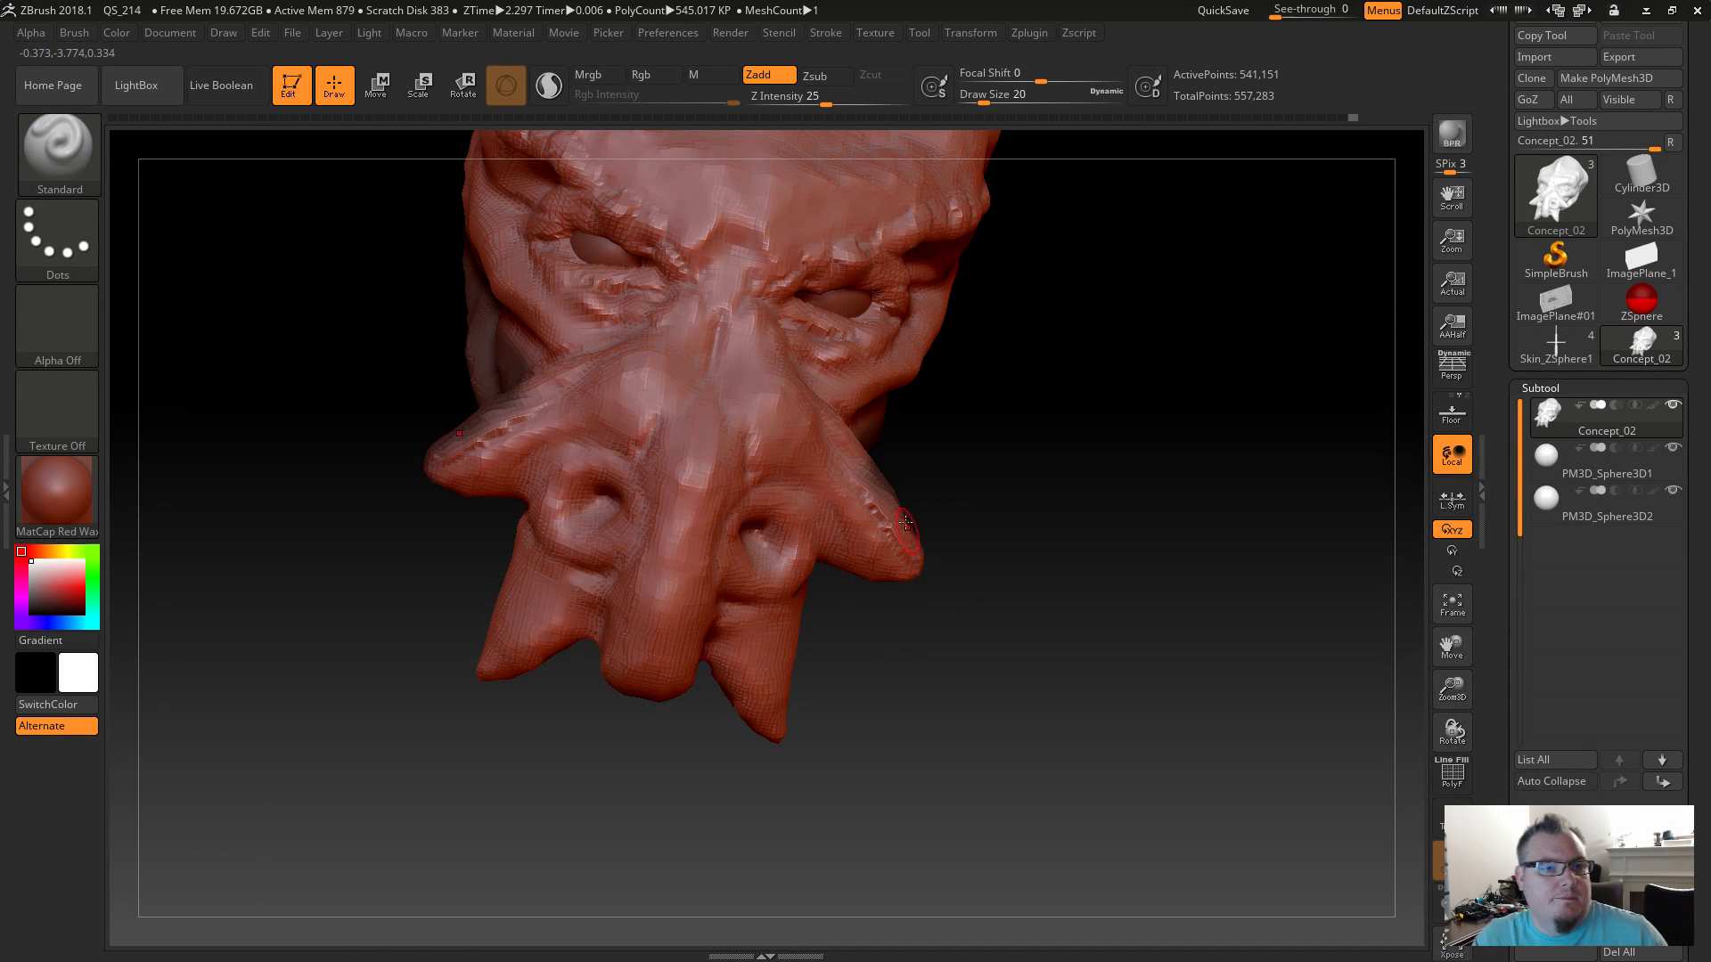
Try a Standard brush stroke at draw size 77 beside the nostril and undo it.
left_click(940, 650, "ctrl")
left_click(919, 651, "ctrl")
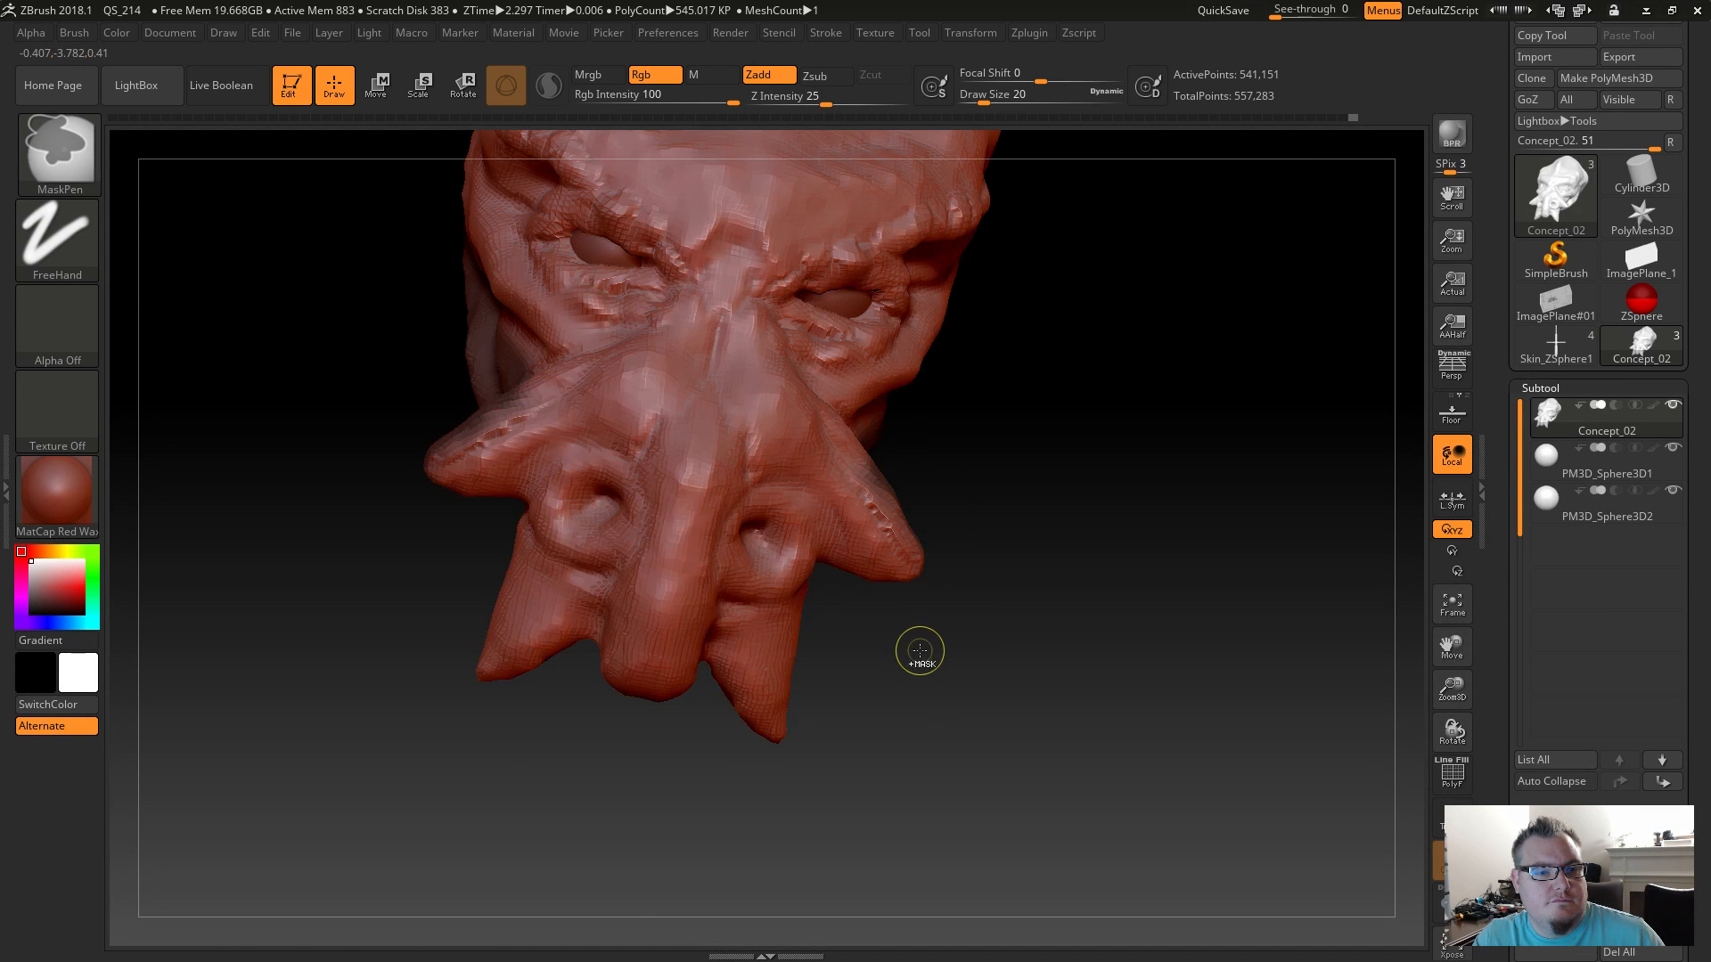
left_click_drag(924, 680, 948, 703, "ctrl")
key("s")
mouse_move(850, 564)
left_mouse_down()
mouse_move(900, 564)
mouse_move(830, 564)
left_mouse_up()
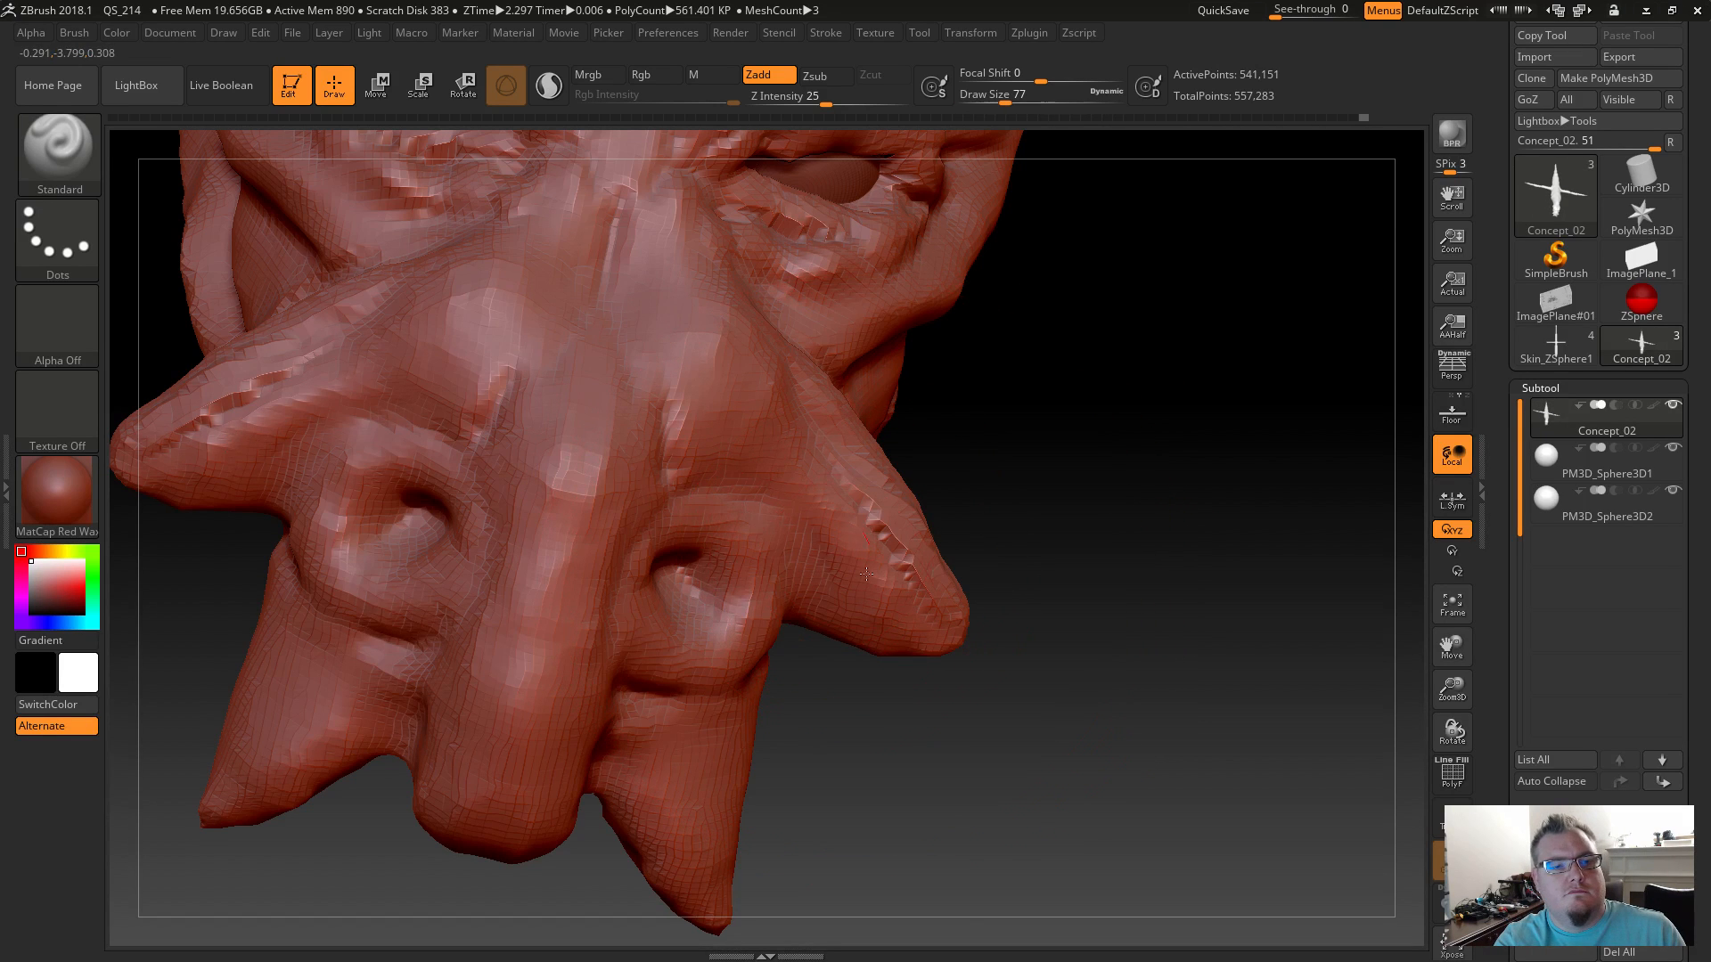
key("ctrl+z")
key("ctrl+z")
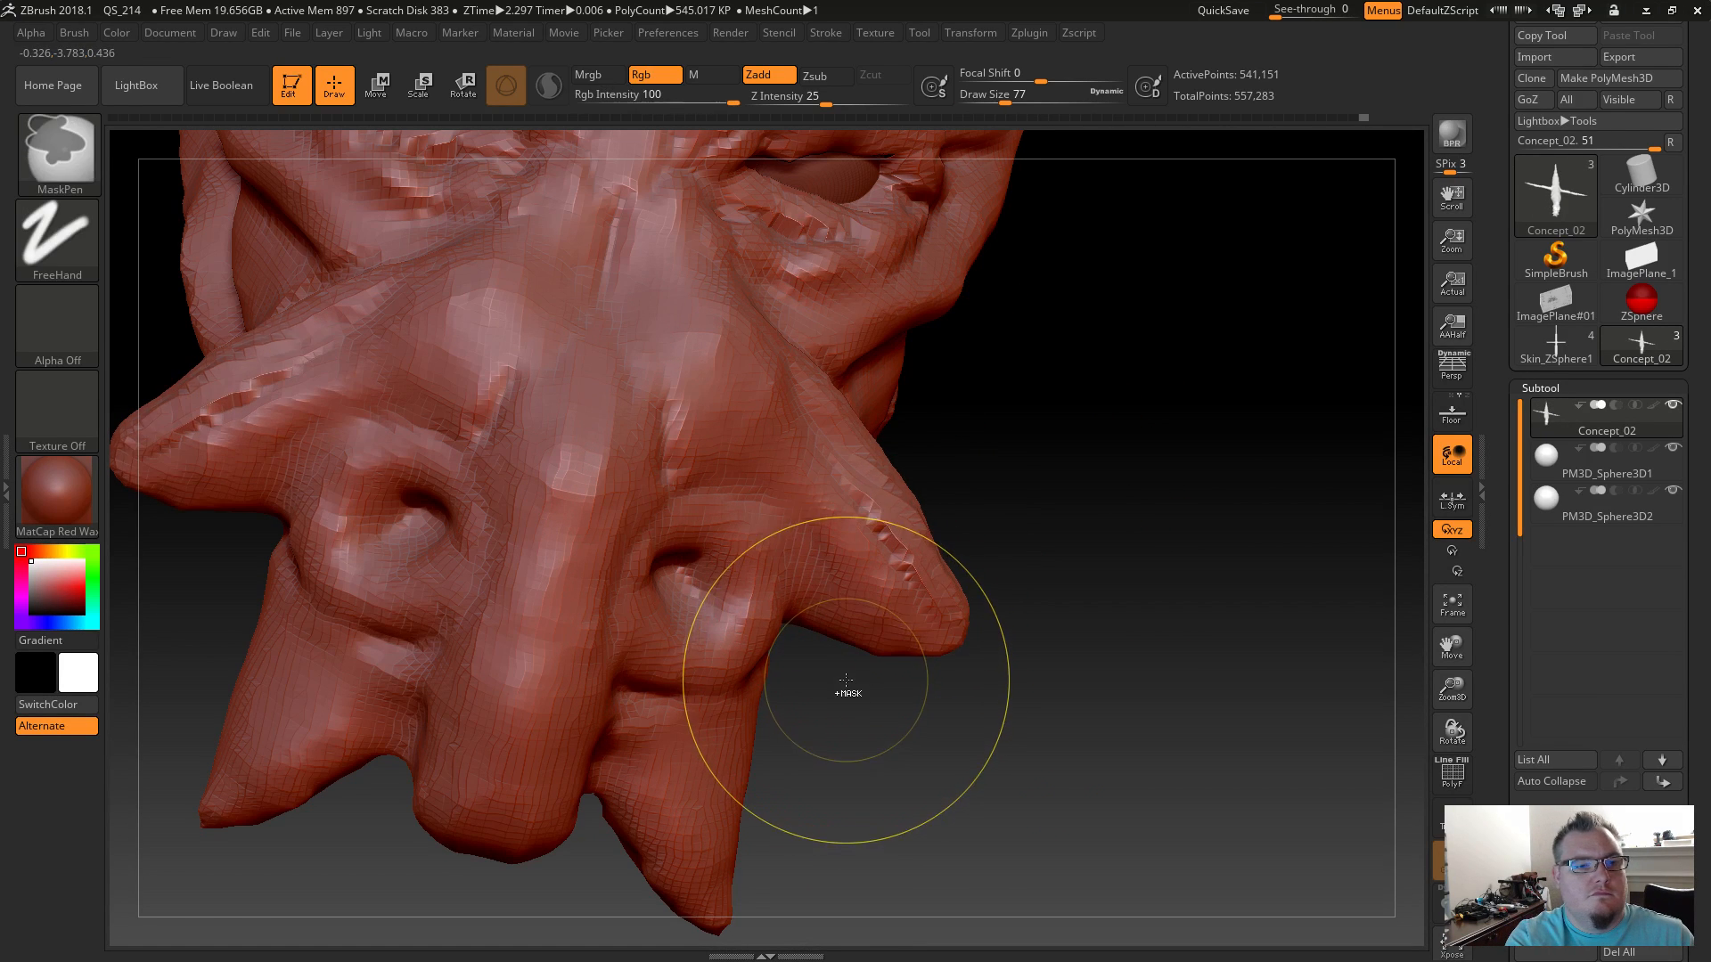
Paint a mask over both side spikes of the snout with MaskPen.
mouse_move(939, 689)
left_mouse_down()
mouse_move(909, 722)
mouse_move(947, 753)
left_mouse_up()
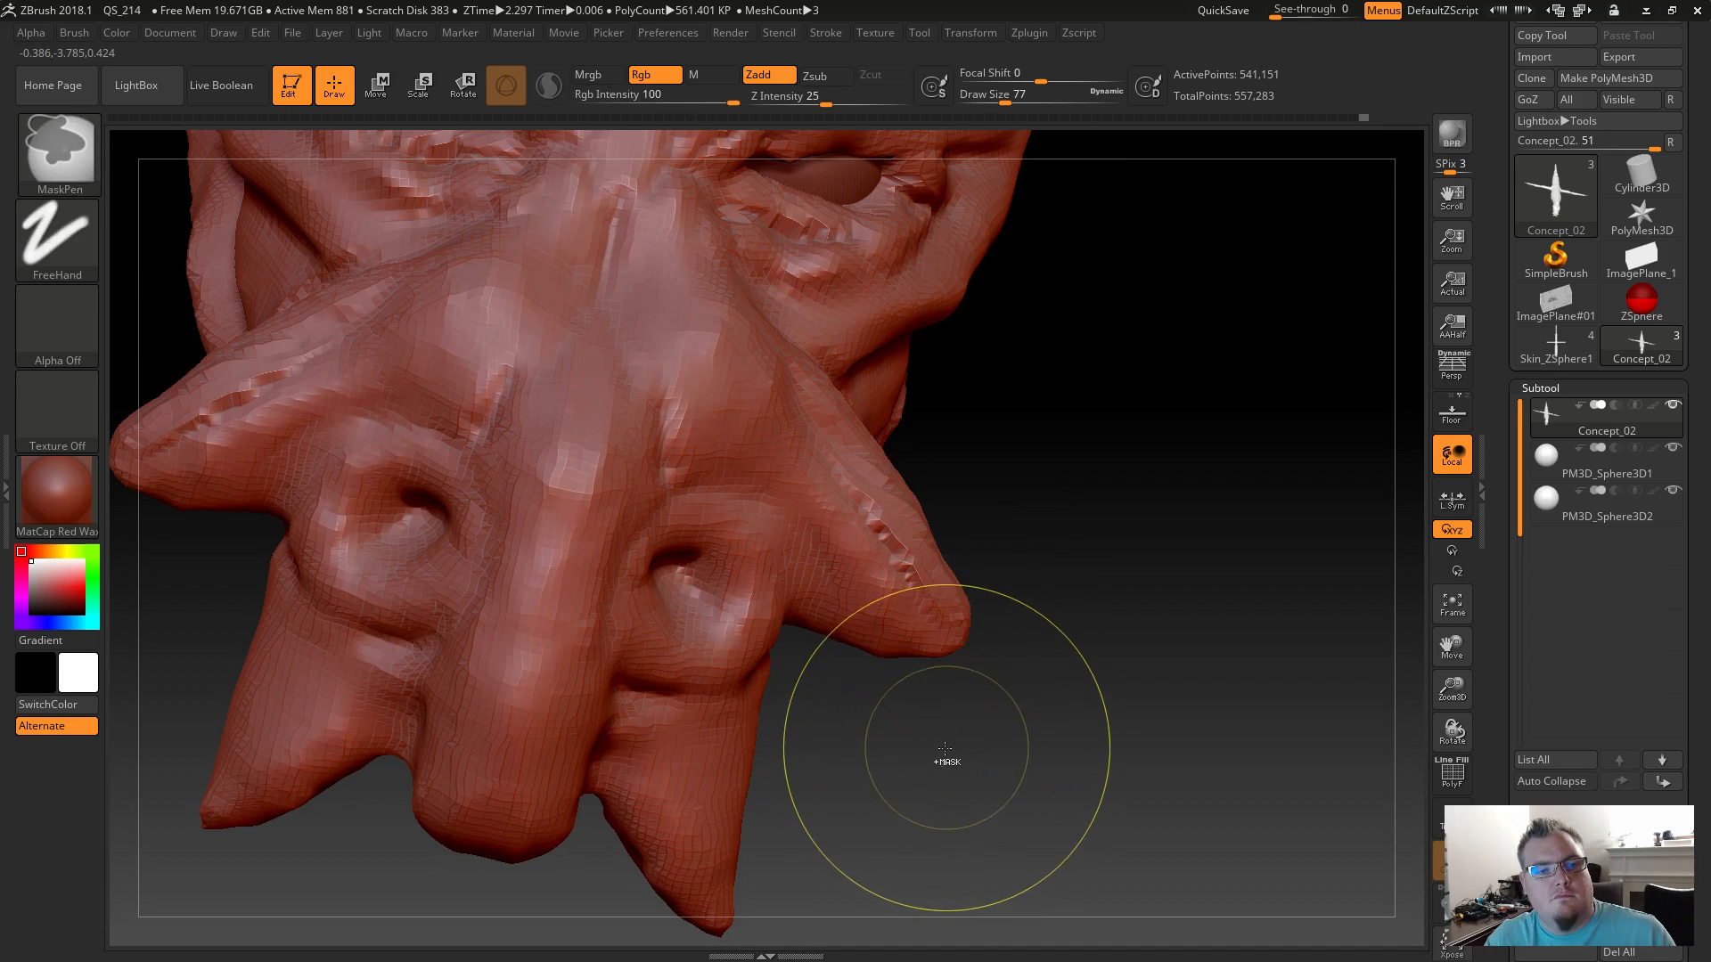
left_click_drag(920, 611, 926, 576, "ctrl")
left_click_drag(891, 479, 807, 396, "ctrl")
mouse_move(1016, 684)
left_mouse_down()
mouse_move(931, 784)
mouse_move(1031, 768)
mouse_move(857, 647)
left_mouse_up()
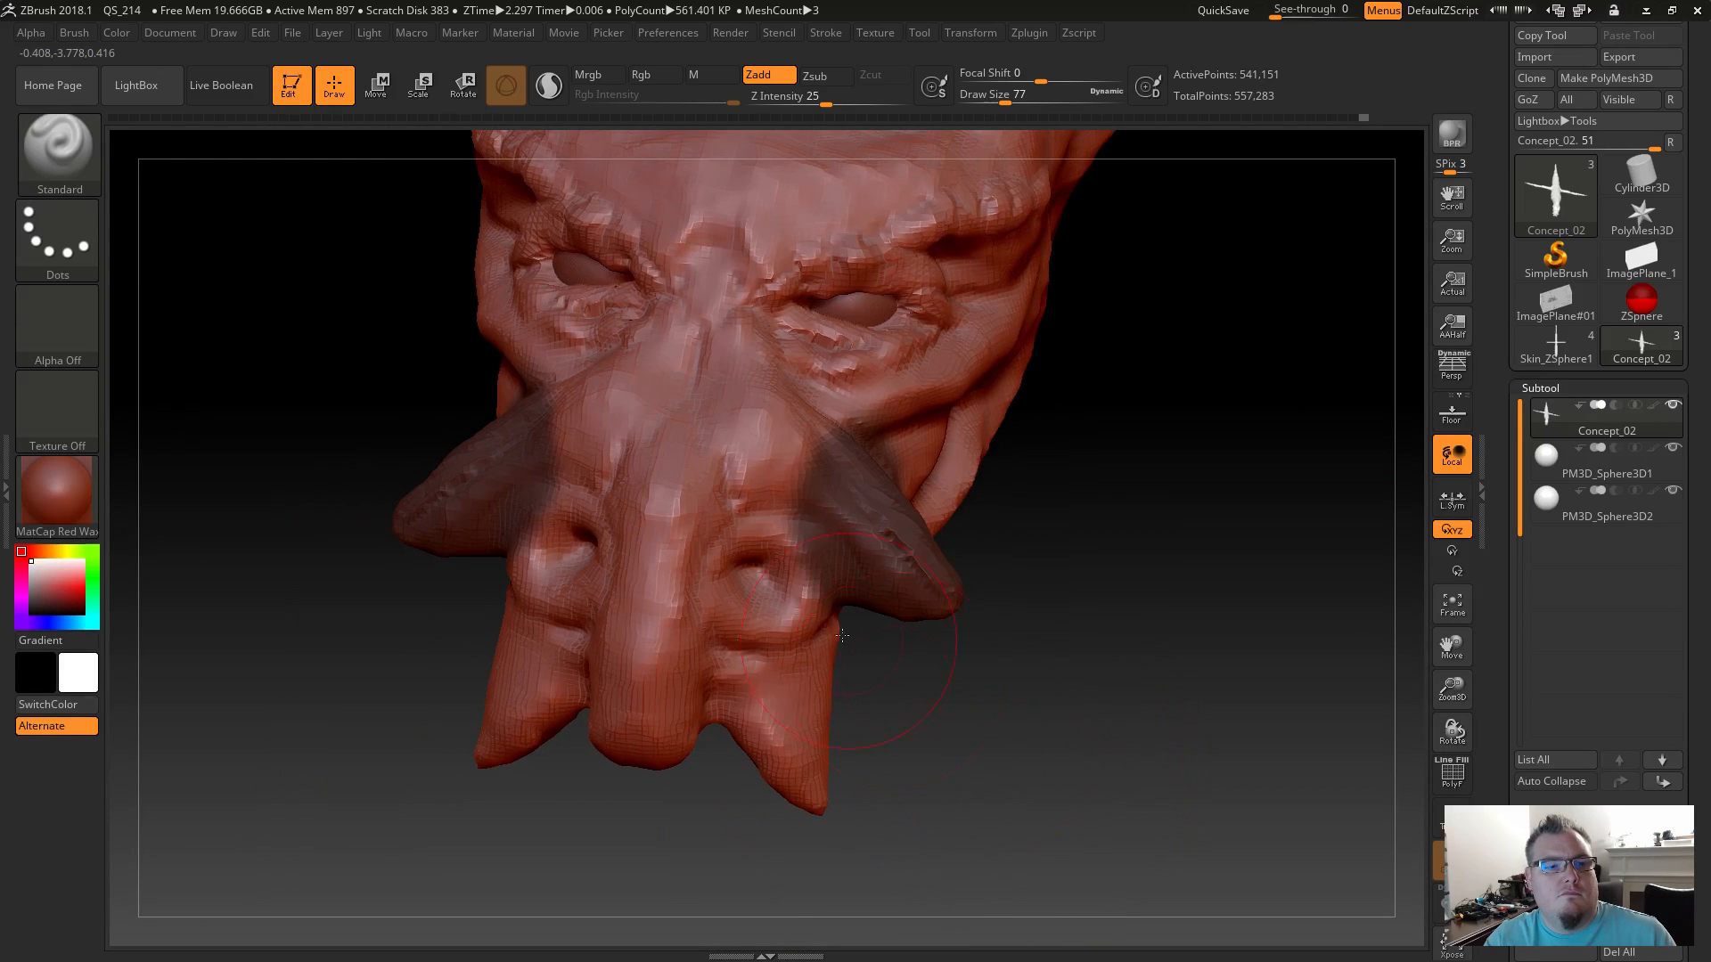
Try a Standard brush stroke at draw size 54 around the nostrils and undo it.
key("s")
left_click_drag(780, 601, 756, 588)
key("ctrl+z")
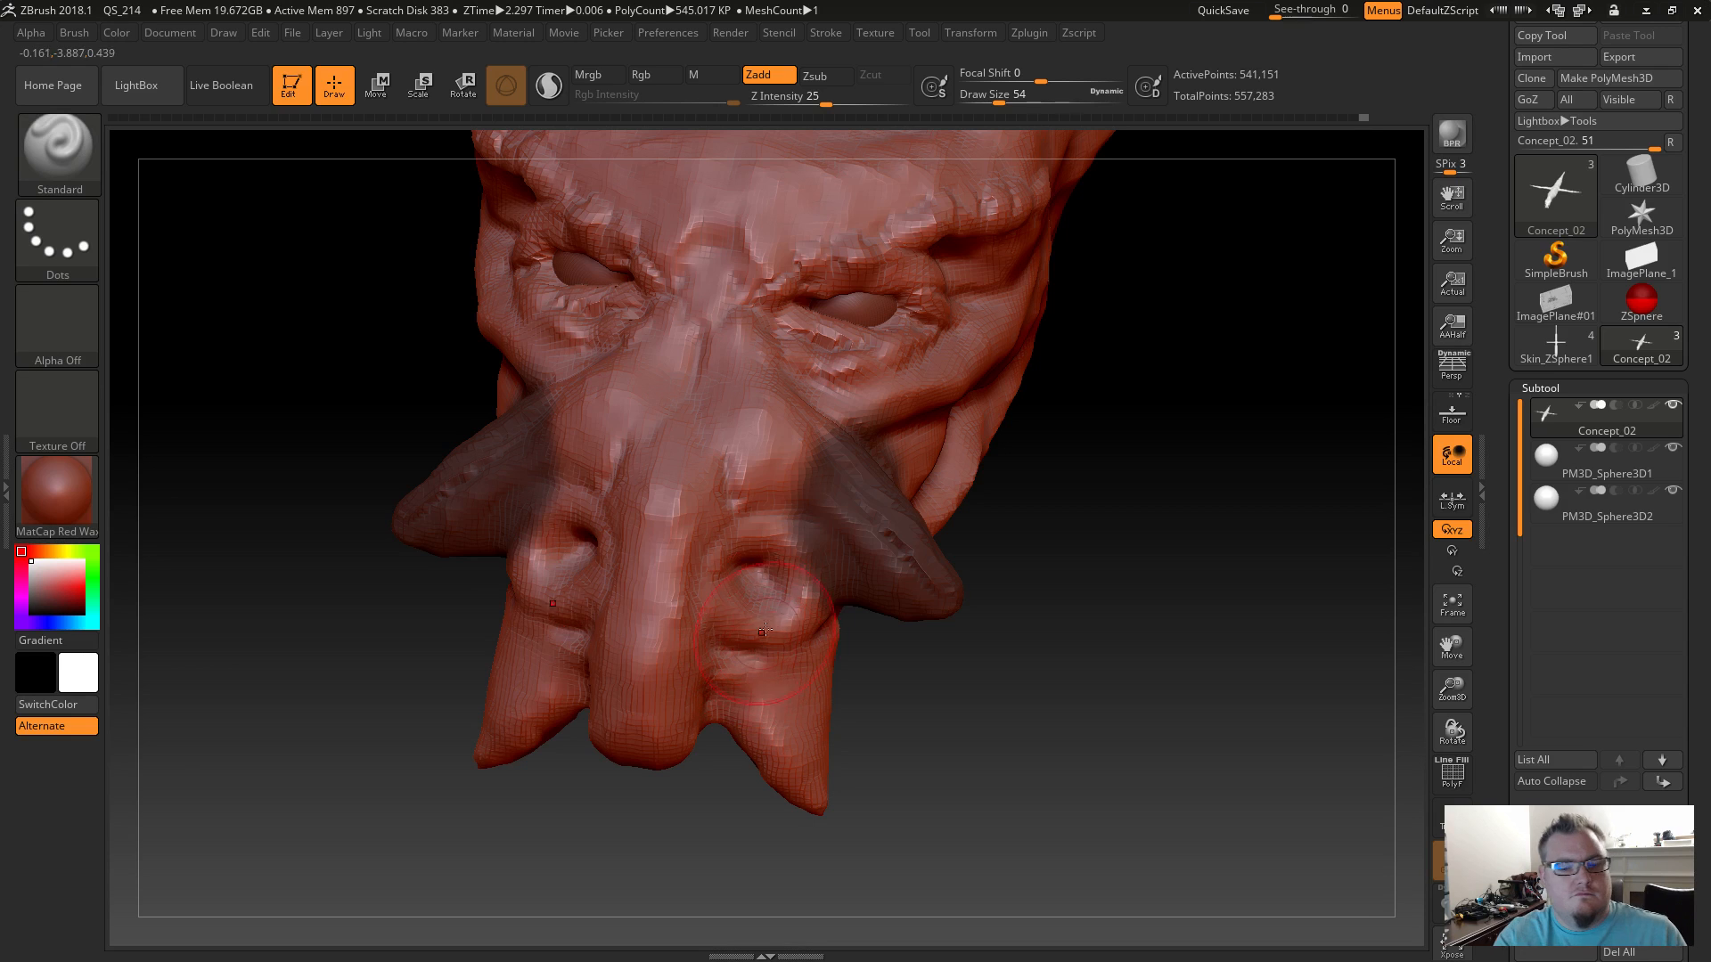
Clean up the mask edge beside the nostrils and invert the mask so only the side spikes stay editable.
key("ctrl")
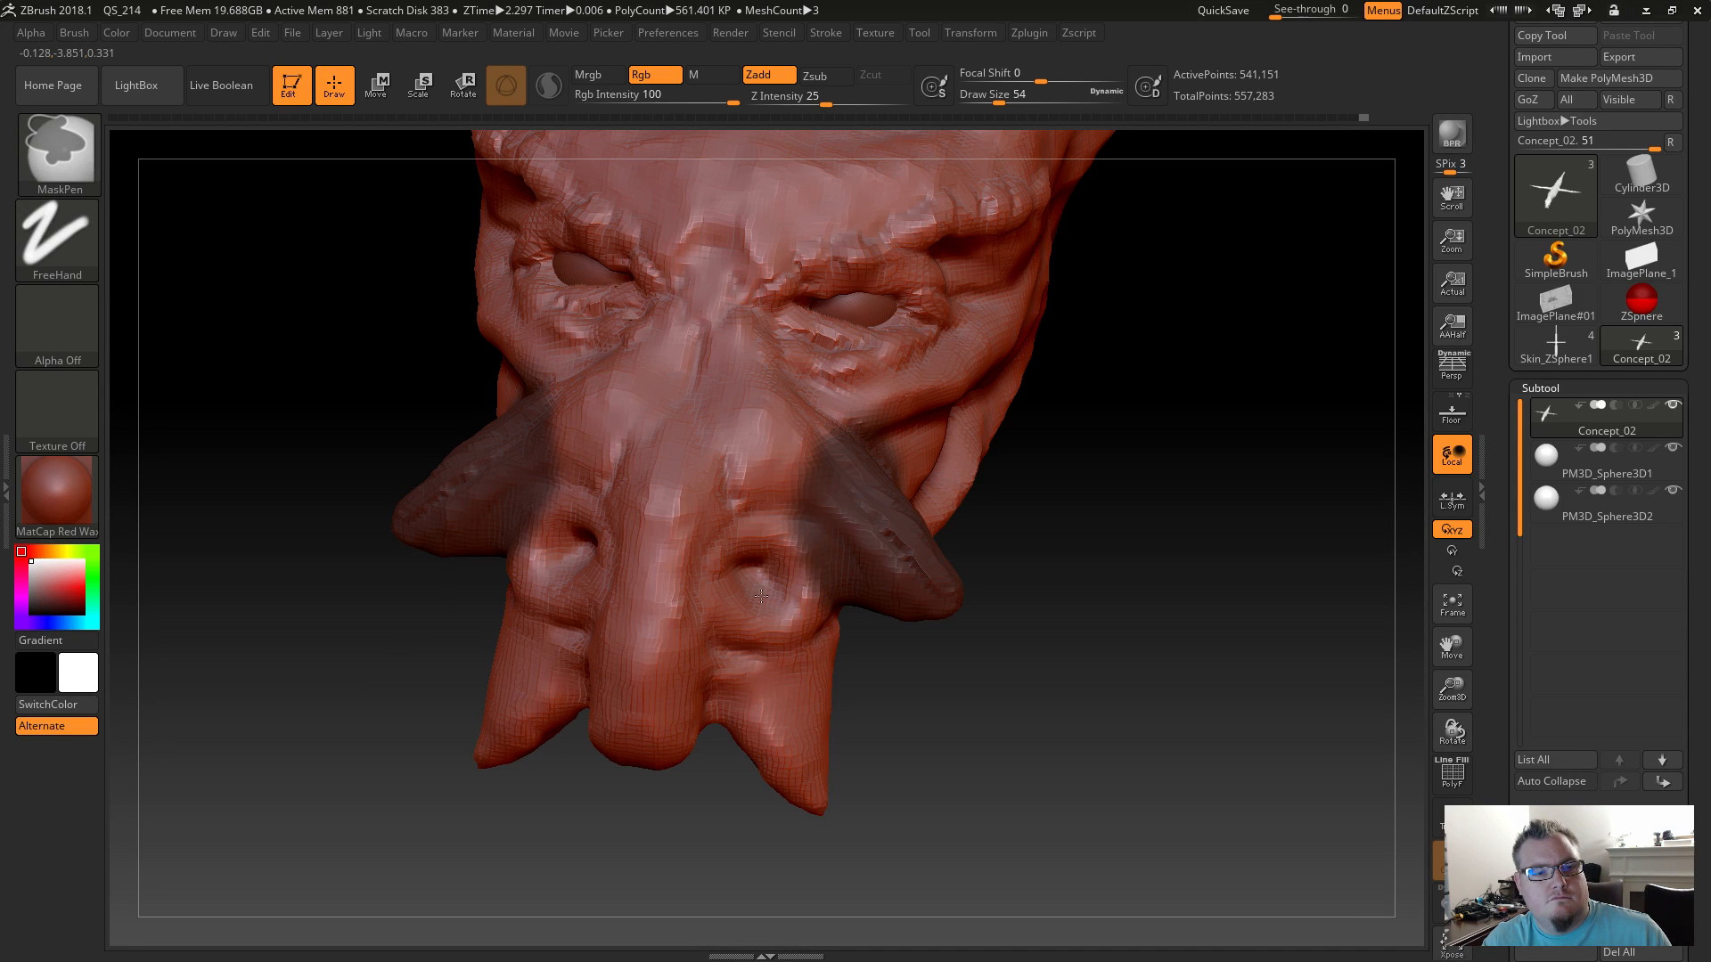
left_click_drag(754, 573, 770, 453, "ctrl+alt")
left_click_drag(1138, 756, 996, 649)
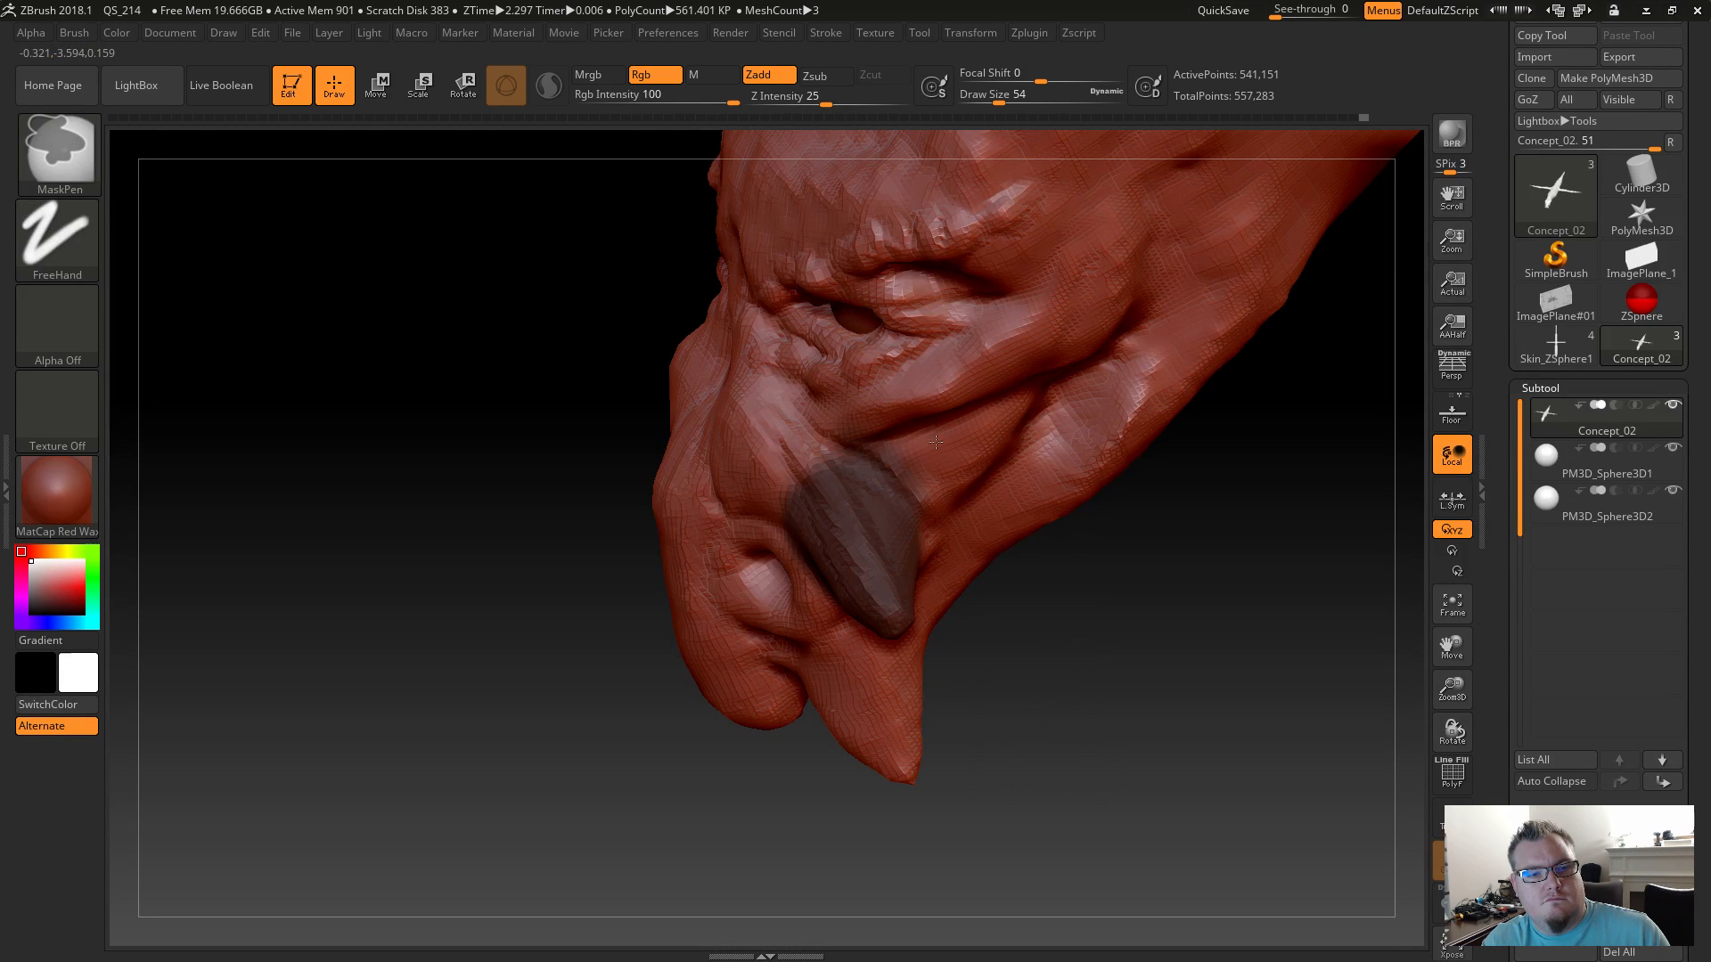
left_click_drag(1042, 679, 1096, 645)
left_click(969, 720, "ctrl")
left_click_drag(986, 752, 952, 728)
Angle the two unmasked side spikes of the snout downward with the Move gizmo, re-placing its pivot near the spike bases.
key("b")
key("w")
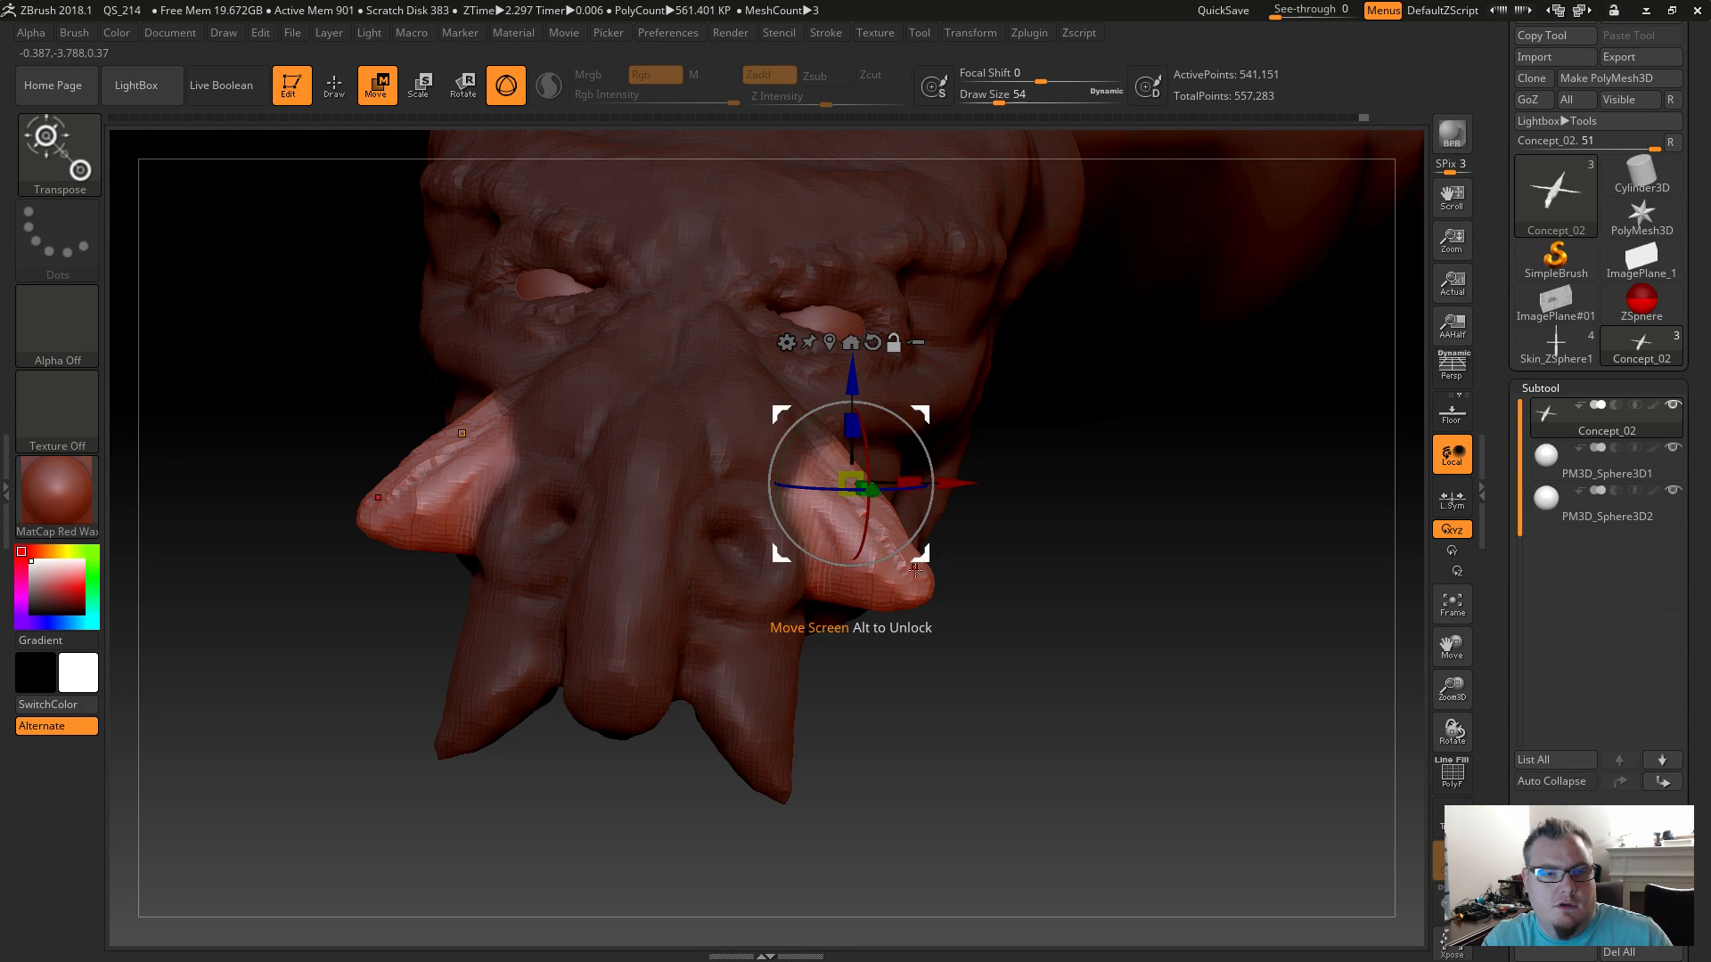
left_click(928, 598)
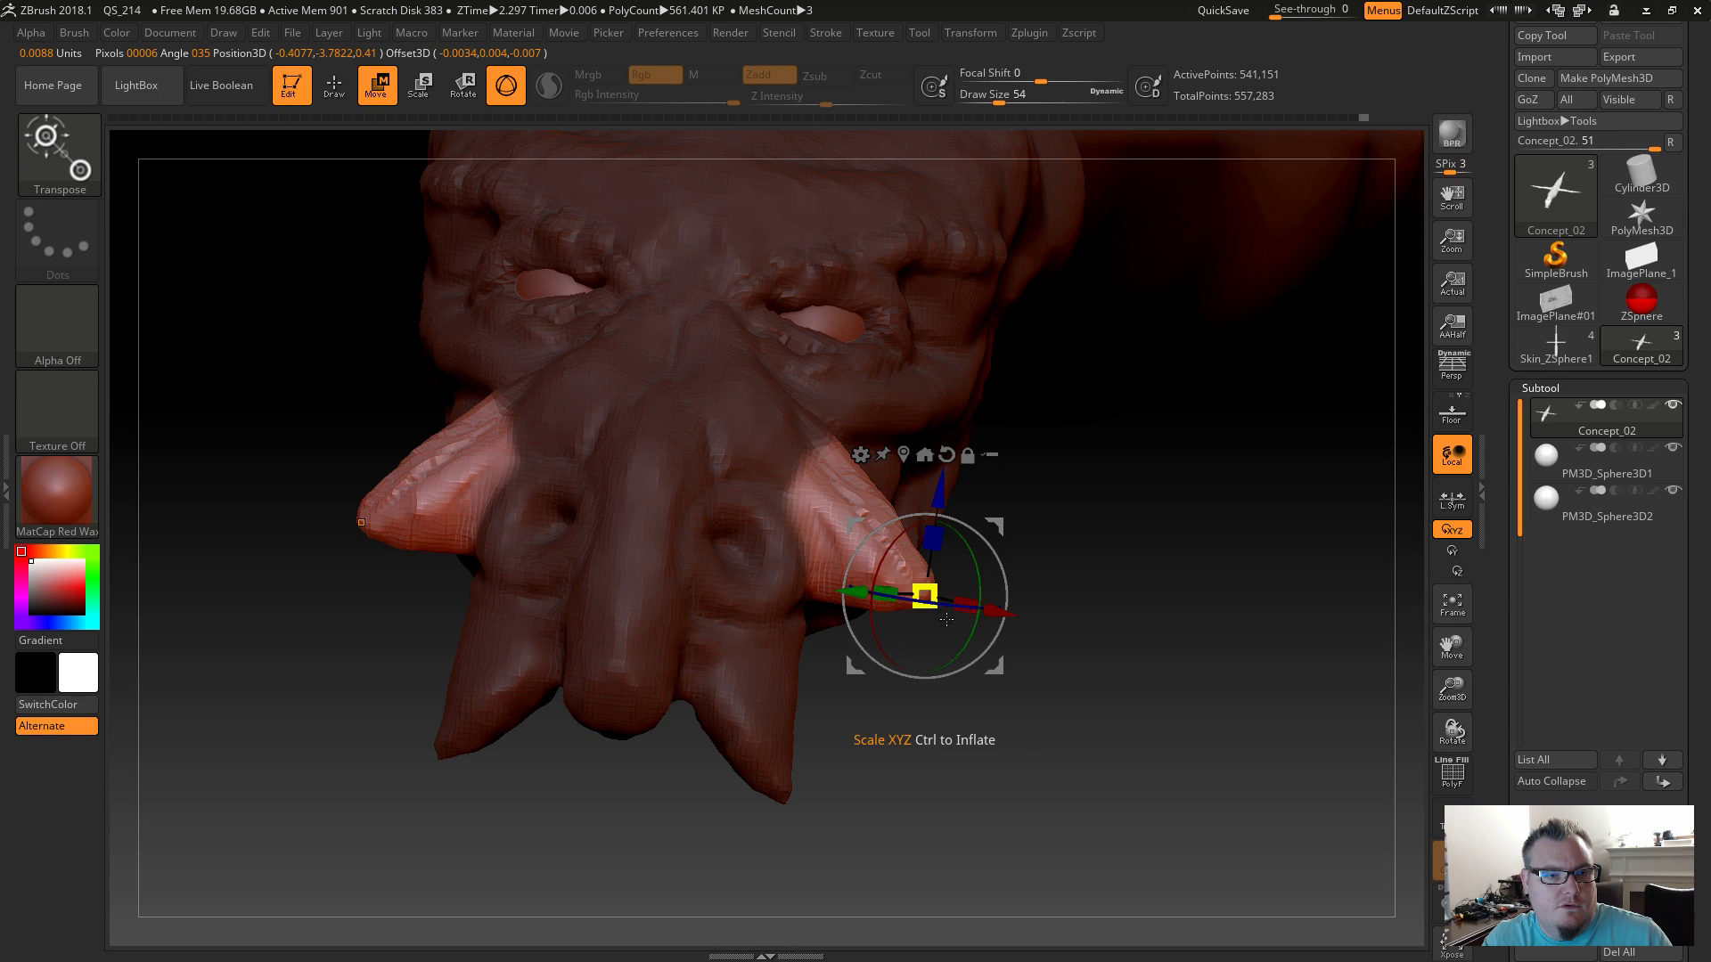
left_click_drag(983, 595, 965, 582)
left_click(803, 469)
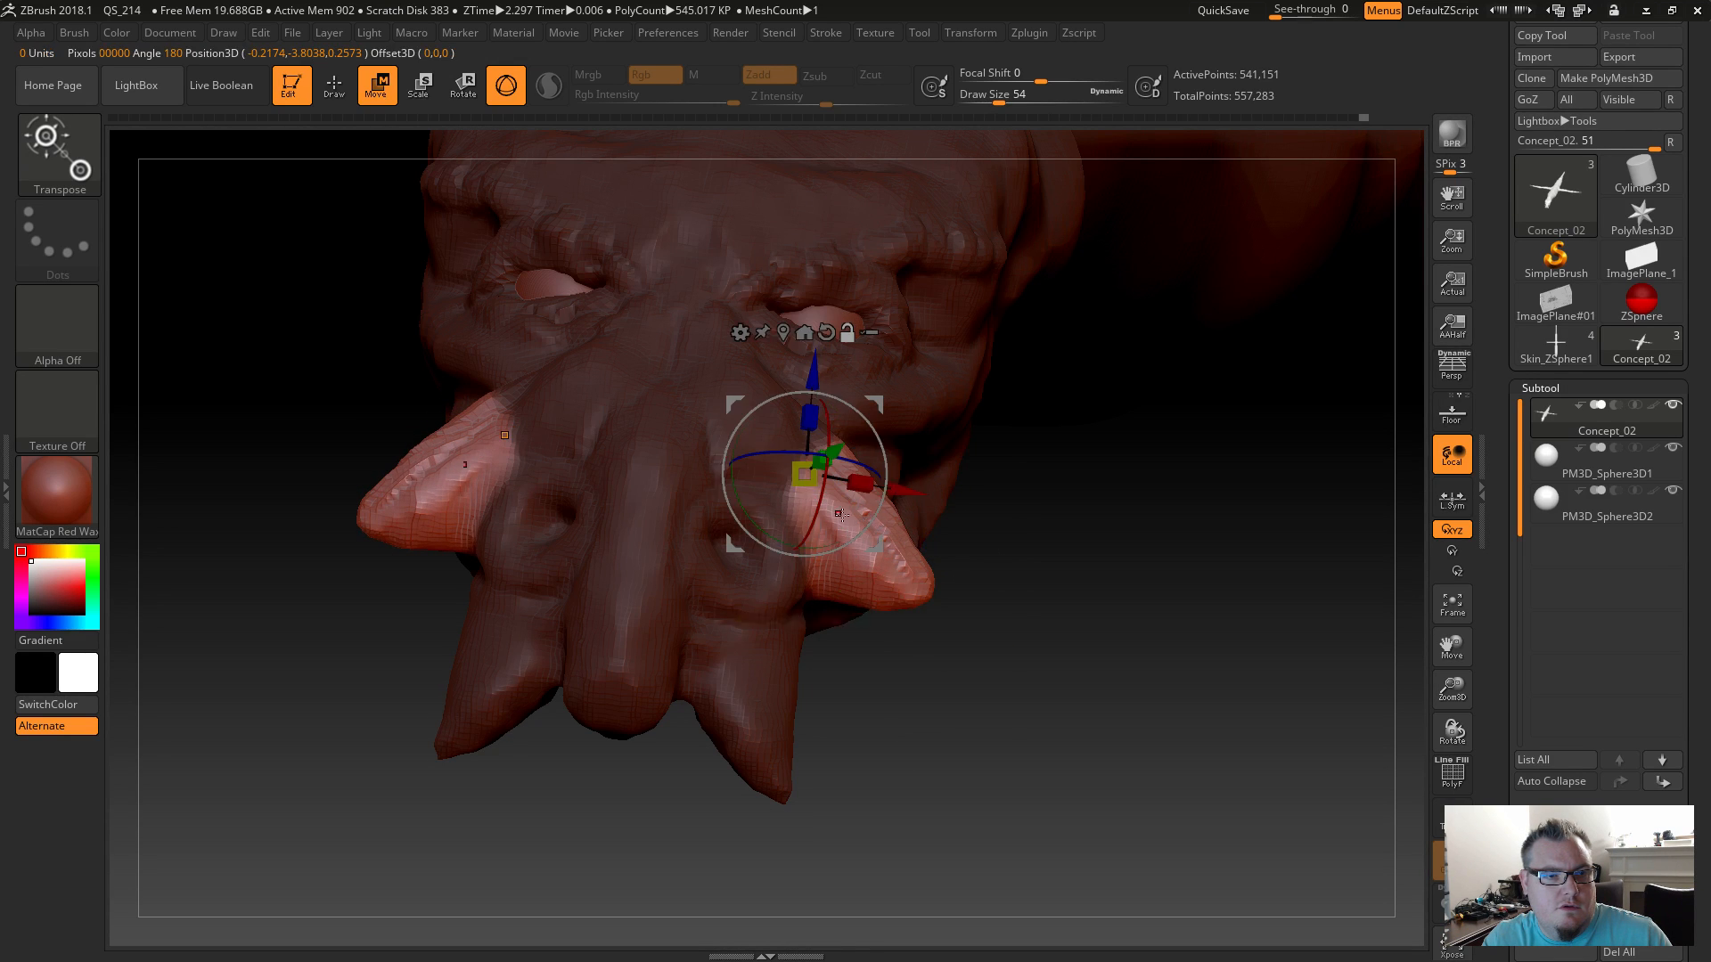
left_click_drag(857, 504, 869, 534)
left_click_drag(967, 673, 880, 704)
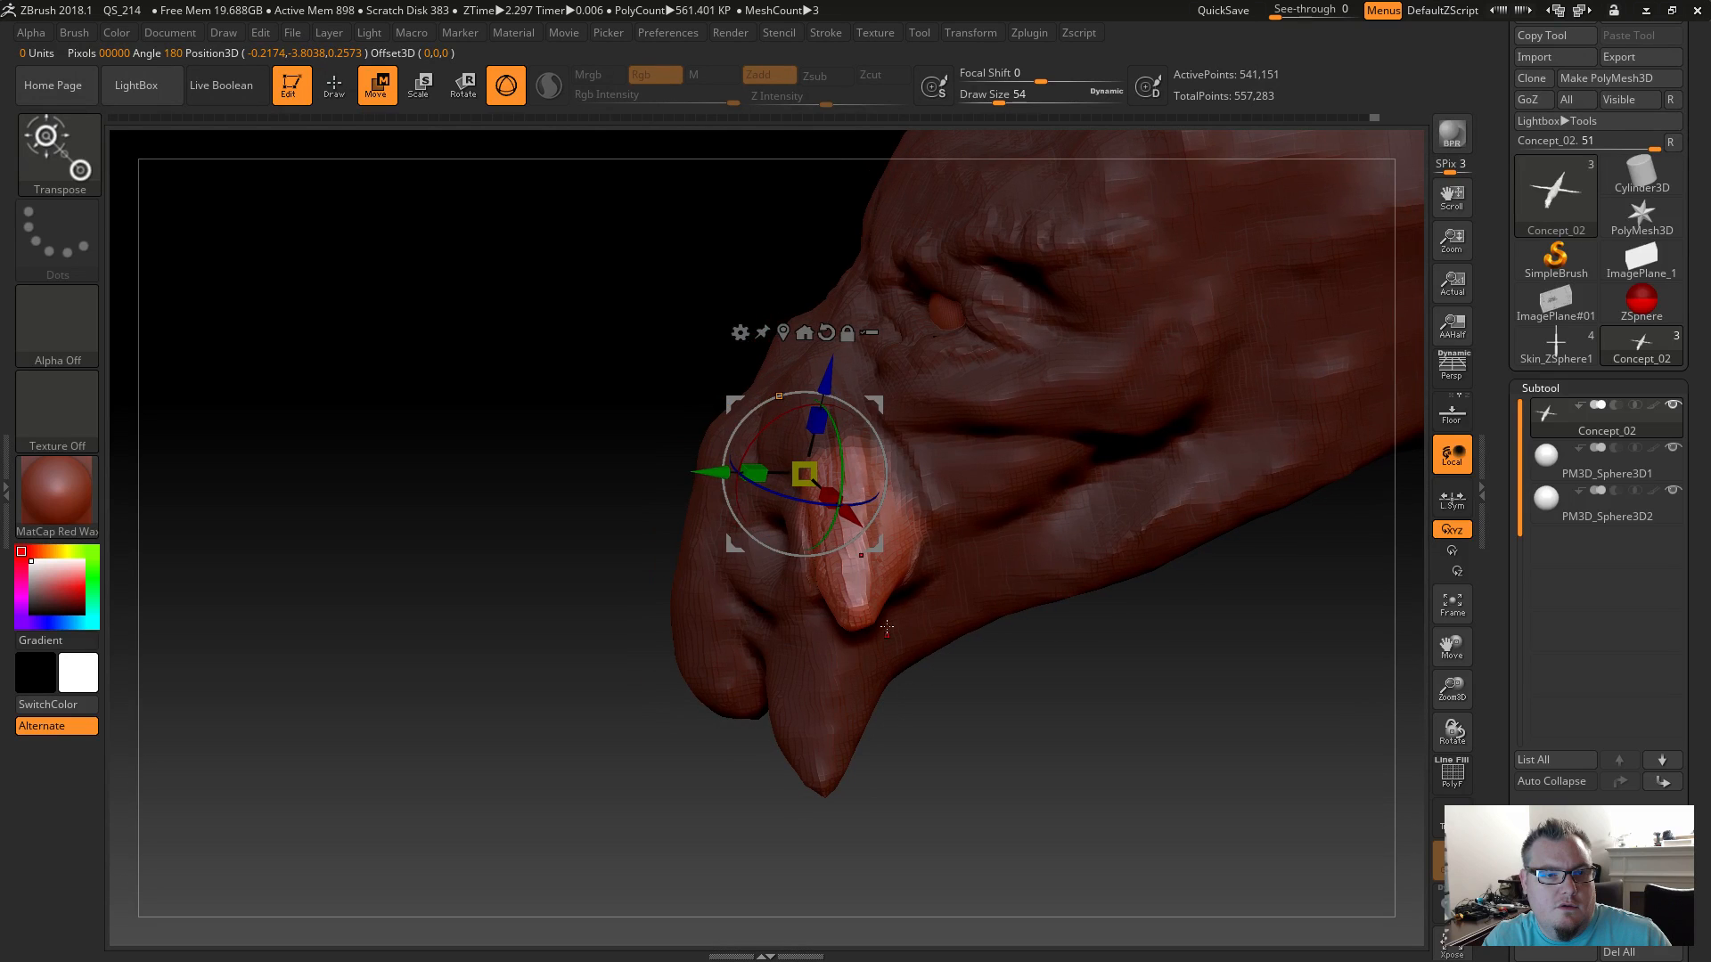
left_click(896, 504)
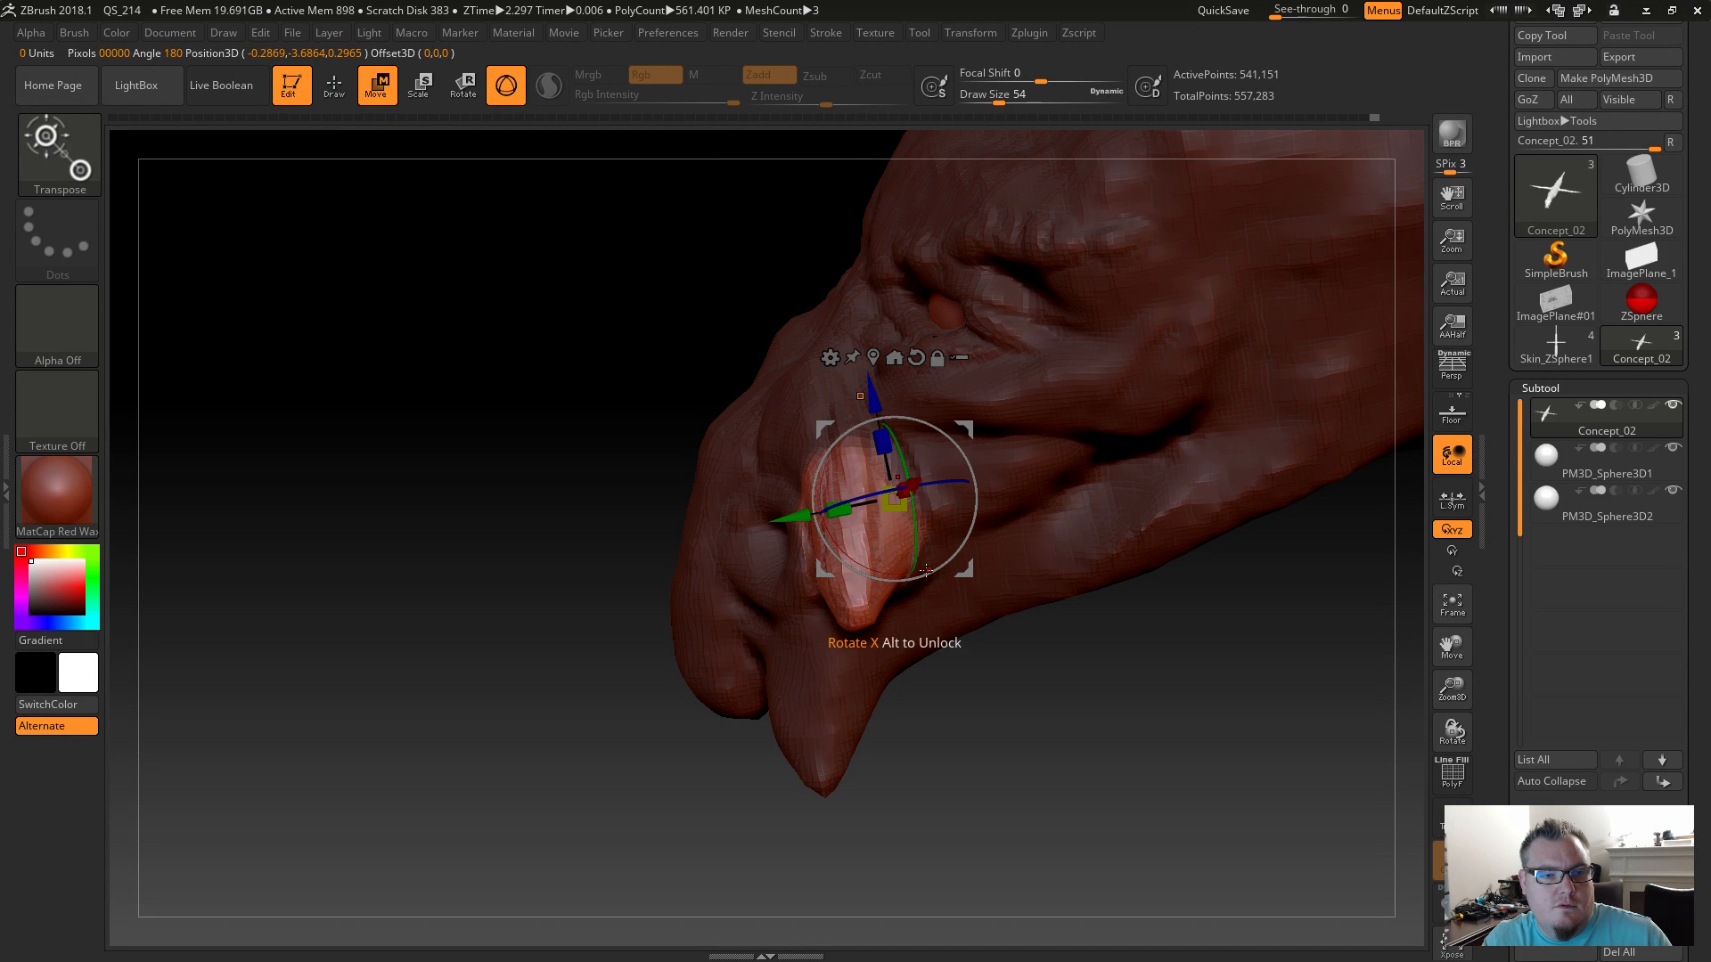
left_click_drag(922, 636, 1039, 660)
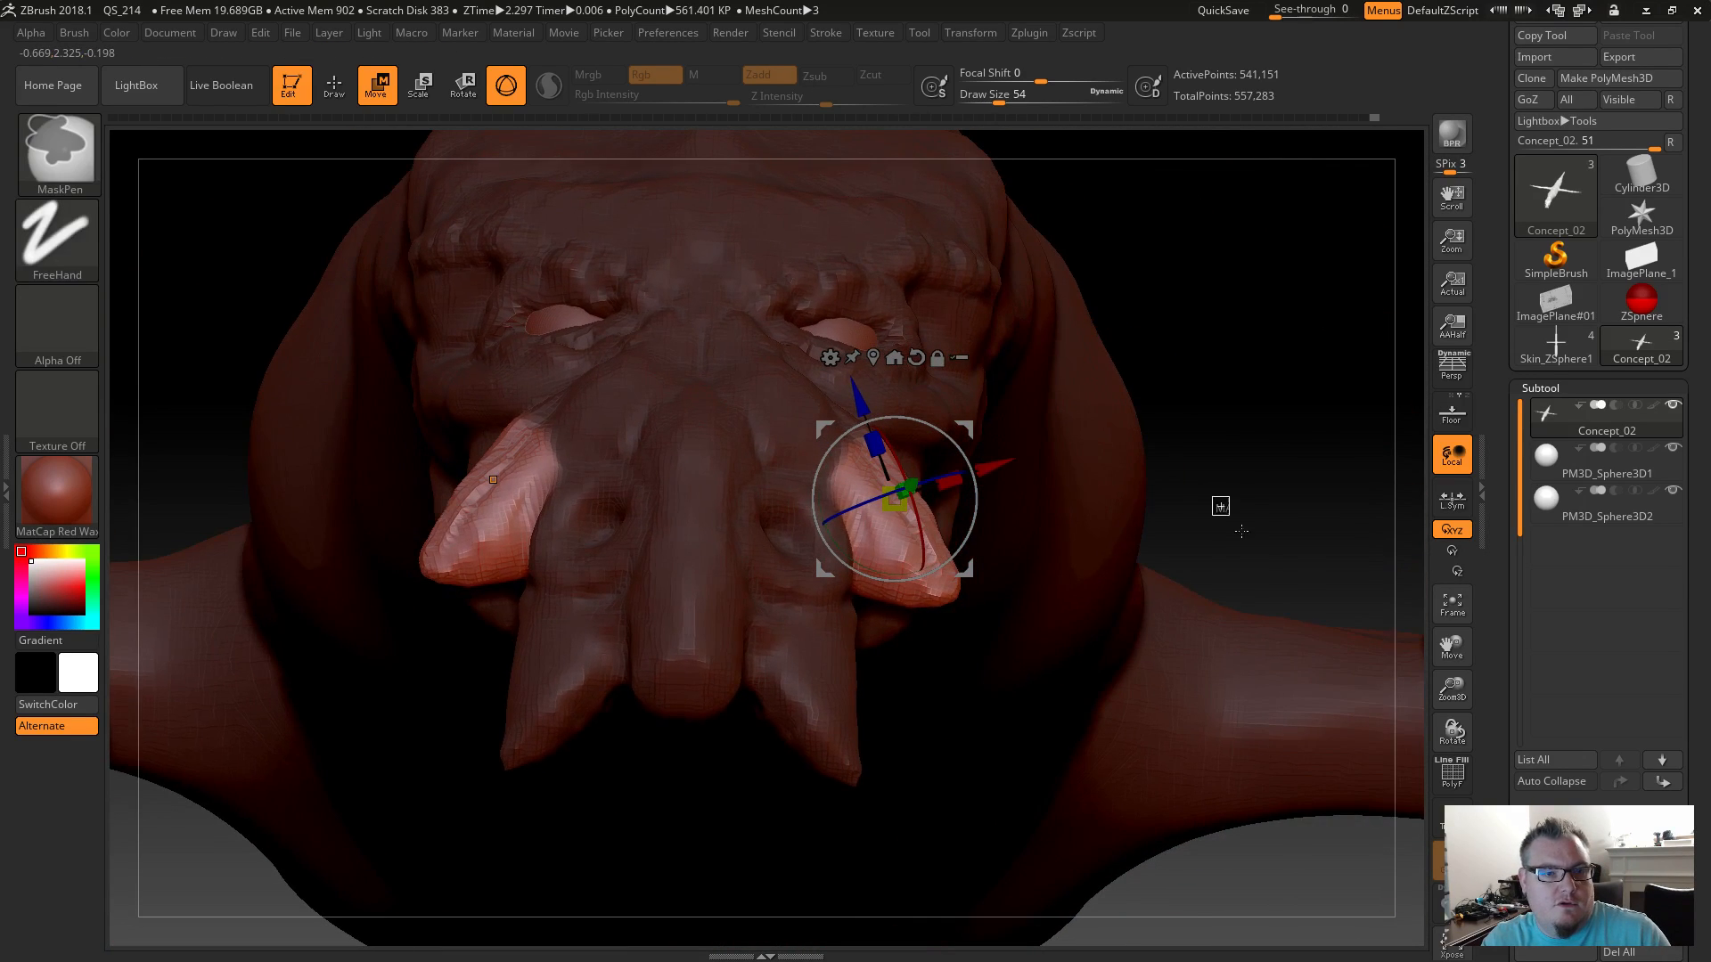
Clear the mask and apply a Transpose mask over the head and side spikes, leaving the two lower snout spikes editable.
left_click_drag(1218, 500, 1189, 591, "ctrl")
left_click_drag(794, 630, 797, 640, "ctrl")
left_click_drag(725, 440, 725, 441, "ctrl")
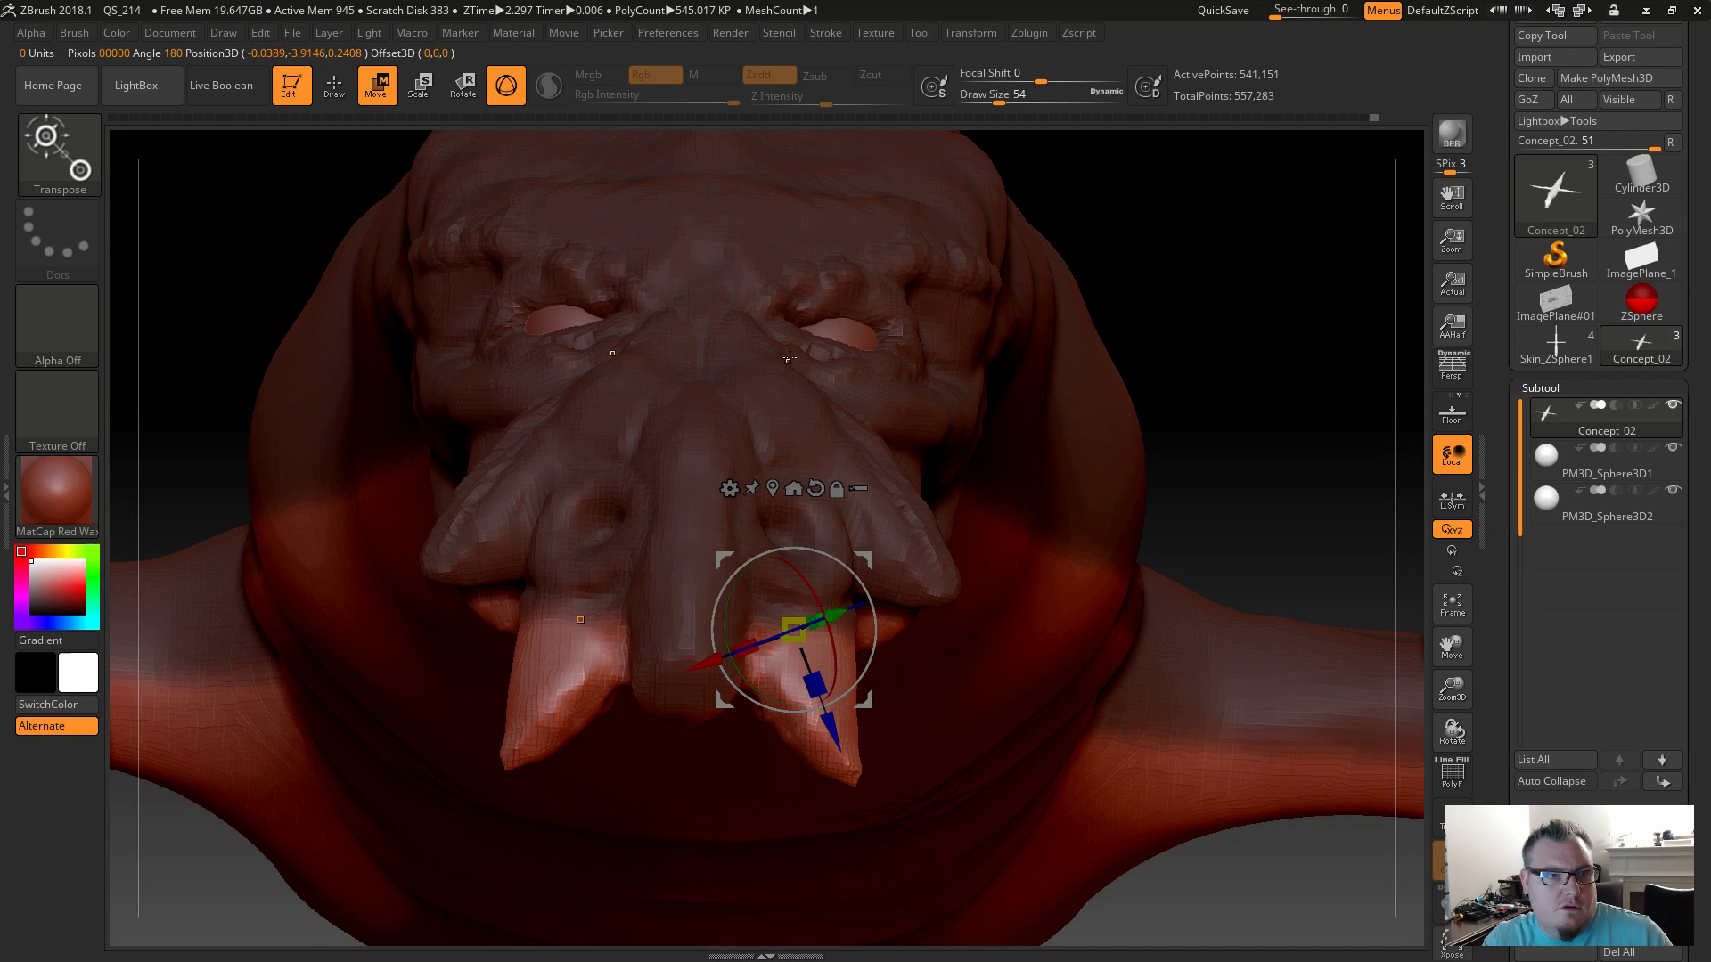
left_click(761, 343)
left_click_drag(790, 616, 799, 648, "ctrl")
Rework the Transpose mask from a three-quarter view so its edge follows the base of the lower snout spikes.
left_click_drag(1168, 894, 987, 821)
left_click(968, 392, "alt")
left_click_drag(814, 634, 808, 710, "ctrl")
left_click_drag(801, 768, 807, 783, "ctrl")
left_click_drag(808, 676, 864, 774, "ctrl")
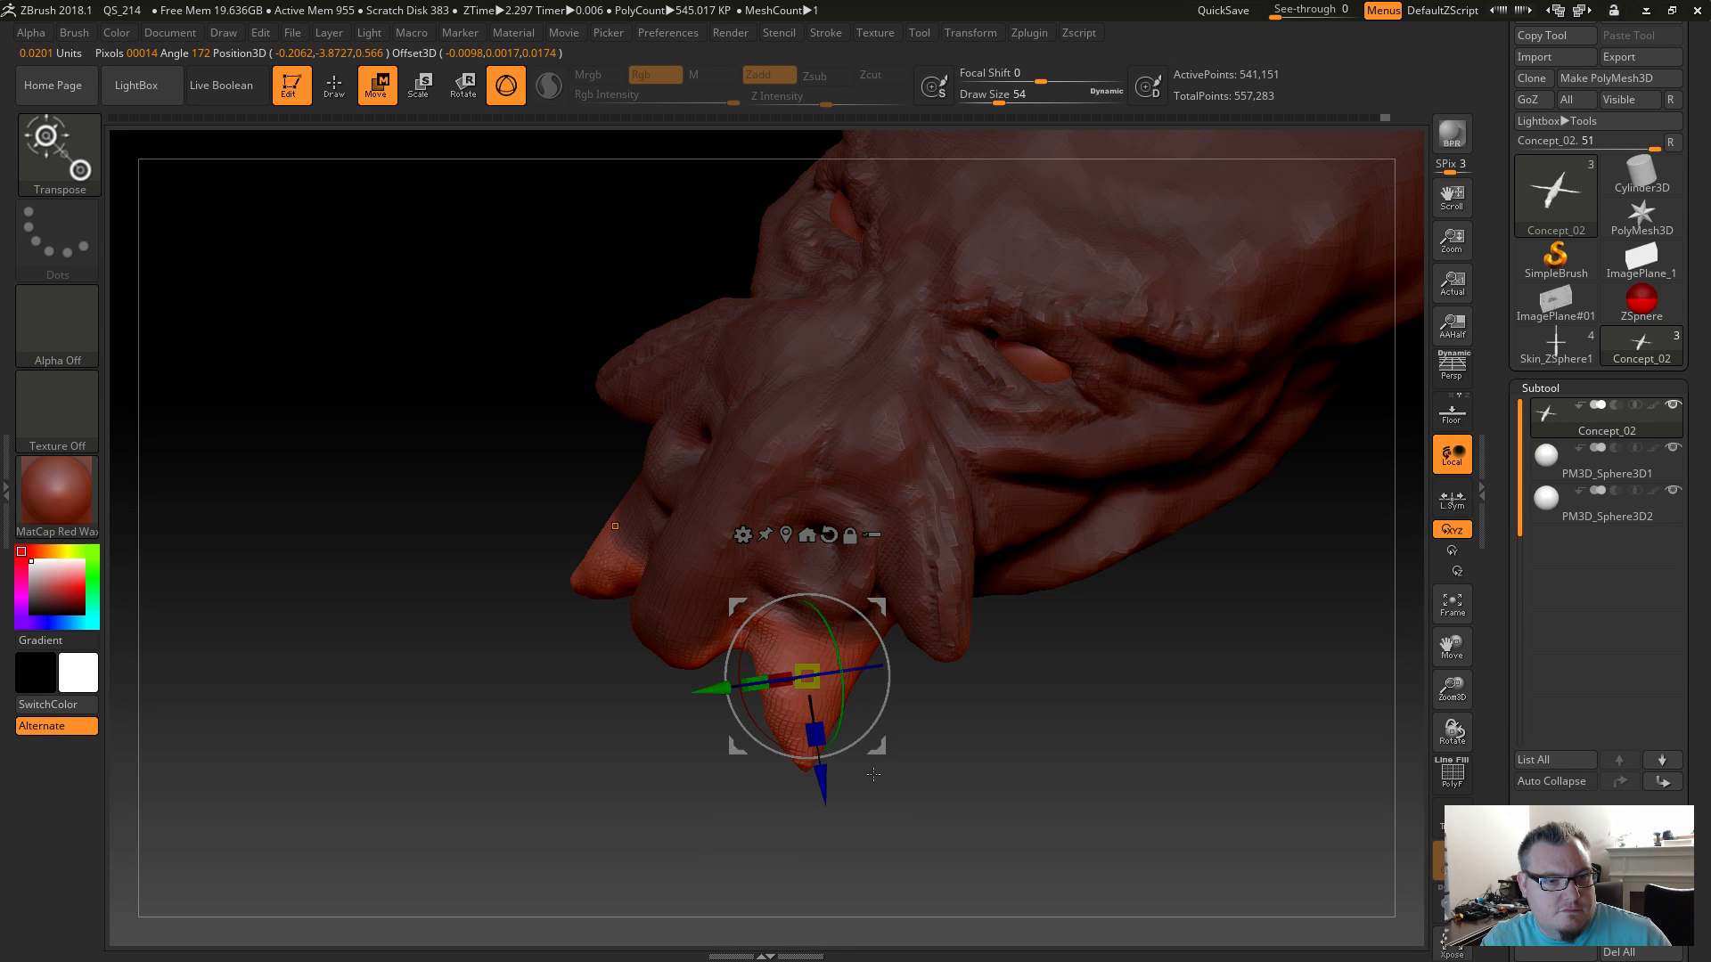
left_click_drag(820, 831, 800, 780)
Switch to the Standard brush and paint MaskPen masking over the side spikes and adjoining jaw under the snout.
key("b")
key("d")
key("s")
key("b")
key("s")
key("t")
mouse_move(703, 714)
left_mouse_down()
mouse_move(672, 790)
mouse_move(704, 768)
left_mouse_up()
key("ctrl")
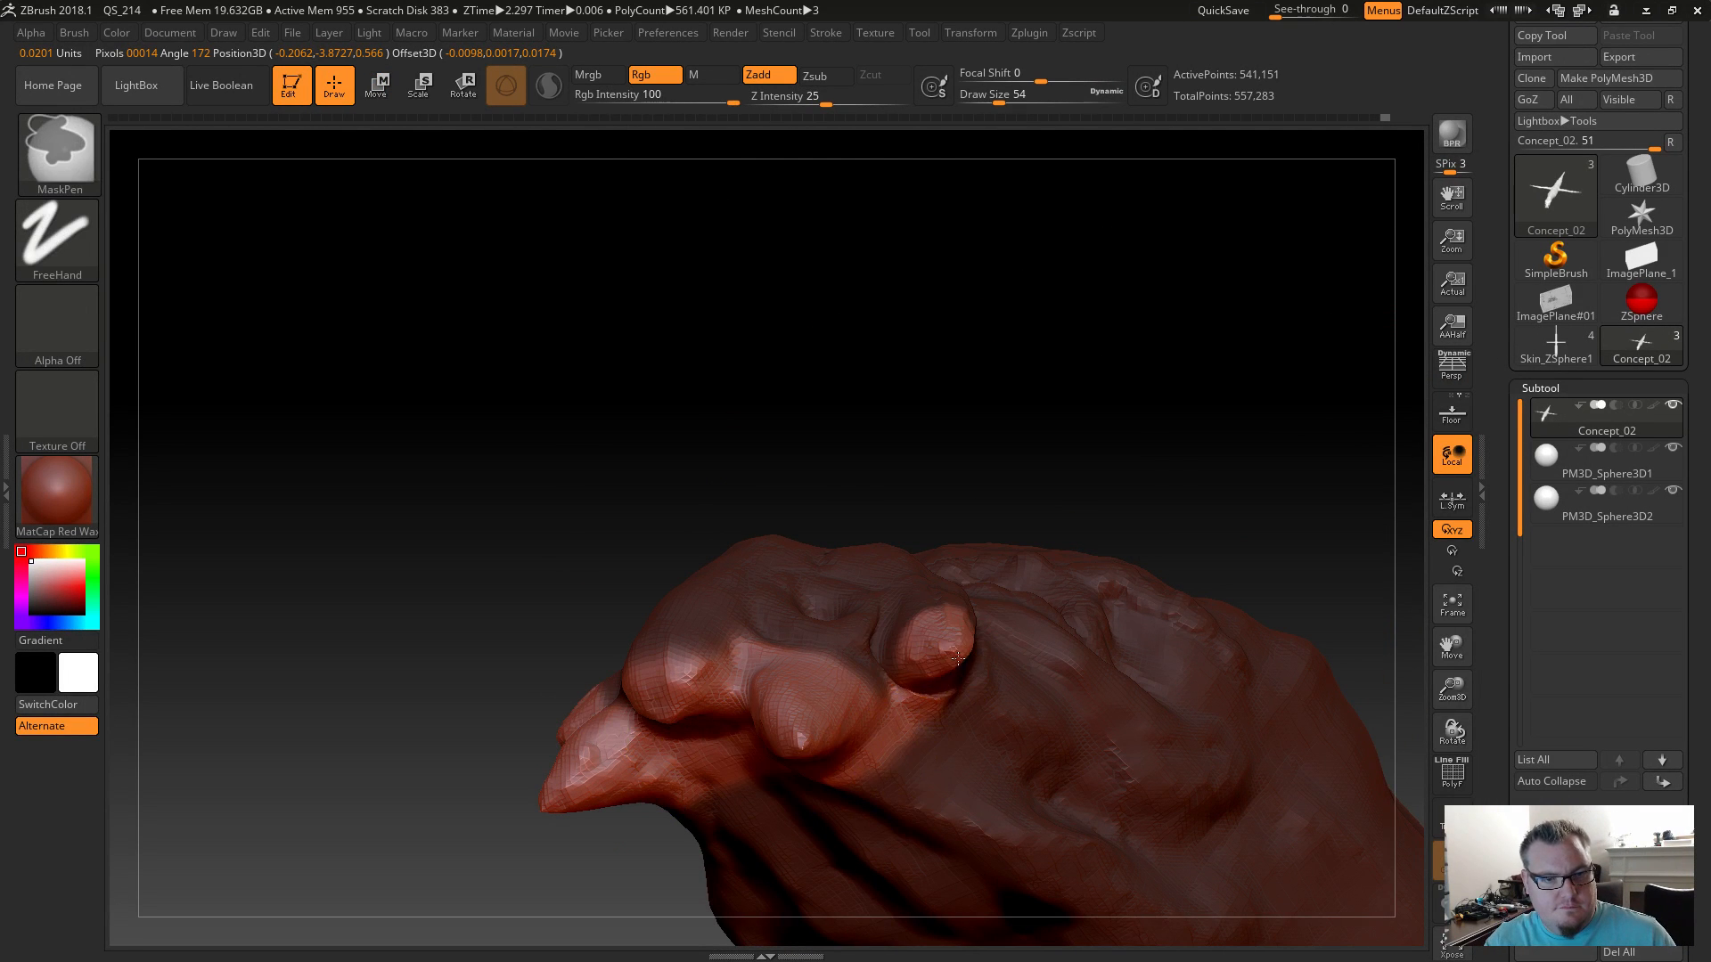
key("ctrl")
mouse_move(948, 660)
left_mouse_down("ctrl+alt")
mouse_move(938, 621)
mouse_move(939, 708)
left_mouse_up("ctrl+alt")
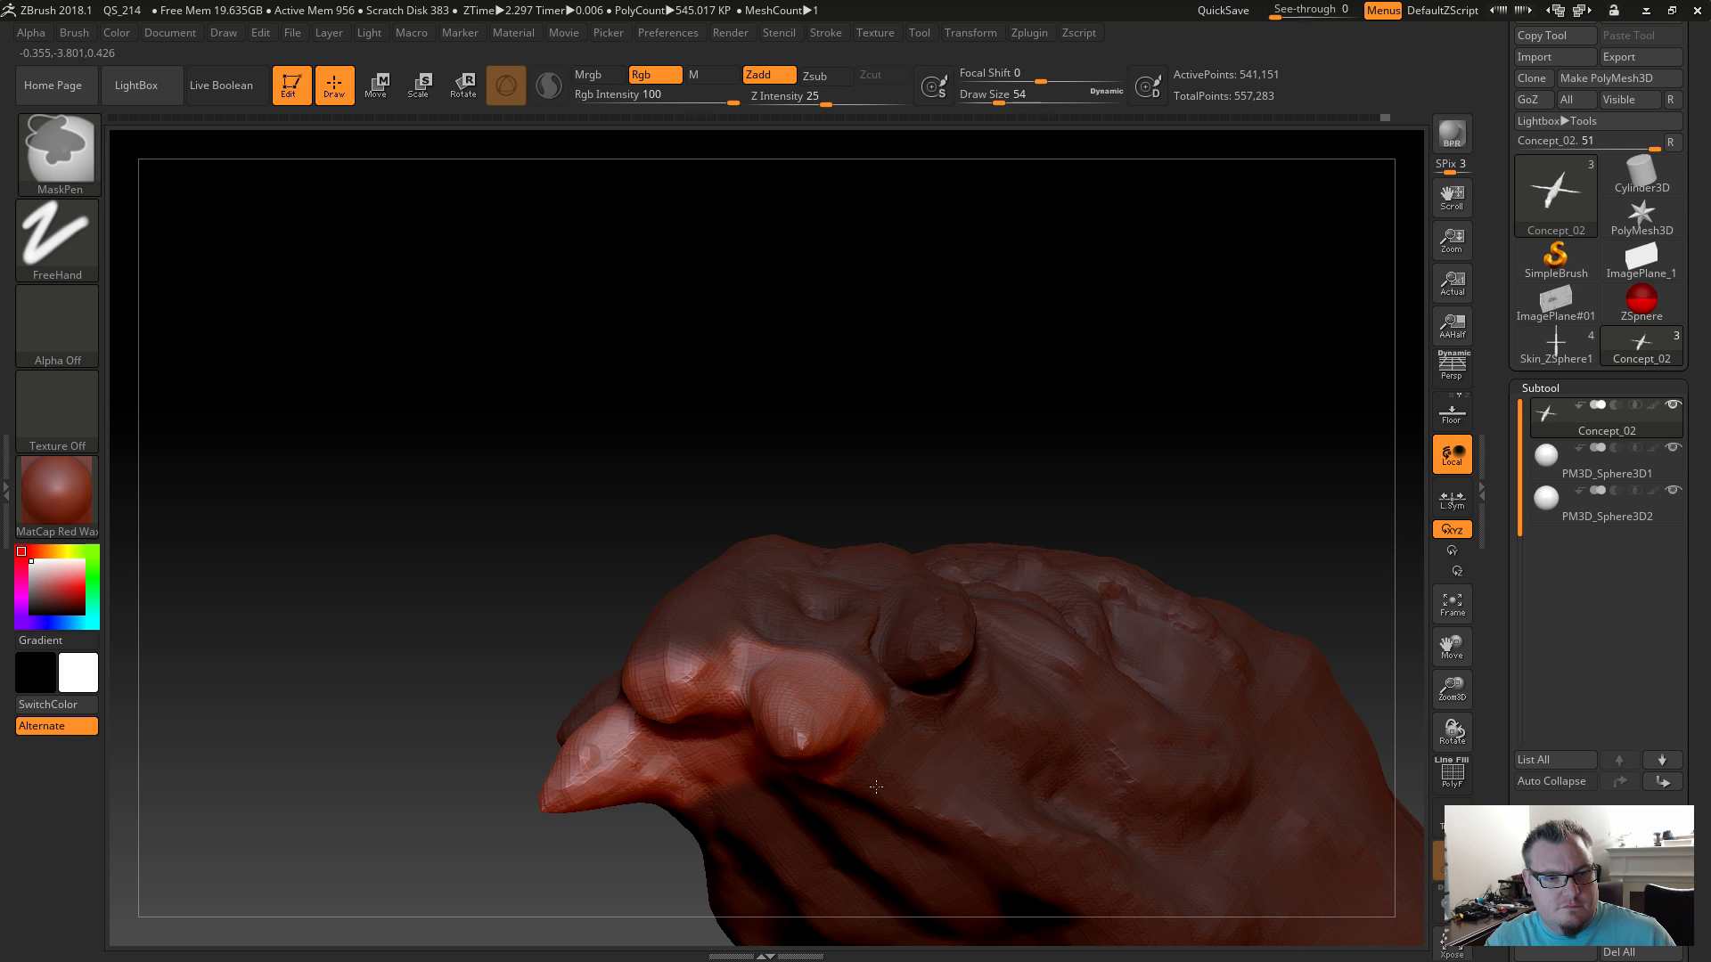
Paint the mask over the nose tip, the underside between the lower spikes and the snout's side behind them.
left_click_drag(677, 405, 748, 445)
left_click_drag(677, 637, 695, 713, "ctrl")
left_click_drag(615, 401, 730, 428)
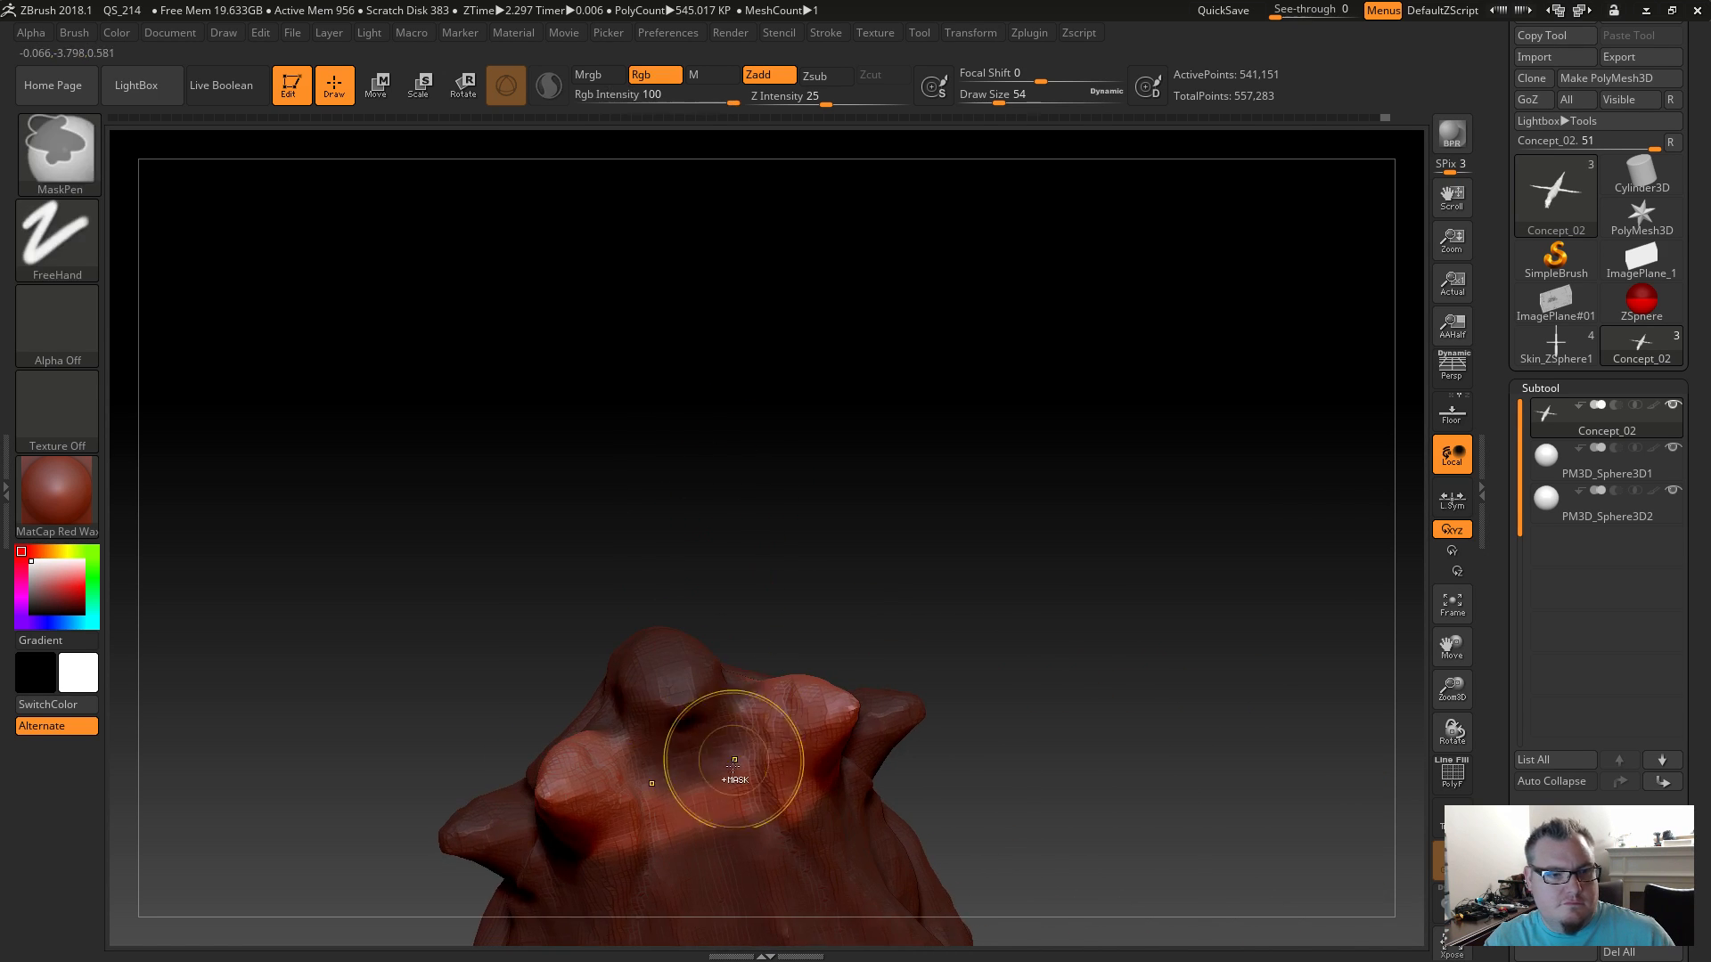
left_click_drag(737, 733, 700, 764, "ctrl")
left_click_drag(757, 428, 713, 656)
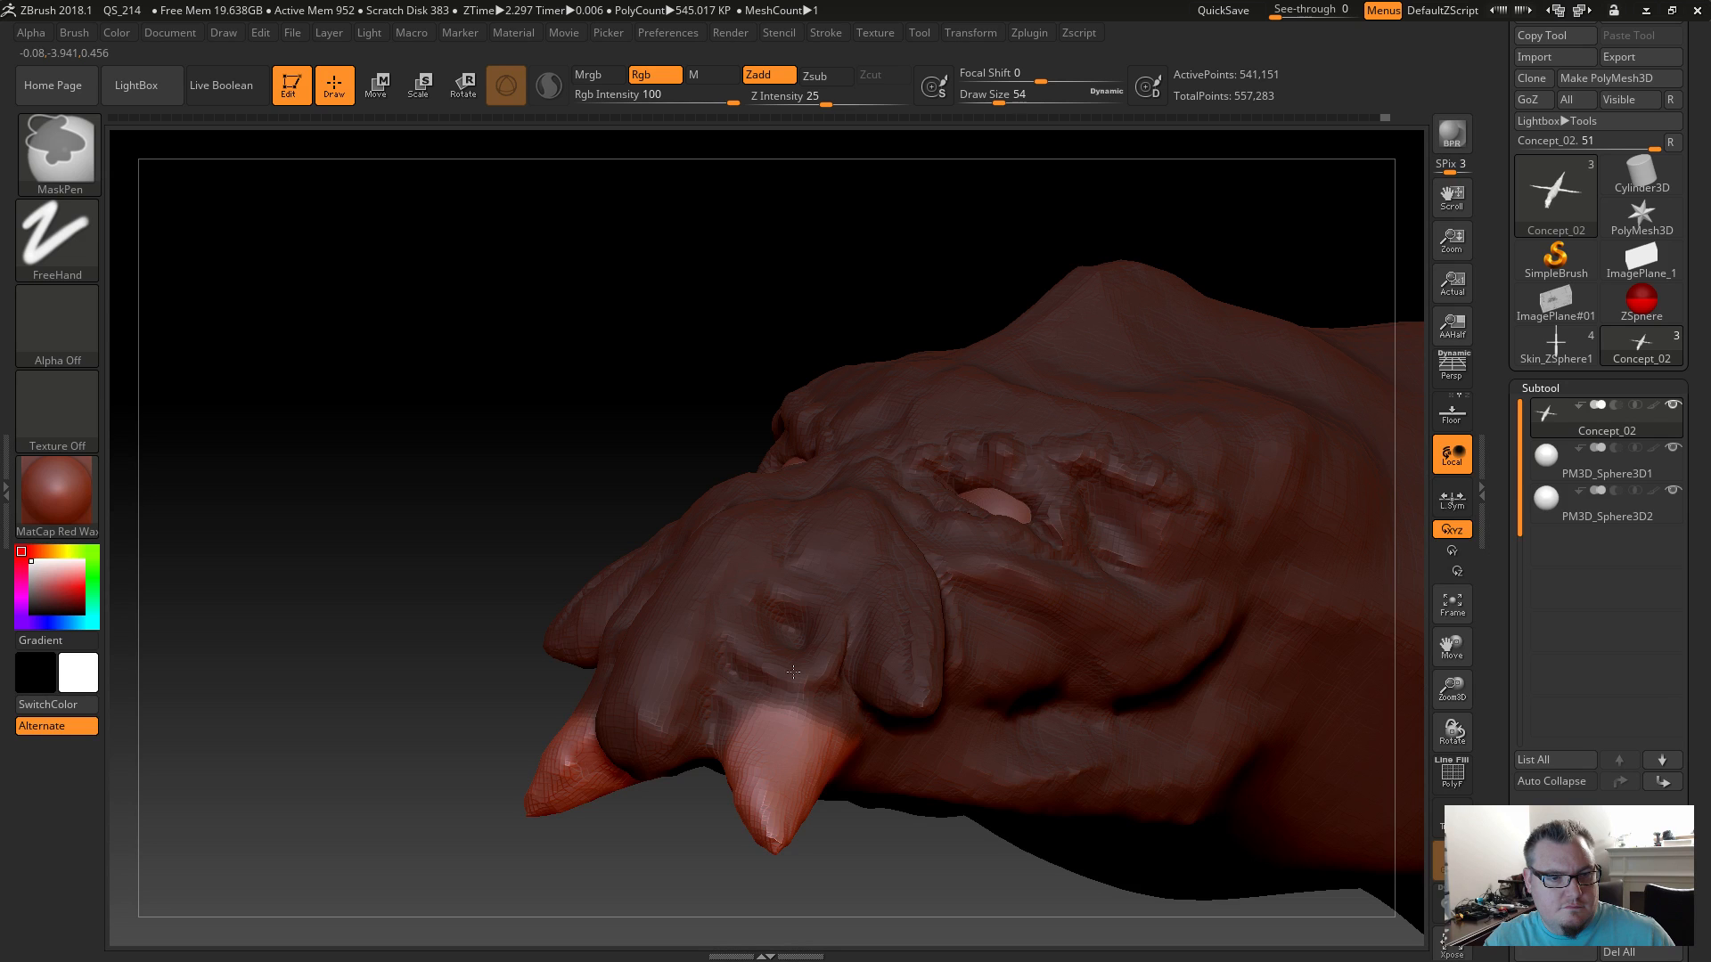
left_click_drag(642, 459, 611, 443)
left_click_drag(769, 615, 837, 698, "ctrl")
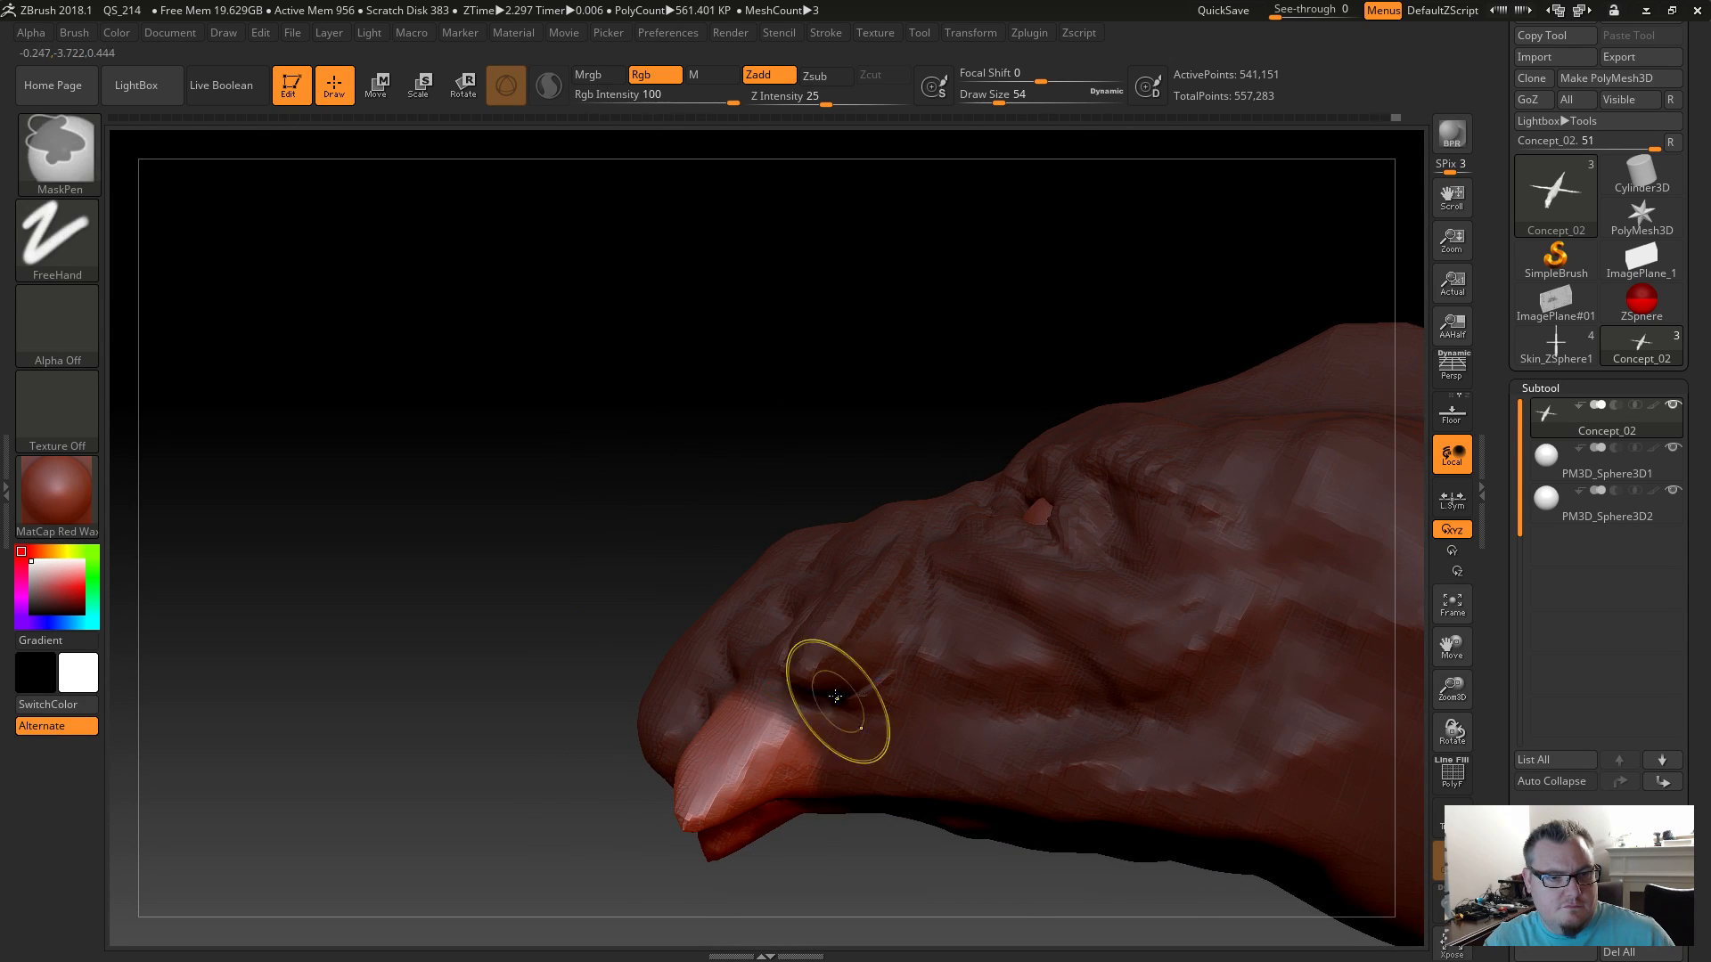
Rotate the two lower snout spikes inward with the Move gizmo, using a pivot at the spike base.
mouse_move(505, 653)
left_mouse_down()
mouse_move(550, 591)
mouse_move(521, 710)
left_mouse_up()
key("shift")
key("b")
key("w")
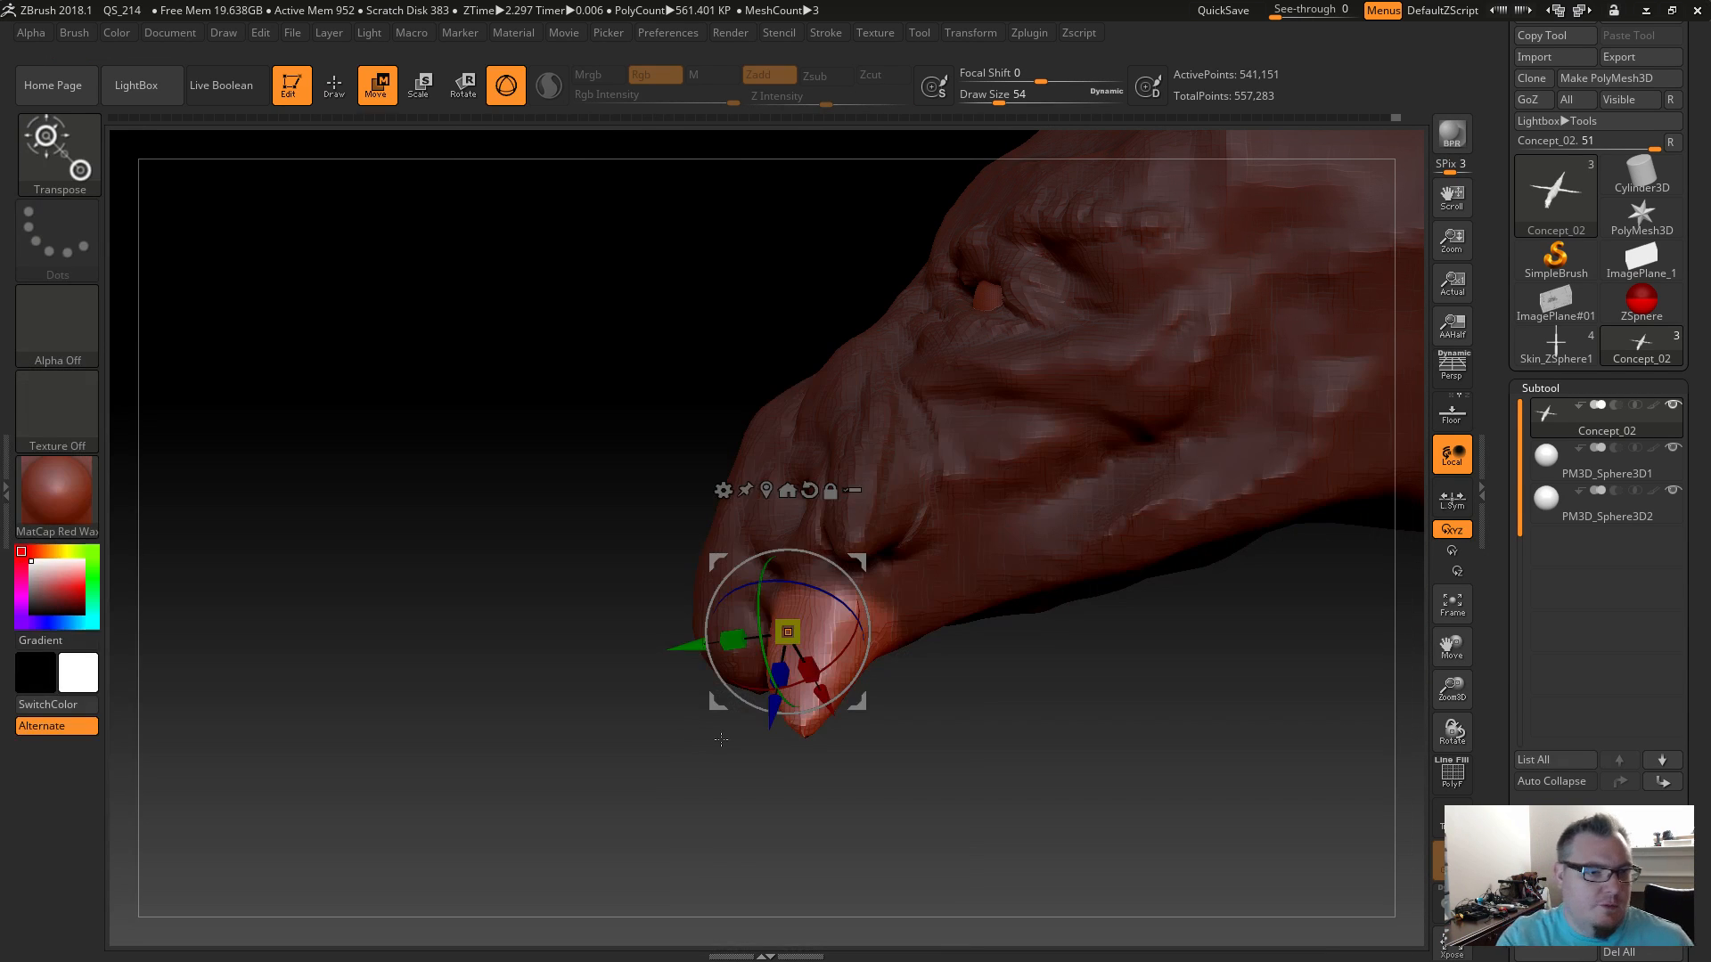
left_click(964, 506)
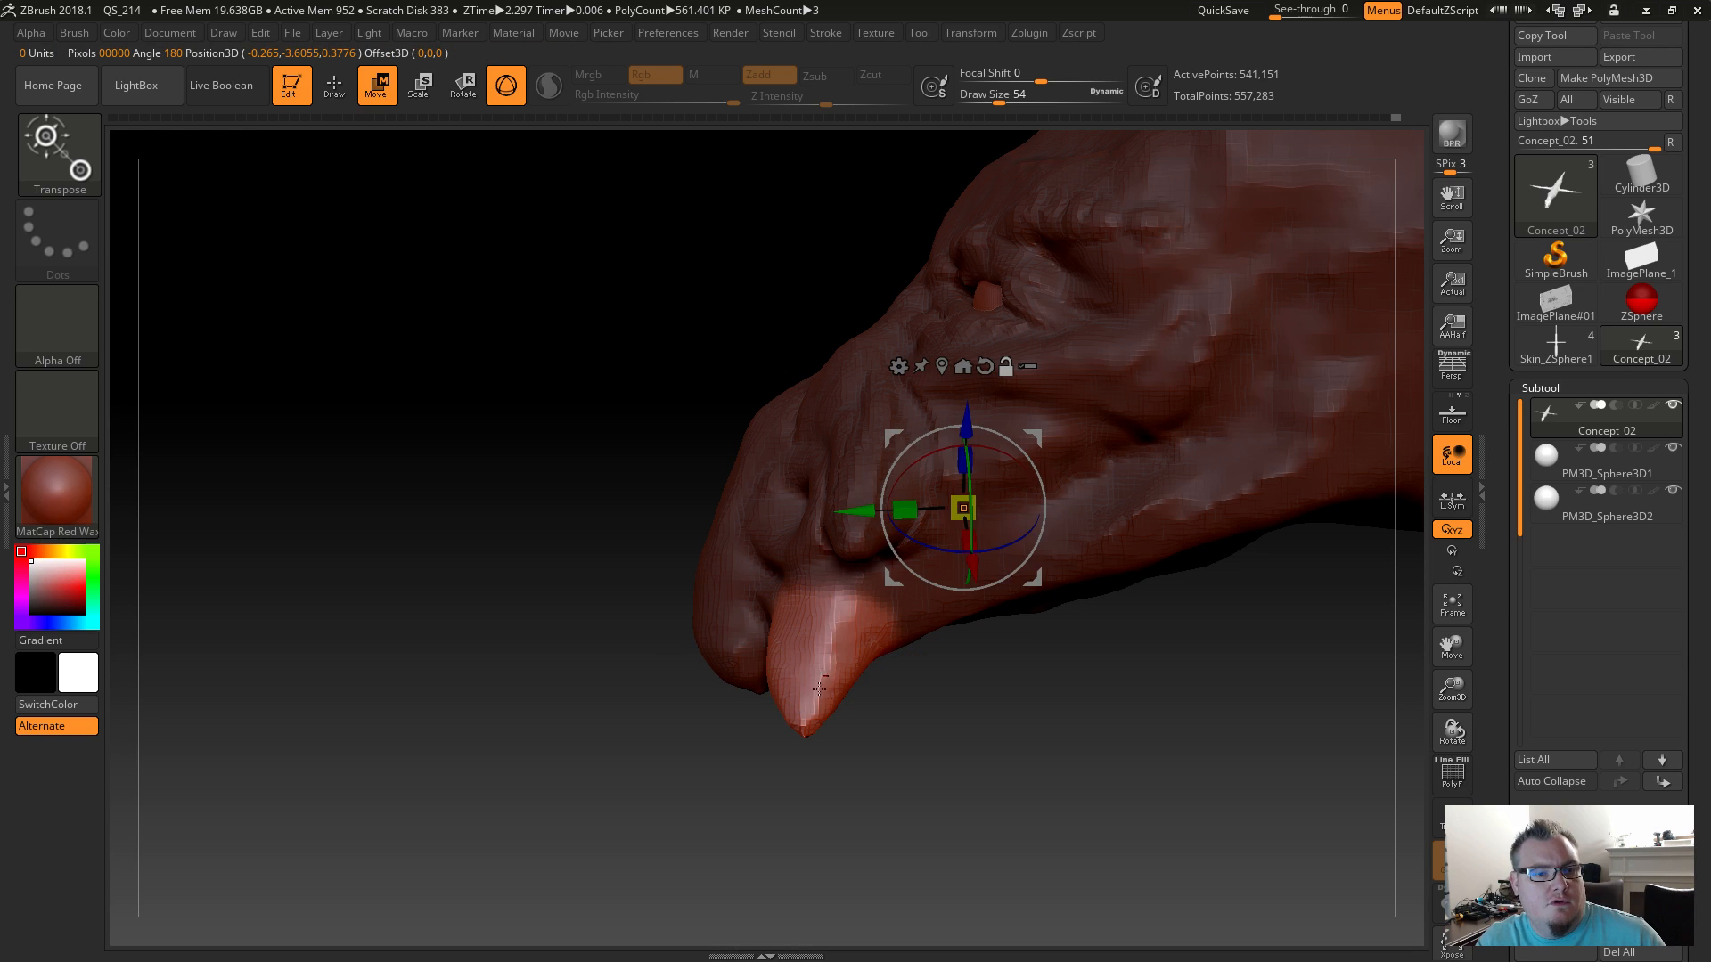
left_click(844, 596)
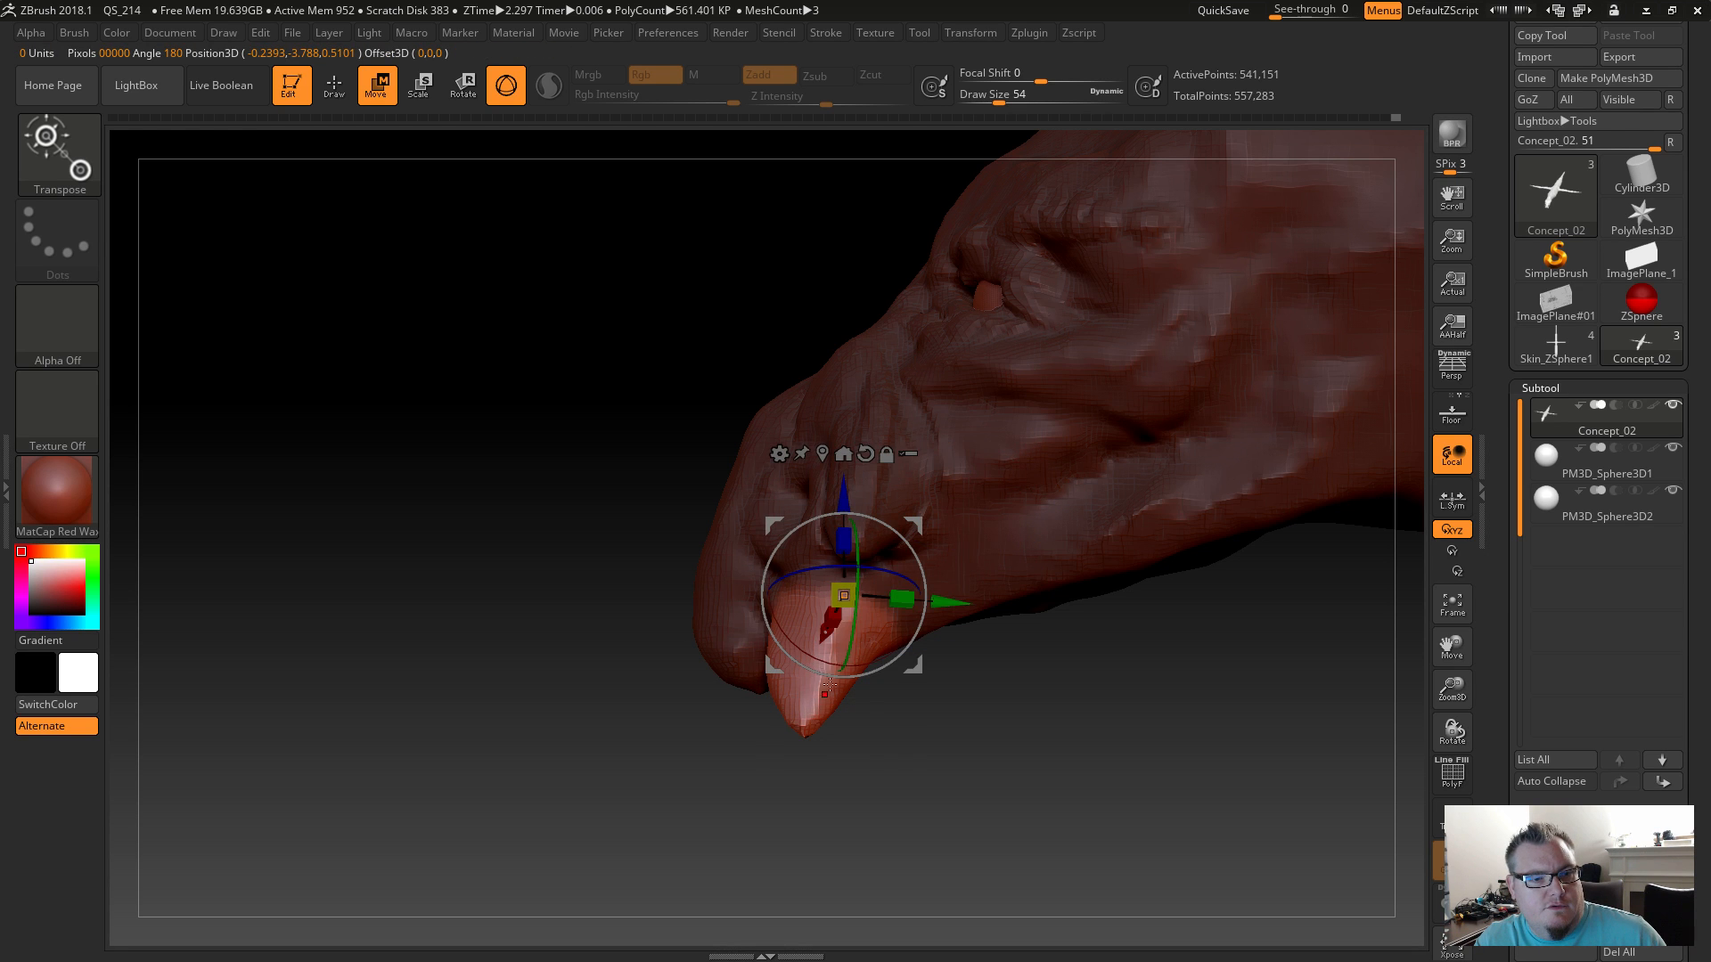
left_click_drag(824, 674, 831, 765)
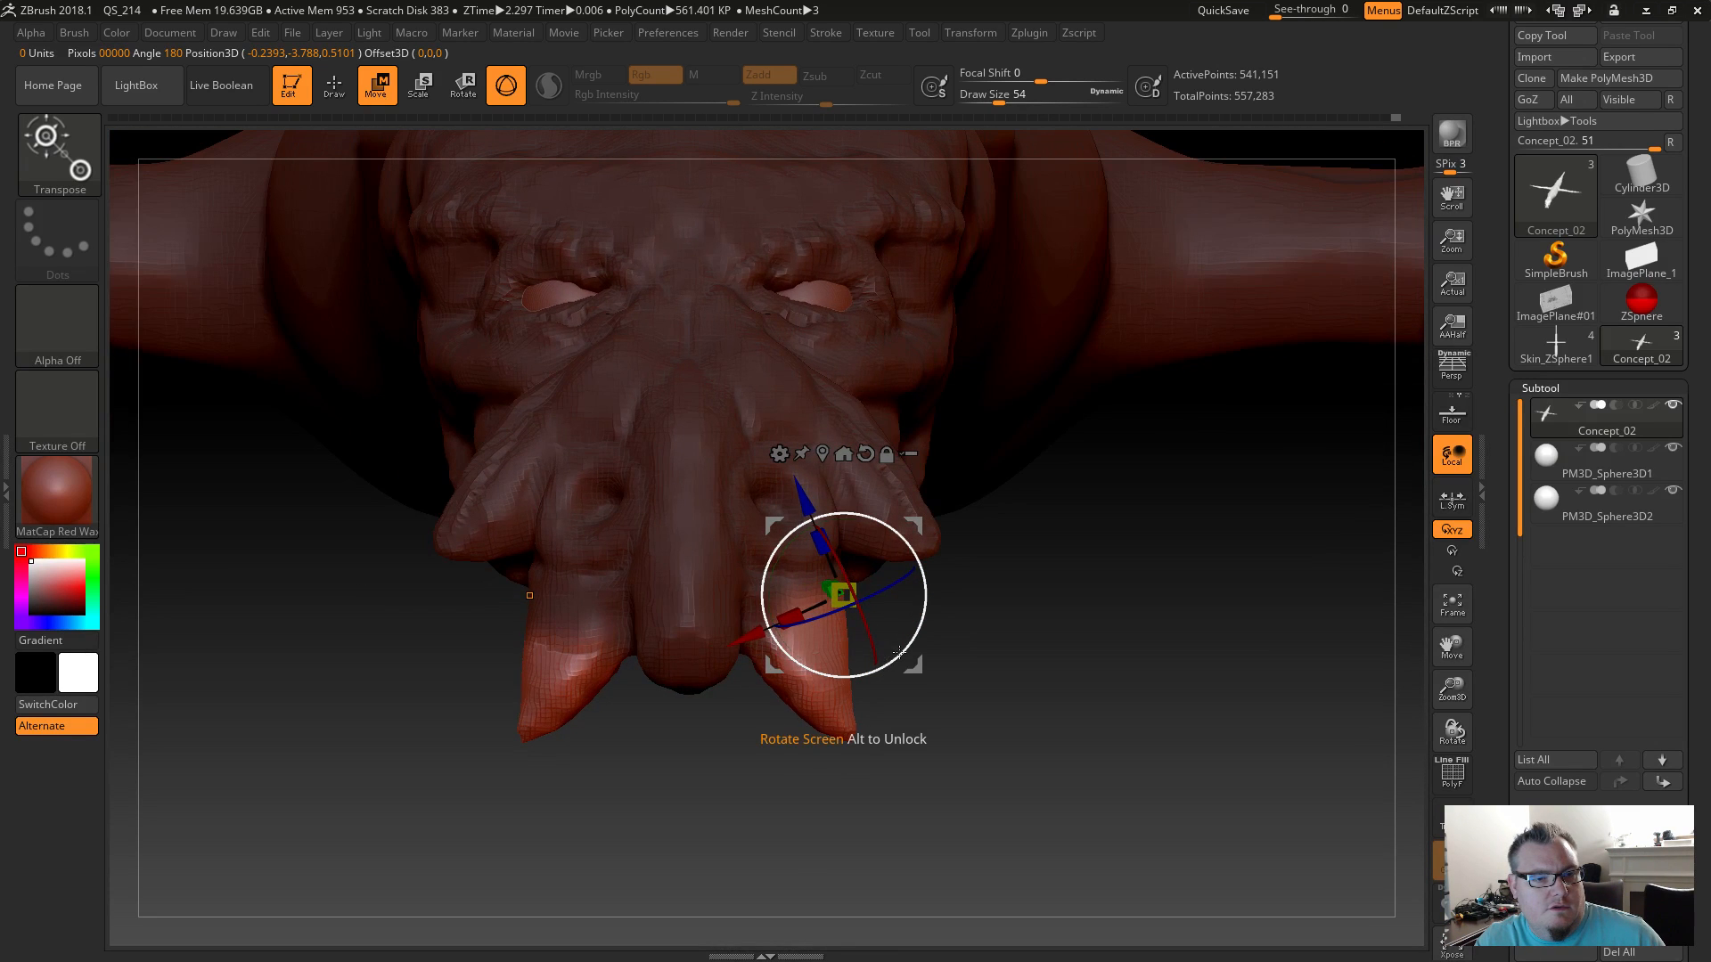
left_click_drag(894, 657, 823, 647)
left_click(787, 588, "alt")
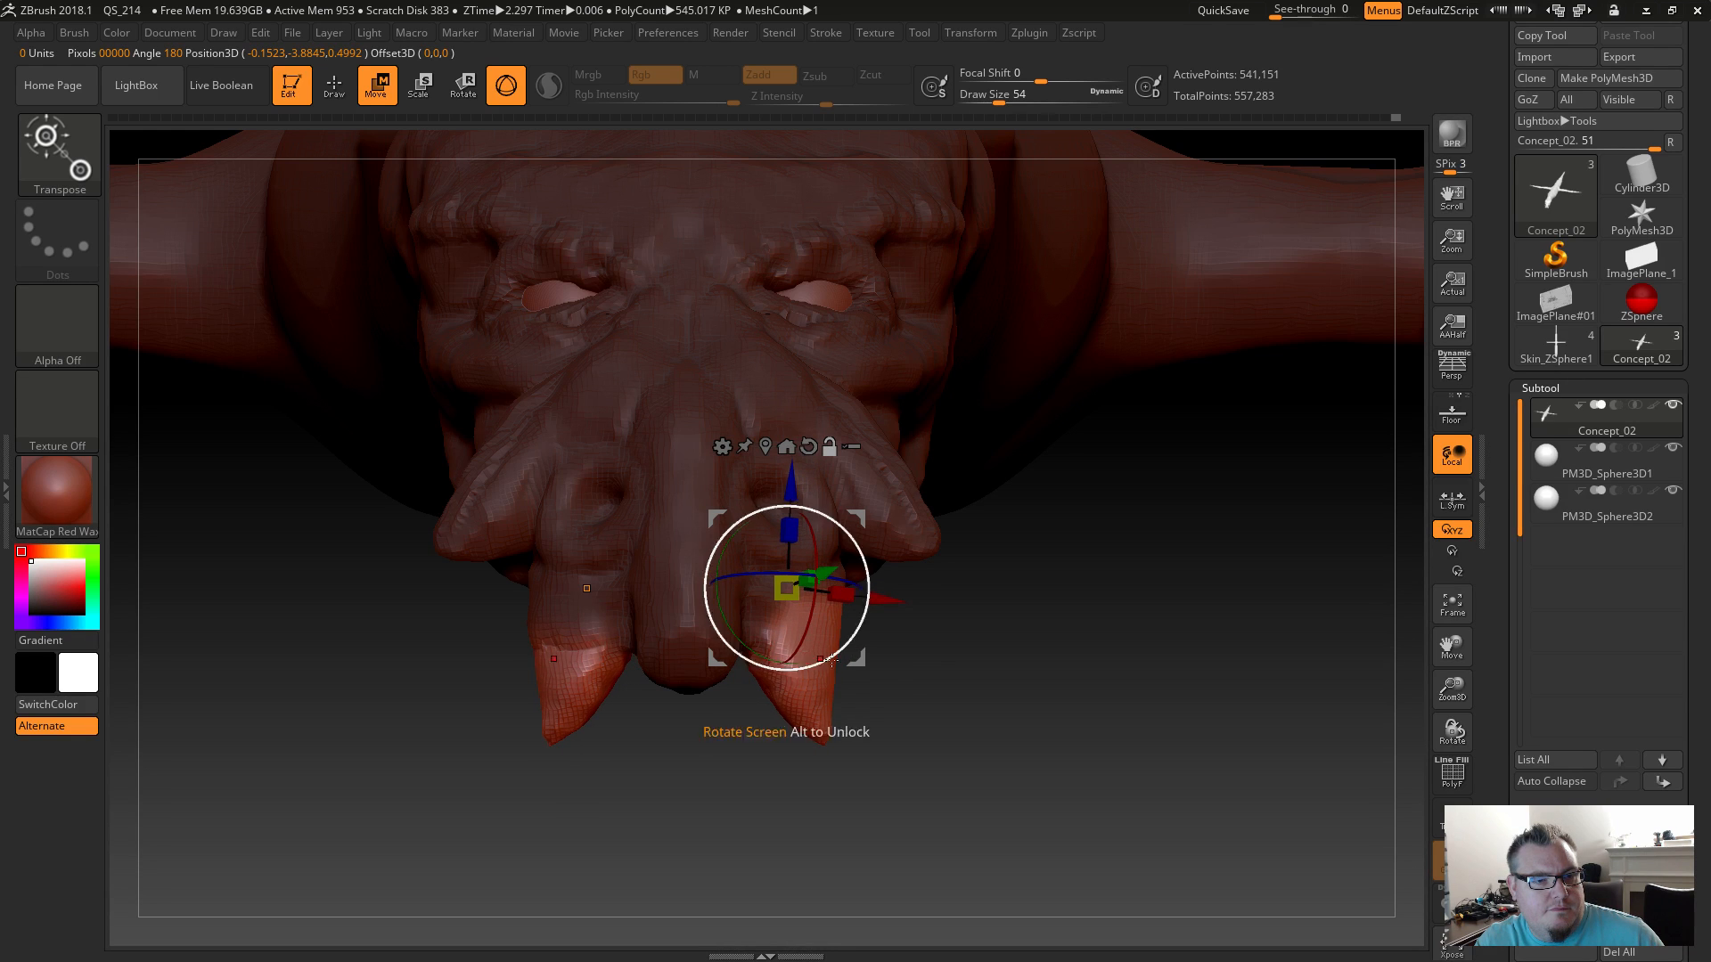
Return to the Standard brush and mask the front and back of the lower spikes' bases, leaving only their tips editable.
key("ctrl")
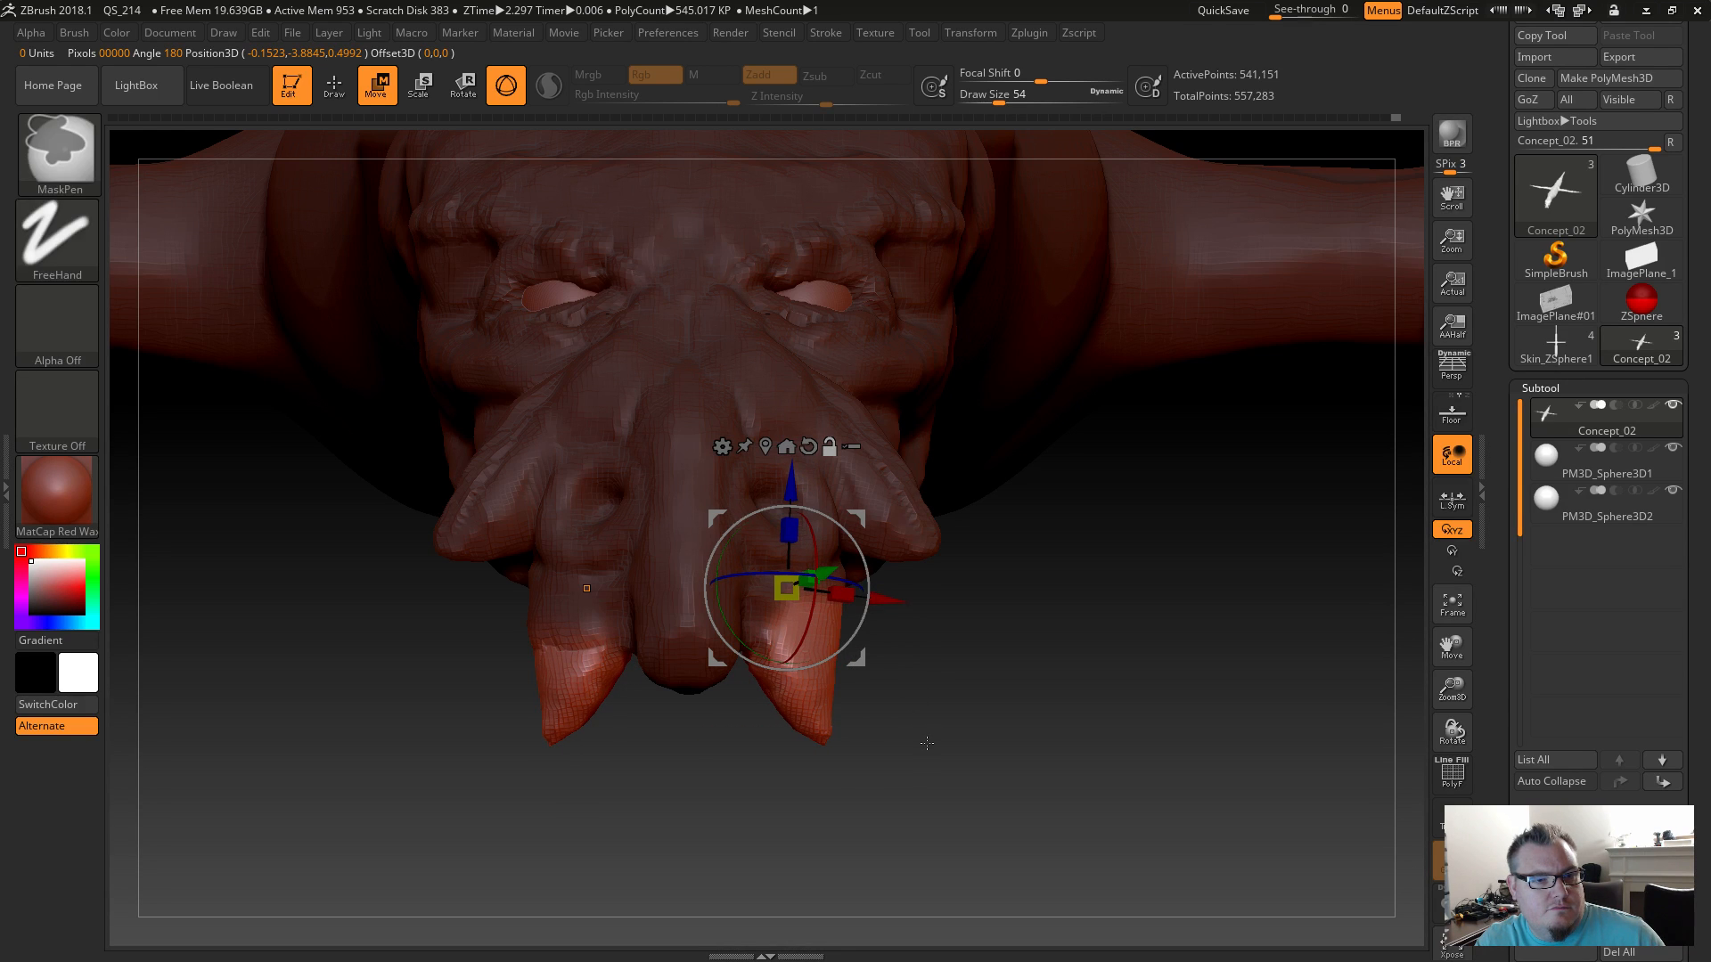
key("b")
key("s")
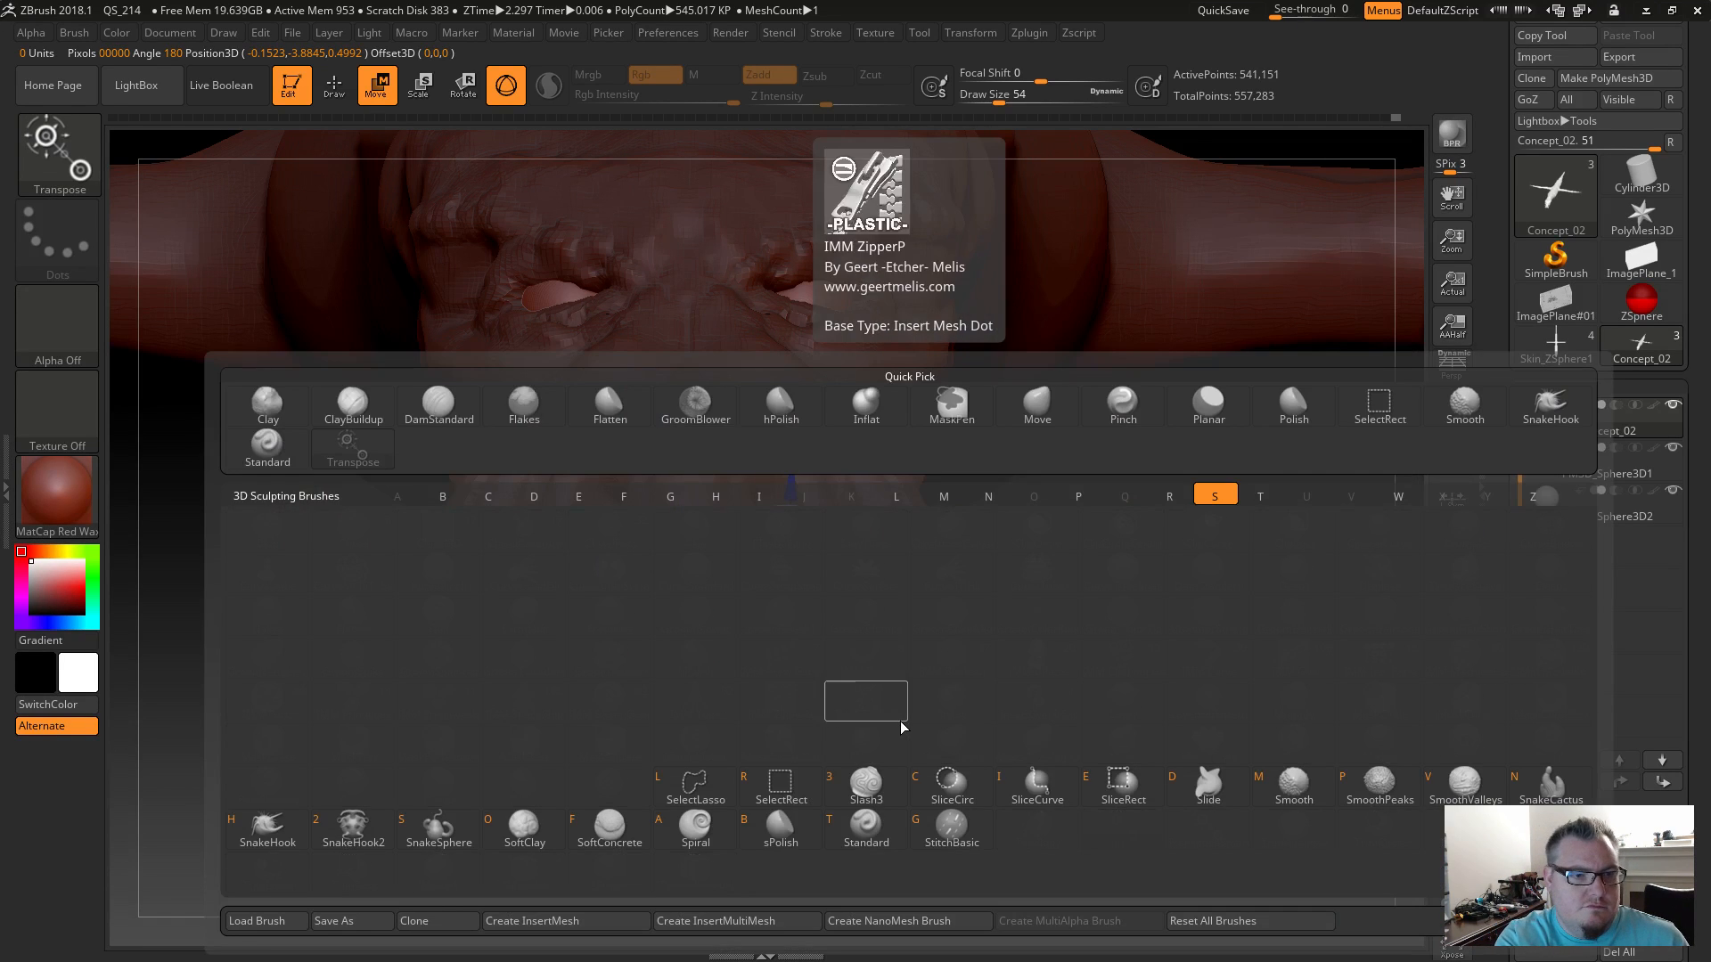
key("t")
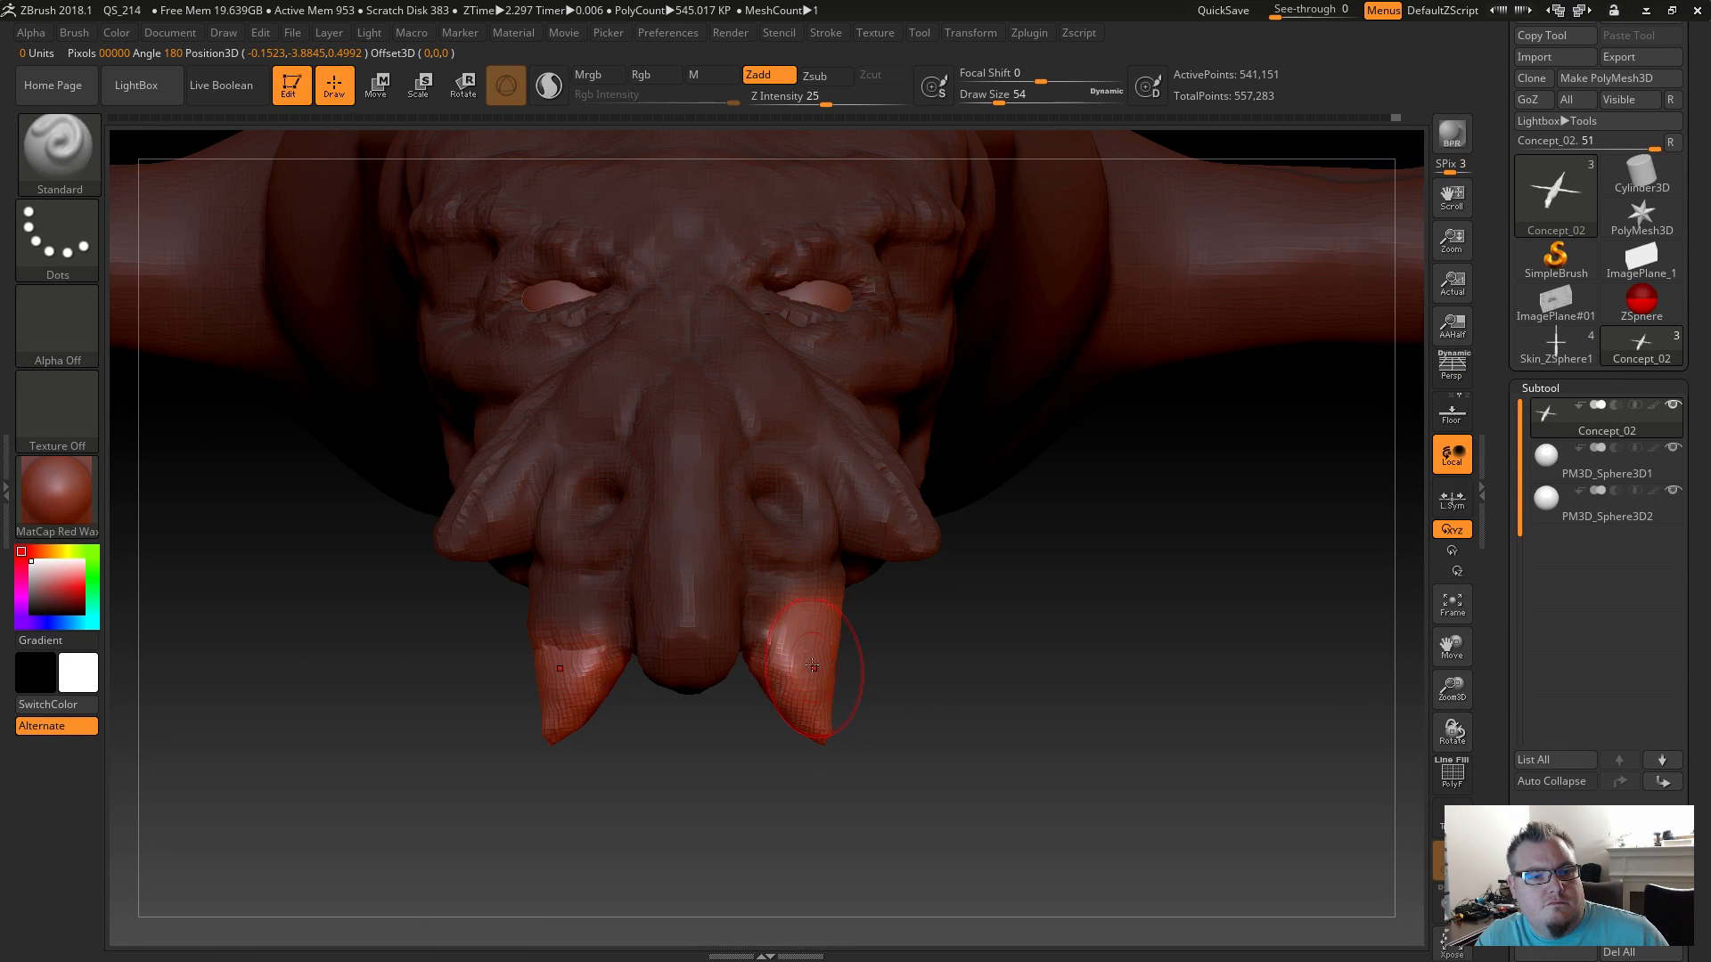
key("ctrl")
mouse_move(863, 604)
left_mouse_down()
mouse_move(832, 668)
mouse_move(891, 703)
mouse_move(1024, 699)
left_mouse_up()
left_click_drag(915, 699, 905, 642, "ctrl")
mouse_move(891, 748)
left_mouse_down()
mouse_move(796, 707)
mouse_move(838, 717)
left_mouse_up()
key("shift")
key("ctrl")
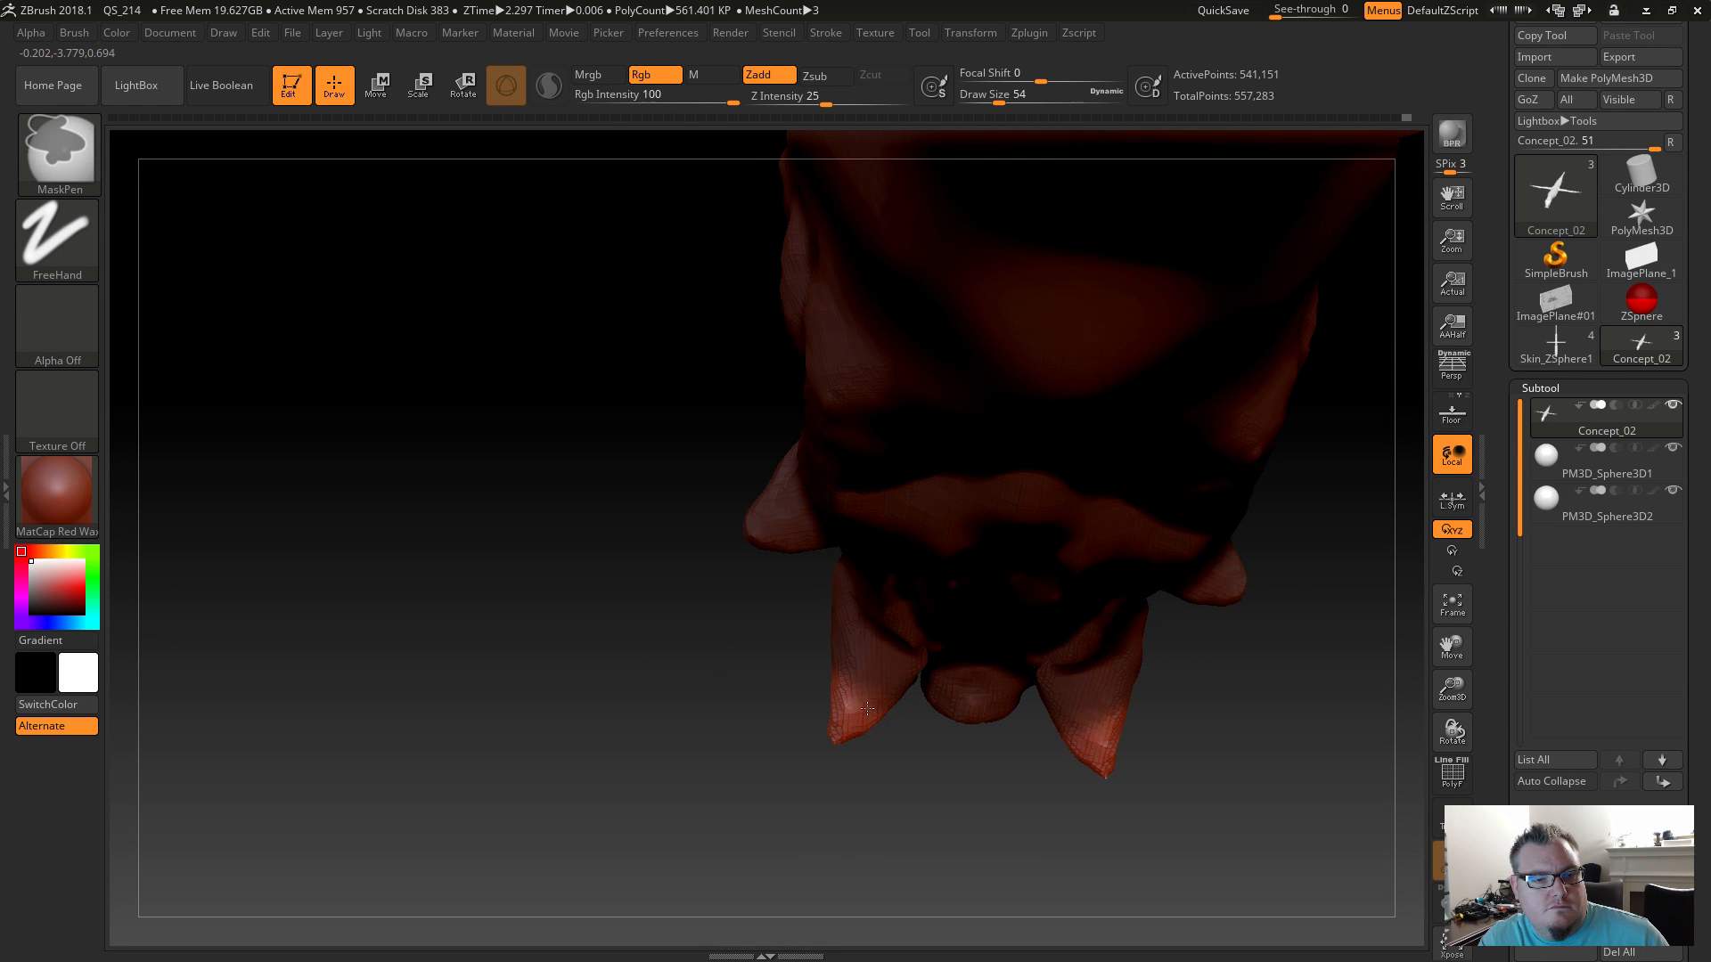
mouse_move(817, 802)
left_mouse_down()
mouse_move(967, 818)
mouse_move(890, 792)
mouse_move(827, 725)
mouse_move(852, 682)
left_mouse_up()
key("ctrl")
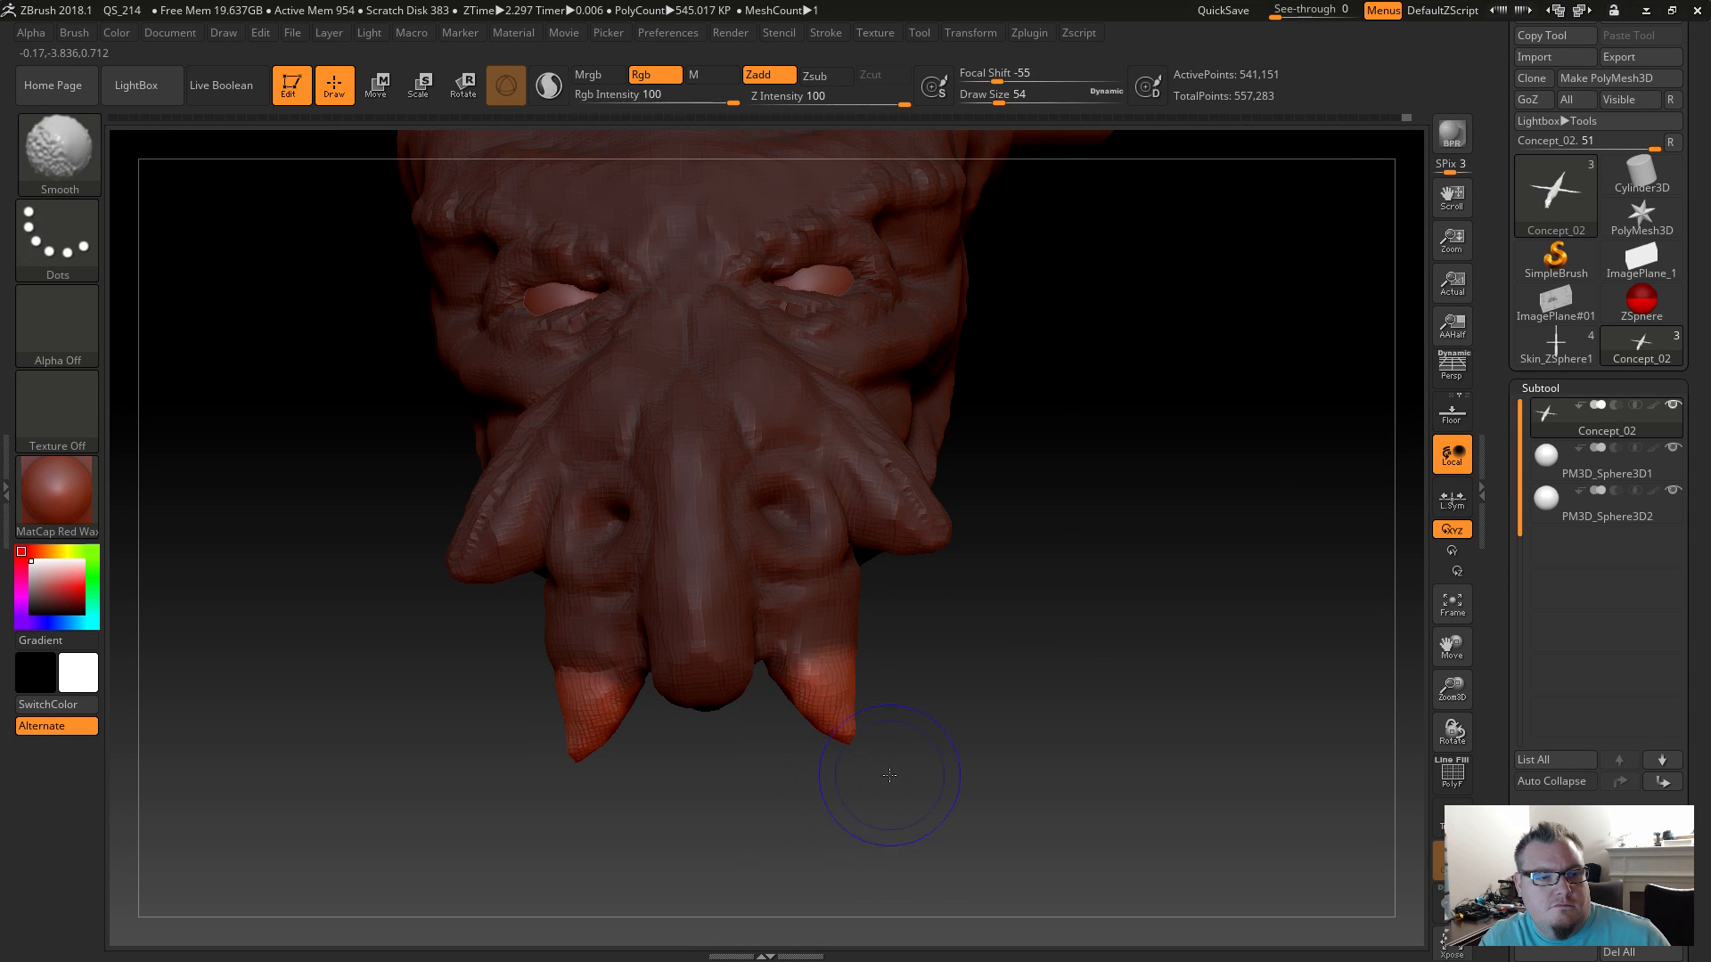
left_click_drag(887, 775, 845, 788)
Place the Move gizmo at the base of the unmasked spike tips and rotate the tips inward toward the nose.
key("b")
key("t")
key("r")
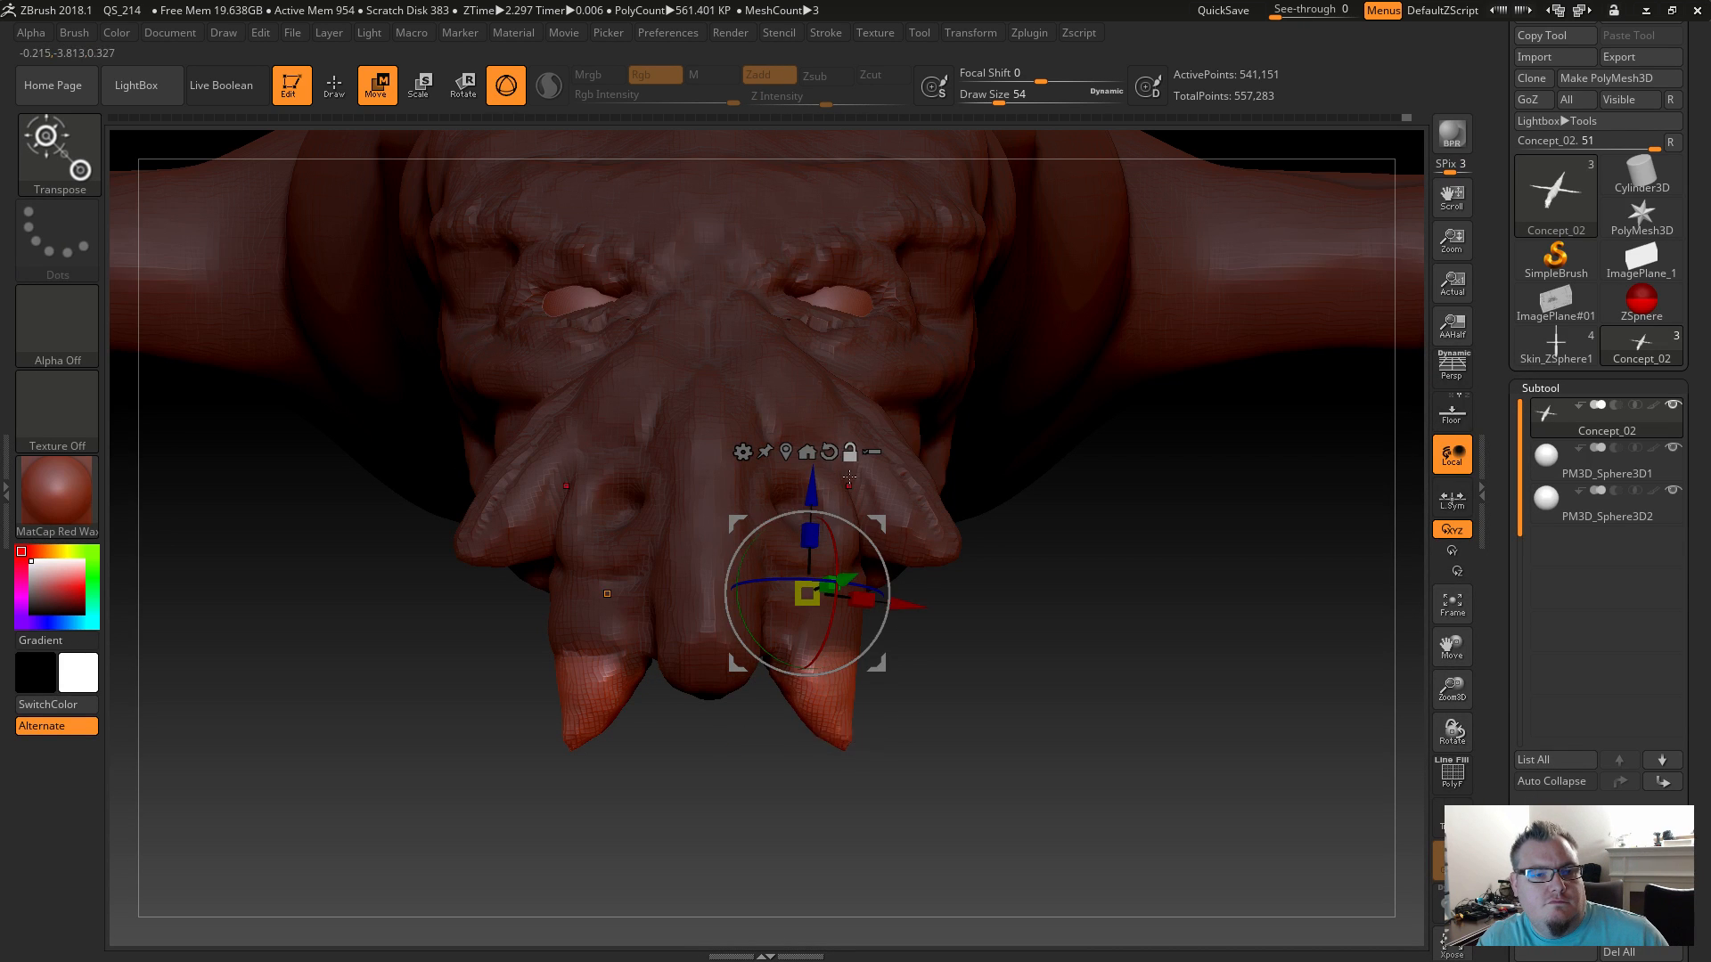
left_click(758, 405, "alt")
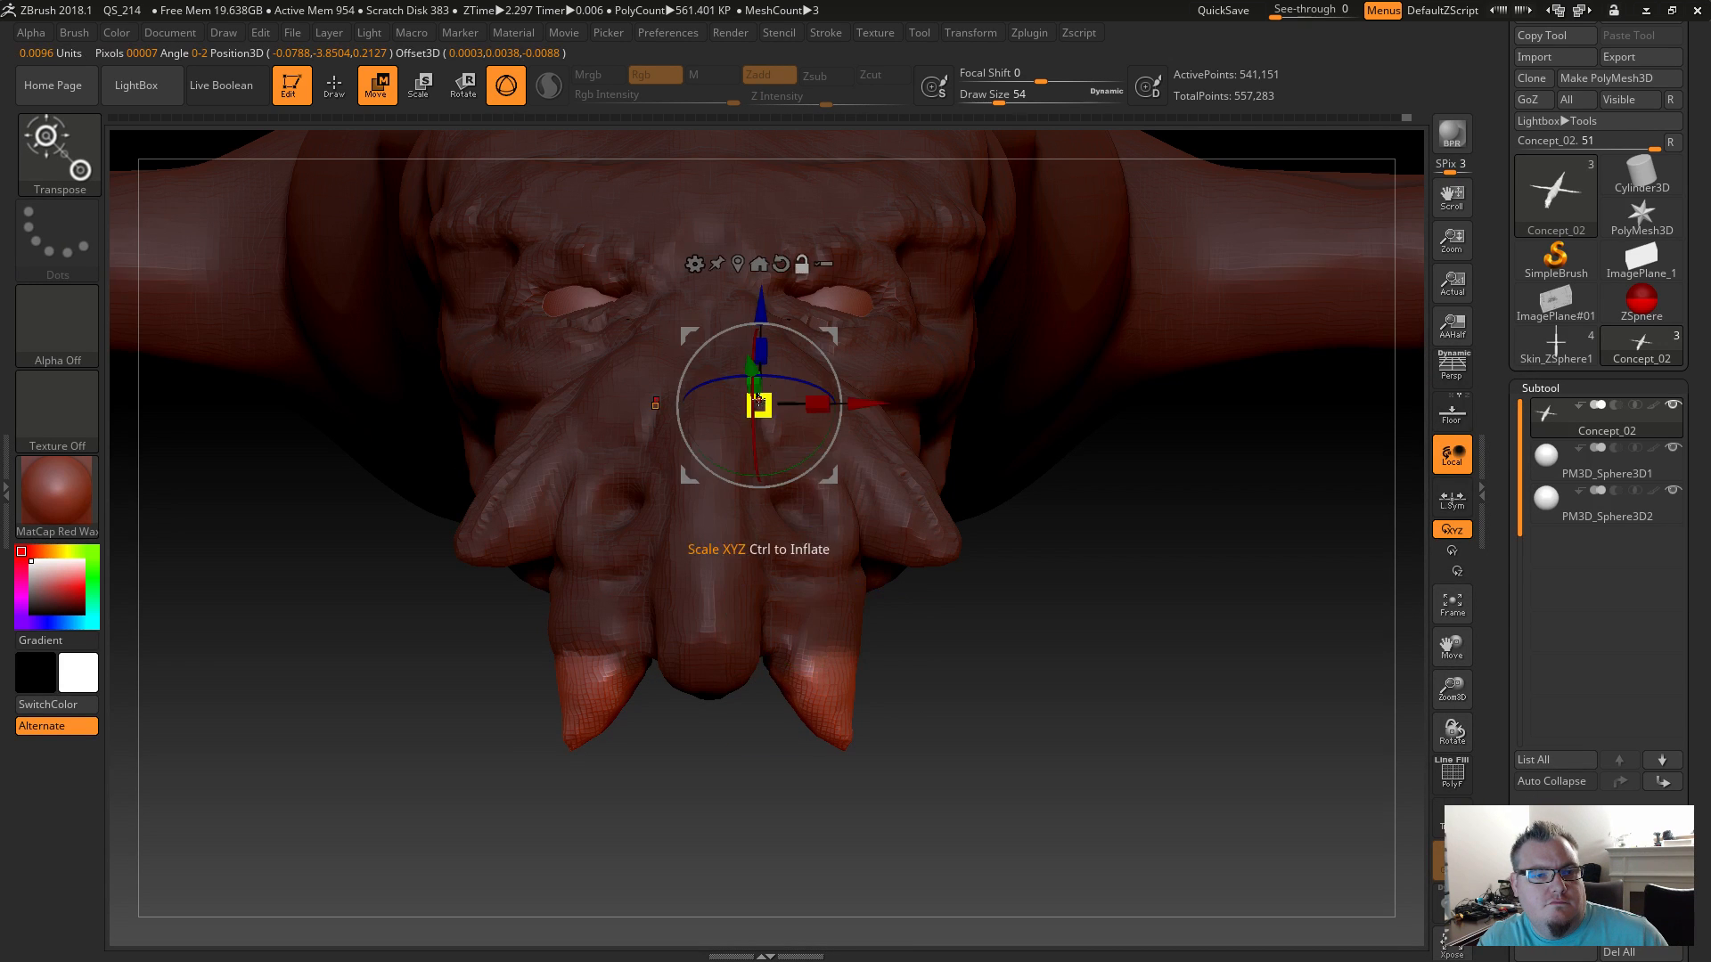
left_click(820, 662, "alt")
left_click_drag(885, 707, 865, 726)
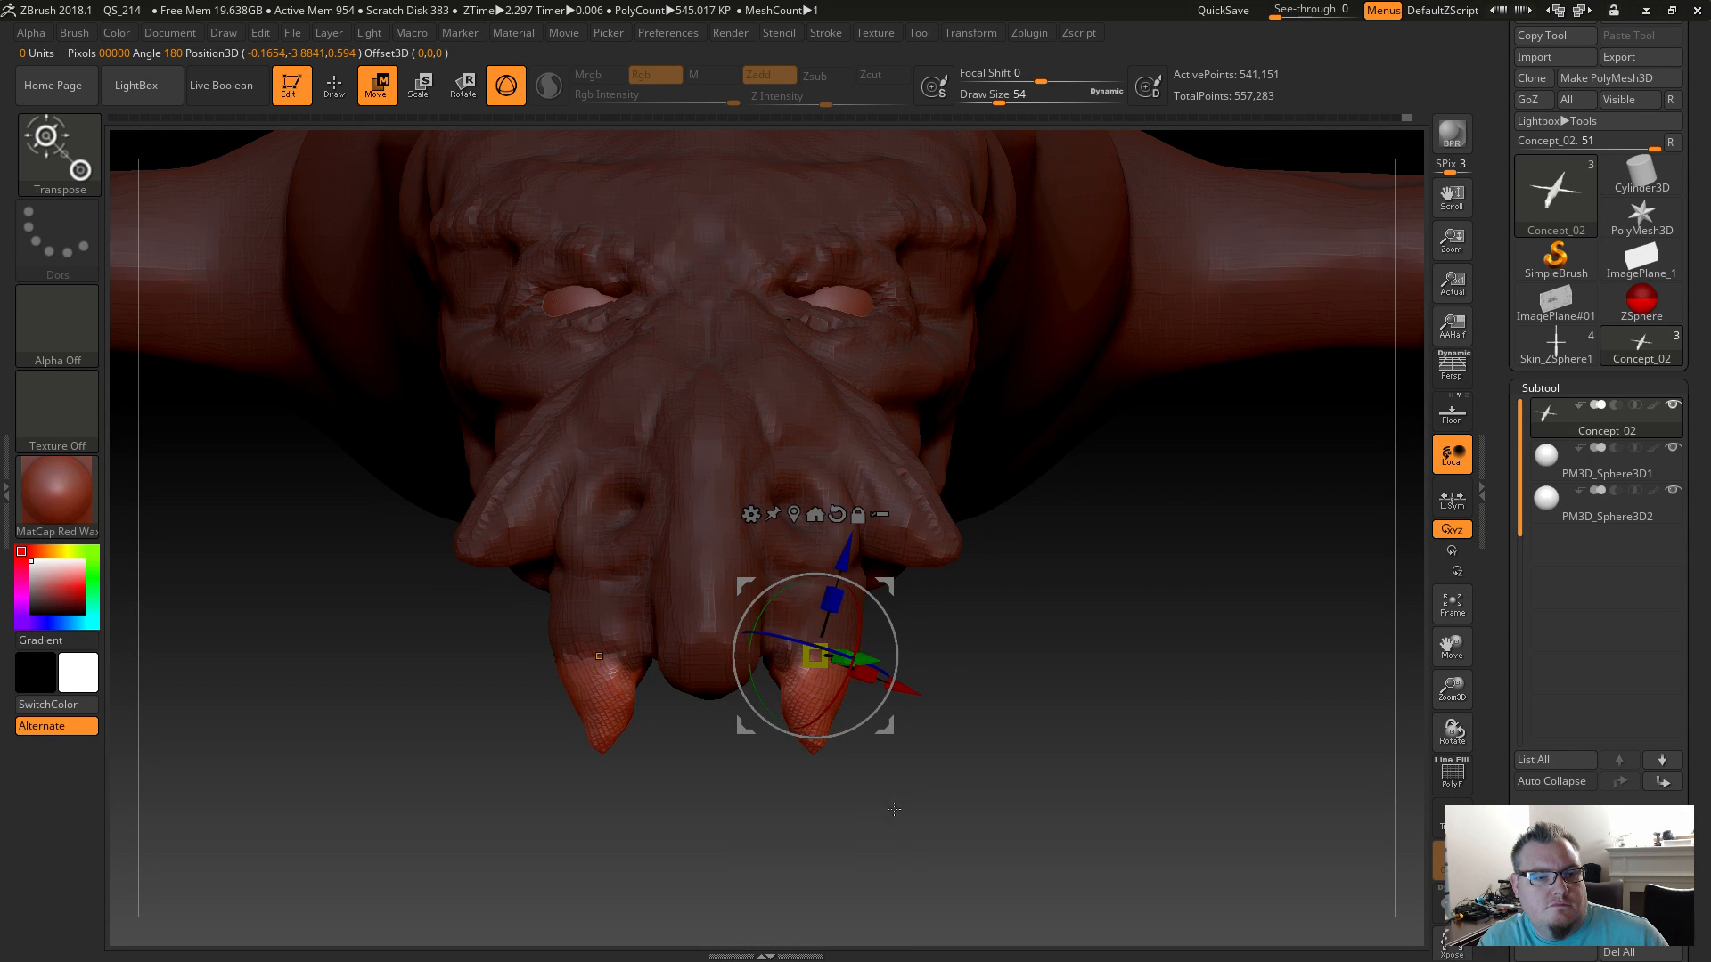
Switch to the ClayBuildup brush and clear the mask from the whole head.
key("b")
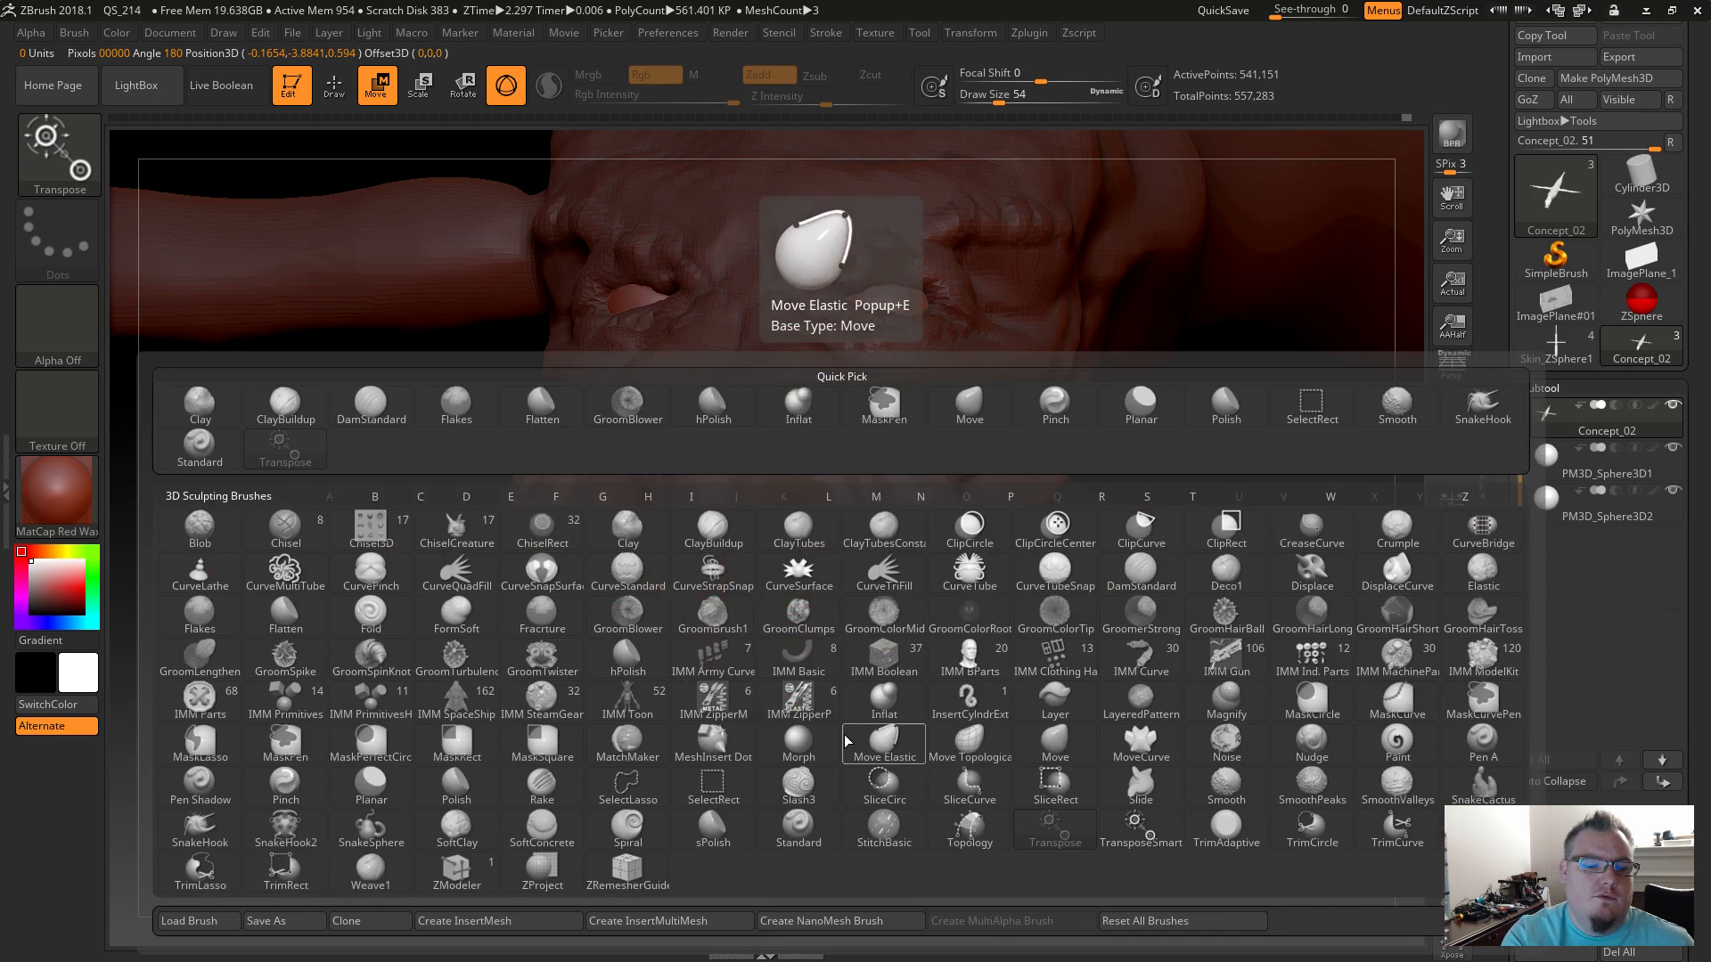
key("c")
key("b")
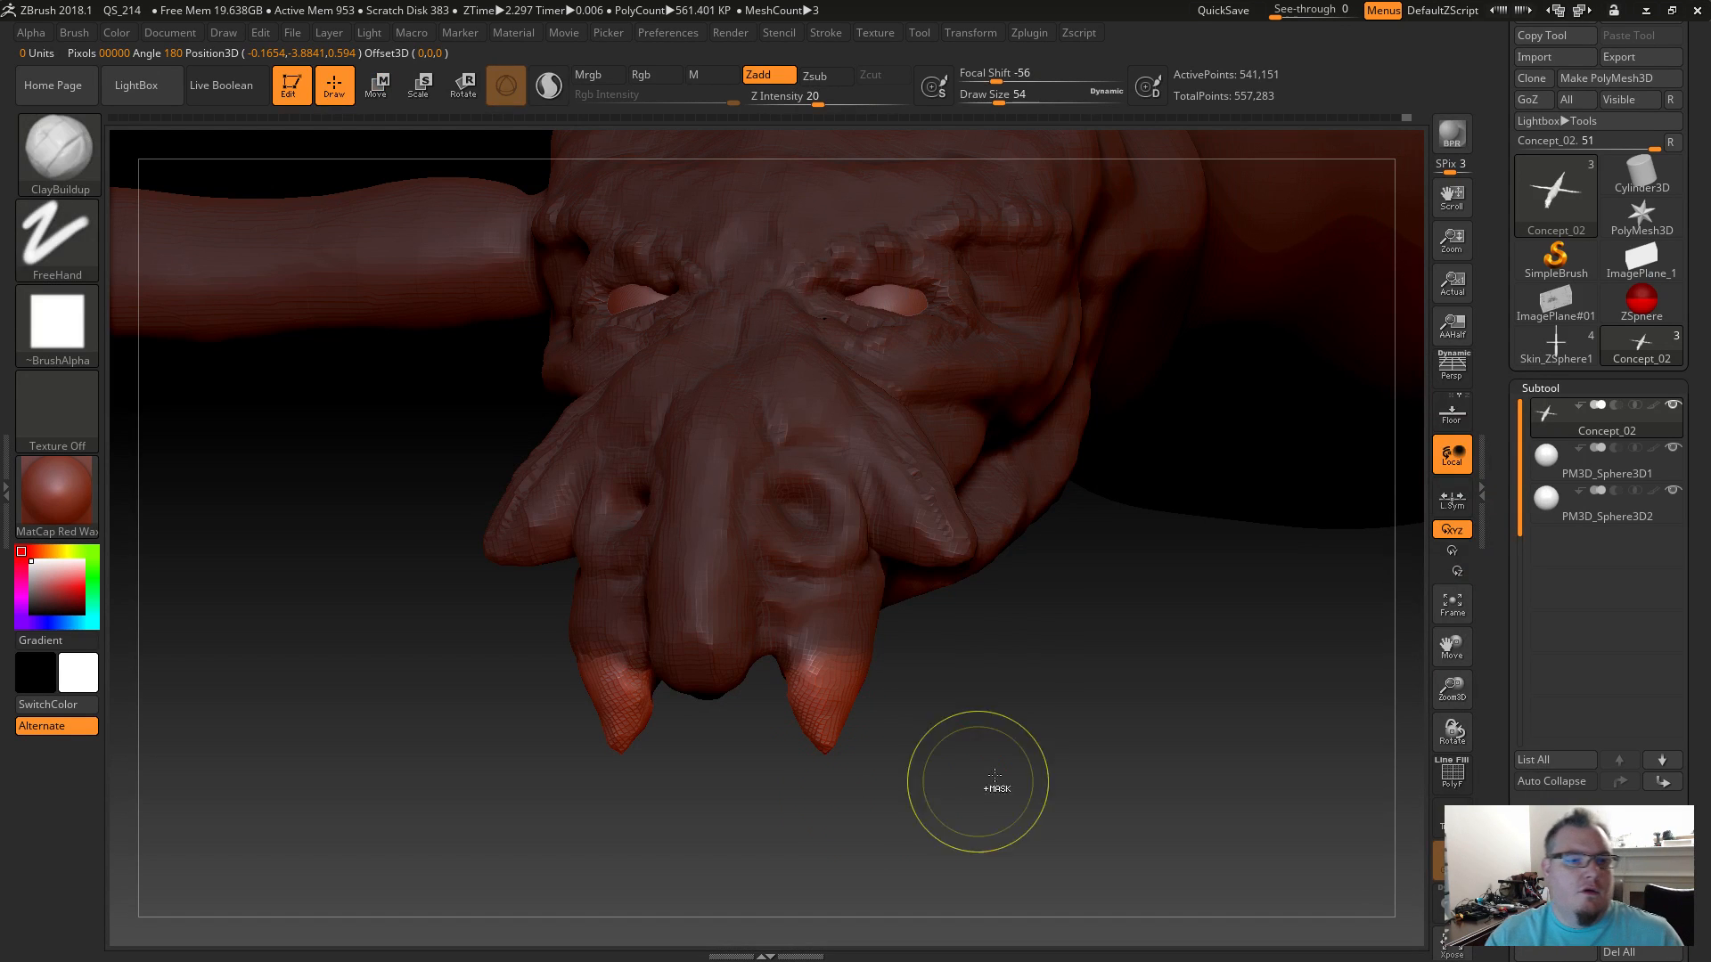
left_click(791, 835, "ctrl+shift")
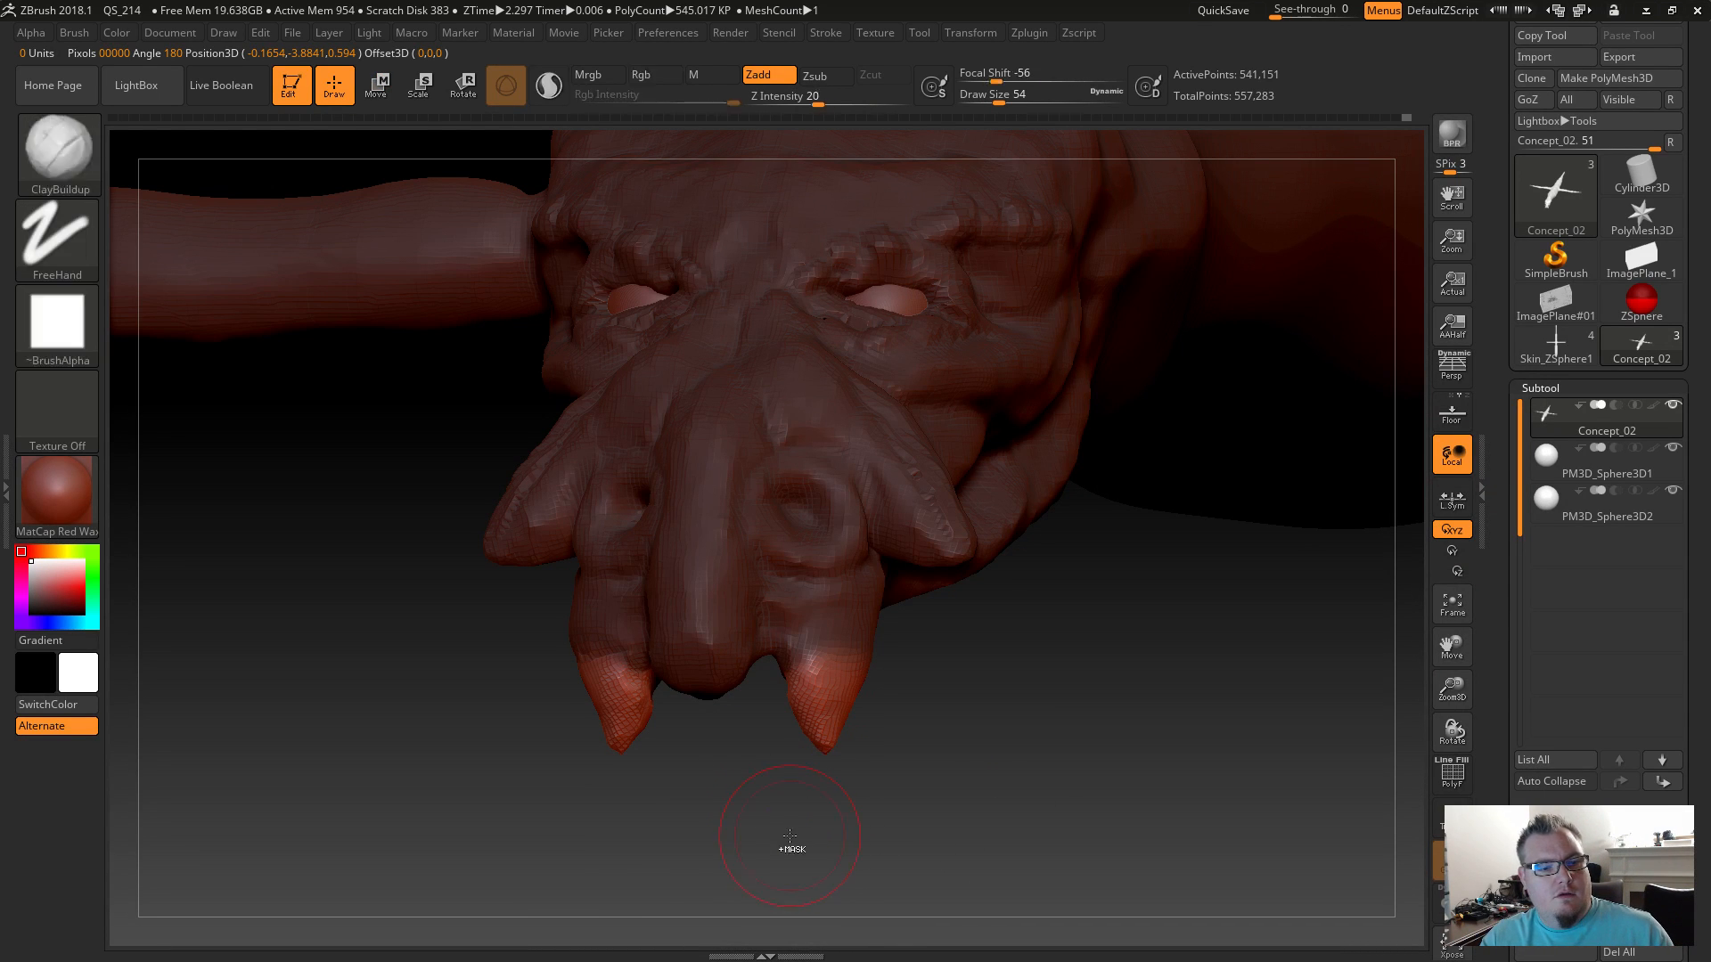
left_click_drag(790, 835, 762, 855, "ctrl")
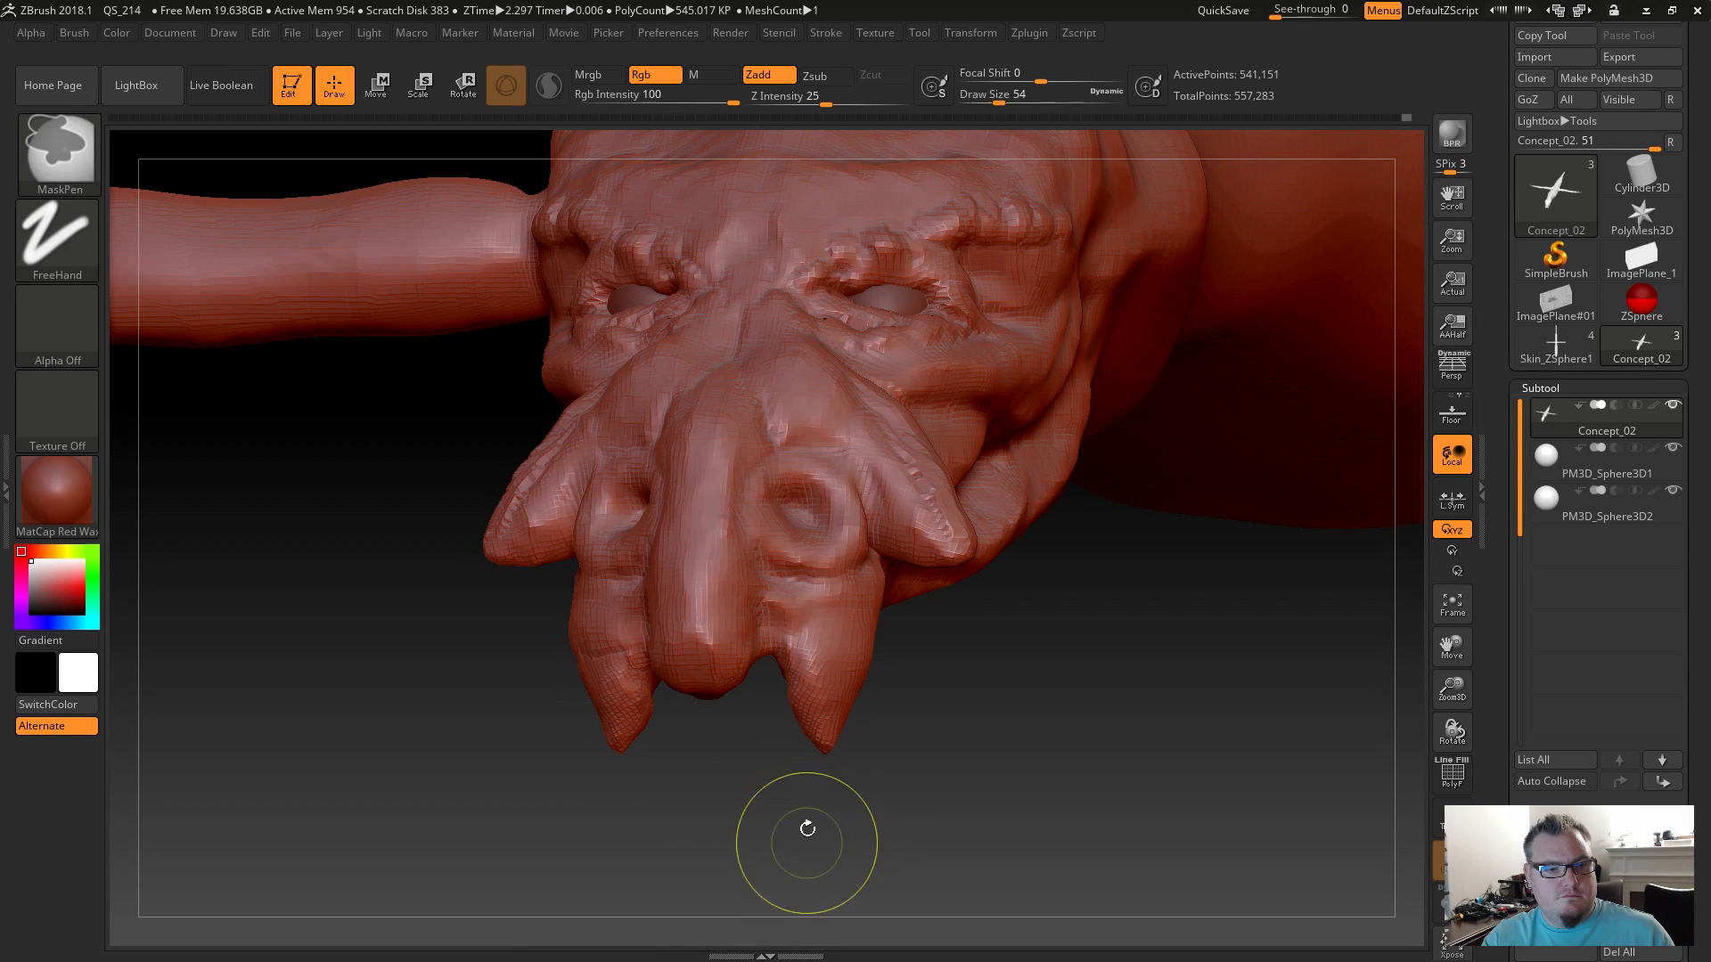
Reshape and smooth the blunt nose tip between the lower spikes with ClayBuildup at draw size 54, working up between the nostrils.
mouse_move(847, 821)
left_mouse_down()
mouse_move(753, 838)
mouse_move(853, 821)
mouse_move(755, 757)
mouse_move(756, 717)
left_mouse_up()
left_click_drag(732, 792, 738, 658)
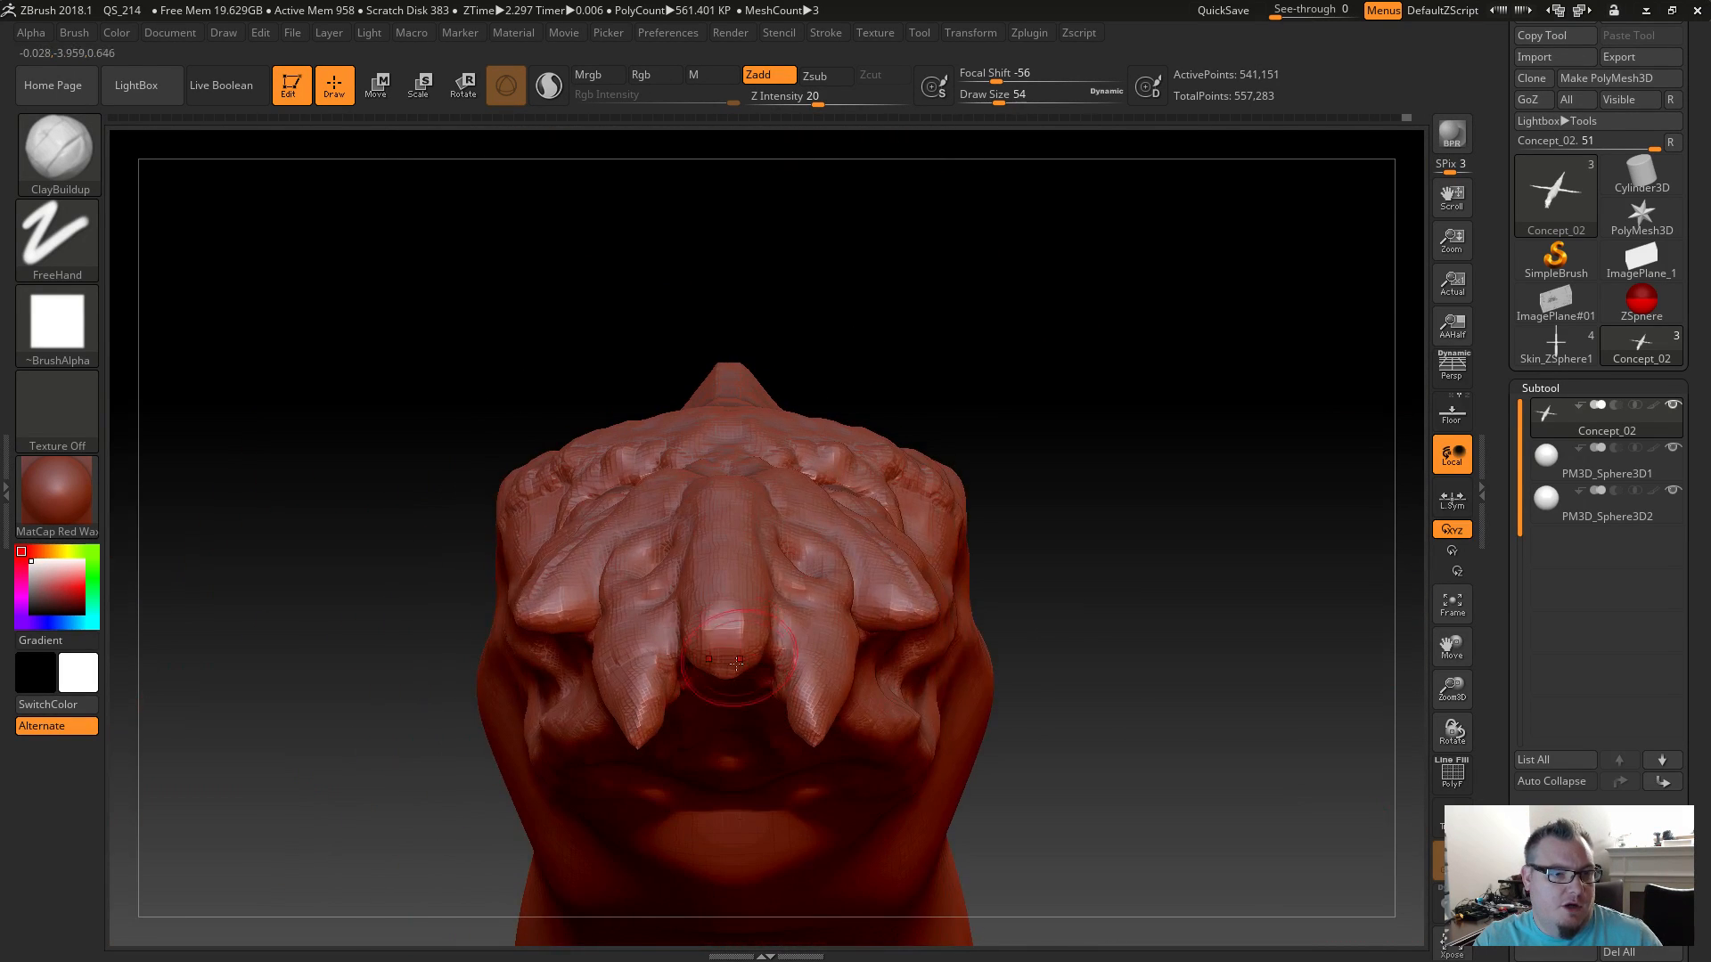
left_click_drag(1043, 677, 1112, 601)
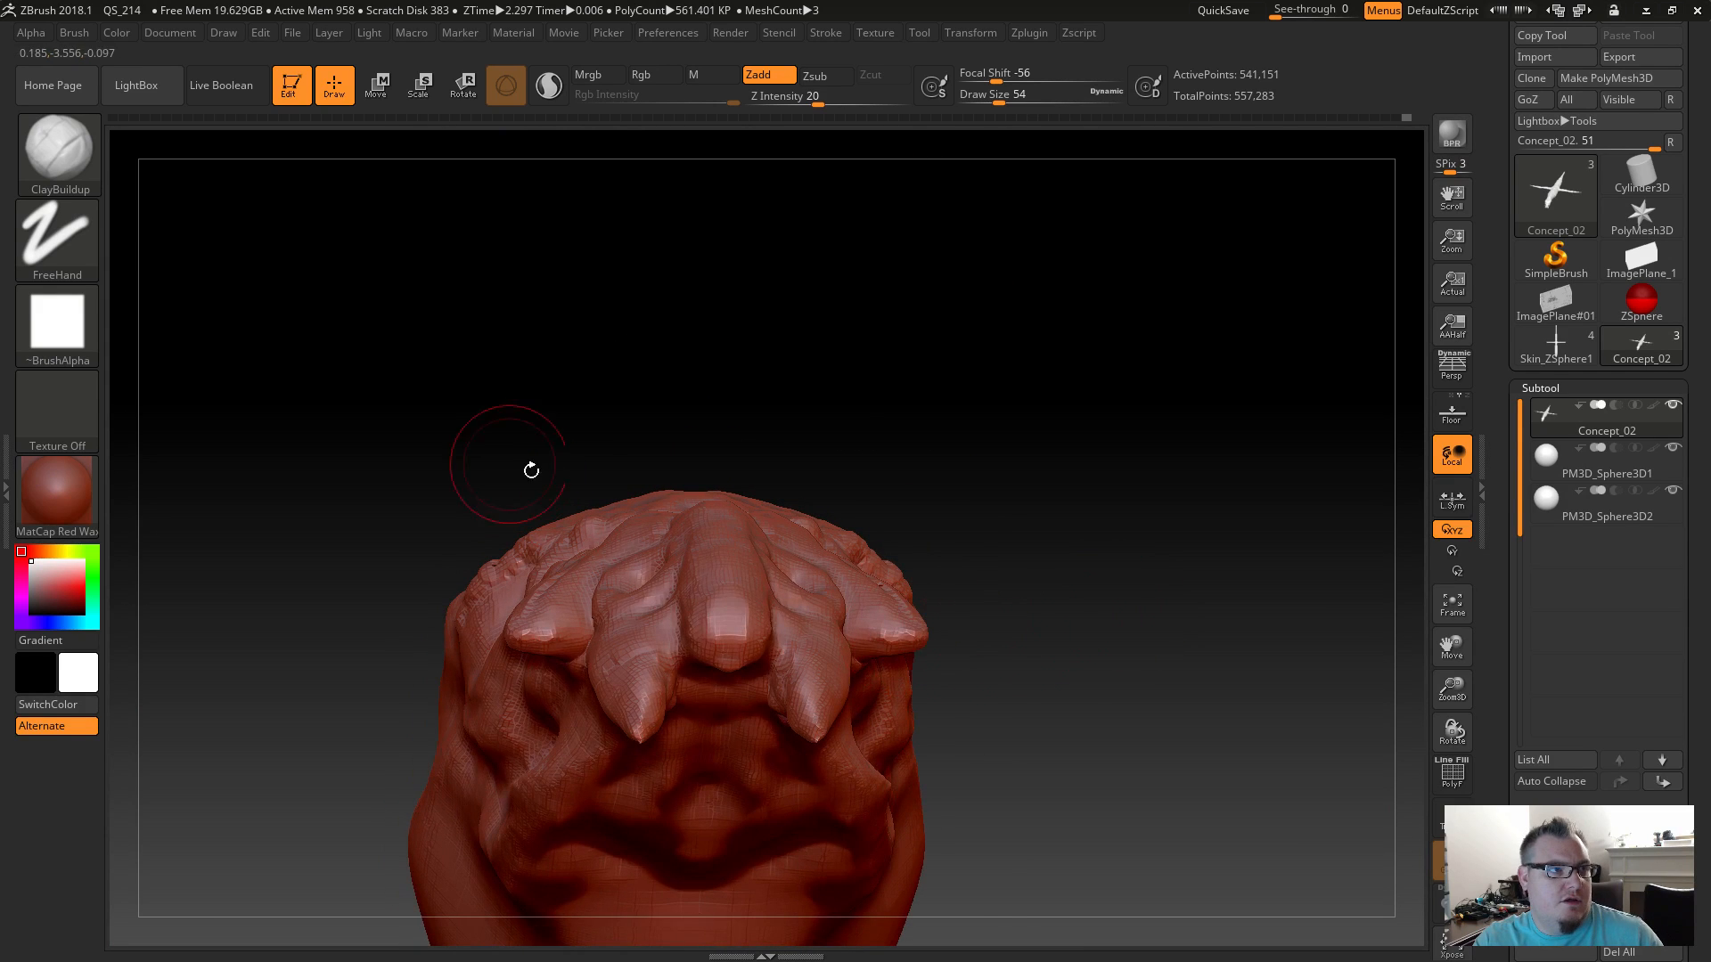
key("shift")
left_click_drag(726, 655, 722, 570, "shift")
mouse_move(1046, 660)
left_mouse_down()
mouse_move(1002, 704)
mouse_move(1024, 682)
left_mouse_up()
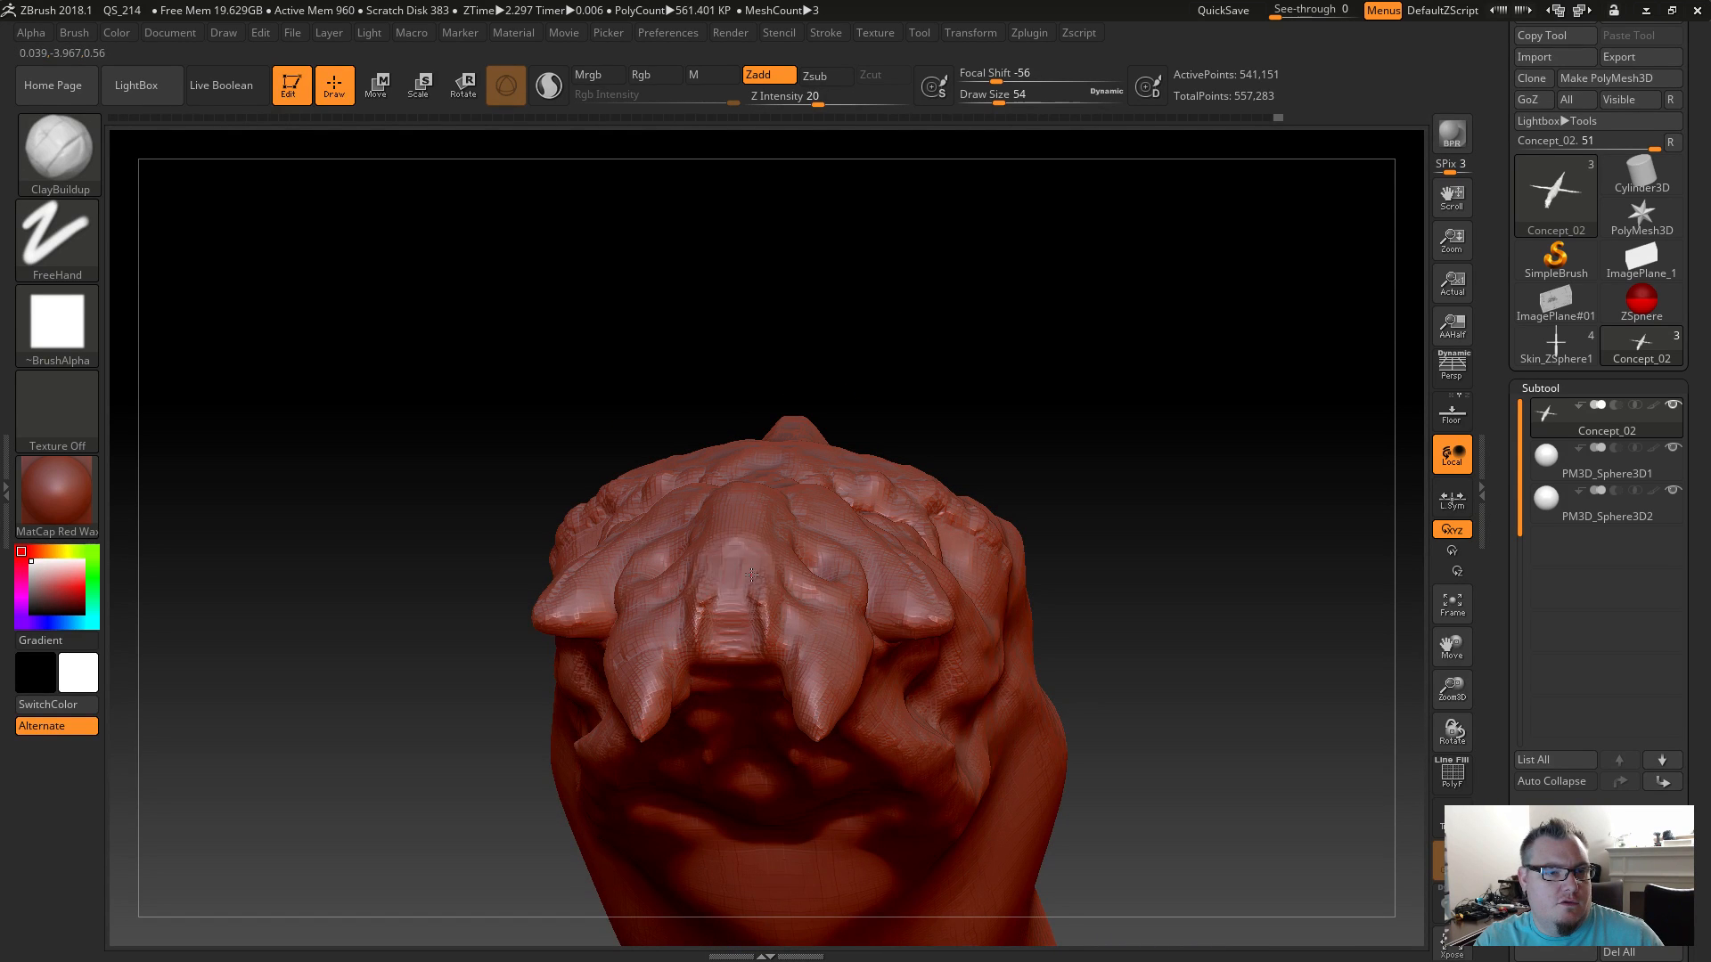
mouse_move(751, 628)
left_mouse_down("shift")
mouse_move(775, 615)
mouse_move(779, 637)
left_mouse_up("shift")
mouse_move(1103, 537)
left_mouse_down()
mouse_move(1186, 463)
mouse_move(1092, 609)
left_mouse_up()
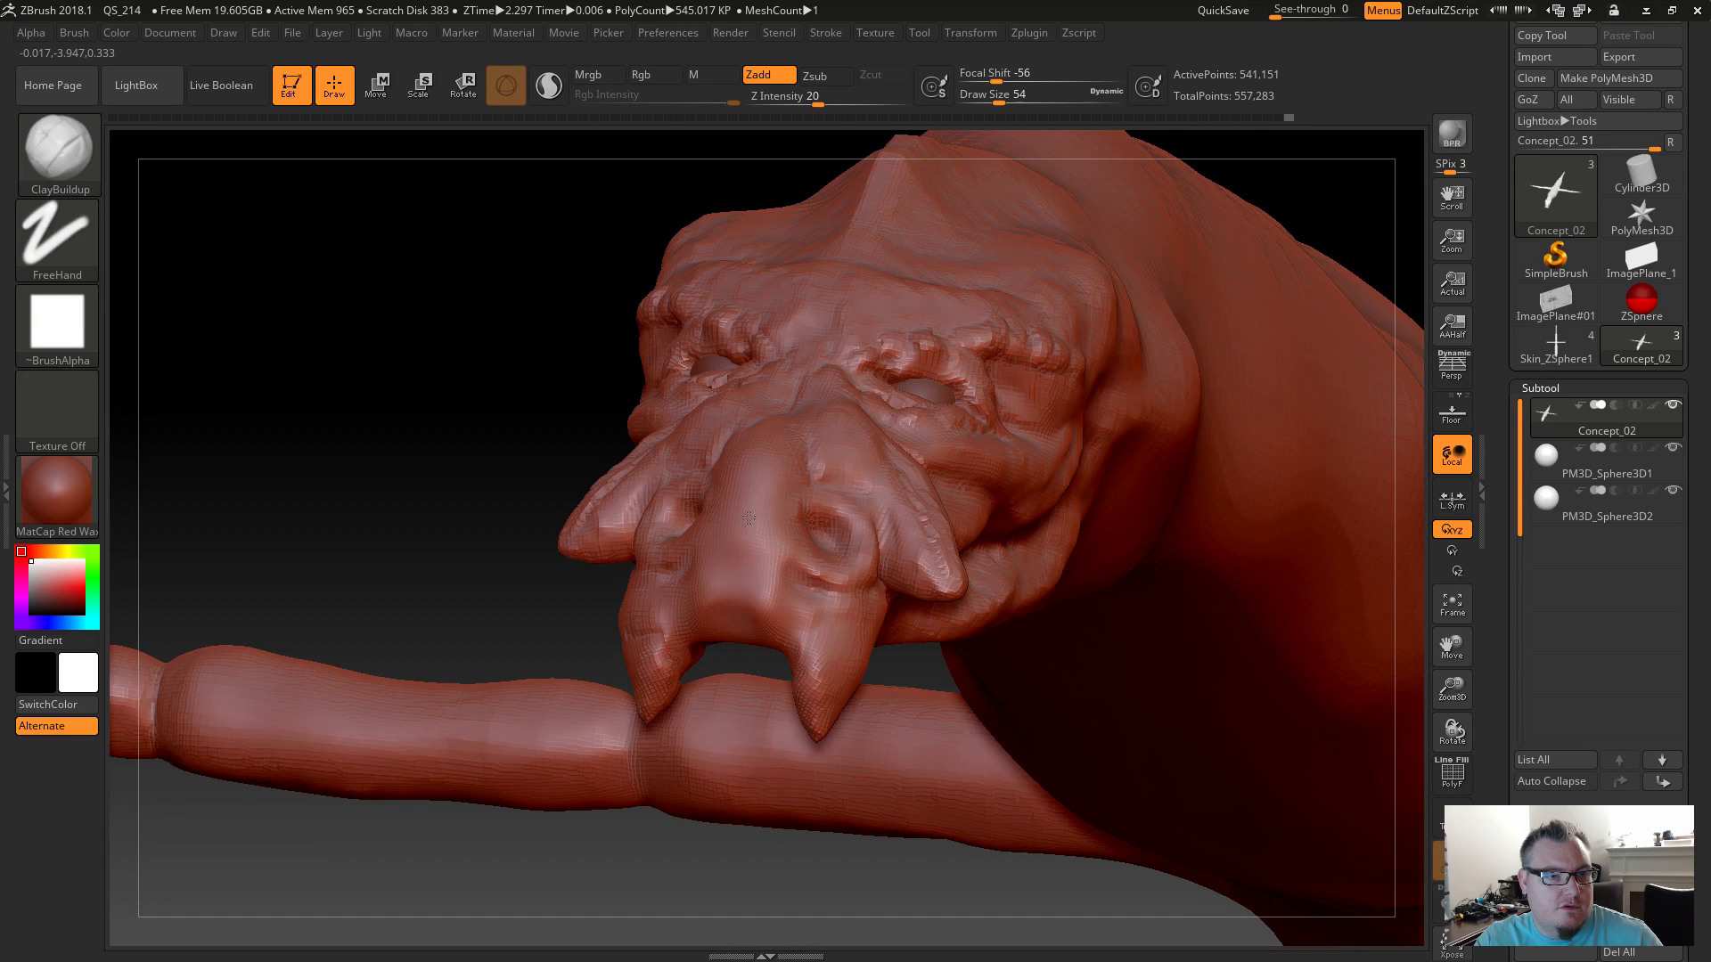
mouse_move(744, 558)
left_mouse_down()
mouse_move(740, 535)
mouse_move(734, 615)
mouse_move(744, 570)
mouse_move(769, 626)
mouse_move(784, 595)
left_mouse_up()
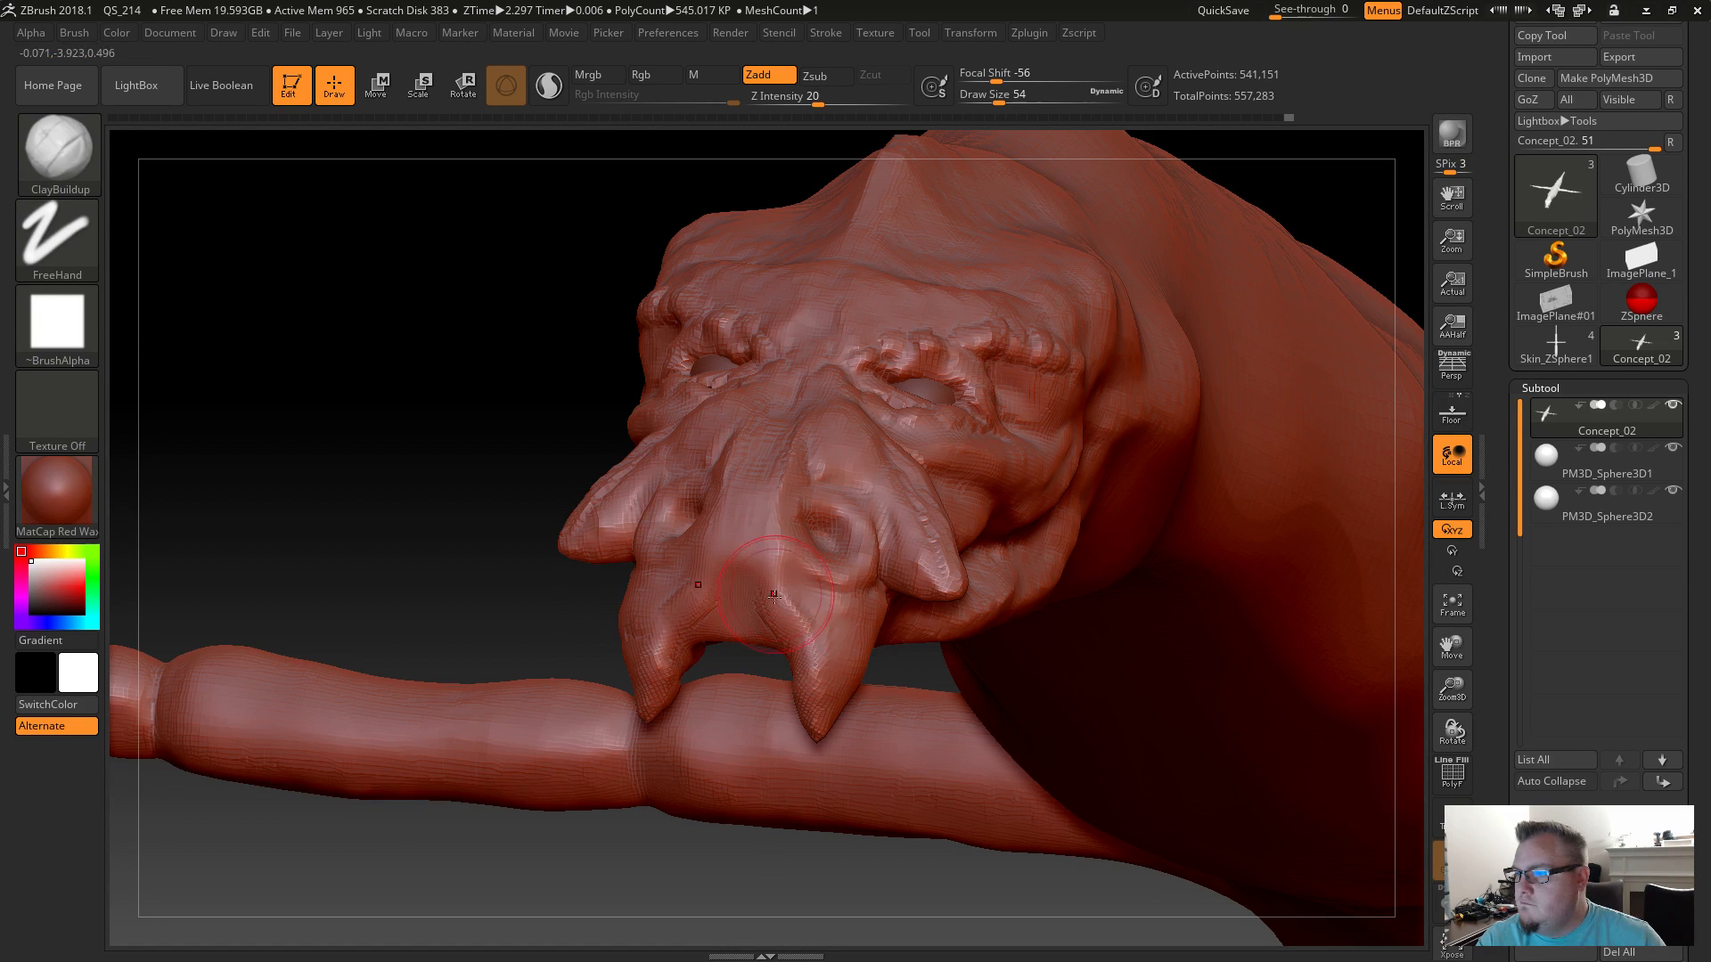
Build up the bridge of the nose between the nostrils with ClayBuildup and smooth it together with the nostril area.
mouse_move(764, 597)
left_mouse_down()
mouse_move(744, 606)
mouse_move(732, 557)
mouse_move(740, 624)
mouse_move(771, 504)
left_mouse_up()
left_click_drag(756, 566, 767, 513, "shift")
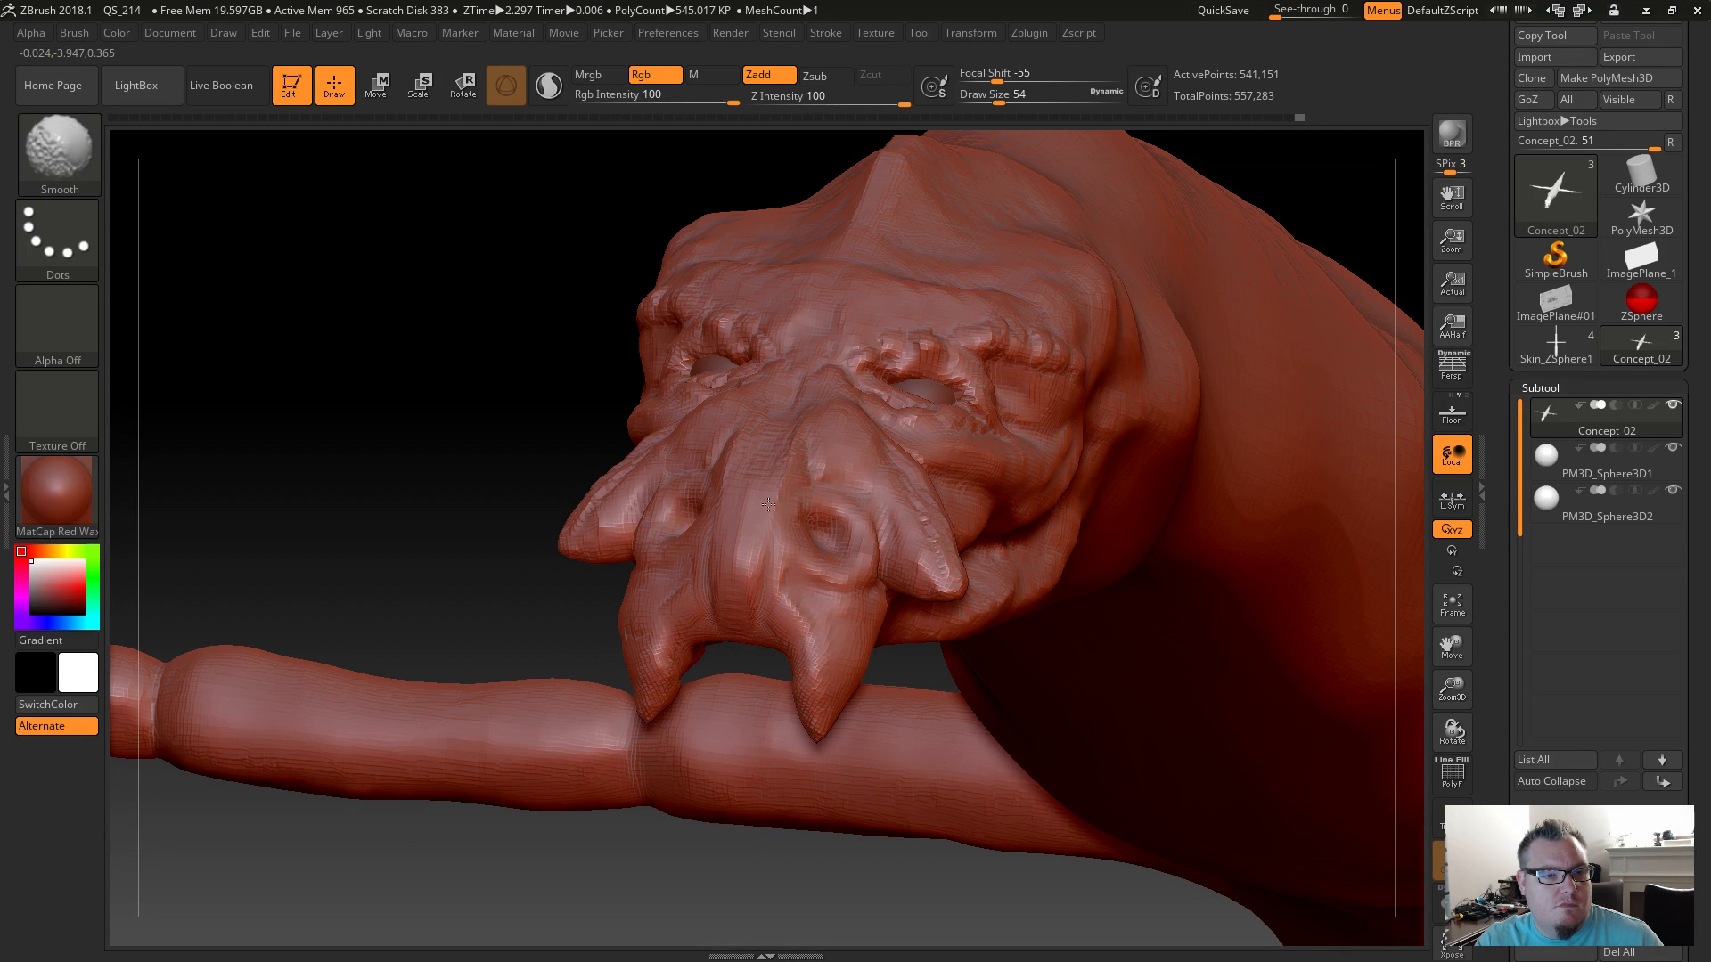
mouse_move(476, 650)
left_mouse_down()
mouse_move(451, 641)
mouse_move(470, 638)
left_mouse_up()
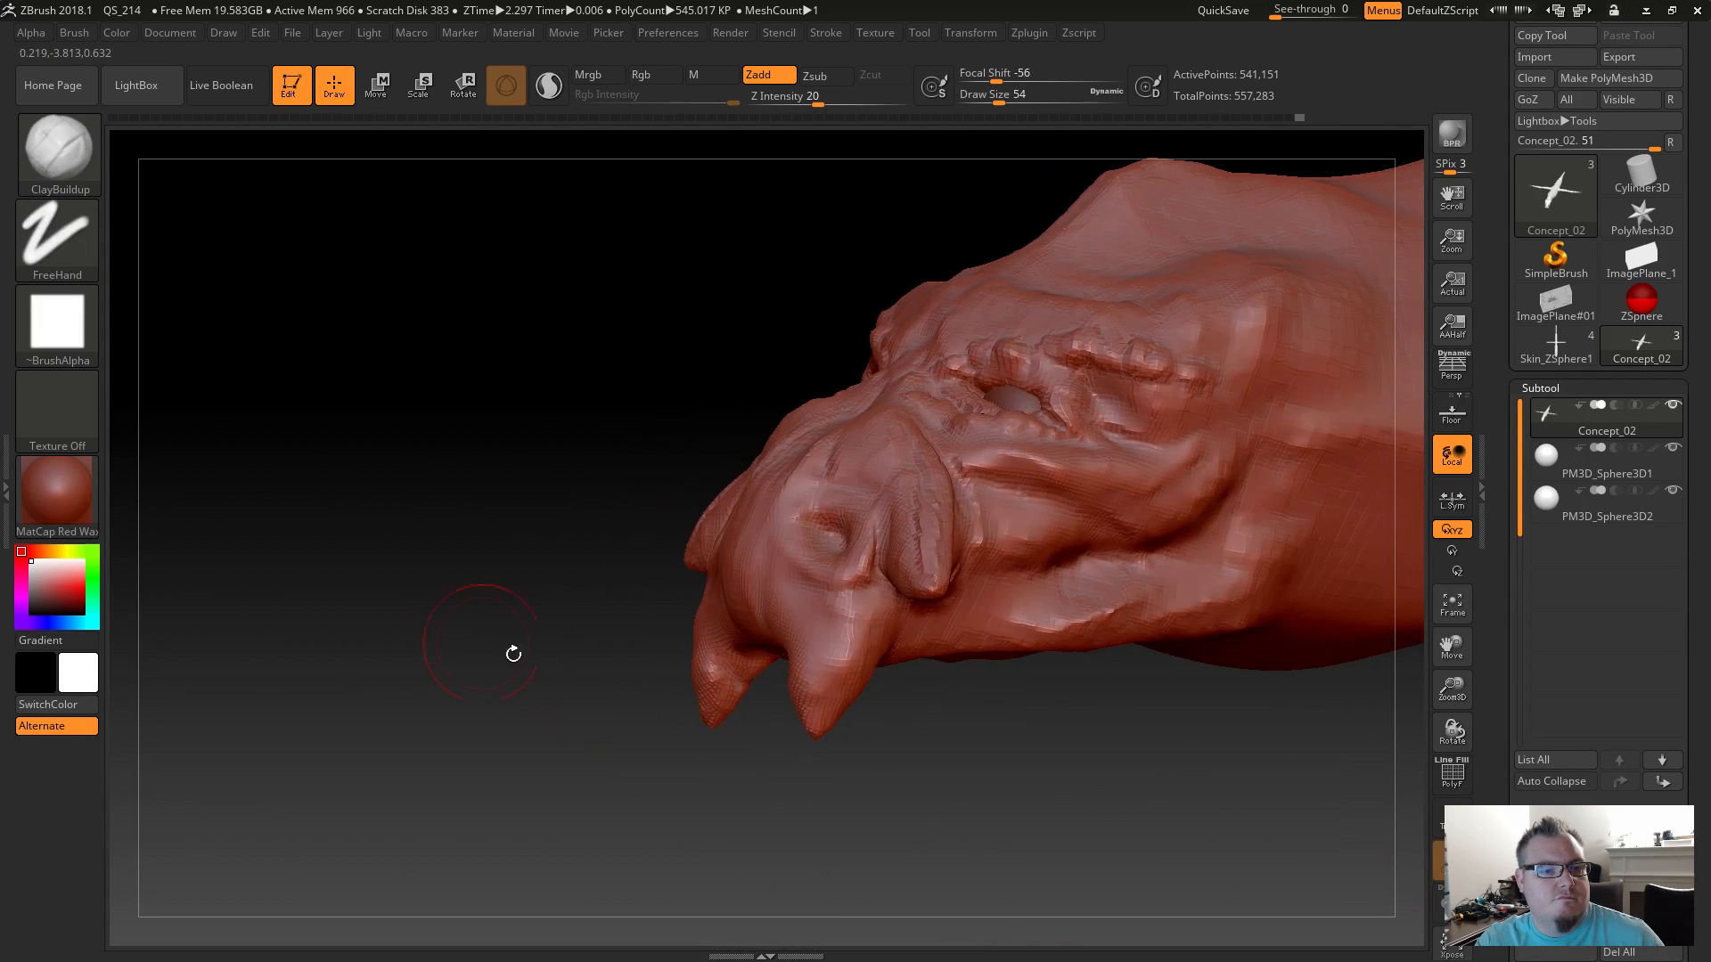
mouse_move(768, 779)
left_mouse_down()
mouse_move(661, 783)
mouse_move(695, 672)
mouse_move(604, 763)
mouse_move(554, 745)
mouse_move(573, 733)
left_mouse_up()
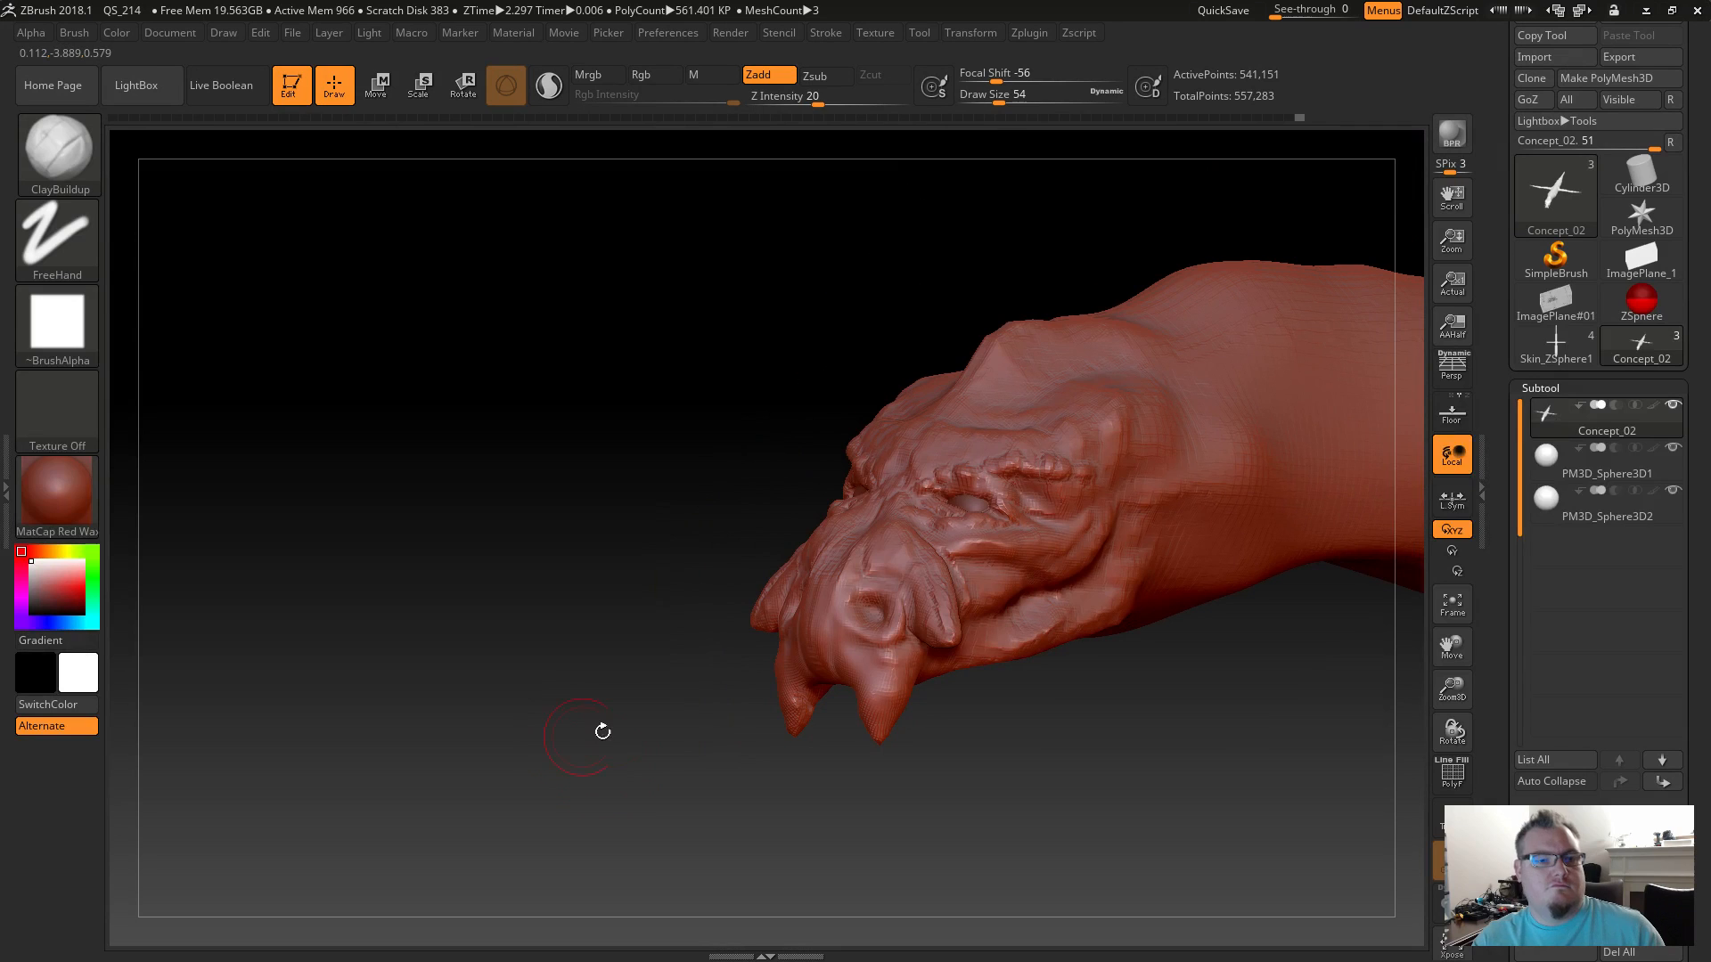
left_click_drag(890, 574, 936, 597, "shift")
left_click_drag(637, 679, 643, 702)
left_click_drag(829, 553, 802, 597, "shift")
left_click_drag(612, 661, 681, 696, "alt")
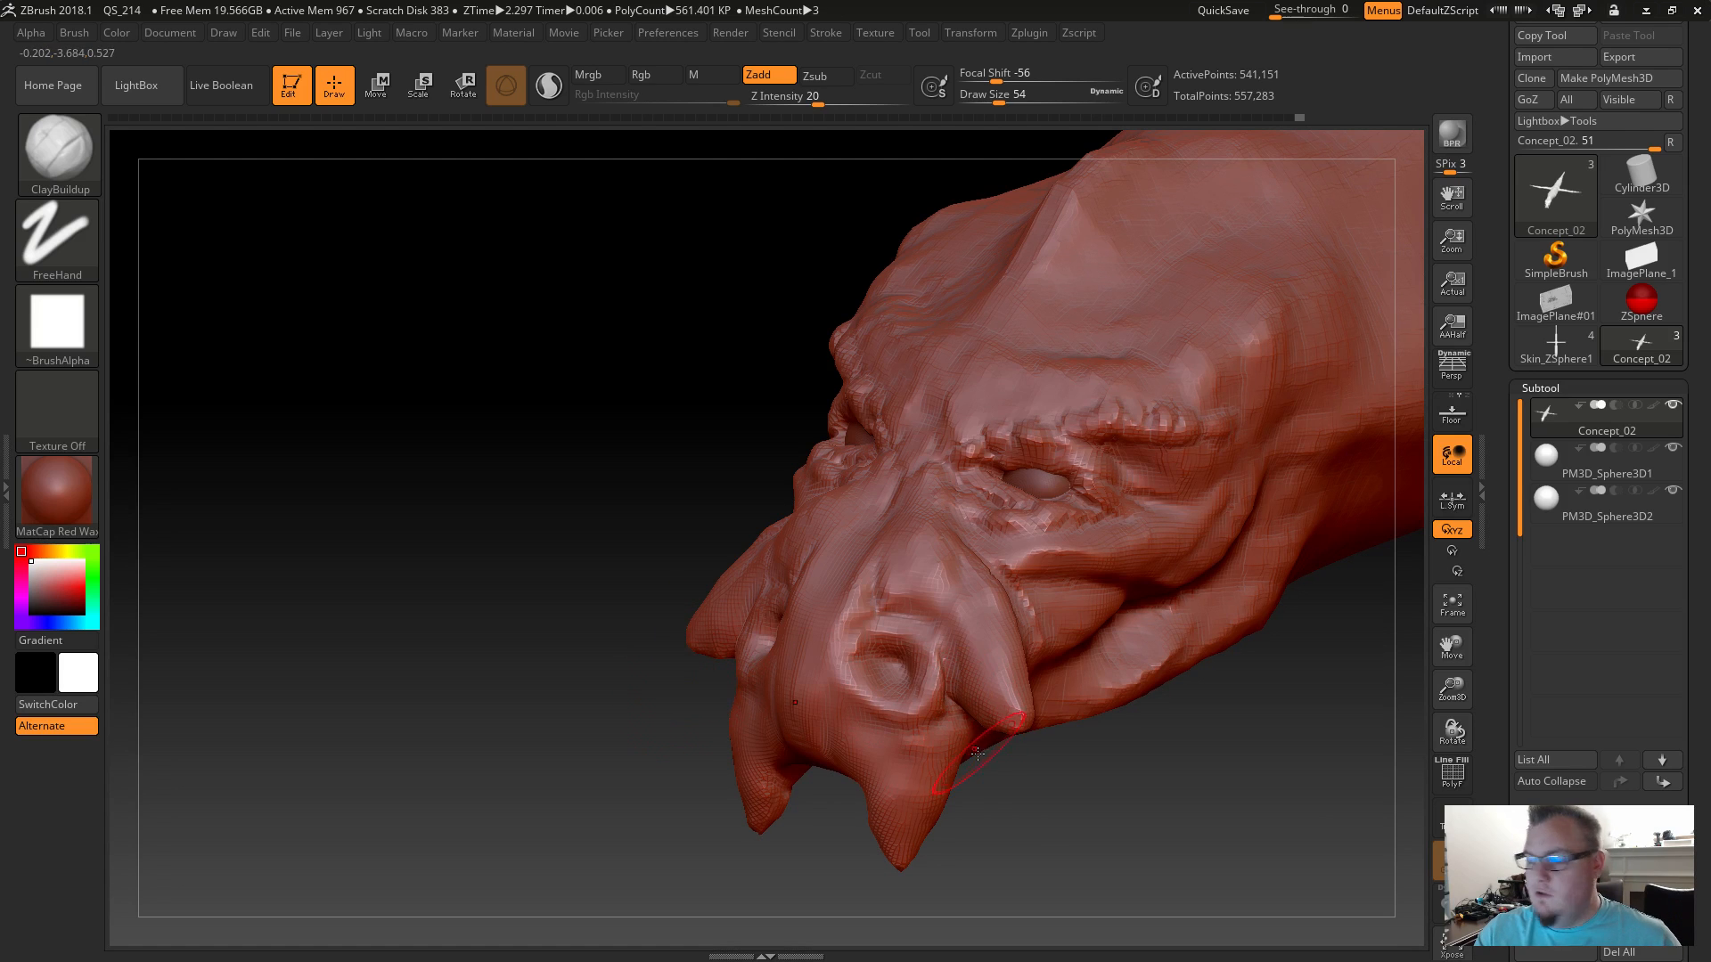
Carve a series of creases across the nose bridge and between the nostrils with the DamStandard brush at draw size 46.
mouse_move(1007, 817)
left_mouse_down()
mouse_move(985, 794)
mouse_move(1022, 810)
left_mouse_up()
key("bracketleft")
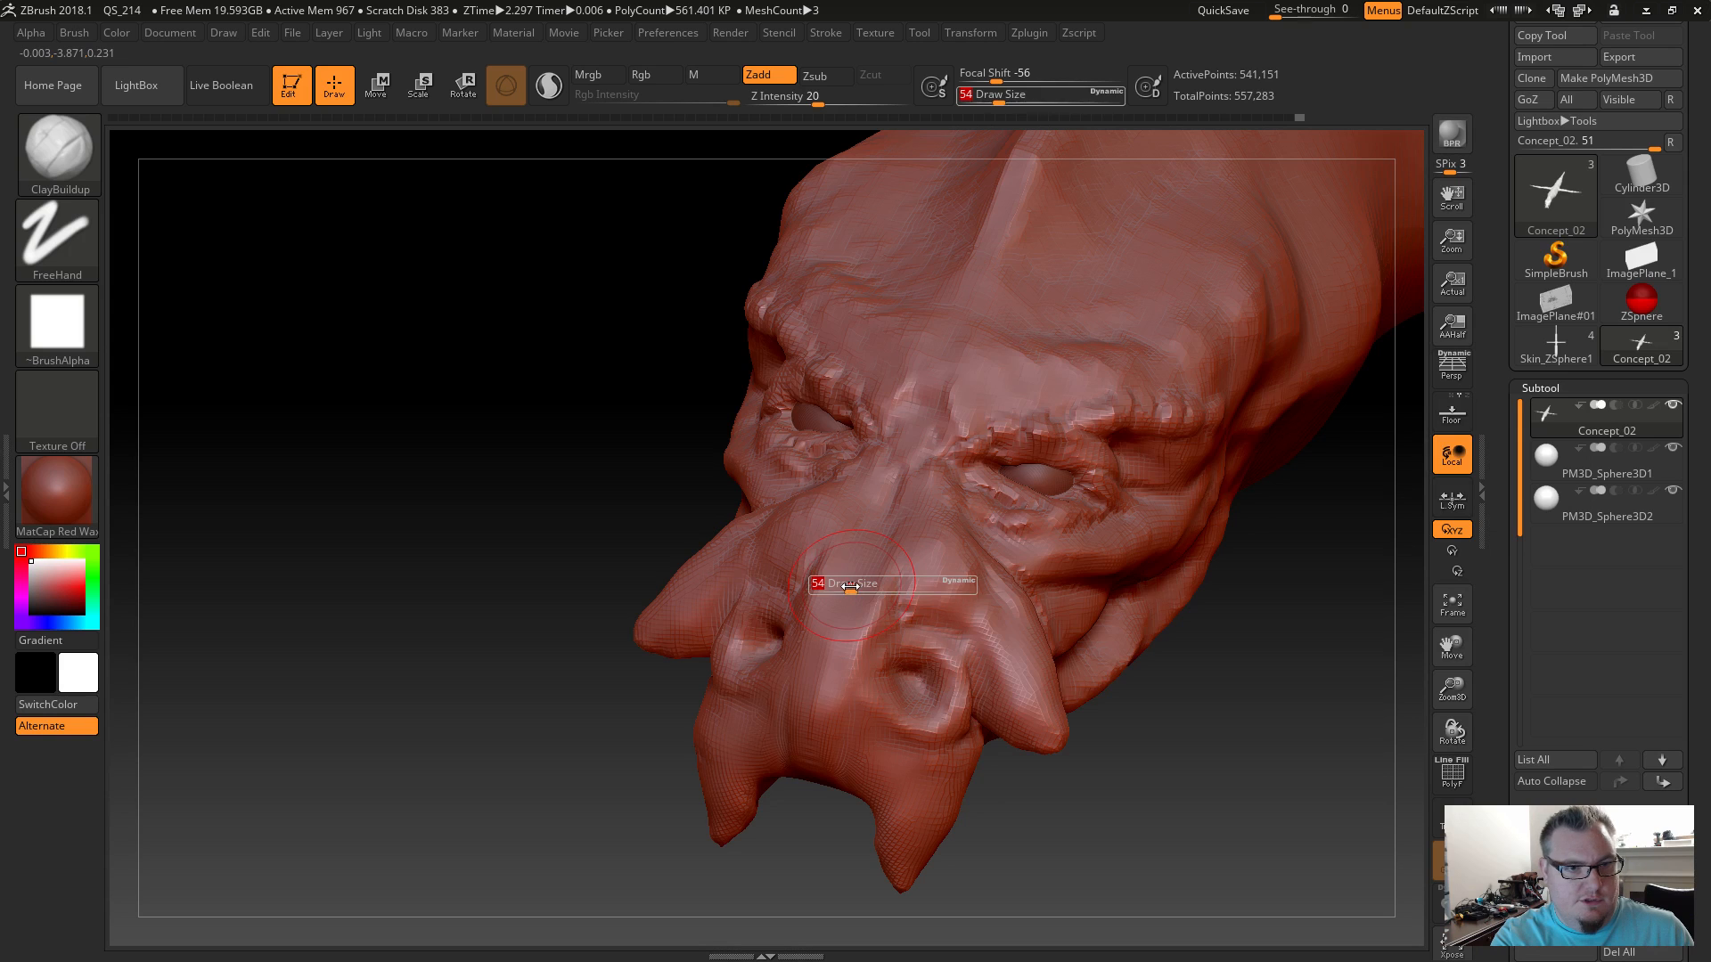
key("b")
key("d")
key("s")
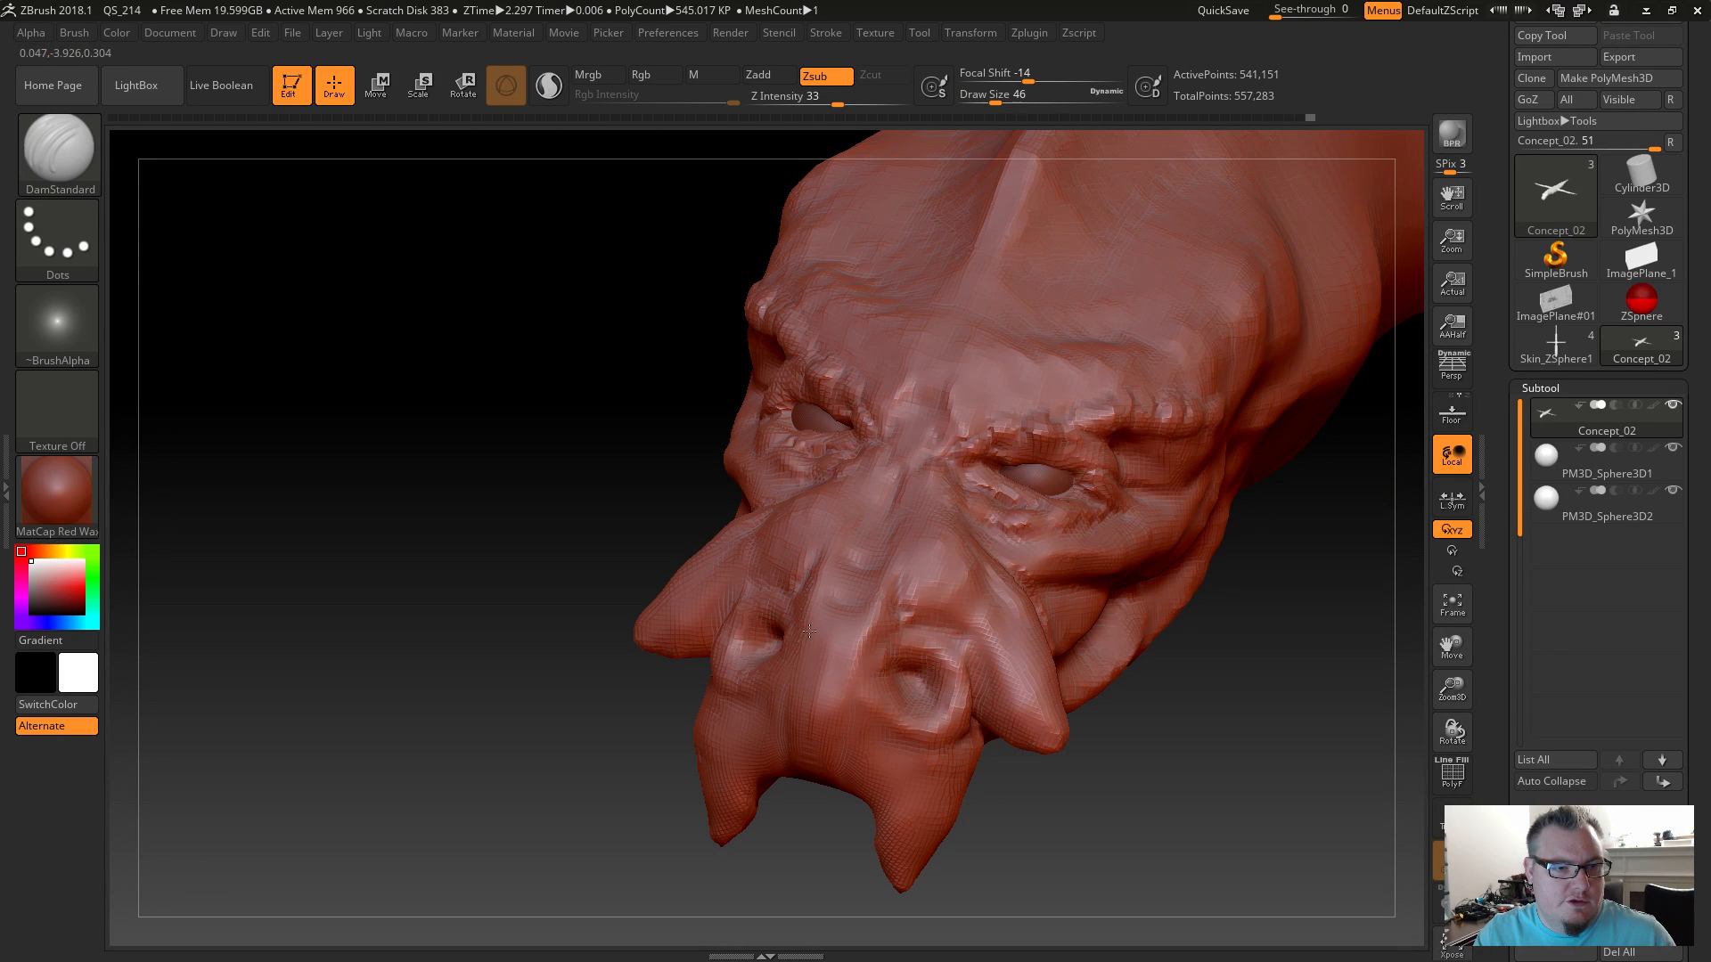
left_click_drag(822, 652, 809, 702)
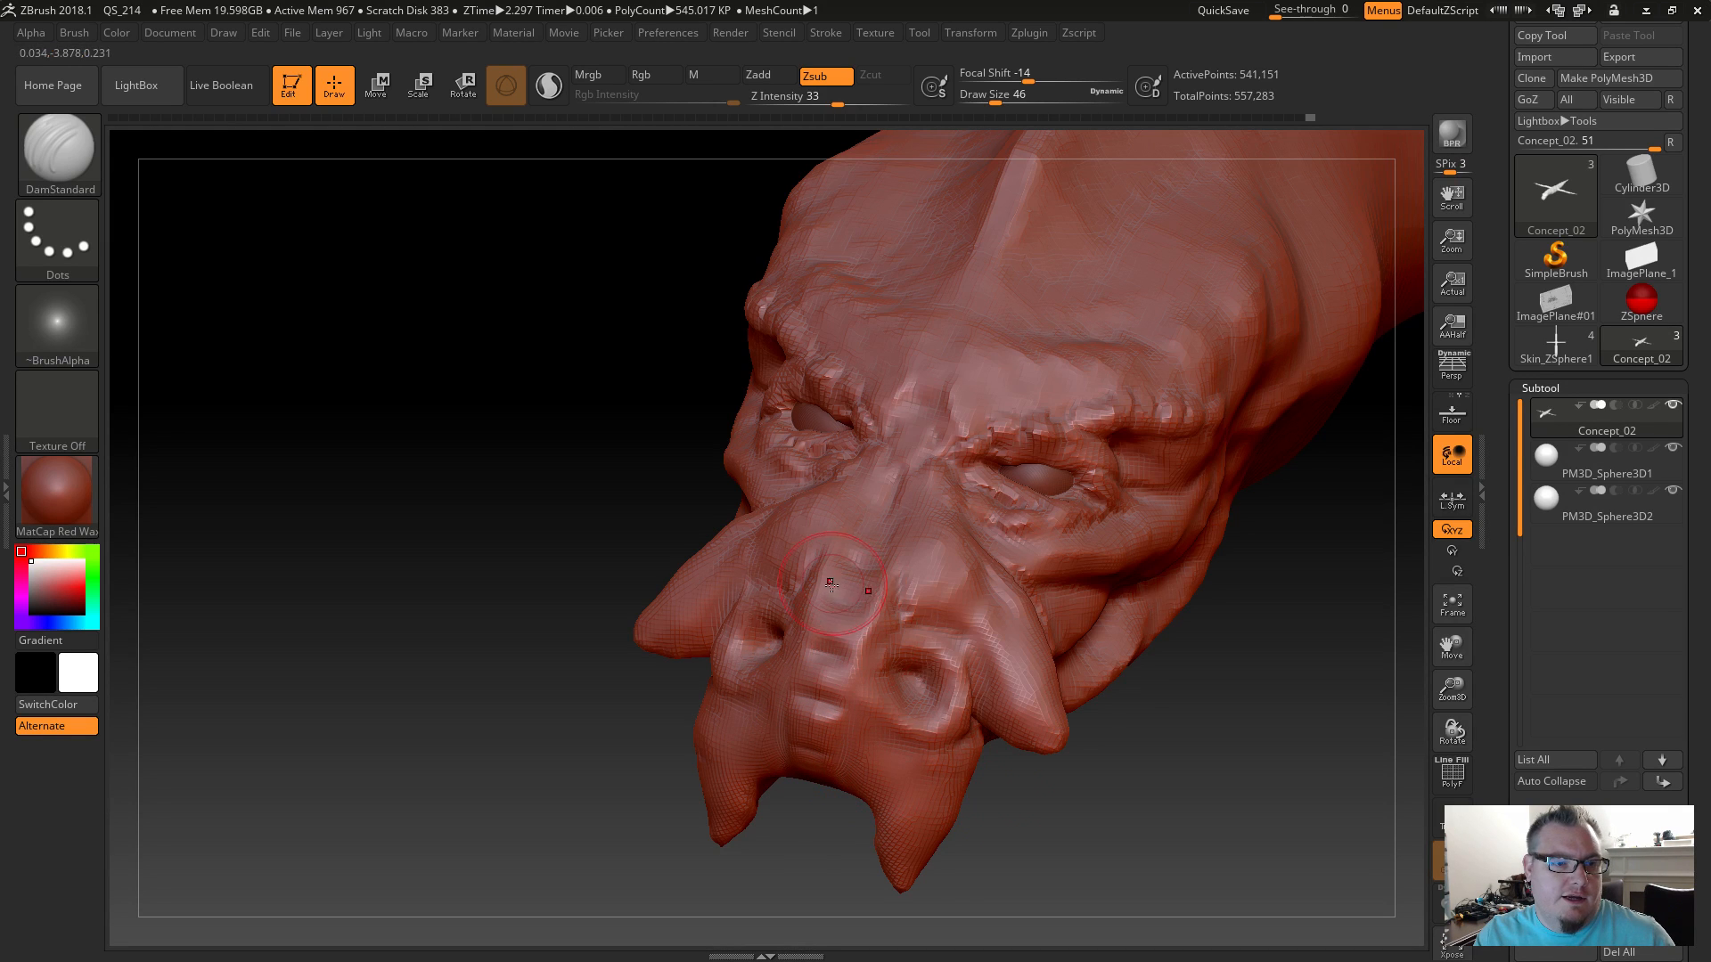
Build up a rounded bulge behind the eye with ClayBuildup at draw size 46, joining the brow's outer end to the cheek ridge.
mouse_move(1056, 828)
left_mouse_down()
mouse_move(1025, 829)
mouse_move(1027, 771)
left_mouse_up()
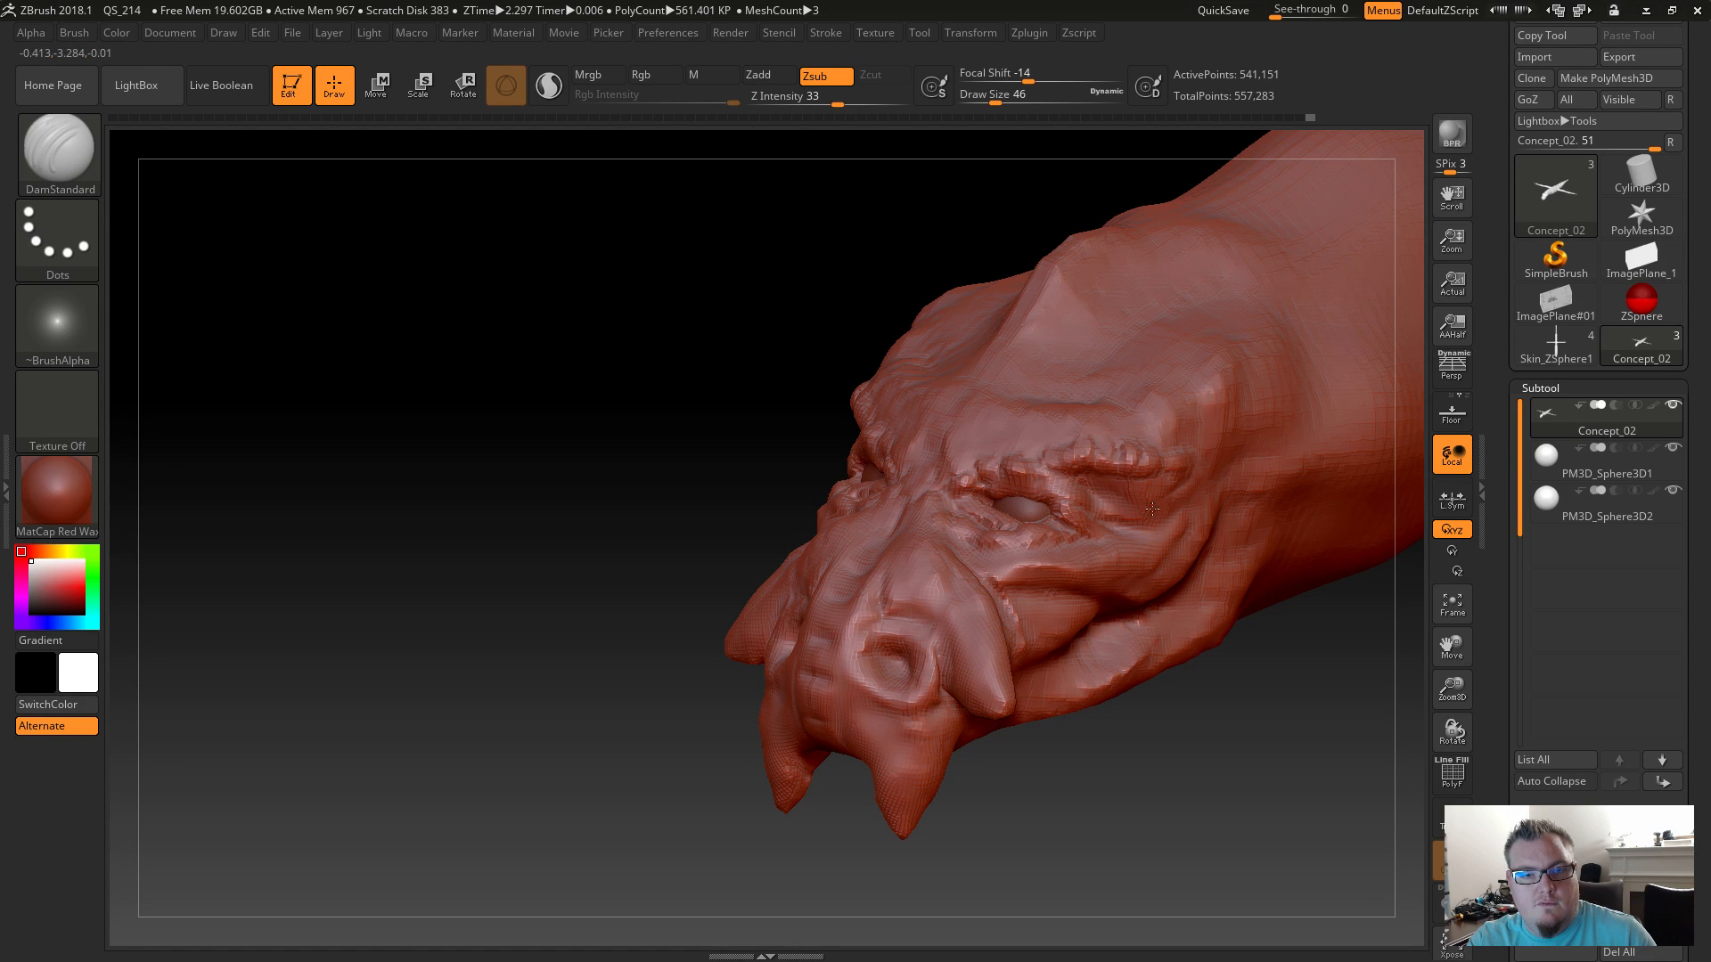
key("b")
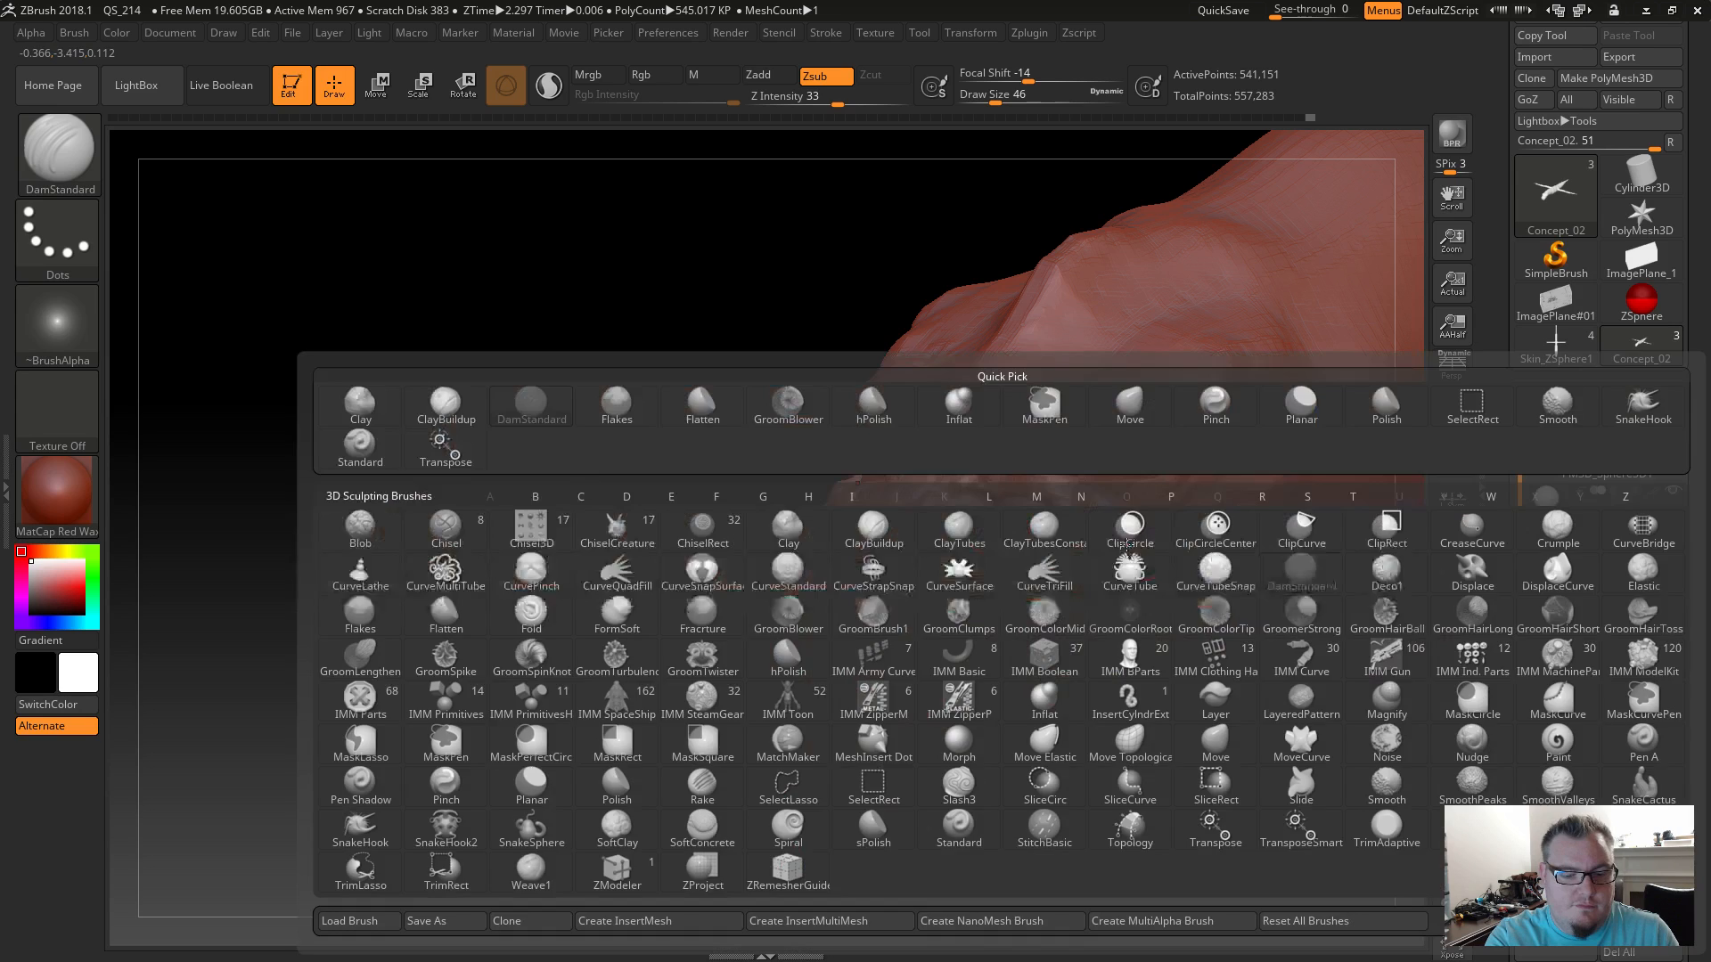
key("c")
key("b")
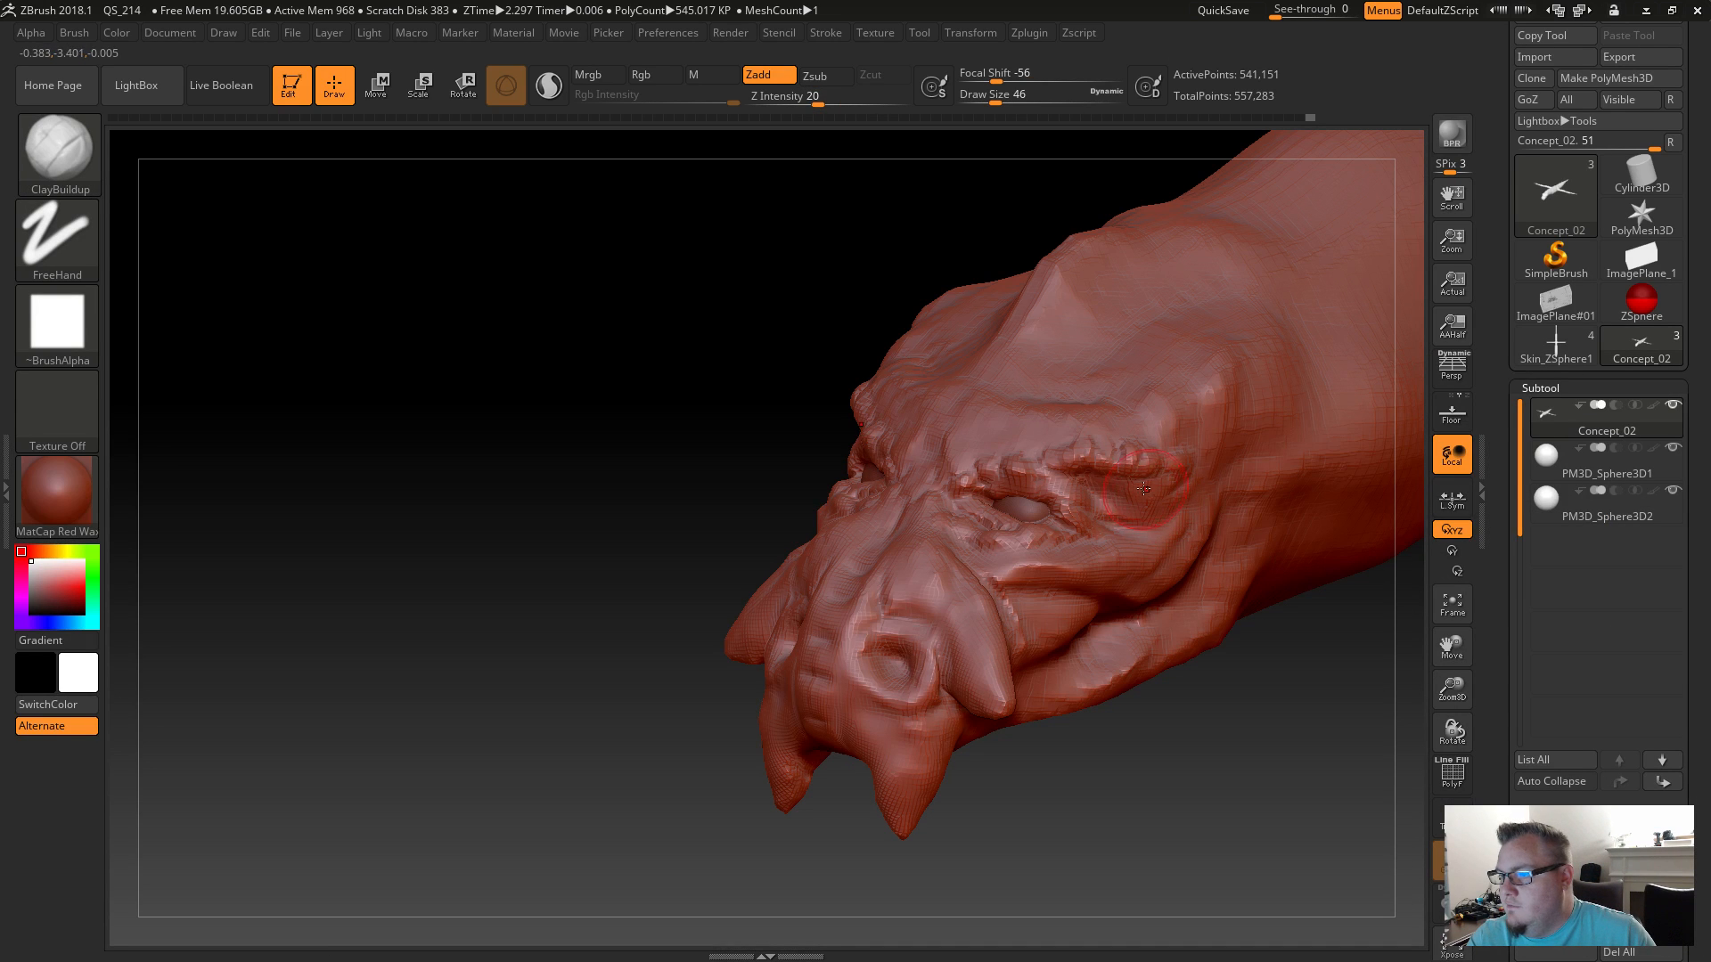
left_click_drag(1184, 484, 1164, 564)
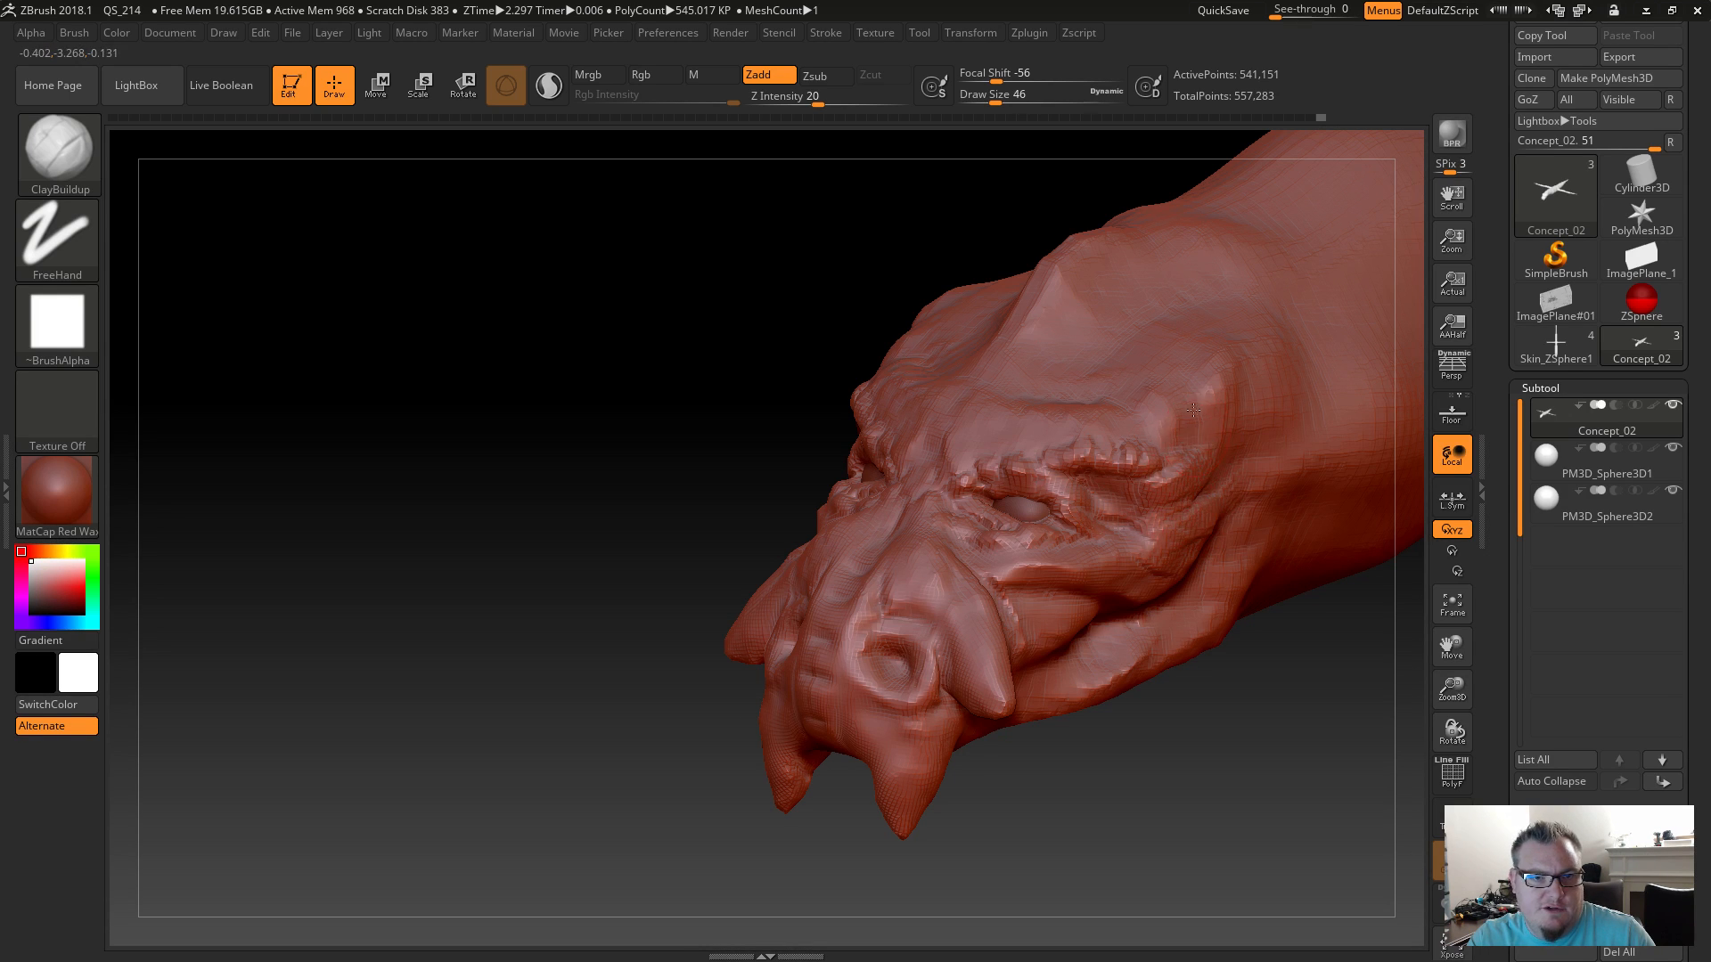
left_click_drag(1198, 411, 1192, 466)
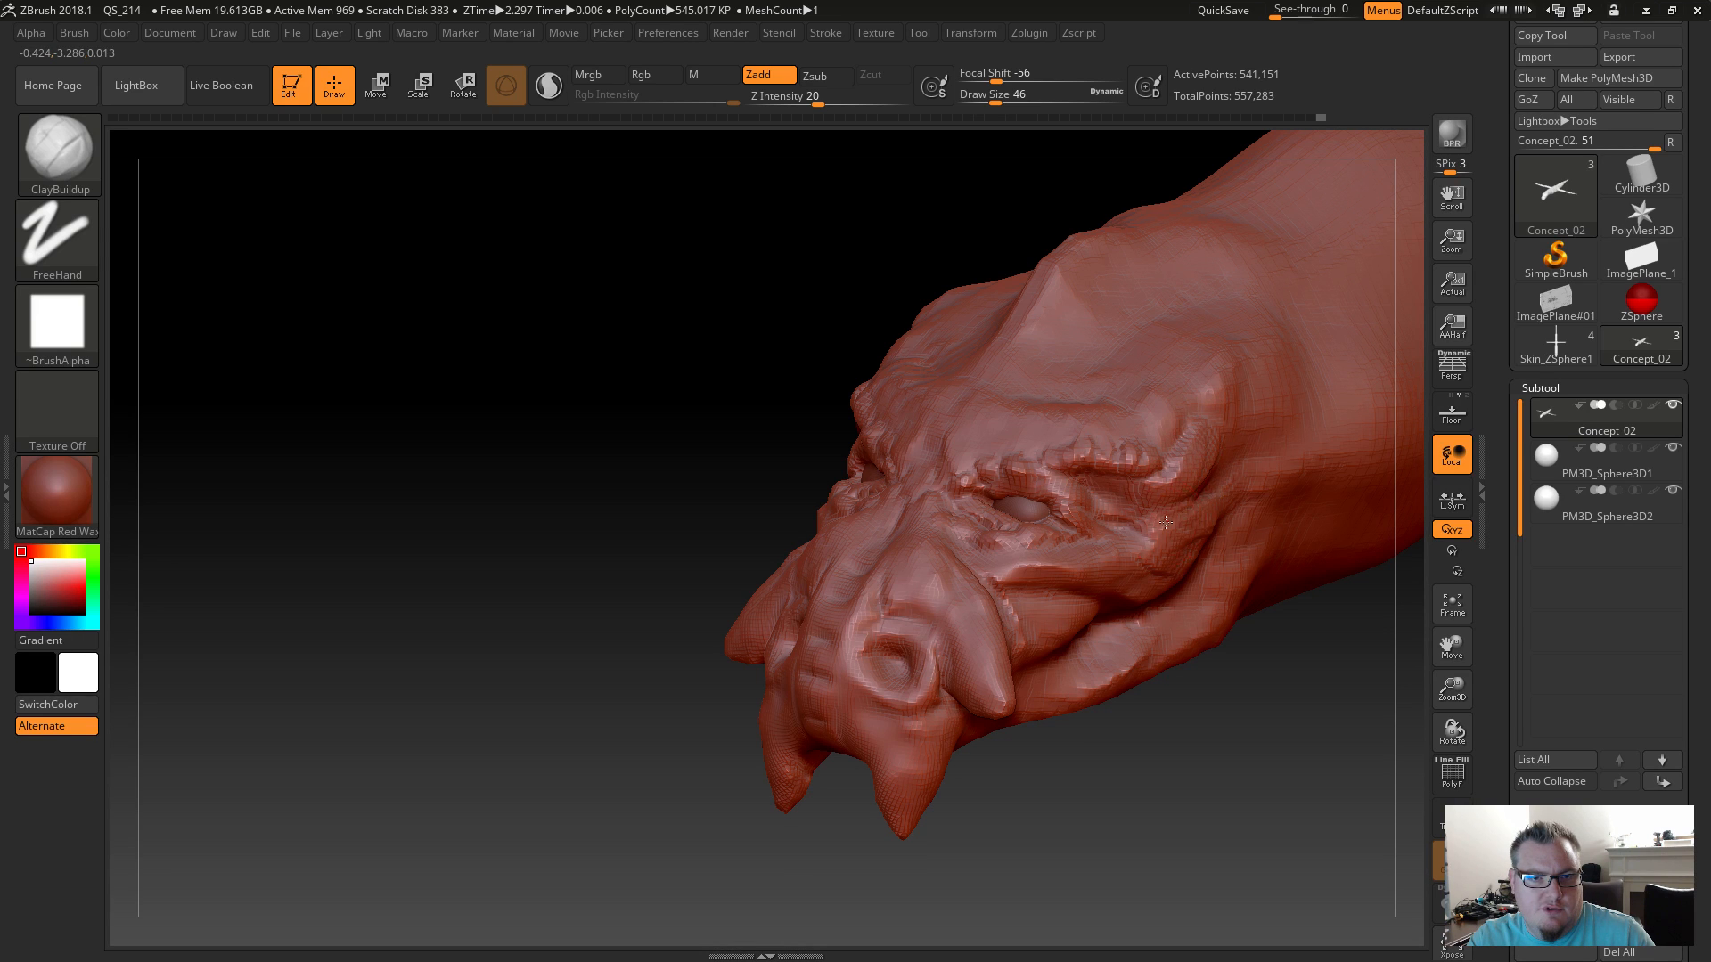
mouse_move(1194, 519)
left_mouse_down()
mouse_move(1208, 543)
mouse_move(1212, 504)
mouse_move(1176, 495)
mouse_move(1163, 520)
mouse_move(1184, 555)
left_mouse_up()
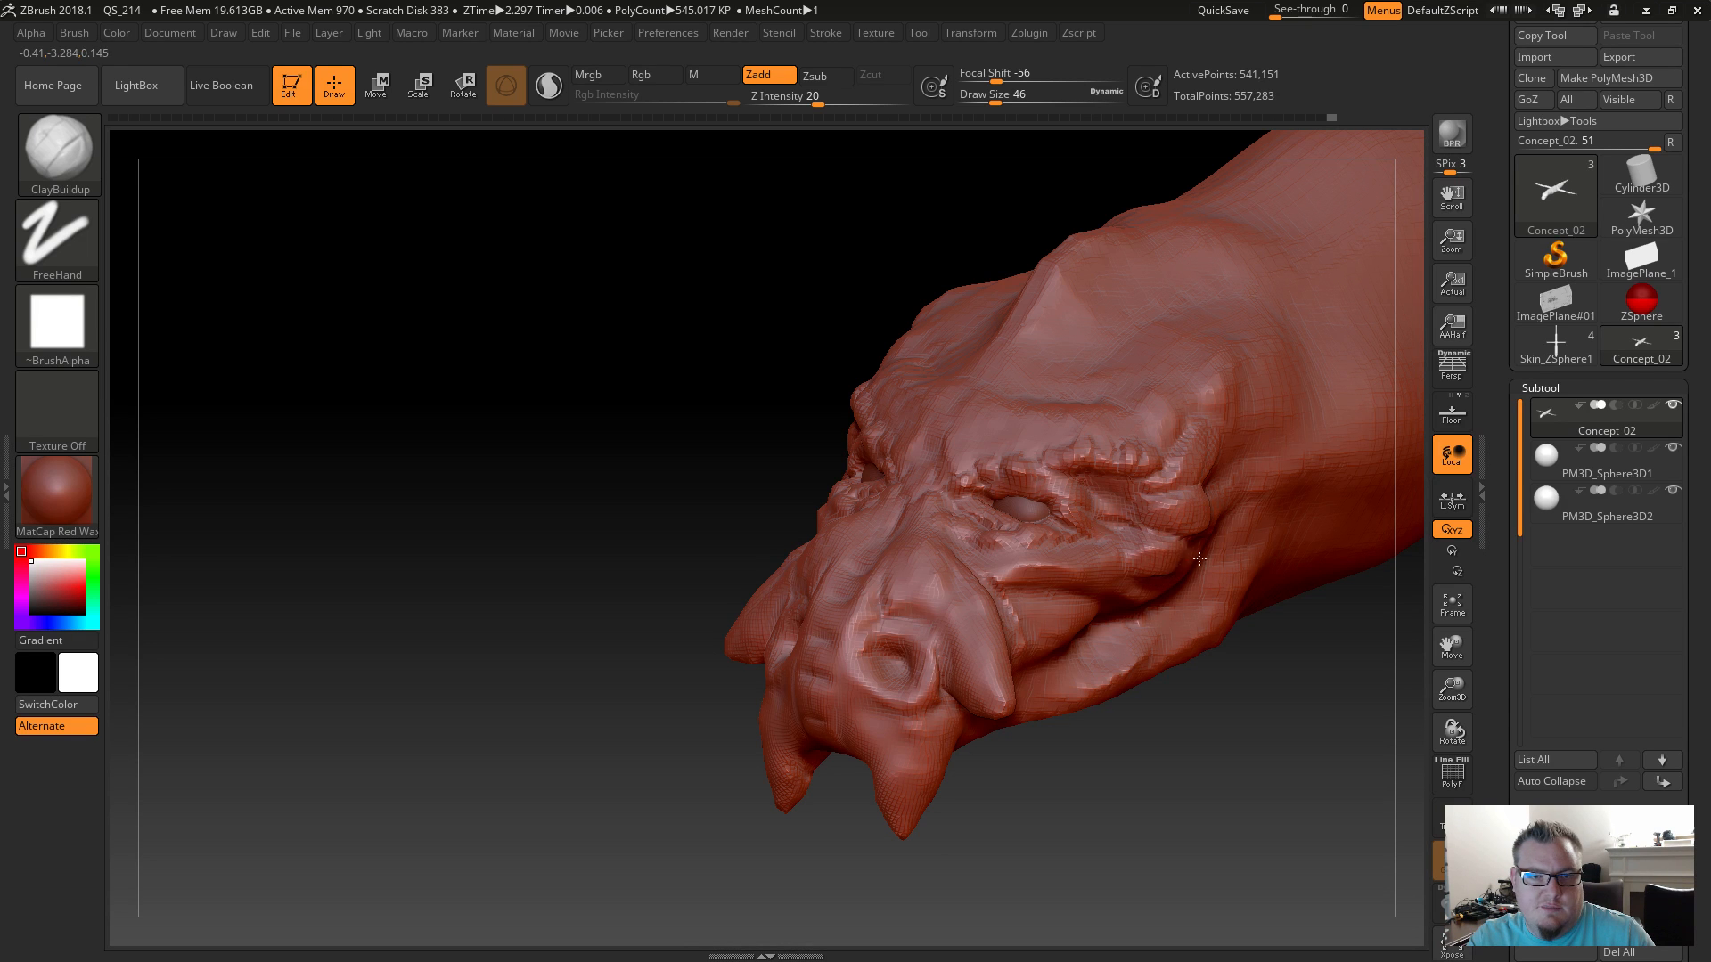
right_click_drag(1195, 560, 1197, 530)
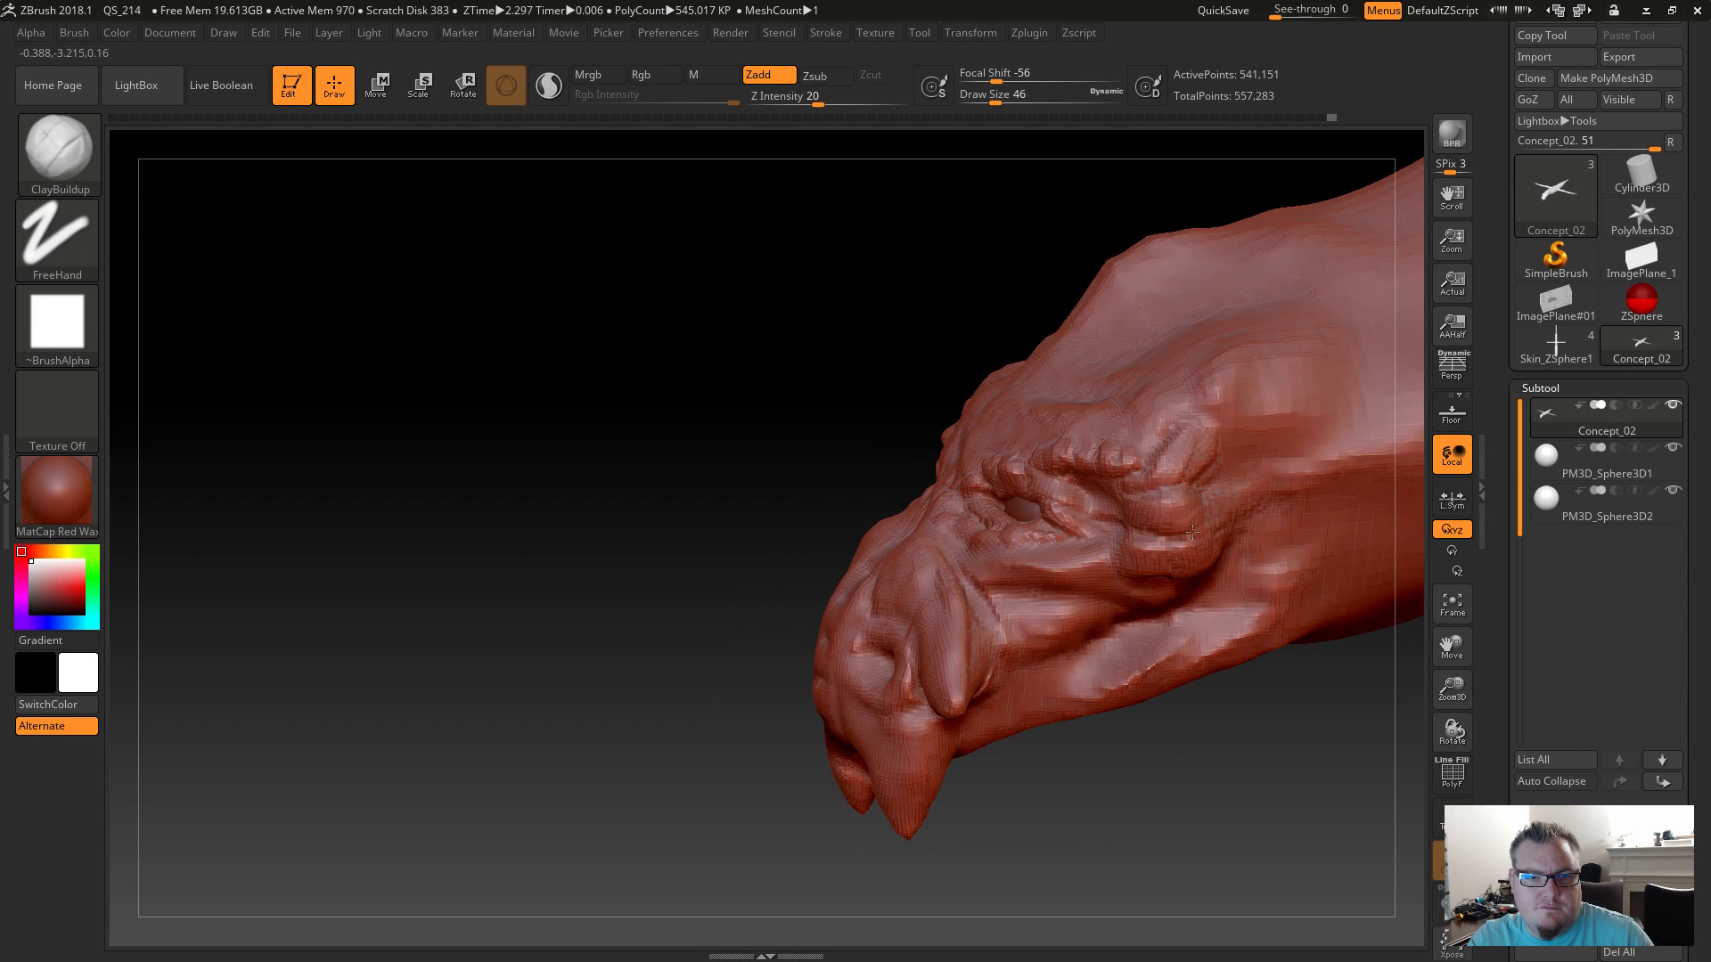
mouse_move(1192, 514)
left_mouse_down()
mouse_move(1207, 486)
mouse_move(1194, 548)
mouse_move(1116, 546)
mouse_move(1175, 499)
left_mouse_up()
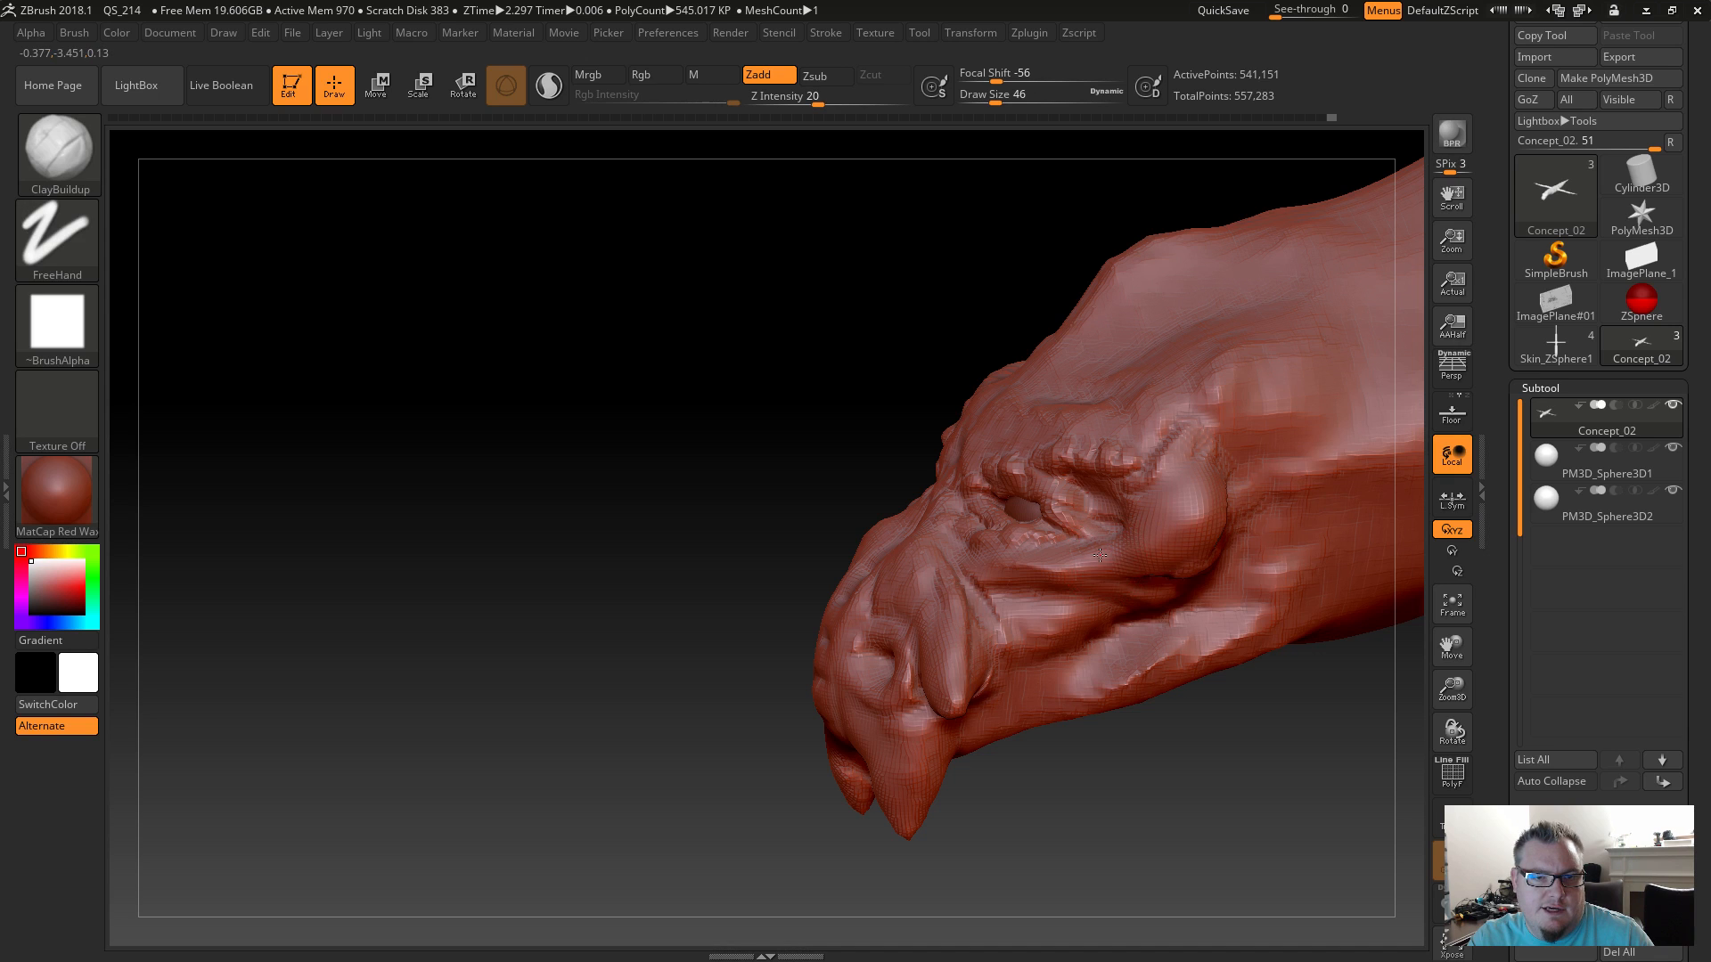
Smooth the new bulge behind the eye, including its upper and rear sides.
key("shift")
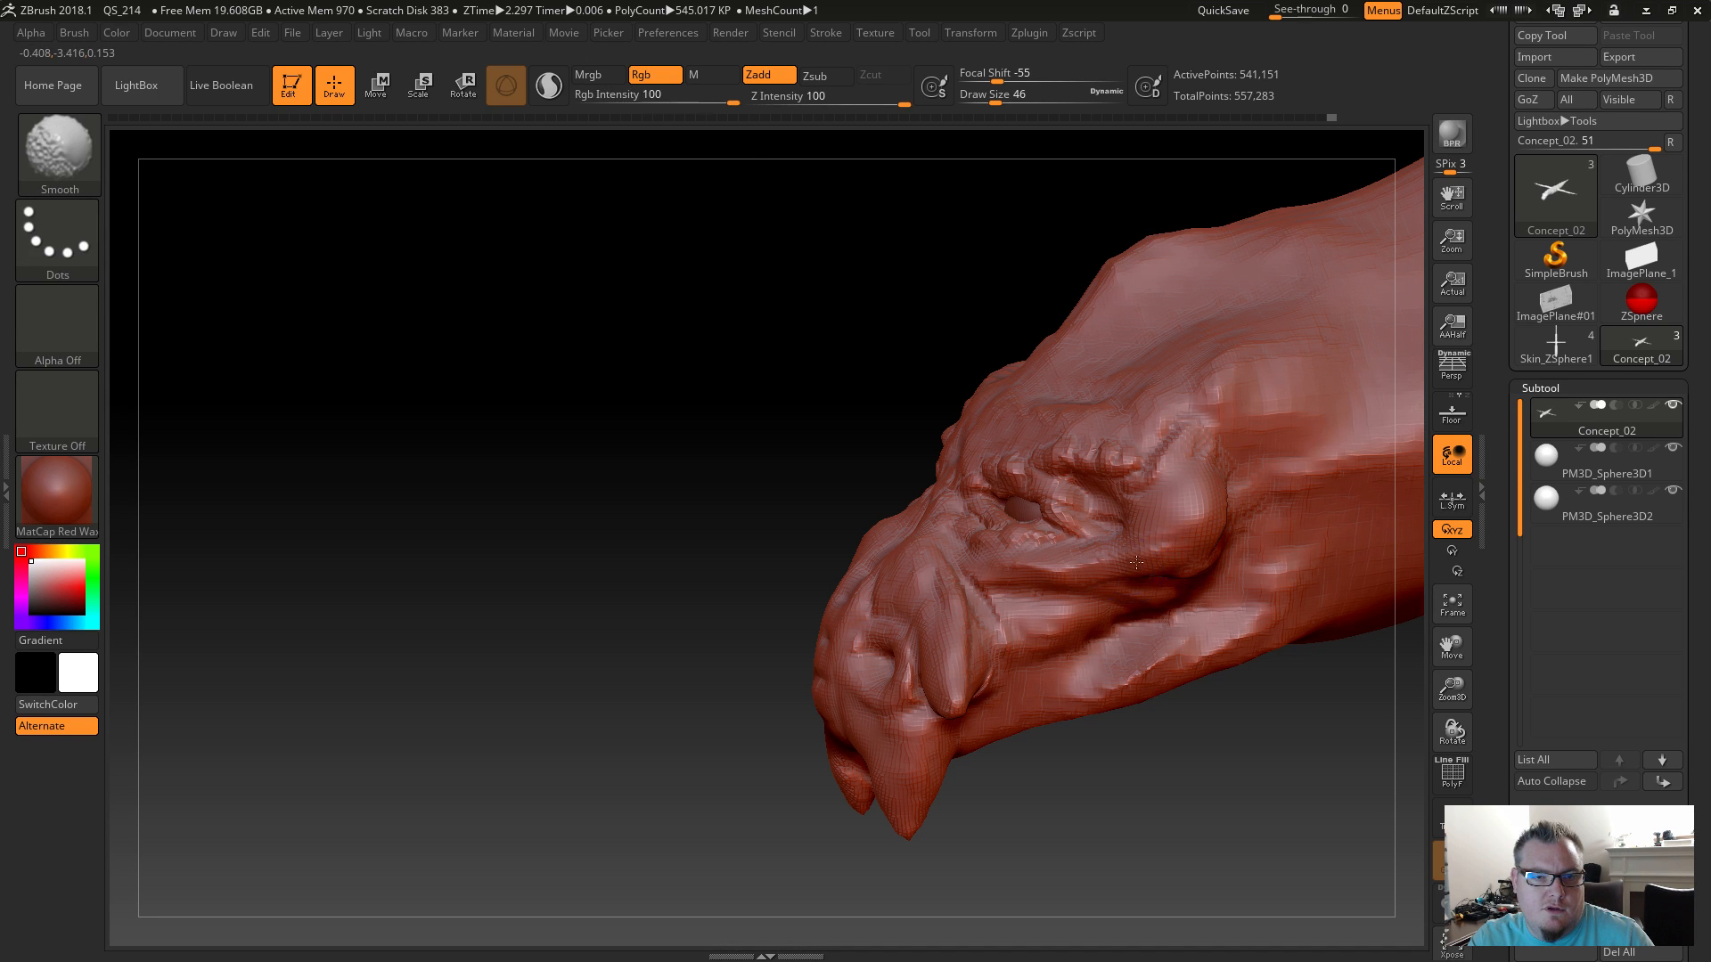
left_click_drag(1188, 477, 1223, 456, "shift")
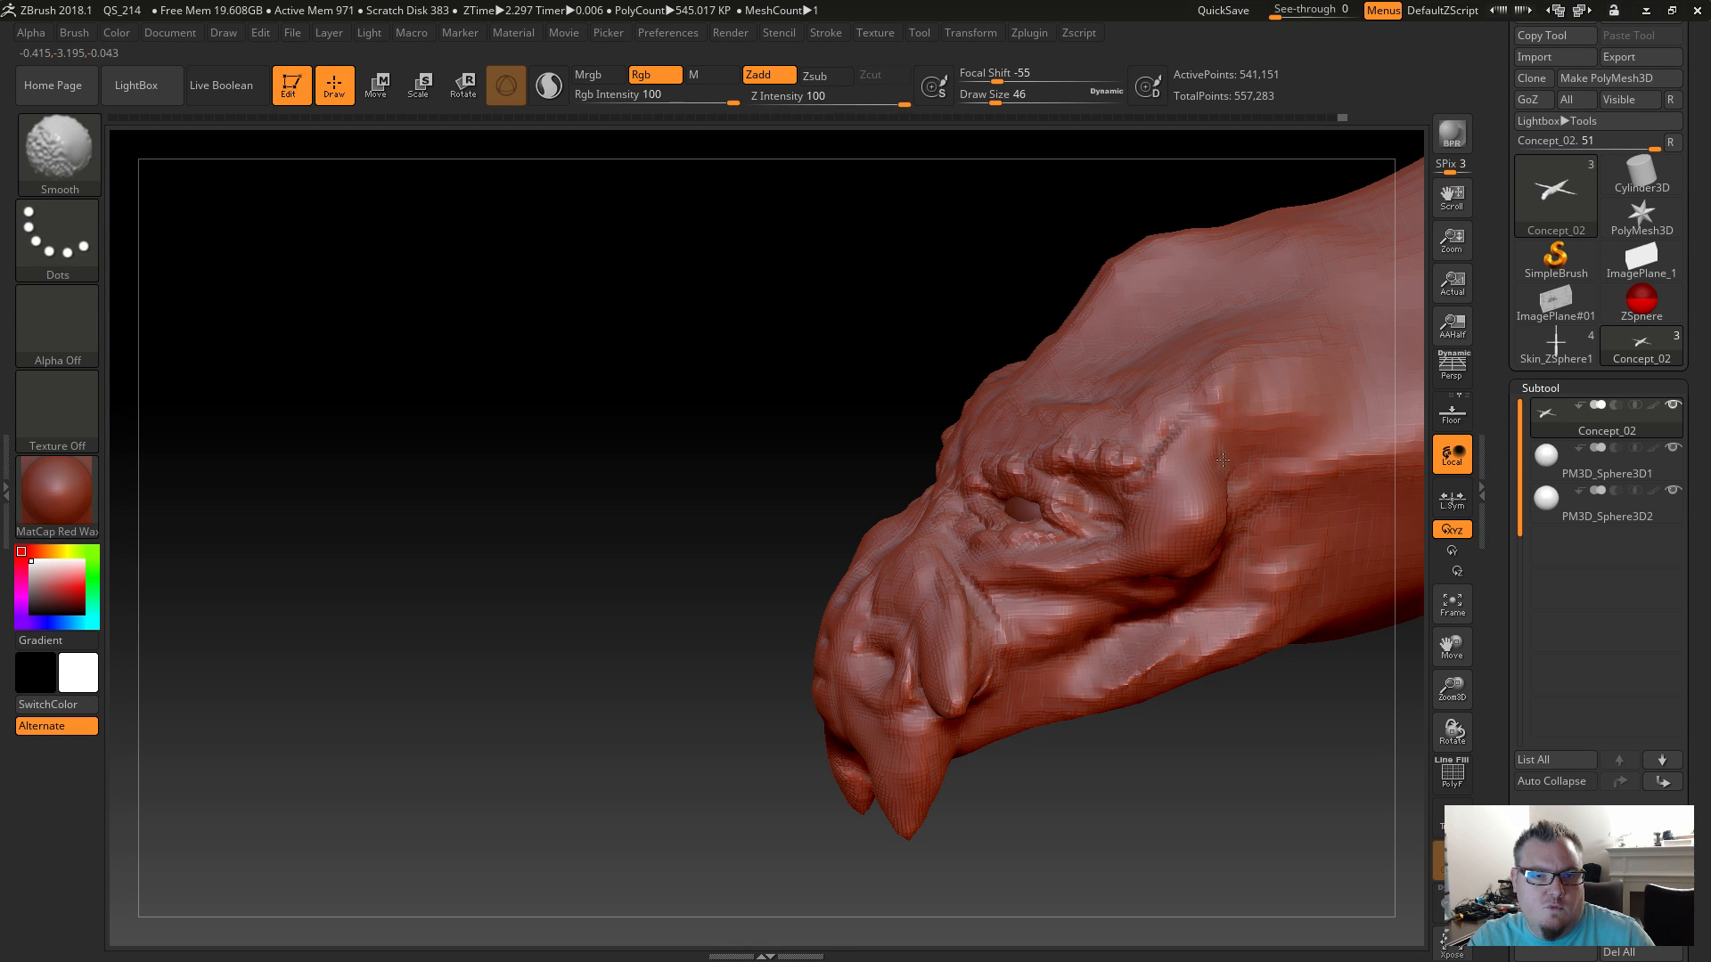
left_click_drag(1194, 713, 1105, 677)
left_click_drag(1226, 515, 1240, 522, "shift")
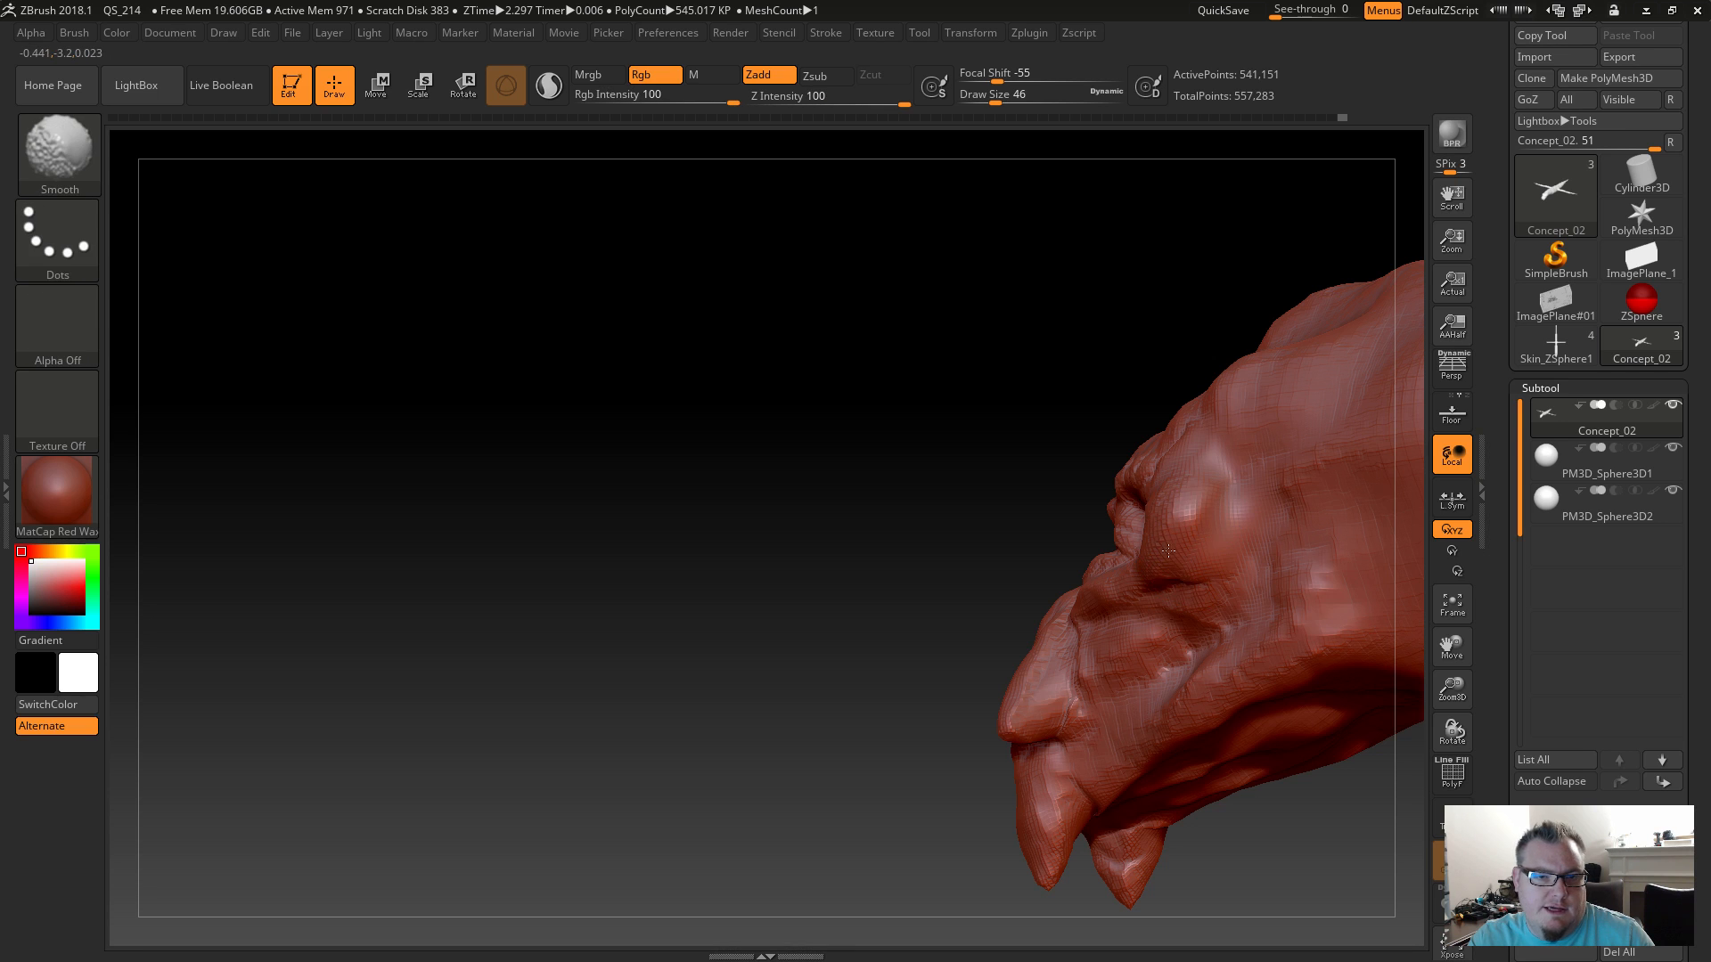
Carve short grooves into the bulge behind the eye with DamStandard at draw size 31, dividing it into separate folds.
mouse_move(997, 623)
left_mouse_down()
mouse_move(927, 613)
mouse_move(954, 625)
left_mouse_up()
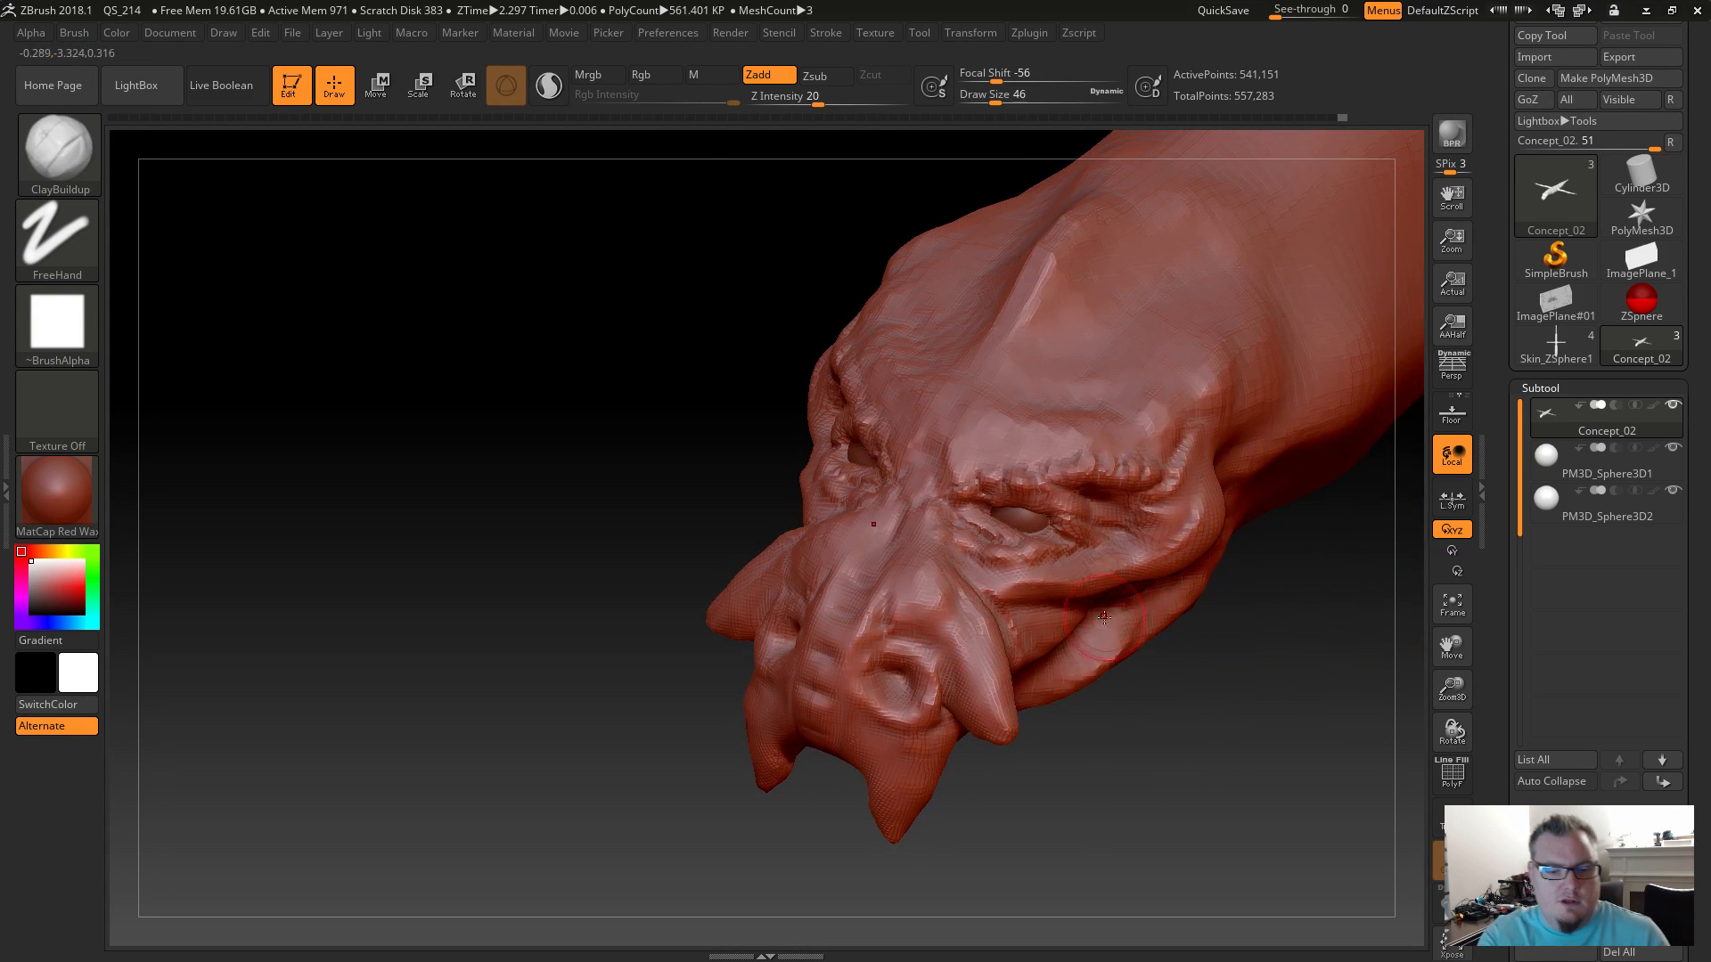
key("b")
key("d")
key("s")
left_click_drag(1131, 752, 1088, 724)
left_click_drag(884, 571, 699, 546)
mouse_move(1081, 725)
left_mouse_down("alt")
mouse_move(1117, 807)
mouse_move(1025, 624)
mouse_move(905, 450)
left_mouse_up("alt")
key("s")
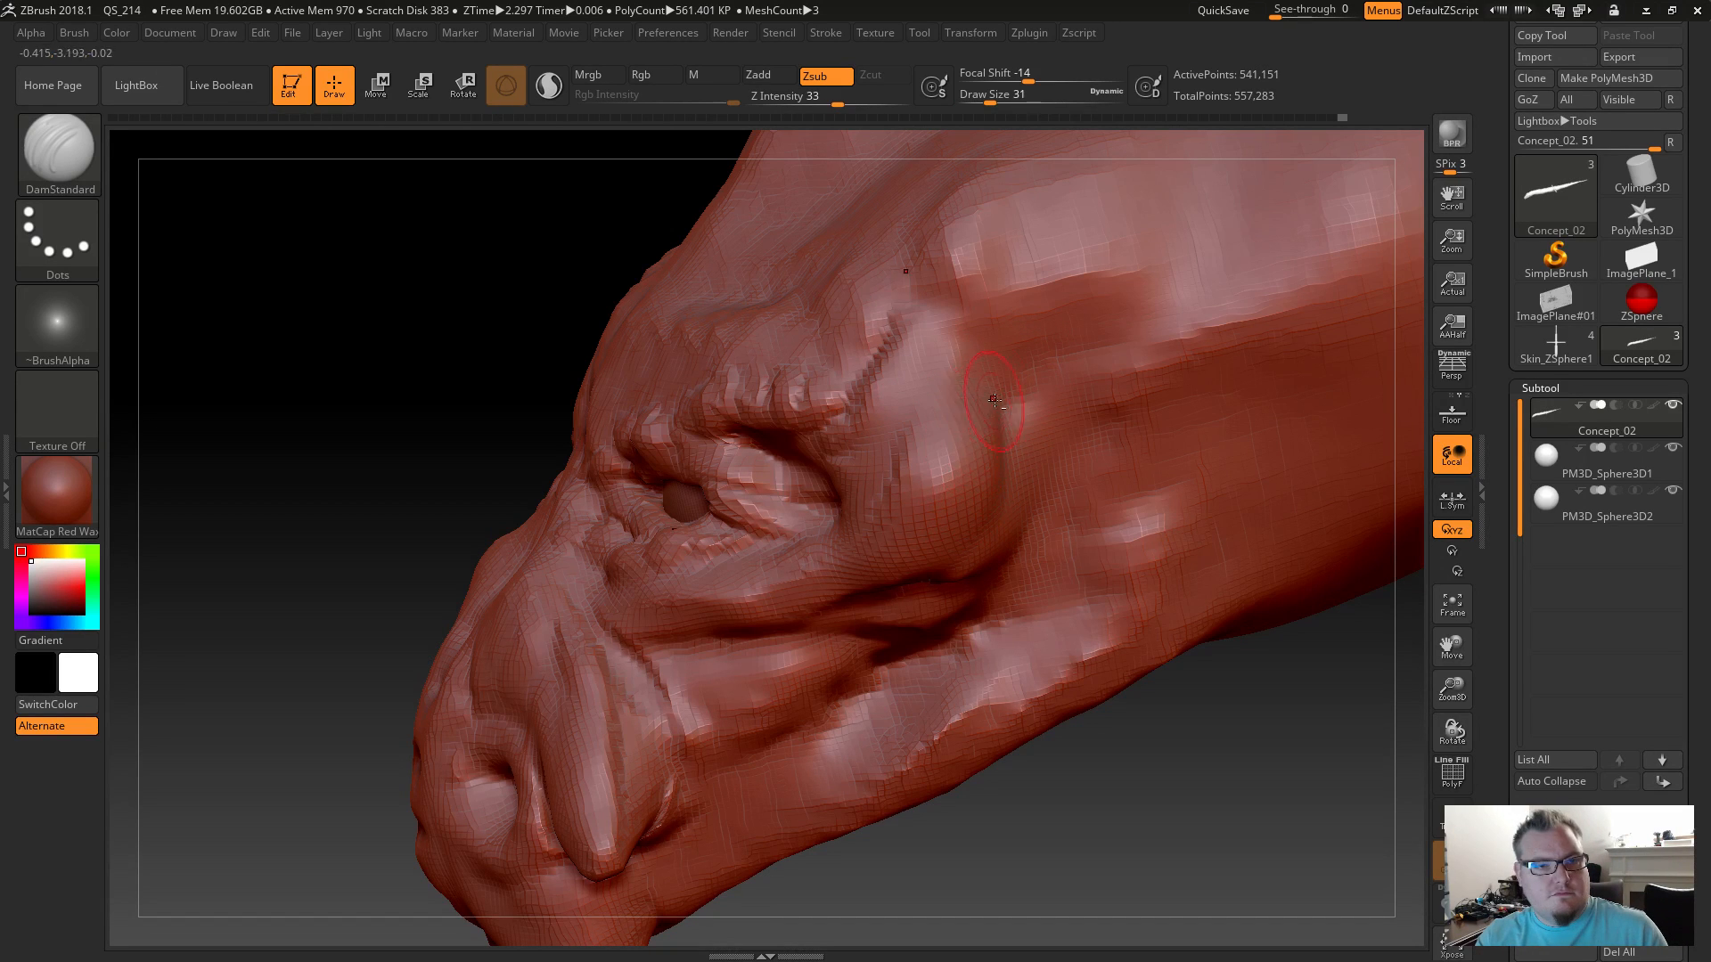
mouse_move(980, 401)
left_mouse_down()
mouse_move(997, 436)
mouse_move(948, 453)
left_mouse_up()
left_click_drag(959, 515, 991, 537)
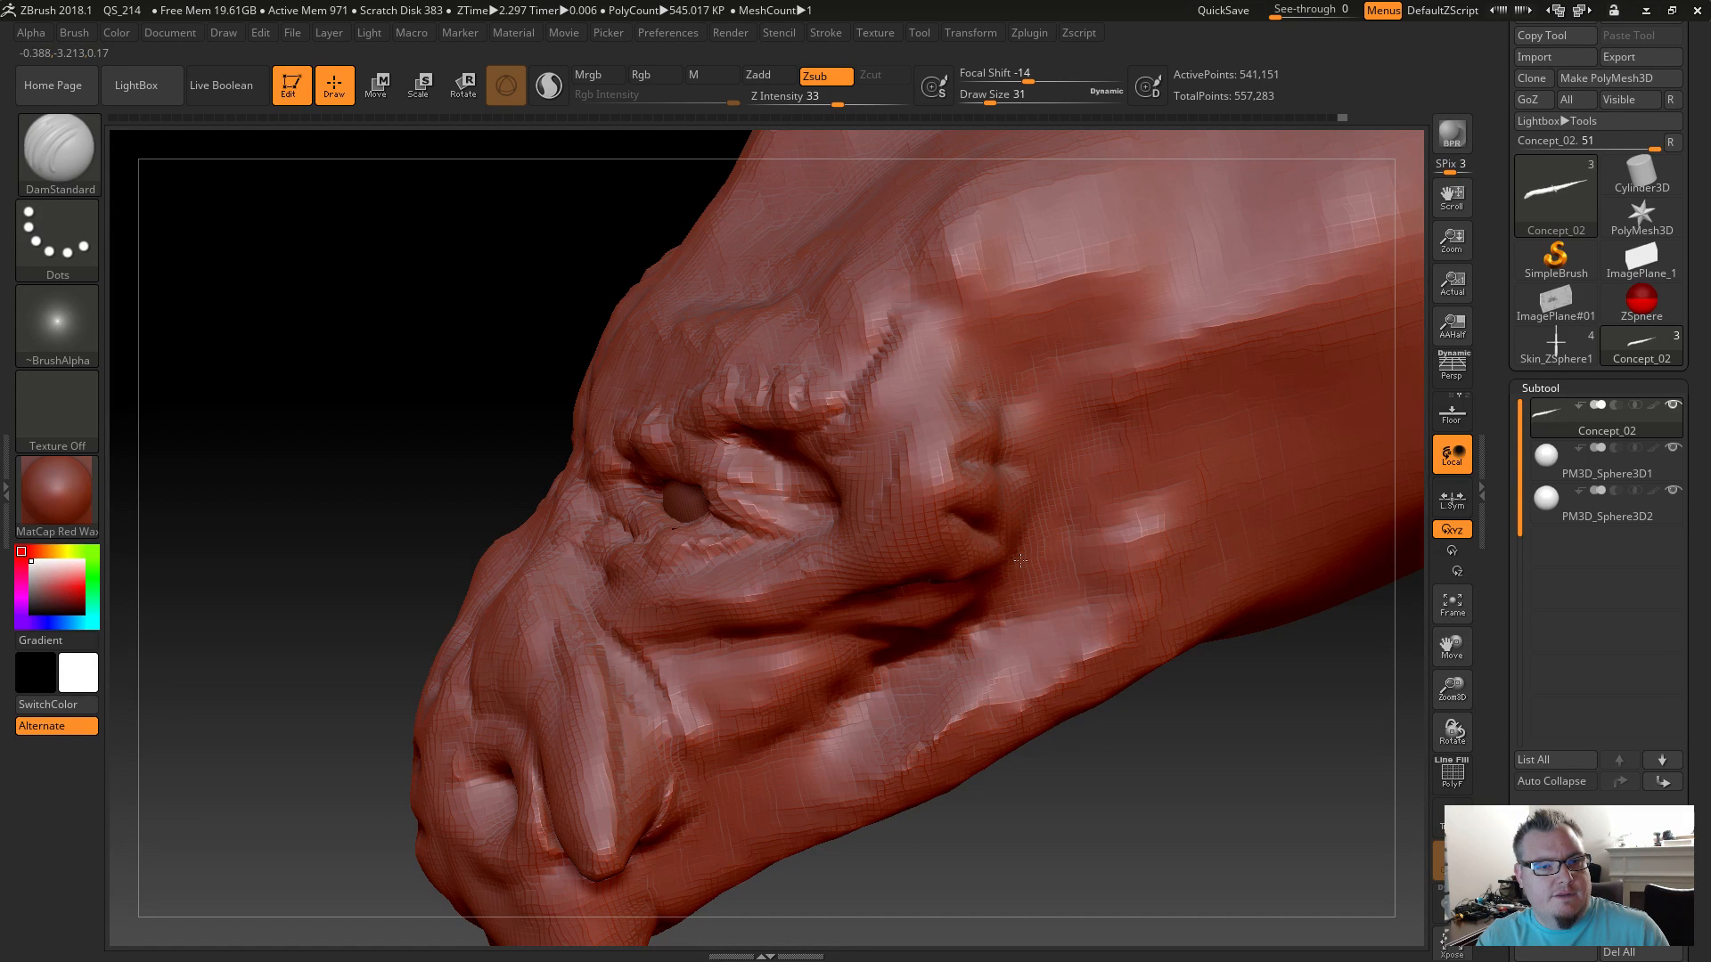
mouse_move(949, 454)
left_mouse_down()
mouse_move(967, 455)
mouse_move(974, 399)
mouse_move(924, 423)
mouse_move(975, 383)
left_mouse_up()
mouse_move(903, 458)
left_mouse_down()
mouse_move(946, 460)
mouse_move(914, 490)
mouse_move(925, 524)
left_mouse_up()
Deepen the crease under the cheek ridge, from the bulge behind the eye forward toward the snout.
left_click_drag(1054, 768, 1110, 758)
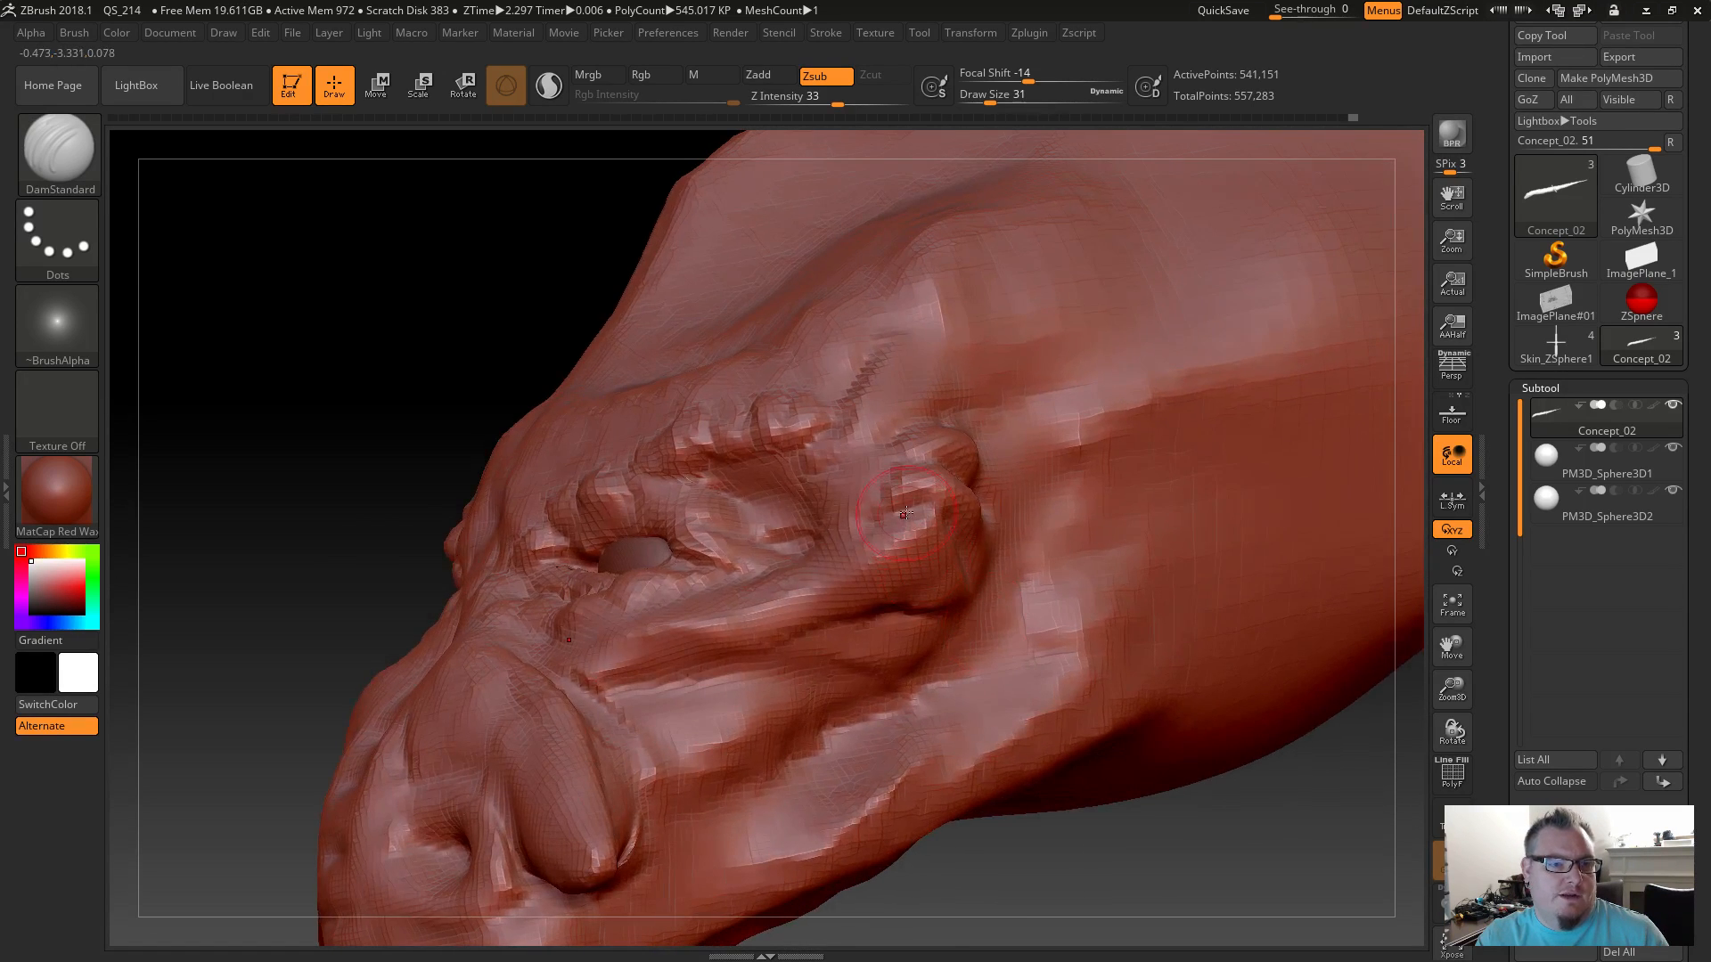
mouse_move(966, 597)
left_mouse_down()
mouse_move(871, 599)
mouse_move(938, 613)
mouse_move(861, 638)
left_mouse_up()
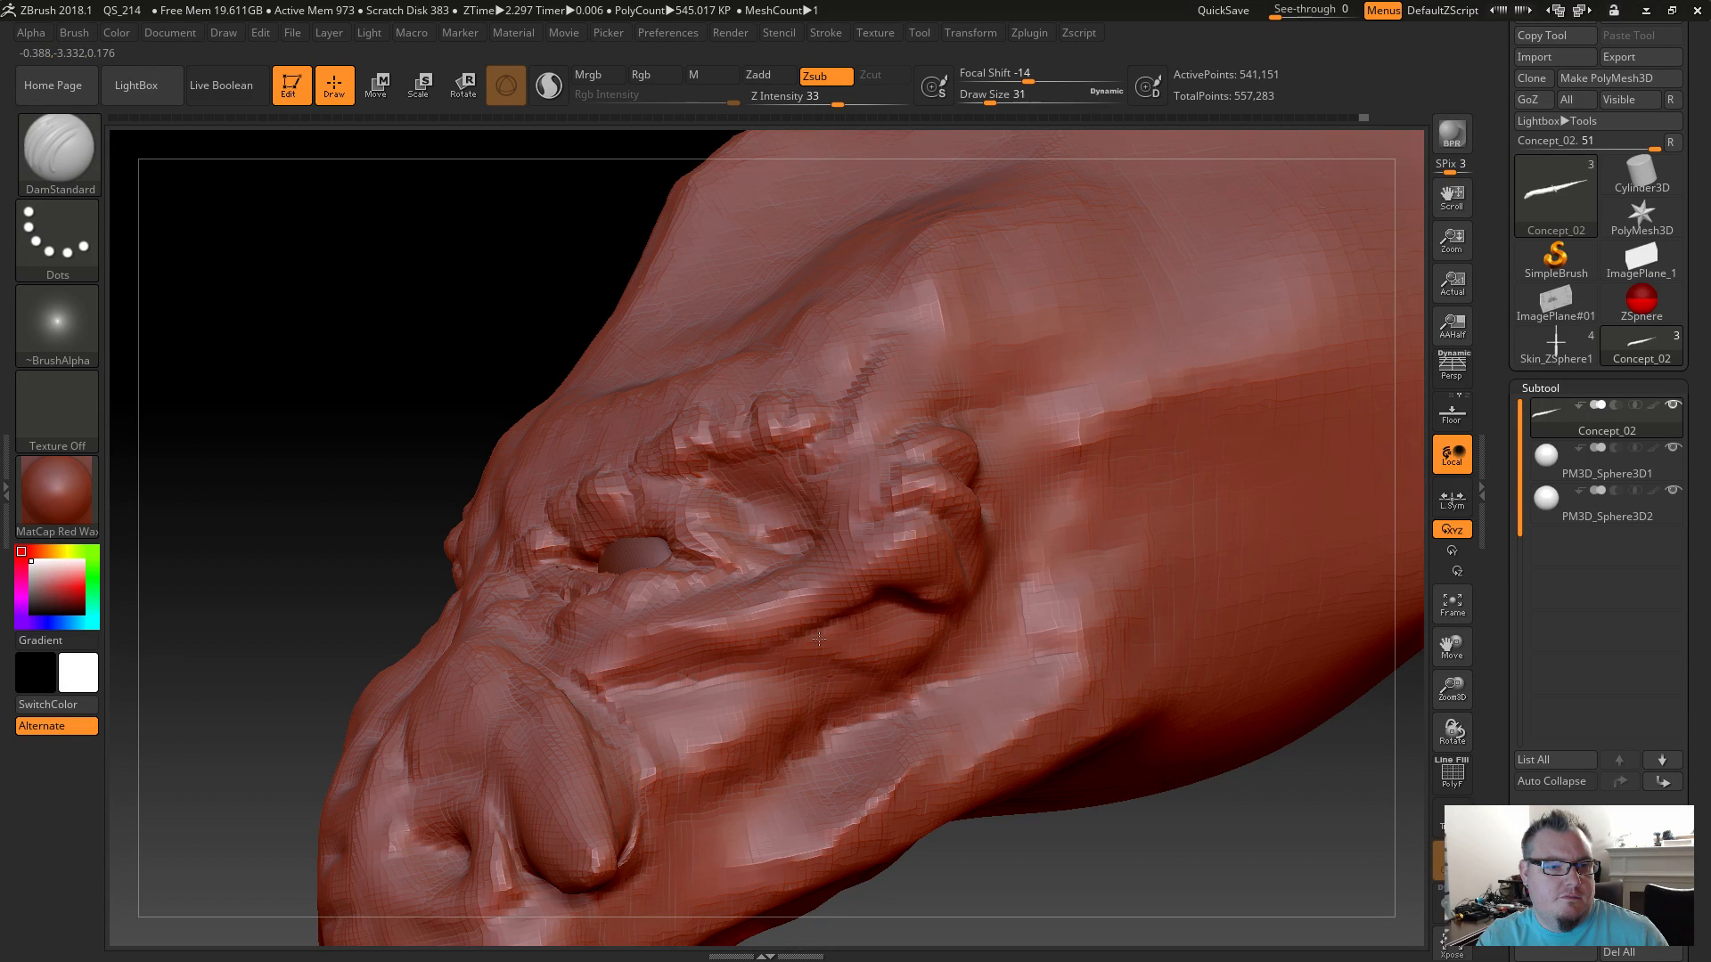
key("shift")
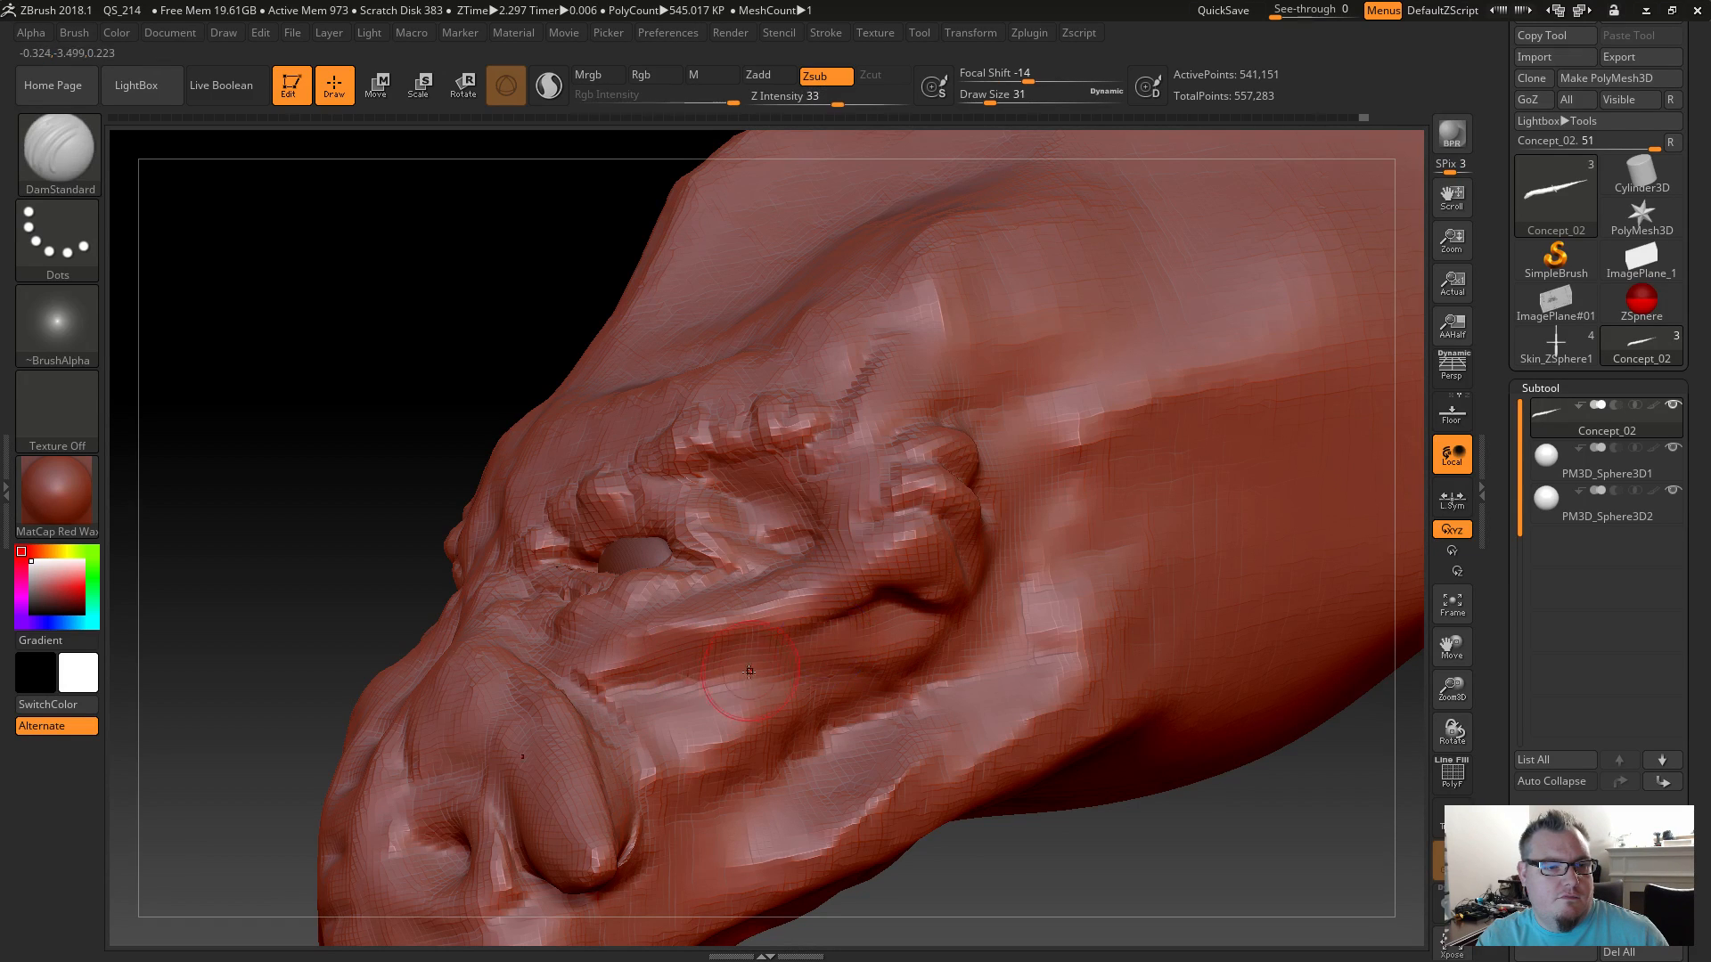
mouse_move(788, 675)
left_mouse_down()
mouse_move(610, 679)
mouse_move(677, 661)
left_mouse_up()
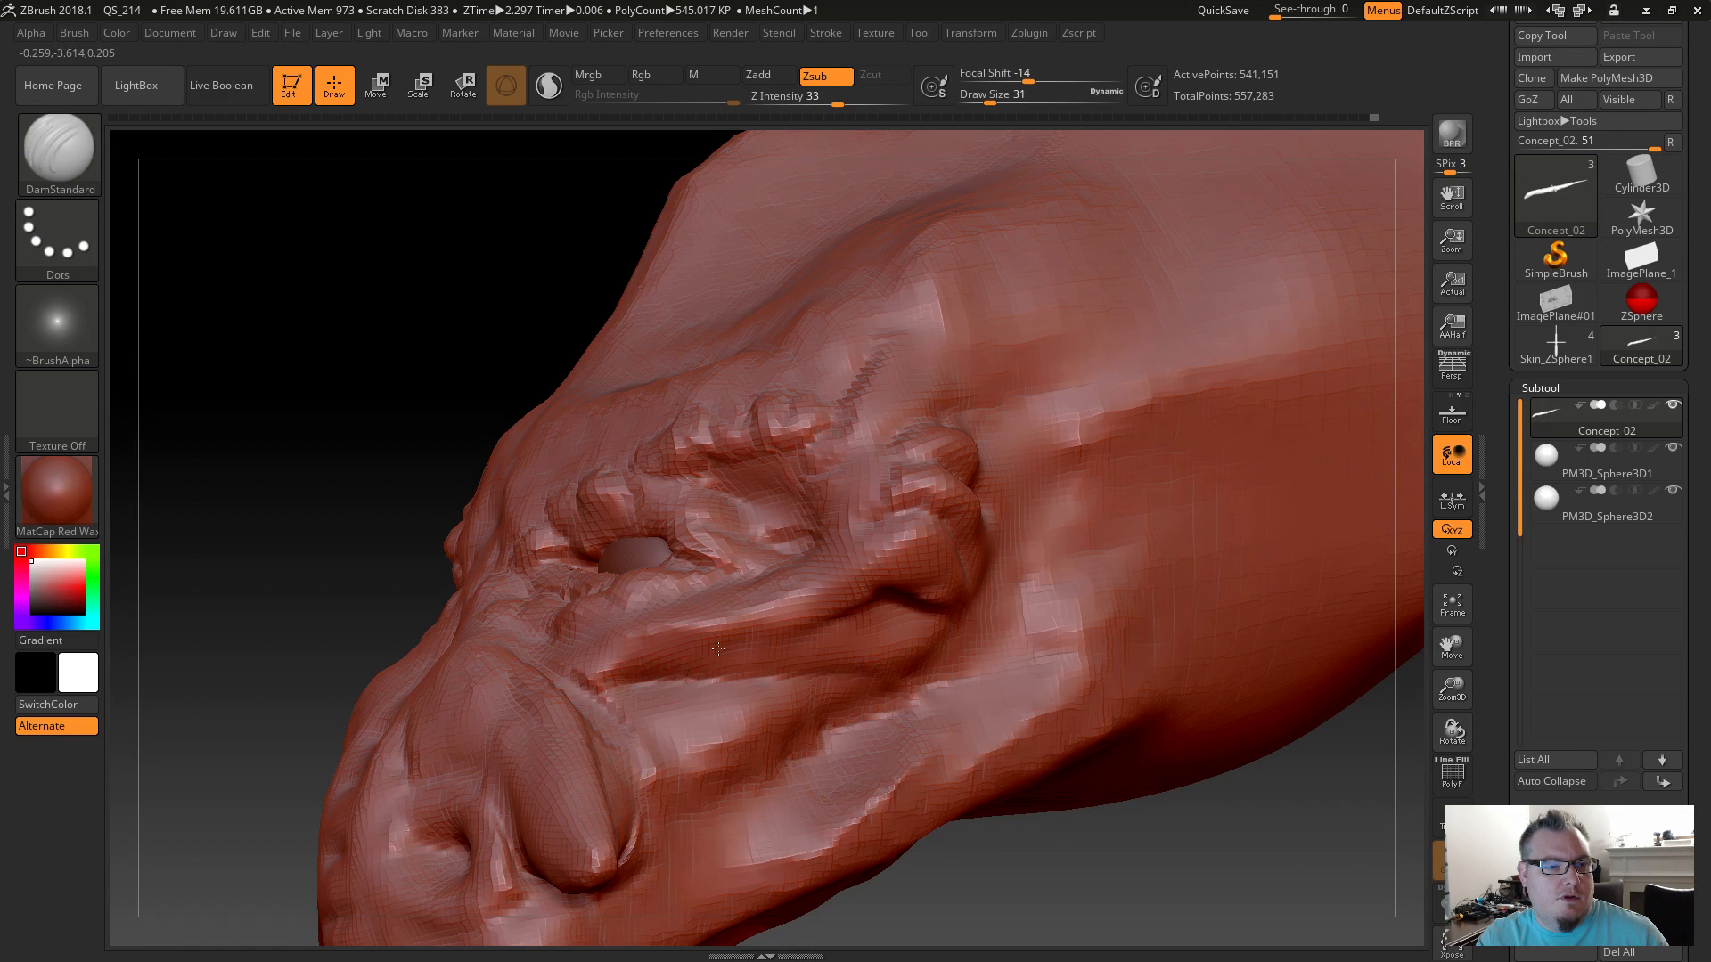
Switch to the ClayBuildup brush and smooth the rough groove between the brow's outer end and the folds behind the eye.
left_click_drag(983, 828, 901, 745)
key("b")
key("c")
key("u")
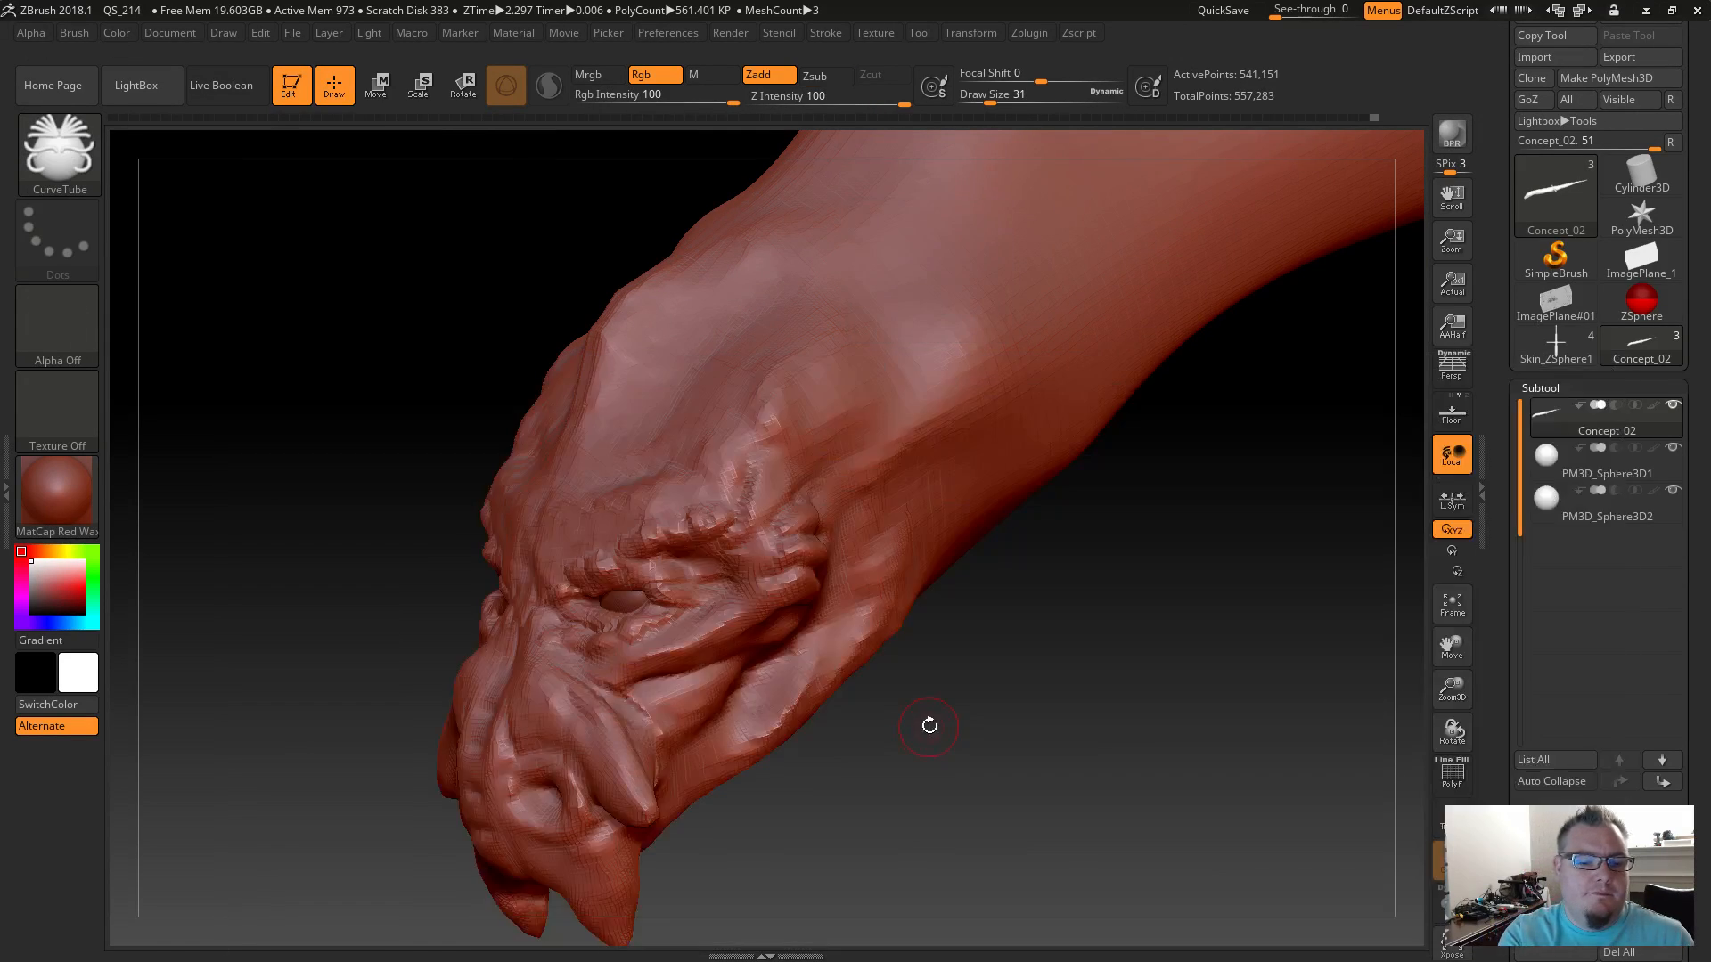
key("b")
key("c")
key("b")
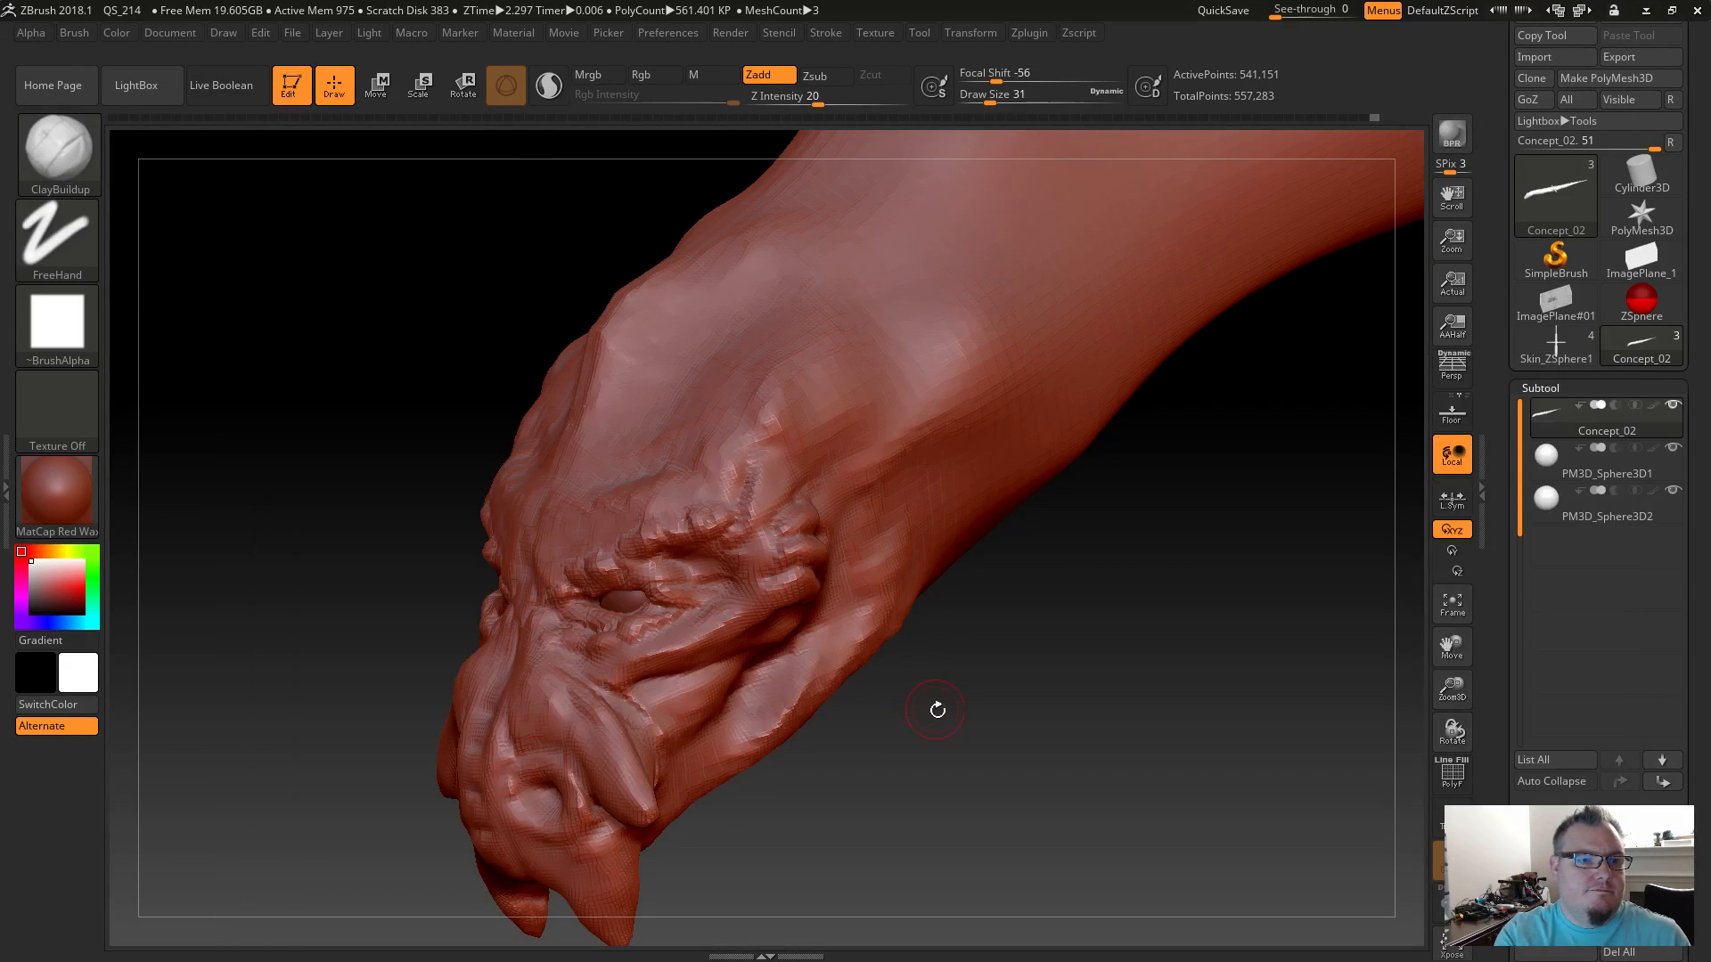
left_click_drag(906, 757, 901, 757, "alt")
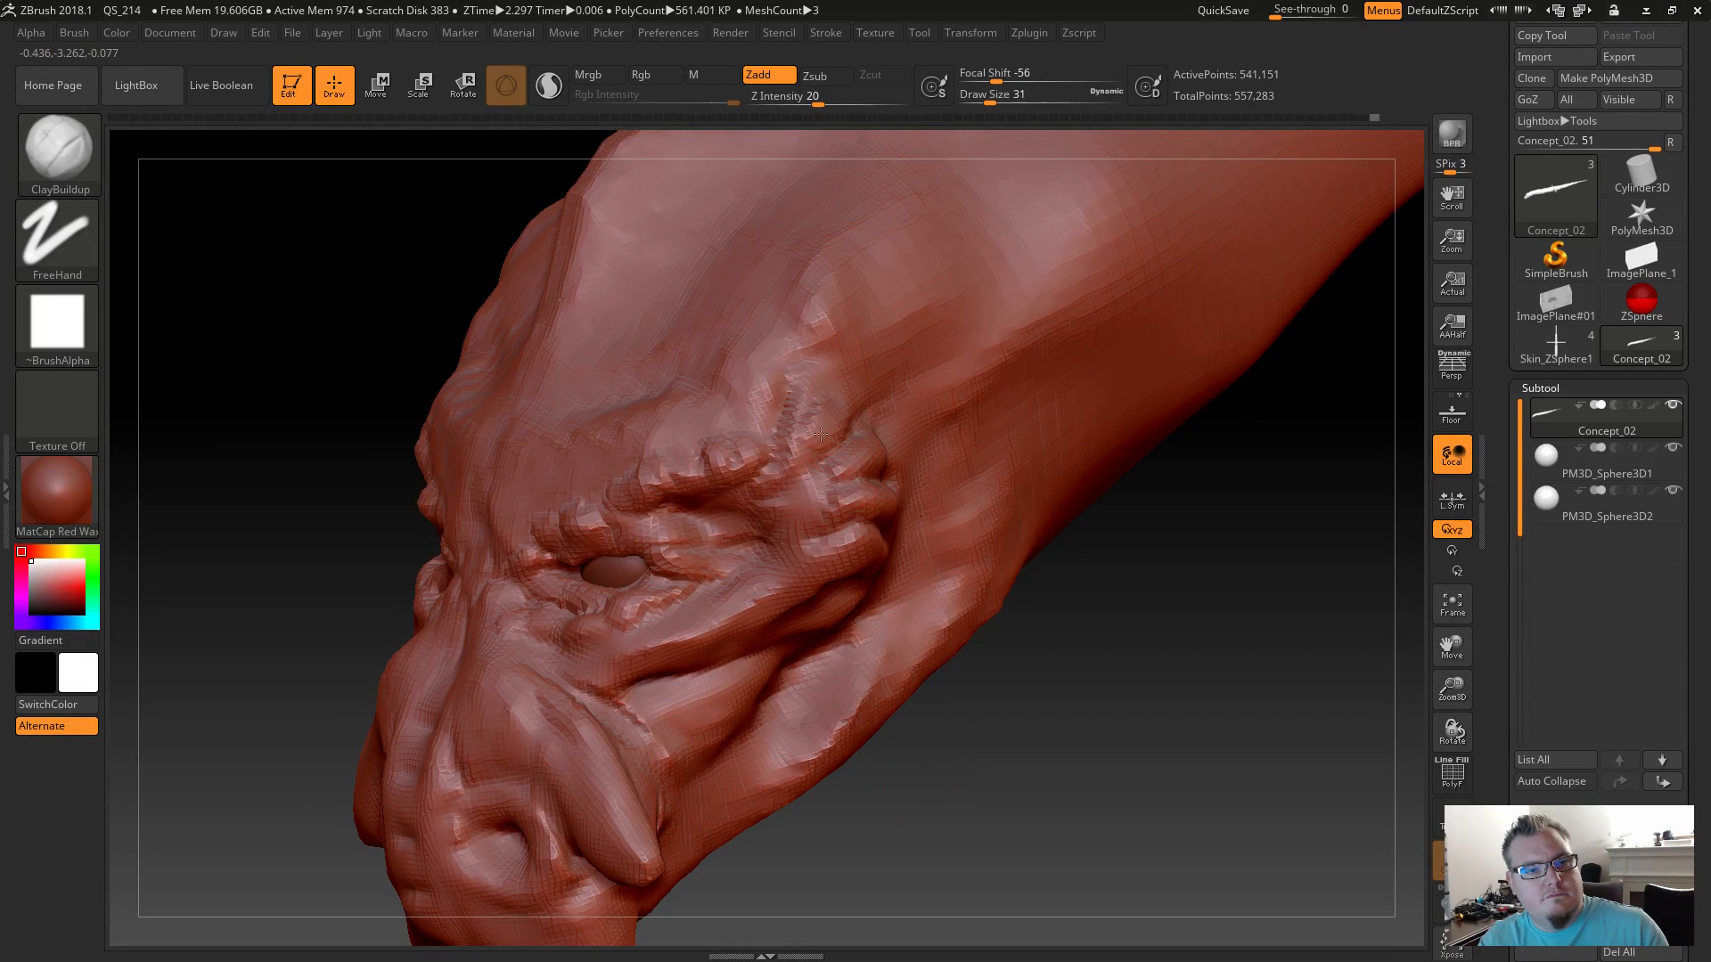
left_click_drag(802, 413, 790, 382, "shift")
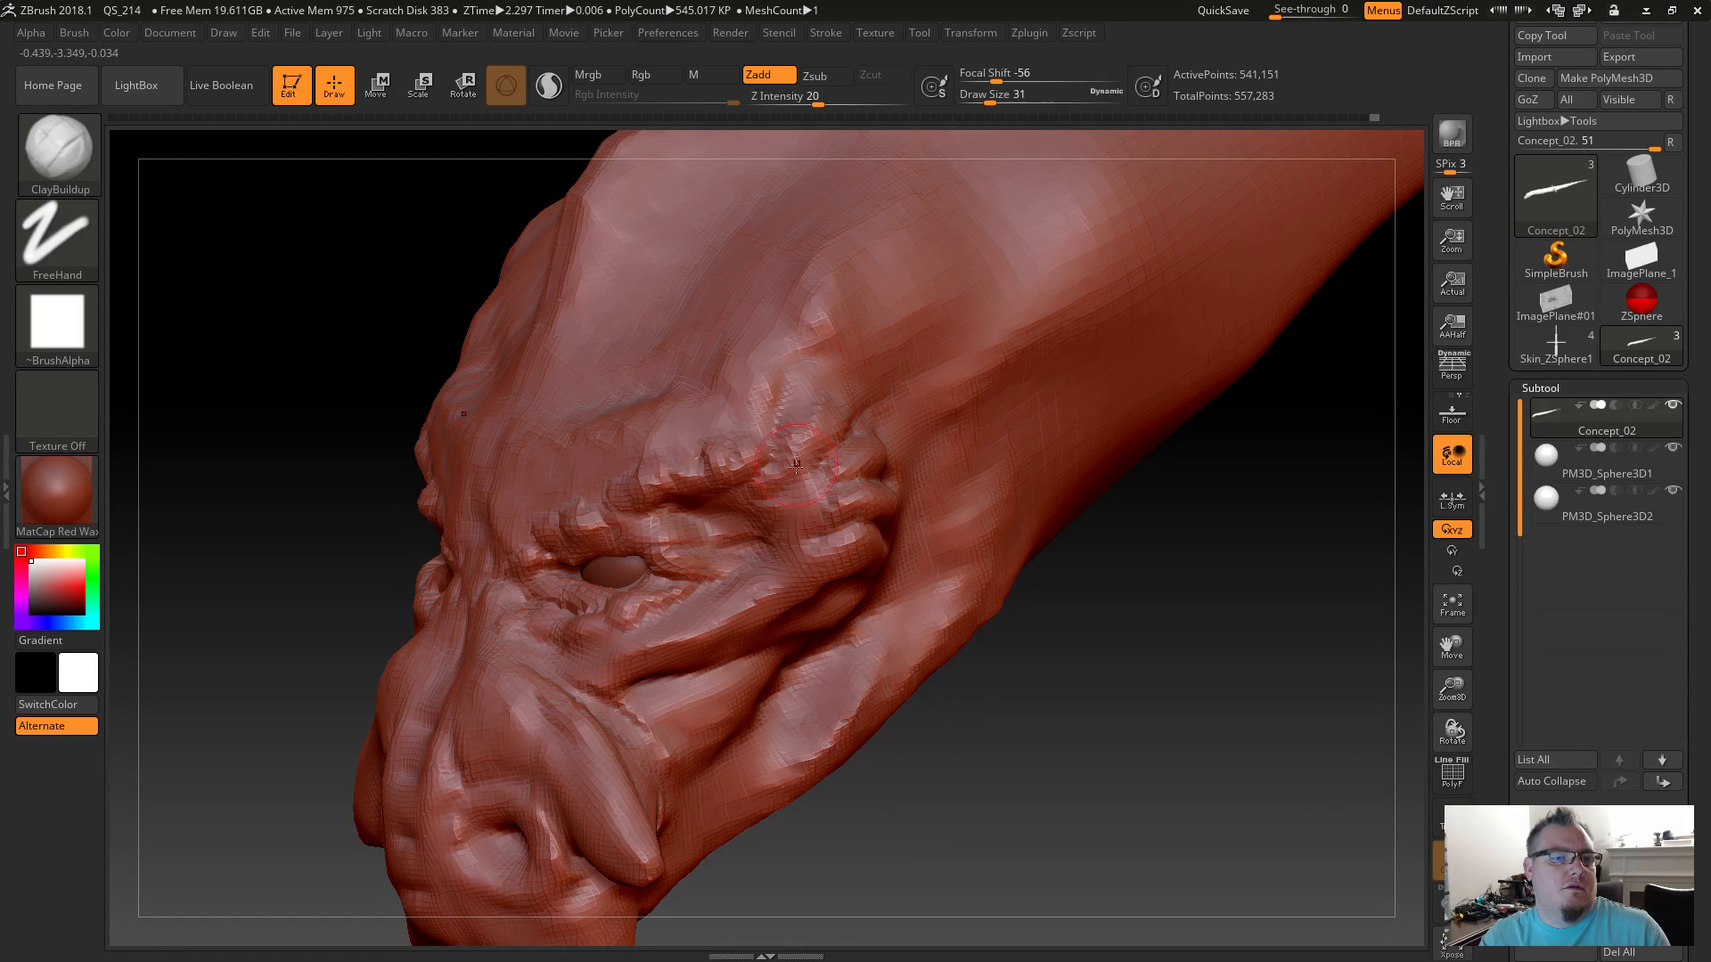
left_click_drag(821, 401, 810, 436, "shift")
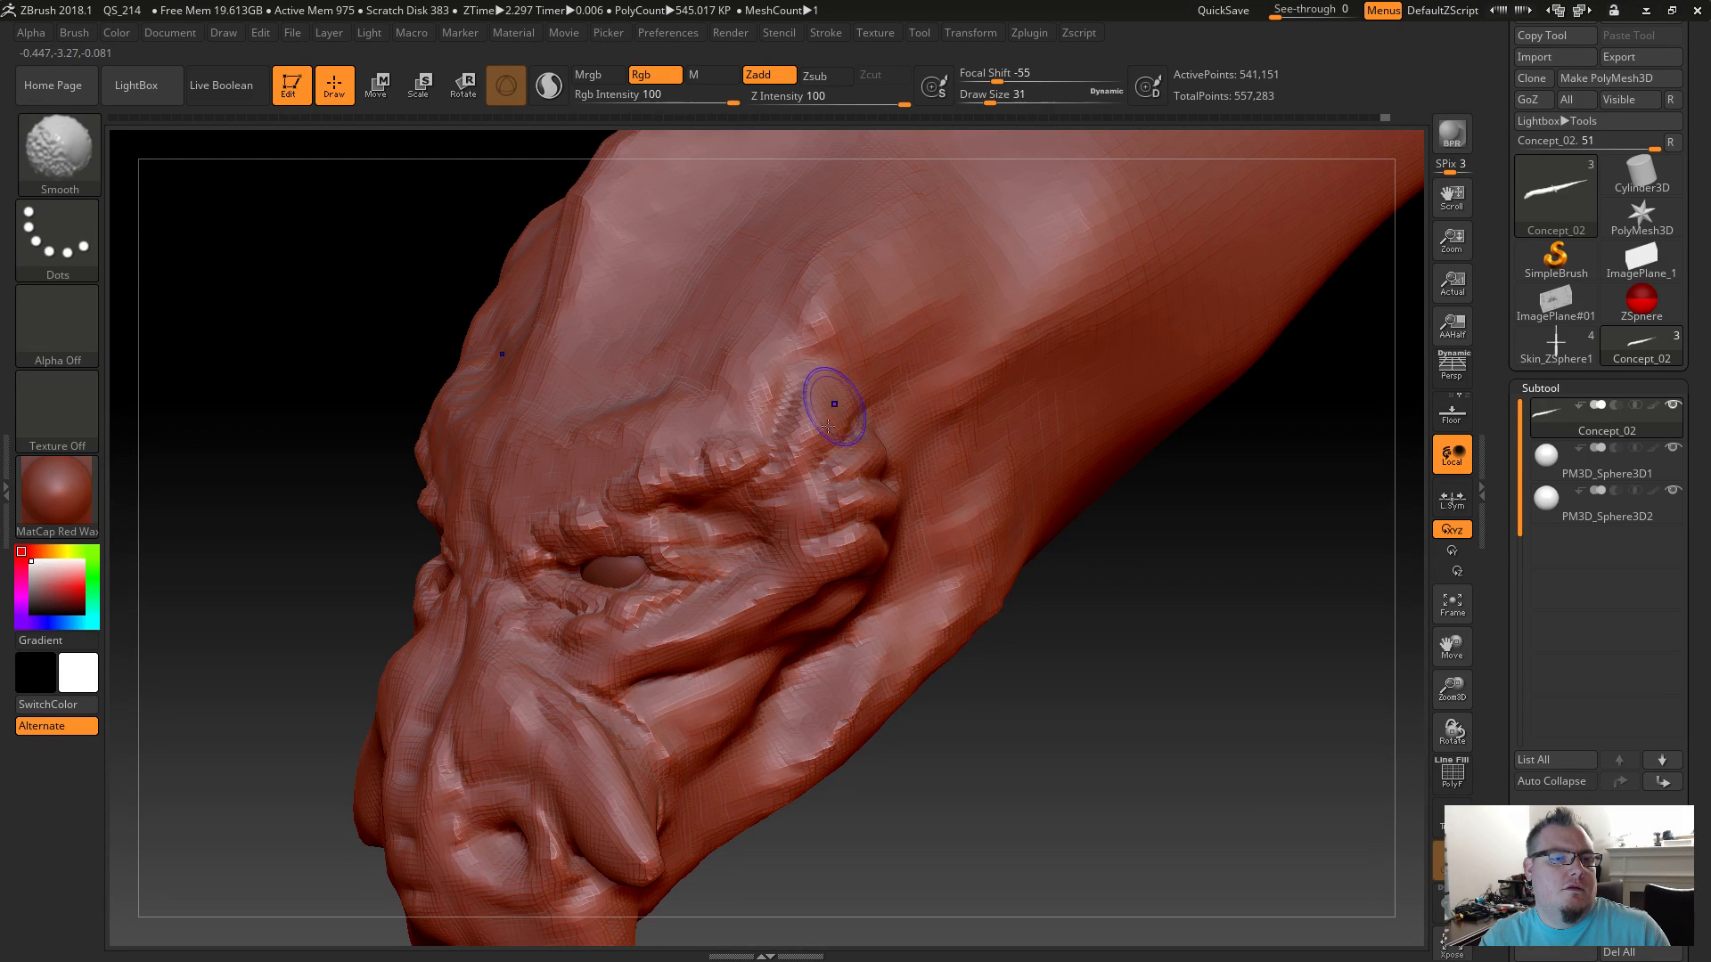
Build a row of rounded bumps along the brow ridges above the eyes with ClayBuildup at draw size 31.
mouse_move(1010, 793)
left_mouse_down()
mouse_move(927, 739)
mouse_move(994, 688)
mouse_move(981, 680)
left_mouse_up()
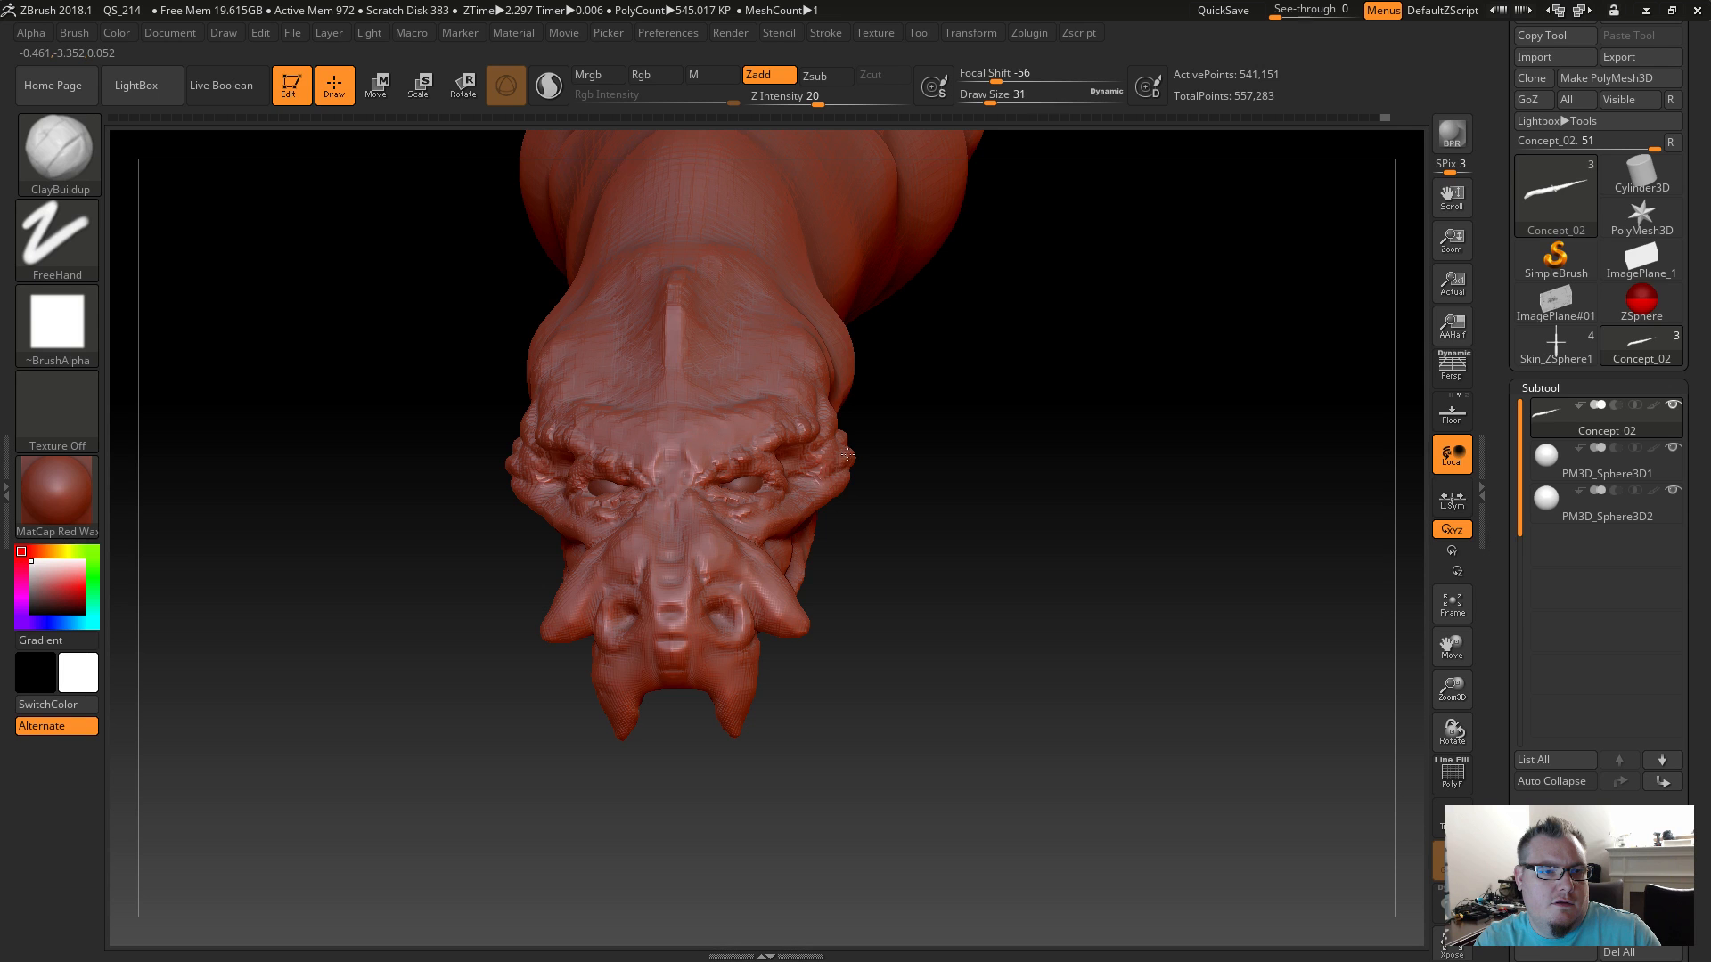
left_click_drag(901, 668, 837, 682)
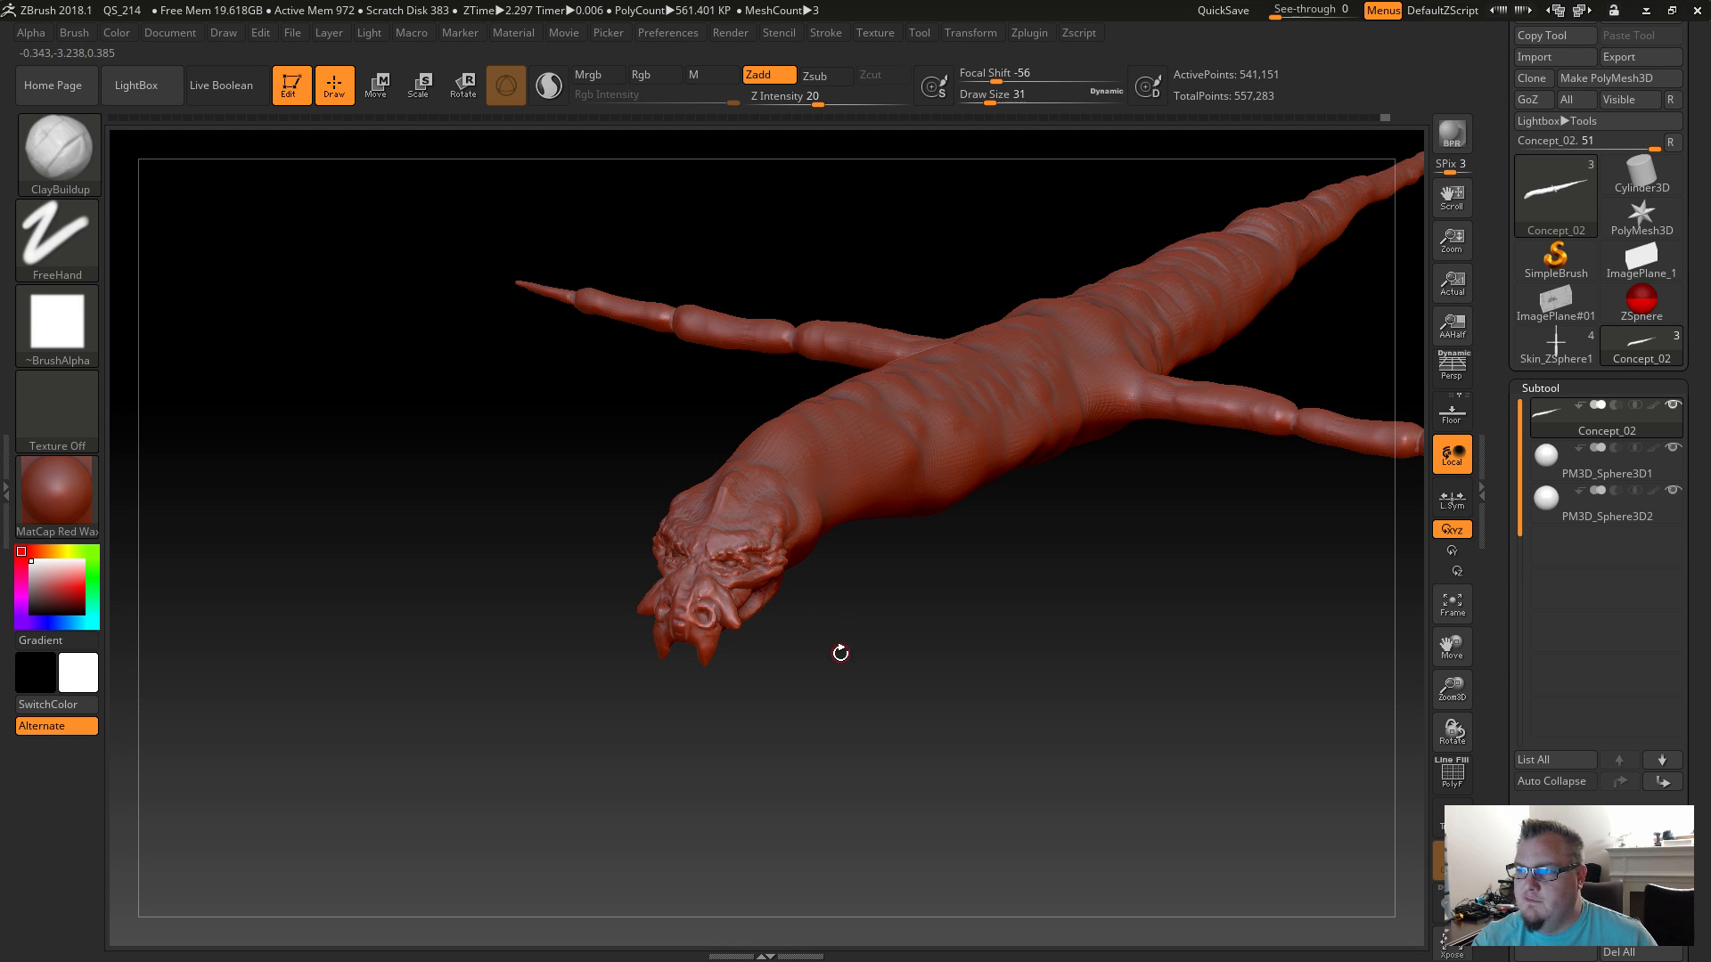
left_click_drag(816, 663, 979, 684)
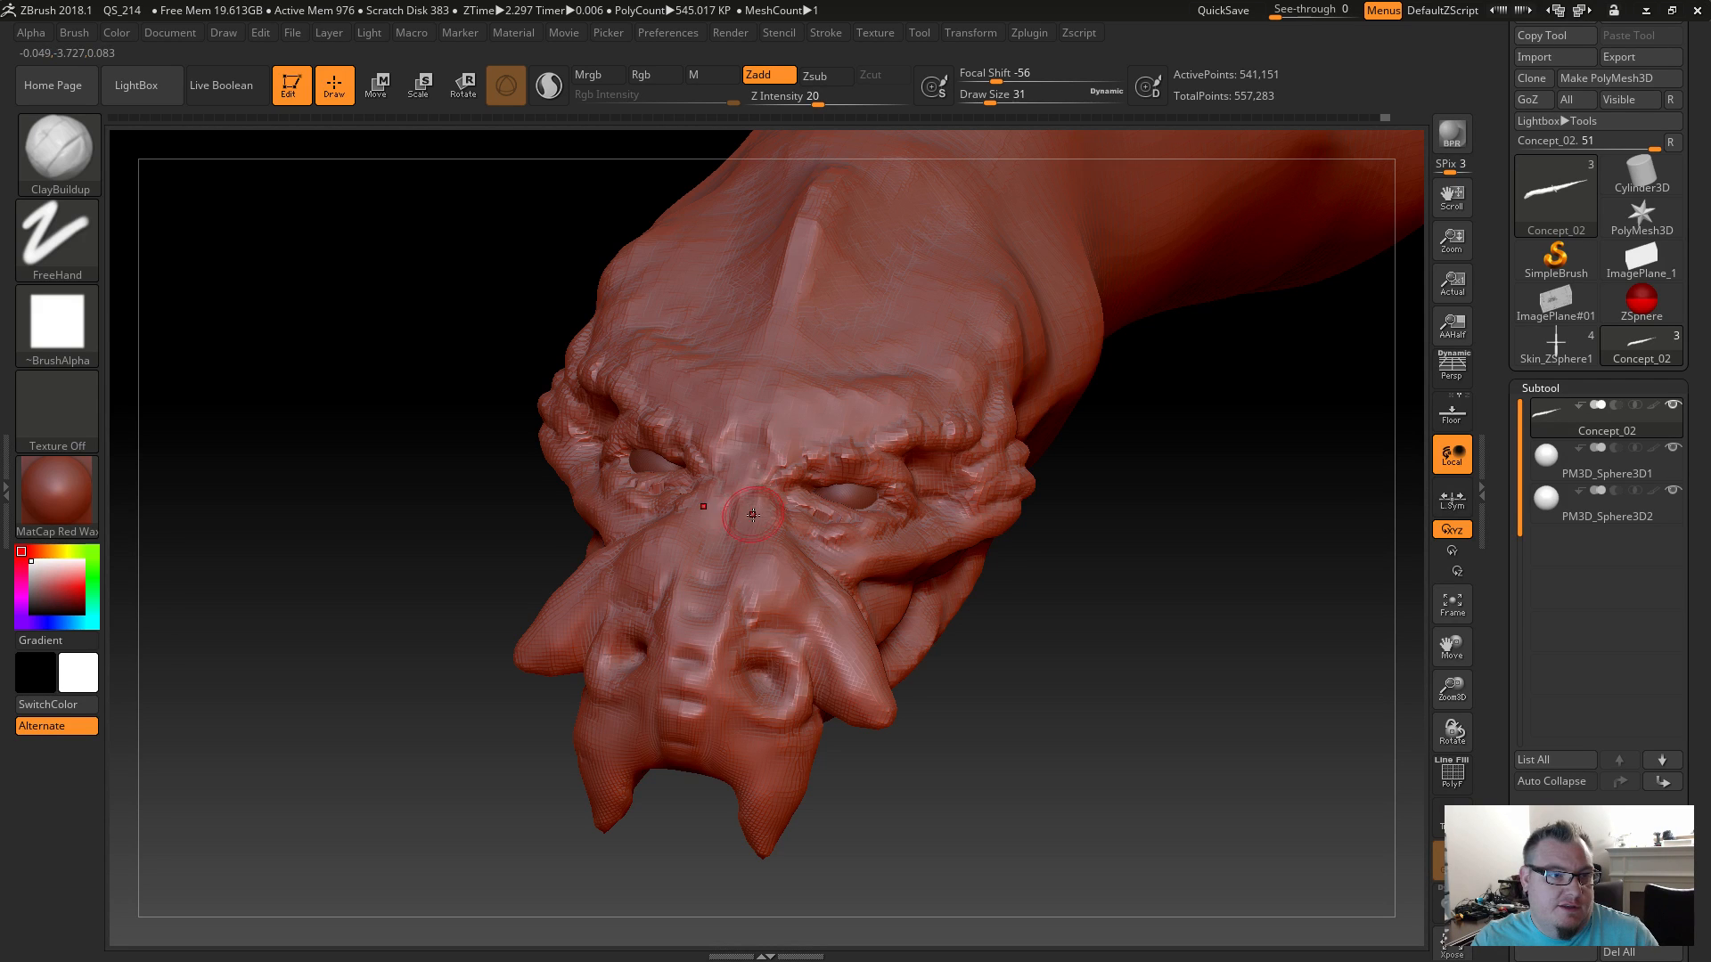
mouse_move(773, 479)
left_mouse_down()
mouse_move(851, 436)
mouse_move(884, 445)
mouse_move(988, 411)
mouse_move(986, 428)
left_mouse_up()
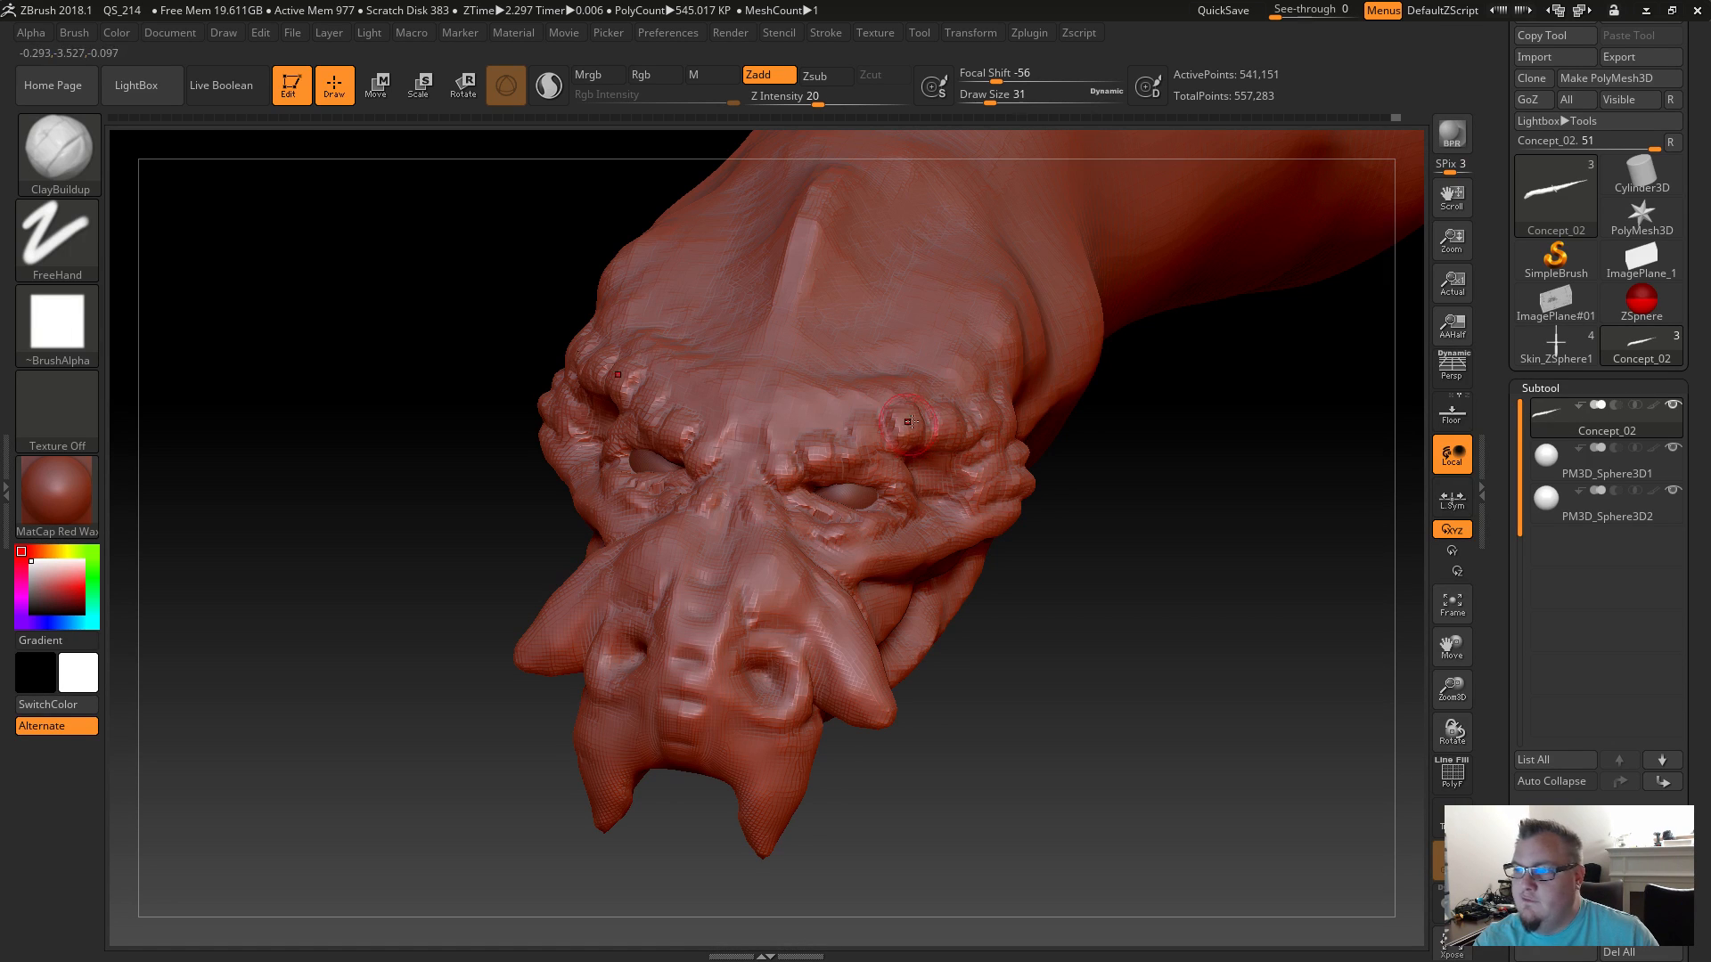
left_click_drag(975, 390, 939, 403)
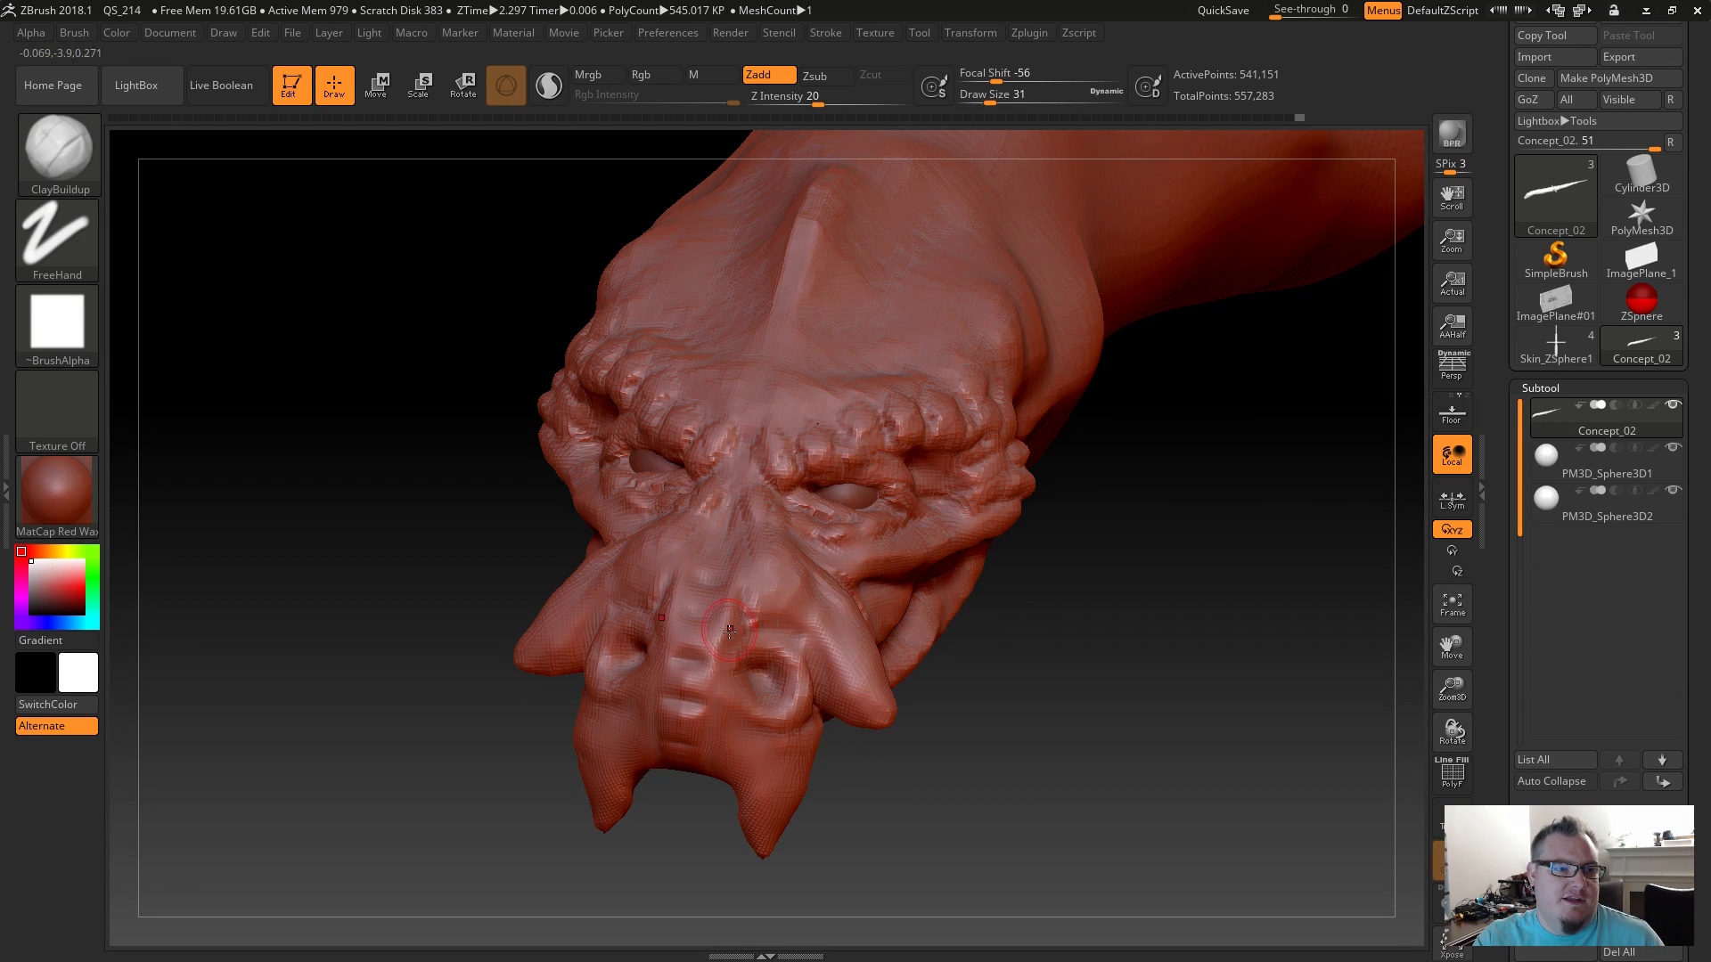
Refine the lower eyelid with ClayBuildup, smoothing beneath the eye and adding short wrinkles at its inner corner.
mouse_move(886, 790)
left_mouse_down()
mouse_move(860, 786)
mouse_move(876, 784)
left_mouse_up()
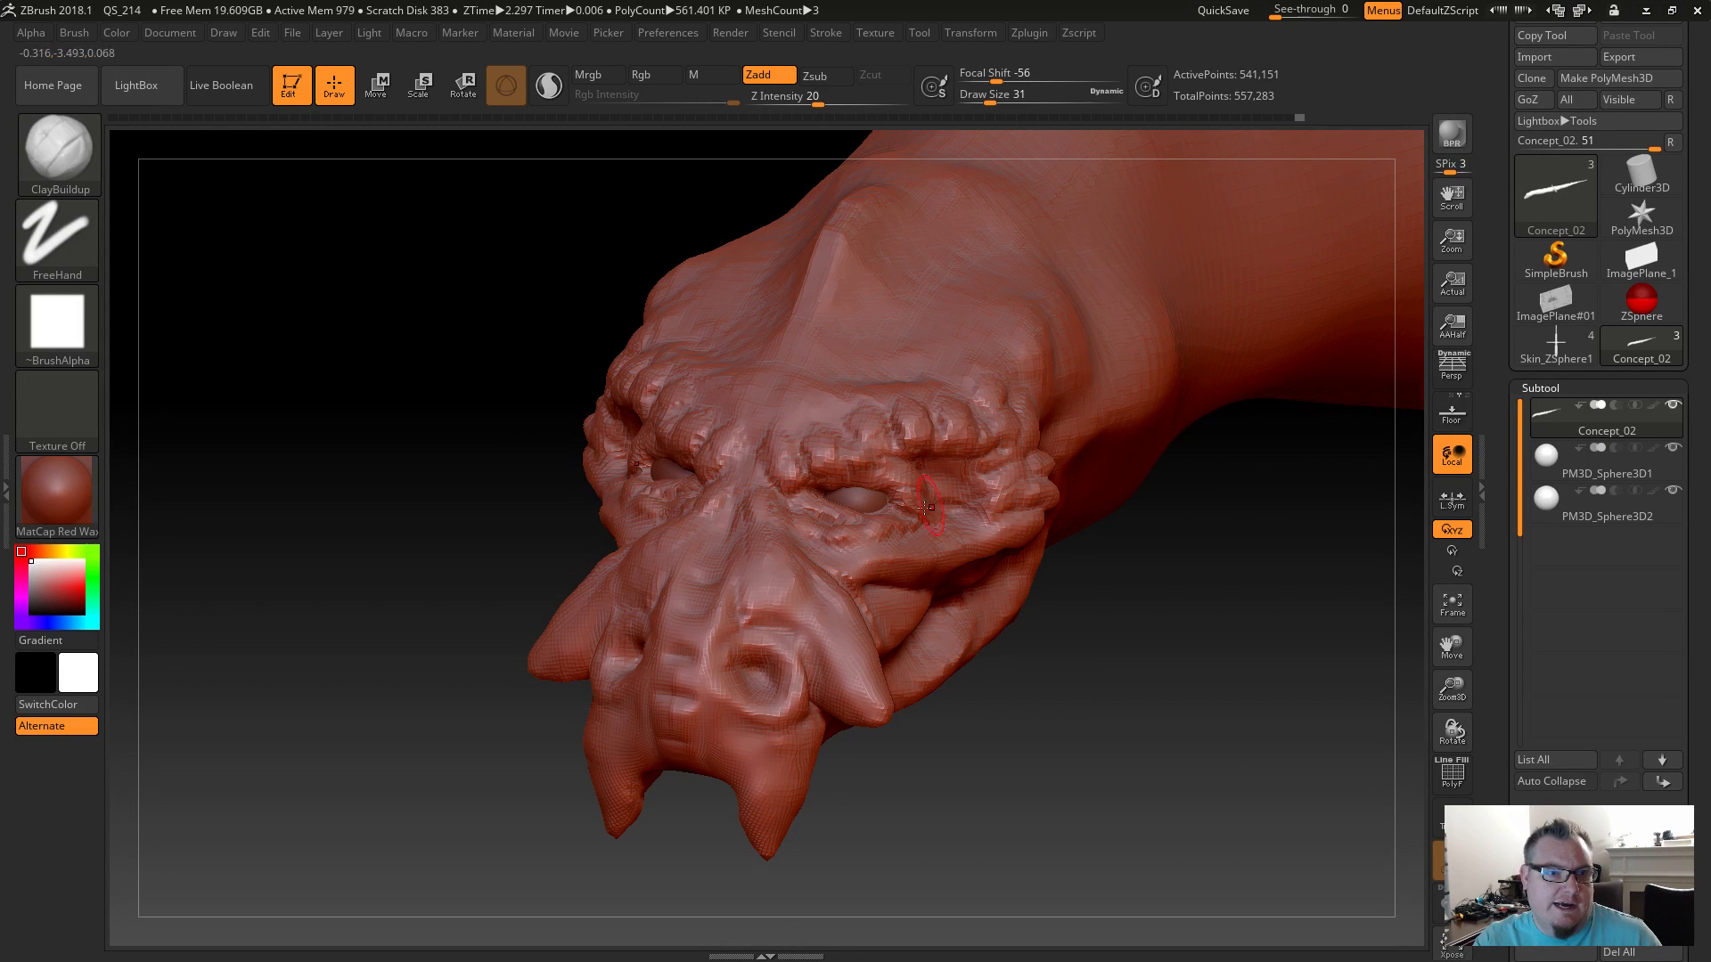
left_click_drag(967, 736, 949, 749)
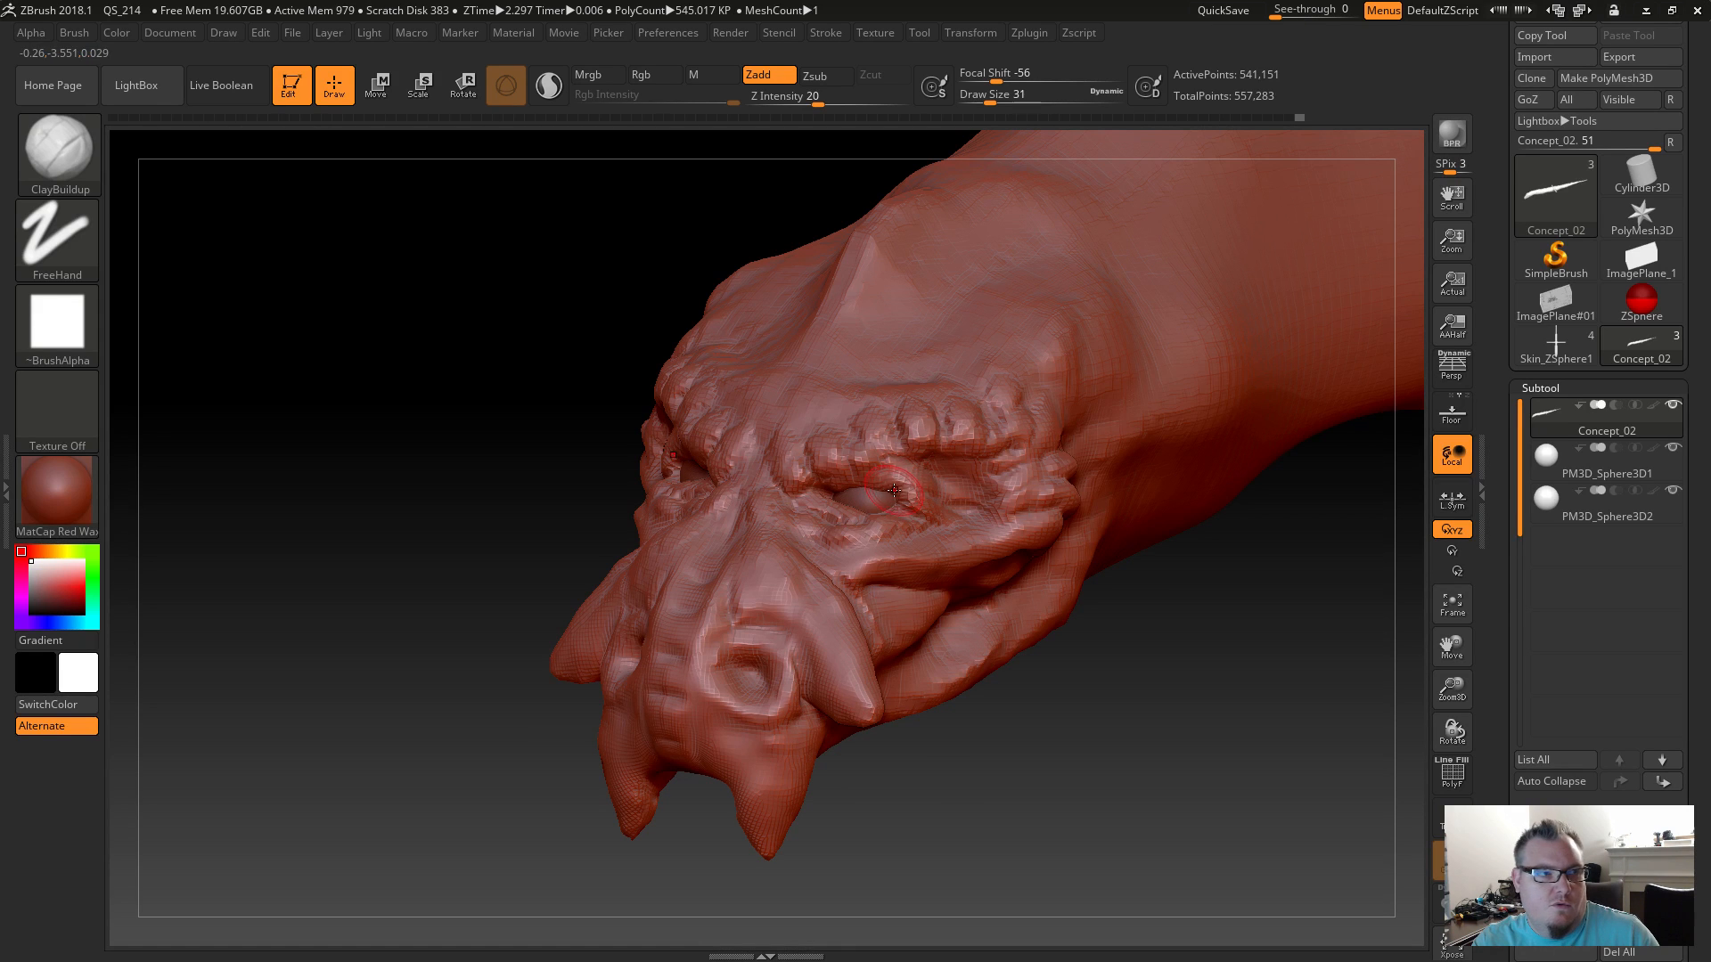
left_click_drag(913, 479, 904, 482)
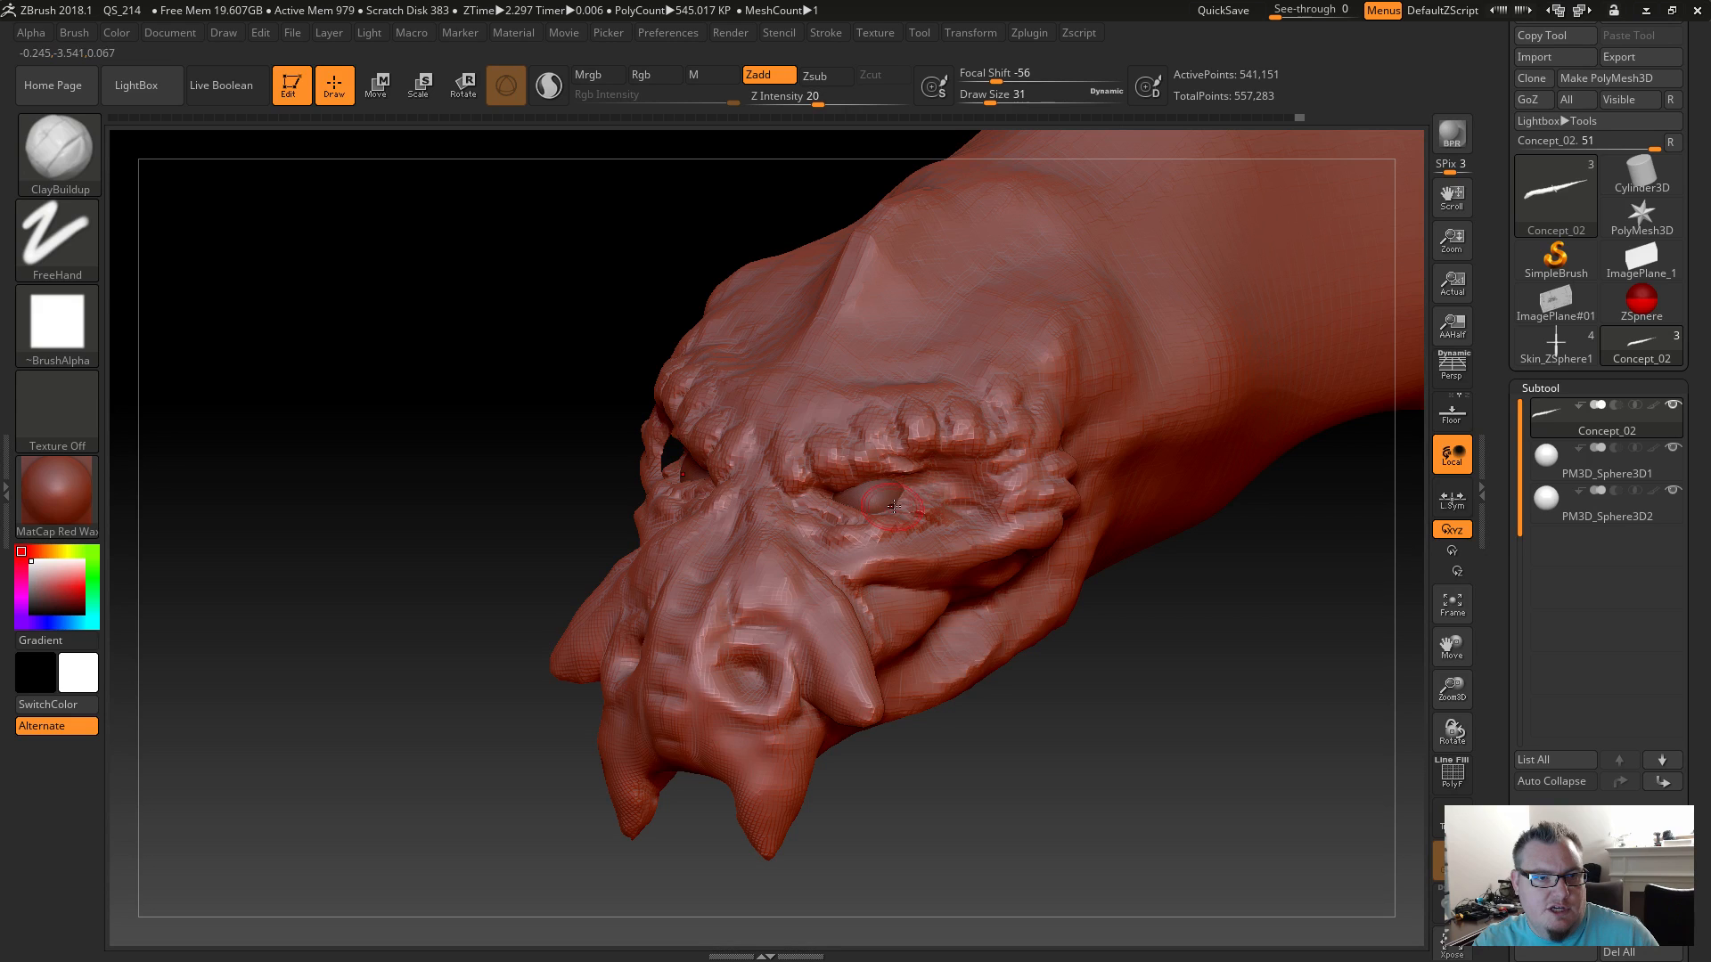
mouse_move(892, 528)
left_mouse_down("shift")
mouse_move(918, 502)
mouse_move(859, 526)
mouse_move(942, 526)
mouse_move(833, 545)
left_mouse_up("shift")
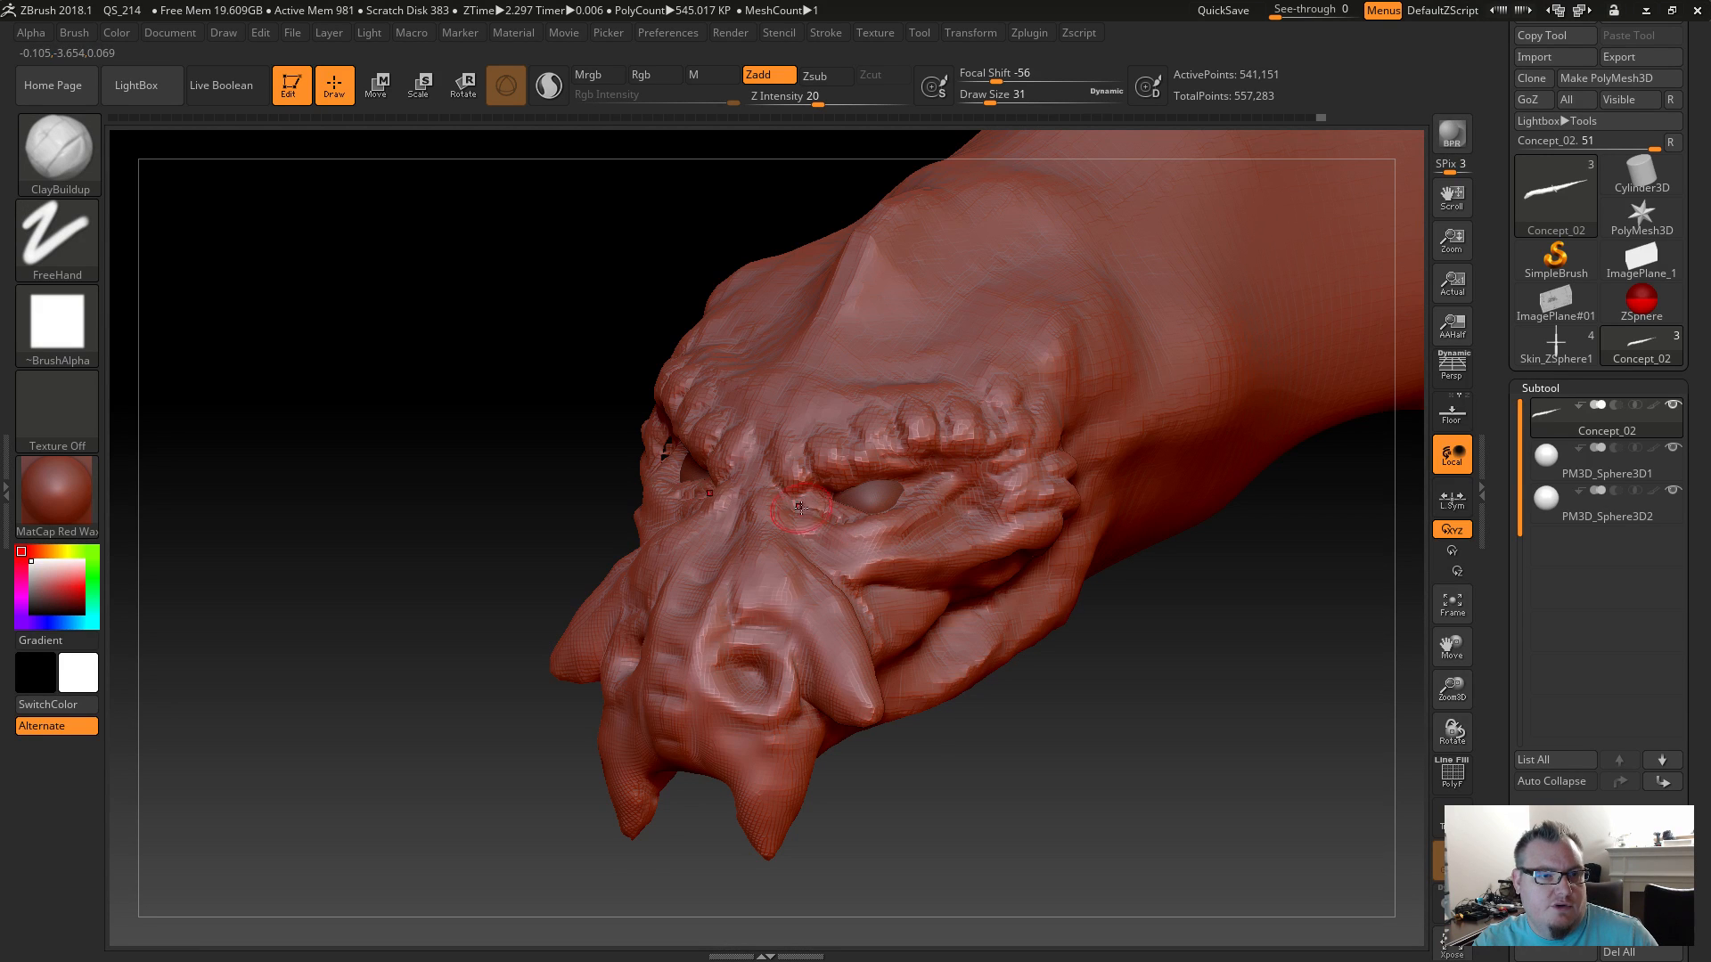
key("shift")
mouse_move(866, 534)
left_mouse_down()
mouse_move(814, 505)
mouse_move(809, 519)
left_mouse_up()
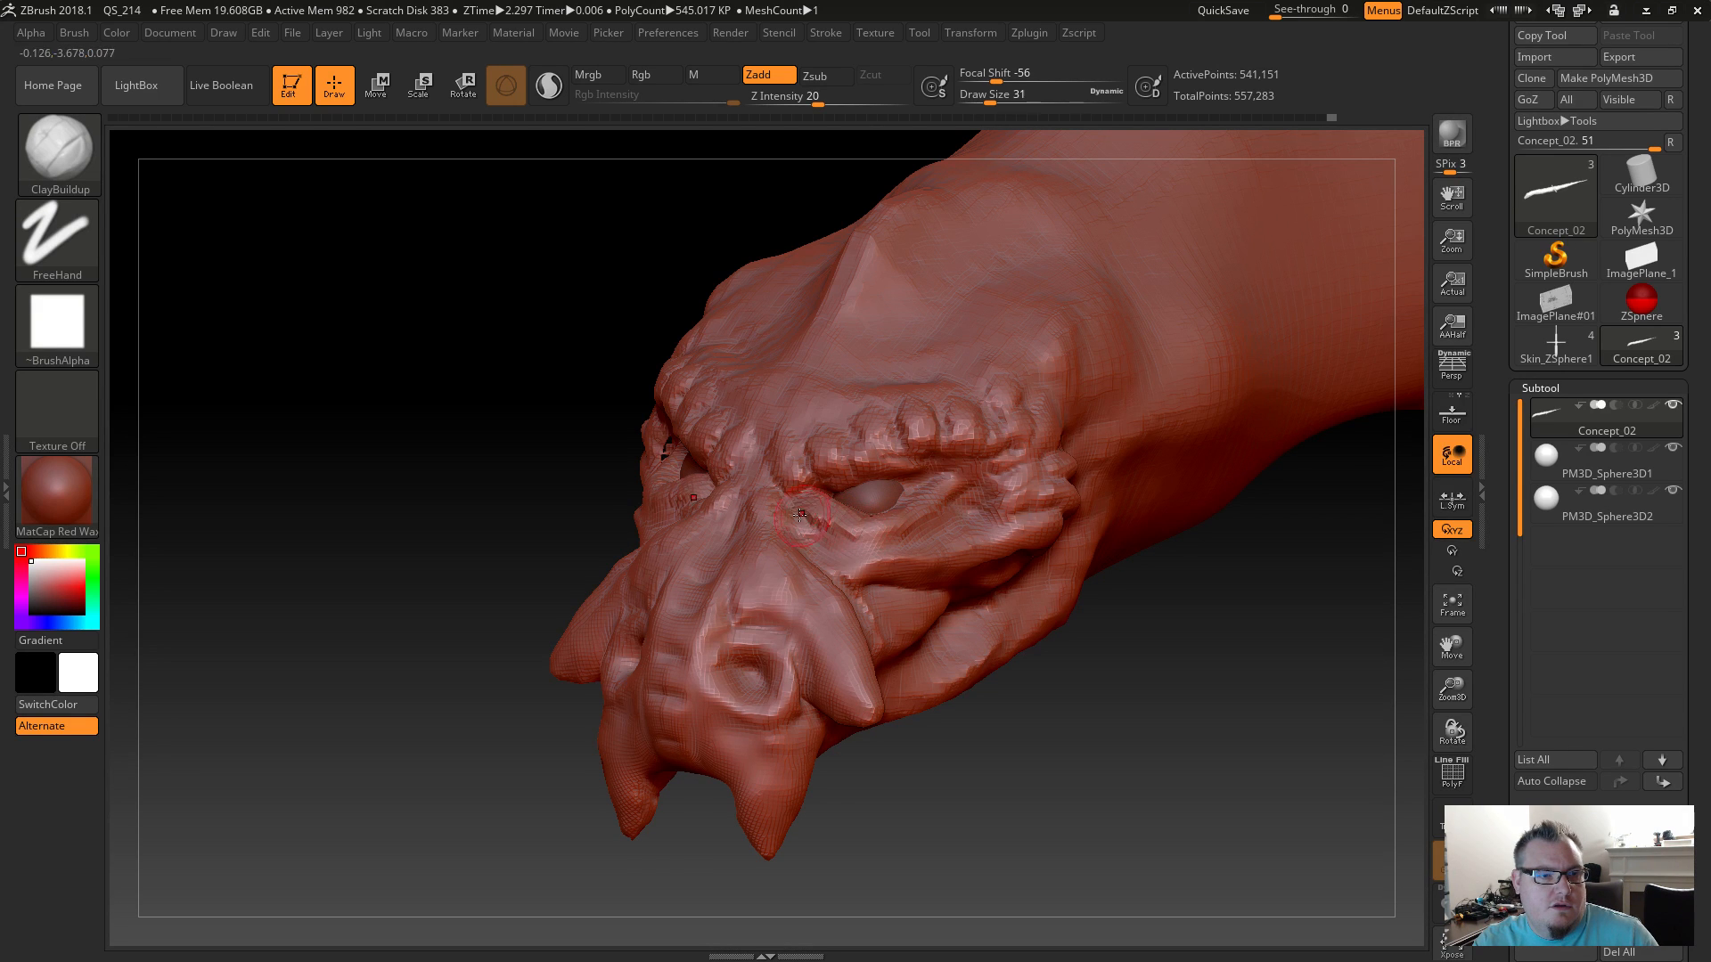
Build up the skin from the eye's outer corner toward the outer end of the brow with ClayBuildup and soften it.
mouse_move(1024, 755)
left_mouse_down()
mouse_move(1020, 777)
mouse_move(1043, 678)
mouse_move(1025, 615)
left_mouse_up()
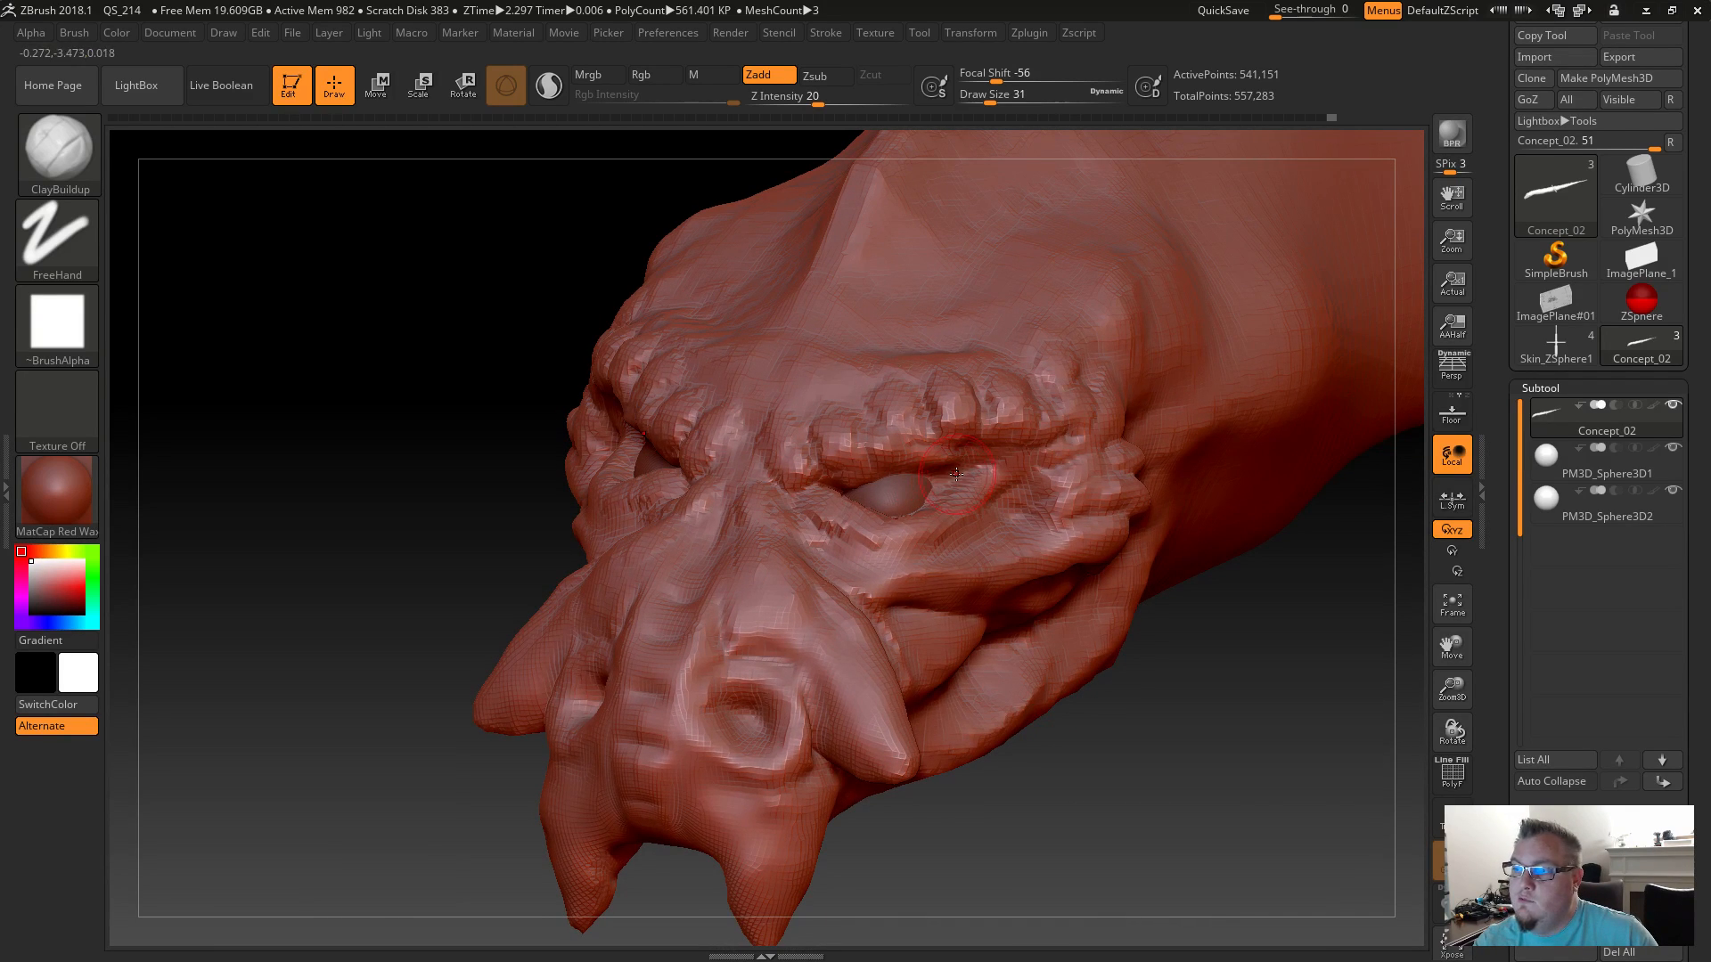
mouse_move(1050, 398)
left_mouse_down()
mouse_move(1033, 445)
mouse_move(1069, 437)
mouse_move(1035, 453)
left_mouse_up()
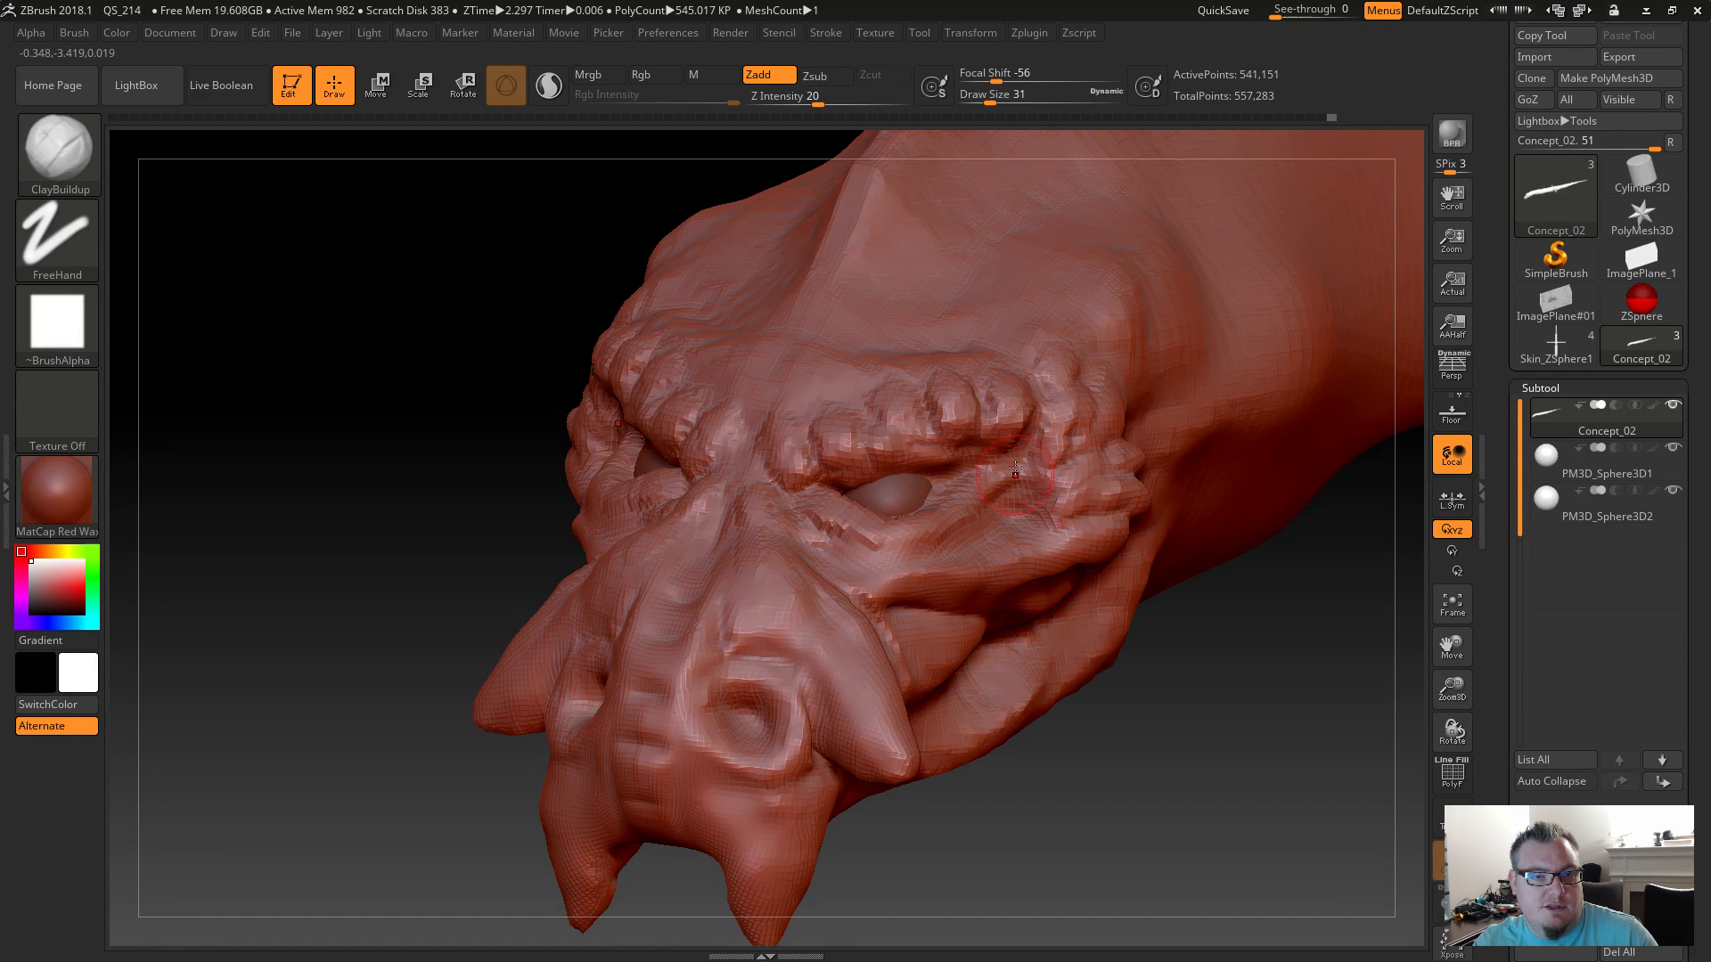
mouse_move(1025, 392)
left_mouse_down()
mouse_move(988, 458)
mouse_move(926, 472)
mouse_move(958, 441)
mouse_move(935, 481)
left_mouse_up()
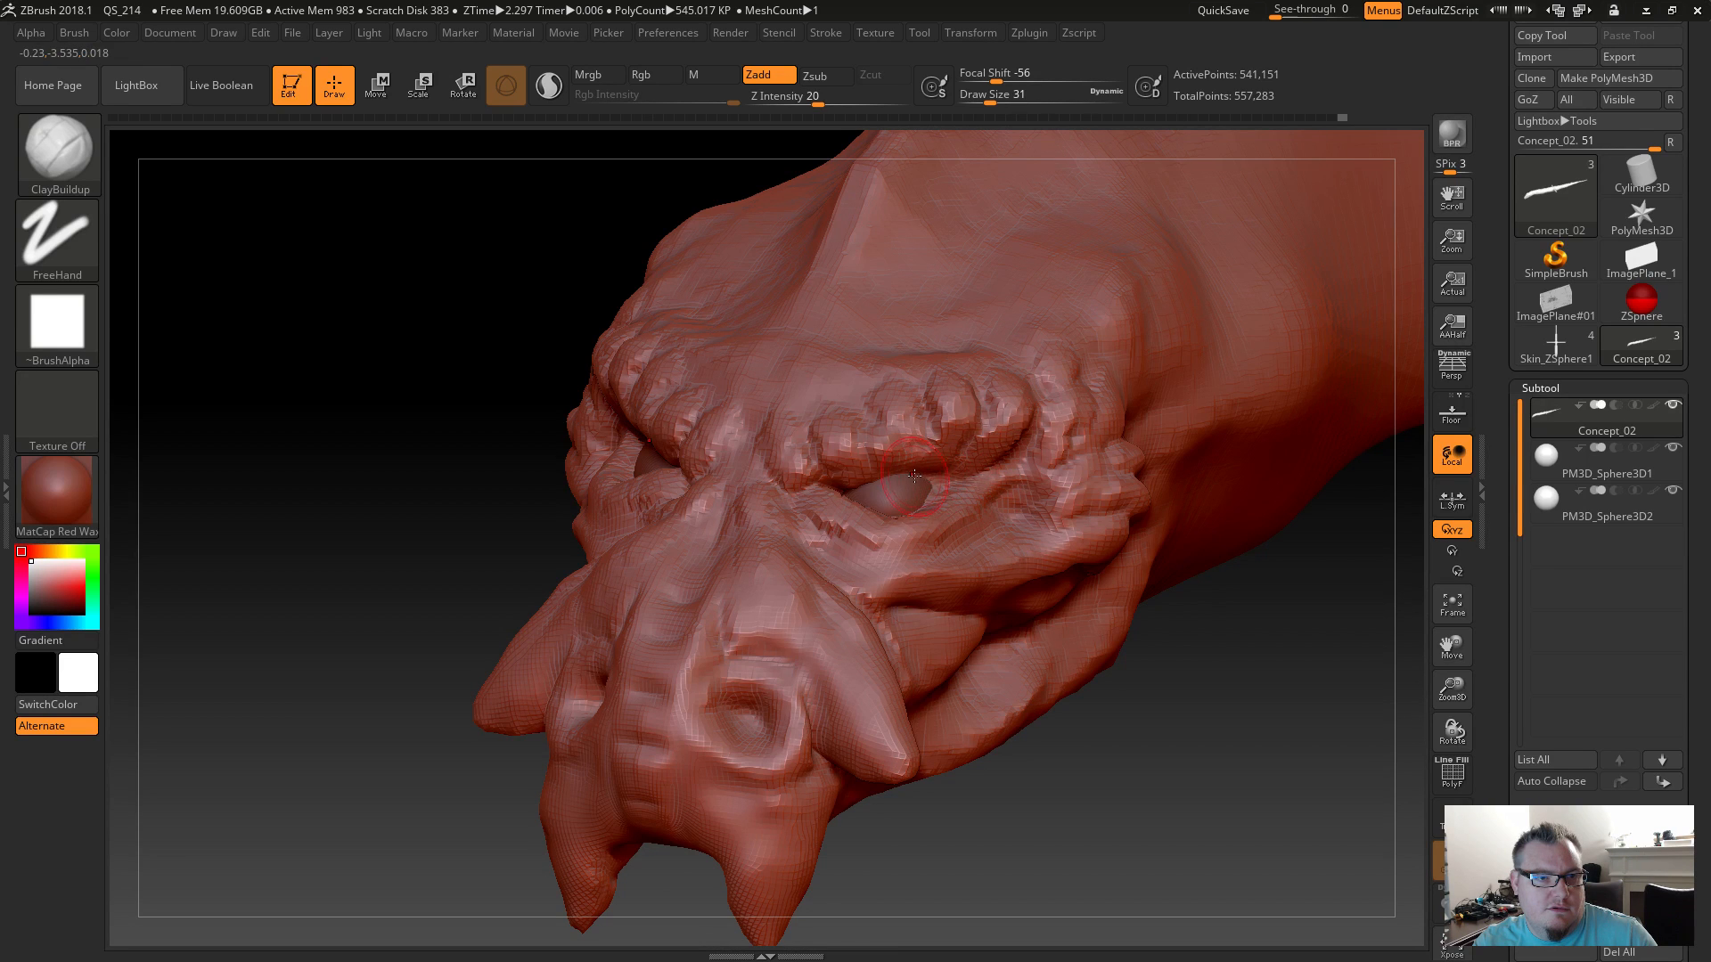
left_click_drag(861, 469, 1060, 450)
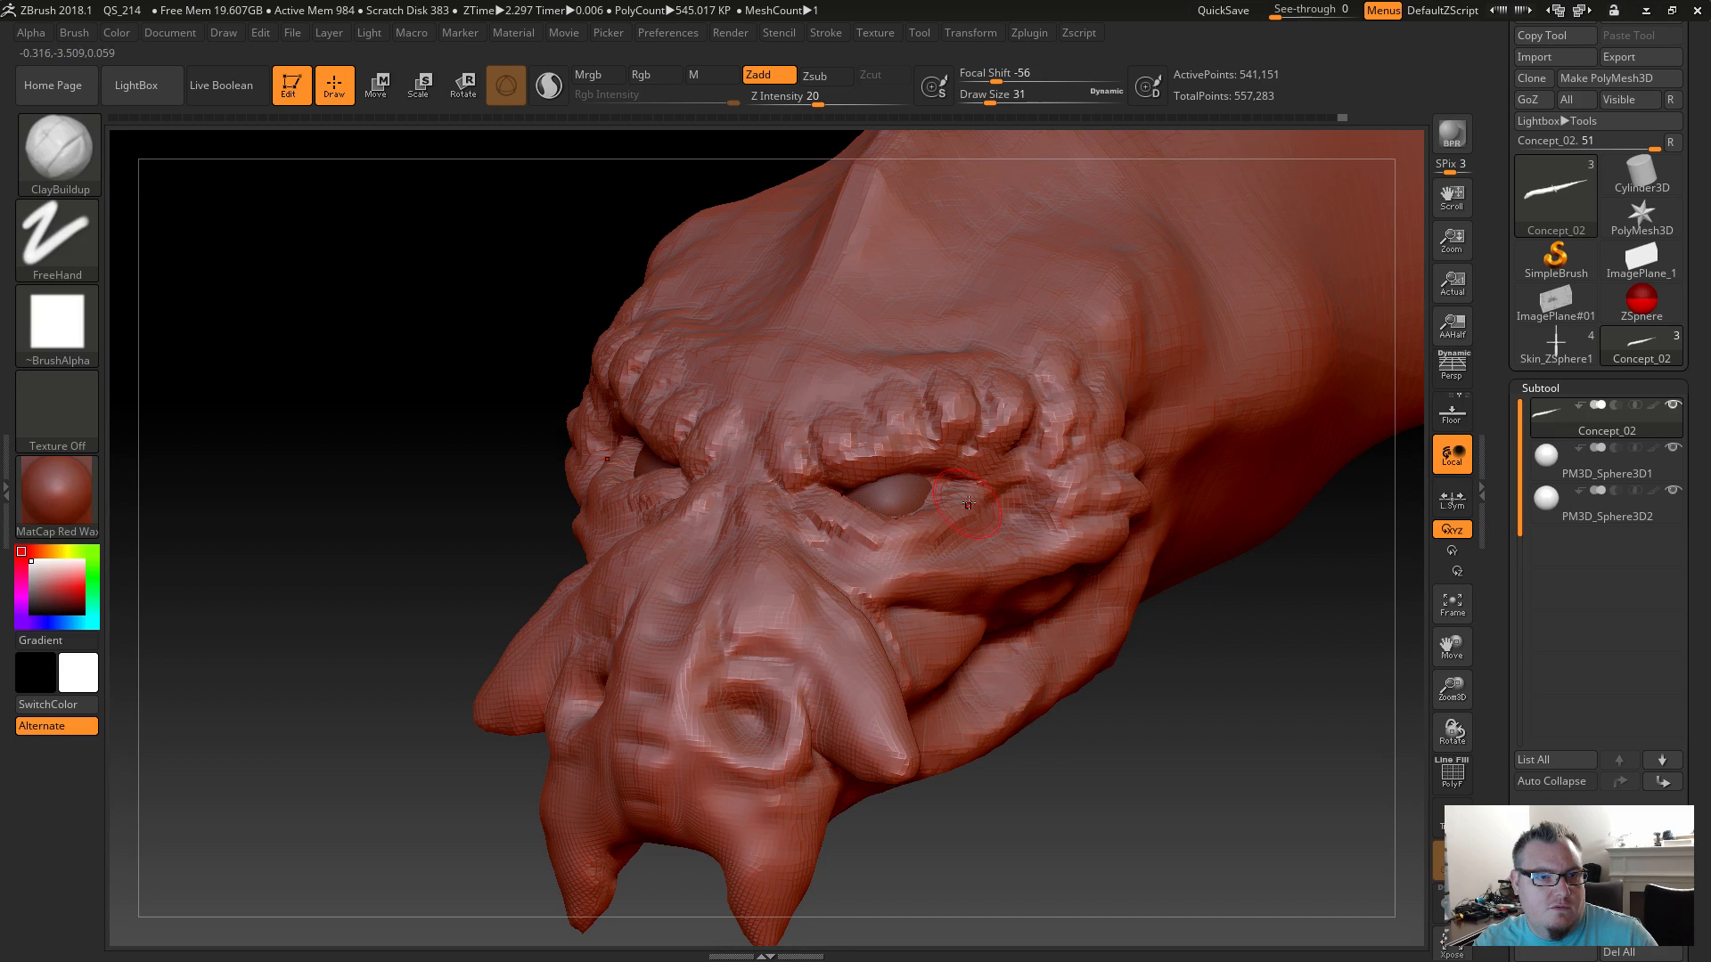
left_click_drag(1043, 459, 1025, 468)
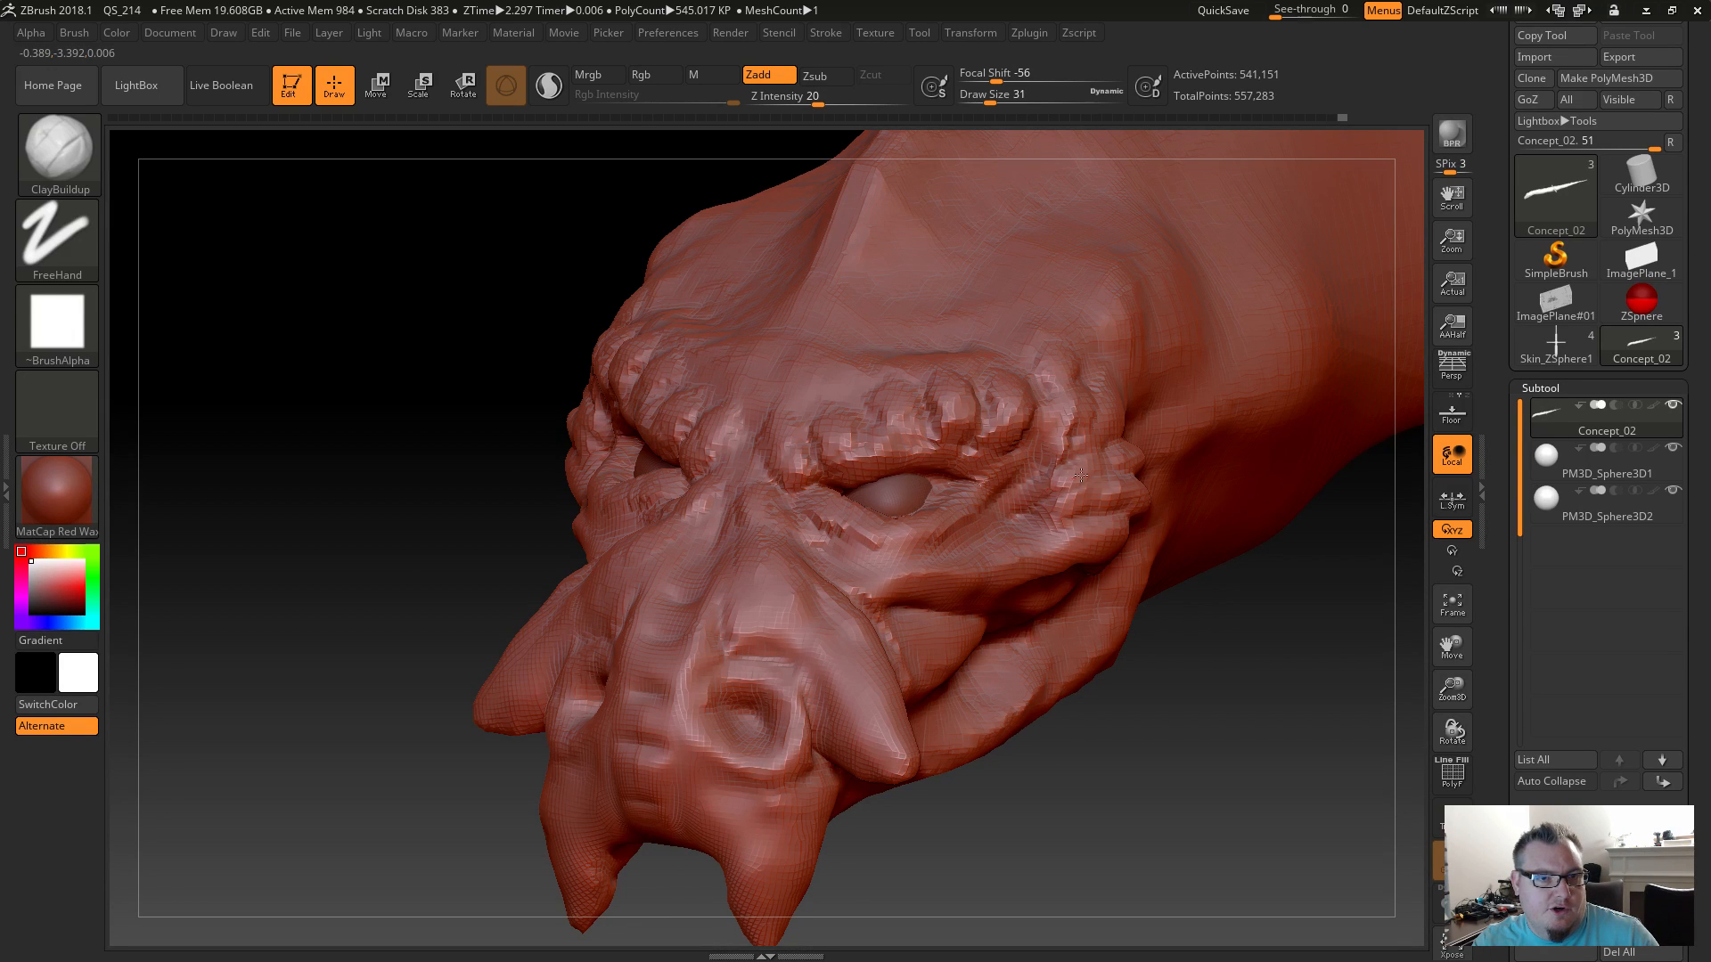
left_click_drag(1062, 483, 1082, 462, "shift")
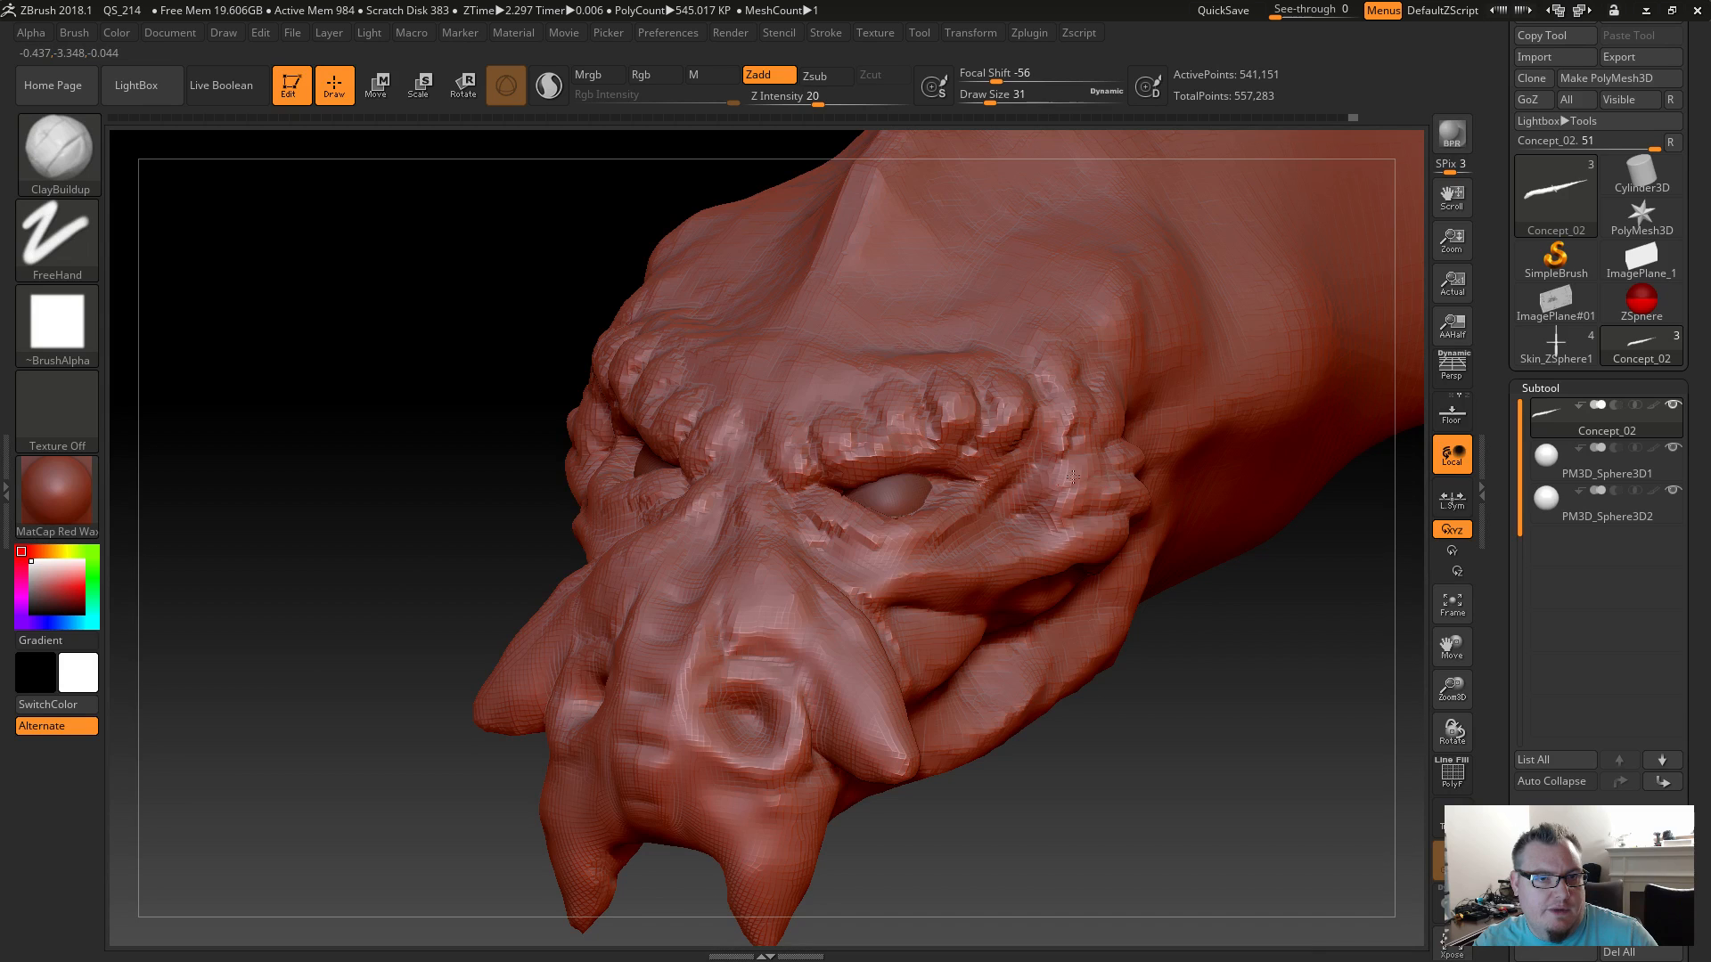
mouse_move(1014, 538)
left_mouse_down()
mouse_move(1060, 528)
mouse_move(1040, 532)
left_mouse_up()
mouse_move(1126, 764)
left_mouse_down("alt")
mouse_move(1069, 777)
mouse_move(1123, 740)
mouse_move(1085, 794)
mouse_move(958, 748)
mouse_move(1065, 788)
left_mouse_up("alt")
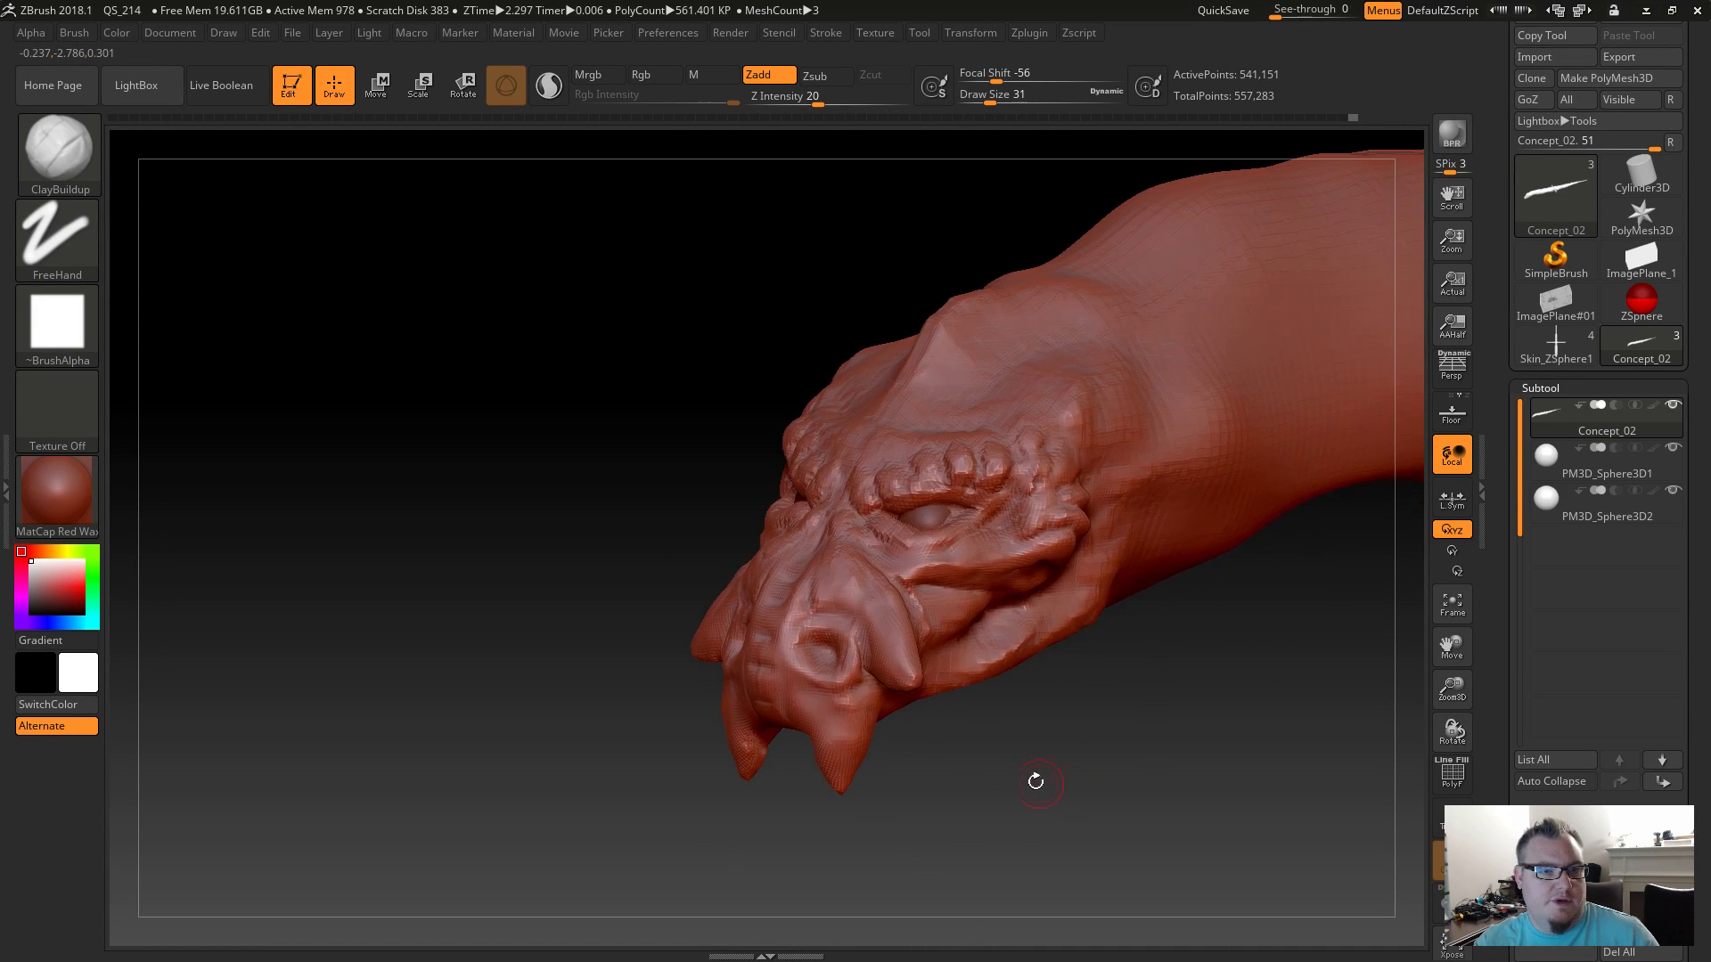
key("b")
key("g")
left_click(966, 756)
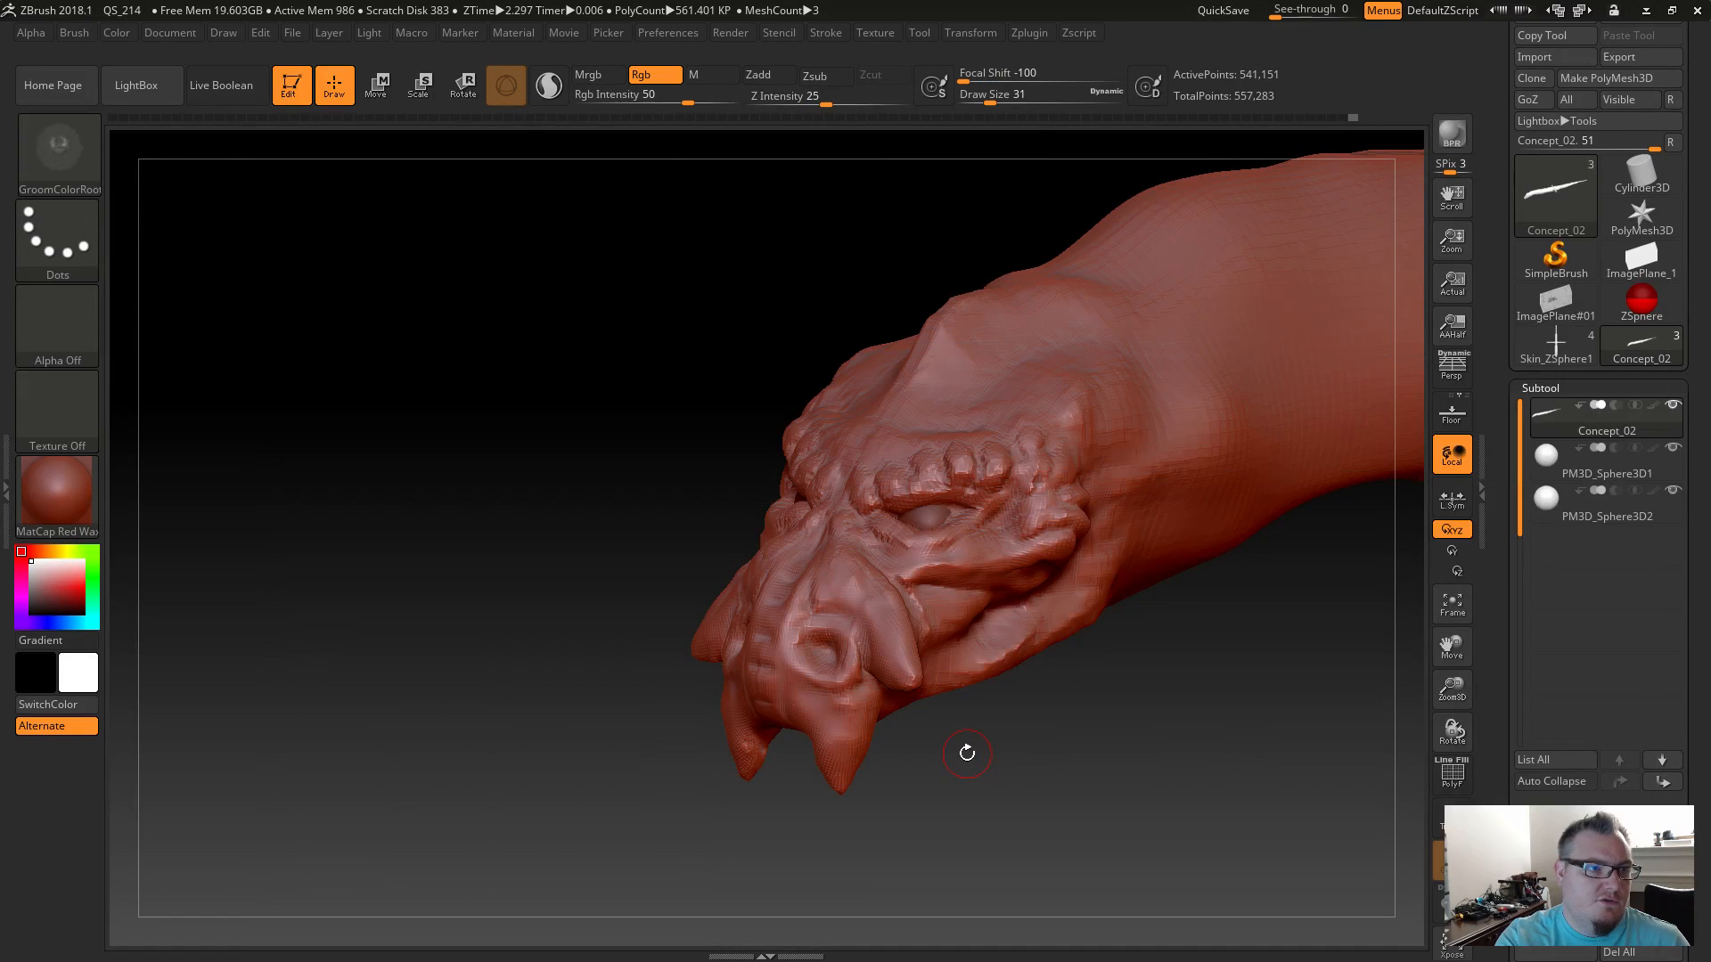
Reshape the eye opening and pull the brow ridge low over the eye with the Move brush at draw size 74.
key("b")
key("m")
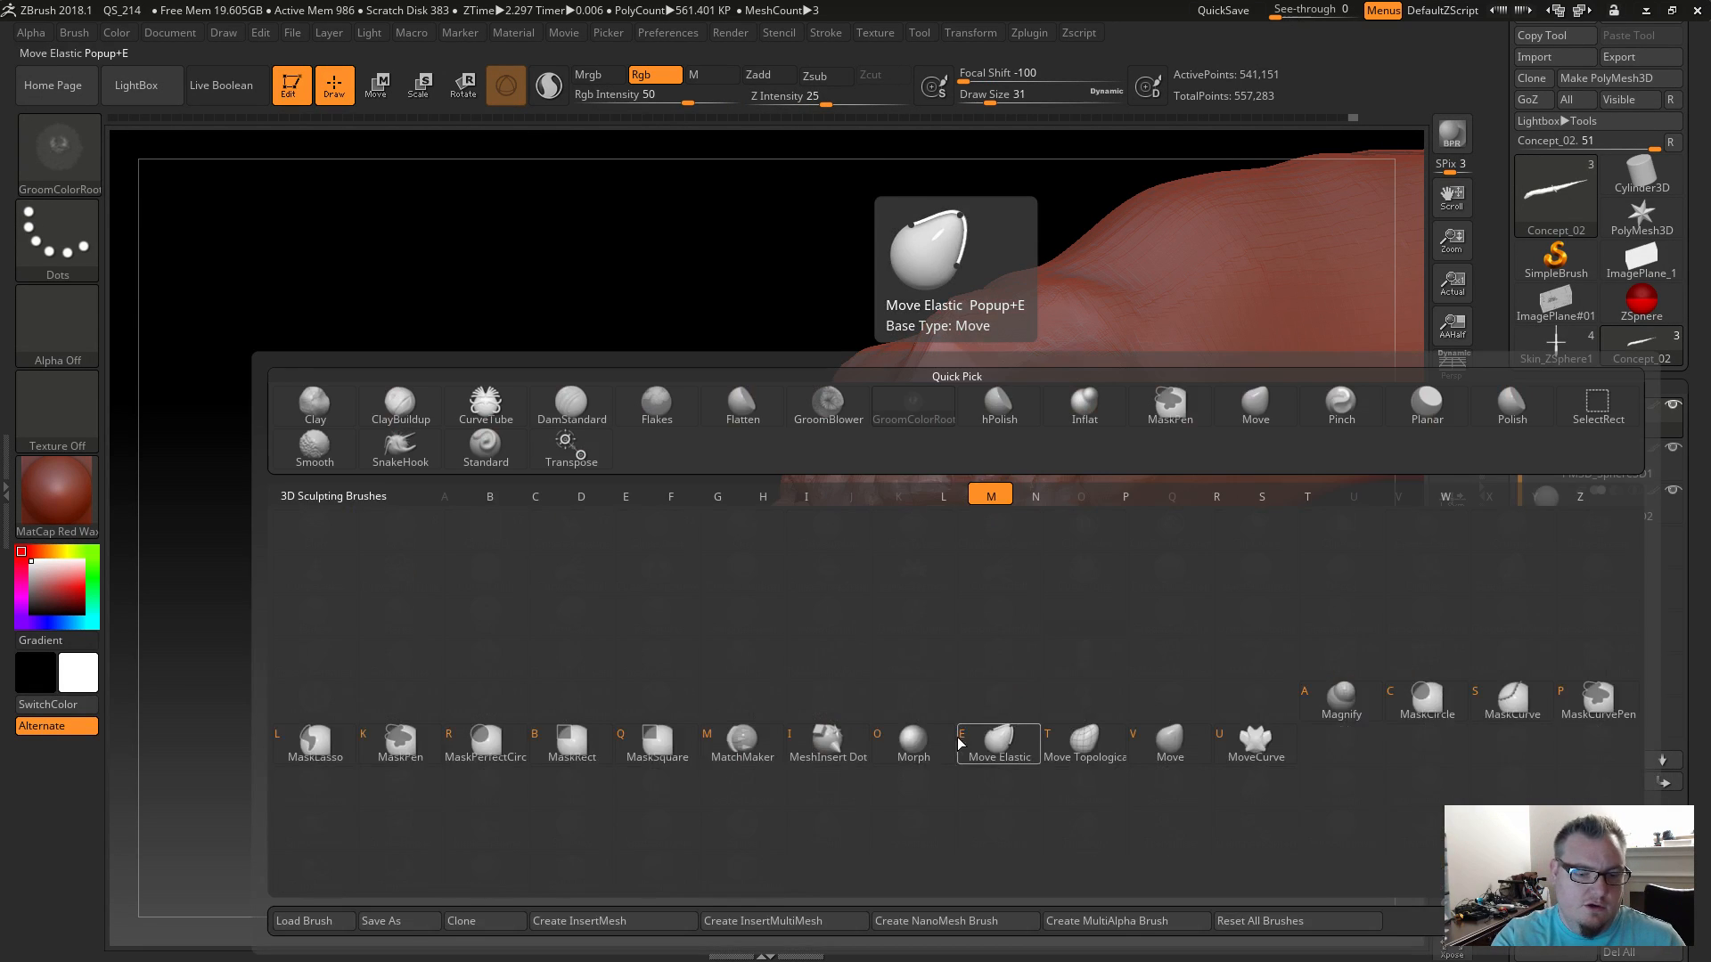
key("v")
mouse_move(1089, 758)
left_mouse_down()
mouse_move(1034, 766)
mouse_move(1060, 775)
mouse_move(1031, 783)
mouse_move(1095, 792)
mouse_move(1068, 781)
left_mouse_up()
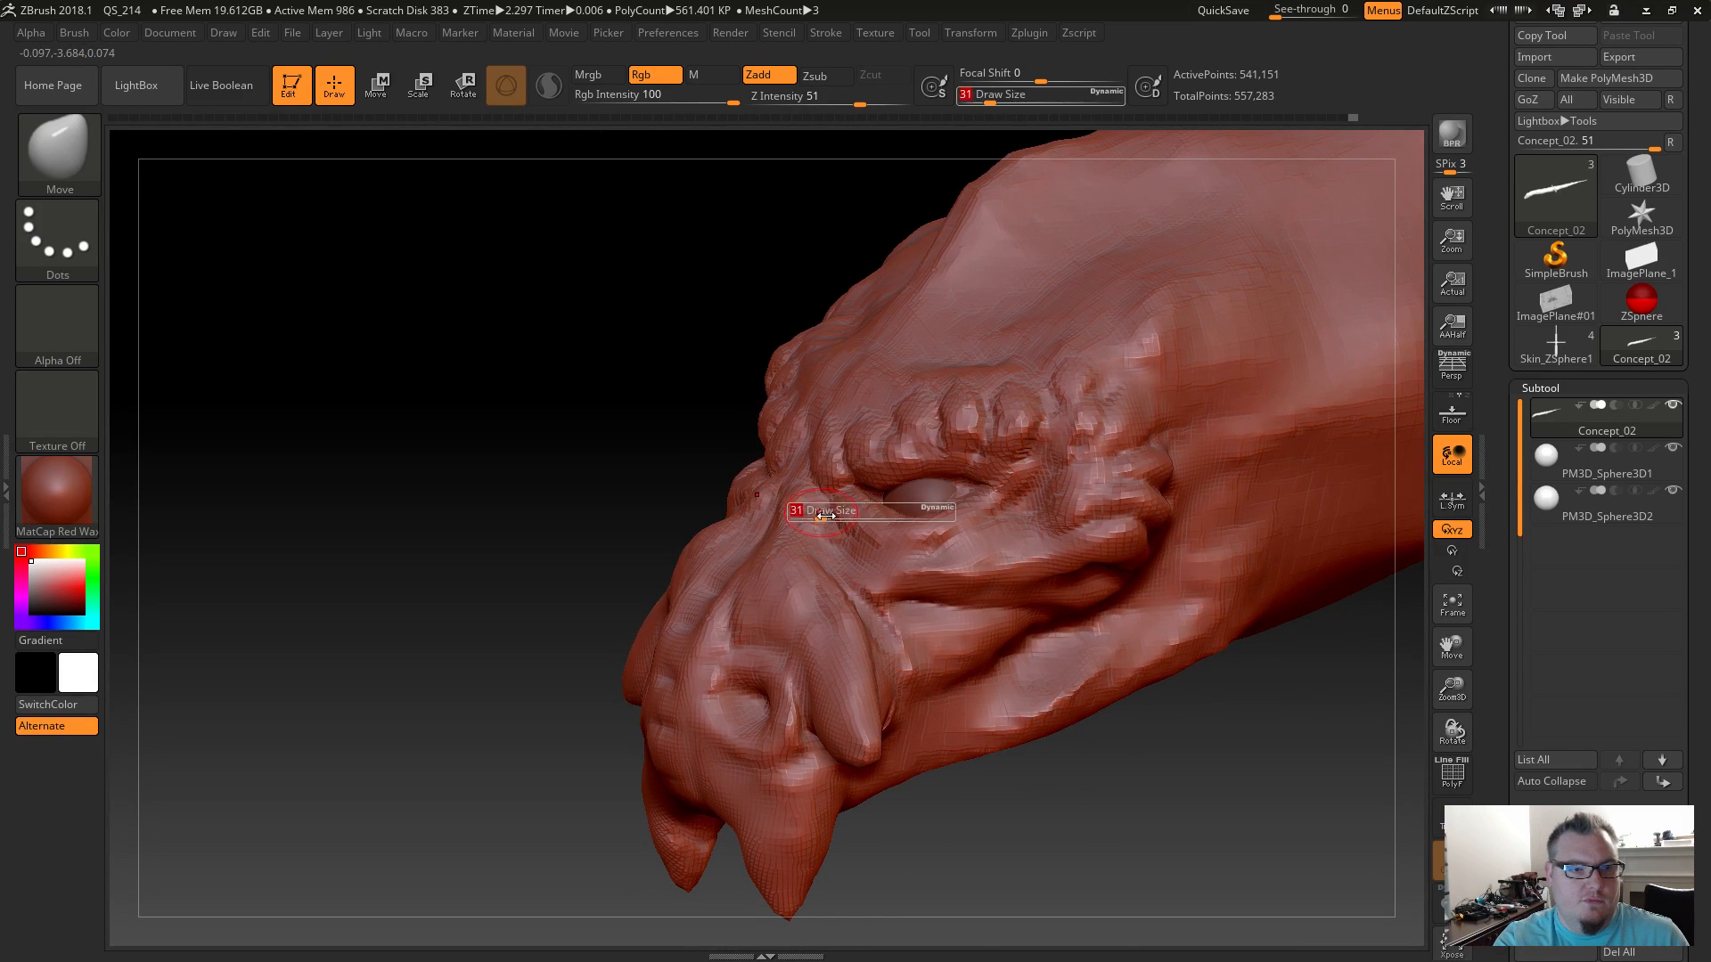
key("s")
key("d")
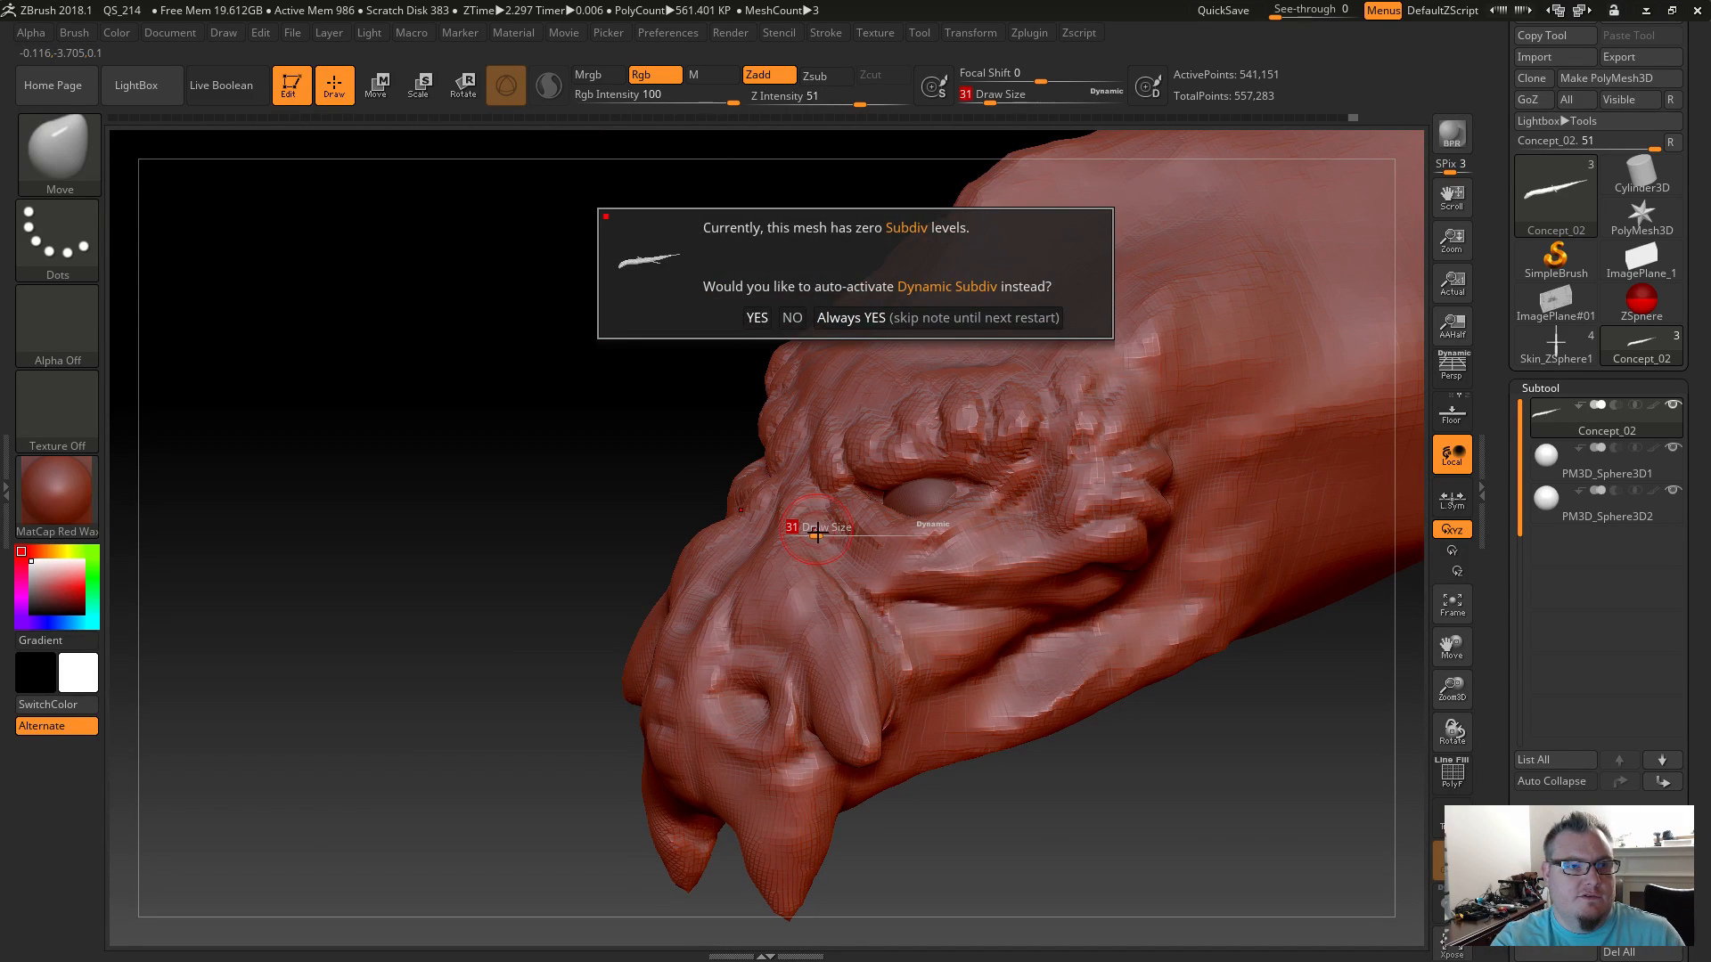
key("Escape")
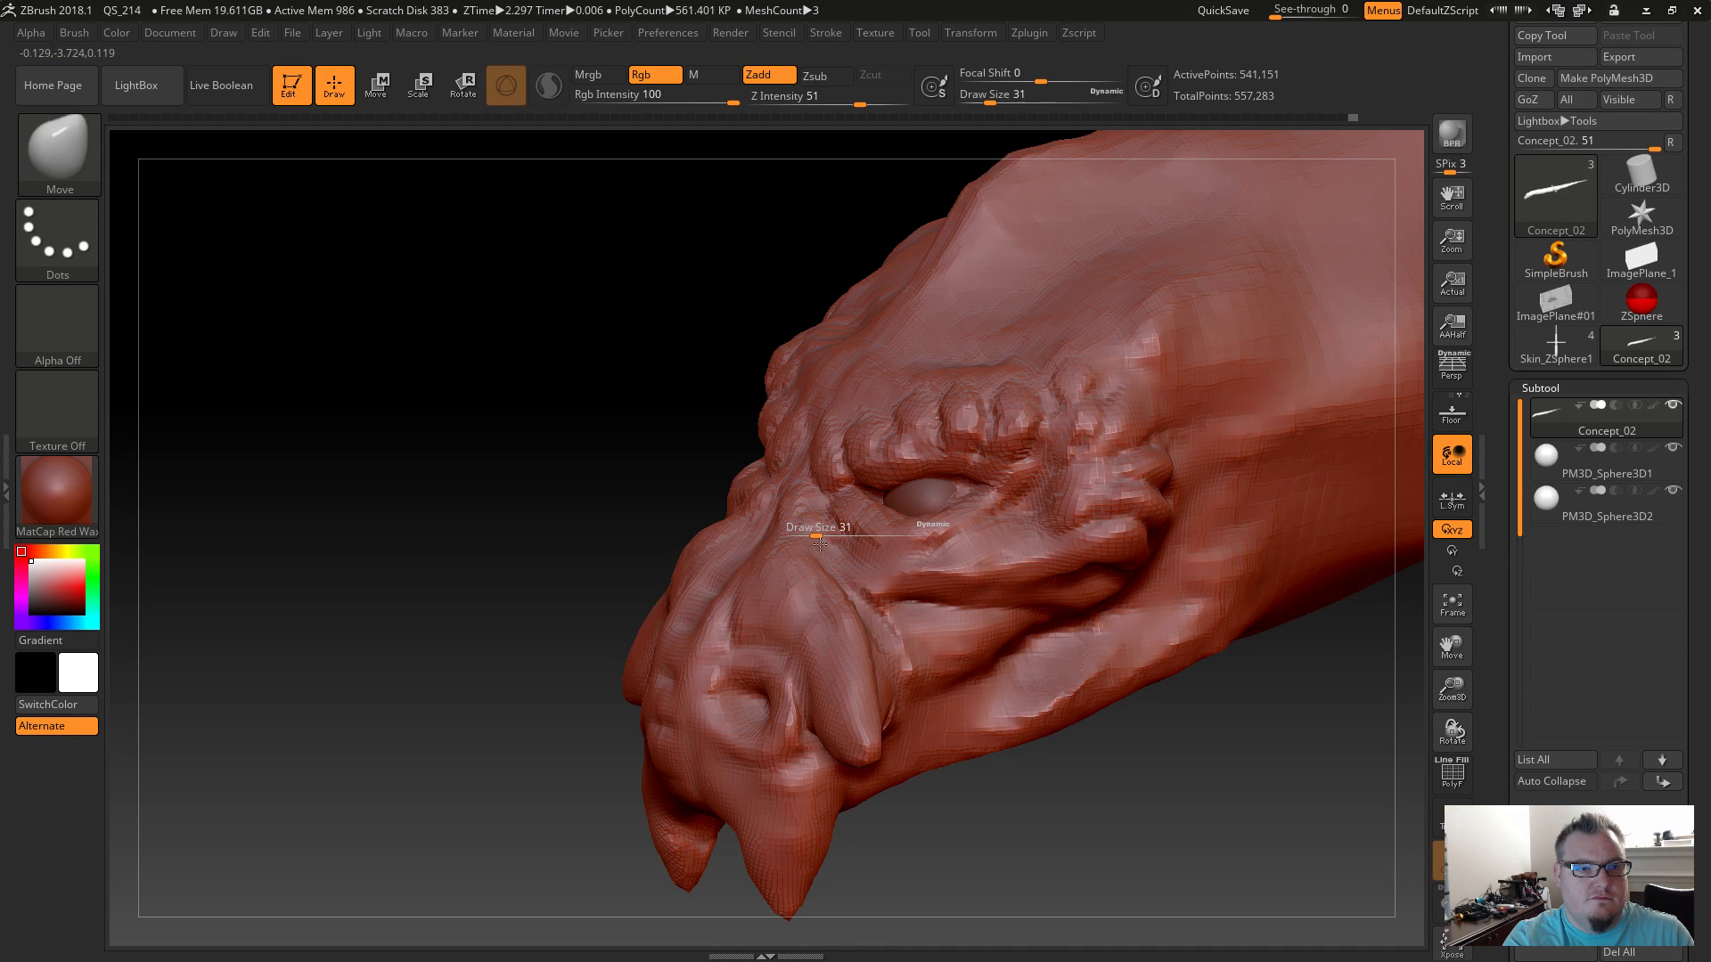
left_click_drag(816, 535, 832, 536)
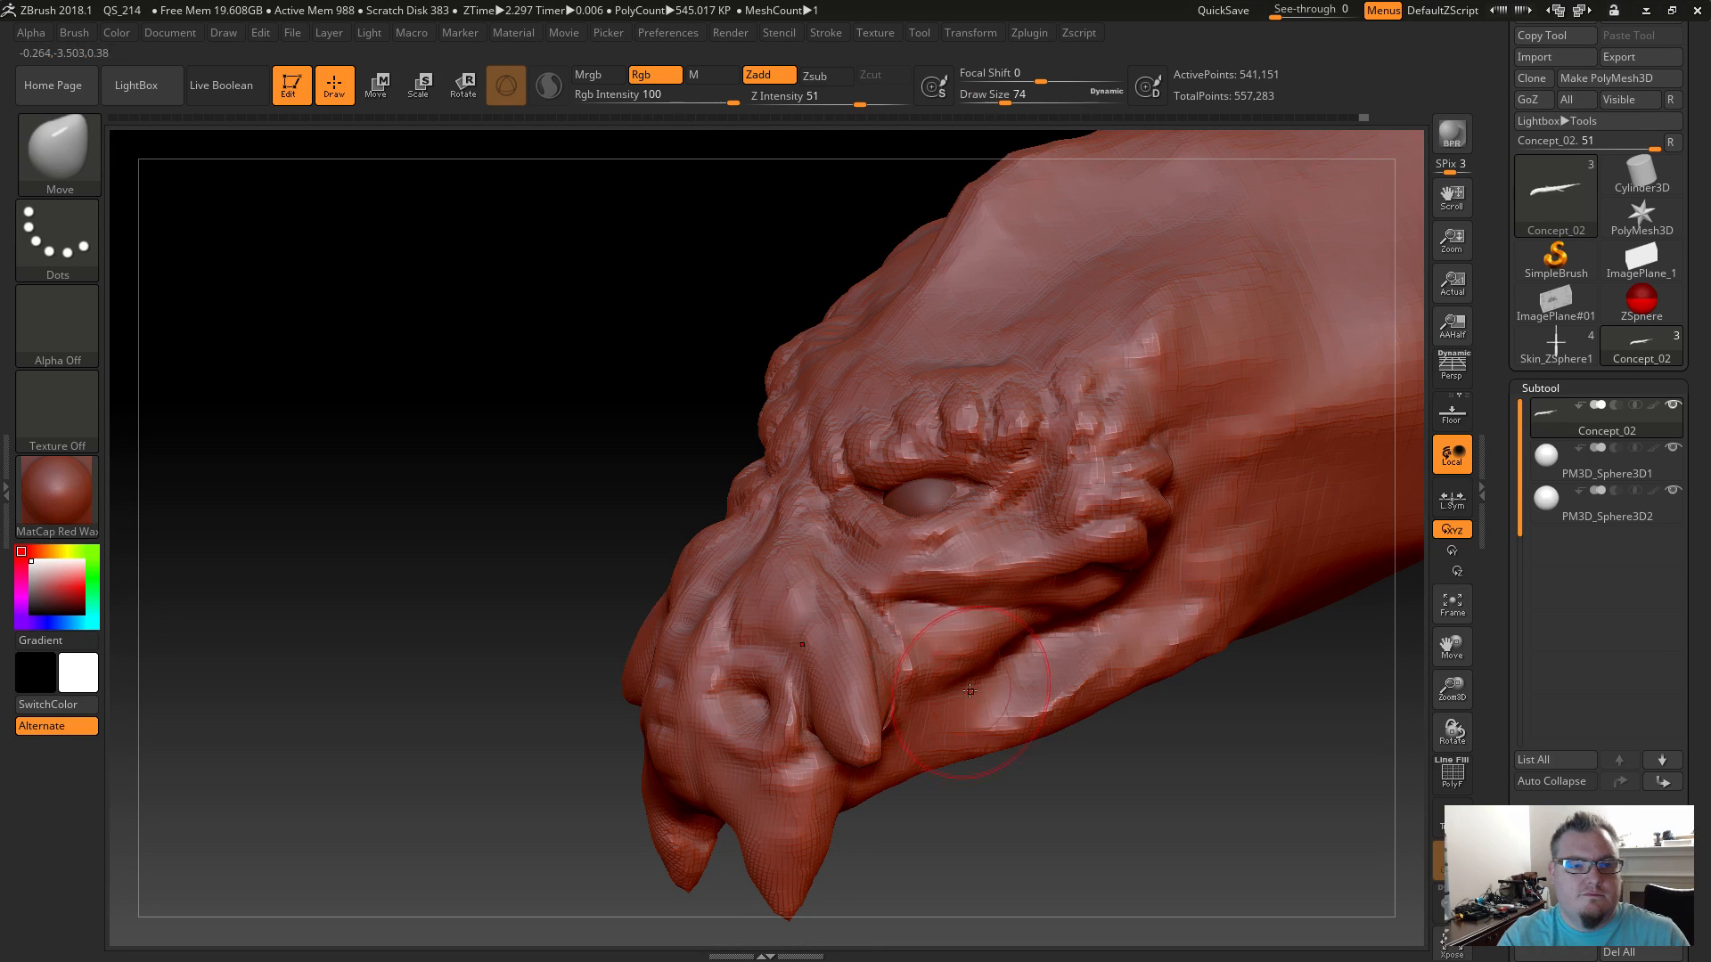
left_click_drag(984, 487, 982, 470)
mouse_move(964, 528)
left_mouse_down()
mouse_move(966, 505)
mouse_move(917, 461)
left_mouse_up()
mouse_move(504, 432)
left_mouse_down()
mouse_move(500, 515)
mouse_move(535, 515)
mouse_move(496, 472)
left_mouse_up()
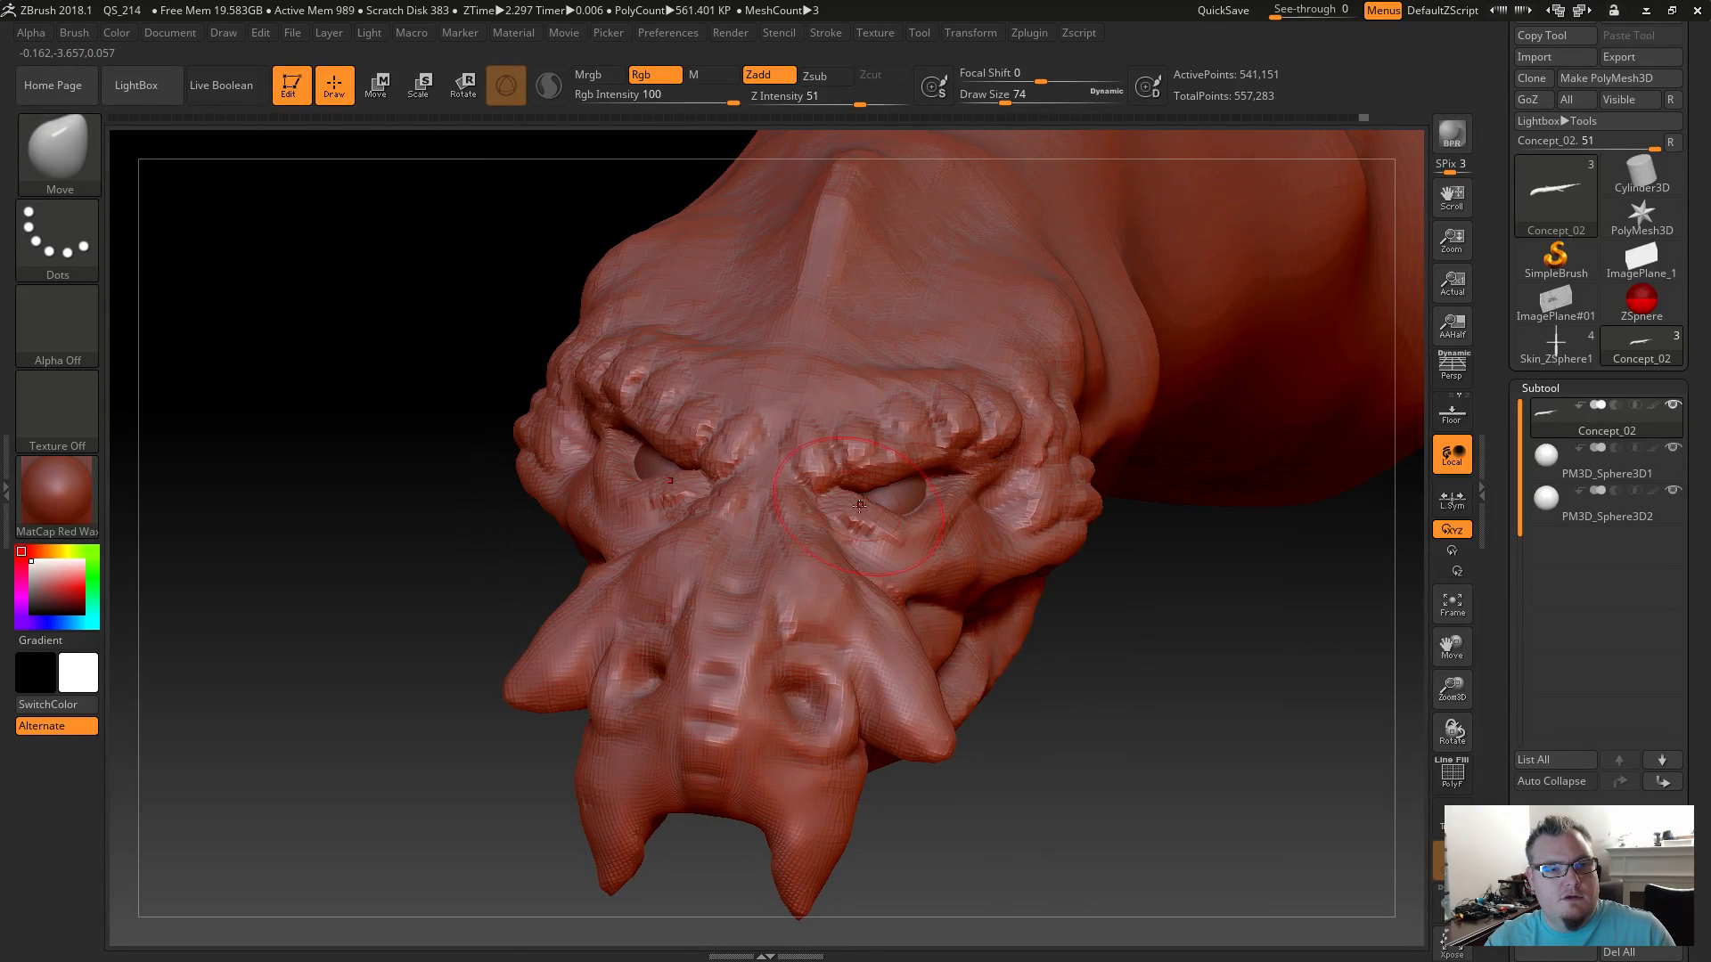
left_click_drag(869, 509, 809, 485)
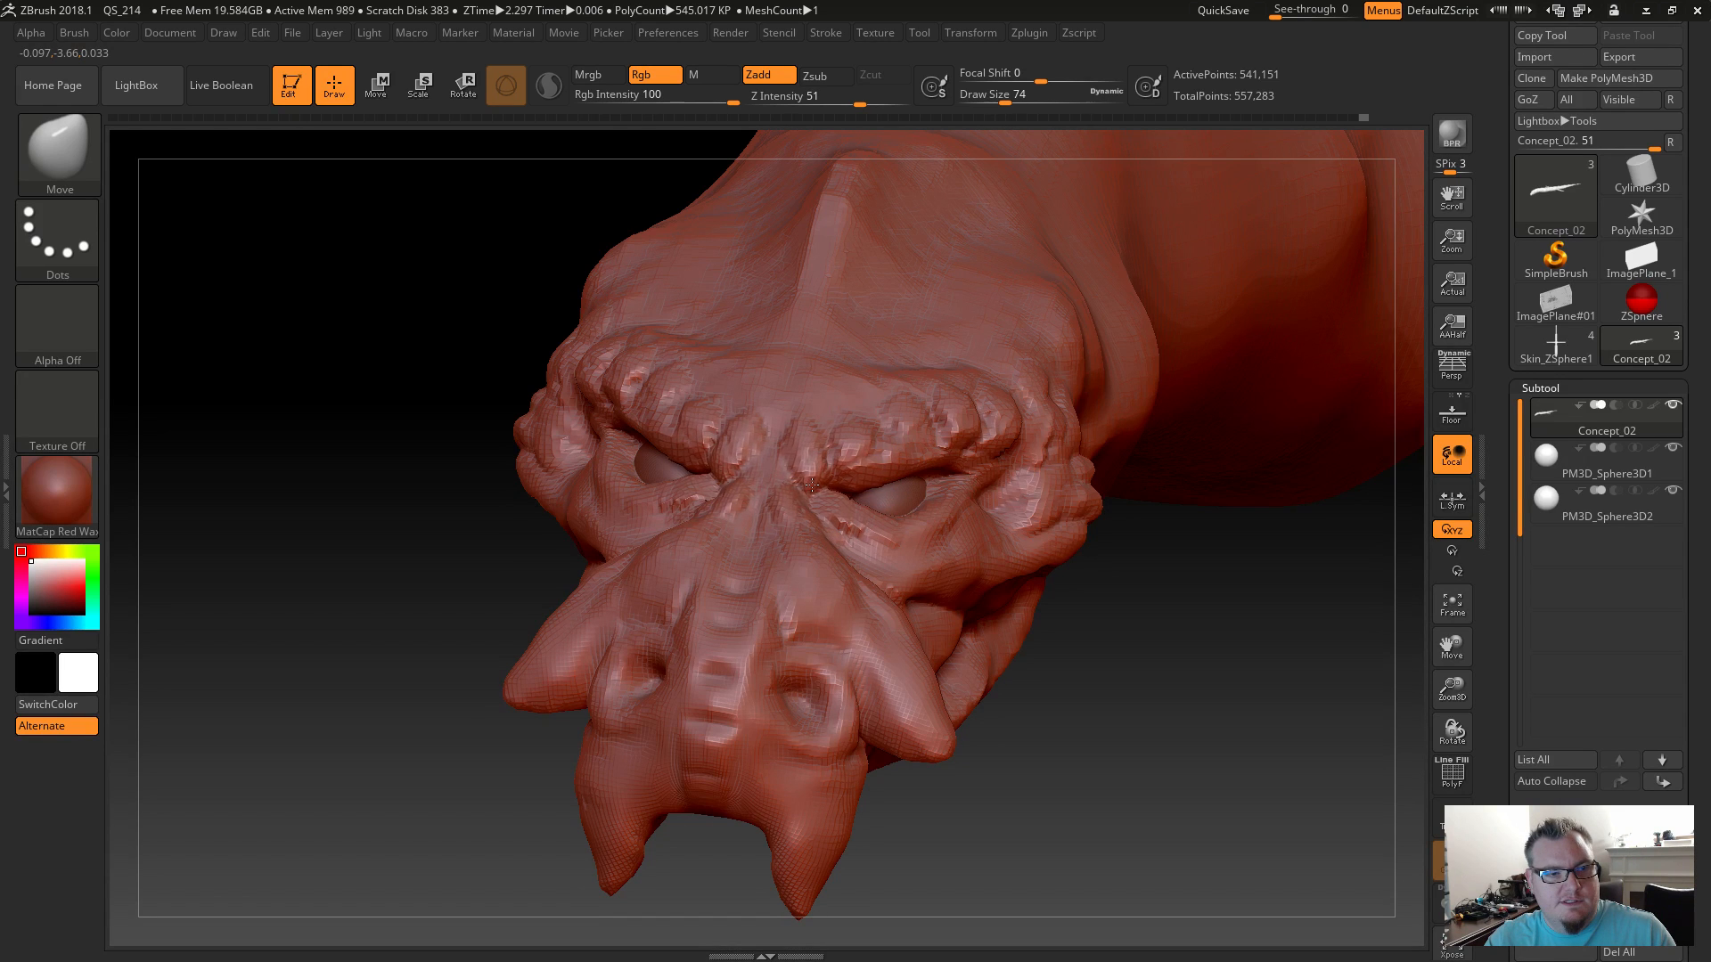
mouse_move(865, 490)
left_mouse_down()
mouse_move(887, 479)
mouse_move(860, 481)
mouse_move(914, 501)
mouse_move(950, 491)
mouse_move(946, 469)
left_mouse_up()
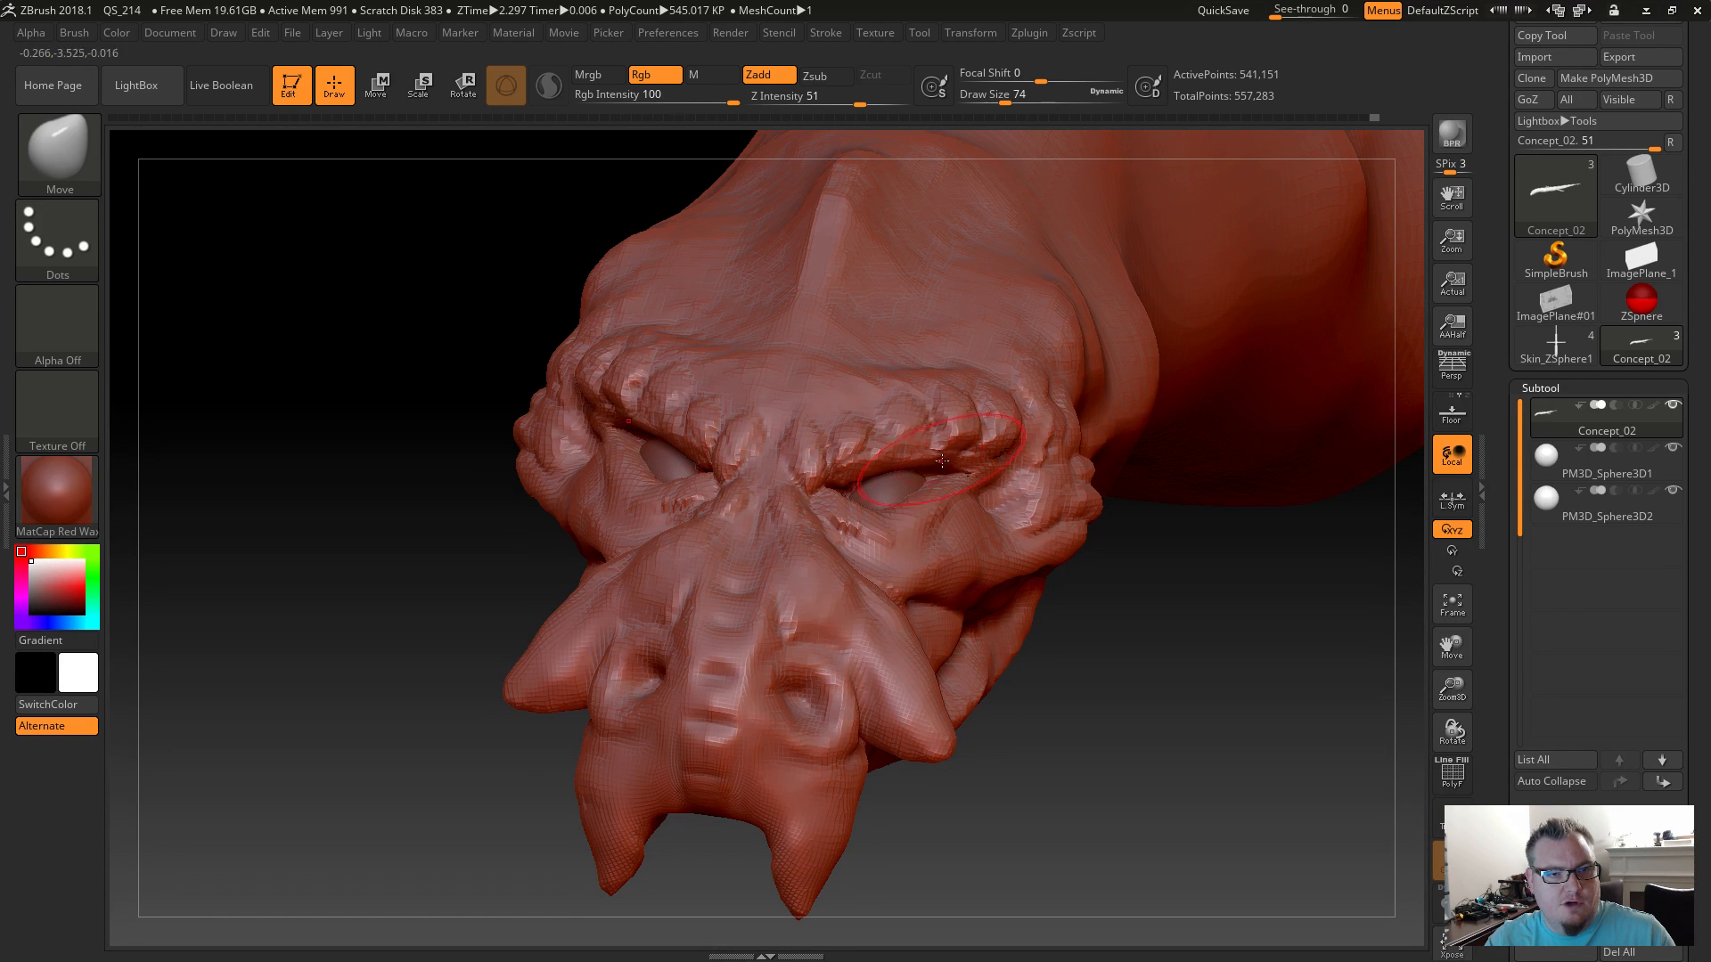
Smooth the crease between the brow ridge and the inner corner of the eye.
key("shift")
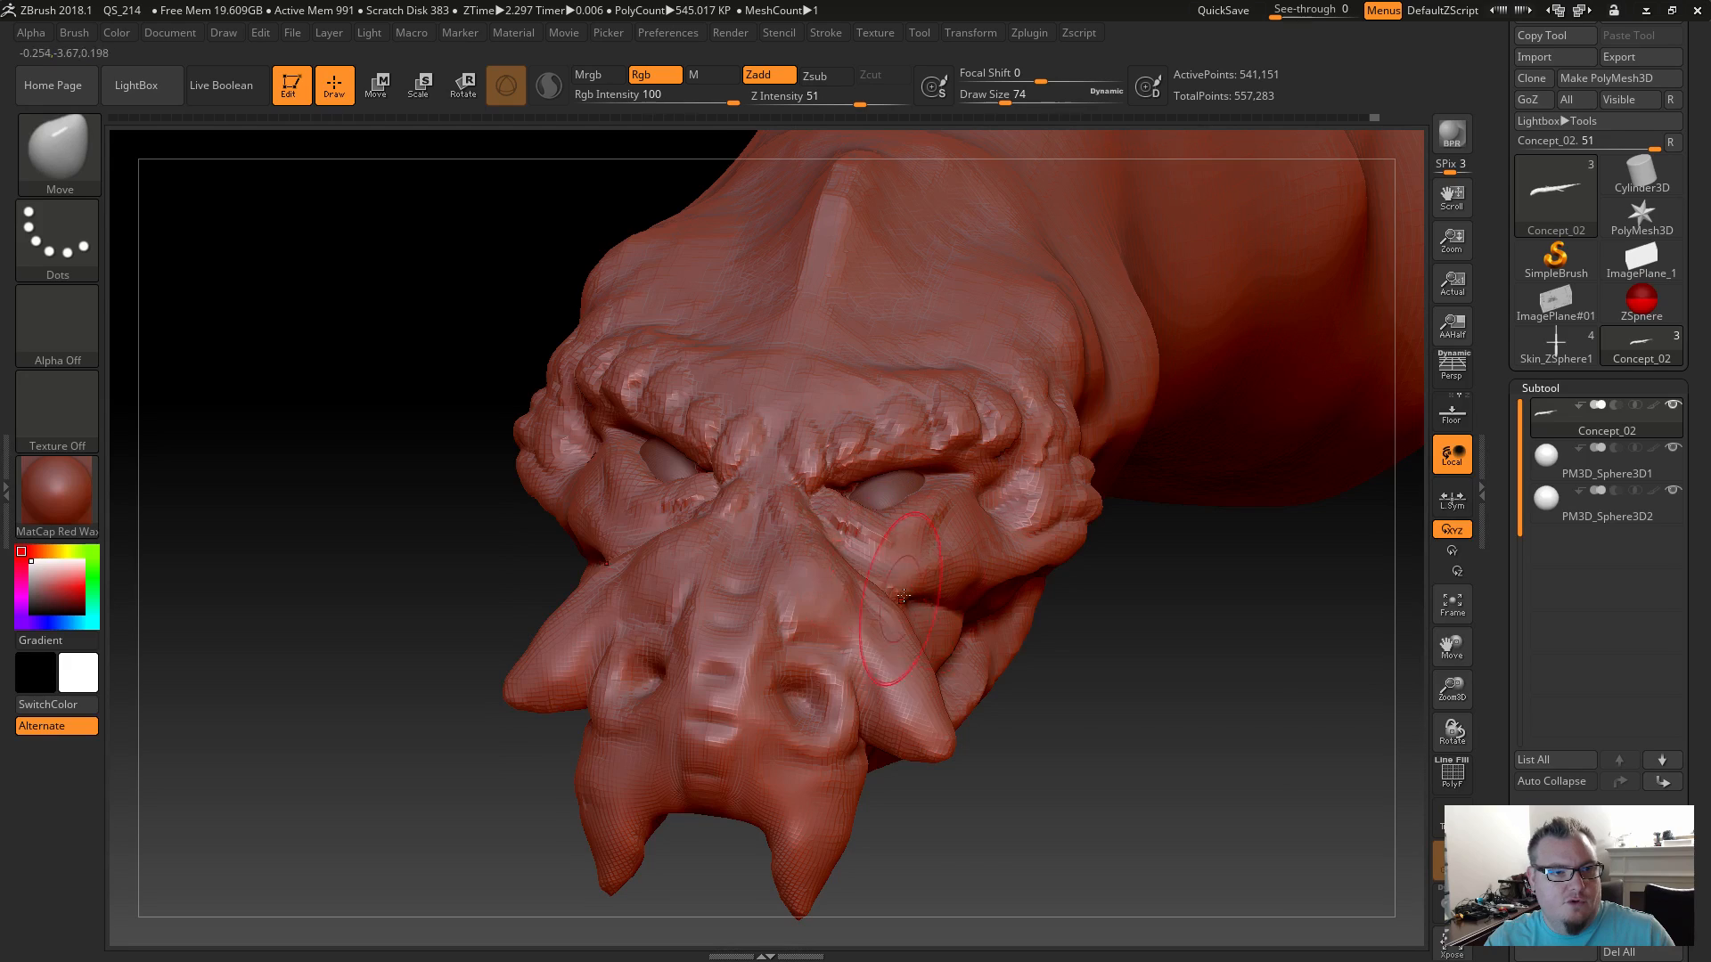
left_click_drag(1046, 734, 998, 745)
left_click_drag(883, 489, 851, 489, "shift")
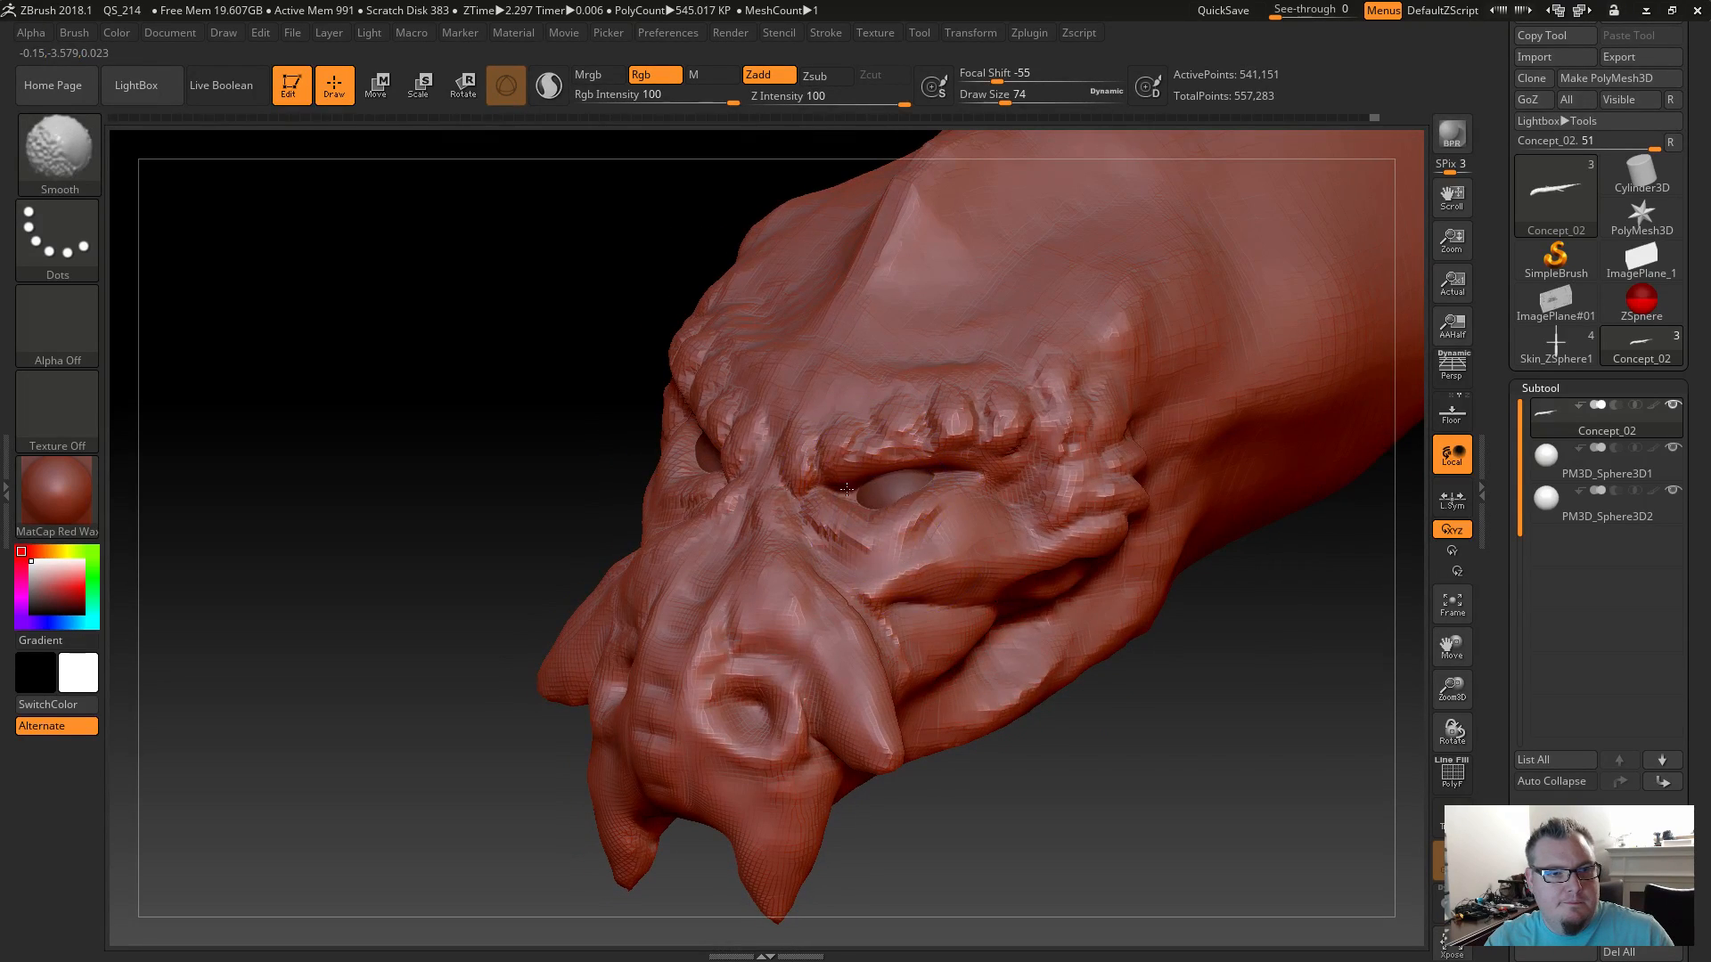
Build up the side of the neck behind the jaw with ClayBuildup at draw size 140 and smooth the strokes.
mouse_move(990, 757)
left_mouse_down()
mouse_move(1016, 750)
mouse_move(974, 768)
mouse_move(1006, 781)
mouse_move(954, 784)
mouse_move(997, 791)
mouse_move(909, 798)
mouse_move(1001, 634)
mouse_move(901, 710)
mouse_move(885, 768)
mouse_move(906, 812)
mouse_move(917, 764)
mouse_move(943, 767)
mouse_move(943, 708)
left_mouse_up()
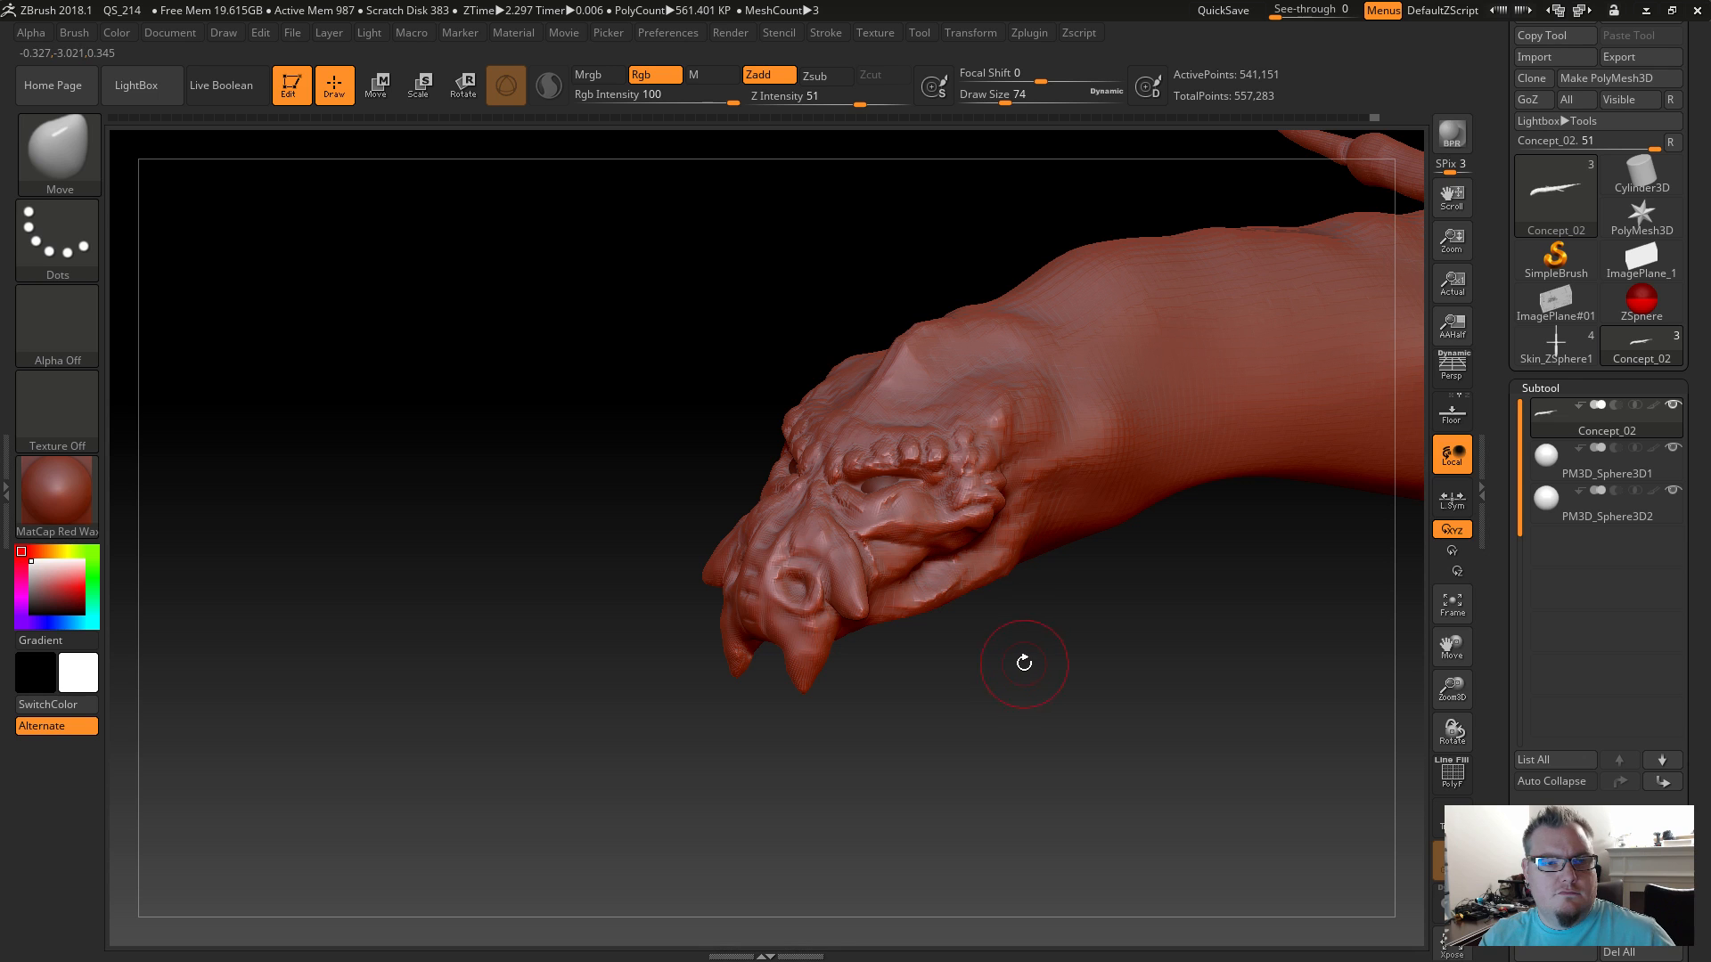
mouse_move(999, 647)
left_mouse_down()
mouse_move(992, 668)
mouse_move(1023, 703)
mouse_move(889, 676)
mouse_move(986, 674)
mouse_move(1013, 600)
mouse_move(985, 596)
left_mouse_up()
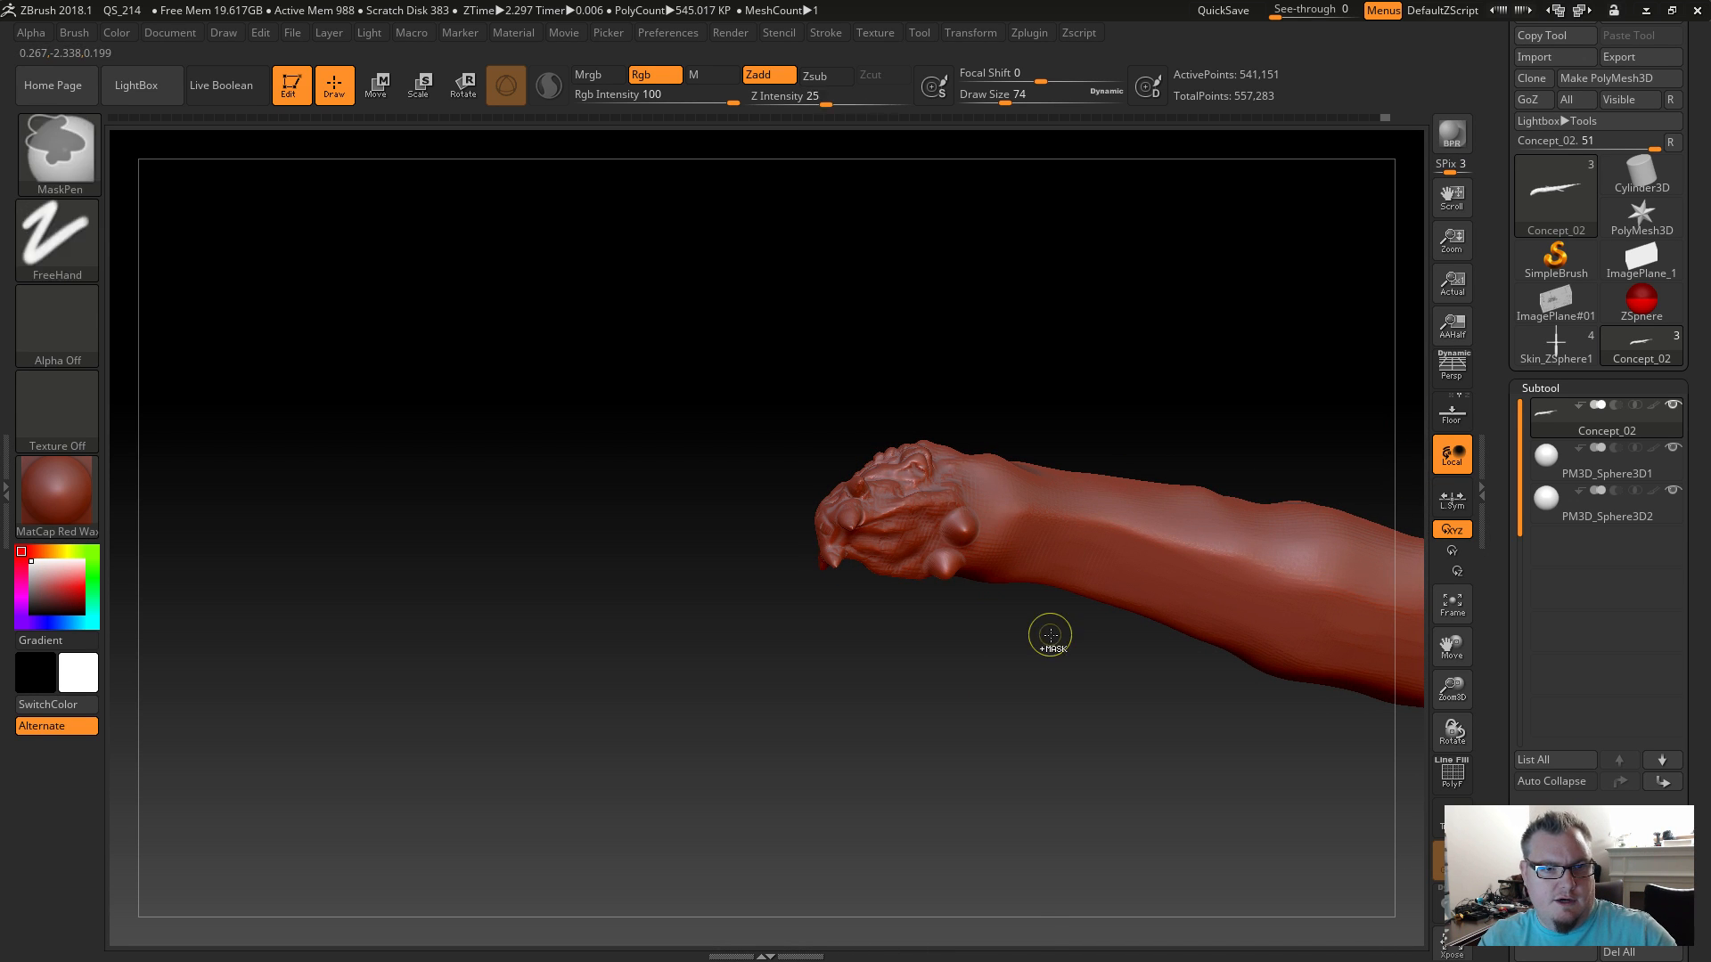
key("b")
key("c")
key("b")
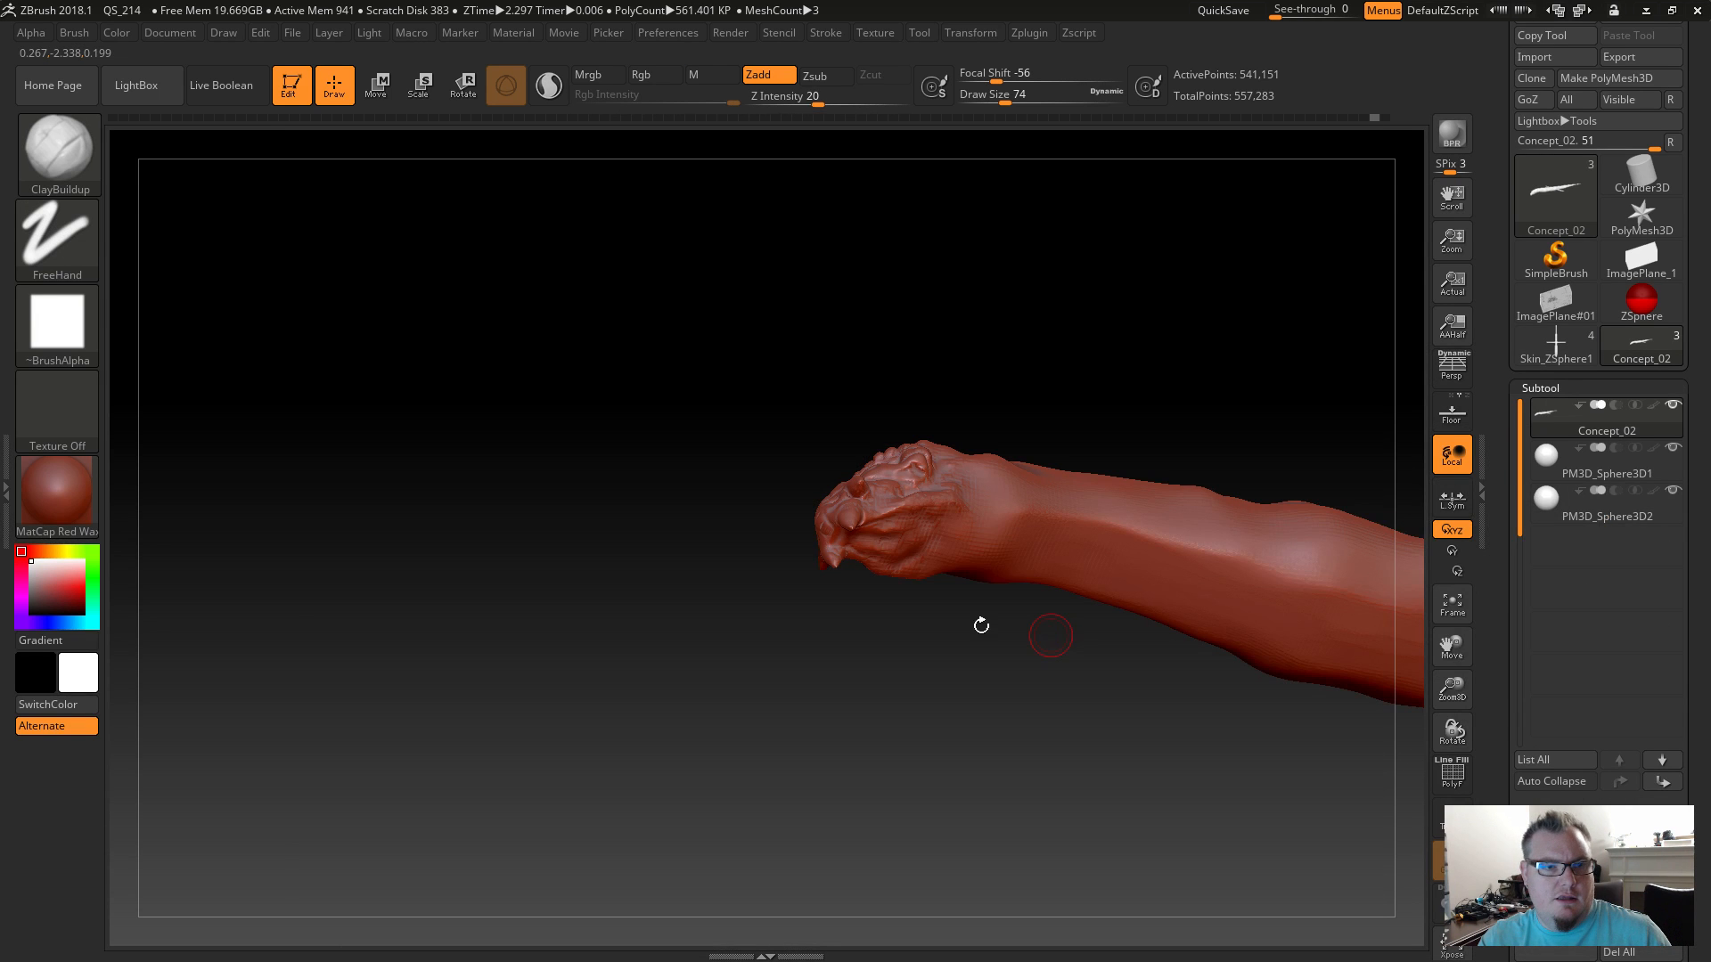
mouse_move(1013, 549)
left_mouse_down()
mouse_move(927, 567)
mouse_move(1007, 559)
mouse_move(901, 534)
mouse_move(946, 529)
left_mouse_up()
key("shift")
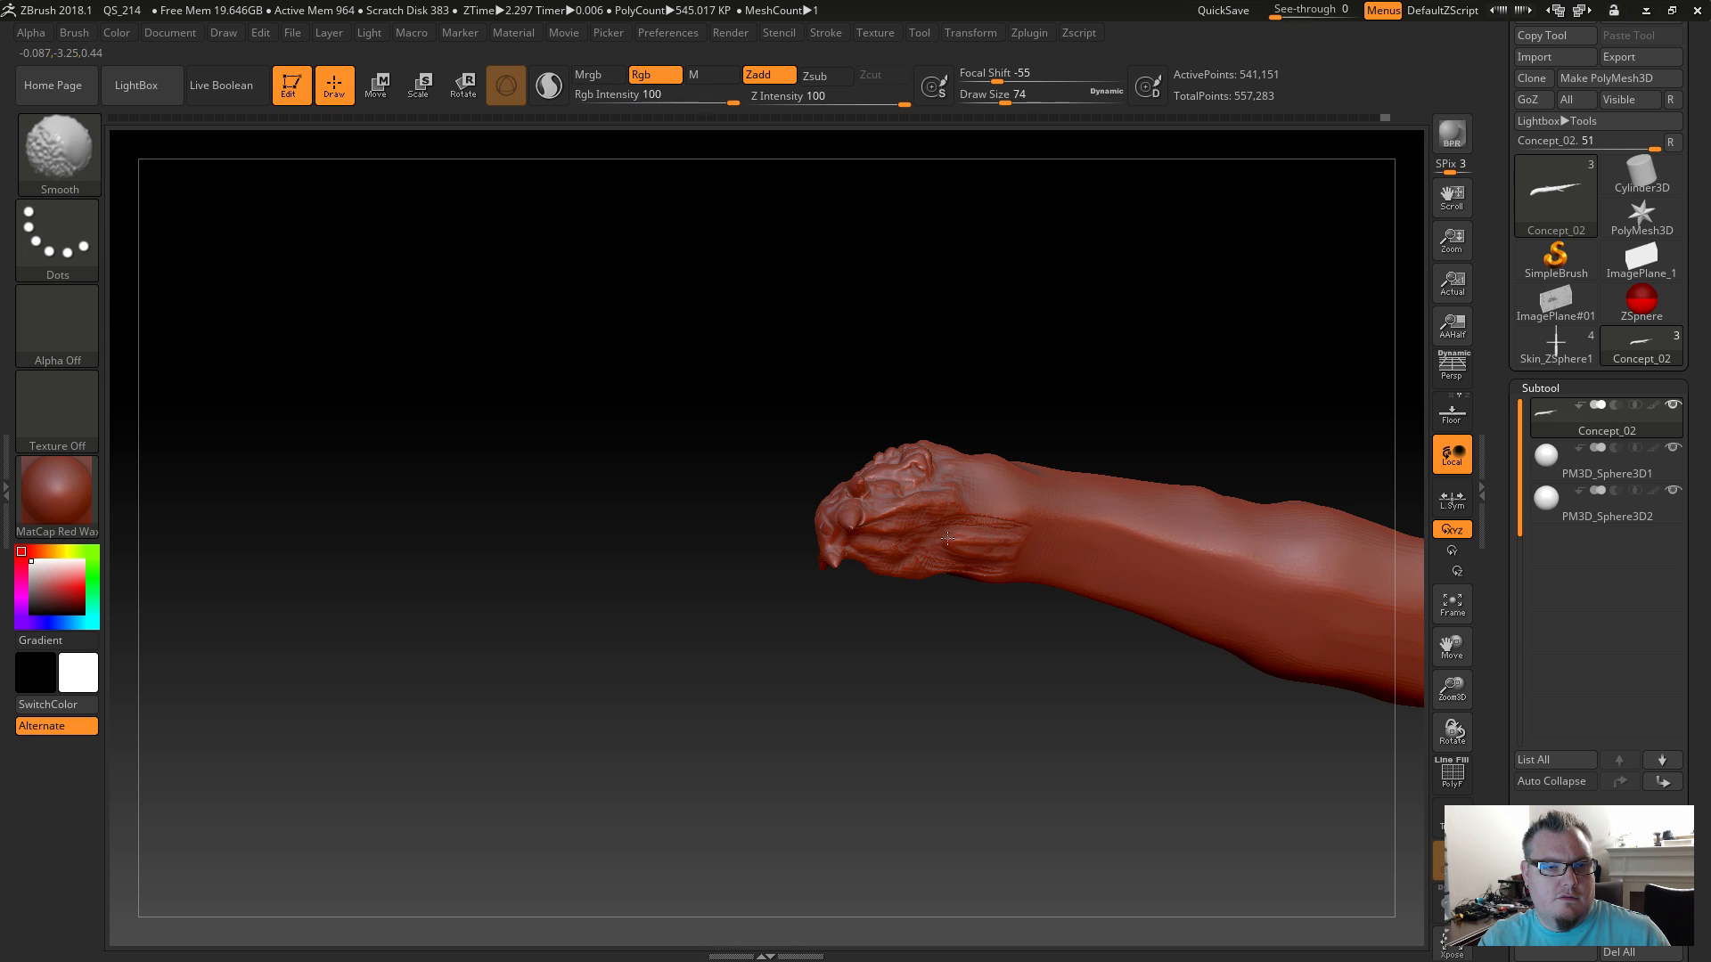
key("s")
mouse_move(978, 523)
left_mouse_down()
mouse_move(995, 523)
mouse_move(976, 544)
mouse_move(1051, 577)
mouse_move(1080, 535)
left_mouse_up()
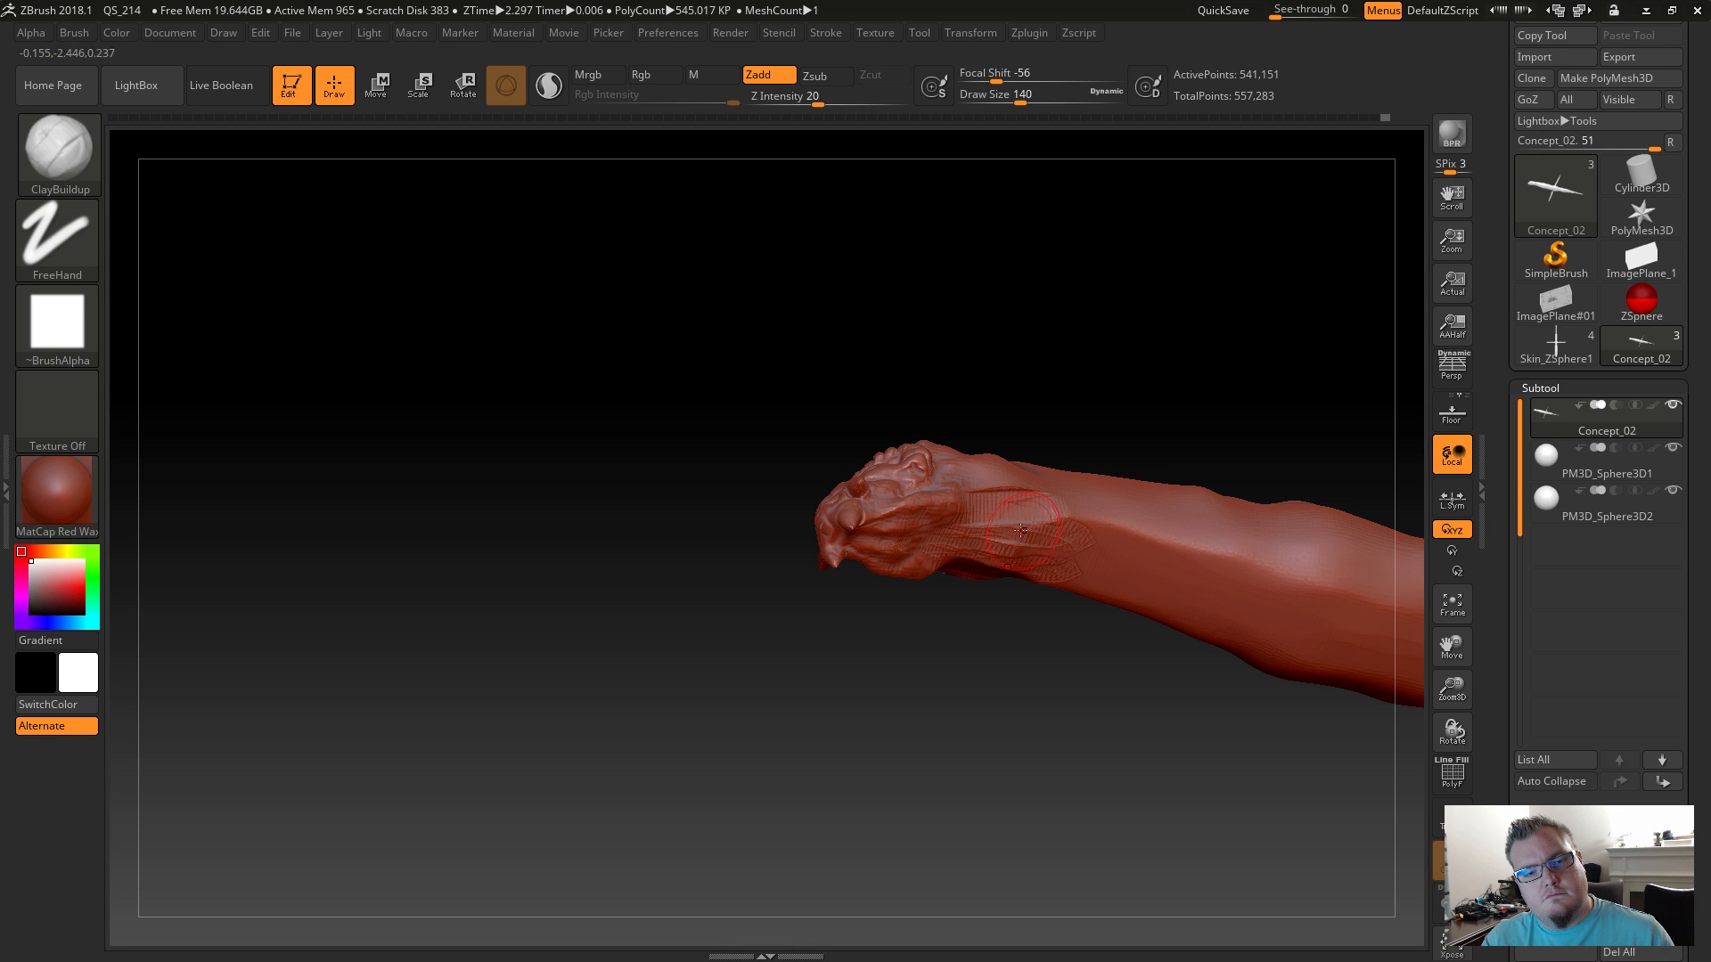
key("shift")
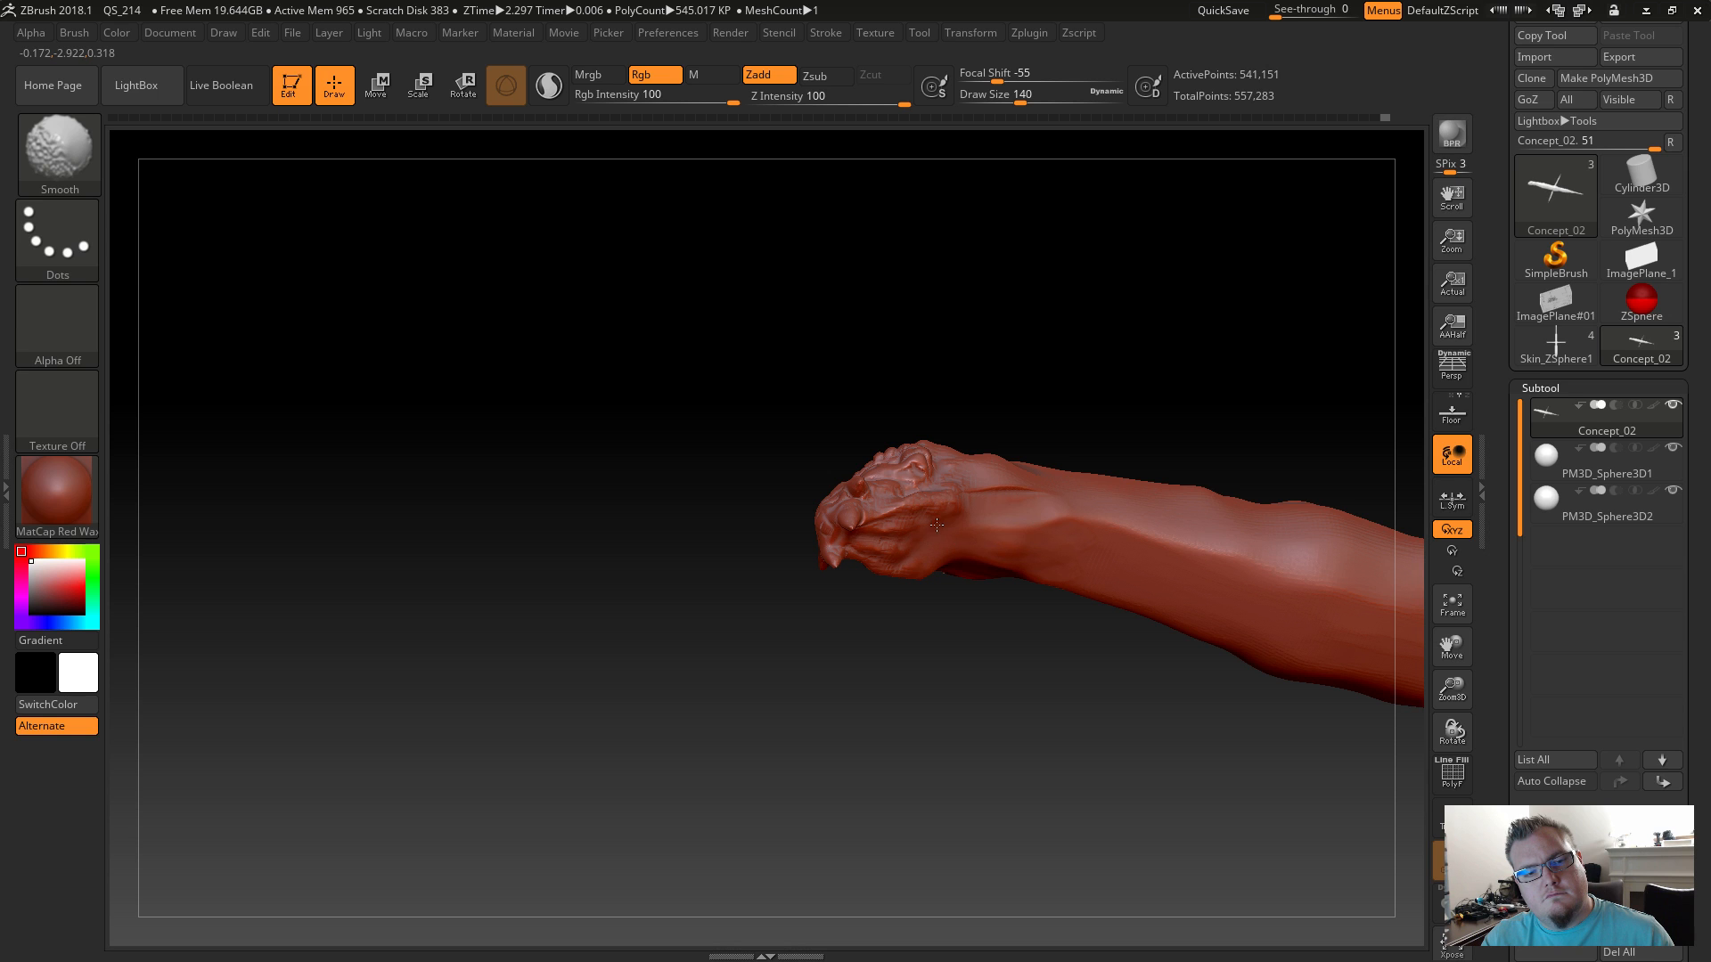
Smooth the crest on top of the head and its transition into the neck.
mouse_move(1020, 638)
left_mouse_down()
mouse_move(963, 805)
mouse_move(1062, 843)
mouse_move(1080, 759)
mouse_move(1016, 771)
mouse_move(1039, 760)
left_mouse_up()
left_click_drag(1086, 700, 993, 638)
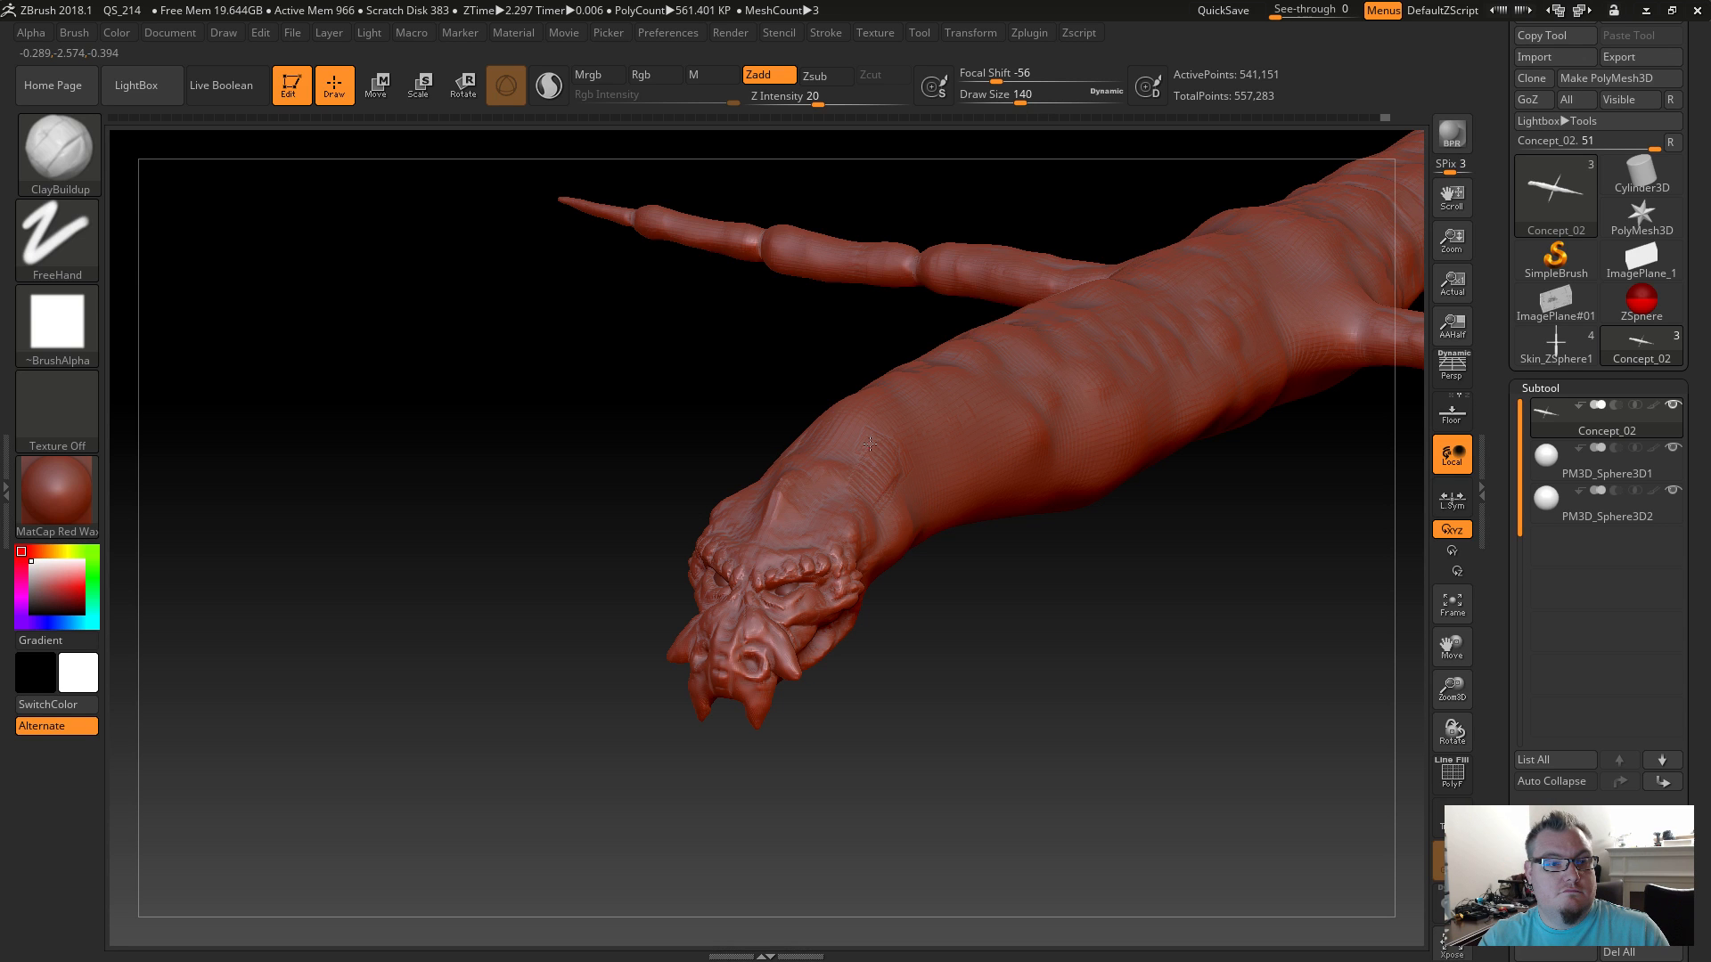
mouse_move(849, 402)
left_mouse_down("shift")
mouse_move(829, 446)
mouse_move(864, 472)
mouse_move(820, 494)
left_mouse_up("shift")
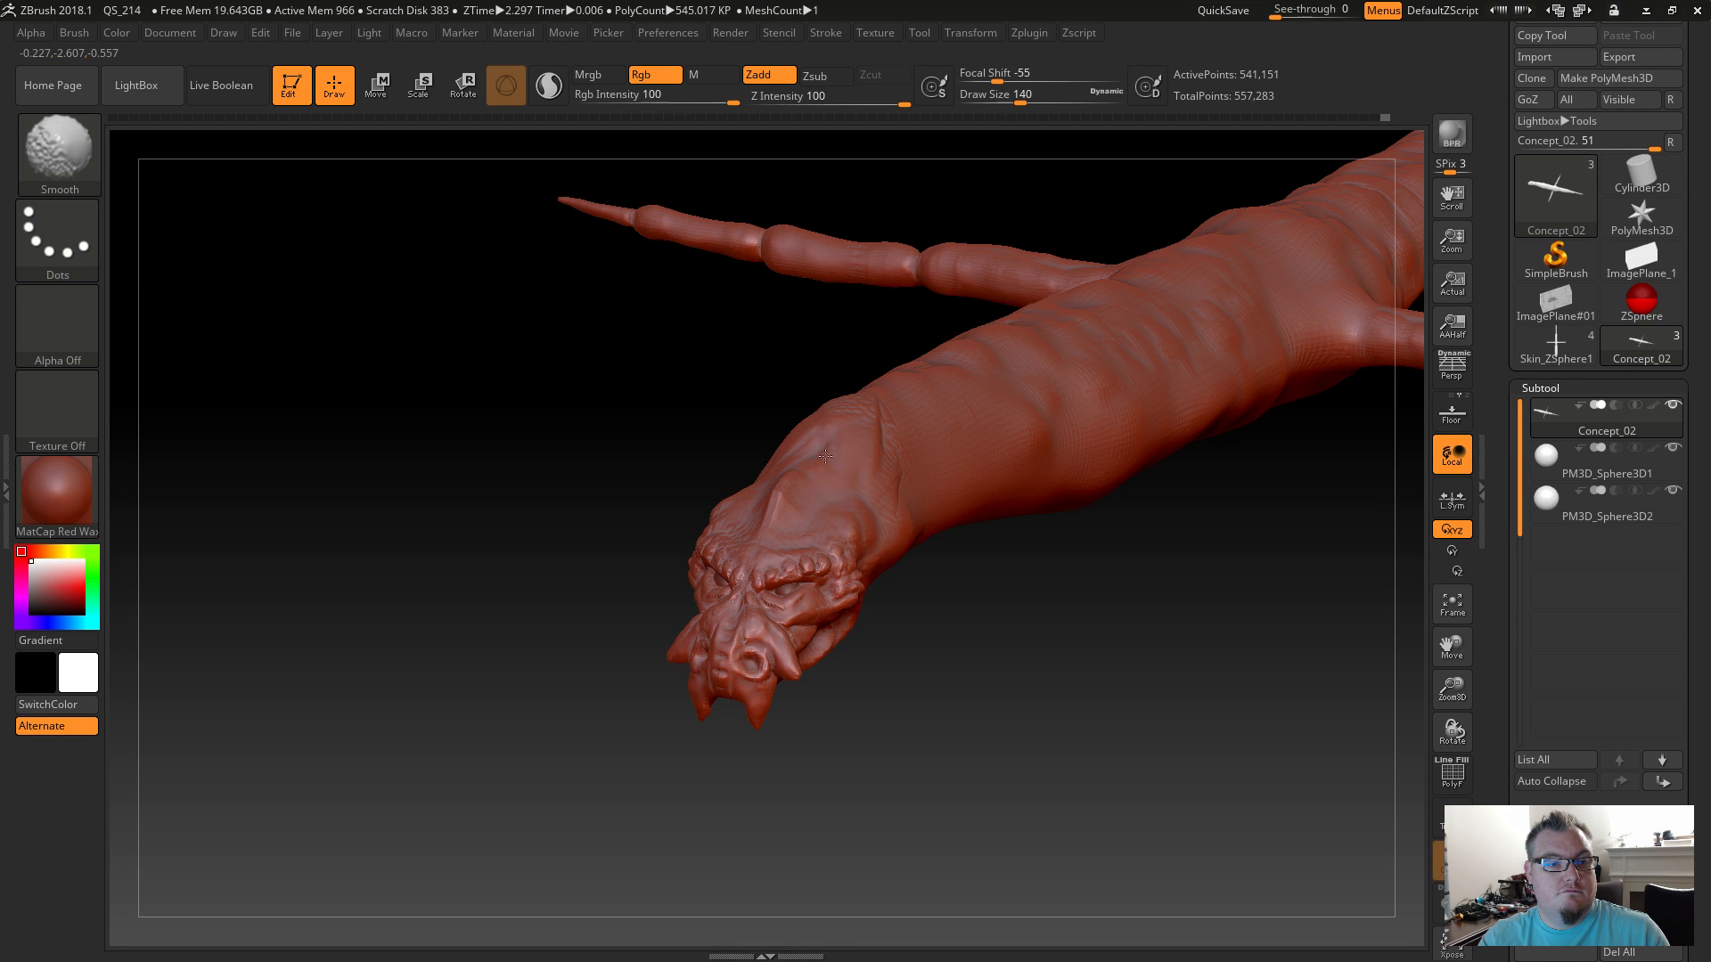
mouse_move(809, 481)
left_mouse_down("shift")
mouse_move(832, 493)
mouse_move(768, 525)
mouse_move(817, 502)
left_mouse_up("shift")
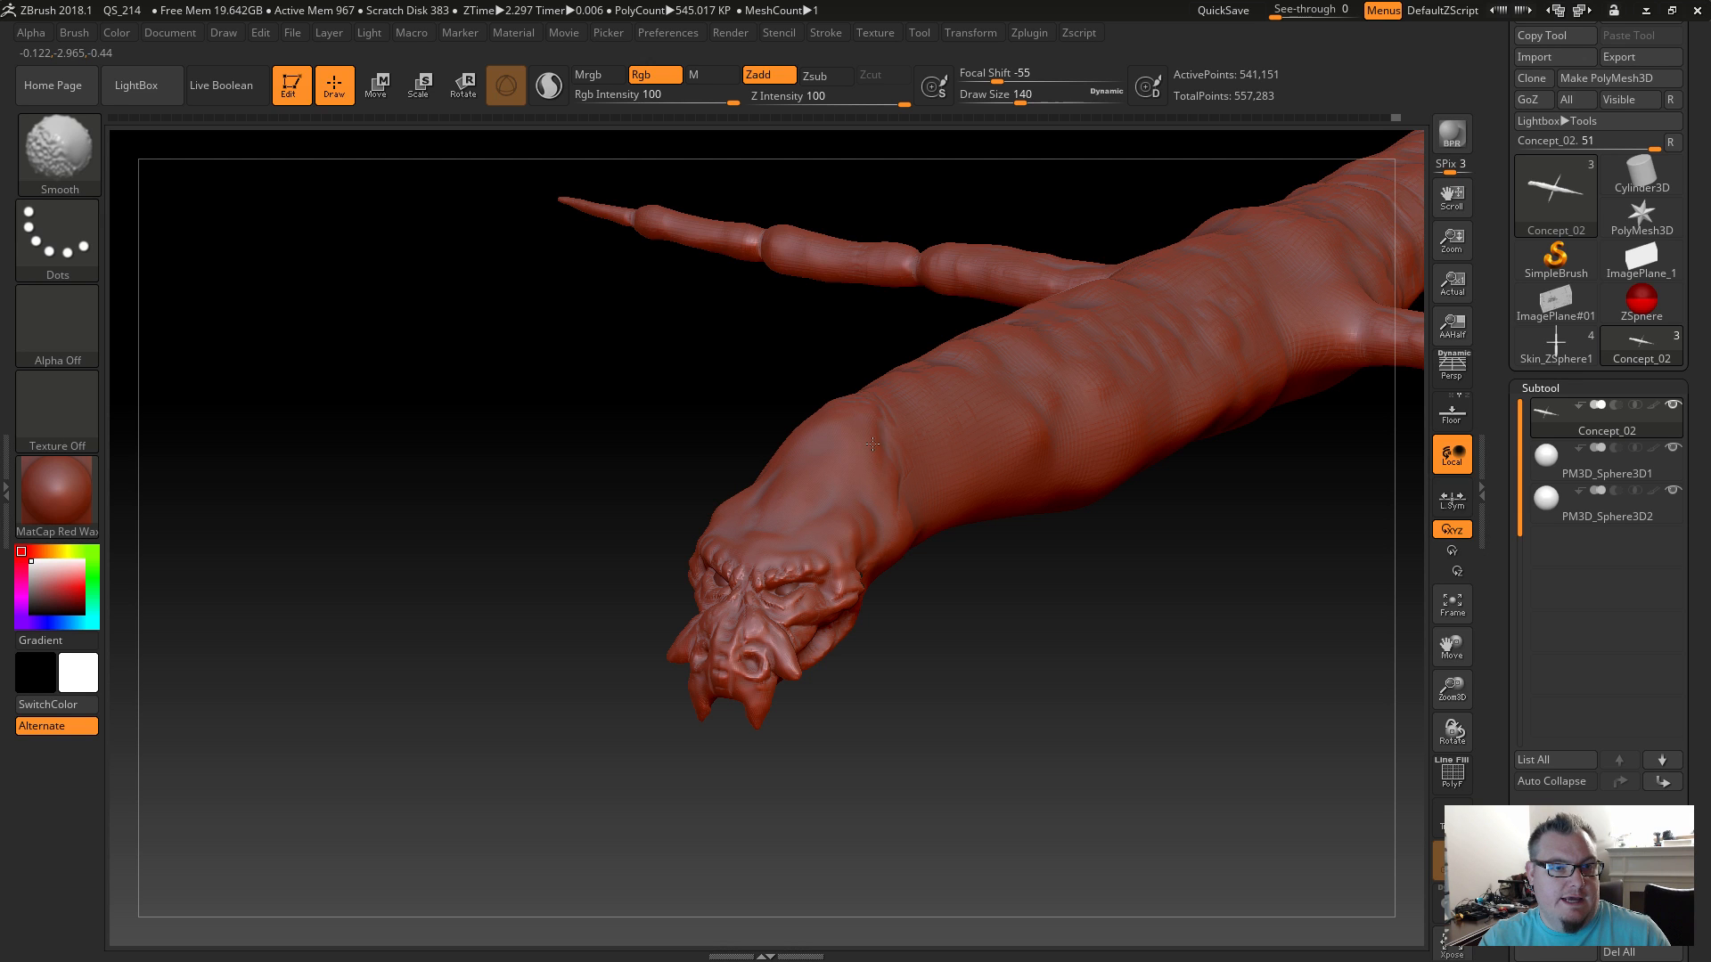
Smooth the side of the head from the neck across the cheek folds and down to the jaw.
left_click_drag(950, 619, 917, 657)
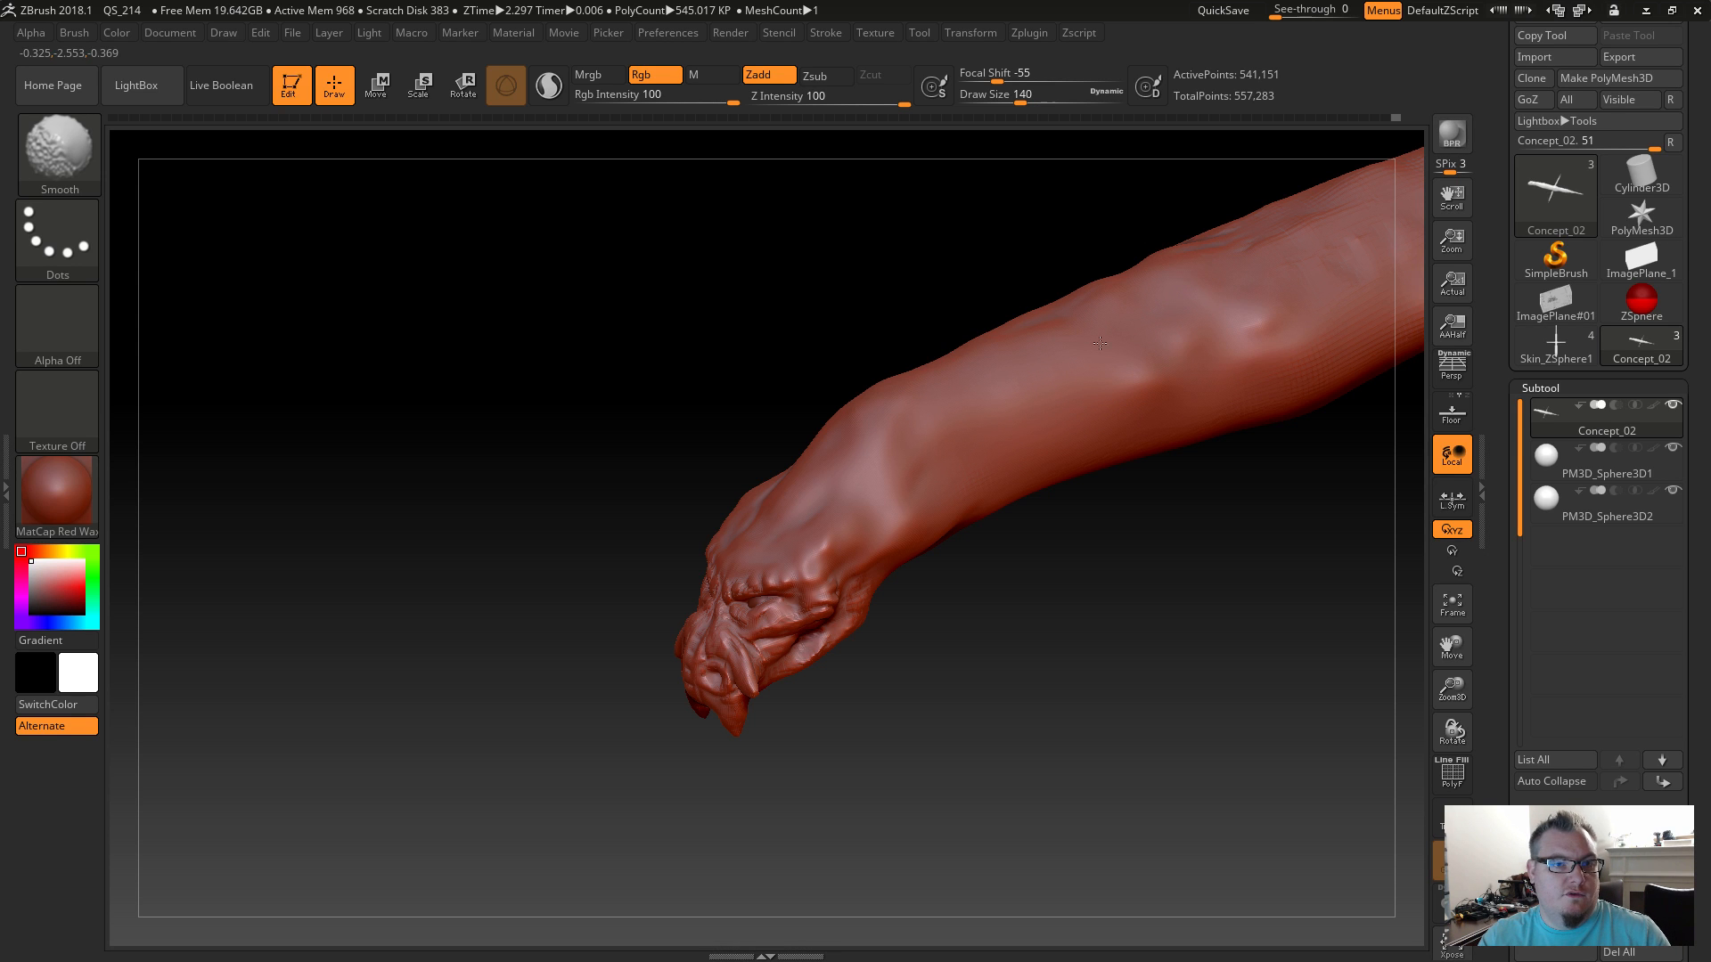
left_click_drag(952, 511, 825, 590)
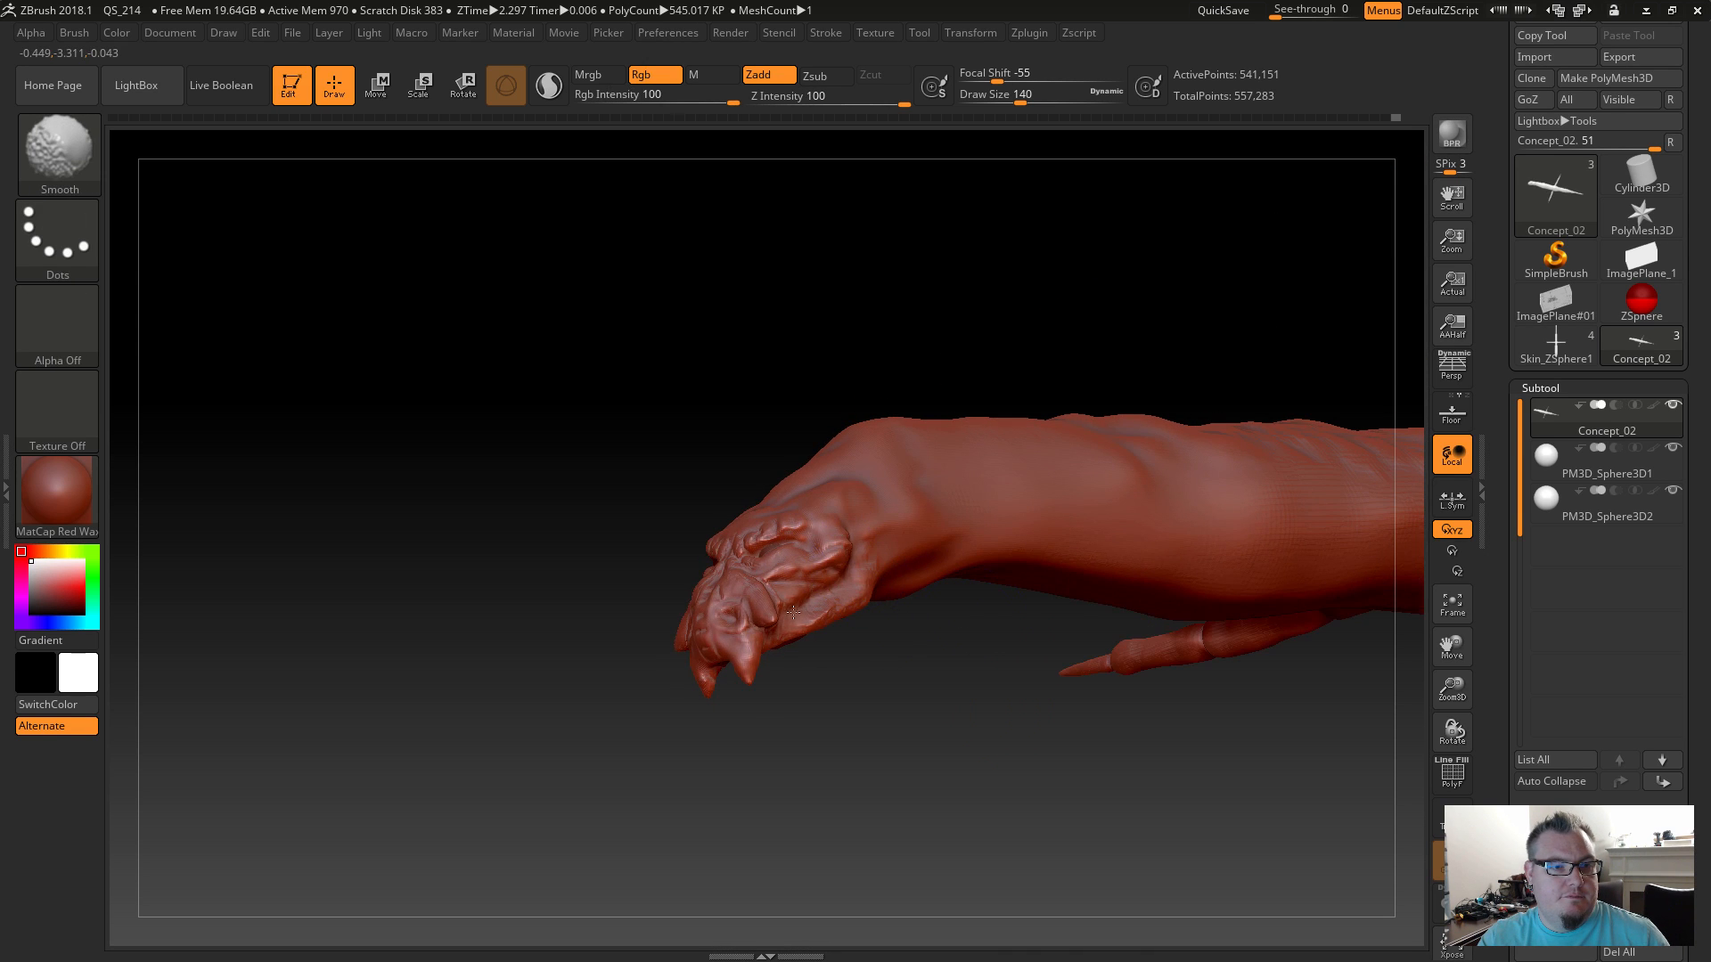
left_click_drag(847, 747, 784, 793)
left_click_drag(792, 617, 794, 668, "shift")
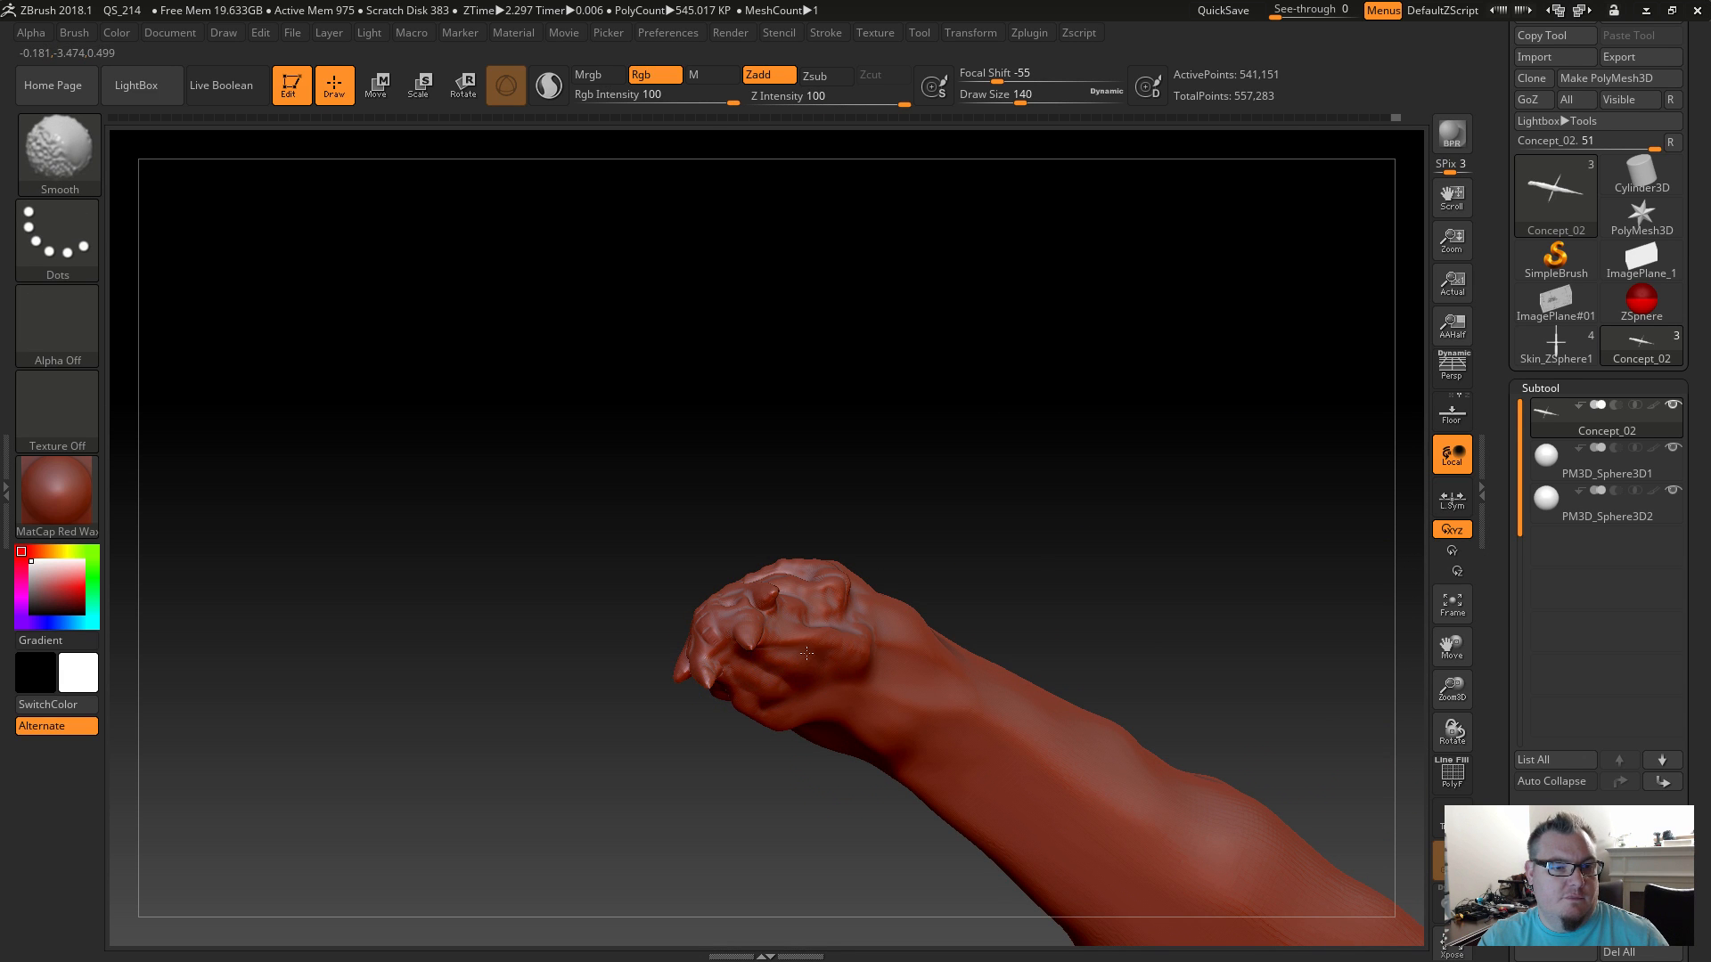
Switch to the ClayBuildup brush and undo the last smoothing stroke on the head.
key("b")
key("c")
key("b")
mouse_move(755, 473)
left_mouse_down()
mouse_move(898, 659)
mouse_move(966, 692)
left_mouse_up()
mouse_move(763, 631)
left_mouse_down("shift")
mouse_move(768, 663)
mouse_move(766, 643)
left_mouse_up("shift")
key("ctrl+z")
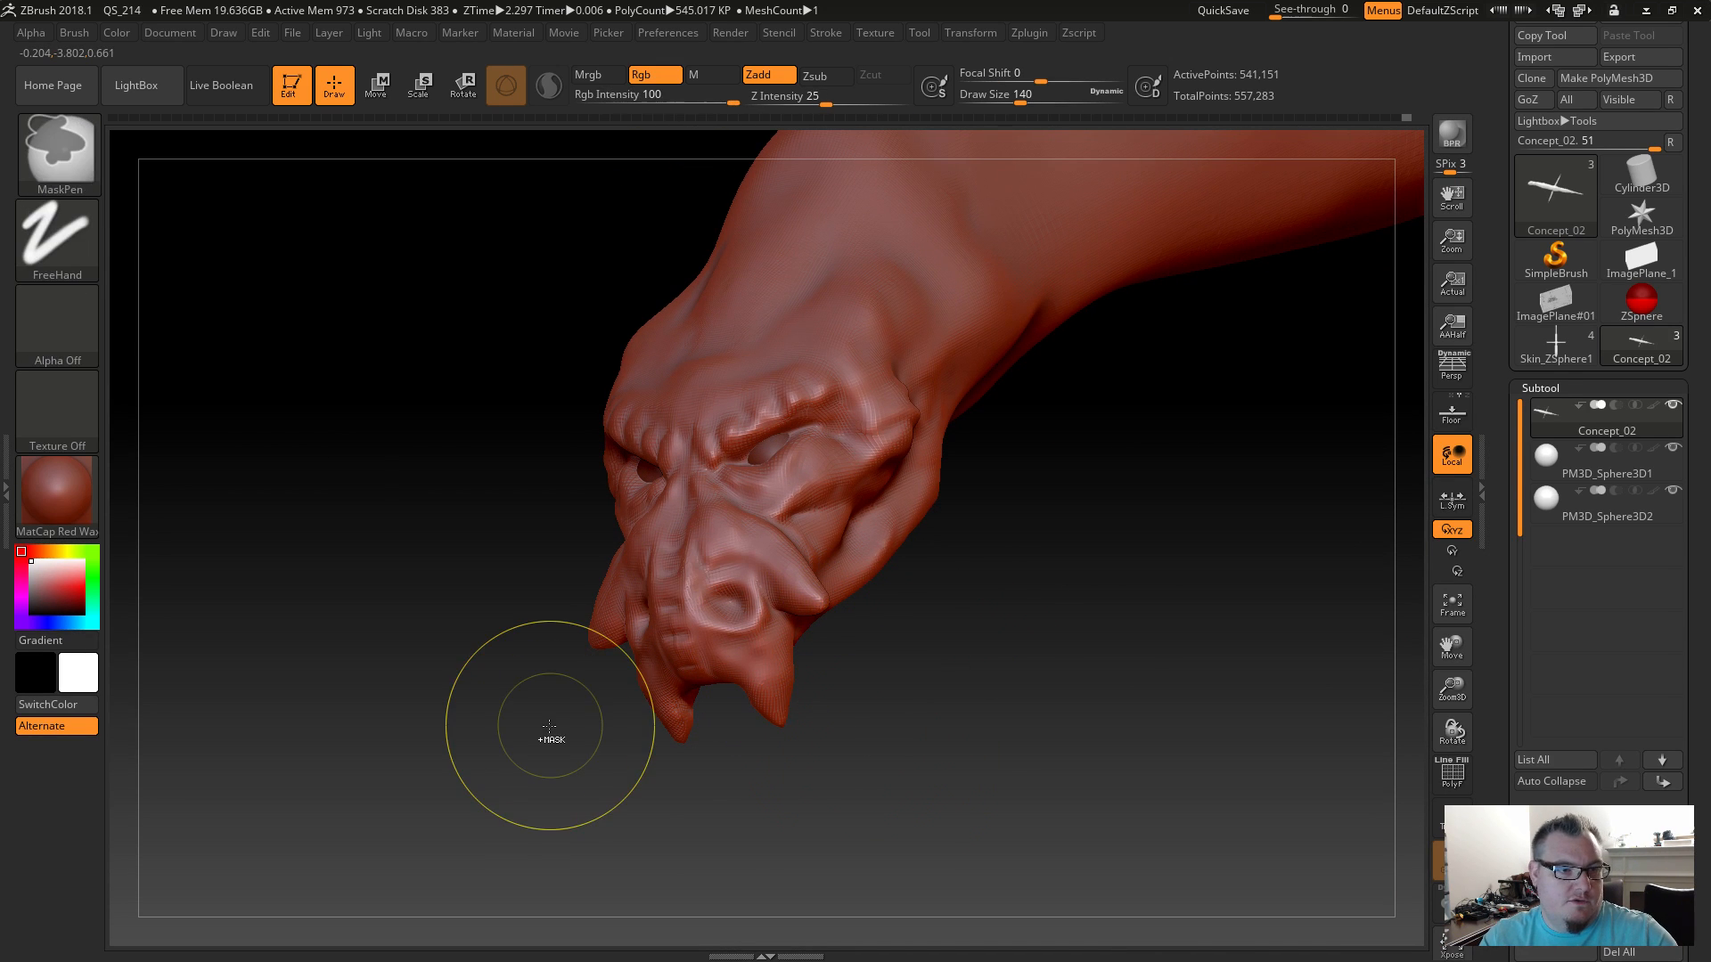
Isolate the pair of side limbs by hiding the rest of the dragon's body.
left_click_drag(1065, 692, 1065, 741, "shift")
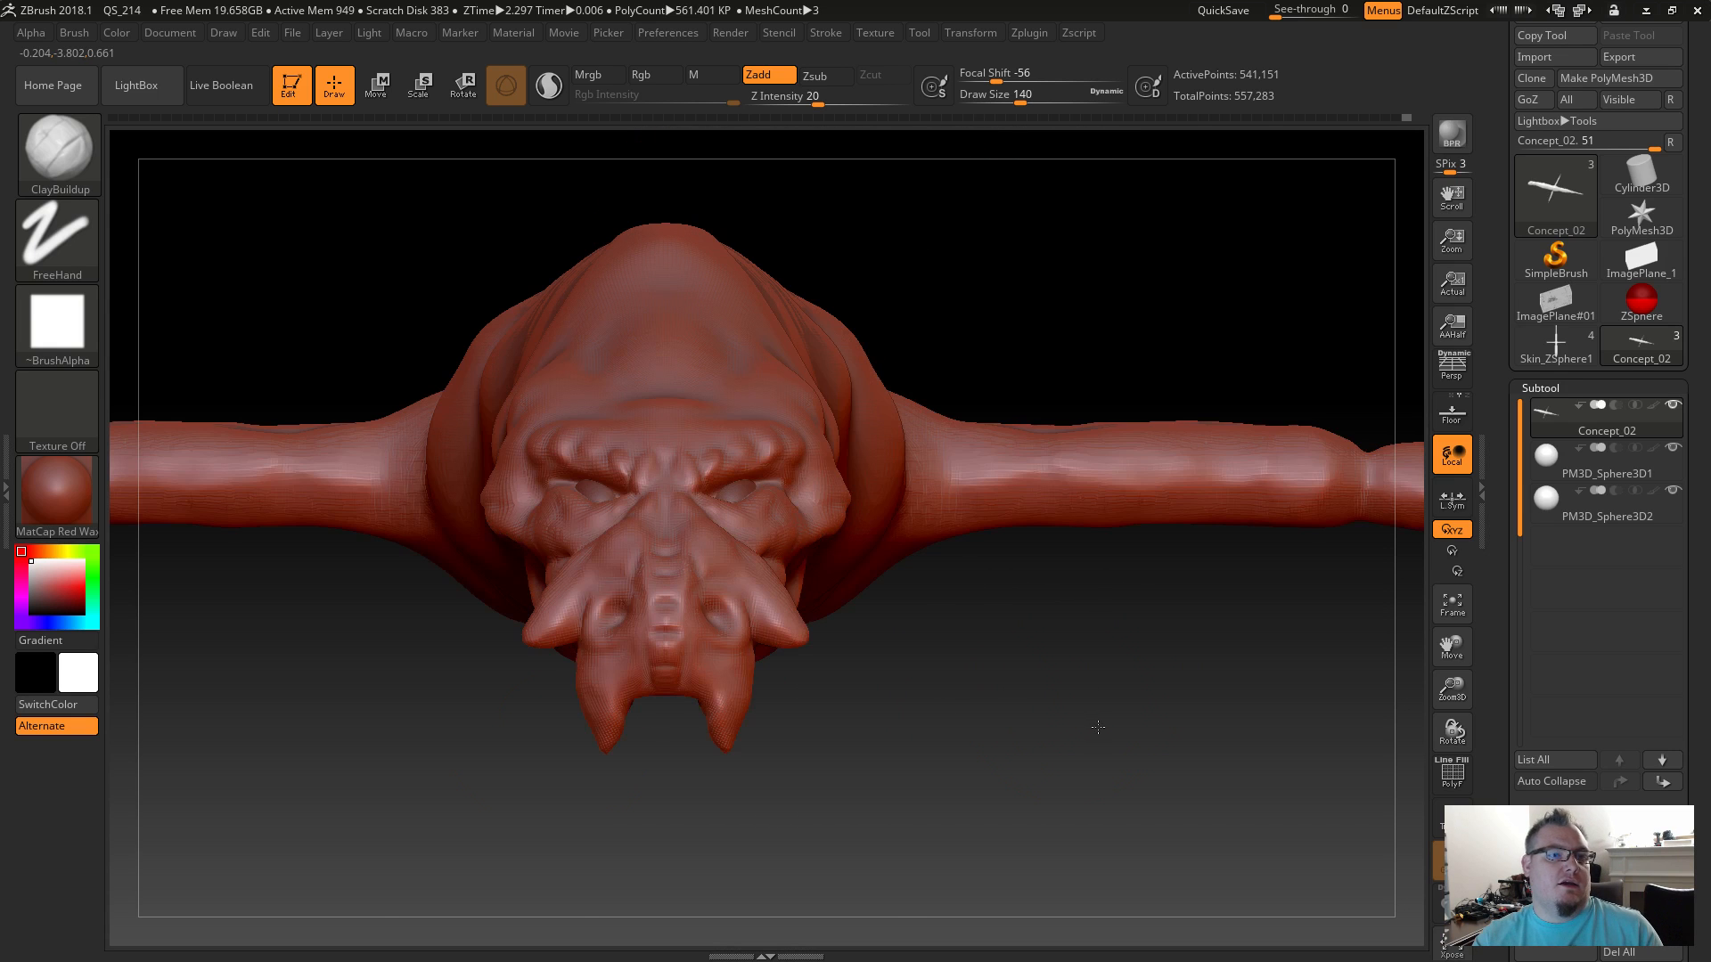
mouse_move(991, 788)
left_mouse_down("alt")
mouse_move(954, 741)
mouse_move(937, 773)
mouse_move(798, 638)
mouse_move(880, 768)
mouse_move(865, 632)
mouse_move(847, 713)
mouse_move(837, 489)
mouse_move(844, 660)
mouse_move(932, 677)
mouse_move(754, 870)
mouse_move(736, 935)
left_mouse_up("alt")
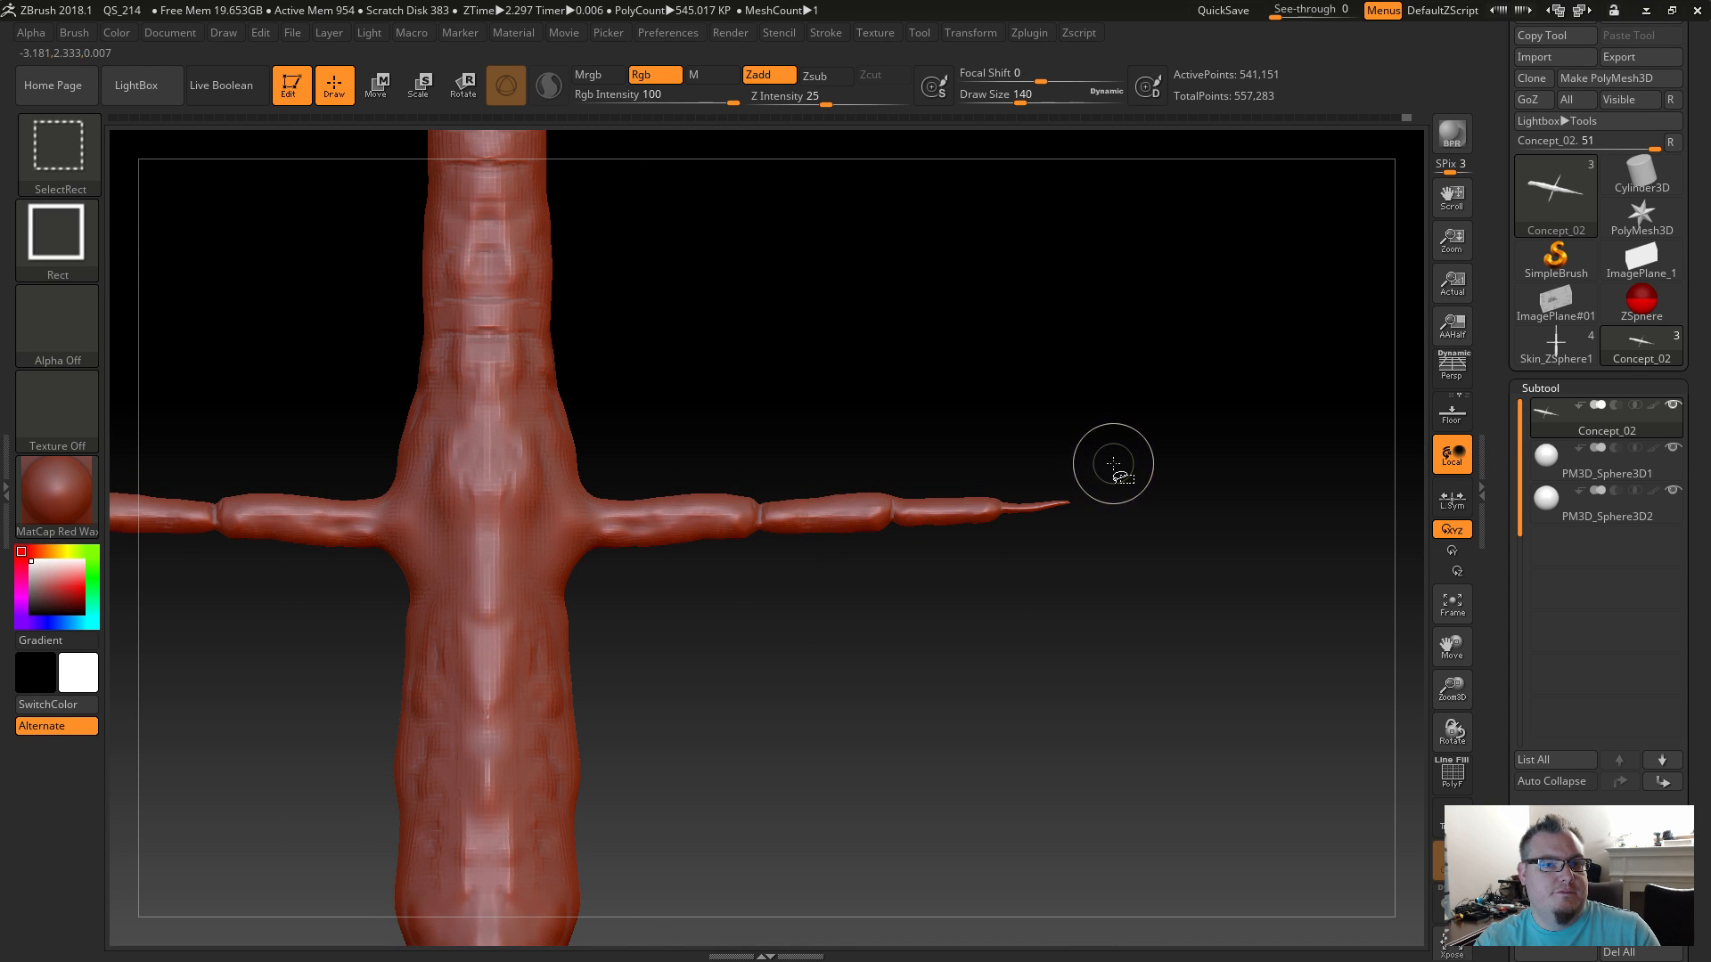
mouse_move(1127, 446)
left_mouse_down("ctrl+shift")
mouse_move(1005, 537)
mouse_move(565, 599)
left_mouse_up("ctrl+shift")
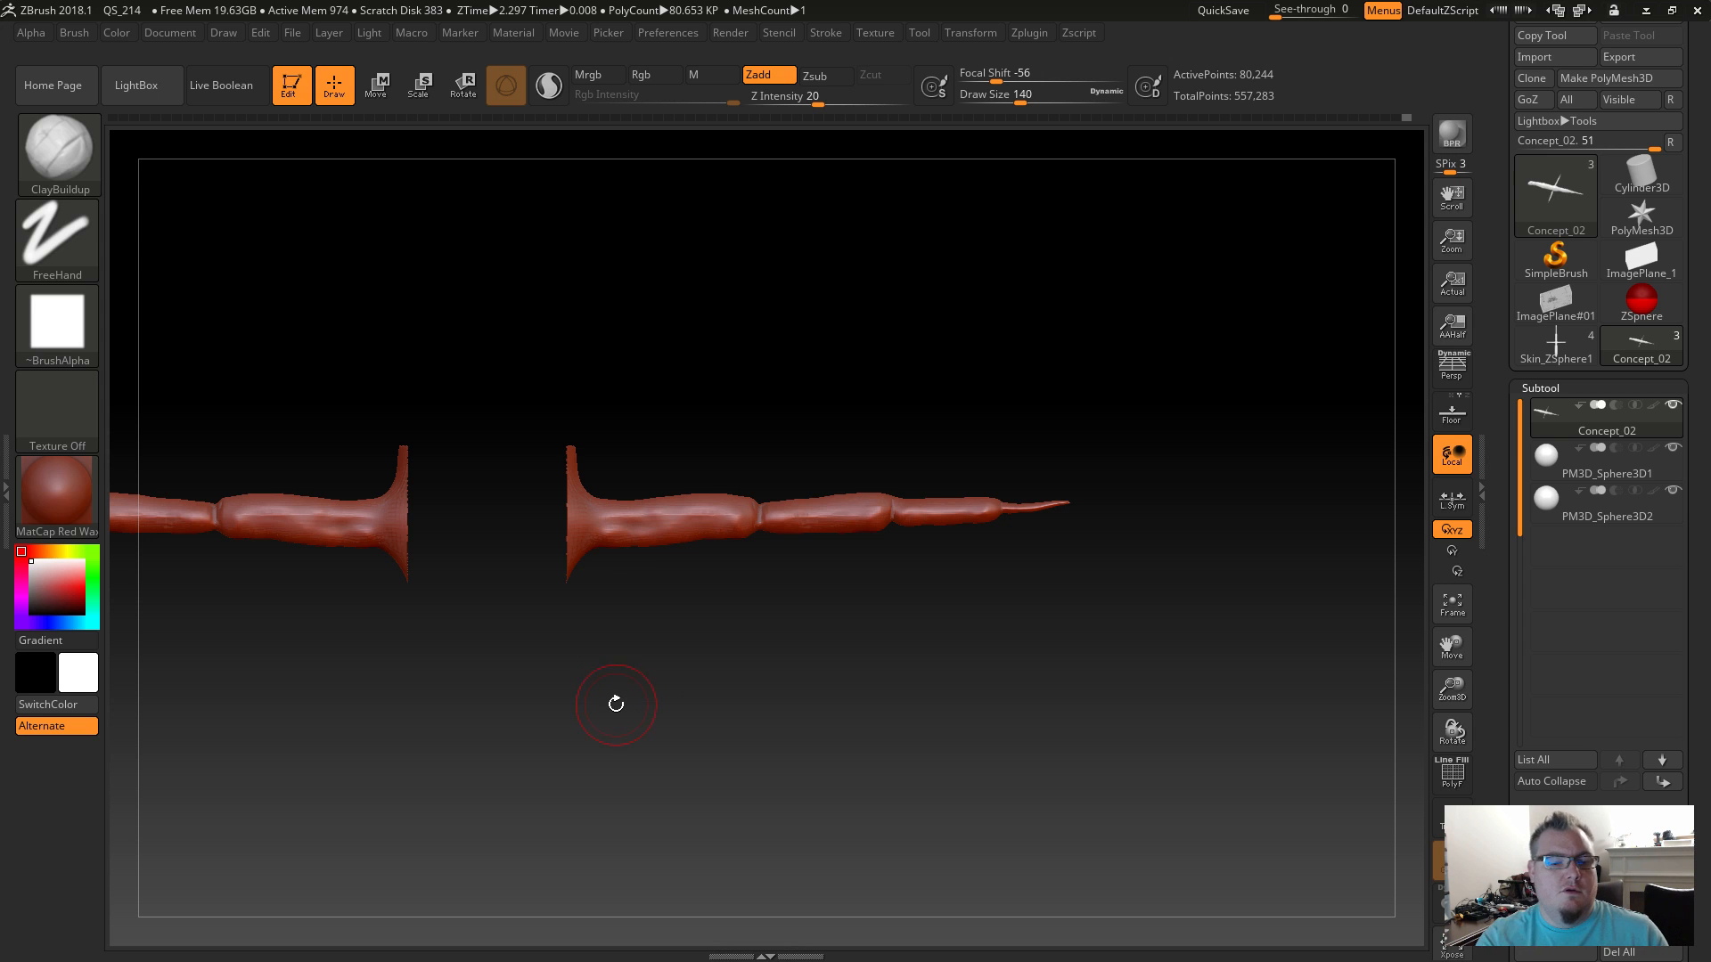
Build up the shoulder mass where the limb meets the body with ClayBuildup at draw size 37 and smooth it.
left_click_drag(763, 660, 753, 736)
type("s37")
key("Return")
left_click_drag(781, 719, 828, 743, "alt")
mouse_move(863, 514)
left_mouse_down()
mouse_move(861, 549)
mouse_move(833, 490)
mouse_move(913, 566)
mouse_move(945, 565)
mouse_move(899, 484)
mouse_move(918, 579)
mouse_move(876, 503)
mouse_move(907, 569)
left_mouse_up()
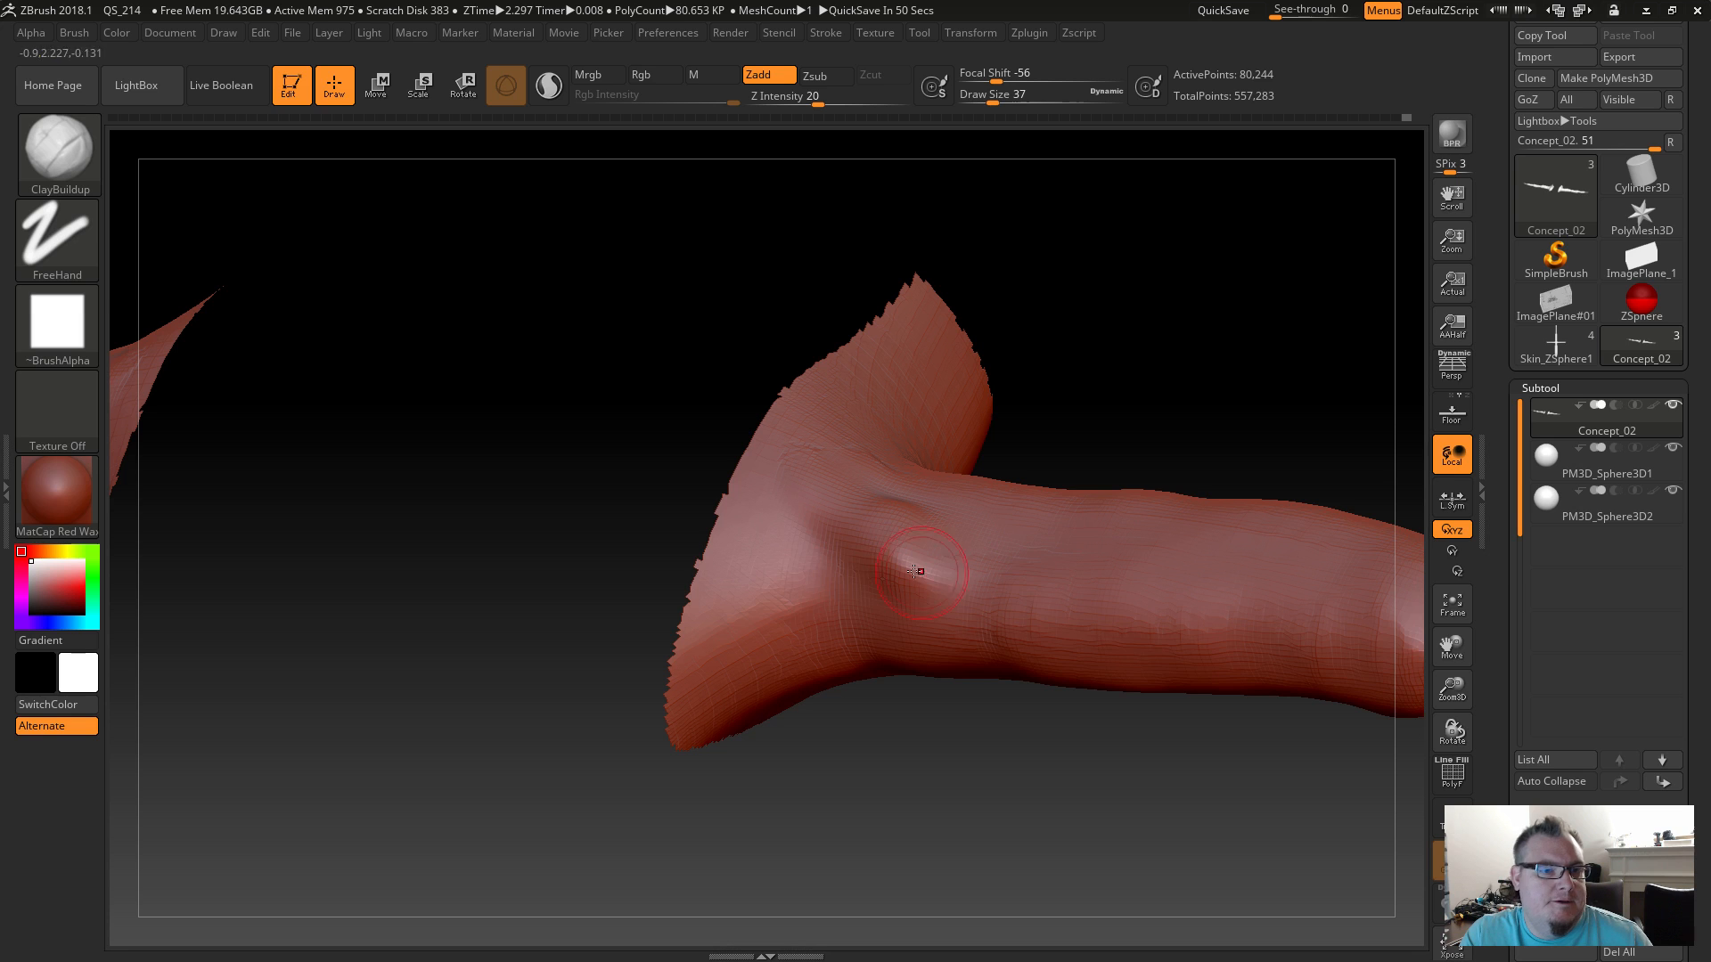
left_click_drag(869, 727, 726, 863)
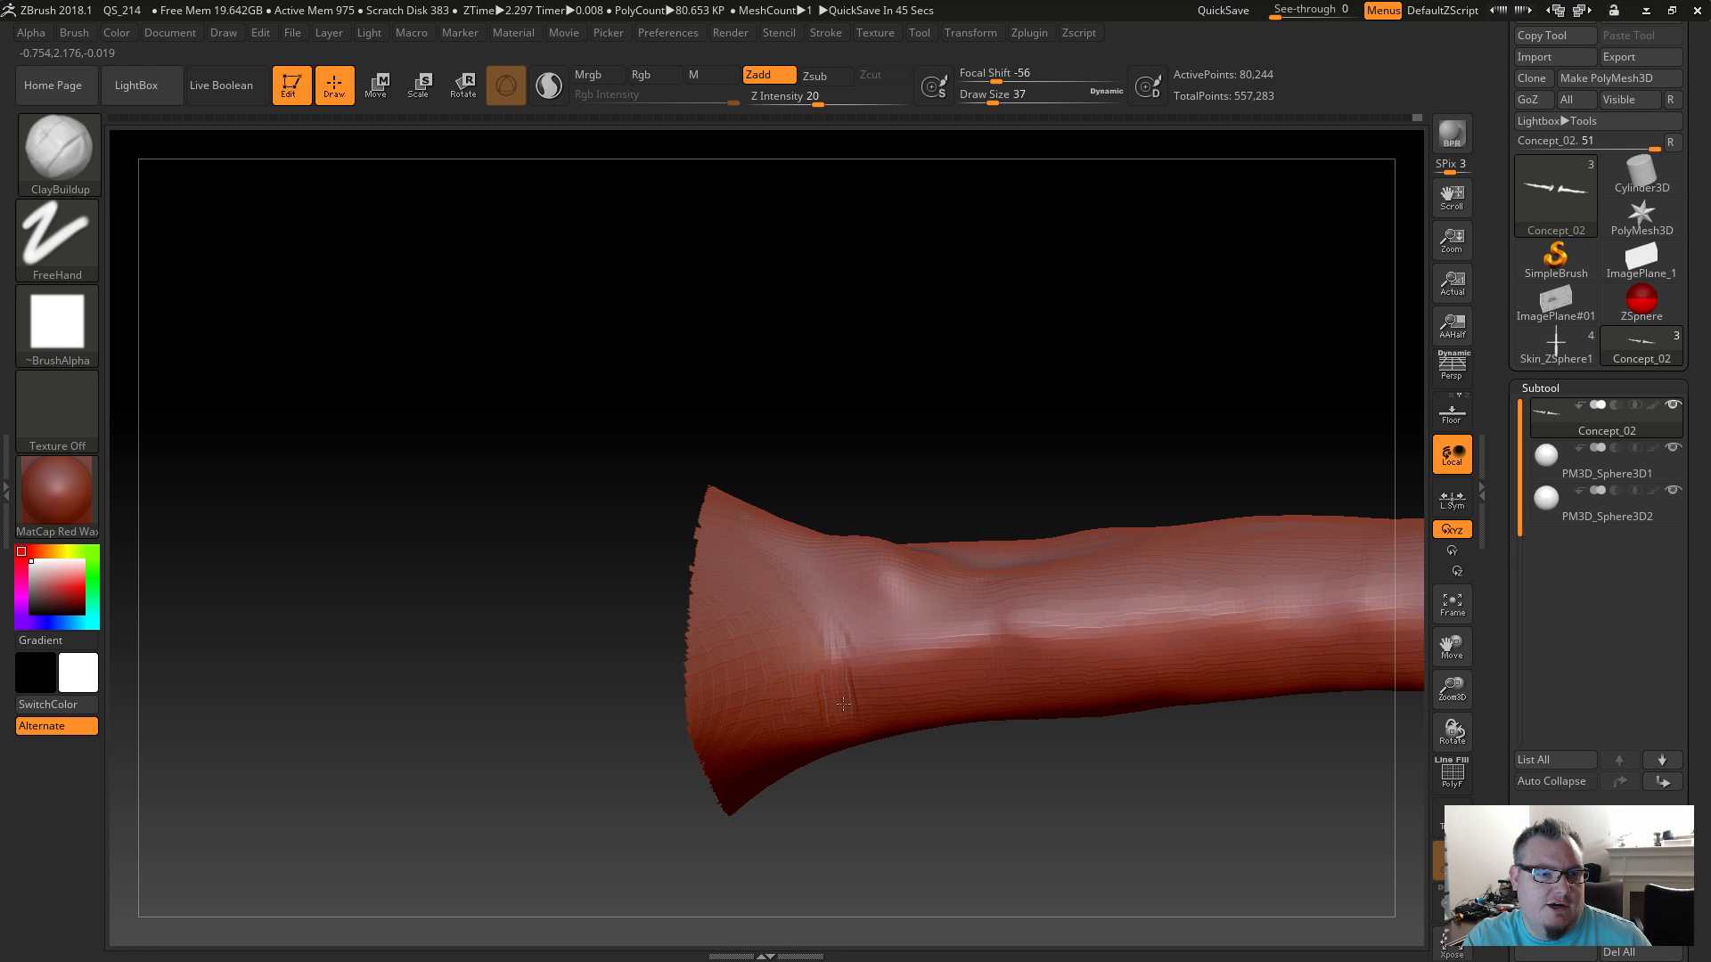
left_click_drag(857, 711, 825, 650)
key("shift")
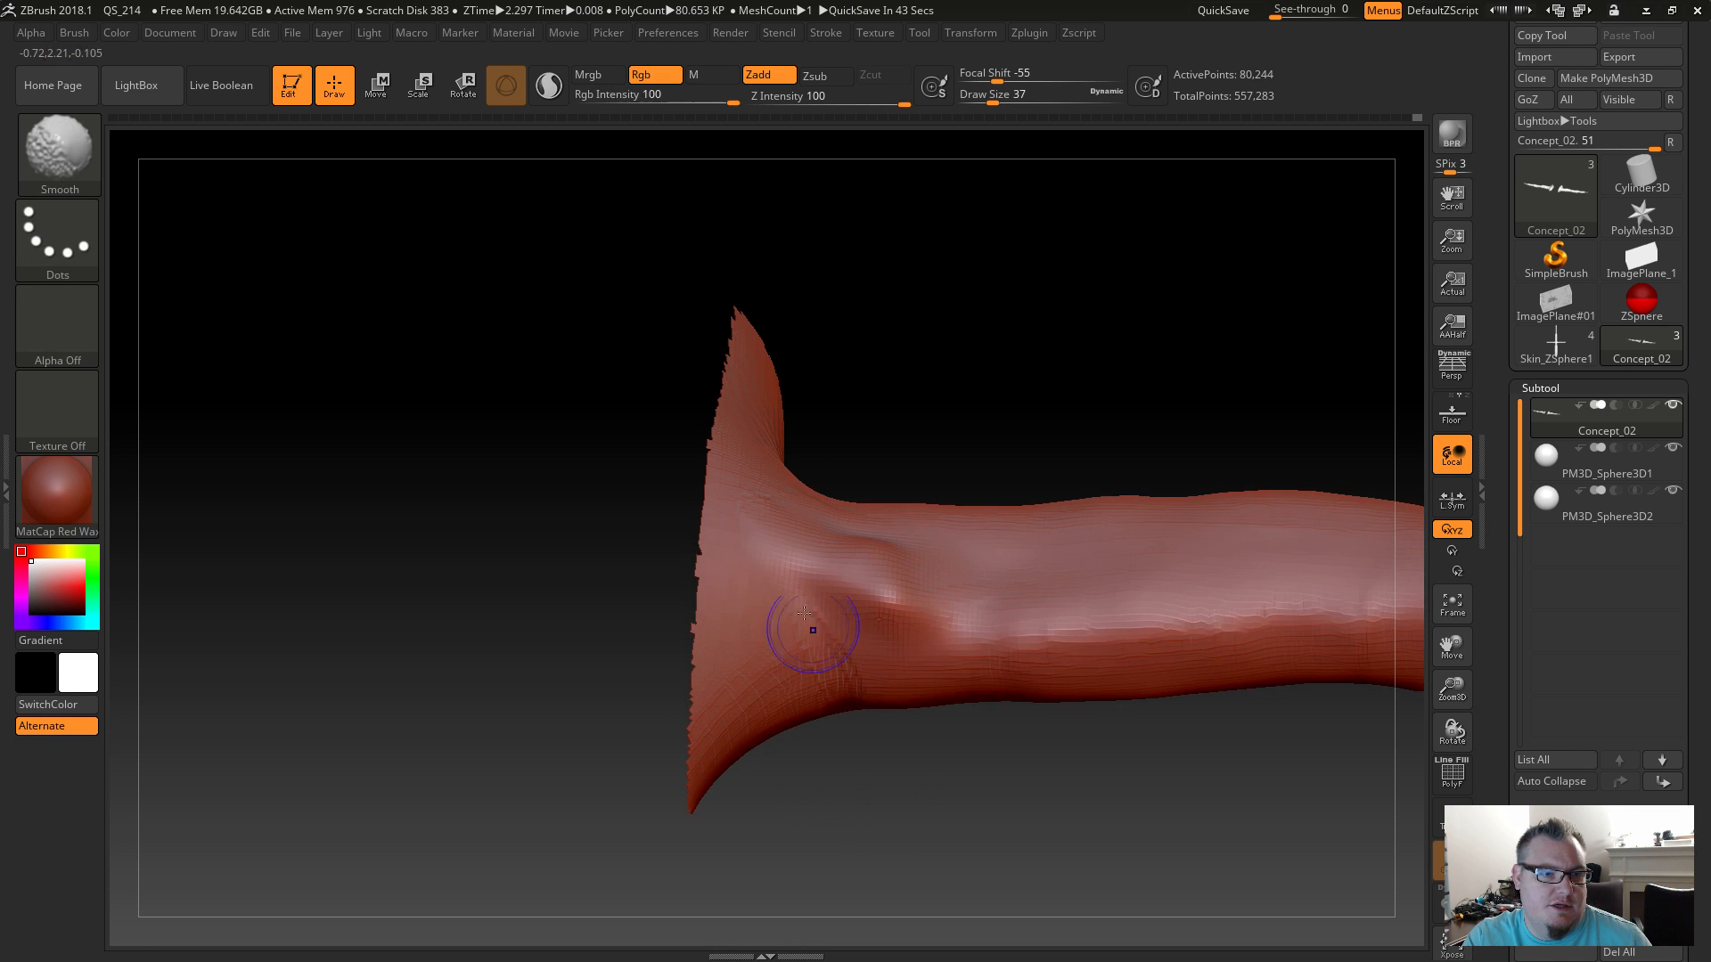
mouse_move(874, 805)
left_mouse_down()
mouse_move(912, 740)
mouse_move(865, 753)
mouse_move(814, 725)
left_mouse_up()
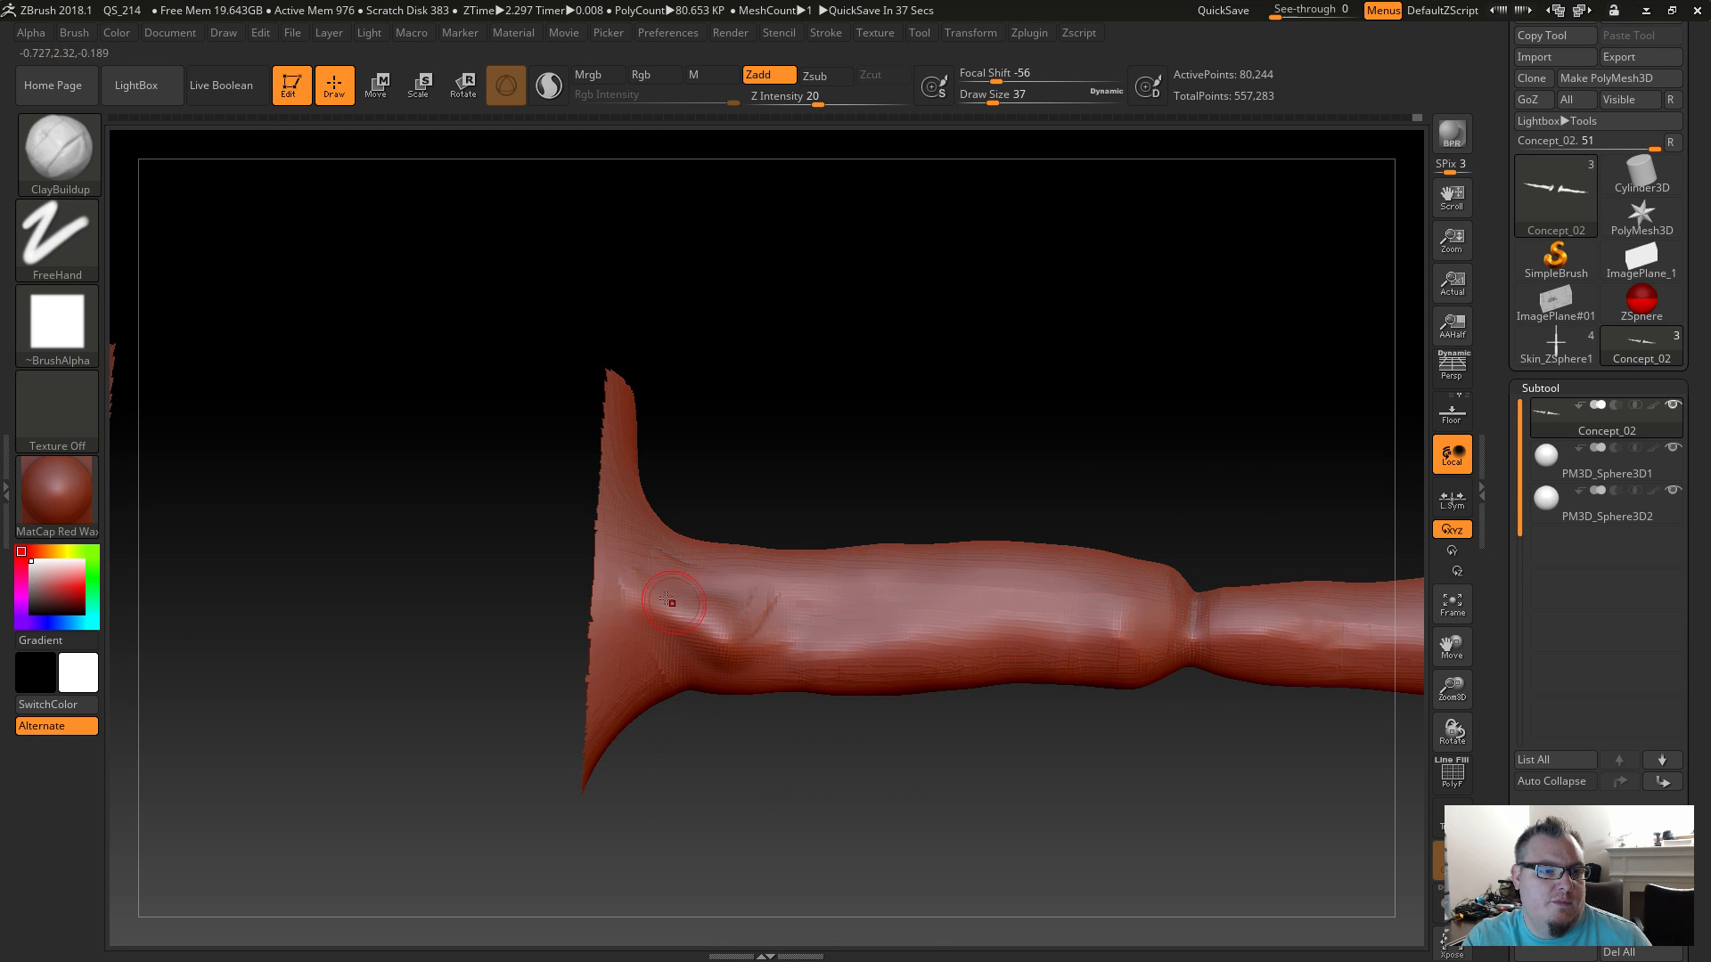
Add lengthwise ClayBuildup muscle strokes along the limb's upper segment and smooth them into the shoulder.
left_click_drag(1161, 746, 1004, 779, "alt")
left_click_drag(837, 736, 830, 784, "alt")
left_click_drag(910, 742, 888, 778)
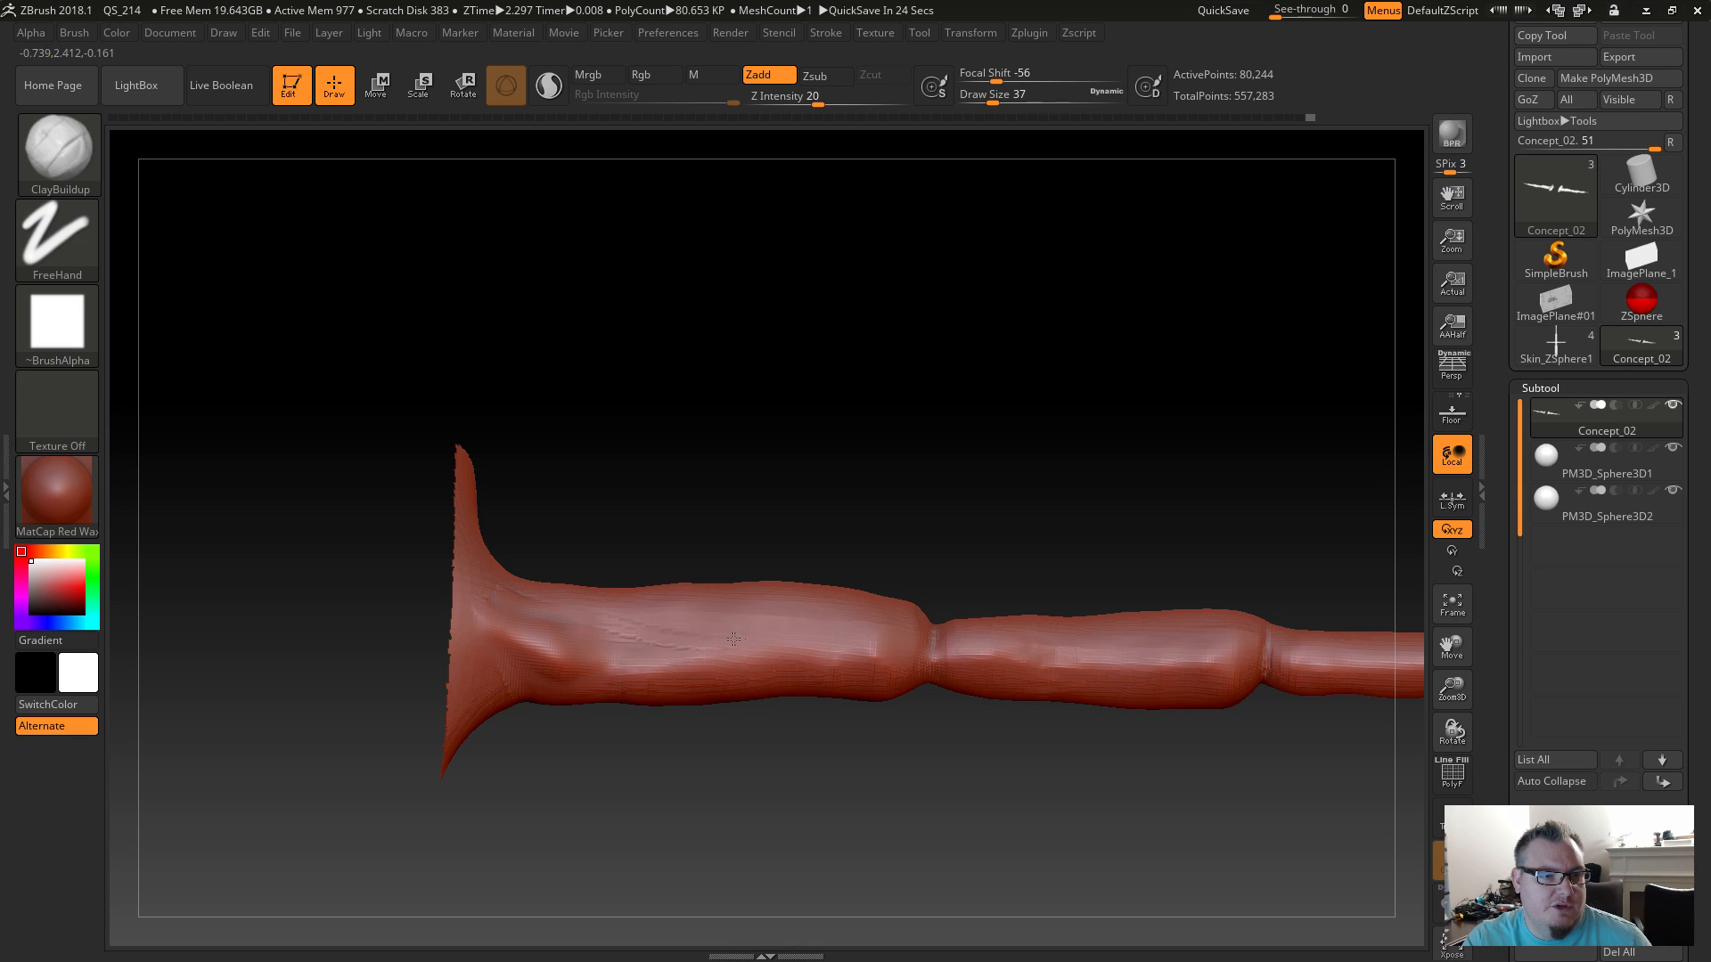
left_click_drag(644, 625, 693, 635)
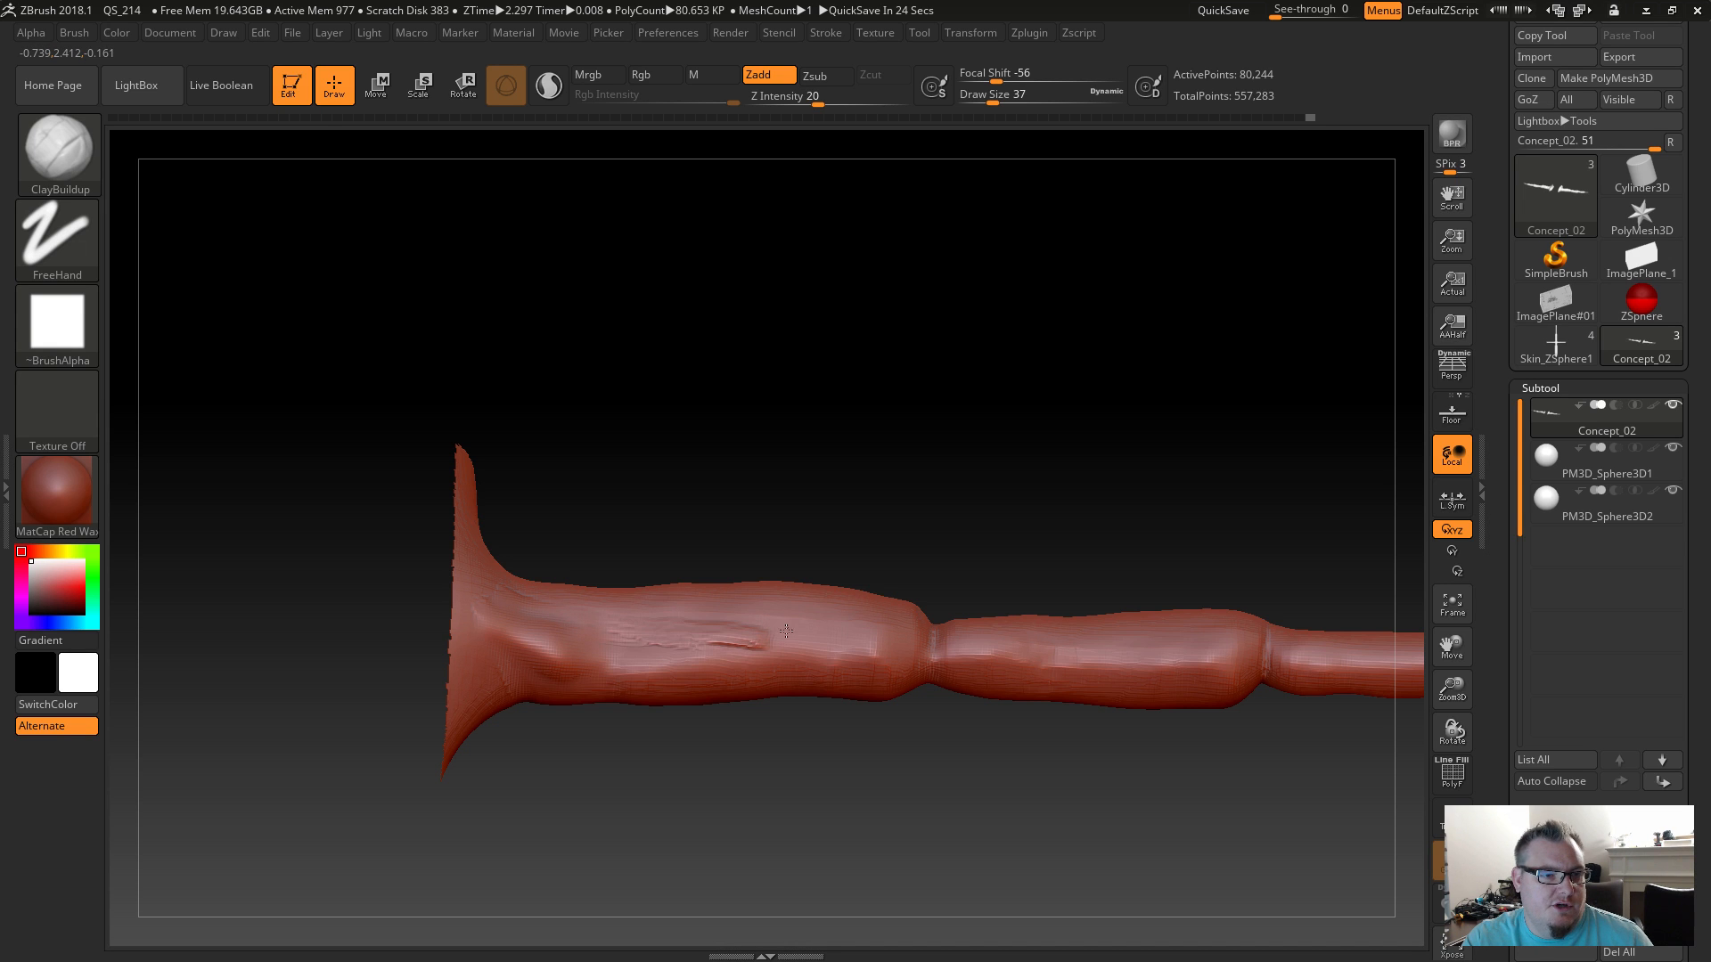
key("shift")
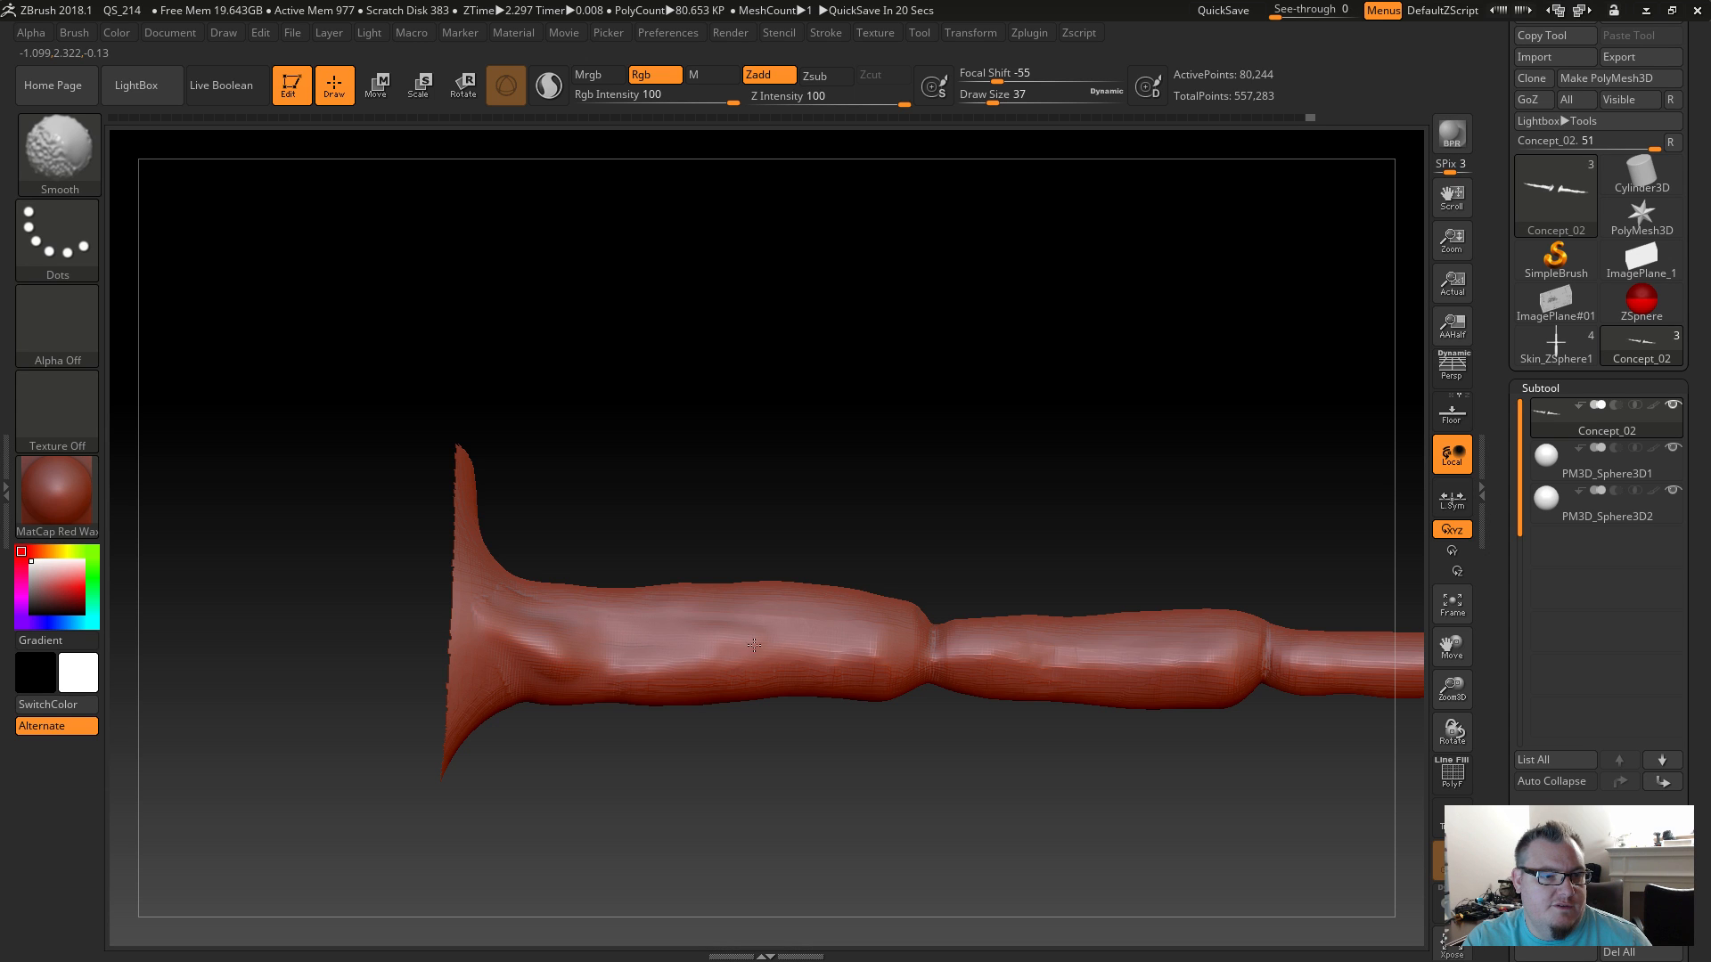
key("shift")
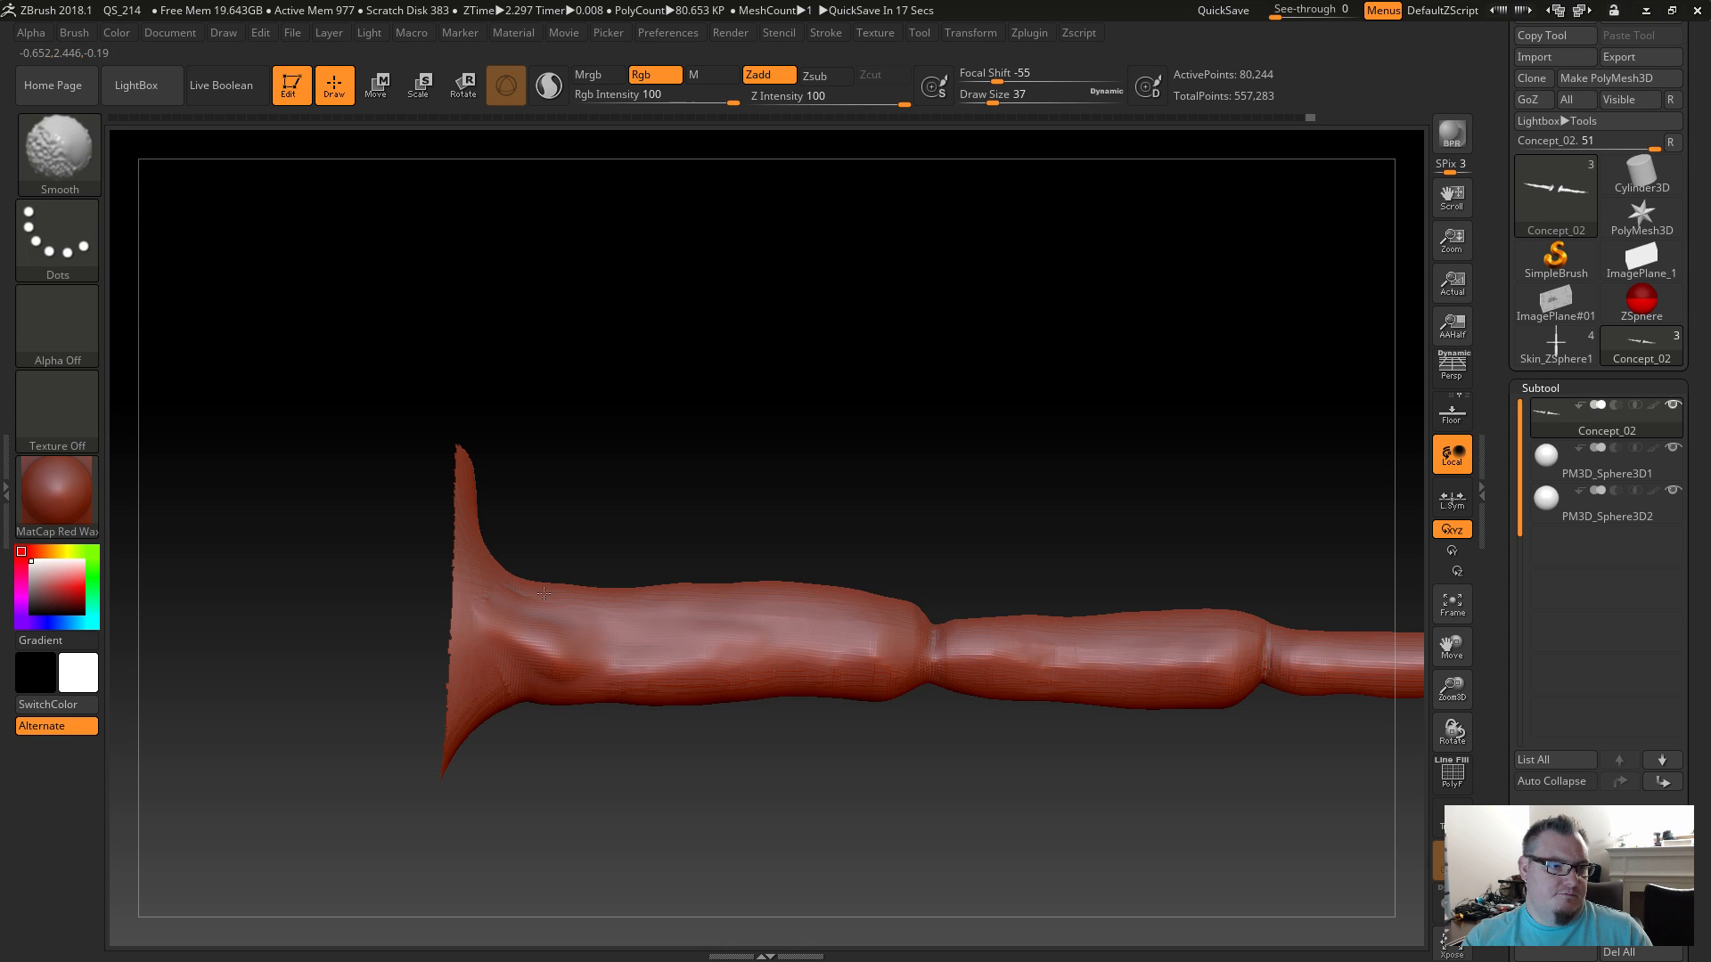
right_click_drag(718, 611, 707, 596, "shift")
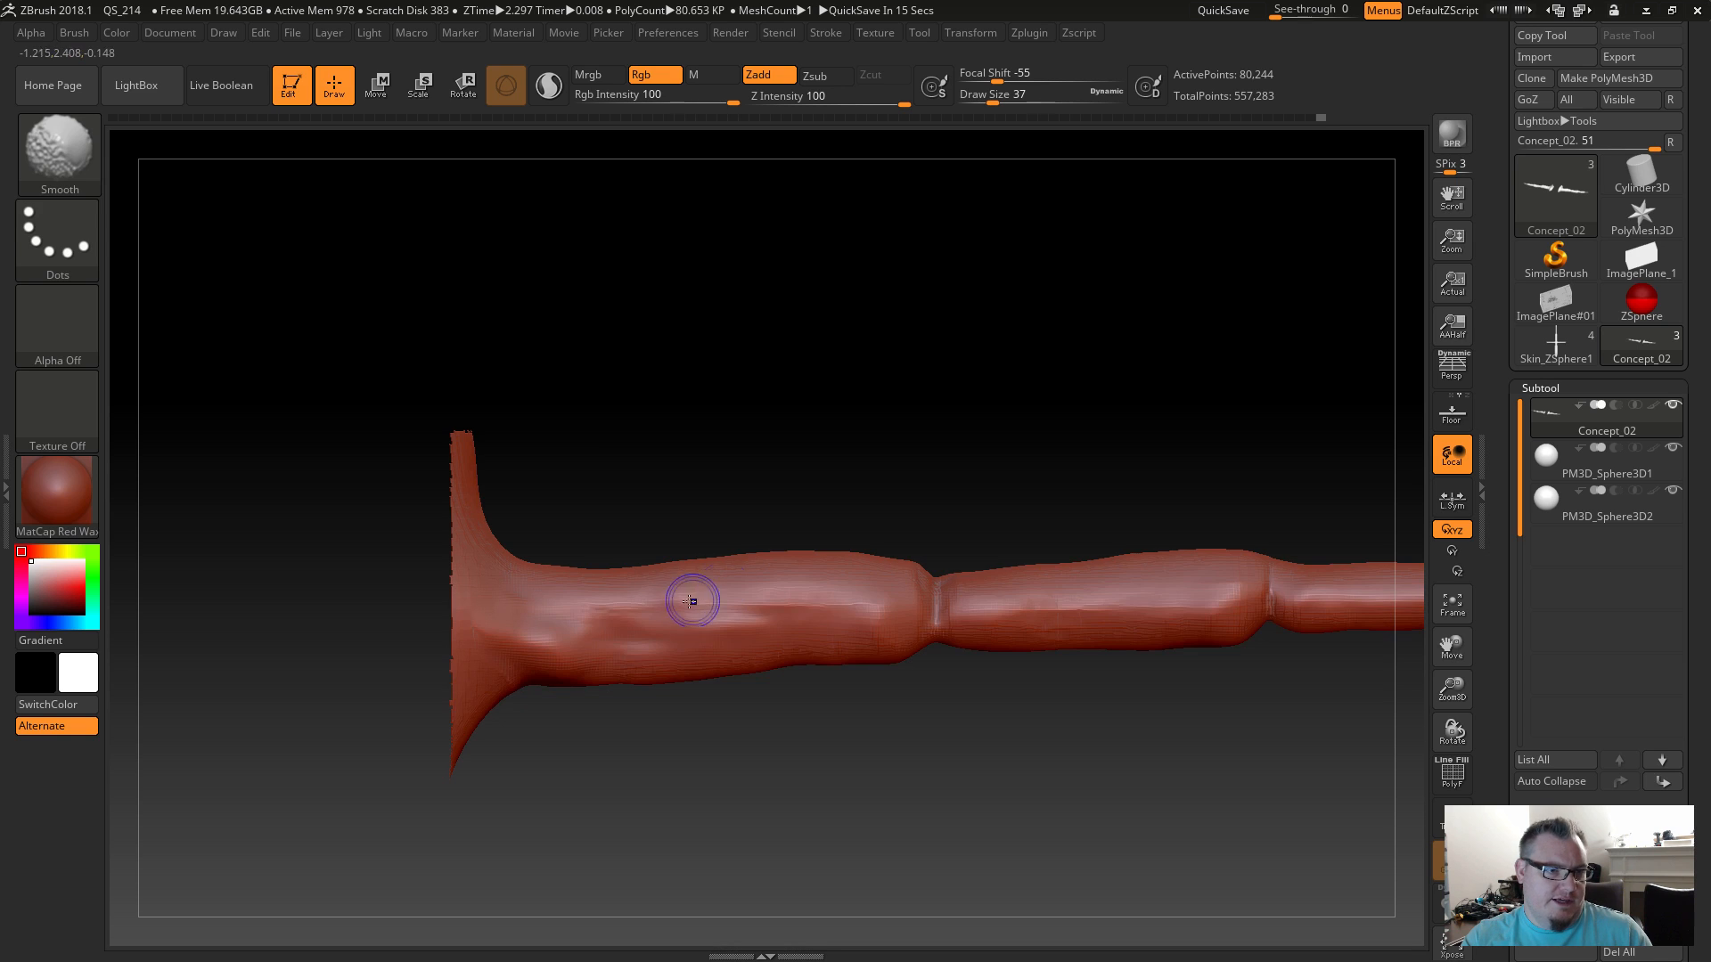
key("shift")
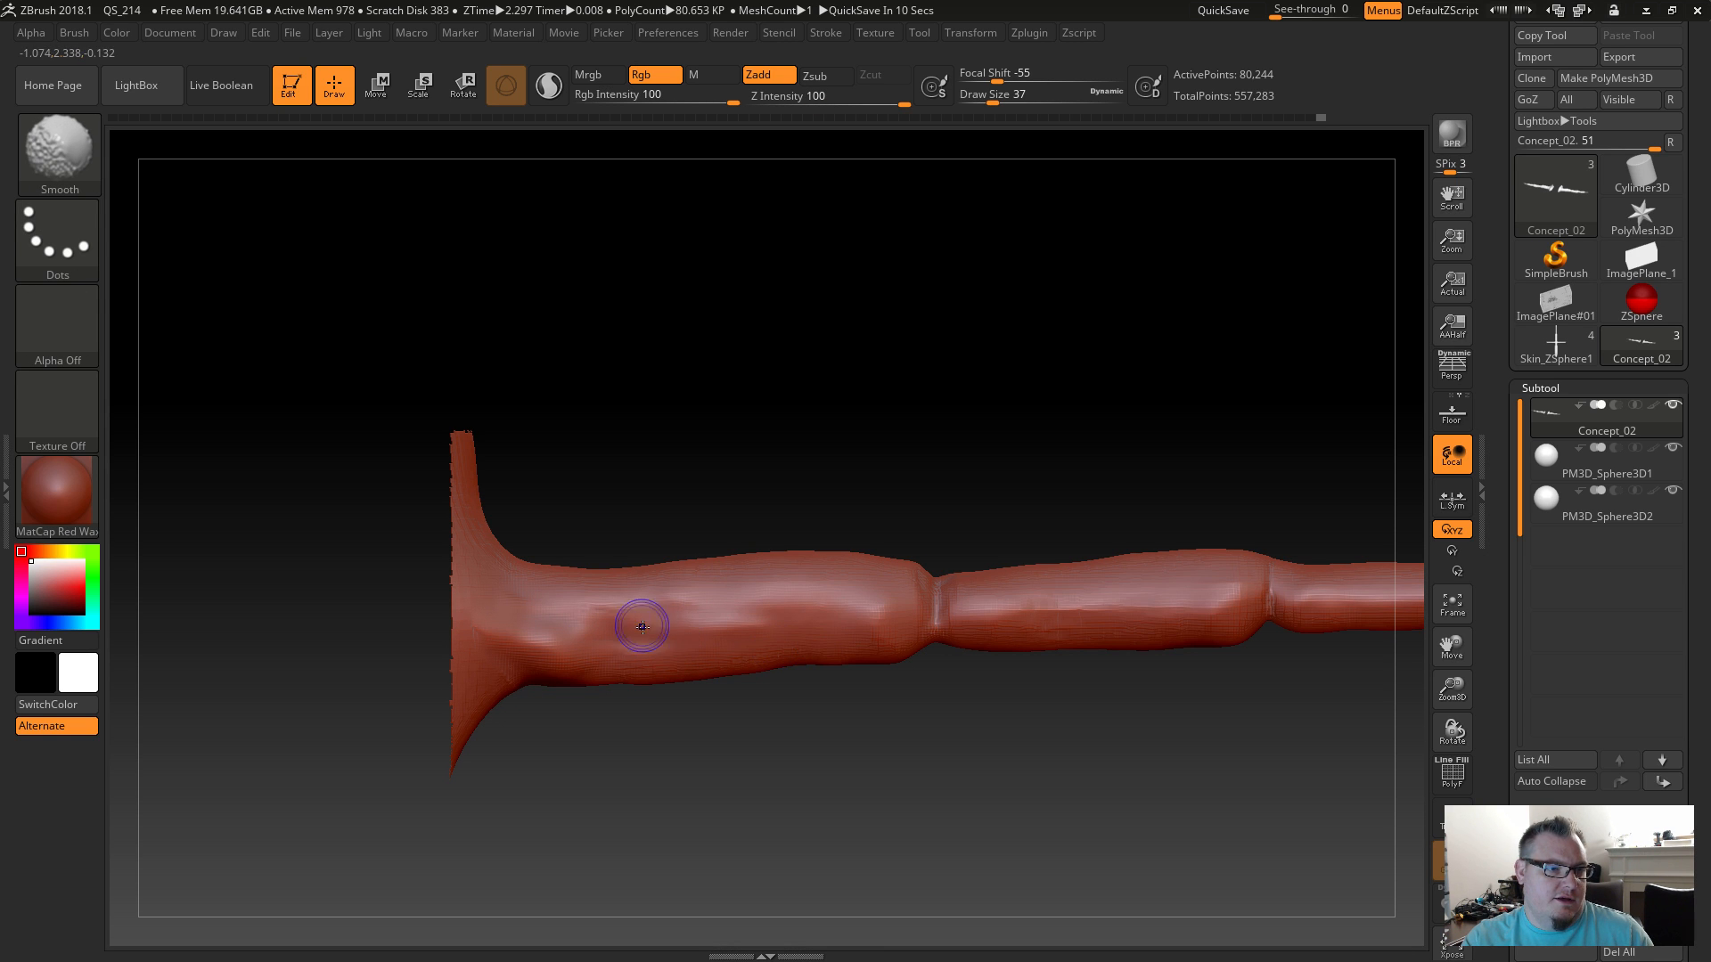
key("shift")
mouse_move(826, 733)
right_mouse_down("ctrl")
mouse_move(870, 764)
mouse_move(869, 744)
right_mouse_up("ctrl")
key("shift")
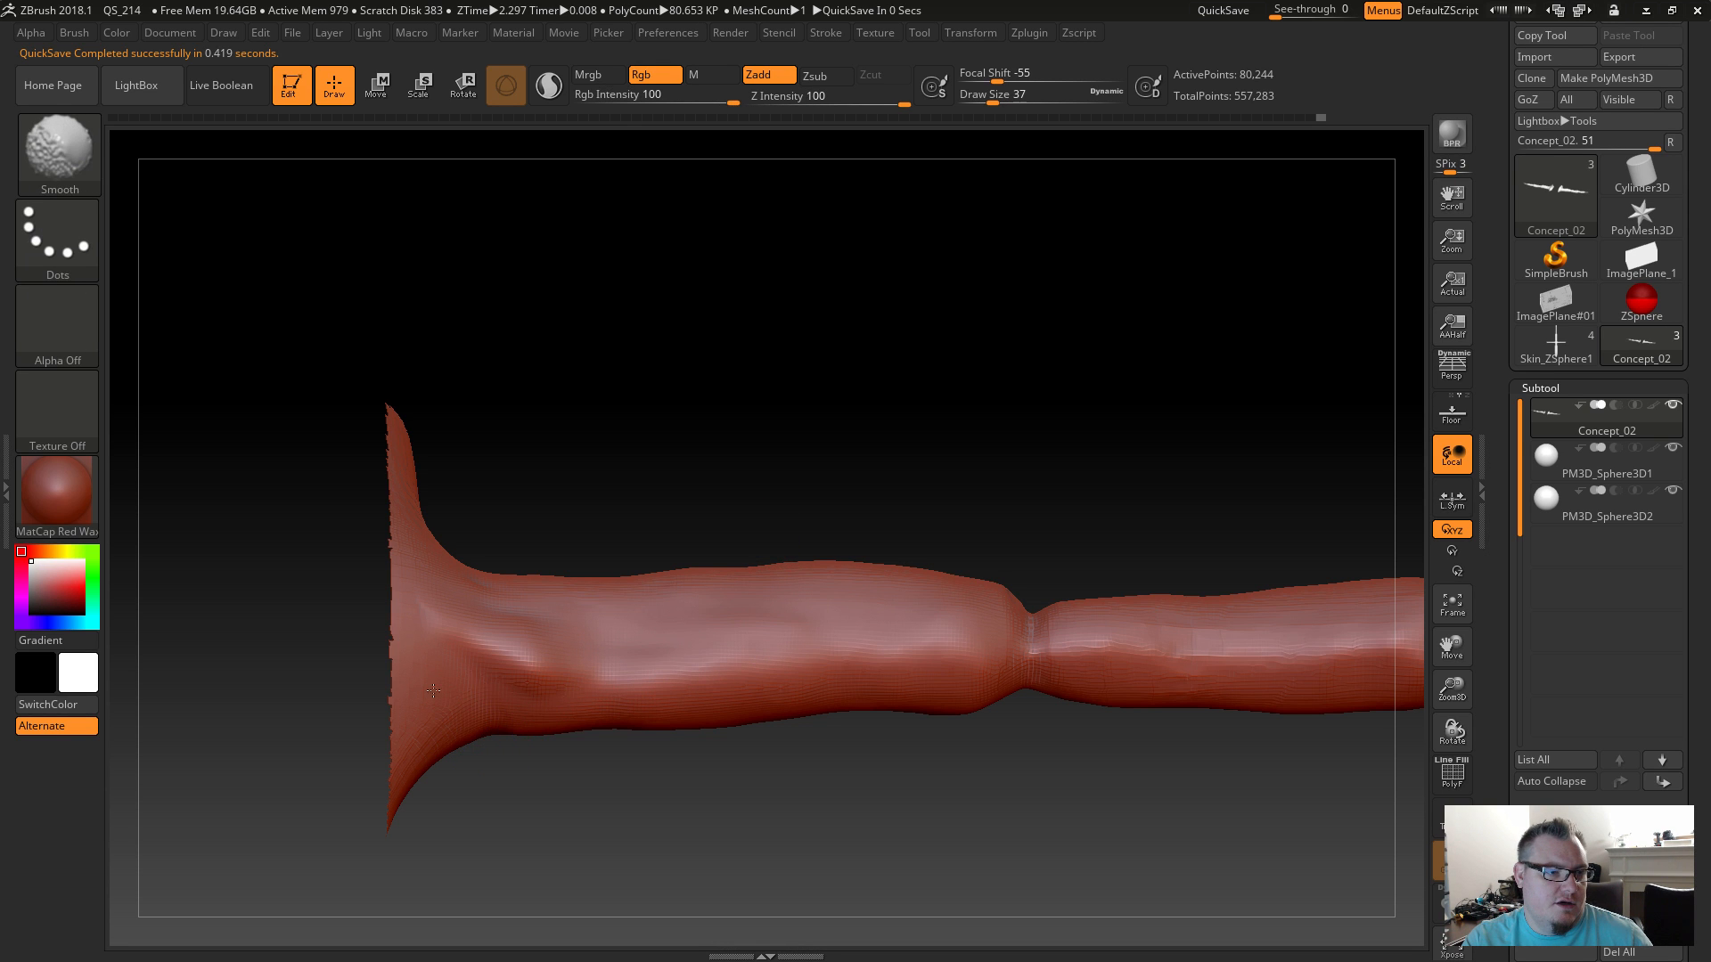
Build up clay around the lower end of the upper segment at the first joint with draw size 22.
mouse_move(996, 766)
left_mouse_down()
mouse_move(1036, 795)
mouse_move(627, 768)
mouse_move(814, 744)
left_mouse_up()
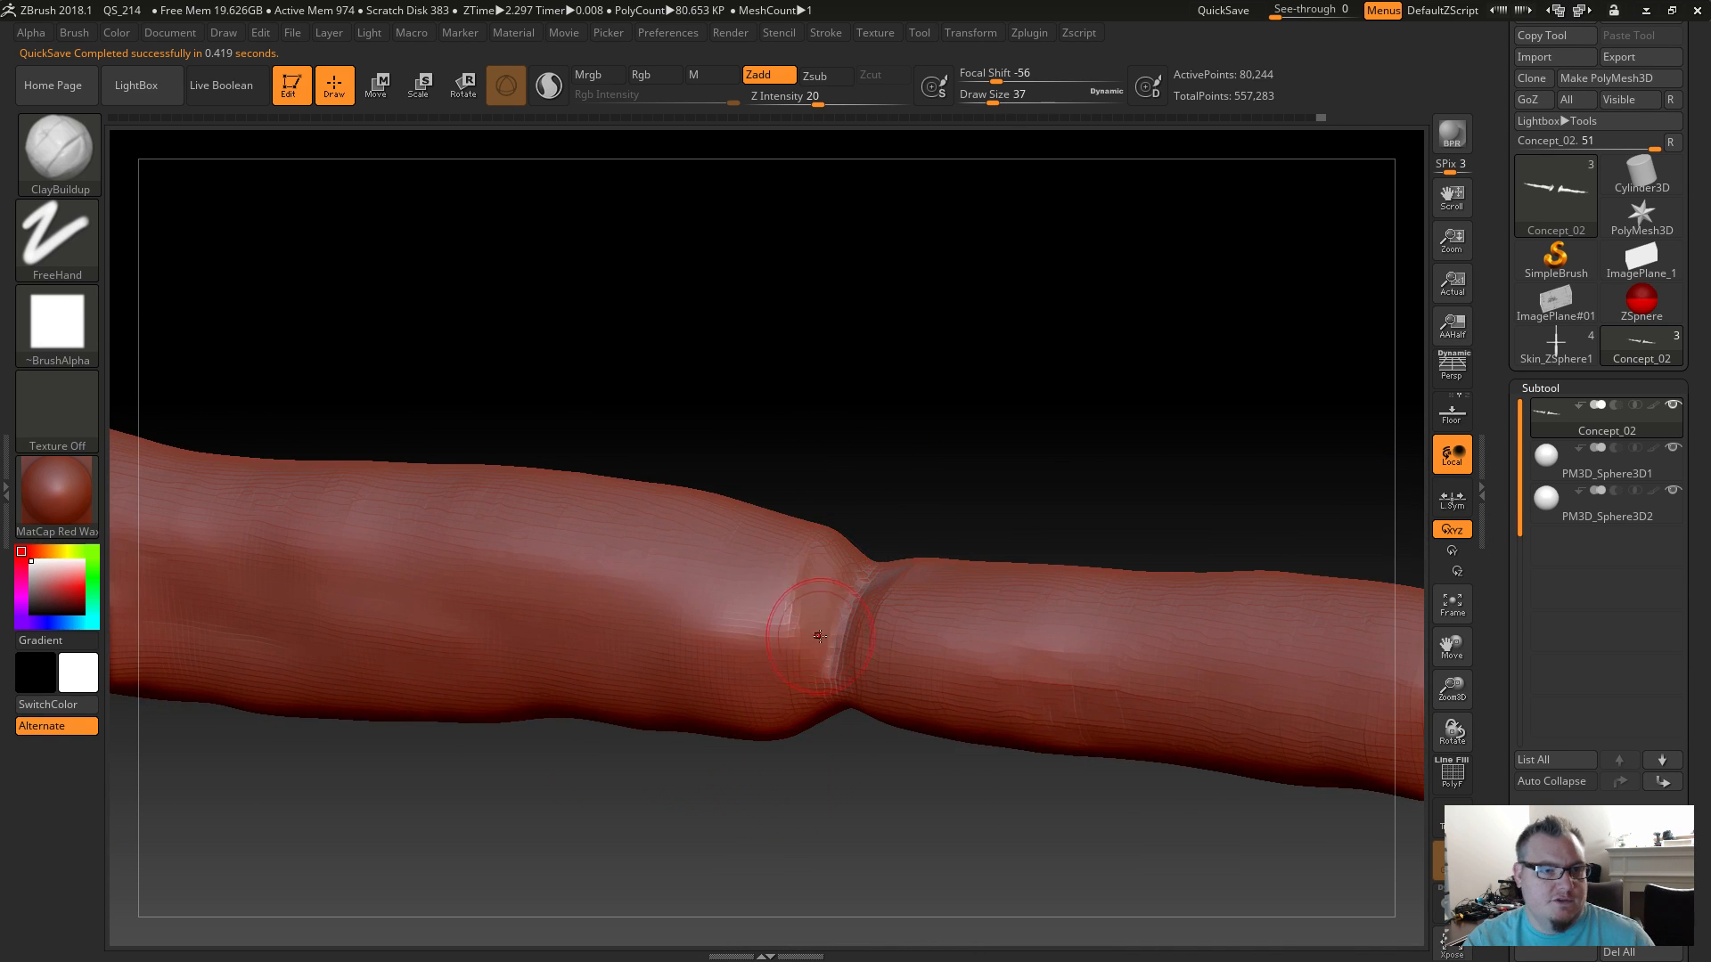
key("s")
mouse_move(802, 581)
left_mouse_down()
mouse_move(784, 581)
mouse_move(819, 561)
mouse_move(803, 688)
left_mouse_up()
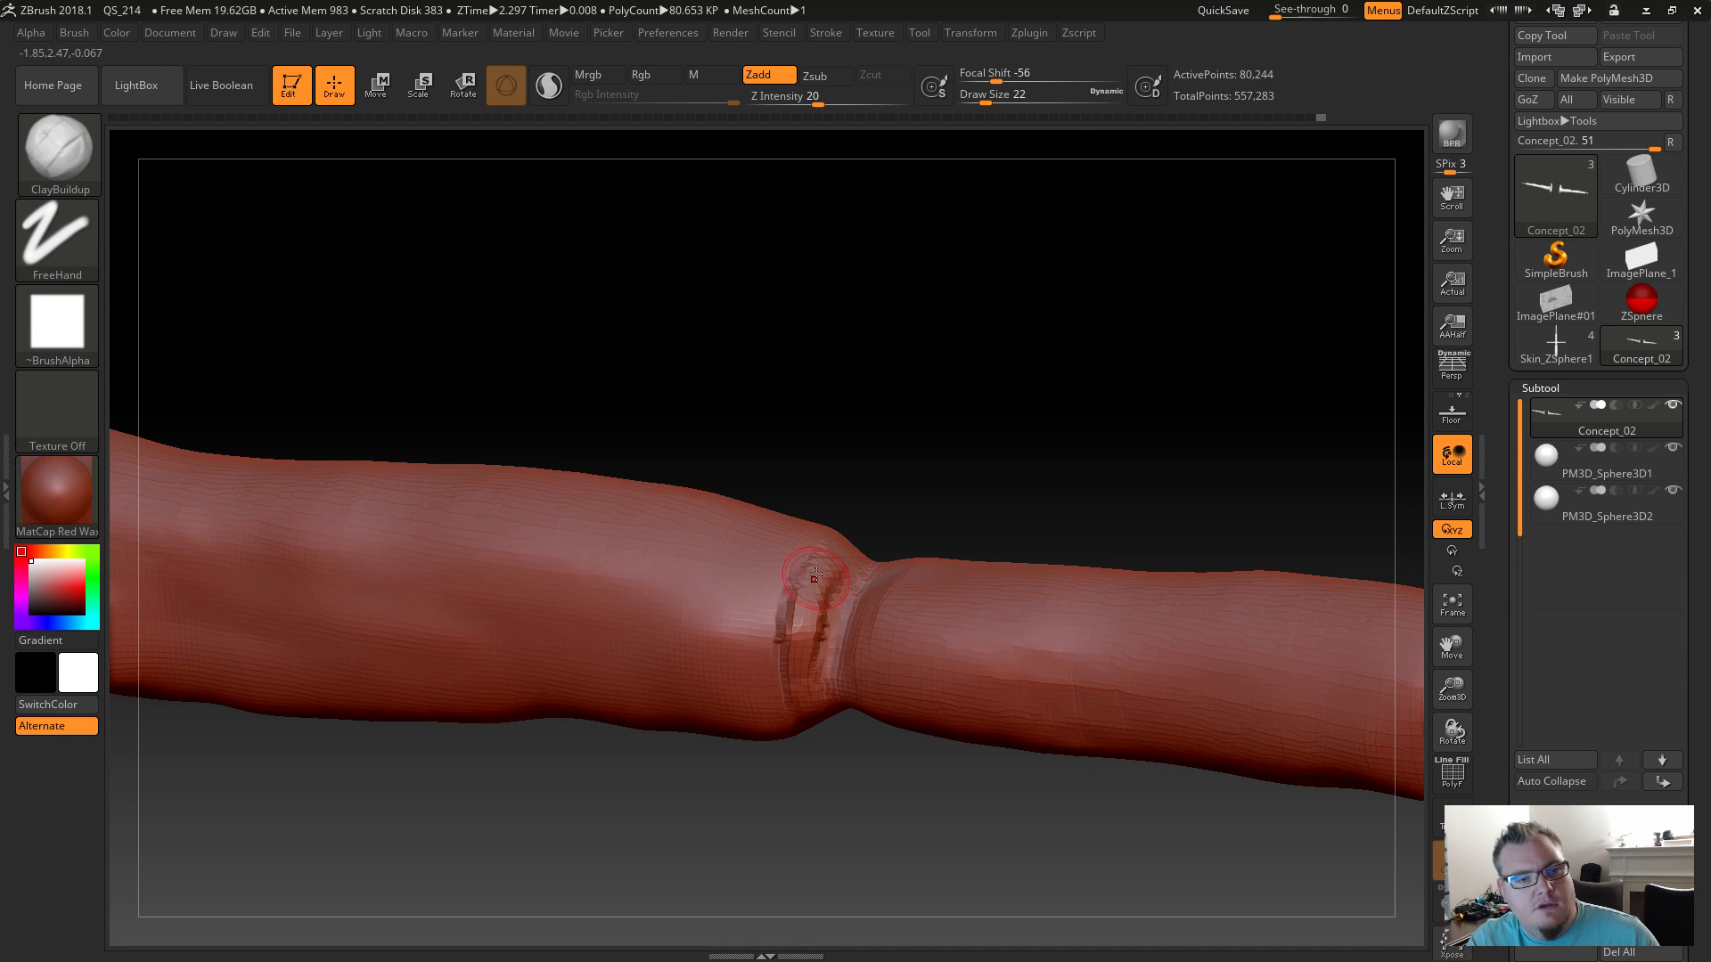
mouse_move(830, 540)
right_mouse_down()
mouse_move(870, 500)
mouse_move(860, 538)
right_mouse_up()
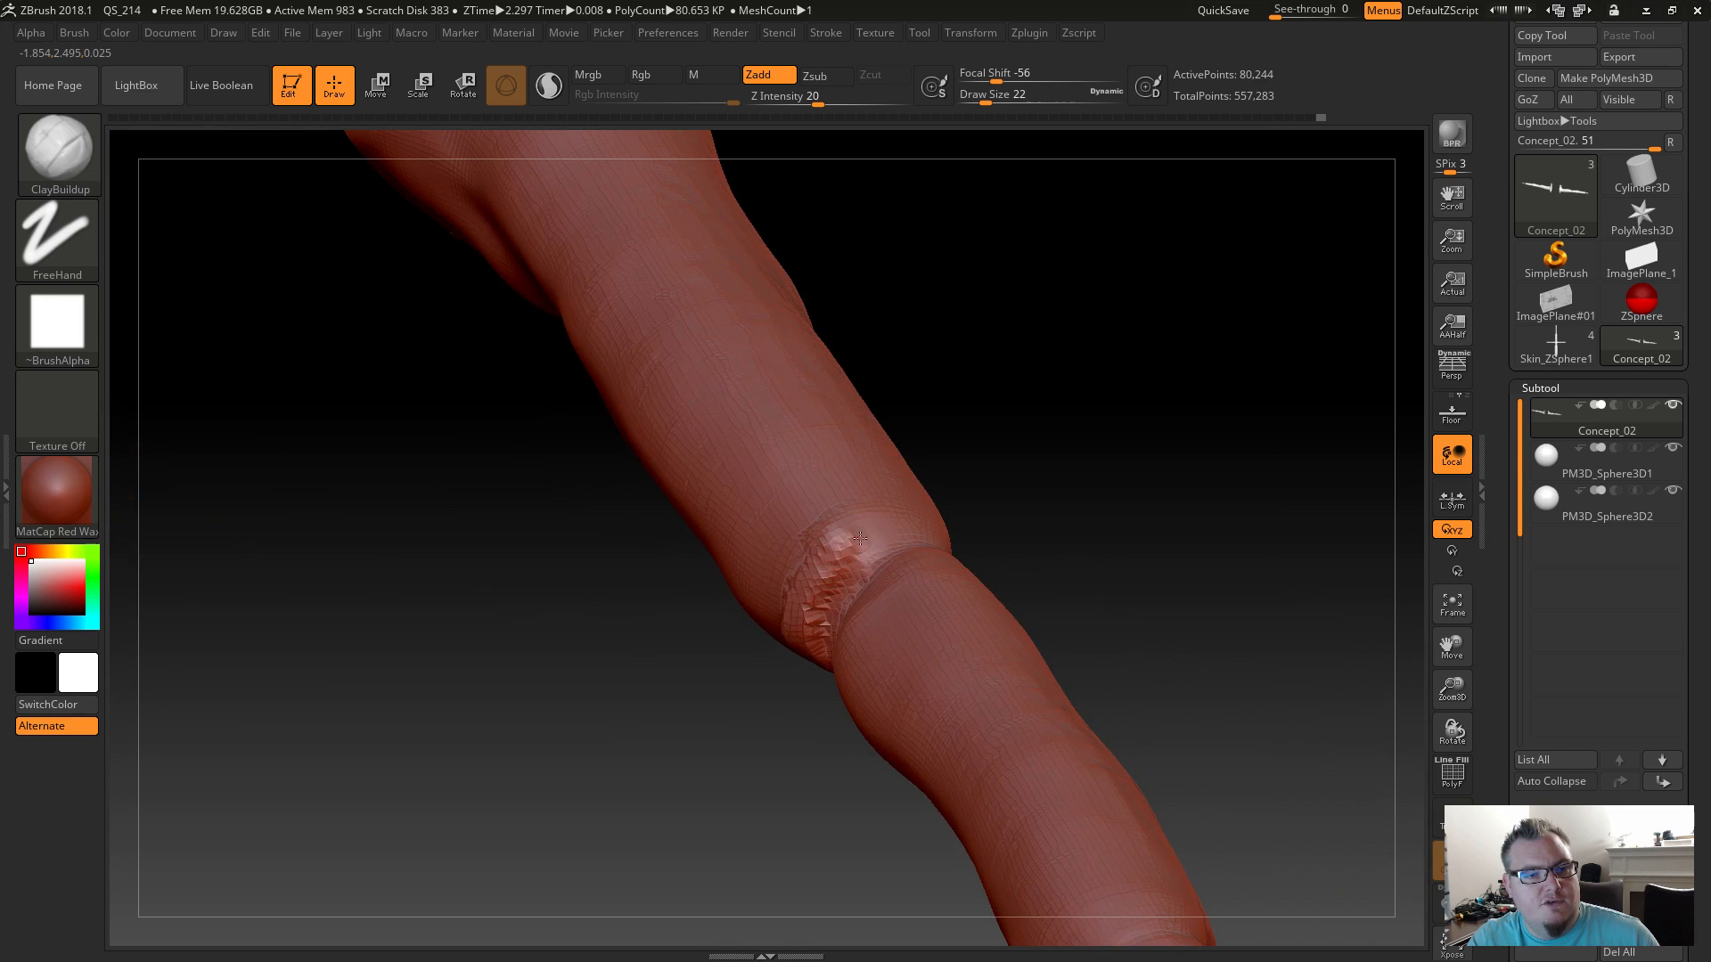
right_click_drag(1022, 554, 893, 514)
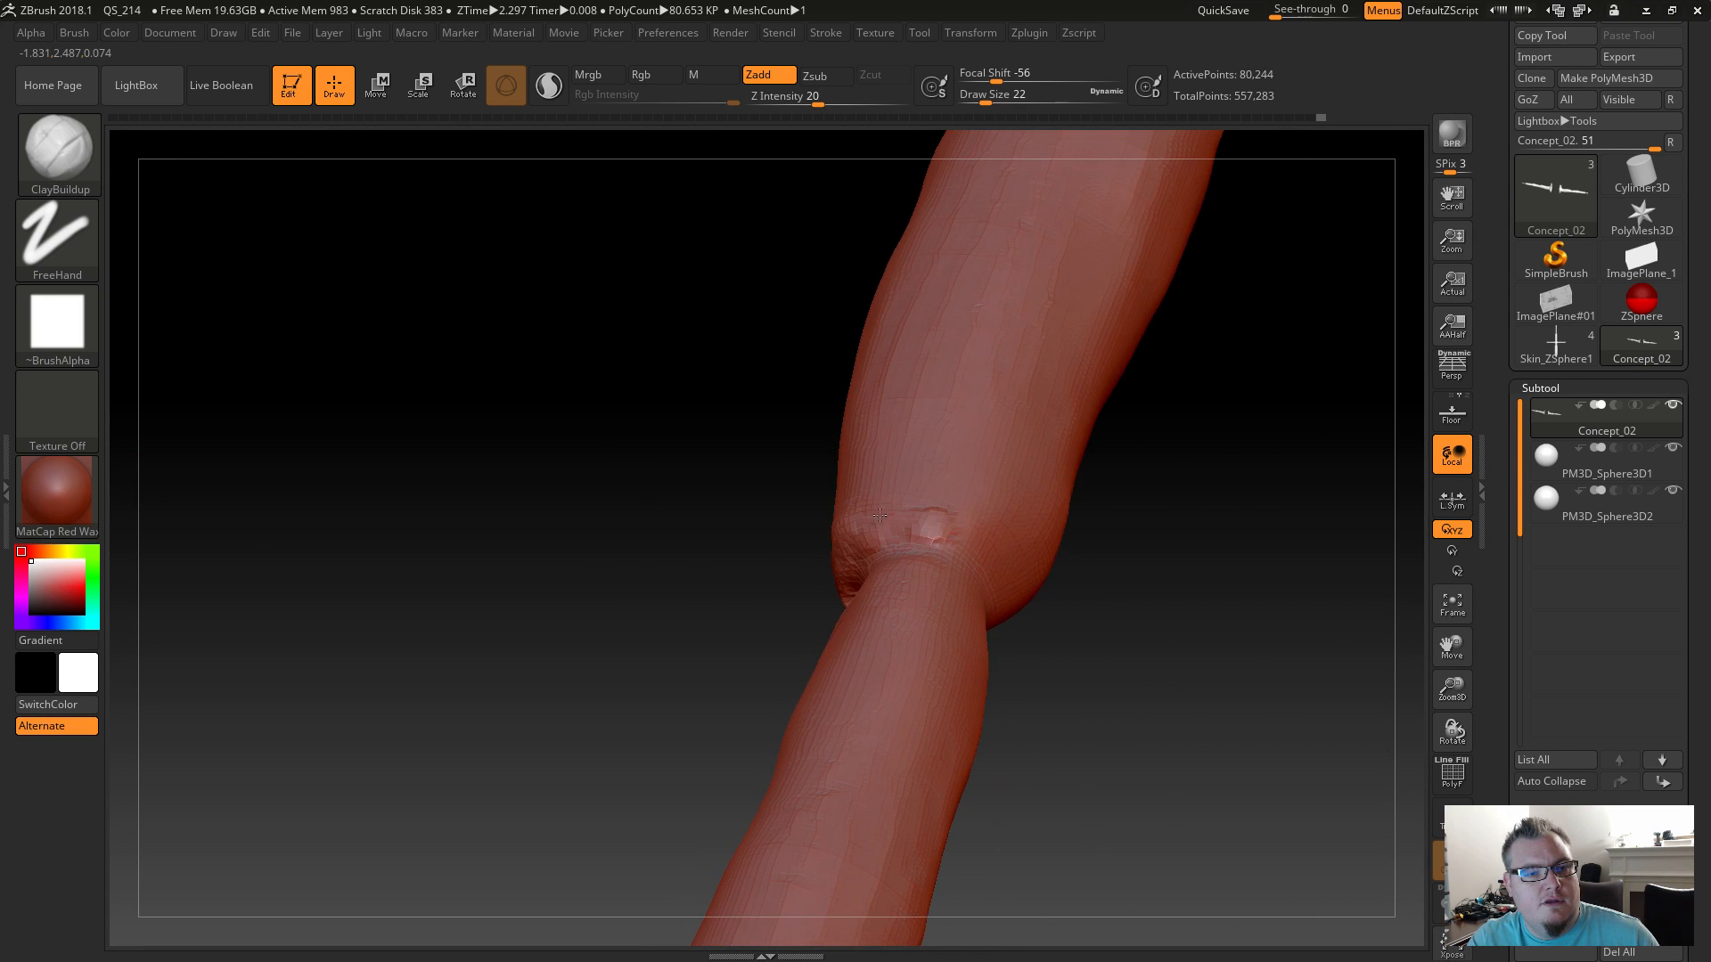
left_click_drag(884, 522, 989, 557)
Extend the clay build-up around the side of the first joint and smooth it into the upper segment.
left_click_drag(1088, 690, 1025, 661)
mouse_move(964, 548)
left_mouse_down()
mouse_move(1017, 631)
mouse_move(998, 571)
mouse_move(1023, 591)
left_mouse_up()
left_click_drag(974, 516, 1055, 626, "shift")
left_click_drag(969, 531, 1003, 588, "shift")
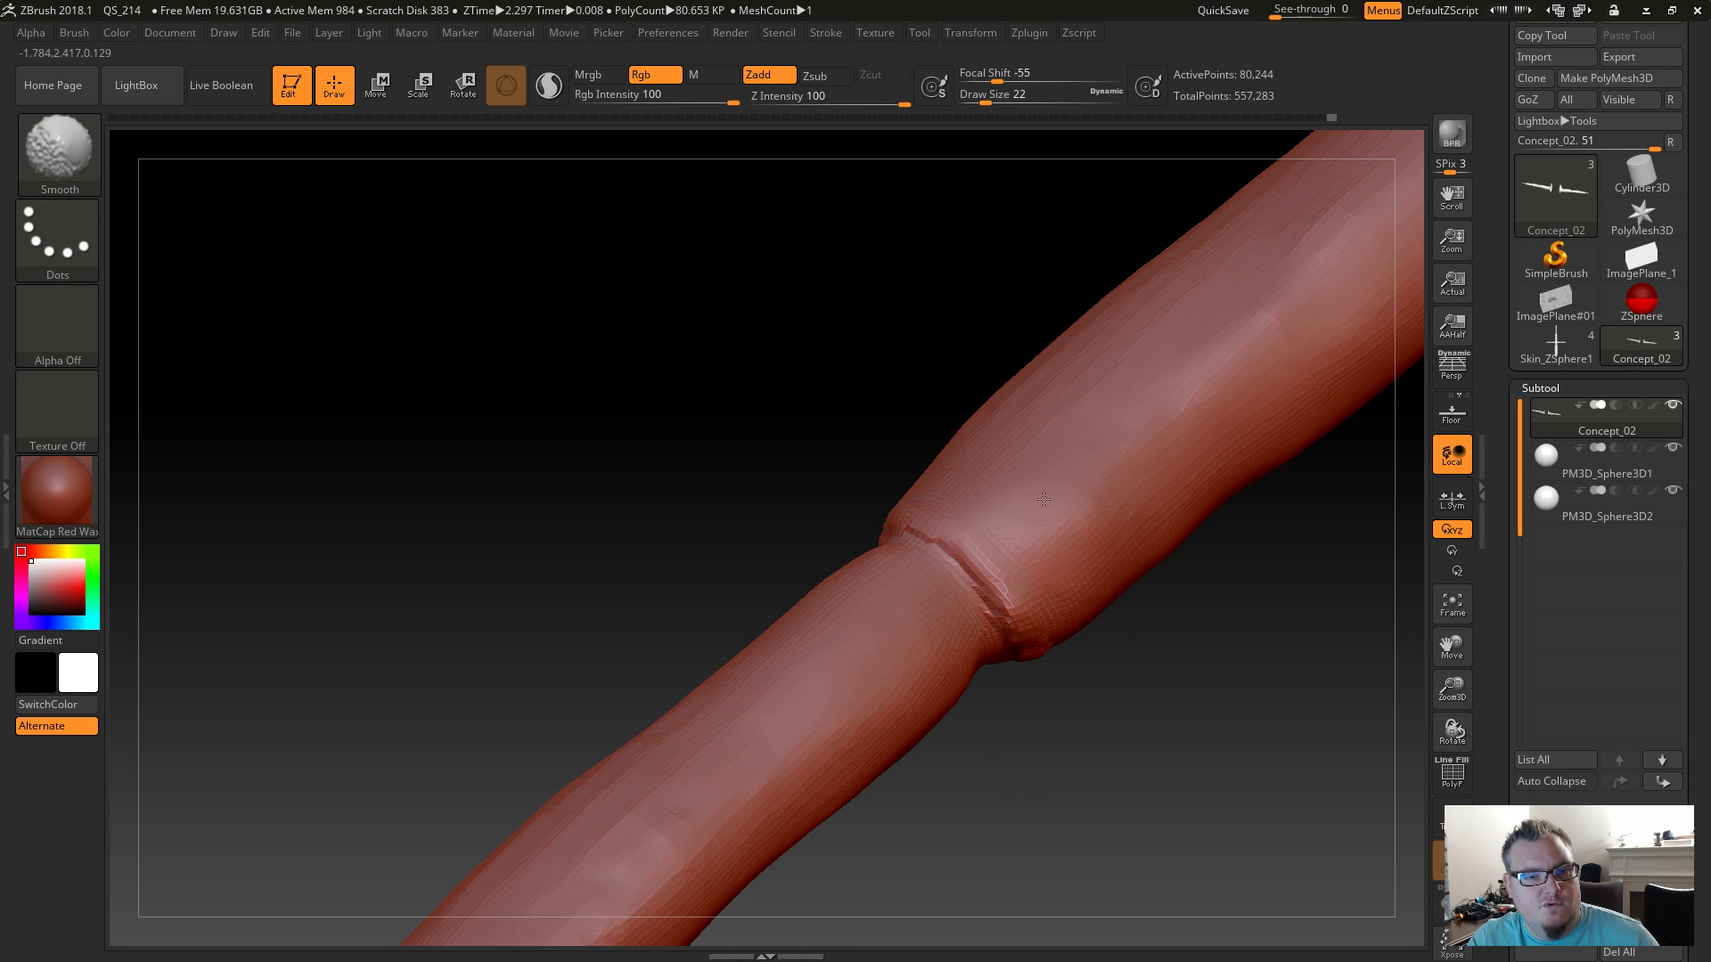
Build up a bony knob on the underside of the first joint with ClayBuildup and smooth its edge.
left_click_drag(1069, 752, 1031, 691)
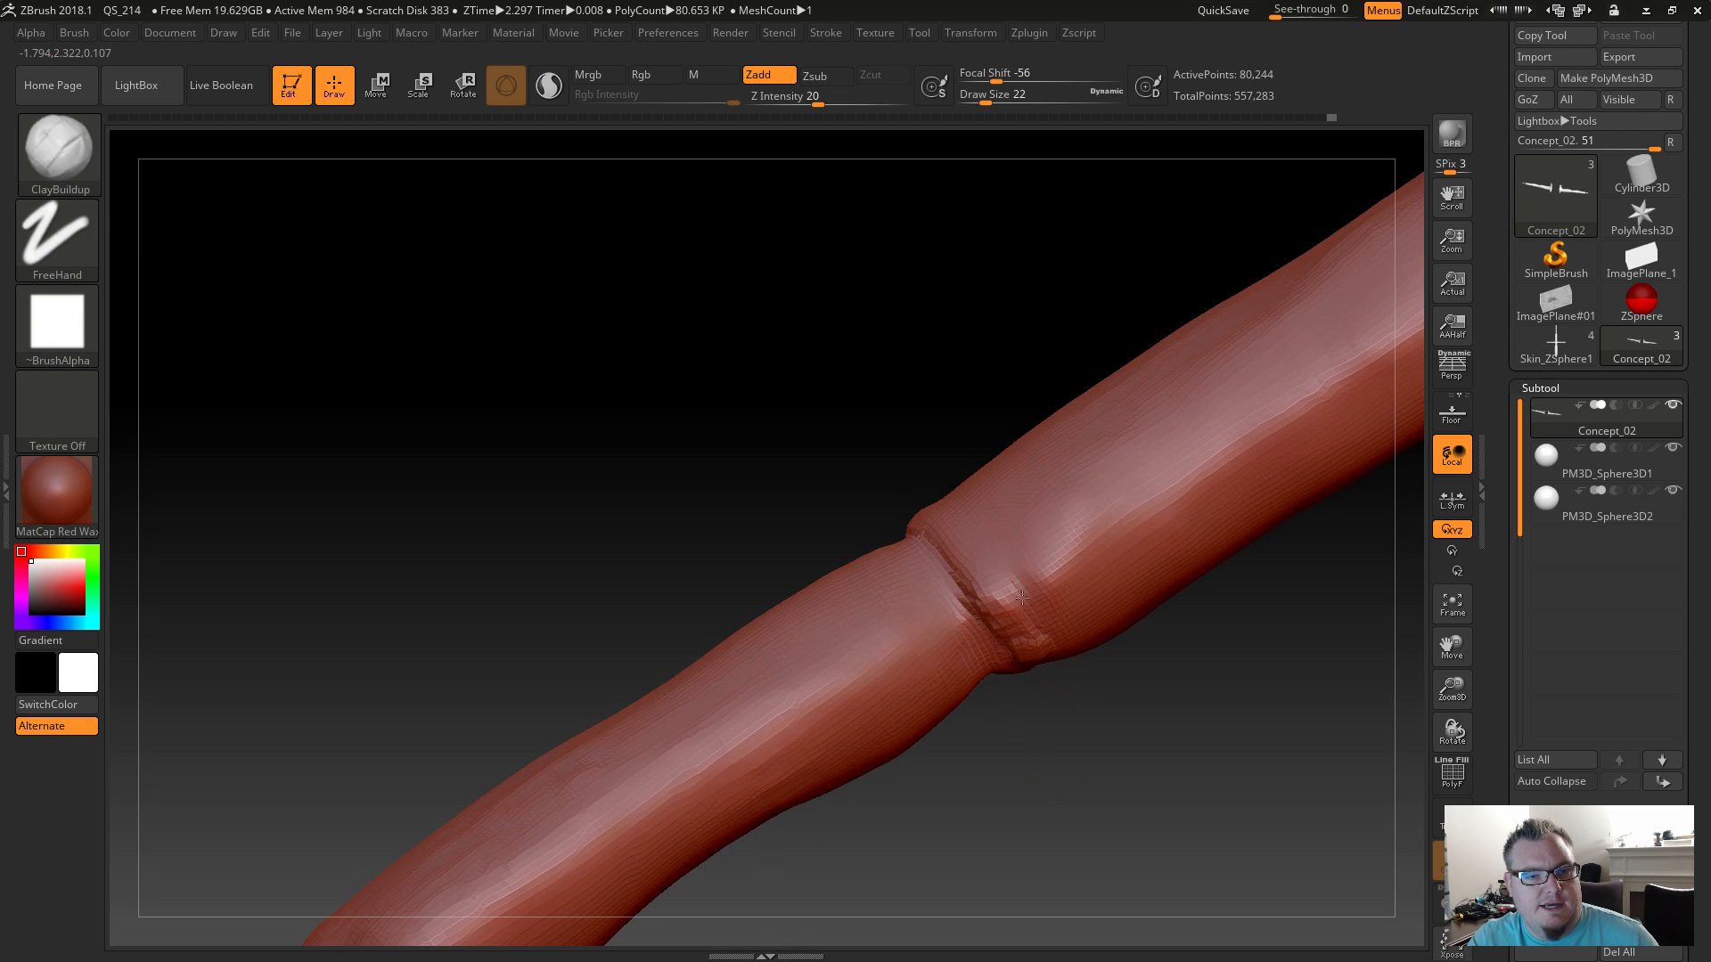
left_click_drag(1024, 588, 1056, 631, "shift")
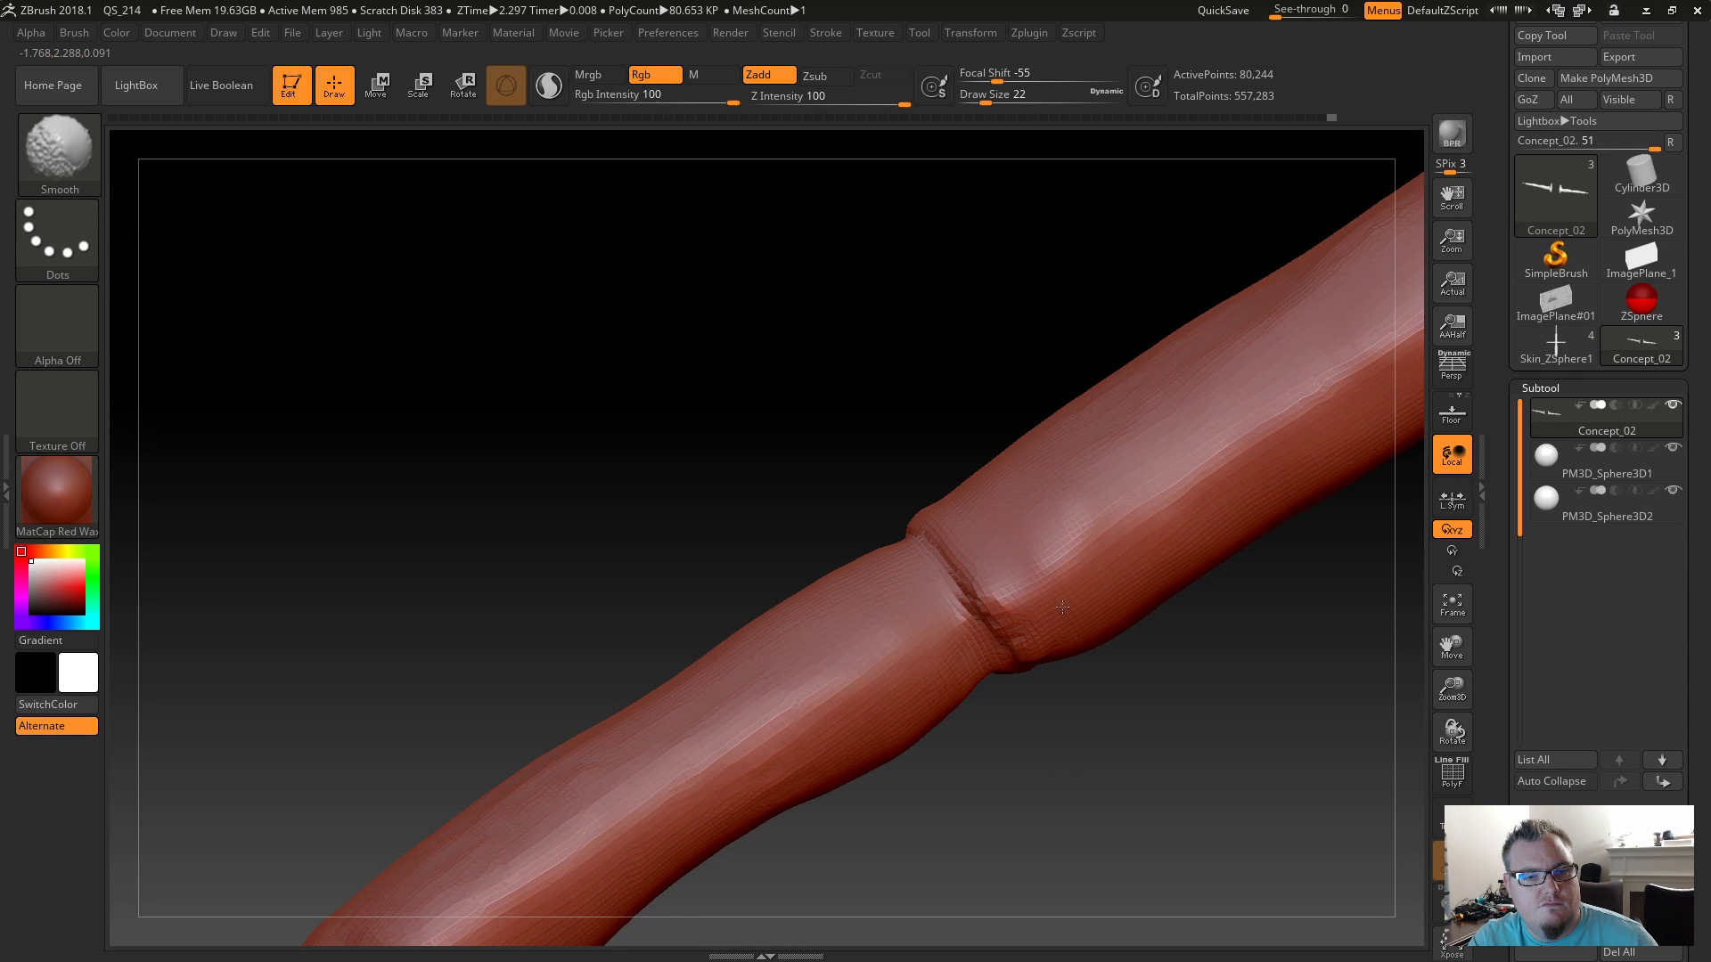
left_click_drag(1060, 738, 1025, 651)
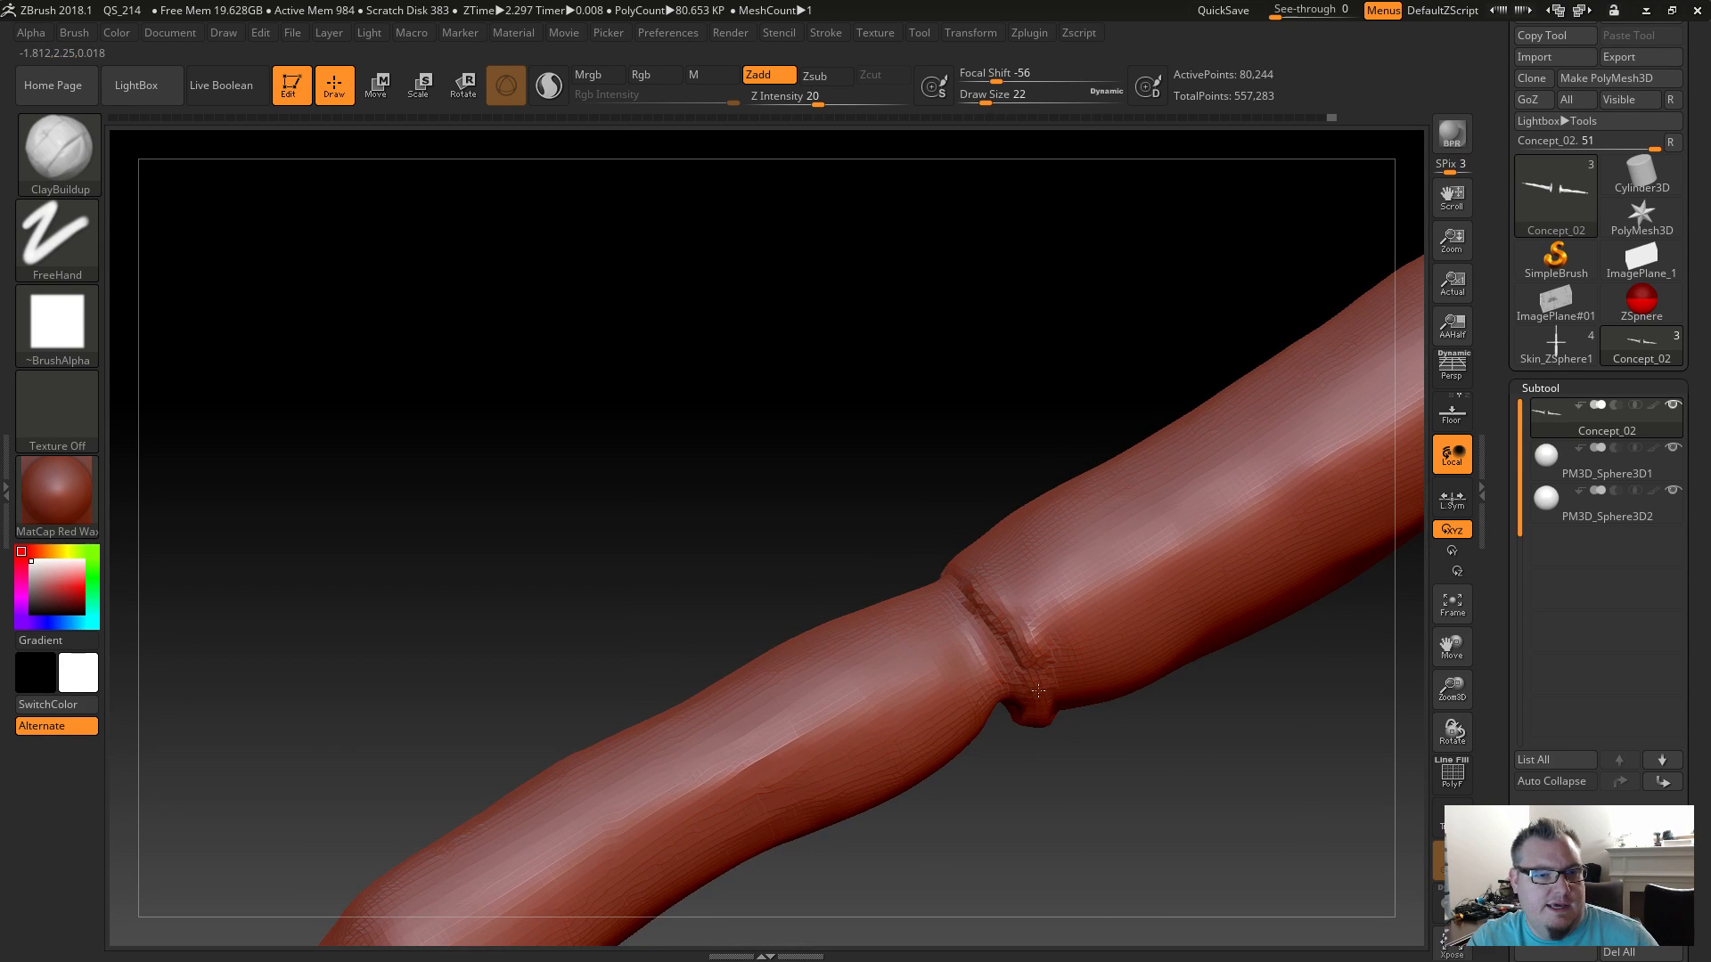
key("shift")
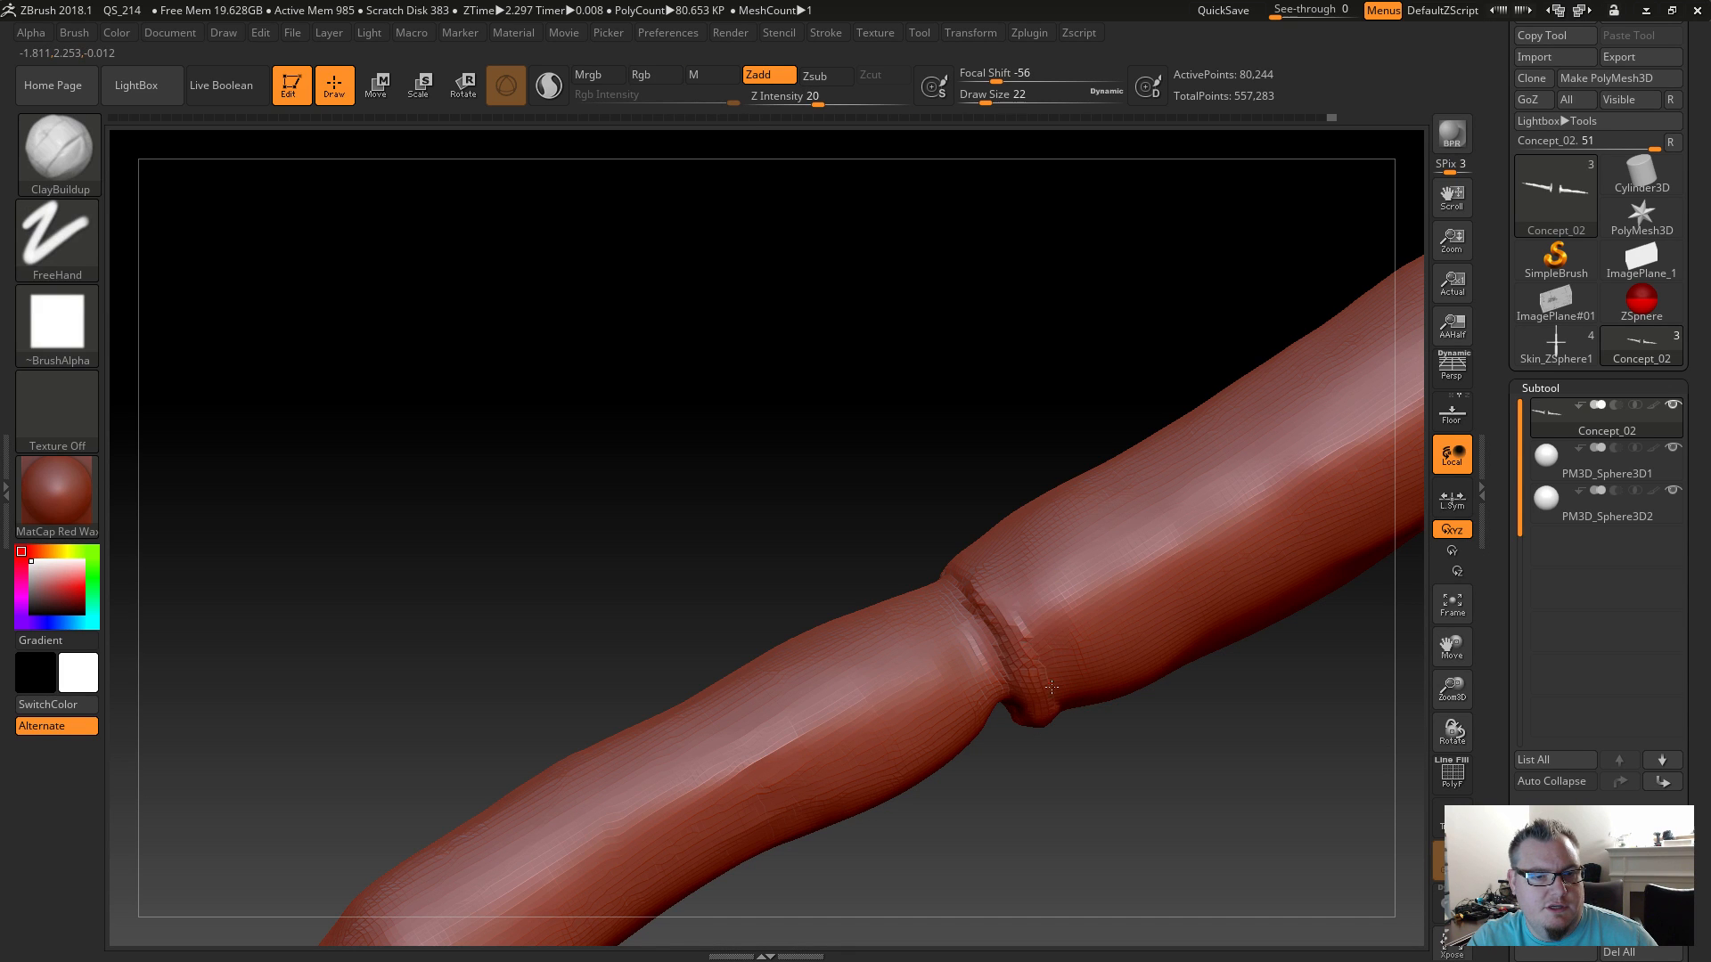
key("shift")
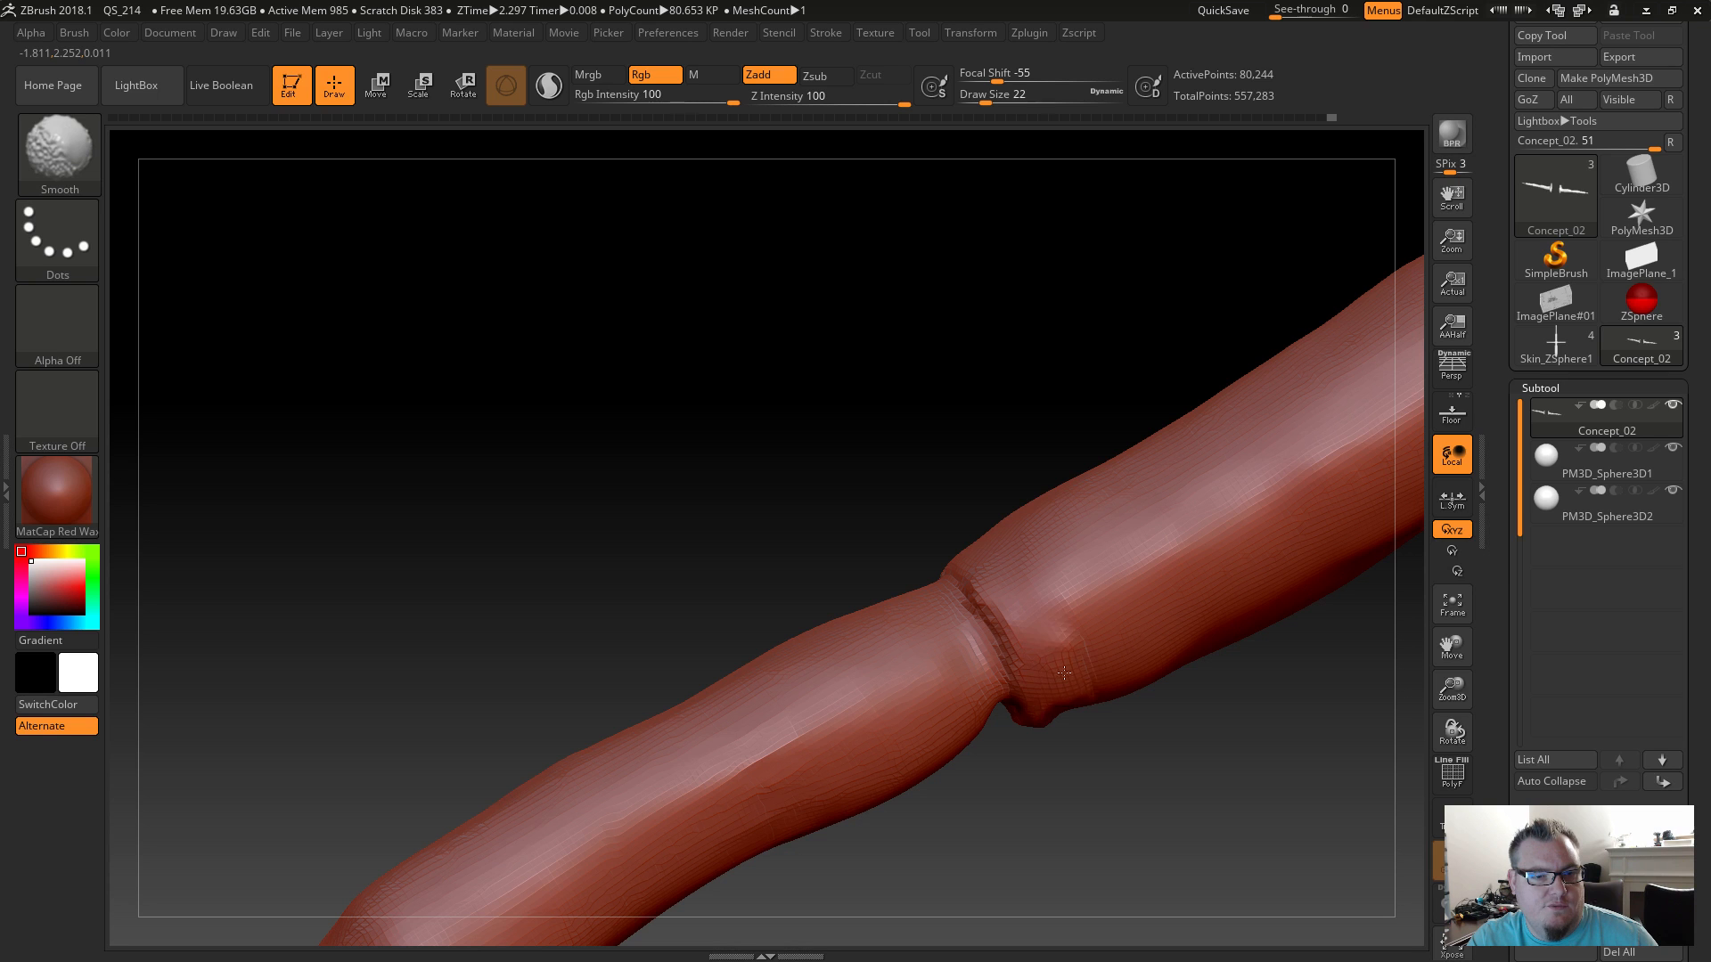
Sculpt the thicker segment's rim at the limb joint with ClayBuildup strokes and smooth the rough edge.
left_click_drag(1088, 772, 1052, 645)
key("shift")
left_click_drag(1085, 855, 1089, 776)
key("shift")
key("shift")
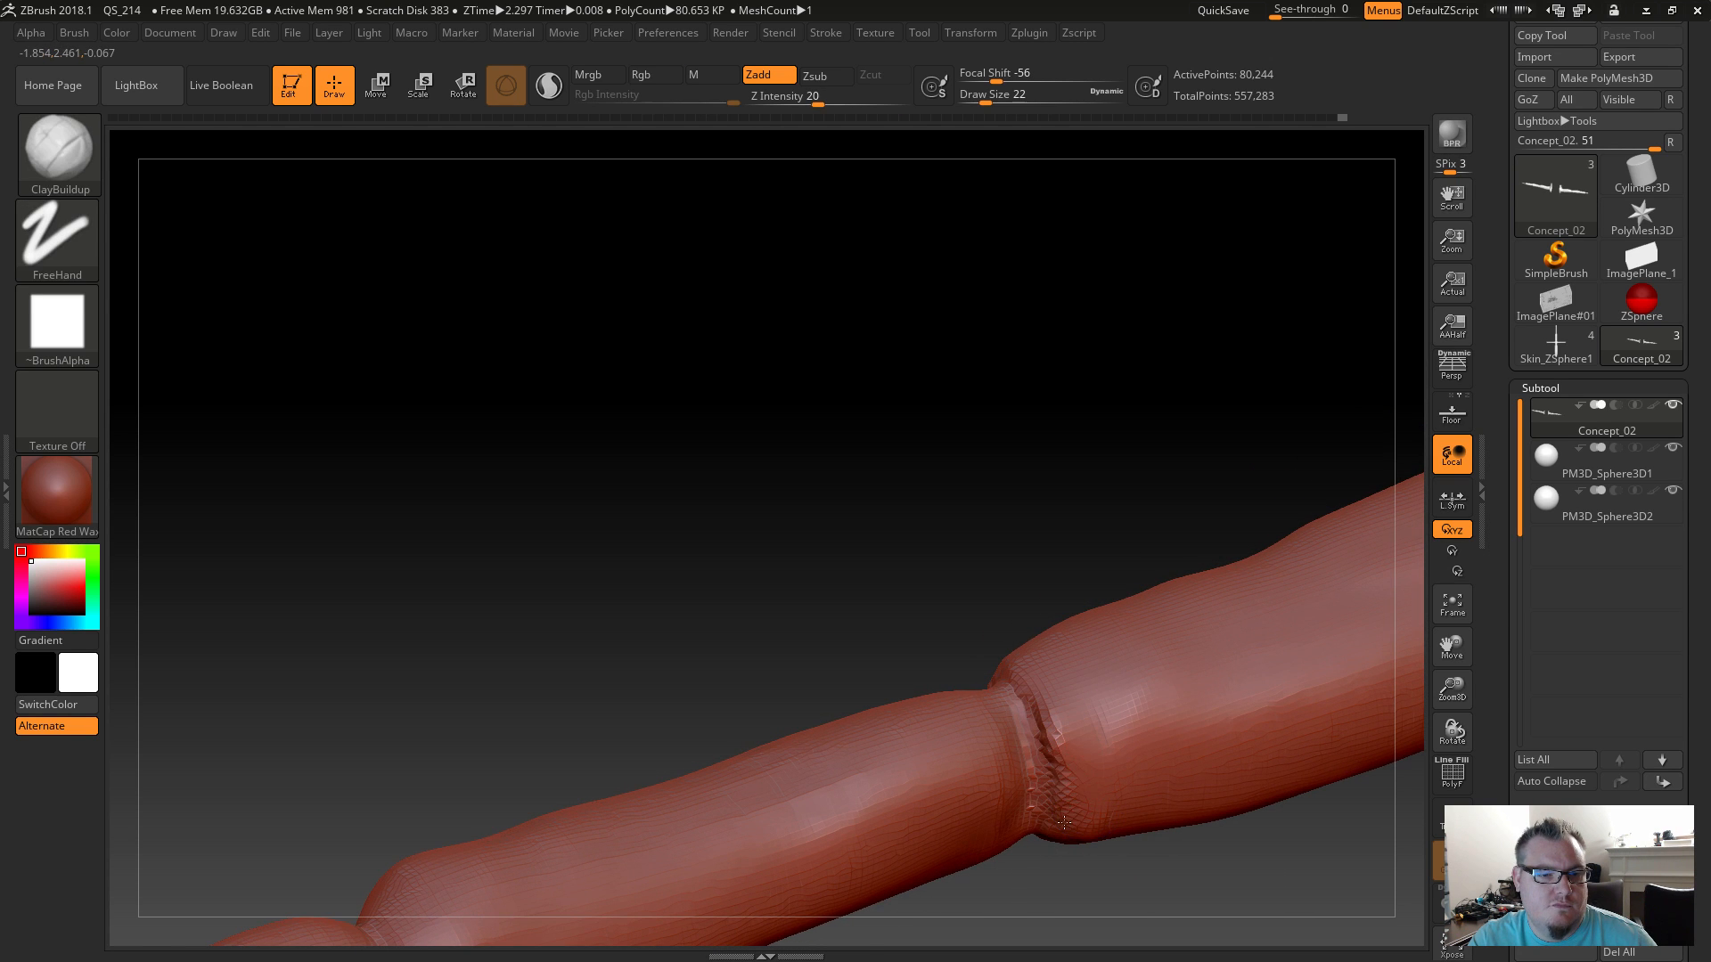
left_click_drag(1119, 859, 1080, 811)
key("shift")
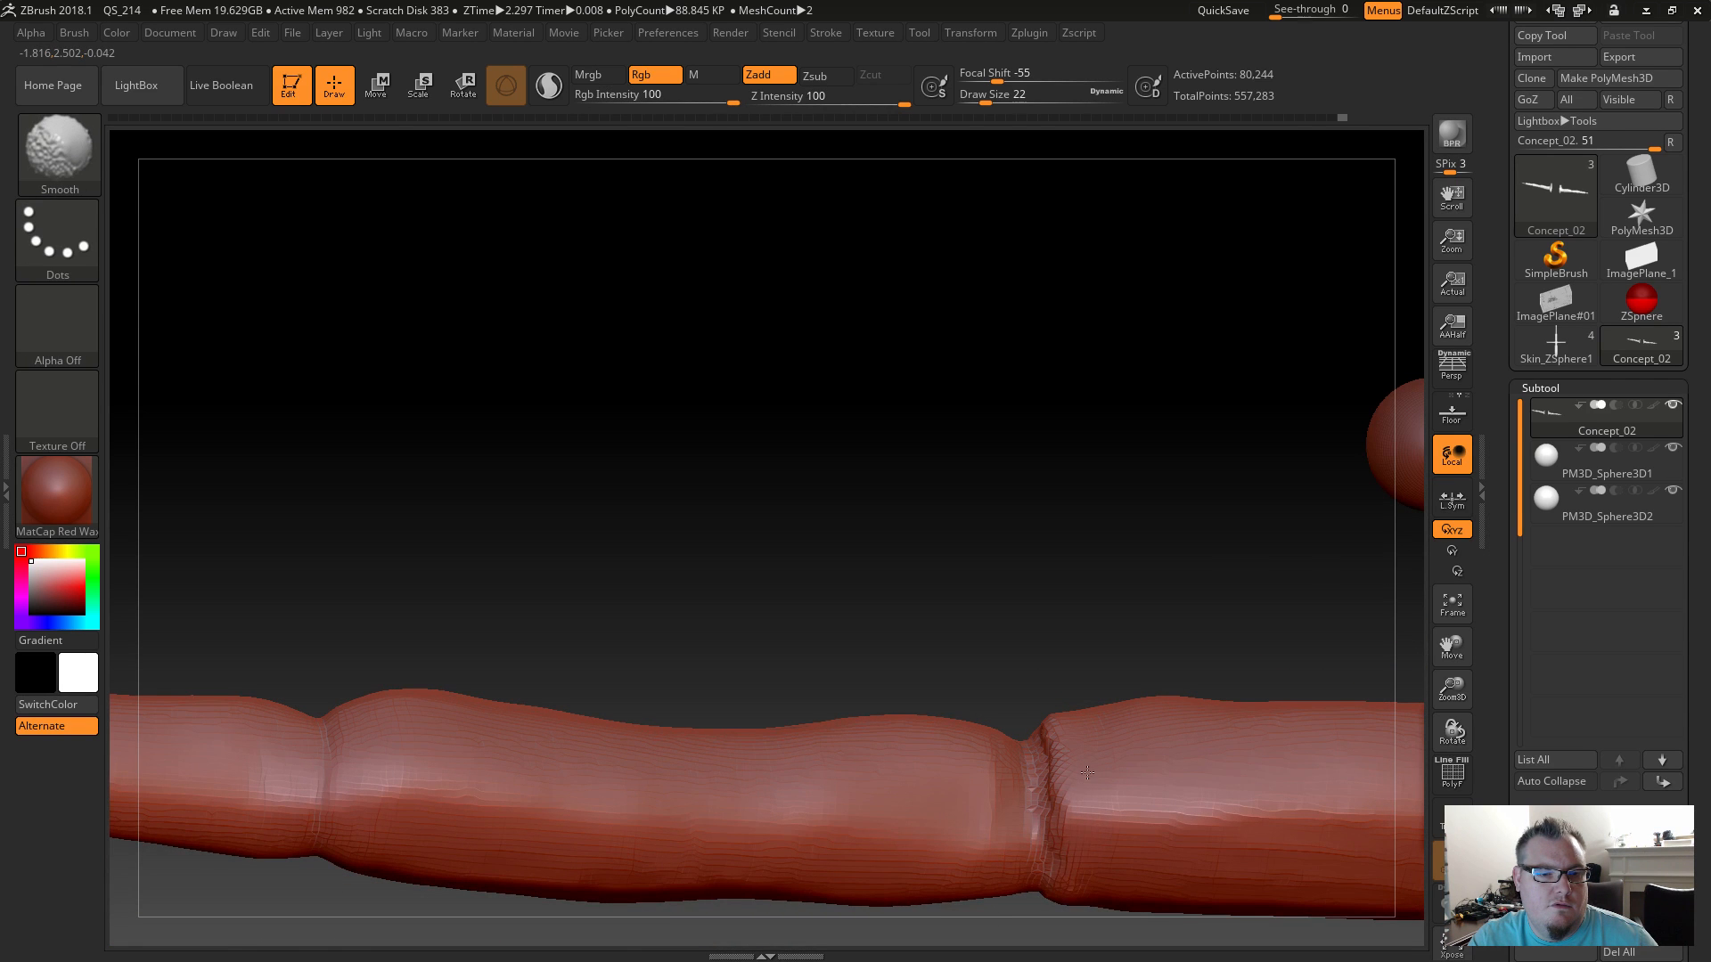
mouse_move(970, 599)
left_mouse_down()
mouse_move(1097, 553)
mouse_move(1104, 576)
mouse_move(986, 508)
mouse_move(1013, 565)
mouse_move(1058, 576)
left_mouse_up()
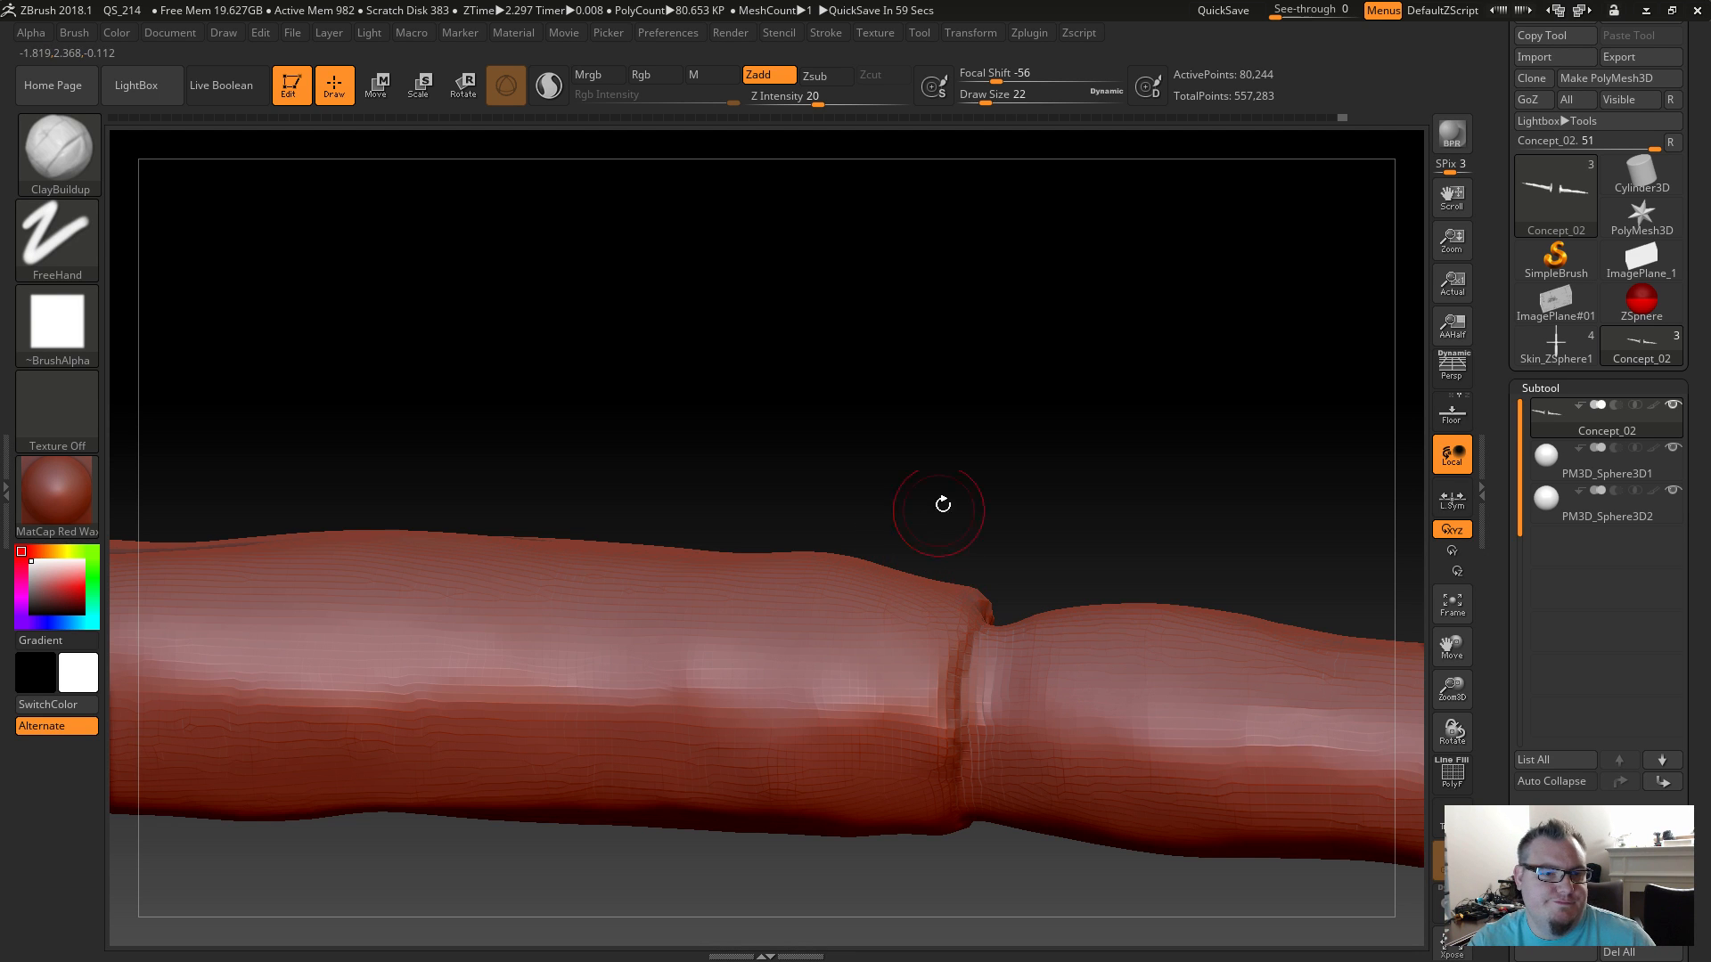
Build up a raised clay ridge on the narrower segment's end, just beside the joint's groove.
mouse_move(957, 500)
left_mouse_down()
mouse_move(699, 470)
mouse_move(926, 540)
mouse_move(894, 591)
mouse_move(935, 515)
left_mouse_up()
scroll(927, 581, "up", 5)
scroll(879, 602, "up", 3)
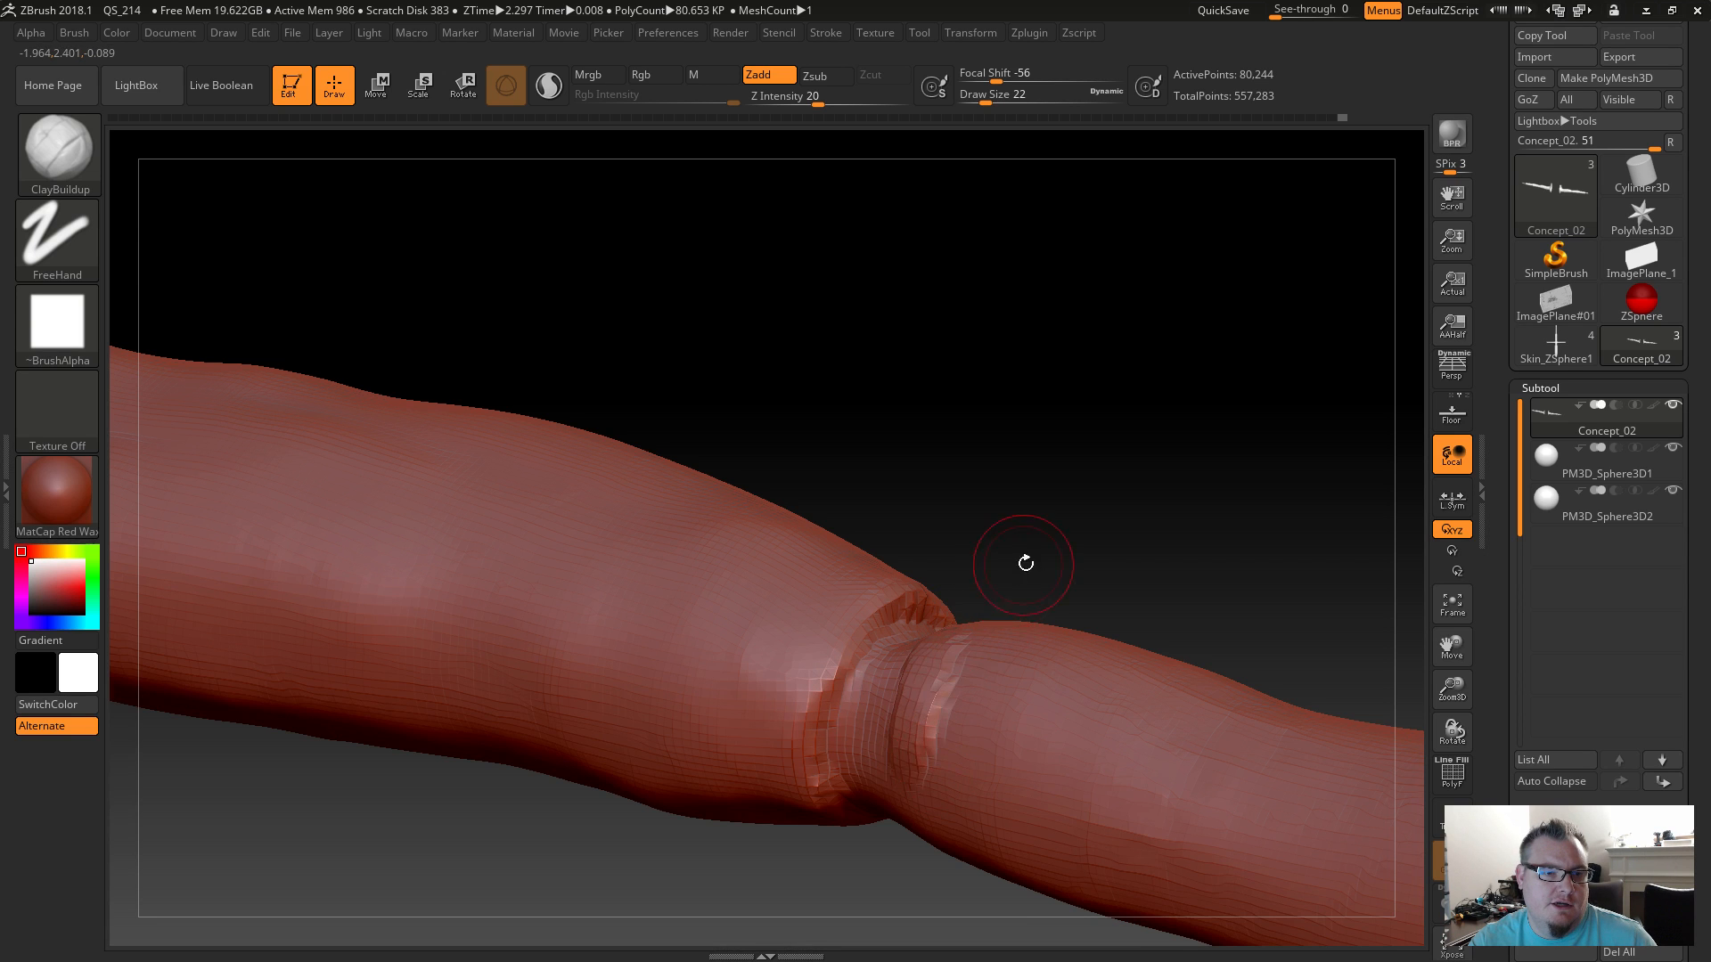
left_click_drag(1019, 565, 918, 730)
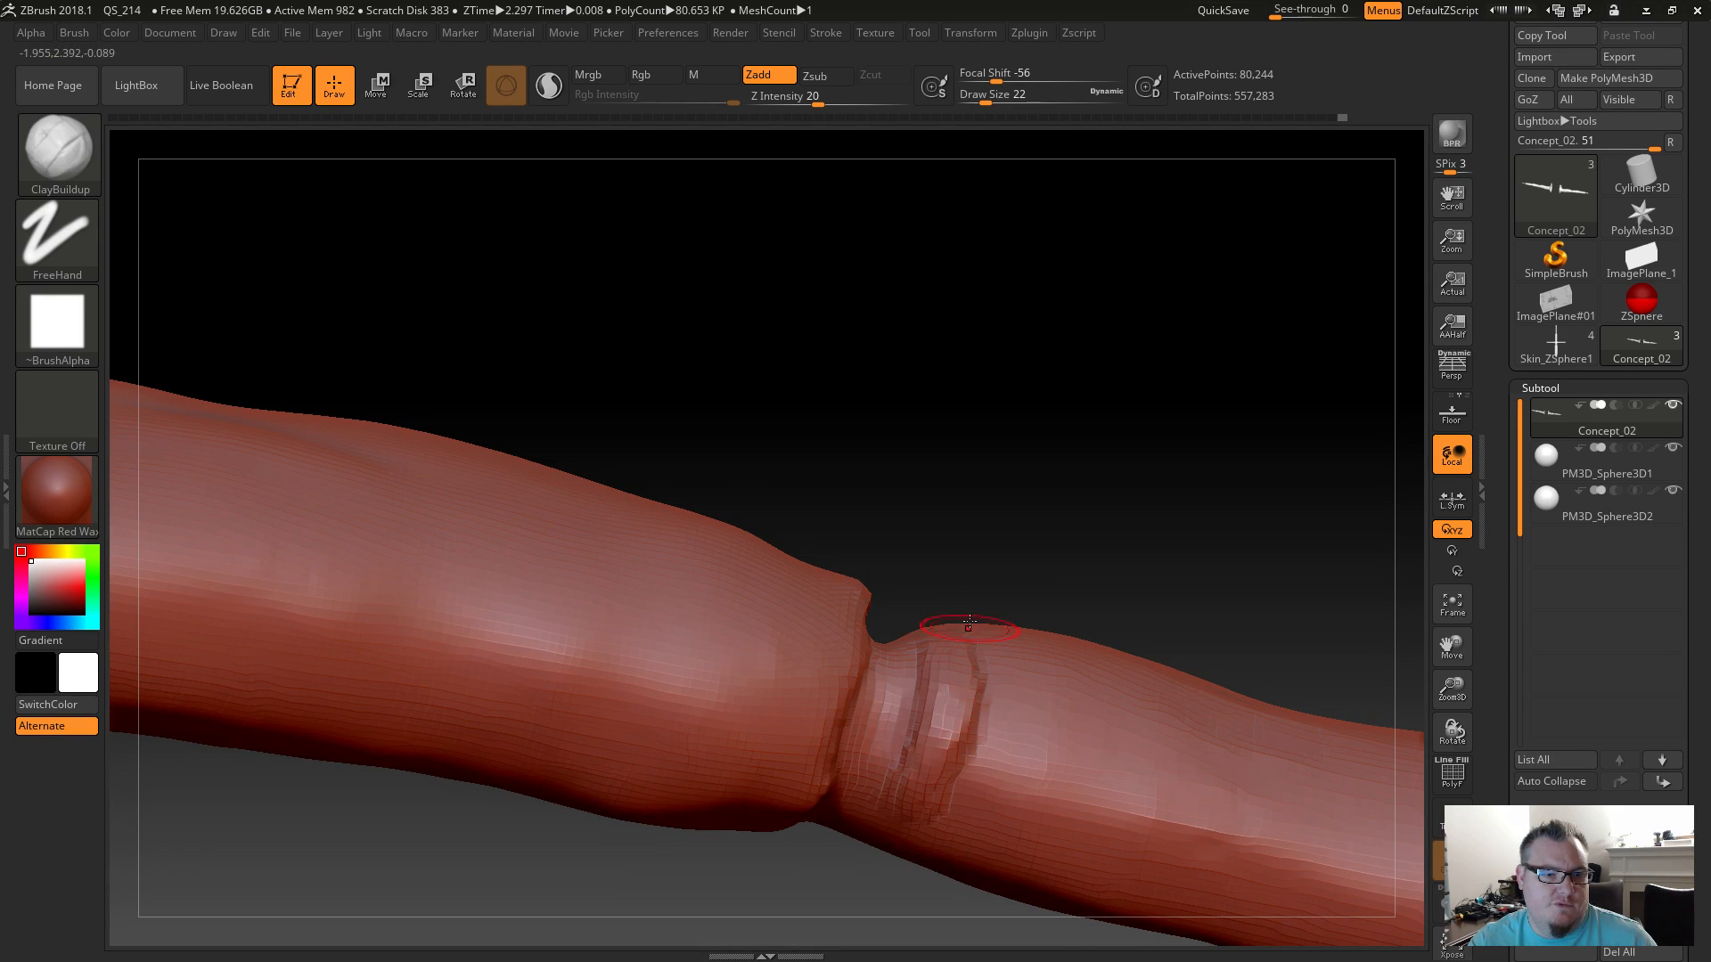
left_click_drag(970, 624, 966, 524)
key("shift")
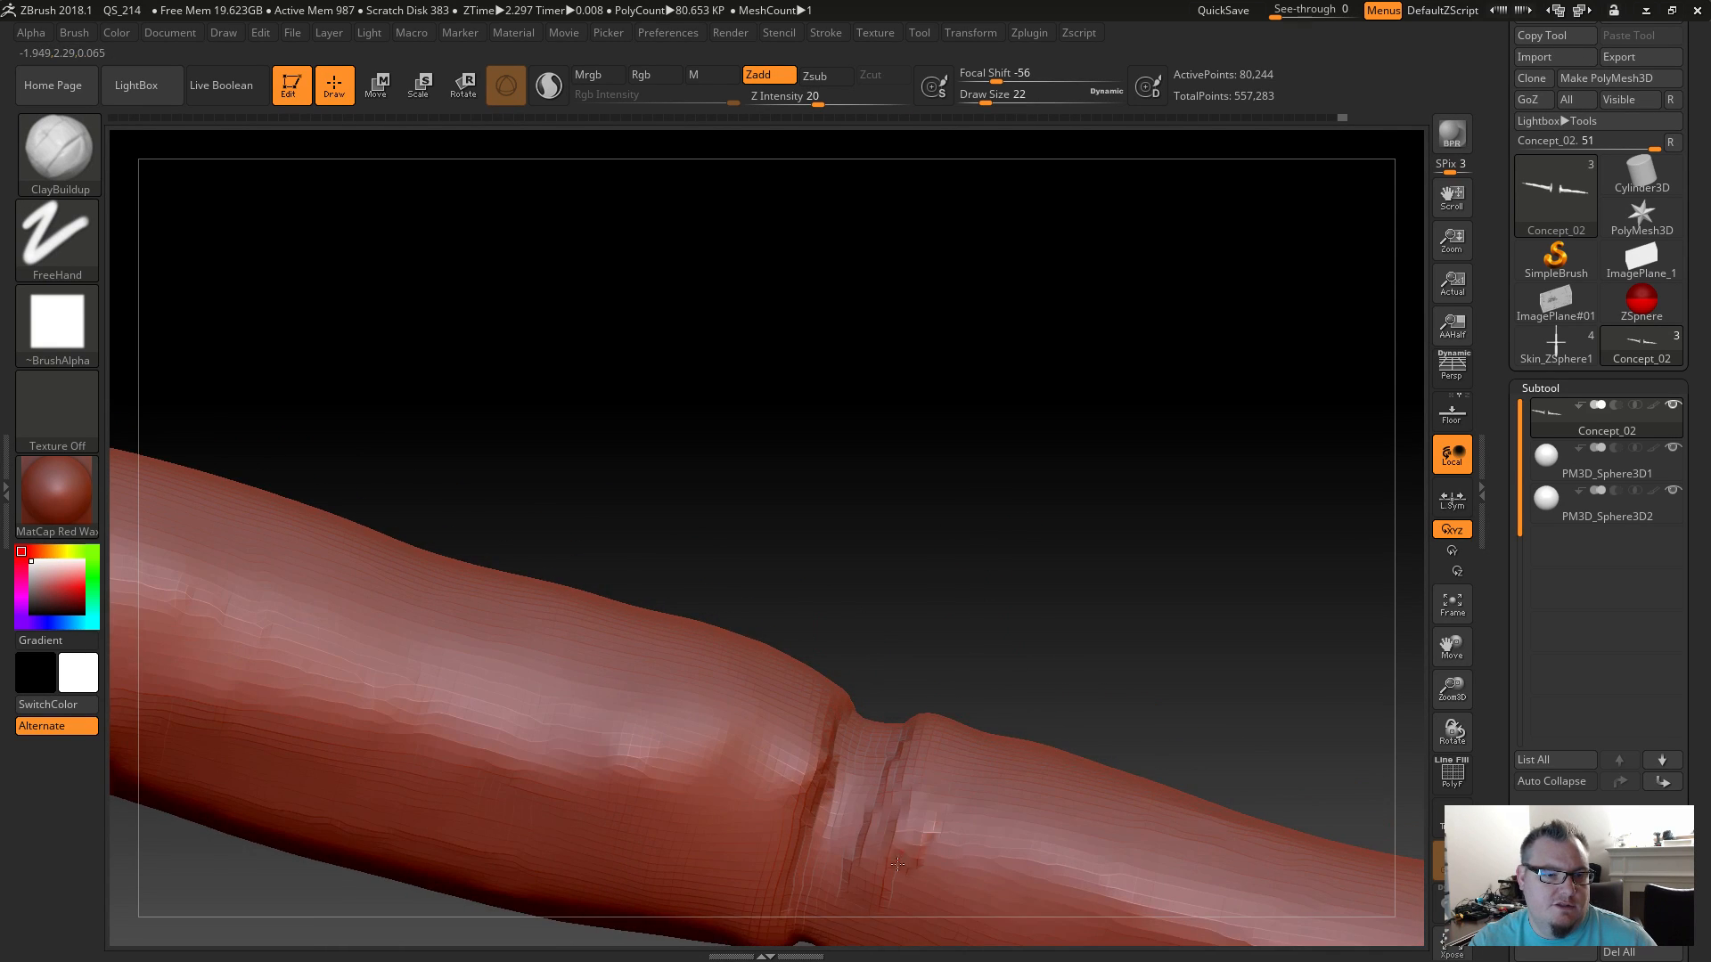
Extend the narrower segment's ridge around the side of the joint and smooth it into the surface.
left_click_drag(963, 600, 993, 469)
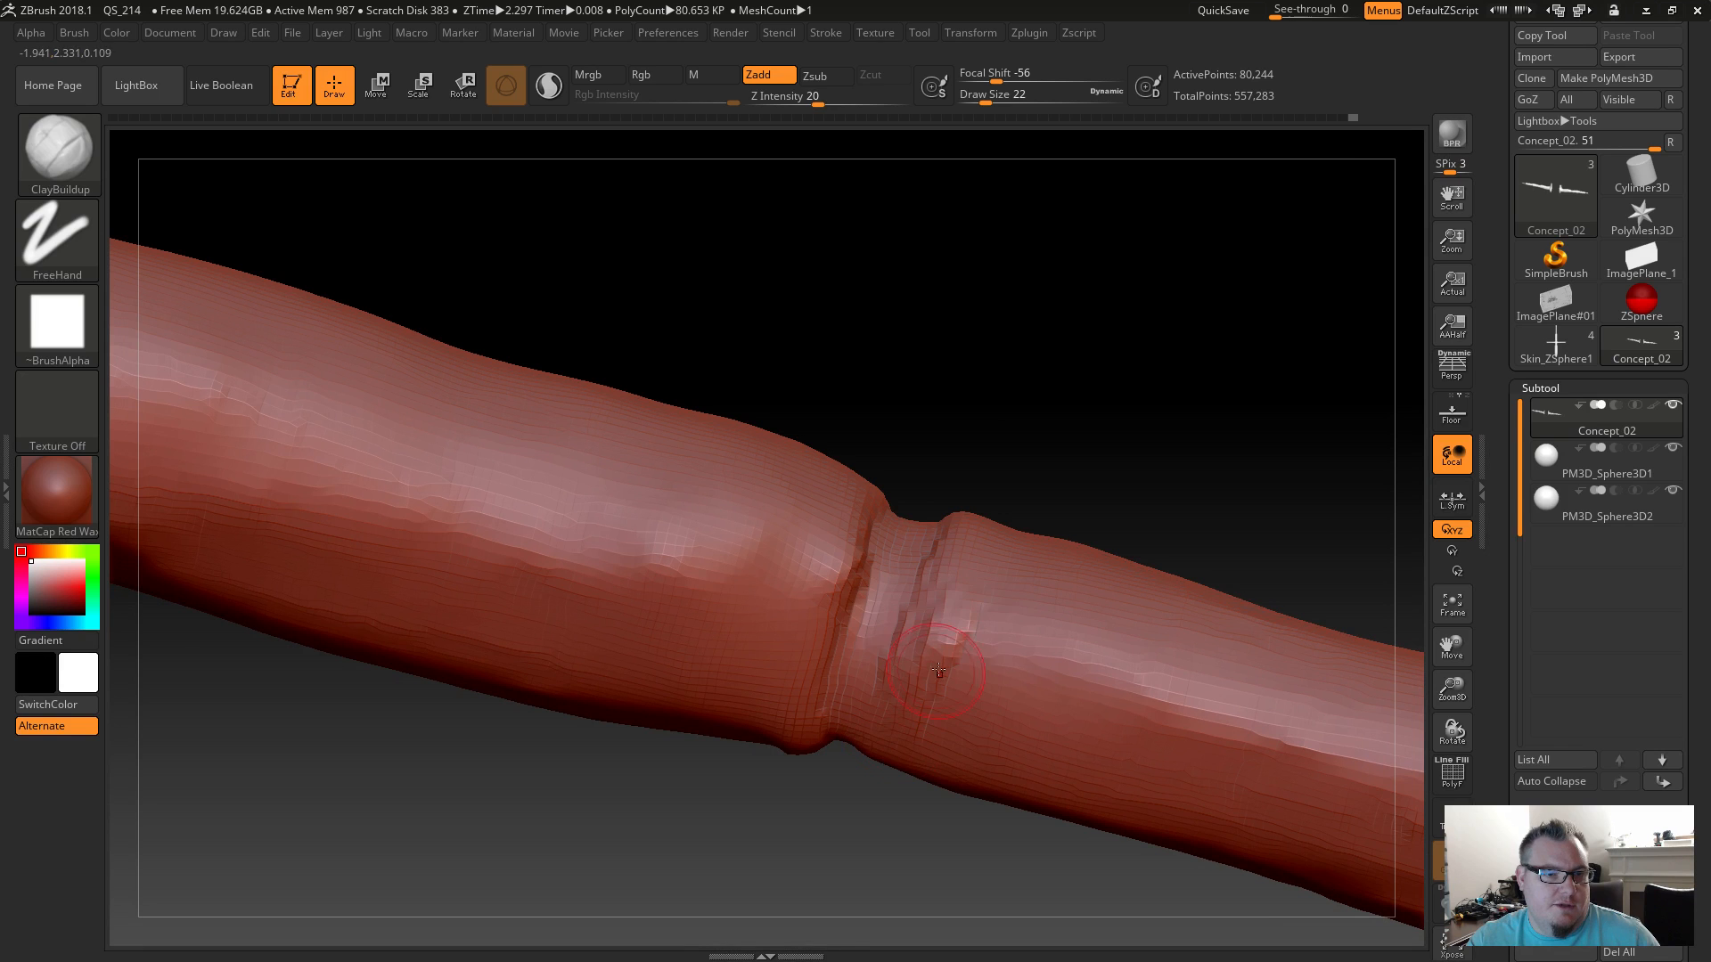
left_click_drag(930, 679, 968, 613, "shift")
left_click_drag(890, 831, 859, 878)
mouse_move(906, 670)
left_mouse_down()
mouse_move(855, 798)
mouse_move(891, 784)
left_mouse_up()
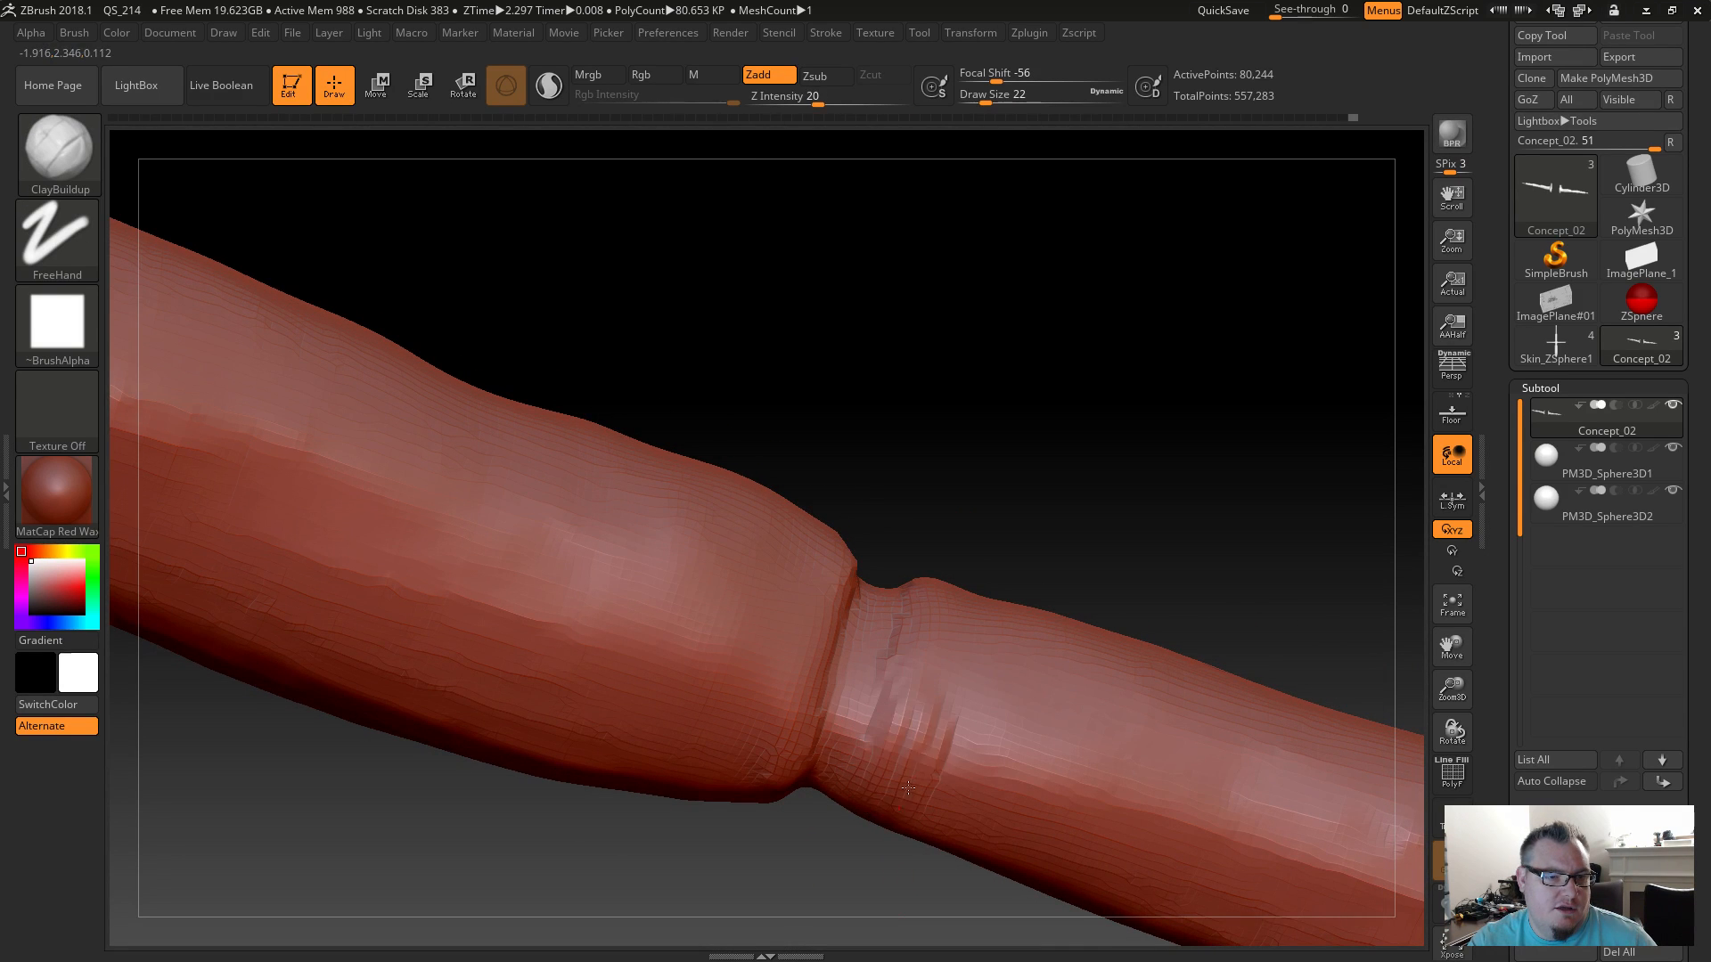
left_click_drag(956, 706, 911, 812)
left_click_drag(833, 885, 869, 857)
mouse_move(904, 751)
left_mouse_down()
mouse_move(846, 815)
mouse_move(882, 784)
left_mouse_up()
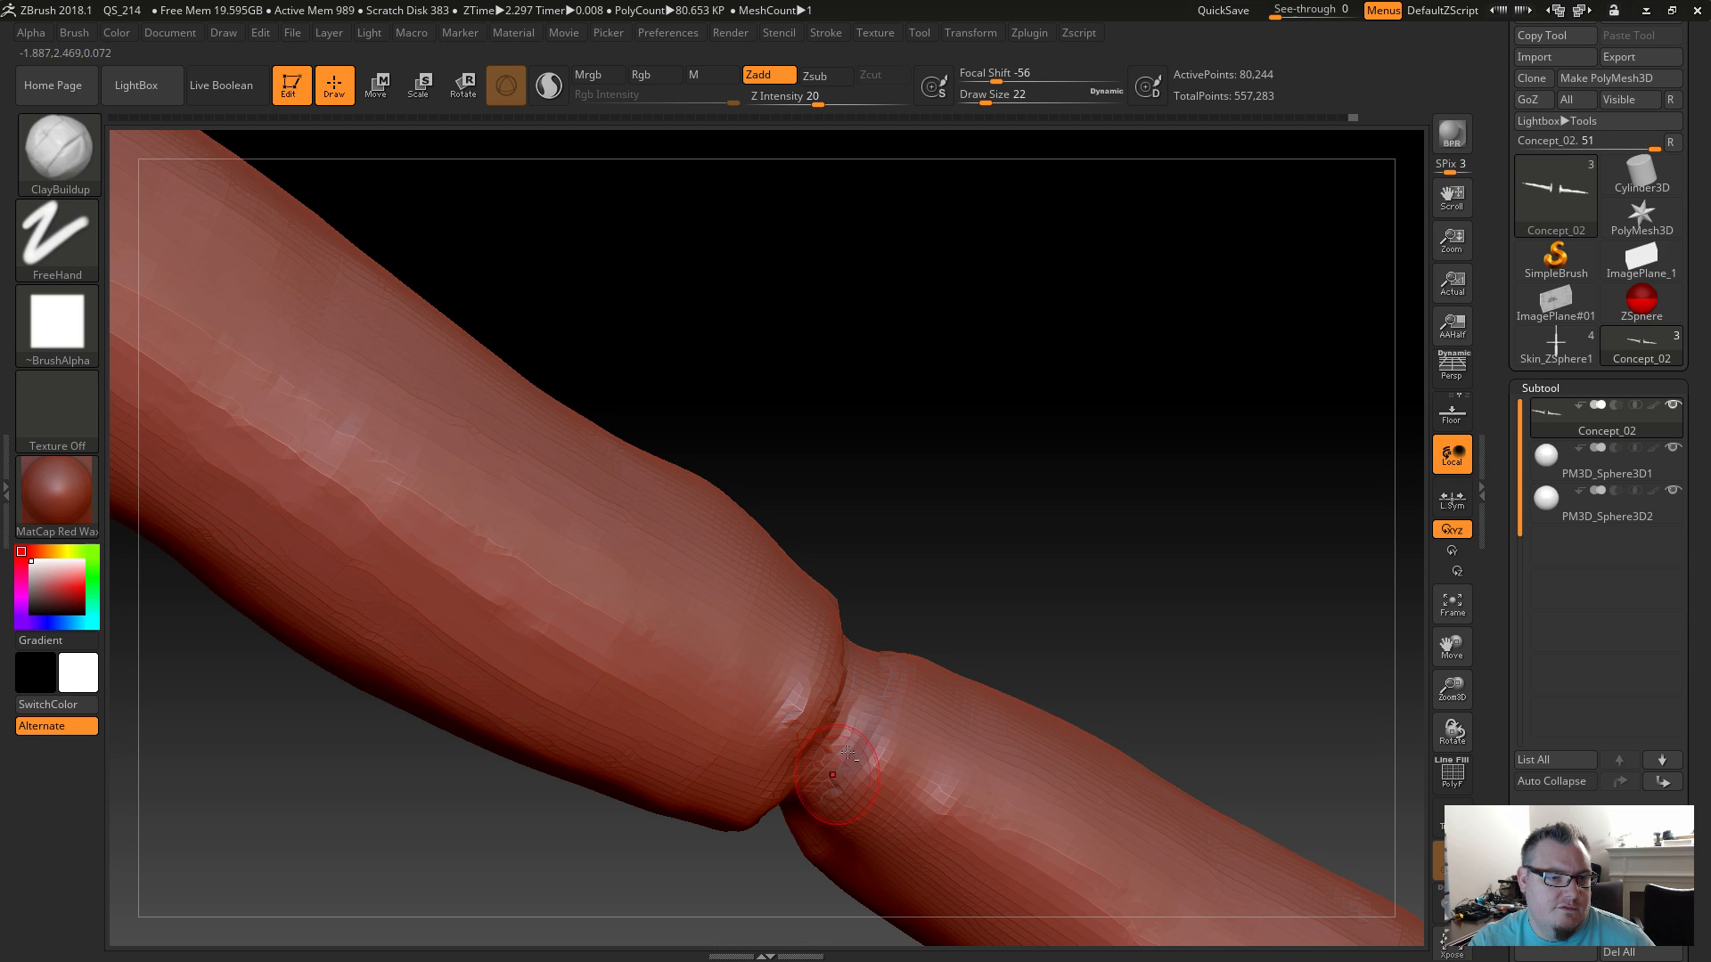
Build up rims on both sides of the groove around the rest of the joint, smoothing the narrower segment's edge.
left_click_drag(805, 890, 757, 757)
left_click_drag(978, 615, 987, 383, "alt")
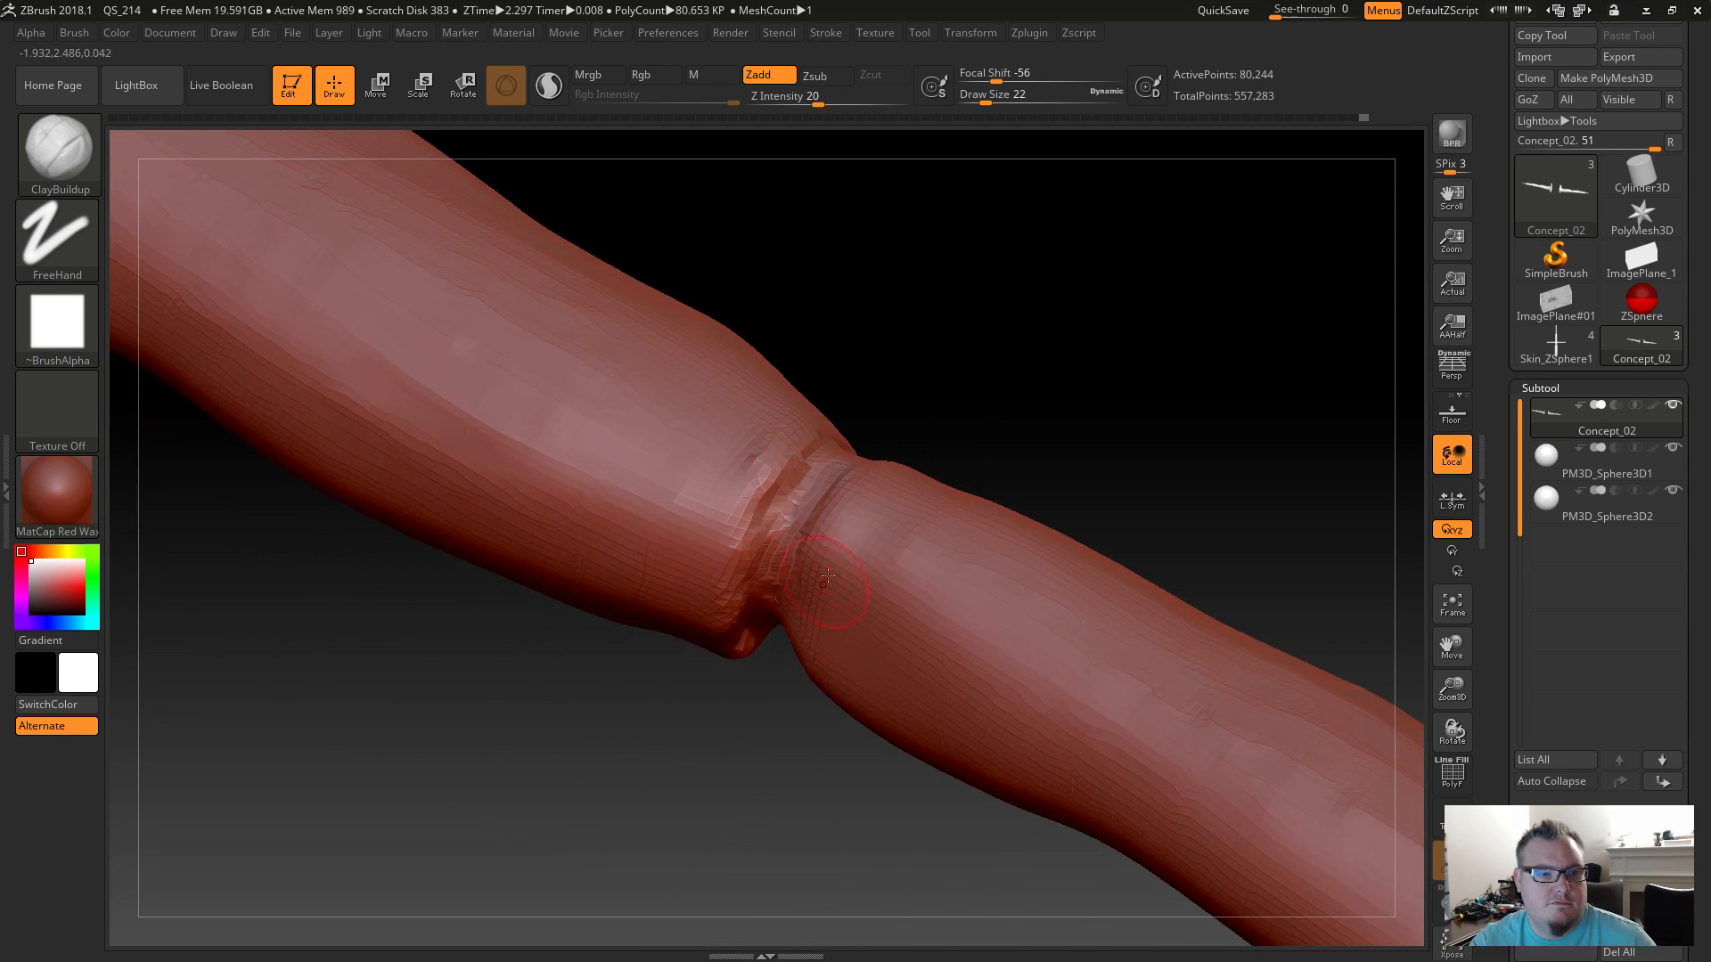
left_click_drag(821, 641, 831, 537)
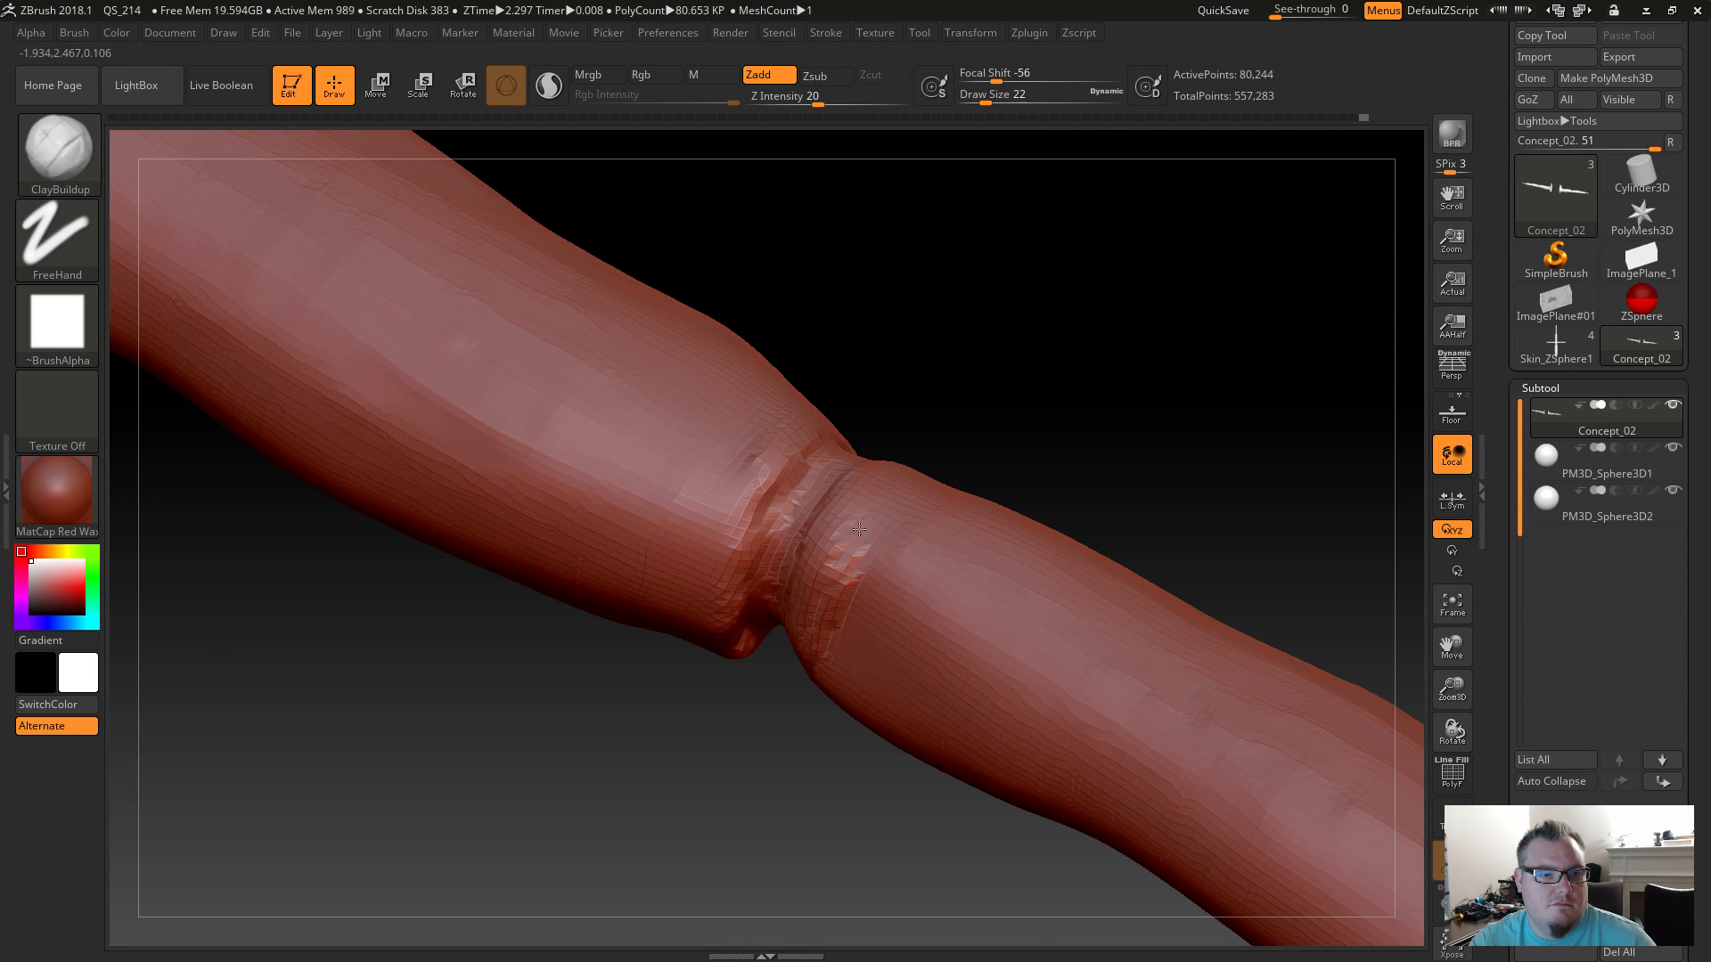
left_click_drag(878, 517, 873, 603, "shift")
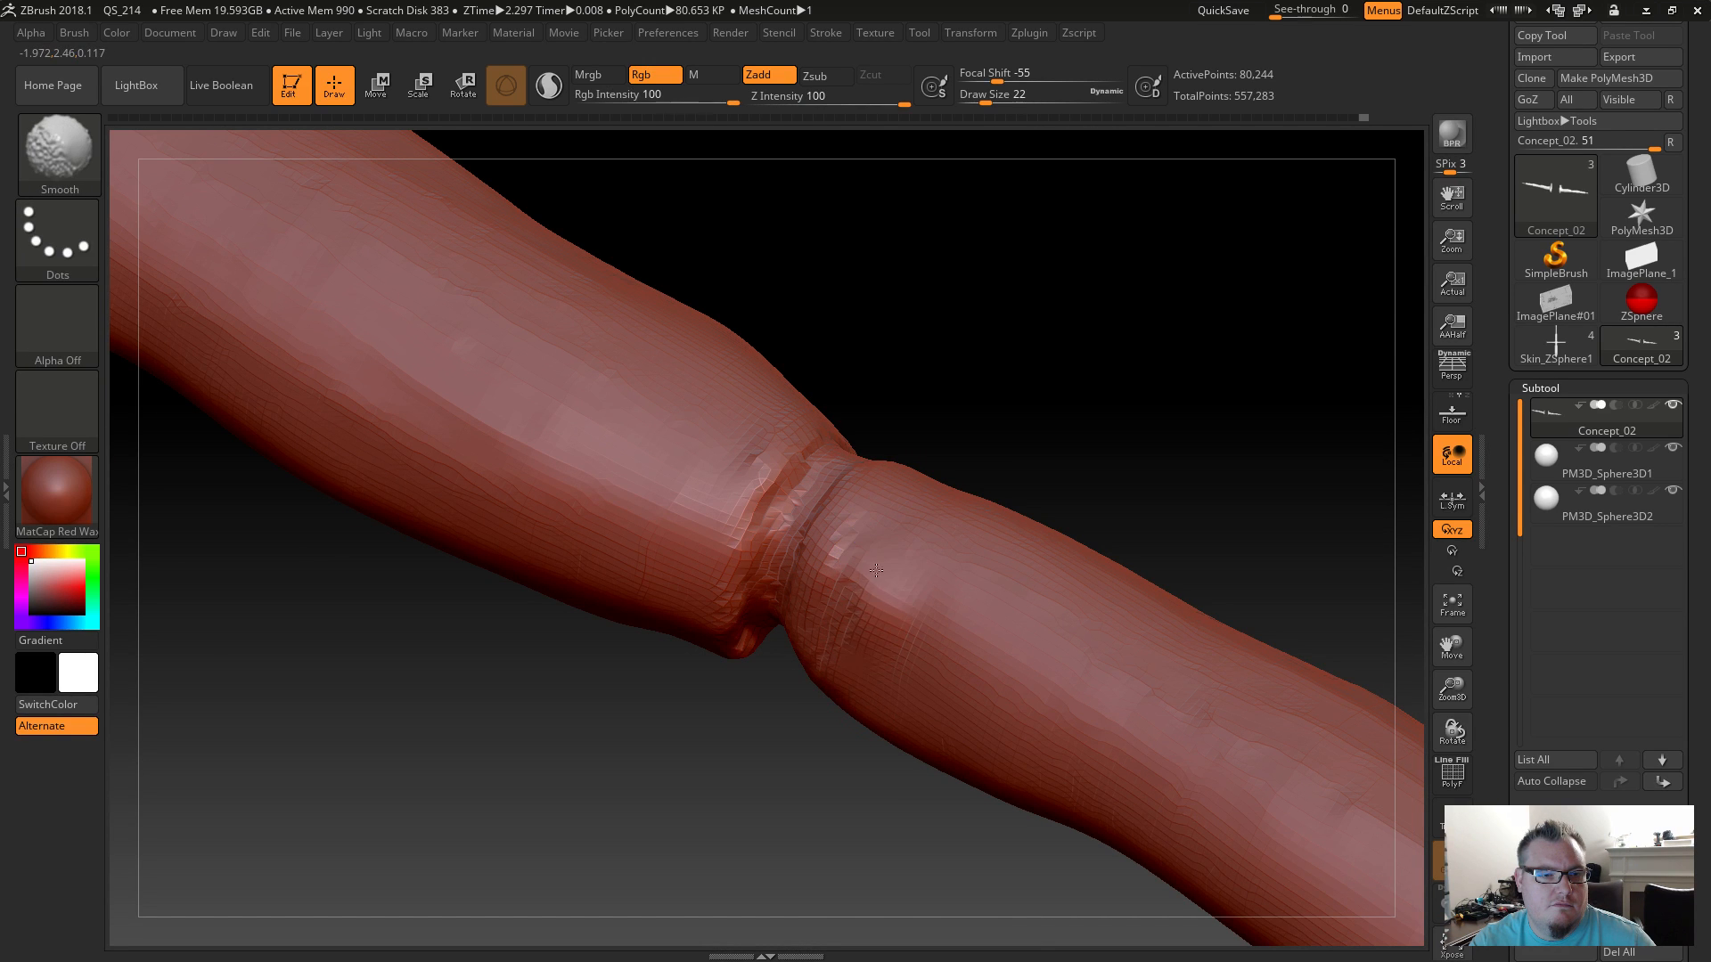
mouse_move(745, 802)
left_mouse_down()
mouse_move(764, 730)
mouse_move(818, 644)
mouse_move(807, 695)
mouse_move(830, 658)
left_mouse_up()
mouse_move(781, 711)
left_mouse_down()
mouse_move(817, 634)
mouse_move(827, 677)
left_mouse_up()
left_click_drag(762, 861, 777, 684)
left_click_drag(827, 600, 815, 663, "shift")
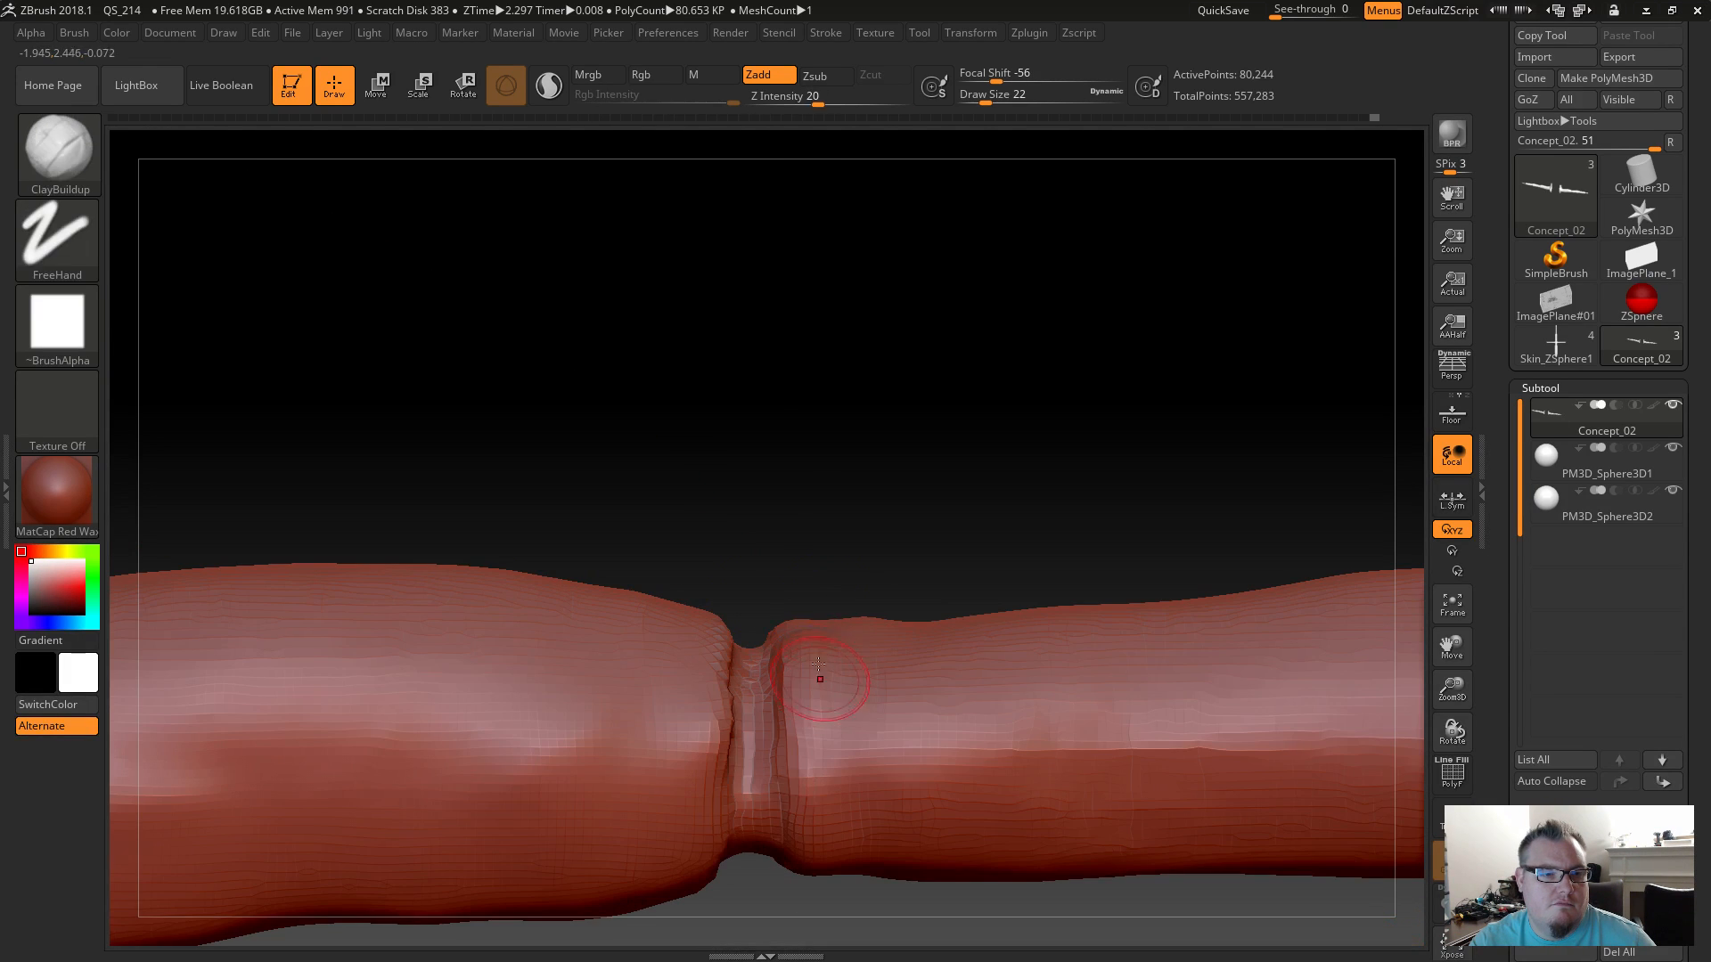
mouse_move(788, 458)
left_mouse_down()
mouse_move(821, 580)
mouse_move(829, 762)
mouse_move(851, 676)
left_mouse_up()
Sculpt raised edges along both sides of the groove at the next joint toward the limb's tip.
left_click_drag(840, 779, 740, 740, "alt")
left_click_drag(897, 730, 559, 800, "alt")
left_click_drag(834, 789, 818, 807)
left_click_drag(947, 499, 911, 614)
left_click_drag(914, 522, 961, 545, "alt")
mouse_move(1054, 436)
left_mouse_down("alt")
mouse_move(663, 495)
mouse_move(775, 531)
mouse_move(775, 647)
mouse_move(718, 619)
mouse_move(630, 652)
mouse_move(735, 722)
mouse_move(777, 797)
left_mouse_up("alt")
key("shift")
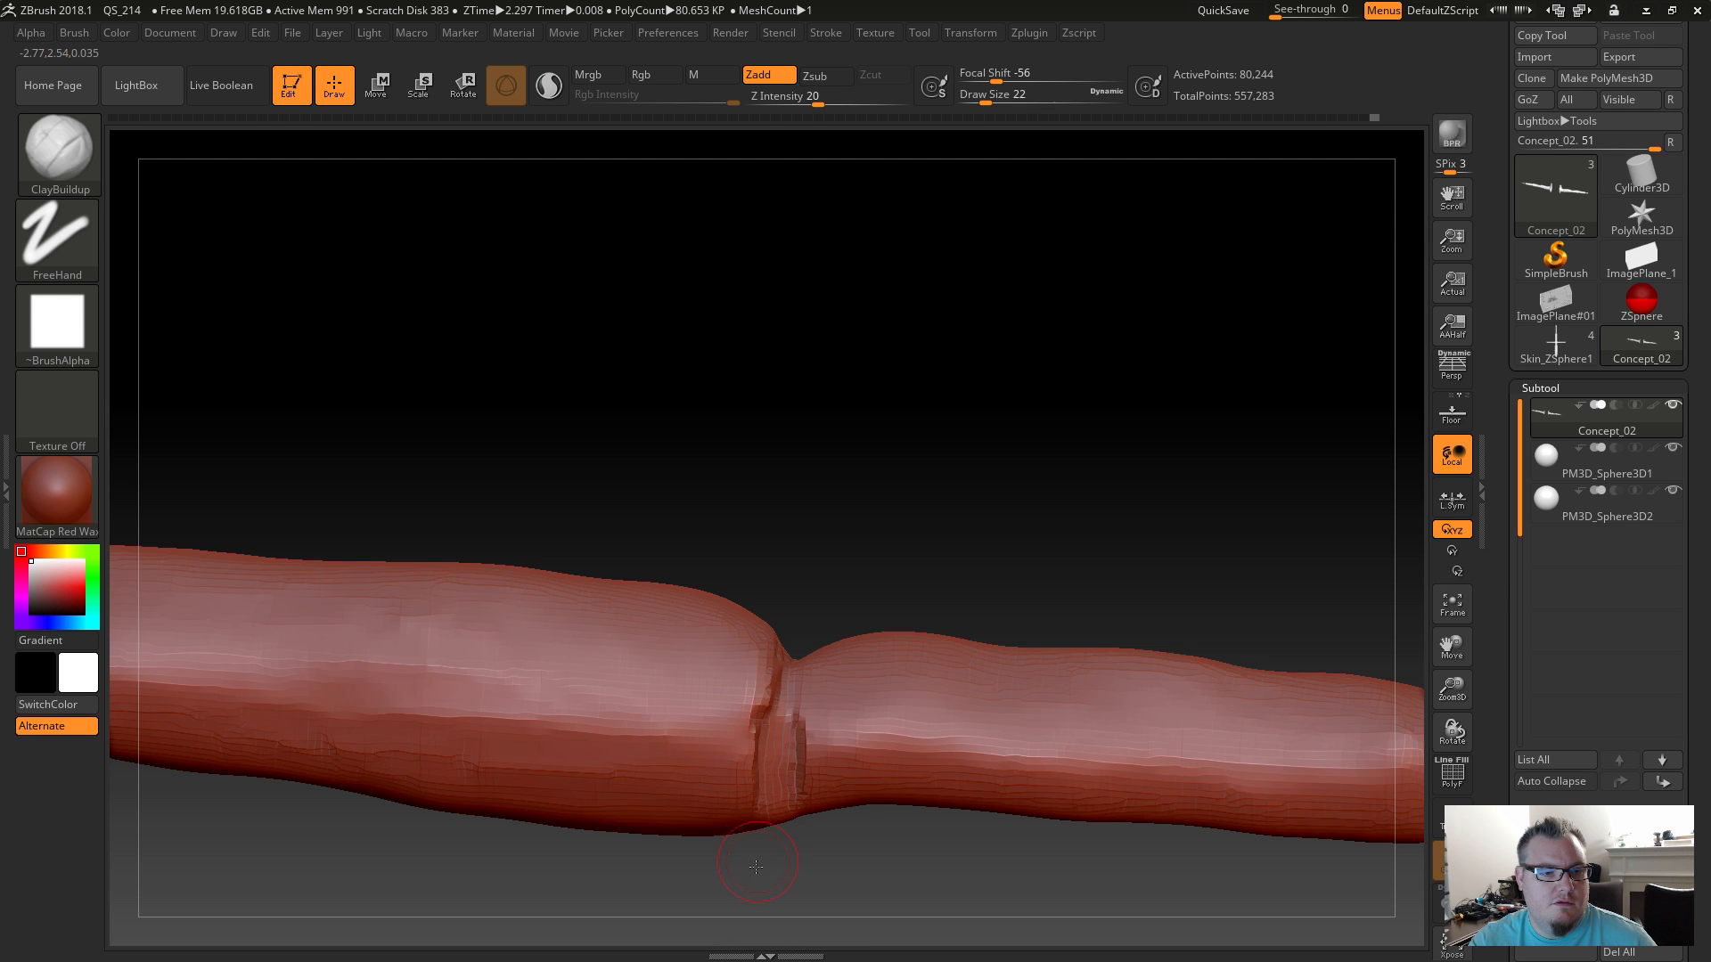
left_click_drag(758, 863, 777, 824)
mouse_move(790, 896)
left_mouse_down()
mouse_move(725, 776)
mouse_move(731, 469)
mouse_move(734, 719)
mouse_move(704, 680)
left_mouse_up()
key("shift")
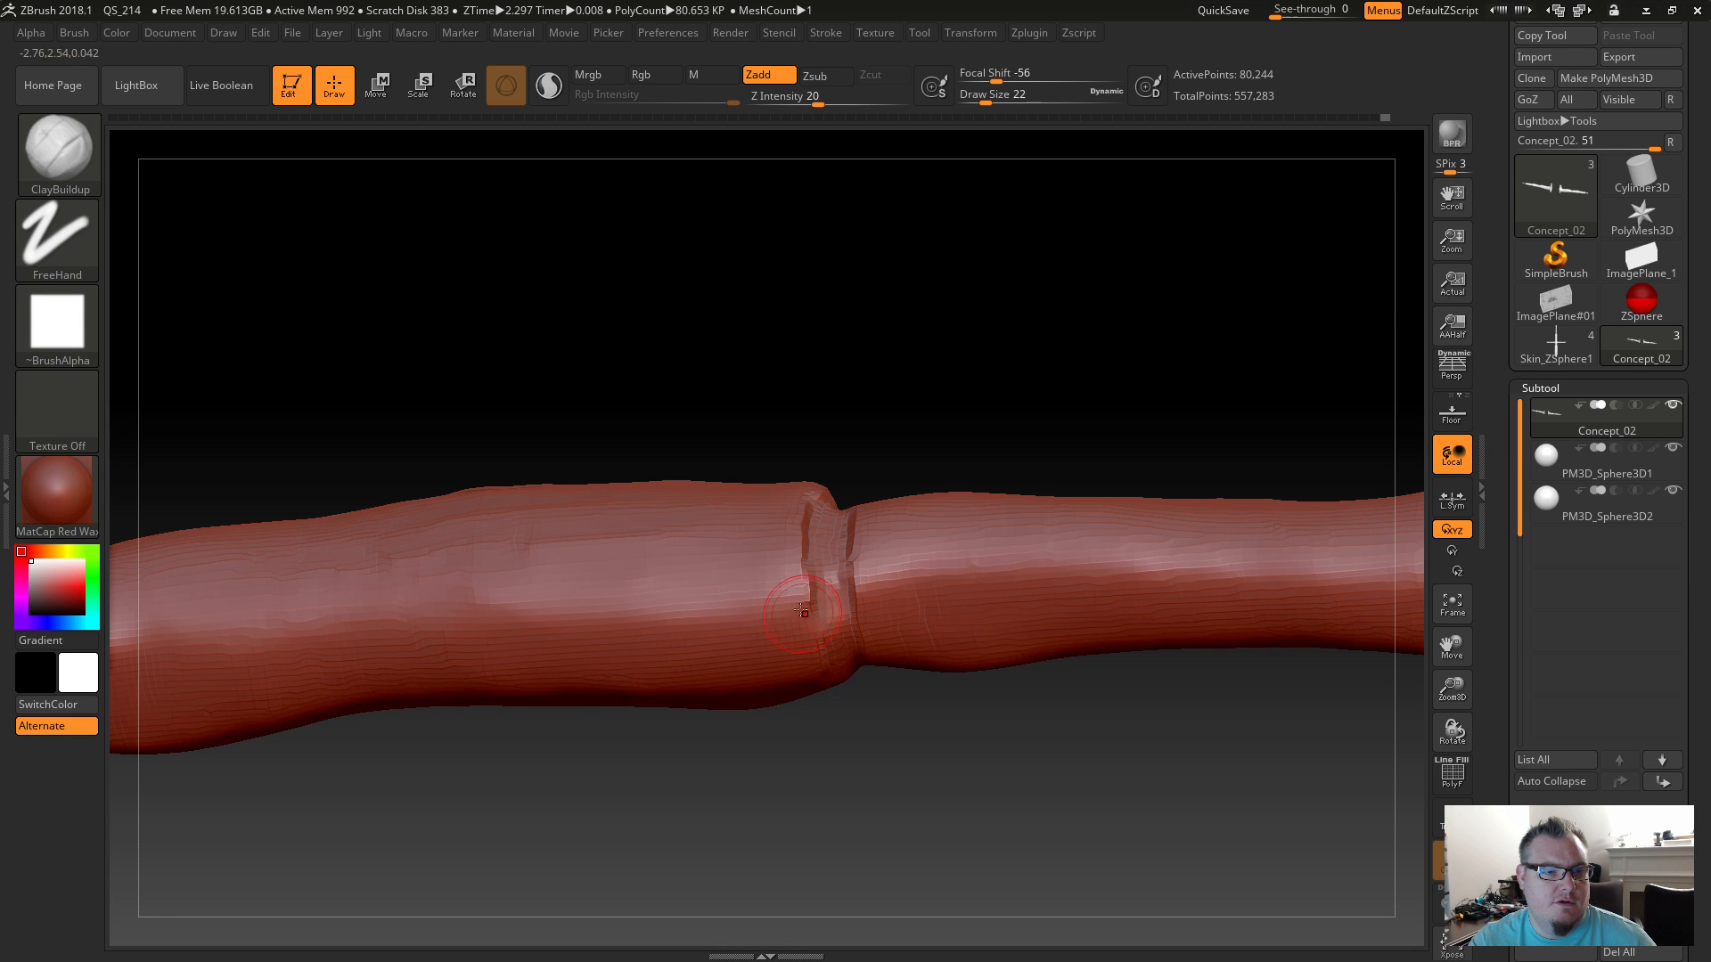
Build up the thicker segment's end around the underside of this second joint and smooth the strokes into the form.
key("shift")
left_click_drag(784, 734, 838, 626)
mouse_move(858, 686)
left_mouse_down()
mouse_move(878, 726)
mouse_move(818, 773)
mouse_move(786, 717)
mouse_move(806, 726)
mouse_move(810, 690)
mouse_move(800, 789)
left_mouse_up()
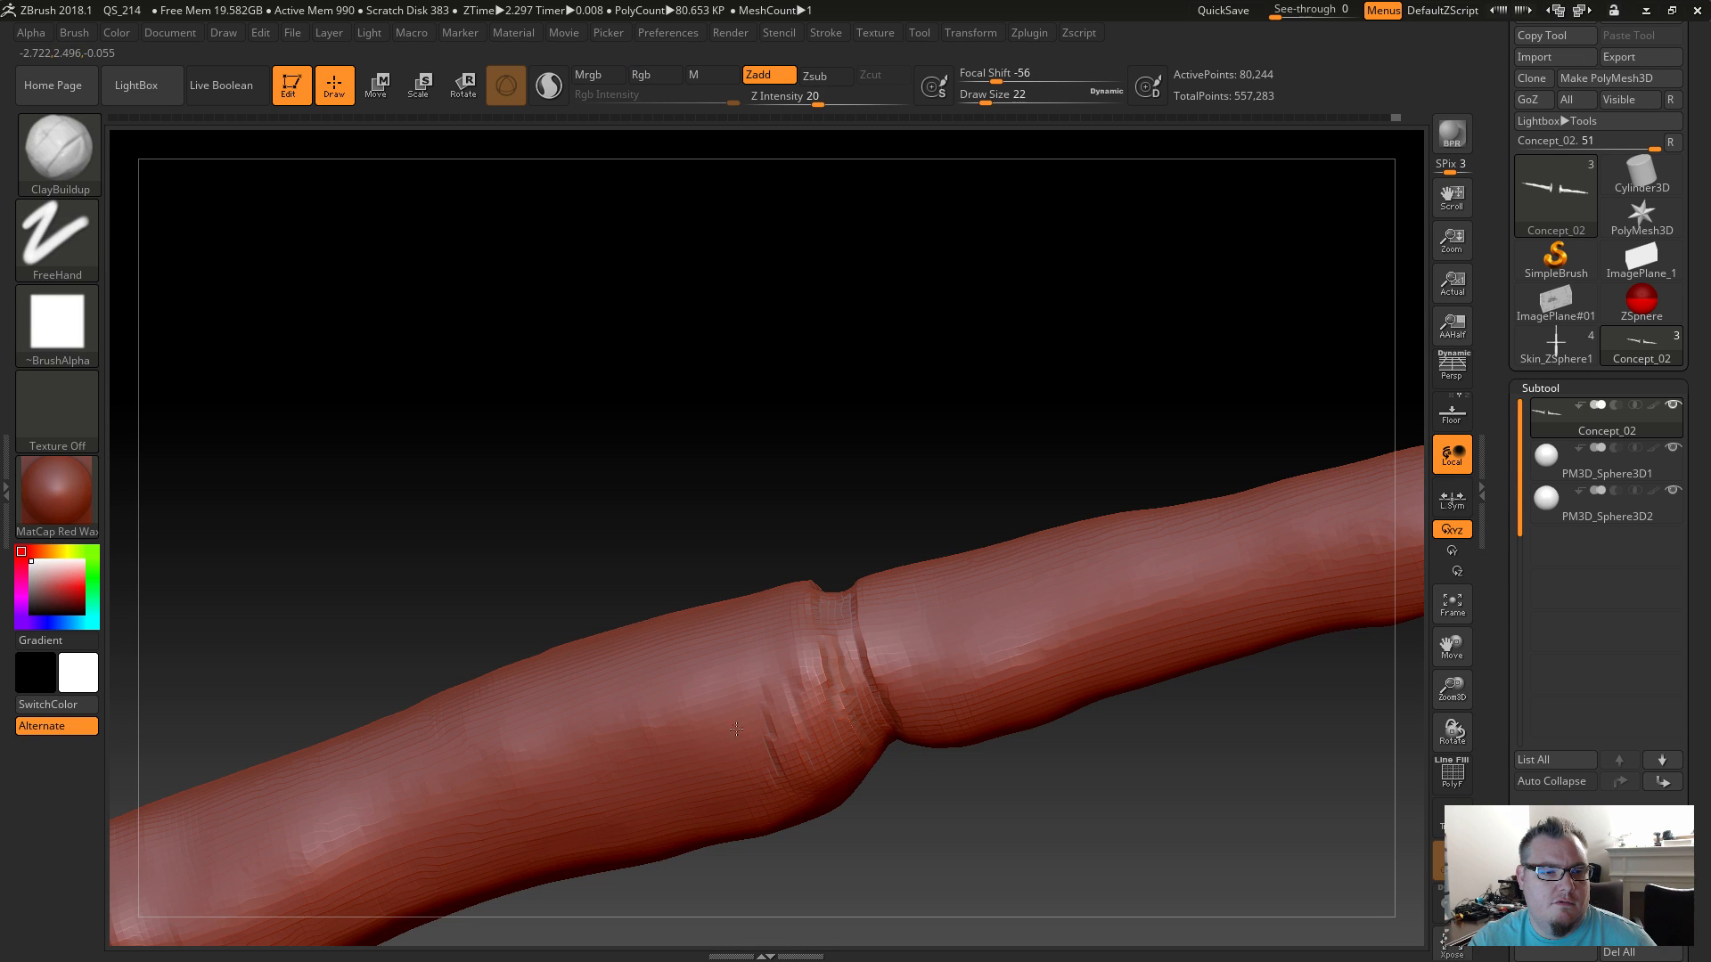
left_click_drag(763, 706, 768, 767, "shift")
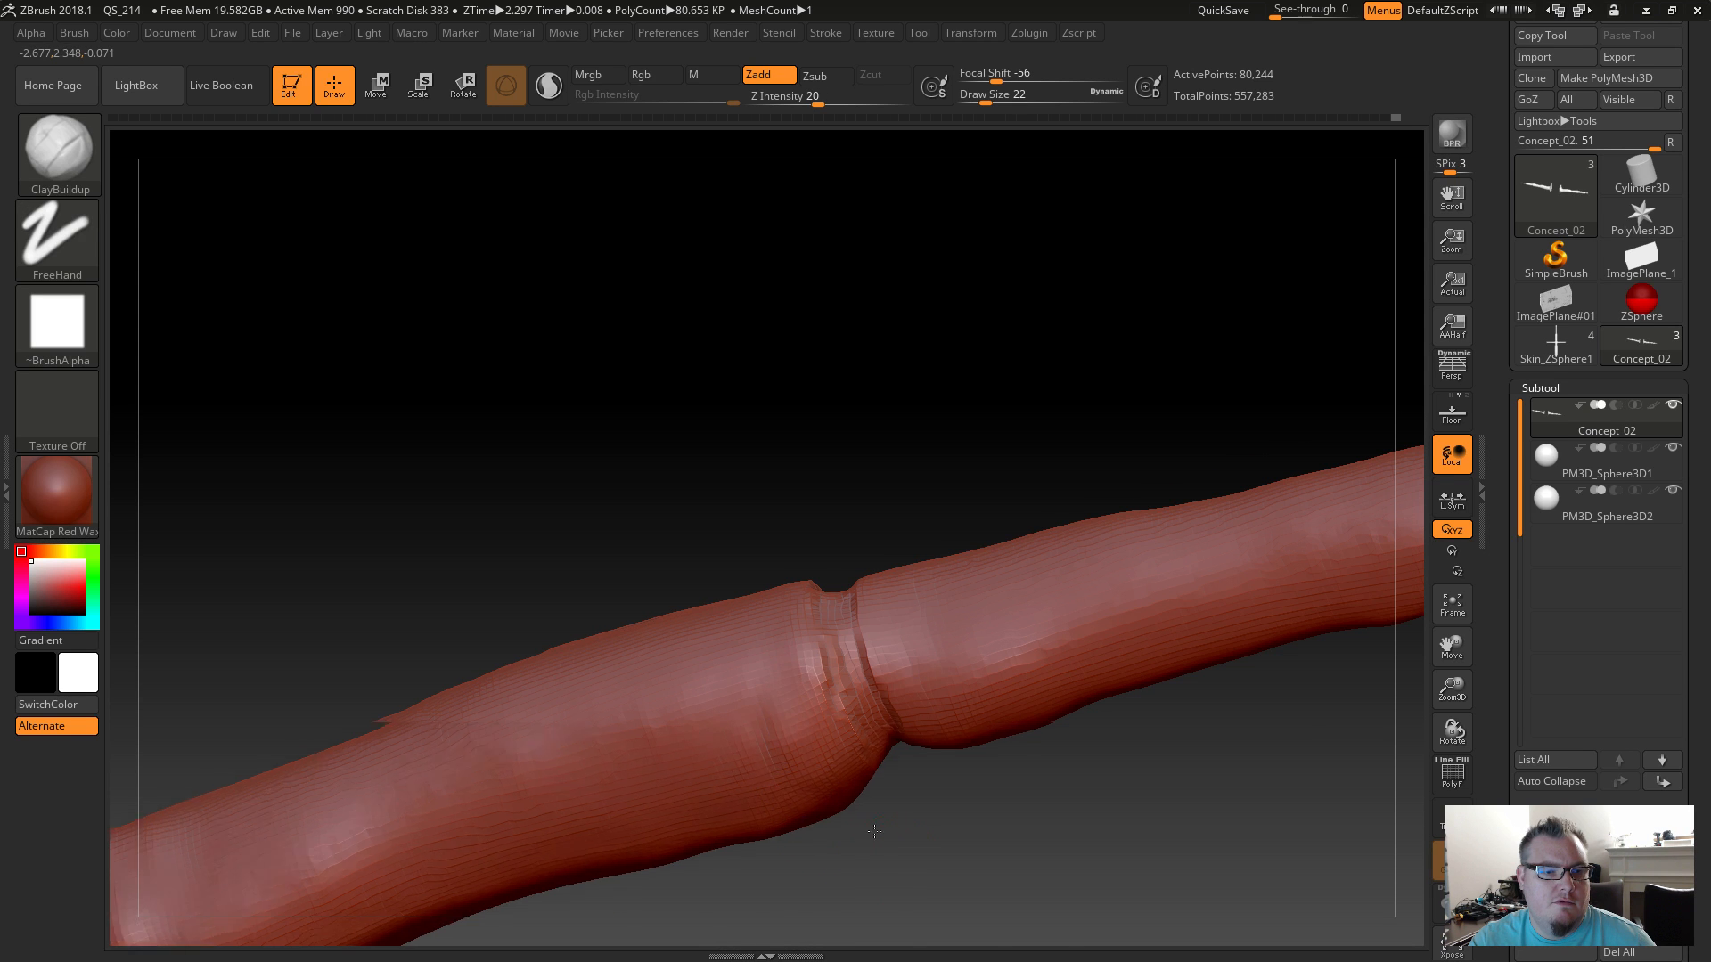
left_click_drag(856, 844, 807, 860)
left_click_drag(787, 731, 772, 720, "shift")
mouse_move(819, 789)
left_mouse_down("shift")
mouse_move(821, 762)
mouse_move(880, 734)
left_mouse_up("shift")
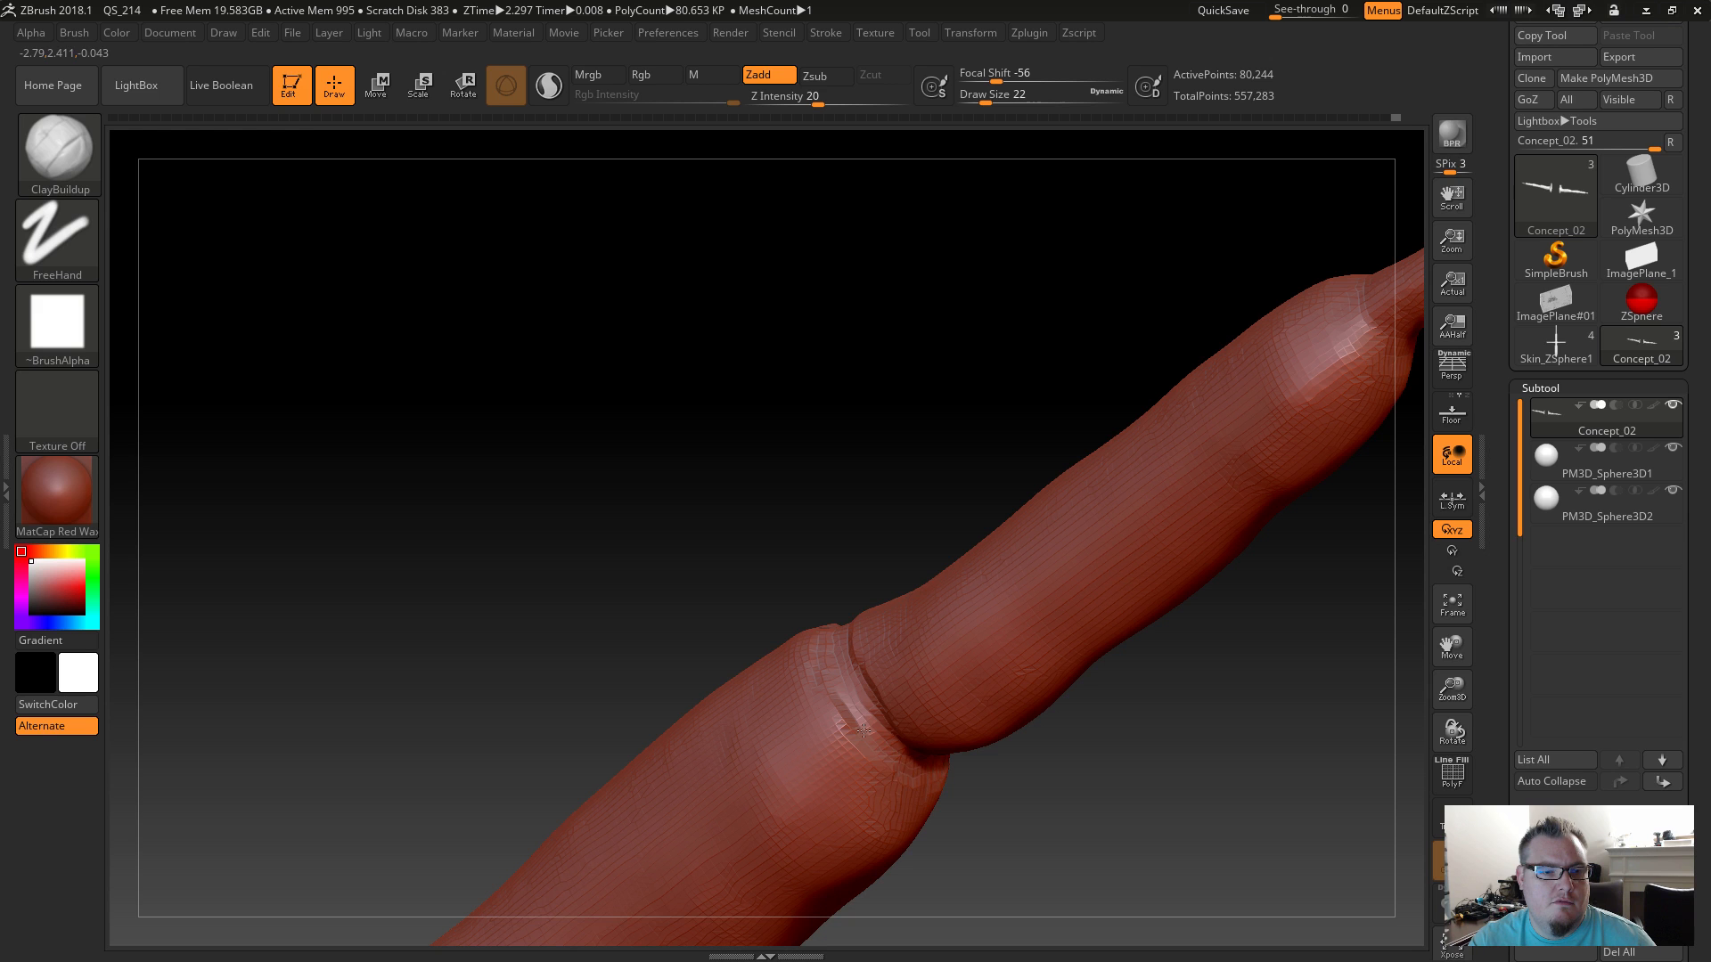
left_click_drag(854, 768, 813, 811)
left_click_drag(780, 745, 929, 617)
Reduce the Draw Size to 17 and sculpt finer rims along both edges of the second joint's groove.
mouse_move(927, 806)
left_mouse_down("alt")
mouse_move(890, 812)
mouse_move(1137, 857)
left_mouse_up("alt")
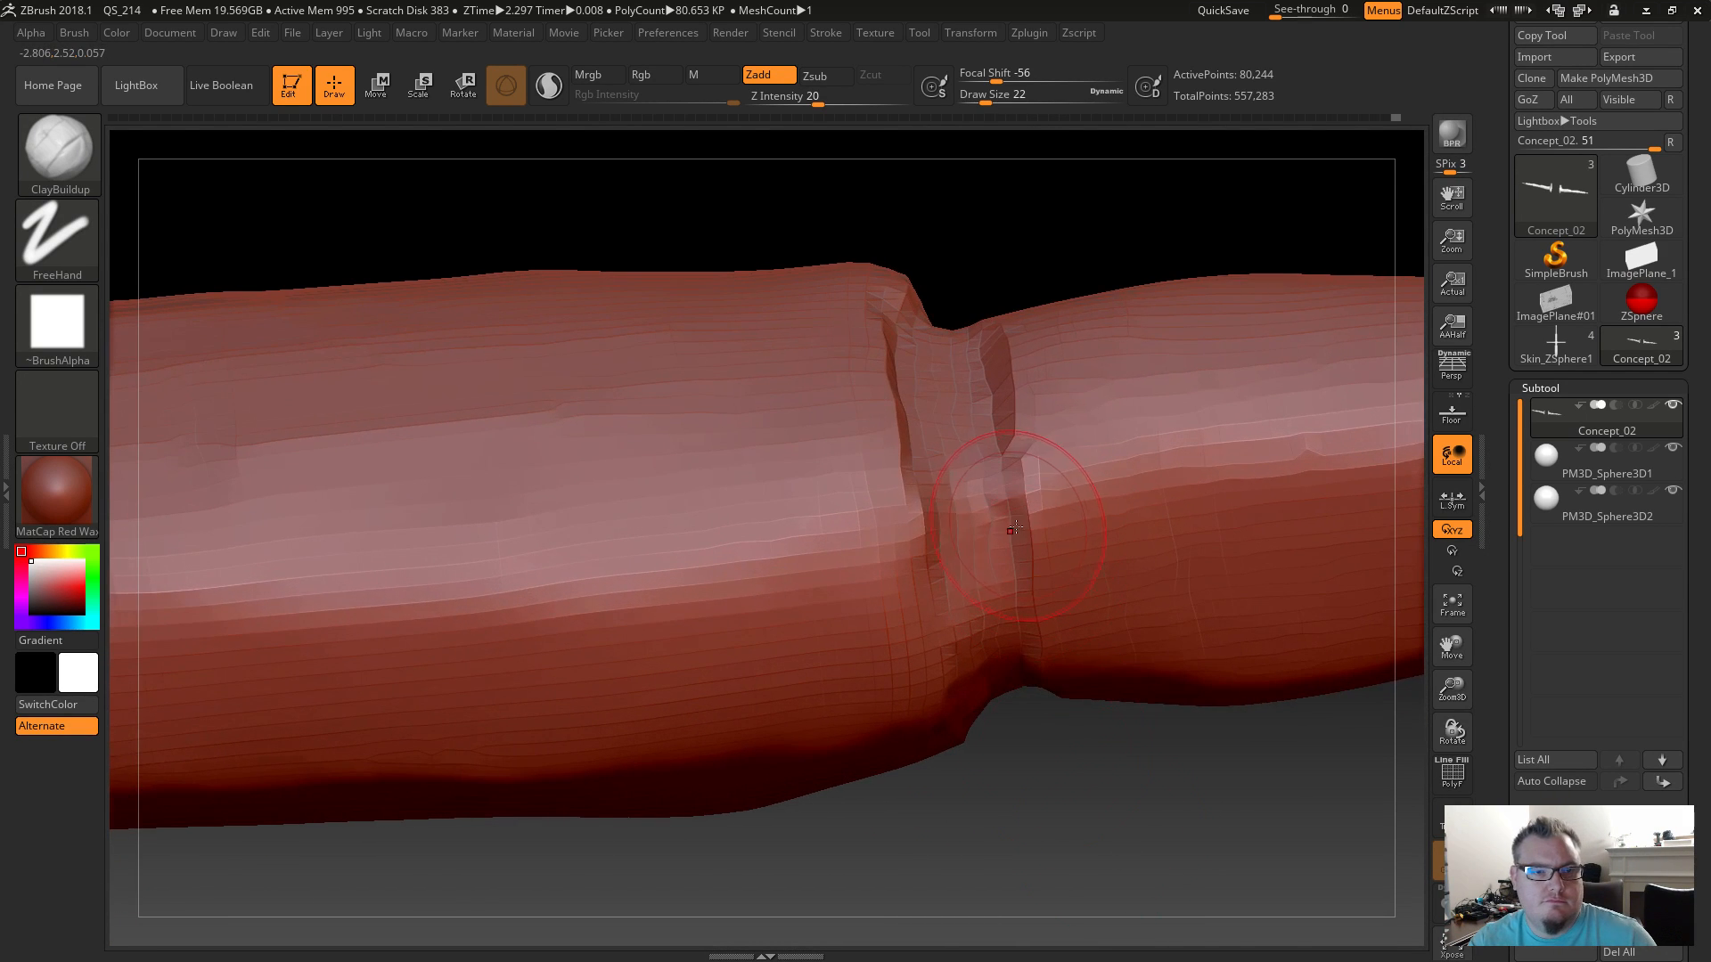
key("s")
mouse_move(971, 508)
left_mouse_down()
mouse_move(993, 496)
mouse_move(972, 588)
mouse_move(989, 660)
mouse_move(956, 400)
left_mouse_up()
mouse_move(945, 323)
left_mouse_down()
mouse_move(1017, 718)
mouse_move(989, 503)
left_mouse_up()
mouse_move(1016, 663)
left_mouse_down()
mouse_move(988, 481)
mouse_move(998, 410)
mouse_move(1061, 624)
mouse_move(1086, 658)
mouse_move(1147, 676)
left_mouse_up()
left_click_drag(1105, 615, 1038, 407, "shift")
mouse_move(1054, 749)
left_mouse_down("alt")
mouse_move(971, 738)
mouse_move(1035, 687)
mouse_move(1039, 700)
mouse_move(1021, 674)
left_mouse_up("alt")
key("s")
key("s")
mouse_move(1048, 479)
left_mouse_down()
mouse_move(1072, 453)
mouse_move(1116, 456)
mouse_move(1072, 483)
mouse_move(1104, 468)
left_mouse_up()
left_click_drag(1044, 241, 1056, 366)
left_click_drag(1054, 287, 1068, 366)
key("shift")
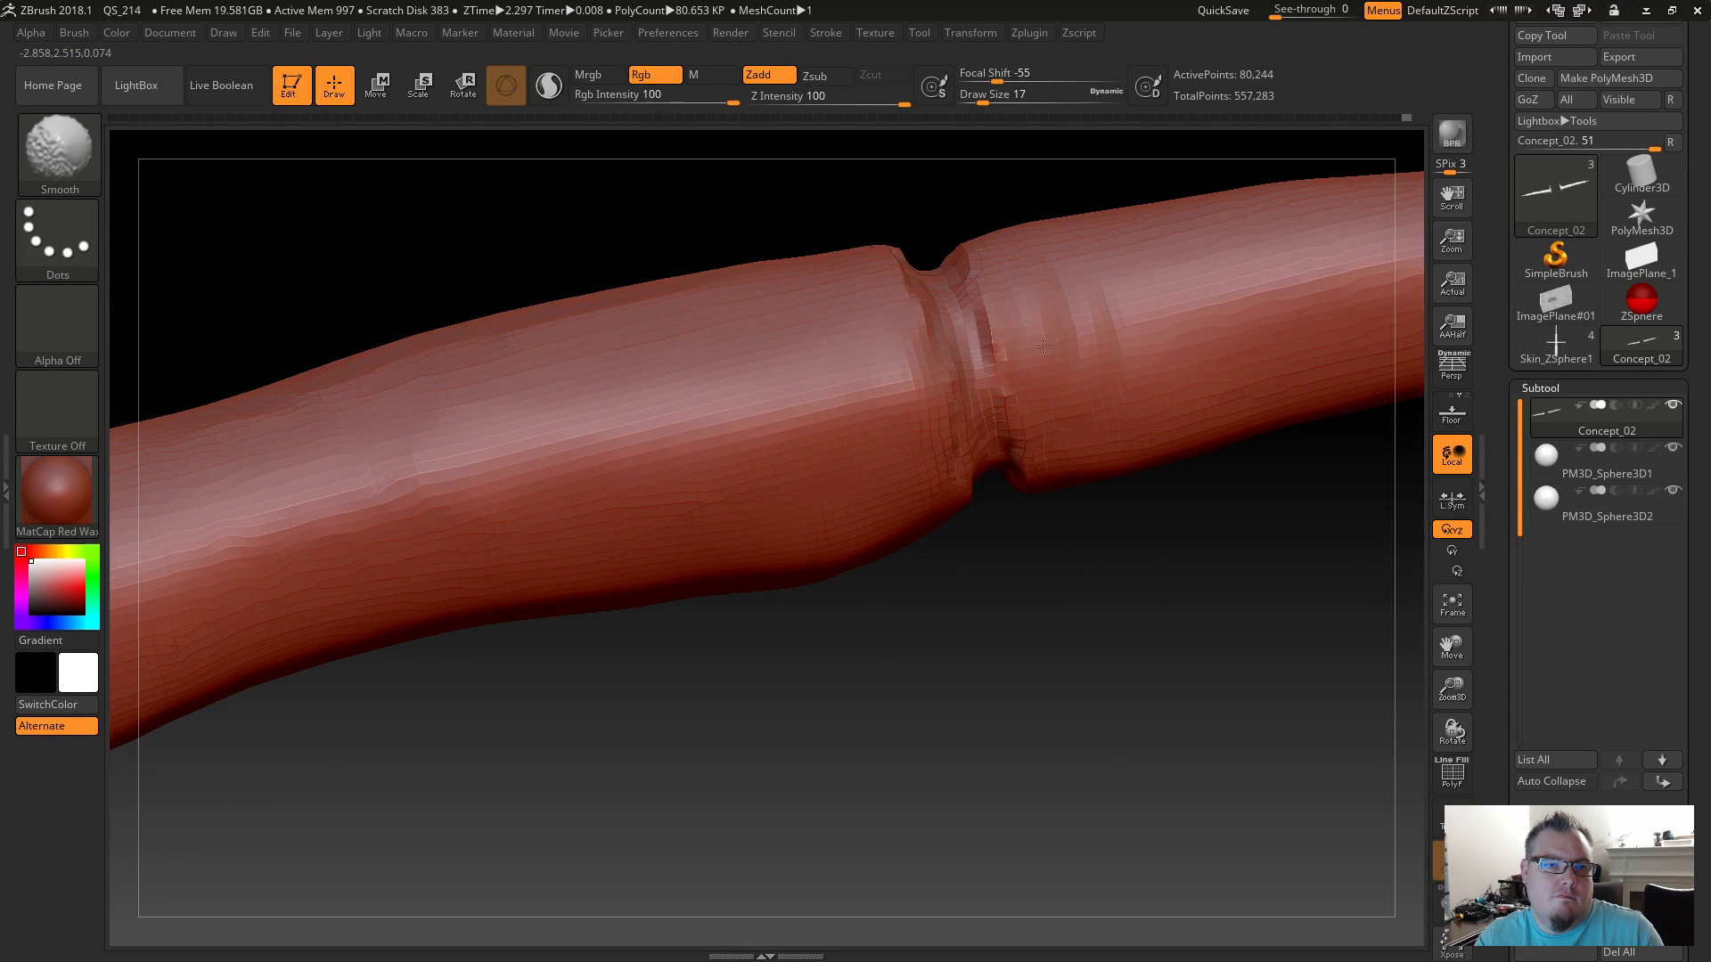
Undo the last two sculpting changes on the second joint.
mouse_move(895, 220)
left_mouse_down()
mouse_move(974, 668)
mouse_move(1022, 600)
left_mouse_up()
mouse_move(981, 526)
left_mouse_down("alt")
mouse_move(870, 325)
mouse_move(858, 352)
mouse_move(792, 301)
left_mouse_up("alt")
key("ctrl+z")
key("ctrl+z")
Add clay to the thicker segment's upper bulge near the second joint and smooth that end.
left_click_drag(668, 379, 547, 431)
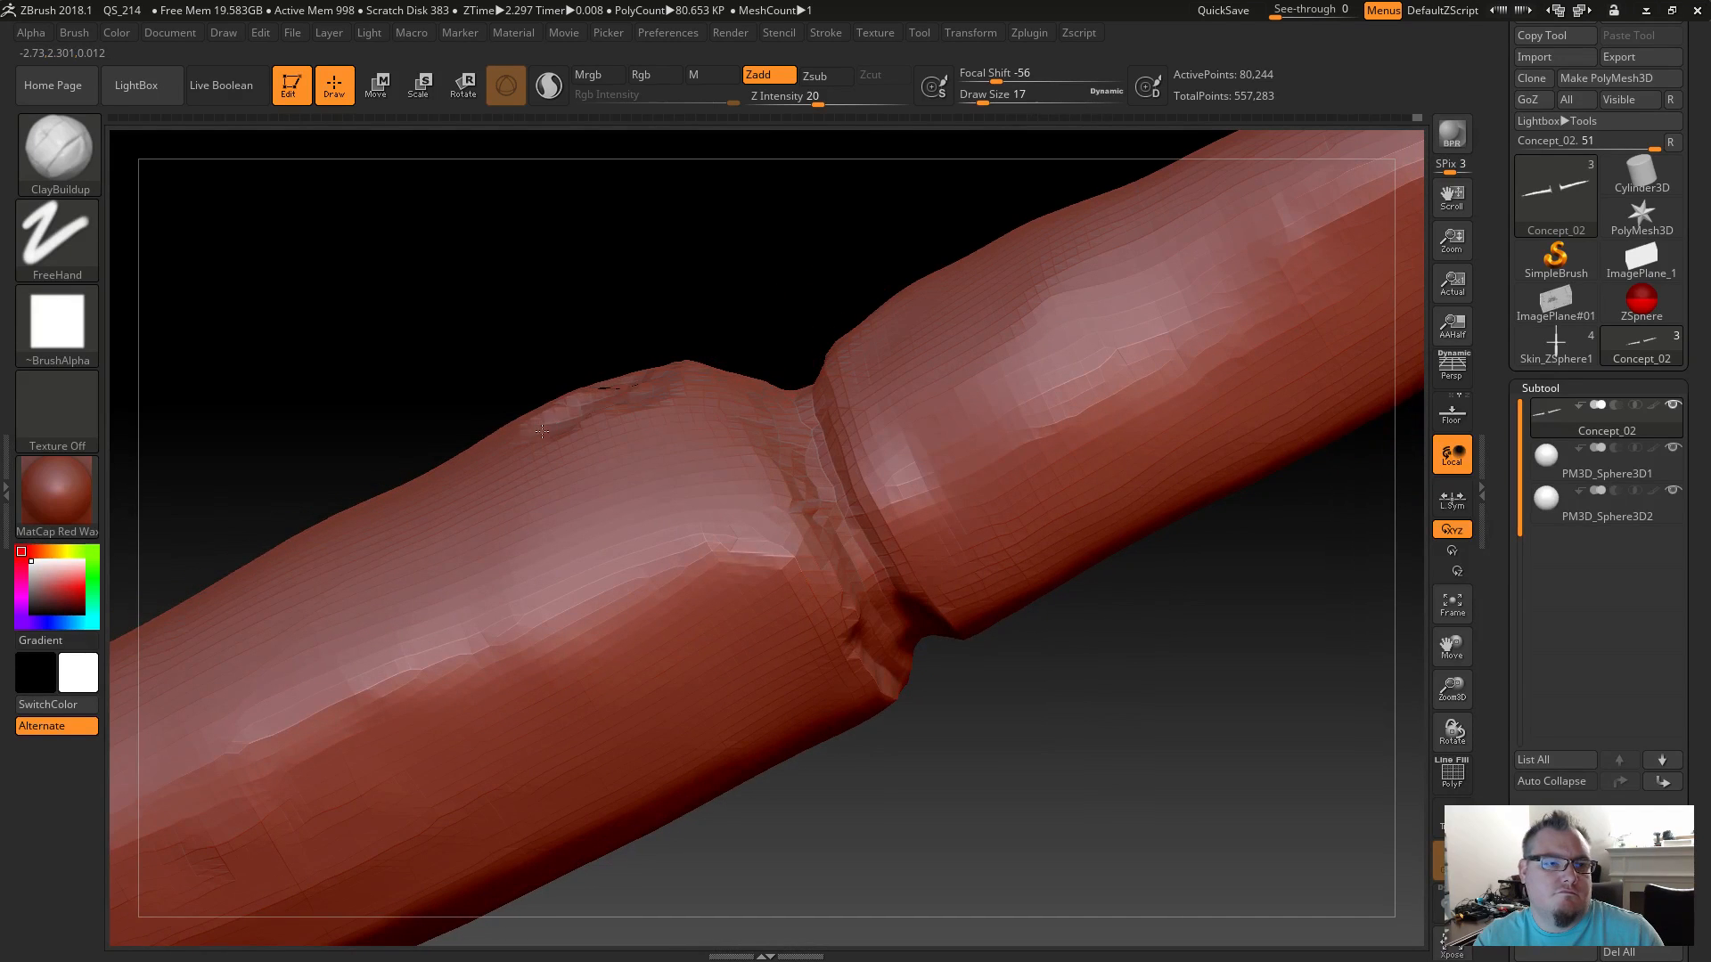
left_click_drag(597, 369, 489, 431)
left_click_drag(467, 428, 584, 411, "shift")
mouse_move(802, 363)
left_mouse_down("alt")
mouse_move(616, 311)
mouse_move(737, 324)
mouse_move(699, 561)
left_mouse_up("alt")
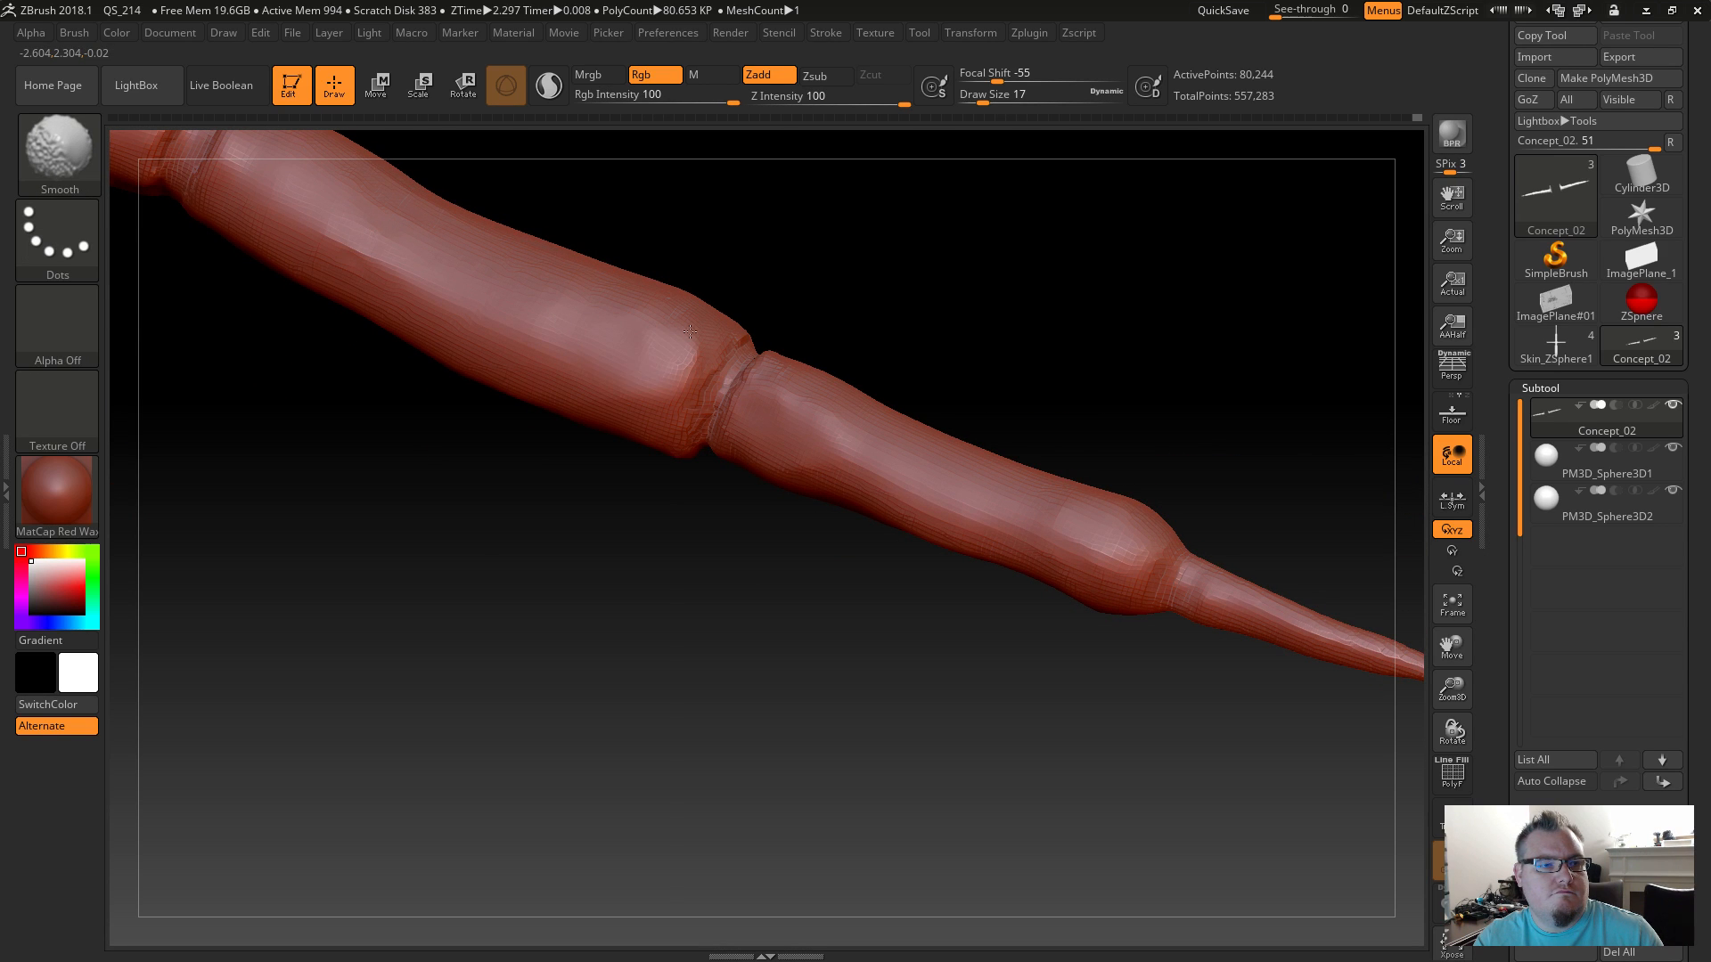
left_click_drag(648, 408, 663, 385, "shift")
Build up a raised clay collar around the base of the tapered tip and smooth it.
mouse_move(802, 309)
left_mouse_down()
mouse_move(784, 374)
mouse_move(772, 323)
left_mouse_up()
mouse_move(816, 622)
left_mouse_down()
mouse_move(809, 669)
mouse_move(809, 618)
mouse_move(875, 648)
mouse_move(858, 673)
left_mouse_up()
mouse_move(889, 610)
left_mouse_down()
mouse_move(869, 669)
mouse_move(902, 650)
left_mouse_up()
left_click_drag(871, 724, 872, 817)
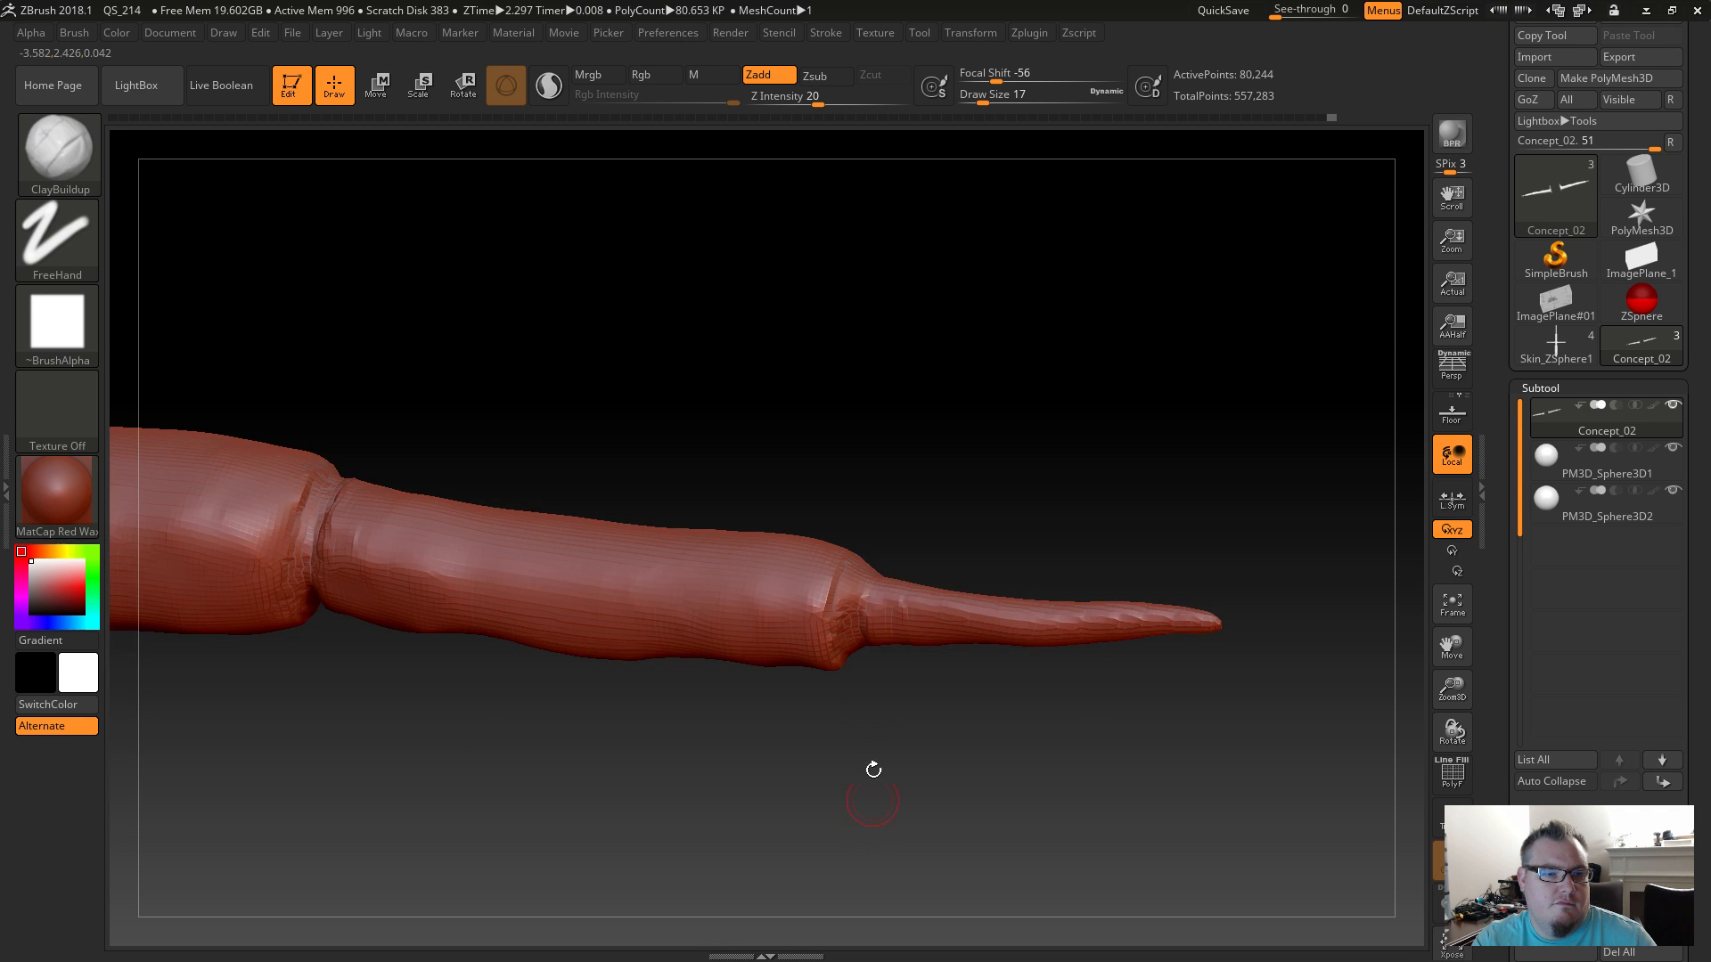
left_click_drag(882, 607, 902, 653)
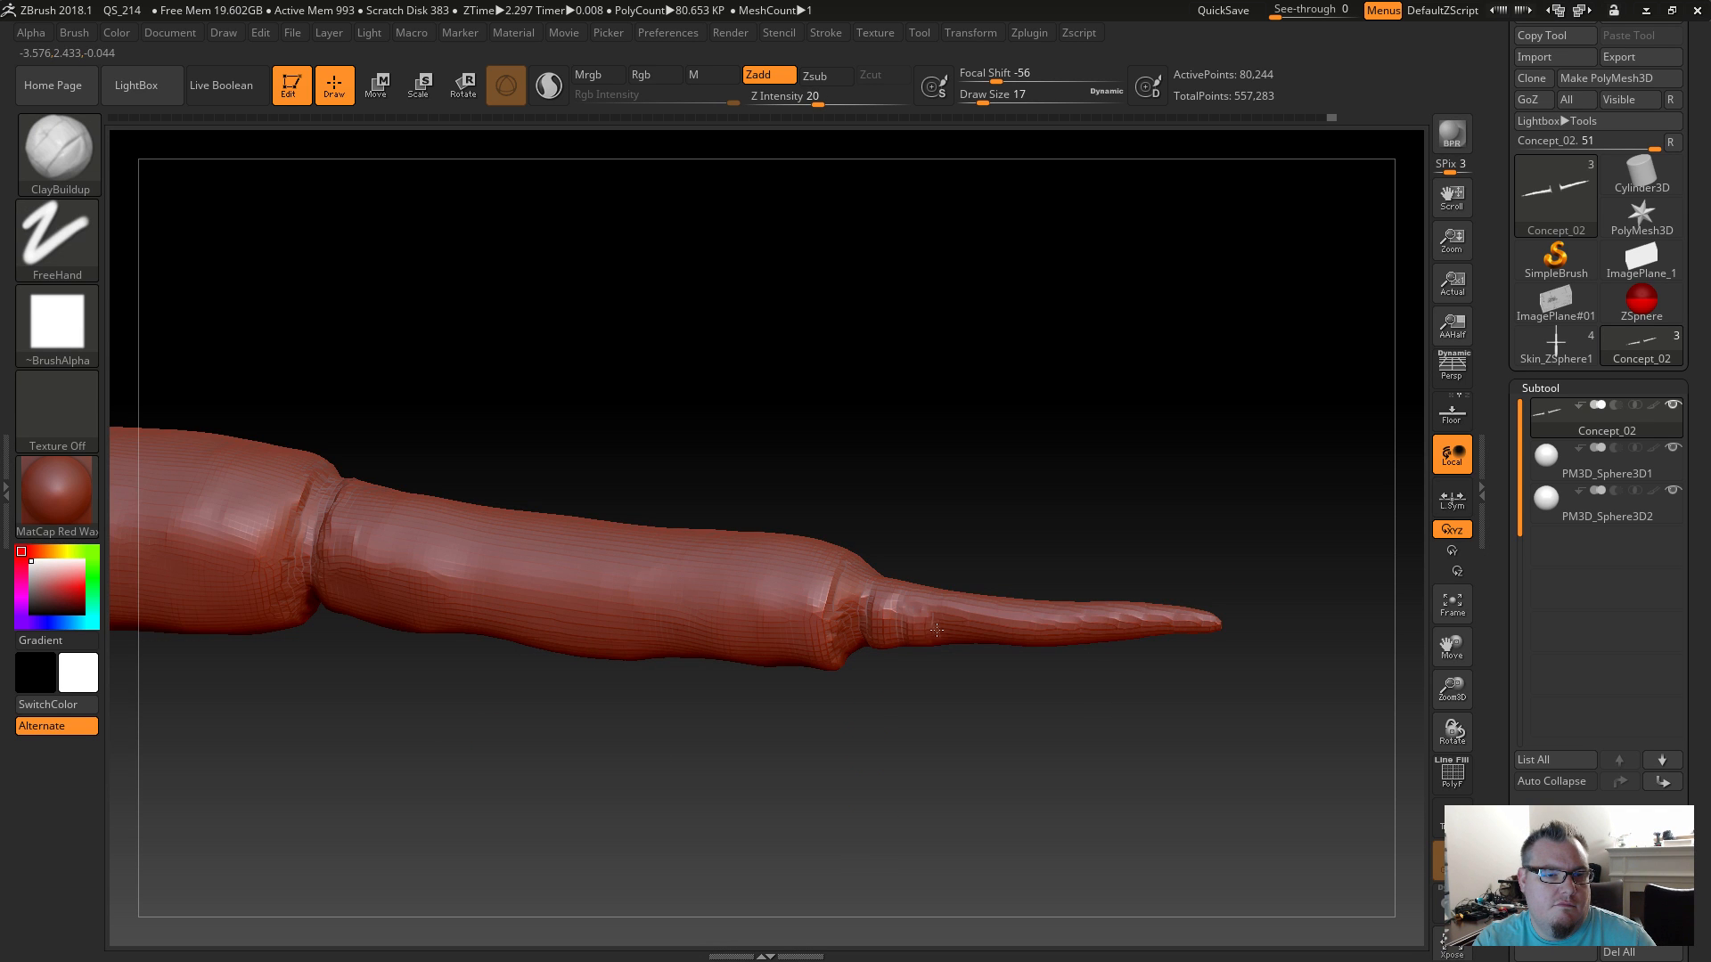
key("shift")
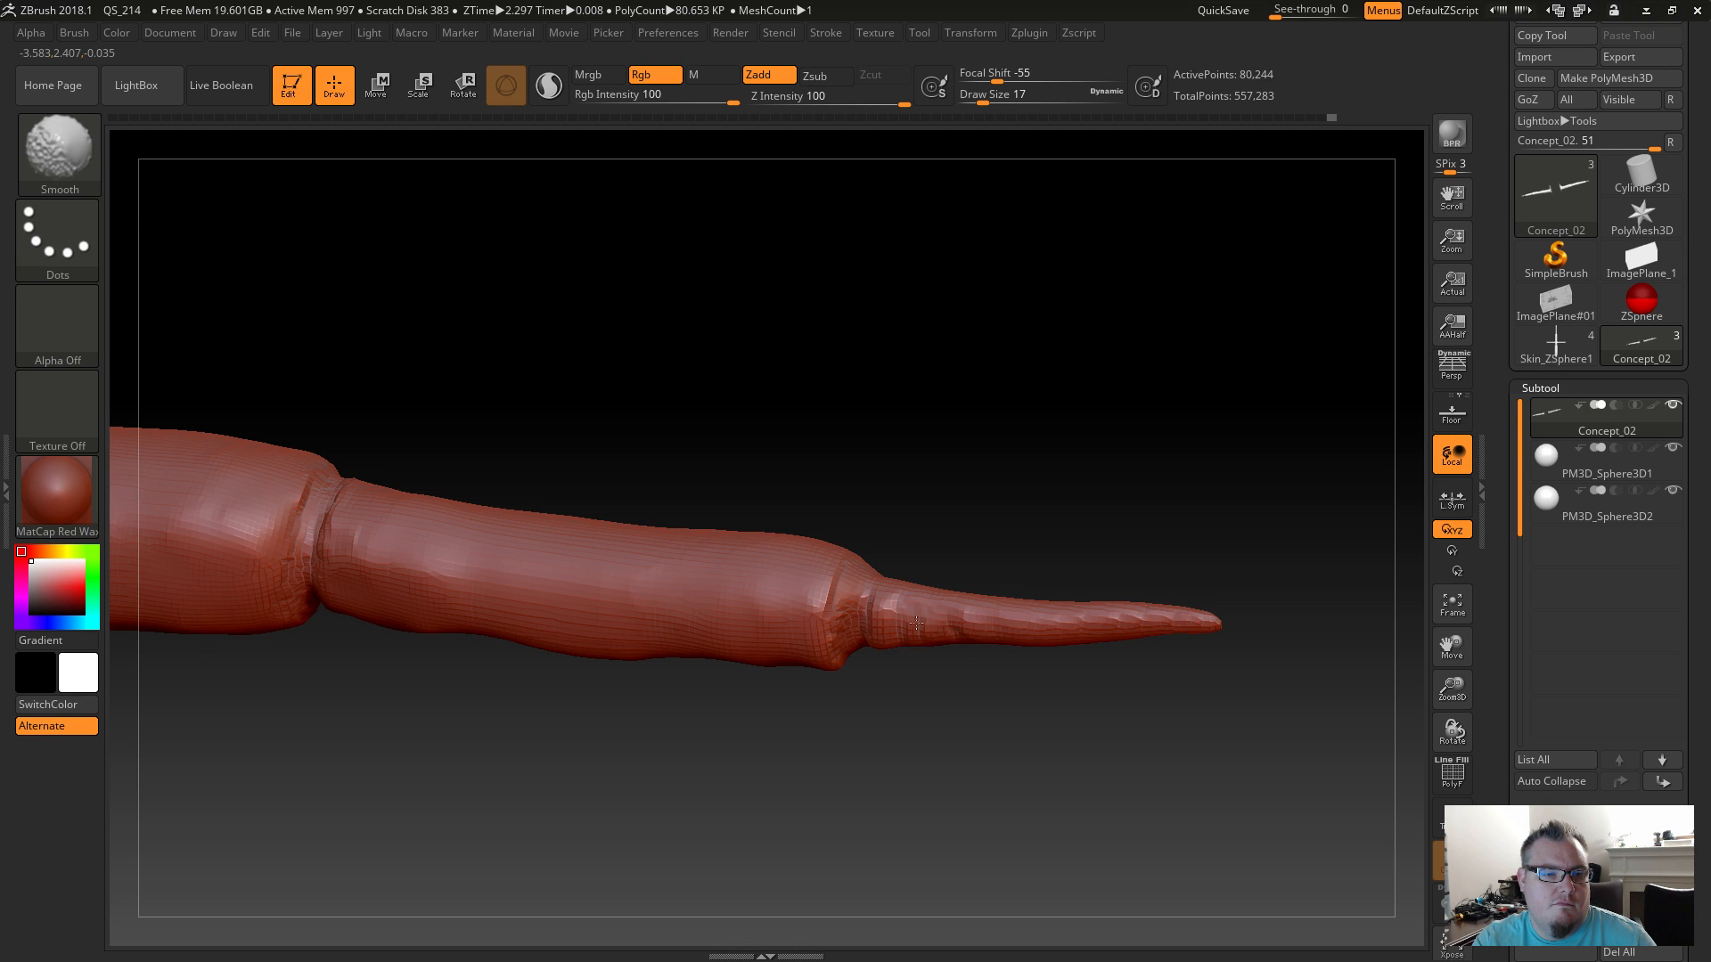
key("shift")
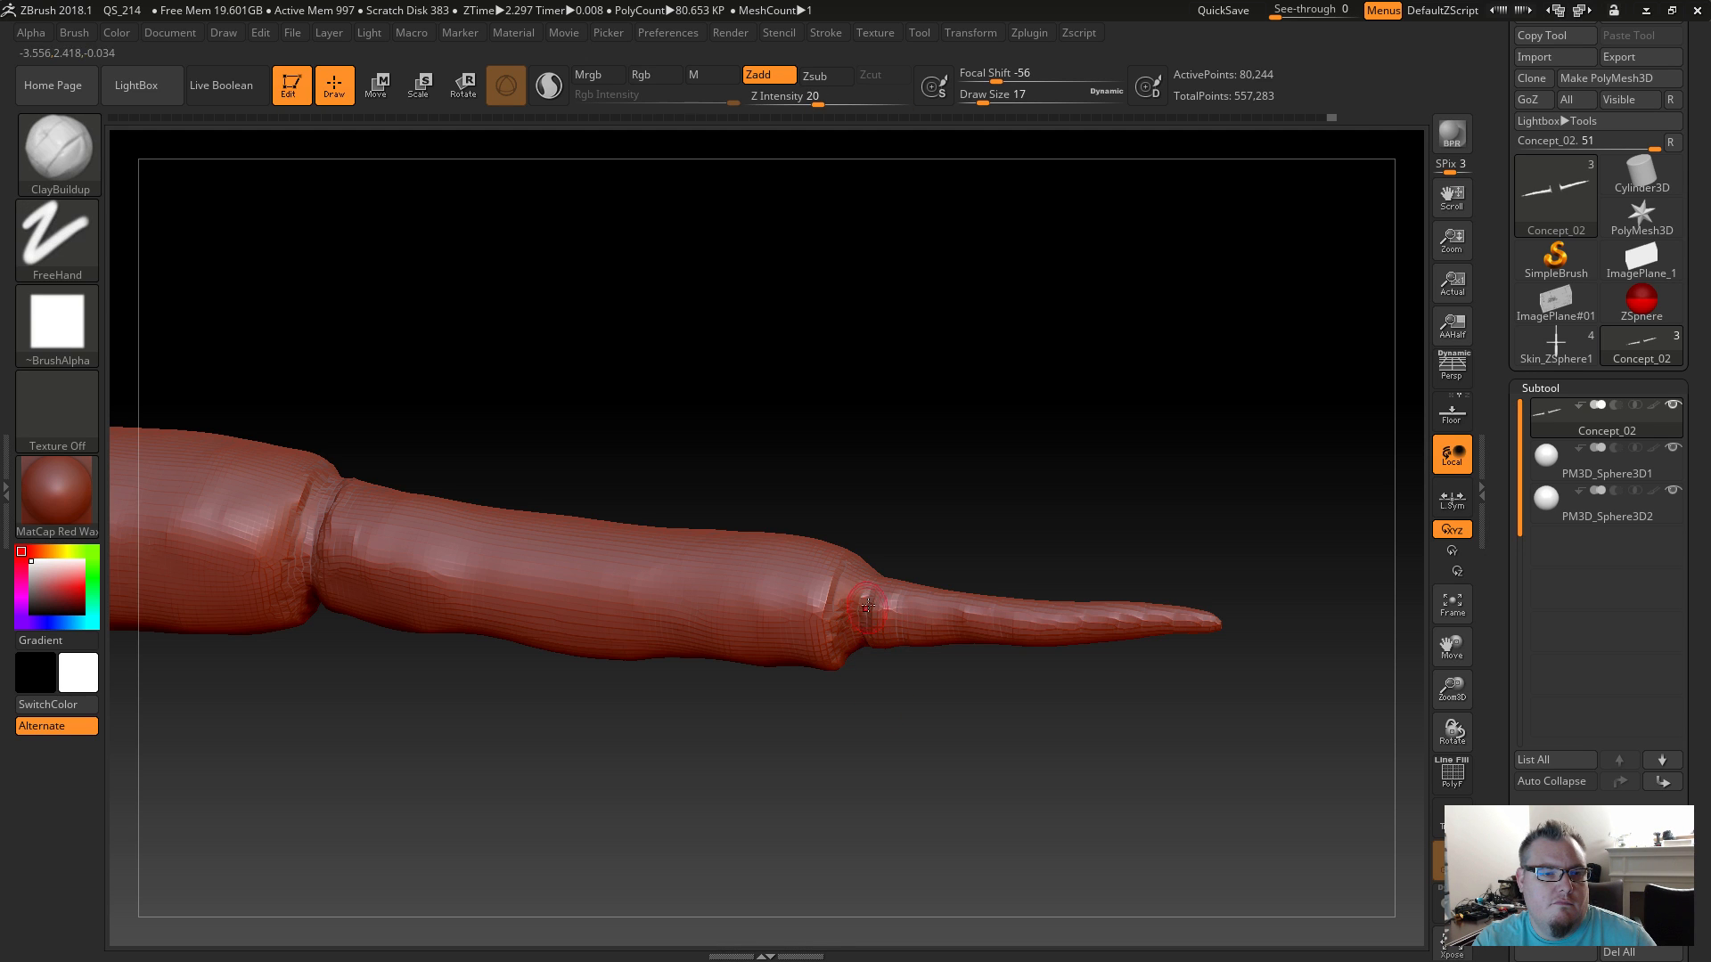
mouse_move(871, 668)
left_mouse_down()
mouse_move(894, 542)
mouse_move(830, 660)
left_mouse_up()
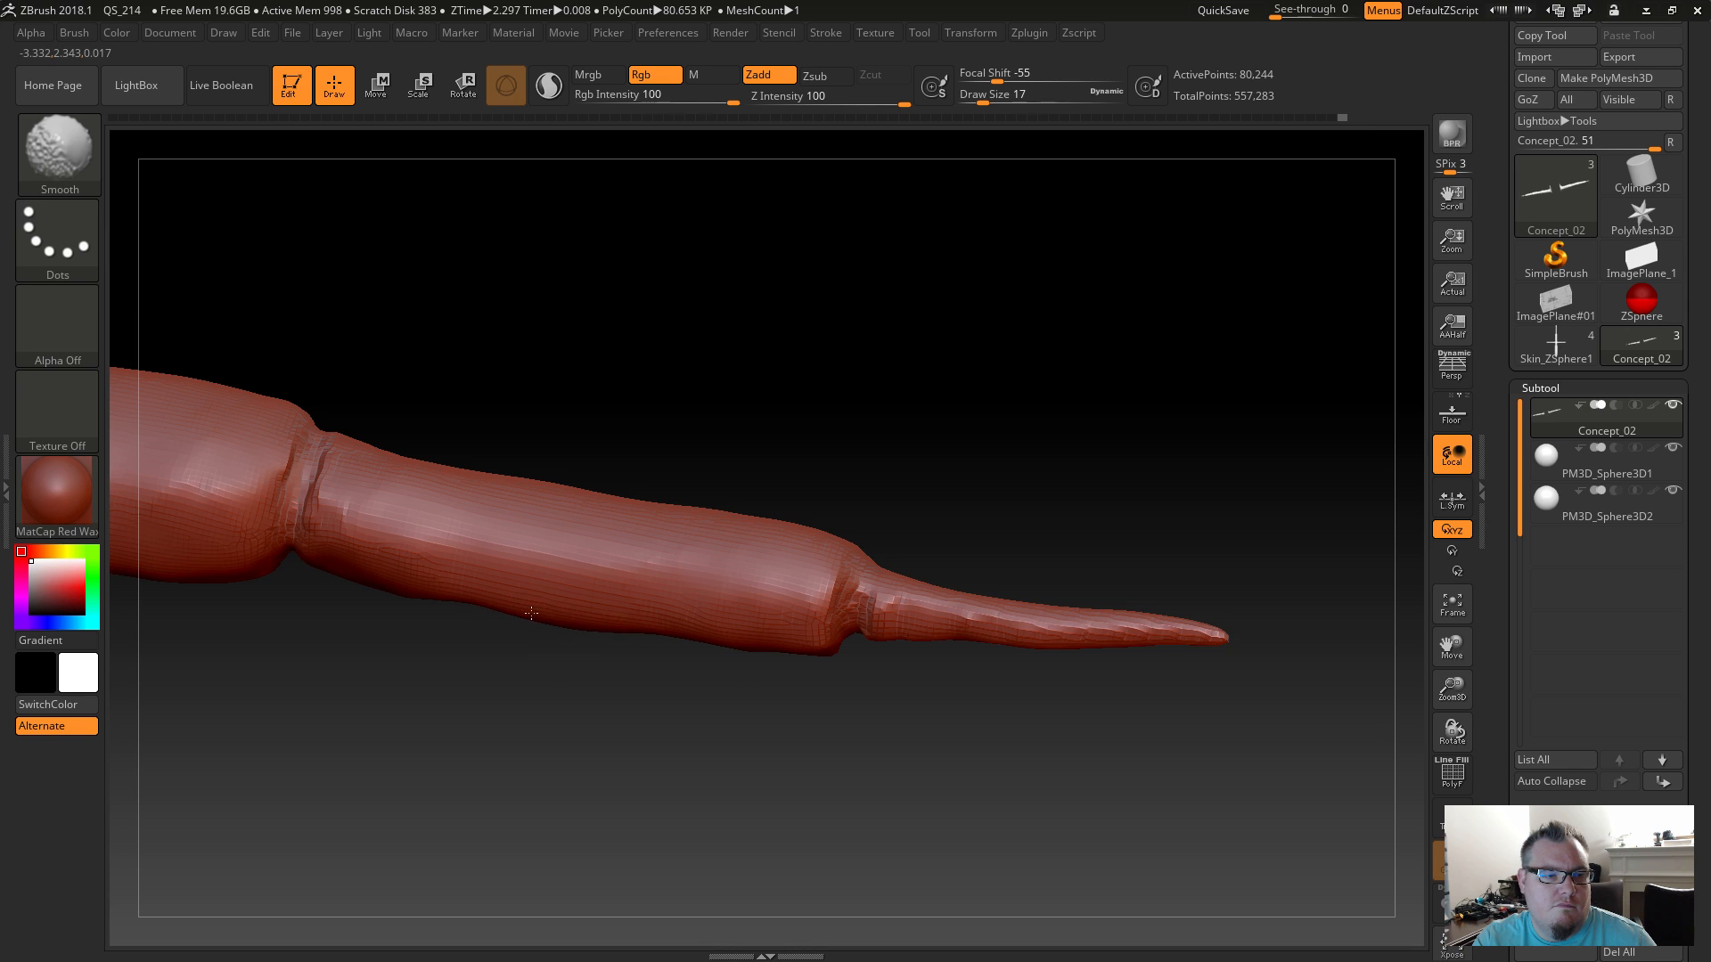
Smooth the surface and underside of the segment directly behind the tapered tip.
left_click_drag(583, 629, 543, 636, "shift")
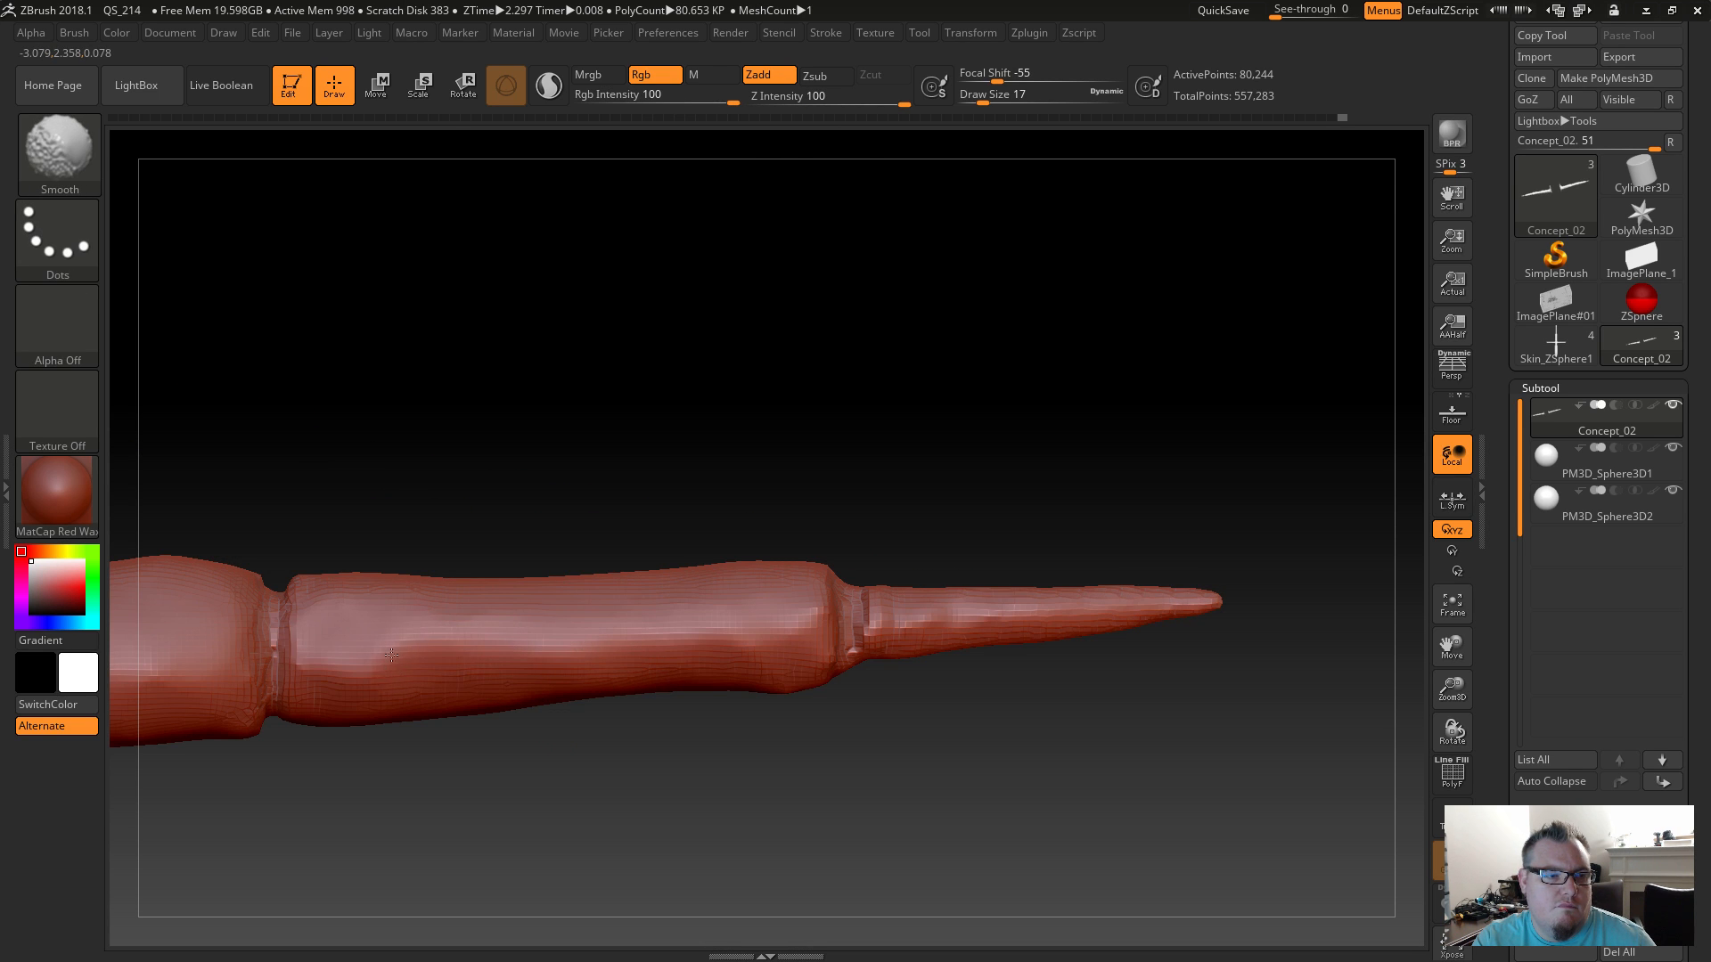
left_click_drag(370, 694, 343, 664, "shift")
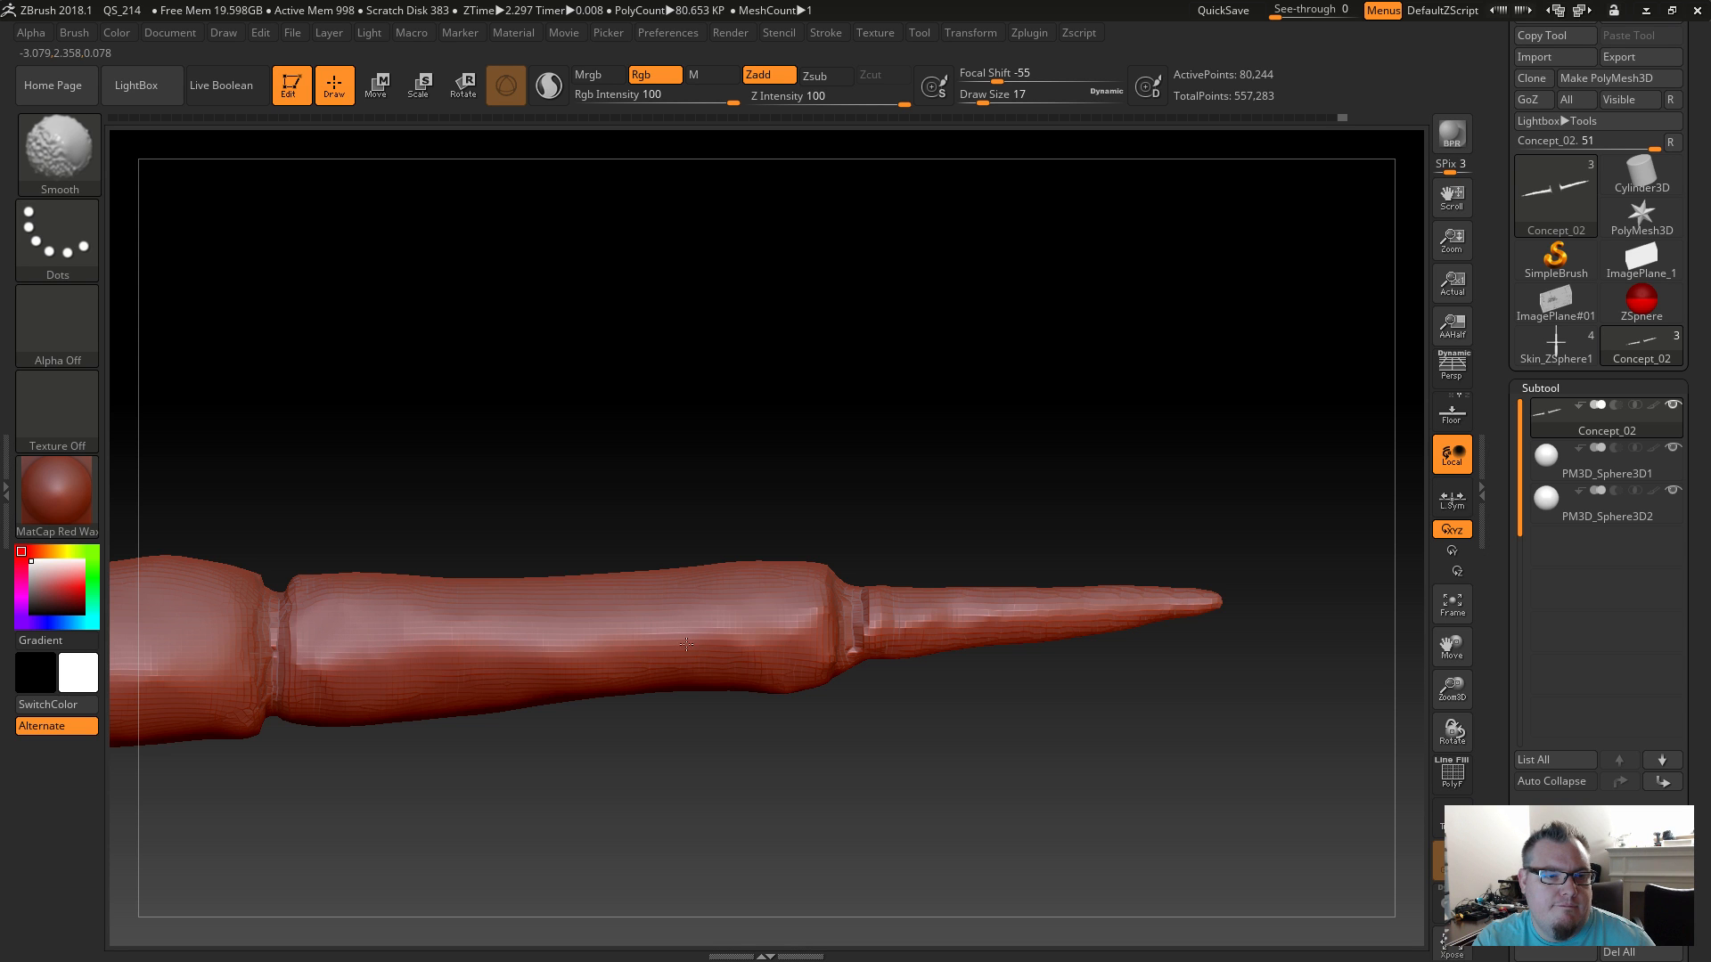
mouse_move(757, 741)
left_mouse_down()
mouse_move(689, 745)
mouse_move(637, 802)
mouse_move(627, 863)
left_mouse_up()
key("shift")
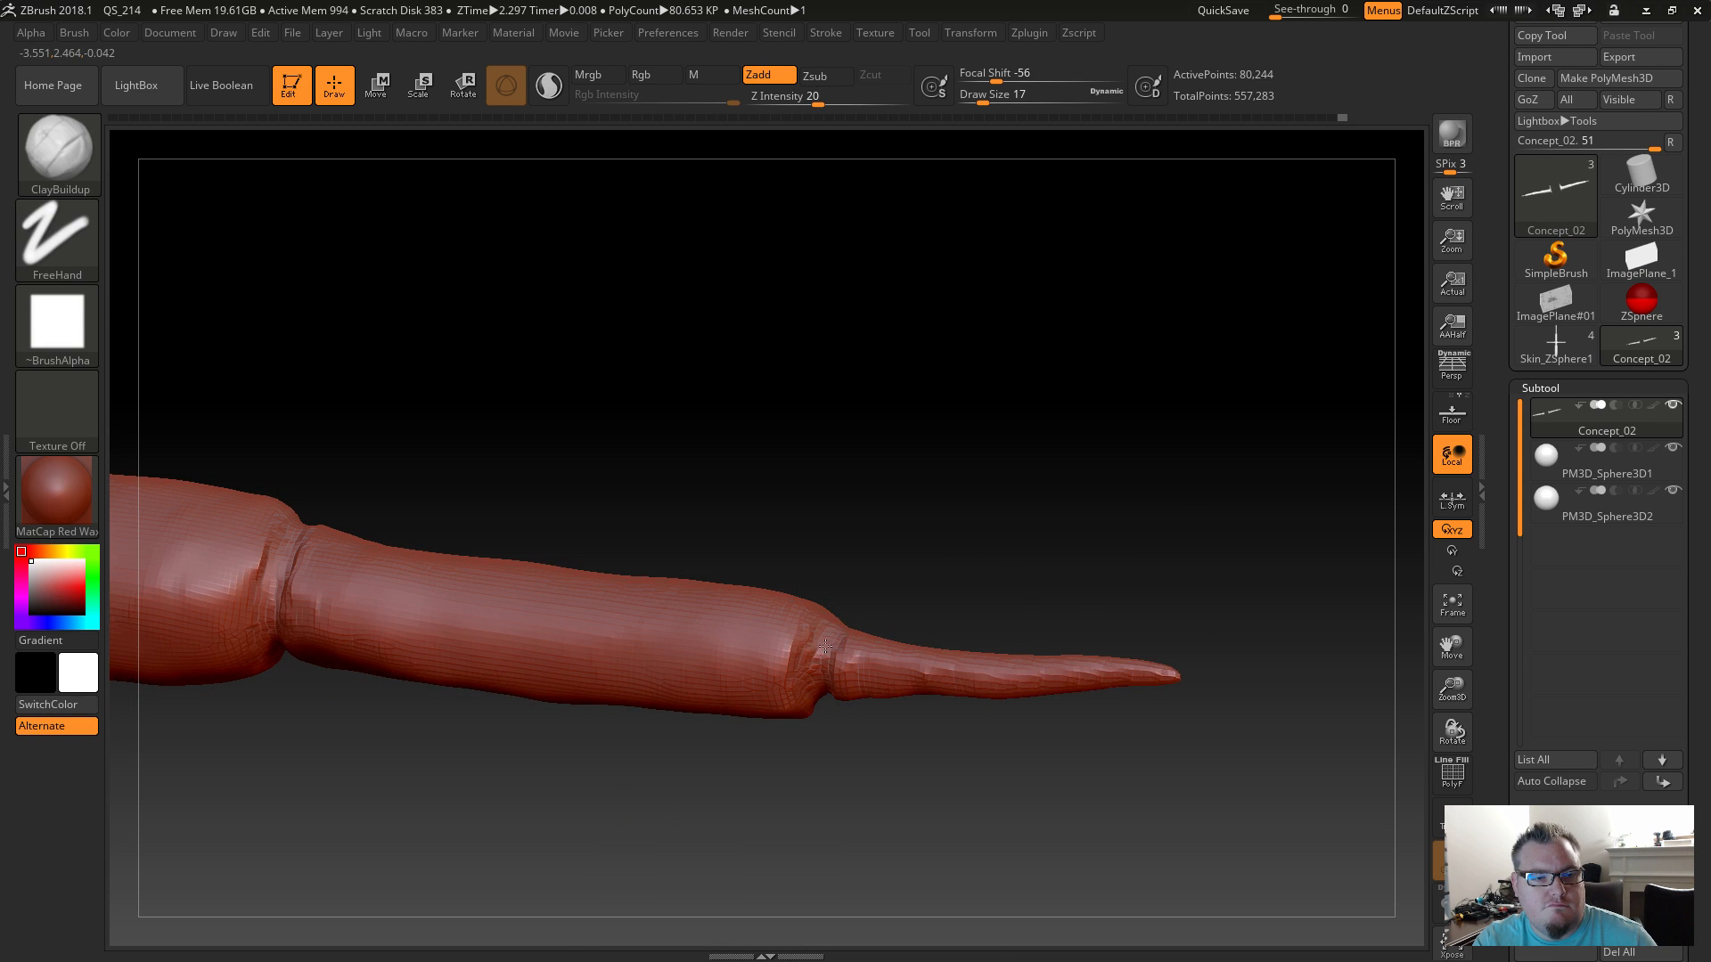
Continue the collar around the remaining sides of the tapered tip's base and smooth it into the tip.
left_click_drag(844, 496, 854, 631)
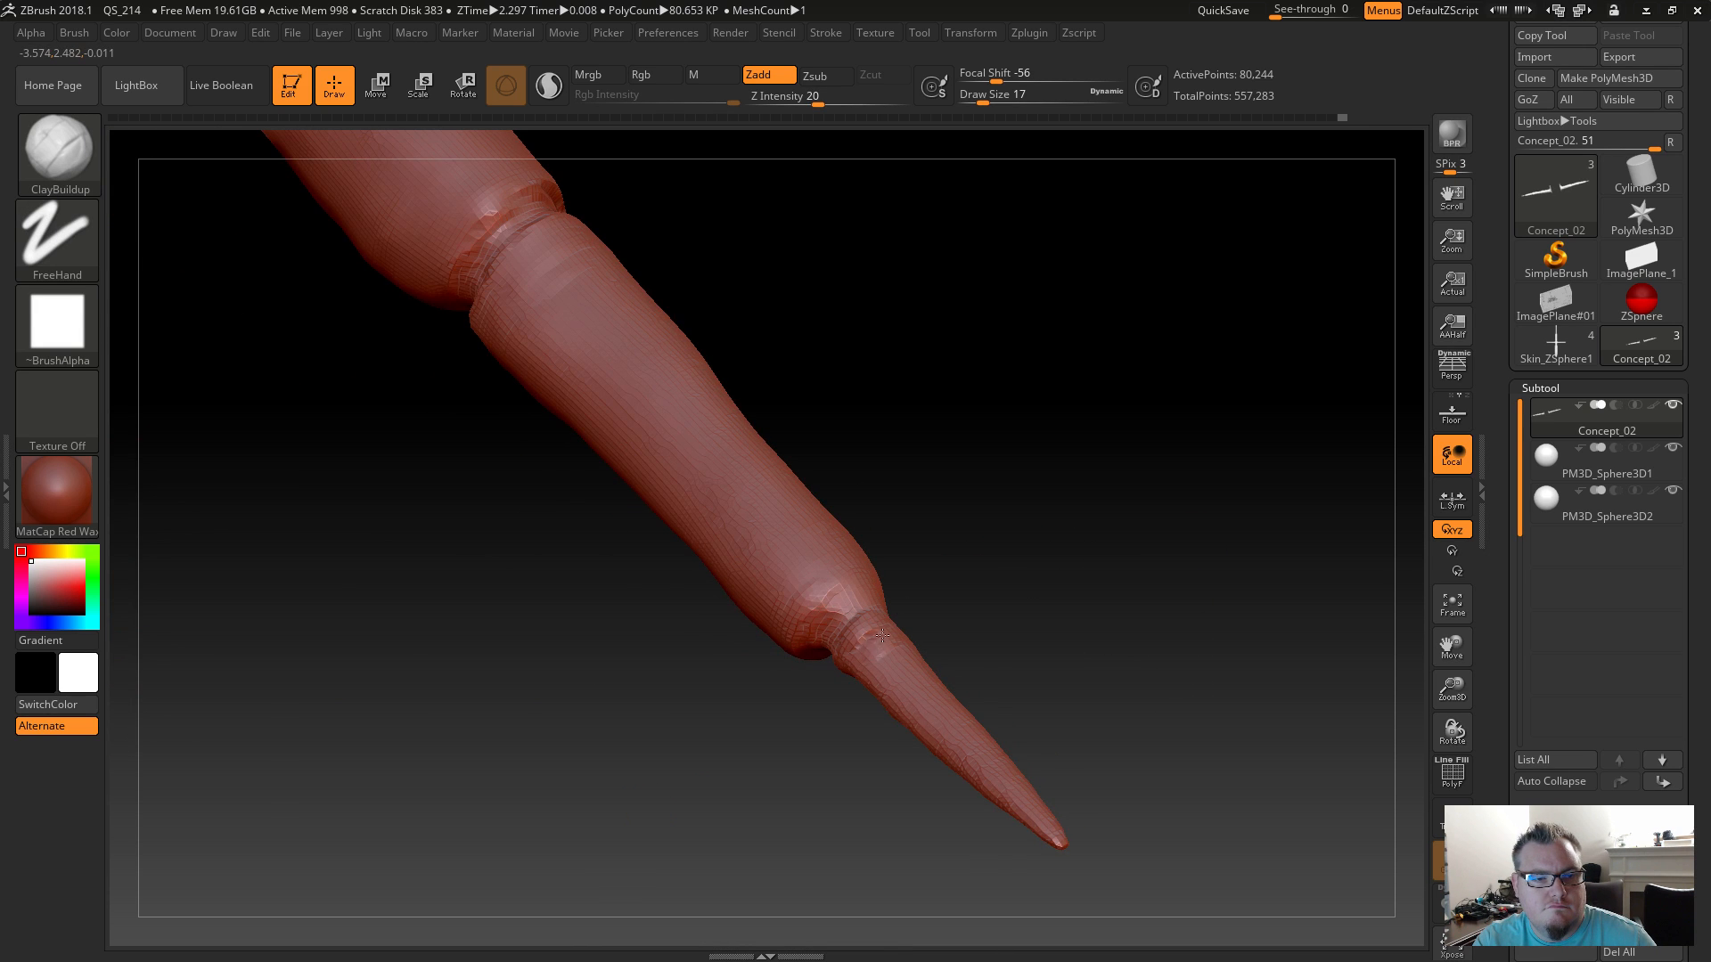
key("shift")
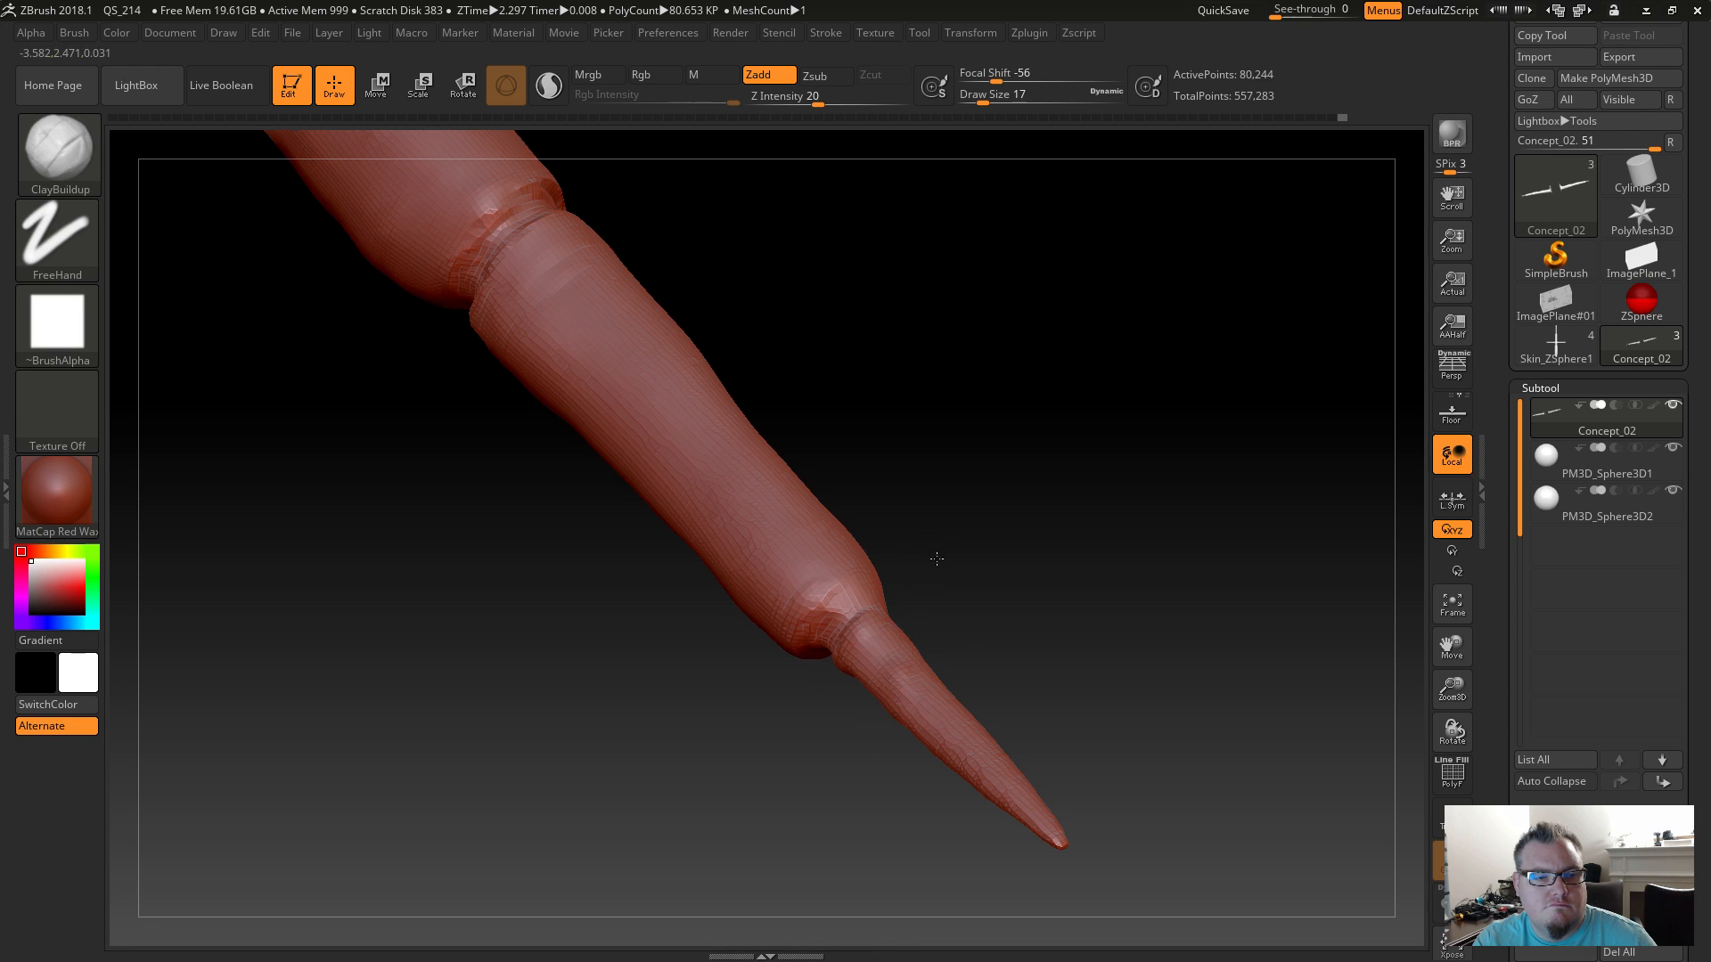
left_click_drag(935, 546, 876, 656)
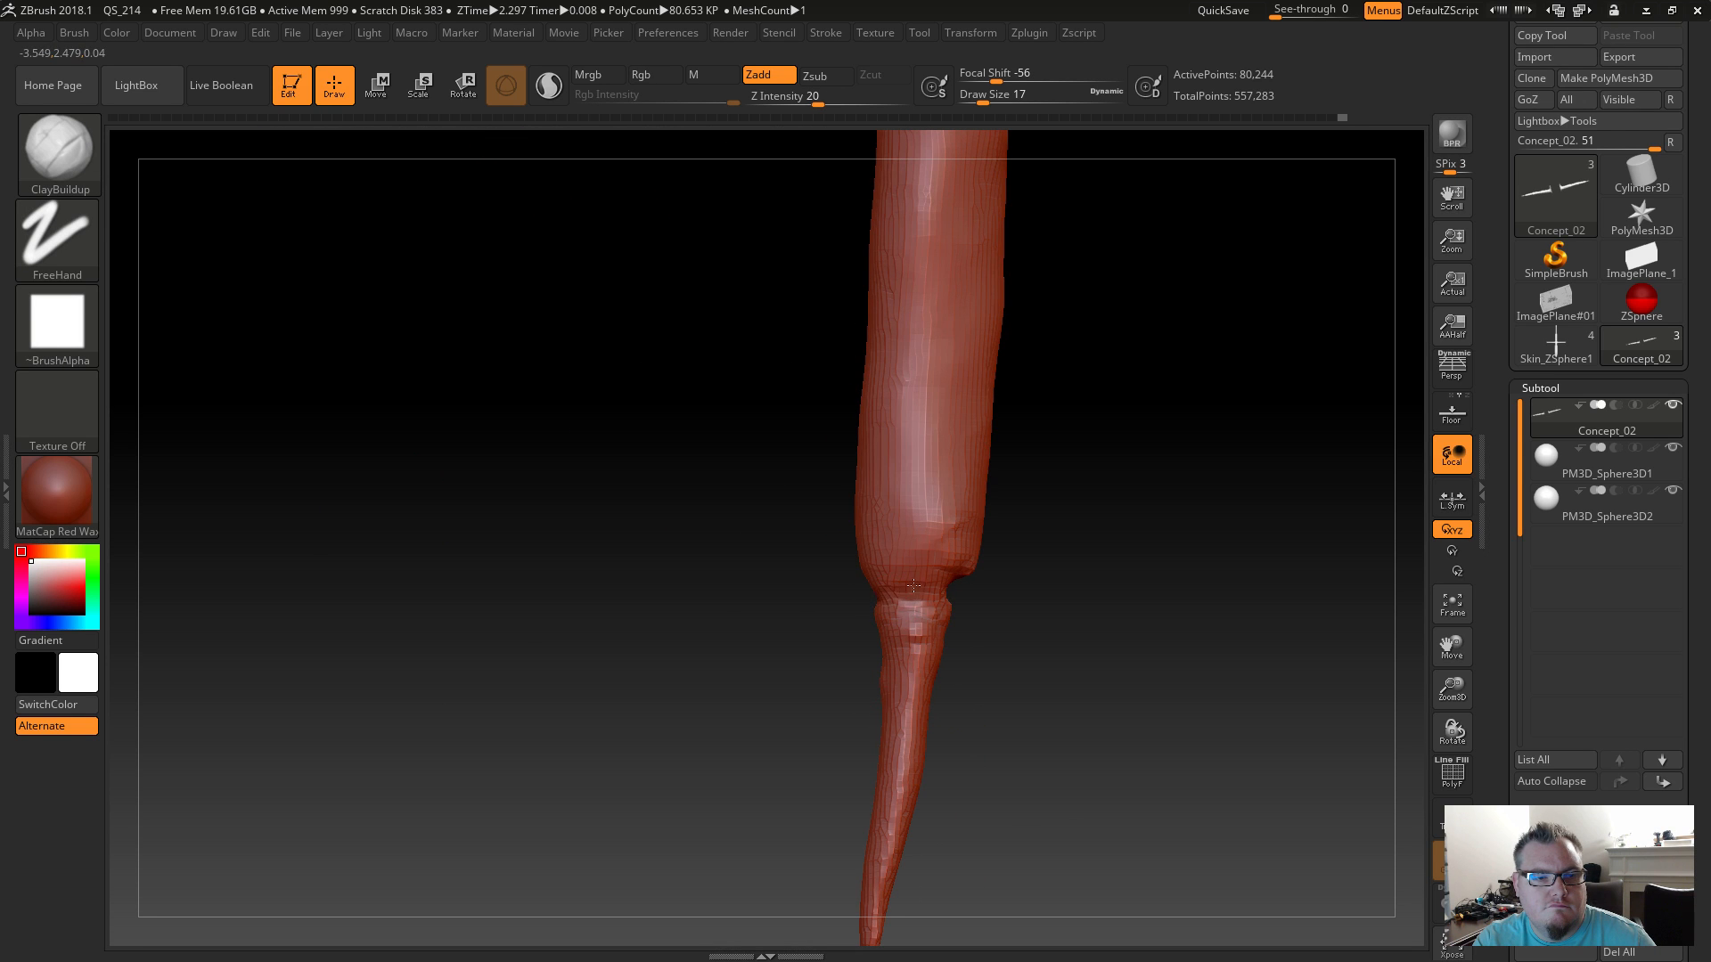
mouse_move(887, 613)
left_mouse_down("shift")
mouse_move(923, 625)
mouse_move(884, 671)
left_mouse_up("shift")
key("shift")
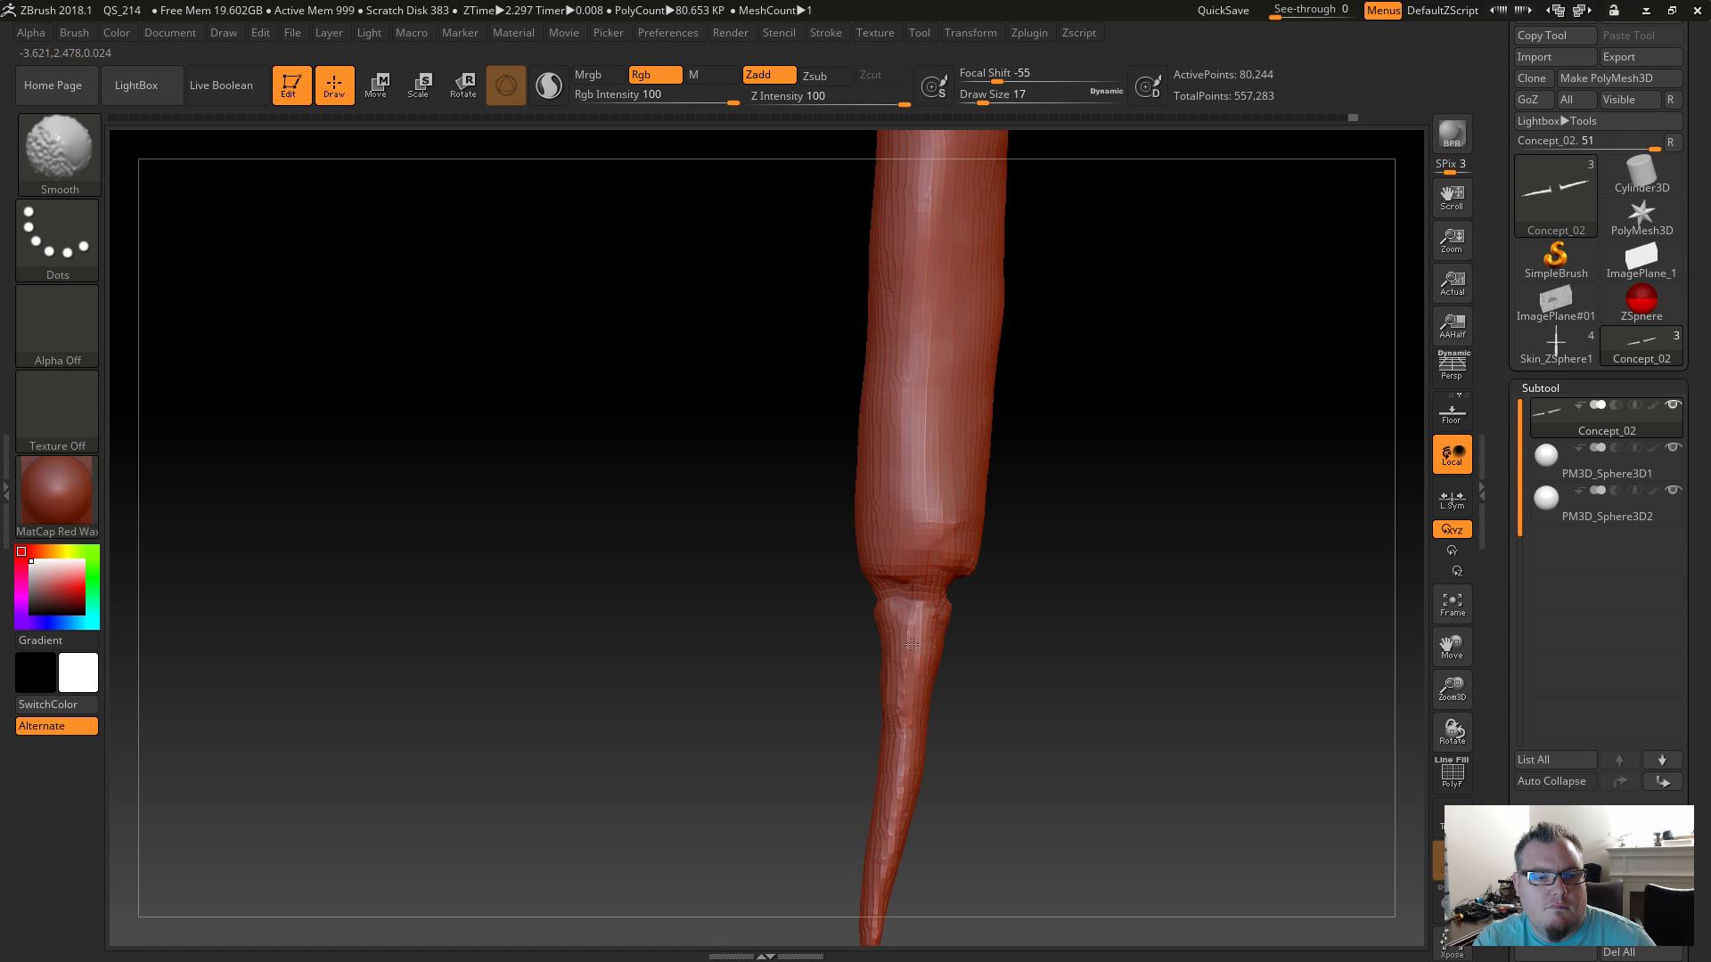
right_click_drag(865, 708, 825, 704)
mouse_move(869, 664)
left_mouse_down()
mouse_move(875, 802)
mouse_move(879, 724)
mouse_move(878, 757)
left_mouse_up()
right_click_drag(782, 719, 834, 588)
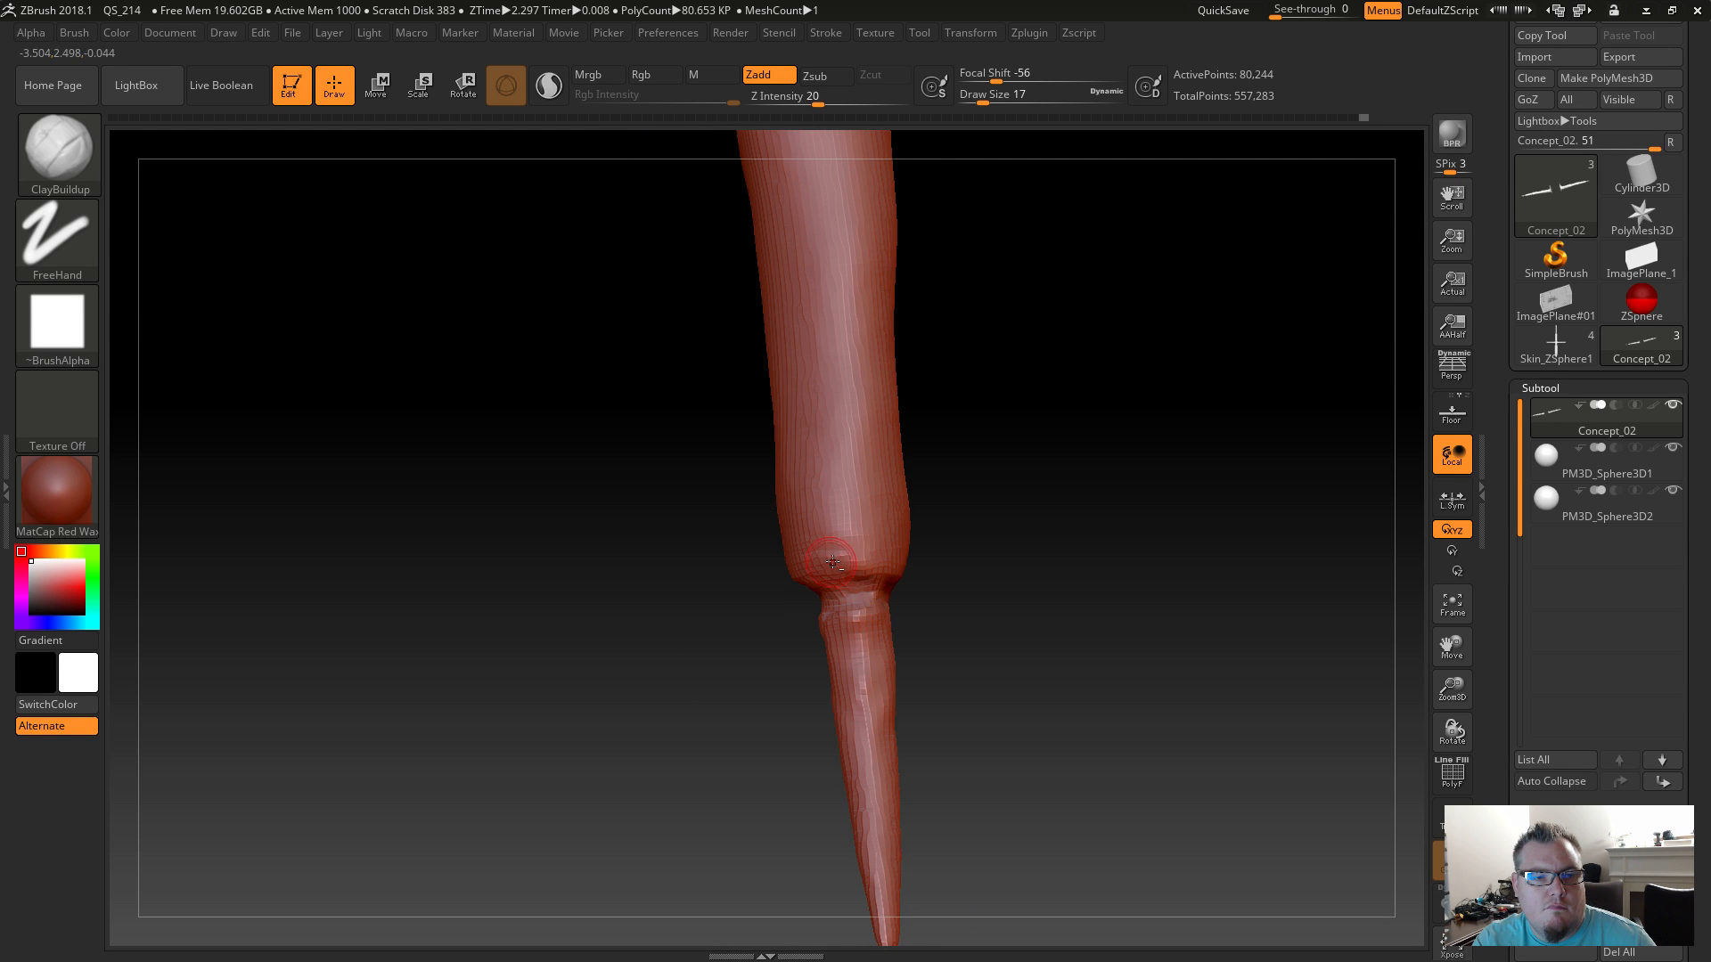
Build up the rim of the segment behind the tapered tip with ClayBuildup and smooth it around its sides.
mouse_move(869, 579)
left_mouse_down()
mouse_move(815, 596)
mouse_move(882, 590)
mouse_move(895, 564)
left_mouse_up()
right_click_drag(789, 578, 844, 545)
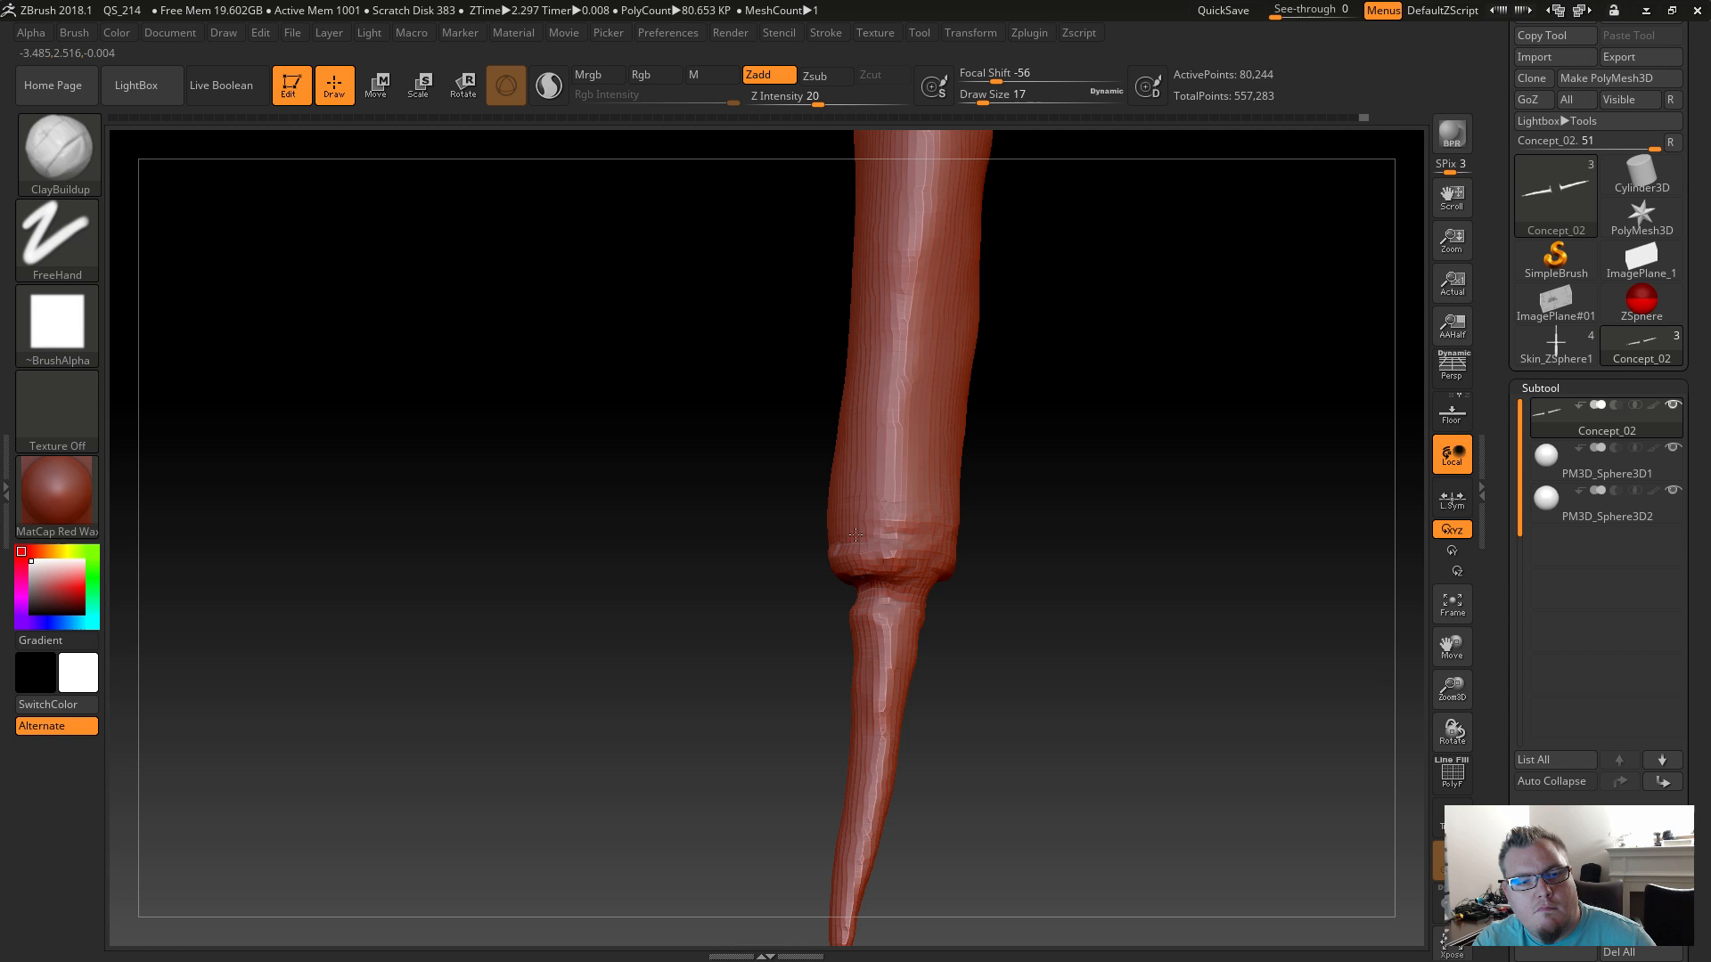
key("shift")
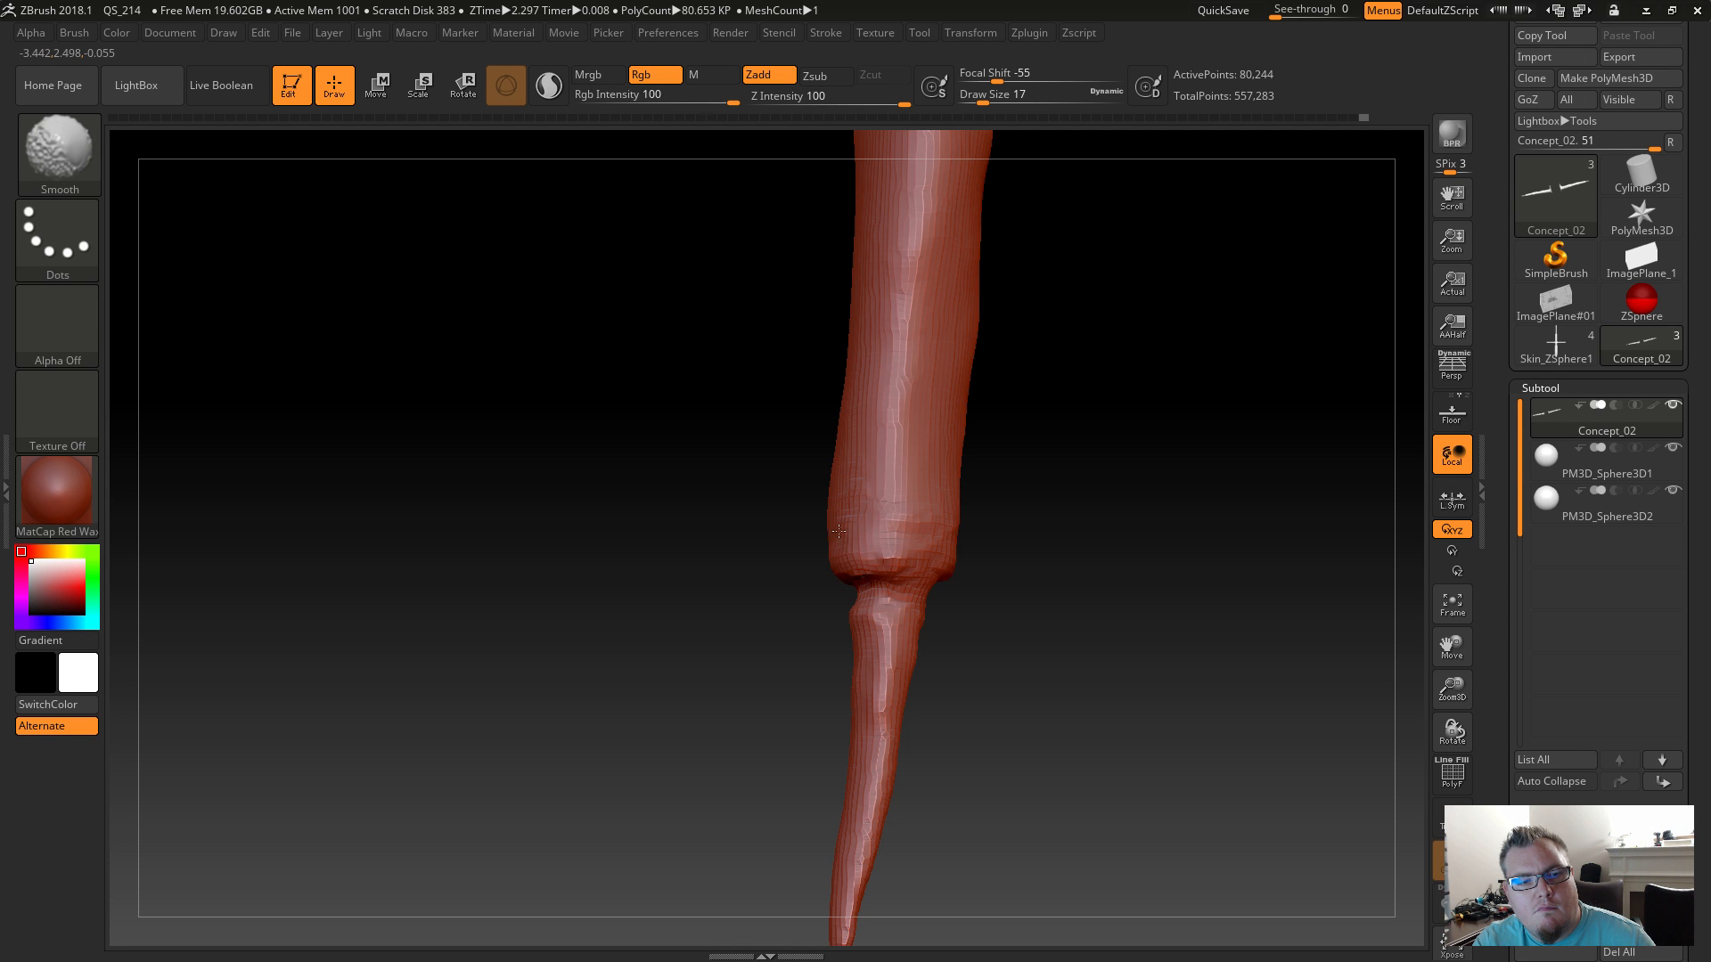
right_click_drag(977, 691, 927, 638)
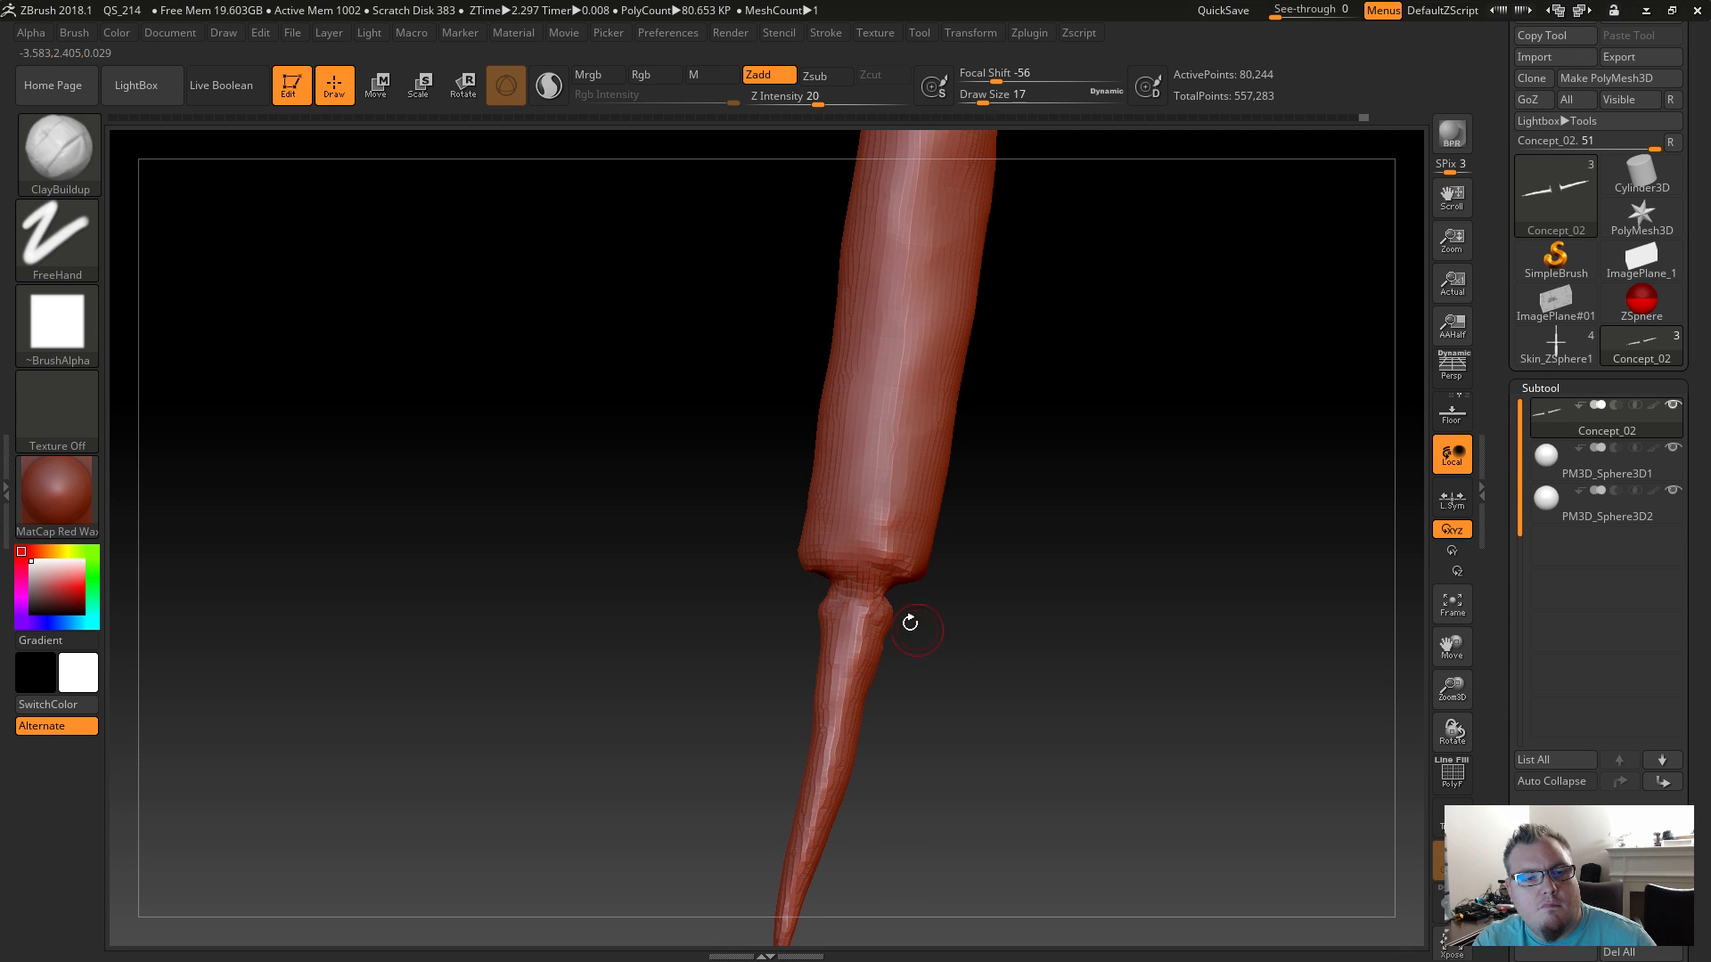
right_click_drag(857, 590, 835, 629)
key("shift")
key("shift")
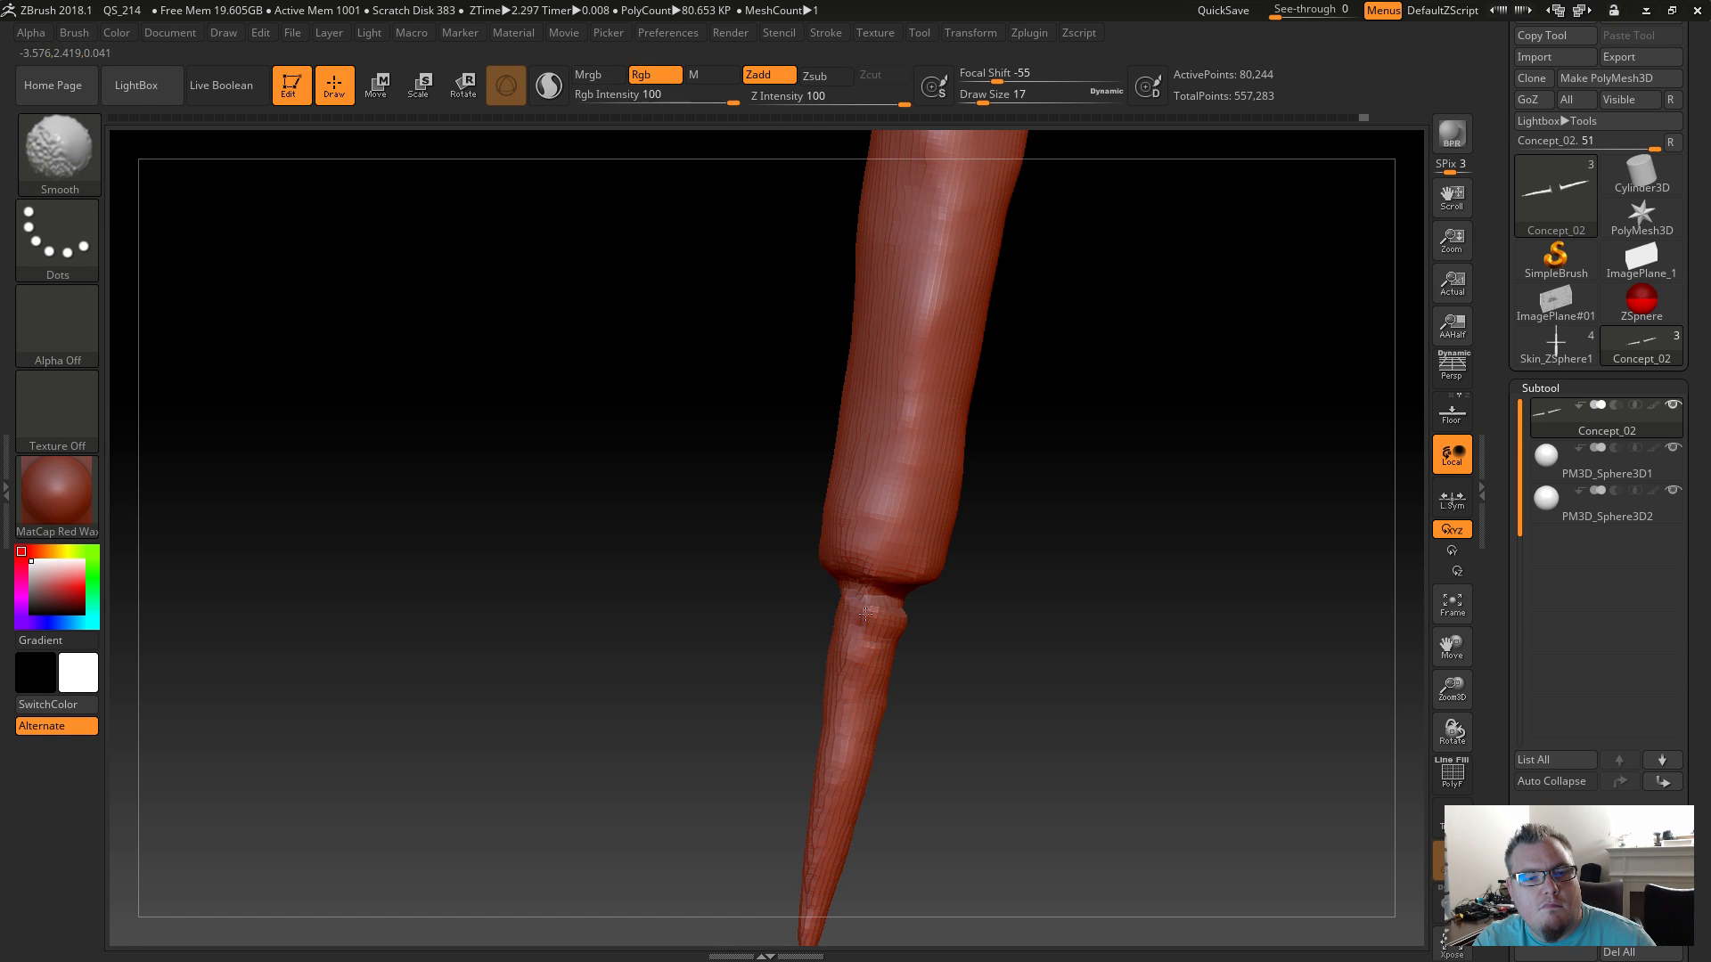
mouse_move(947, 718)
right_mouse_down()
mouse_move(1031, 695)
mouse_move(1114, 597)
mouse_move(1092, 416)
mouse_move(1031, 428)
right_mouse_up()
key("shift")
Unhide the rest of the creature's body around the isolated limbs and clear the mask.
mouse_move(864, 722)
right_mouse_down()
mouse_move(436, 710)
mouse_move(543, 752)
mouse_move(563, 802)
mouse_move(581, 758)
mouse_move(535, 771)
mouse_move(957, 753)
mouse_move(483, 707)
mouse_move(802, 722)
mouse_move(486, 739)
right_mouse_up()
left_click_drag(847, 672, 523, 760)
left_click_drag(783, 726, 678, 752, "alt")
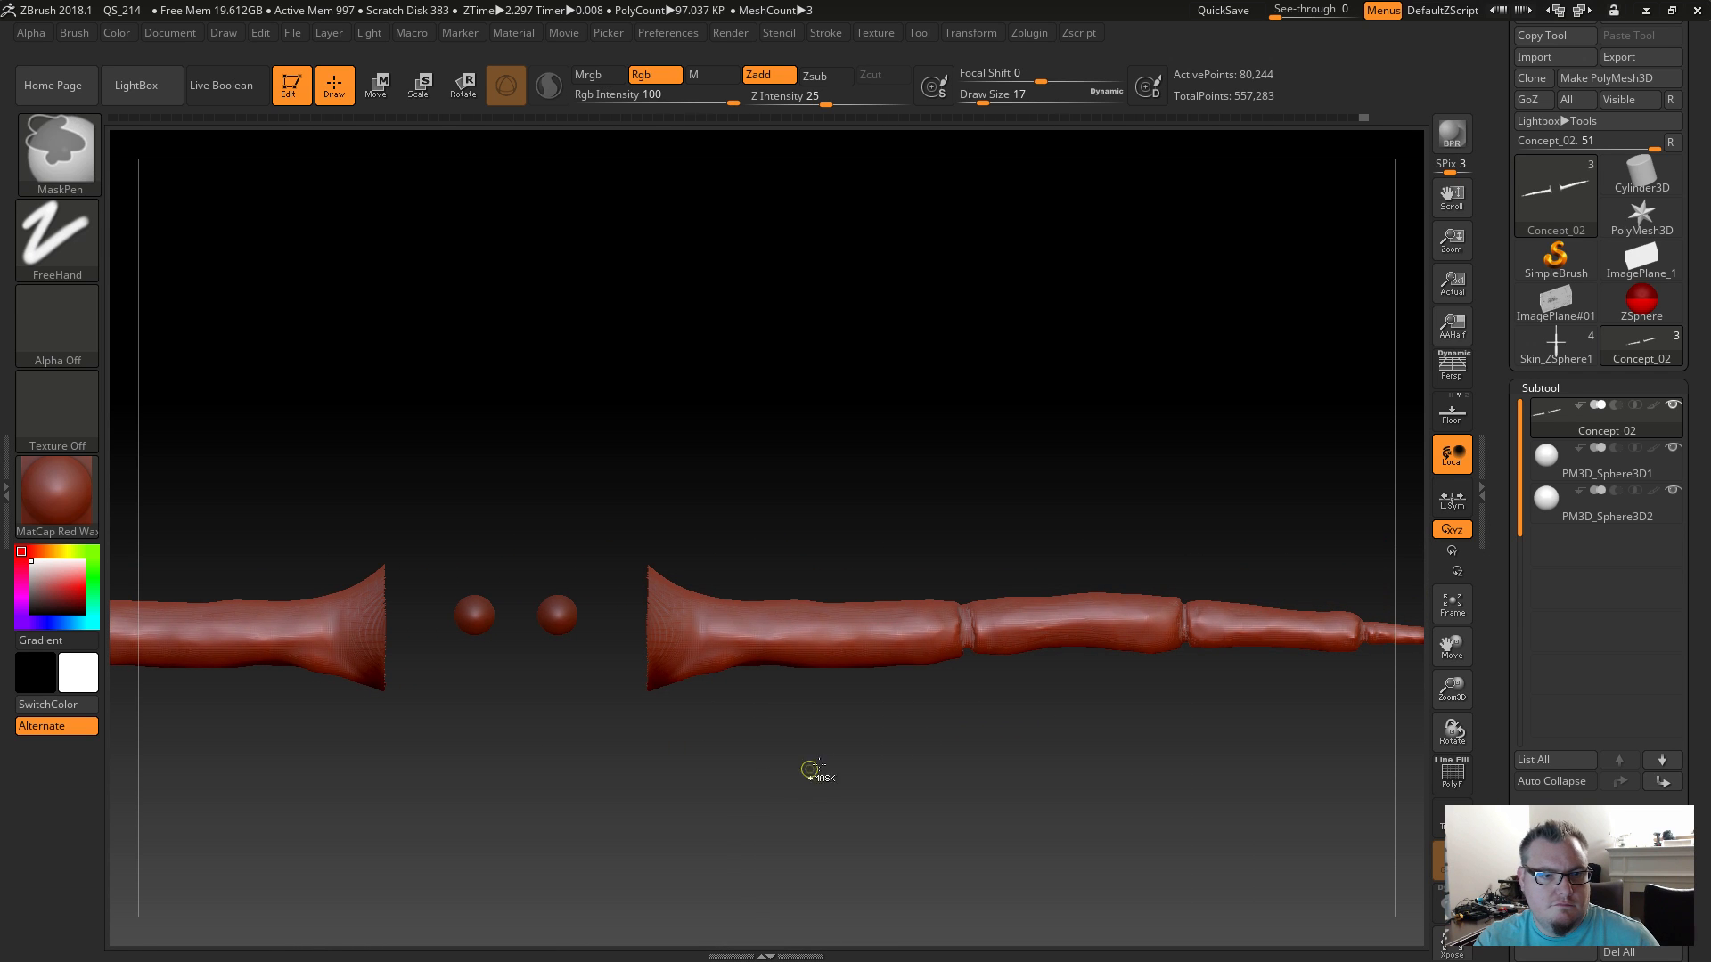
left_click_drag(870, 767, 852, 772, "ctrl")
left_click(850, 788, "ctrl")
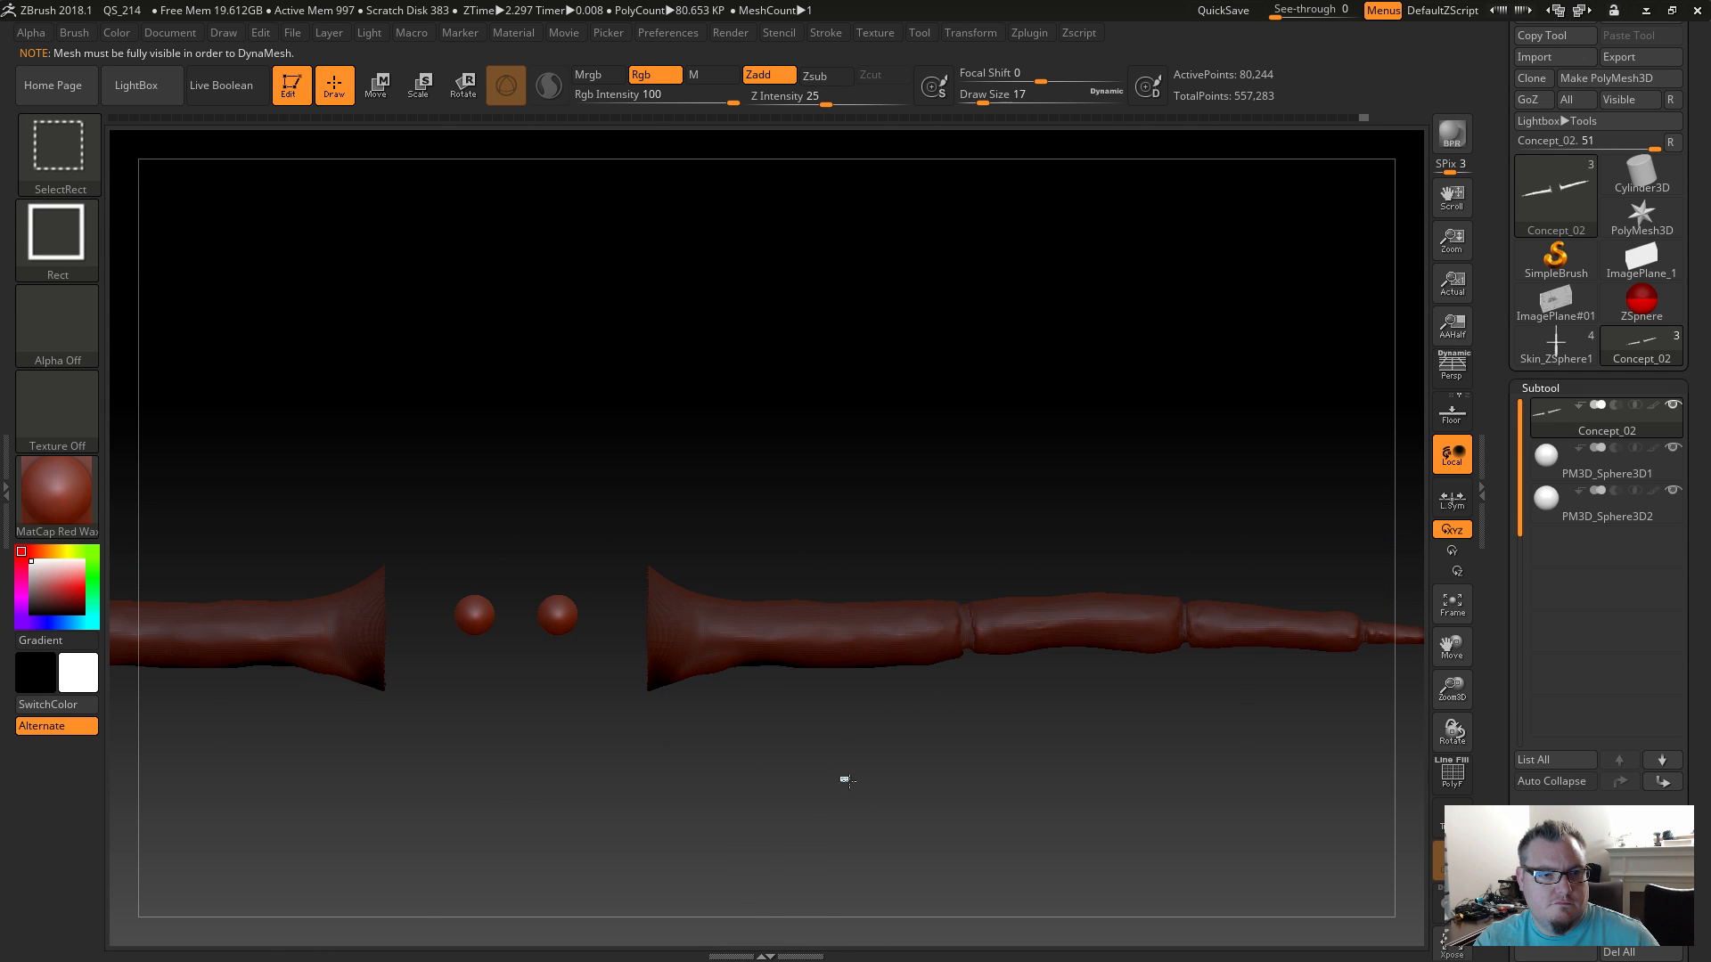
left_click(841, 791, "ctrl+shift")
left_click(854, 745, "ctrl+shift")
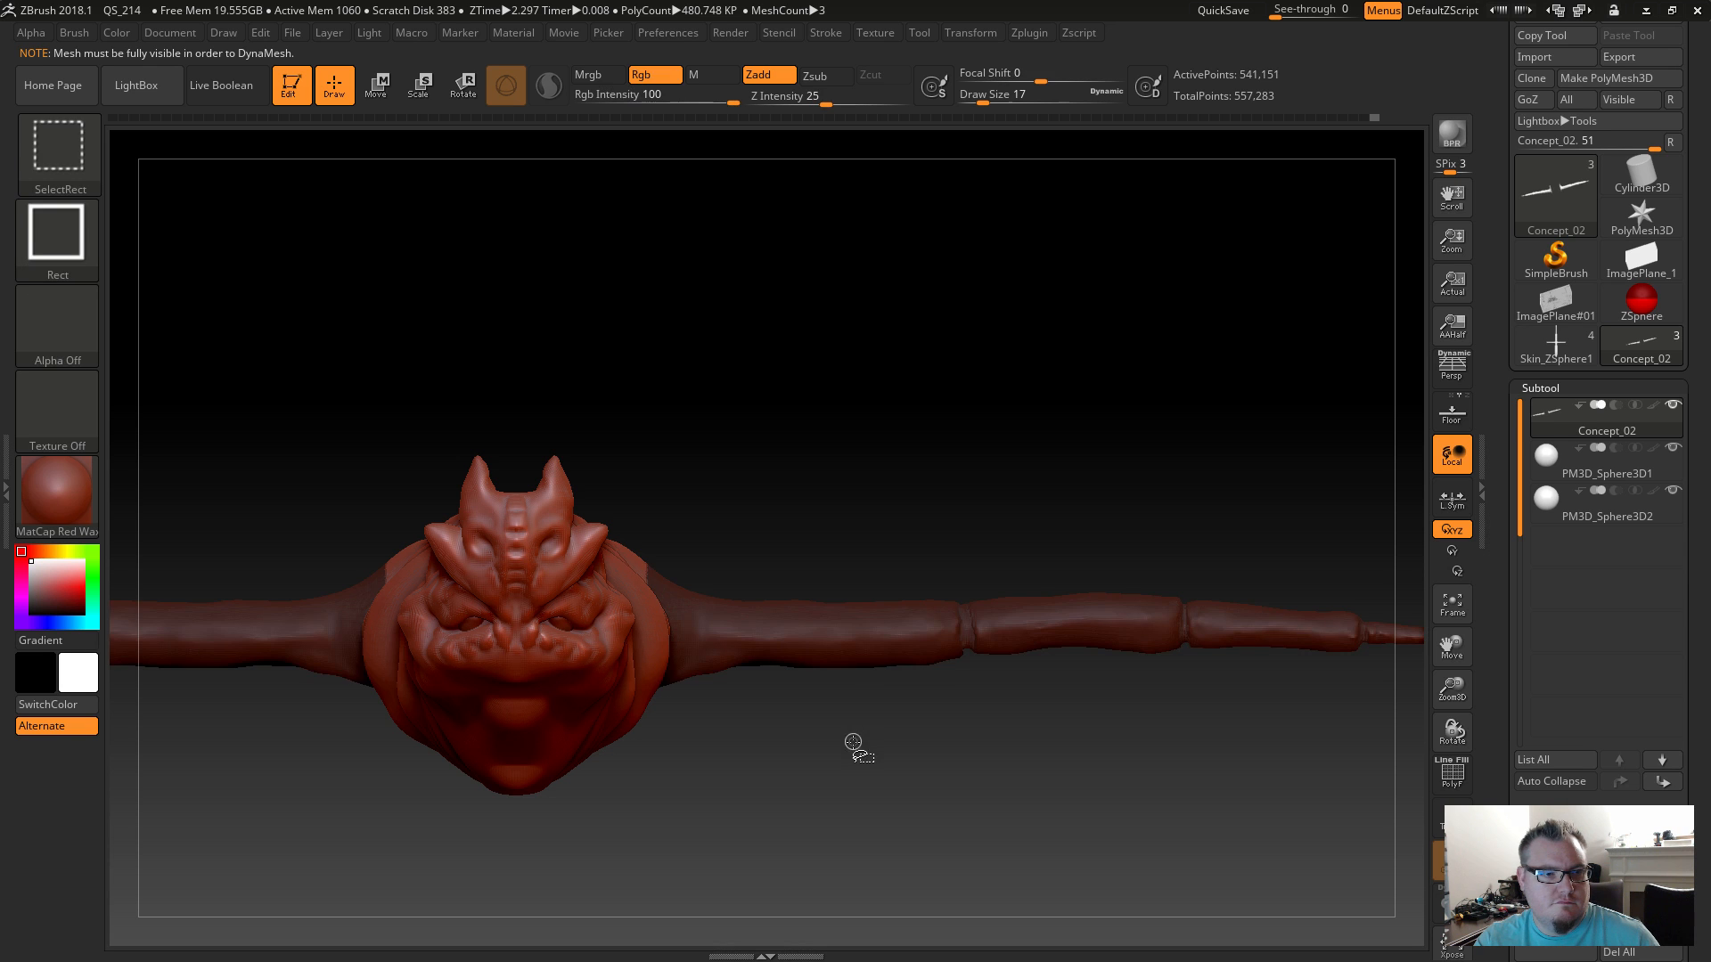
mouse_move(870, 750)
left_mouse_down("ctrl")
mouse_move(901, 786)
mouse_move(869, 718)
mouse_move(867, 593)
left_mouse_up("ctrl")
Examine the proportions of the whole creature's body, limbs and tail from several angles.
mouse_move(918, 690)
left_mouse_down("alt")
mouse_move(729, 623)
mouse_move(935, 686)
left_mouse_up("alt")
left_click_drag(884, 555, 1180, 695)
left_click_drag(878, 704, 908, 652, "alt")
left_click_drag(806, 765, 1115, 793)
left_click_drag(888, 821, 814, 814)
mouse_move(622, 763)
left_mouse_down()
mouse_move(709, 793)
mouse_move(748, 783)
mouse_move(592, 802)
mouse_move(752, 760)
mouse_move(677, 761)
mouse_move(714, 801)
left_mouse_up()
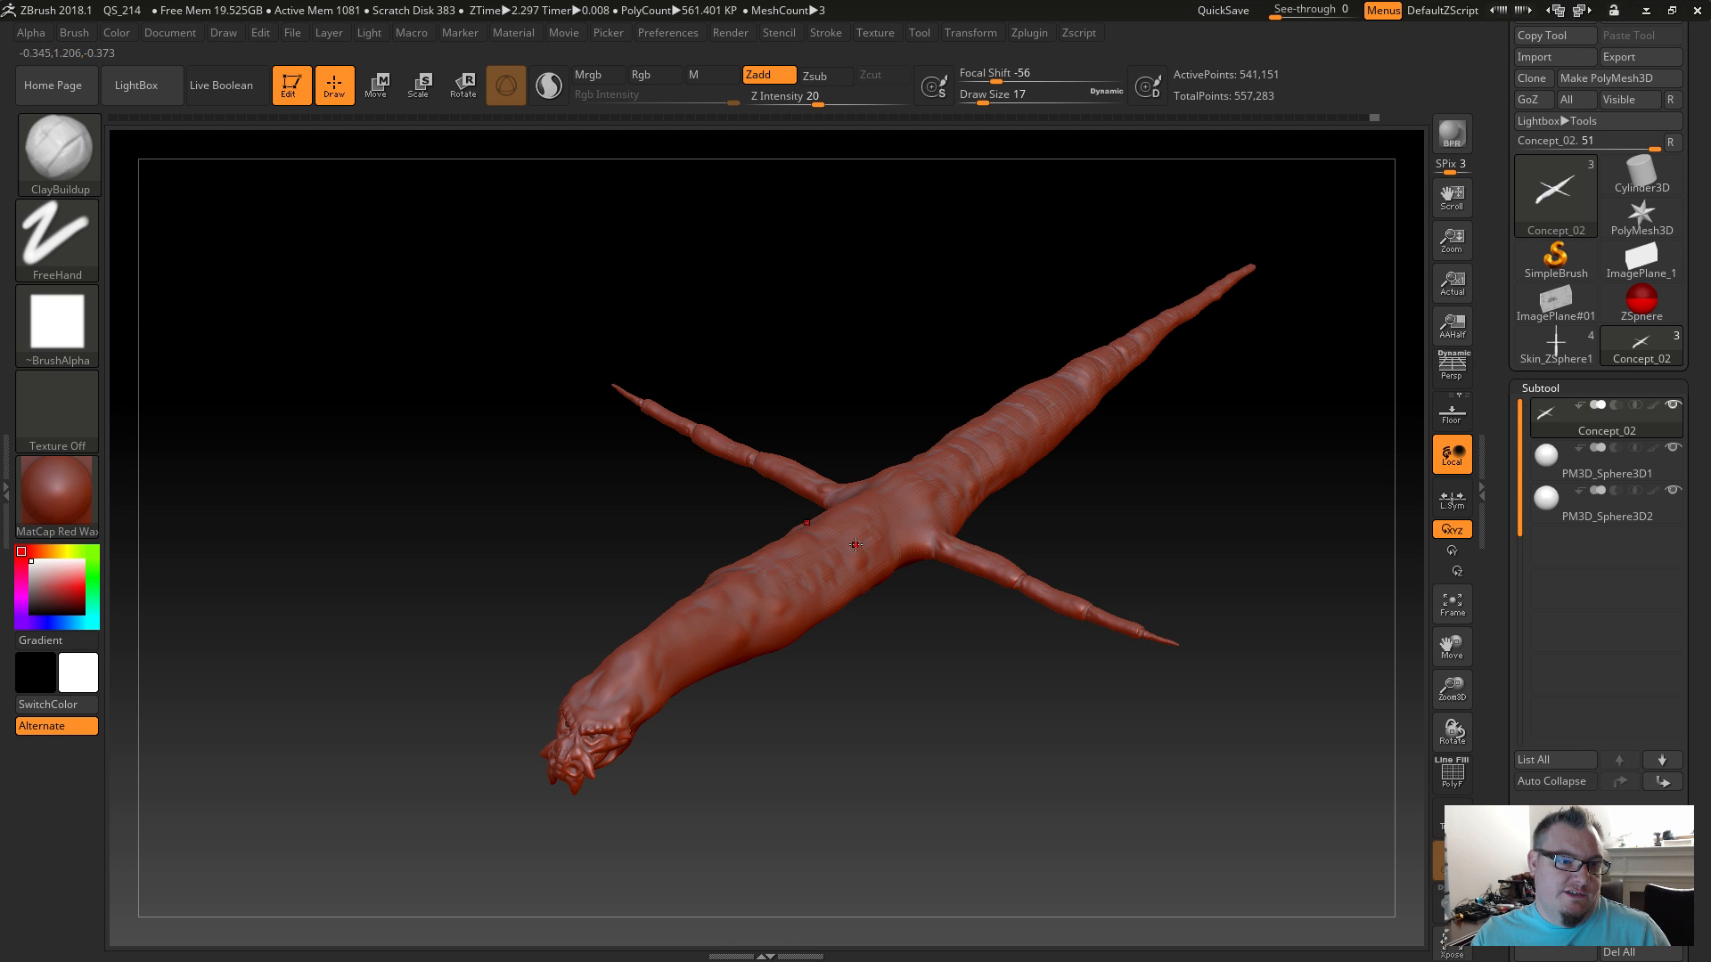
left_click_drag(883, 641, 909, 687, "alt")
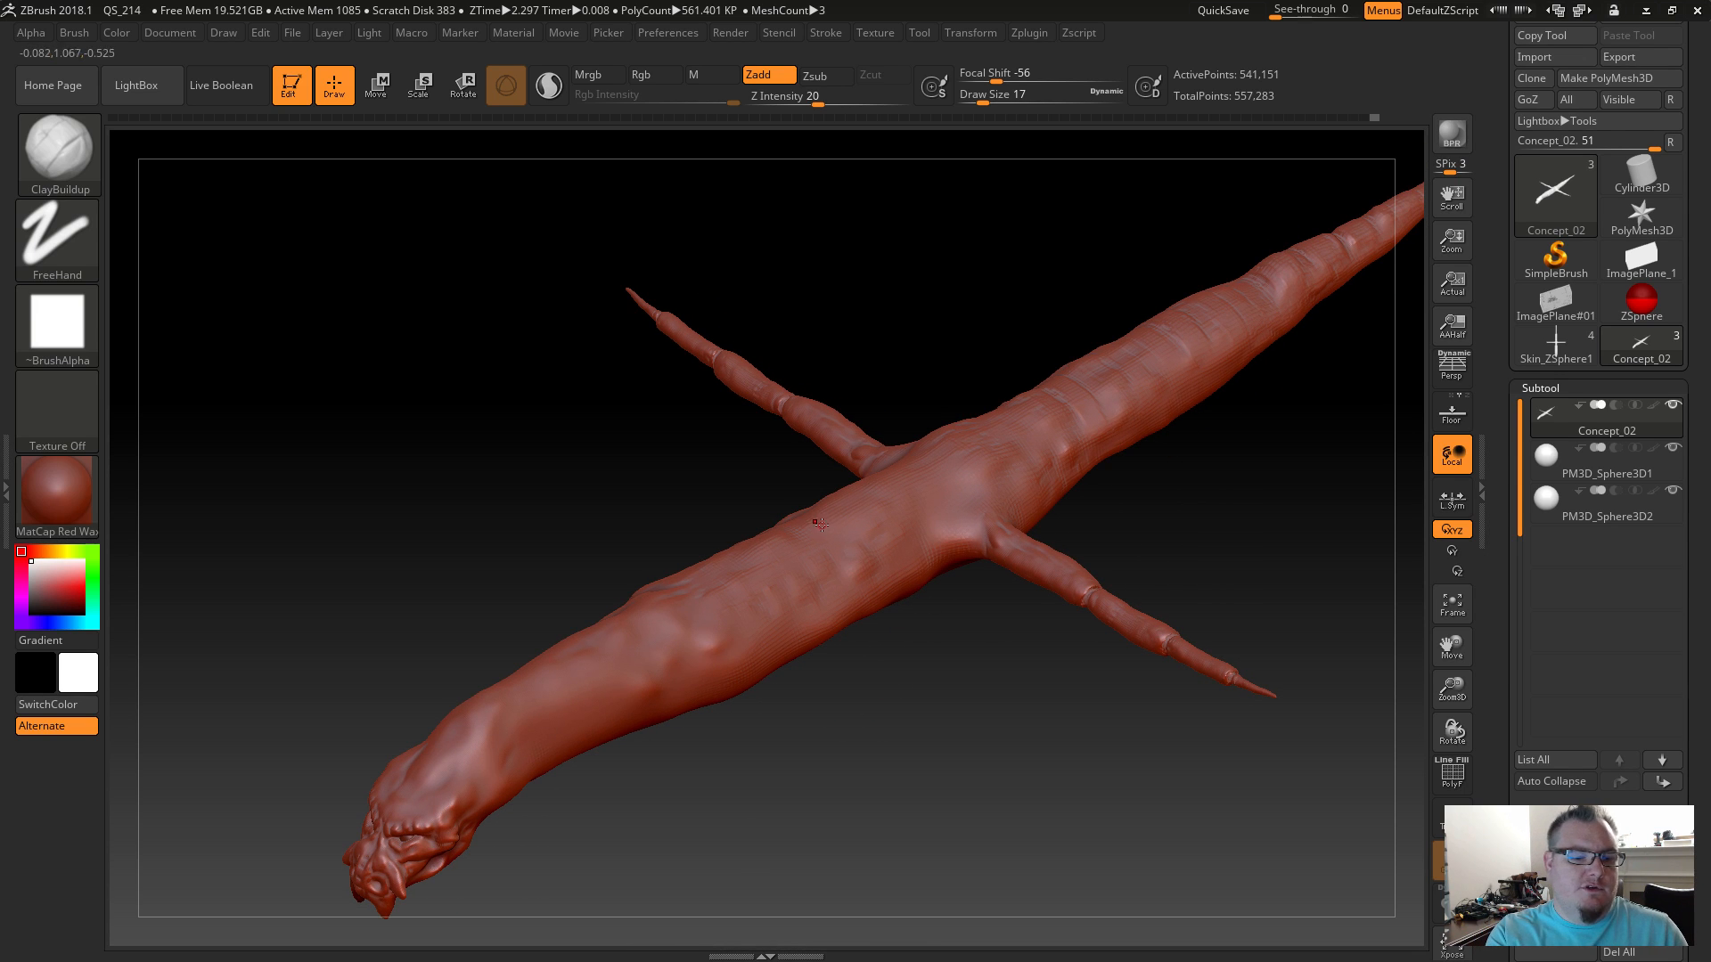
Decline the Dynamic Subdiv activation and enlarge the ClayBuildup draw size to 116.
key("d")
key("s")
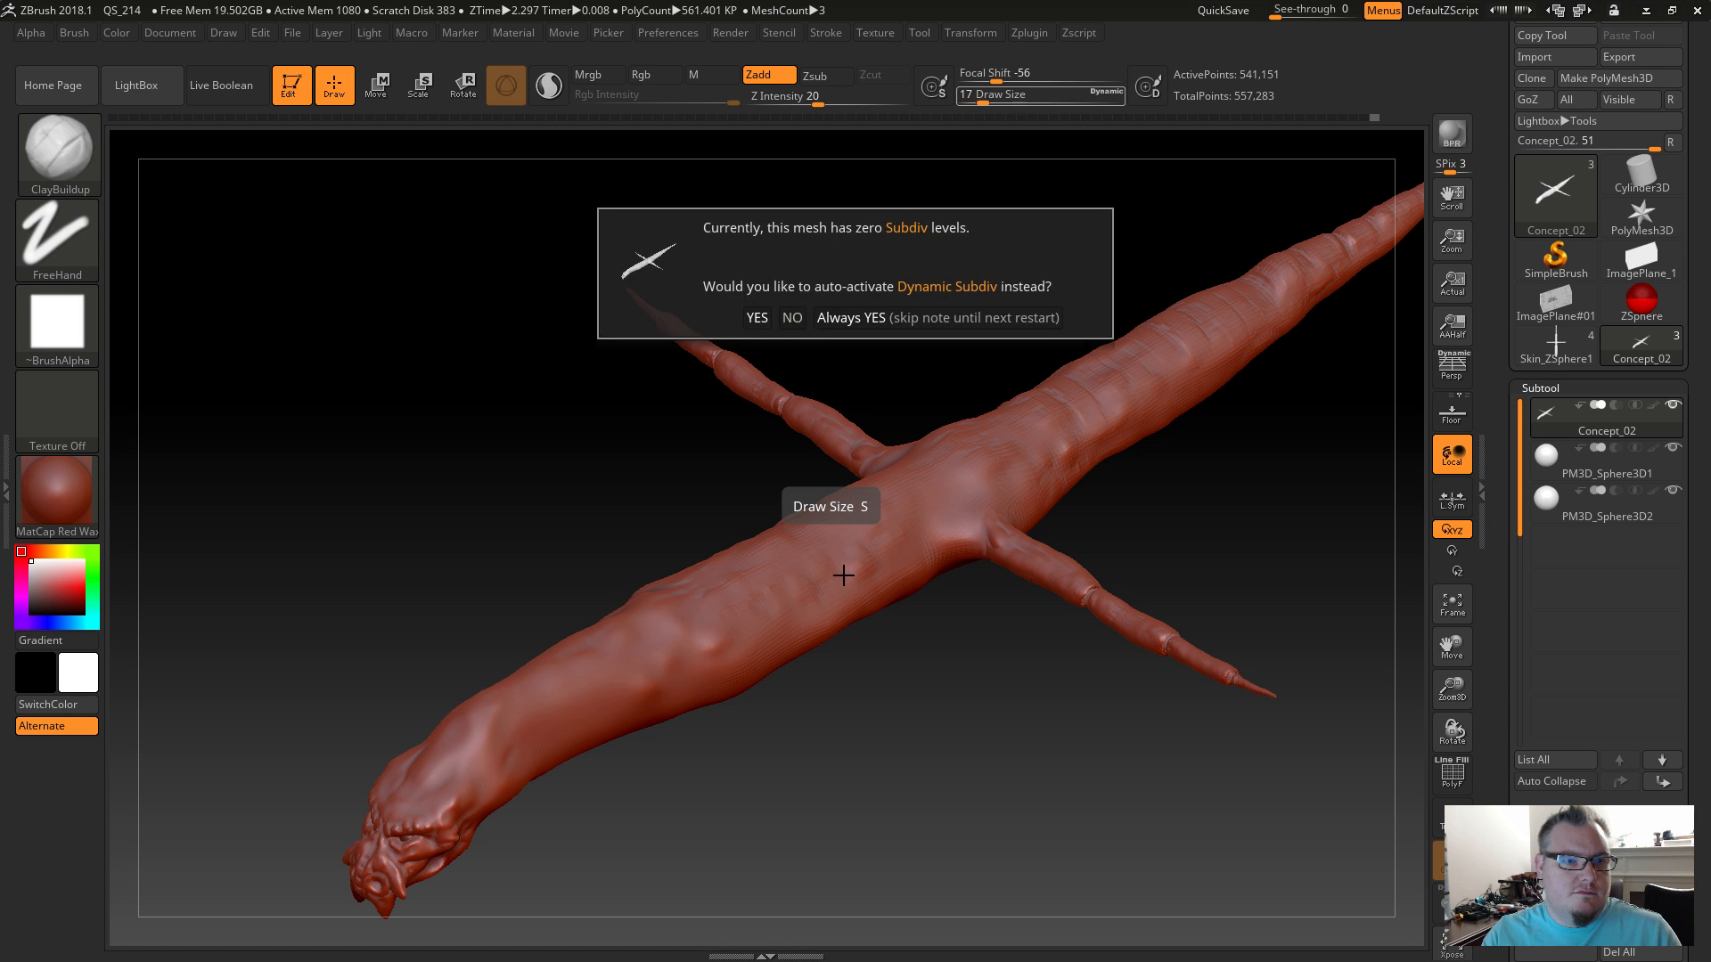
left_click(792, 318)
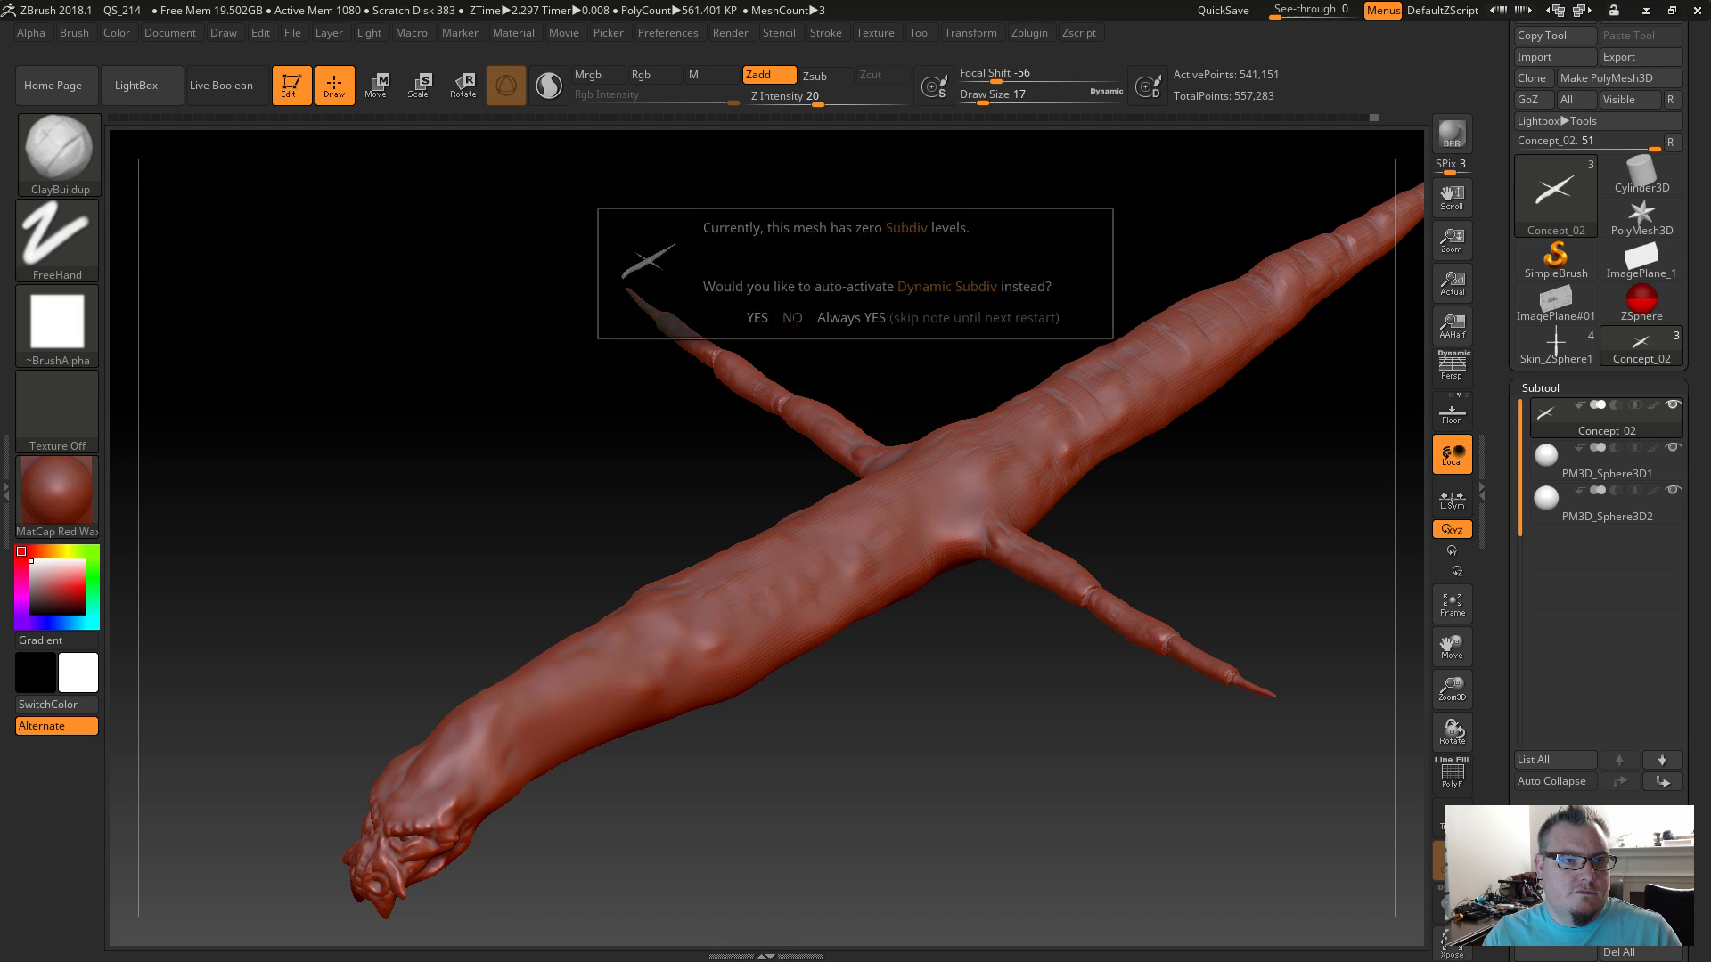
left_click(793, 318)
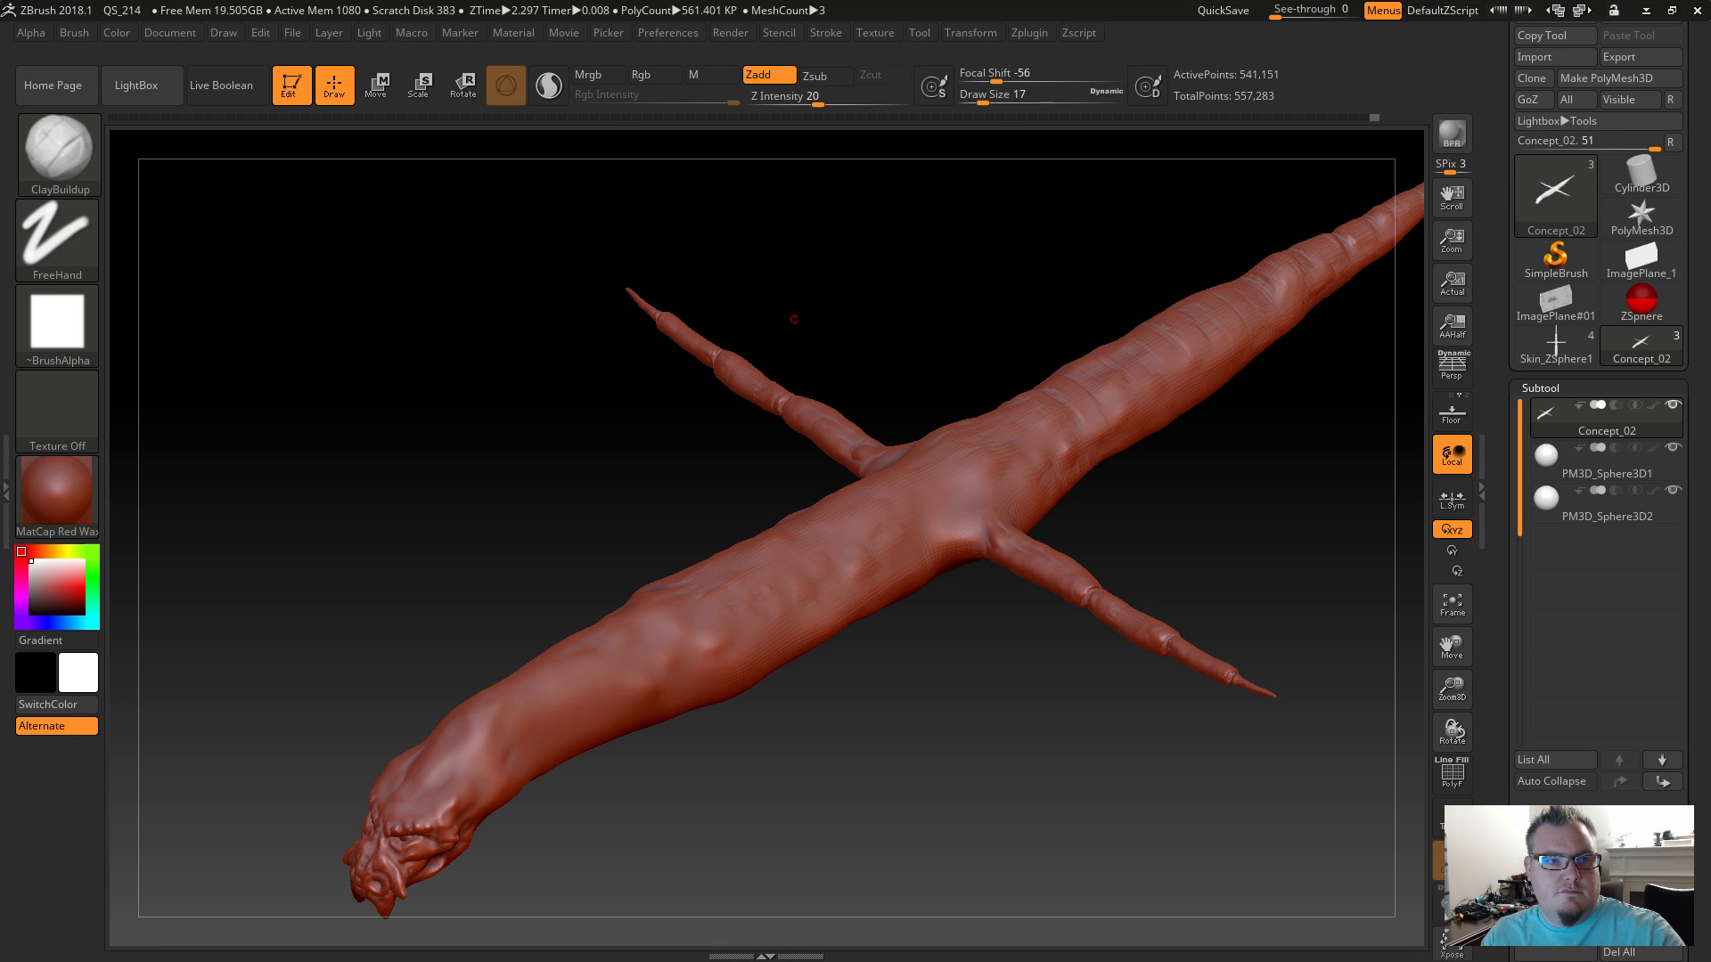
type("s33")
key("Return")
key("s")
left_click_drag(864, 567, 878, 565)
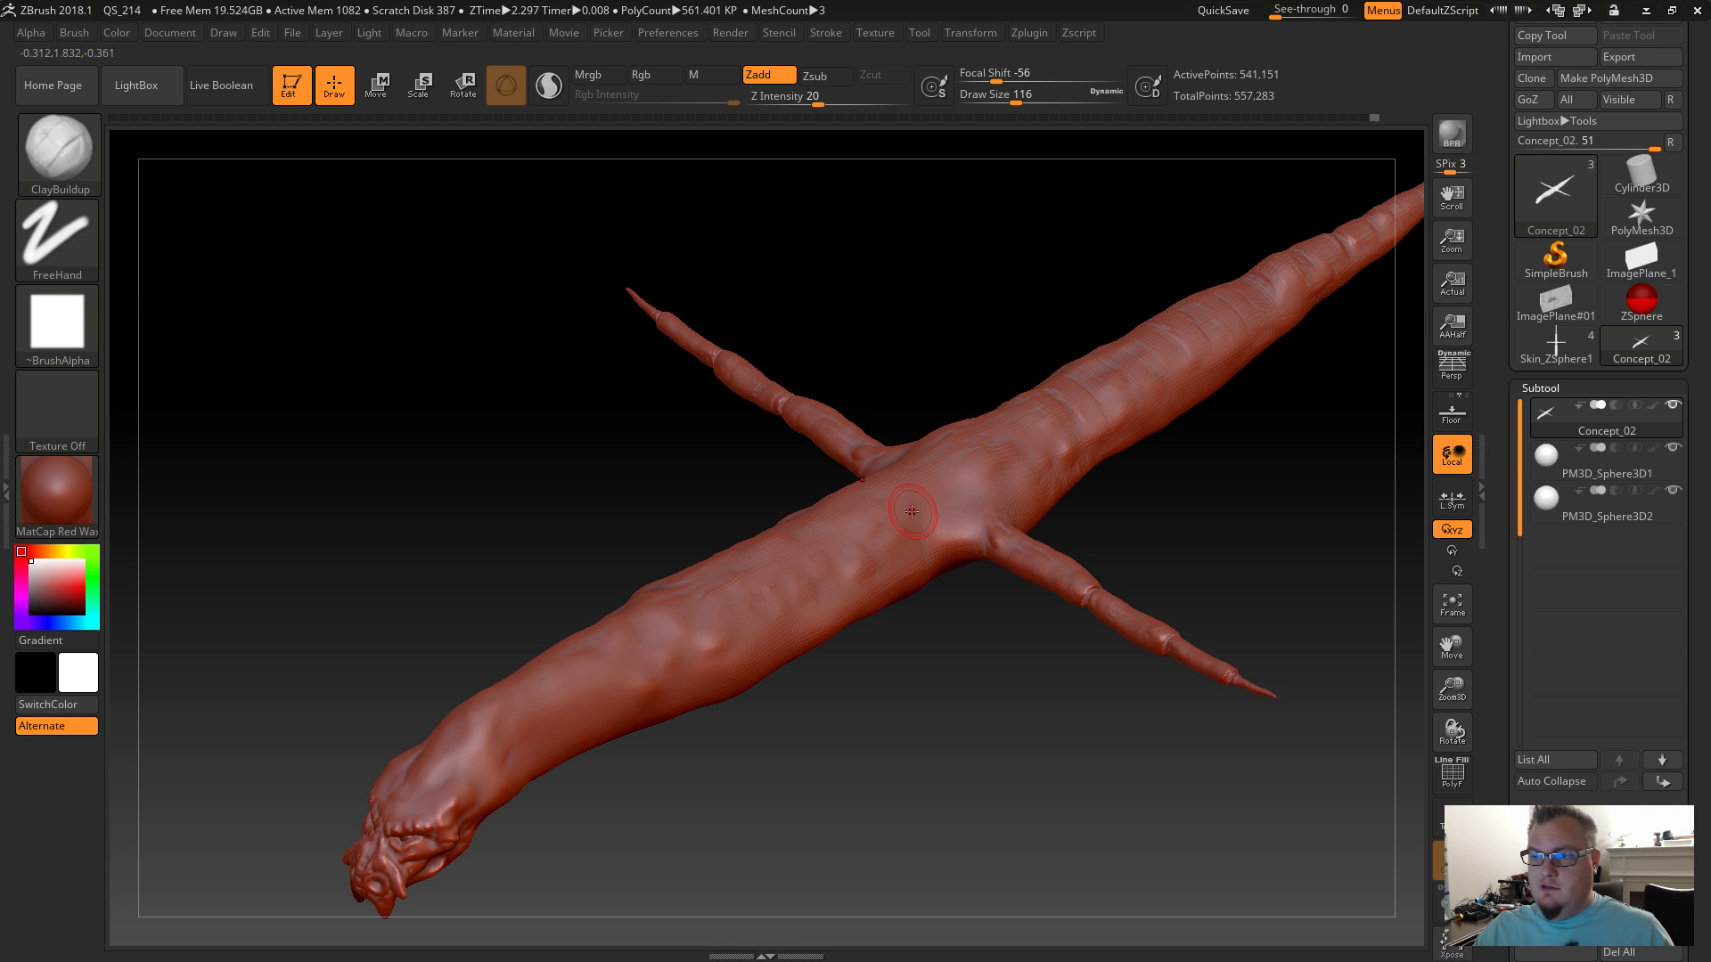
Build up mirrored clay lumps on the upper body, one pair beside the limb bases and one nearer the neck.
left_click_drag(900, 499, 903, 515)
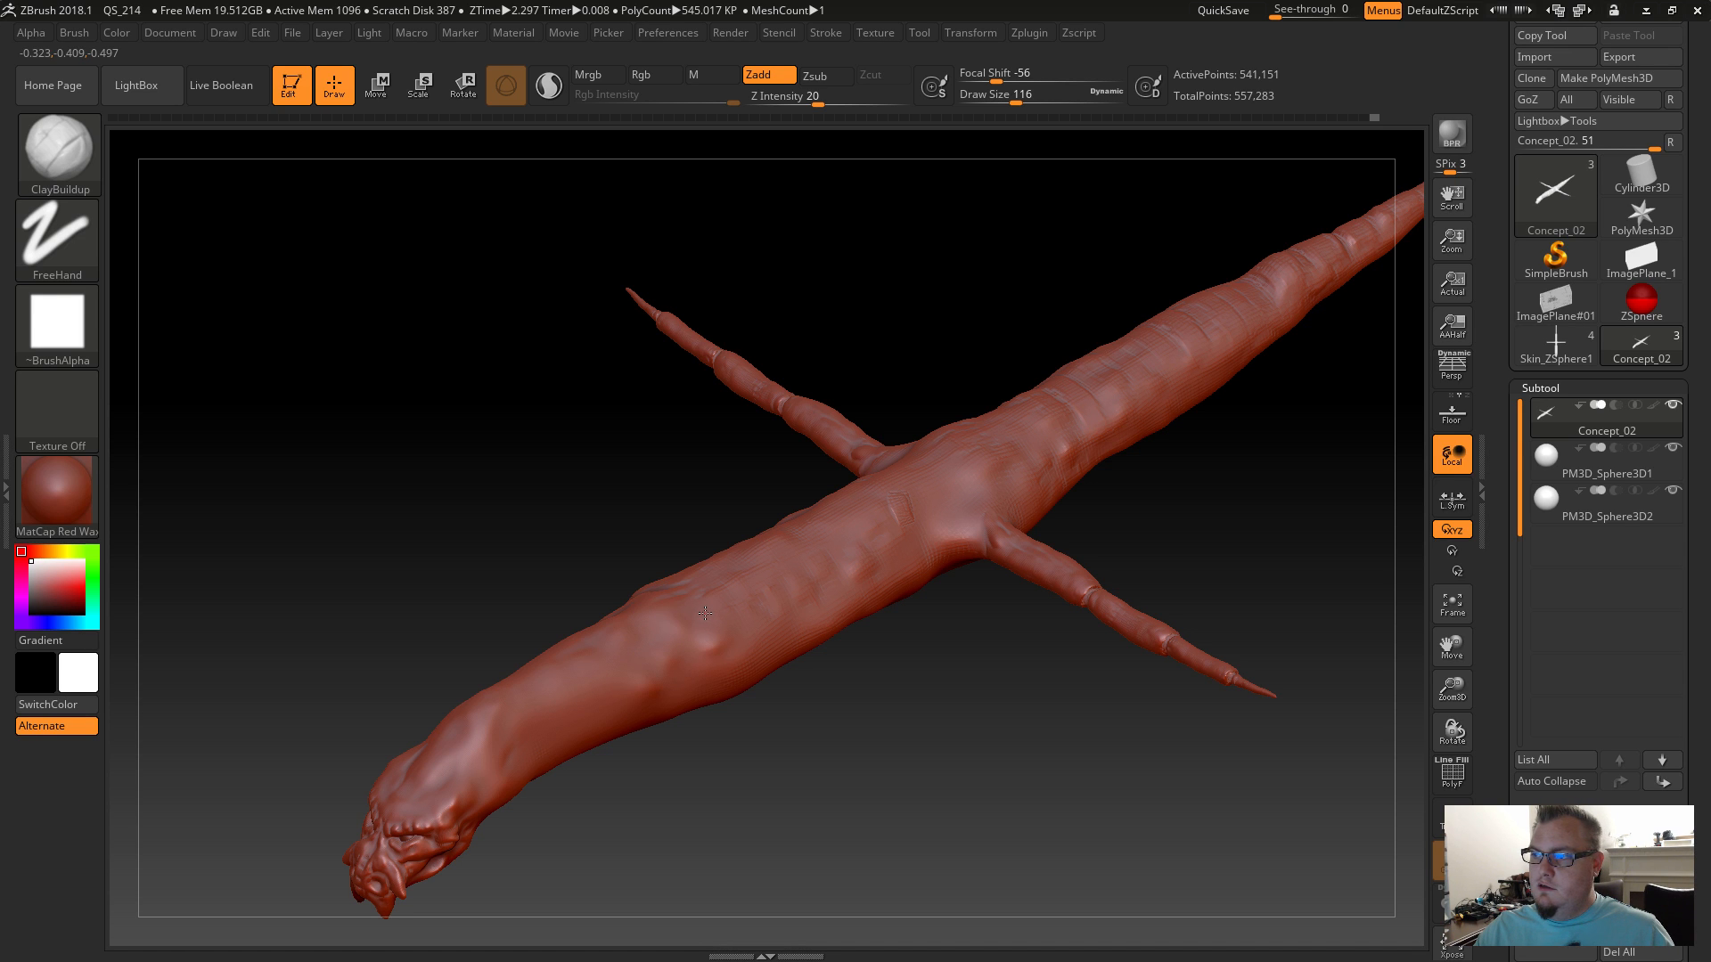
left_click_drag(667, 637, 713, 646)
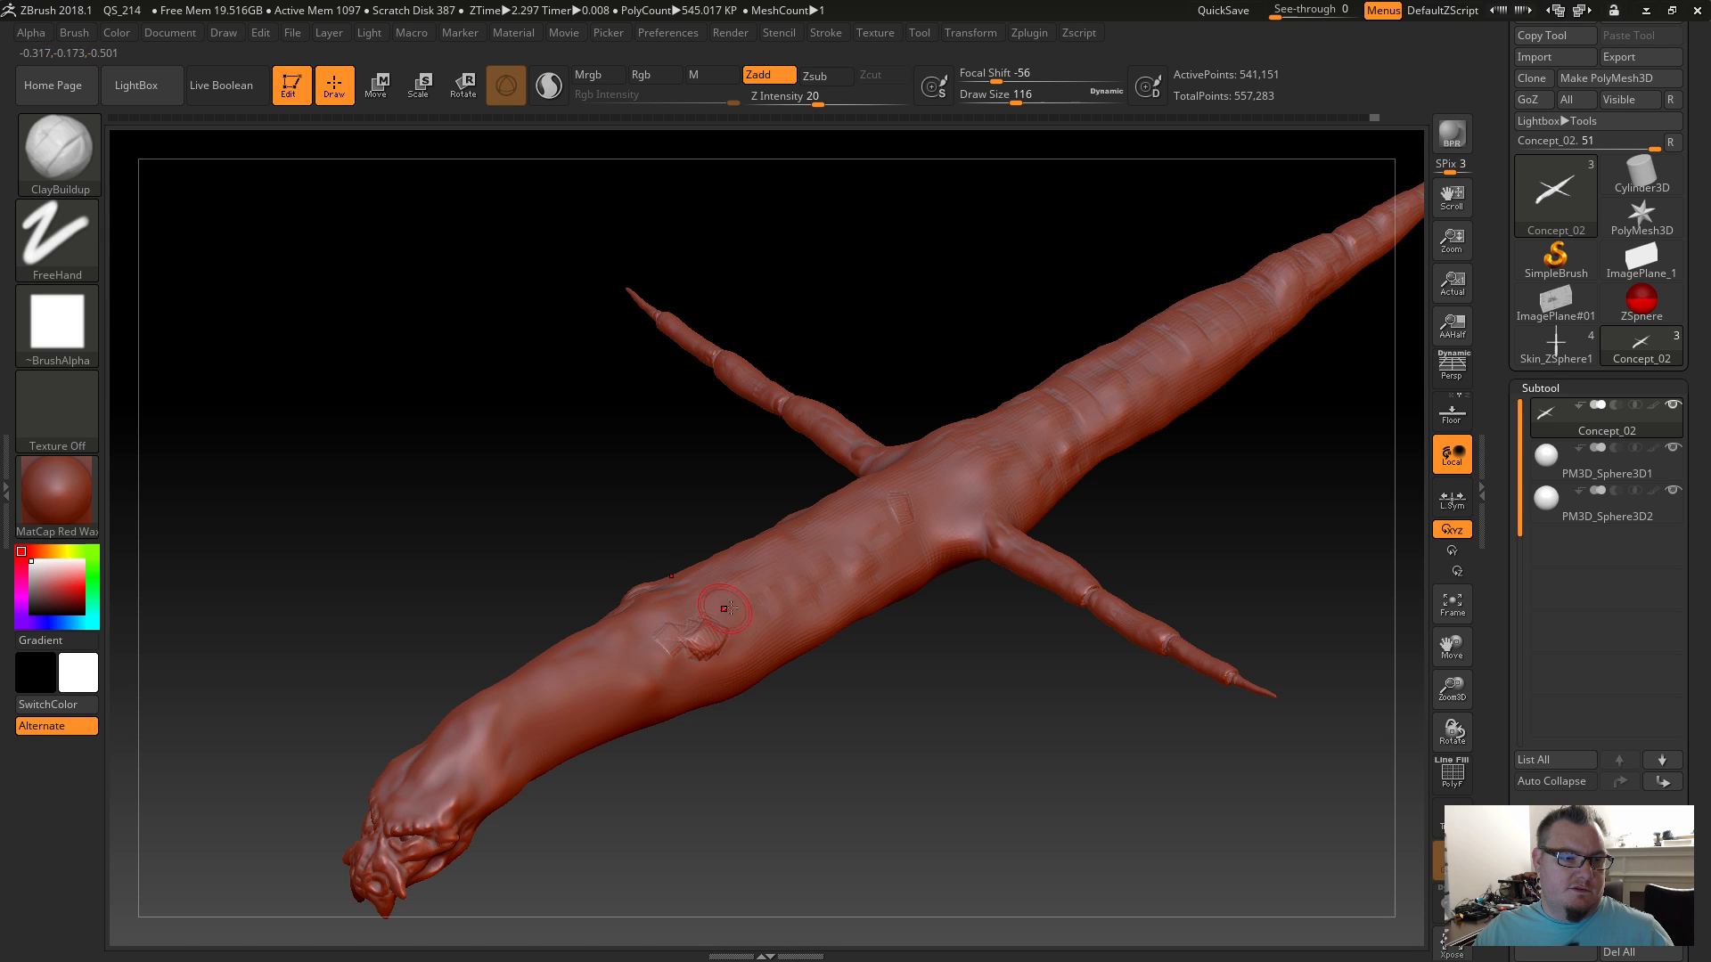
left_click_drag(878, 477, 906, 512)
mouse_move(865, 664)
left_mouse_down()
mouse_move(857, 753)
mouse_move(796, 729)
left_mouse_up()
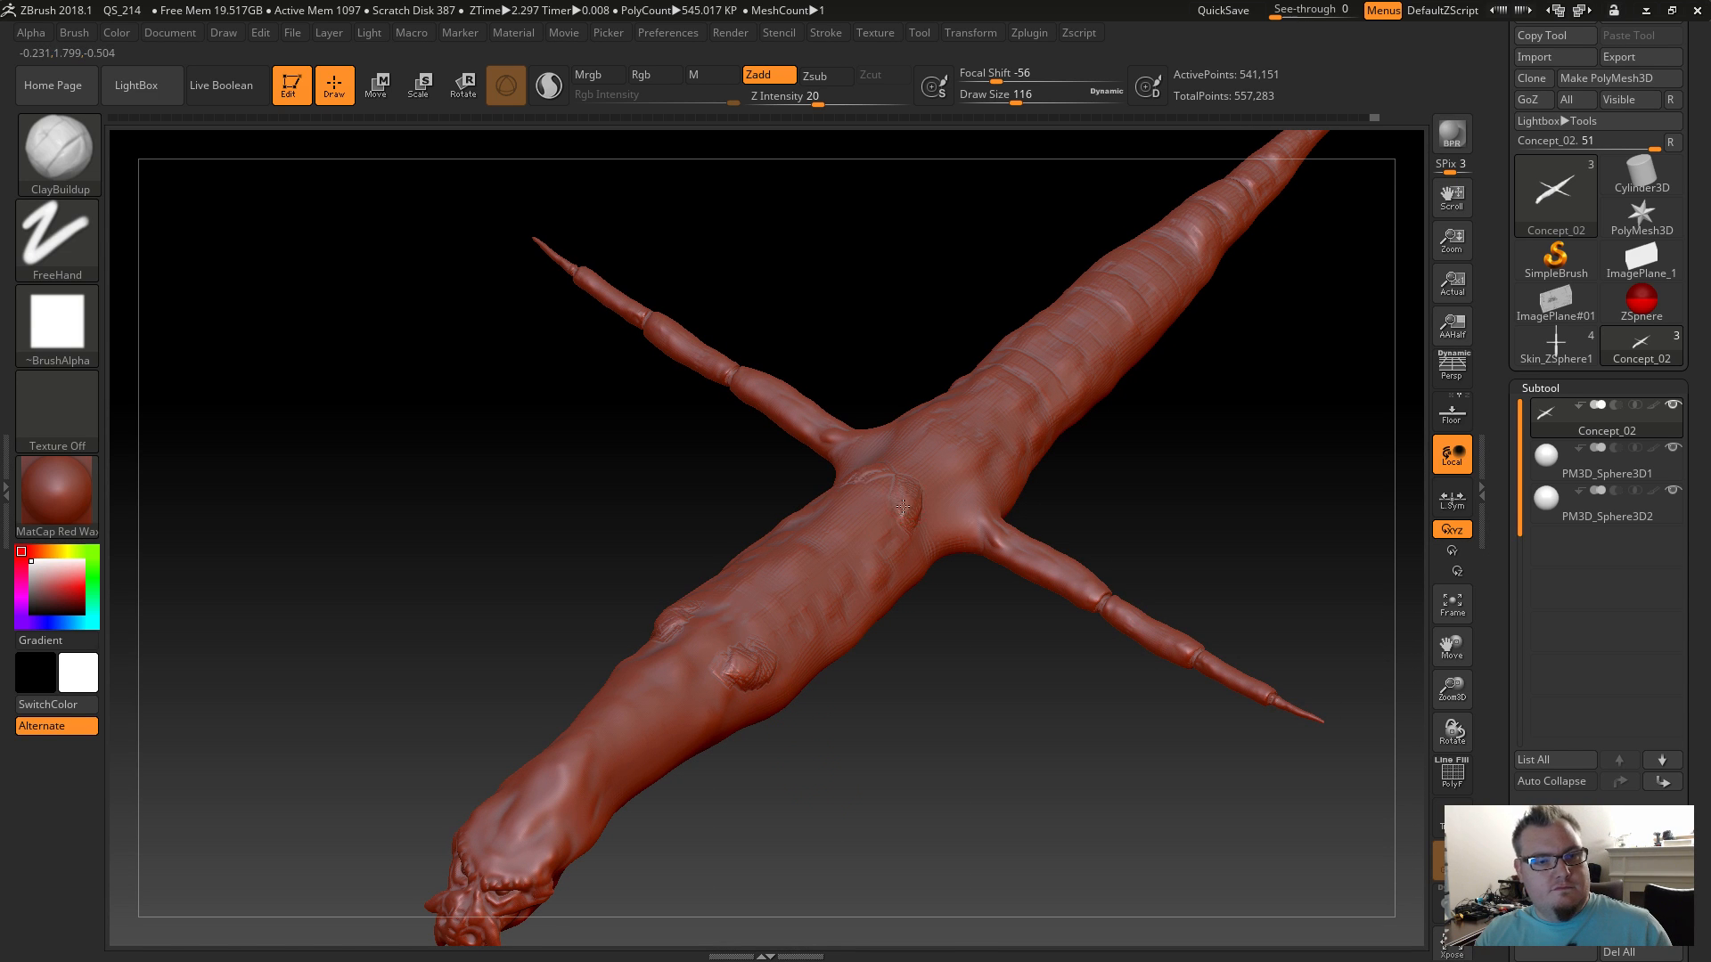
left_click_drag(874, 799, 822, 773)
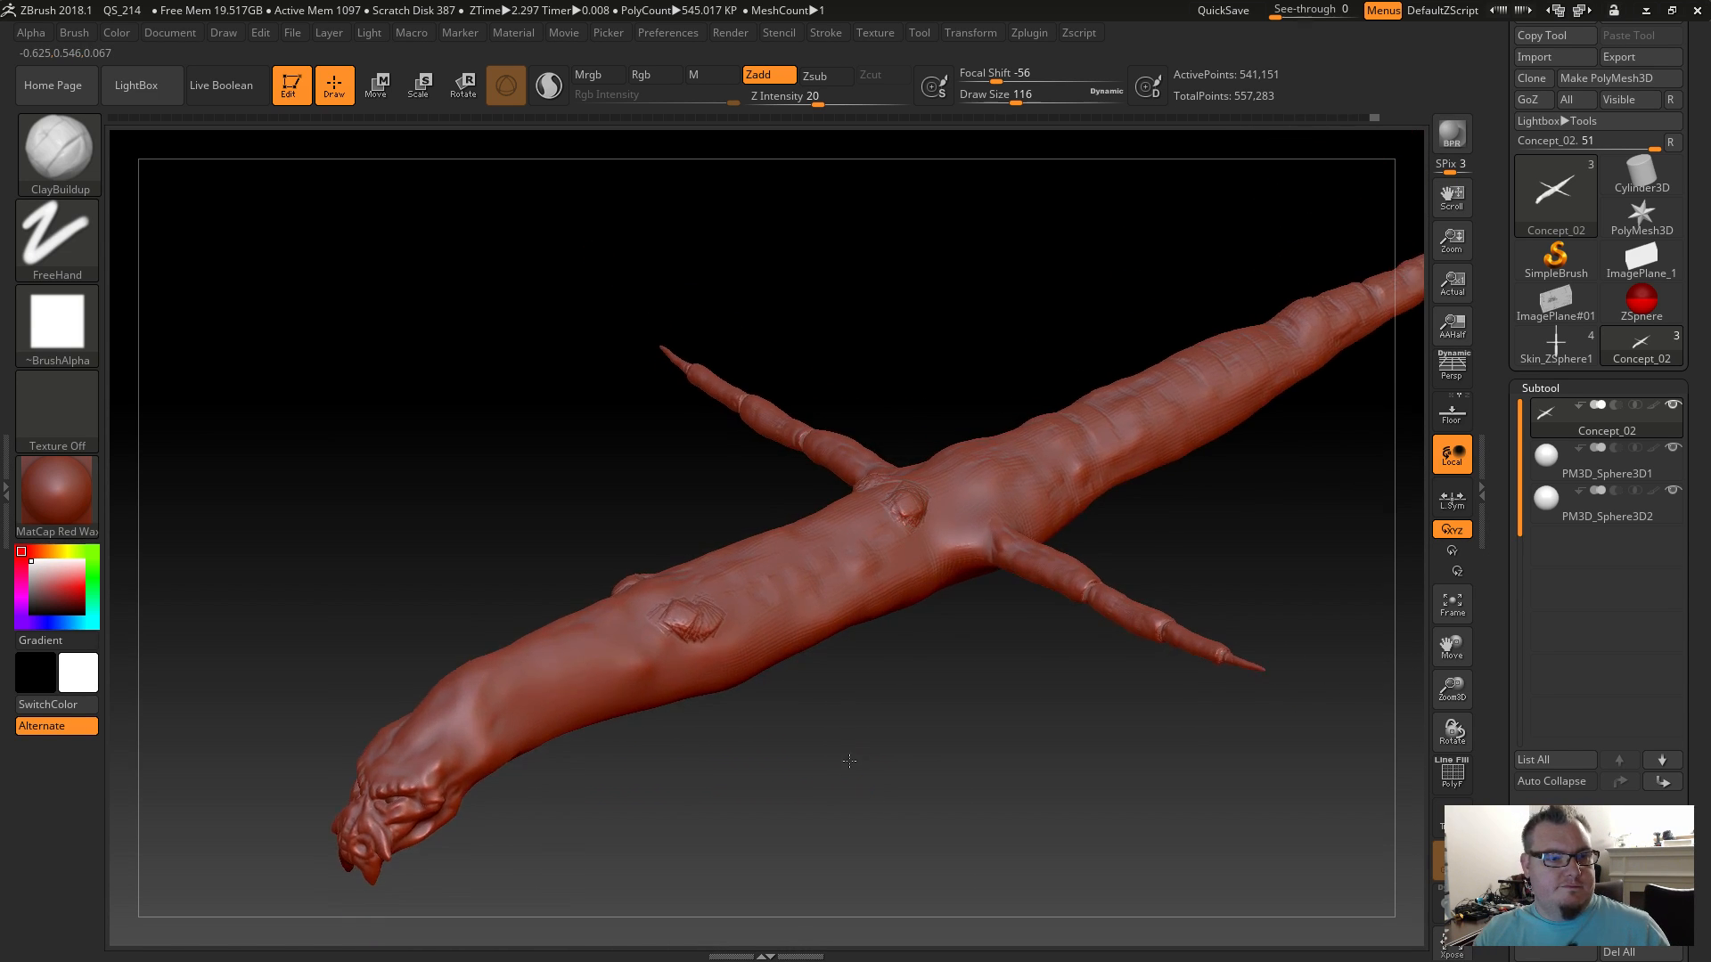
Smooth the clay lumps near the limb bases and the neck into rounded bumps.
key("shift")
left_click_drag(906, 507, 903, 526, "shift")
key("shift")
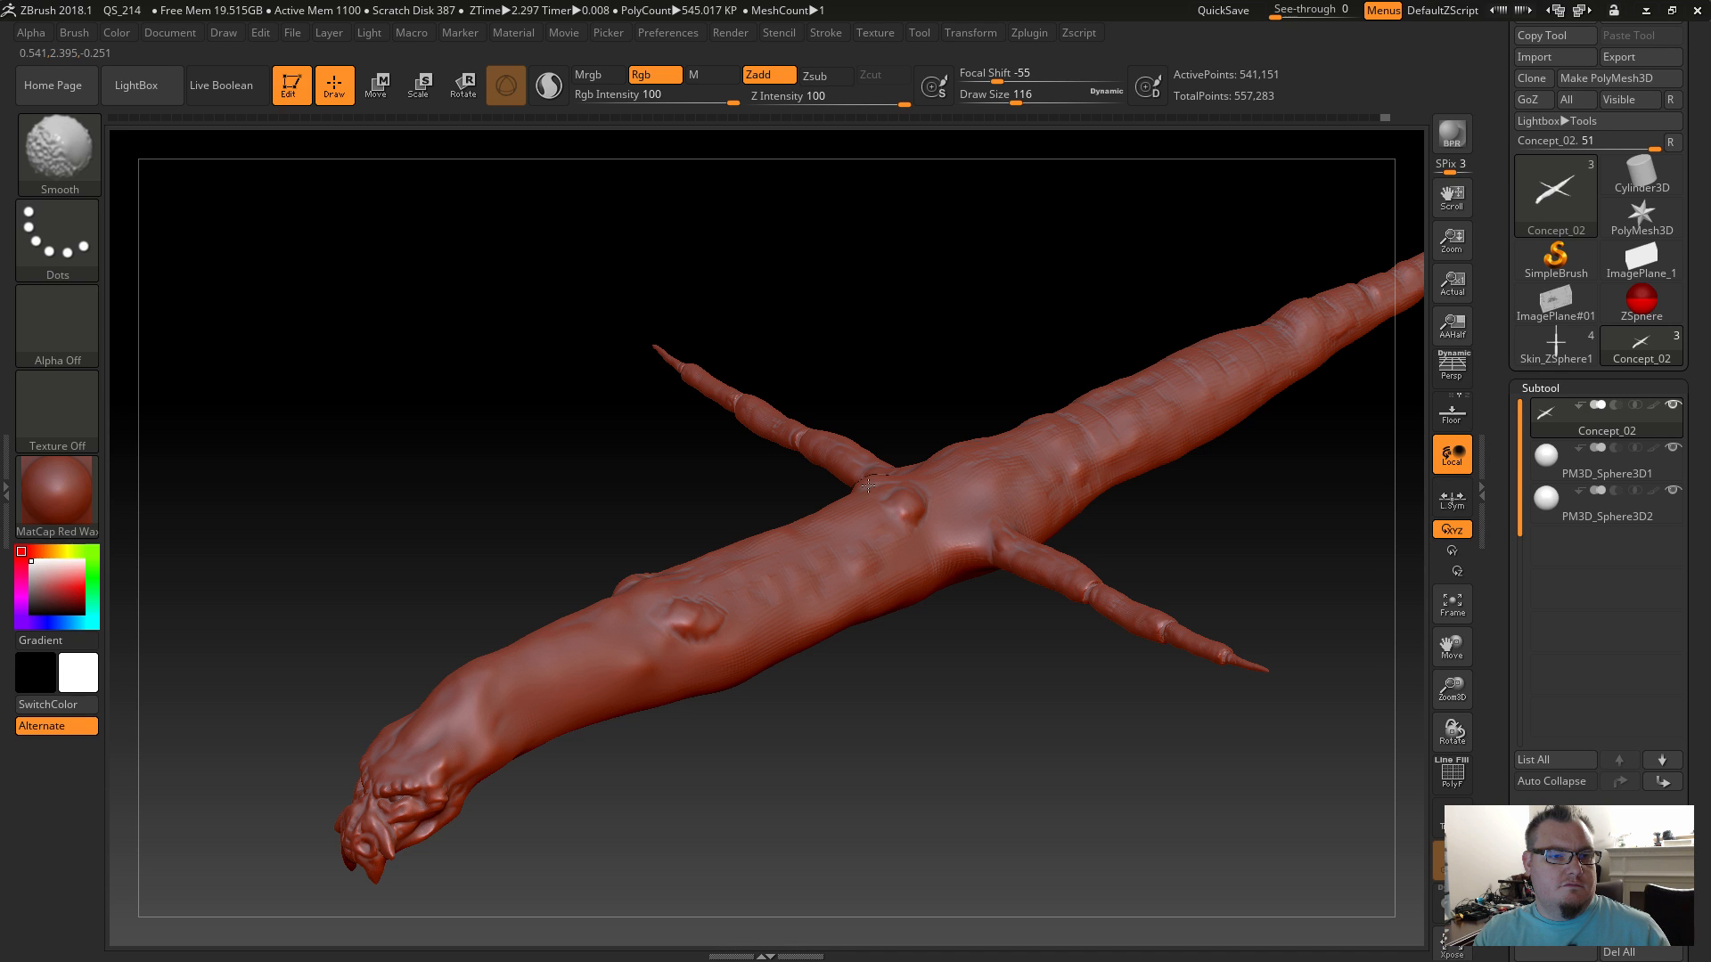
mouse_move(869, 641)
left_mouse_down()
mouse_move(877, 821)
mouse_move(810, 756)
left_mouse_up()
key("shift")
left_click_drag(820, 826, 683, 786)
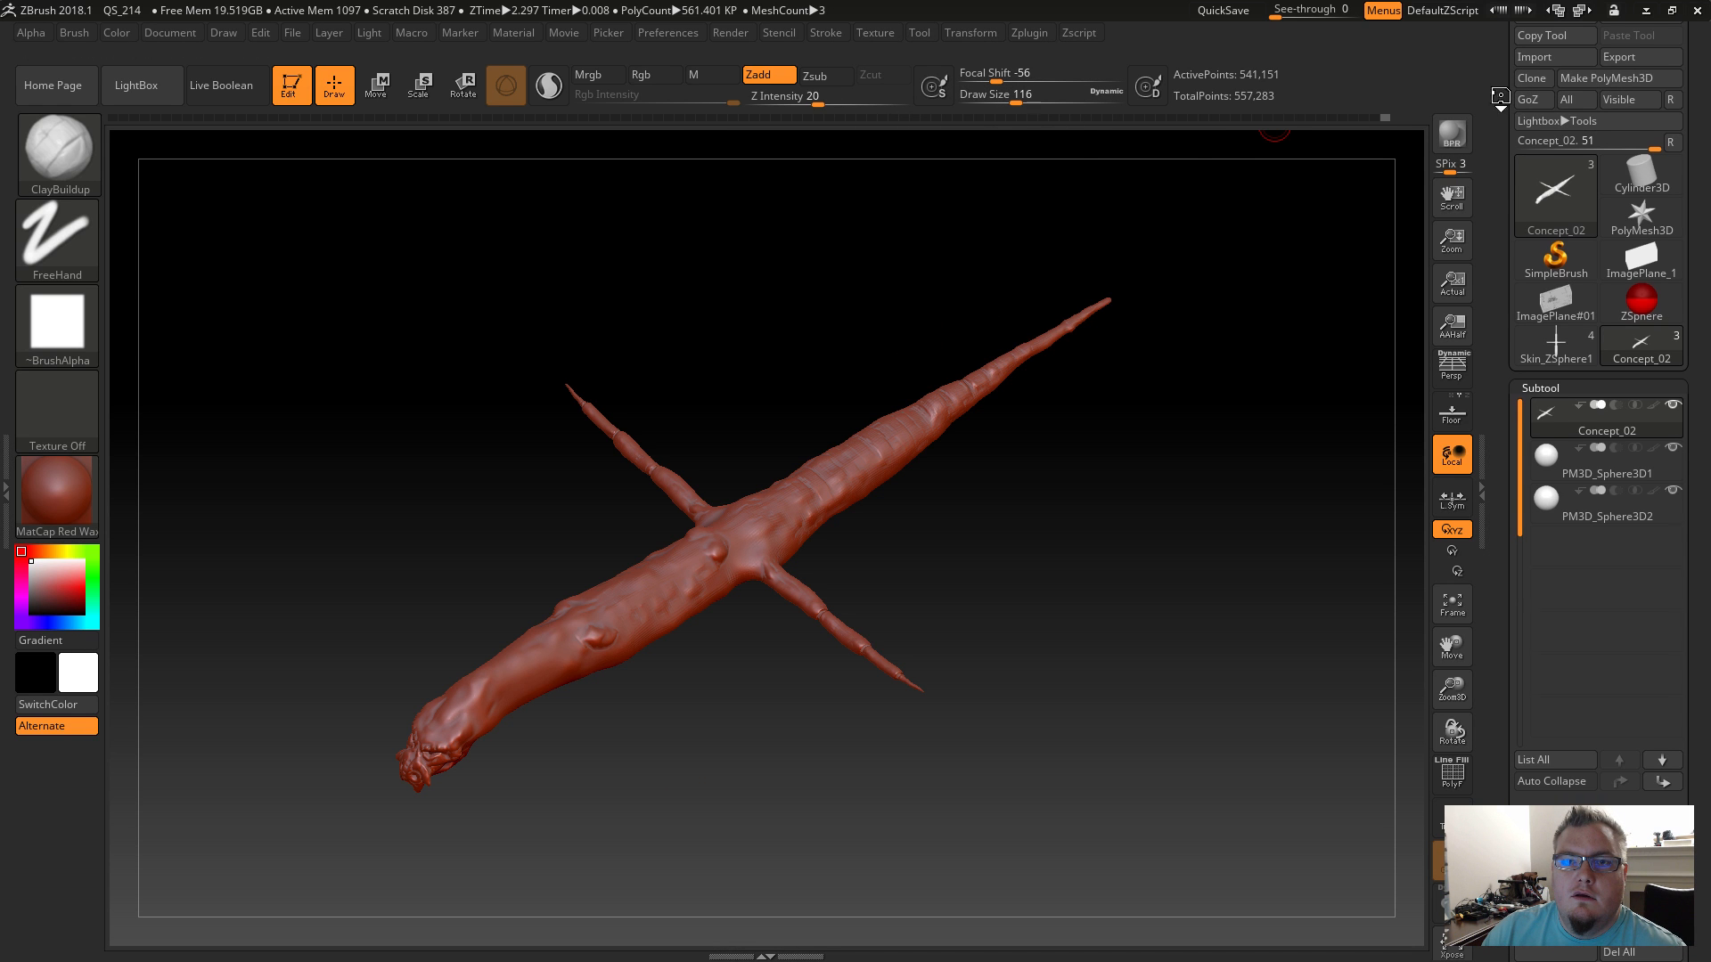
Save the creature as a new ZTool named Concept_03 in the Dragon Concepts folder.
scroll(1640, 67, "up", 1)
left_click(1643, 62)
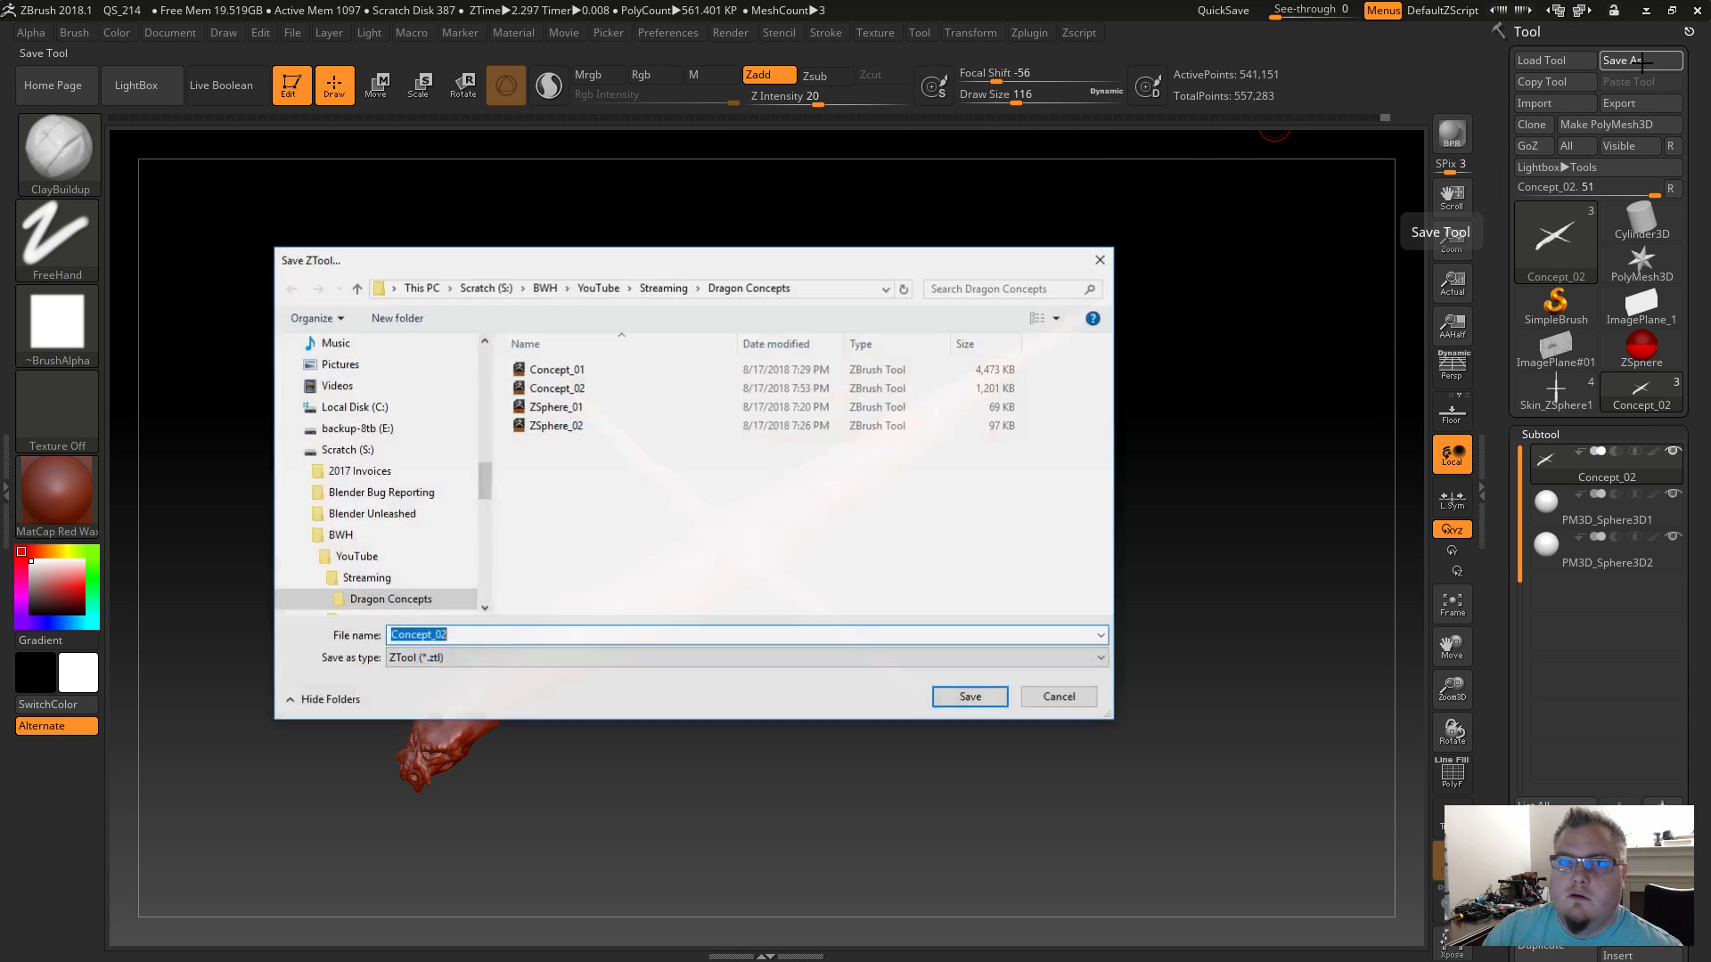
left_click(562, 389)
left_click(465, 636)
key("BackSpace")
type("3")
key("Return")
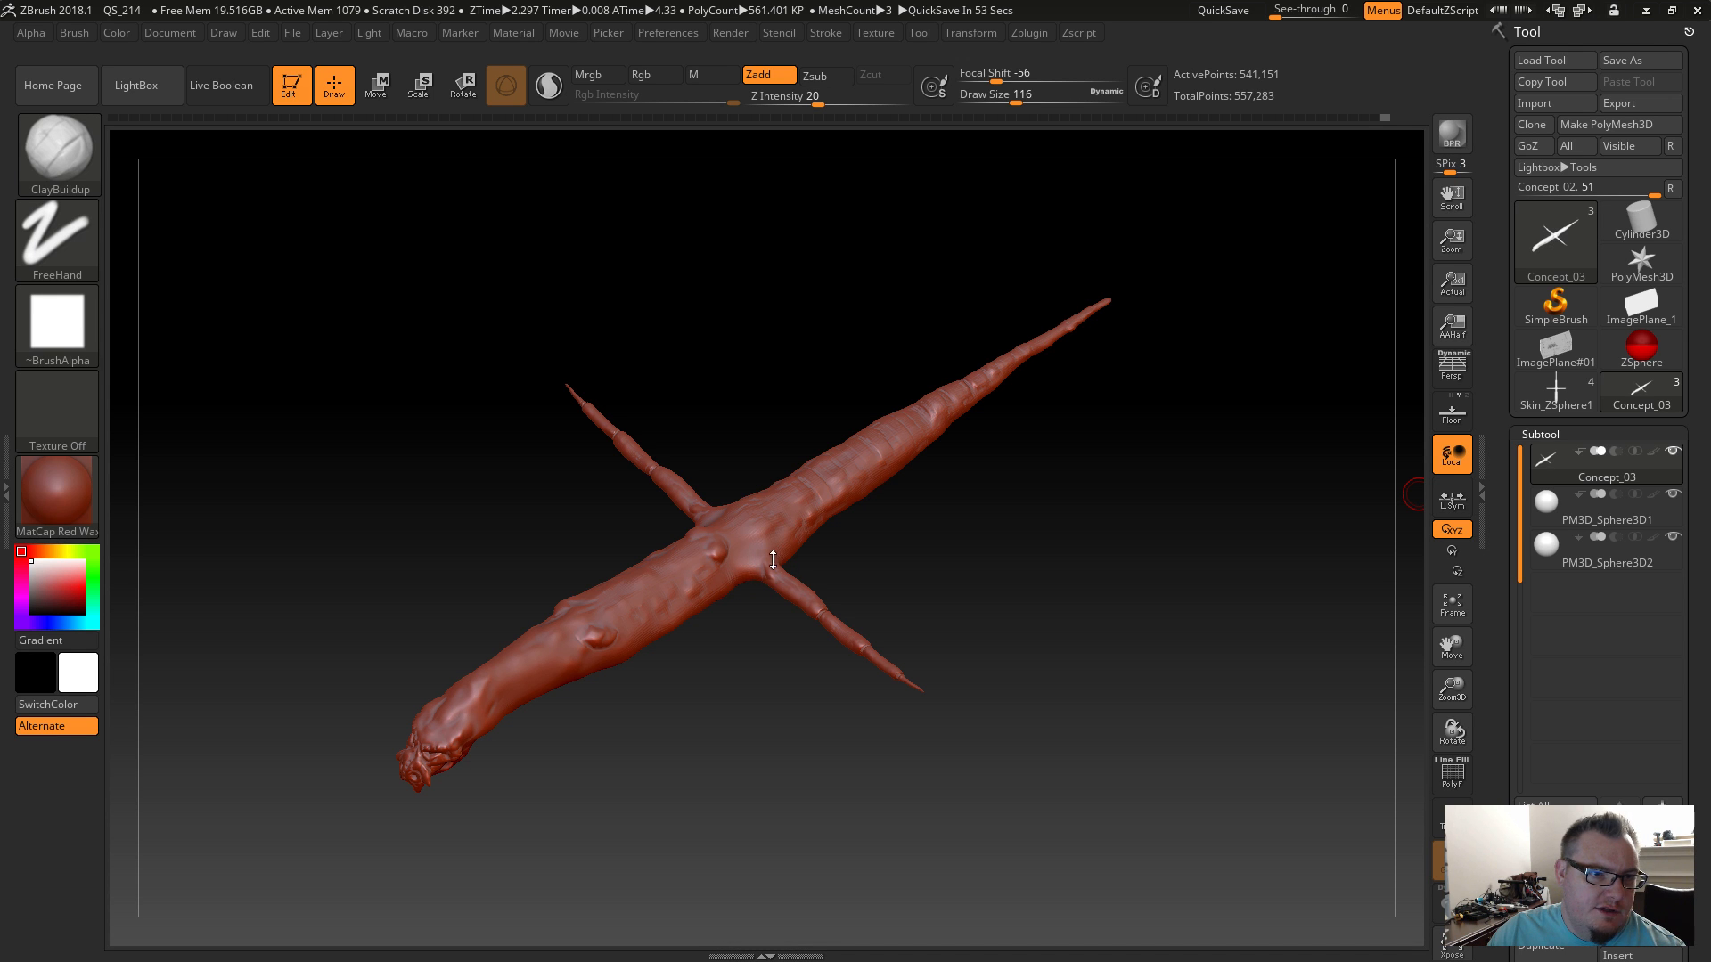
mouse_move(994, 587)
left_mouse_down()
mouse_move(1024, 538)
mouse_move(1008, 532)
mouse_move(965, 605)
left_mouse_up()
scroll(965, 605, "up", 5)
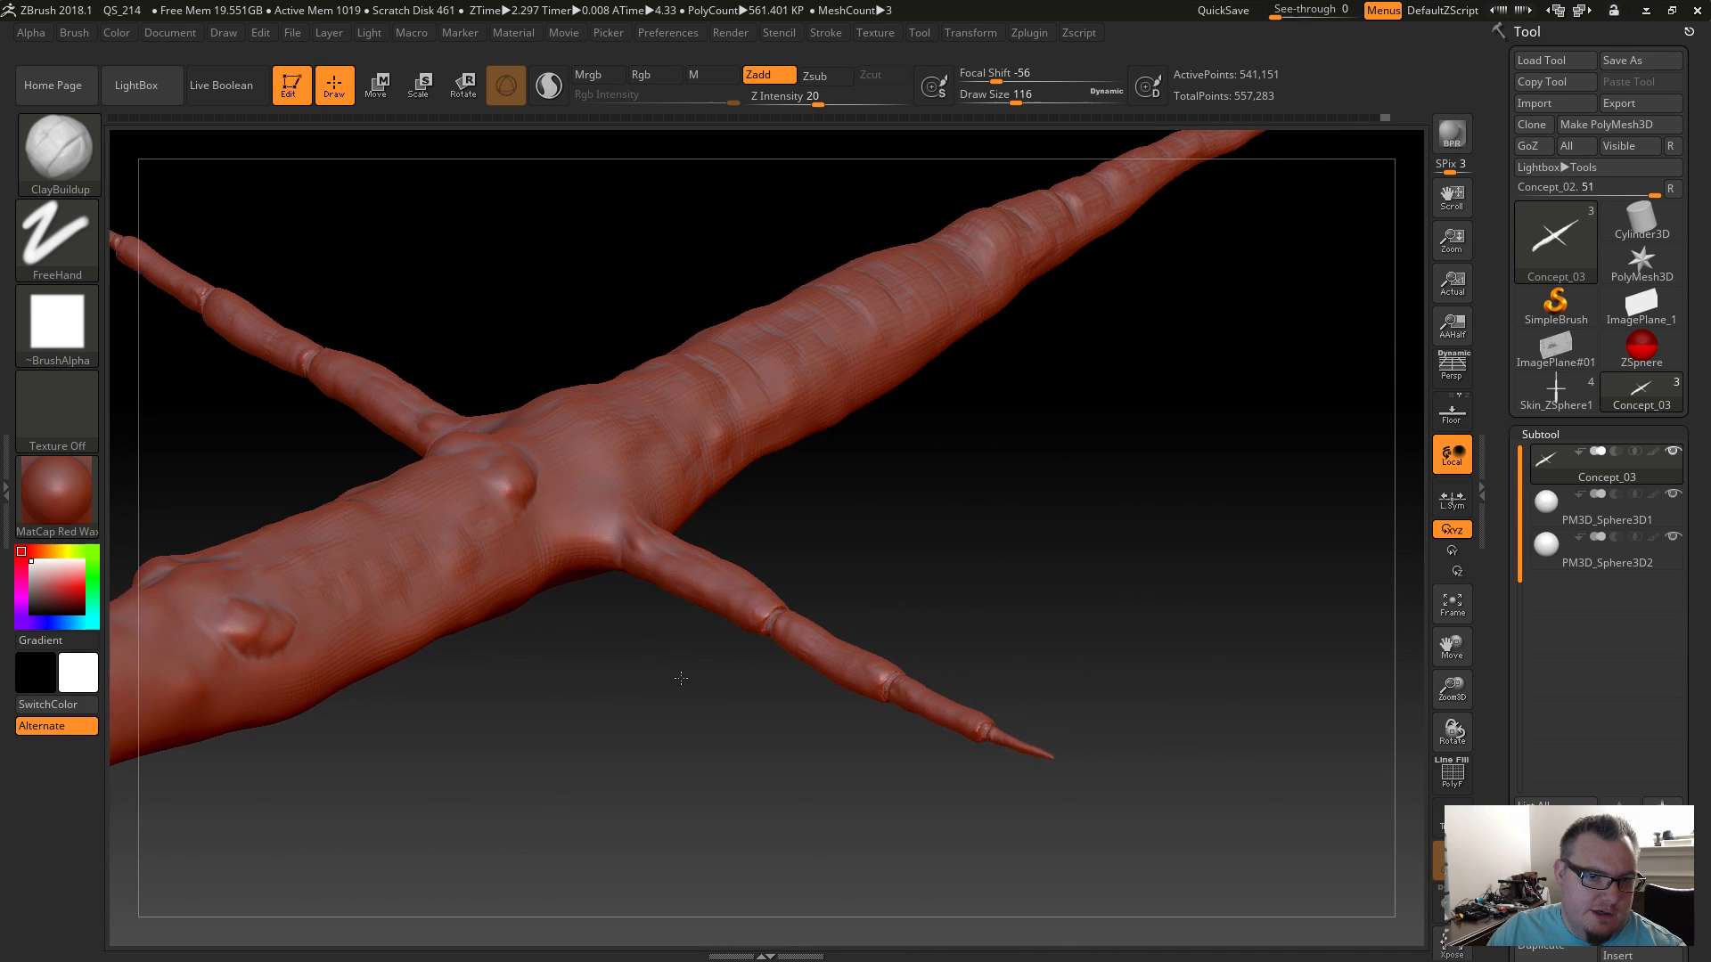
mouse_move(869, 630)
left_mouse_down()
mouse_move(868, 673)
mouse_move(871, 565)
mouse_move(953, 592)
mouse_move(928, 581)
mouse_move(1043, 584)
mouse_move(941, 571)
left_mouse_up()
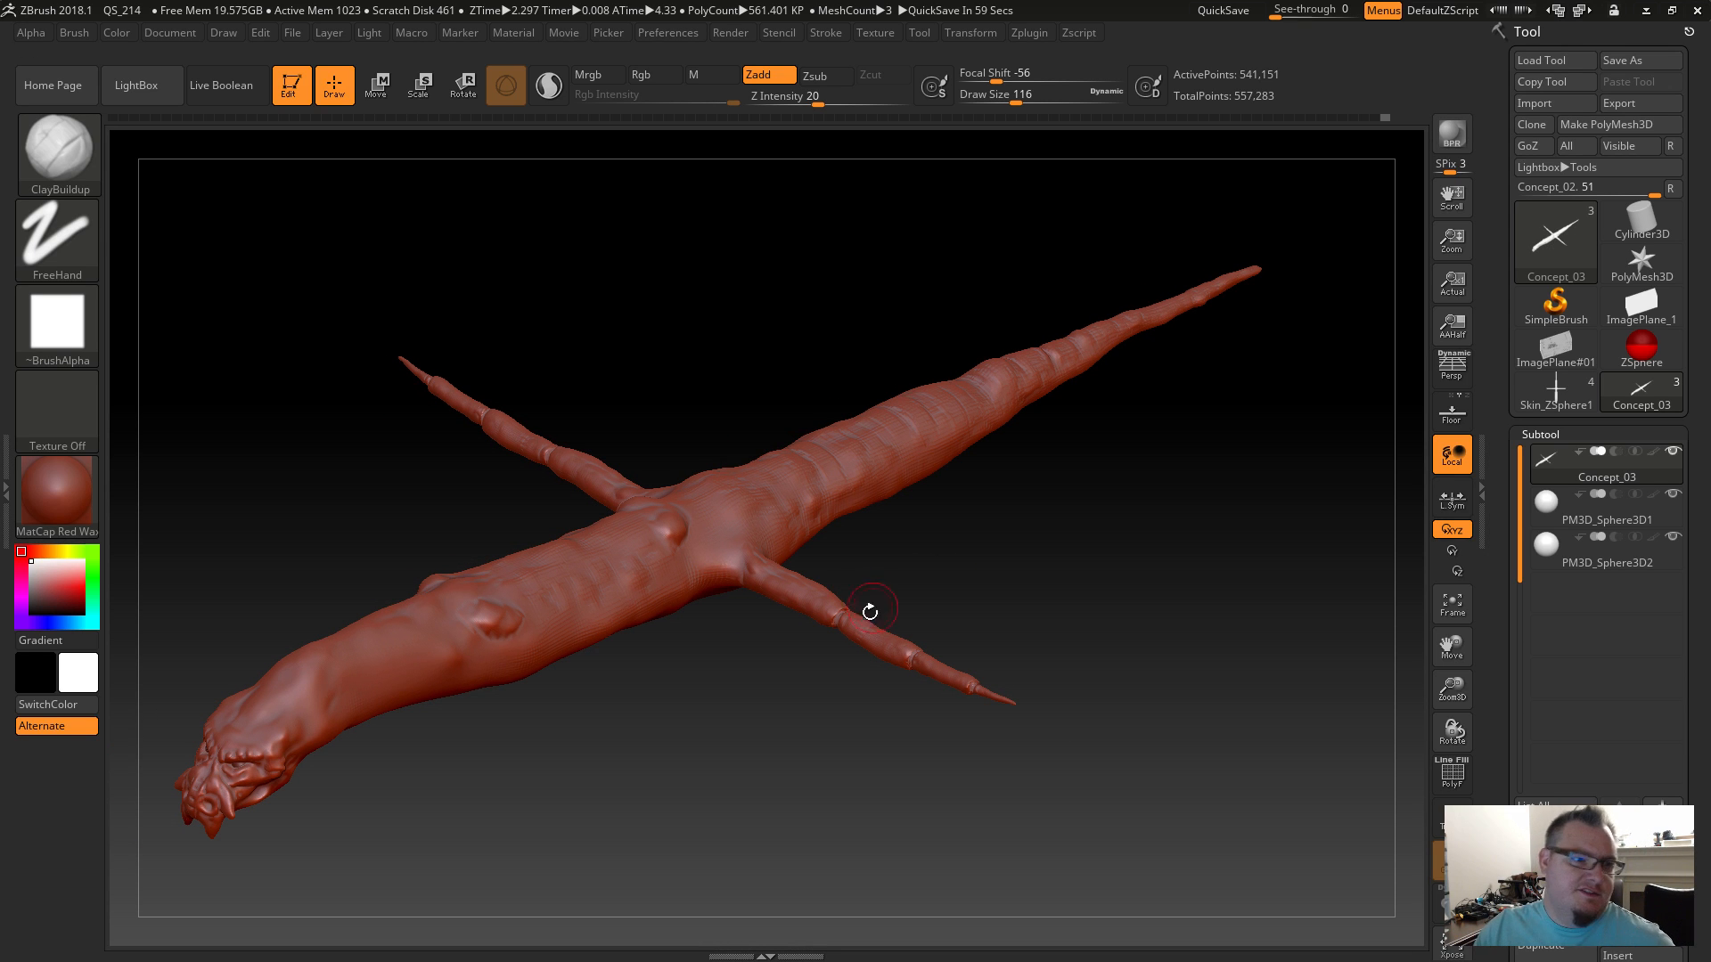
left_click_drag(724, 693, 793, 681, "alt")
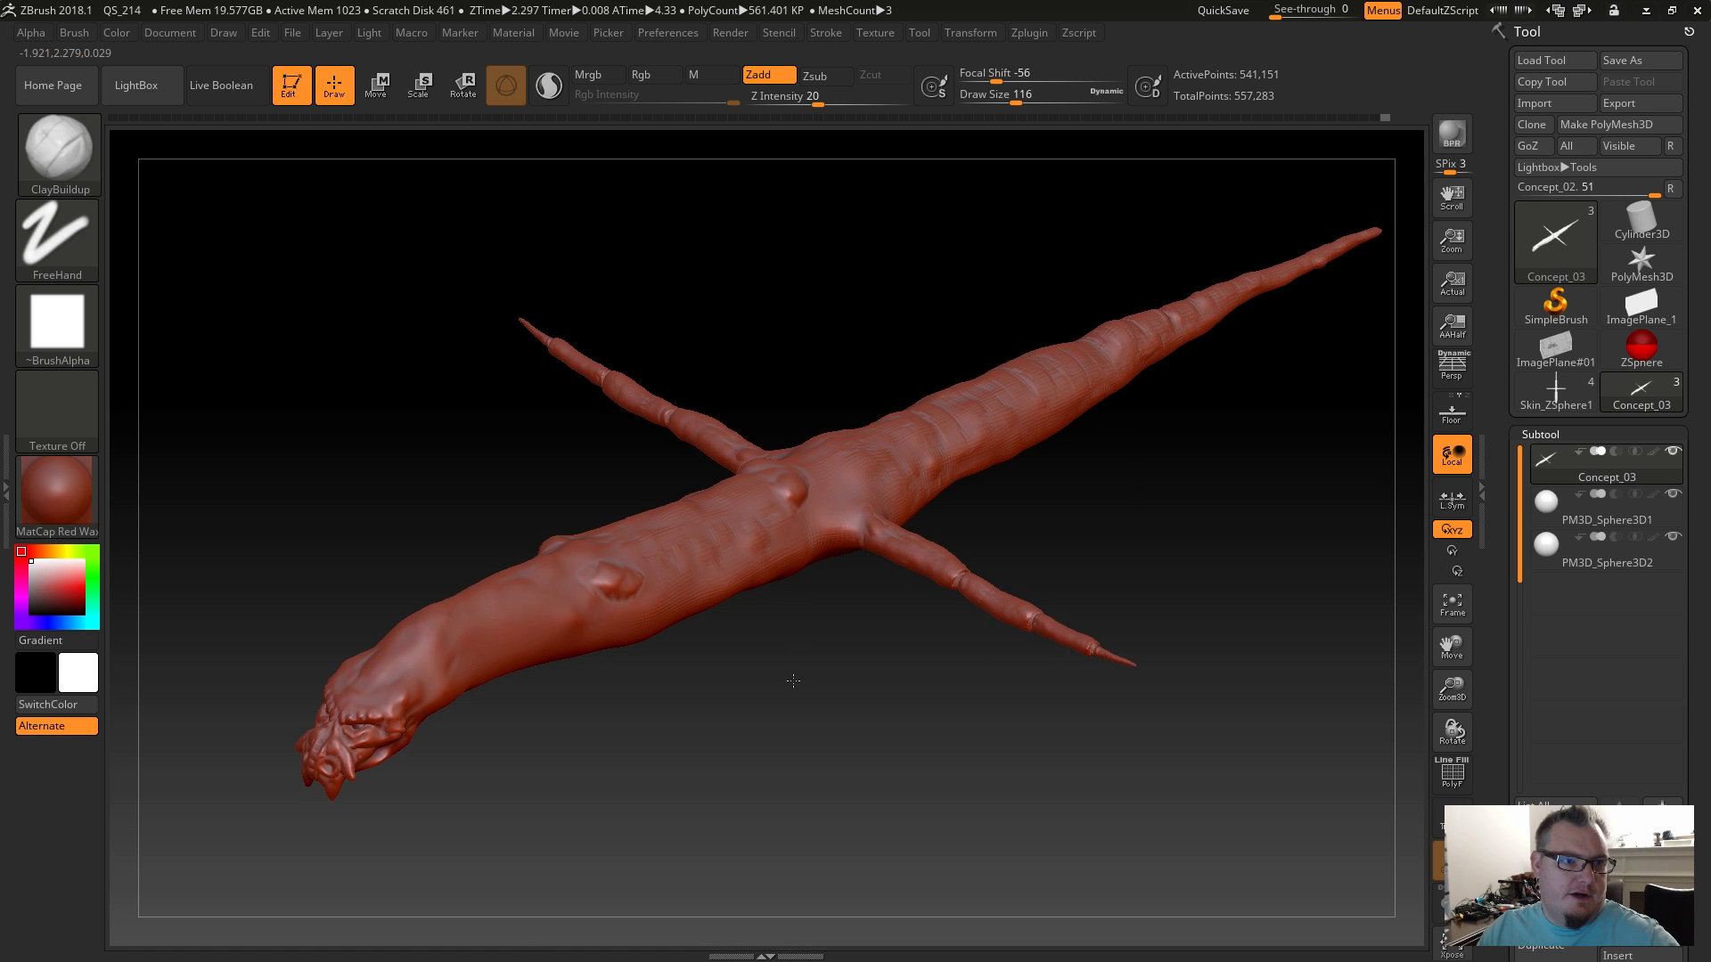
mouse_move(702, 729)
left_mouse_down()
mouse_move(739, 589)
mouse_move(765, 723)
mouse_move(799, 670)
mouse_move(1001, 690)
left_mouse_up()
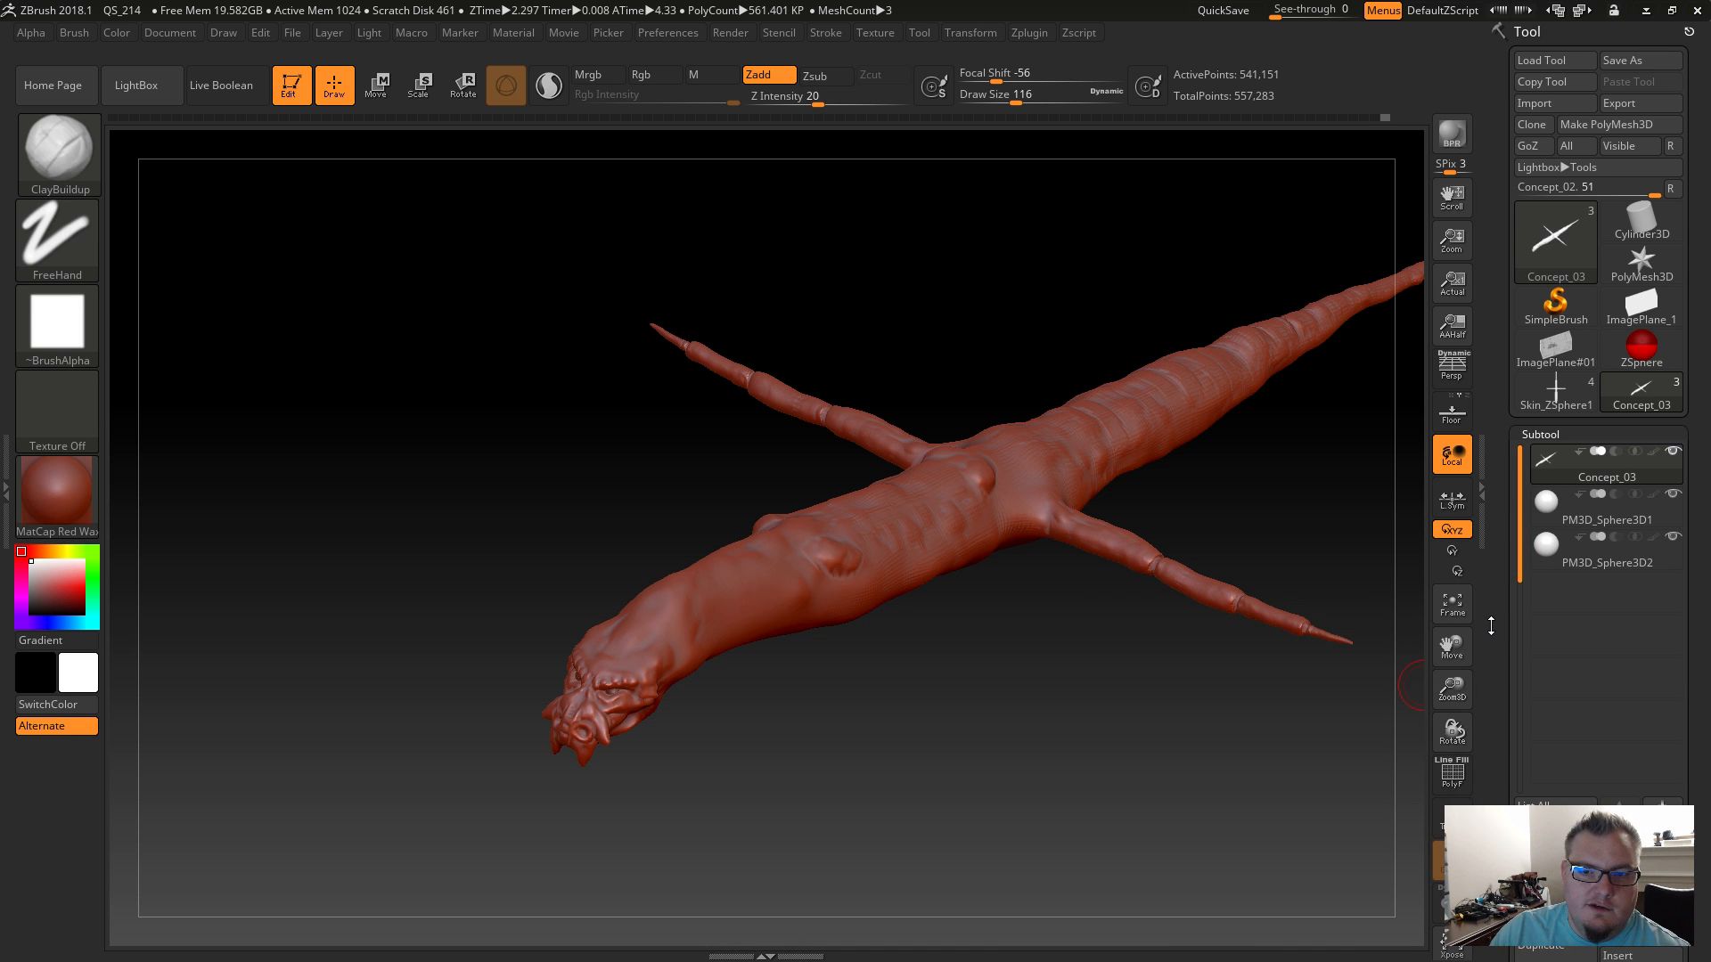
left_click_drag(1491, 625, 1491, 623)
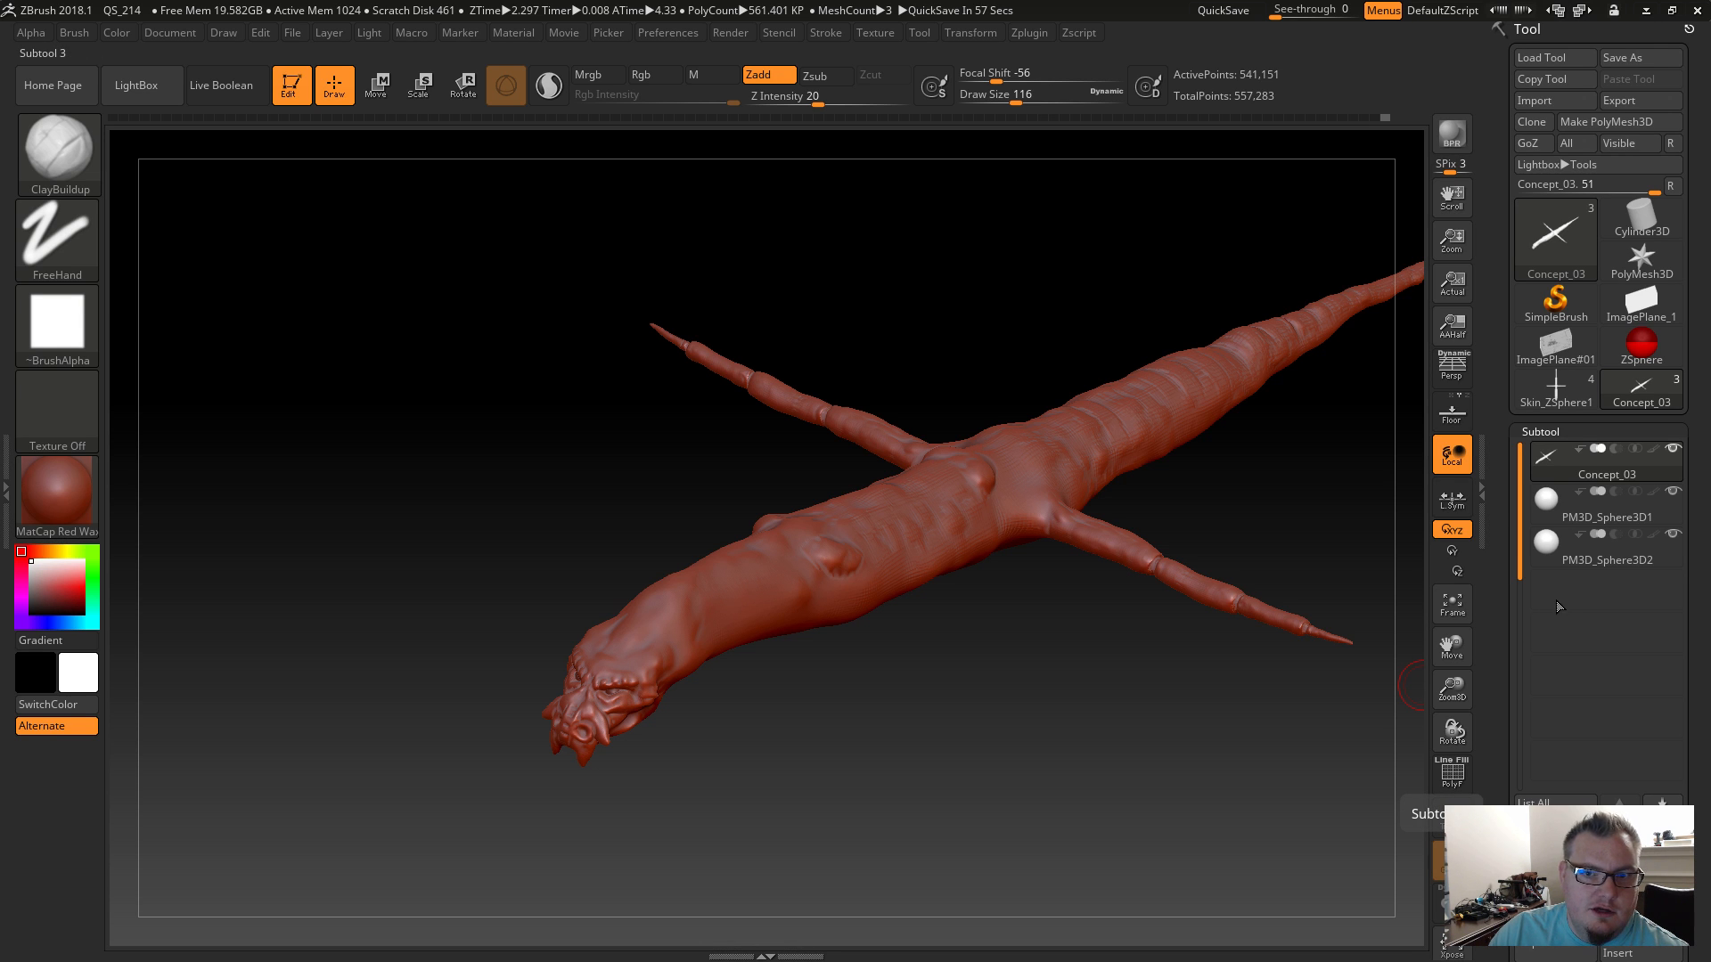
Browse the mesh inserts of the IMM Basic and IMM Curve brushes, and switch to the IMM Toon brush.
left_click(58, 150)
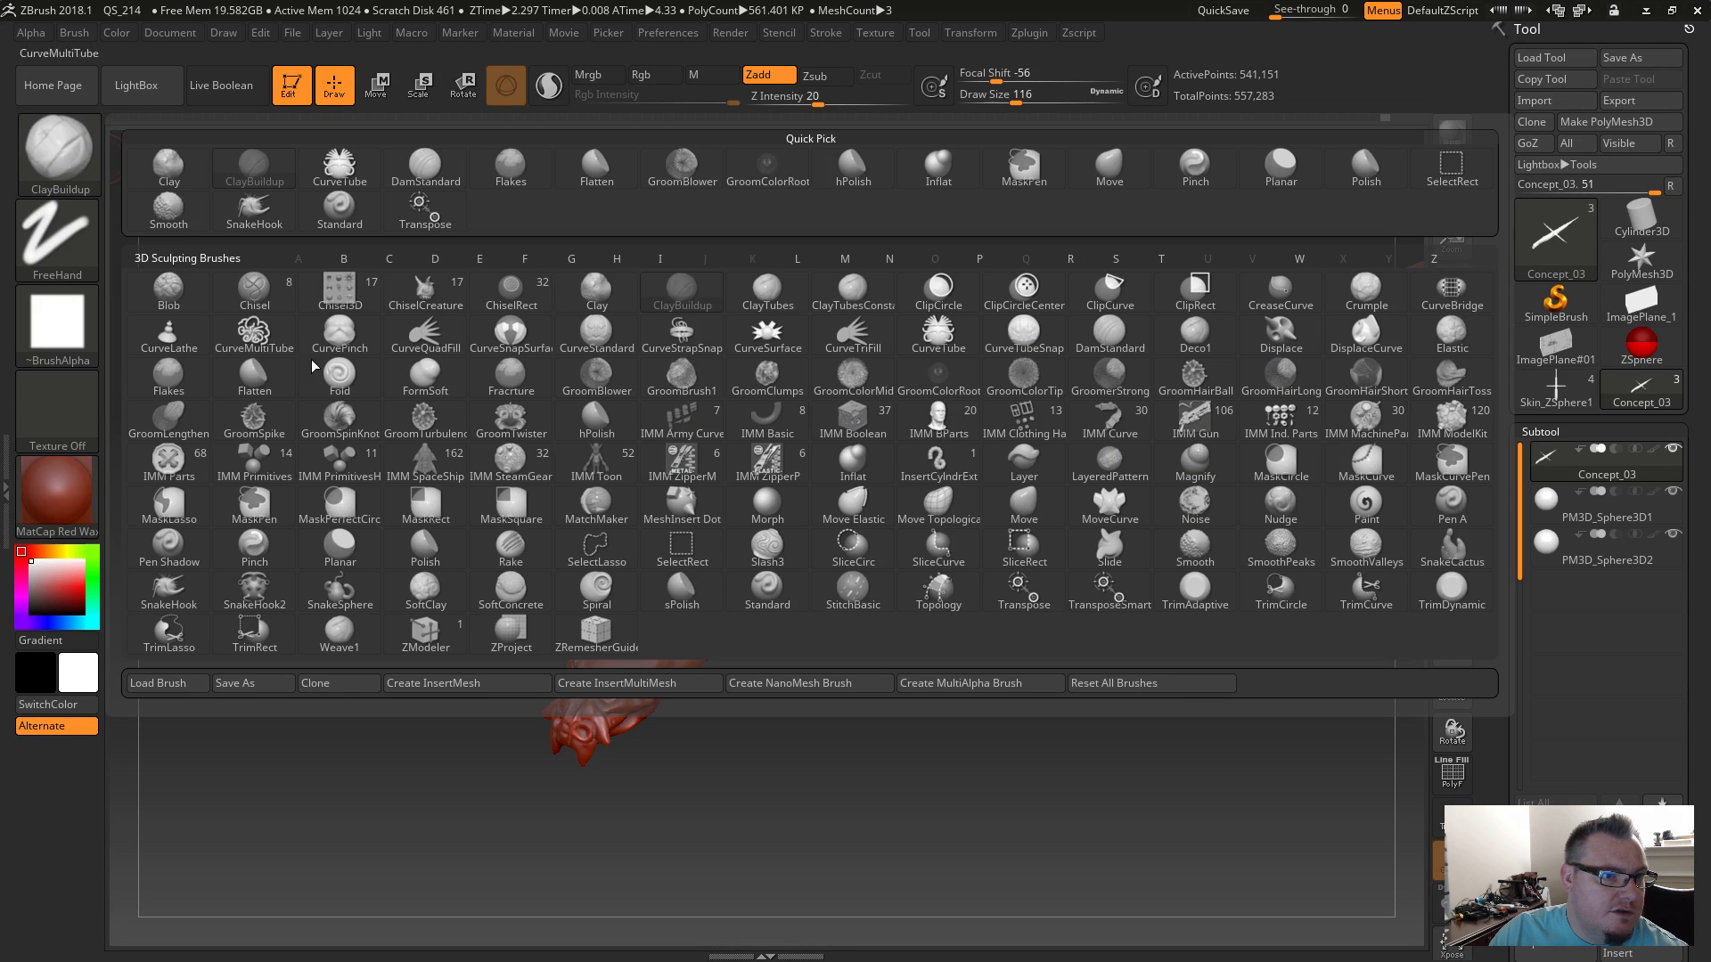
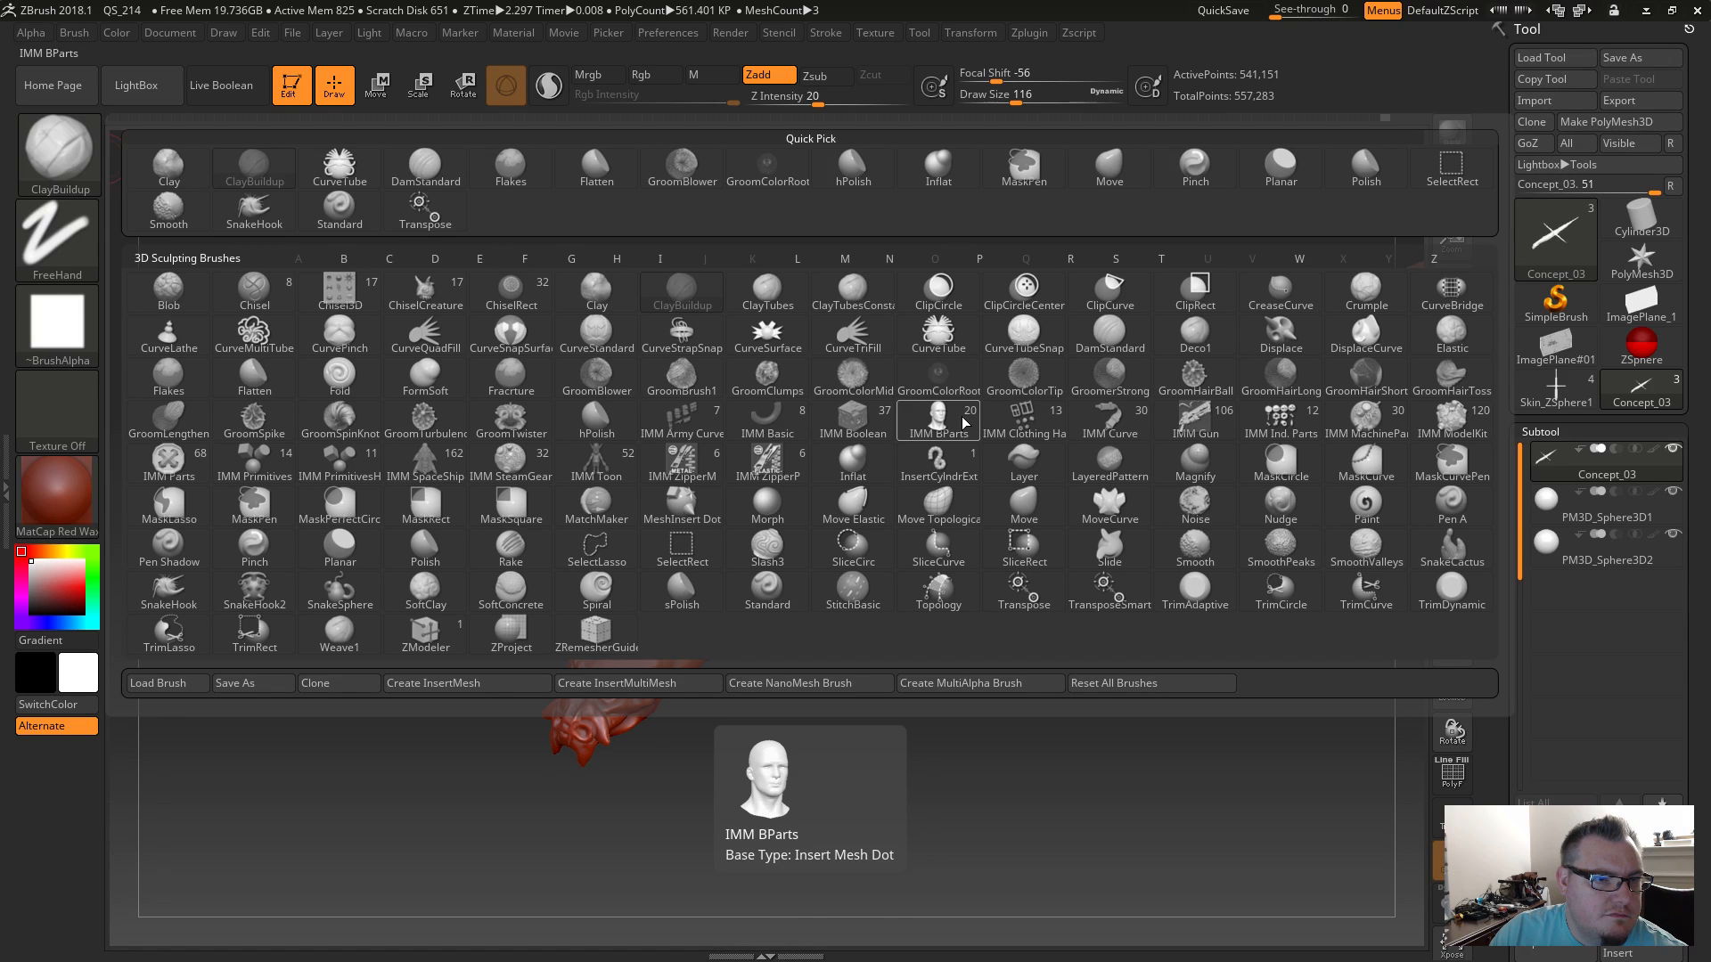
left_click(765, 431)
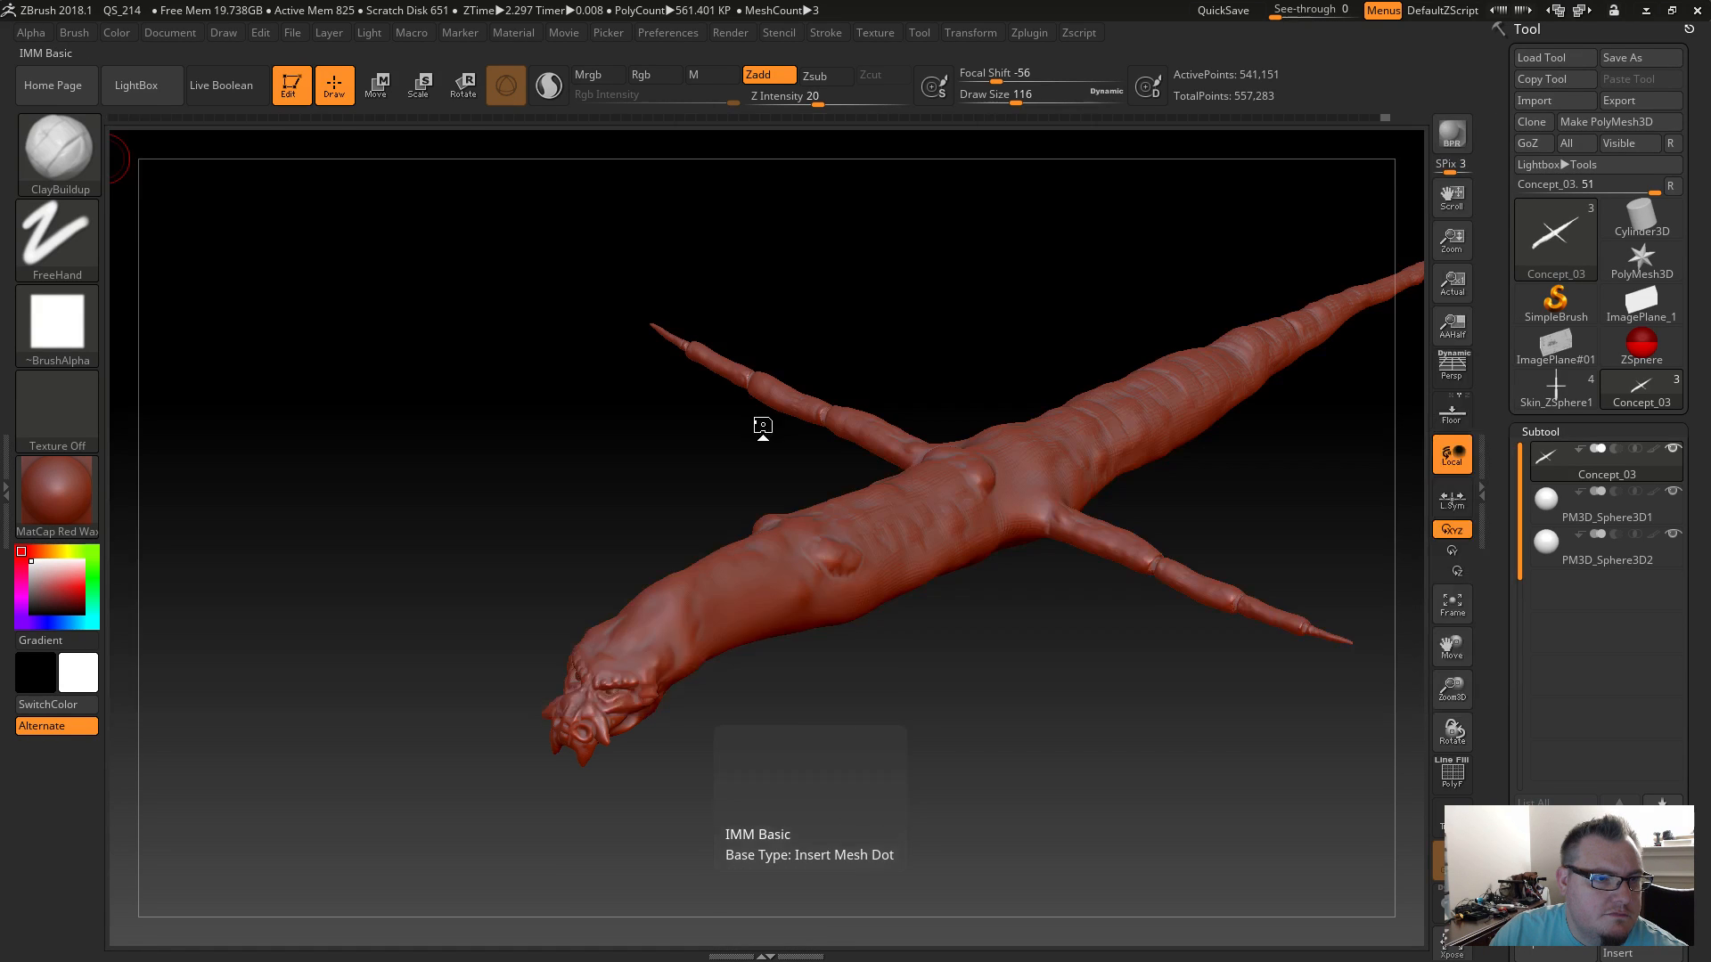
key("m")
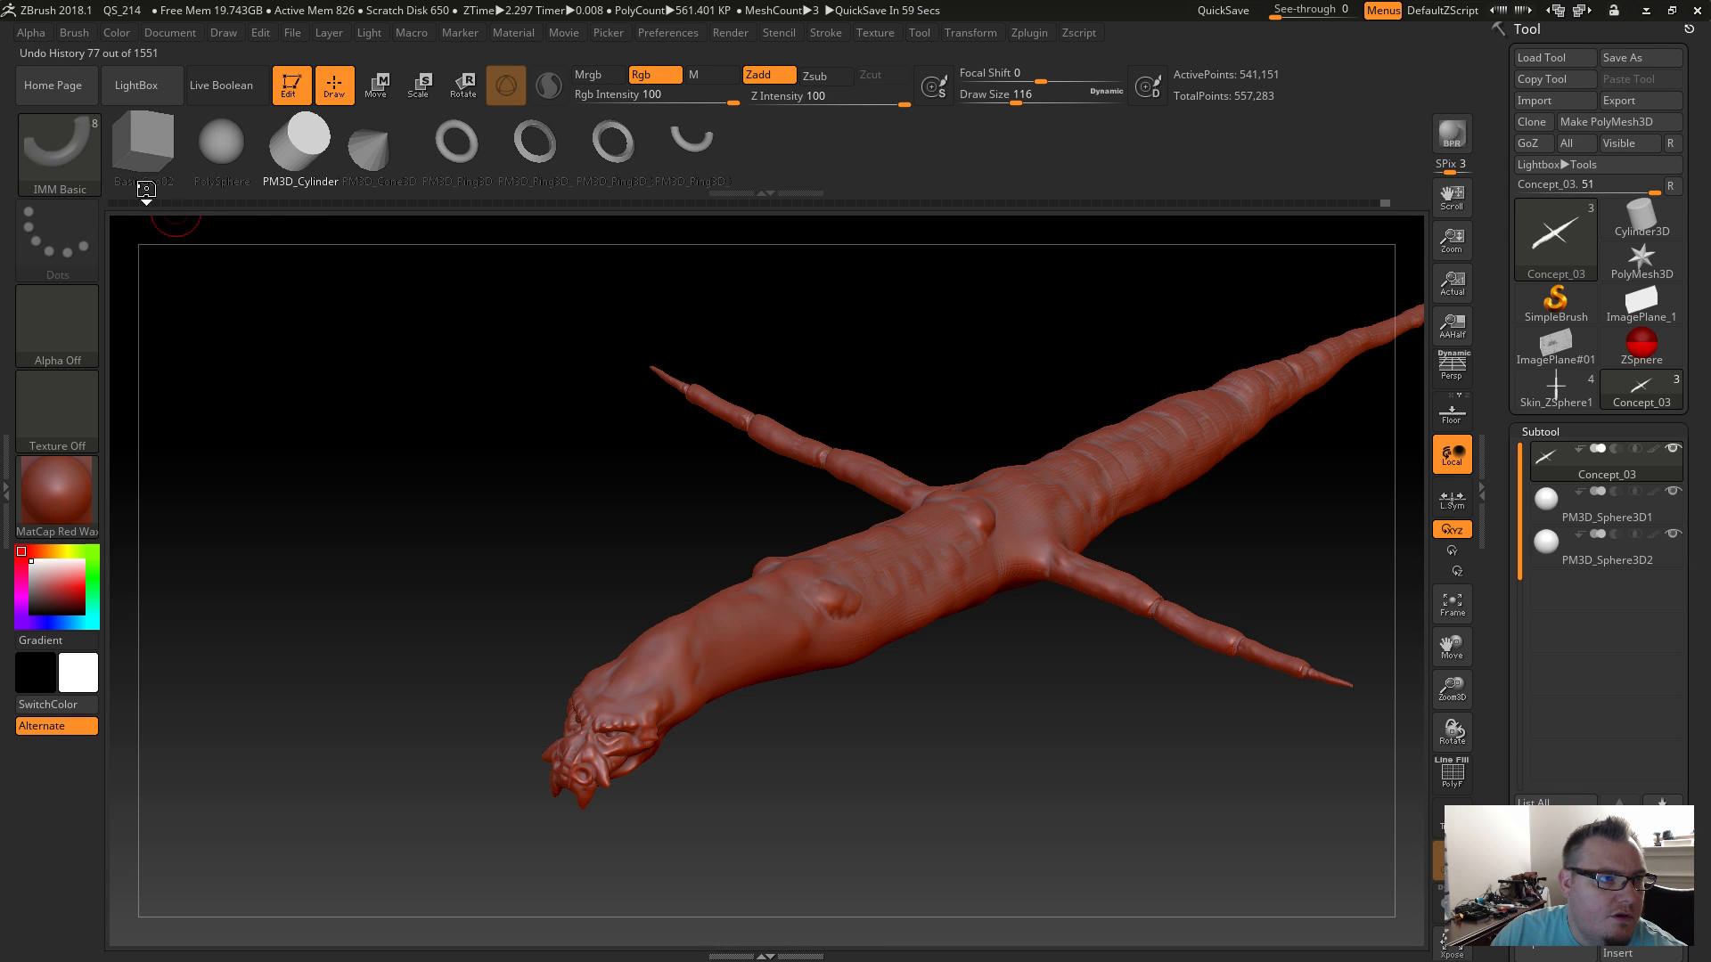
key("b")
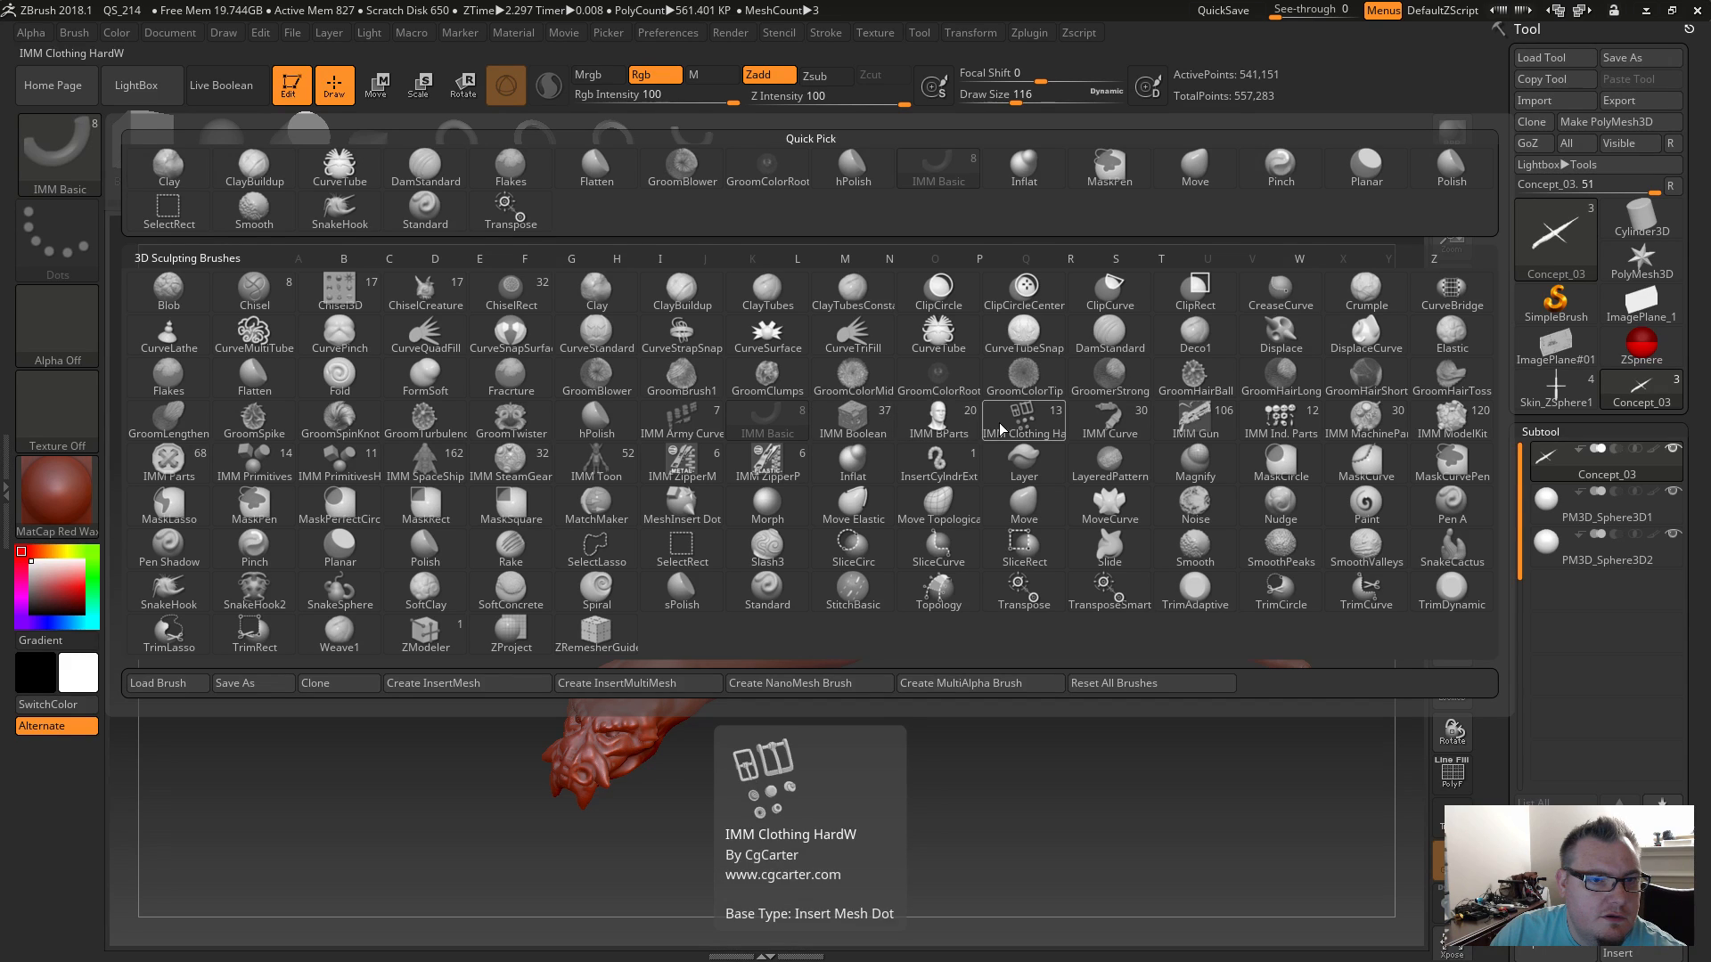
left_click(1103, 424)
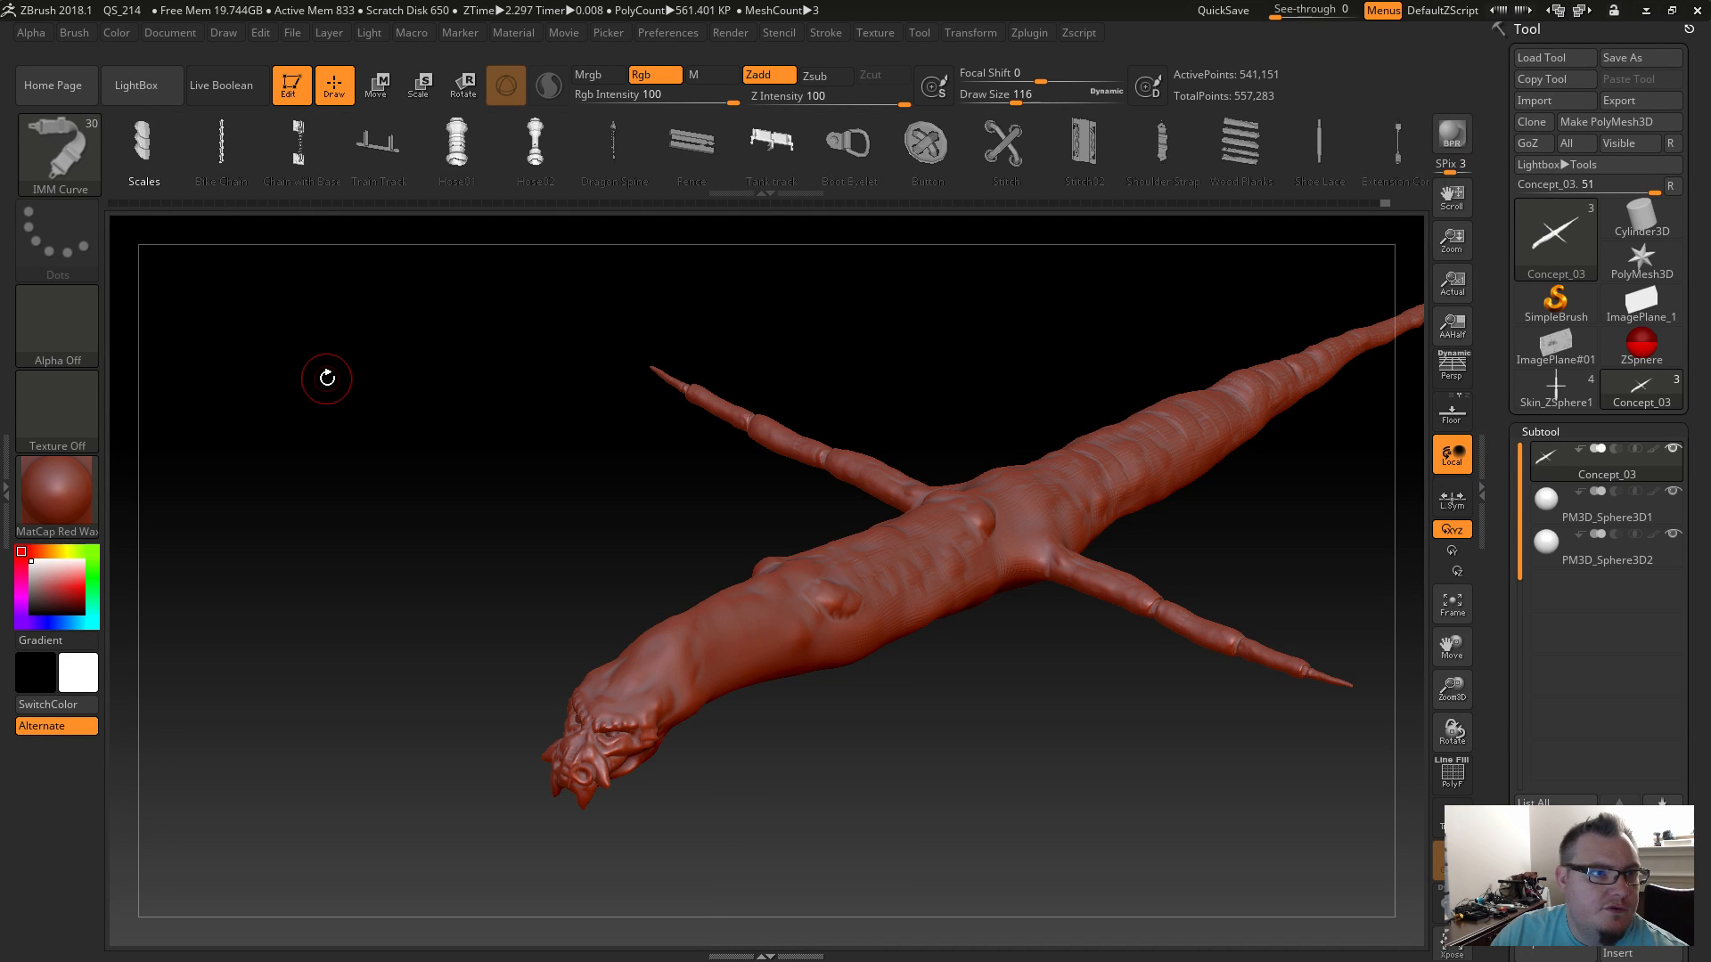
key("m")
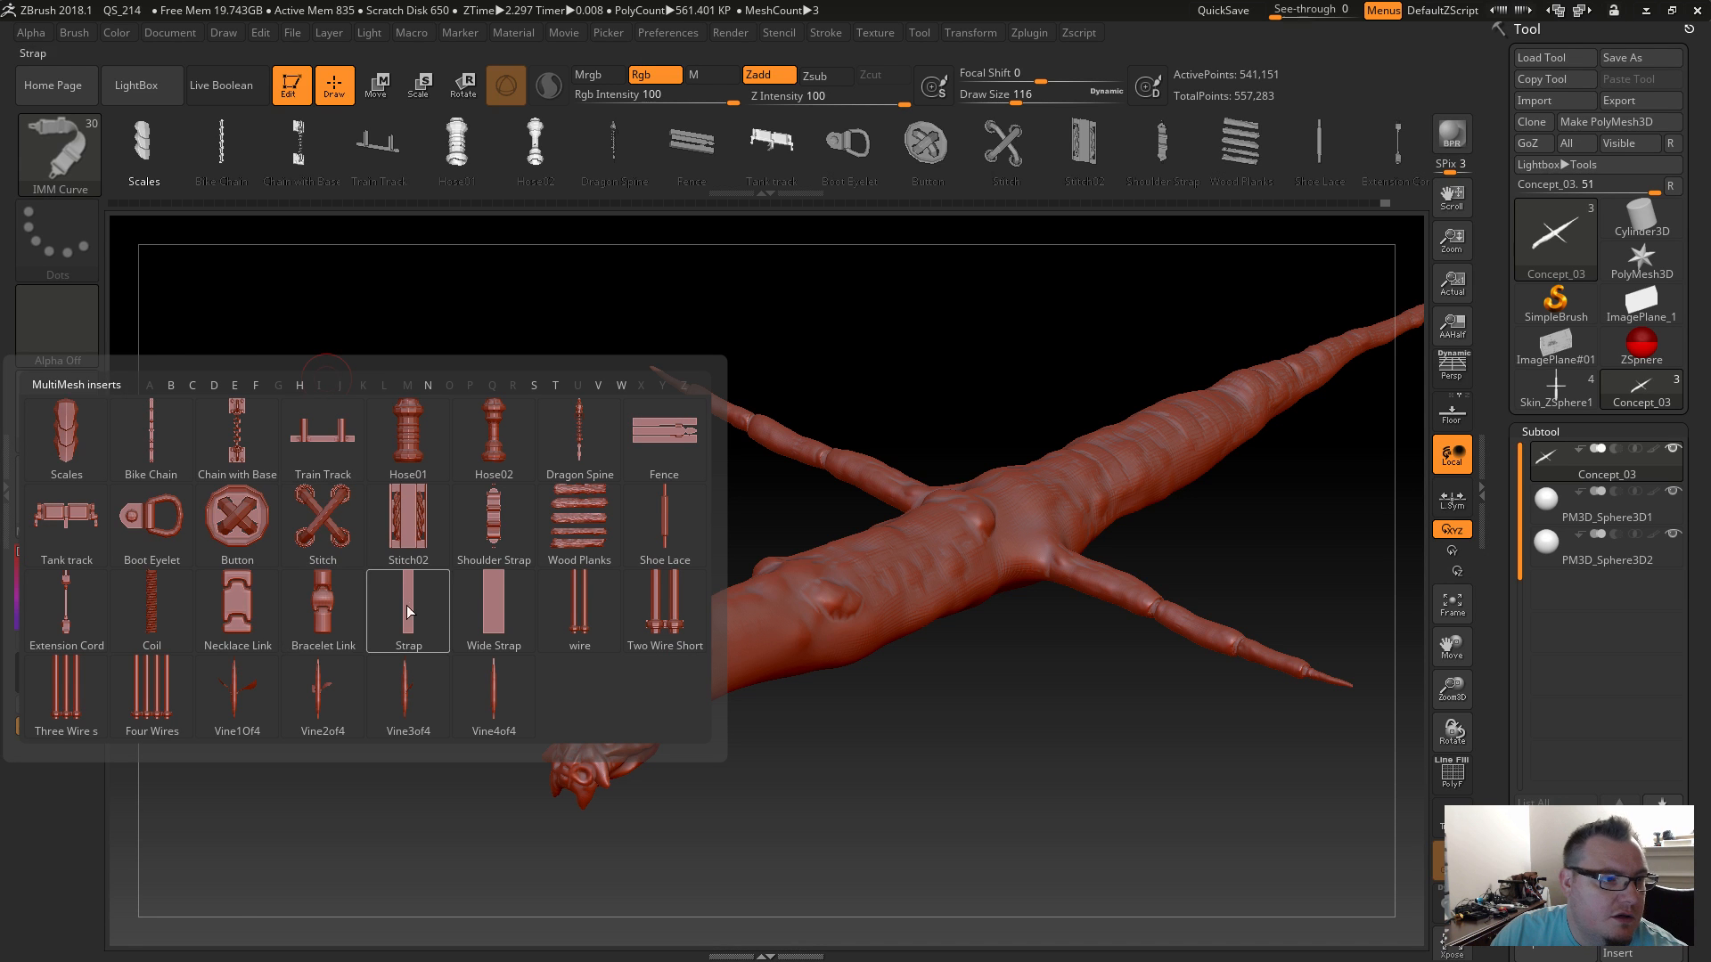
left_click(58, 151)
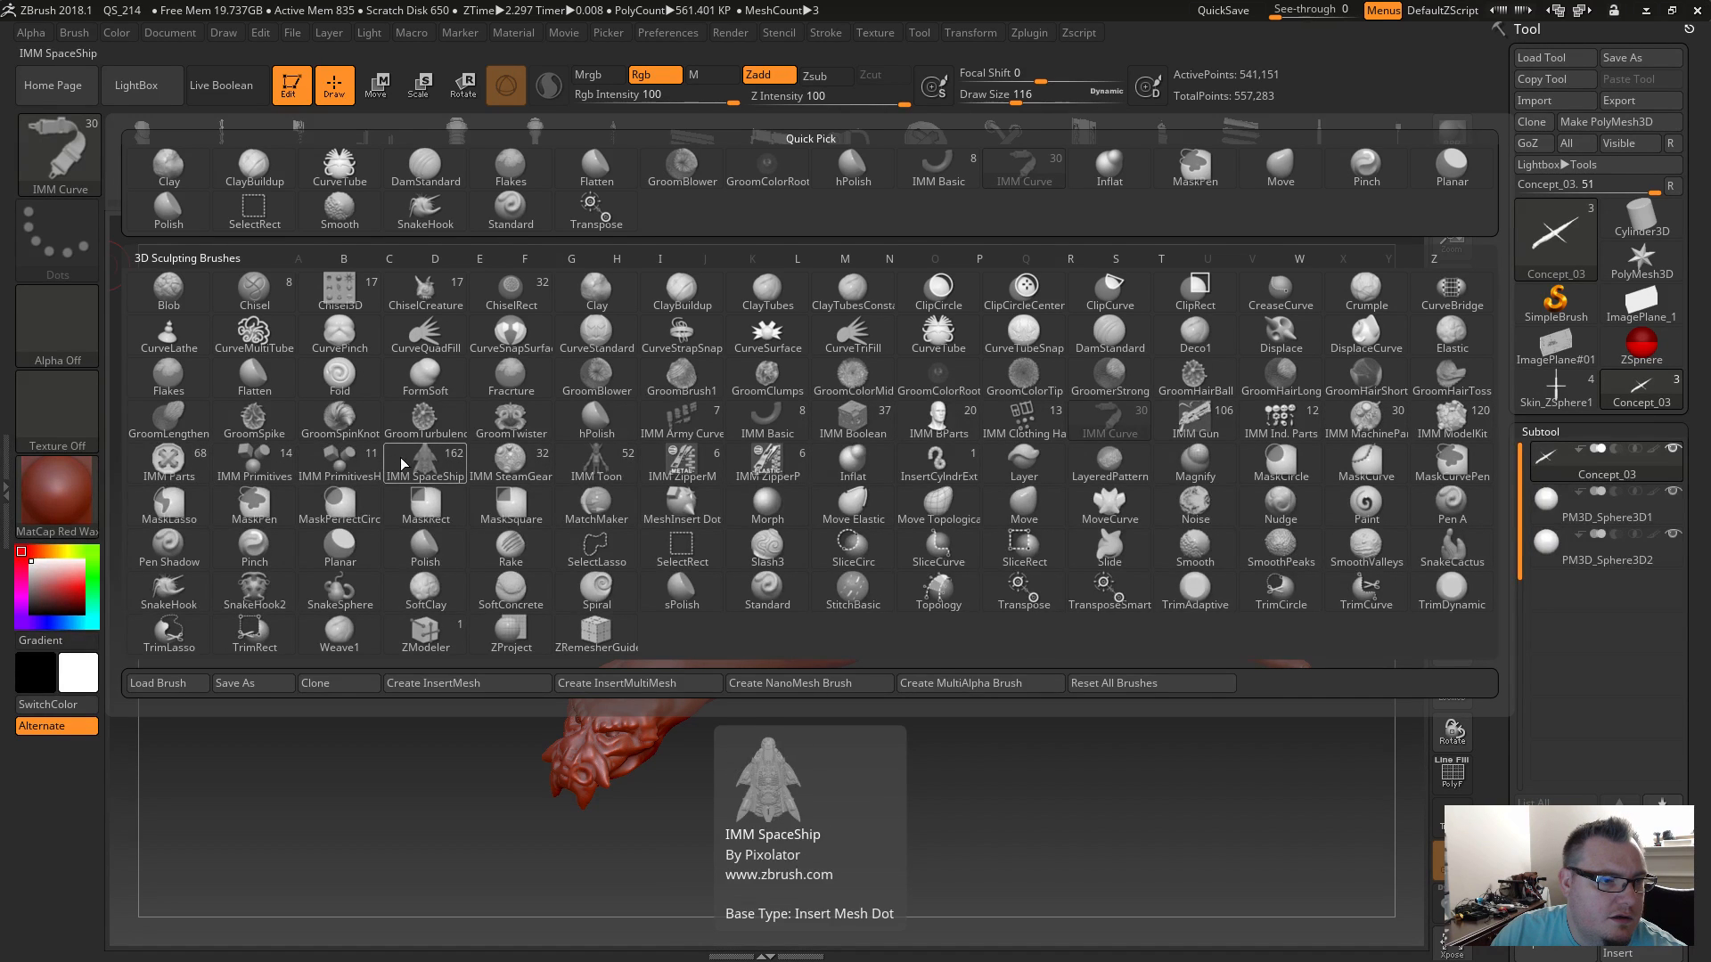
left_click(577, 461)
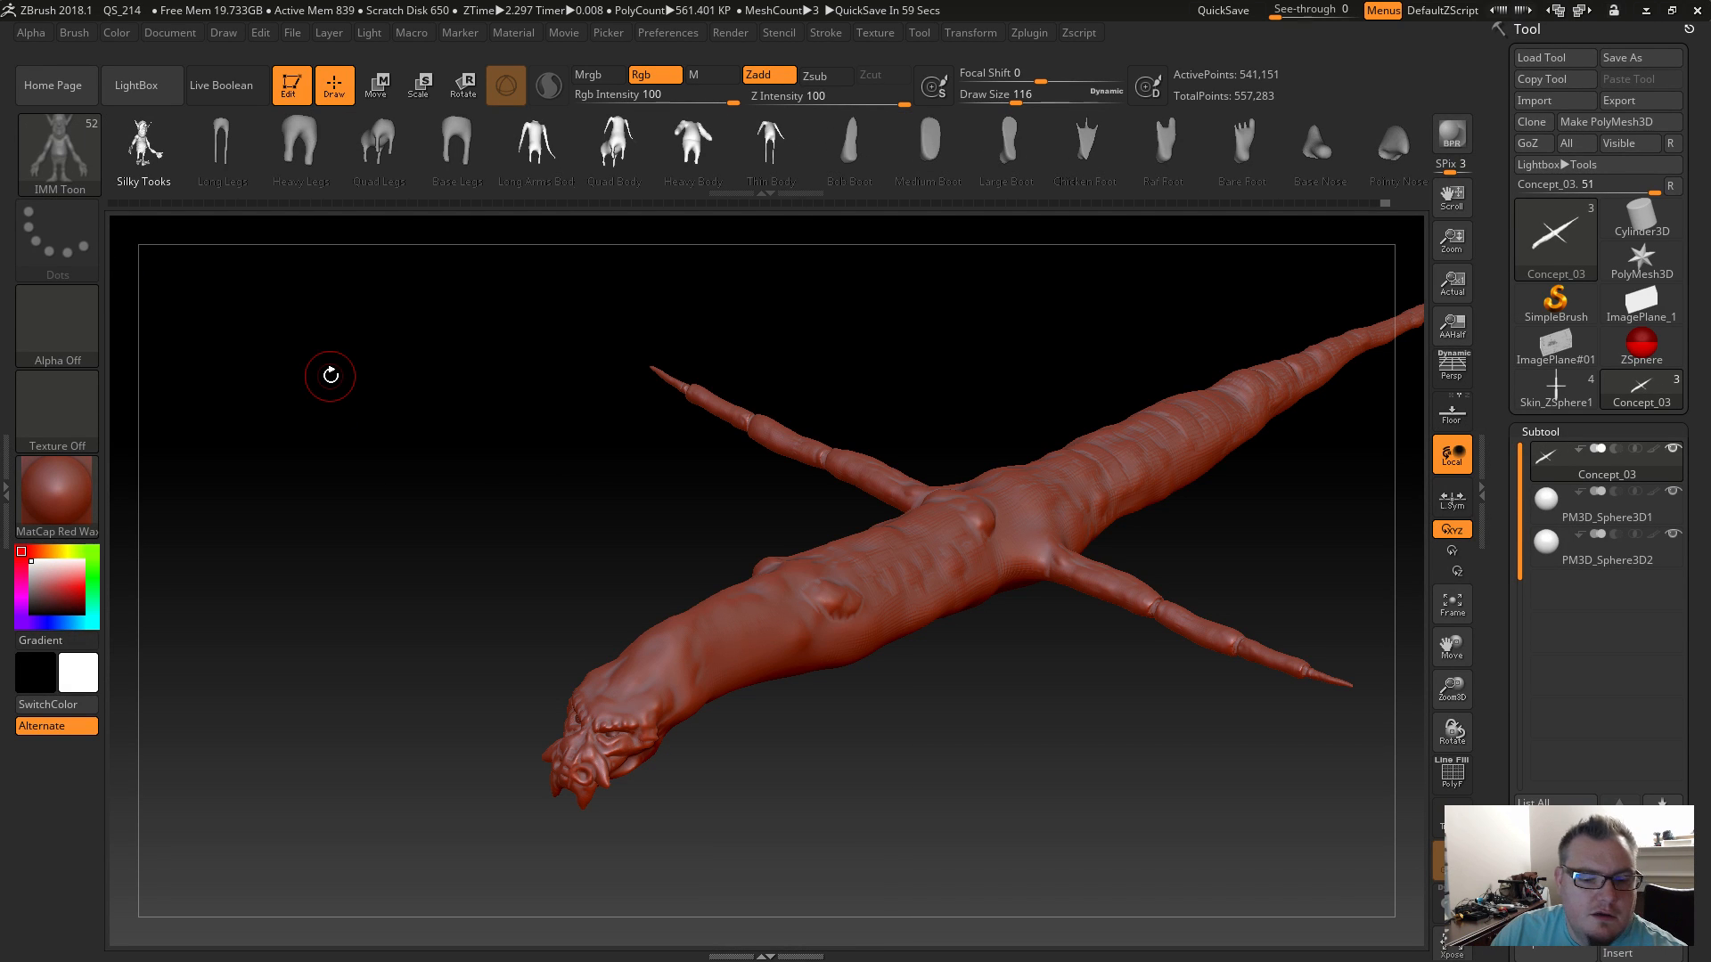
Load the IMM Dragon Bones brush from the Insert-IMM folder of the brush library.
key("m")
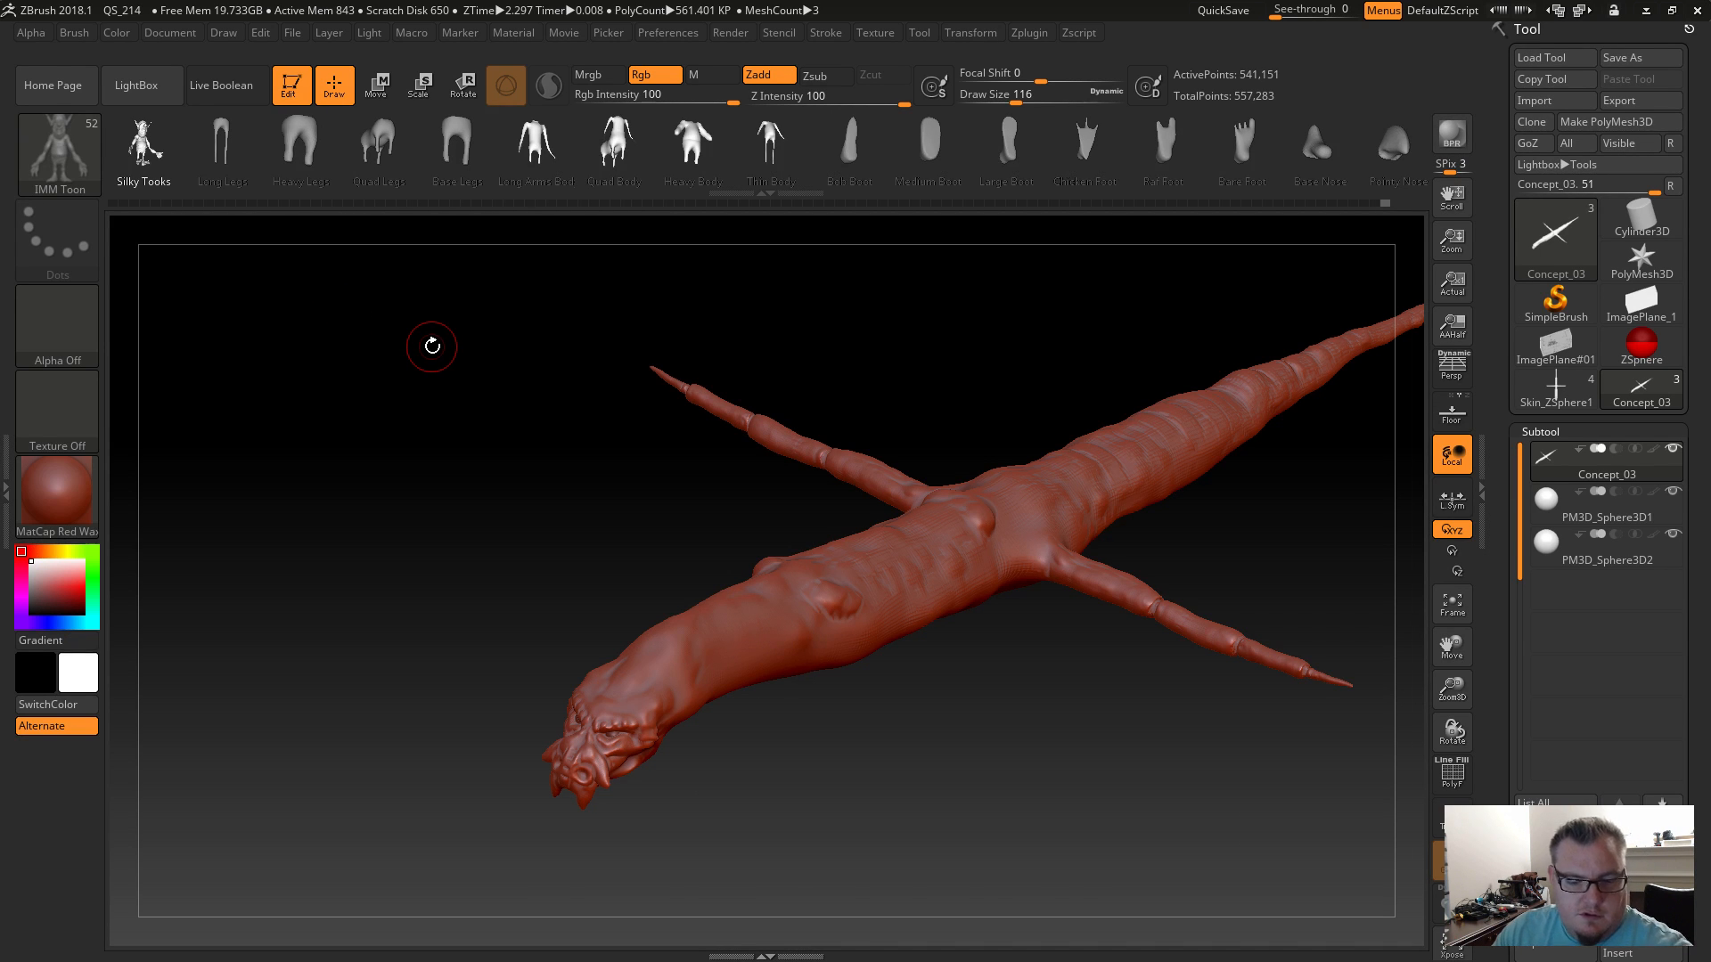
key("b")
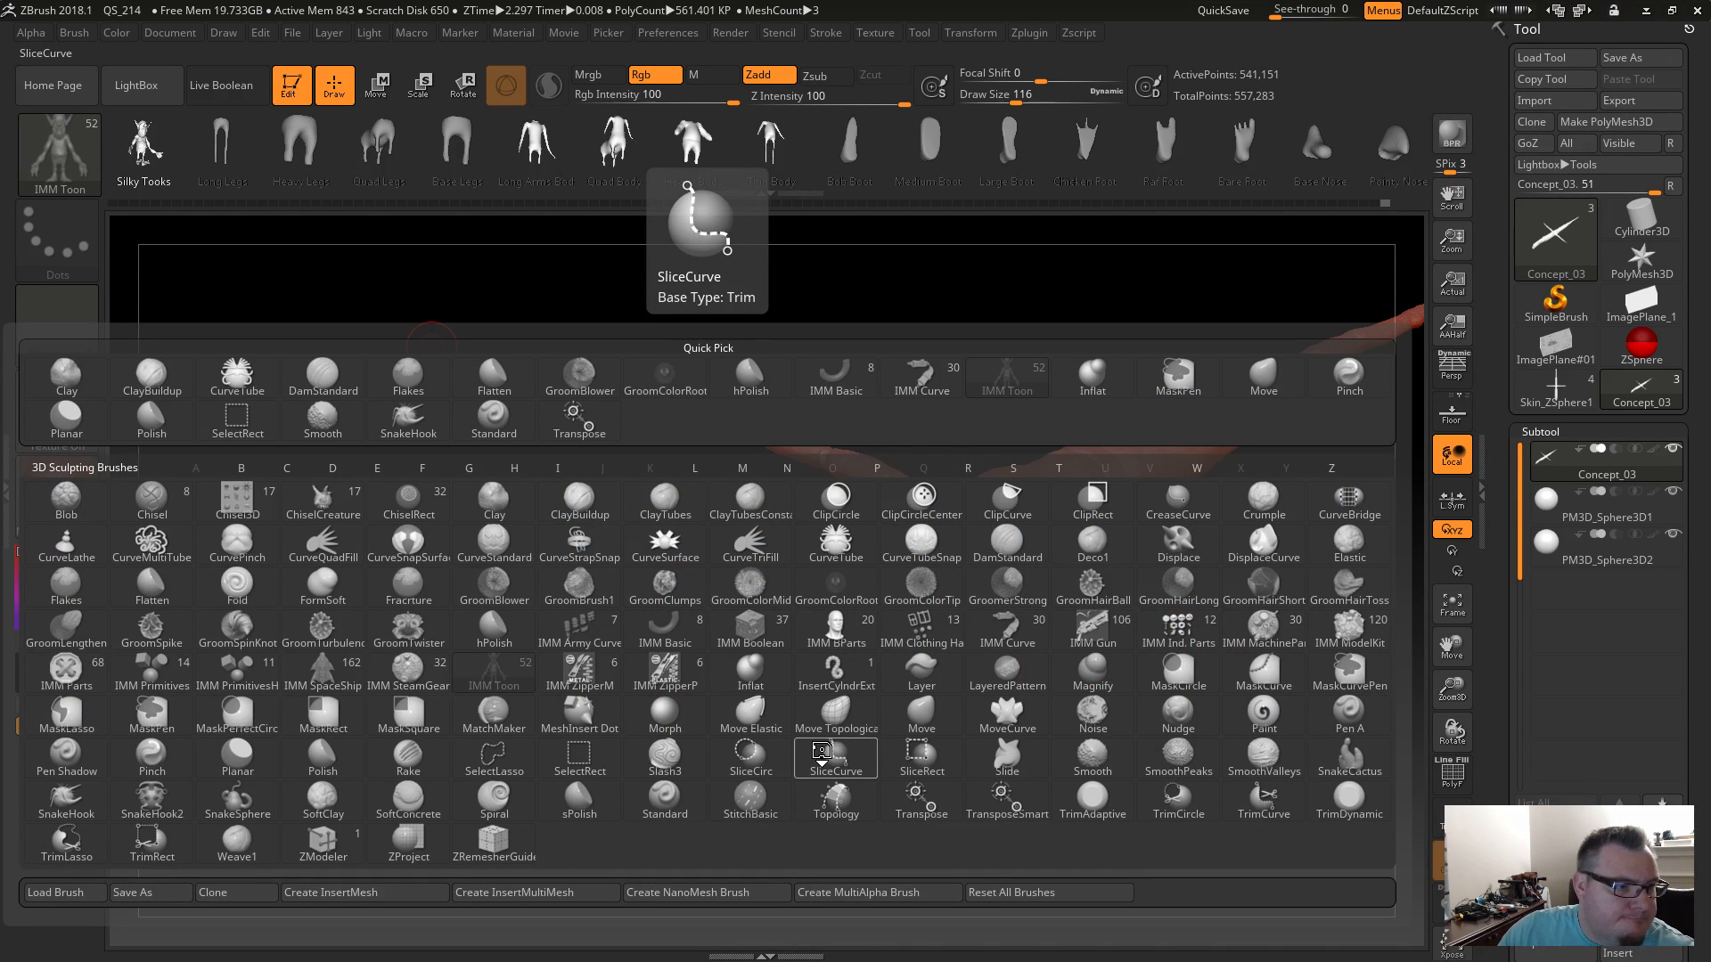
left_click(264, 563)
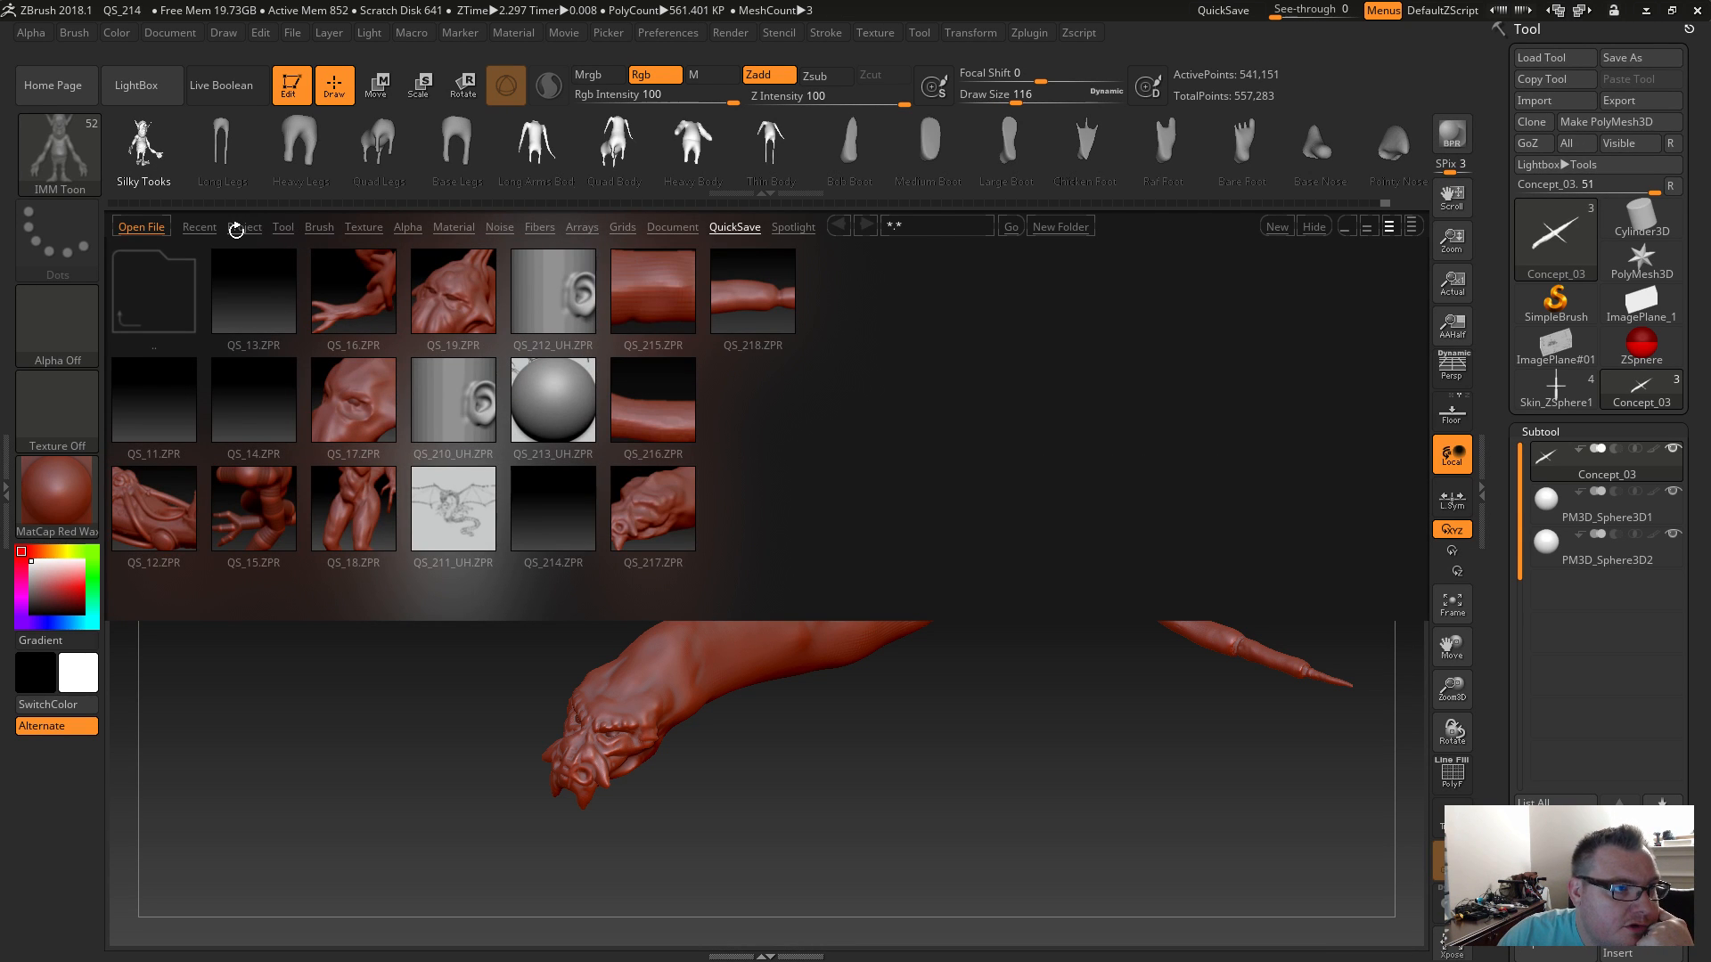
left_click(319, 228)
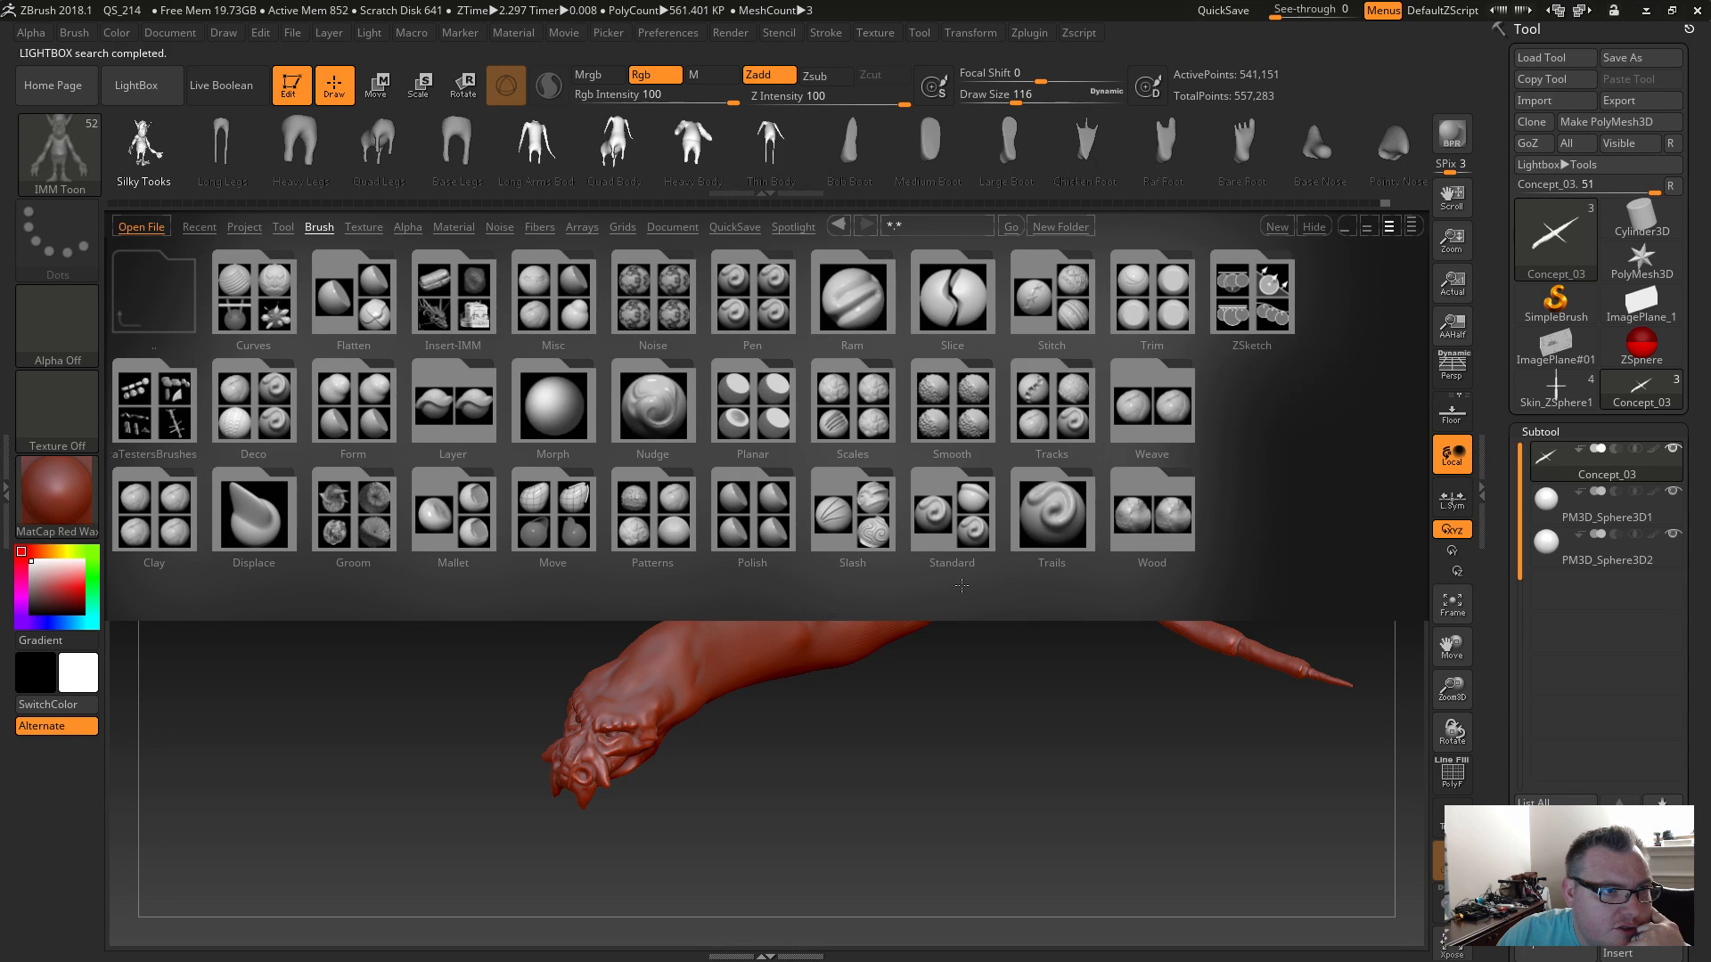
double_click(425, 300)
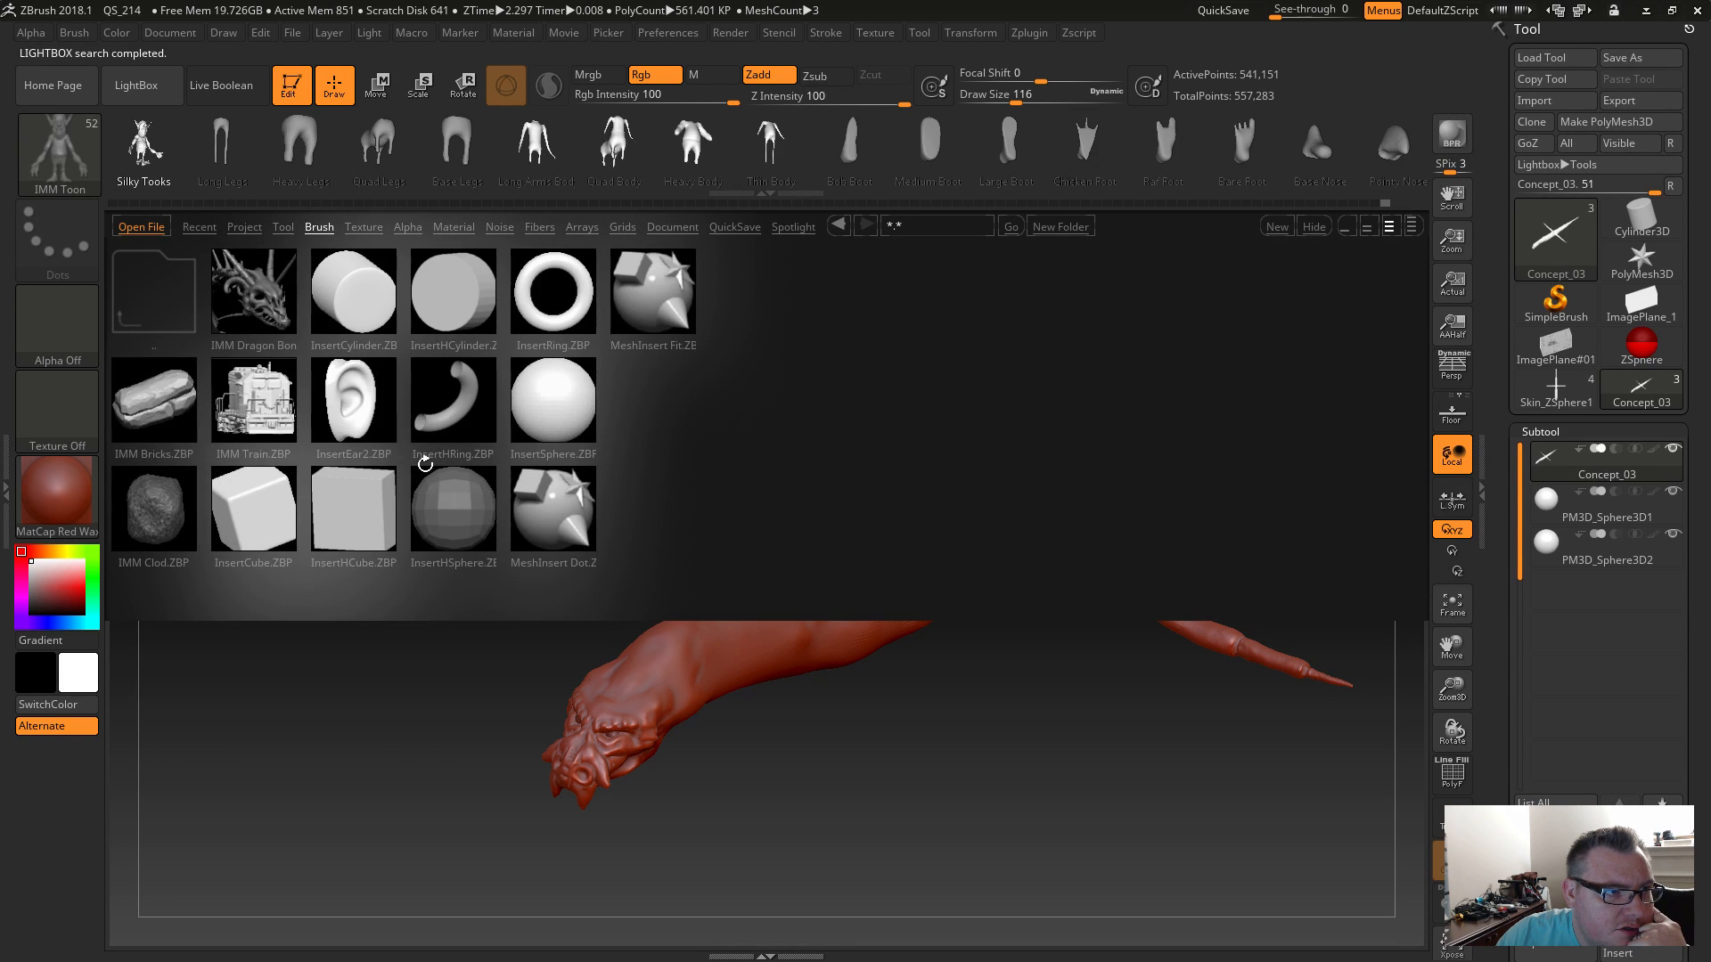
left_click(269, 302)
double_click(266, 301)
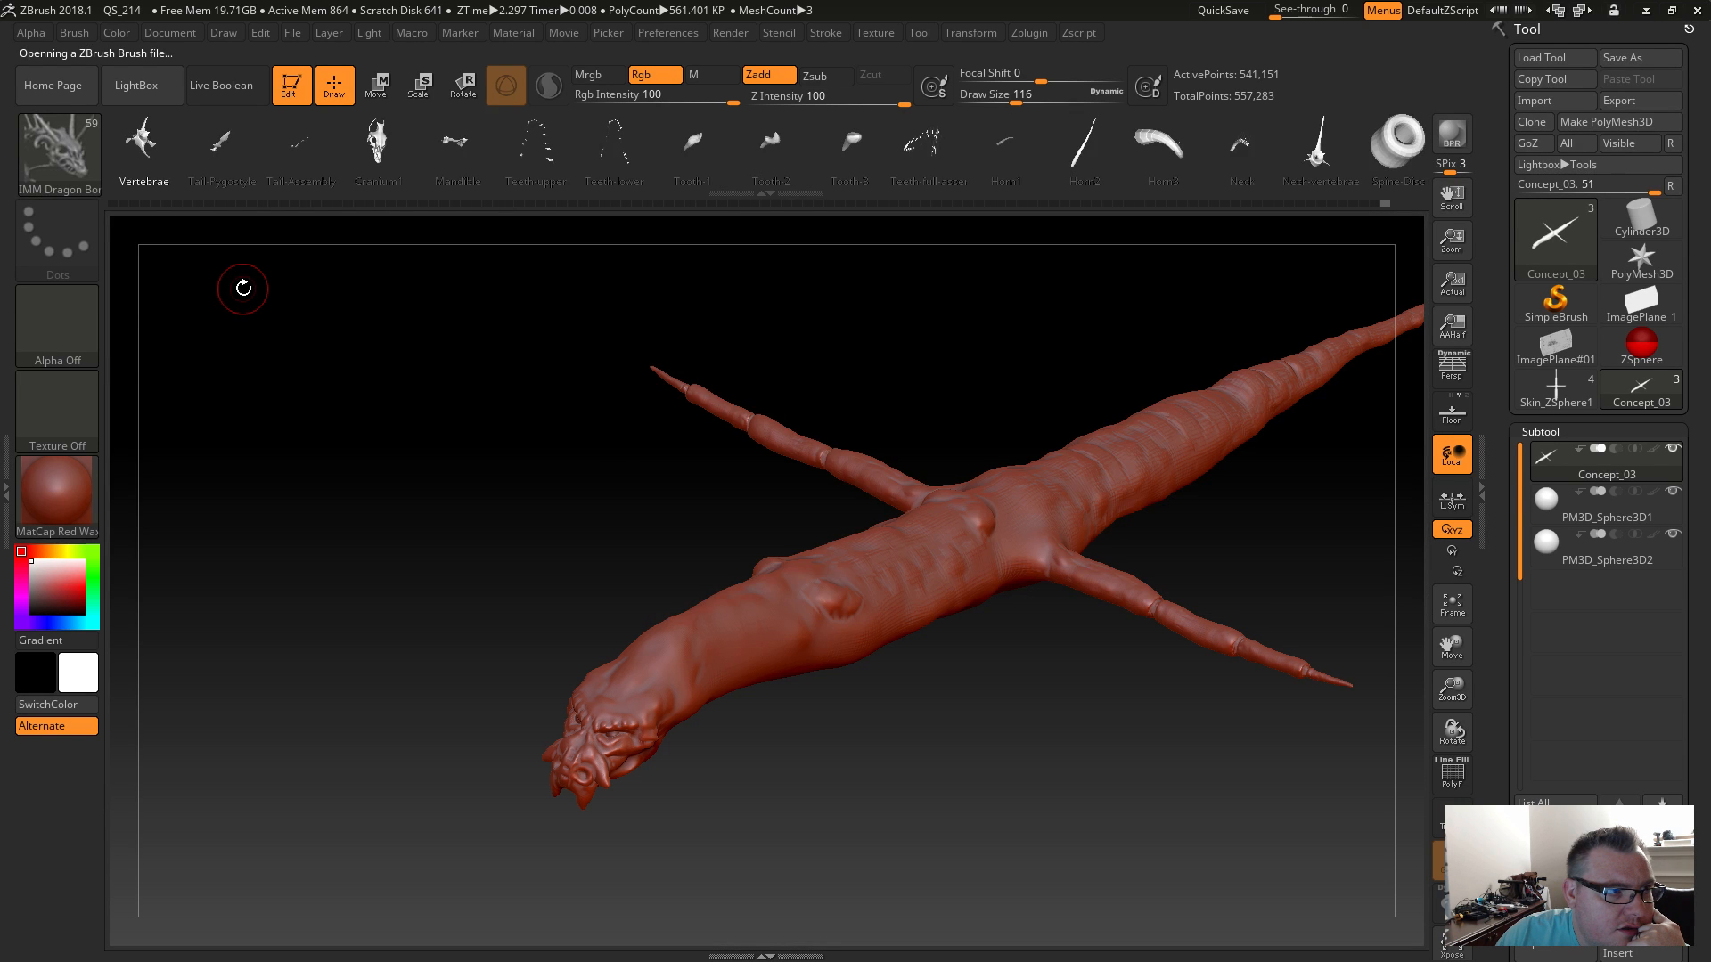
Examine the tail, mandible, tooth, sternum, neck and horn meshes offered by the dragon bones insert brush.
key("m")
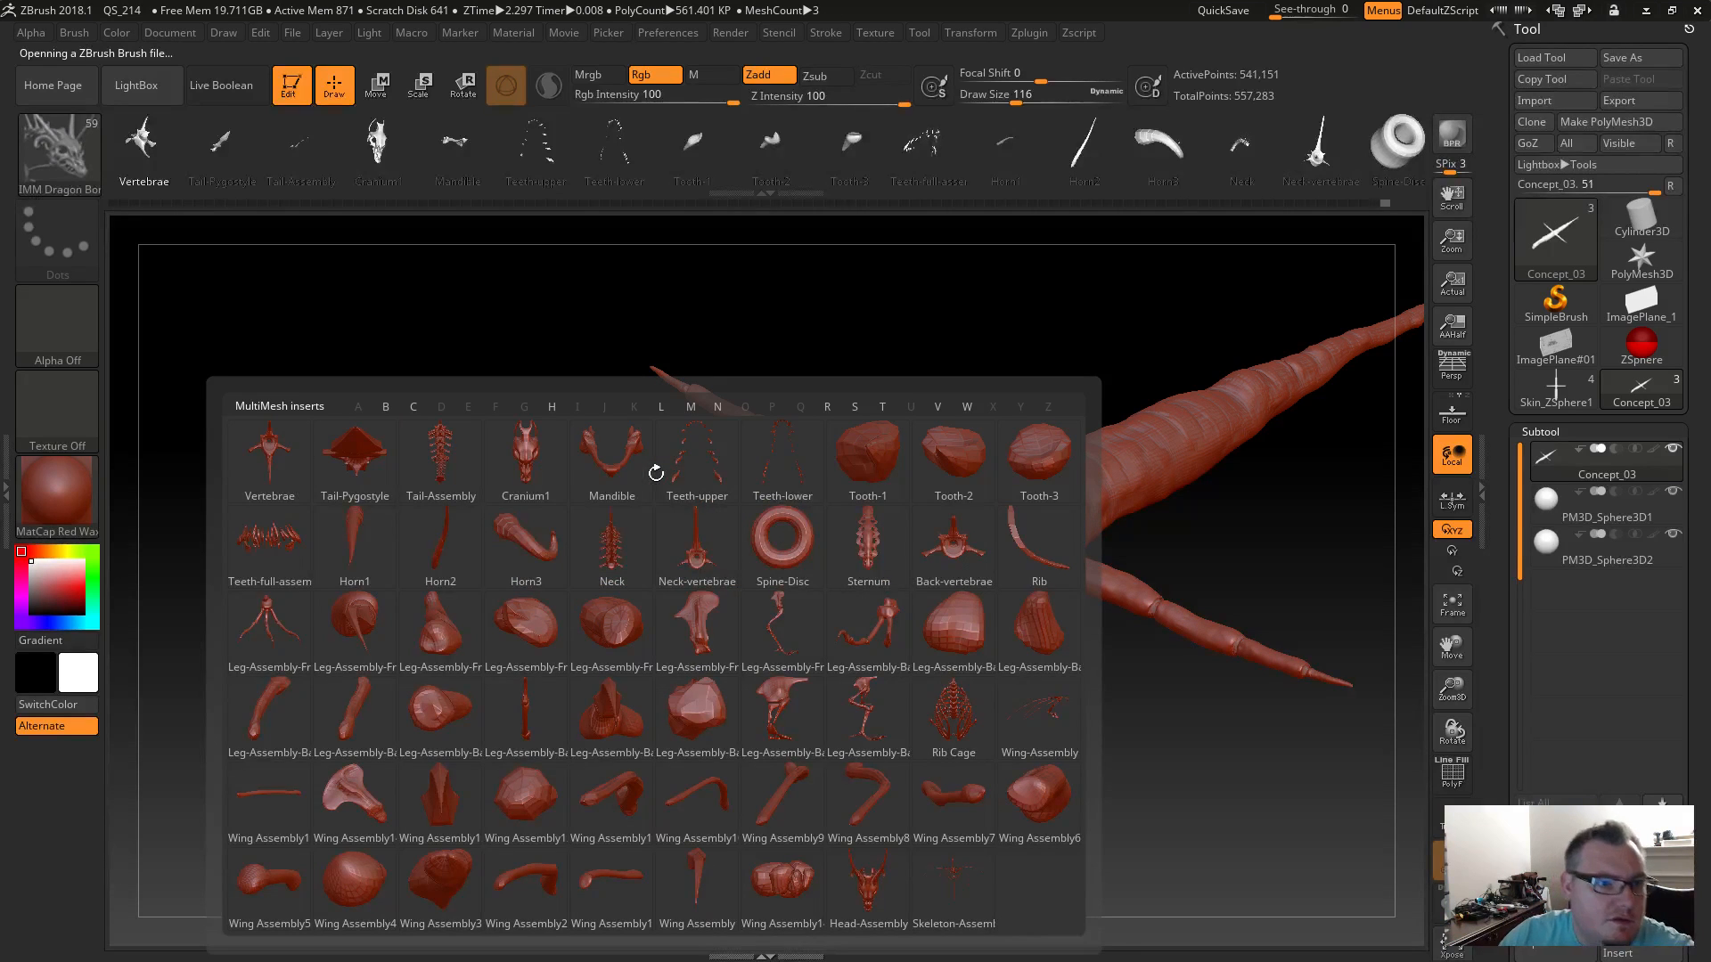
key("m")
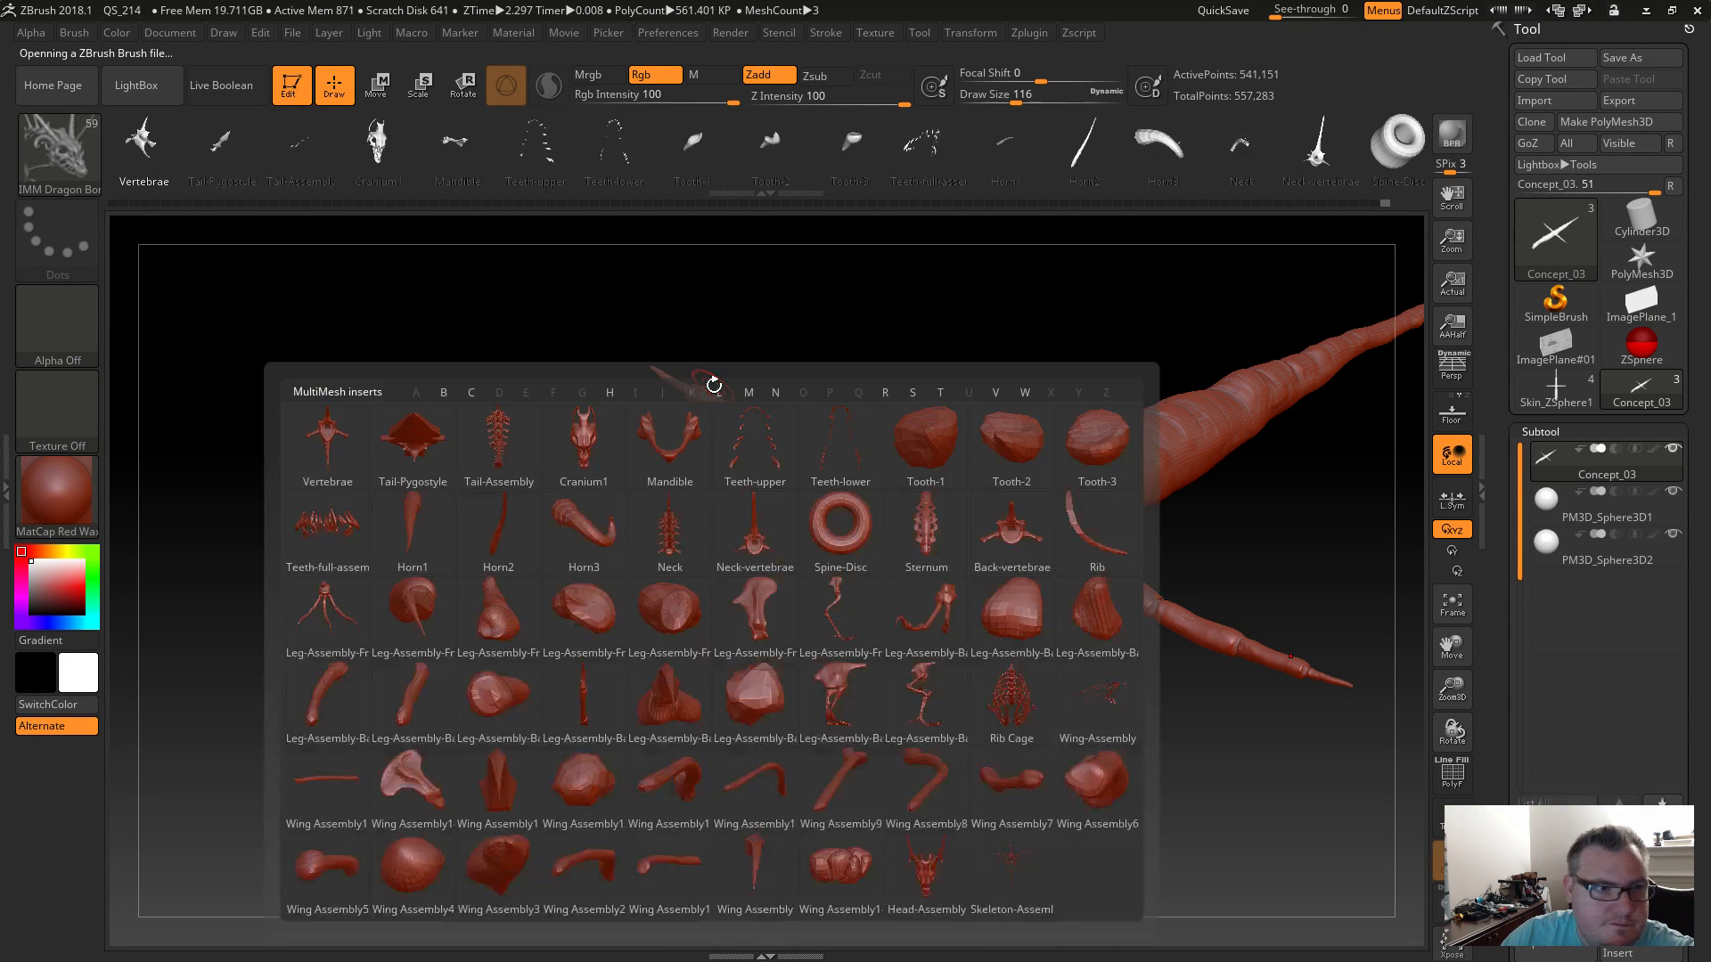
key("m")
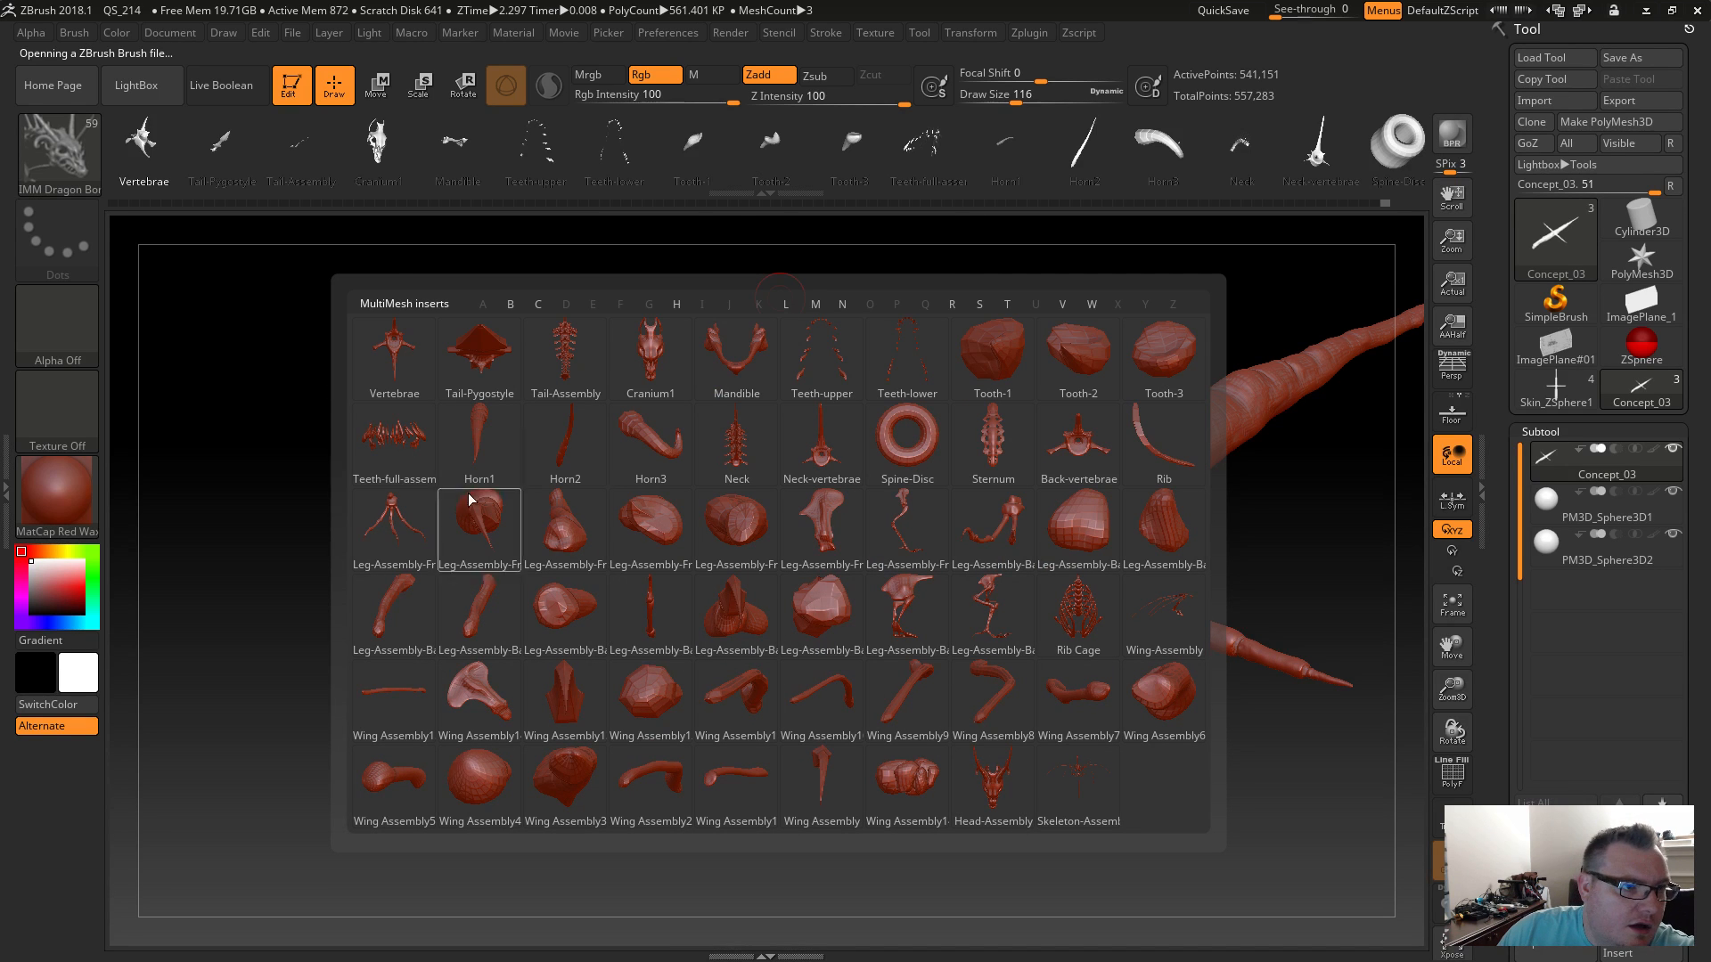
mouse_move(432, 451)
mouse_move(499, 367)
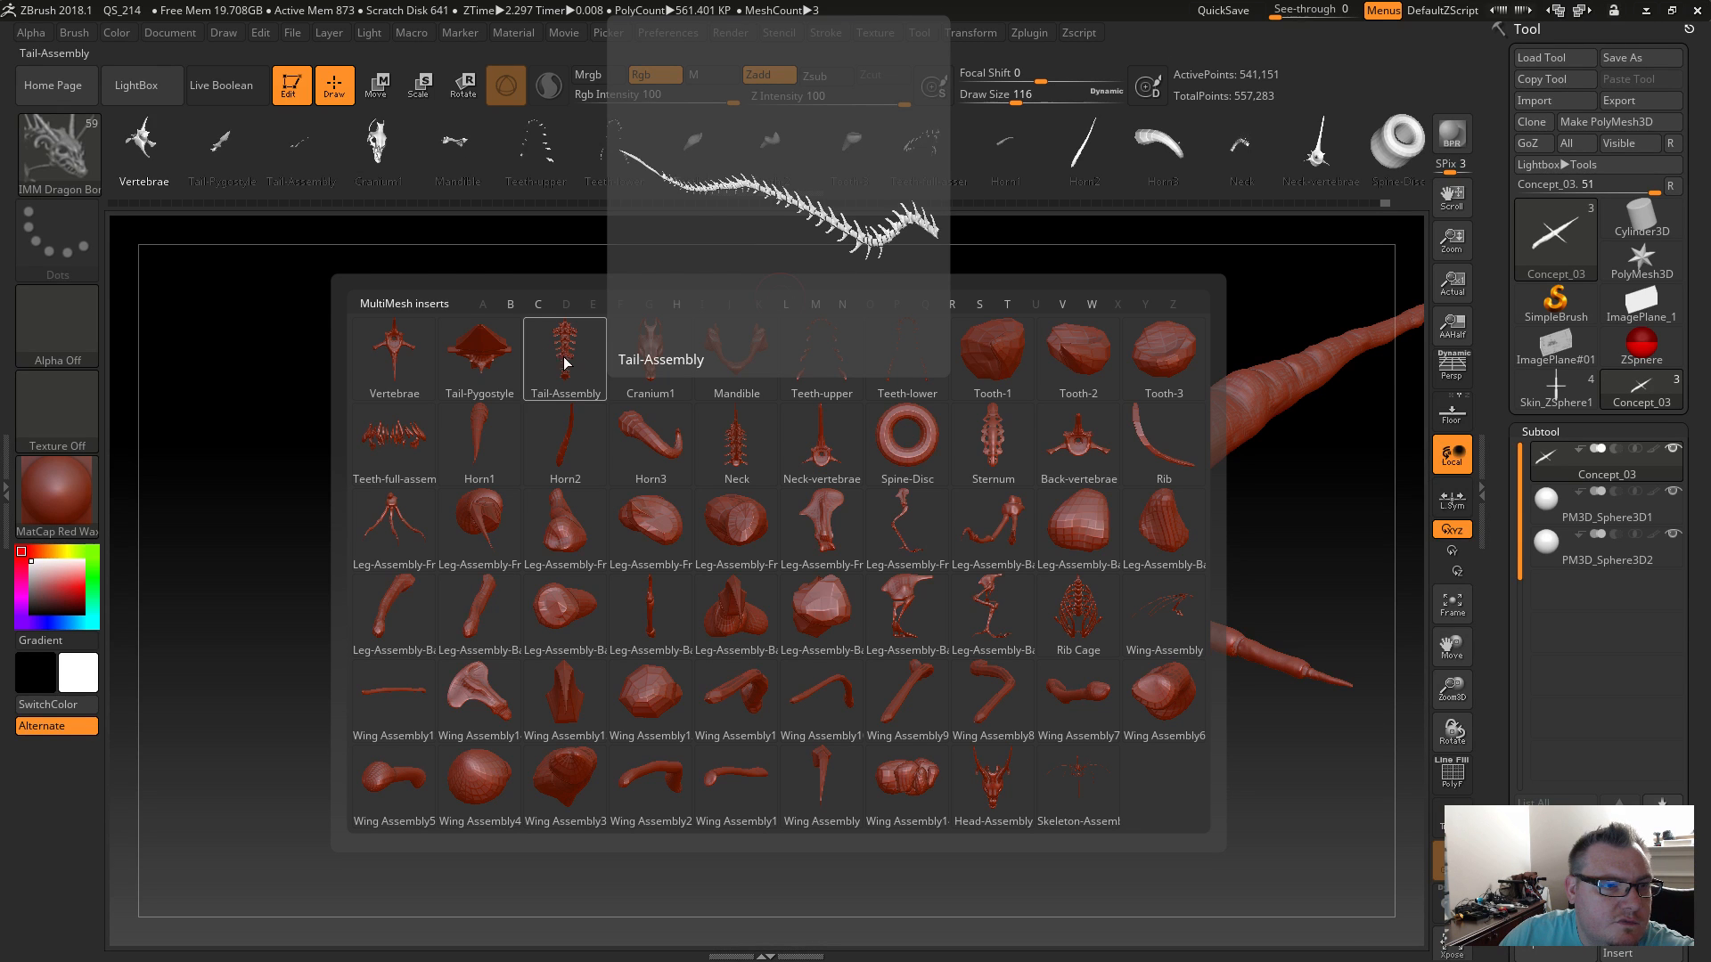
mouse_move(702, 373)
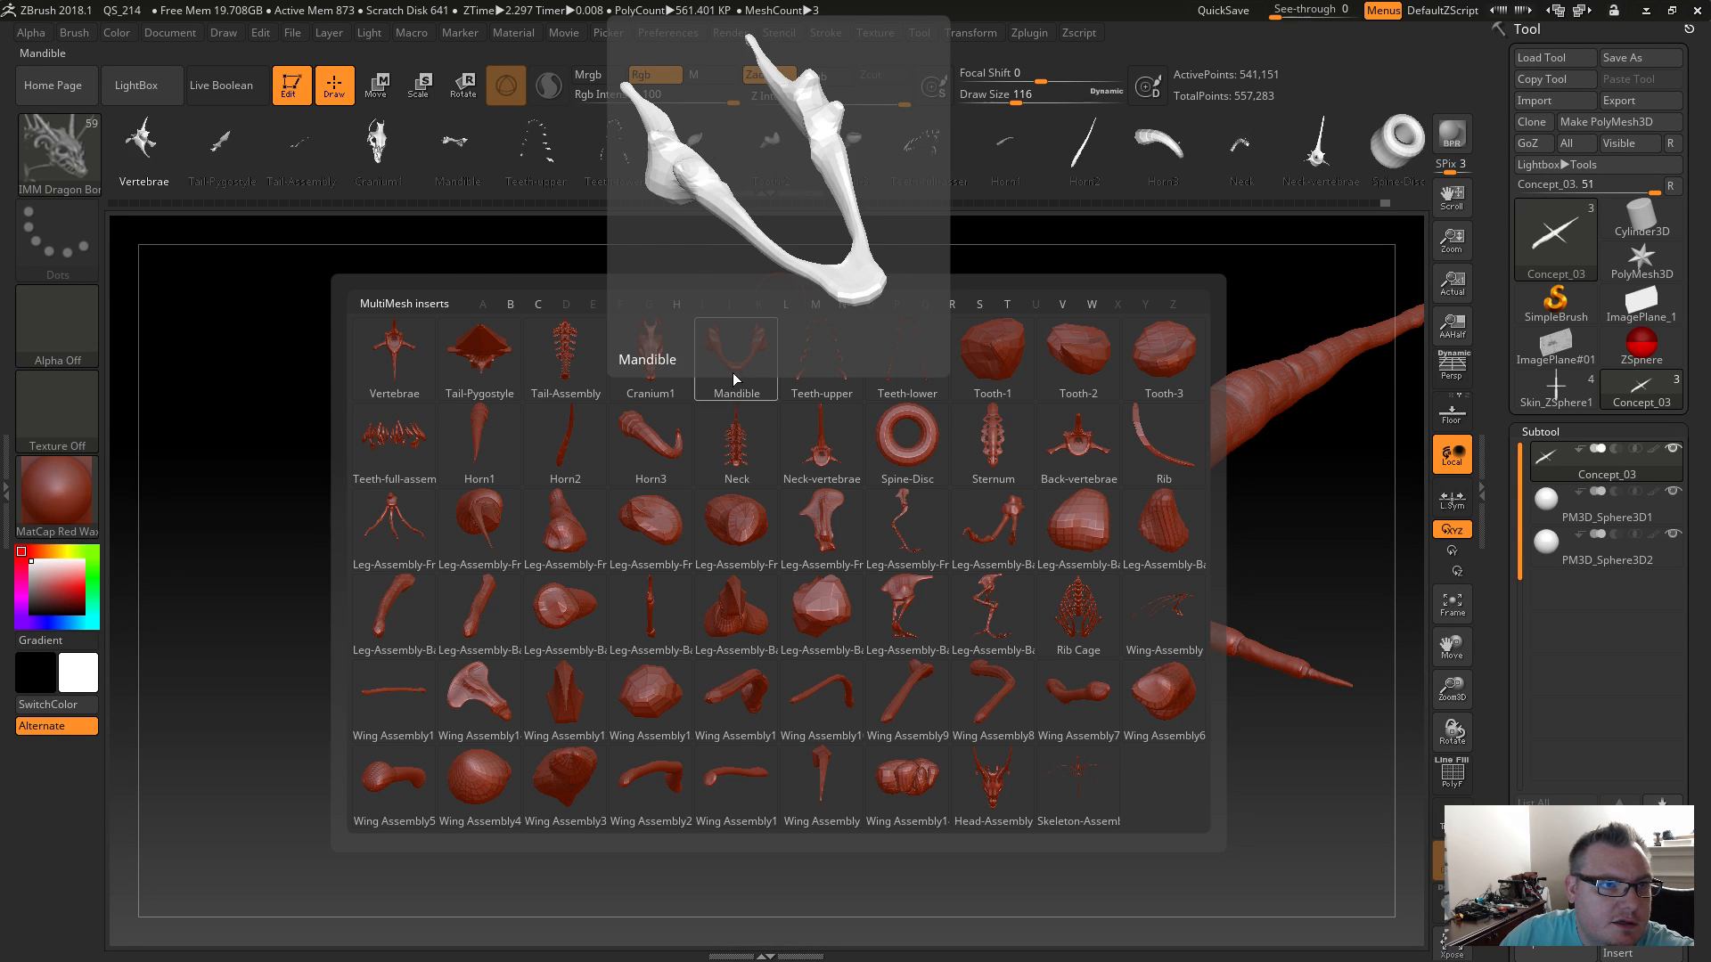
mouse_move(886, 361)
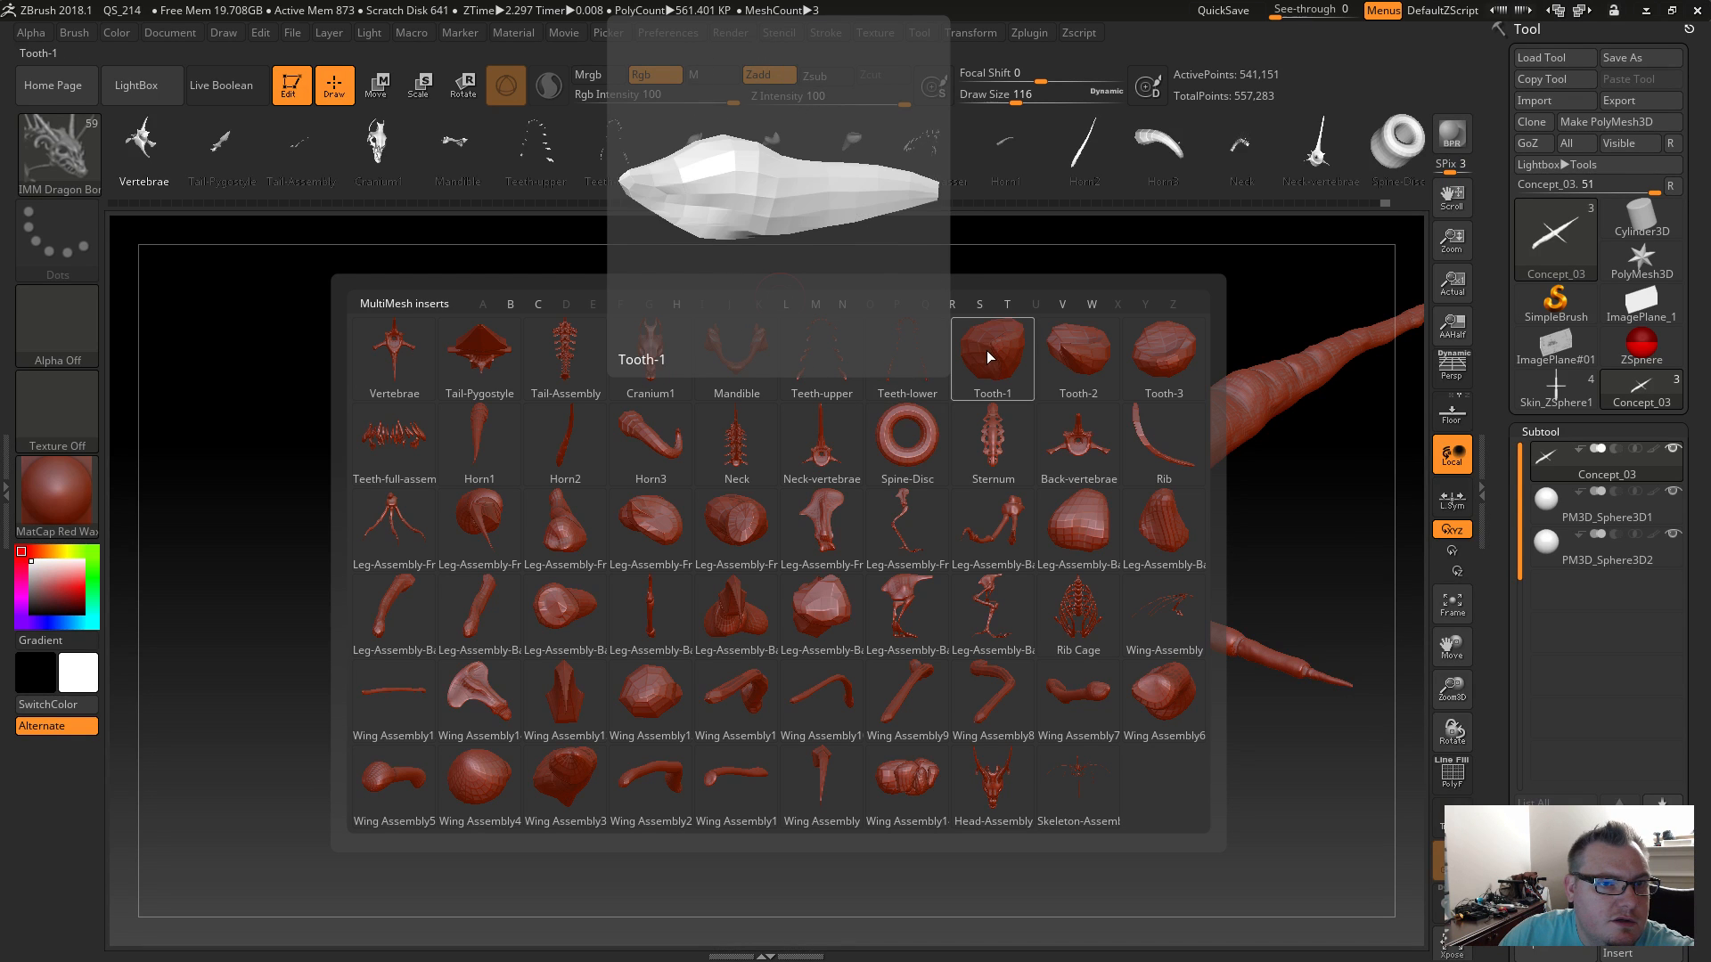
mouse_move(1155, 342)
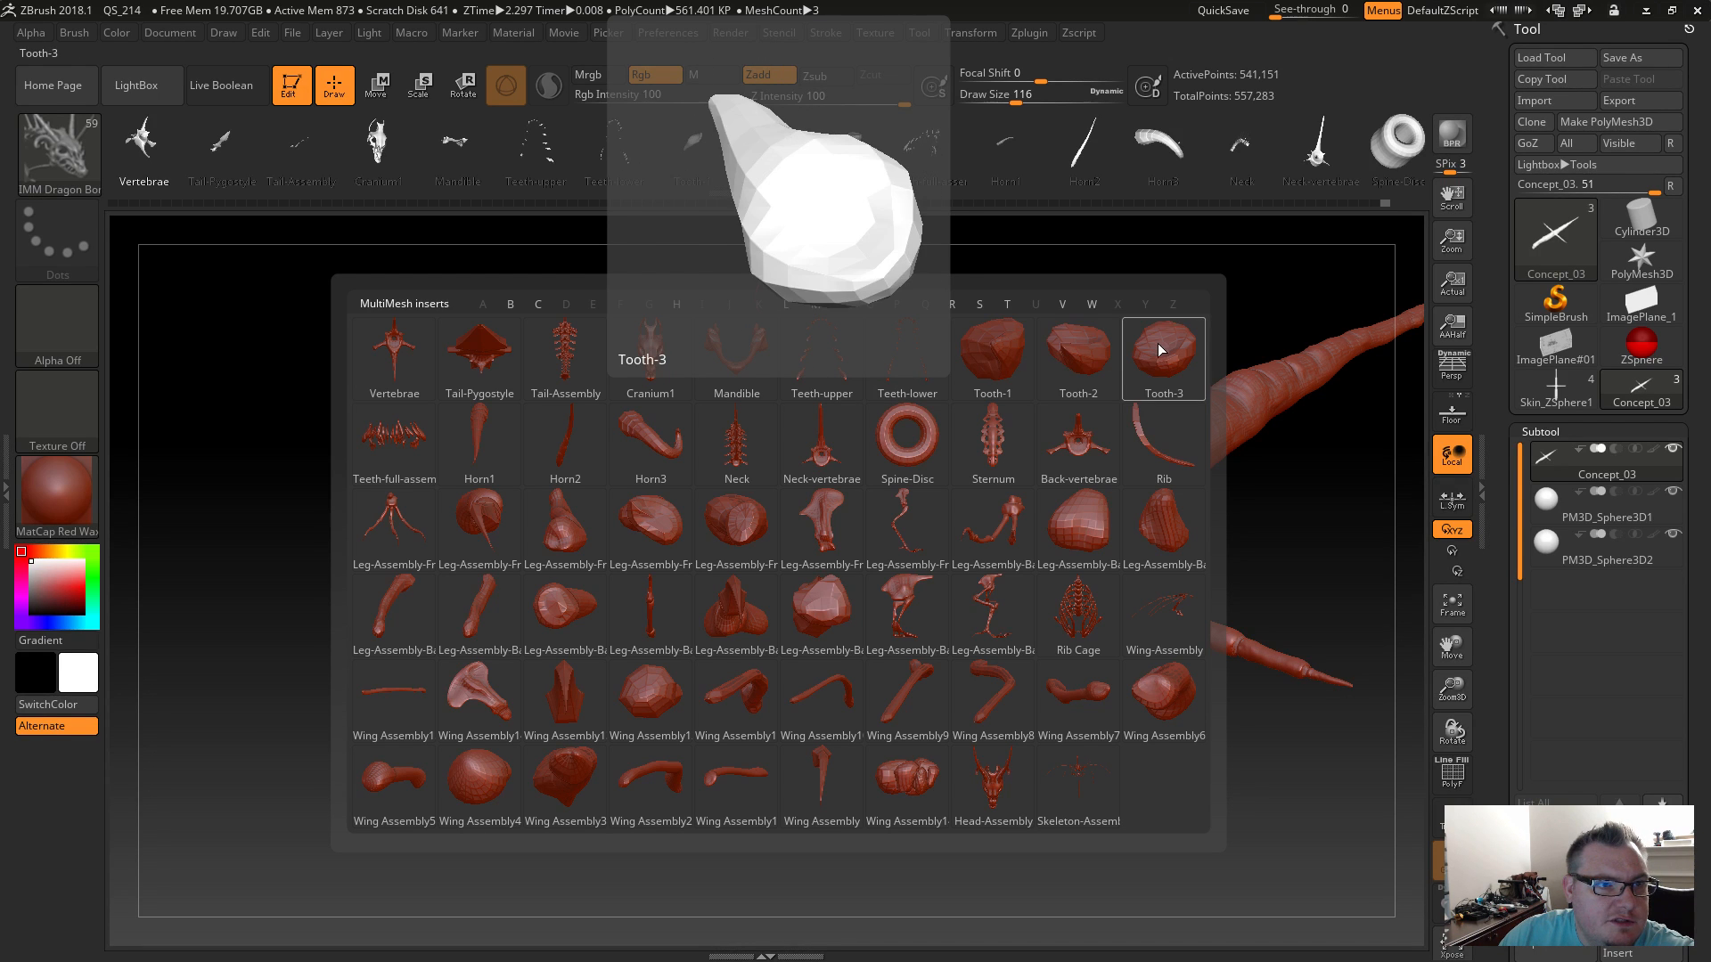
mouse_move(984, 442)
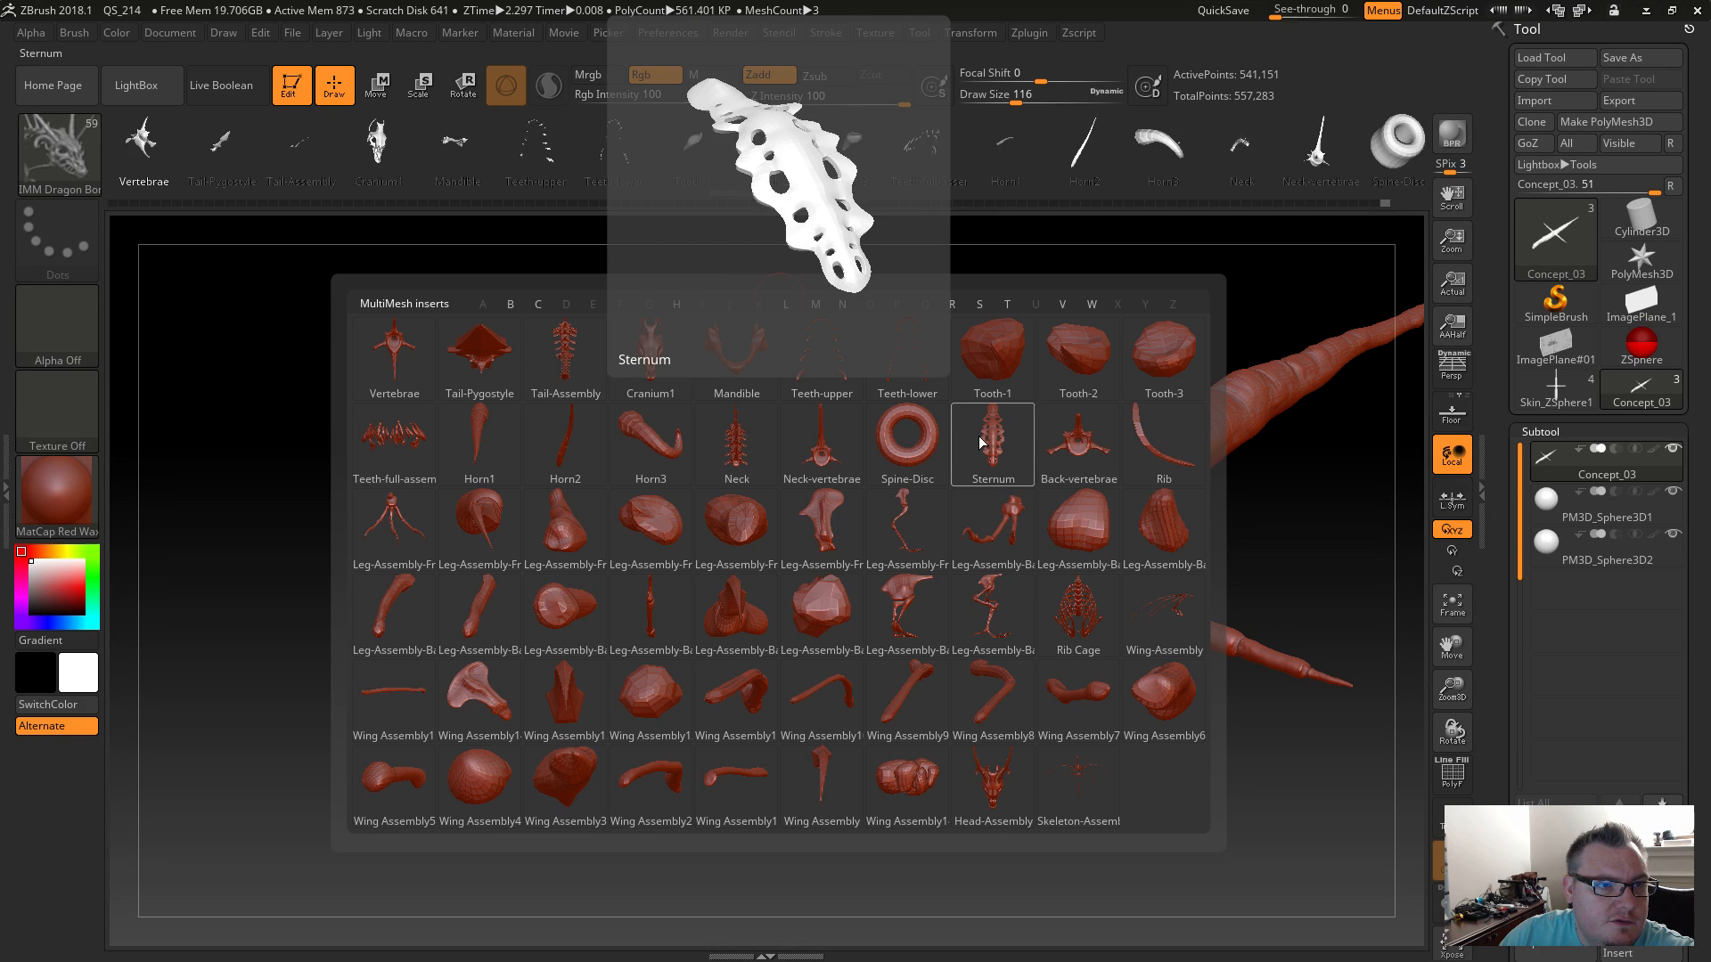
mouse_move(851, 445)
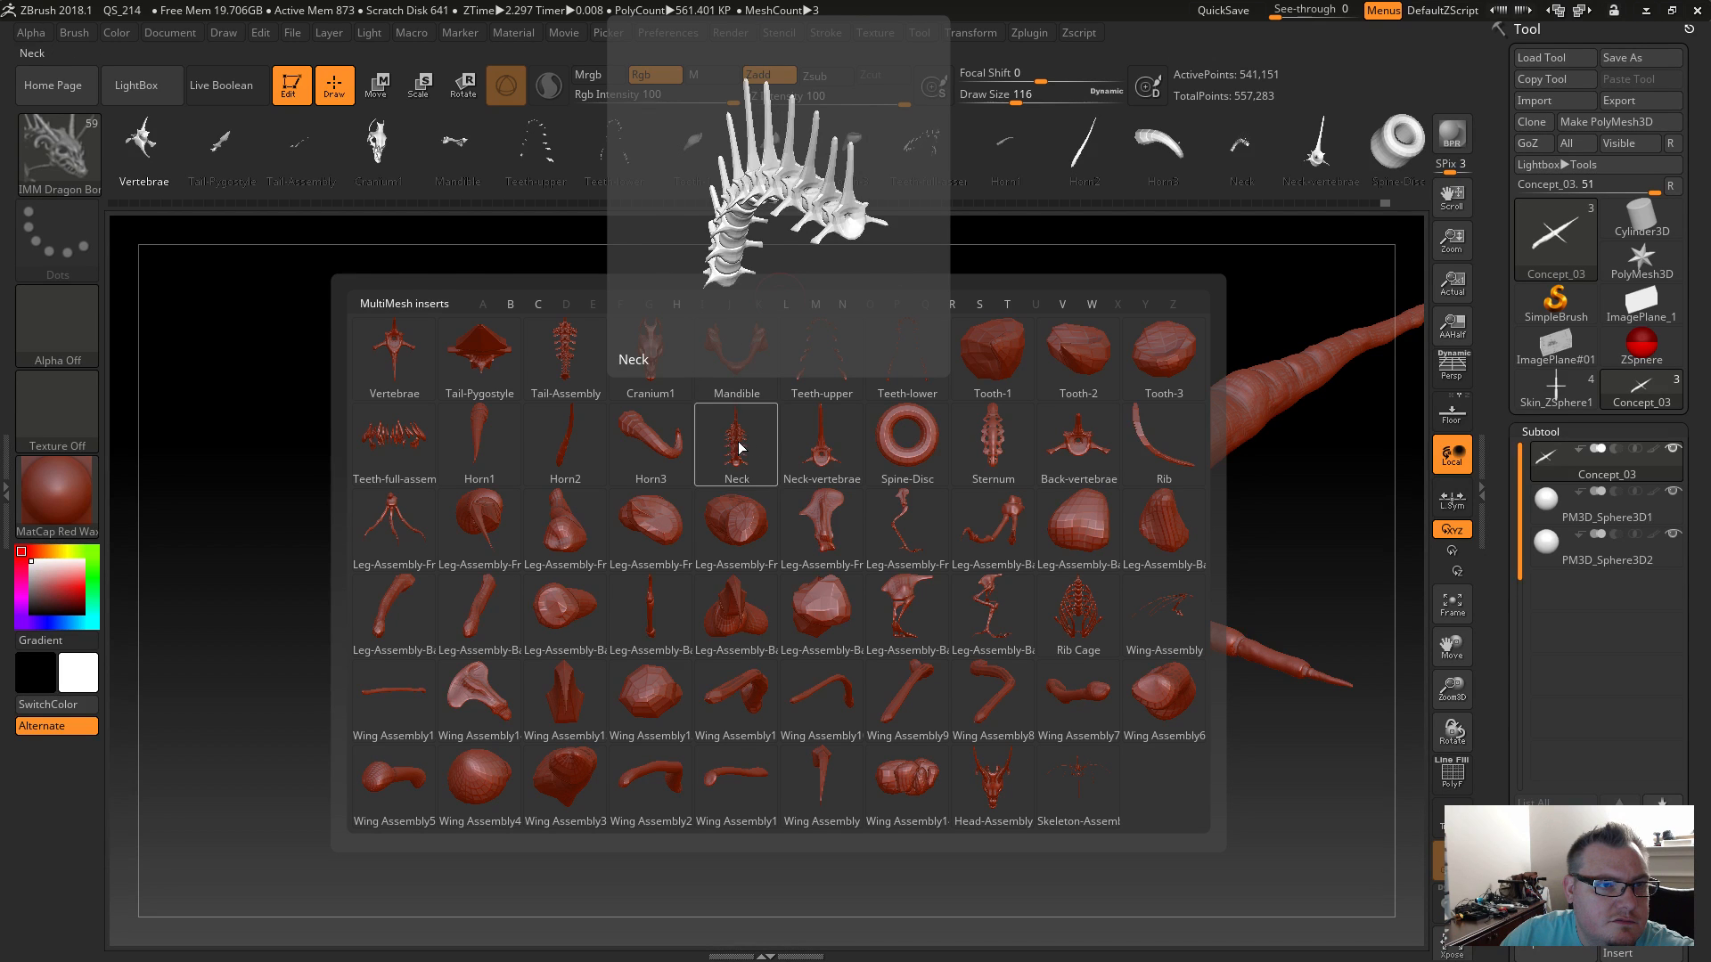
mouse_move(649, 445)
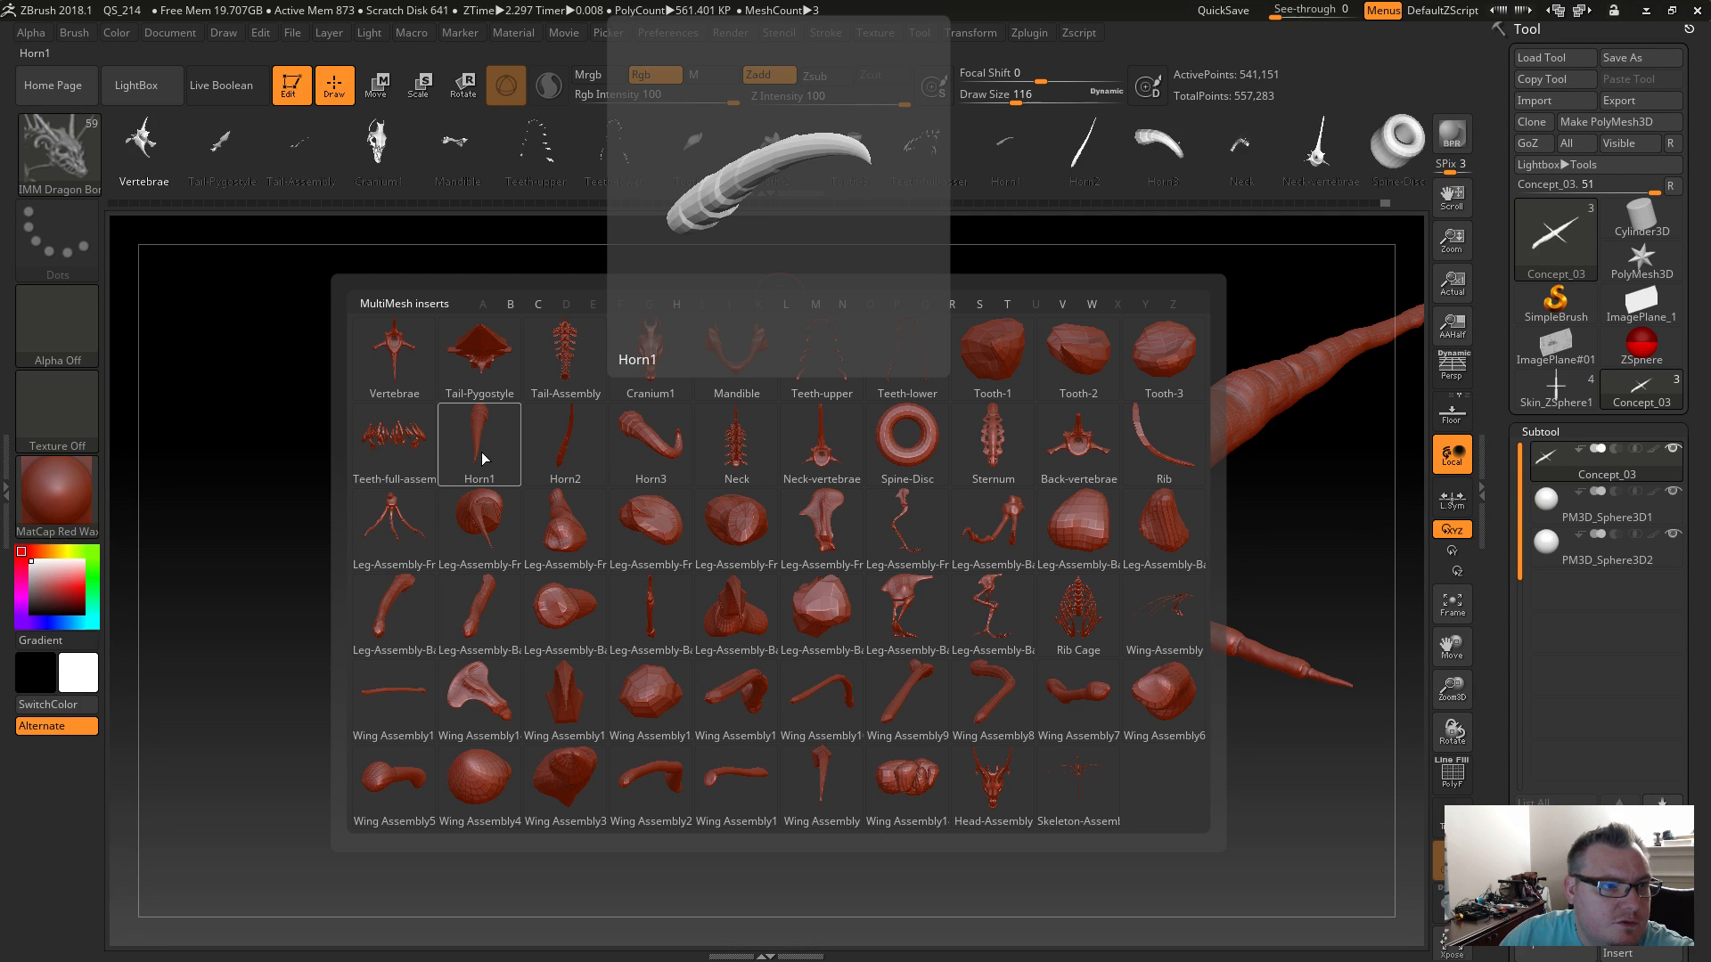
Preview the front and back leg assembly bones, along with the complete Wing-Assembly, among the dragon bone inserts.
mouse_move(470, 520)
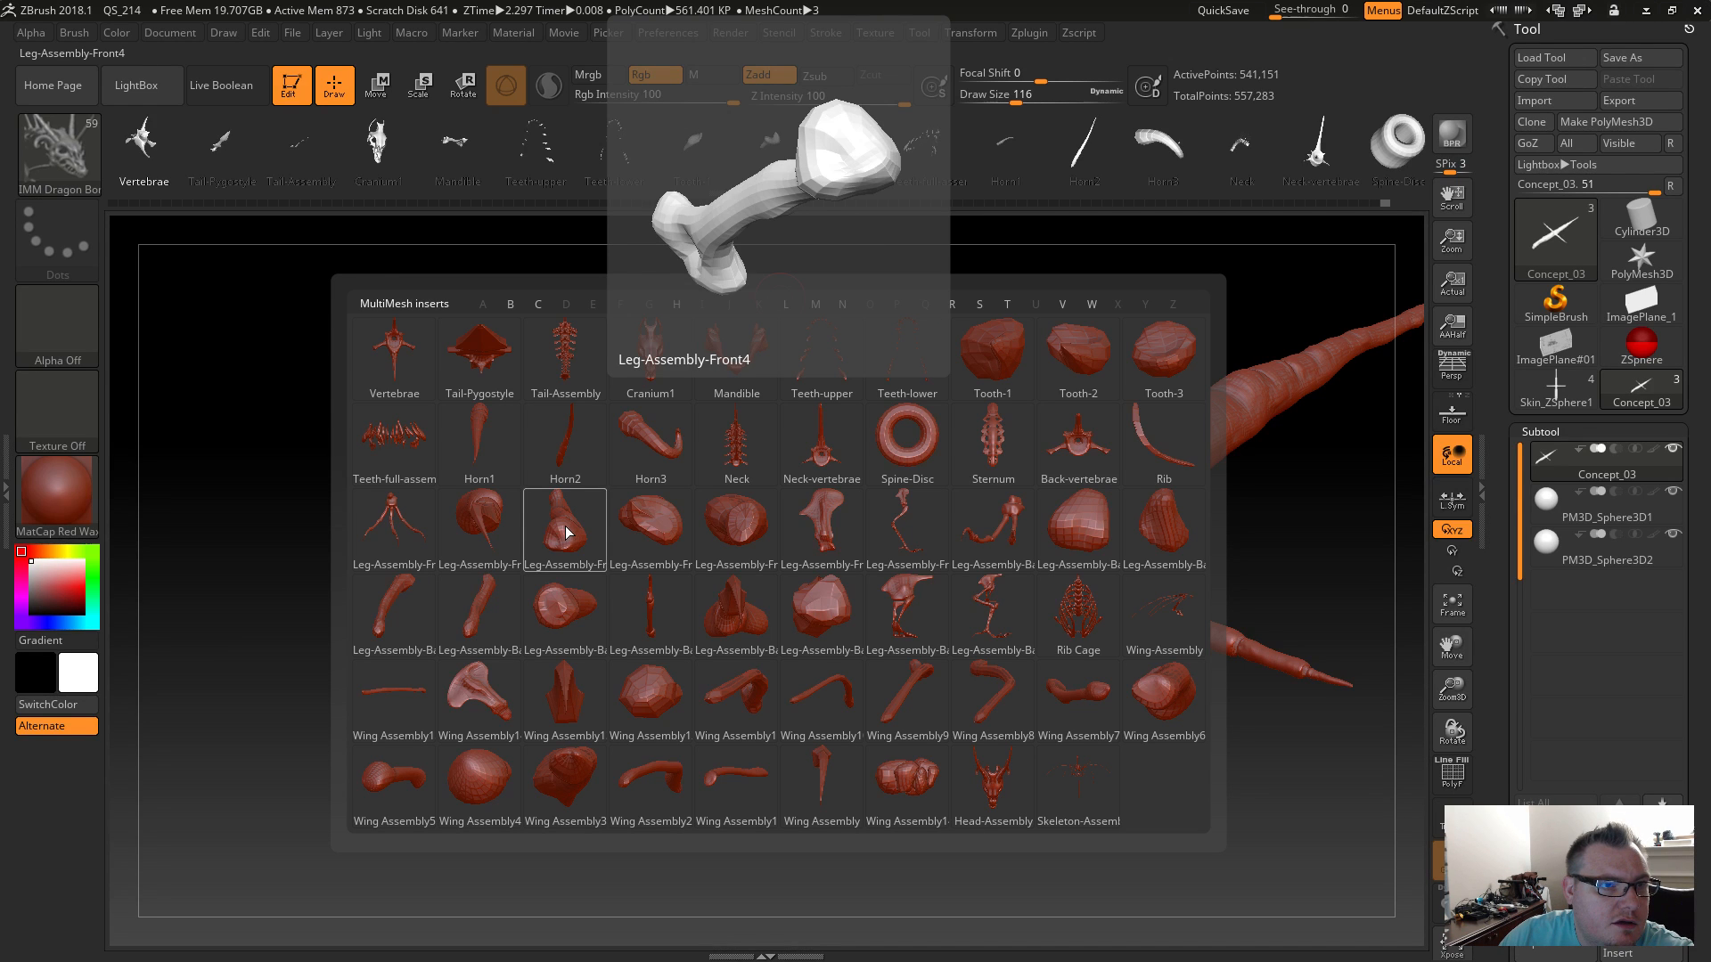
mouse_move(631, 528)
mouse_move(741, 519)
mouse_move(818, 520)
mouse_move(914, 522)
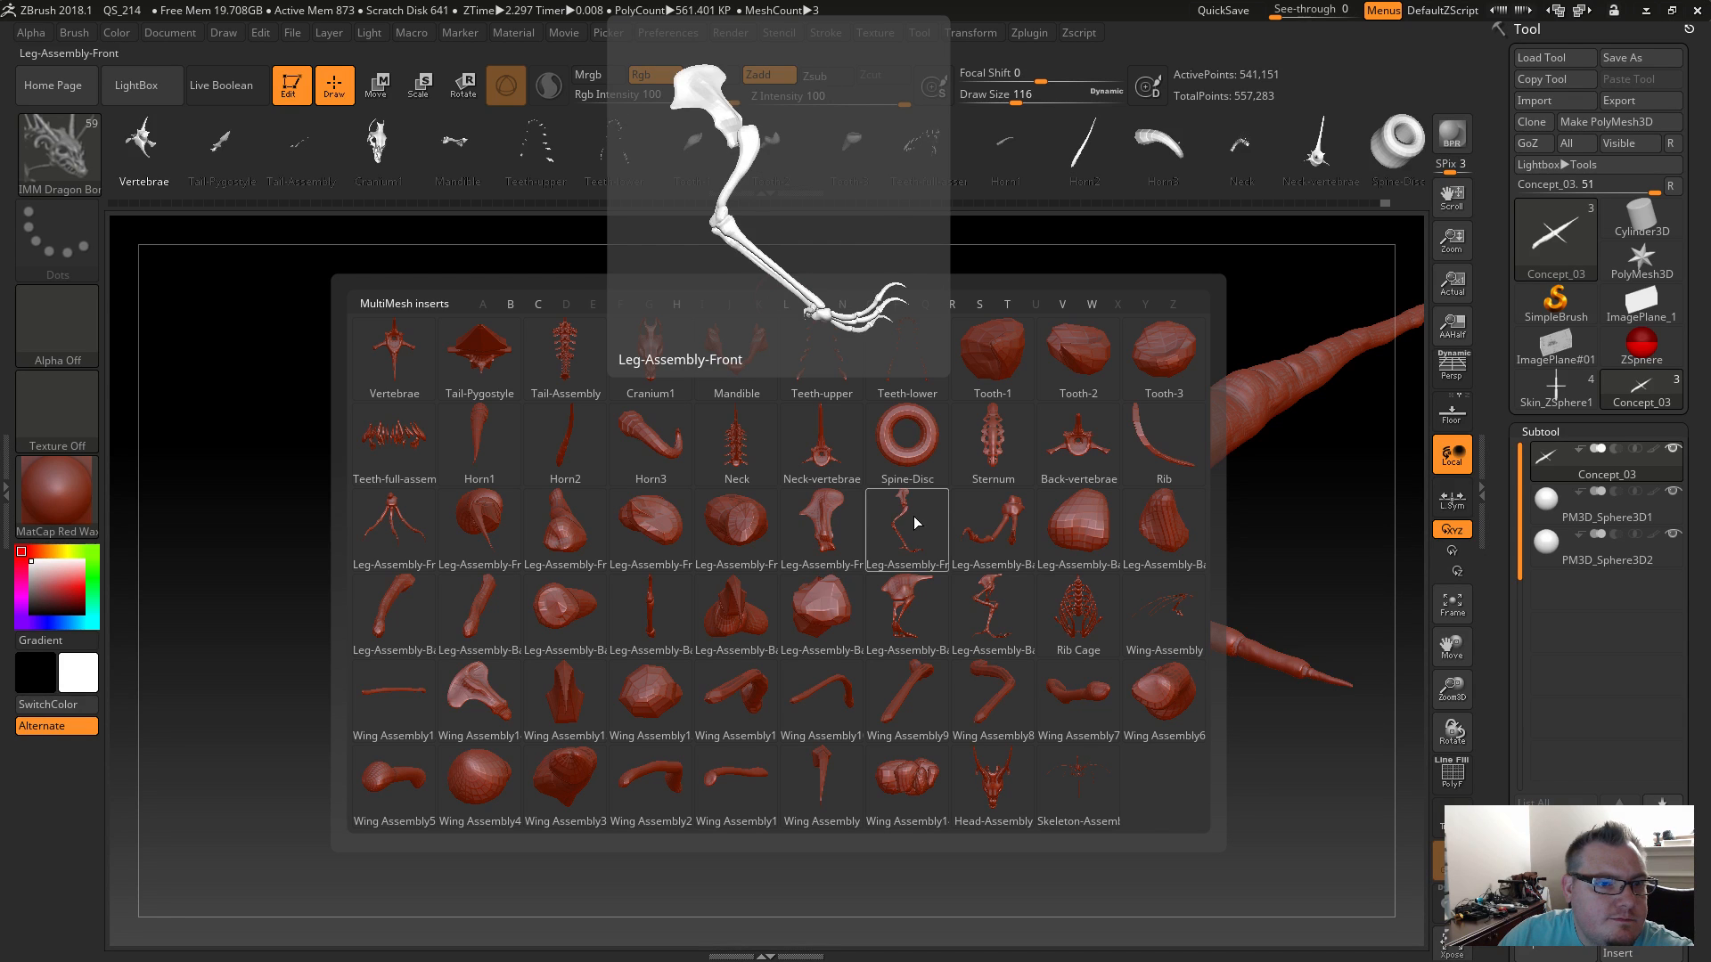
mouse_move(1001, 528)
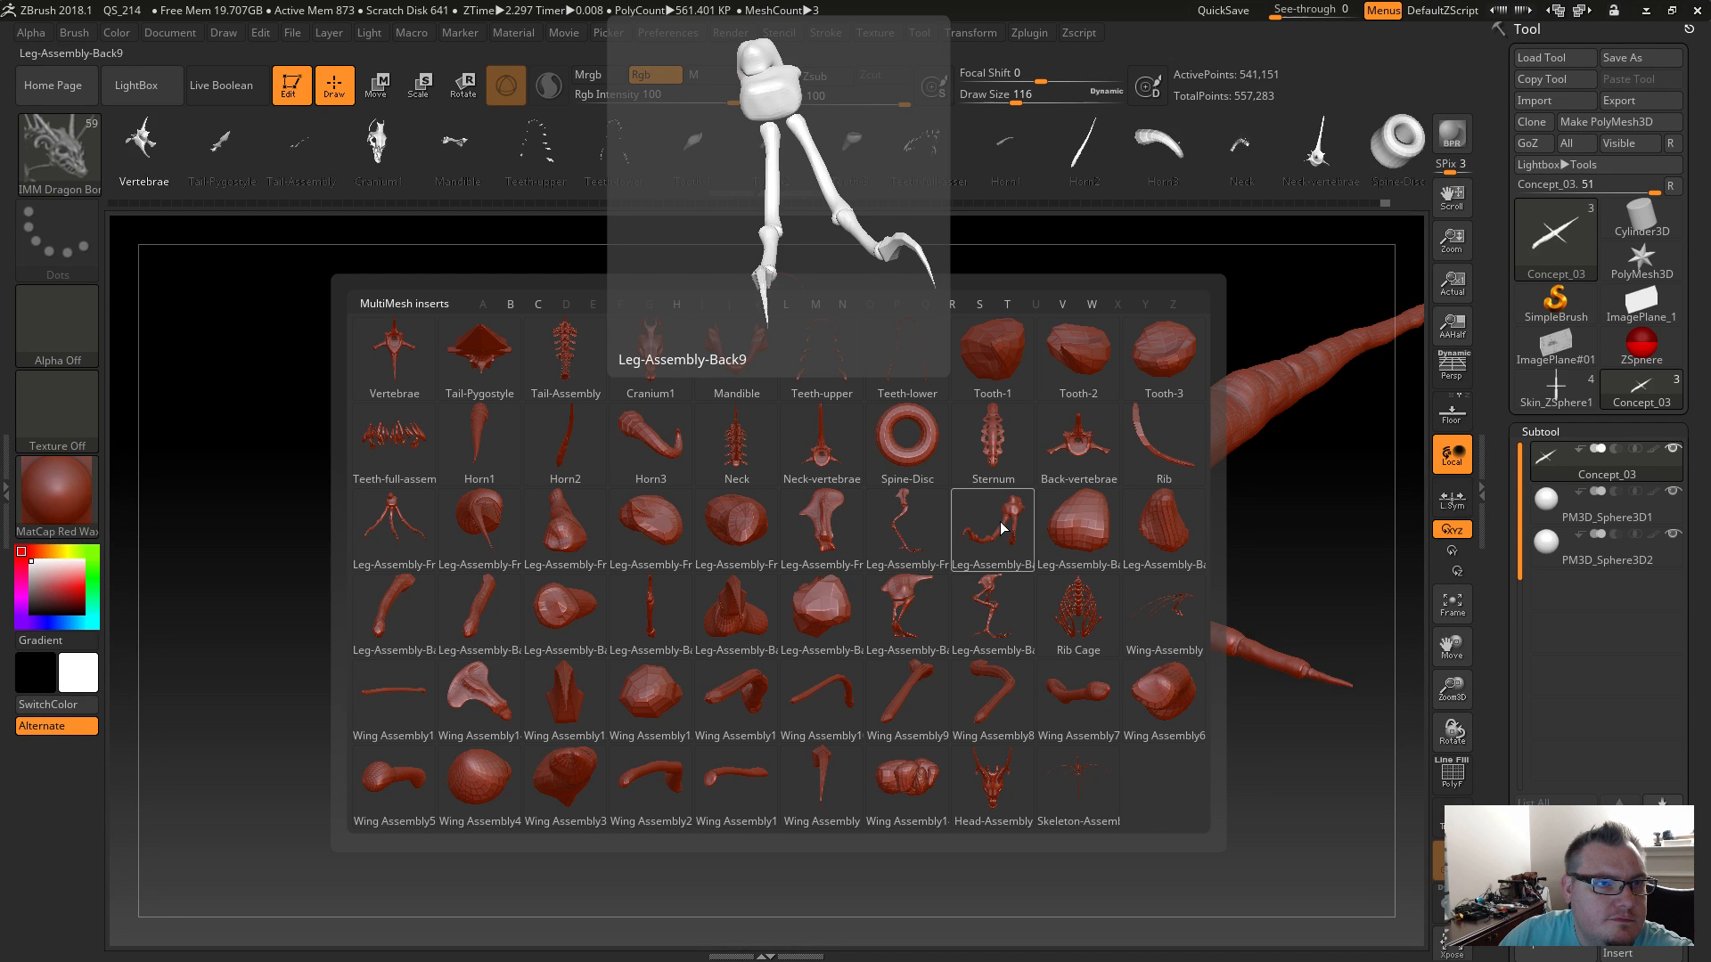
mouse_move(1194, 604)
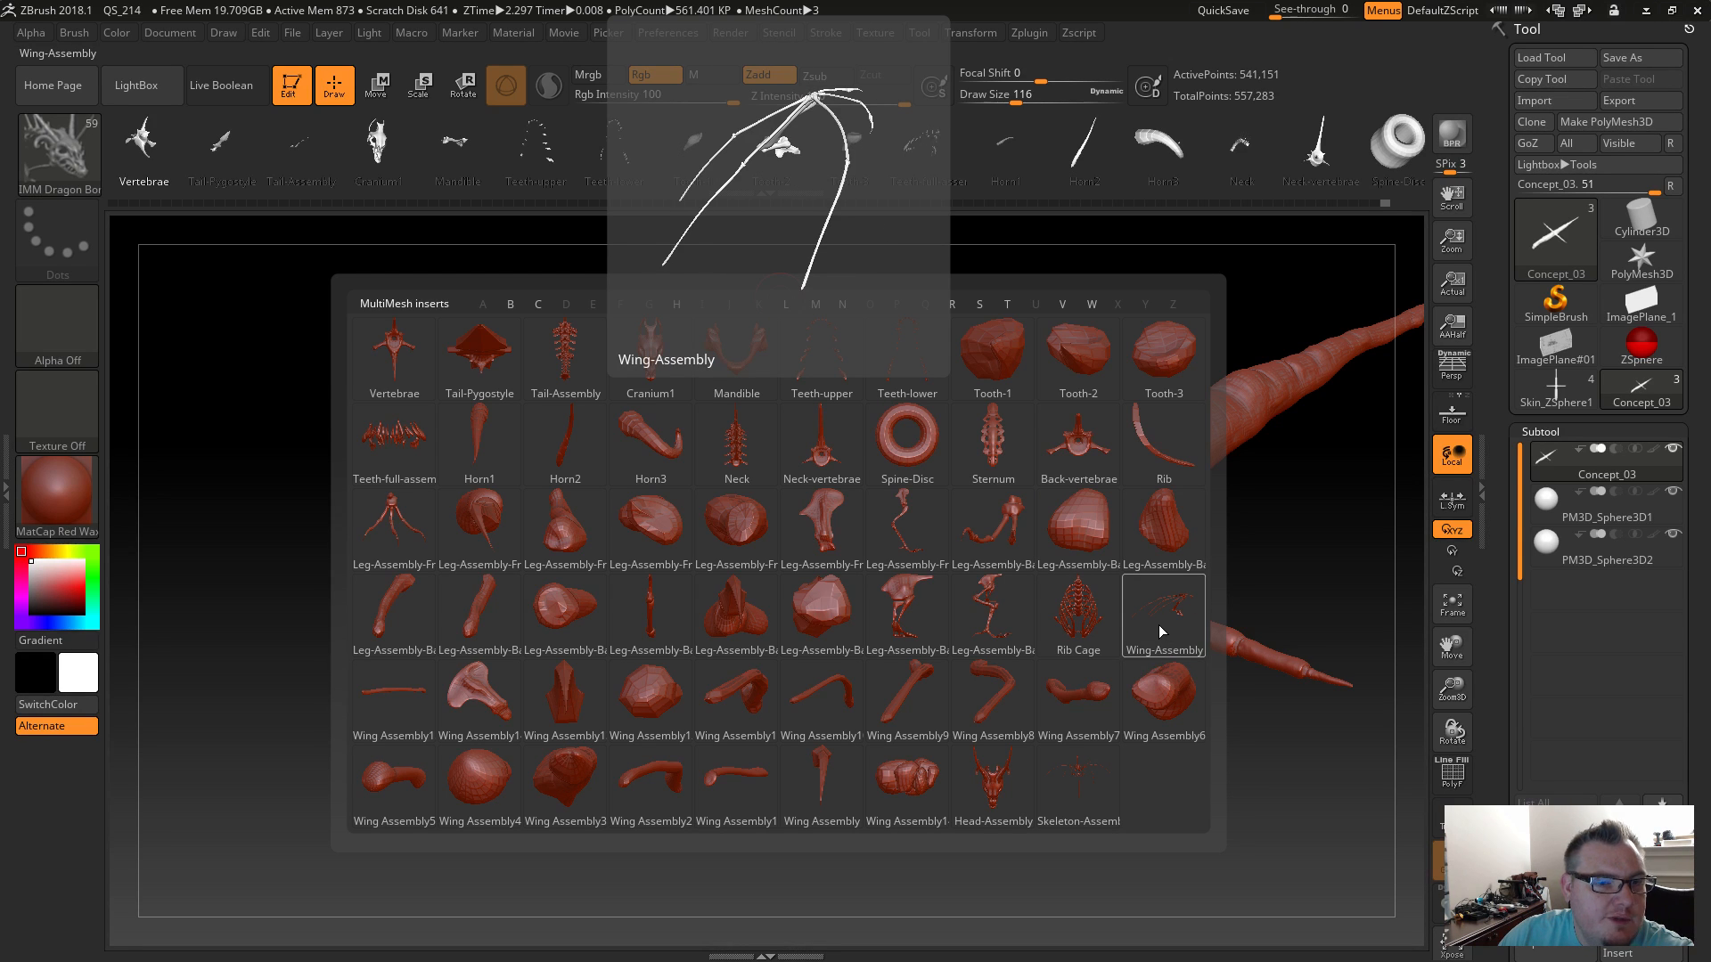
mouse_move(1066, 627)
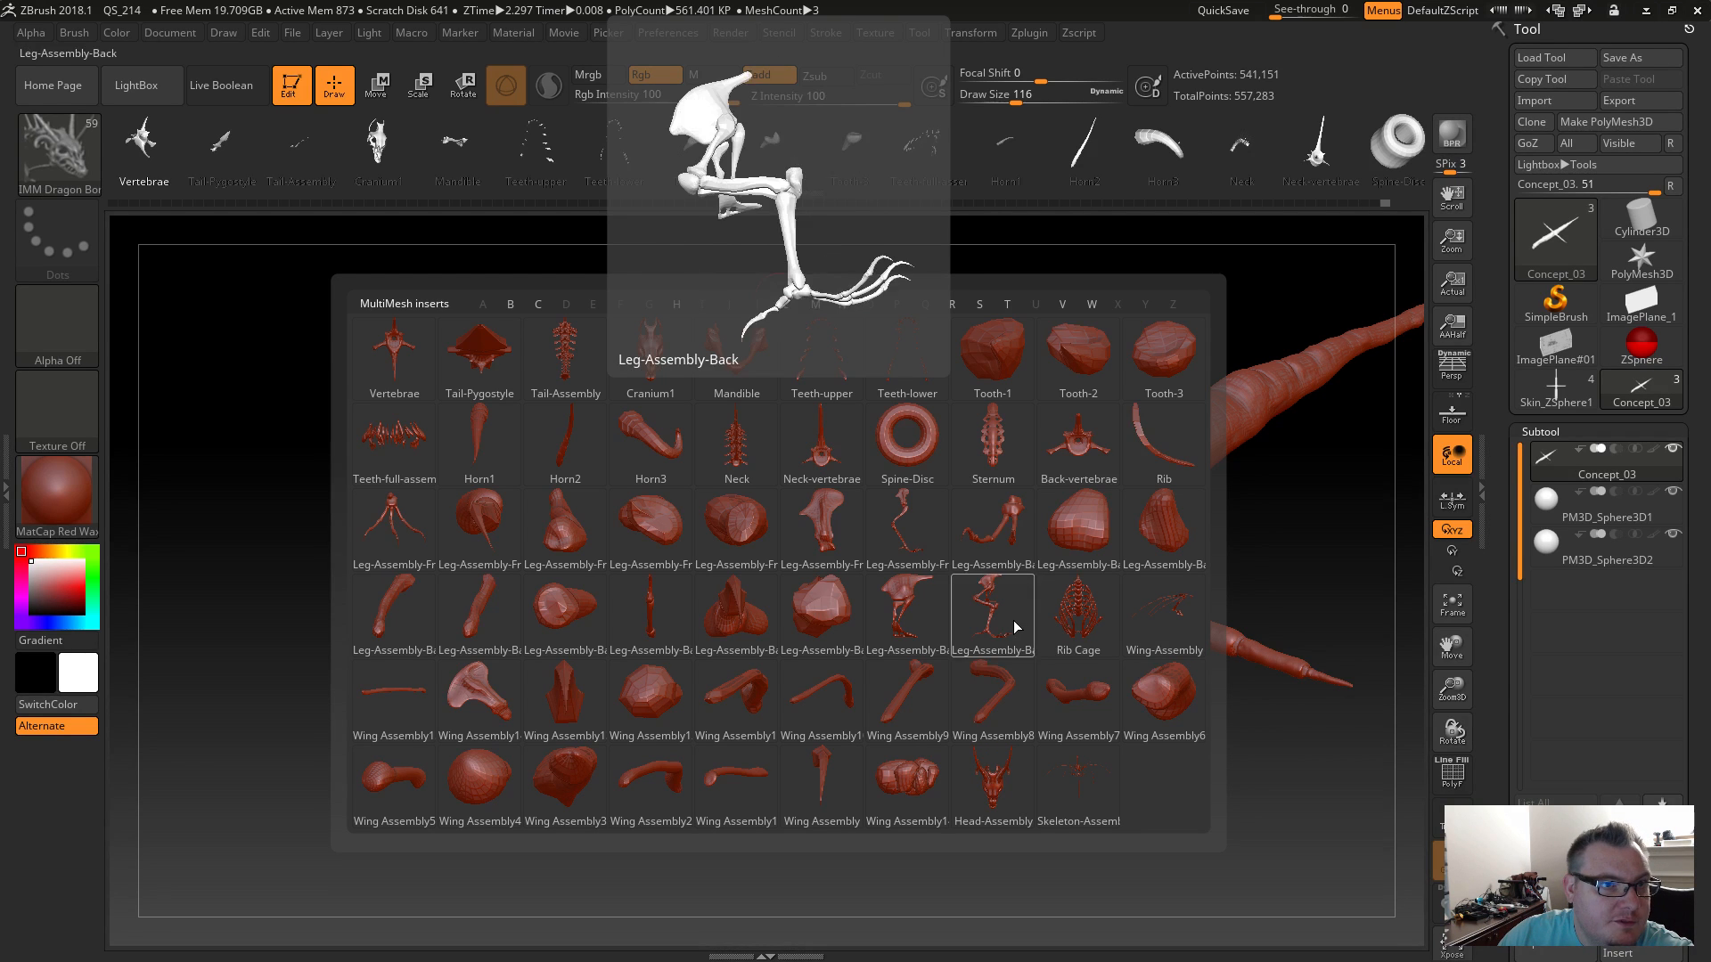
mouse_move(836, 627)
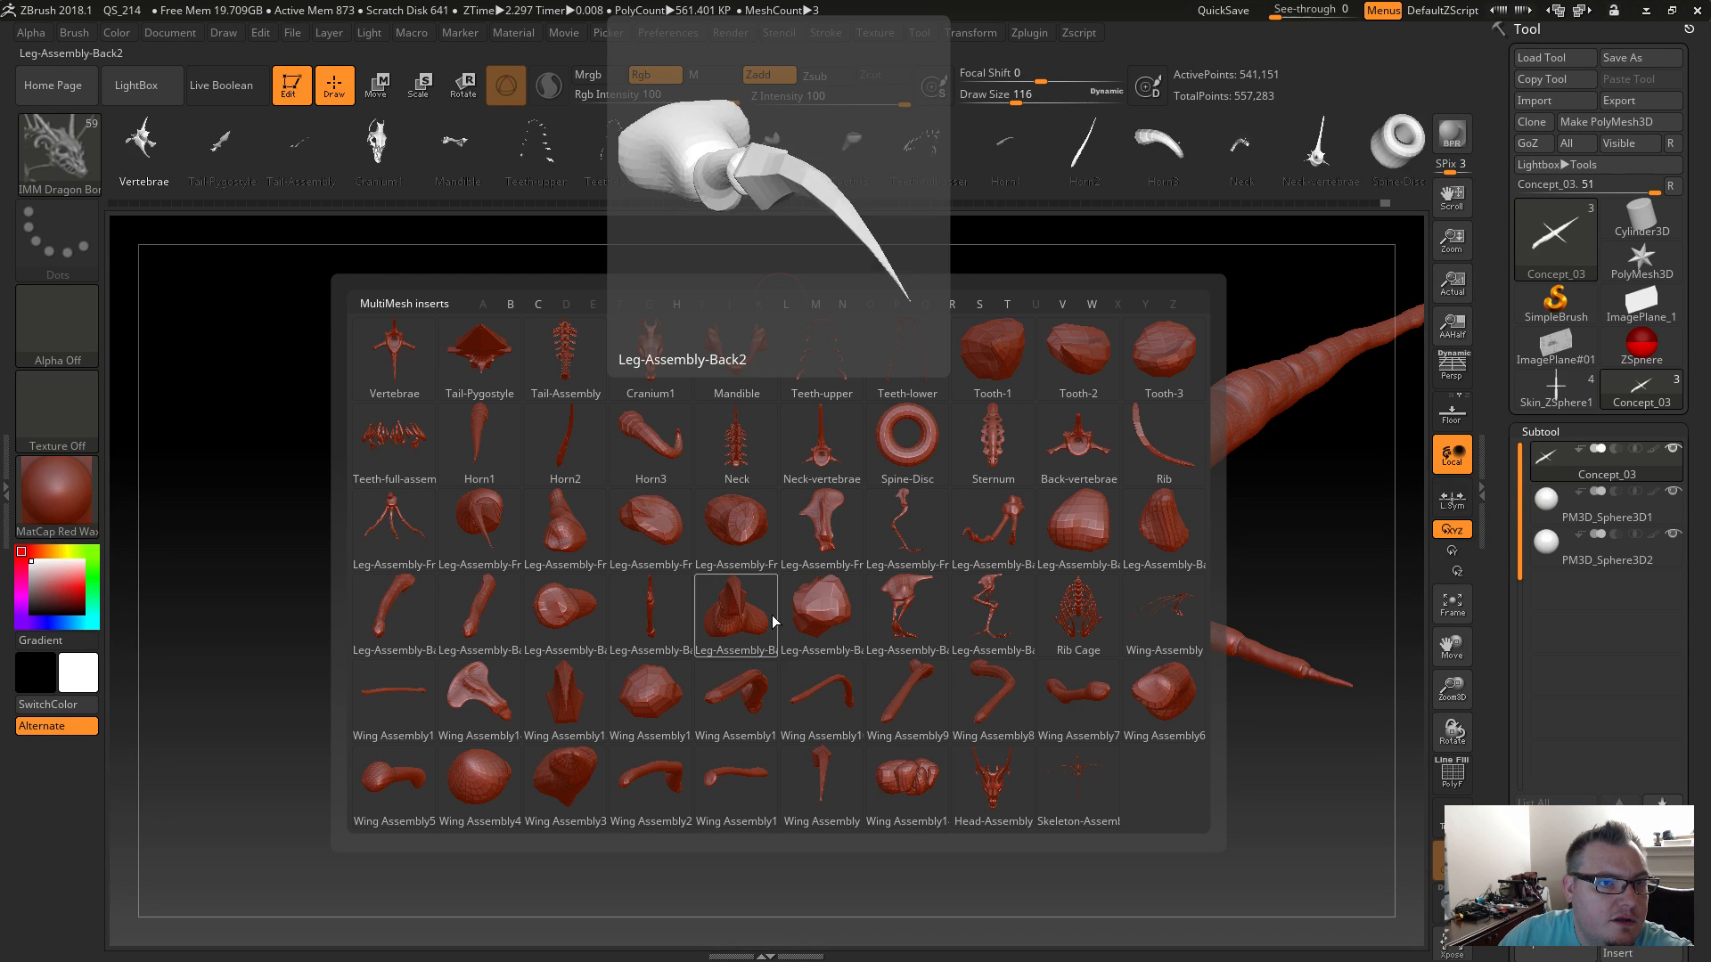
mouse_move(661, 614)
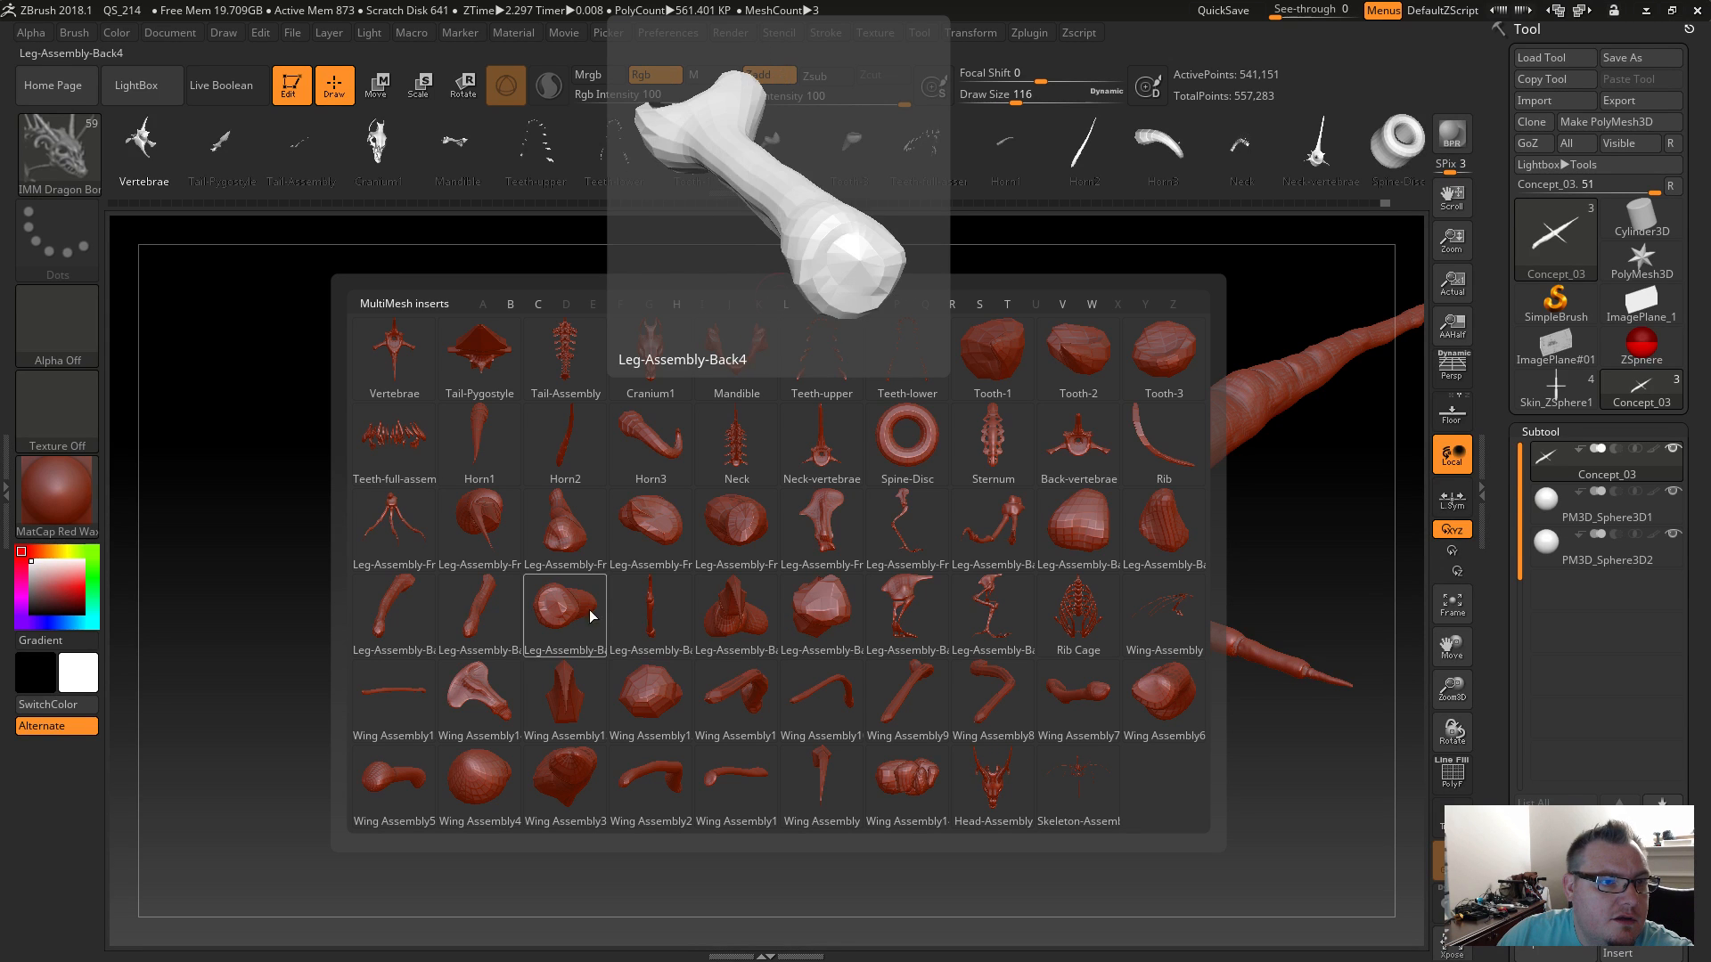
mouse_move(485, 611)
mouse_move(415, 613)
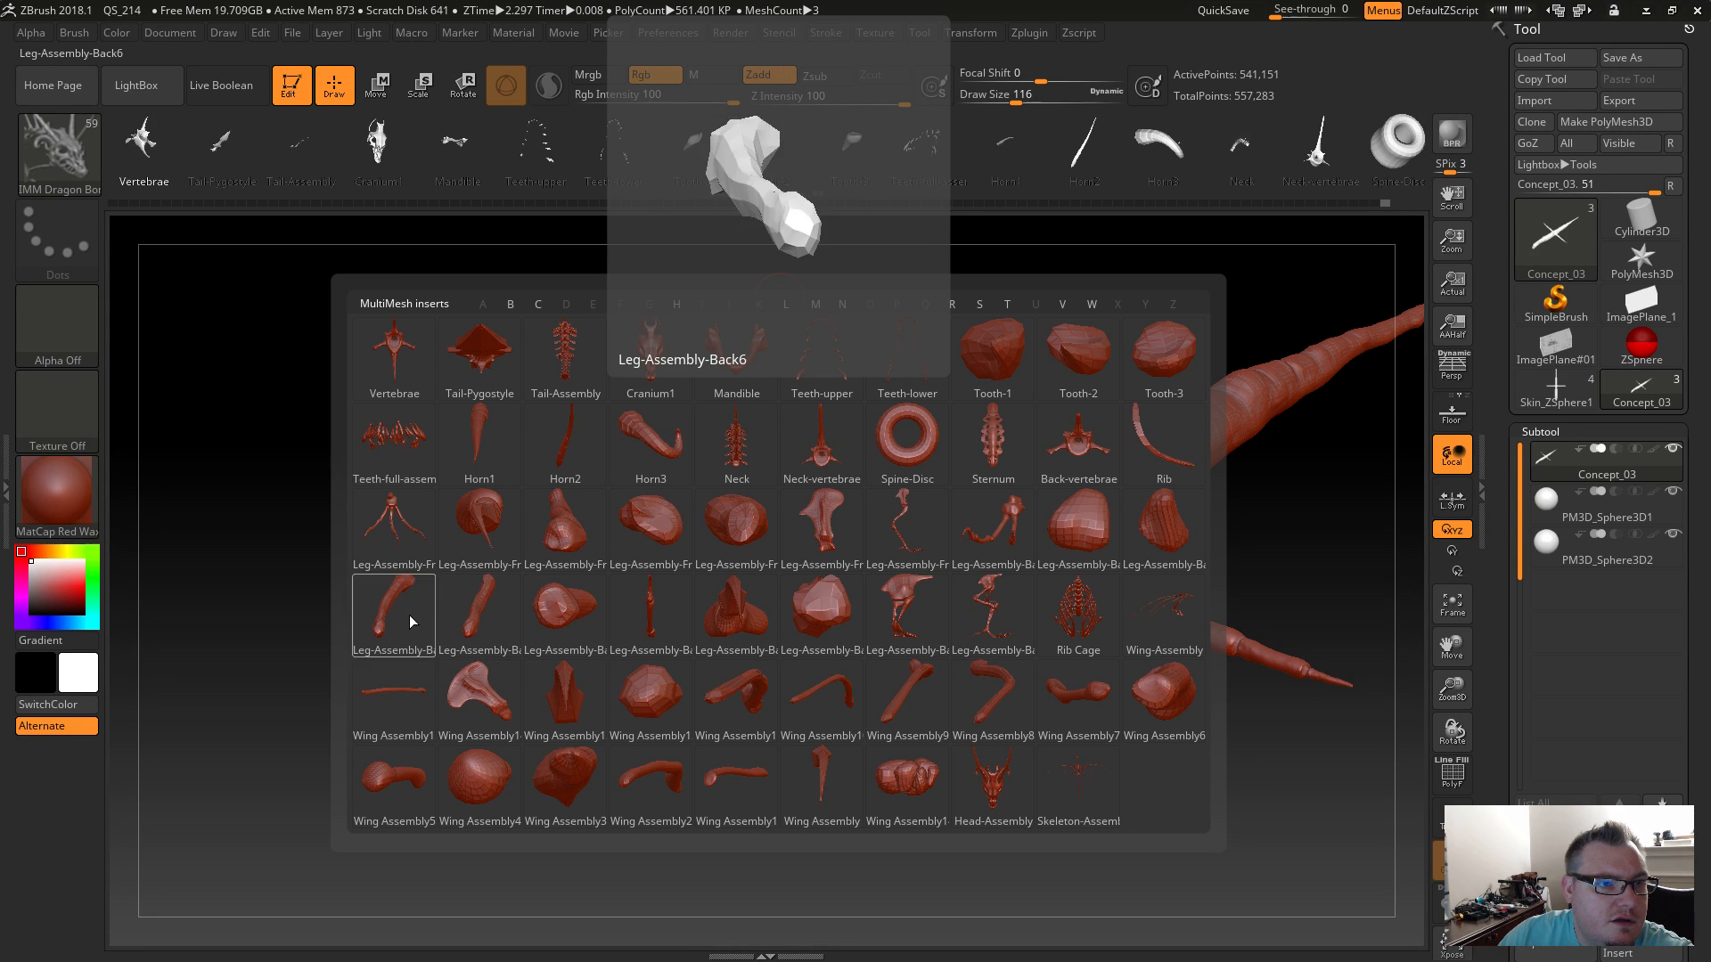
Preview the individual wing assembly bones and the Head-Assembly, and close the mesh insert list.
mouse_move(383, 719)
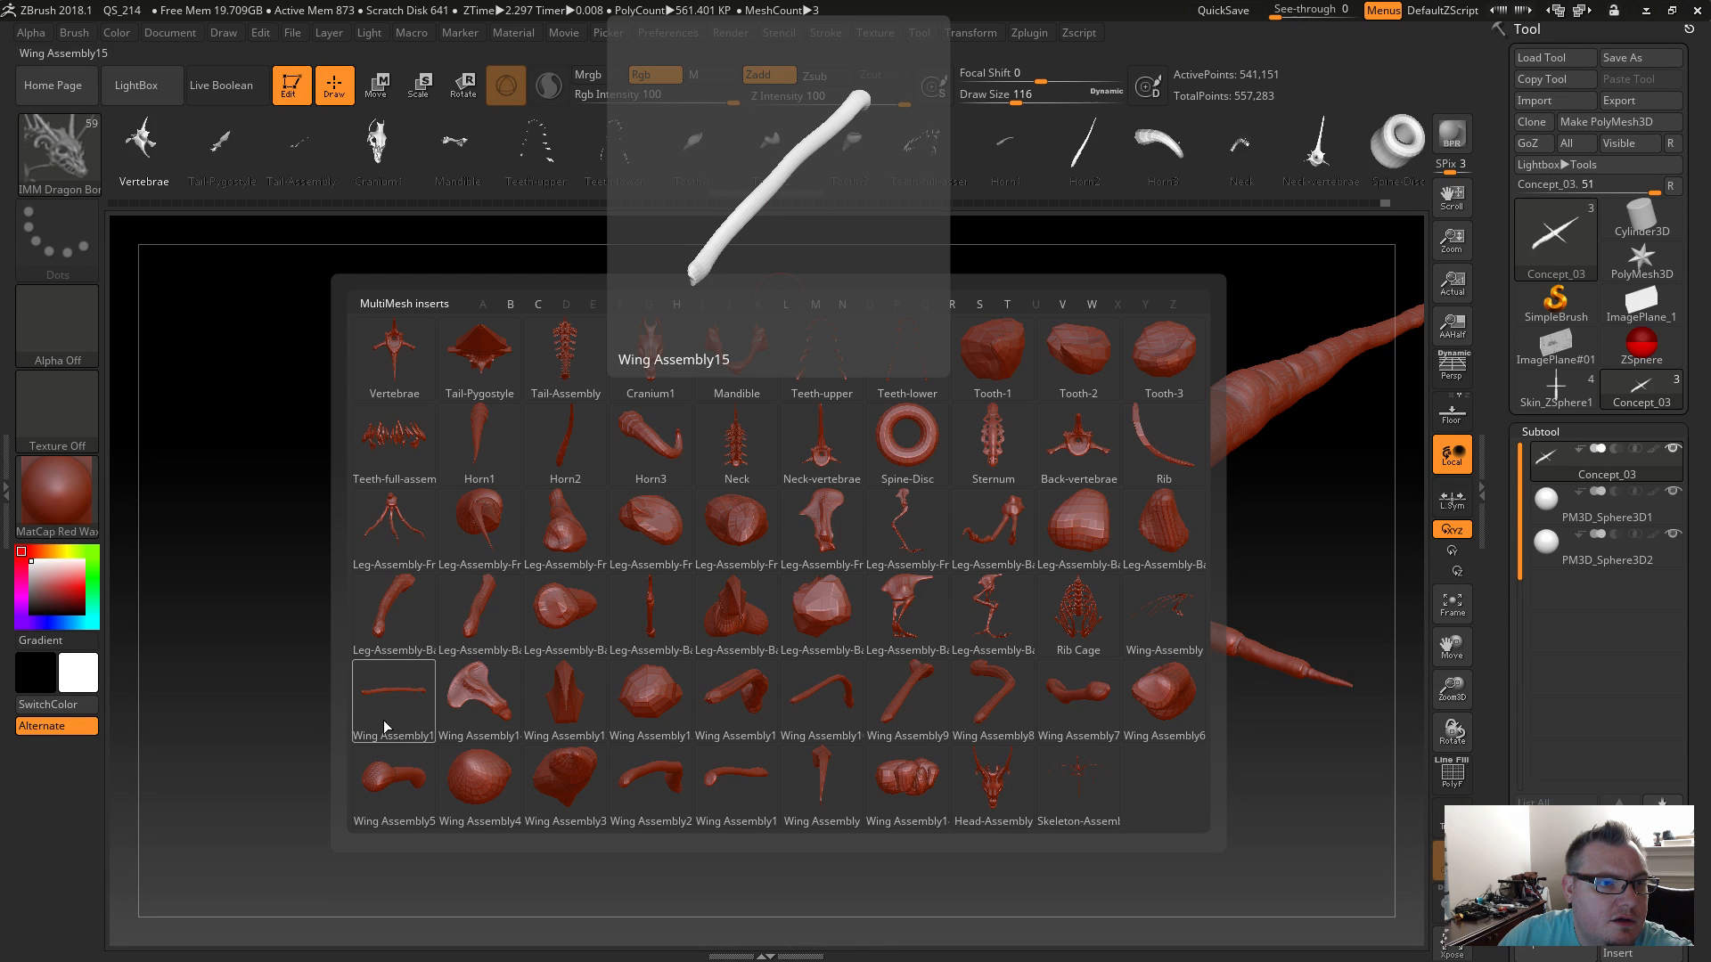
mouse_move(497, 720)
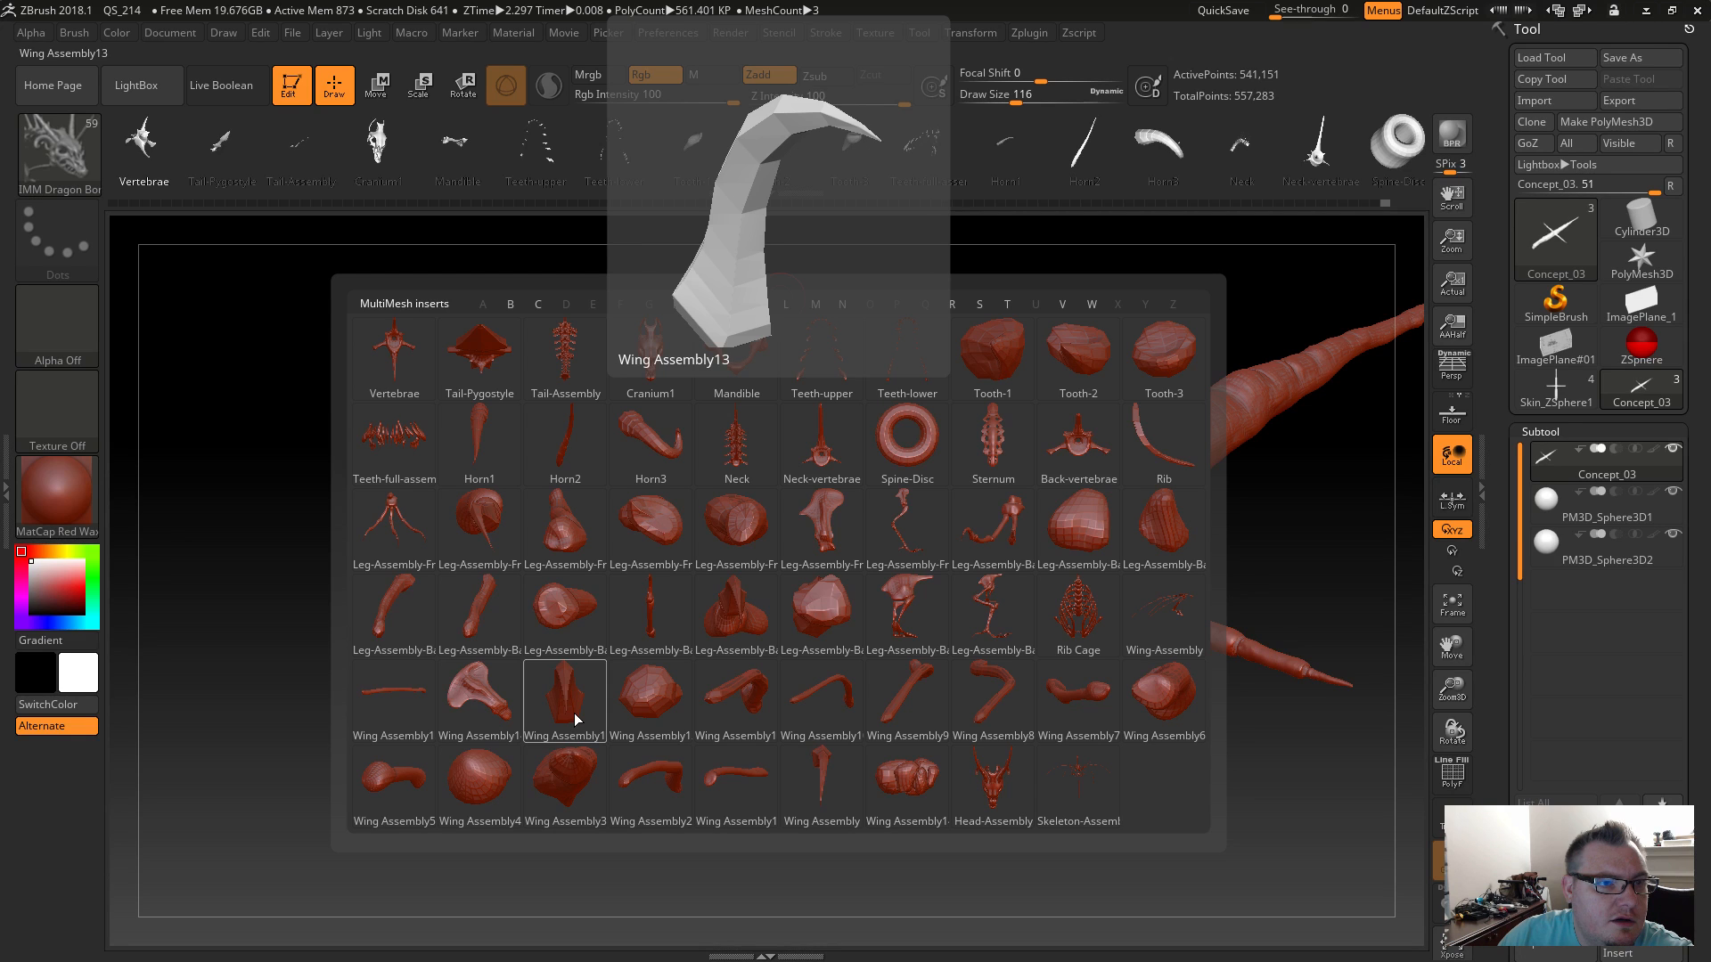
mouse_move(672, 710)
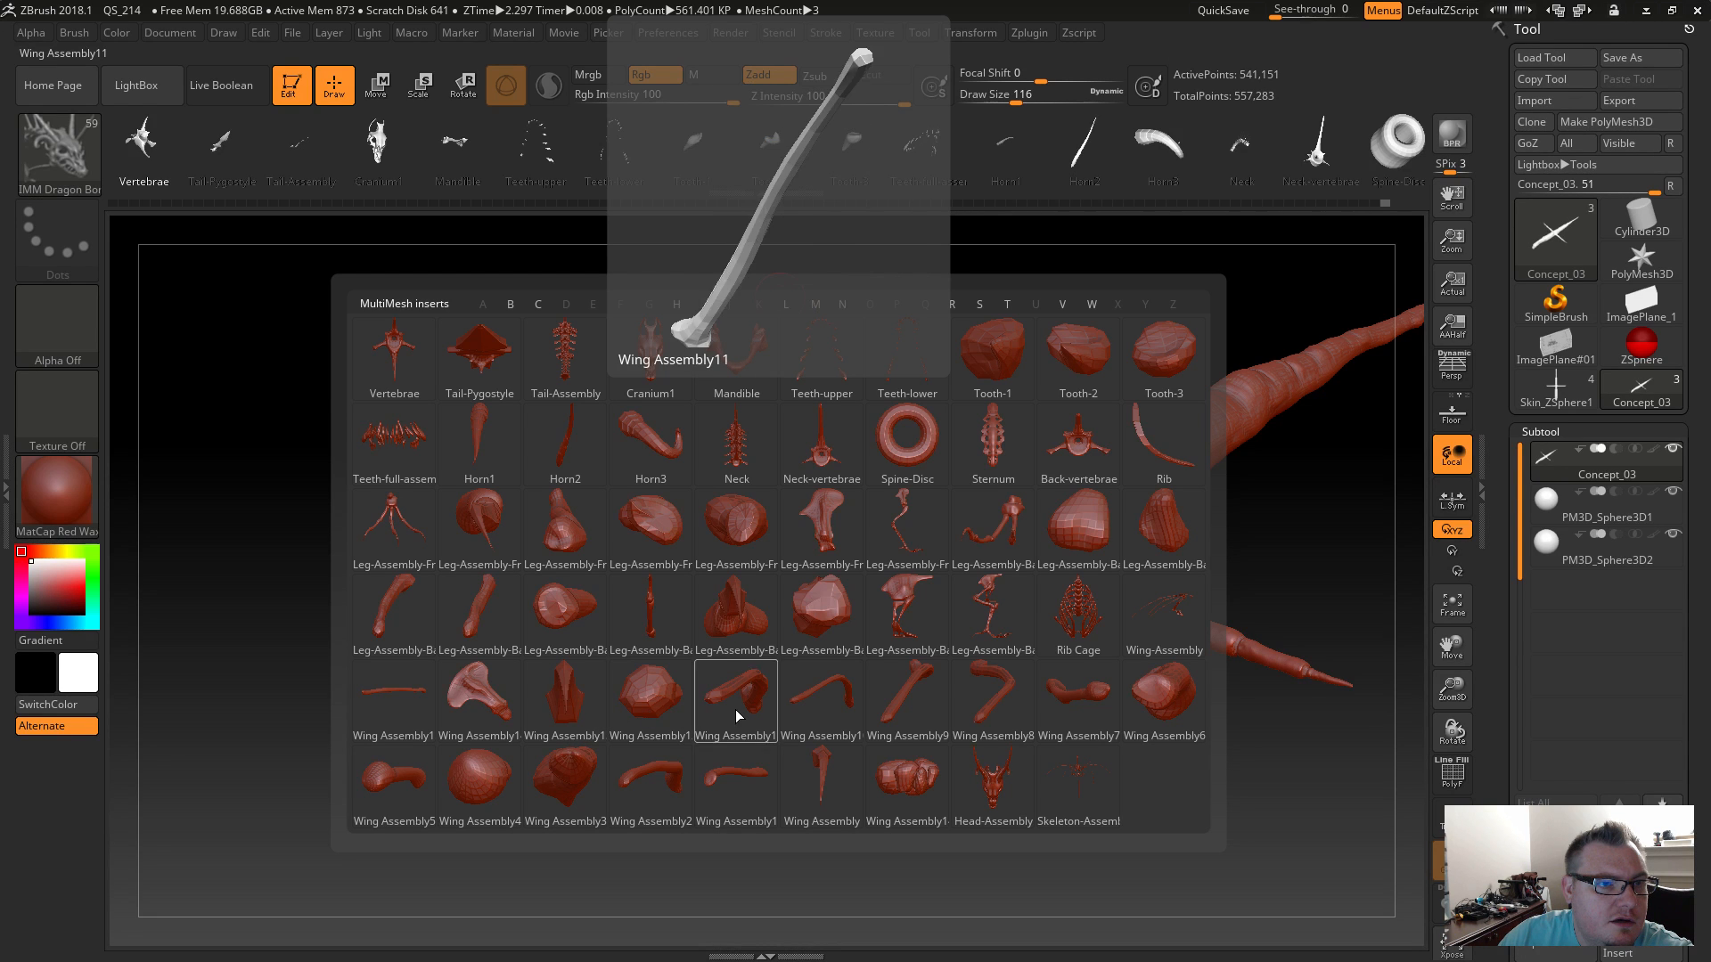
mouse_move(950, 701)
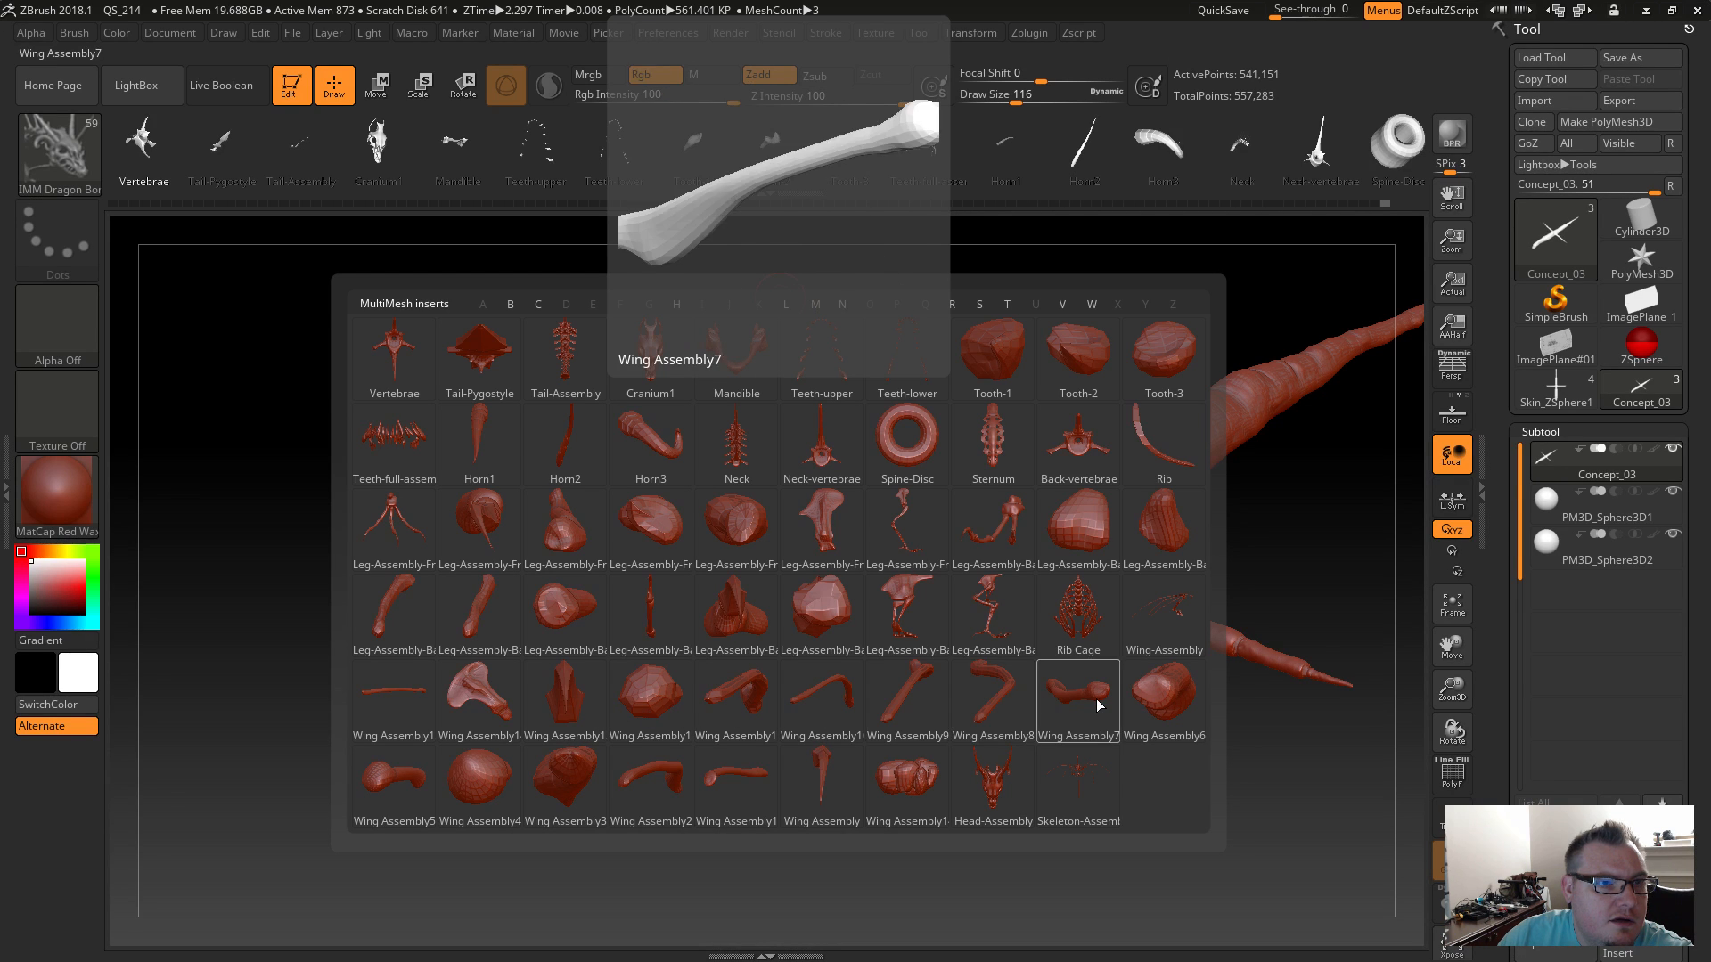
mouse_move(1126, 706)
mouse_move(1094, 780)
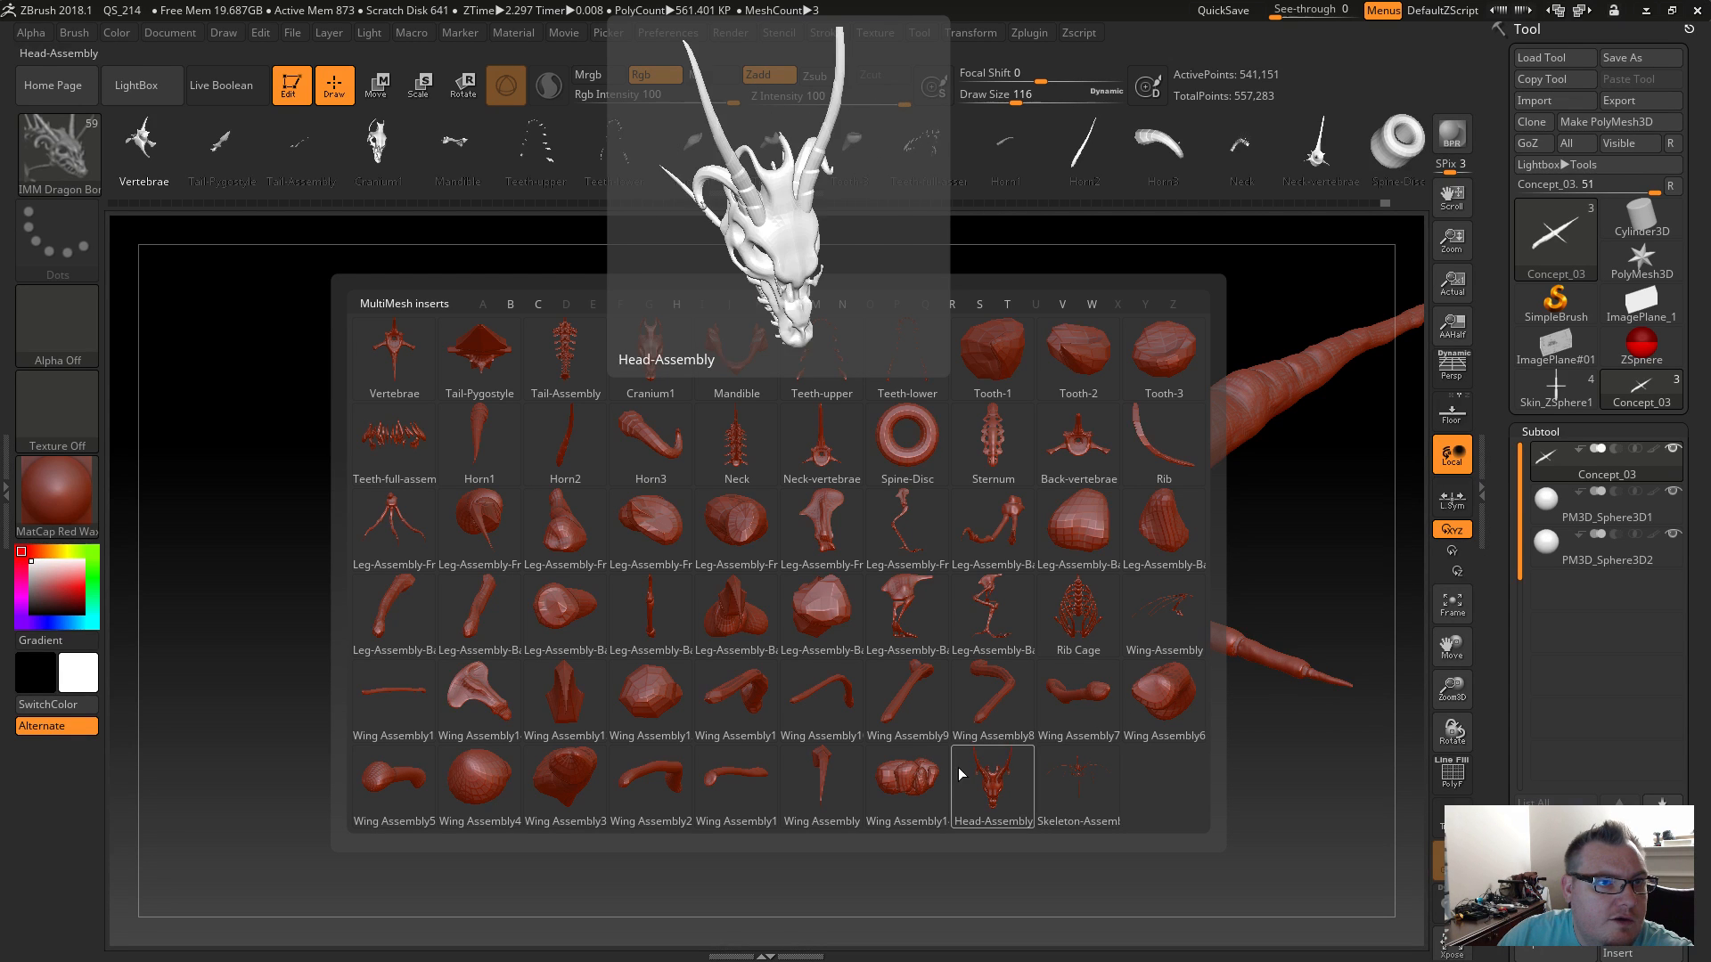
mouse_move(855, 774)
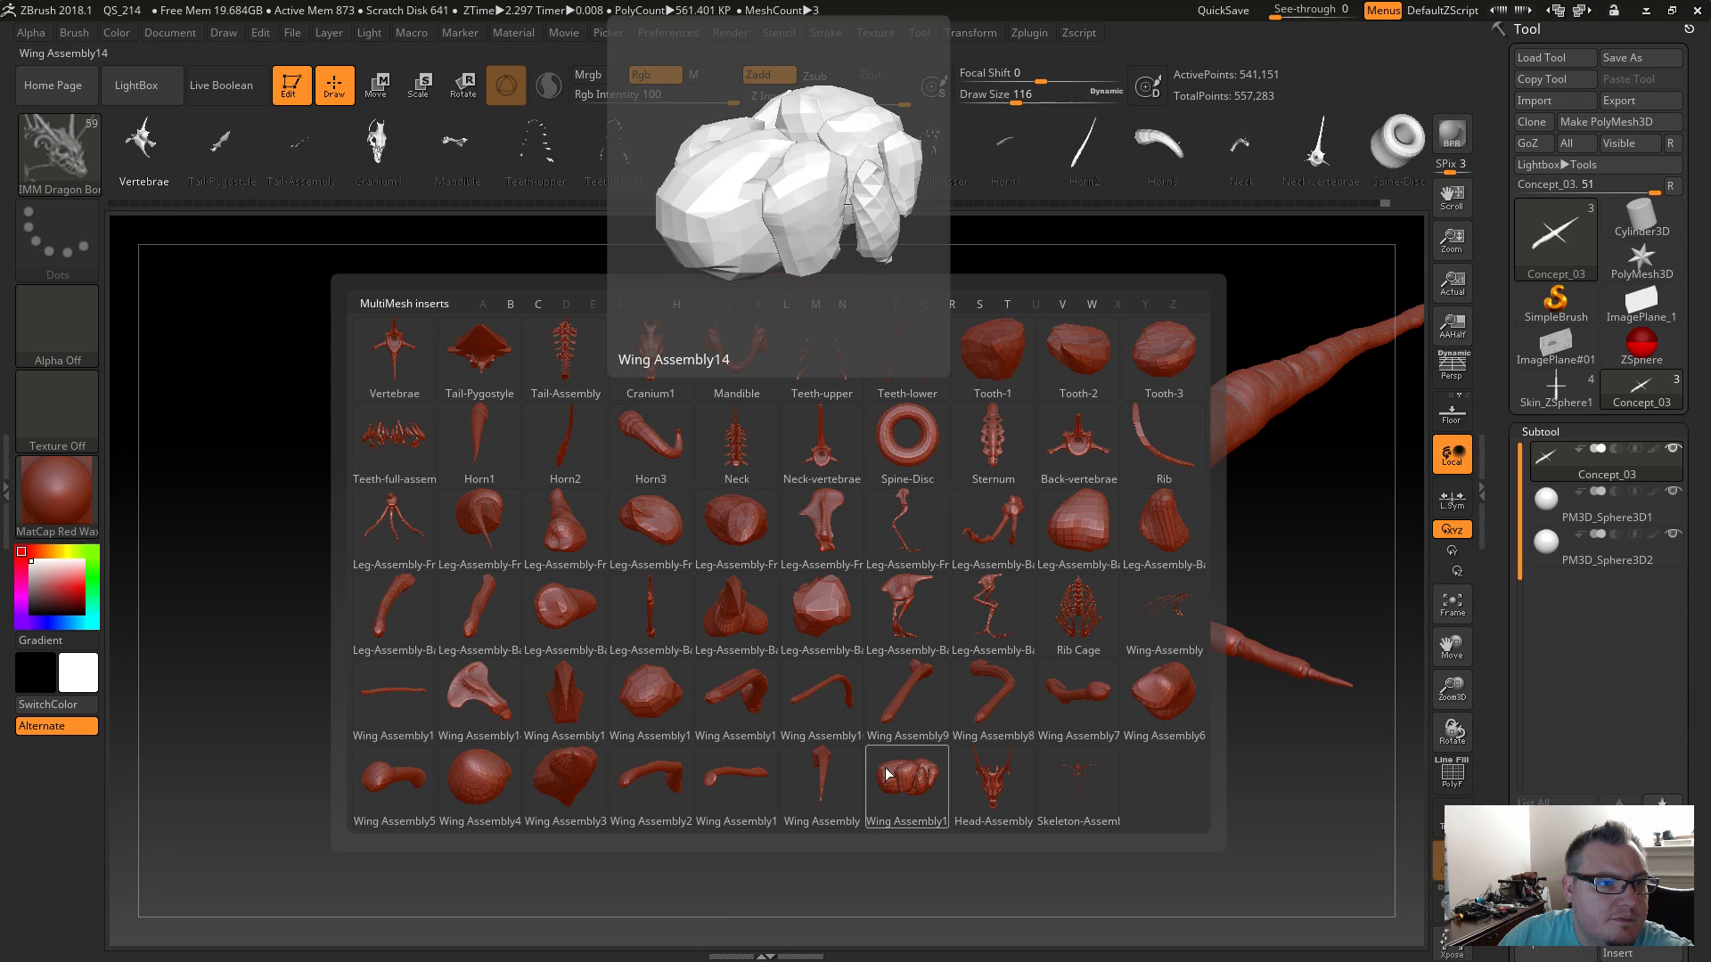
mouse_move(767, 775)
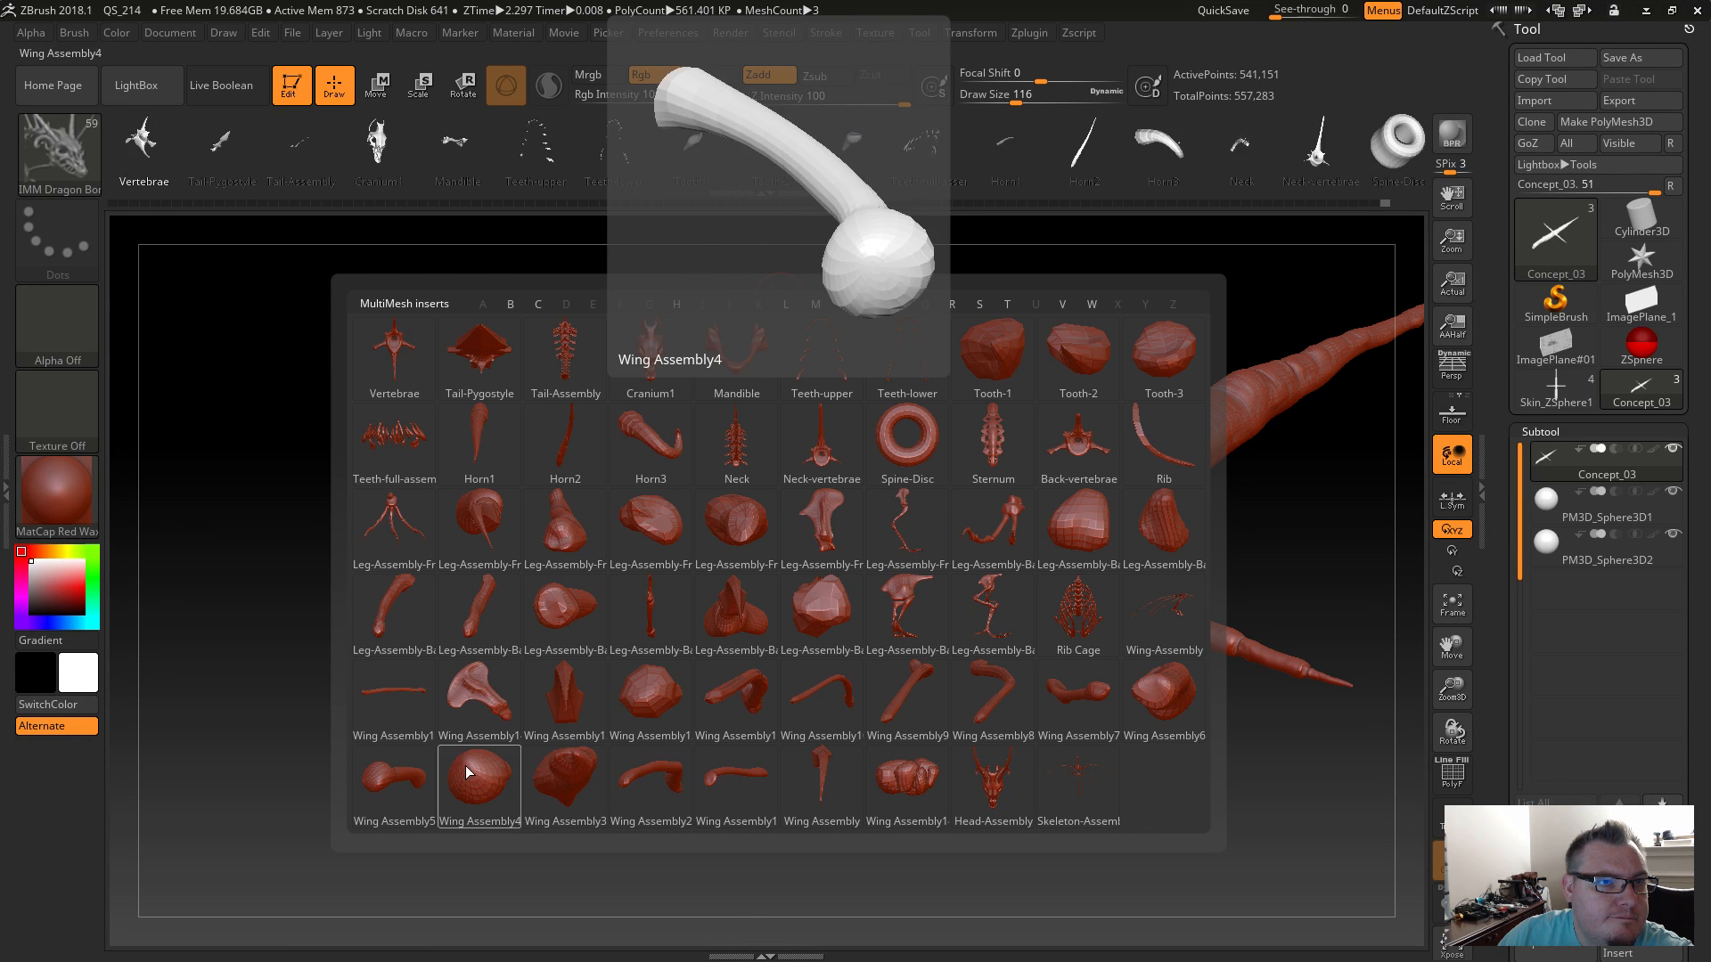
left_click(470, 454)
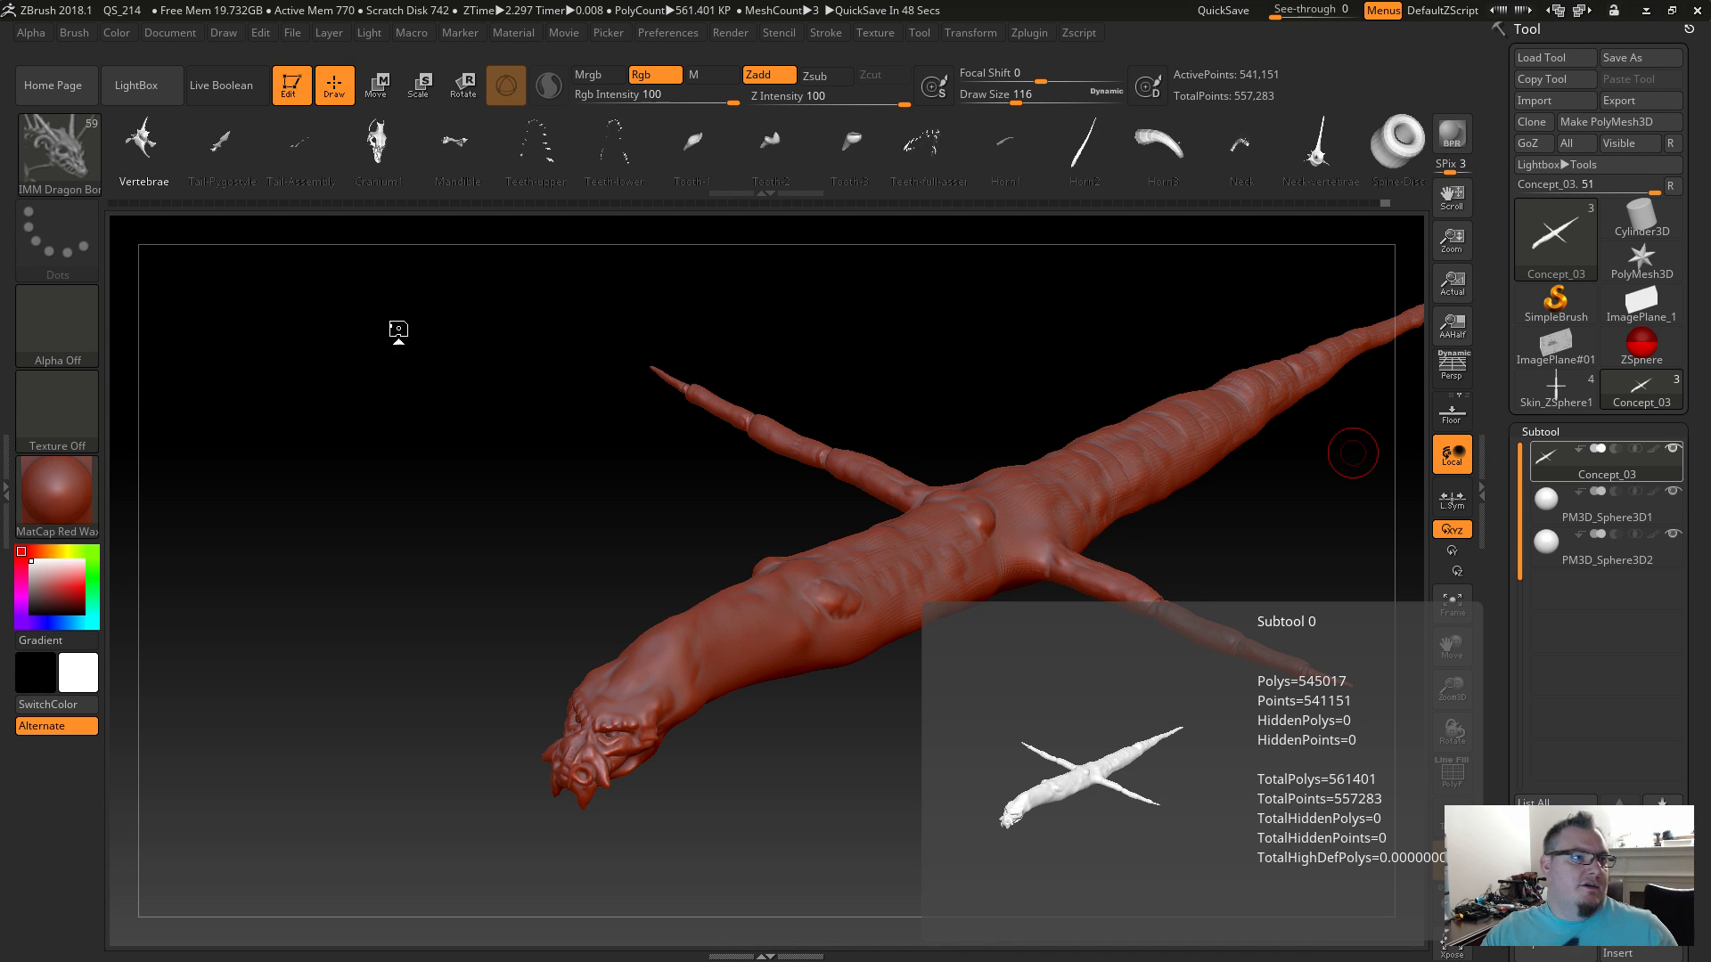
Switch to the ClayBuildup brush and save the dragon tool over the existing Concept_03 file.
left_click(83, 161)
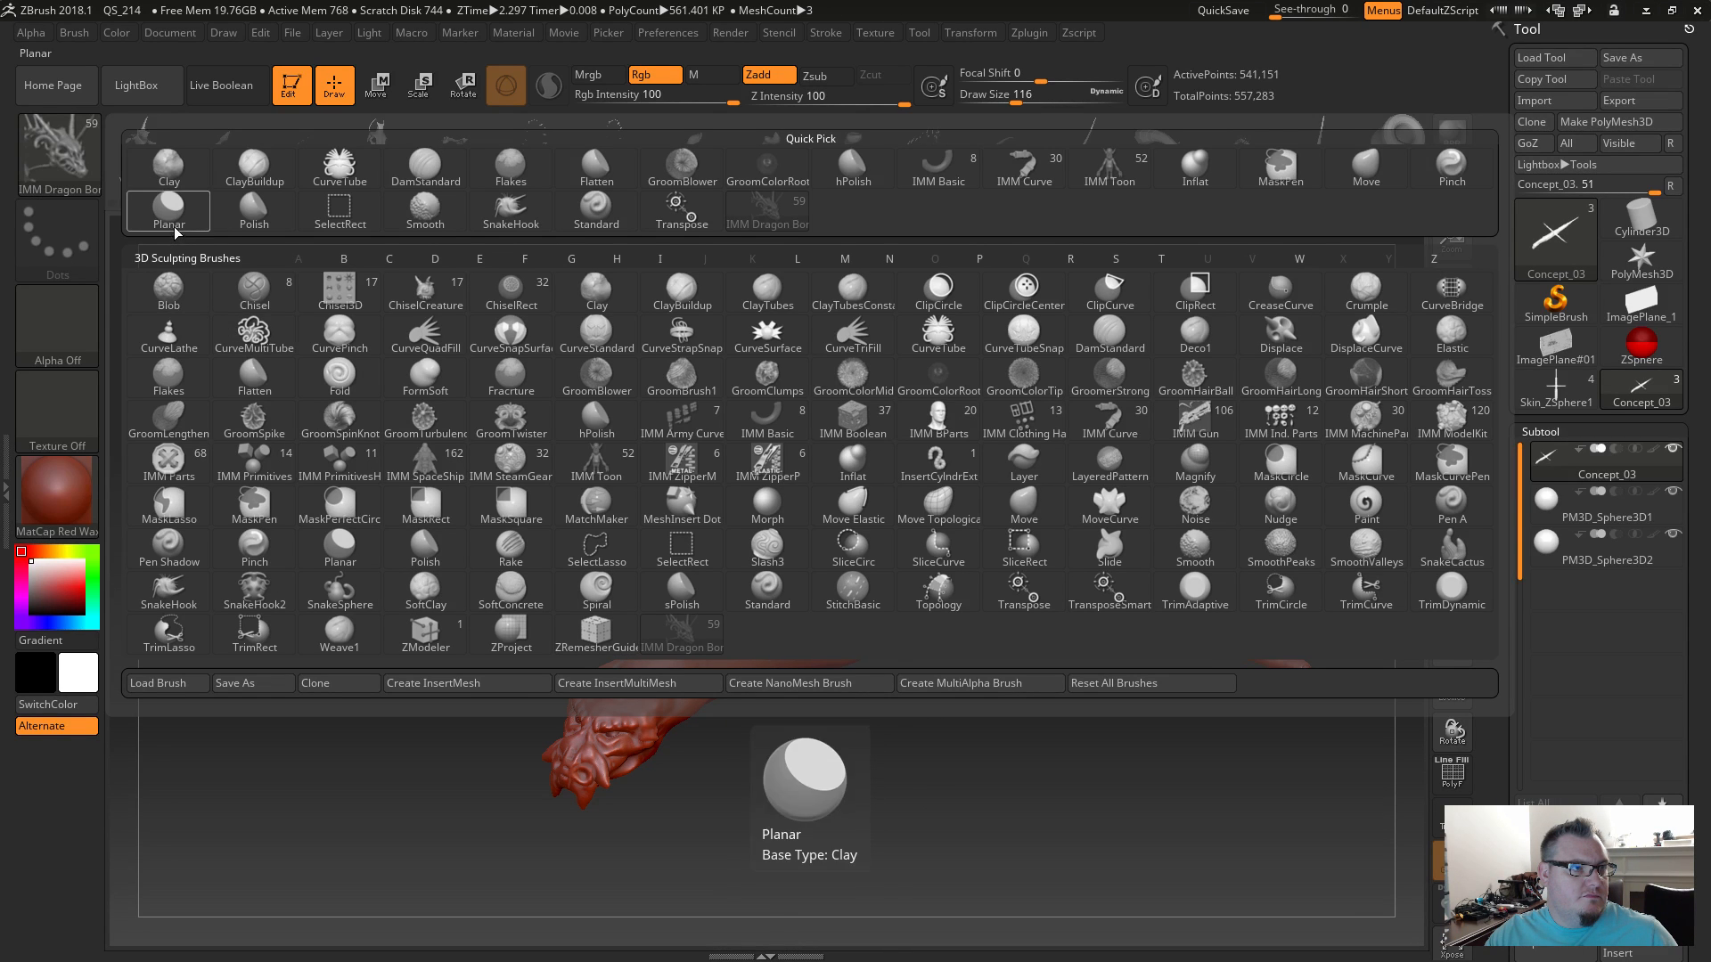
left_click(240, 183)
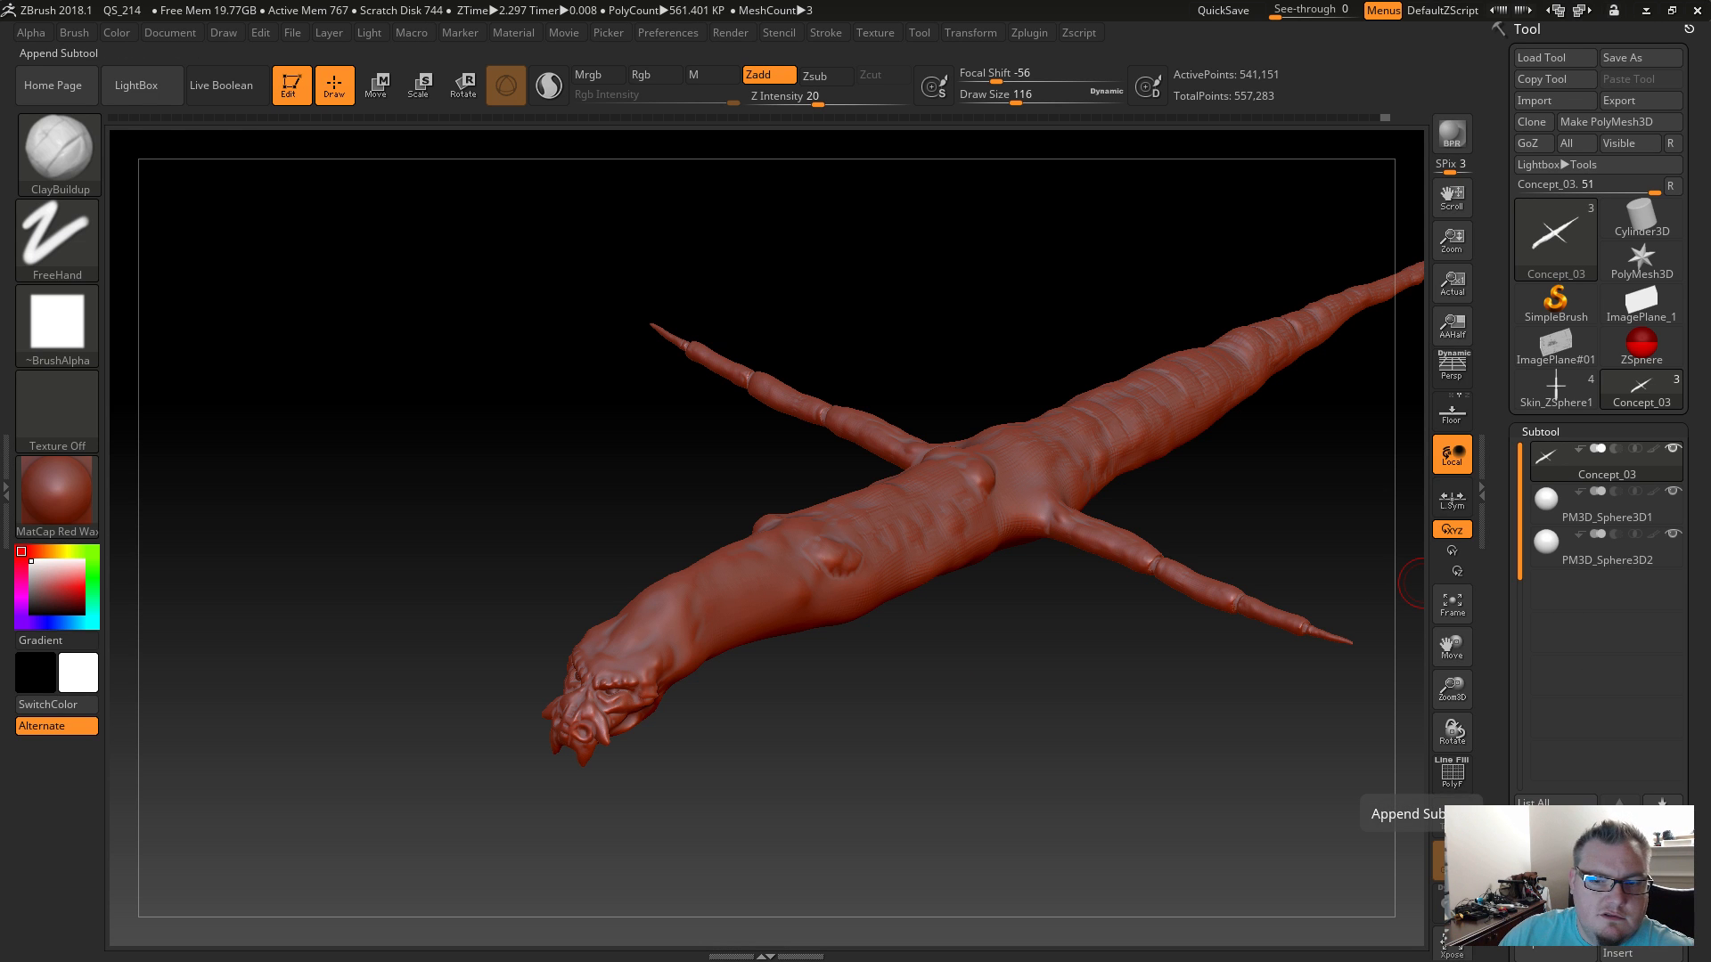
left_click(1555, 951)
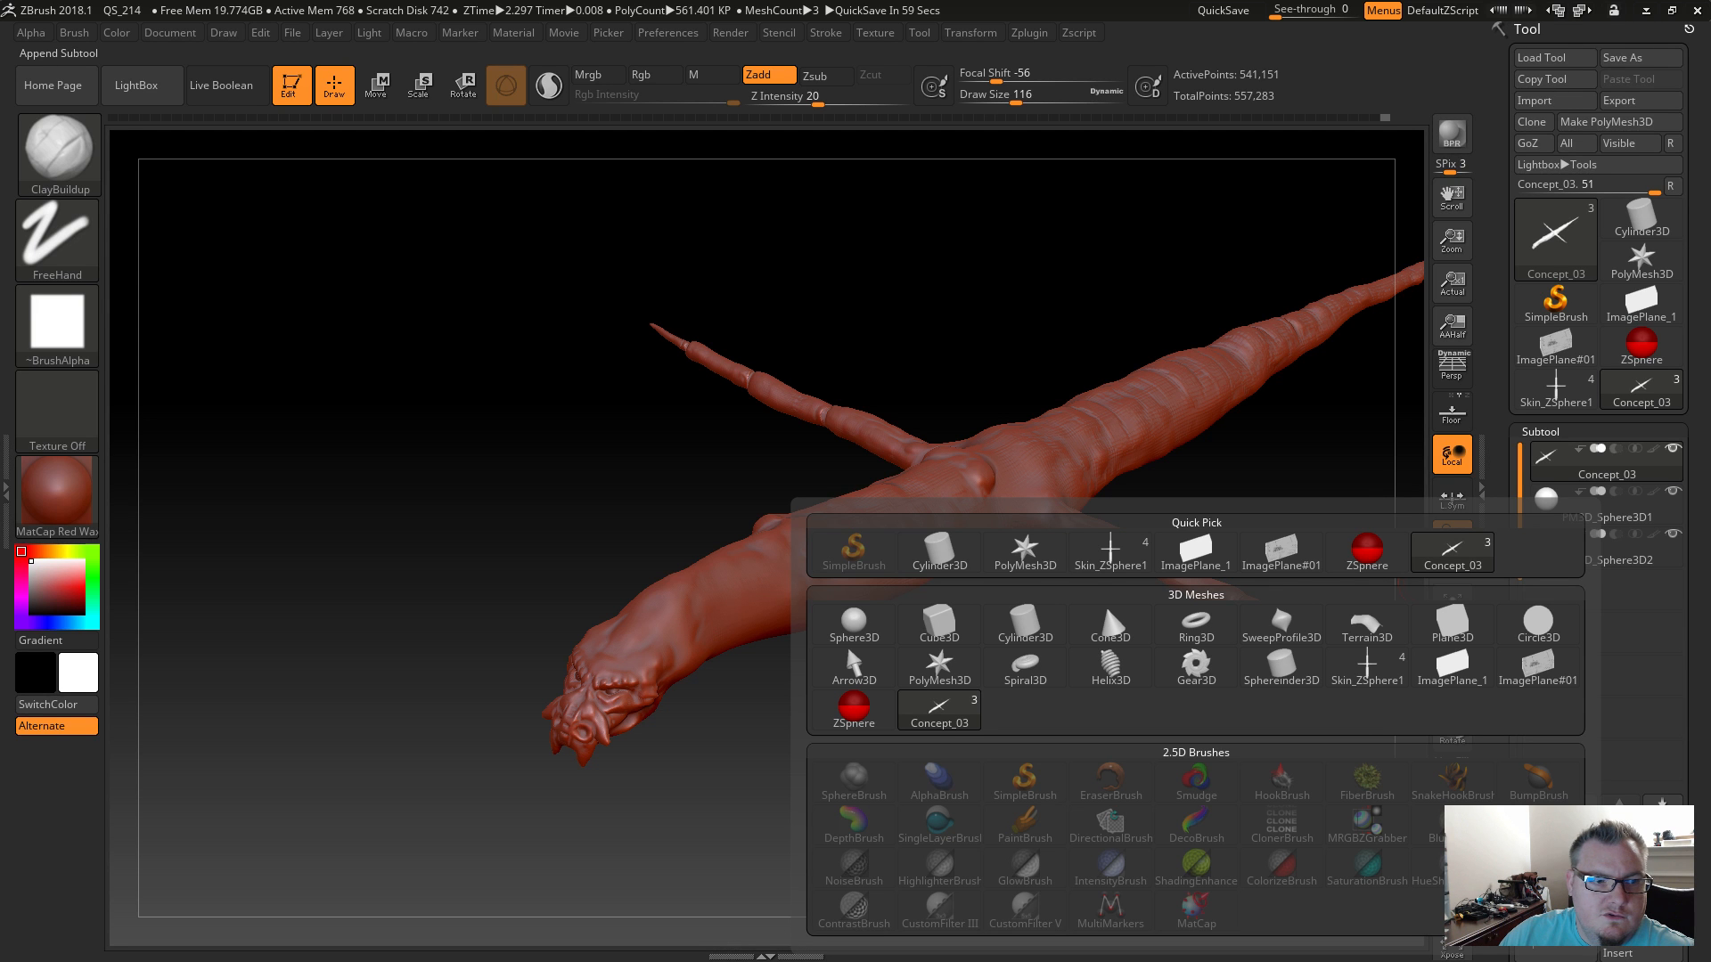
left_click(1621, 58)
double_click(557, 415)
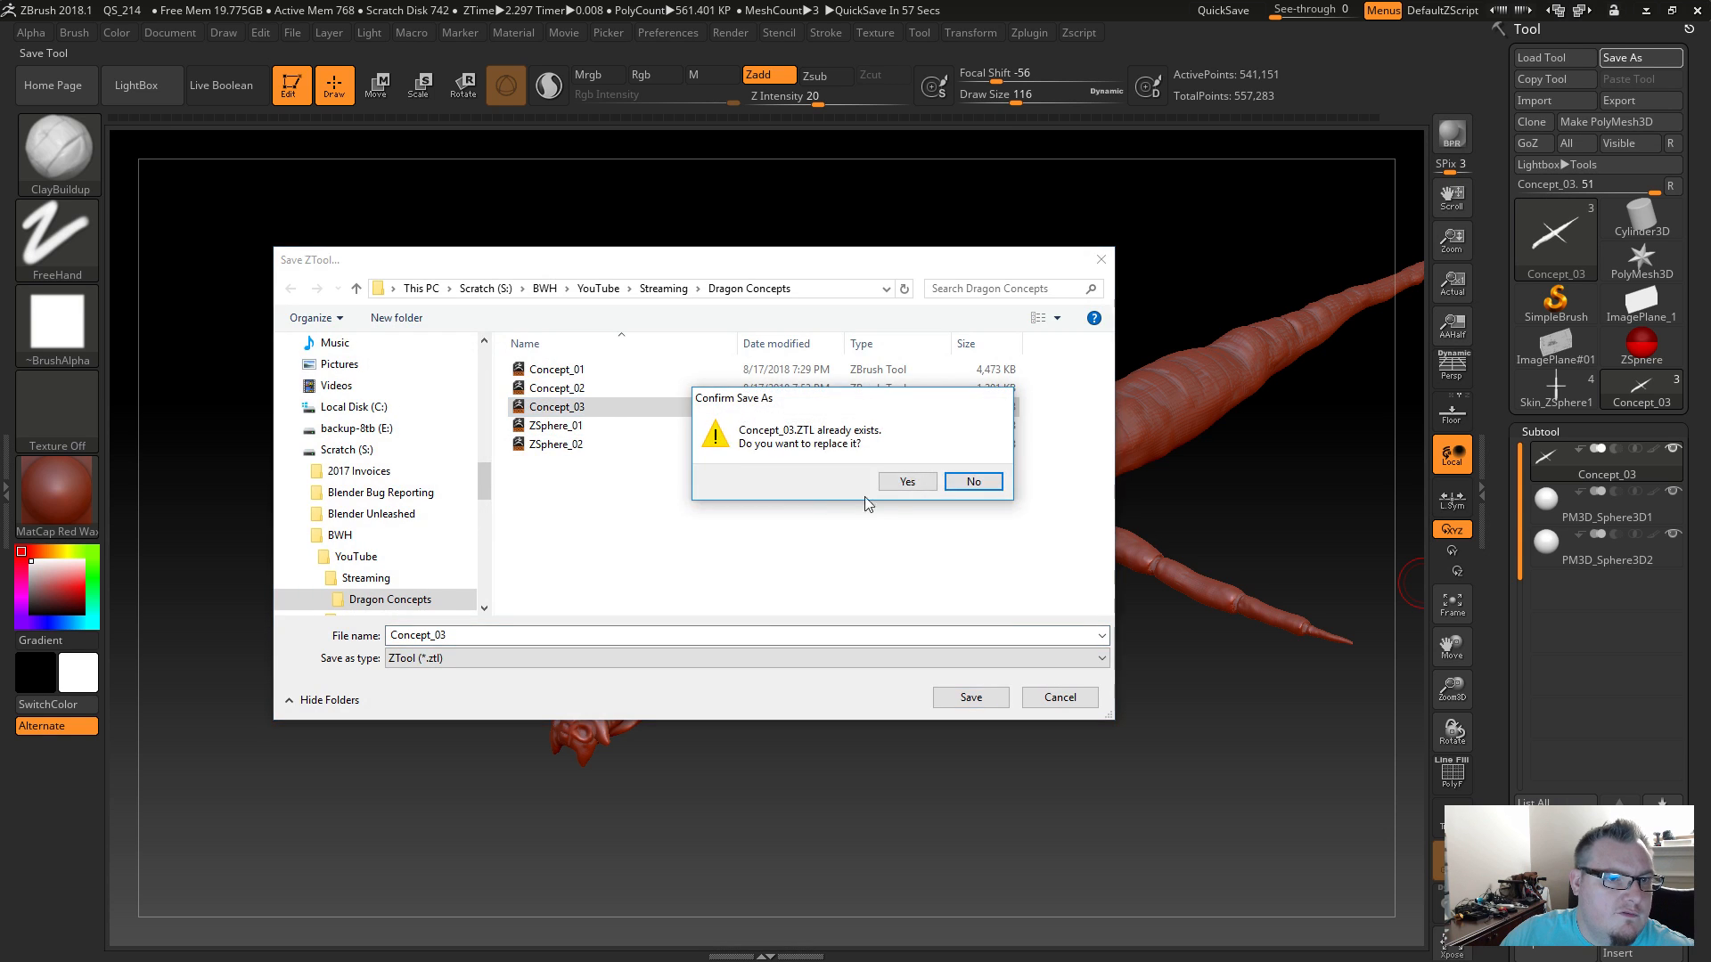
left_click(914, 482)
Load a Cube3D primitive as a separate tool and convert it to a PolyMesh3D.
mouse_move(1557, 251)
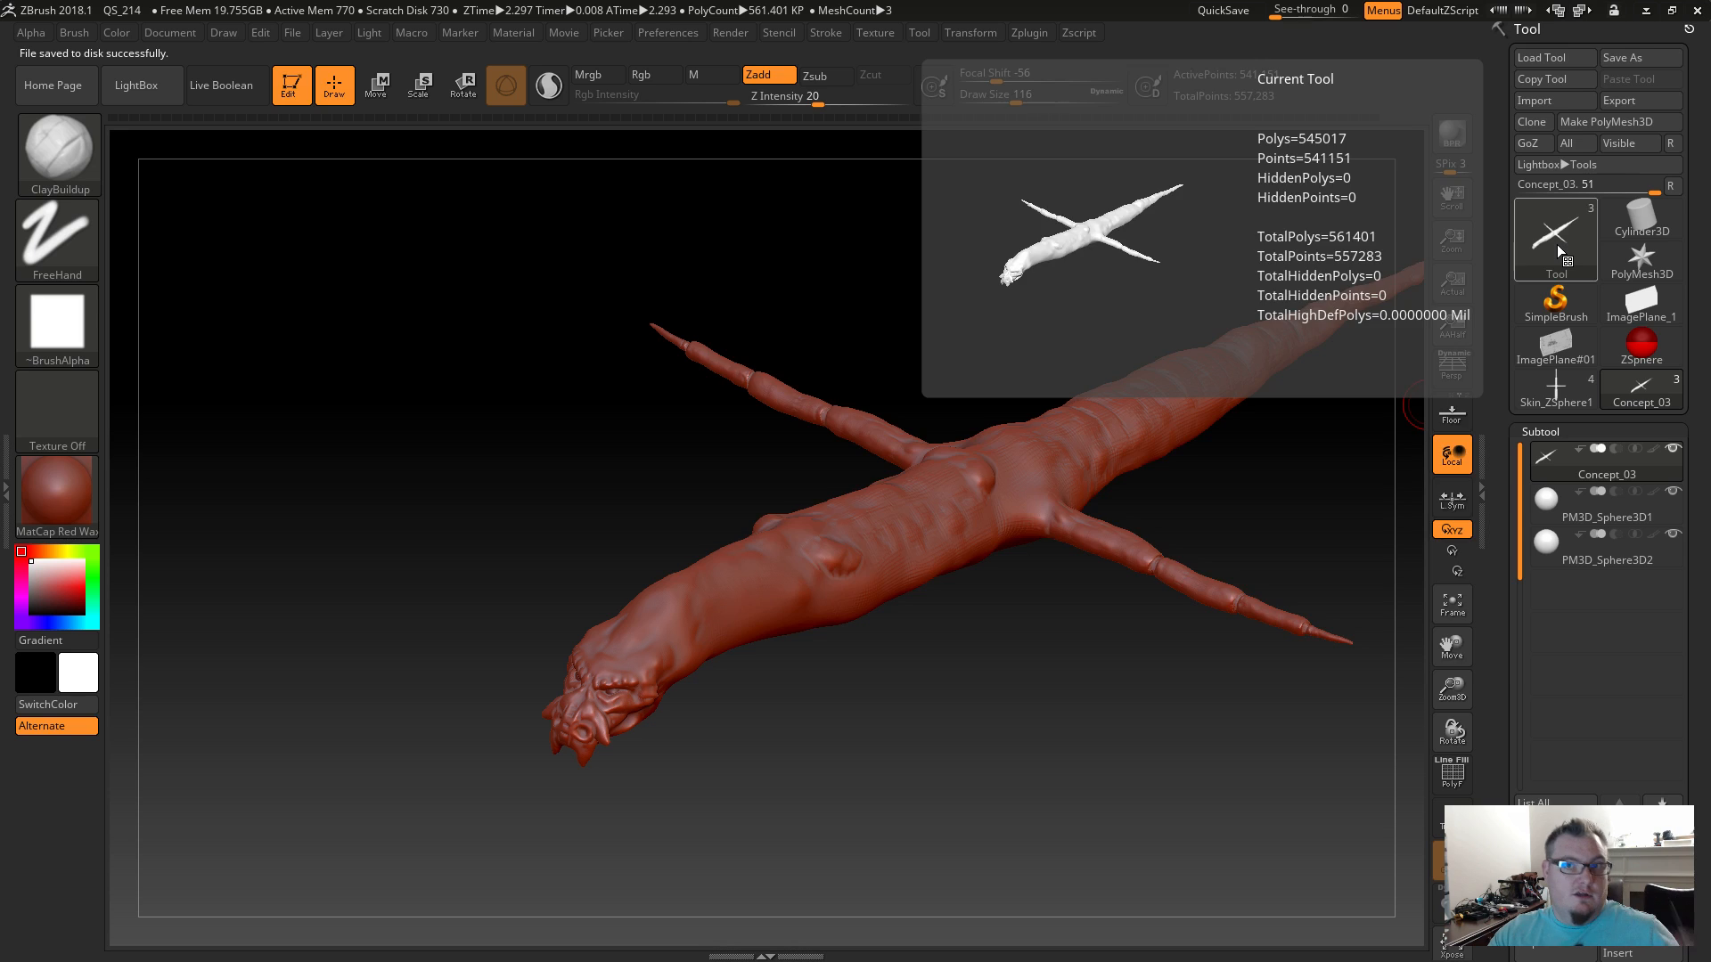
left_click(1558, 245)
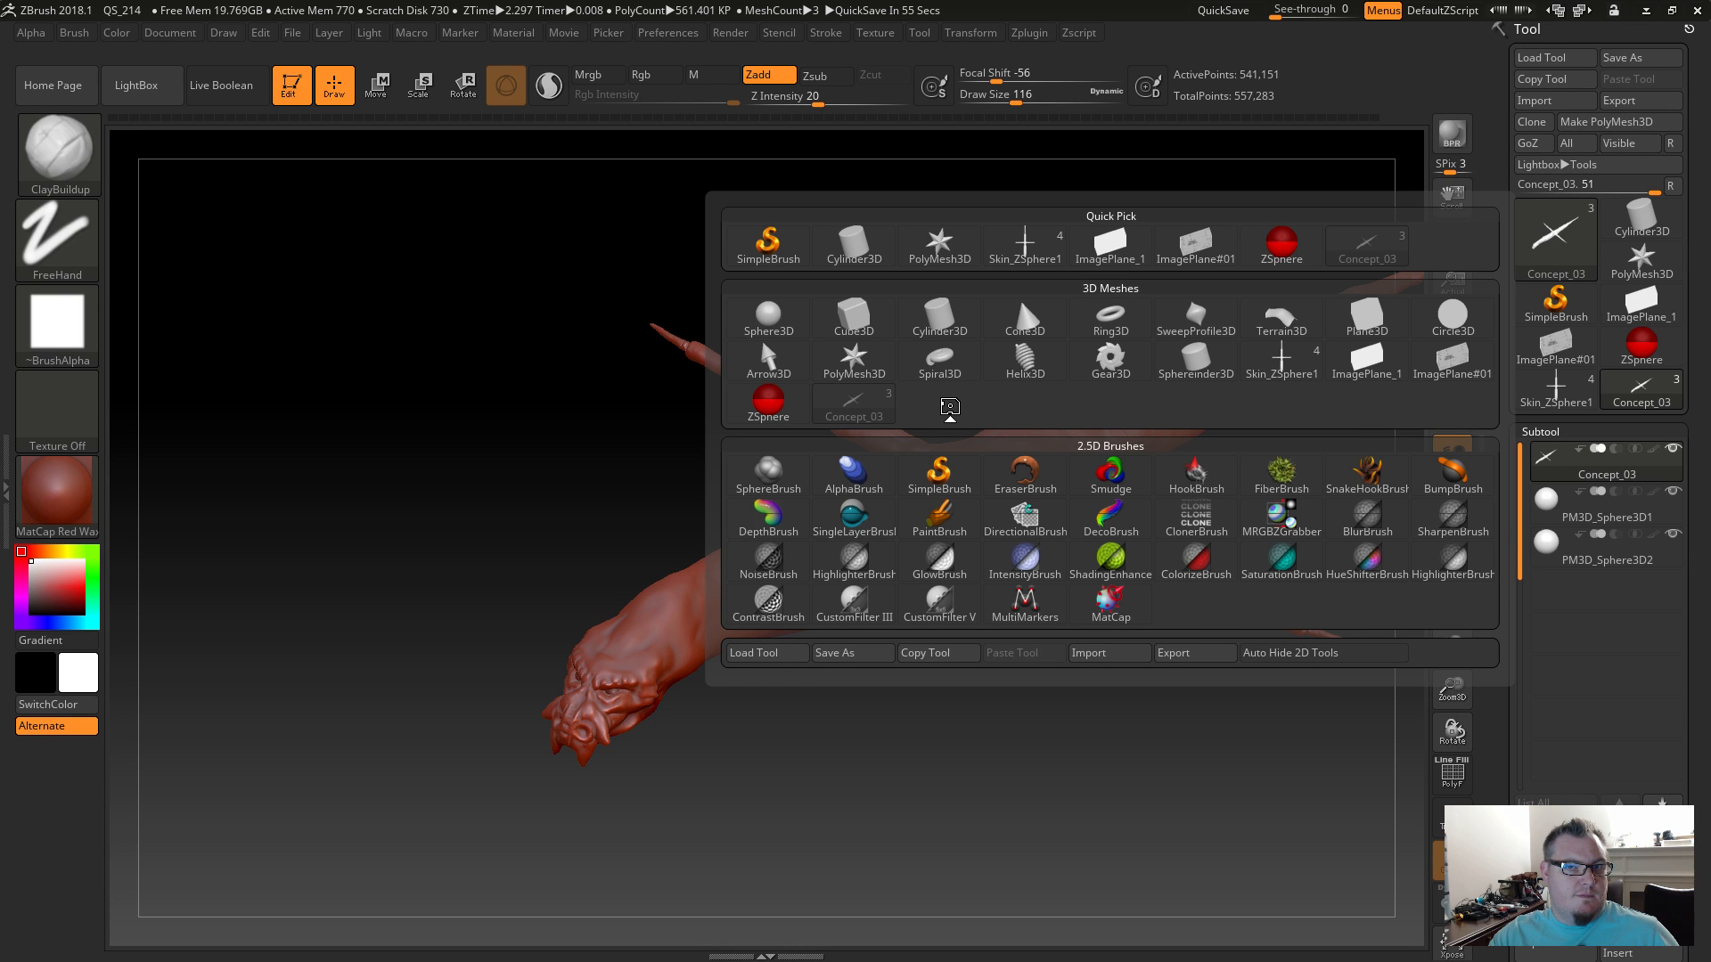
mouse_move(867, 327)
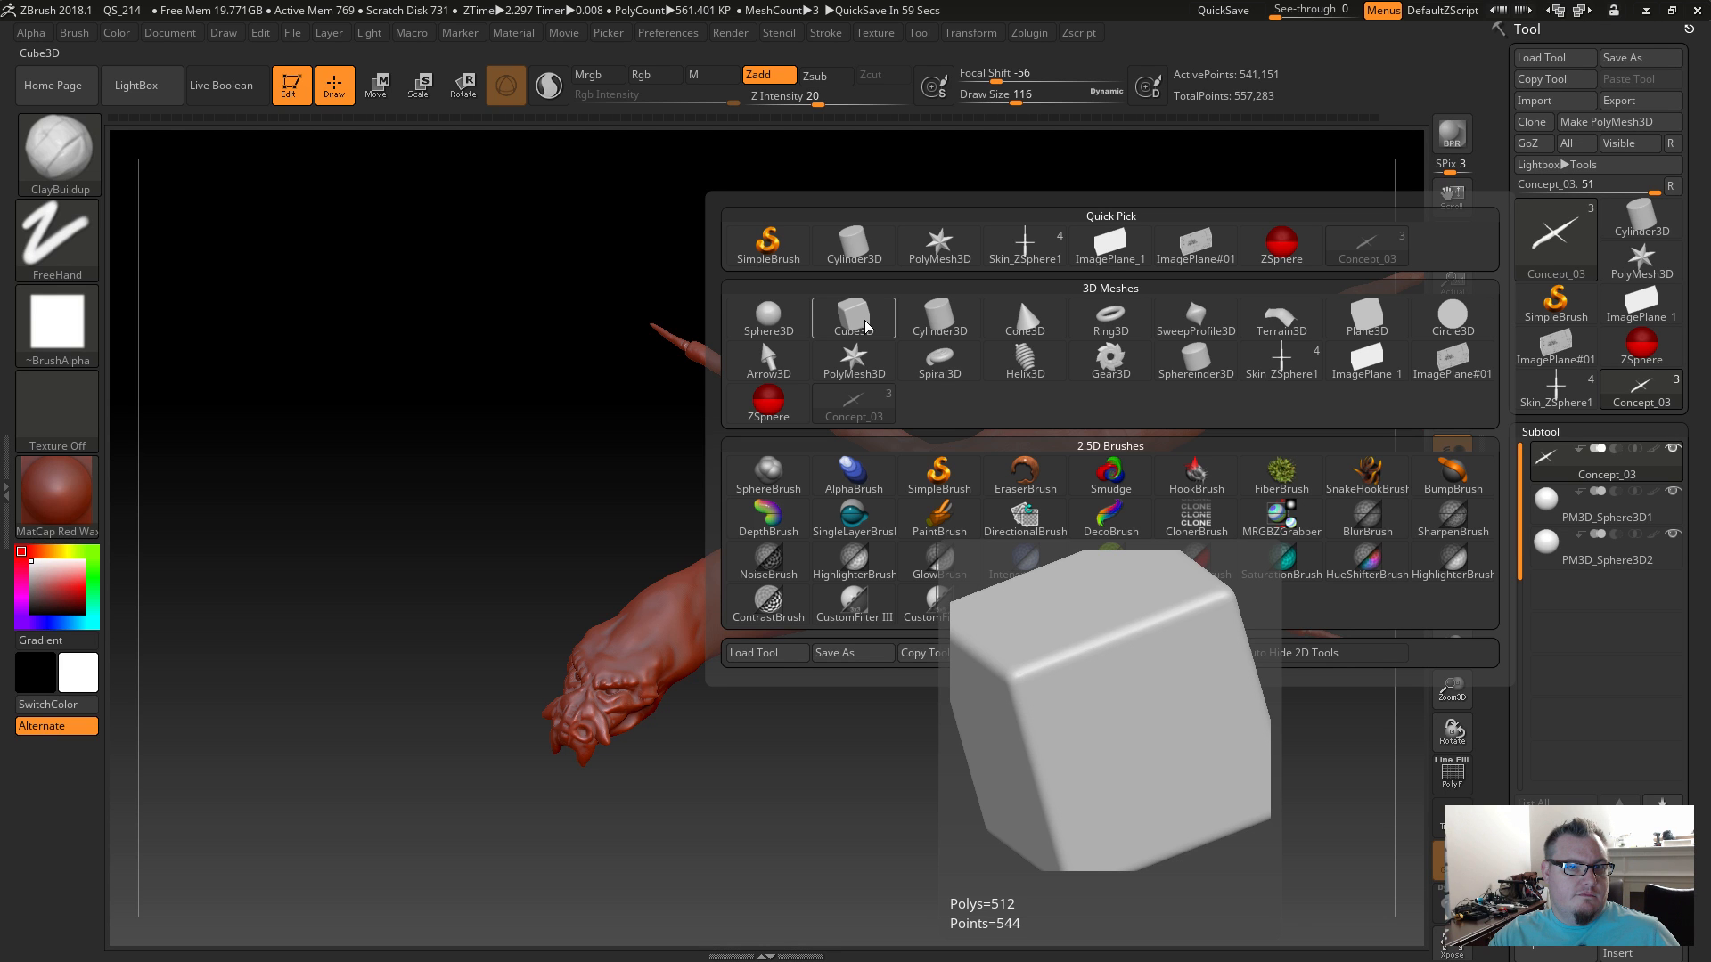
left_click(867, 327)
left_click_drag(1146, 673, 1126, 661)
left_click(1620, 122)
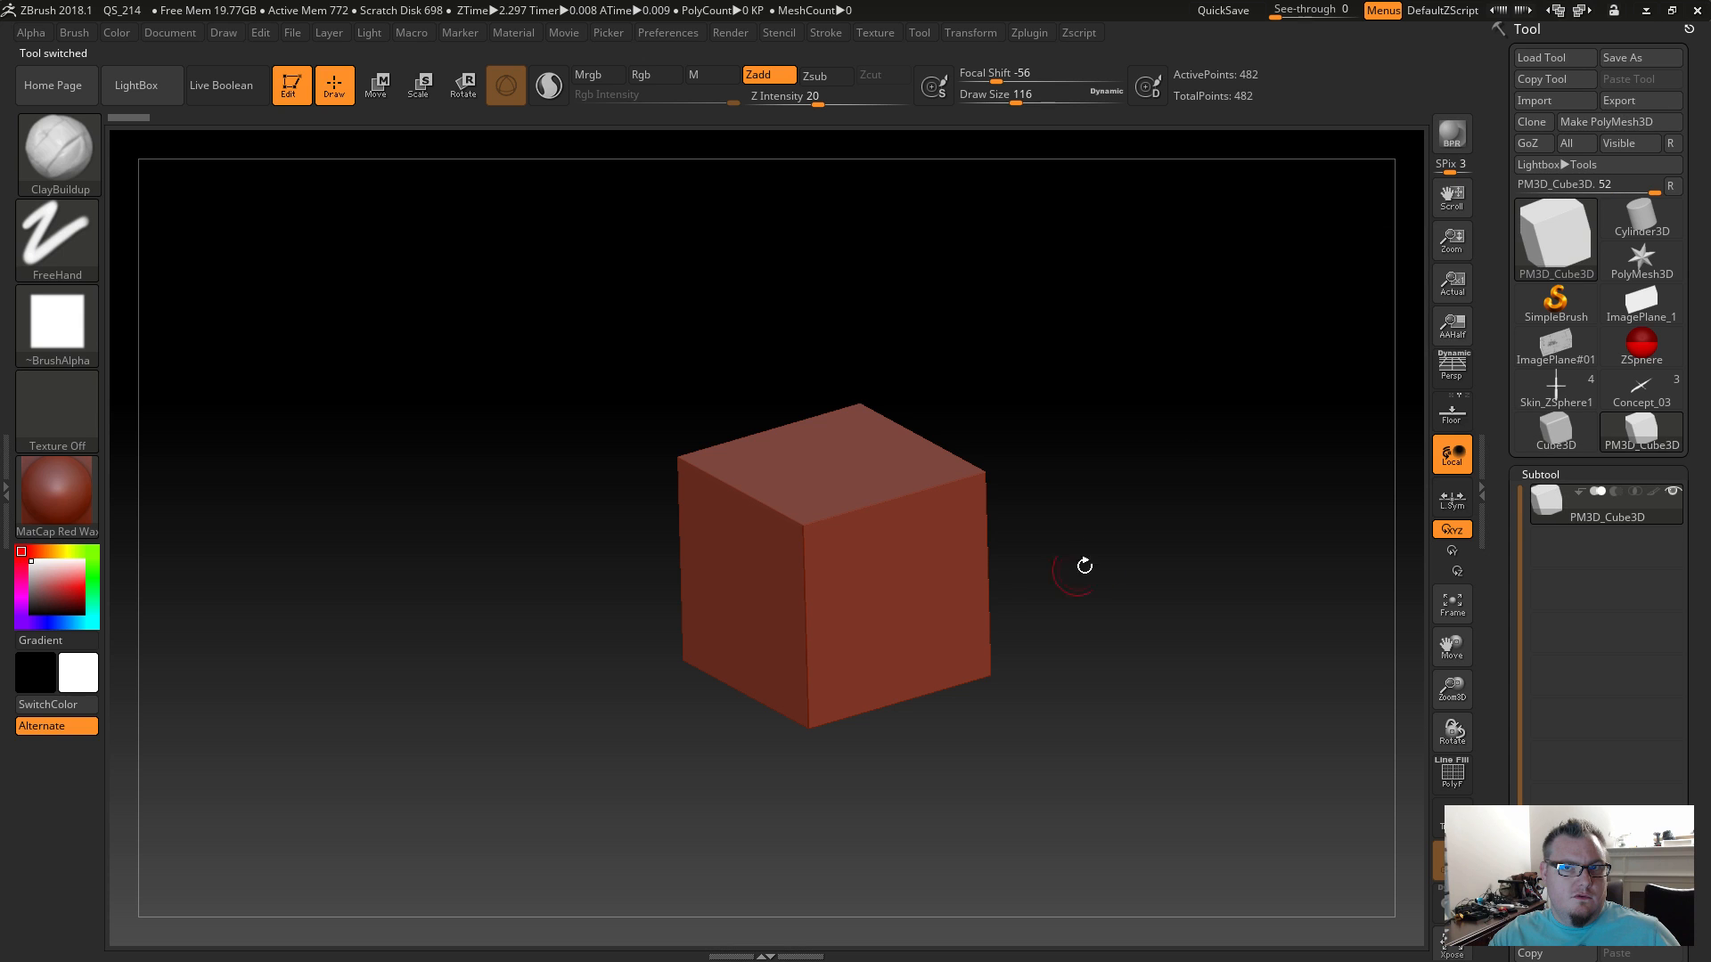
Open the cube's Geometry settings and display its polygon wireframe.
left_click(1538, 475)
left_click(1551, 496)
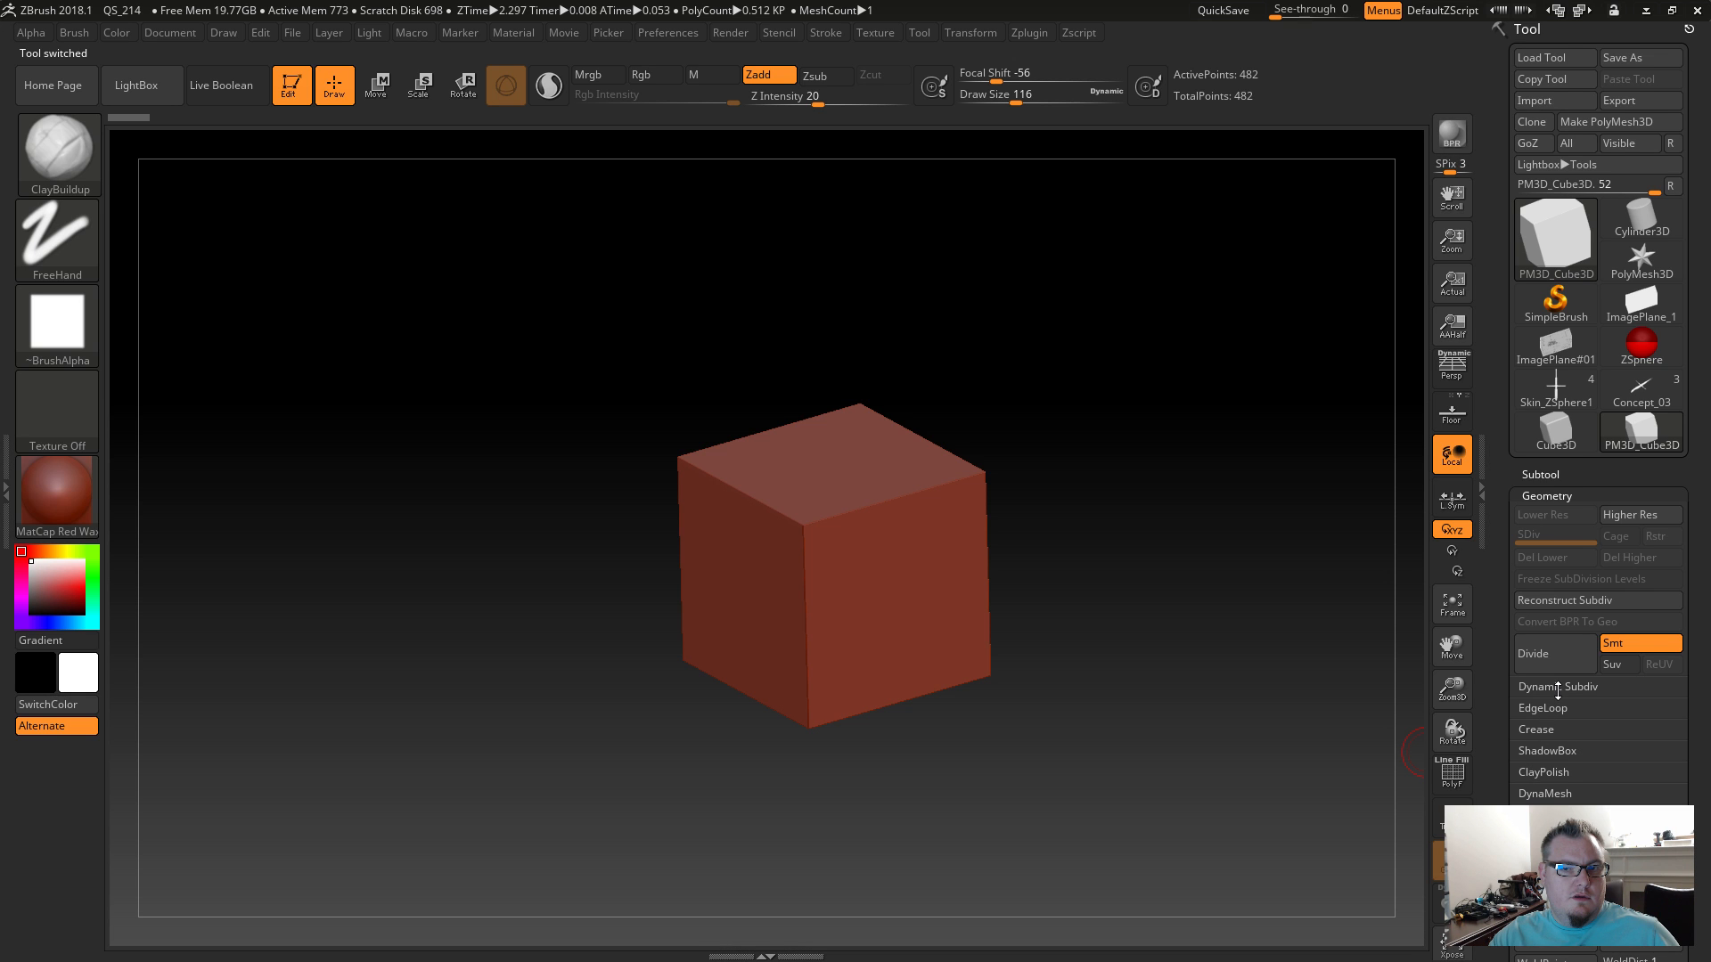
left_click_drag(1032, 689, 1034, 707)
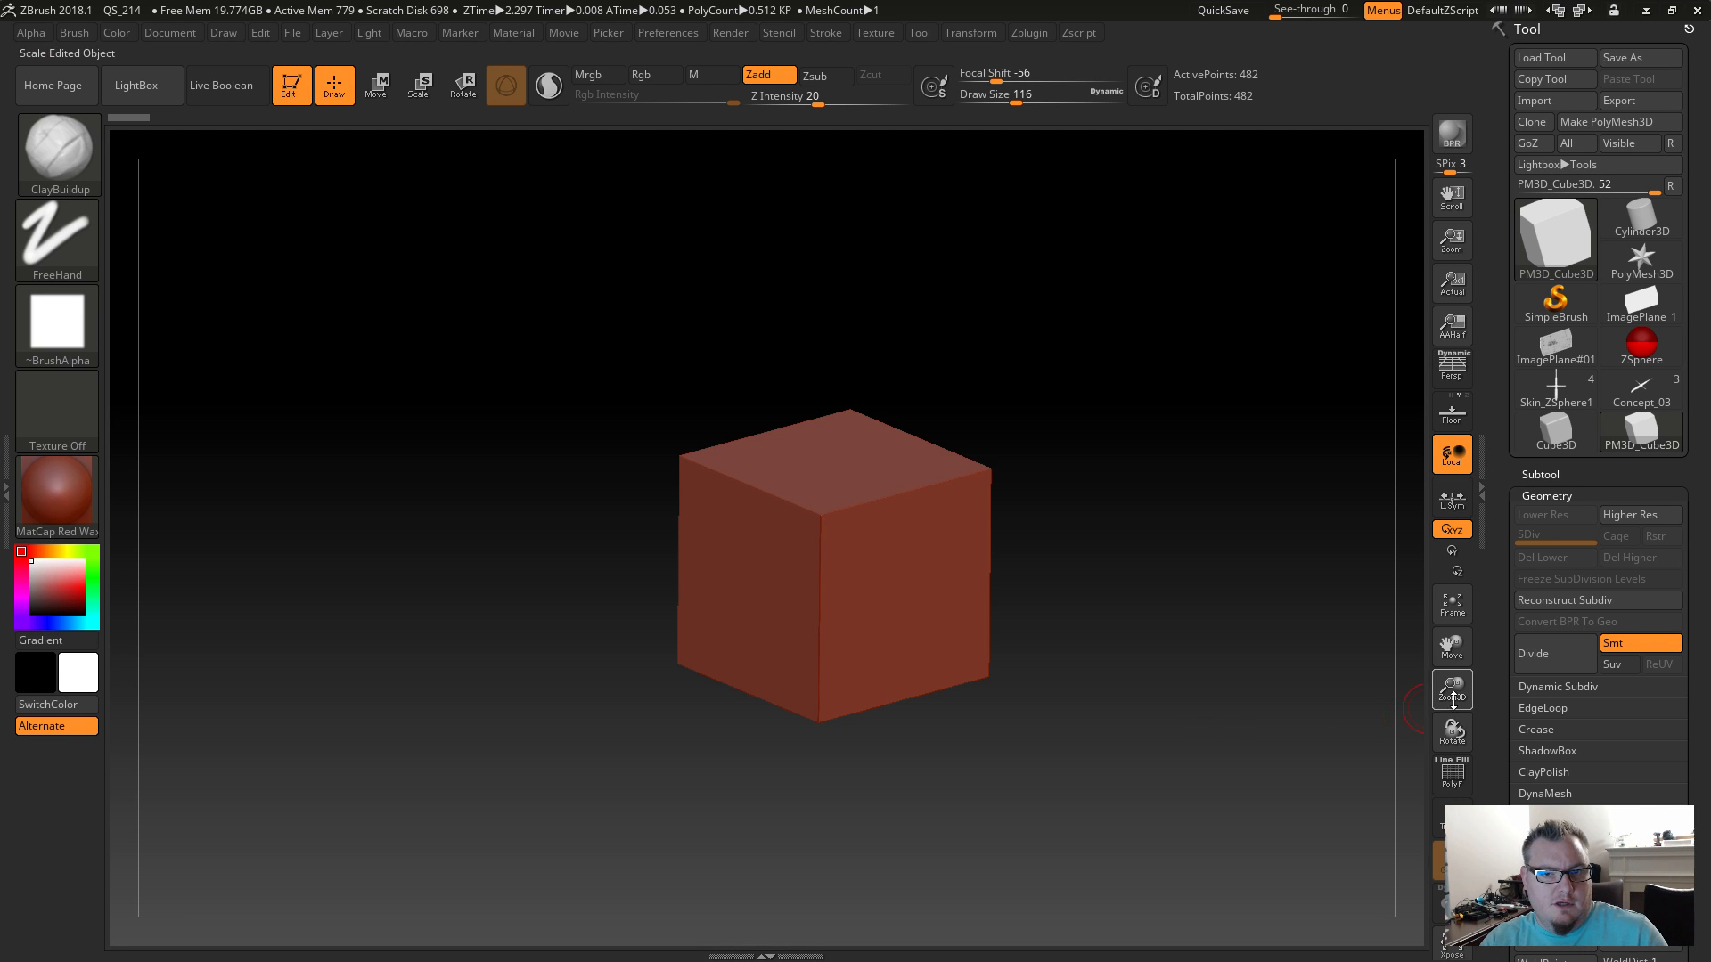
left_click(1437, 782)
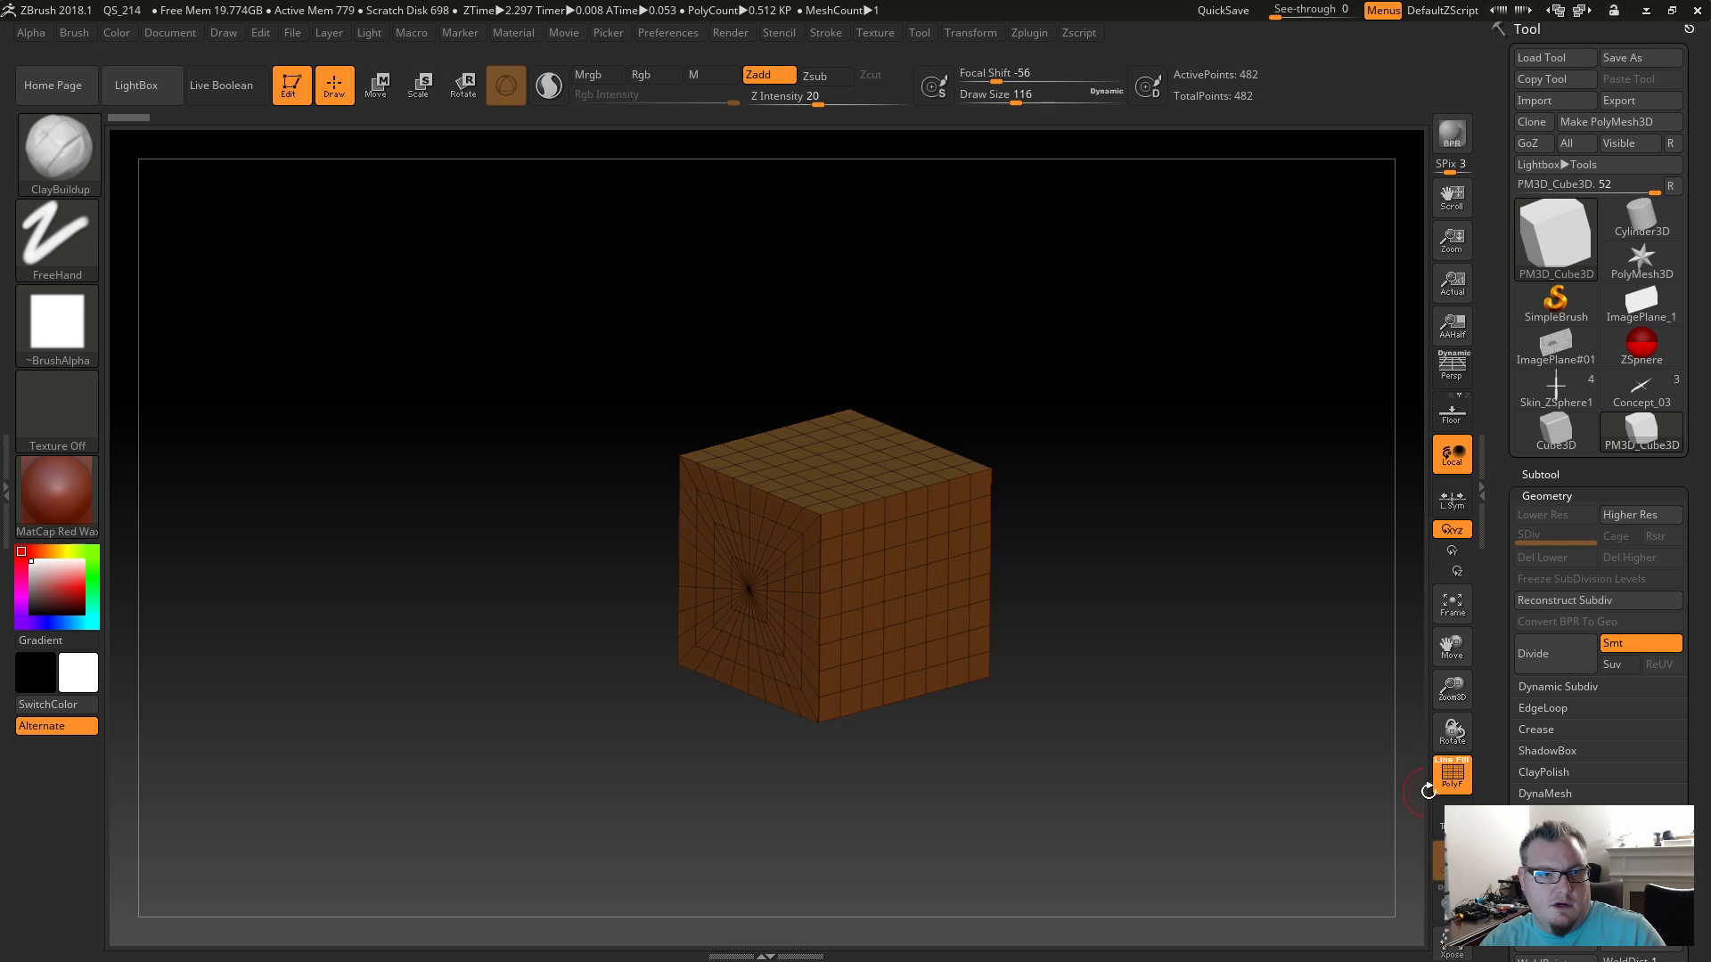
View the cube from the Front reference view of the image plane settings.
left_click_drag(944, 753, 902, 730)
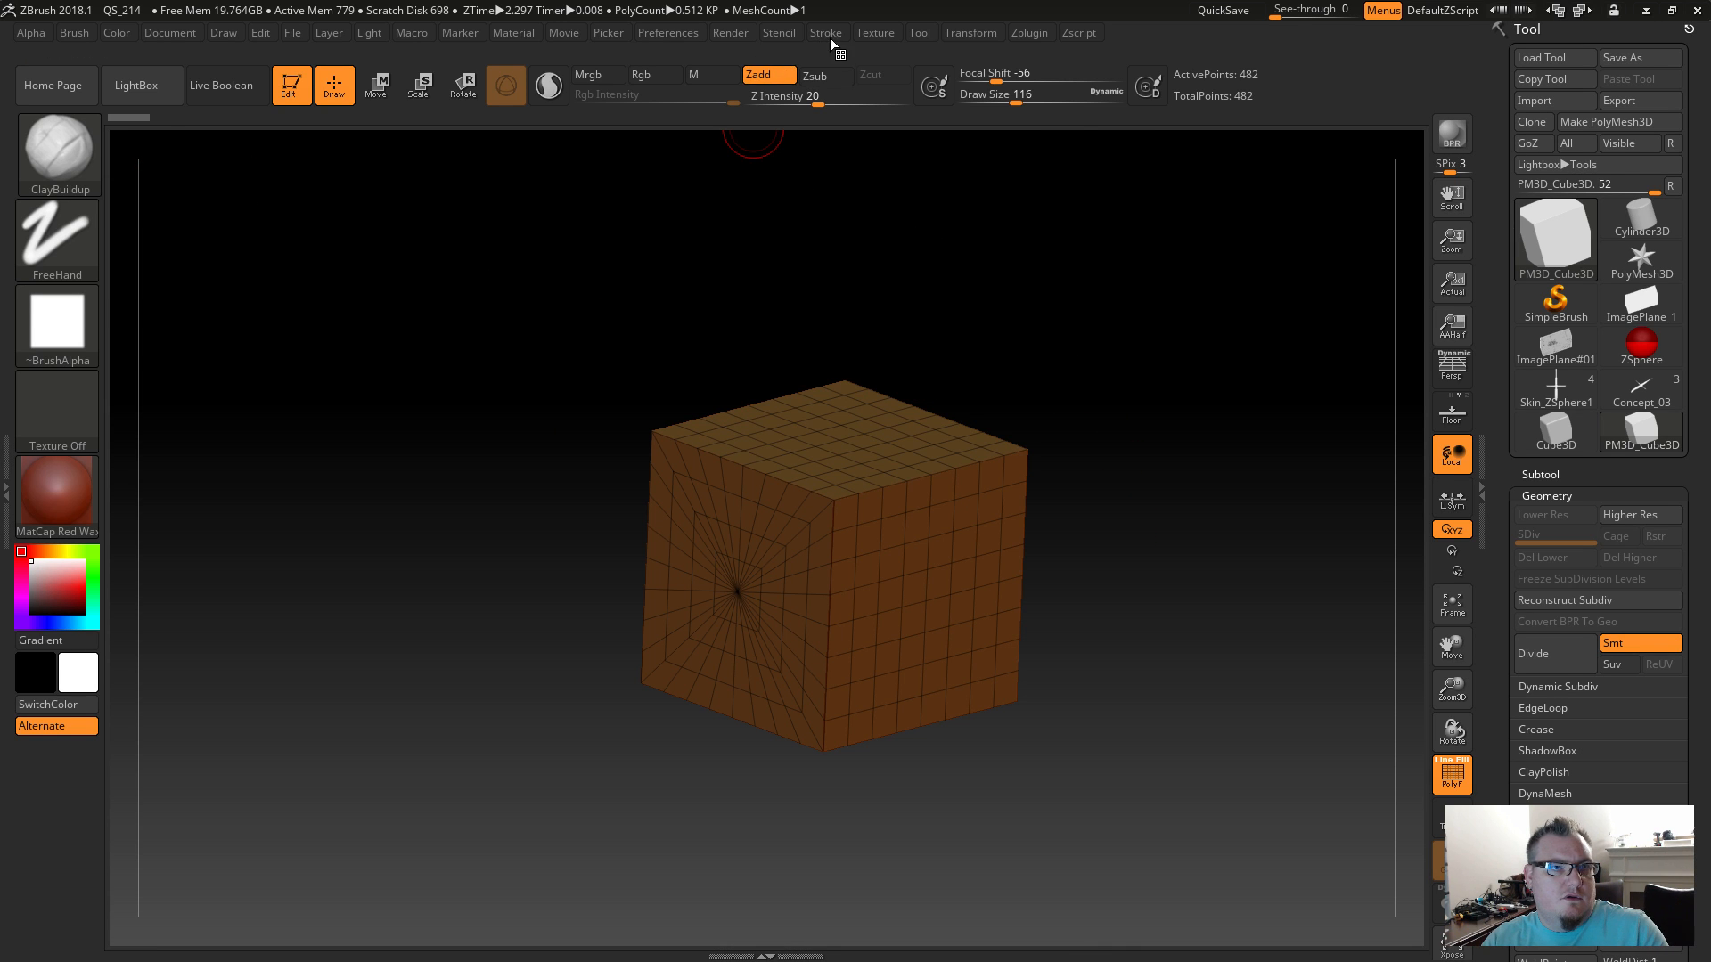
left_click(873, 34)
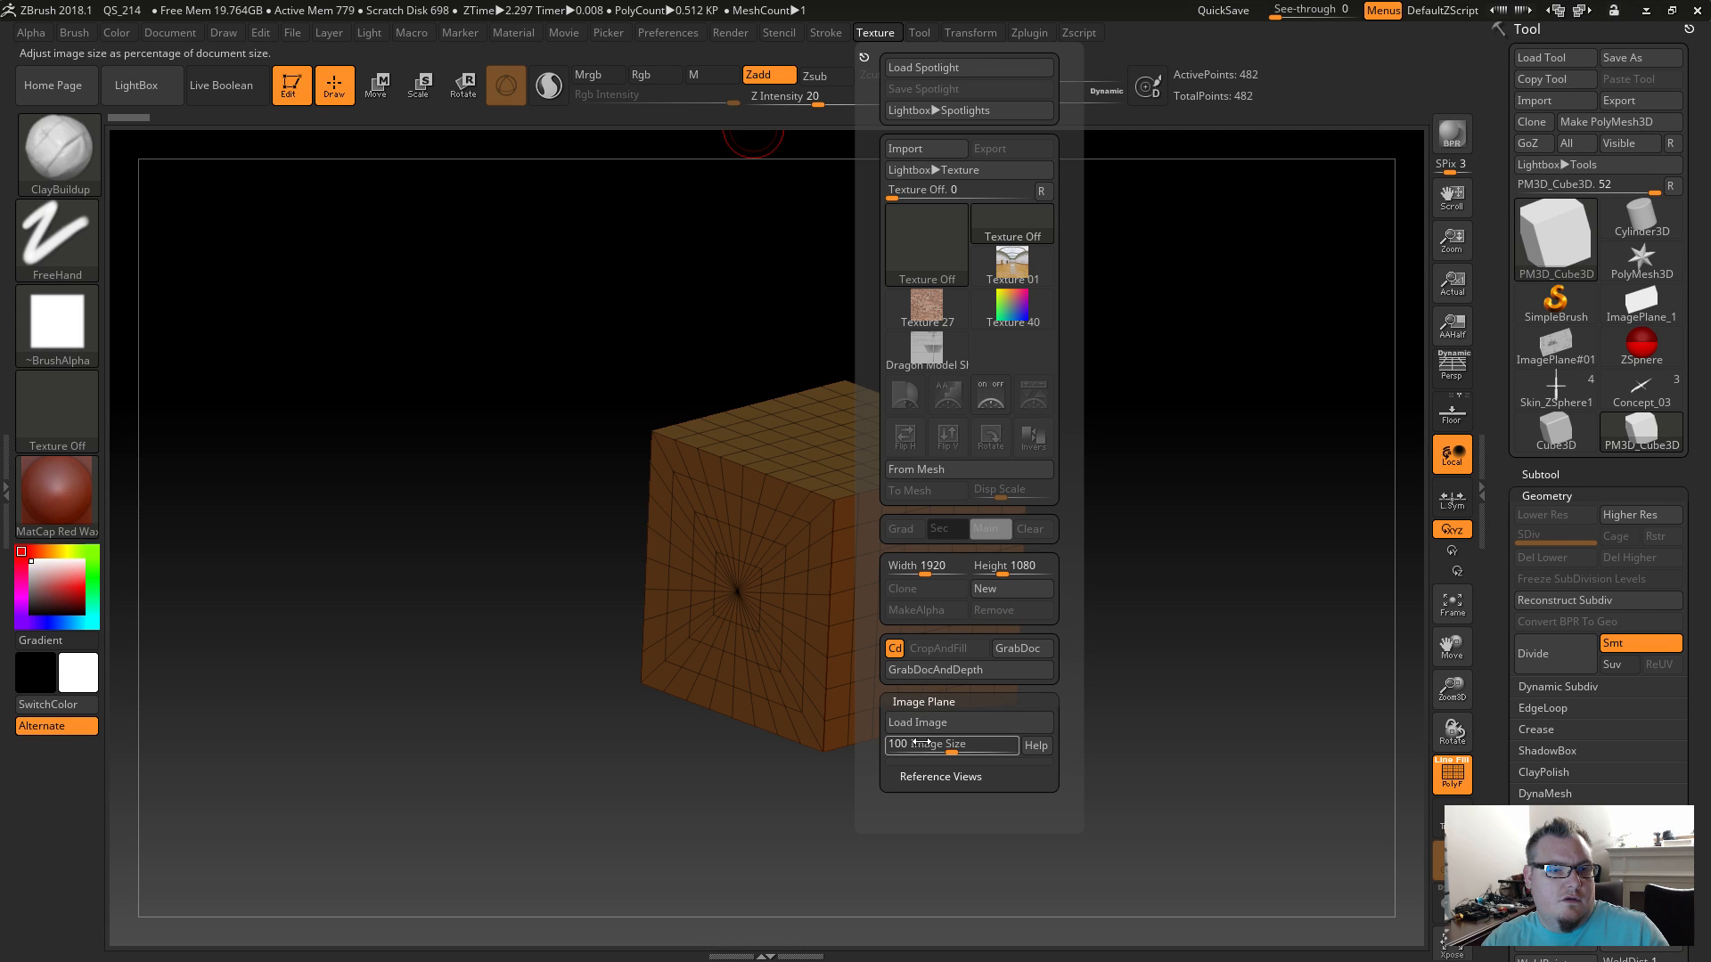
left_click(929, 777)
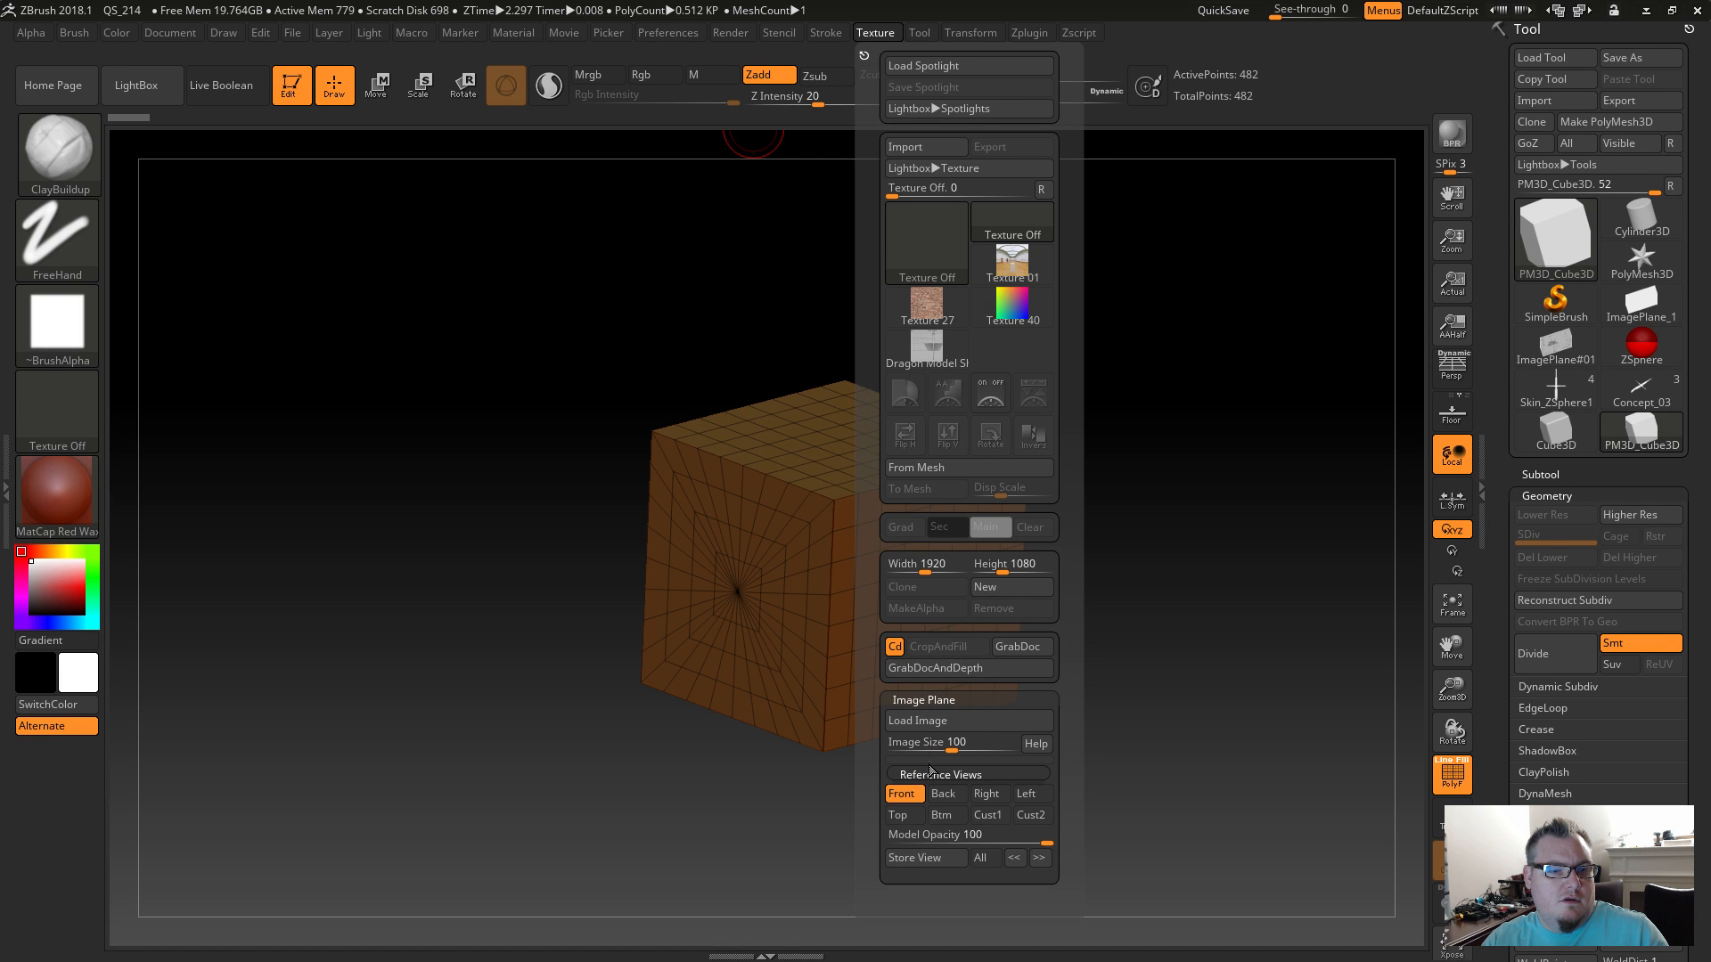
left_click(906, 794)
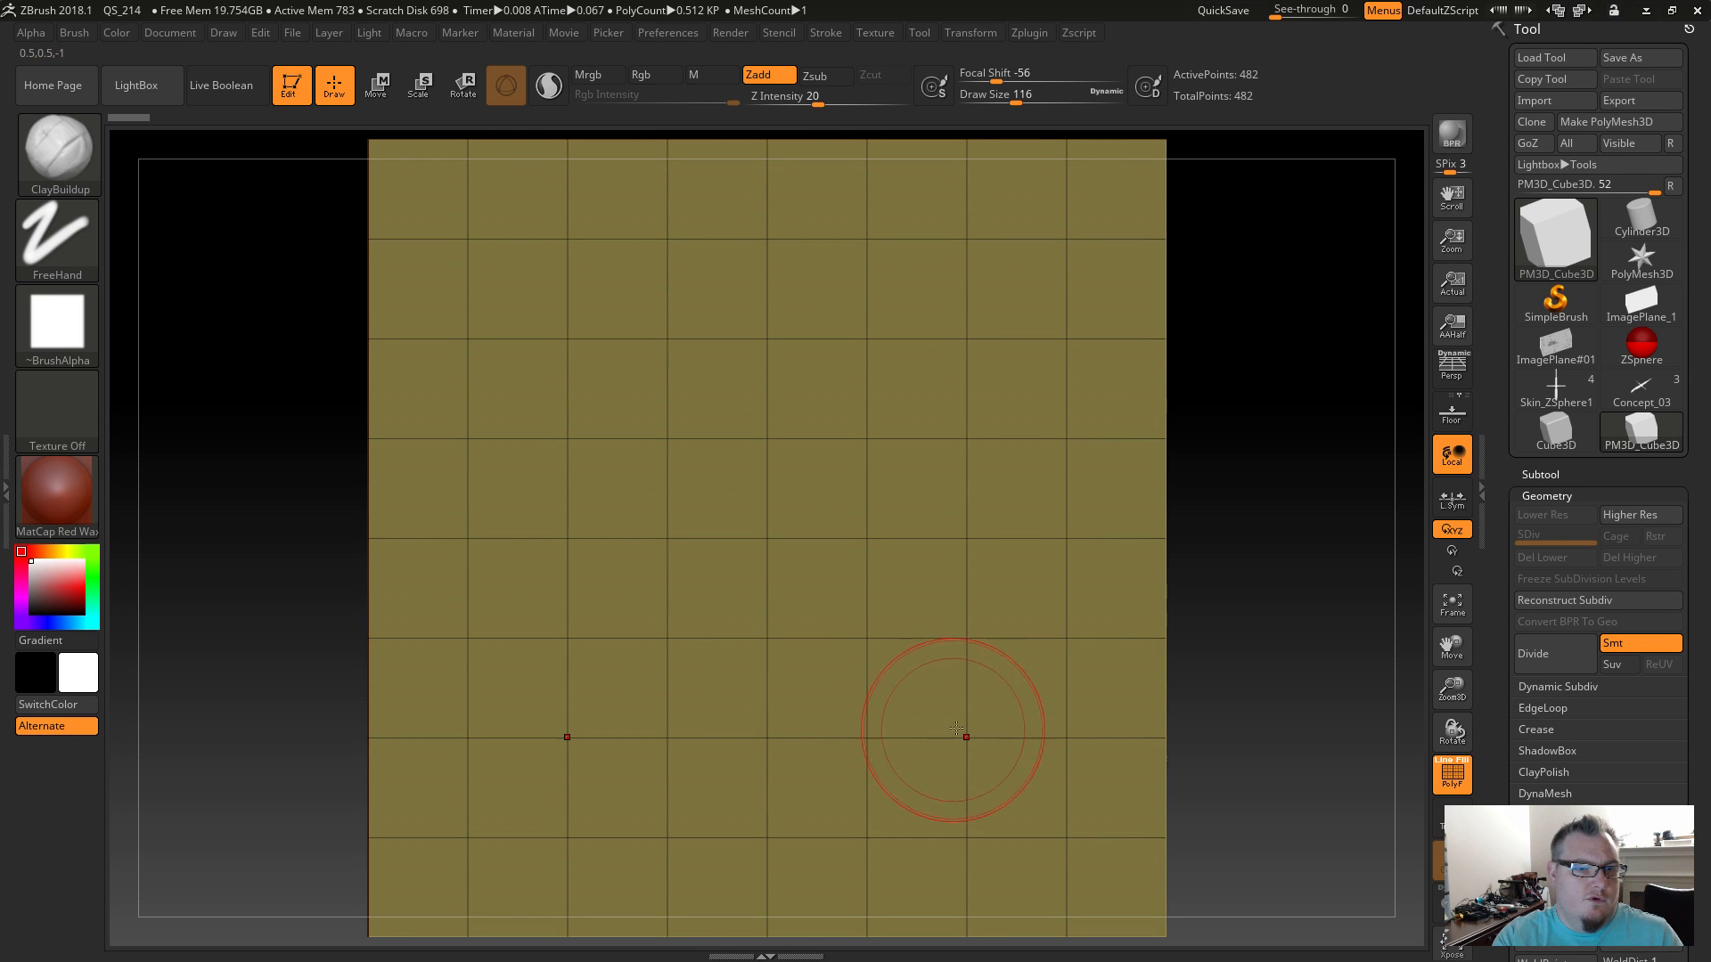
Convert the cube to a DynaMesh and inspect its dense wireframe at an angle.
left_click_drag(1218, 779, 1078, 802, "alt")
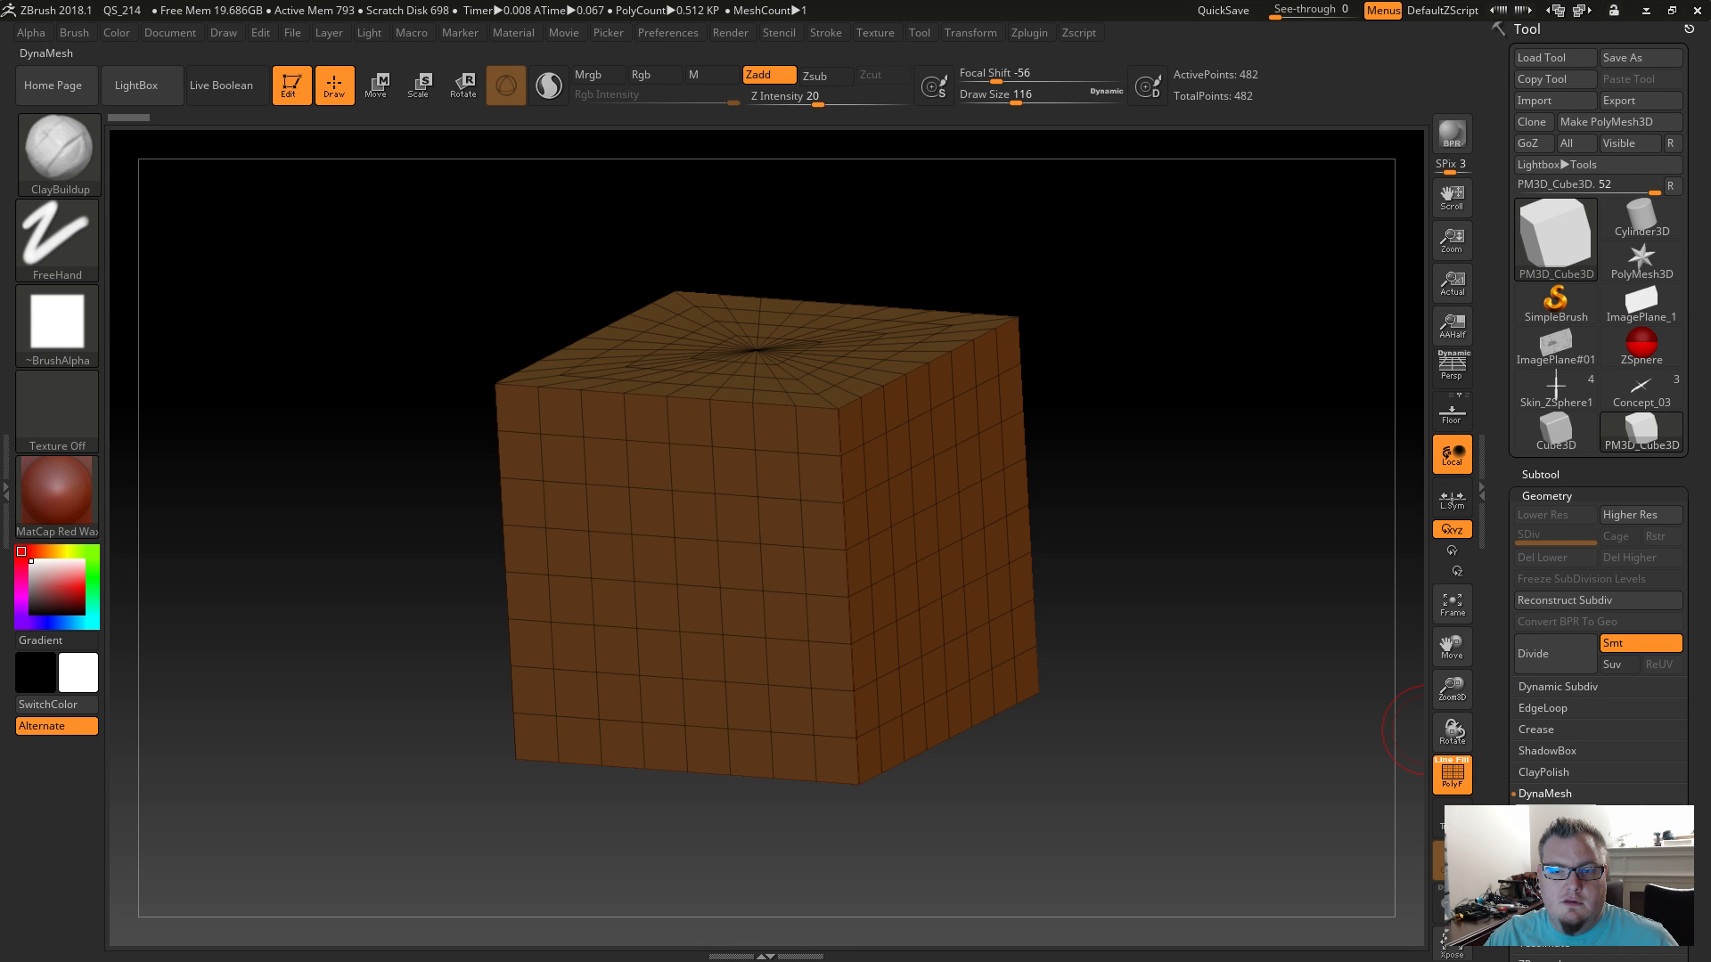
left_click(1452, 820)
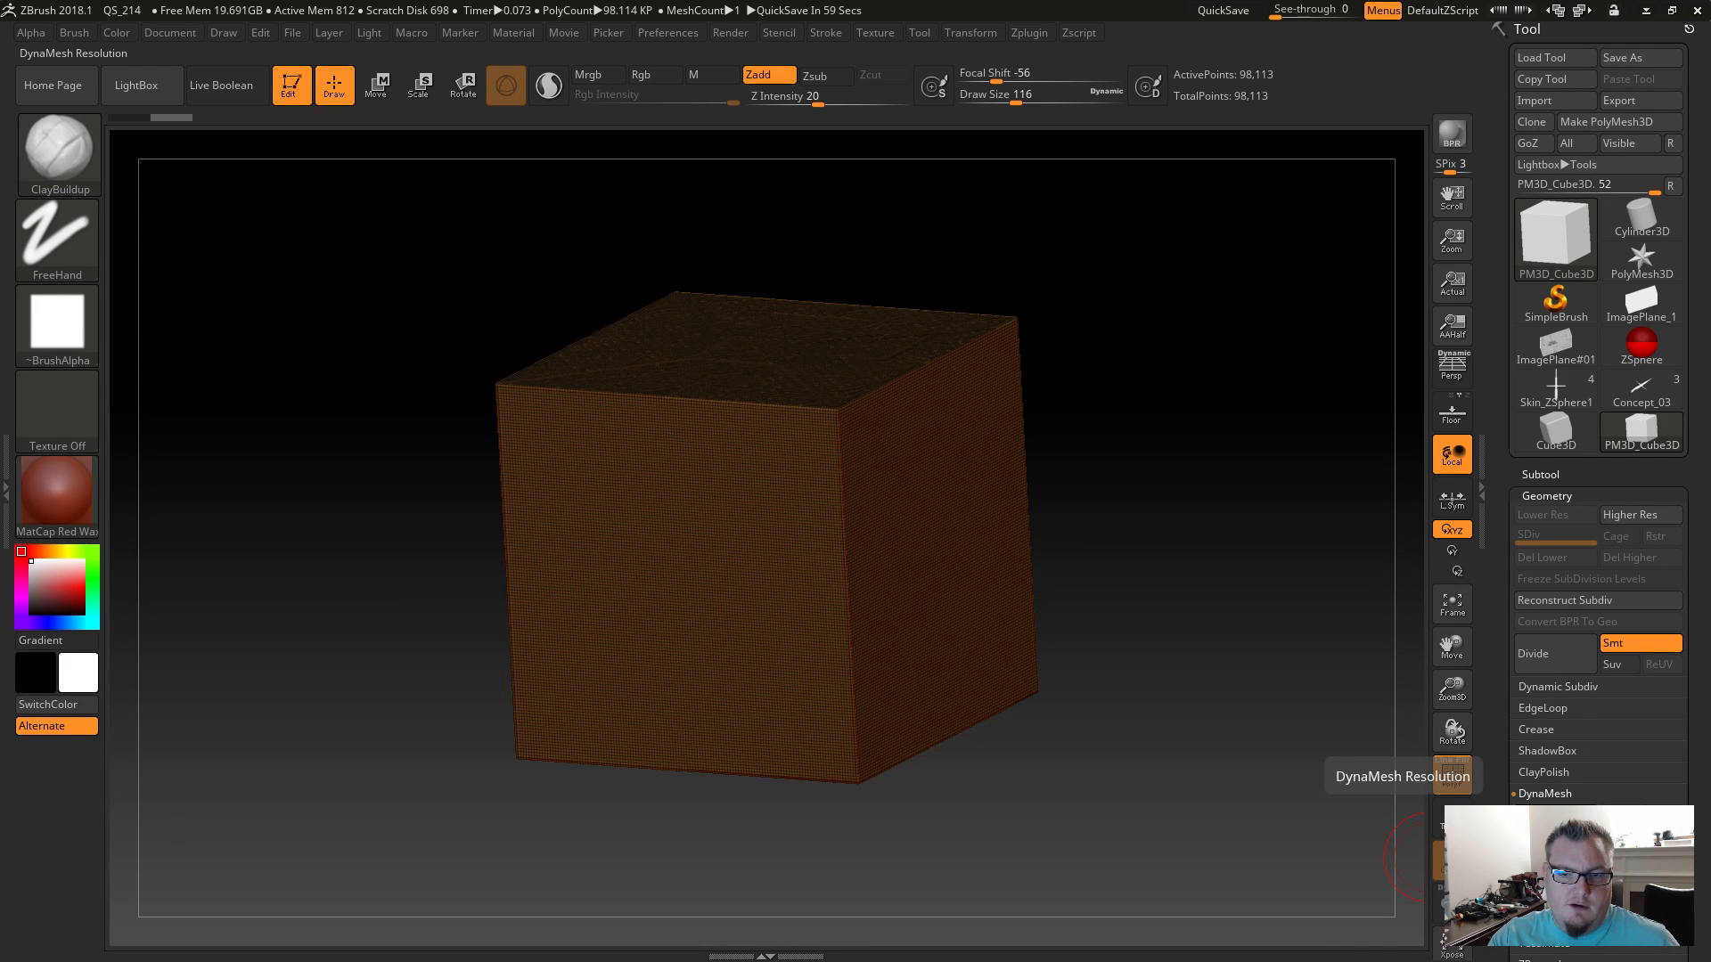
left_click_drag(1043, 717, 1132, 686)
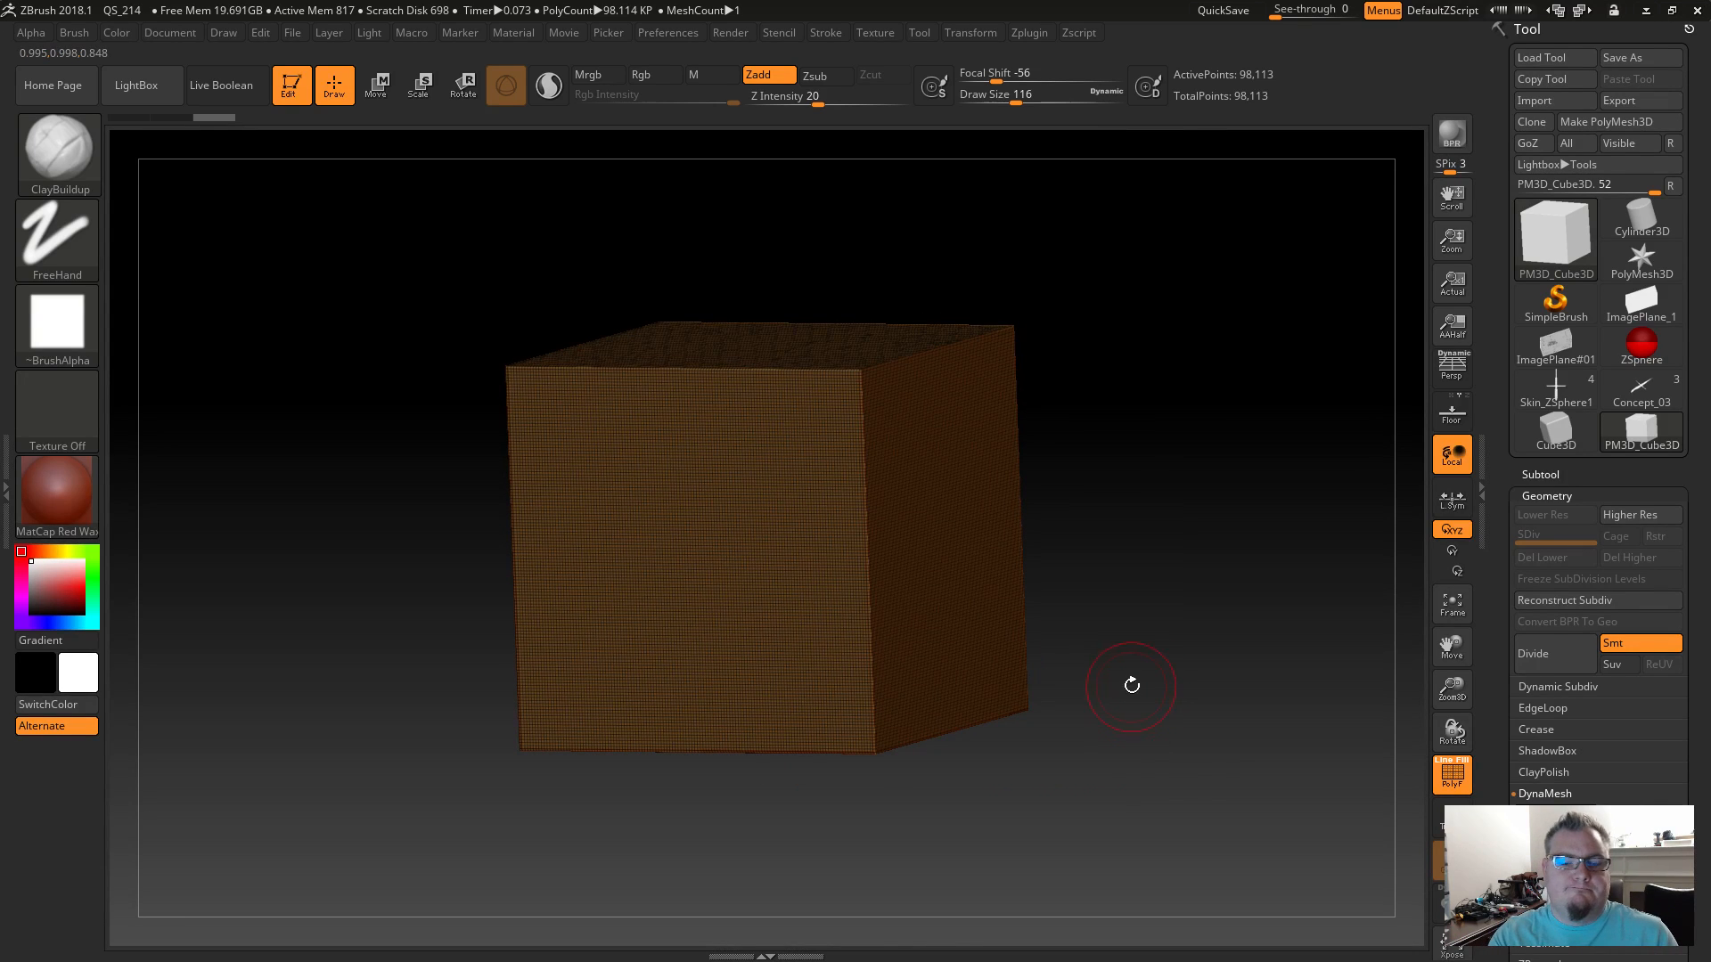
key("ctrl")
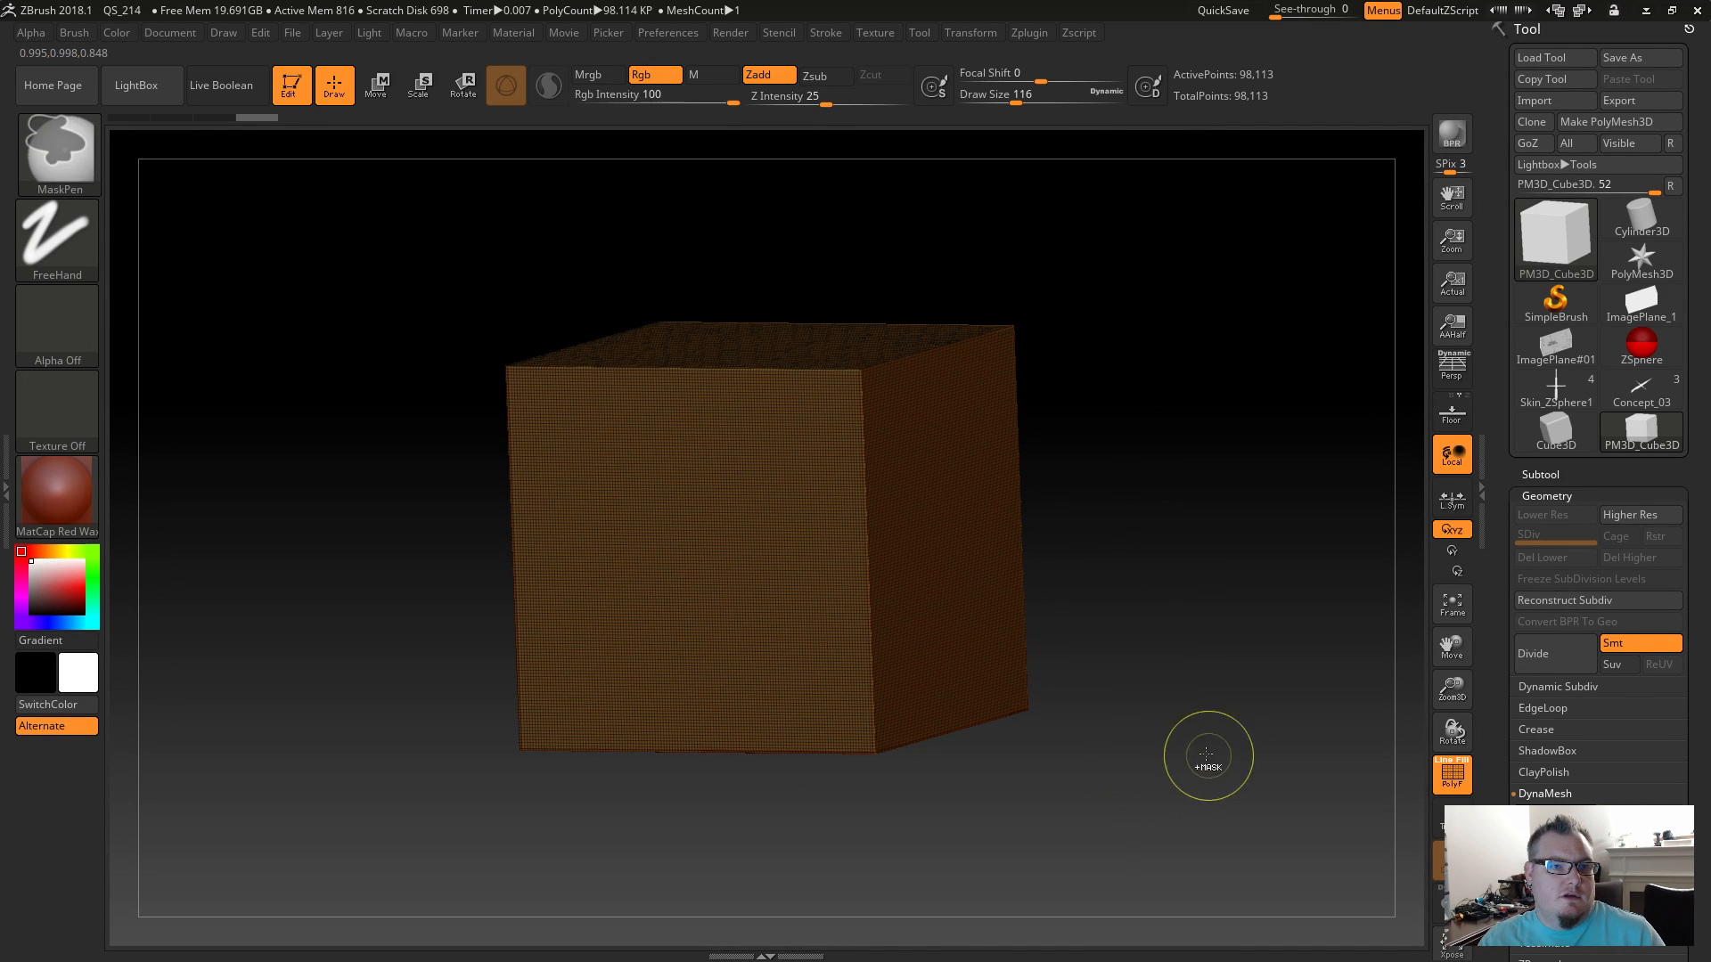
left_click(1148, 714, "ctrl")
left_click(1141, 718, "ctrl")
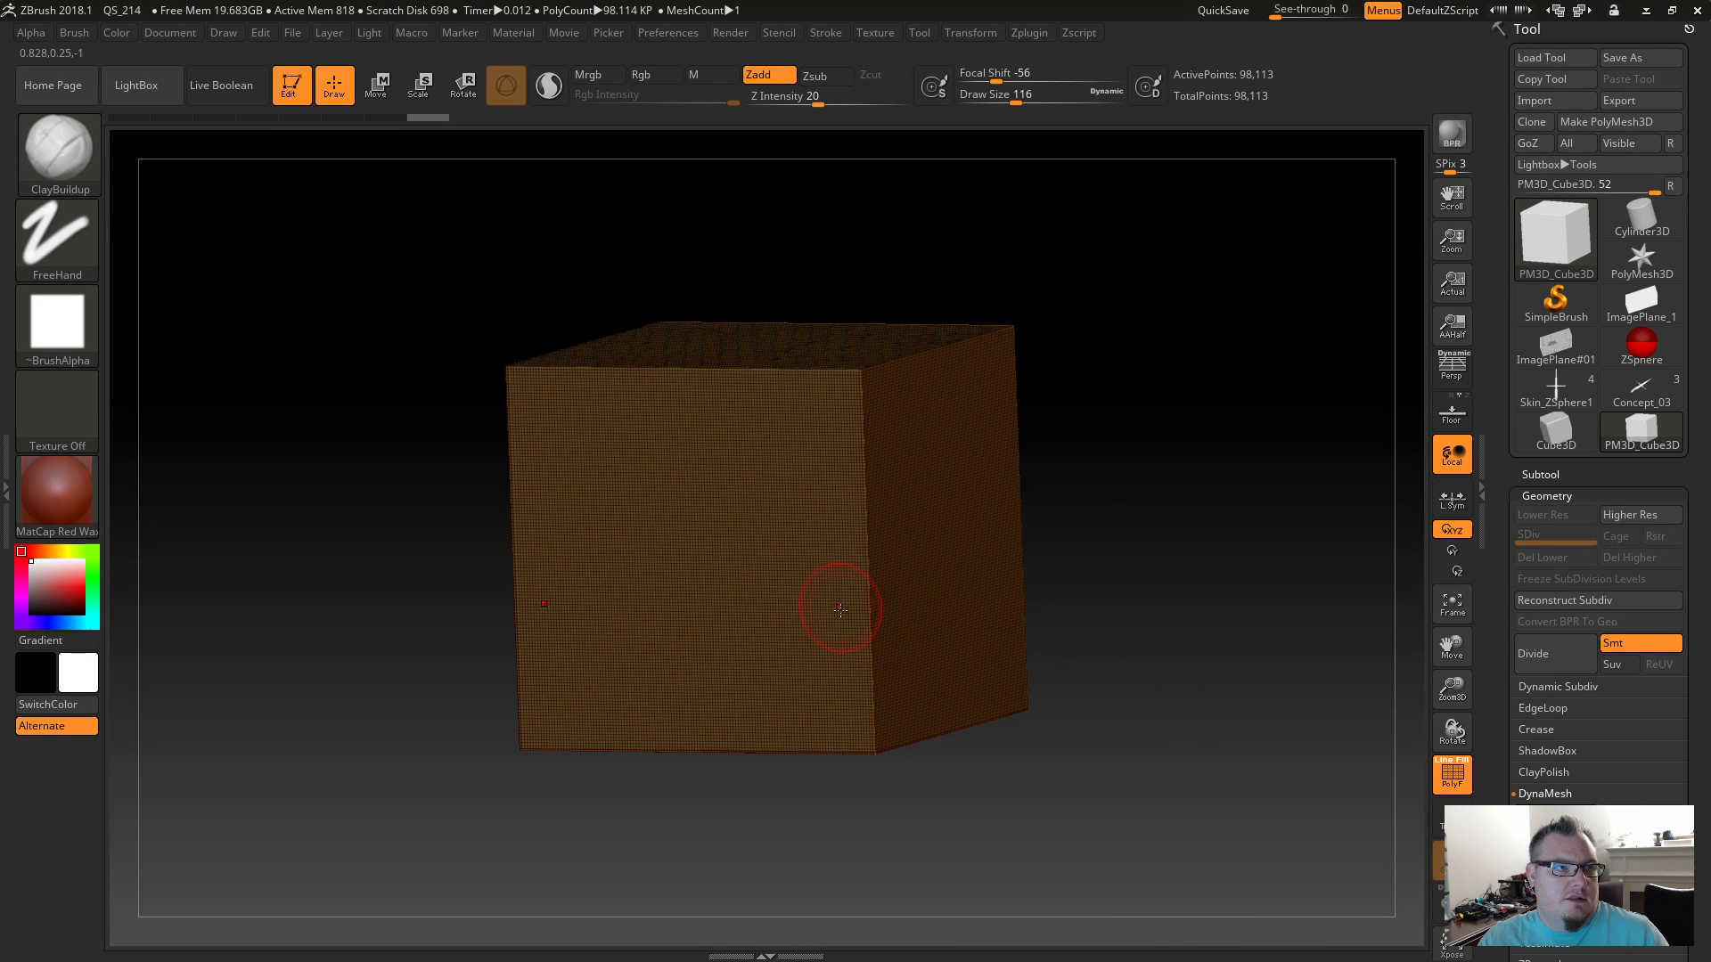
Hide the wireframe and remesh the cube at a lower DynaMesh resolution.
mouse_move(837, 605)
left_mouse_down()
mouse_move(813, 631)
mouse_move(829, 548)
mouse_move(802, 534)
left_mouse_up()
left_click_drag(1032, 739, 1025, 784)
left_click(1453, 785)
left_click_drag(1127, 622, 1251, 812, "ctrl")
Build up and smooth clay on the cube's front face, and carve into the block.
mouse_move(792, 555)
left_mouse_down()
mouse_move(764, 488)
mouse_move(798, 508)
mouse_move(752, 416)
left_mouse_up()
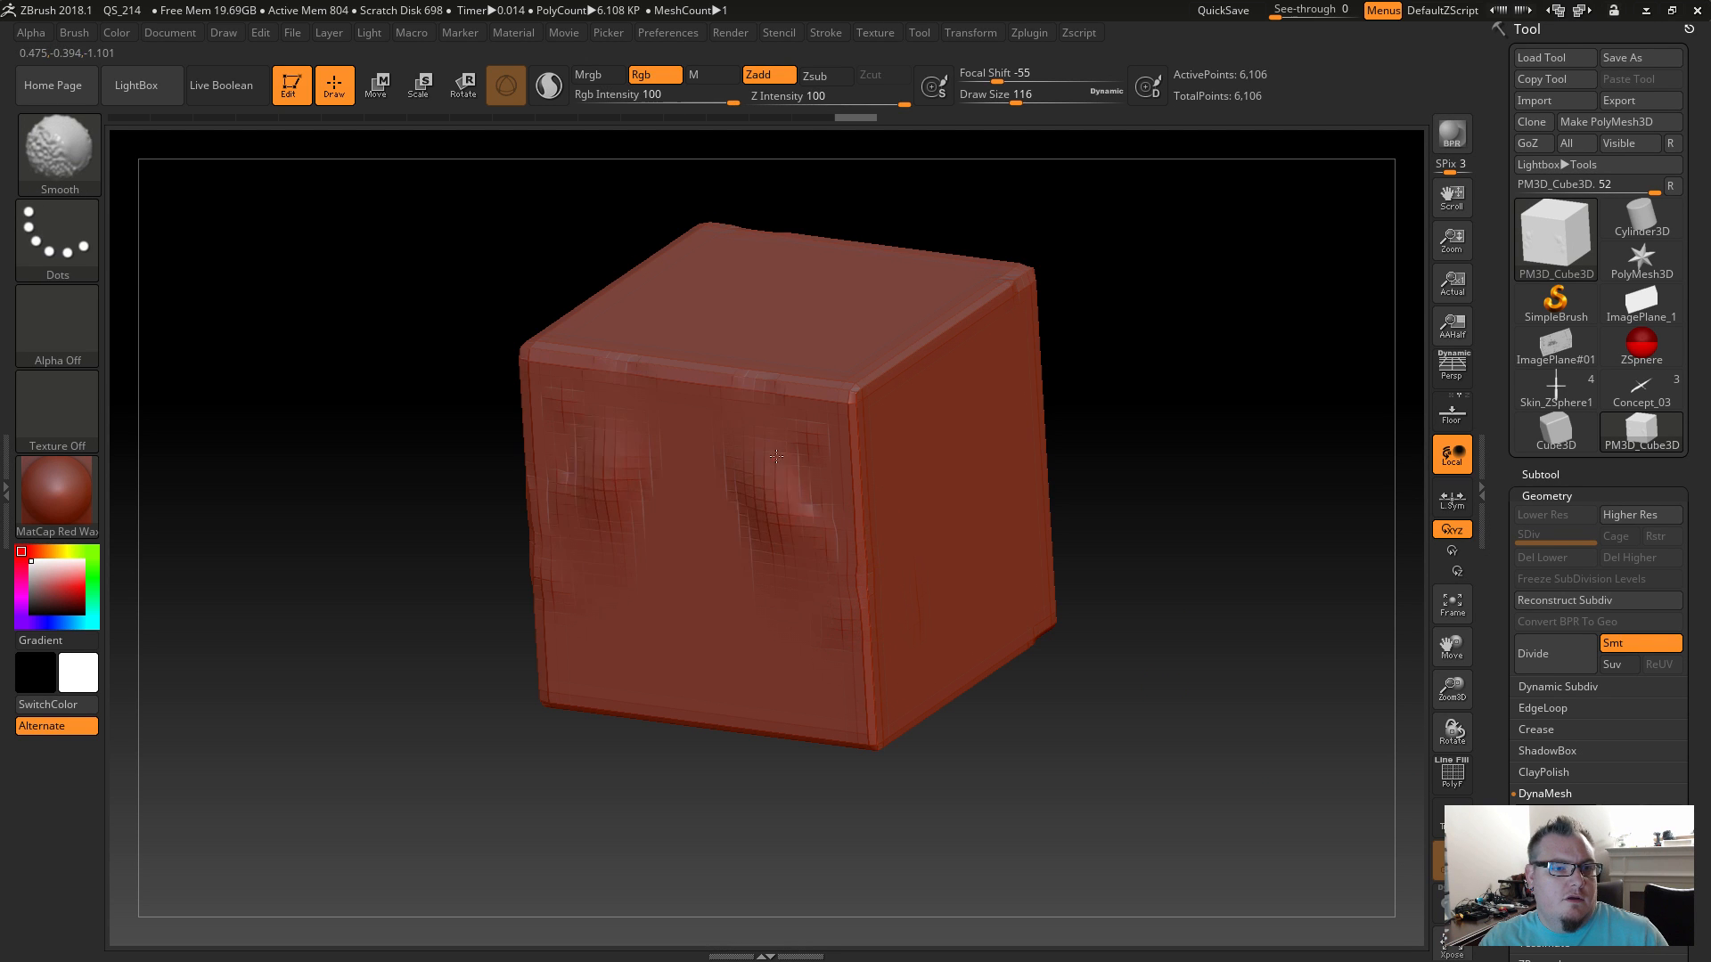
left_click_drag(770, 562, 815, 419, "shift")
mouse_move(832, 584)
left_mouse_down("shift")
mouse_move(847, 481)
mouse_move(831, 385)
left_mouse_up("shift")
left_click_drag(932, 710, 924, 748, "alt")
left_click_drag(974, 606, 1011, 782, "alt")
Set the brush draw size to 268, carve a deep hollow into one side of the block and smooth it.
key("s")
left_click_drag(816, 620, 842, 622)
mouse_move(836, 529)
left_mouse_down()
mouse_move(815, 561)
mouse_move(756, 555)
mouse_move(821, 607)
mouse_move(832, 508)
mouse_move(793, 518)
mouse_move(844, 632)
left_mouse_up()
left_click_drag(979, 789, 887, 840)
mouse_move(856, 748)
left_mouse_down("alt")
mouse_move(927, 668)
mouse_move(869, 533)
mouse_move(899, 588)
left_mouse_up("alt")
left_click_drag(913, 673, 815, 731, "shift")
mouse_move(829, 891)
left_mouse_down()
mouse_move(906, 707)
mouse_move(935, 571)
mouse_move(896, 664)
mouse_move(945, 713)
mouse_move(887, 763)
mouse_move(927, 712)
mouse_move(906, 594)
mouse_move(950, 495)
left_mouse_up()
Build rounded clay mounds across the top of the block and down its outer side, smoothing between strokes.
mouse_move(678, 441)
left_mouse_down()
mouse_move(694, 483)
mouse_move(824, 553)
left_mouse_up()
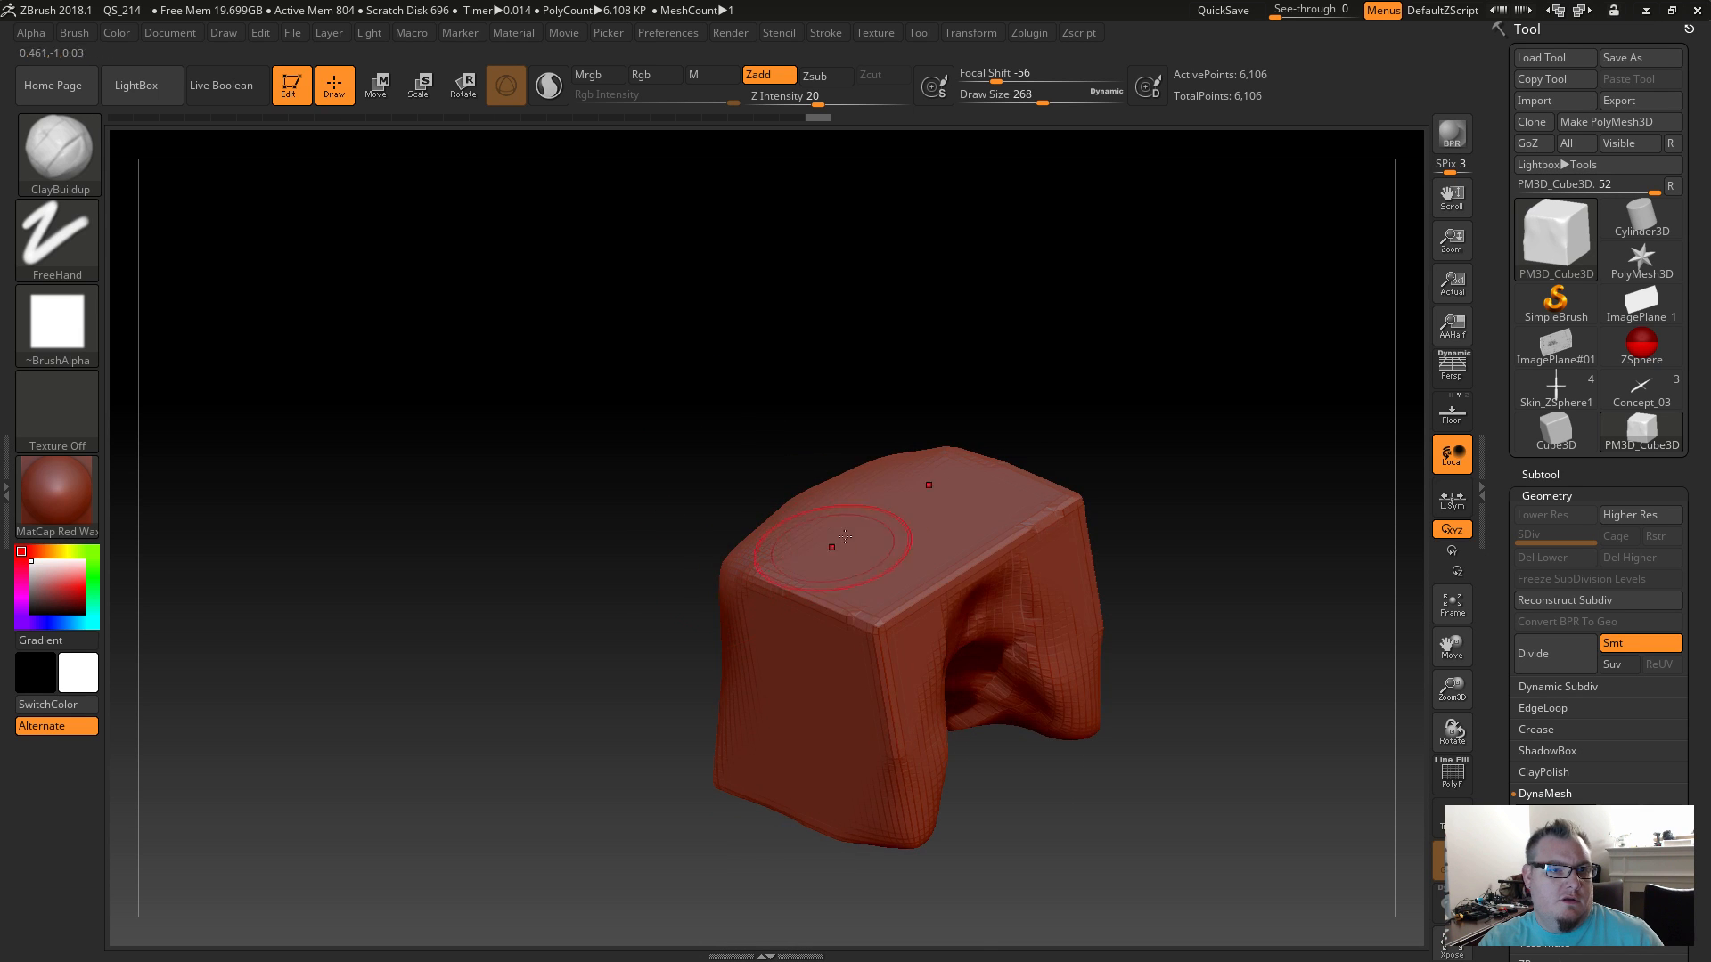
mouse_move(850, 497)
left_mouse_down()
mouse_move(967, 543)
mouse_move(846, 484)
left_mouse_up()
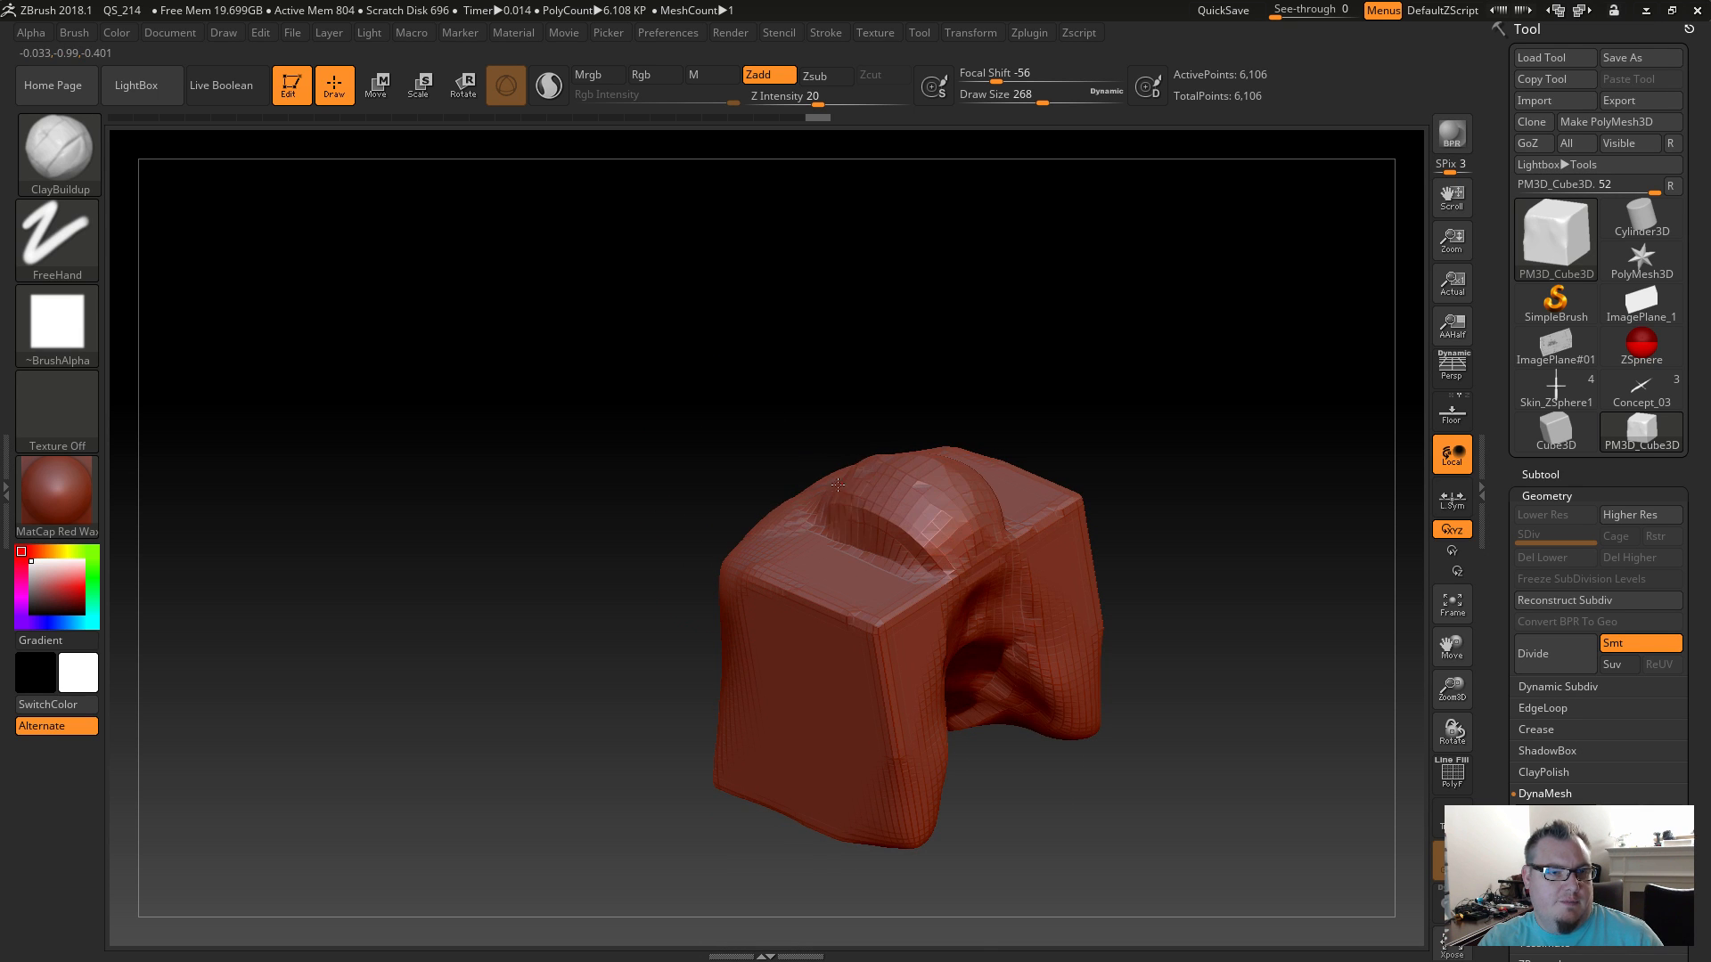
mouse_move(877, 574)
left_mouse_down("shift")
mouse_move(935, 534)
mouse_move(891, 553)
mouse_move(893, 713)
mouse_move(788, 610)
mouse_move(820, 717)
mouse_move(871, 694)
mouse_move(788, 615)
left_mouse_up("shift")
mouse_move(1004, 829)
left_mouse_down()
mouse_move(981, 748)
mouse_move(1079, 815)
left_mouse_up()
mouse_move(753, 650)
left_mouse_down()
mouse_move(830, 665)
mouse_move(856, 543)
mouse_move(784, 535)
mouse_move(731, 692)
left_mouse_up()
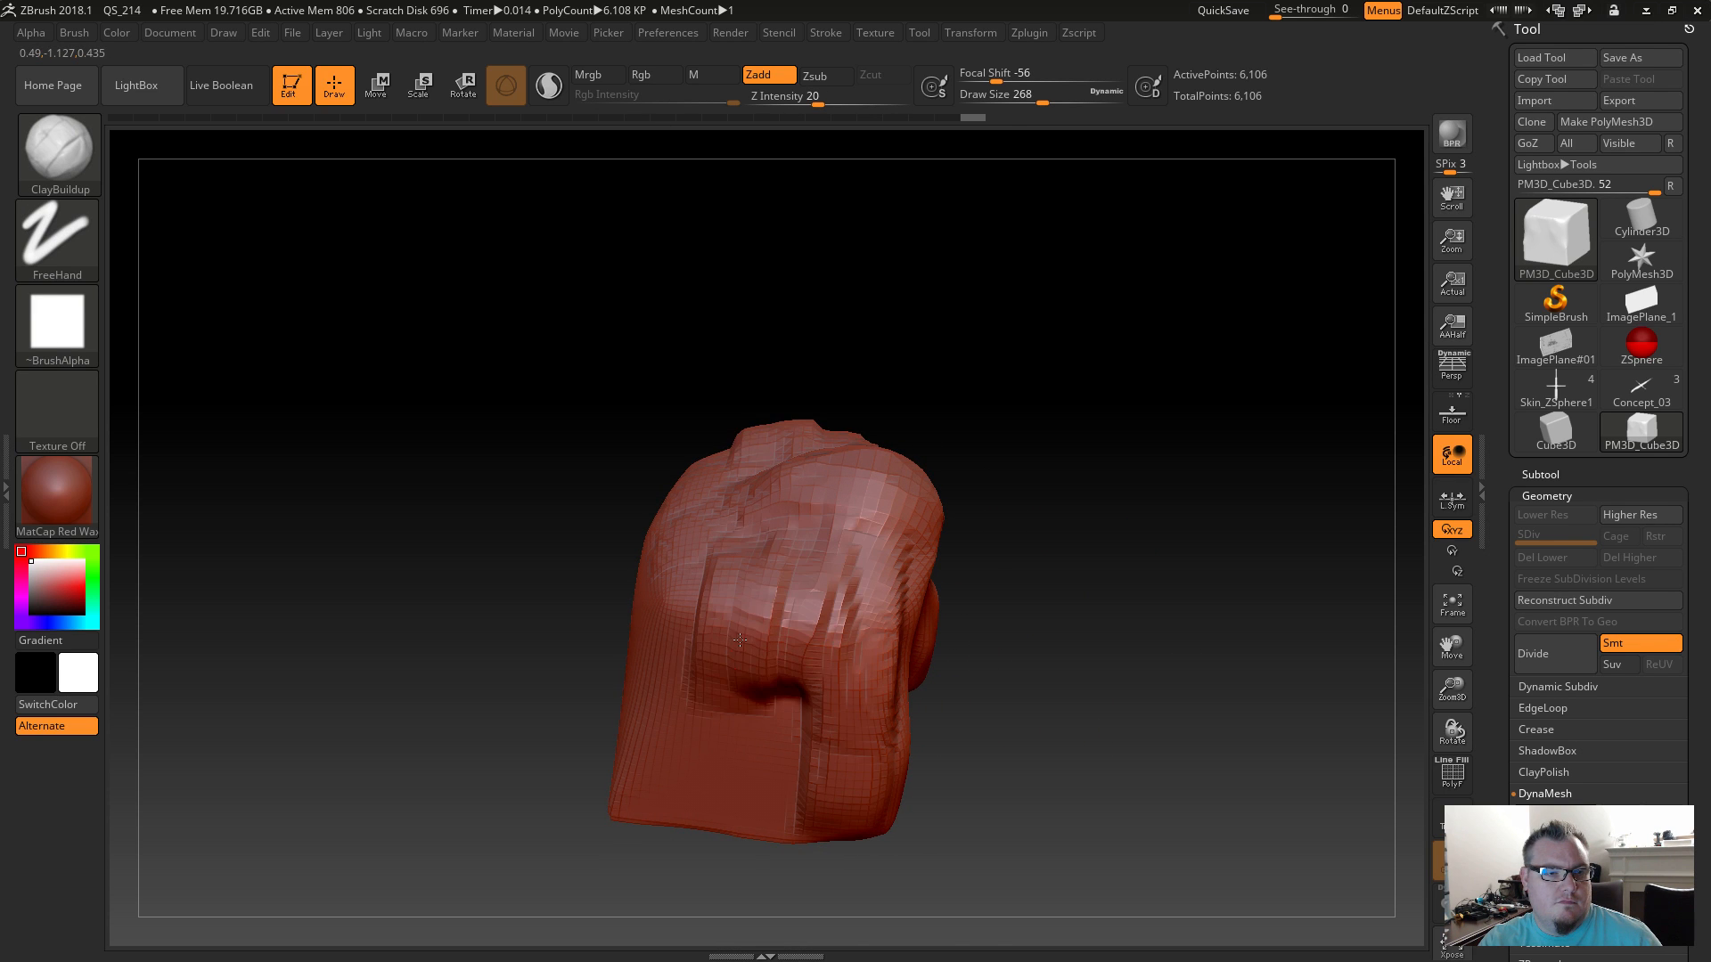
Carve down the outer corner of the block and smooth the bumpy surface around it.
mouse_move(761, 598)
left_mouse_down()
mouse_move(771, 802)
mouse_move(704, 784)
mouse_move(753, 824)
mouse_move(619, 813)
left_mouse_up()
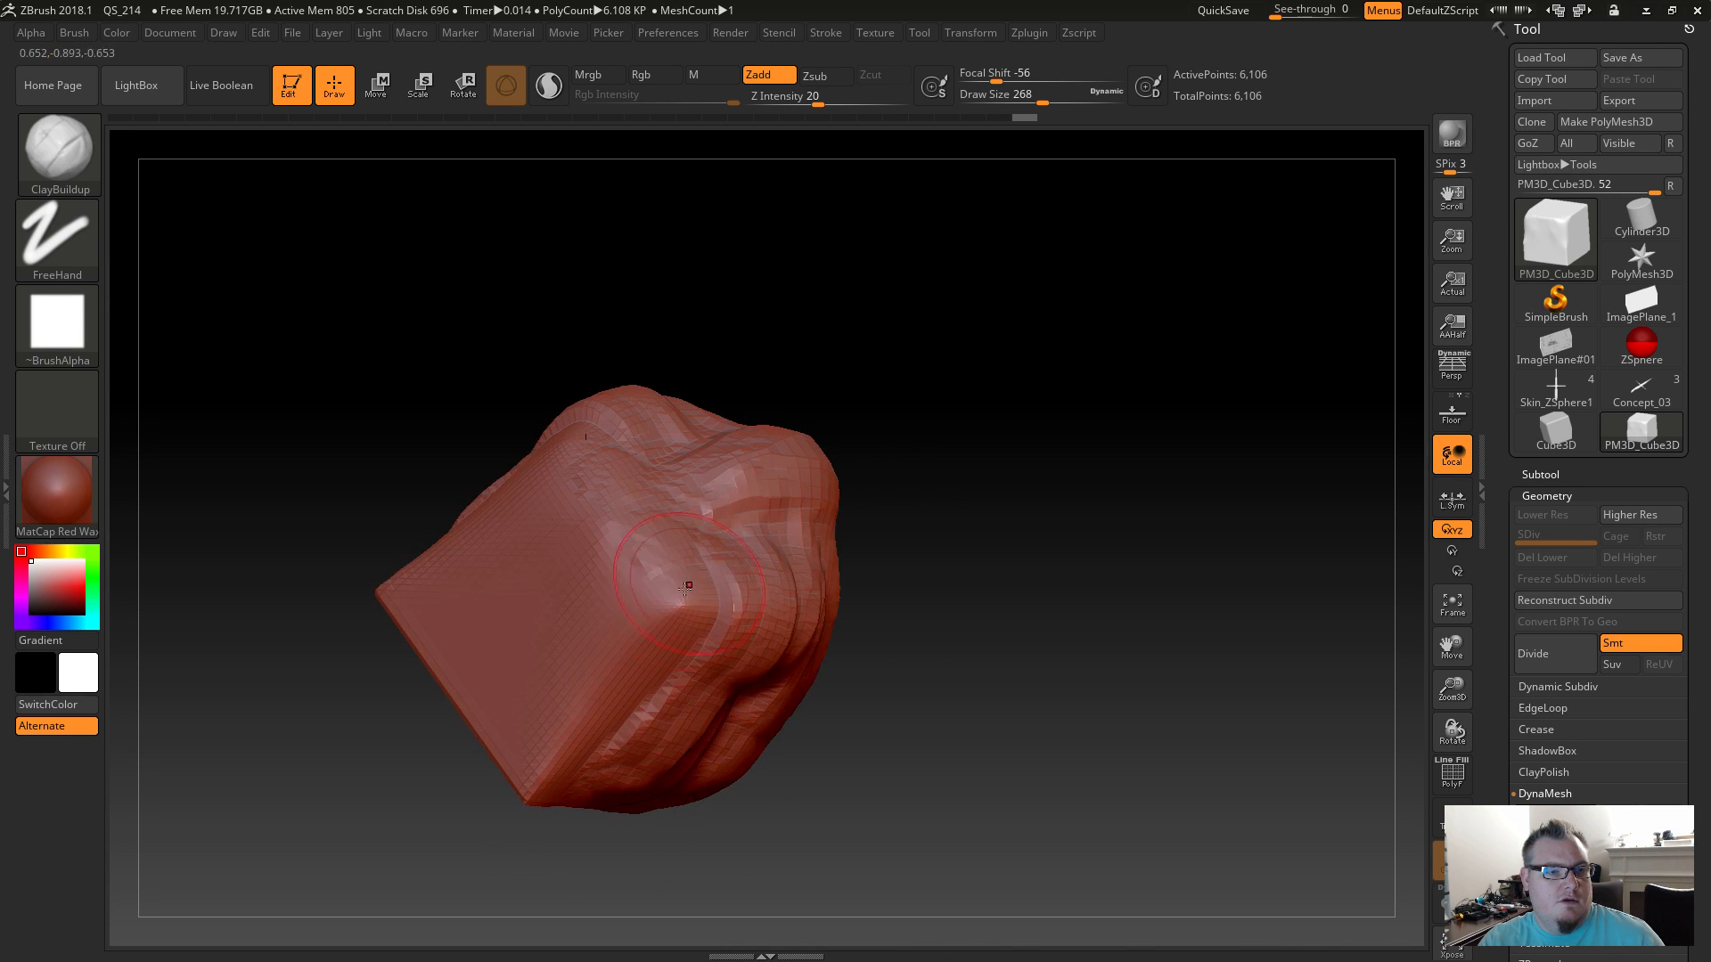
mouse_move(692, 543)
left_mouse_down("alt")
mouse_move(623, 660)
mouse_move(597, 615)
mouse_move(580, 678)
left_mouse_up("alt")
mouse_move(660, 579)
left_mouse_down("shift")
mouse_move(563, 630)
mouse_move(713, 624)
mouse_move(744, 708)
mouse_move(704, 659)
left_mouse_up("shift")
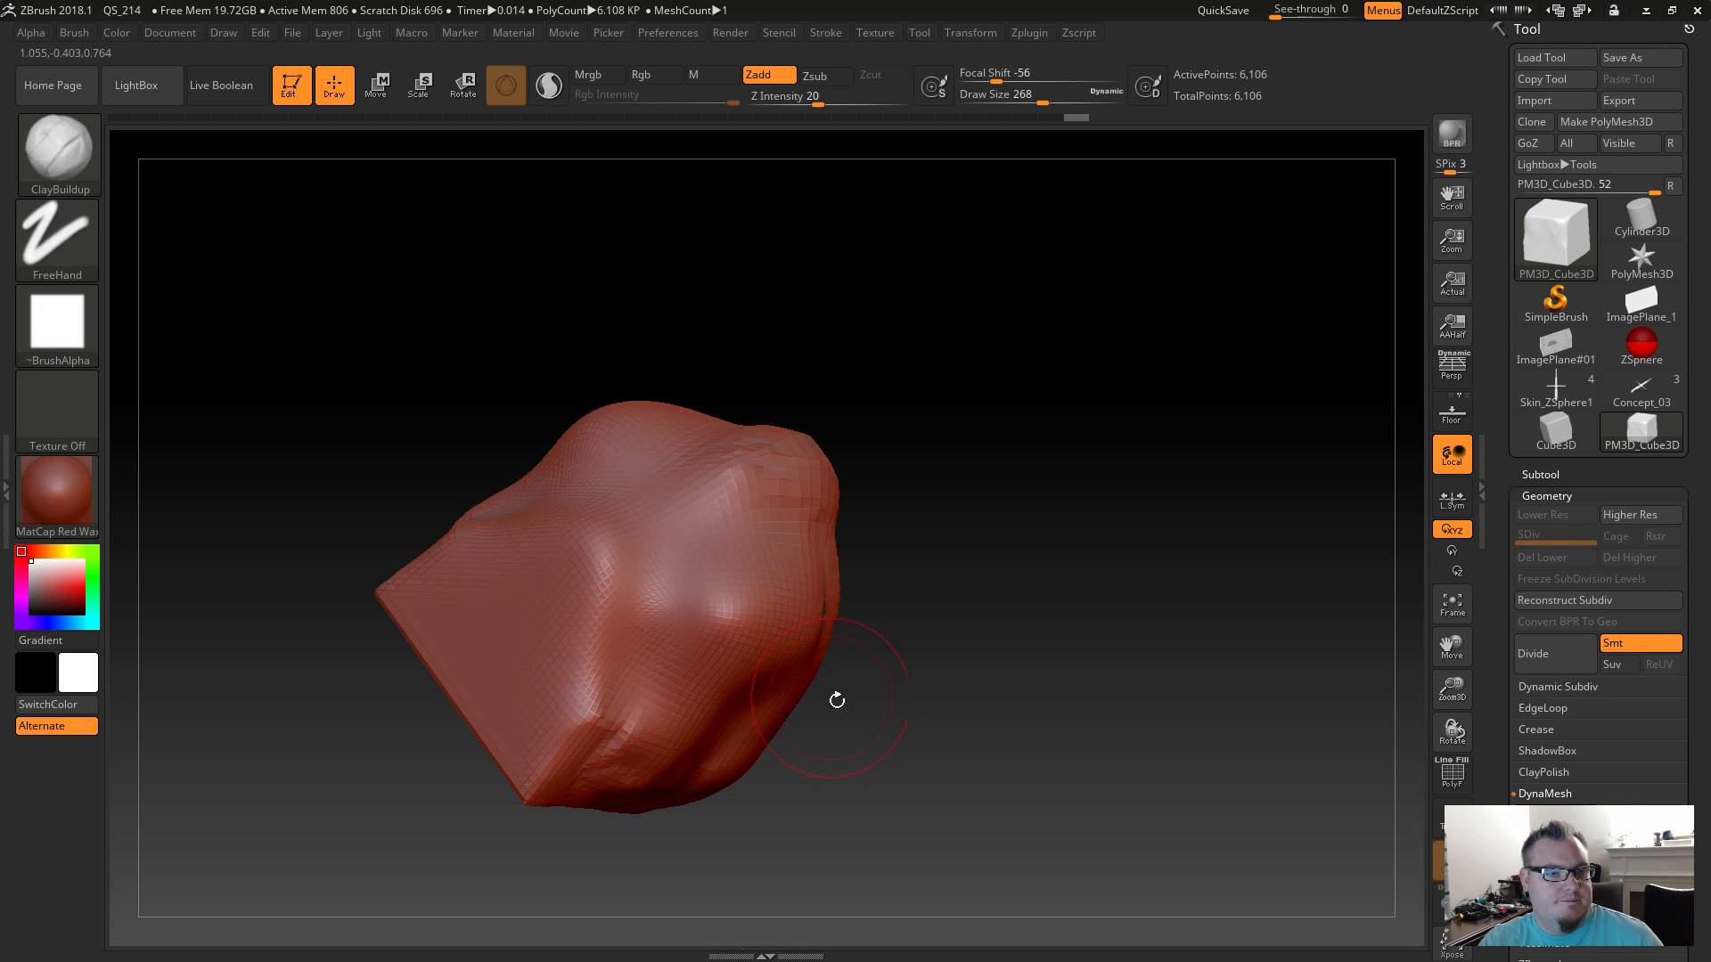
Add clay along the outer side and lower edge of the form, and smooth its remaining hard edges.
left_click_drag(856, 664, 793, 688)
mouse_move(612, 753)
left_mouse_down()
mouse_move(650, 642)
mouse_move(713, 593)
left_mouse_up()
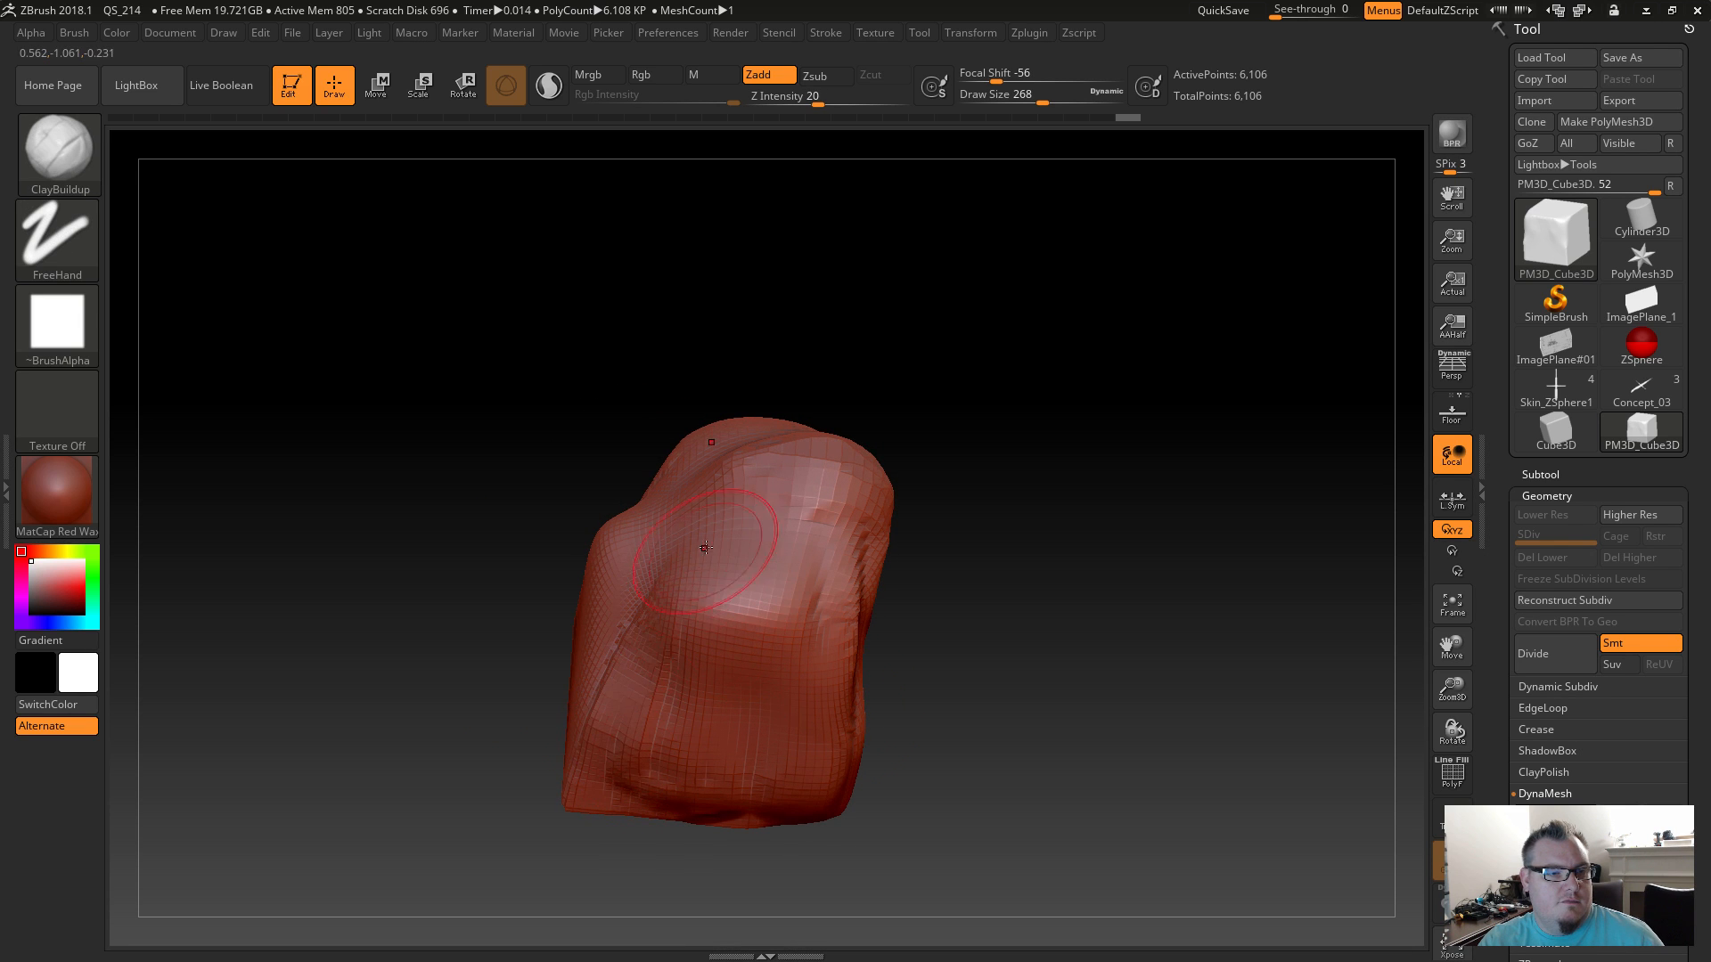
left_click_drag(623, 789, 624, 728)
mouse_move(789, 548)
left_mouse_down()
mouse_move(761, 597)
mouse_move(775, 650)
mouse_move(744, 580)
mouse_move(800, 716)
left_mouse_up()
mouse_move(672, 671)
left_mouse_down("shift")
mouse_move(652, 773)
mouse_move(668, 741)
left_mouse_up("shift")
right_click_drag(668, 741, 615, 646)
mouse_move(615, 646)
left_mouse_down("shift")
mouse_move(655, 708)
mouse_move(573, 573)
mouse_move(496, 630)
mouse_move(536, 638)
mouse_move(515, 595)
mouse_move(494, 658)
mouse_move(463, 681)
mouse_move(590, 520)
mouse_move(507, 614)
mouse_move(704, 512)
left_mouse_up("shift")
left_click_drag(450, 685, 526, 615, "shift")
Fill out the upper and outer surface with clay and smooth it into a rounded shell.
mouse_move(651, 557)
left_mouse_down()
mouse_move(630, 649)
mouse_move(557, 735)
mouse_move(748, 544)
mouse_move(642, 677)
mouse_move(691, 722)
mouse_move(542, 760)
left_mouse_up()
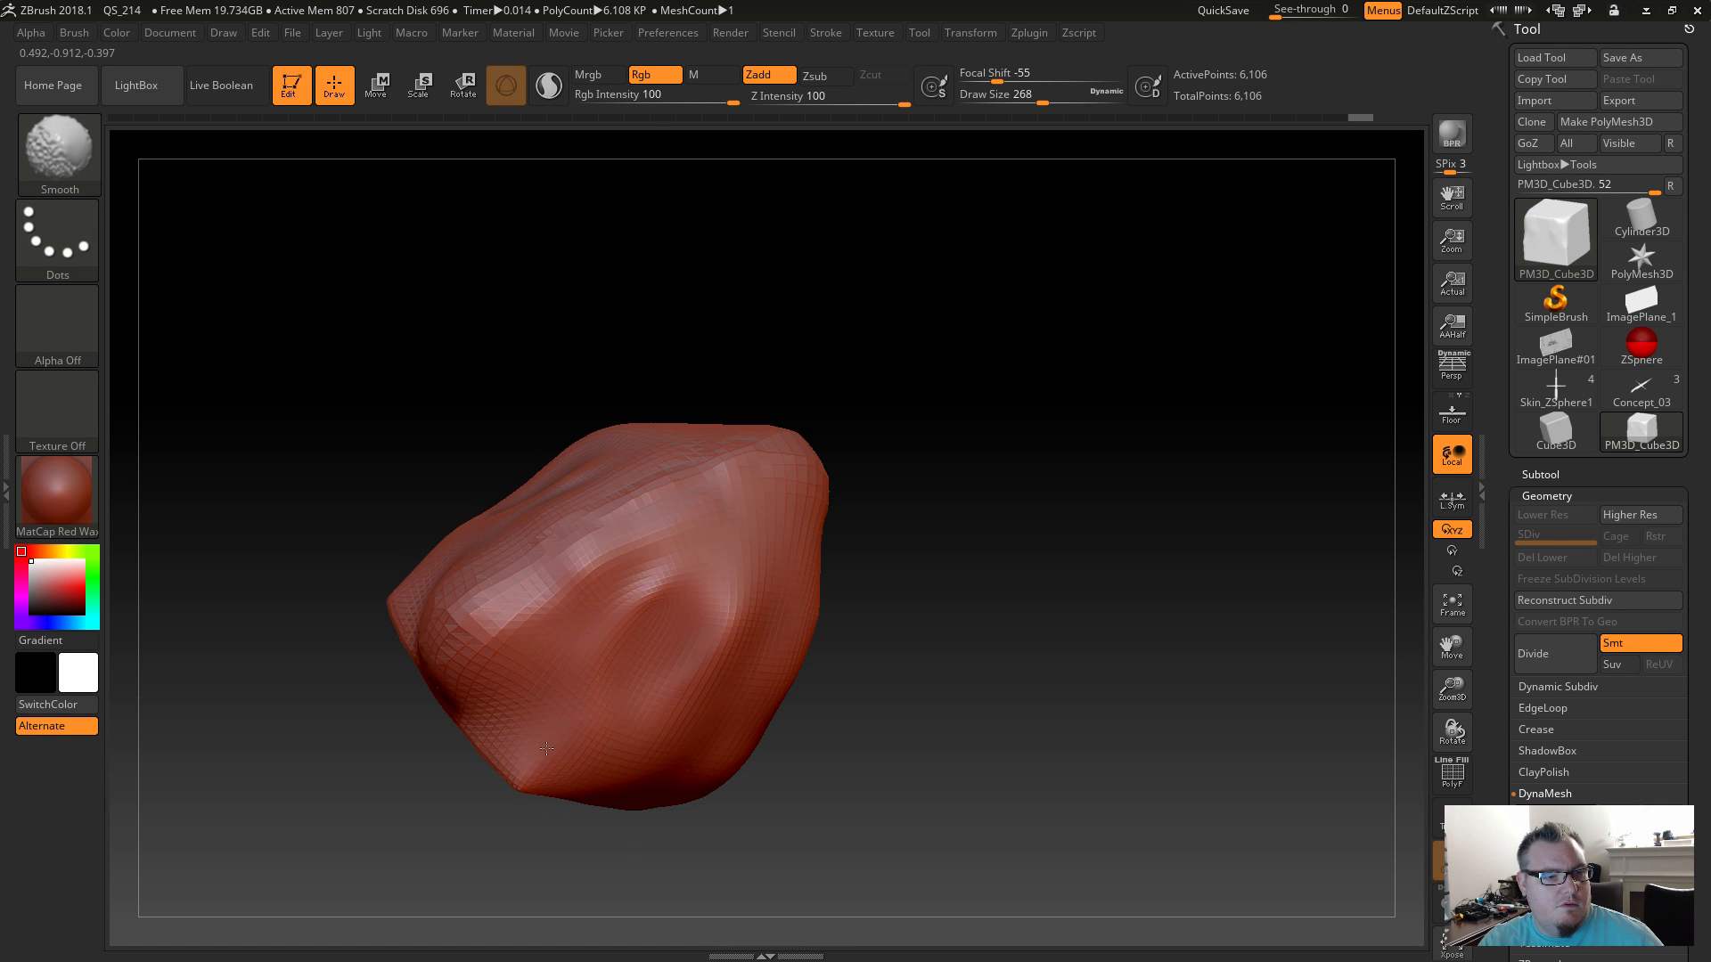
mouse_move(594, 608)
left_mouse_down("shift")
mouse_move(474, 615)
mouse_move(475, 713)
mouse_move(444, 725)
mouse_move(461, 663)
mouse_move(492, 655)
mouse_move(524, 706)
mouse_move(588, 677)
left_mouse_up("shift")
mouse_move(654, 578)
left_mouse_down()
mouse_move(695, 543)
mouse_move(561, 623)
mouse_move(674, 652)
mouse_move(642, 473)
left_mouse_up()
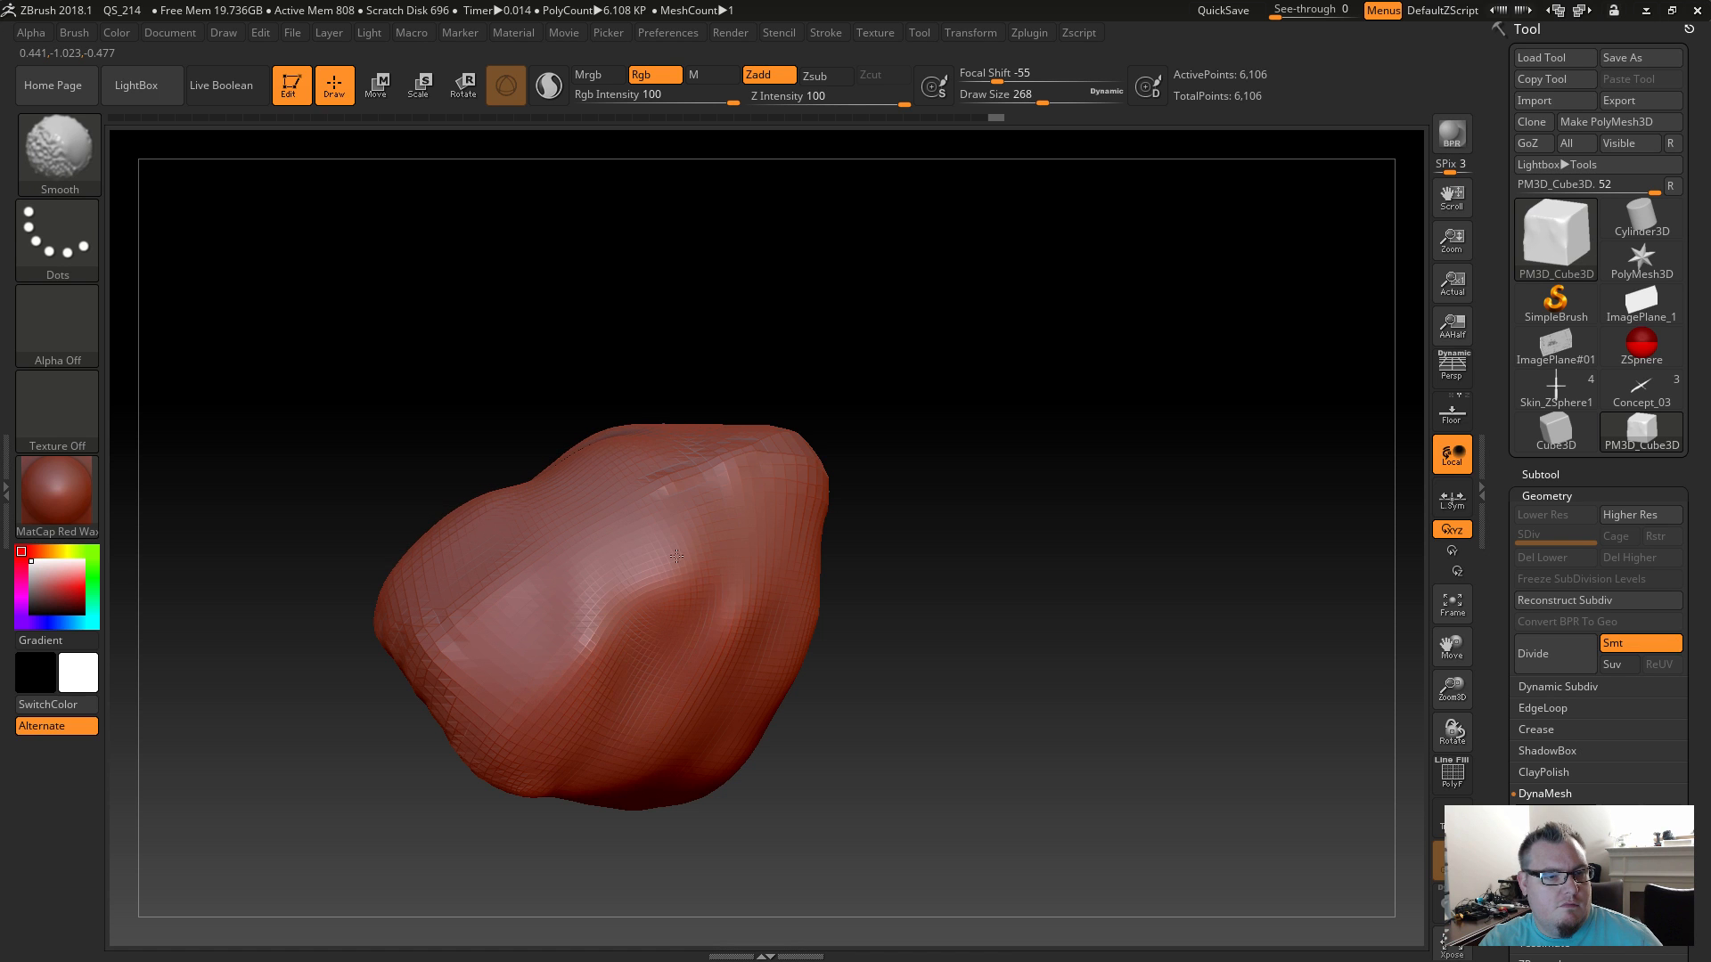
left_click_drag(741, 527, 744, 481, "shift")
Carve the inner hollow of the shell deeper beneath its rim and smooth the inside surface.
mouse_move(943, 667)
left_mouse_down()
mouse_move(855, 596)
mouse_move(847, 517)
mouse_move(869, 570)
mouse_move(837, 666)
left_mouse_up()
right_click_drag(838, 666, 806, 580)
mouse_move(843, 566)
left_mouse_down("alt")
mouse_move(889, 748)
mouse_move(836, 659)
mouse_move(864, 742)
mouse_move(873, 712)
mouse_move(889, 748)
left_mouse_up("alt")
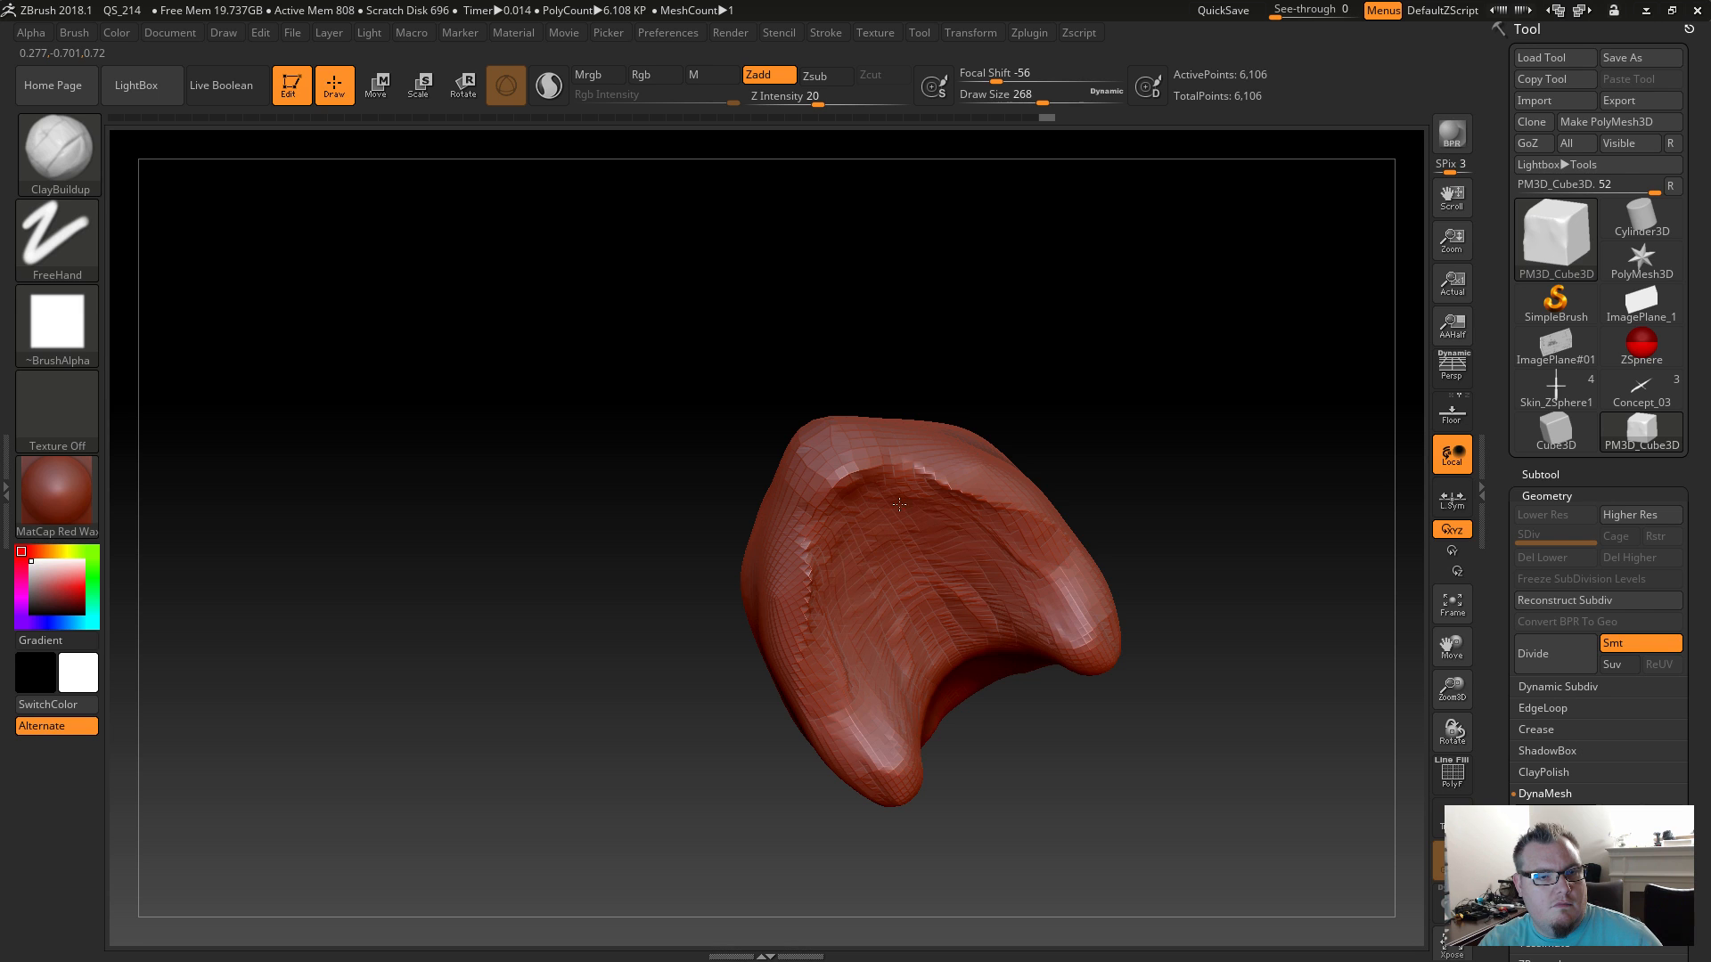
left_click_drag(910, 475, 1015, 531, "alt")
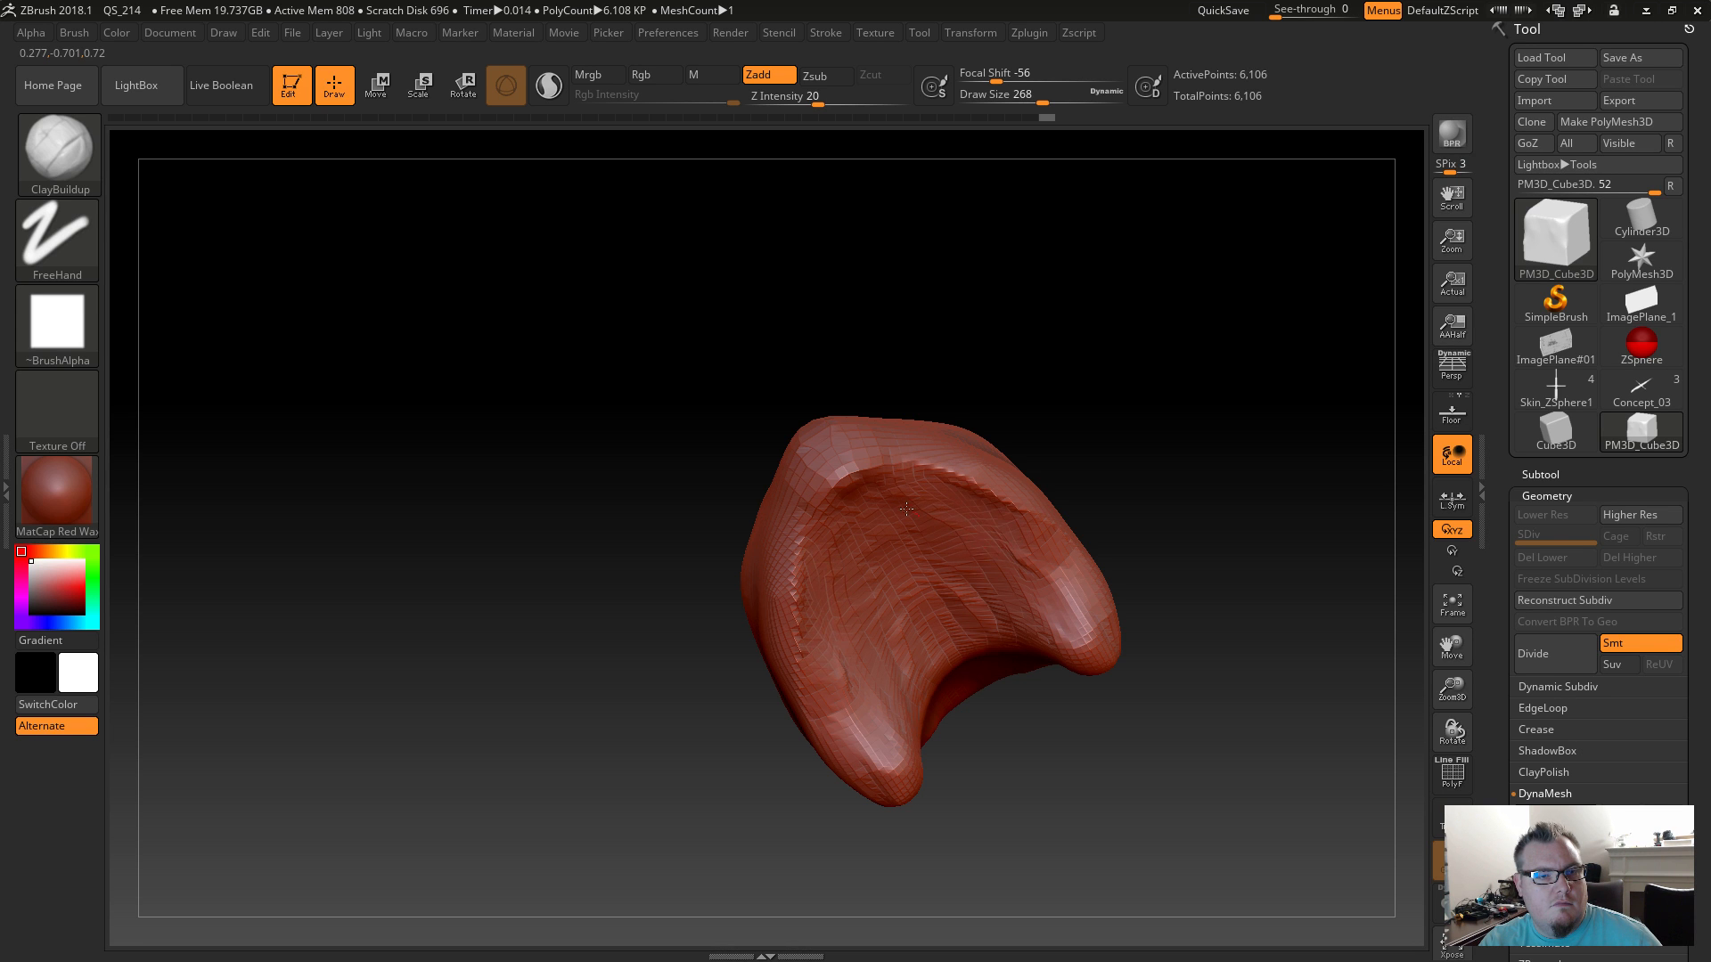
mouse_move(1035, 635)
left_mouse_down("alt")
mouse_move(1027, 584)
mouse_move(954, 642)
mouse_move(995, 610)
left_mouse_up("alt")
mouse_move(875, 494)
left_mouse_down("alt")
mouse_move(923, 497)
mouse_move(856, 490)
mouse_move(847, 465)
mouse_move(908, 462)
mouse_move(998, 492)
mouse_move(914, 468)
left_mouse_up("alt")
mouse_move(986, 527)
left_mouse_down("shift")
mouse_move(927, 588)
mouse_move(984, 624)
left_mouse_up("shift")
left_click_drag(933, 552, 952, 647, "shift")
Carve a long groove down the outer side of the shell and smooth it into the surface.
left_click_drag(1009, 792, 1085, 699)
mouse_move(736, 575)
left_mouse_down("alt")
mouse_move(760, 573)
mouse_move(751, 612)
mouse_move(745, 569)
mouse_move(705, 716)
left_mouse_up("alt")
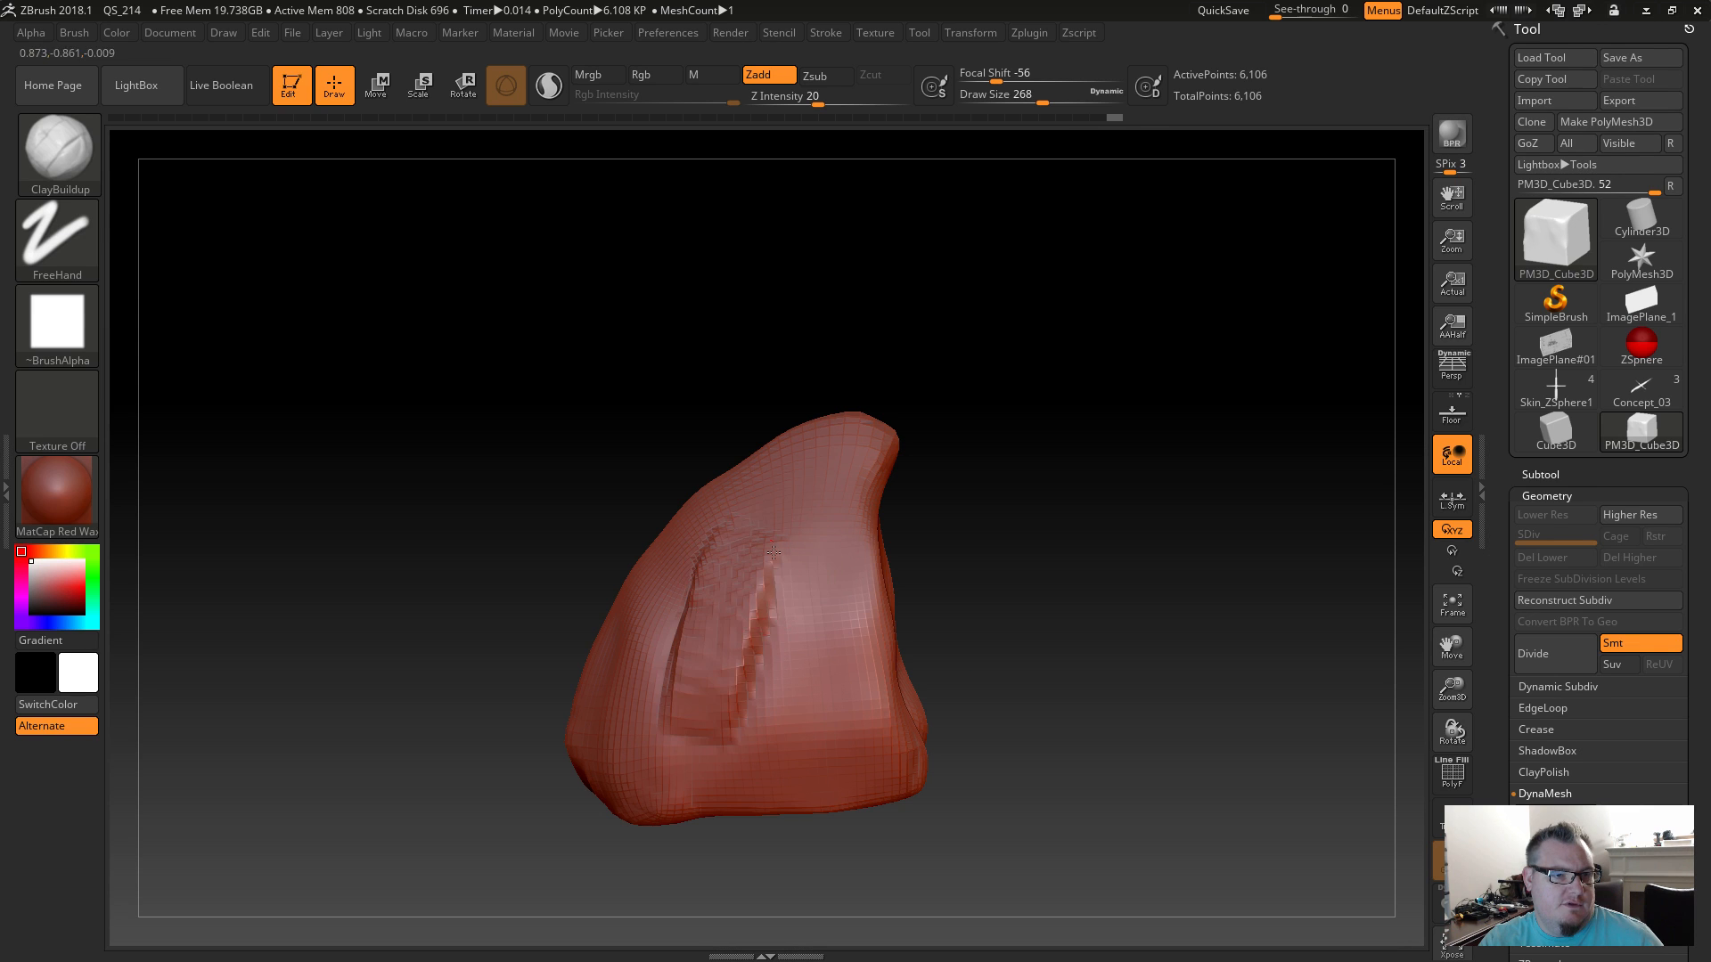
mouse_move(754, 636)
left_mouse_down("shift")
mouse_move(738, 641)
mouse_move(729, 558)
left_mouse_up("shift")
mouse_move(711, 669)
left_mouse_down("shift")
mouse_move(749, 689)
mouse_move(793, 679)
mouse_move(813, 640)
left_mouse_up("shift")
Refine and smooth the inner edge of the shell's hollow.
mouse_move(1000, 669)
left_mouse_down()
mouse_move(975, 639)
mouse_move(878, 615)
mouse_move(888, 599)
left_mouse_up()
mouse_move(897, 491)
left_mouse_down()
mouse_move(918, 450)
mouse_move(878, 562)
mouse_move(884, 606)
left_mouse_up()
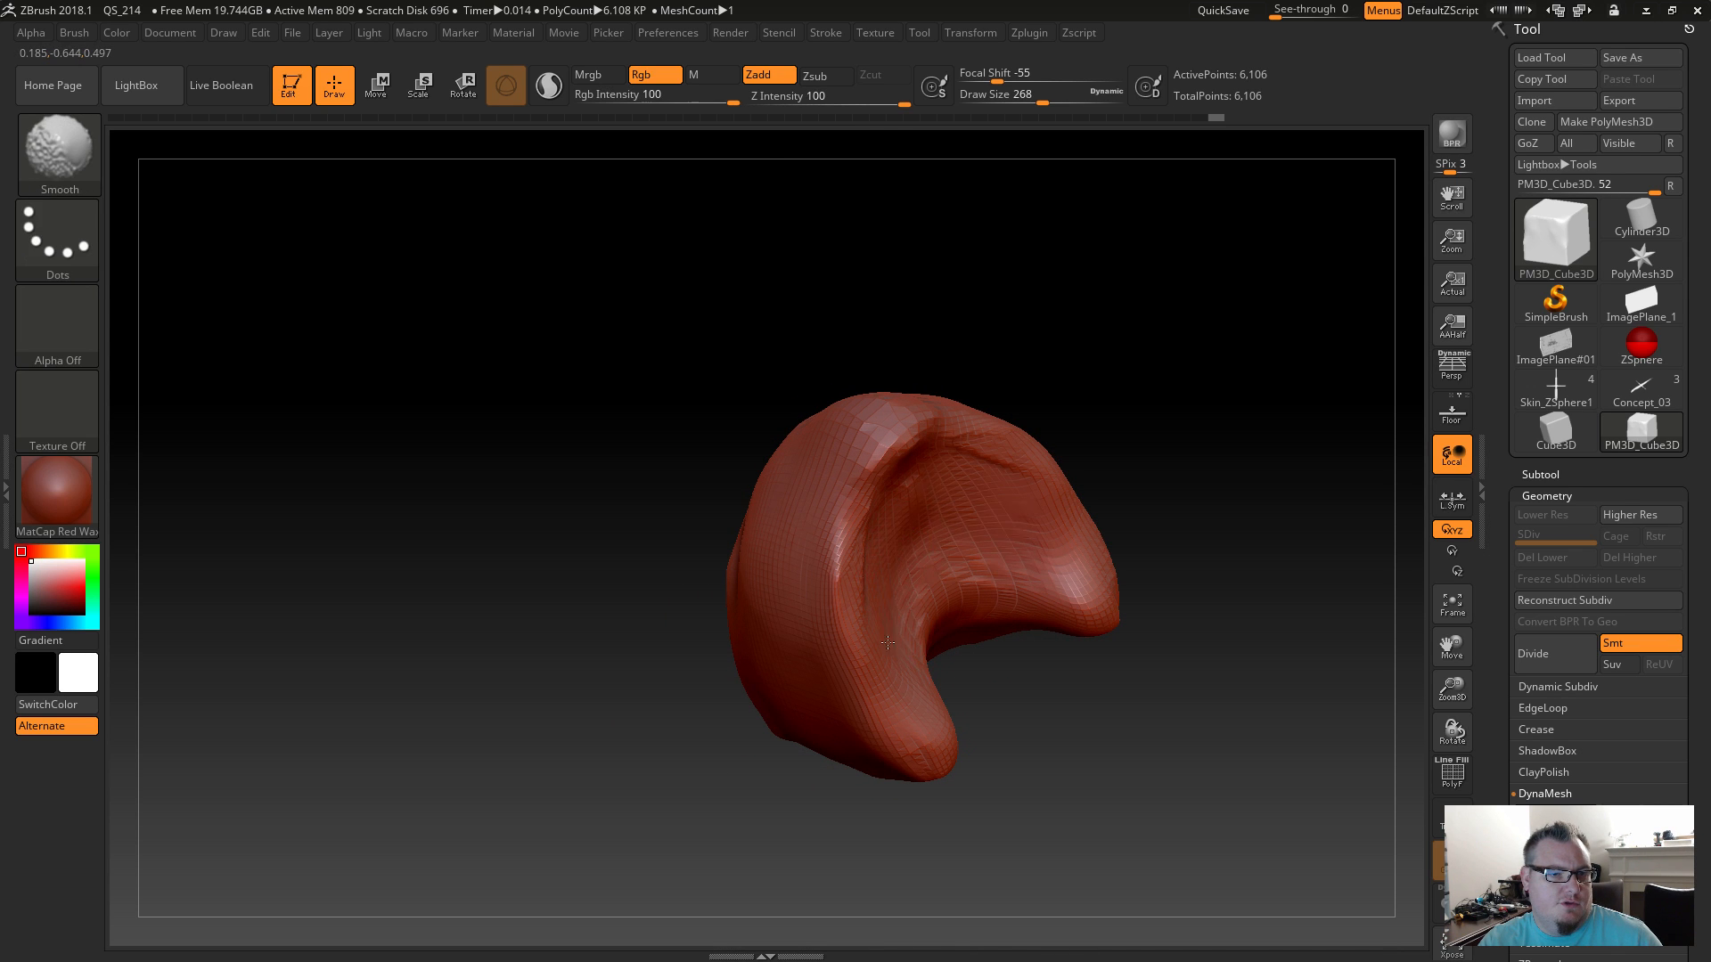
left_click_drag(806, 780, 792, 825)
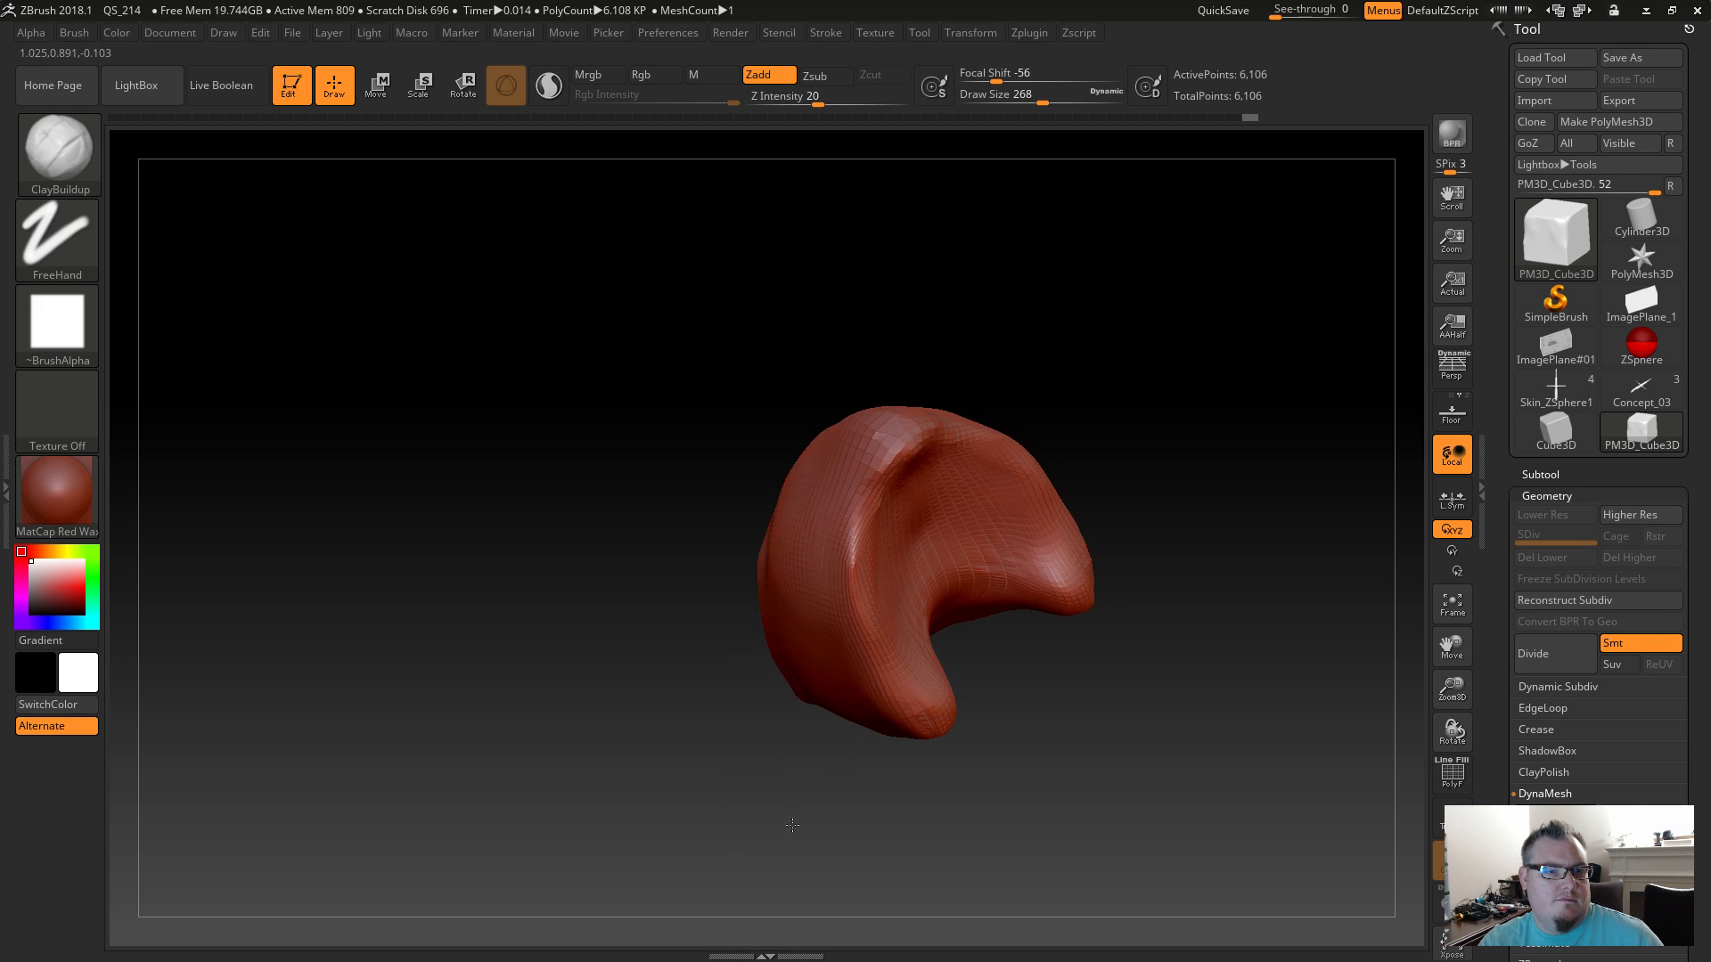
left_click_drag(812, 745, 802, 783)
Flatten the shell's rim and inner surface with the Flatten brush, then remesh the form with DynaMesh.
key("b")
key("f")
key("a")
left_click_drag(997, 680, 997, 684)
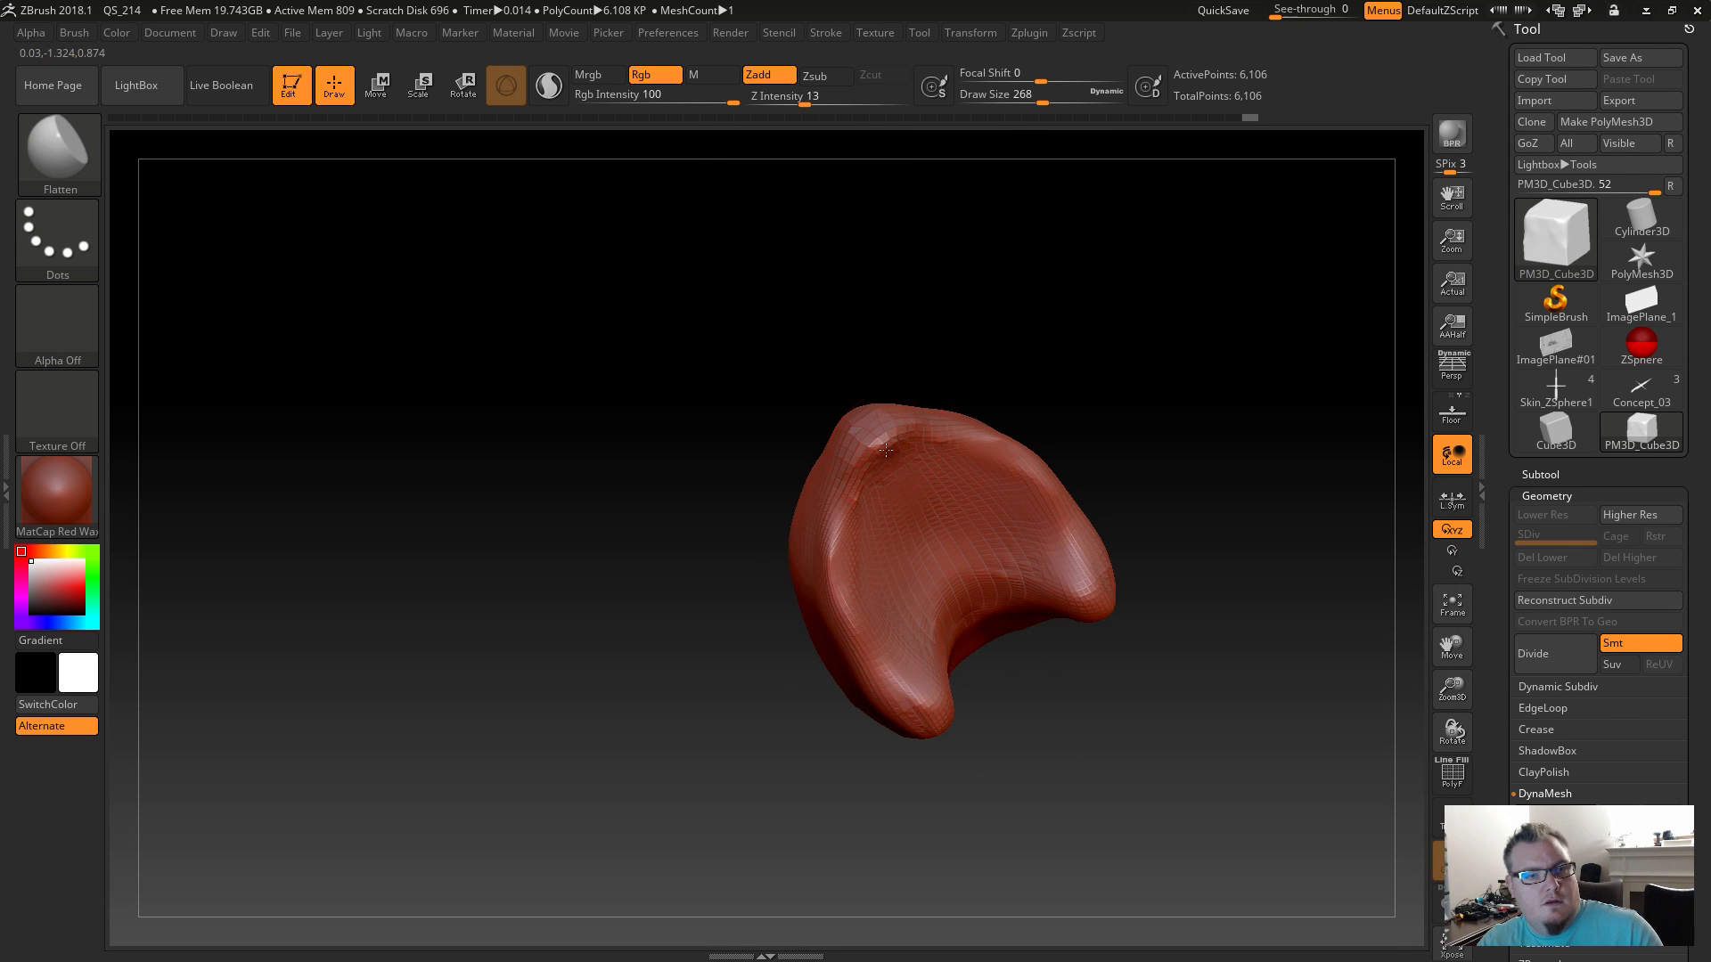
mouse_move(876, 604)
left_mouse_down()
mouse_move(918, 695)
mouse_move(974, 752)
mouse_move(938, 661)
left_mouse_up()
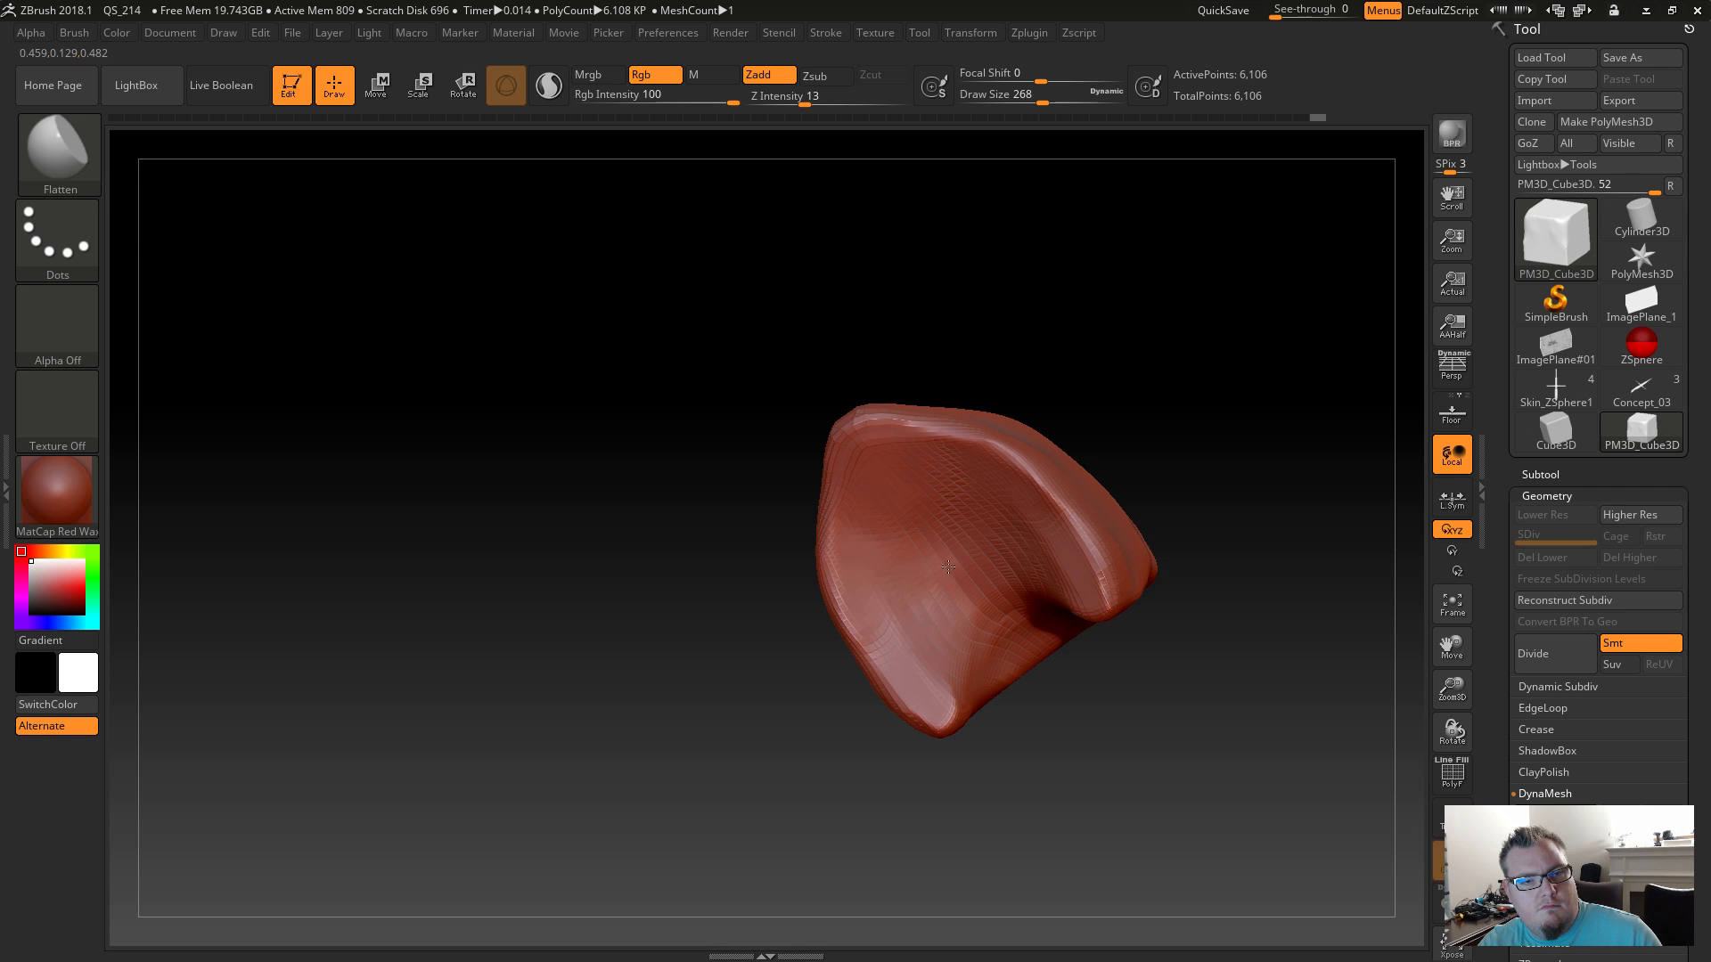
mouse_move(1007, 699)
left_mouse_down()
mouse_move(1037, 615)
mouse_move(1114, 635)
mouse_move(1015, 672)
mouse_move(971, 642)
mouse_move(1034, 614)
mouse_move(1082, 651)
mouse_move(916, 580)
mouse_move(971, 615)
mouse_move(981, 687)
left_mouse_up()
mouse_move(642, 691)
left_mouse_down()
mouse_move(737, 697)
mouse_move(782, 776)
left_mouse_up()
left_click_drag(581, 707, 606, 712, "ctrl")
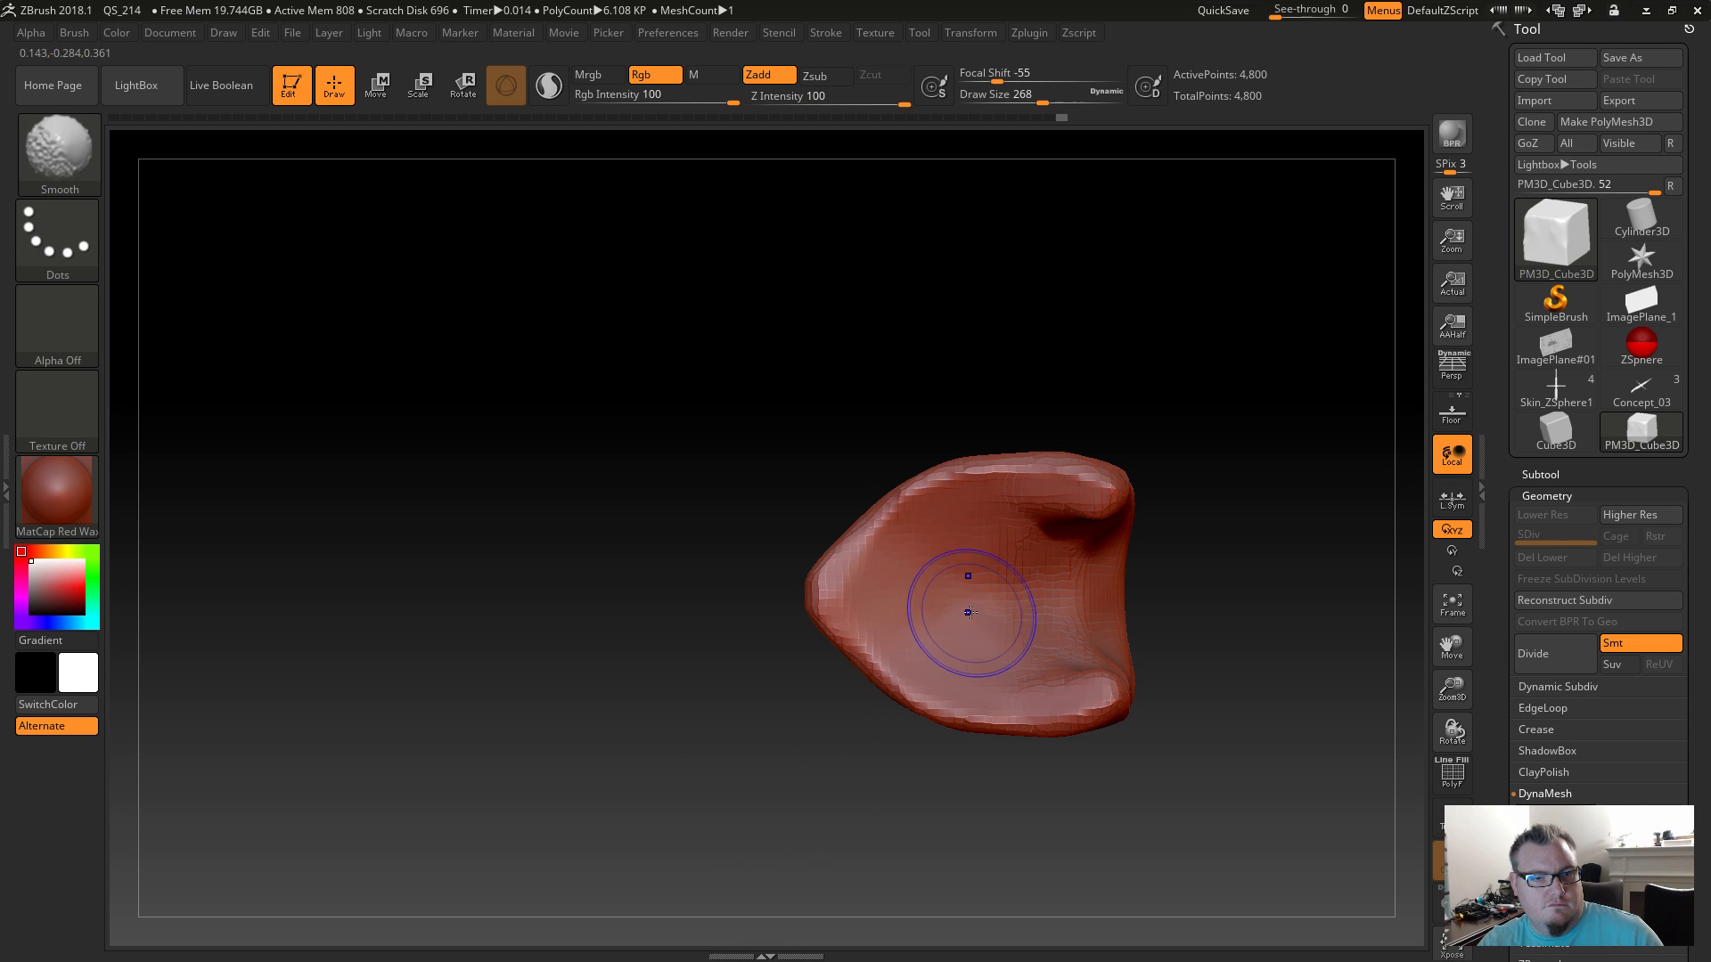
Smooth the inside of the hollow and flatten its inner walls and lip.
left_click_drag(1157, 749, 1088, 753)
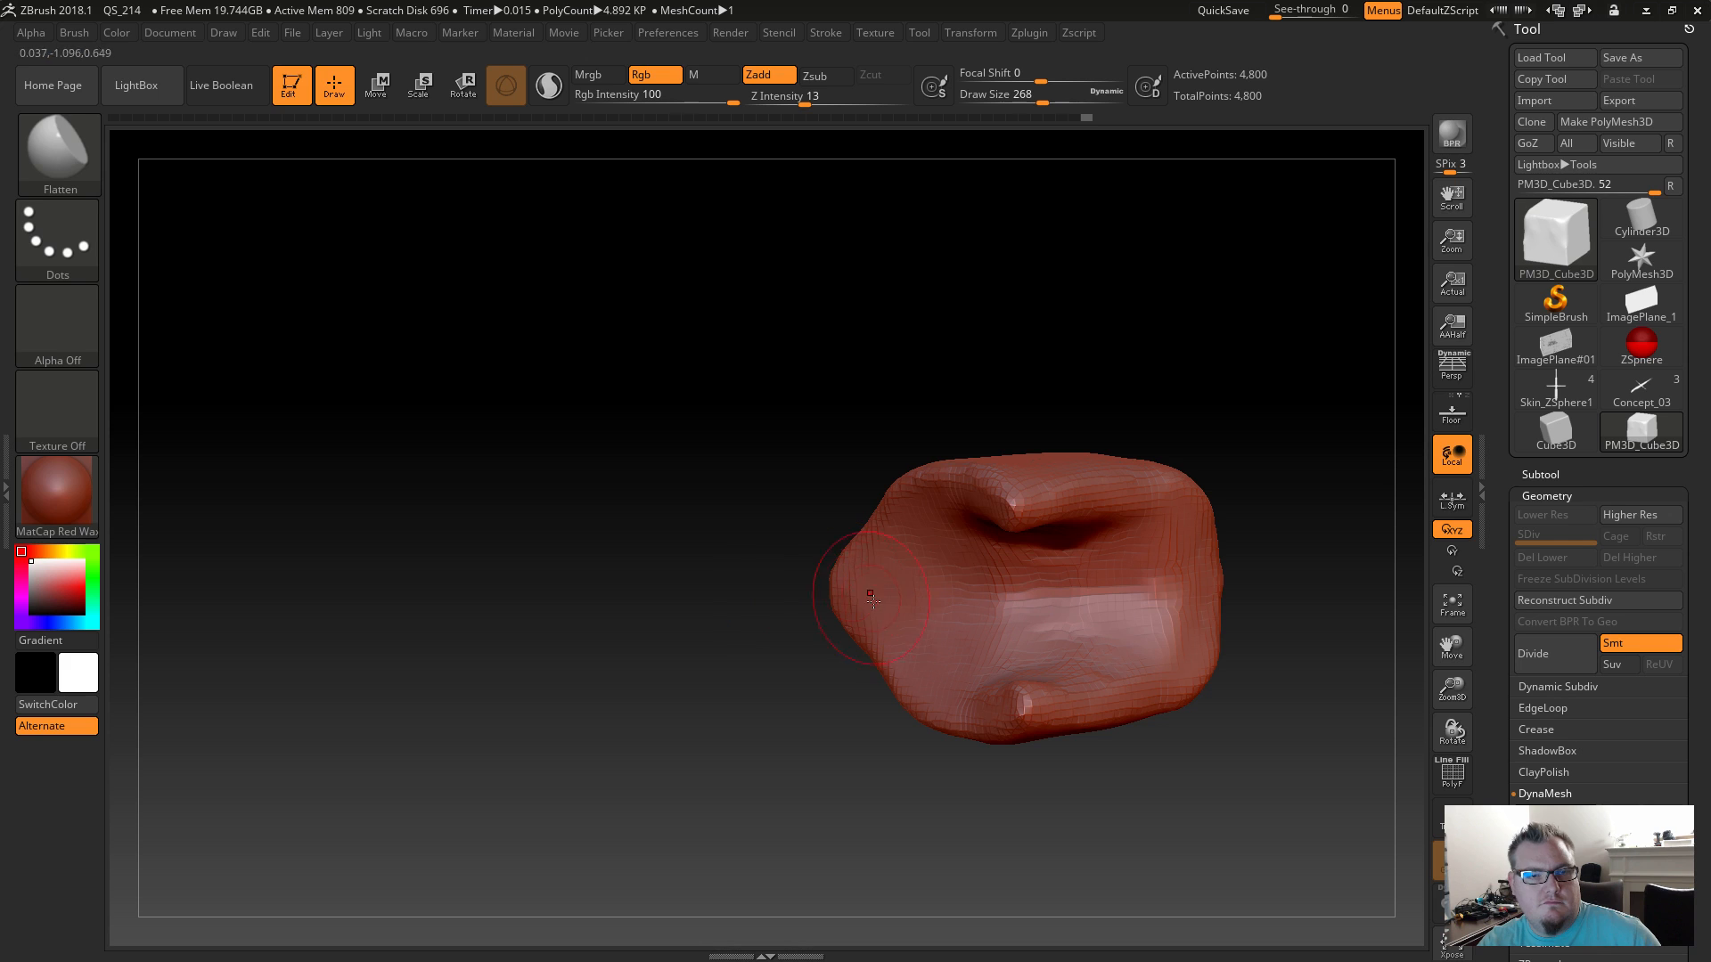
left_click_drag(1005, 512, 1179, 514)
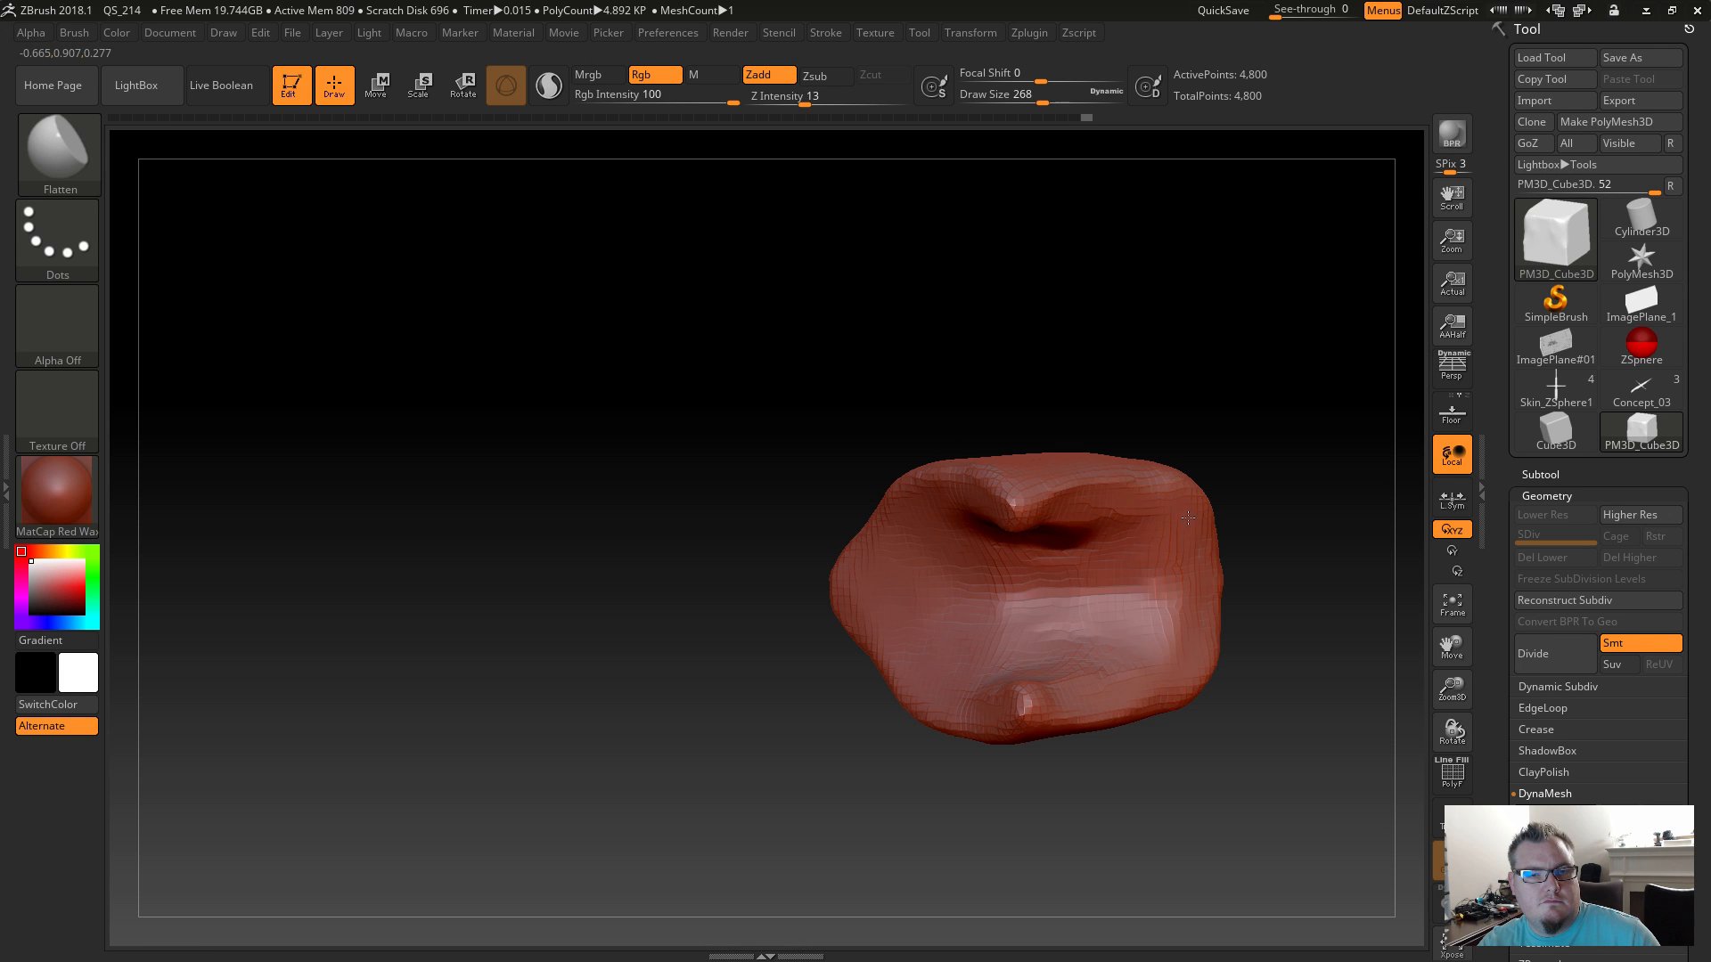
left_click_drag(1040, 509, 1149, 515)
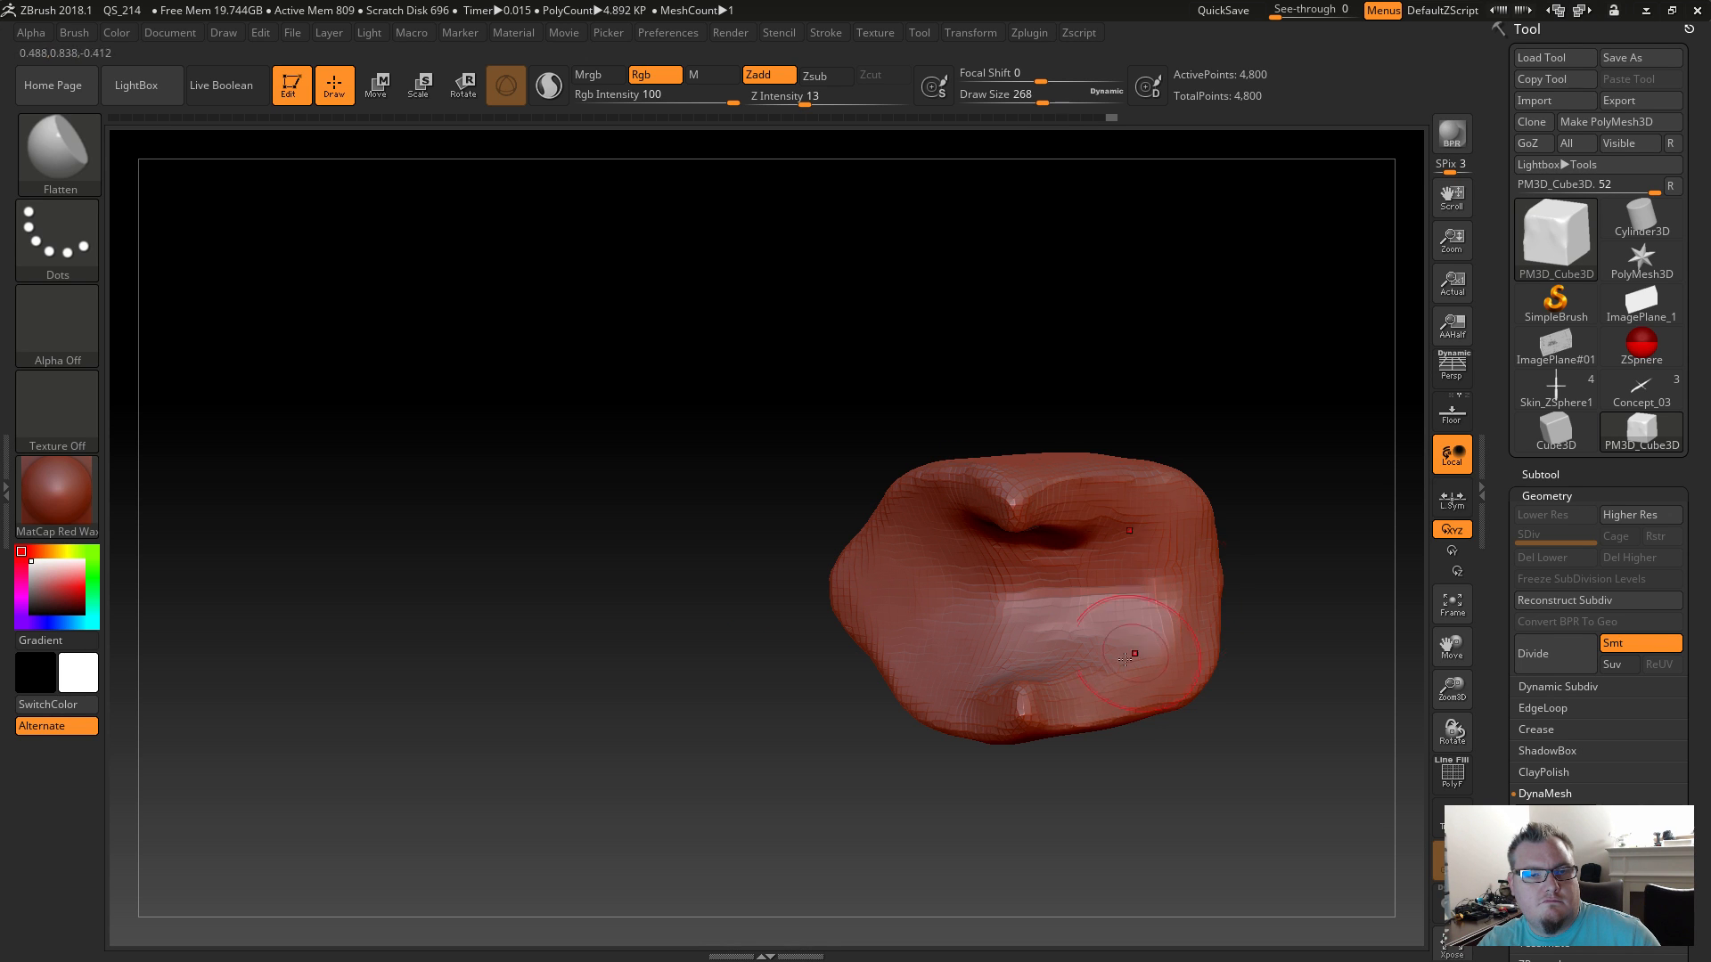
left_click_drag(956, 745, 978, 814)
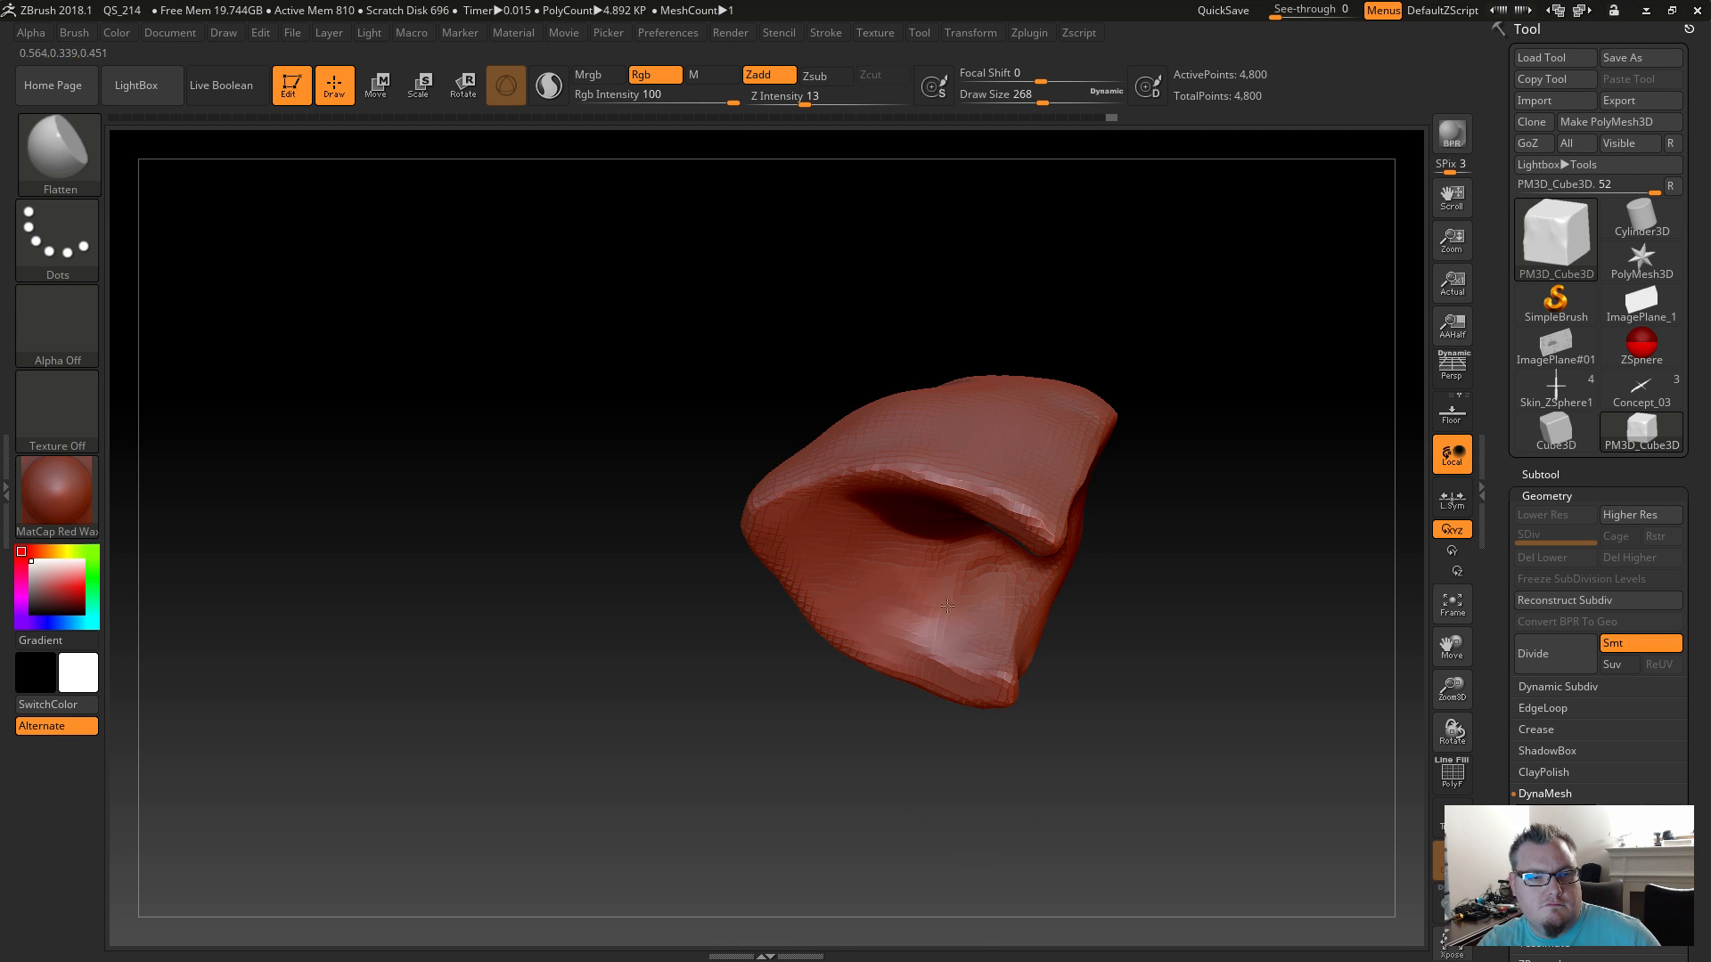
Flatten the outer surface of the shell into broad planes across its back and sides.
left_click_drag(815, 802, 838, 704)
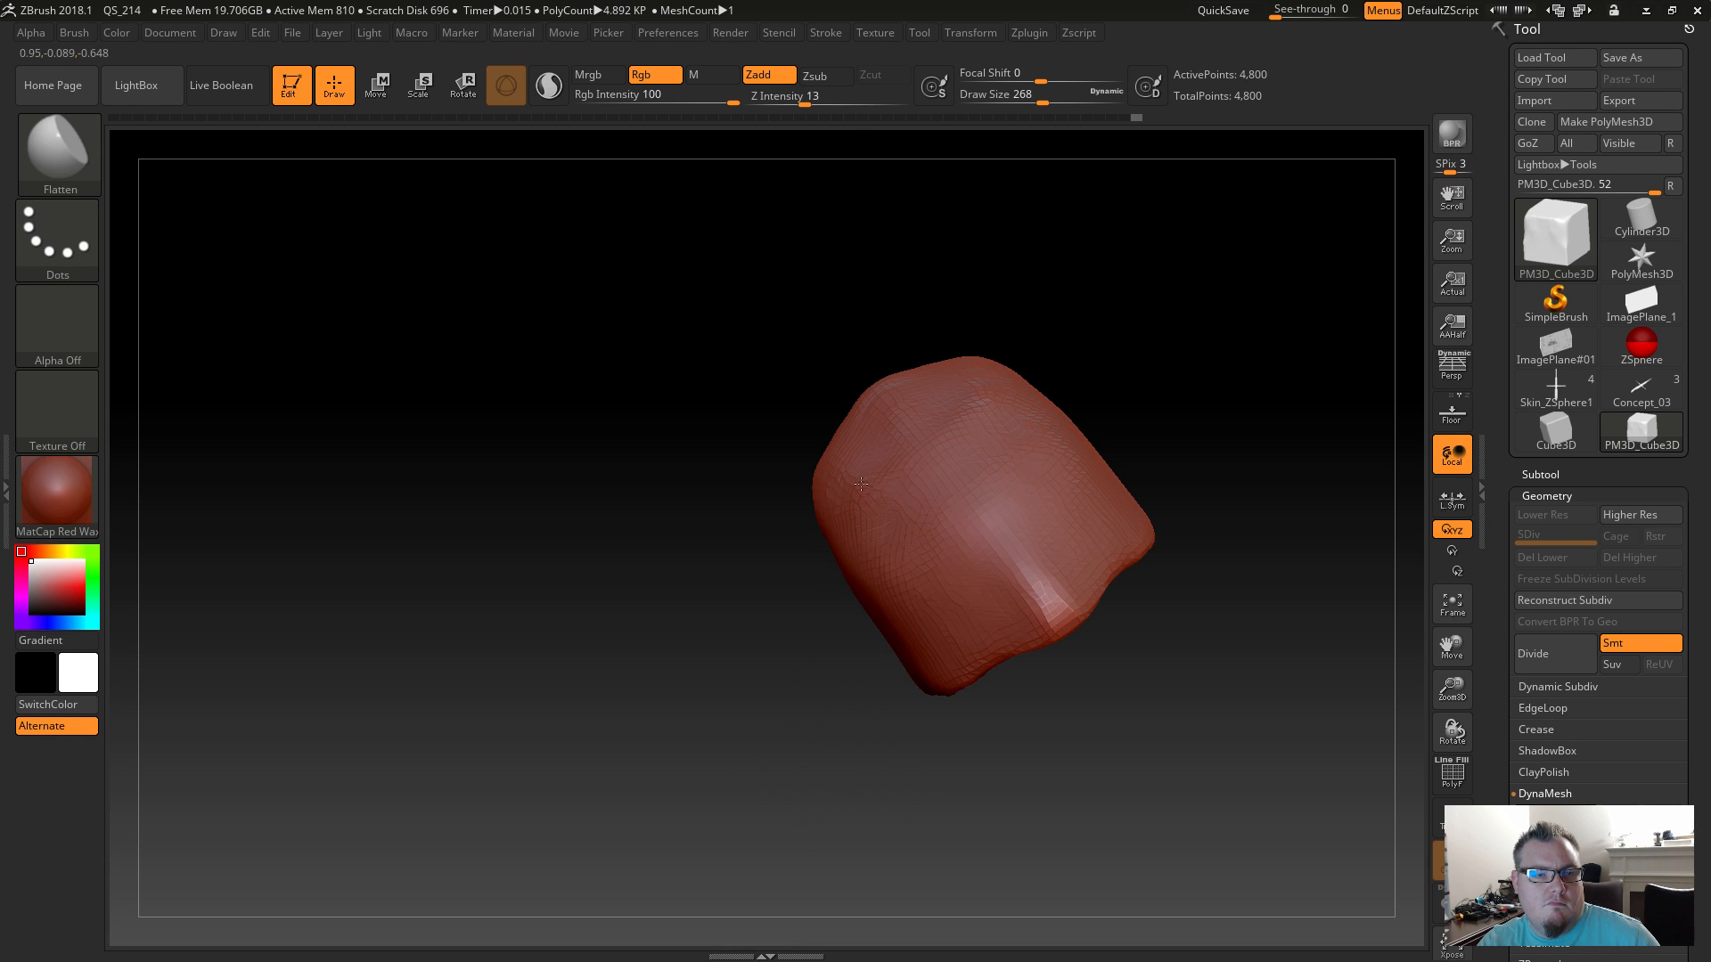
left_click_drag(1056, 646, 918, 574)
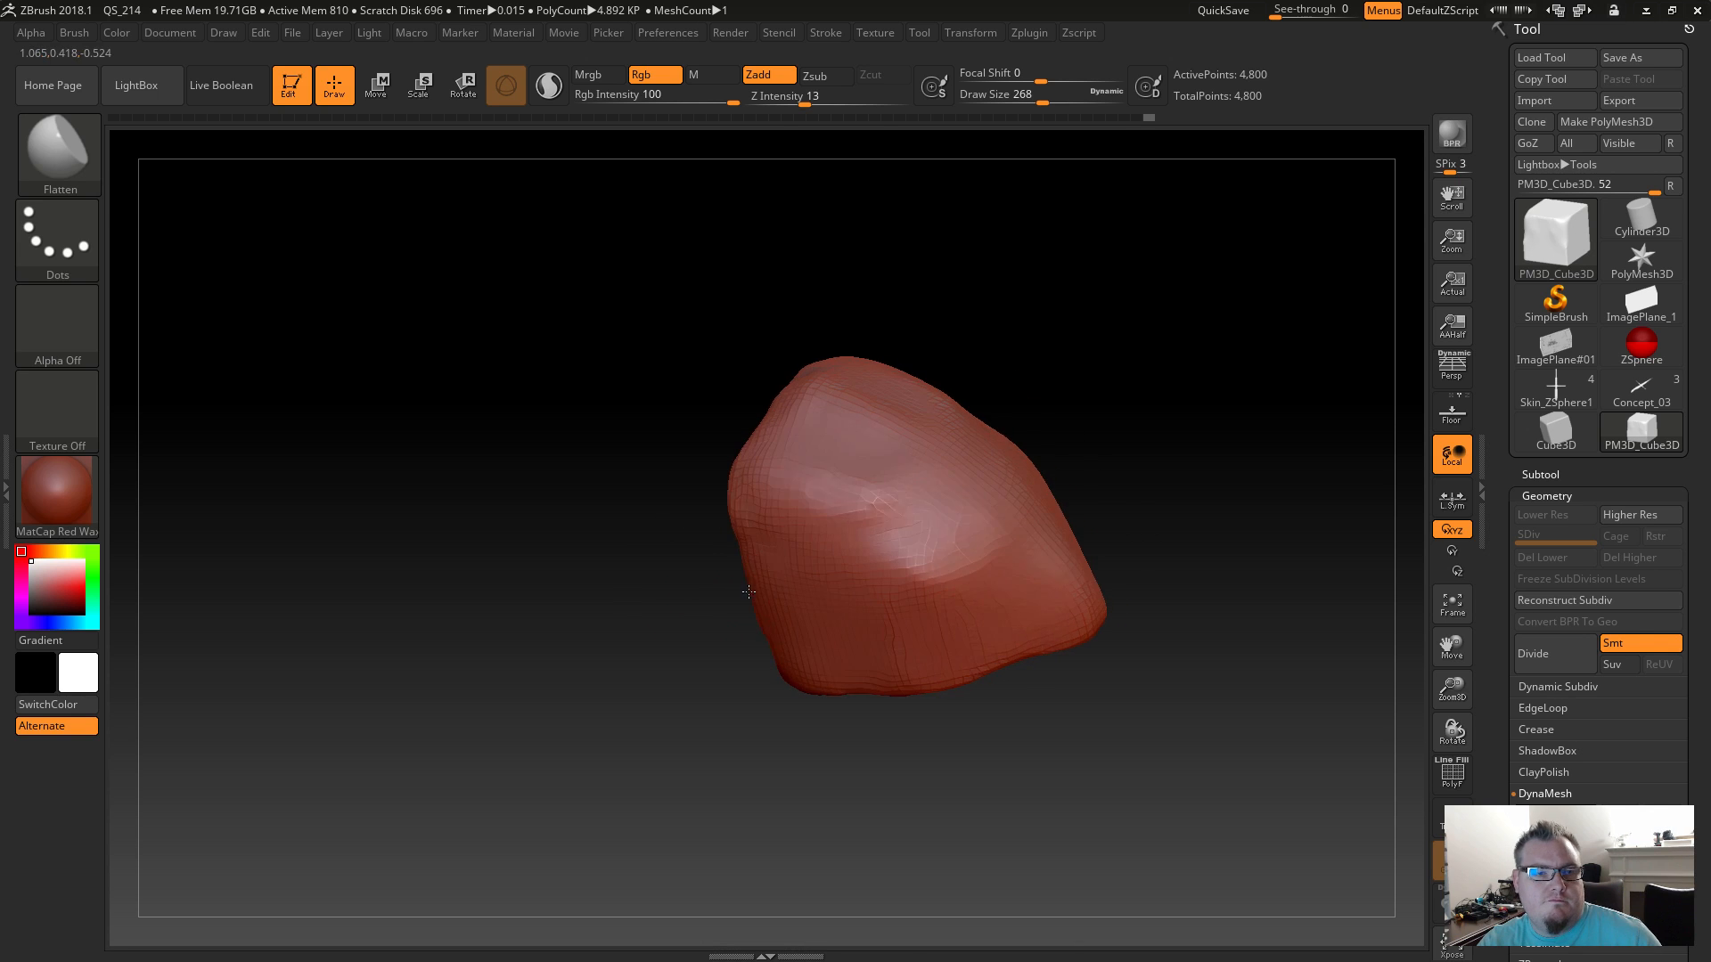
mouse_move(816, 505)
left_mouse_down()
mouse_move(824, 445)
mouse_move(900, 477)
mouse_move(944, 543)
mouse_move(931, 570)
left_mouse_up()
left_click_drag(734, 616, 668, 569)
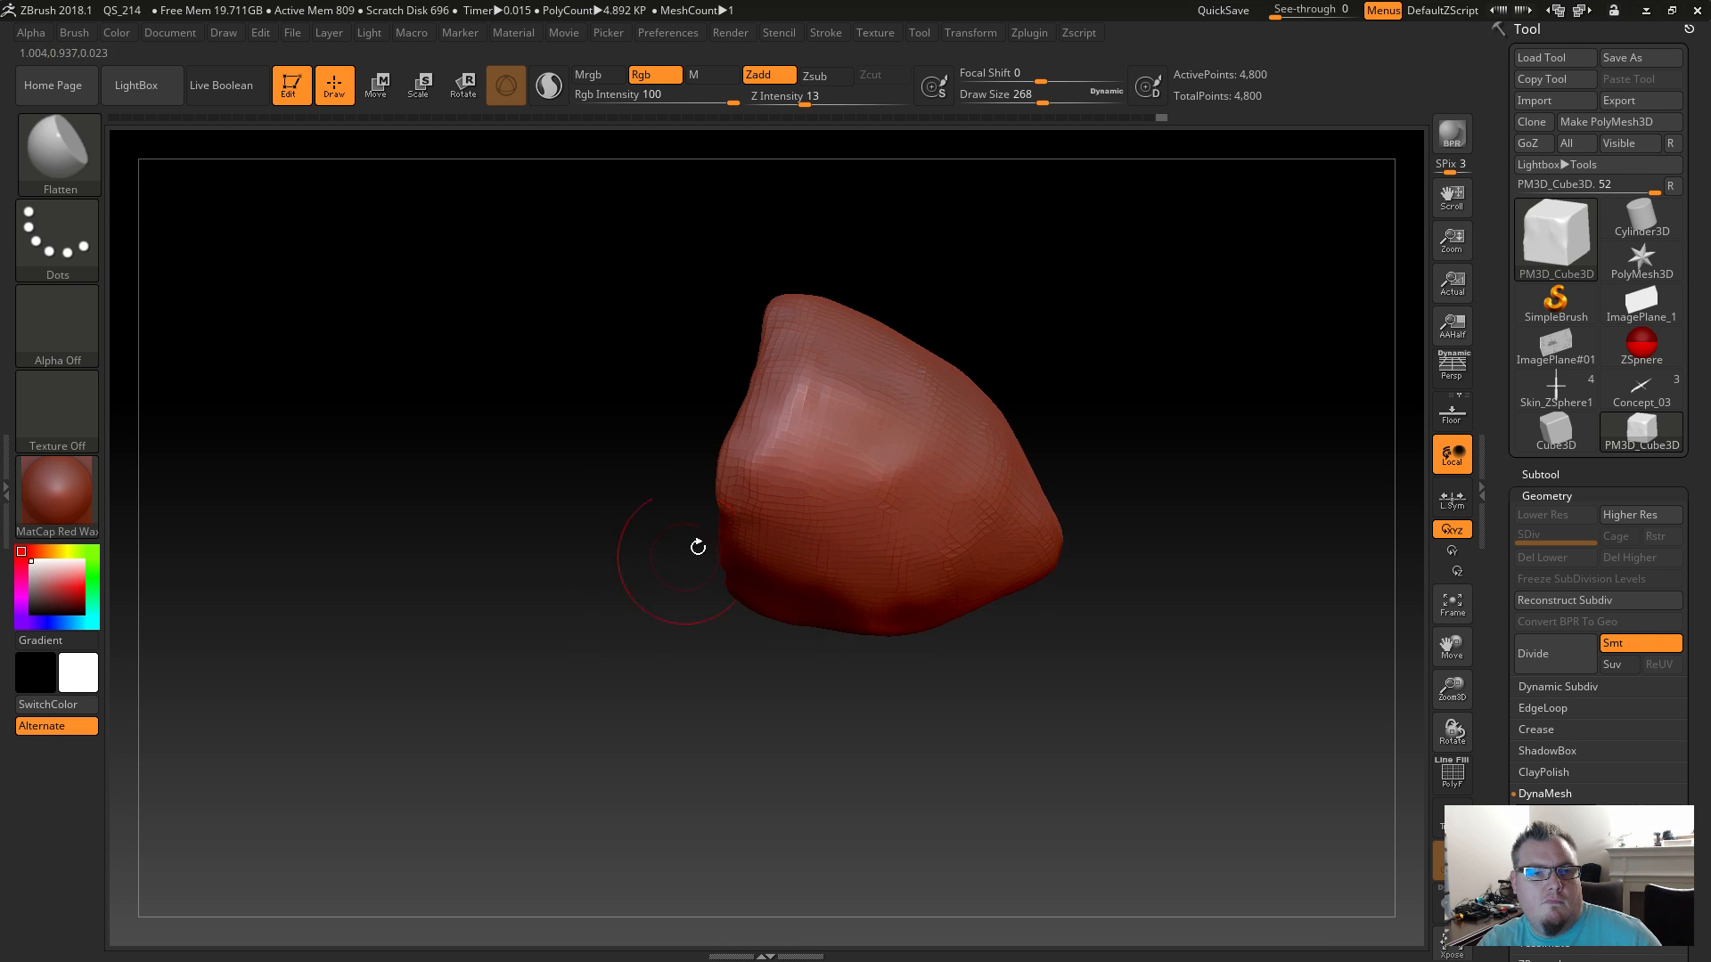
left_click_drag(828, 436, 784, 410)
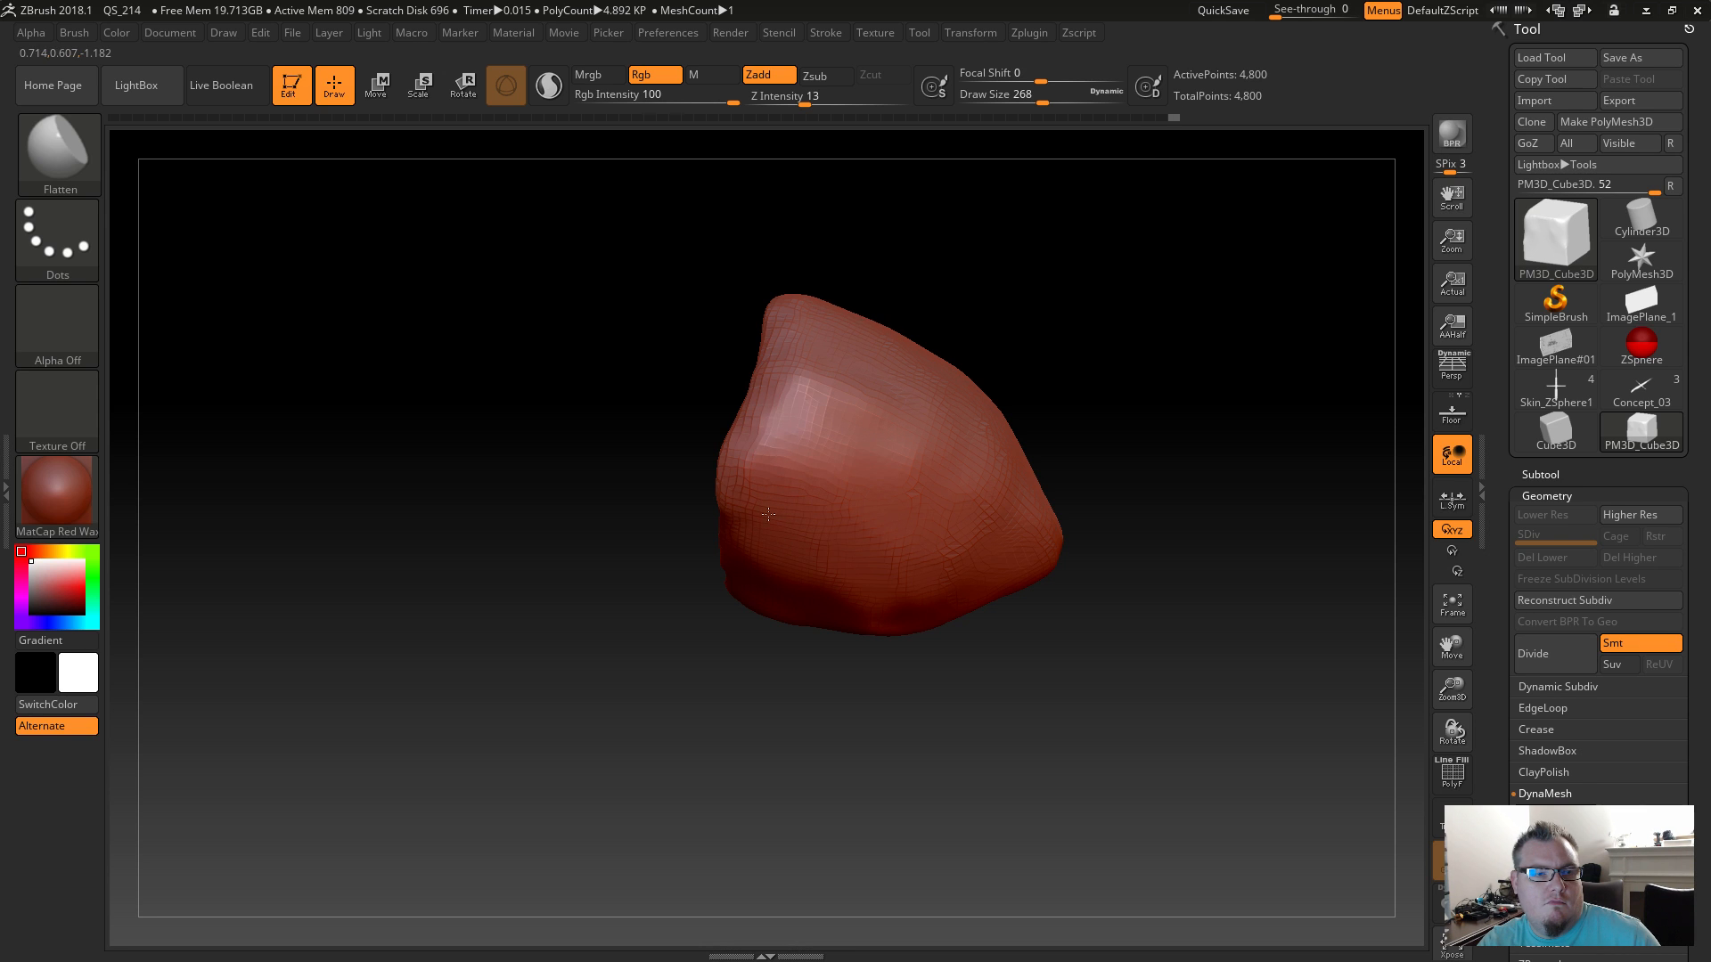
left_click_drag(847, 630, 848, 723)
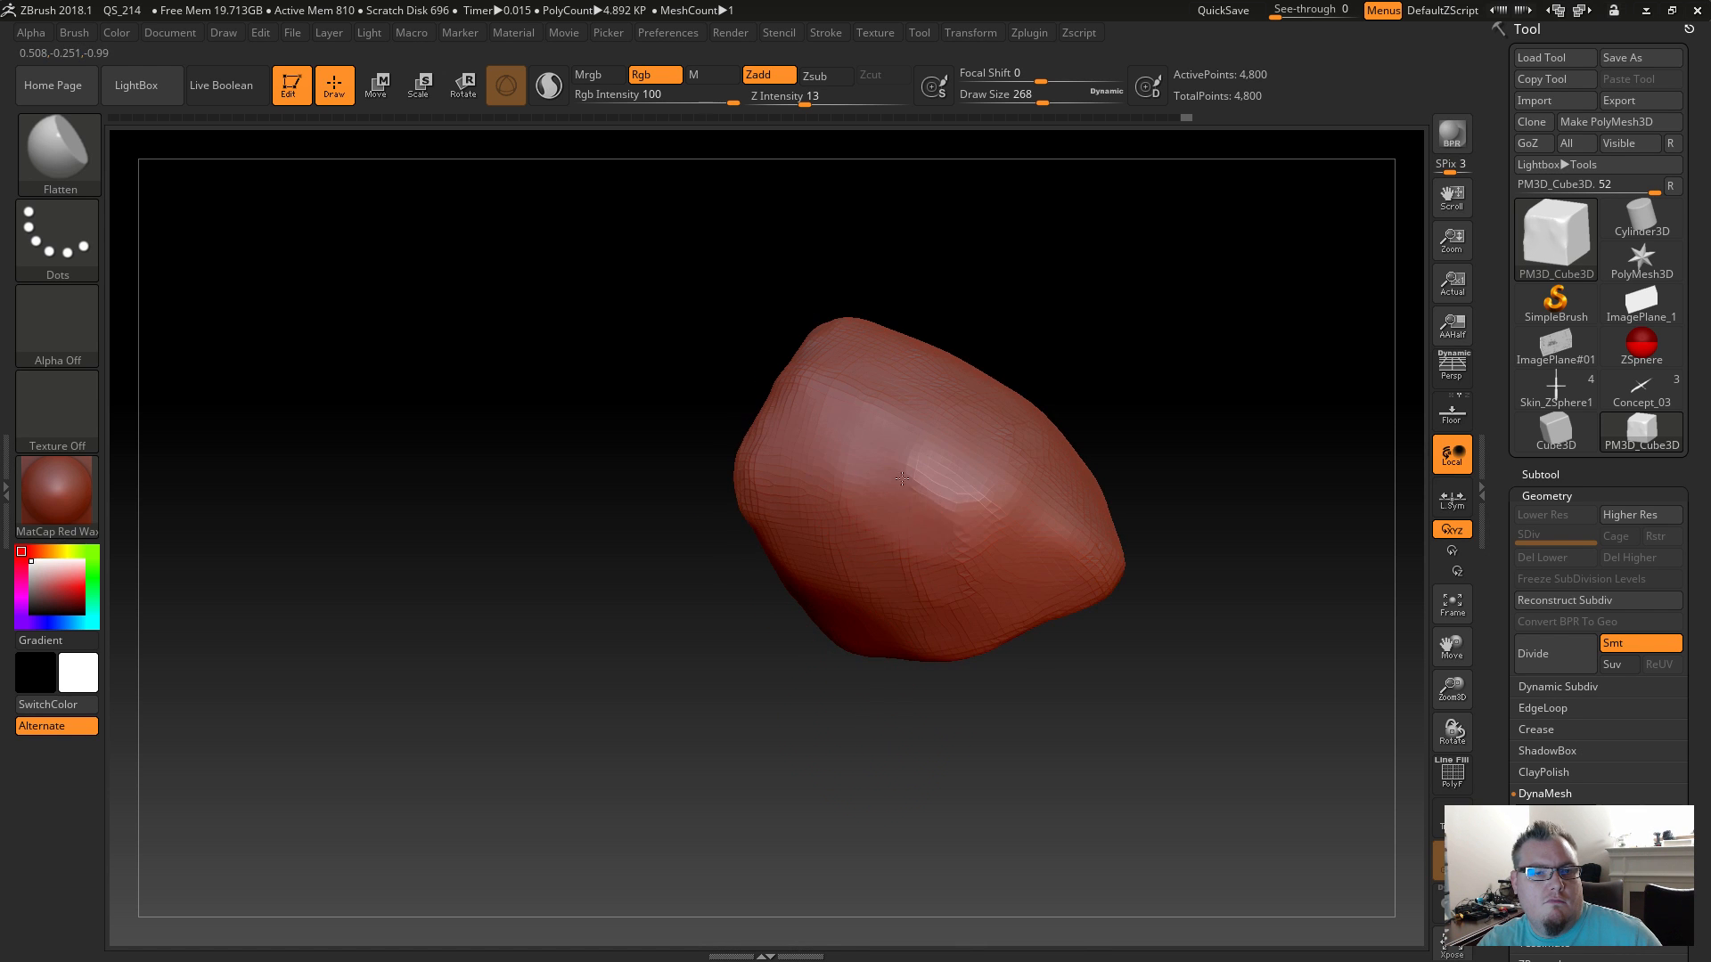
left_click_drag(975, 750, 930, 729)
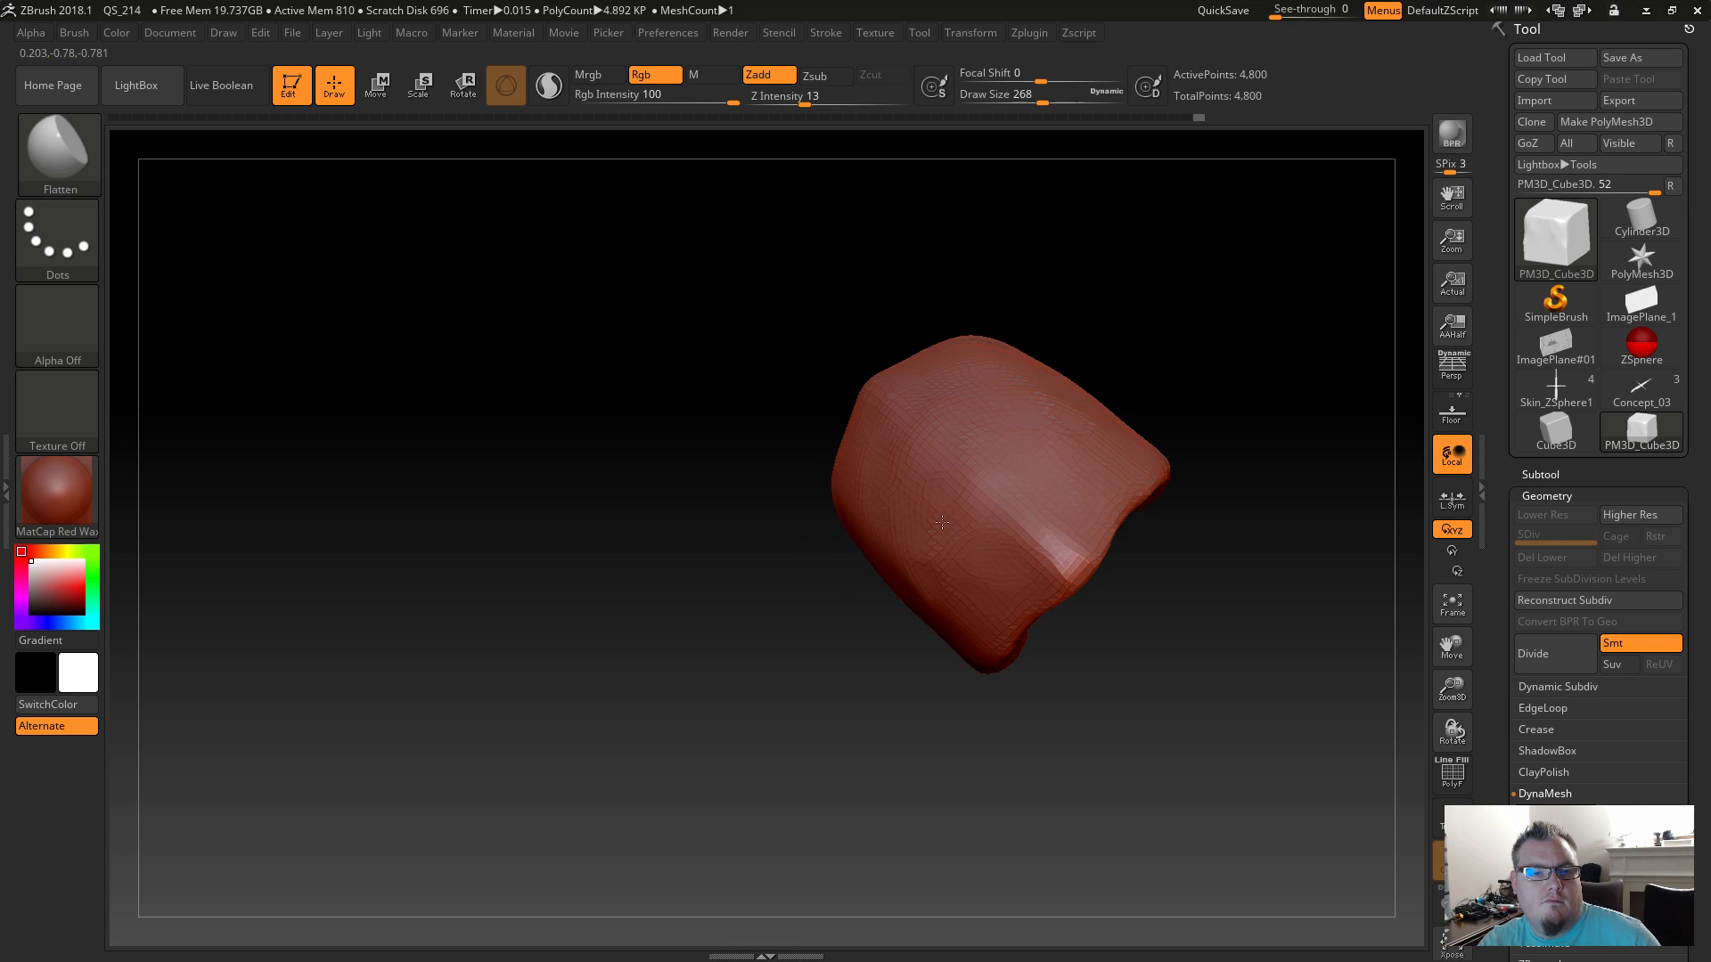
left_click_drag(928, 636, 916, 519)
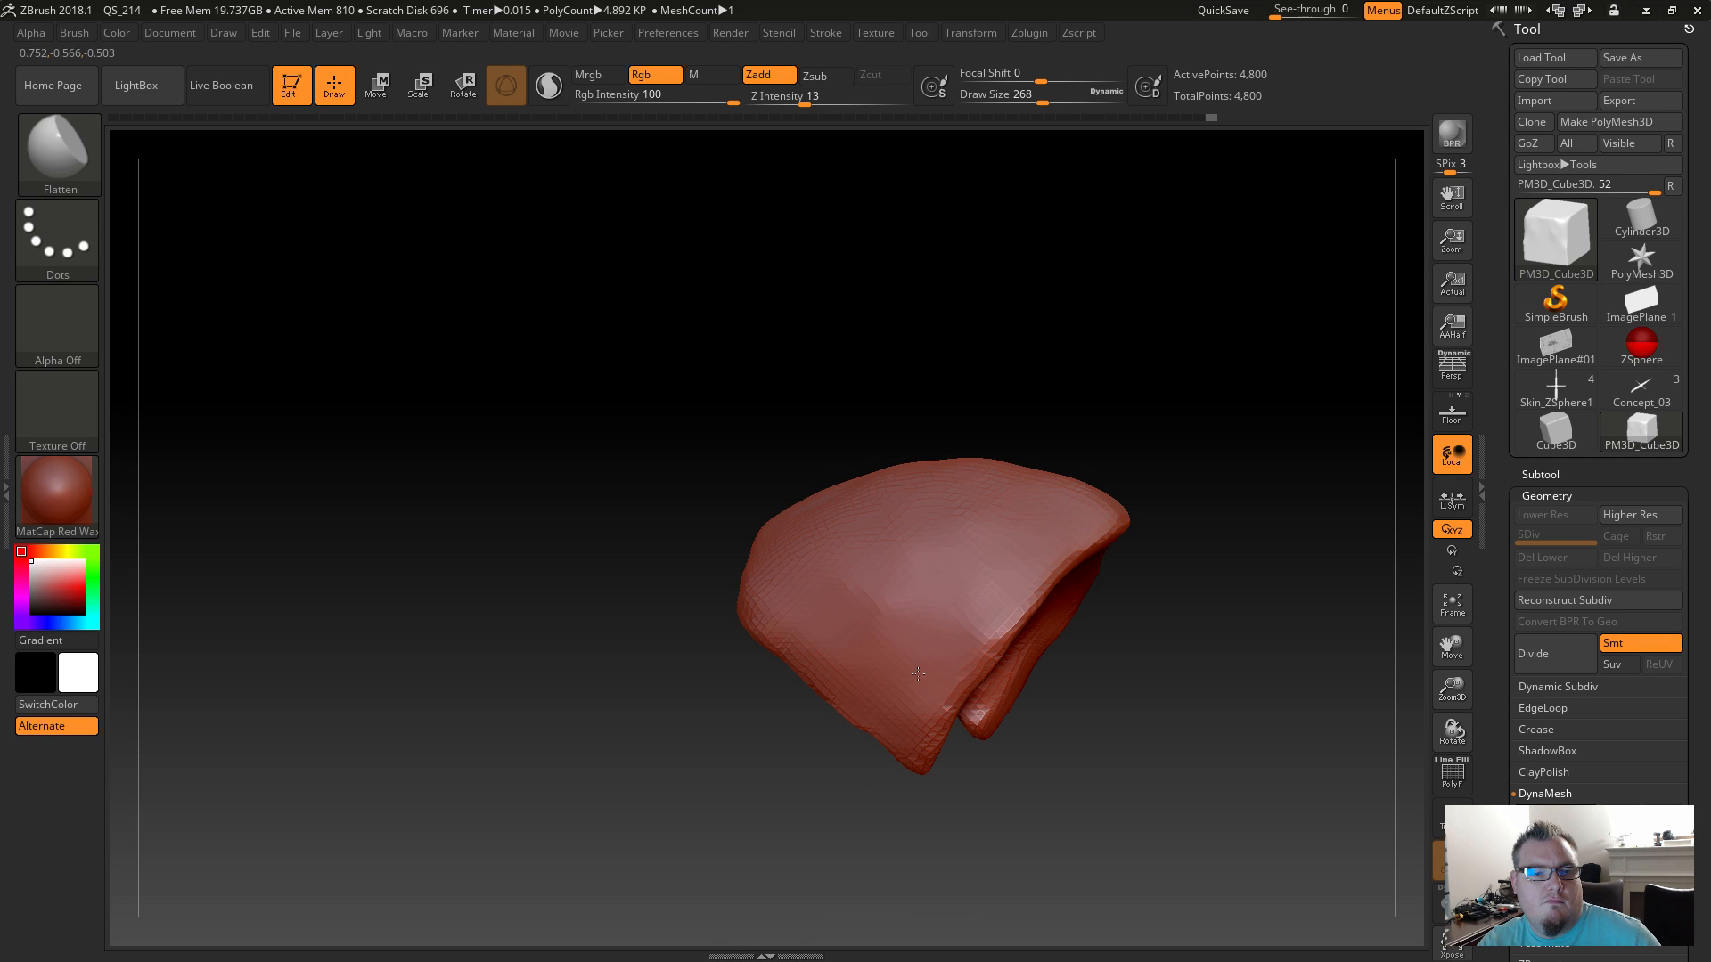
mouse_move(682, 744)
left_mouse_down()
mouse_move(757, 606)
mouse_move(806, 611)
mouse_move(610, 723)
mouse_move(760, 642)
left_mouse_up()
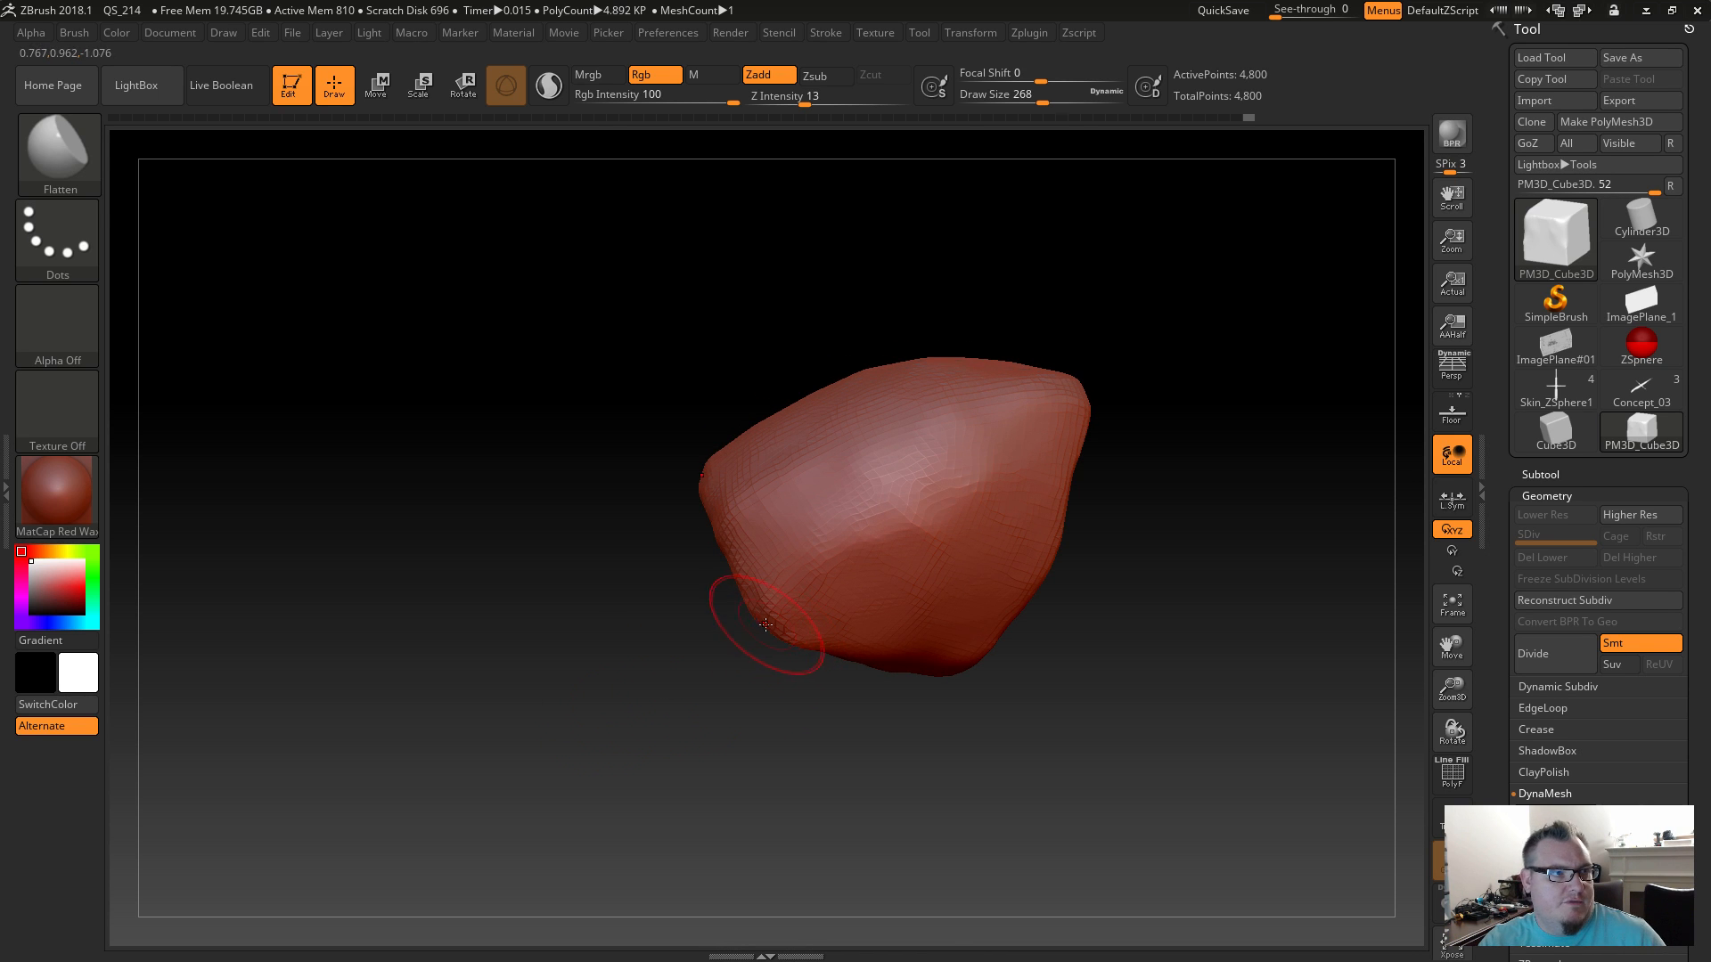
Build up raised ridges across the shell's outer surface with the ClayBuildup brush and smooth them.
key("b")
key("c")
key("b")
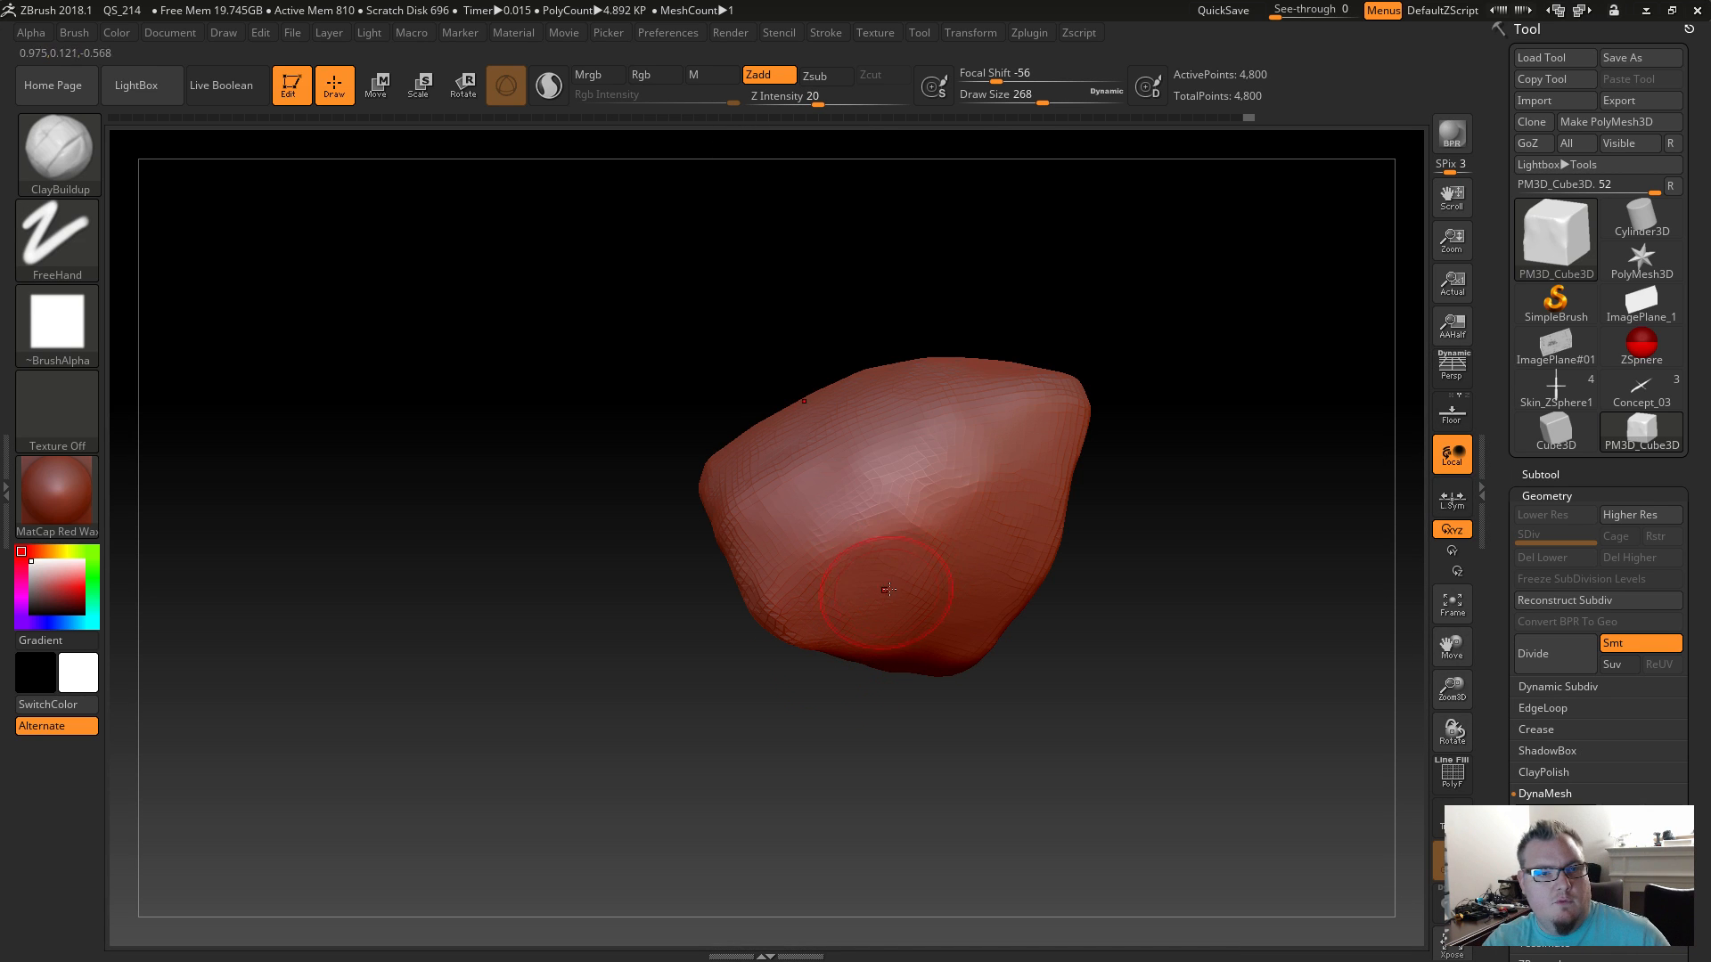
mouse_move(922, 540)
left_mouse_down()
mouse_move(916, 515)
mouse_move(900, 590)
mouse_move(858, 565)
left_mouse_up()
left_click_drag(935, 502, 900, 528)
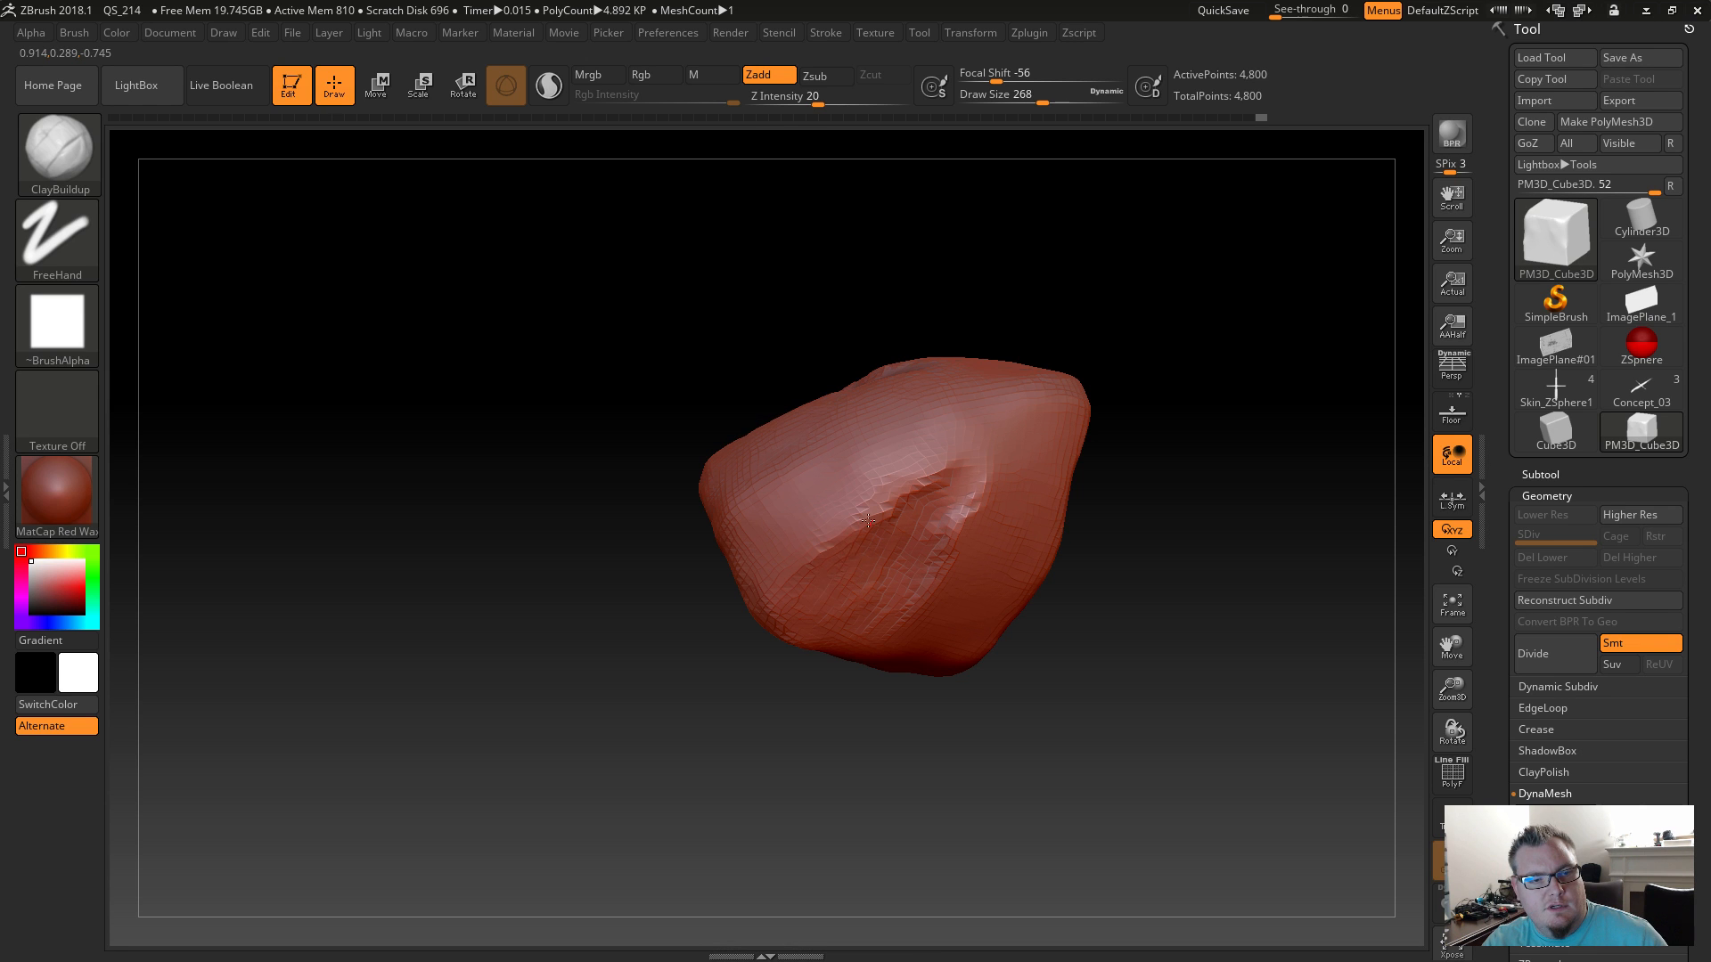
left_click_drag(842, 488, 767, 450)
mouse_move(943, 420)
left_mouse_down()
mouse_move(944, 404)
mouse_move(784, 485)
mouse_move(816, 517)
mouse_move(1003, 447)
mouse_move(797, 555)
mouse_move(869, 445)
mouse_move(958, 441)
mouse_move(871, 530)
mouse_move(931, 434)
mouse_move(784, 490)
left_mouse_up()
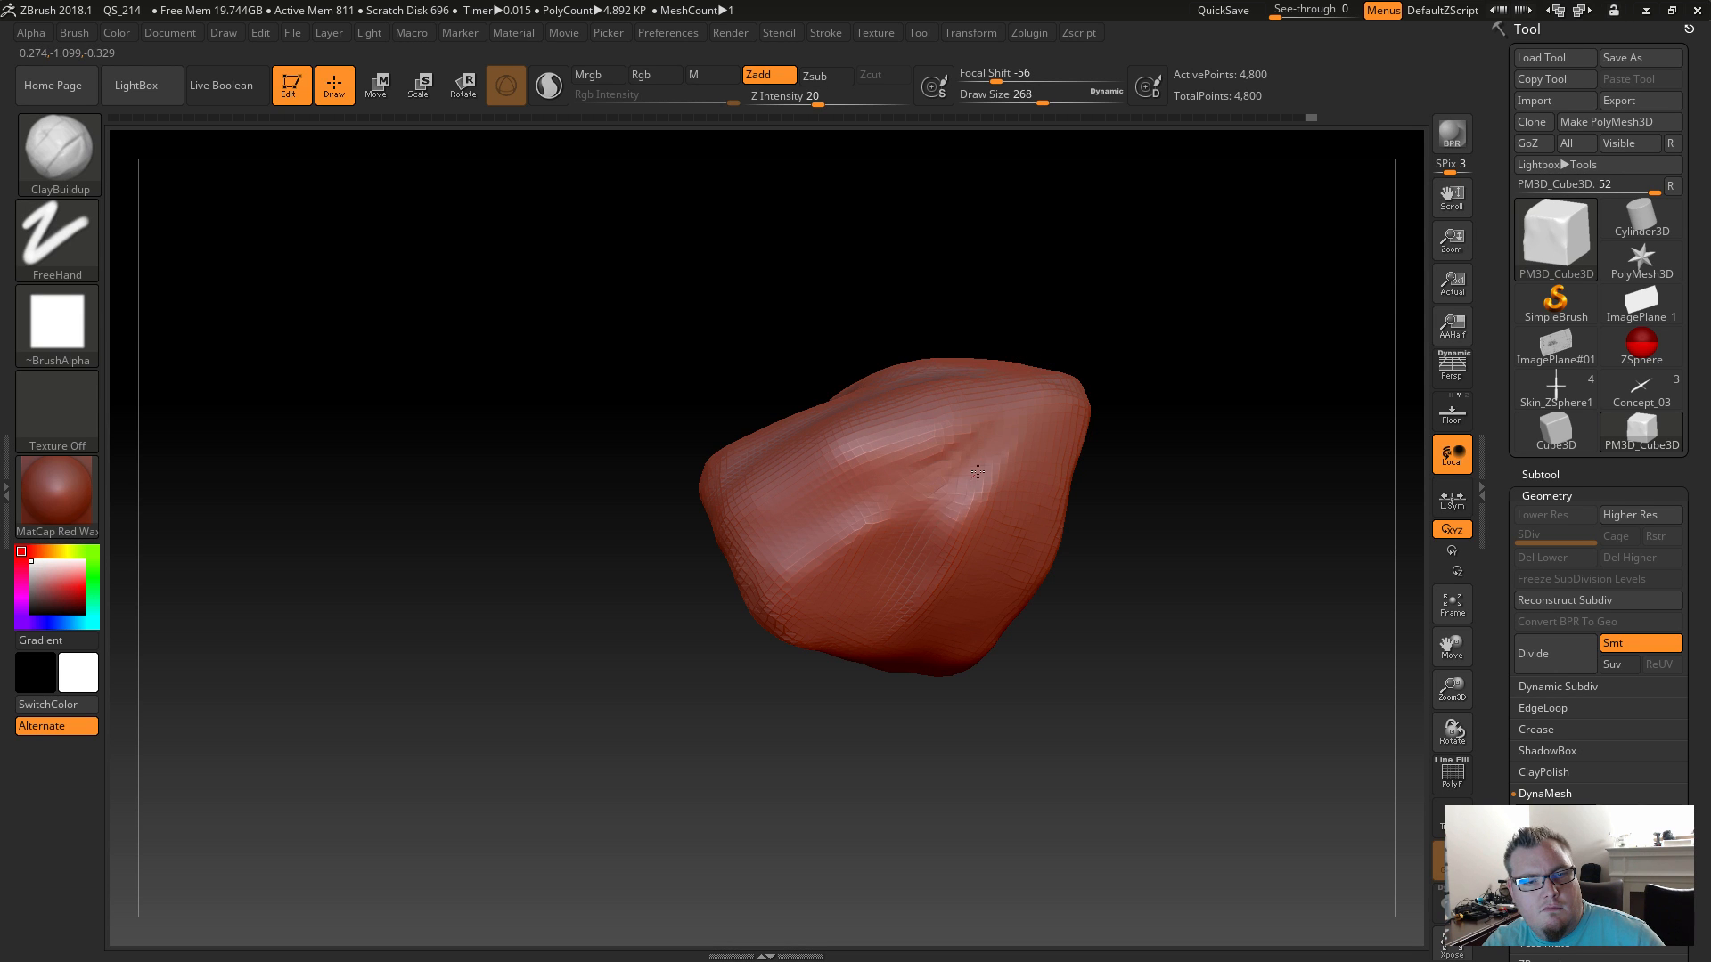
mouse_move(875, 554)
left_mouse_down("shift")
mouse_move(918, 494)
mouse_move(844, 519)
left_mouse_up("shift")
left_click_drag(579, 606, 599, 651)
Sharpen the ridges on the outer surface with the Pinch brush.
key("b")
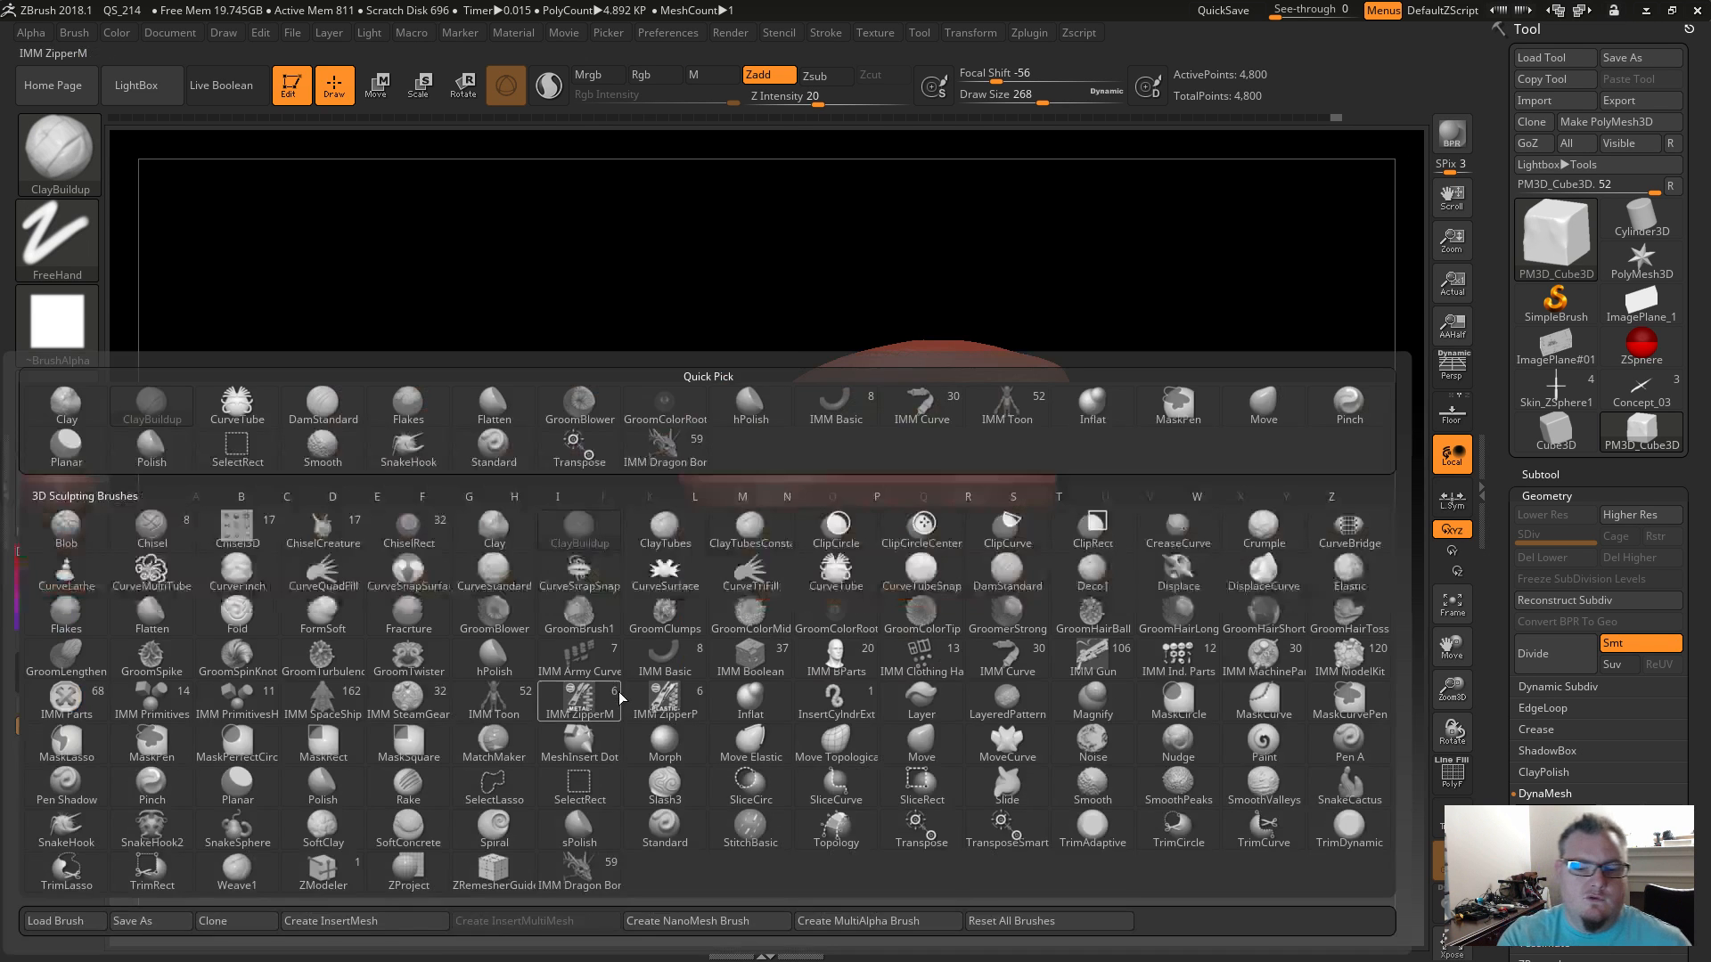
key("p")
key("i")
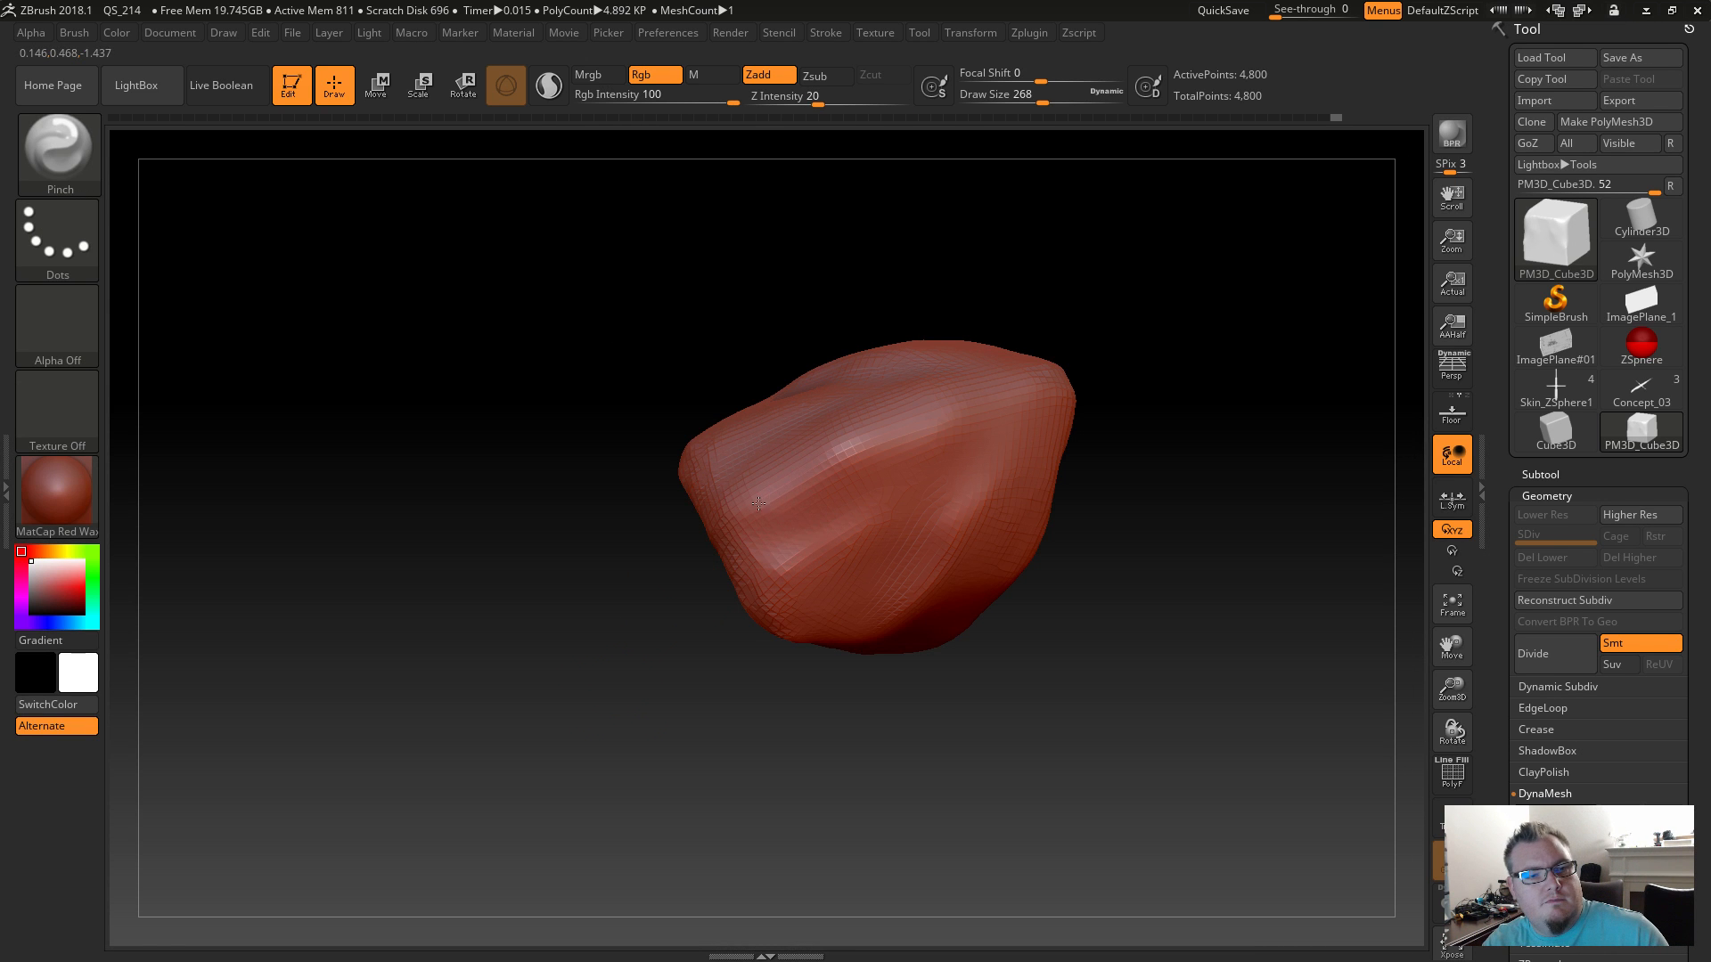
left_click_drag(782, 481, 892, 430)
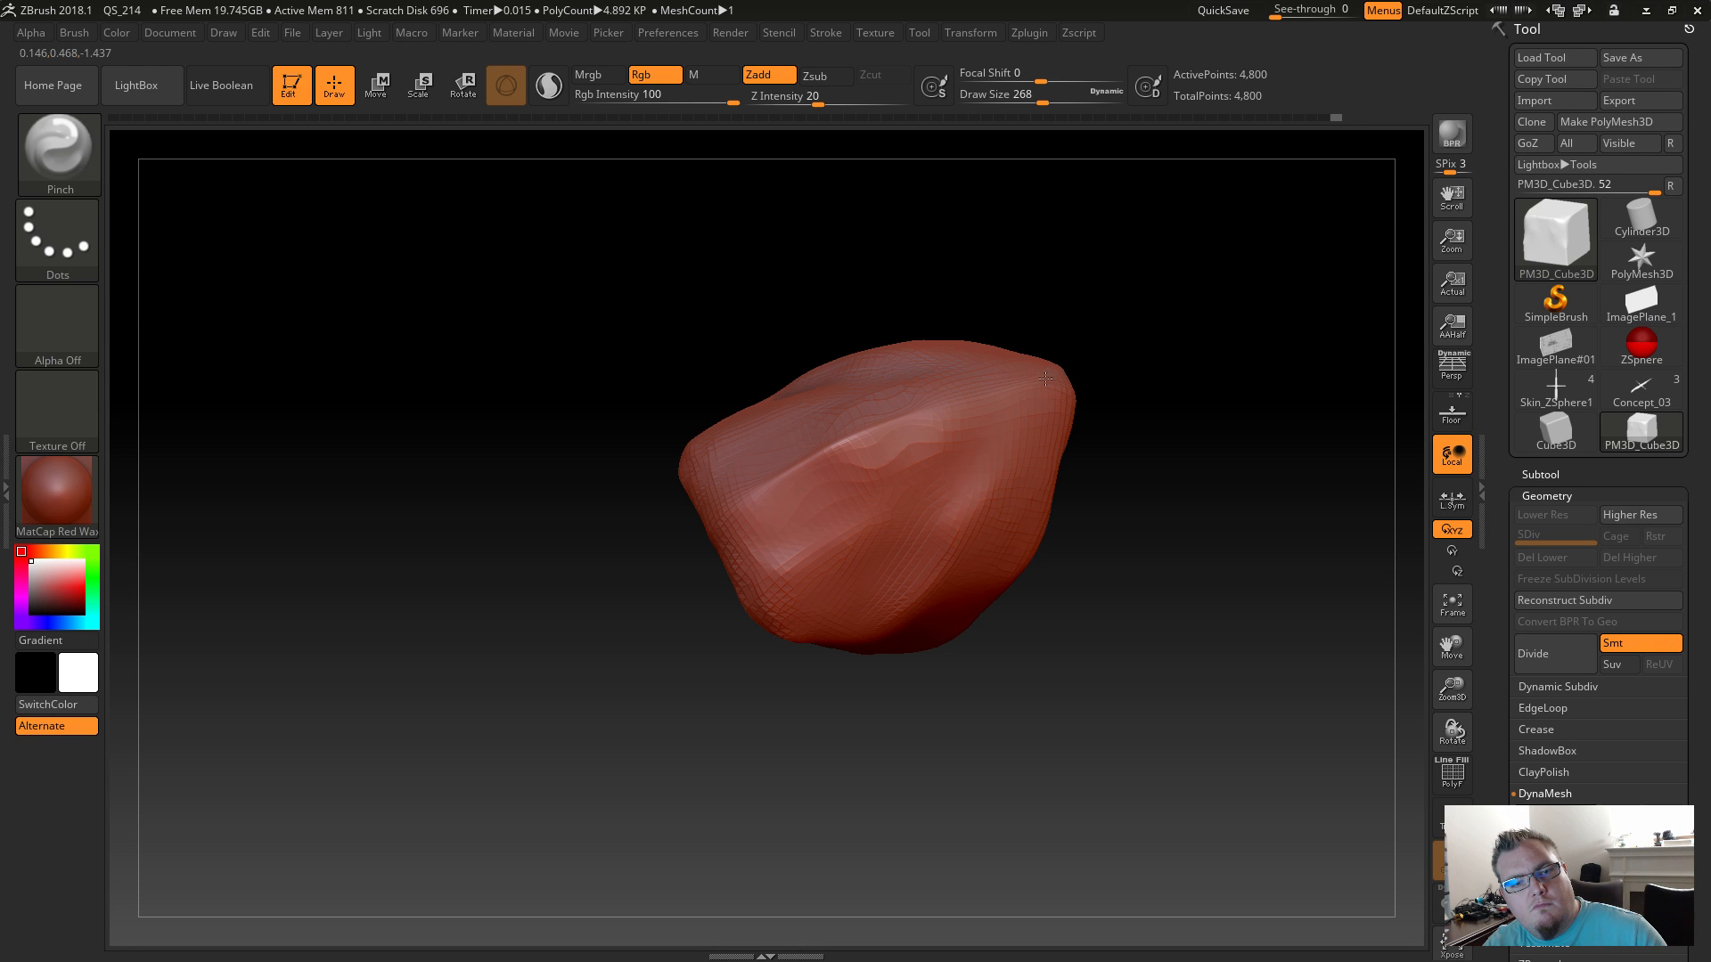
left_click_drag(1074, 590, 998, 570)
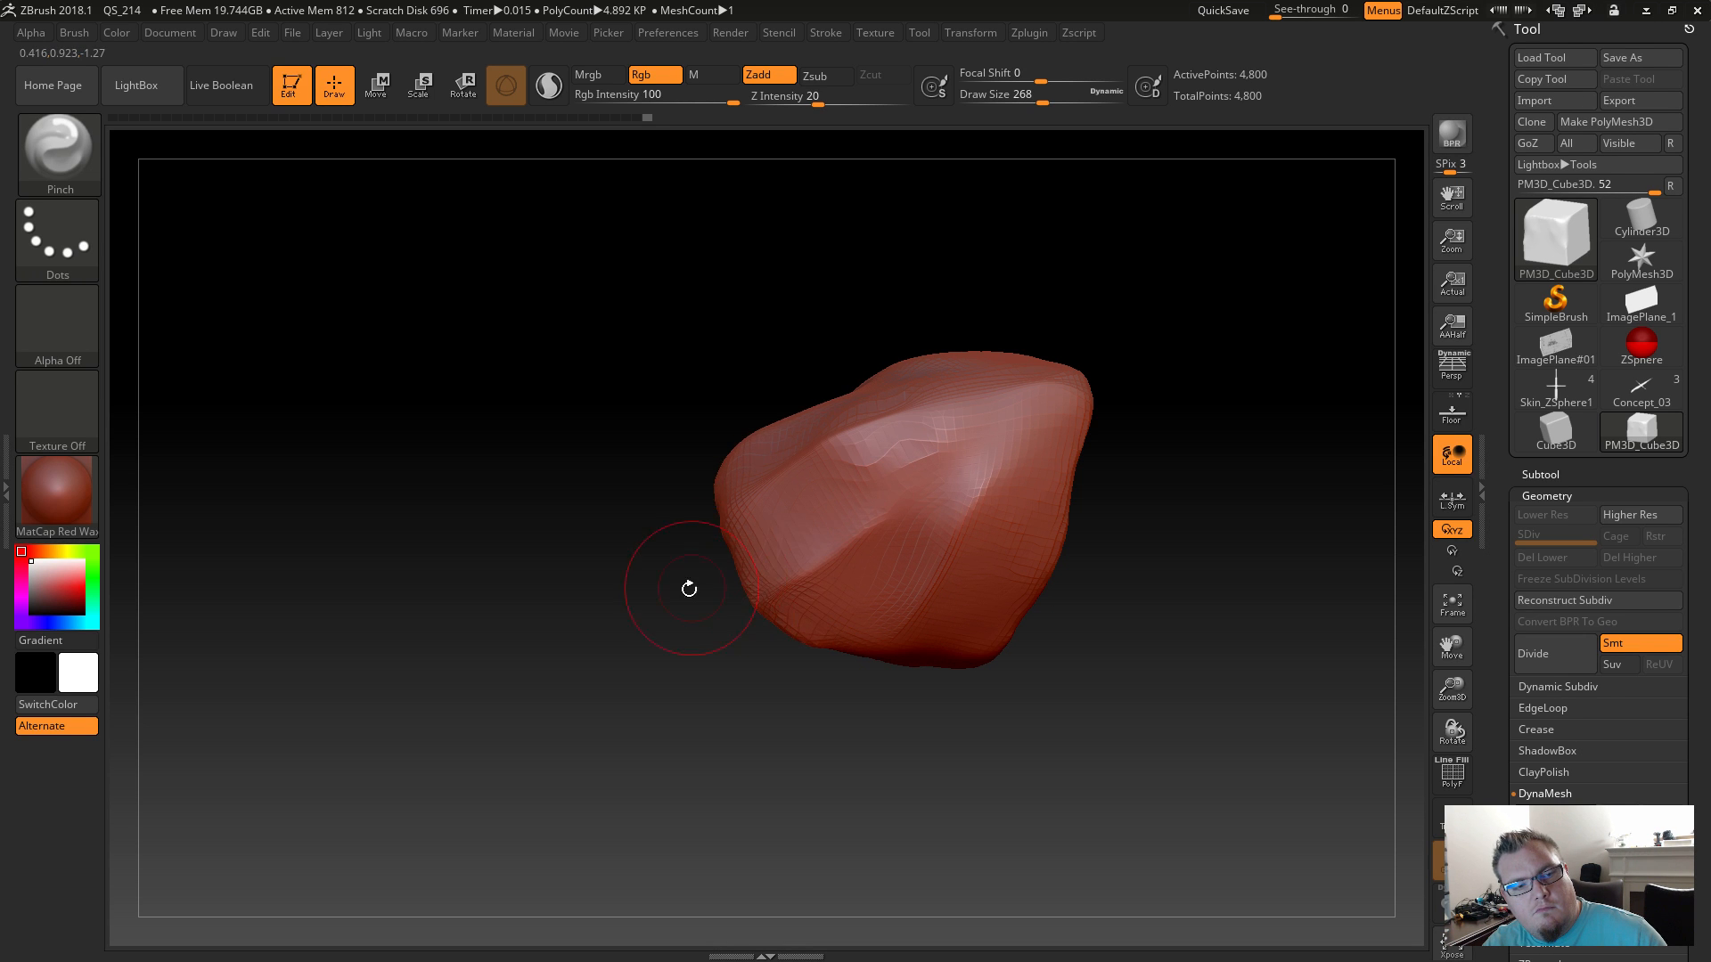
left_click_drag(695, 584, 733, 586)
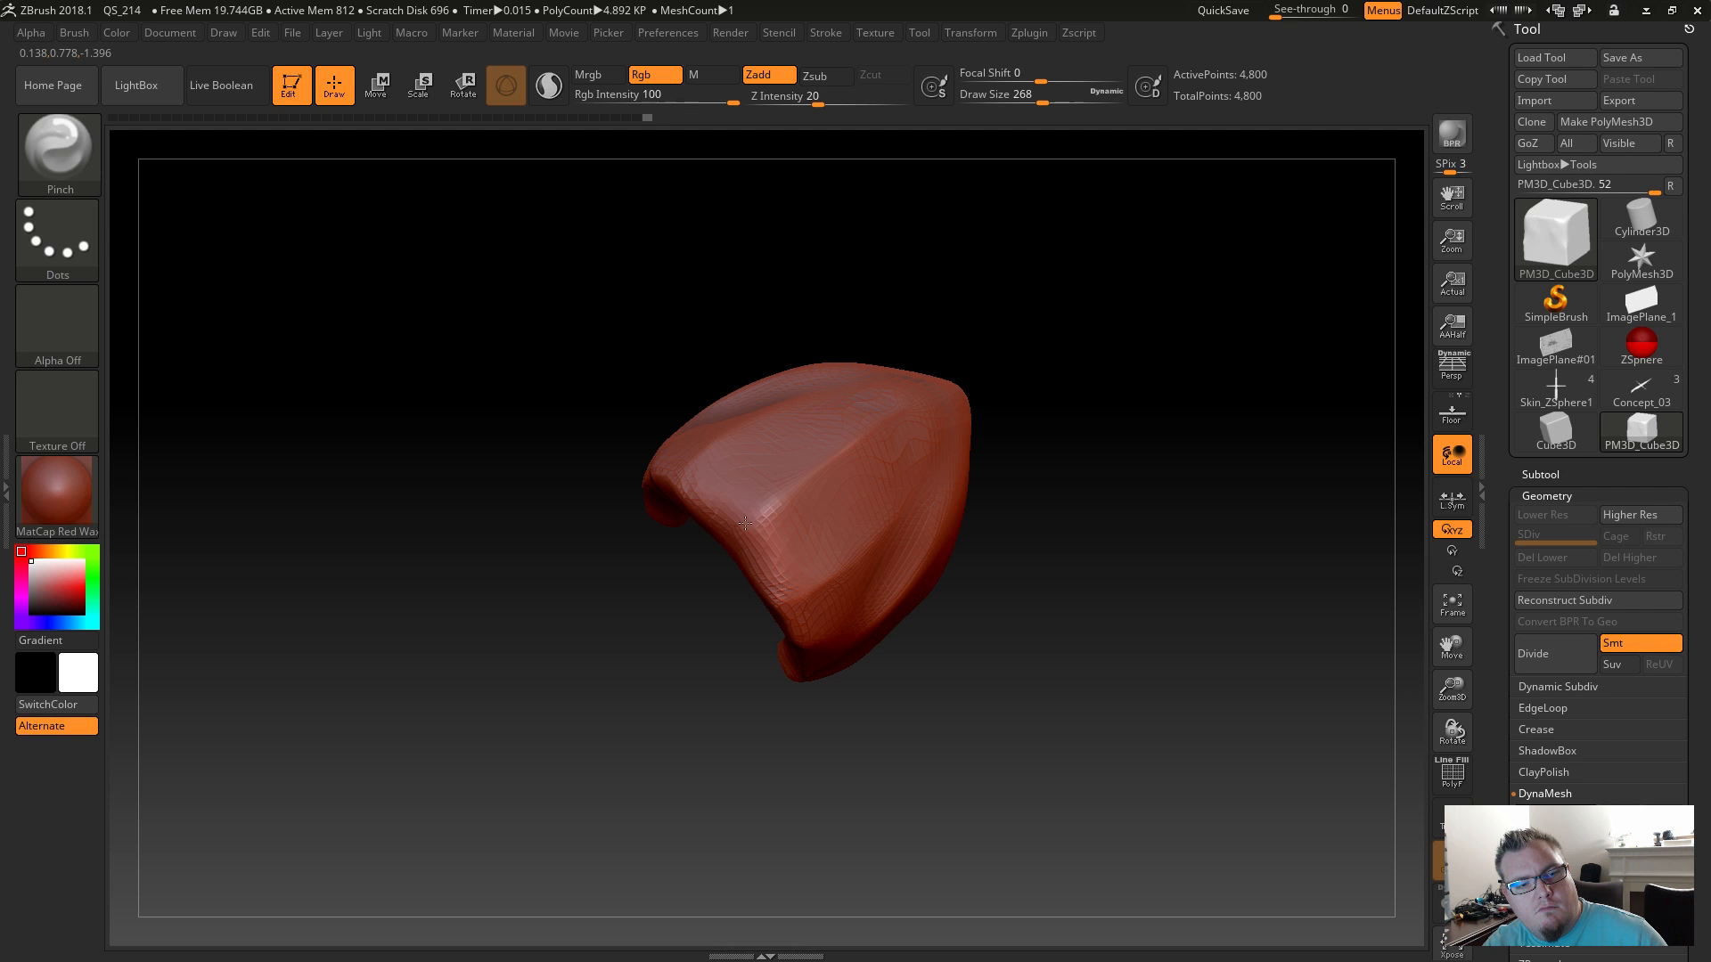
Pinch the edges along the shell's opening and back into crisper lines, then remesh the form with DynaMesh.
left_click_drag(855, 778, 889, 624)
left_click_drag(1125, 581, 1050, 644)
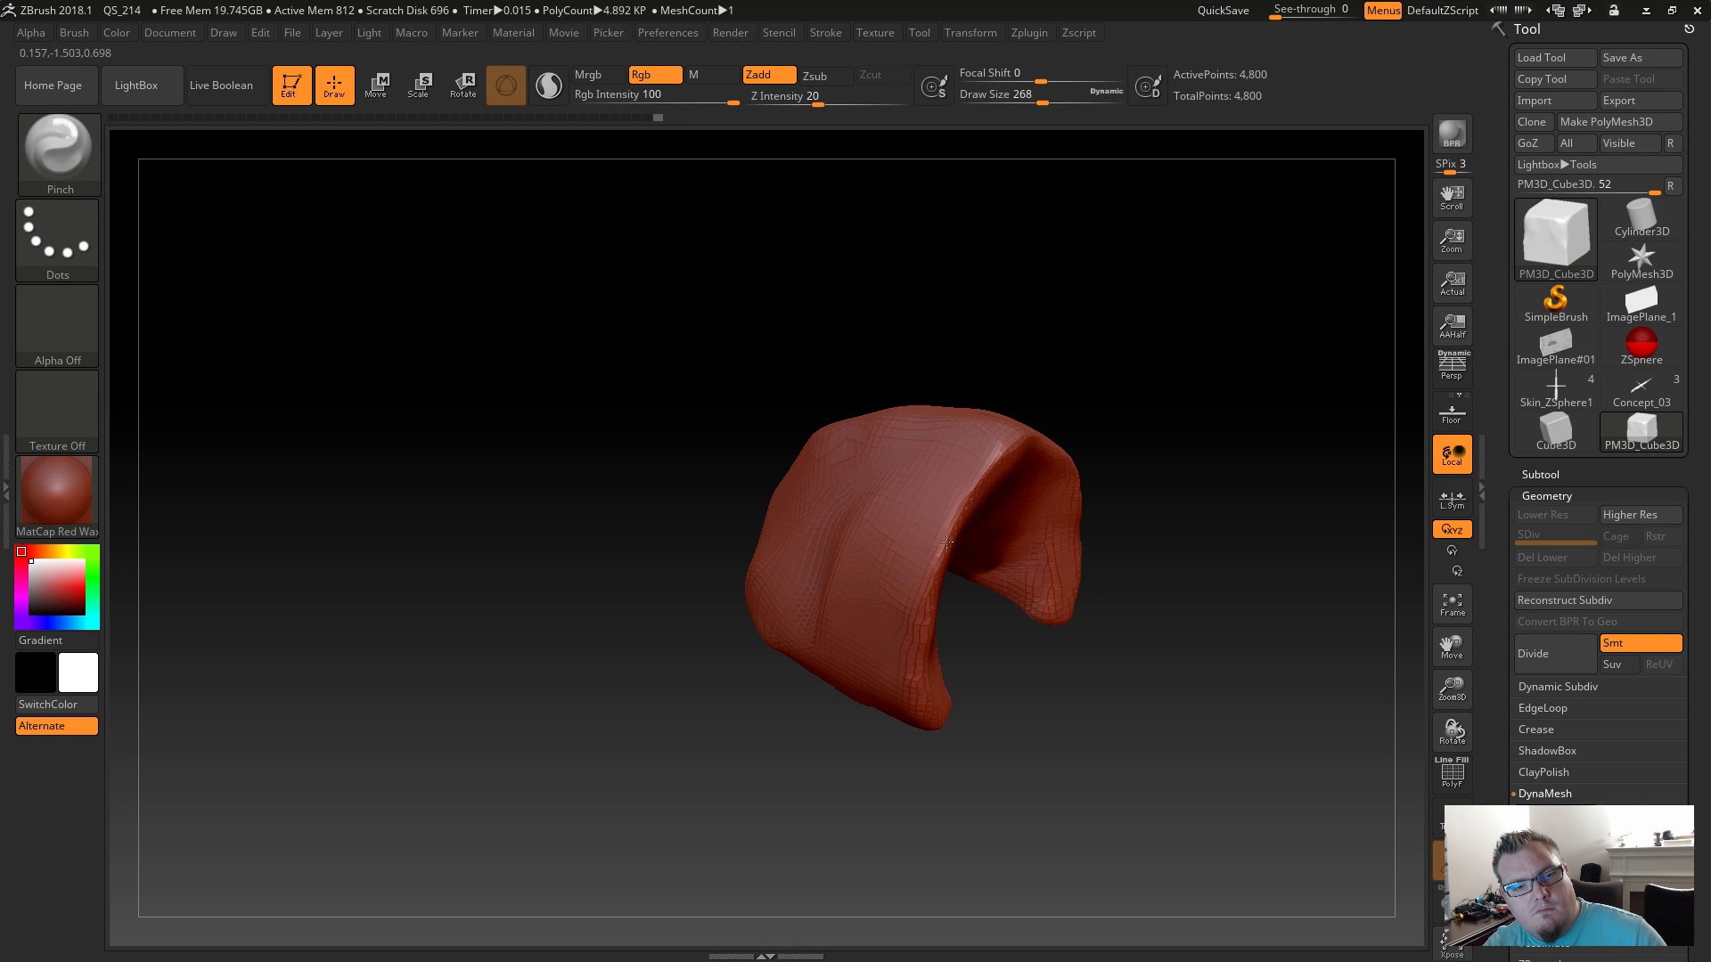
mouse_move(944, 784)
left_mouse_down()
mouse_move(844, 689)
mouse_move(877, 651)
left_mouse_up()
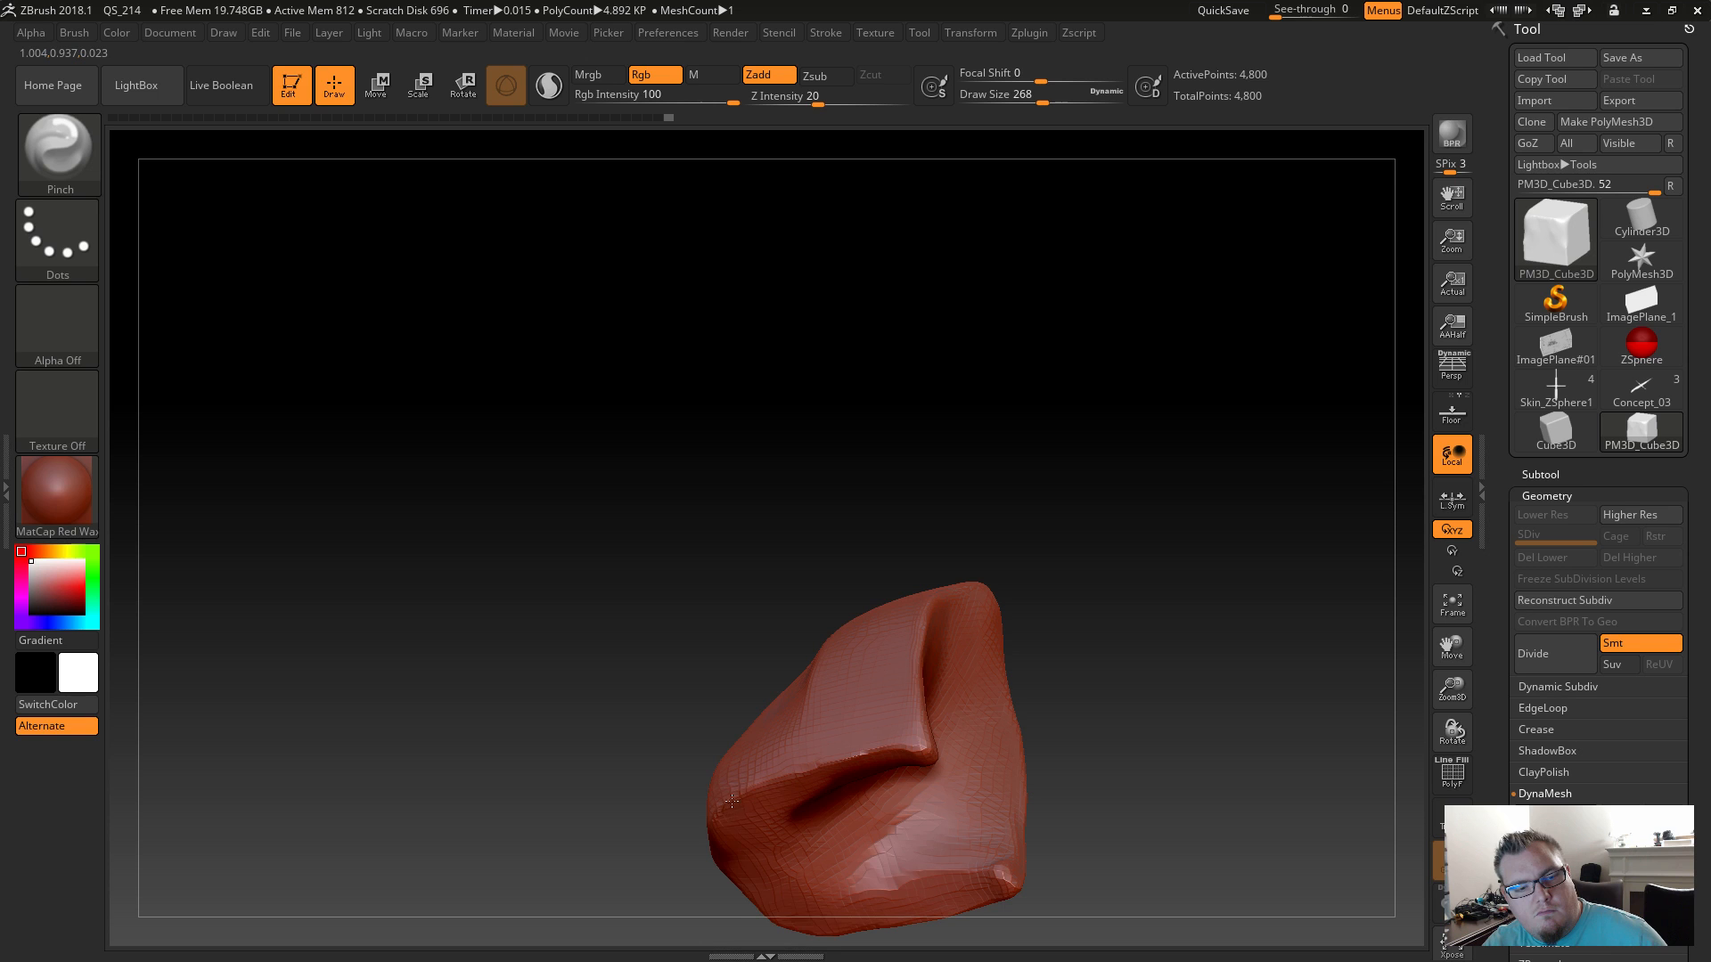
left_click_drag(713, 854, 675, 860)
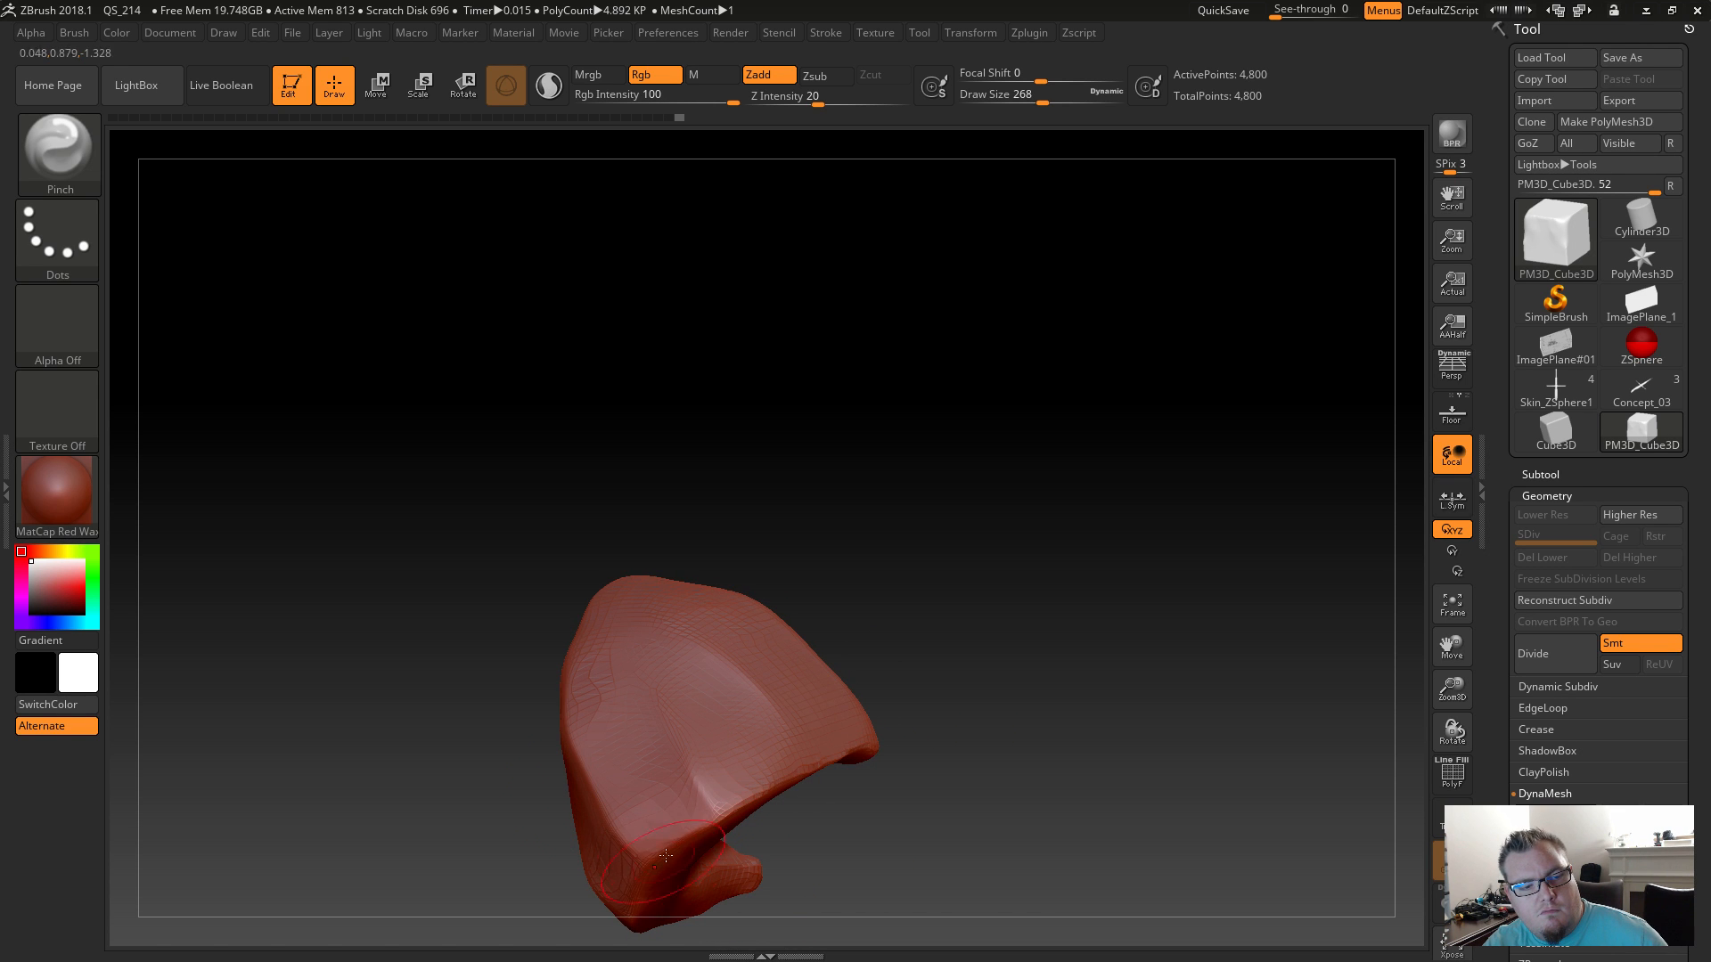
left_click_drag(456, 648, 821, 641)
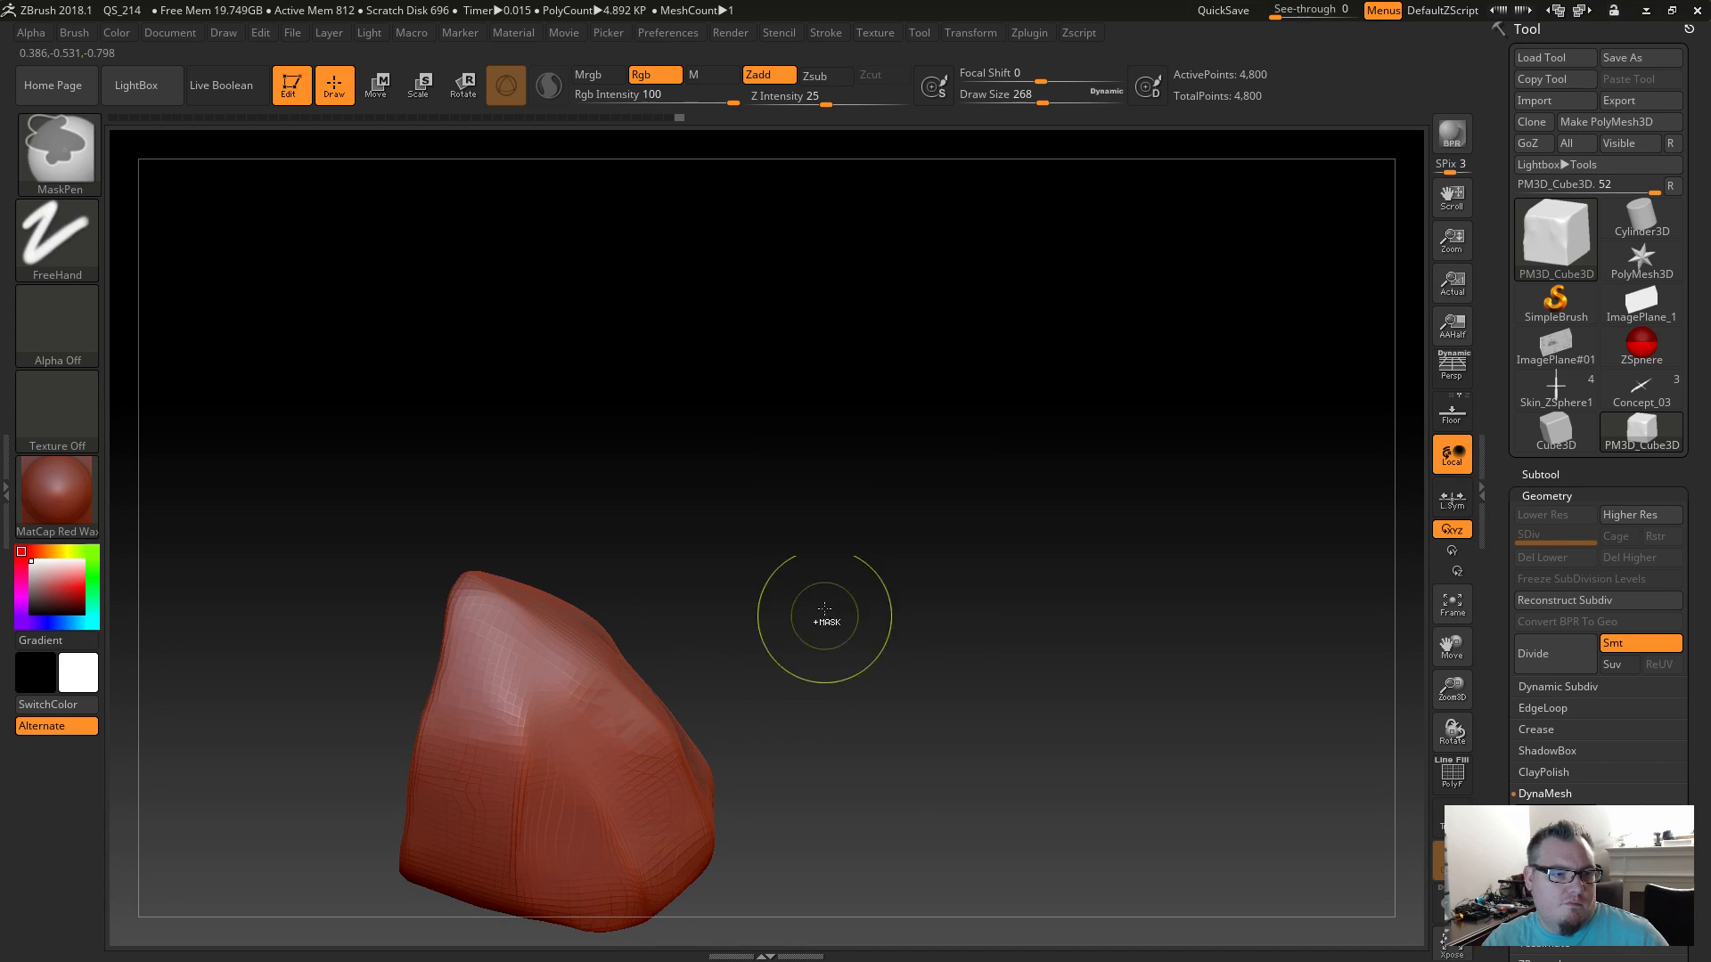
mouse_move(906, 799)
left_mouse_down()
mouse_move(886, 784)
mouse_move(870, 802)
mouse_move(898, 630)
mouse_move(909, 676)
mouse_move(891, 717)
mouse_move(883, 526)
mouse_move(859, 734)
mouse_move(1072, 611)
mouse_move(1029, 702)
mouse_move(935, 742)
mouse_move(954, 743)
mouse_move(801, 747)
mouse_move(767, 780)
mouse_move(733, 781)
mouse_move(775, 564)
left_mouse_up()
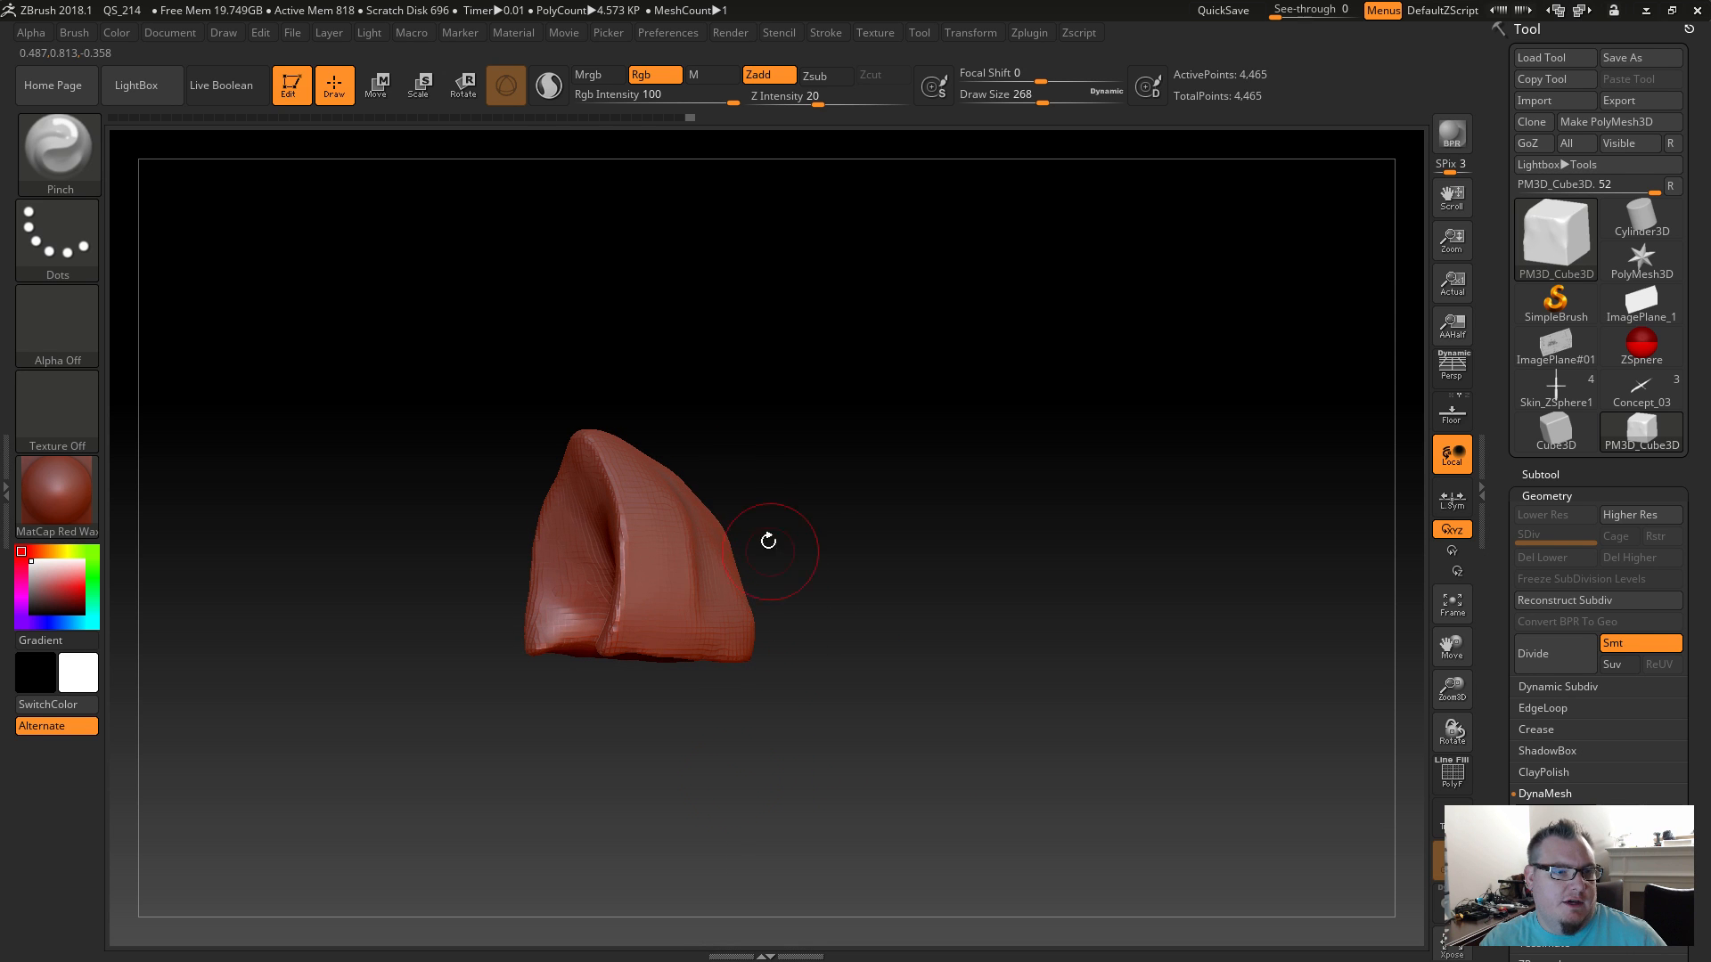
Build up clay along the shell's side beside the opening and smooth the folds.
key("b")
key("c")
key("b")
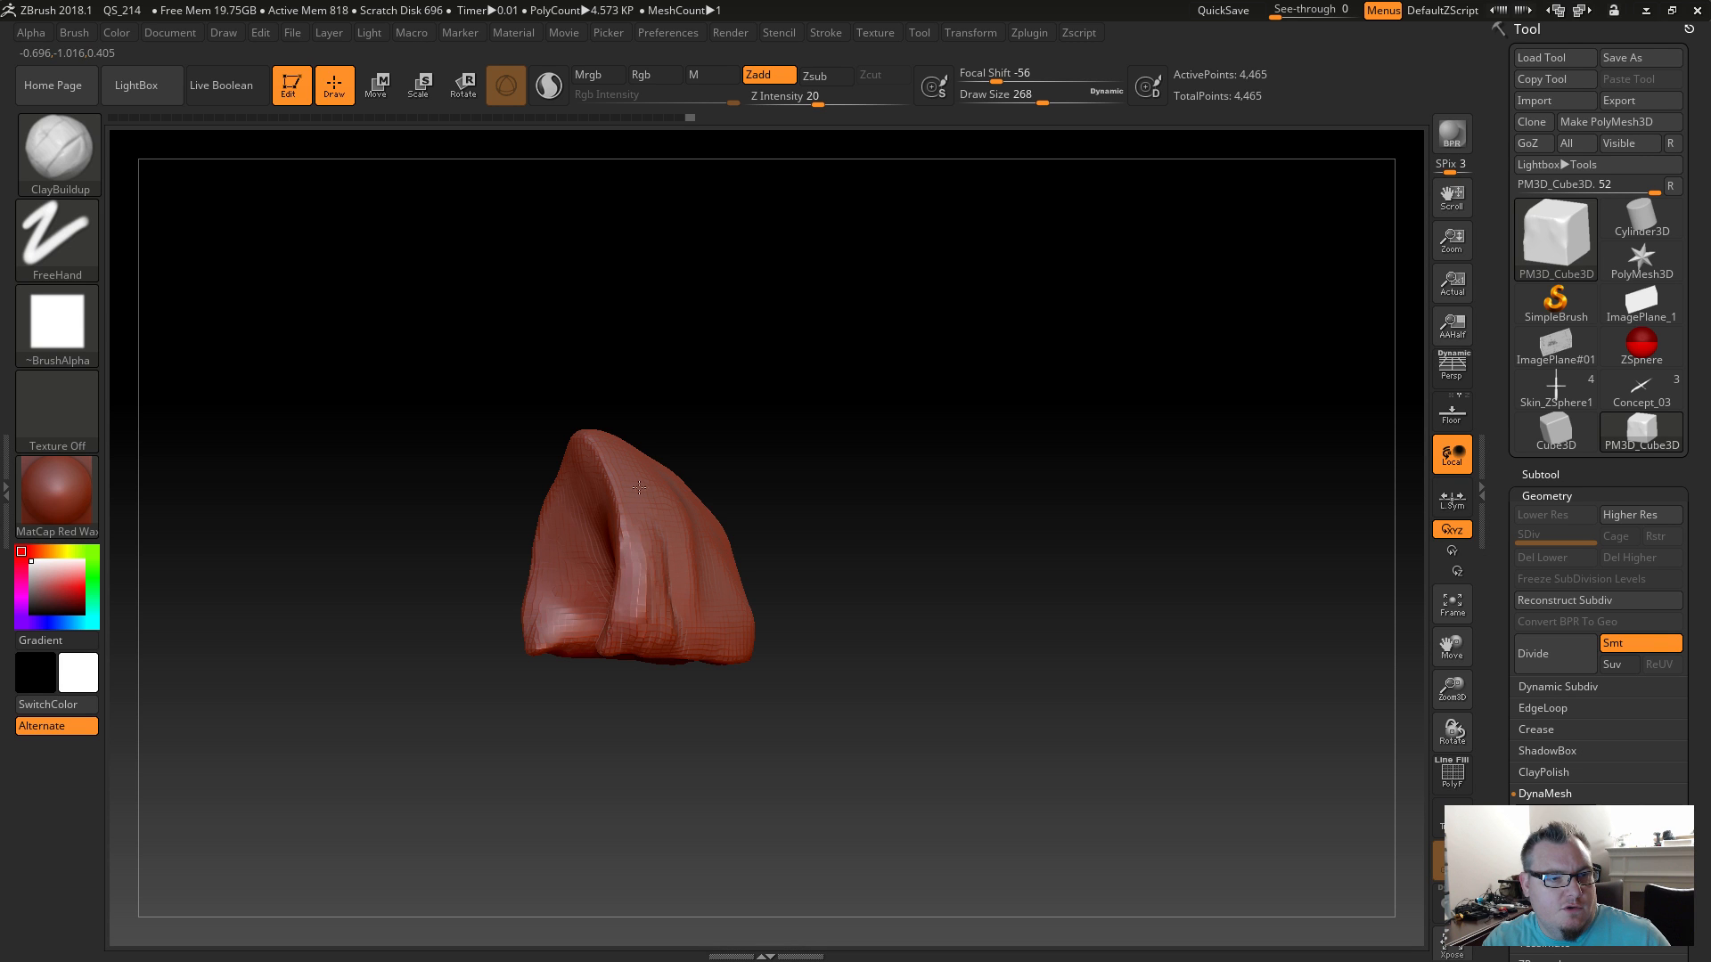
key("shift")
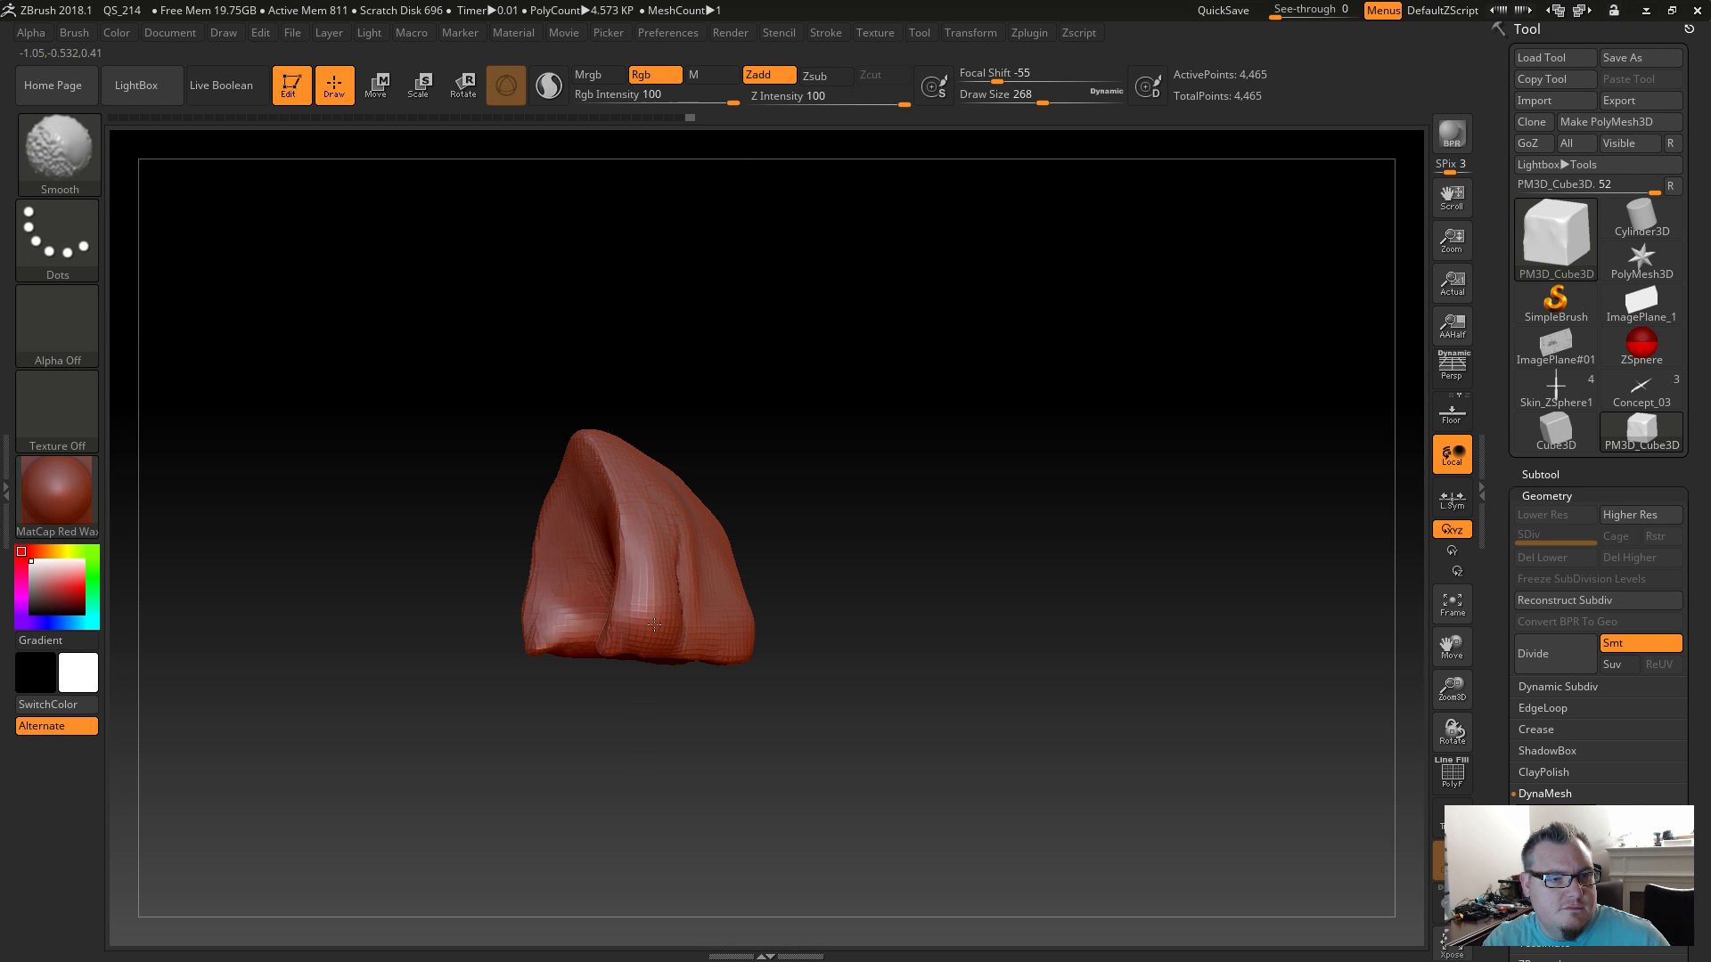
left_click_drag(672, 672, 765, 701)
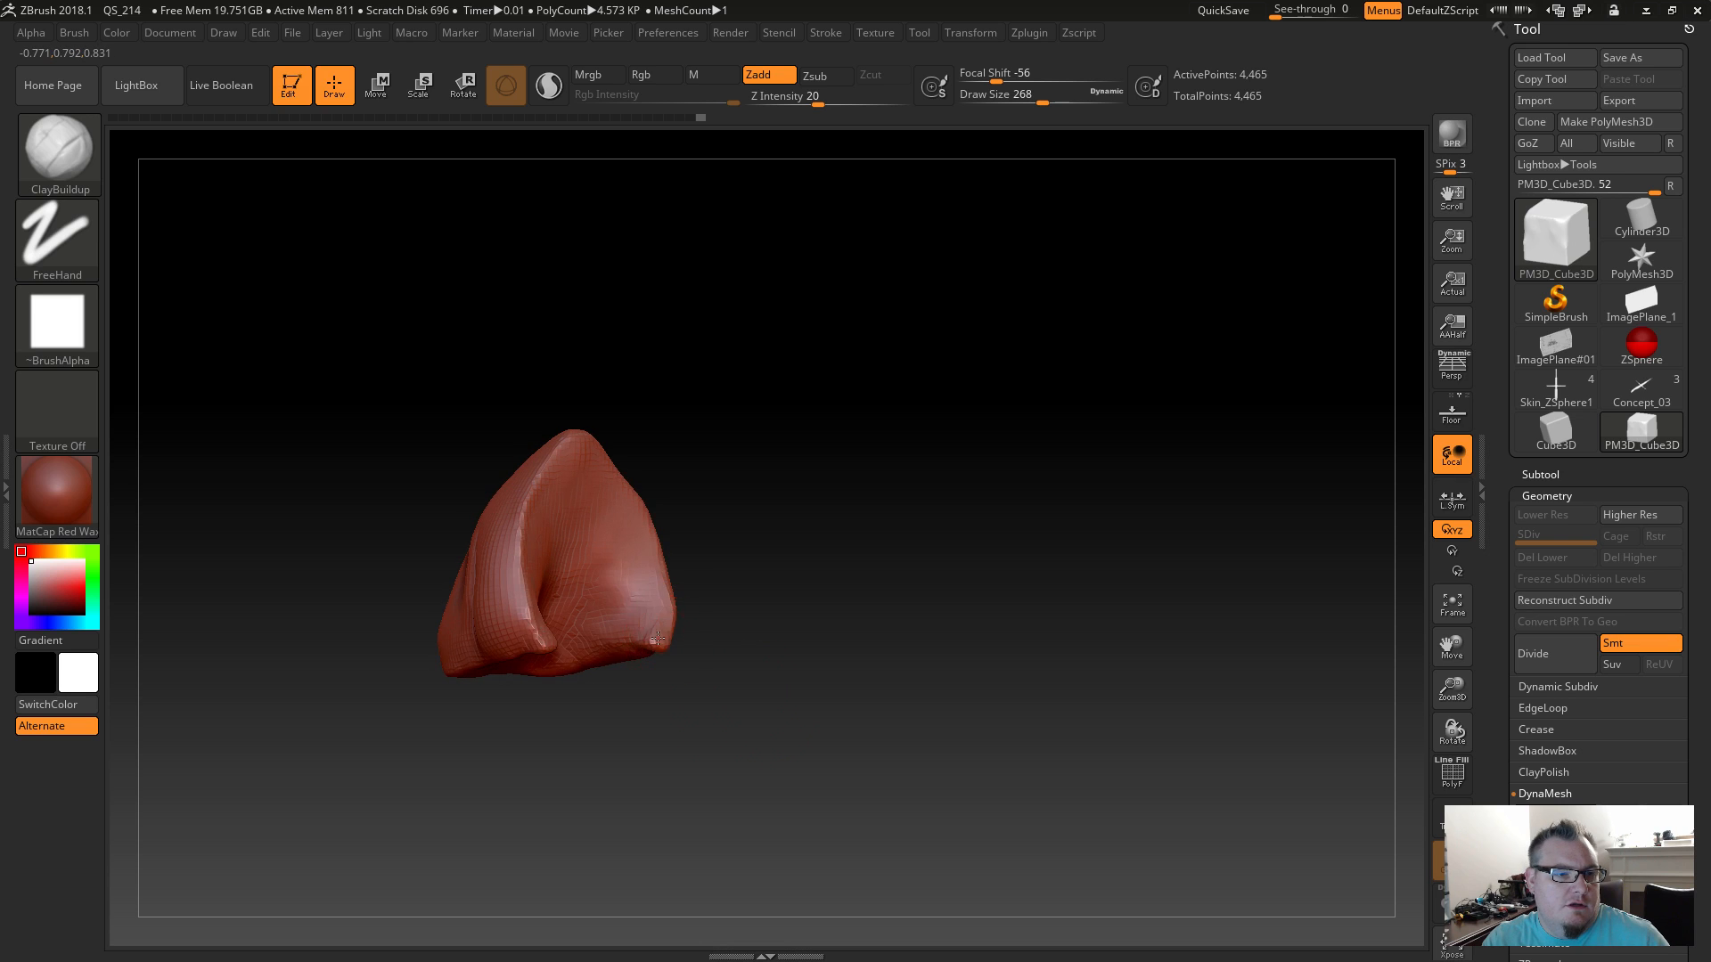
Round out the lower corners of the shell's side walls with ClayBuildup and smooth them.
left_click_drag(658, 640, 641, 638)
left_click_drag(628, 573, 589, 624, "shift")
left_click_drag(650, 680, 660, 699, "shift")
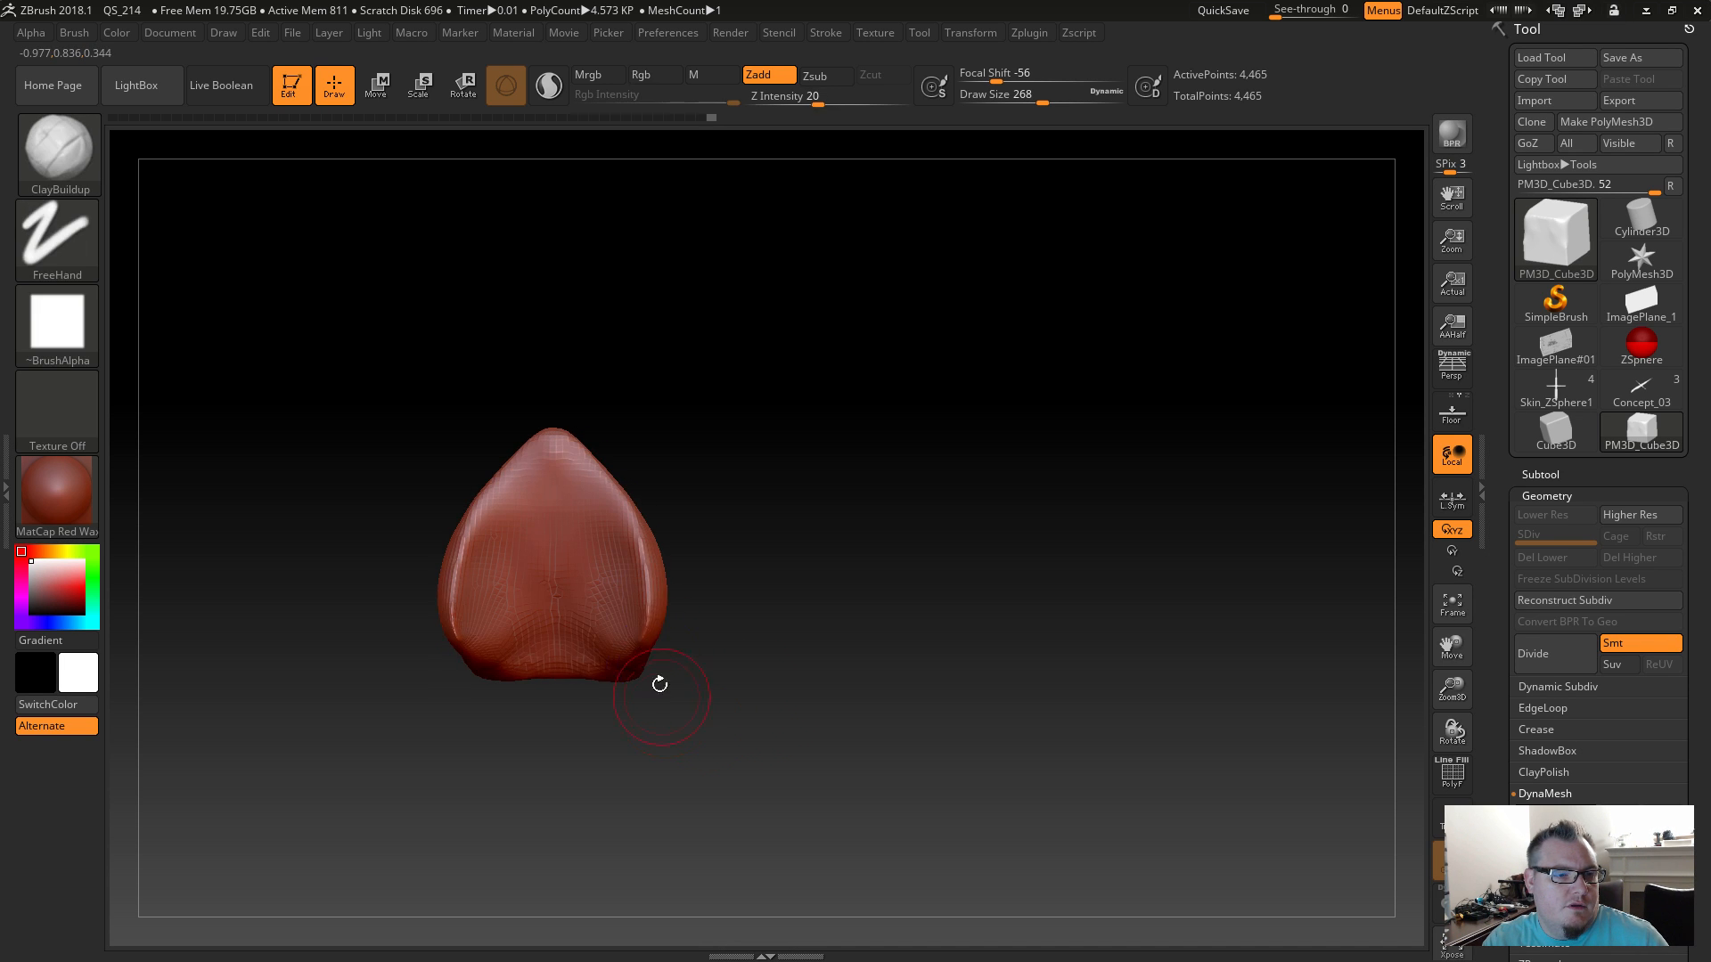
mouse_move(647, 621)
left_mouse_down()
mouse_move(718, 714)
mouse_move(633, 640)
left_mouse_up()
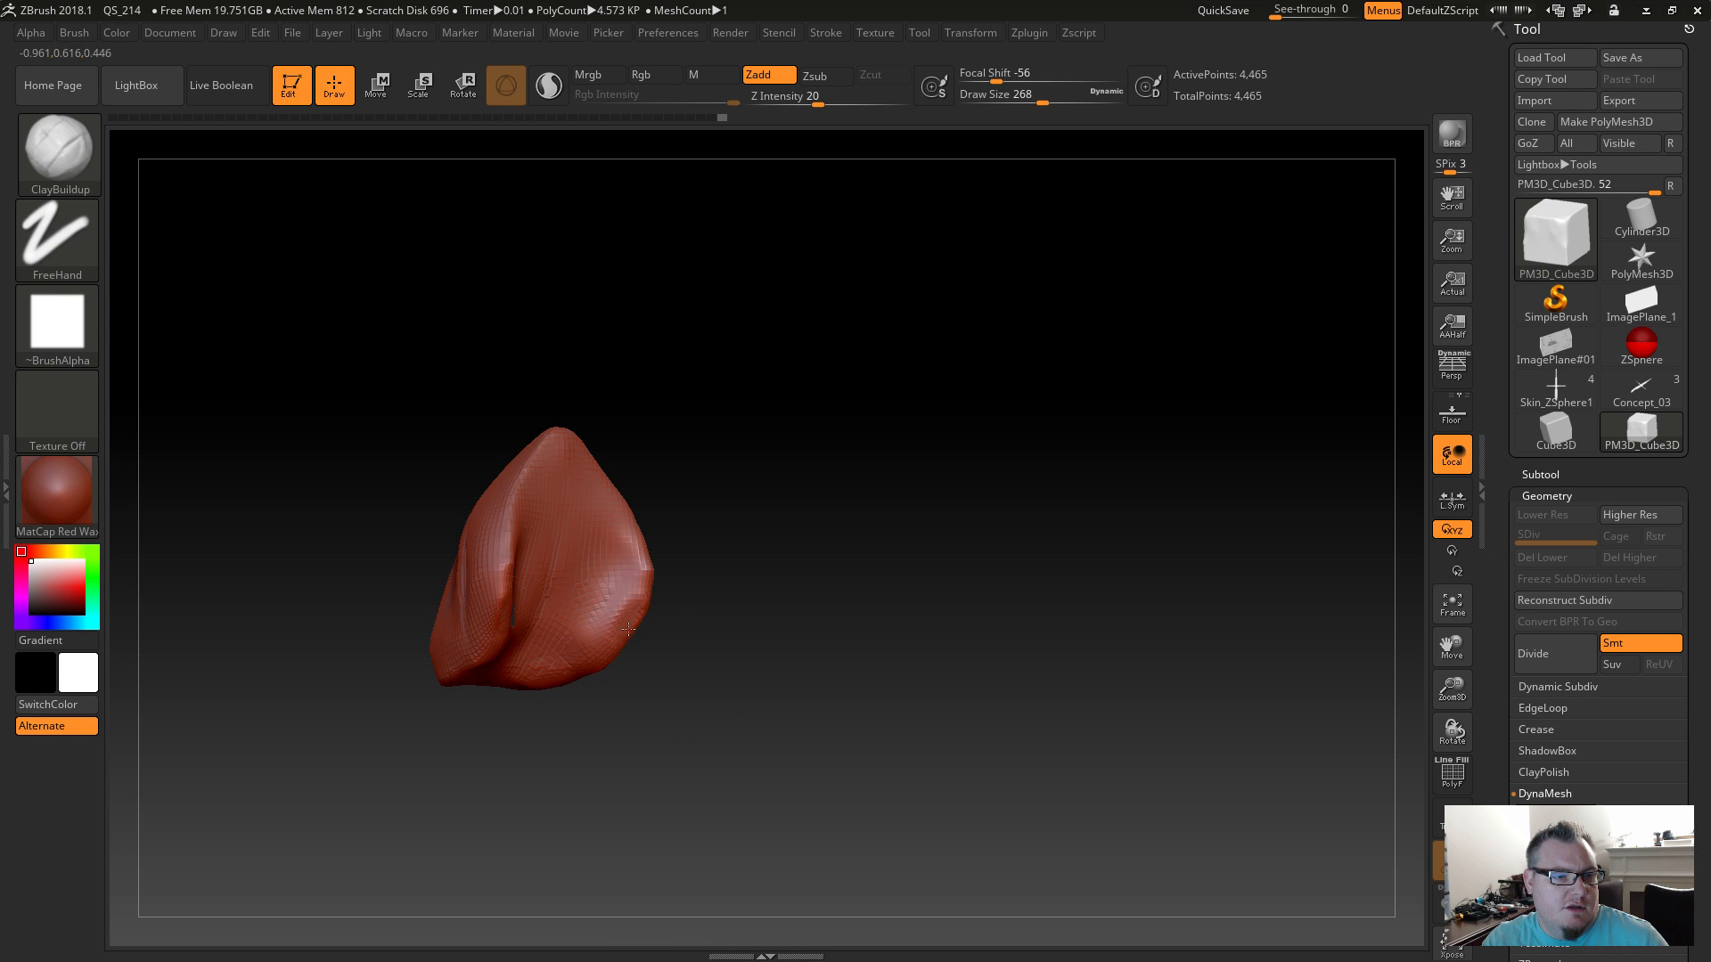
key("shift")
mouse_move(617, 637)
left_mouse_down()
mouse_move(697, 716)
mouse_move(631, 657)
mouse_move(592, 719)
mouse_move(657, 714)
mouse_move(787, 623)
mouse_move(806, 657)
mouse_move(877, 675)
mouse_move(900, 722)
mouse_move(809, 753)
mouse_move(841, 673)
mouse_move(775, 637)
left_mouse_up()
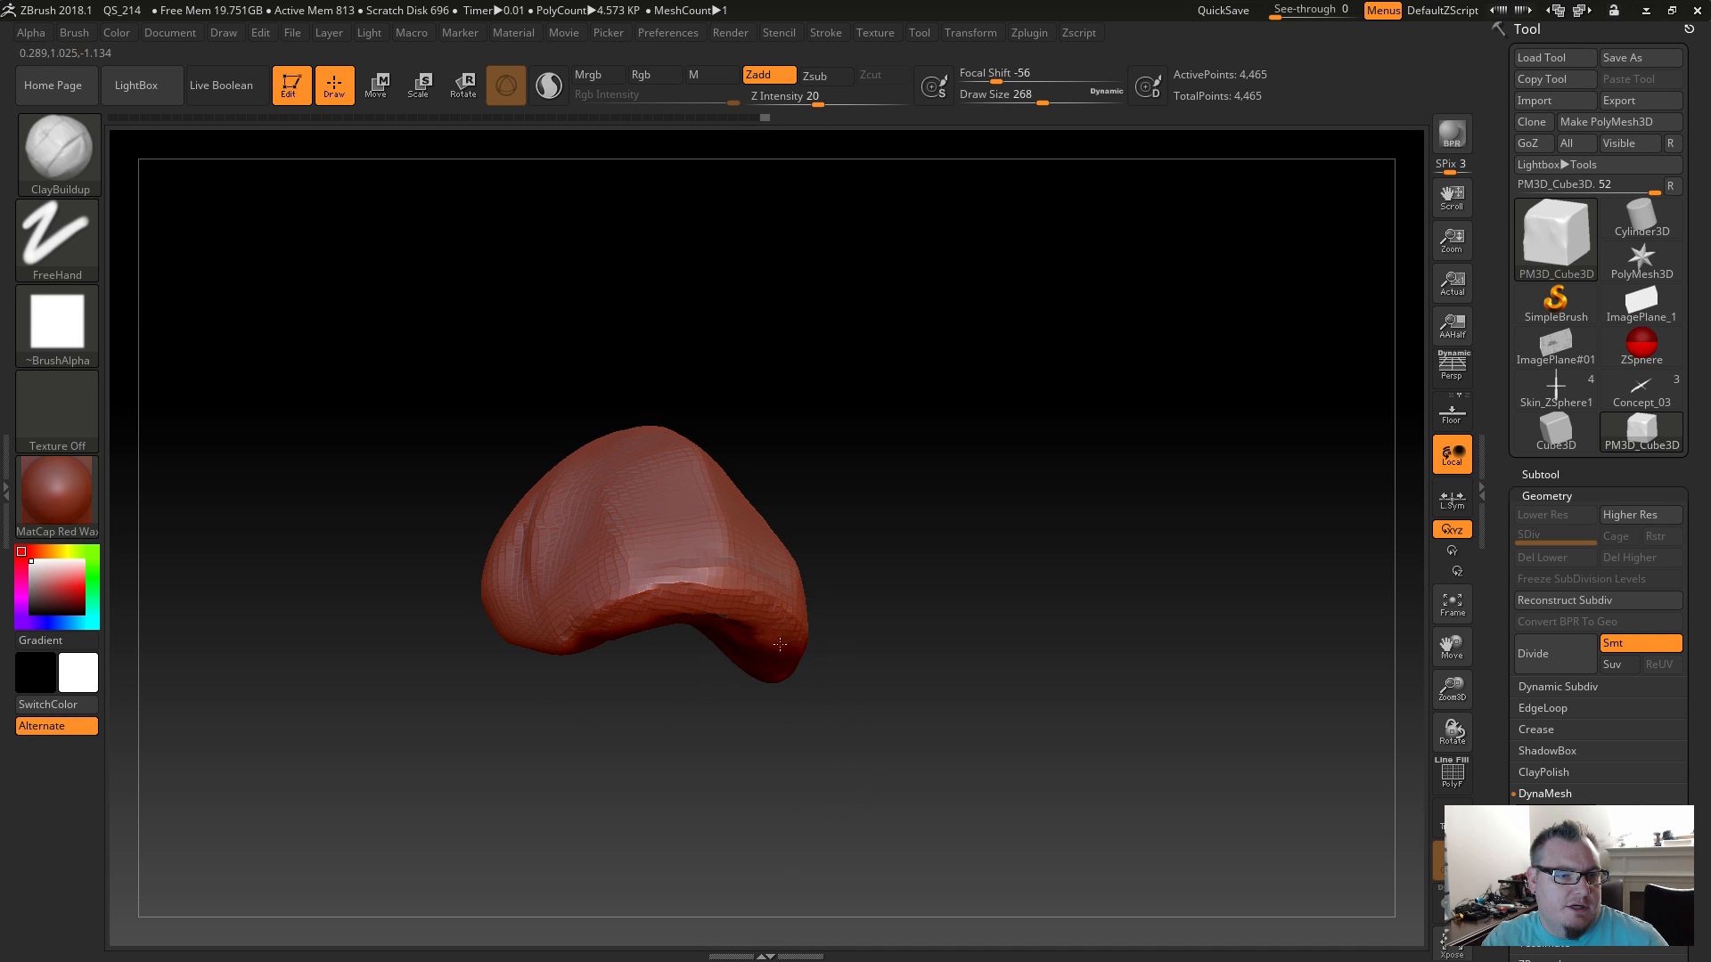
mouse_move(802, 684)
left_mouse_down()
mouse_move(735, 781)
mouse_move(775, 765)
mouse_move(714, 650)
left_mouse_up()
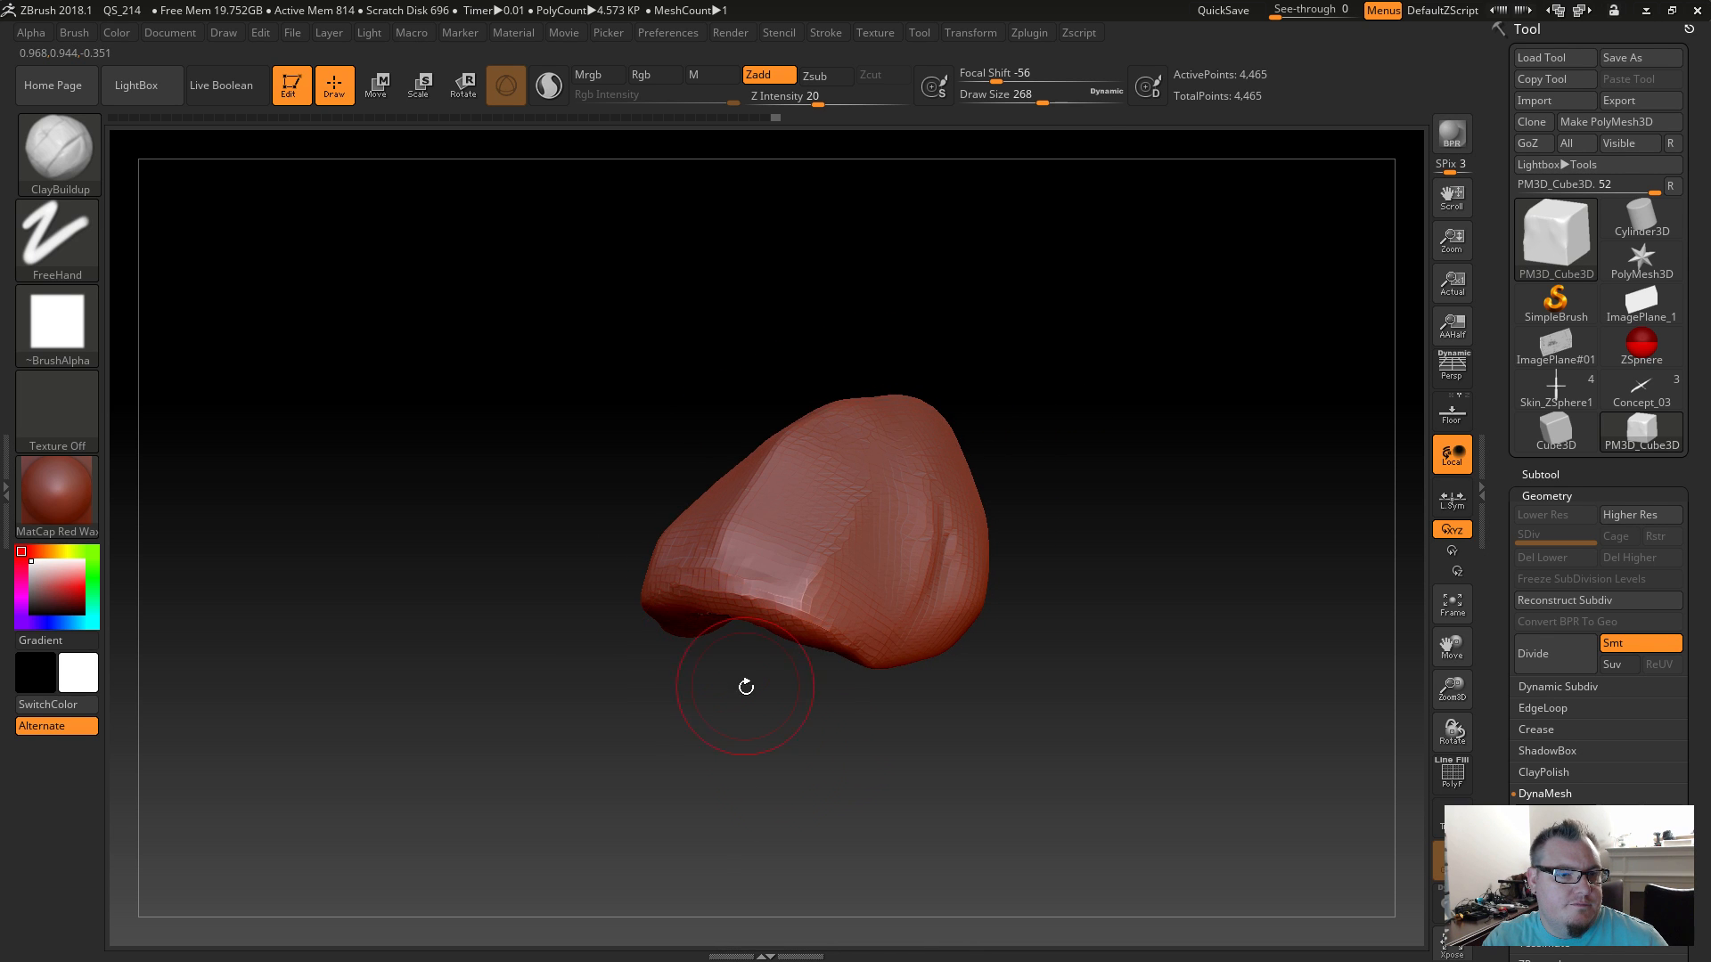
Create a new InsertMesh brush from the finished shell form, viewed from its pointed front.
mouse_move(820, 772)
left_mouse_down()
mouse_move(772, 707)
mouse_move(826, 785)
left_mouse_up()
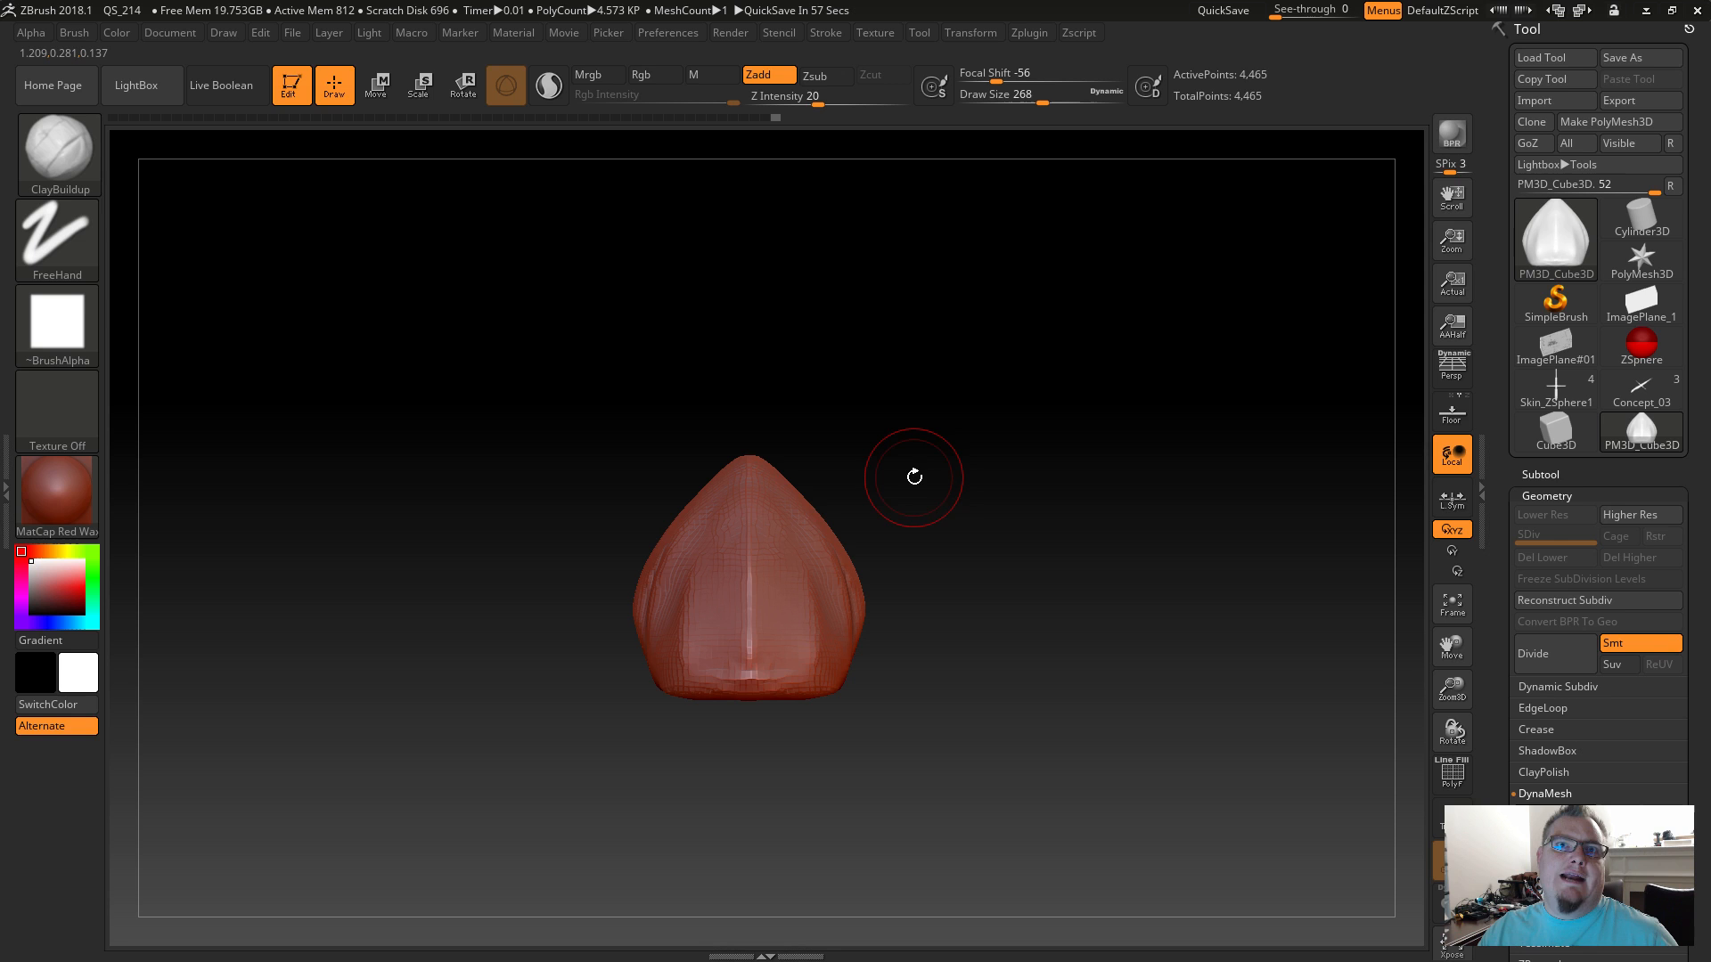
left_click_drag(939, 377, 972, 506)
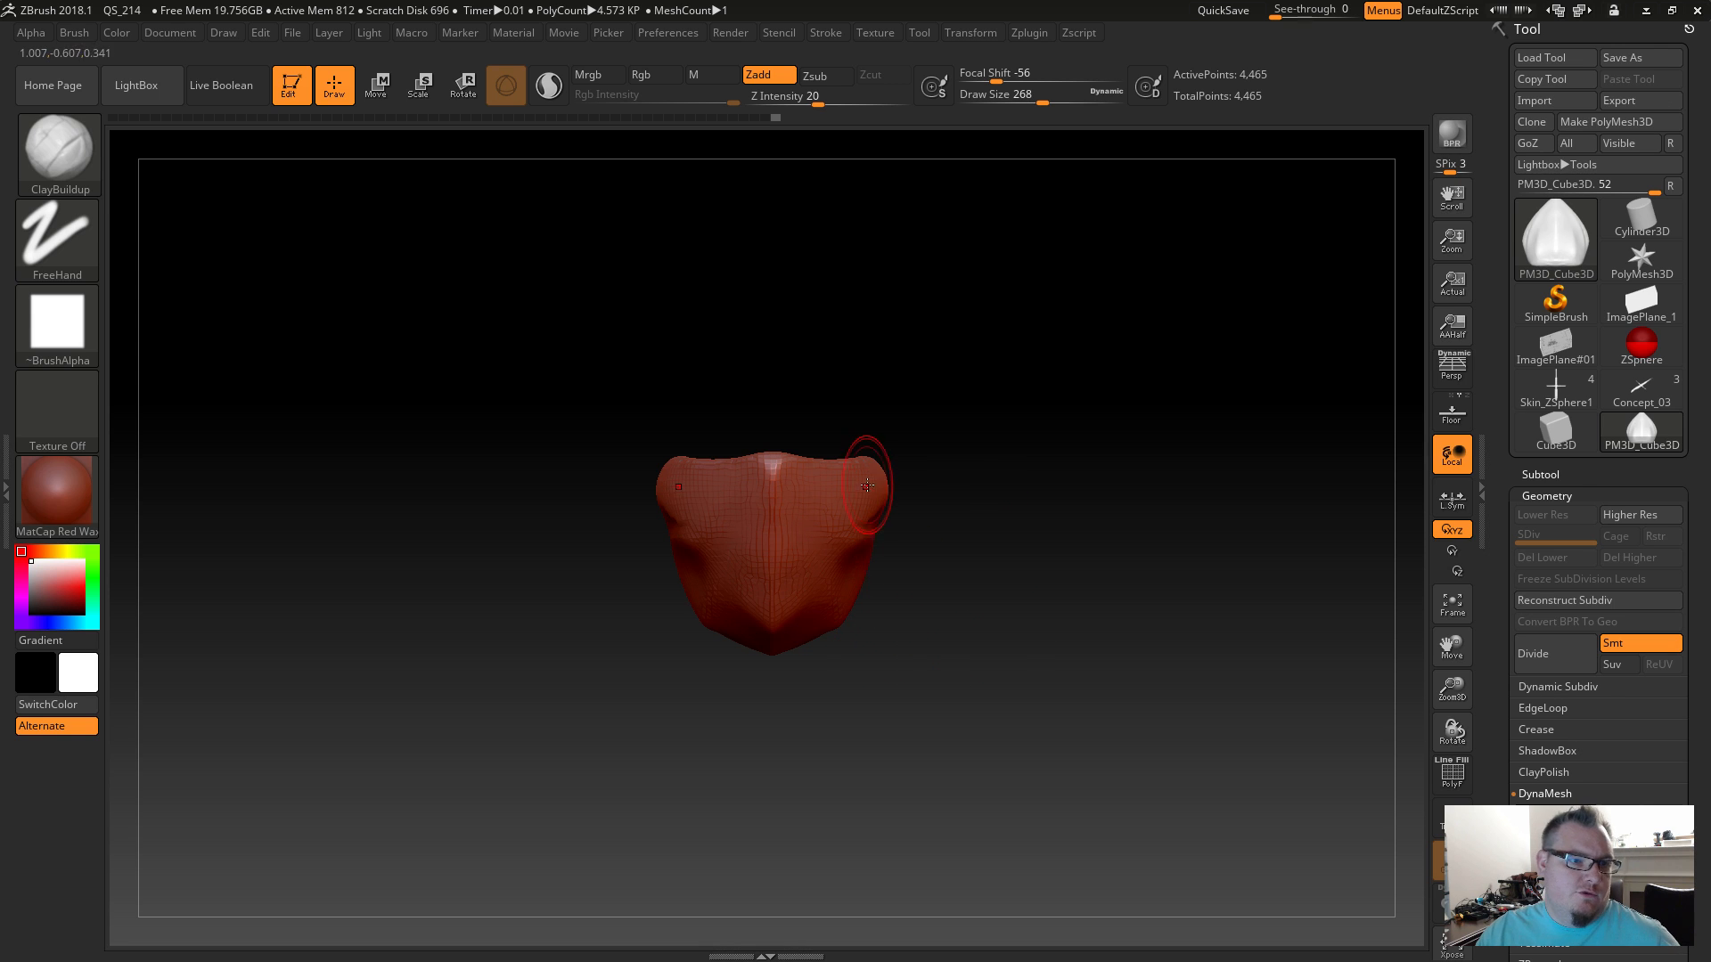
left_click(82, 158)
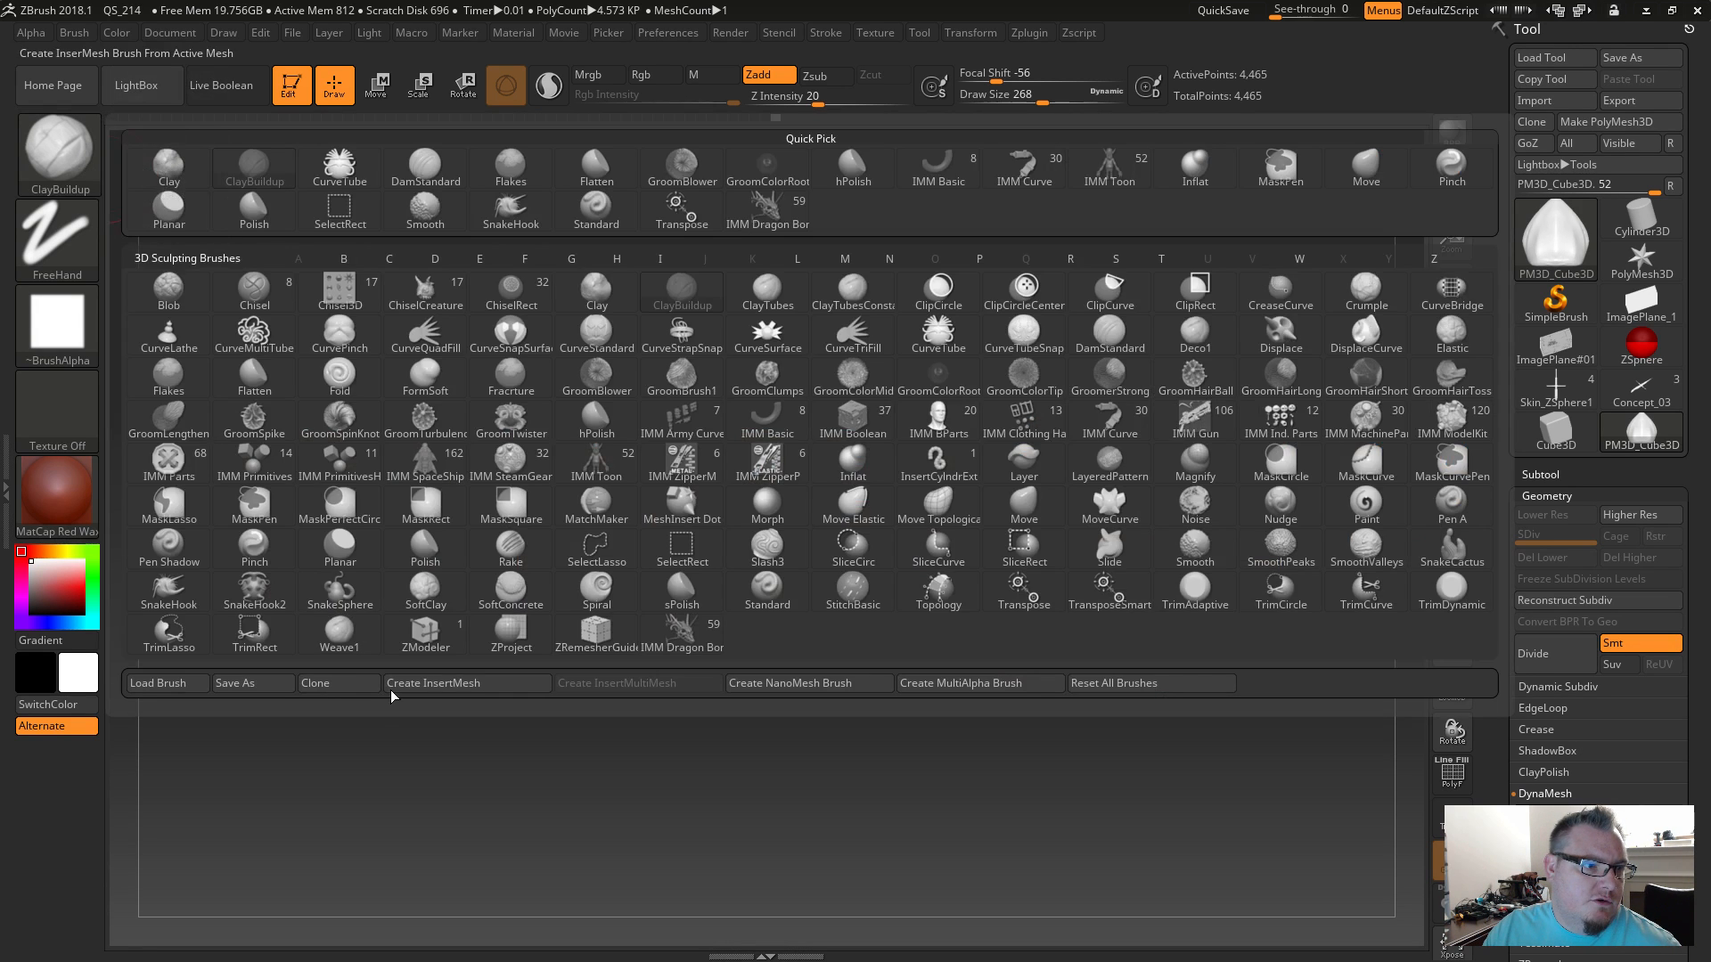
left_click(426, 684)
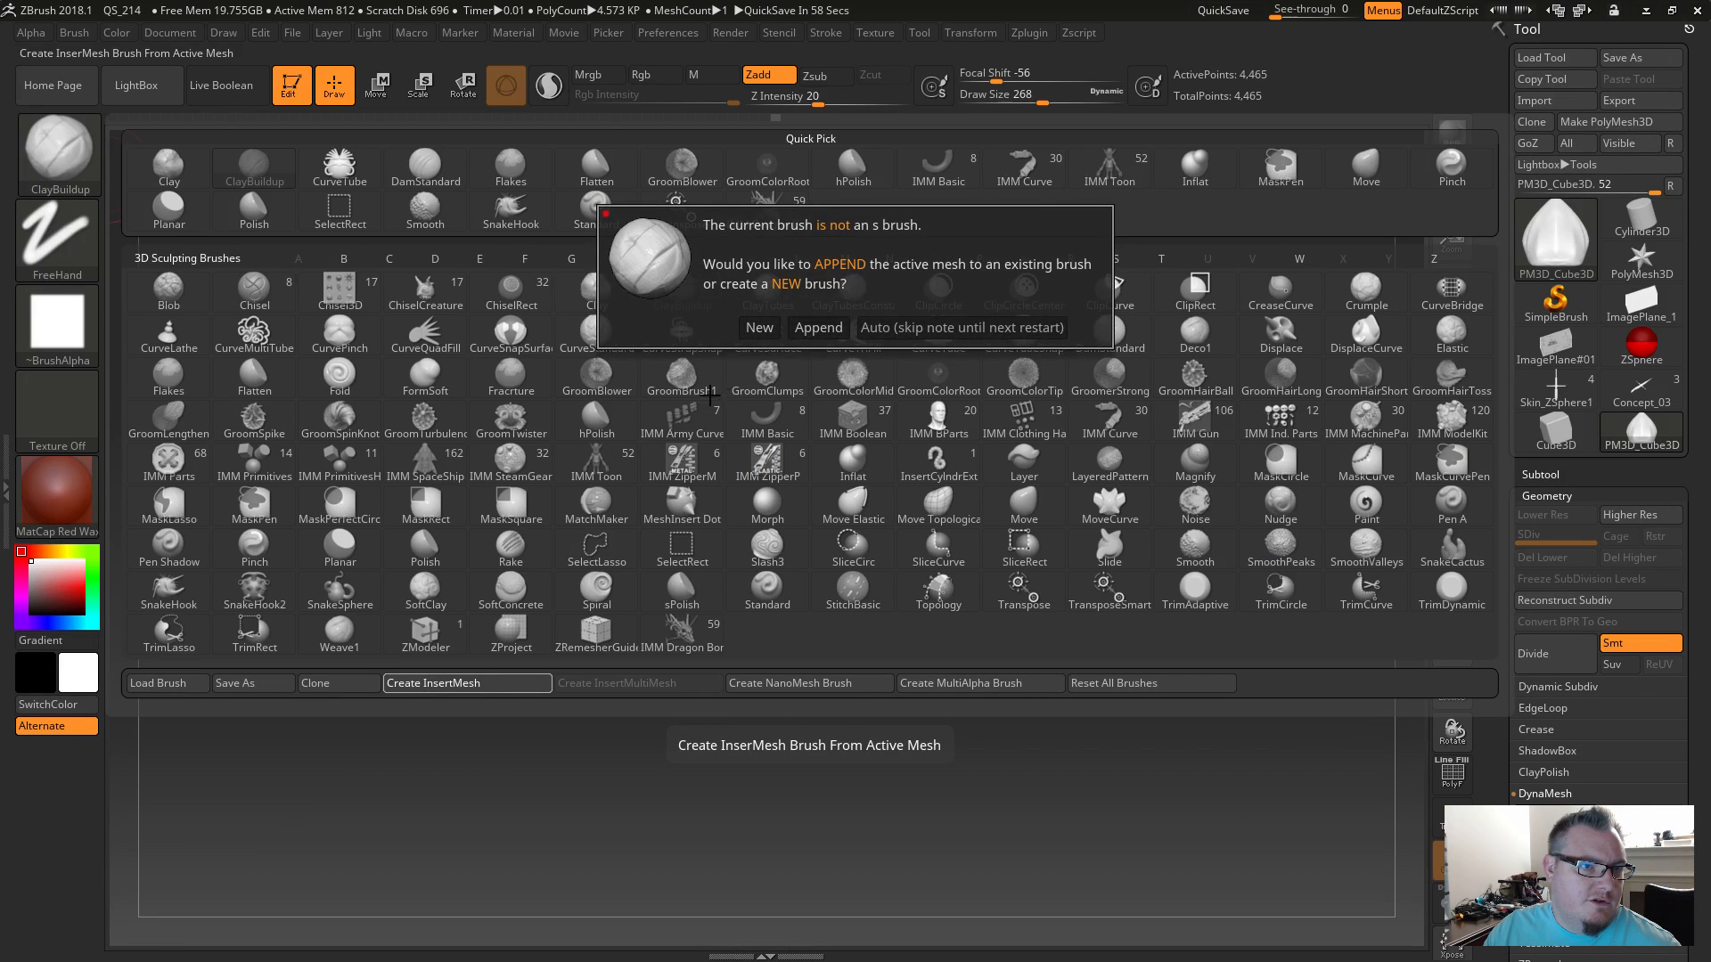
left_click(760, 328)
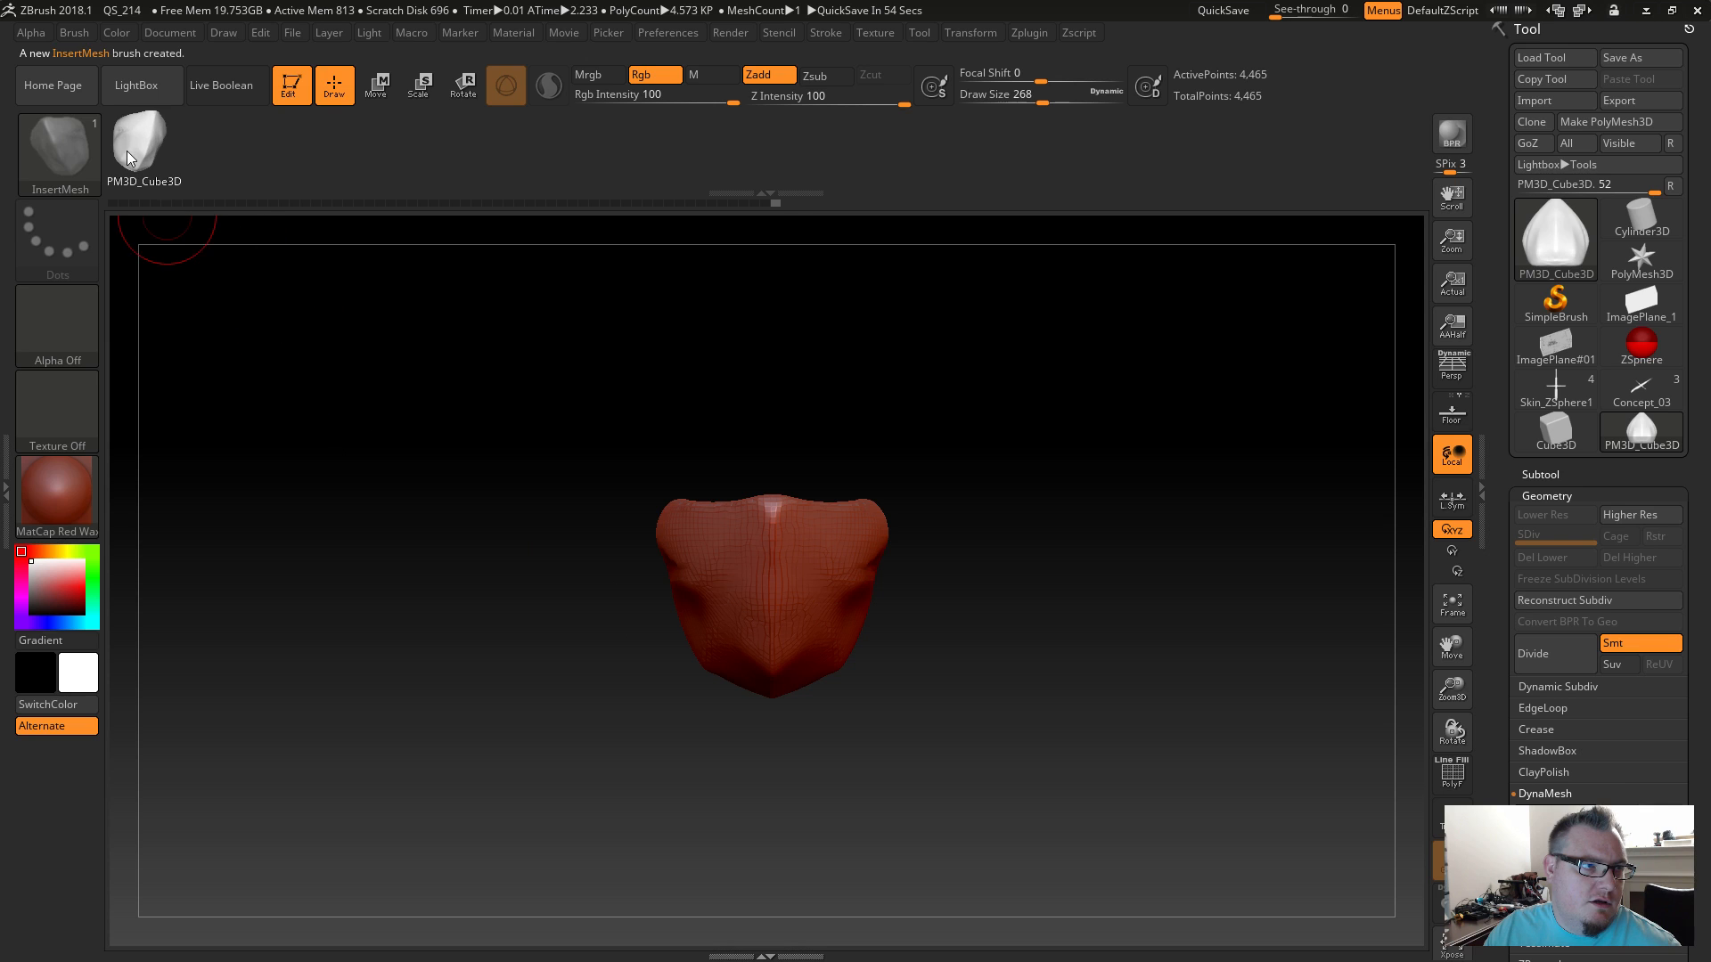
Save the shell tool as Dragon_IMM in the Dragon Concepts folder.
left_click(1530, 478)
mouse_move(1530, 433)
left_click(1540, 474)
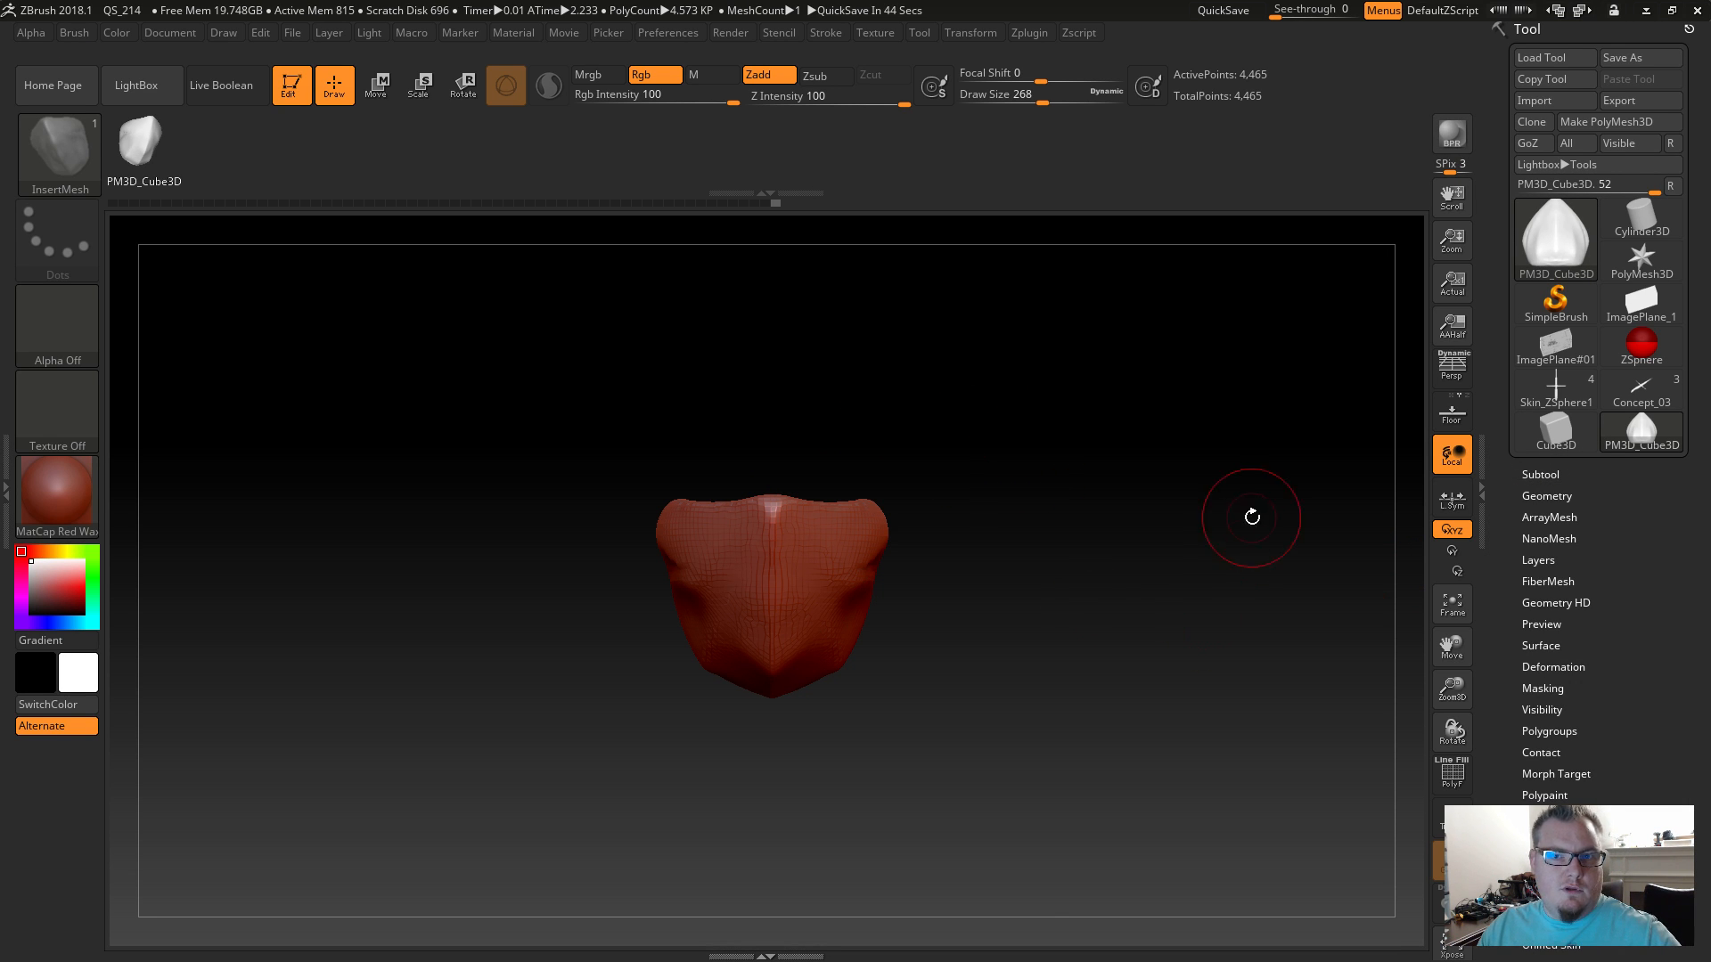
left_click(1639, 58)
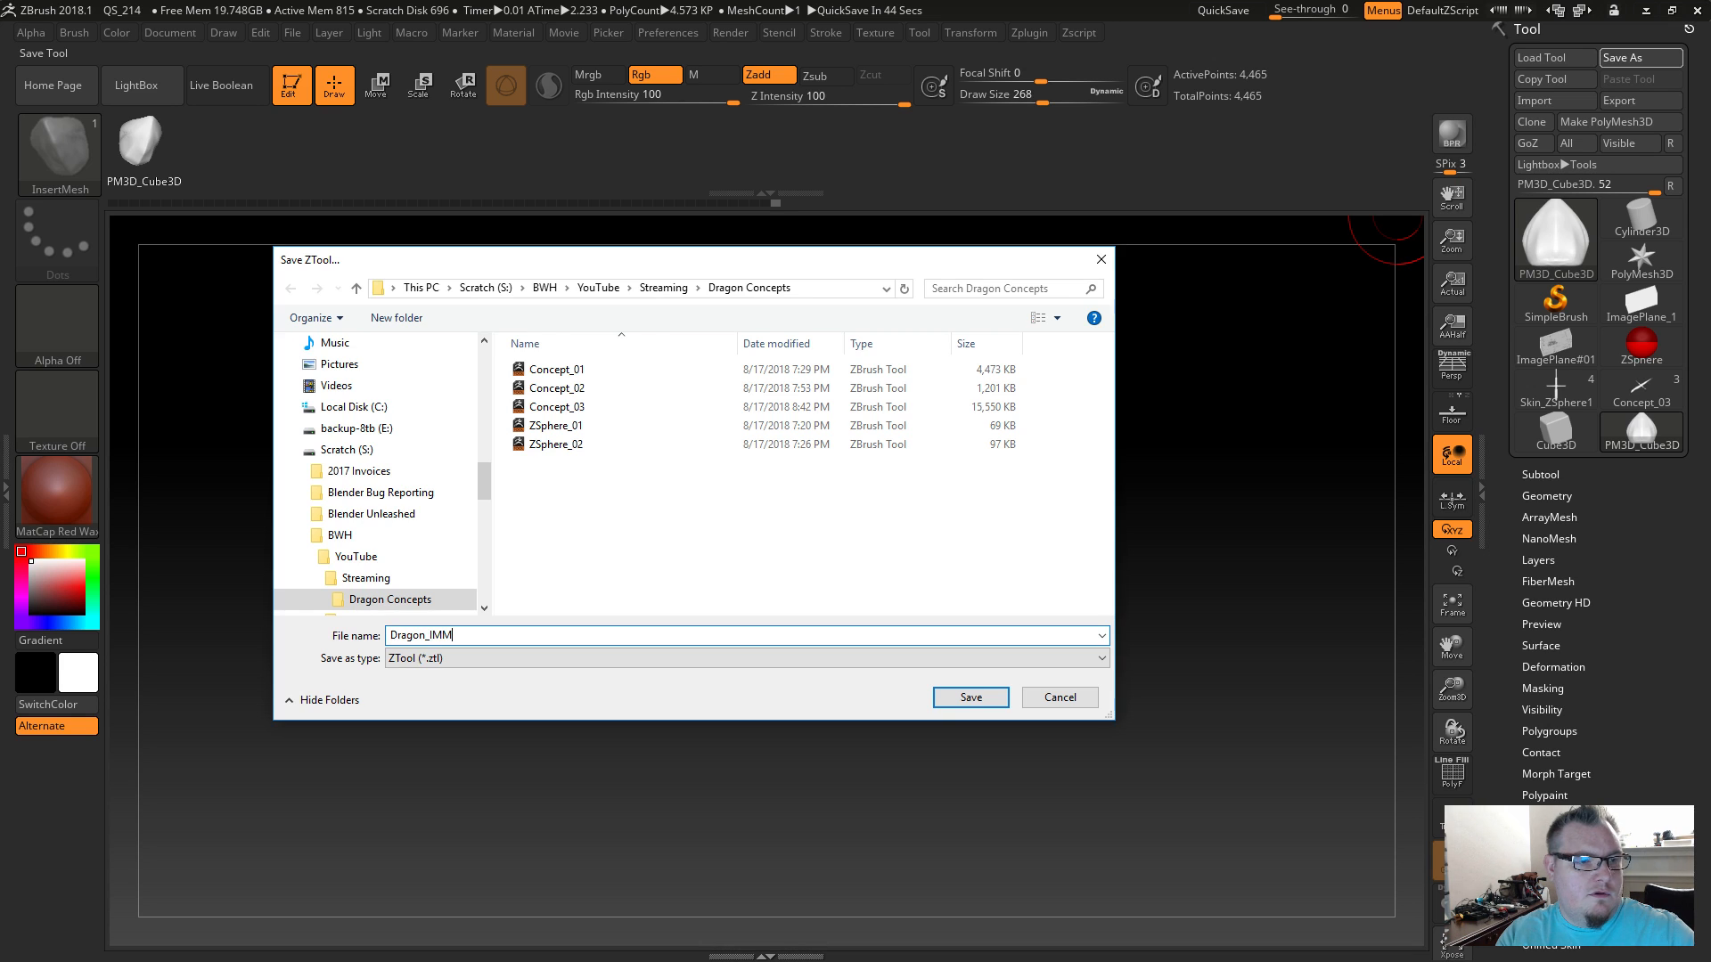
key("Return")
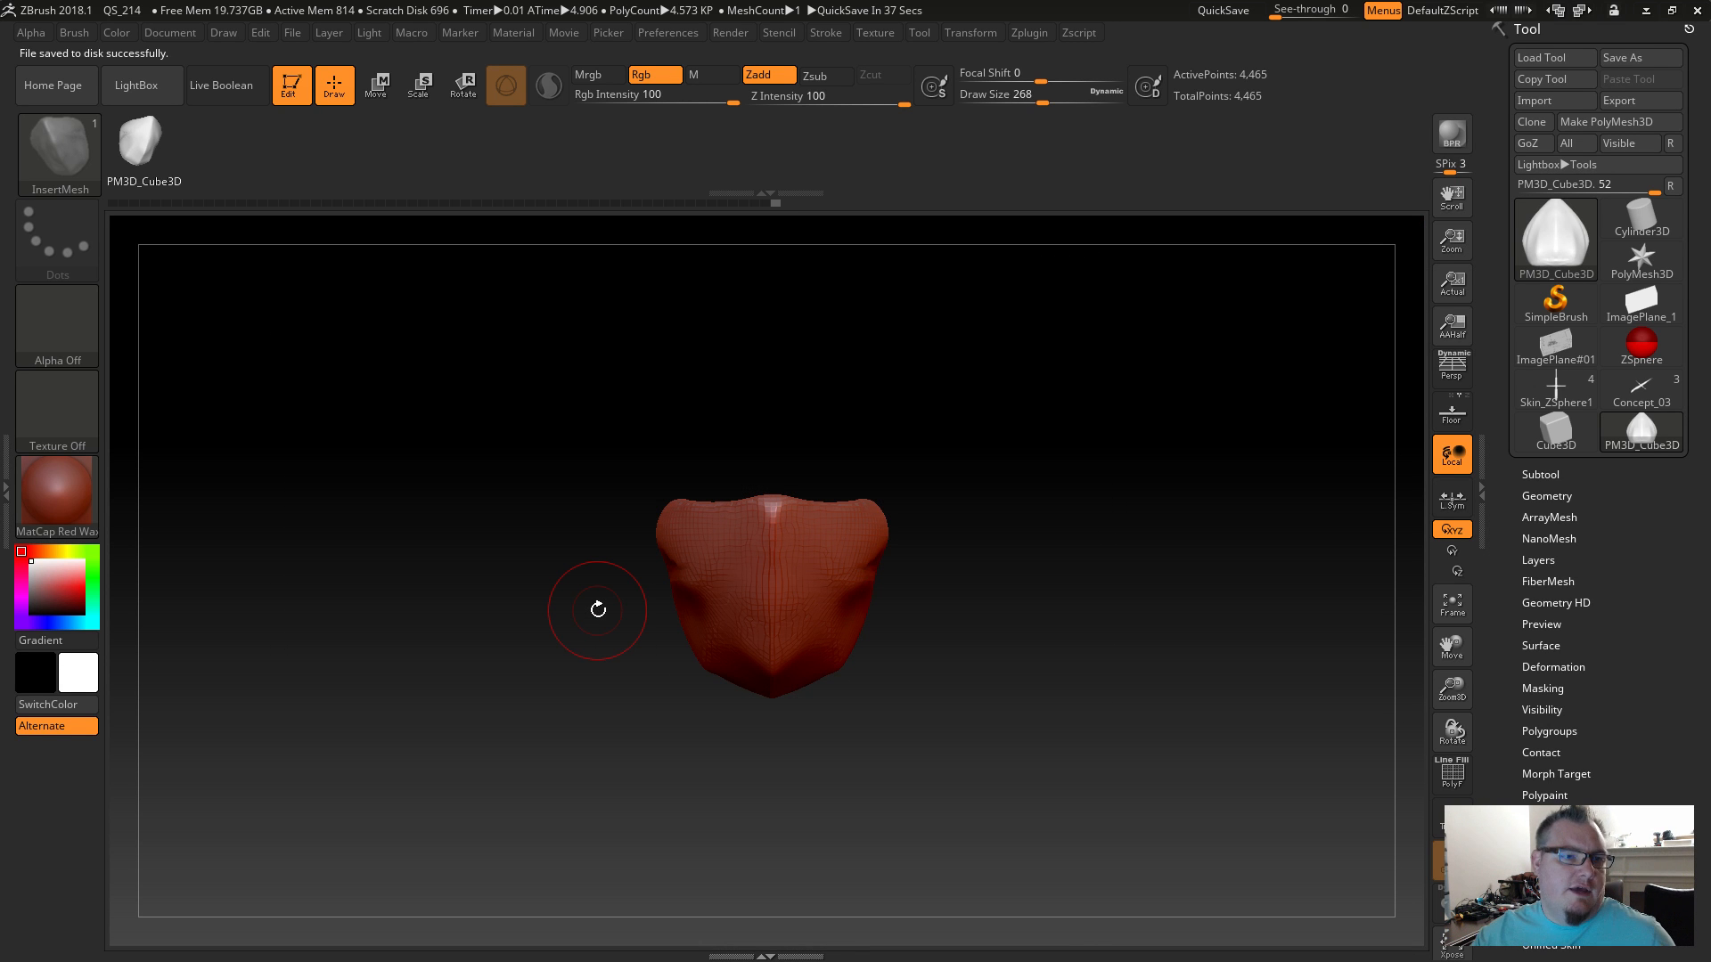
Save the new InsertMesh brush as a brush preset named Dragon_IMM.
left_click(59, 155)
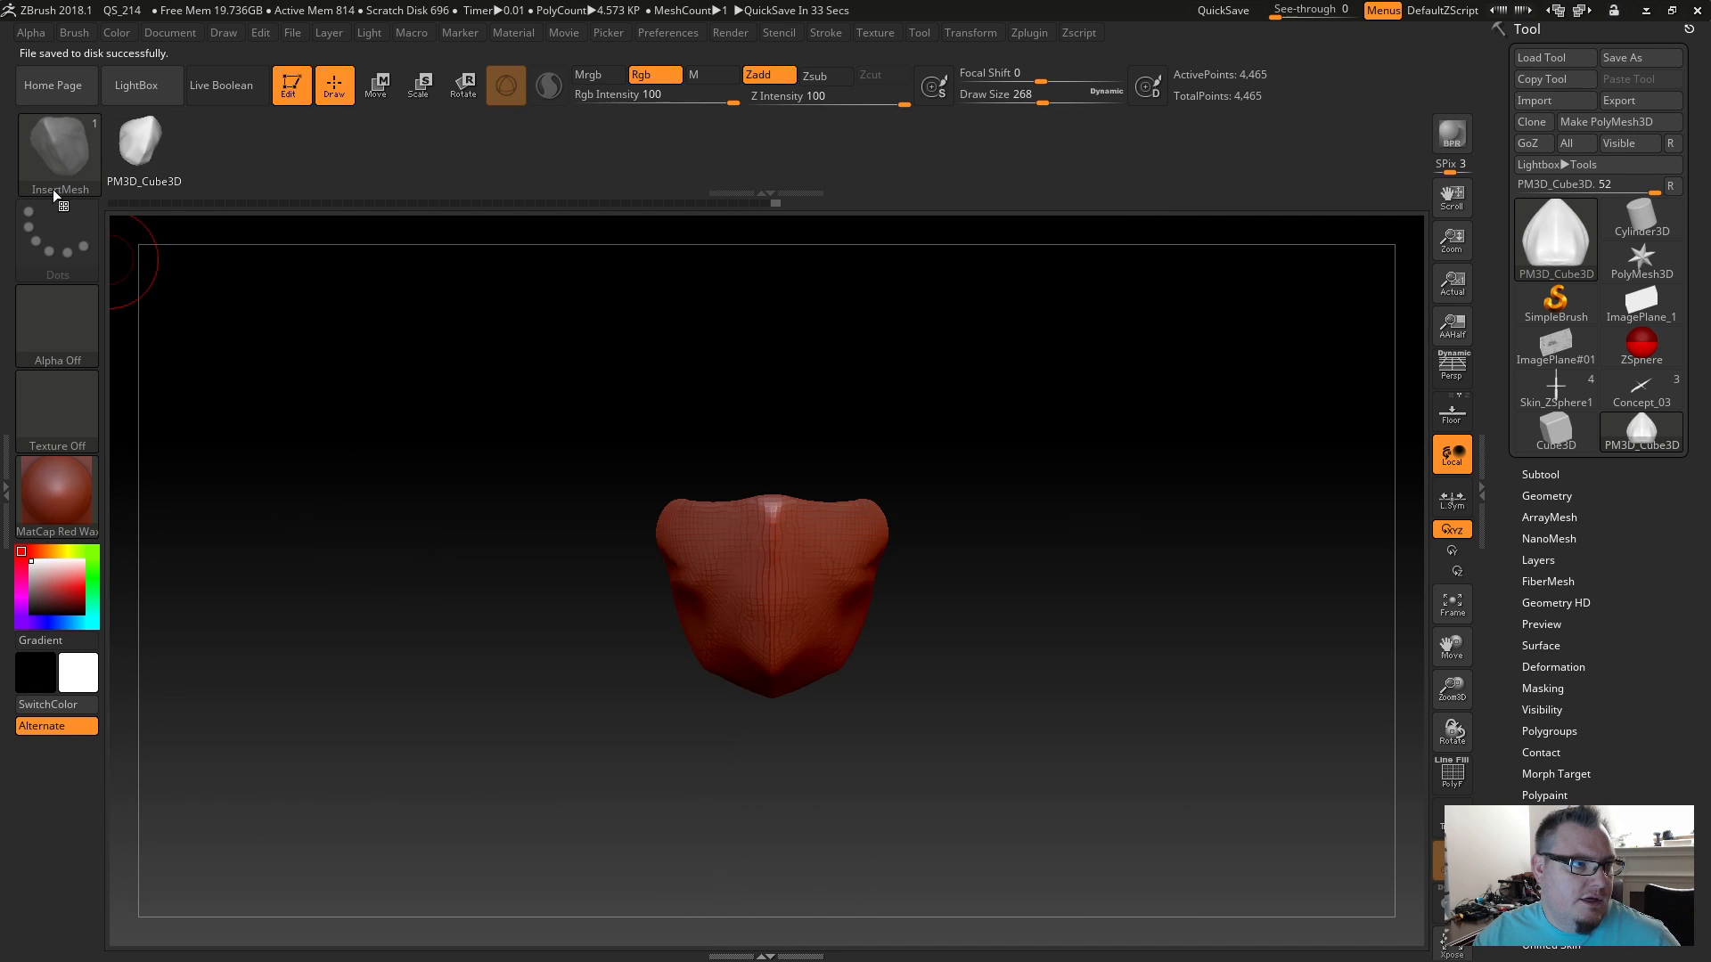
left_click(56, 189)
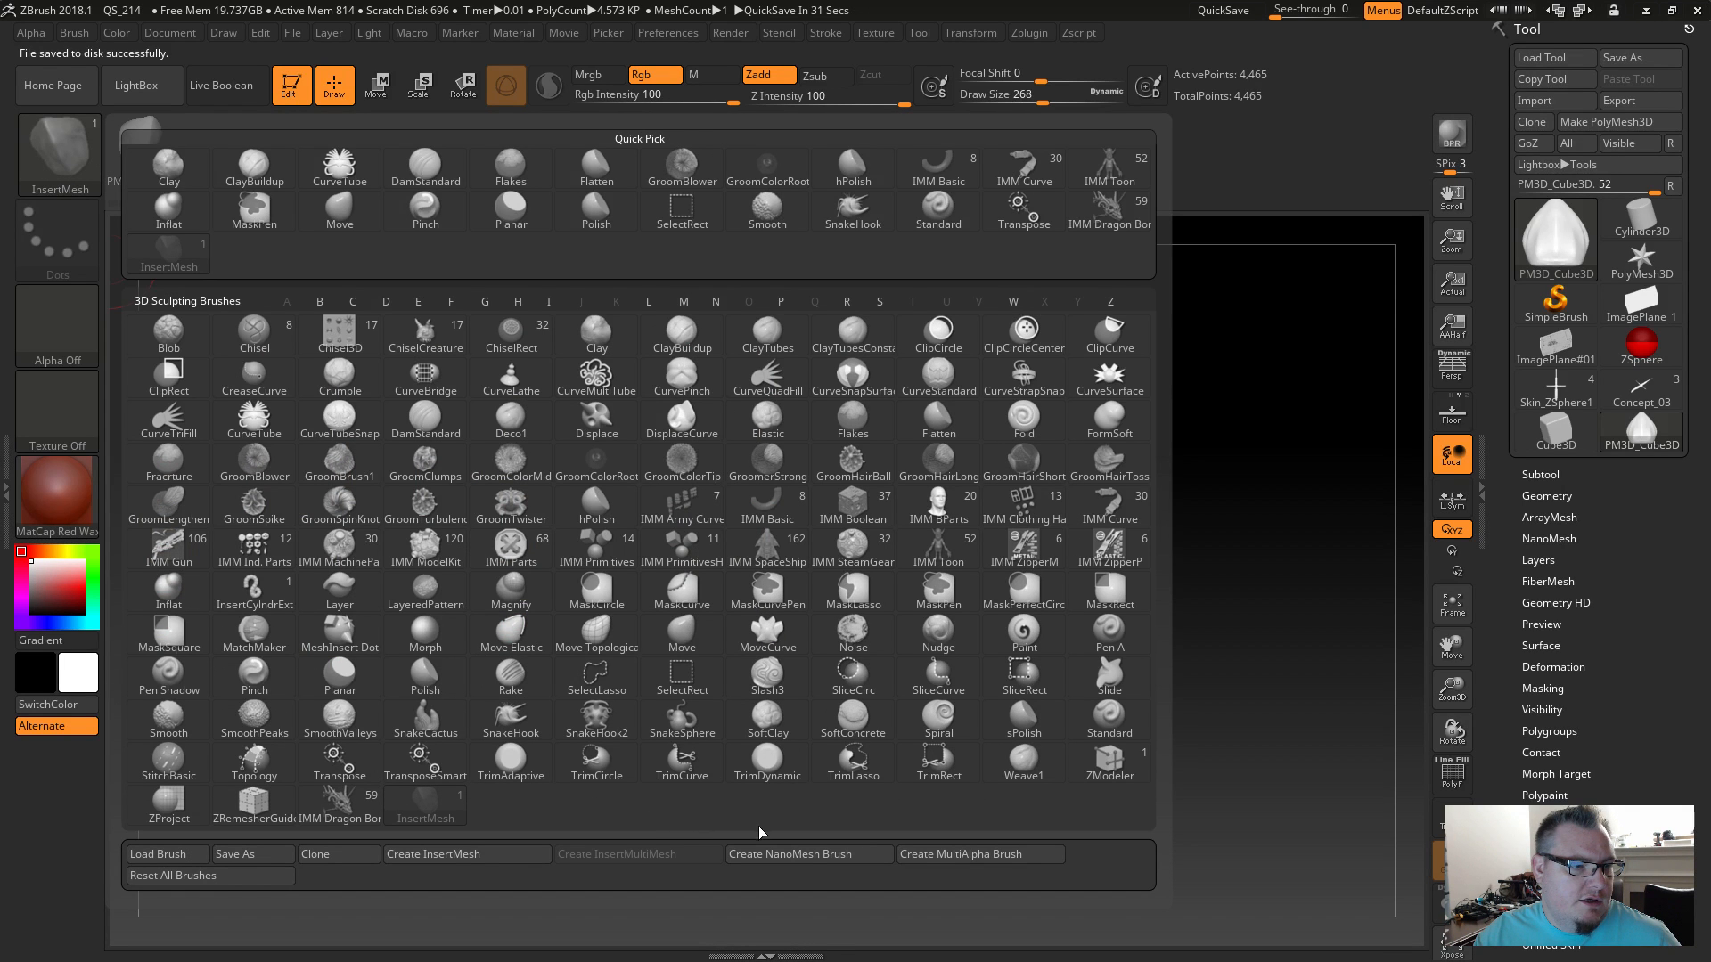
left_click(275, 859)
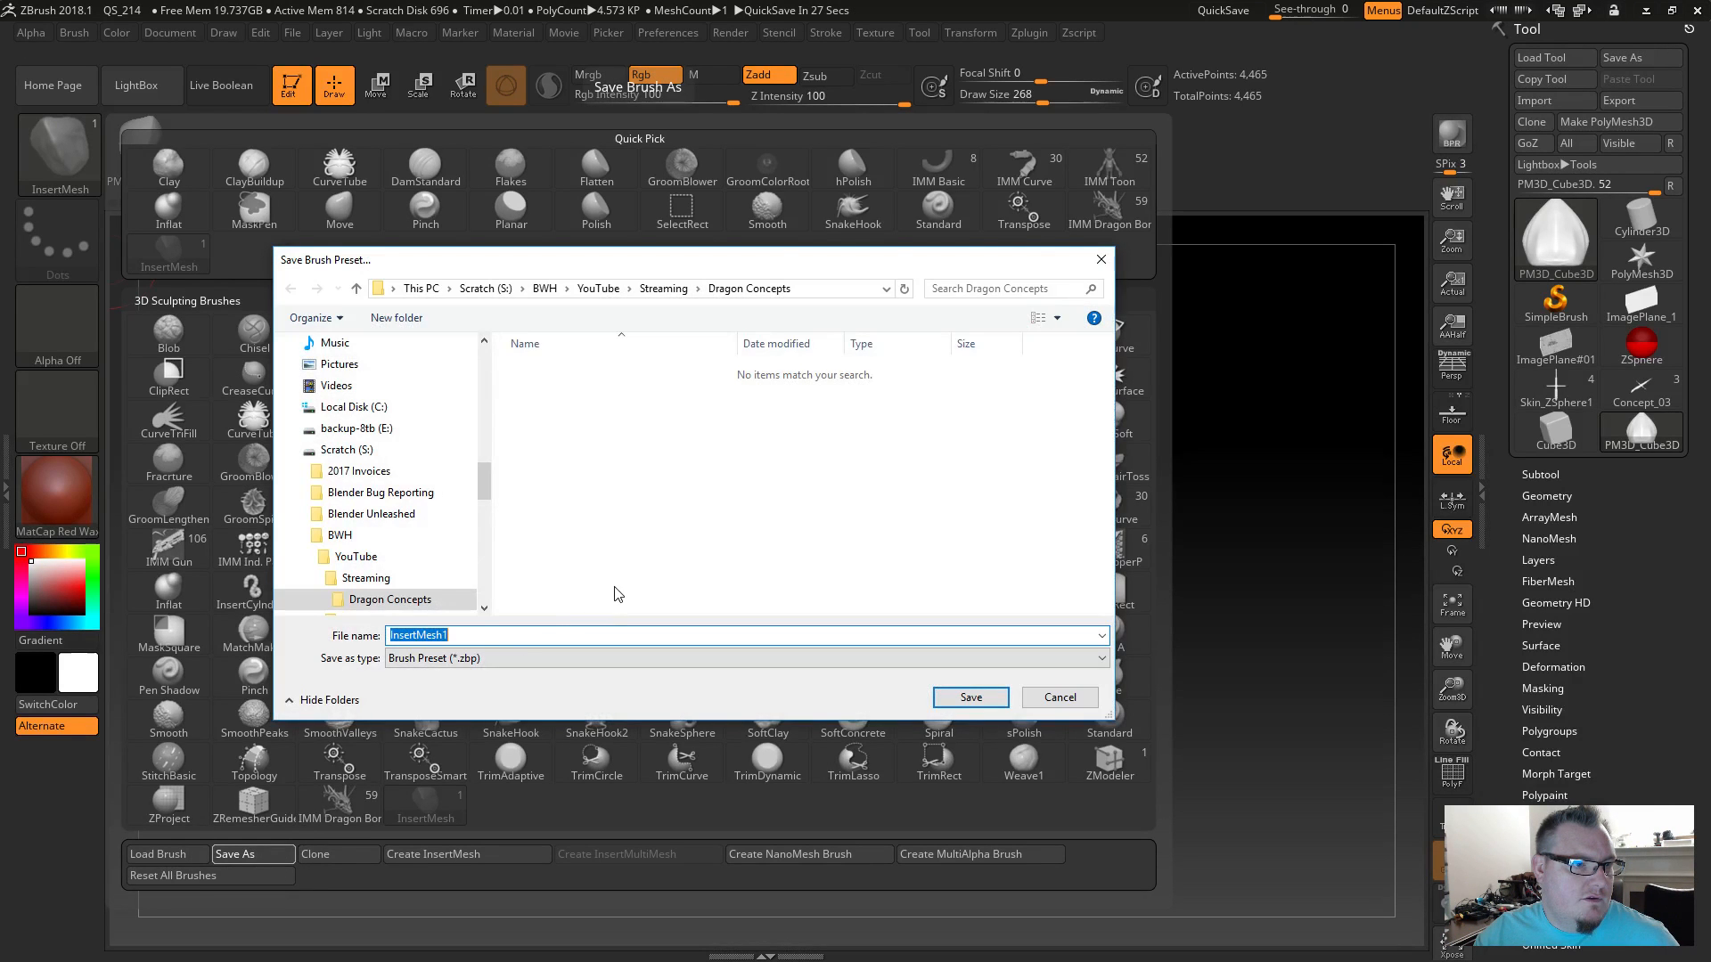
type("Dragoo")
key("BackSpace")
type("n")
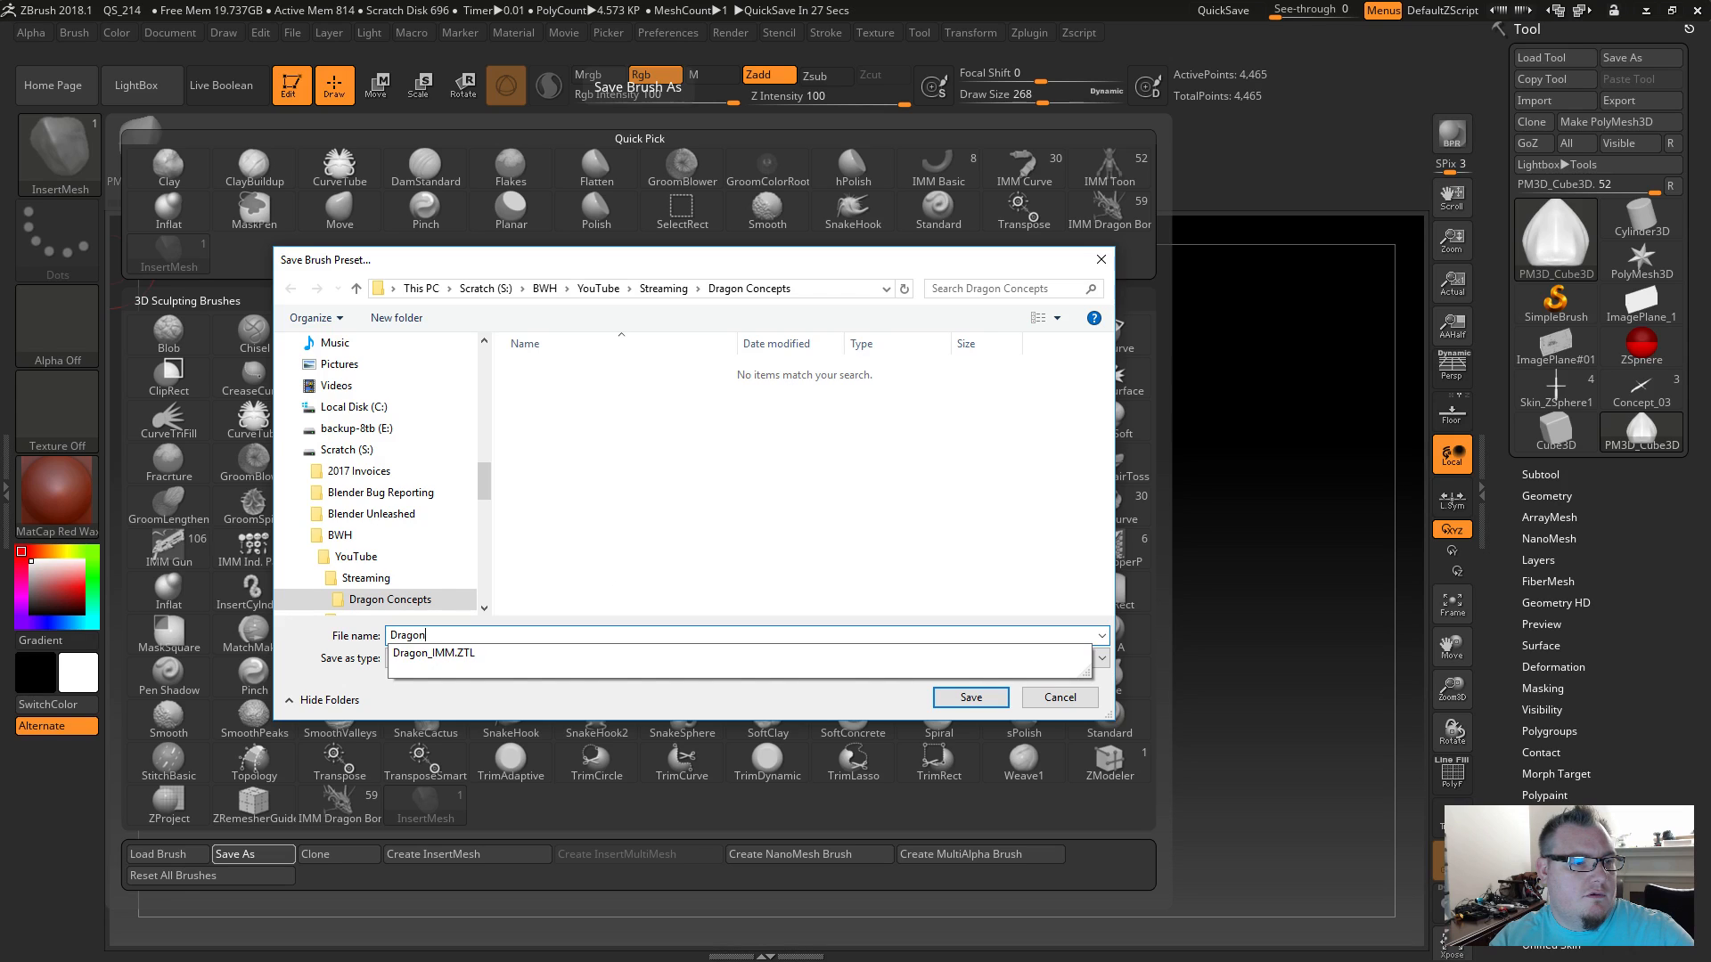
key("Return")
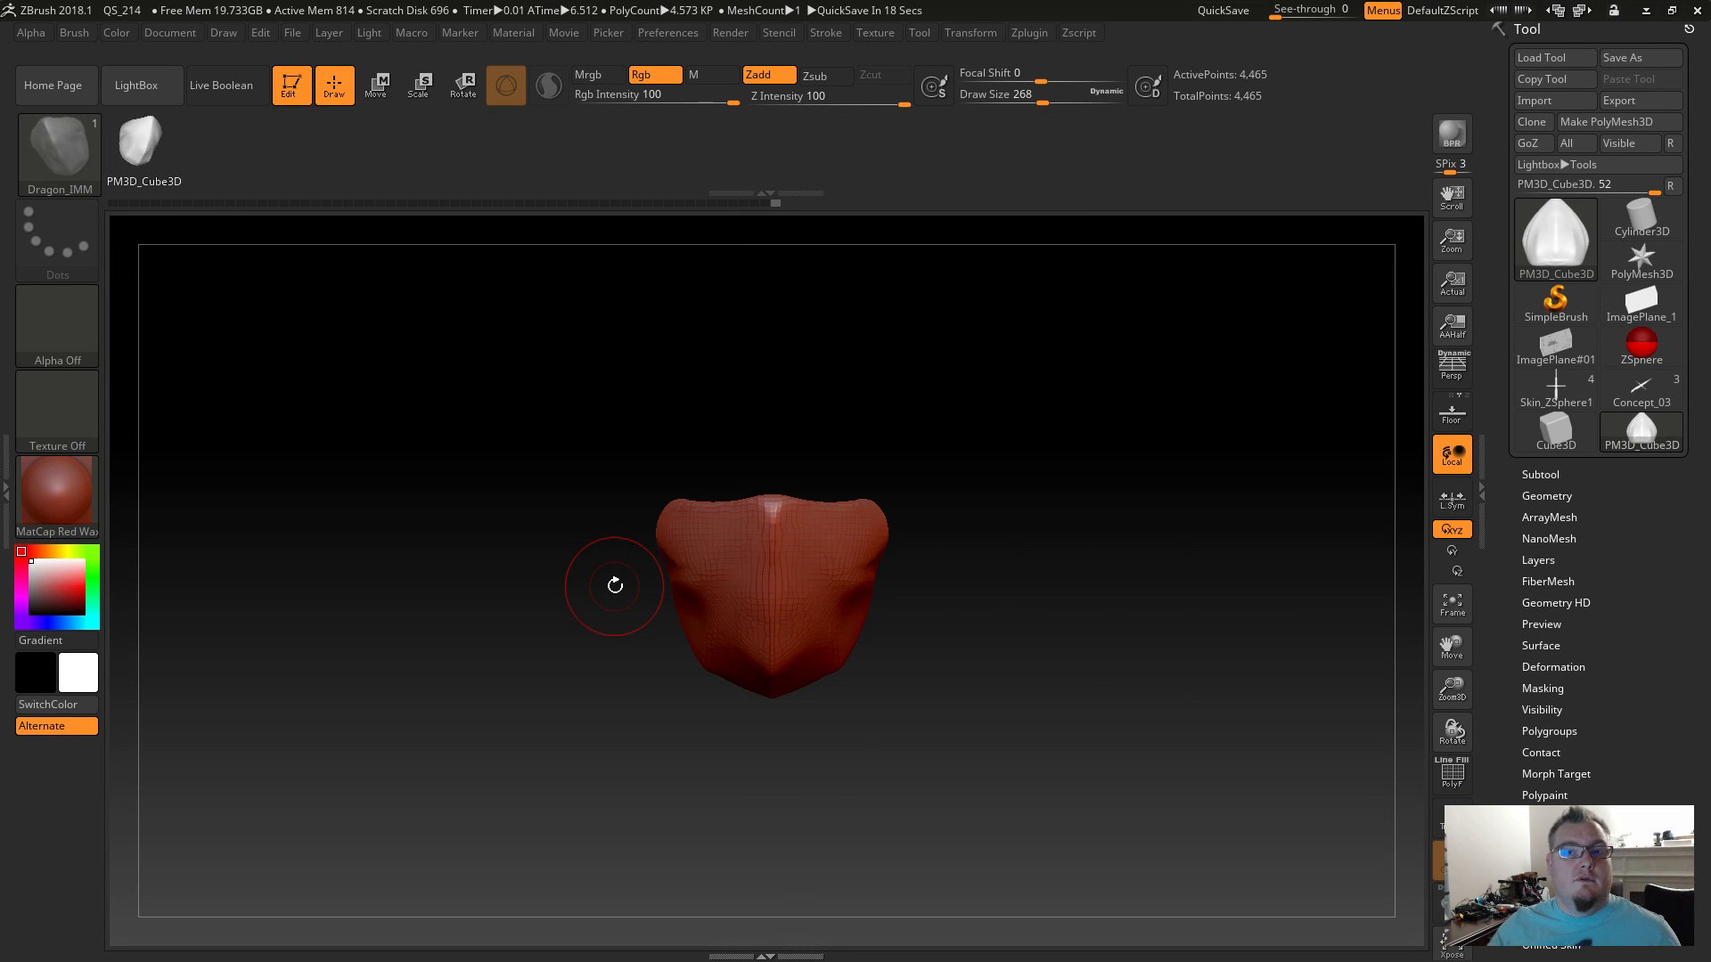
Switch to the Concept_03 dragon and set the insert brush's draw size to 101 for work on its head.
left_click(1563, 392)
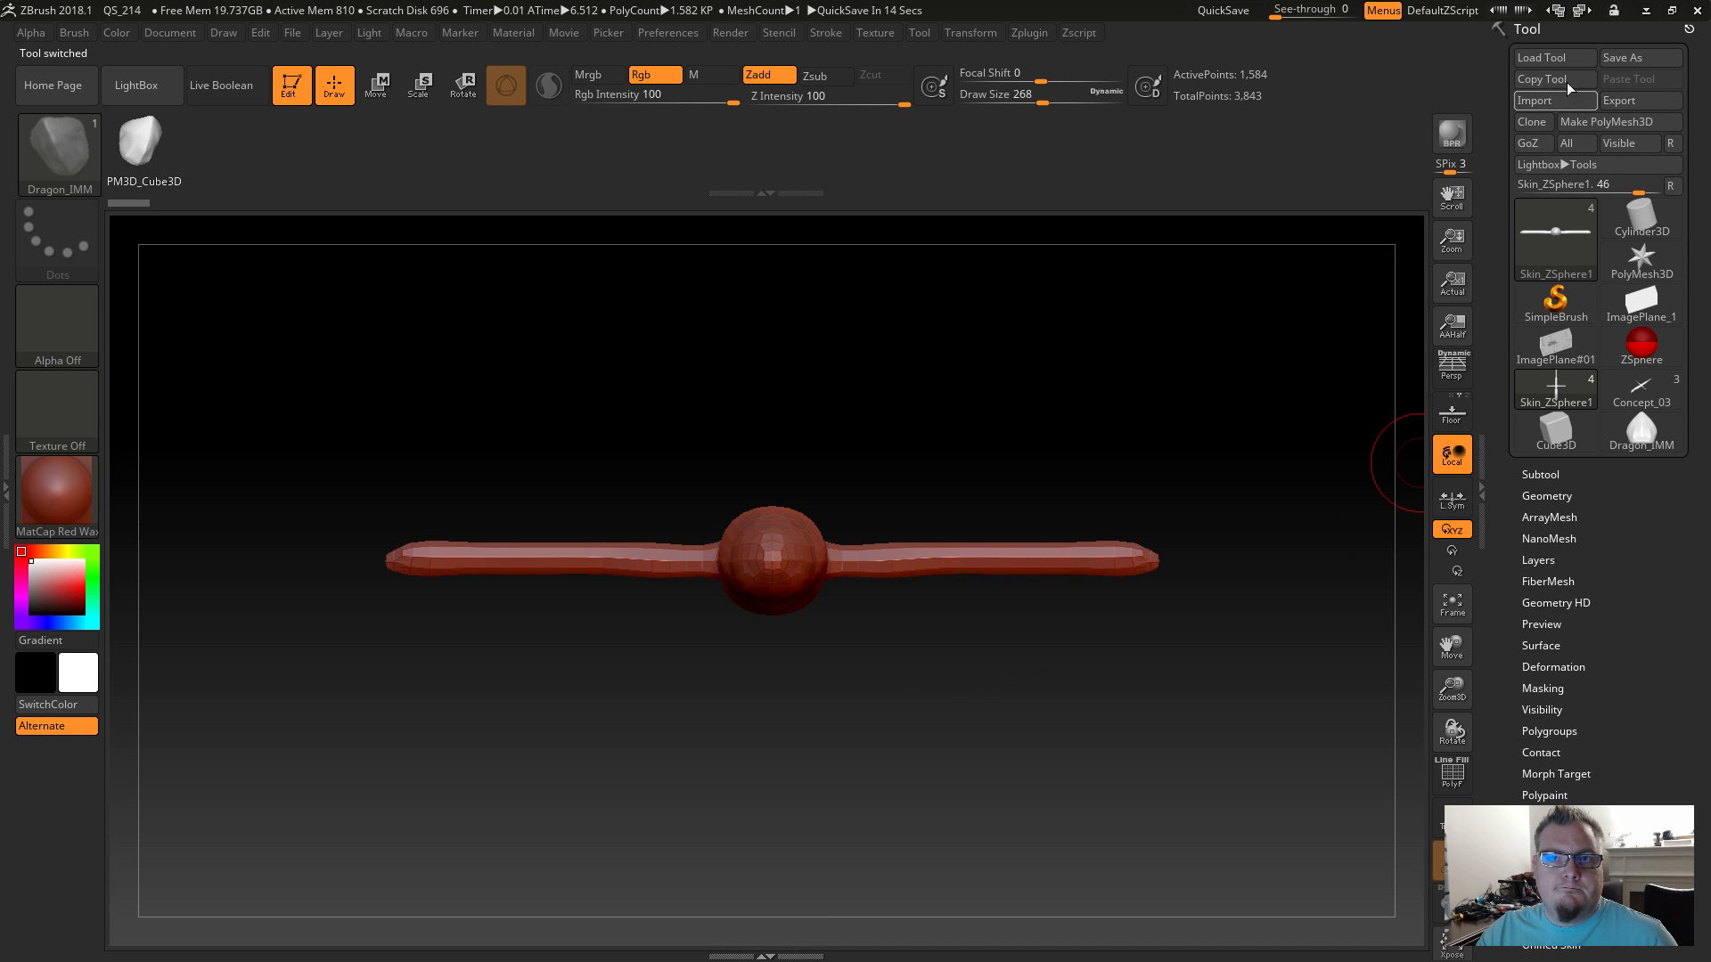
left_click(1638, 383)
left_click_drag(1069, 466, 1057, 302)
key("shift")
mouse_move(1089, 712)
left_mouse_down()
mouse_move(1013, 599)
mouse_move(998, 753)
mouse_move(1023, 633)
mouse_move(1041, 630)
mouse_move(1024, 615)
left_mouse_up()
mouse_move(793, 428)
left_mouse_down()
mouse_move(794, 466)
mouse_move(775, 466)
mouse_move(966, 466)
mouse_move(800, 457)
mouse_move(859, 718)
mouse_move(896, 759)
mouse_move(879, 691)
left_mouse_up()
left_click_drag(568, 638, 1004, 508)
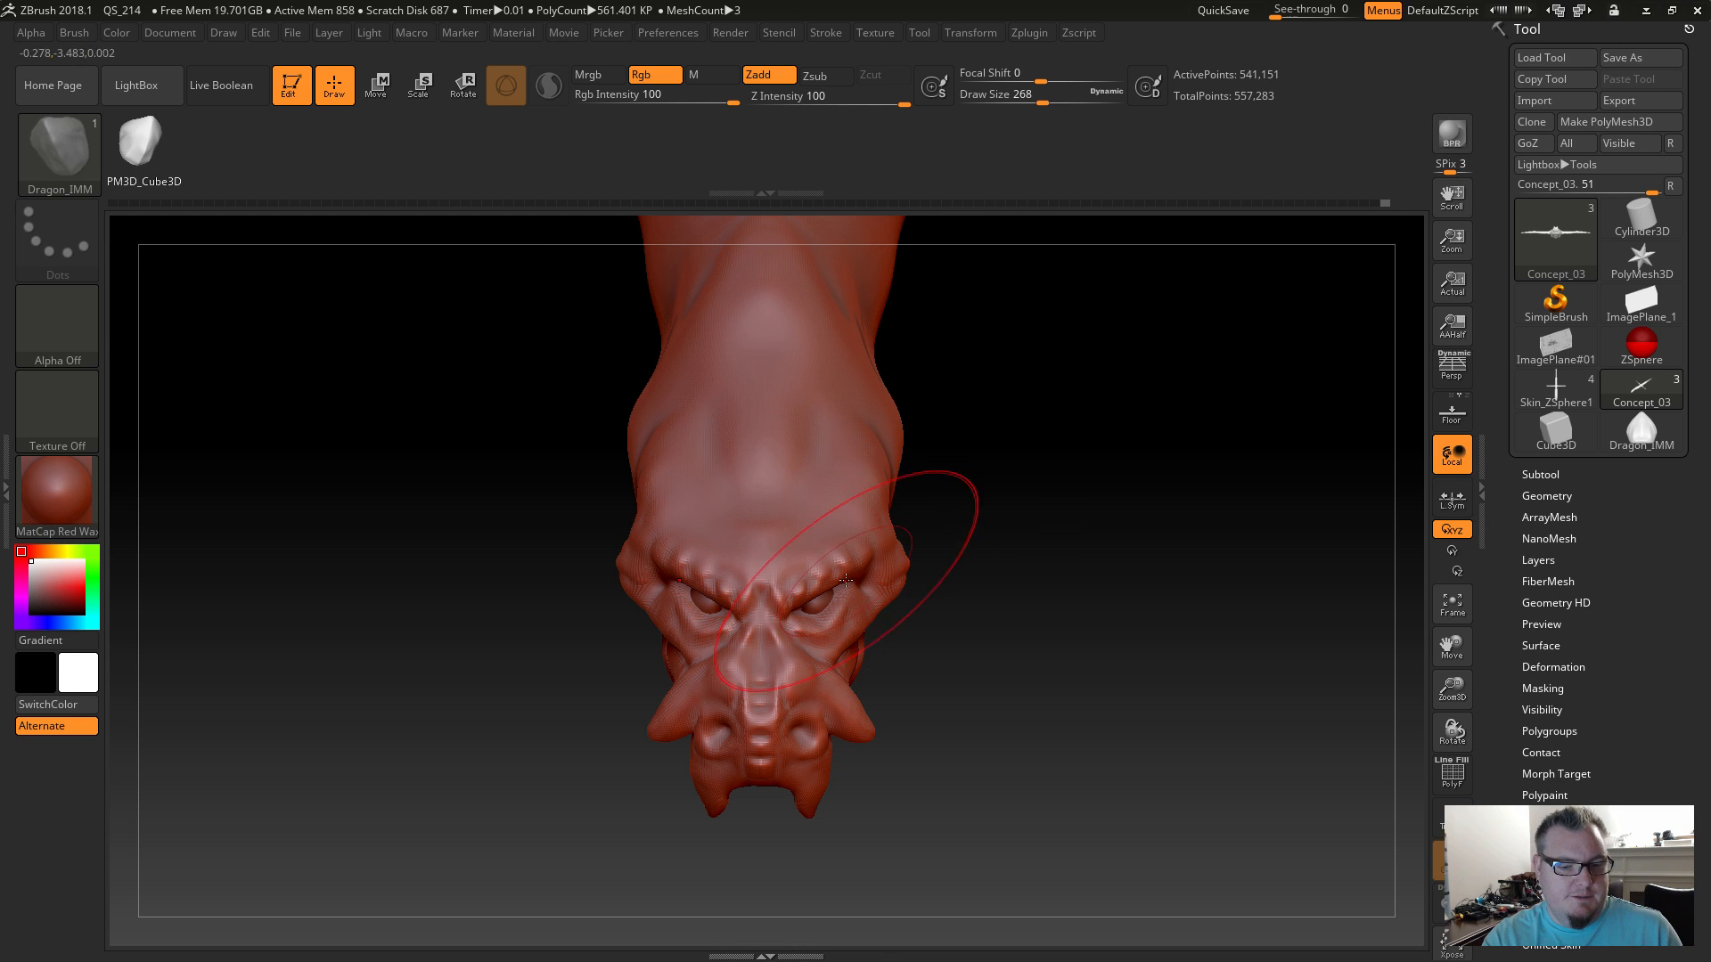
key("s")
left_click_drag(813, 552, 772, 553)
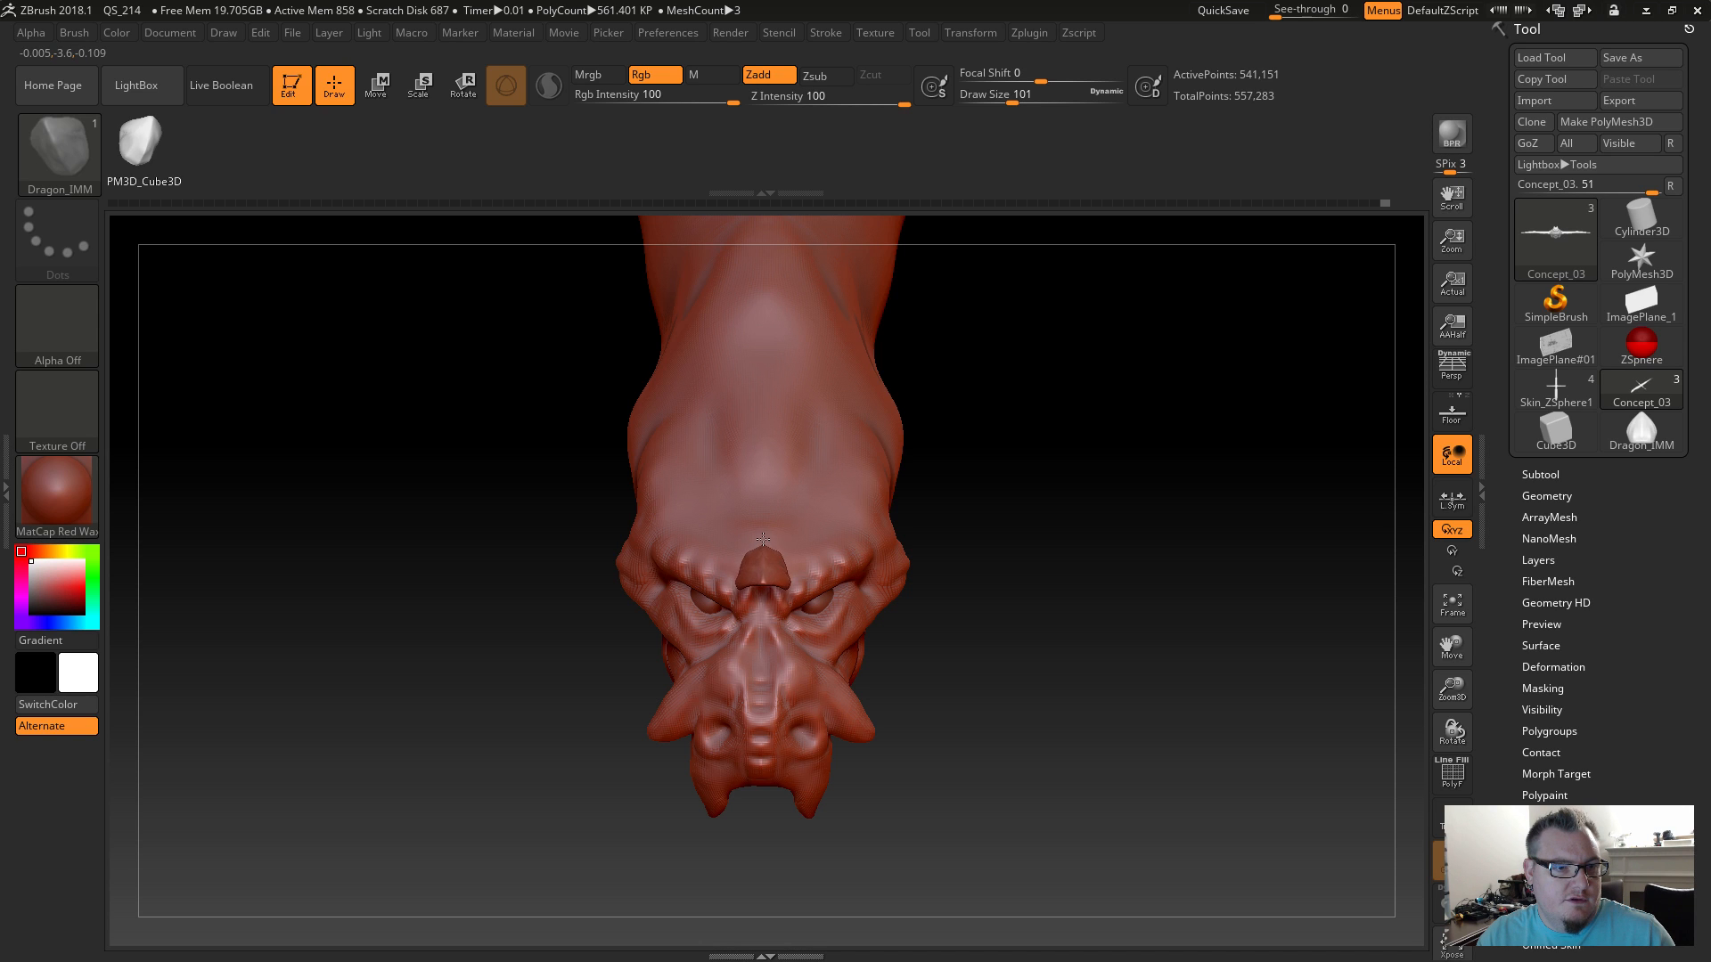
left_click_drag(778, 530, 774, 607)
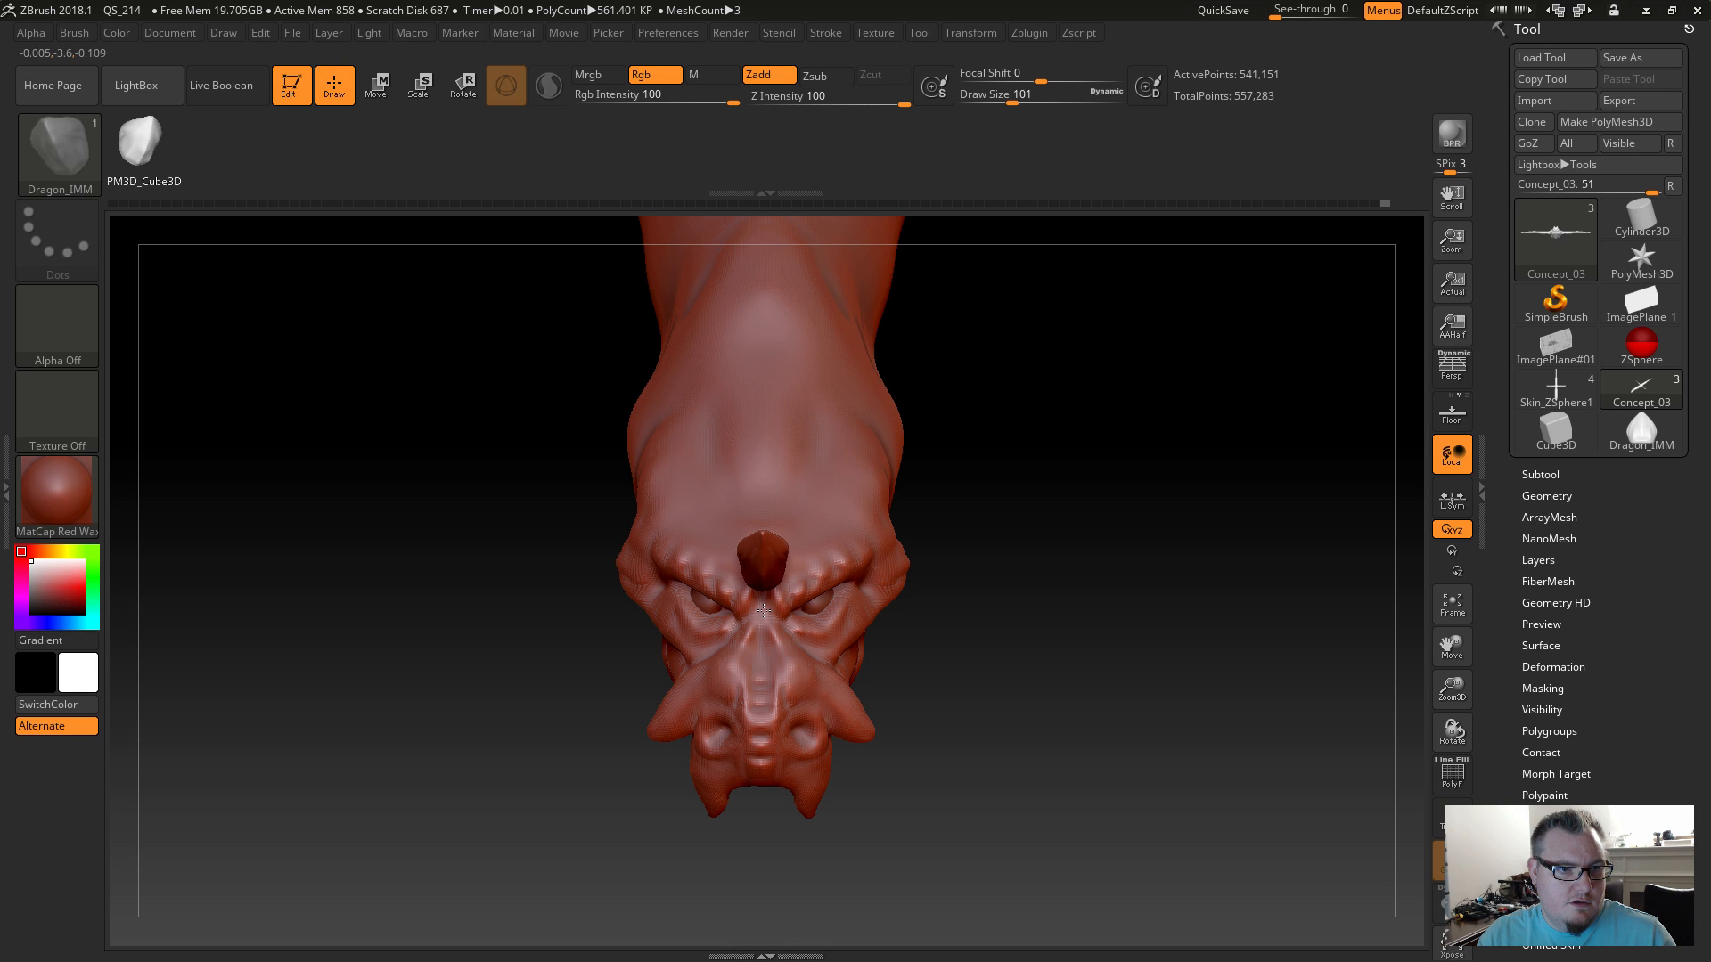
left_click_drag(947, 734, 975, 704)
key("ctrl+z")
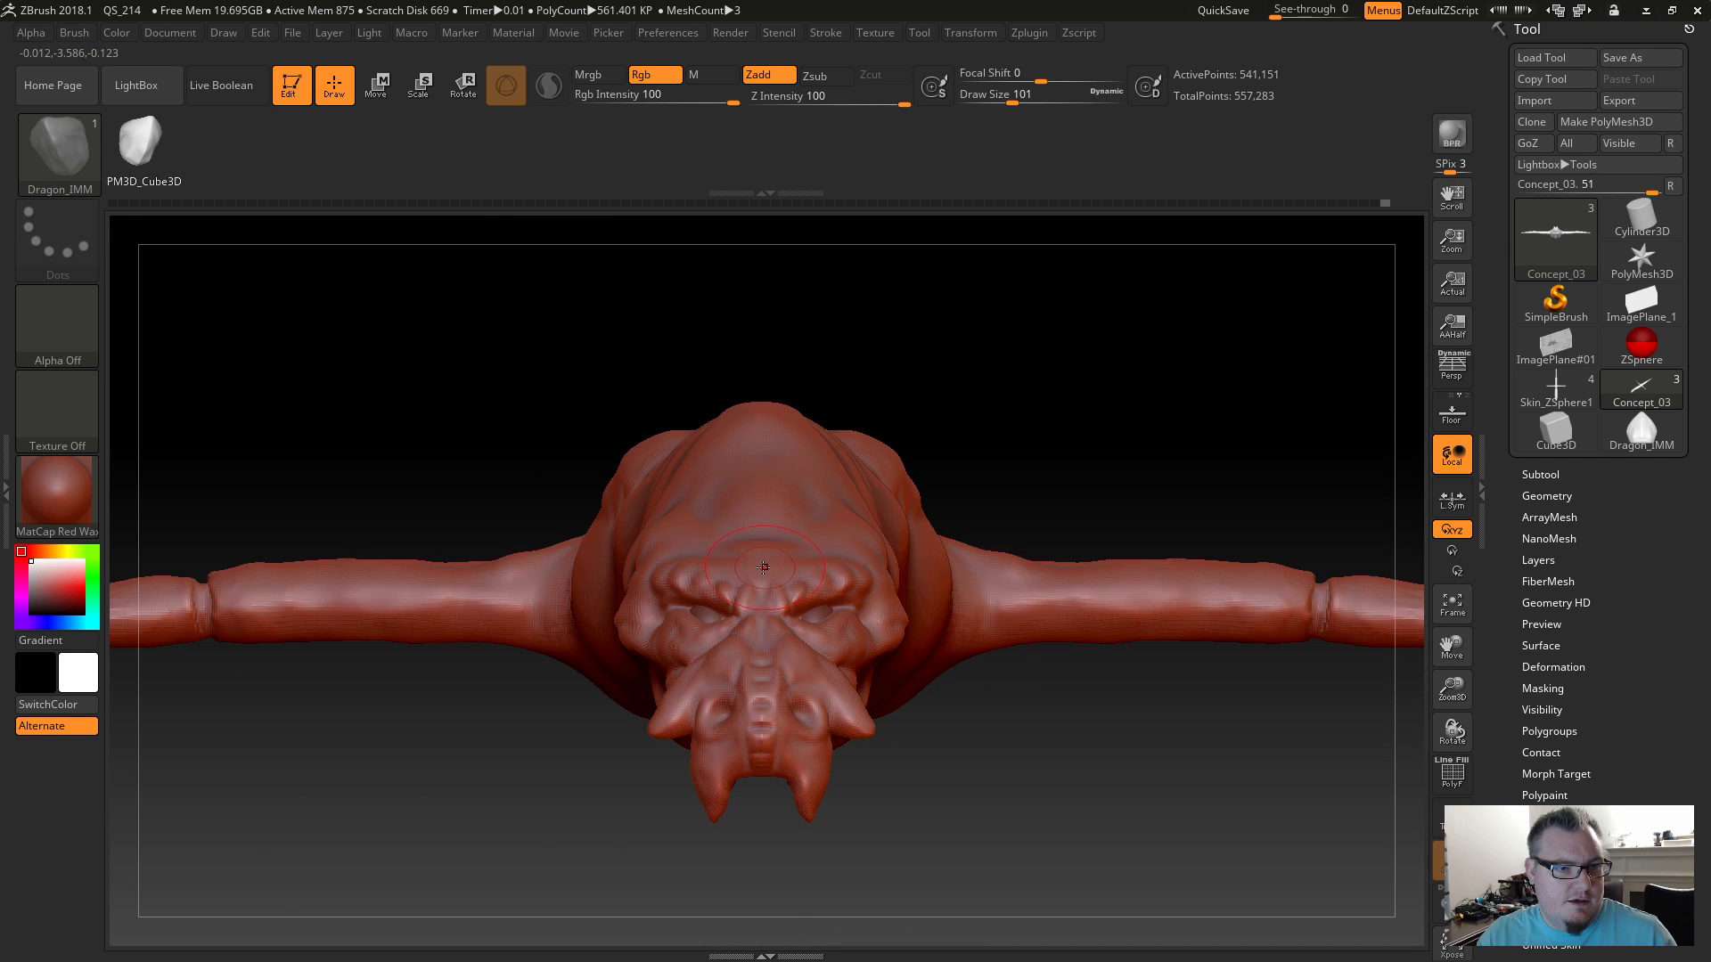
Insert the shell on the dragon's forehead between the brows and separate it into its own subtool with Split Masked Points.
left_click_drag(765, 571, 762, 596)
left_click_drag(933, 792, 843, 793)
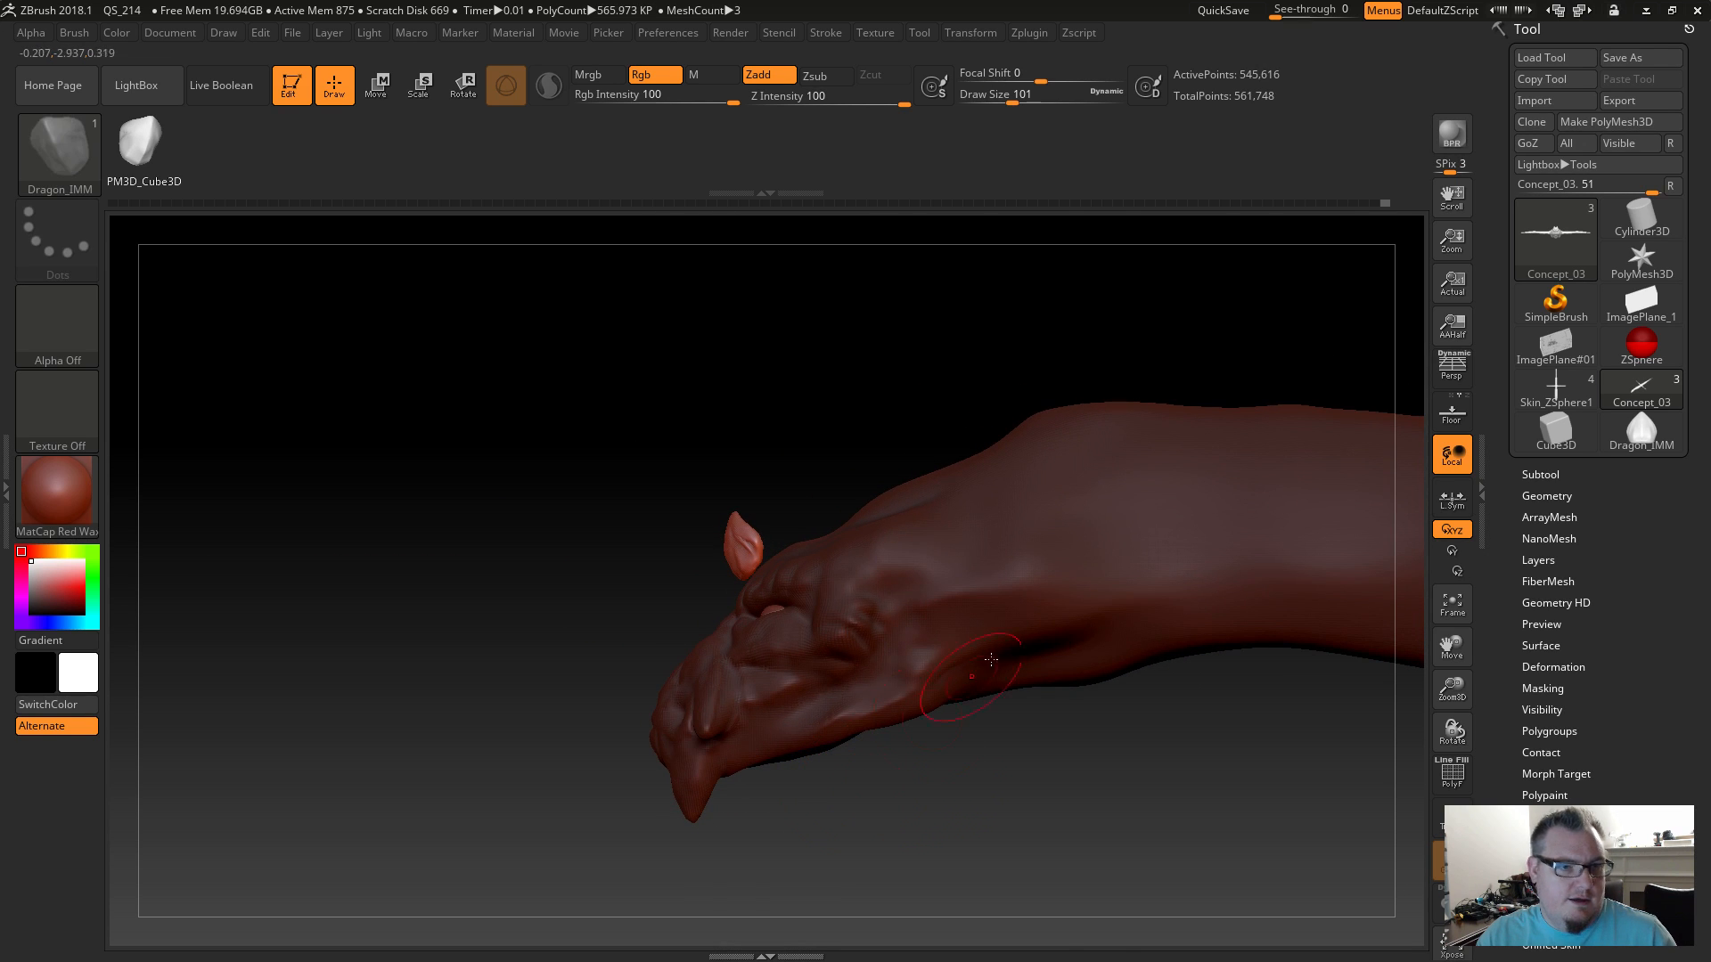
left_click(1539, 474)
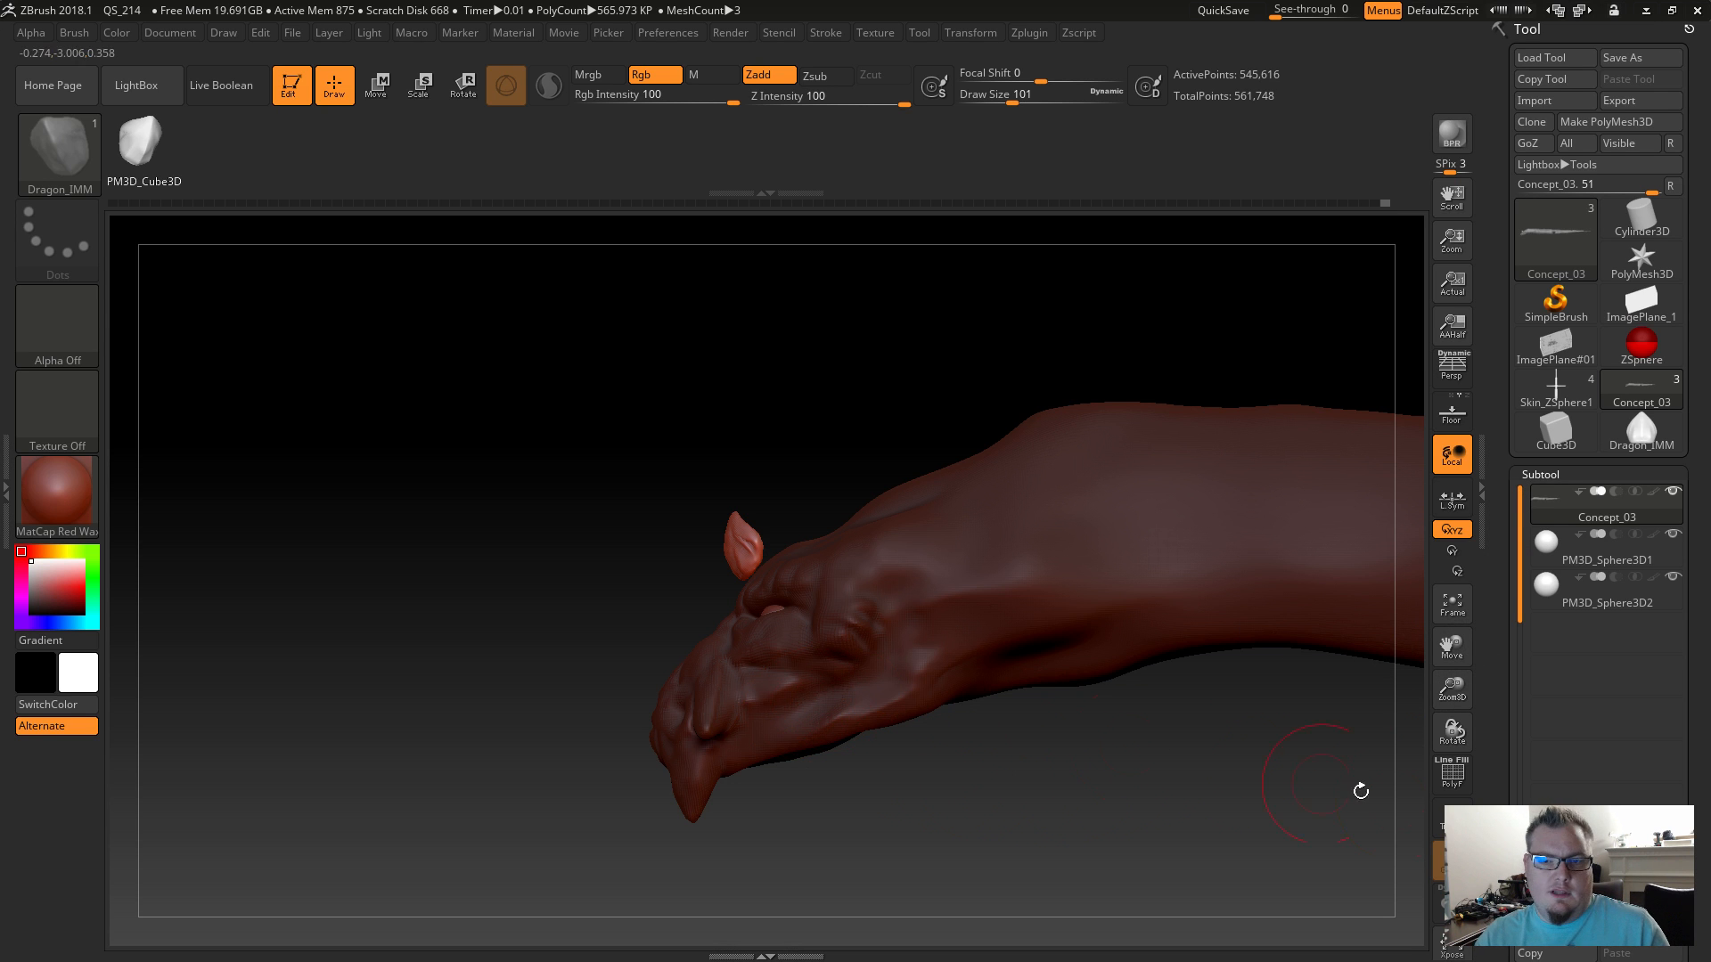
left_click_drag(1511, 804, 1510, 648)
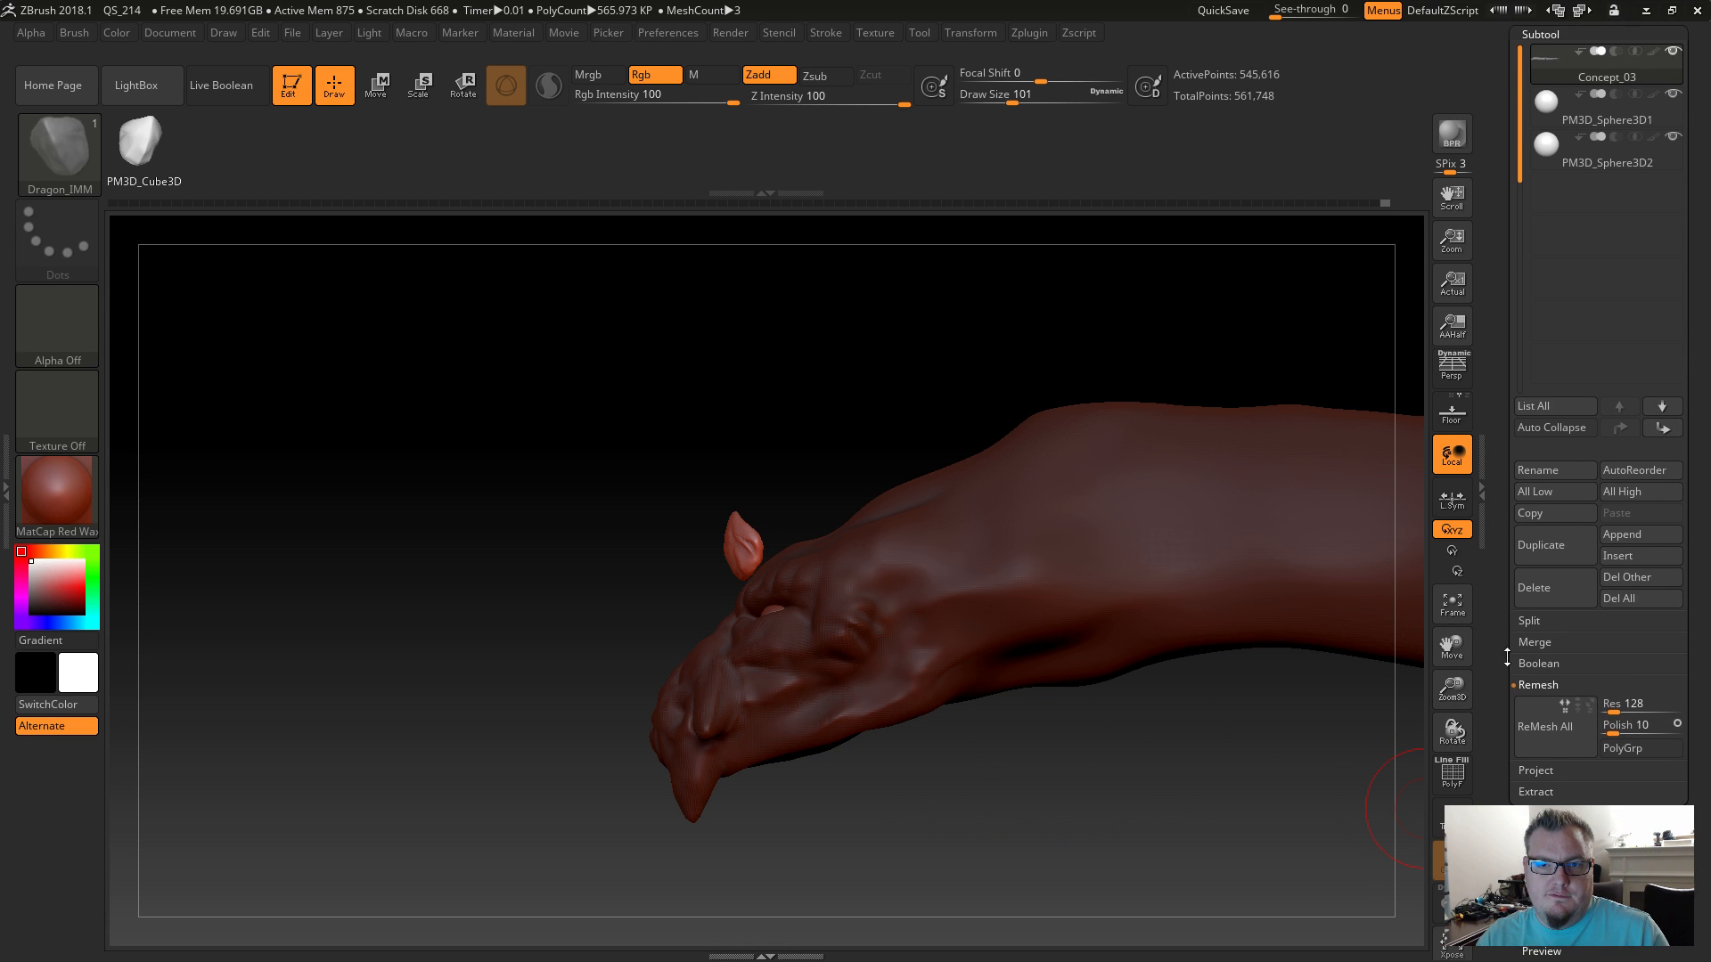
left_click(1528, 621)
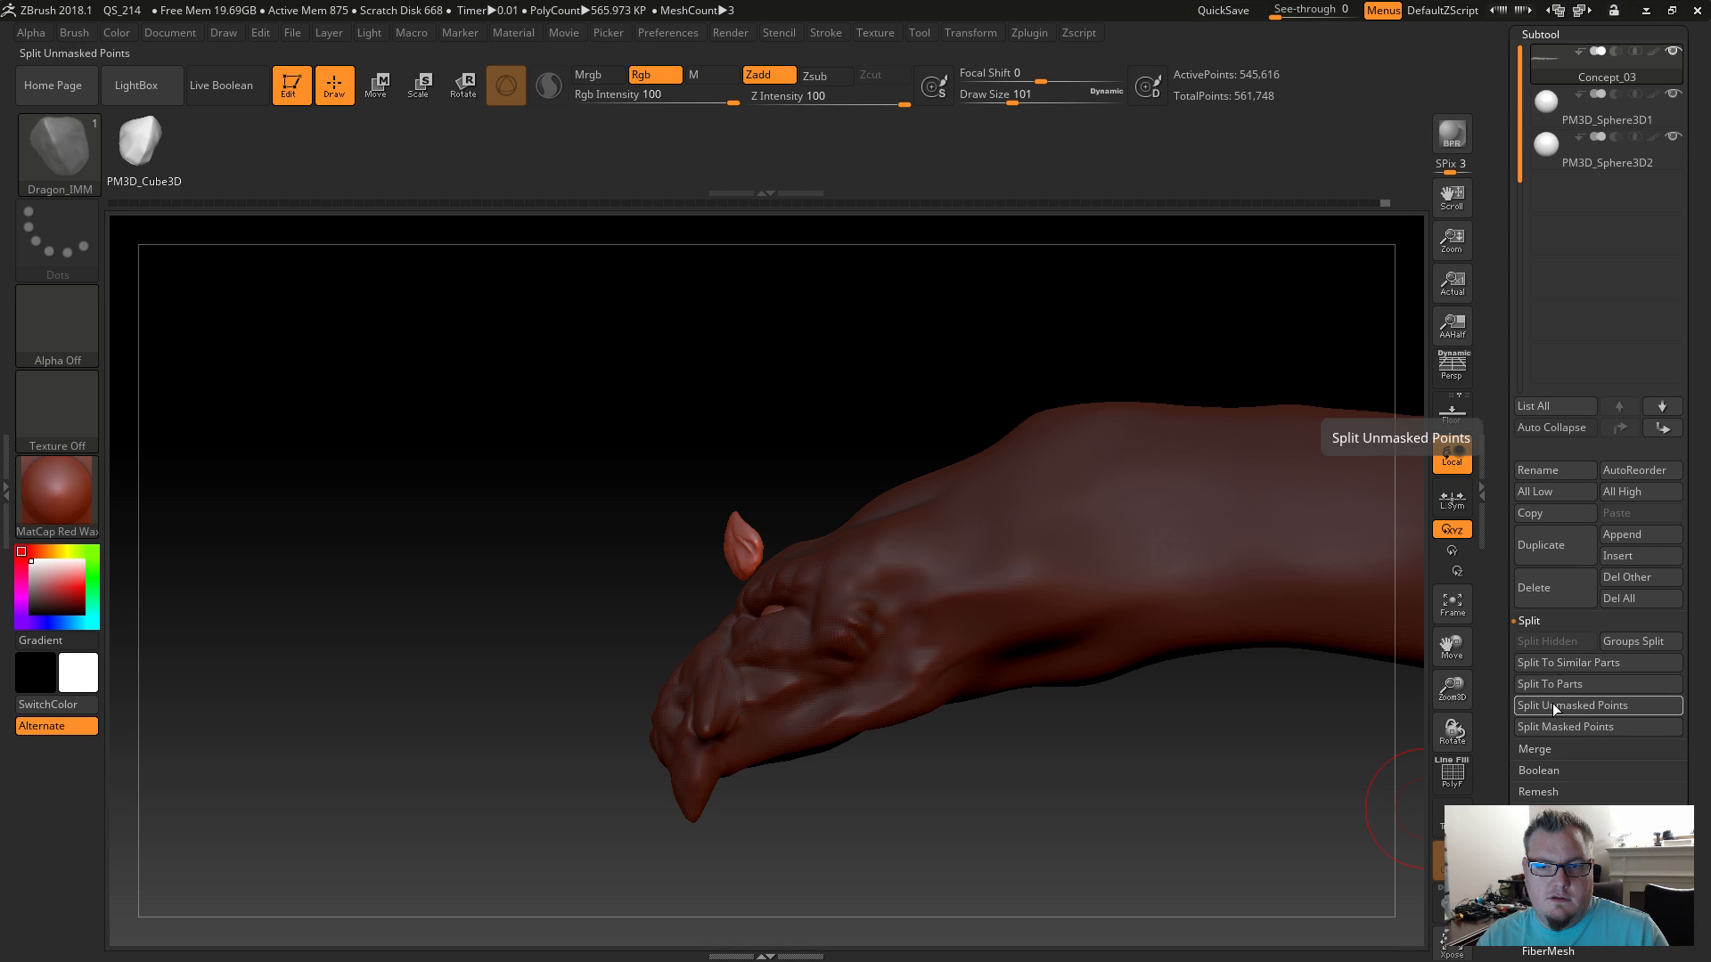
left_click(1555, 726)
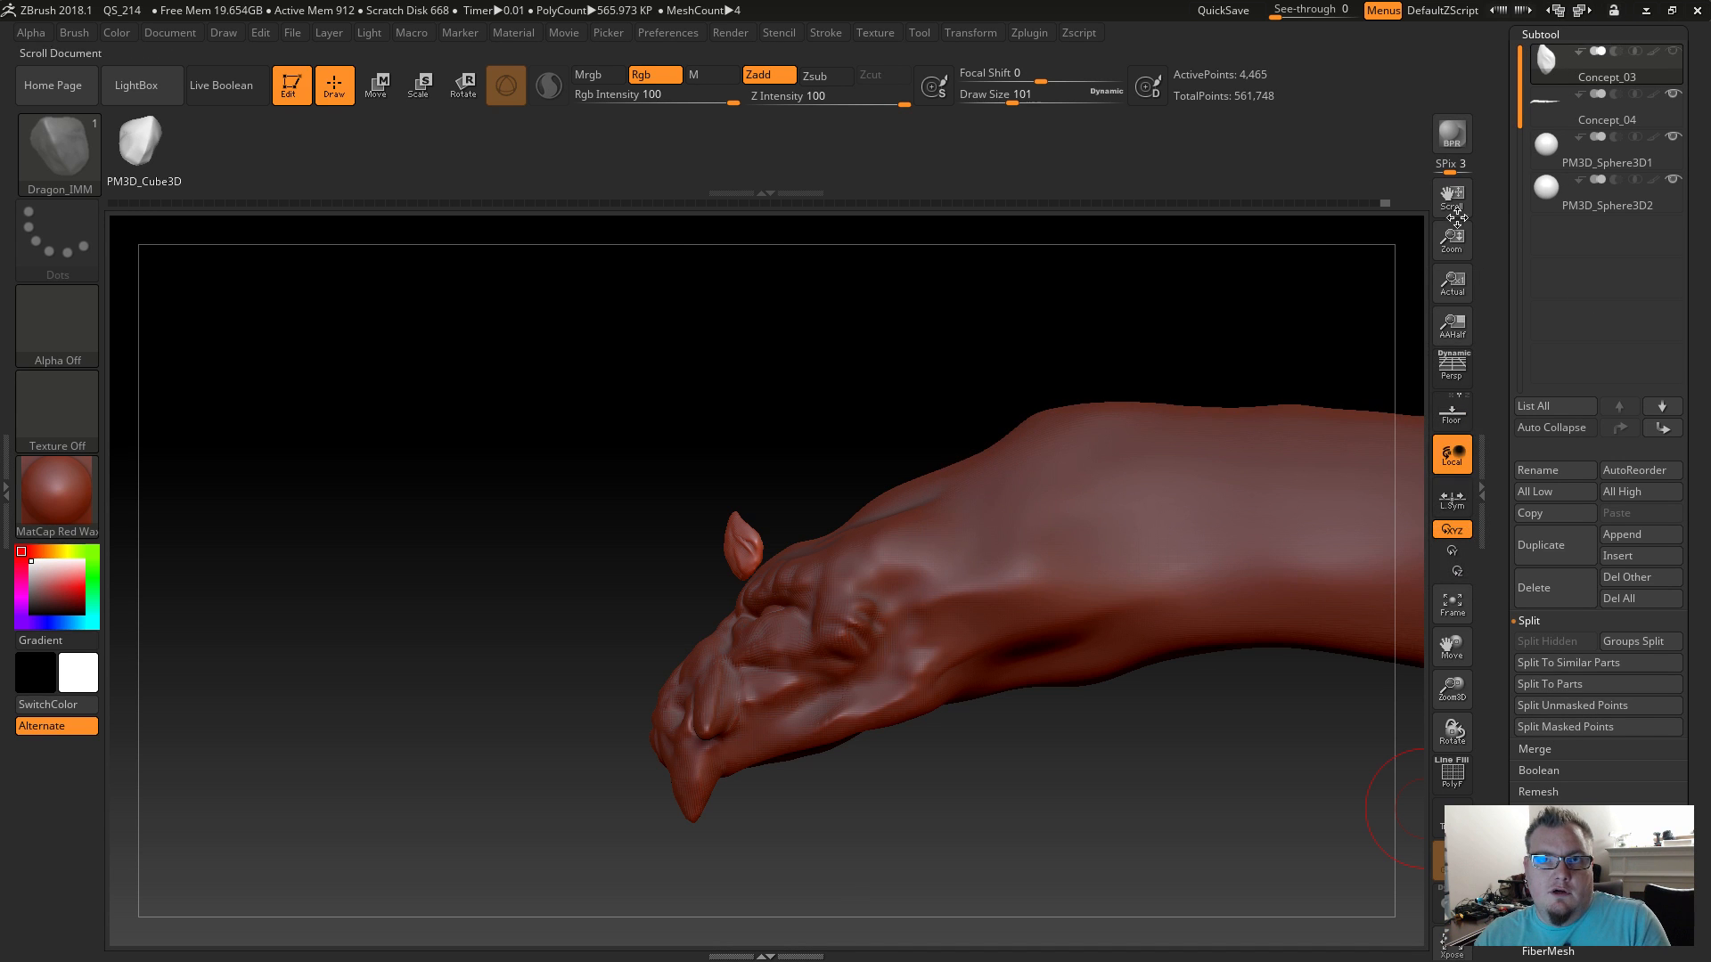
Move the shell subtool in against the dragon's forehead and up above the bridge of the nose.
key("r")
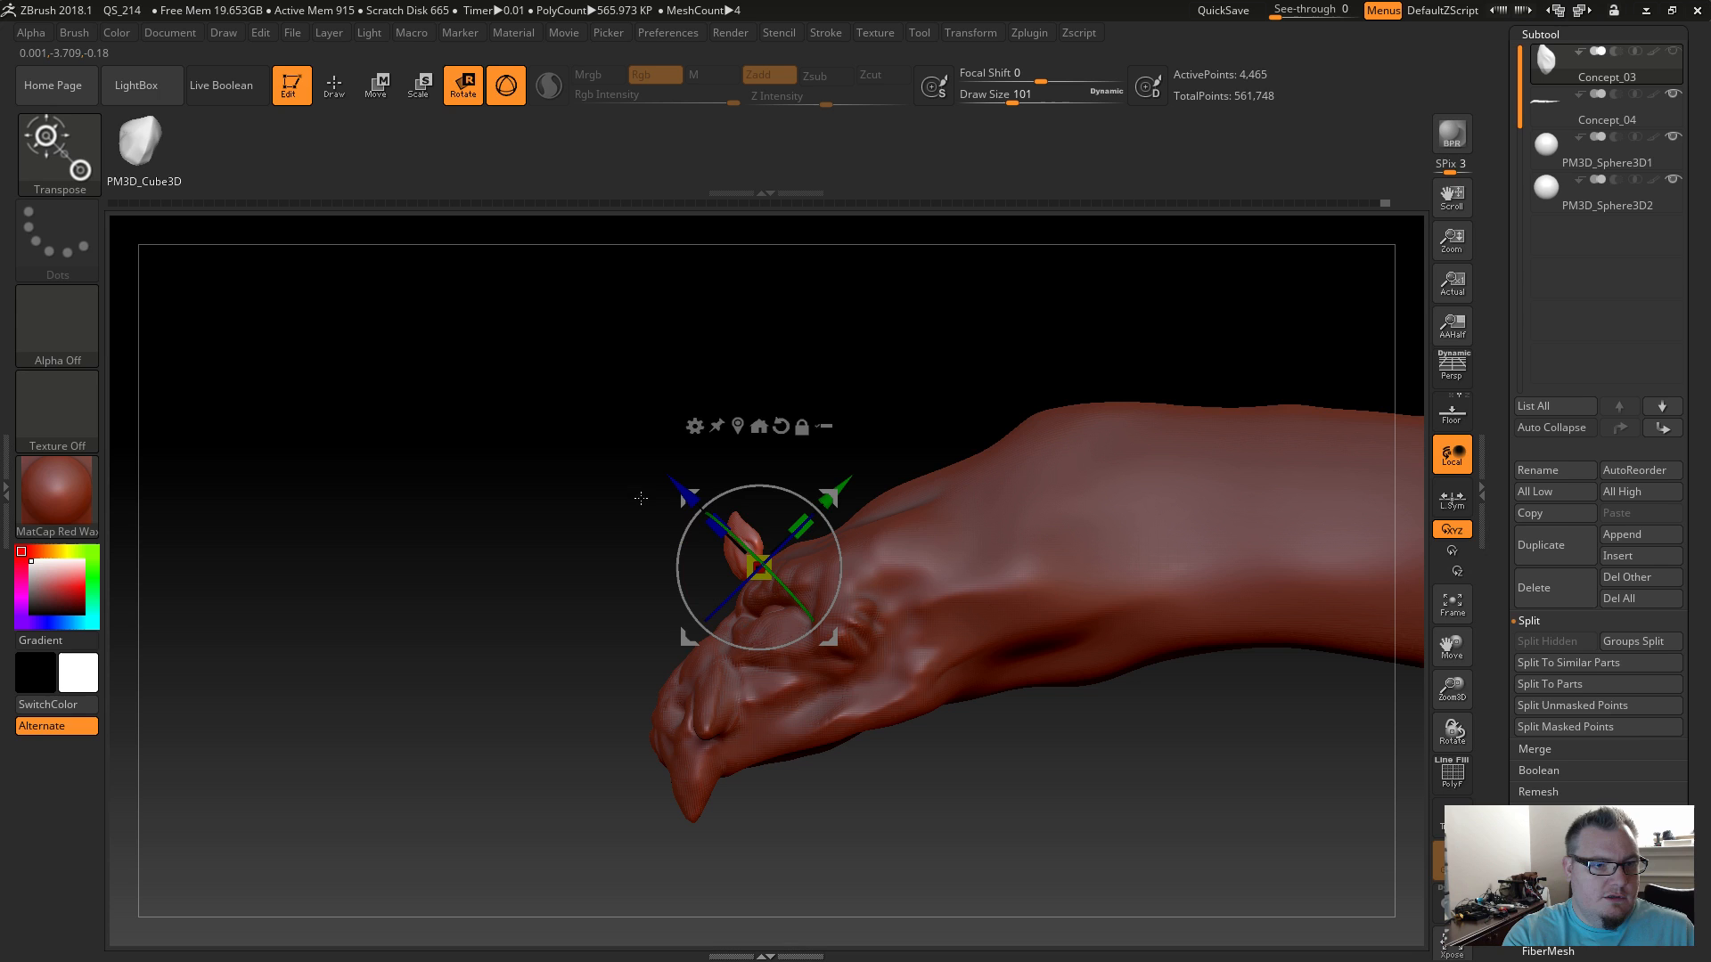
key("e")
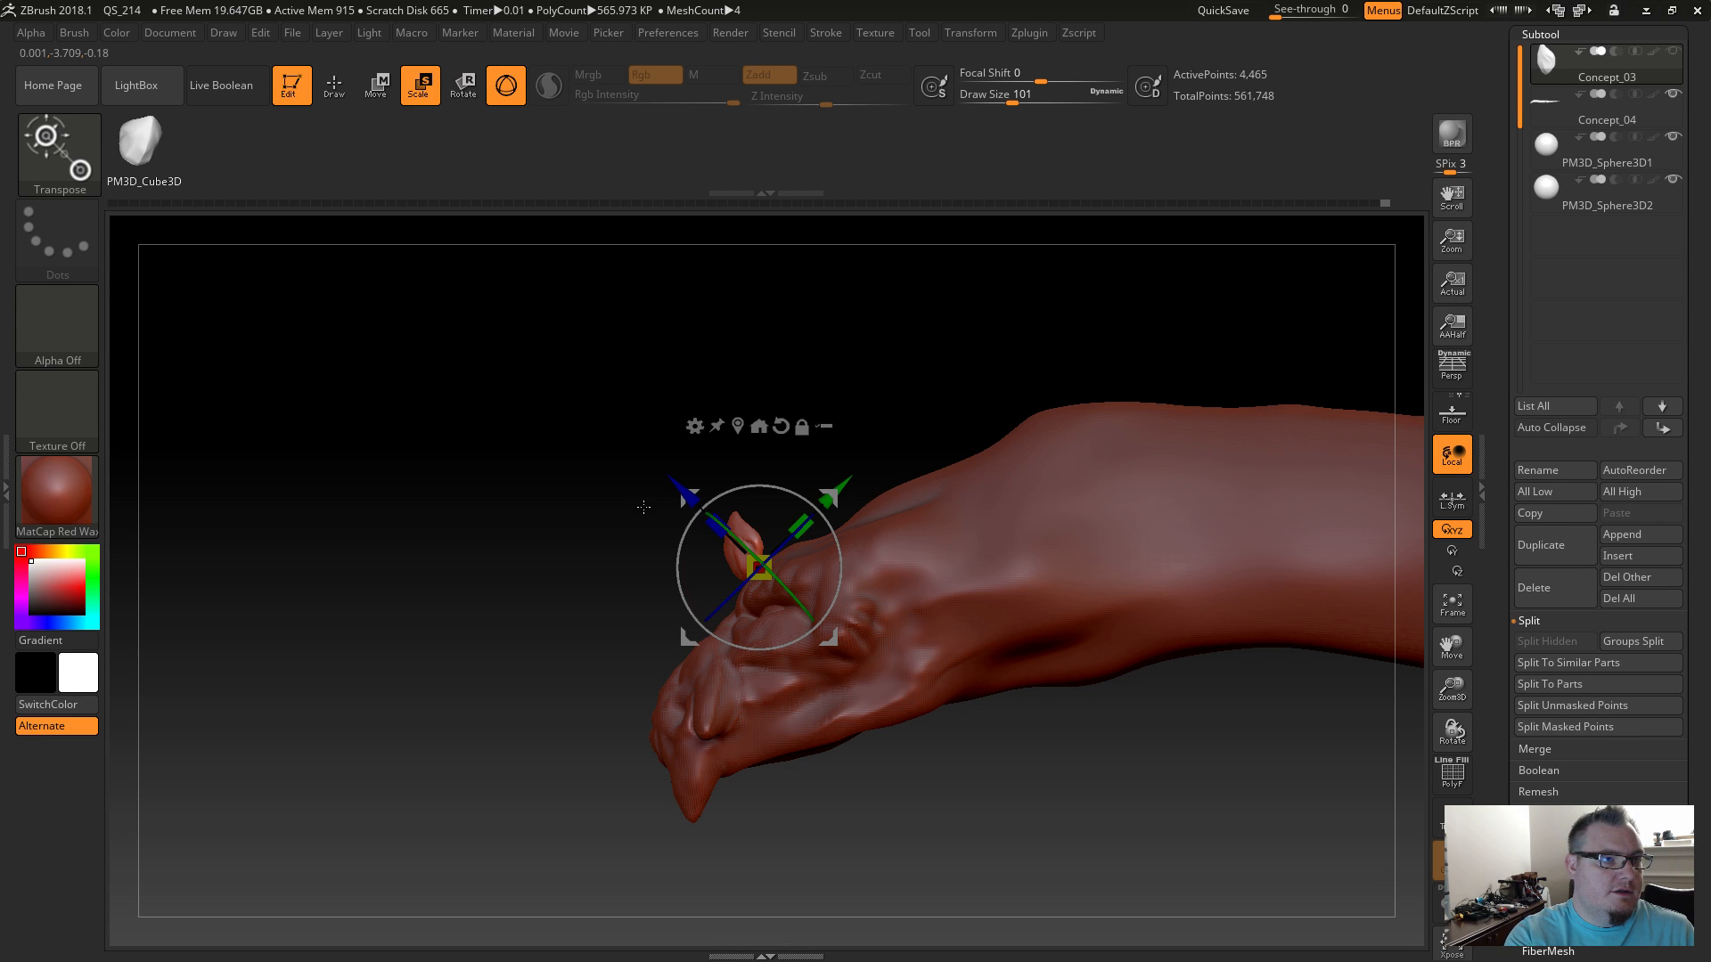
key("w")
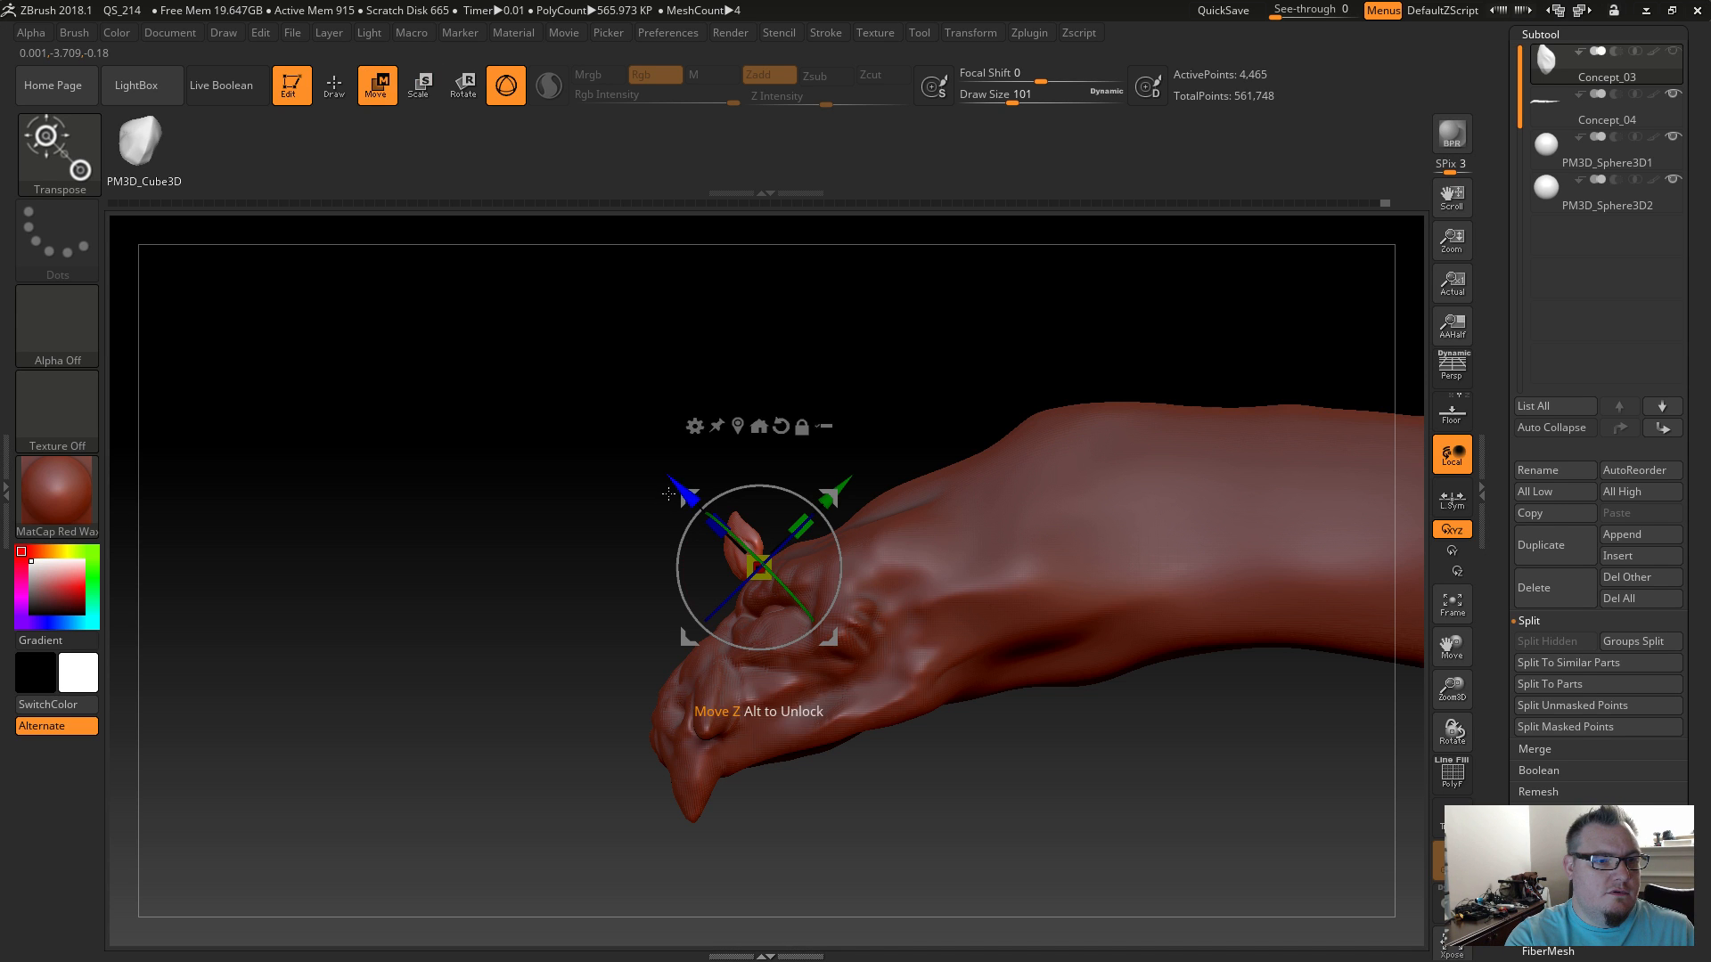
left_click_drag(683, 491, 694, 502)
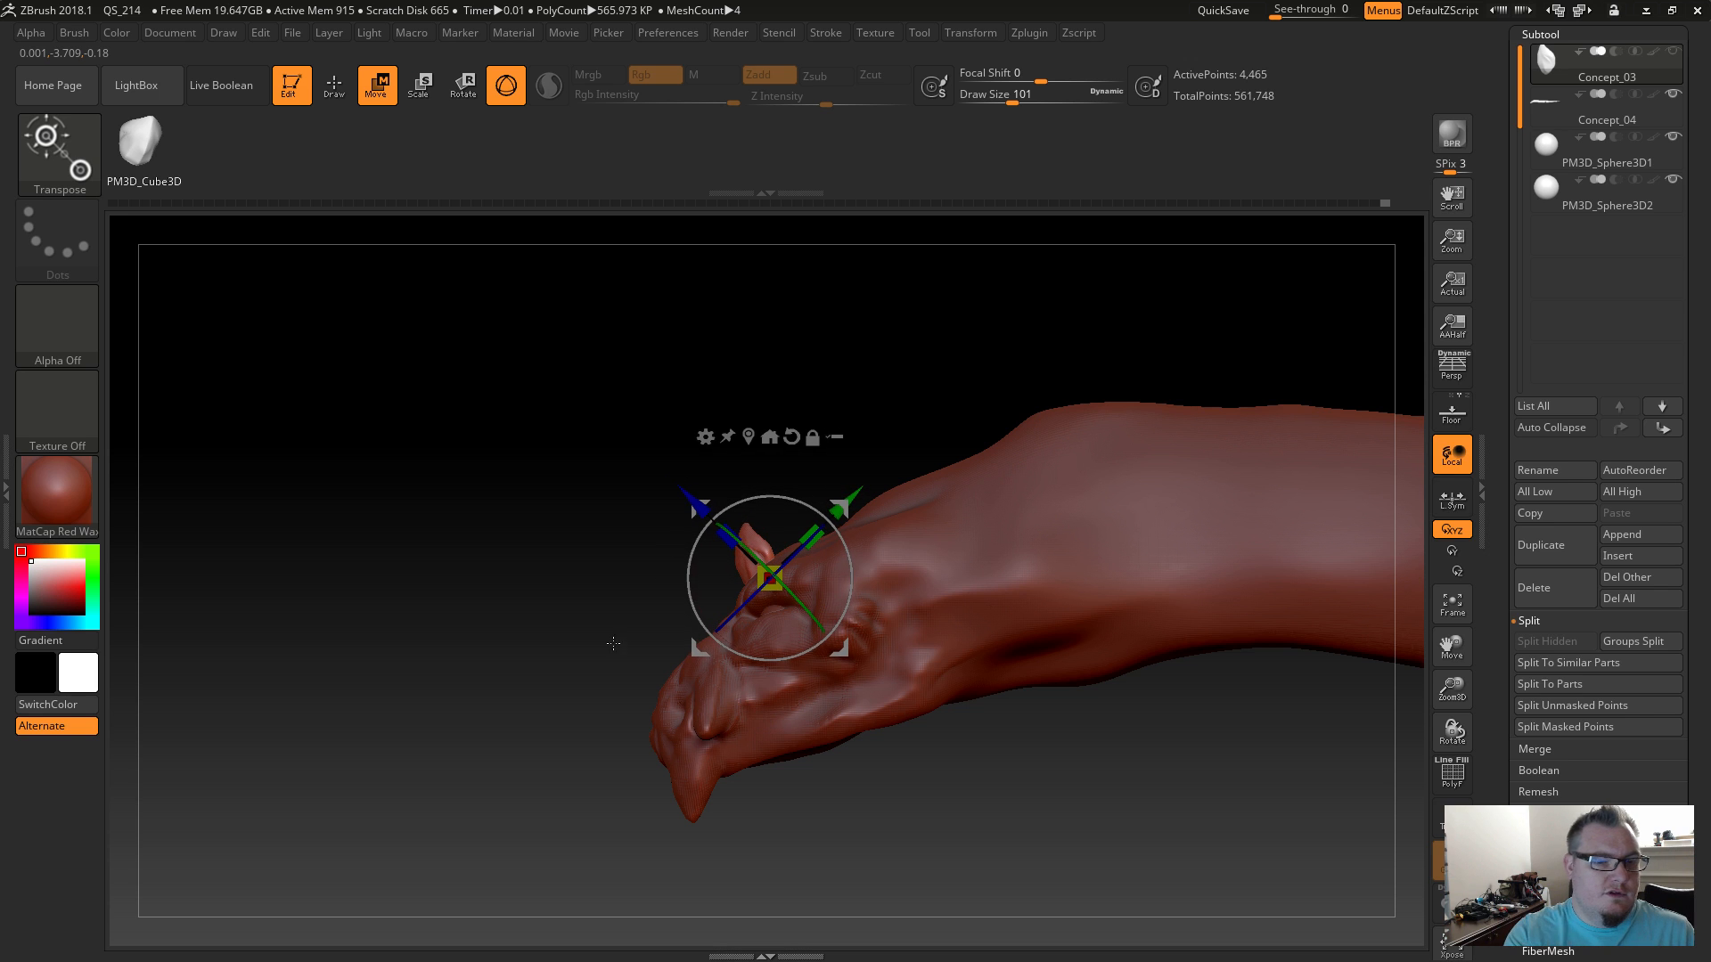
left_click_drag(584, 627, 623, 500, "alt")
left_click_drag(957, 374, 890, 440)
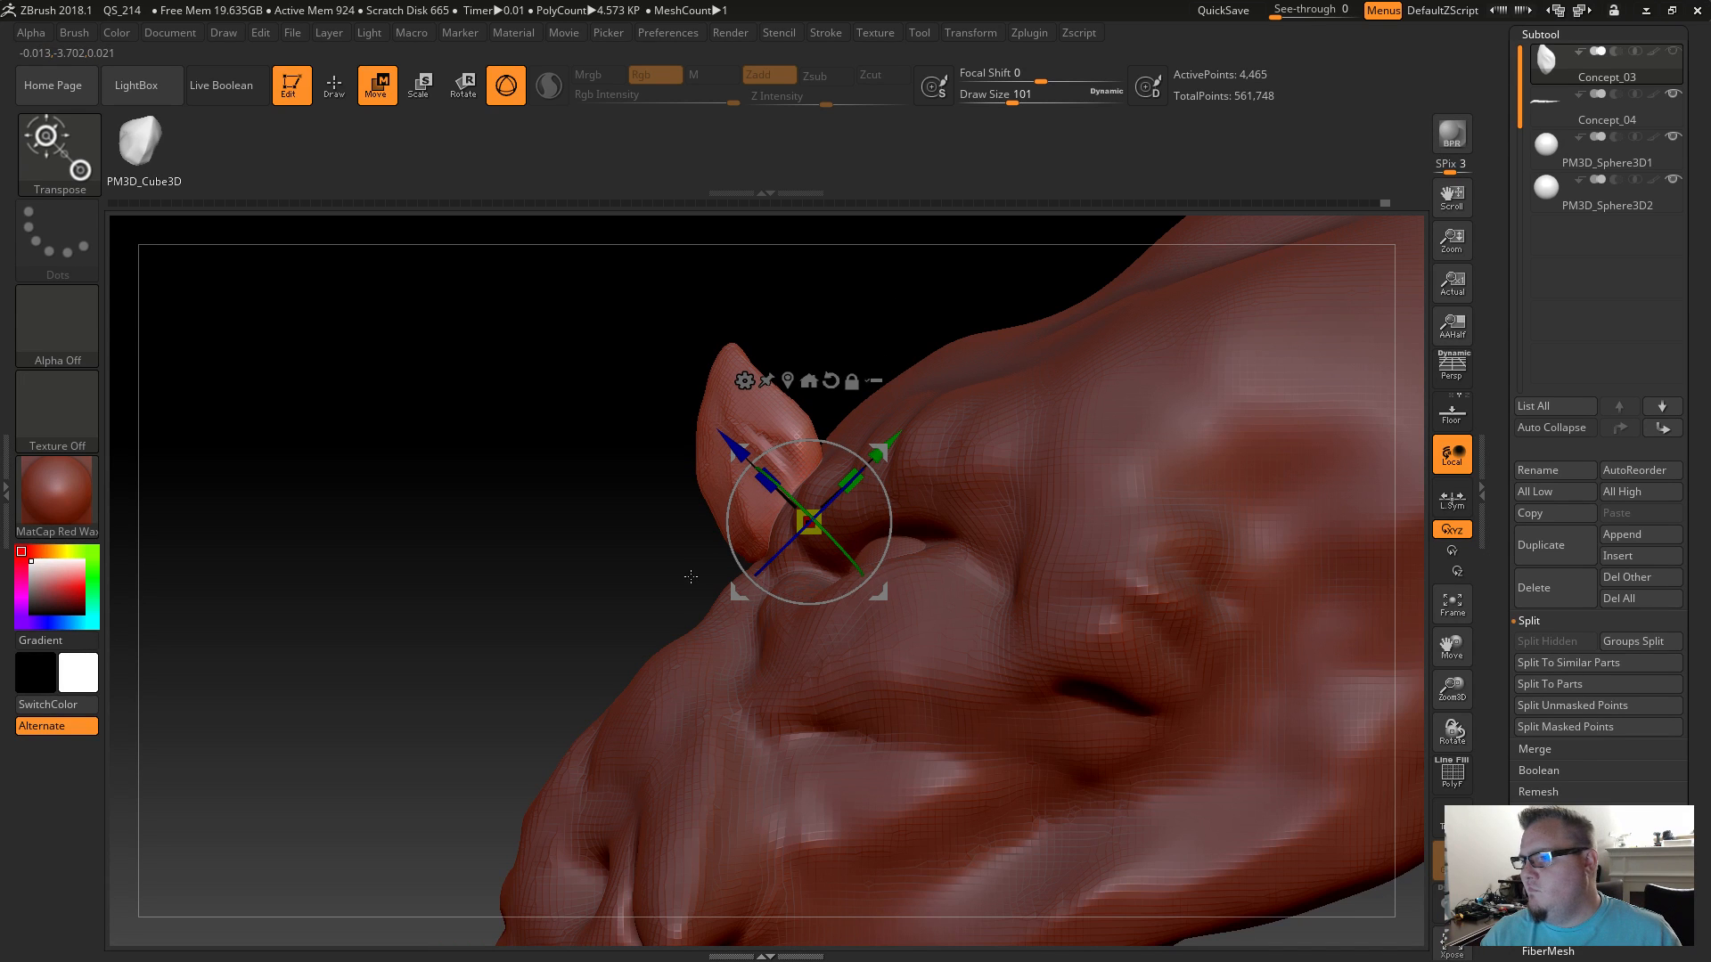
left_click_drag(627, 587, 679, 668)
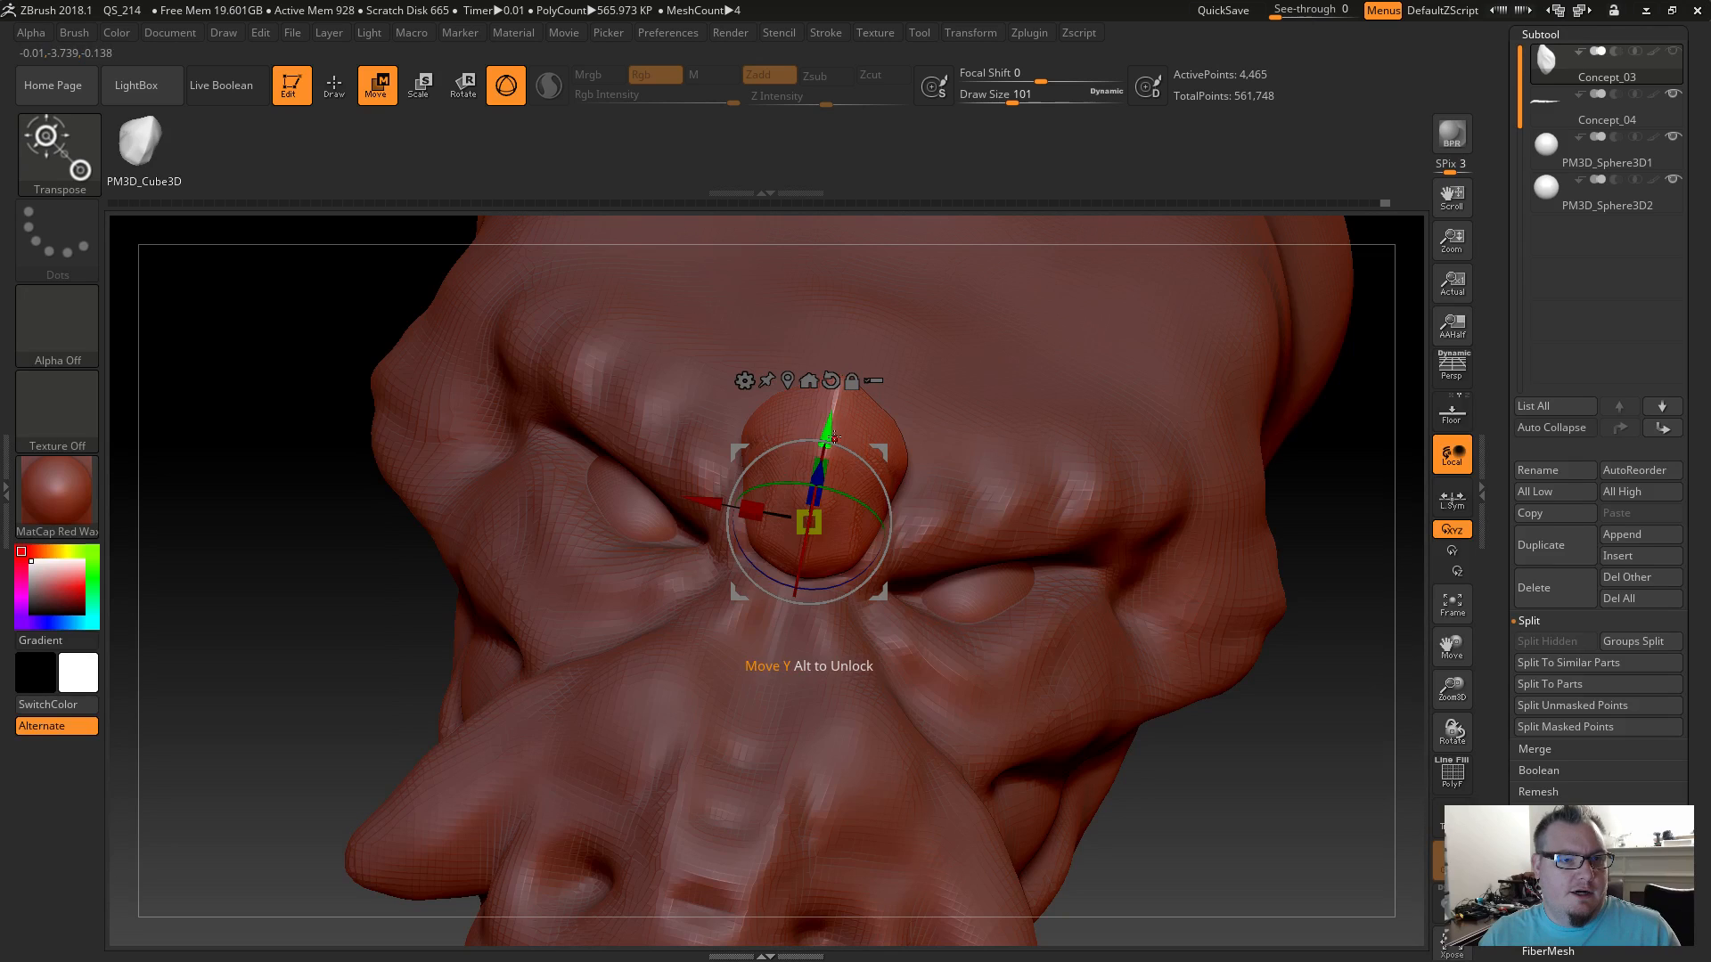
left_click_drag(829, 434, 834, 370)
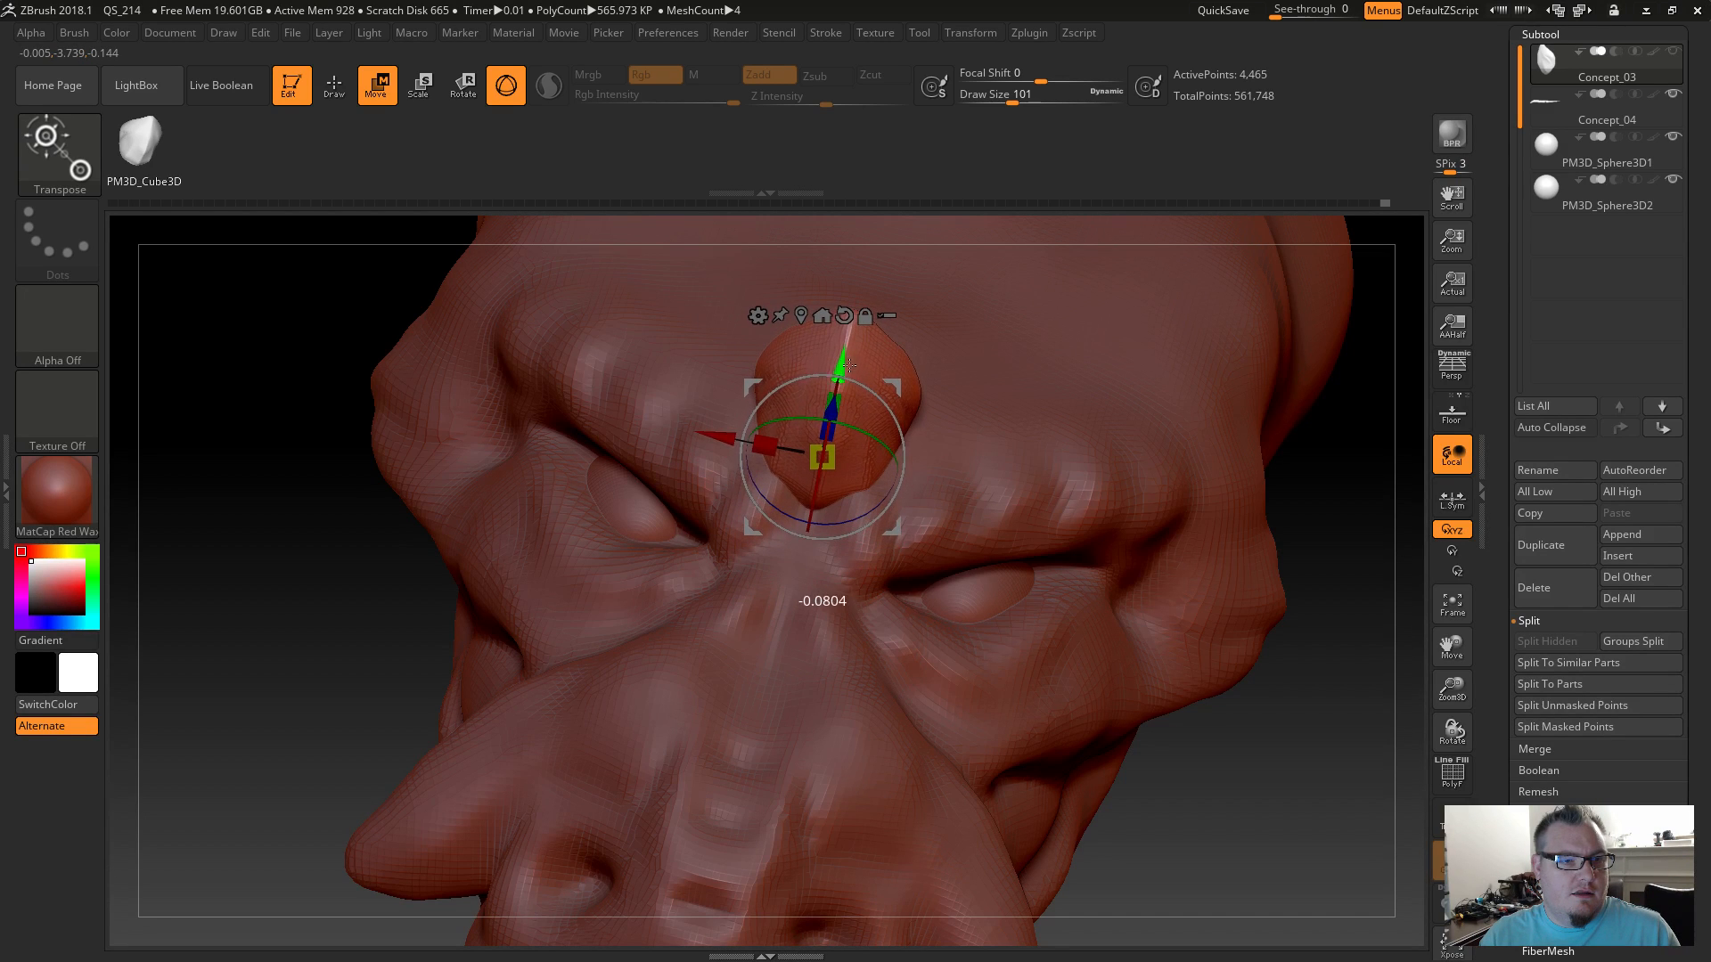
Scale the shell down to about 0.64 of its size and shift it slightly outward from the forehead.
left_click_drag(831, 462, 802, 461)
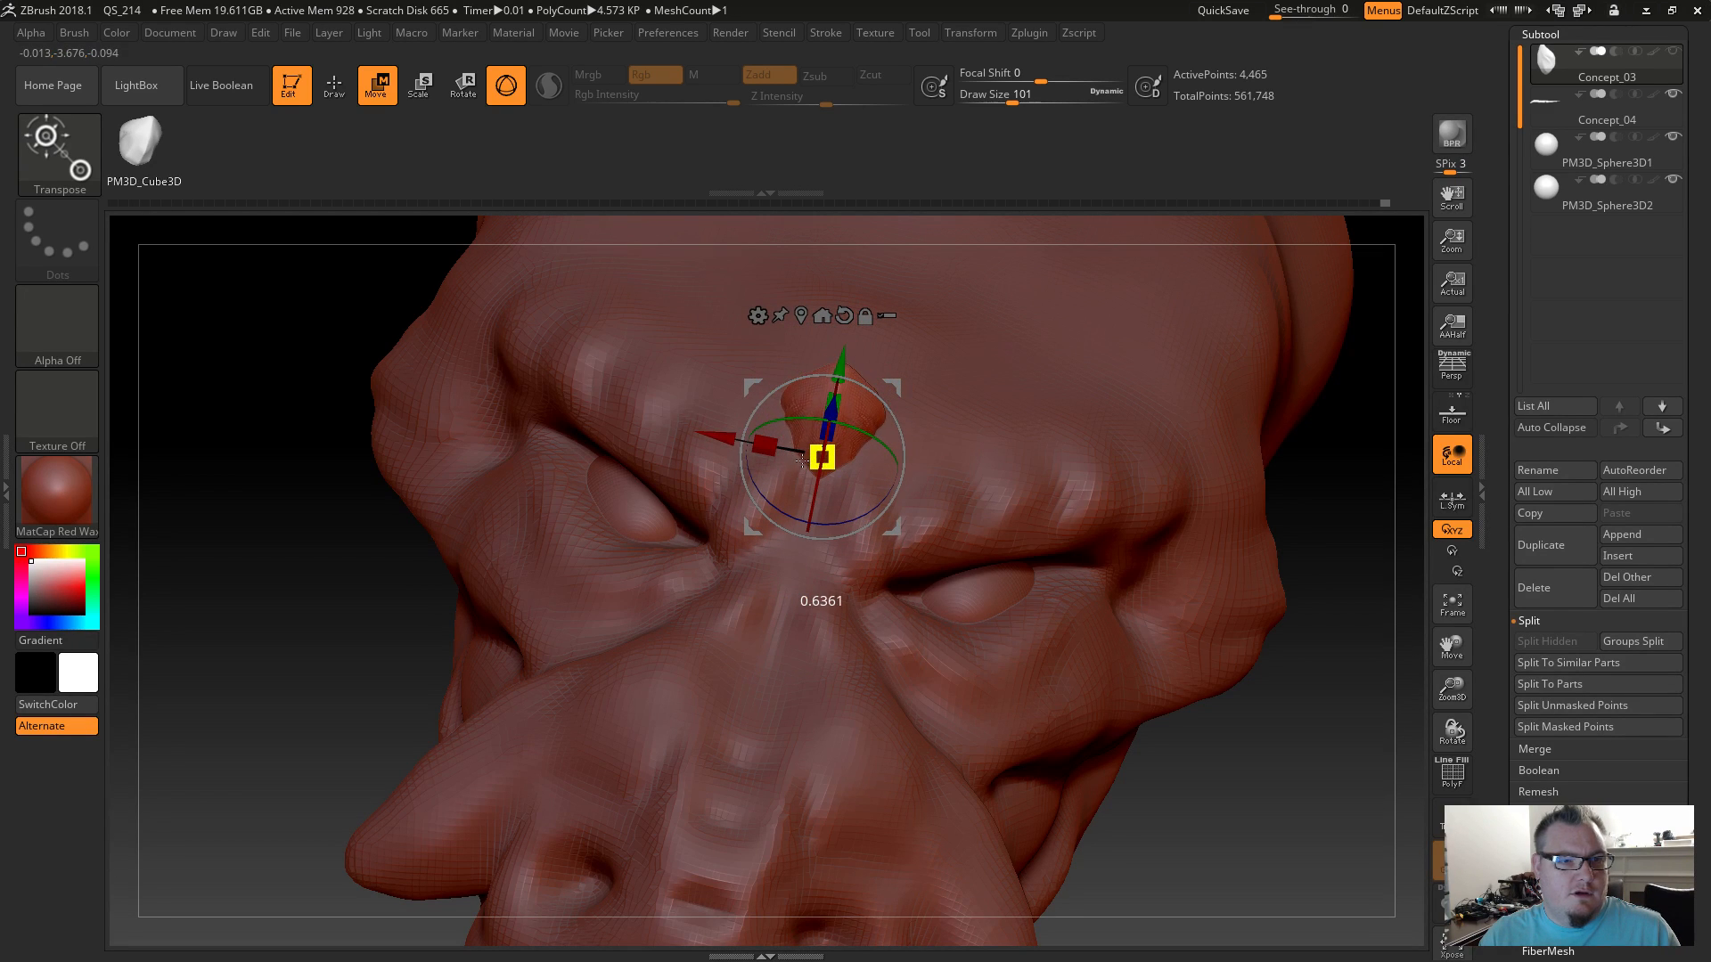
left_click_drag(981, 678, 691, 666)
left_click_drag(764, 403, 750, 388)
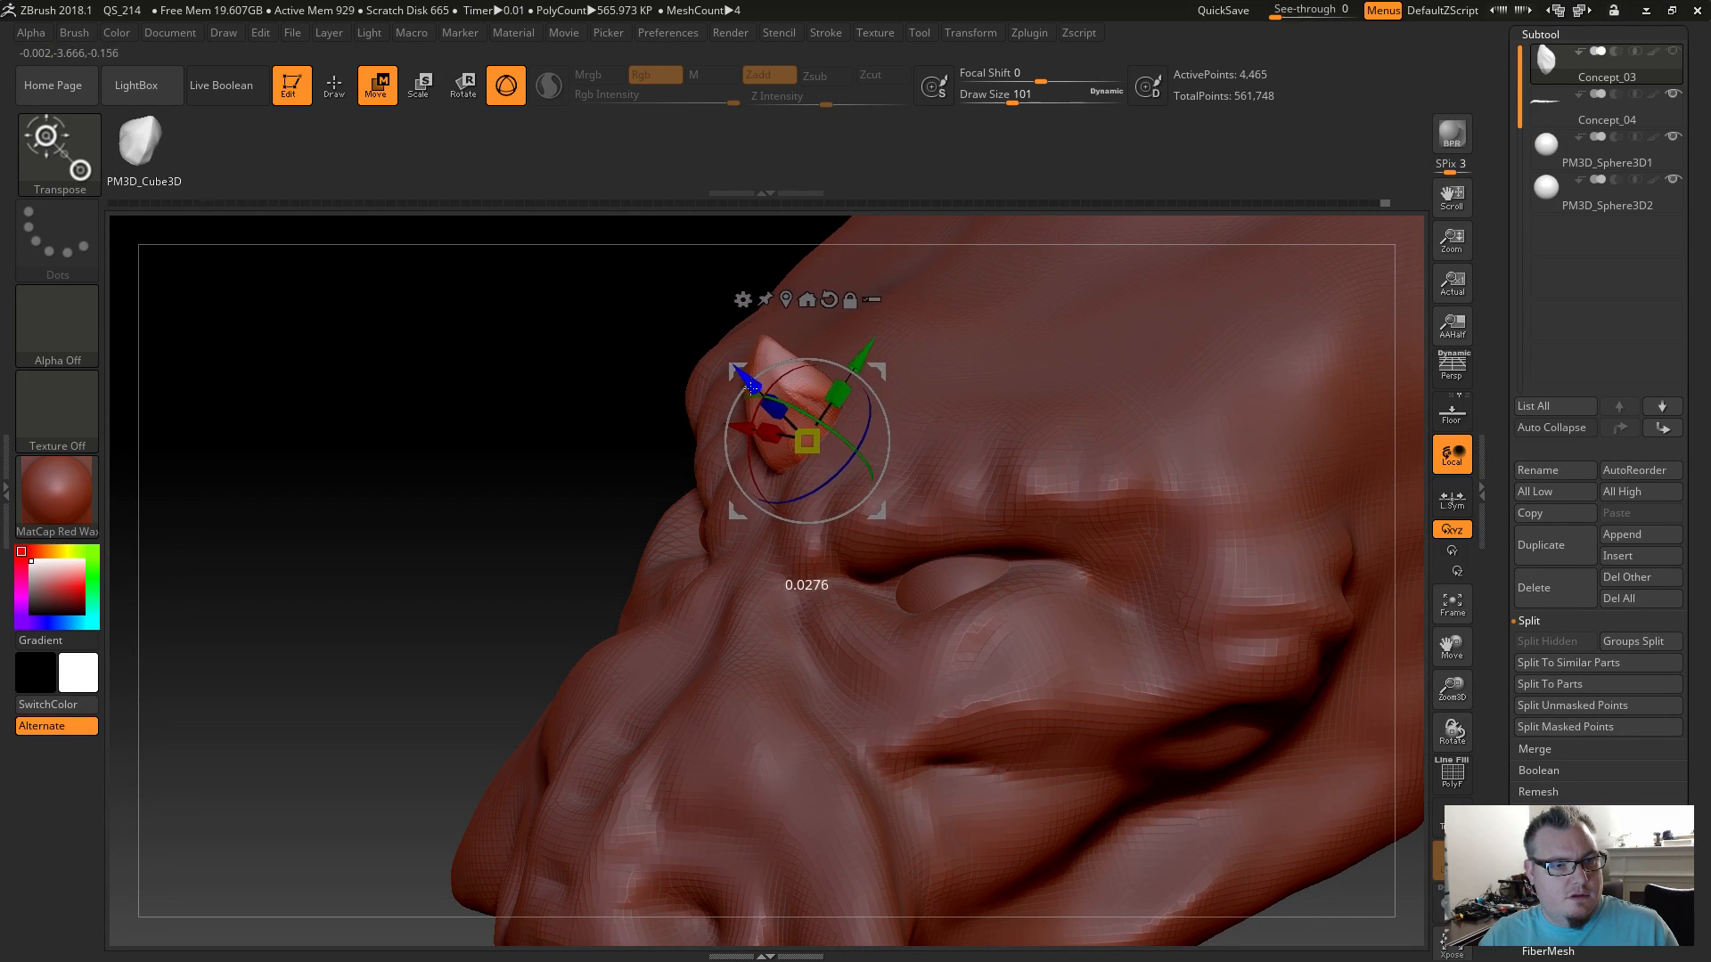
mouse_move(505, 598)
left_mouse_down()
mouse_move(482, 647)
mouse_move(537, 538)
left_mouse_up()
left_click_drag(807, 441, 796, 452)
Straighten the shell so it lines up with the centreline of the dragon's head.
left_click_drag(454, 527, 527, 528)
mouse_move(356, 642)
left_mouse_down()
mouse_move(340, 588)
mouse_move(338, 603)
left_mouse_up()
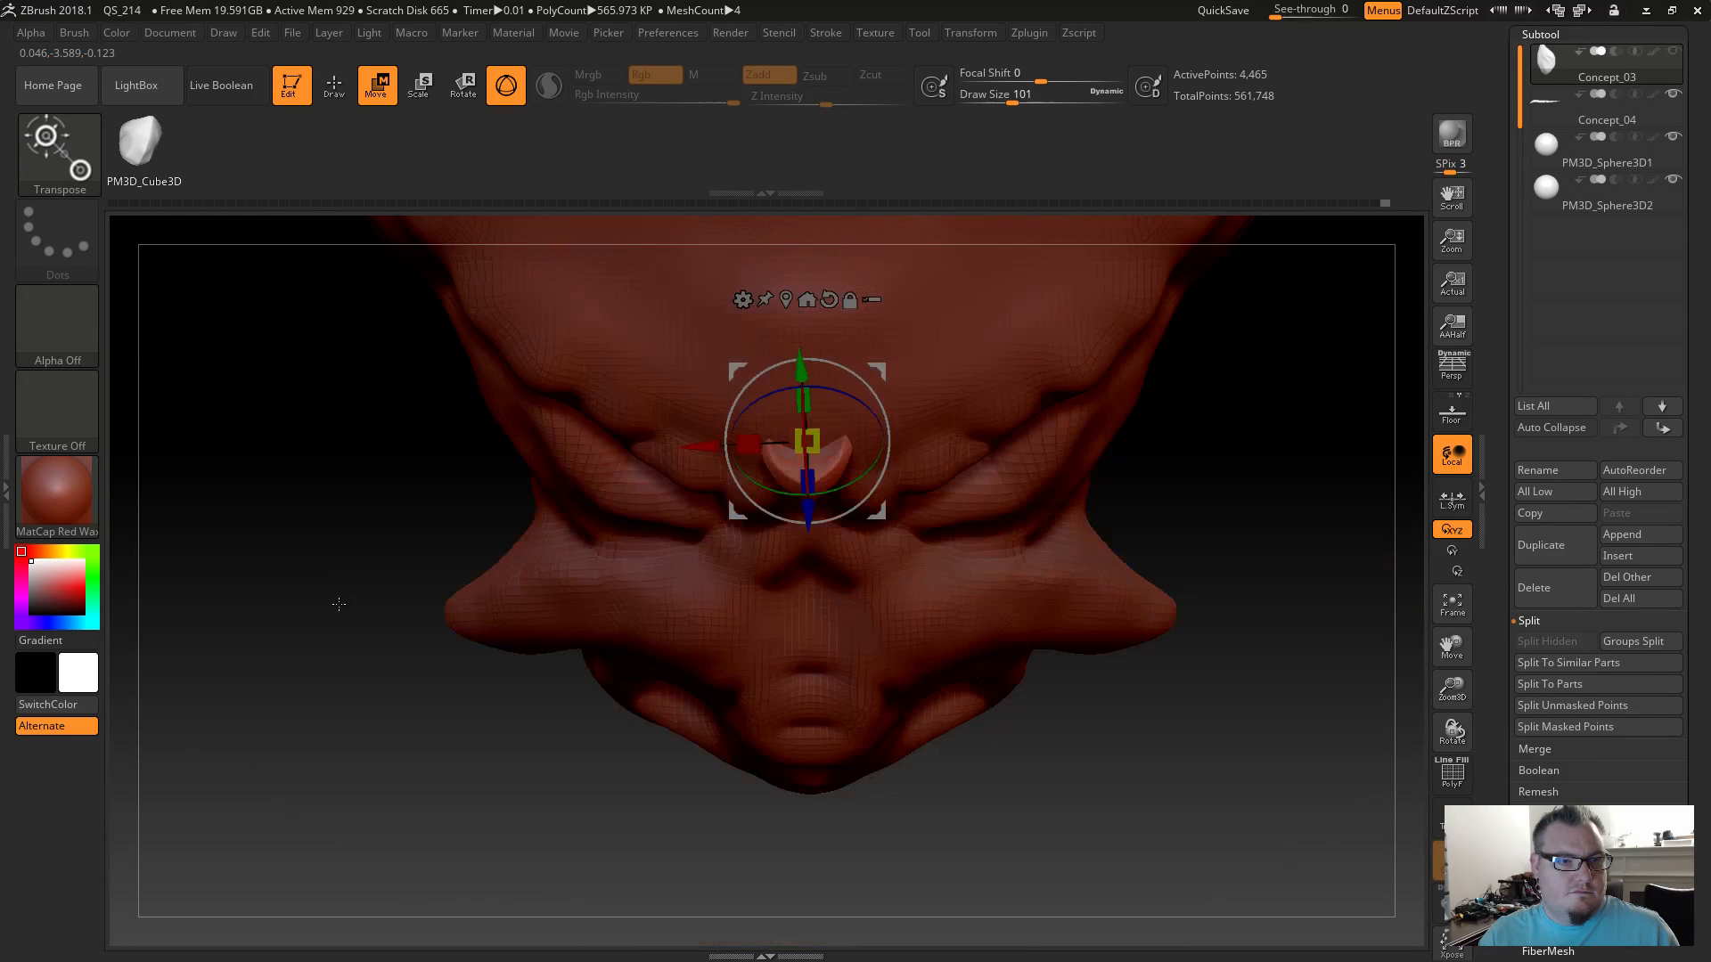
left_click_drag(867, 403, 869, 406)
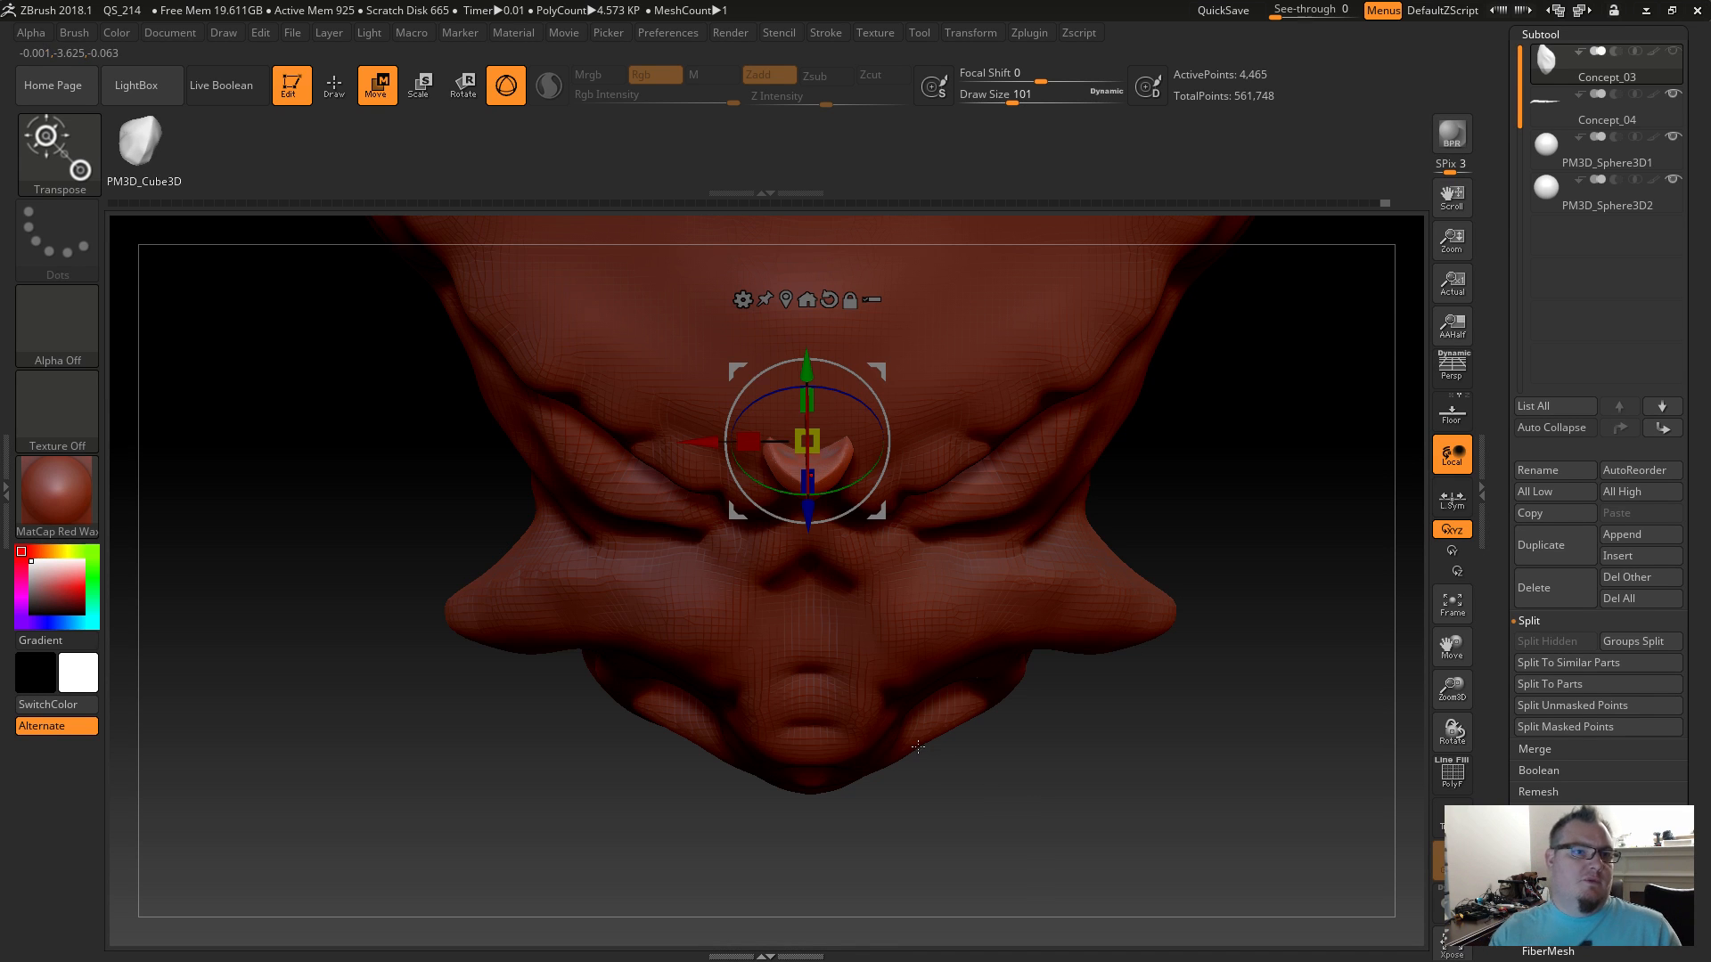
left_click_drag(1000, 808, 1132, 786)
left_click_drag(1237, 880, 1140, 863)
left_click_drag(466, 543, 362, 657, "alt")
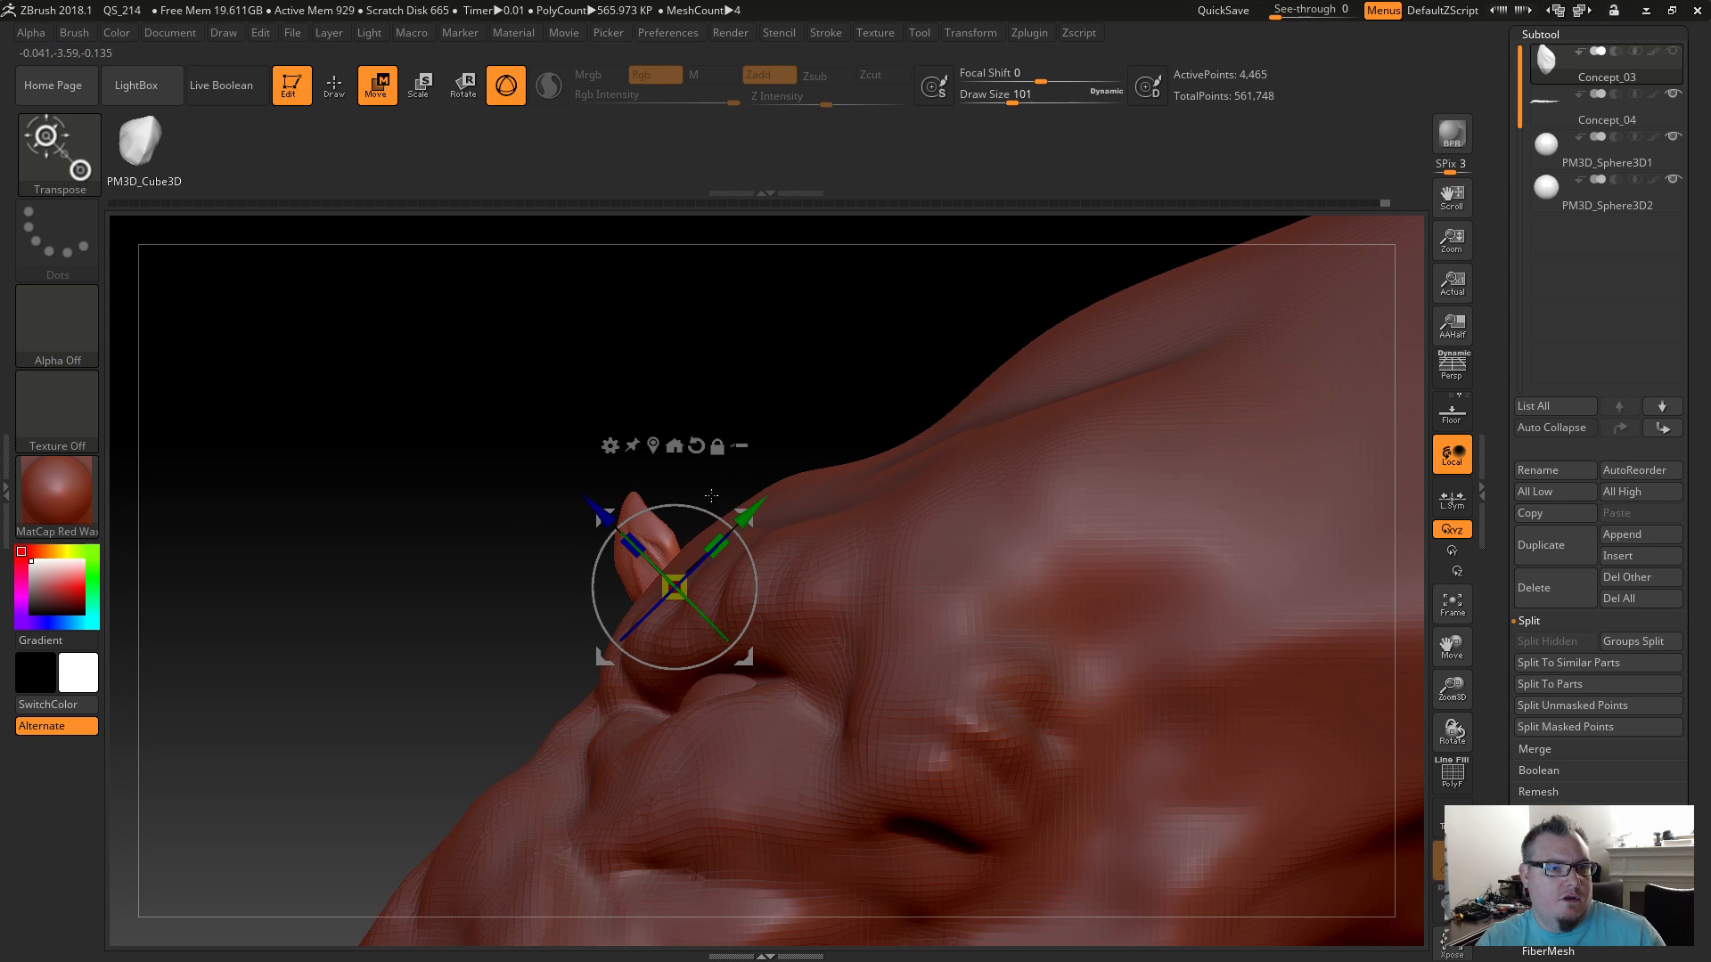
Duplicate the forehead shell slightly further up the centreline and scale the copy to about 1.32 of its size.
left_click_drag(751, 508, 772, 489, "ctrl")
left_click_drag(783, 488, 788, 484)
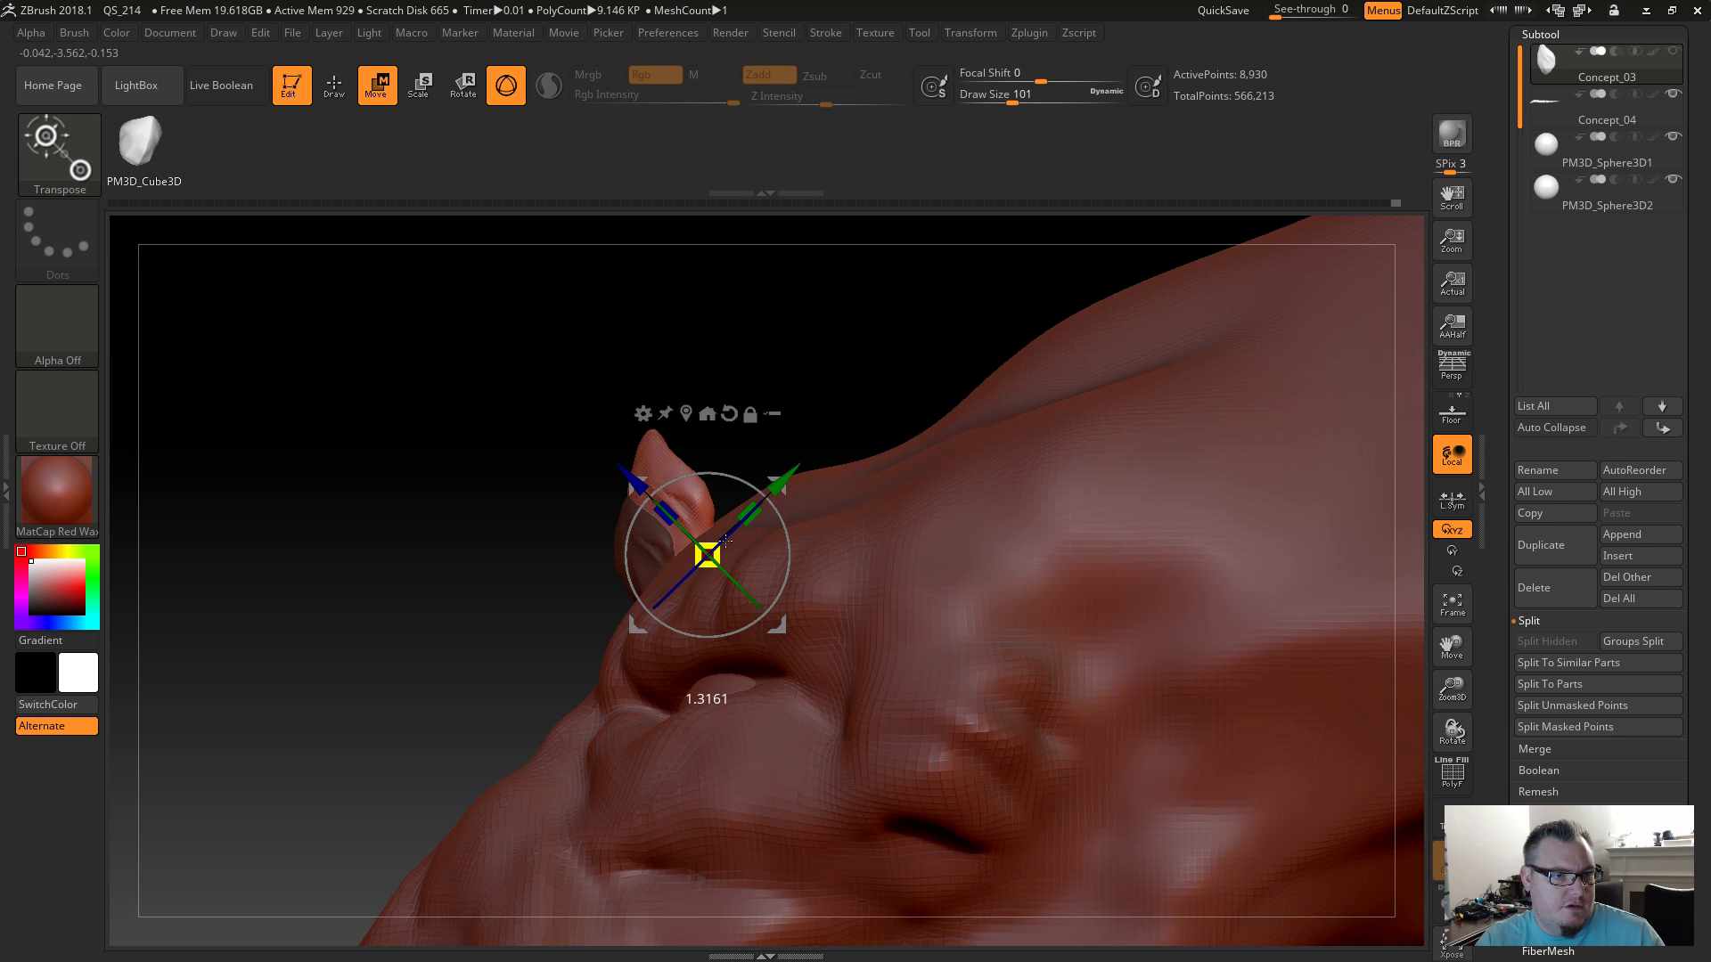
left_click_drag(531, 467, 675, 626)
right_click_drag(675, 625, 623, 570)
left_click_drag(700, 451, 699, 447)
left_click_drag(913, 708, 485, 702)
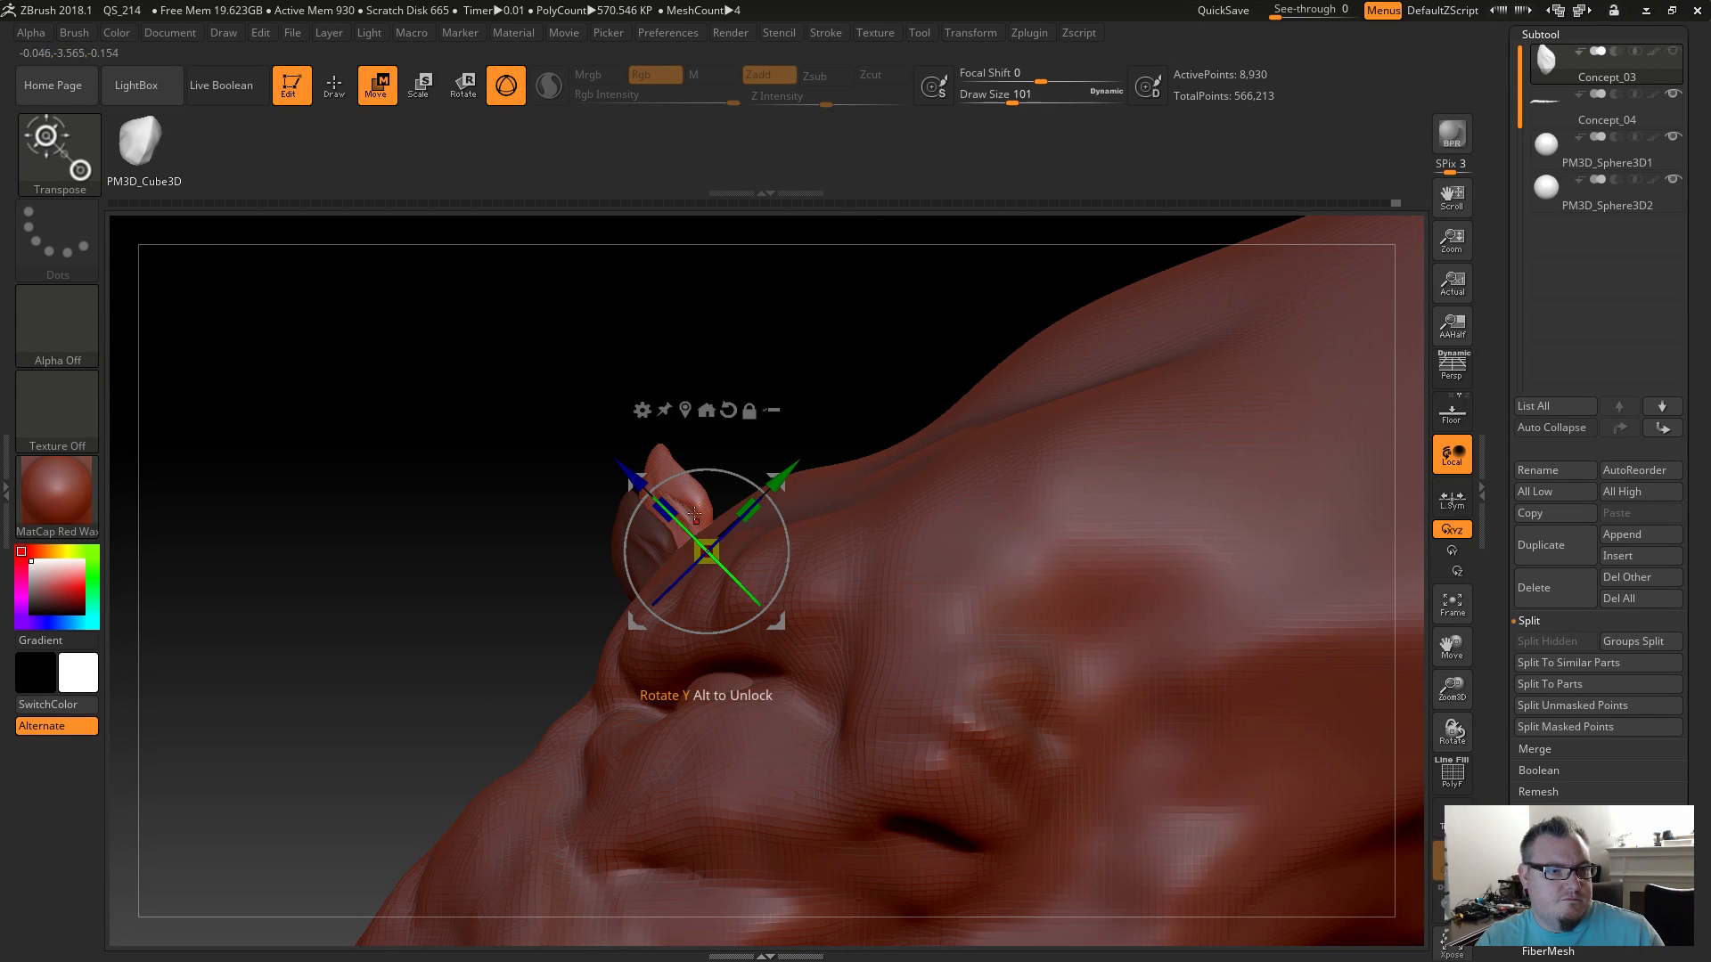
Add two more shell copies stepping up the middle of the forehead, adjusting each to follow the slope of the head.
left_click_drag(782, 477, 763, 447)
left_click_drag(750, 512, 757, 515)
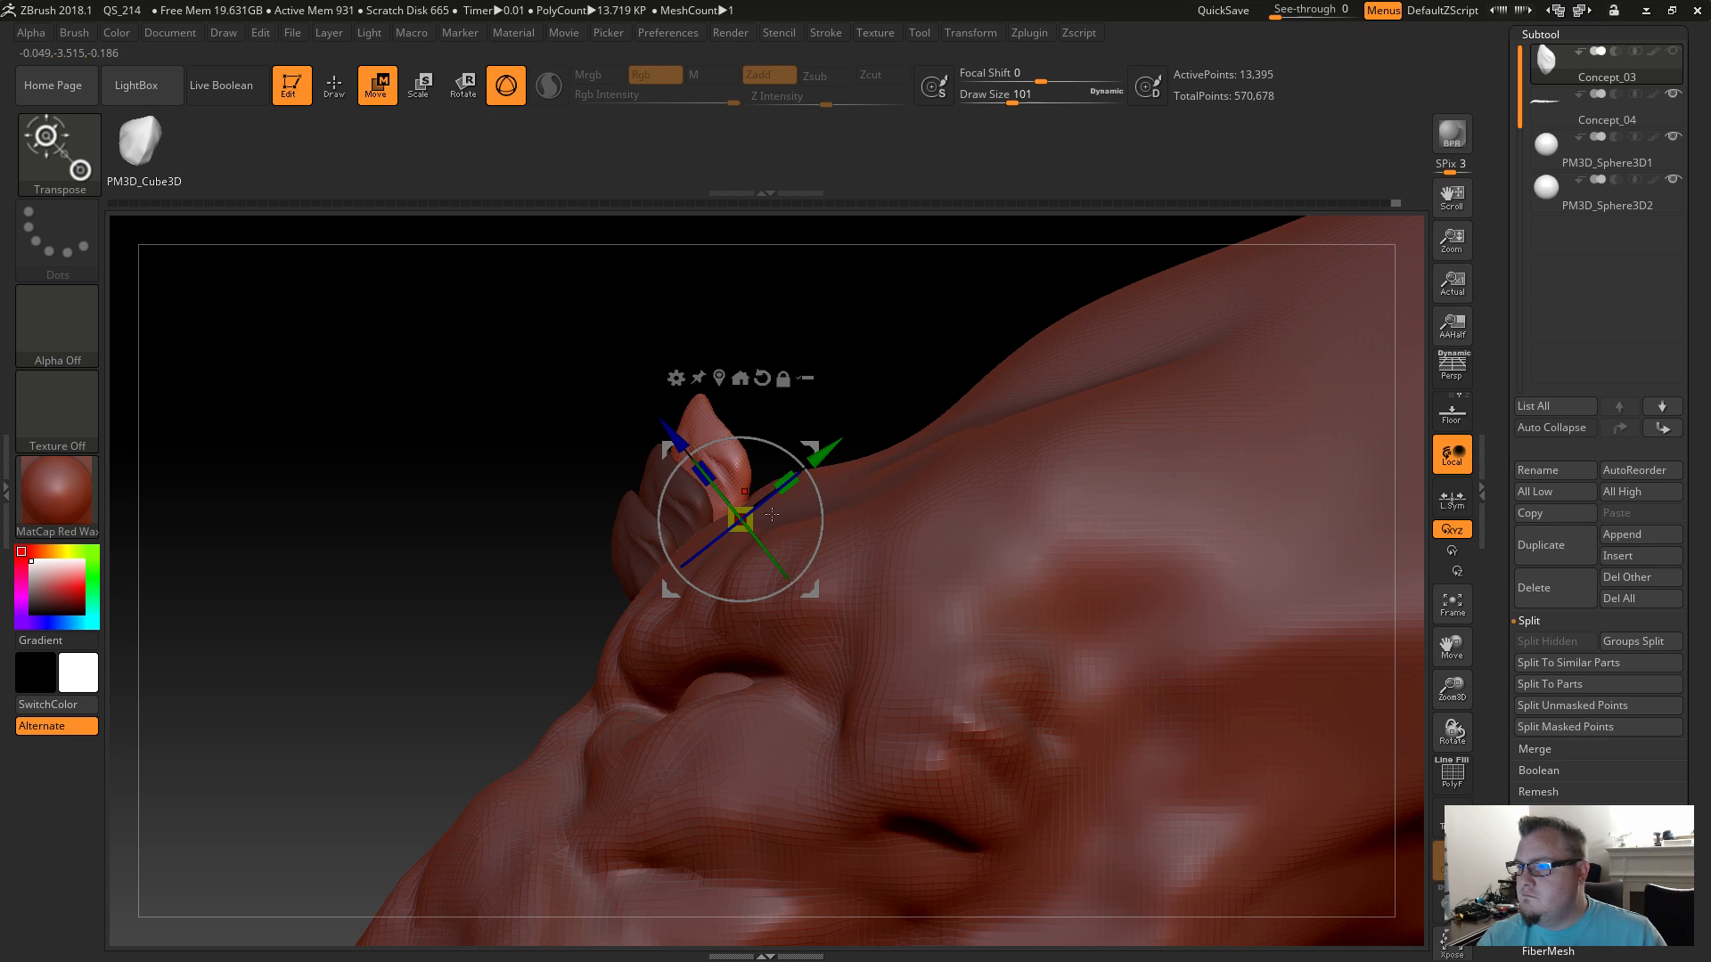
left_click_drag(827, 471, 804, 410)
left_click_drag(786, 480, 794, 468)
left_click_drag(731, 403, 737, 411)
Add a fifth shell at the upper end of the row, scale it to about 1.21, and nudge it along its Y axis.
left_click_drag(880, 433, 824, 372, "ctrl")
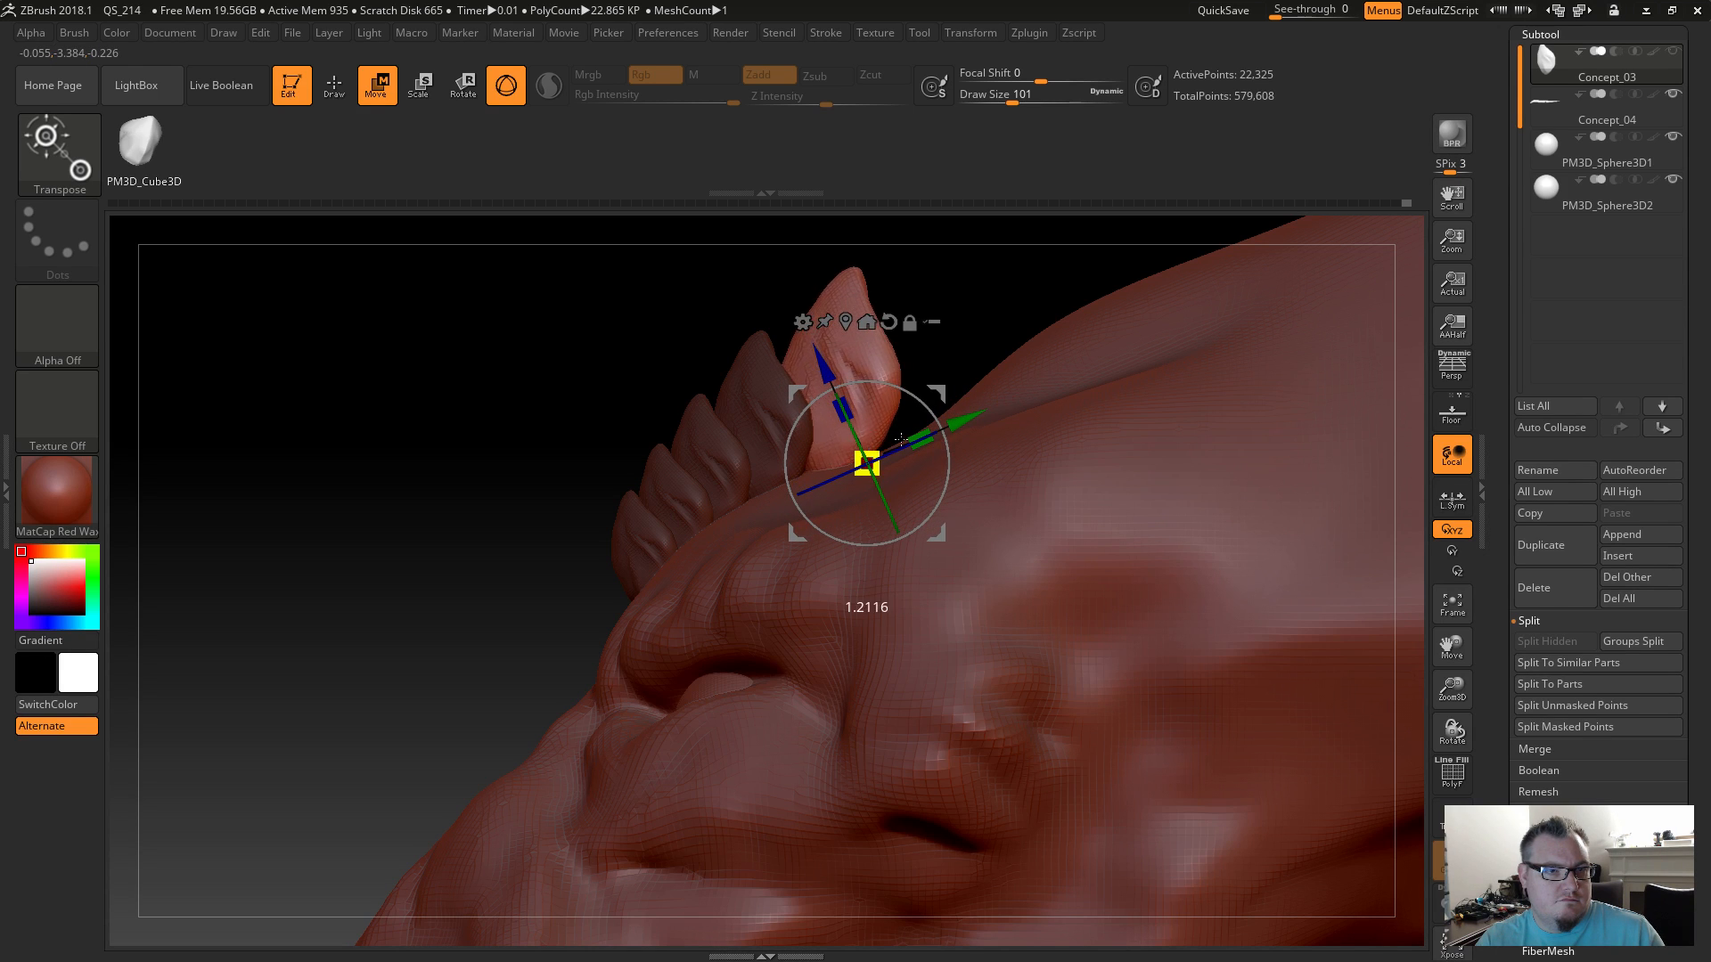
left_click_drag(947, 432, 951, 430)
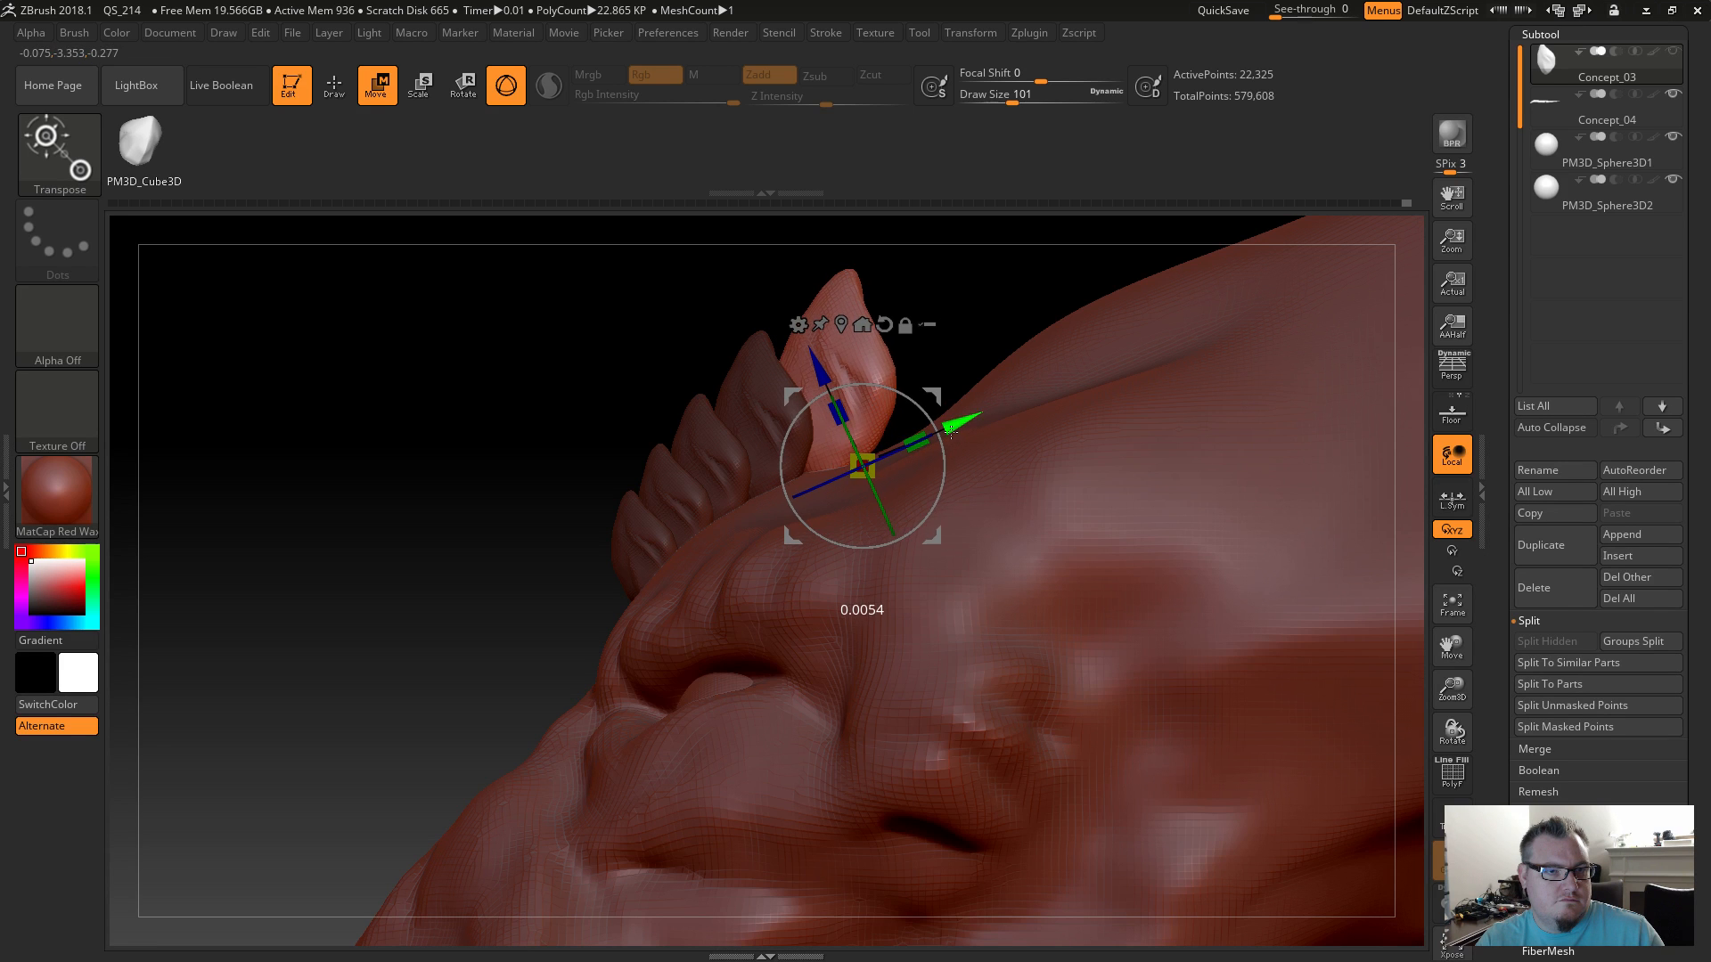
mouse_move(500, 565)
left_mouse_down()
mouse_move(426, 577)
mouse_move(523, 603)
mouse_move(534, 687)
mouse_move(516, 679)
mouse_move(521, 639)
left_mouse_up()
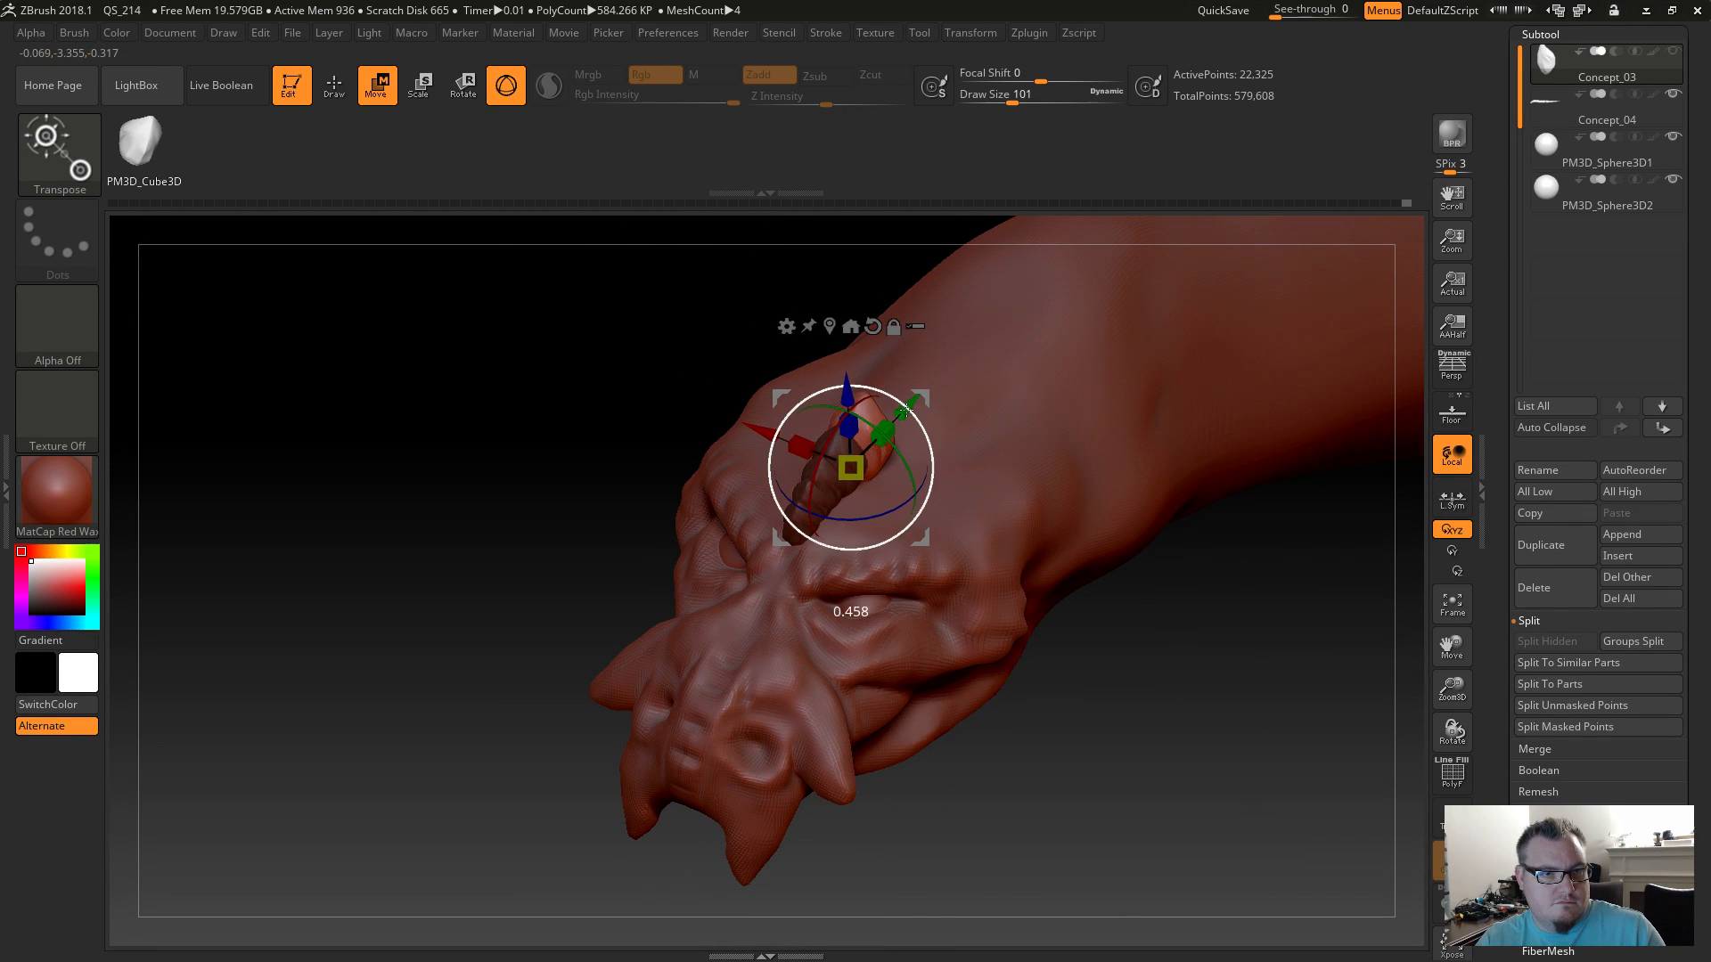
left_click_drag(911, 398, 906, 404)
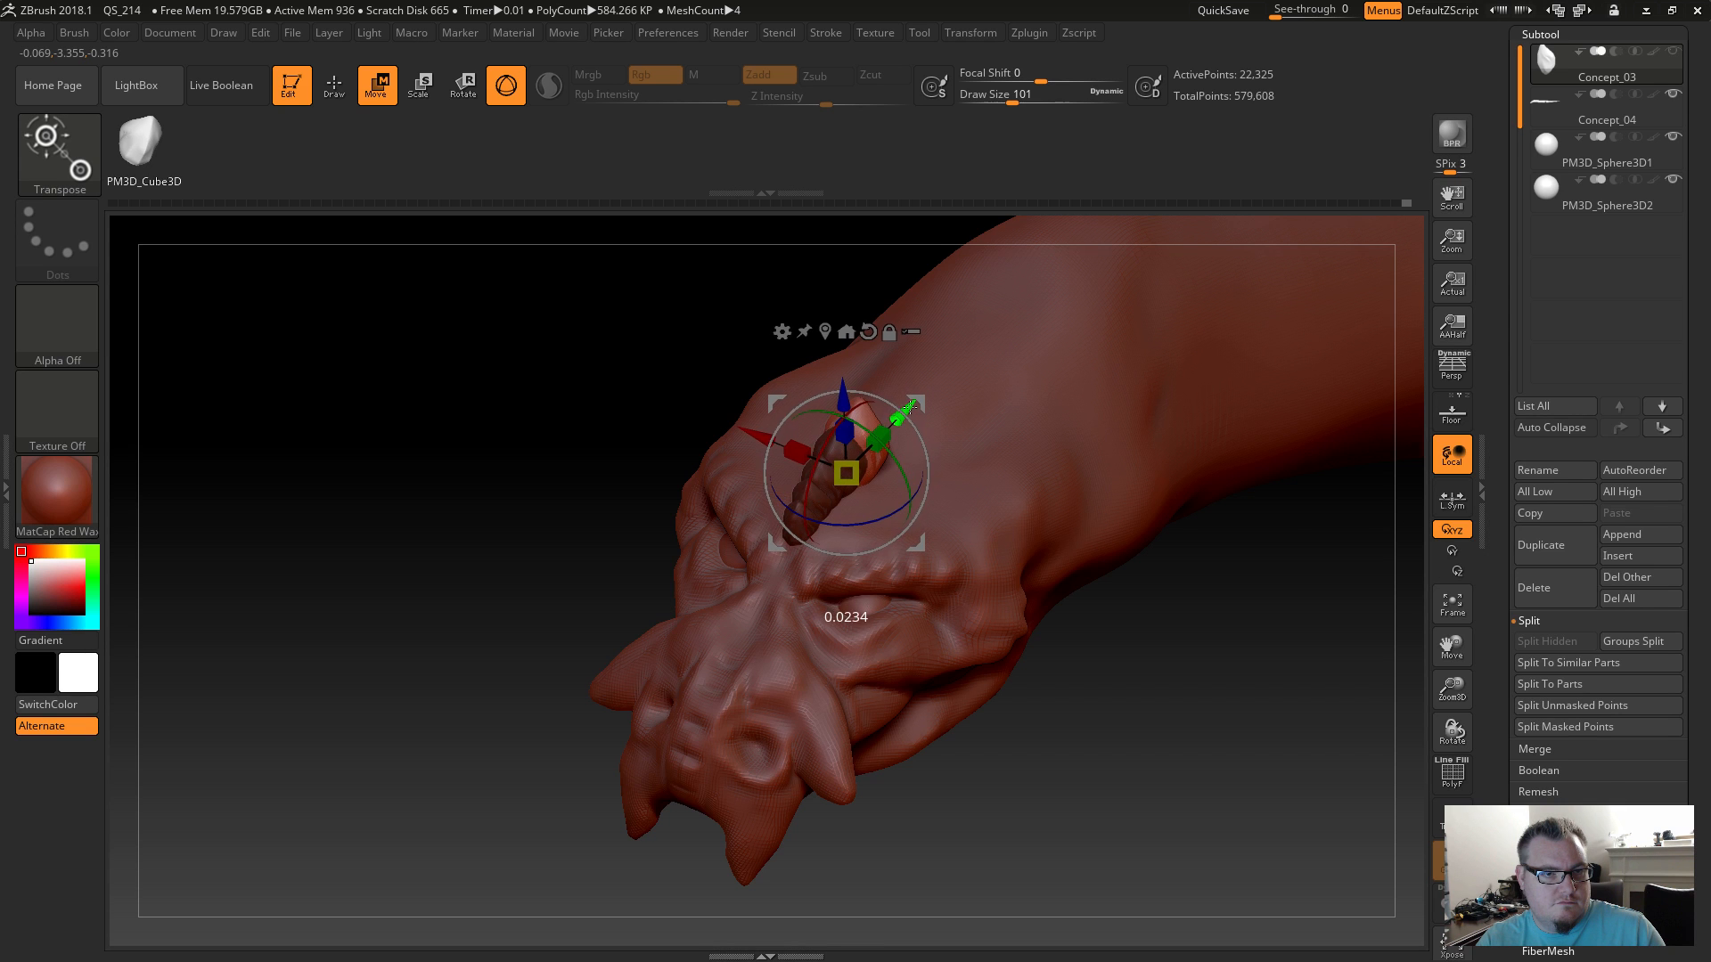
mouse_move(1036, 638)
left_mouse_down()
mouse_move(1094, 653)
mouse_move(1263, 477)
left_mouse_up()
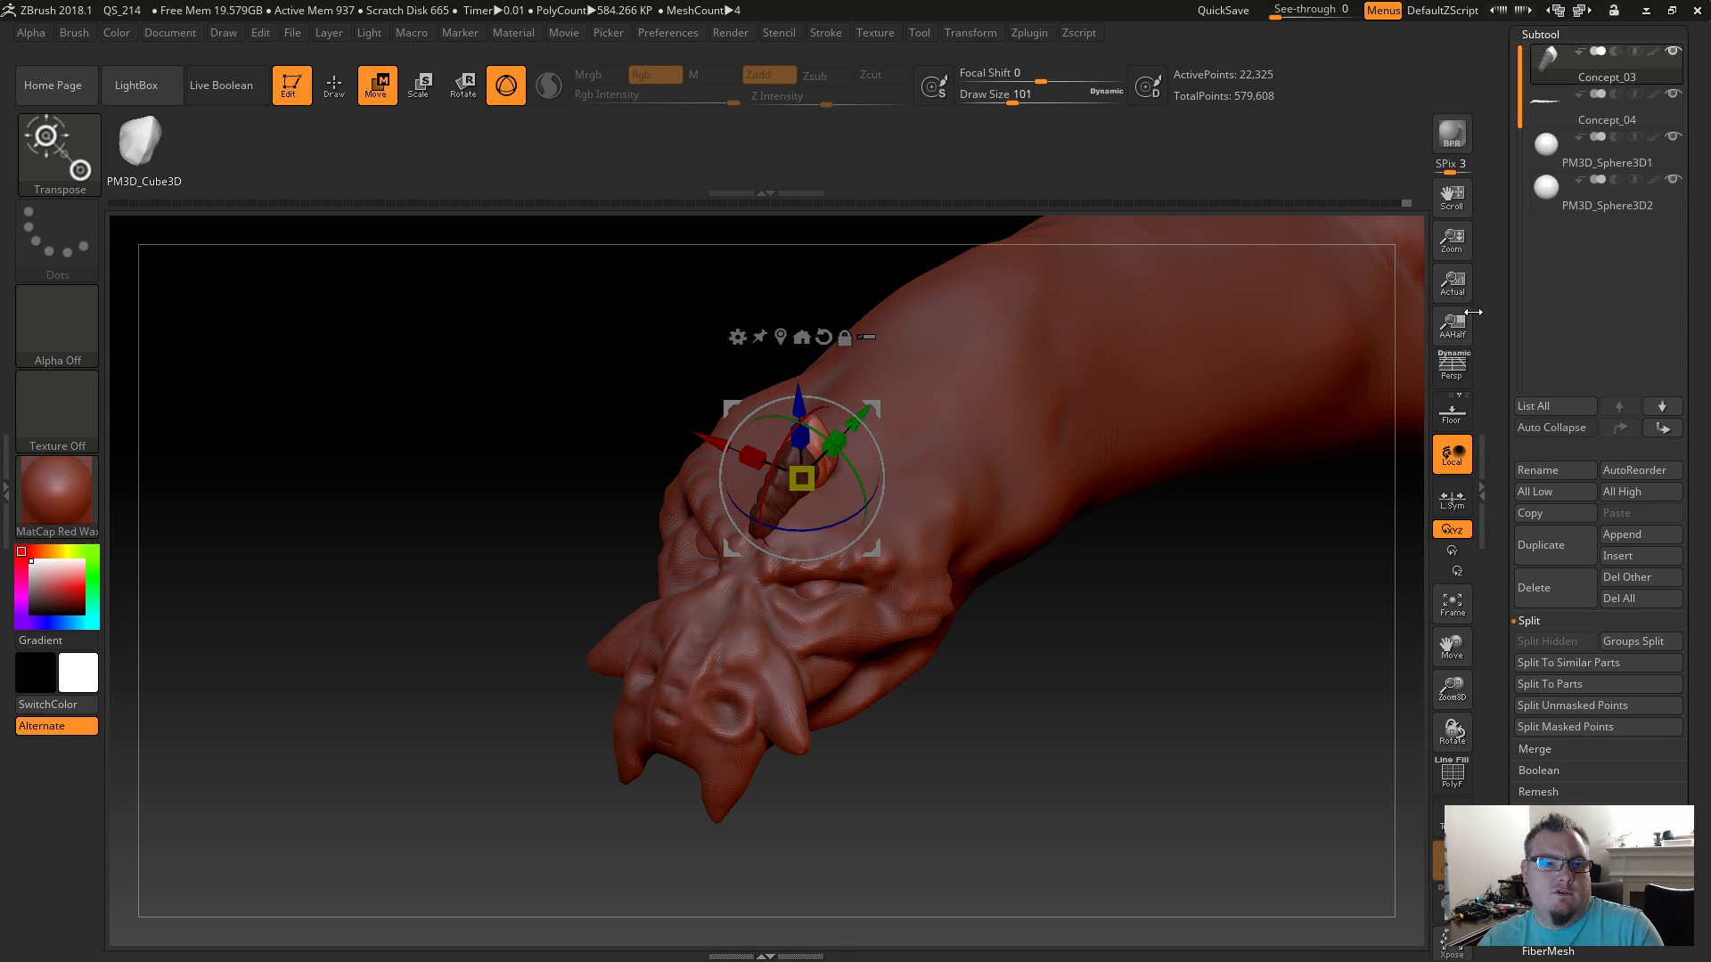
Hide the Concept_04 dragon body and make the Concept_03 scale row the active subtool with its gizmo near the row's centre.
key("ctrl+shift")
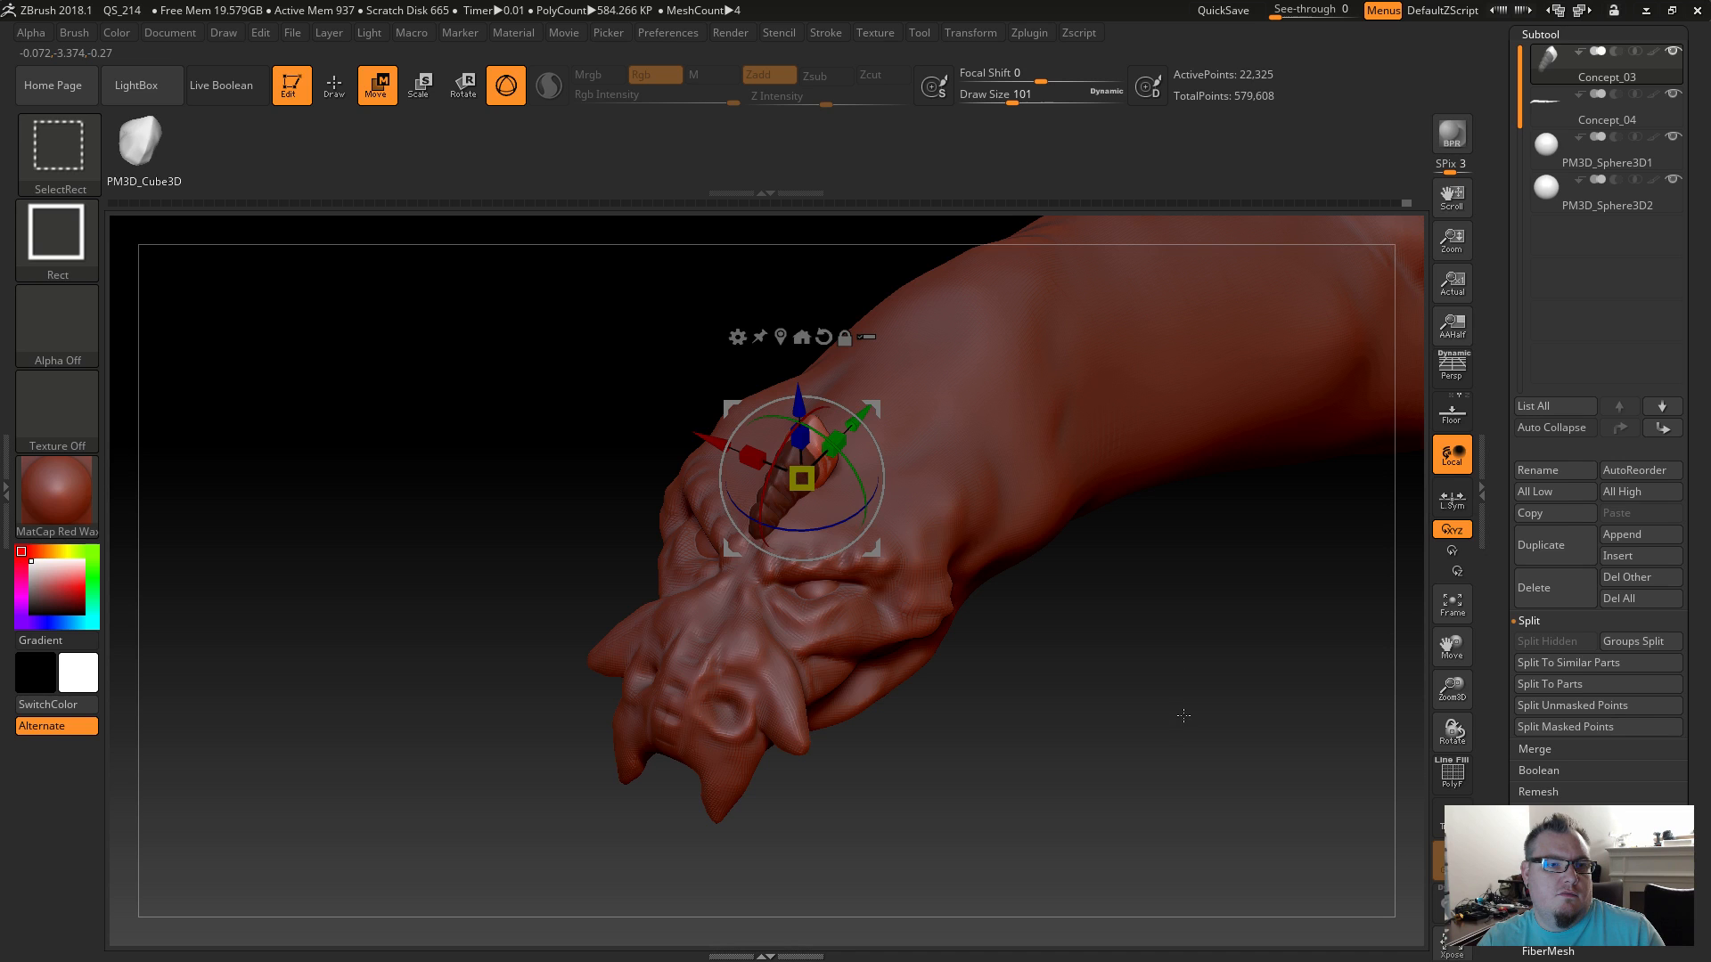
key("ctrl")
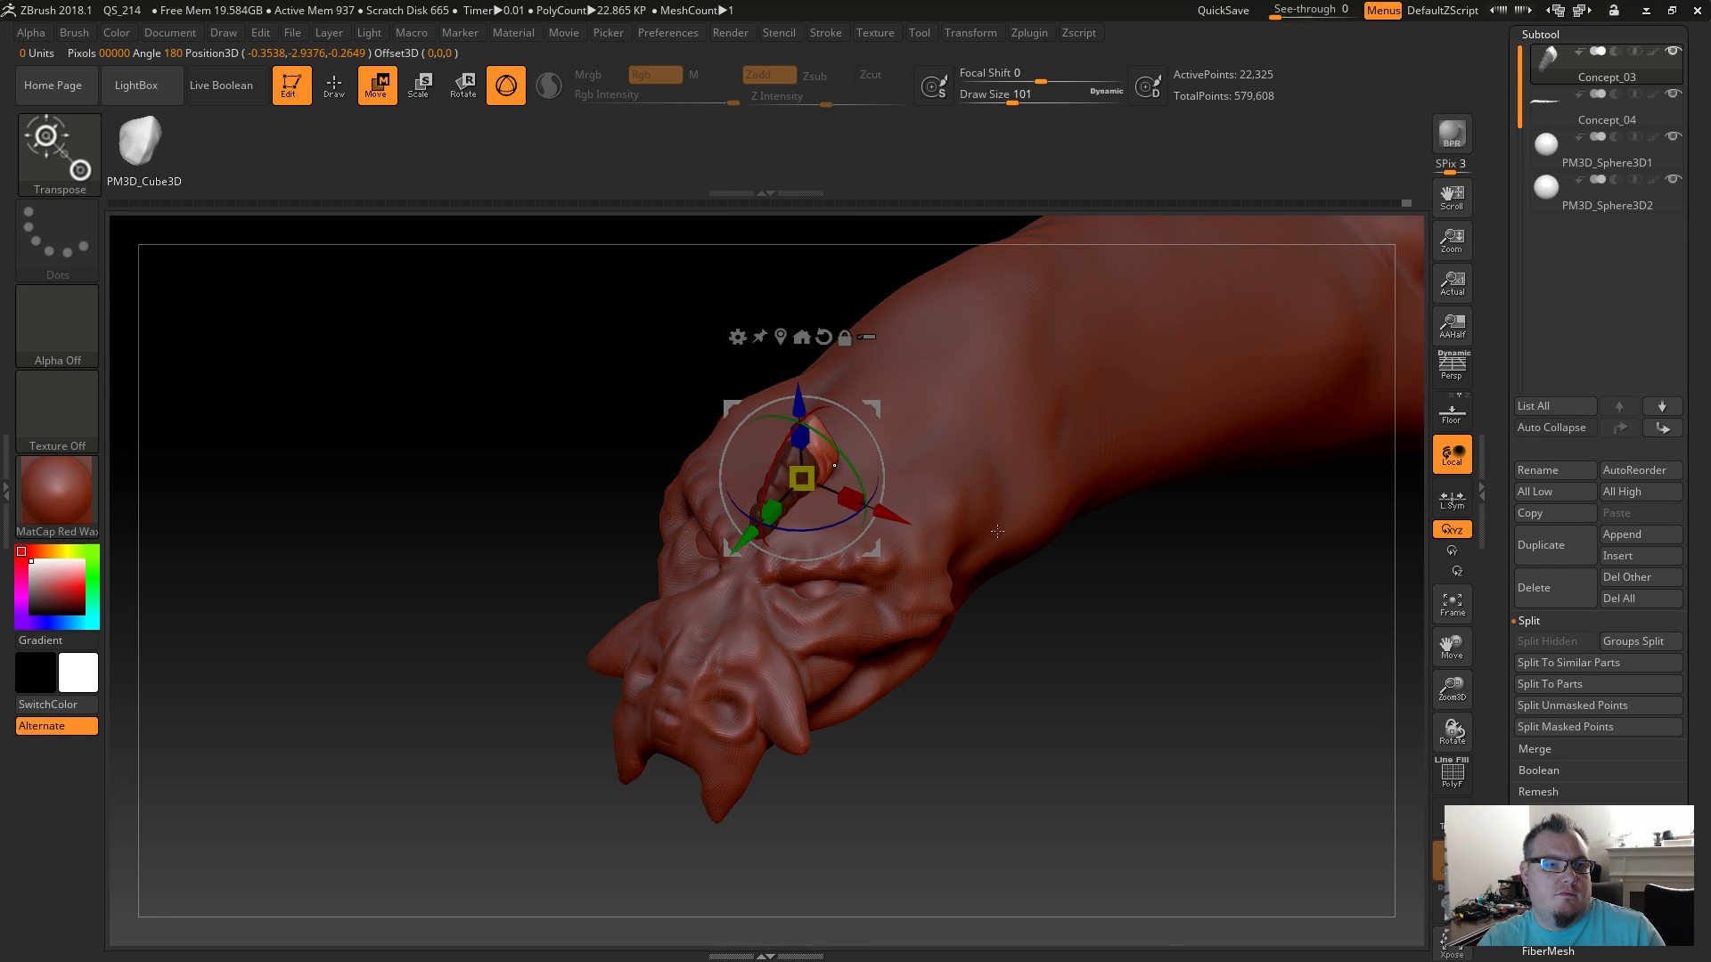
left_click(1006, 502, "alt")
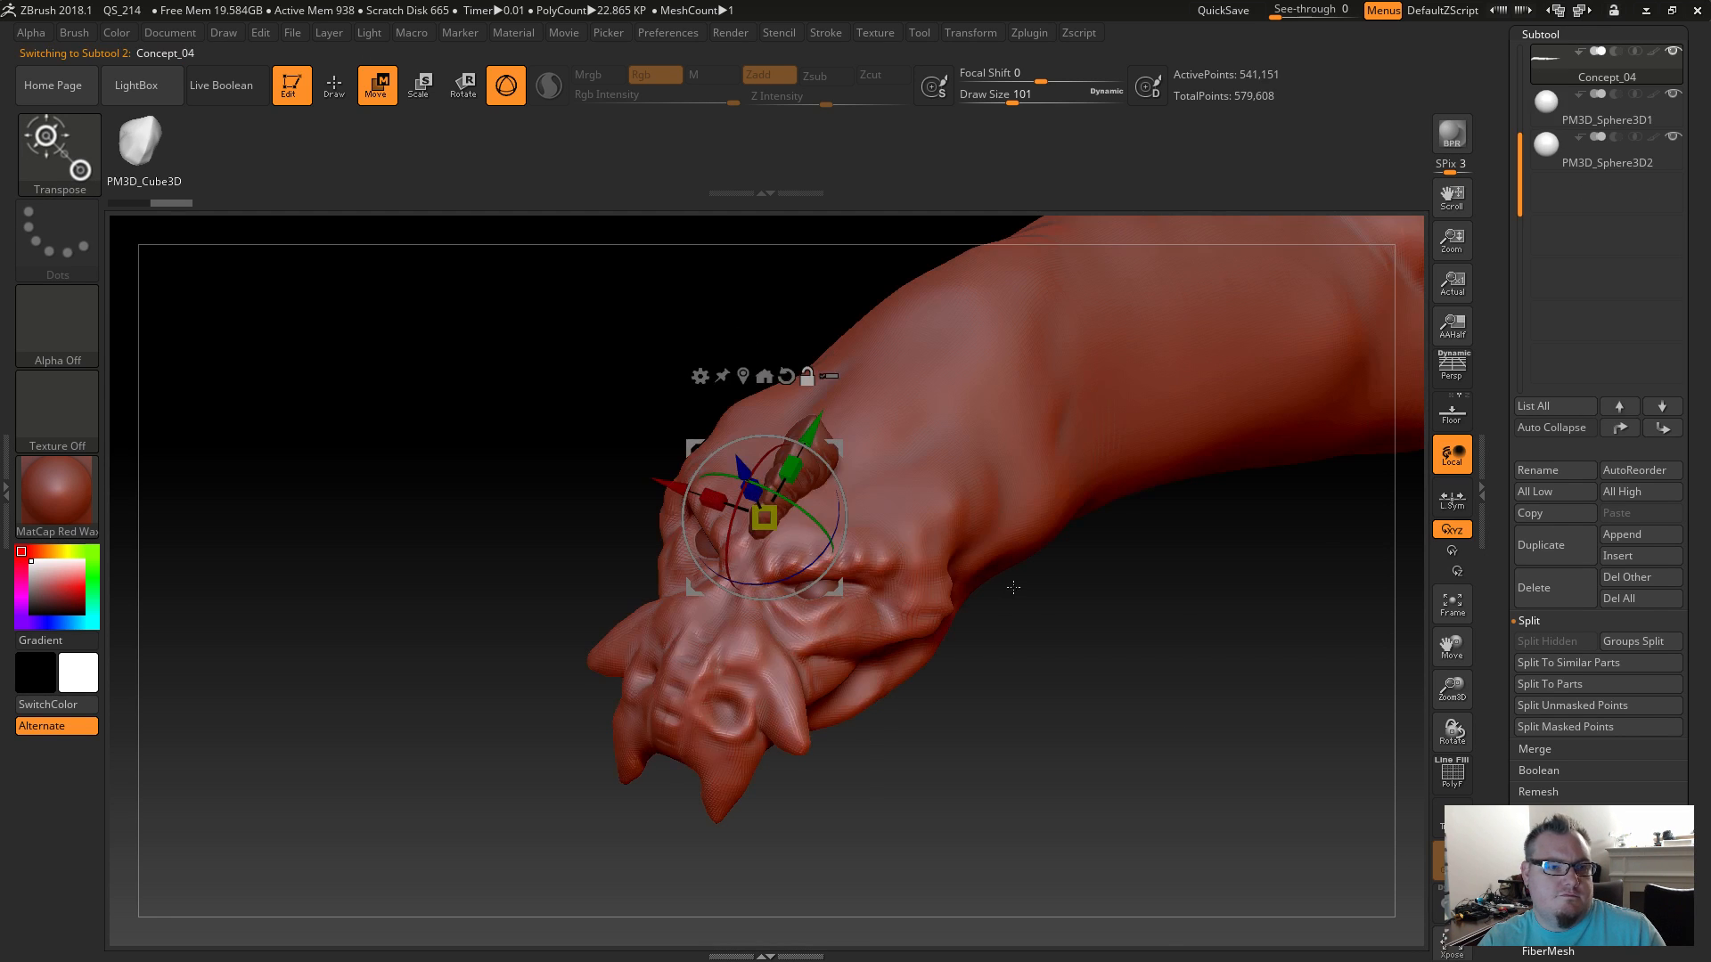
mouse_move(963, 794)
left_mouse_down()
mouse_move(961, 741)
mouse_move(882, 846)
mouse_move(884, 819)
mouse_move(952, 836)
mouse_move(966, 813)
left_mouse_up()
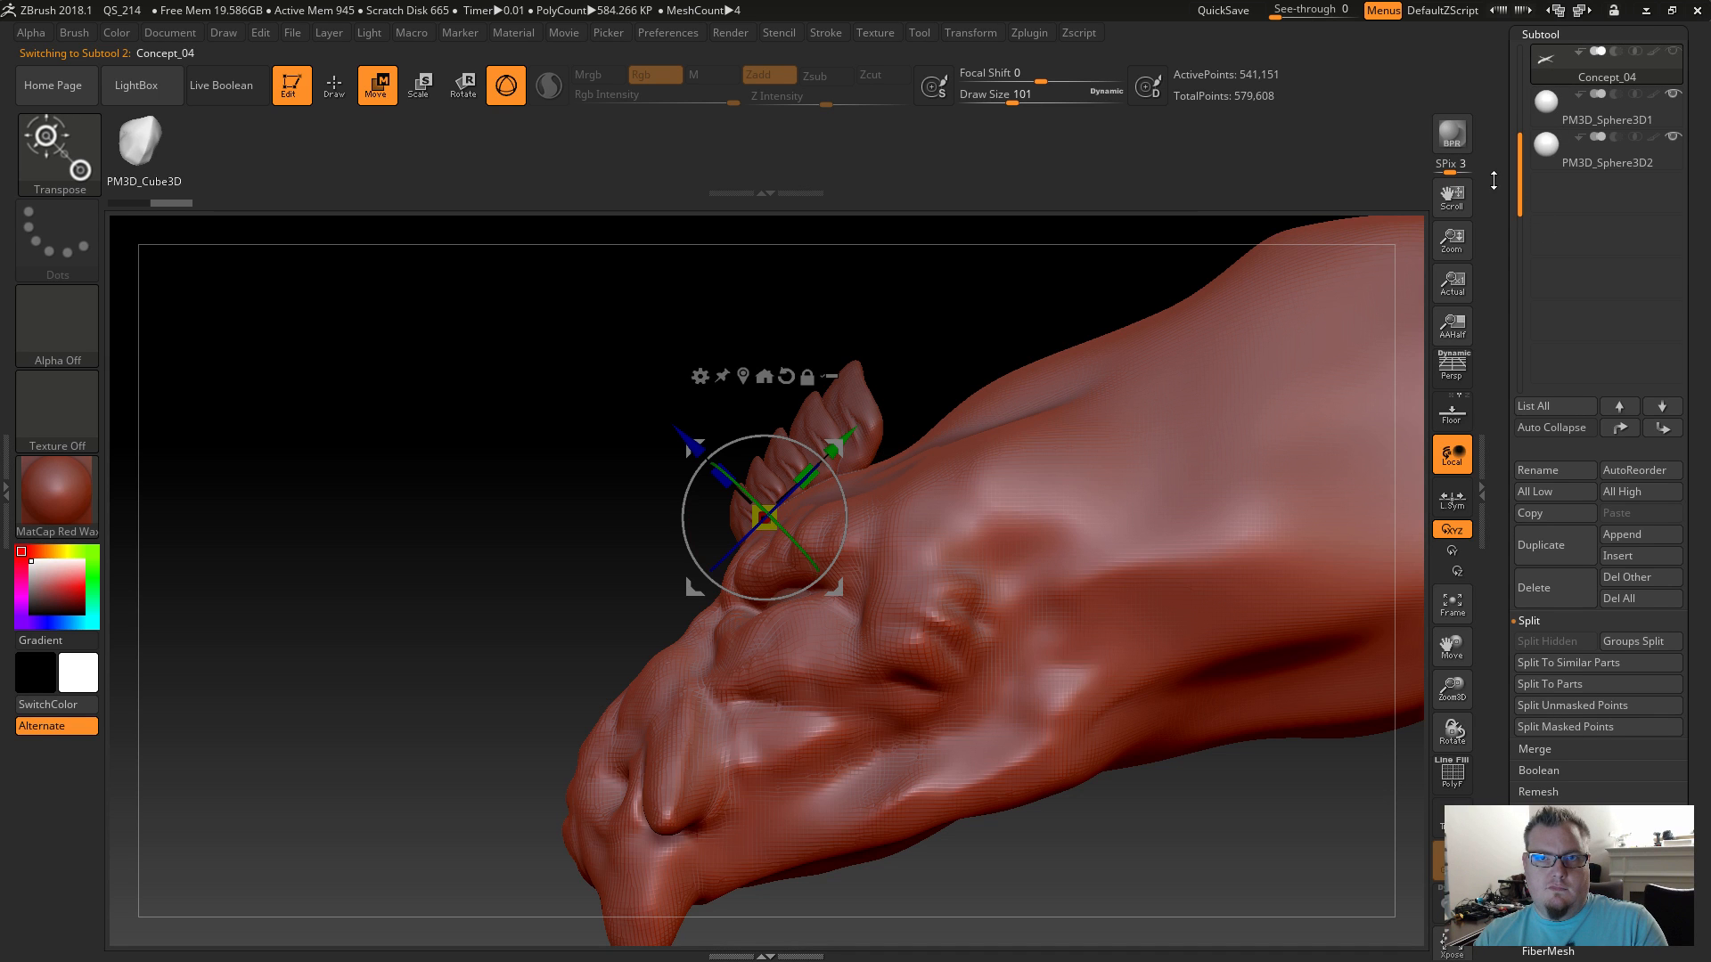
scroll(1496, 181, "up", 3)
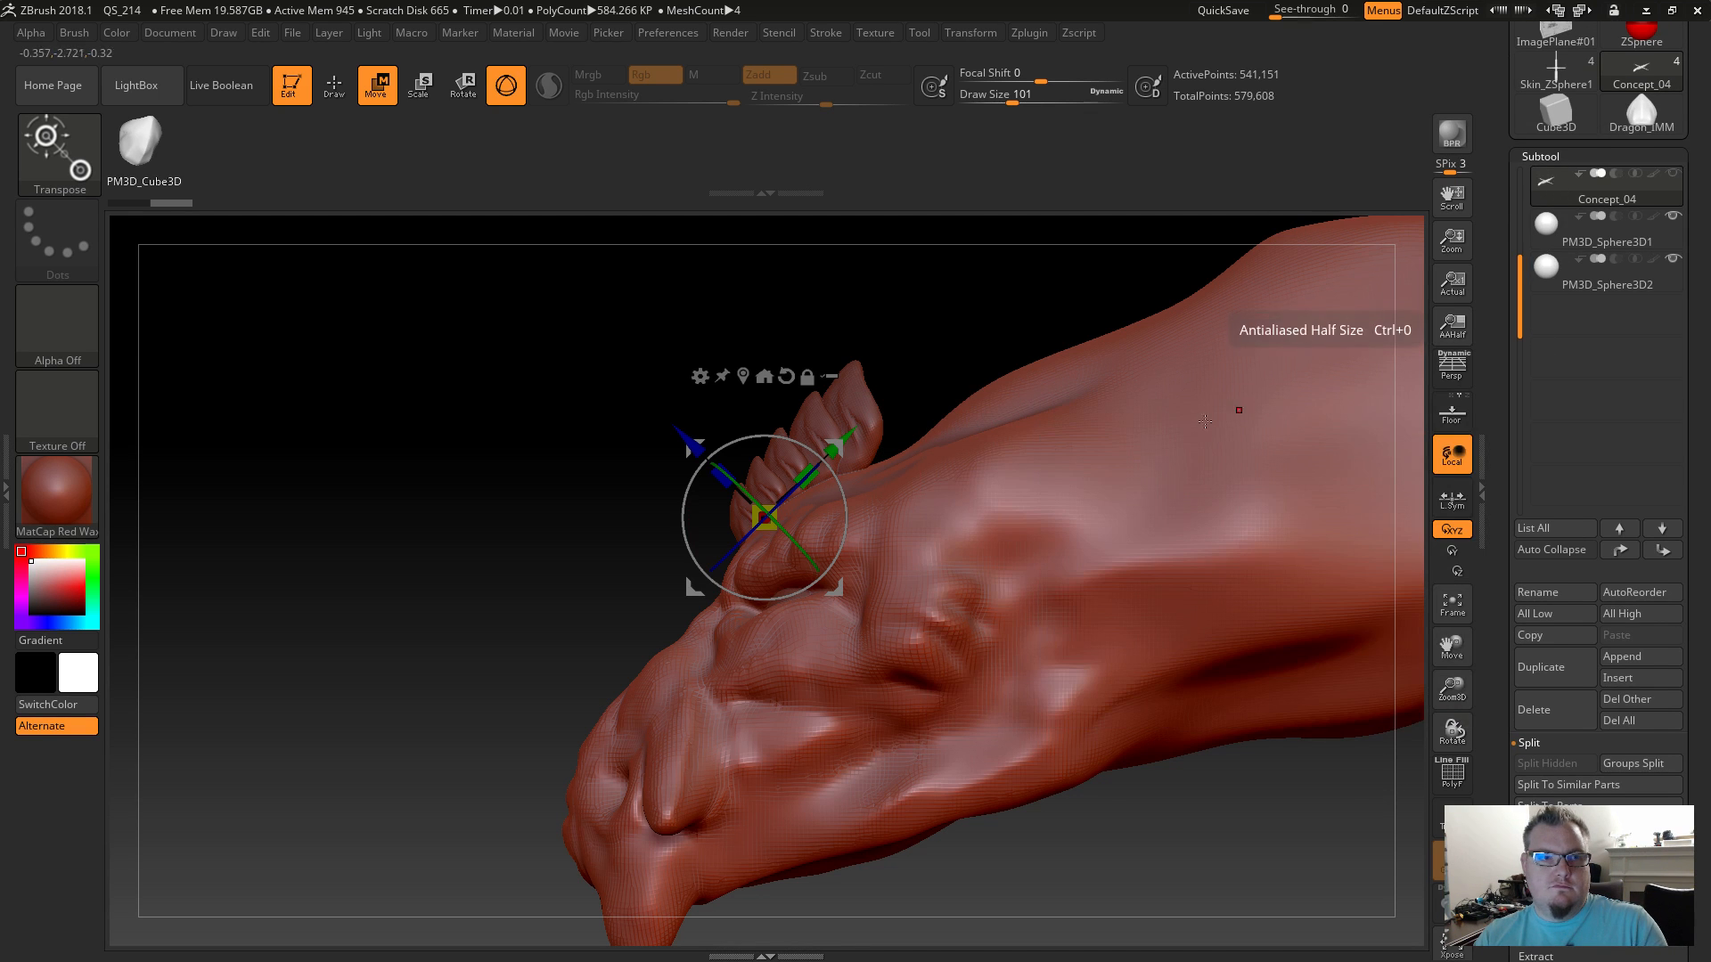
left_click(866, 402, "alt")
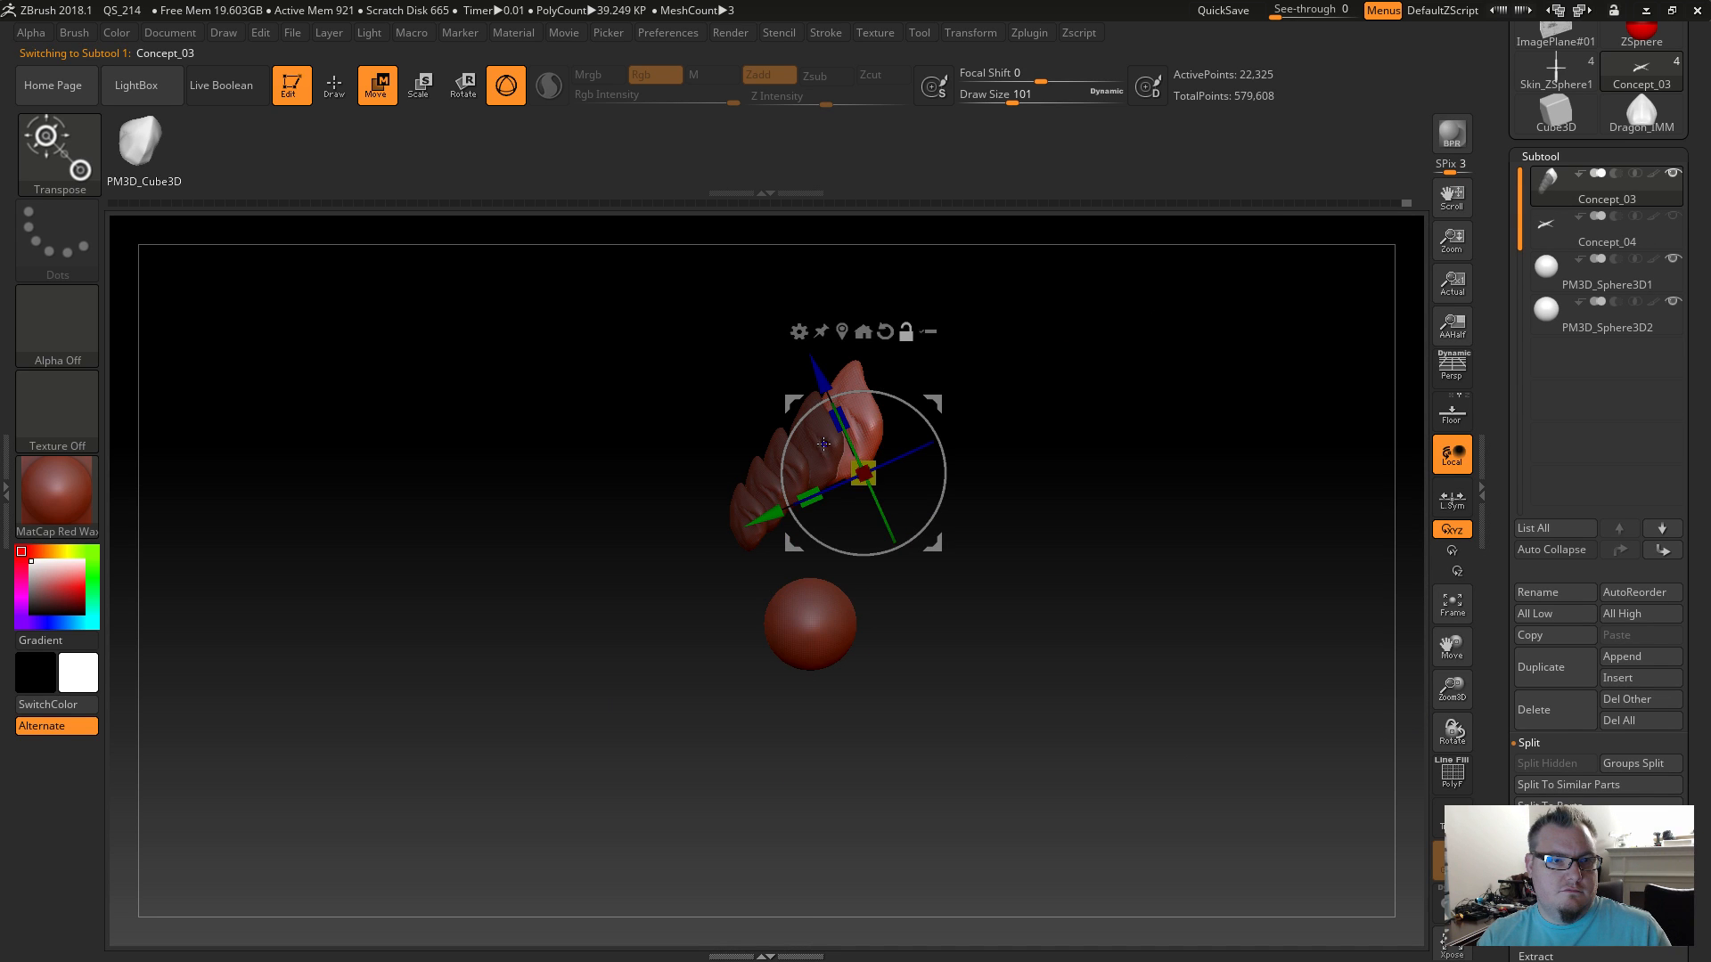
left_click_drag(825, 443, 820, 464)
left_click_drag(964, 619, 966, 619, "alt")
left_click_drag(731, 630, 699, 662)
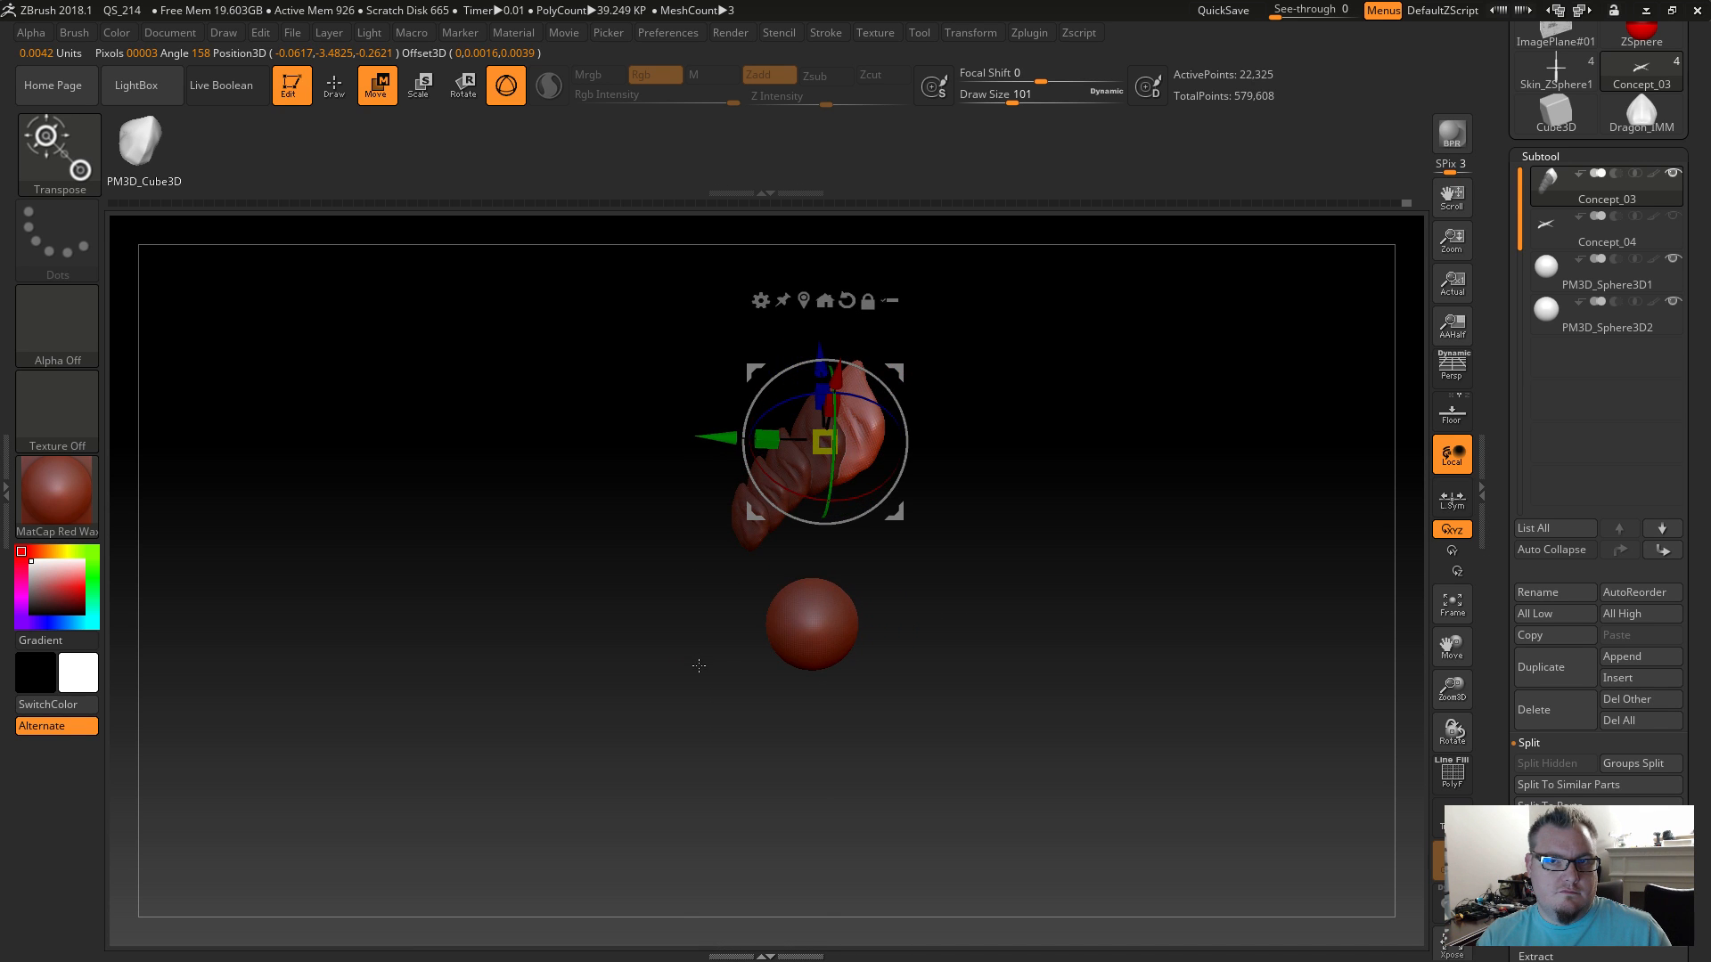
Merge the eye spheres PM3D_Sphere3D1 and PM3D_Sphere3D2 into one subtool with MergeDown.
left_click(1545, 271)
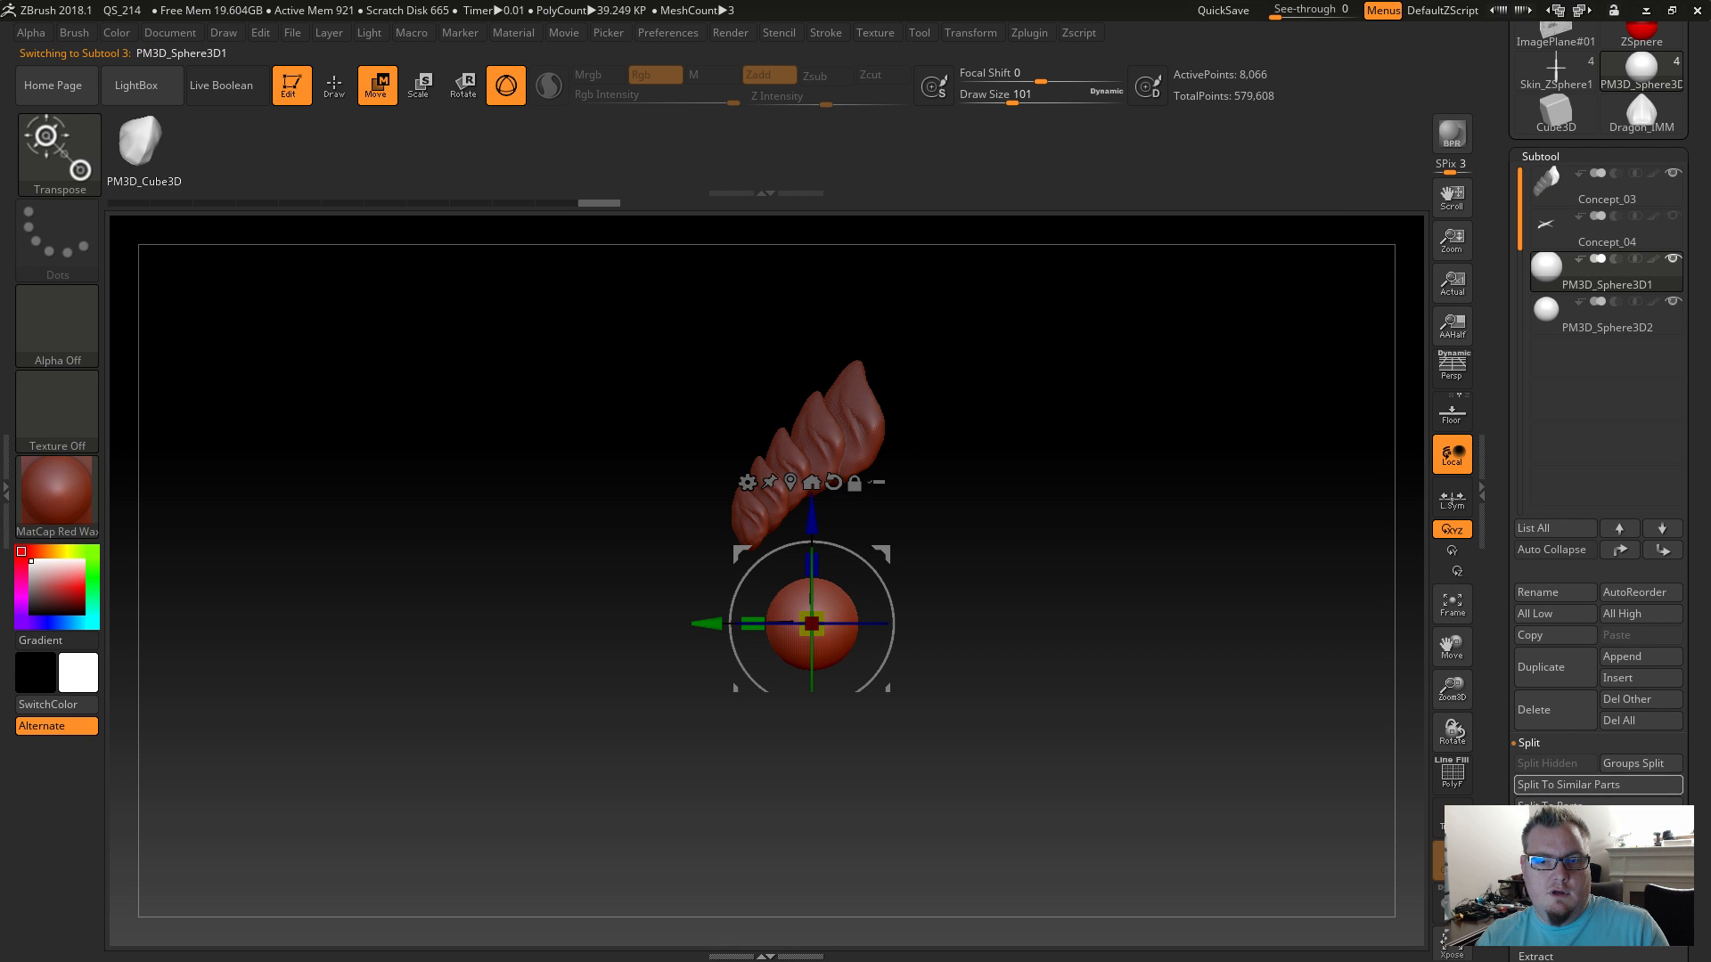
left_click(1534, 788)
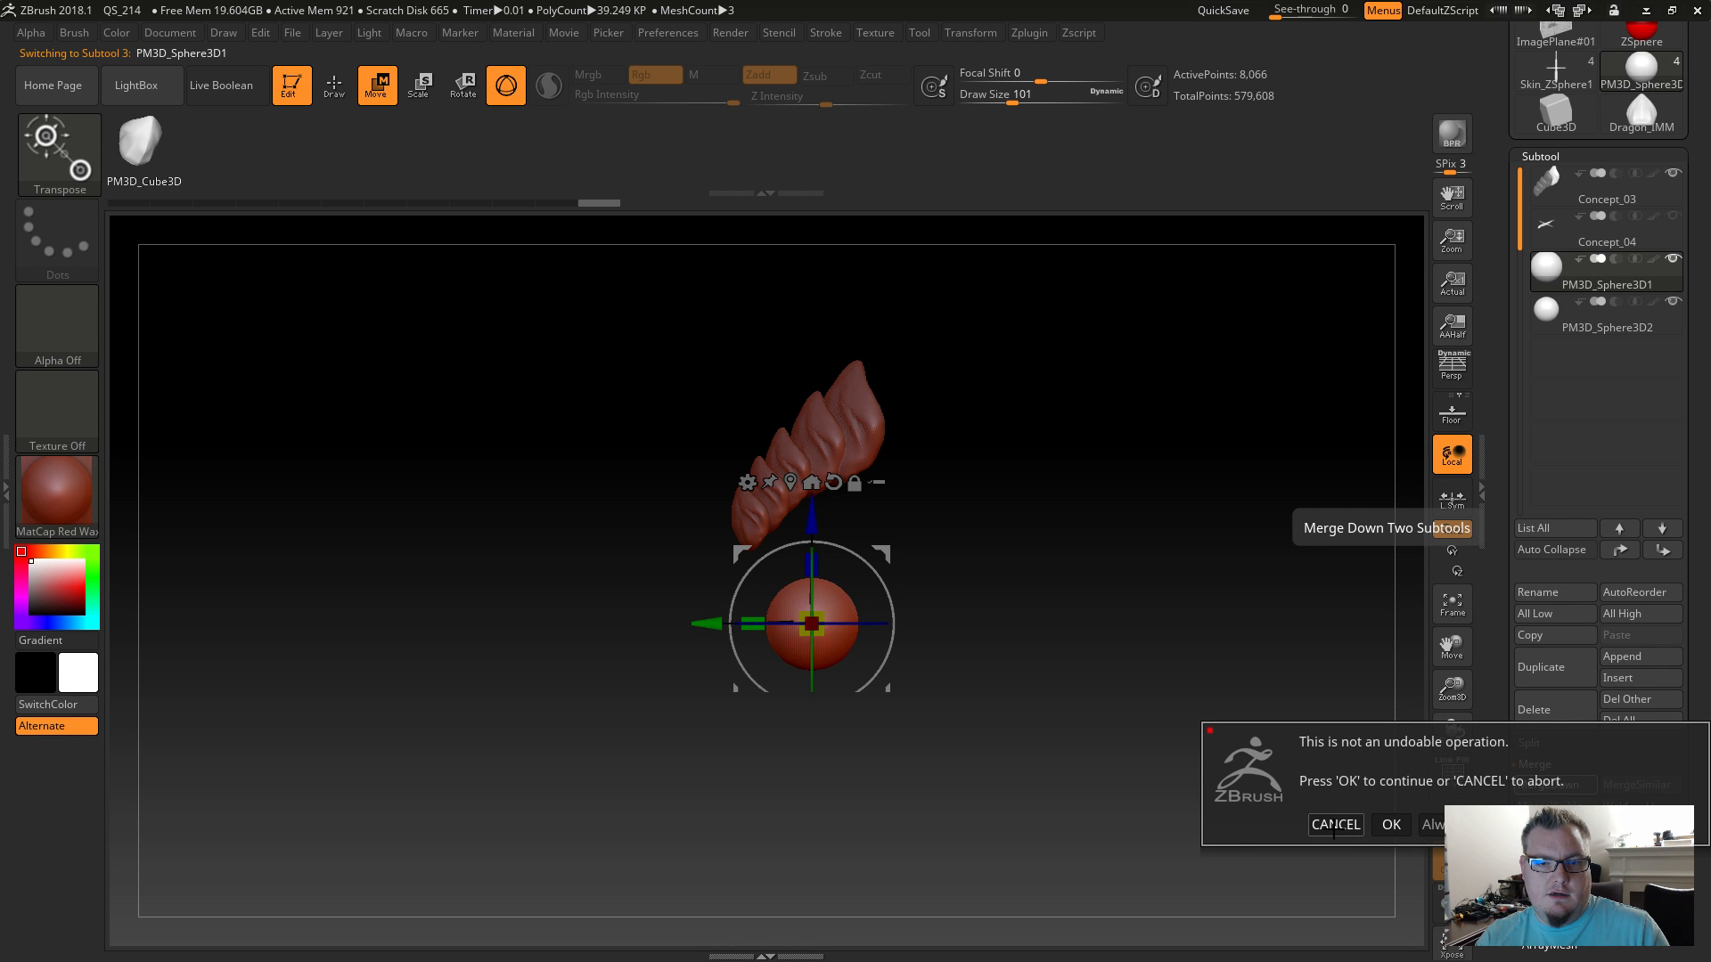
left_click(1391, 825)
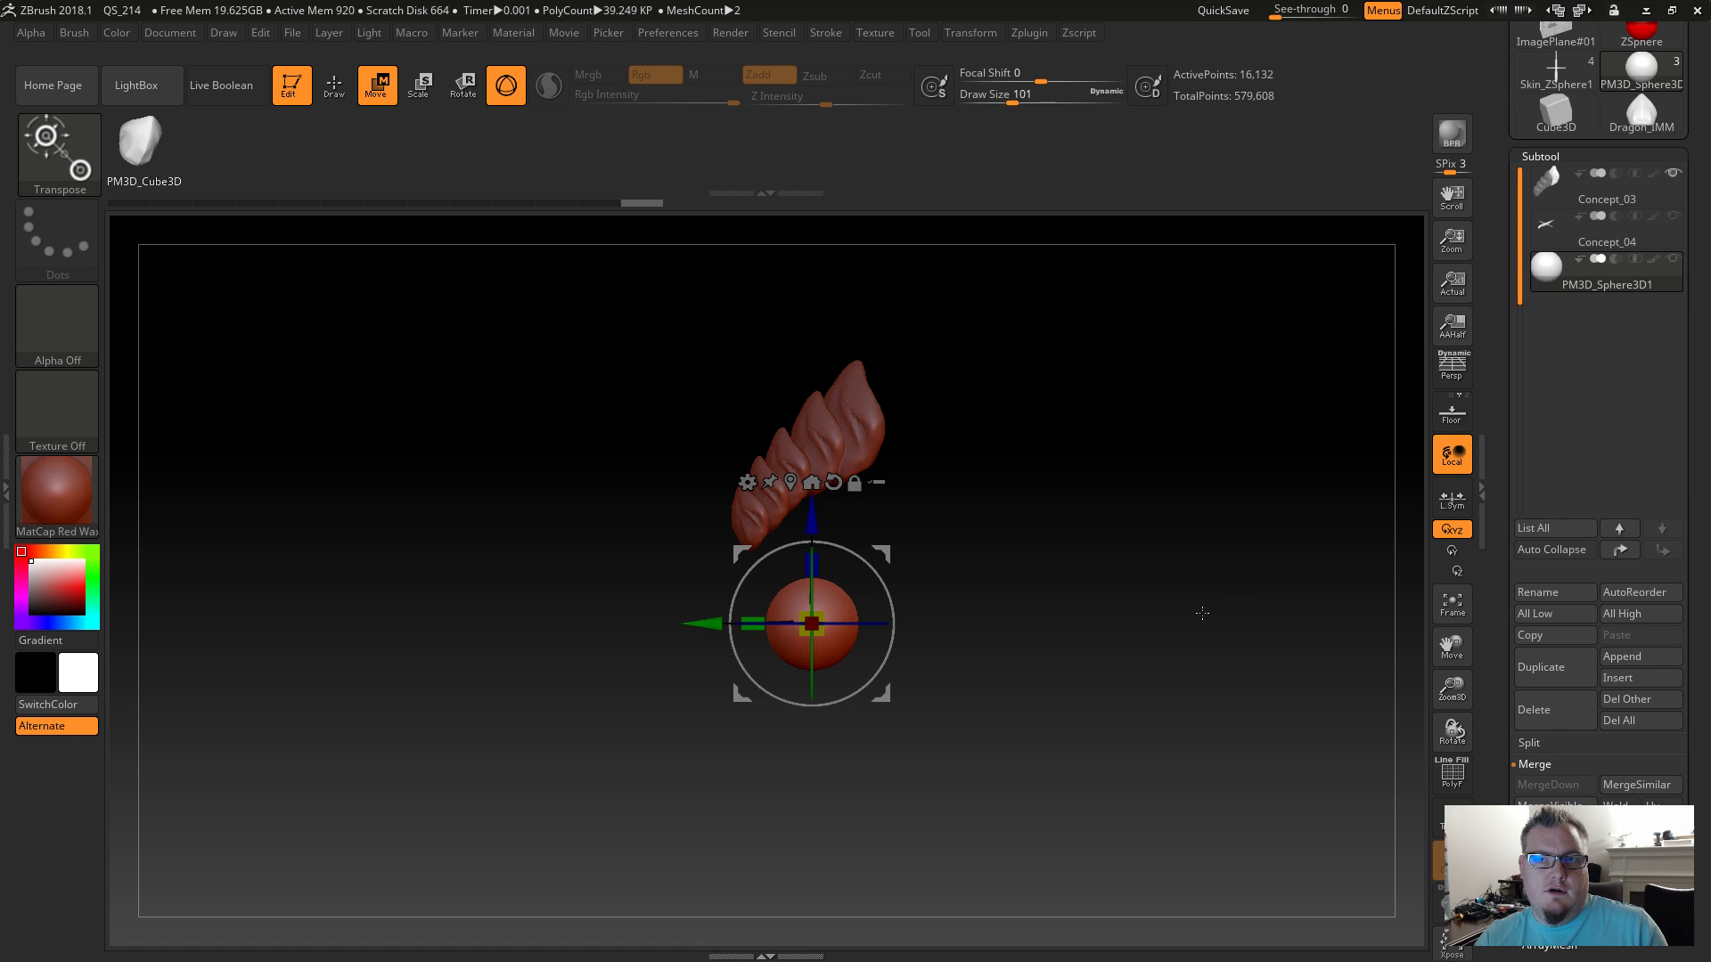
left_click_drag(1150, 643, 1279, 657)
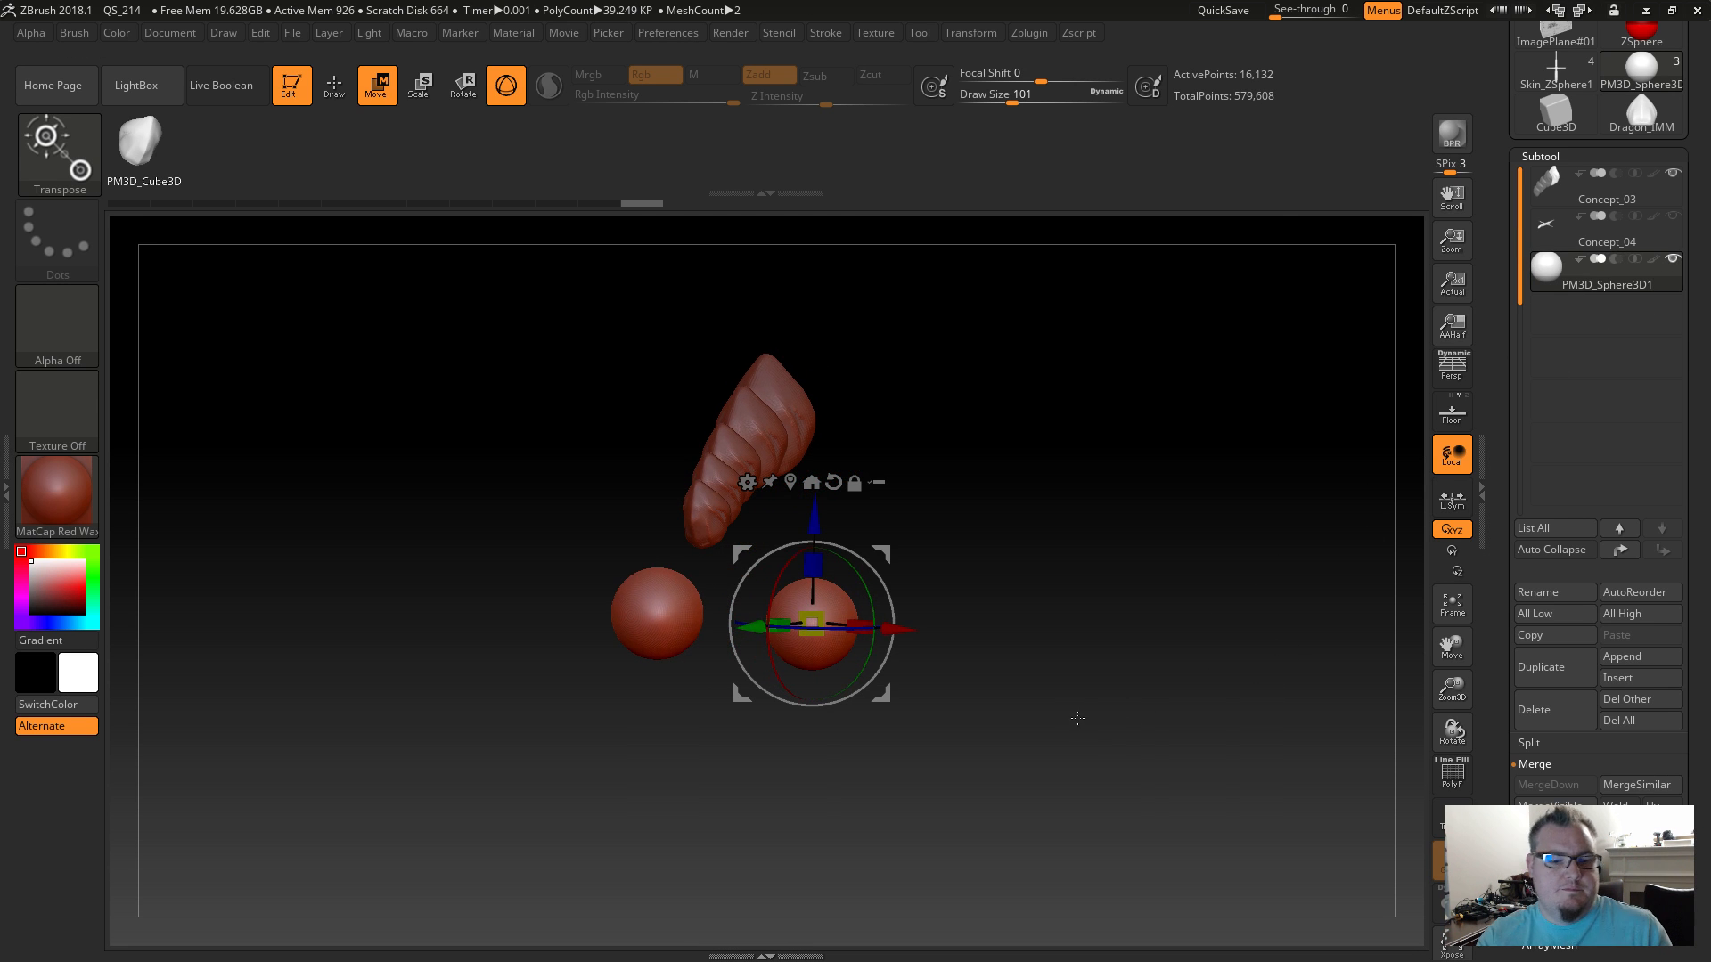
Switch to the DamStandard brush and show the Concept_04 dragon body with the merged eye spheres hidden.
key("b")
key("d")
key("s")
left_click_drag(1065, 712, 1057, 710)
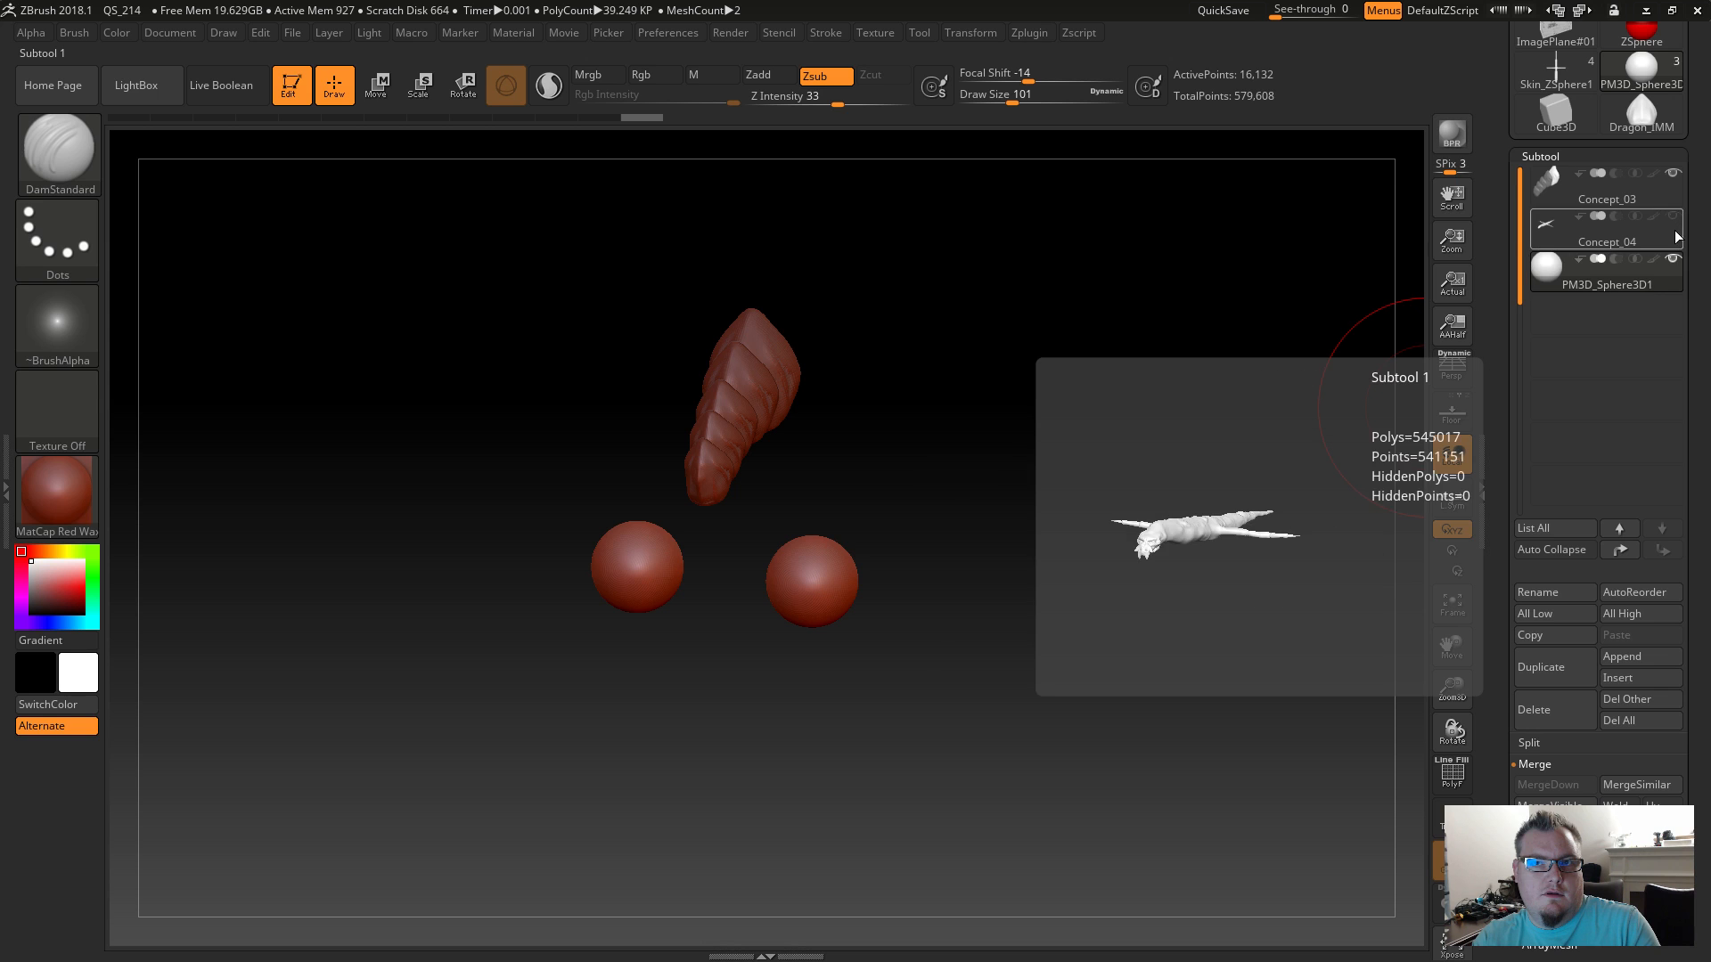
left_click(1674, 220)
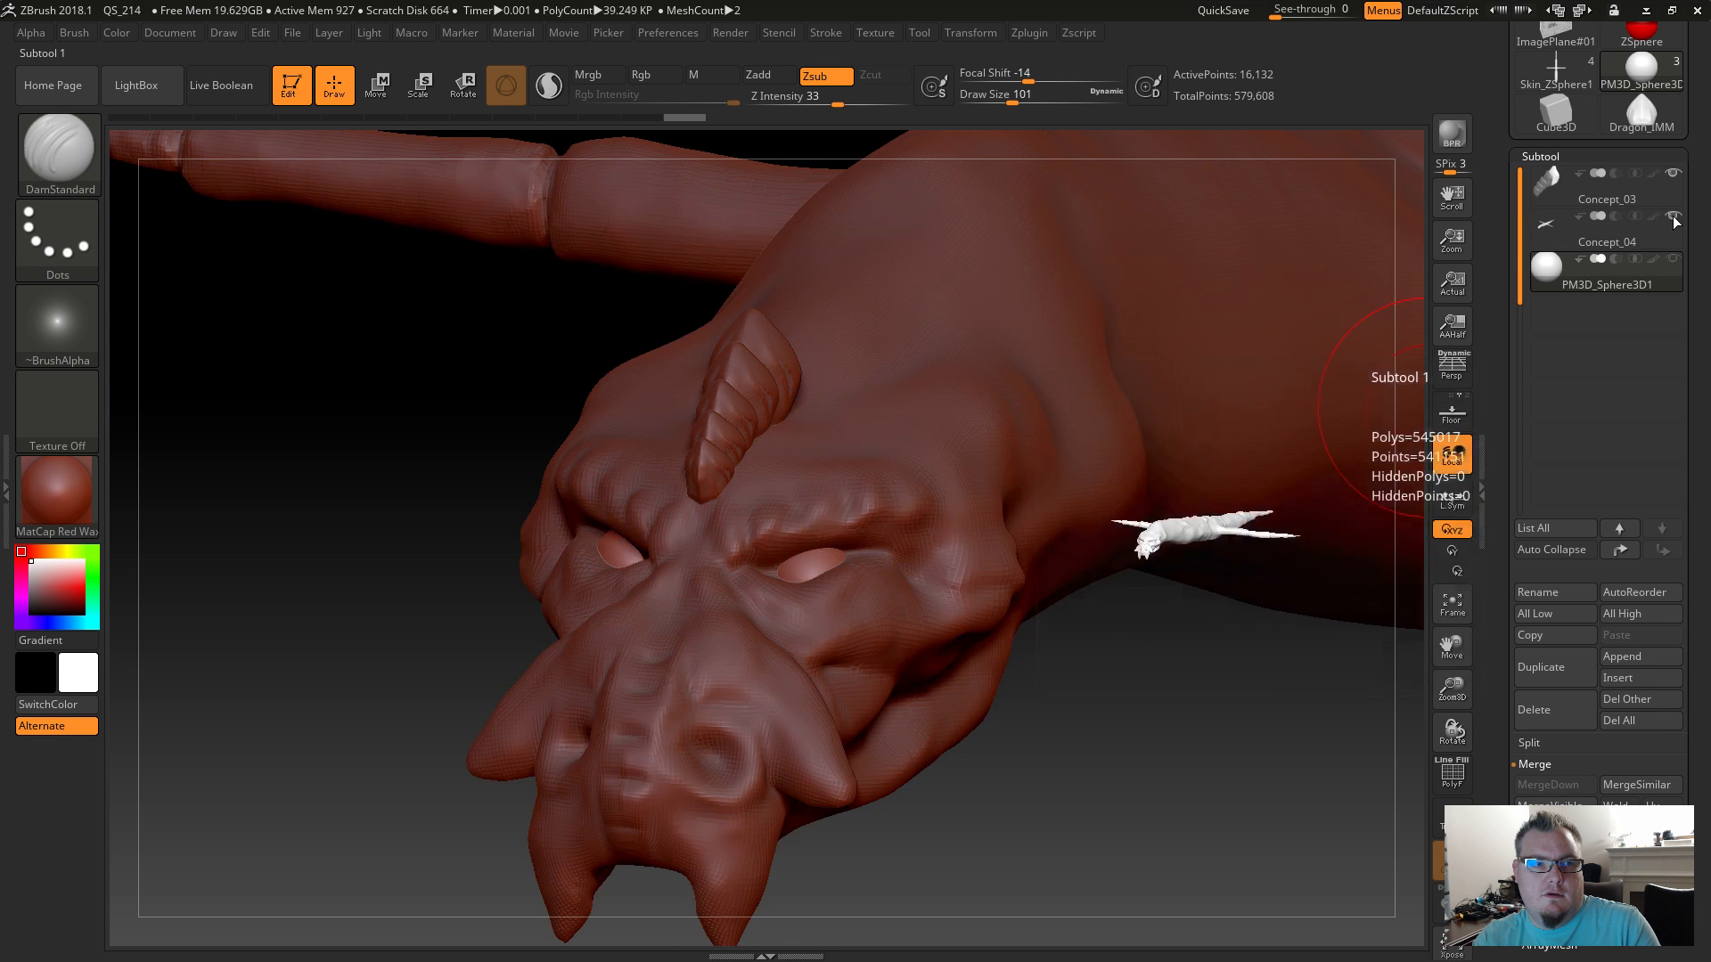
left_click(1673, 261)
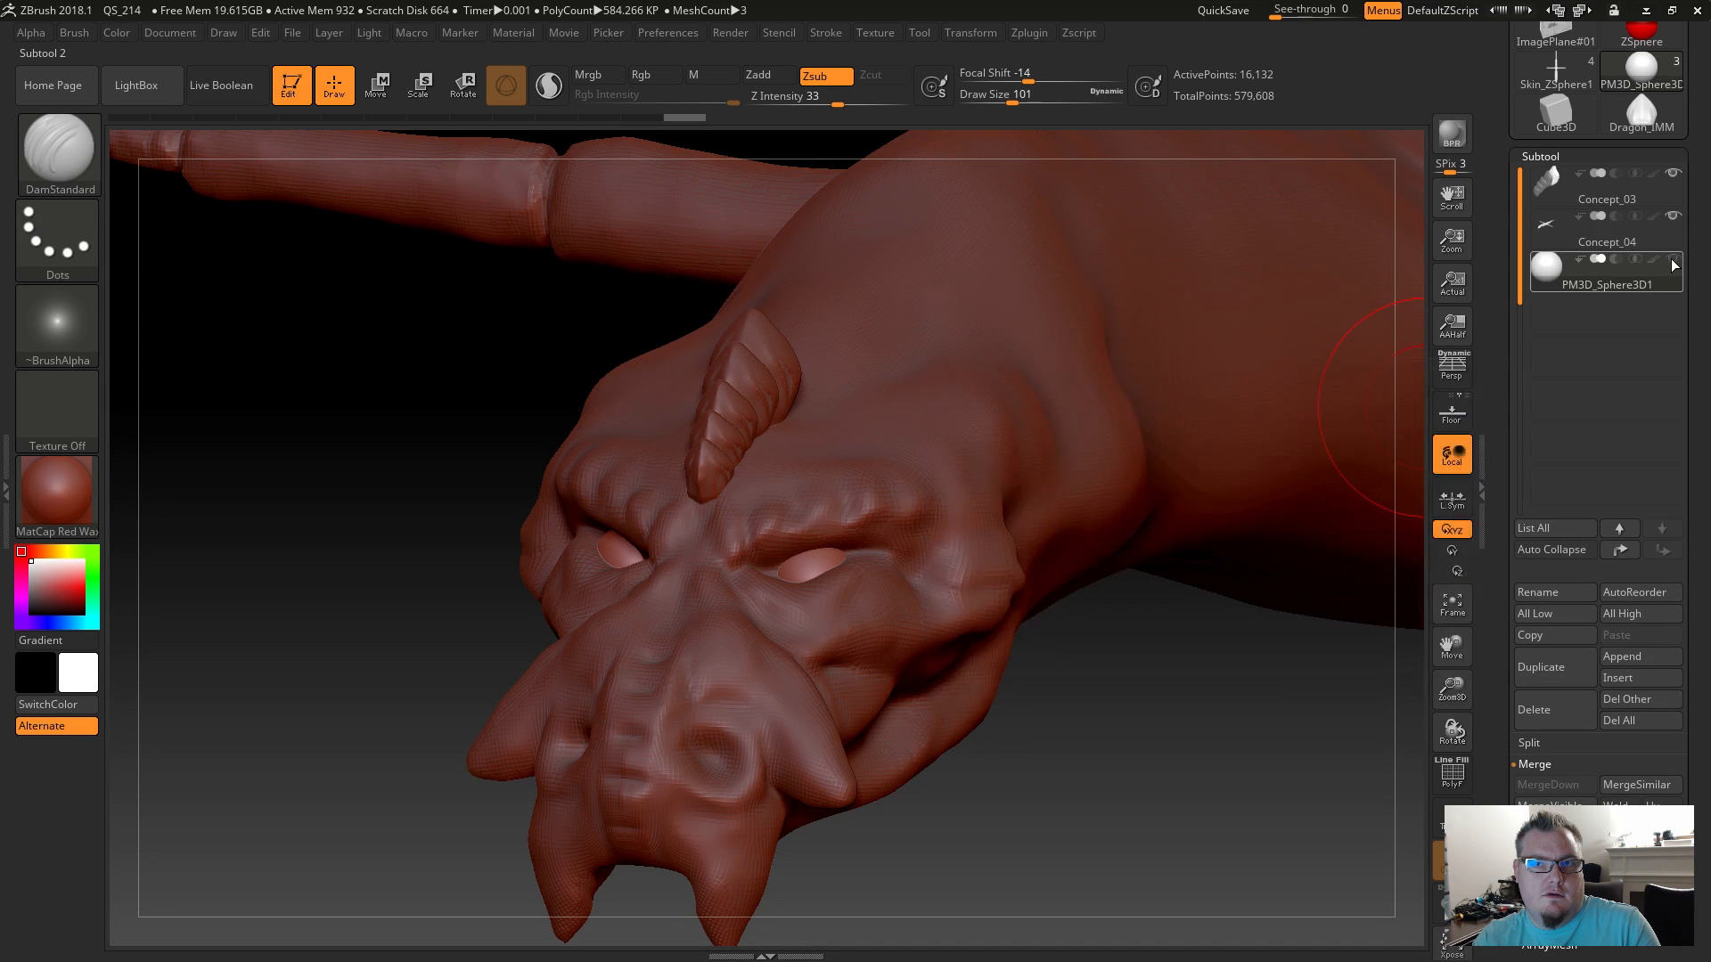
Select the Concept_03 scale row and clear the mask from its lower scales.
left_click(1555, 236)
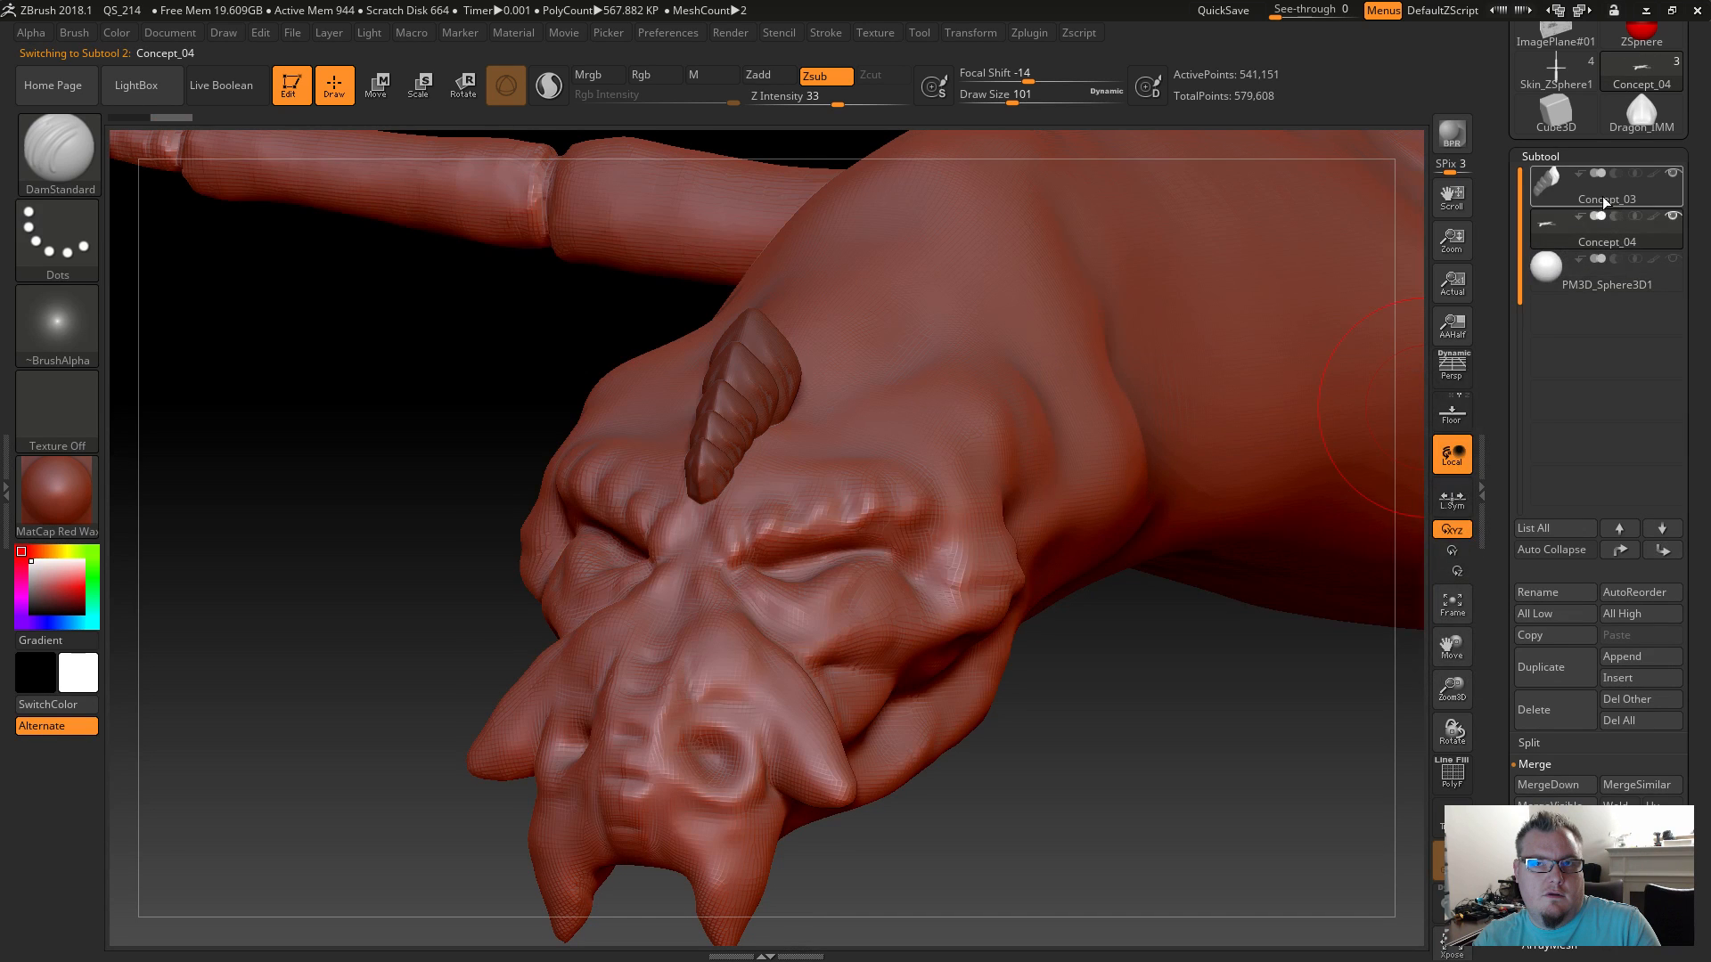
left_click(1544, 196)
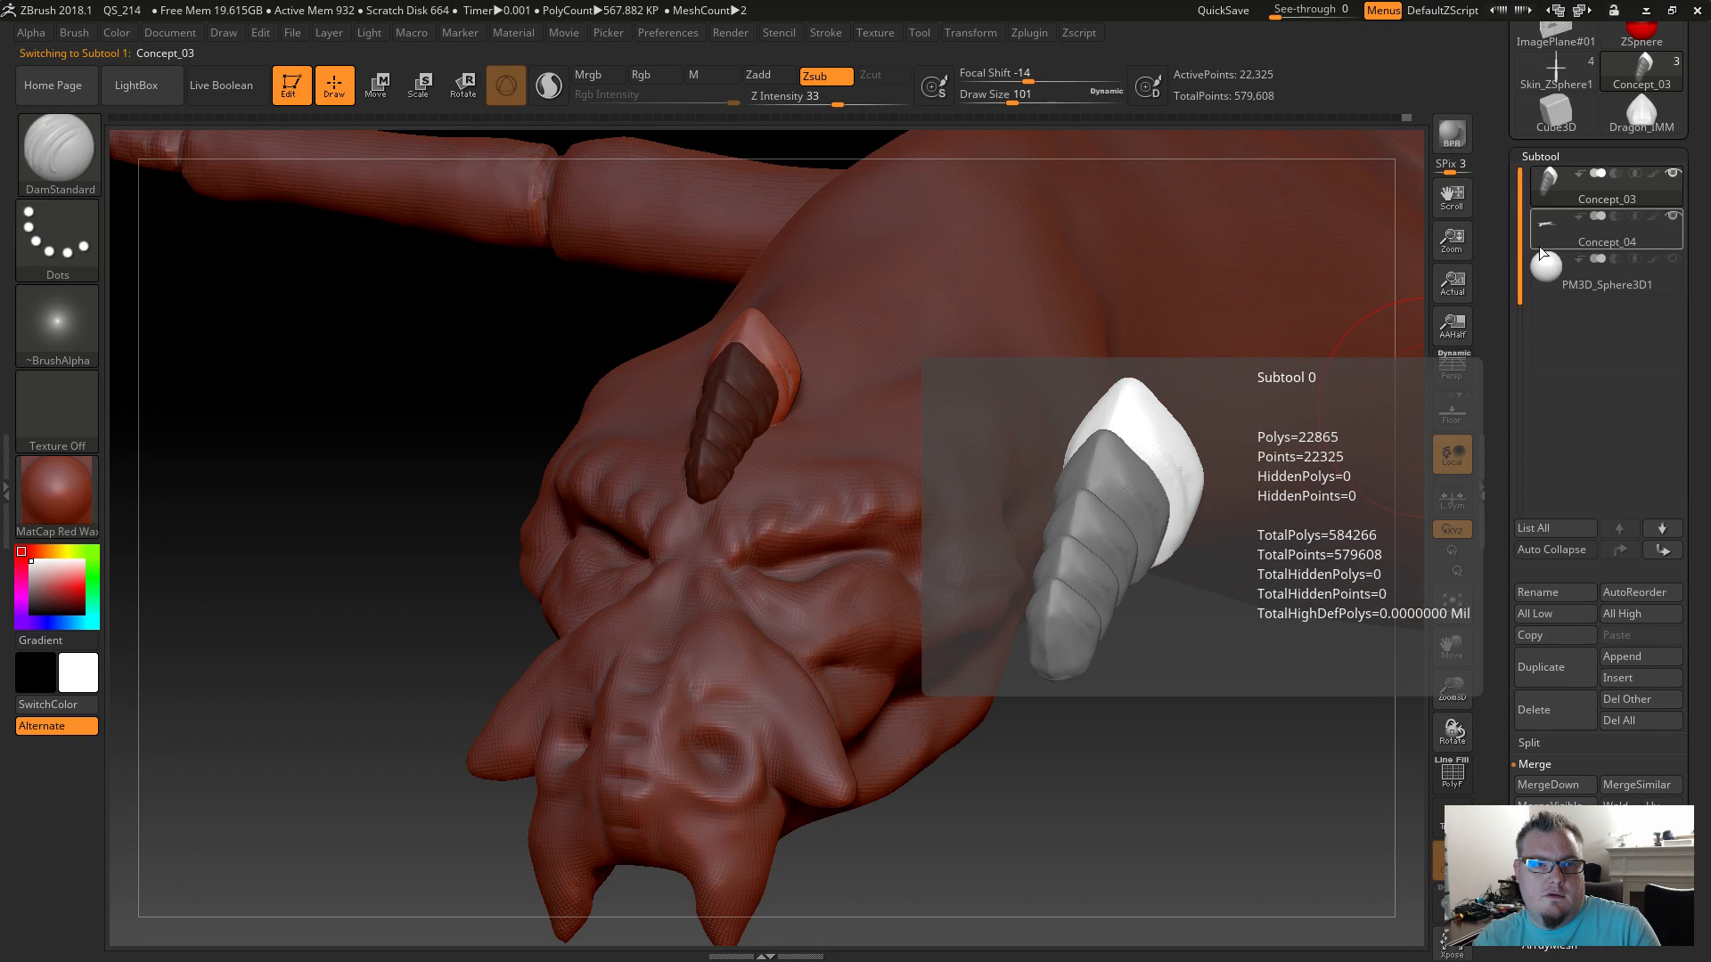
key("ctrl+shift")
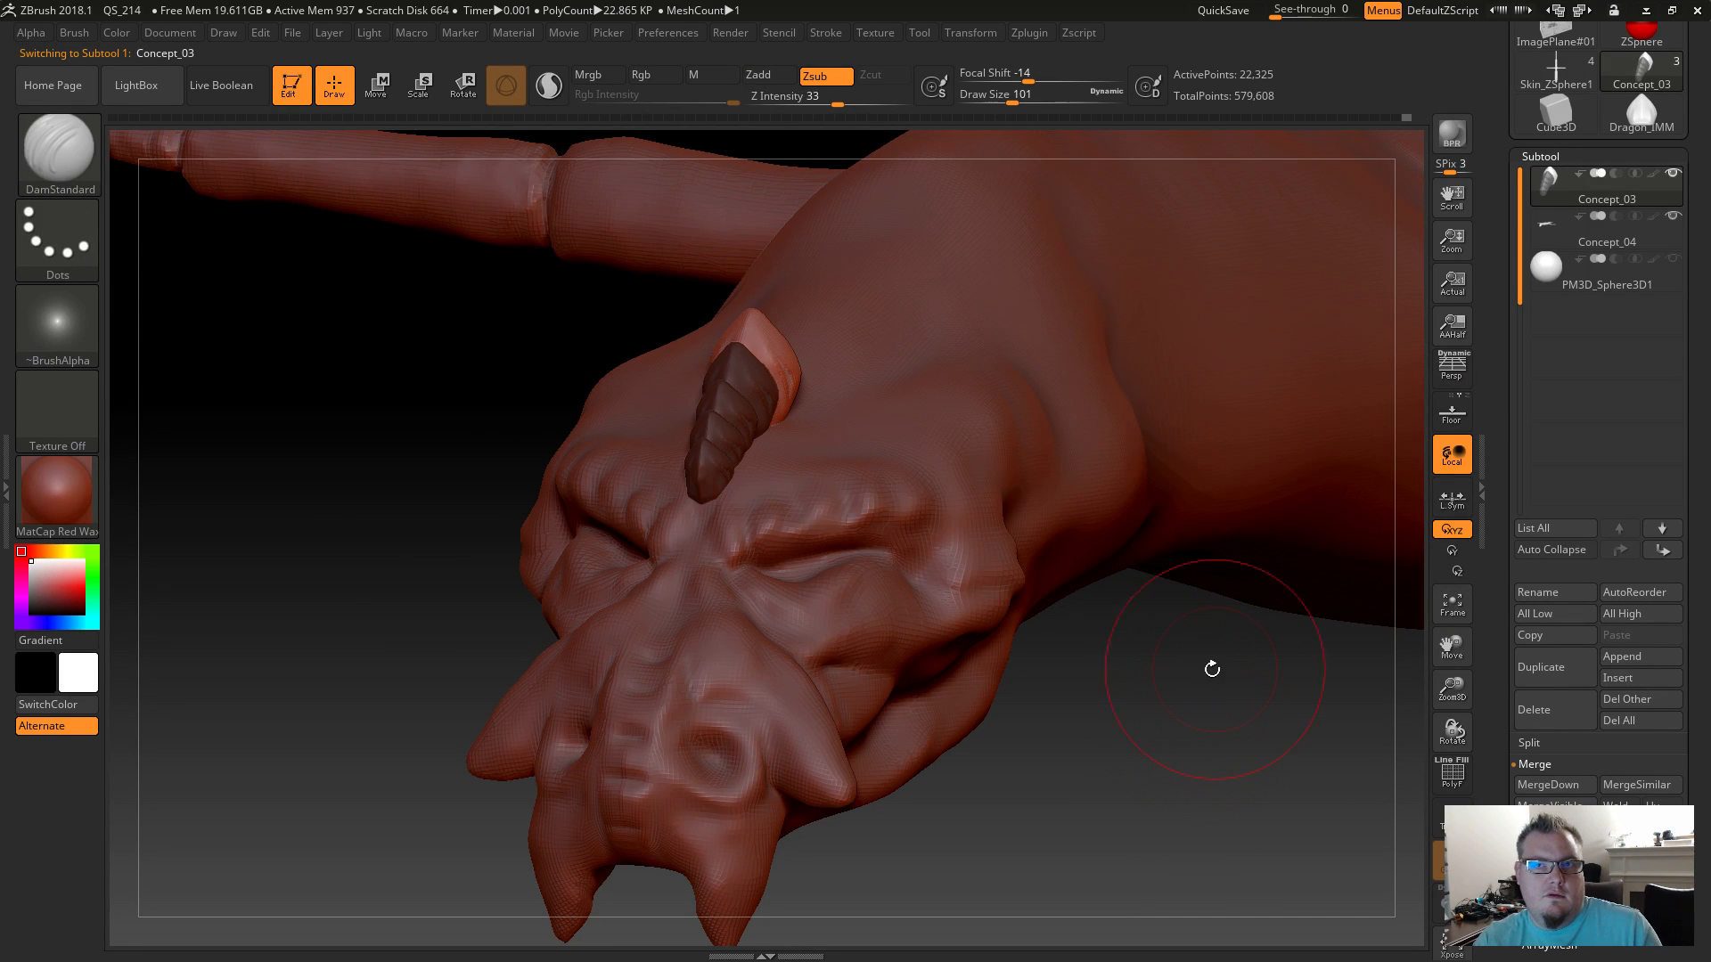
mouse_move(444, 557)
left_mouse_down()
mouse_move(389, 565)
mouse_move(951, 810)
mouse_move(877, 839)
mouse_move(1047, 793)
mouse_move(882, 822)
mouse_move(889, 726)
left_mouse_up()
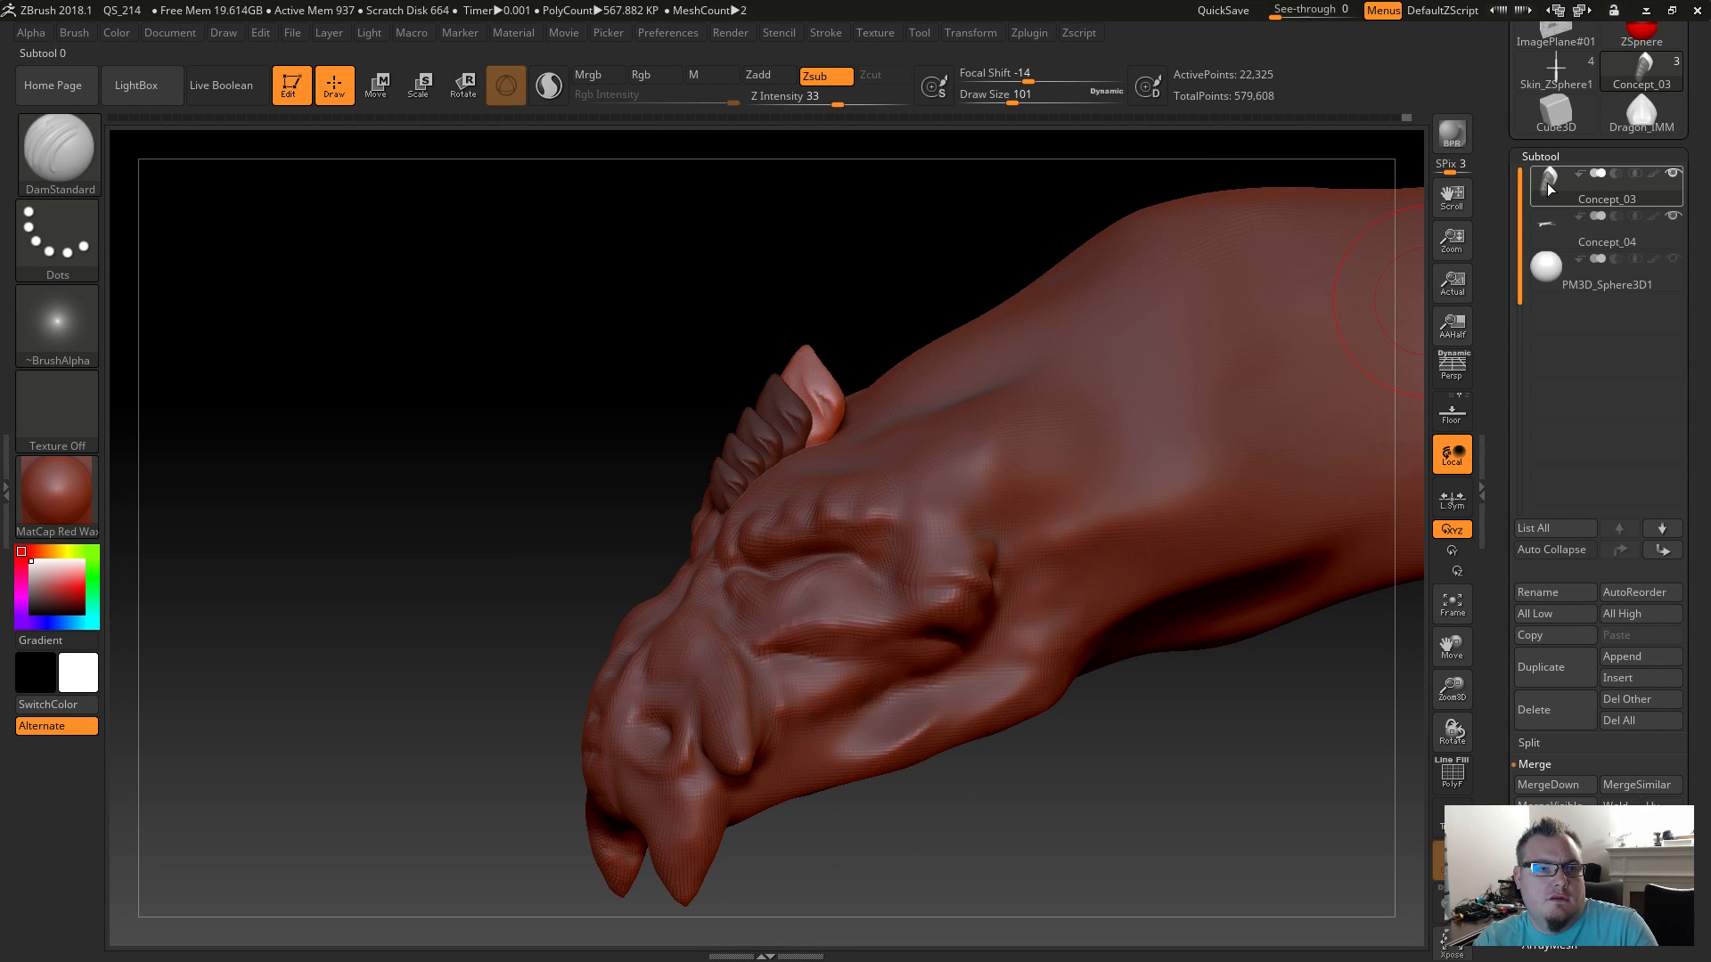
mouse_move(1553, 180)
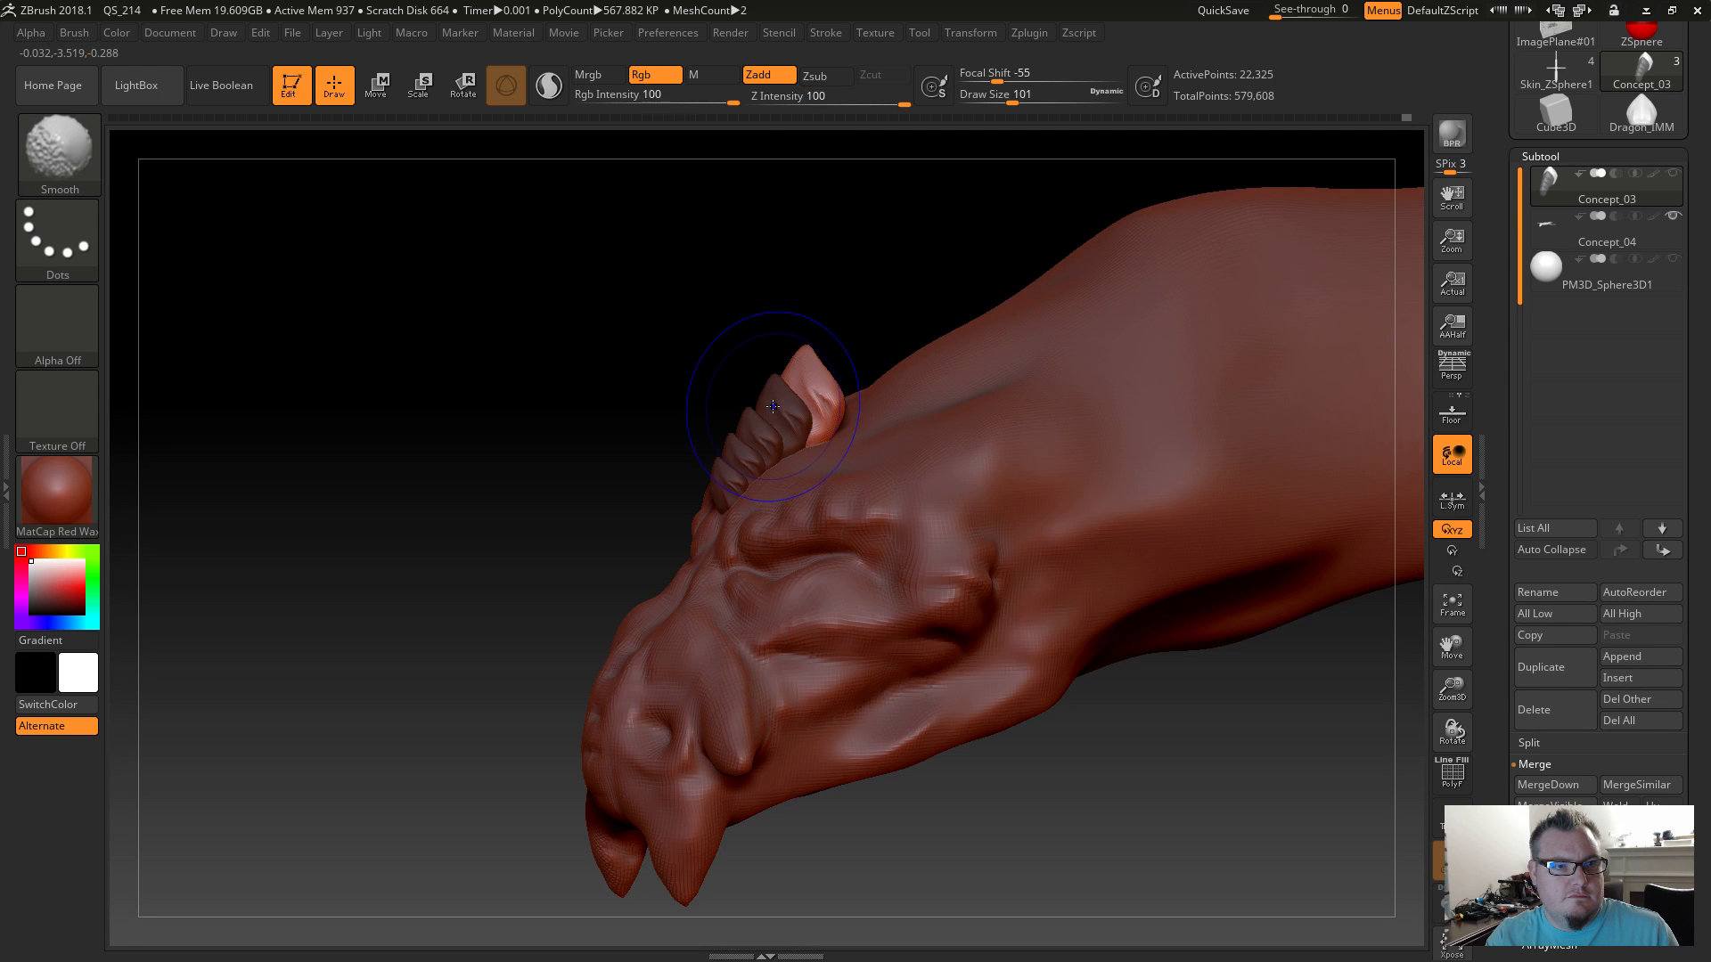
mouse_move(763, 398)
left_mouse_down("shift")
mouse_move(745, 401)
mouse_move(771, 413)
left_mouse_up("shift")
key("shift")
key("ctrl")
key("ctrl+shift")
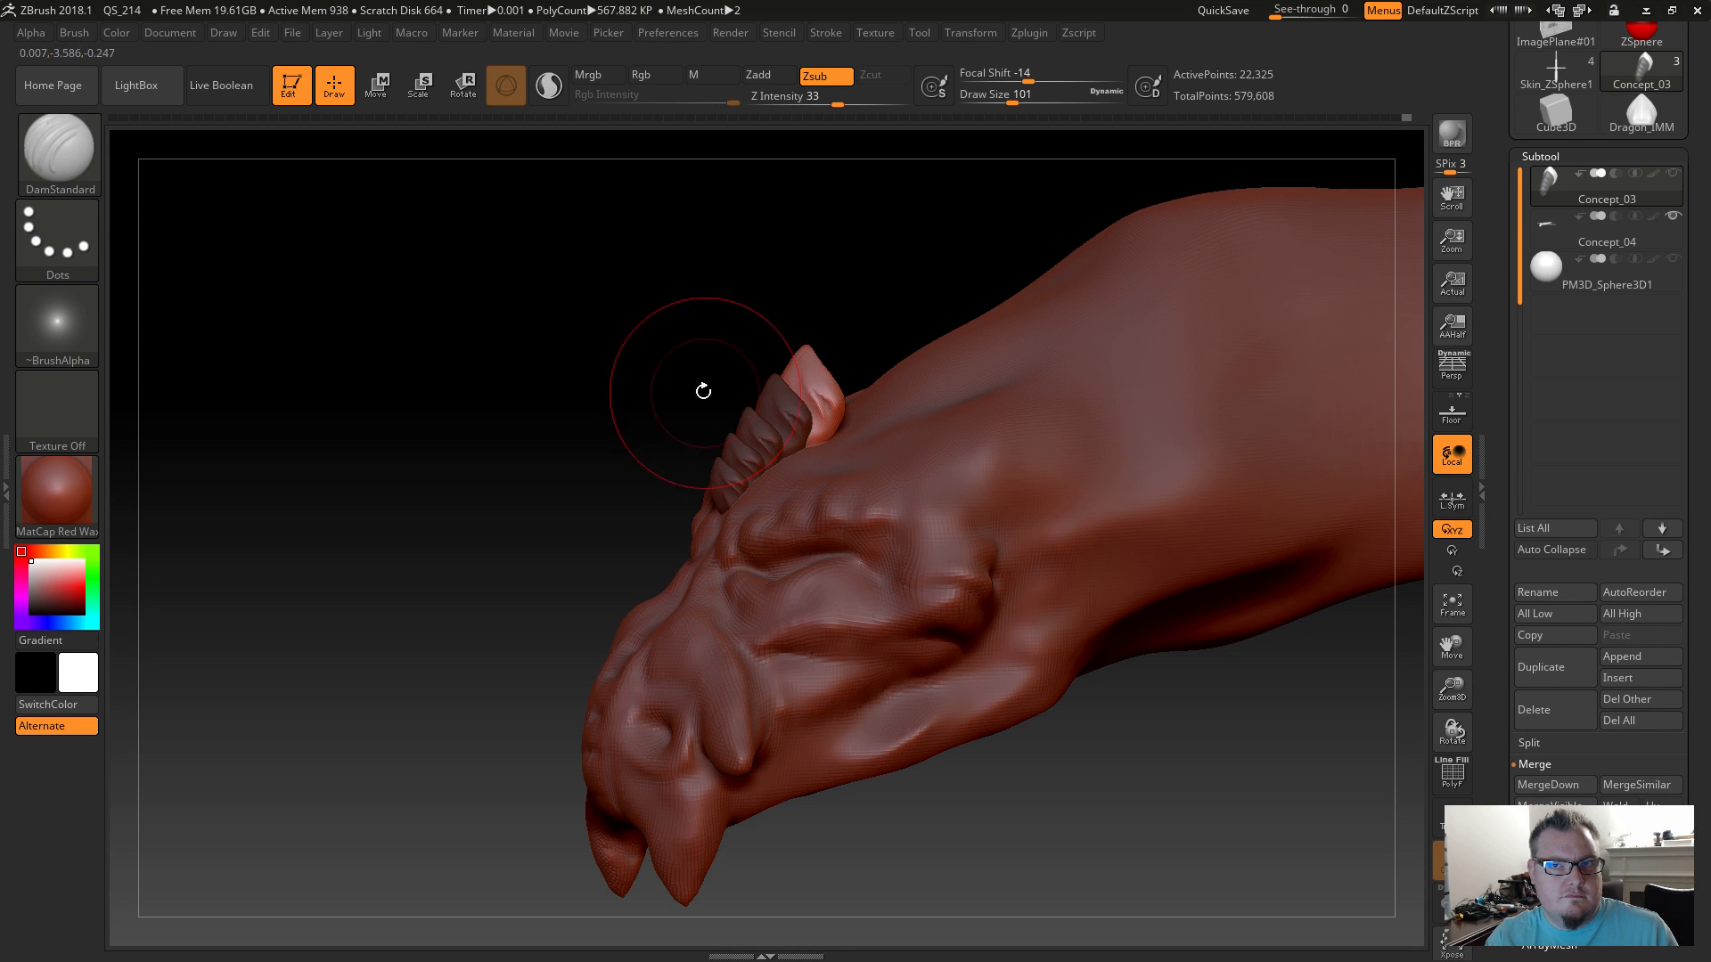
key("ctrl")
mouse_move(516, 535)
left_mouse_down()
mouse_move(500, 538)
mouse_move(565, 508)
mouse_move(654, 504)
mouse_move(508, 489)
mouse_move(495, 558)
left_mouse_up()
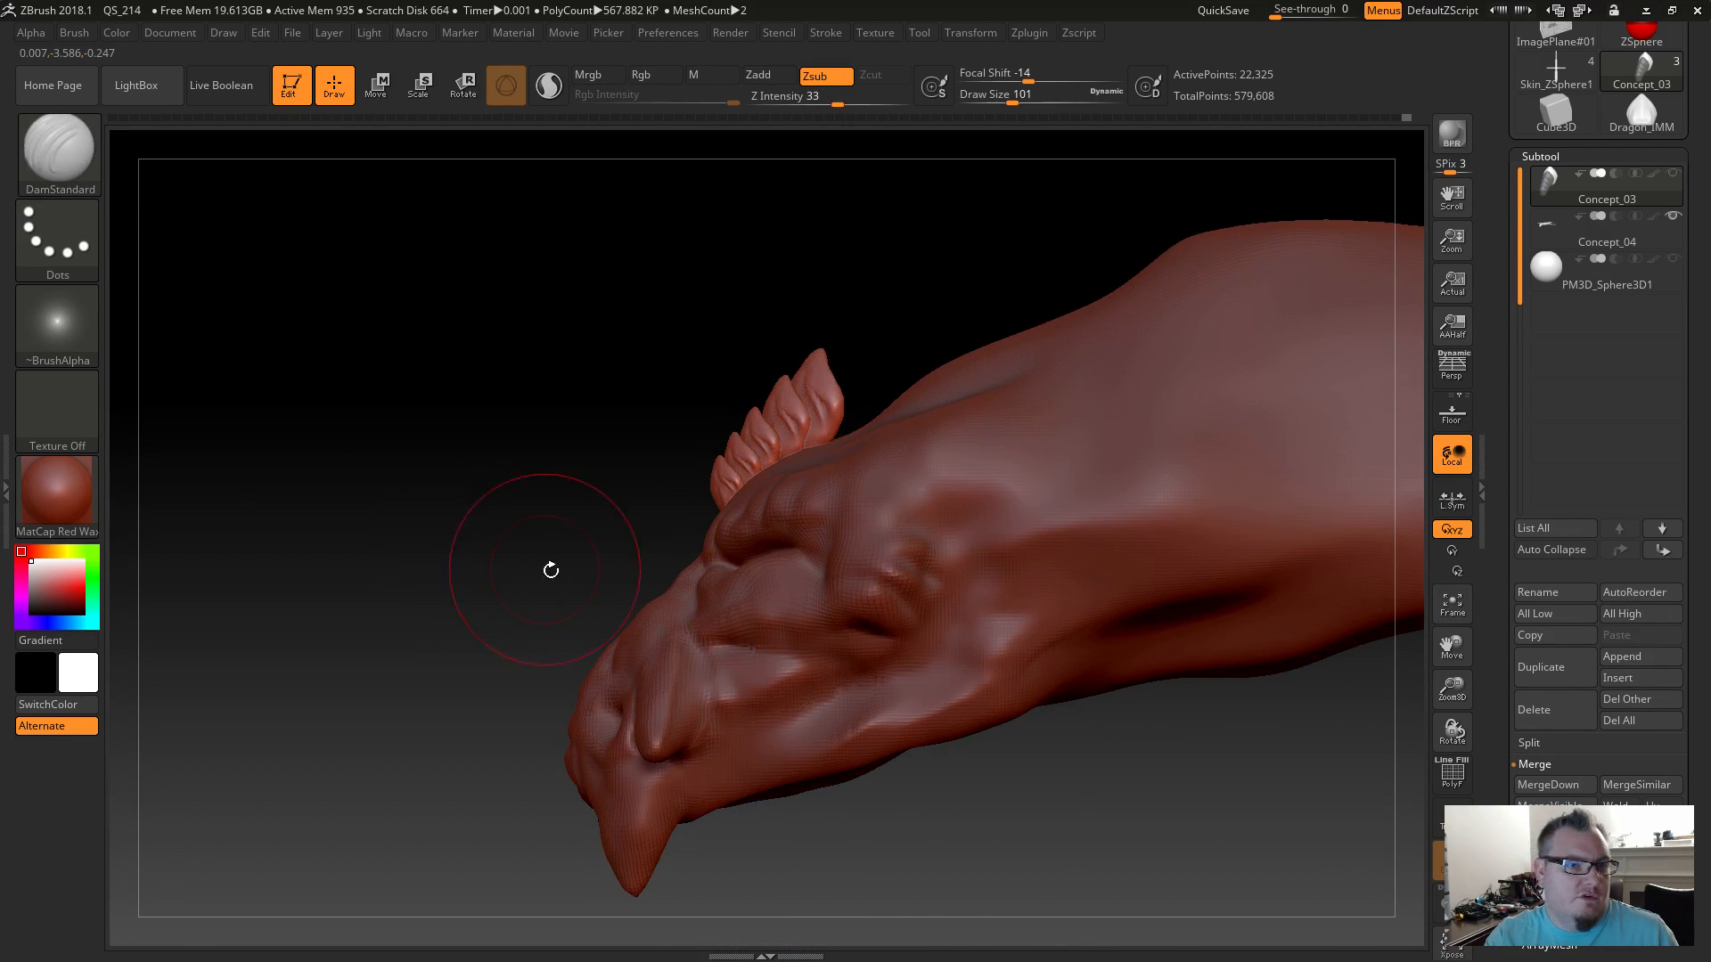
Lower the whole scale row slightly into the dragon's forehead with the Transpose gizmo.
key("t")
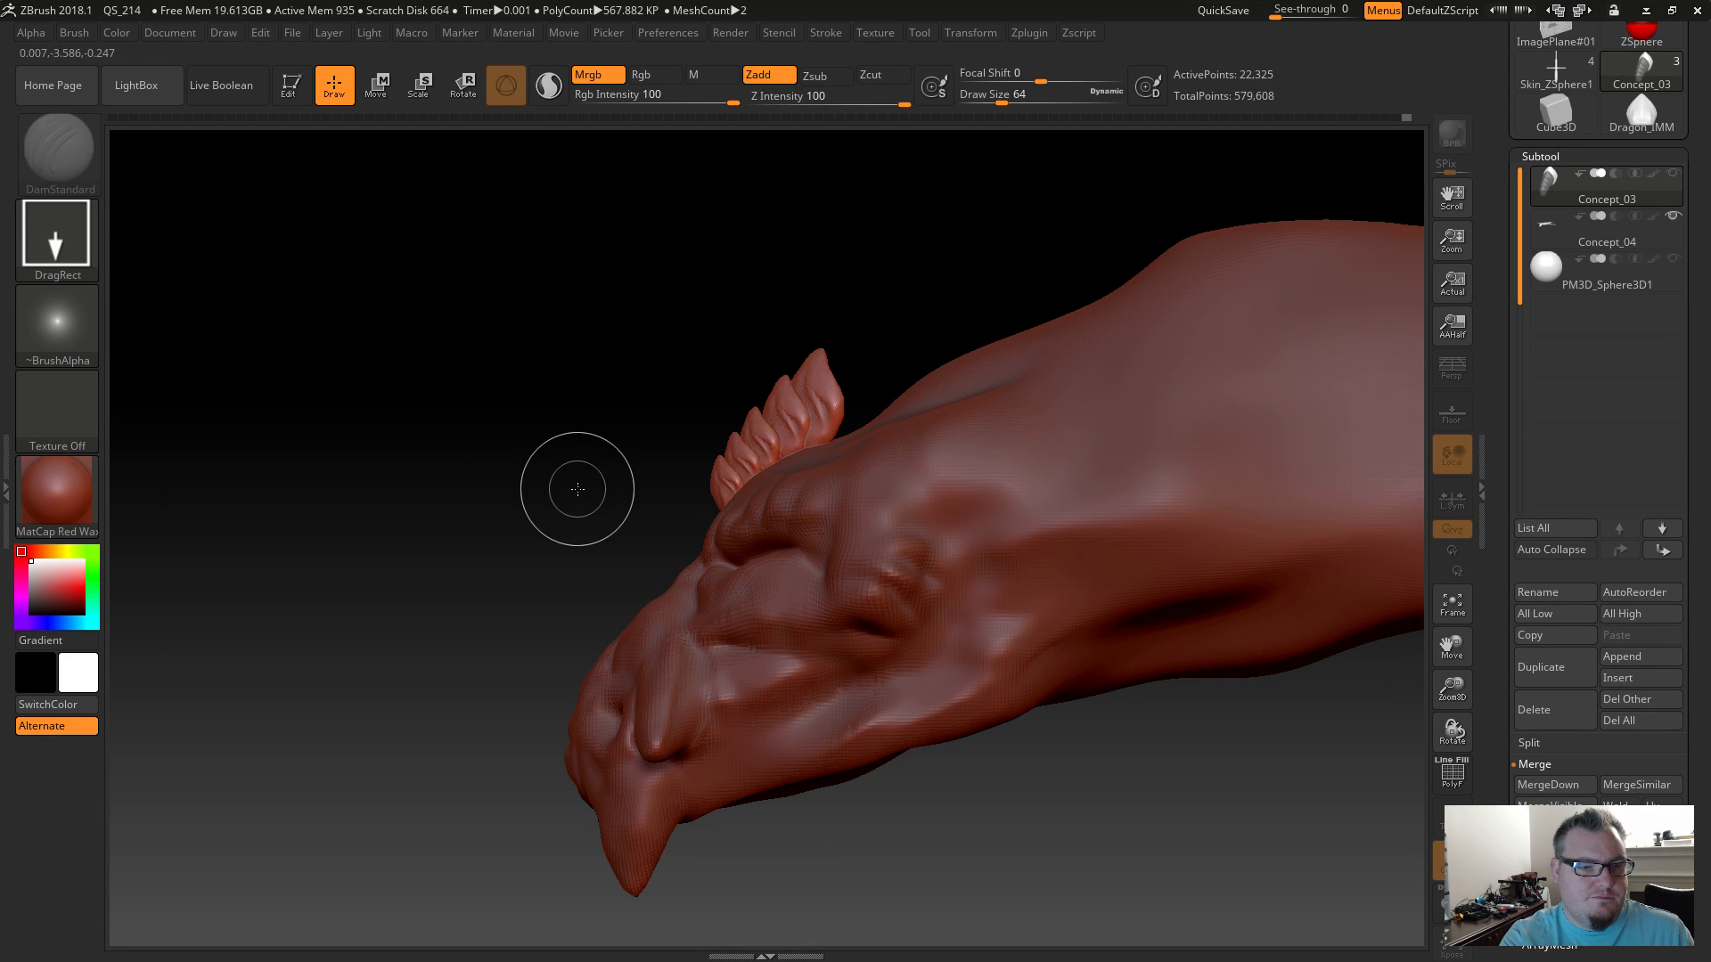
key("e")
key("t")
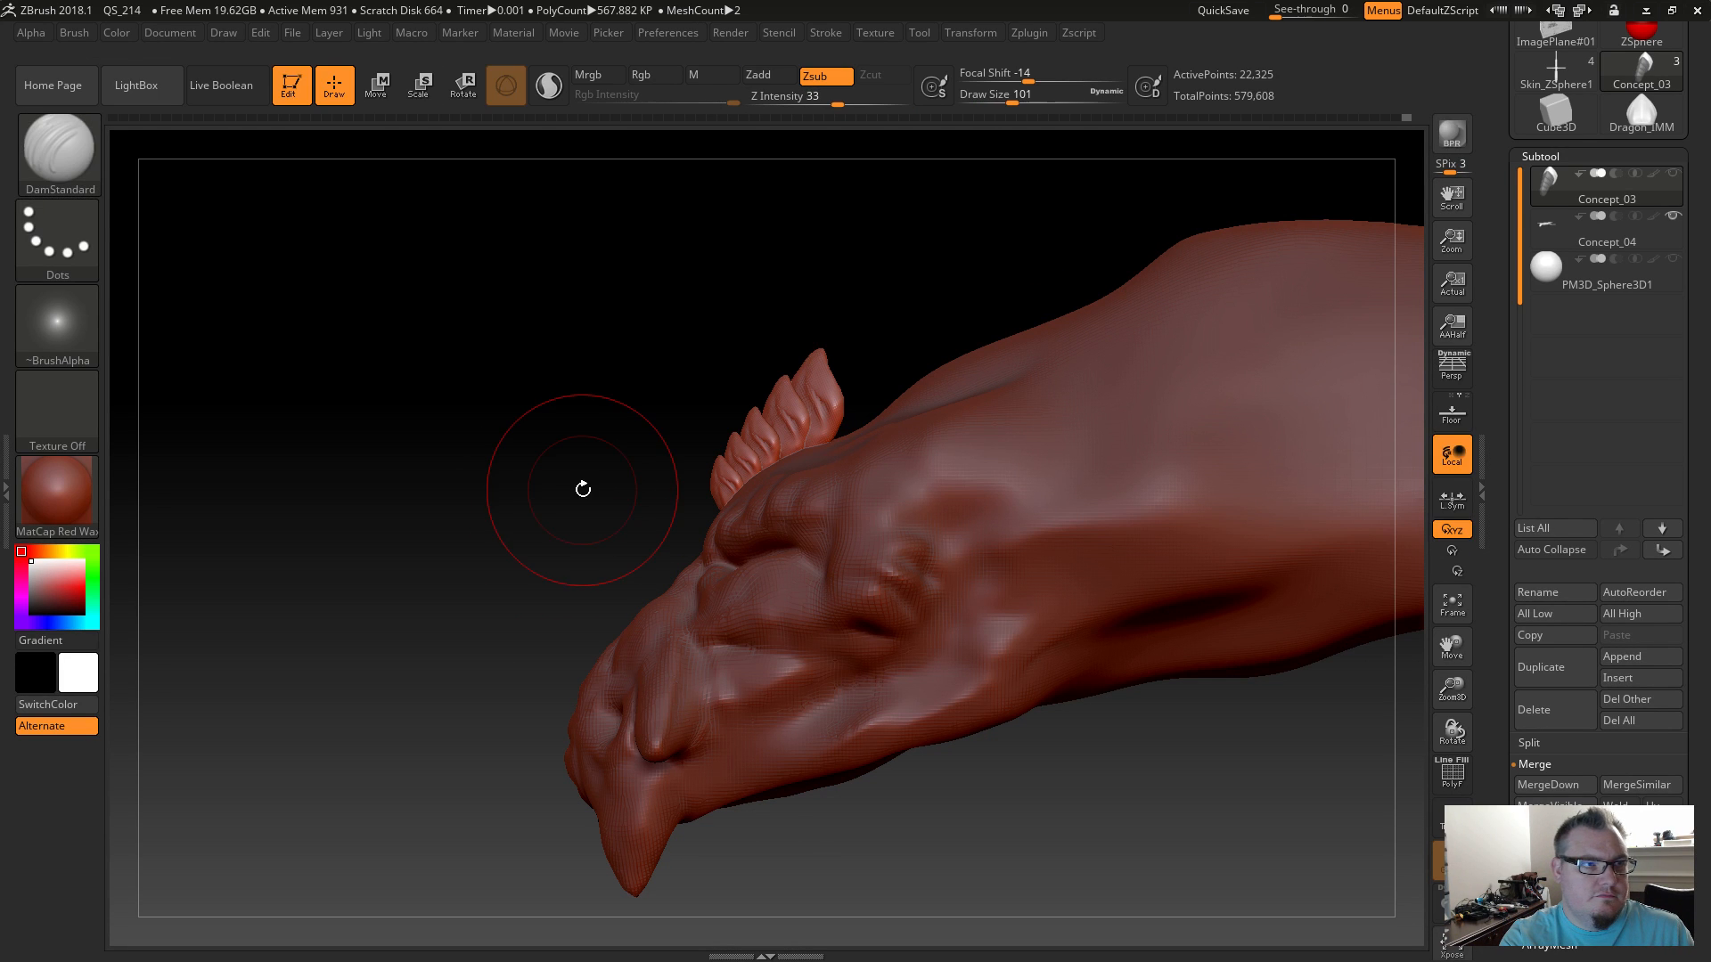
key("r")
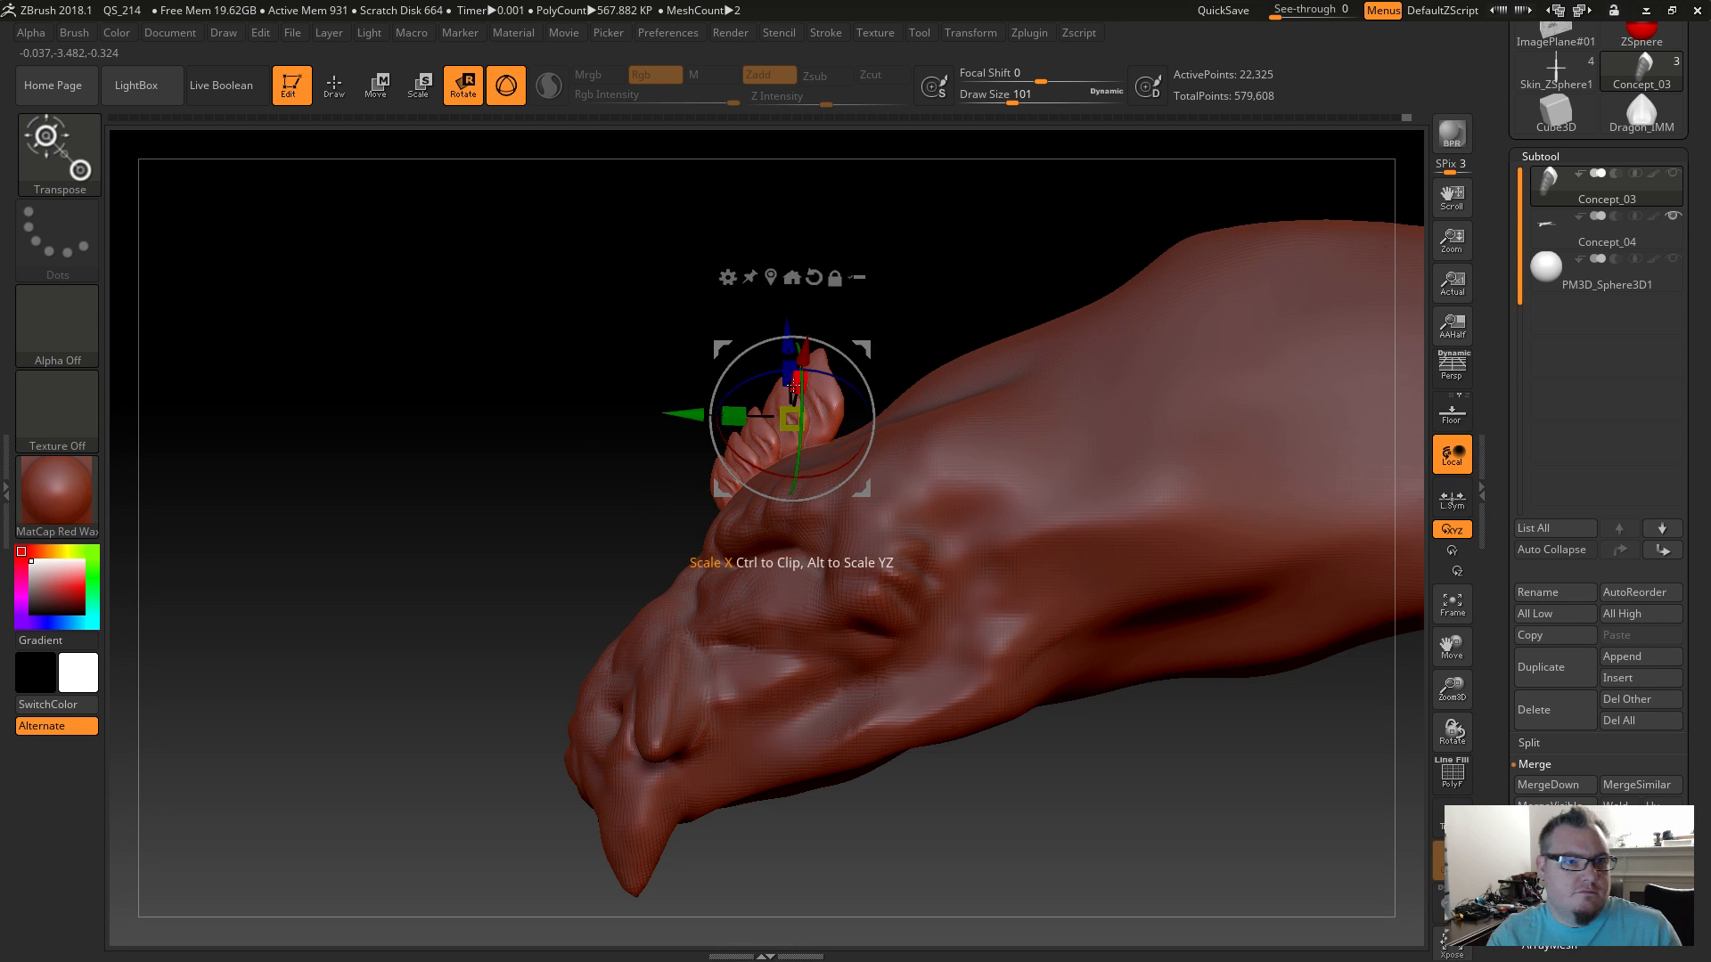
mouse_move(788, 348)
left_mouse_down()
mouse_move(754, 353)
mouse_move(790, 357)
left_mouse_up()
left_click_drag(535, 470, 556, 508)
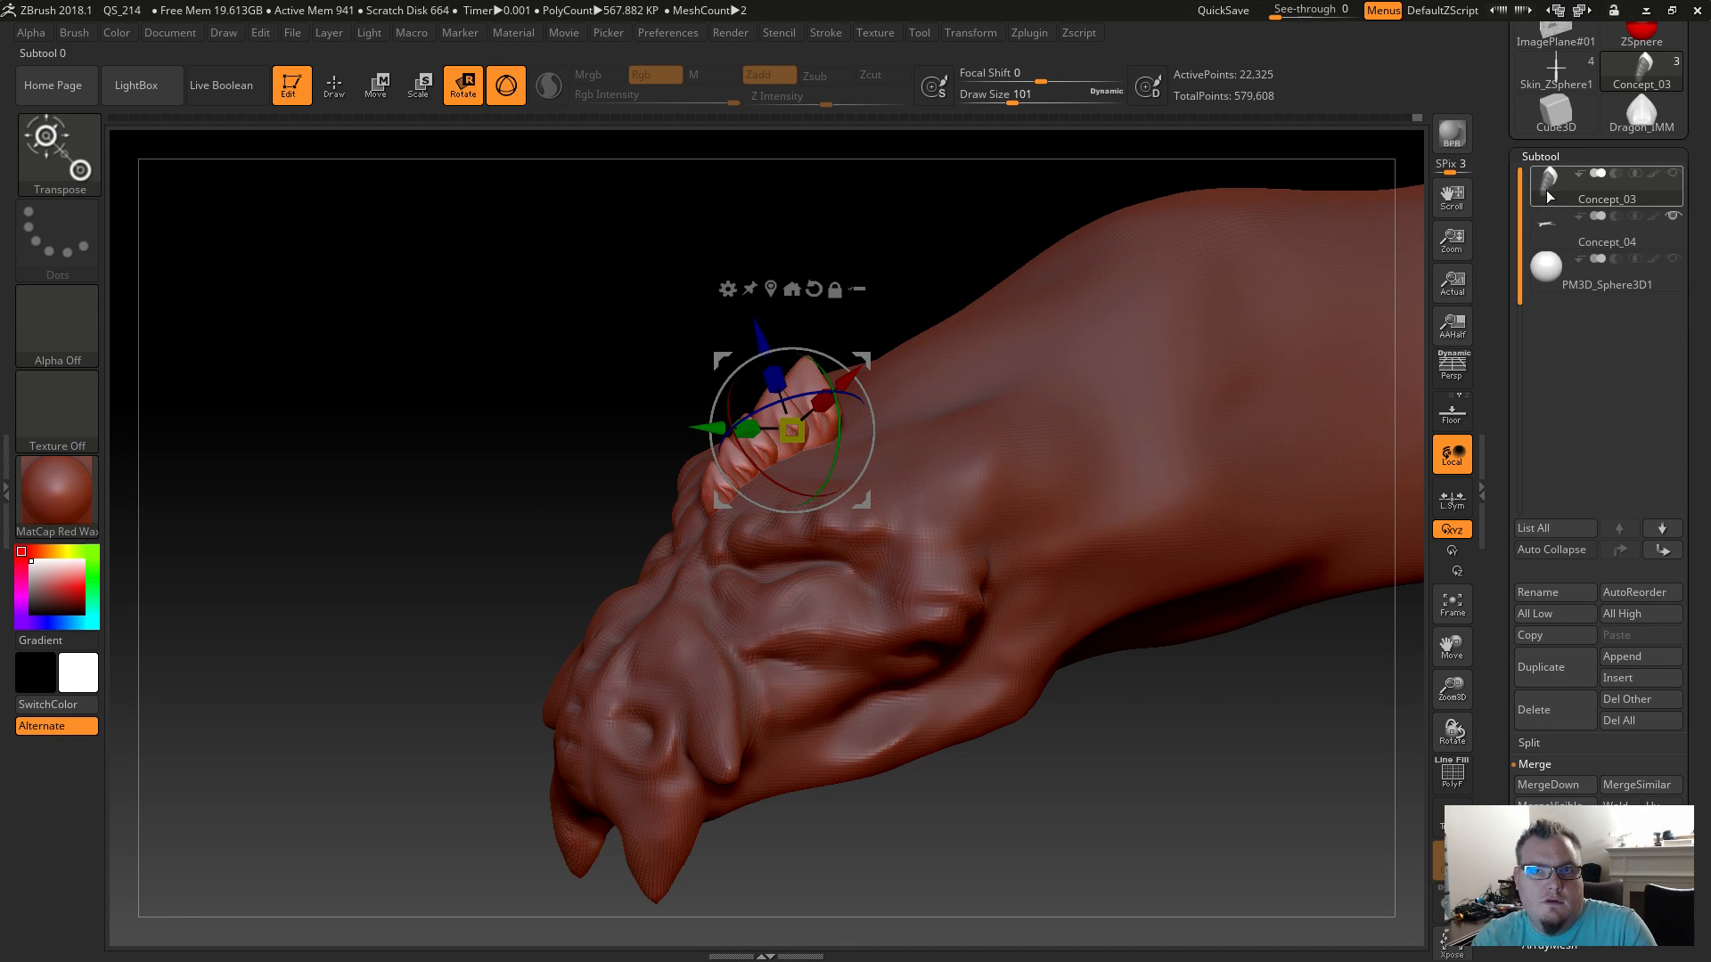
Merge the Concept_03 scale row down with the Concept_04 dragon body and switch to the Standard brush.
left_click(1530, 782)
left_click(1403, 820)
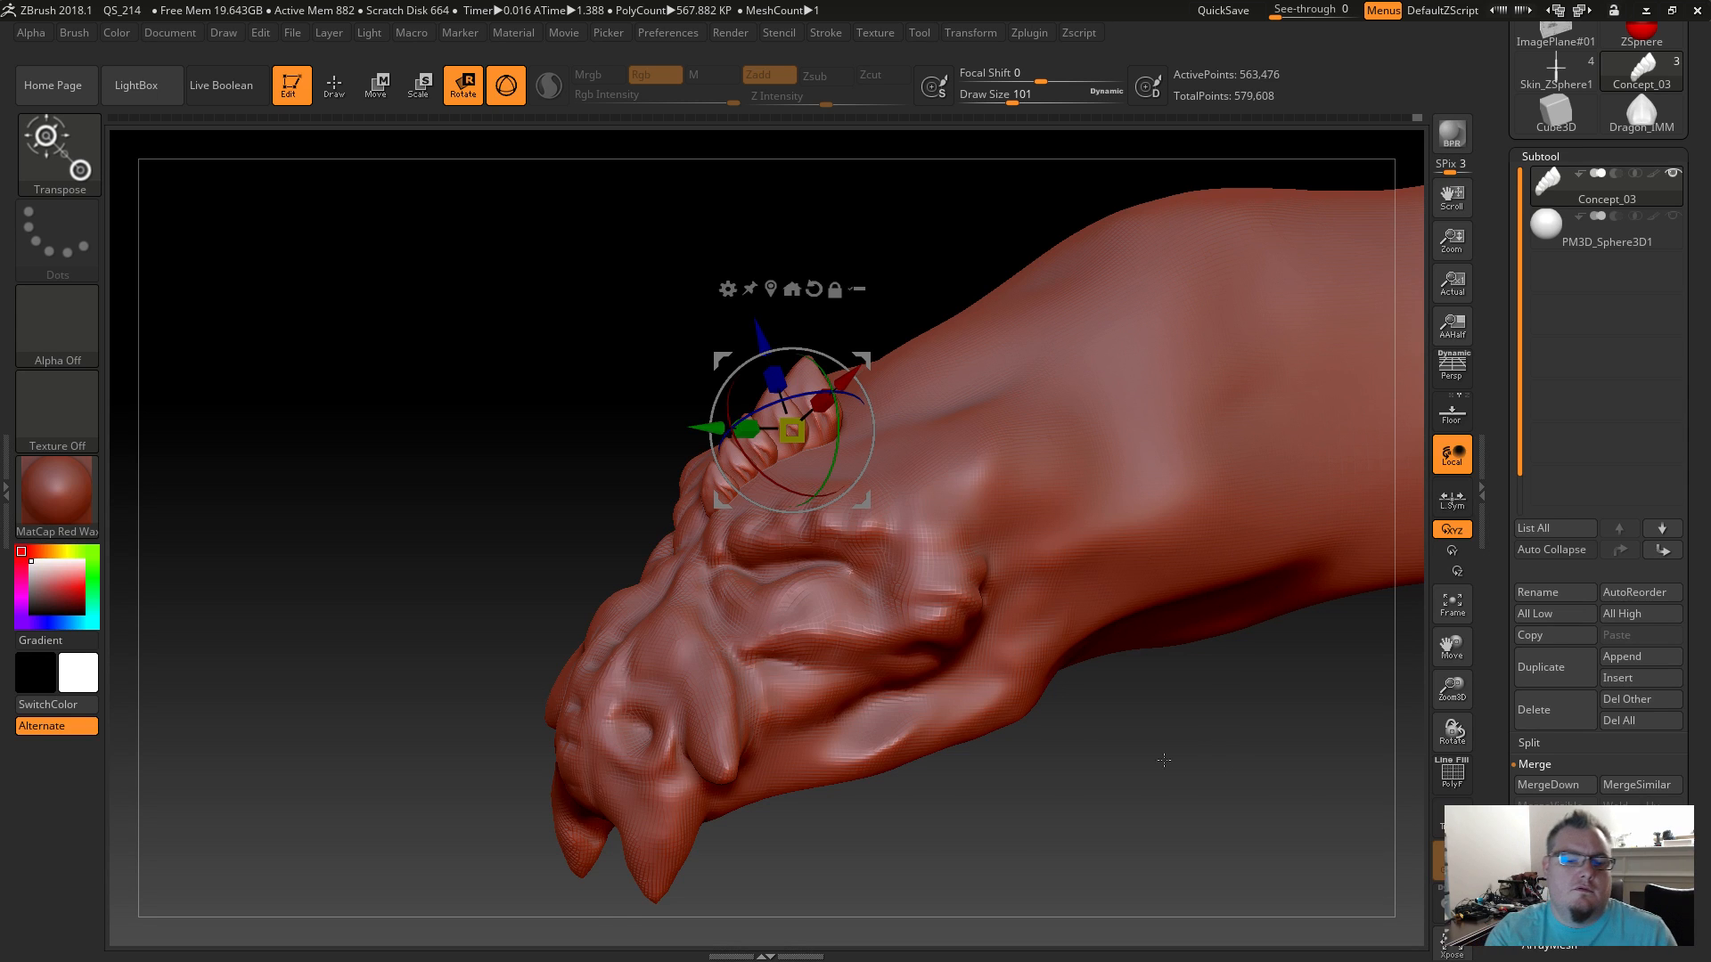
key("b")
key("s")
key("t")
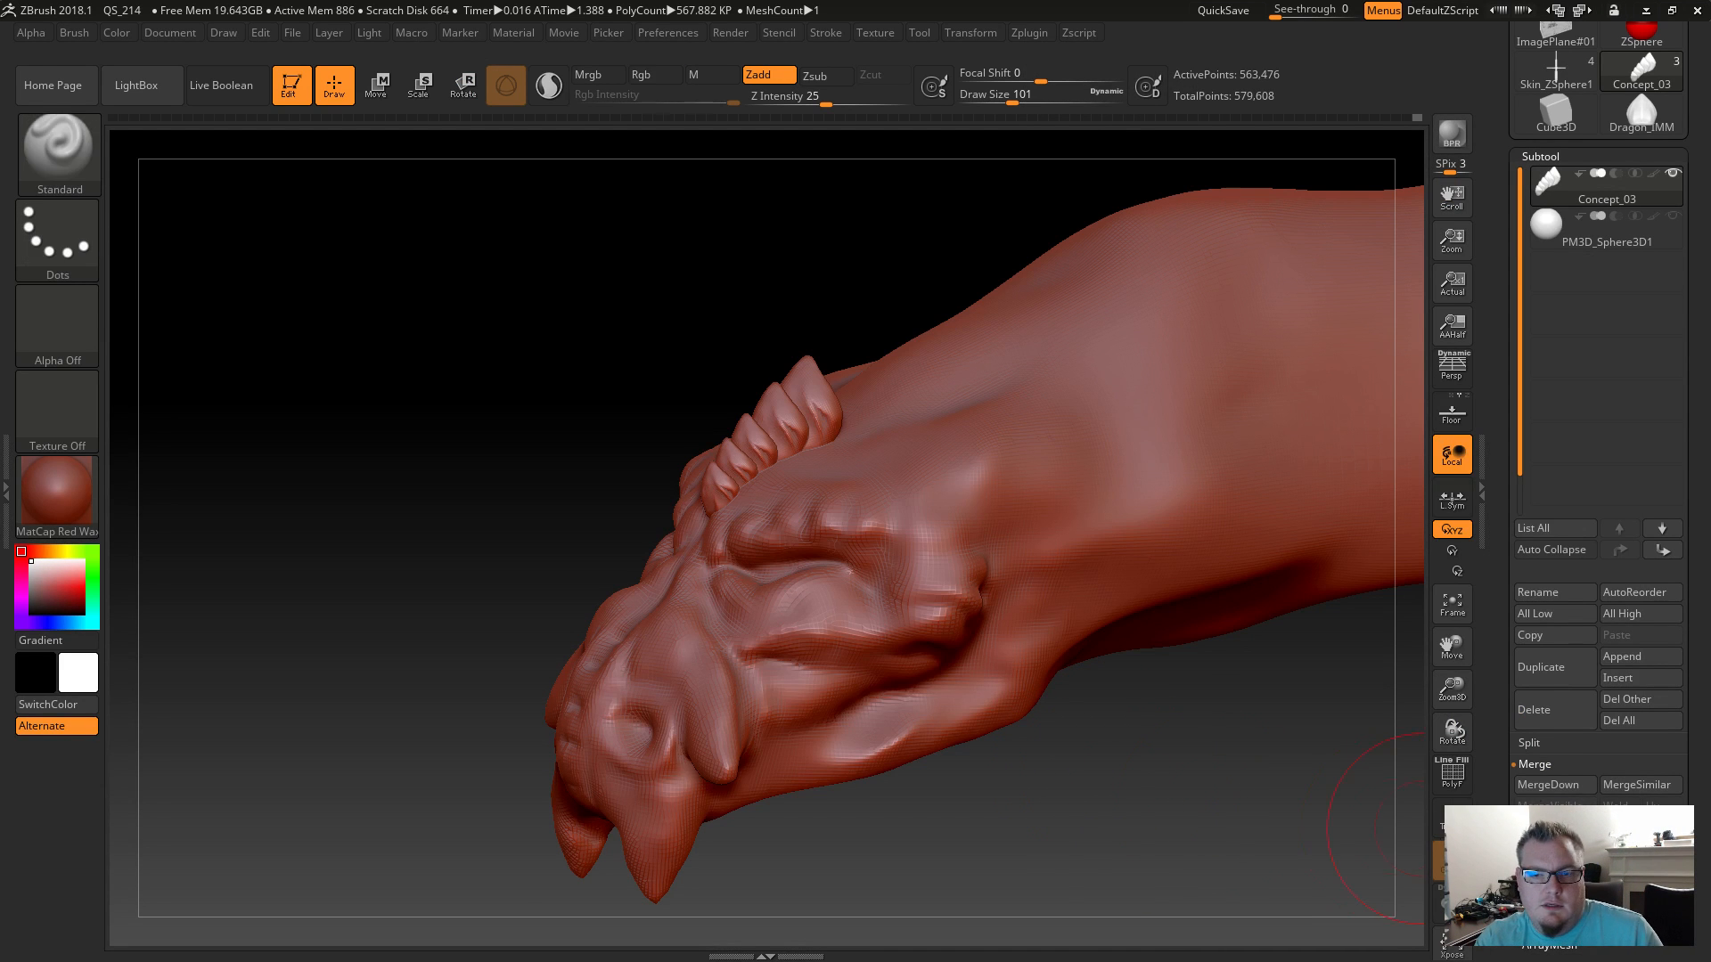
Remesh the merged dragon body and forehead scales with DynaMesh at a resolution of 512.
scroll(1526, 580, "down", 5)
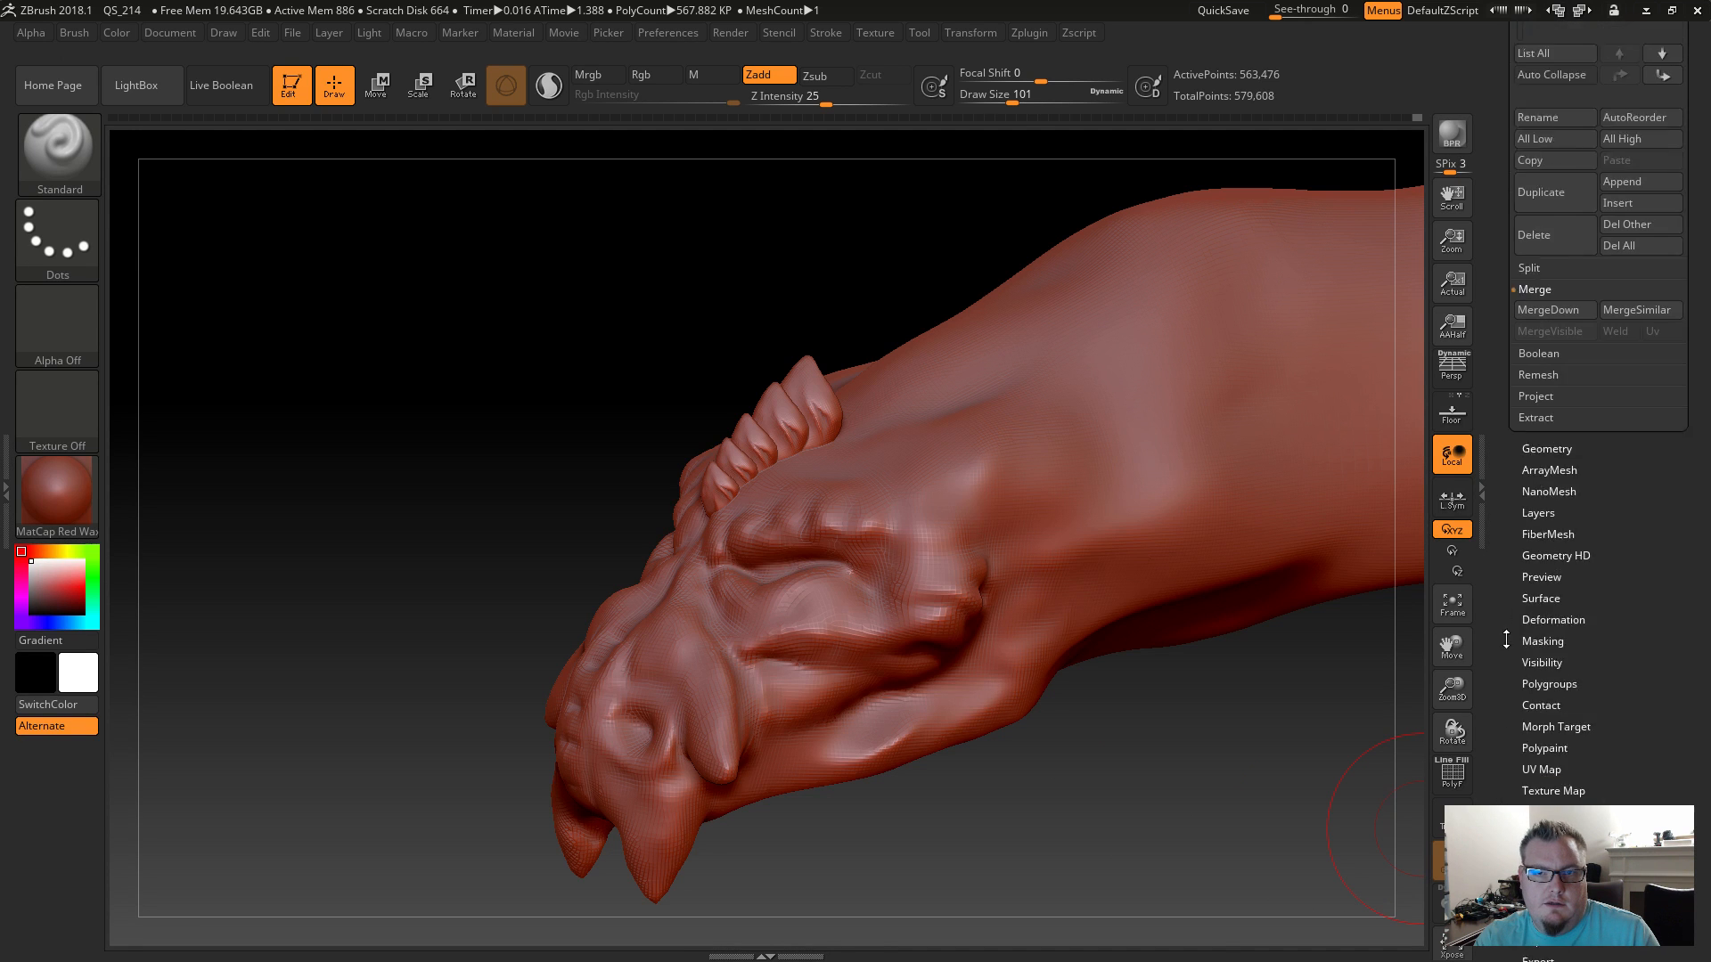
left_click(1536, 521)
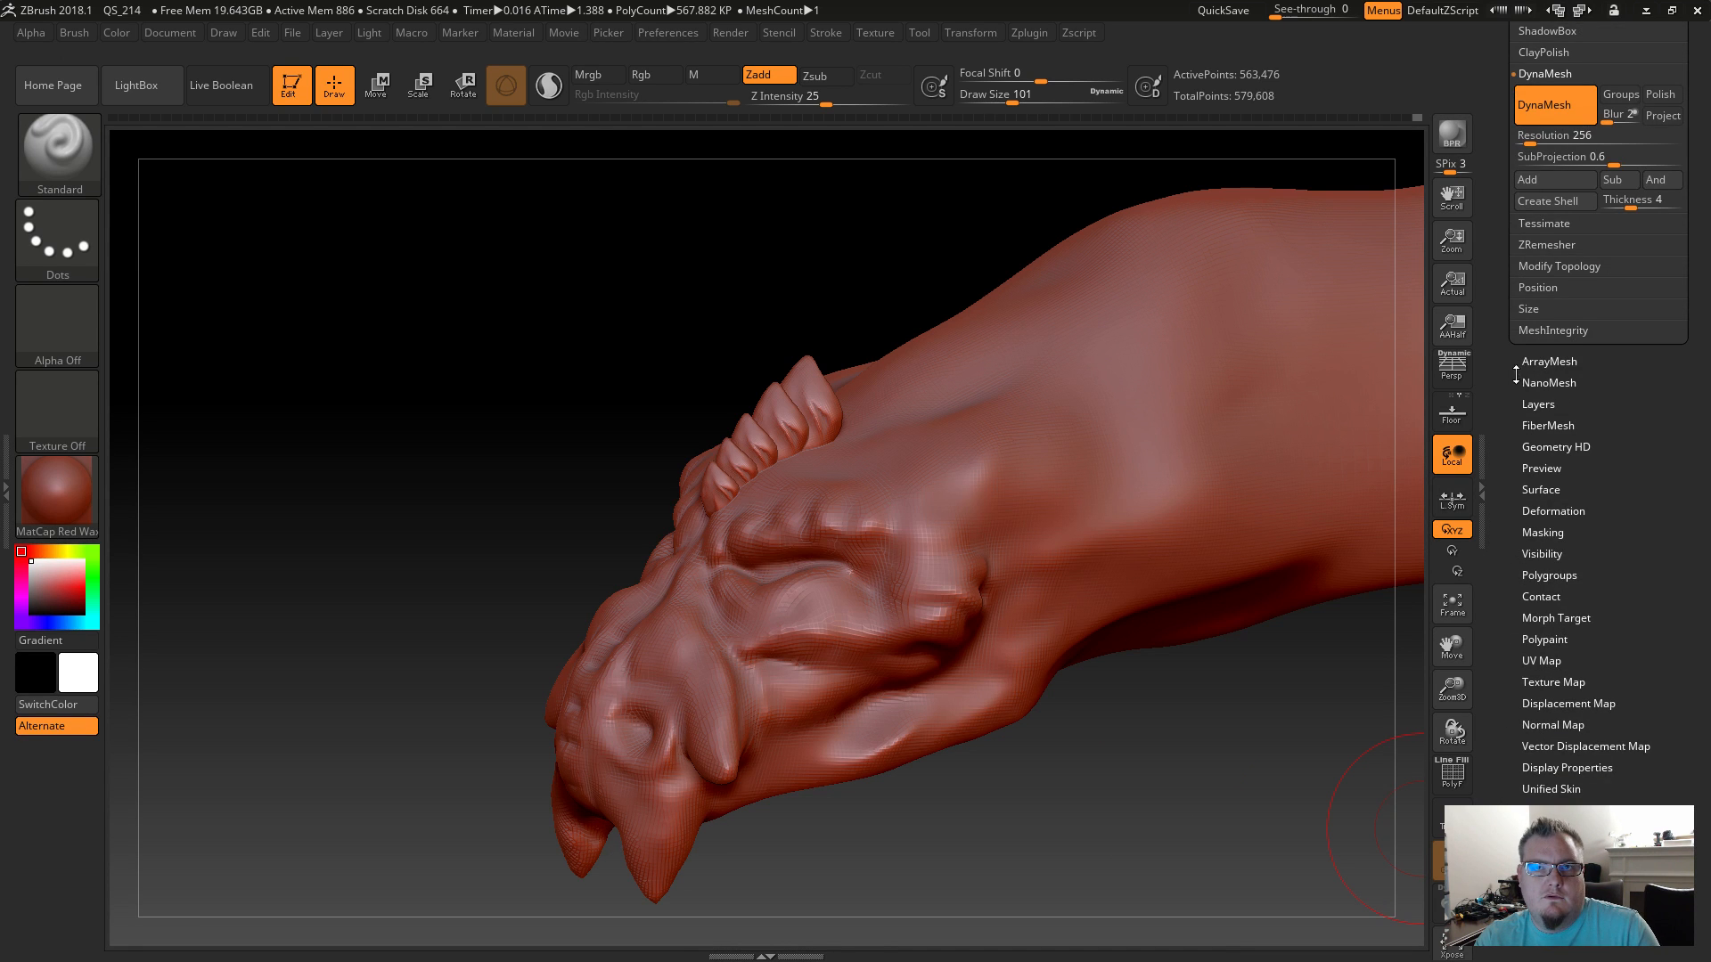
left_click_drag(1507, 434, 1507, 471)
left_click_drag(458, 458, 496, 489, "ctrl")
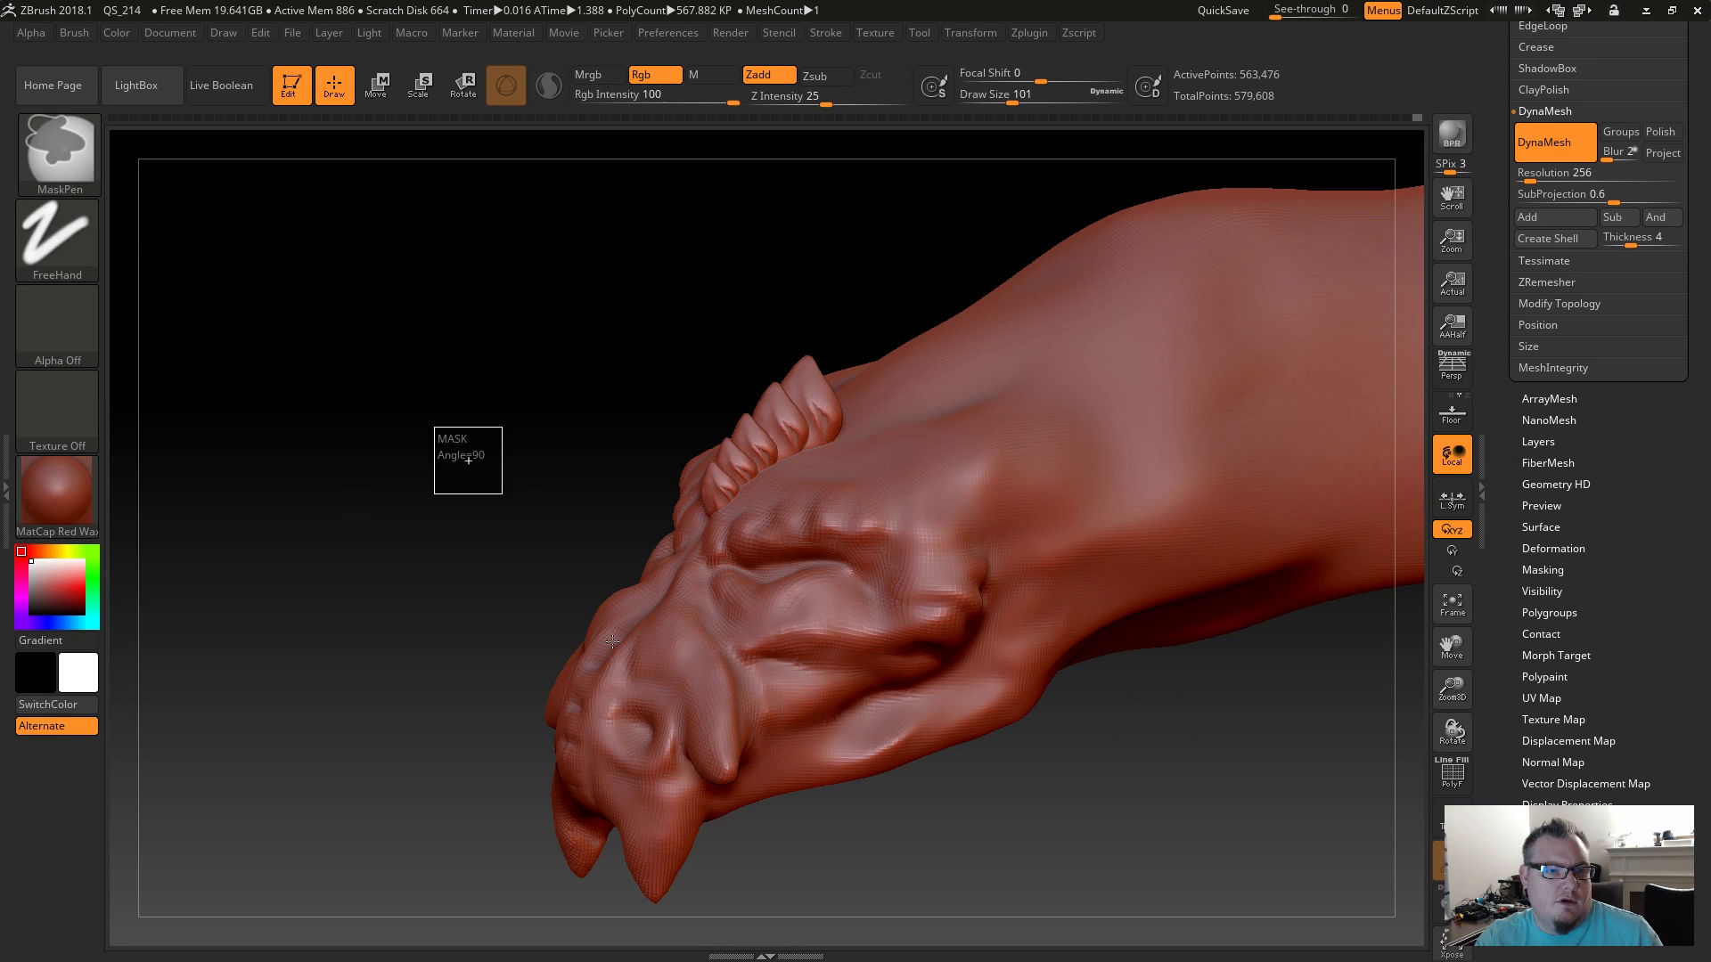
key("ctrl+z")
left_click_drag(1529, 178, 1544, 178)
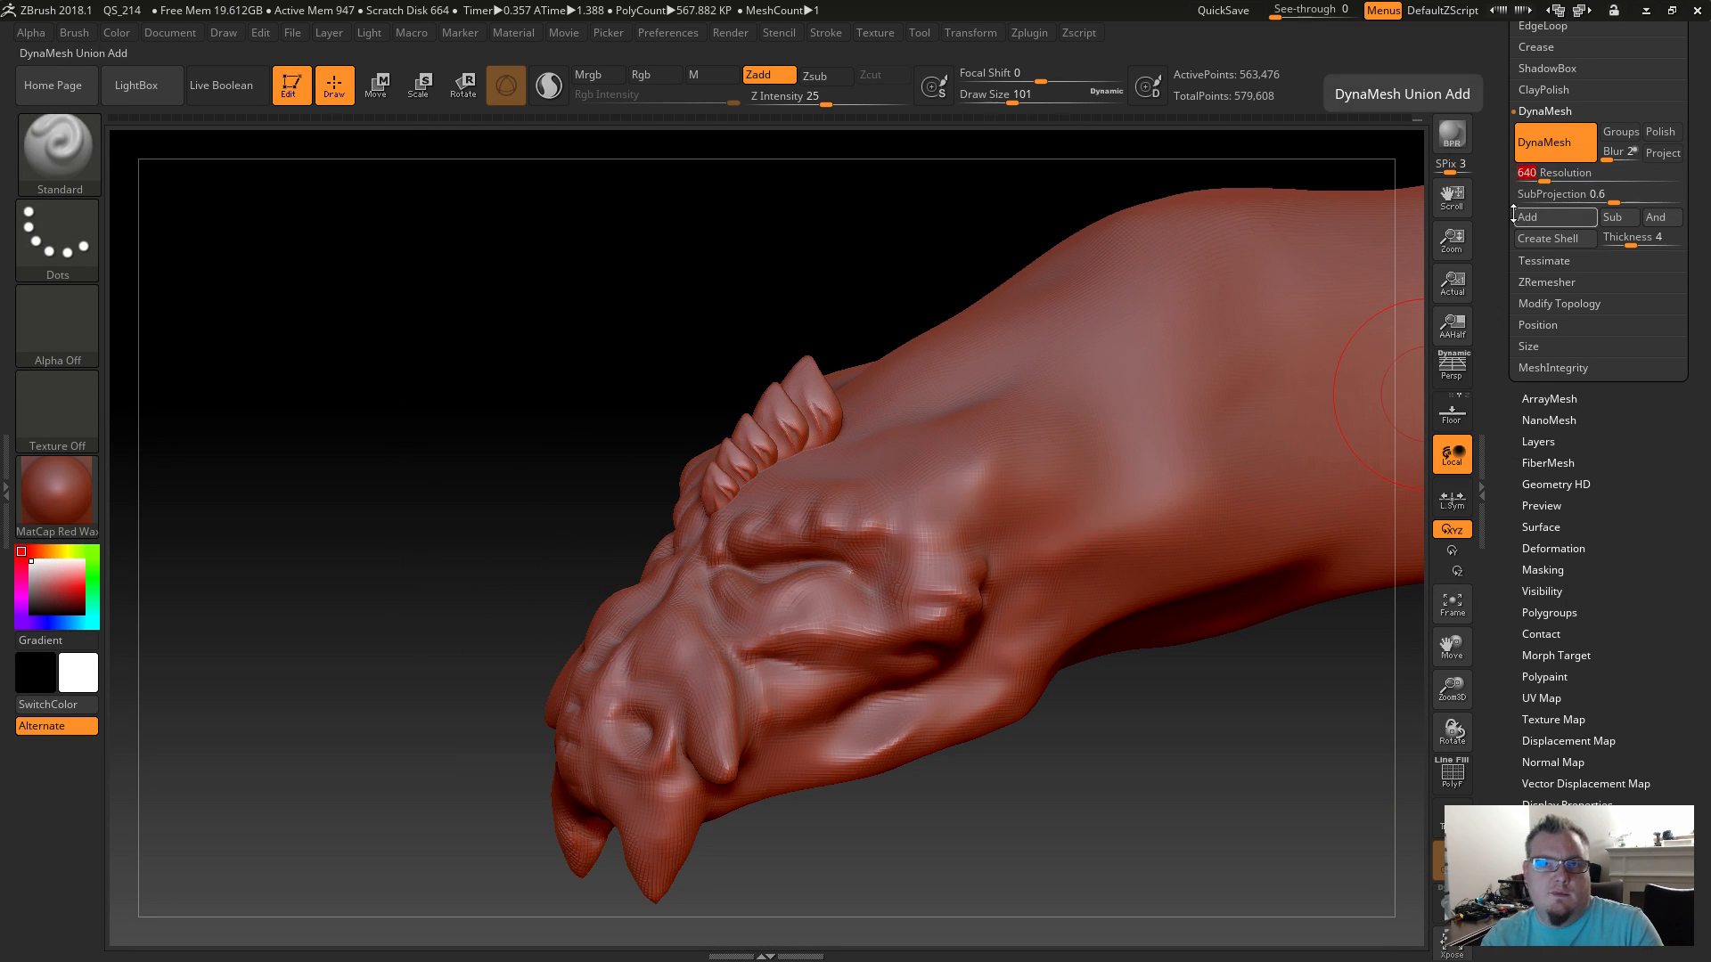
type("512")
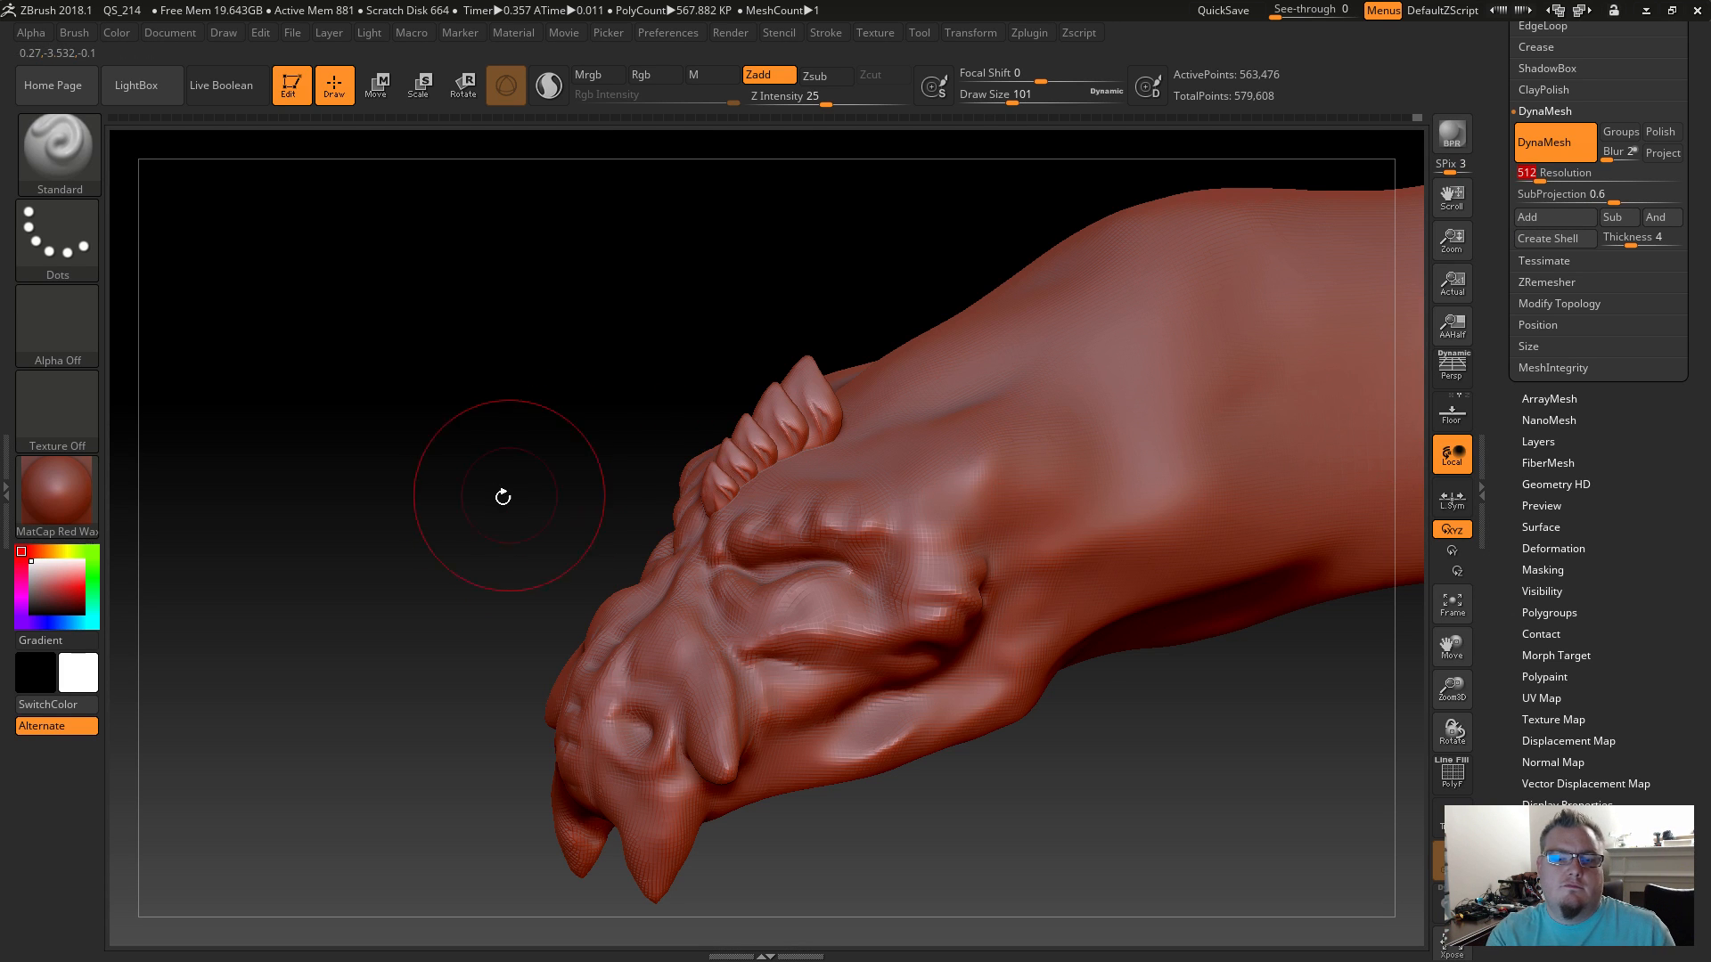
left_click_drag(512, 488, 508, 492)
left_click_drag(434, 462, 491, 508, "ctrl")
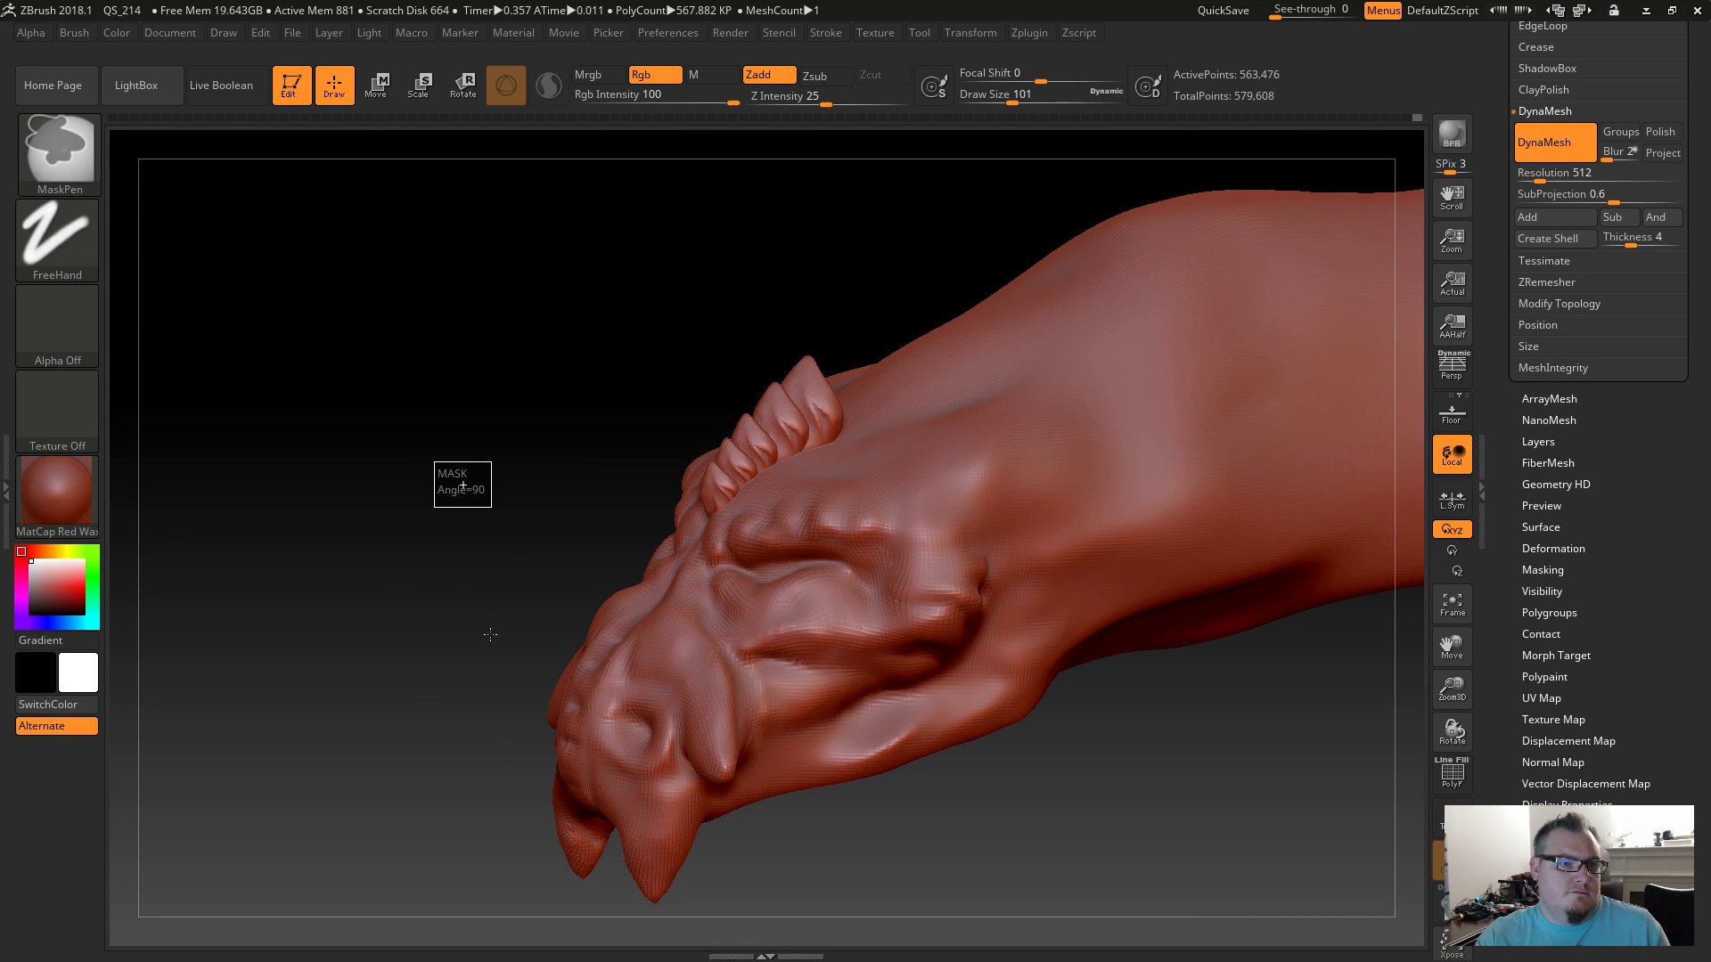
mouse_move(457, 648)
left_mouse_down()
mouse_move(493, 654)
mouse_move(464, 639)
left_mouse_up()
left_click_drag(367, 615, 273, 659)
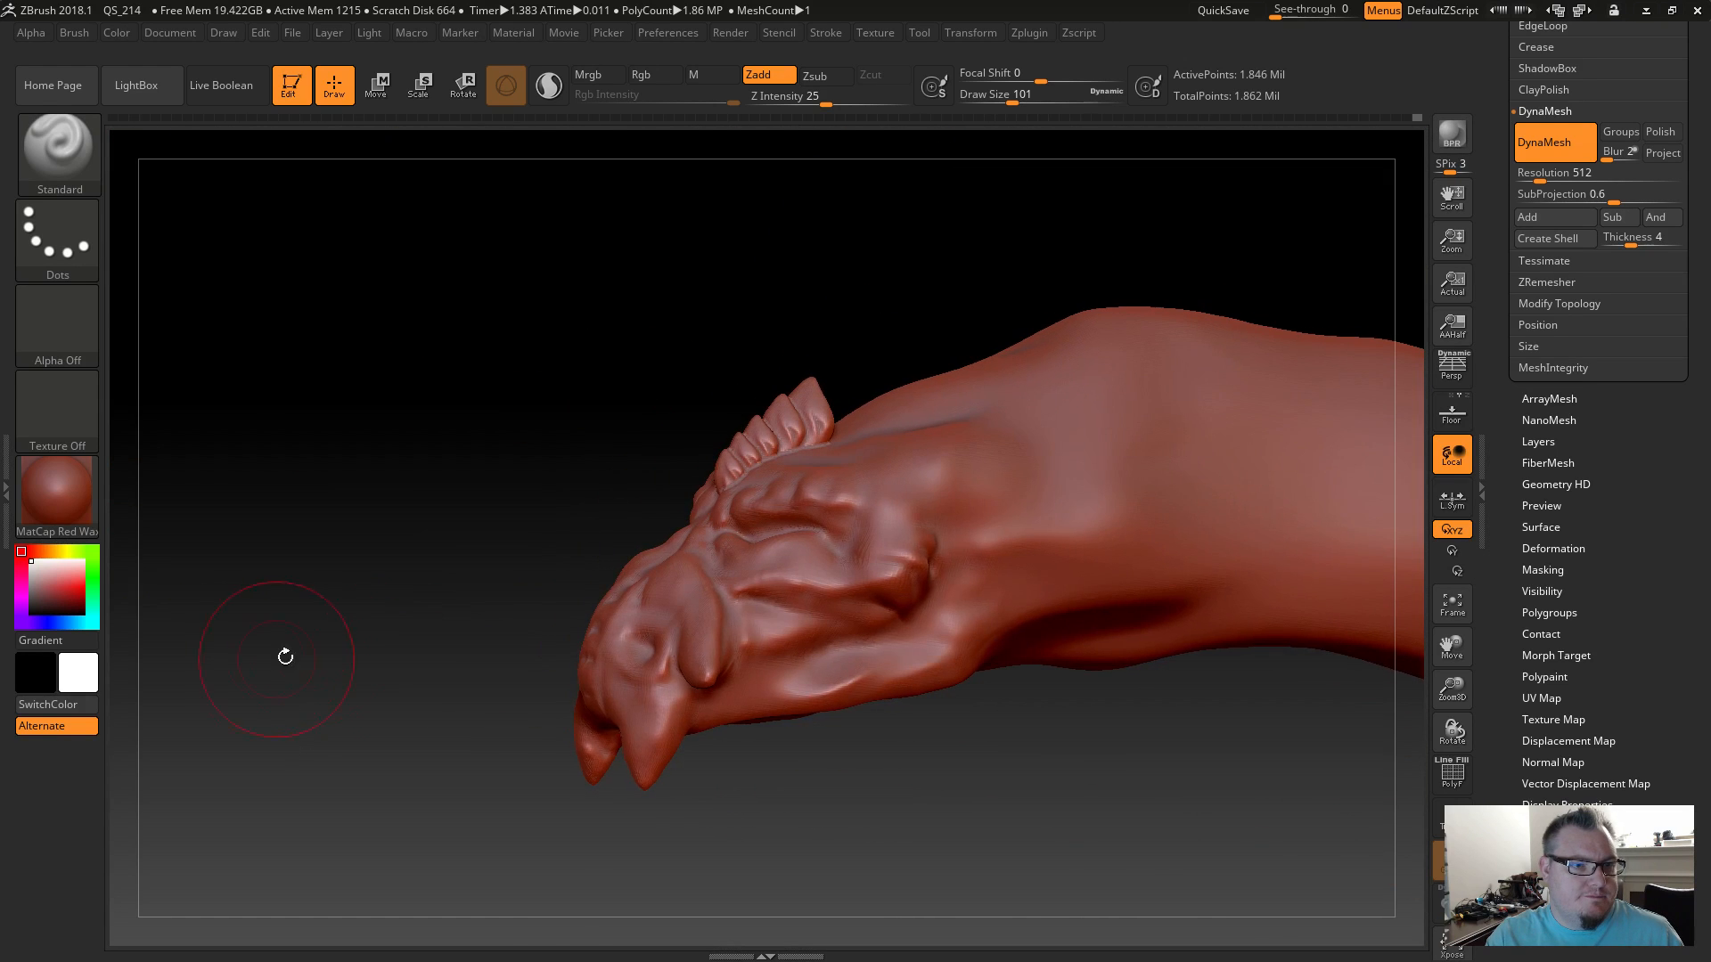
Reduce the Standard brush size to 18 and sculpt small raised bumps along the side of the forehead scale row's base.
left_click_drag(405, 386, 565, 349, "alt")
left_click_drag(550, 279, 623, 428, "alt")
key("s")
left_click_drag(505, 411, 485, 399)
mouse_move(430, 550)
left_mouse_down("alt")
mouse_move(414, 531)
mouse_move(334, 596)
mouse_move(443, 347)
left_mouse_up("alt")
left_click_drag(390, 478, 376, 507)
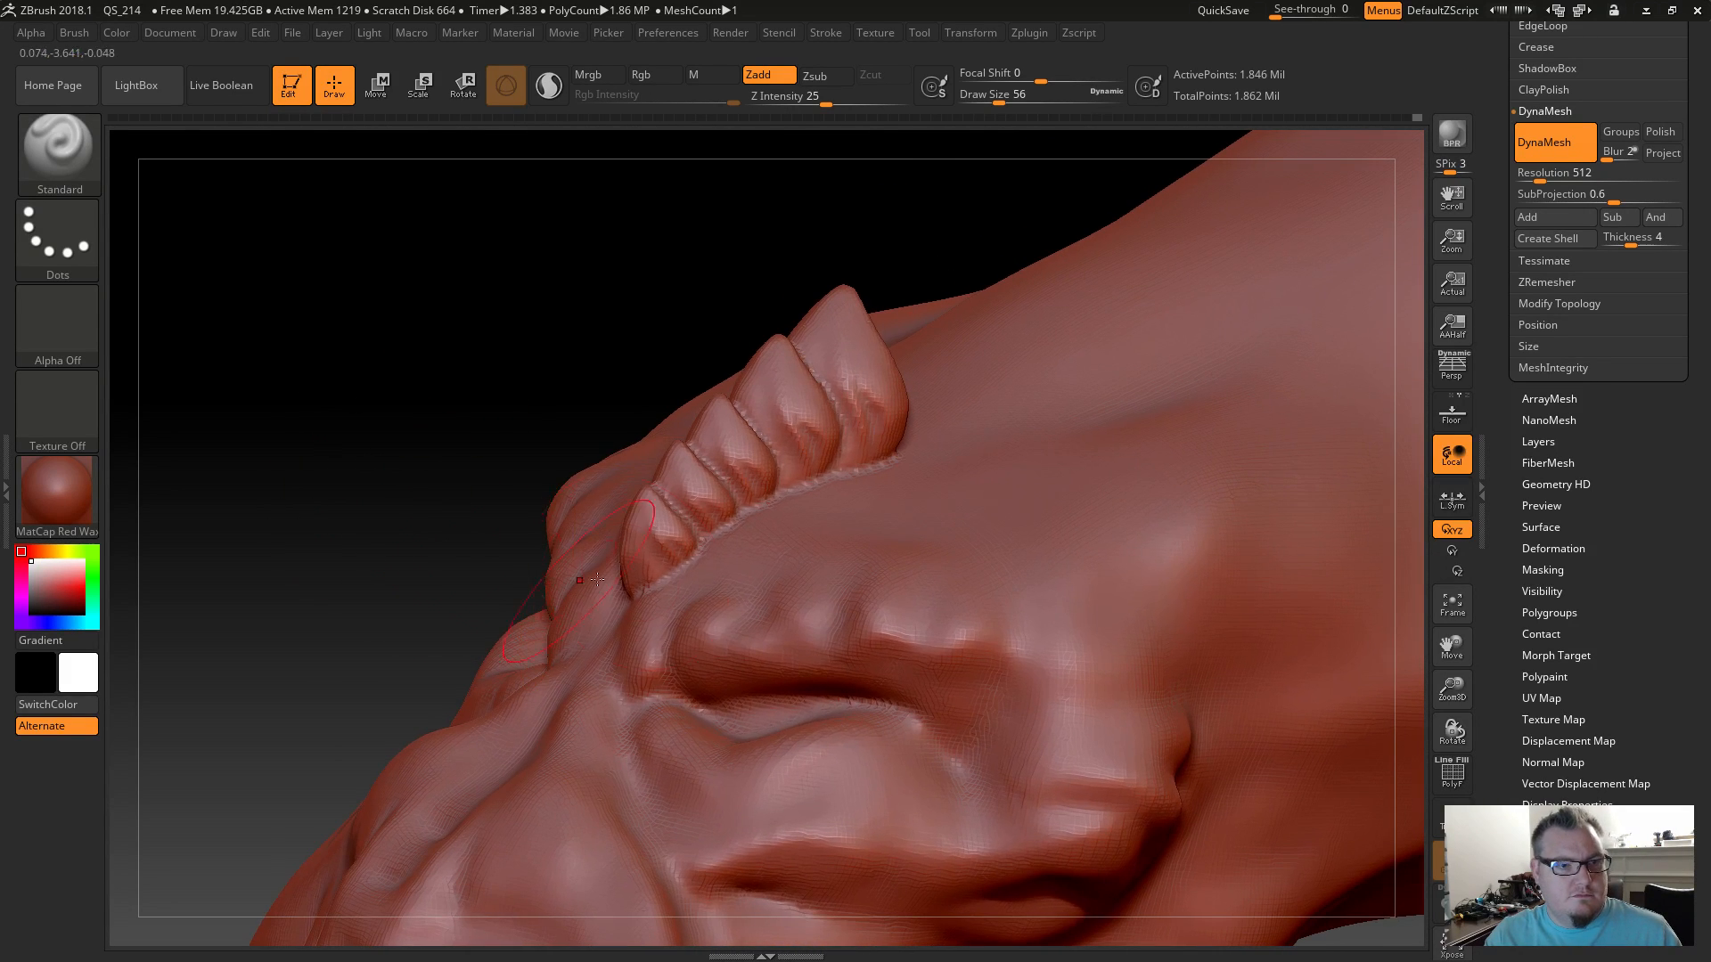
key("s")
left_click_drag(705, 561, 684, 562)
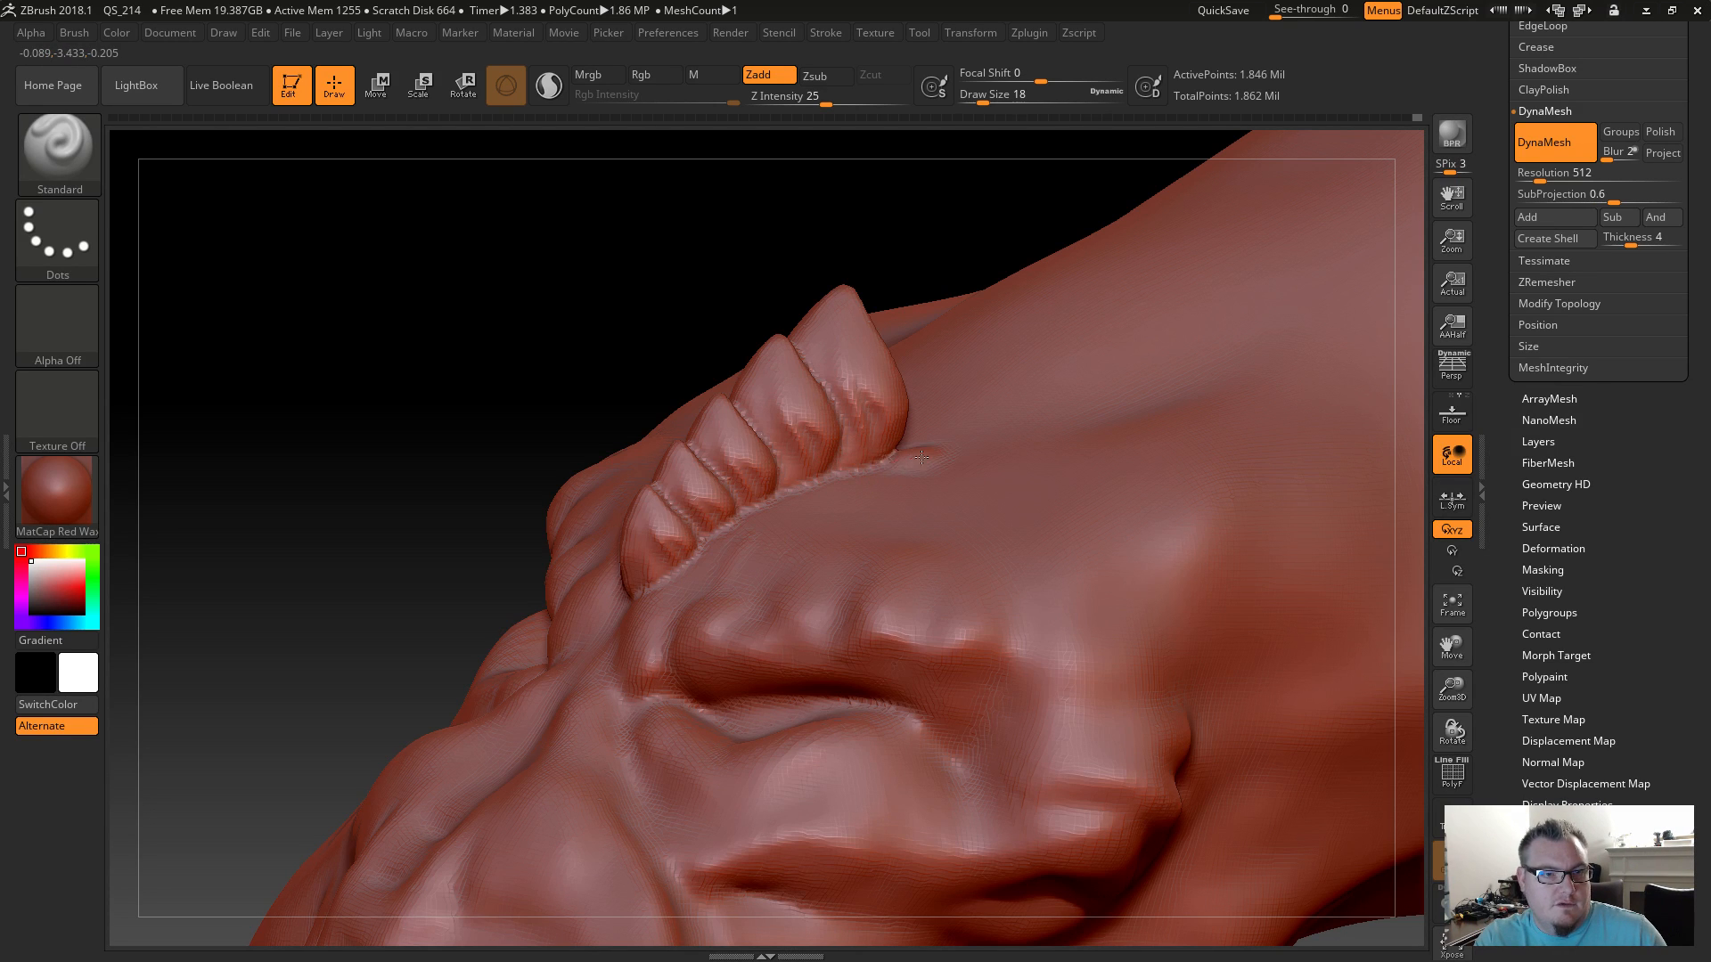
left_click_drag(875, 473, 842, 483)
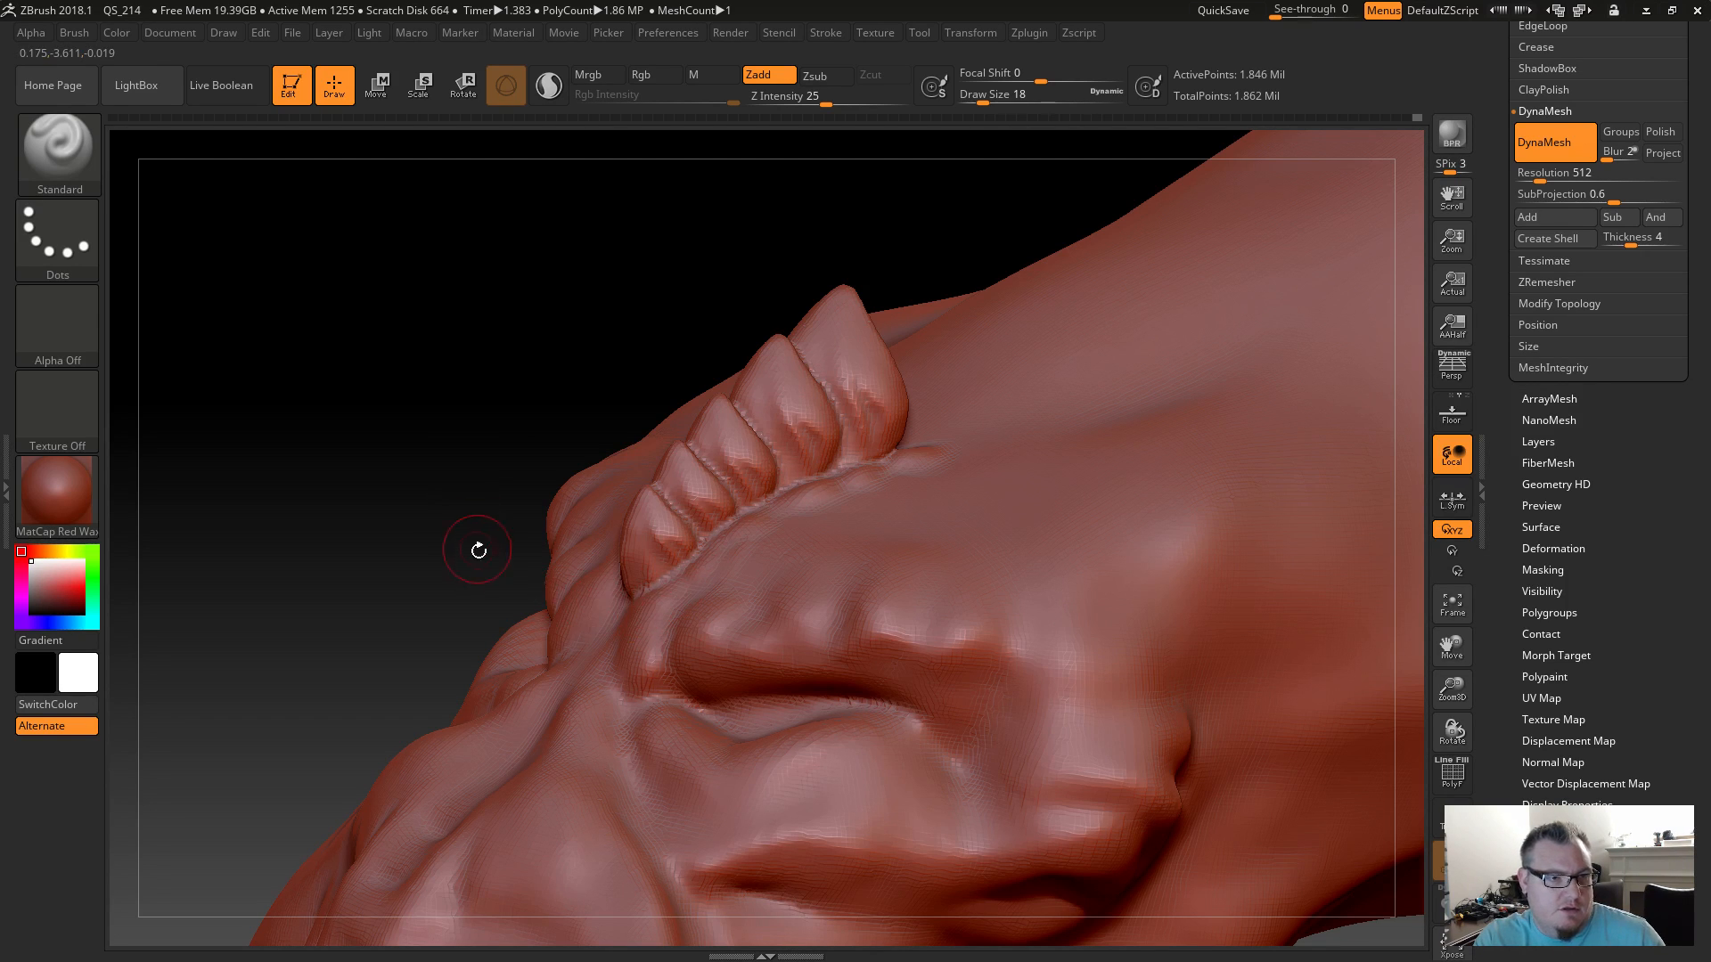
key("ctrl")
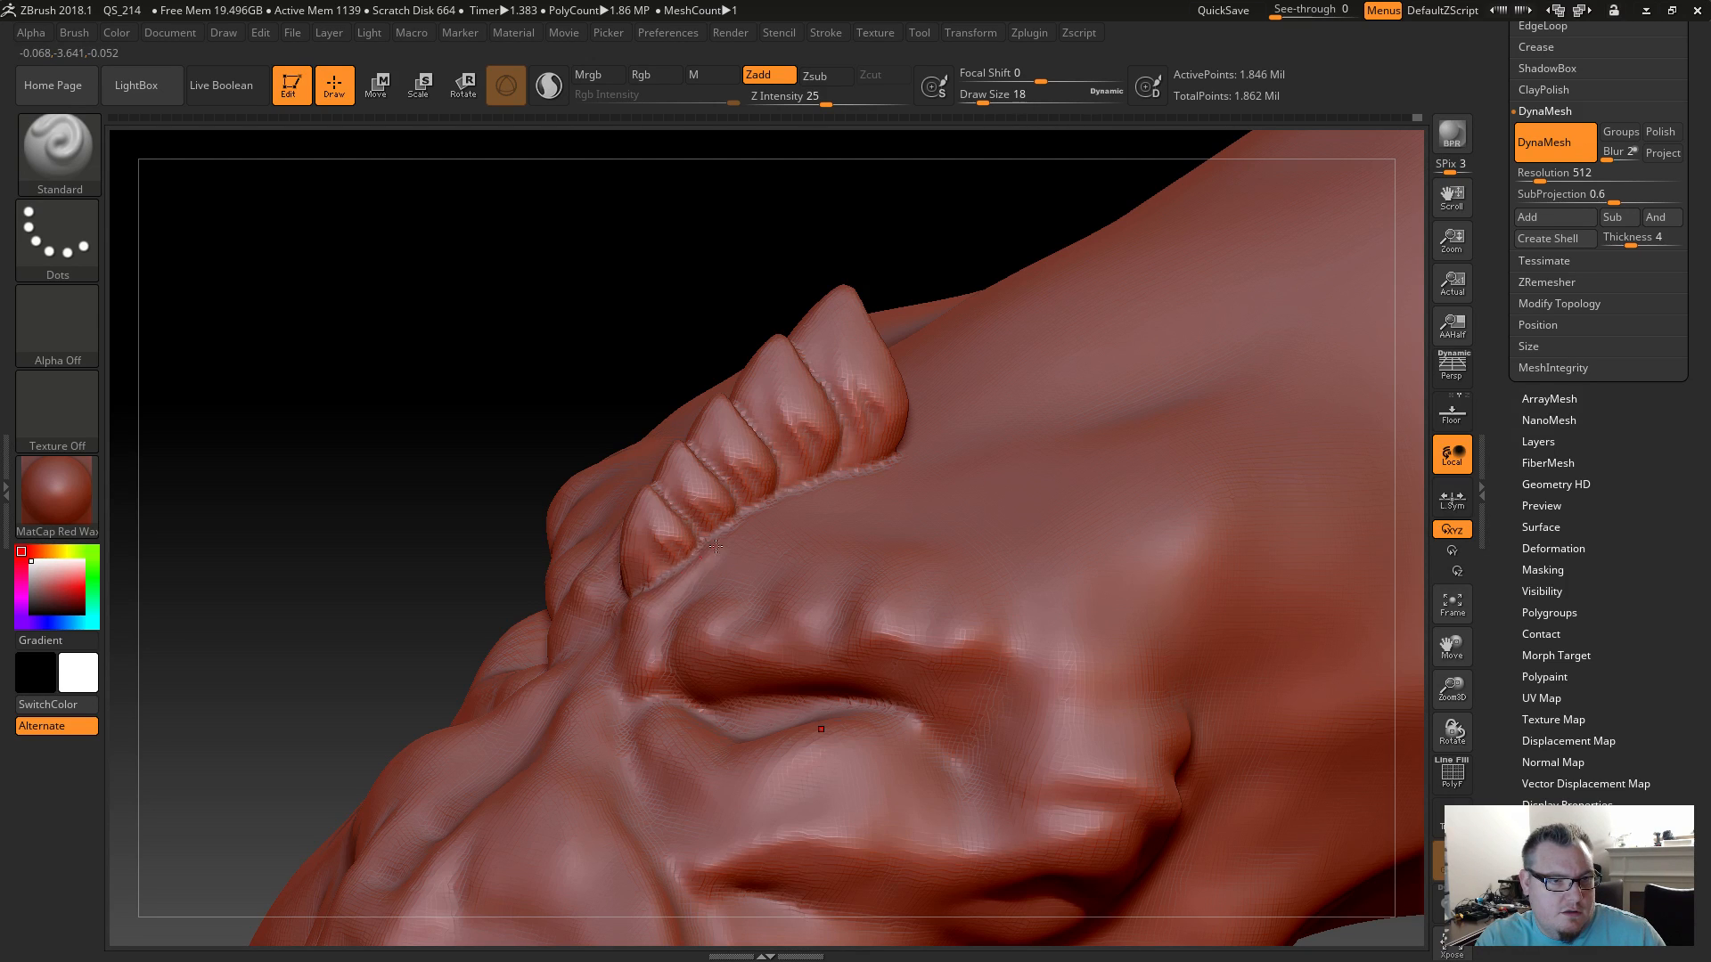
left_click_drag(808, 504, 841, 487)
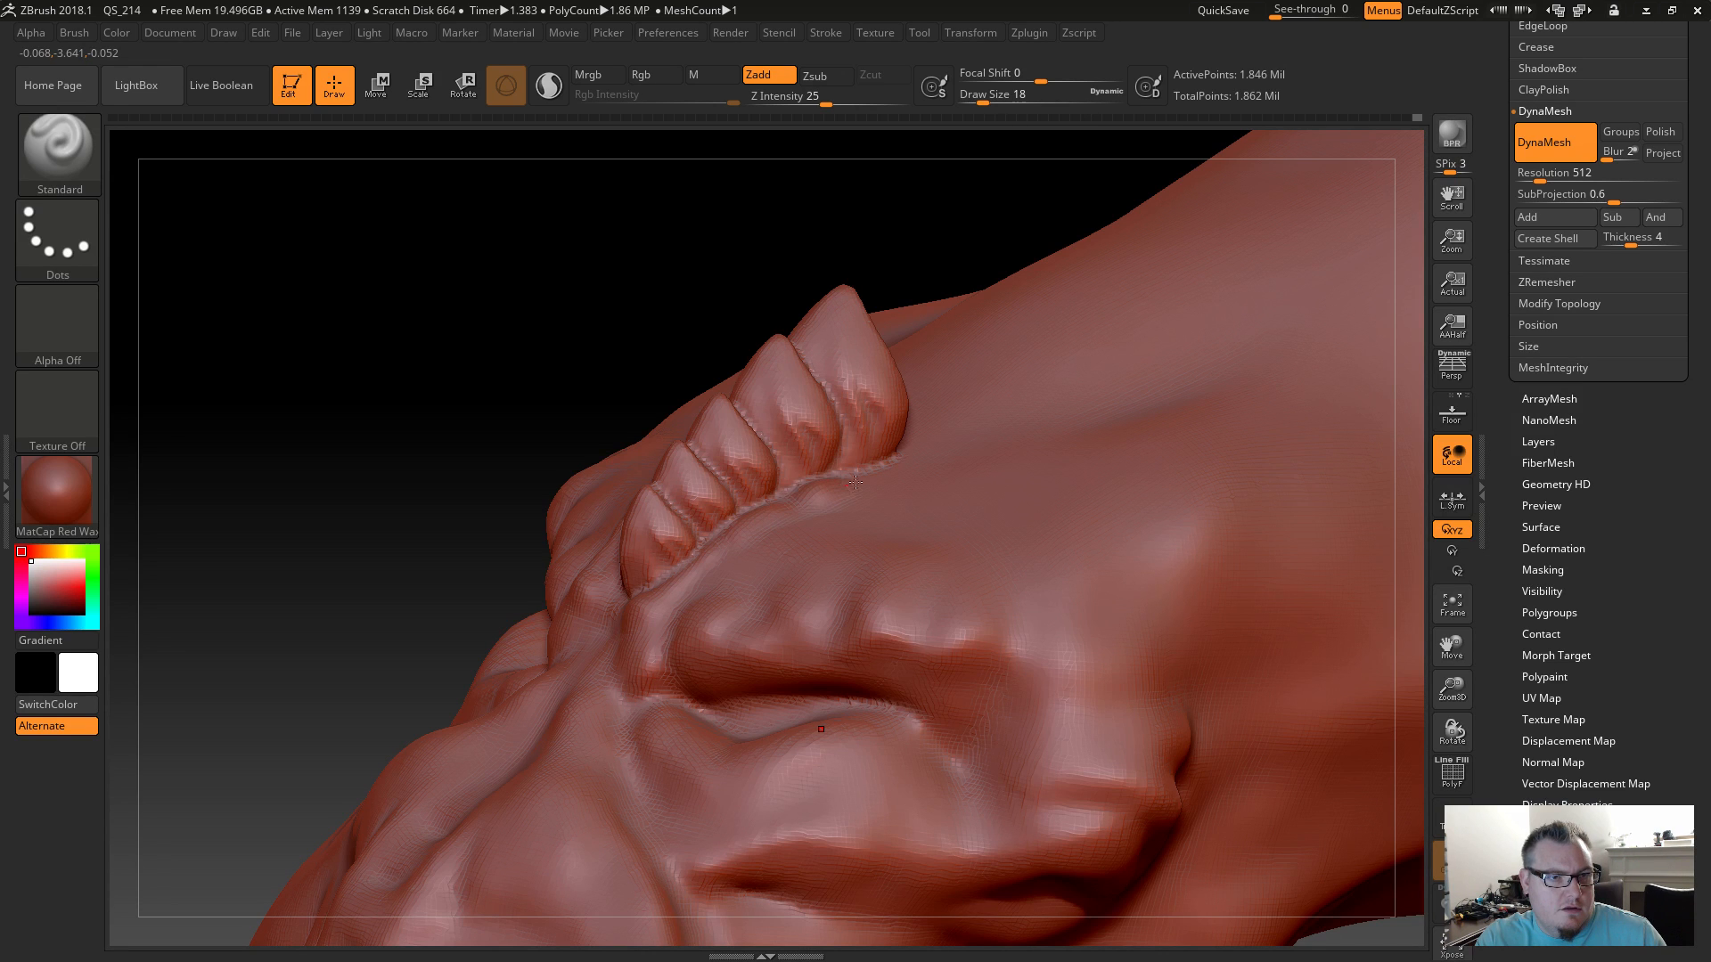
Build up the skin around the rear base of the scale row and smooth the skin at its front end.
left_click_drag(645, 374, 597, 378)
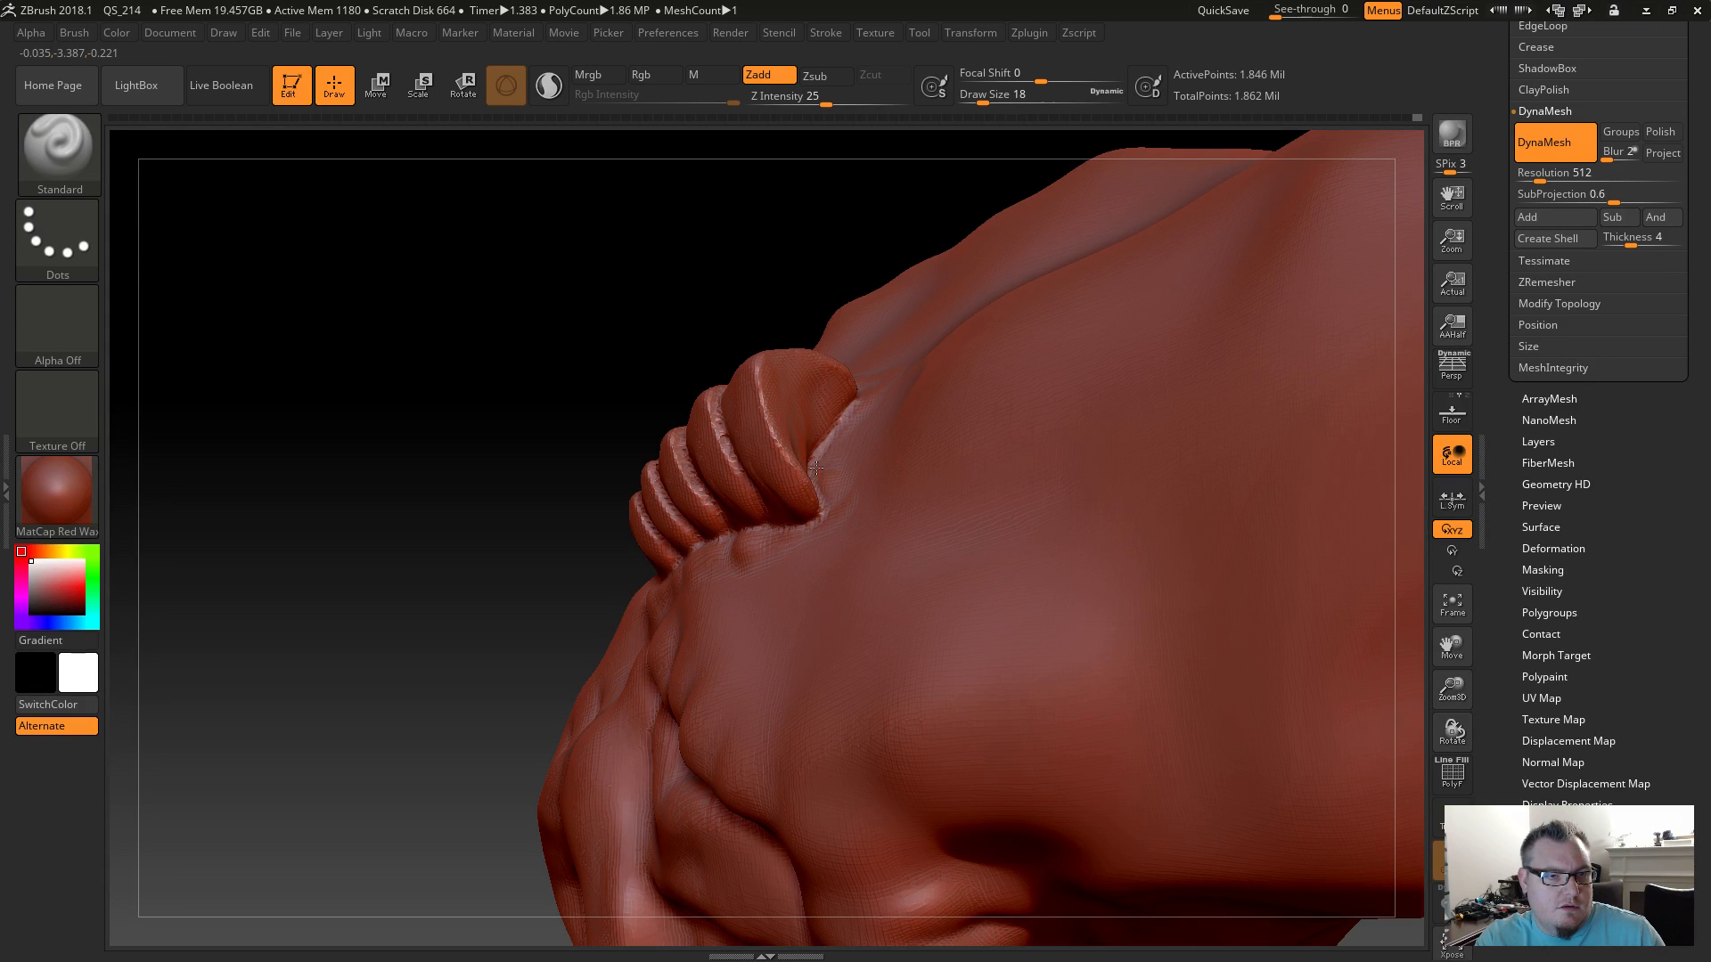
mouse_move(818, 463)
left_mouse_down()
mouse_move(830, 499)
mouse_move(805, 551)
left_mouse_up()
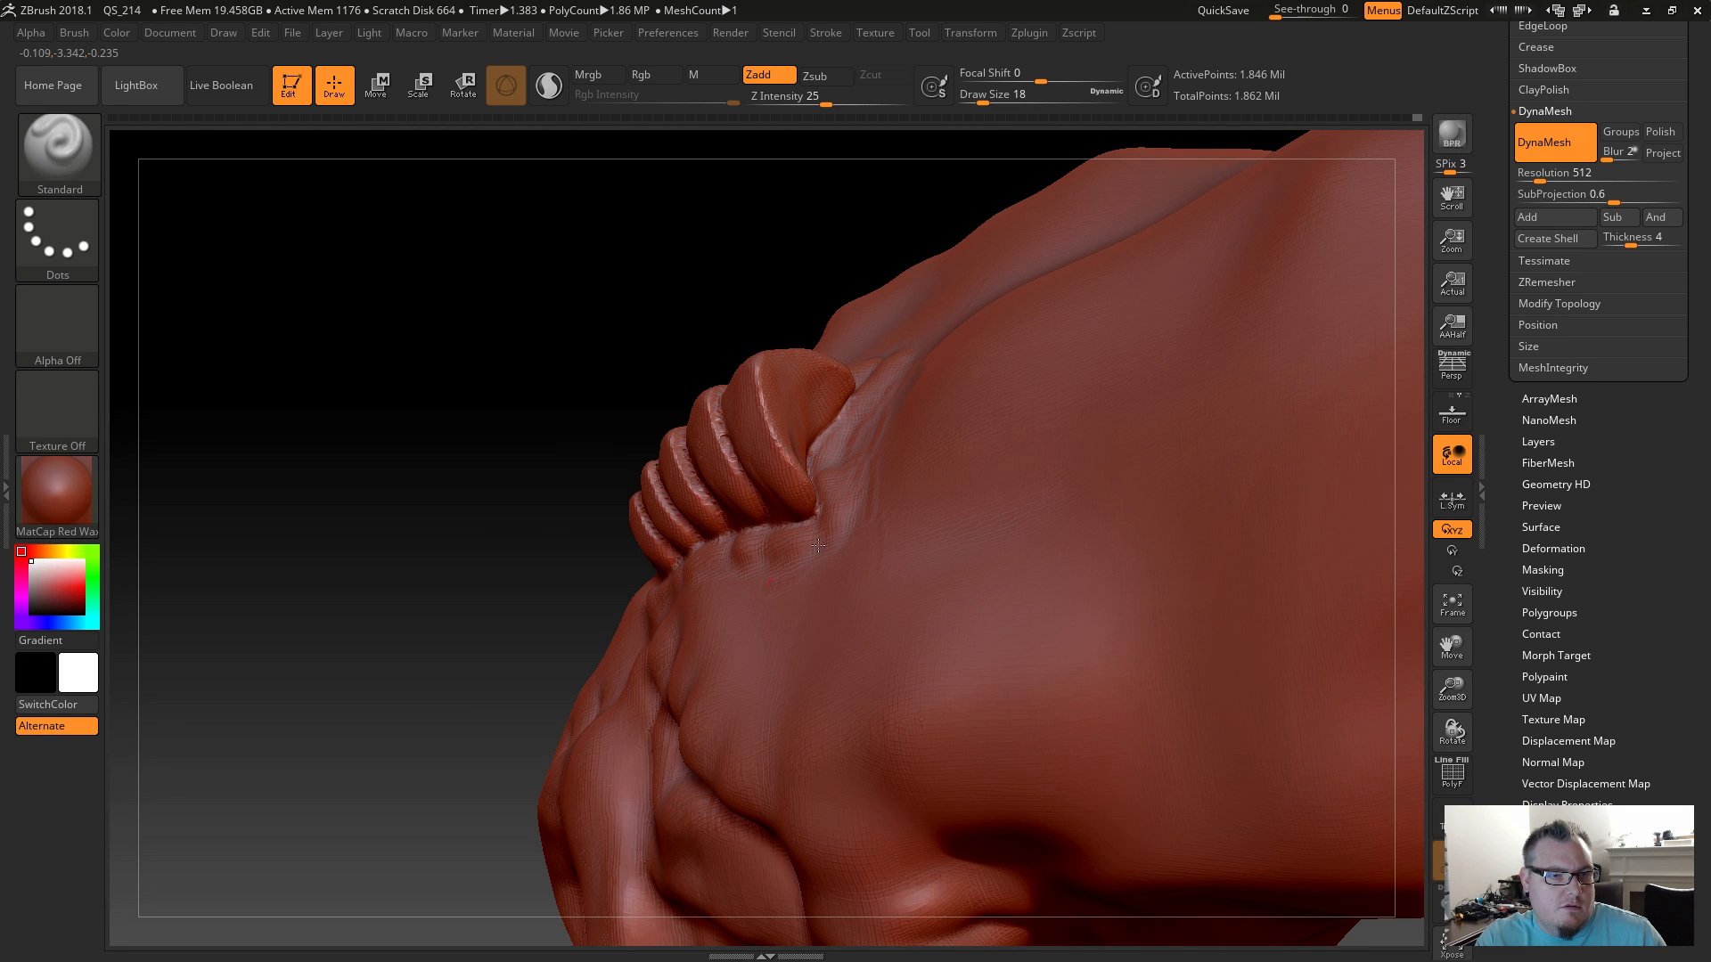
left_click_drag(505, 546, 667, 557)
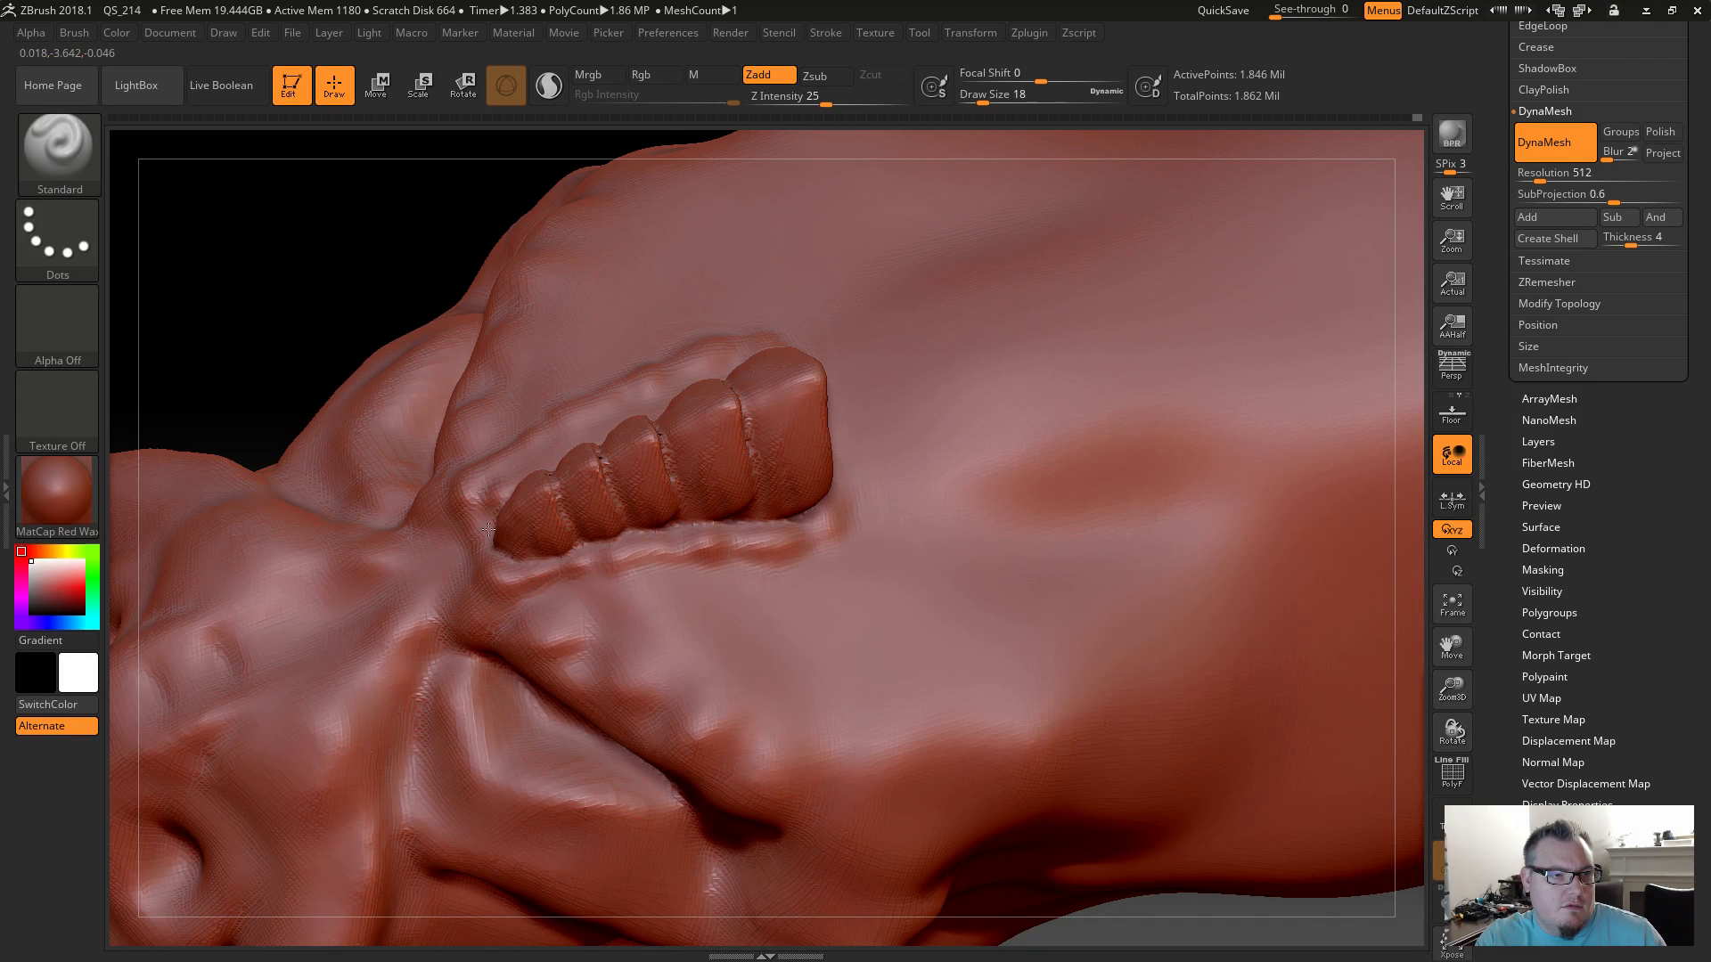
key("shift")
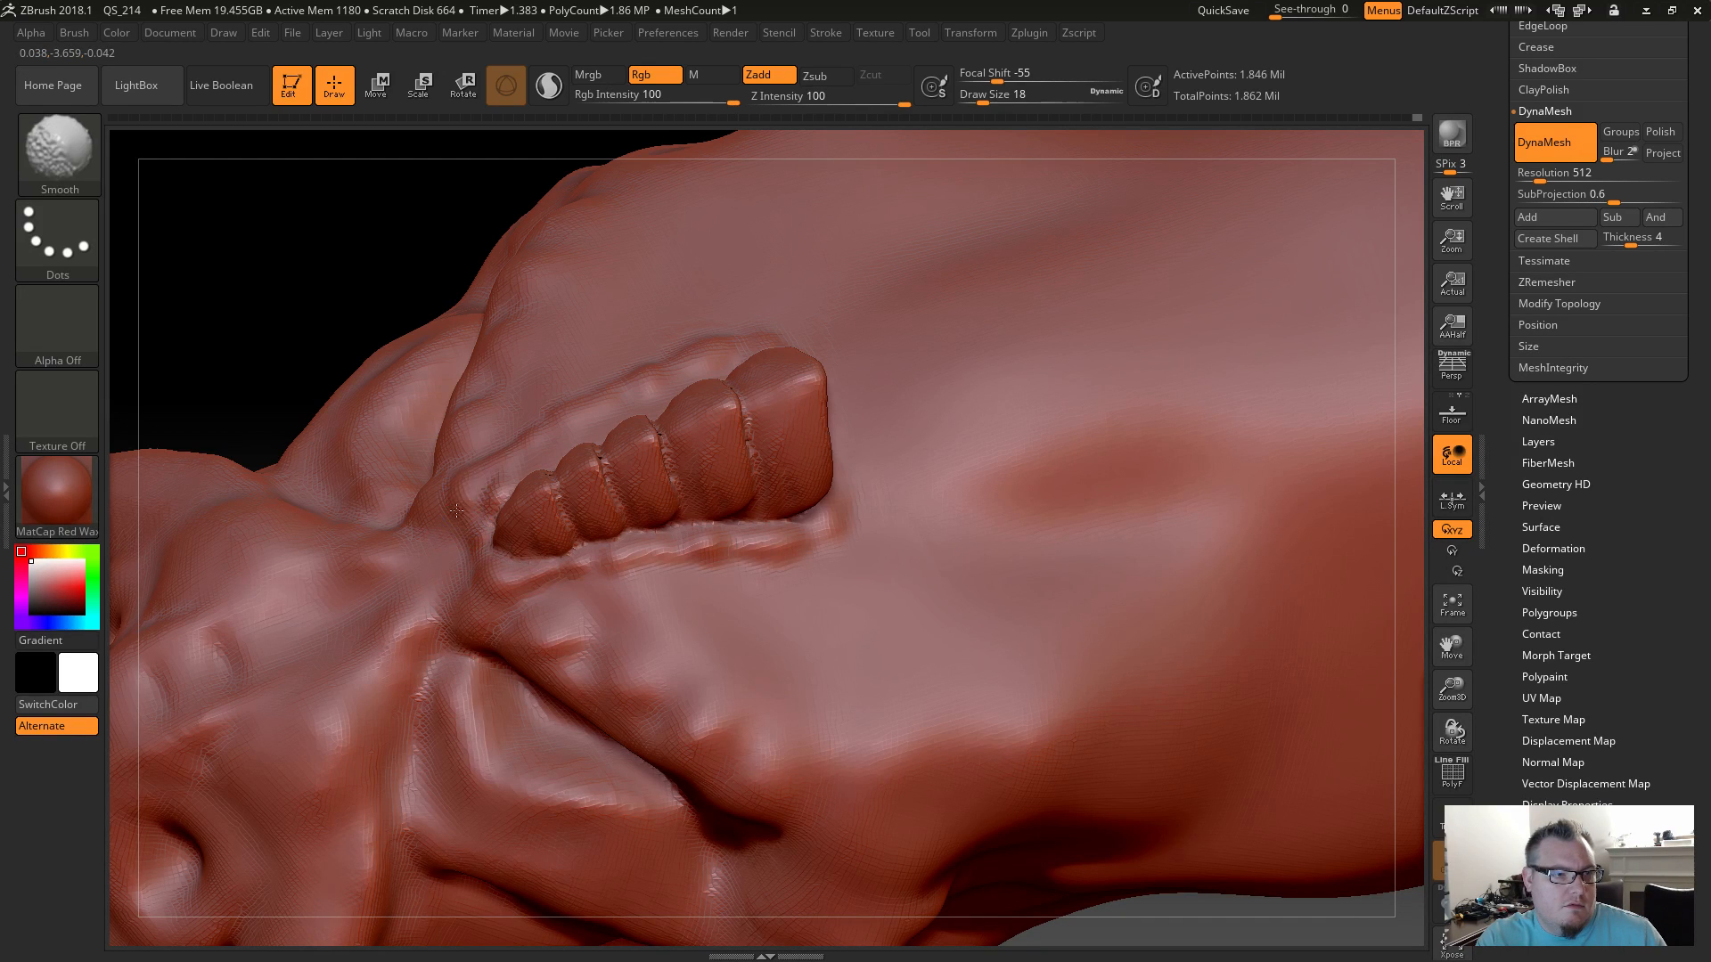
mouse_move(501, 485)
left_mouse_down("shift")
mouse_move(481, 500)
mouse_move(572, 585)
left_mouse_up("shift")
mouse_move(305, 401)
left_mouse_down()
mouse_move(303, 374)
mouse_move(328, 386)
mouse_move(317, 275)
mouse_move(355, 508)
mouse_move(393, 498)
left_mouse_up()
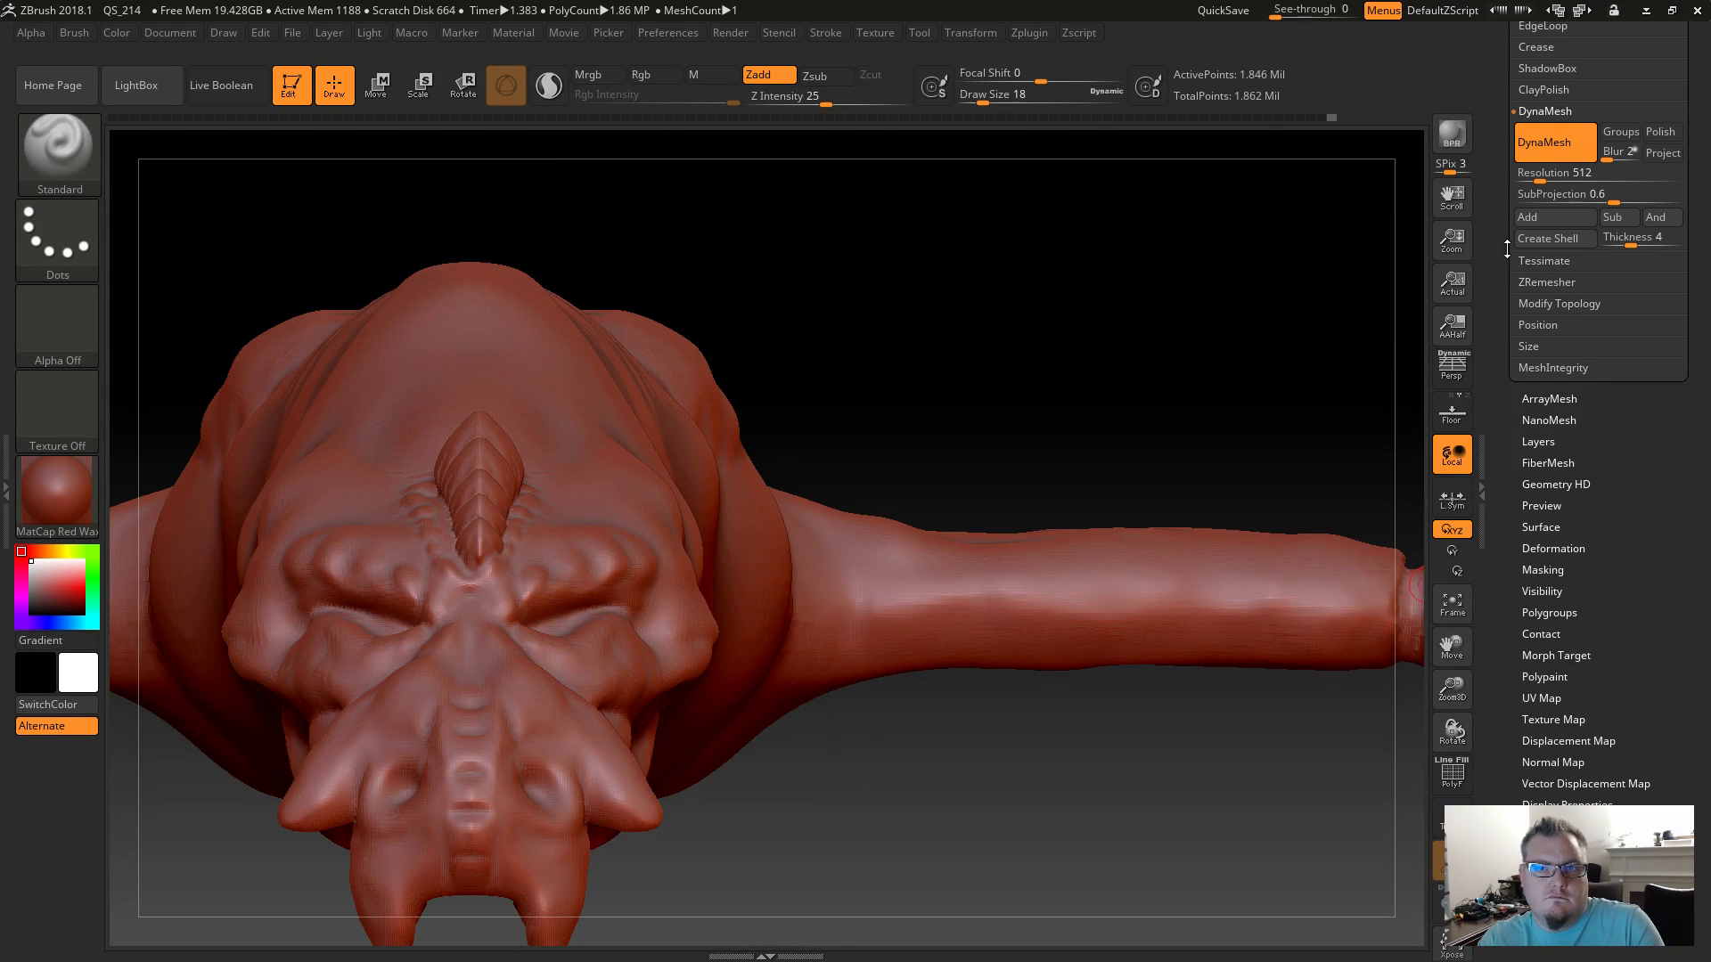
Show the hidden PM3D_Sphere3D1 eye spheres in the dragon's face.
scroll(1500, 229, "up", 1)
left_click_drag(1499, 229, 1538, 500)
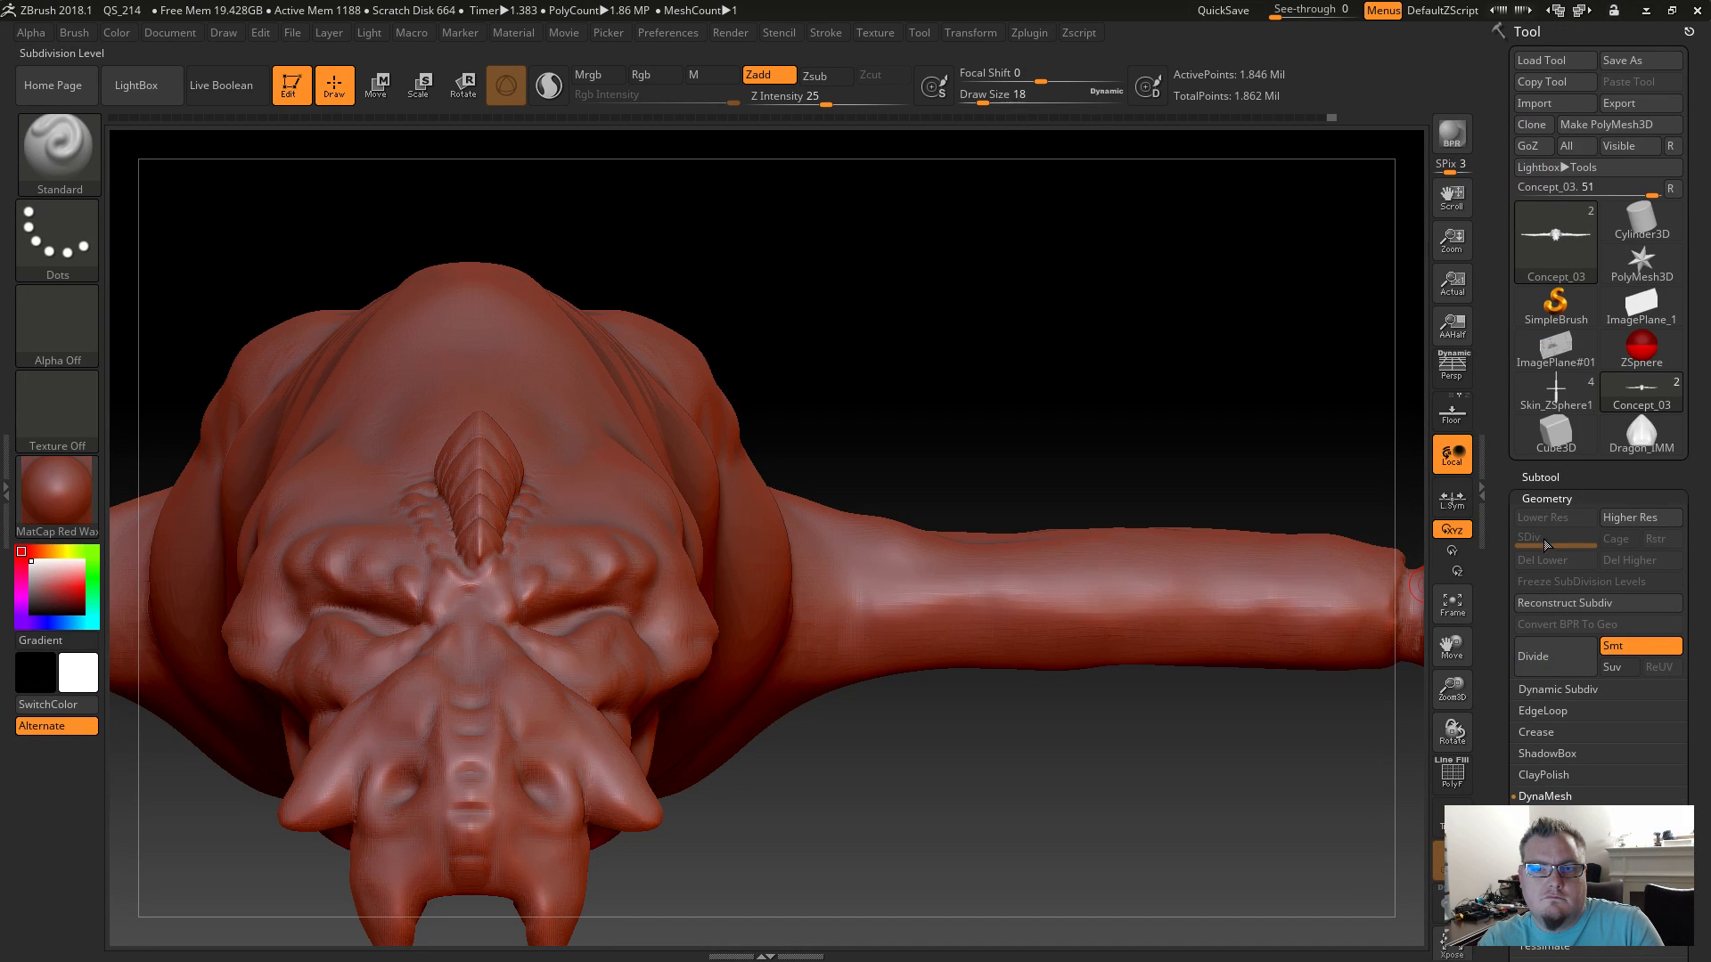
left_click(1537, 478)
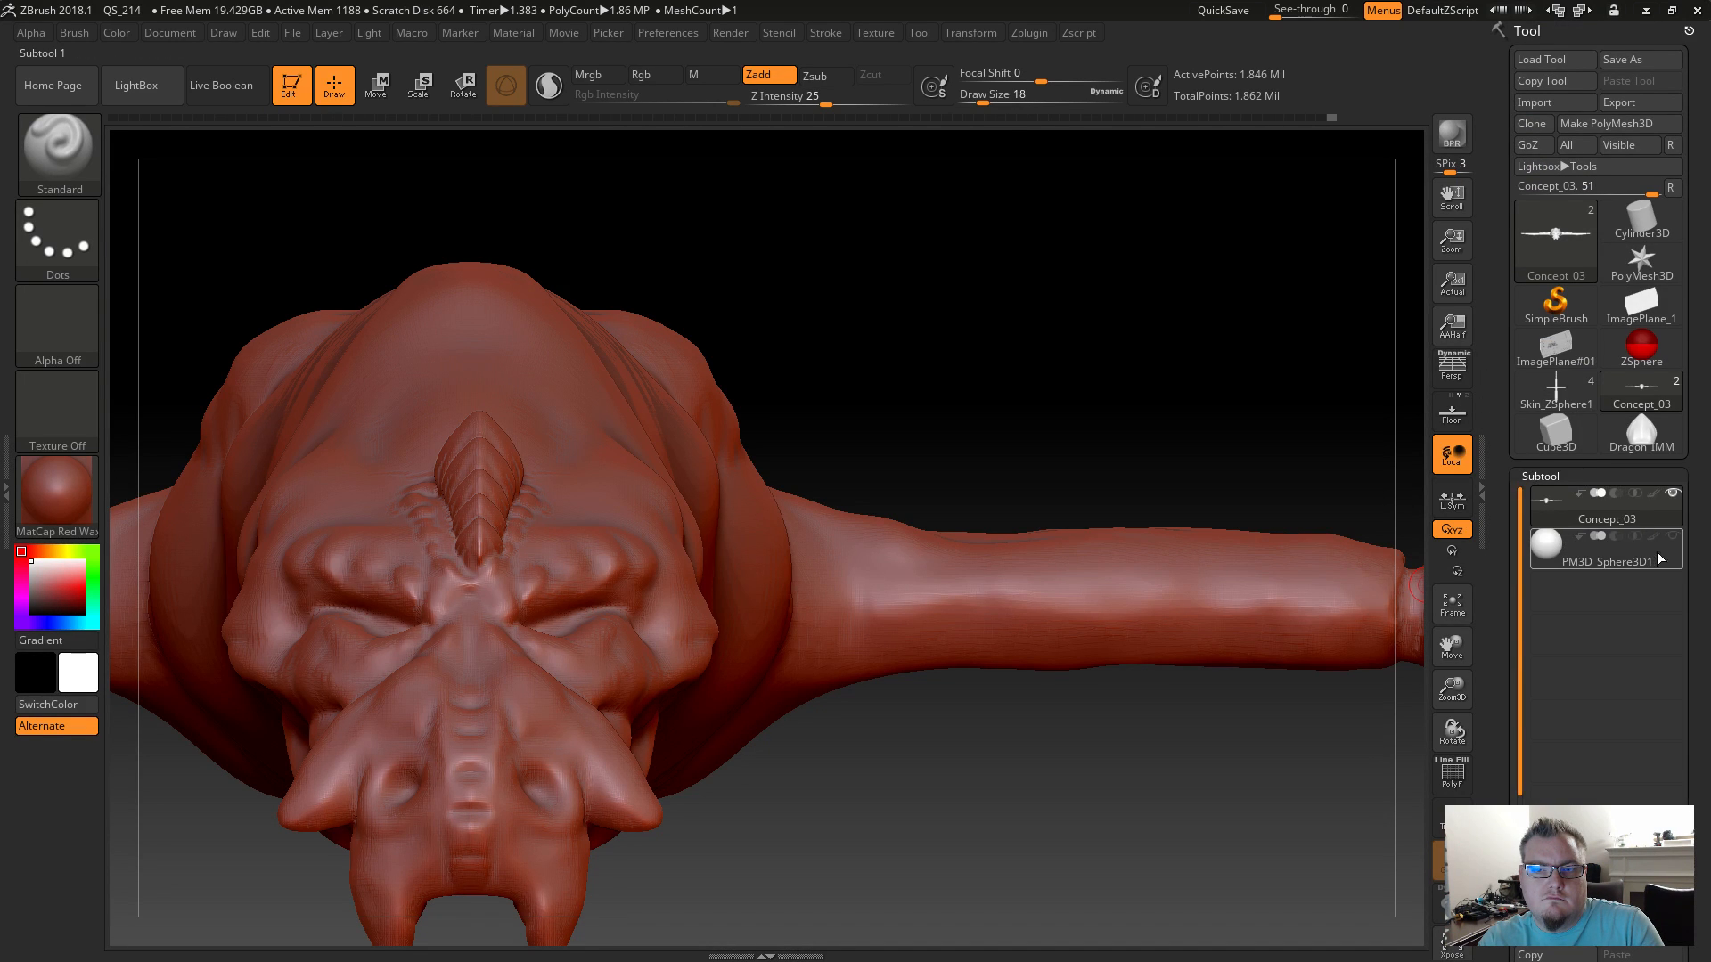
left_click(1672, 537)
left_click_drag(1063, 780, 1008, 799)
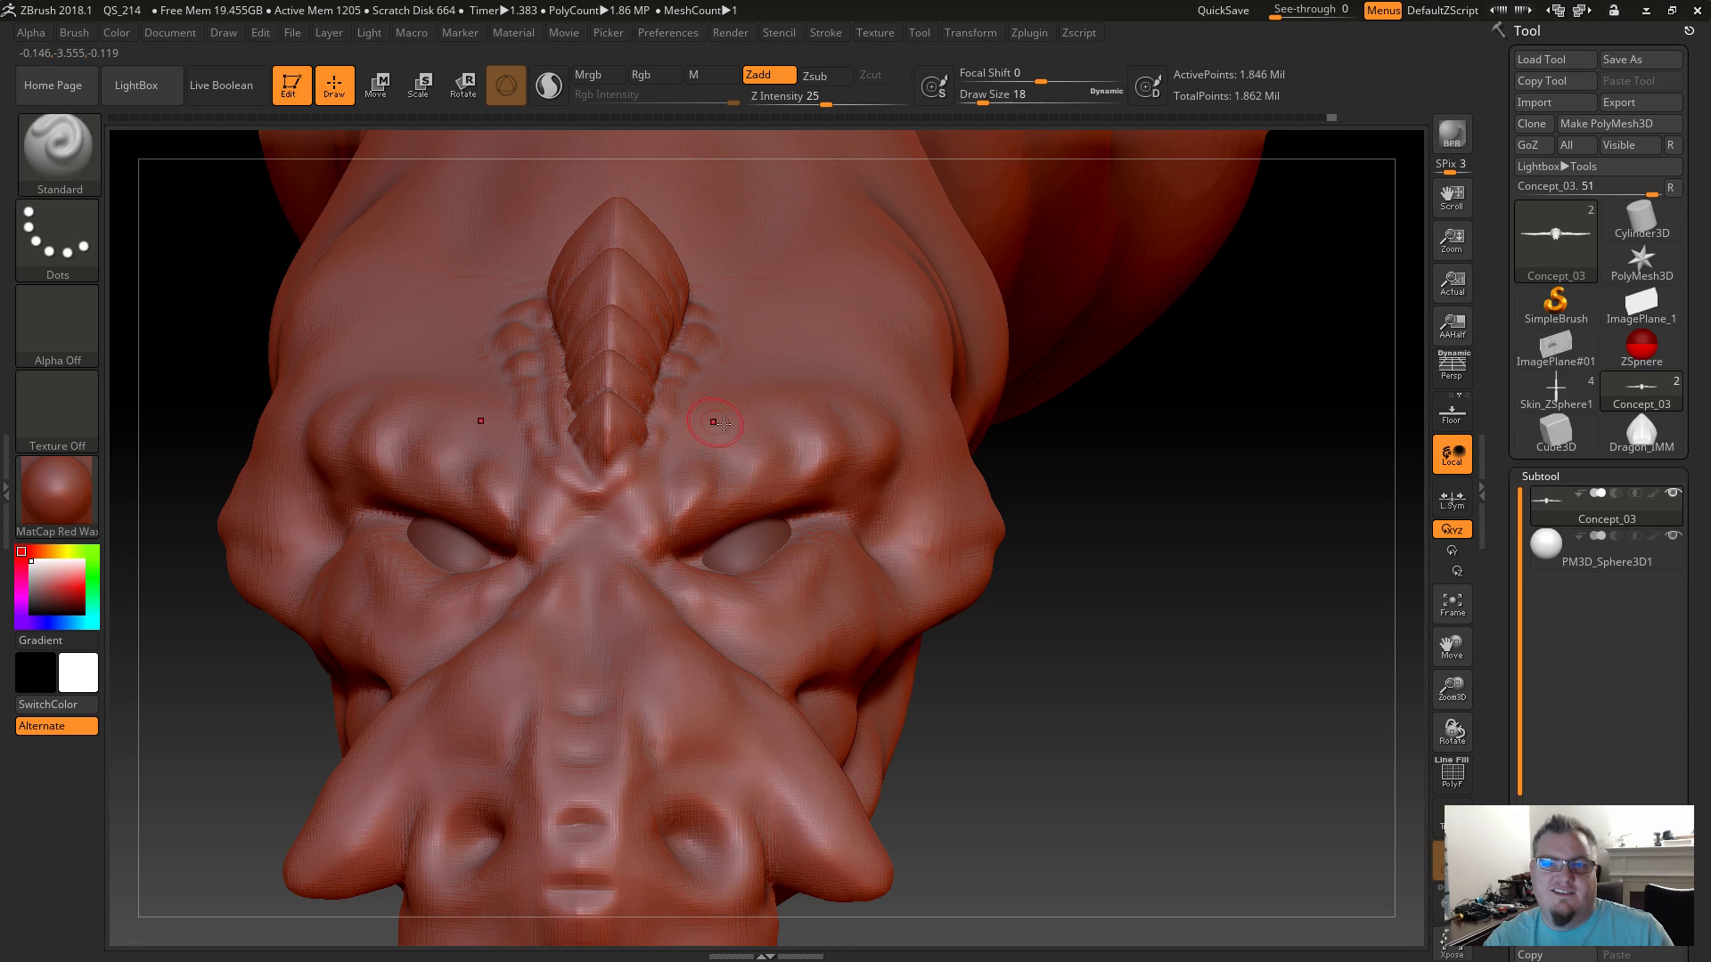
Undo the sculpting, DynaMesh remesh and merge back to the separate forehead scale row.
key("ctrl")
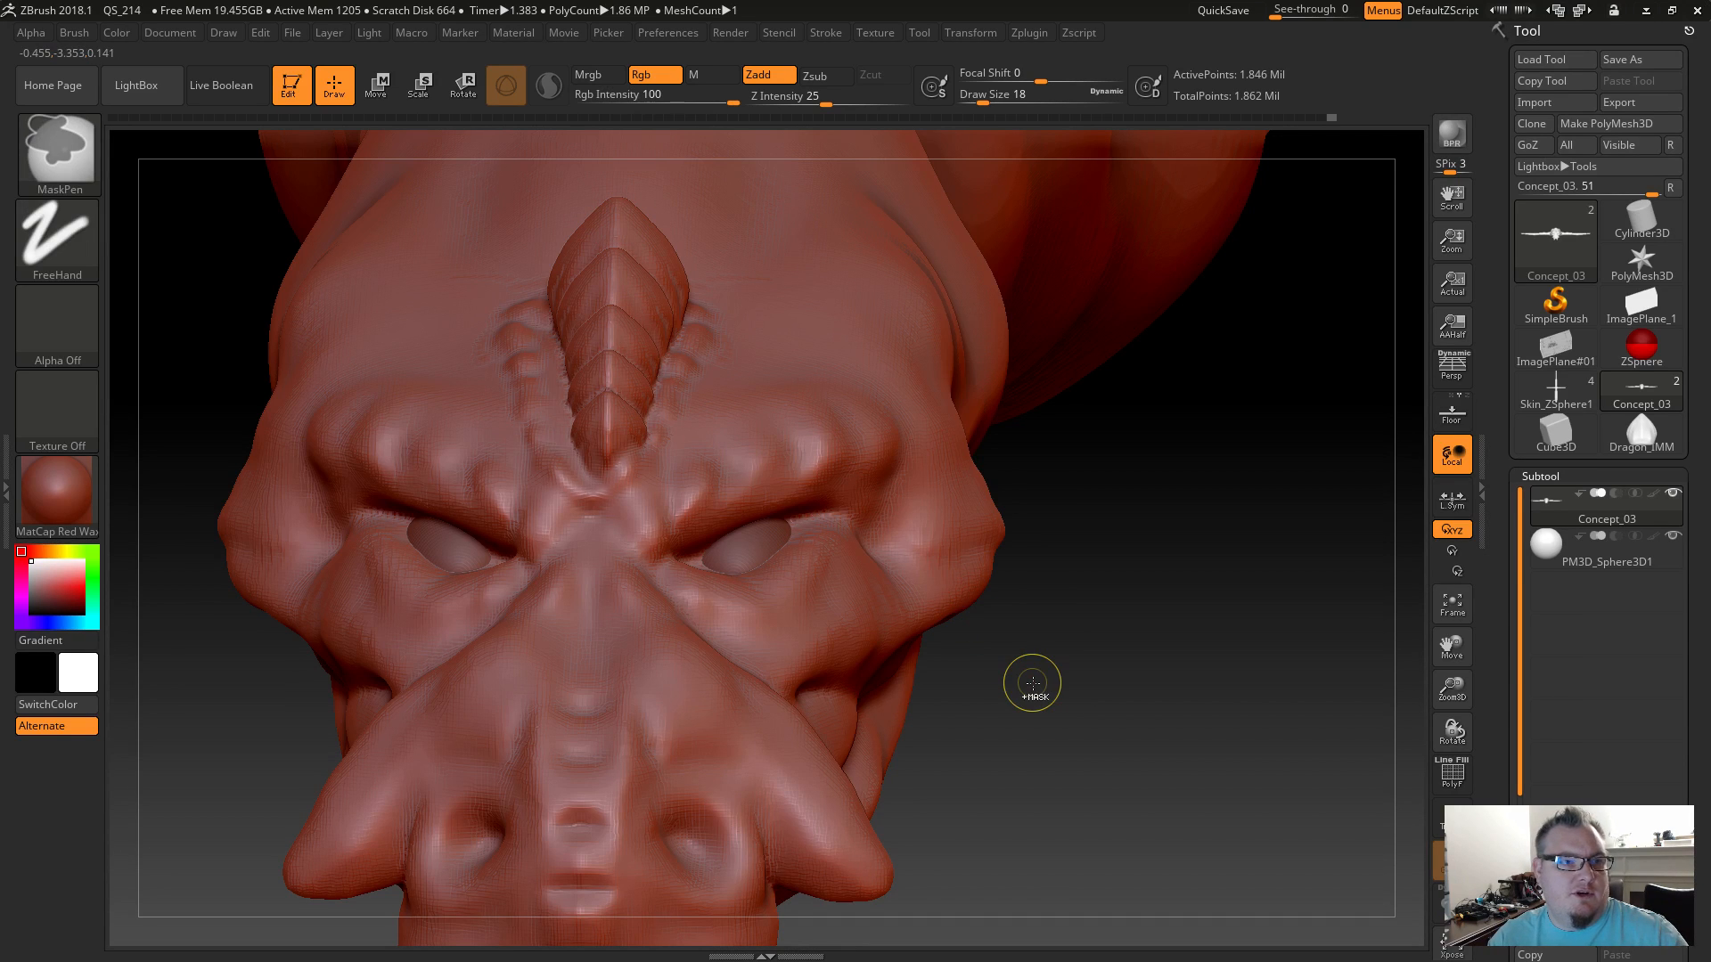
key("shift+d")
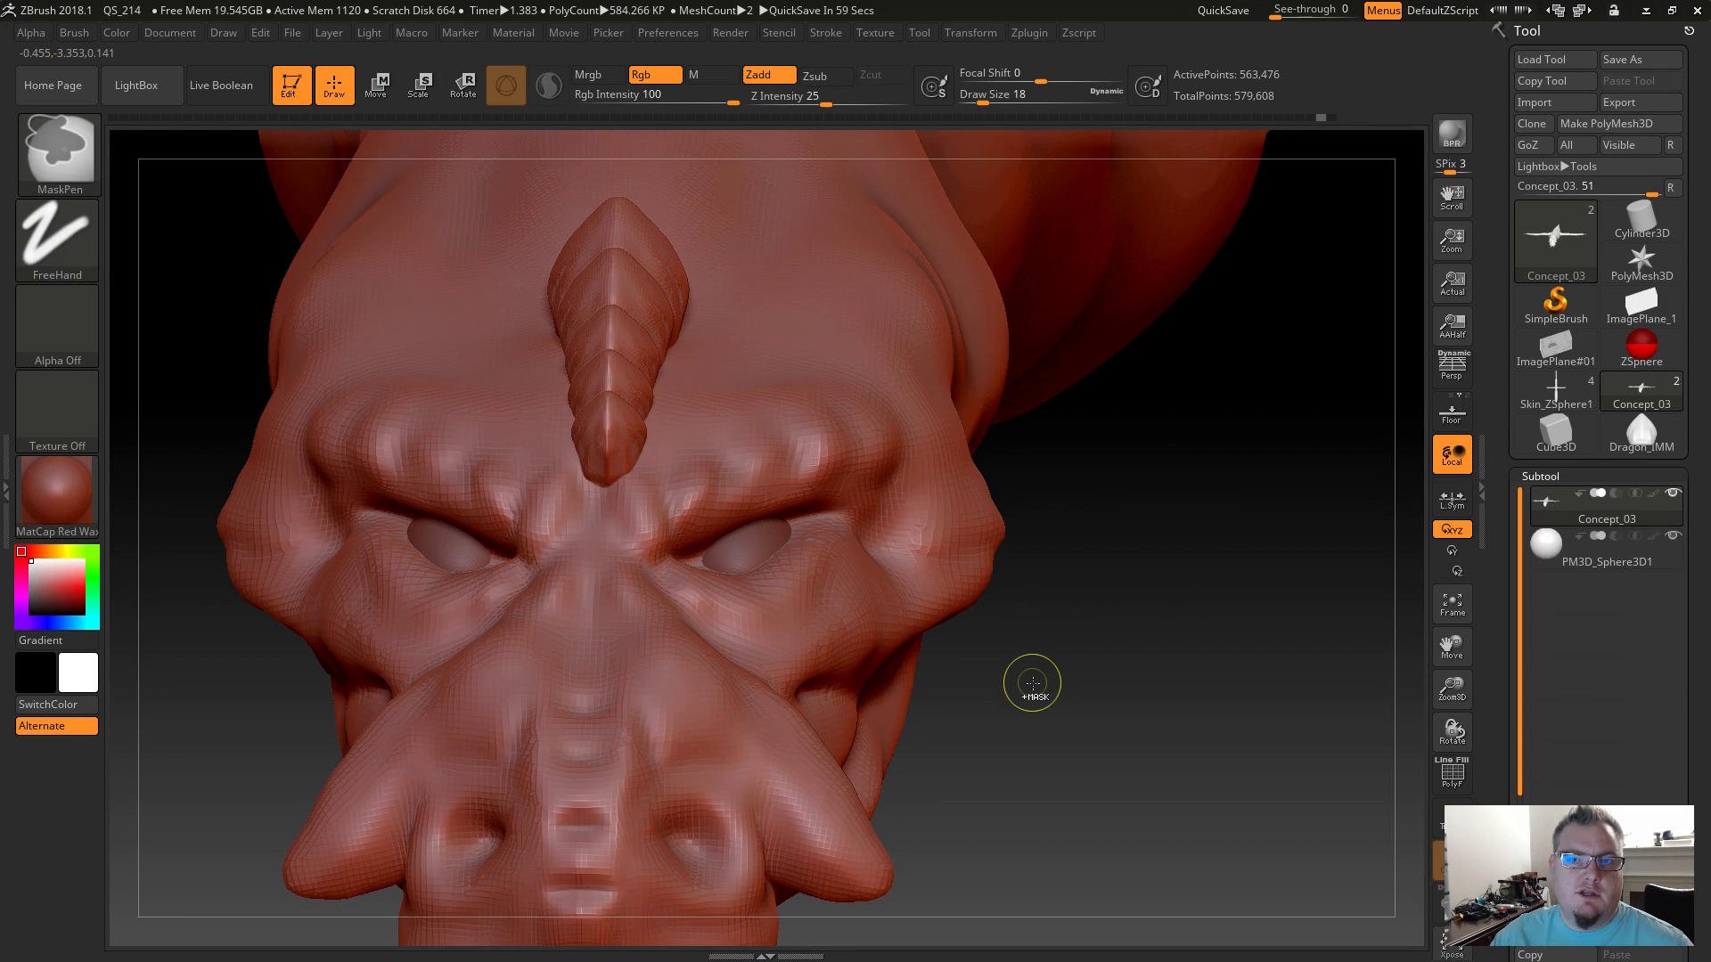
left_click(1219, 586, "ctrl+shift")
key("ctrl+z")
key("ctrl+z")
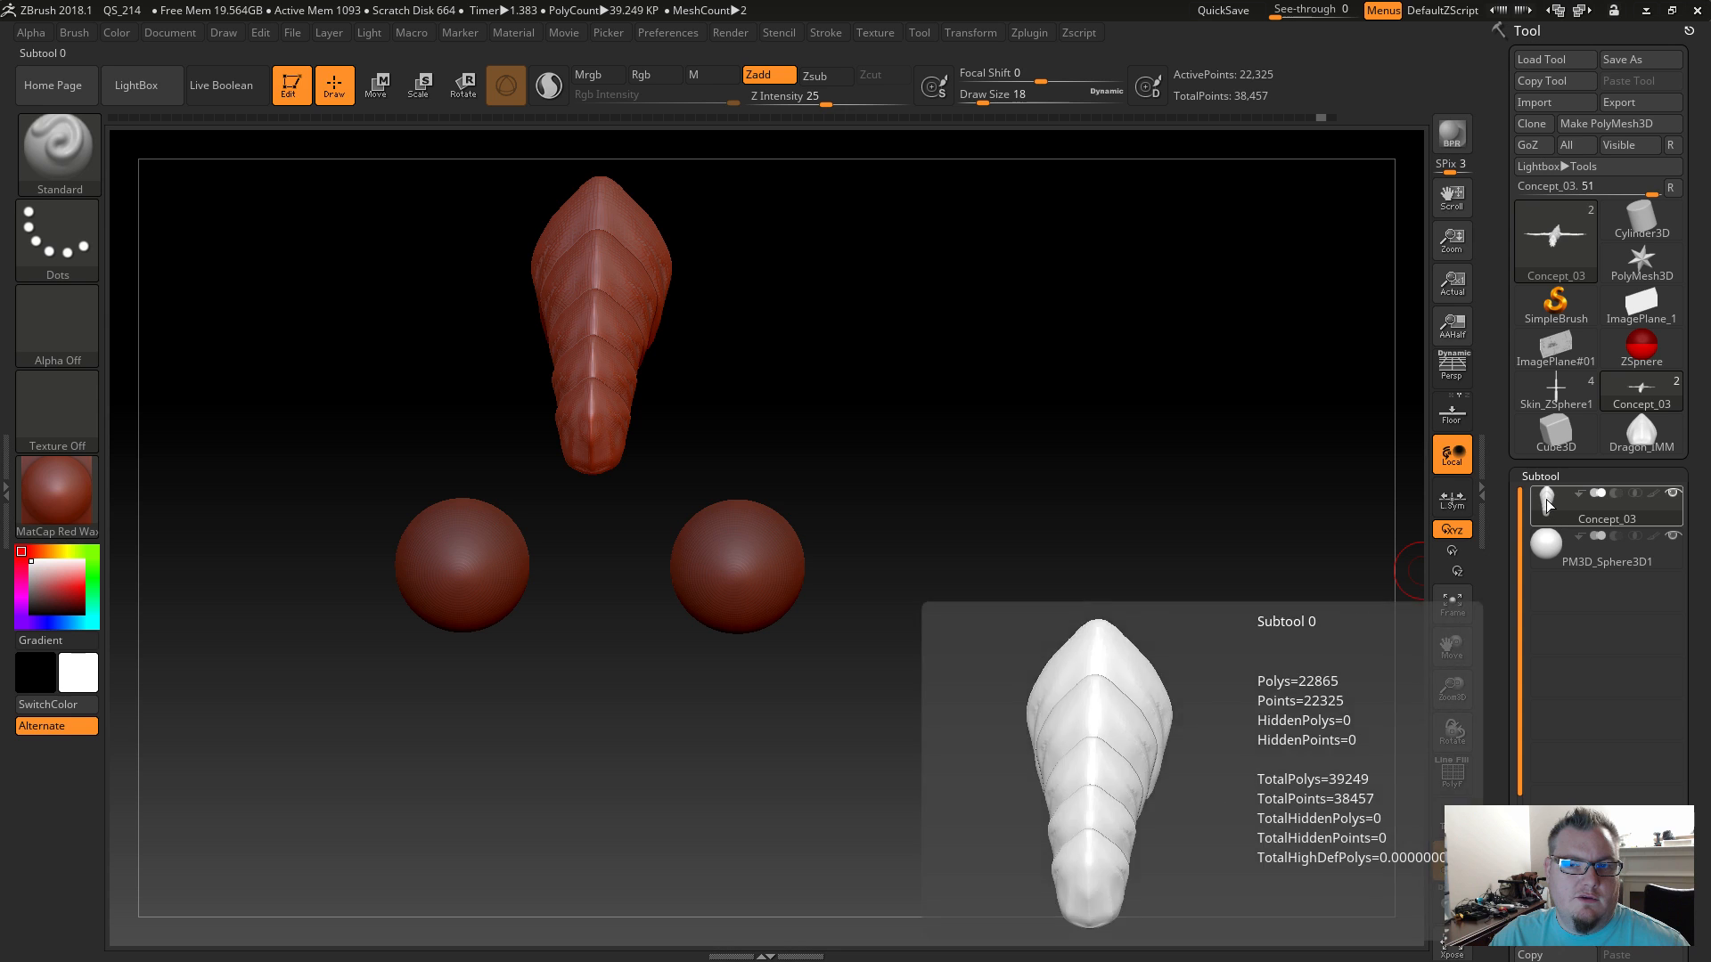
Check the scale row's visibility and look through the subtools and loaded tools for the dragon body.
left_click(1166, 529, "ctrl")
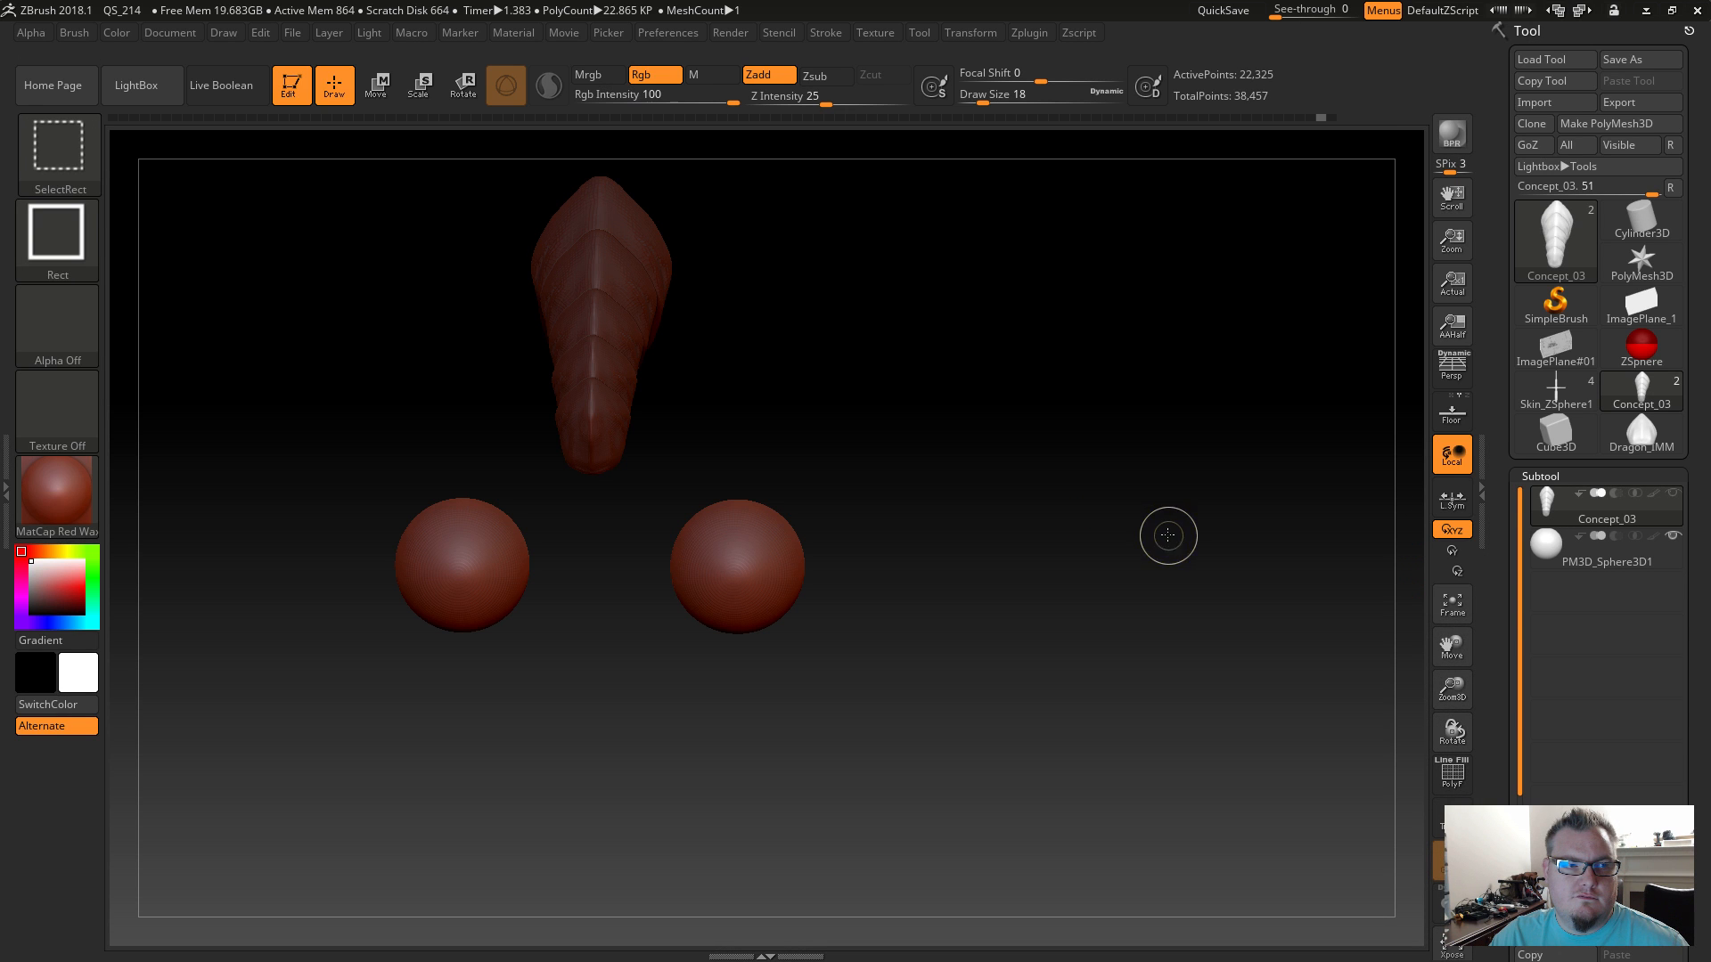
left_click(1203, 663, "ctrl")
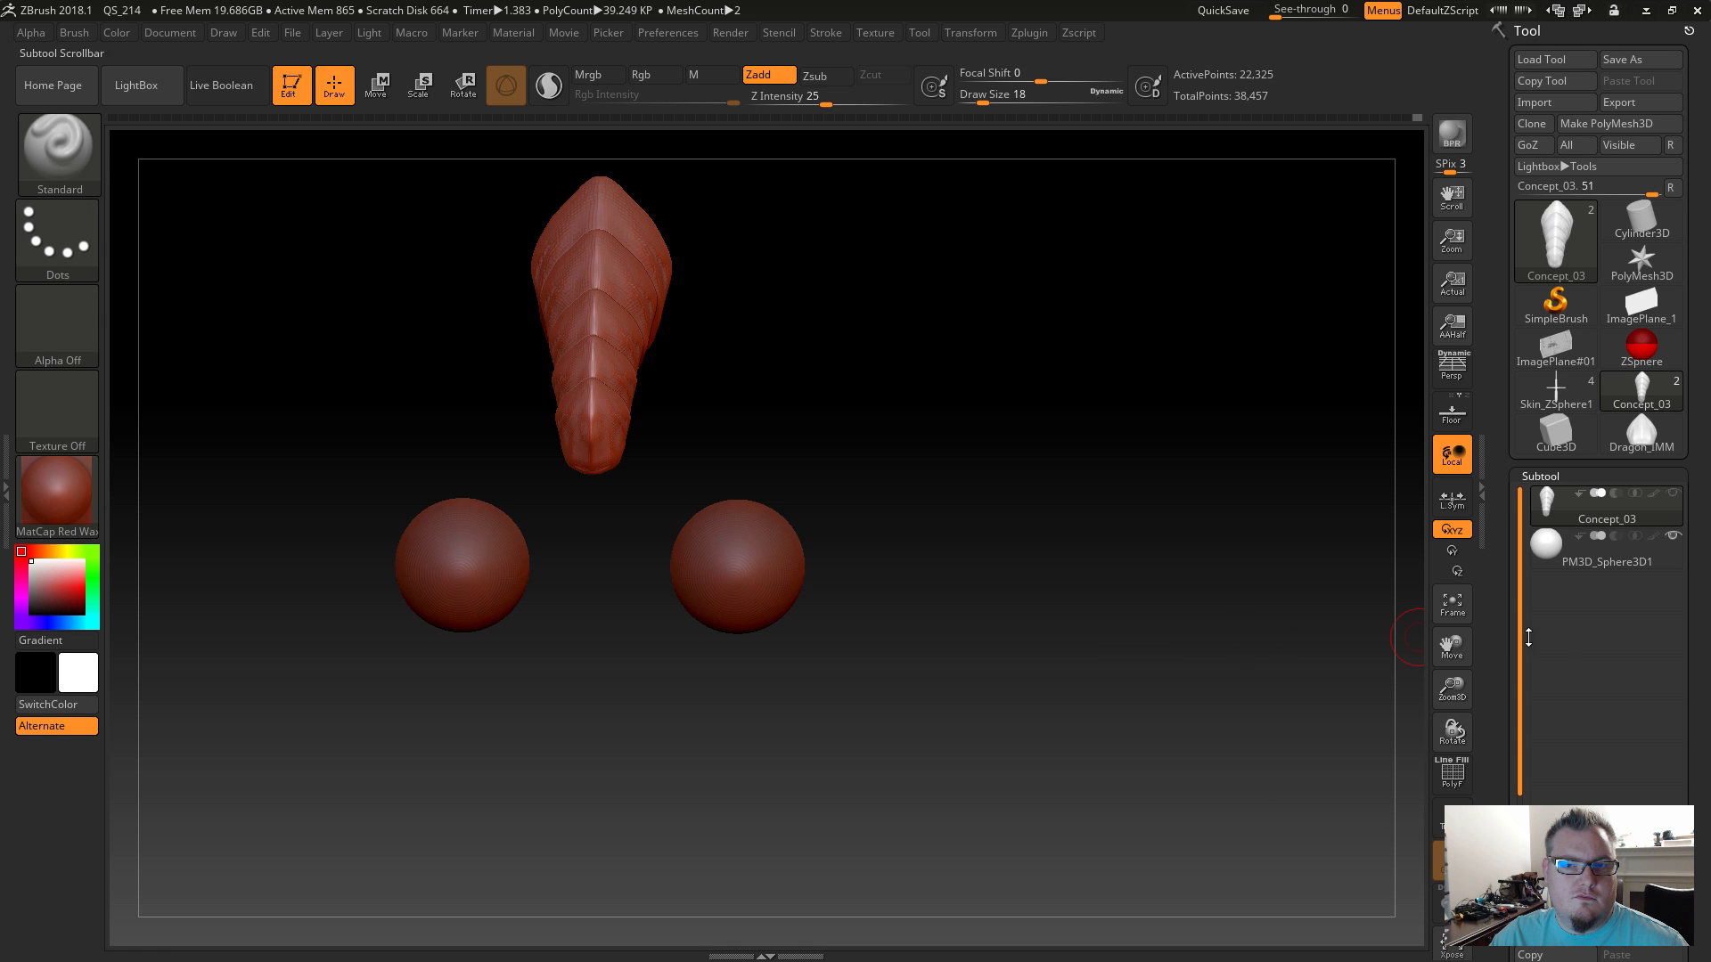
left_click(1669, 497)
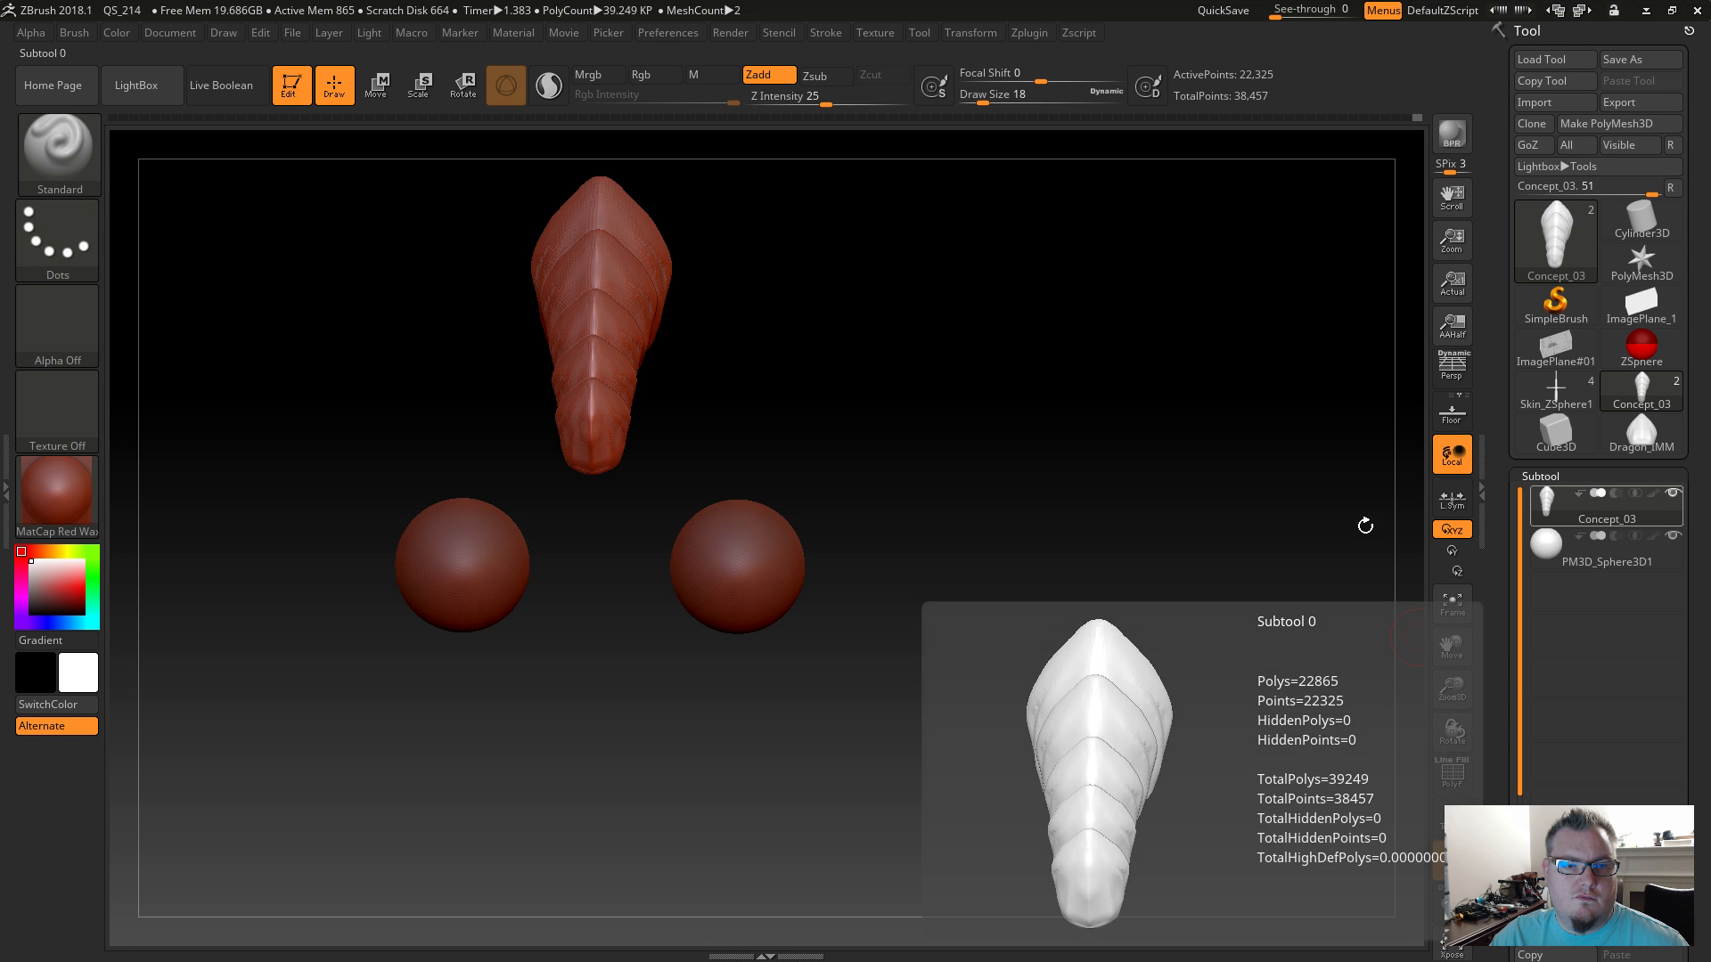
left_click_drag(1013, 653, 859, 649, "alt")
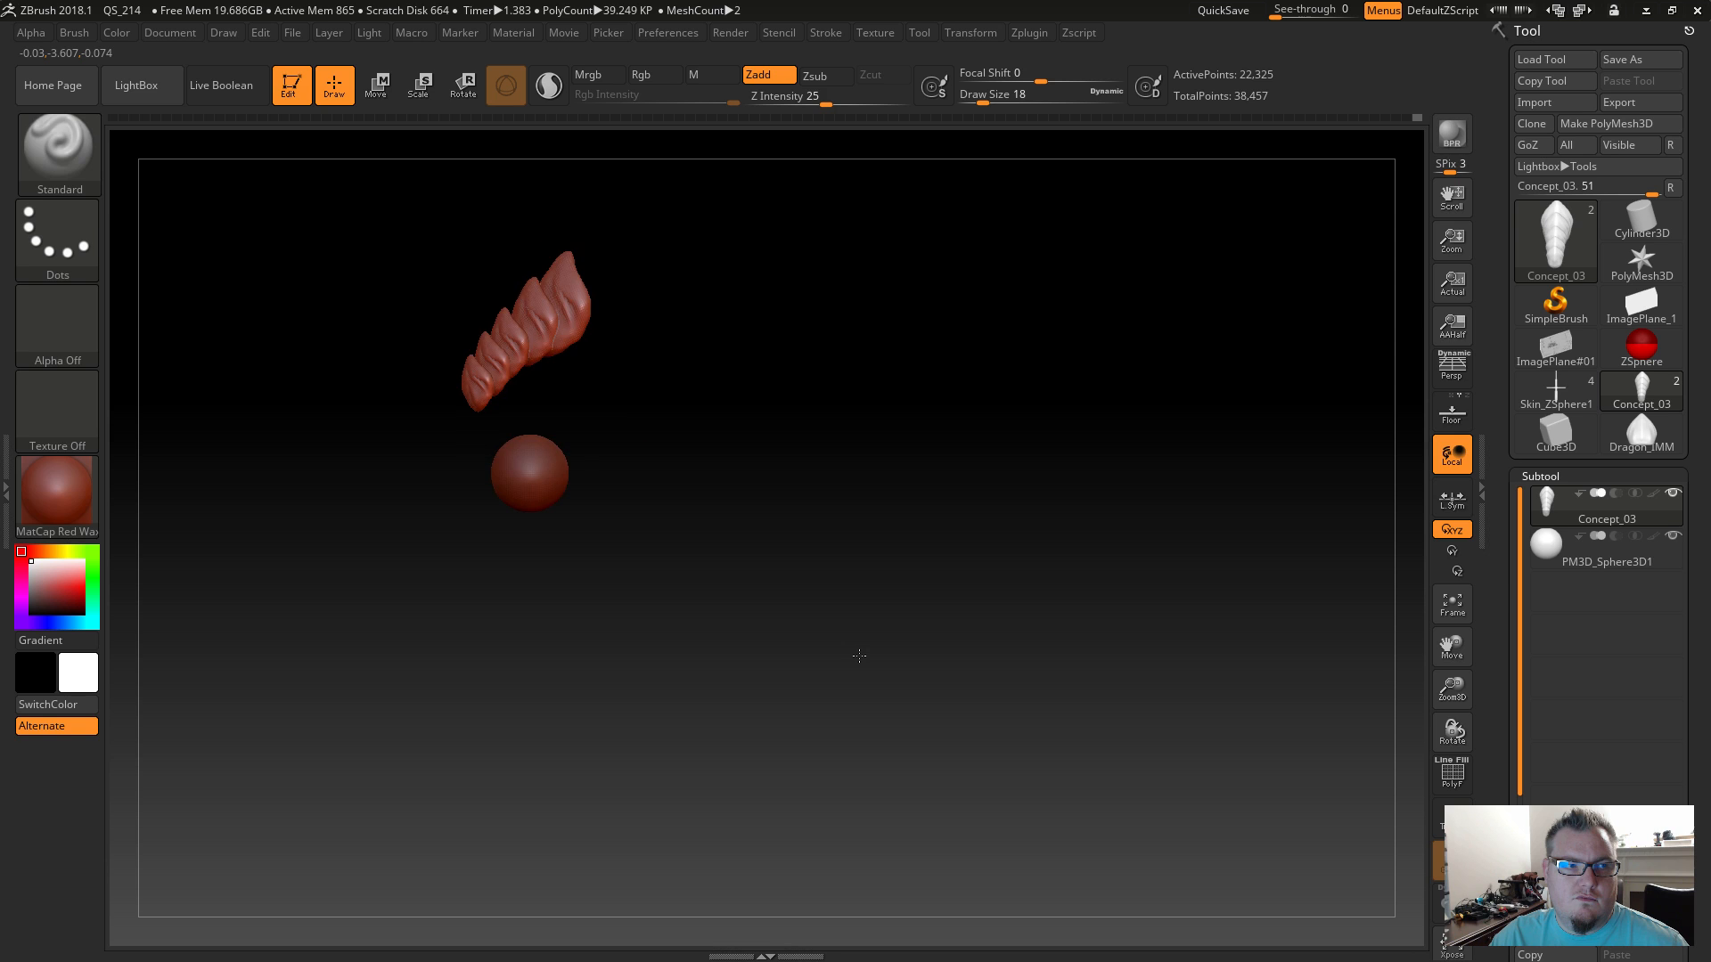
left_click_drag(764, 615, 1036, 777)
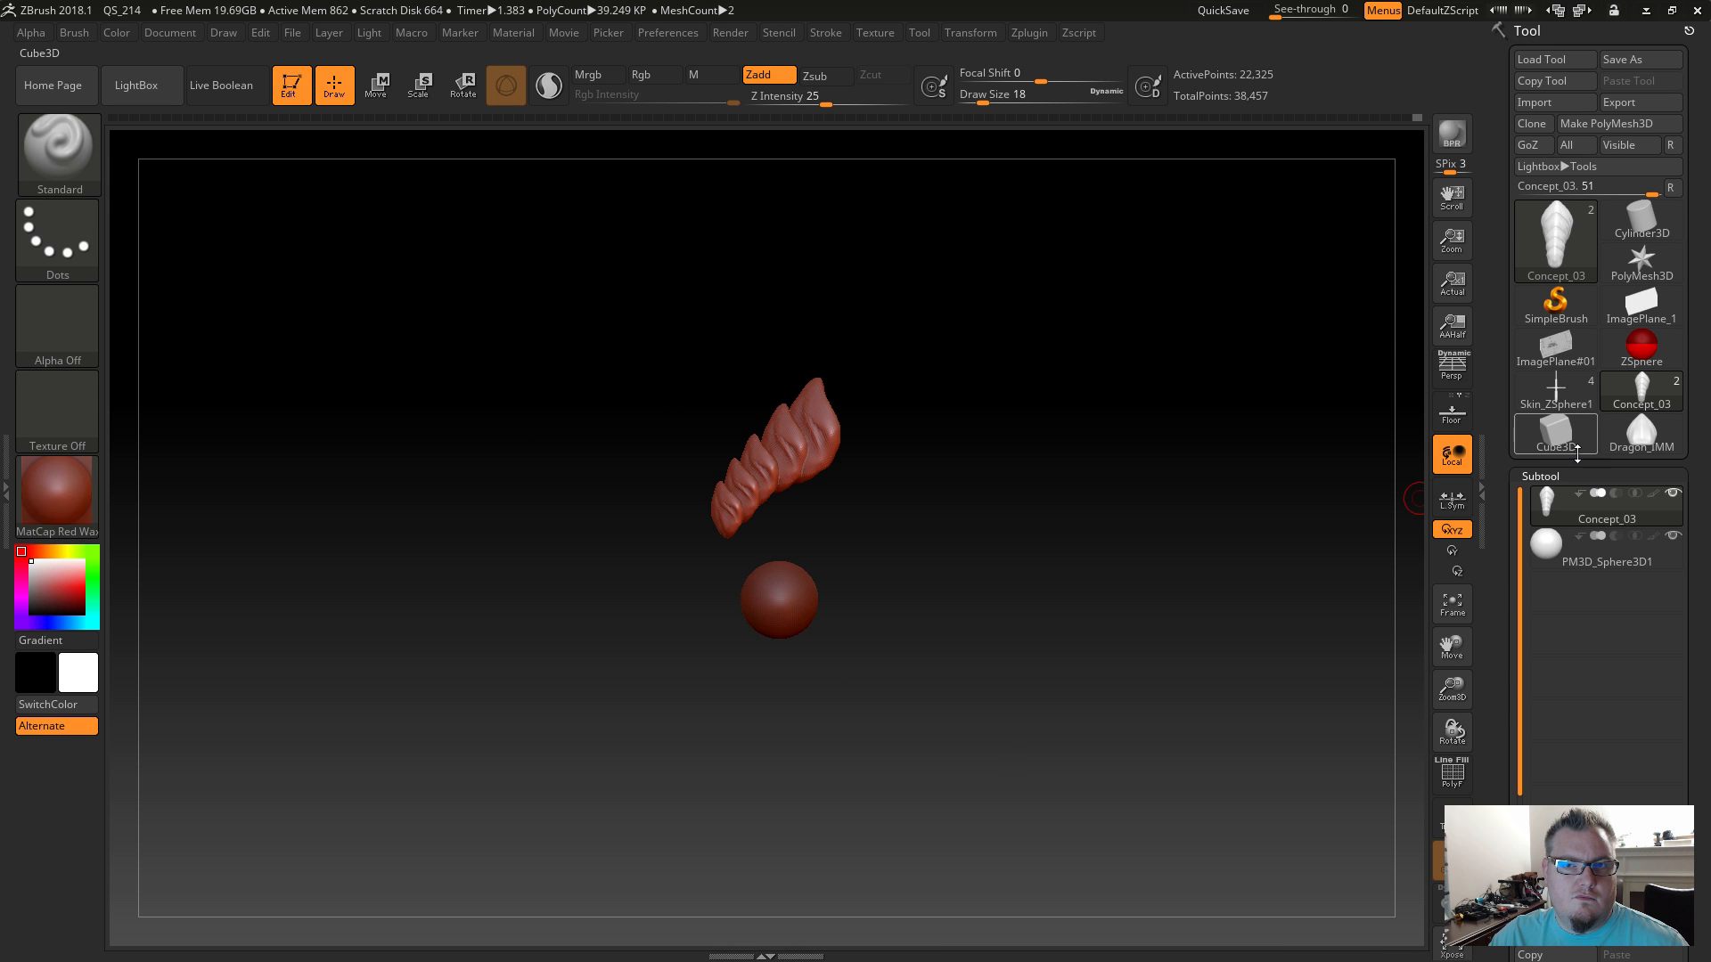
left_click(1556, 394)
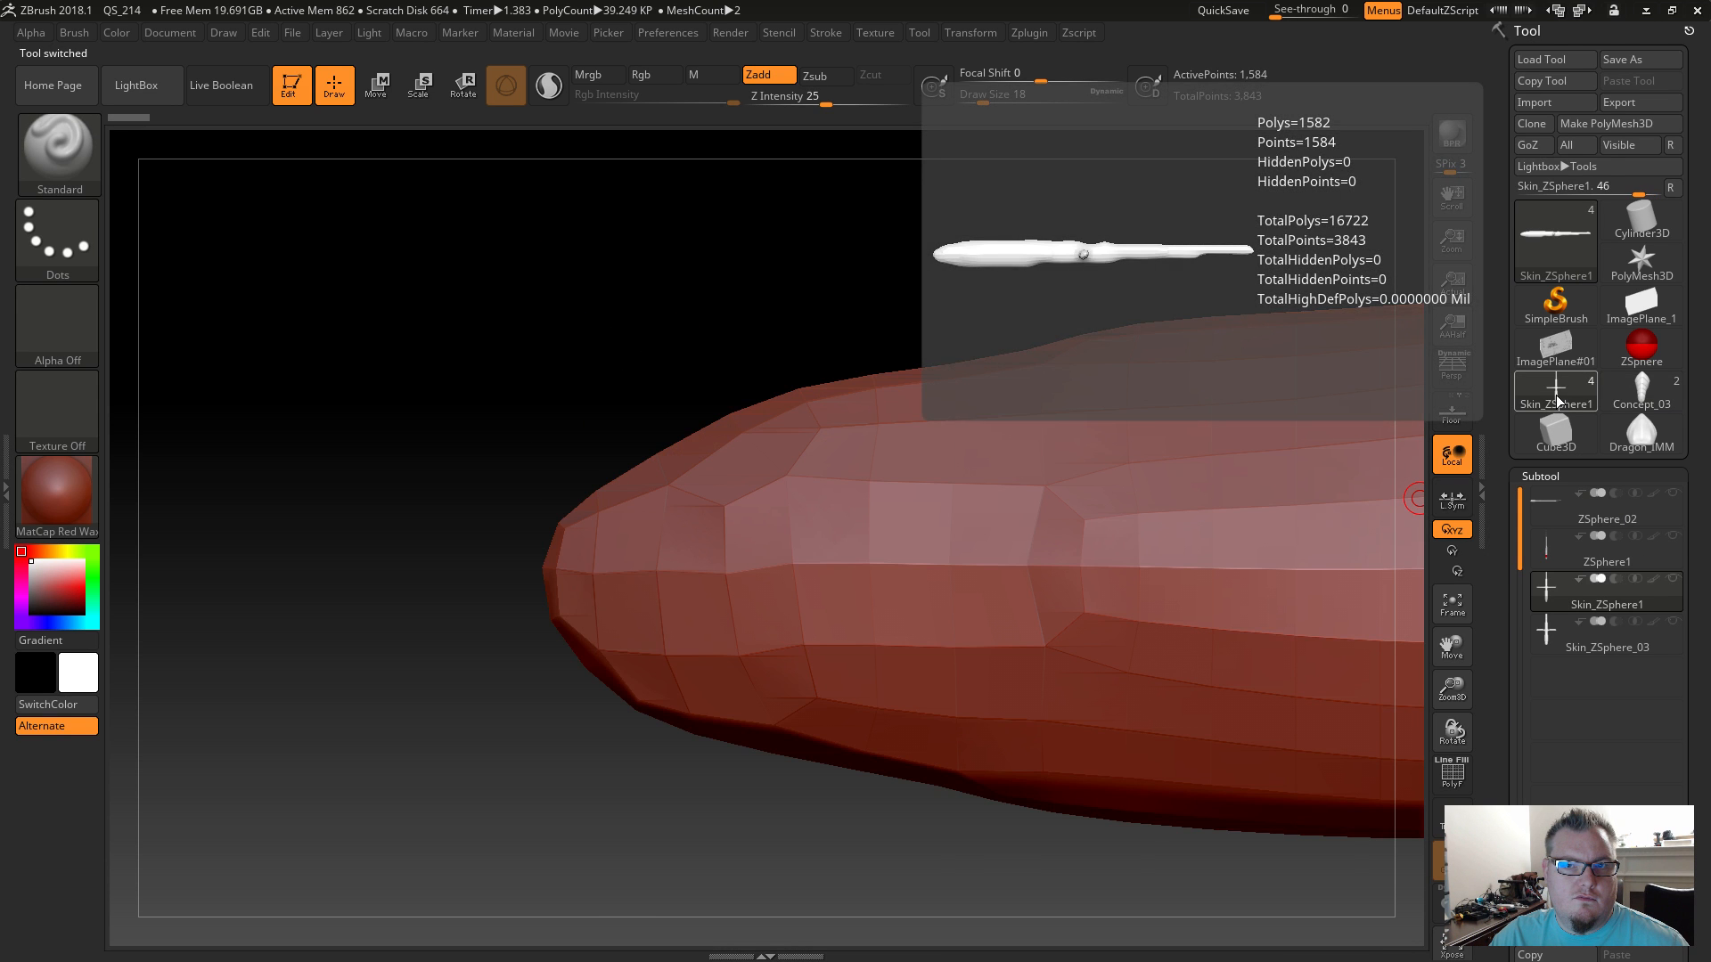
left_click(1640, 441)
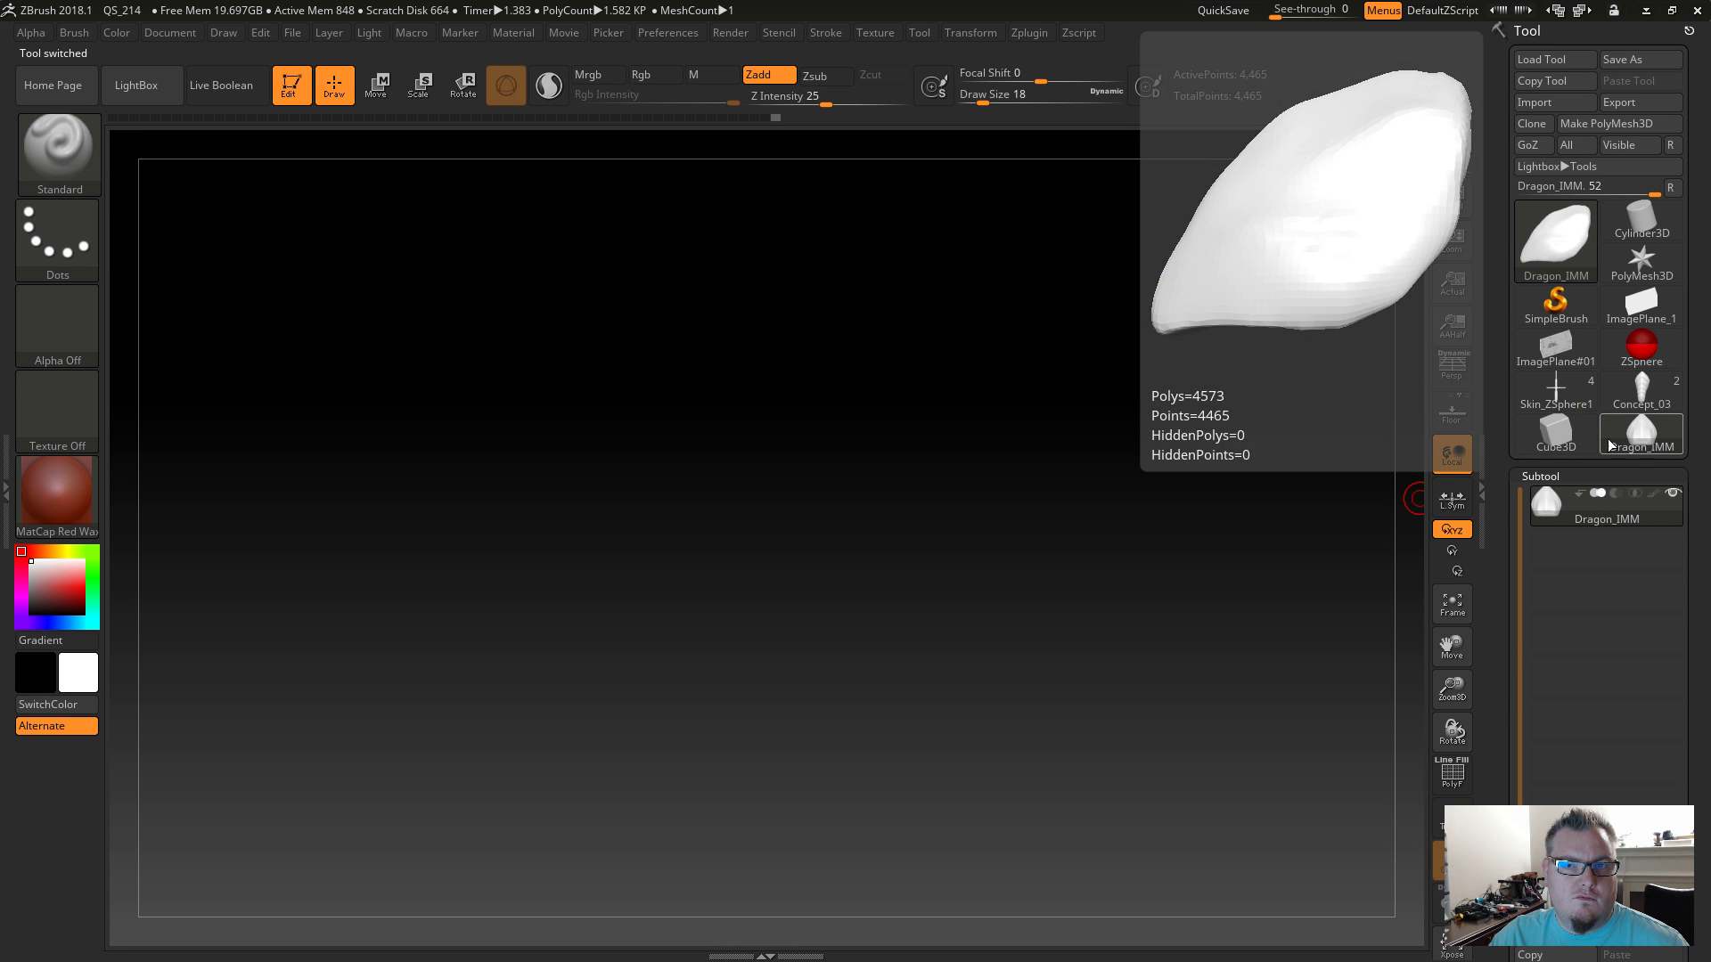
Load the saved Concept_03 tool from the Dragon Concepts folder to bring back the dragon body.
left_click(1555, 59)
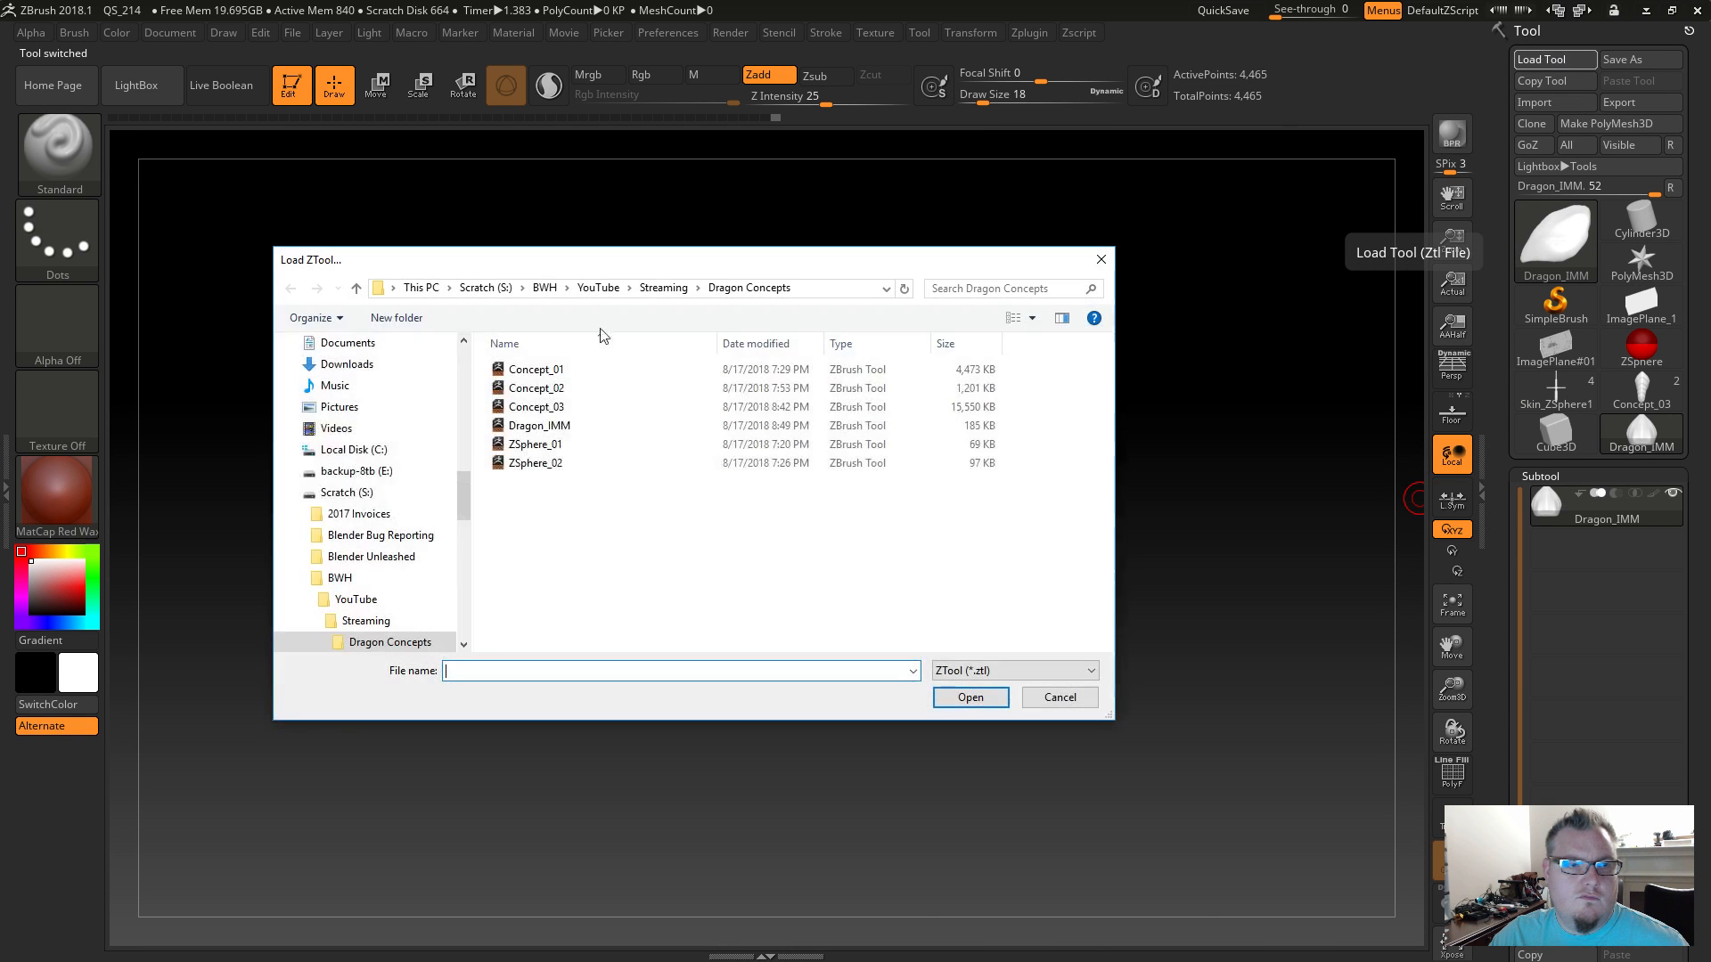
double_click(538, 408)
left_click_drag(1109, 836, 848, 804)
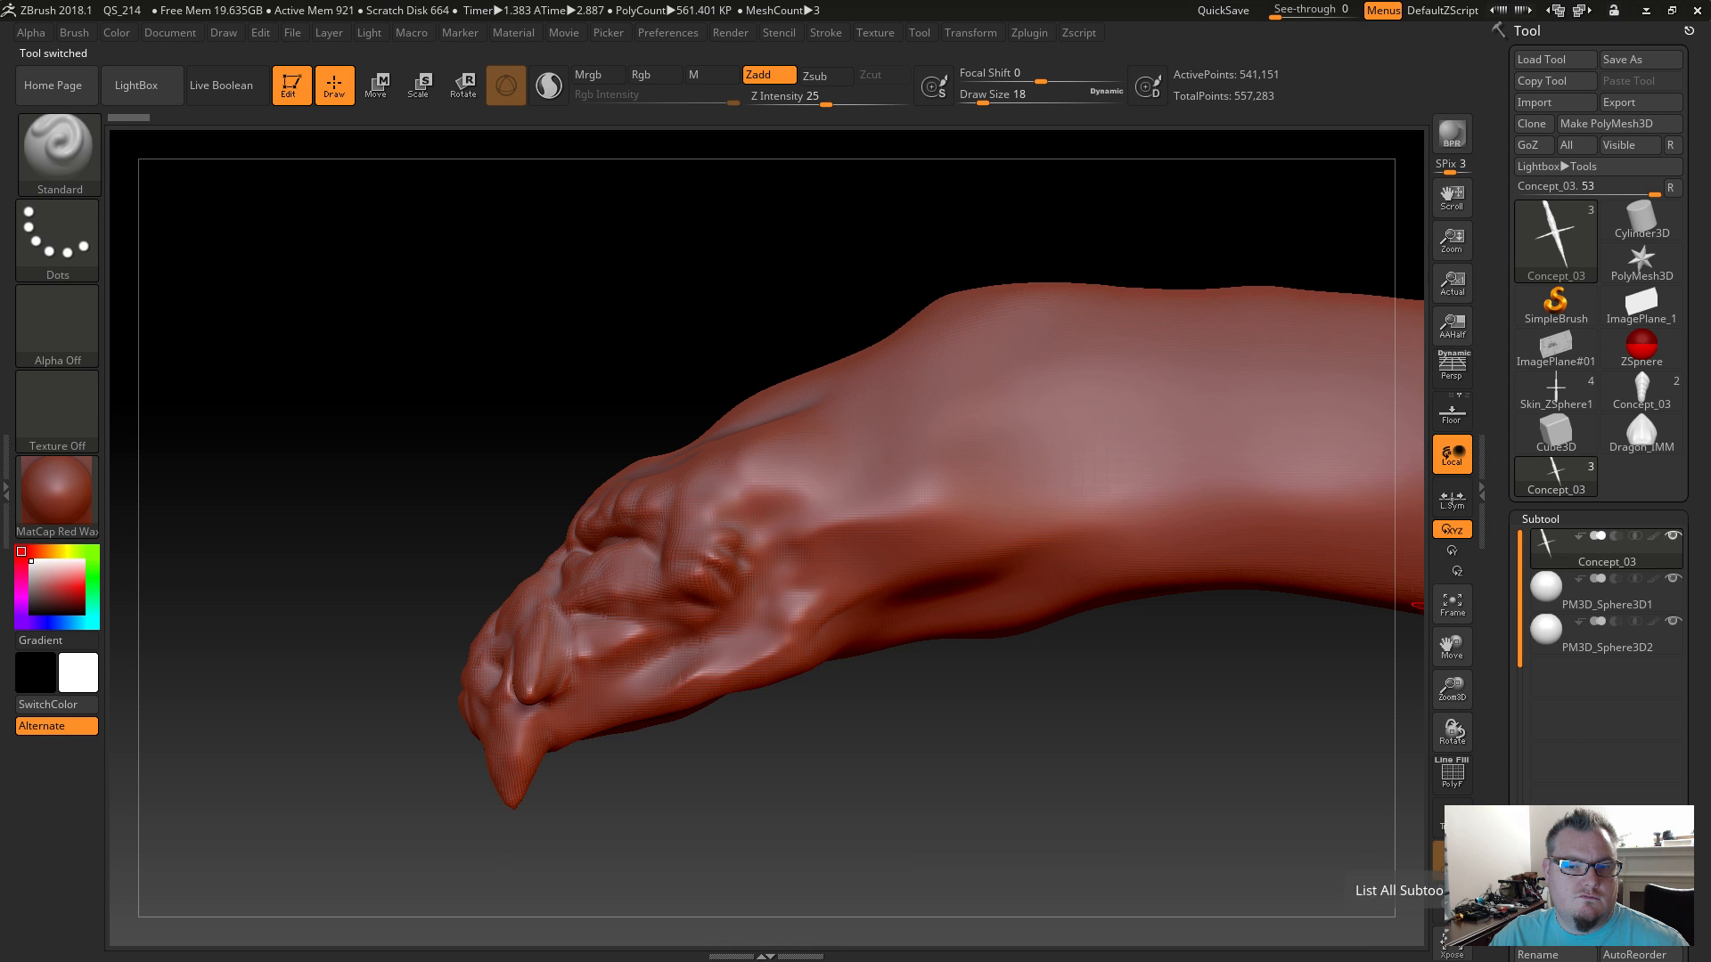
Append the saved forehead scale row tool to the Concept_03 dragon body as a new subtool.
scroll(1595, 784, "down", 3)
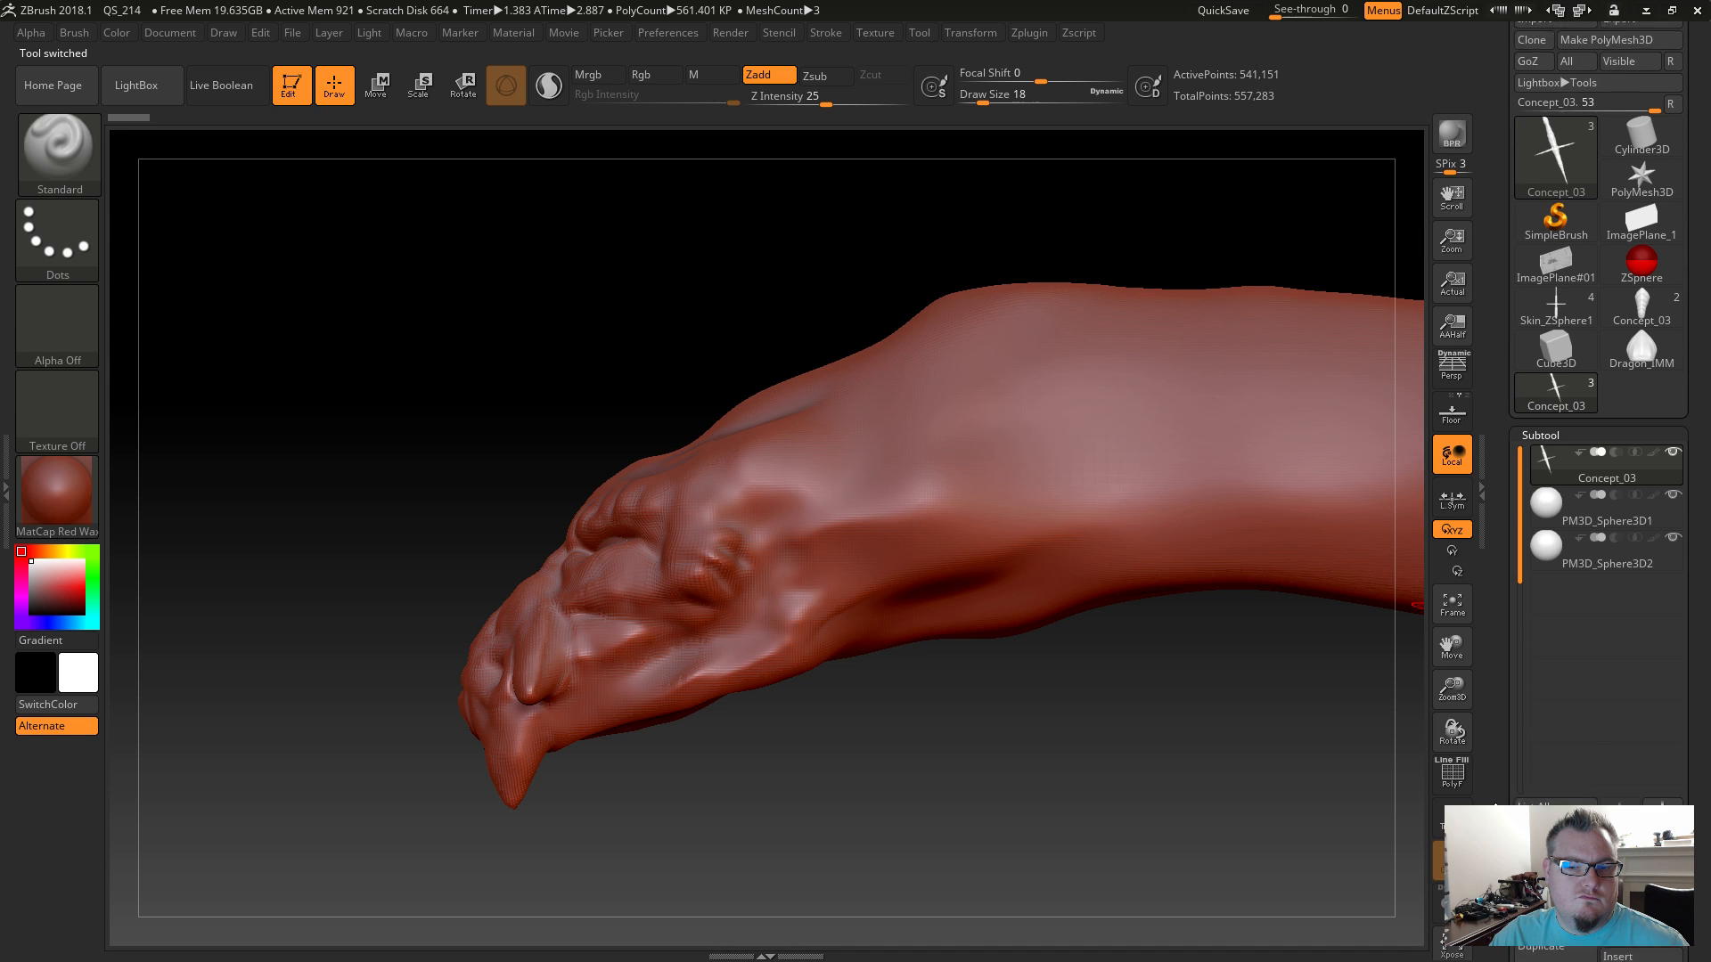
left_click(1555, 882)
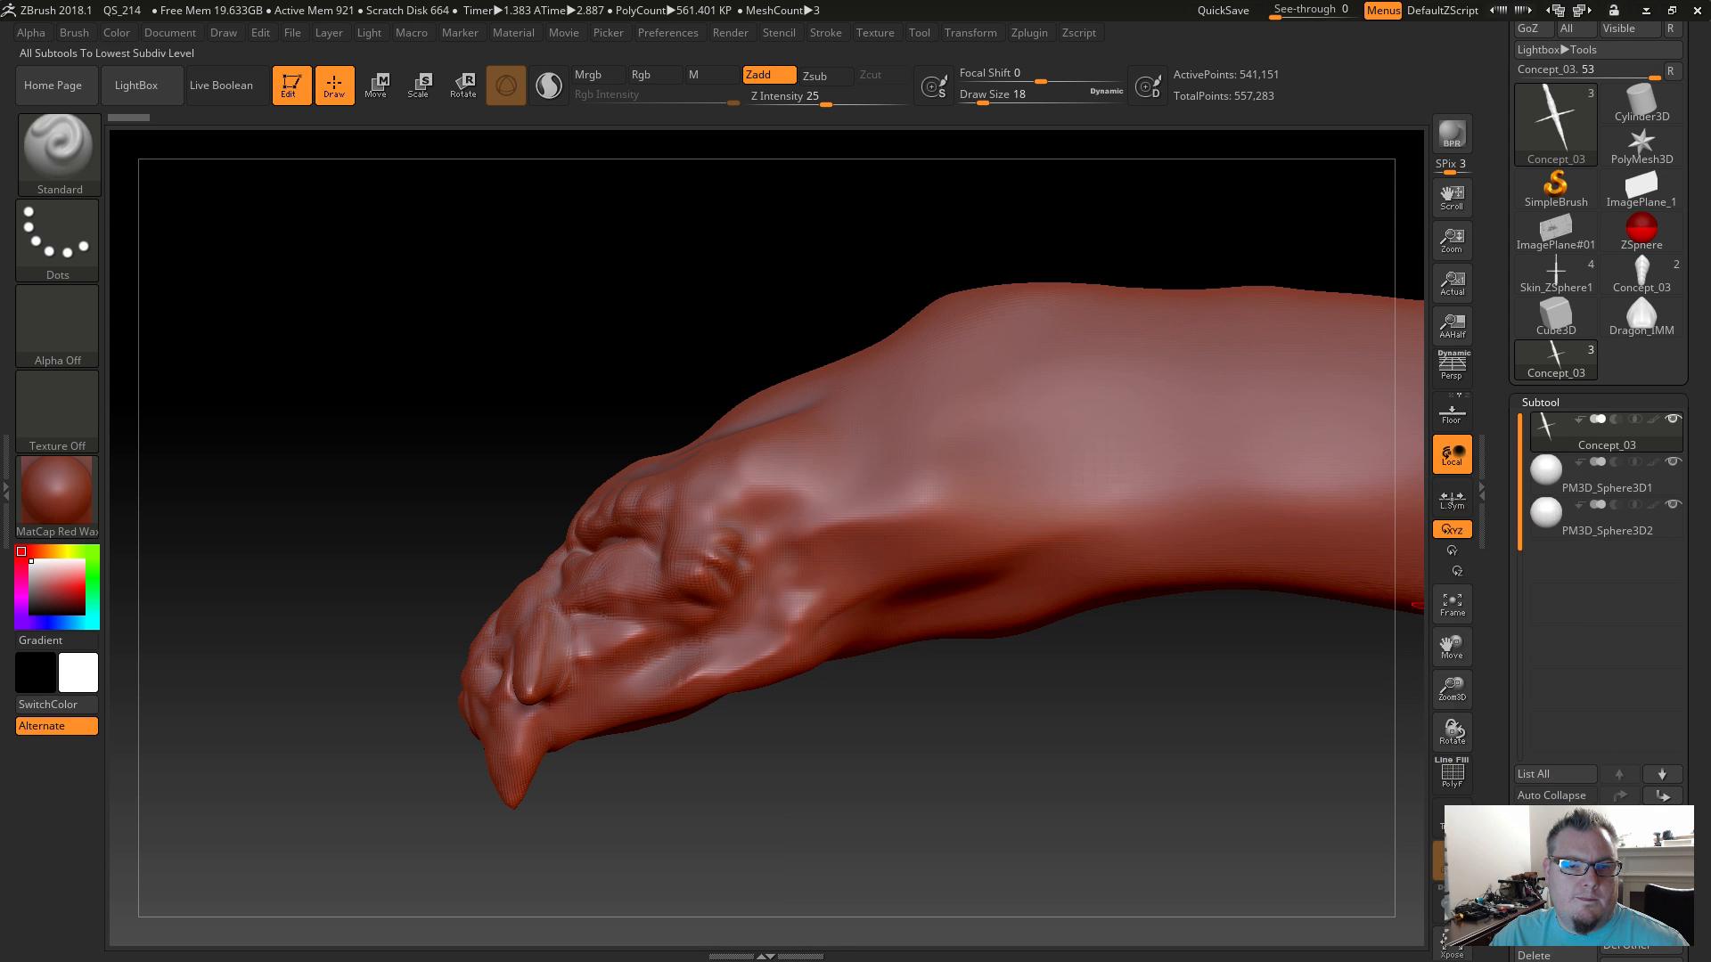
left_click(1640, 896)
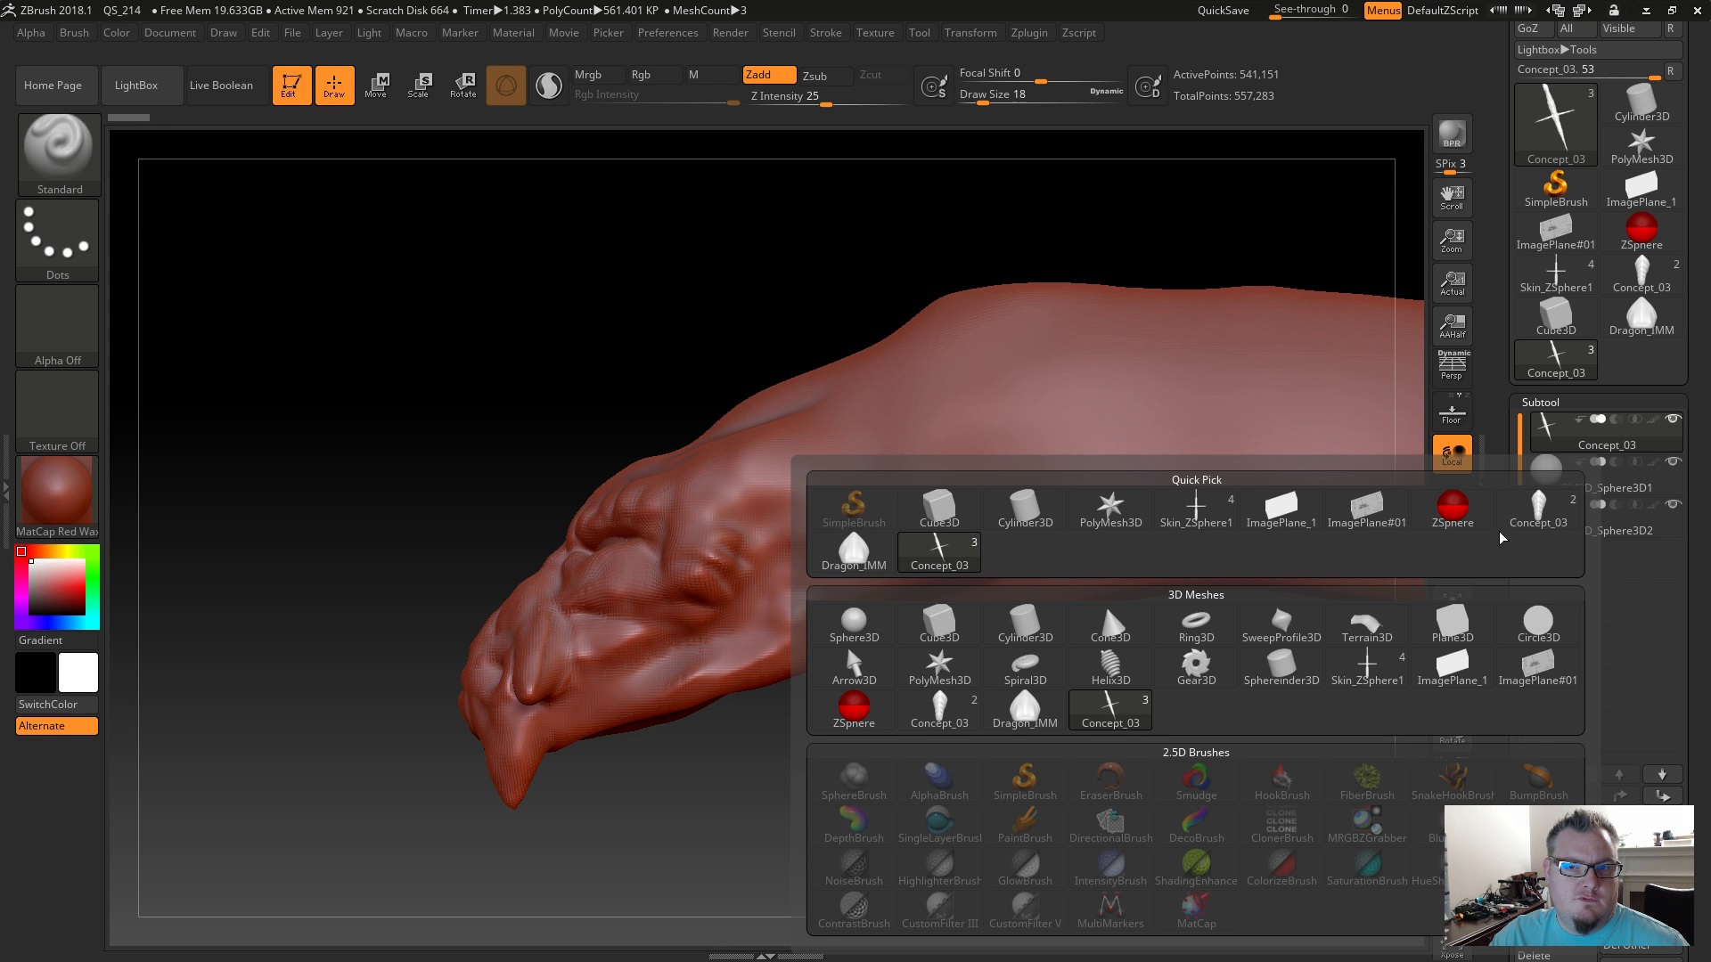
left_click(1538, 510)
left_click_drag(546, 321, 695, 308)
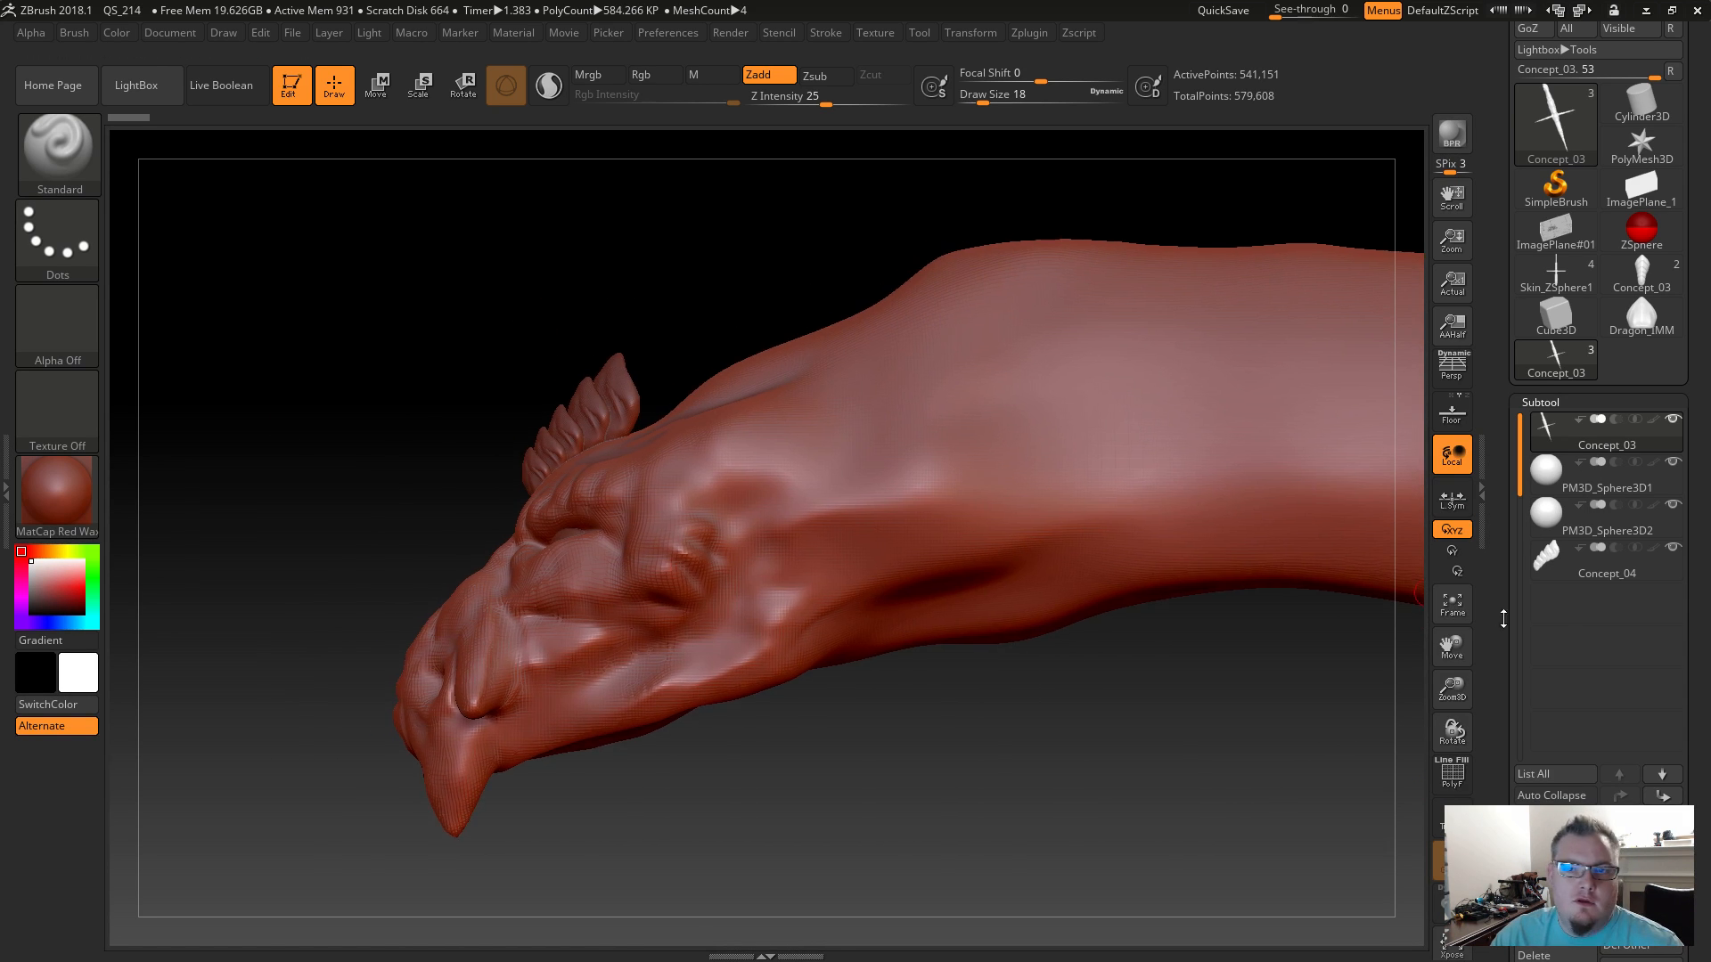
Merge the PM3D_Sphere3D1 and PM3D_Sphere3D2 eye spheres into one subtool with Merge Down.
left_click(1595, 578)
left_click(1604, 480)
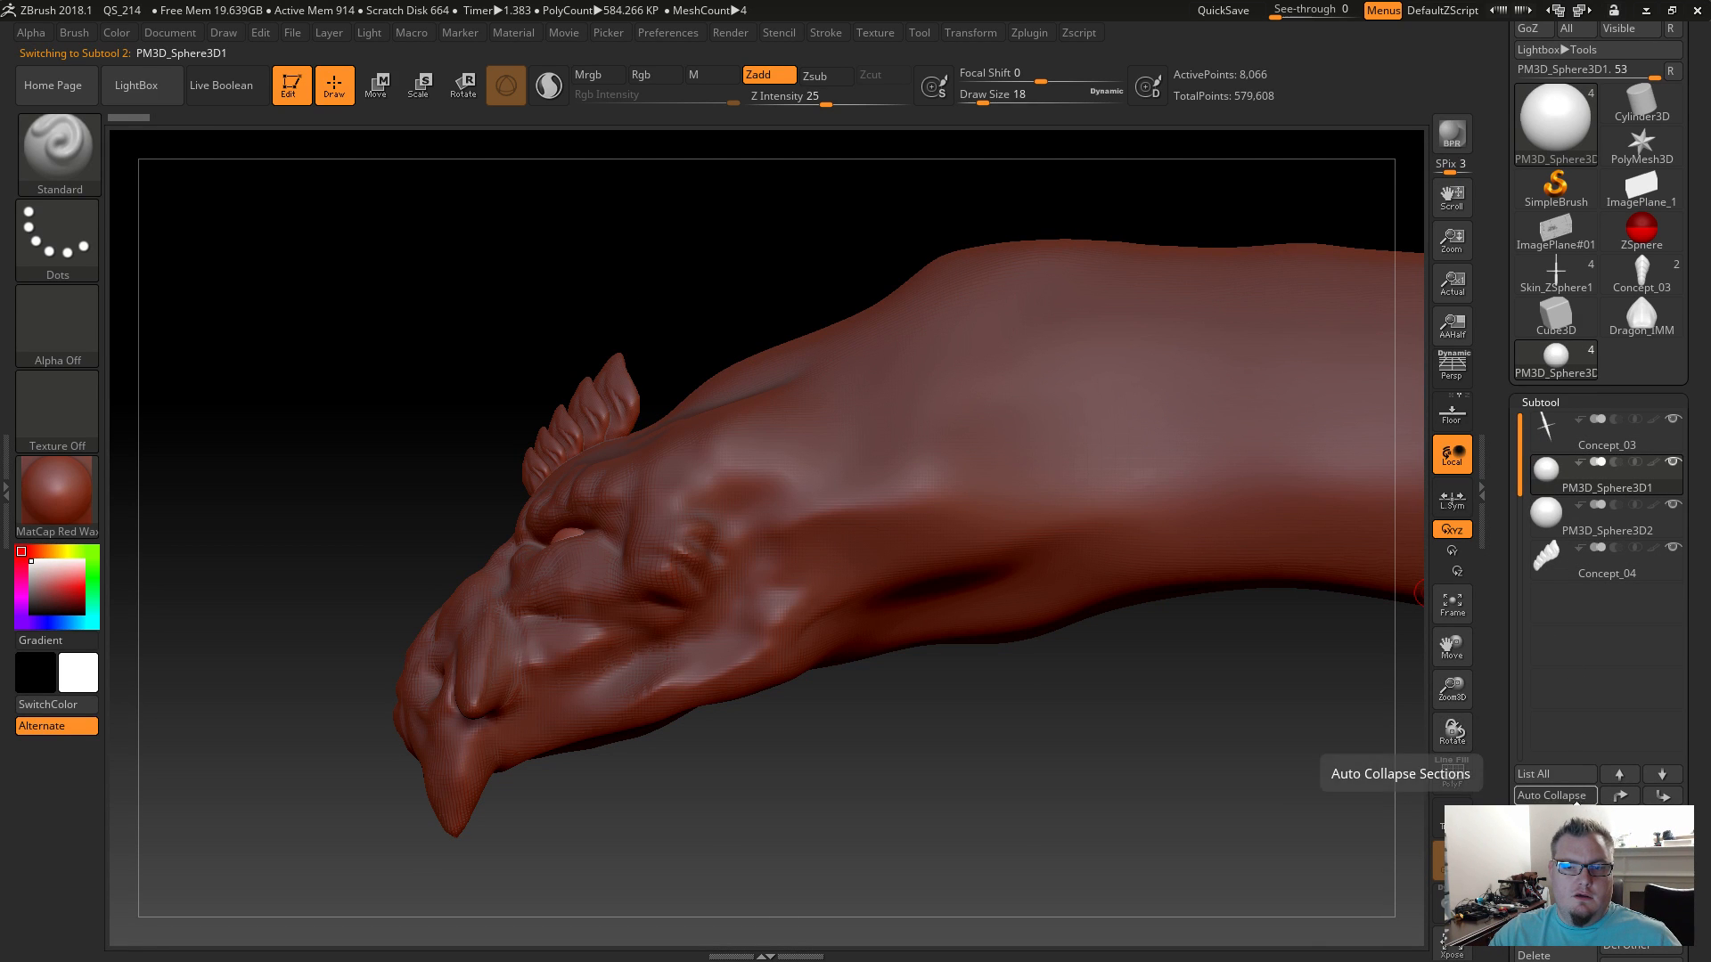
left_click_drag(1568, 820, 1580, 722)
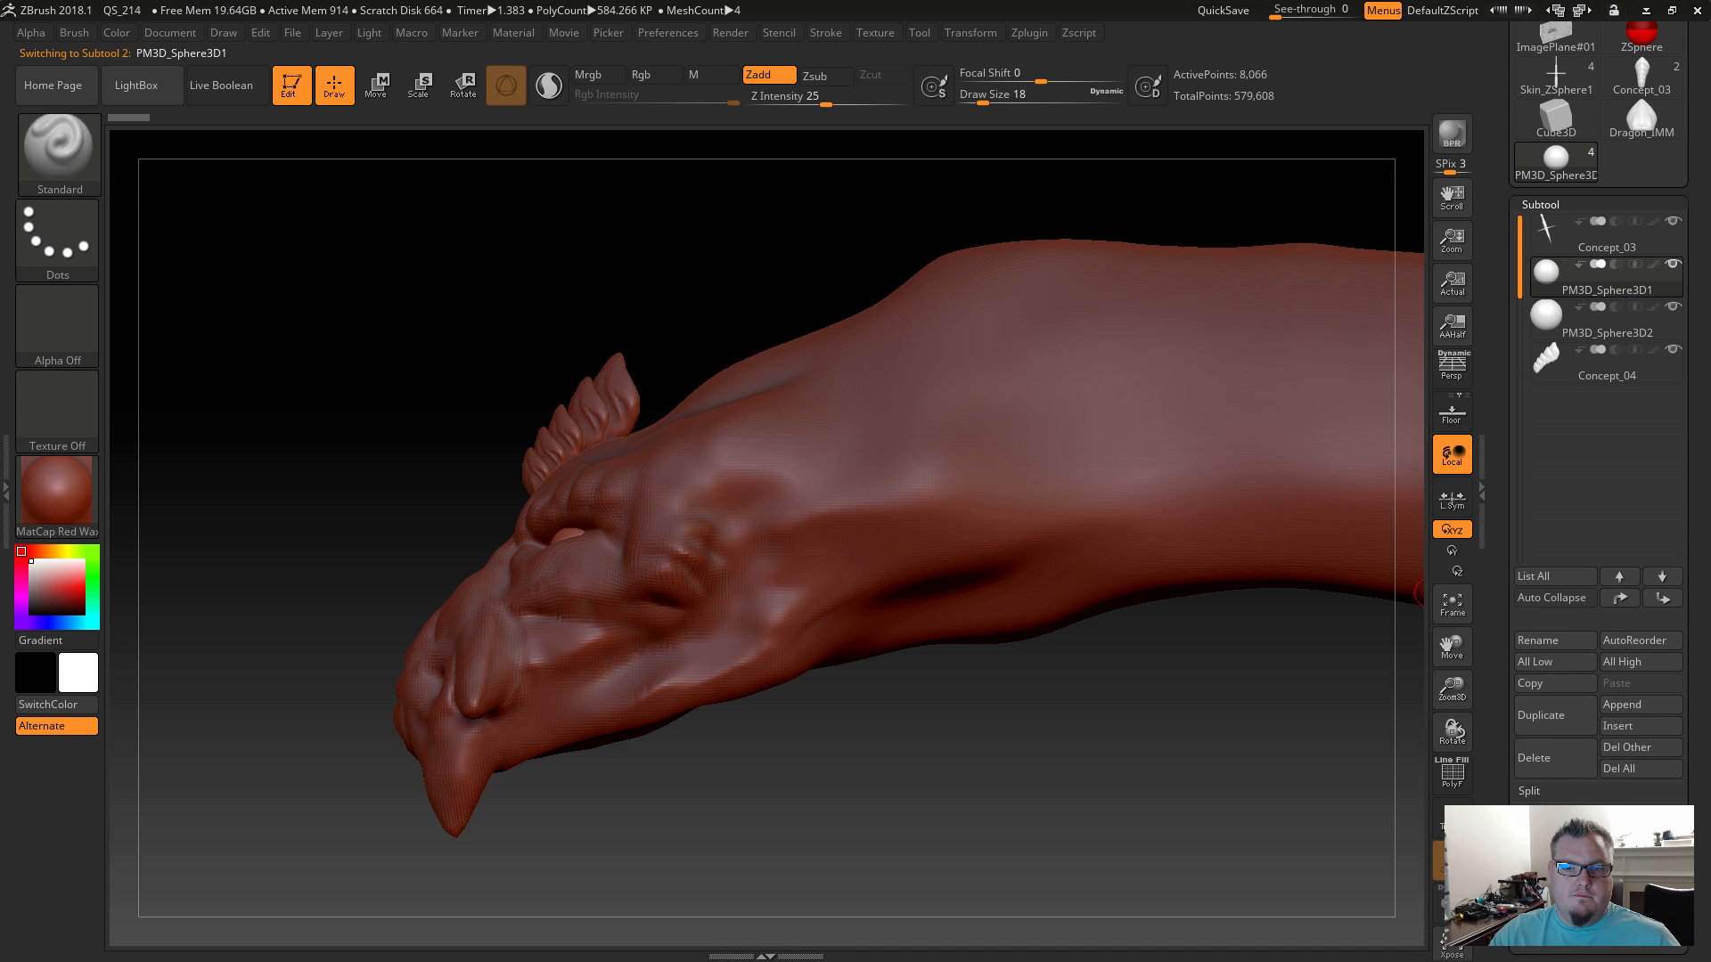
left_click(1555, 833)
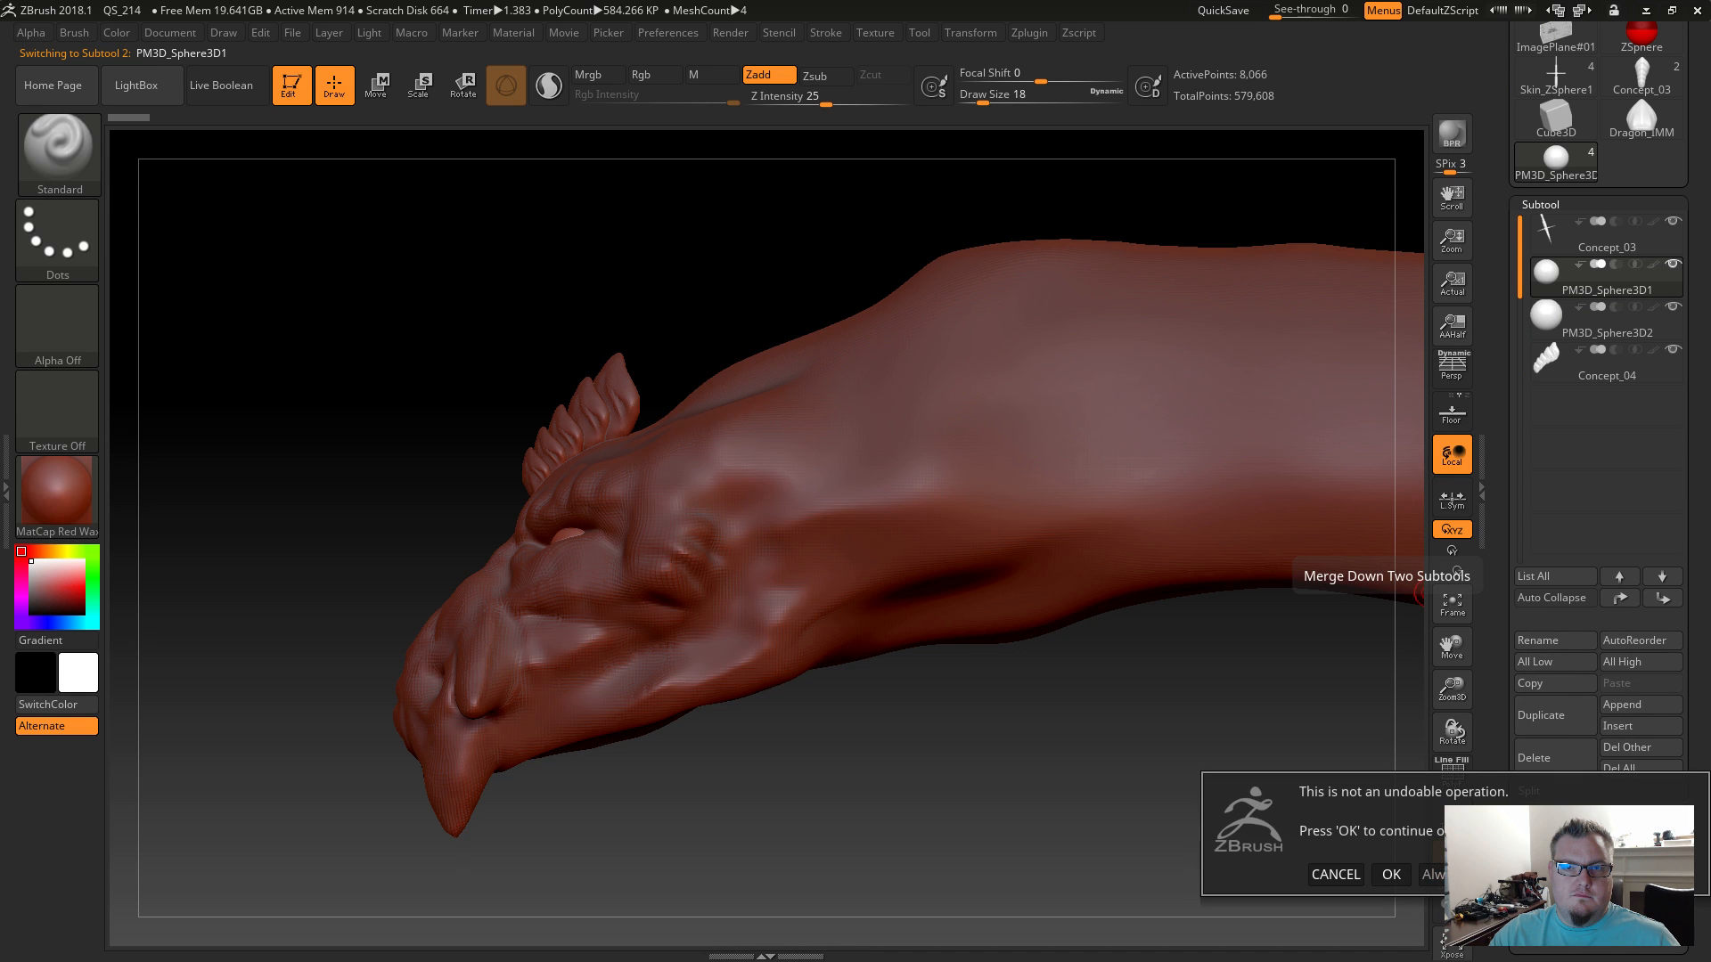
left_click(1391, 871)
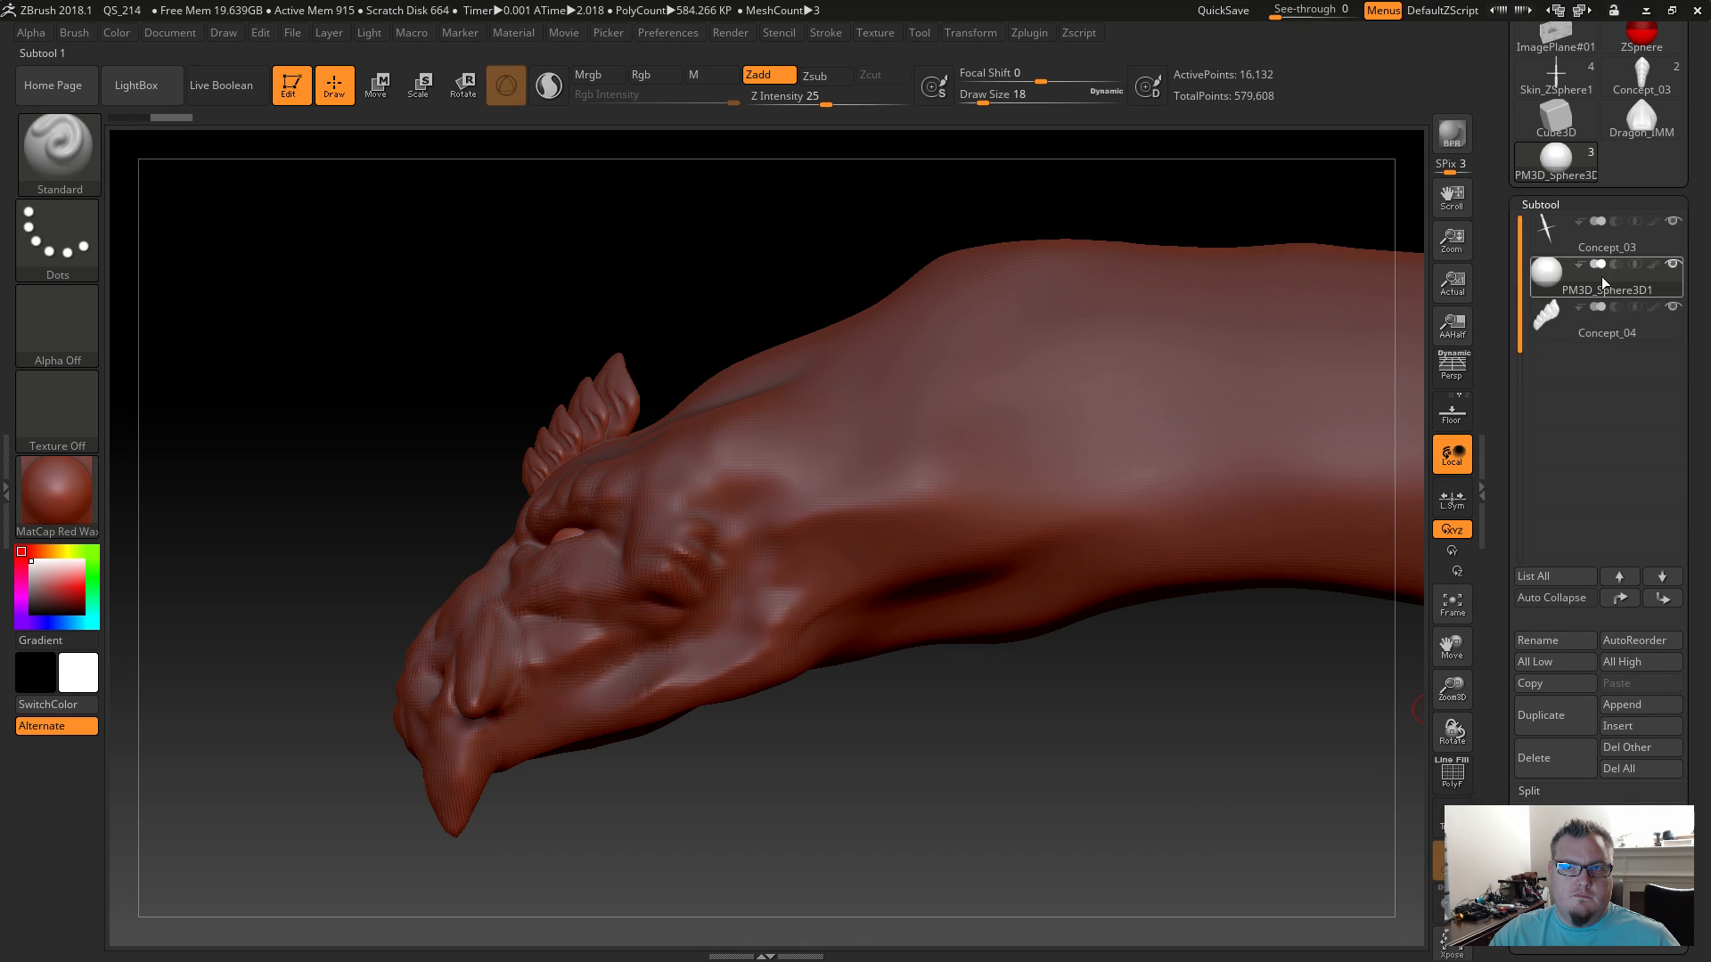
Select the Concept_04 scale row and lower it slightly into the dragon's forehead.
left_click(1551, 314)
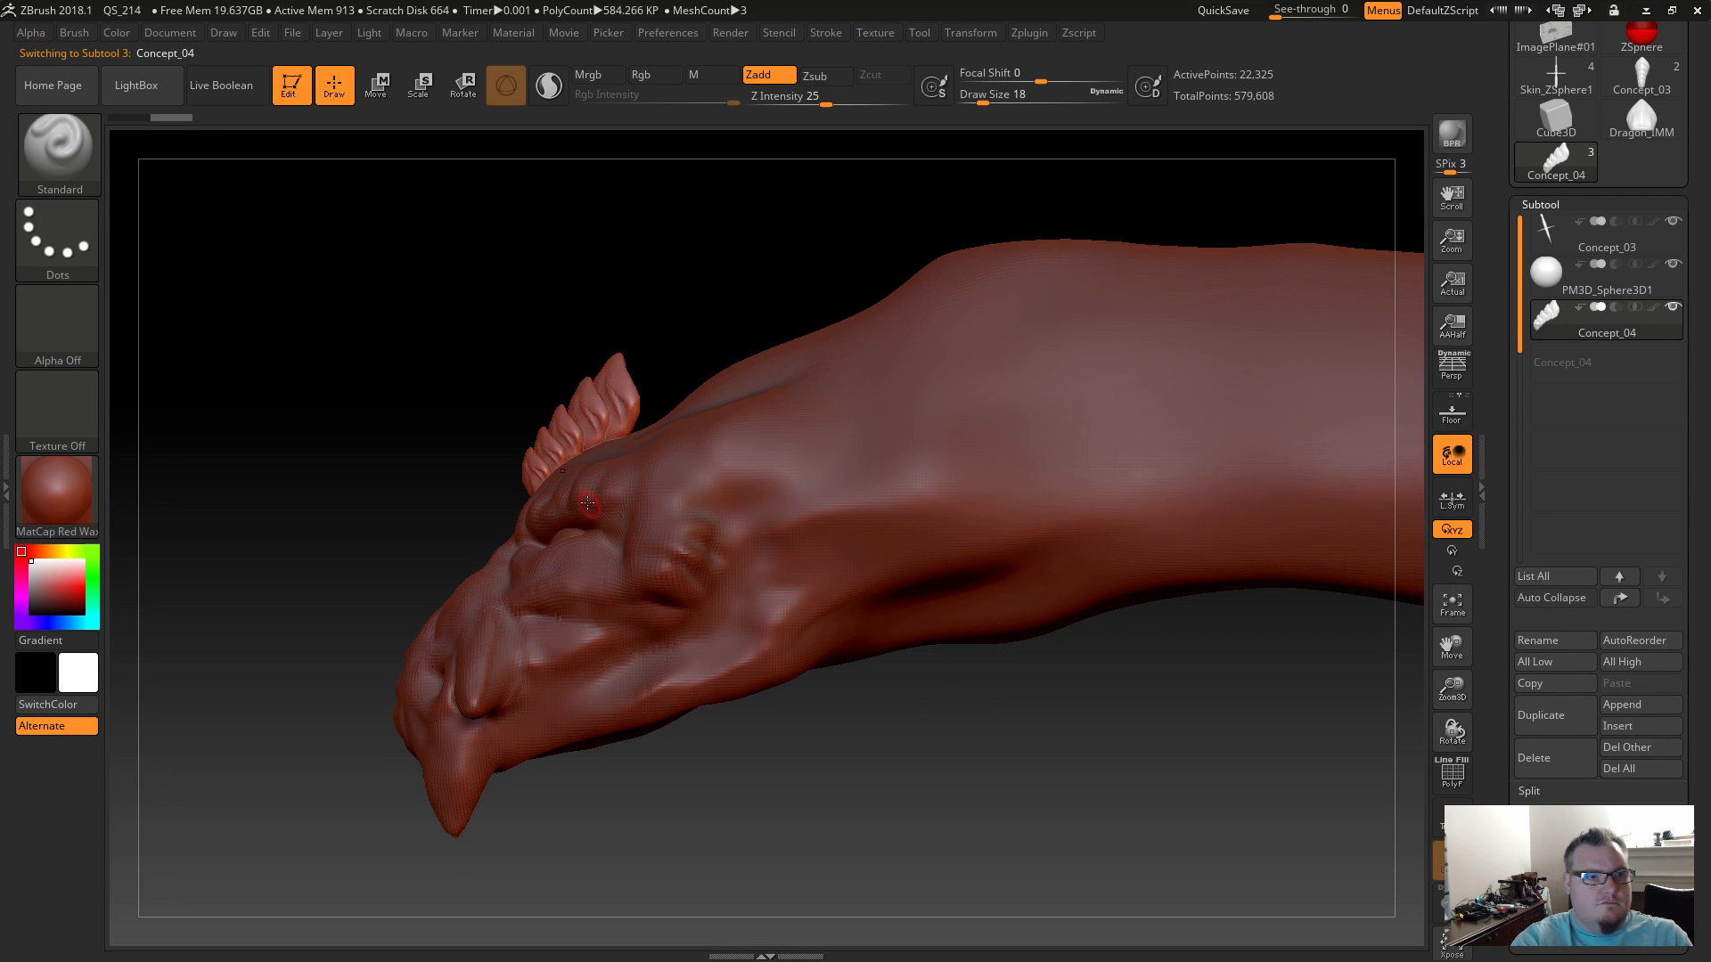
key("w")
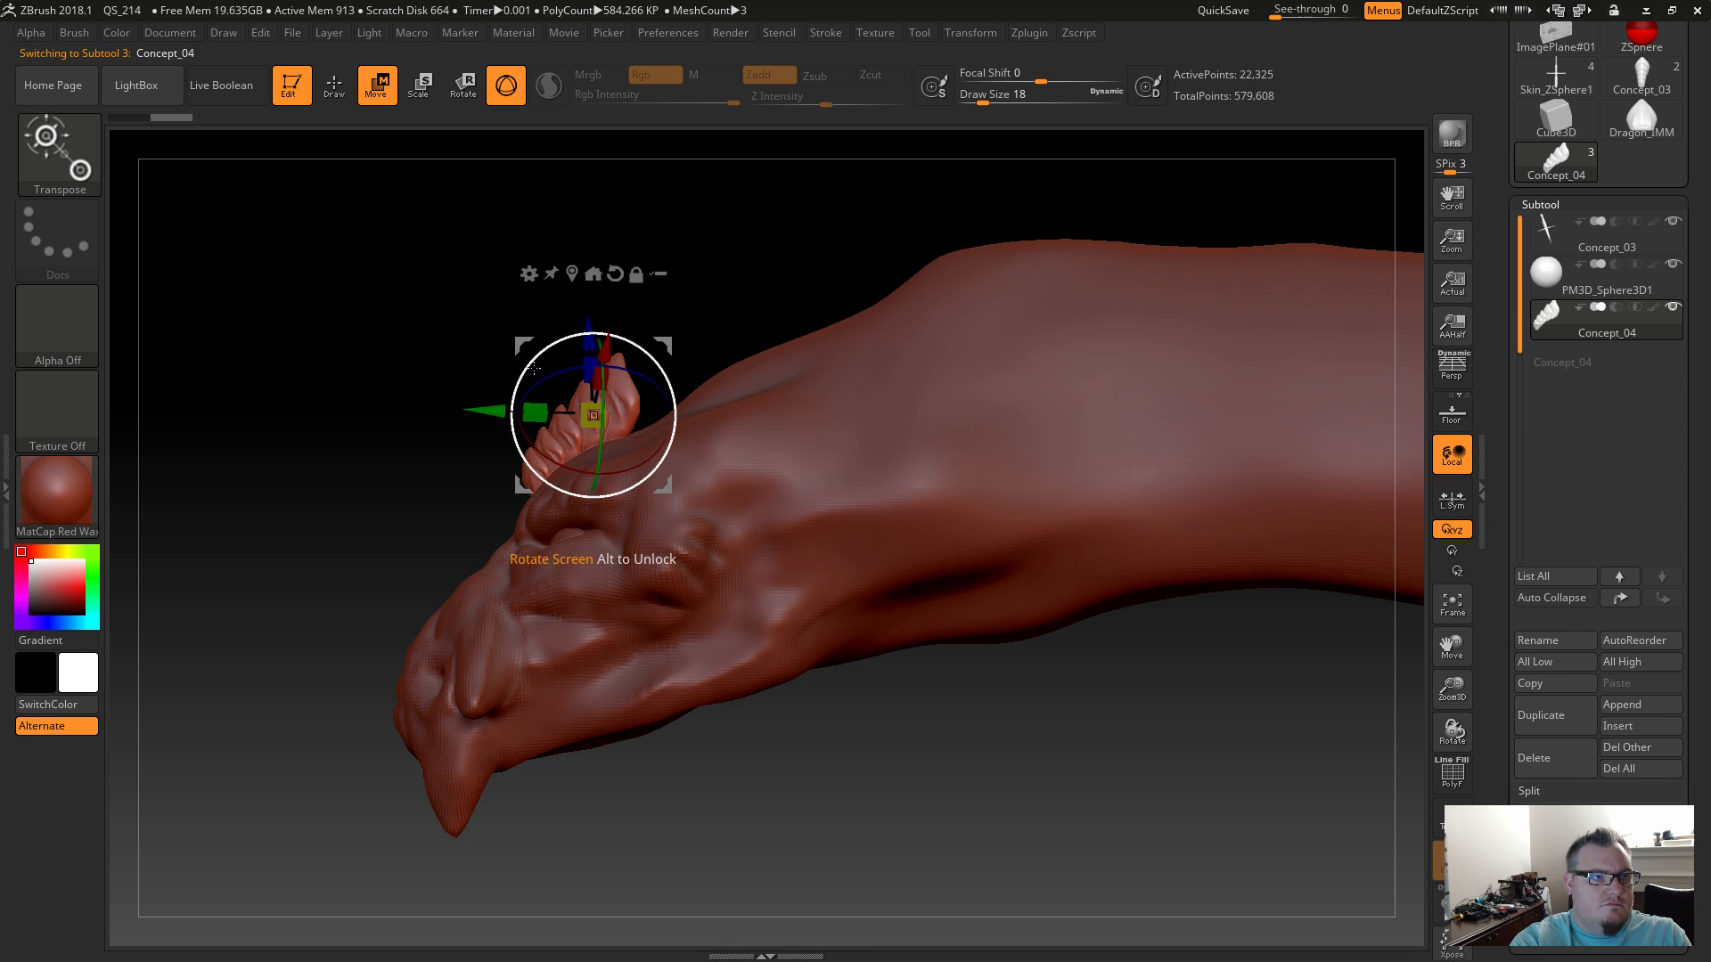
left_click_drag(591, 339, 591, 366)
left_click_drag(371, 578, 462, 564)
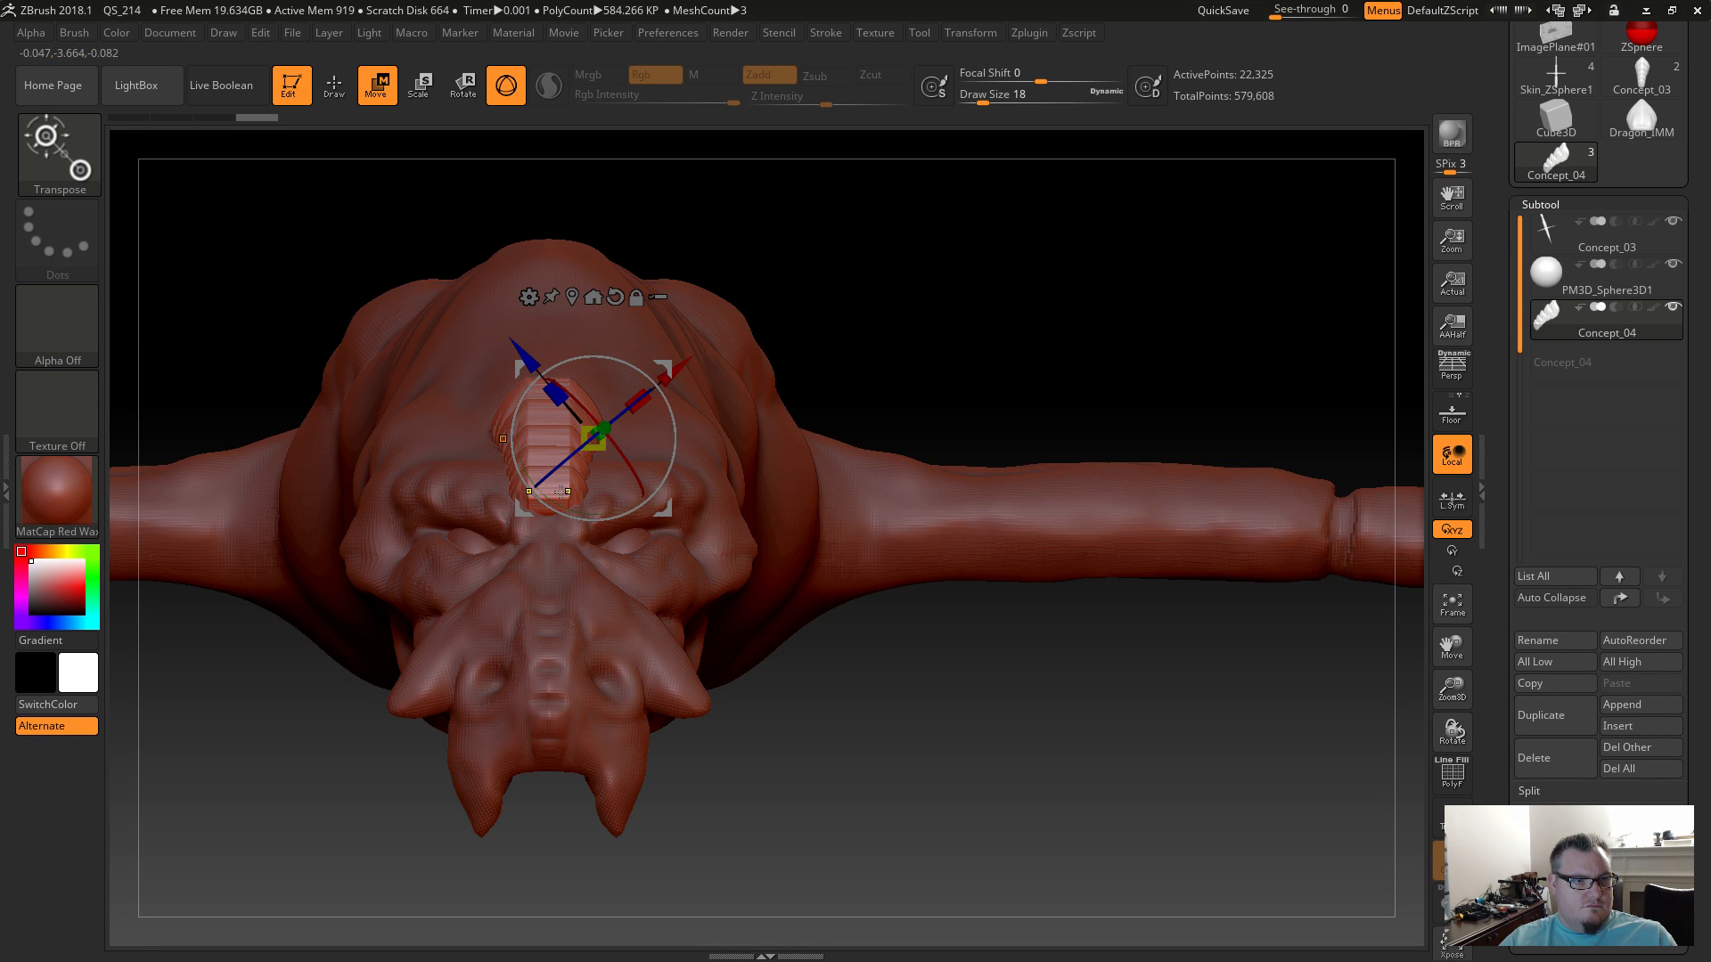
key("alt")
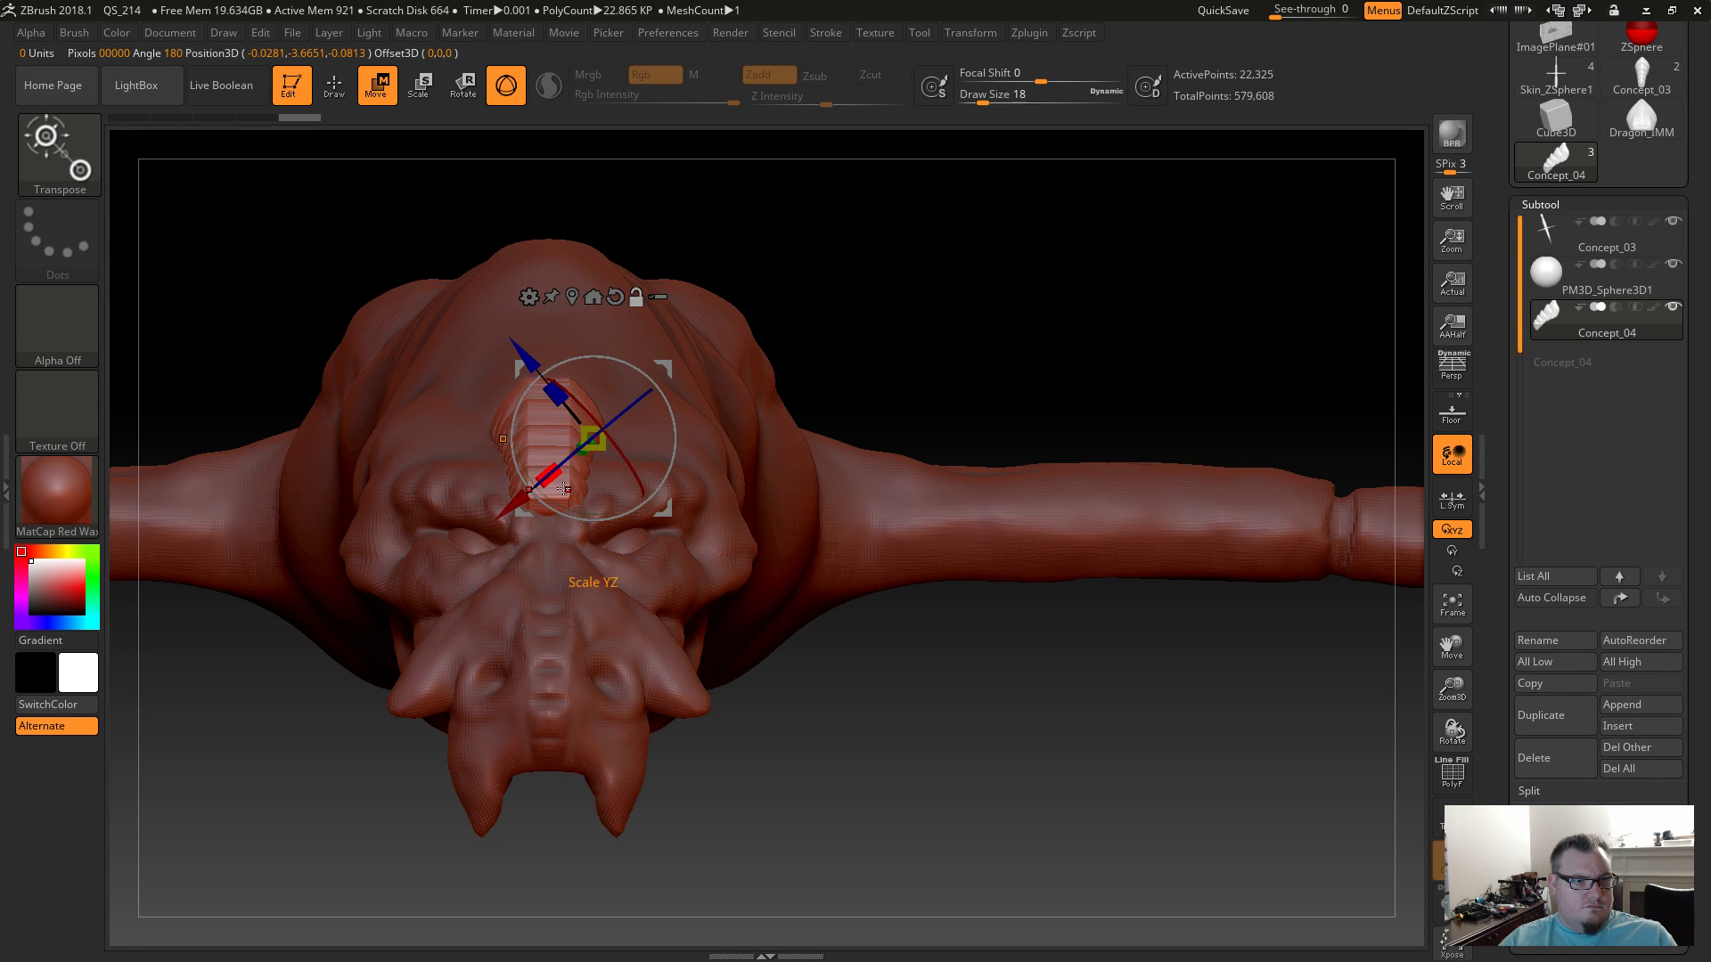
left_click(569, 552, "alt")
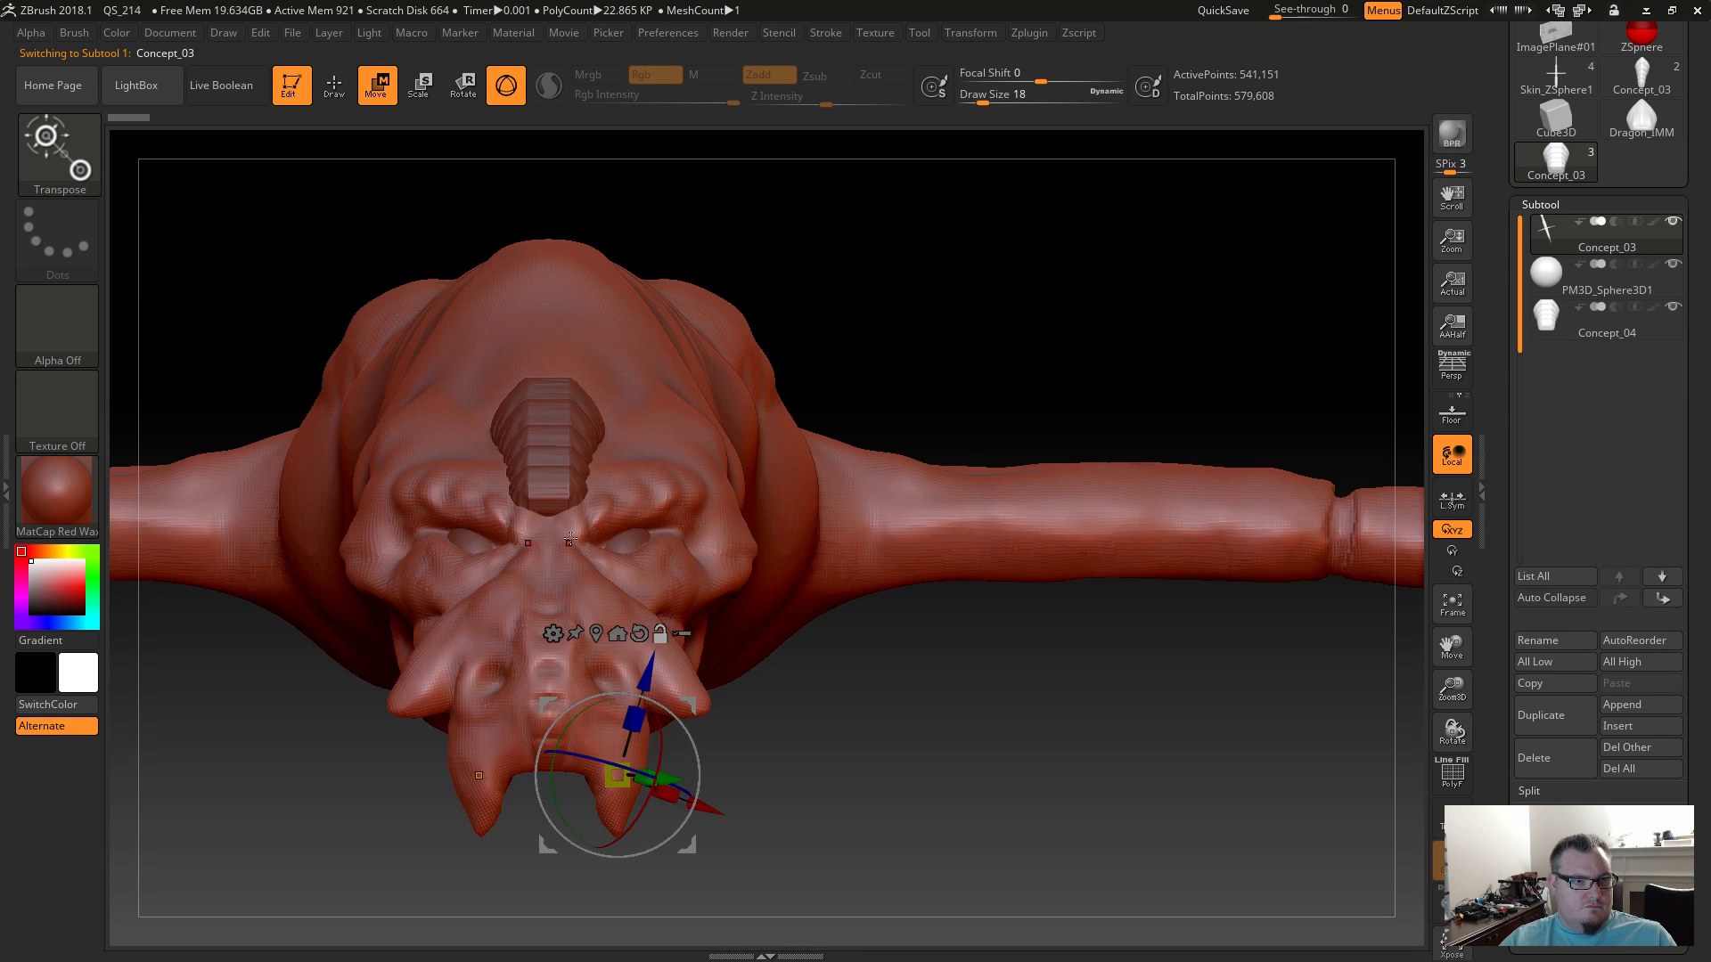
left_click(587, 432, "alt")
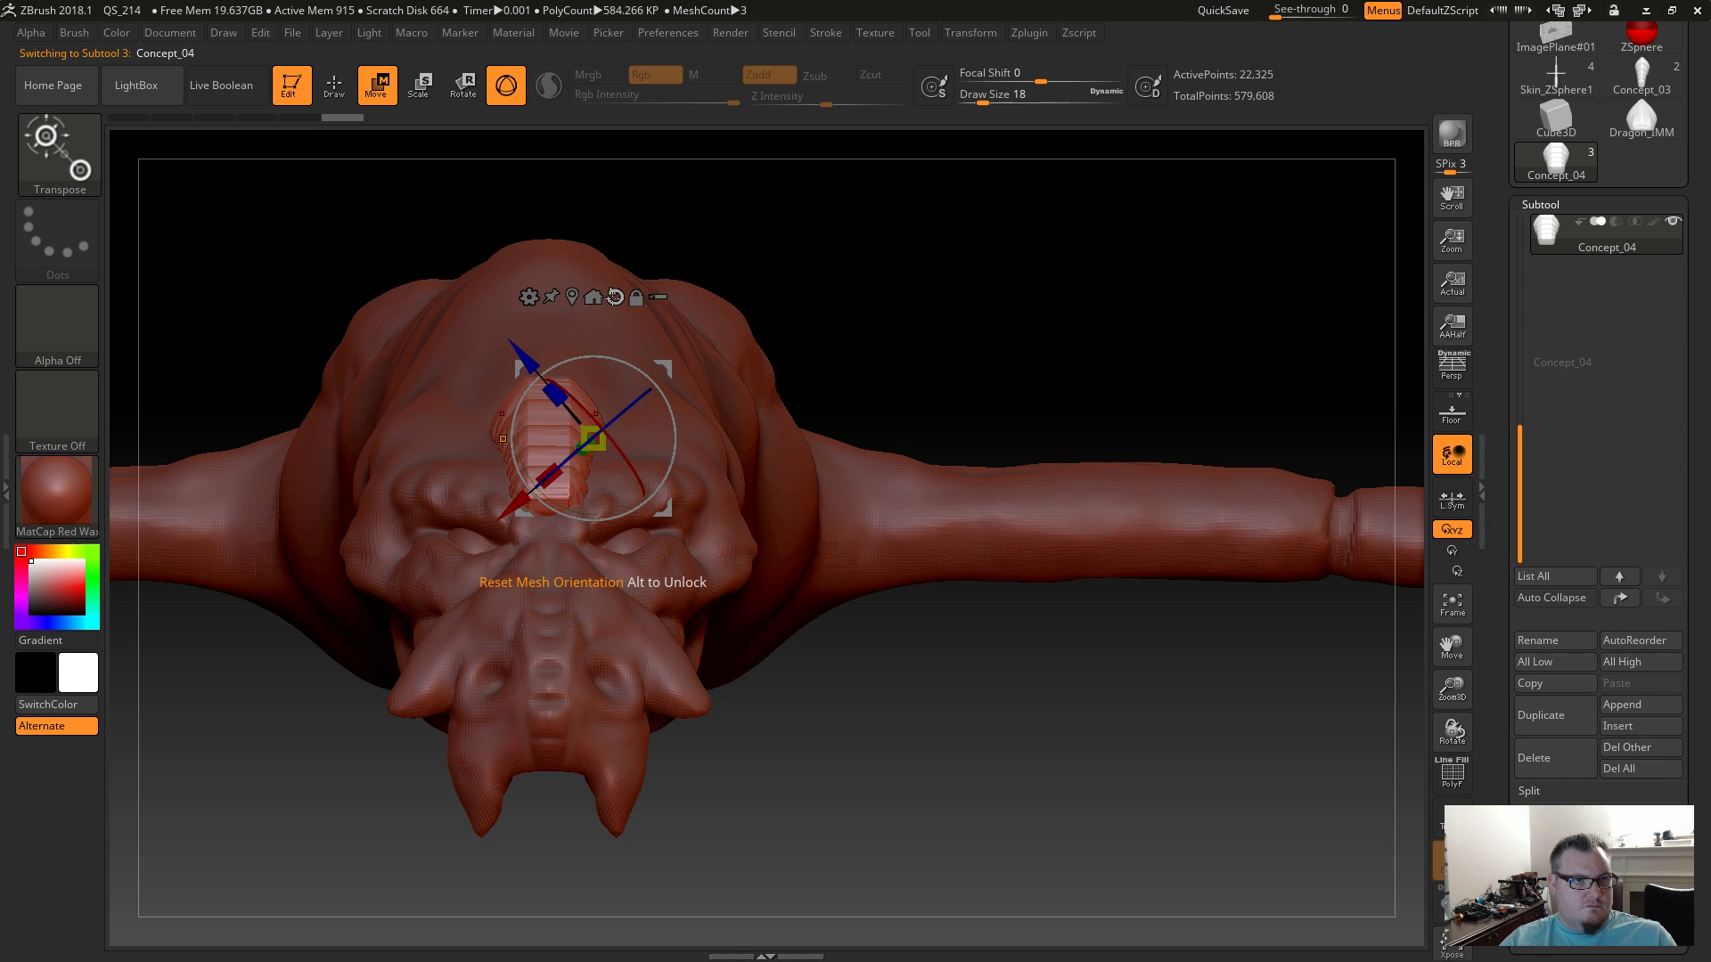
left_click(609, 297)
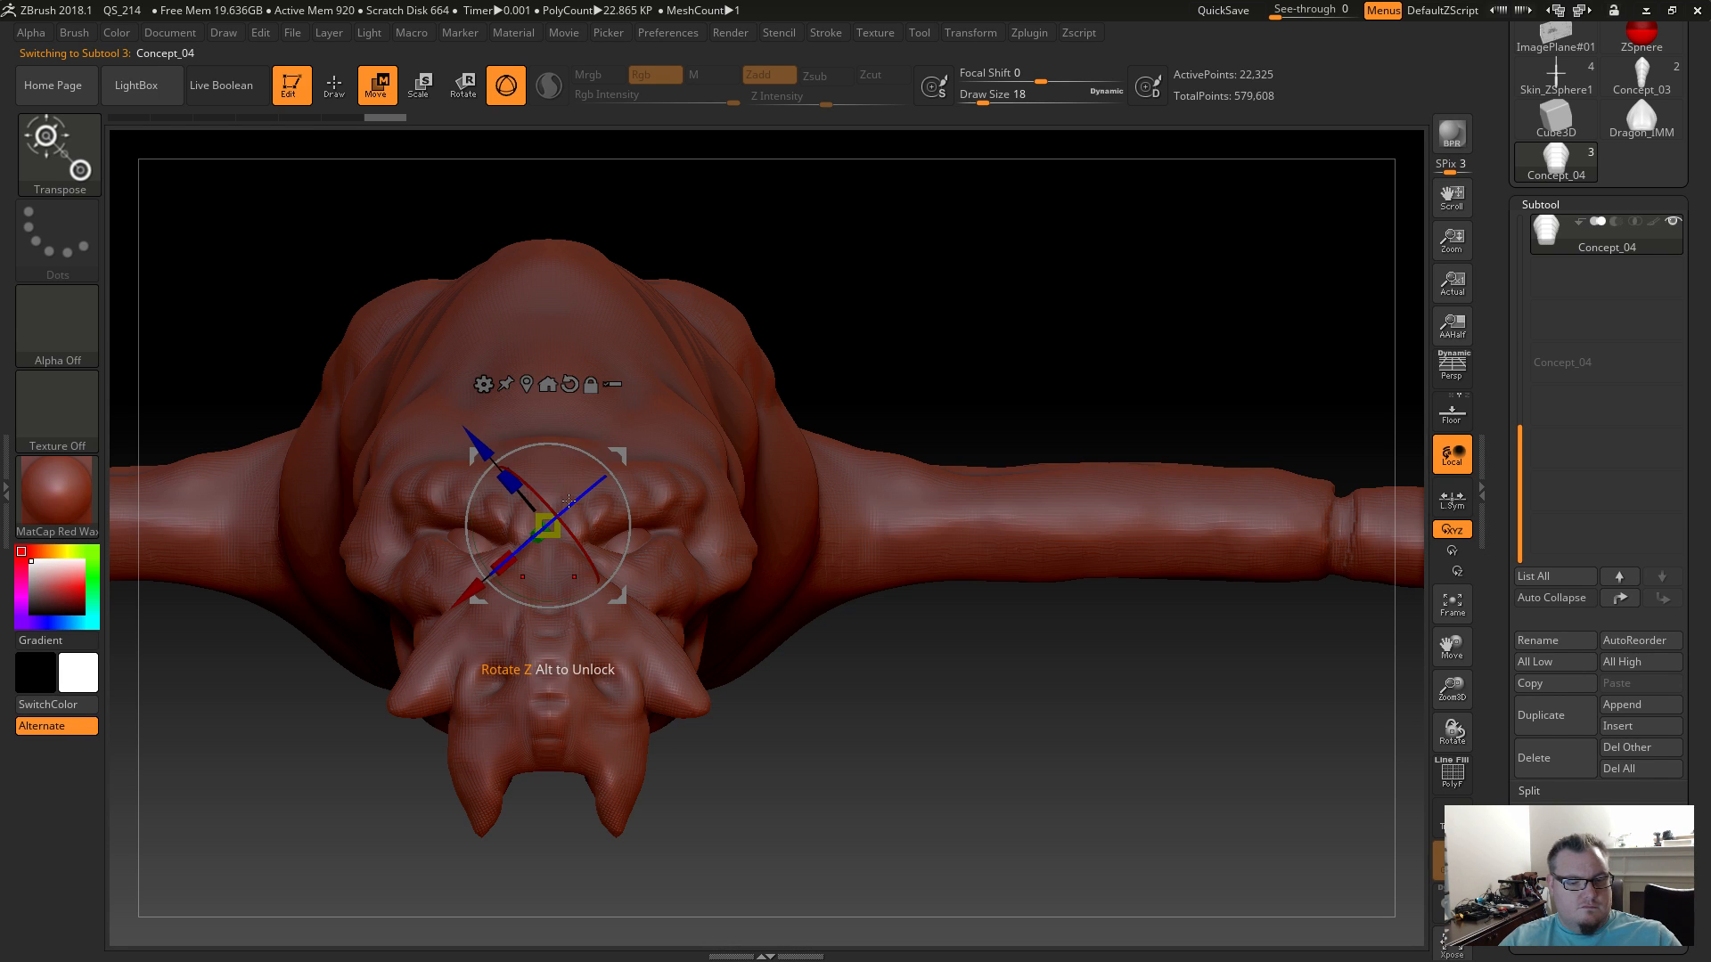
key("ctrl+z")
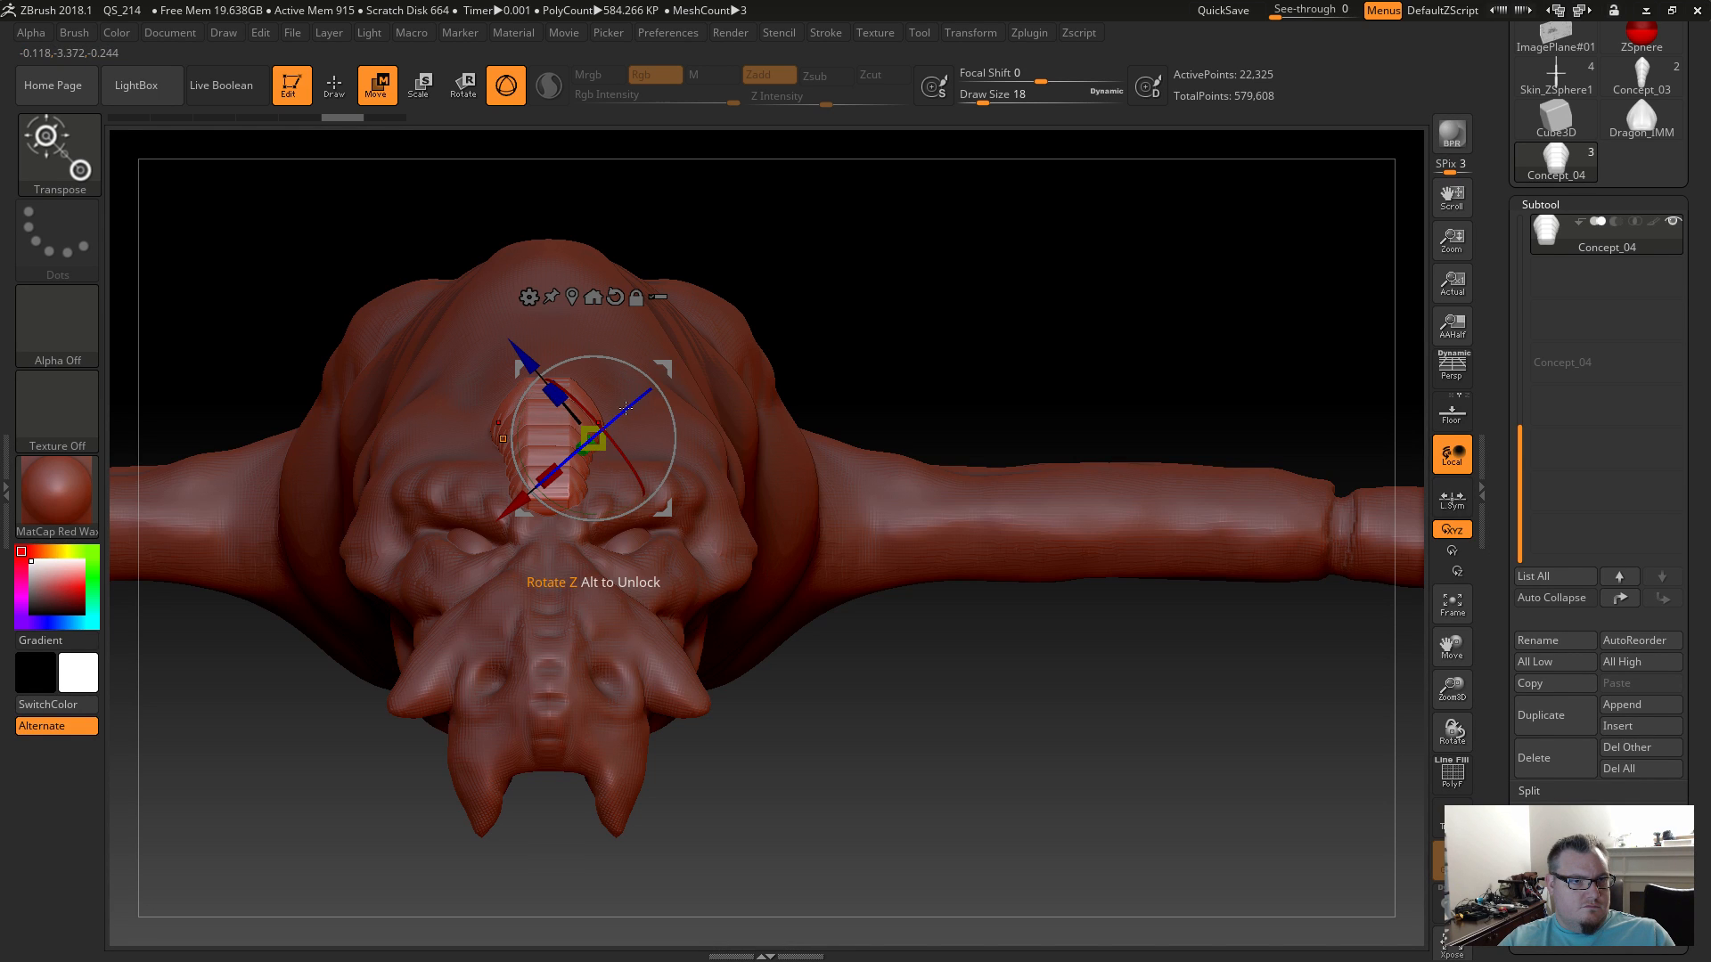
Shift the scale row sideways onto the centre line of the dragon's forehead and return to drawing mode.
left_click_drag(661, 364, 649, 364)
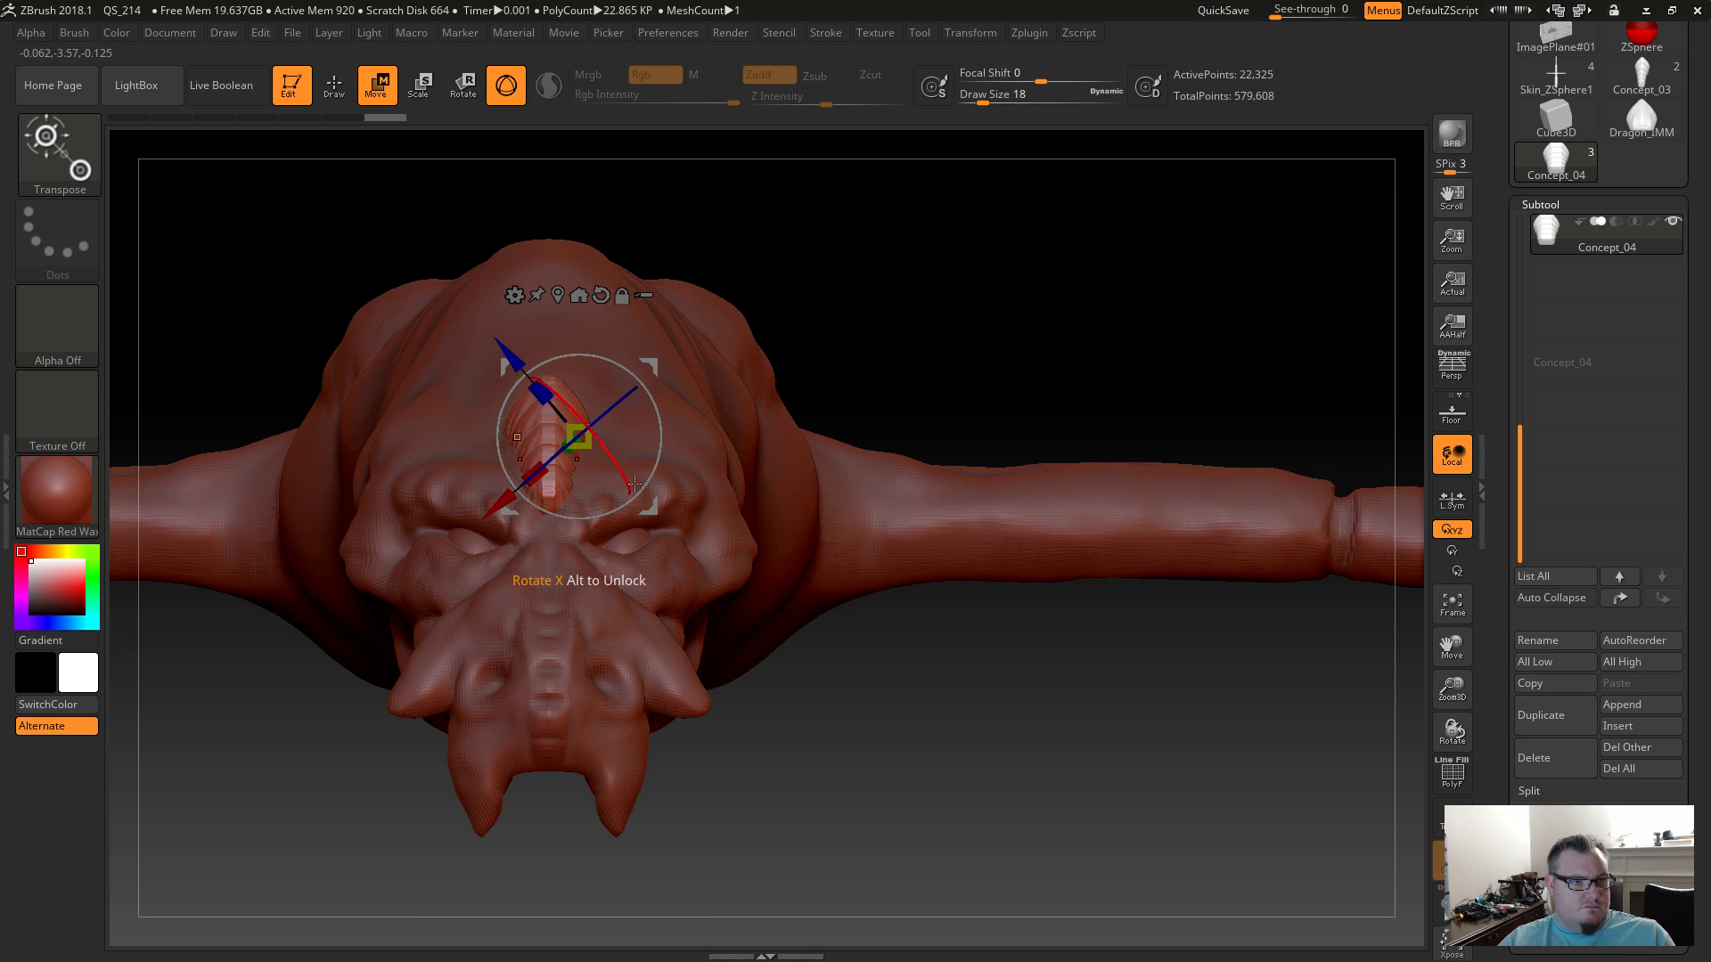
left_click_drag(831, 769, 978, 800, "alt")
left_click_drag(751, 282, 740, 281)
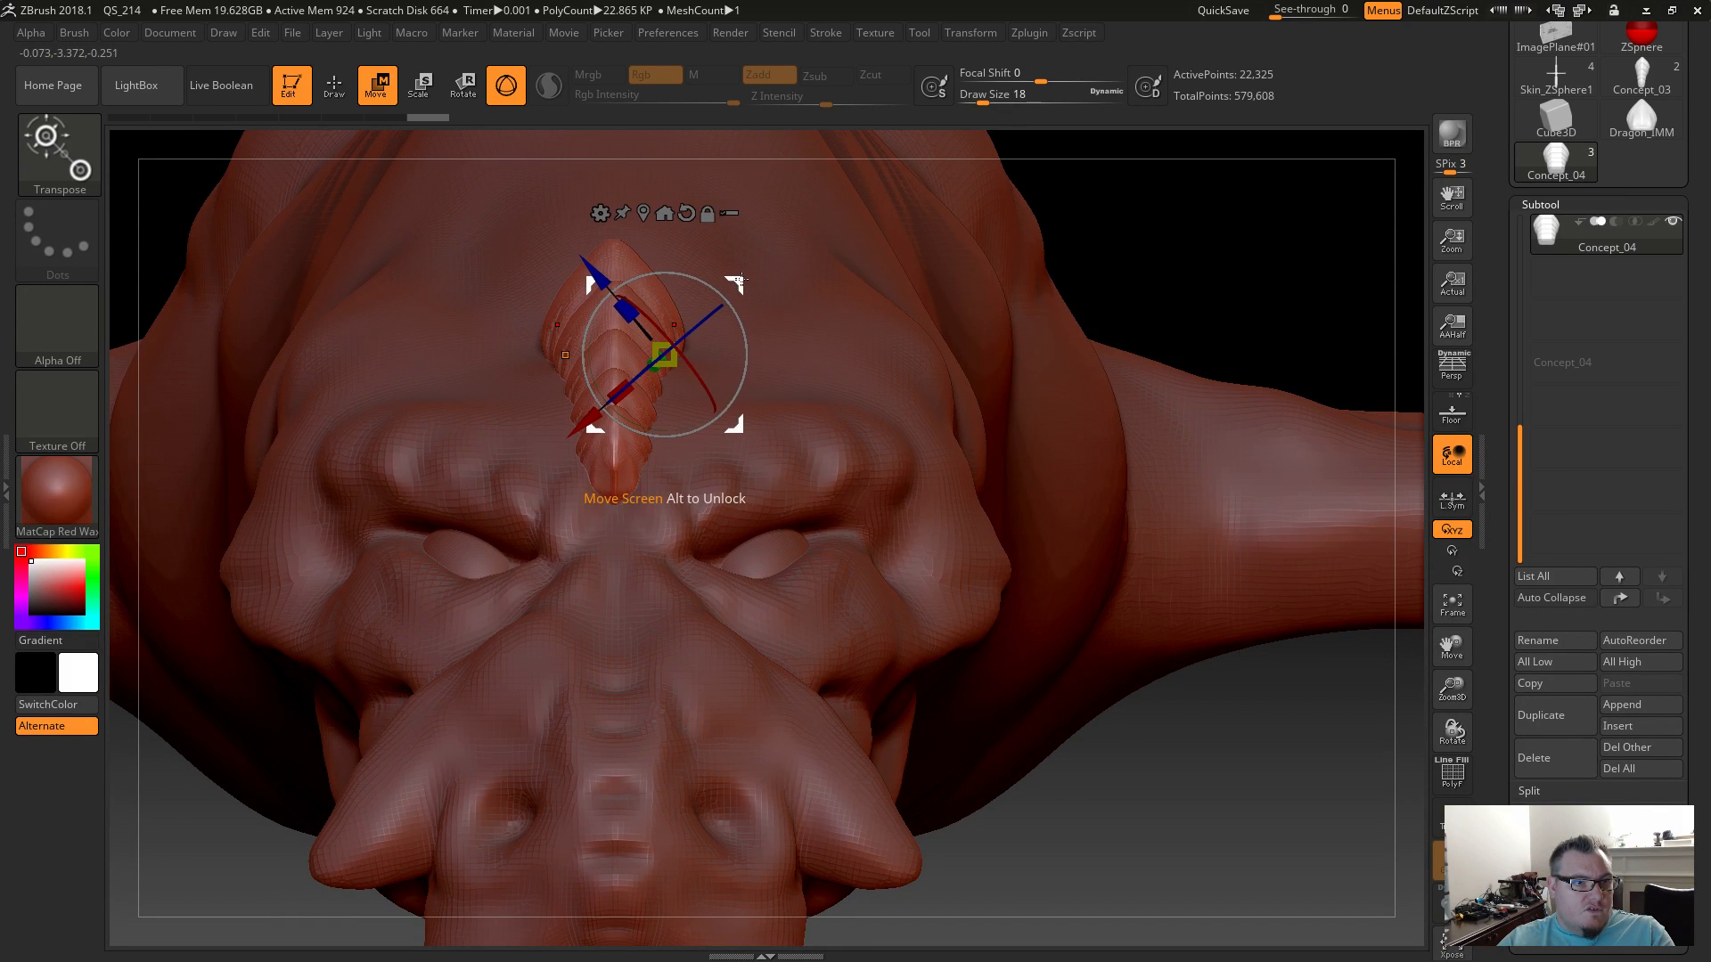
left_click_drag(1067, 770, 1048, 736)
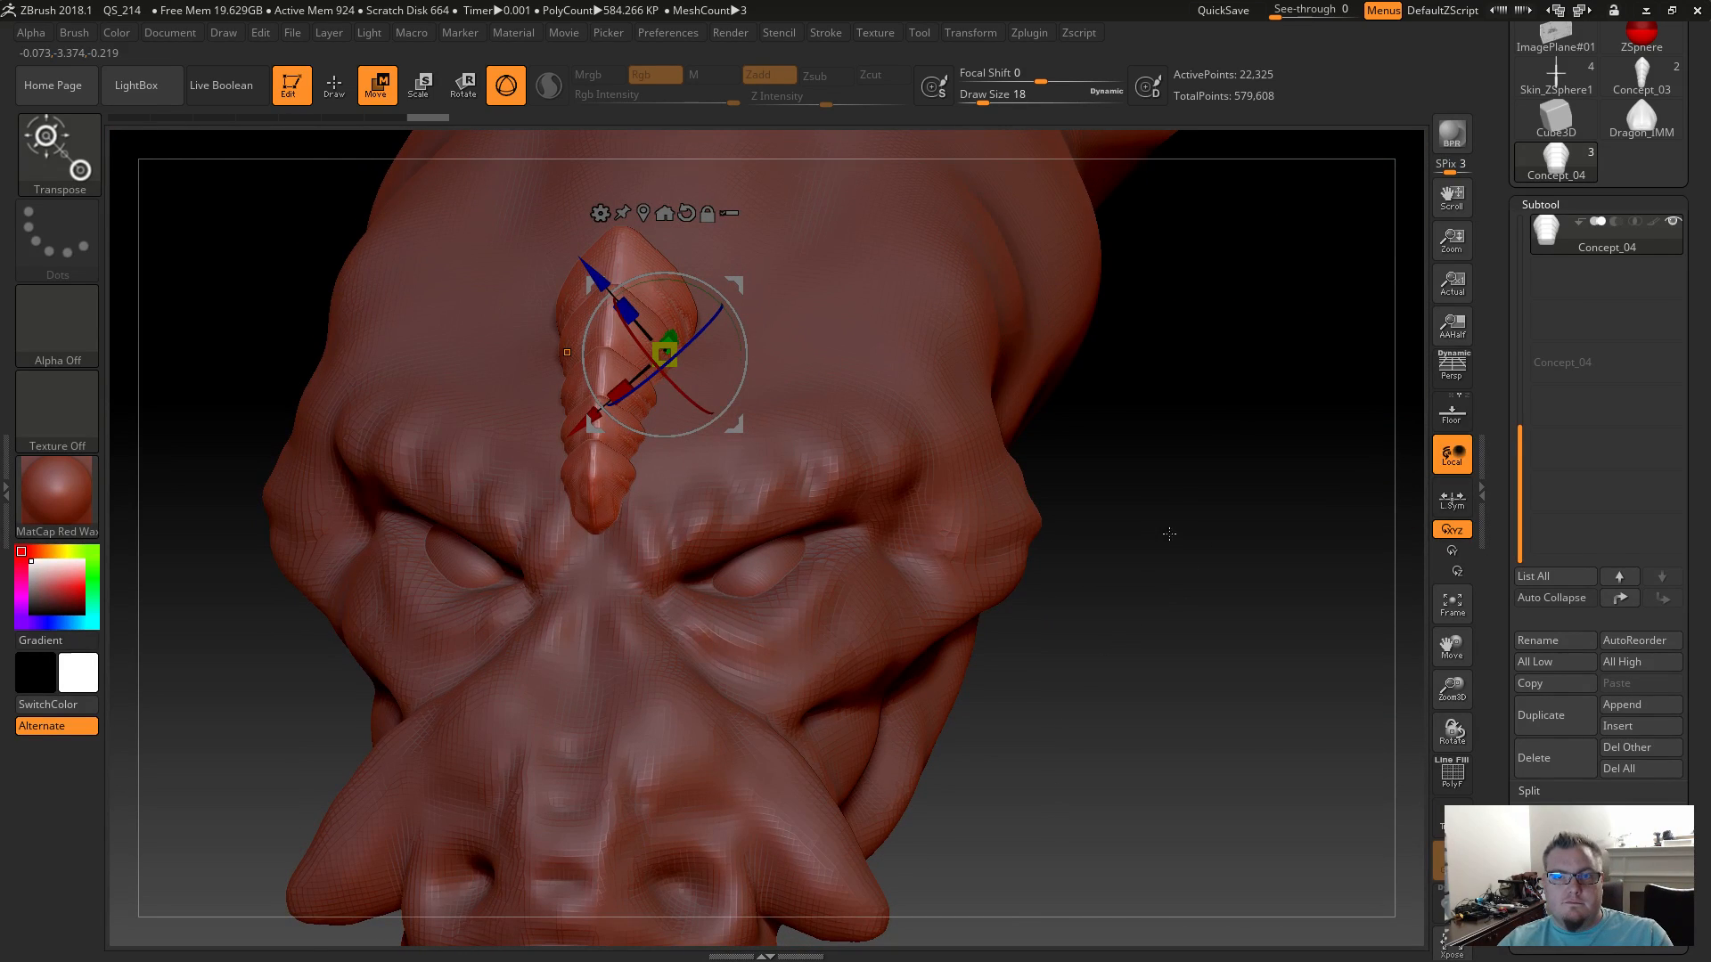
key("shift")
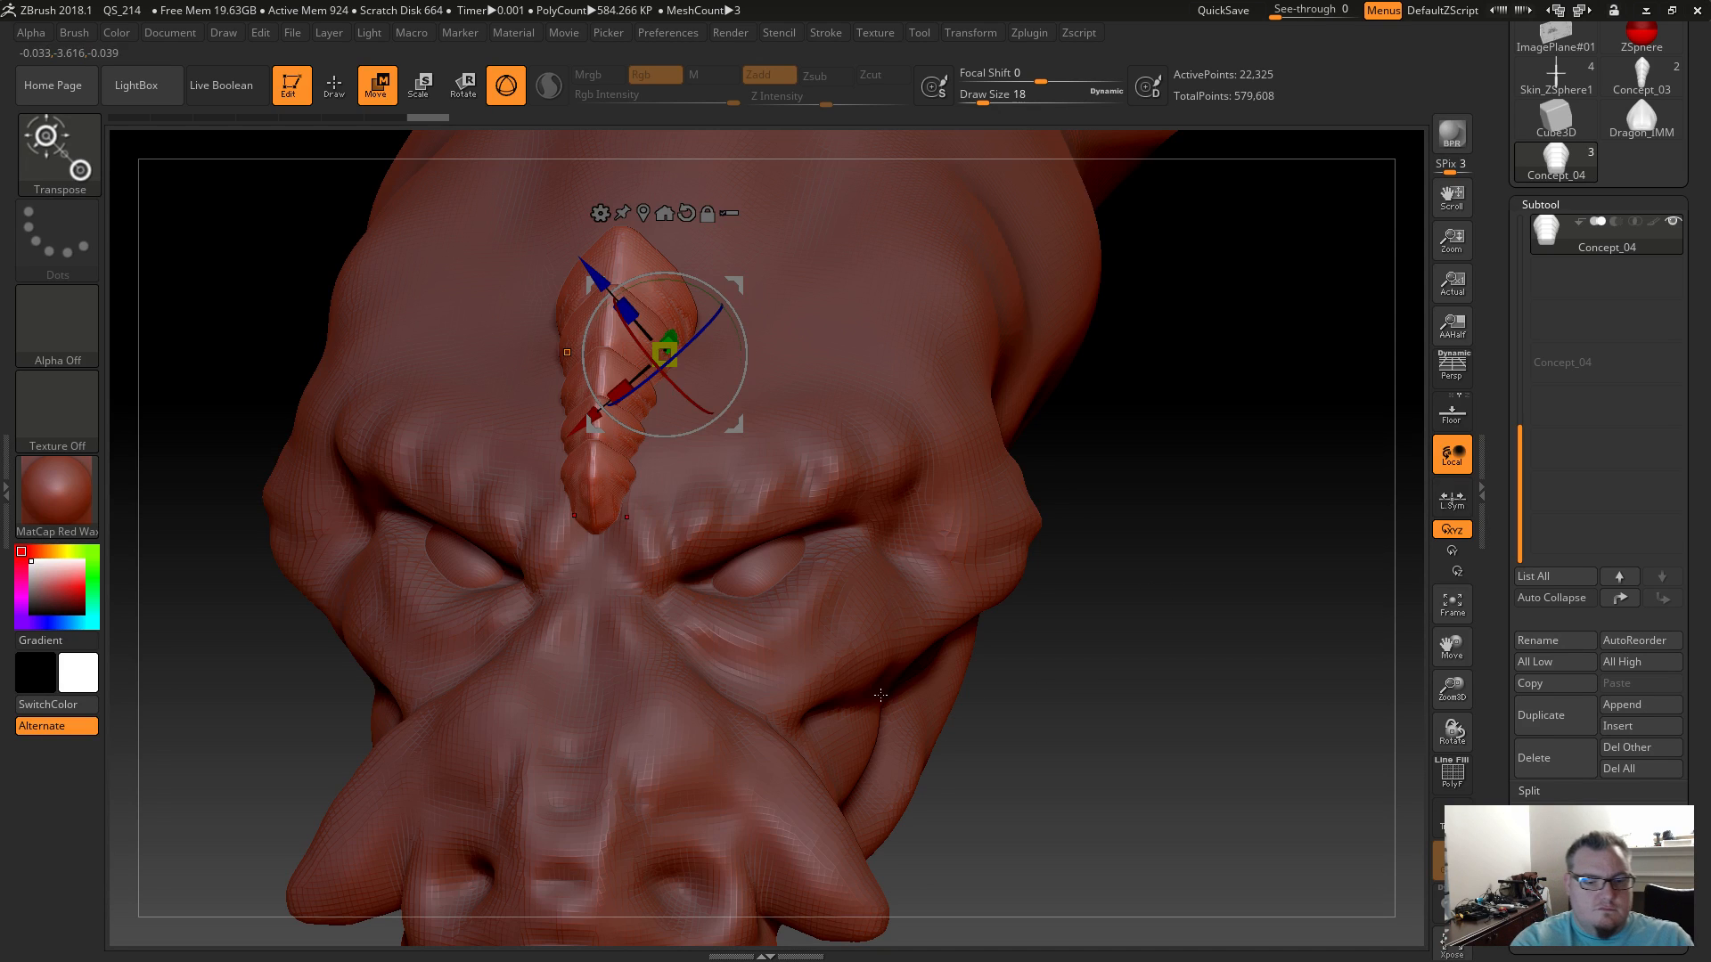
key("q")
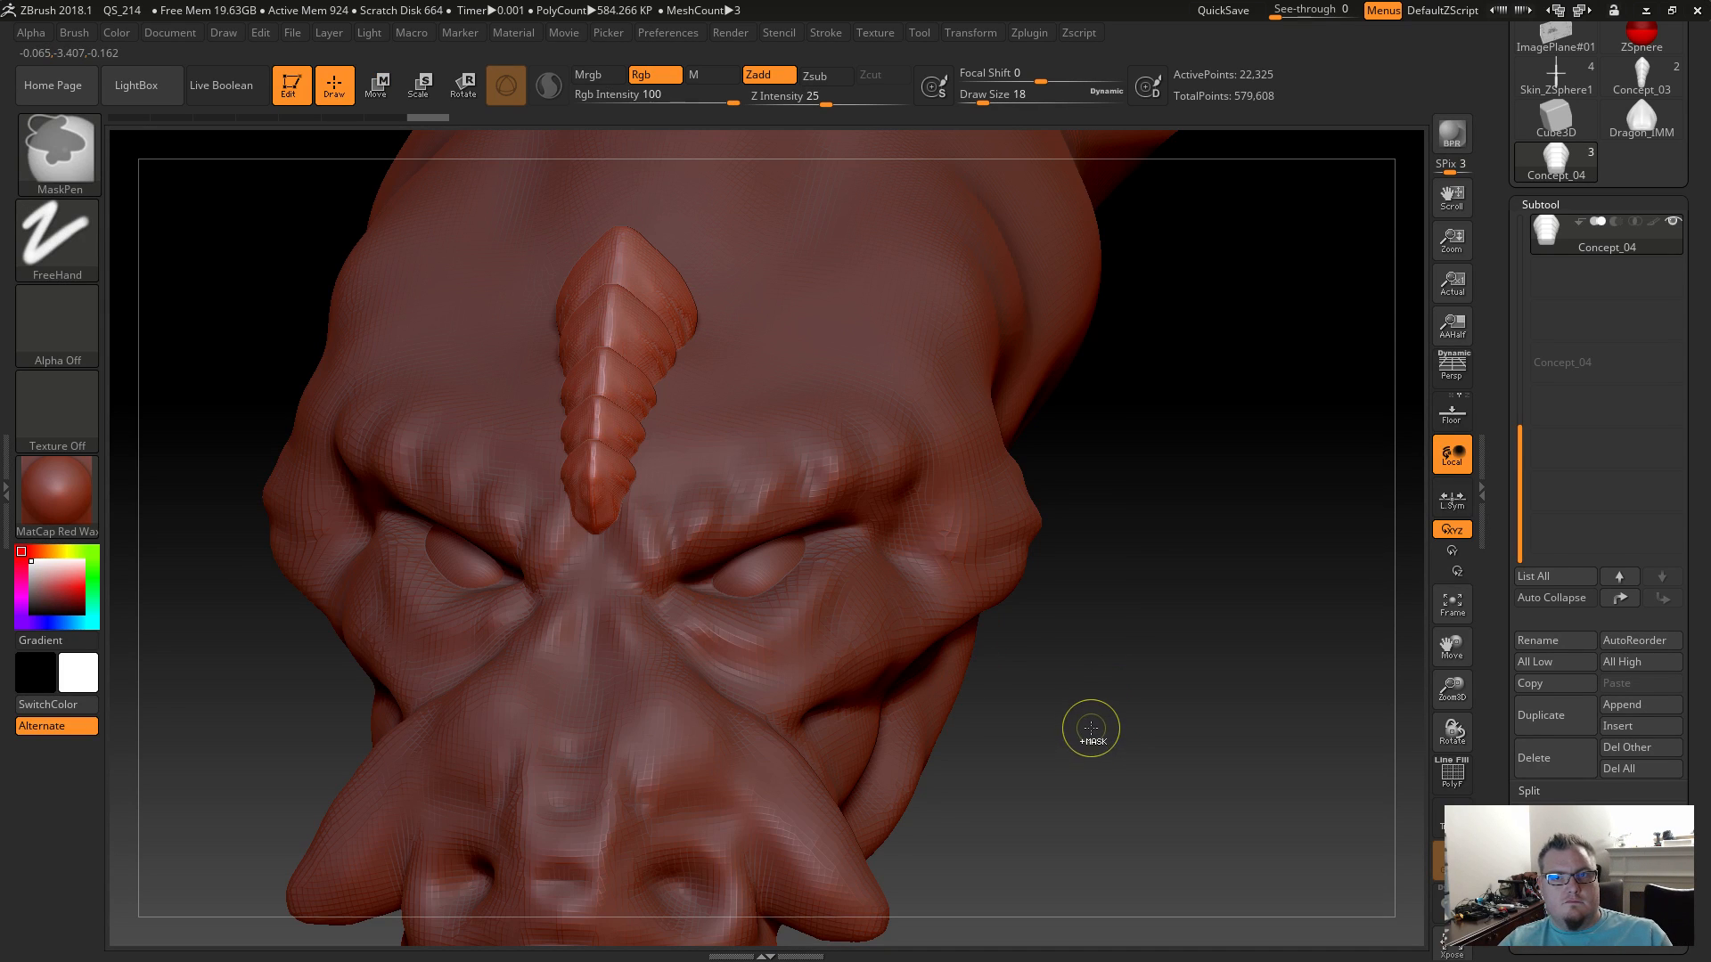
left_click(1087, 724, "ctrl")
key("ctrl+shift")
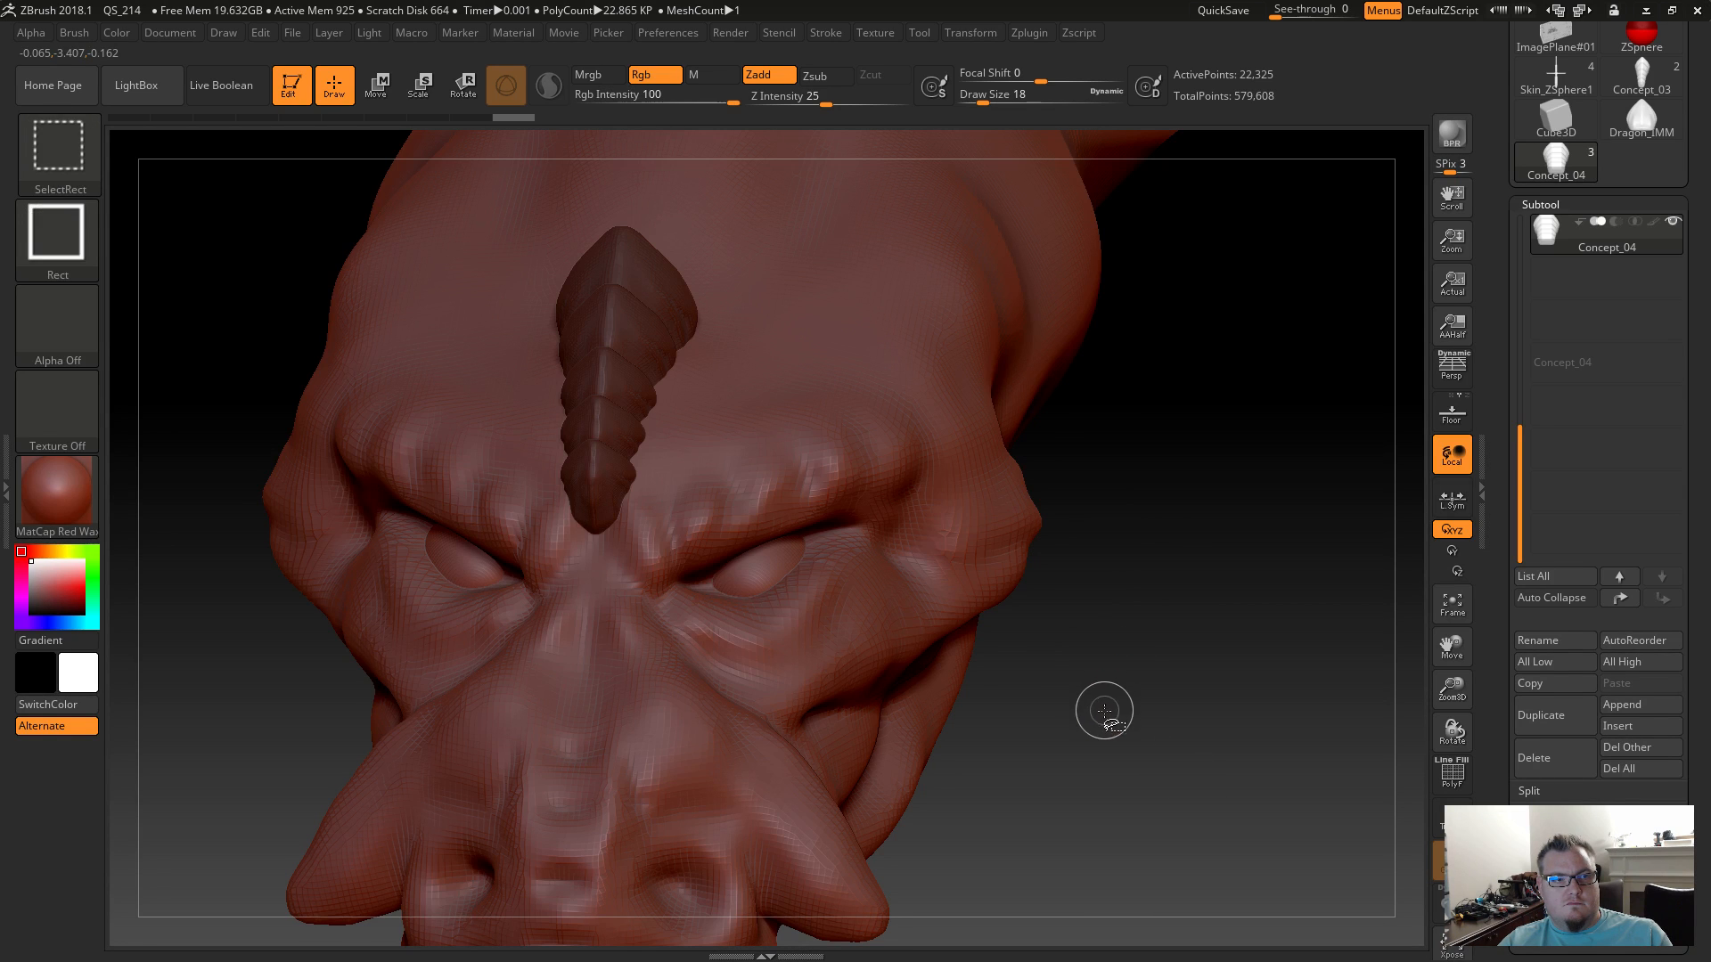
mouse_move(1096, 718)
left_mouse_down("ctrl")
mouse_move(1066, 737)
mouse_move(1047, 712)
left_mouse_up("ctrl")
Hide the Concept_03 body to view the scale row and eye spheres alone, and make the body the active subtool again.
left_click(824, 639, "alt")
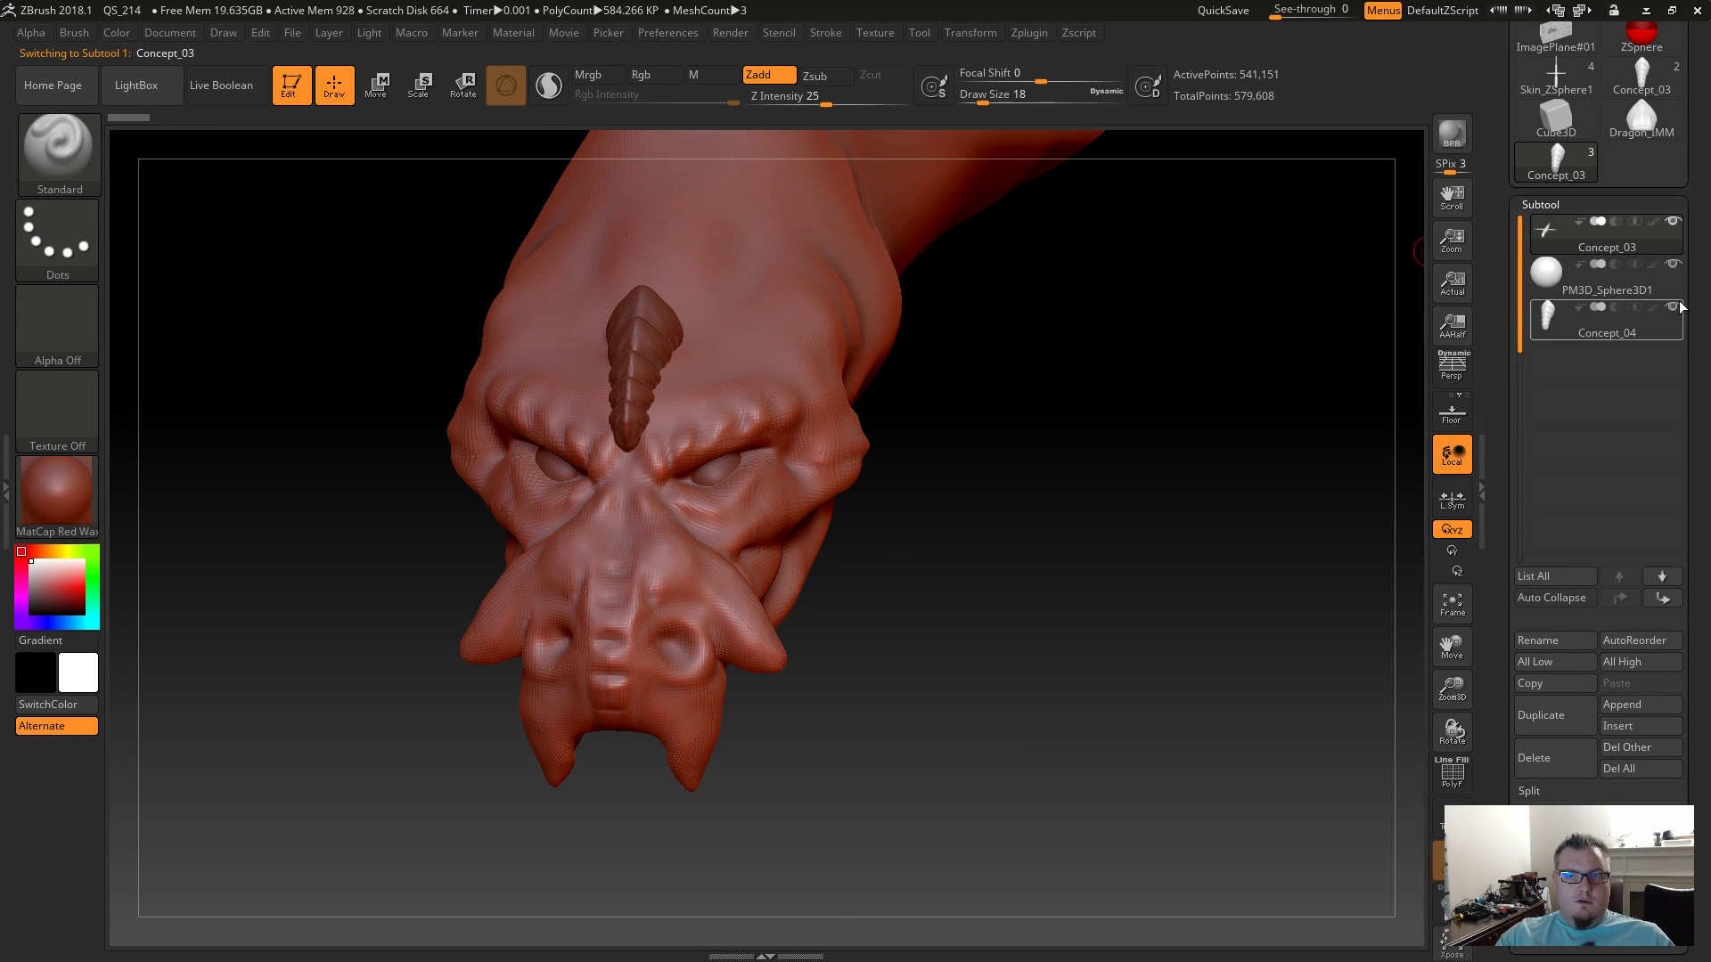
mouse_move(1554, 318)
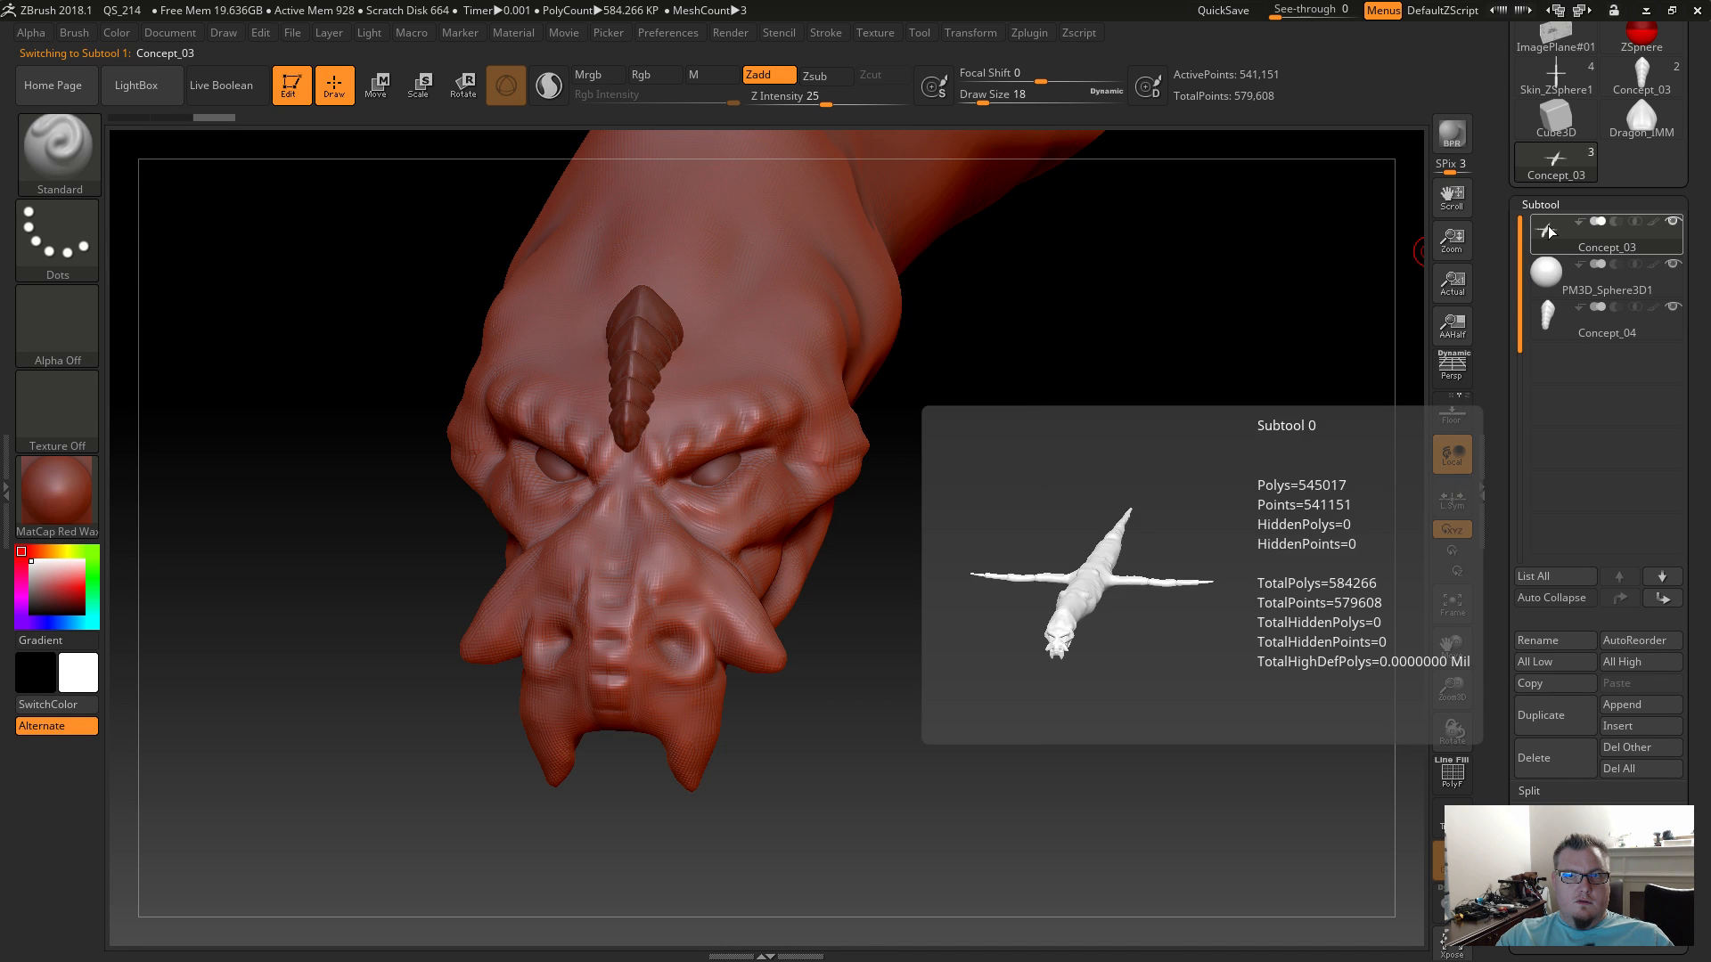
left_click(1554, 317)
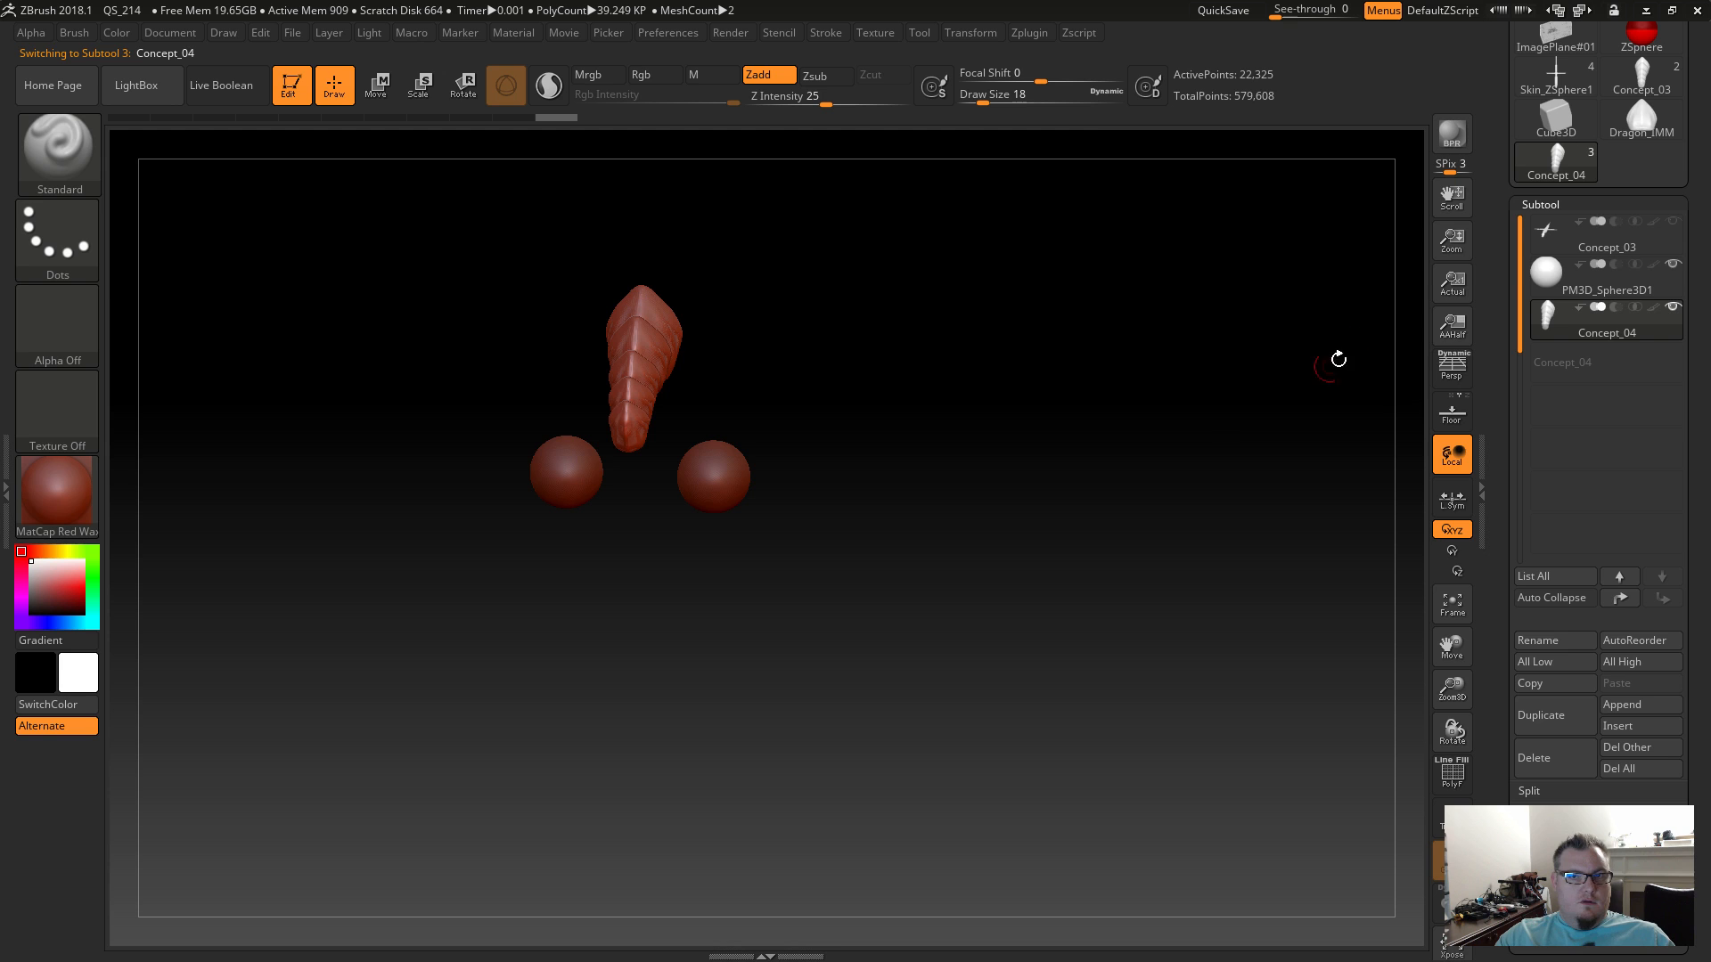
left_click(1558, 239)
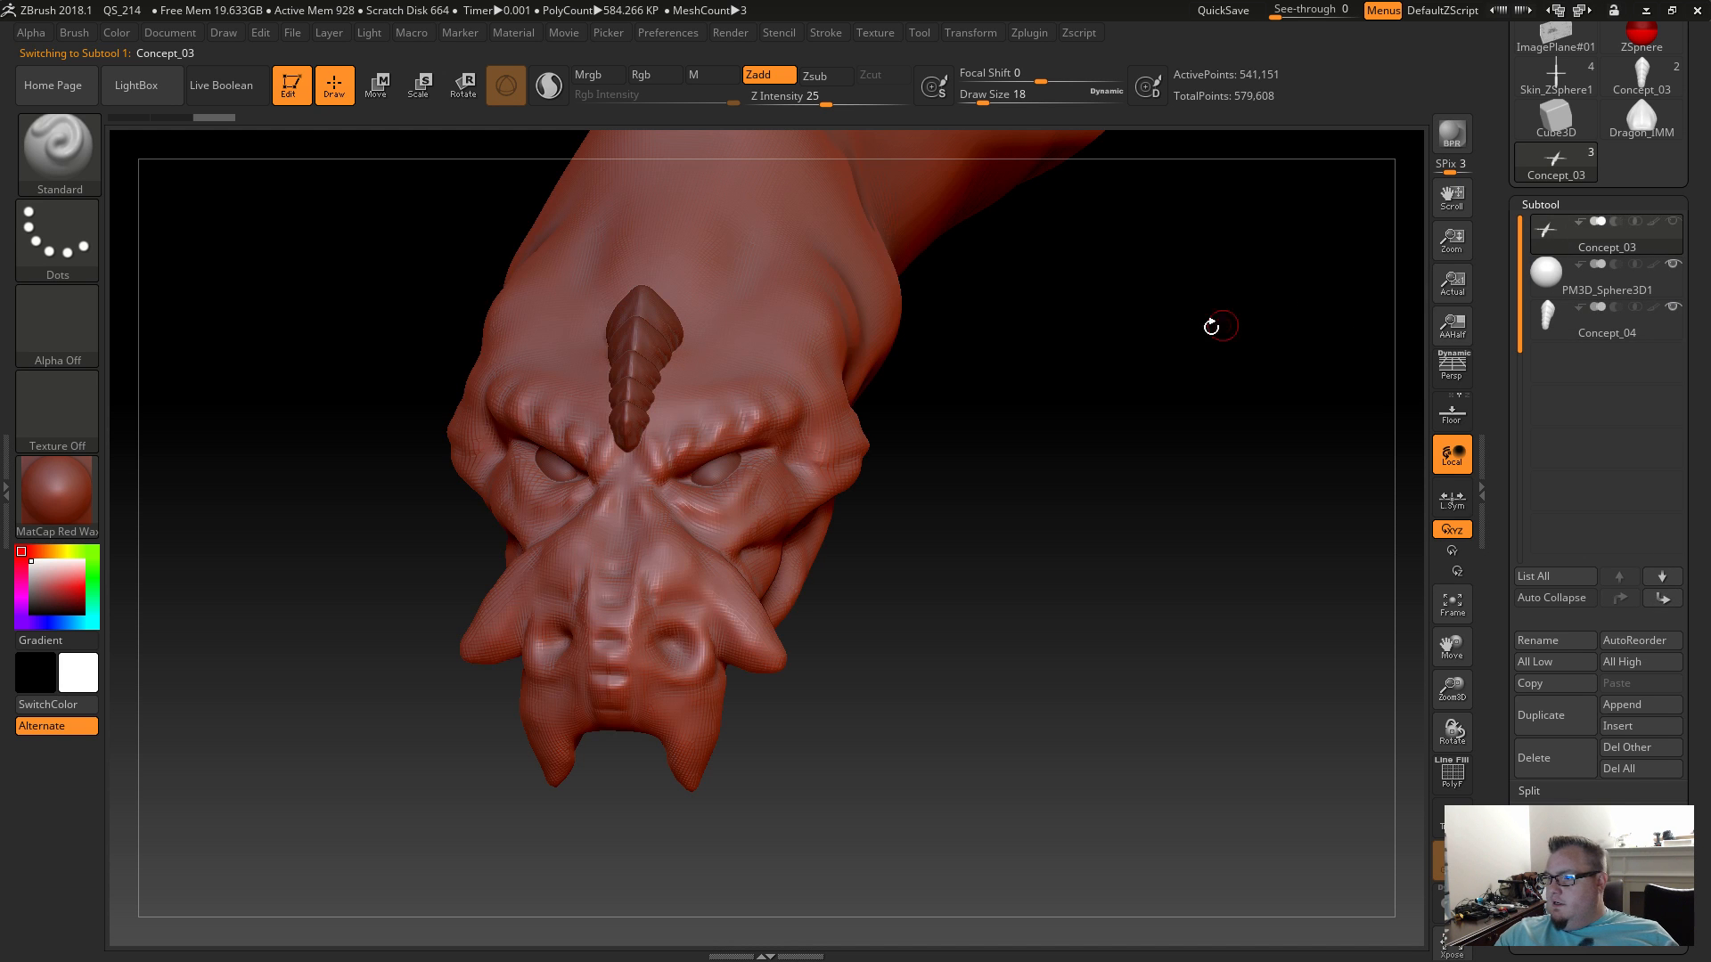
Turn on the perspective view and examine the dragon's head and body from the front and side.
left_click_drag(1079, 728, 717, 768)
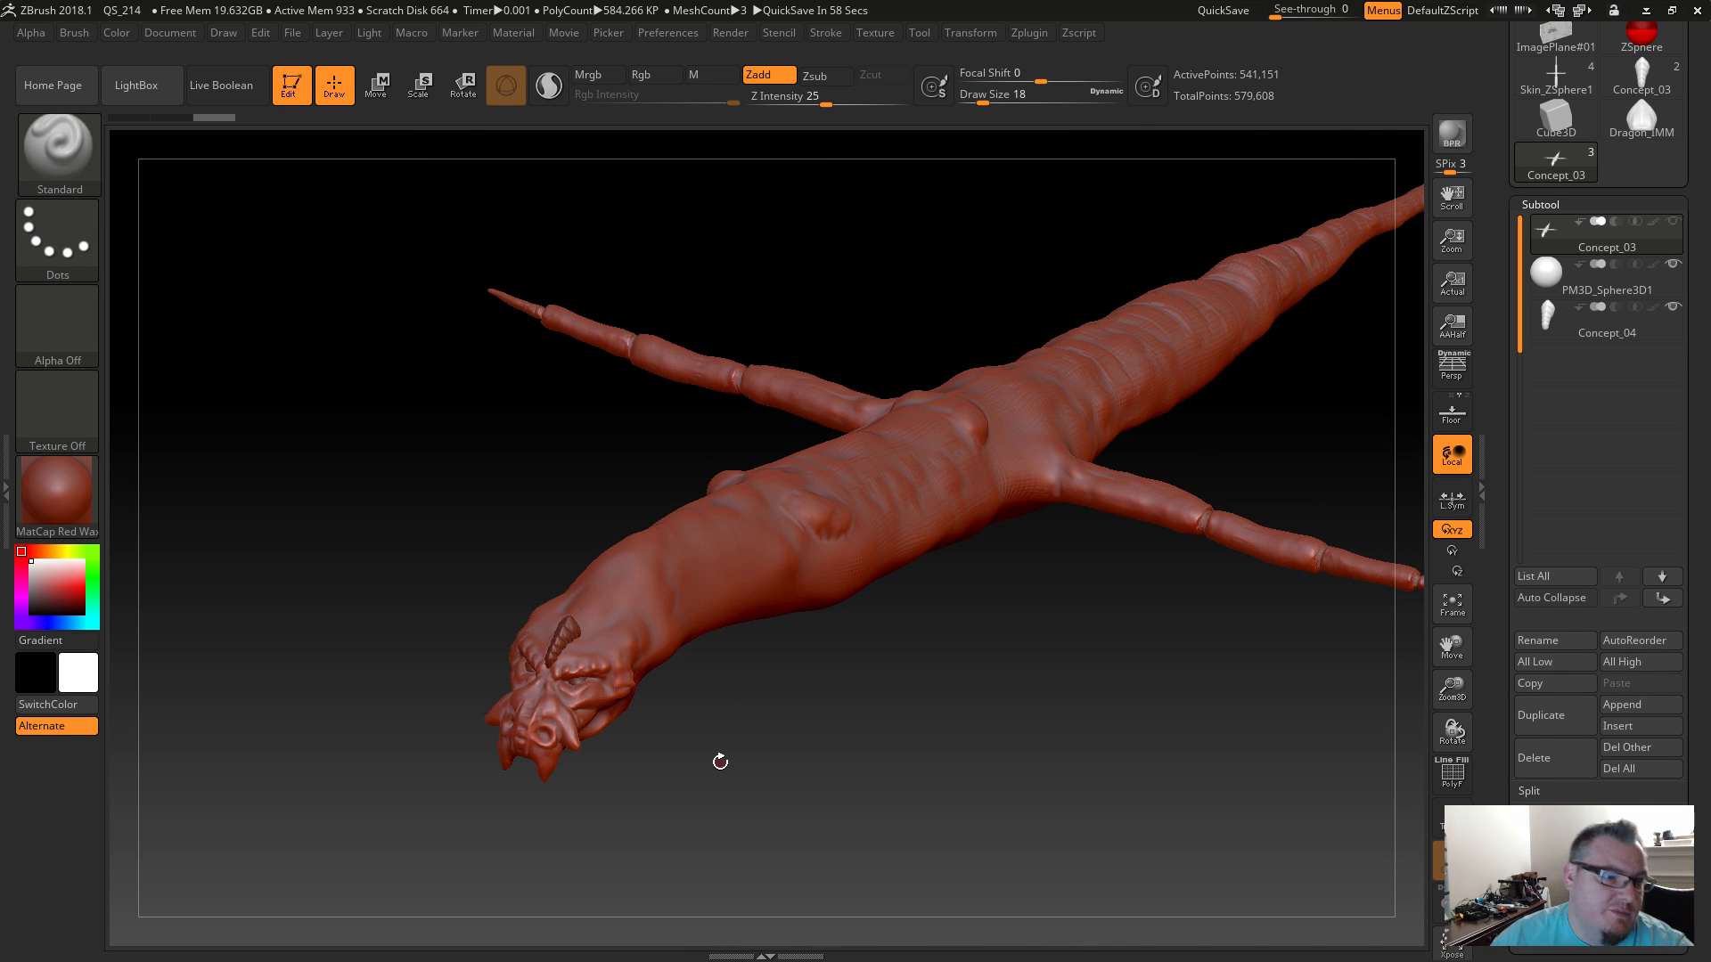
left_click_drag(769, 748, 704, 723)
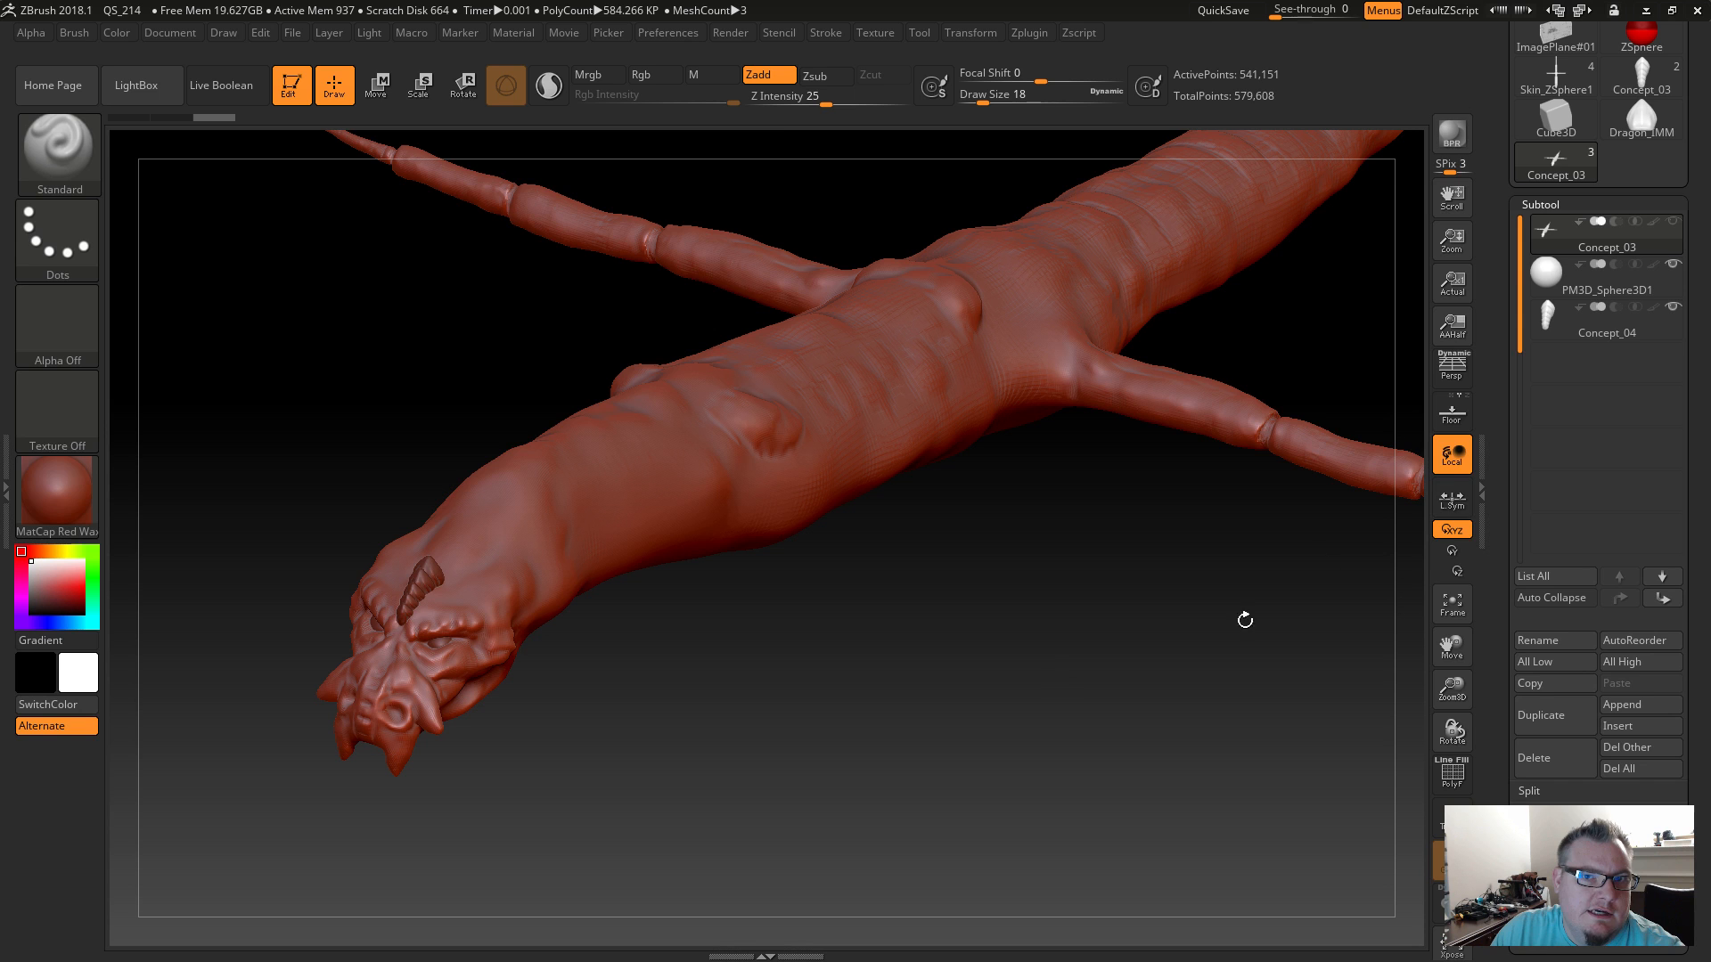
left_click(1452, 365)
left_click_drag(1001, 672, 817, 667)
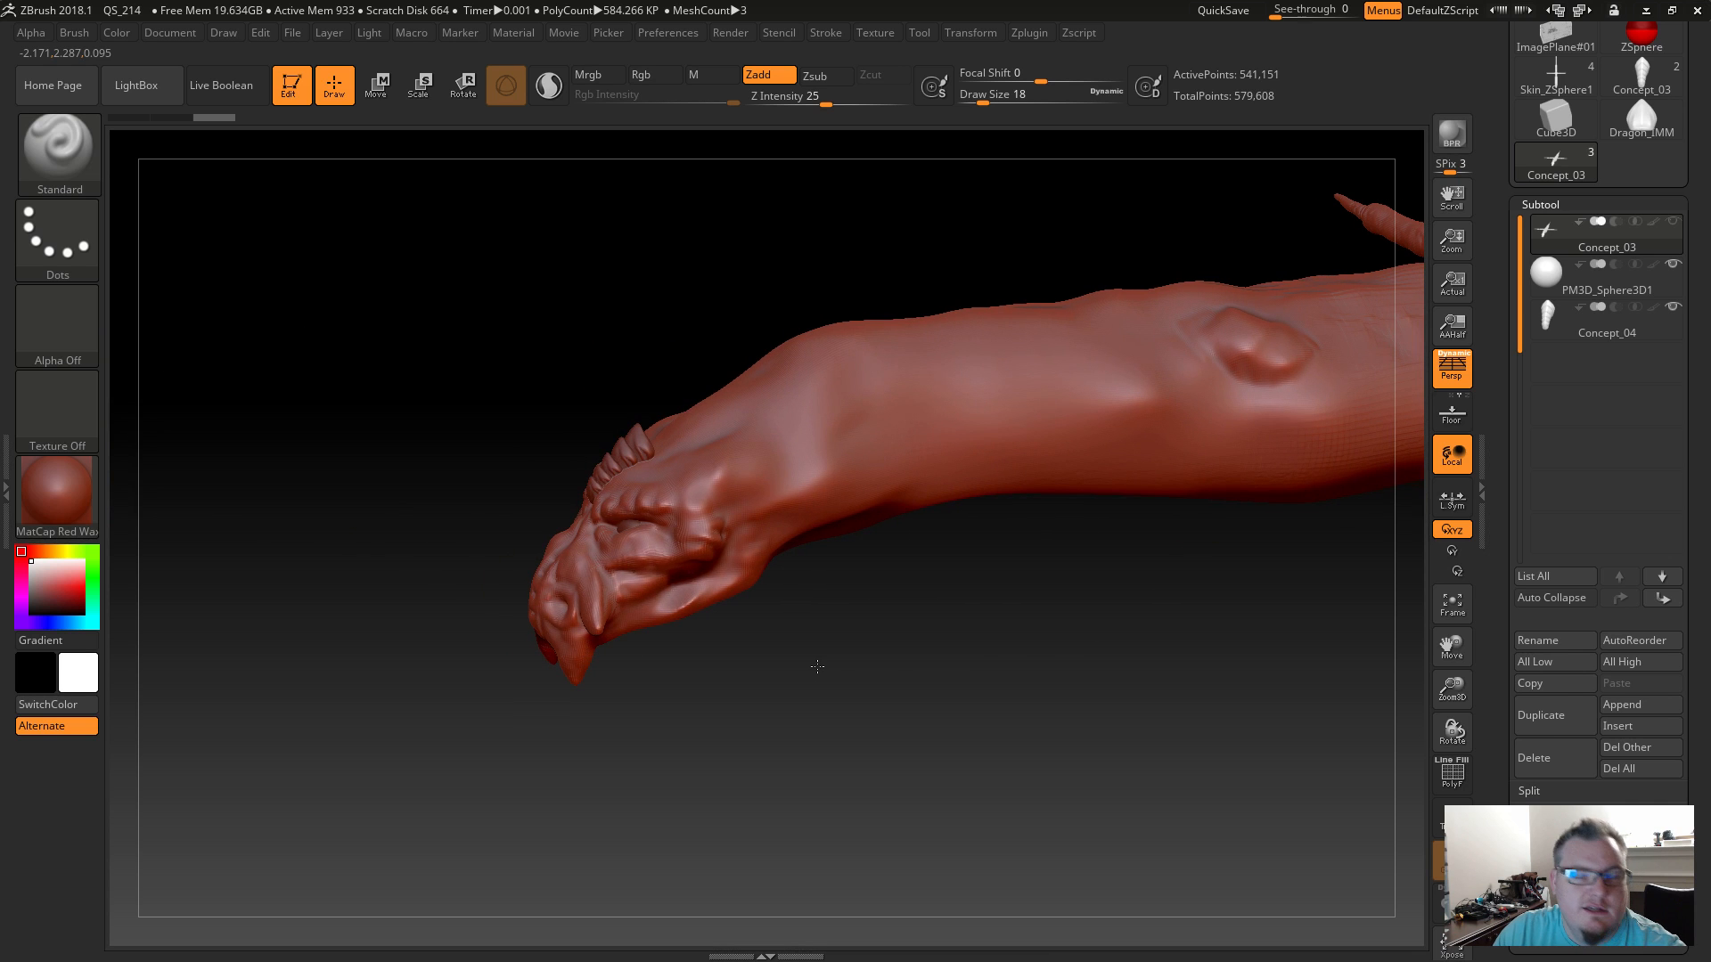